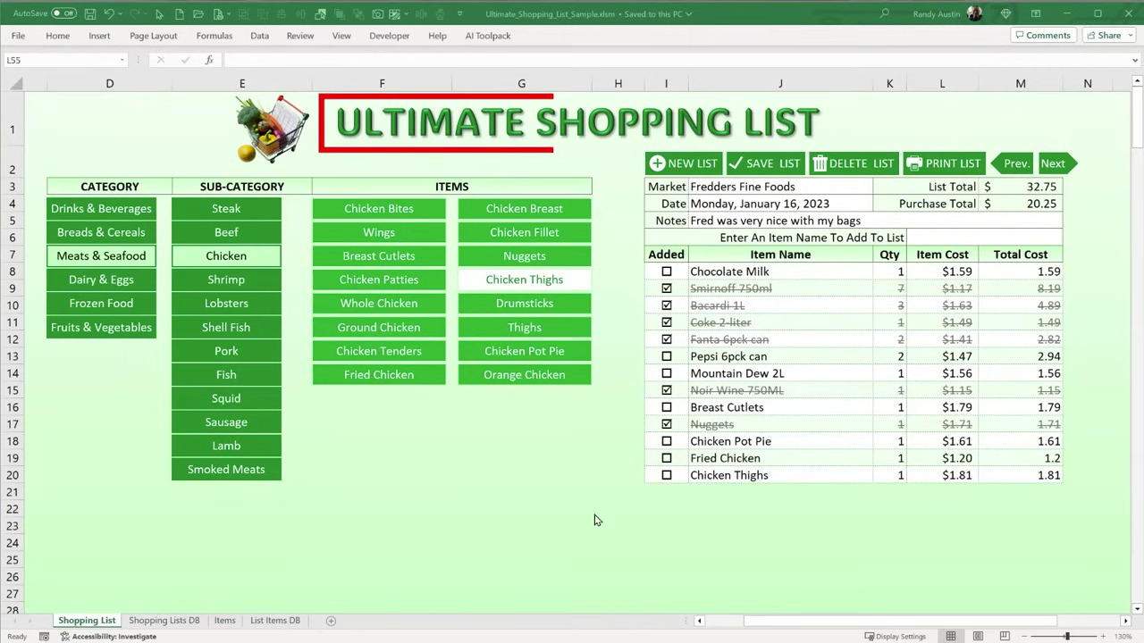
- Add Salted Sticks, Unsalted Sticks and Unsalted Butter from Dairy & Eggs' Butter sub-category, plus Organic Mayo and Avocado Oil from Mayonnaise
click(79, 279)
click(224, 300)
click(383, 258)
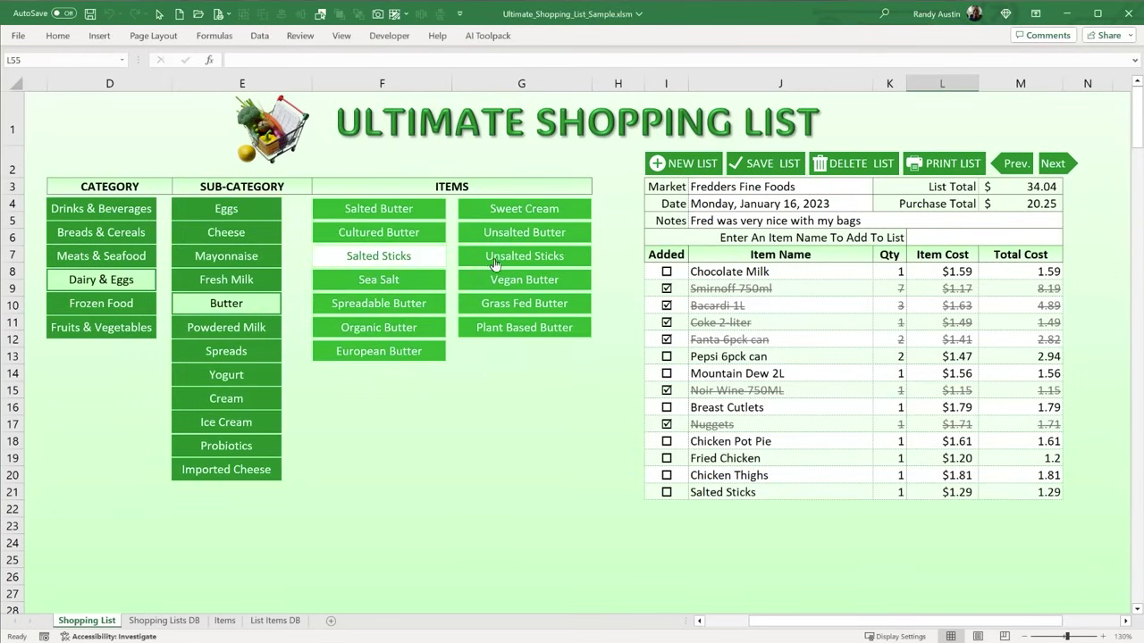
click(503, 261)
click(511, 234)
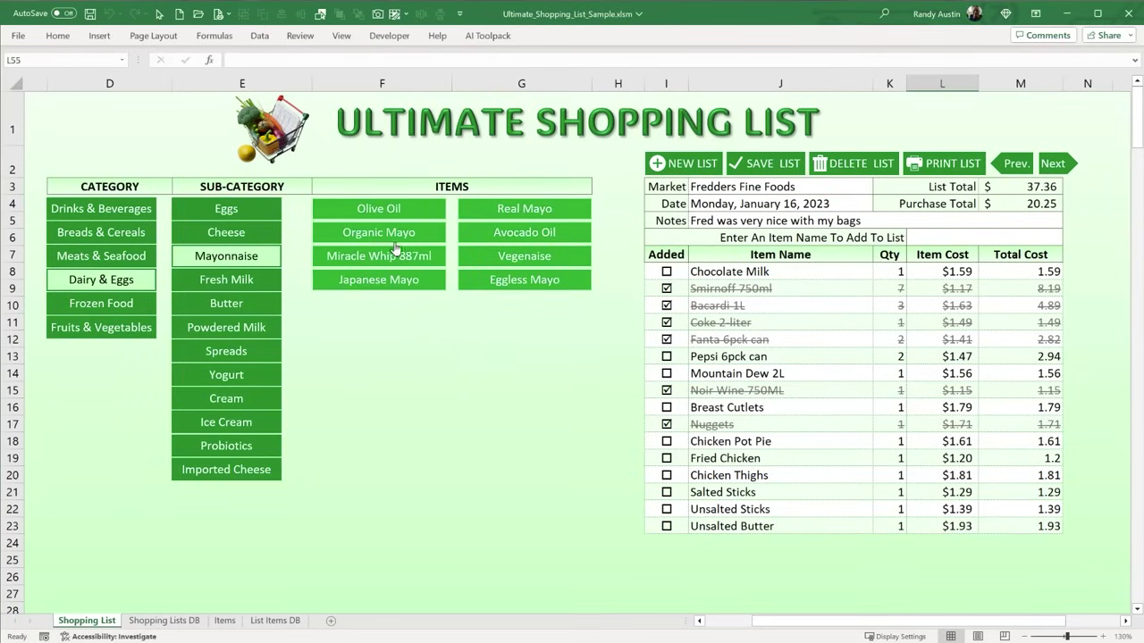
click(390, 234)
click(495, 238)
- Mark Pepsi 6pck can, Chocolate Milk and Mountain Dew 2L as added, and save the shopping list
click(669, 357)
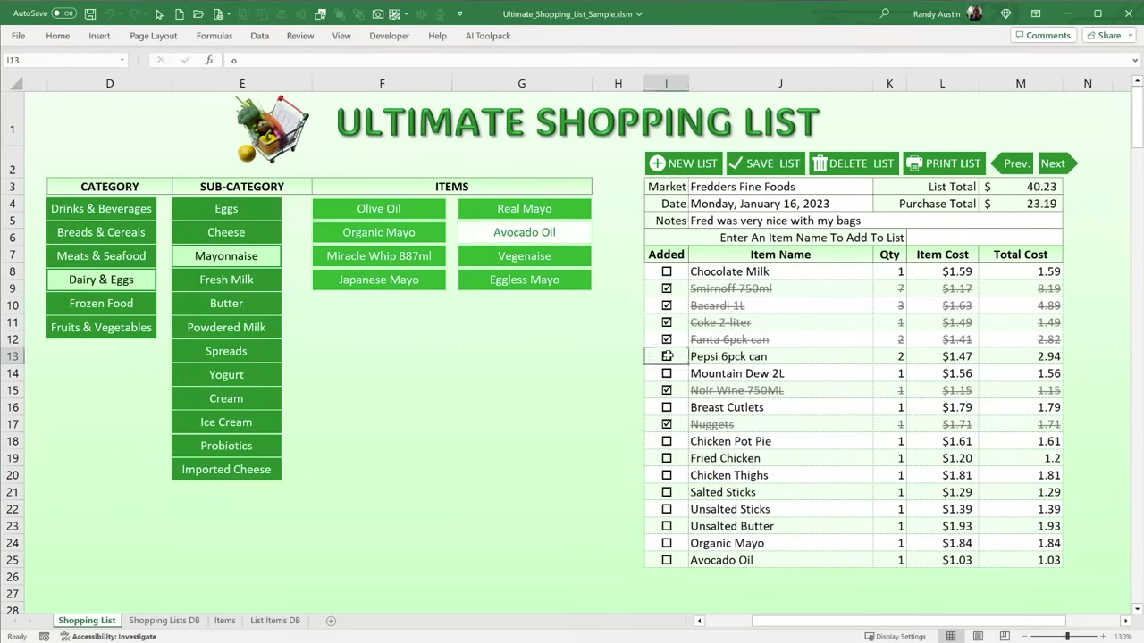
click(668, 273)
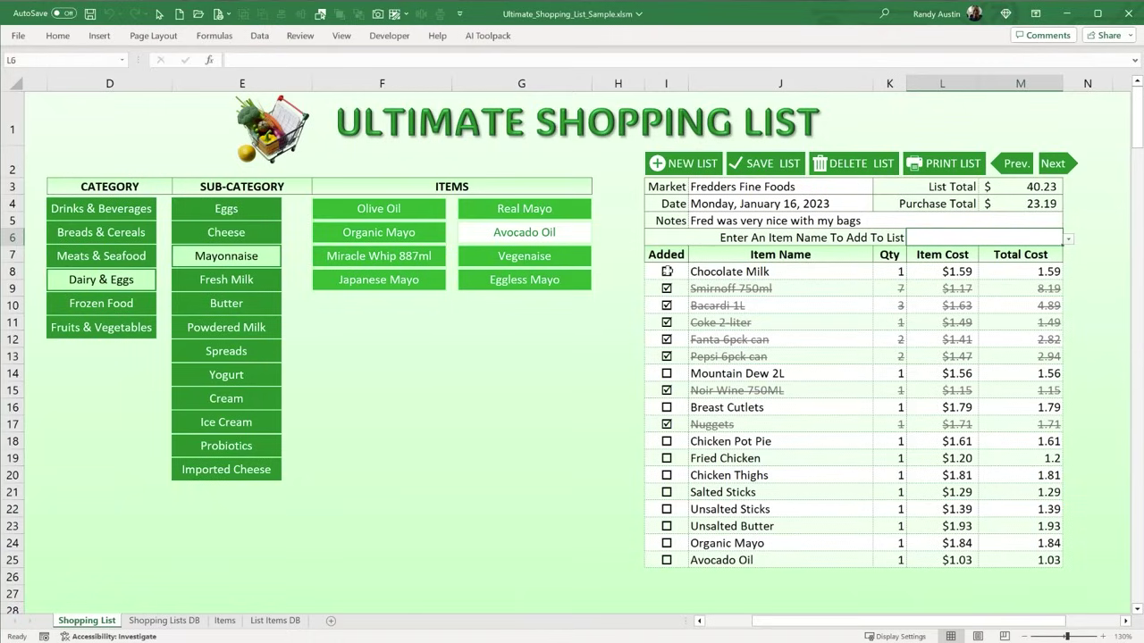
click(667, 373)
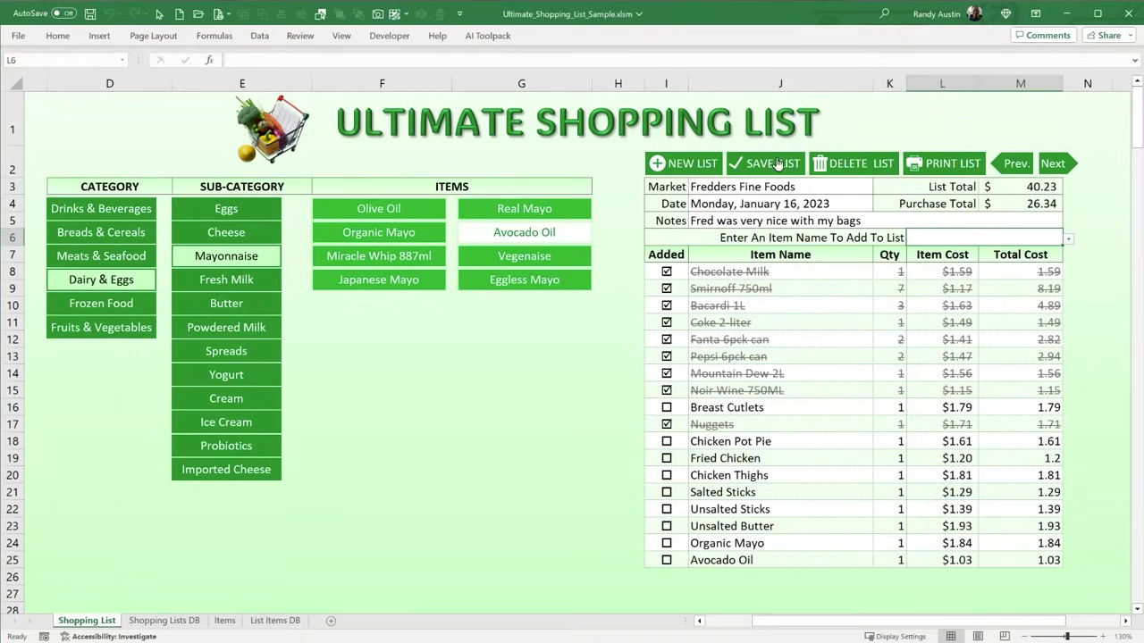
click(683, 156)
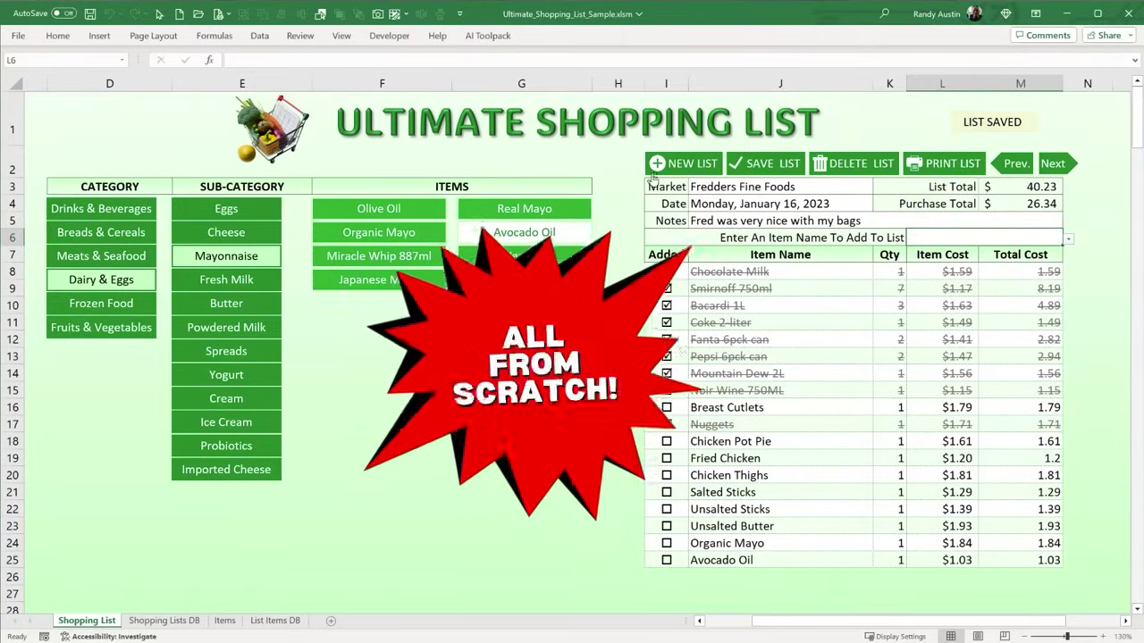
- Start a new shopping list and add Organic Mayo, Miracle Whip 887ml, Vegenaise, Avocado Oil and Real Mayo
click(707, 163)
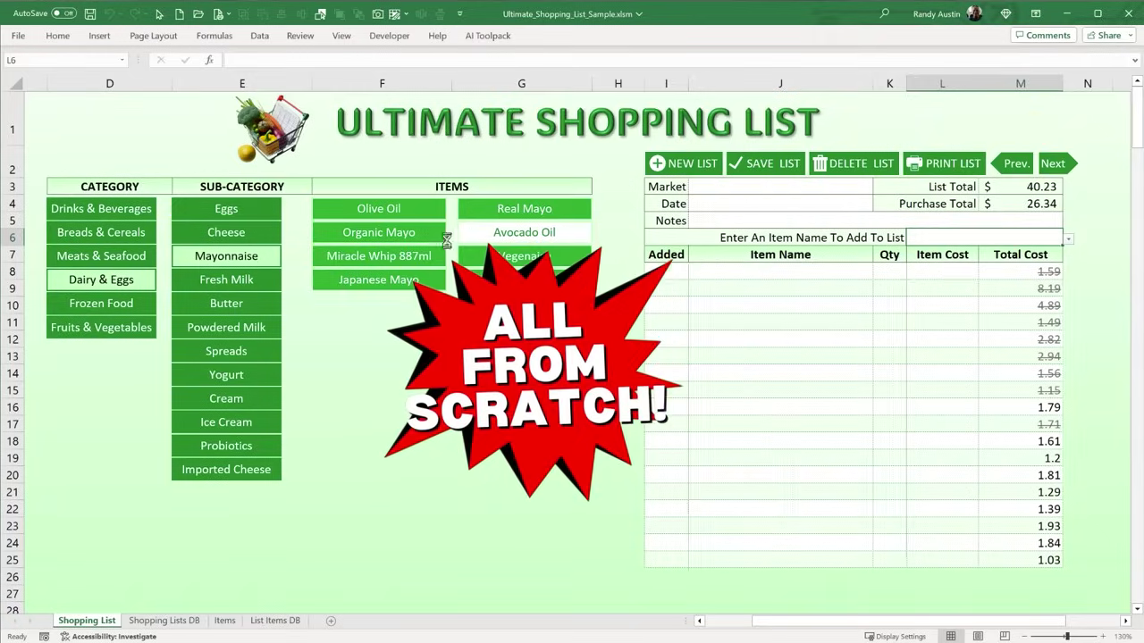
click(389, 239)
click(400, 259)
click(536, 256)
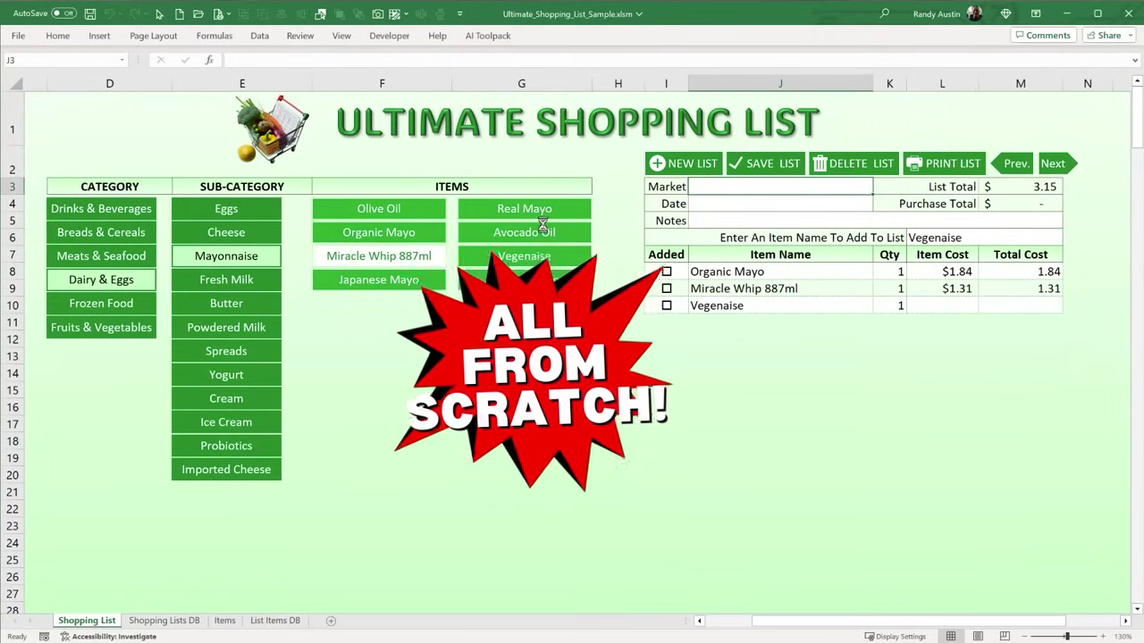
click(528, 232)
click(520, 209)
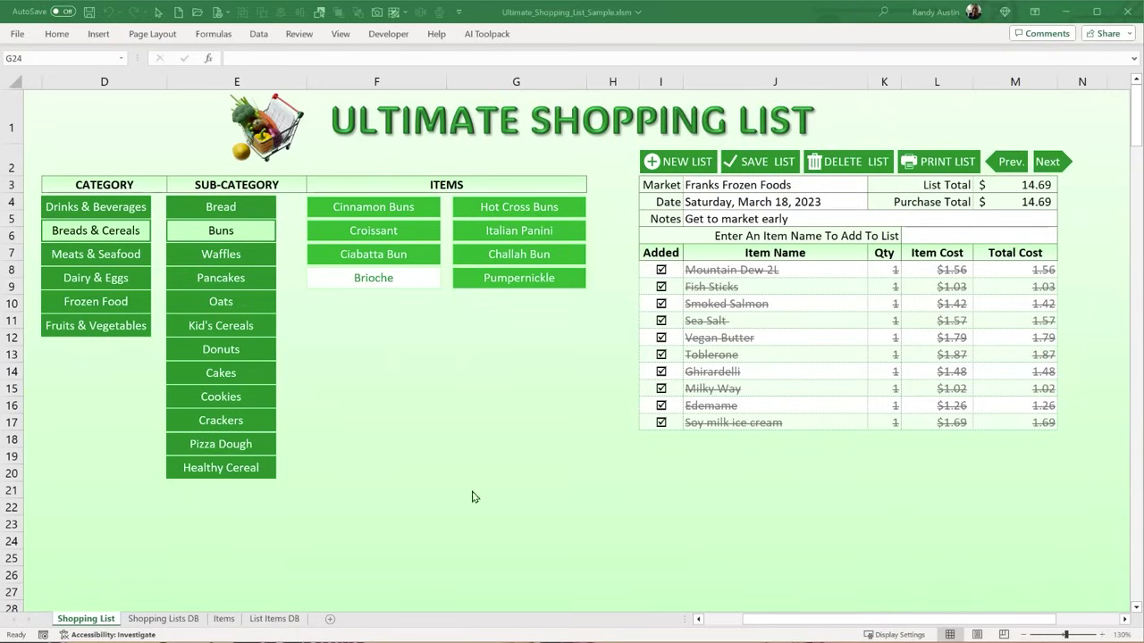
- Add Old Fashioned and Steel Cut from the Oats sub-category to the Franks Frozen Foods list and mark both as added
click(191, 269)
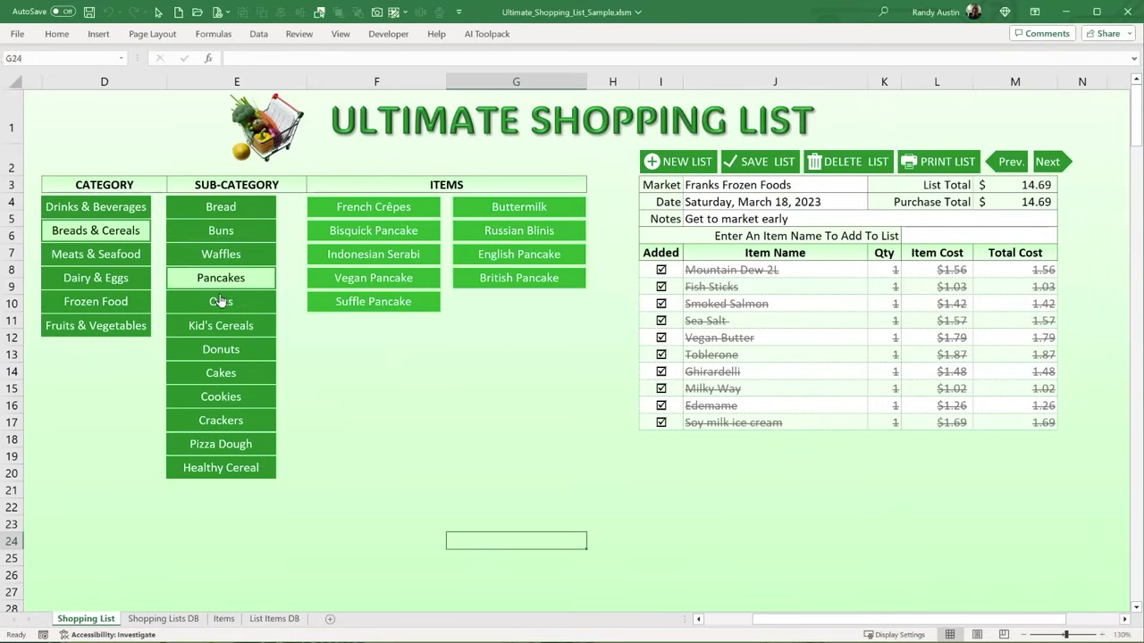
click(223, 302)
click(356, 233)
click(512, 233)
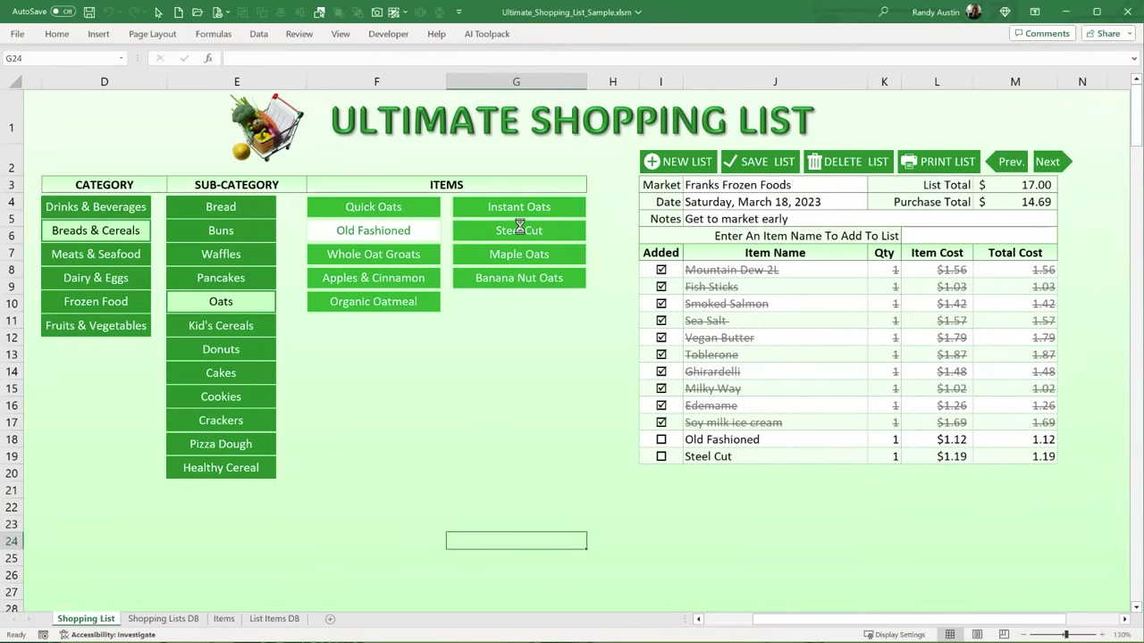
click(665, 457)
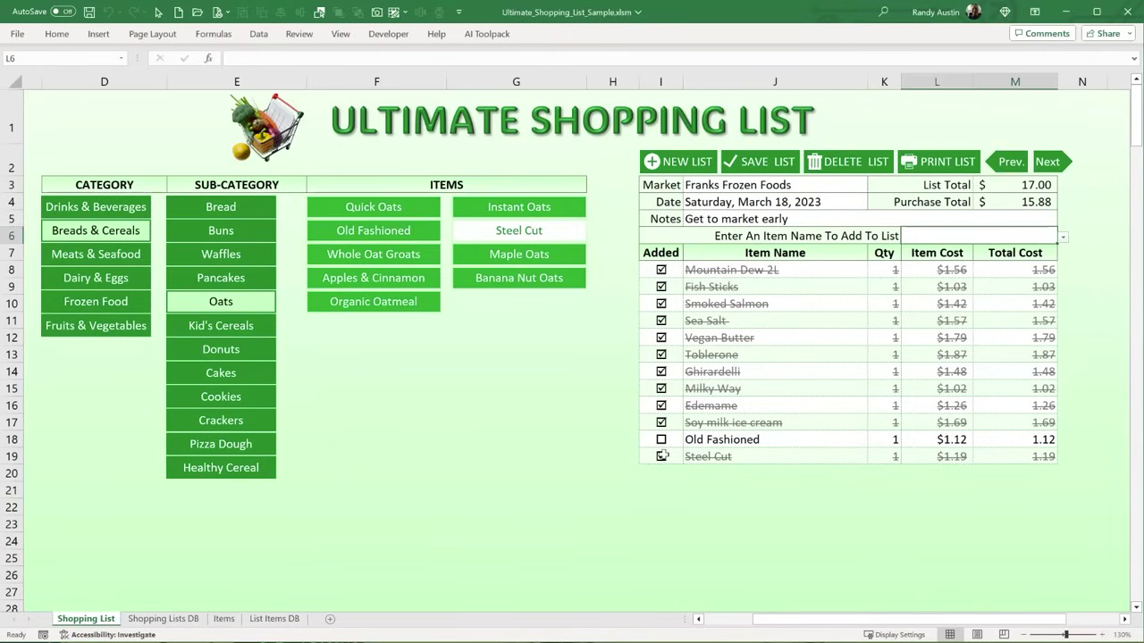
click(661, 440)
- Add Short Loin and Beef Patty from the Beef sub-category of Meats & Seafood and mark both as added
click(130, 254)
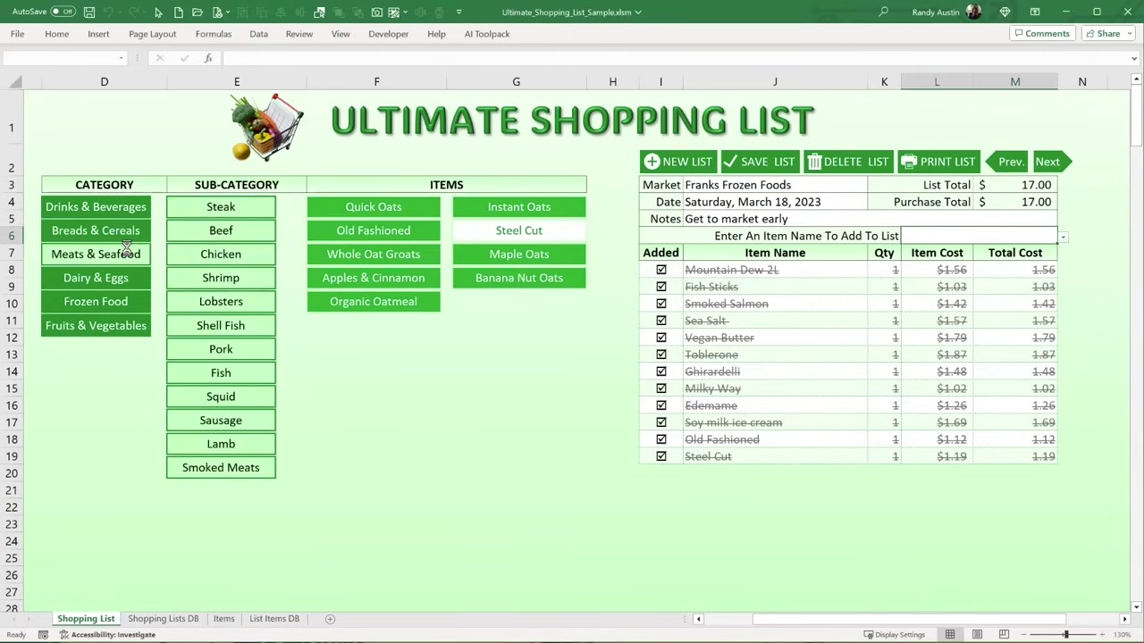
click(220, 230)
click(376, 238)
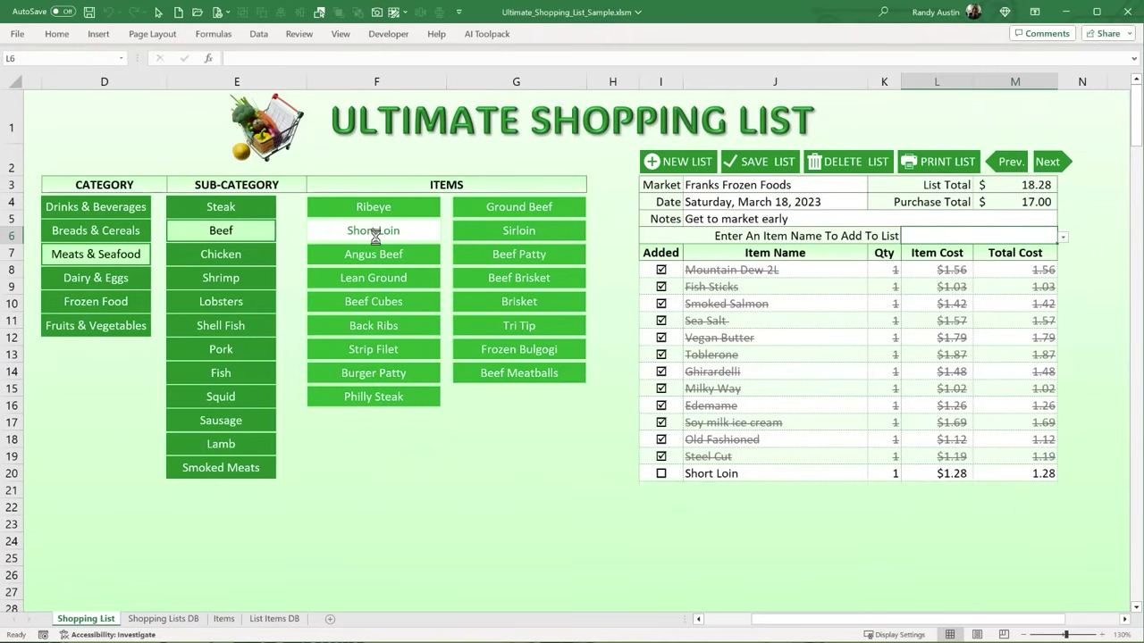
click(515, 257)
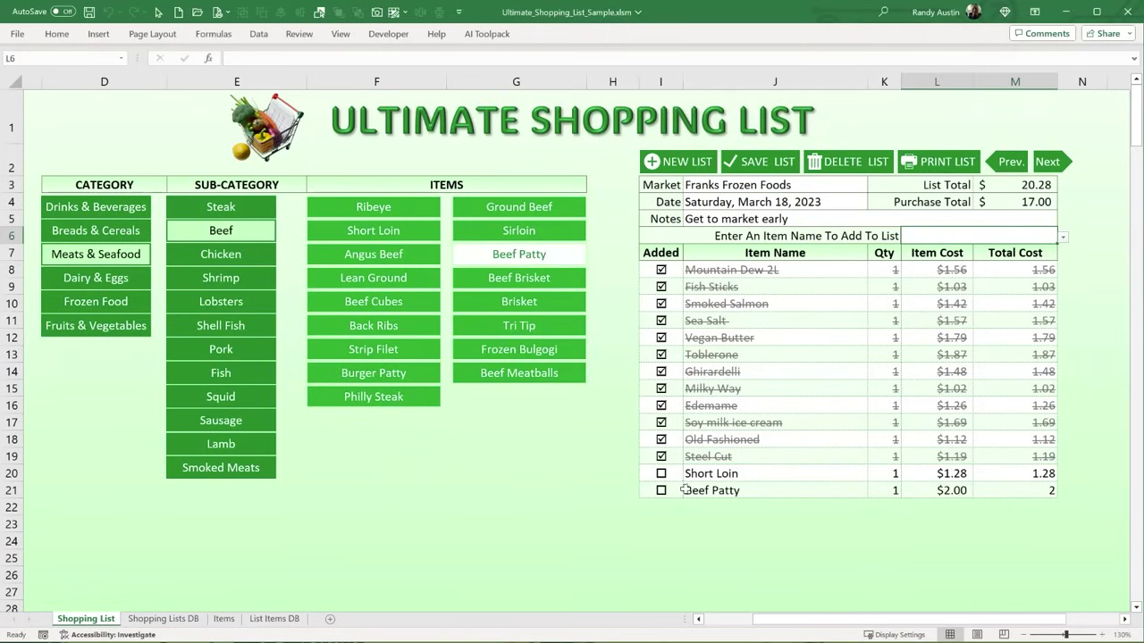
click(662, 474)
click(666, 491)
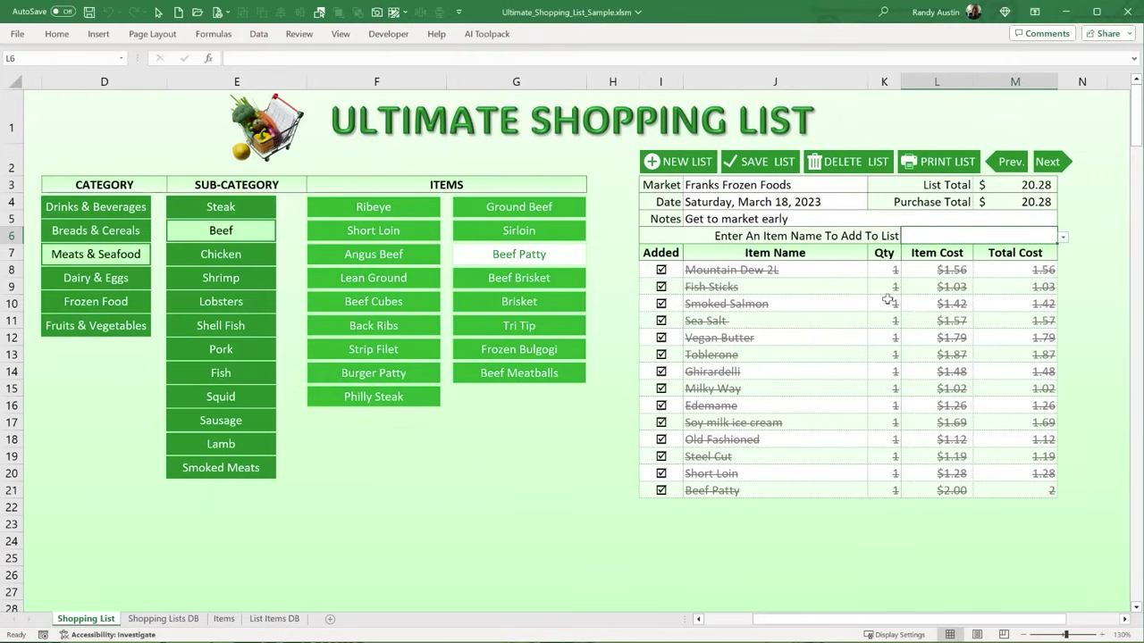
- Save the Franks Frozen Foods list and start a new empty list
click(758, 161)
click(691, 166)
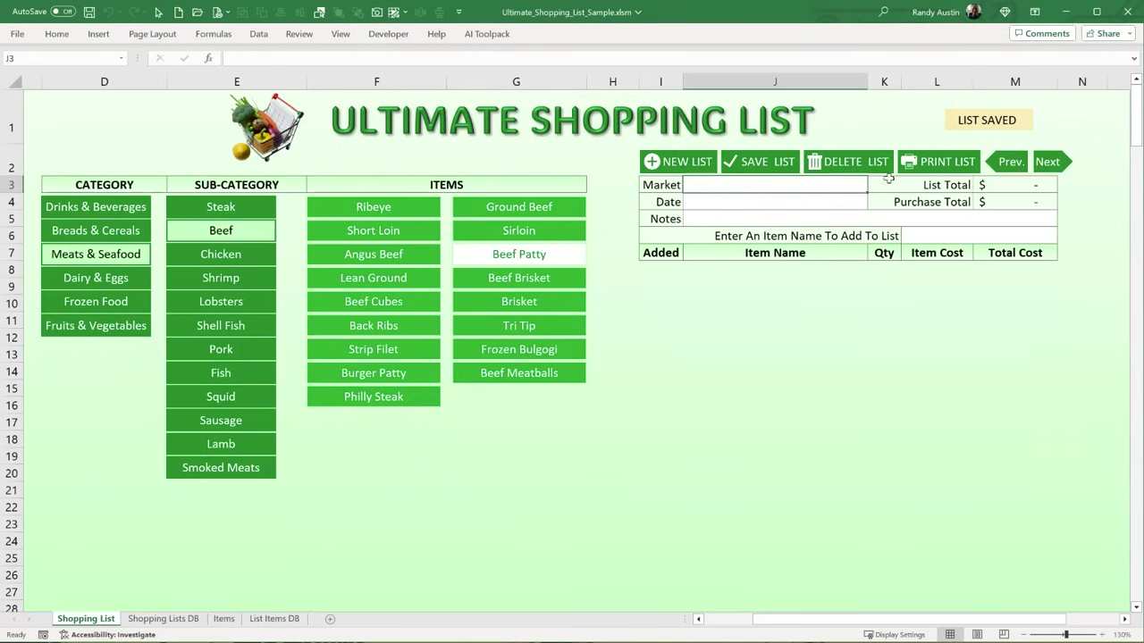
- Browse backward and forward through the saved shopping lists
click(1010, 161)
click(1010, 161)
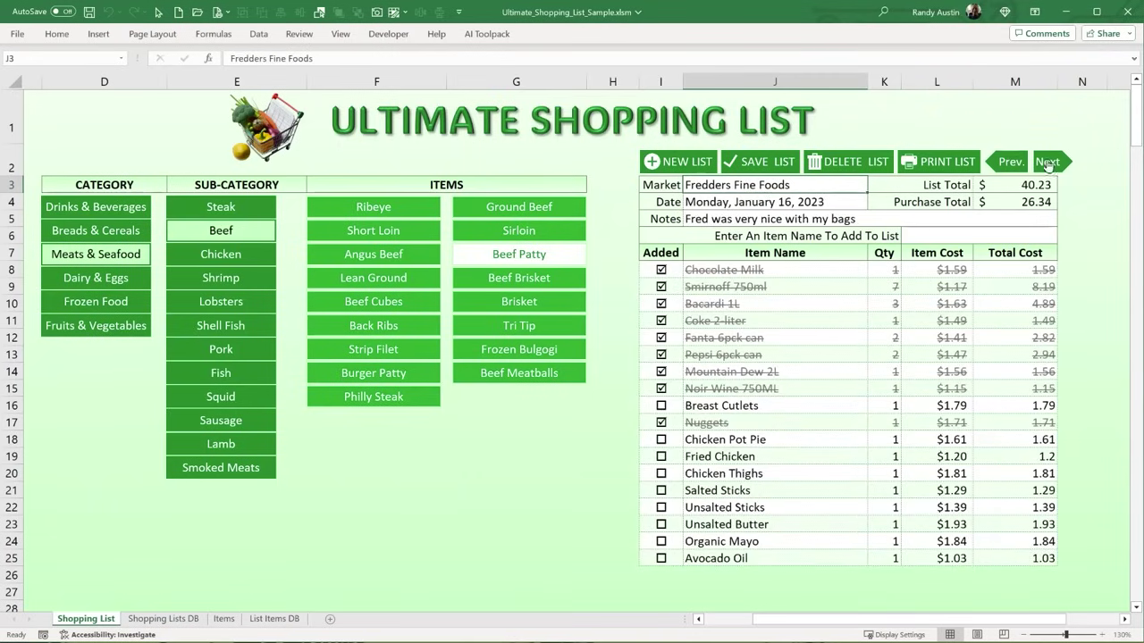
click(1042, 162)
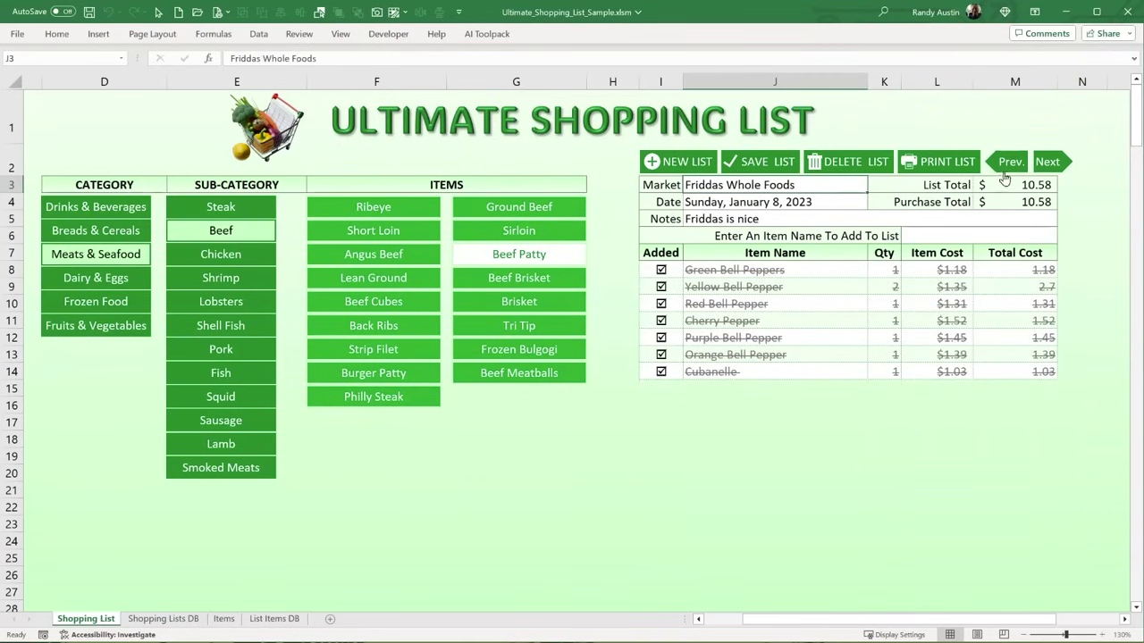
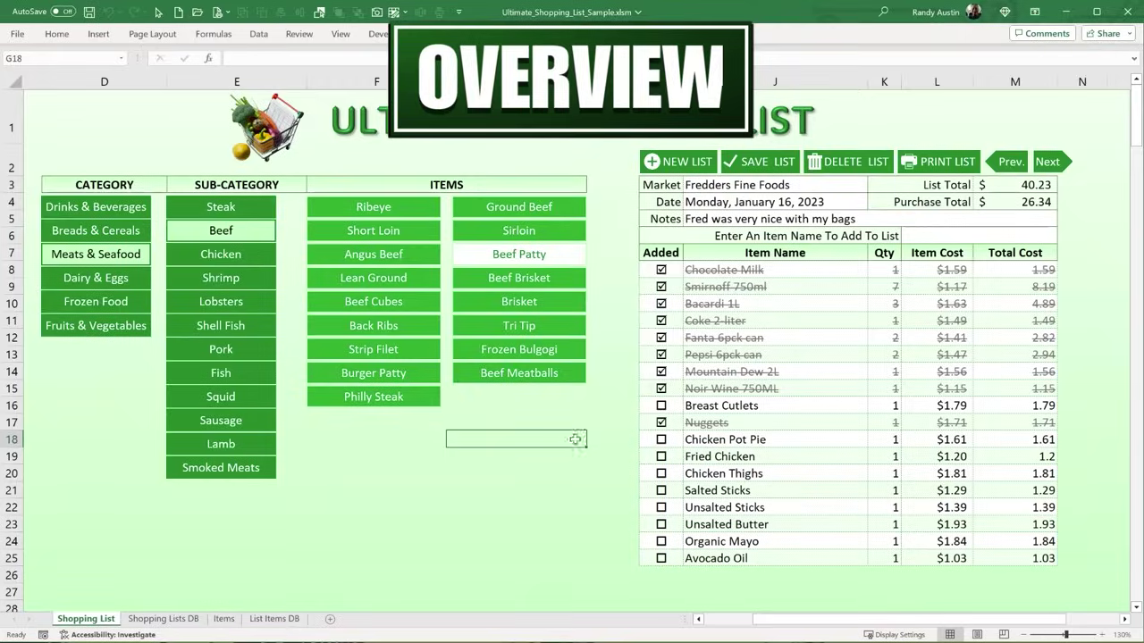
- Start a new list and add Angus Beef, Lean Ground and Back Ribs from the Beef sub-category of Meats & Seafood
click(678, 166)
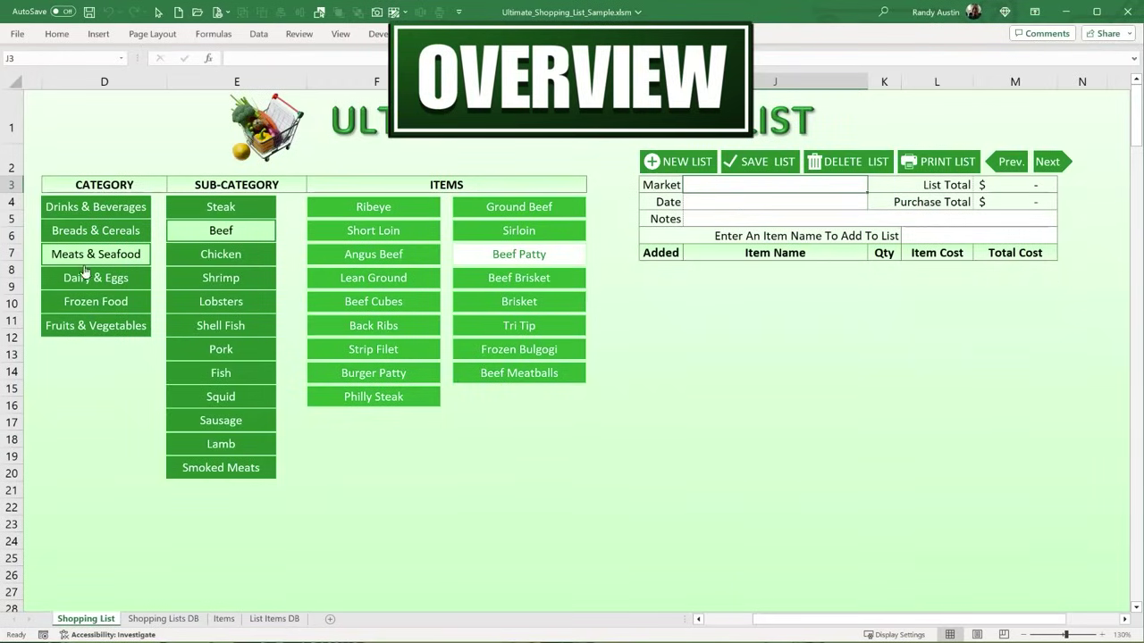
click(80, 230)
click(85, 207)
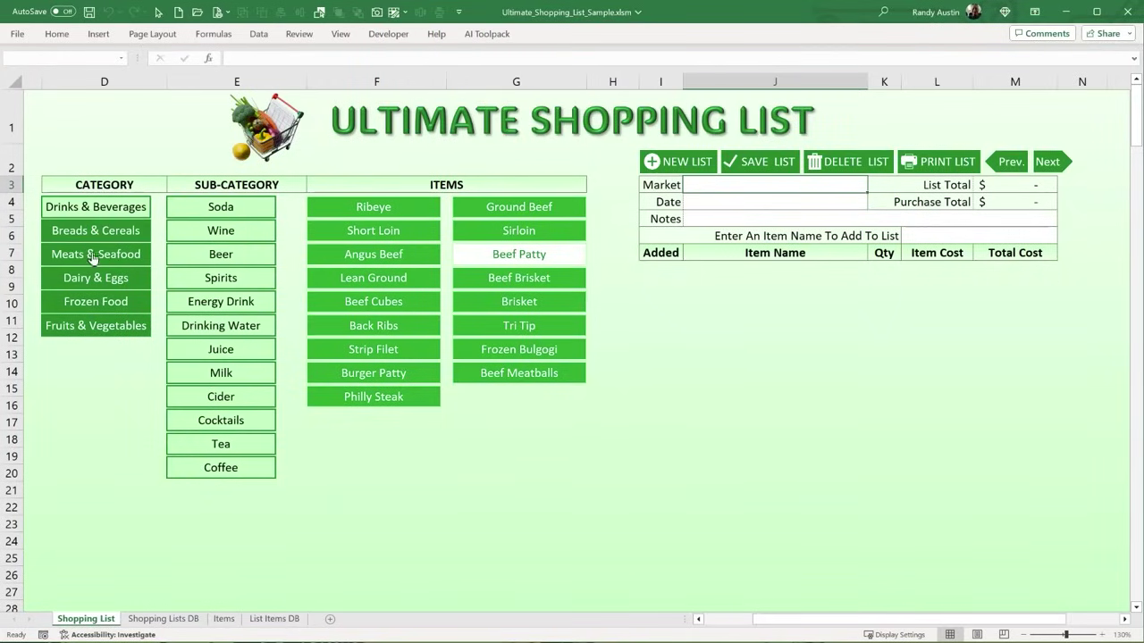
click(93, 255)
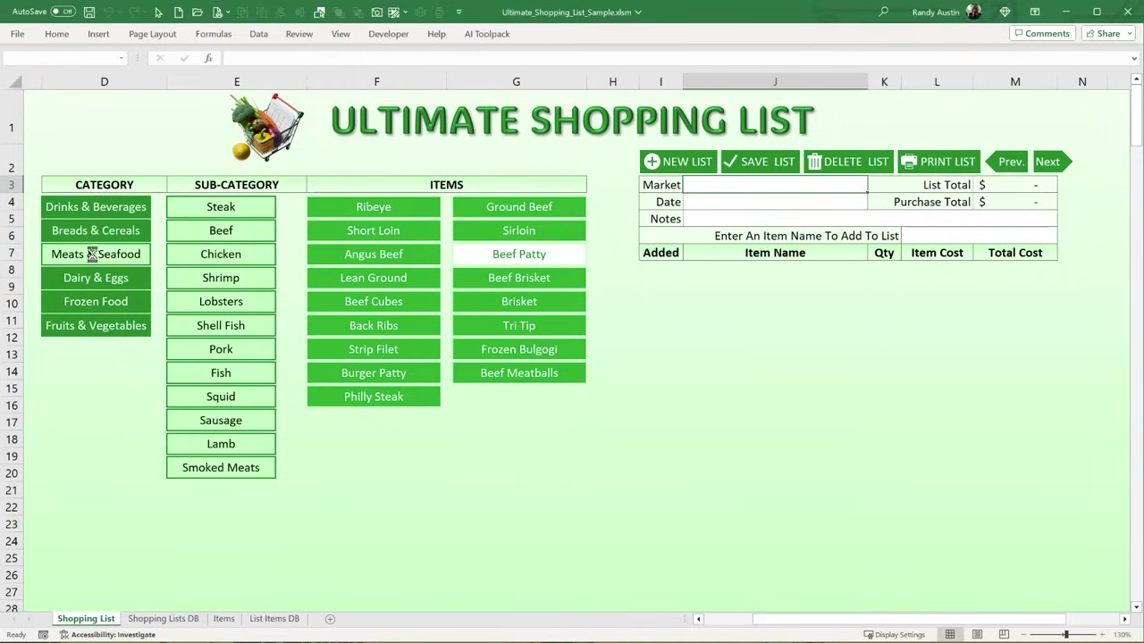
click(200, 232)
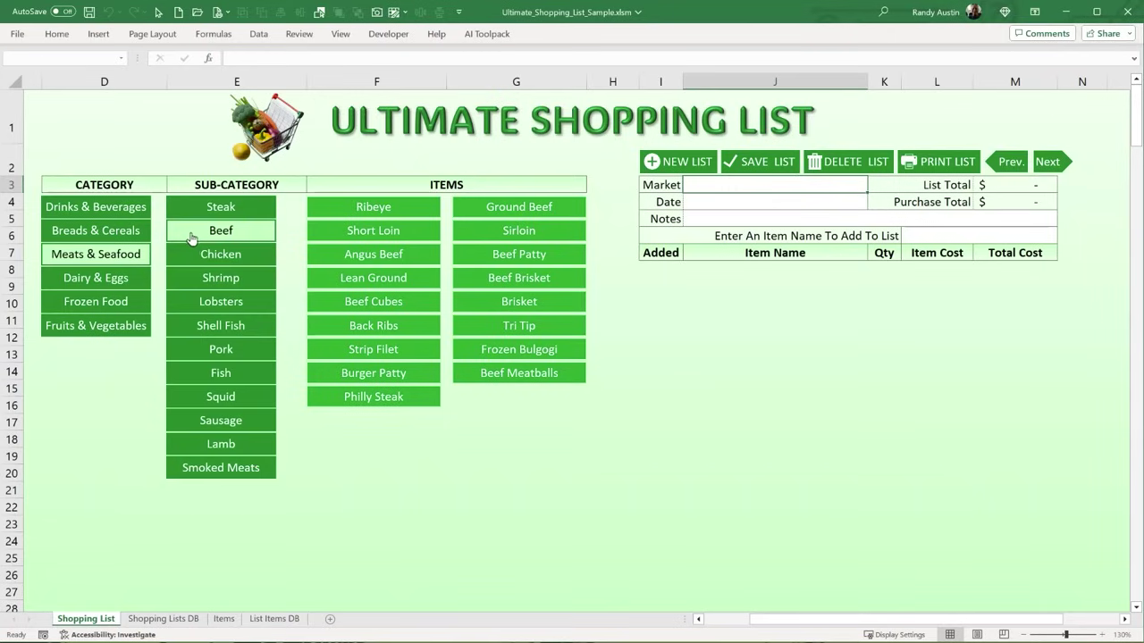
click(351, 257)
click(374, 288)
click(383, 325)
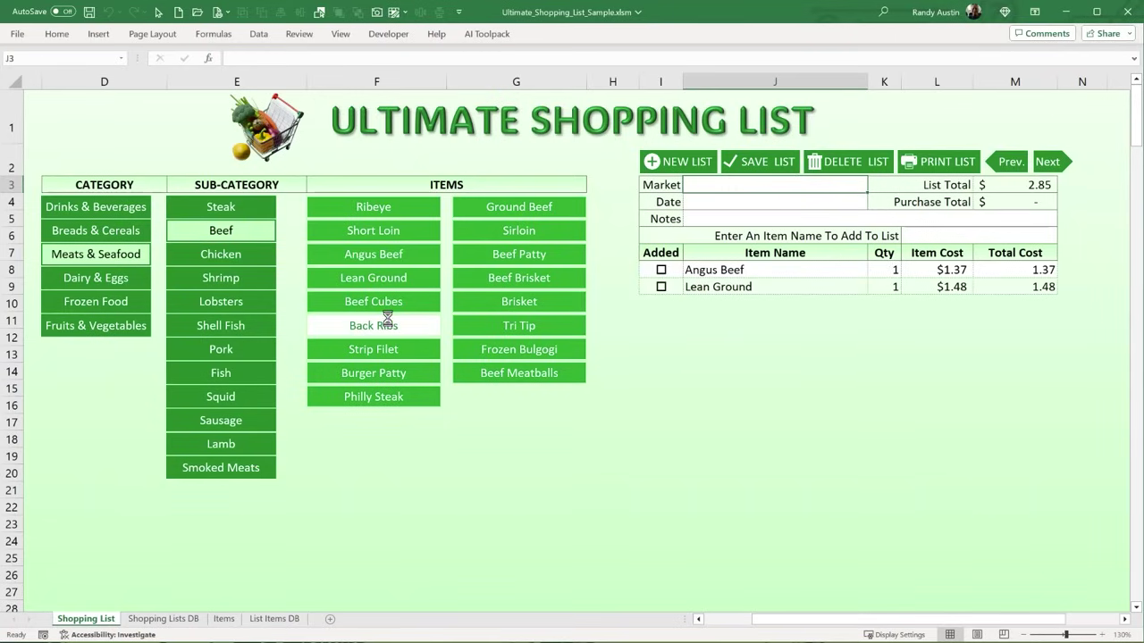
- Raise the Lean Ground quantity to 7 by adding the item to the list repeatedly
click(365, 284)
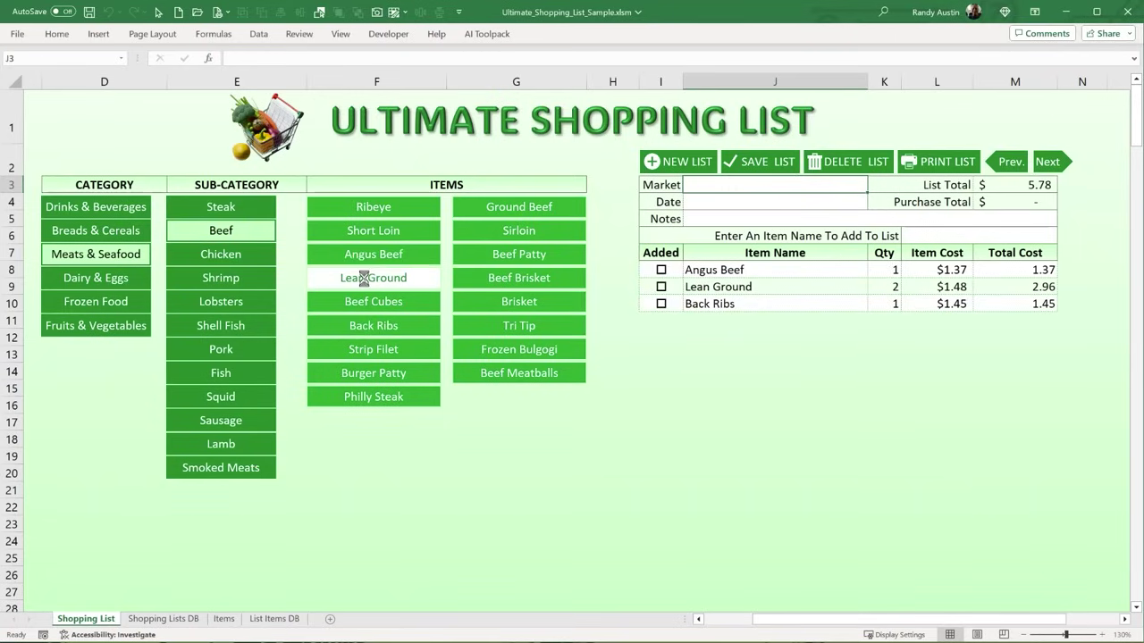
click(885, 292)
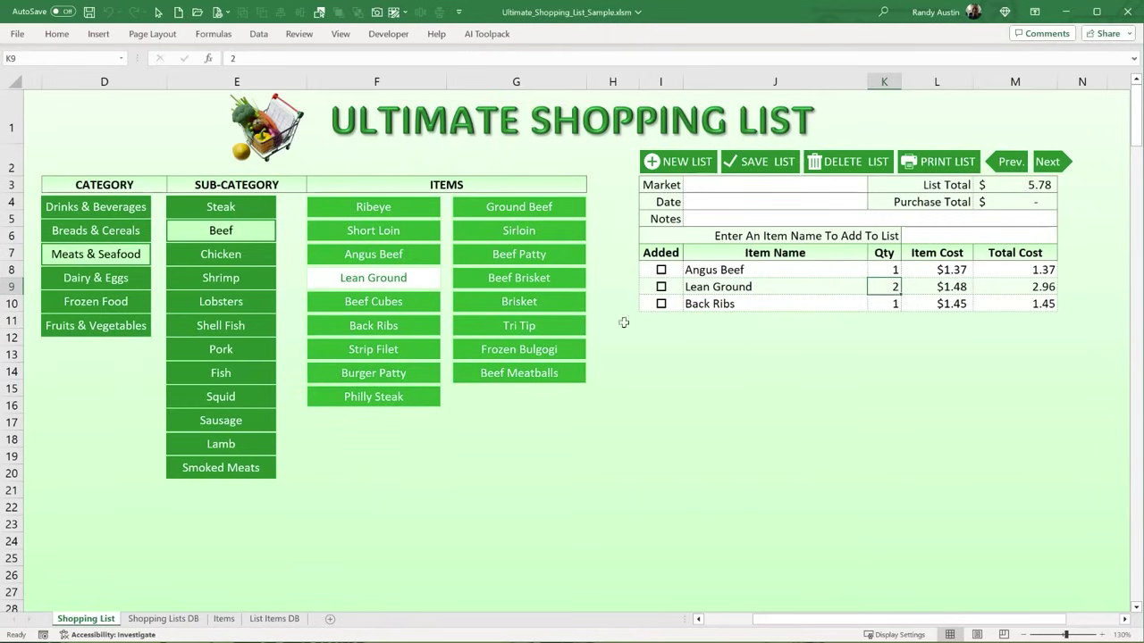
click(379, 281)
click(381, 283)
click(380, 283)
click(381, 283)
click(381, 283)
- Add Reese's to the list by looking up "re" in the item name entry
click(1037, 236)
click(1064, 241)
click(1063, 241)
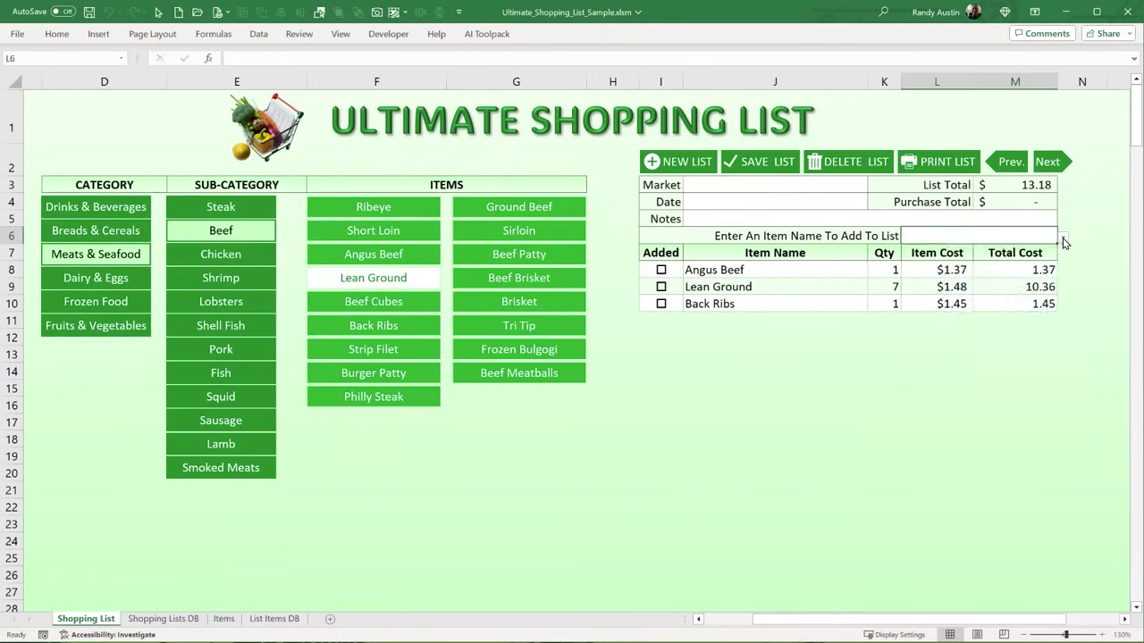
text(re)
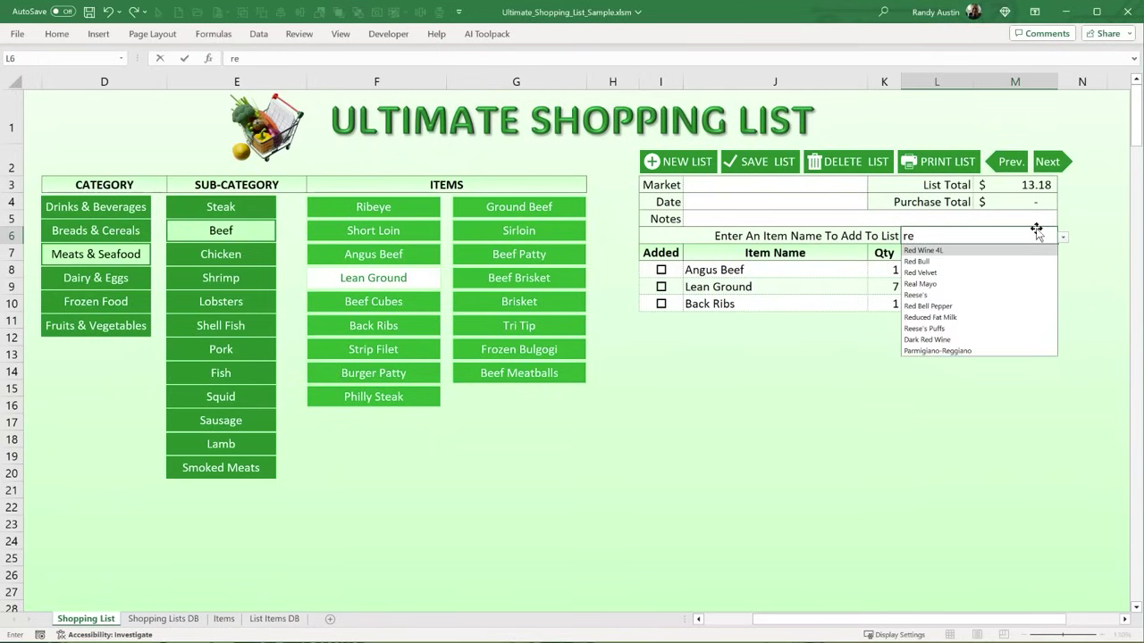
click(932, 295)
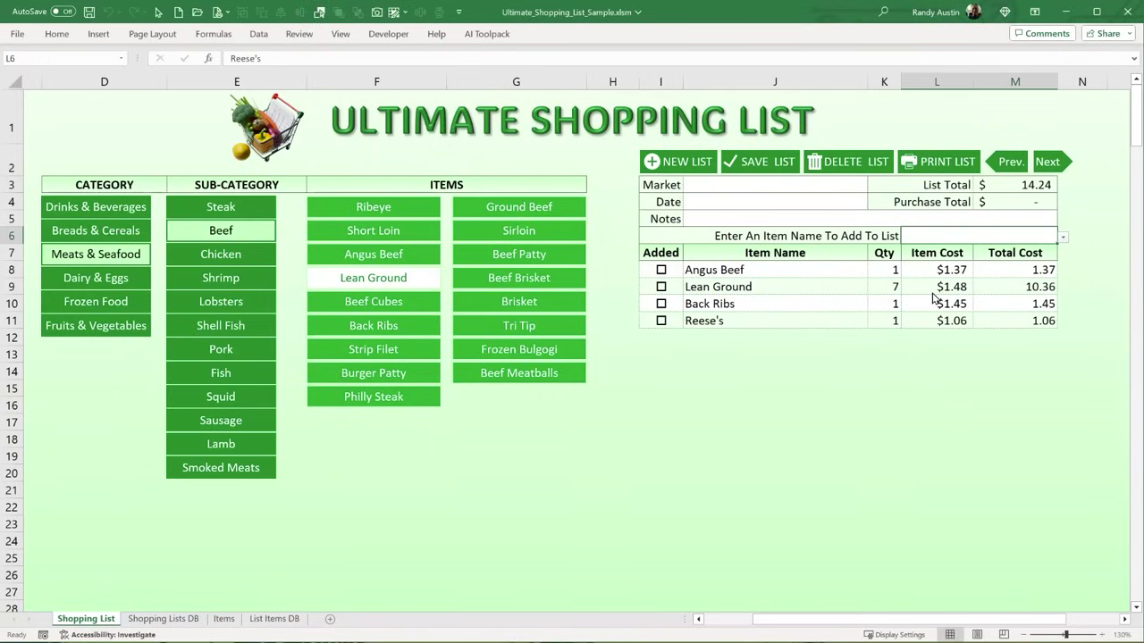
click(1062, 242)
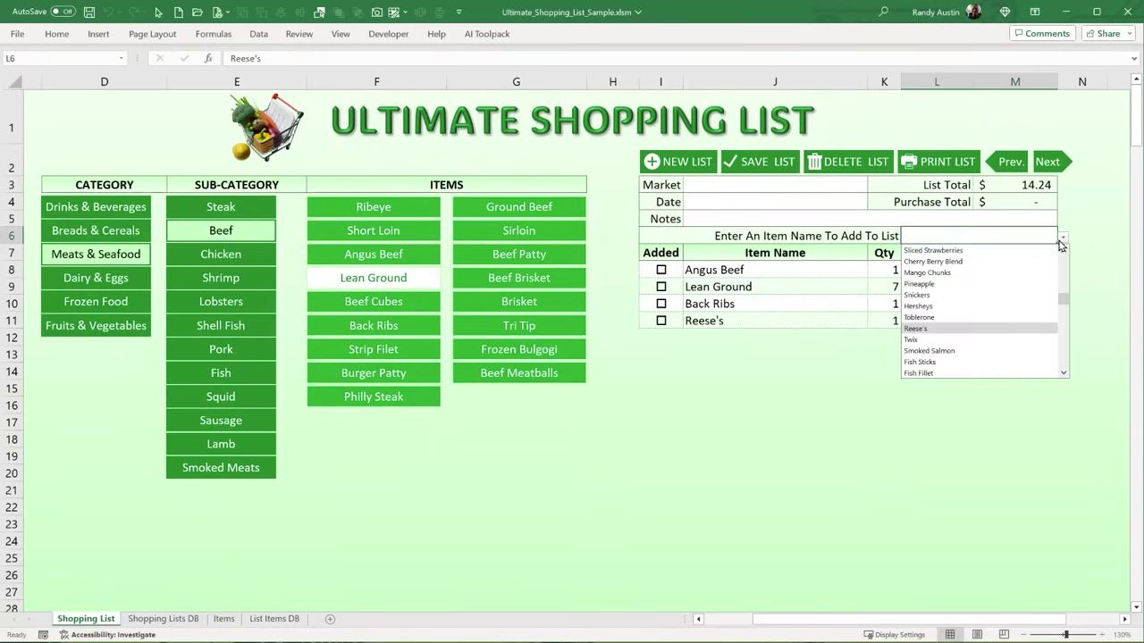
click(1063, 241)
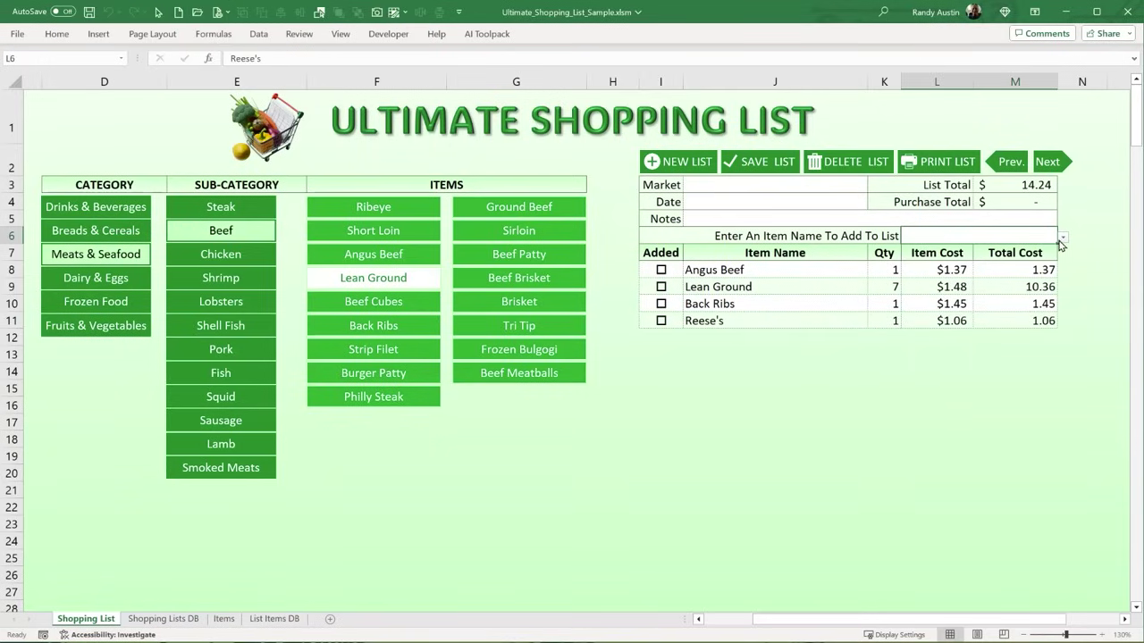
- Set the list's market to "Fredders Food" and its date to 1/15
click(747, 185)
text(Fr)
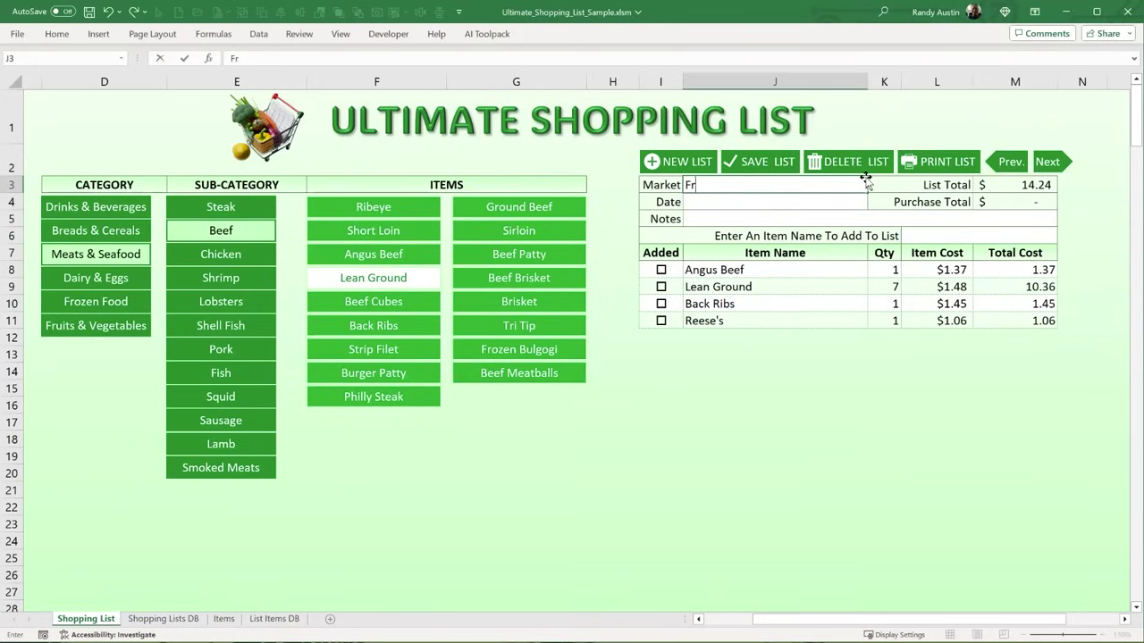
text(edders Food)
key(Return)
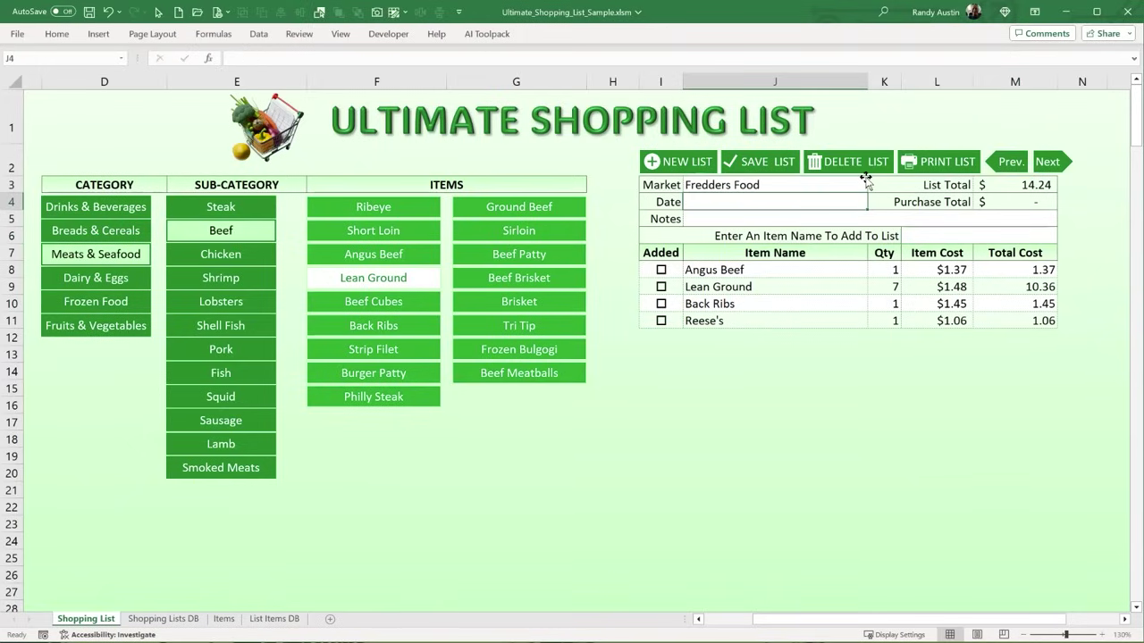
text(1/15)
key(Return)
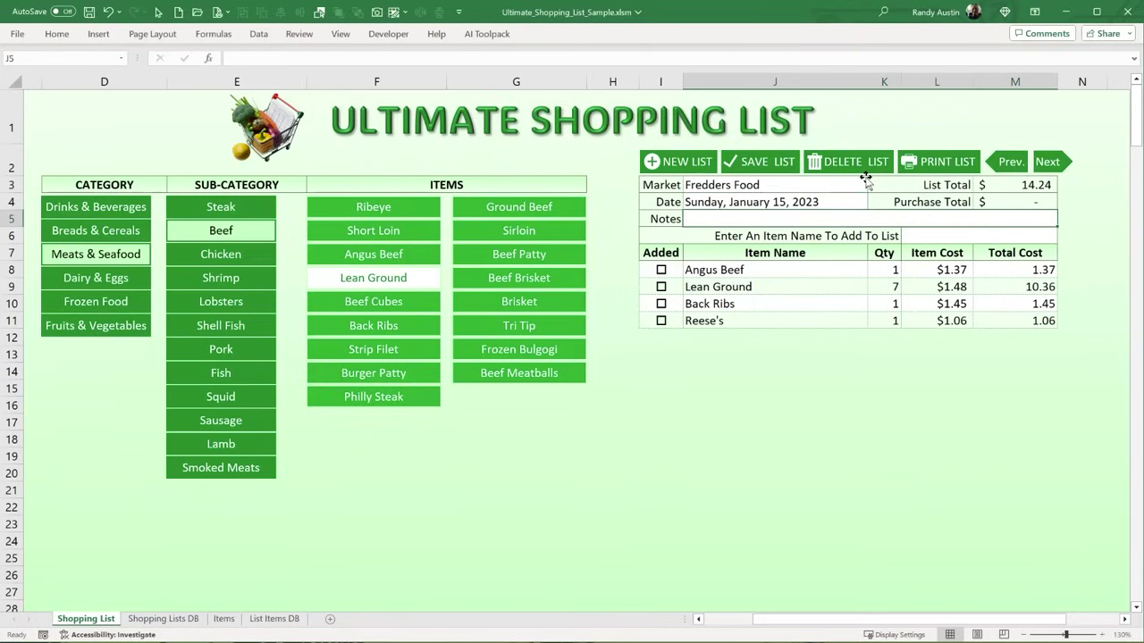
- Enter "Test notes" as the list's notes and mark Lean Ground and Back Ribs as added
text(Test notes)
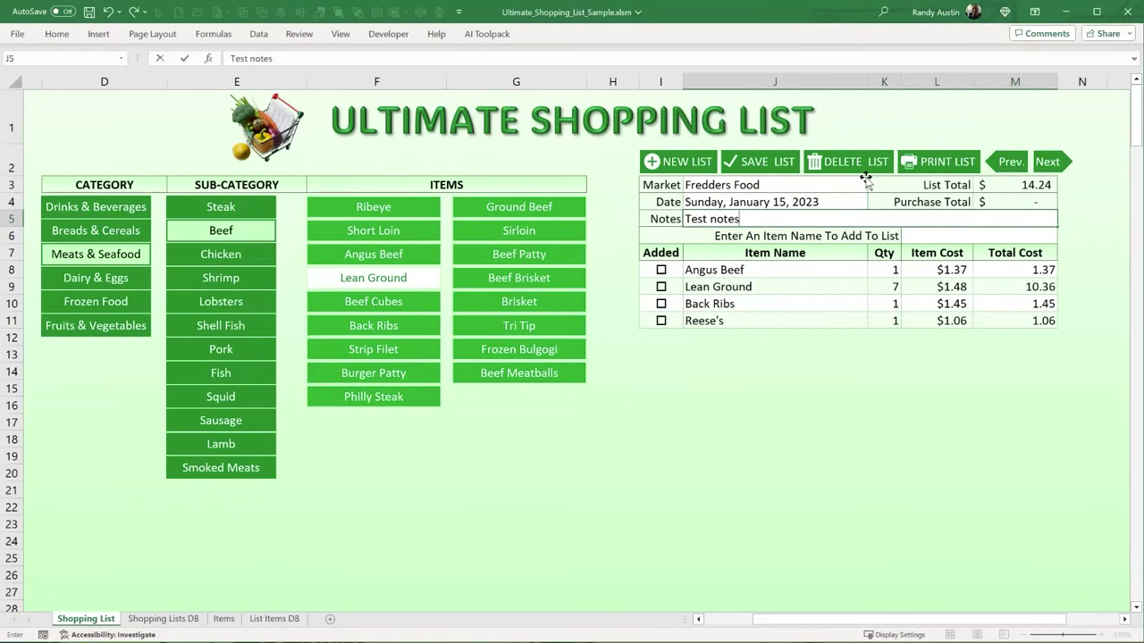
key(Tab)
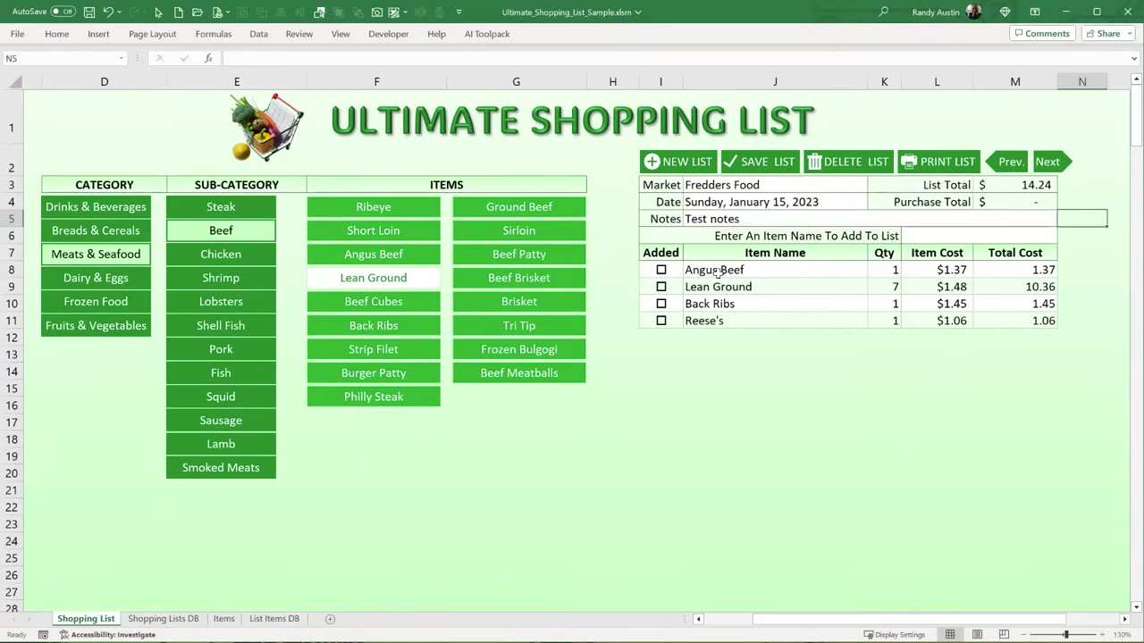
click(661, 287)
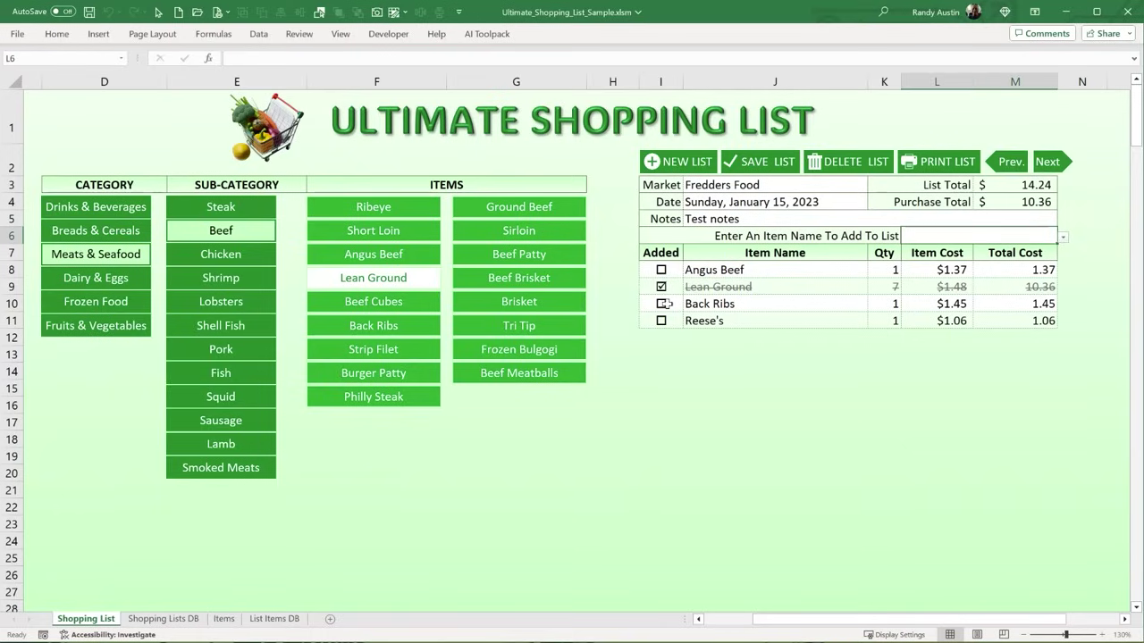
click(661, 304)
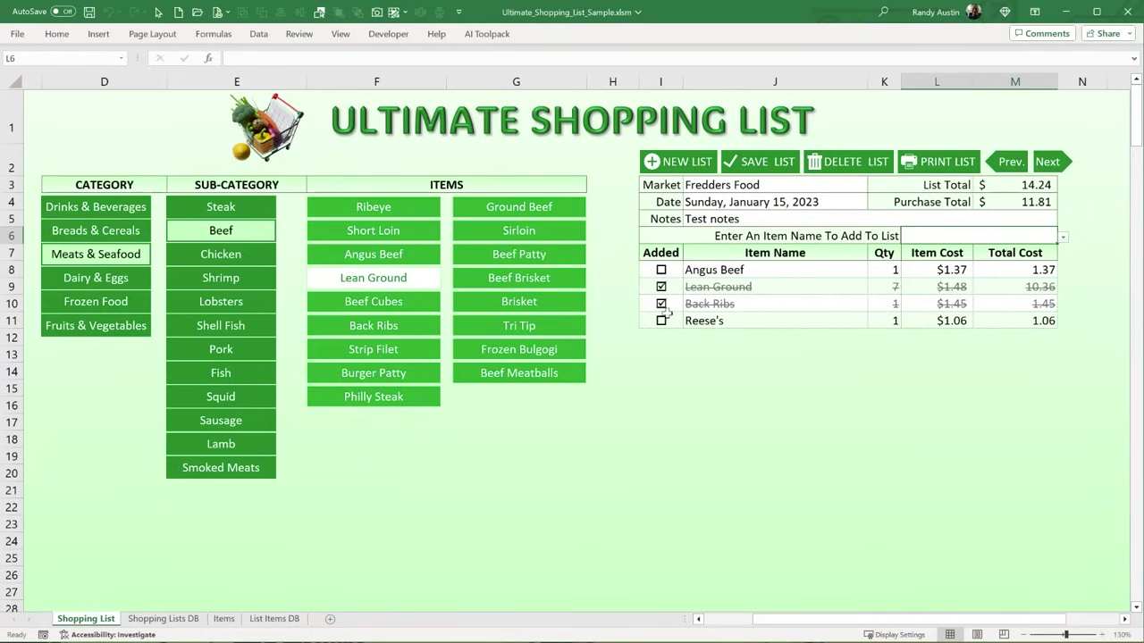
- Save the list, view the previous saved list and return to the Fredders Food list
click(737, 172)
click(1007, 165)
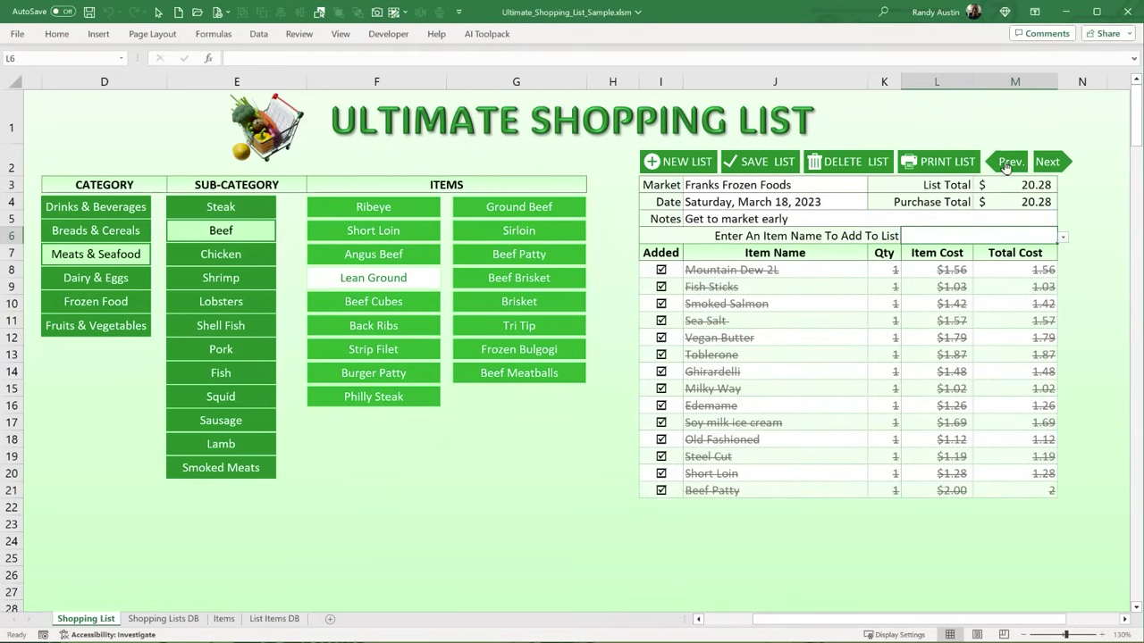
click(1044, 163)
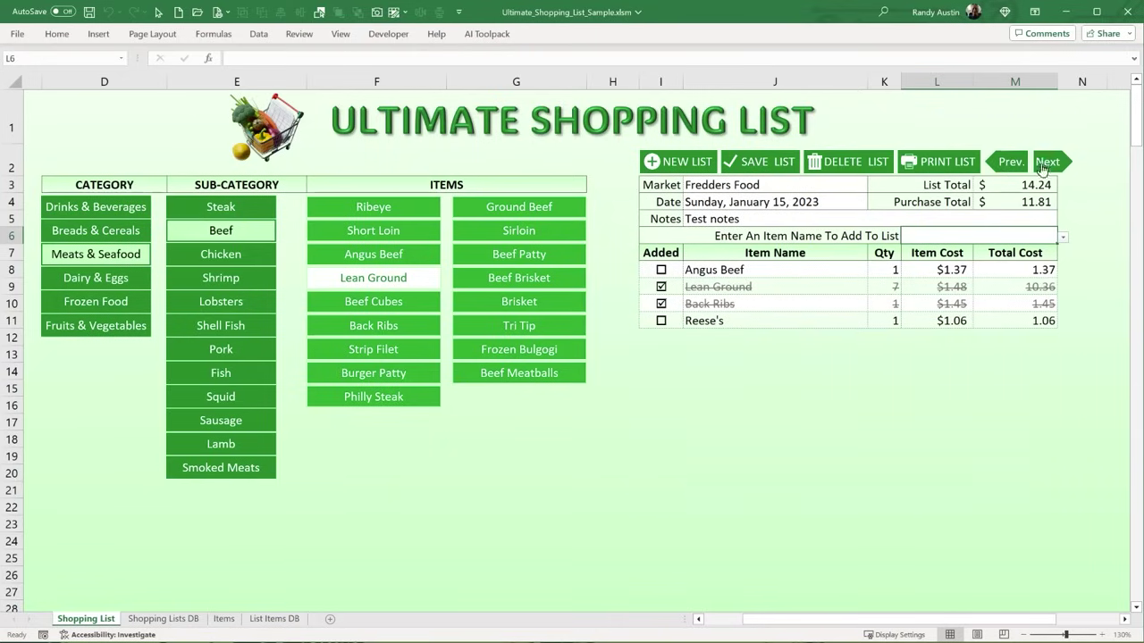
- Add White Wine 1.5L to the Fredders Food list through the item name entry and save the list
click(1061, 238)
click(991, 319)
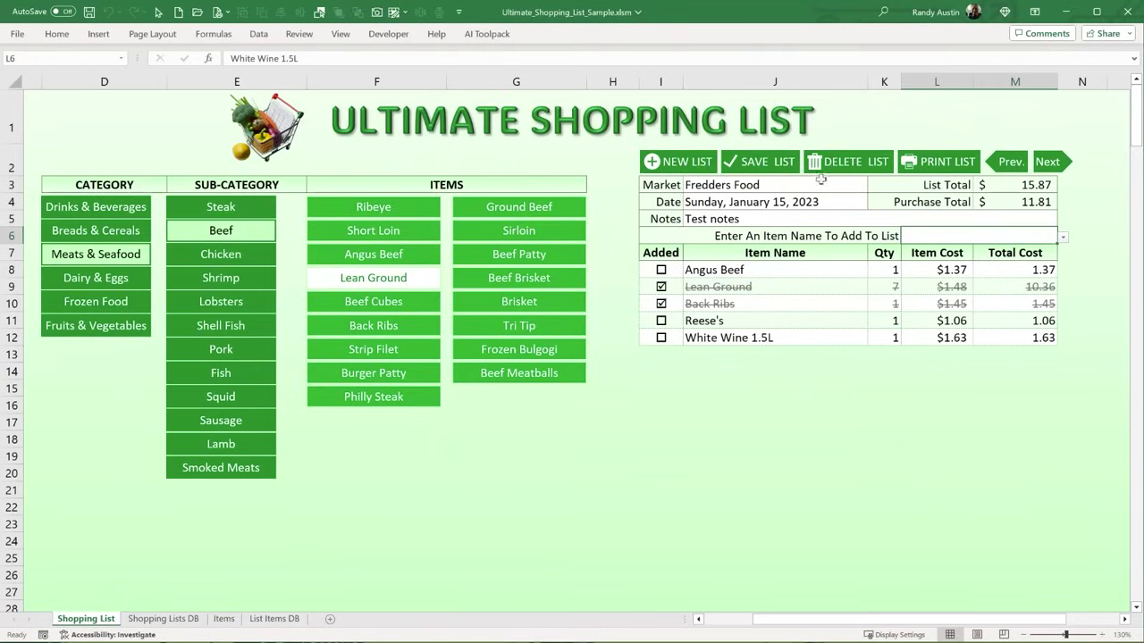
click(744, 163)
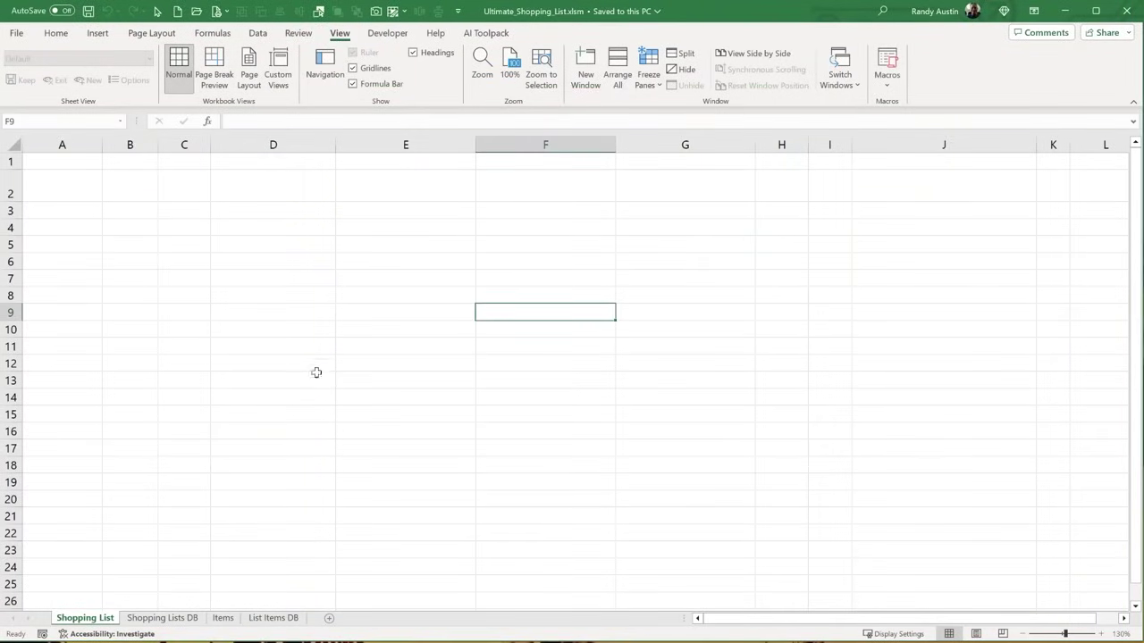
- Examine the records on the Shopping Lists DB sheet, covering list ID, market, date, notes, list total and purchase total
drag(394, 232, 720, 426)
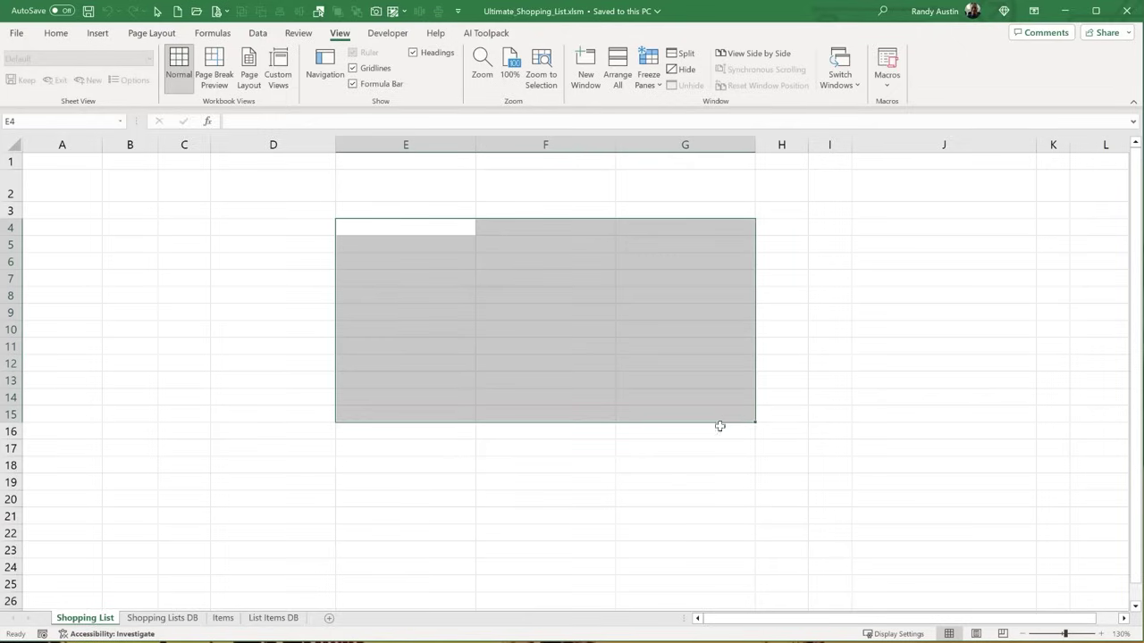
click(170, 618)
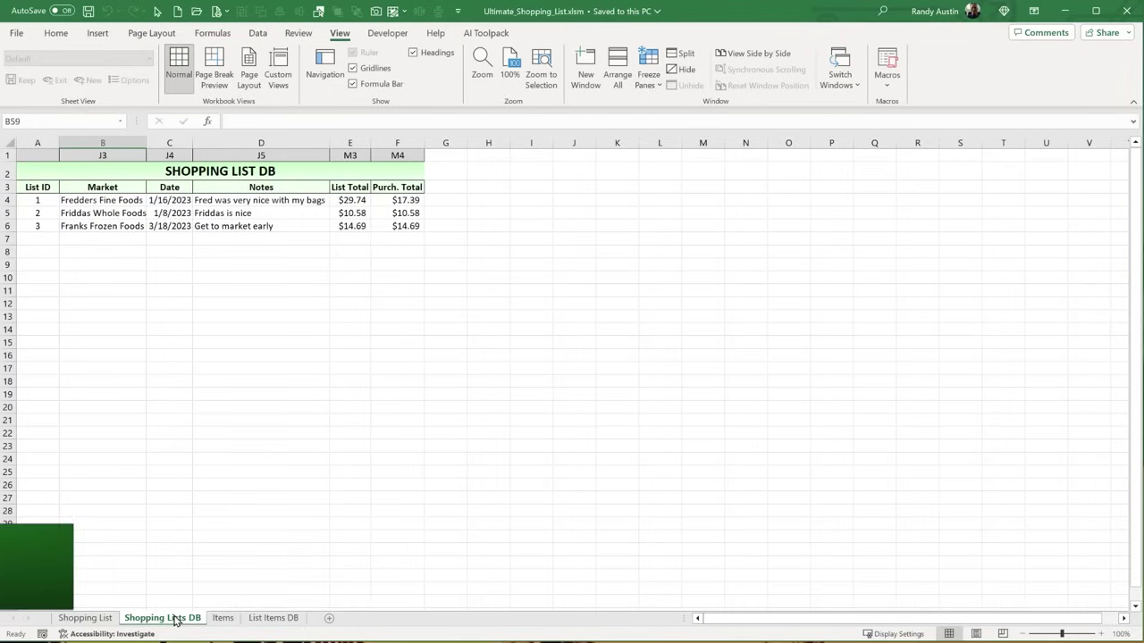
drag(38, 202, 409, 227)
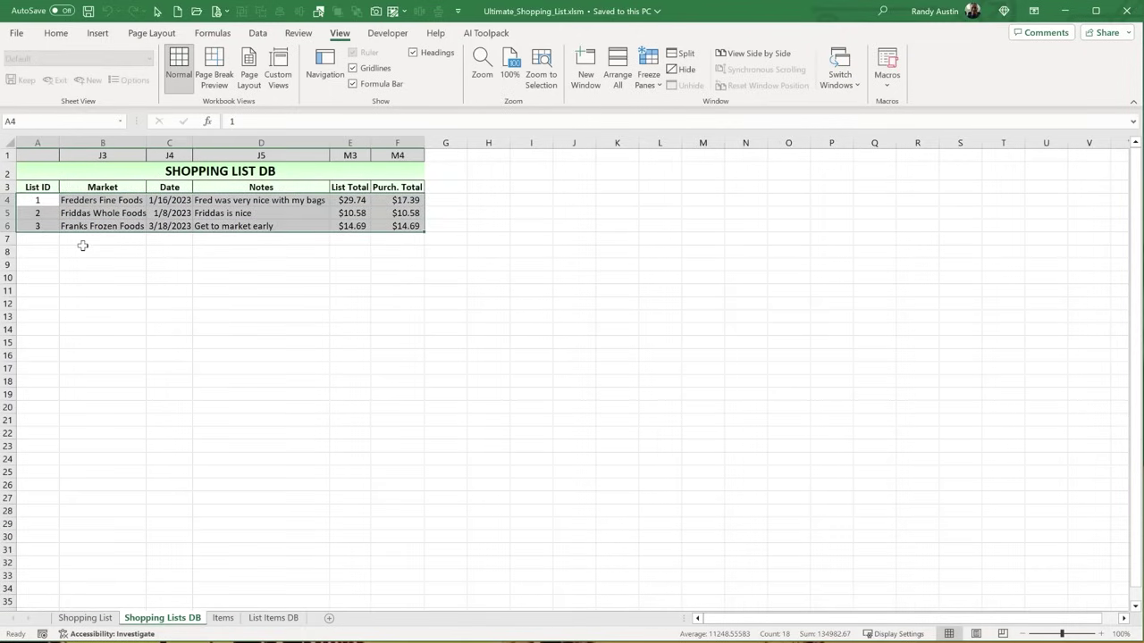
drag(50, 200, 95, 225)
click(178, 197)
click(232, 196)
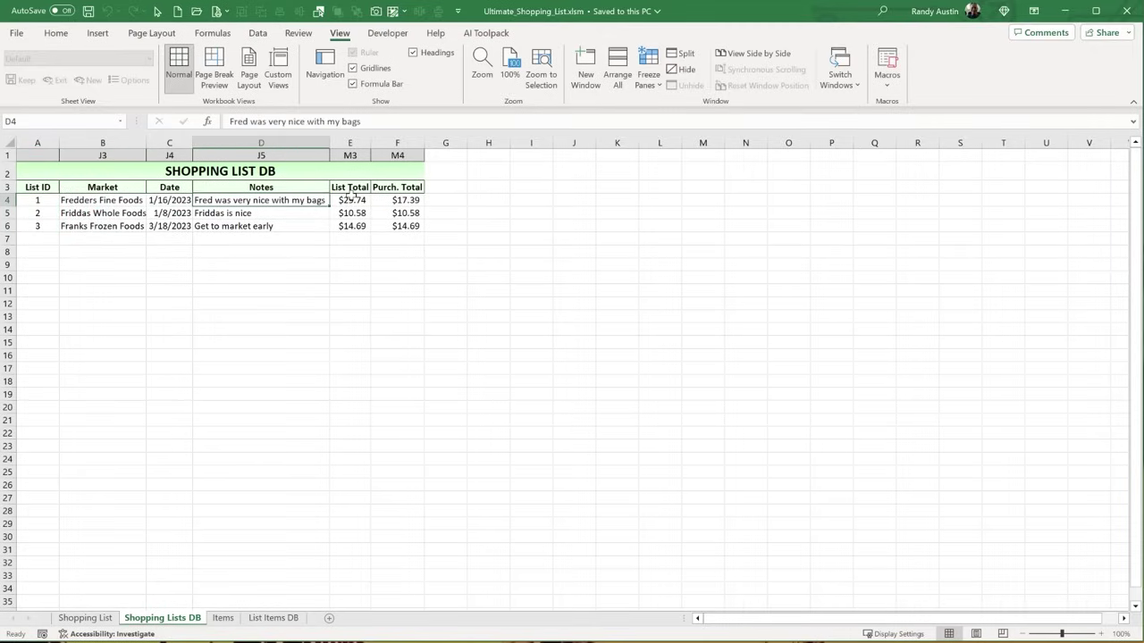
drag(351, 190, 358, 229)
click(390, 198)
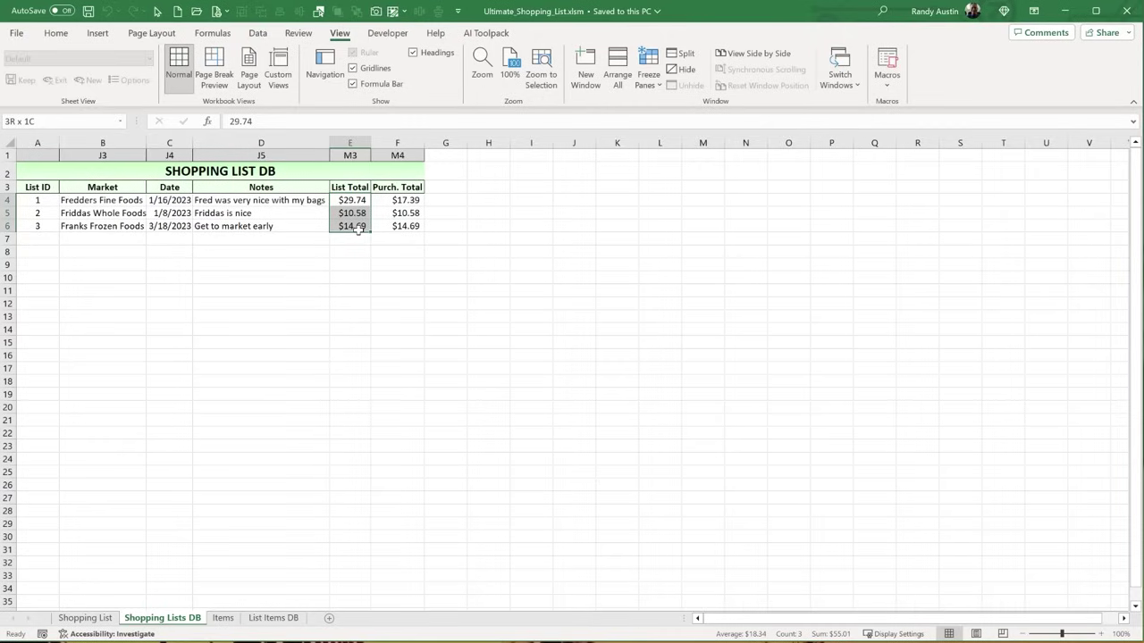
drag(357, 229, 395, 226)
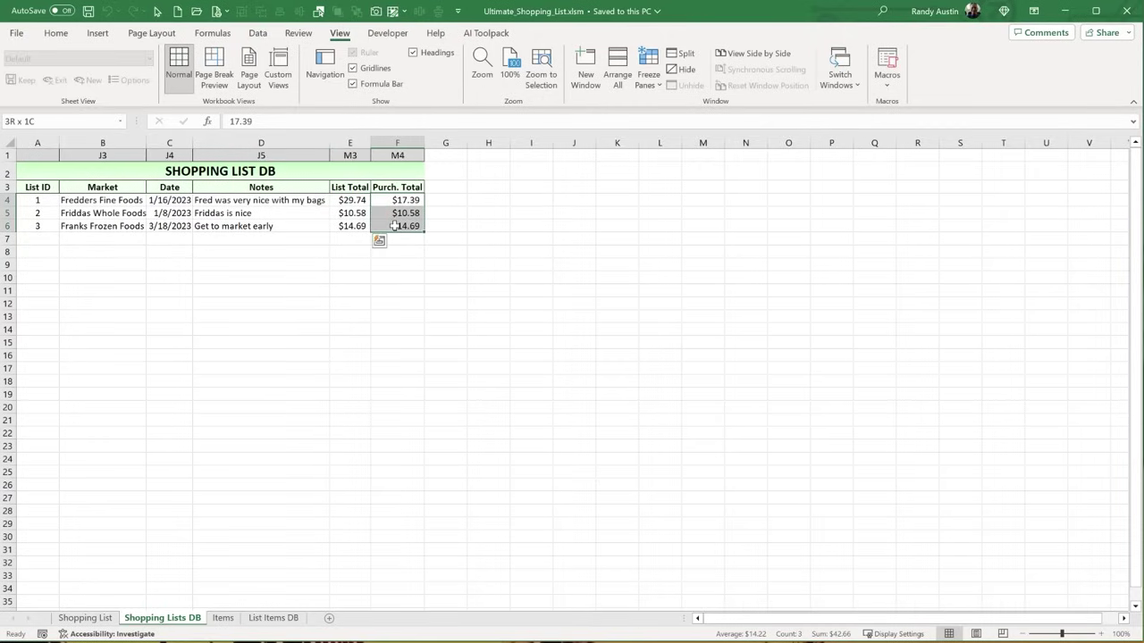
- Look through the shopping item database on the Items sheet from its first to its last record
click(222, 617)
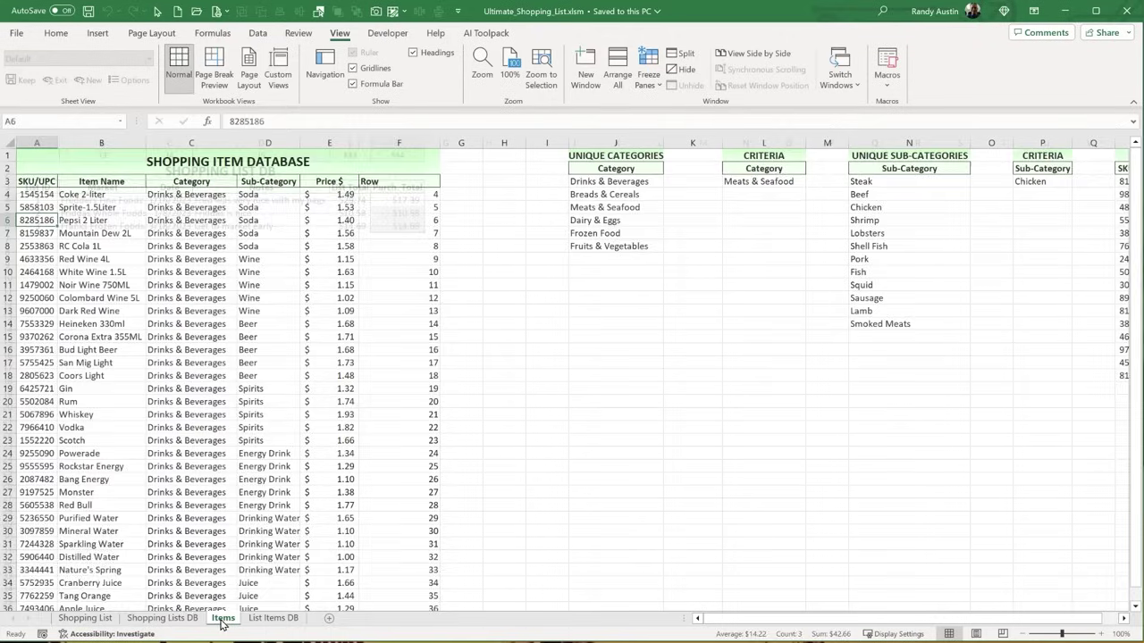
scroll(42, 298, down, 5)
scroll(42, 298, up, 5)
click(42, 298)
key(ctrl+Down)
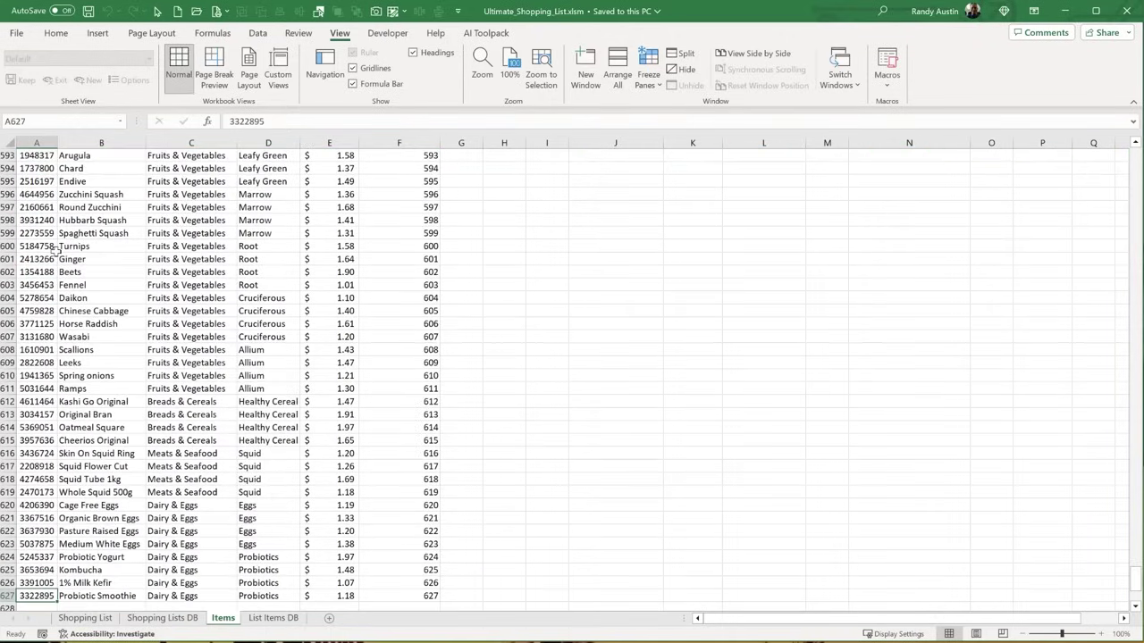
drag(1136, 579, 1136, 142)
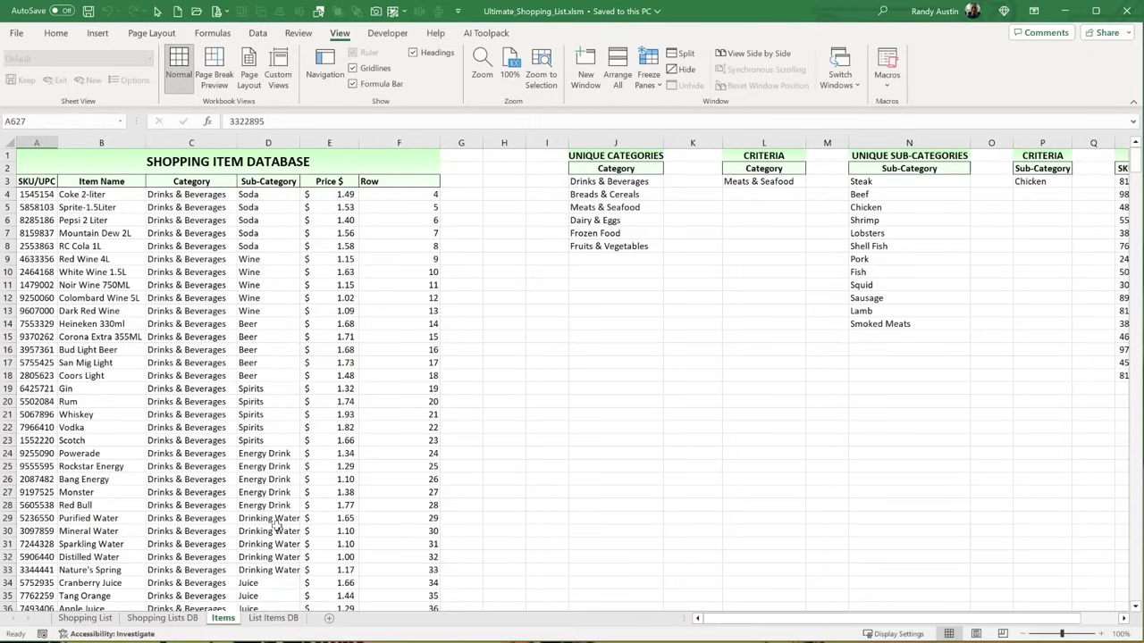
- Move the List Items DB sheet ahead of the Items sheet
click(277, 618)
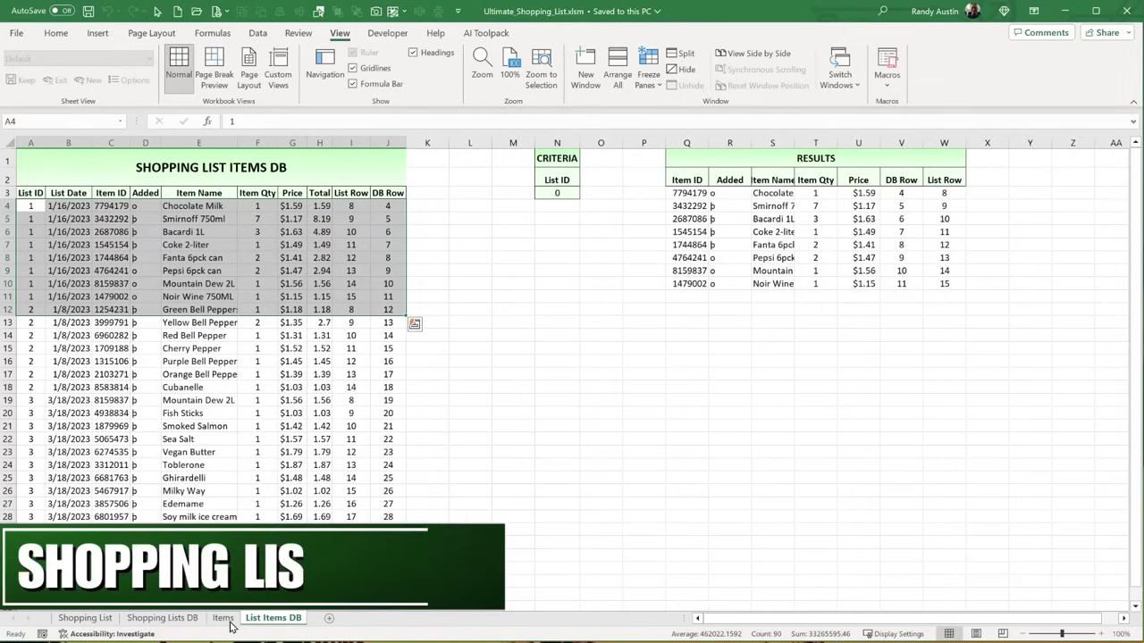
drag(218, 625, 215, 625)
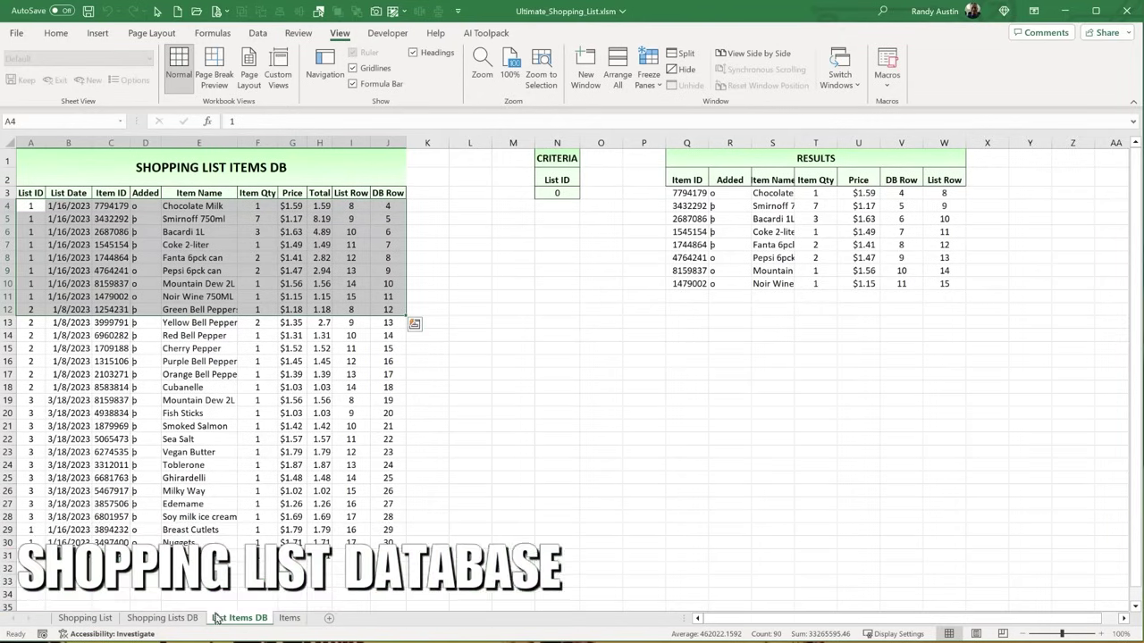
- Examine which records in the Shopping List Items DB belong to list IDs 1, 2 and 3
click(86, 277)
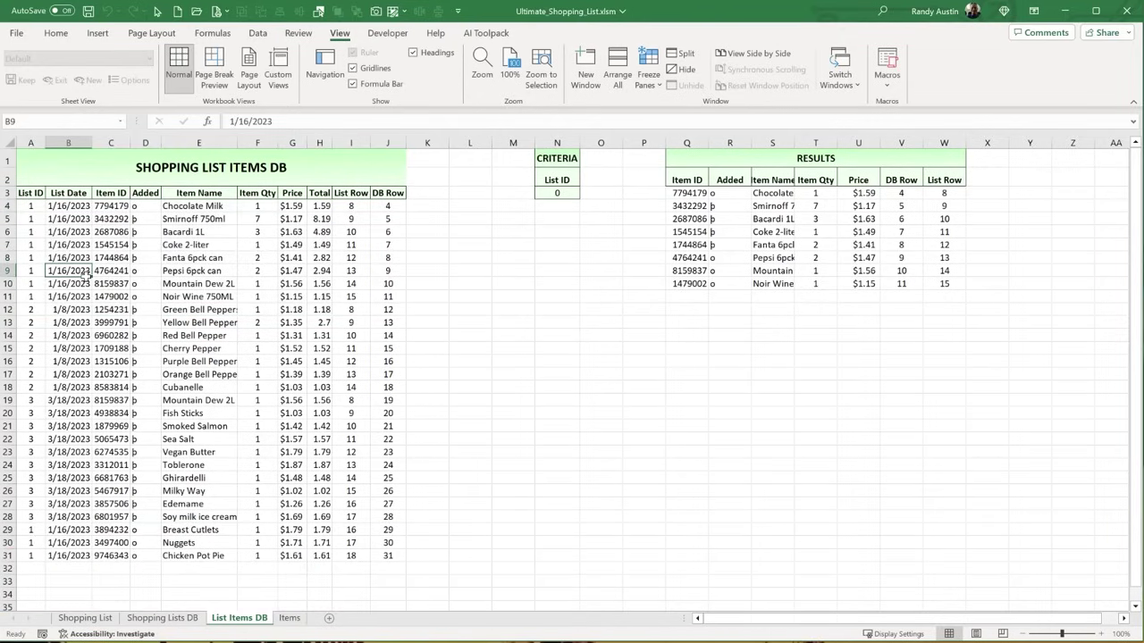
drag(30, 207, 383, 292)
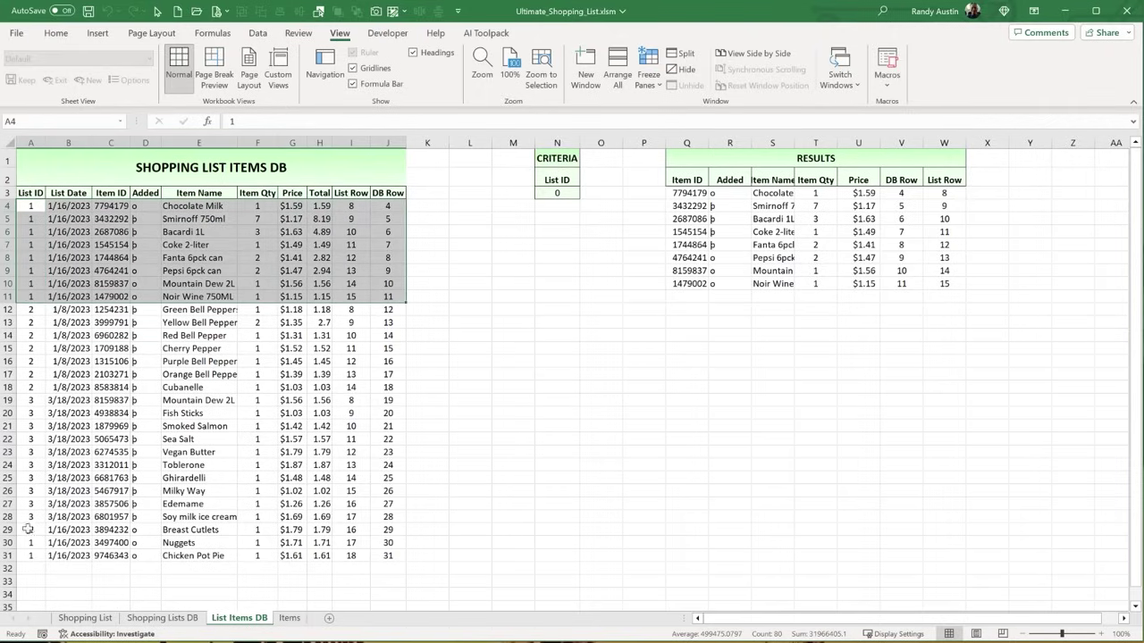
drag(27, 530, 380, 558)
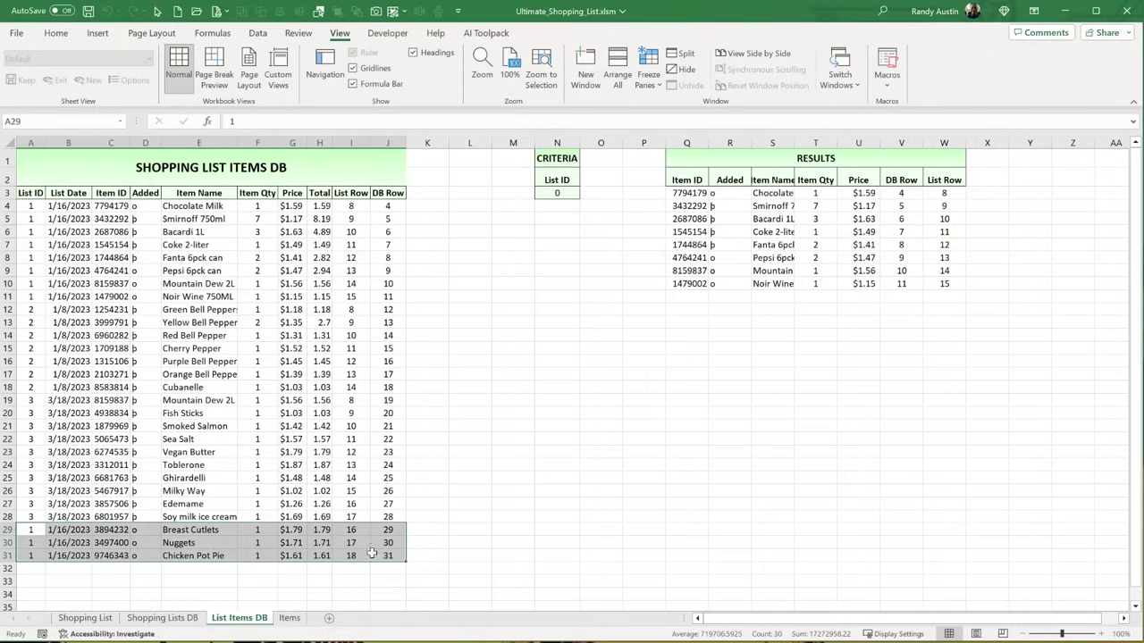
drag(31, 309, 403, 387)
drag(30, 400, 392, 451)
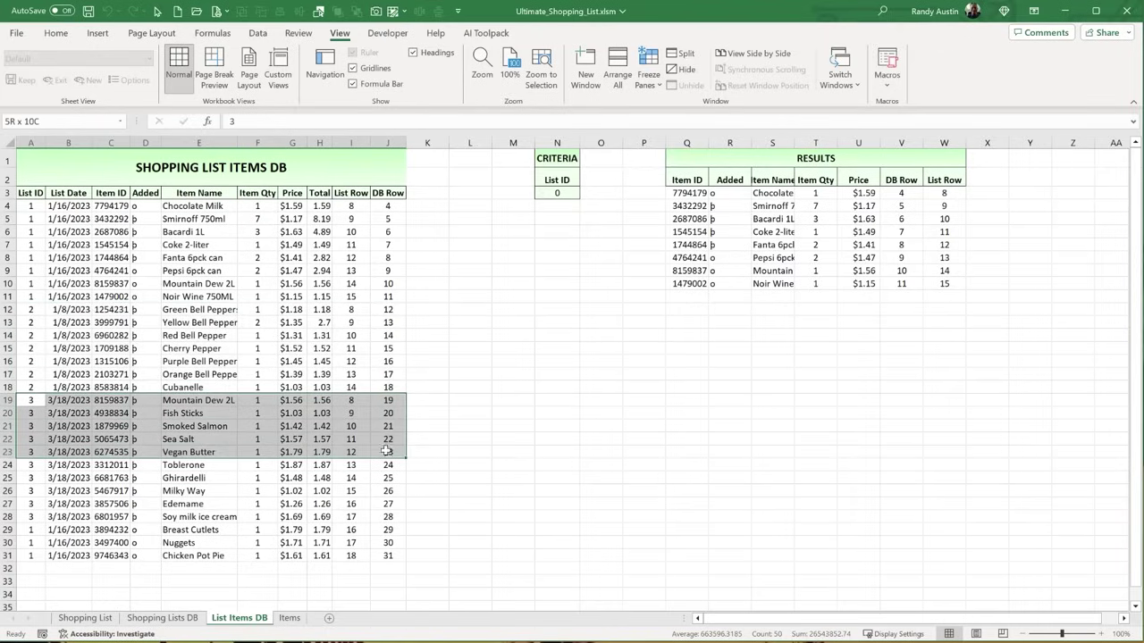
- Fill columns A and B of the Shopping List sheet with light gray
click(103, 623)
click(173, 419)
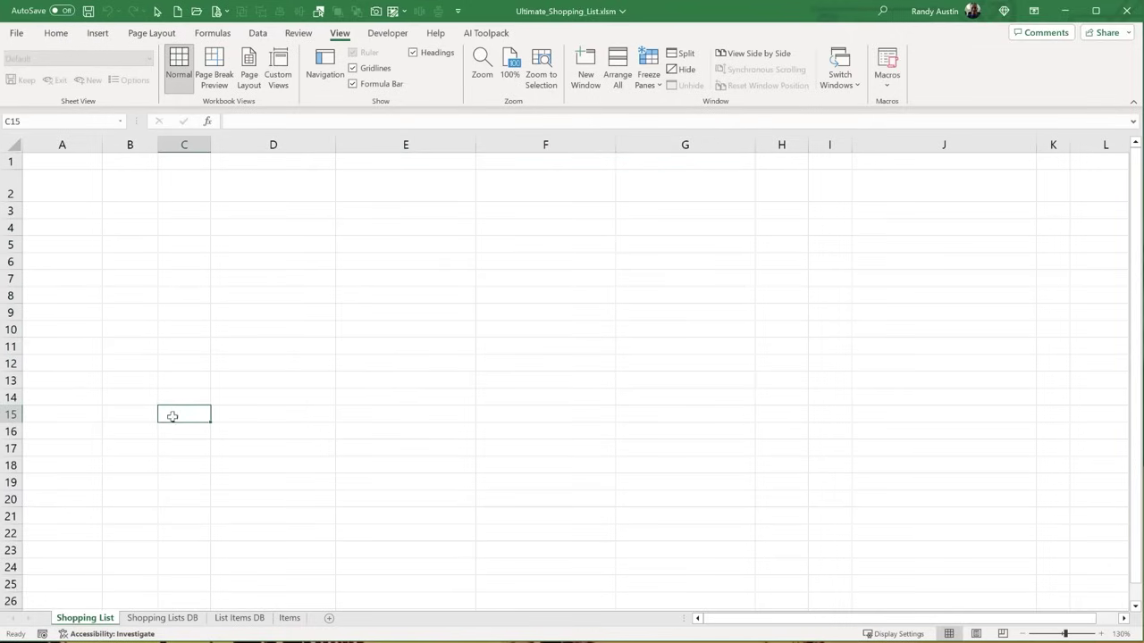
drag(63, 161, 134, 608)
scroll(209, 306, up, 5)
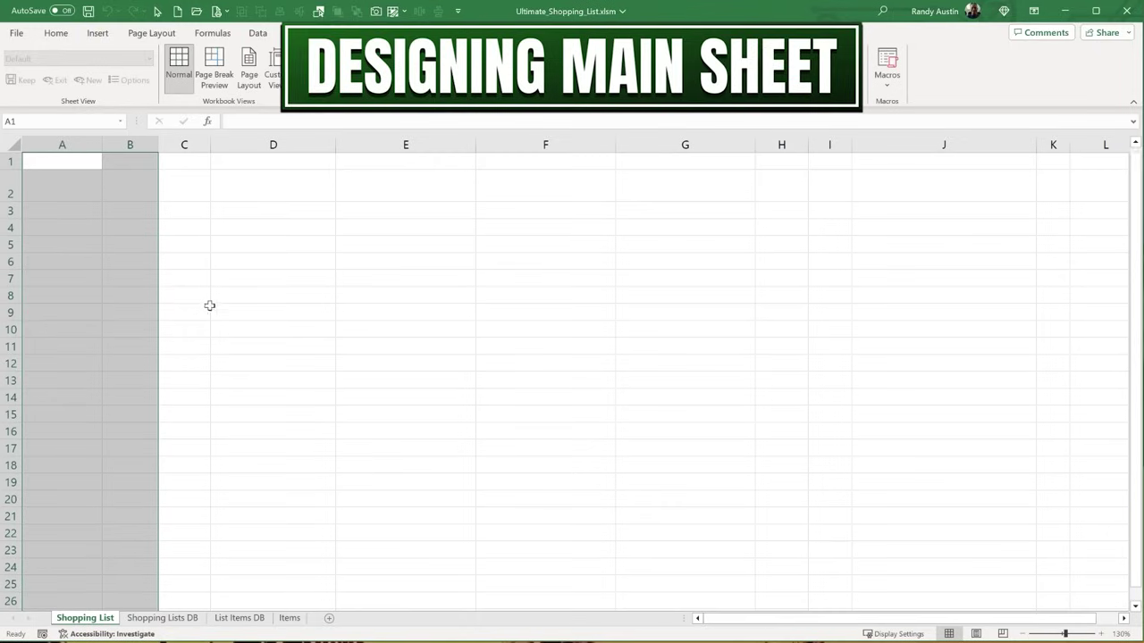
click(54, 36)
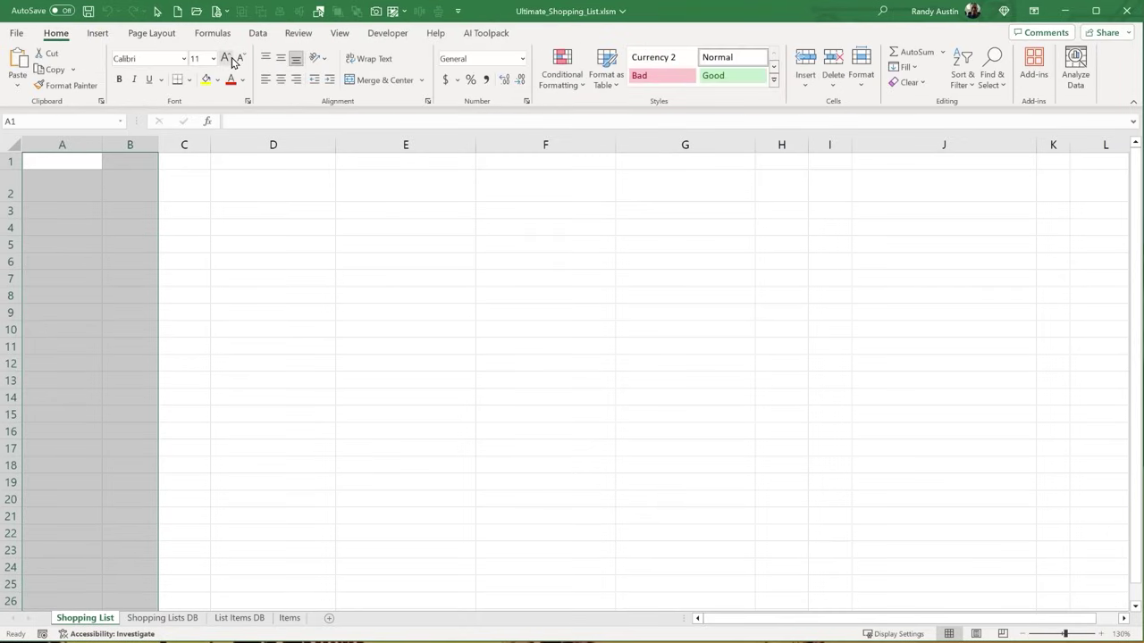
click(217, 79)
click(211, 137)
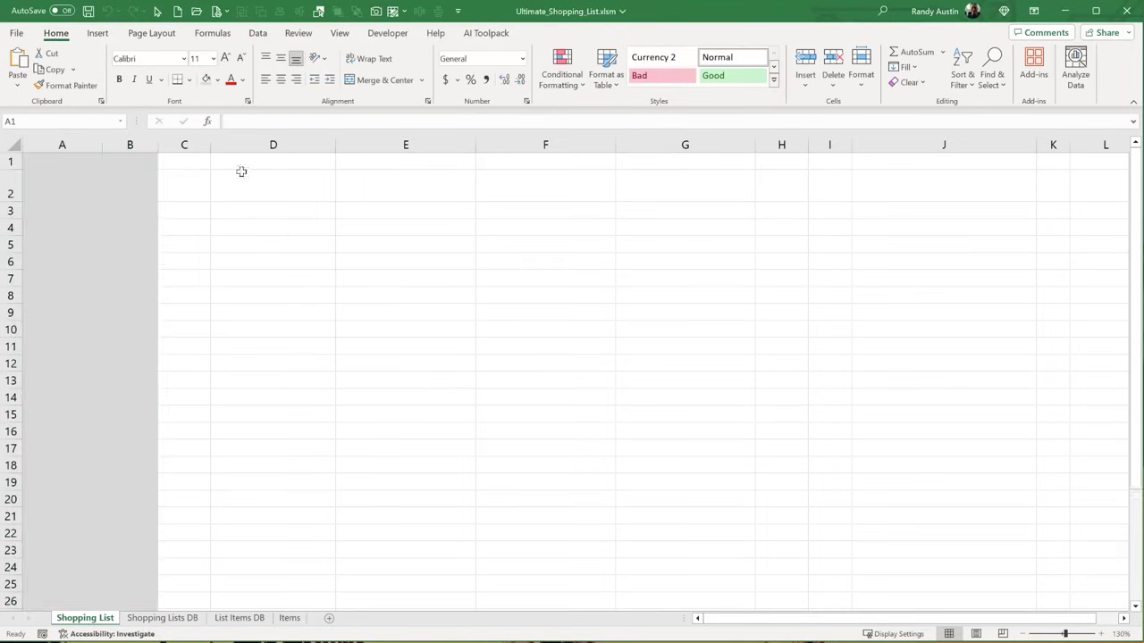
- Increase the height of row 1 on the Shopping List sheet to about three times its default
click(282, 241)
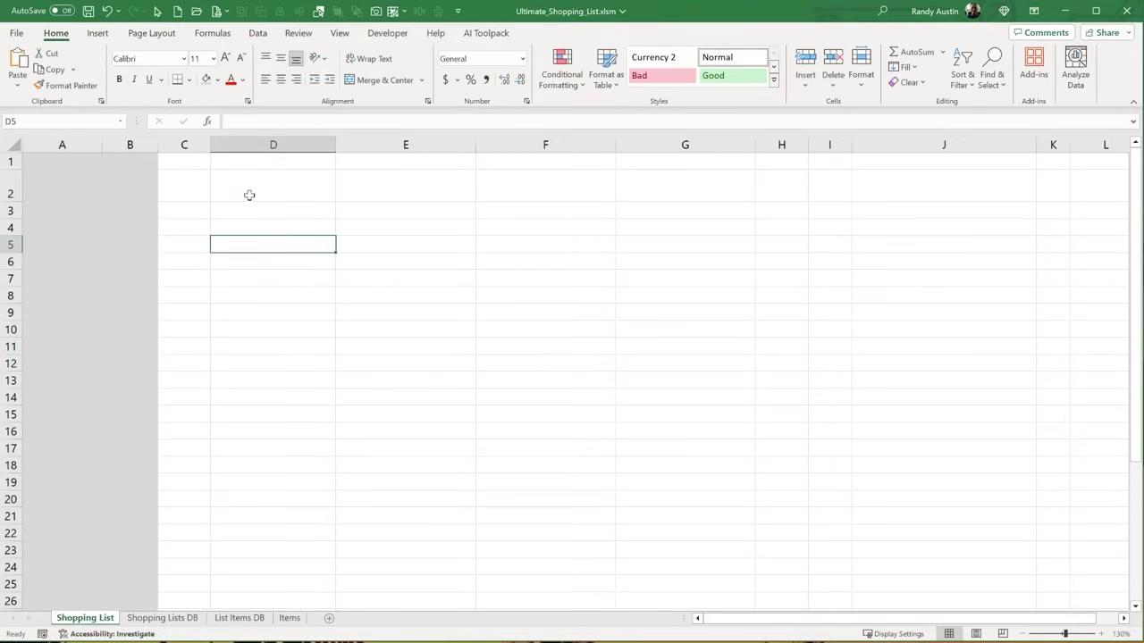
click(250, 195)
drag(24, 172, 12, 204)
click(233, 180)
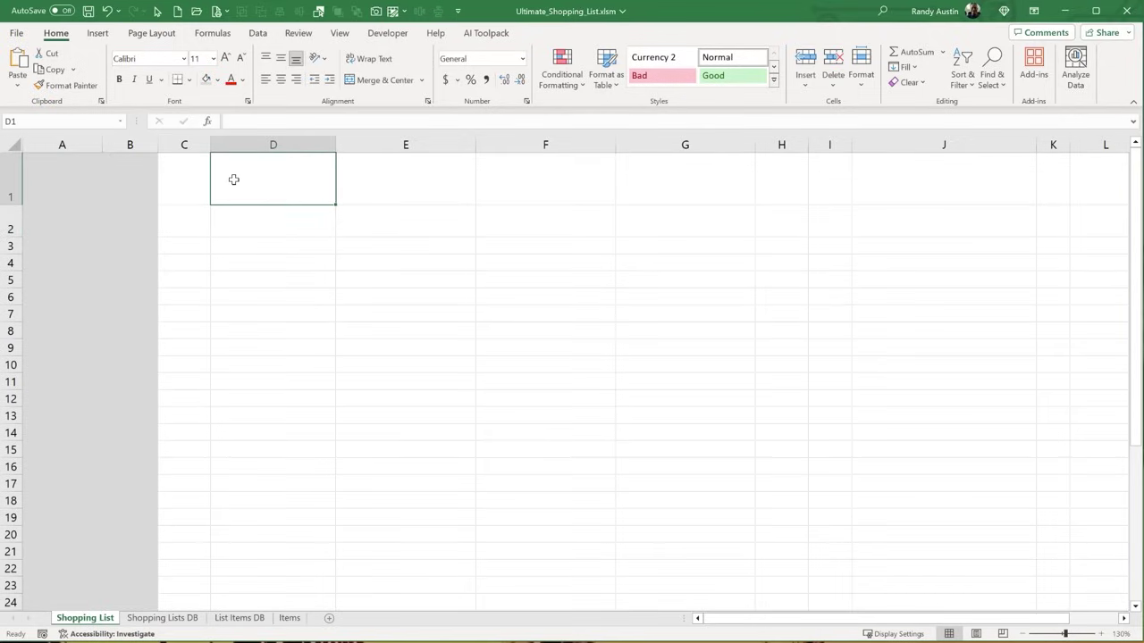
- Insert a text box in row 1 across columns D to F reading "ULTIMATE SHOPPING LIST"
click(98, 34)
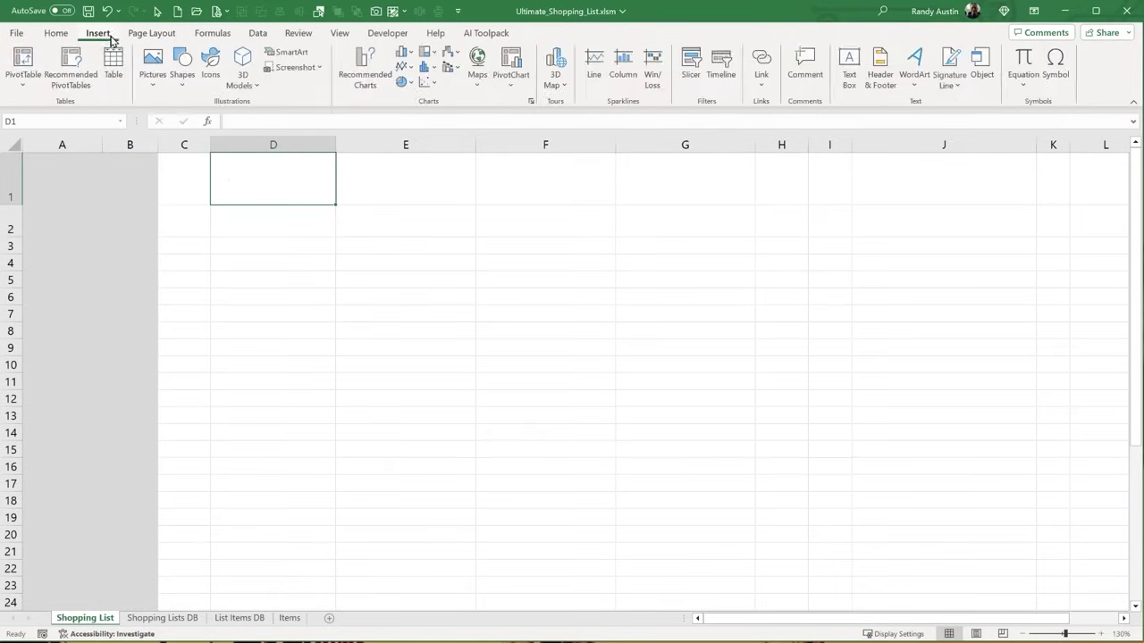
click(180, 76)
click(176, 121)
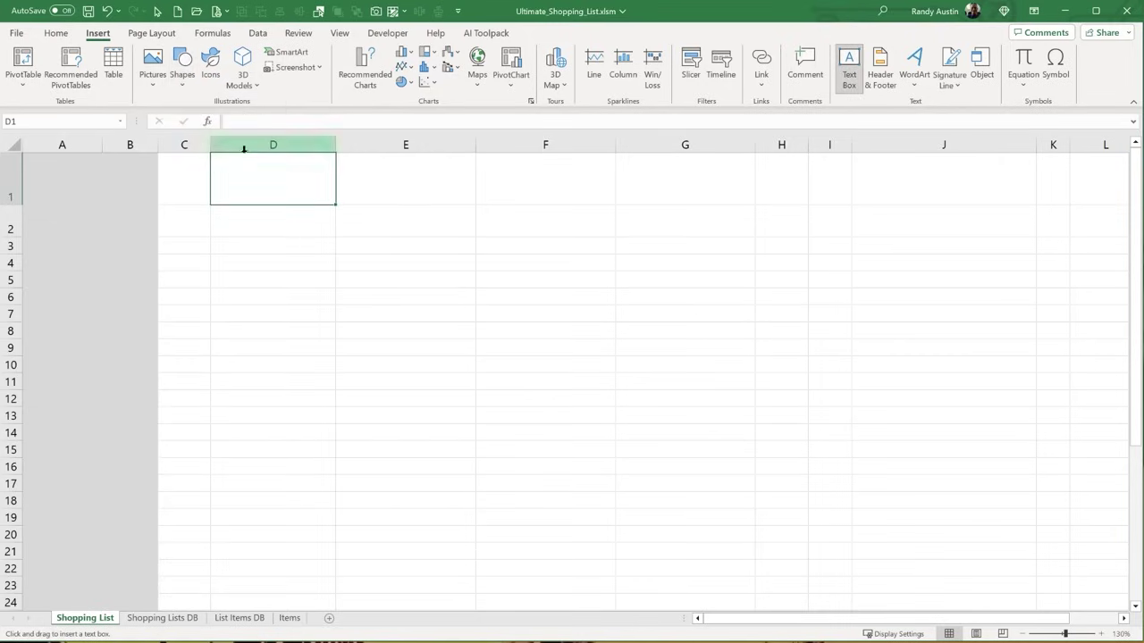
drag(248, 163, 489, 207)
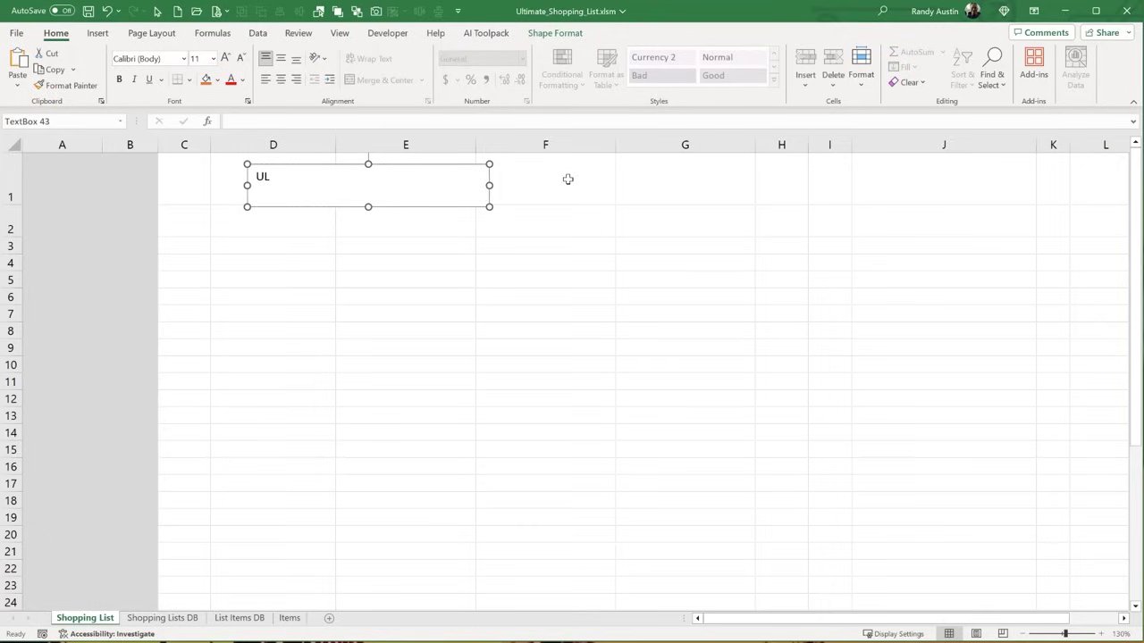
text(ULTIMATE SHOPPING LIST)
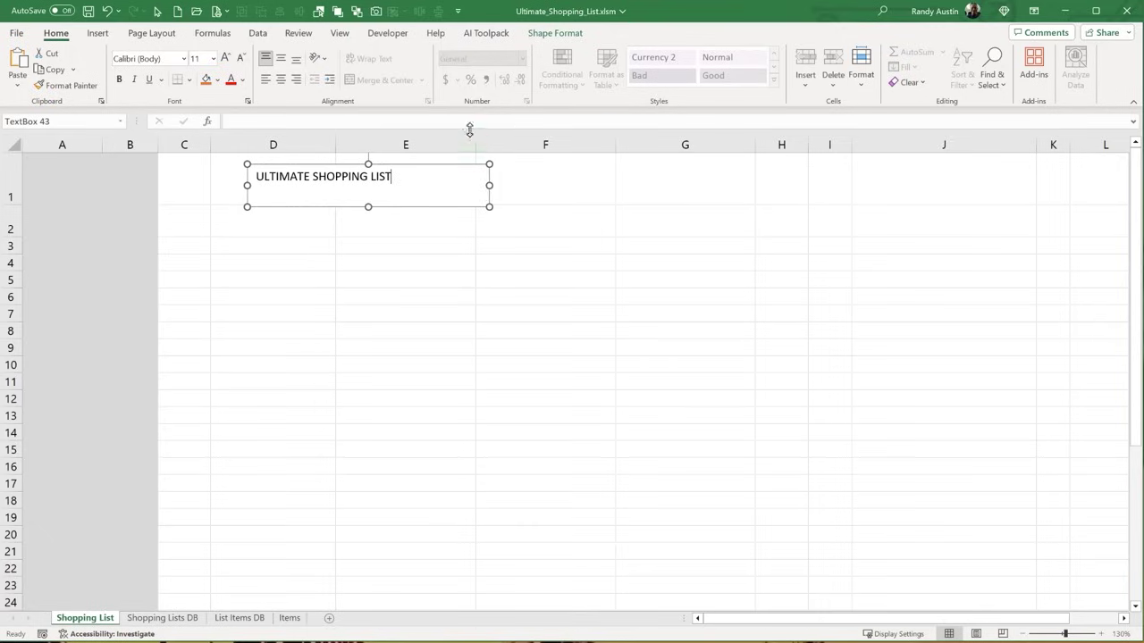
- Shift the title text box slightly up and right within row 1 and center its text horizontally and vertically
drag(439, 164, 441, 156)
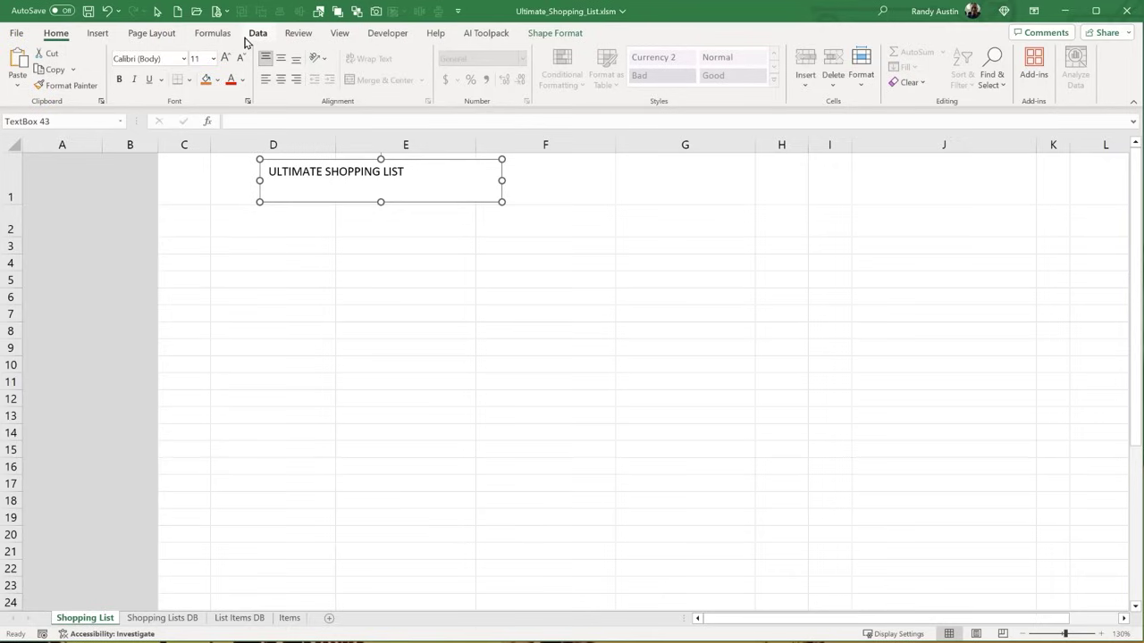
click(282, 79)
click(282, 61)
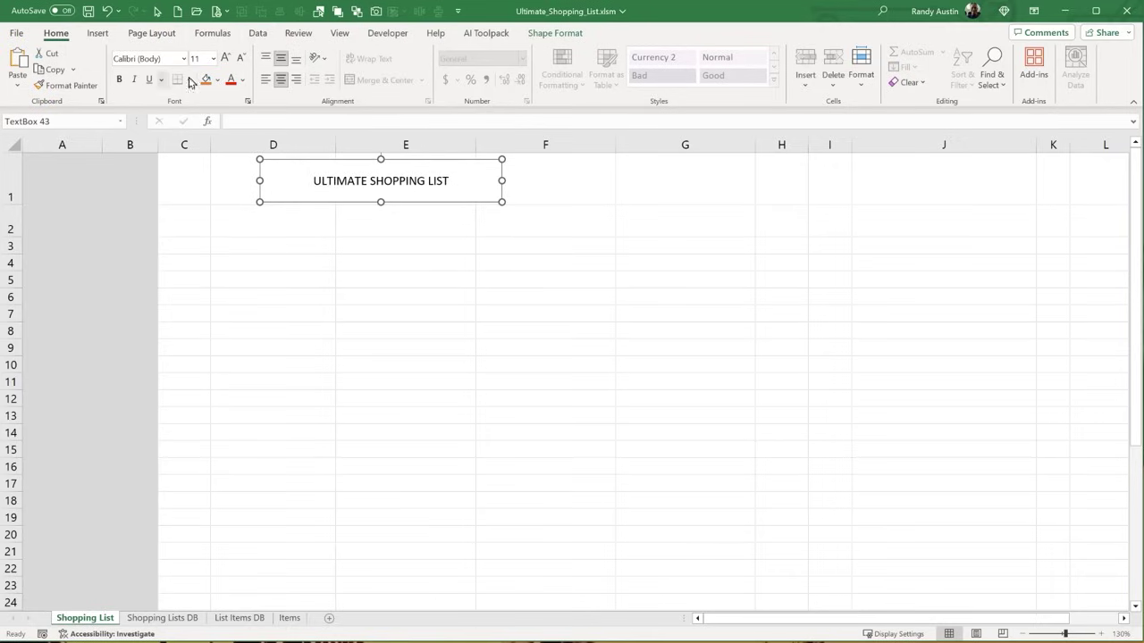
- Remove the shape fill and the outline from the title text box
click(559, 33)
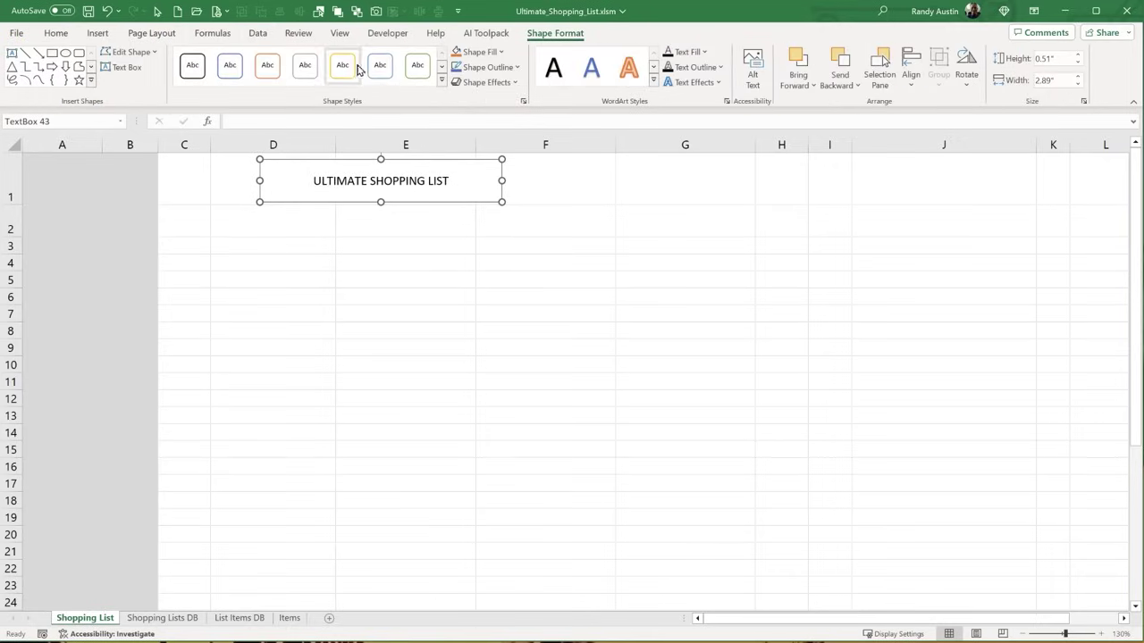
click(503, 53)
click(514, 259)
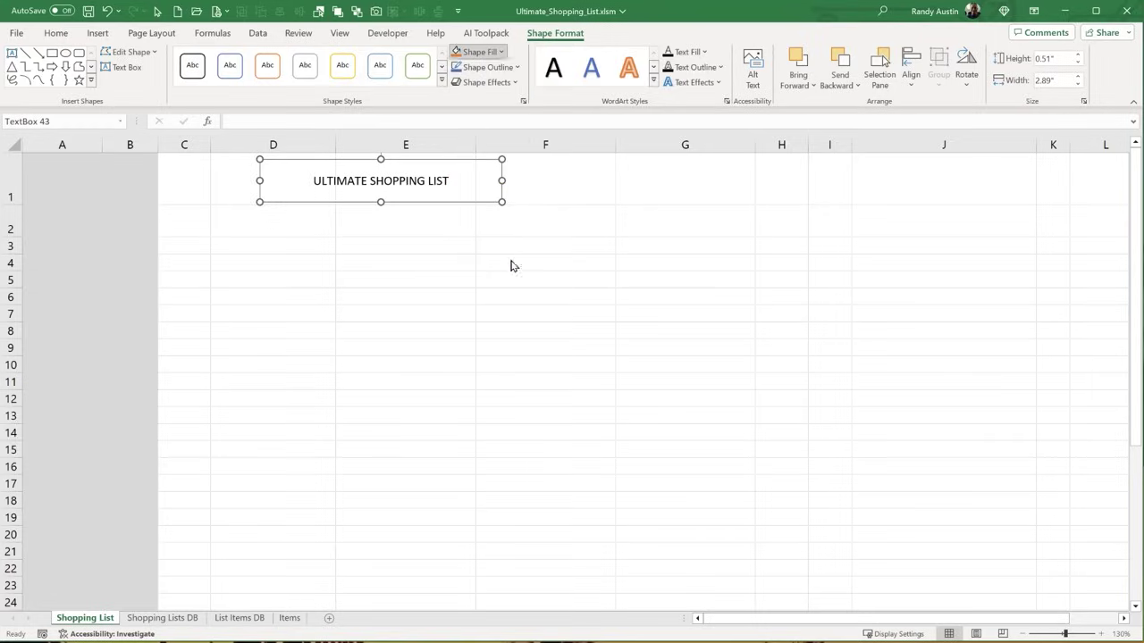
click(522, 69)
click(521, 273)
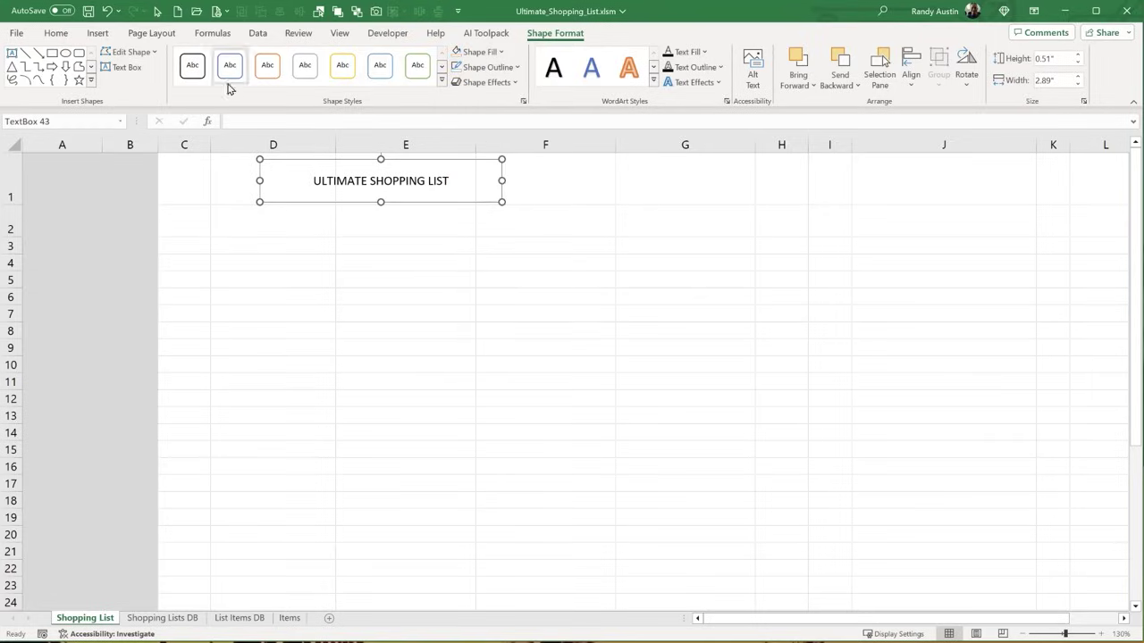
- Set the title text to ADLaM Display size 33 and widen its text box to about 9.93" across columns C to J
click(56, 34)
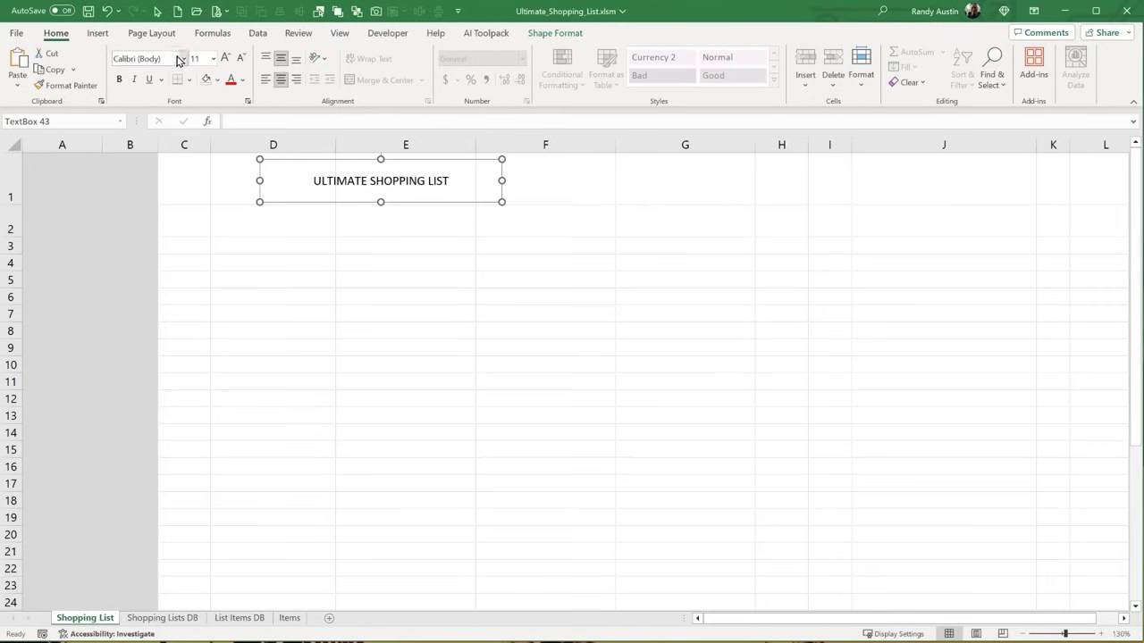
click(143, 58)
text(ADLaM Display)
key(Tab)
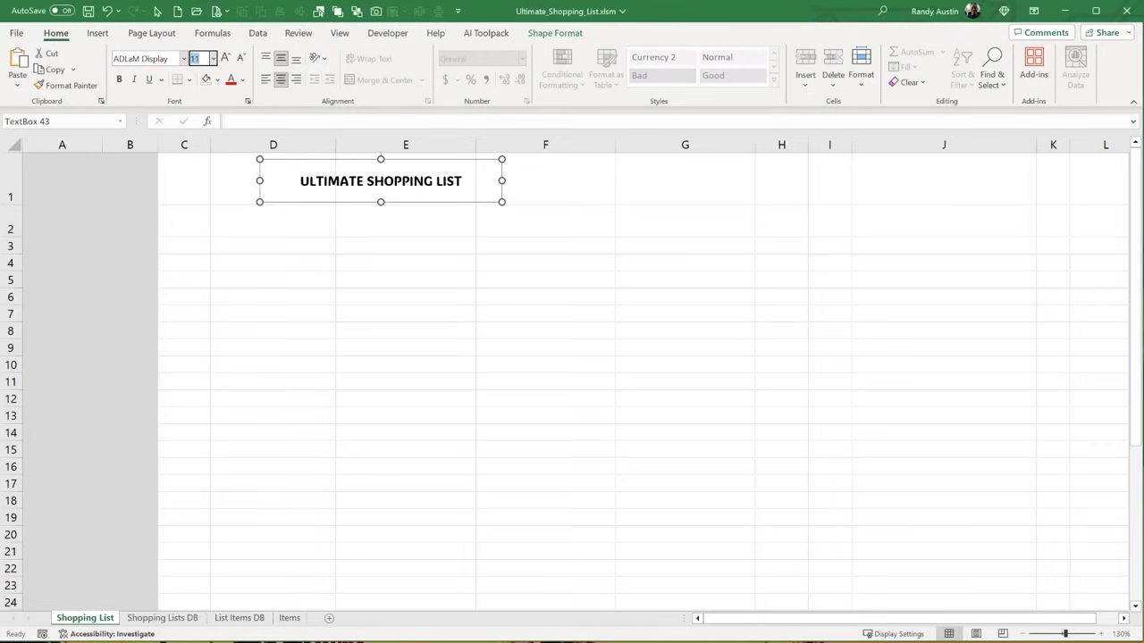
text(33)
key(Return)
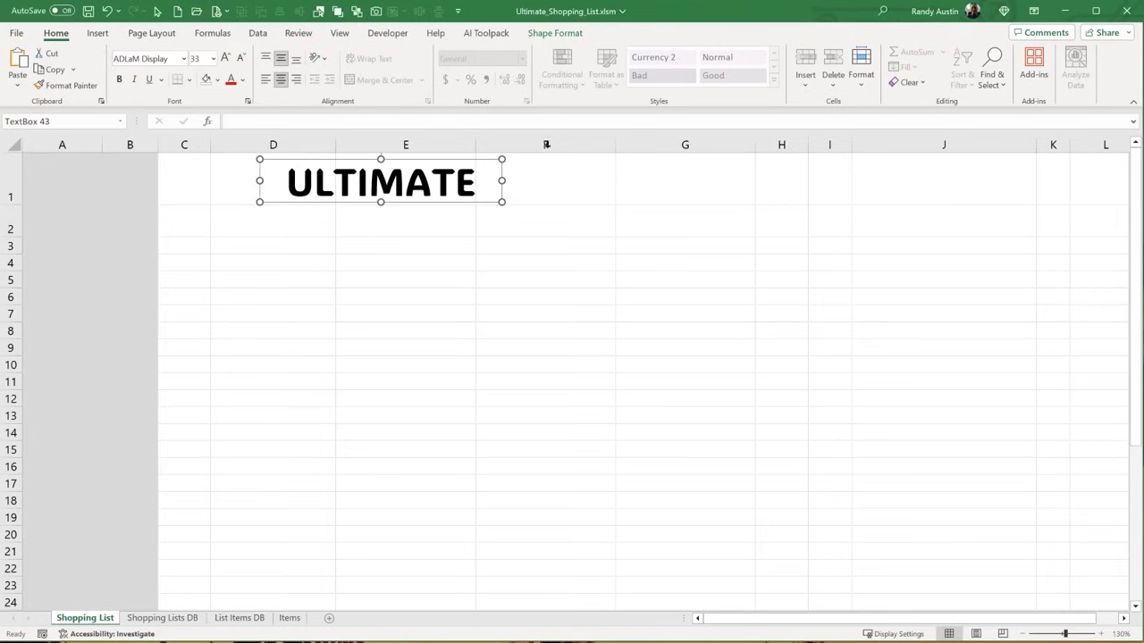
drag(506, 181, 1003, 202)
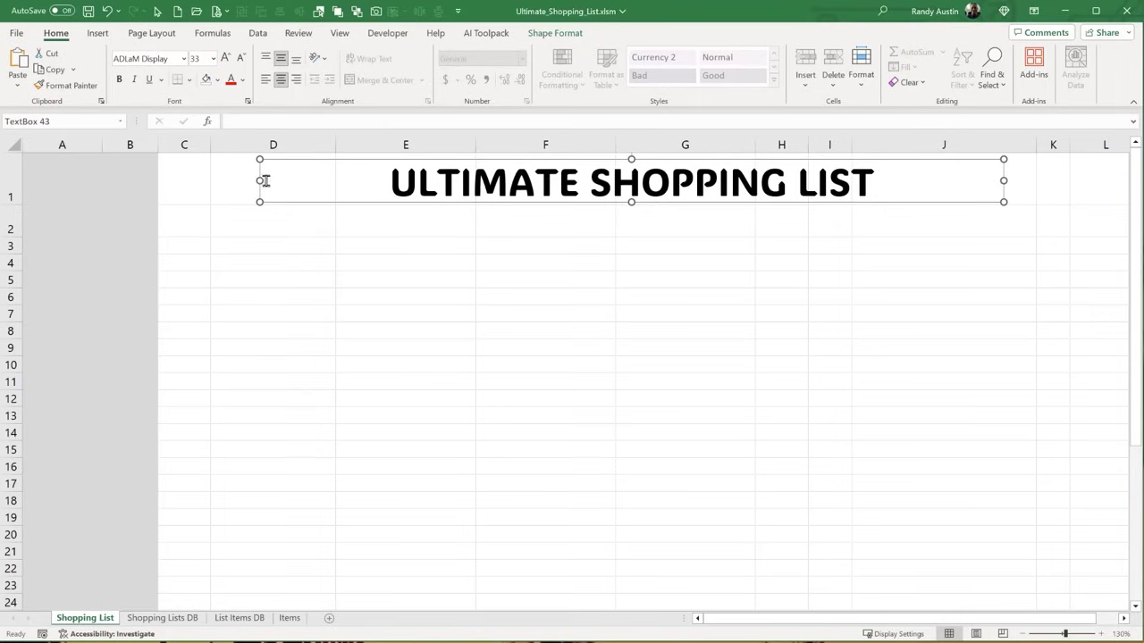
drag(259, 180, 173, 180)
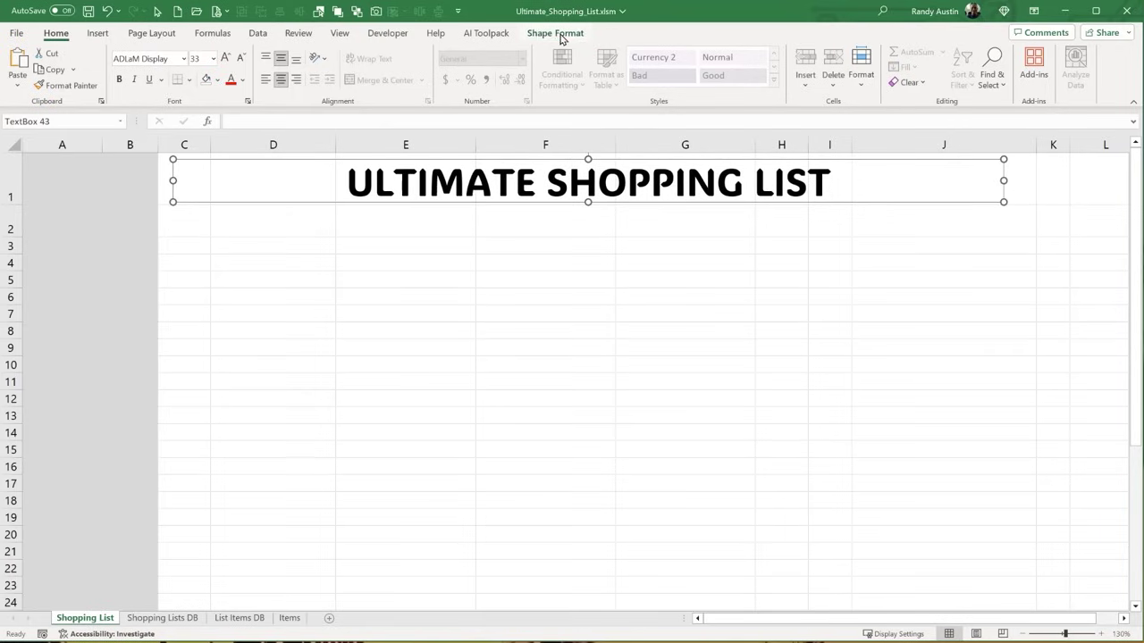
- Change the title's text fill to the dark green from the recent colors
click(559, 36)
click(502, 52)
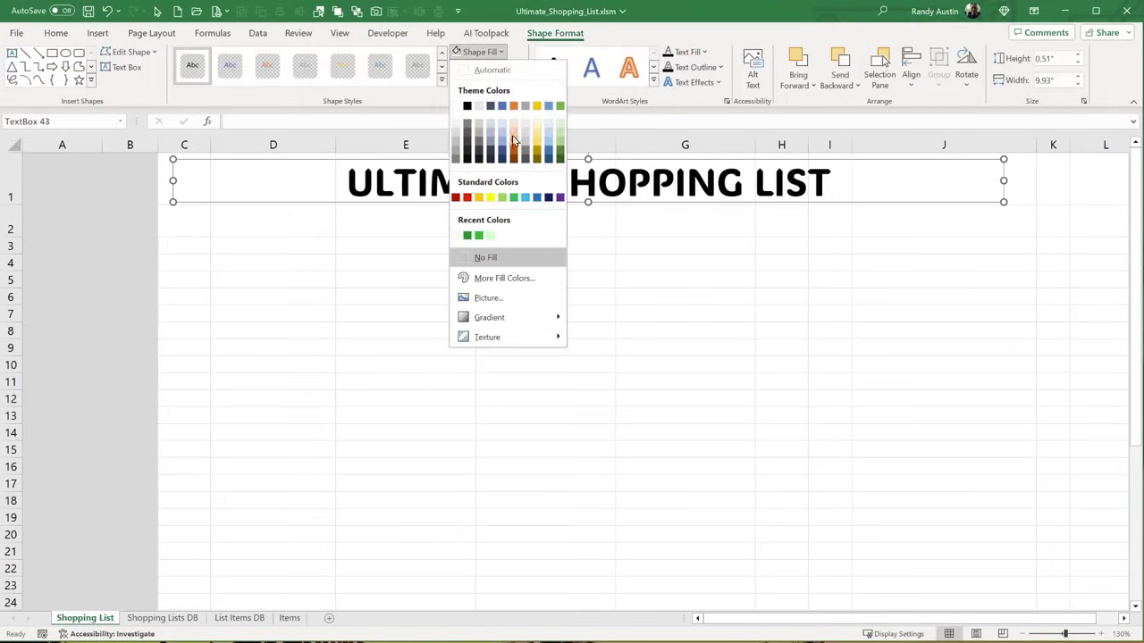
click(704, 52)
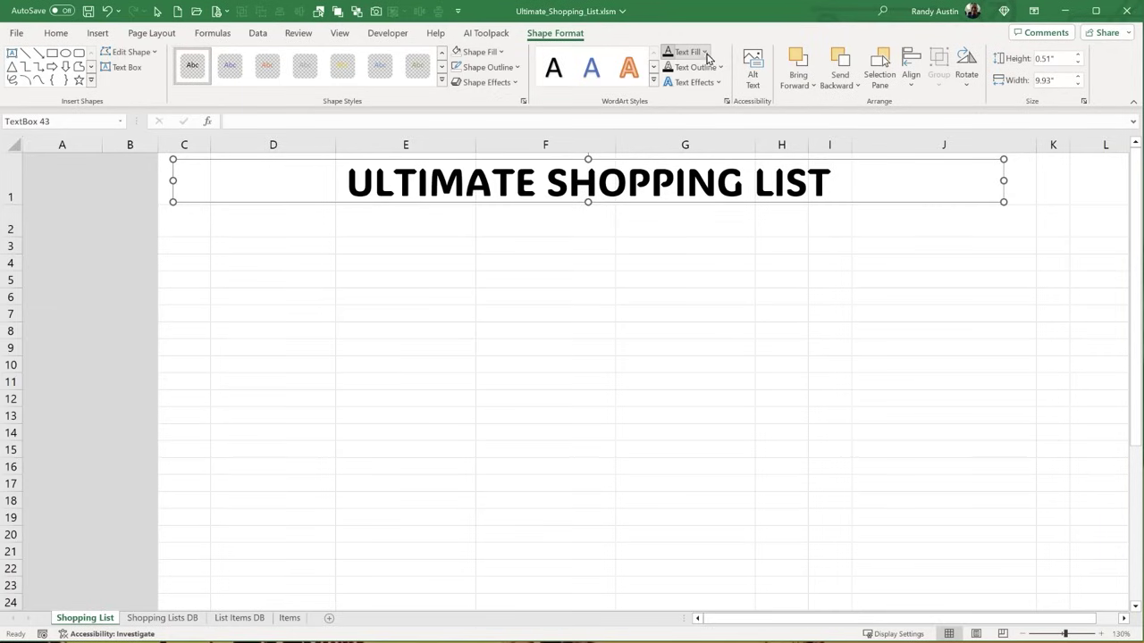
click(704, 52)
click(676, 235)
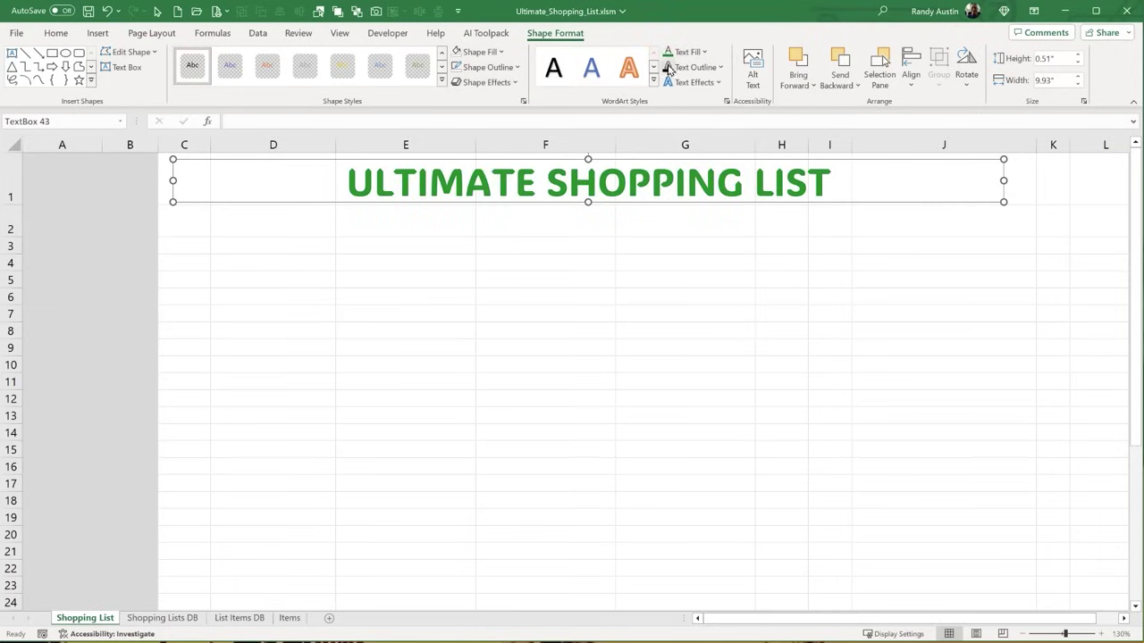
- Apply the first reflection variation to the title text
click(719, 83)
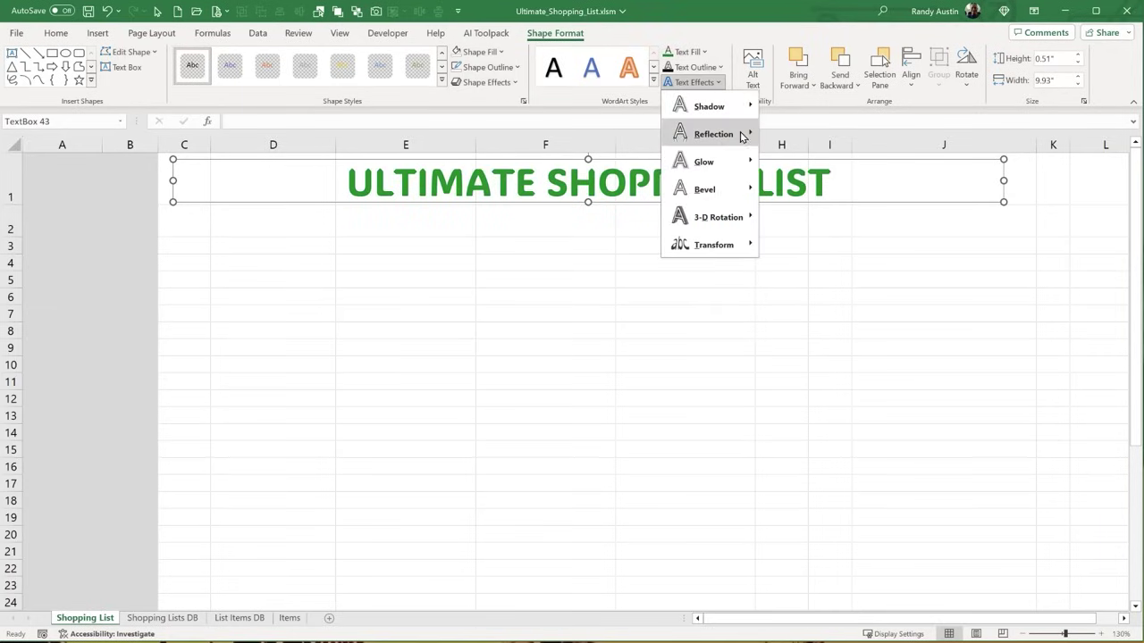
mouse_move(741, 134)
click(778, 222)
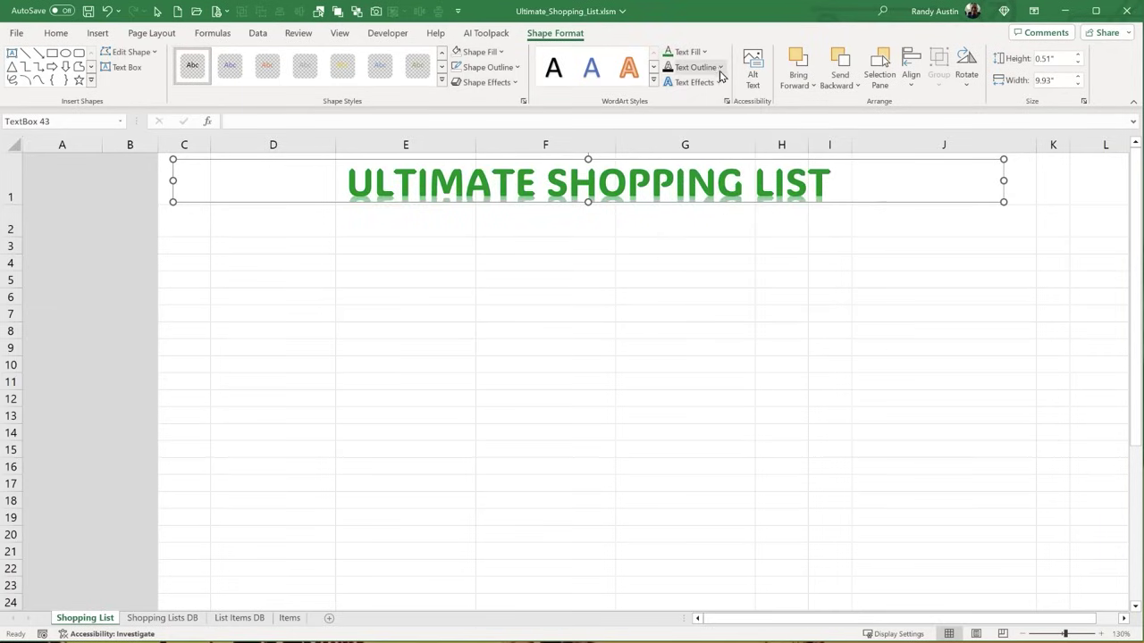
- Add the first bevel preset and the first outer shadow preset to the title text
click(720, 83)
mouse_move(741, 188)
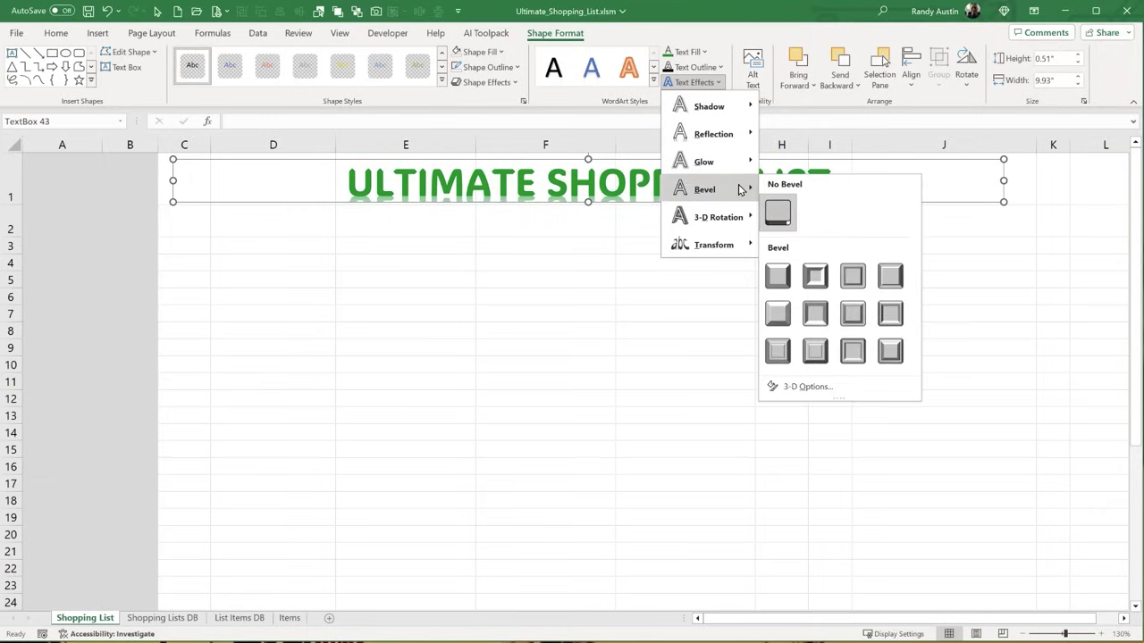
click(782, 276)
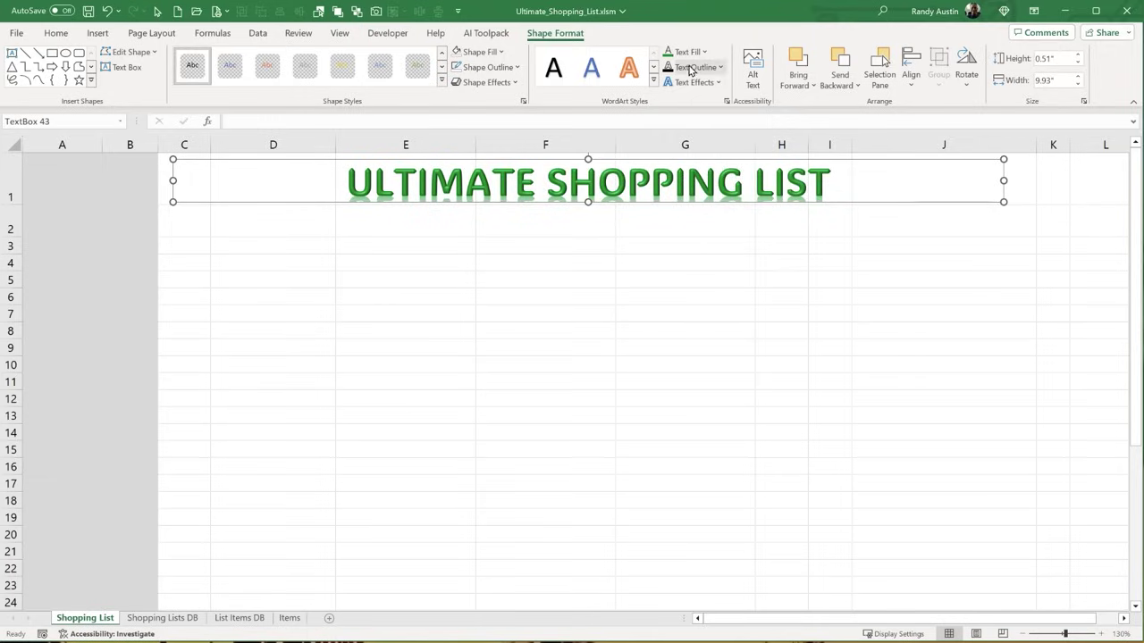
click(720, 83)
mouse_move(743, 105)
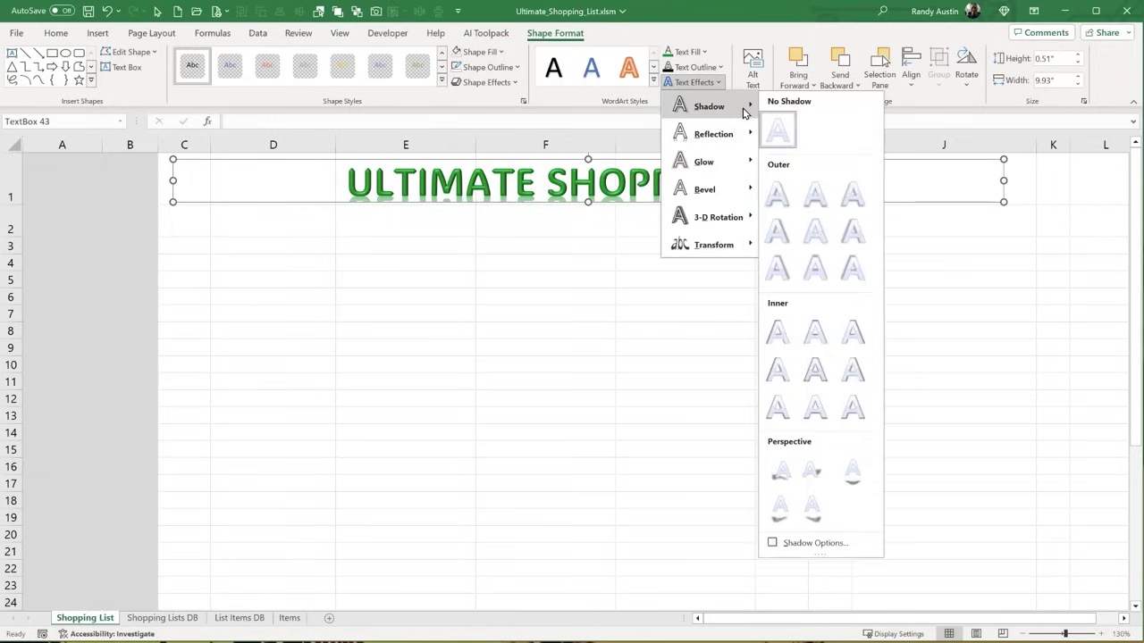
click(776, 200)
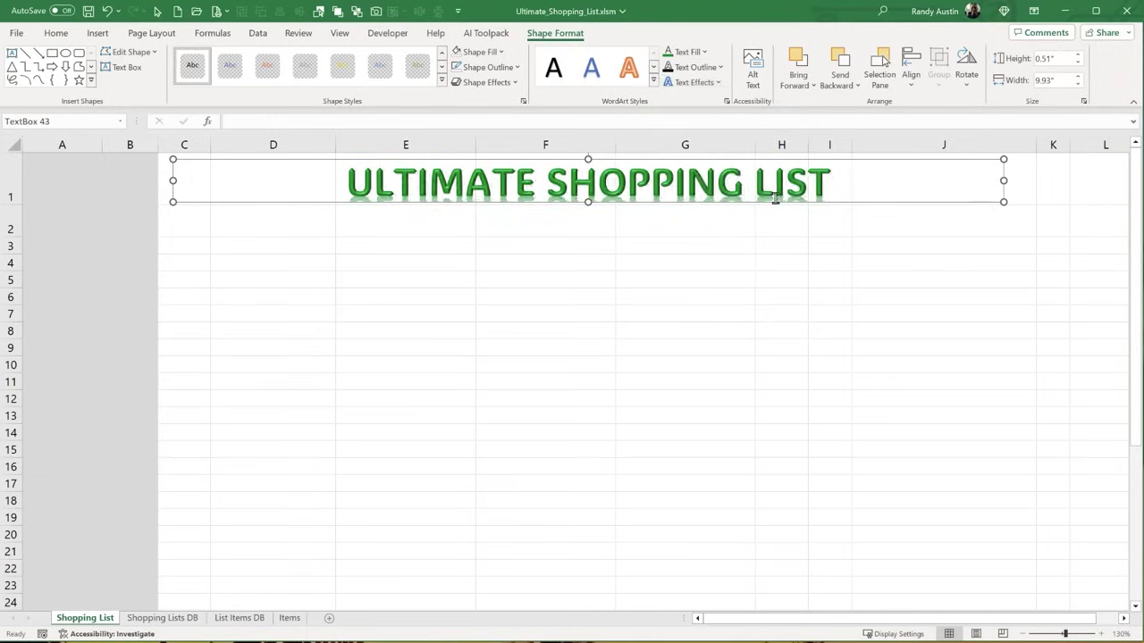
click(720, 67)
click(726, 70)
- Remove the reflection effect from the title text
click(721, 82)
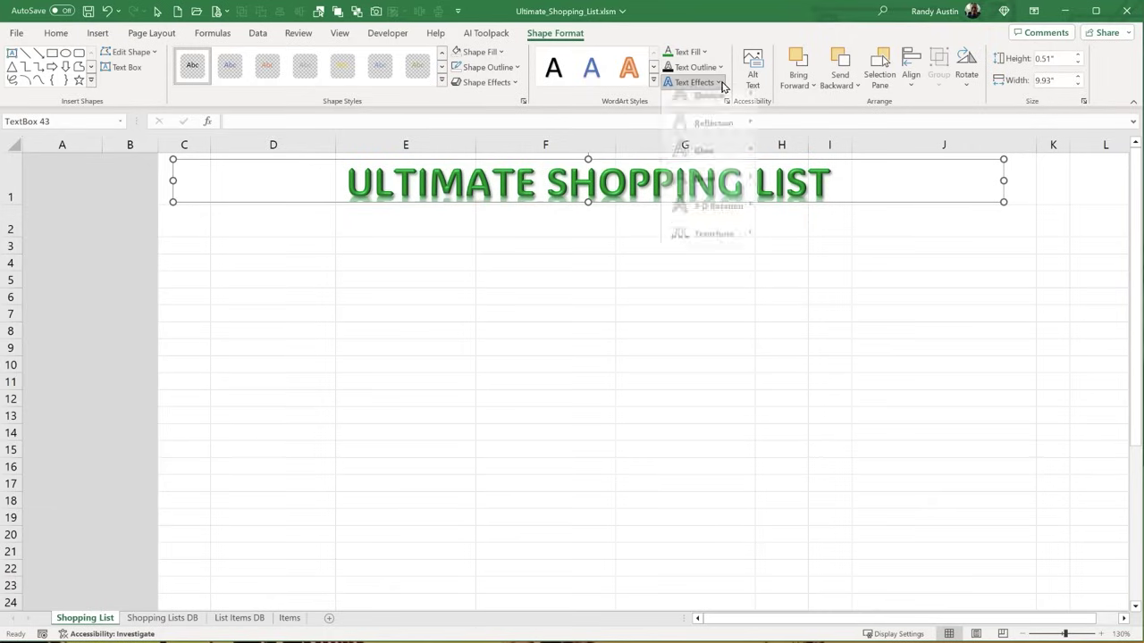
mouse_move(752, 179)
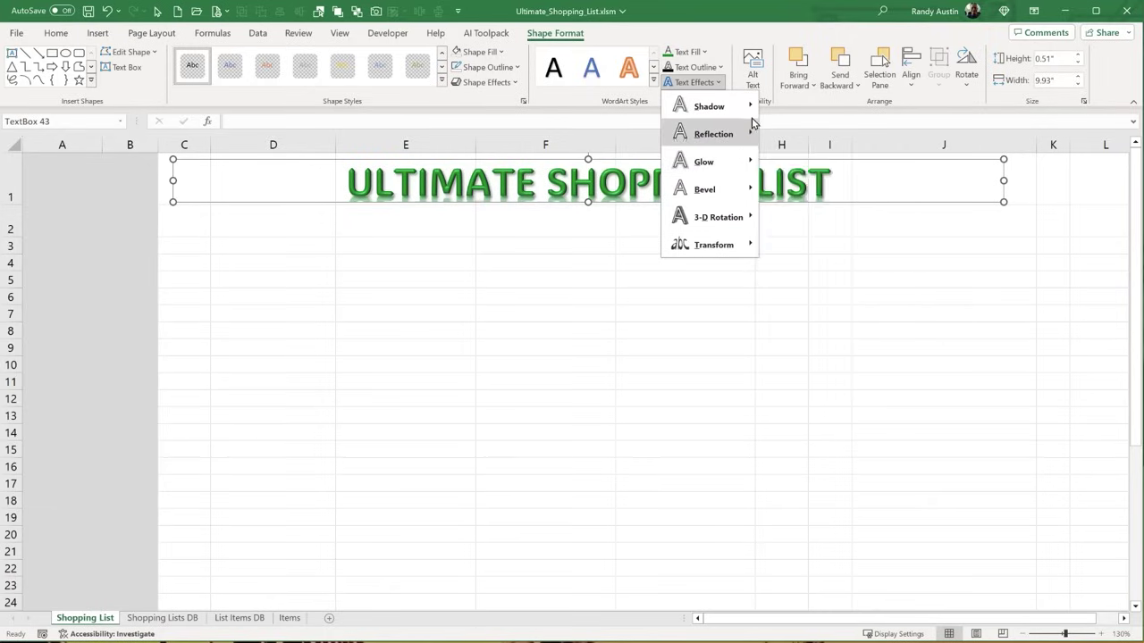
mouse_move(751, 132)
click(774, 148)
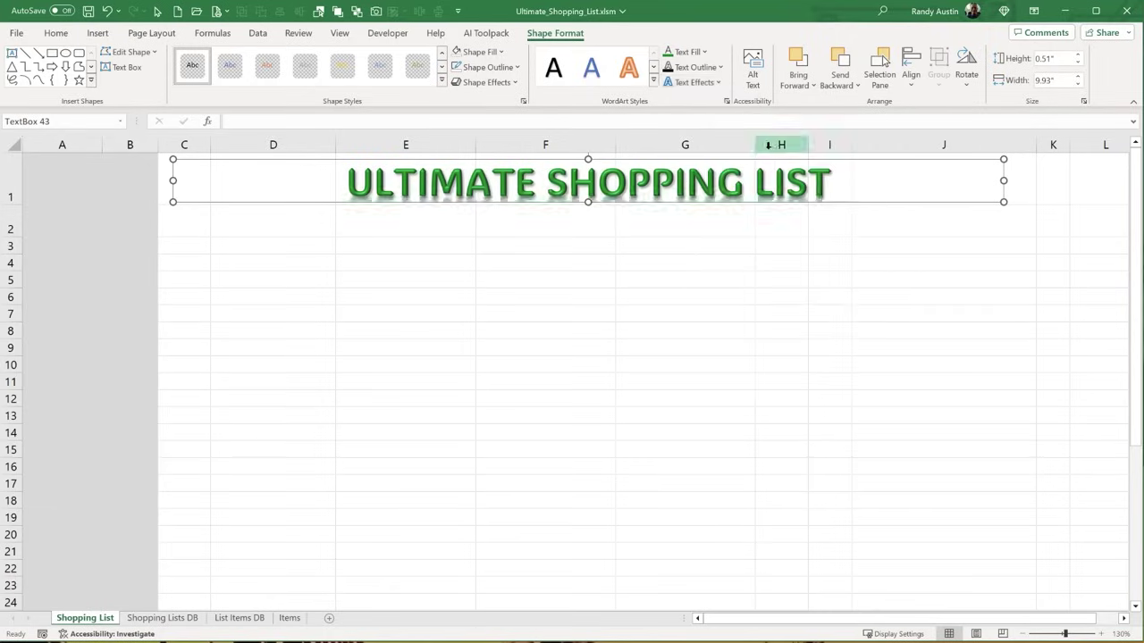
- Extend the title text box to the left edge of column C, about 10.08" wide, and move it up to the top of row 1
click(587, 230)
click(222, 179)
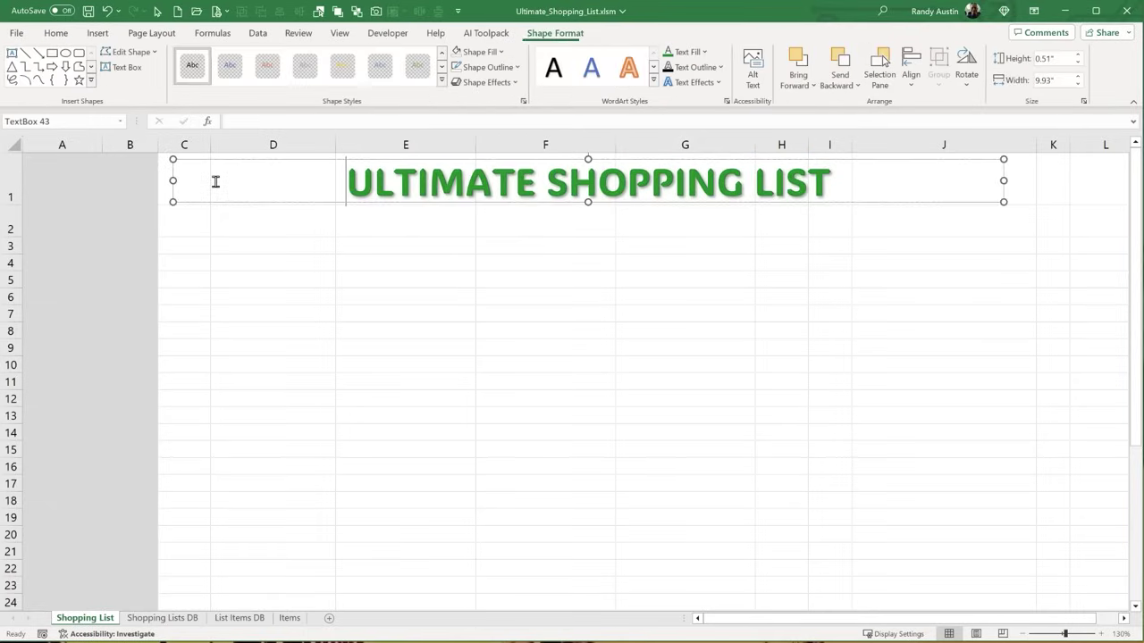
drag(172, 180, 160, 180)
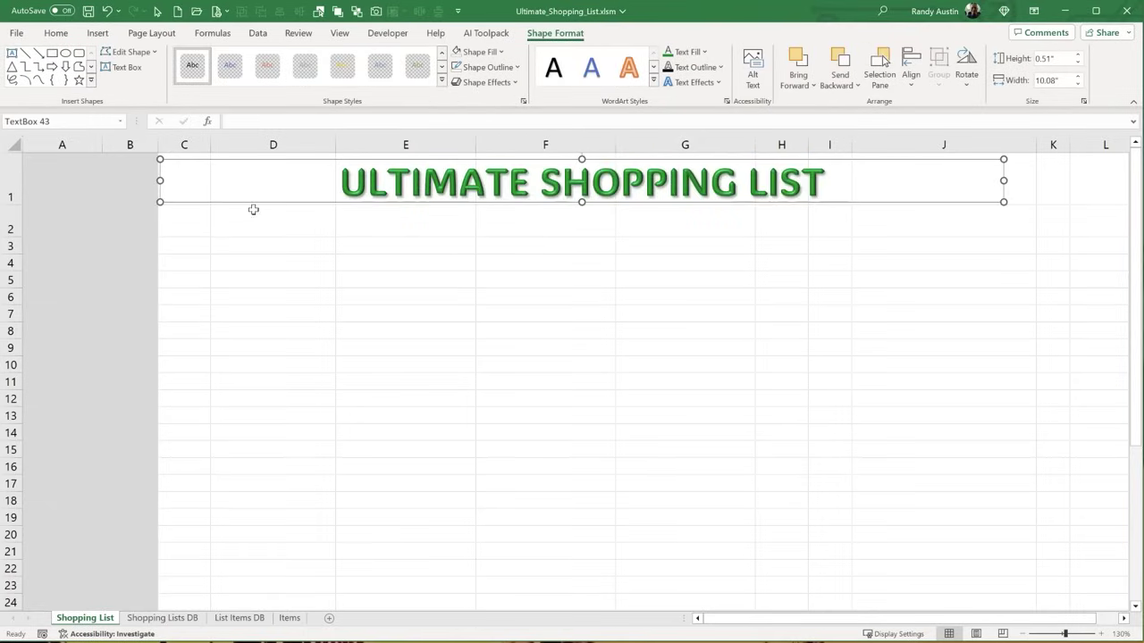
drag(248, 205, 247, 200)
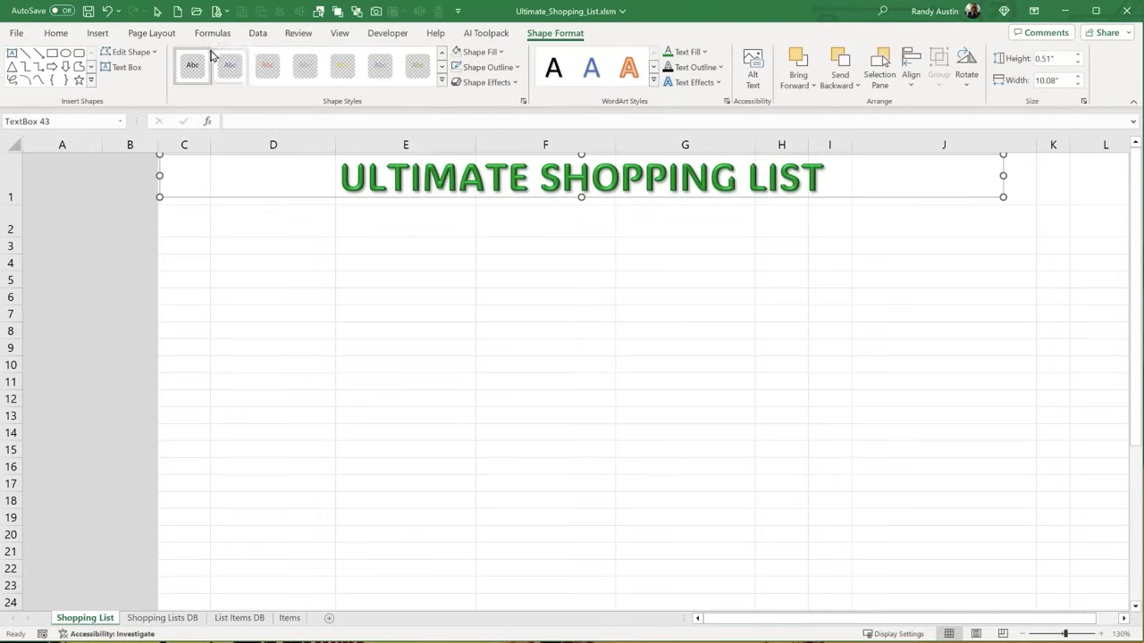
- Set the picture file Backgound.png from the Ultimate Shopping List folder as the Shopping List sheet's background
click(159, 36)
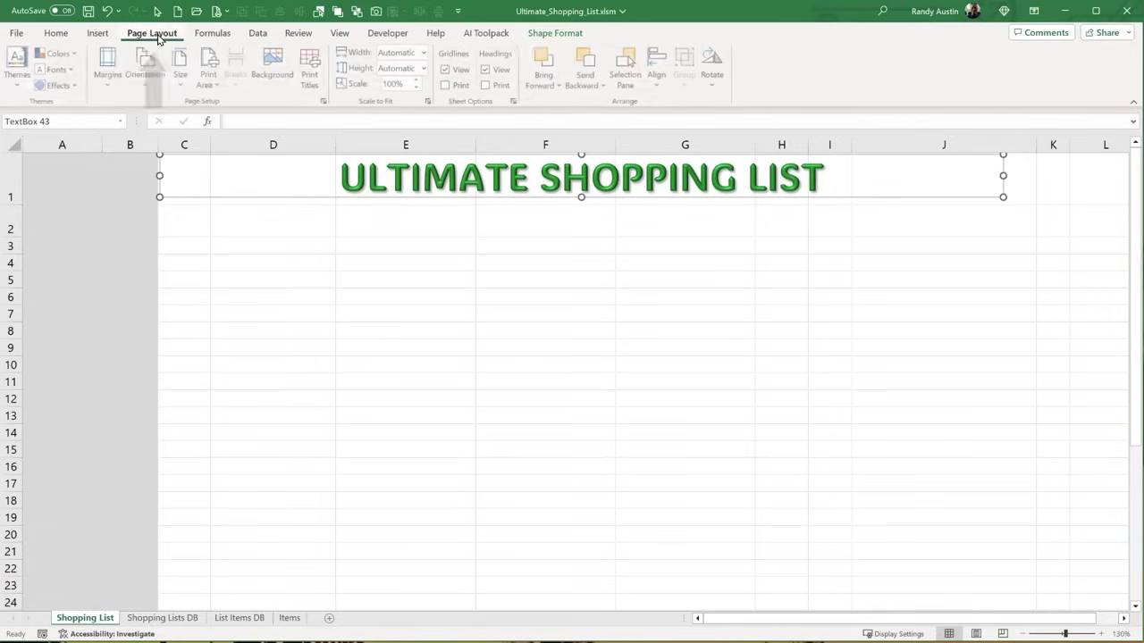
click(275, 63)
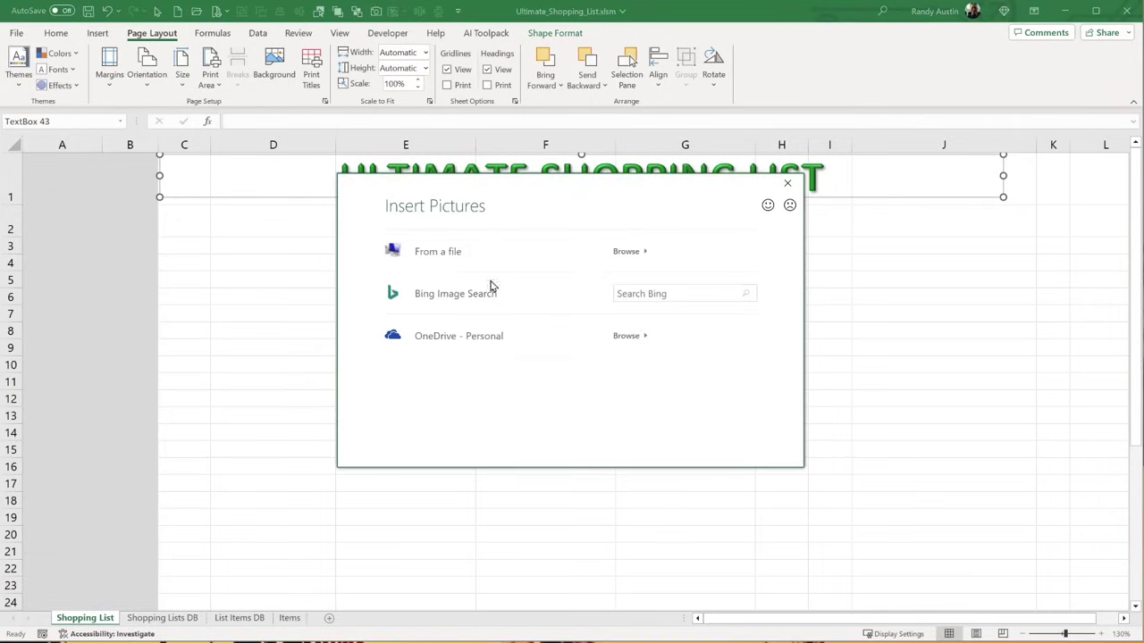
click(427, 253)
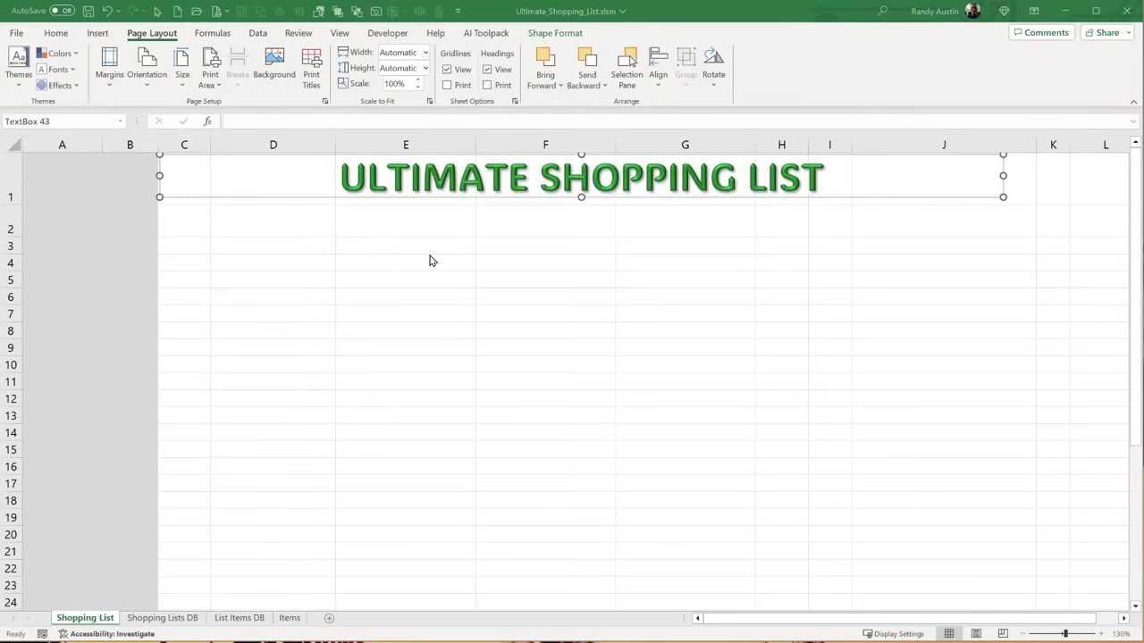
click(250, 134)
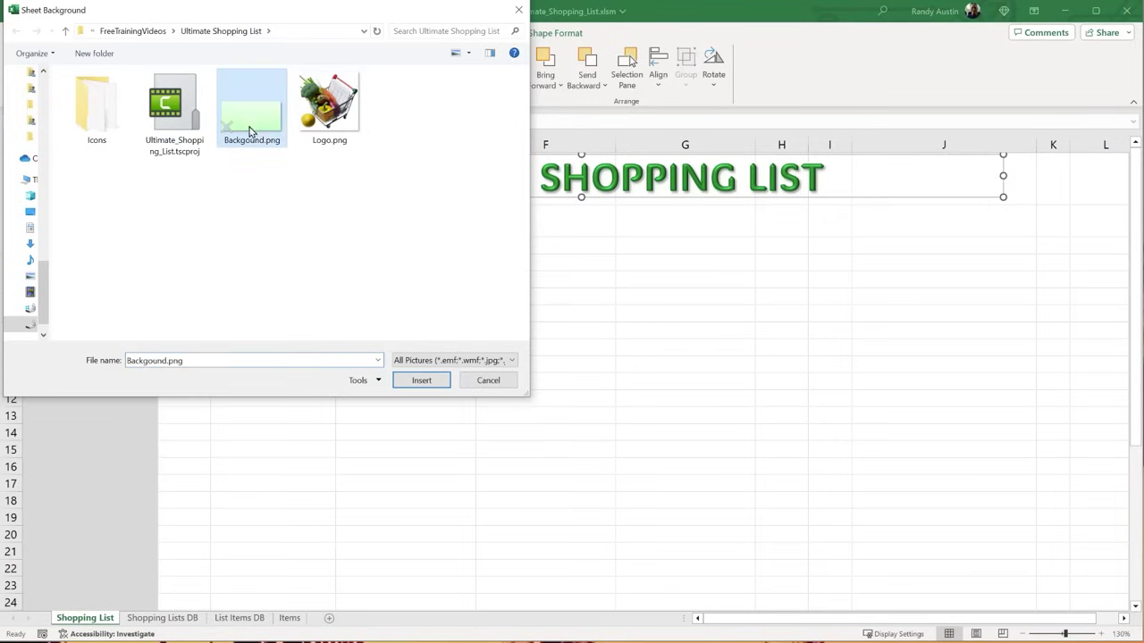
click(421, 379)
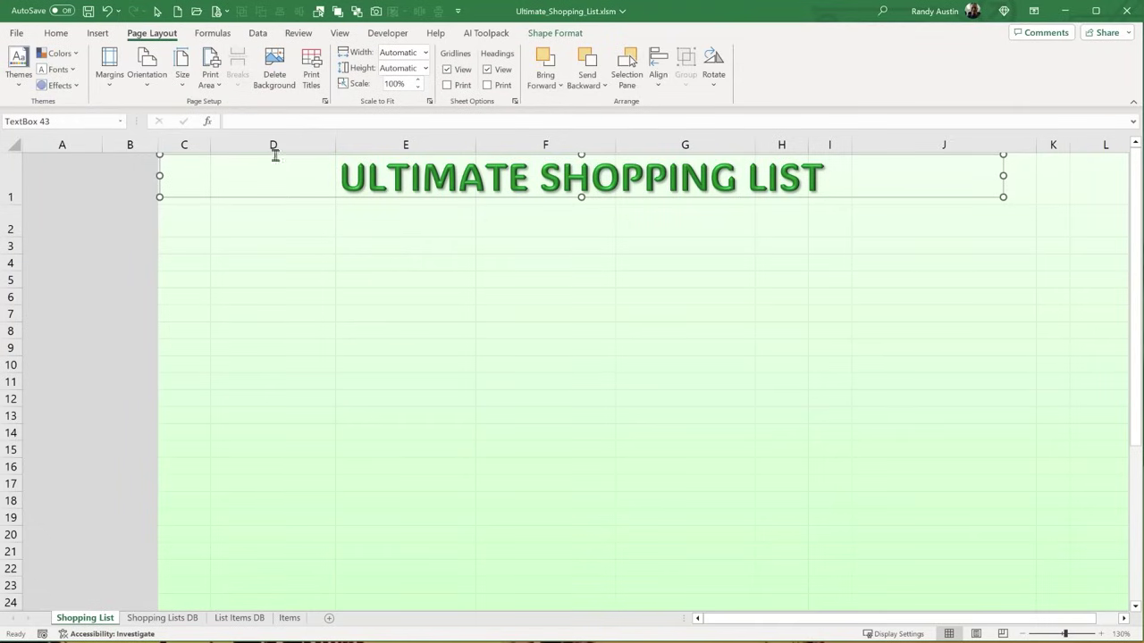
- Enter the headers CATEGORY in D3, SUB-CATEGORY in E3 and ITEMS in F3
click(265, 225)
click(16, 219)
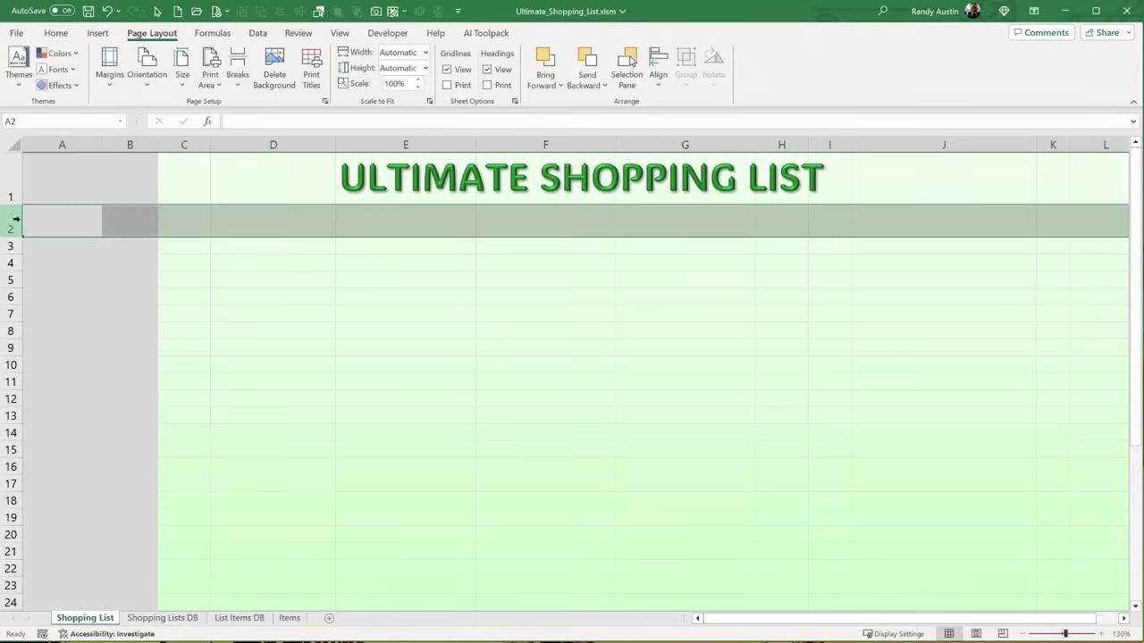
click(240, 247)
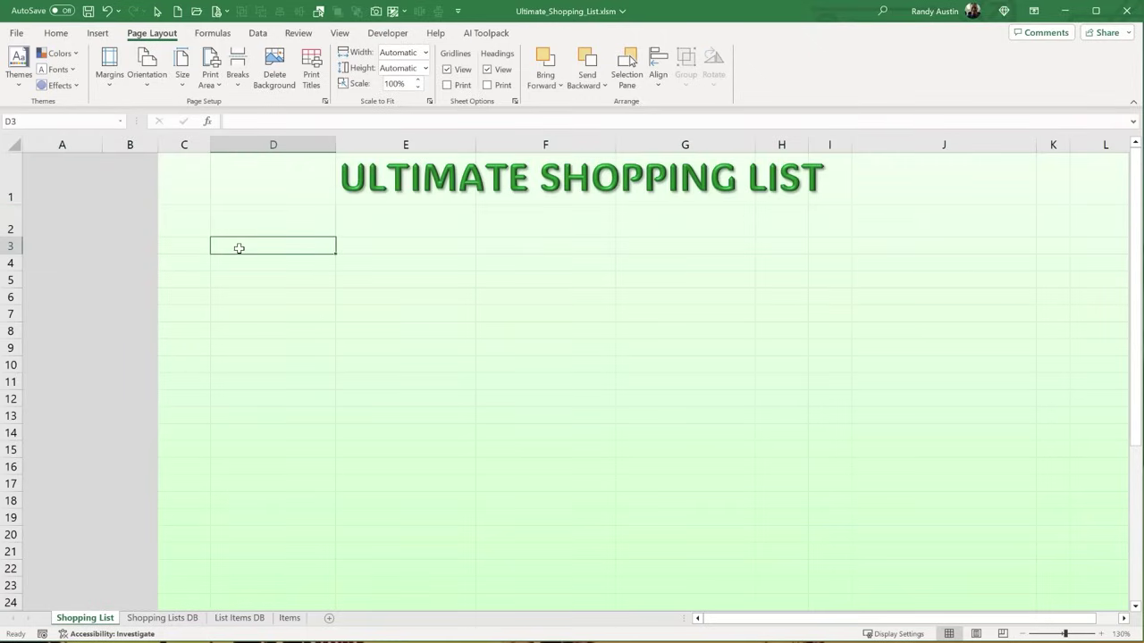
text(cat)
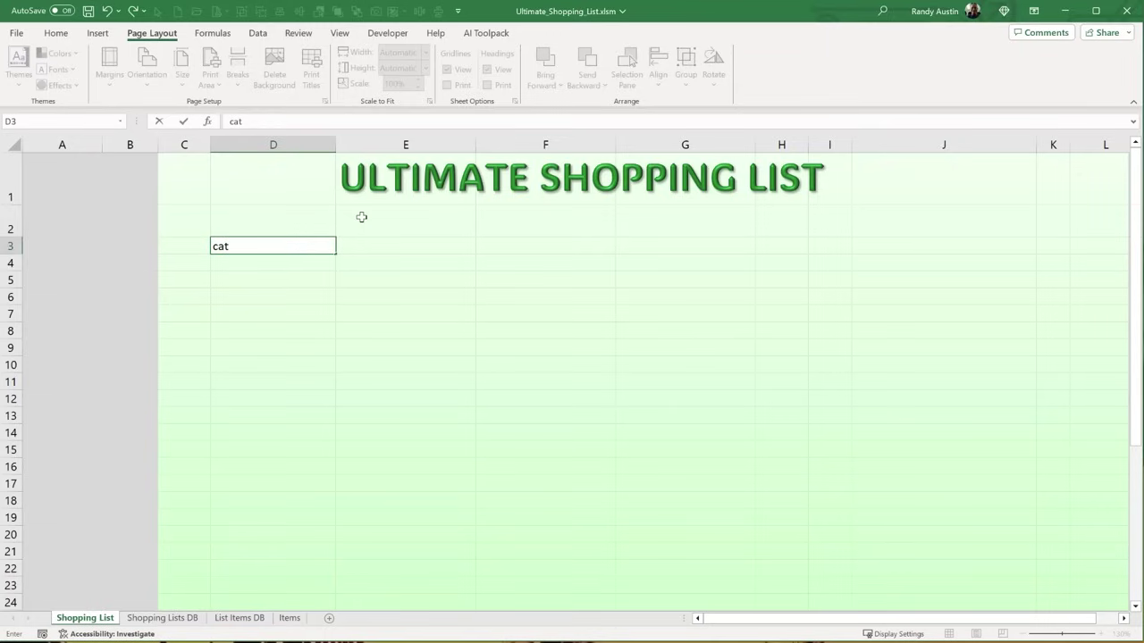
text(ATEGORY)
key(Tab)
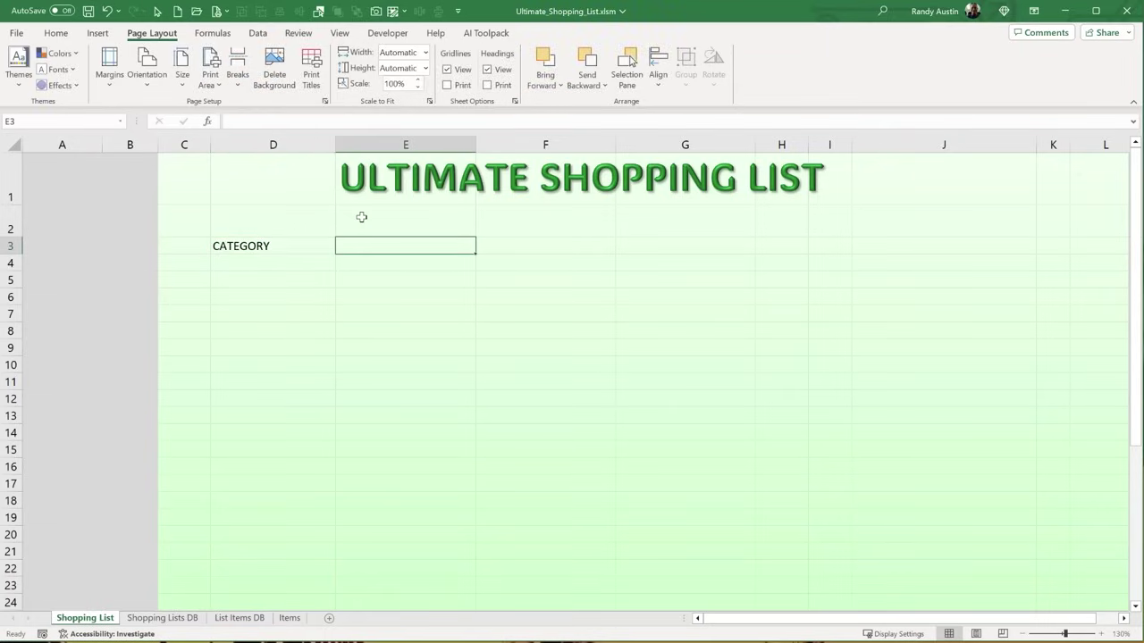
text(SUB-)
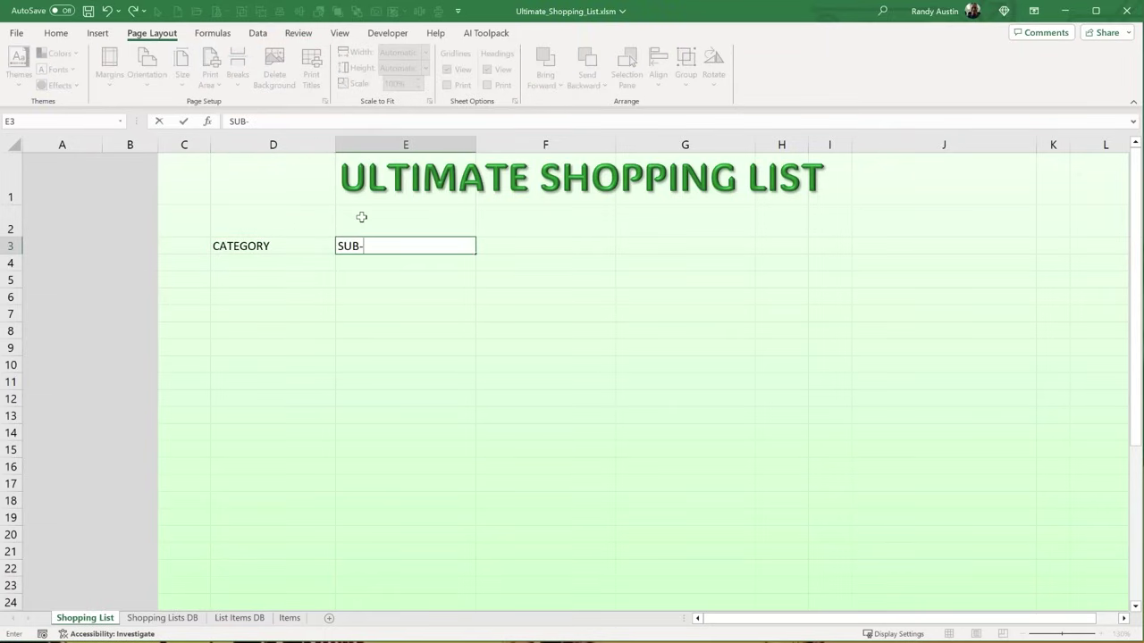
text(CATEGORY)
key(Tab)
text(ITEMS)
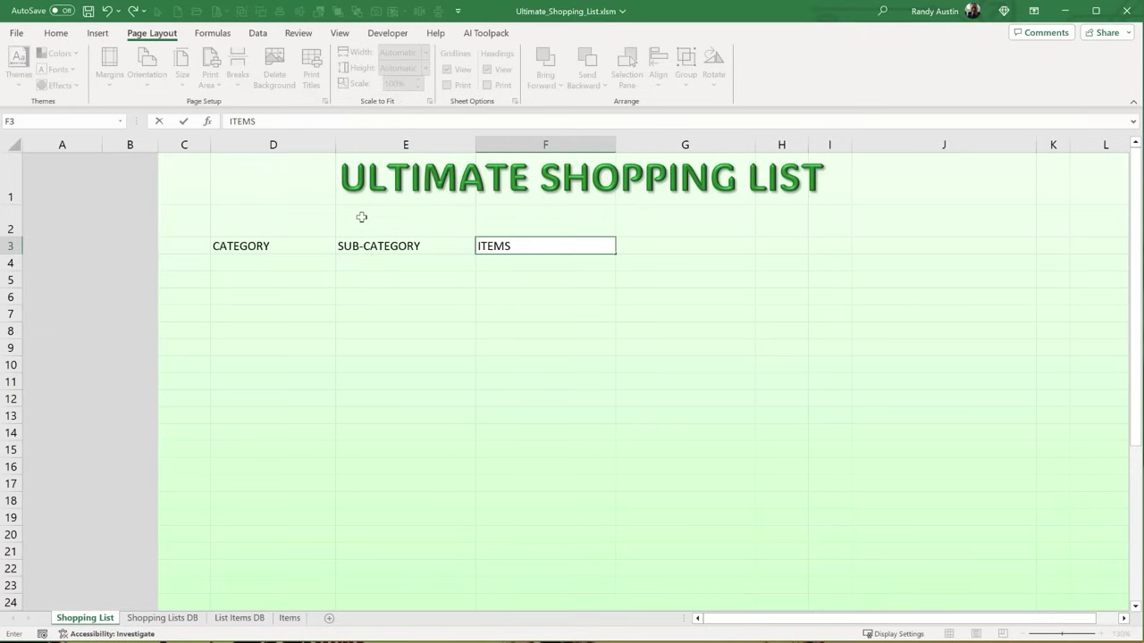
key(Tab)
- Merge and center the ITEMS header across cells F3:G3
drag(503, 249, 724, 250)
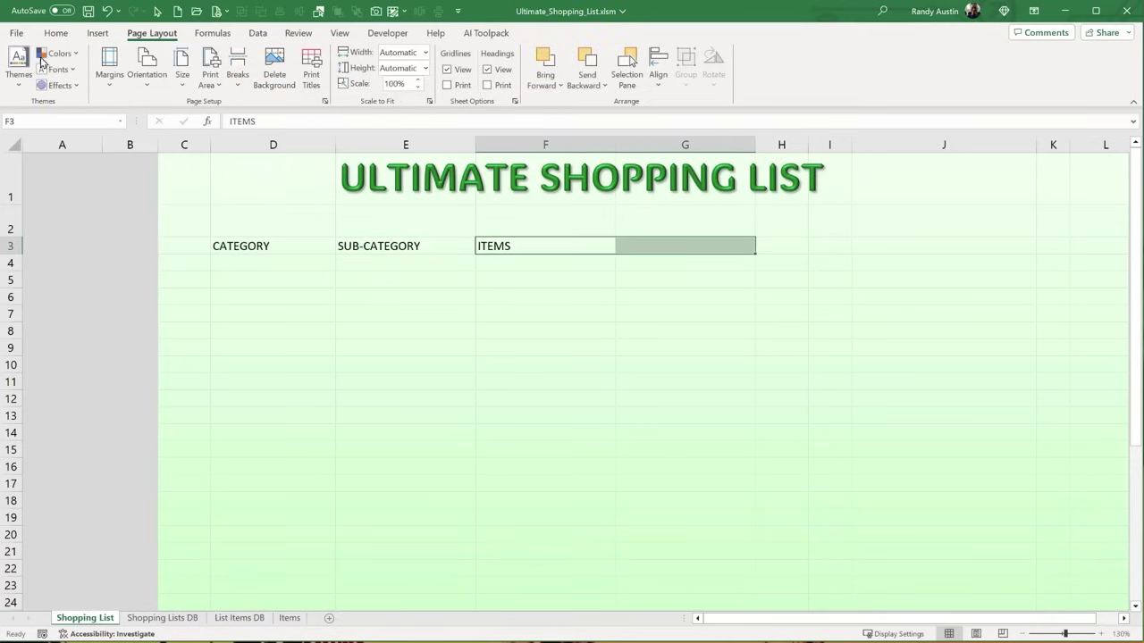
click(57, 34)
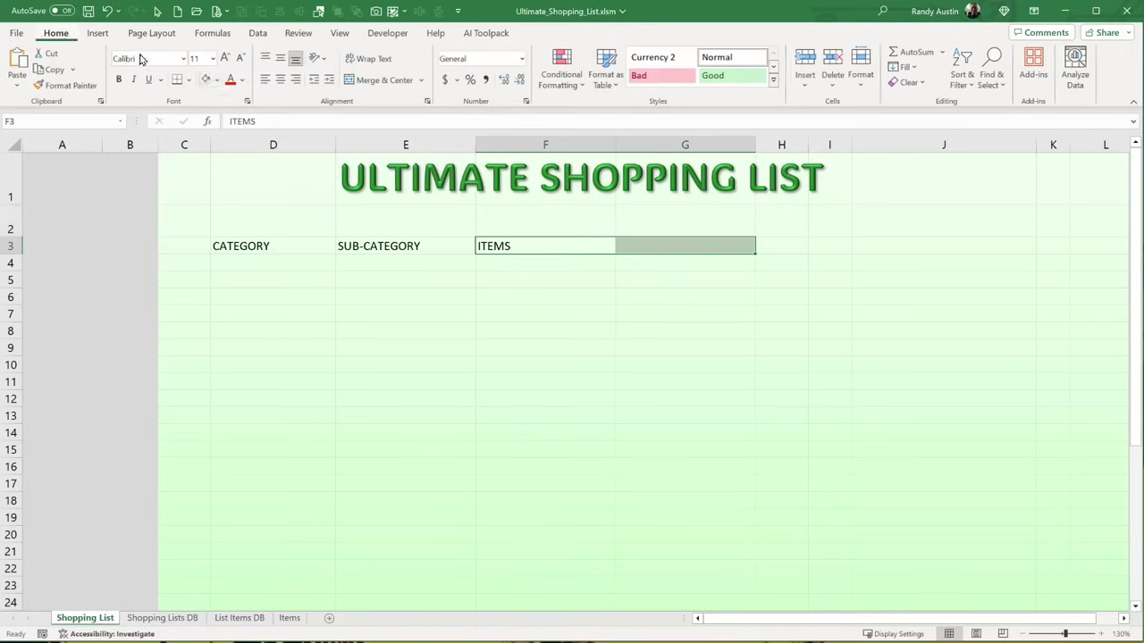
click(366, 79)
- Make the header row D3:G3 bold
drag(280, 248, 701, 243)
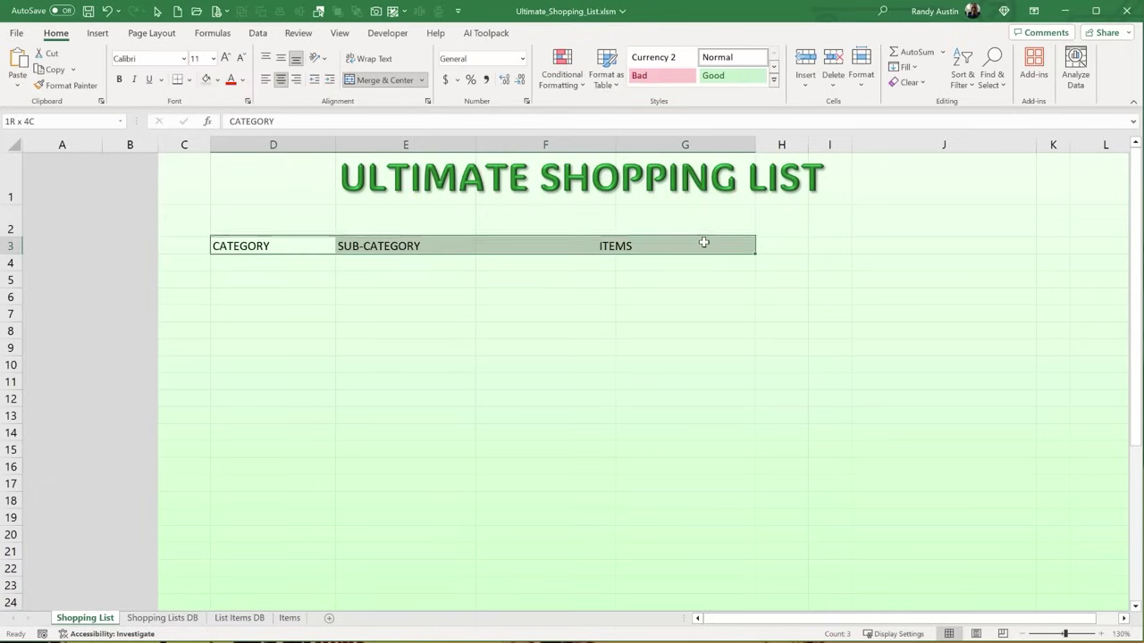
right_click(701, 243)
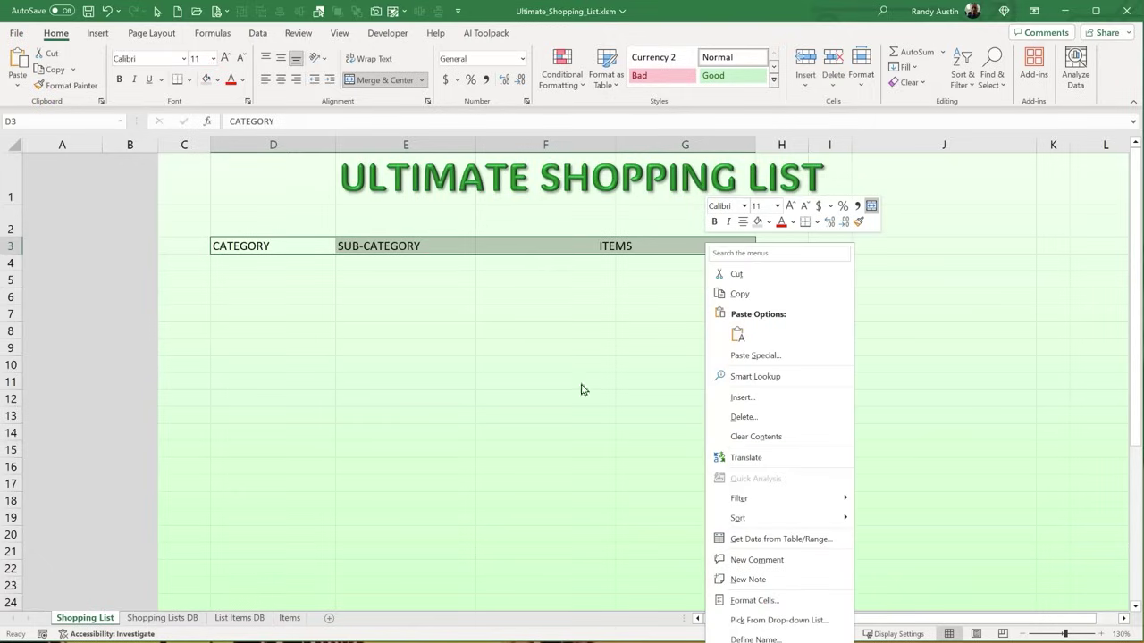
click(129, 80)
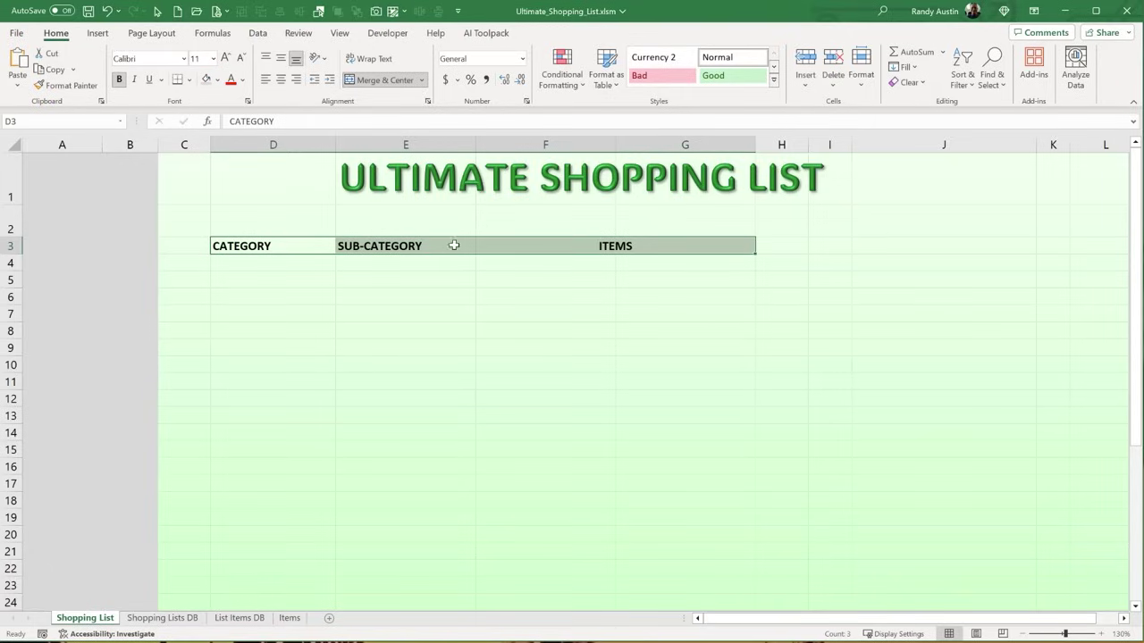
- Fill the header cells D3:G3 with a horizontal two-color gradient from light green to a very pale green, using the first variant
key(ctrl+1)
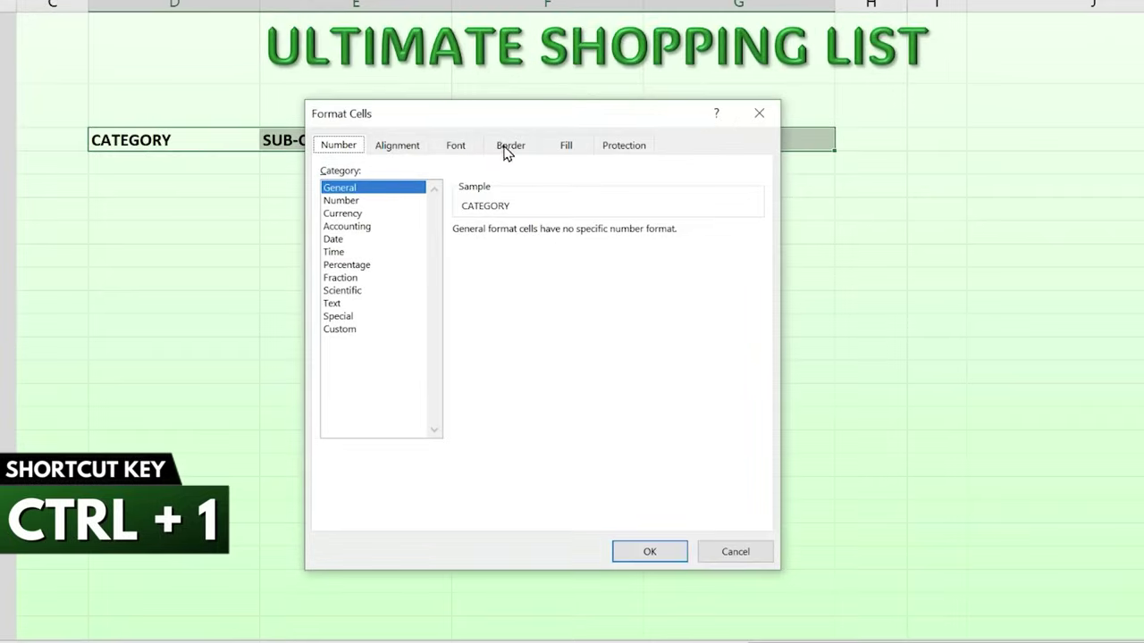
click(572, 147)
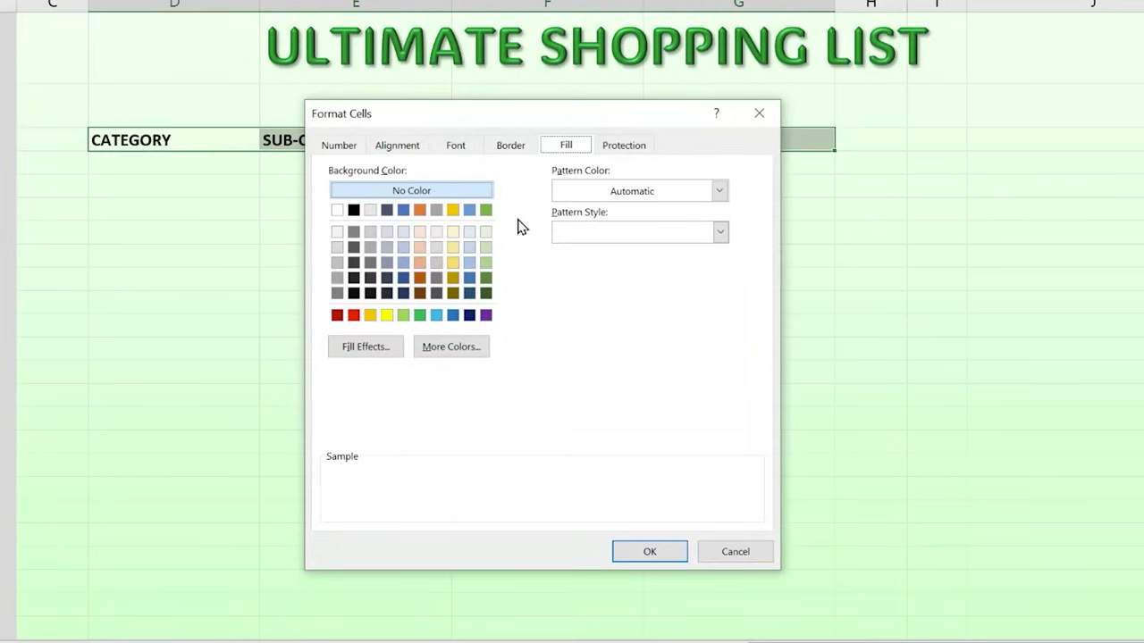
click(384, 356)
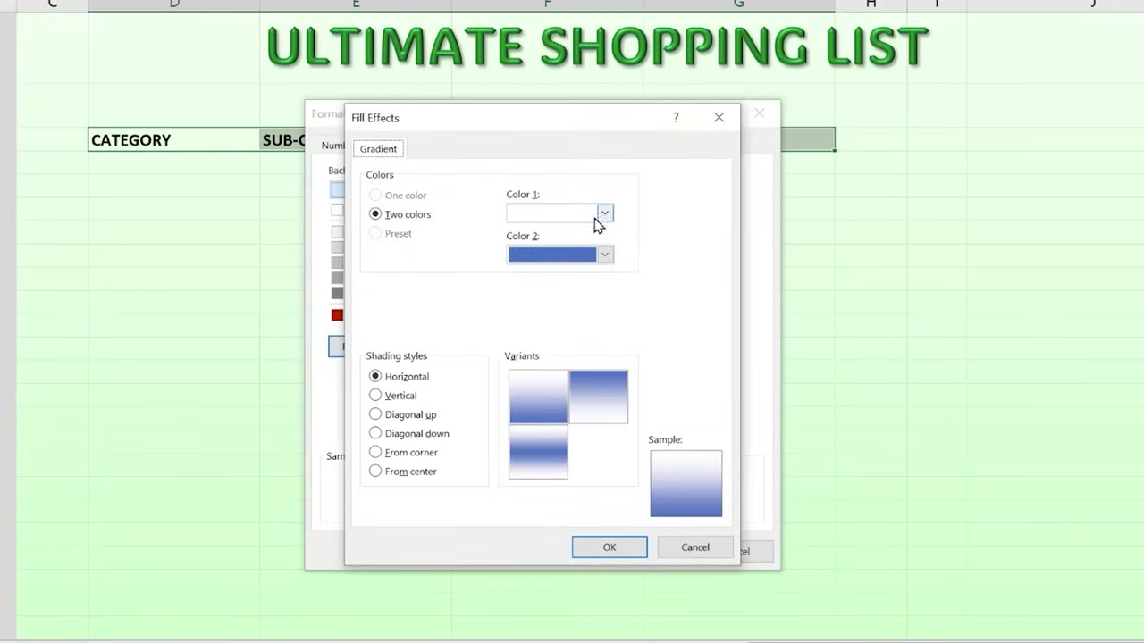
click(601, 215)
click(562, 437)
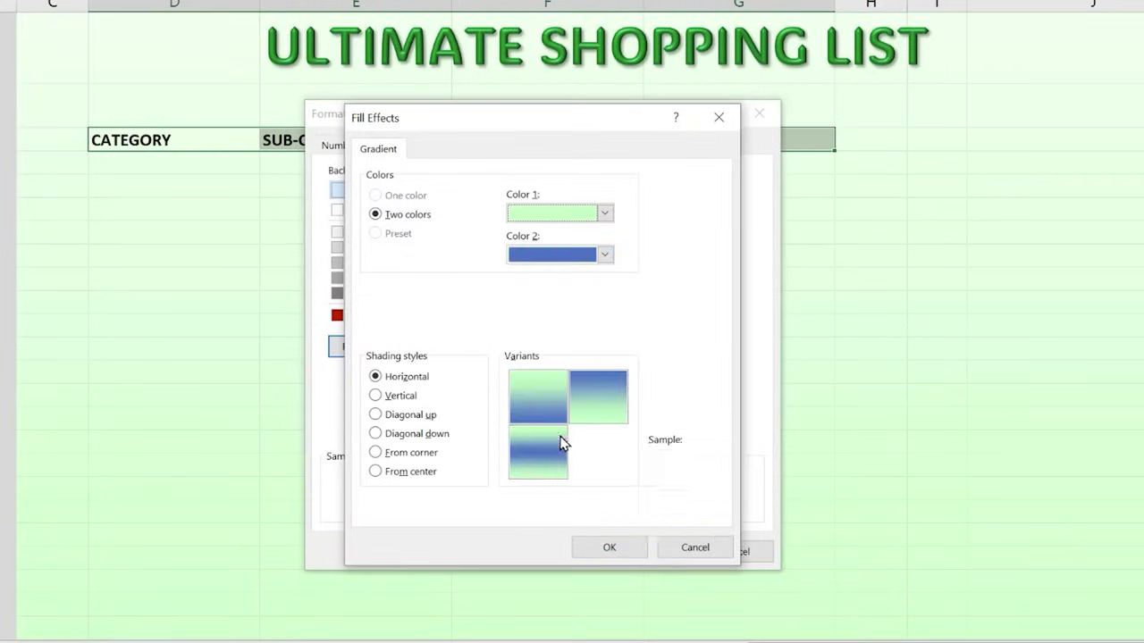
click(606, 254)
click(547, 479)
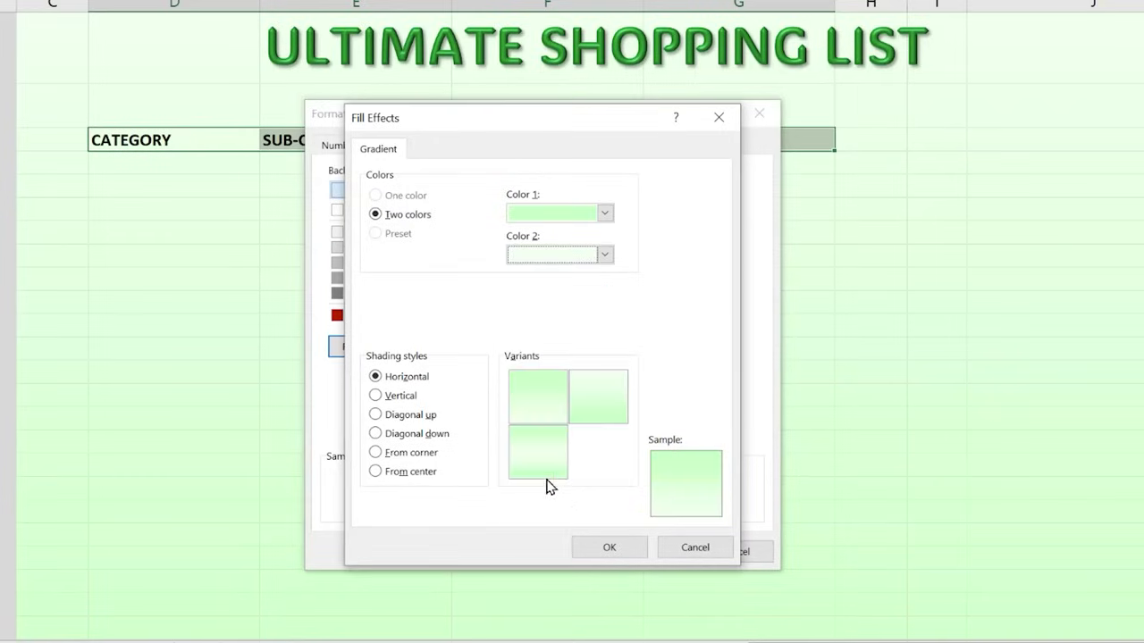
click(544, 402)
click(606, 545)
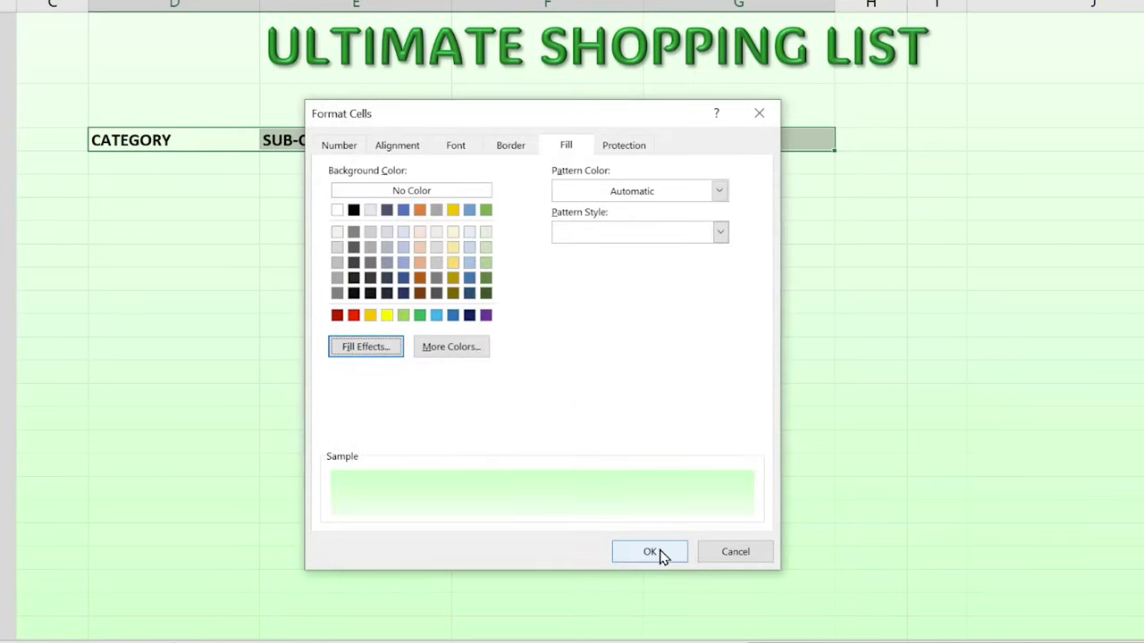
click(662, 554)
- Center the header text in D3:G3 and apply All Borders to these cells
click(280, 79)
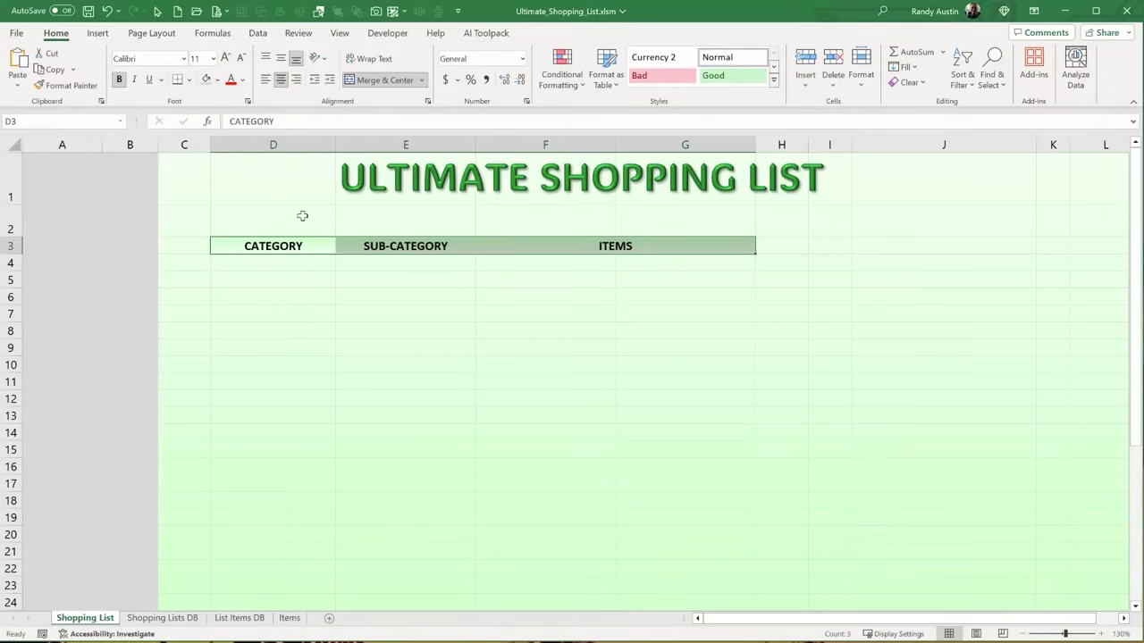
click(188, 79)
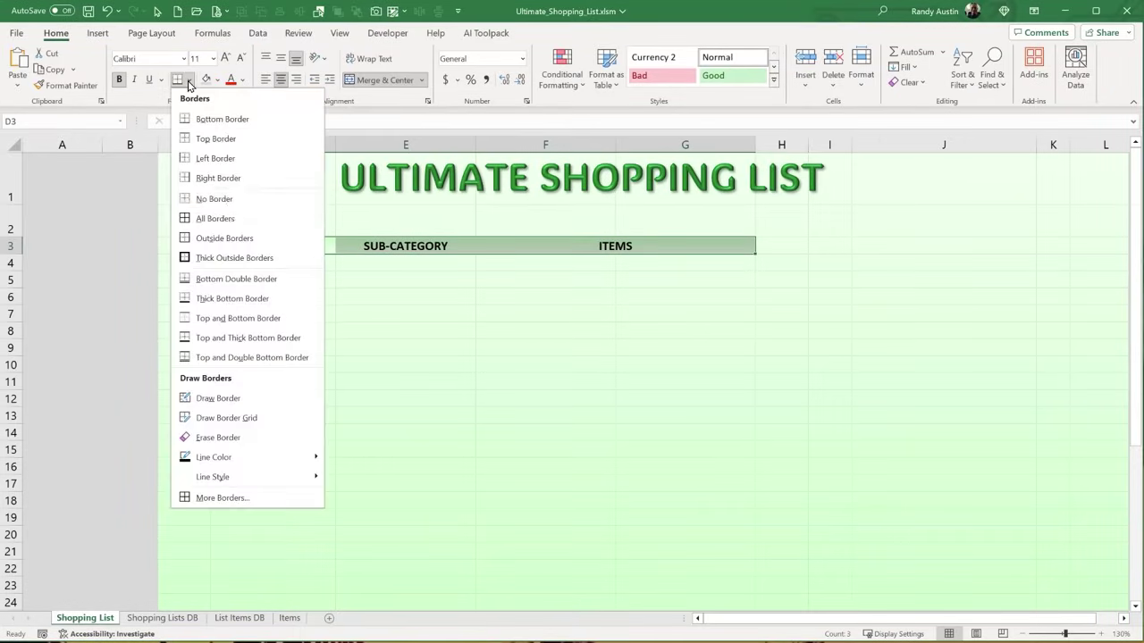
click(222, 219)
click(456, 337)
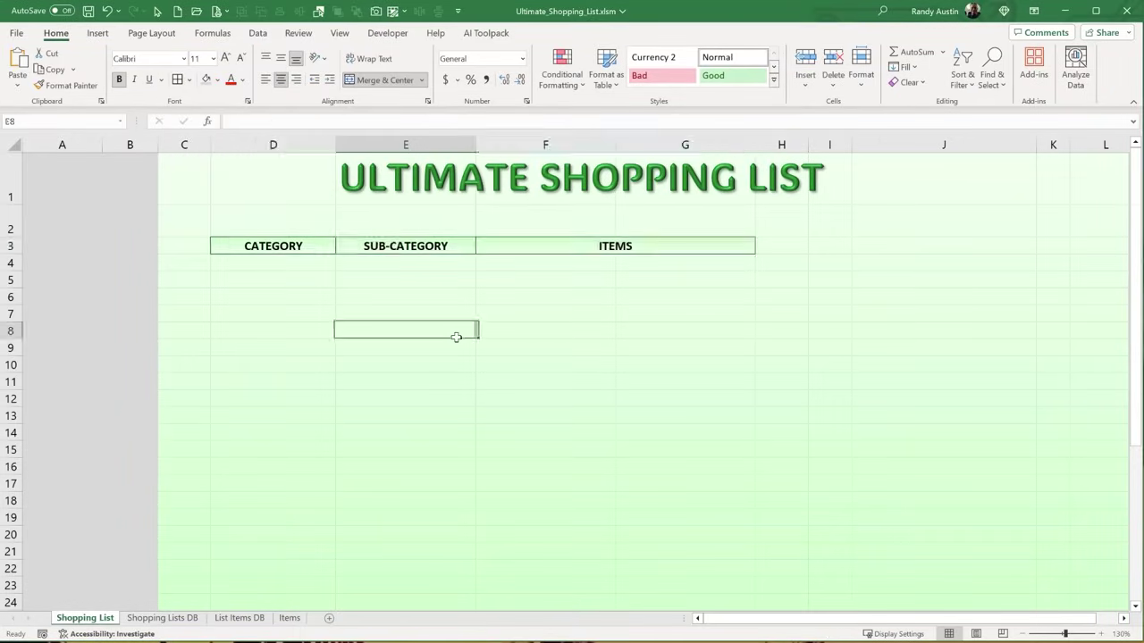
- Enter the labels Market in I3, Date in I4 and Notes in I5
click(770, 251)
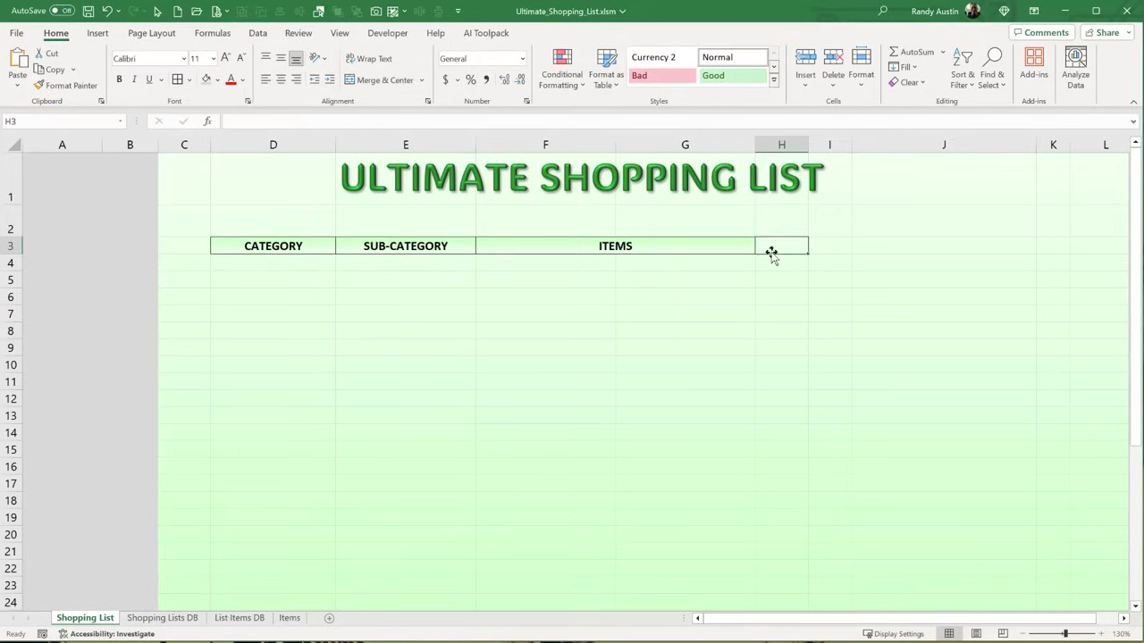
click(832, 250)
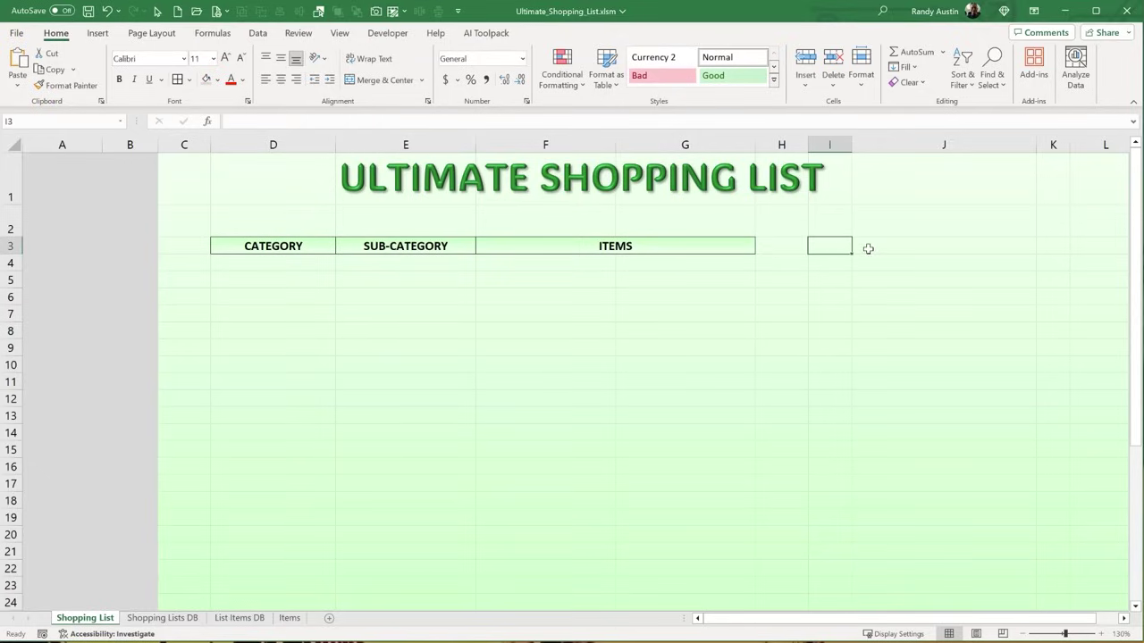
text(m)
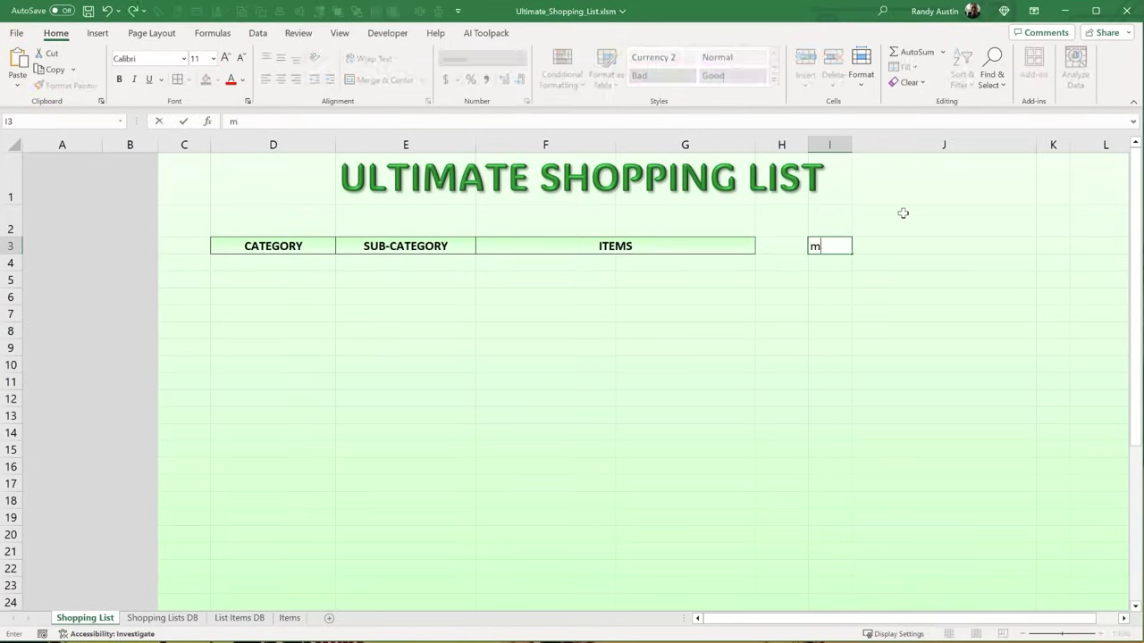
text(MNa)
key(Tab)
key(Left)
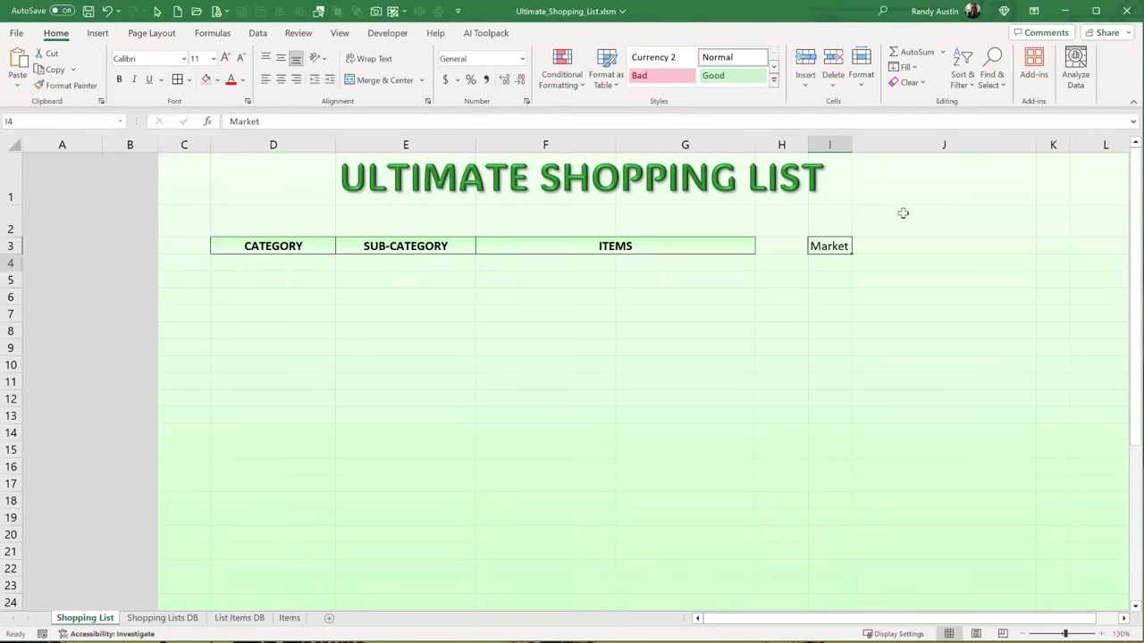
key(Down)
text(Date)
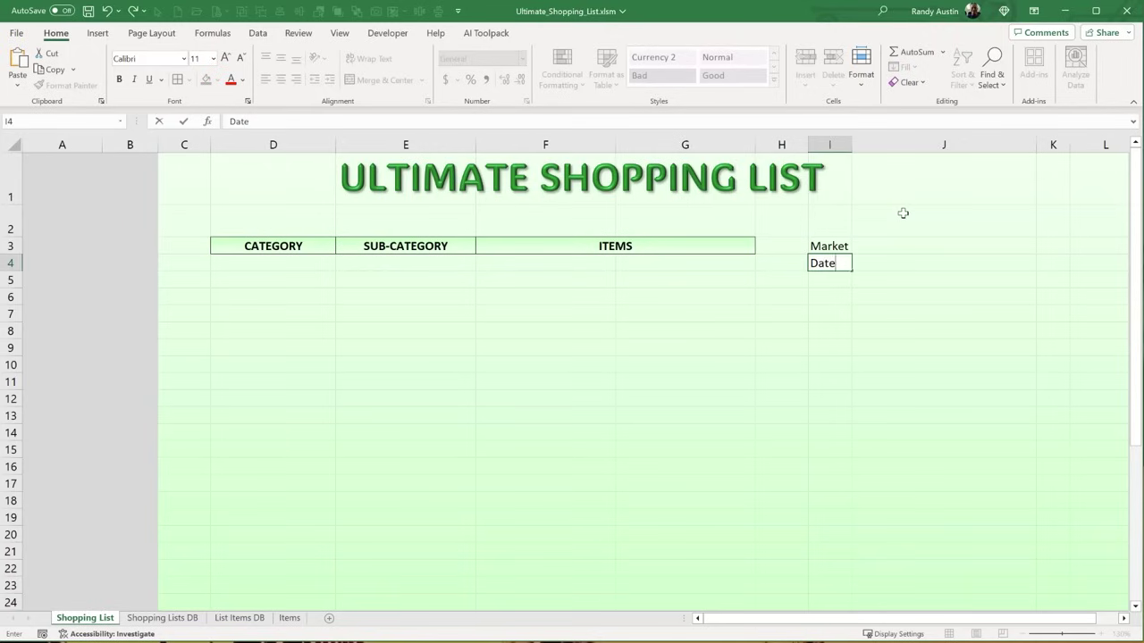
key(Return)
text(Notes)
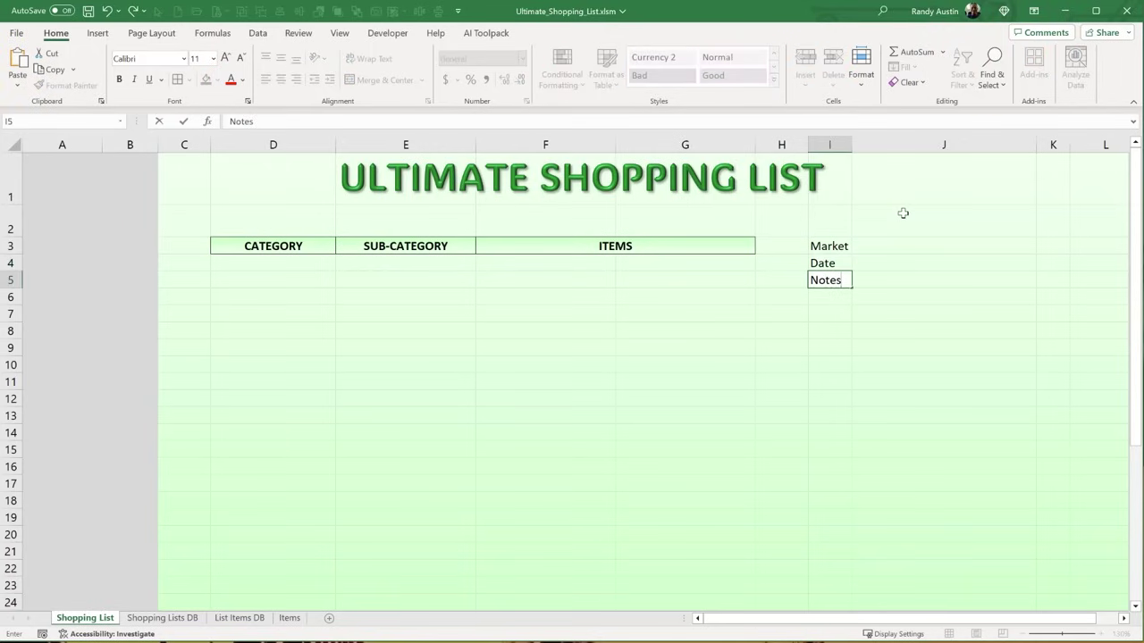
key(Return)
- Enter the label "Enter An Item To Add To List" in cell I6
text(E)
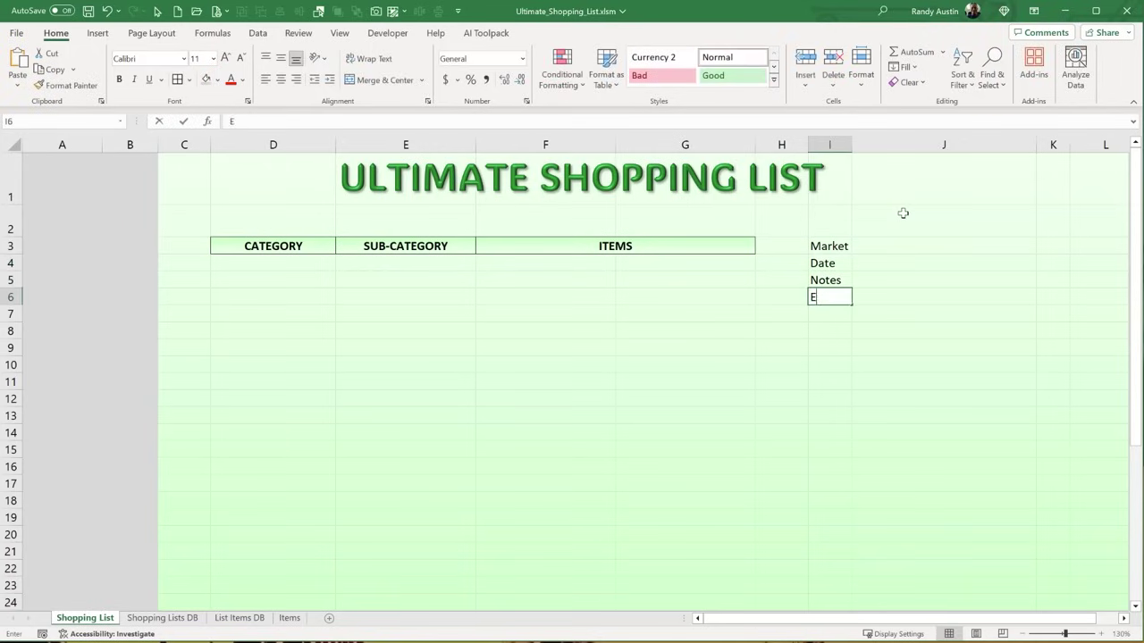
text(nter An Item To Add To List)
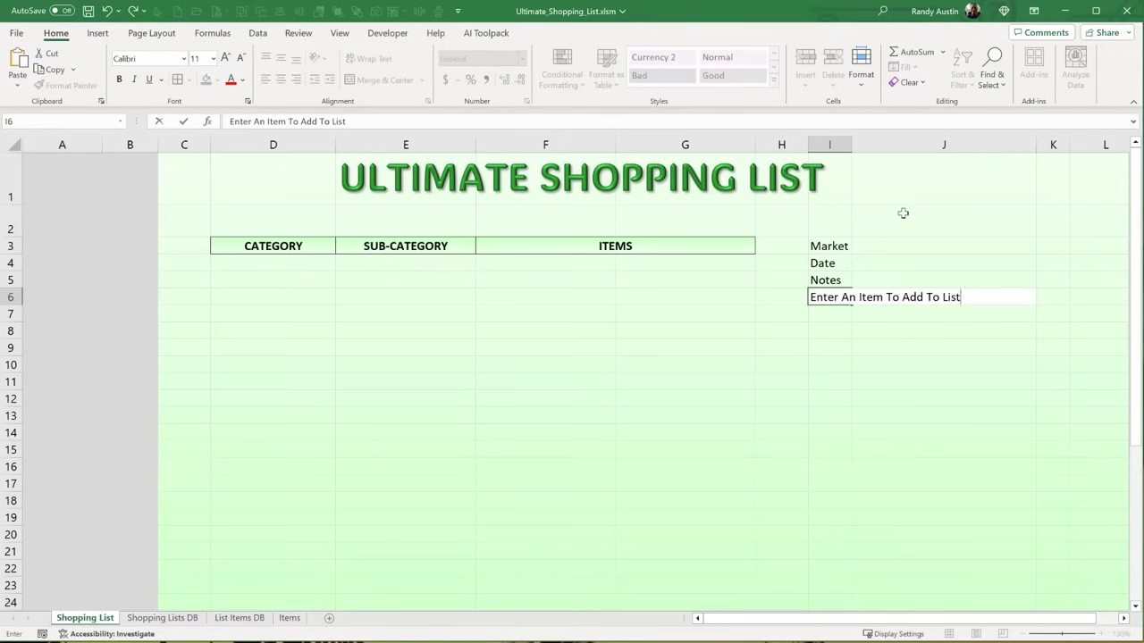
key(Return)
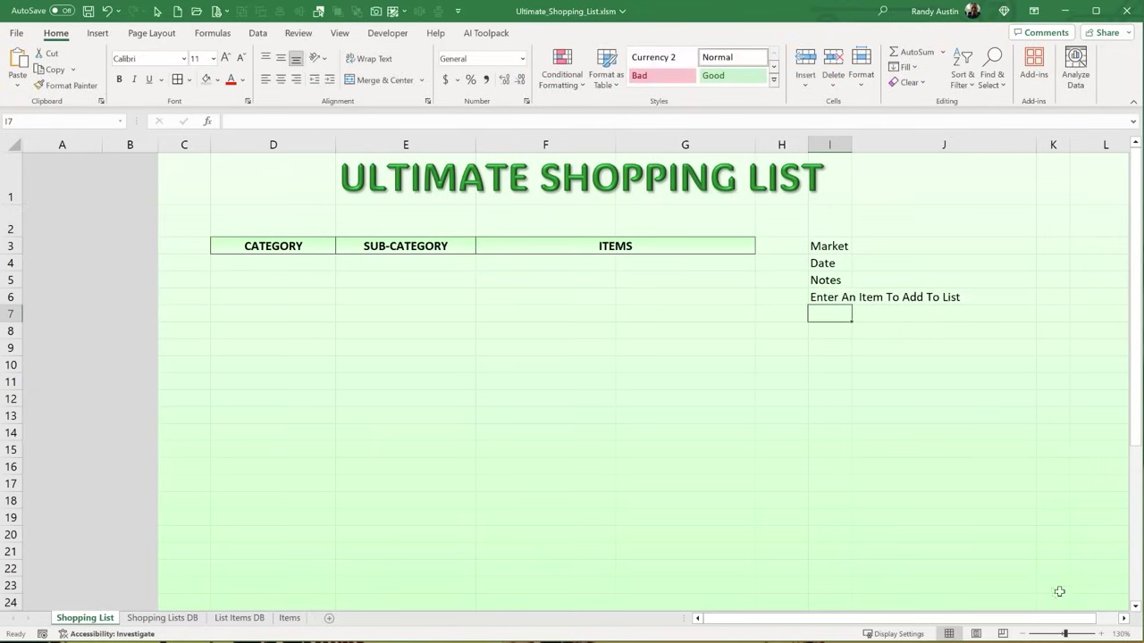
- Merge cells L6:M6 into one item entry cell and align it left
click(1117, 619)
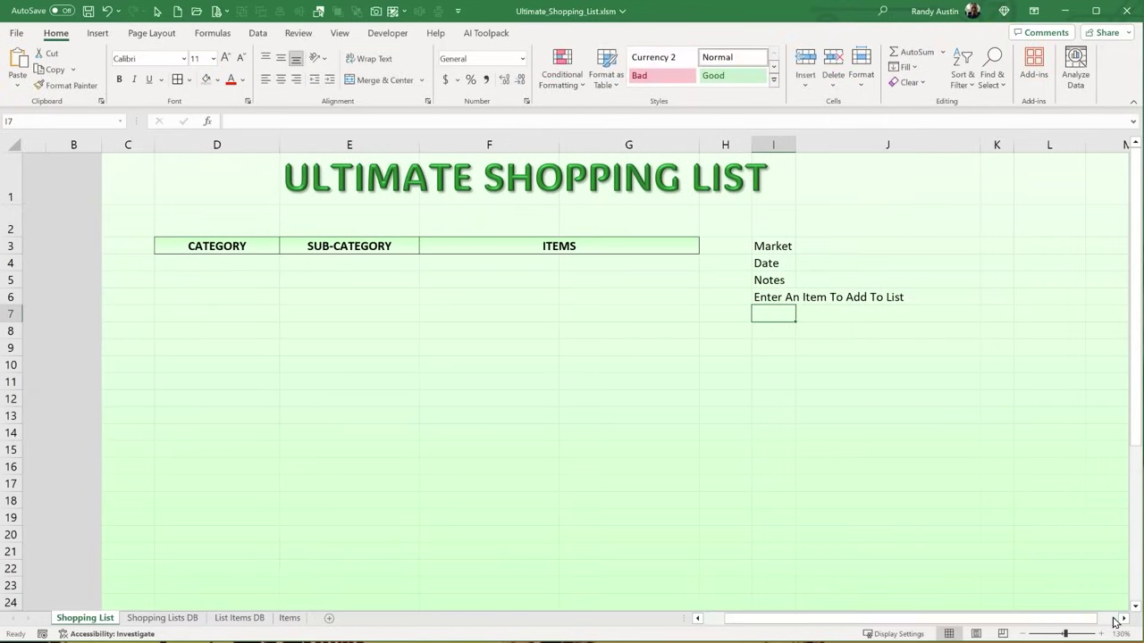
click(1117, 619)
click(924, 298)
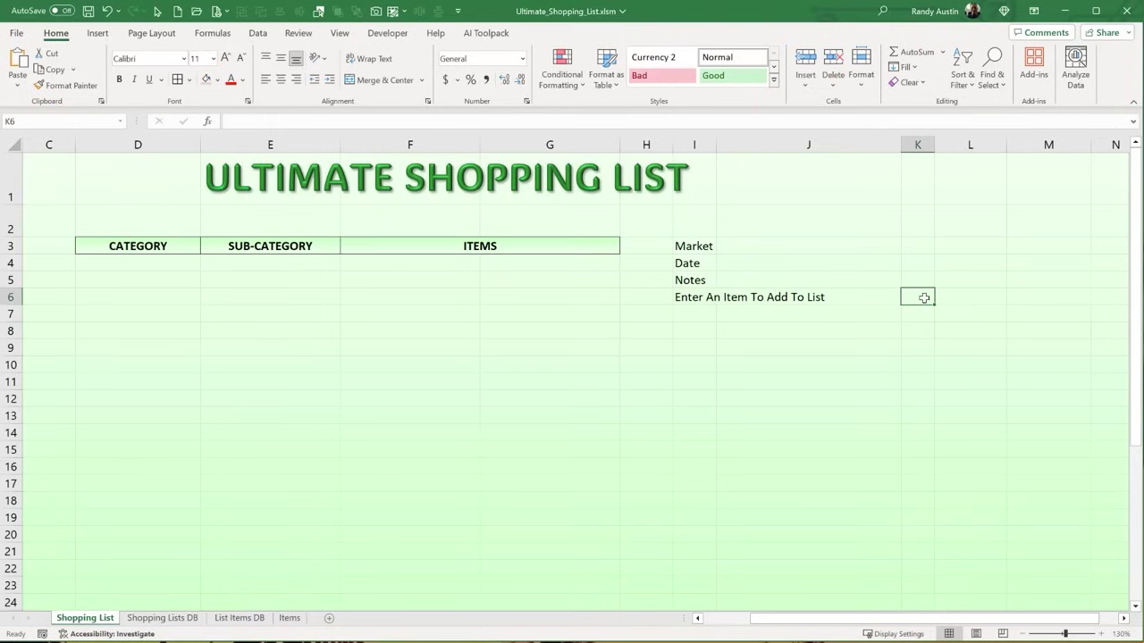
drag(940, 296, 1028, 297)
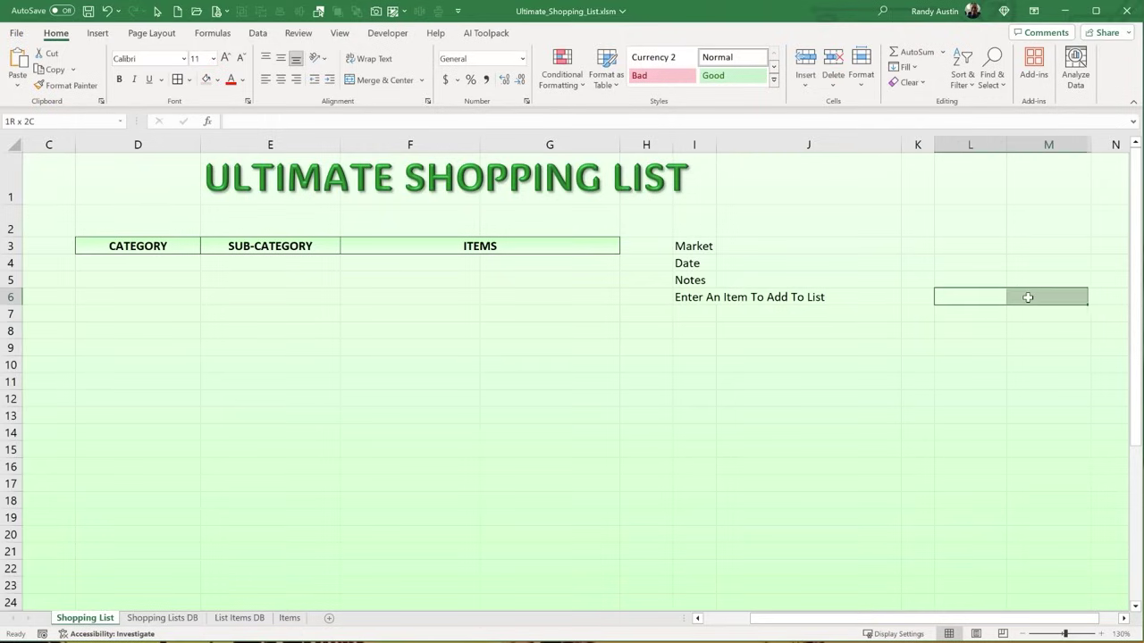
click(368, 81)
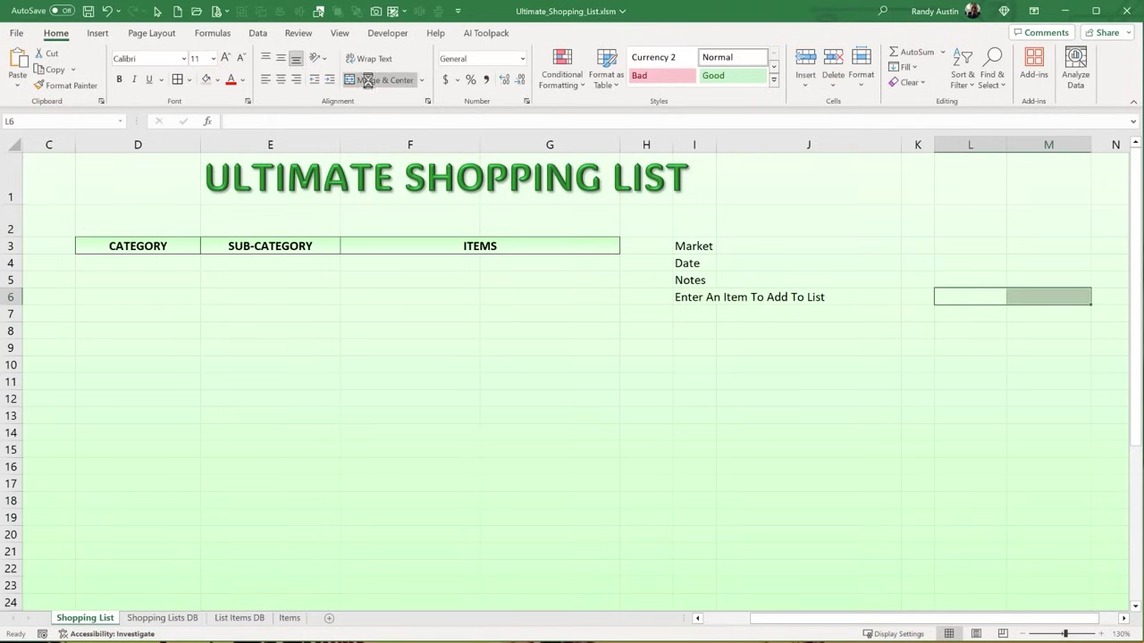
click(265, 81)
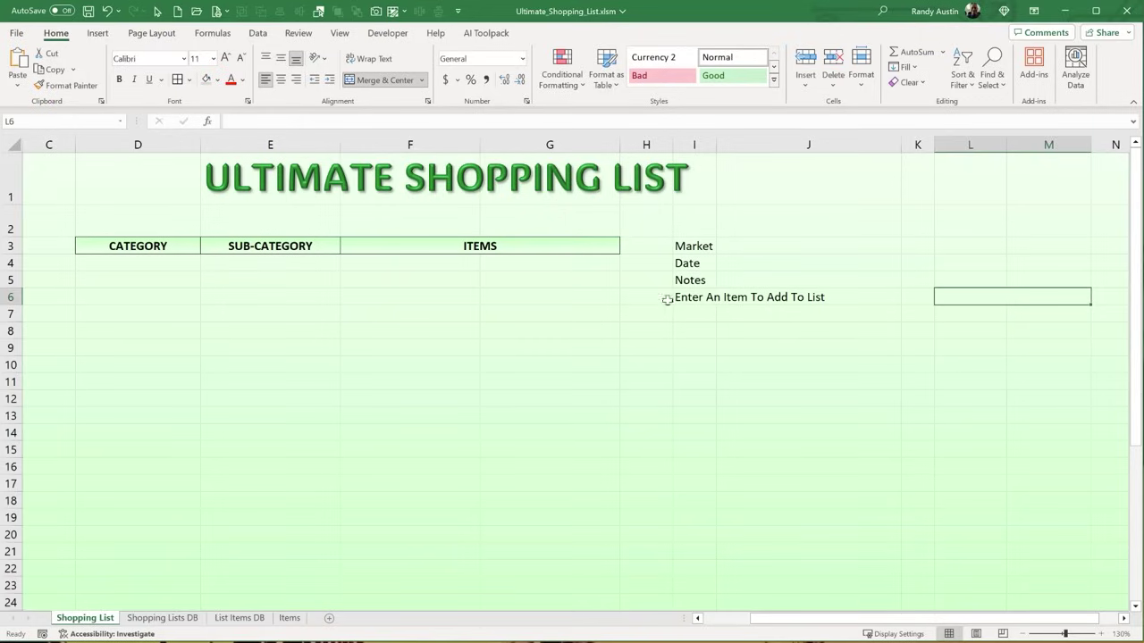
- Merge cells I6:K6 holding the item entry label and align its text right
drag(667, 299, 922, 296)
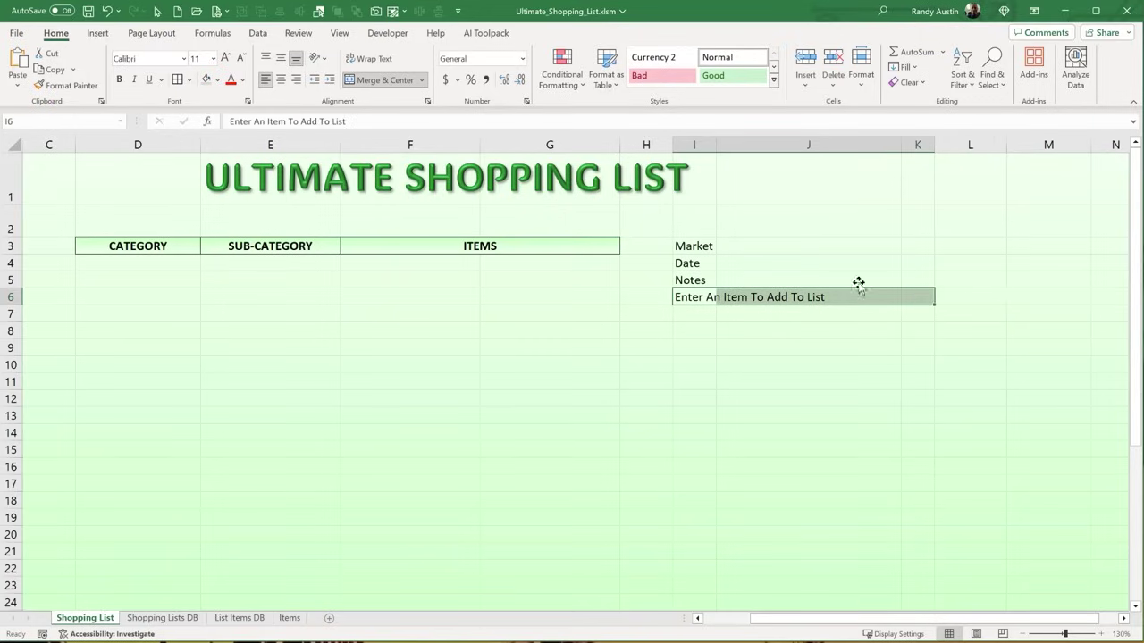
click(373, 84)
click(296, 80)
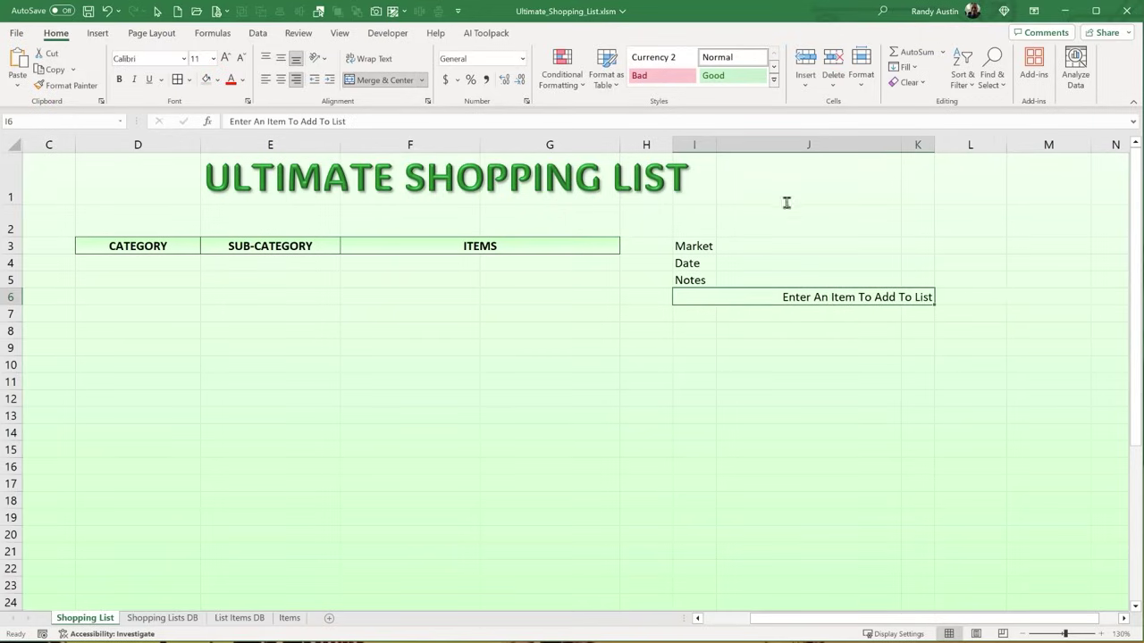
- Enter the labels List Total in L3 and Purchase Total in L4
drag(800, 240, 982, 285)
click(952, 248)
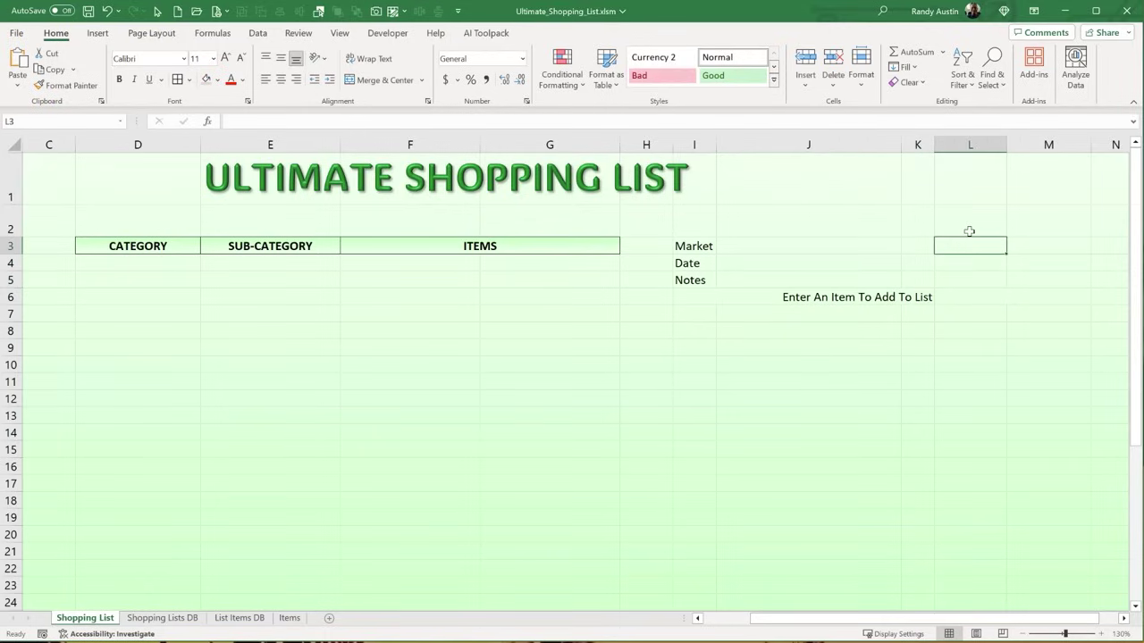
text(List Total)
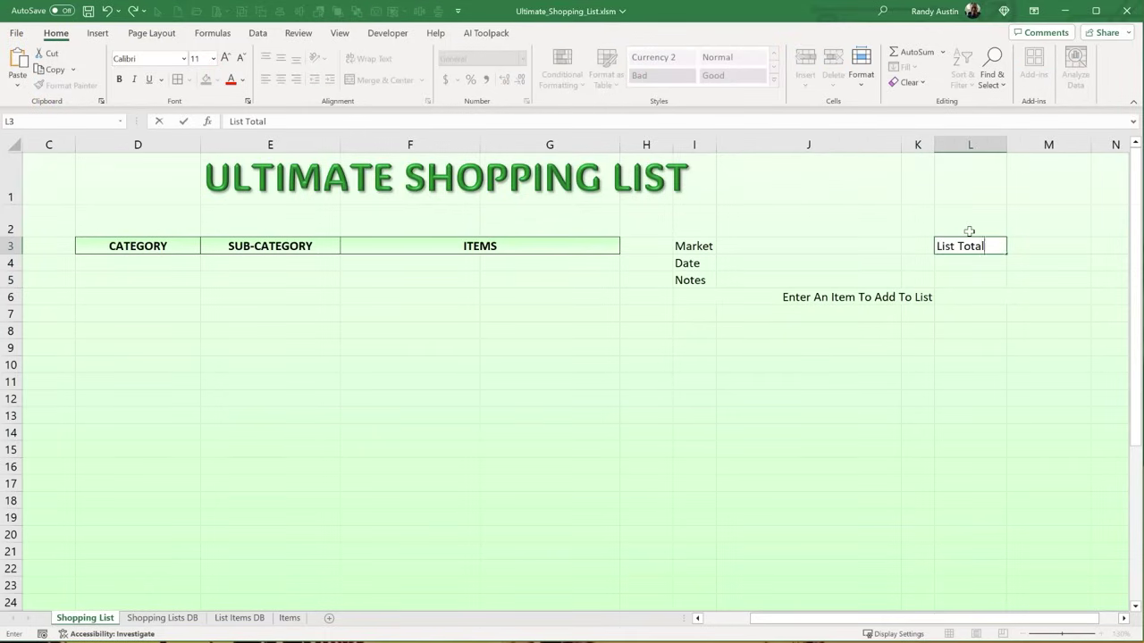
key(Return)
text(Purchase)
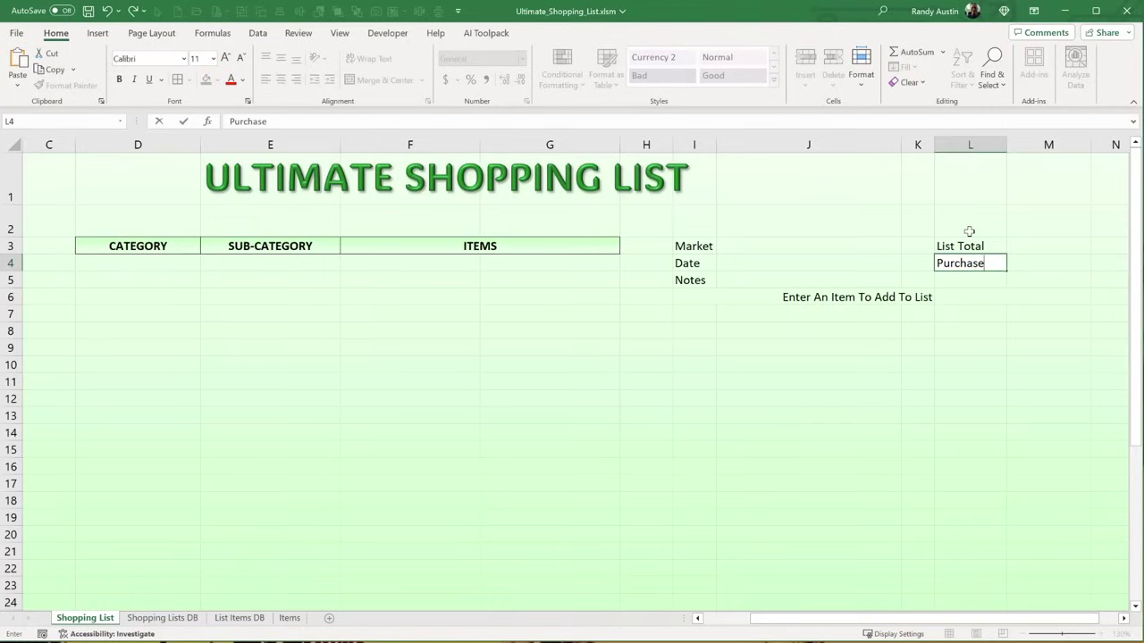
text( Total)
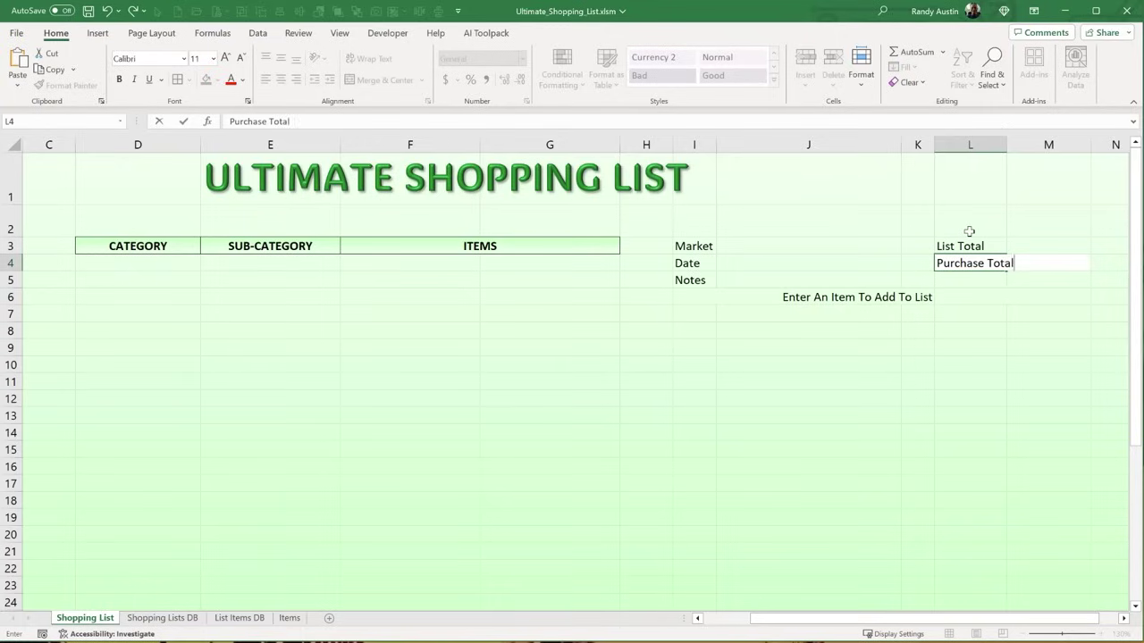
key(Return)
- Merge K3:L3 and K4:L4 with the total labels aligned right, and merge J5:M5 into one notes cell
drag(970, 244, 957, 263)
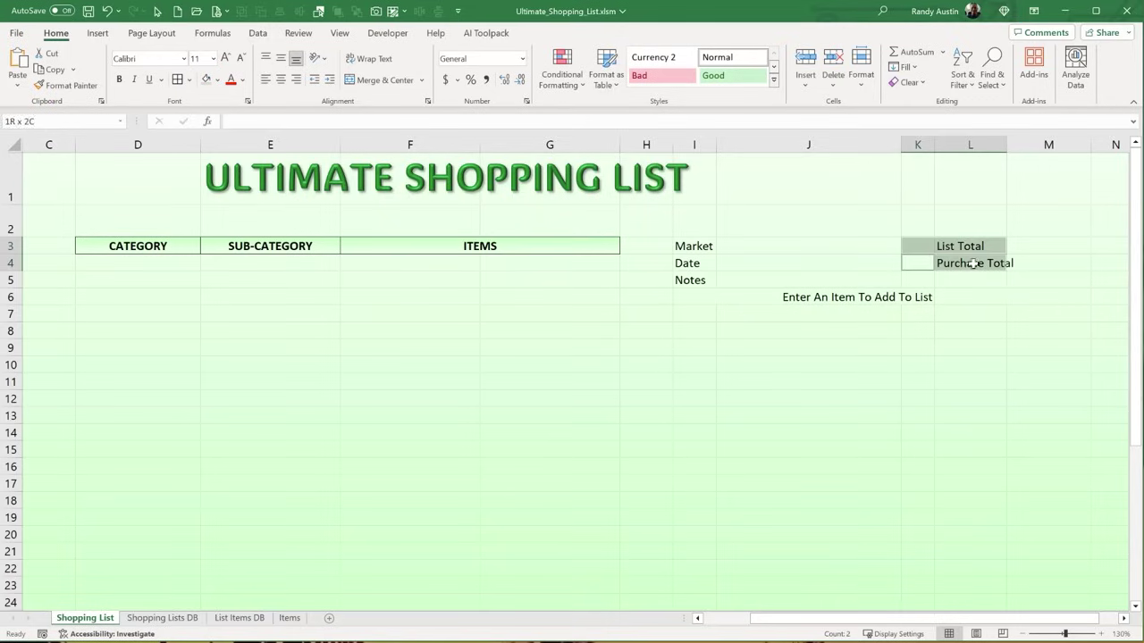
click(369, 81)
click(296, 80)
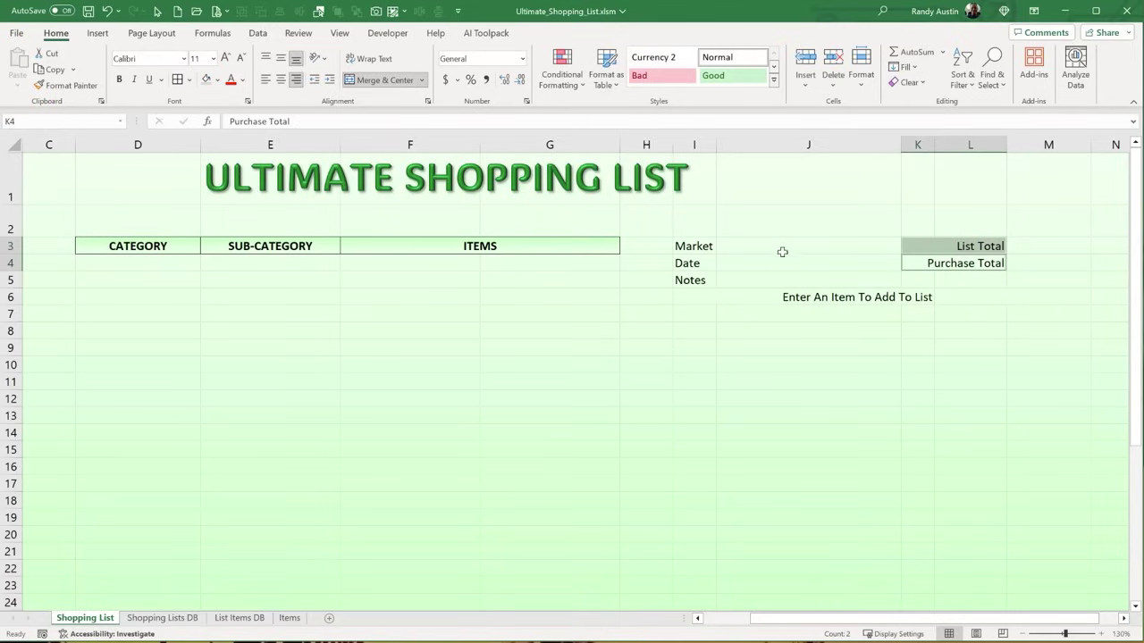
drag(781, 250, 1024, 277)
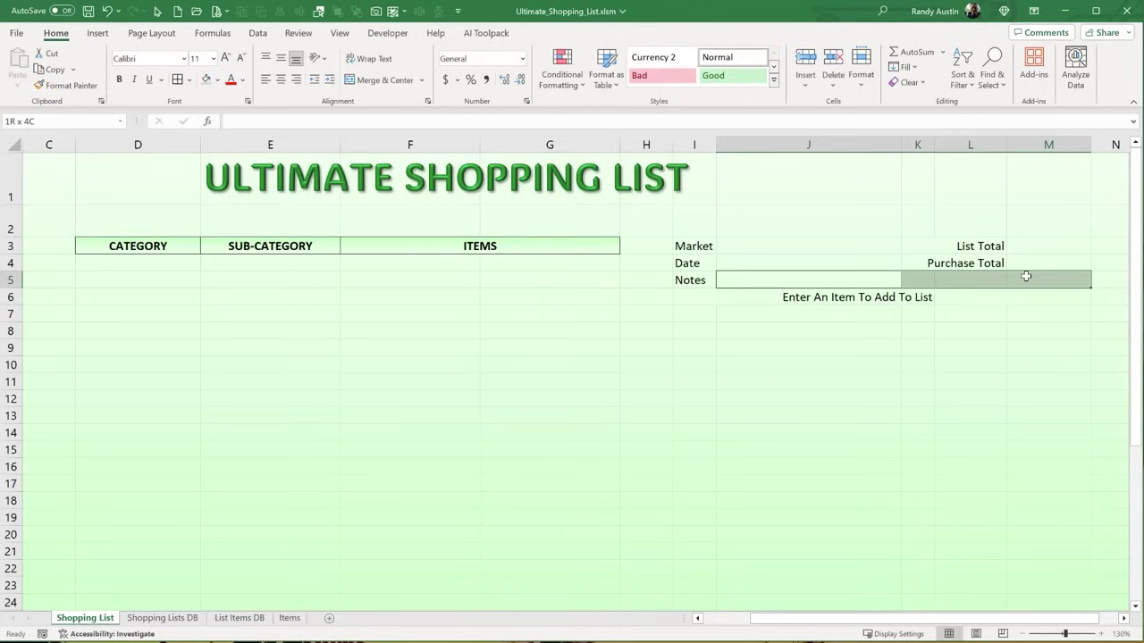
click(353, 80)
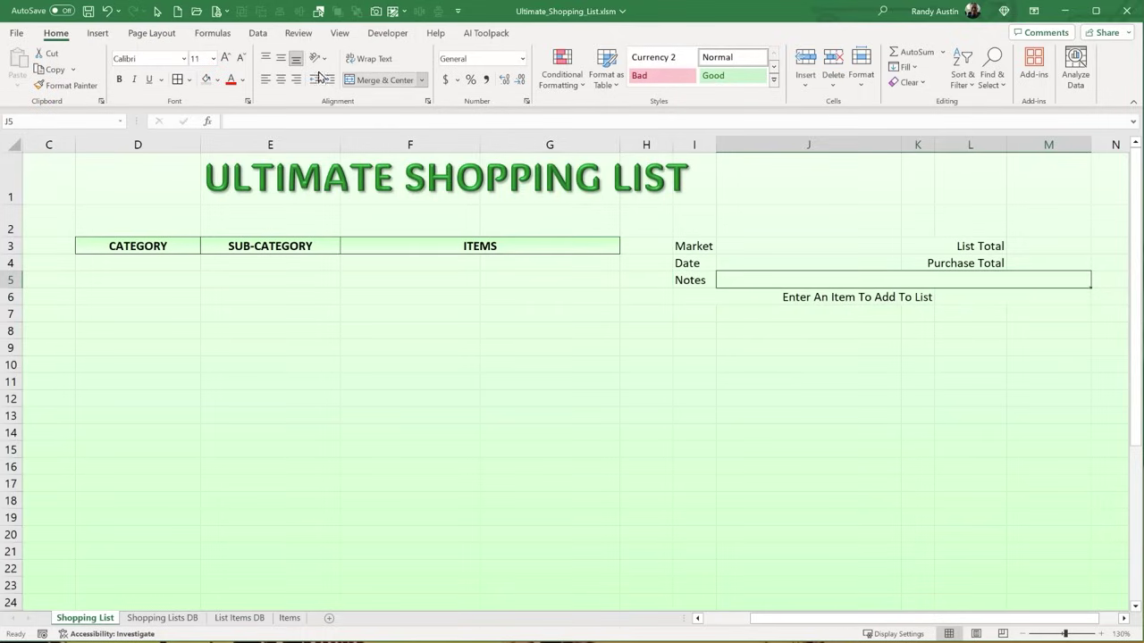
- Fill the Market, Date, Notes, List Total, Purchase Total and item entry cells with white
ctrl+click(764, 249)
ctrl+click(809, 259)
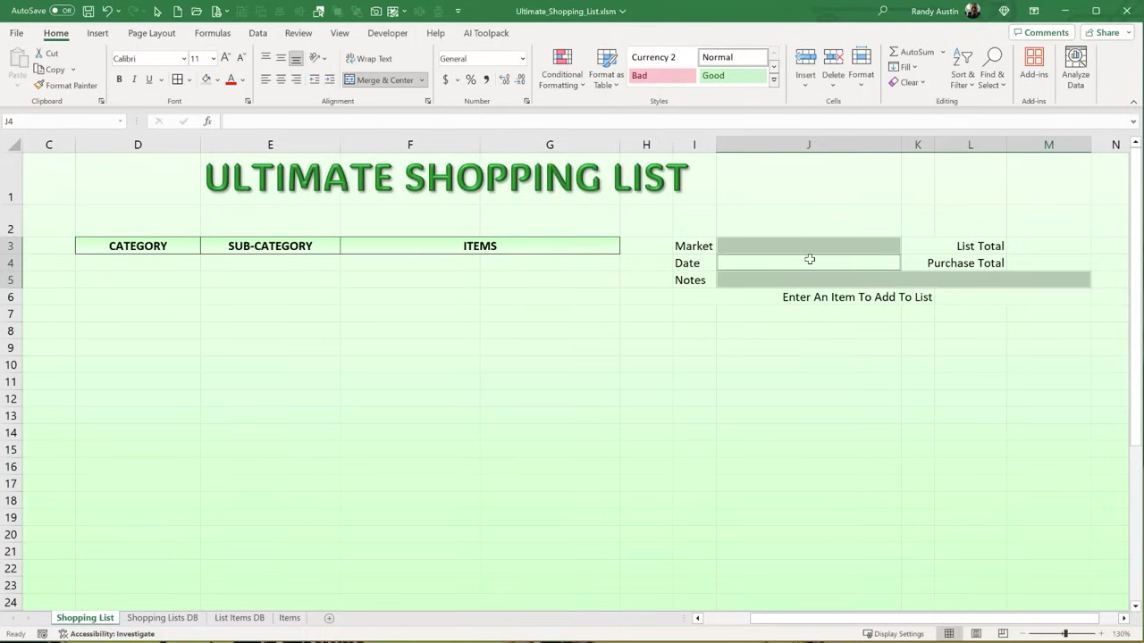
ctrl+click(1025, 249)
ctrl+click(1032, 265)
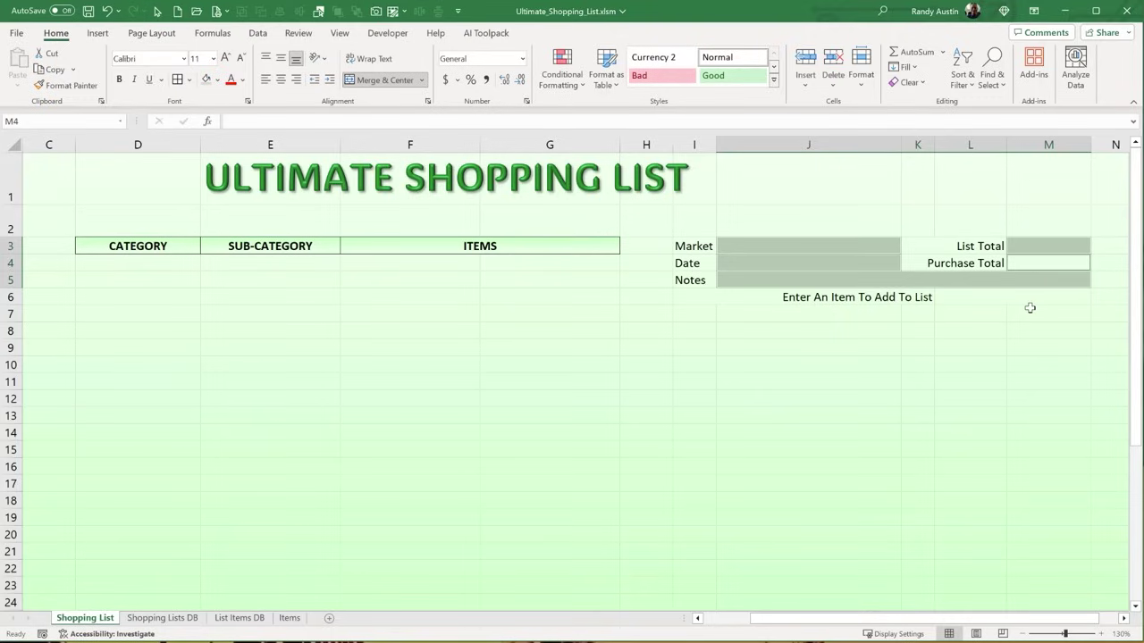
ctrl+click(1034, 296)
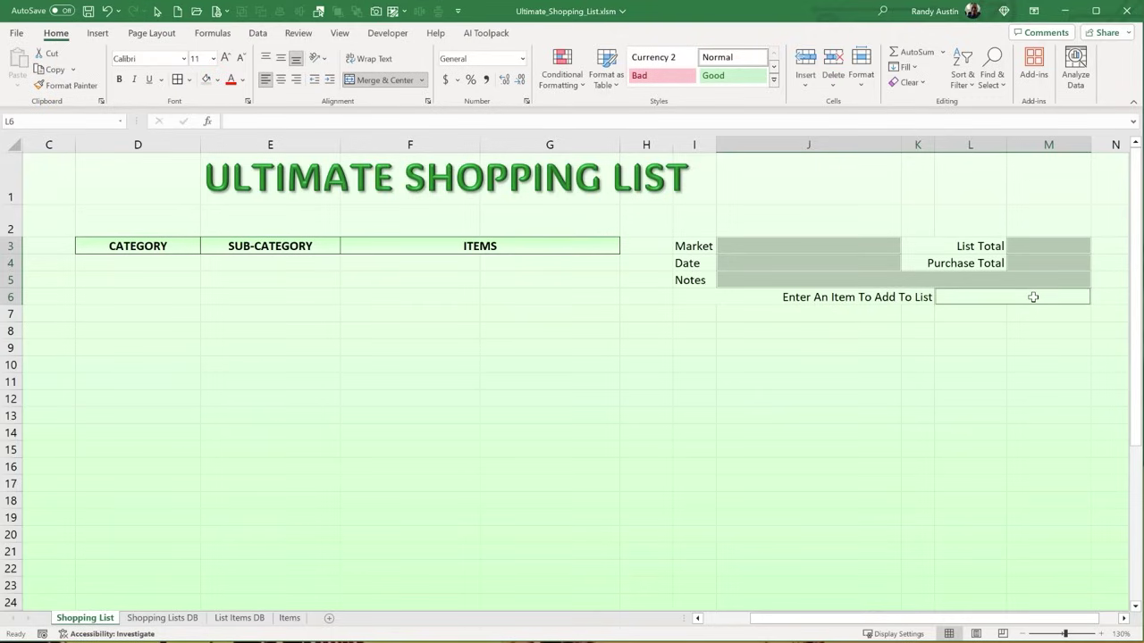
click(217, 80)
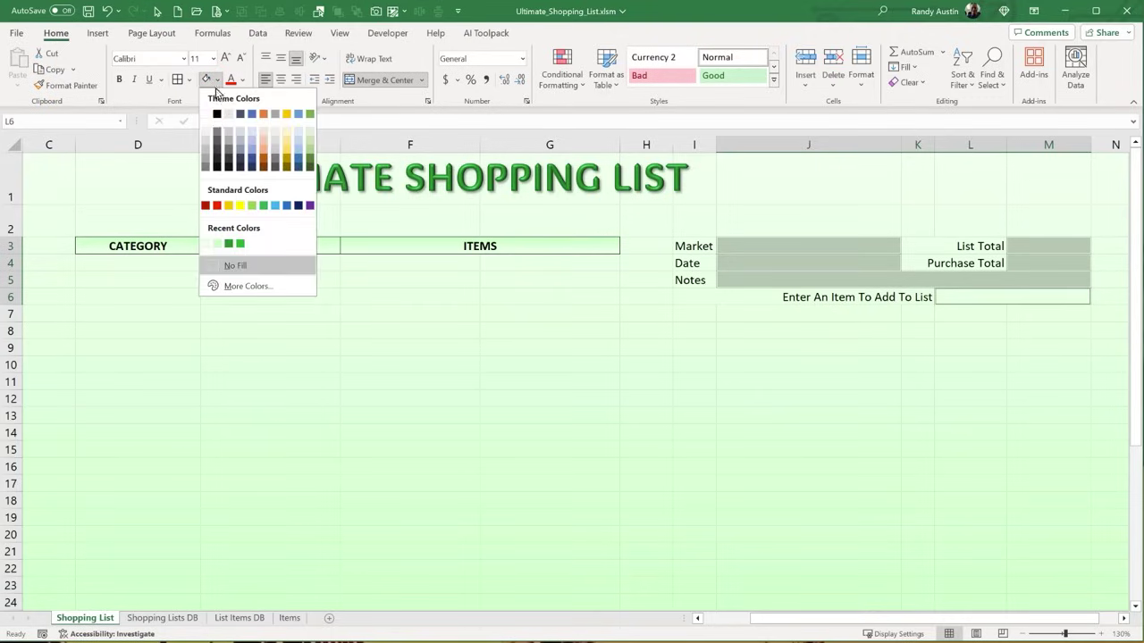
key(Escape)
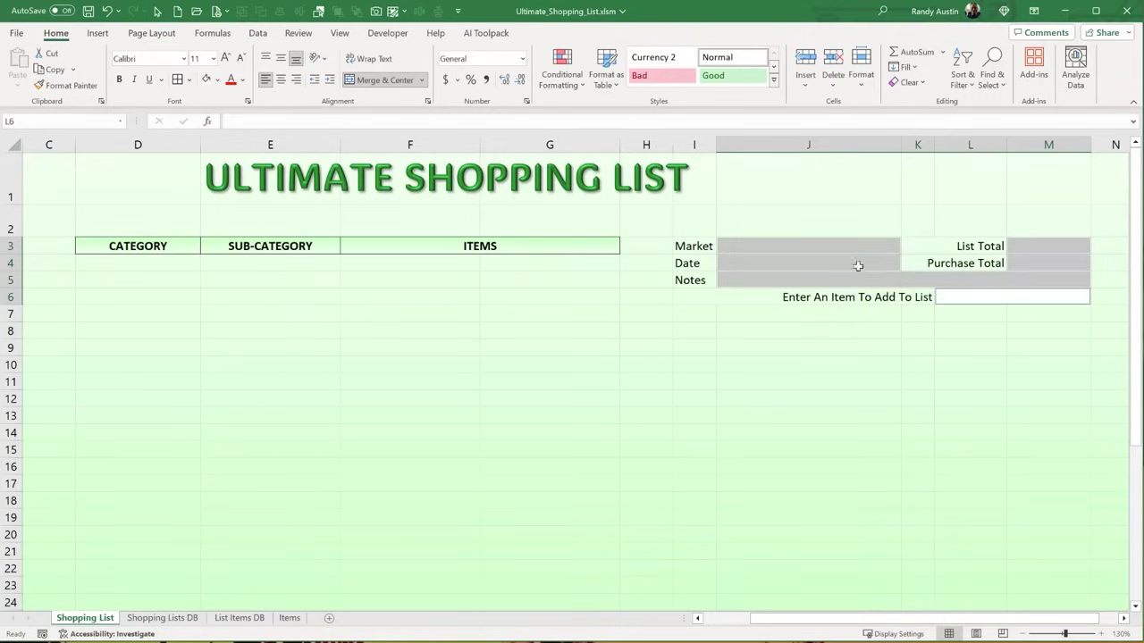
- Add thin top, right and bottom borders to the white entry cells
right_click(842, 253)
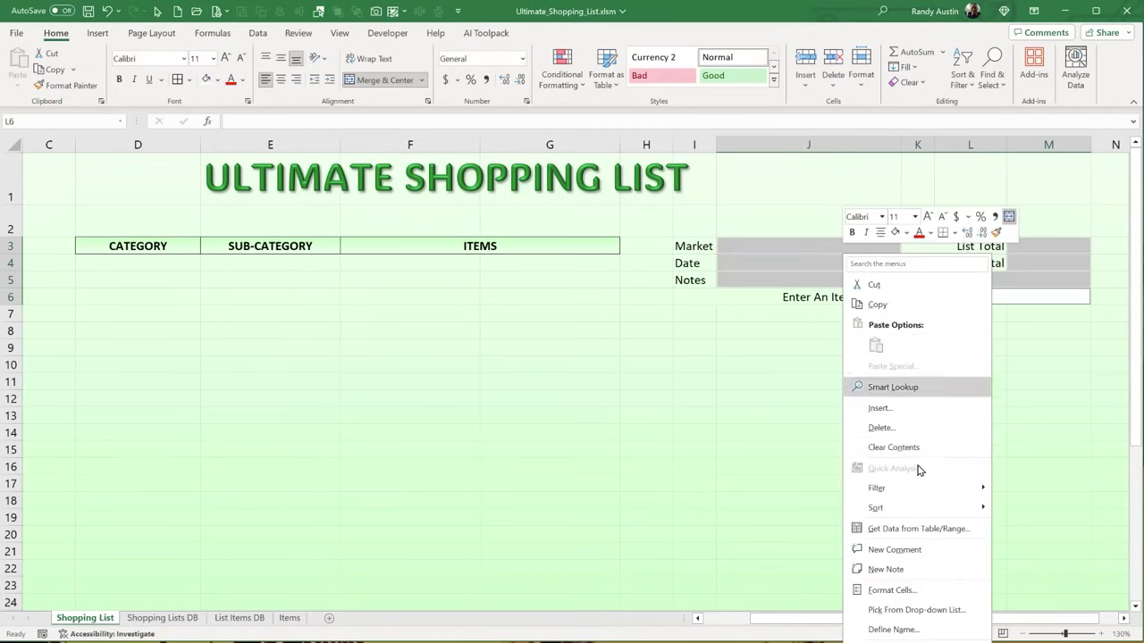
click(935, 590)
drag(802, 420, 468, 181)
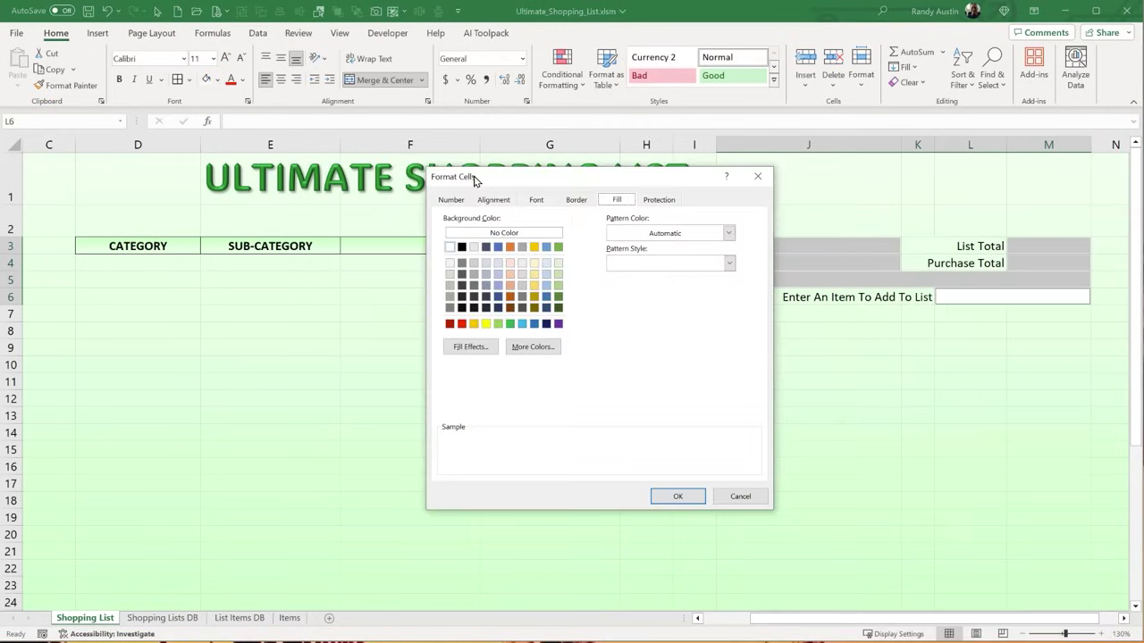
click(576, 200)
click(467, 312)
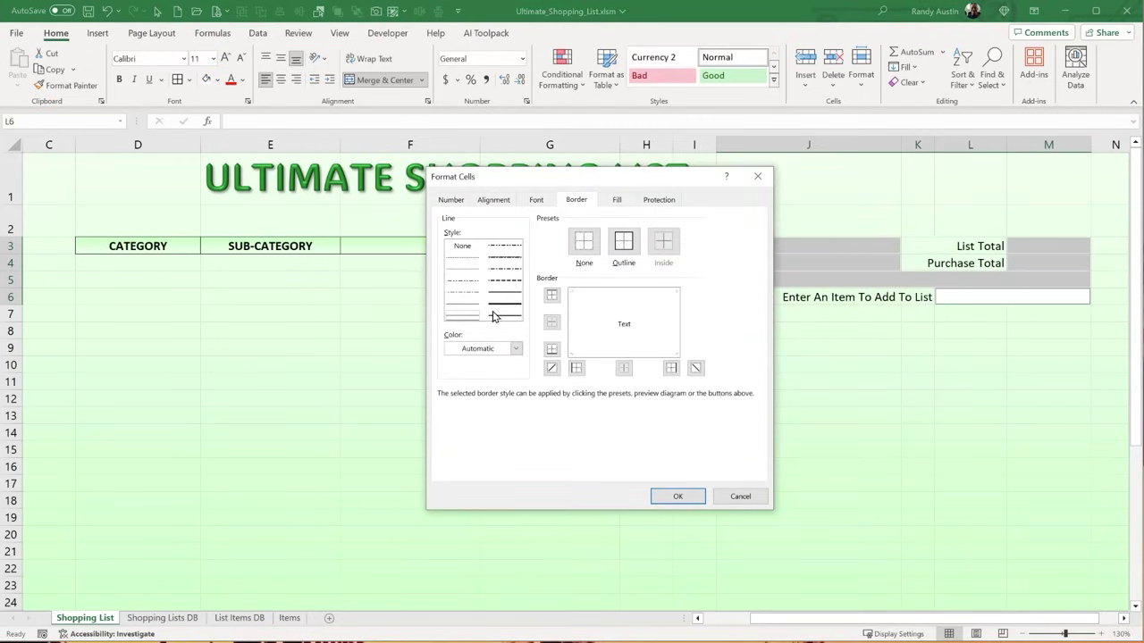
click(633, 297)
click(675, 326)
click(551, 348)
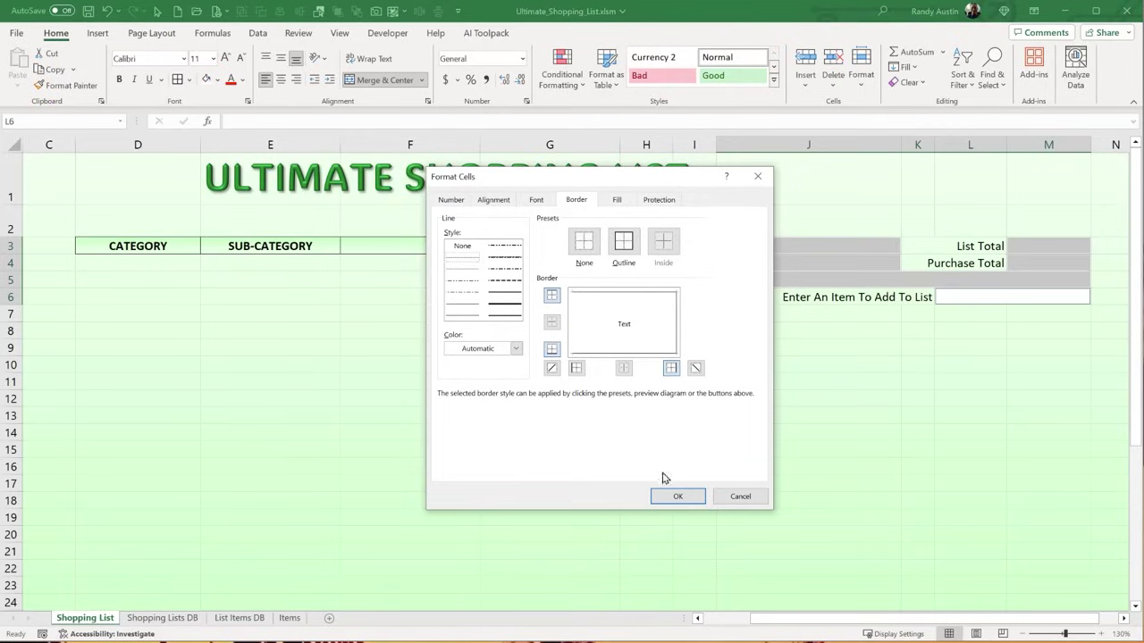
click(676, 496)
- Add thin top, left and bottom borders to the label cells I3:I5, K3:L4 and I6
drag(690, 246, 693, 279)
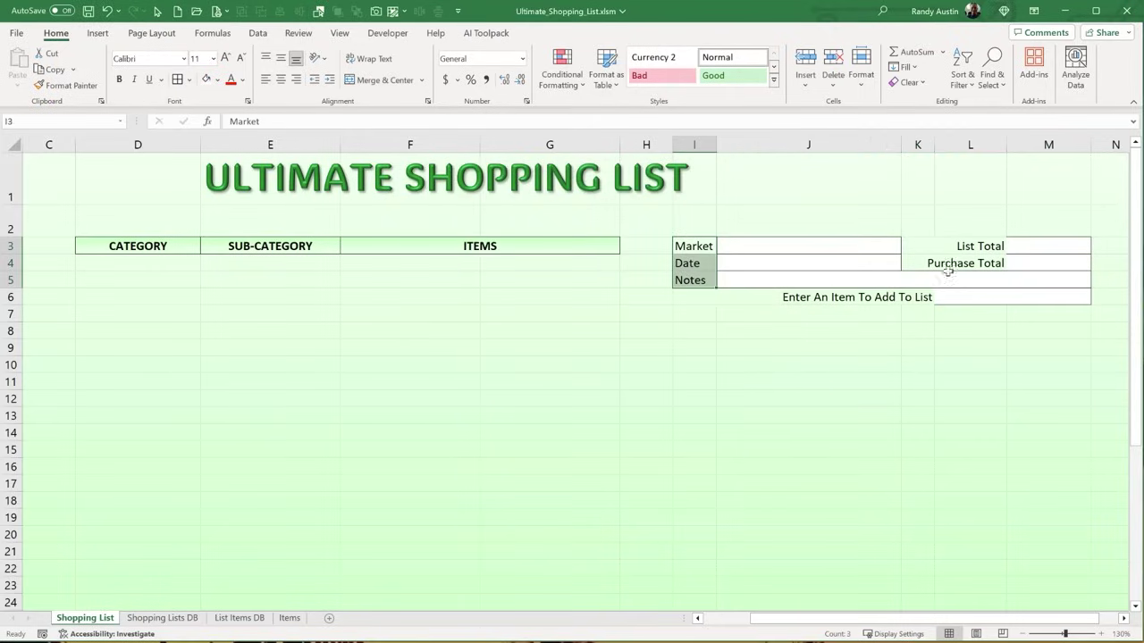
ctrl+drag(967, 251, 949, 265)
ctrl+click(949, 297)
right_click(951, 297)
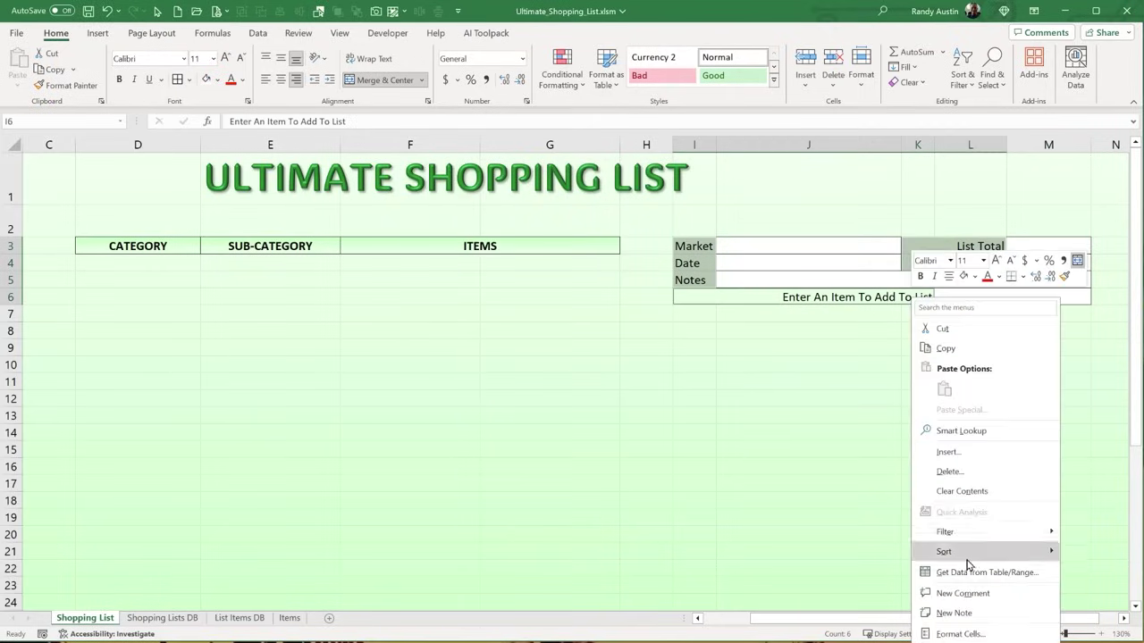
click(960, 633)
drag(853, 472, 420, 164)
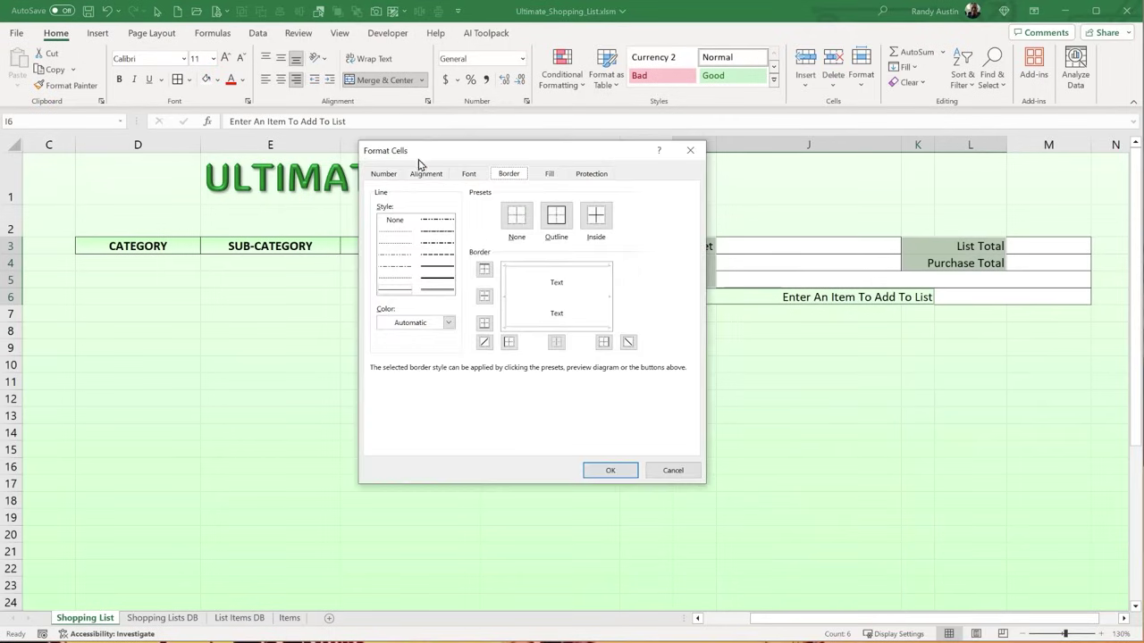
click(522, 278)
click(507, 289)
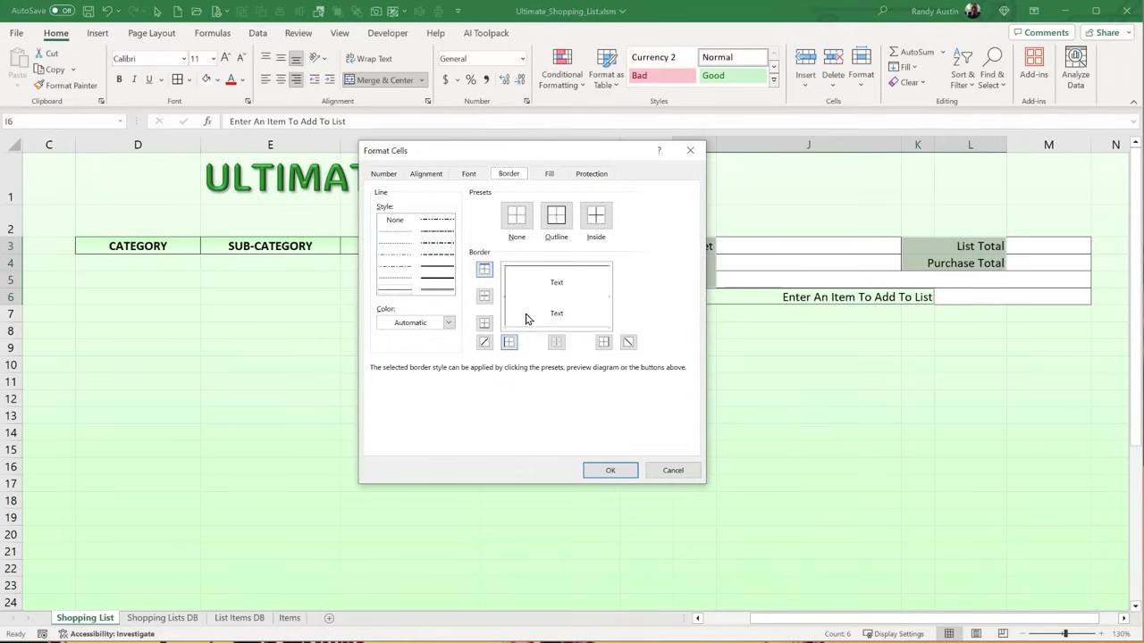
click(542, 336)
click(610, 470)
click(742, 415)
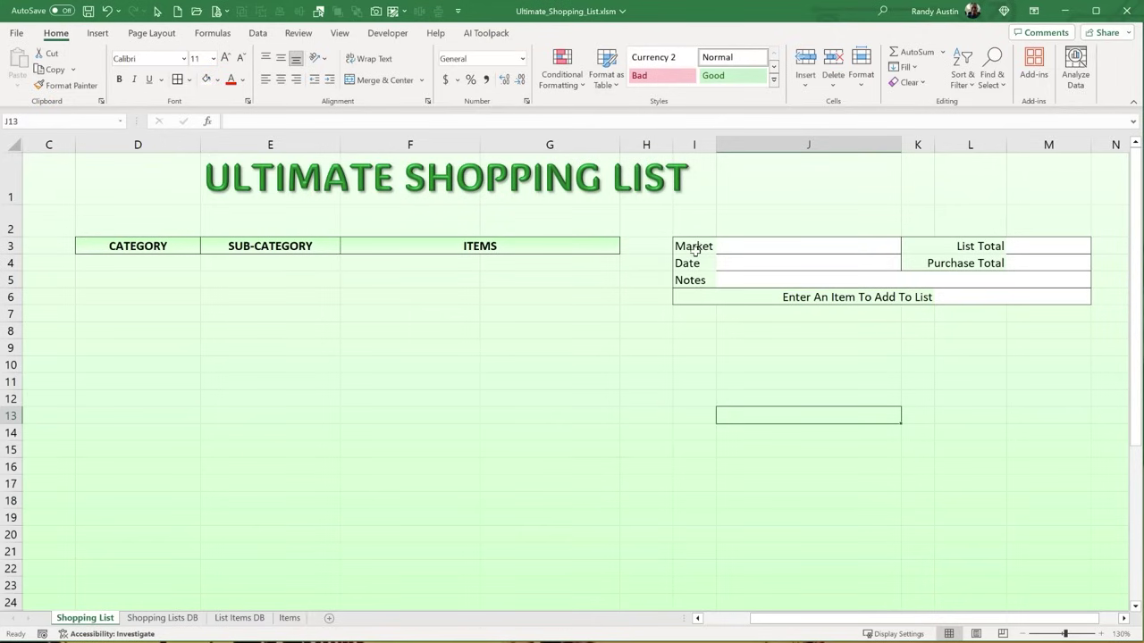
- Fill the label cells I3:I5, K3:L4 and I6 with a horizontal two-color gradient using the recent pale green for both colors
drag(695, 251, 701, 279)
drag(939, 255, 947, 263)
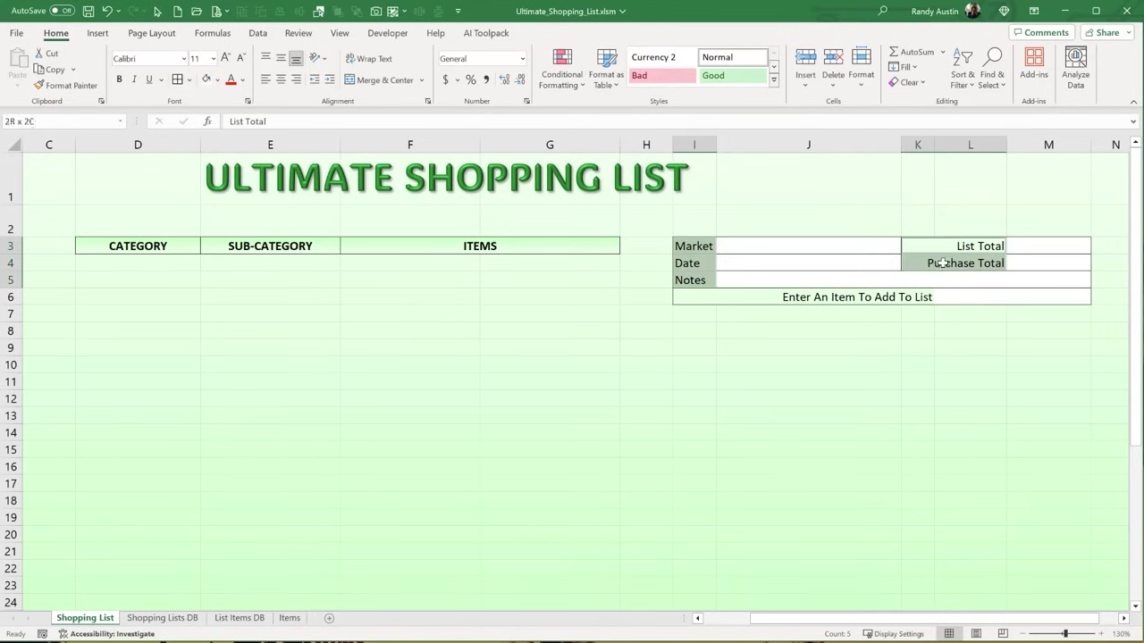
right_click(878, 296)
click(902, 634)
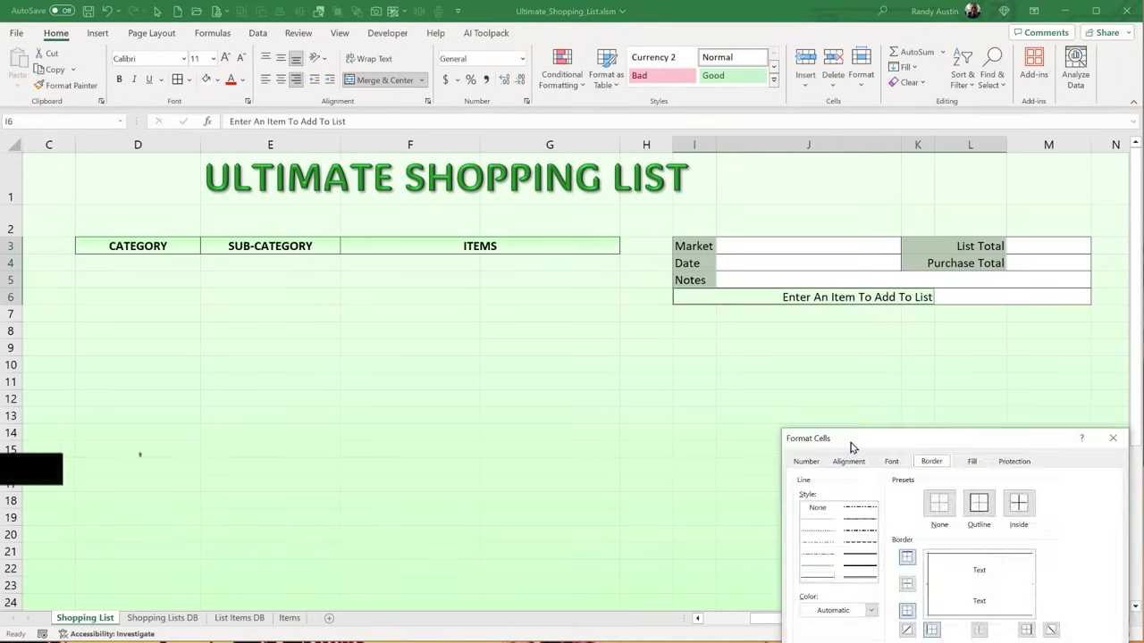
drag(851, 446, 514, 201)
click(674, 383)
click(571, 216)
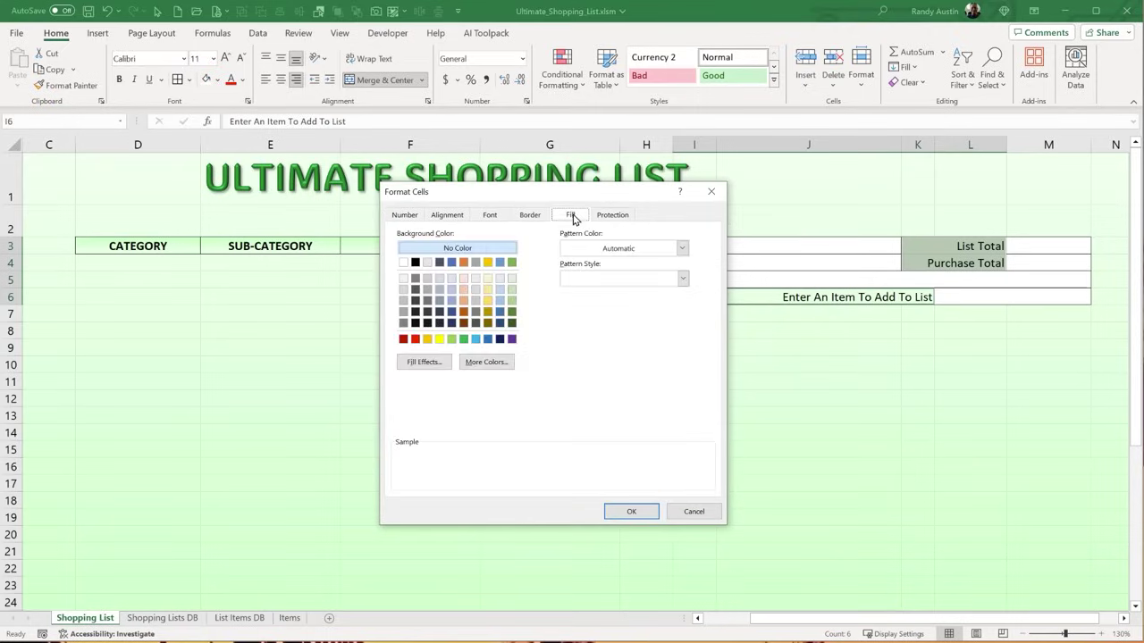
click(436, 367)
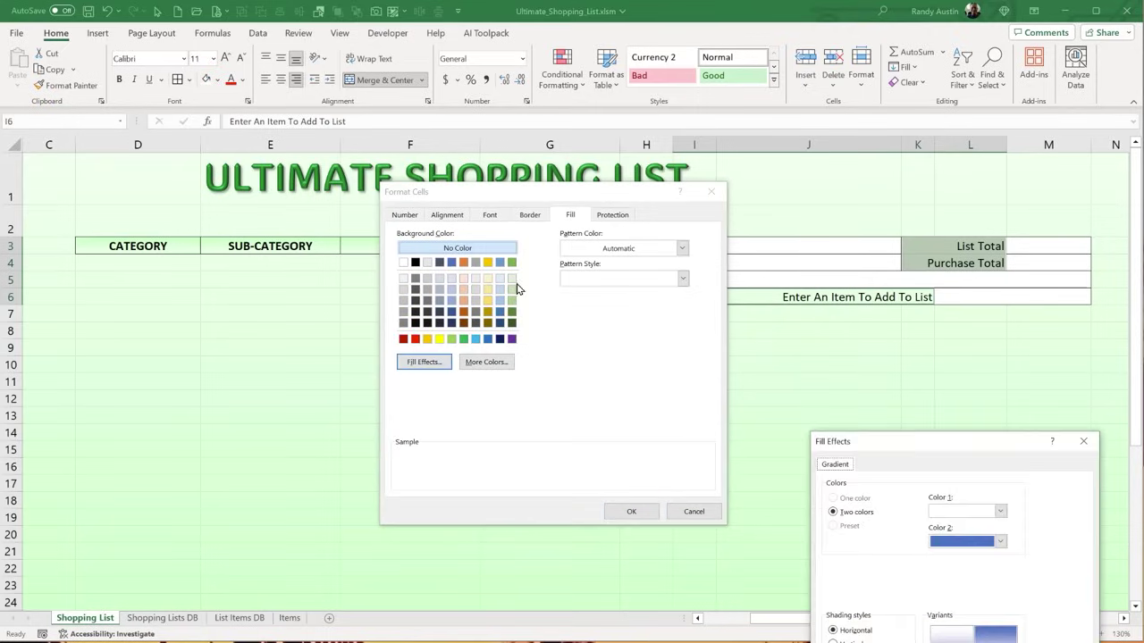
drag(932, 458, 525, 247)
click(593, 302)
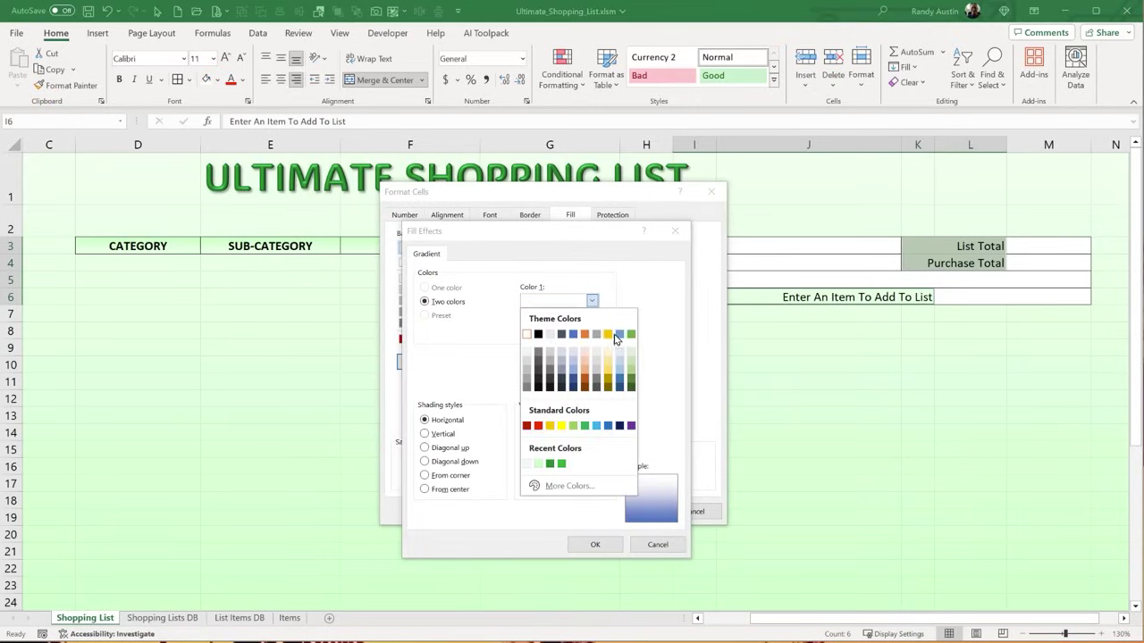
click(527, 464)
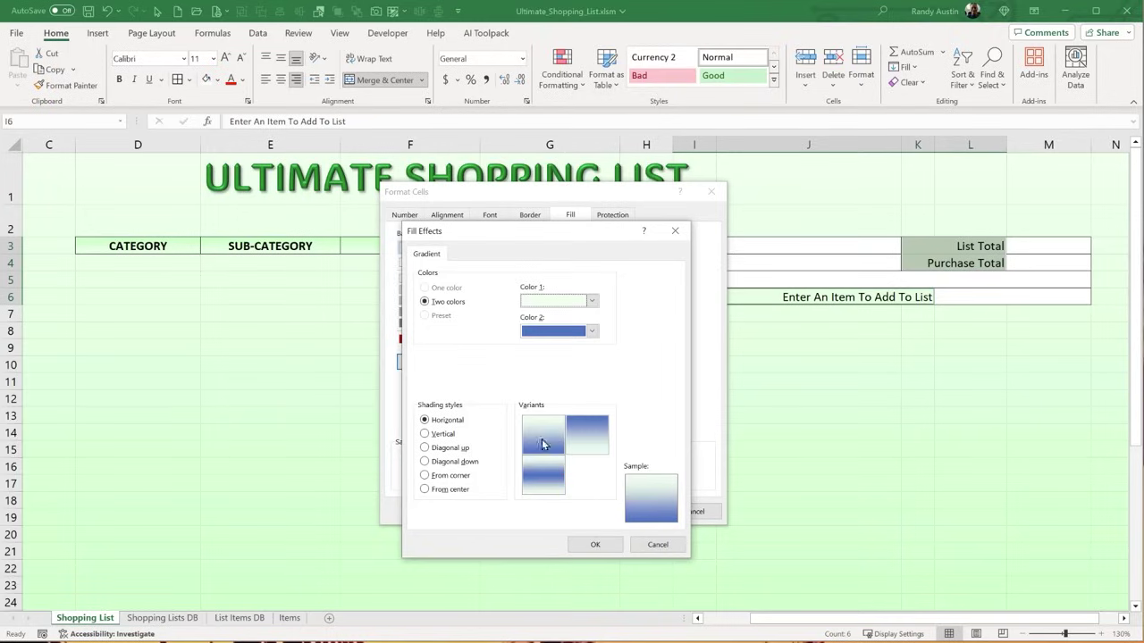
click(590, 332)
click(528, 494)
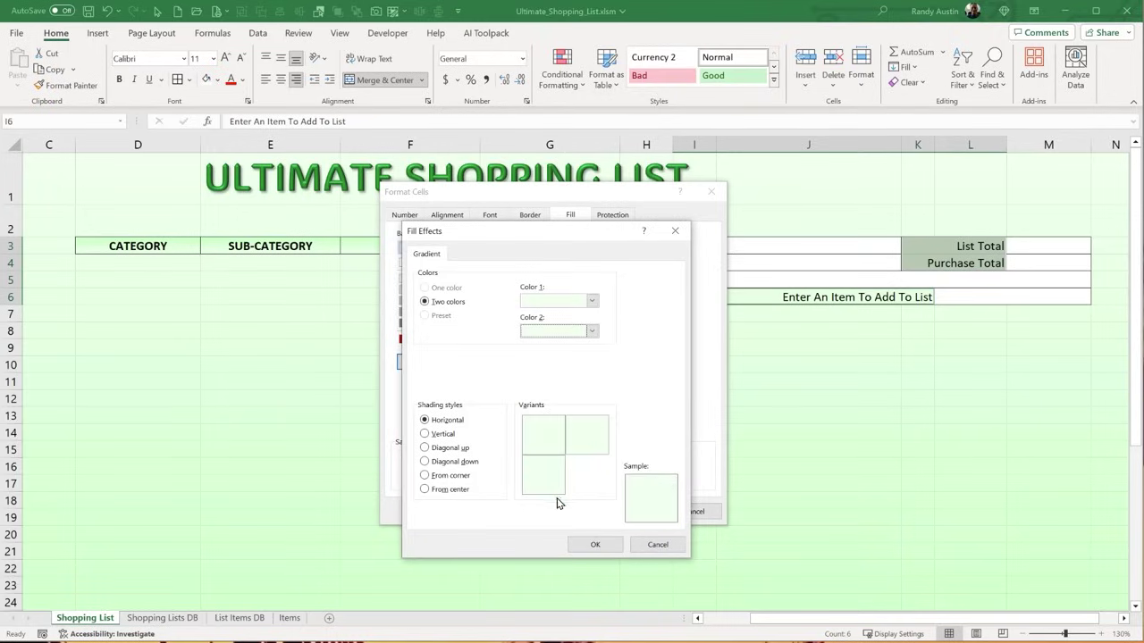
click(595, 544)
click(631, 512)
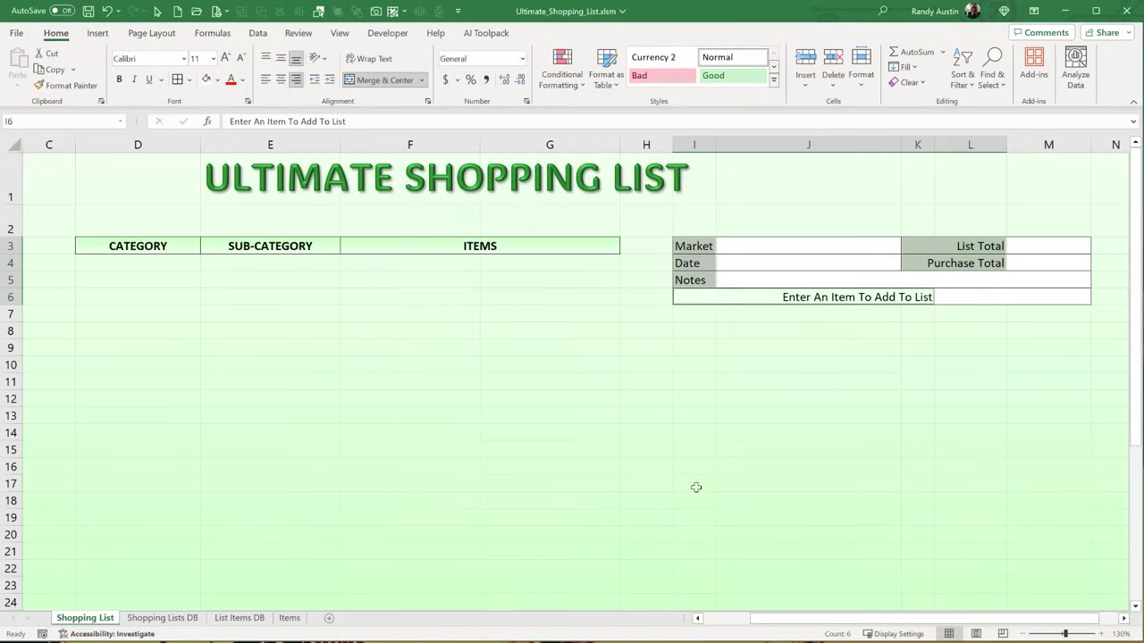
- Align the Market, Date and Notes labels in I3:I5 to the right
click(720, 462)
drag(693, 246, 693, 281)
ctrl+click(926, 249)
click(299, 85)
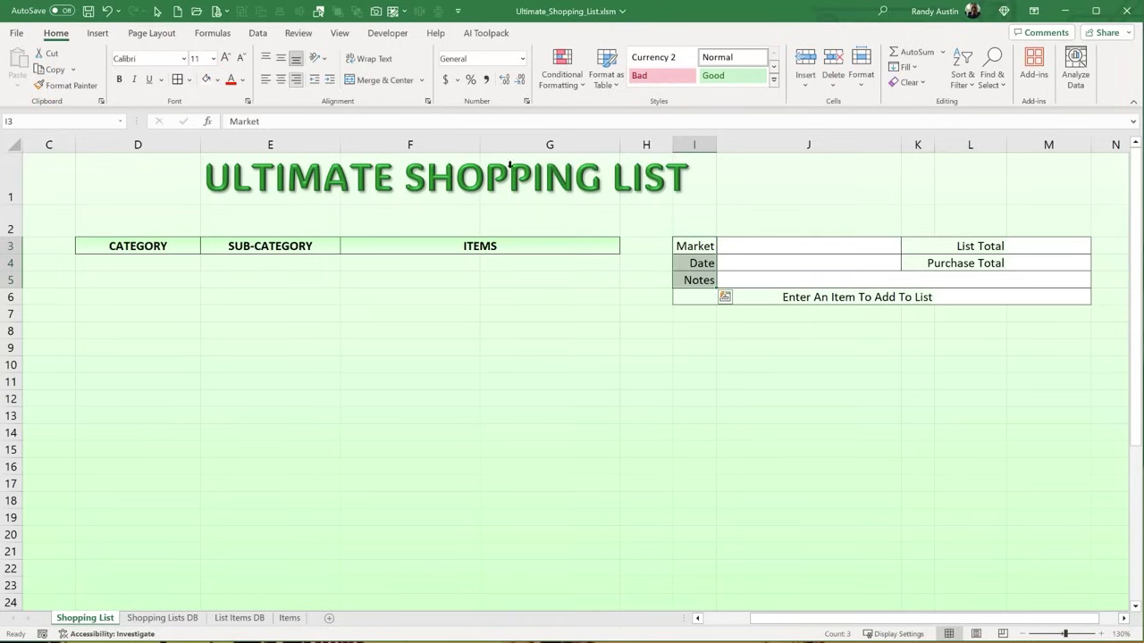
- Format the Date entry cell J4 as Long Date
click(805, 262)
click(520, 59)
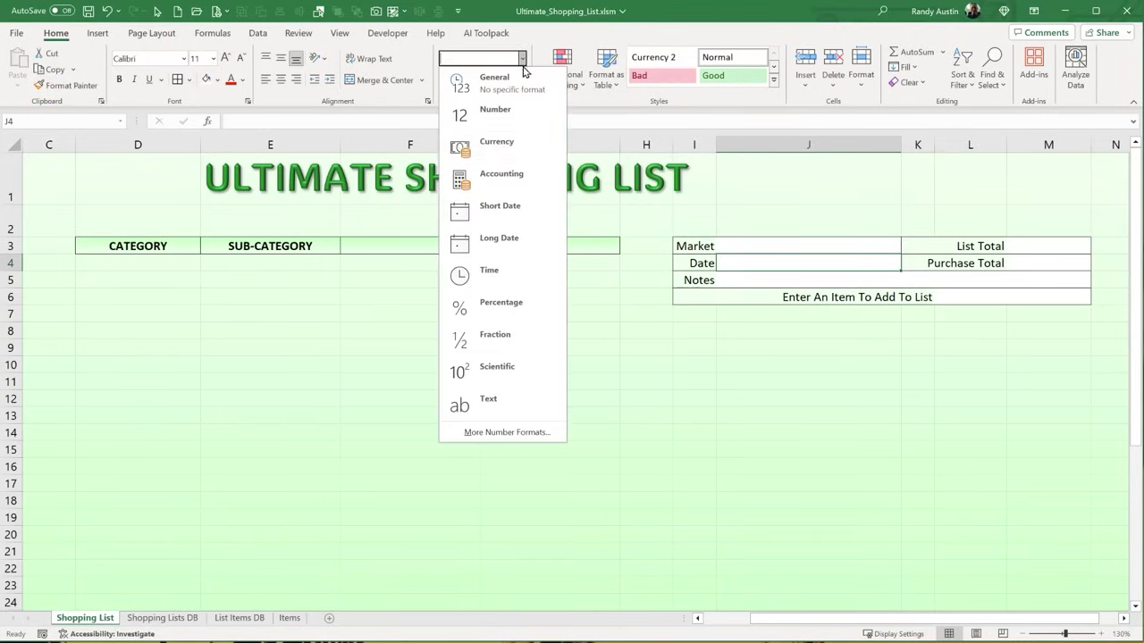
click(512, 244)
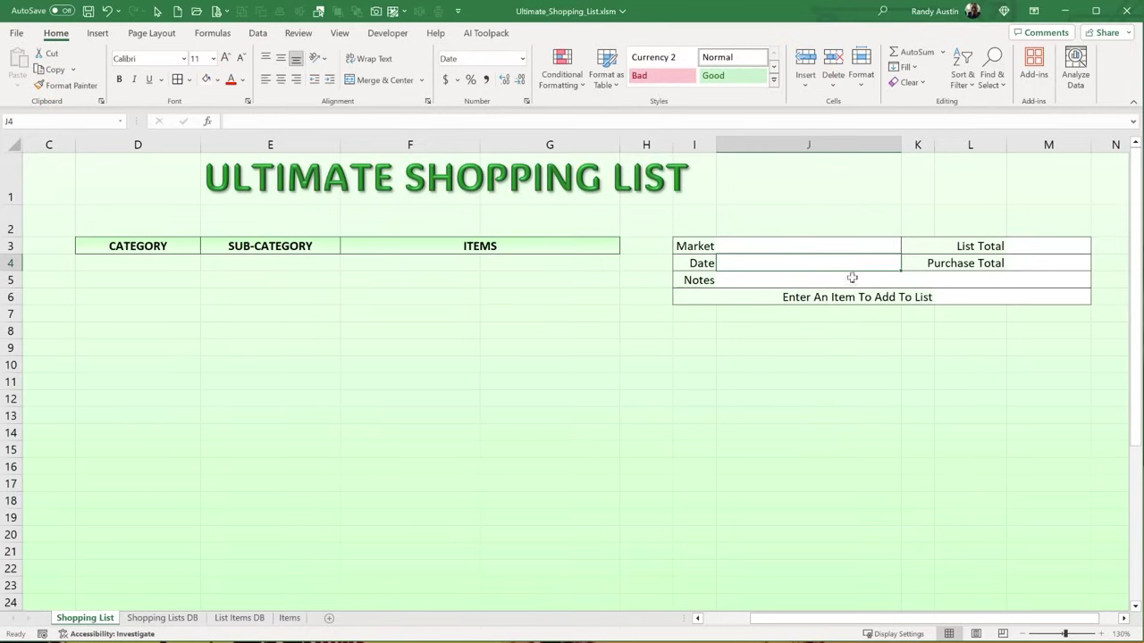
- Format the List Total and Purchase Total cells M3:M4 as Currency
drag(1010, 247, 1037, 264)
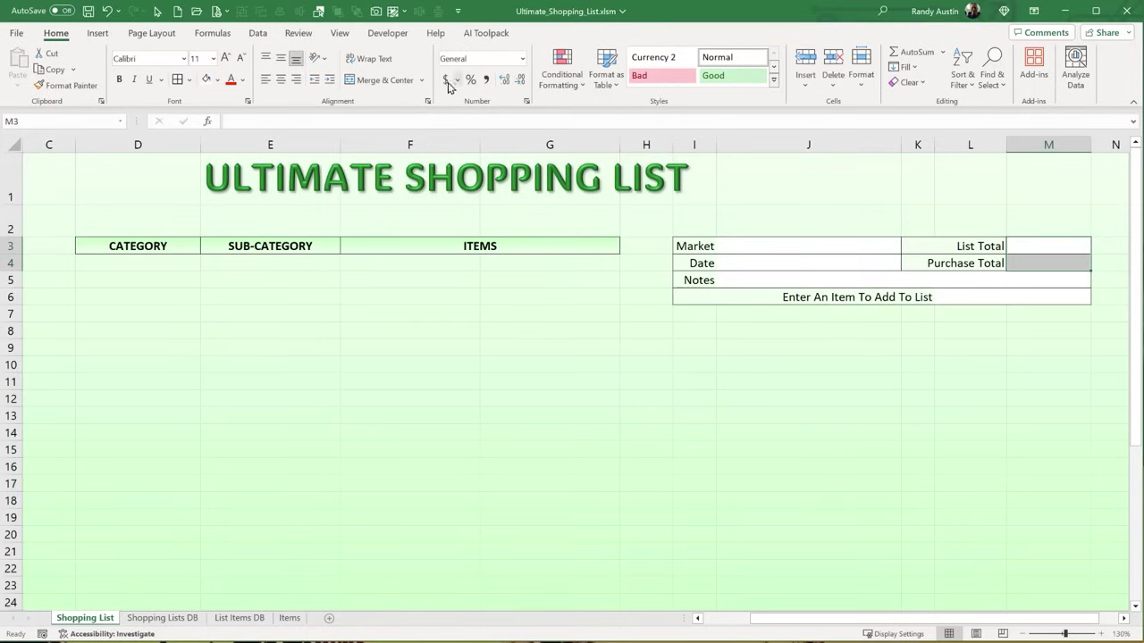
click(517, 61)
click(522, 60)
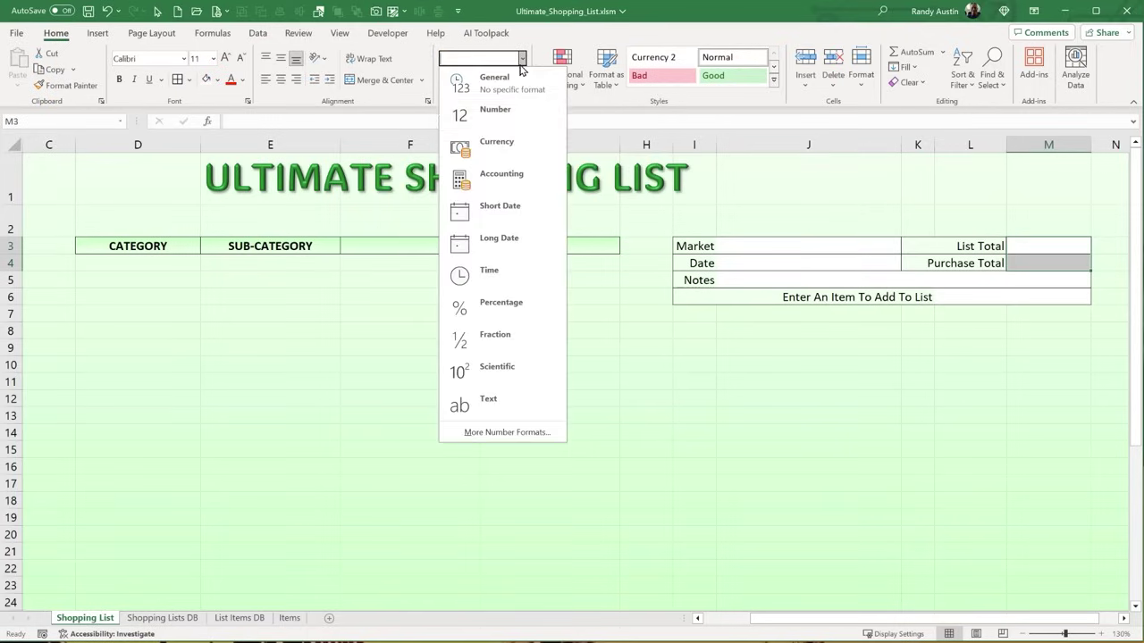
click(522, 153)
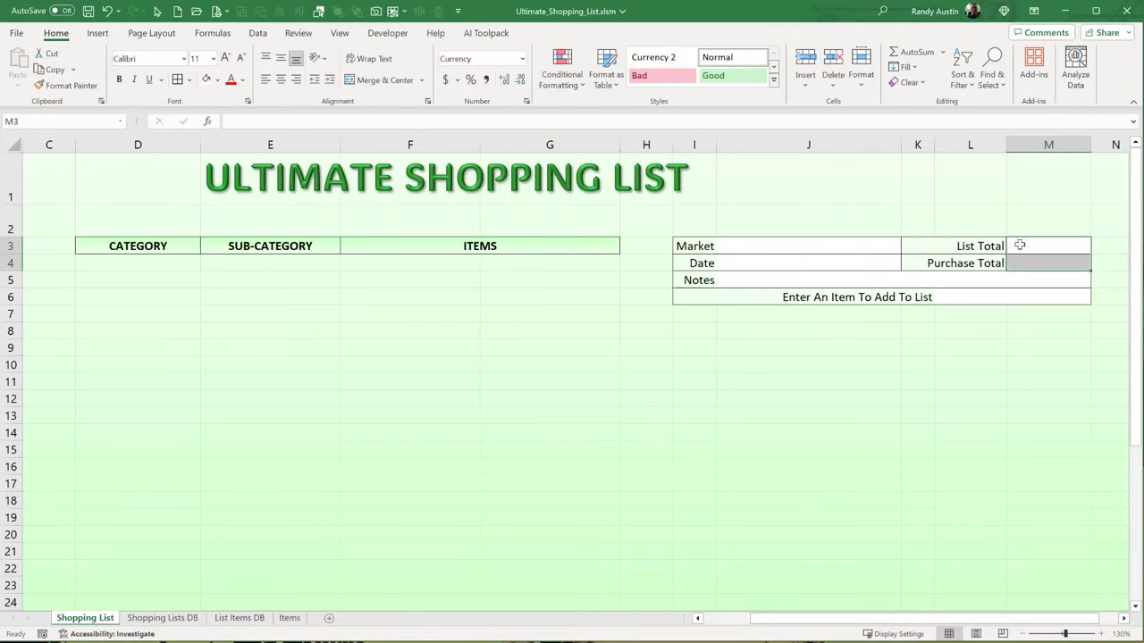
click(791, 244)
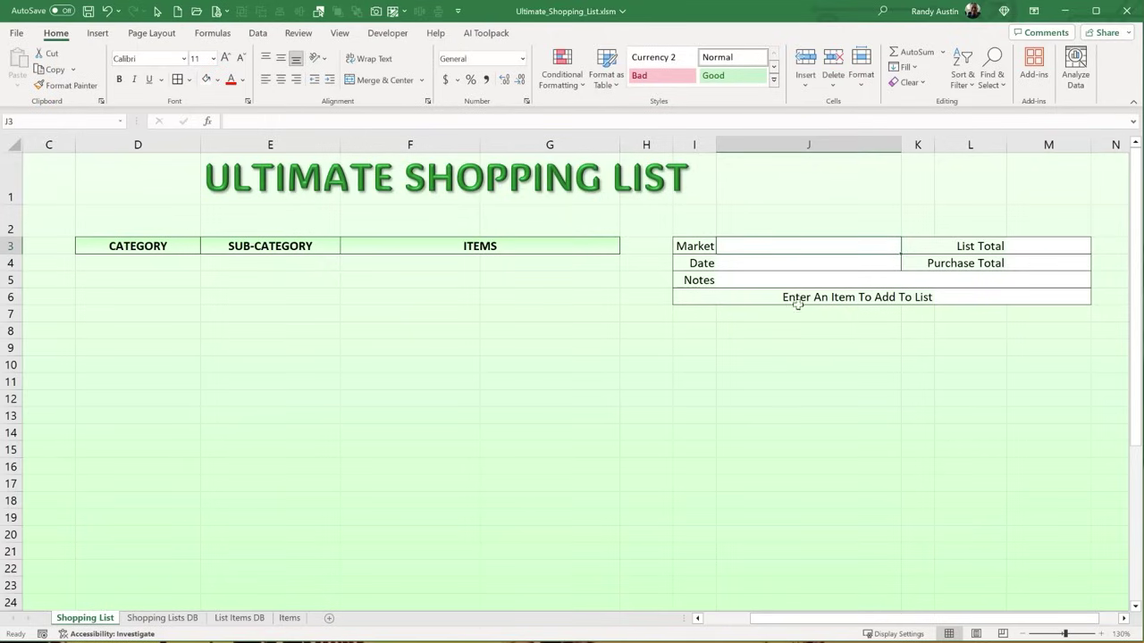
drag(722, 310, 1002, 398)
click(698, 318)
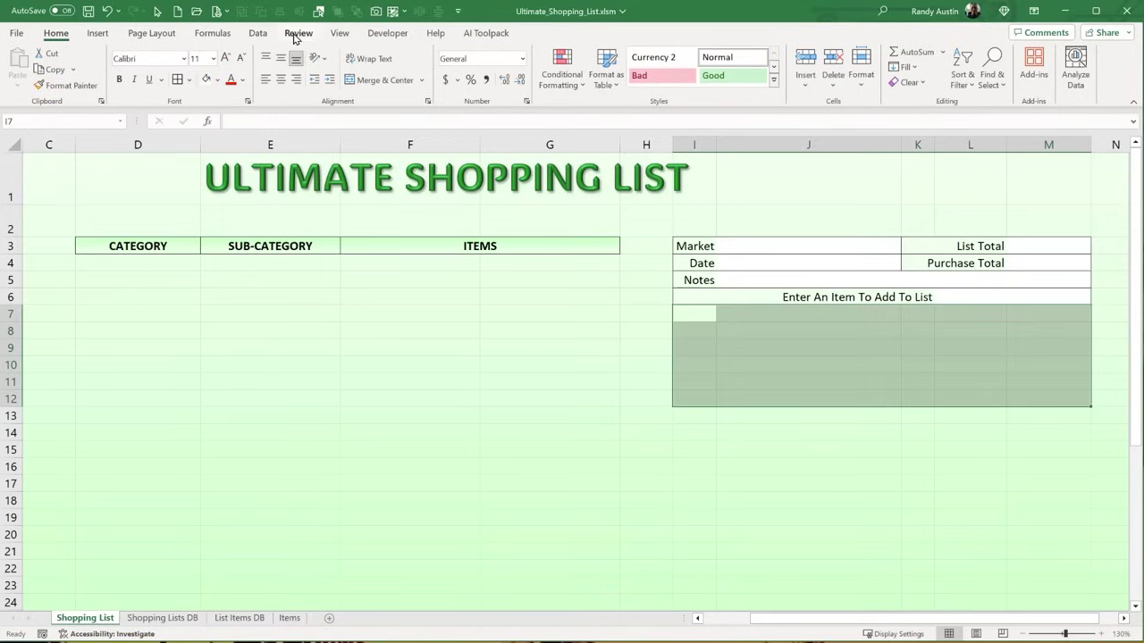
- Hide the gridlines on the Shopping List sheet and save the workbook
click(340, 33)
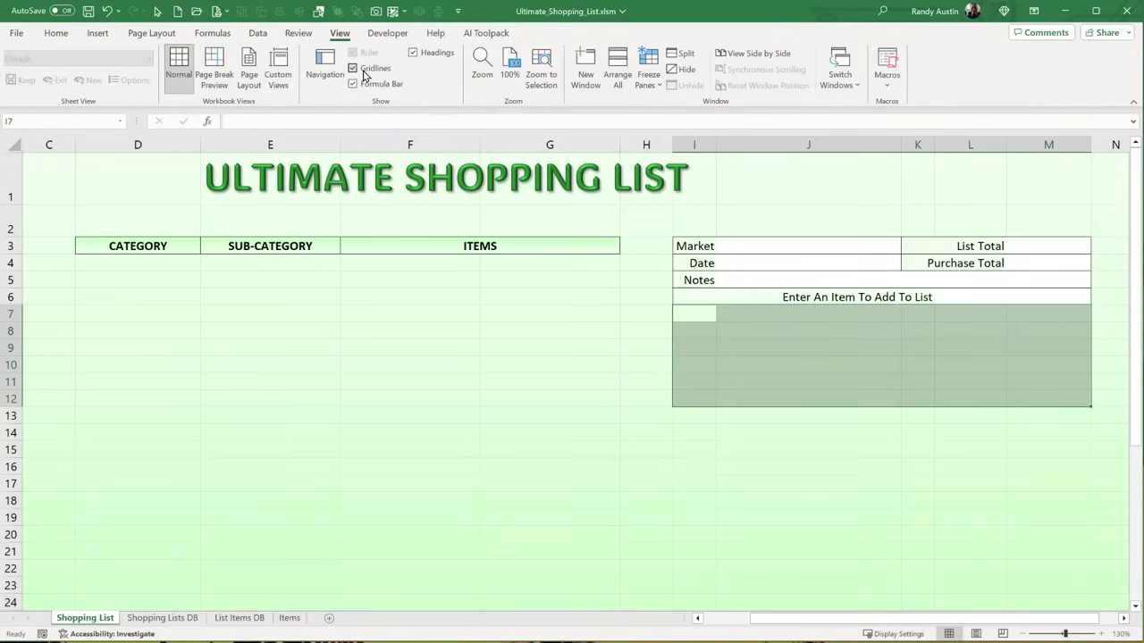
click(362, 69)
click(88, 11)
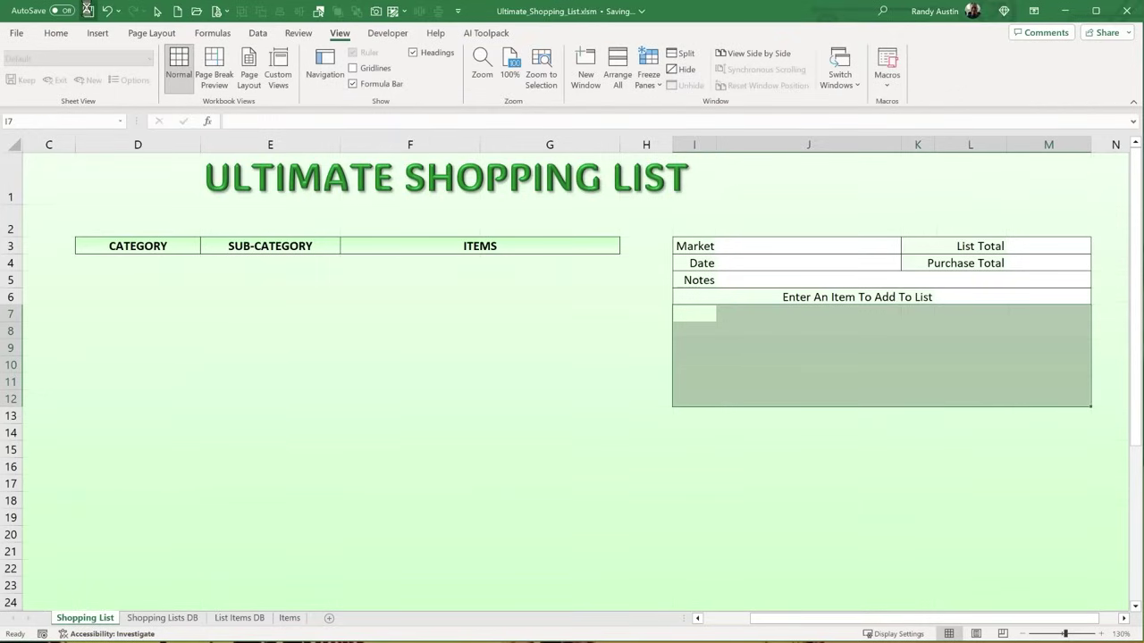
right_click(87, 11)
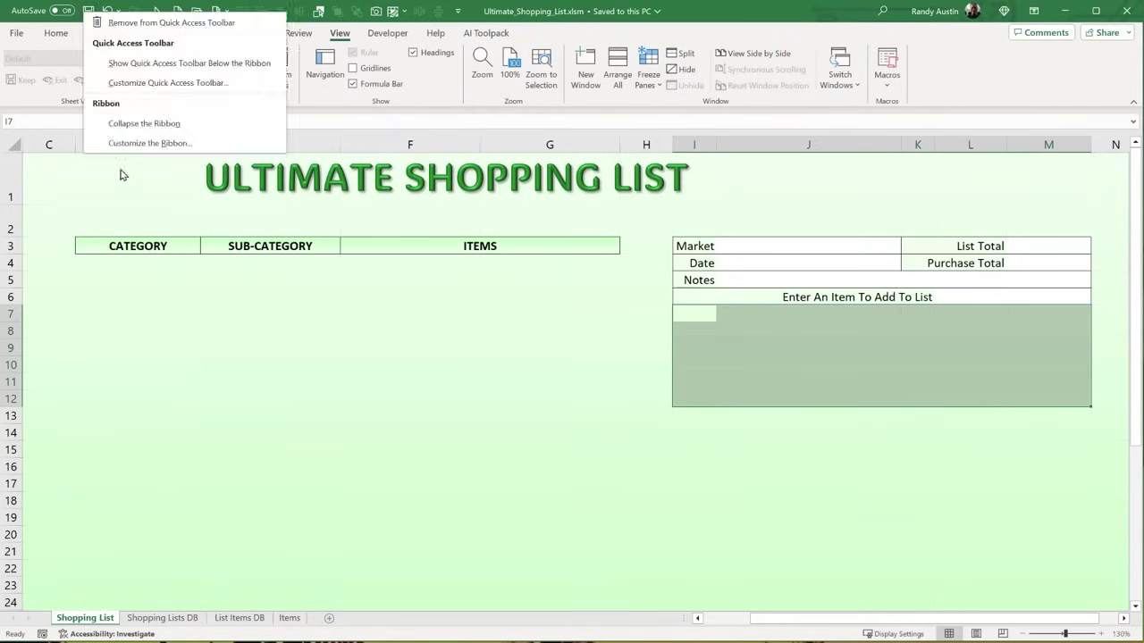
click(102, 188)
- Insert the picture Logo.png from this device, placed over the cells
click(97, 33)
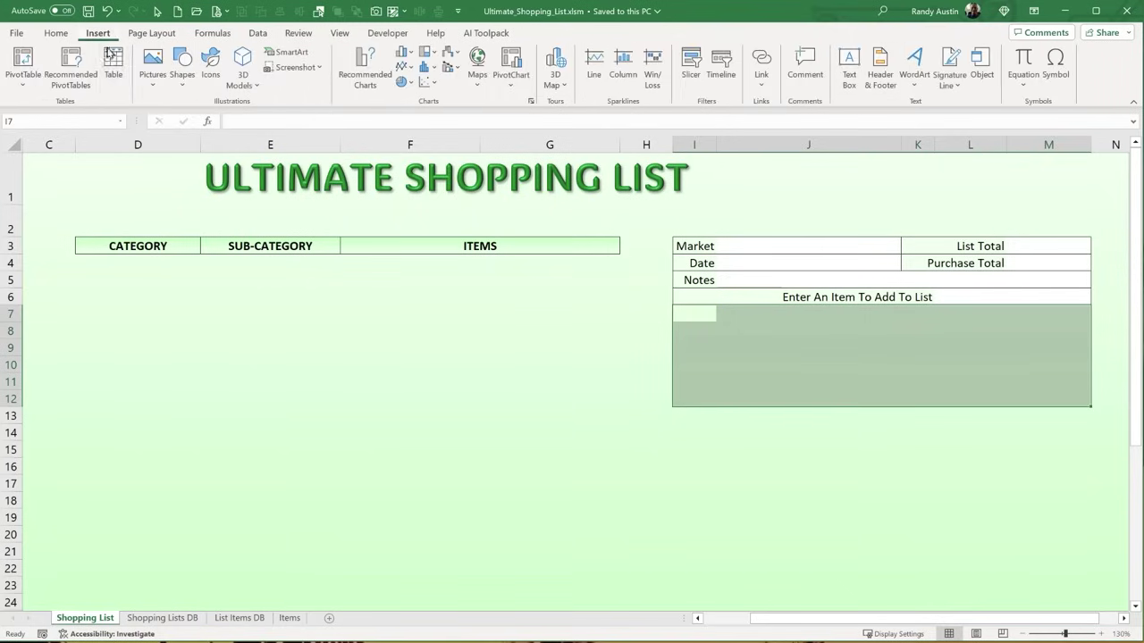
click(153, 67)
mouse_move(207, 131)
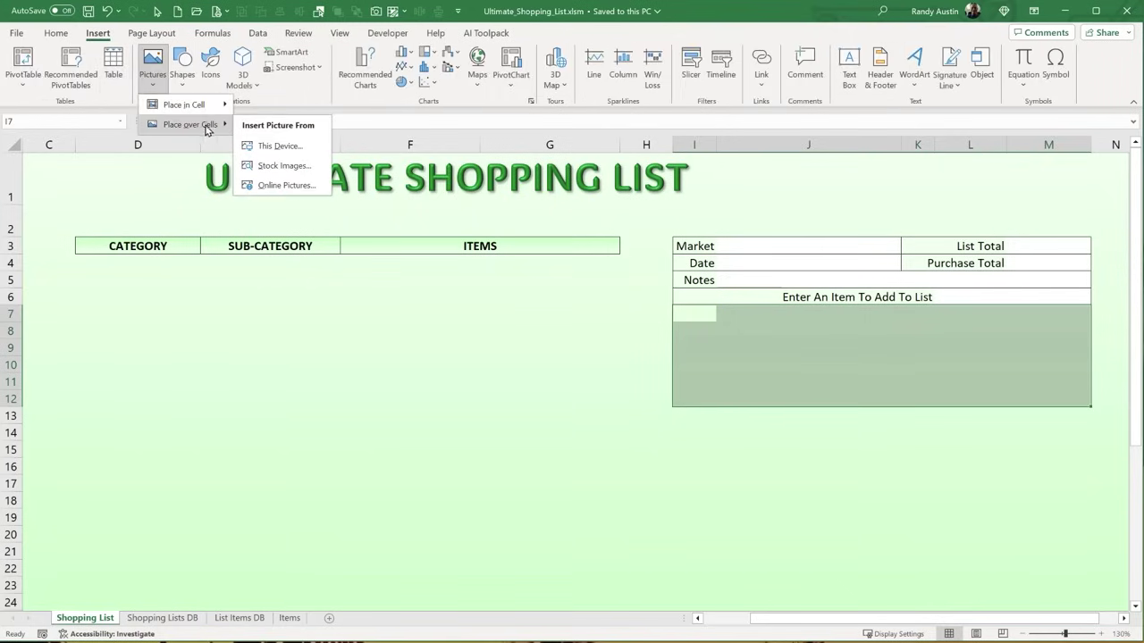
click(268, 146)
click(324, 134)
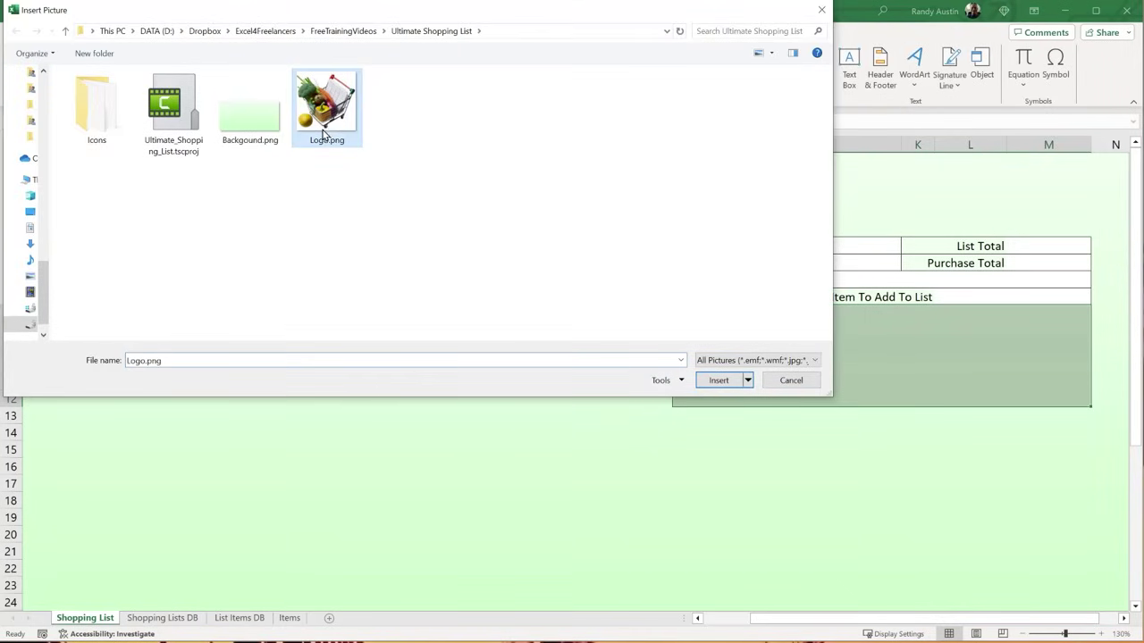
click(718, 381)
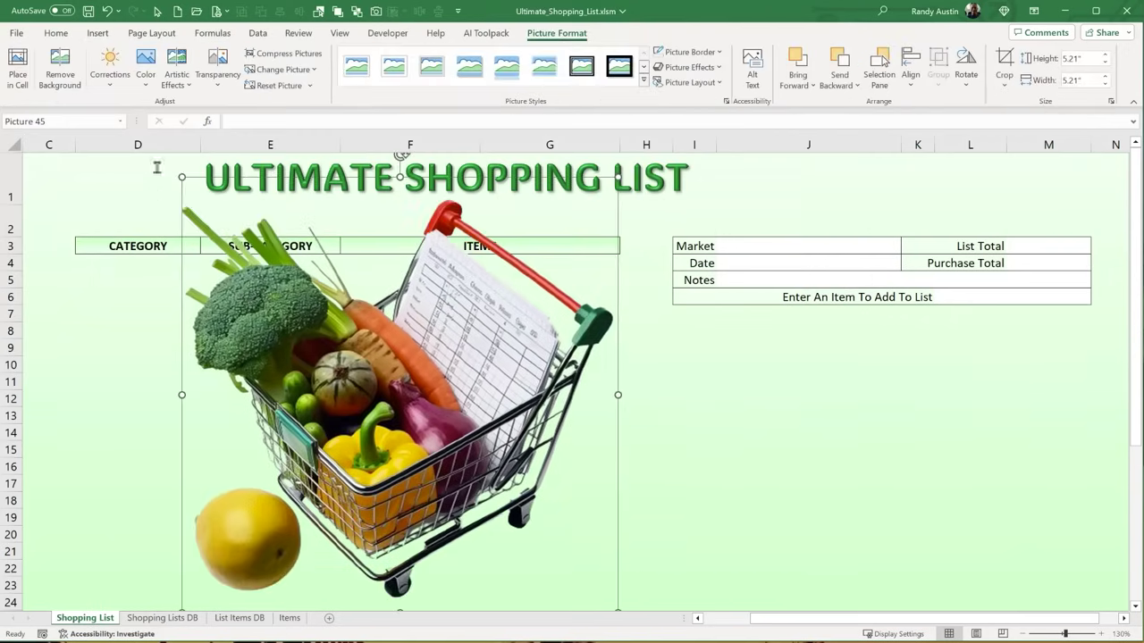
- Shrink the shopping cart logo to about 0.79" square and place it above the Category header, beside the sheet title
drag(179, 172, 521, 521)
drag(585, 577, 137, 196)
drag(148, 262, 161, 350)
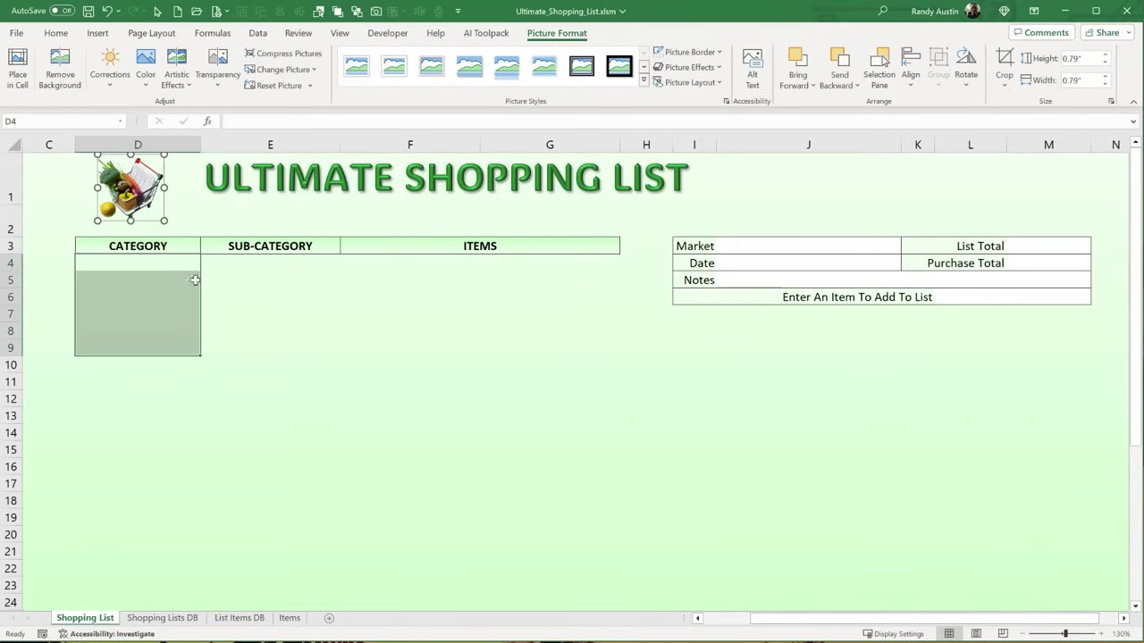
click(282, 279)
click(391, 277)
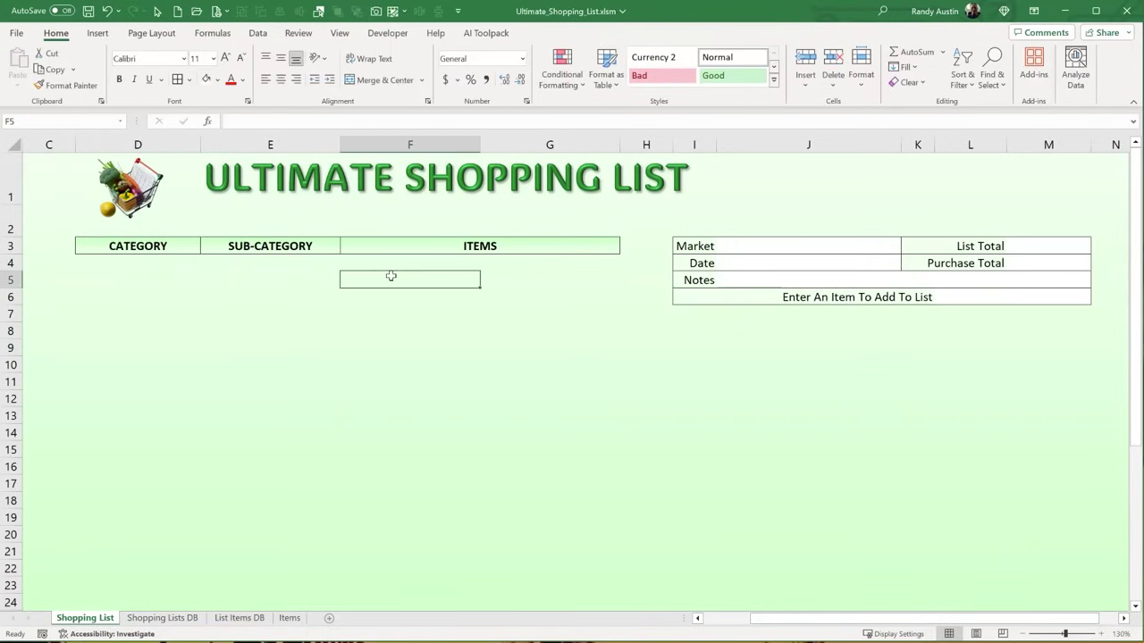
- Enter the column header Added in cell I7, below the item entry heading
click(706, 315)
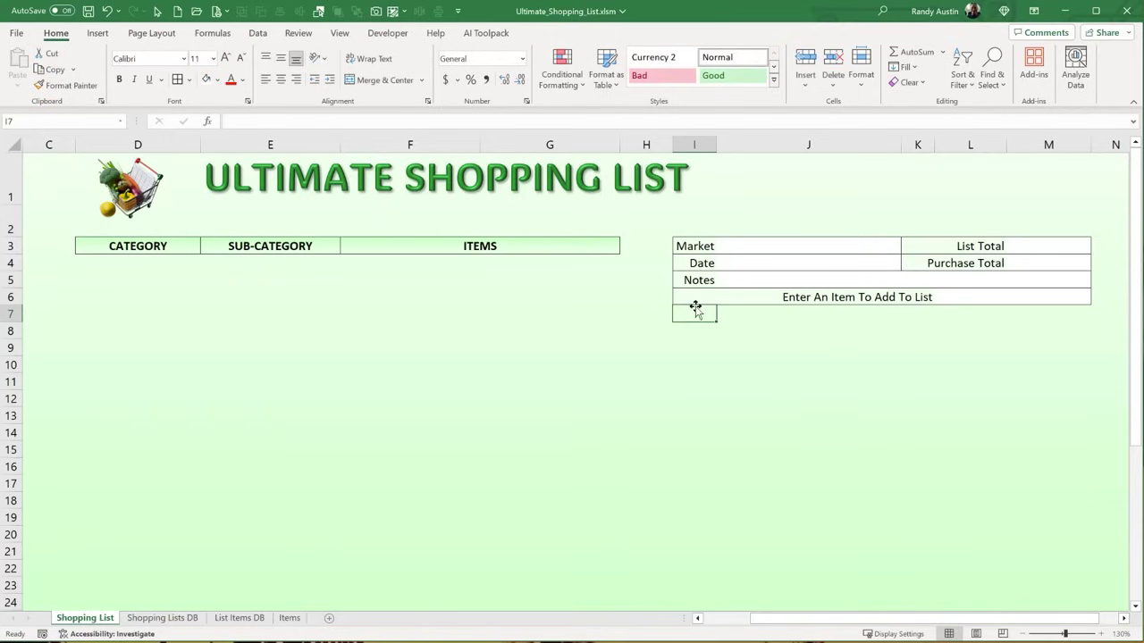
text(Added)
key(Tab)
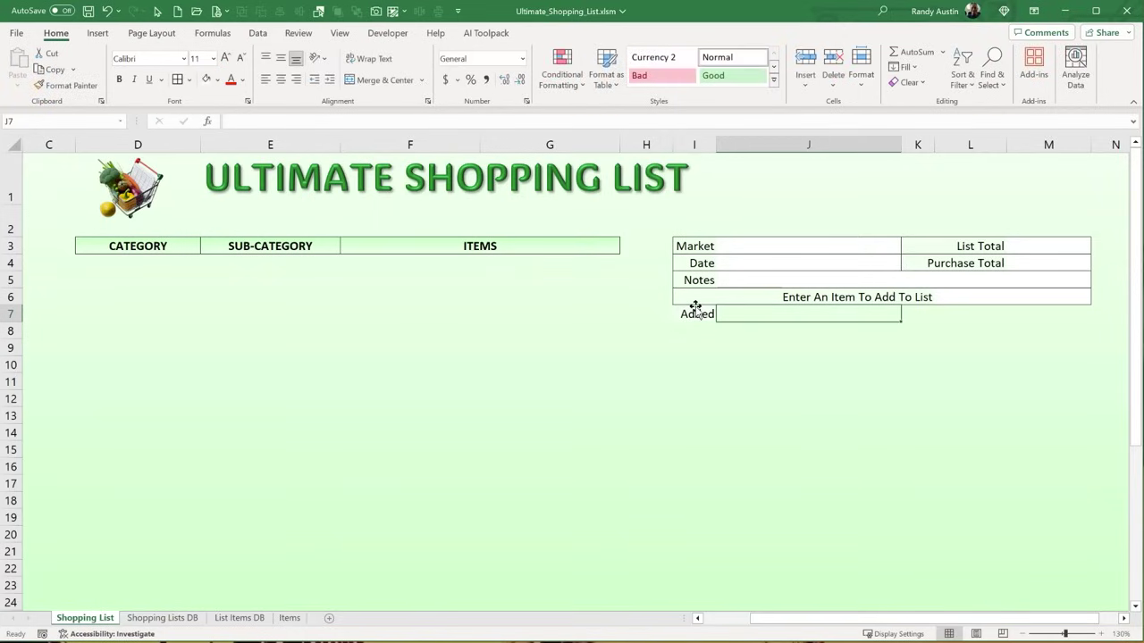
- Copy the SUB-CATEGORY header in E3 and paste only its formatting onto the item header row I7:M7
click(251, 246)
right_click(251, 247)
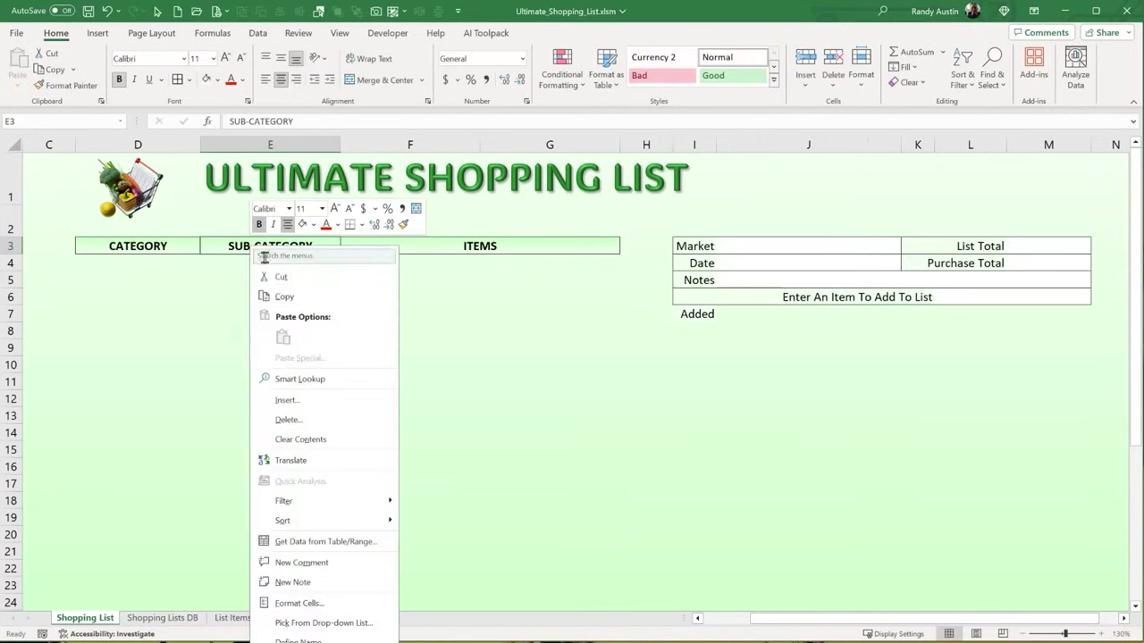
click(279, 296)
drag(685, 322, 1046, 314)
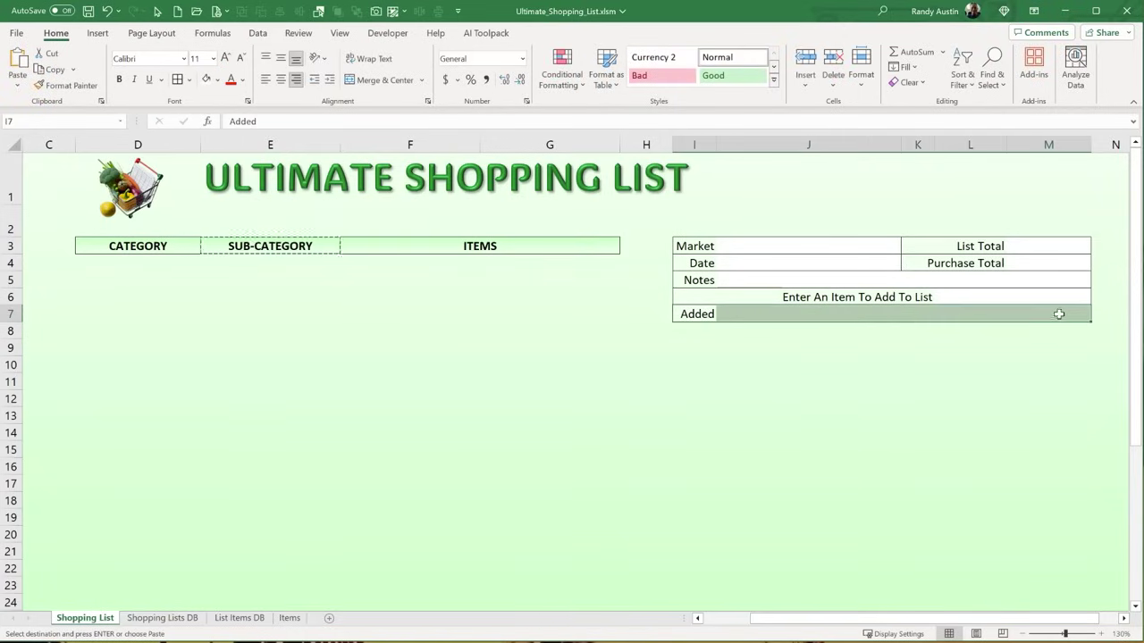
right_click(1054, 317)
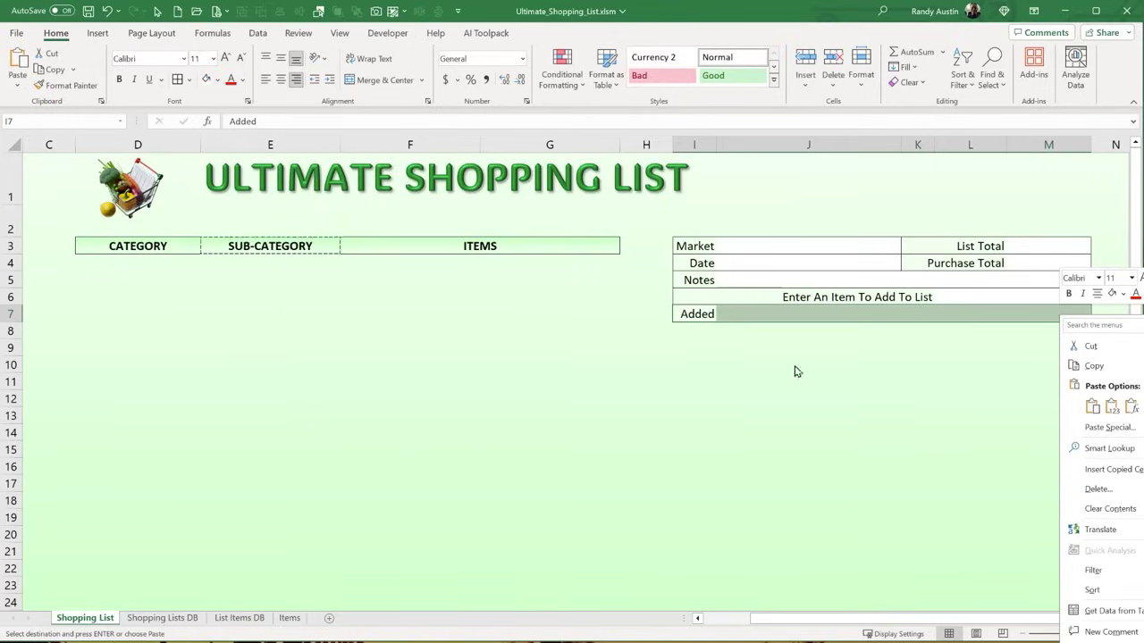
key(Escape)
click(1125, 624)
click(1124, 624)
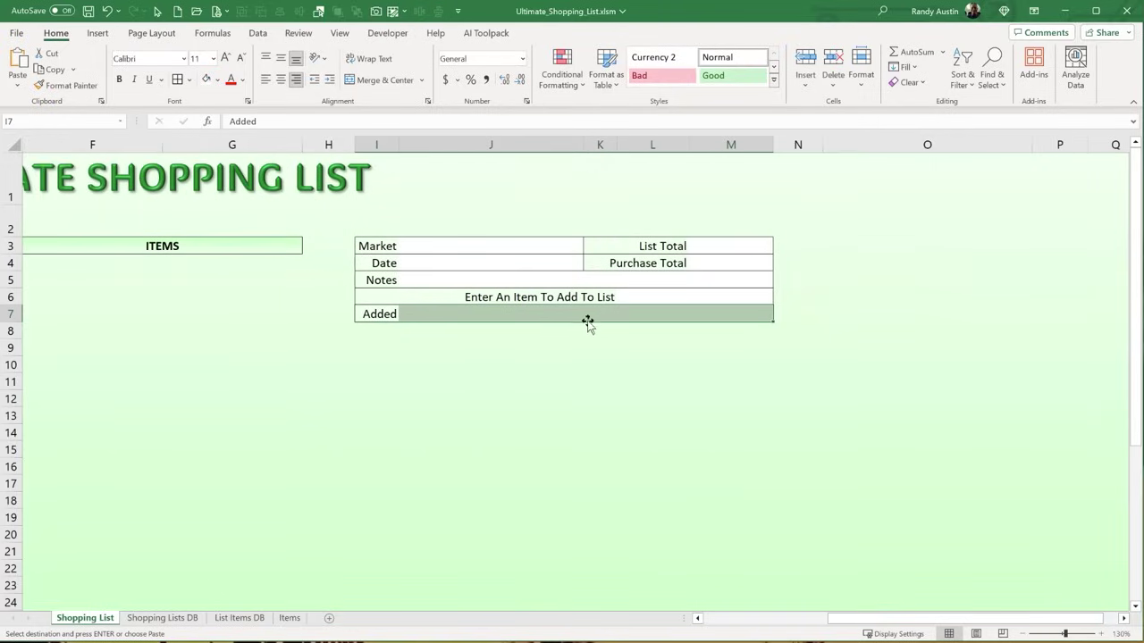
right_click(583, 314)
click(694, 406)
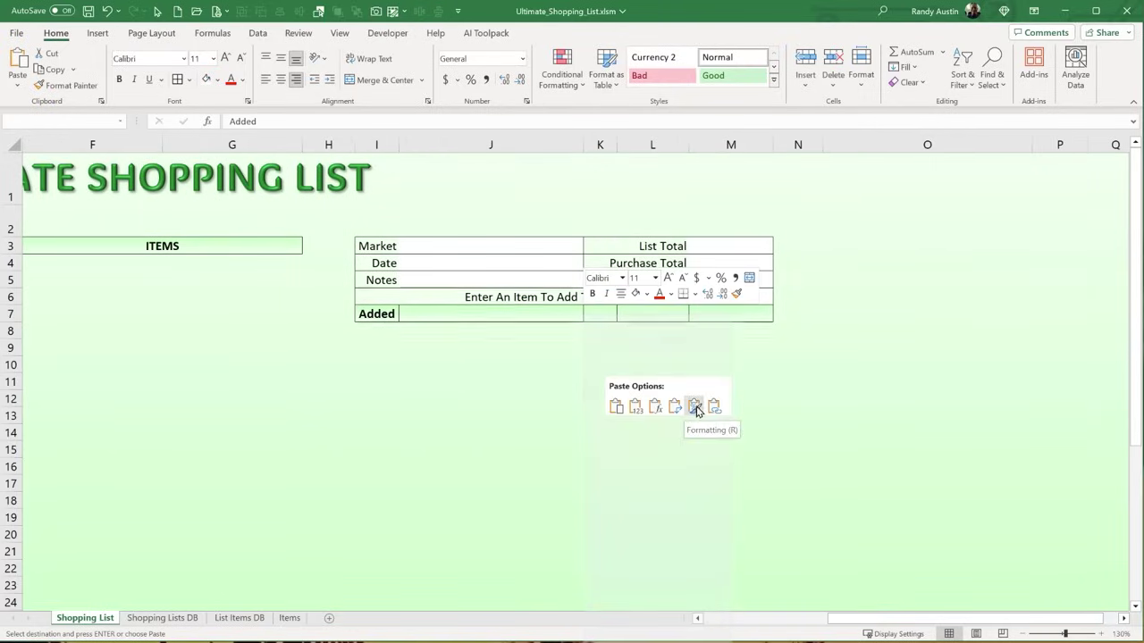
- Enter the column headers Item Name, Qty, Item Cost and Total Cost in cells J7:M7
click(450, 314)
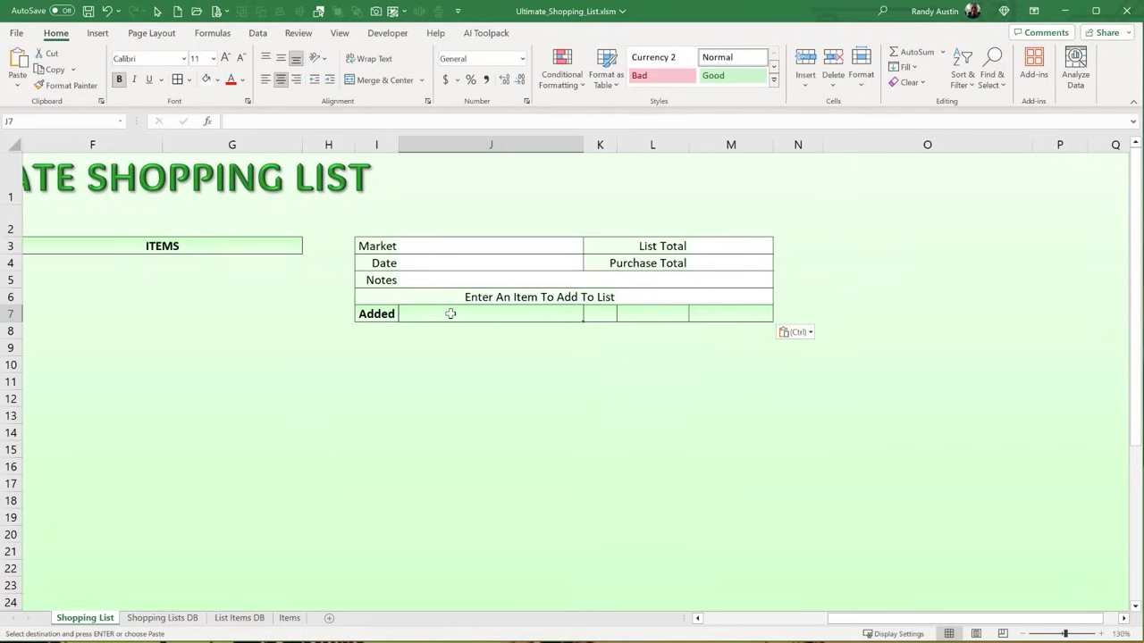
text(Ite)
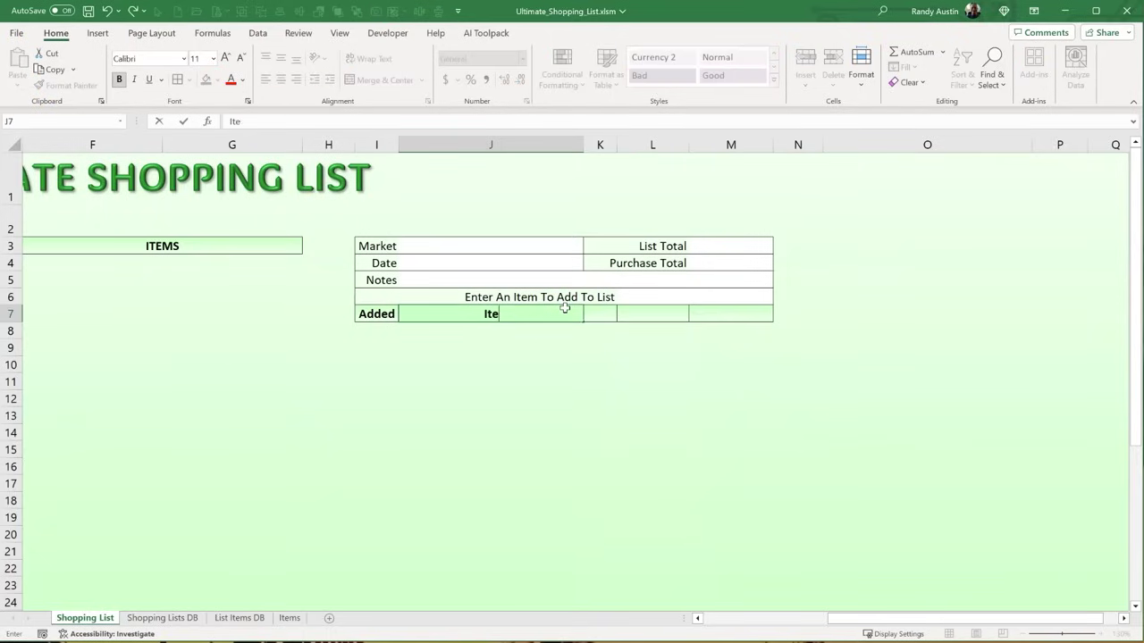
text(m Name)
key(Tab)
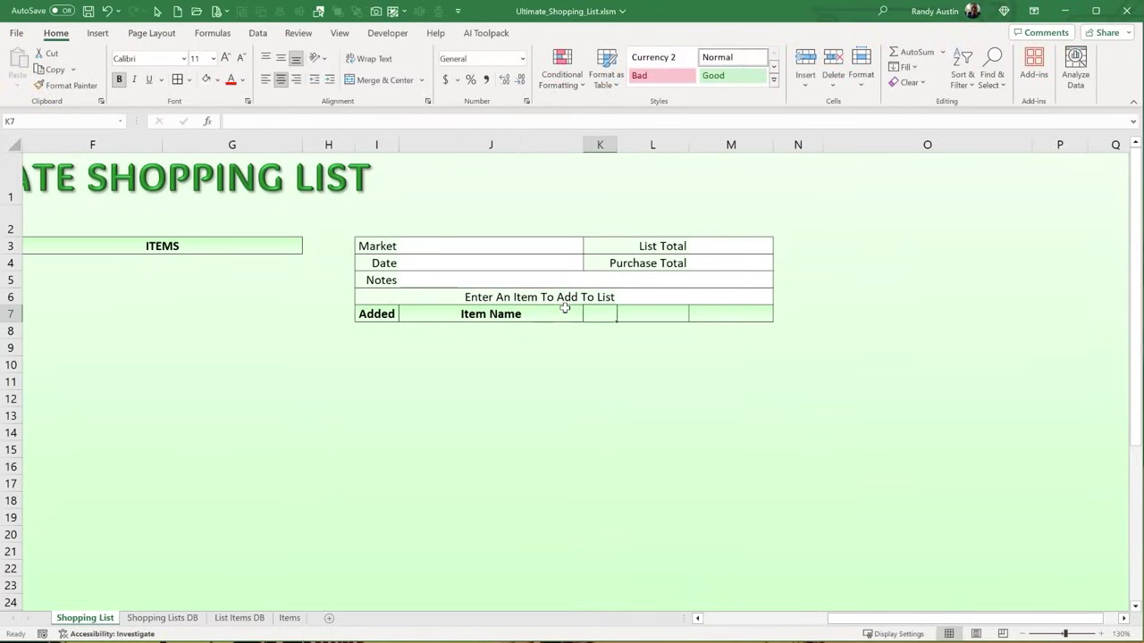
text(Qty)
key(Tab)
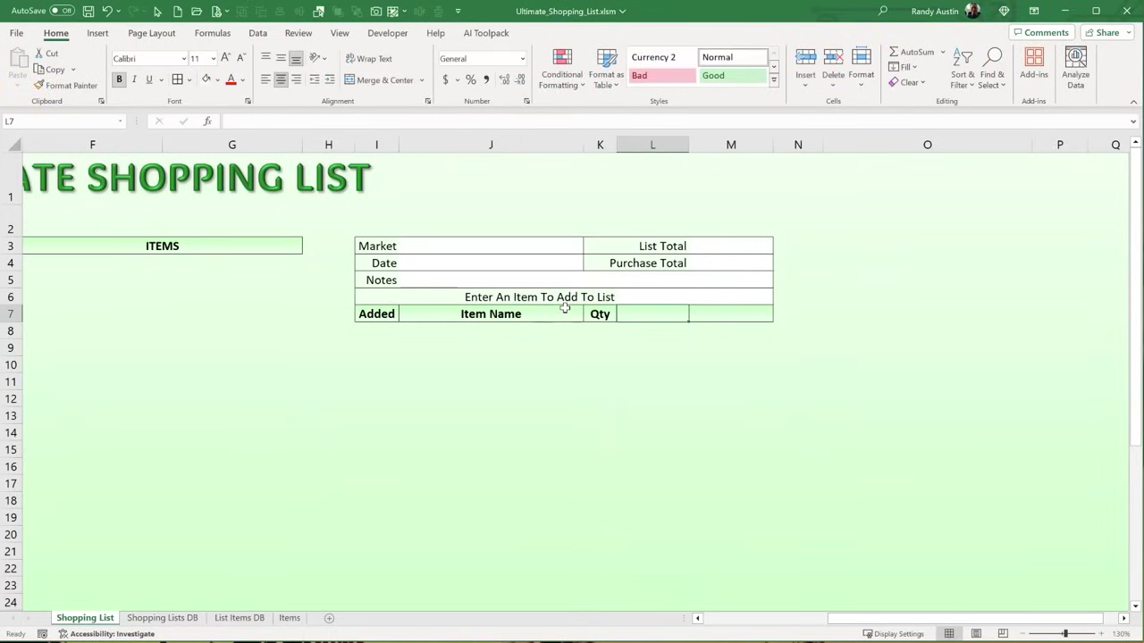
text(Item Cost)
key(Tab)
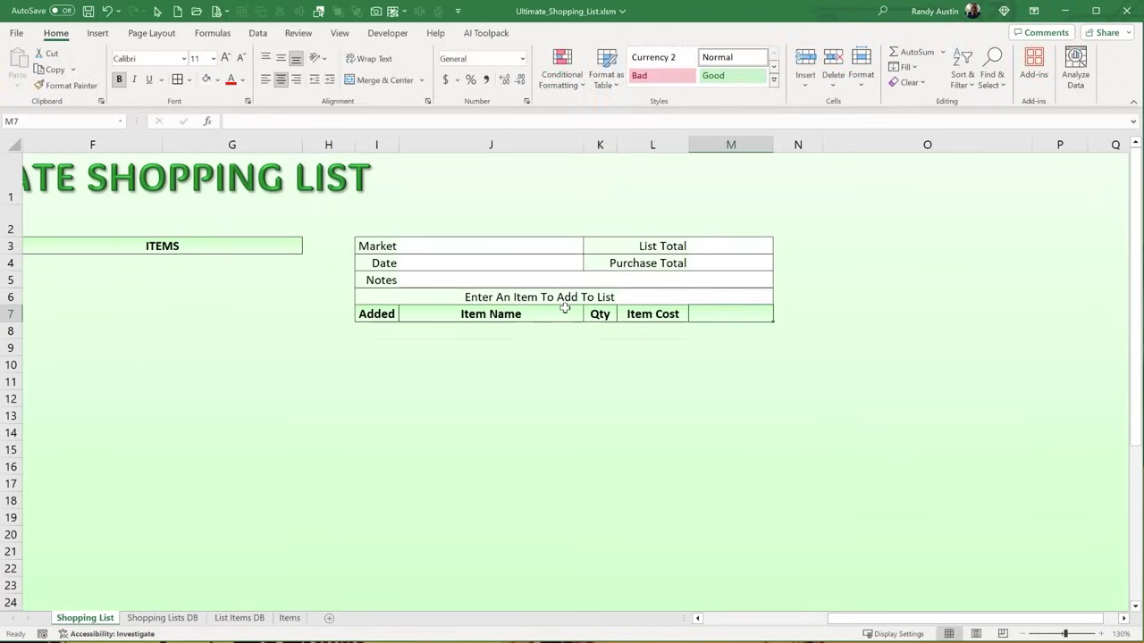
text(t)
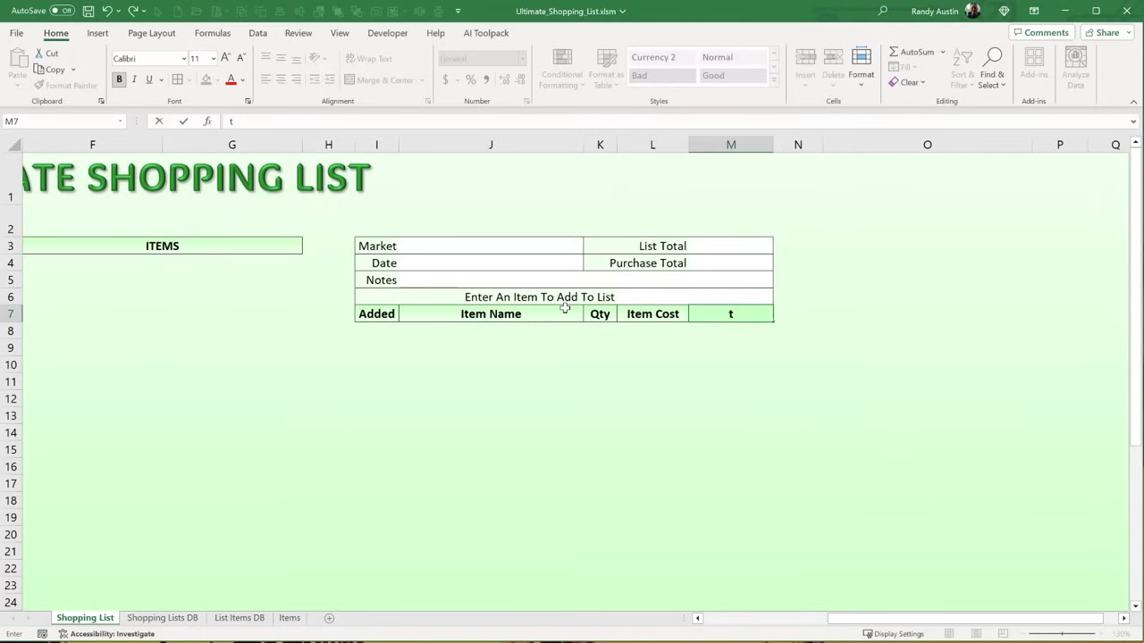
text(otal Cost)
key(Return)
key(Tab)
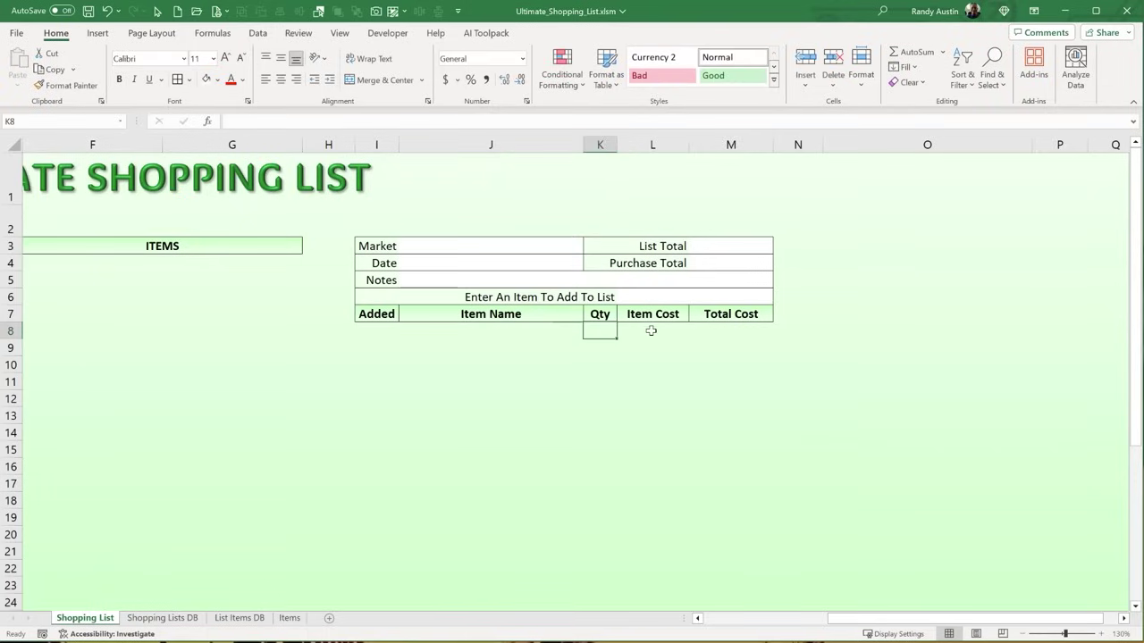
key(Tab)
click(611, 332)
click(641, 331)
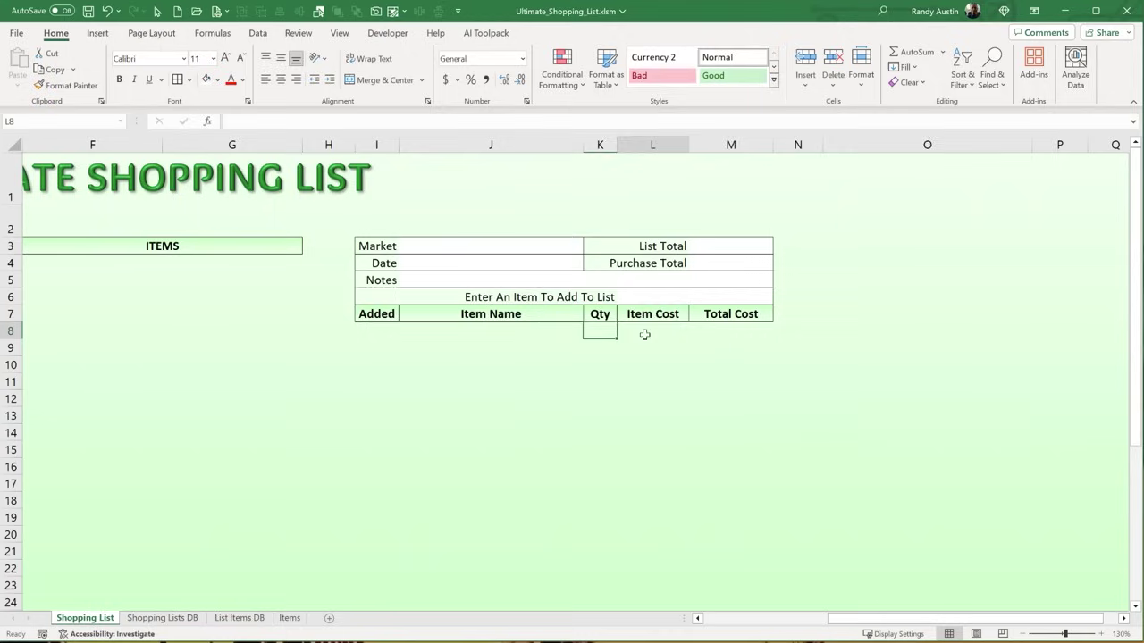
click(615, 336)
click(657, 332)
- Enter the formula =IF(AND(K8<>"",L8<>""),K8*L8,"") in cell M8 under Total Cost
click(706, 342)
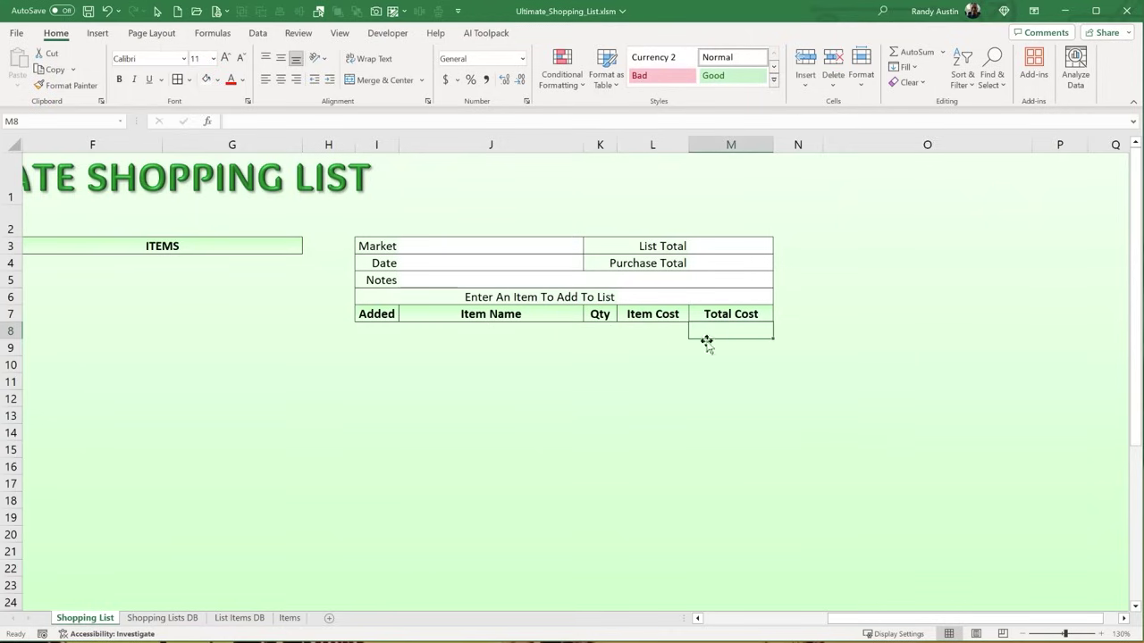
text(=if(a)
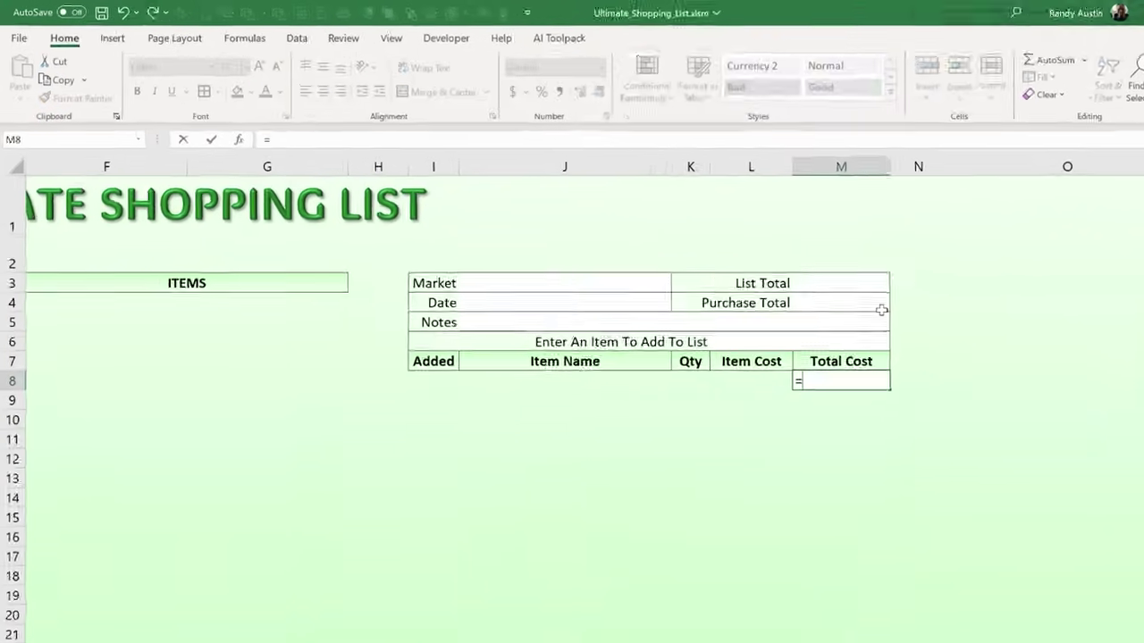
text(nd()
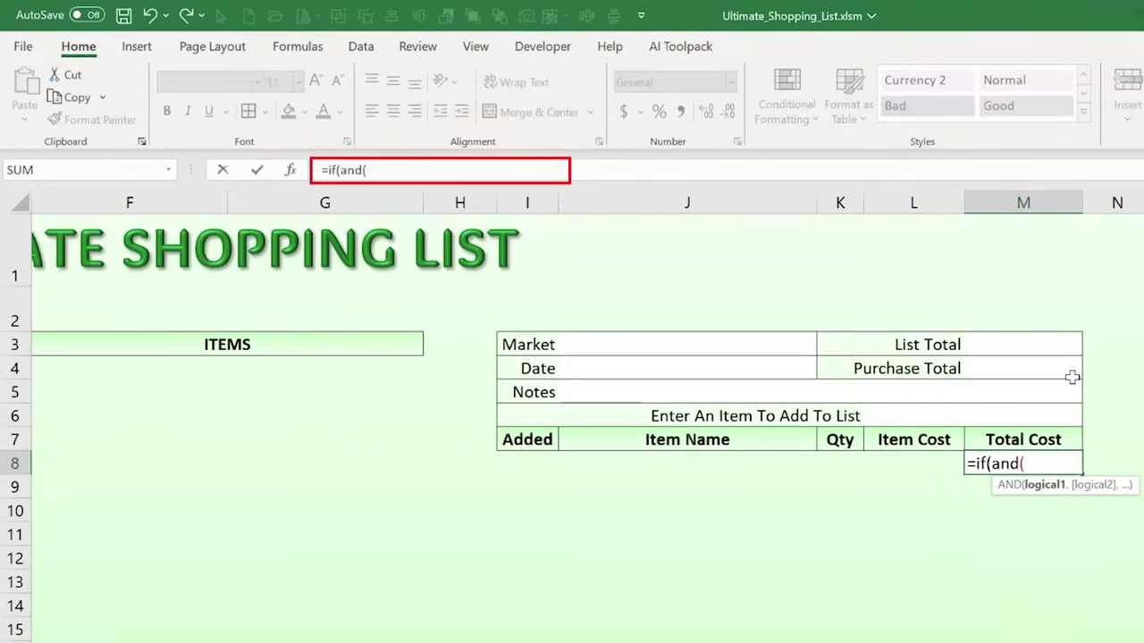
click(845, 462)
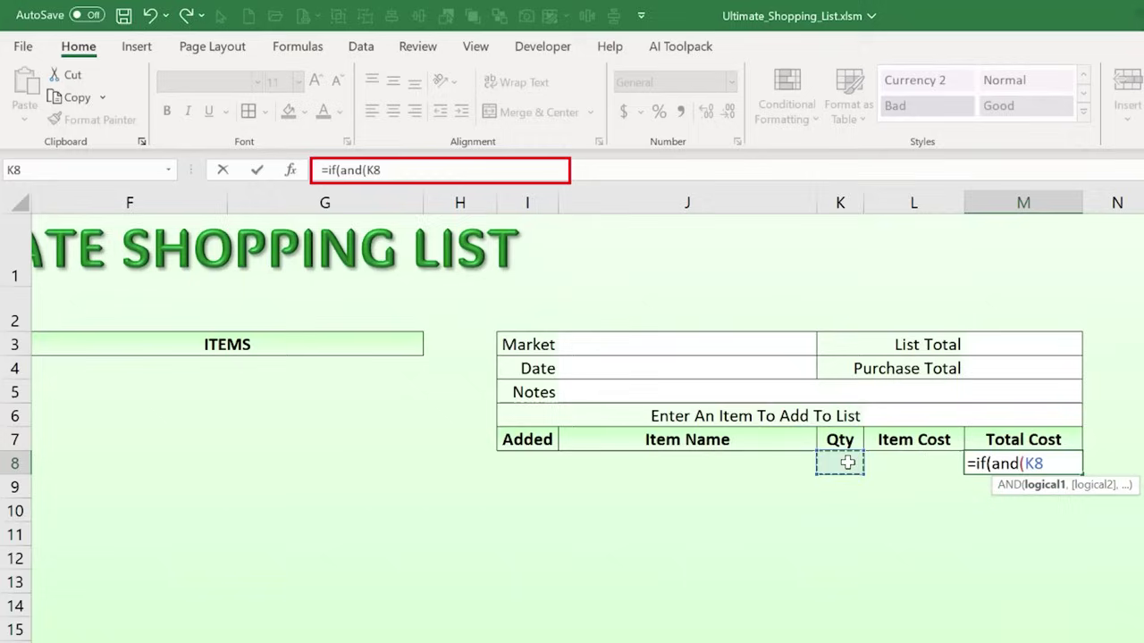
text(<>"",)
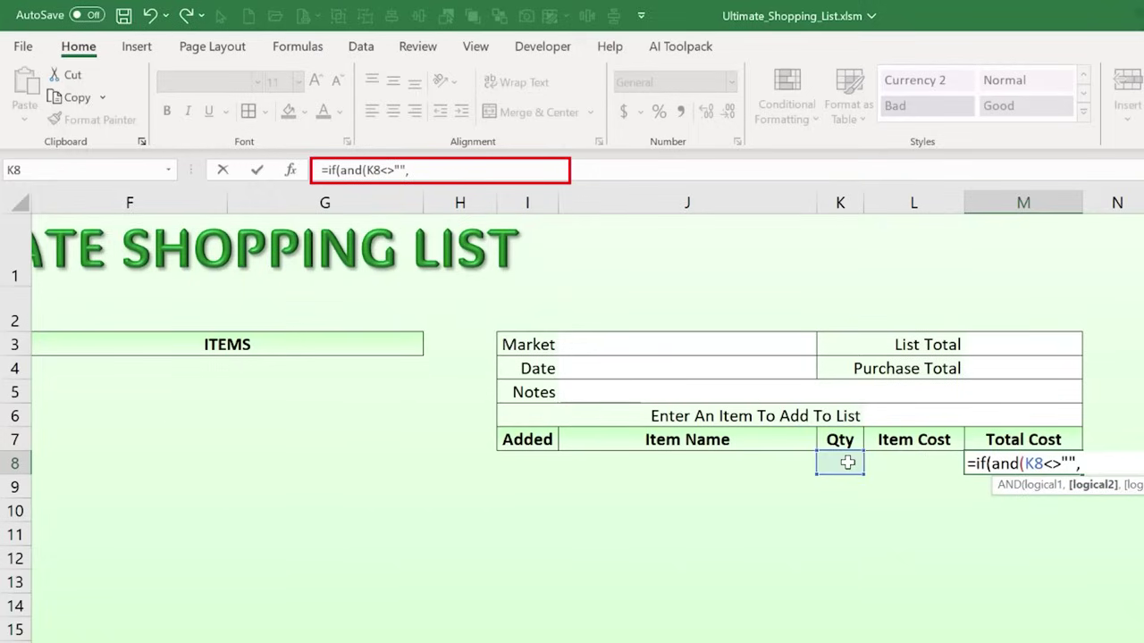
click(891, 461)
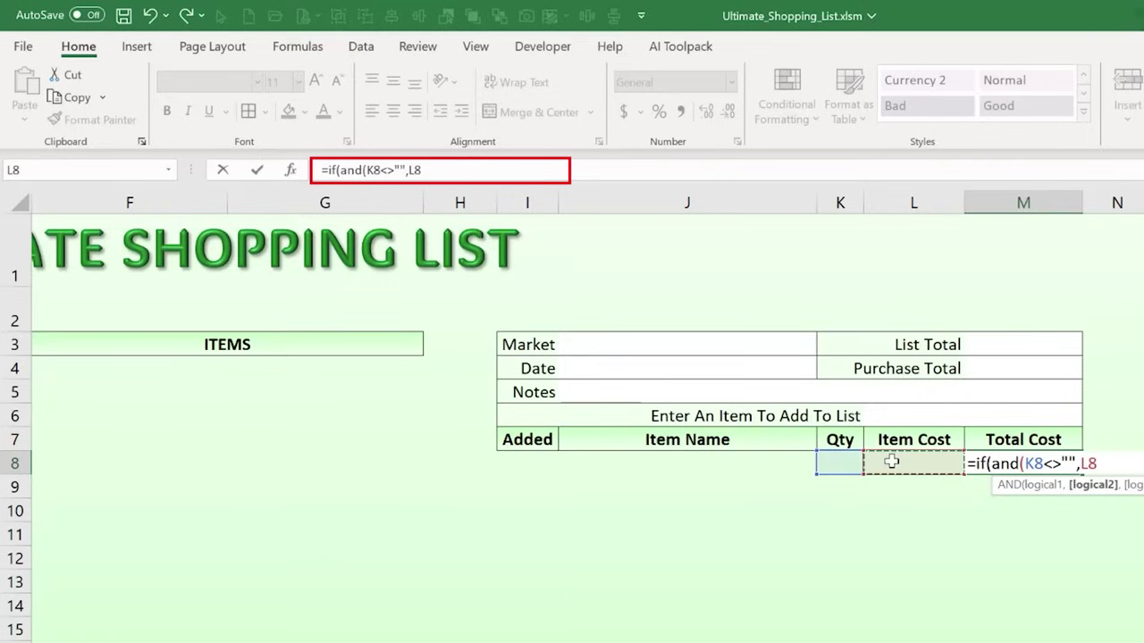
text(<>)
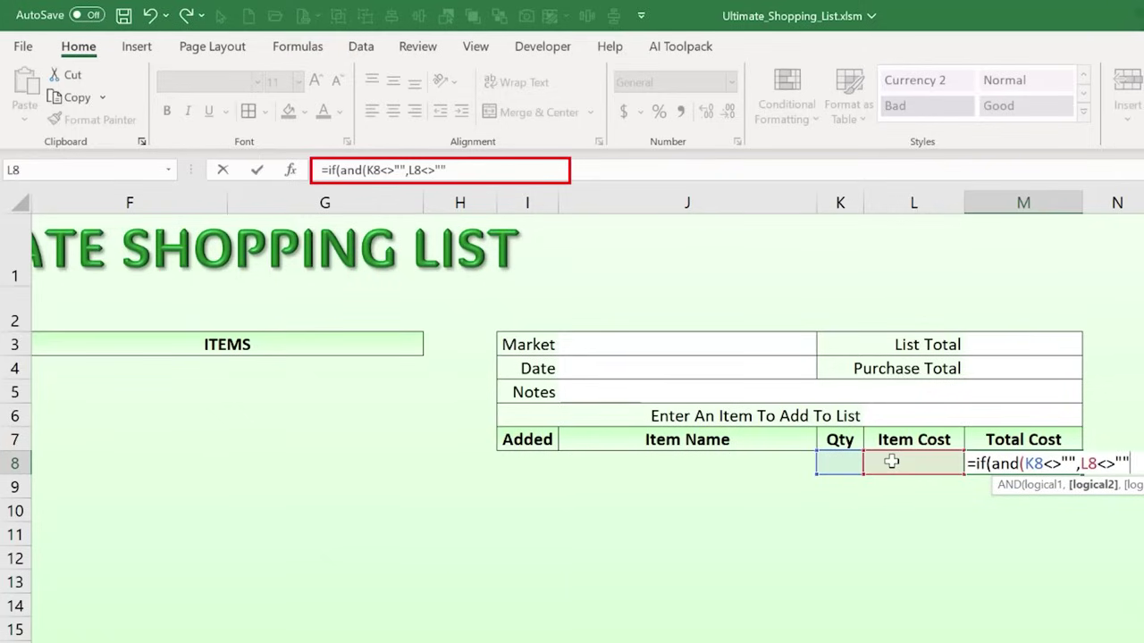
text(""),)
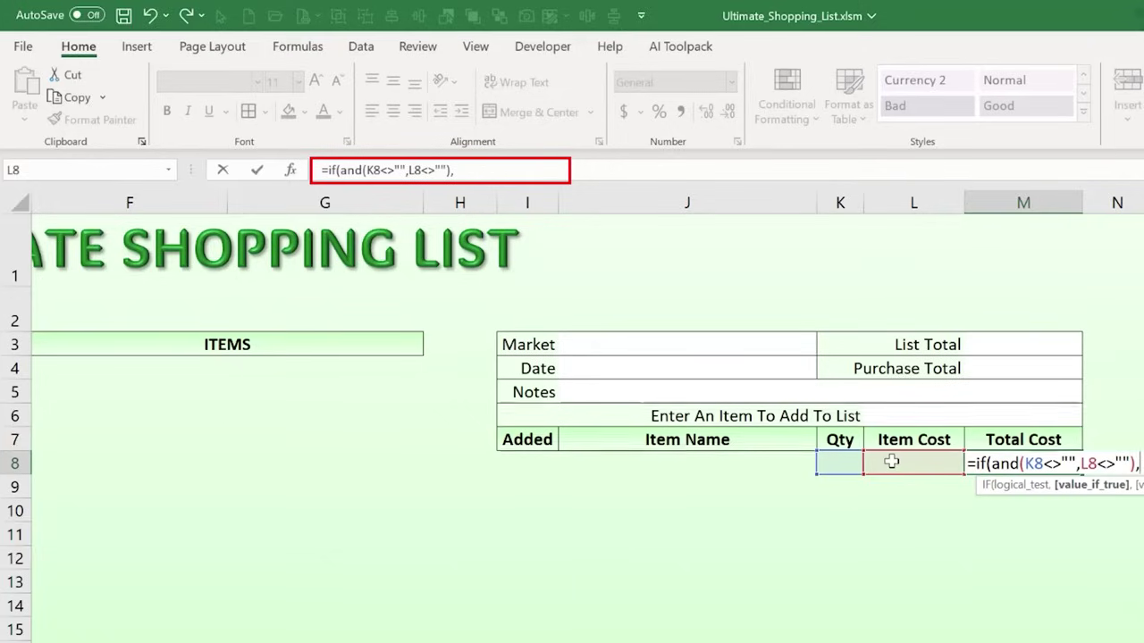
click(834, 460)
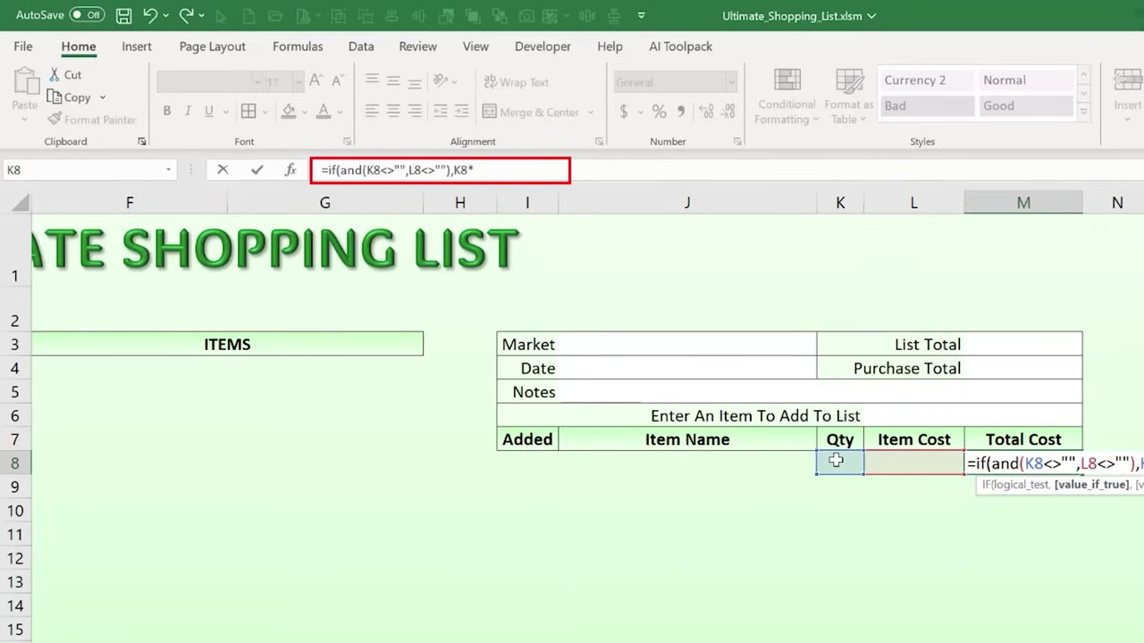
text(*)
click(905, 463)
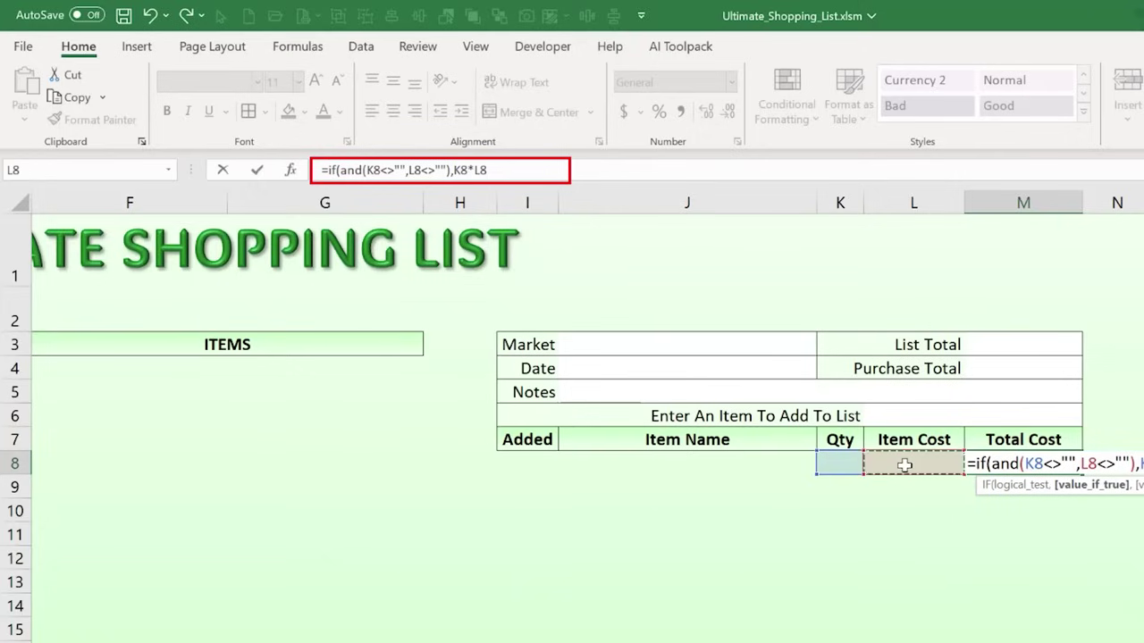
text(,"")
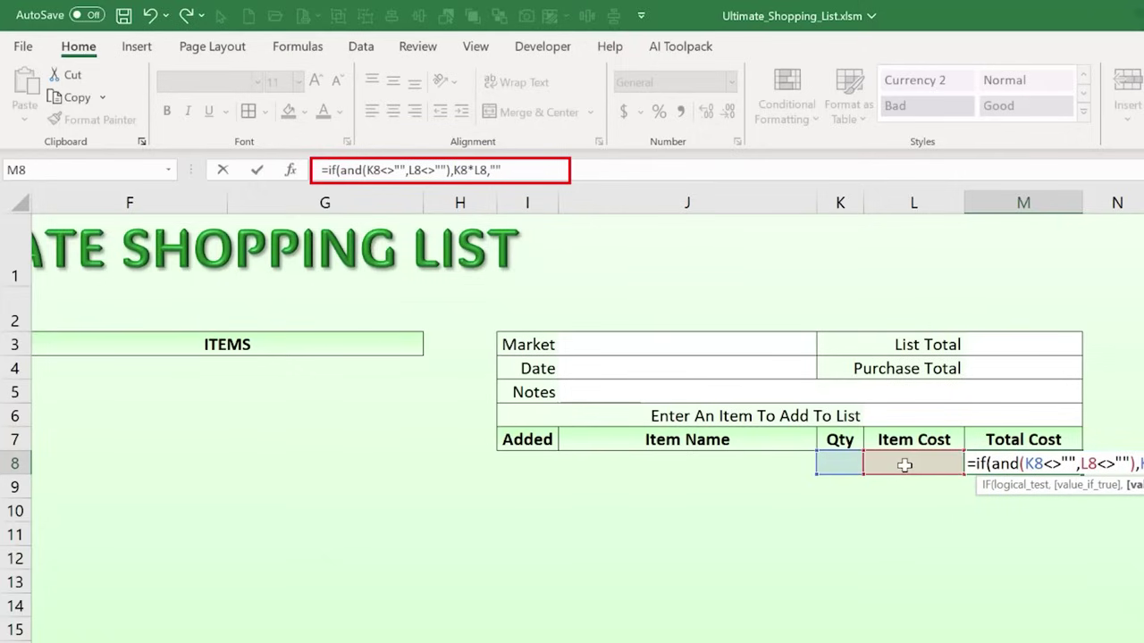
text())
key(Return)
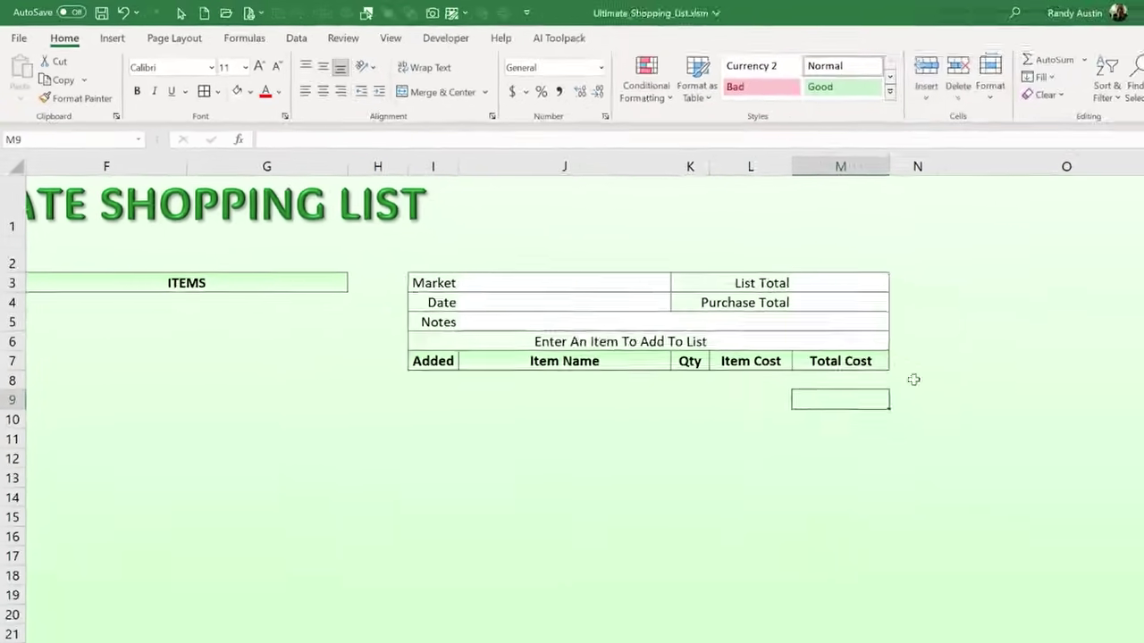
- Copy the Total Cost formula in M8 and paste only the formula into M9:M121
click(827, 381)
right_click(828, 382)
click(850, 441)
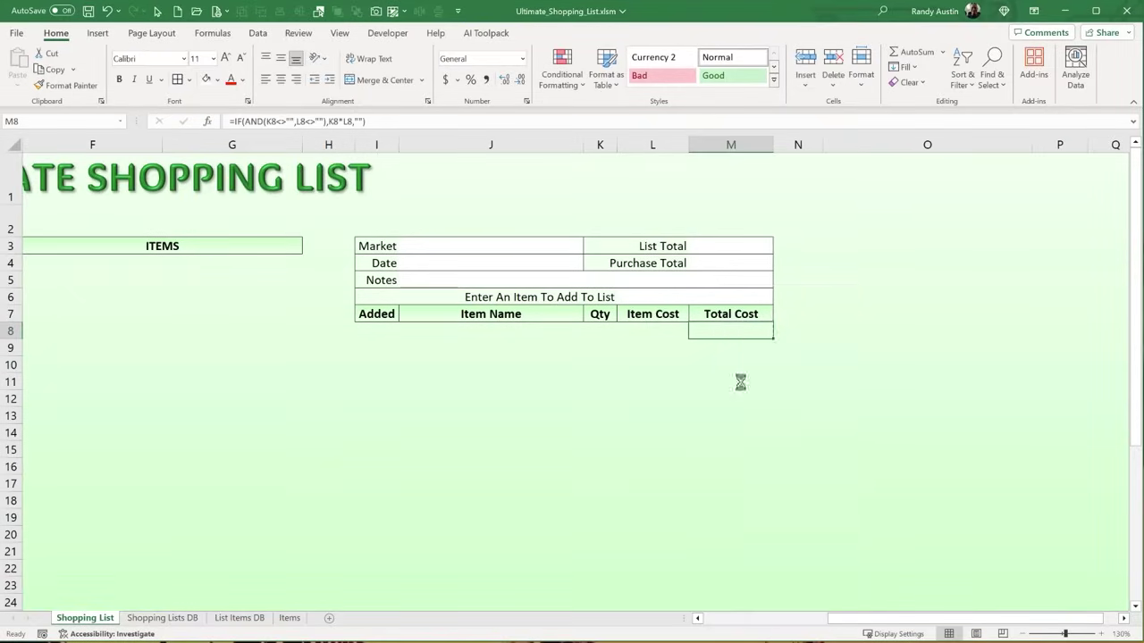
drag(720, 339, 731, 594)
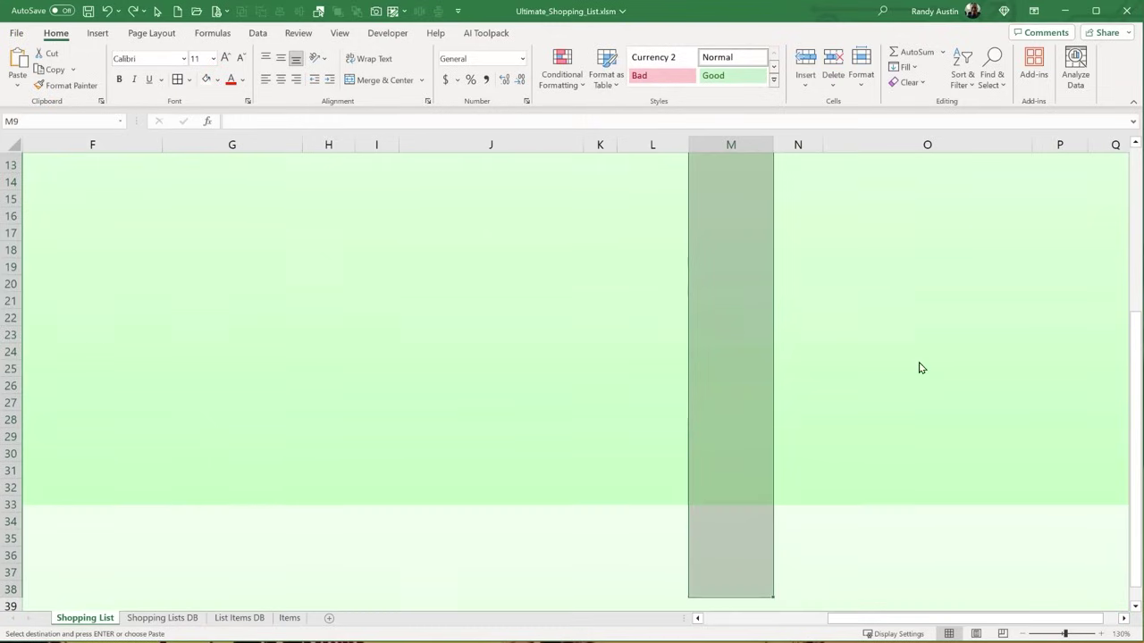
scroll(706, 499, down, 20)
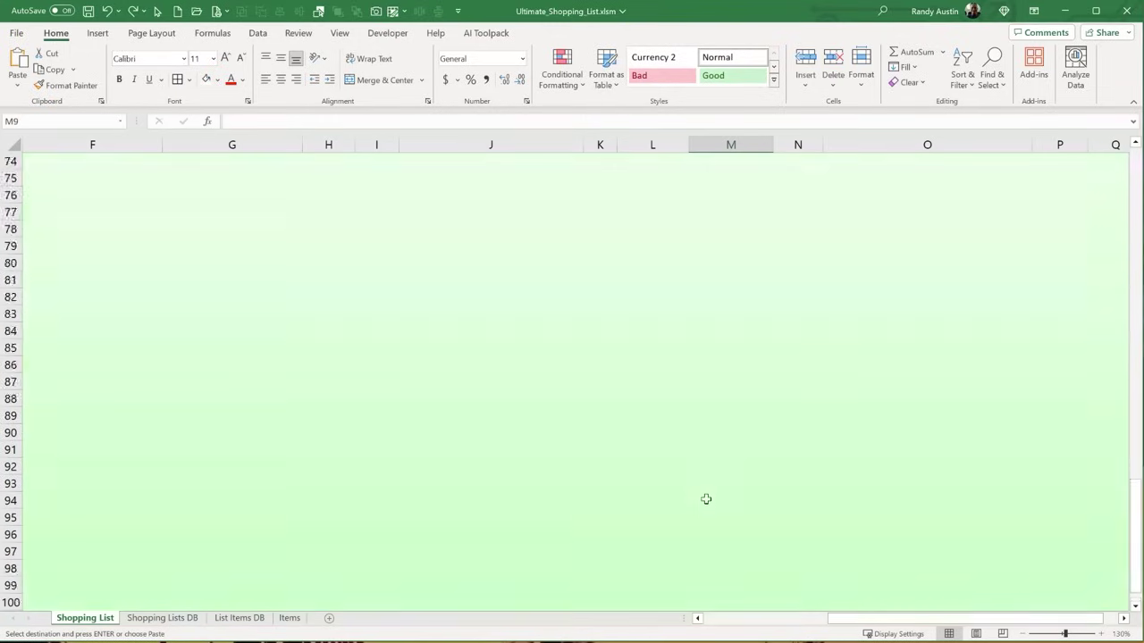
scroll(706, 498, down, 8)
shift+click(728, 548)
right_click(738, 438)
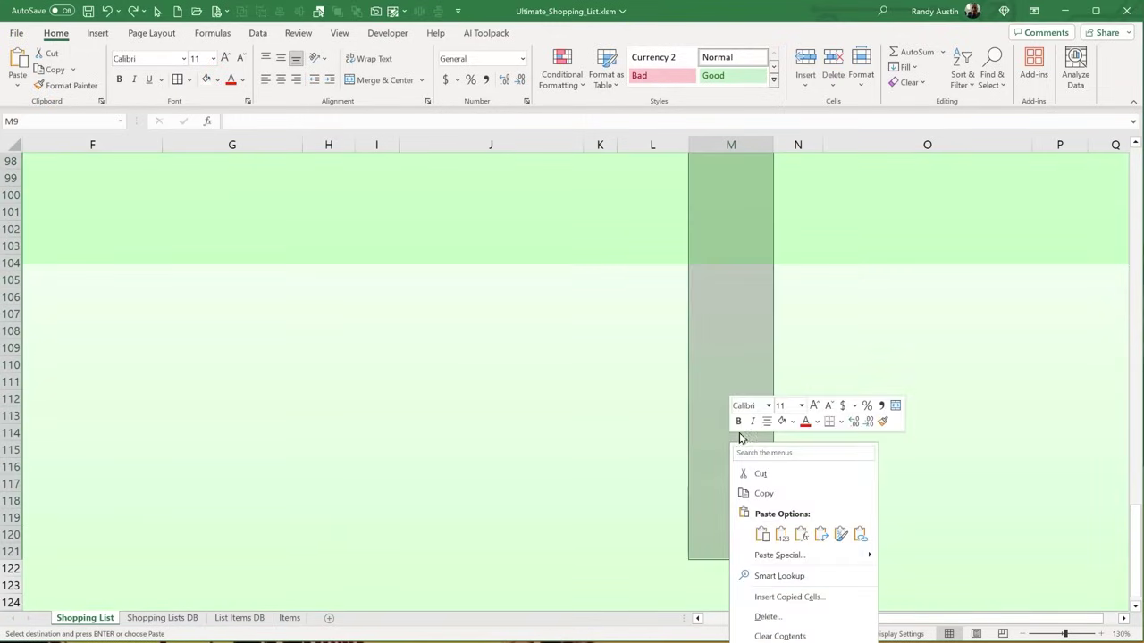
click(802, 534)
scroll(735, 427, up, 20)
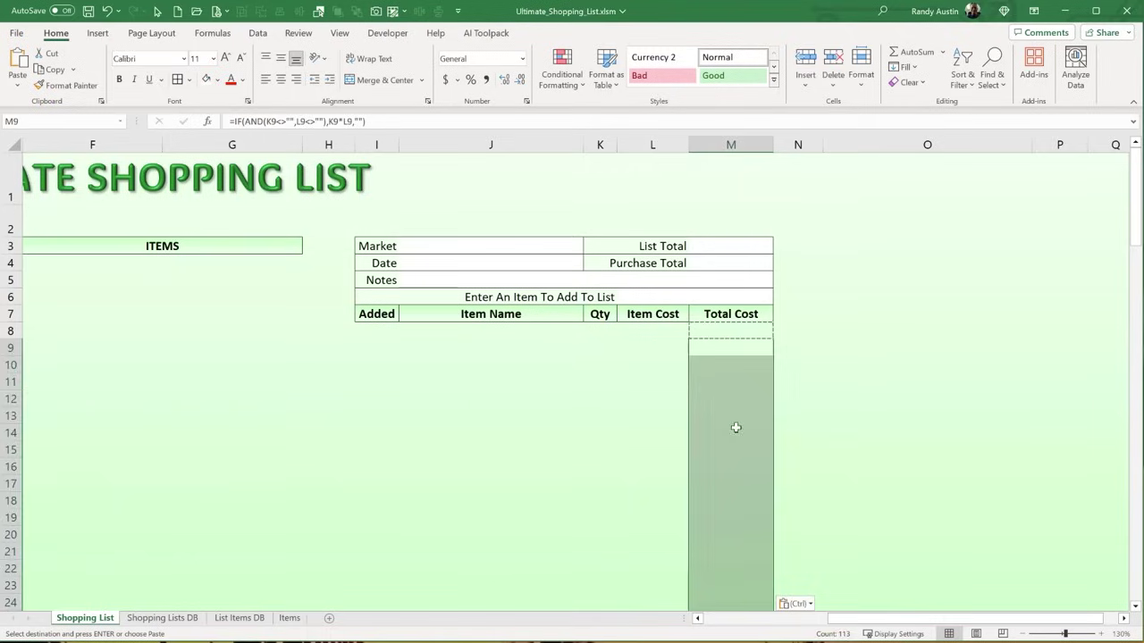
click(735, 427)
click(736, 474)
click(701, 416)
- Enter a sample quantity of 1 in K8 and an item cost of 200 in L8
click(611, 330)
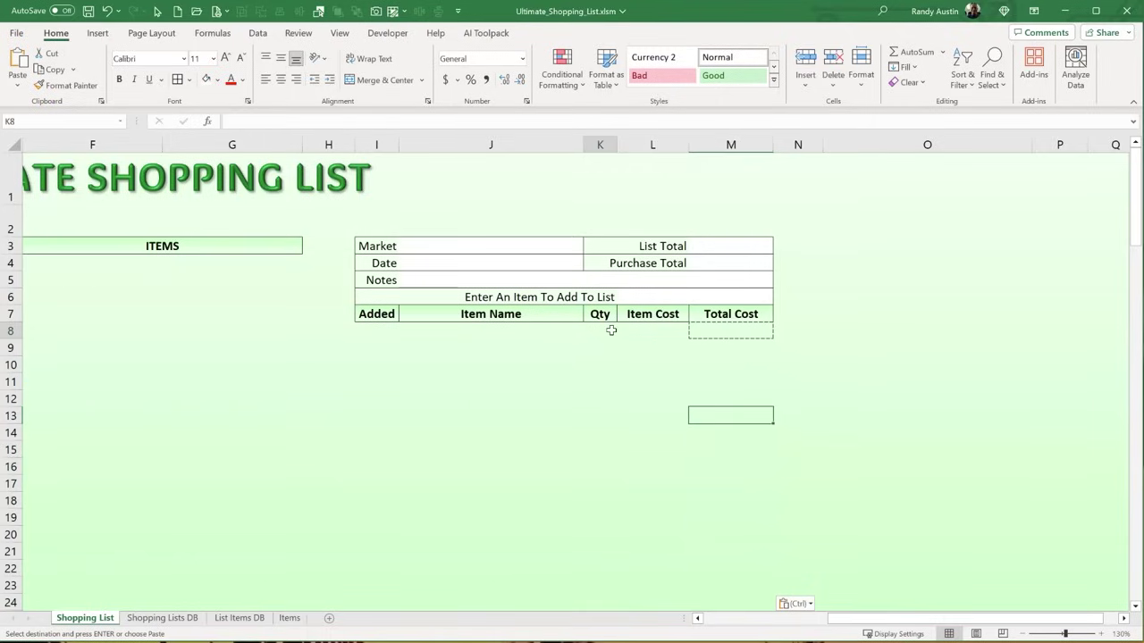
text(1)
key(Tab)
text(200)
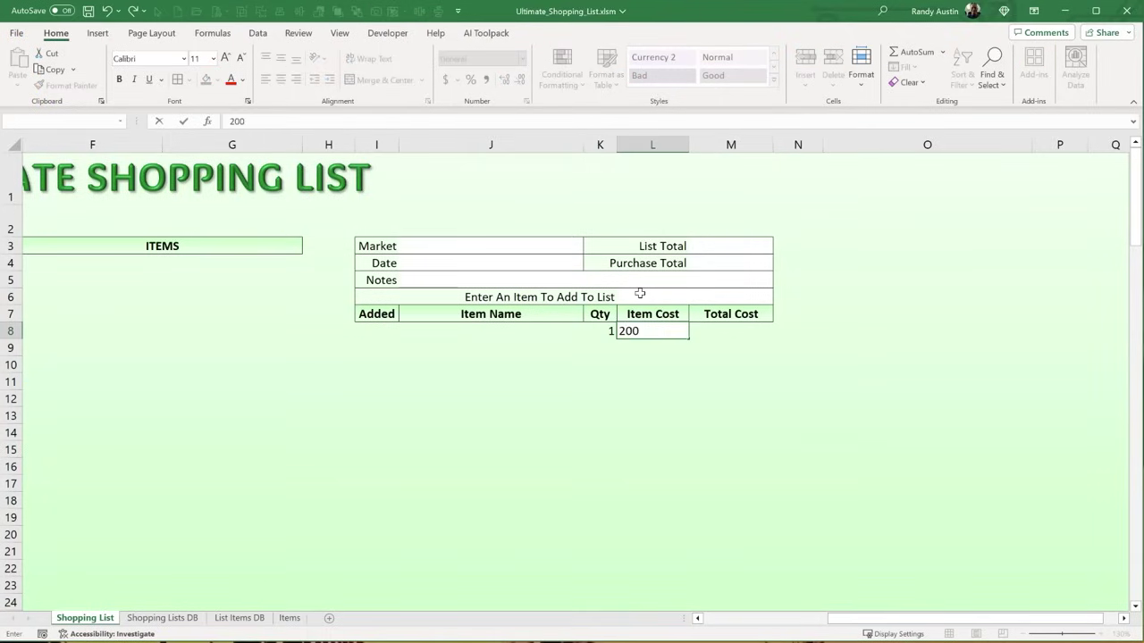
key(Tab)
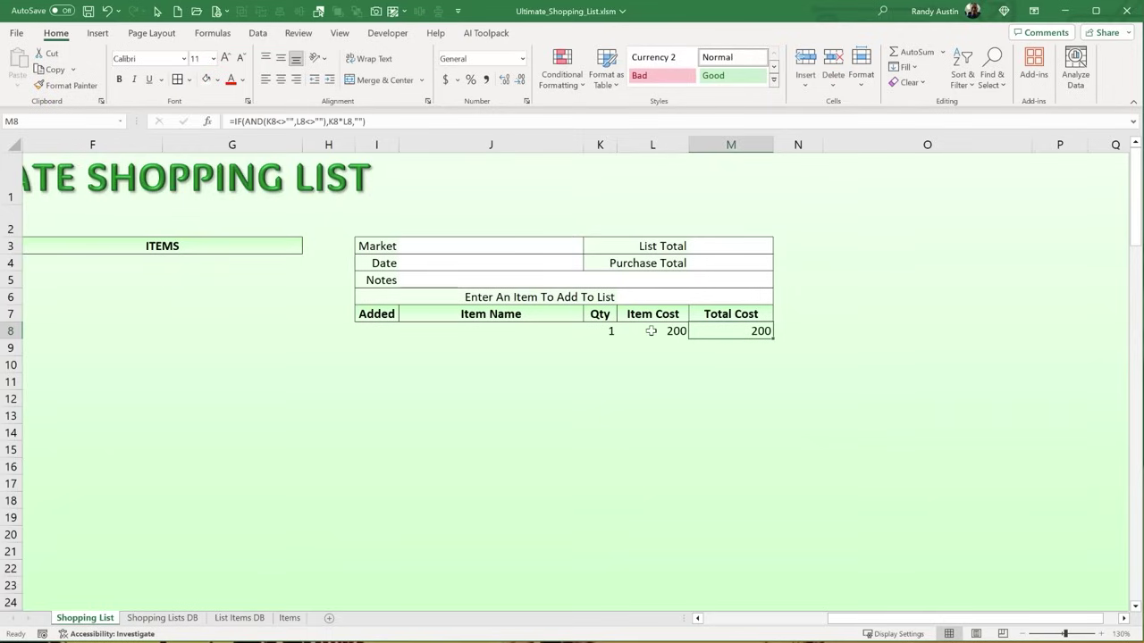
- Format the Item Cost and Total Cost cells L8:M126 as Currency
drag(651, 330, 712, 331)
click(781, 347)
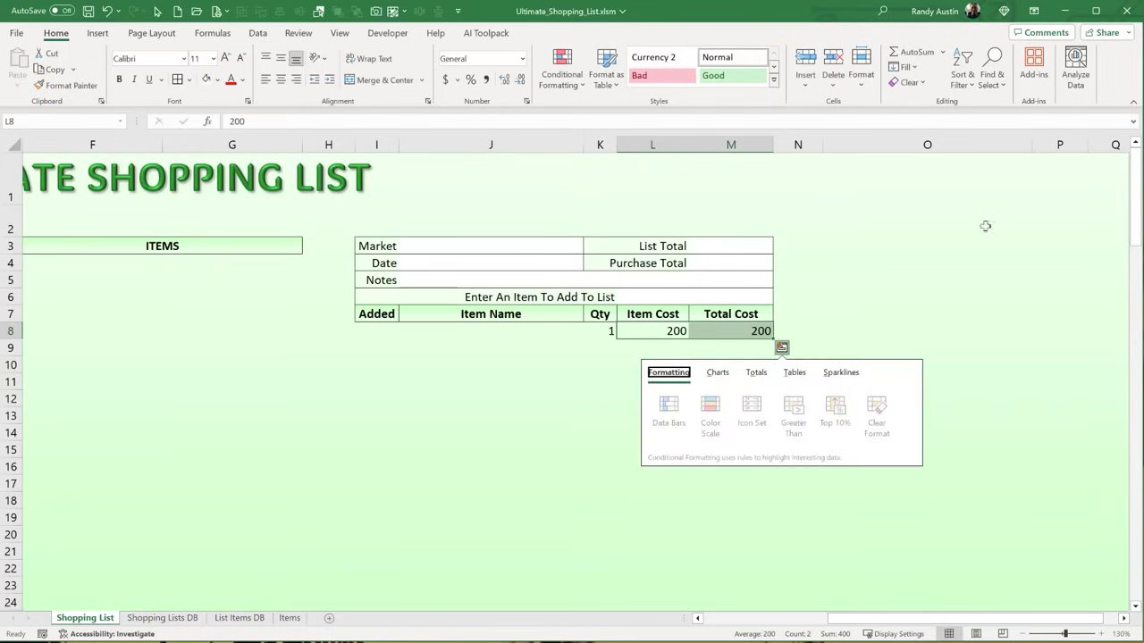
click(672, 332)
drag(1130, 194, 1131, 545)
scroll(802, 541, down, 2)
click(796, 581)
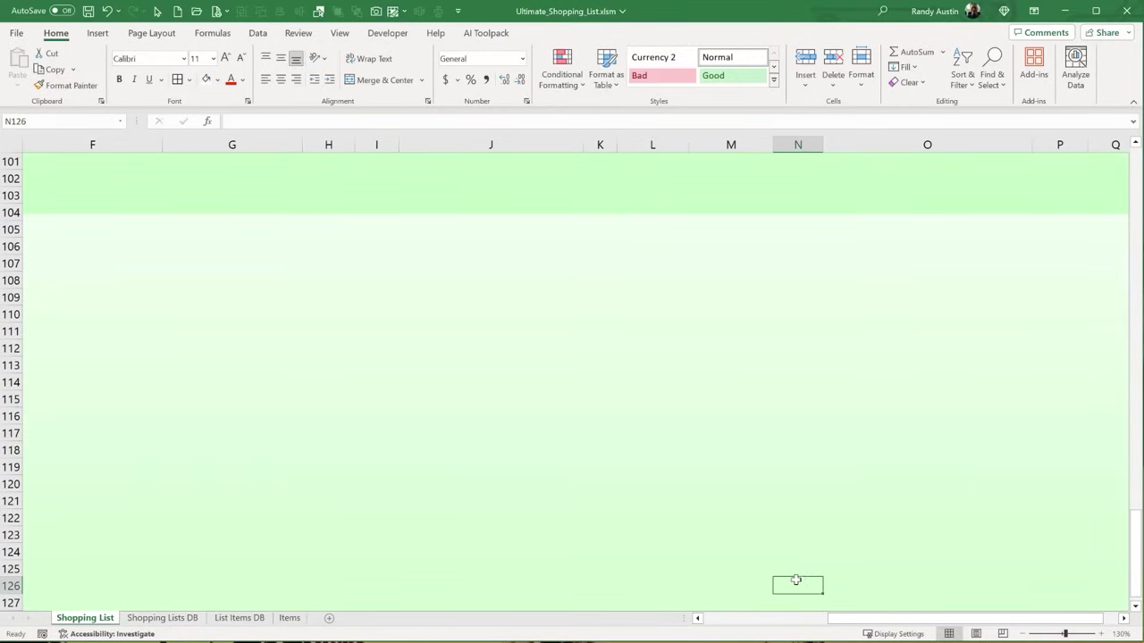
click(746, 581)
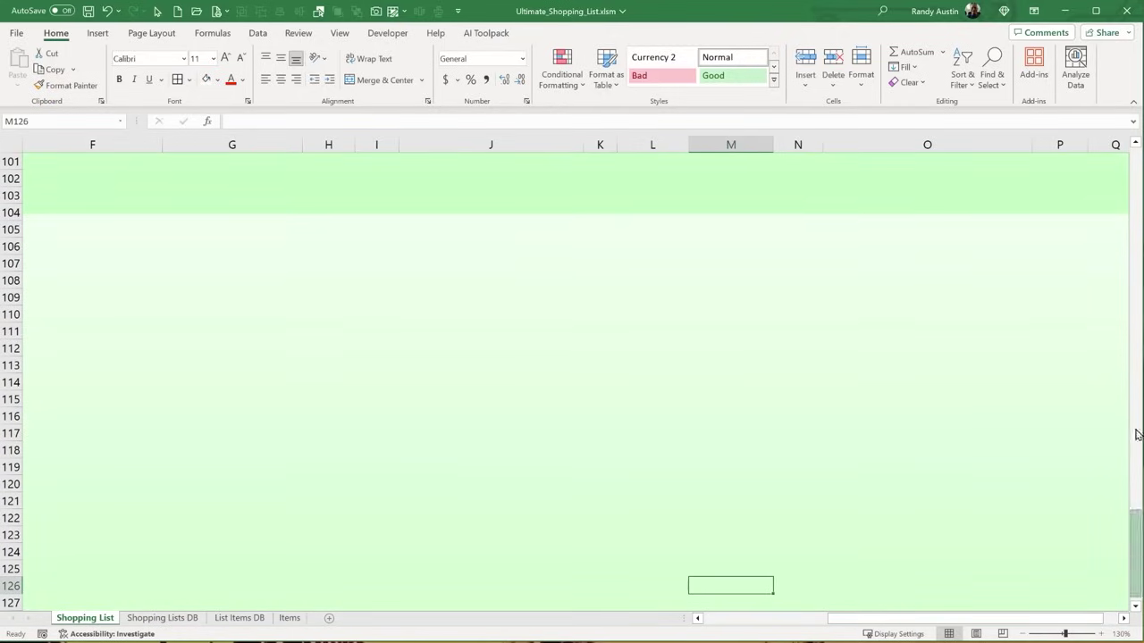
drag(1135, 549, 1115, 200)
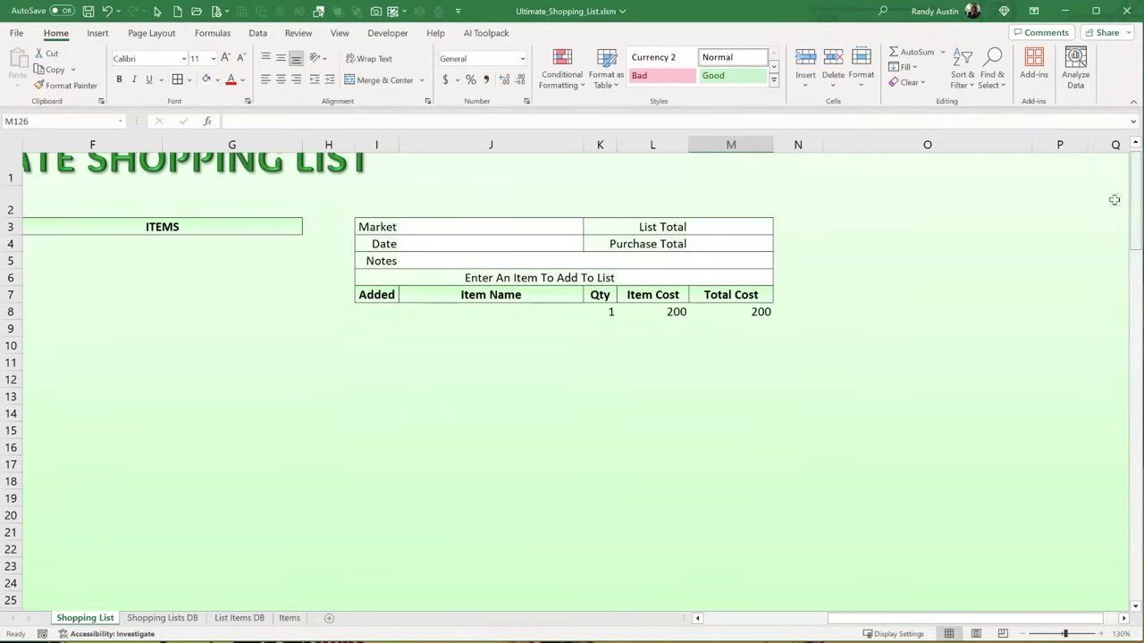
shift+click(659, 313)
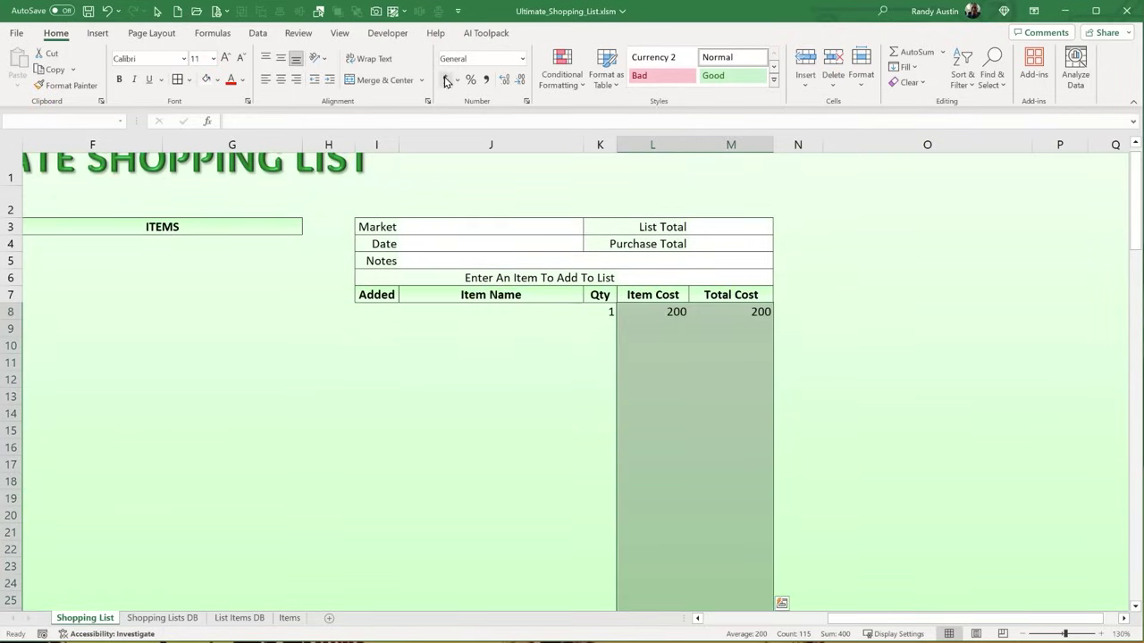
click(523, 59)
click(497, 146)
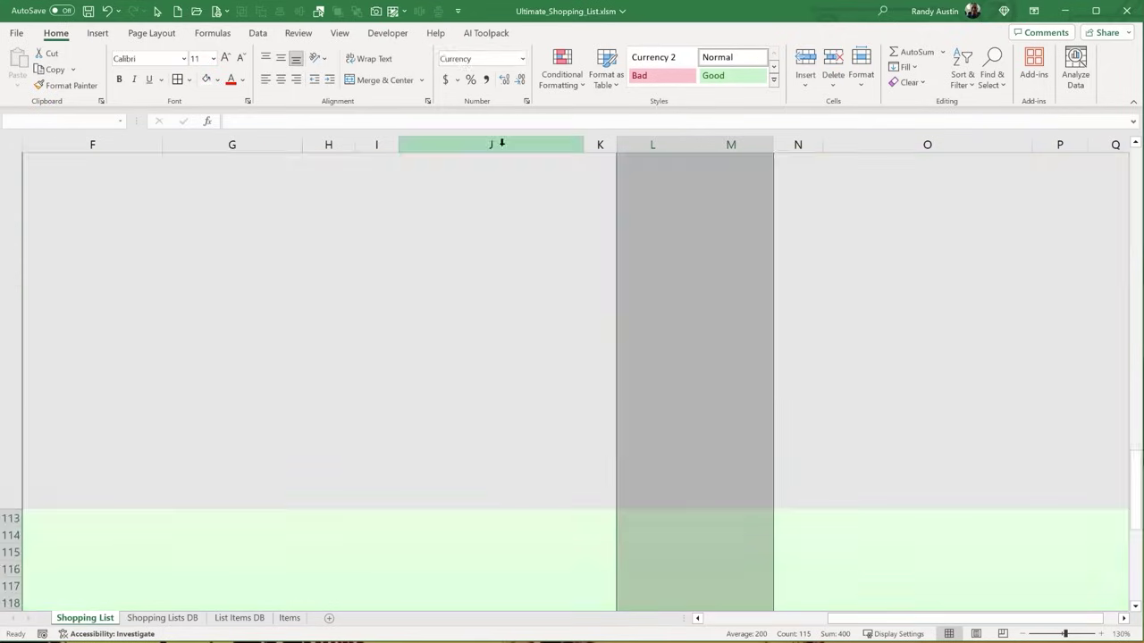
drag(1135, 545, 1113, 145)
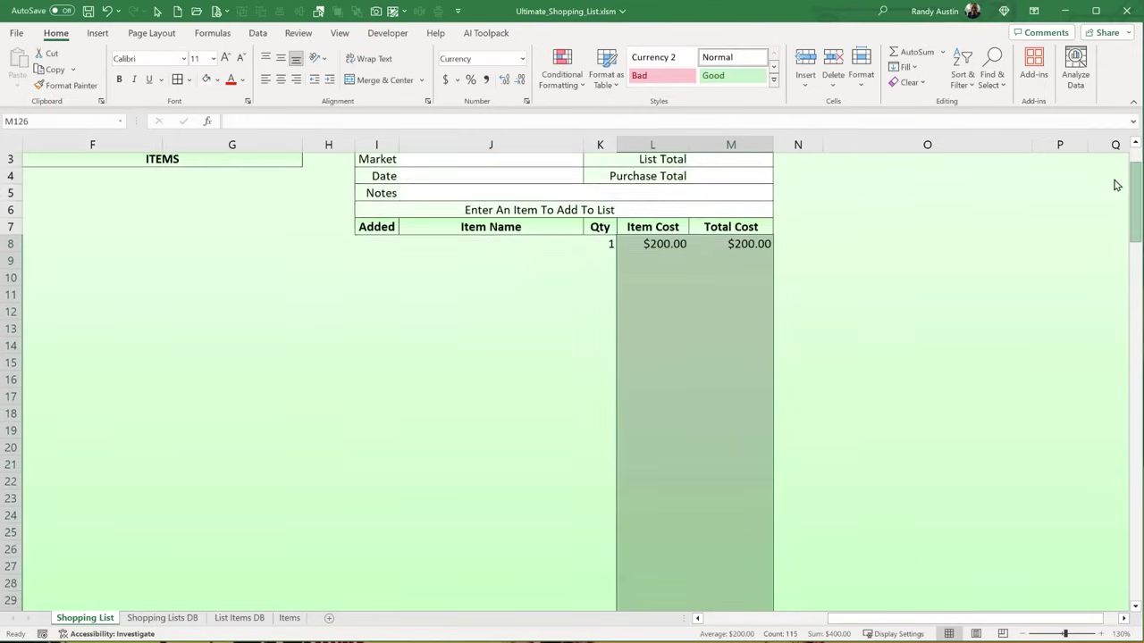
- Look up the Wingdings character codes of the checked box and empty box symbols for cell I8, without inserting either
click(589, 331)
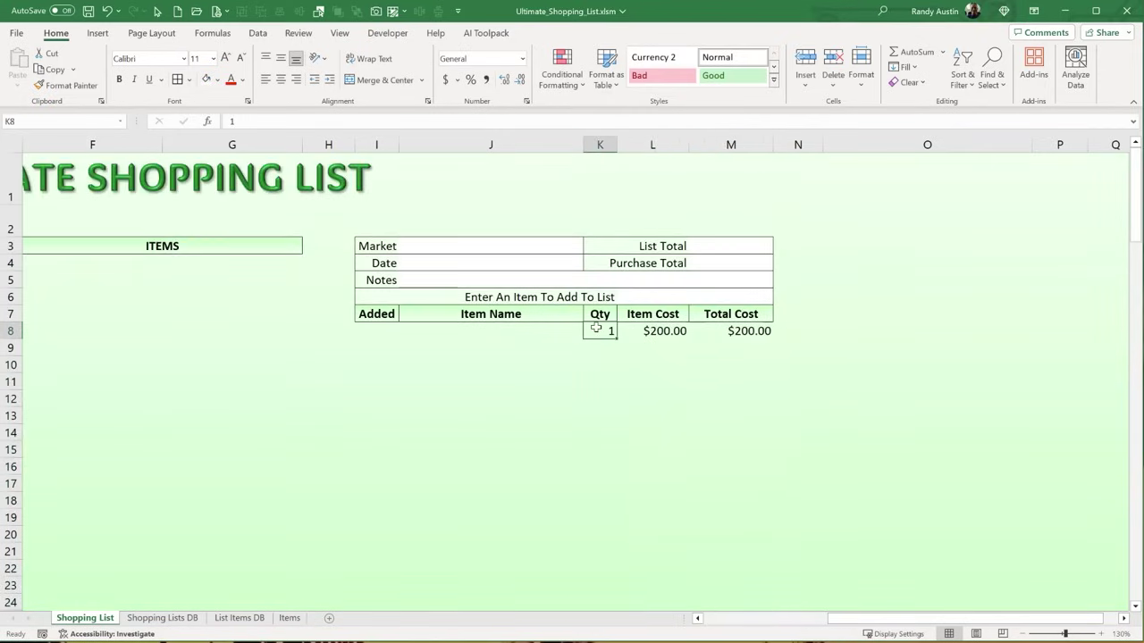
click(390, 329)
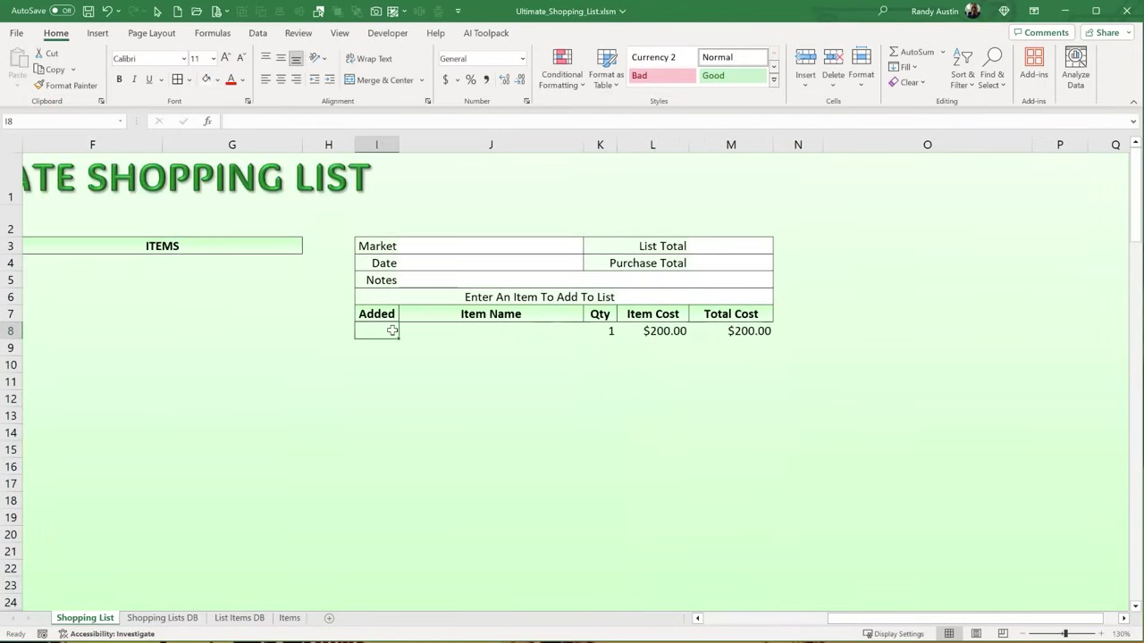
click(98, 33)
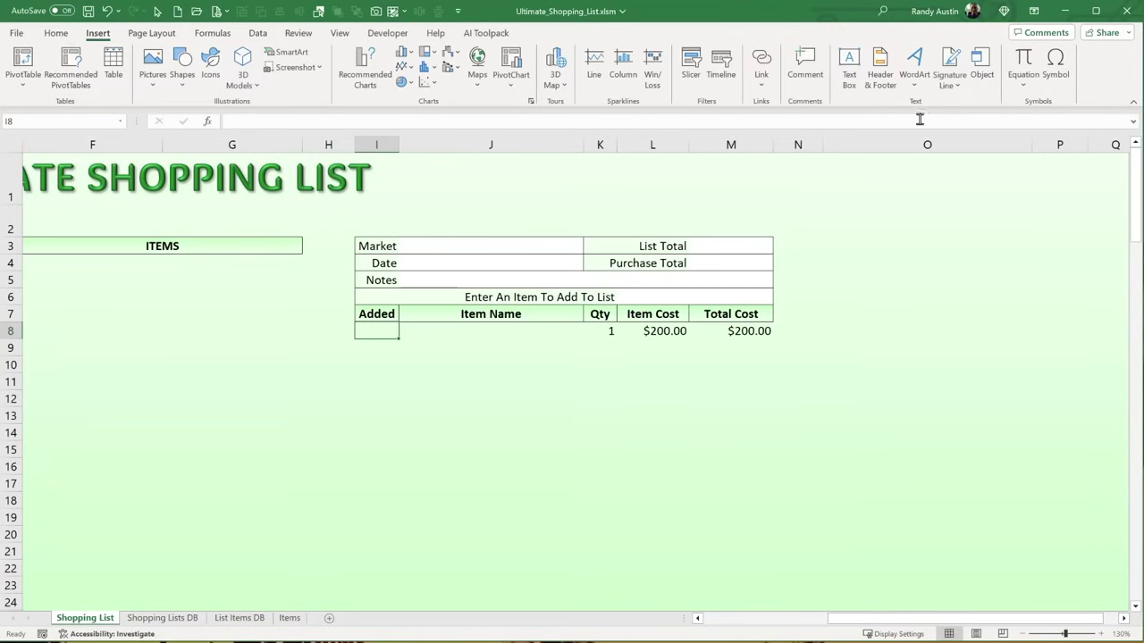
click(1060, 67)
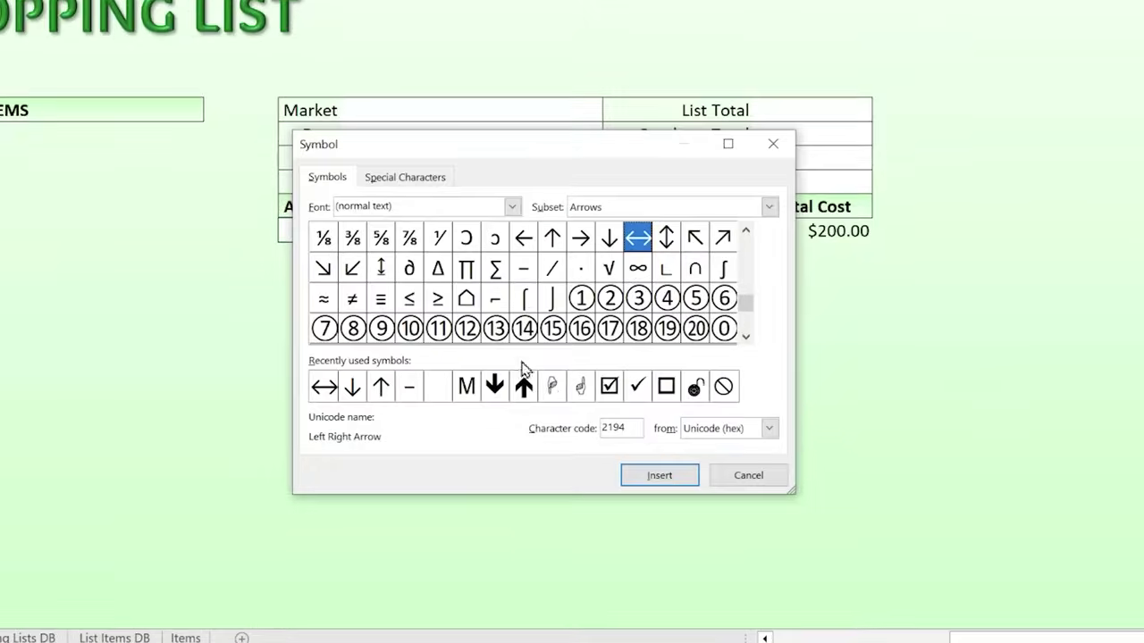
click(611, 387)
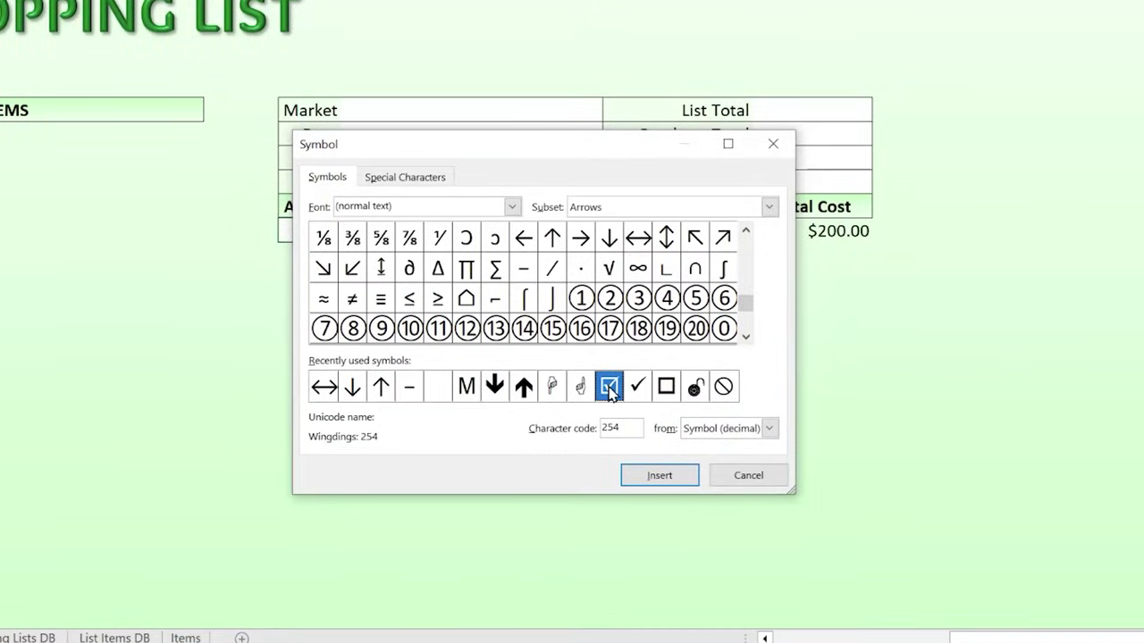
click(666, 388)
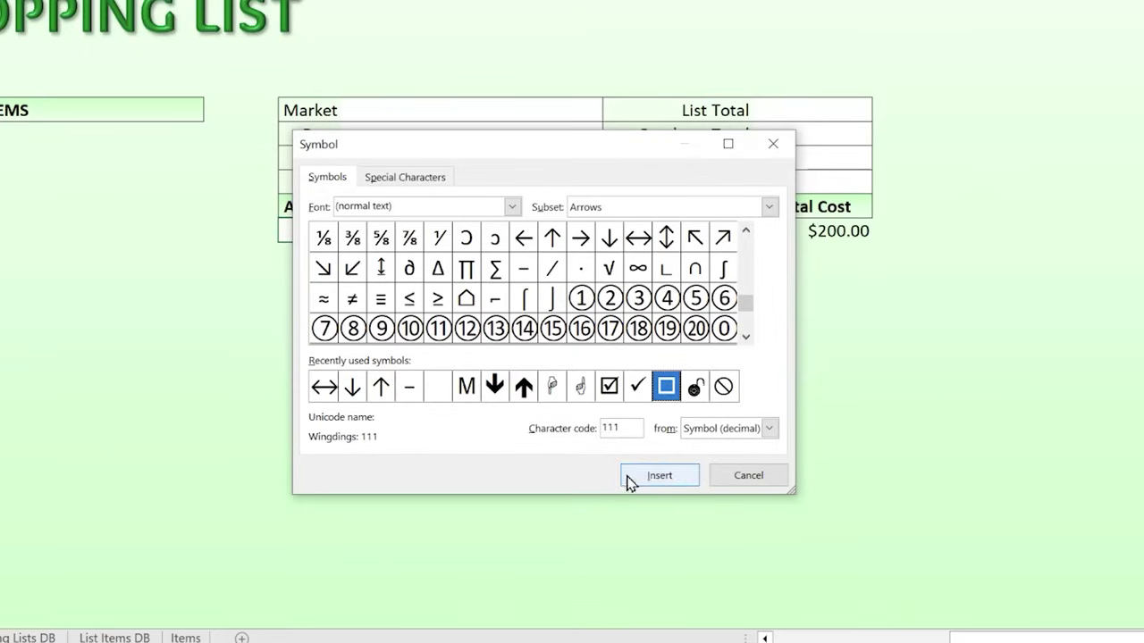
click(726, 481)
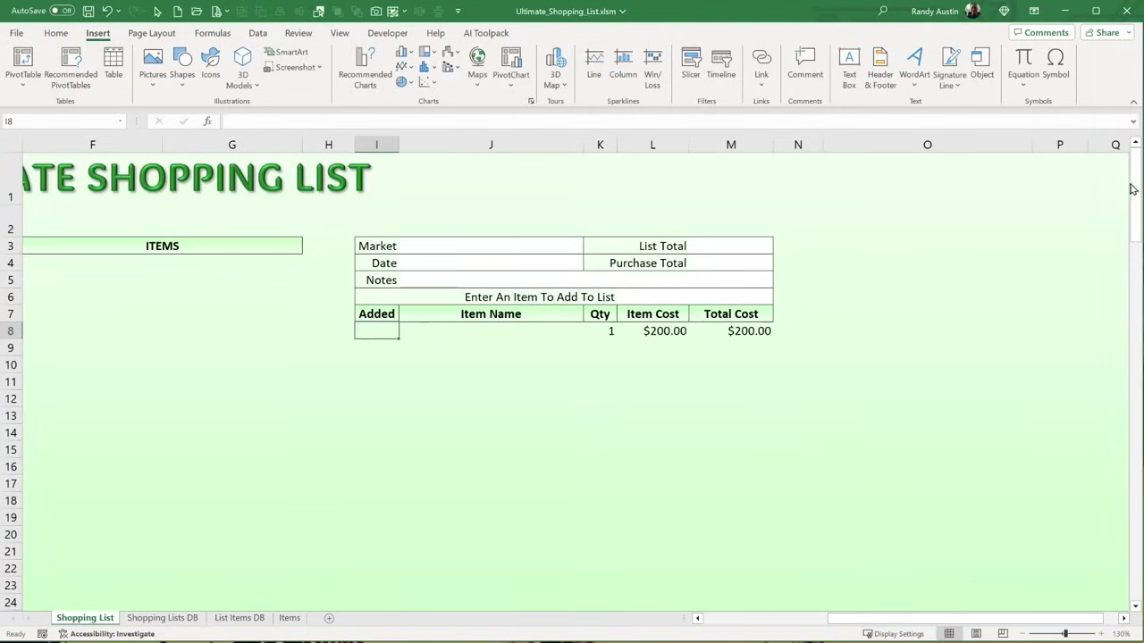
- Set the font of the Added column cells from I8 down to I192 to Wingdings, and save the workbook
drag(1133, 190, 1126, 559)
scroll(518, 545, down, 17)
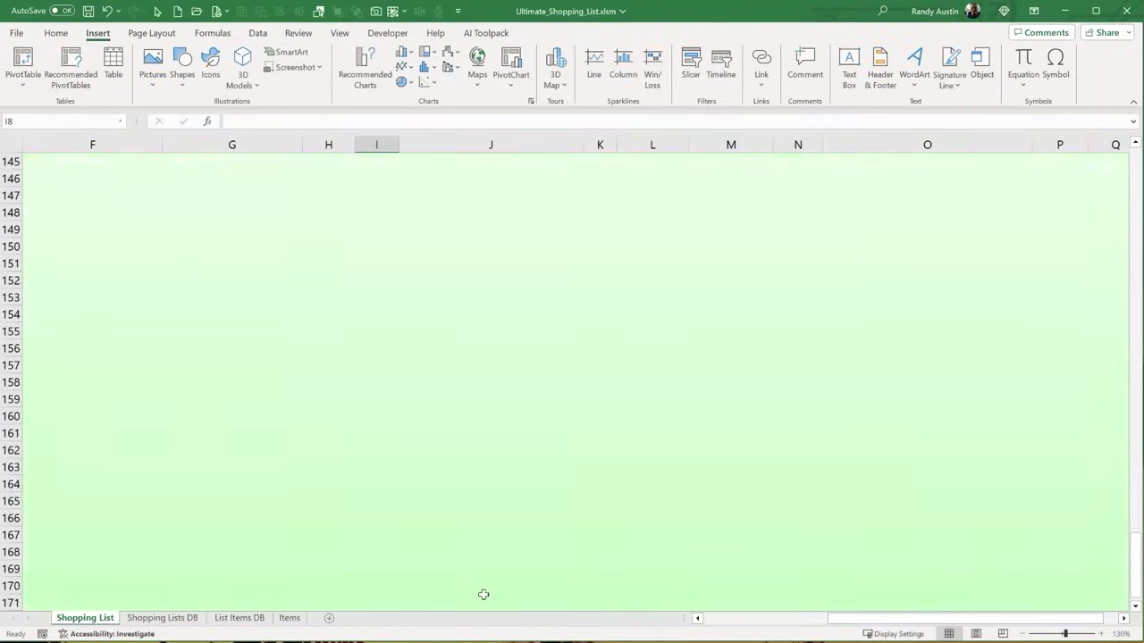
scroll(486, 594, down, 7)
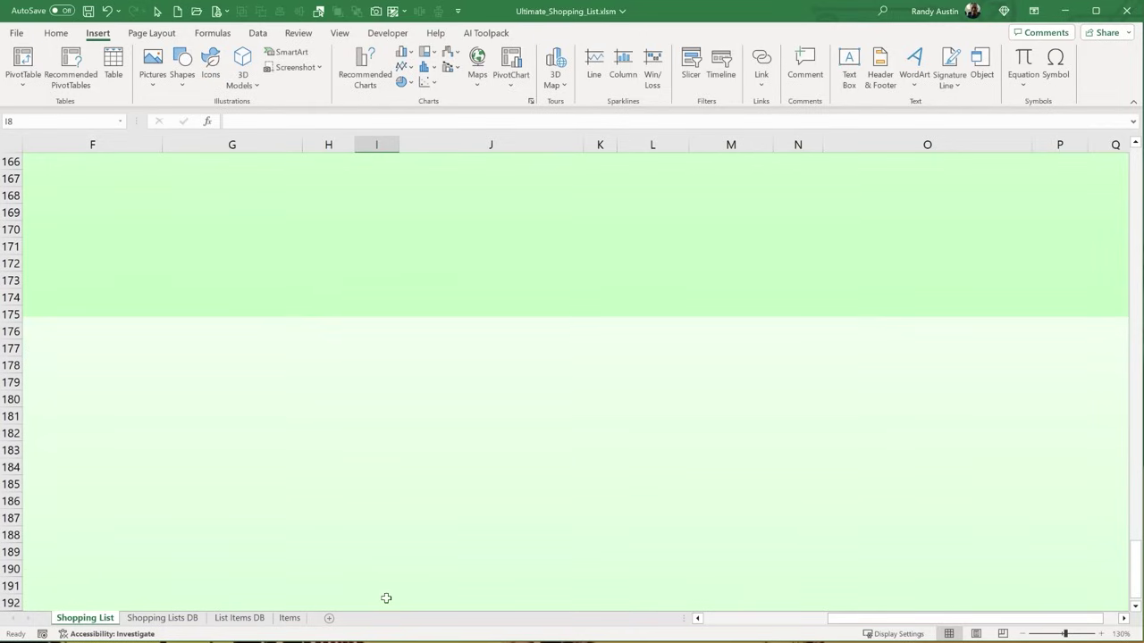
key(ctrl+space)
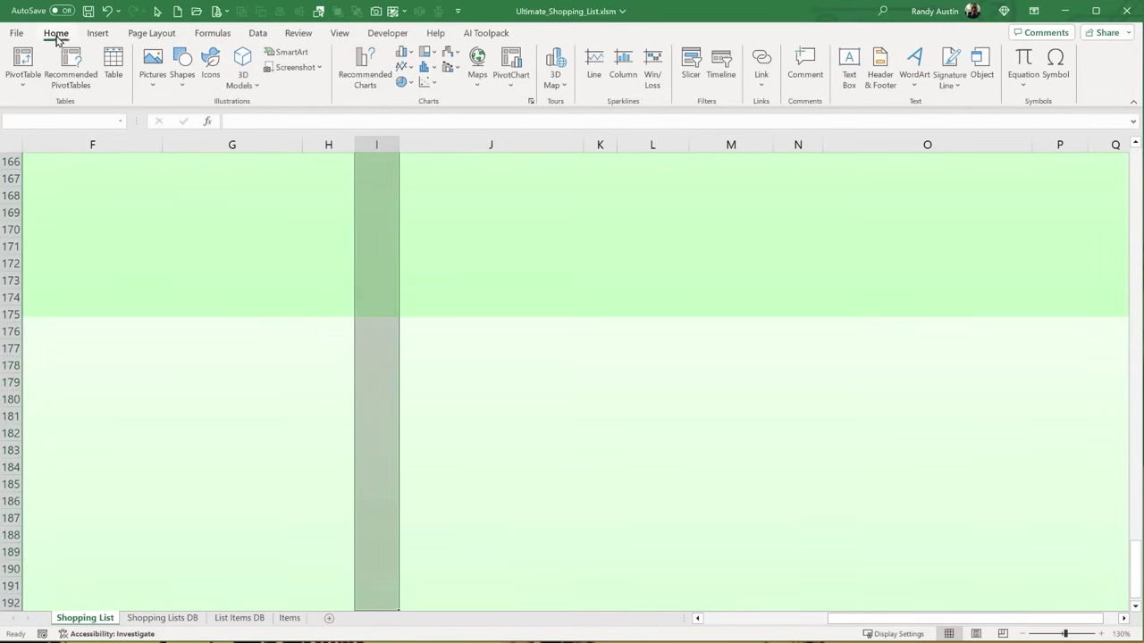
click(55, 33)
click(143, 58)
text(Win)
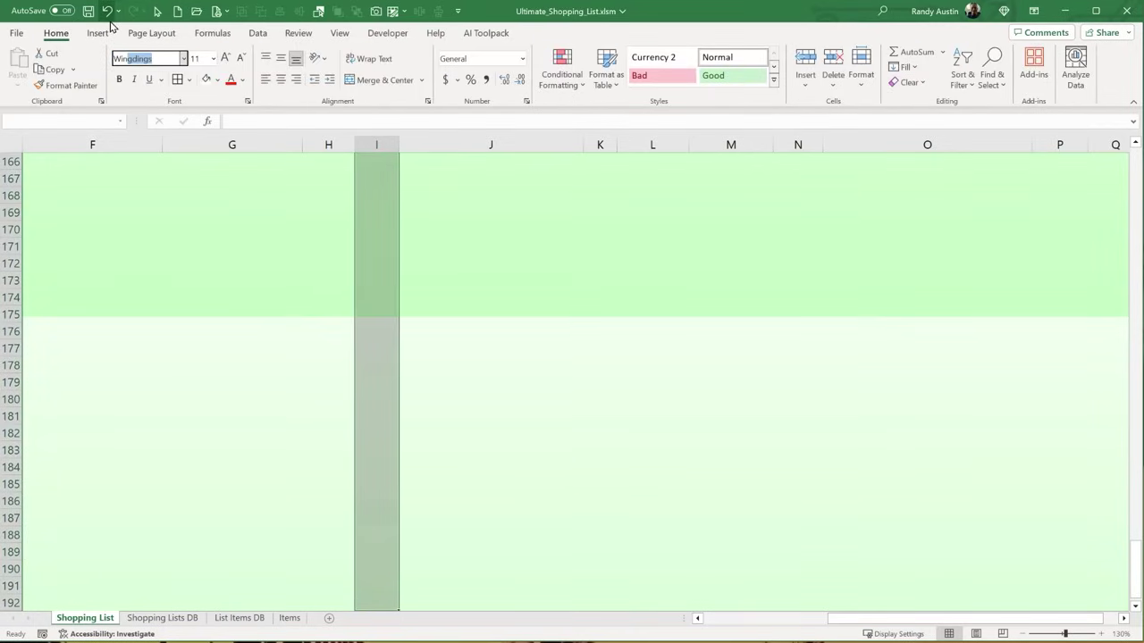
key(Escape)
click(551, 395)
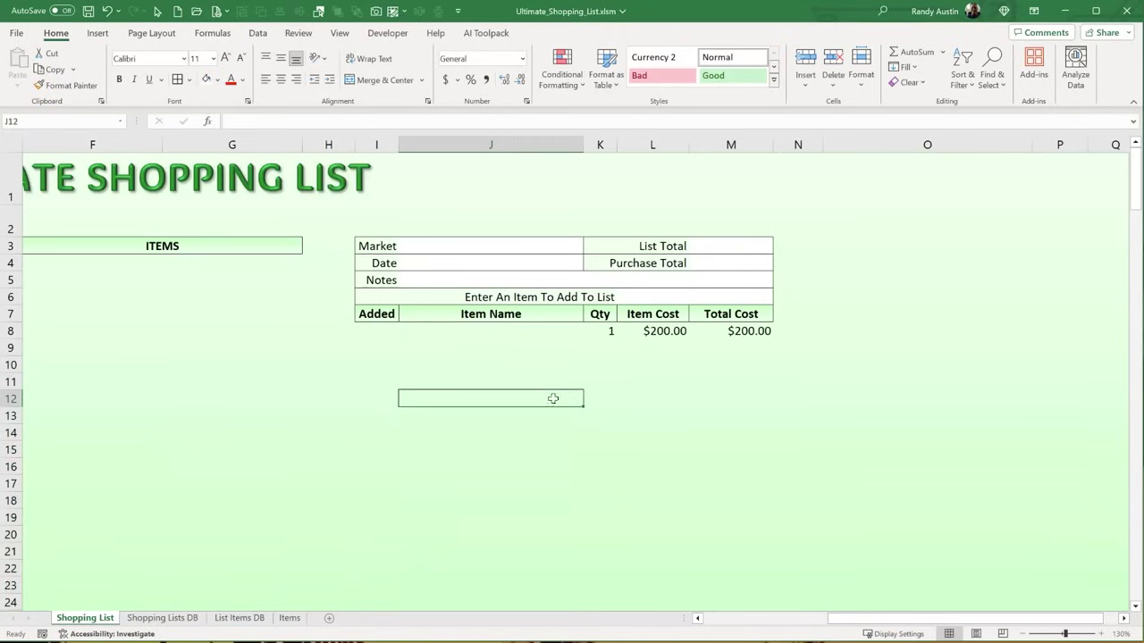
click(88, 12)
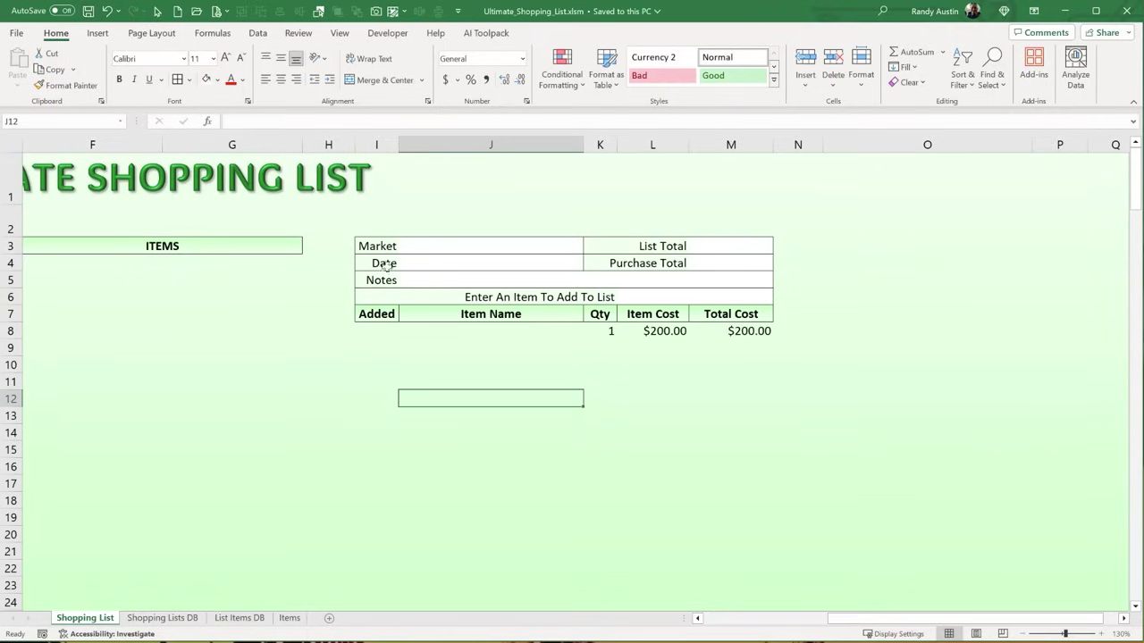
- Examine the empty Category area on the Shopping List sheet and the Category column and Unique Categories list on the Items sheet
drag(412, 246, 408, 275)
click(378, 218)
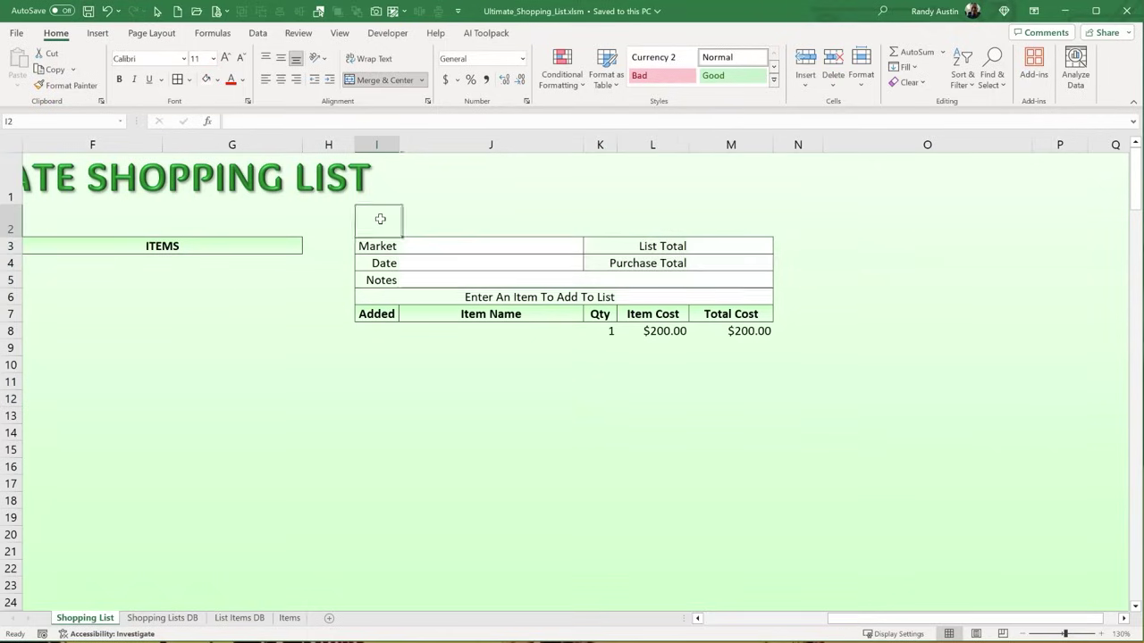
drag(766, 619, 364, 382)
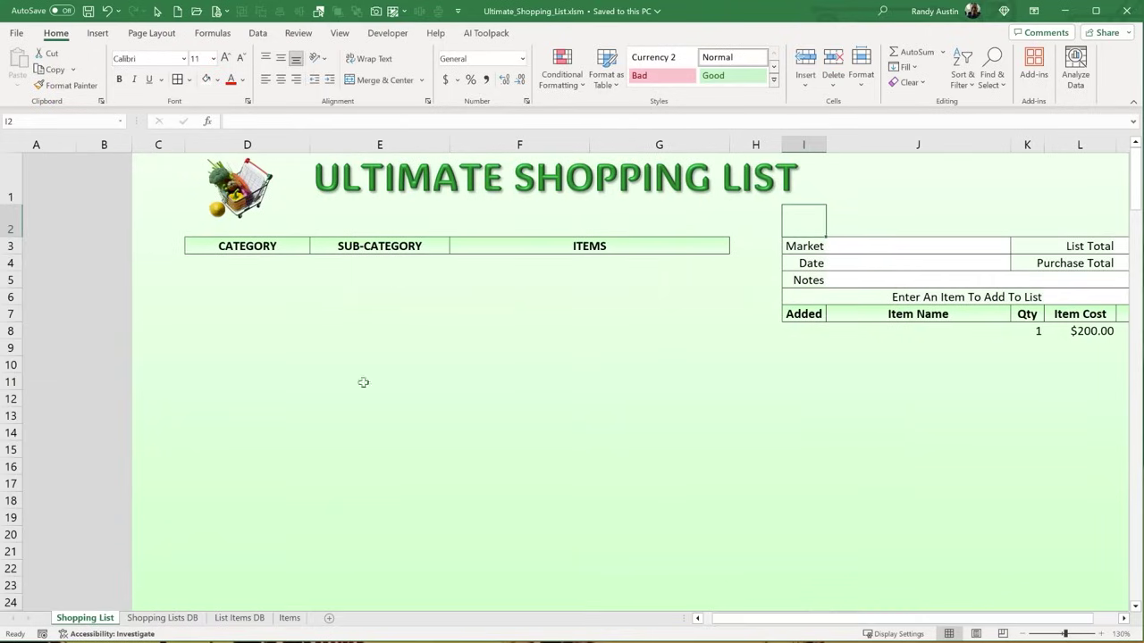
drag(240, 260, 251, 480)
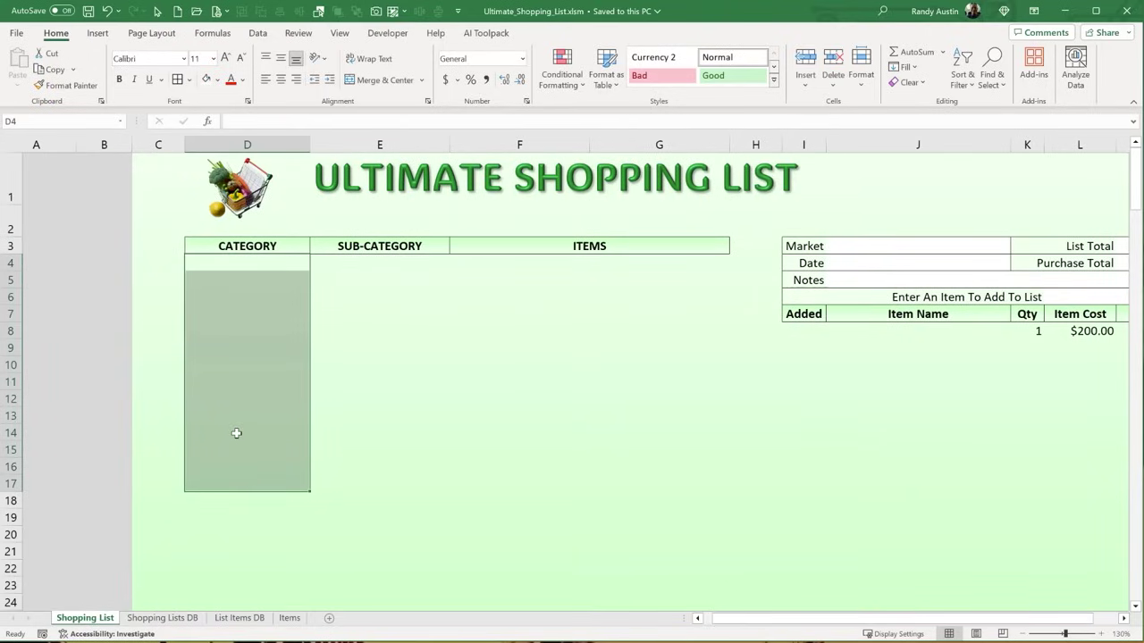
click(281, 622)
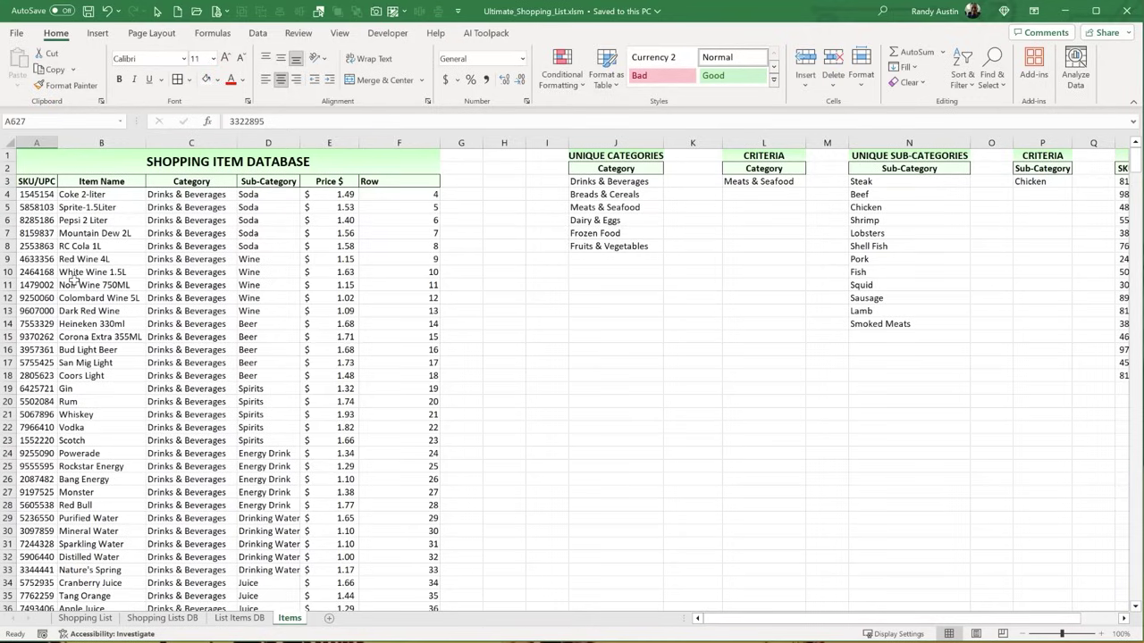
drag(152, 207, 154, 544)
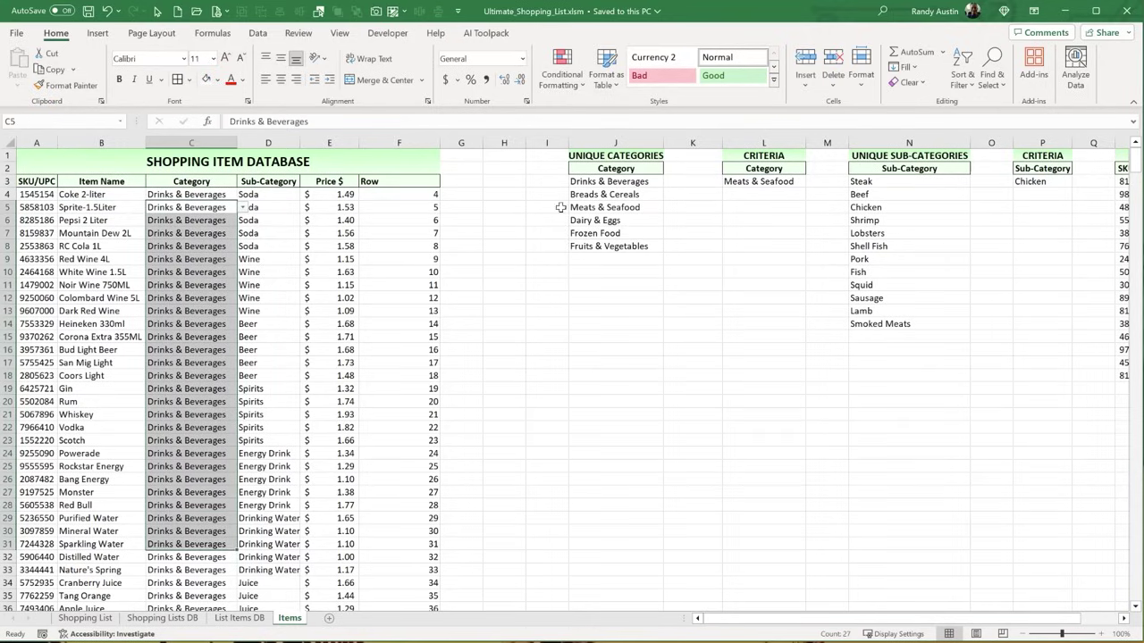
drag(583, 181, 581, 252)
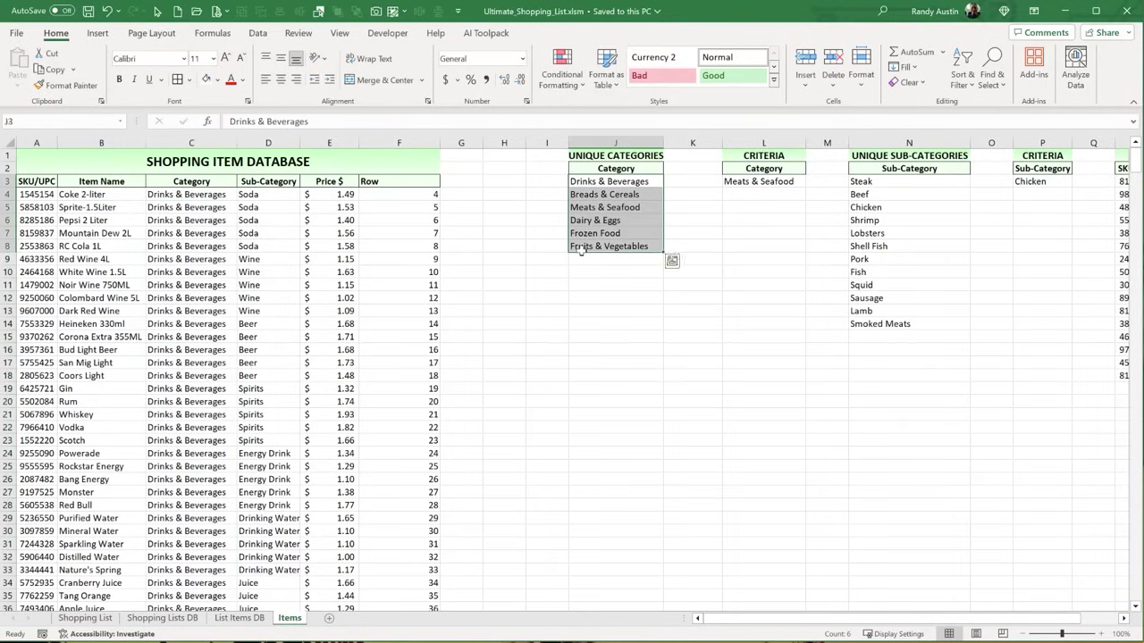
drag(586, 182, 590, 240)
drag(589, 240, 590, 242)
- Draw a rectangle about 0.27" high and 1.49" wide under the CATEGORY header on the Shopping List sheet
click(85, 618)
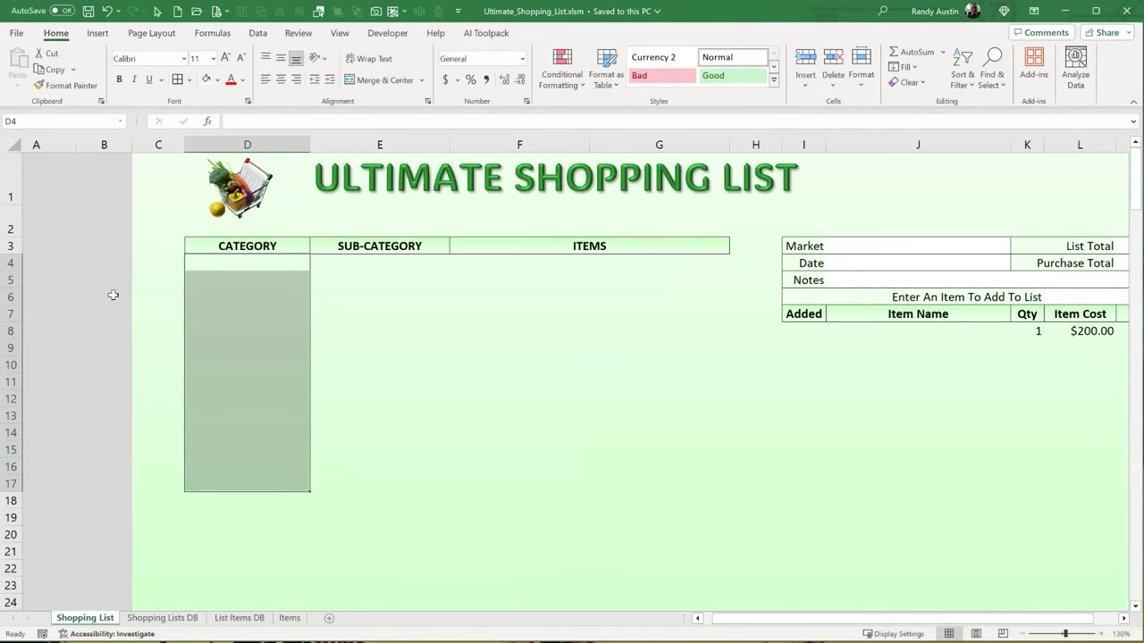
click(97, 33)
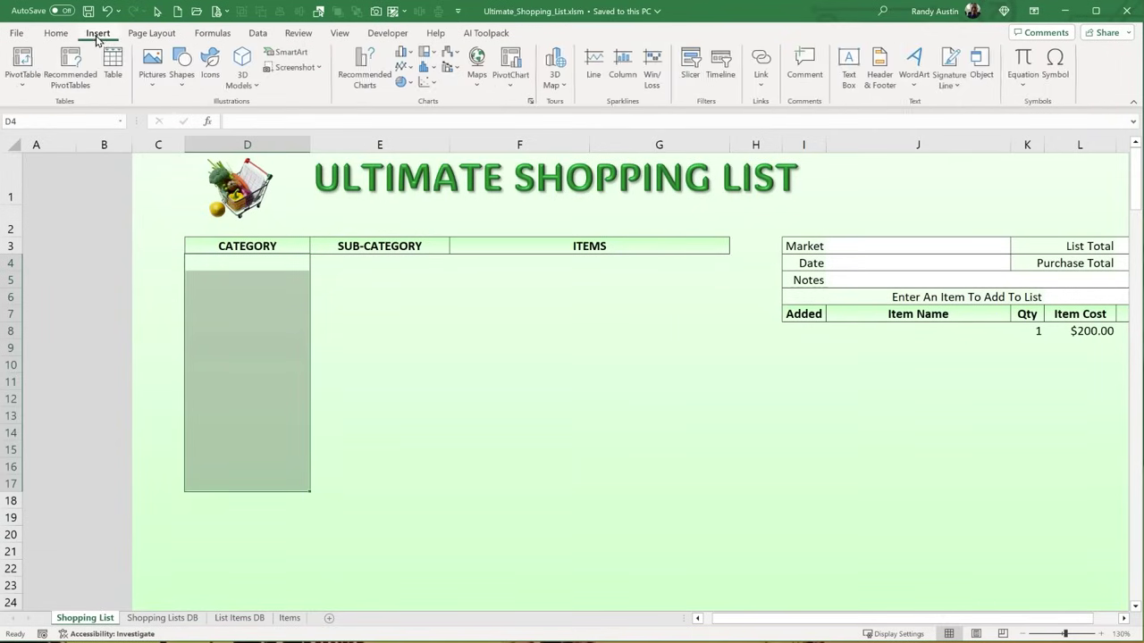
click(181, 74)
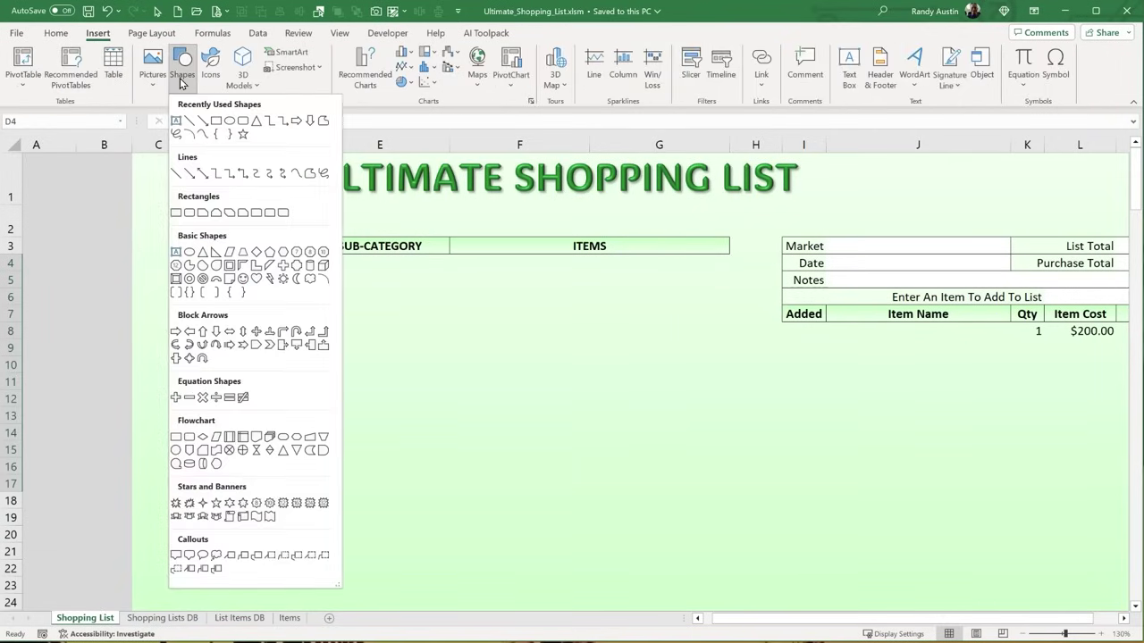
click(216, 121)
drag(188, 261, 308, 285)
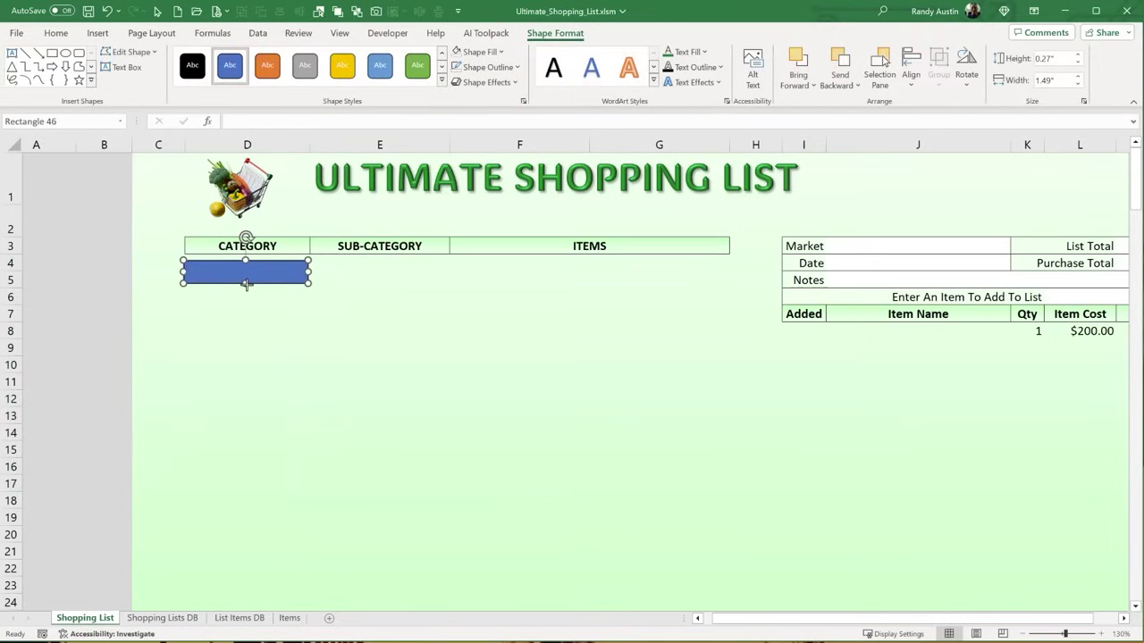
- Give the rectangle under CATEGORY a dark green fill and an outline in the same dark green
click(503, 52)
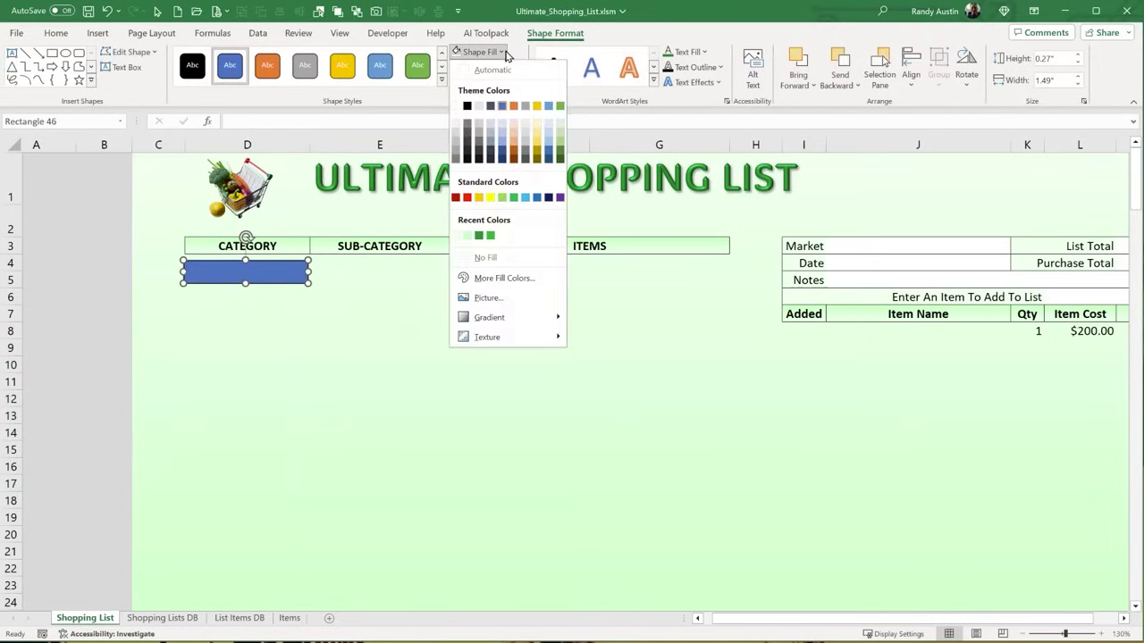
click(491, 234)
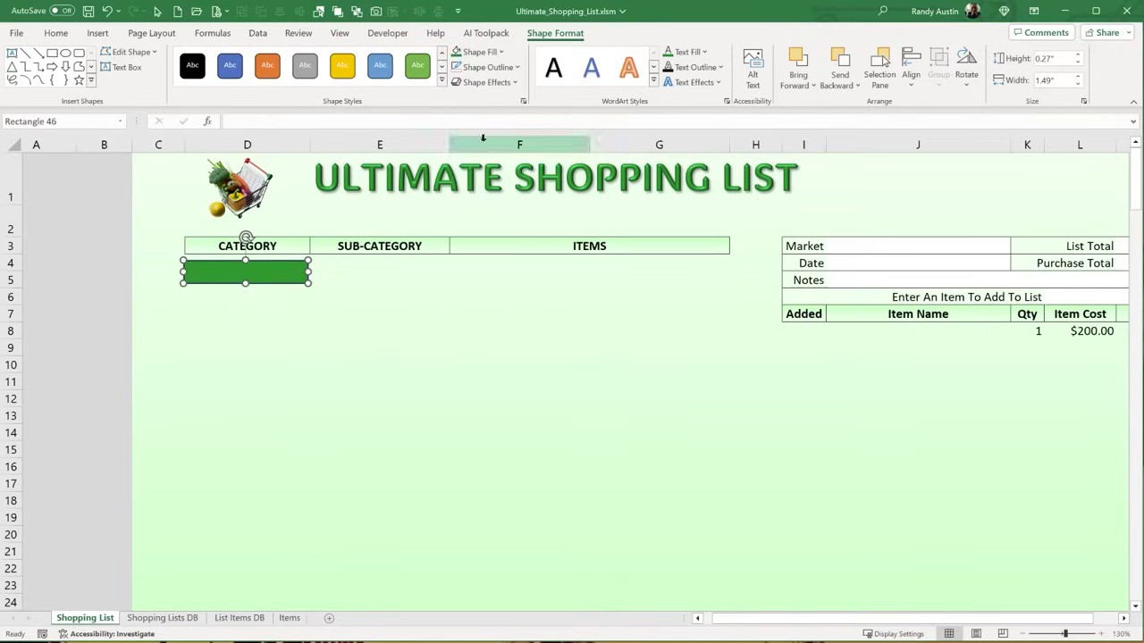
click(515, 67)
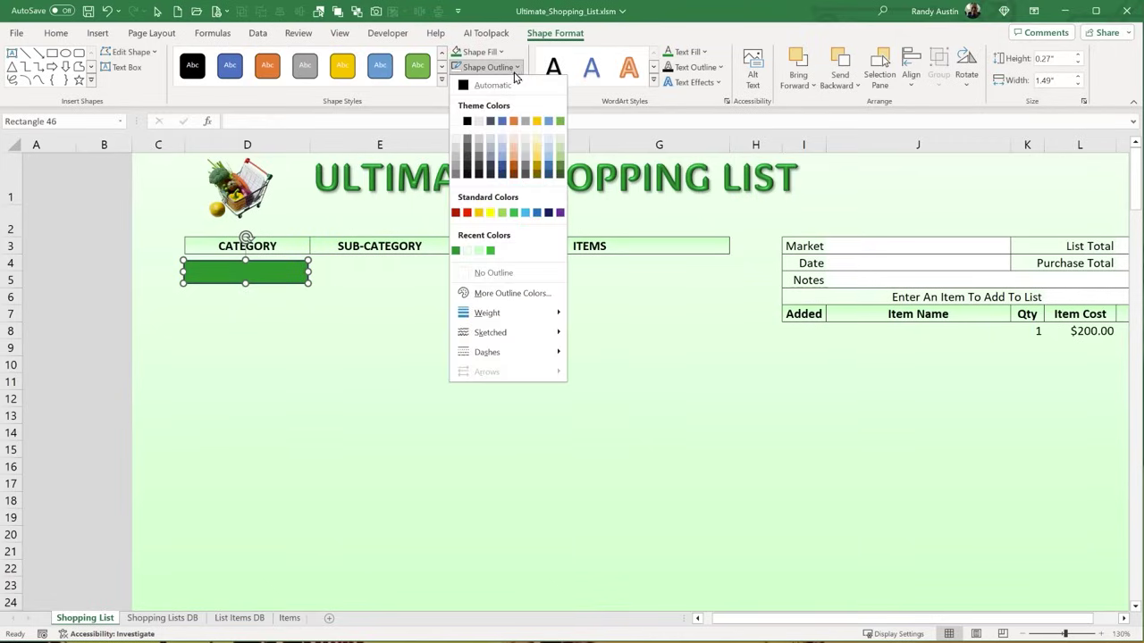
click(456, 252)
click(300, 316)
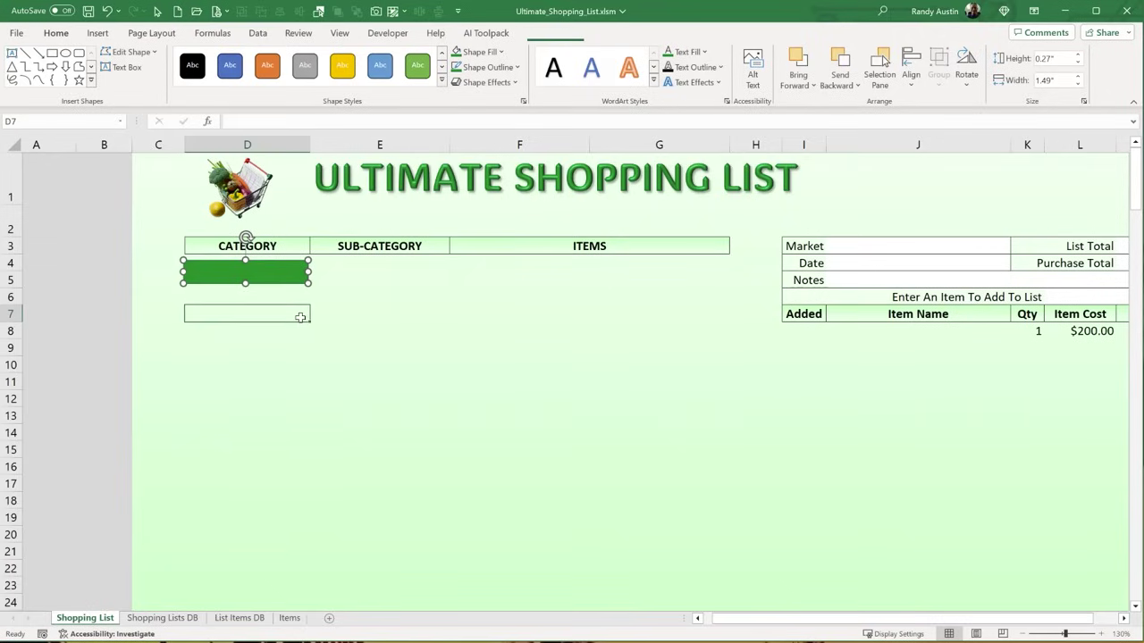
- Enter Drinks & Beverages as the text of the green rectangle
click(285, 284)
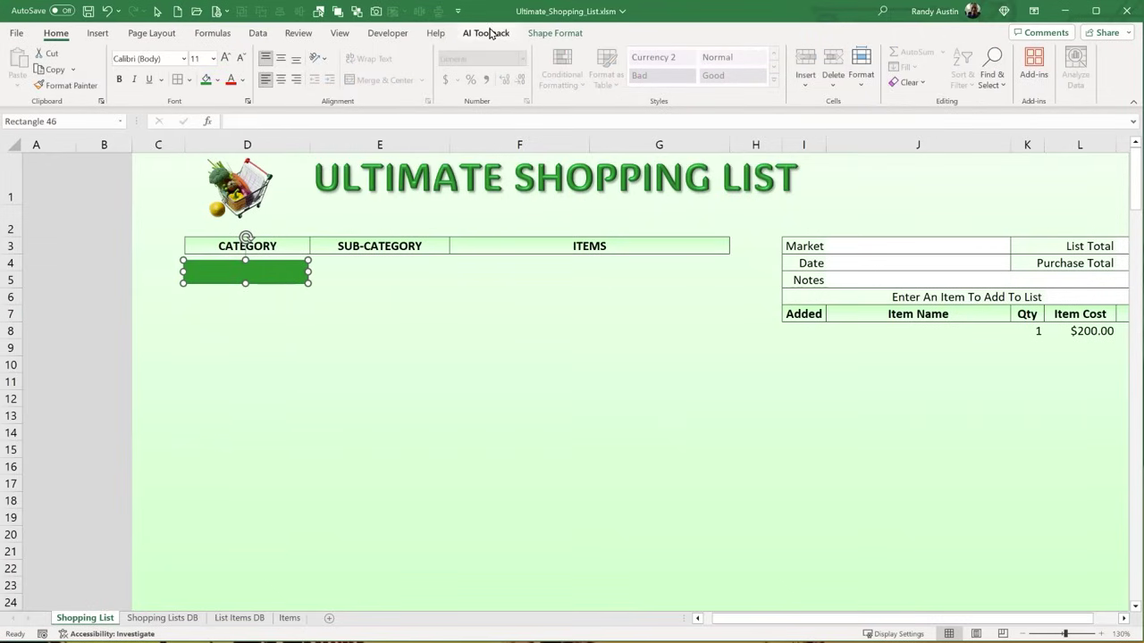
click(543, 33)
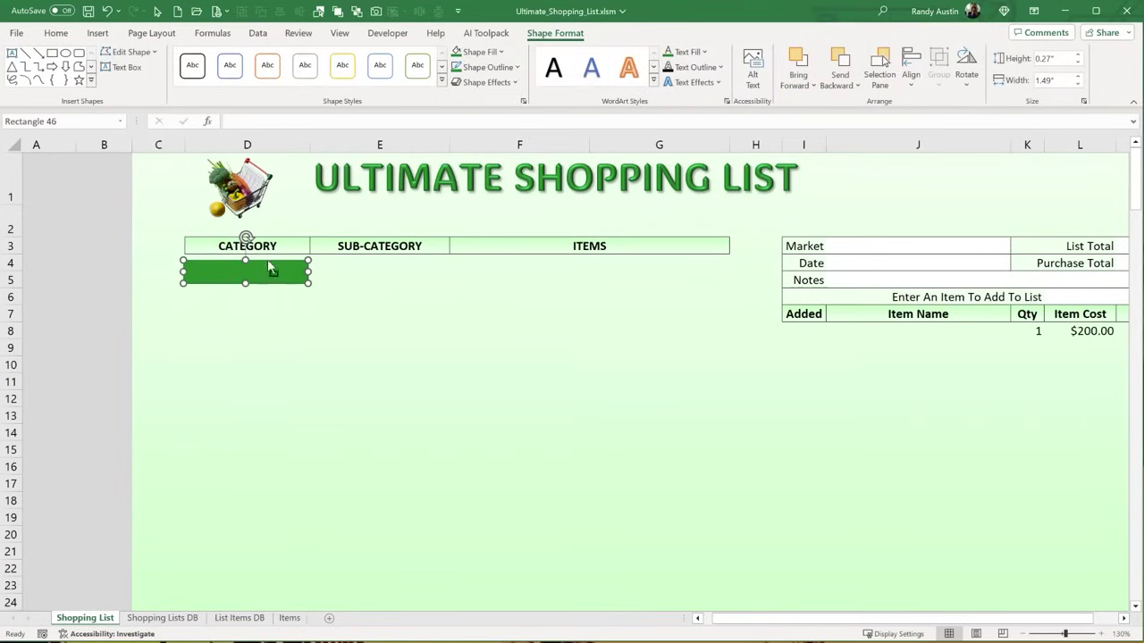
click(408, 276)
click(281, 275)
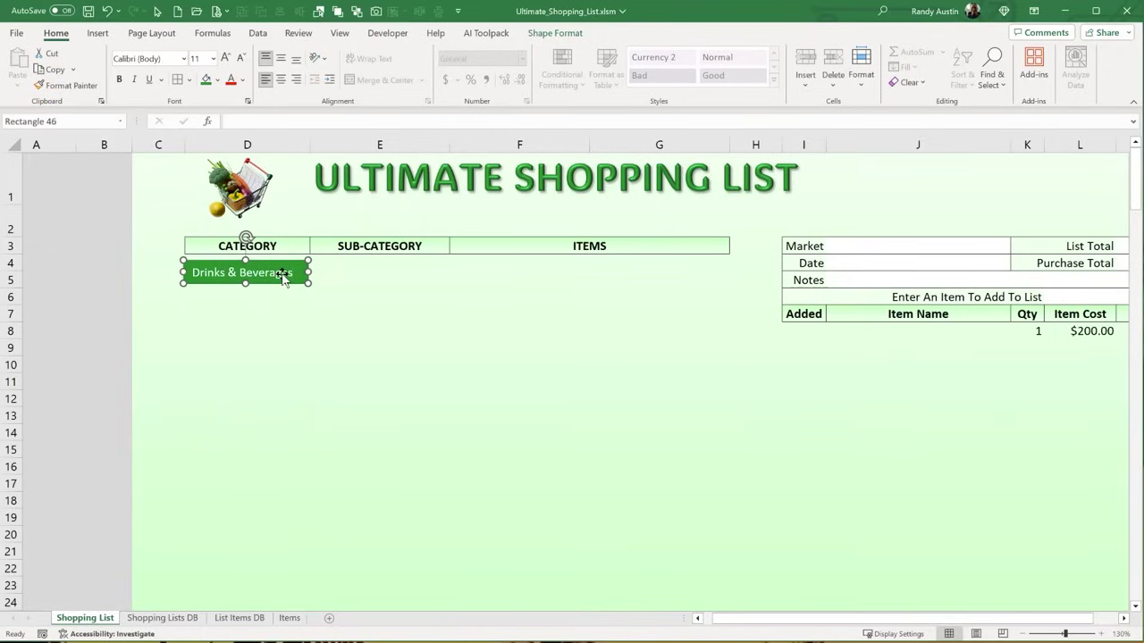
mouse_move(283, 278)
mouse_down()
mouse_move(307, 319)
mouse_move(283, 279)
mouse_up()
- Copy the text Fruits & Vegetables from cell J8 of the Items sheet and replace the green rectangle's text with it
click(166, 618)
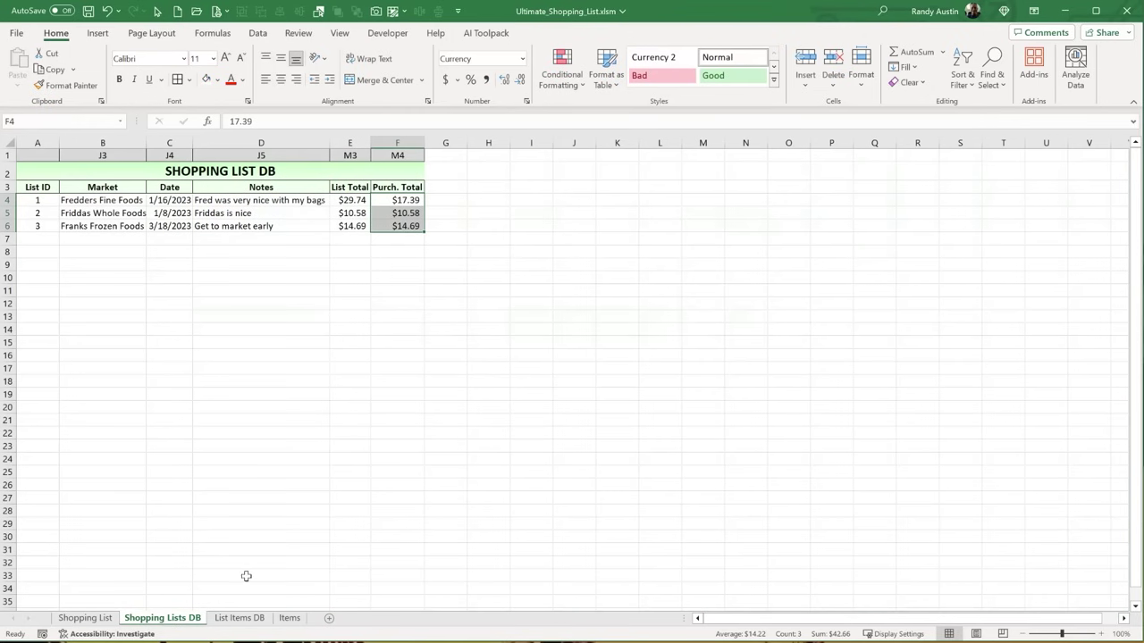
click(240, 617)
click(291, 618)
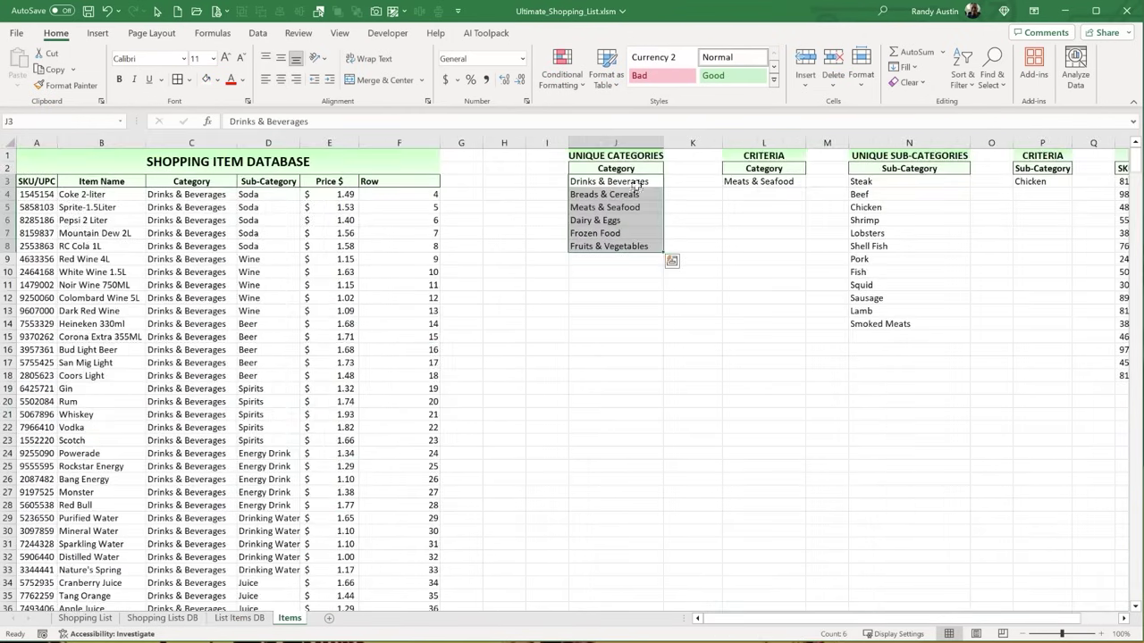
click(625, 246)
drag(361, 121, 188, 105)
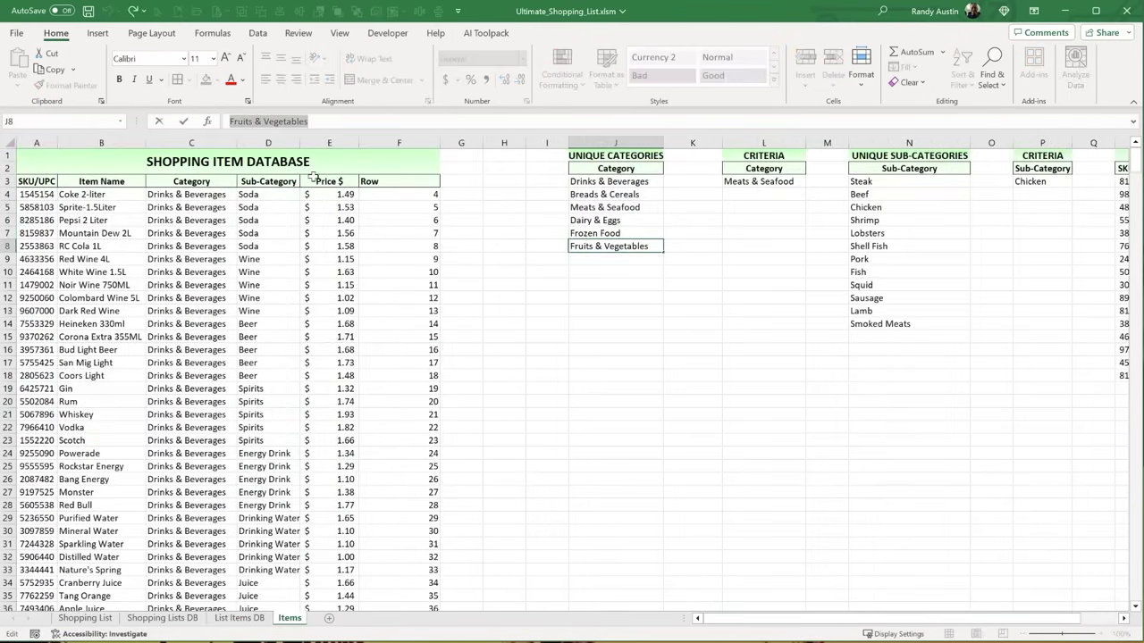
key(ctrl+c)
click(616, 349)
click(87, 619)
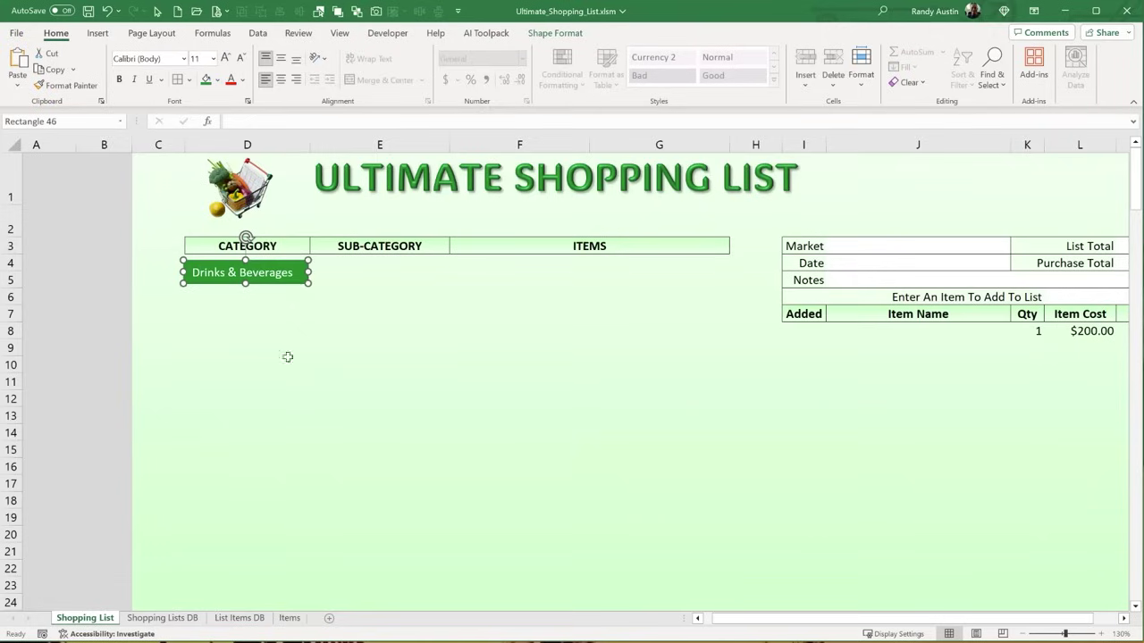
drag(295, 274, 158, 273)
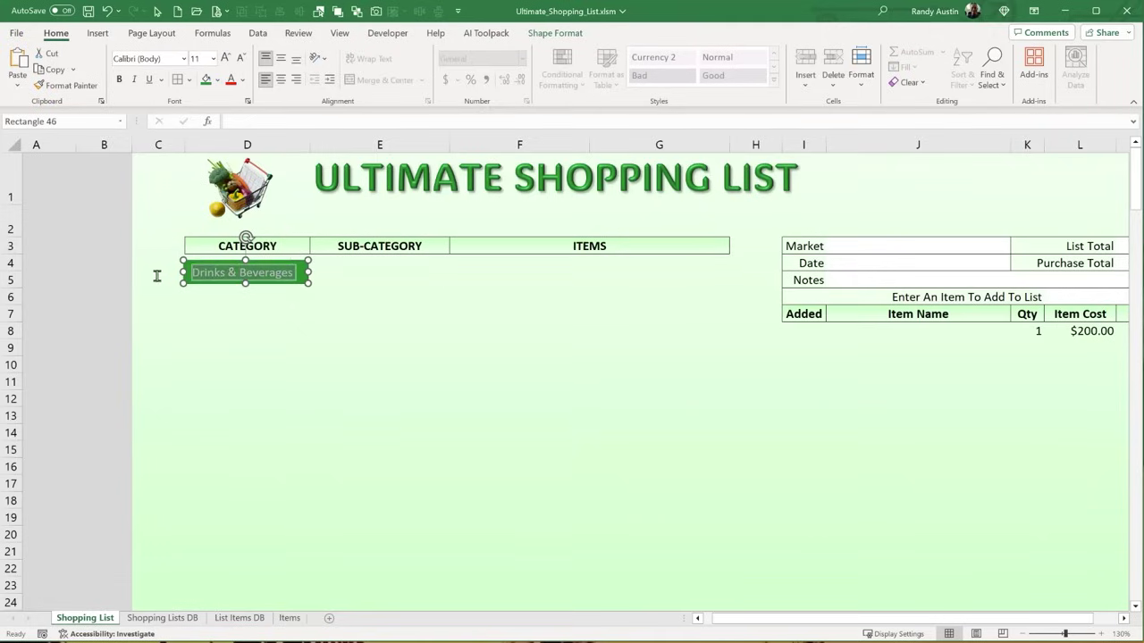
key(ctrl+v)
click(235, 301)
- Name the green category rectangle SampleCatShp
click(290, 272)
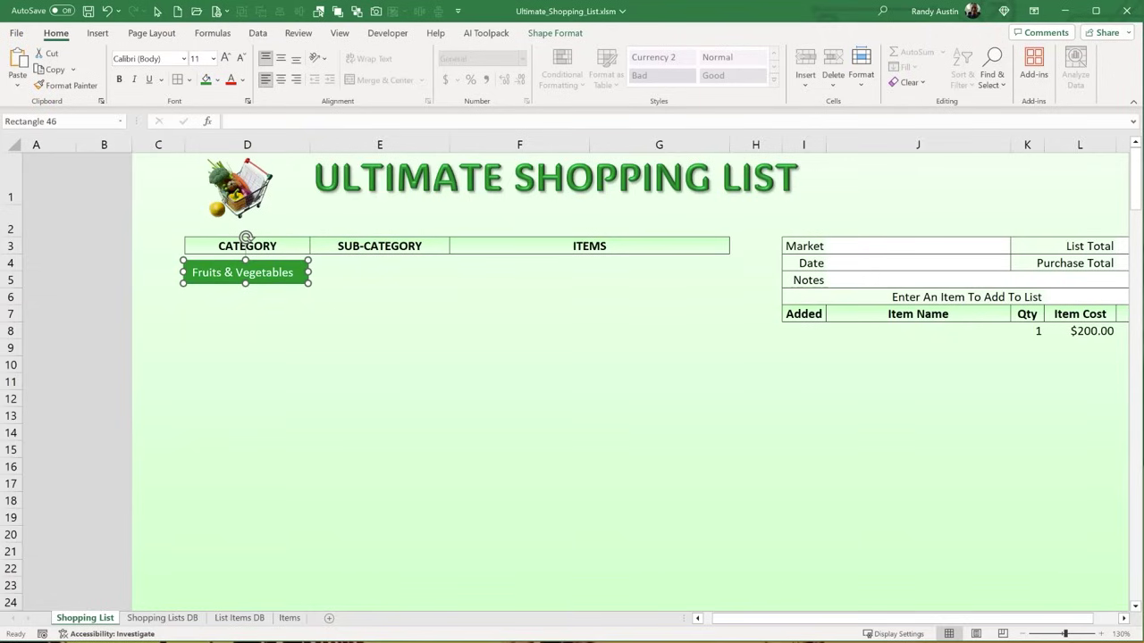
click(88, 121)
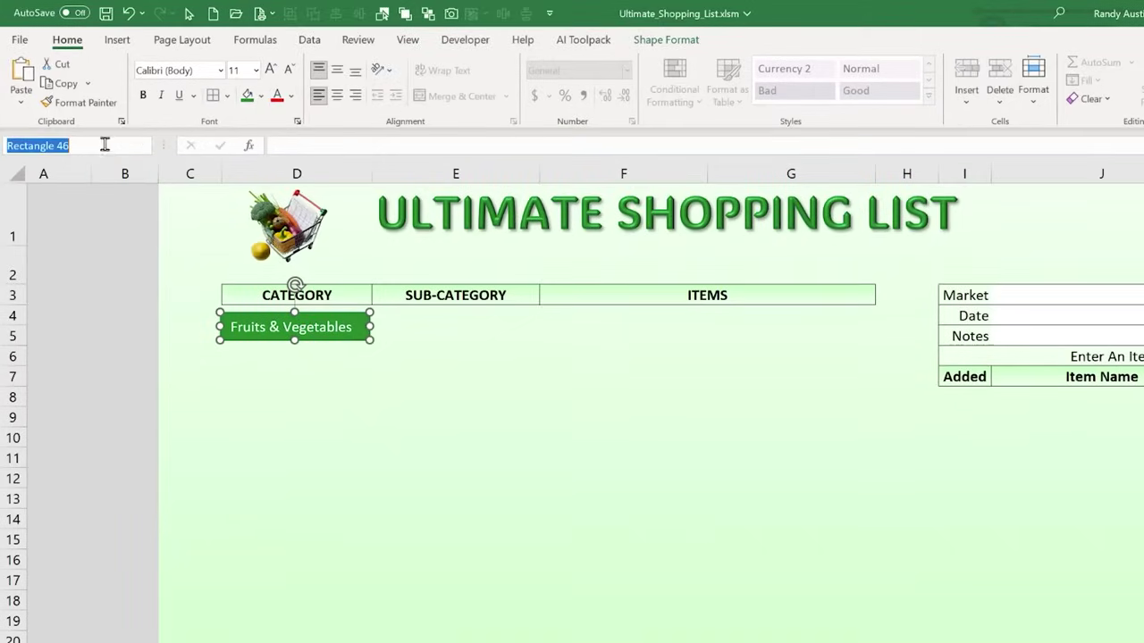
text(Ssam)
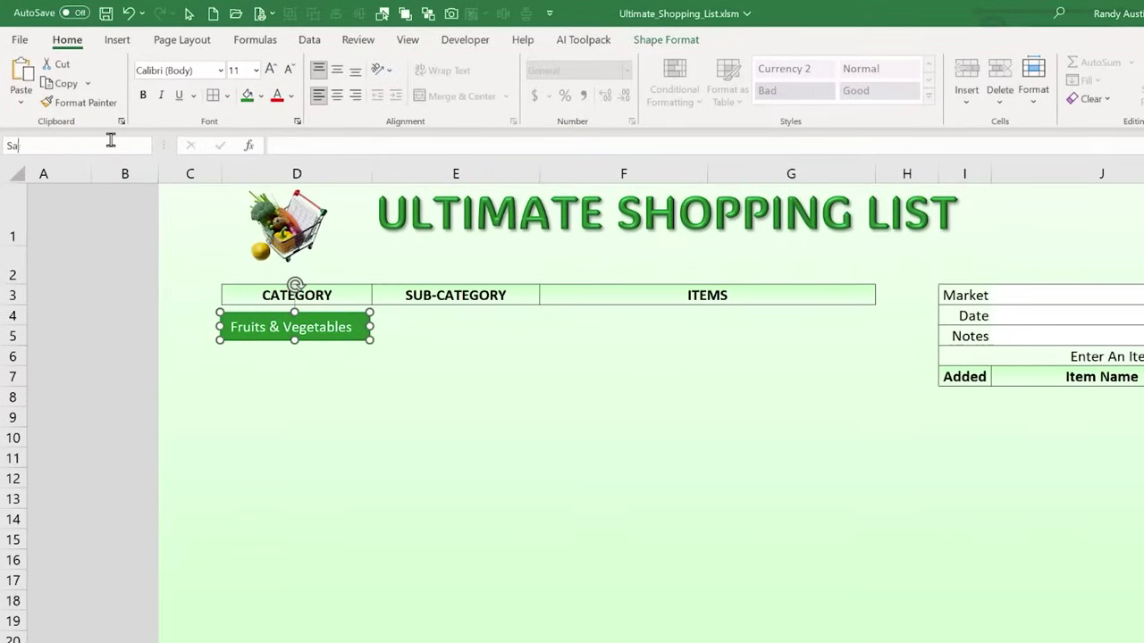
text(mpleCatSho)
key(BackSpace)
text(p)
key(Return)
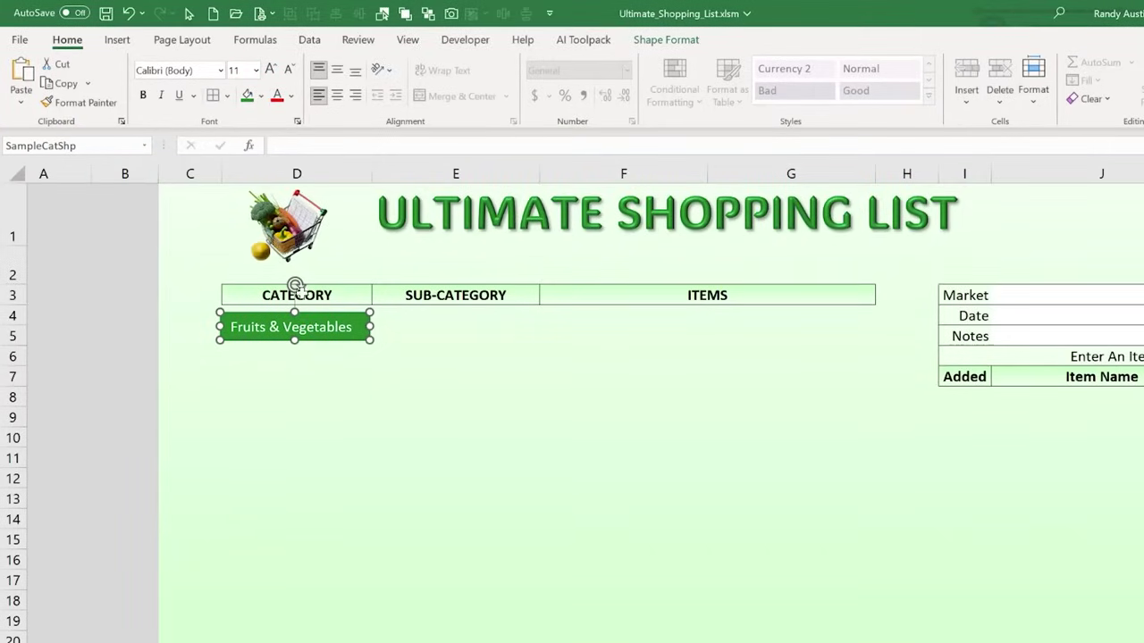
- Duplicate the category rectangle, place the copy across columns B to D at rows 9 and 10, and try to name it SampleItemShp
key(ctrl+d)
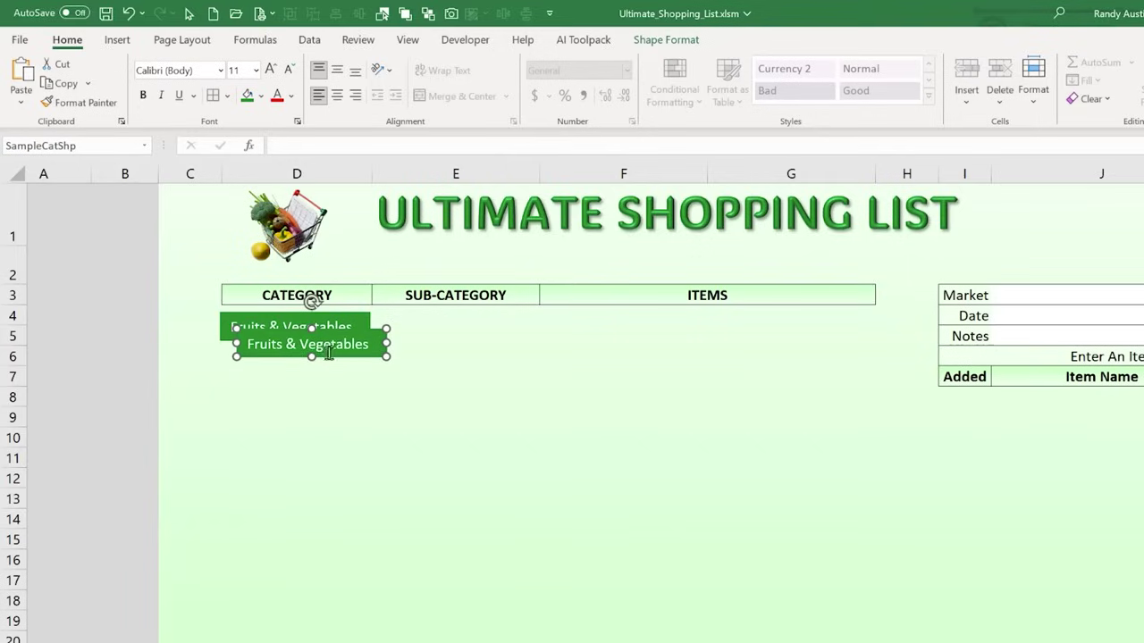
drag(314, 346, 187, 405)
drag(63, 146, 41, 146)
text(Item)
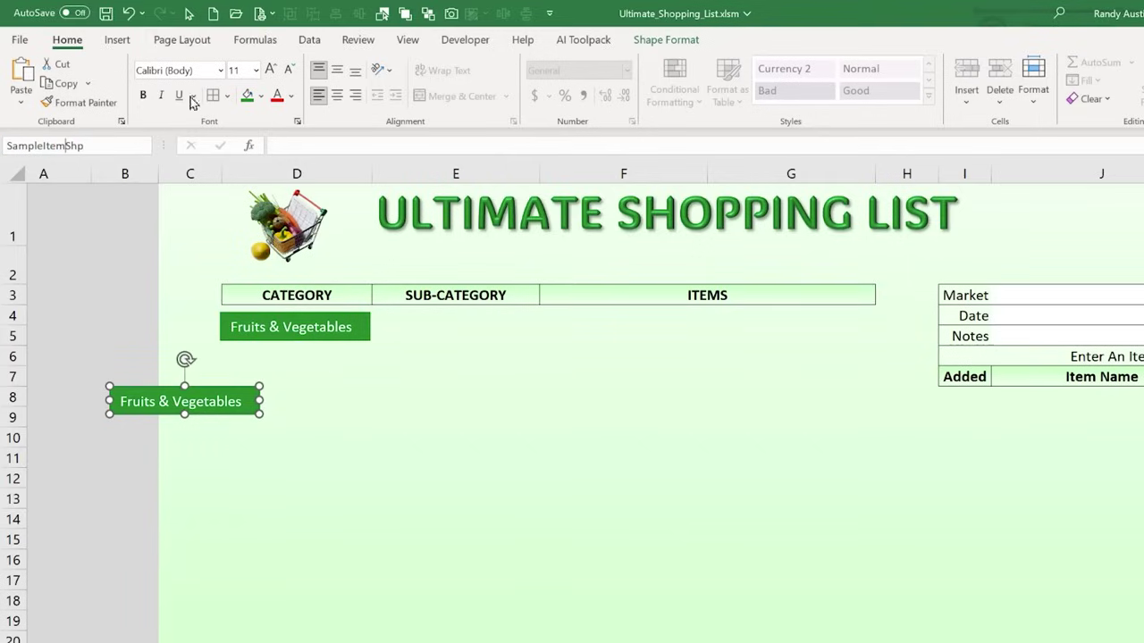
click(95, 341)
drag(173, 399, 150, 430)
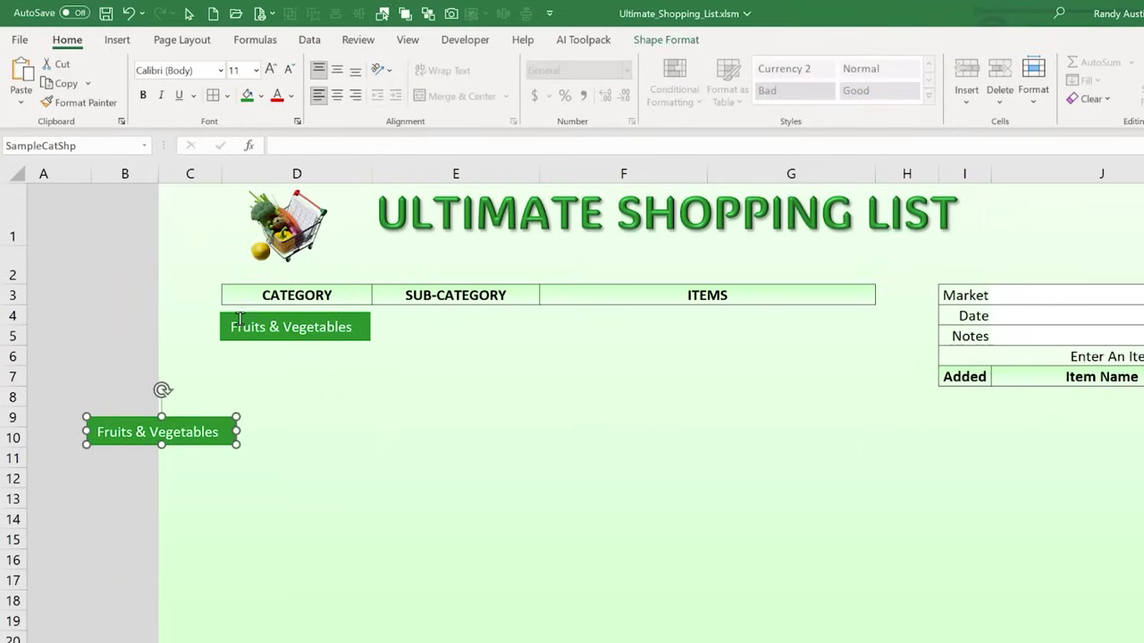
- Nudge the category rectangle closer to the CATEGORY header, and place its duplicate under ITEMS with the lighter recent green fill
click(231, 314)
drag(230, 314, 227, 309)
click(179, 422)
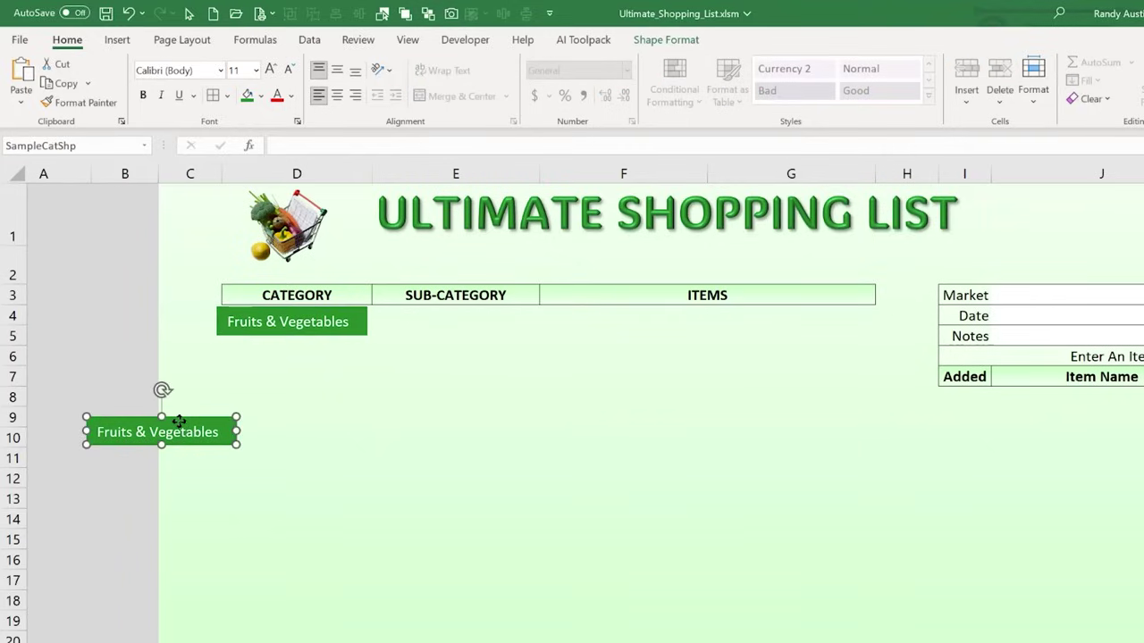
click(260, 96)
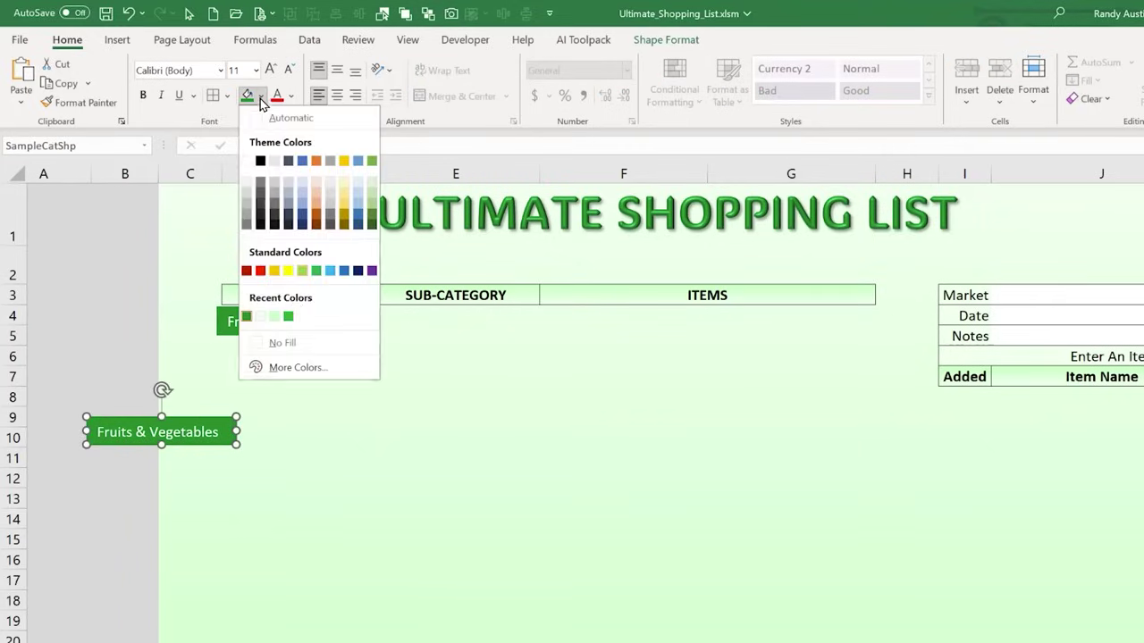
click(289, 317)
click(168, 366)
drag(205, 431, 651, 314)
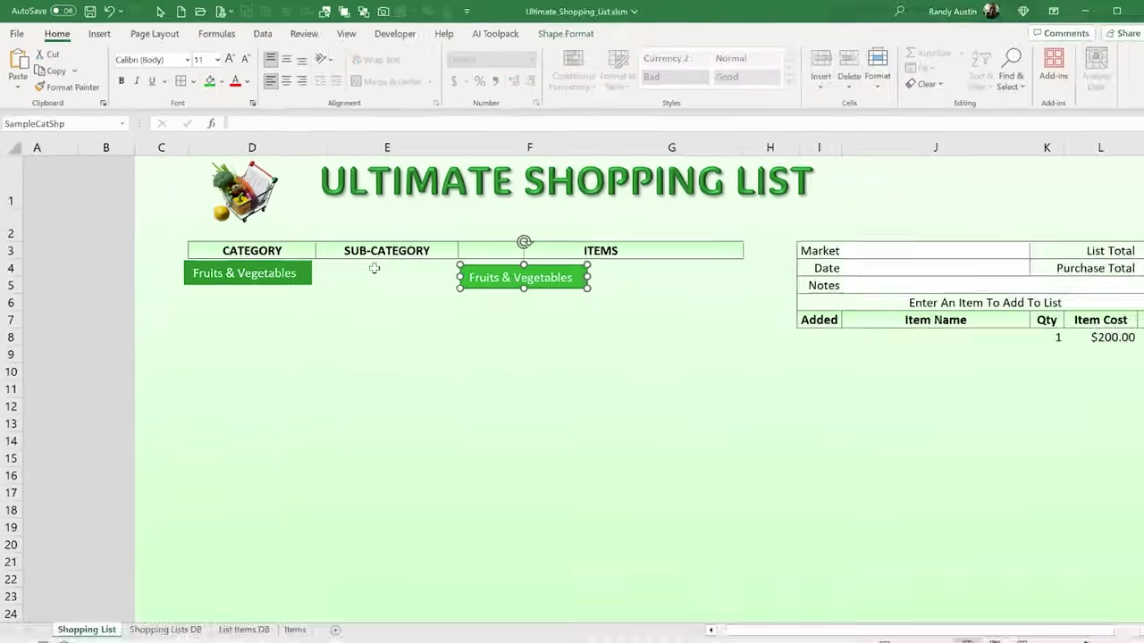
- Examine the blank sub-category and items areas, and the item name, category and sub-category columns of the Items sheet
drag(436, 309, 443, 619)
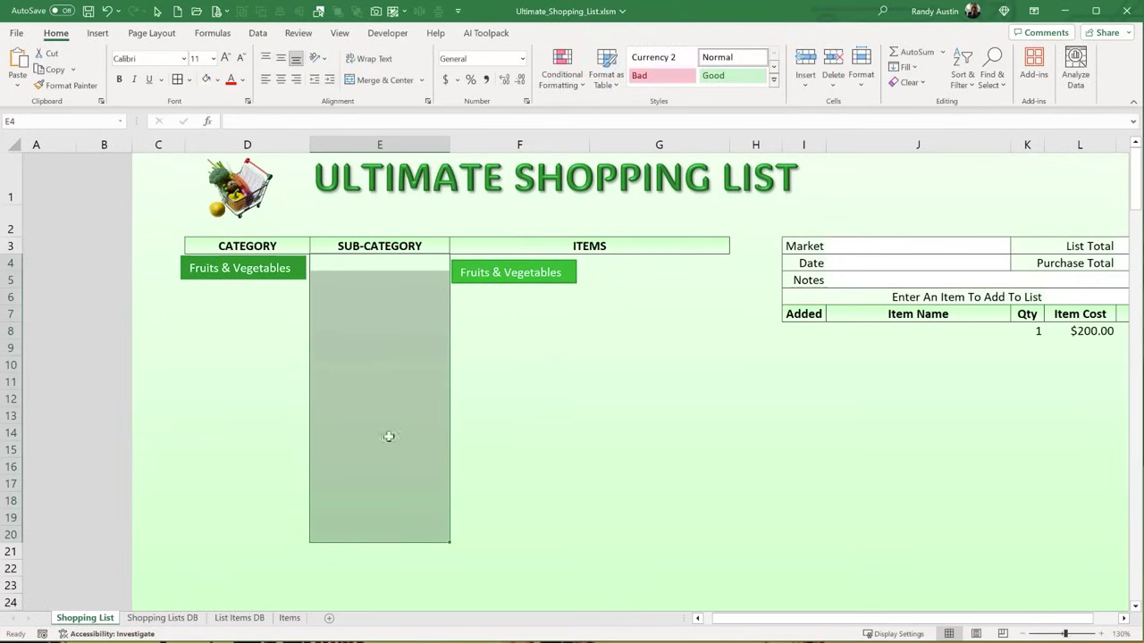
click(378, 273)
click(390, 314)
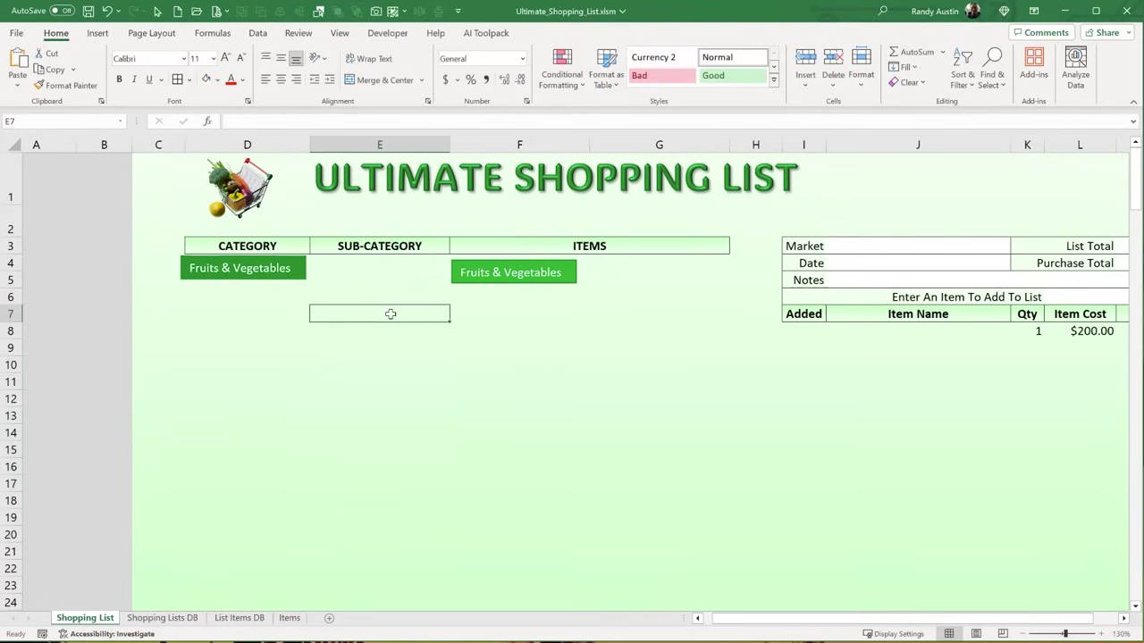
drag(672, 266, 552, 566)
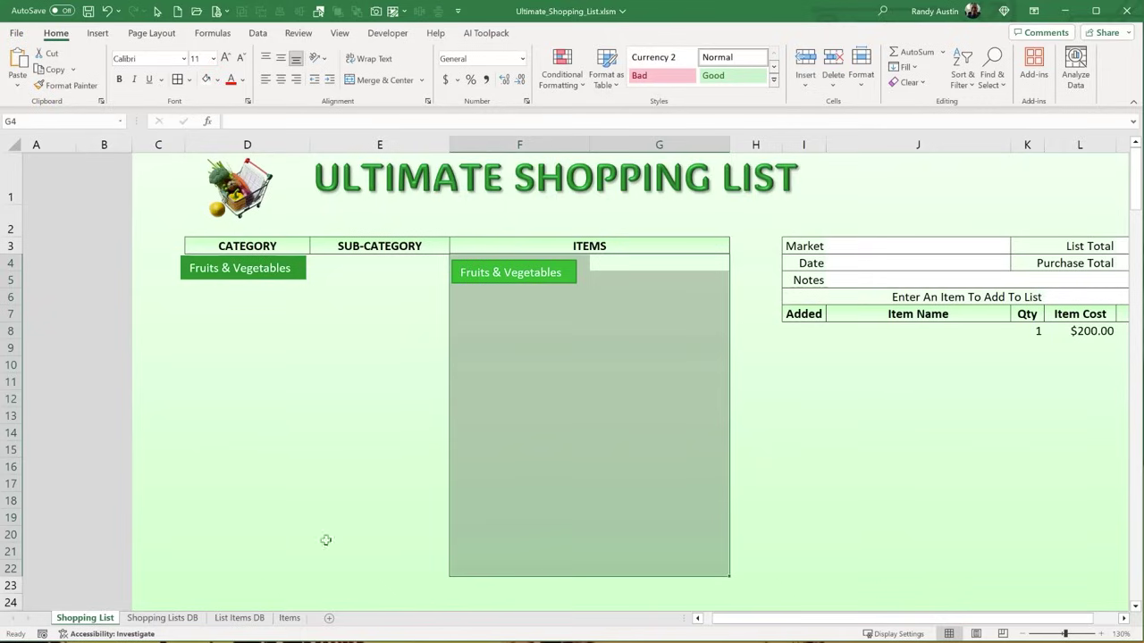
click(289, 617)
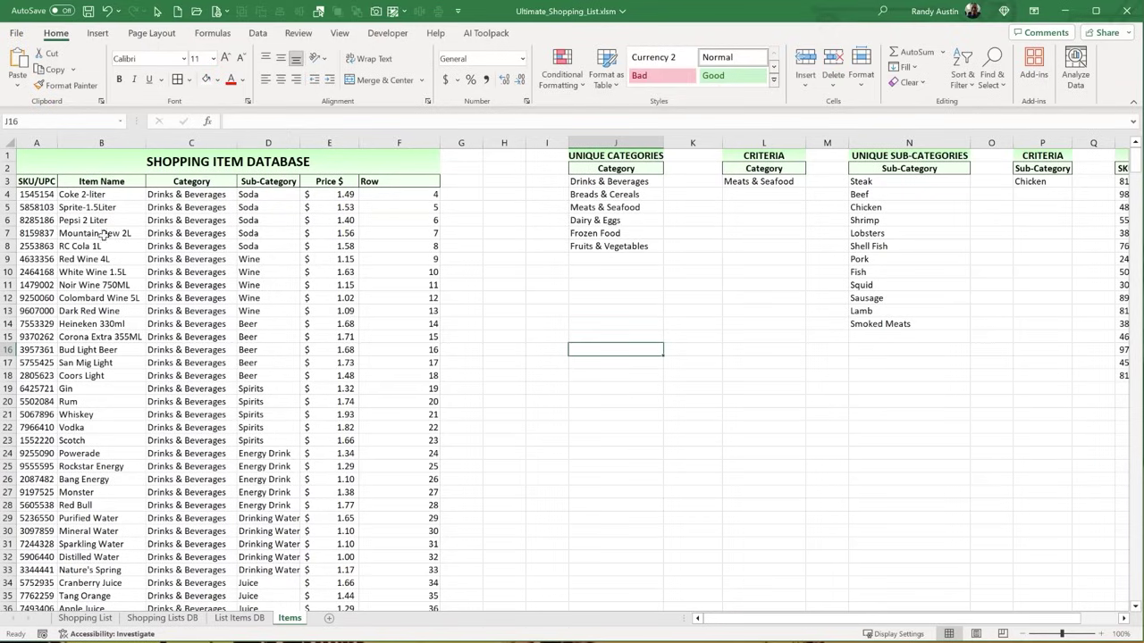
click(183, 207)
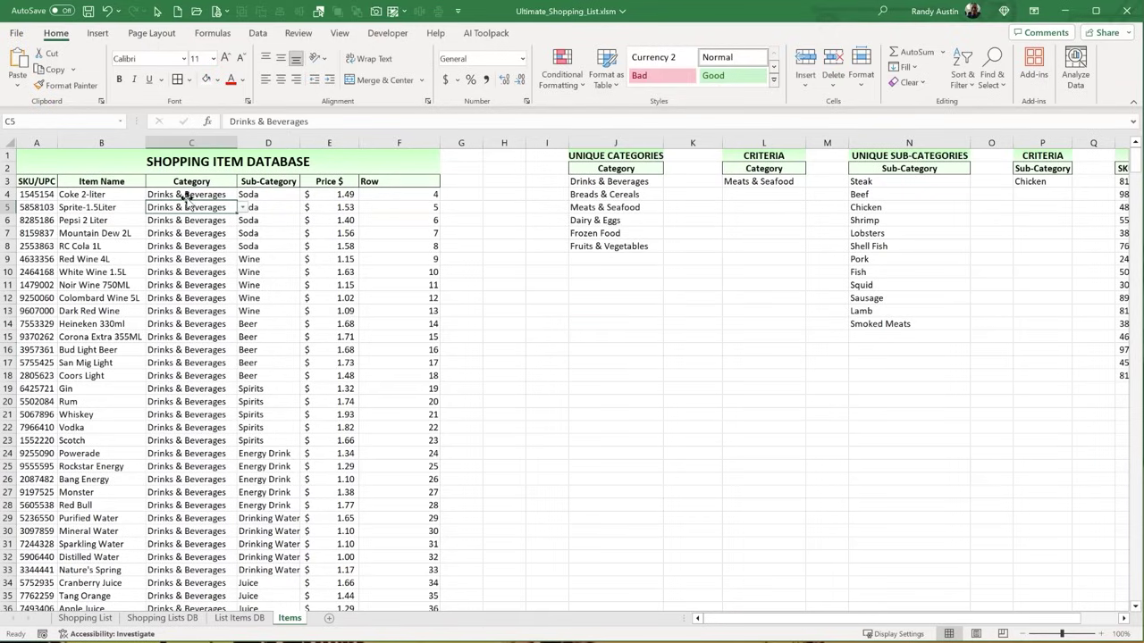
click(266, 208)
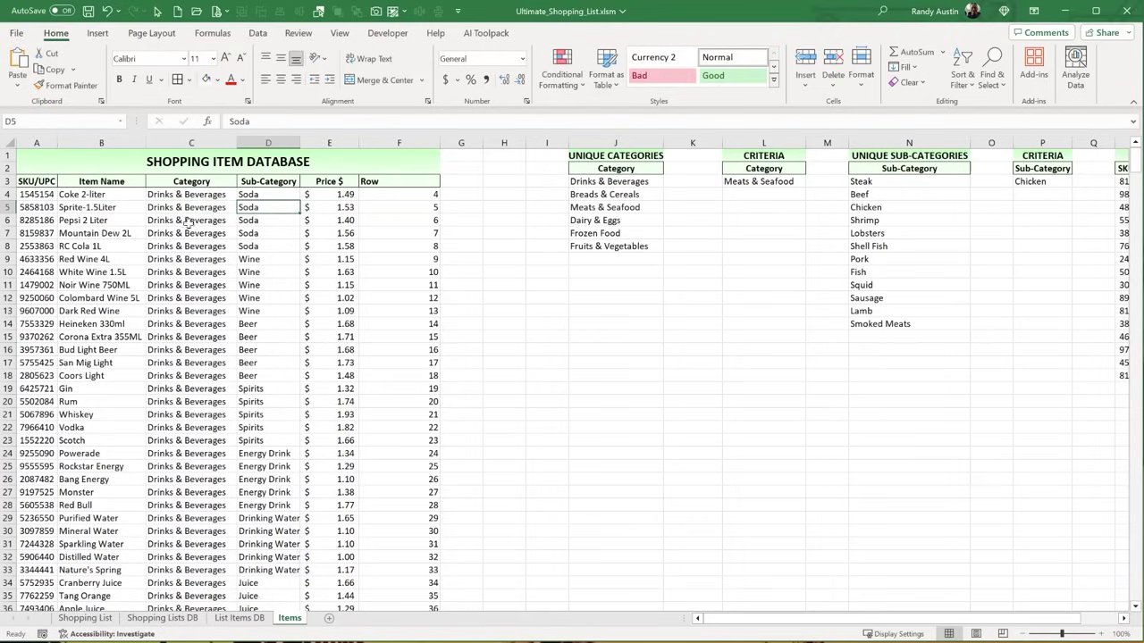
click(272, 453)
click(275, 547)
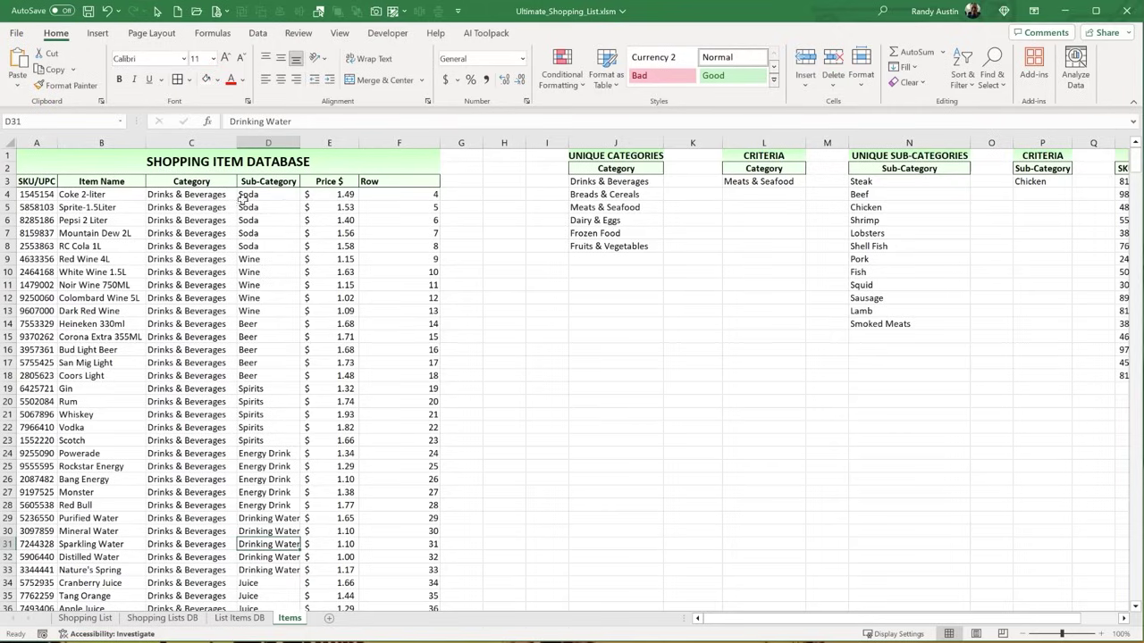
drag(241, 198, 271, 584)
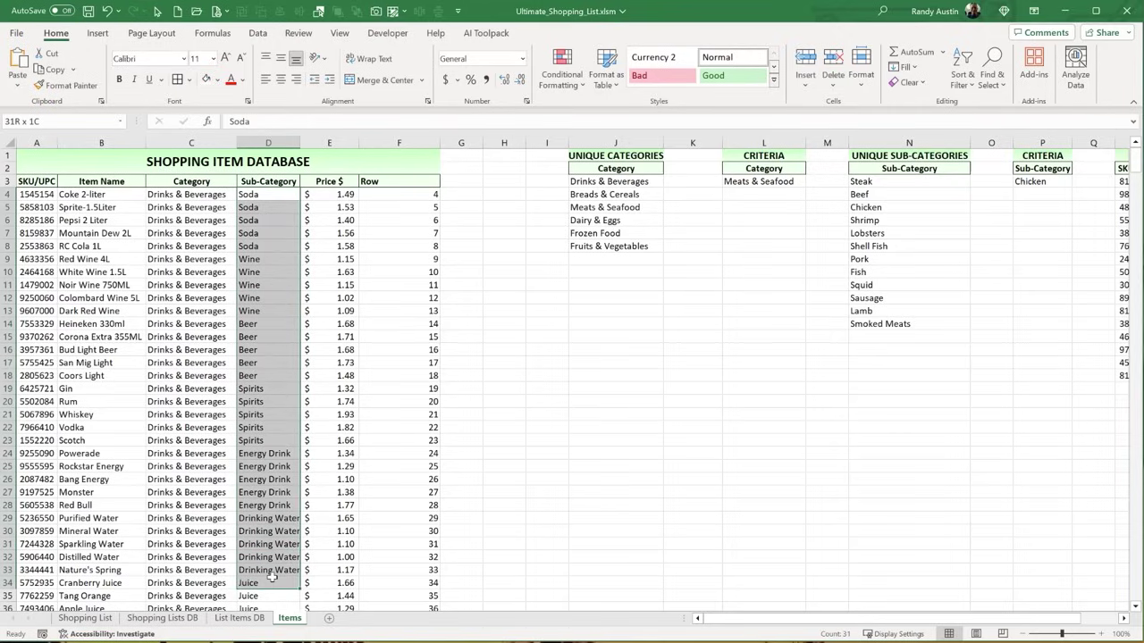
click(250, 273)
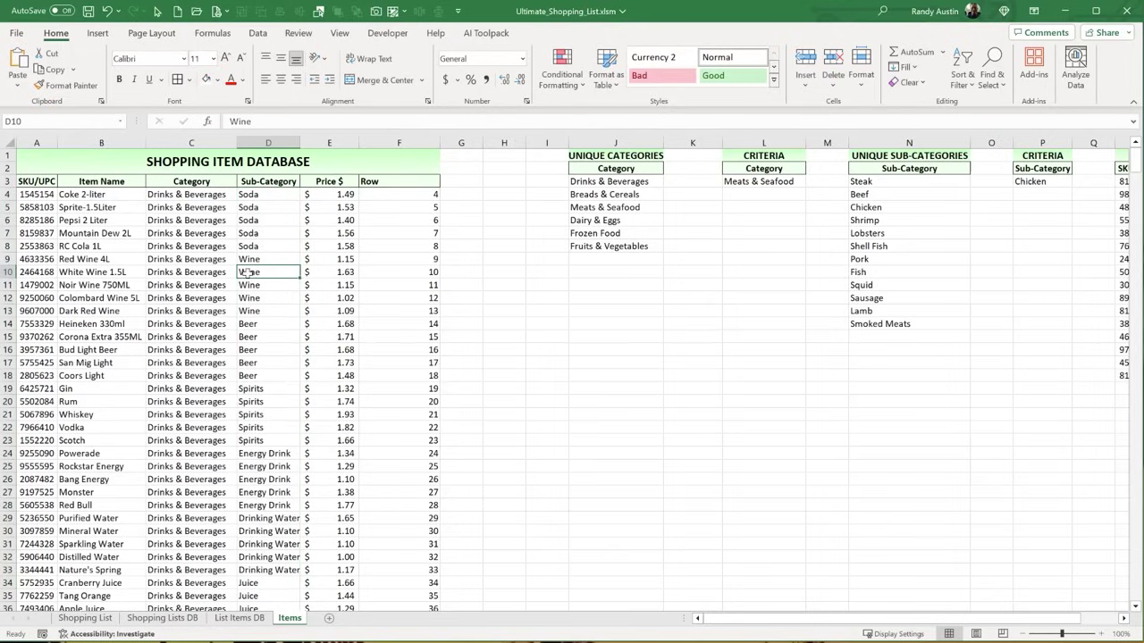
drag(88, 195, 106, 233)
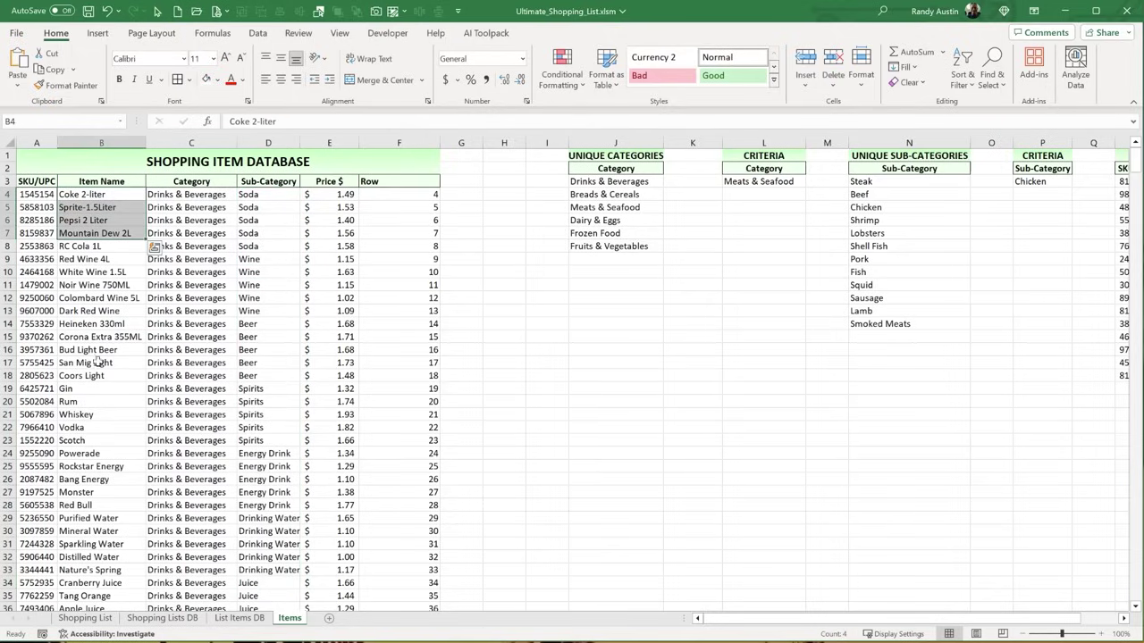
- On the Shopping List sheet, move the dark green rectangle to rows 10 and 11 and the lighter one to rows 13 and 14, mainly over columns A and B
click(100, 617)
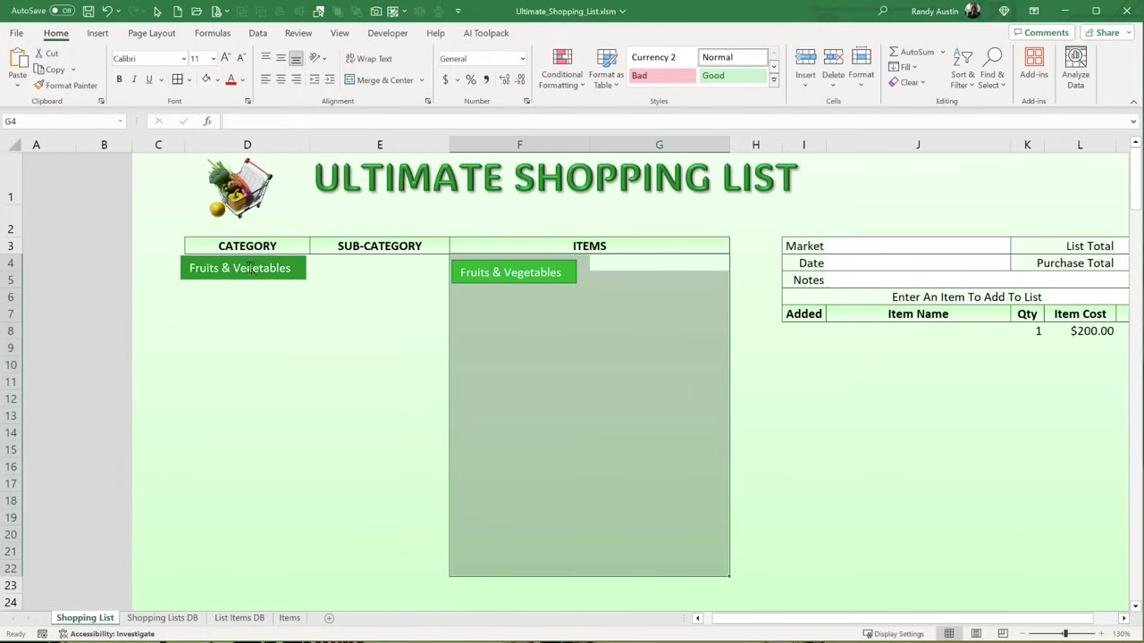
drag(255, 282, 122, 358)
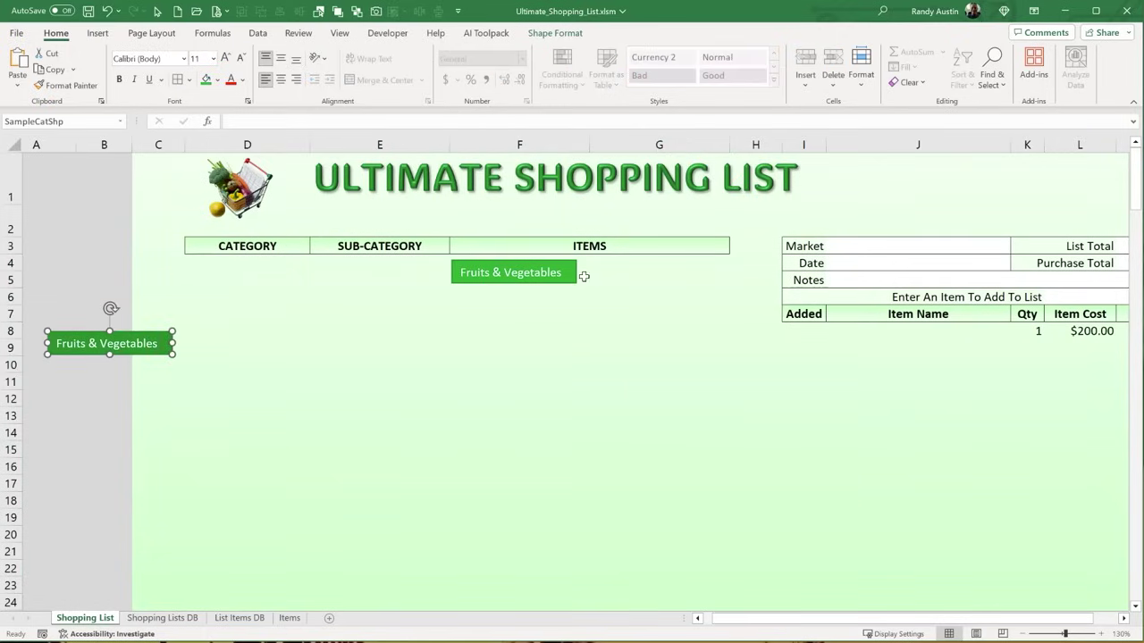
drag(570, 282, 141, 440)
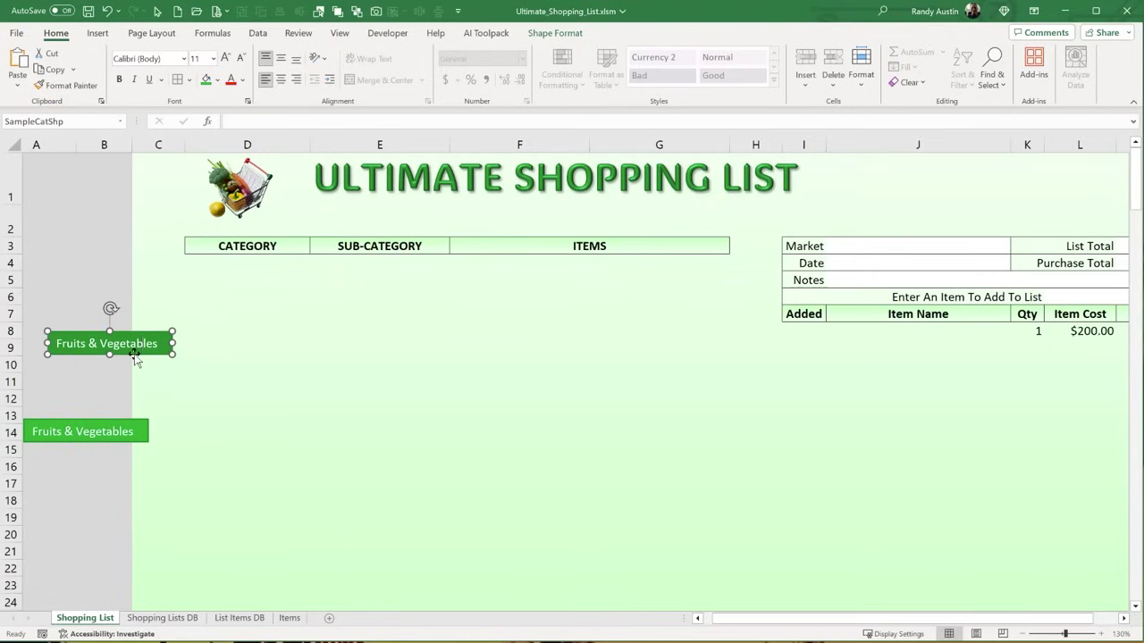
drag(134, 354, 116, 386)
- Enter the label Sel. List ID in cell A2 of the Shopping List sheet
click(63, 222)
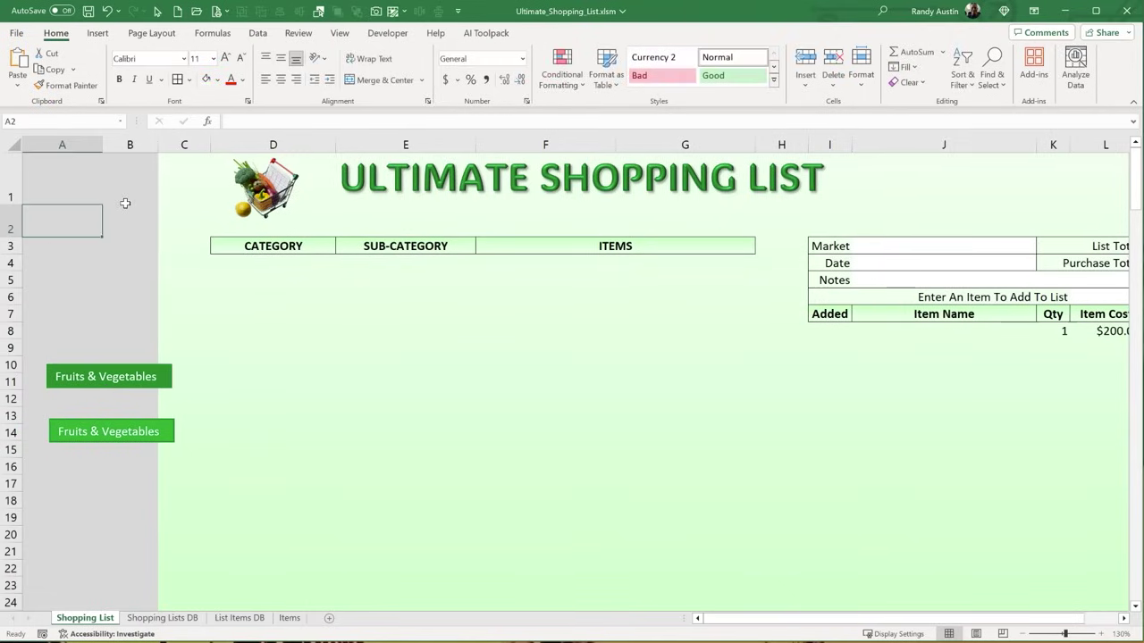
text(Sel. List)
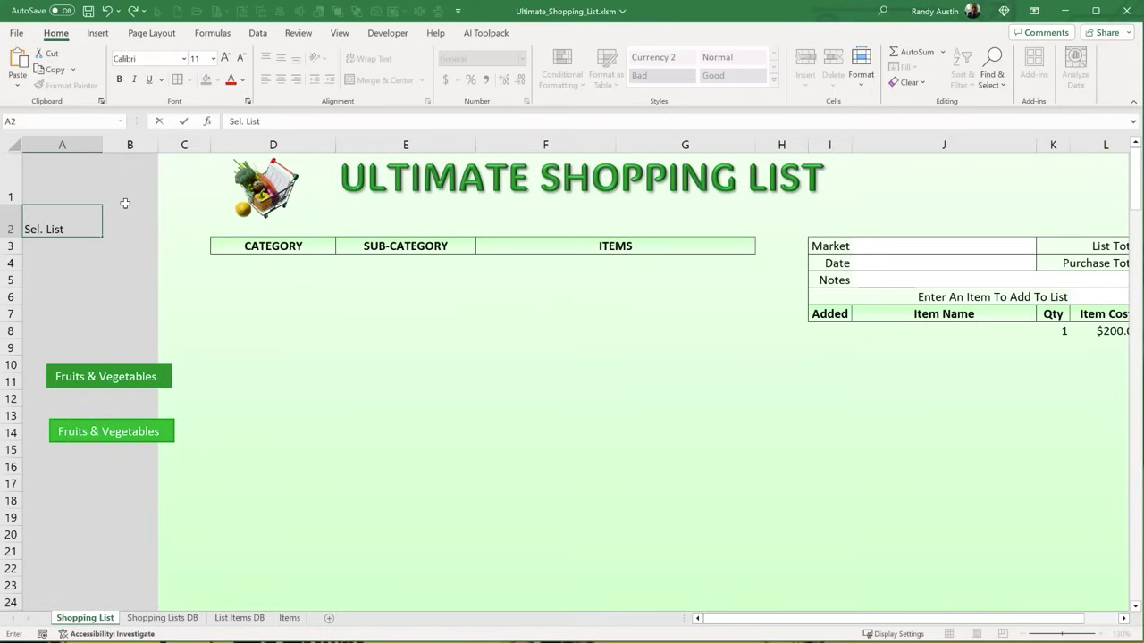
text( ID)
key(Return)
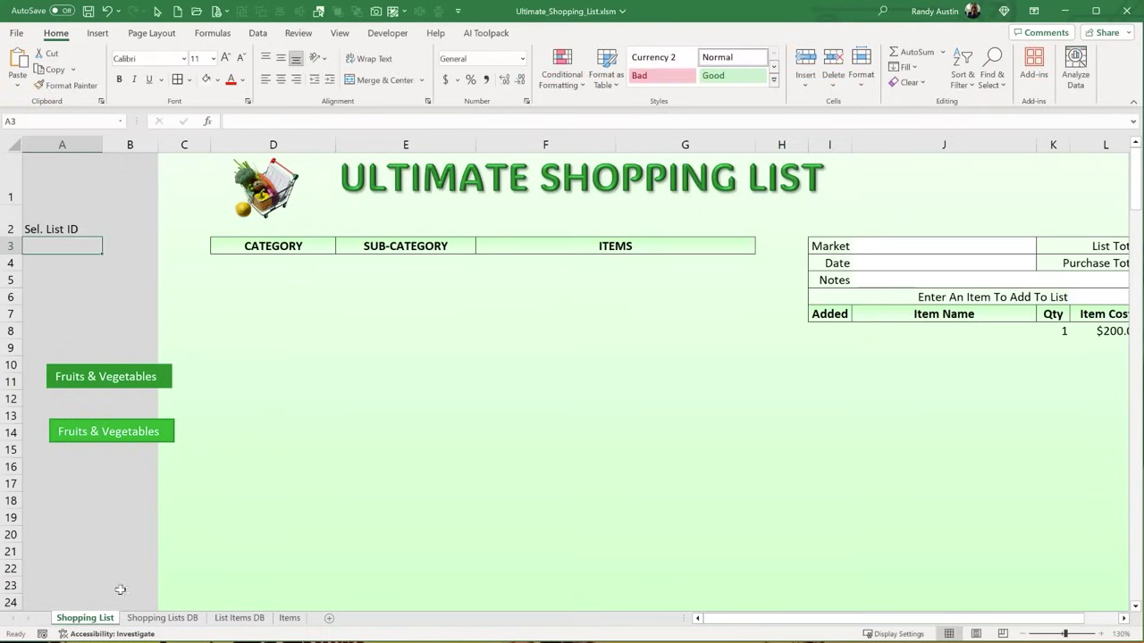
- Examine the List ID column on the Shopping Lists DB sheet and the range that the defined name List_ID refers to
click(150, 619)
drag(33, 206, 34, 220)
click(36, 204)
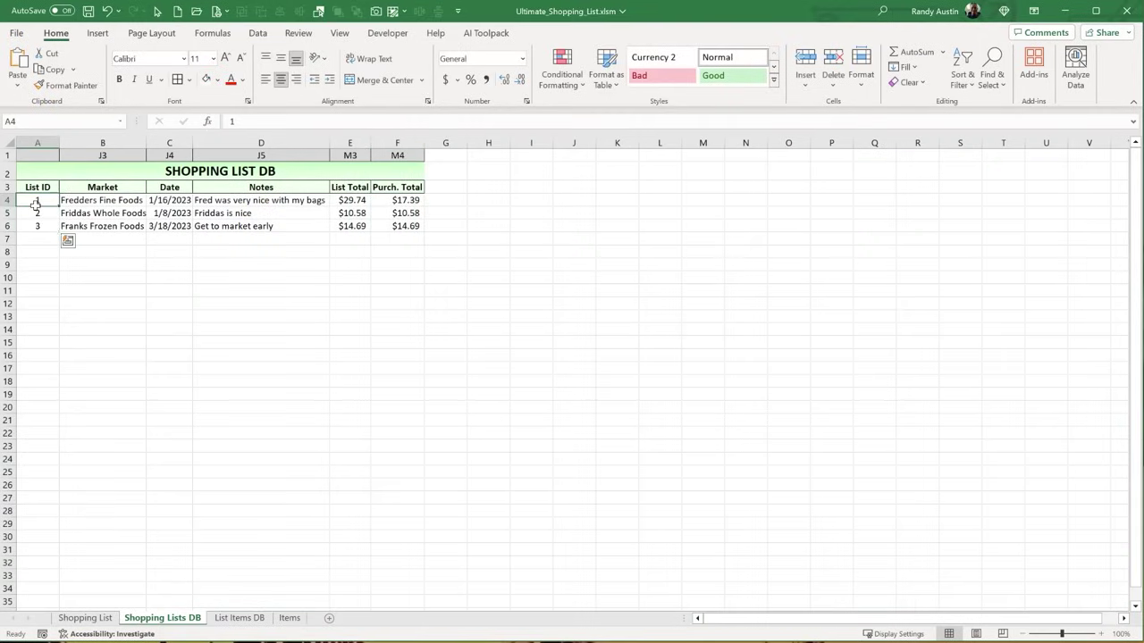
click(221, 280)
click(216, 34)
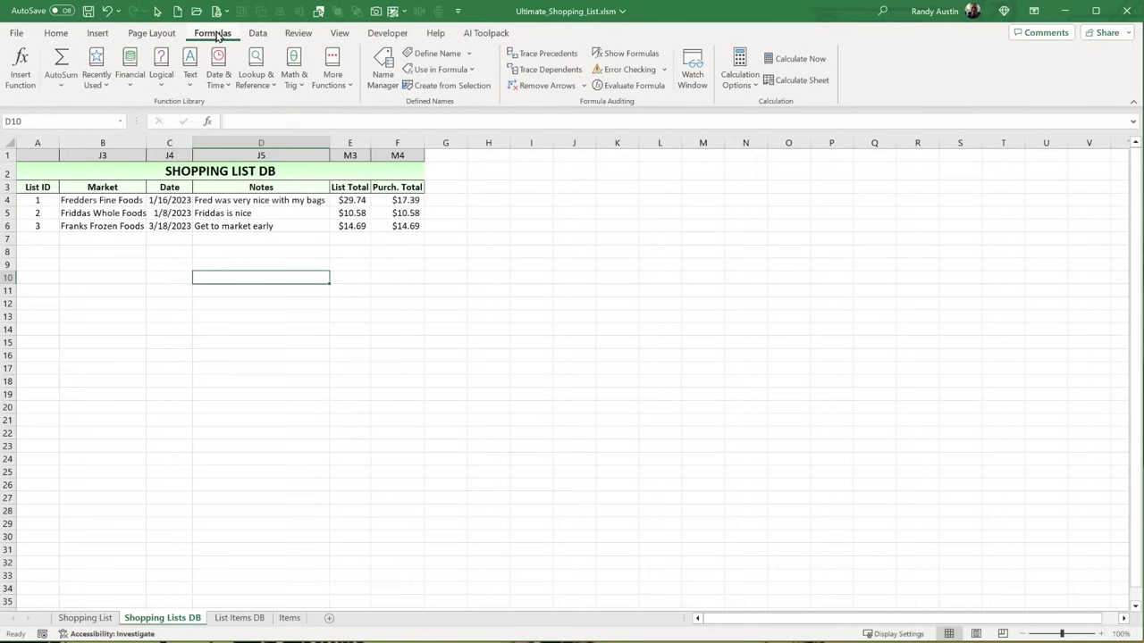
click(383, 70)
click(424, 385)
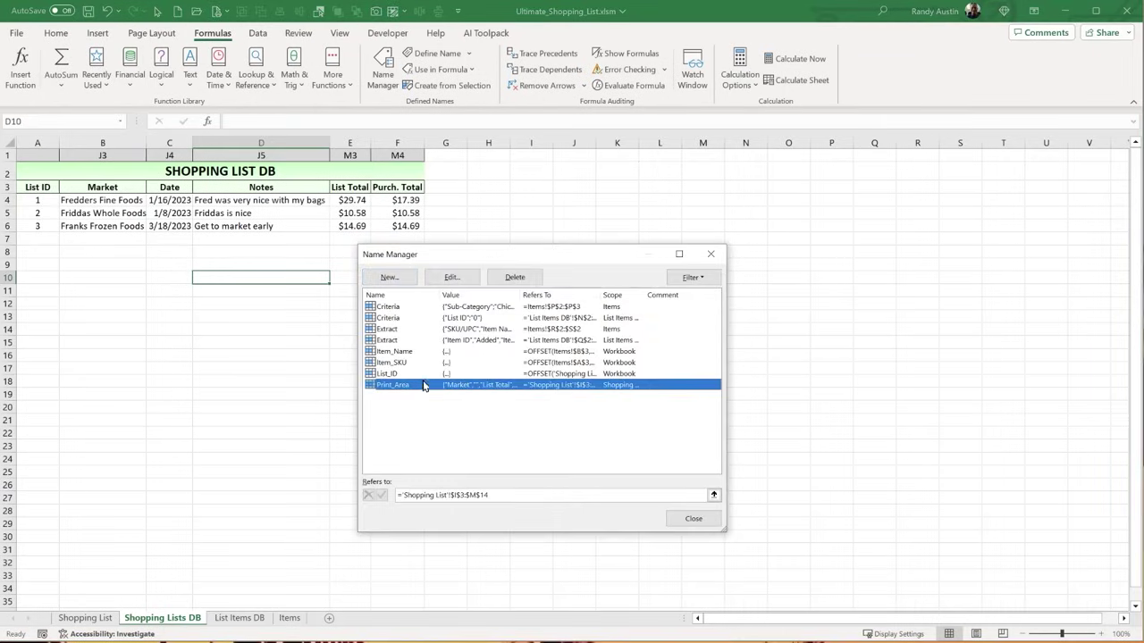
click(408, 374)
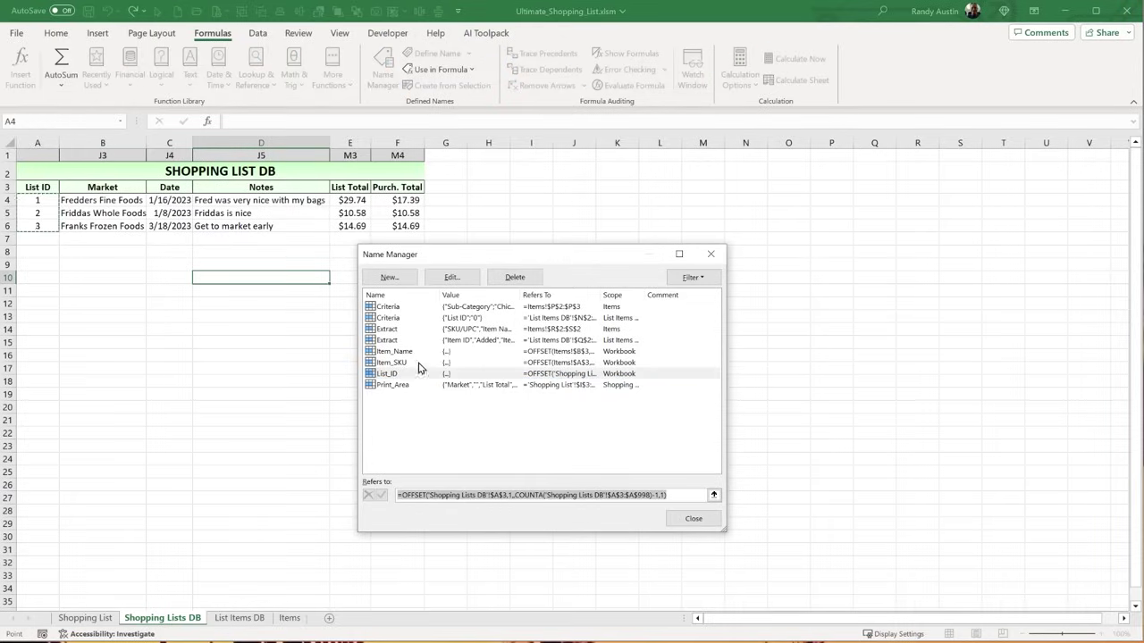
click(694, 519)
click(34, 202)
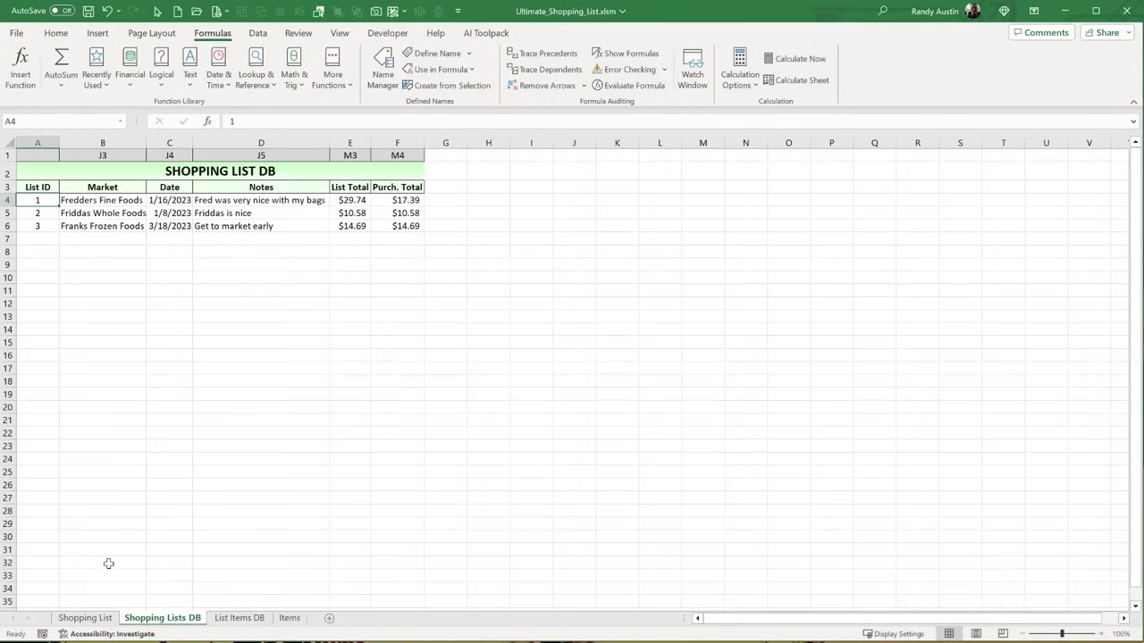
- Enter 1 as the selected list ID in cell B2 of the Shopping List sheet
click(85, 618)
click(119, 229)
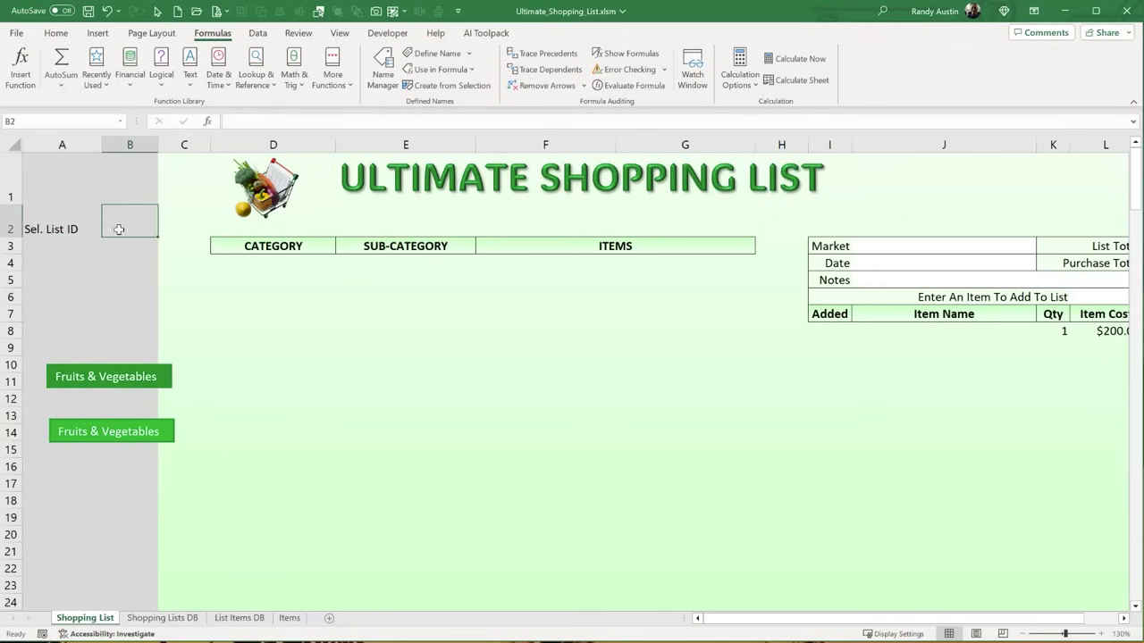
text(1)
key(Return)
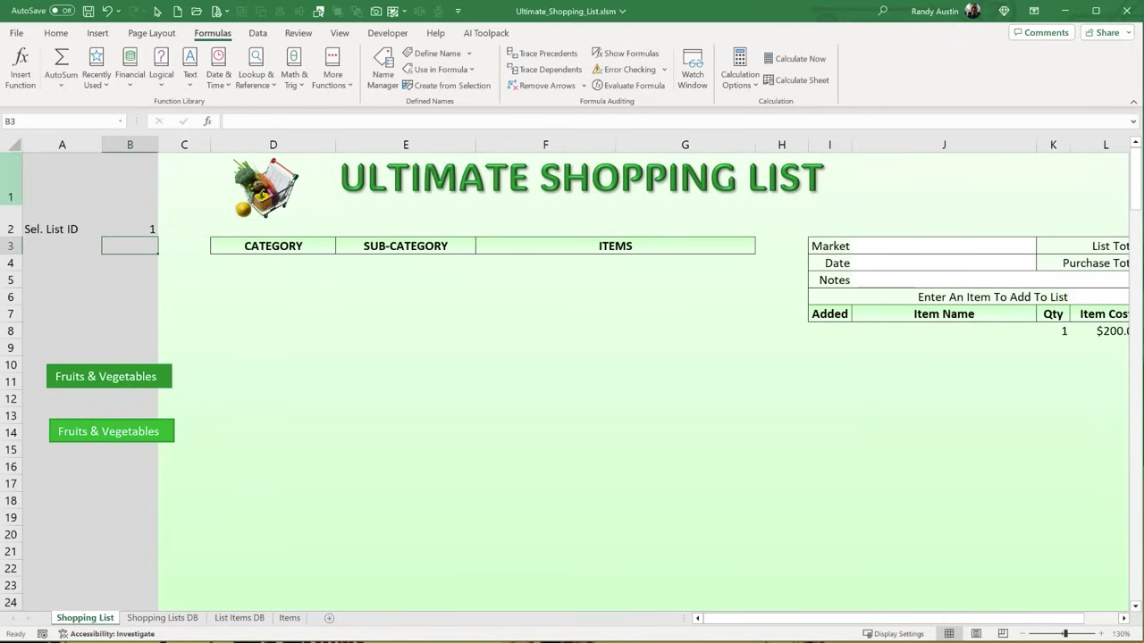
- Enter the label Sel. List DB Row in cell A3
click(28, 243)
text(S)
key(BackSpace)
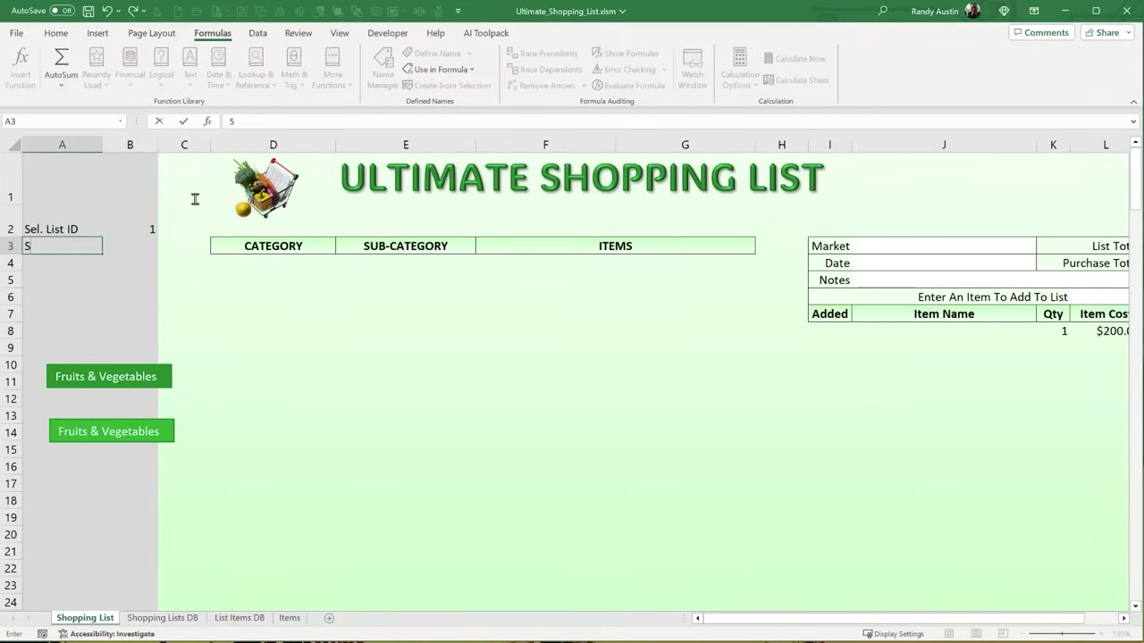
key(BackSpace)
text(S)
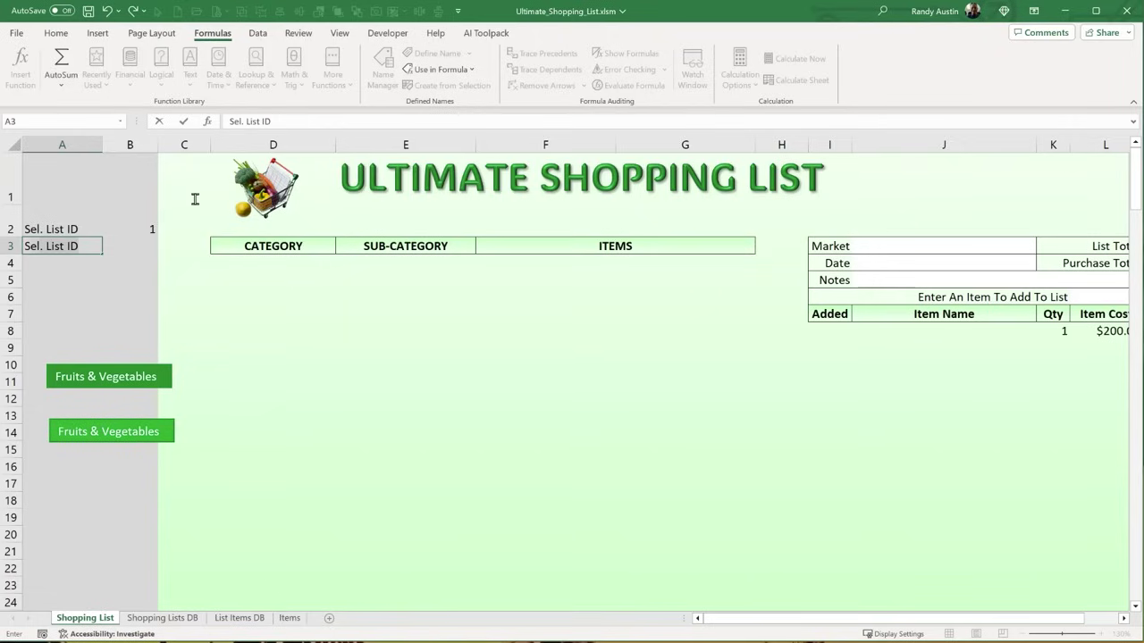
text(el. List DB Row)
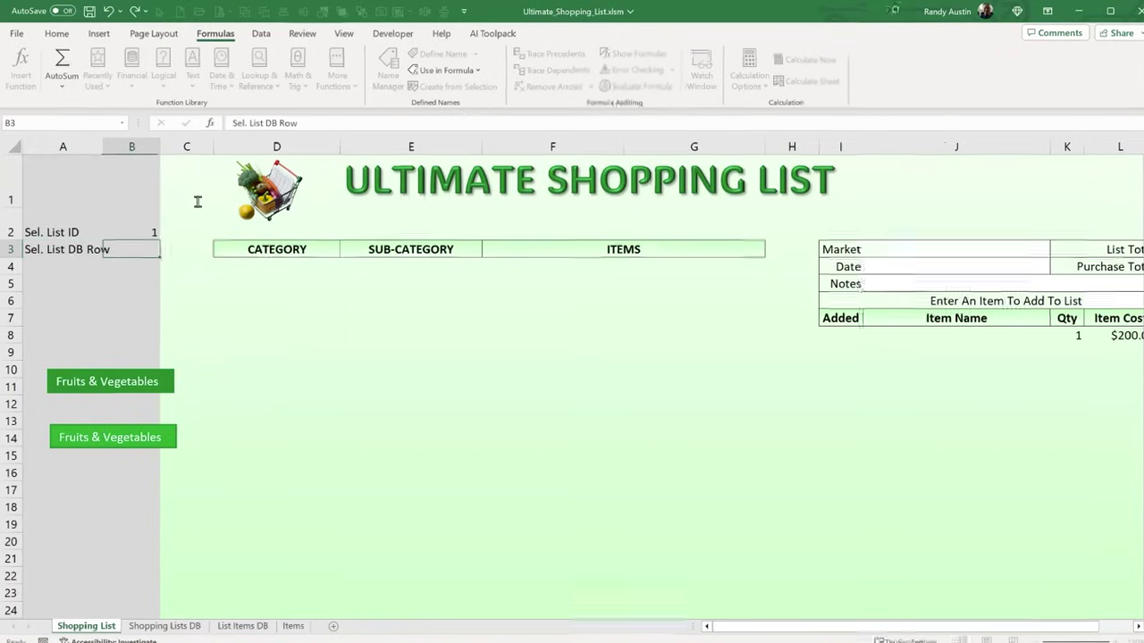
key(Tab)
- Enter the formula =IFERROR(MATCH(B2,List_ID,0)+3,"") in cell B3 to find the selected list's database row
text(=IFERROR()
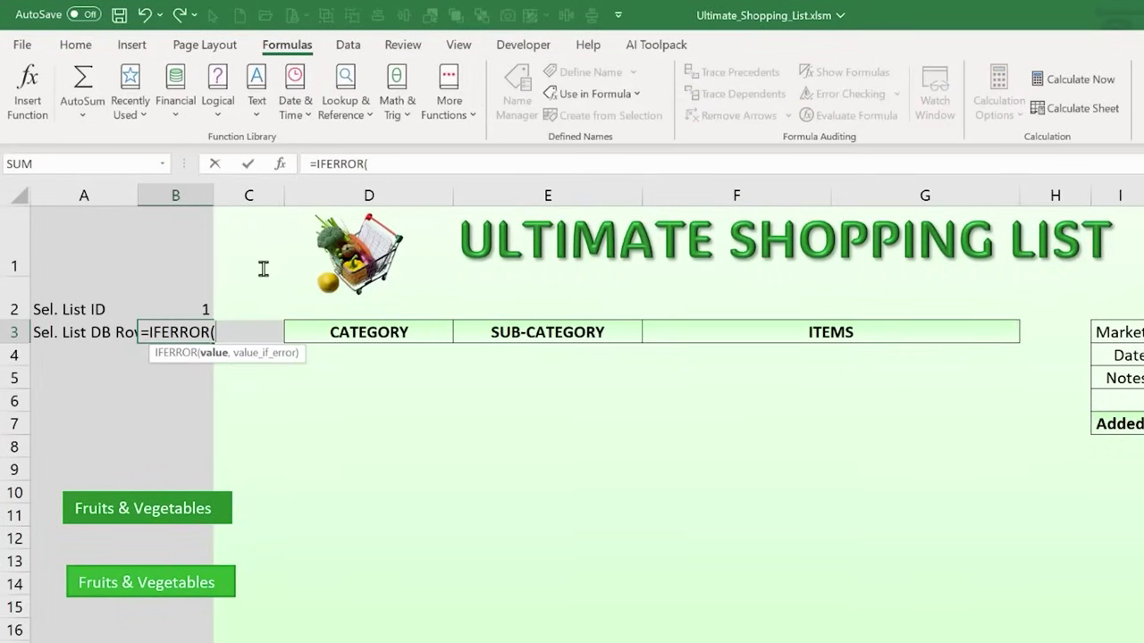
text(Matc)
key(Tab)
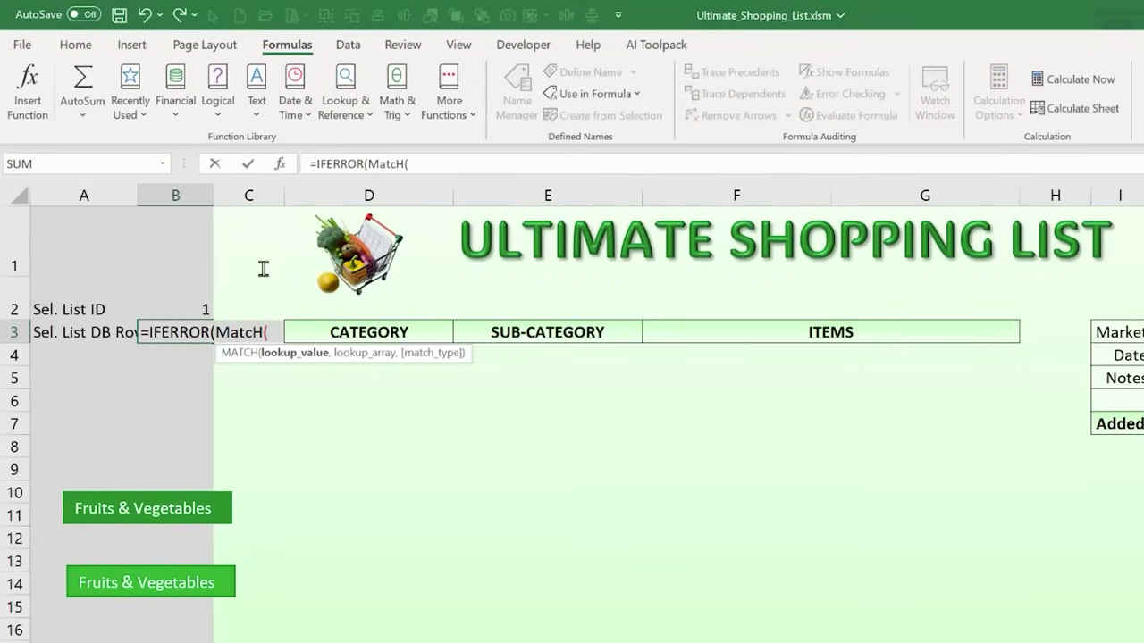
click(192, 308)
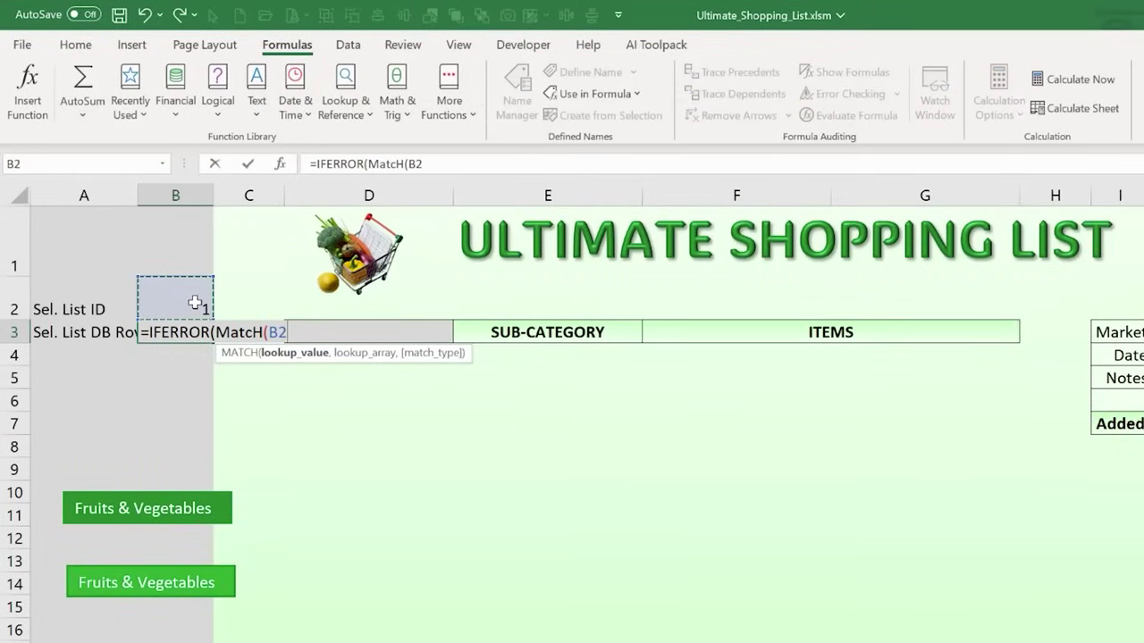
text(,li)
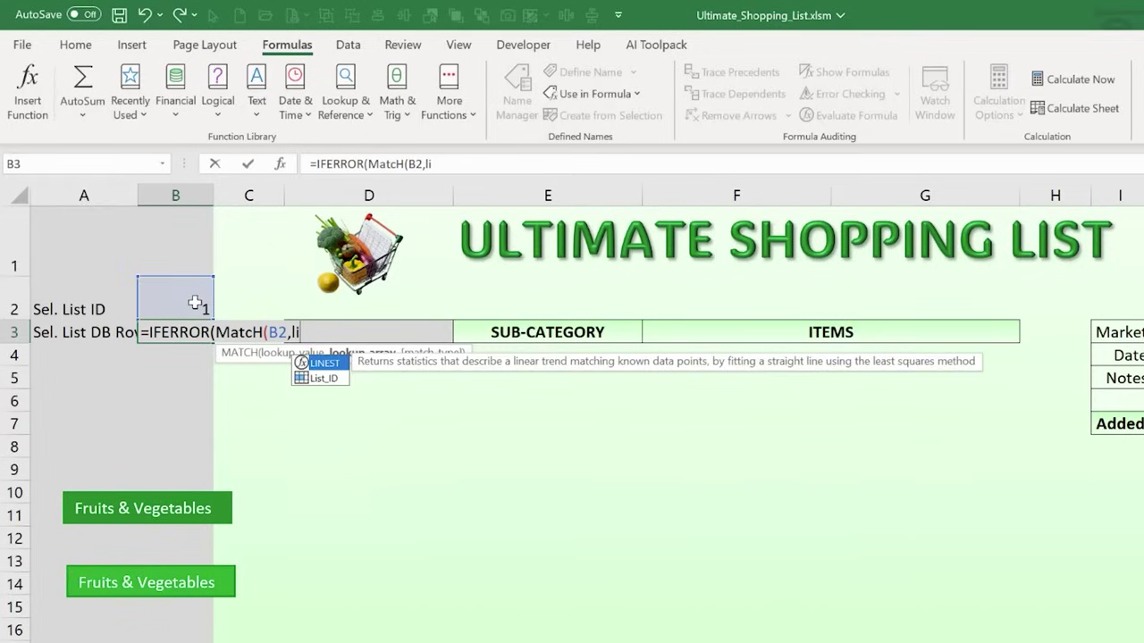
text(st_ID,0))
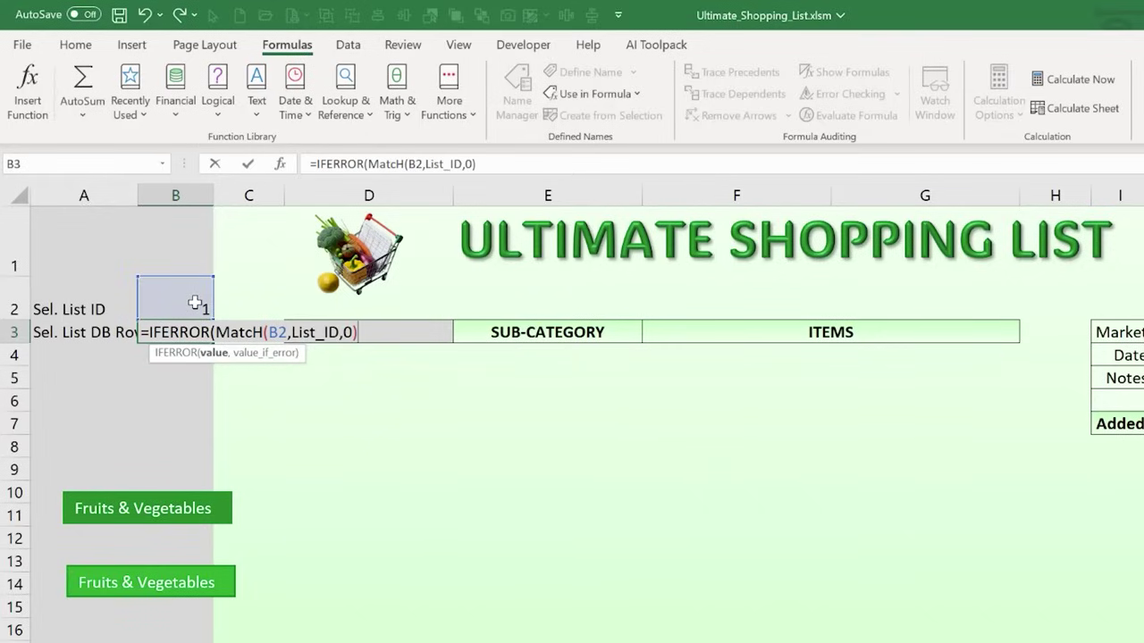
text(+3,)
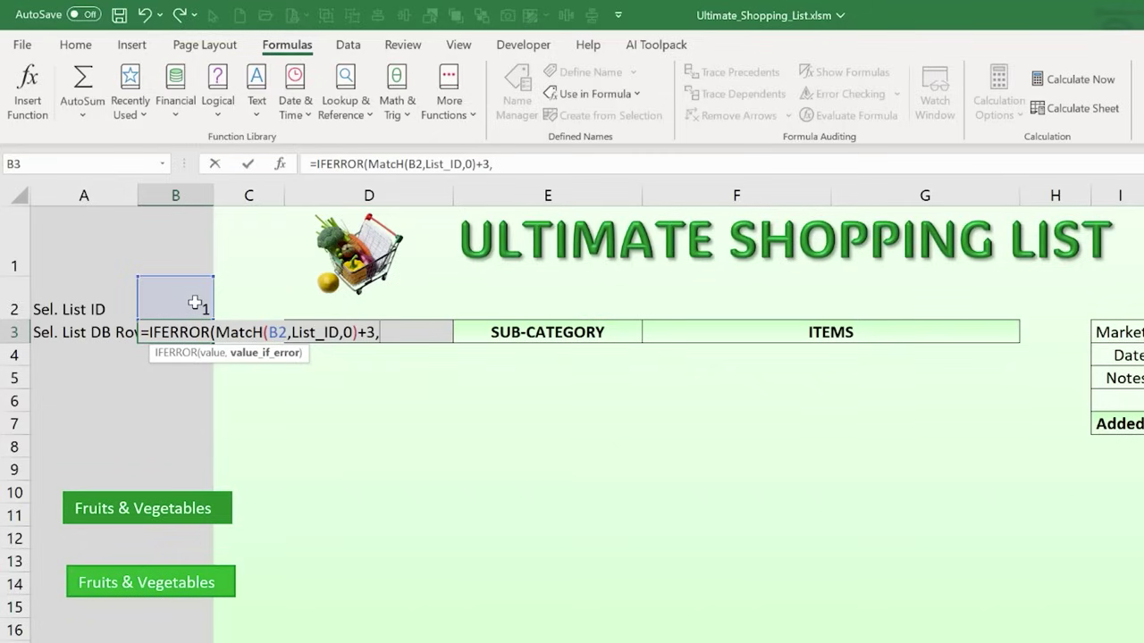
text(""))
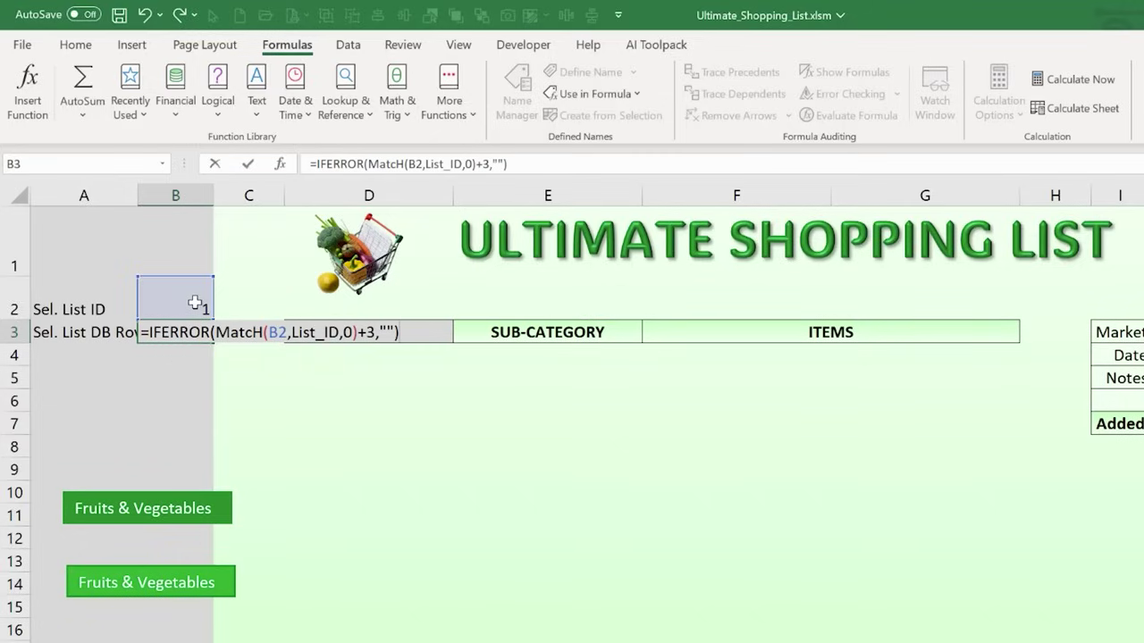
key(Return)
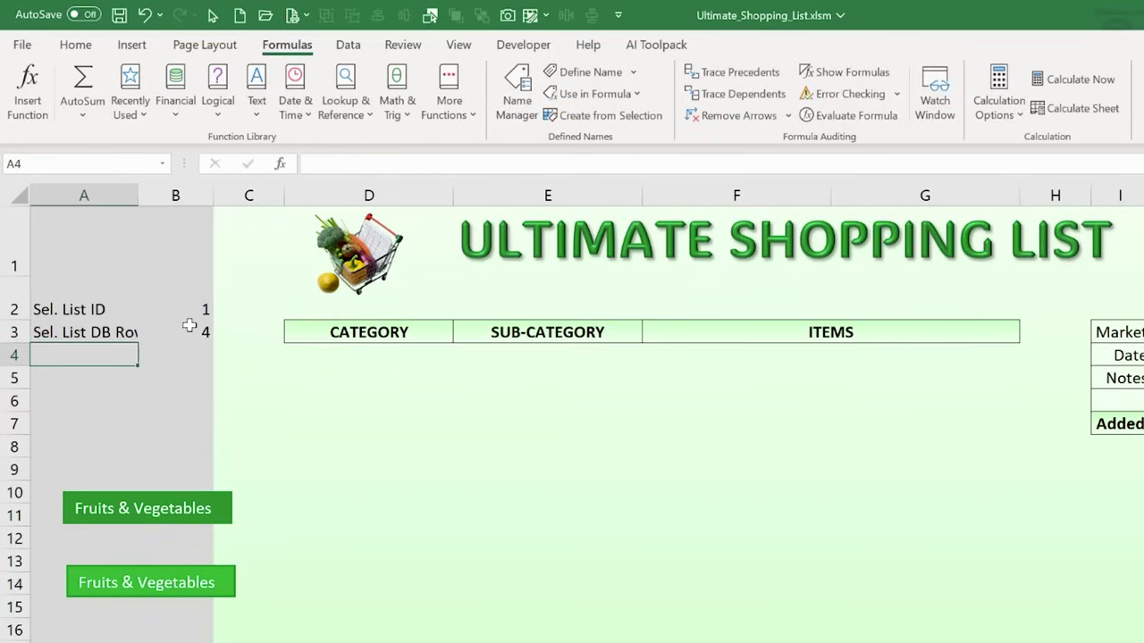
- Change the selected list ID in cell B2 to 2
click(189, 307)
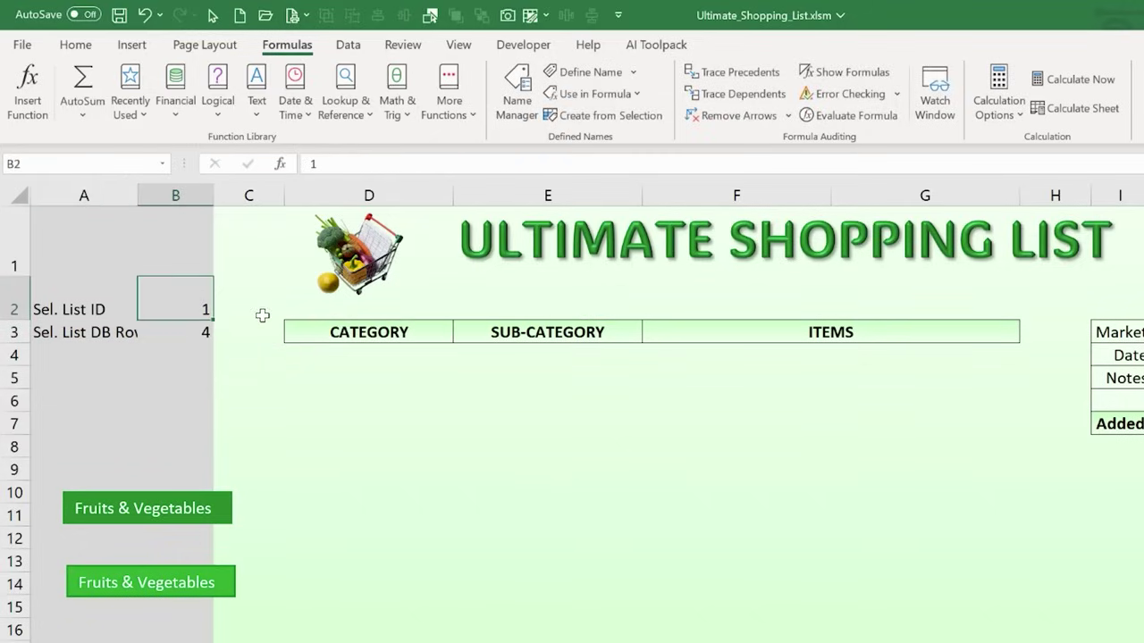
text(2)
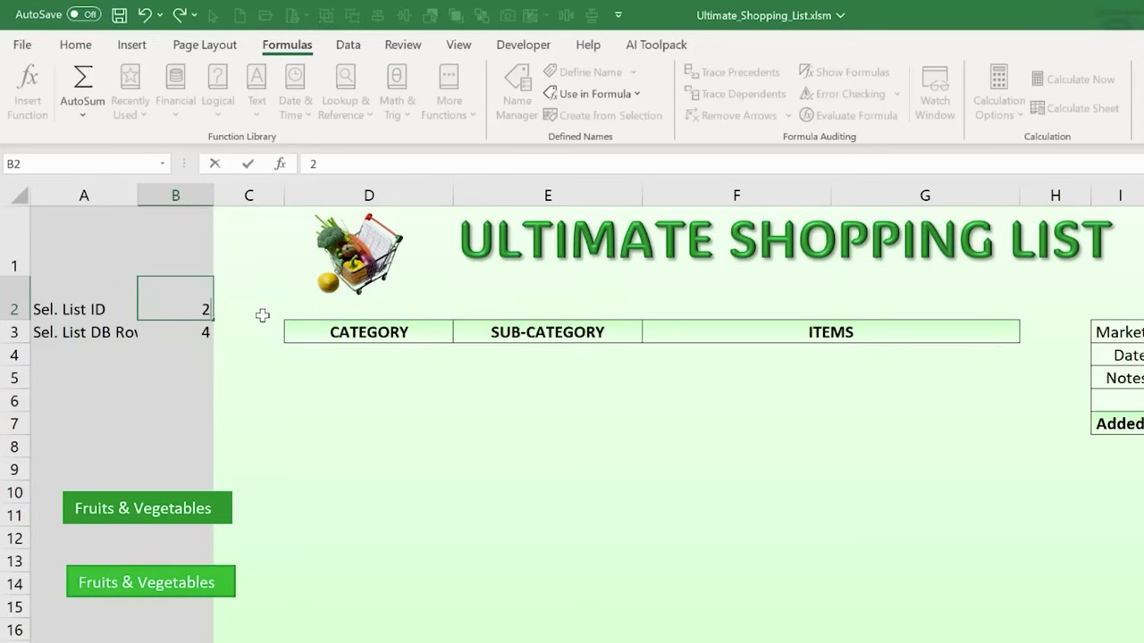
key(Return)
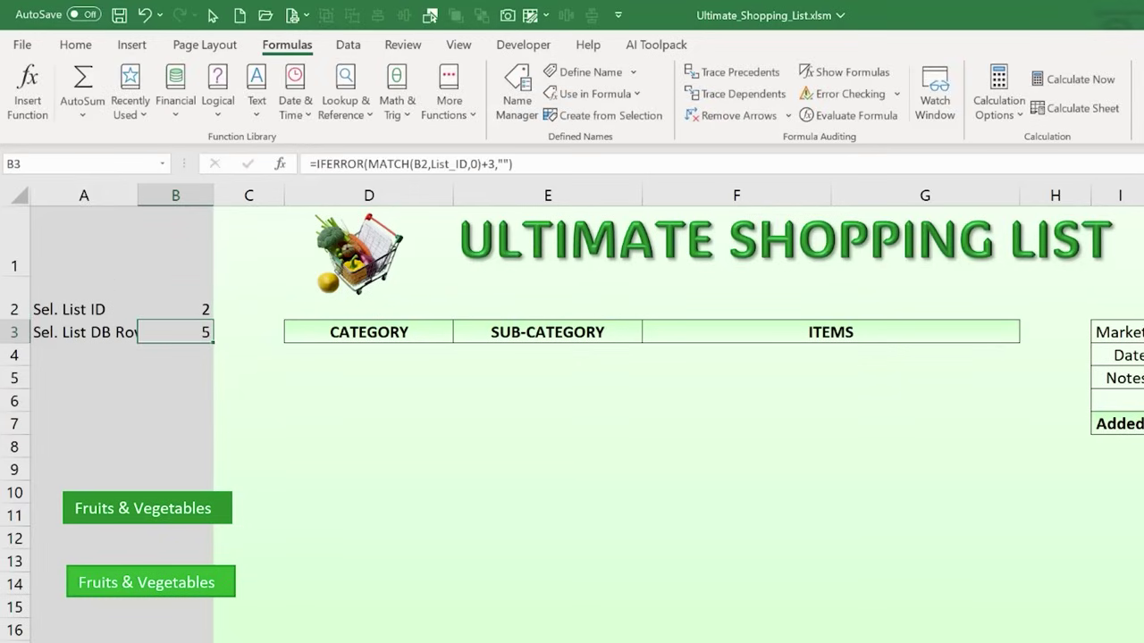
- Left-align the contents of the whole column B
click(183, 196)
click(76, 52)
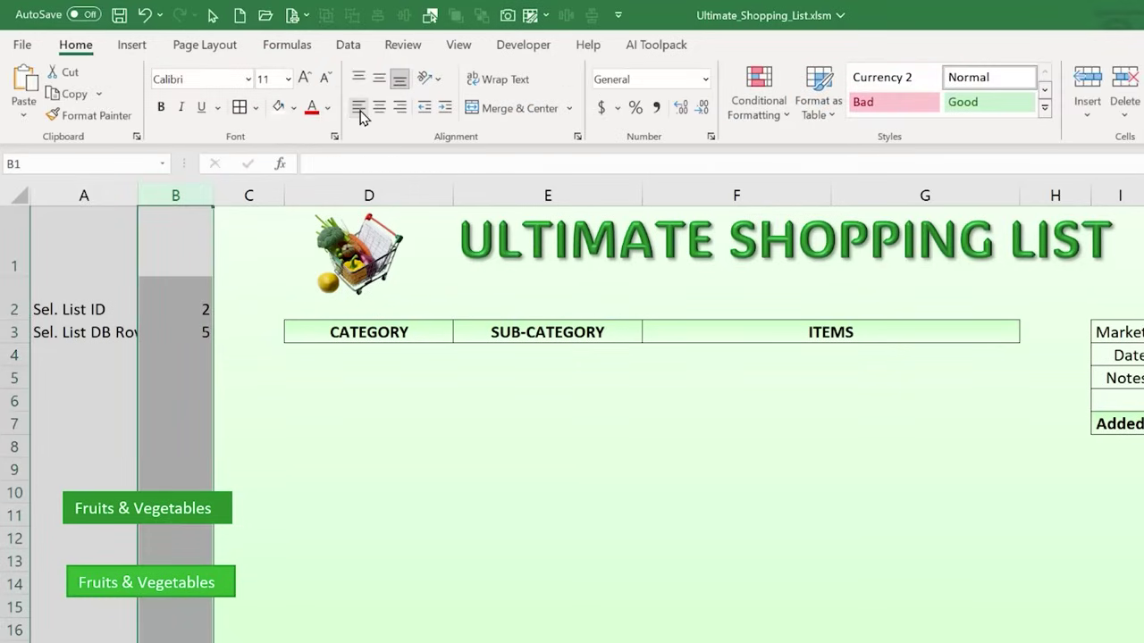
click(359, 108)
- Enter the label Next List ID in cell A4
click(72, 355)
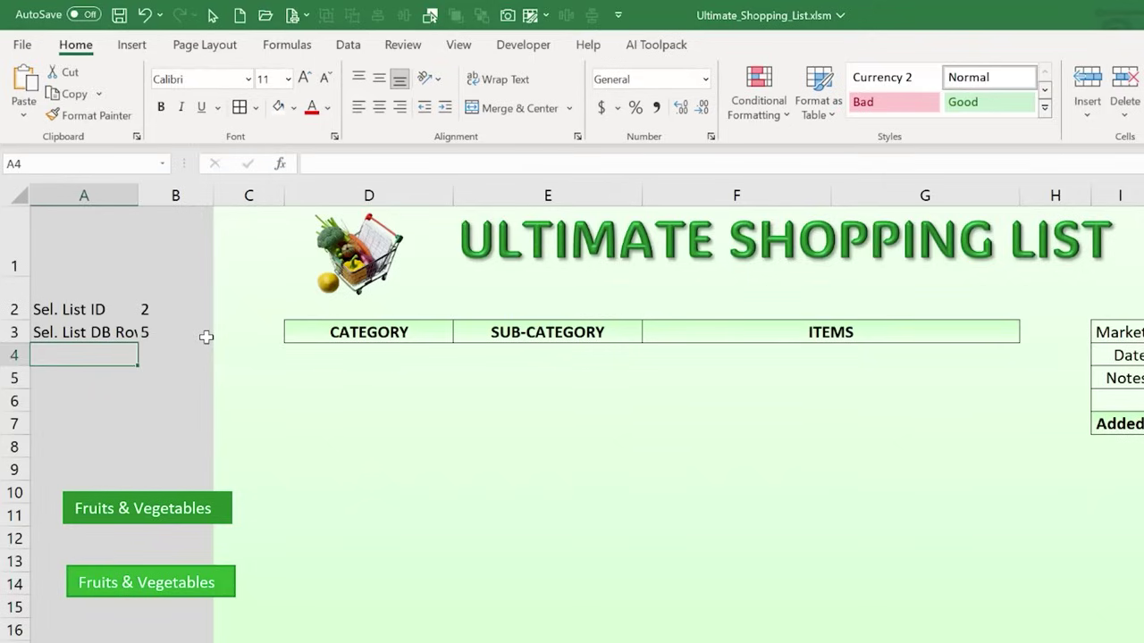
text(Next L)
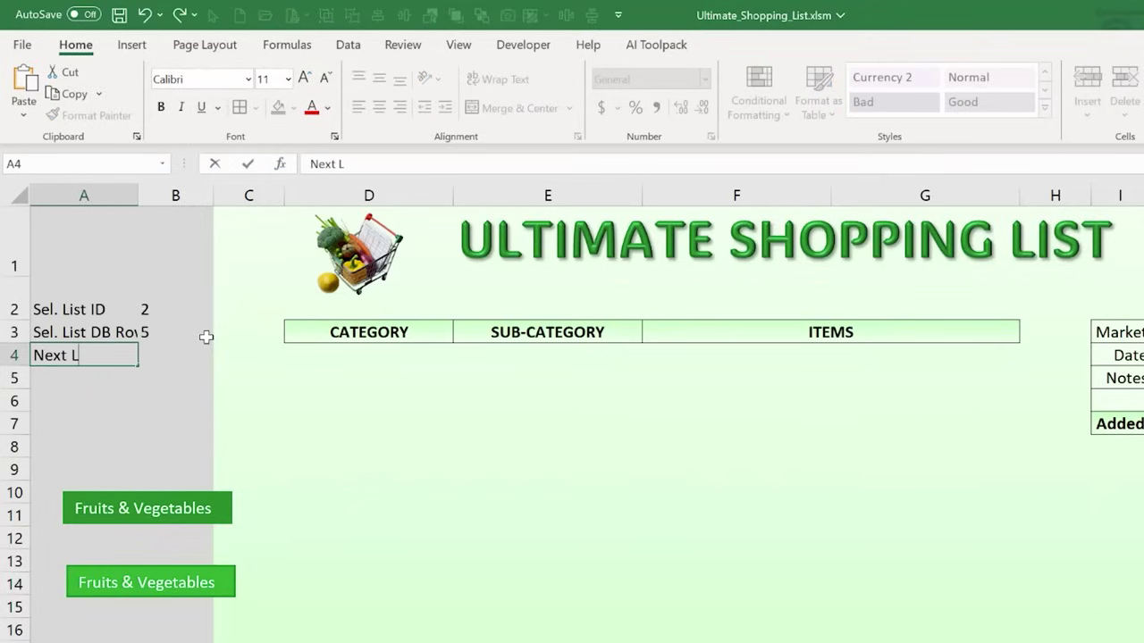
text(ist ID)
key(Tab)
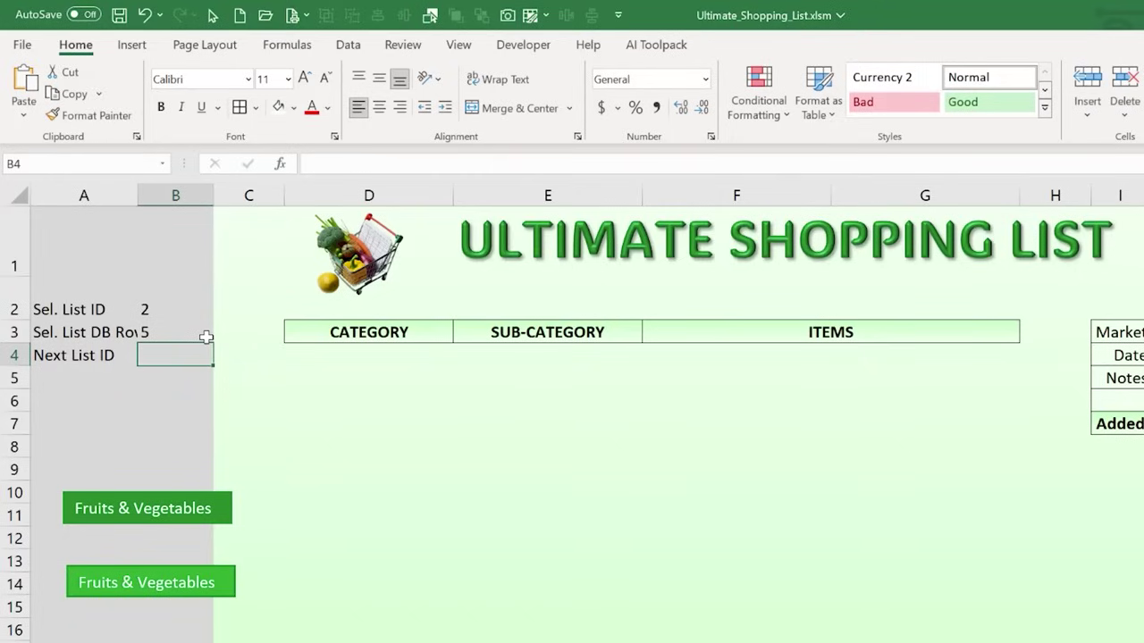
- Enter the formula =IFERROR(MAX(List_ID)+1,1) in cell B4 to generate the next list ID
text(=if)
key(Down)
key(Tab)
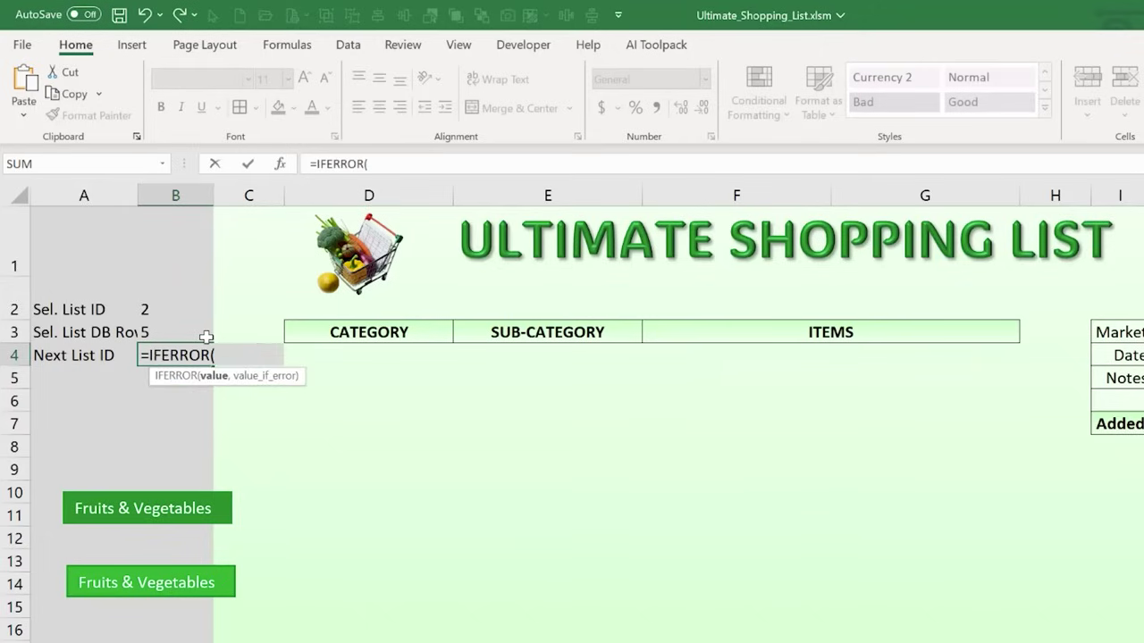
text(Max)
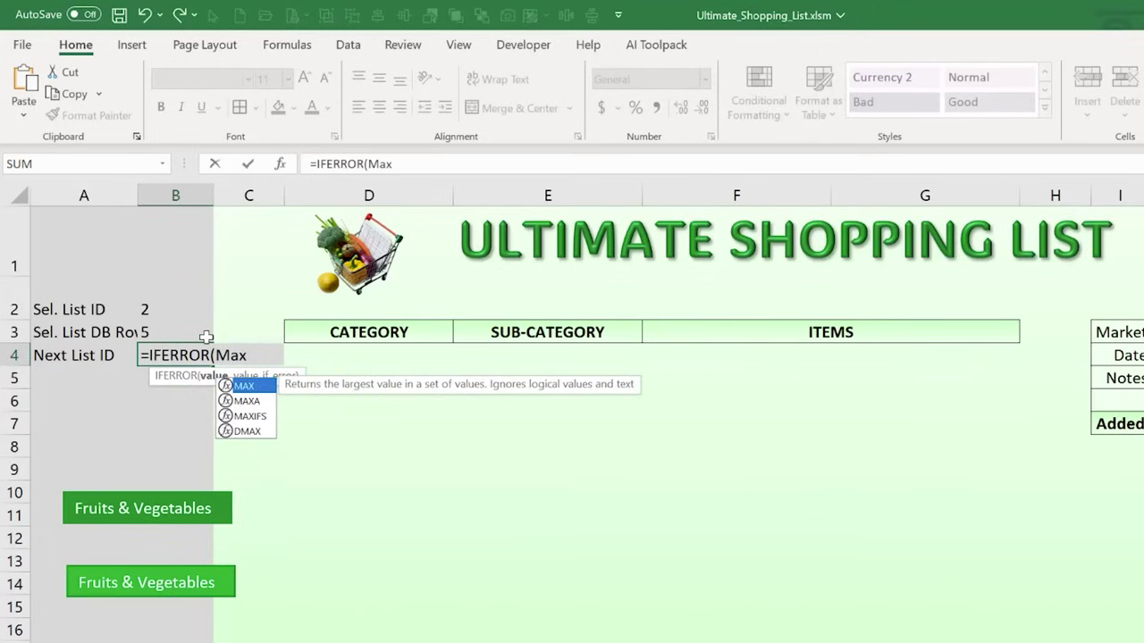
text((Lis)
key(Tab)
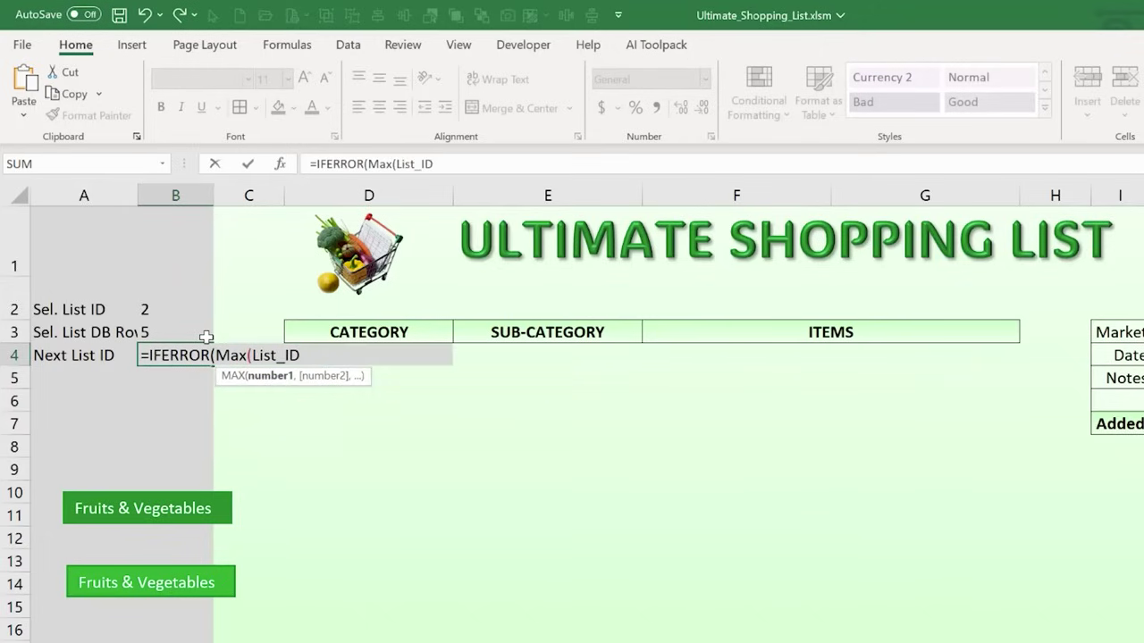
text()+1)
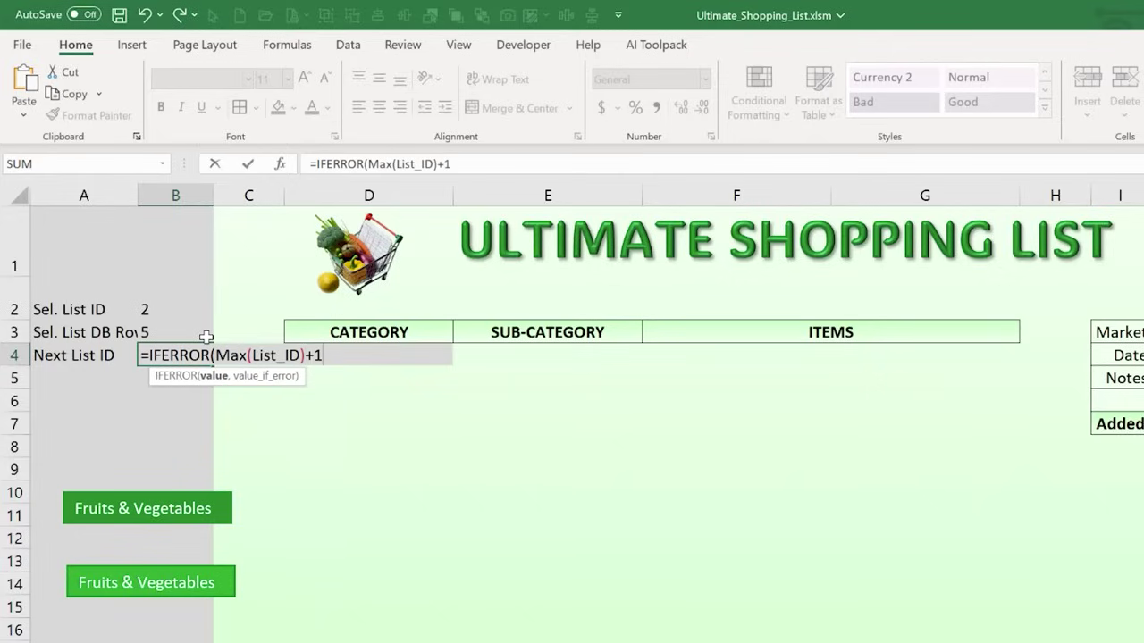
text(,)
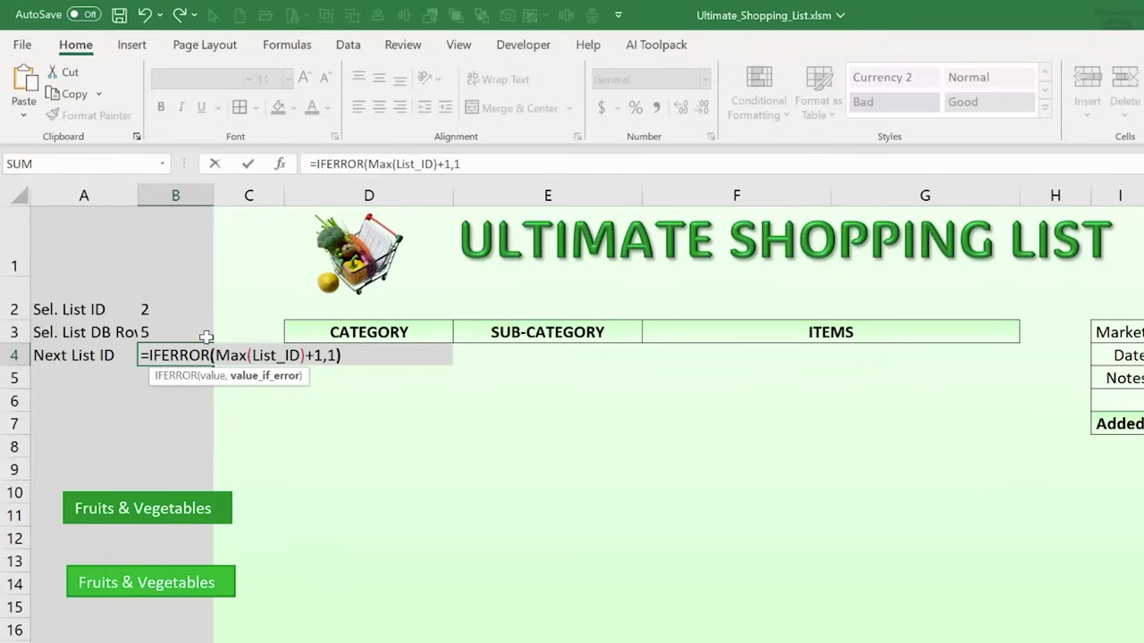
text(1))
key(Return)
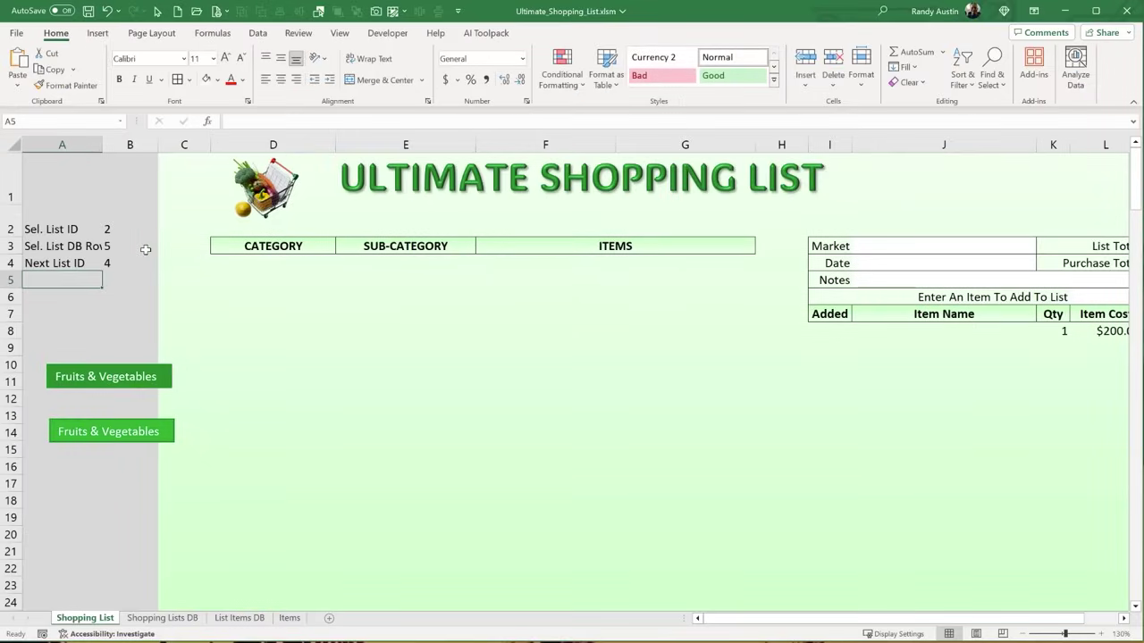
- Check the next list ID in cell B4 against the existing List IDs on the Shopping Lists DB sheet
click(118, 262)
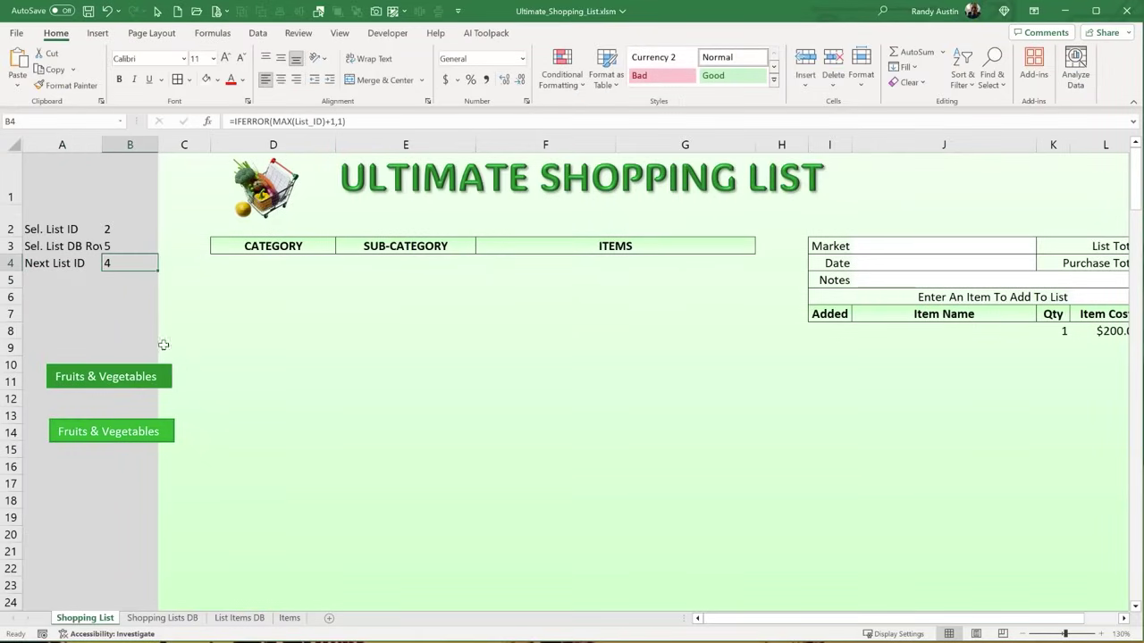
click(159, 618)
click(37, 238)
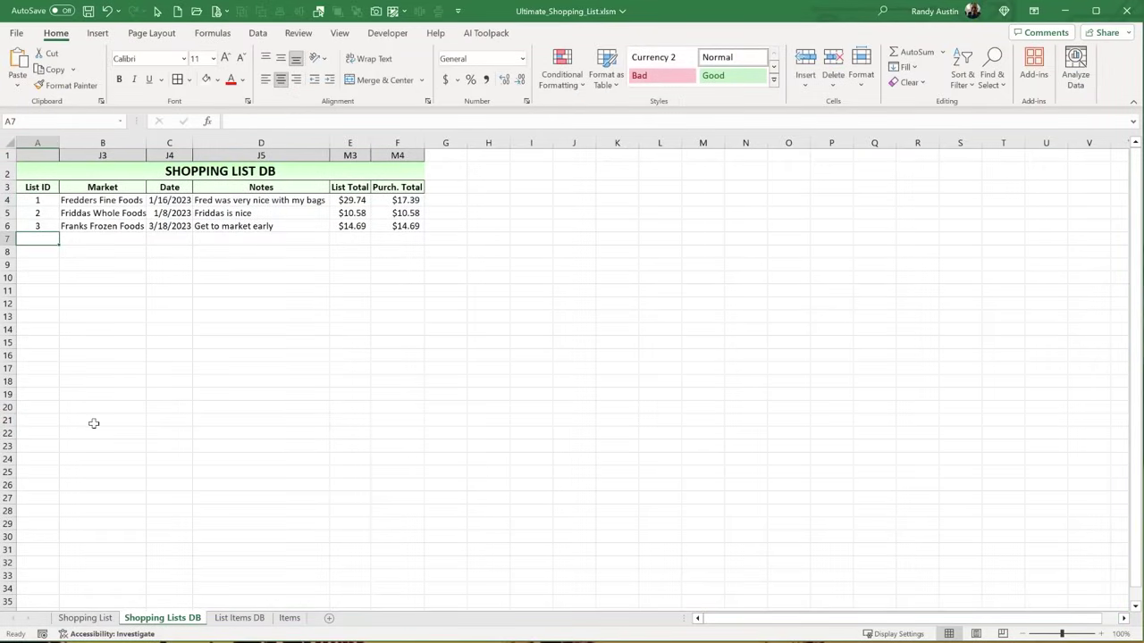
click(85, 617)
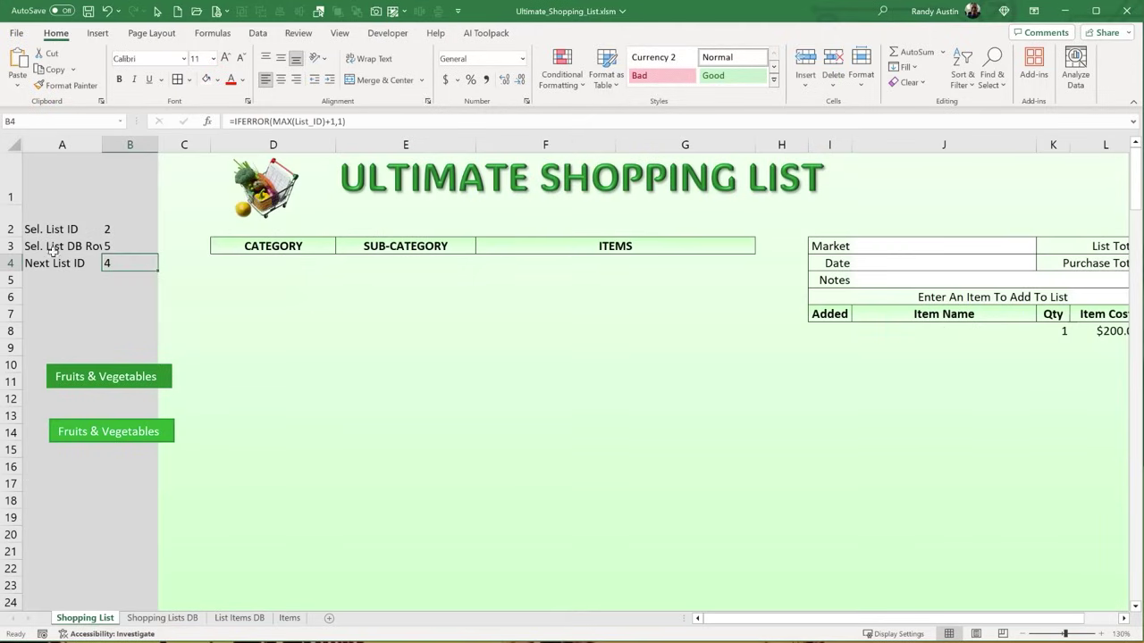
- Apply a light orange fill and cell borders to the helper range A2:B4 on the Shopping List sheet
drag(38, 230, 128, 270)
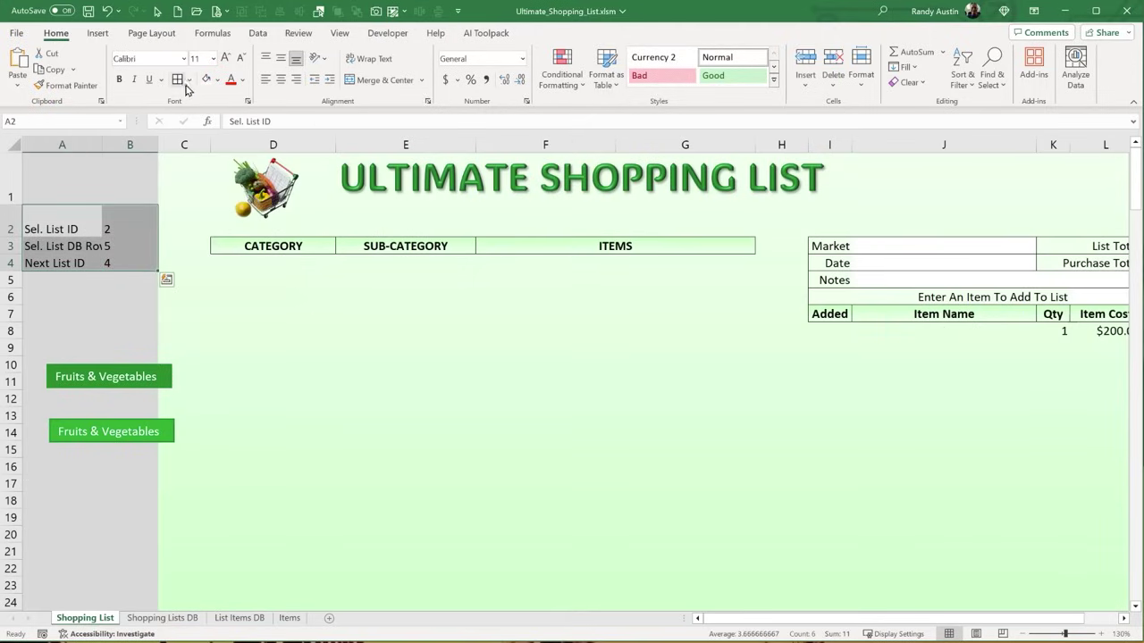
click(219, 79)
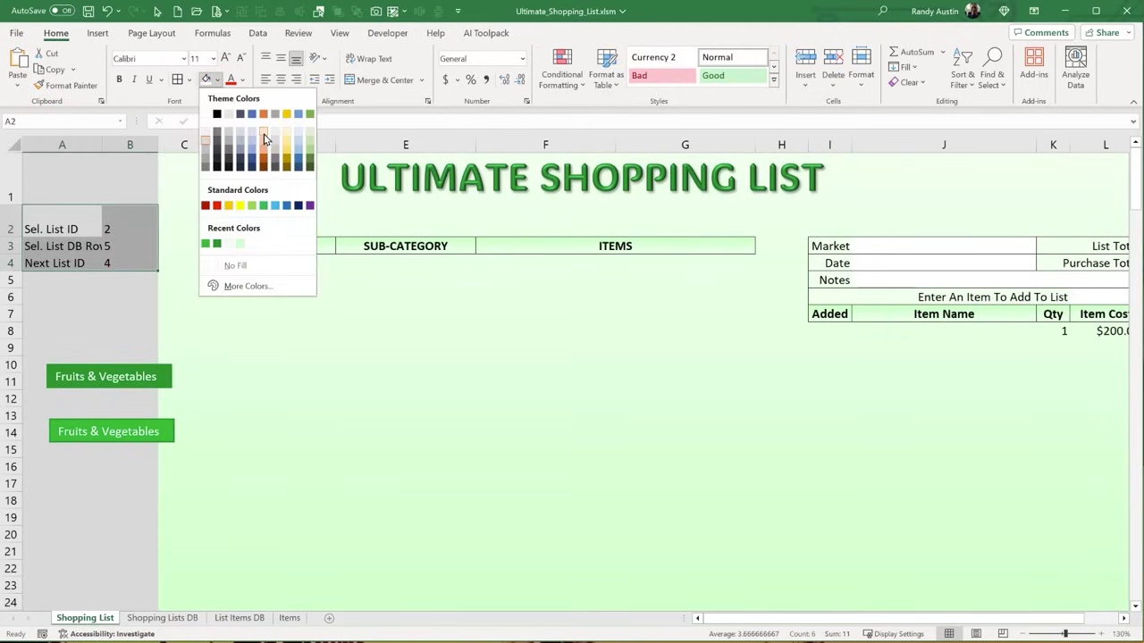
click(266, 131)
click(177, 80)
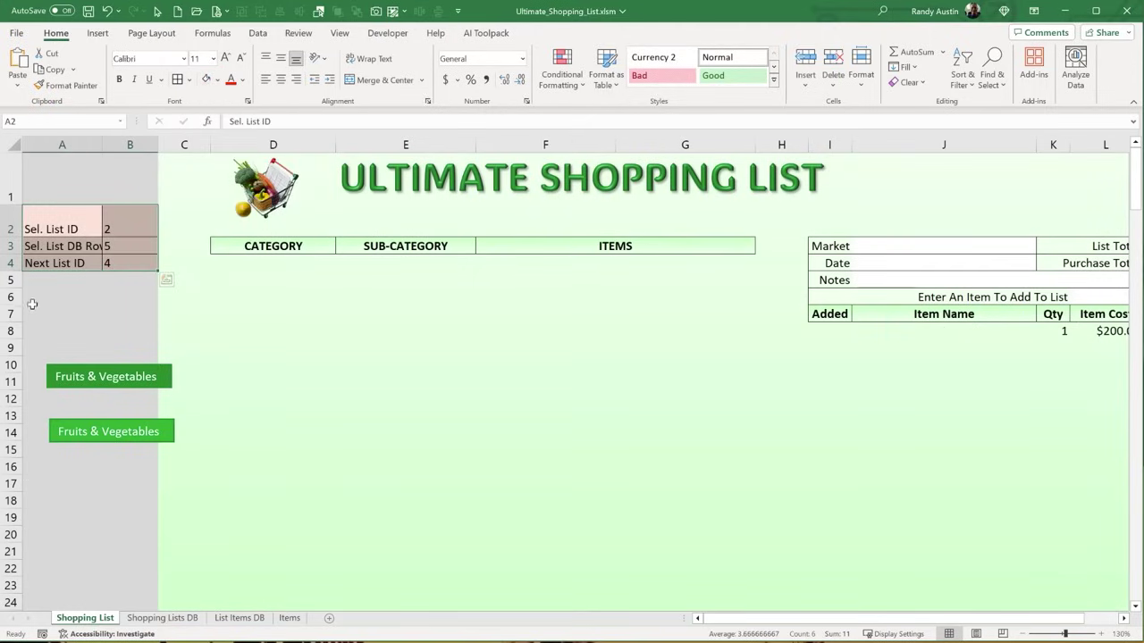
click(32, 303)
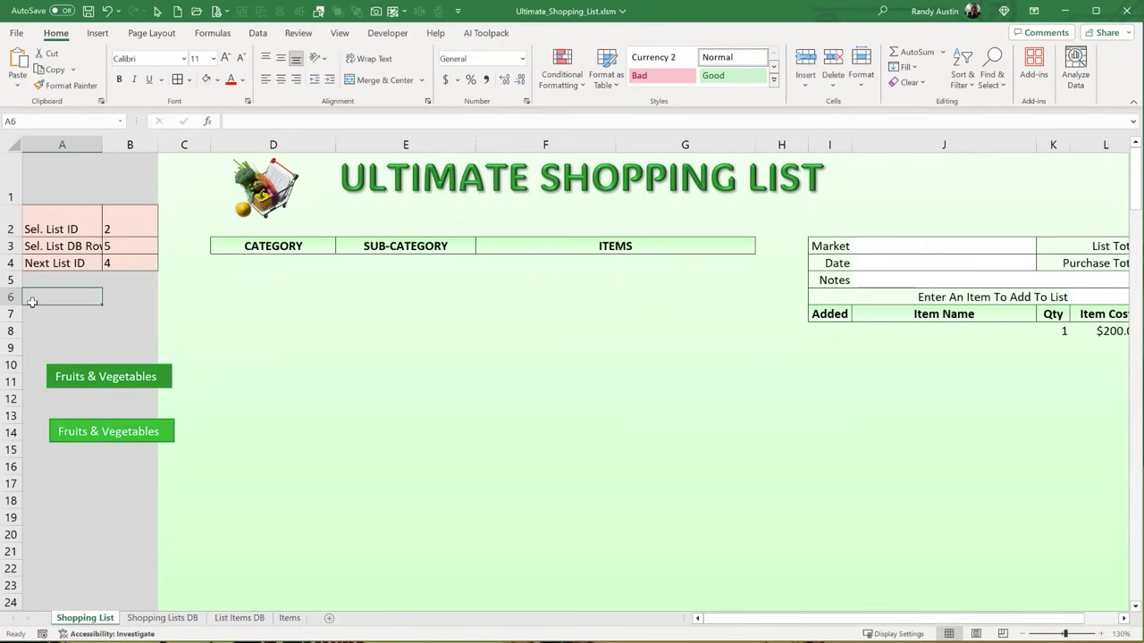
- Examine the item entry cell L6 and the Items sheet range that the defined name Item_Name refers to
click(1094, 301)
scroll(990, 618, right, 2)
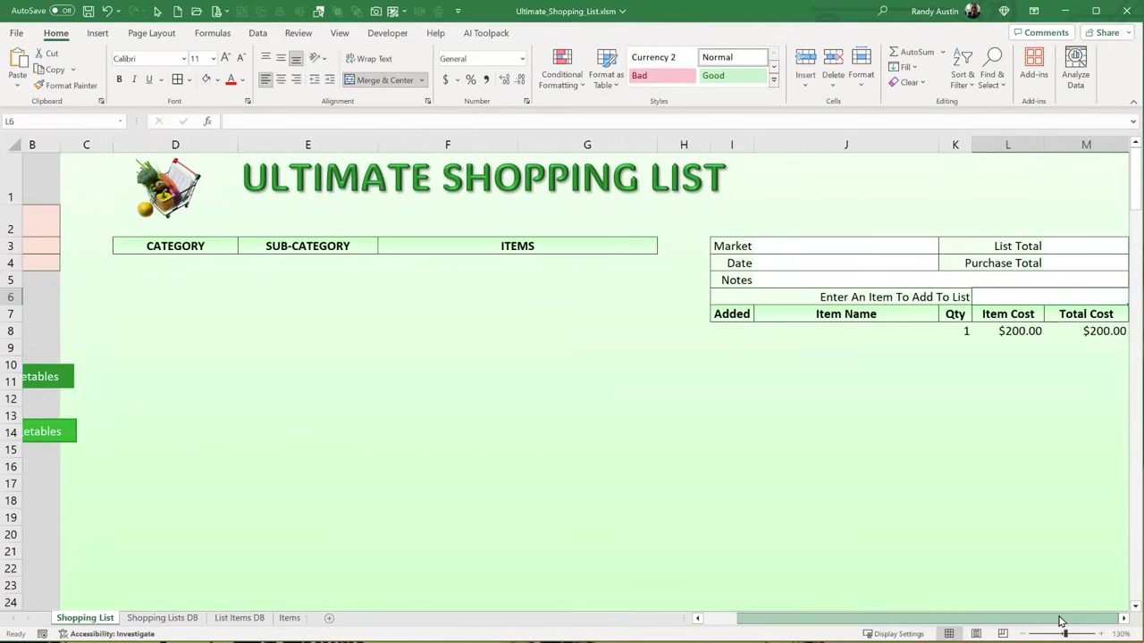
click(1123, 619)
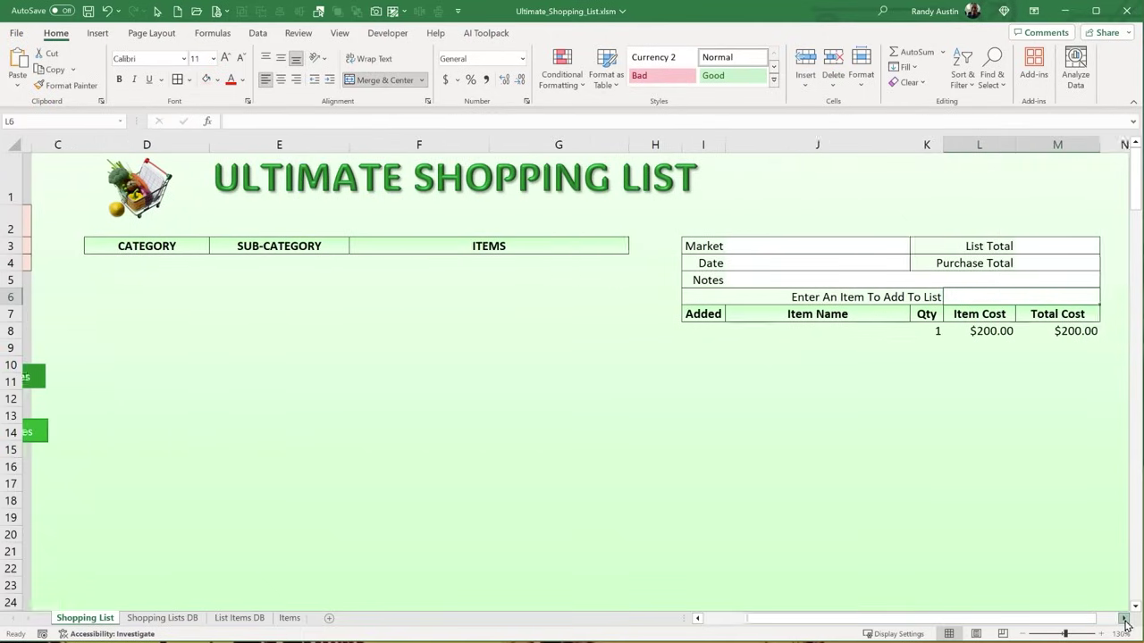
click(1123, 618)
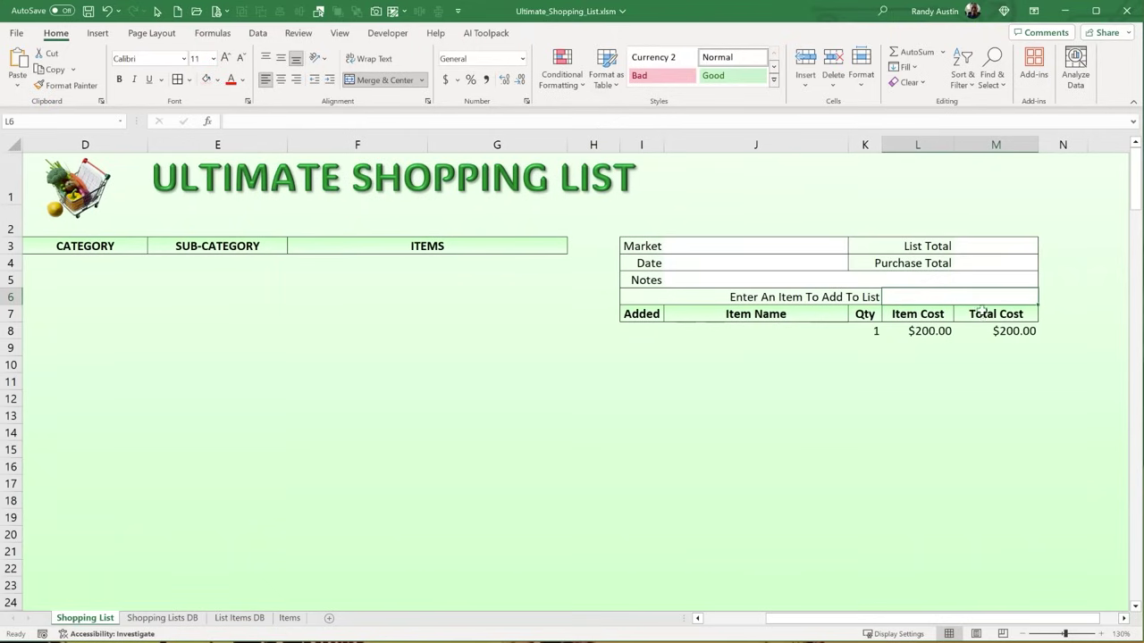
click(215, 33)
click(382, 67)
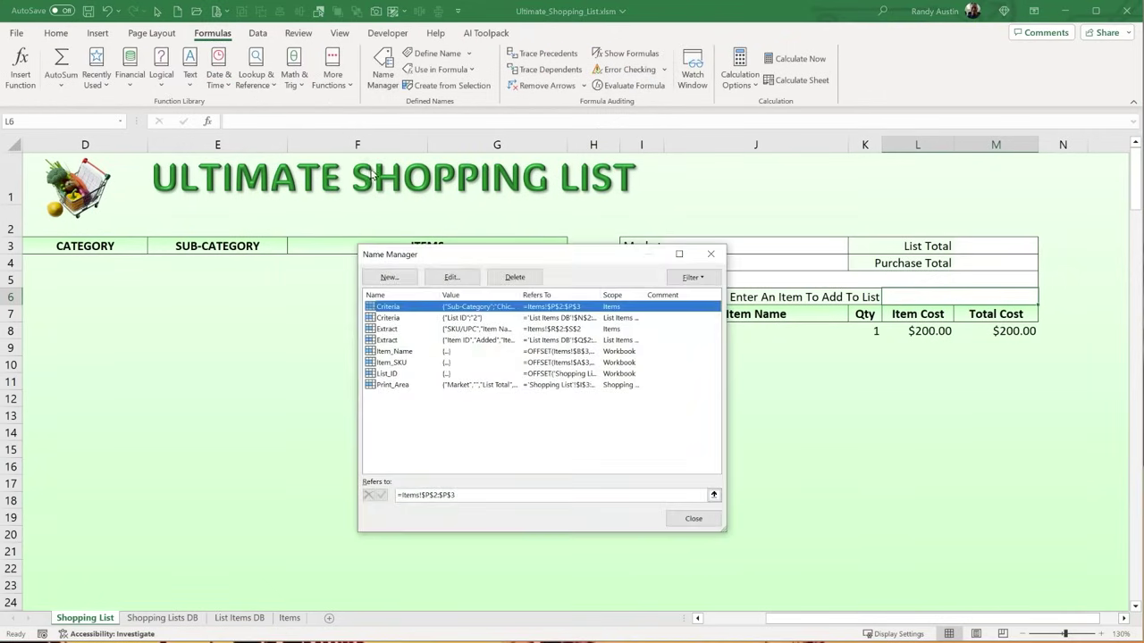
click(404, 353)
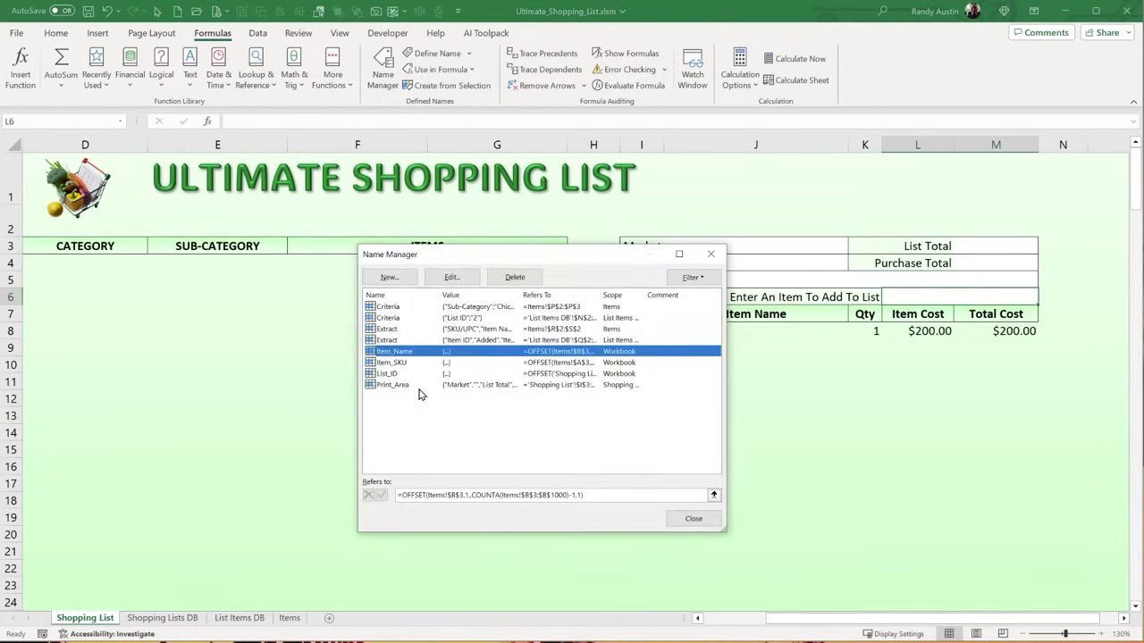
key(Tab)
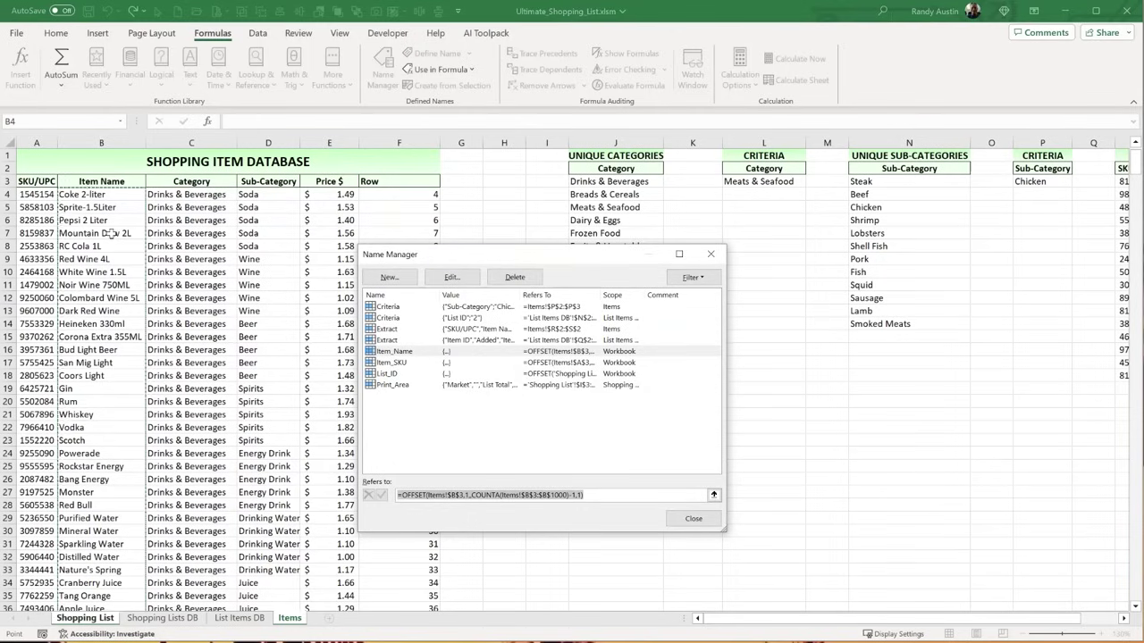
scroll(107, 247, down, 4)
scroll(107, 248, up, 4)
click(705, 522)
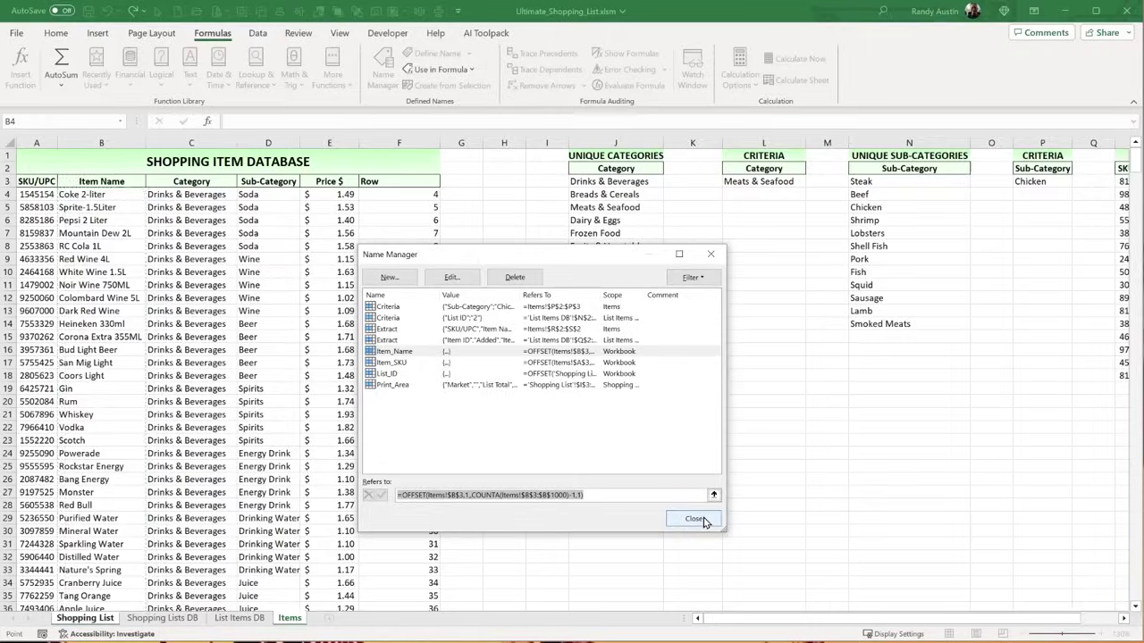
- Add a list data validation to the item entry cell L6 with the source =Item_Name
click(695, 519)
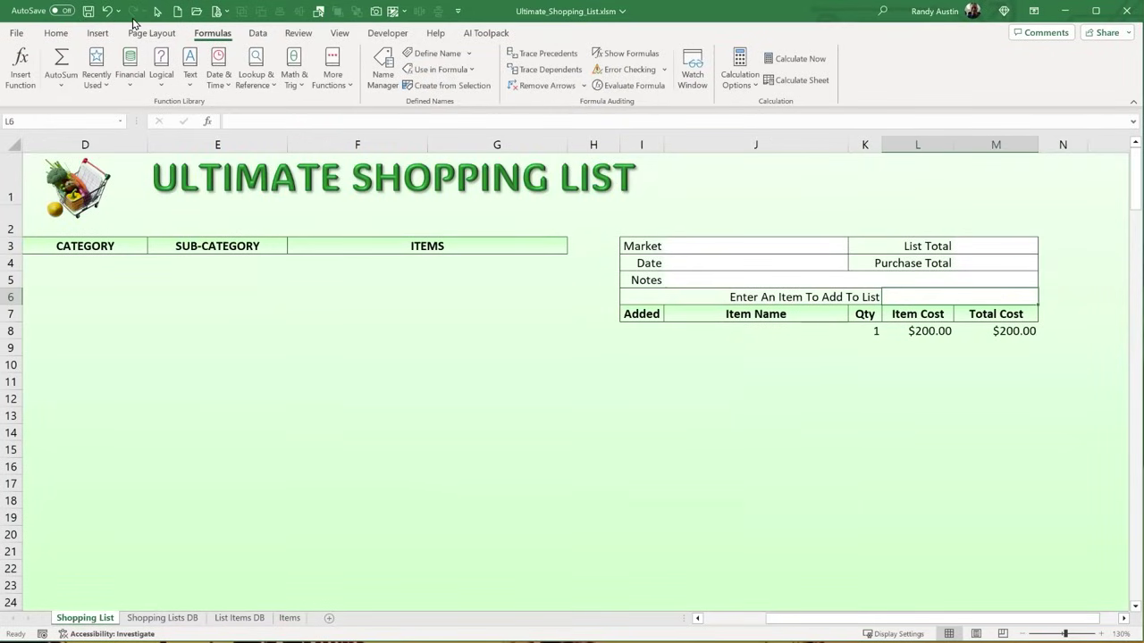
click(261, 36)
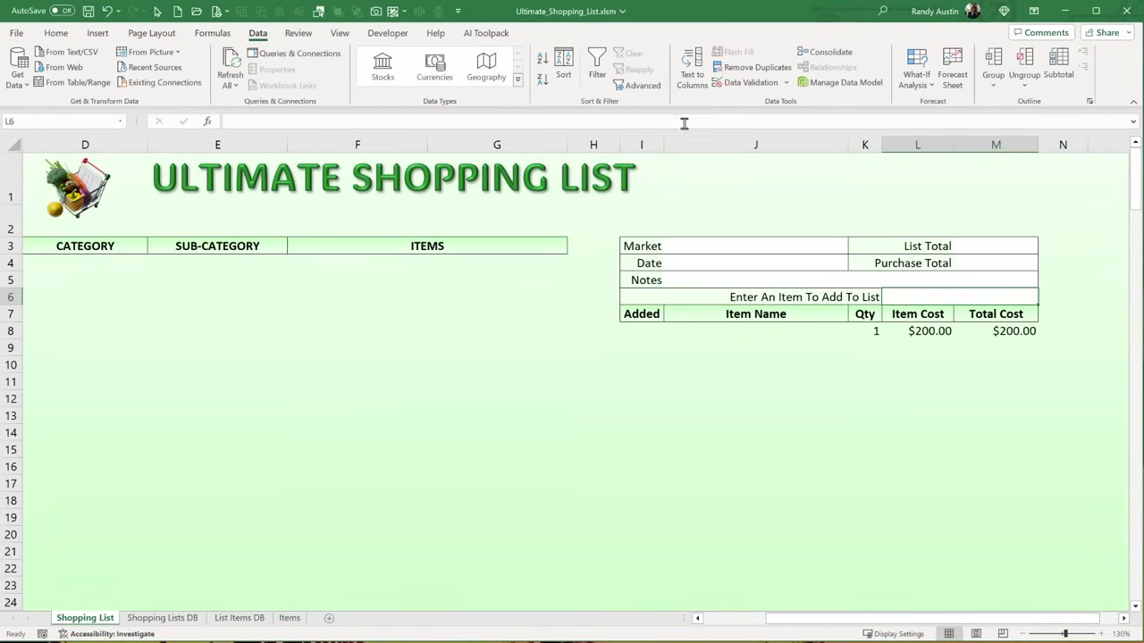
click(747, 81)
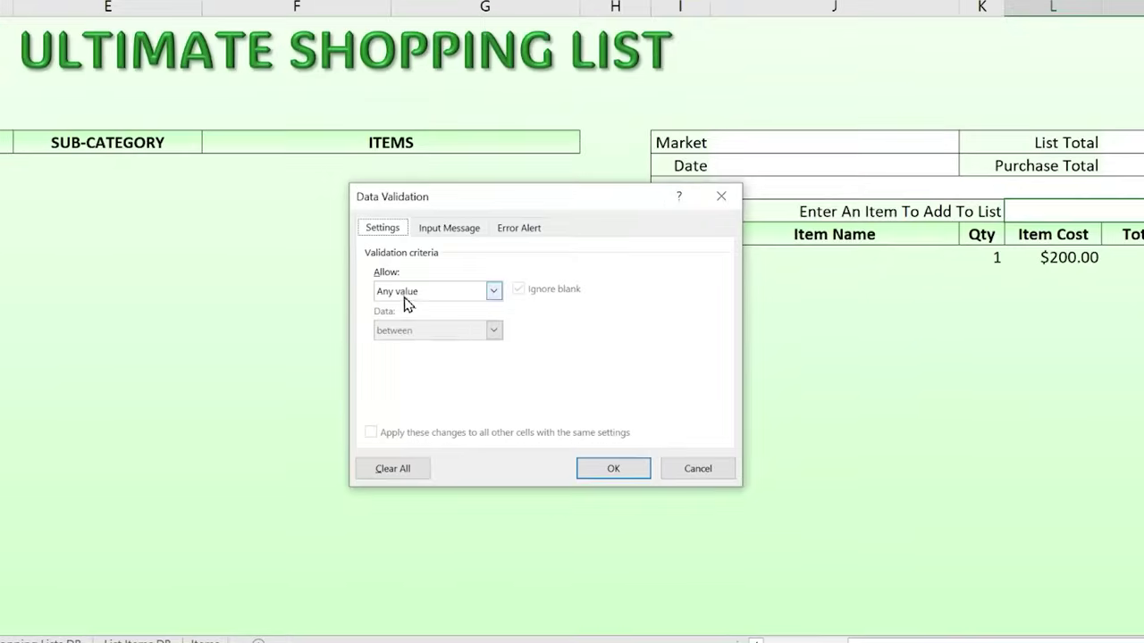
click(422, 330)
click(420, 377)
click(411, 367)
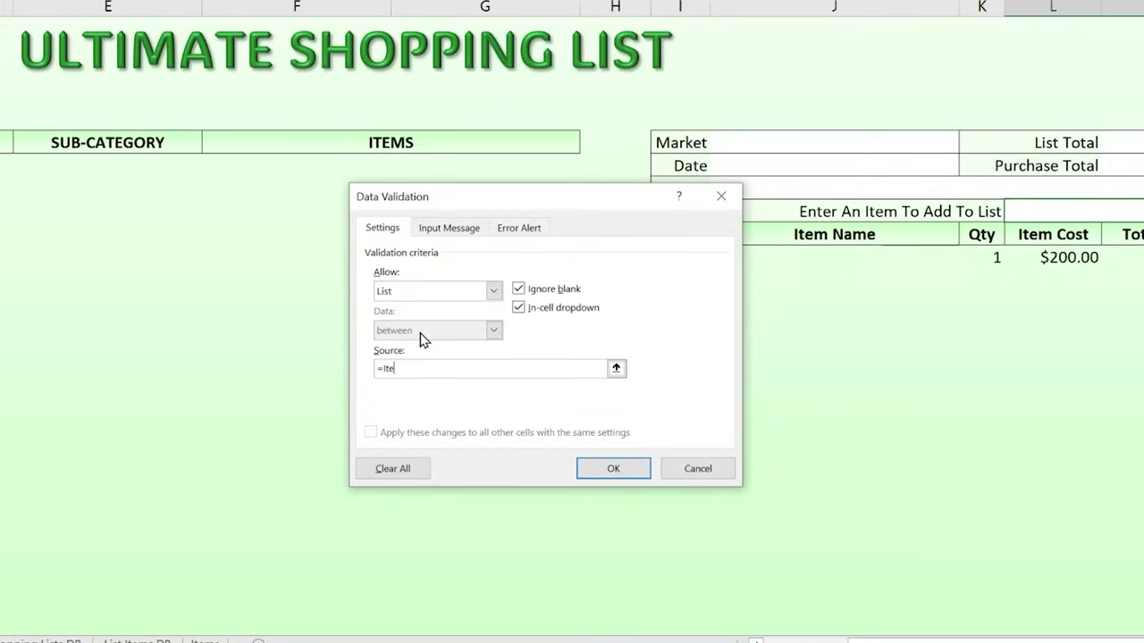
text(=Item_Name)
key(Return)
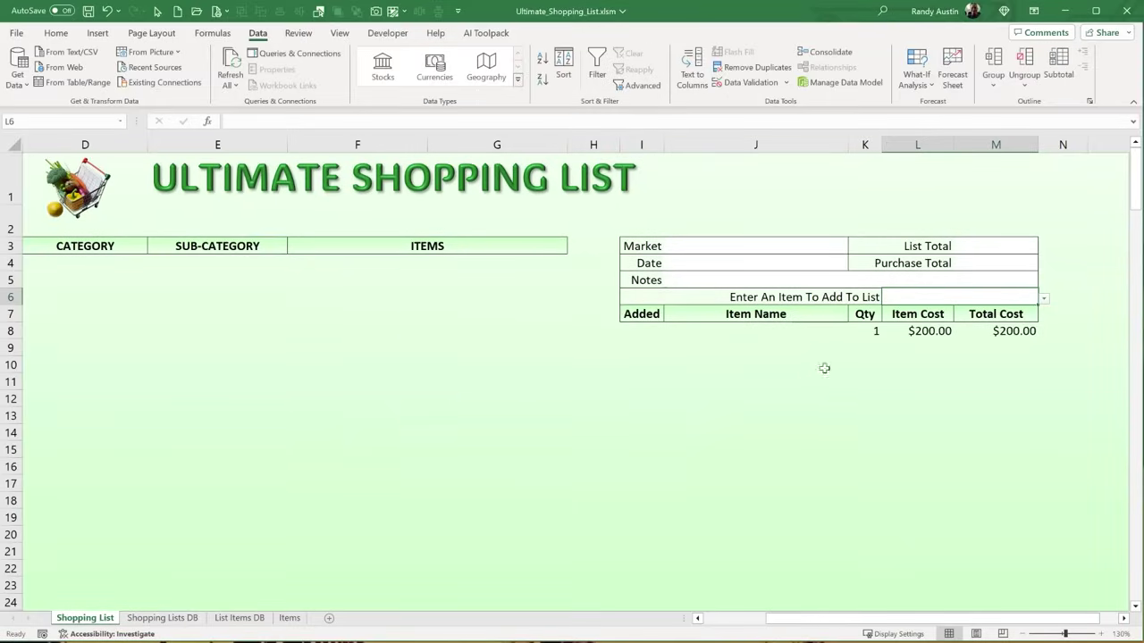
- Enter Beef Steak in the item entry cell L6 by filtering its validation list with "beef s", and dismiss the message box
click(1043, 299)
click(1043, 302)
text(be)
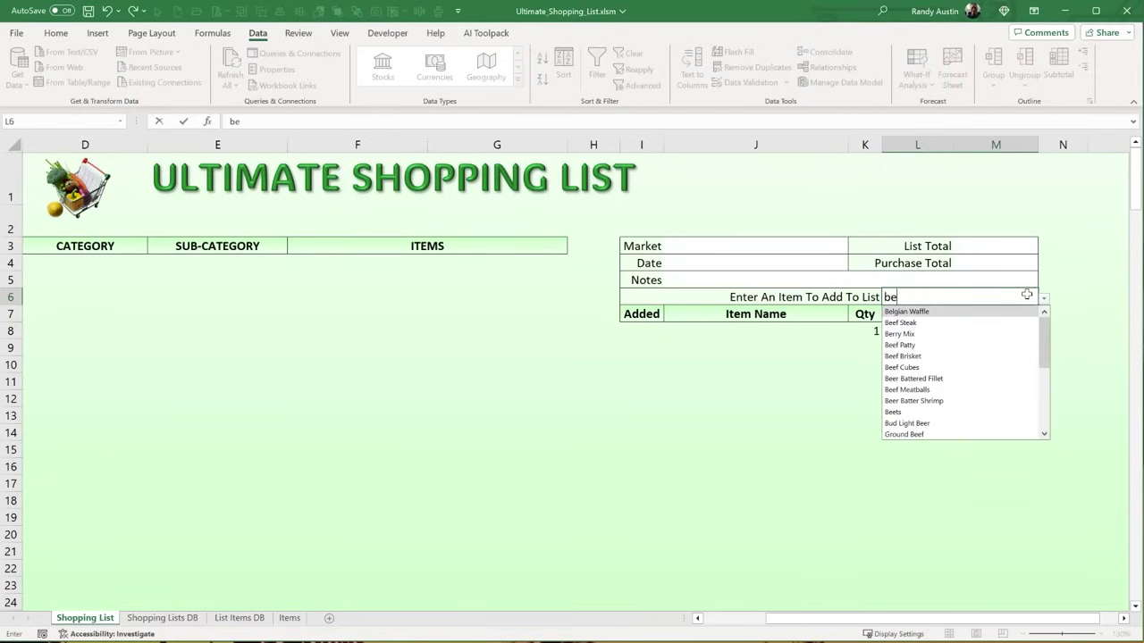
text(ef)
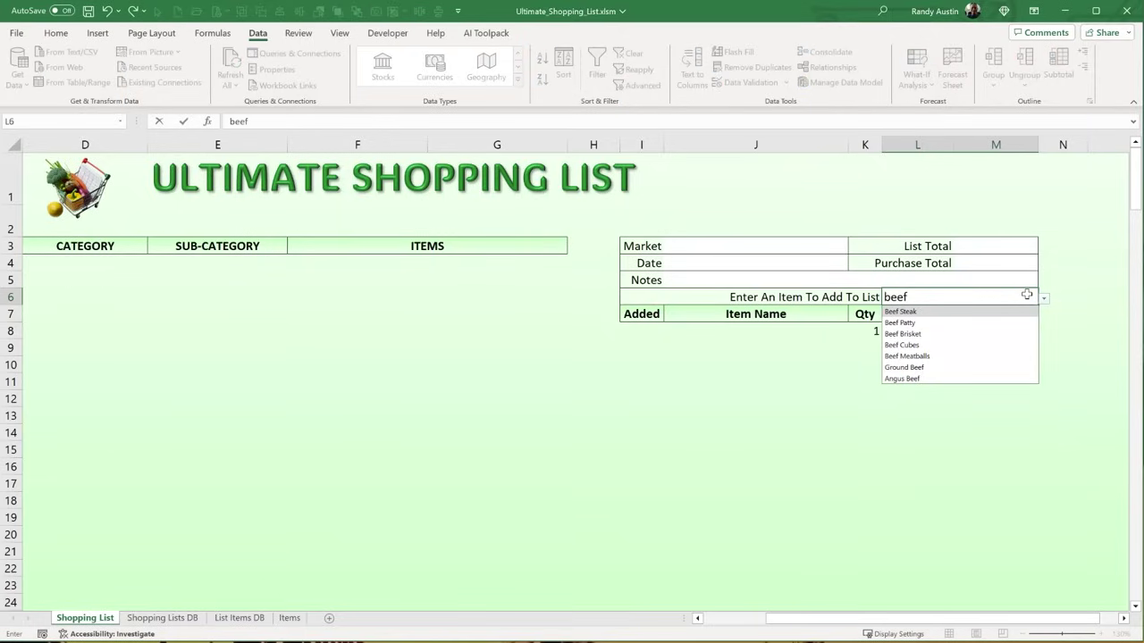
text( s)
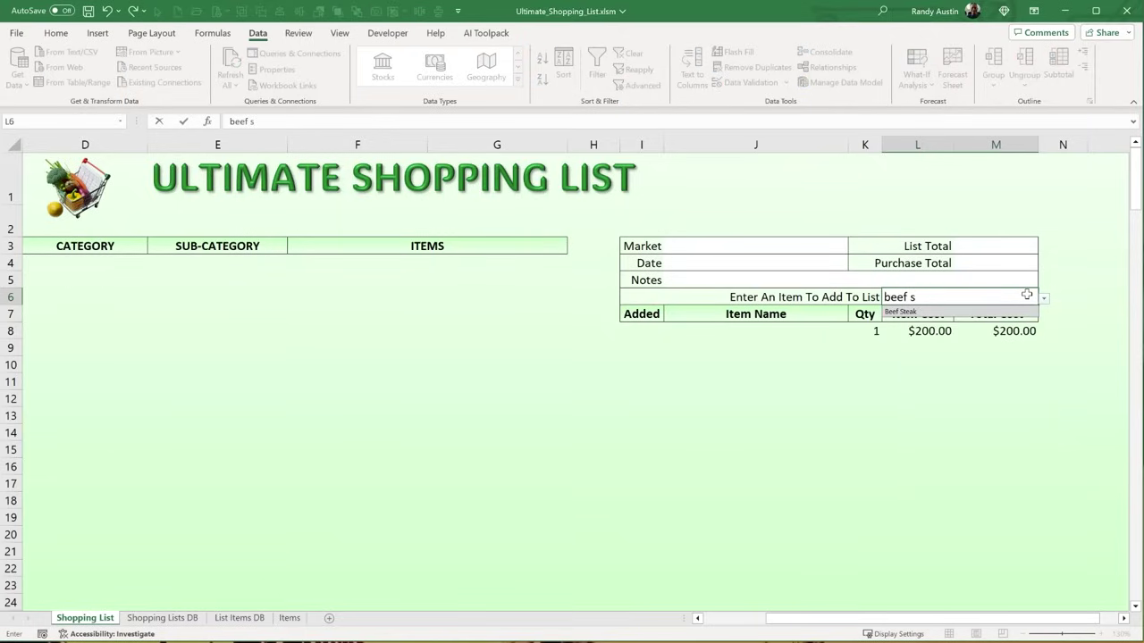
key(Return)
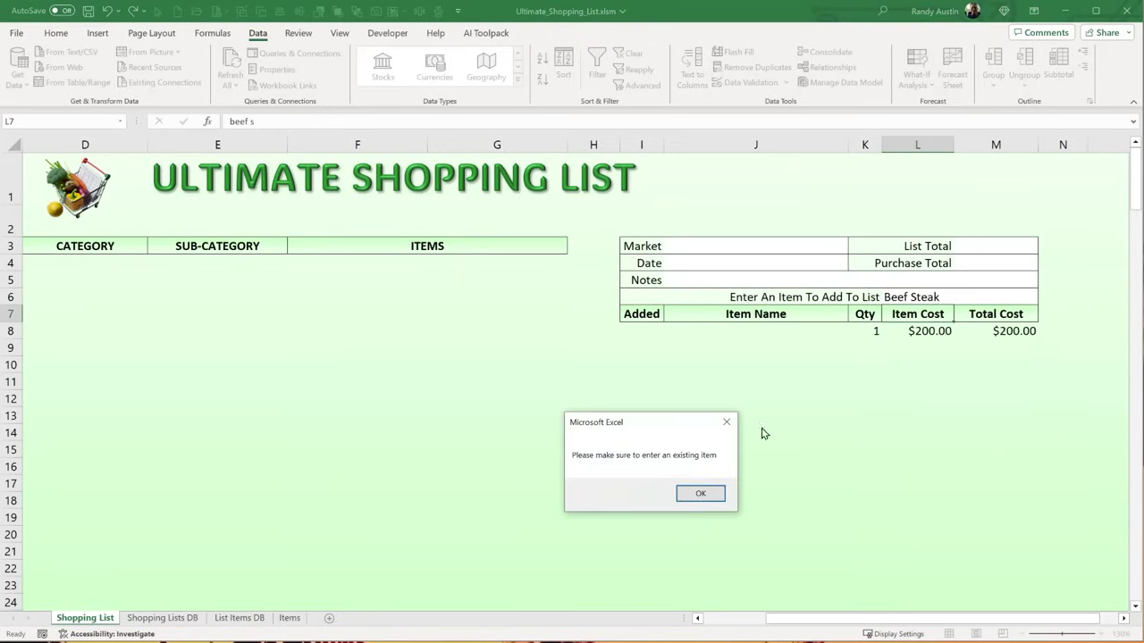
click(700, 494)
click(961, 296)
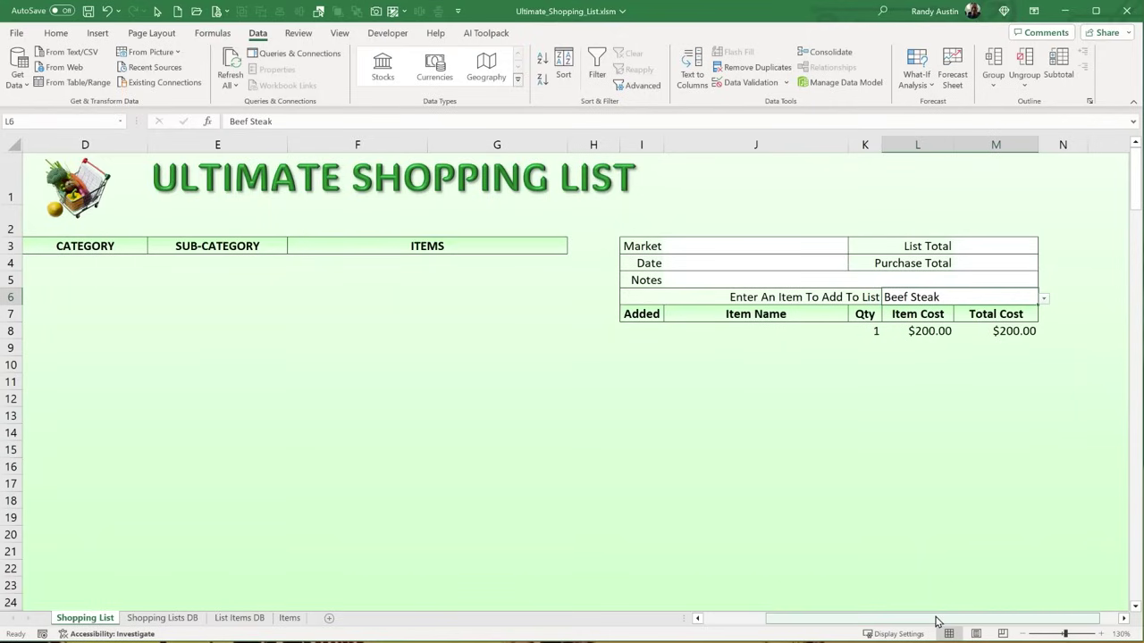
- Label the helper cells A6 to A8 as Item ID, Item DB Row and Ent. Item Row
drag(936, 621, 873, 620)
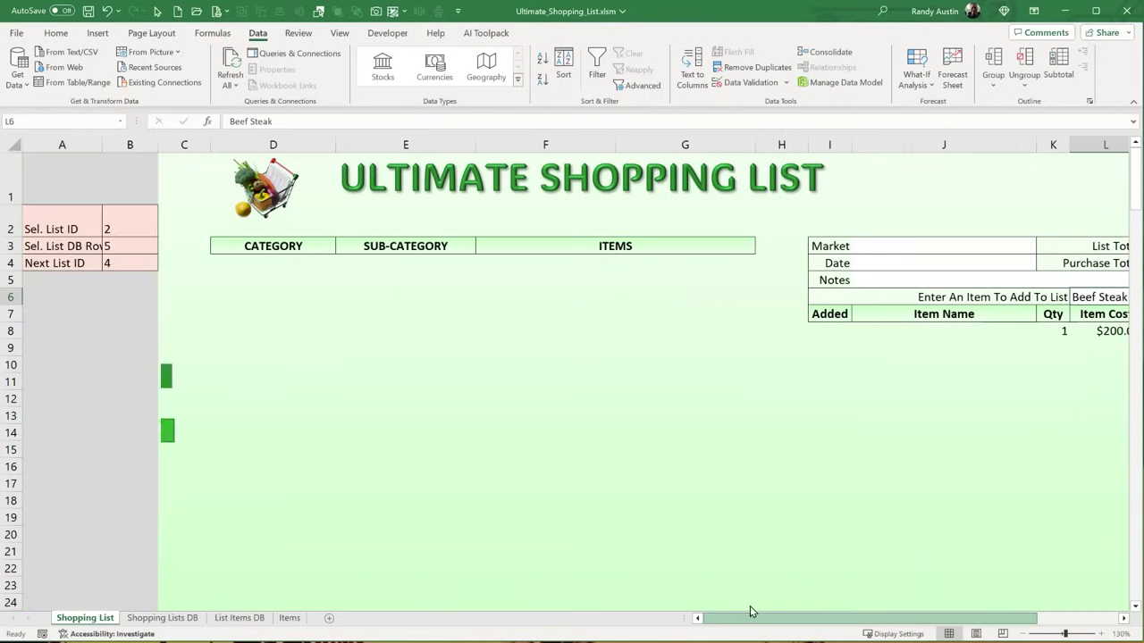
click(56, 301)
text(Ite)
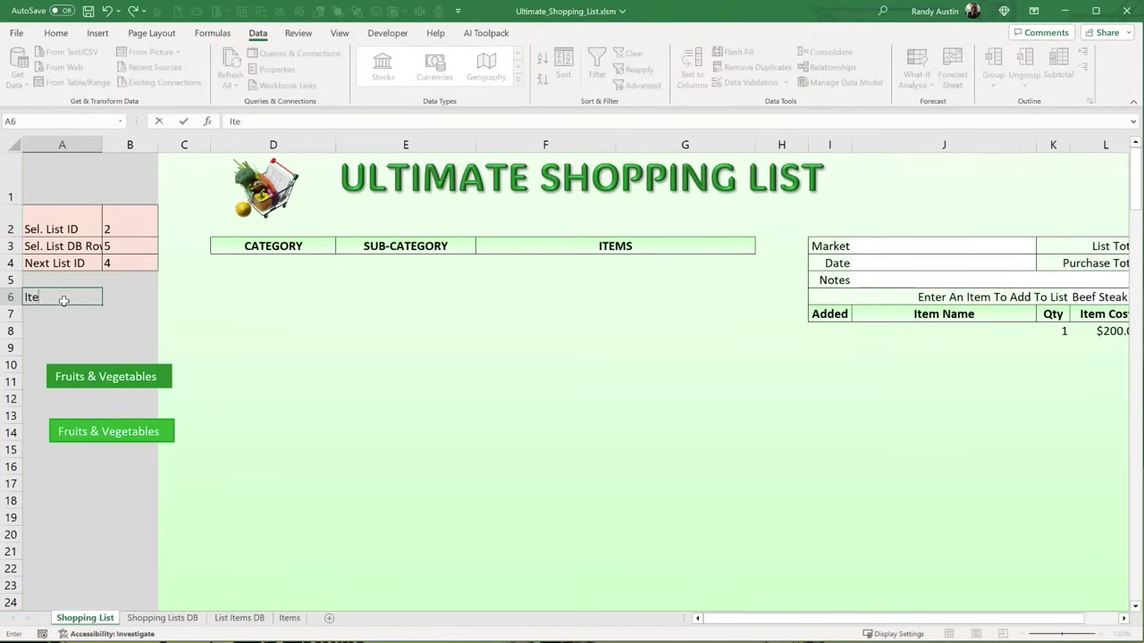
text(m ID)
key(Return)
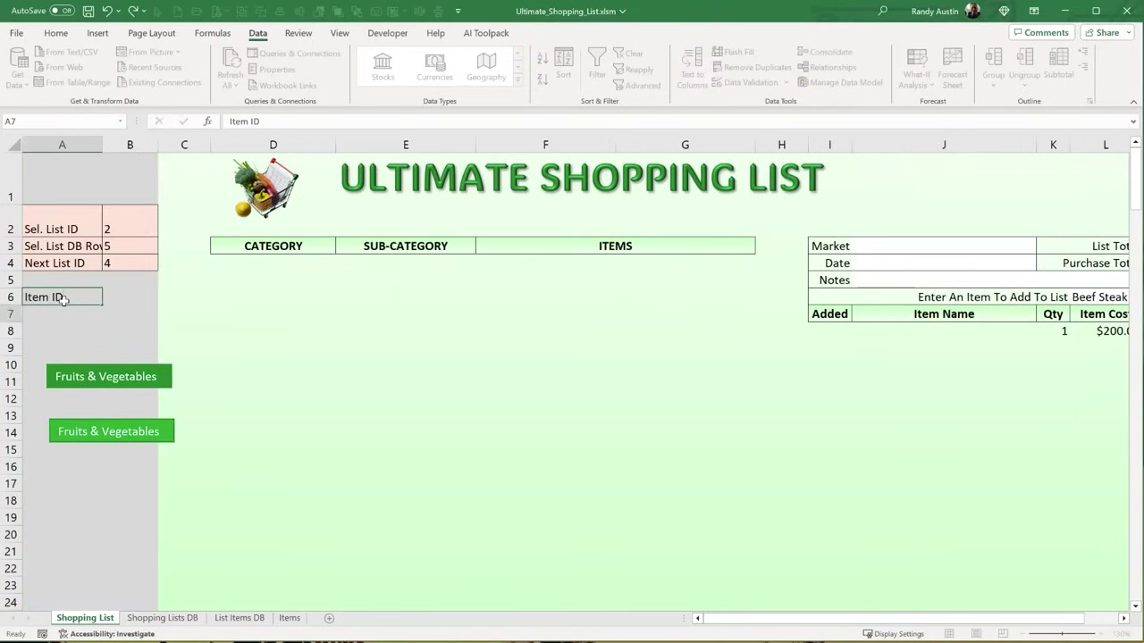
text(Item DB Row)
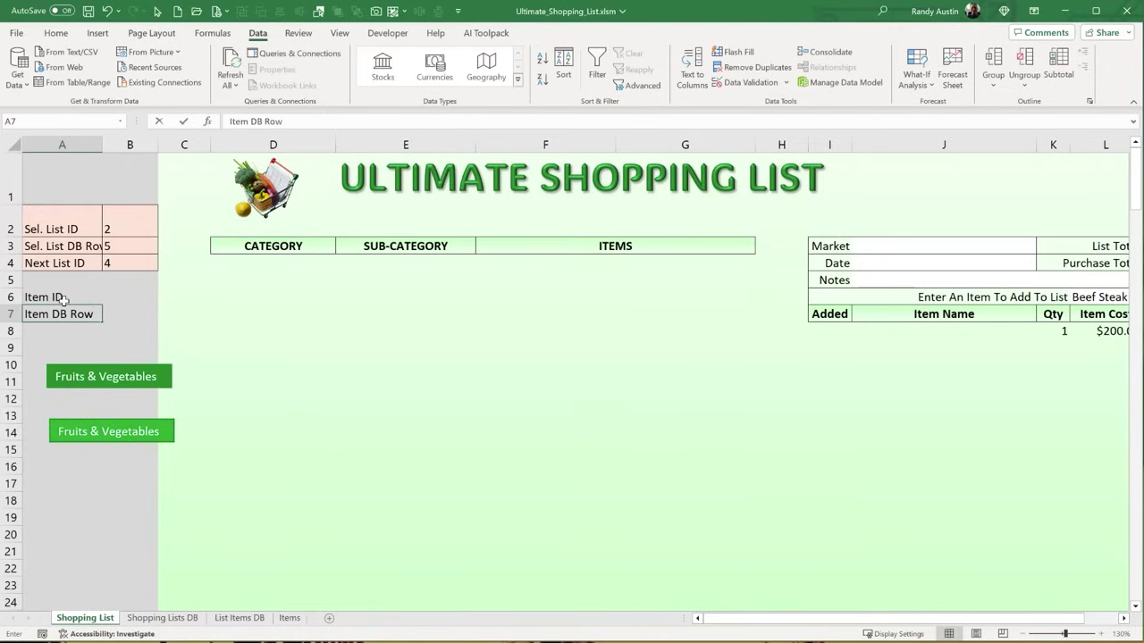
key(Return)
text(Ent.)
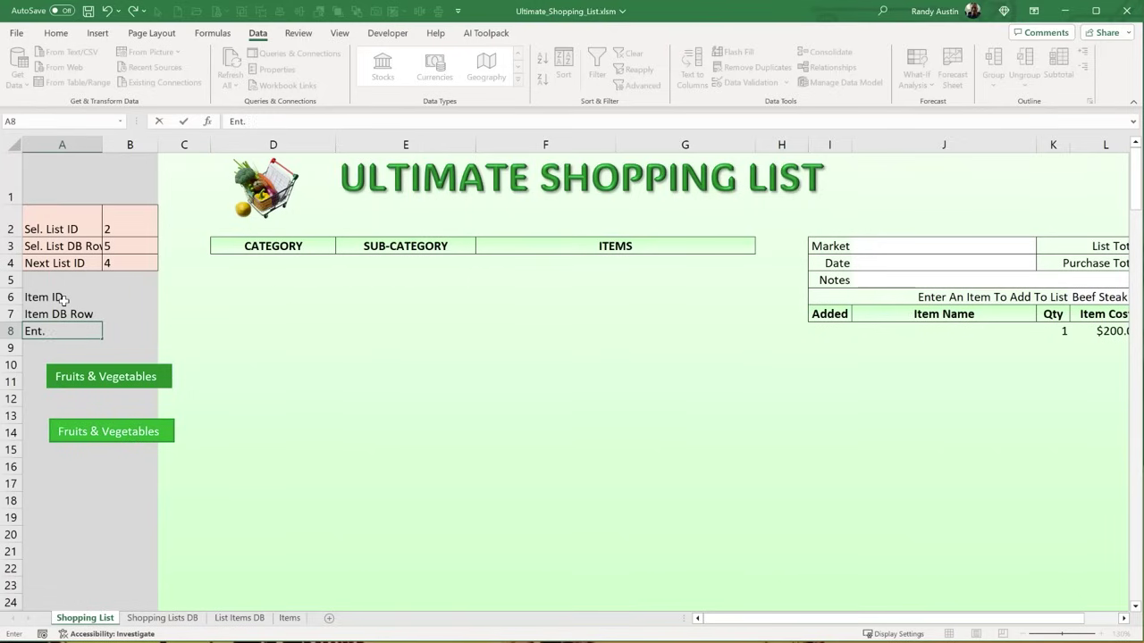
text( Item Row)
key(Return)
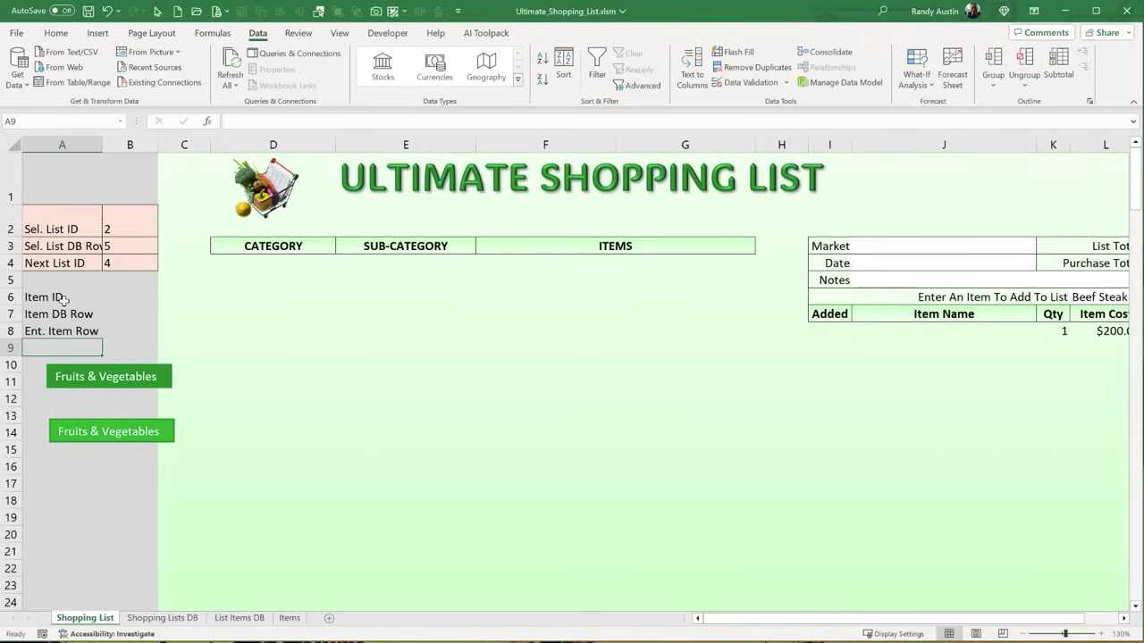
click(42, 330)
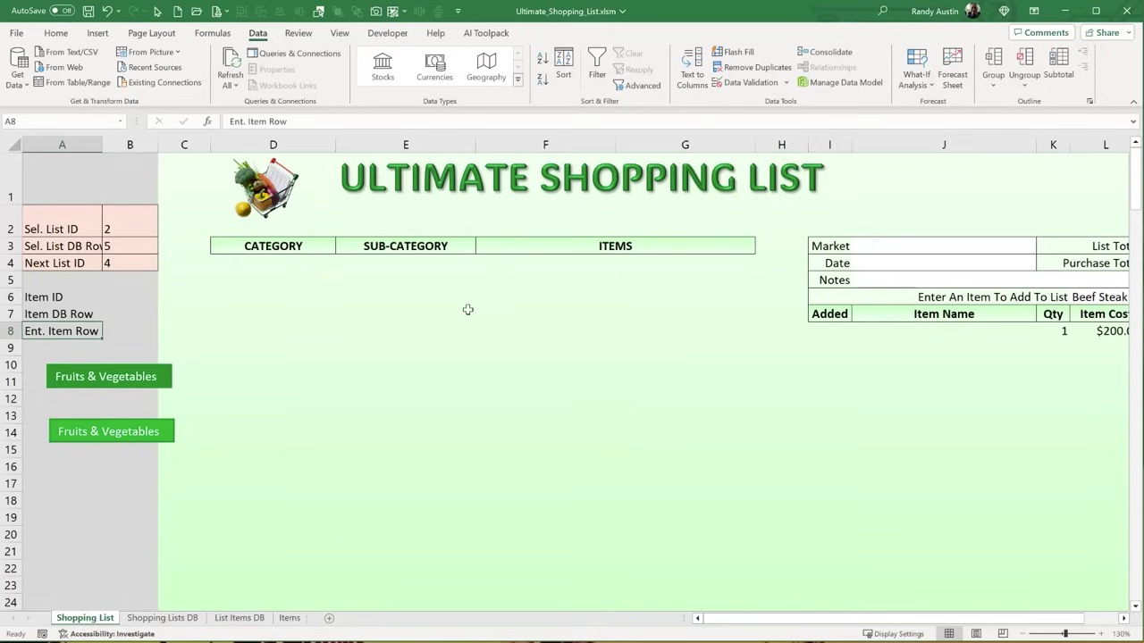
- Examine the shopping list's header block and the cell for entering an item to add to the list
click(583, 281)
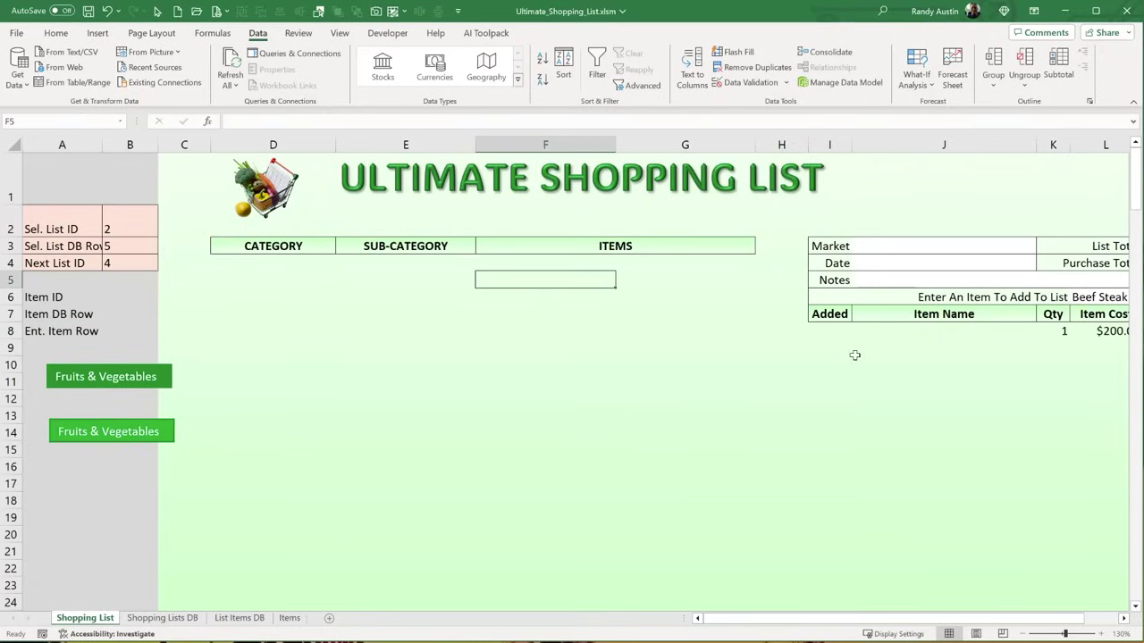
scroll(990, 620, right, 1)
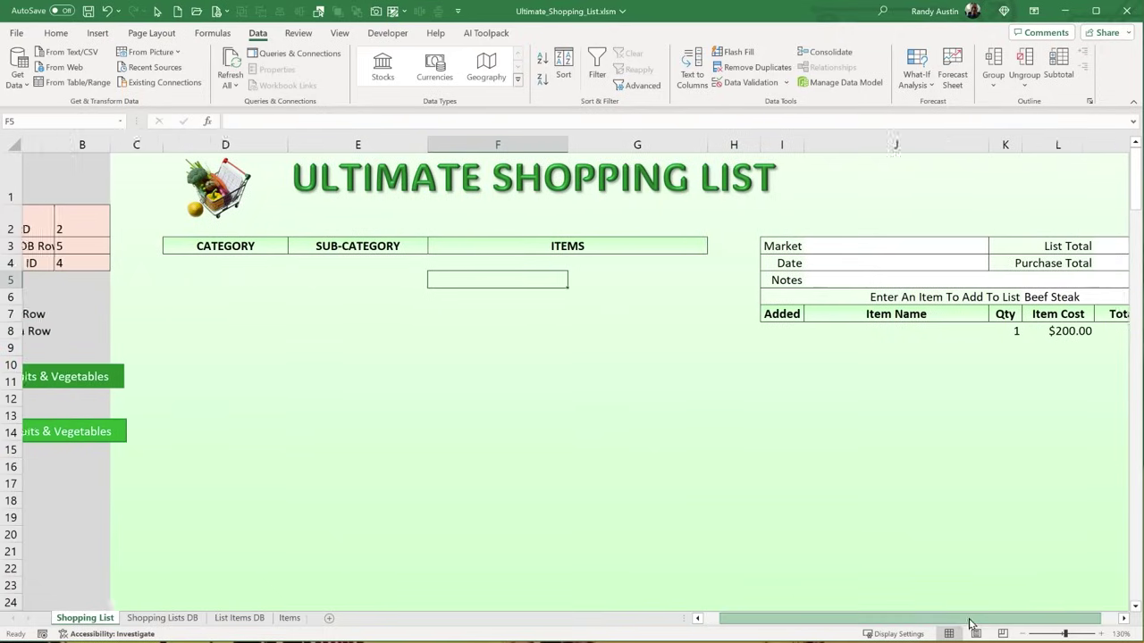
click(1025, 634)
click(977, 284)
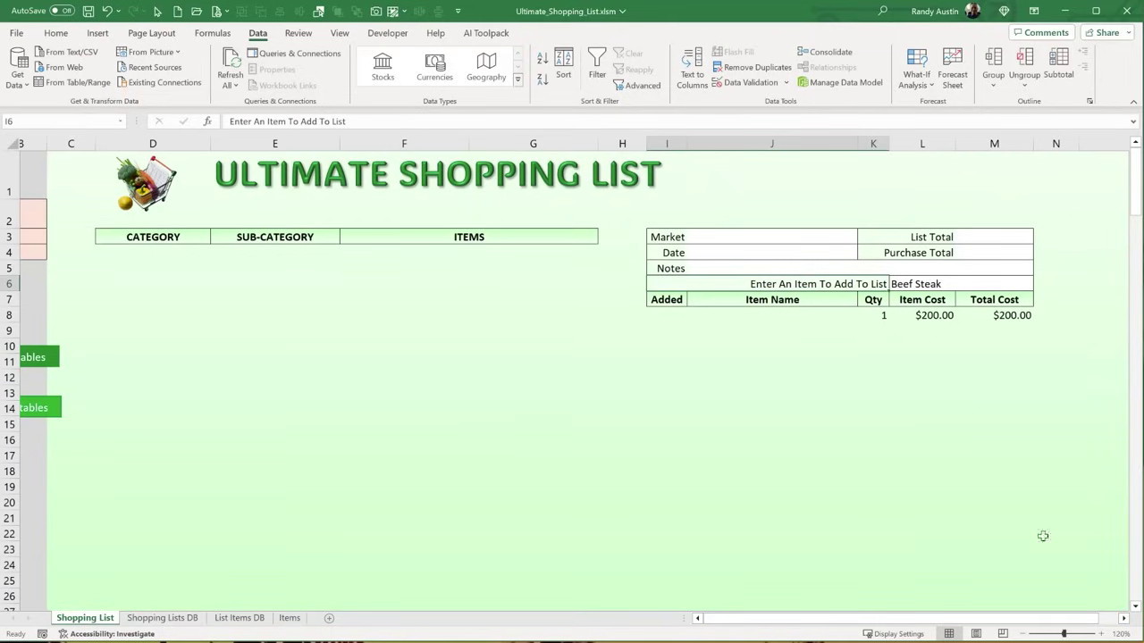
click(1101, 634)
click(1041, 243)
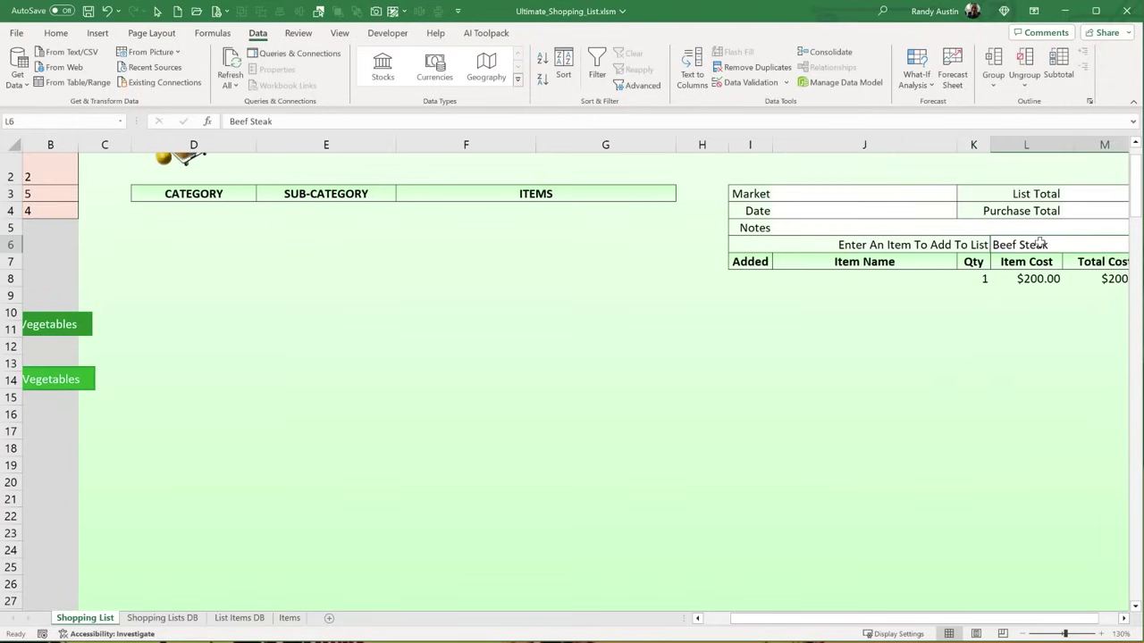
click(1122, 619)
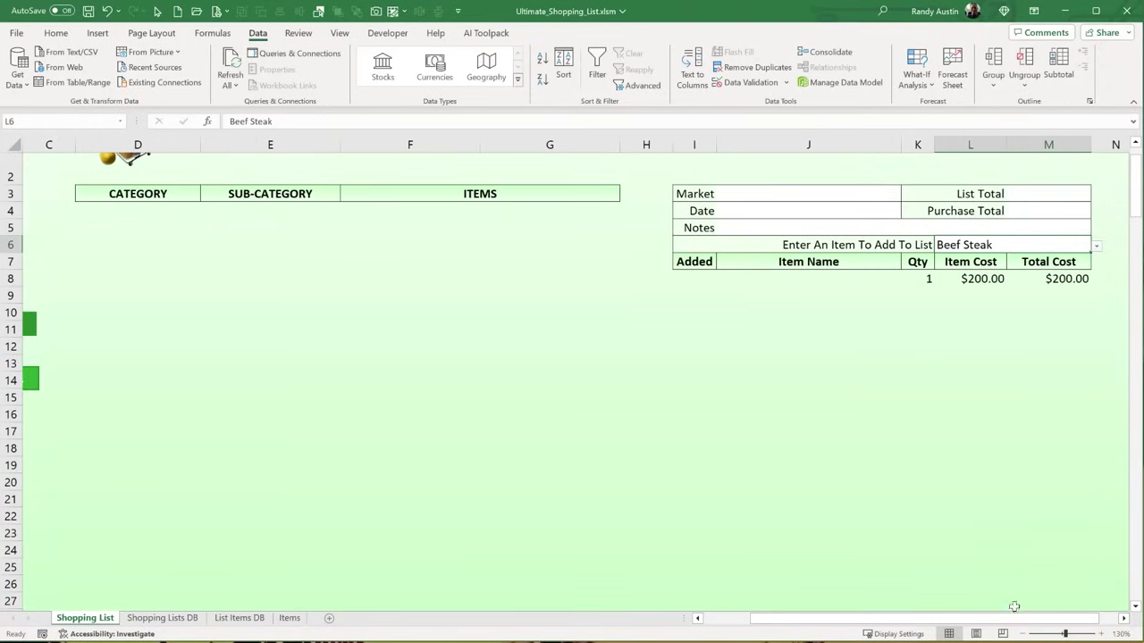
drag(1010, 620, 965, 620)
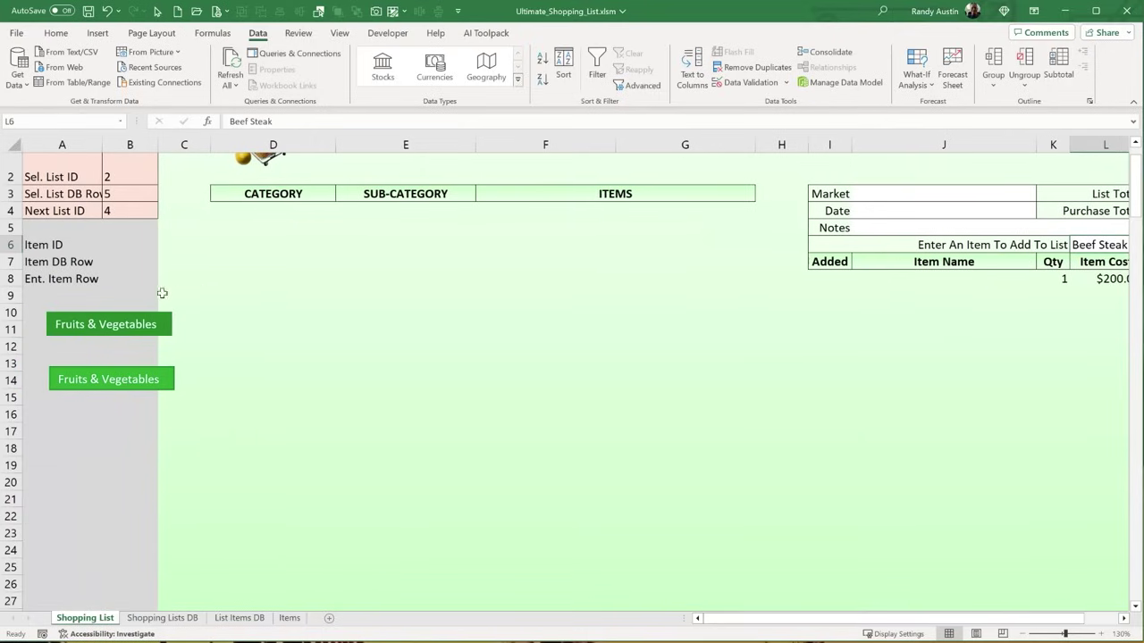
- Enter the formula =IFERROR(MATCH(L6,Item_Name,0)+3,"") in B8 beside the Ent. Item Row label
click(134, 282)
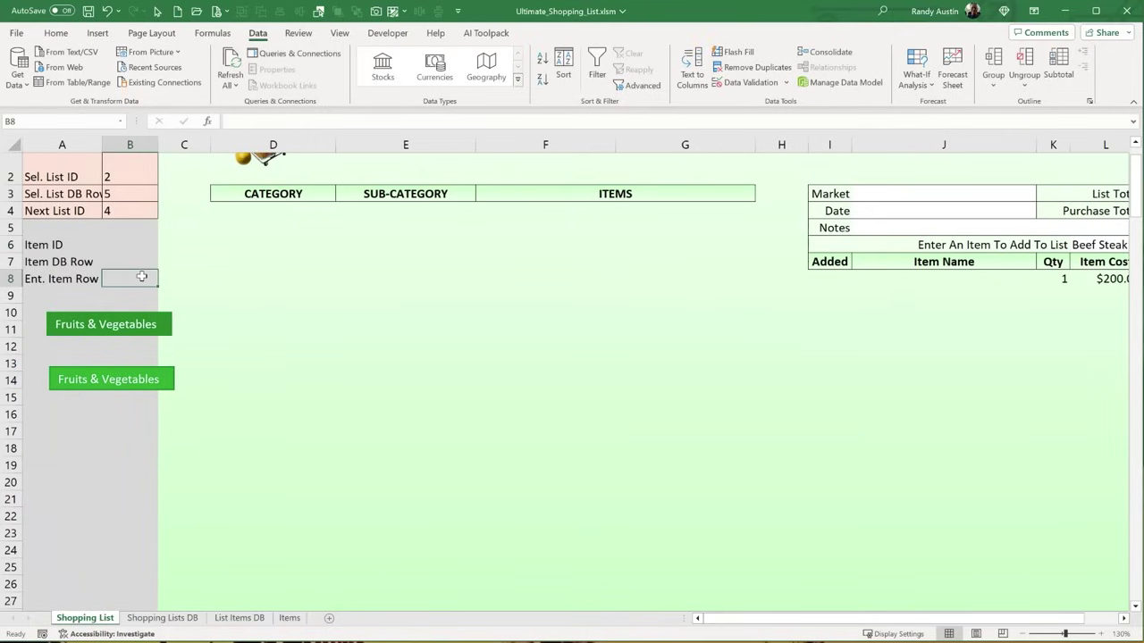
text(=ife)
key(Tab)
text(Ma)
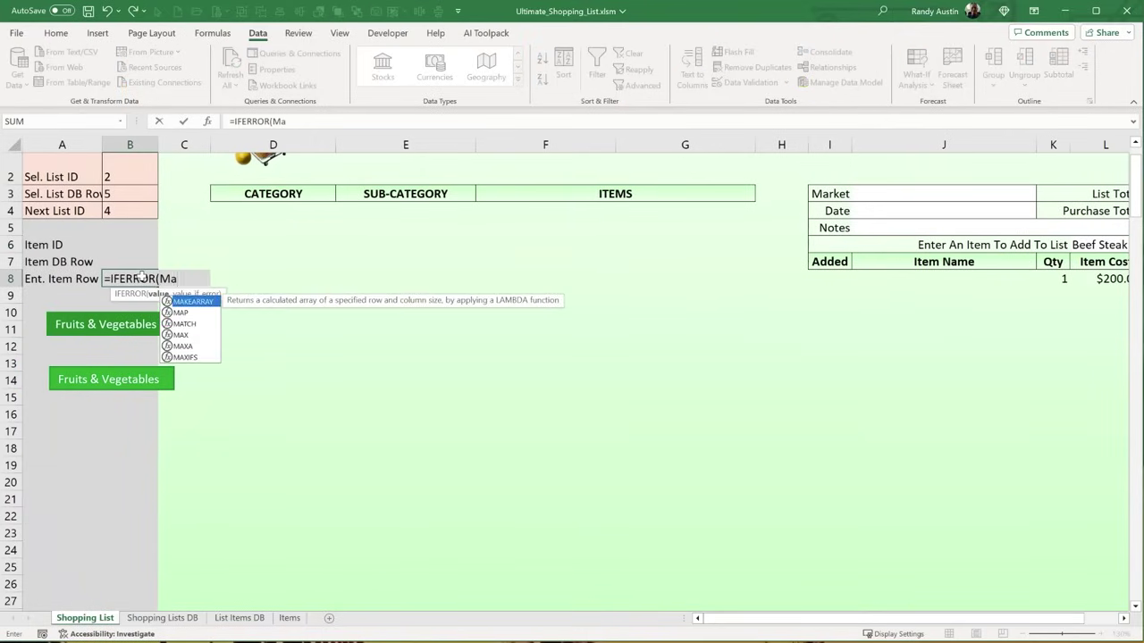
text(tch)
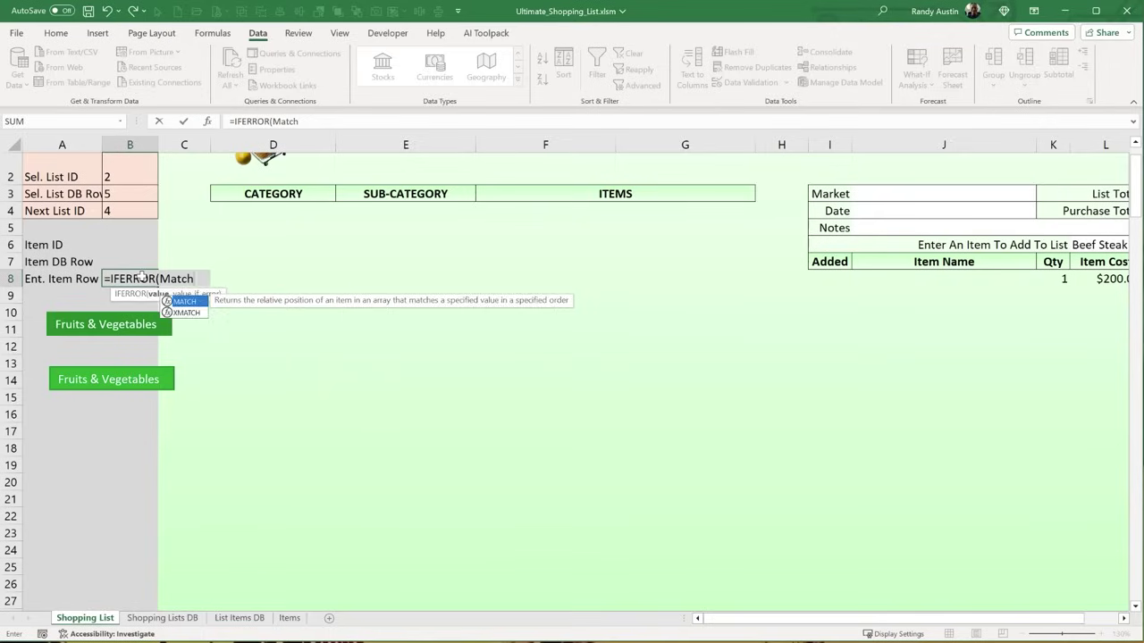
text(()
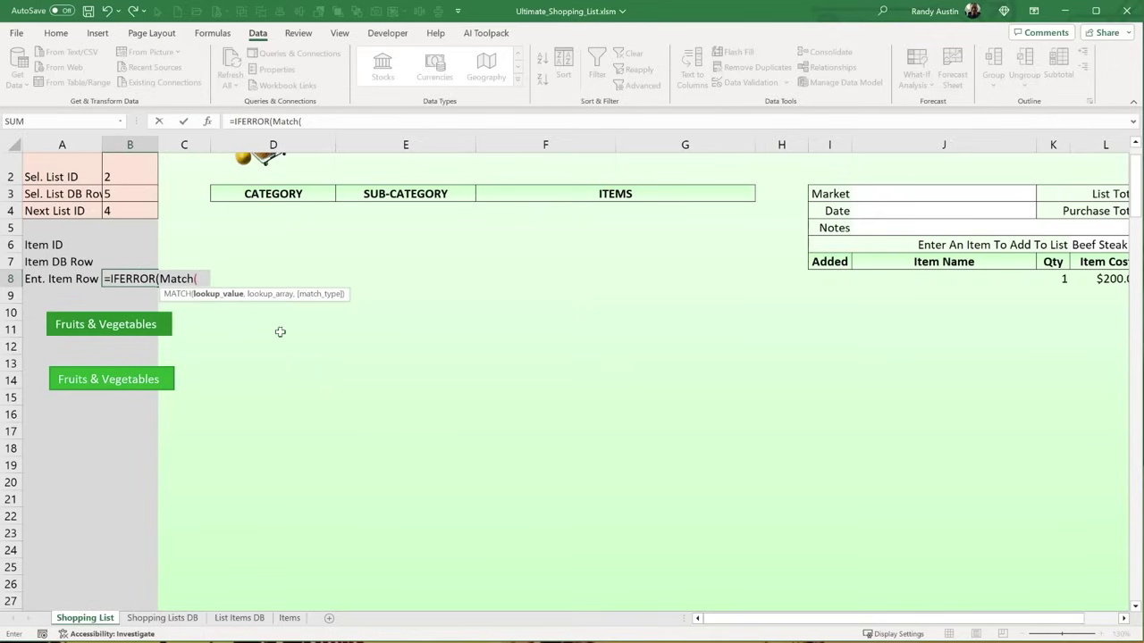
click(1108, 244)
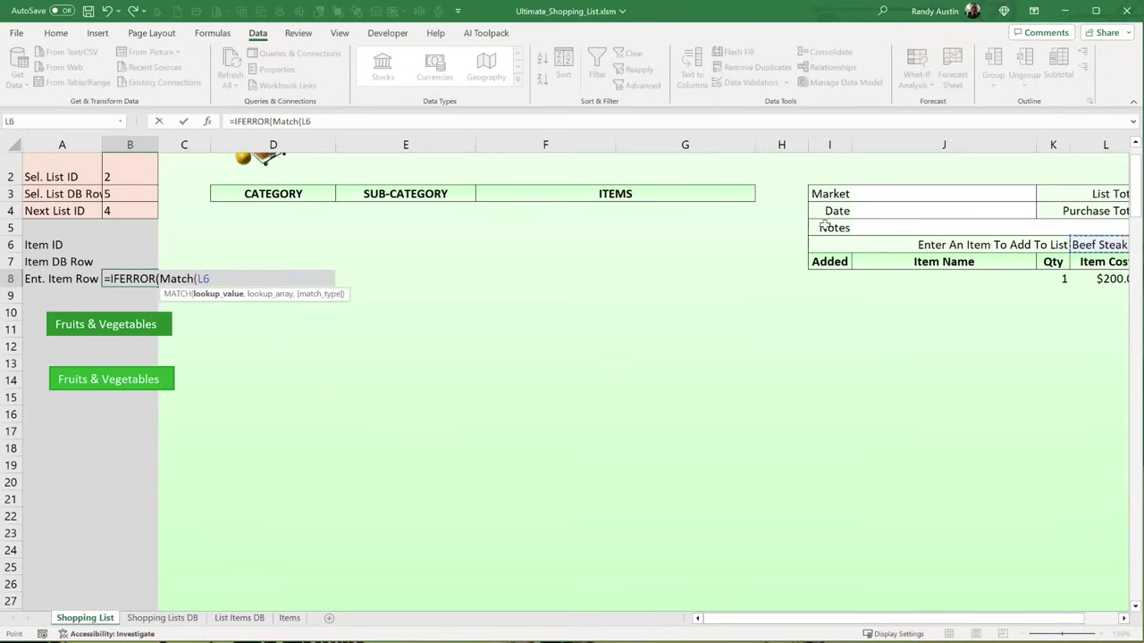
text(,)
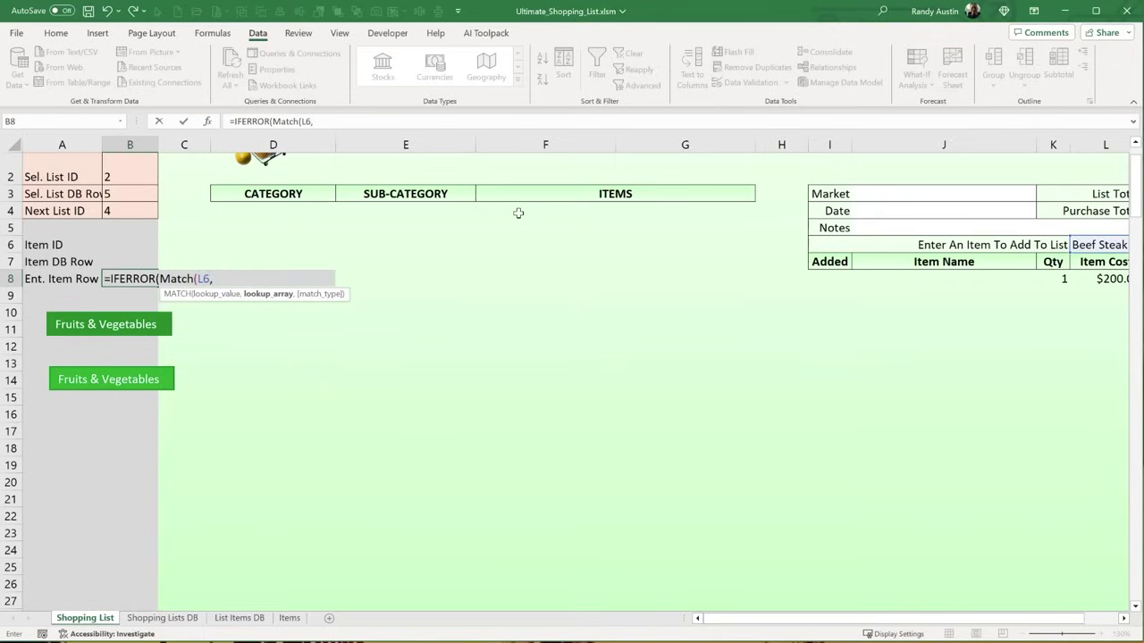
text(Item_Name,)
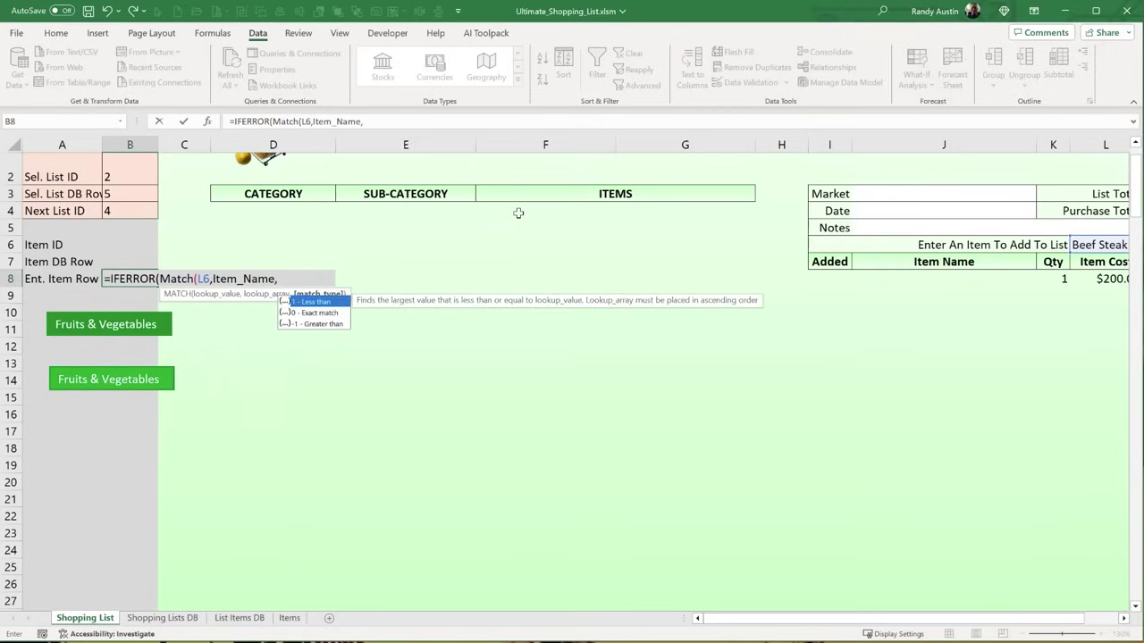
text(0))
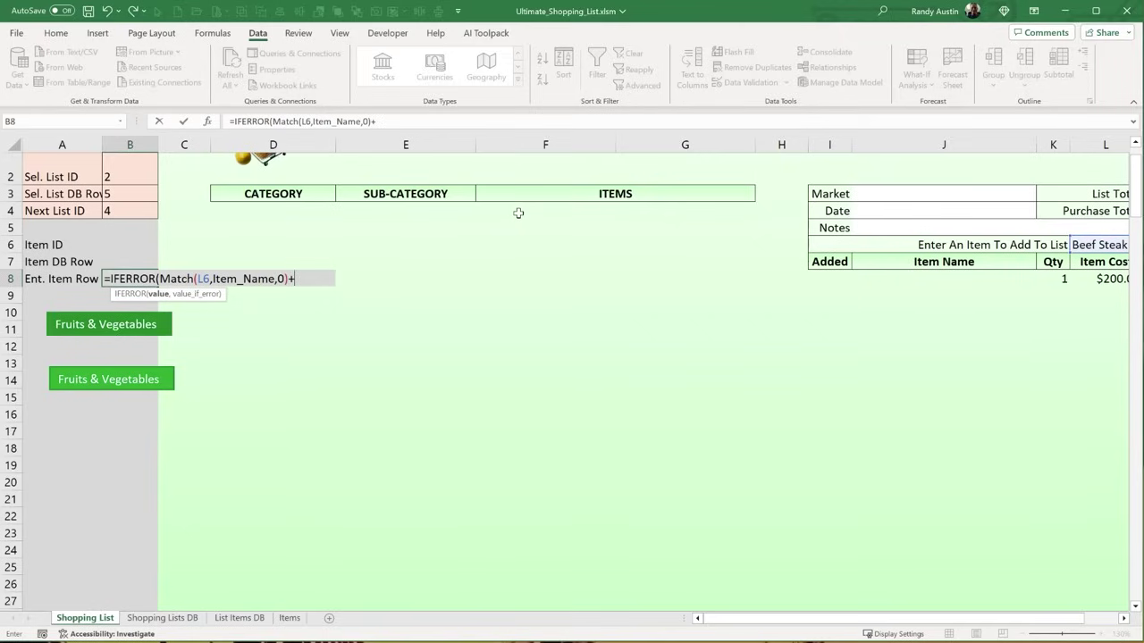
text(+3,""))
key(Return)
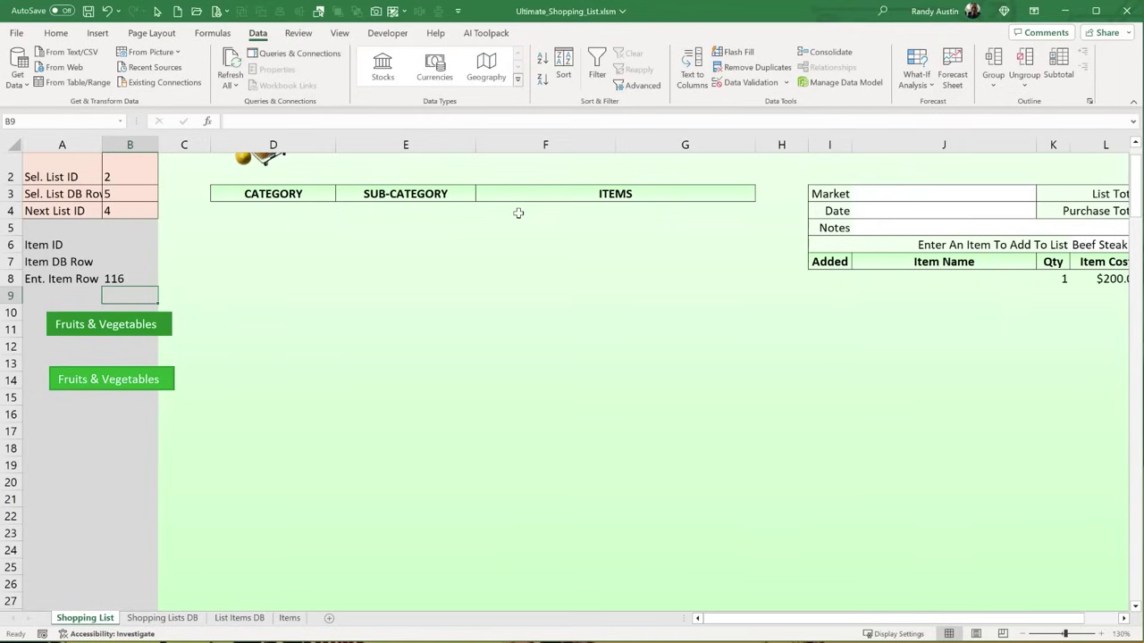
click(136, 278)
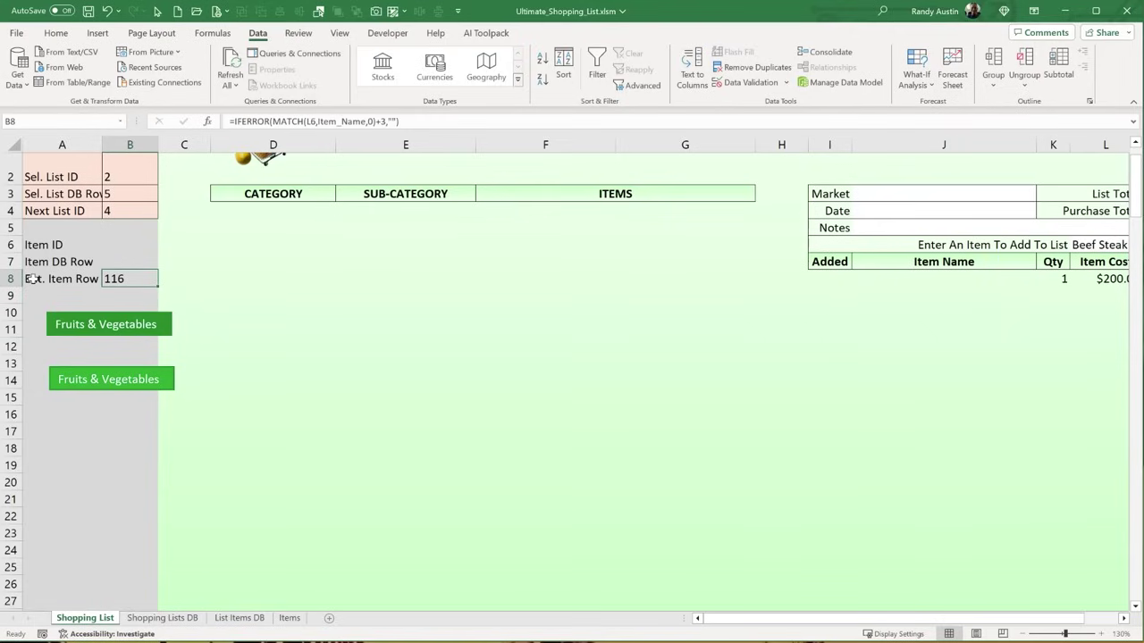
- Copy the Coke 2-liter SKU 1545154 from the Items sheet into B6 of the Shopping List sheet
click(106, 246)
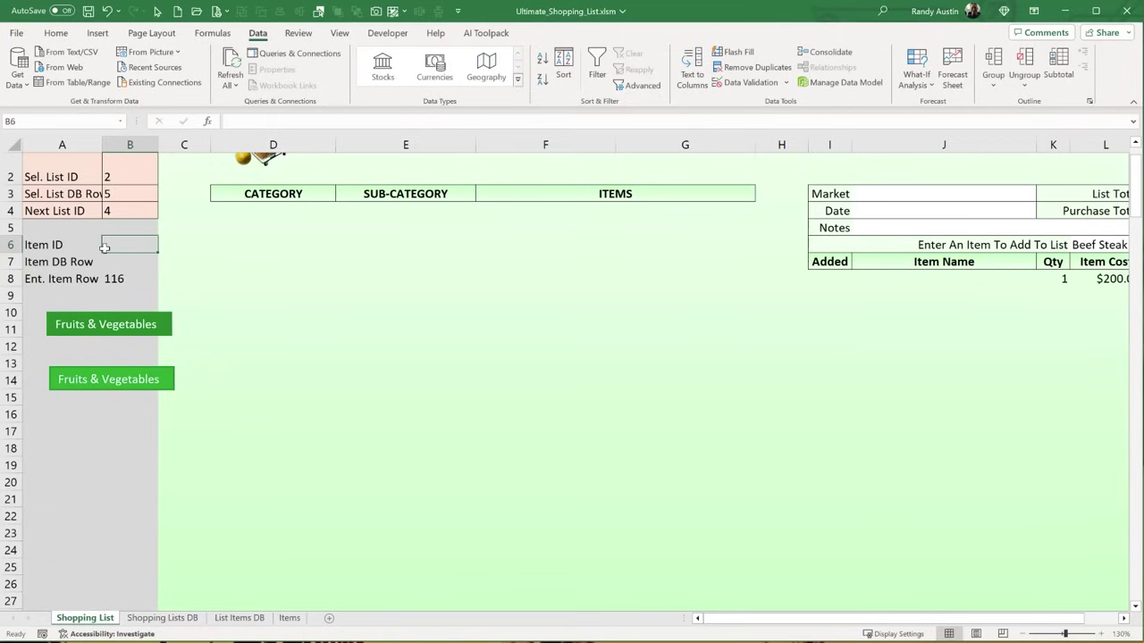
click(290, 618)
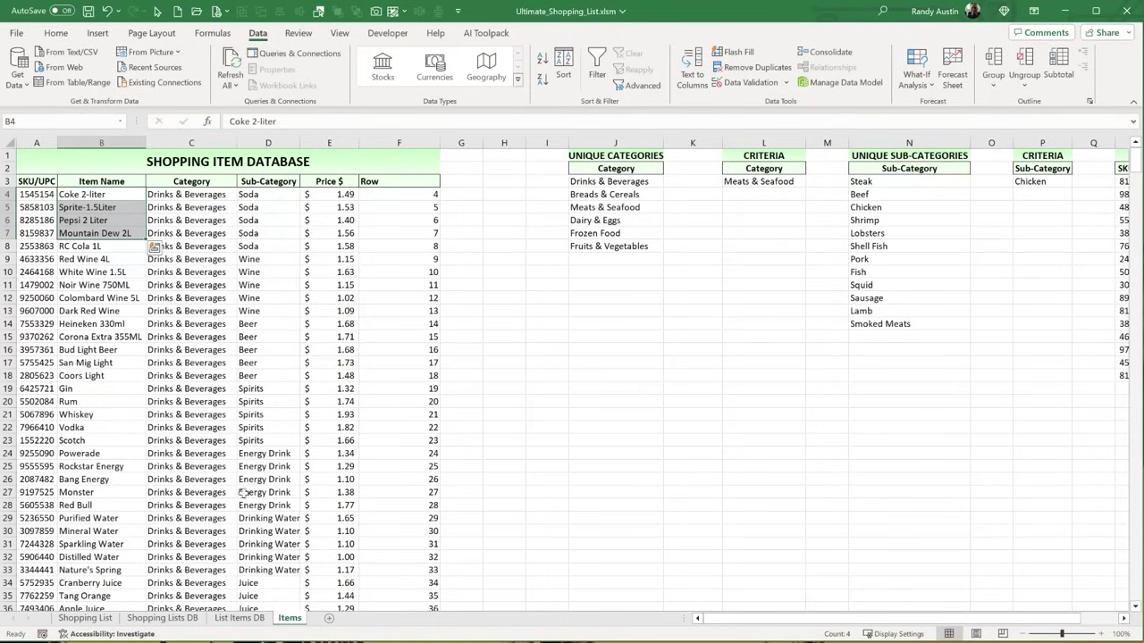
click(54, 195)
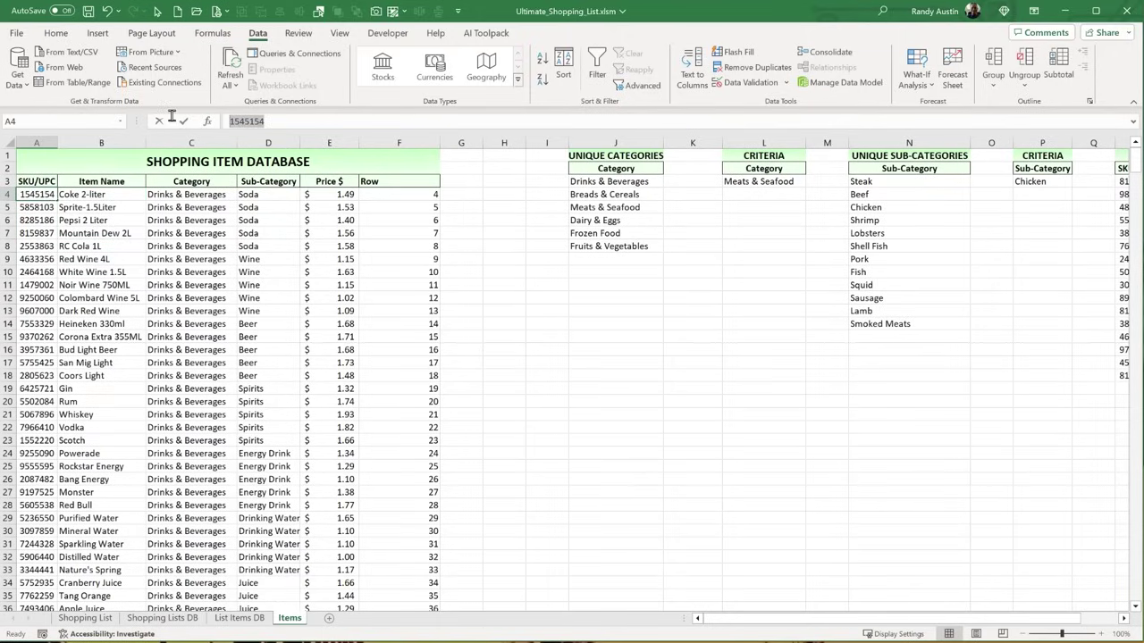
double_click(237, 122)
key(ctrl+c)
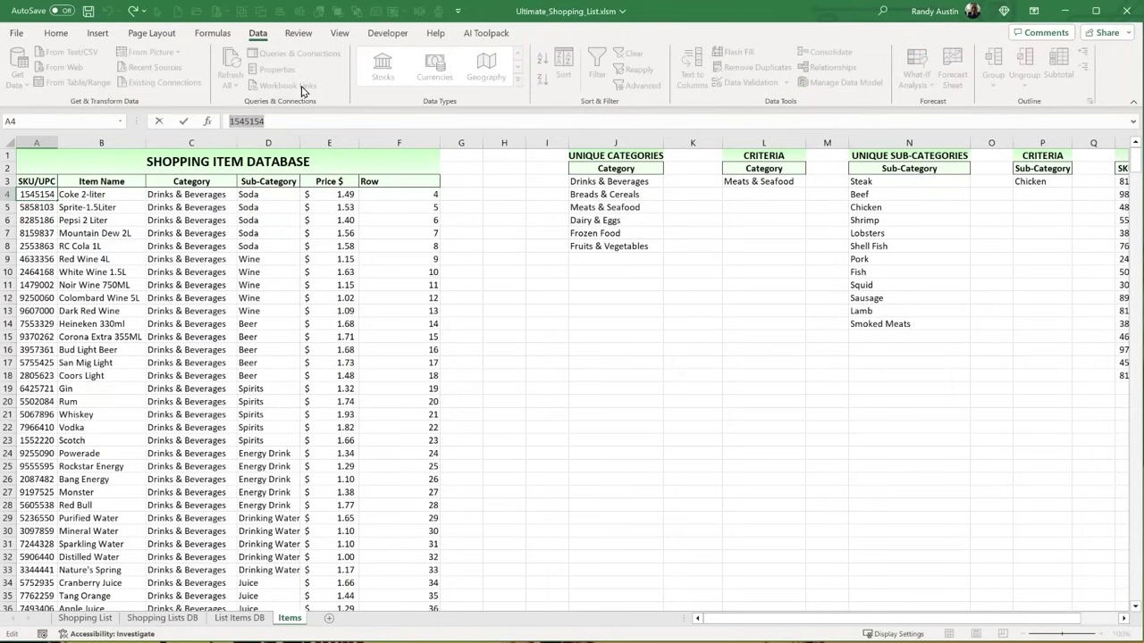
key(Return)
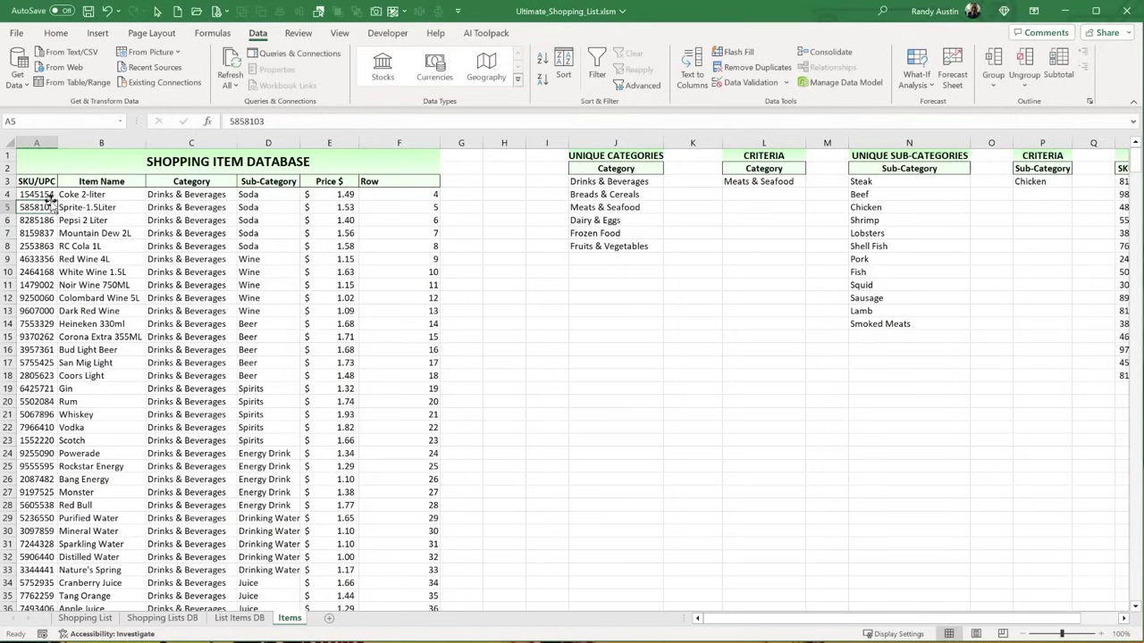
click(104, 620)
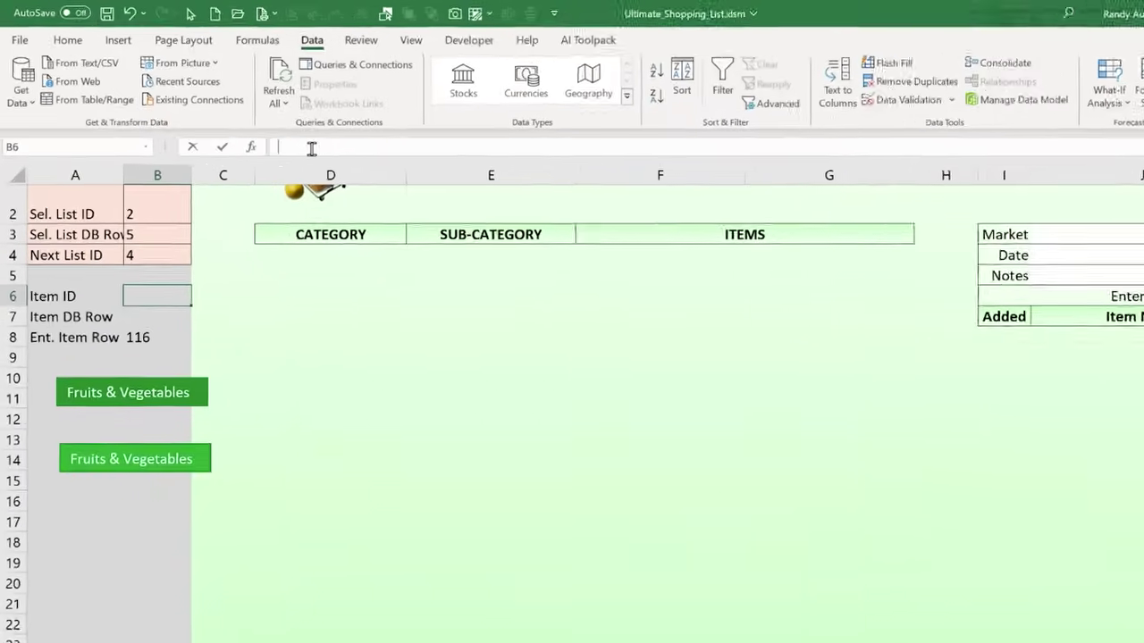
key(ctrl+v)
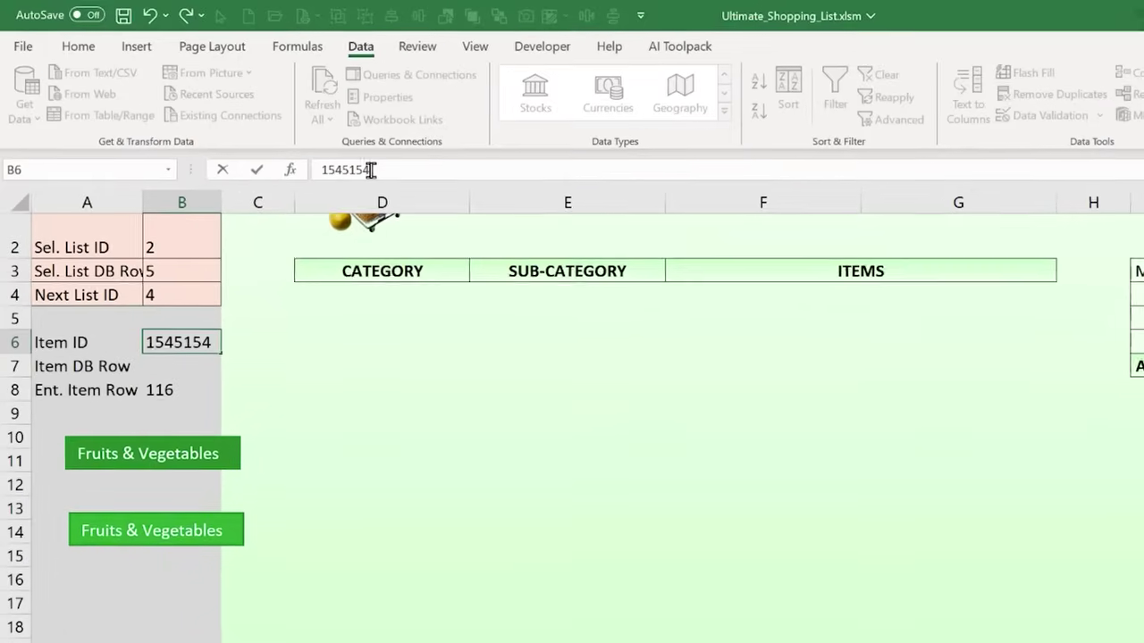
key(Return)
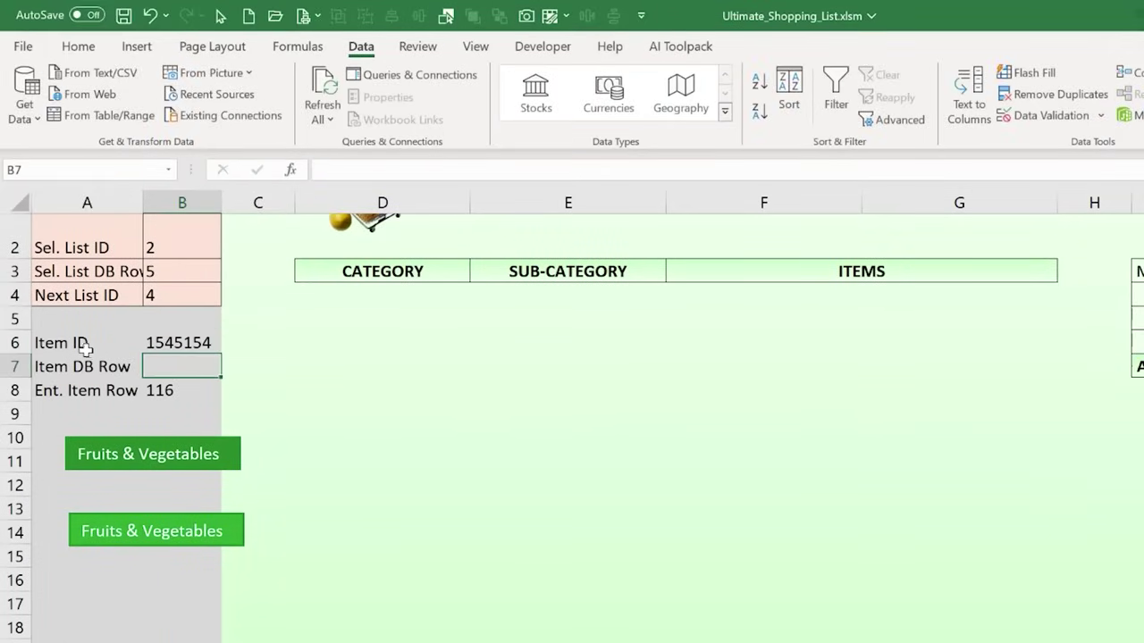
- Change the label in A6 to Item UPC/SKU
click(87, 349)
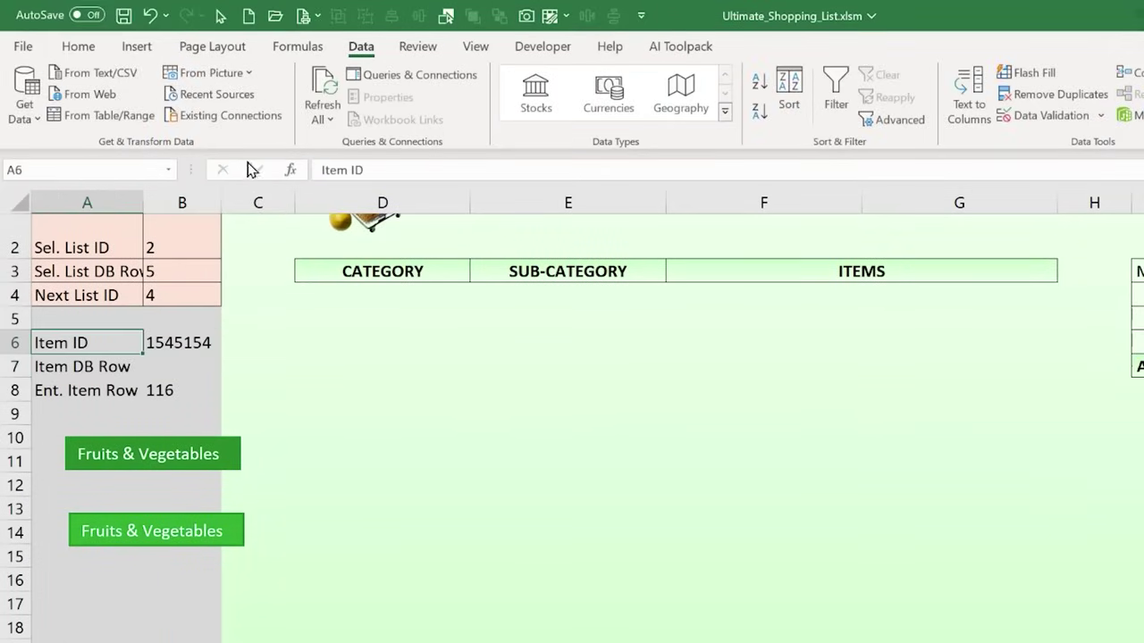
drag(351, 170, 599, 171)
text(UP)
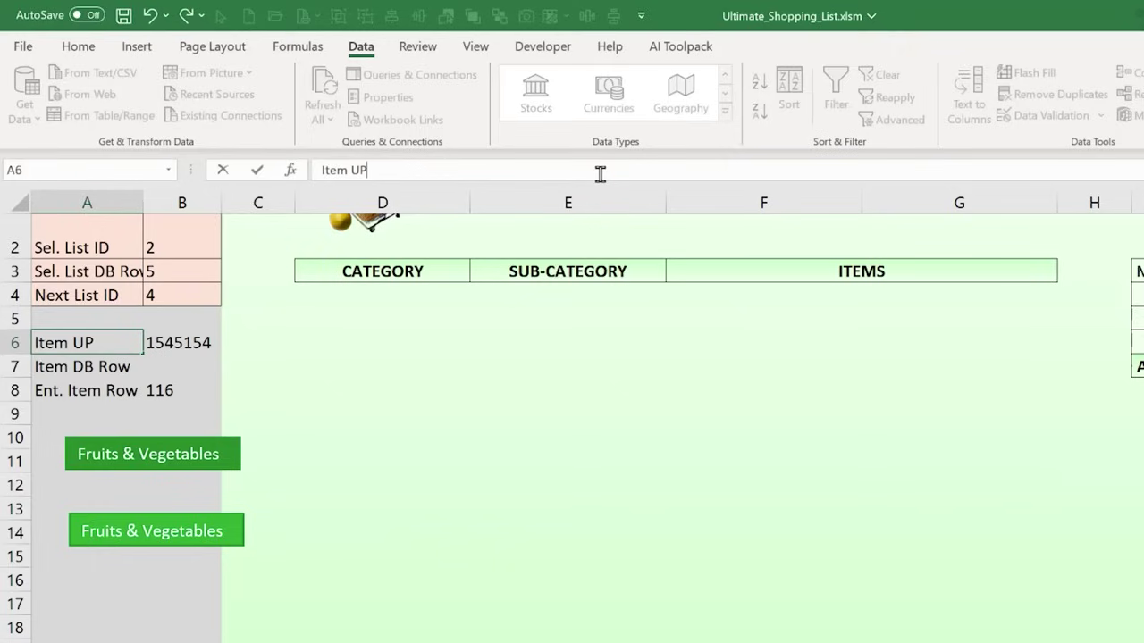
text(C/SKU)
key(Return)
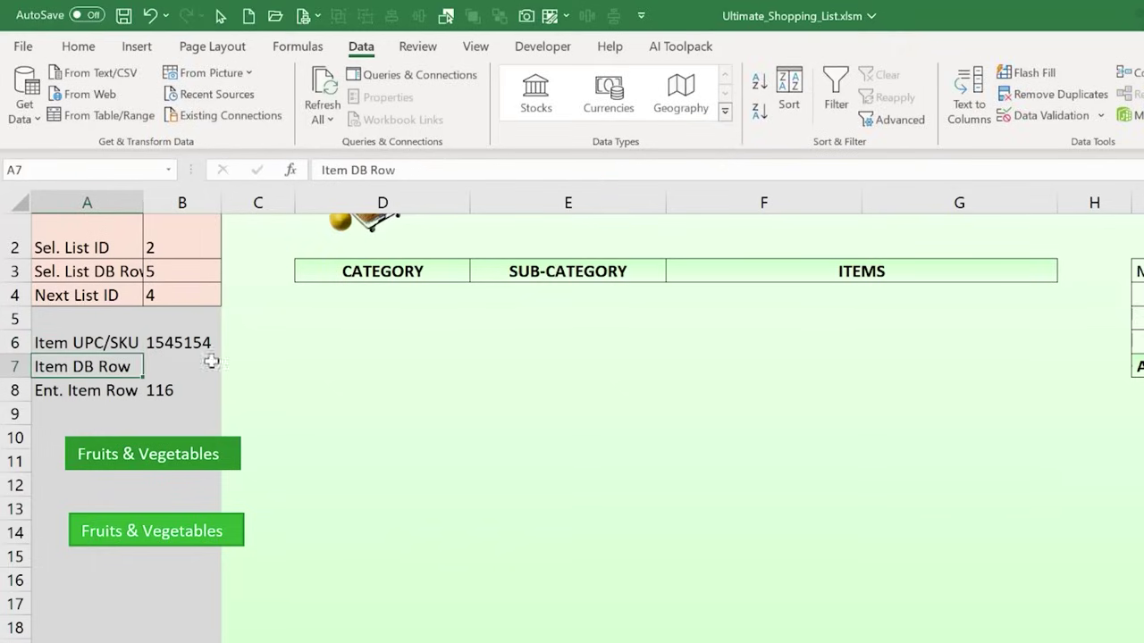
click(191, 341)
click(191, 368)
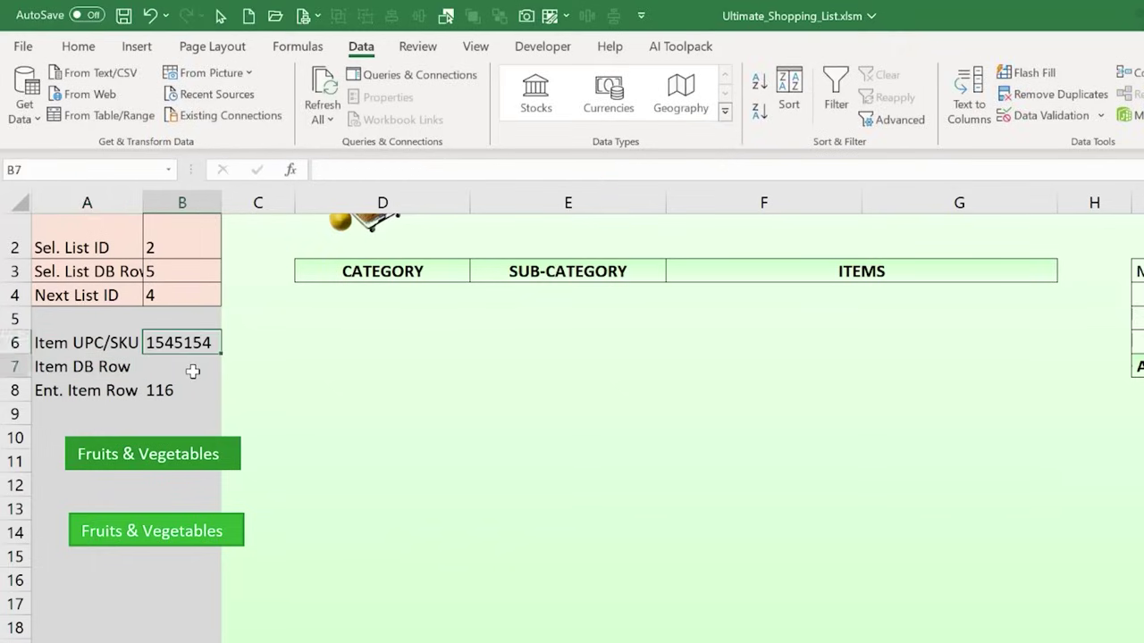
click(180, 342)
click(180, 361)
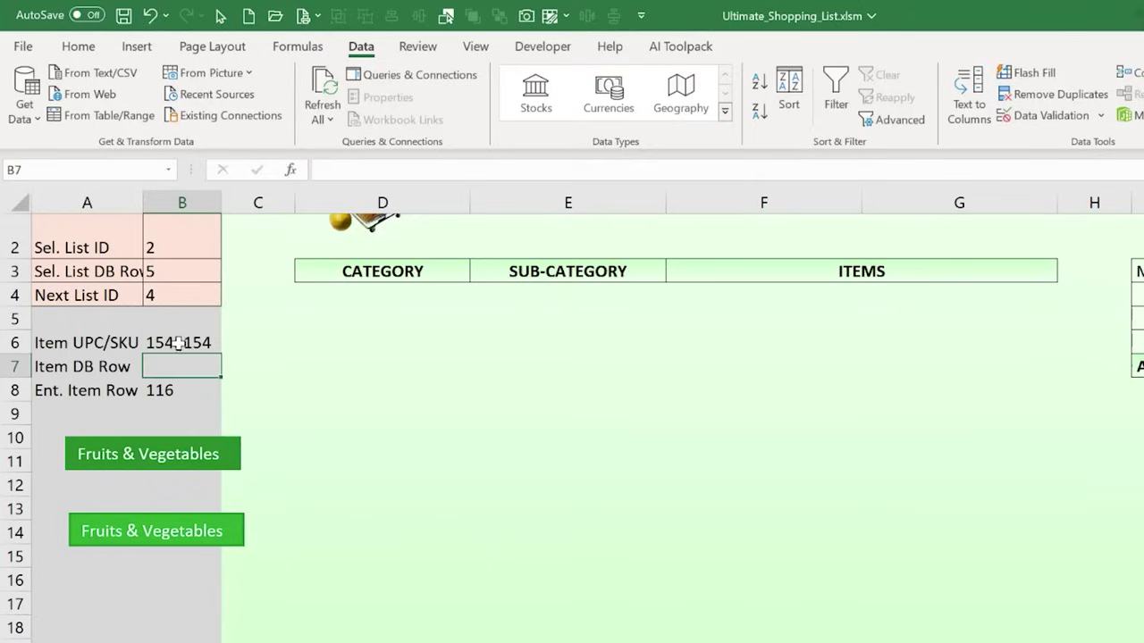
click(179, 343)
- Enter the formula =IFERROR(MATCH(B6,Item_SKU,0)+3,"") in B7 beside the Item DB Row label
click(179, 365)
click(373, 177)
text(=ife)
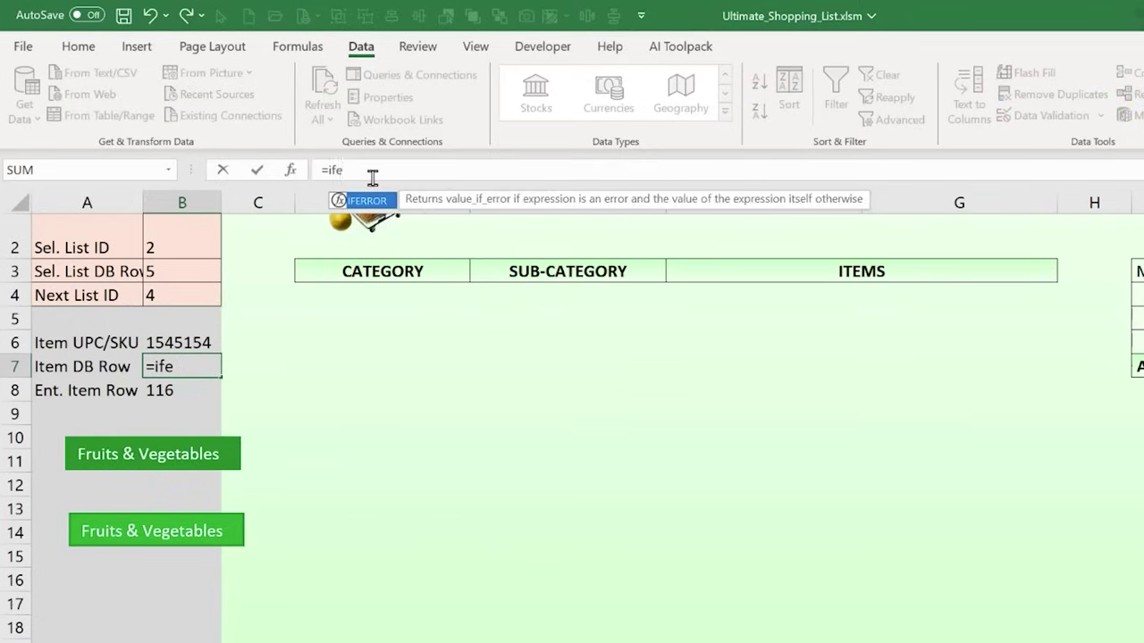
key(Tab)
text(Match()
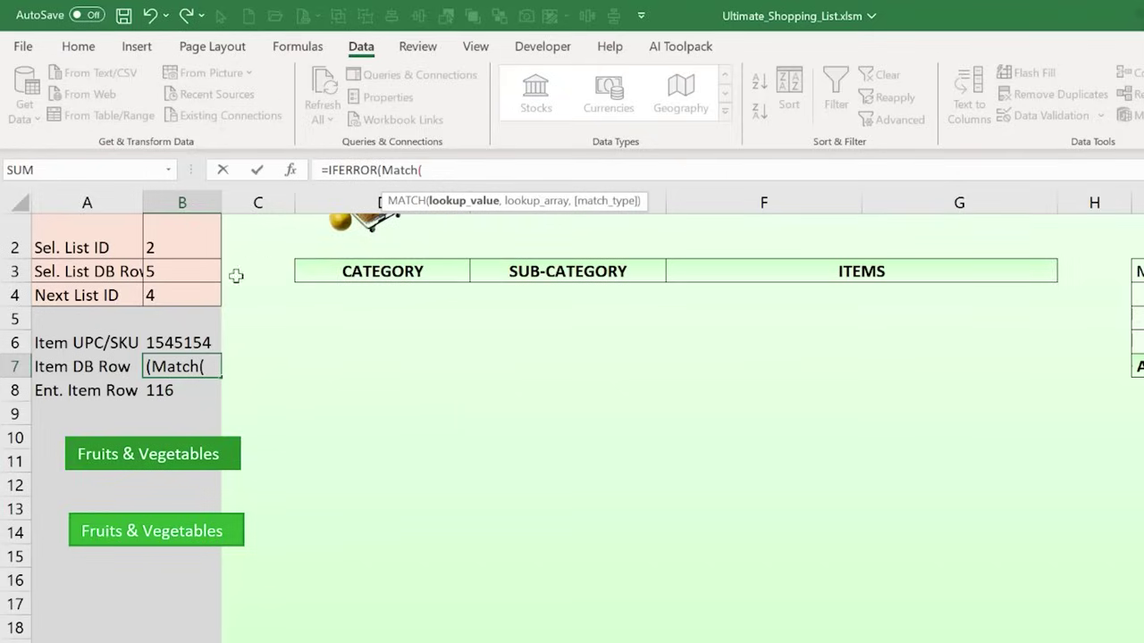
click(191, 343)
text(,item)
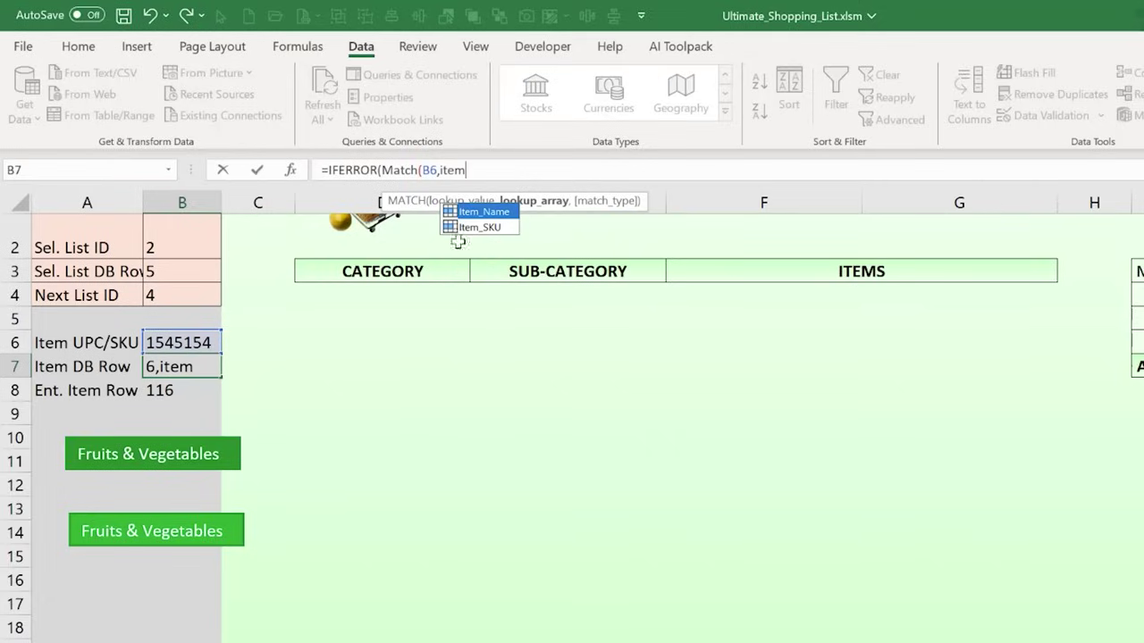
click(478, 228)
double_click(480, 229)
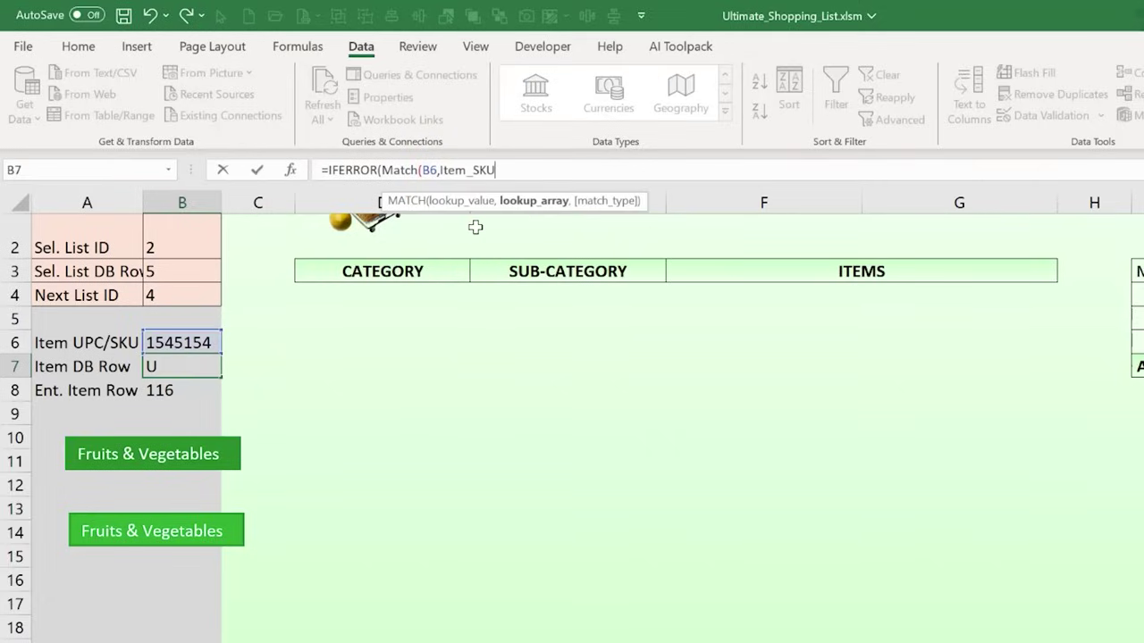
text(,)
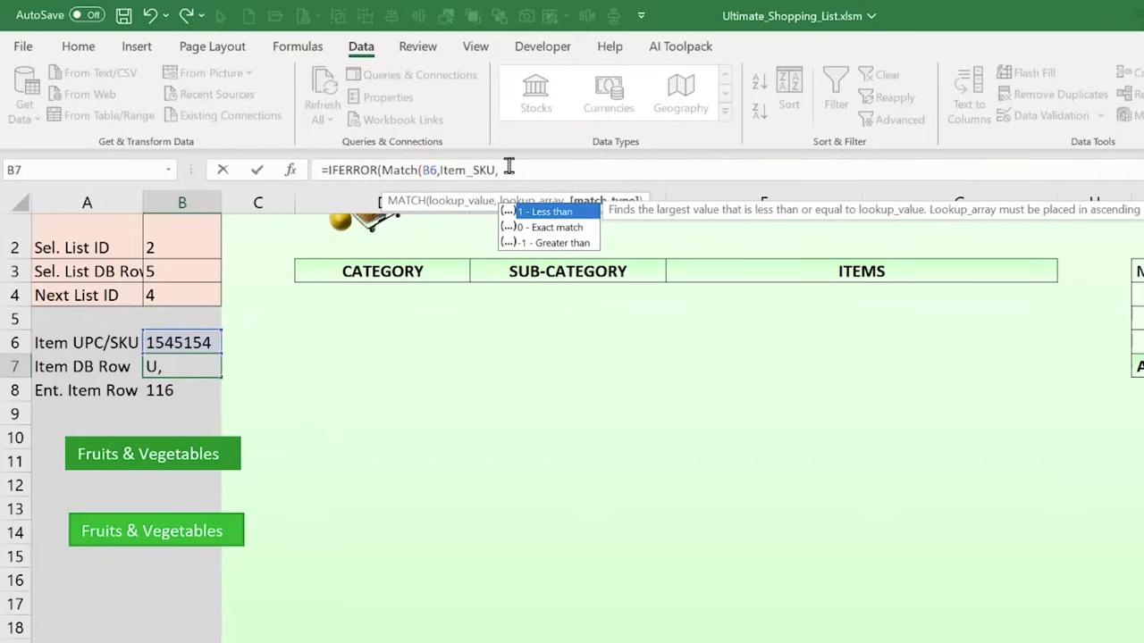
text(0)+3)
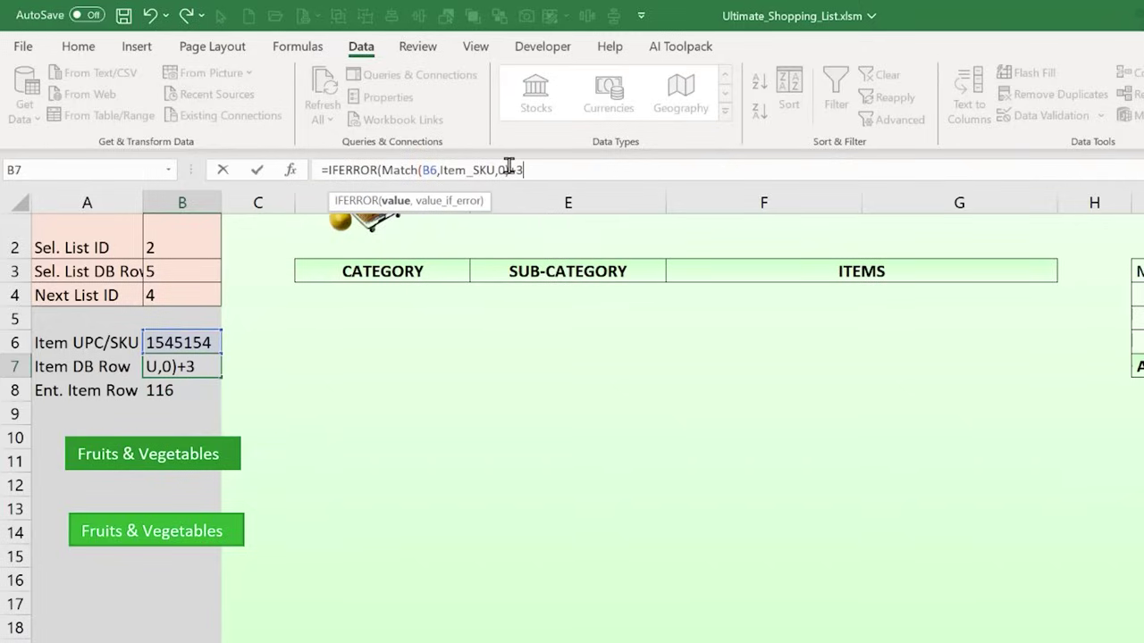
text(,""))
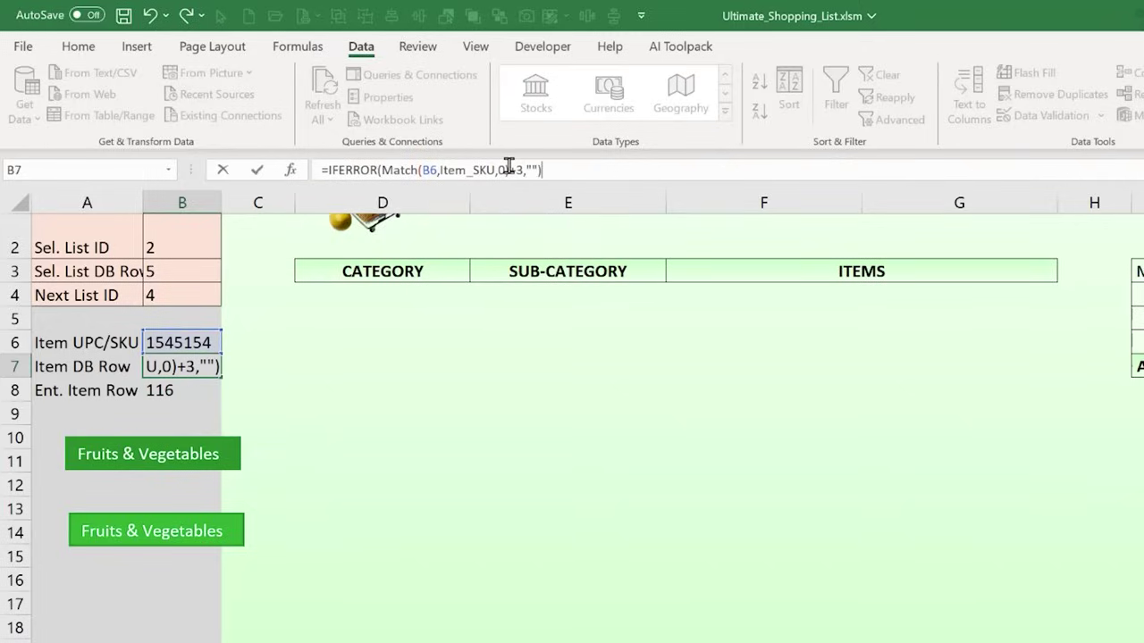
key(Return)
click(179, 369)
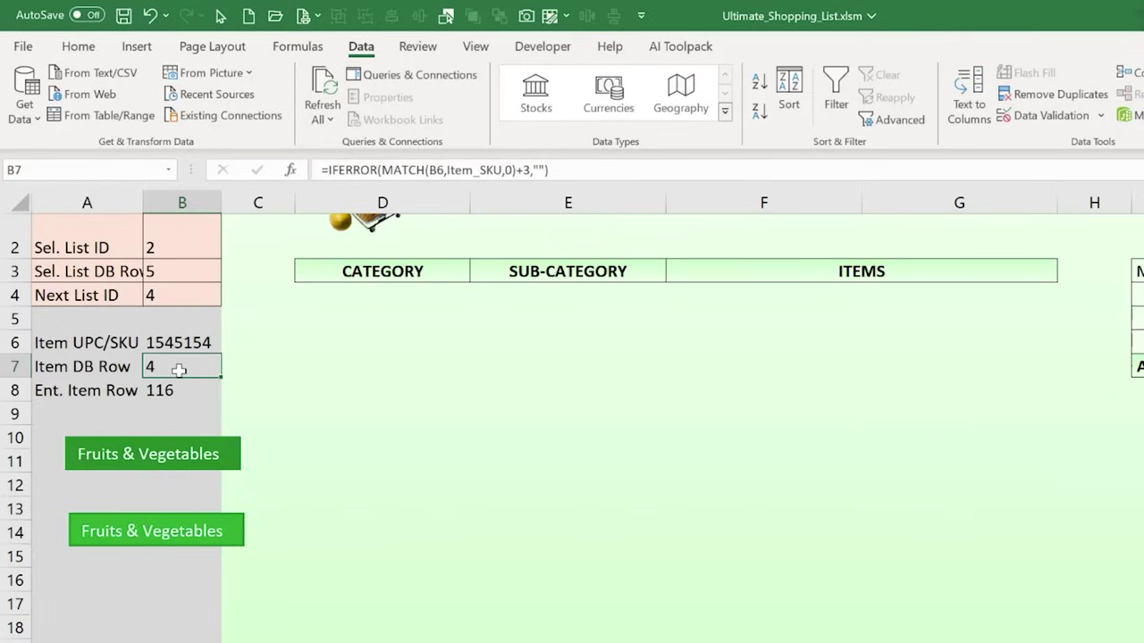
- Format the item helper block A6:B8 with a light yellow fill and cell borders
drag(120, 342, 169, 386)
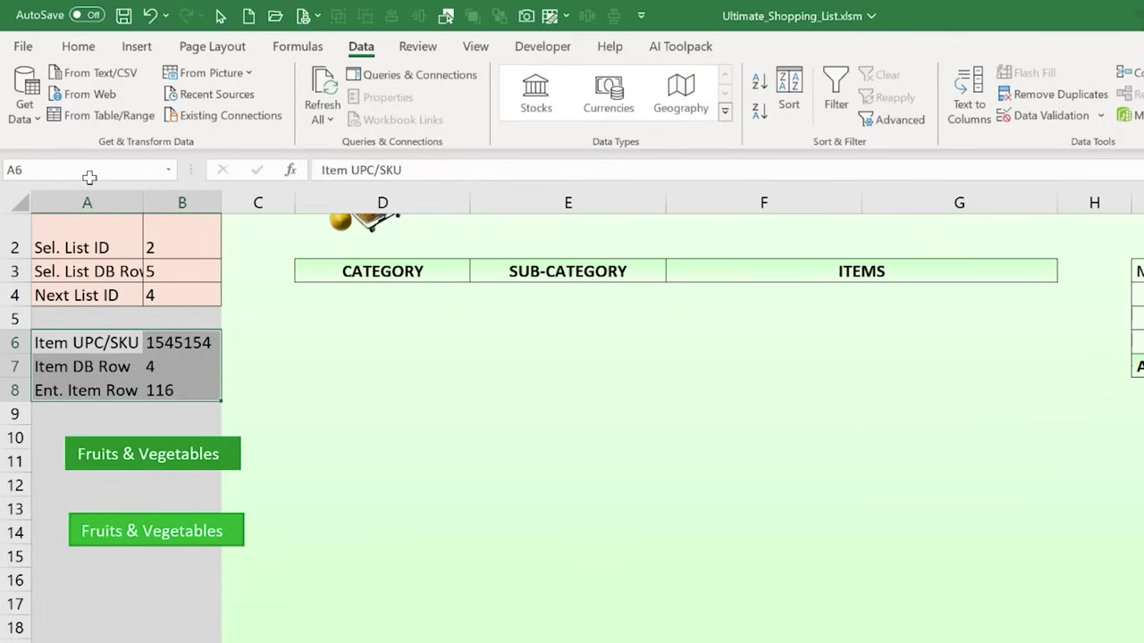
click(79, 45)
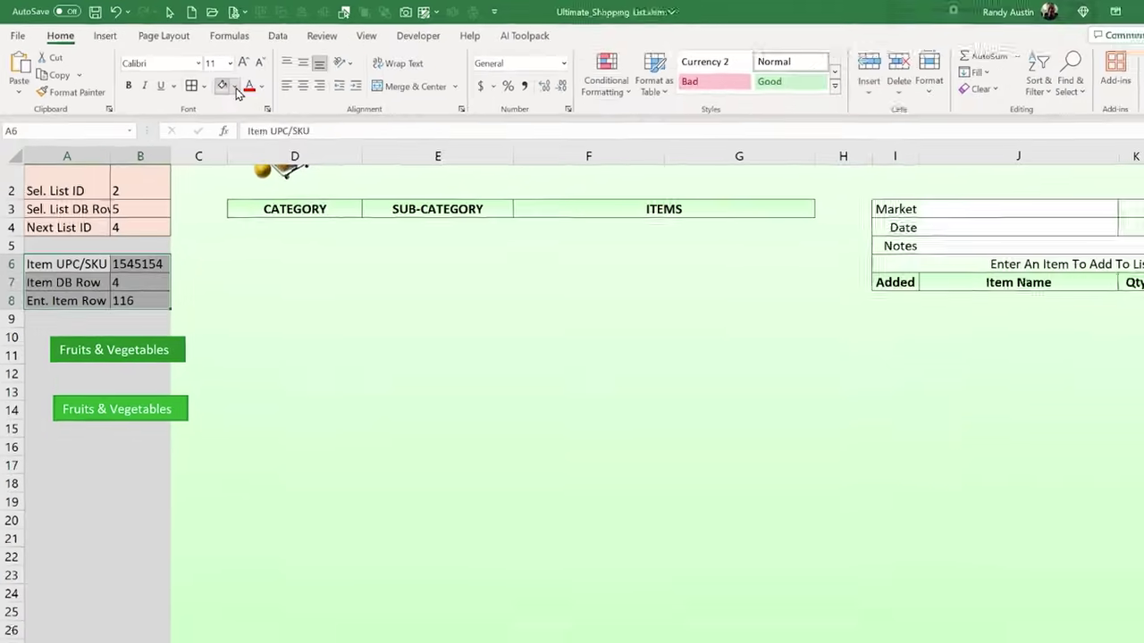
click(288, 106)
click(365, 185)
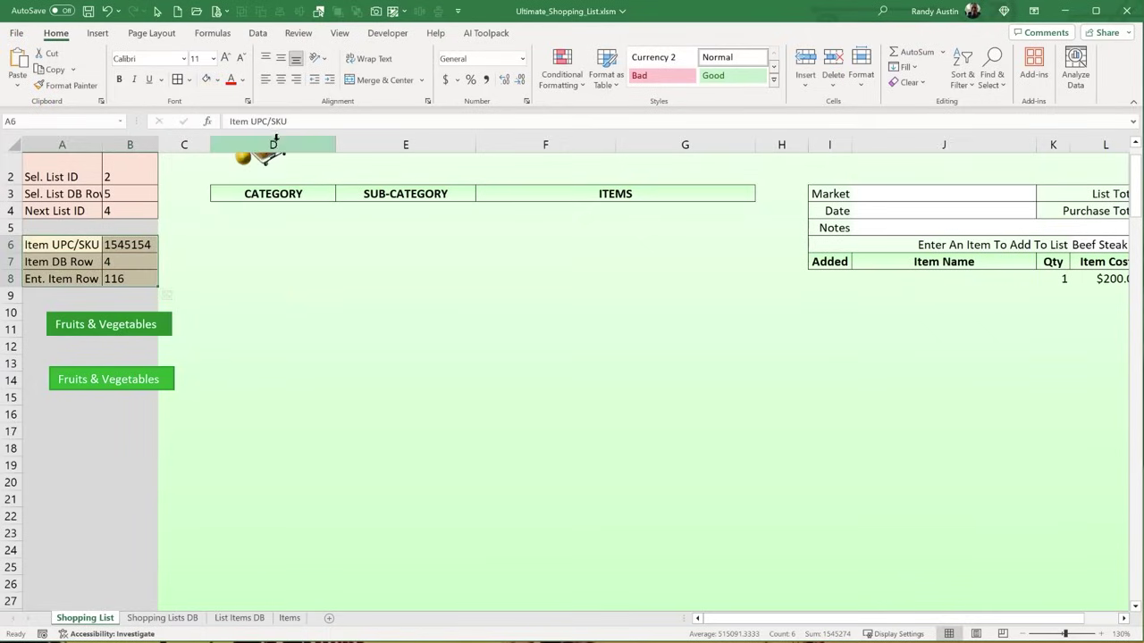
click(174, 261)
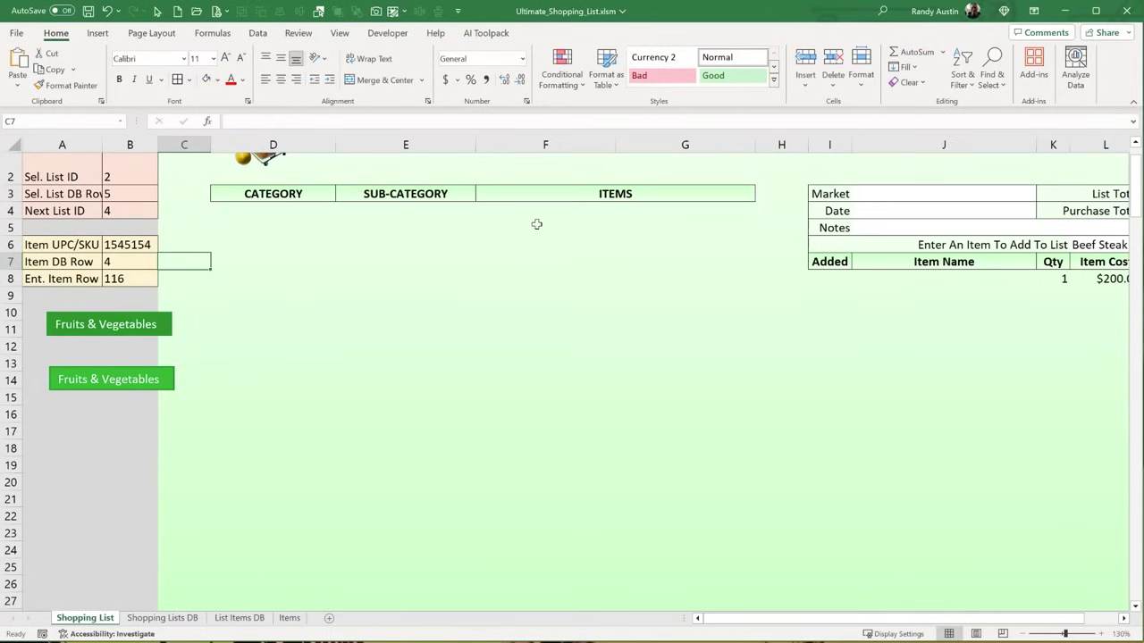
- Review the item SKU and row lookup cells against the entered item in L6, and save the workbook
click(122, 244)
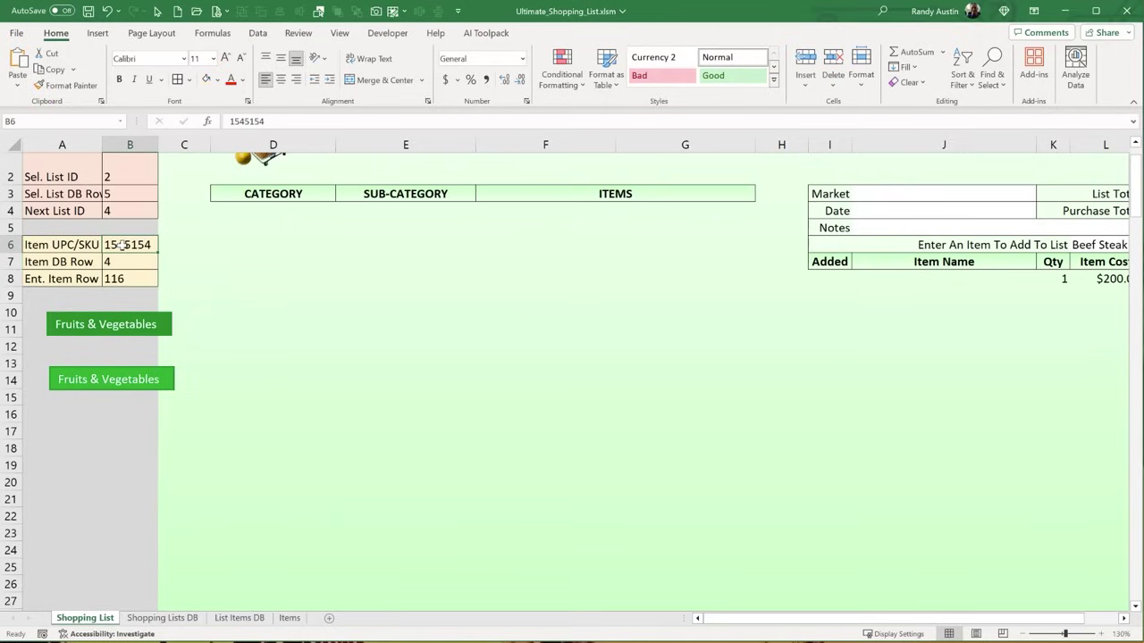
click(121, 259)
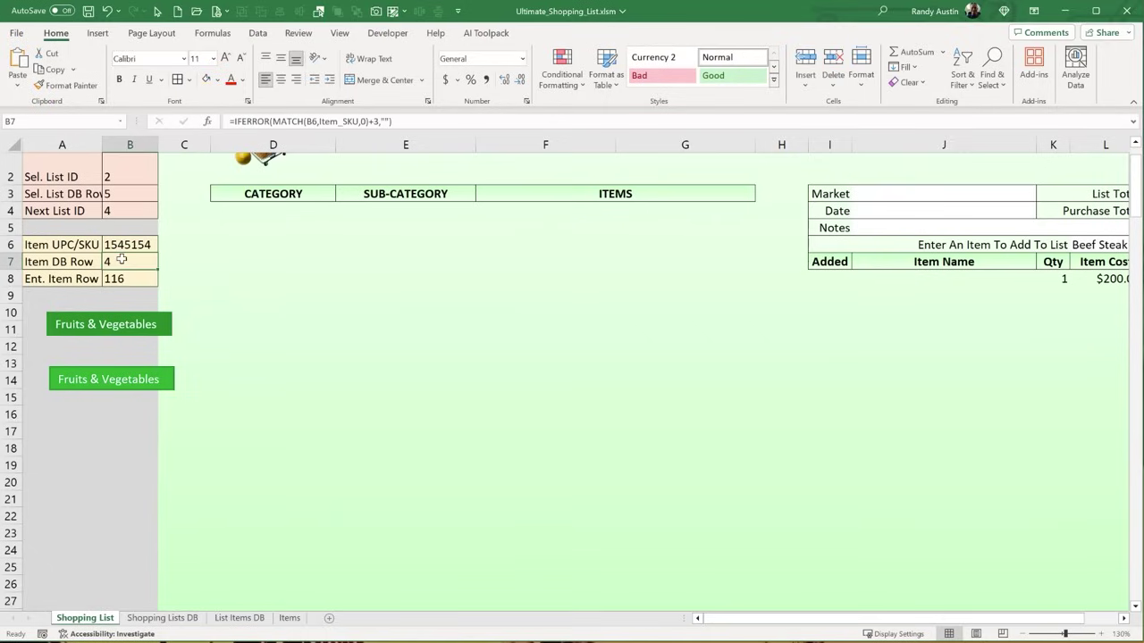
click(1098, 247)
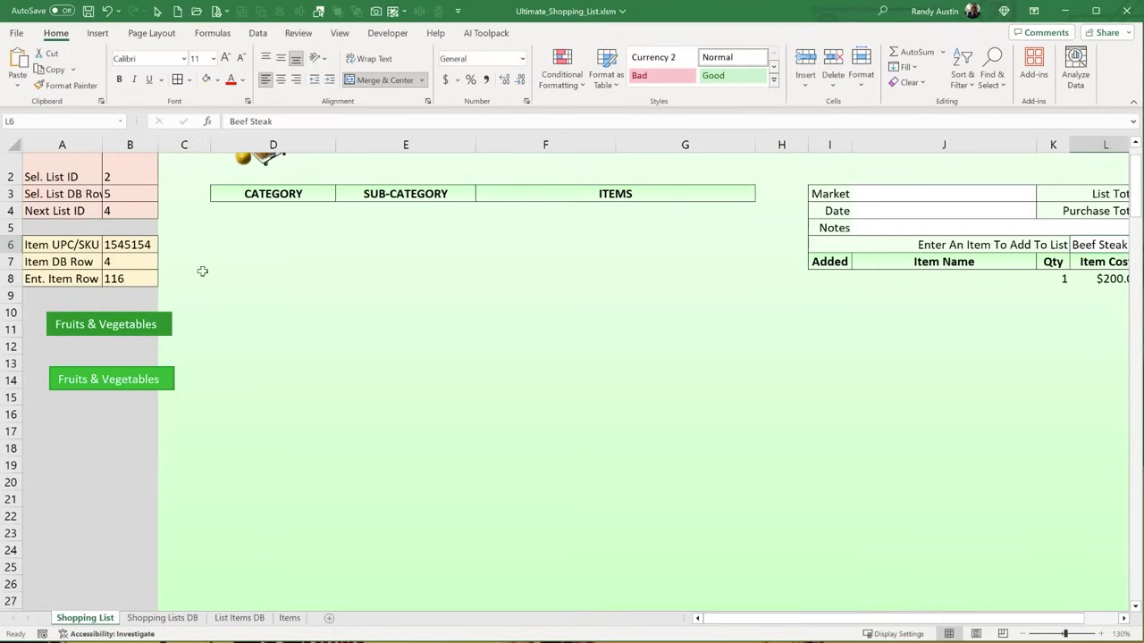
click(134, 278)
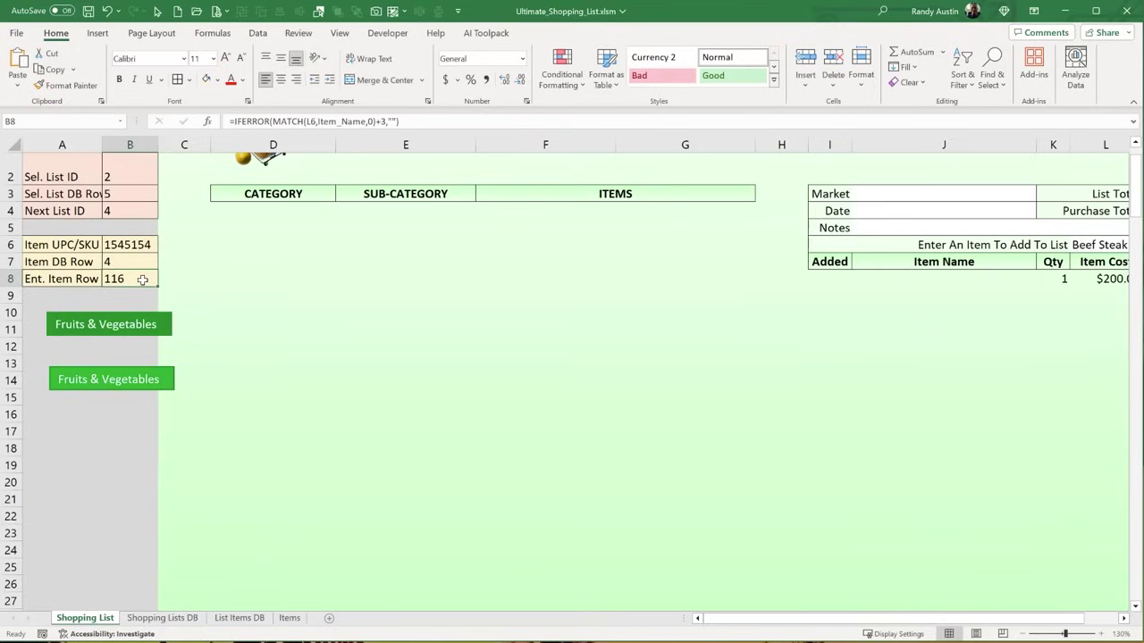
key(ctrl+s)
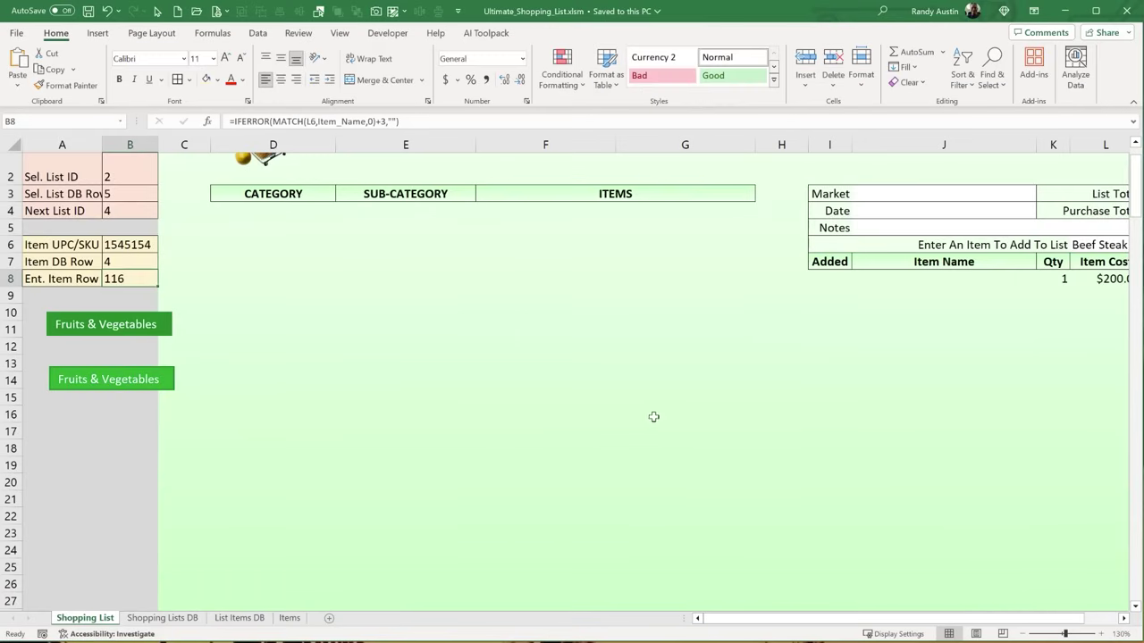
scroll(654, 417, up, 1)
drag(85, 228, 134, 328)
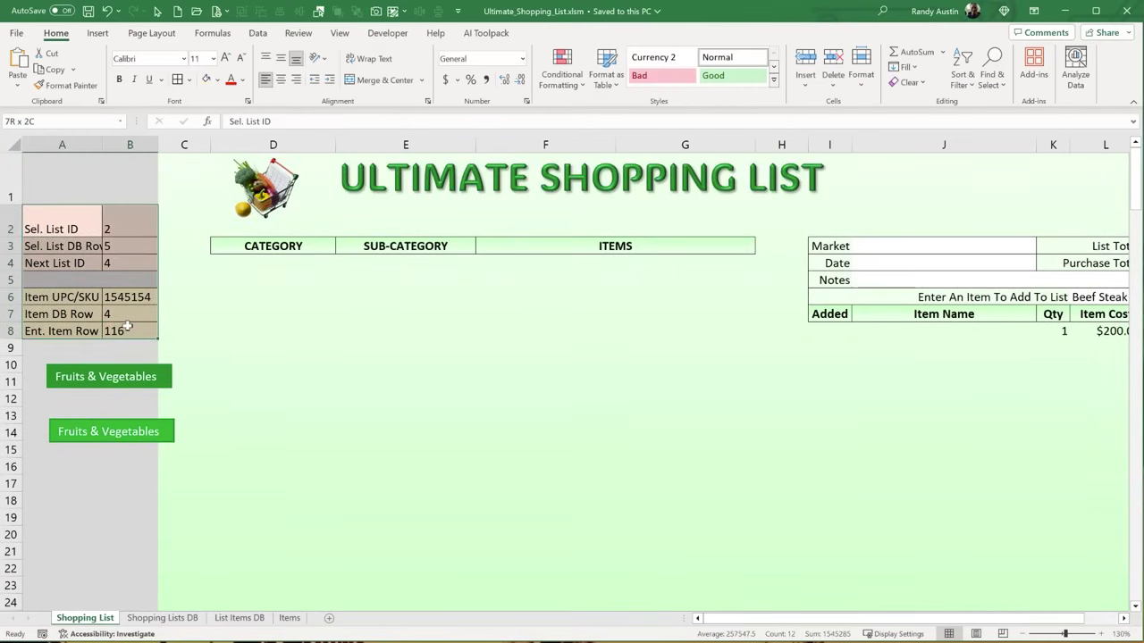
click(59, 367)
- Fill the Item Name column with placeholder text: d in J8 through J11 and dd in J12
click(815, 331)
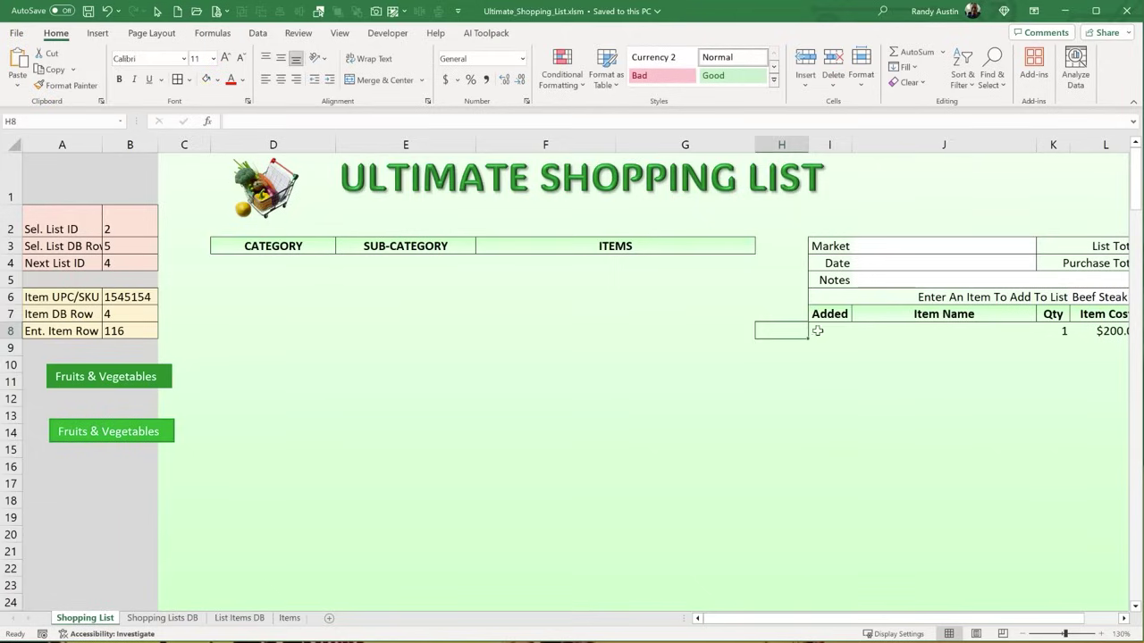
click(934, 336)
text(d d d d dd)
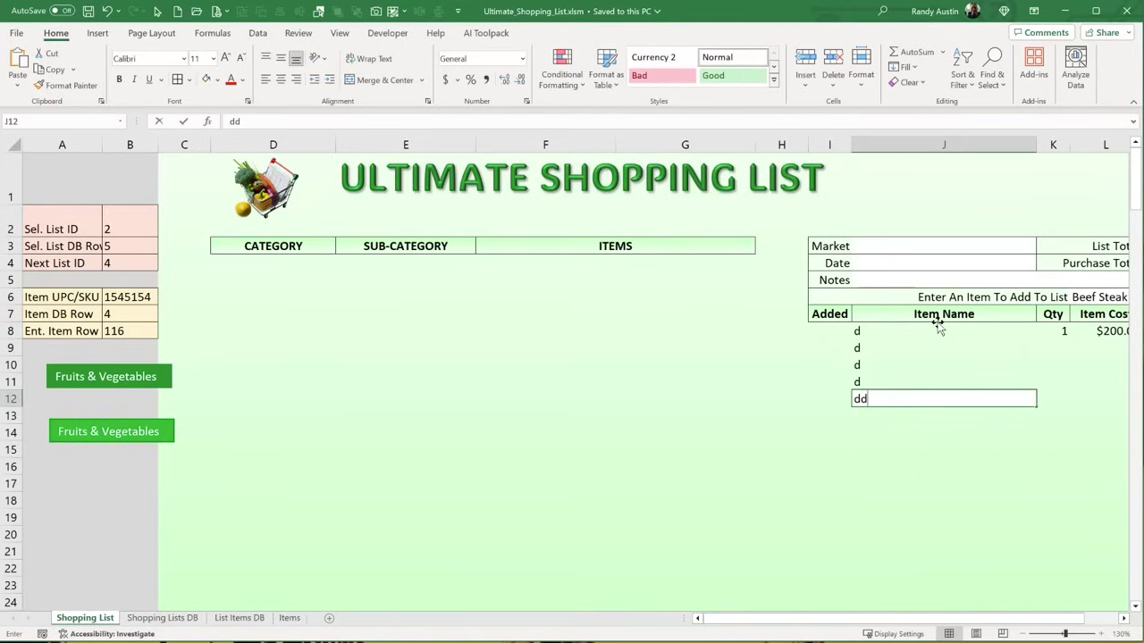
click(925, 426)
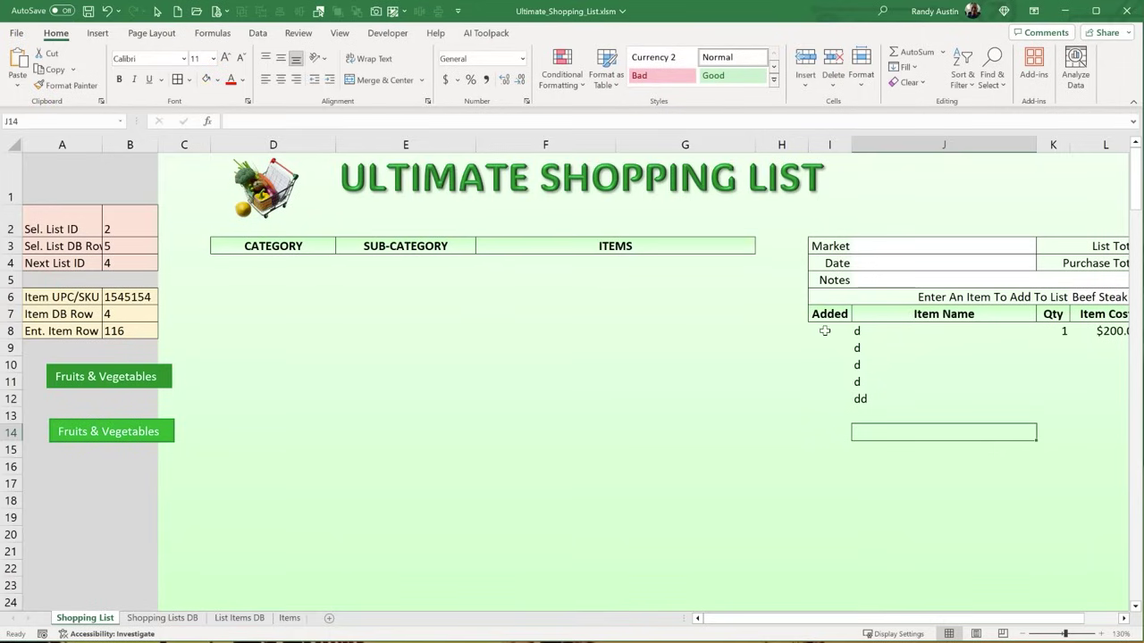
- Start a new formula-based conditional formatting rule for the list rows I8:M19
drag(1078, 617, 1108, 618)
click(1124, 618)
click(1125, 619)
click(1124, 618)
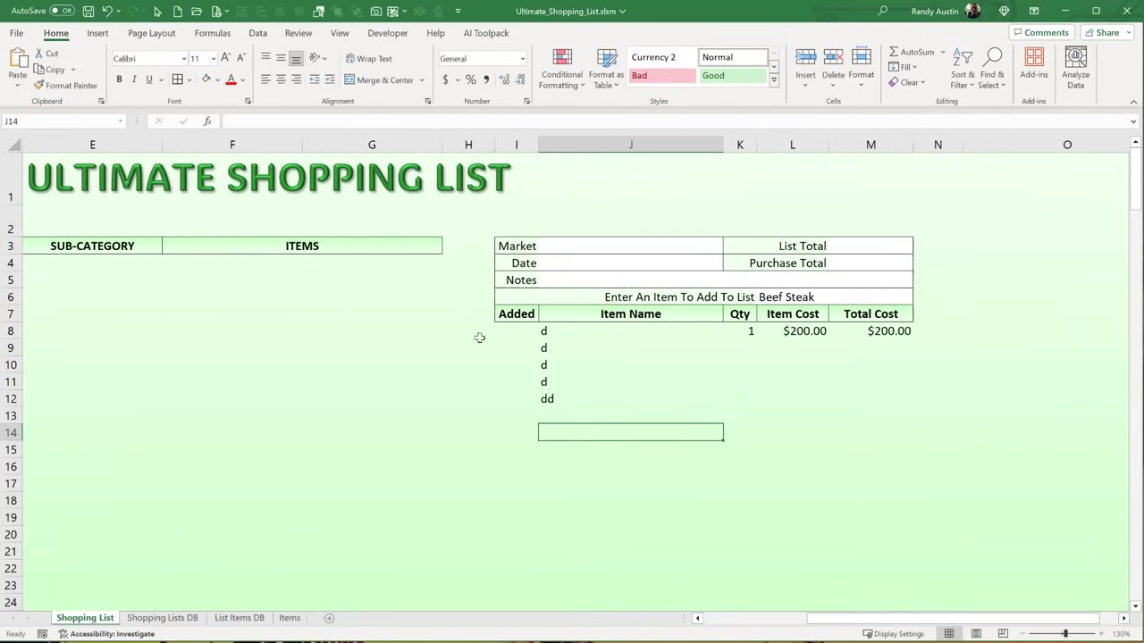
drag(523, 341, 886, 518)
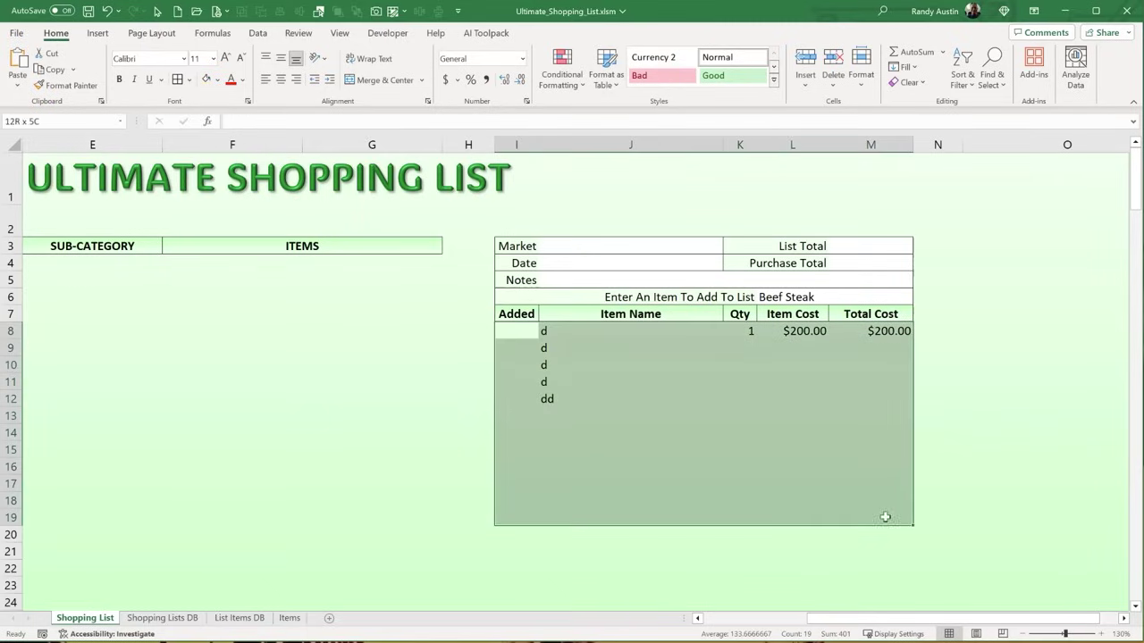
click(546, 76)
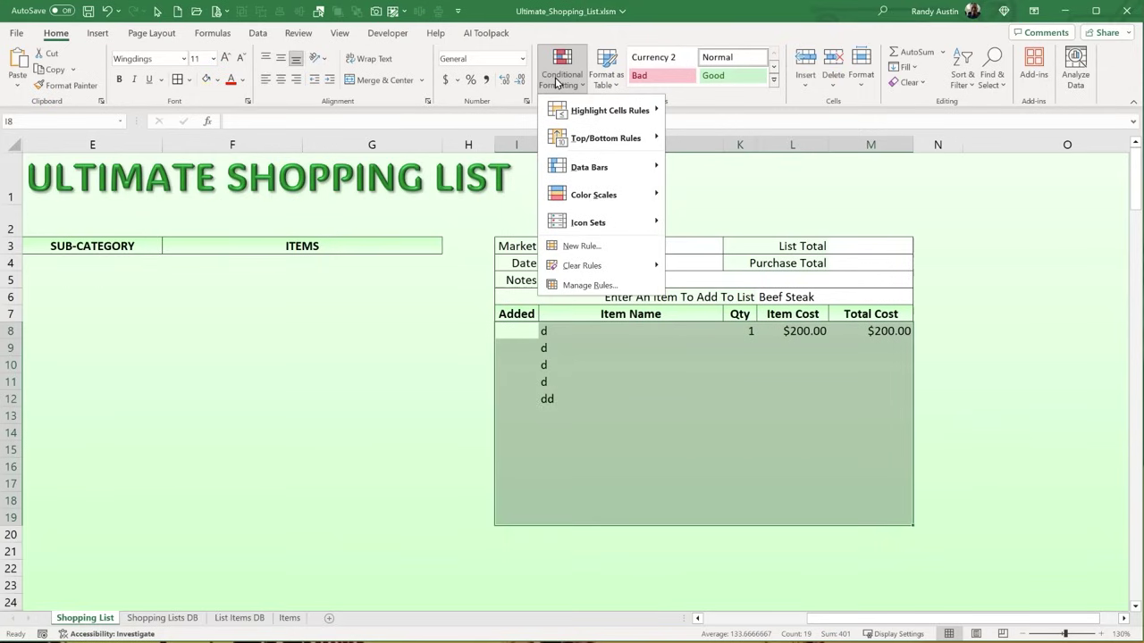
click(596, 247)
drag(573, 292, 301, 204)
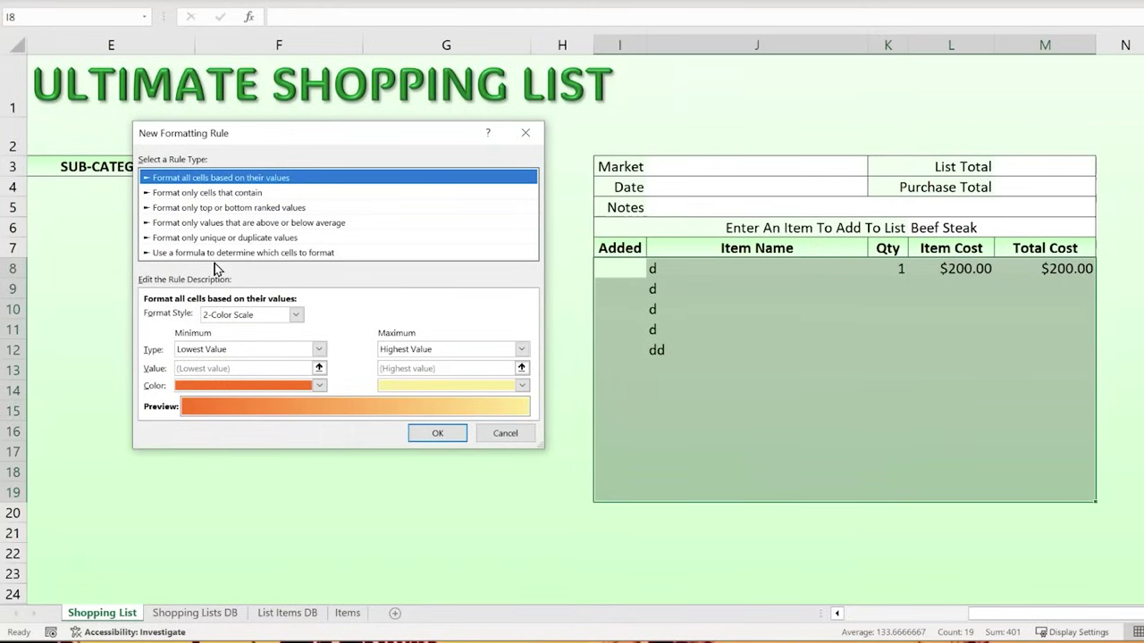
click(215, 253)
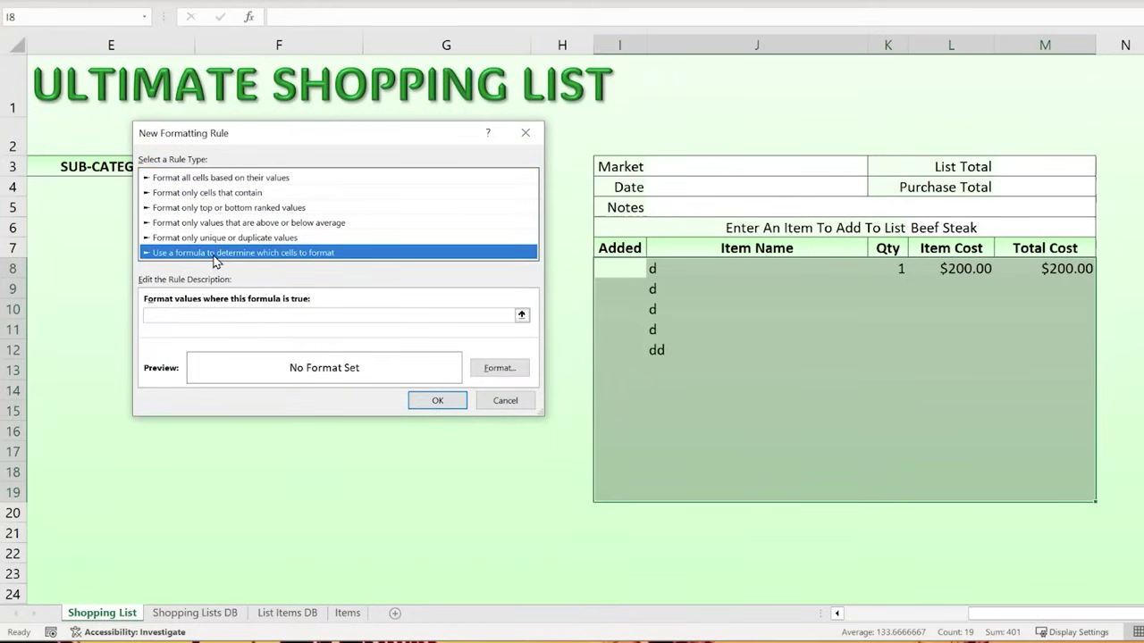
- Set the rule's formula to =and($J8<>"",Mod(Row(),2)=0), so it covers even rows with an item name
click(232, 315)
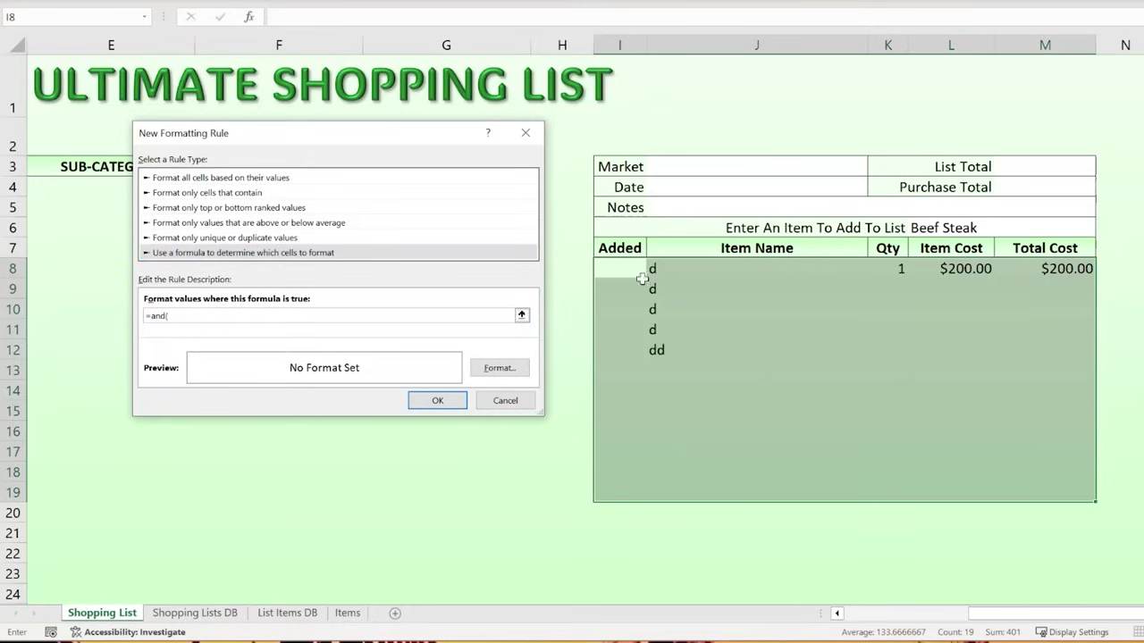
click(677, 272)
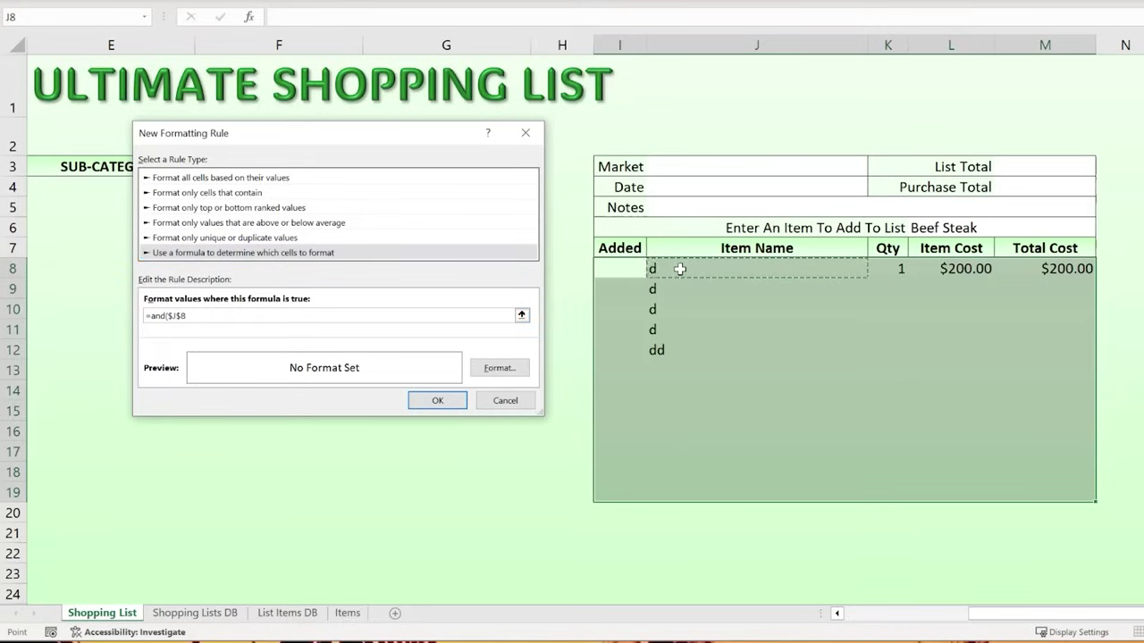
key(BackSpace)
text(ow(),2)=0)
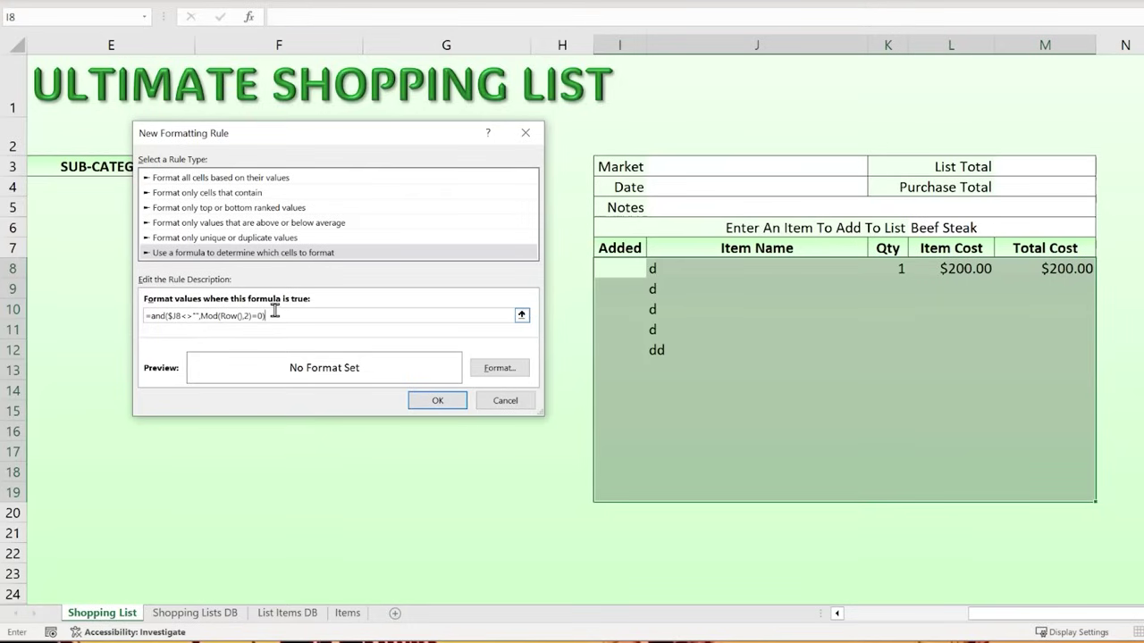
- Give the rule's cell format black borders along the left, bottom and right edges
click(515, 374)
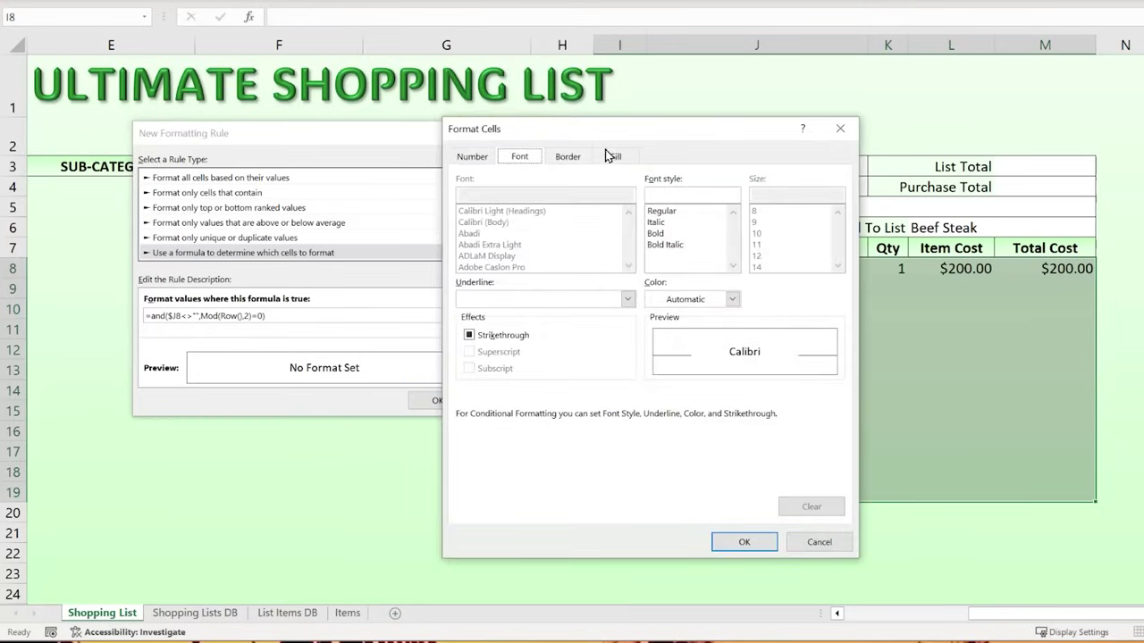
click(616, 158)
click(560, 161)
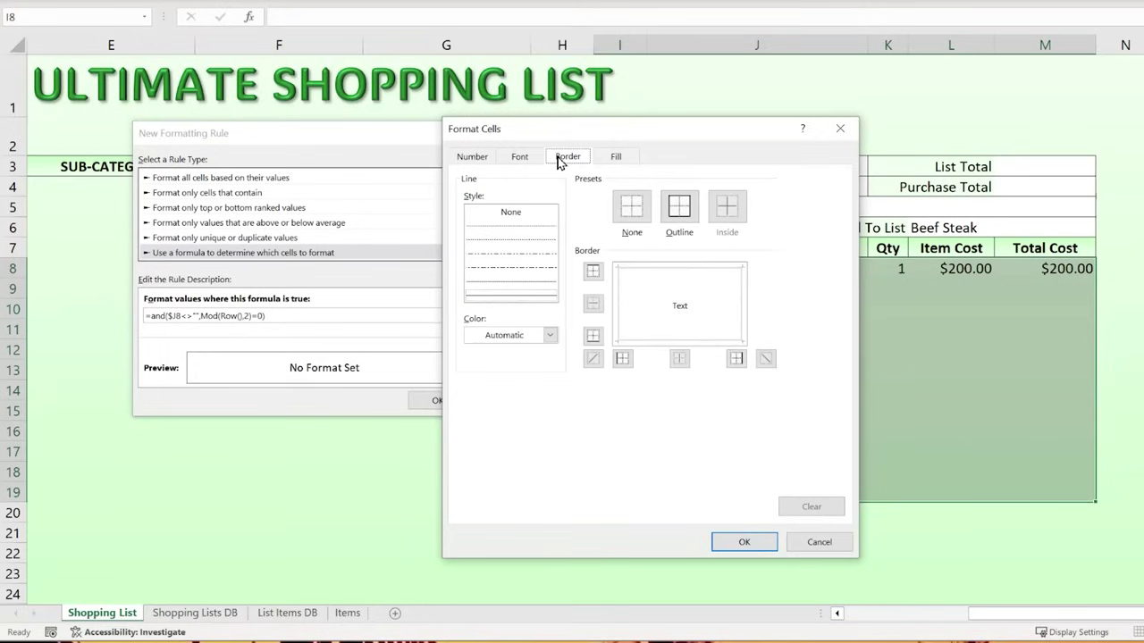
click(551, 335)
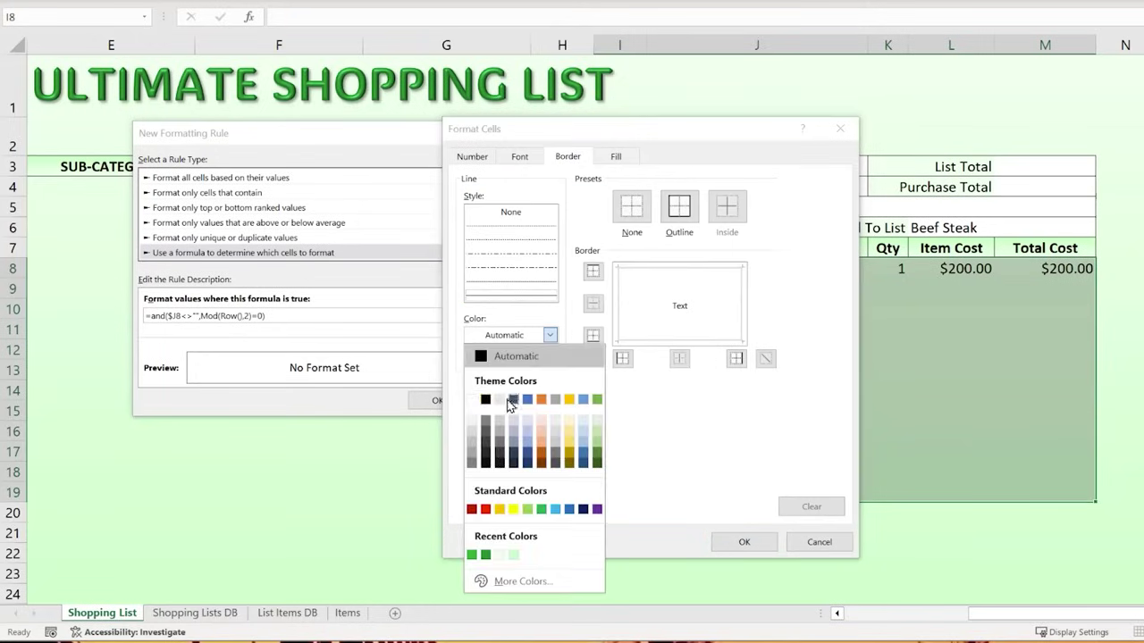
click(484, 357)
click(550, 336)
click(485, 399)
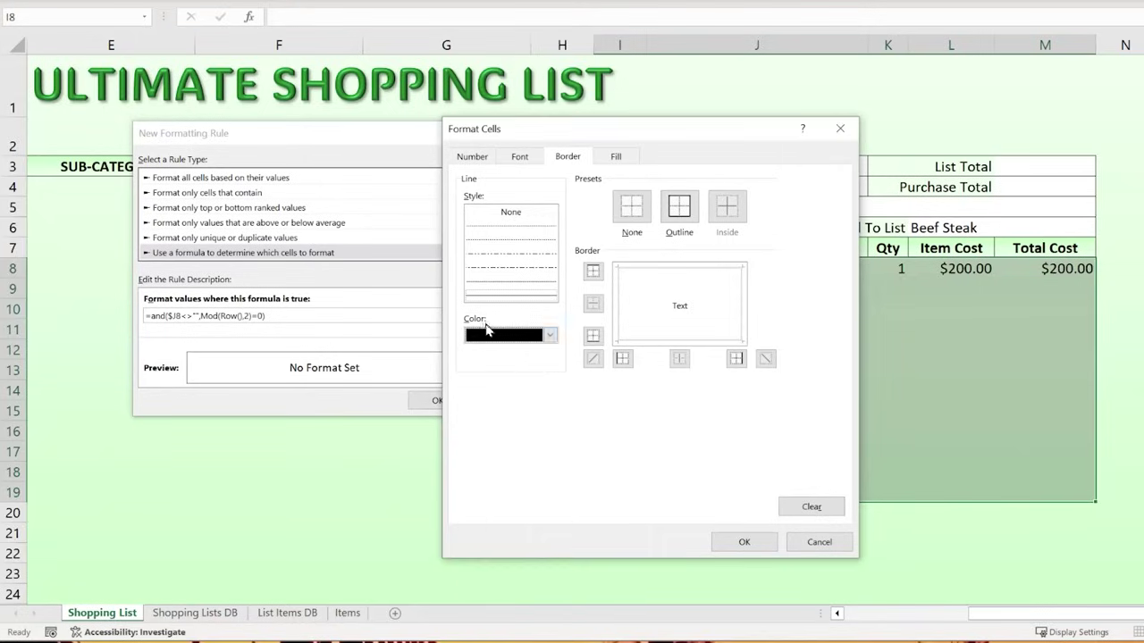
click(619, 307)
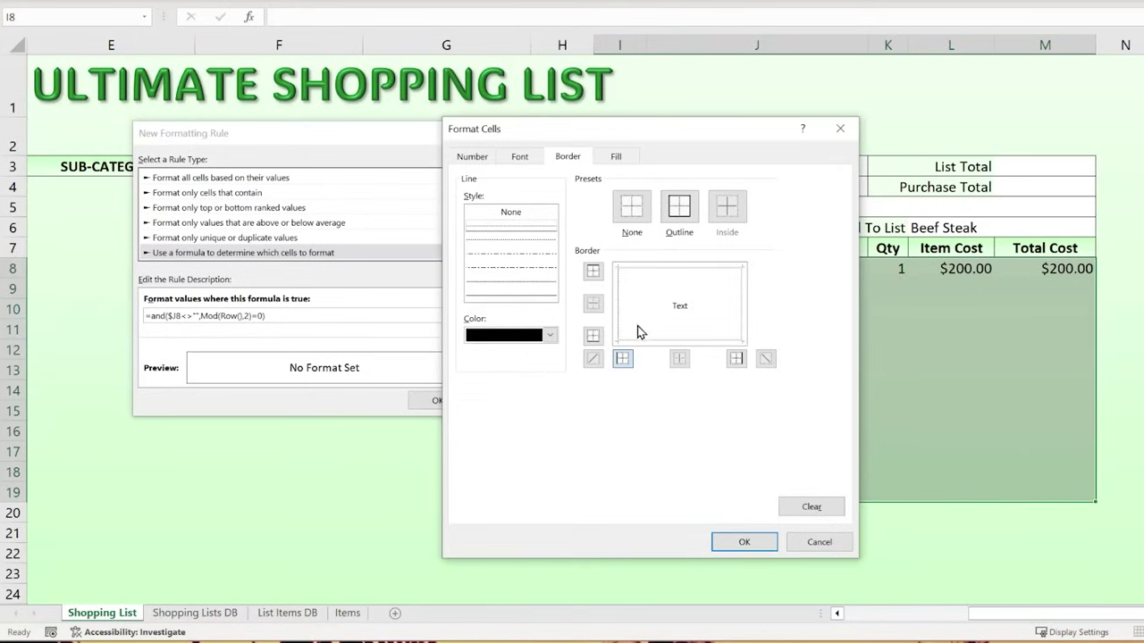
click(668, 341)
click(741, 313)
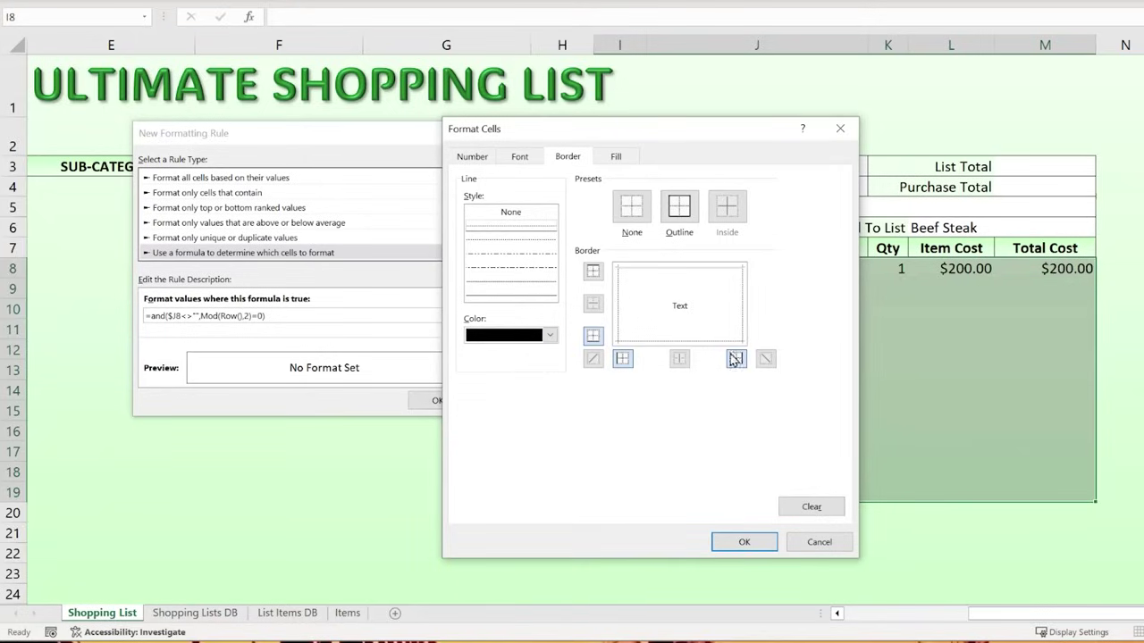
- Copy the even-row rule's formula for reuse and save the rule with its border format
click(744, 541)
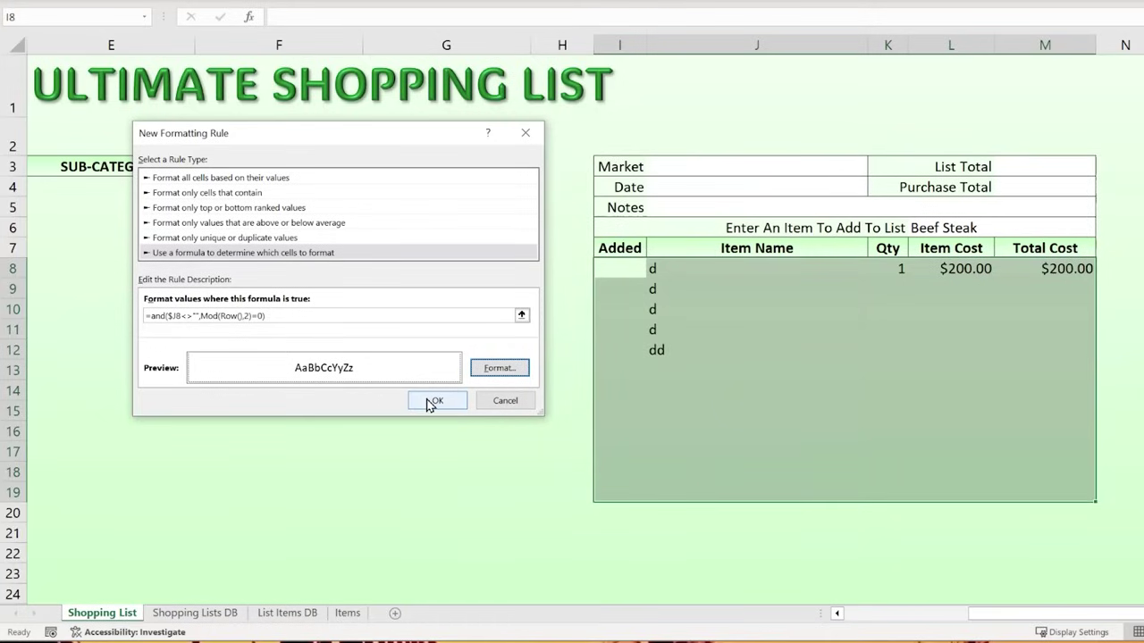
drag(298, 313, 119, 281)
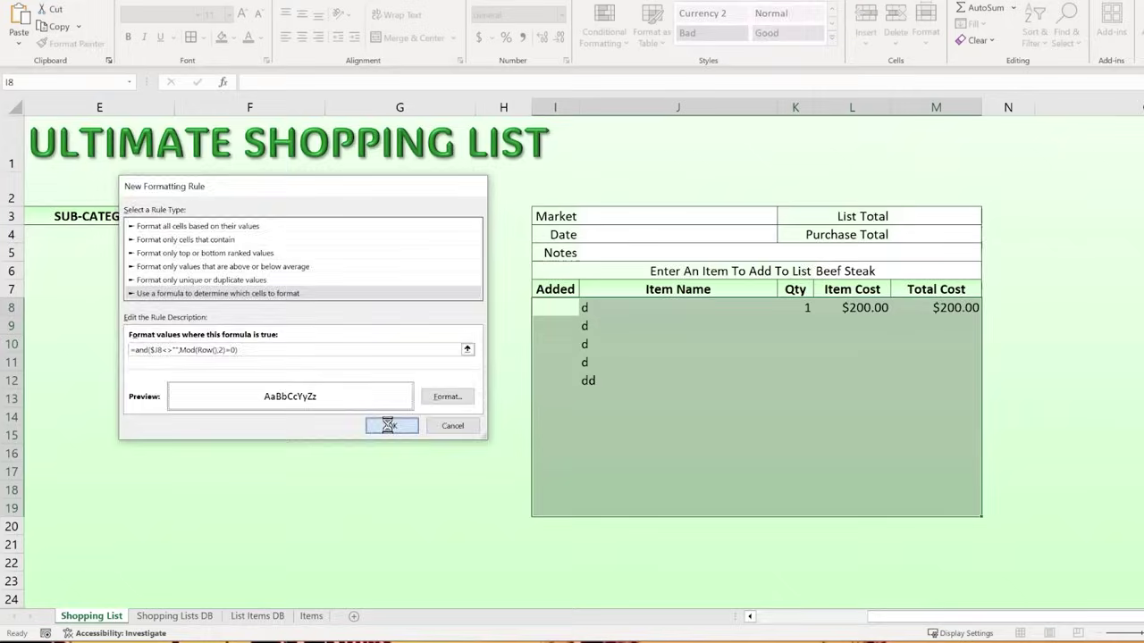
click(431, 403)
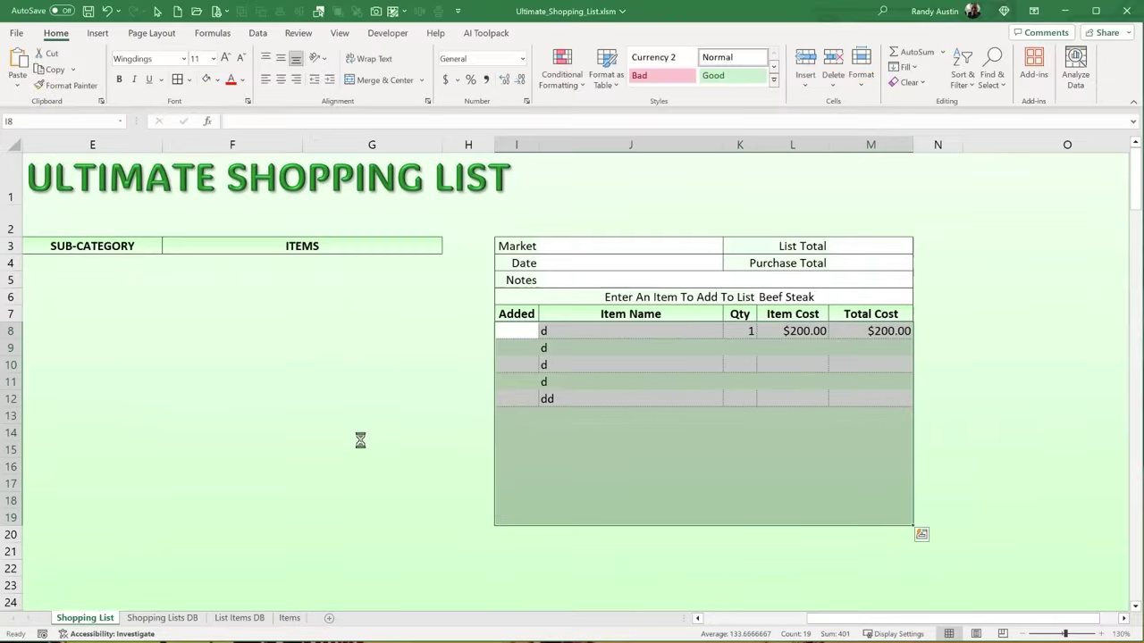
- Start a second formula-based rule for the list rows with =and($J8<>"",Mod(Row(),2)=1), reusing the copied formula
click(562, 69)
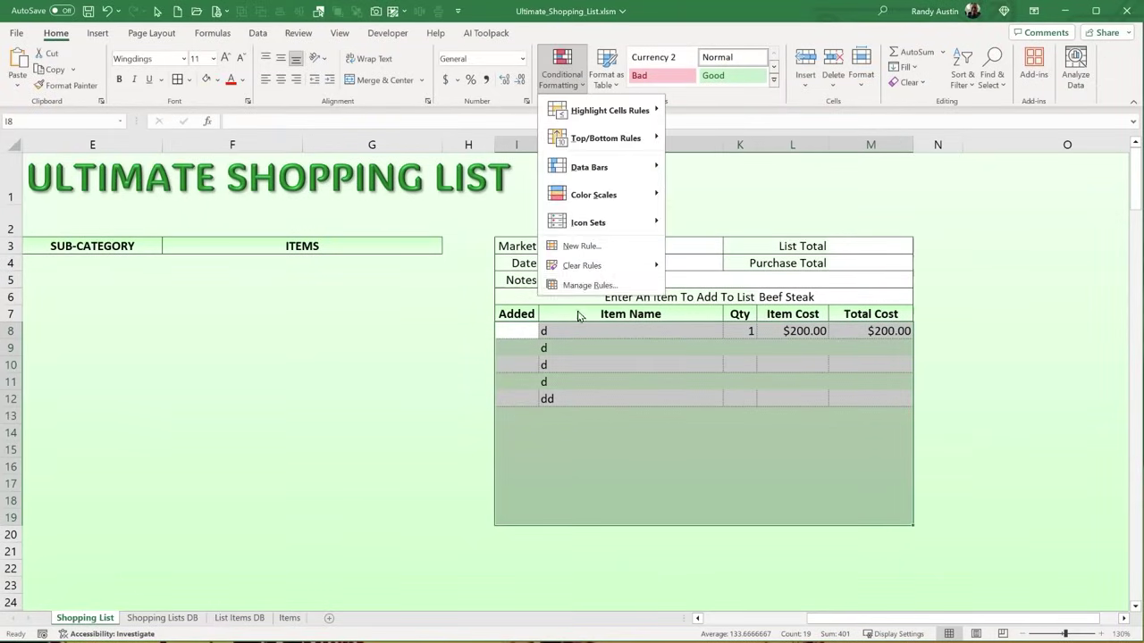
click(581, 286)
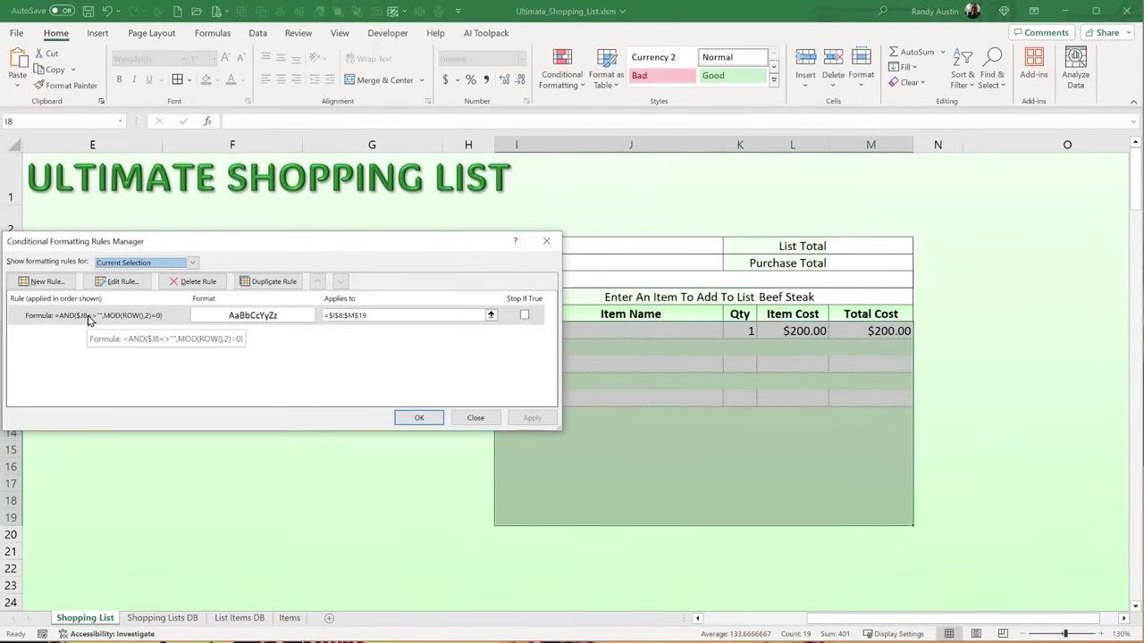
click(74, 282)
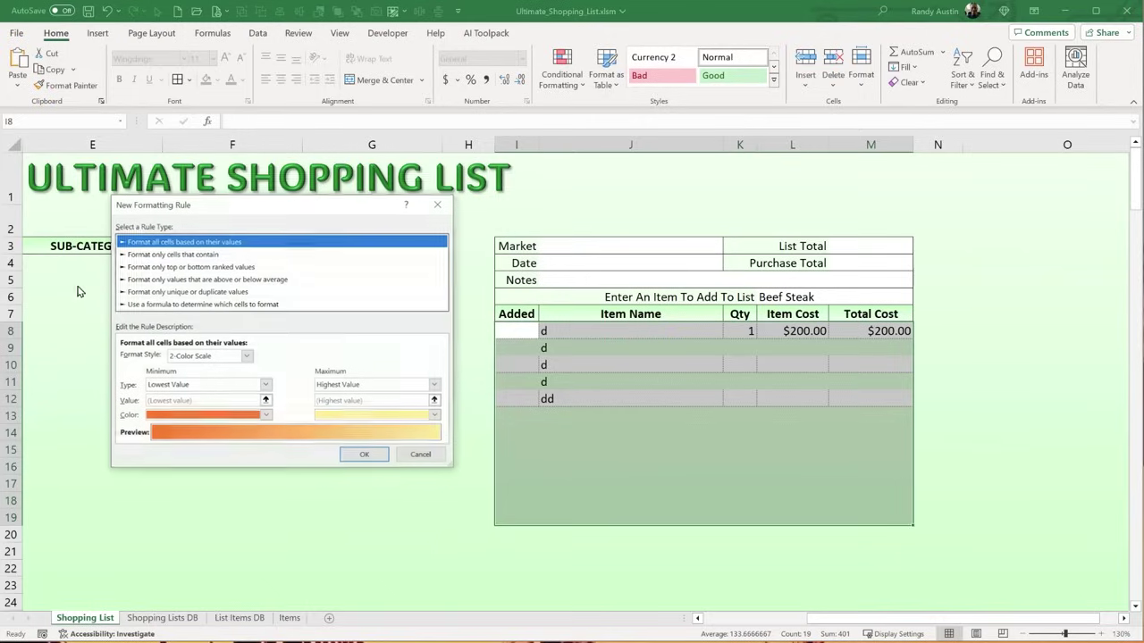
click(166, 303)
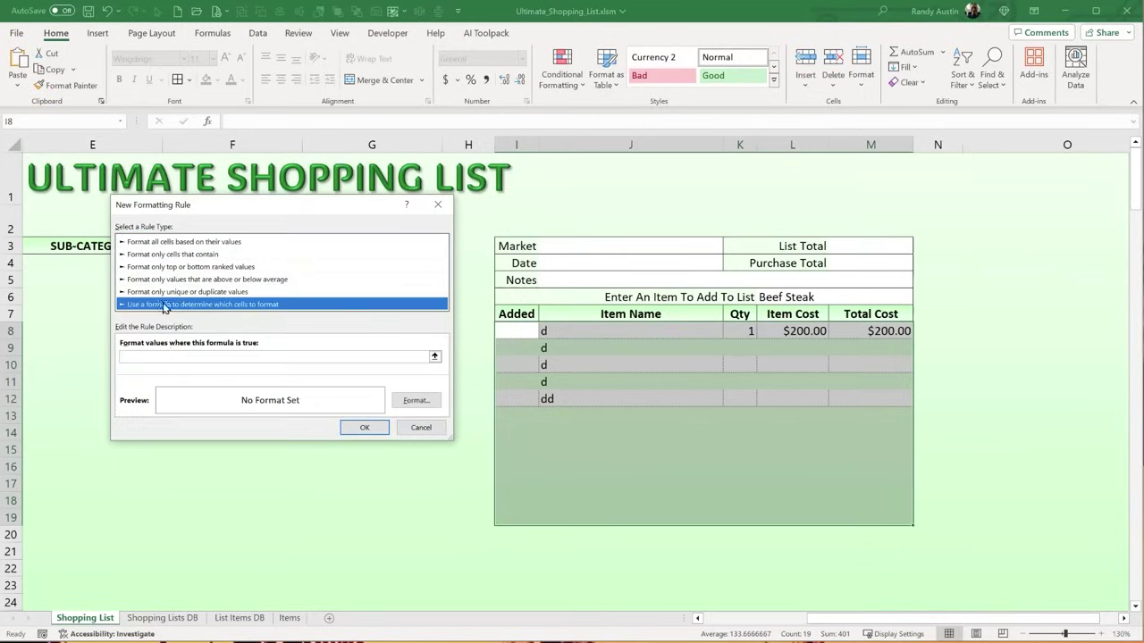
click(178, 358)
key(ctrl+v)
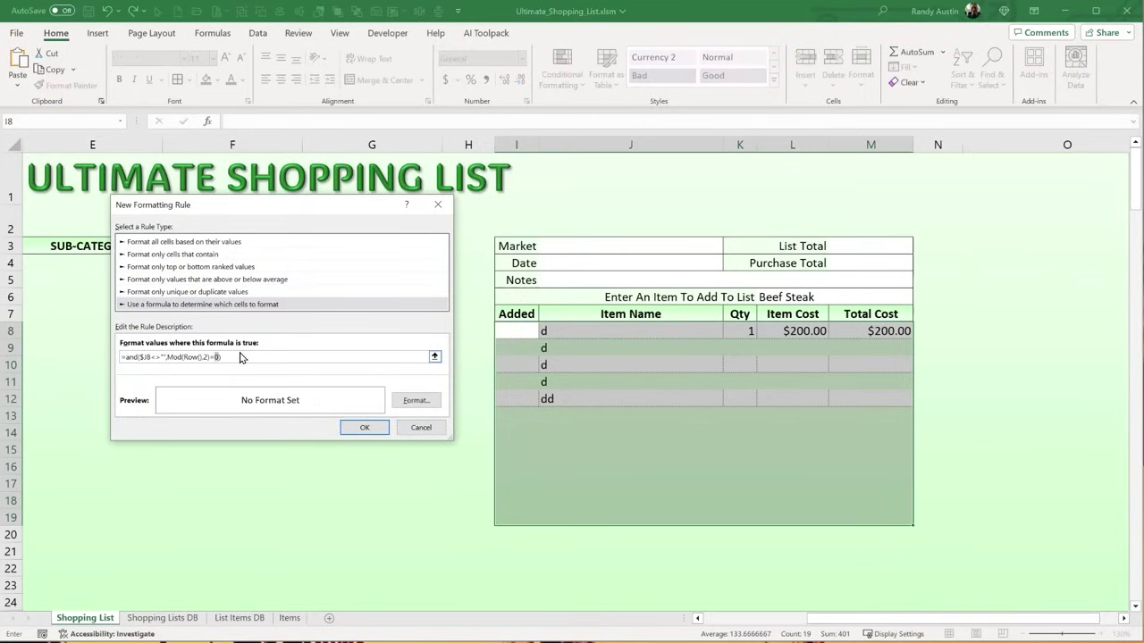
text(1)
- Give the odd-row rule's cell format thin borders along the left, bottom and right edges
click(418, 402)
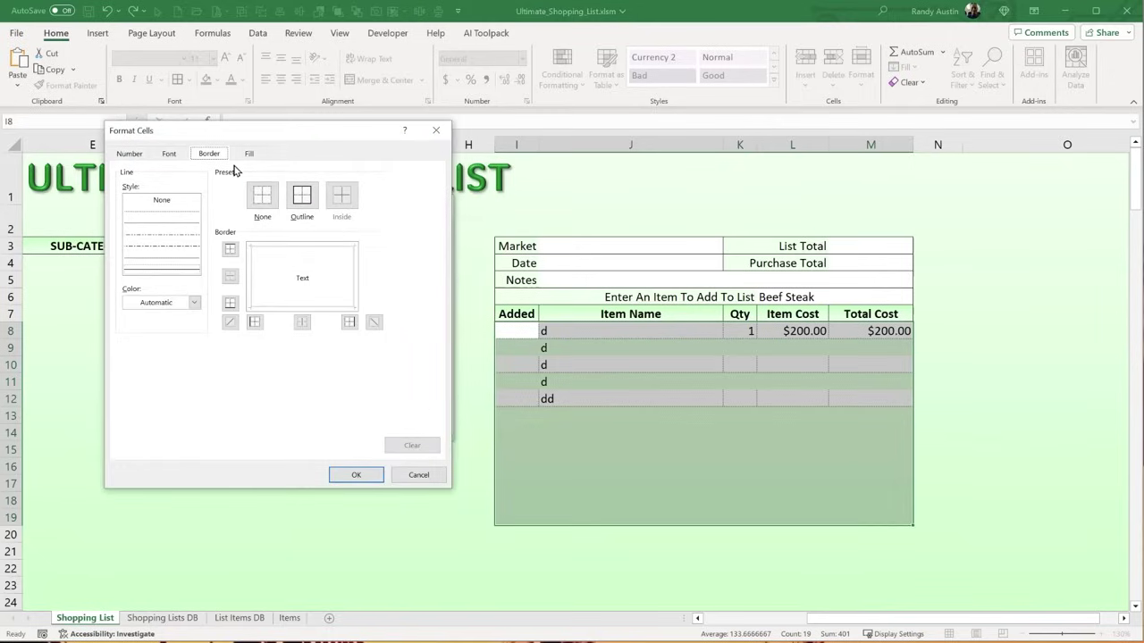
click(162, 218)
click(254, 268)
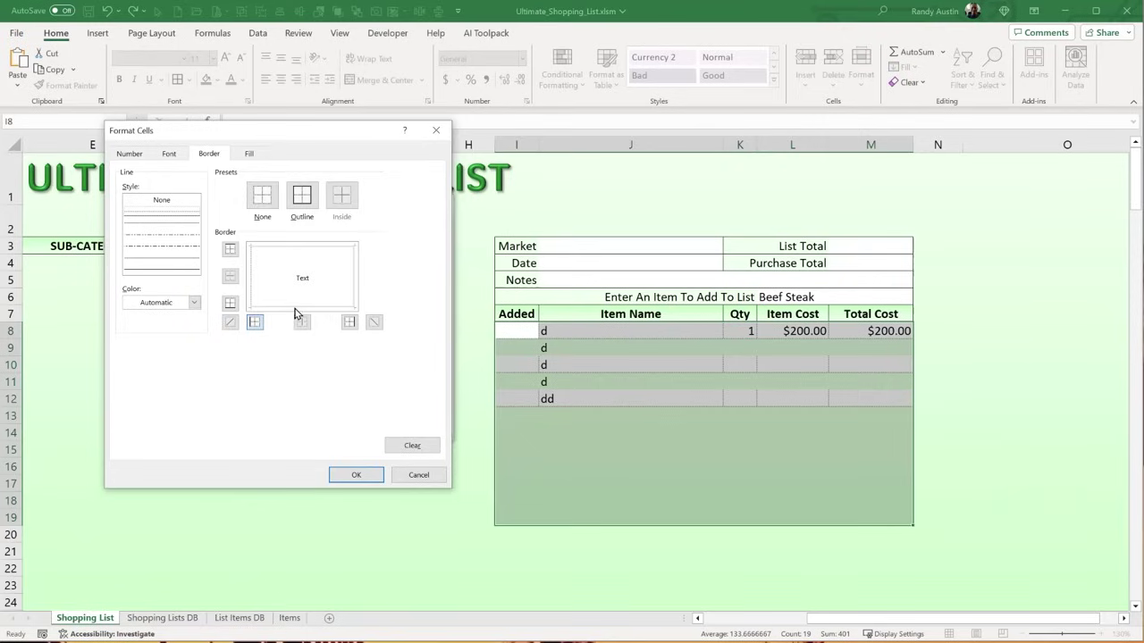
click(298, 310)
click(355, 286)
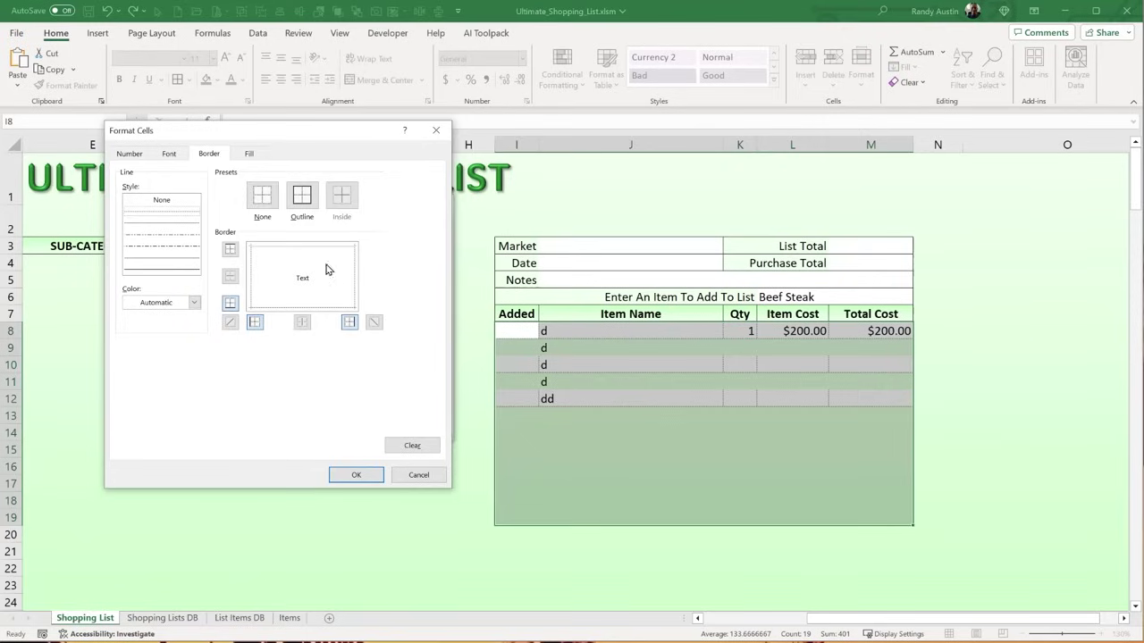
- Add a two-color gradient fill to the odd-row format, using very light green from the recent colors for both colors
click(250, 155)
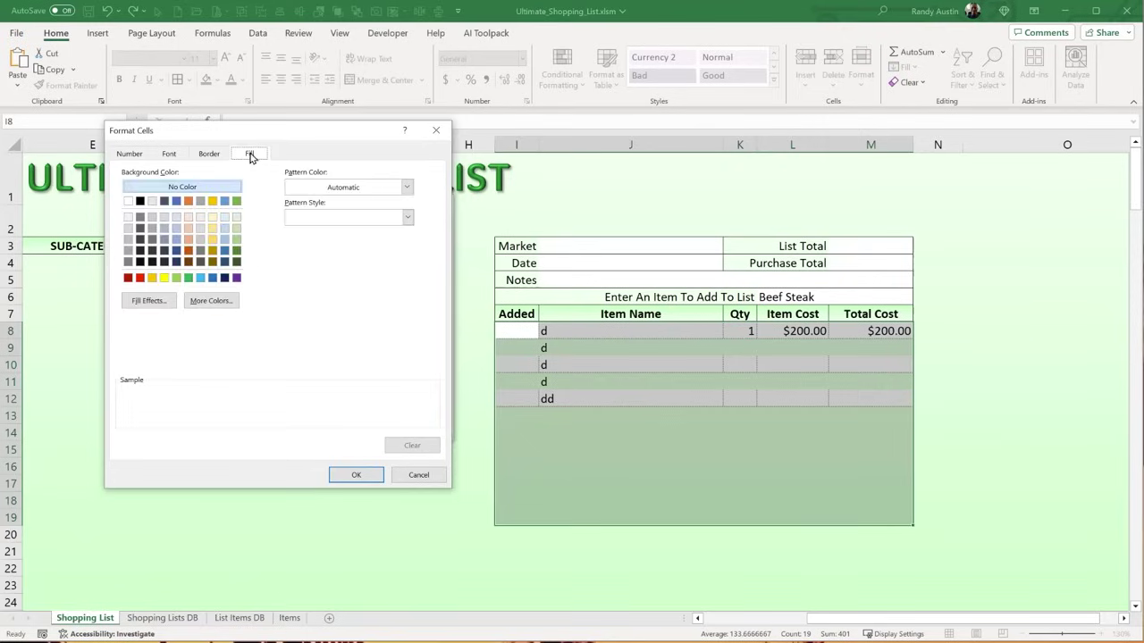
click(147, 301)
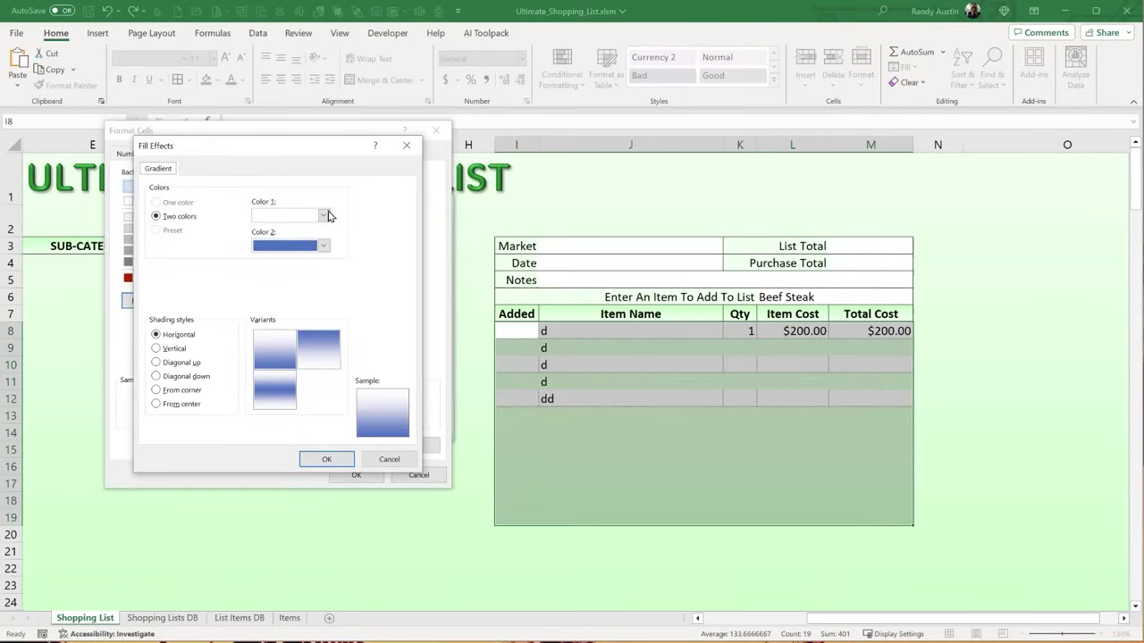
click(324, 215)
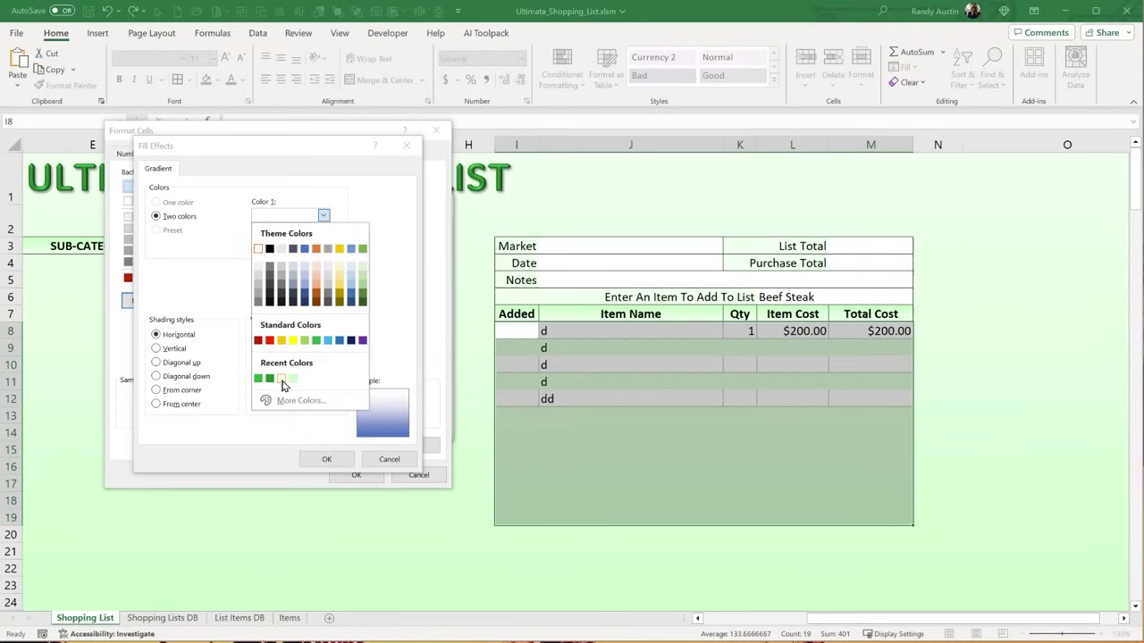
click(283, 383)
click(323, 246)
click(258, 409)
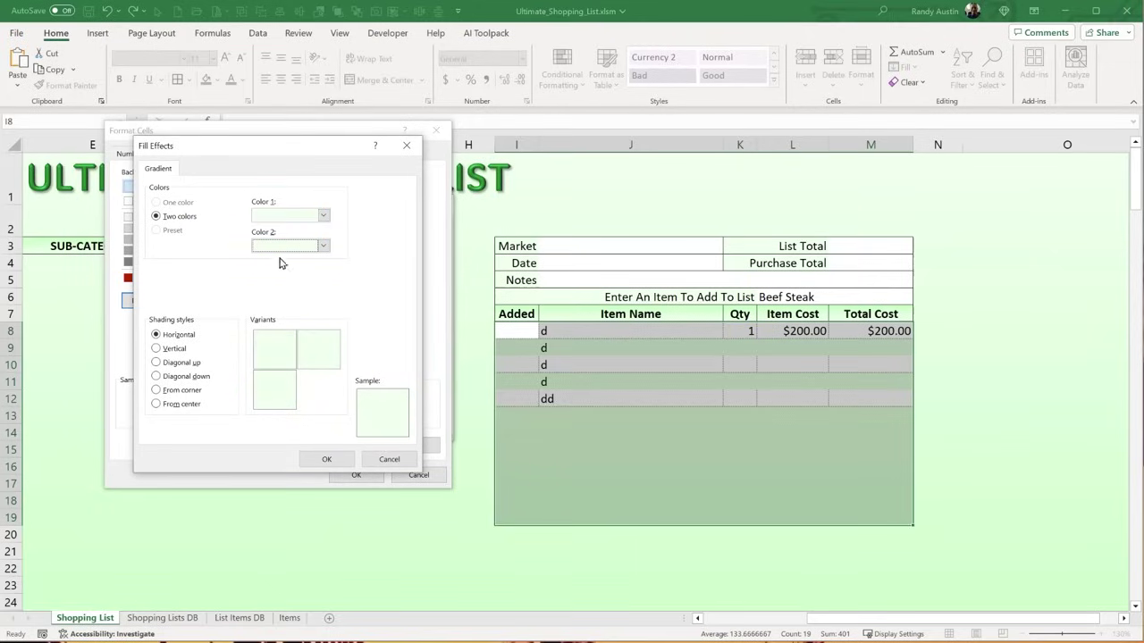
click(324, 216)
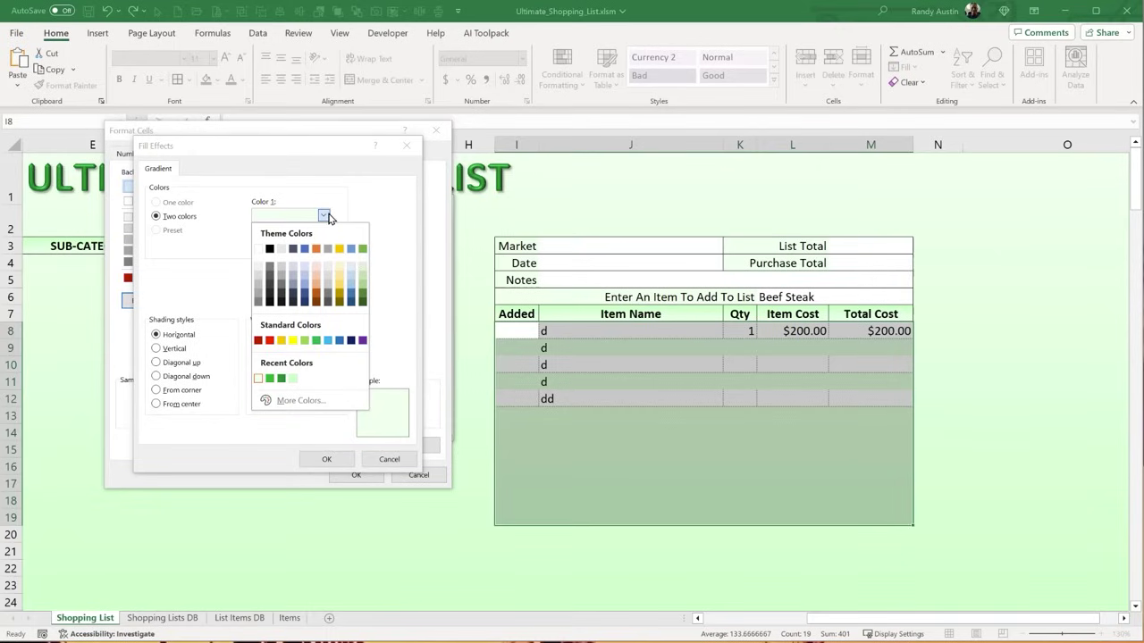
click(325, 217)
click(338, 463)
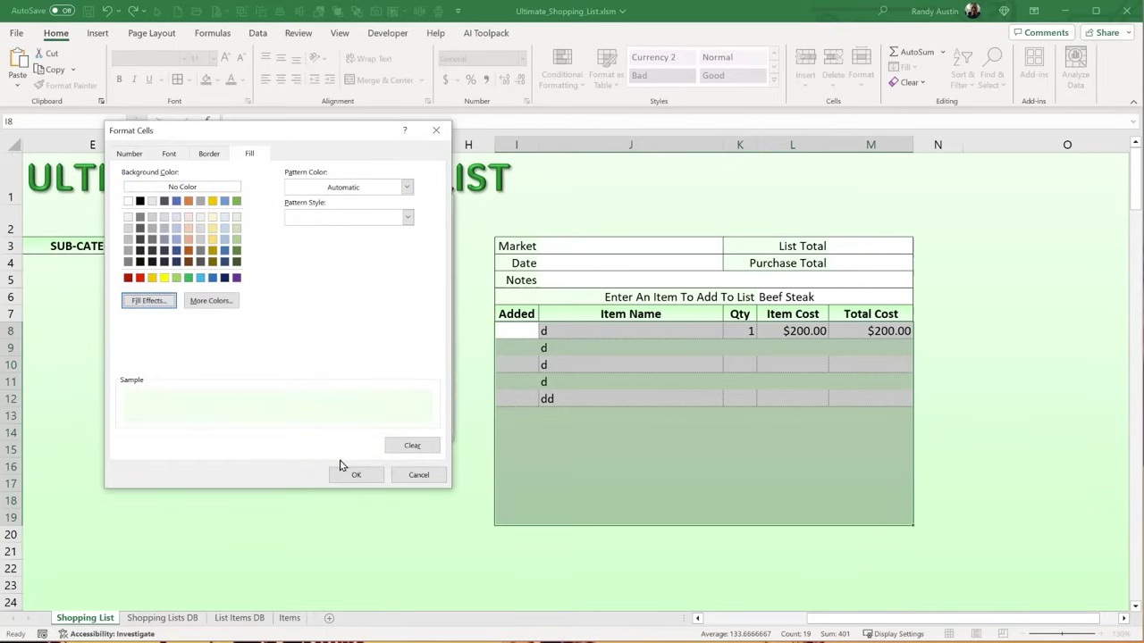
click(355, 475)
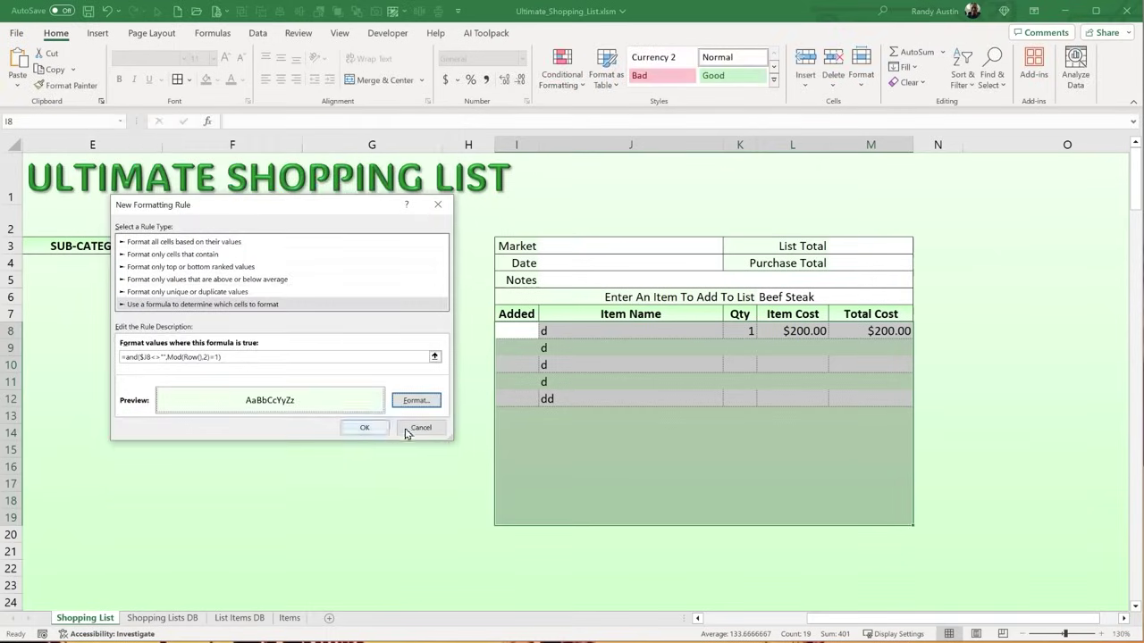
- Save the odd-row rule and apply both conditional formatting rules to the list rows
click(365, 428)
click(531, 419)
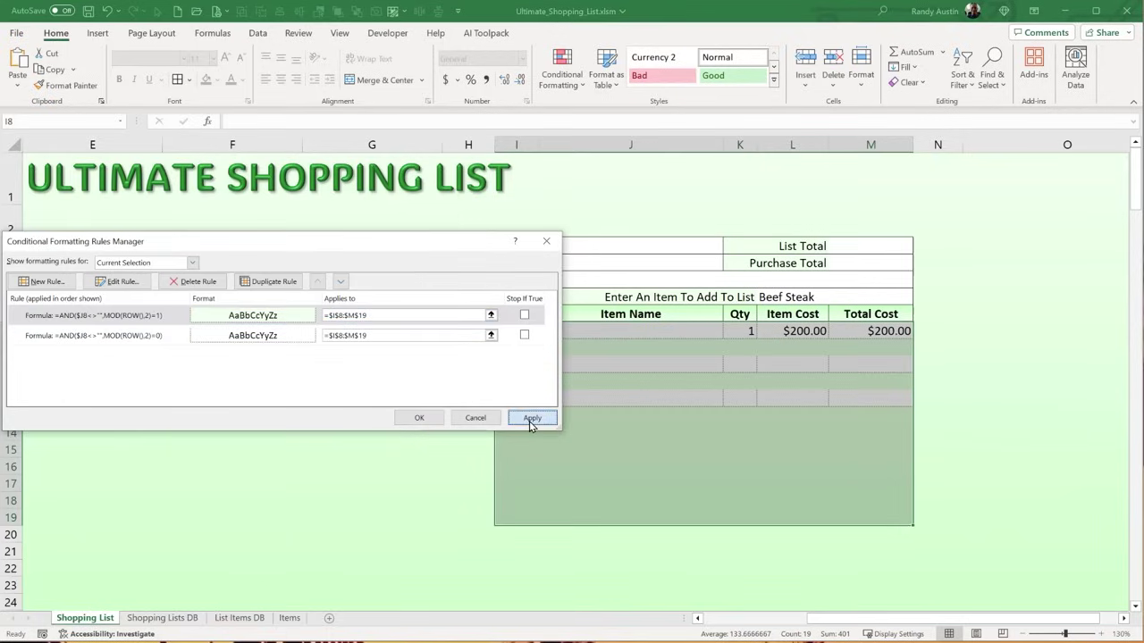
click(419, 417)
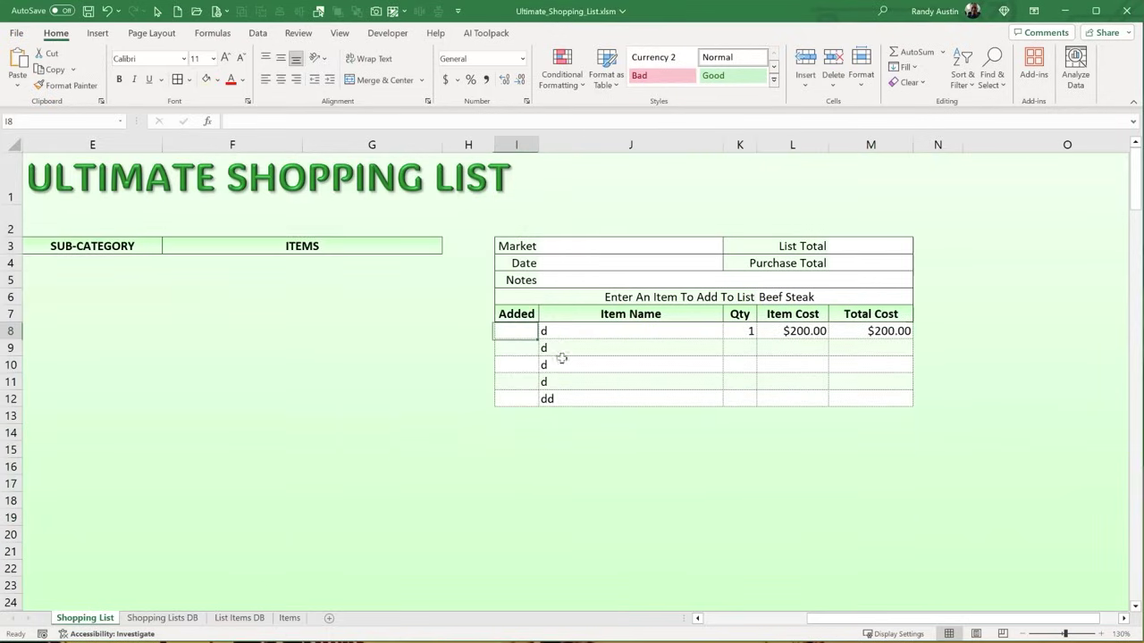
- Extend the applied range of both banding rules to =$I$8:$M$999
drag(517, 332, 850, 478)
click(561, 70)
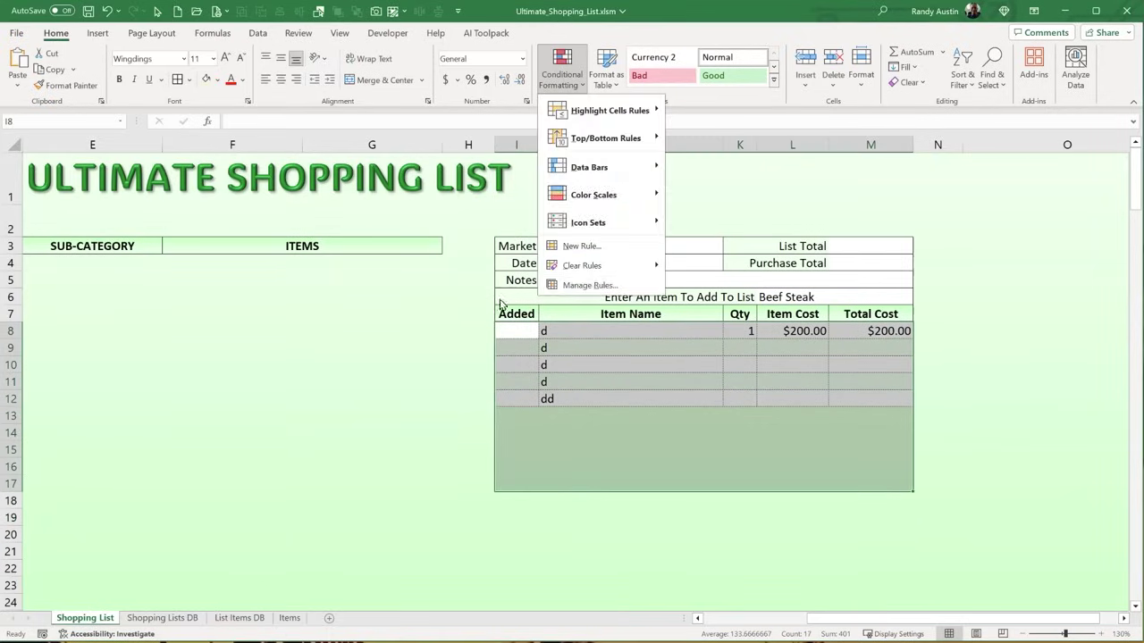
click(563, 286)
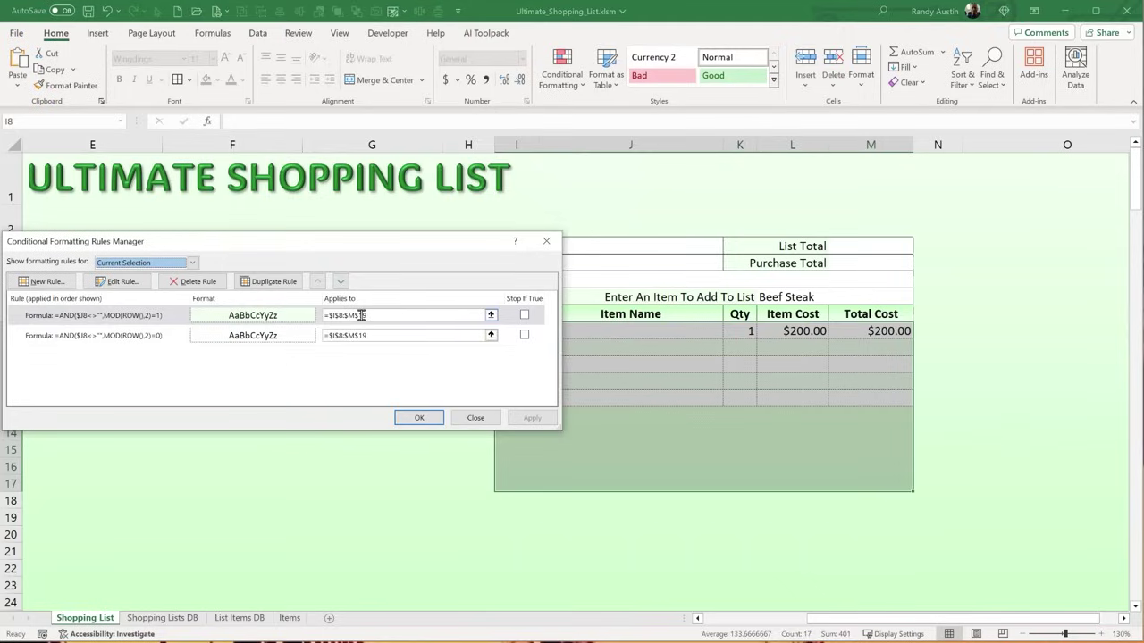
click(396, 315)
key(BackSpace)
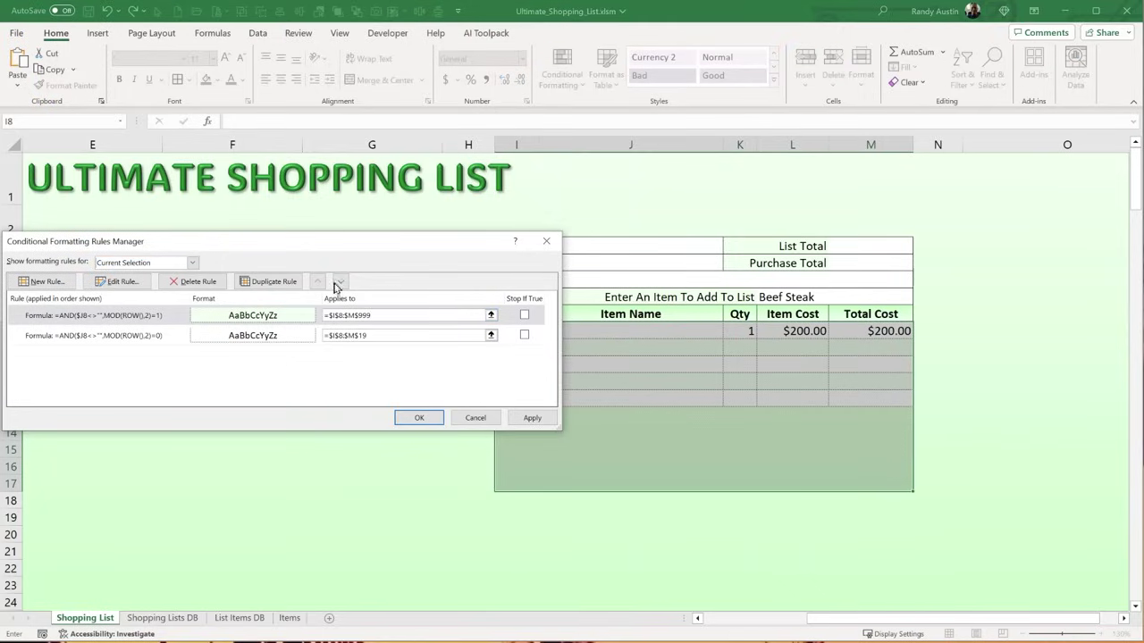
click(365, 335)
key(BackSpace)
key(BackSpace)
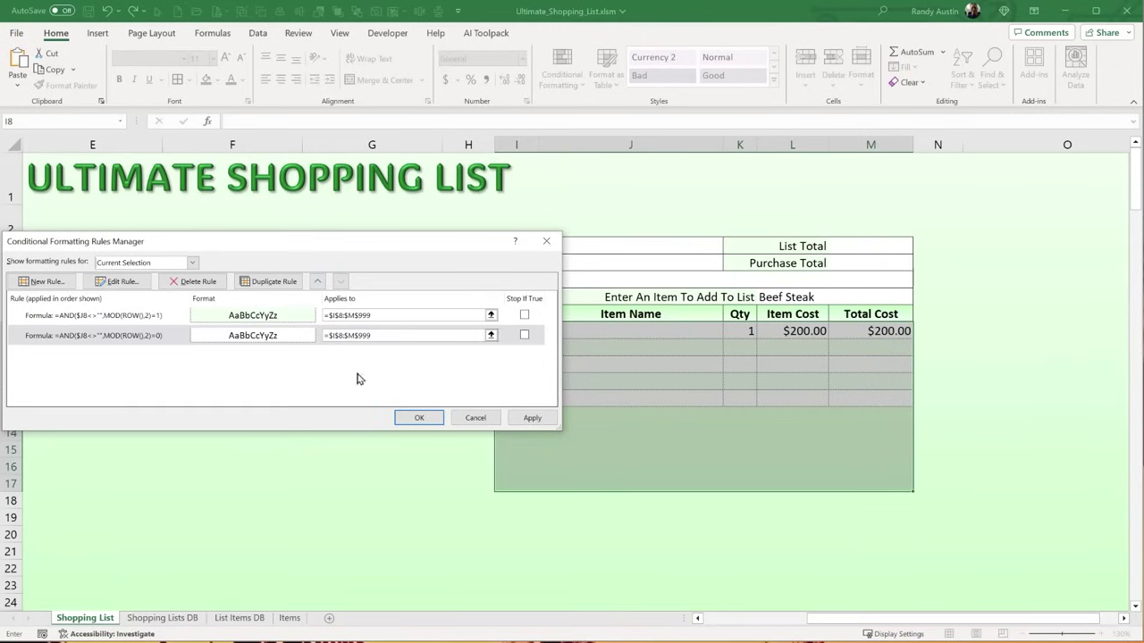
click(411, 420)
click(421, 378)
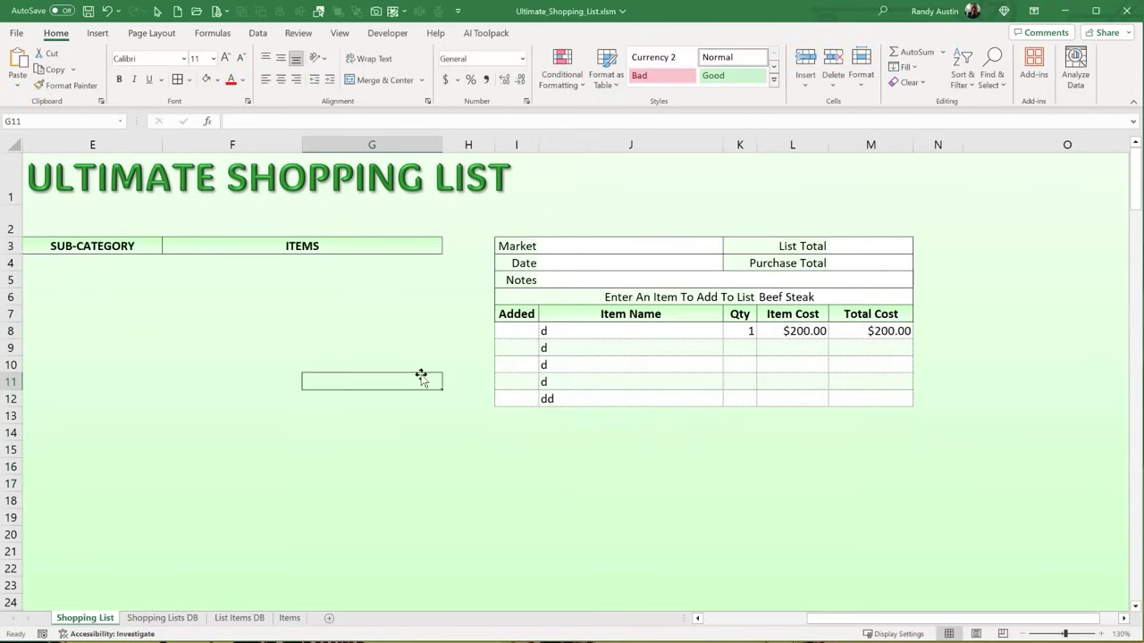
- Enter 1/15 as the shopping list's date in J4
click(543, 330)
click(587, 247)
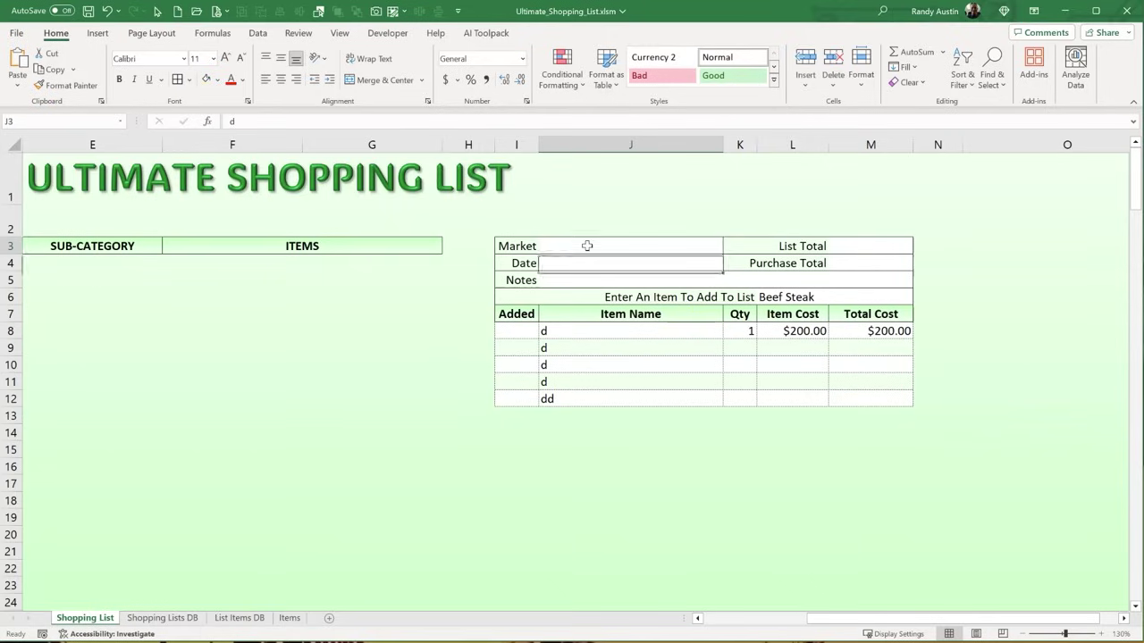
click(637, 263)
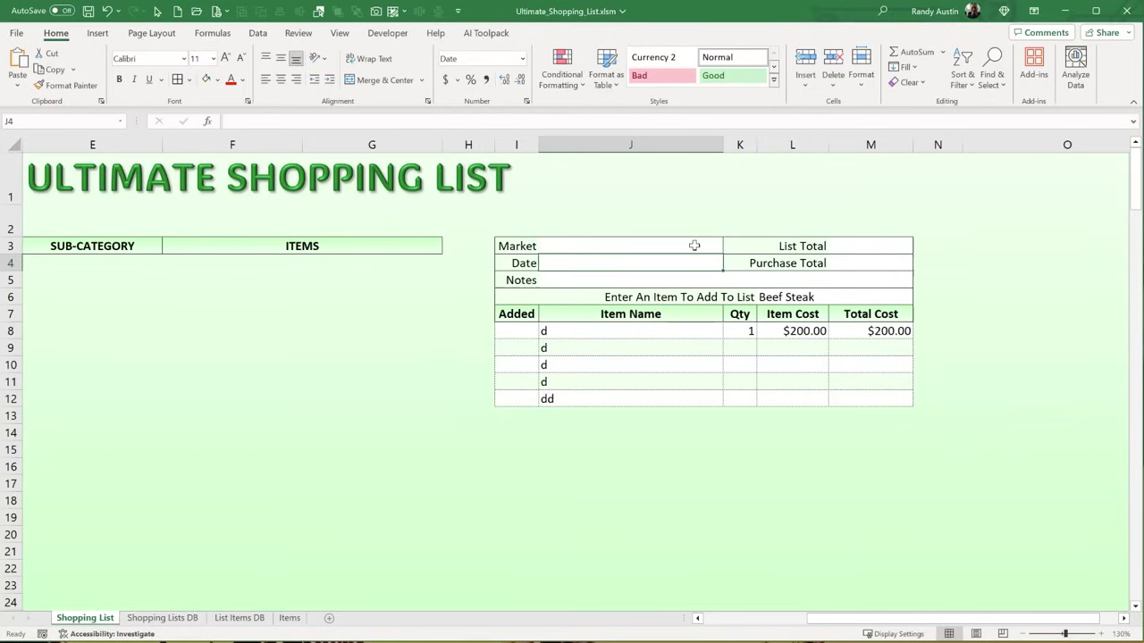
text(1/15)
key(Return)
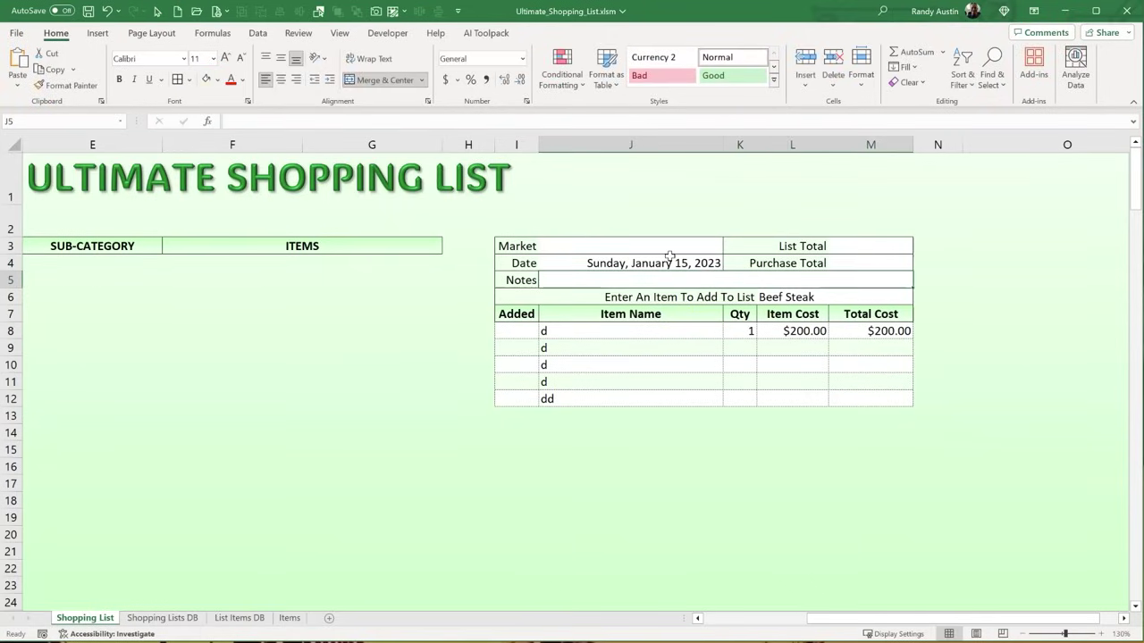
- Left-align the Market and Date value cells J3:J4
drag(669, 258, 664, 245)
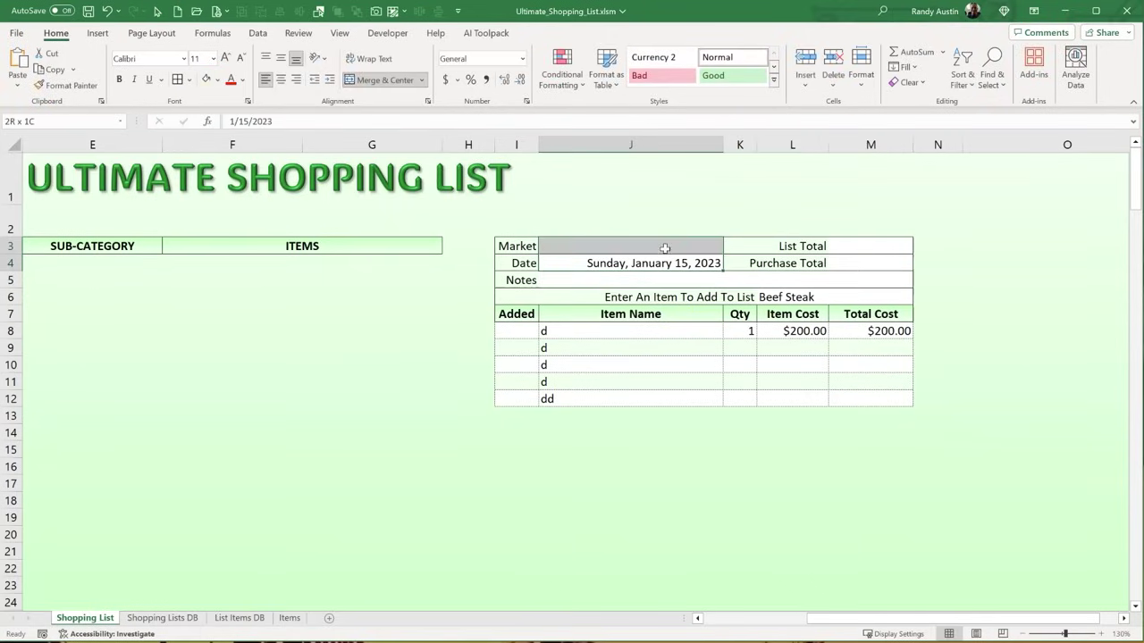
click(266, 80)
drag(874, 248, 872, 263)
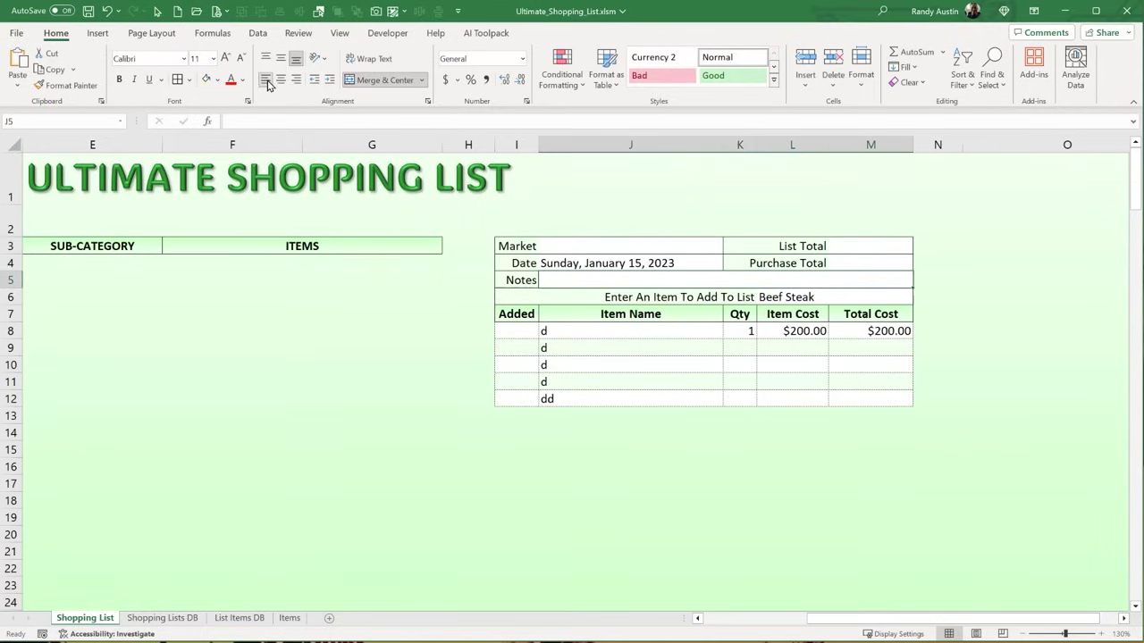
click(419, 359)
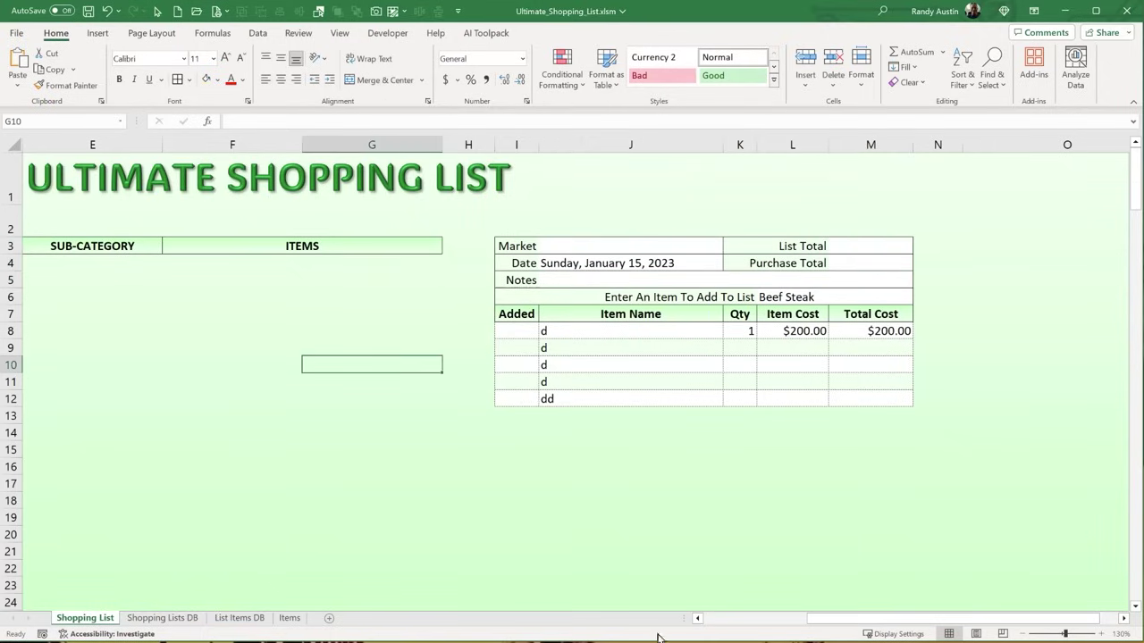
- Duplicate the darker green Fruits & Vegetables sample category shape beside rows 10 and 11
drag(803, 618, 761, 619)
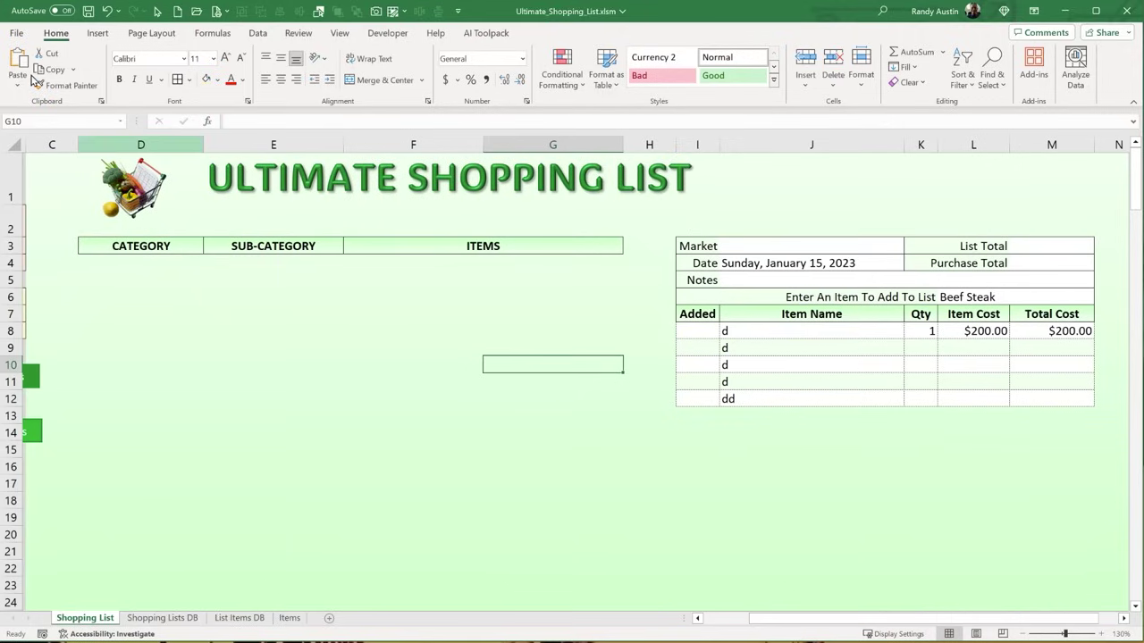
drag(814, 623, 767, 623)
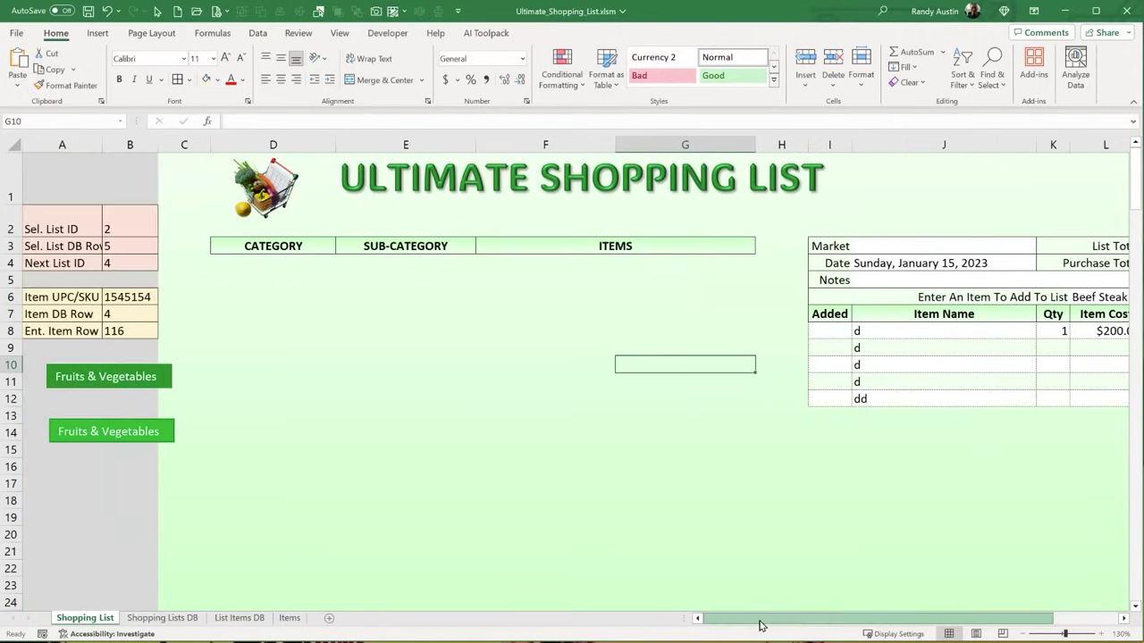
click(156, 367)
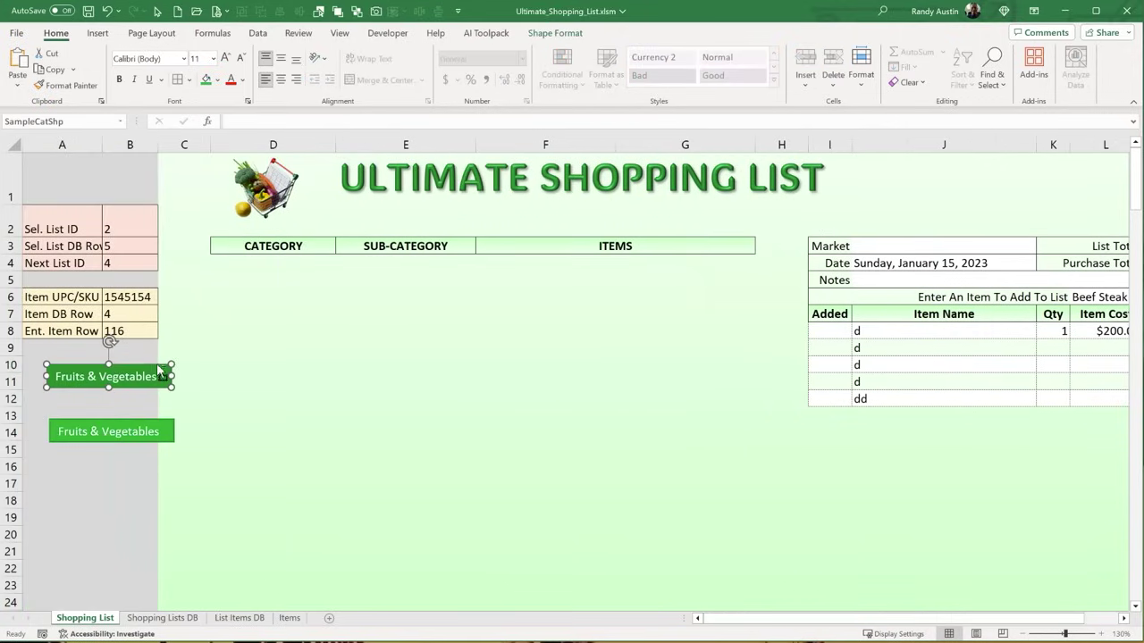
key(ctrl+d)
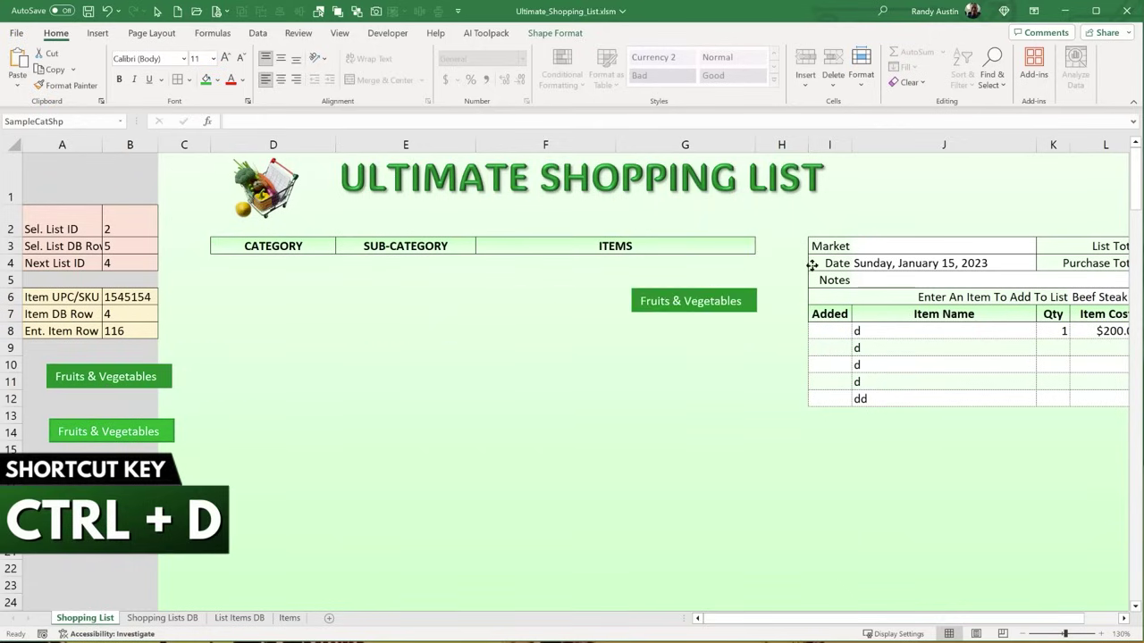
- Place the duplicated Fruits & Vegetables shape in row 2 above the Market cell and name it AddNewBtn
drag(812, 266, 877, 222)
click(79, 121)
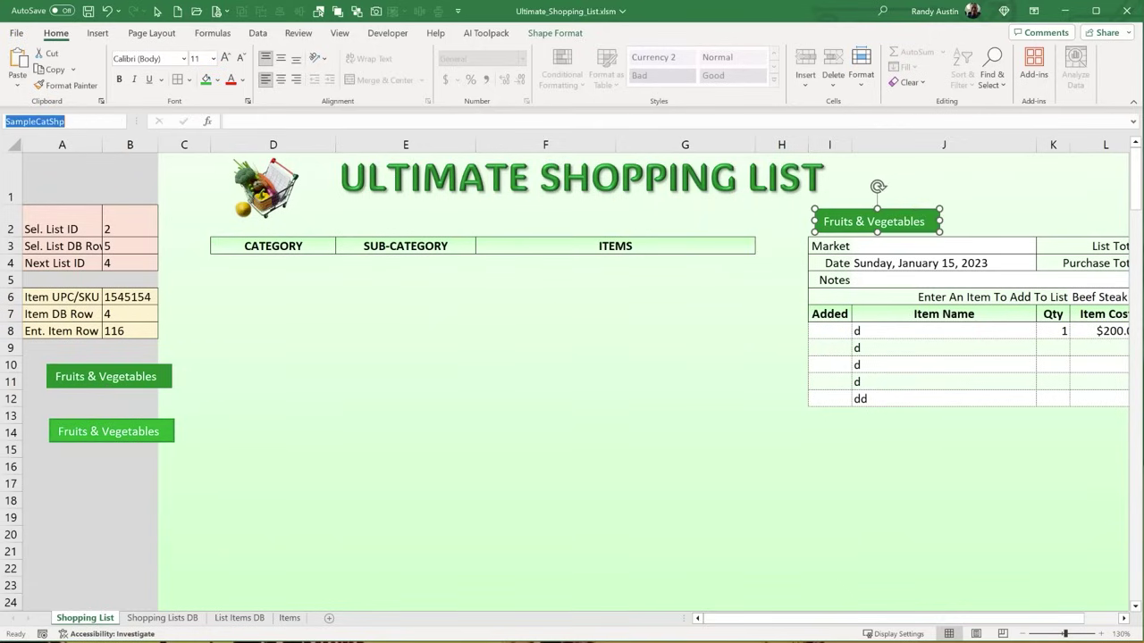
text(AddNewBtn)
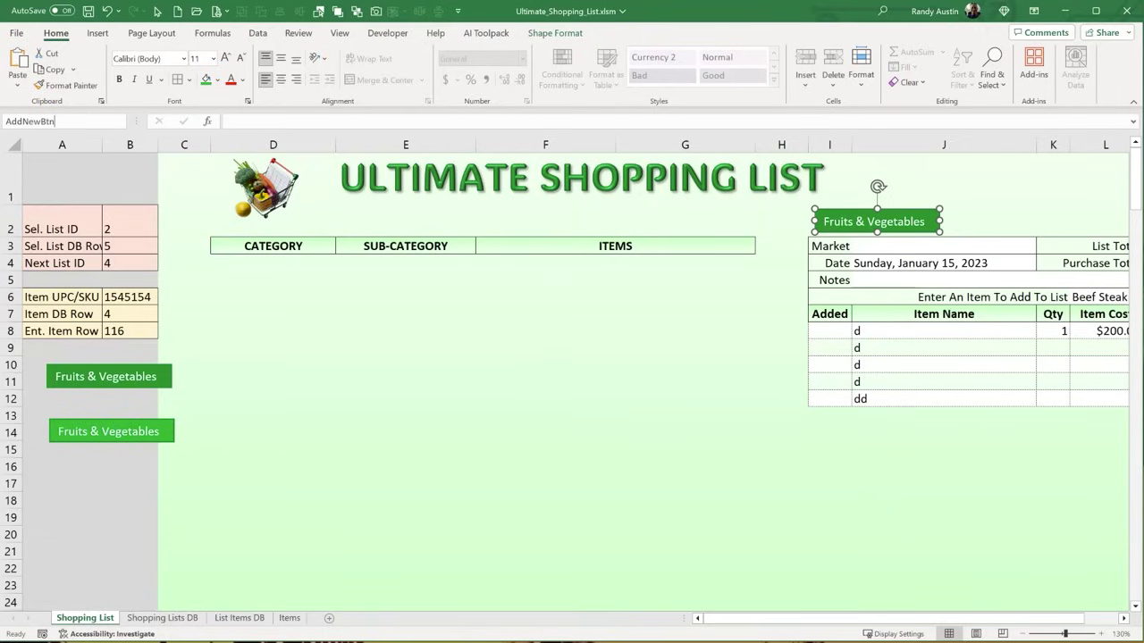
key(Return)
- Label the AddNewBtn shape NEW LIST, right-align its text and narrow the shape to fit the label
double_click(838, 222)
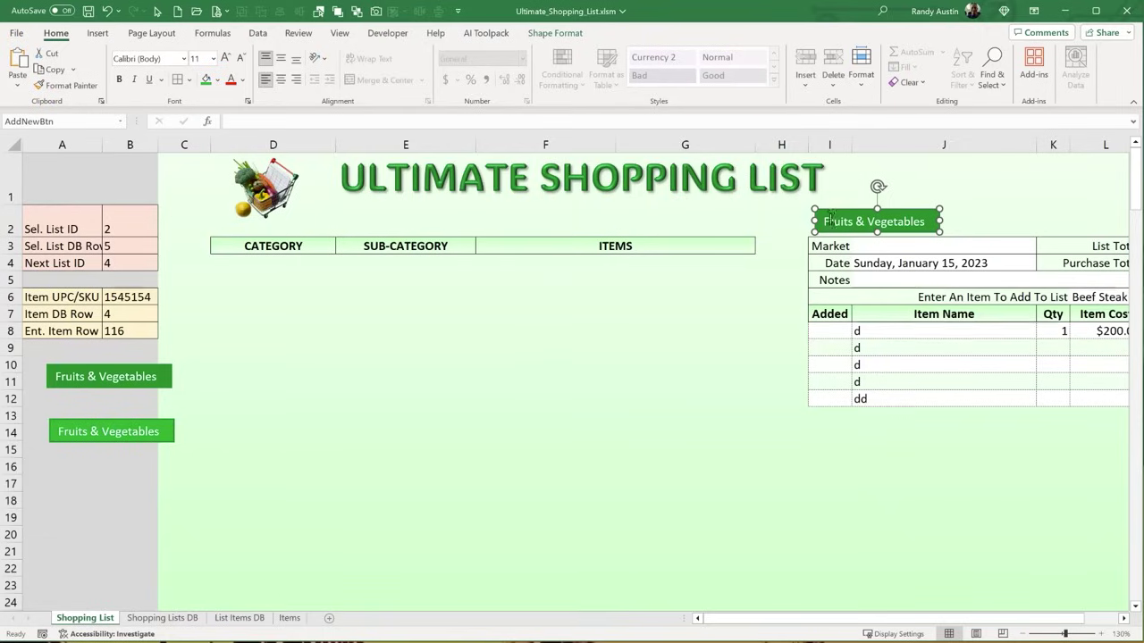
drag(967, 232, 963, 236)
text(NEW LIST)
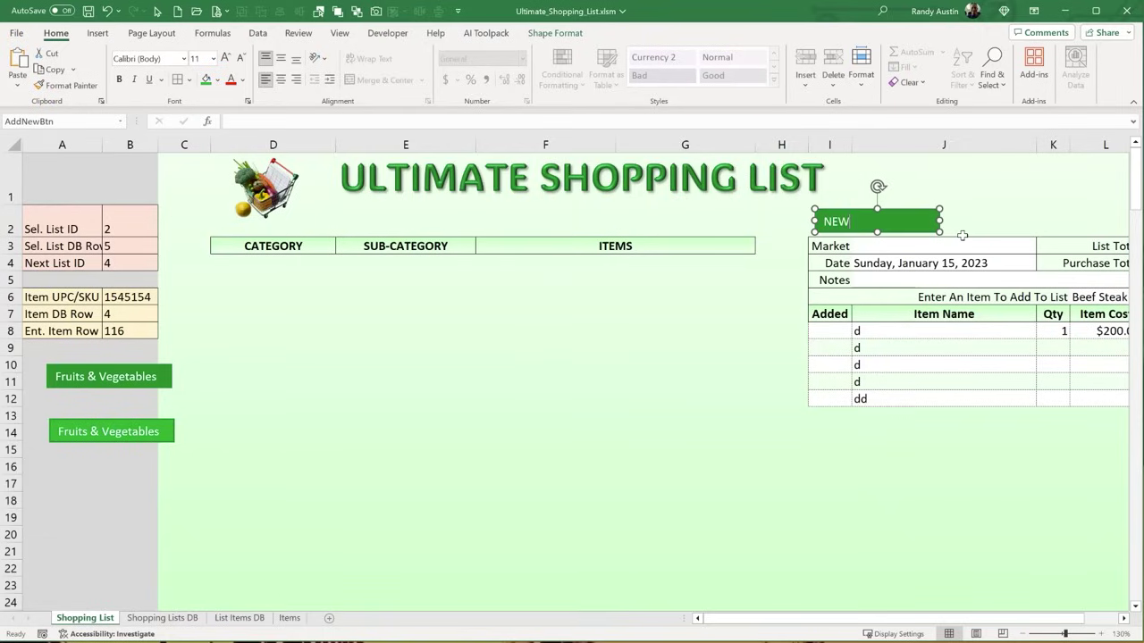
click(905, 211)
click(295, 80)
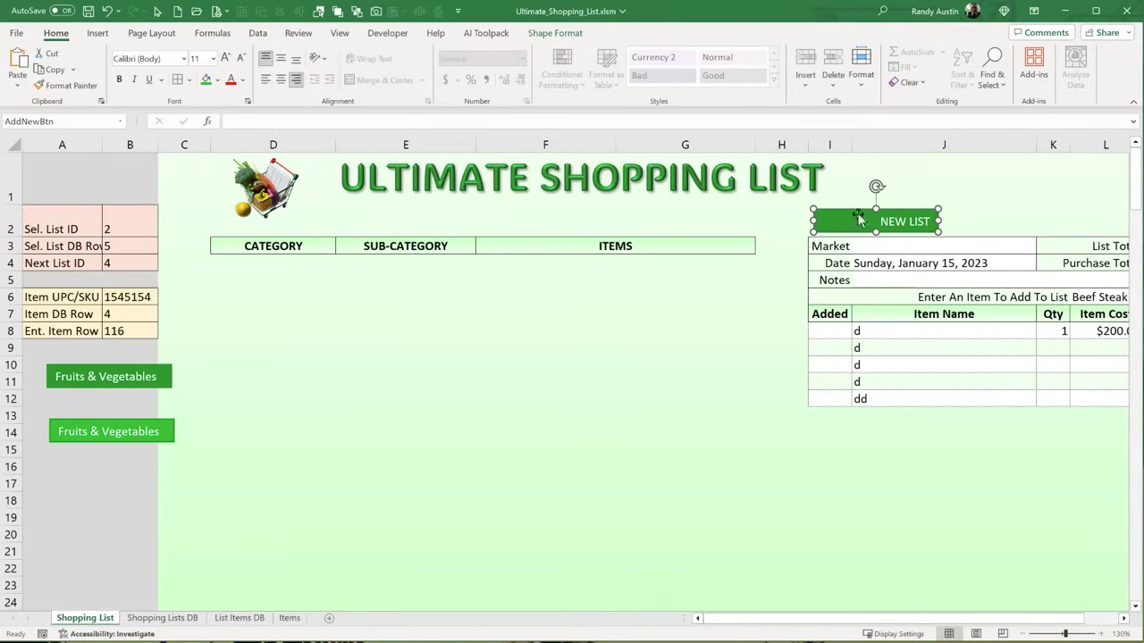
drag(938, 221, 896, 221)
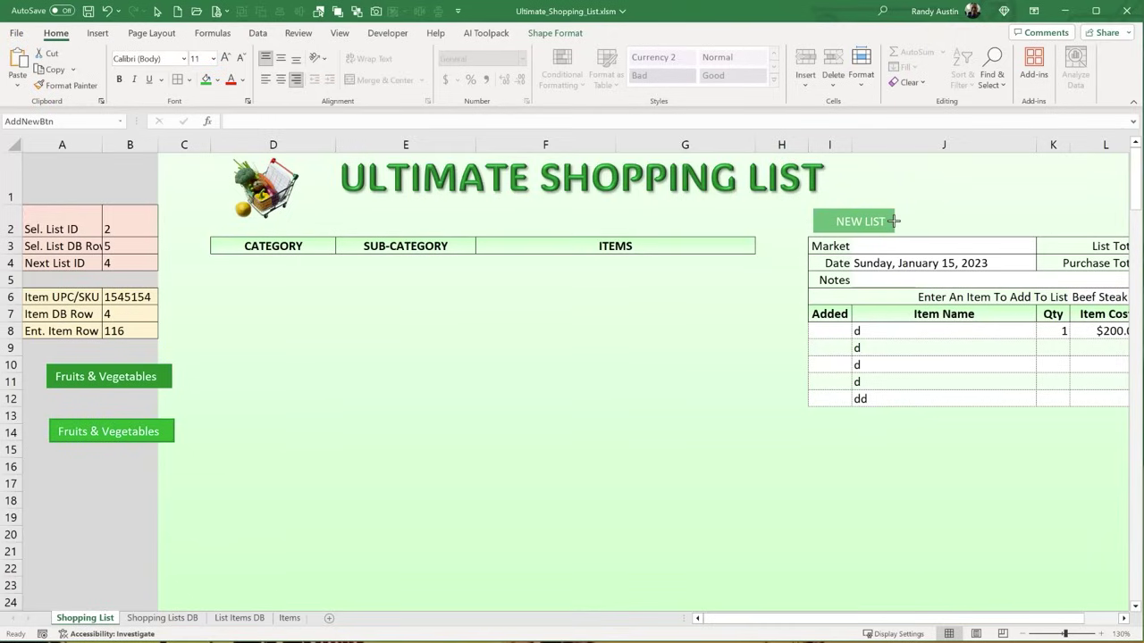
- Duplicate the NEW LIST button, place the copy beside it in row 2 and relabel it SAVE LIST
drag(980, 622, 1014, 623)
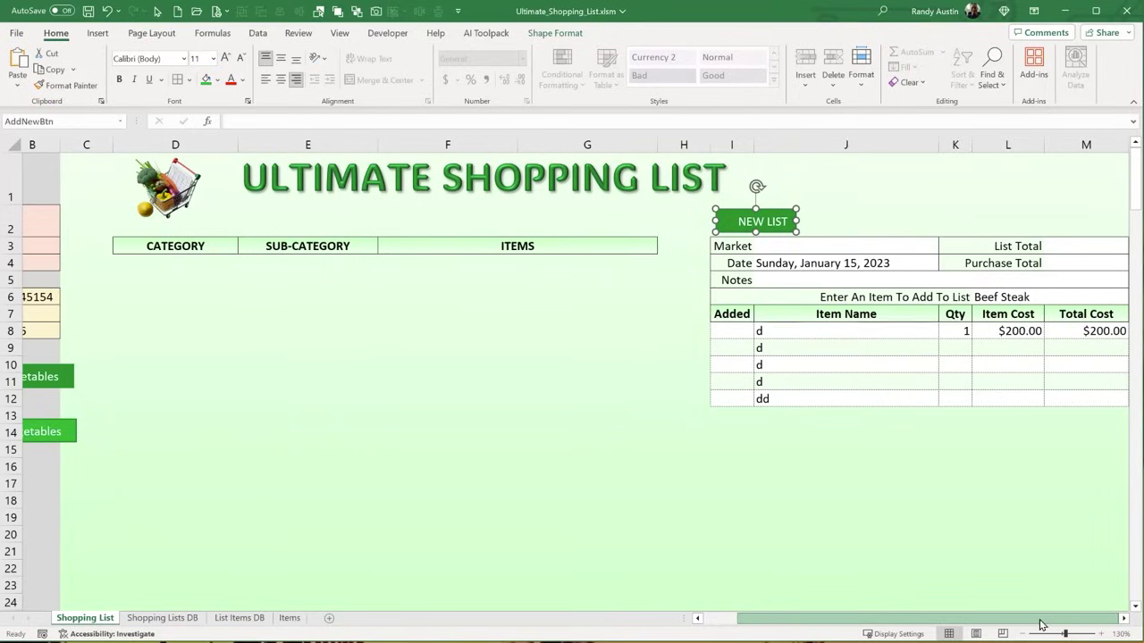
drag(1119, 621, 822, 618)
click(662, 226)
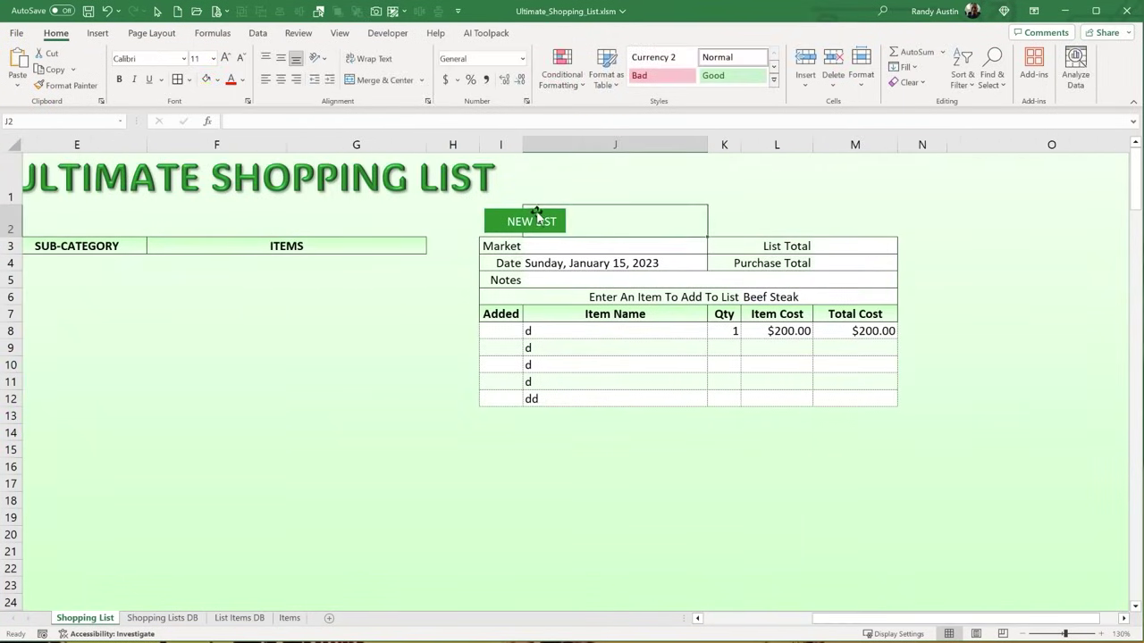
click(536, 215)
key(ctrl+d)
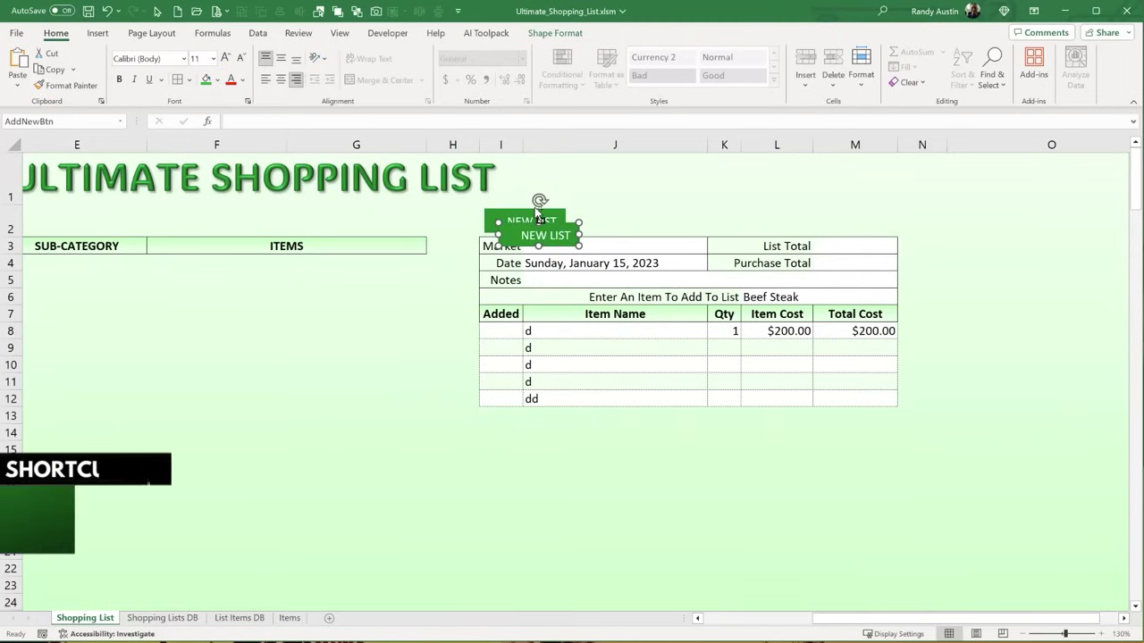
drag(548, 223, 616, 208)
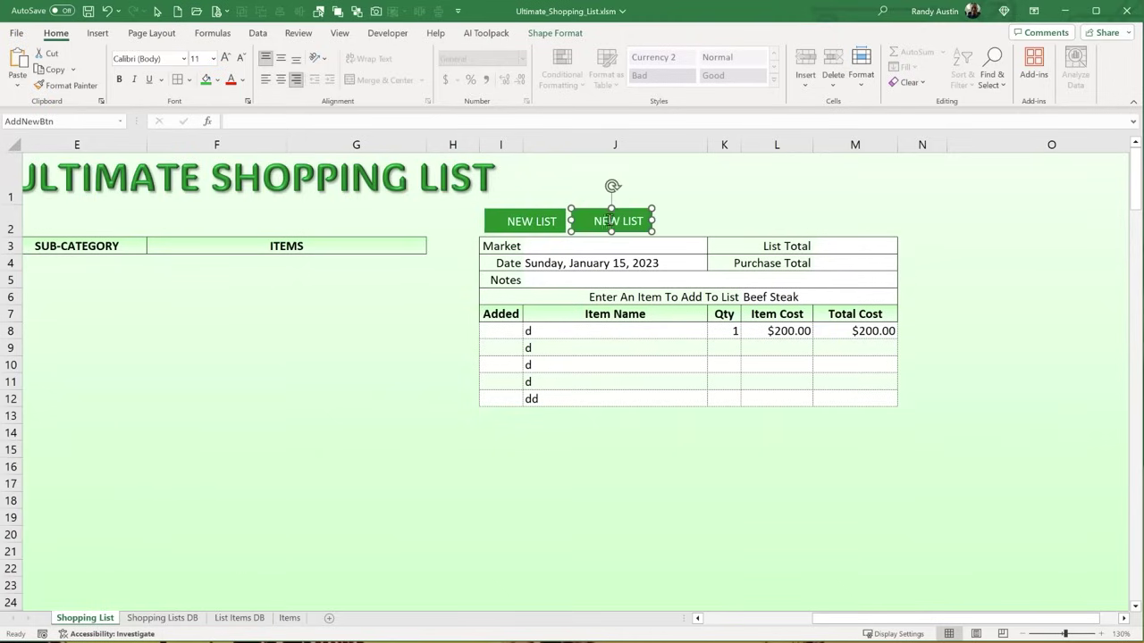
key(Right)
key(Right)
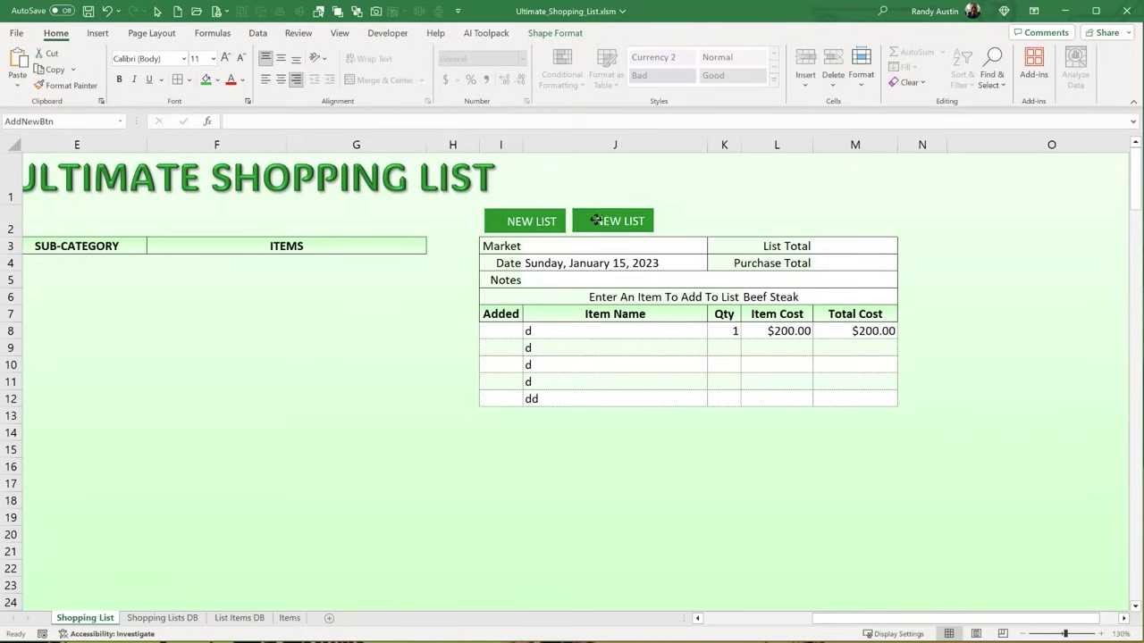
drag(596, 220, 618, 217)
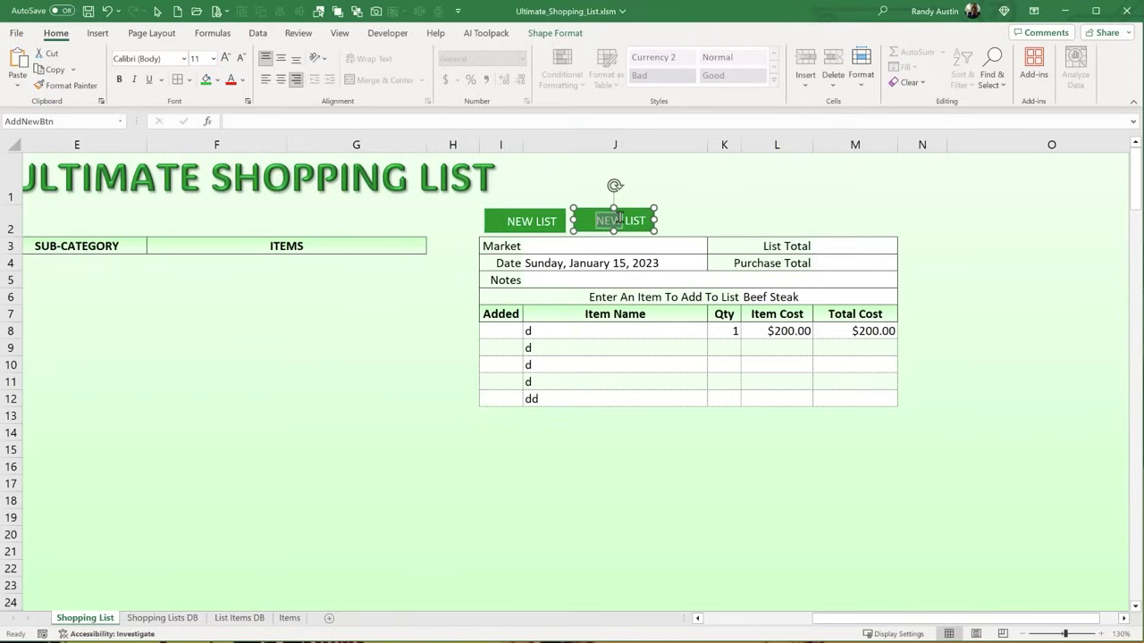
text(SAVE)
- Duplicate the SAVE LIST button beside itself in row 2 and relabel the copy DELETE LIST
drag(623, 215, 682, 219)
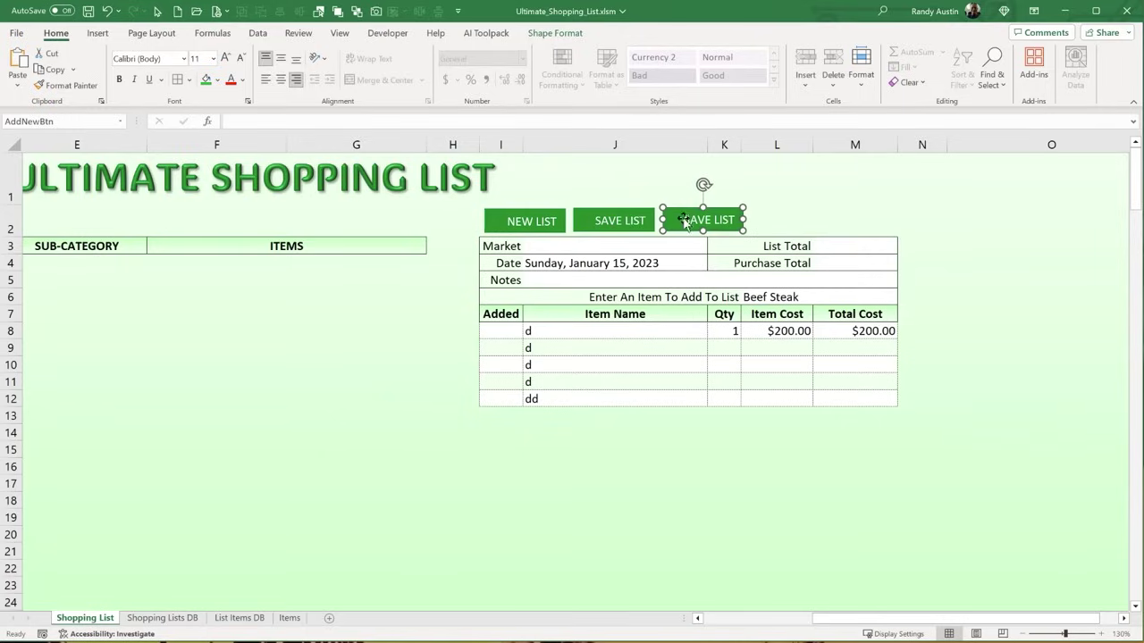
key(Escape)
click(682, 220)
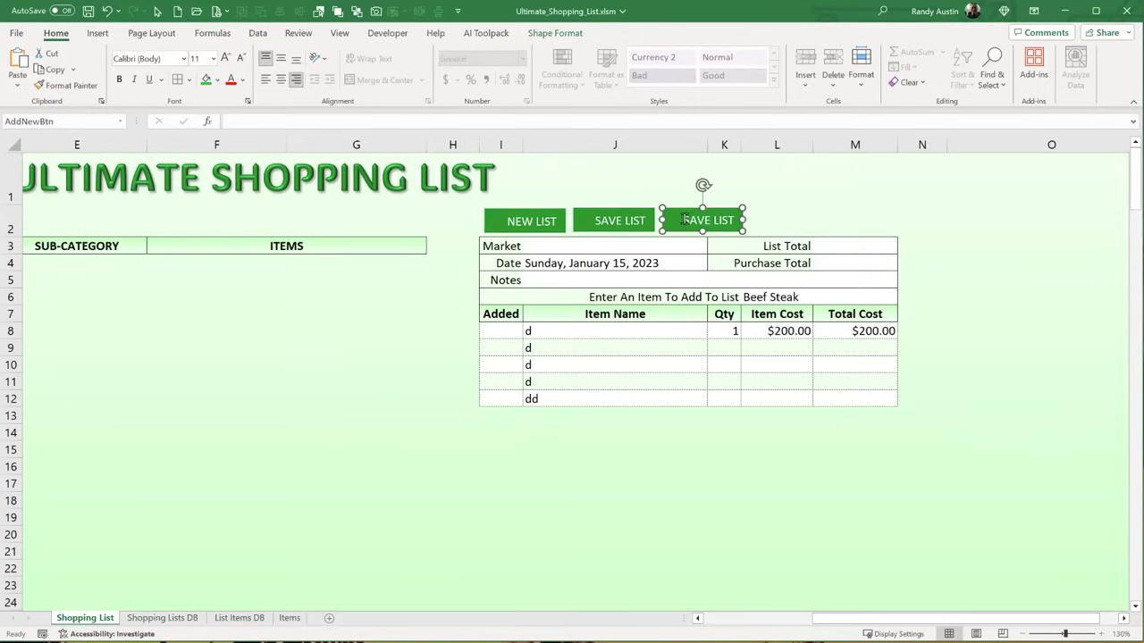
drag(682, 220, 713, 220)
text(DELETE)
- Duplicate the DELETE LIST button above columns L and M, relabel it PRINT LIST and nudge it to even the spacing
drag(726, 214, 795, 215)
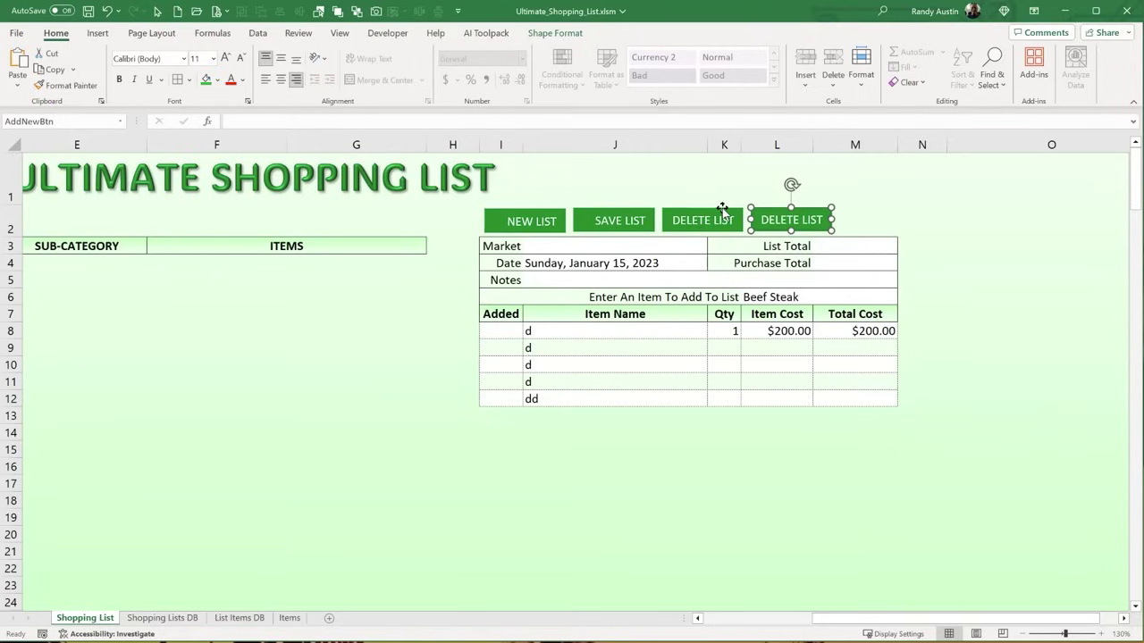
double_click(776, 219)
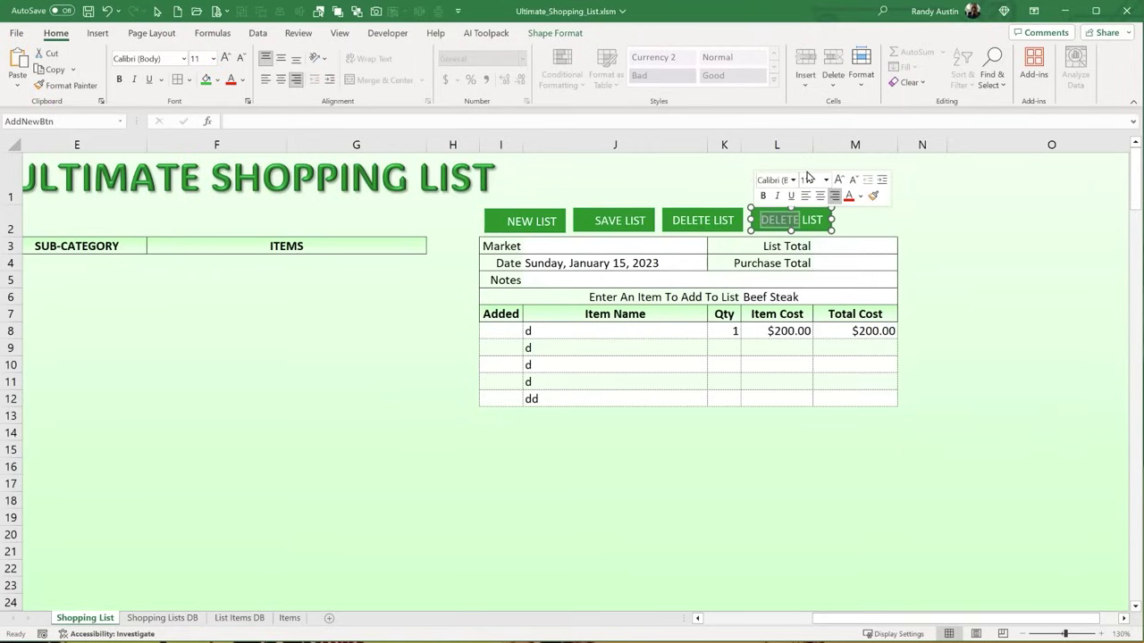
text(PRINT)
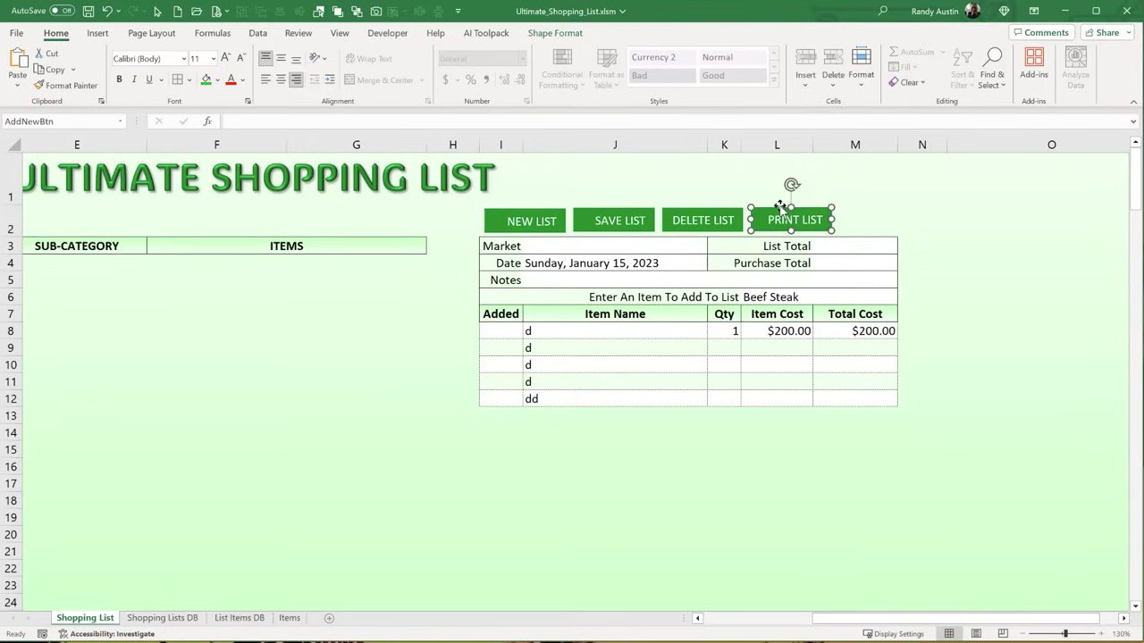
drag(780, 208, 778, 208)
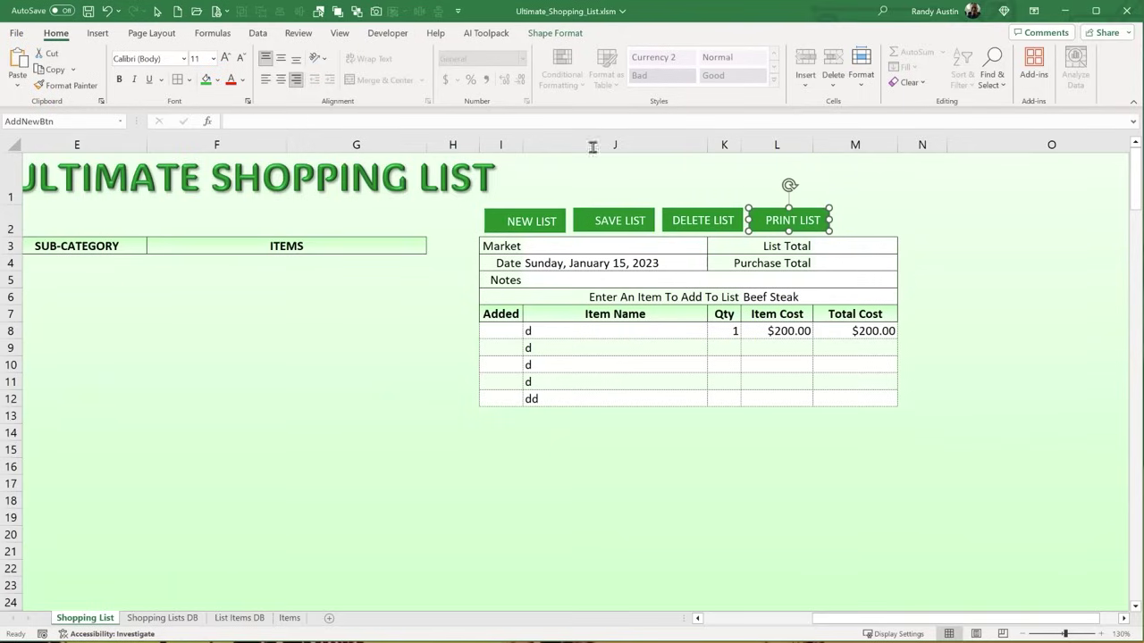
- Draw a small right-arrow shape about 0.43" wide over cells K4:K5
click(99, 33)
click(182, 67)
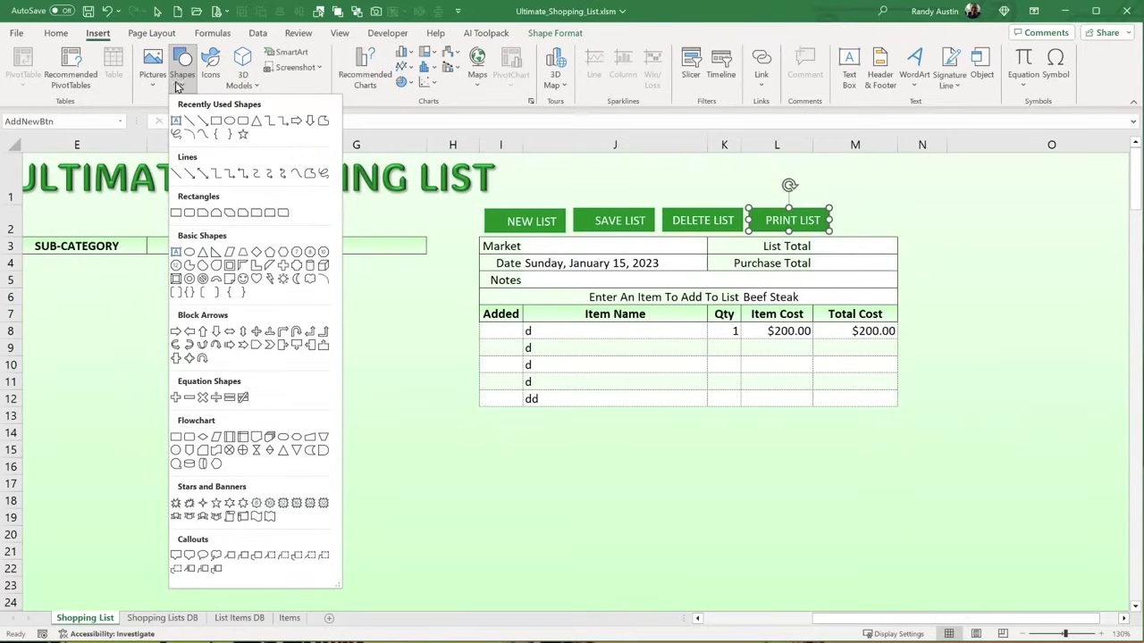
click(296, 121)
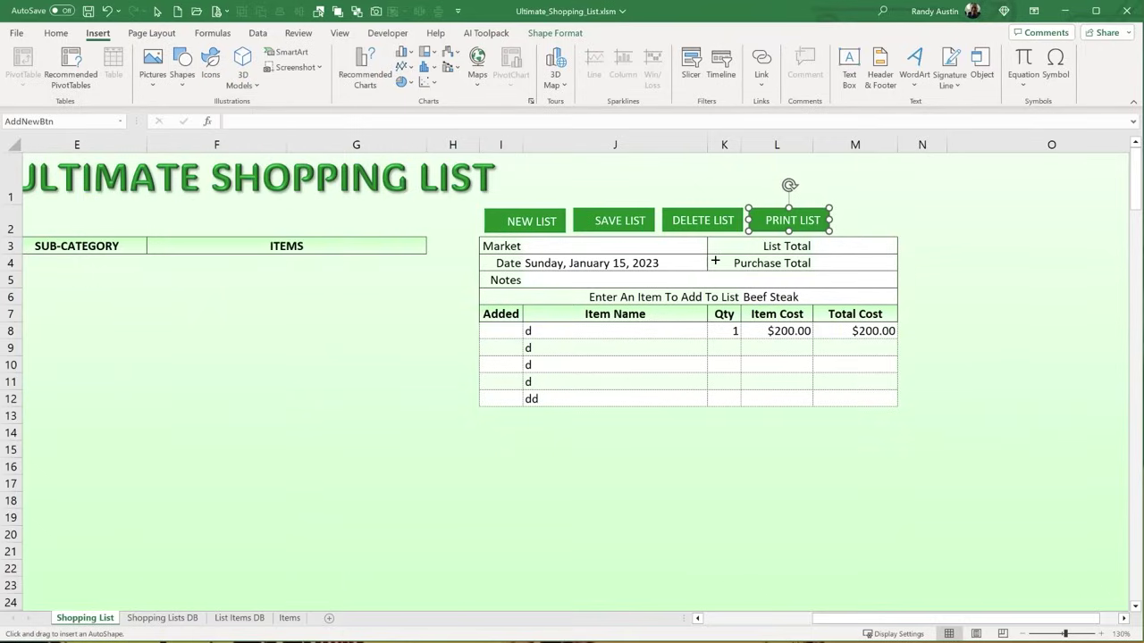
mouse_move(715, 268)
mouse_down()
mouse_move(753, 287)
mouse_move(716, 258)
mouse_move(733, 278)
mouse_up()
- Check the DELETE LIST button's size and set the arrow shape's height to 0.27" to match
click(730, 224)
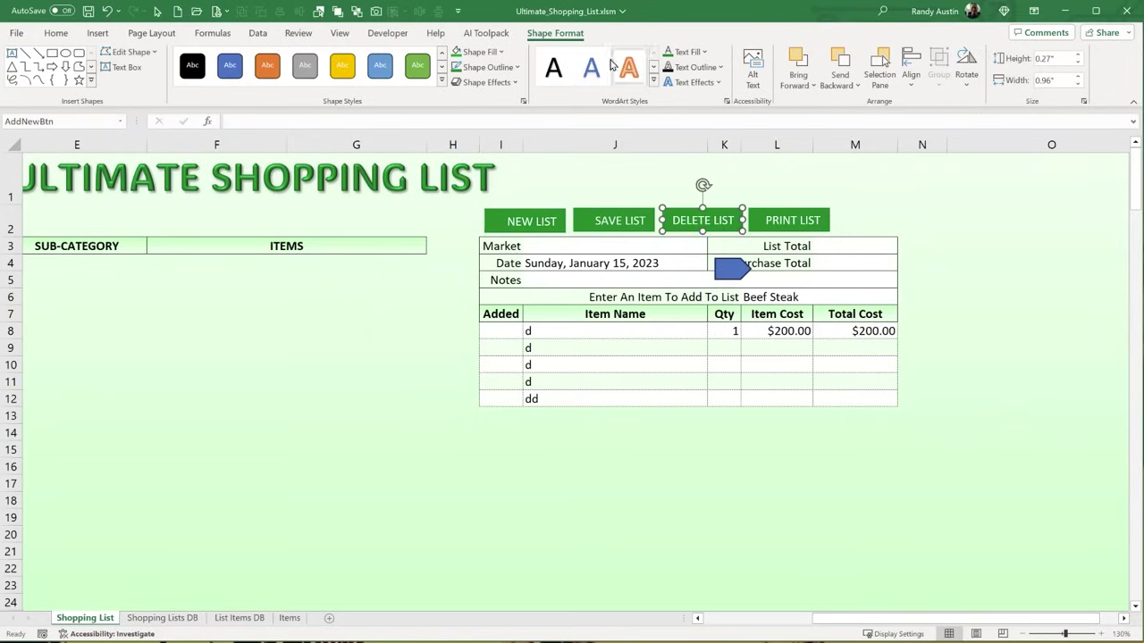
click(746, 268)
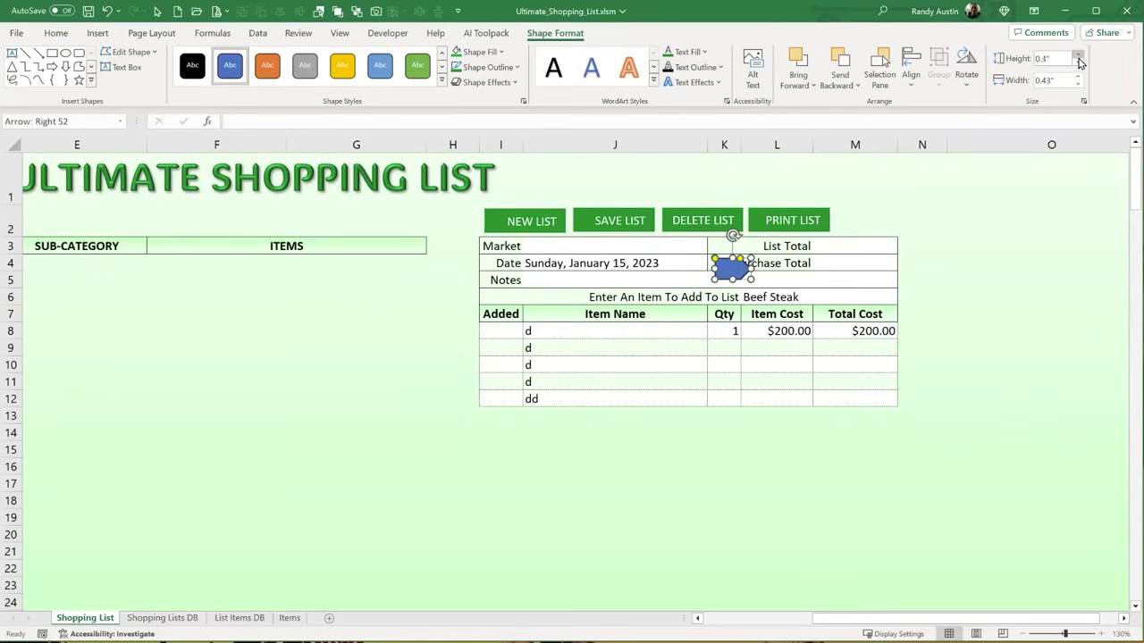
click(1078, 55)
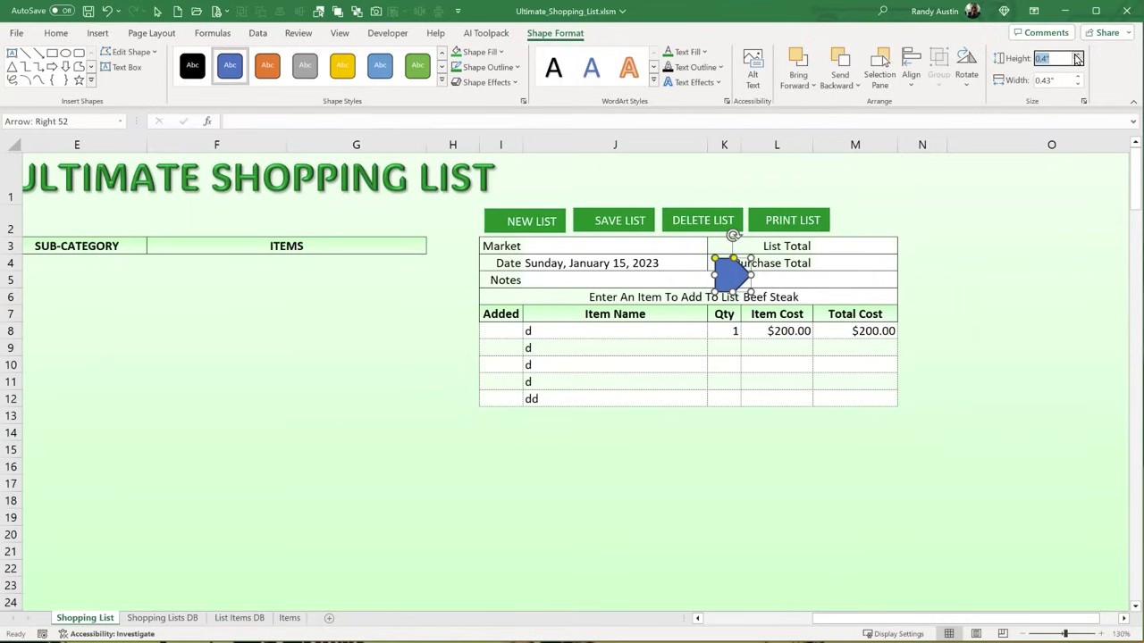
text(.27)
key(Return)
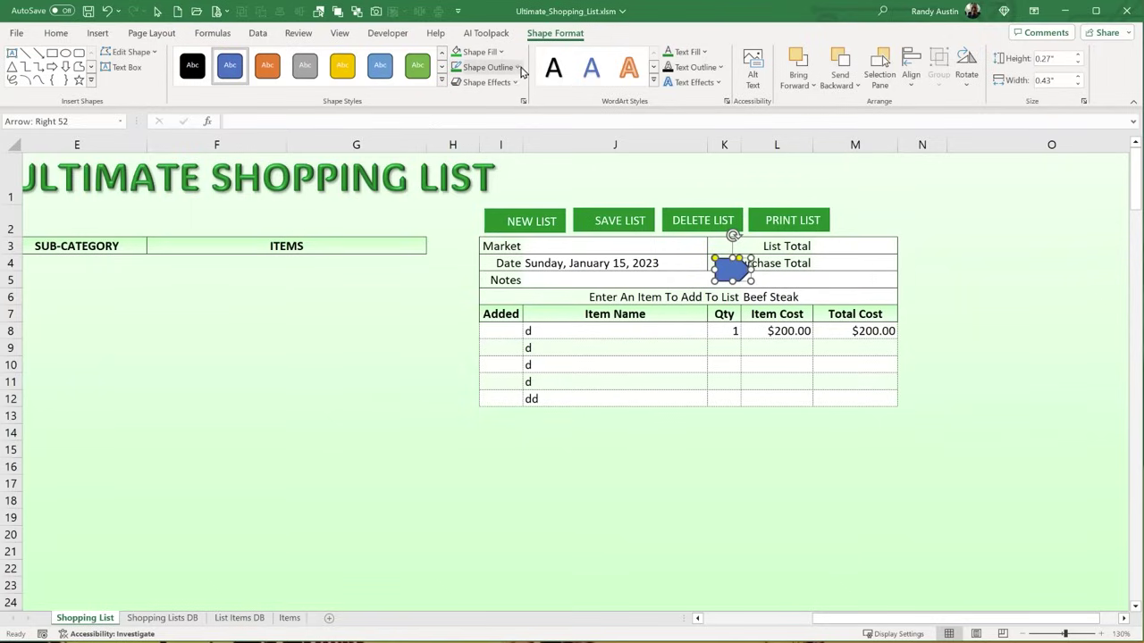
- Give the arrow shape the buttons' darker green fill with a matching outline, and widen it to about 0.52"
click(496, 52)
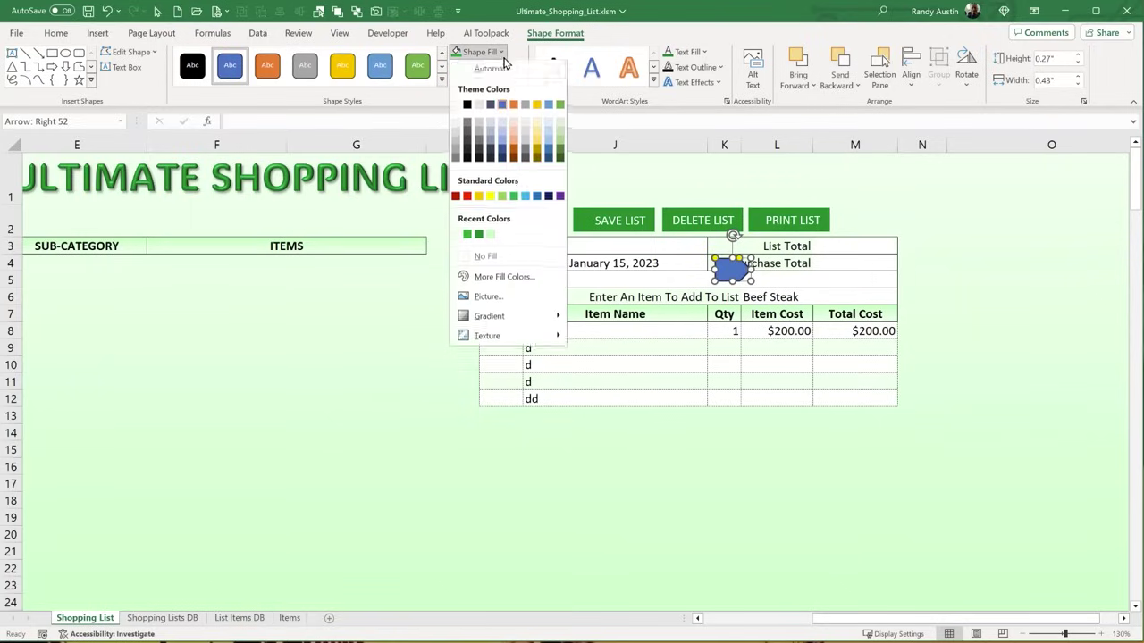
click(479, 236)
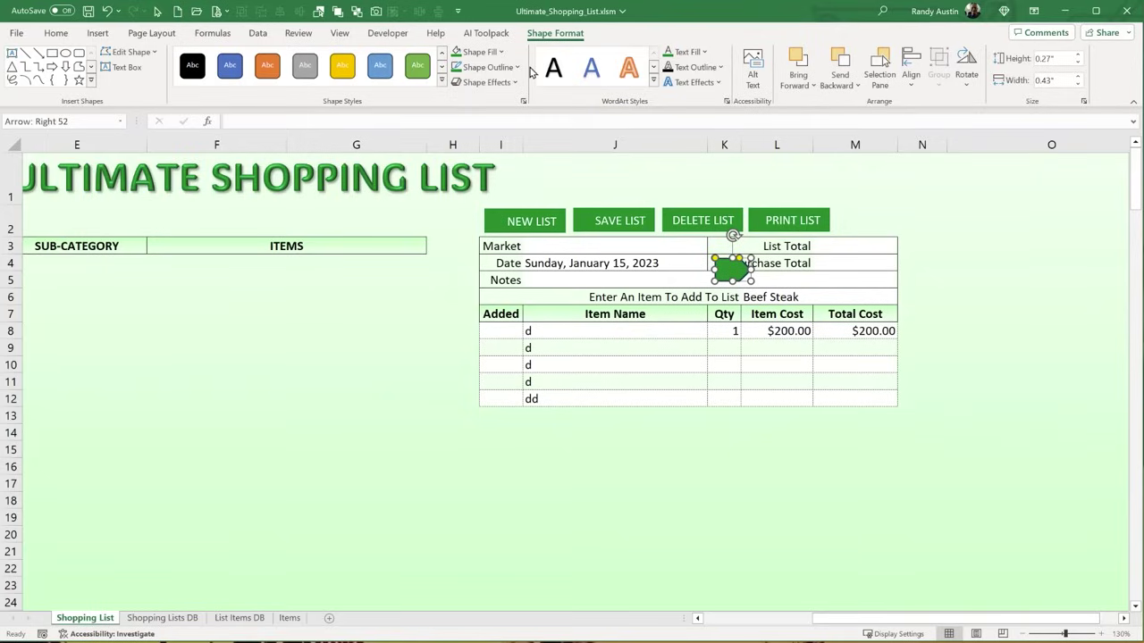
click(500, 67)
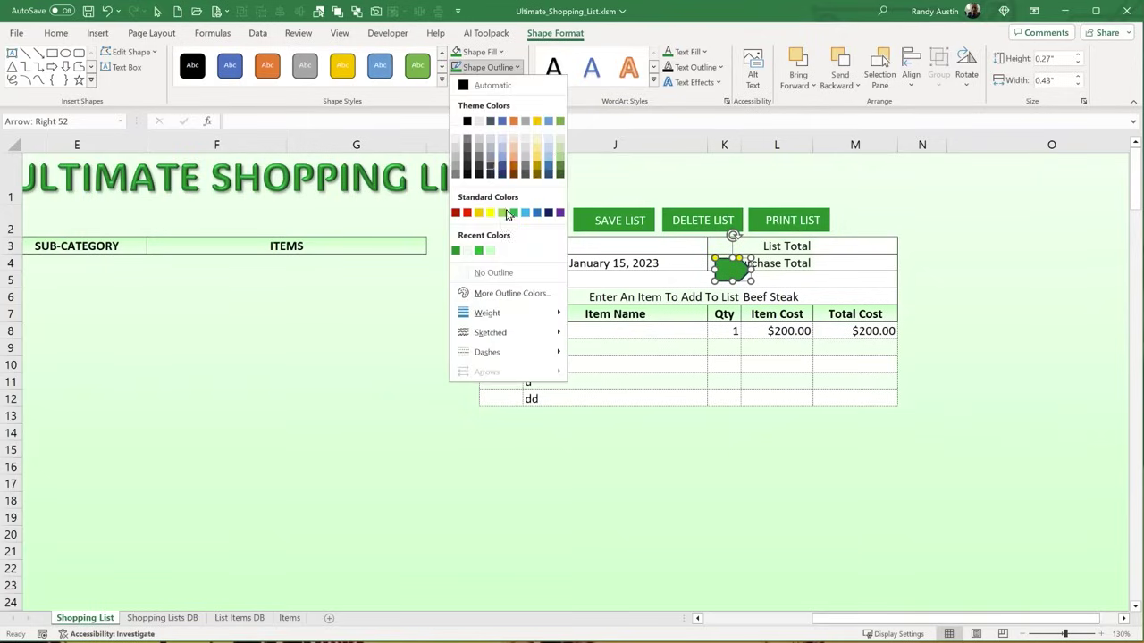
click(456, 251)
drag(750, 266, 758, 266)
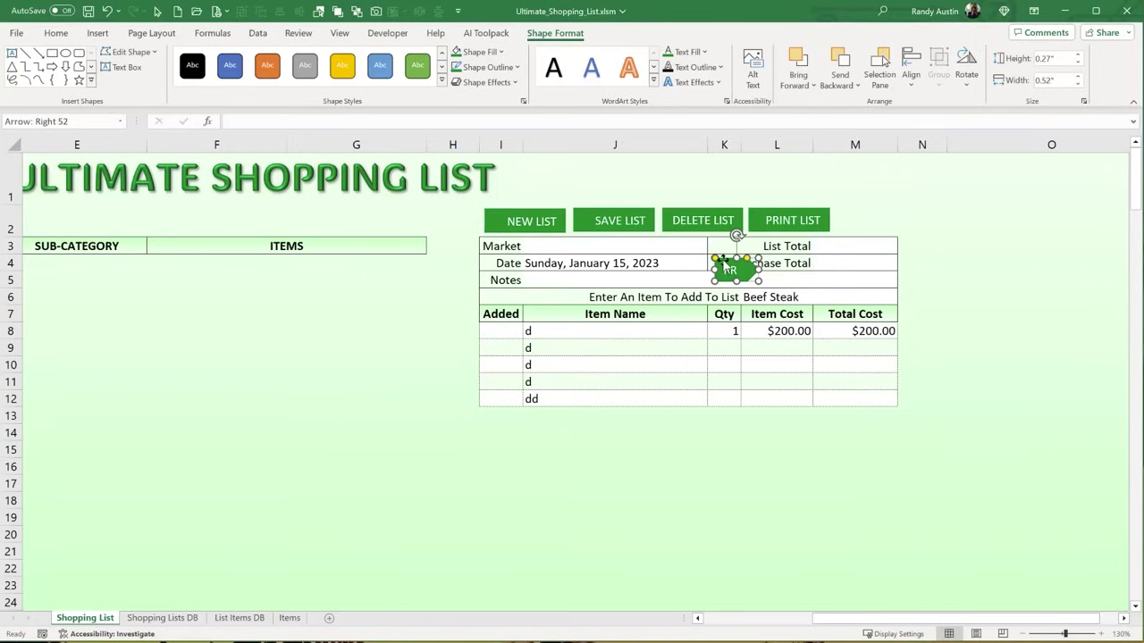
- Set the arrow shape's left, right, top and bottom text margins all to 0"
key(ctrl+1)
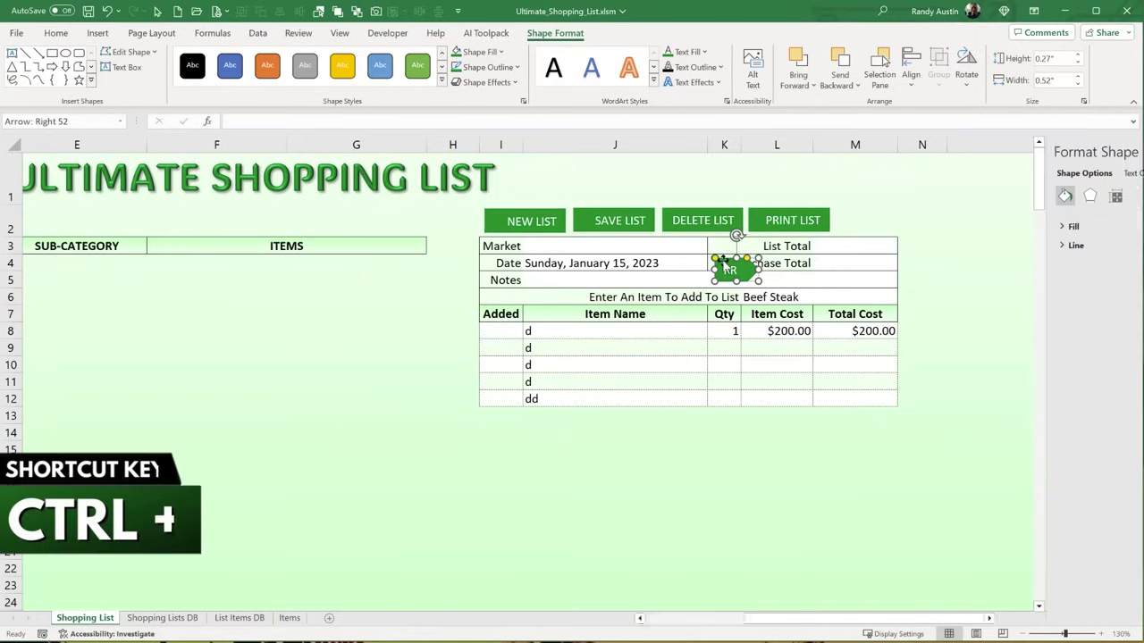
click(1051, 176)
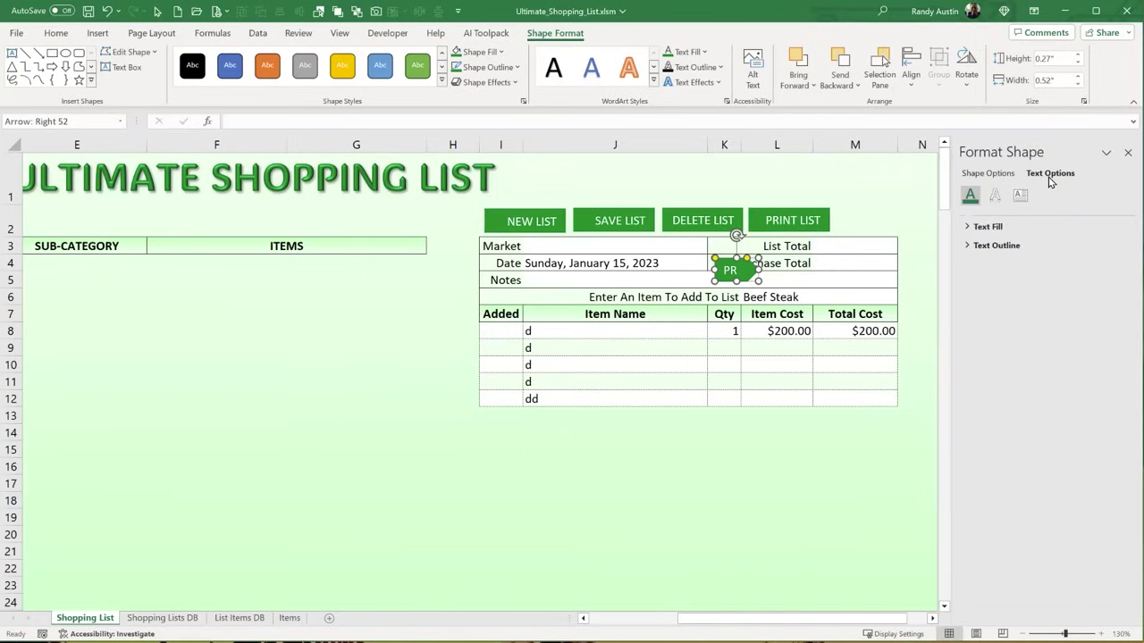
click(1026, 196)
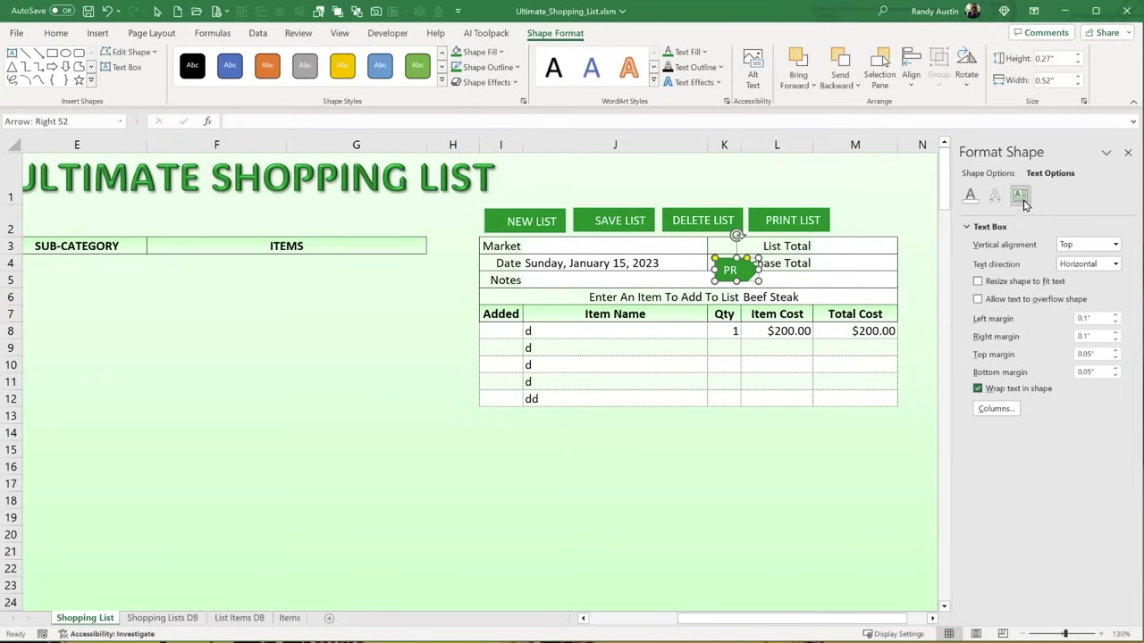
drag(1092, 320, 1057, 322)
text(0)
key(Tab)
text(0)
key(Tab)
text(0)
key(Tab)
text(0)
key(Tab)
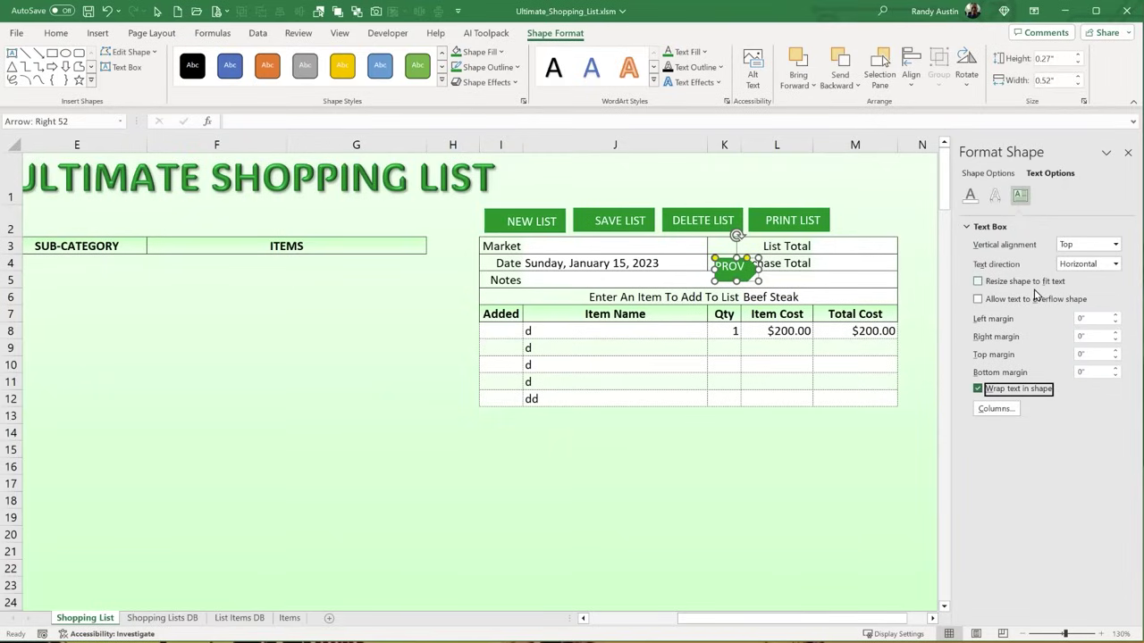
- Correct the arrow shape's label to PREV and centre the text horizontally and vertically
drag(731, 266, 760, 269)
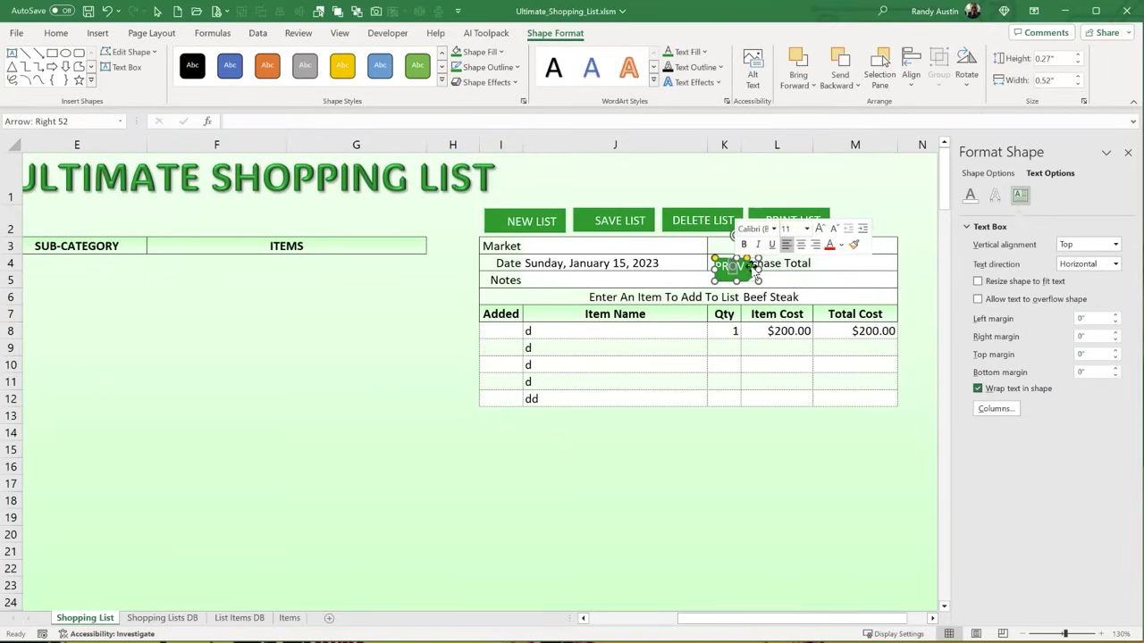
text(EV)
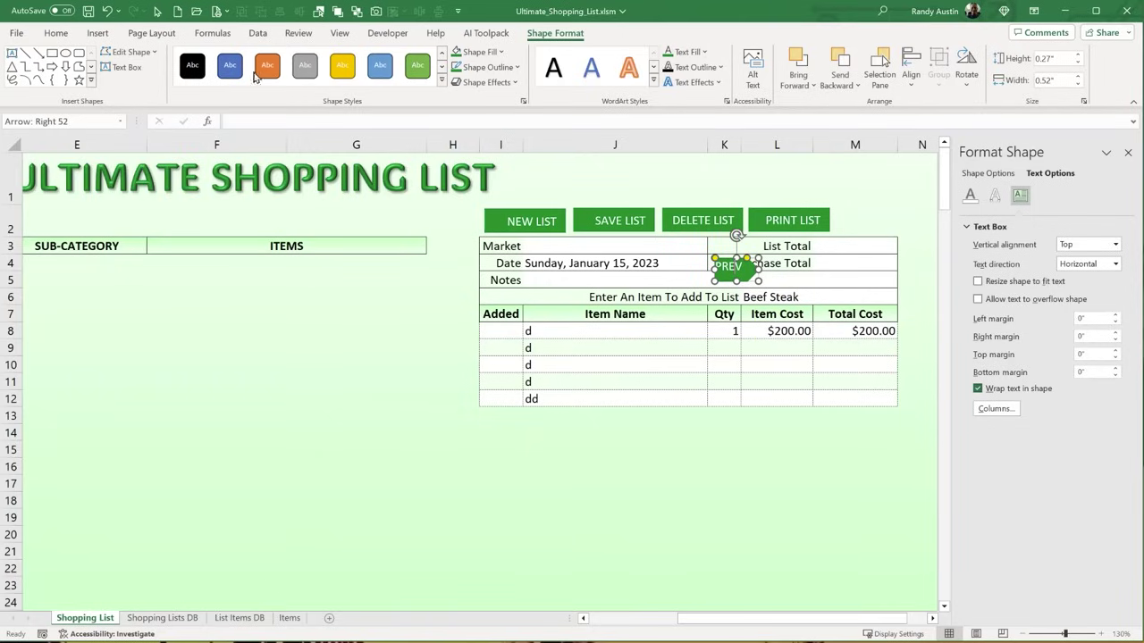
click(56, 33)
click(281, 79)
click(280, 59)
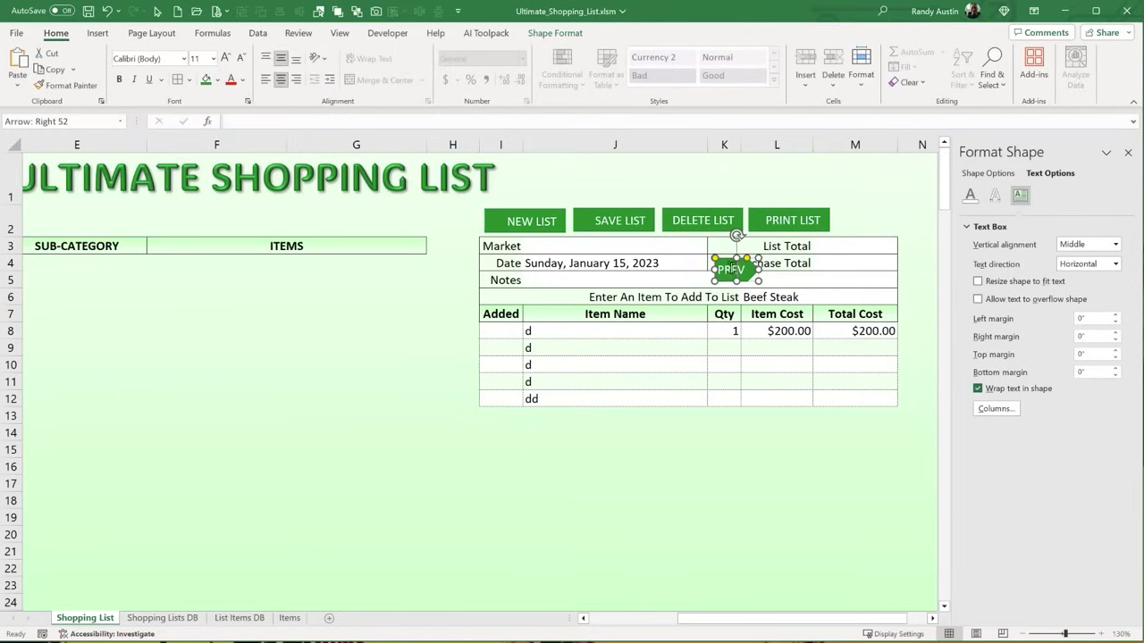
- Complete the arrow's label as PREV. and move the arrow to the end of the button row after PRINT LIST
drag(746, 268, 742, 268)
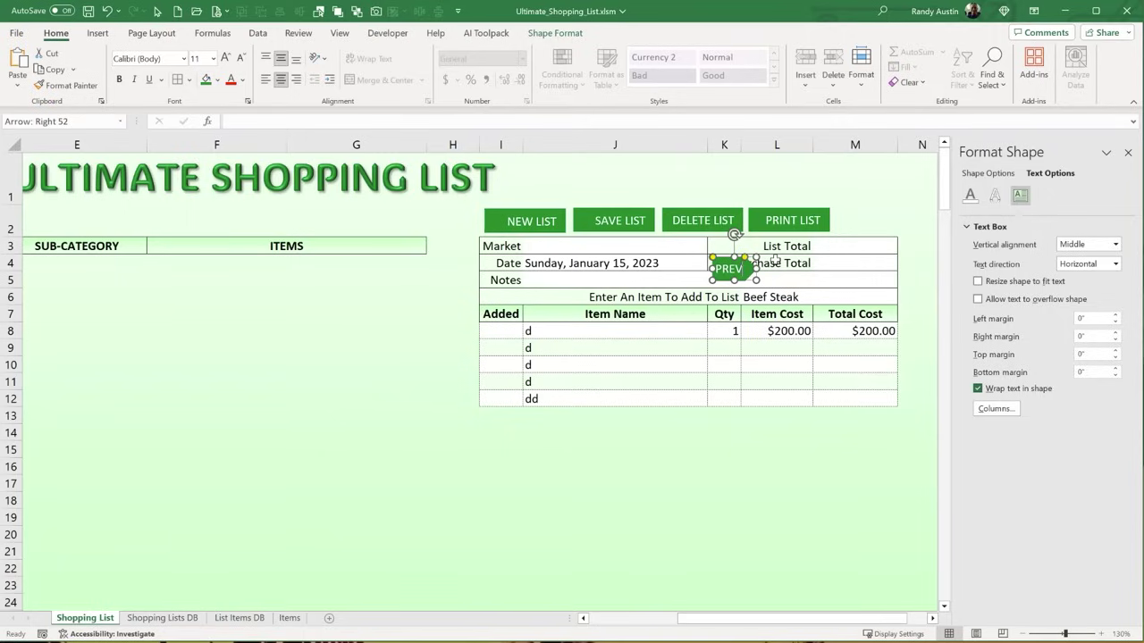
text(.)
click(667, 280)
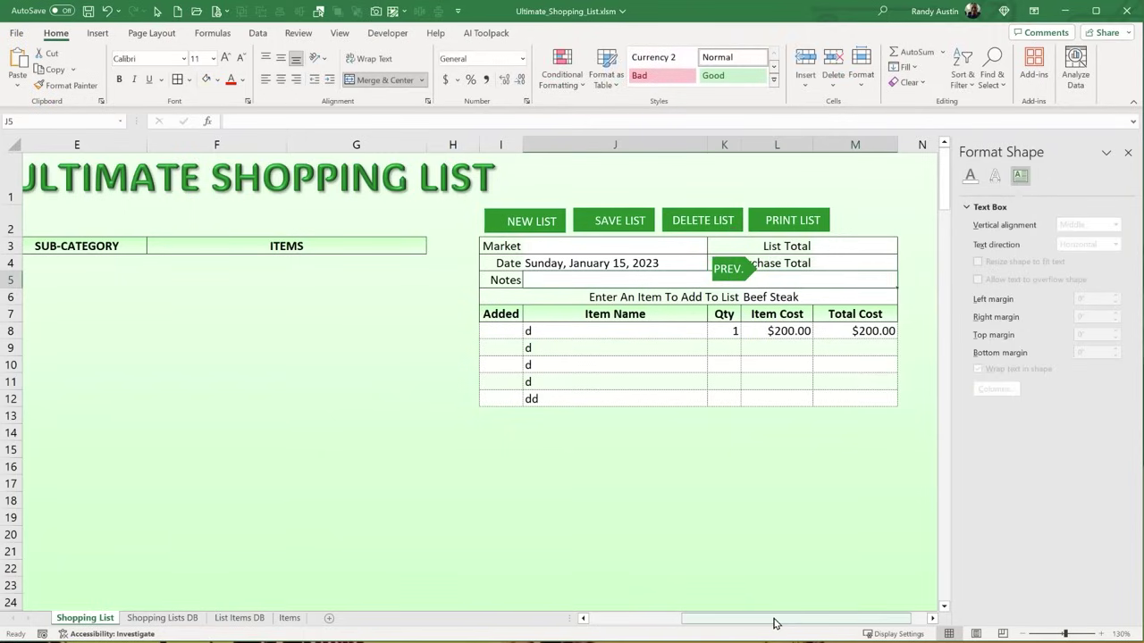
drag(776, 620, 812, 620)
drag(672, 254, 785, 234)
- Duplicate the PREV. arrow and flip the copy horizontally
key(ctrl+d)
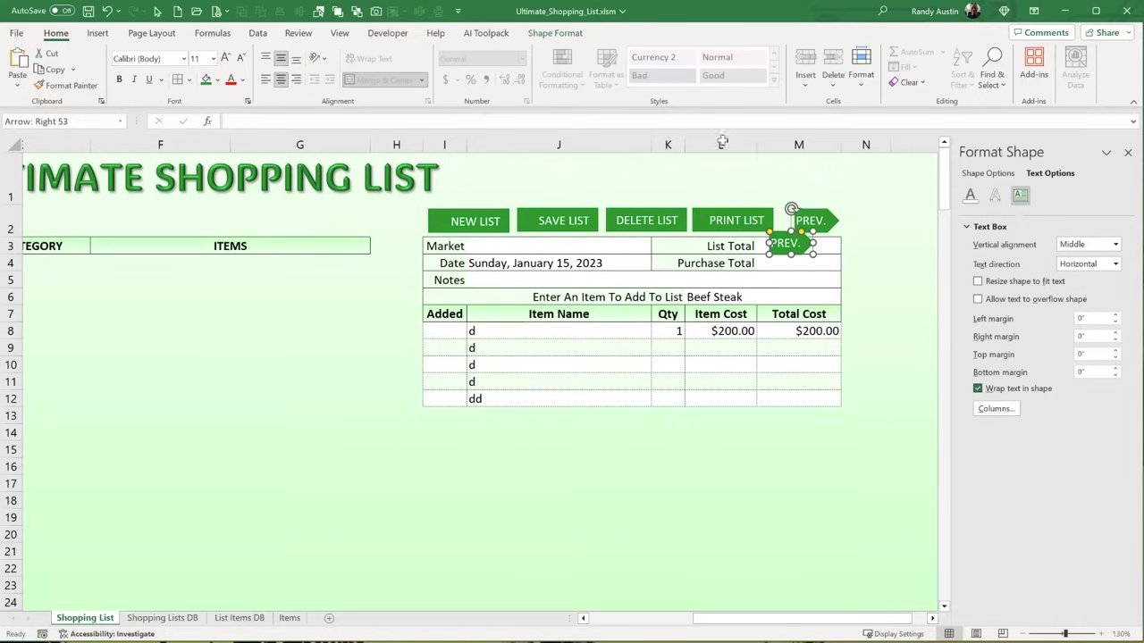
click(554, 33)
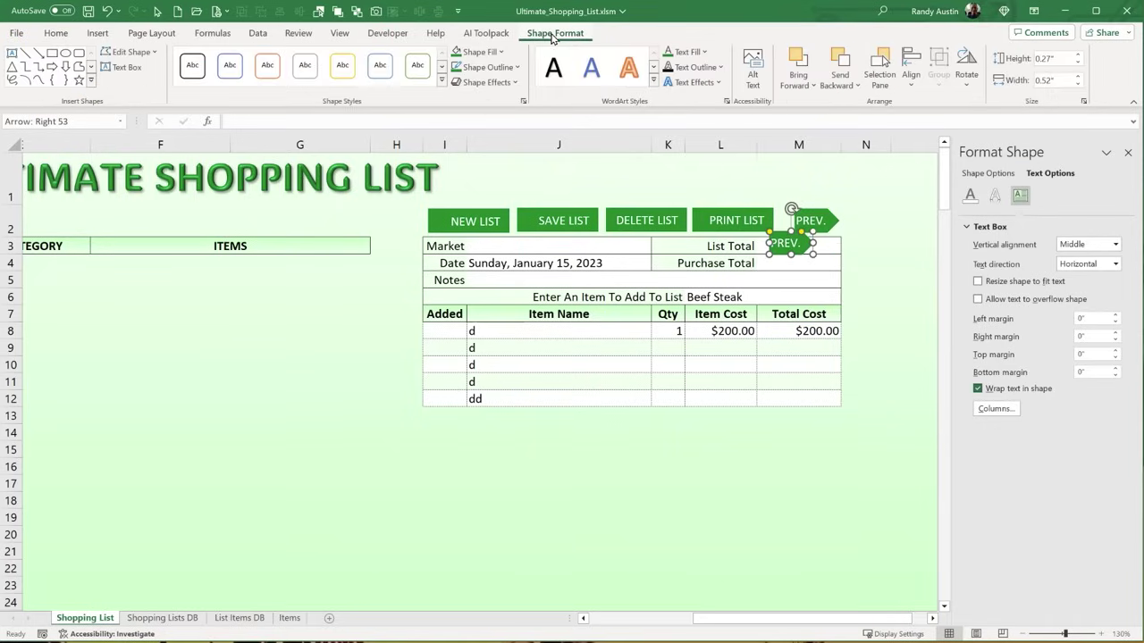
click(967, 87)
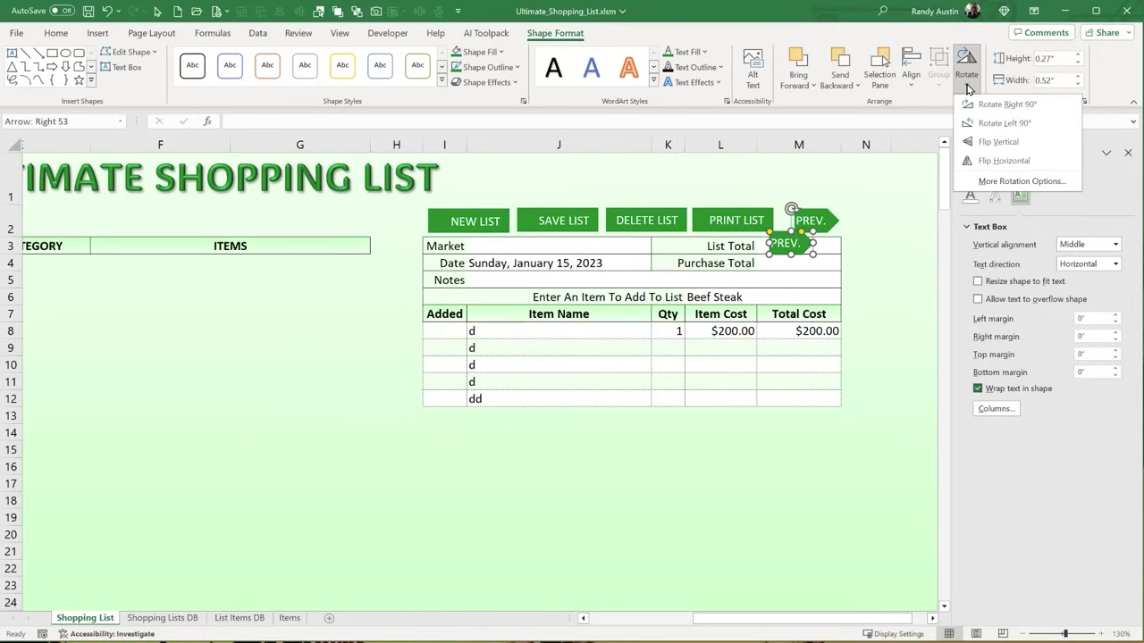
click(989, 160)
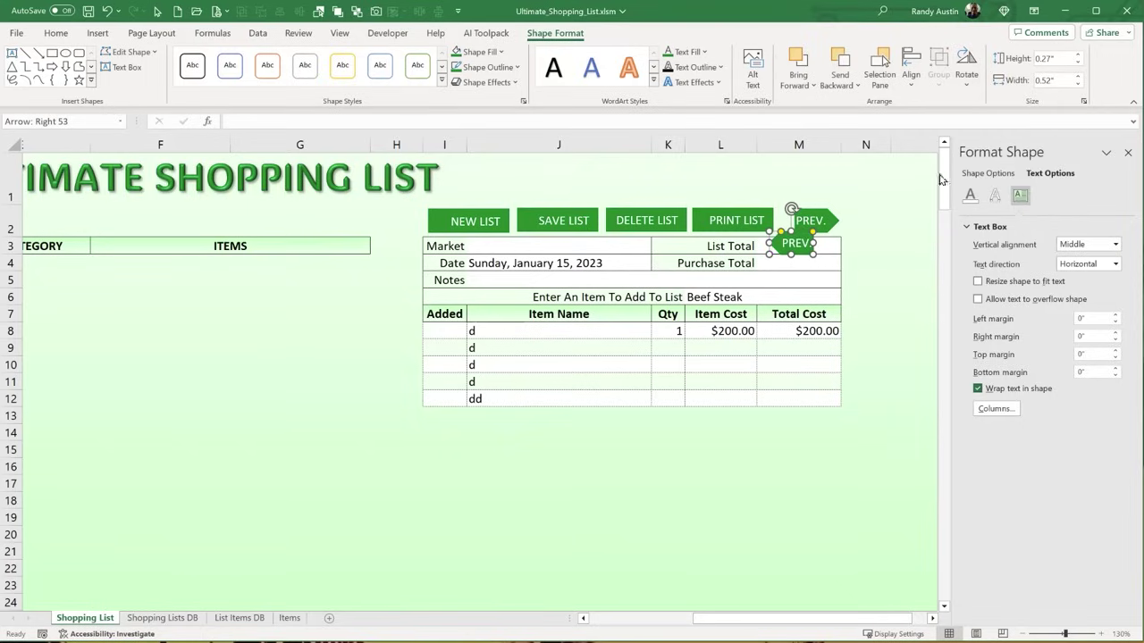
- Relabel the right-pointing arrow NEXT, shift it further right, and place the flipped PREV. arrow directly against it in the button row
double_click(821, 217)
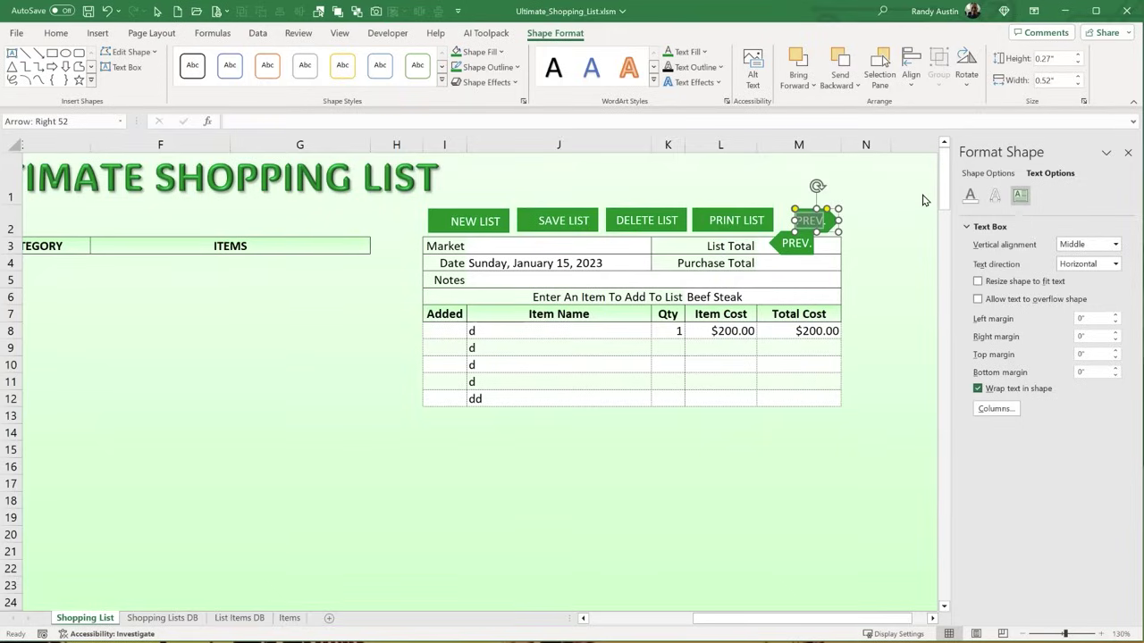
text(NE)
key(Right)
key(Right)
key(Right)
key(Right)
key(Right)
key(Right)
key(Right)
key(Right)
drag(802, 234, 806, 210)
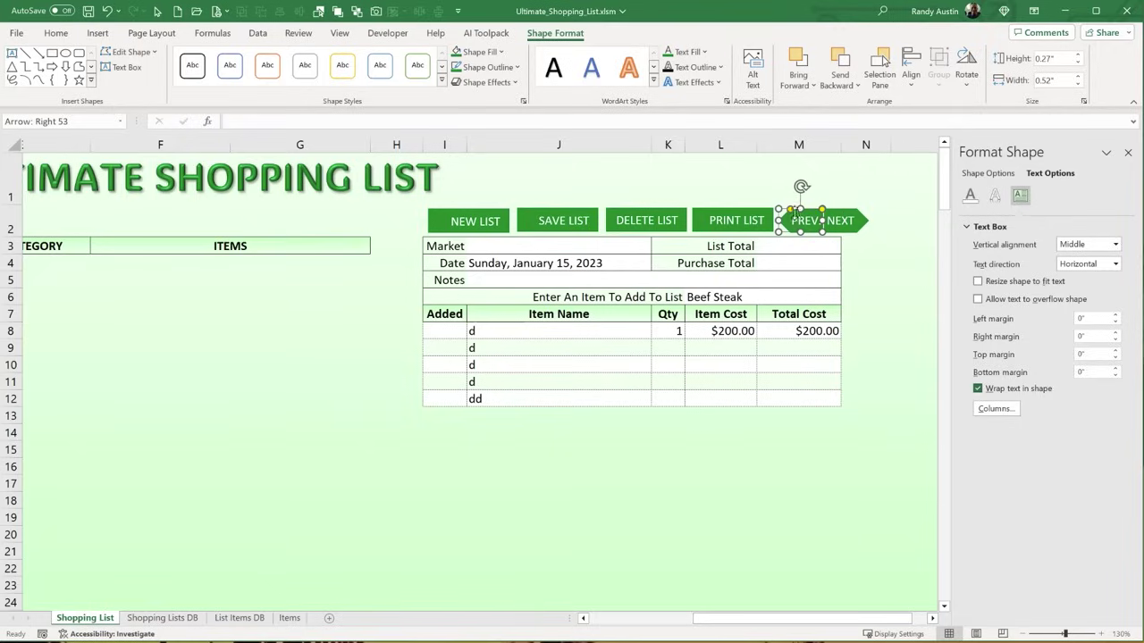
- Shift the four list buttons and both arrows left so the row starts at the list's left edge with narrow gaps
click(468, 210)
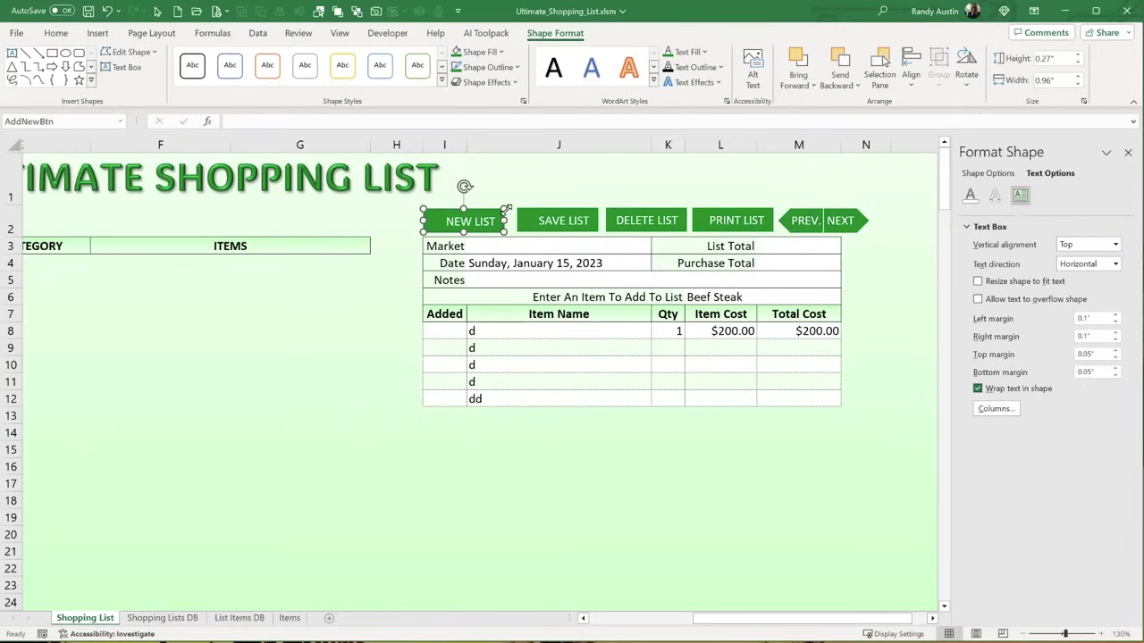
drag(523, 209, 516, 210)
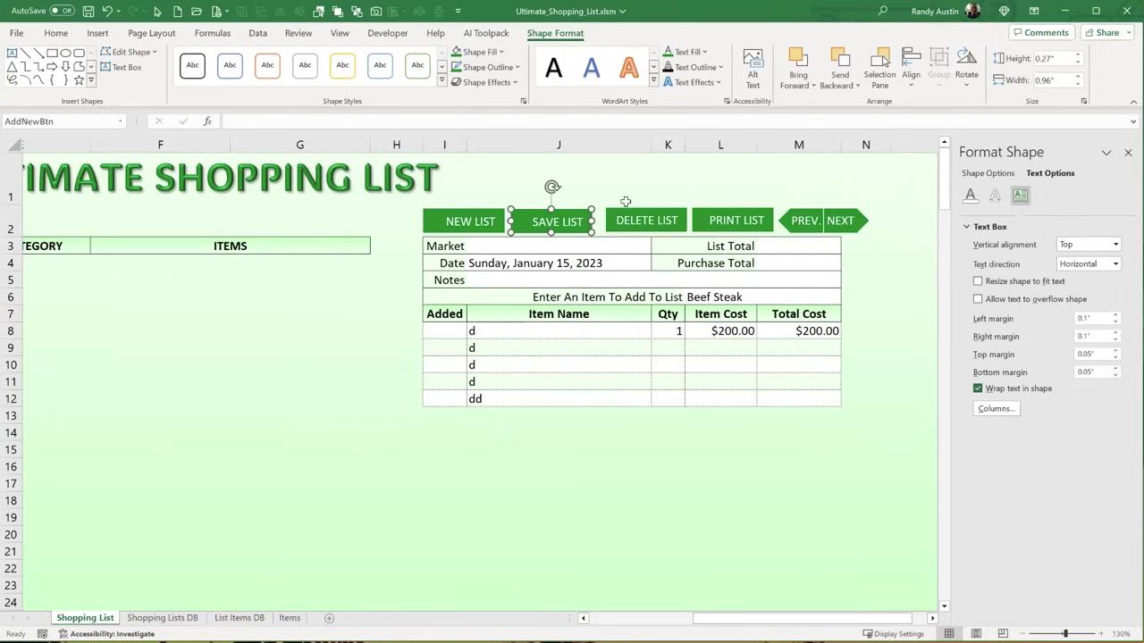
drag(626, 211, 617, 212)
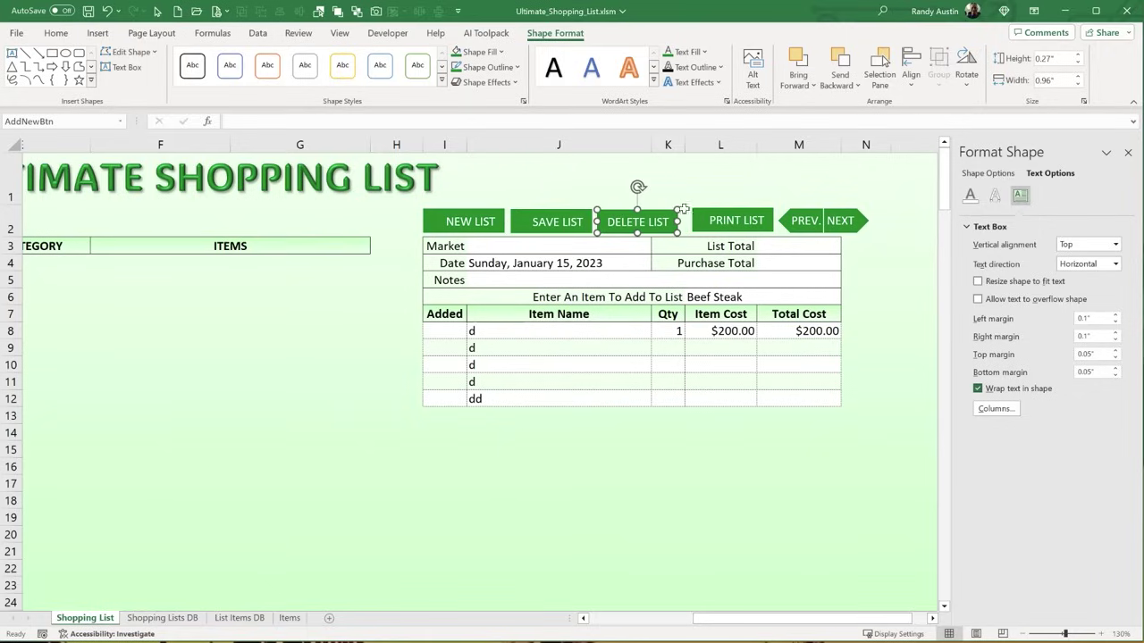
drag(696, 211, 688, 211)
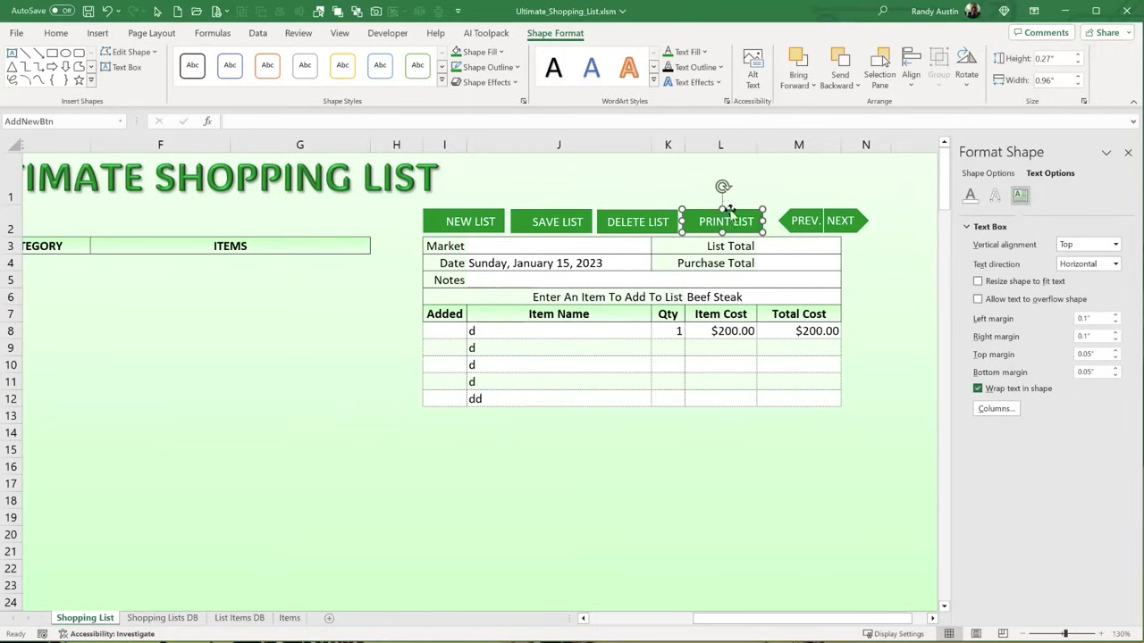
click(792, 211)
drag(791, 211, 819, 211)
click(829, 211)
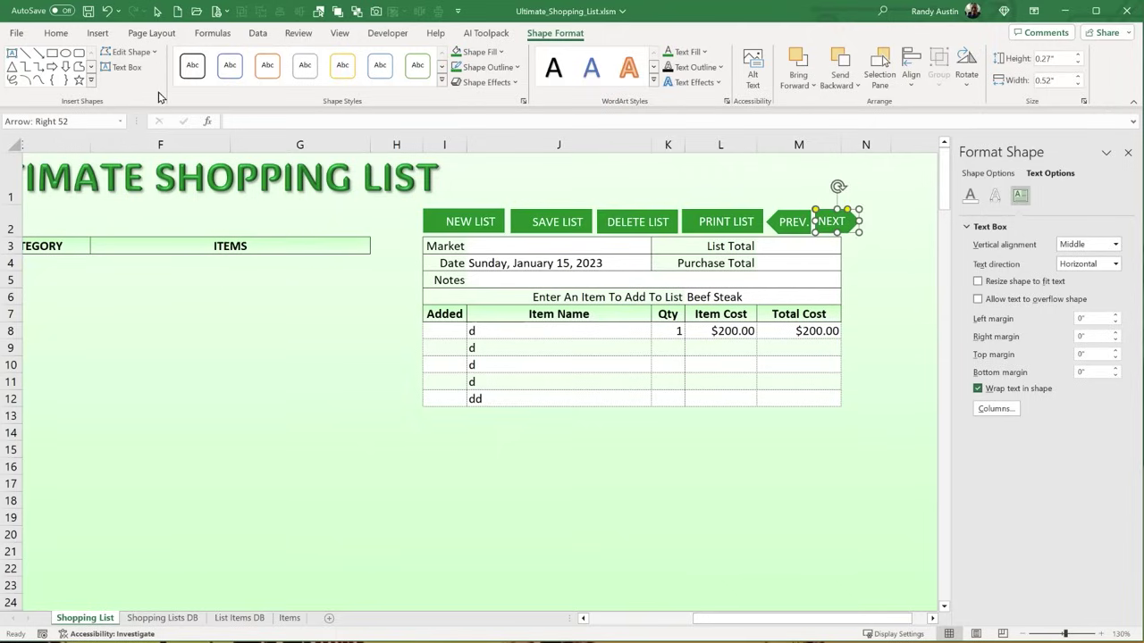
- Insert Add New.png, DeleteIcon.png, printer.png and SaveUpdate.png from the Icons folder over the cells, all at 0.2" height
click(100, 34)
click(152, 70)
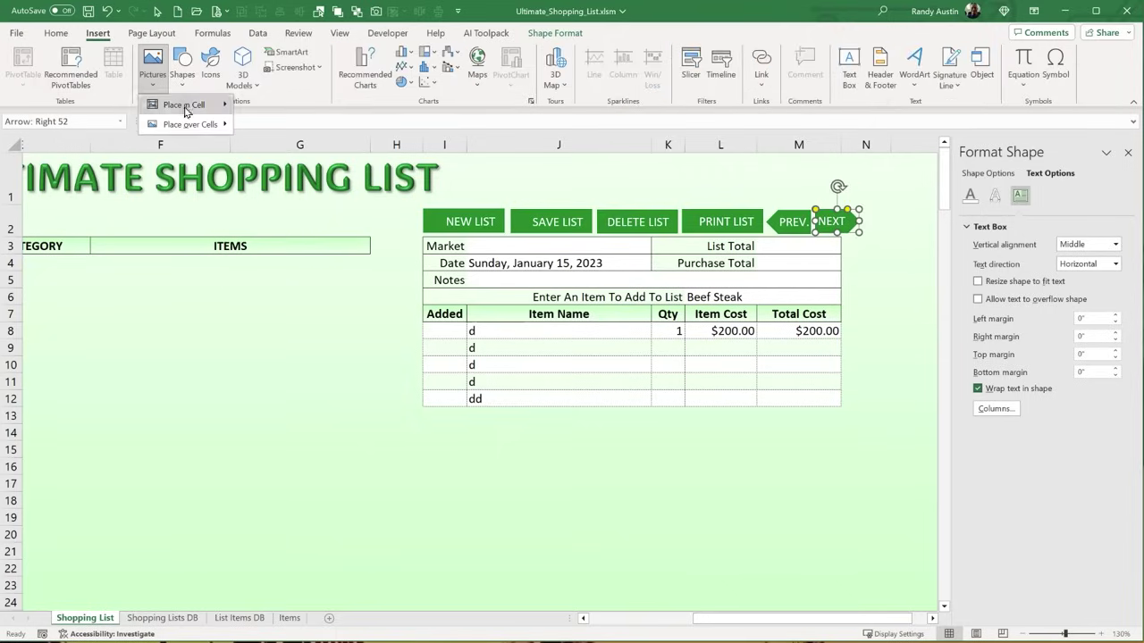
mouse_move(202, 130)
click(278, 147)
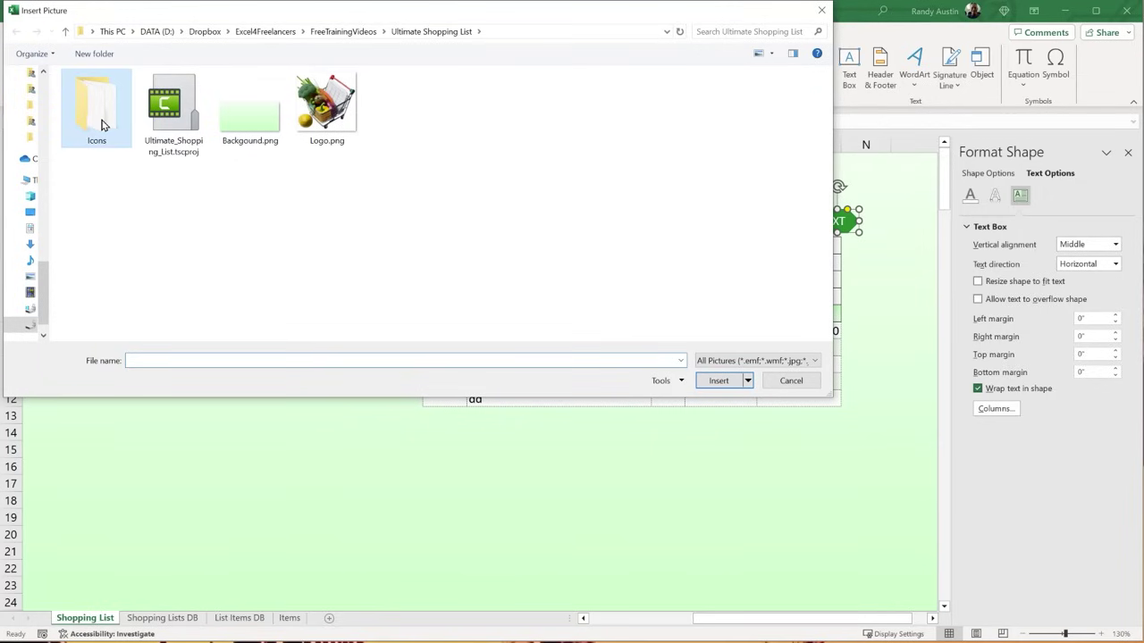
double_click(101, 125)
drag(443, 198, 84, 77)
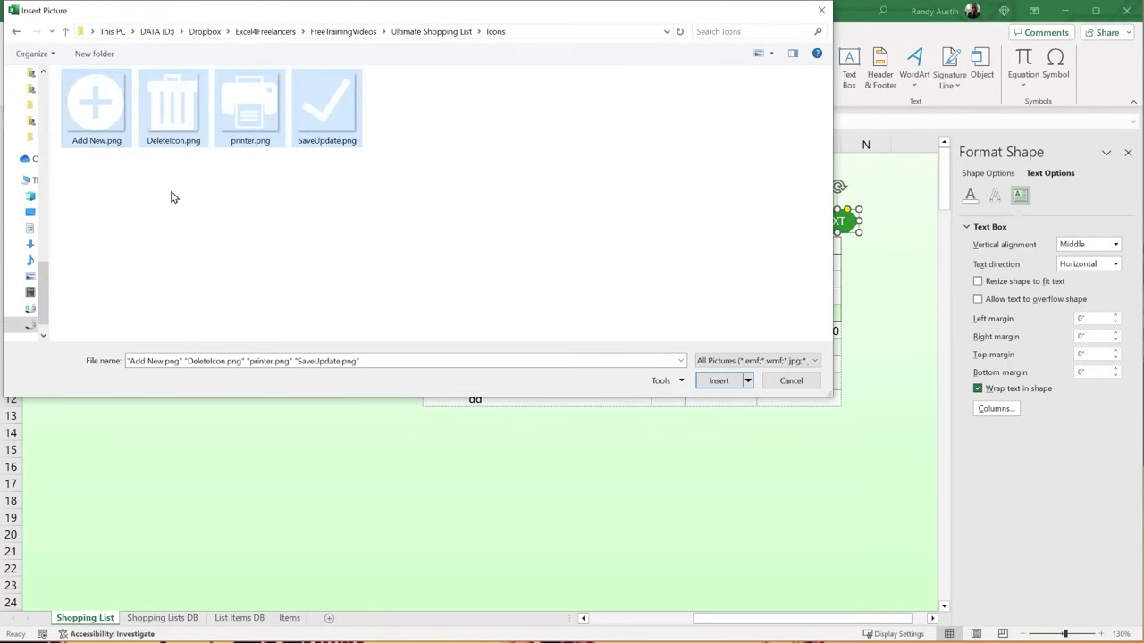
click(720, 380)
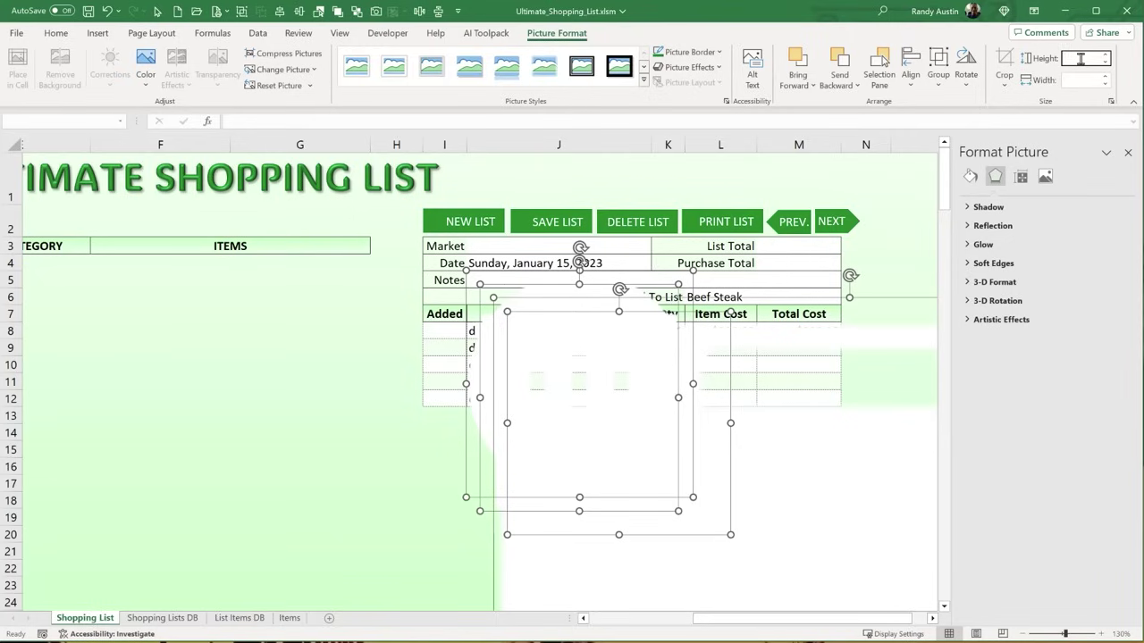
text(0.2)
key(Return)
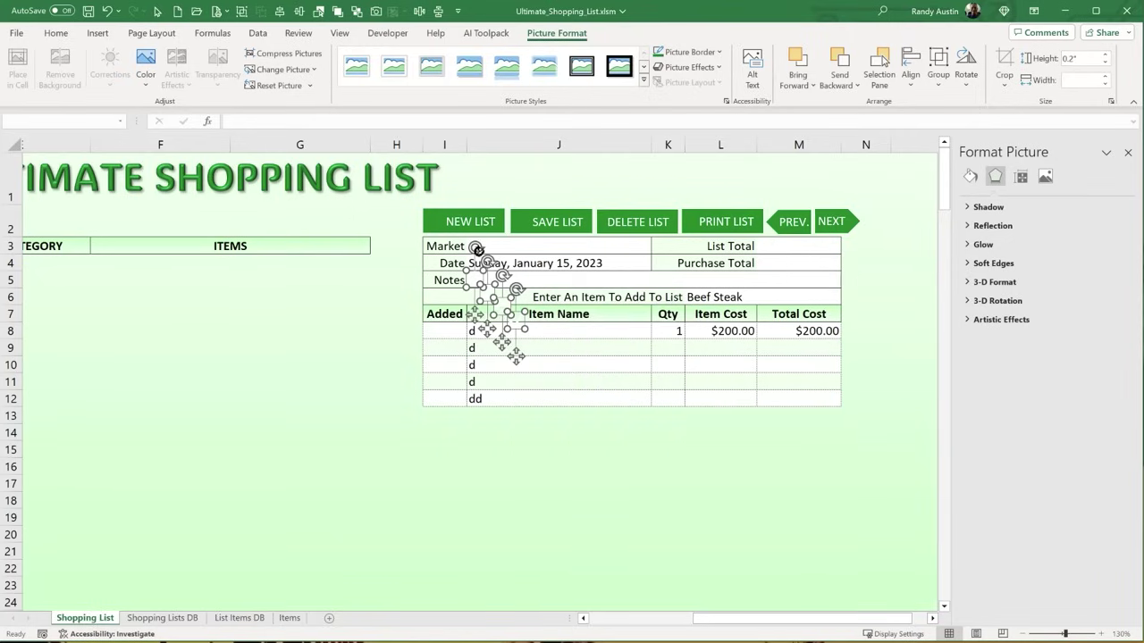
- Place the plus, trash, printer and checkmark icons on the NEW LIST, DELETE LIST, PRINT LIST and SAVE LIST buttons
drag(473, 277, 438, 229)
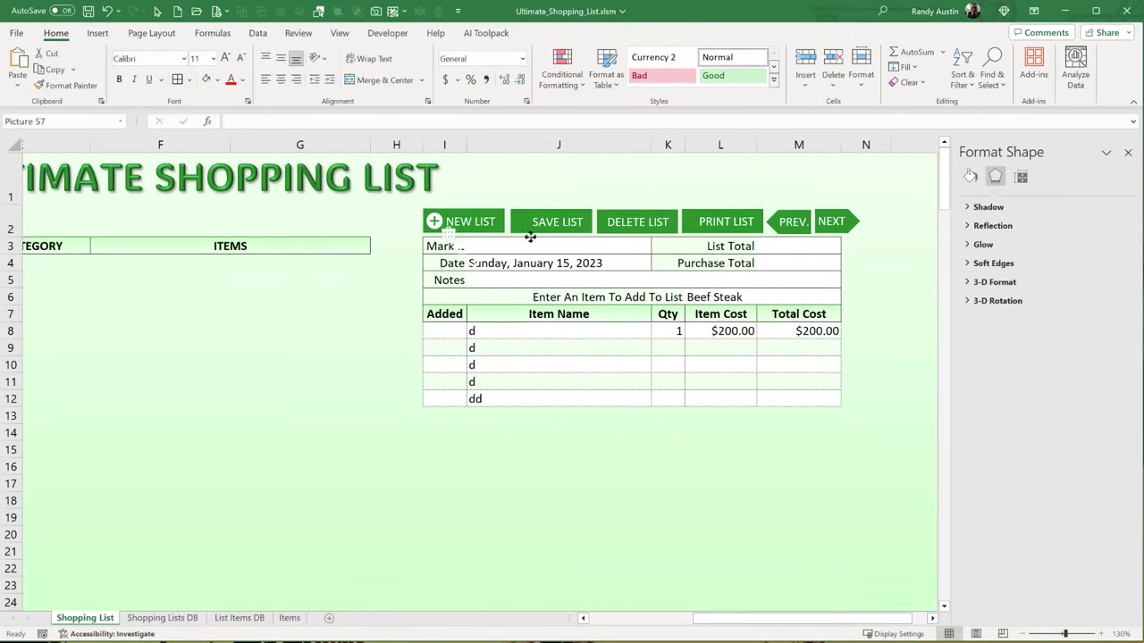
click(603, 221)
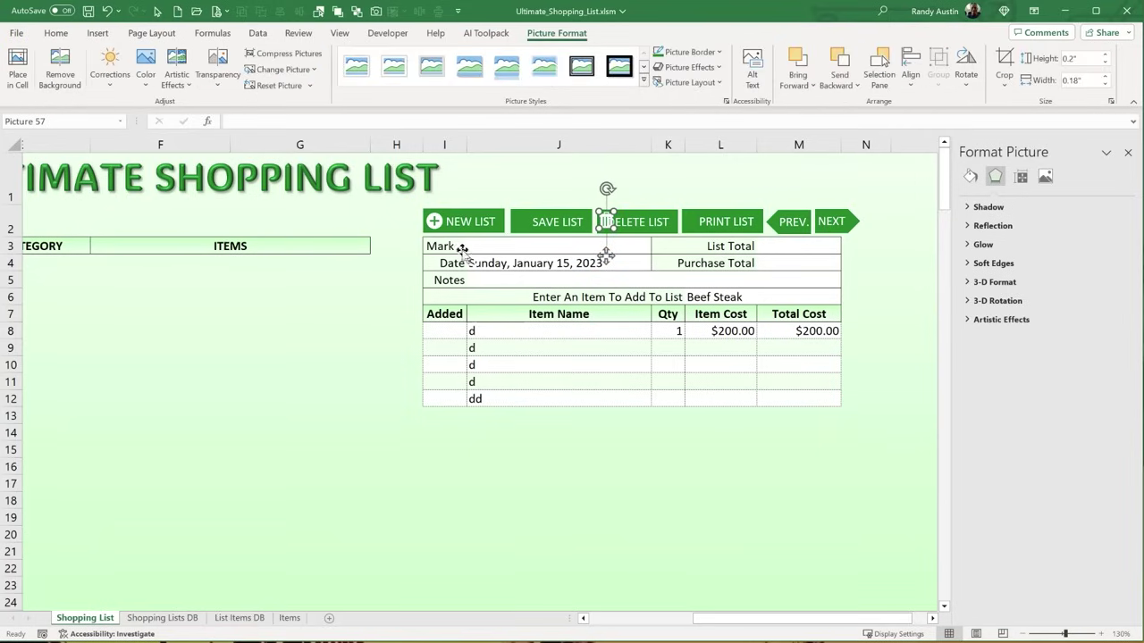
drag(463, 250, 698, 224)
drag(468, 262, 527, 225)
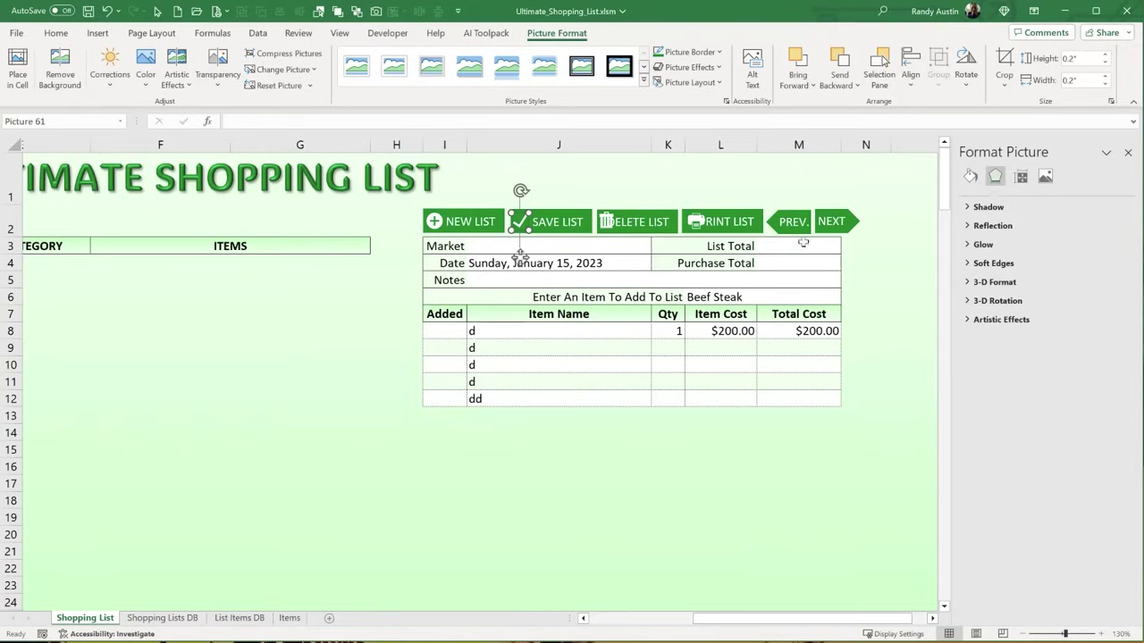
- Group the plus icon with the NEW LIST button
ctrl+click(434, 221)
ctrl+click(433, 220)
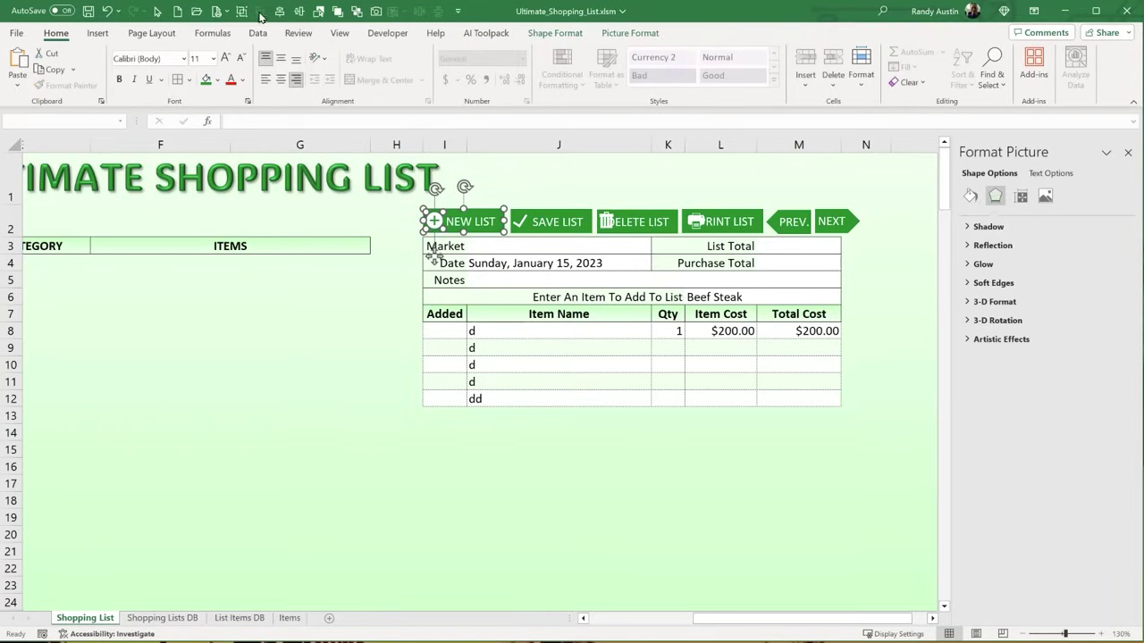
click(242, 11)
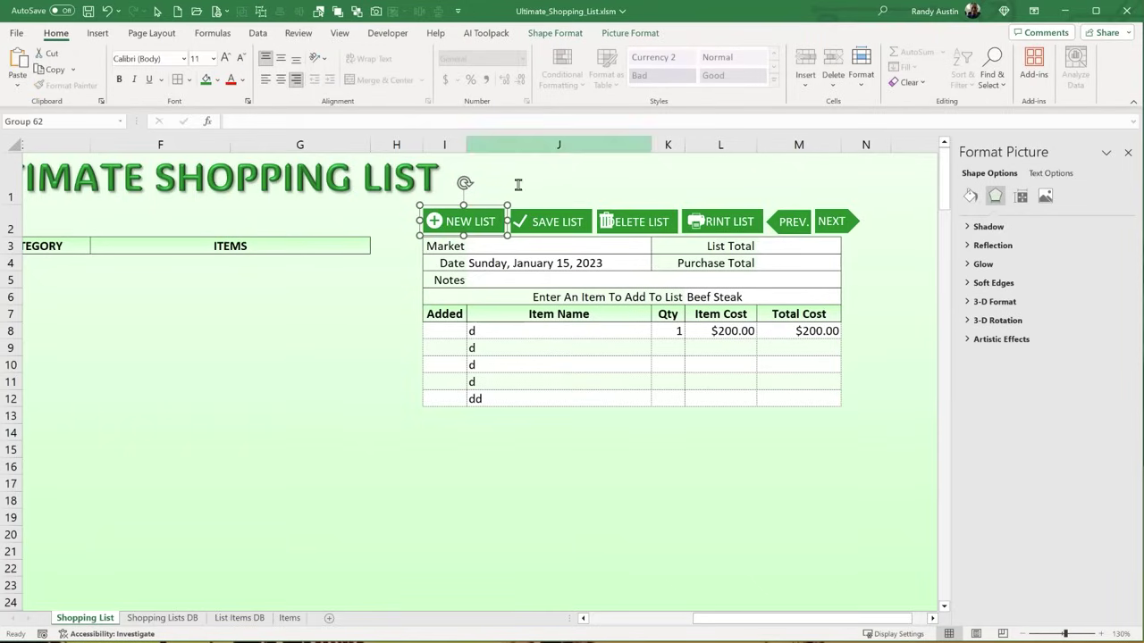
- Narrow the SAVE LIST button slightly and group it with the checkmark icon
click(520, 221)
click(590, 228)
drag(590, 225, 590, 221)
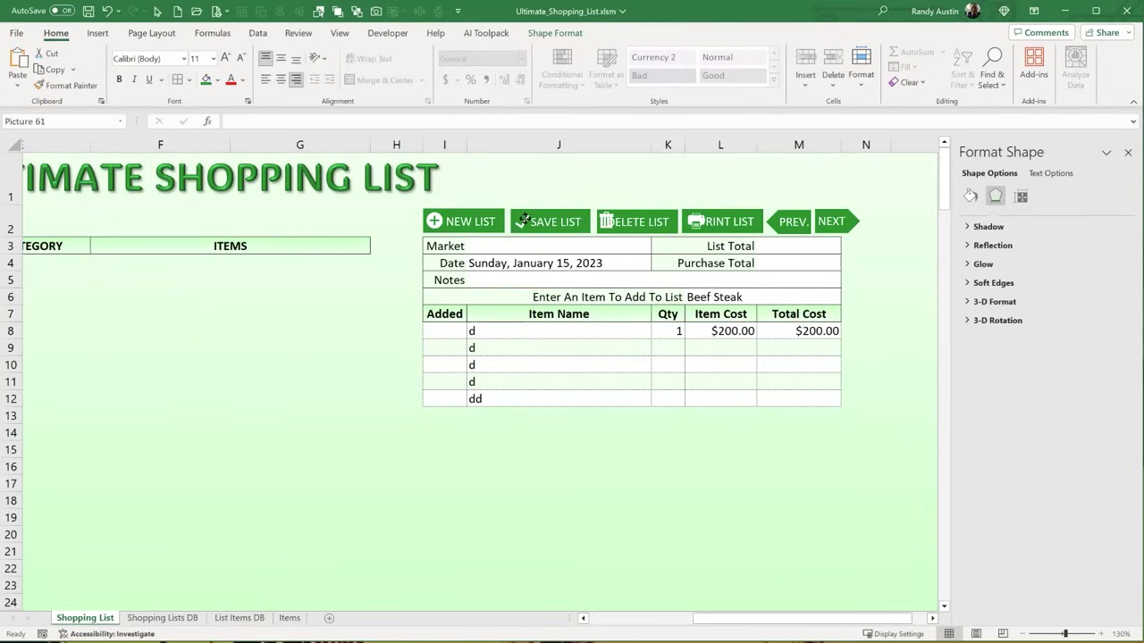
ctrl+click(521, 222)
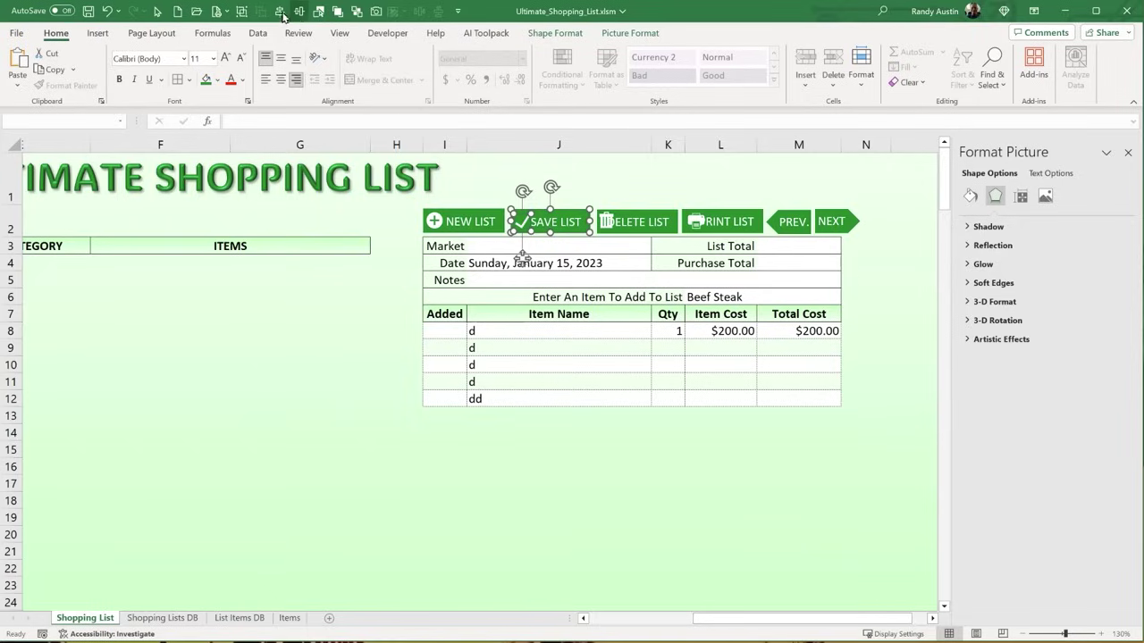
click(241, 10)
- Widen the DELETE LIST button so its label clears the trash icon, and group the two
click(639, 225)
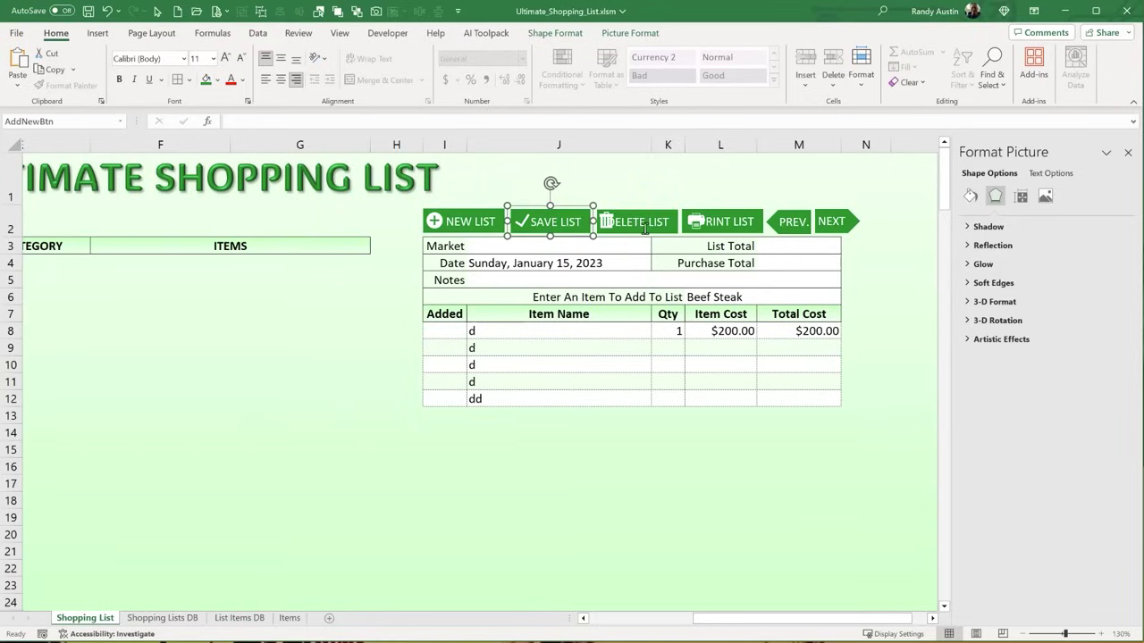
drag(677, 222, 686, 221)
click(607, 221)
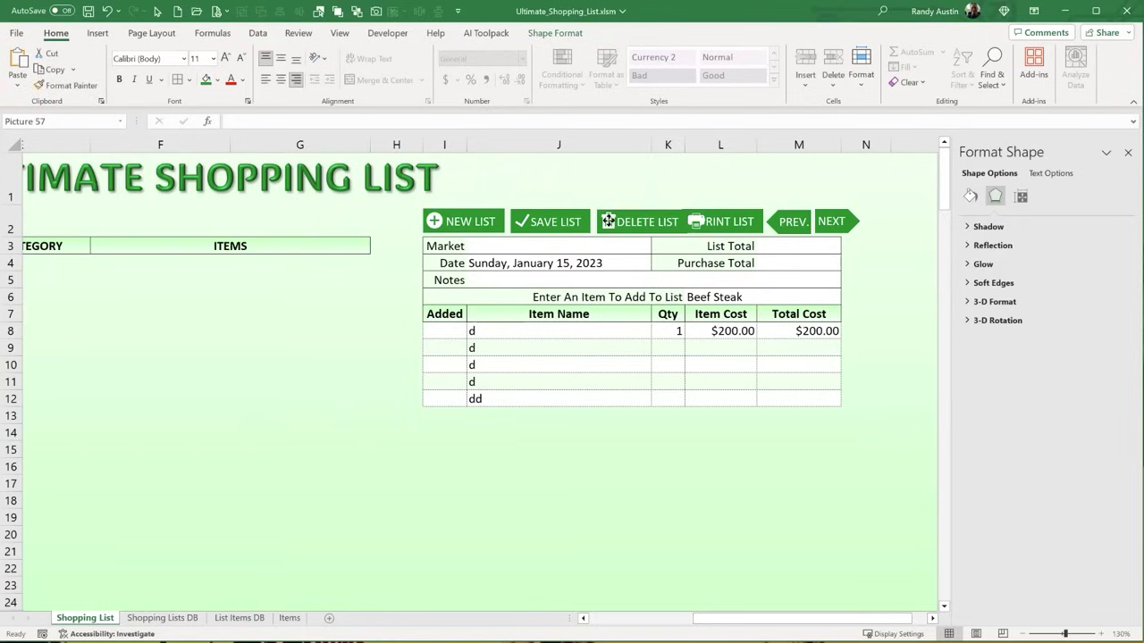
ctrl+click(607, 231)
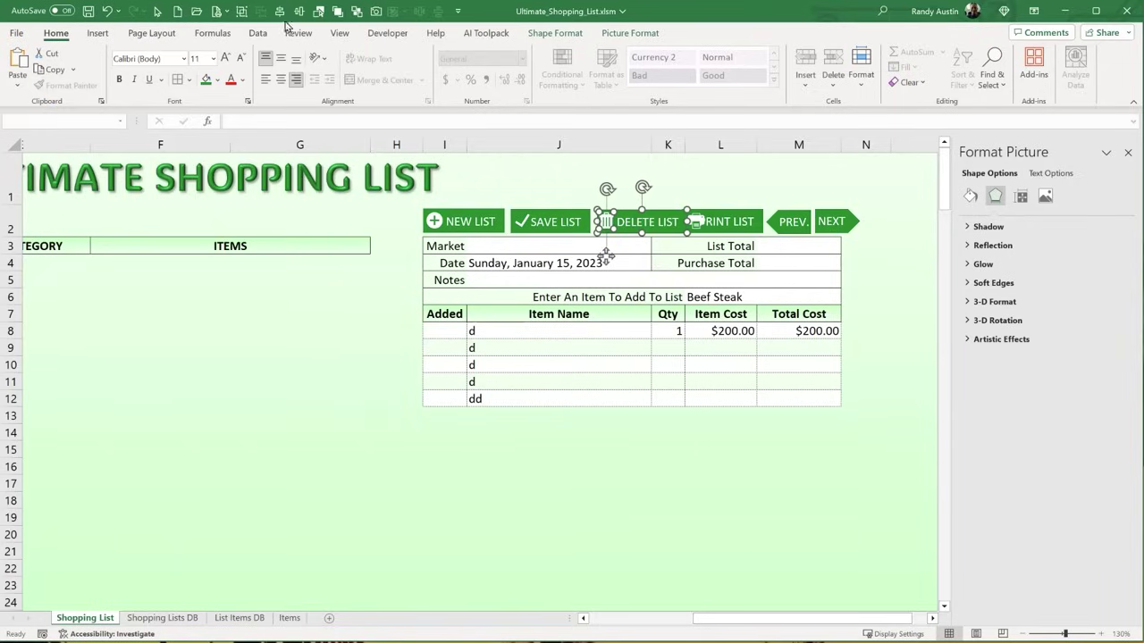
- Widen the PRINT LIST button to clear its printer icon, and group the two just below the button row
click(724, 225)
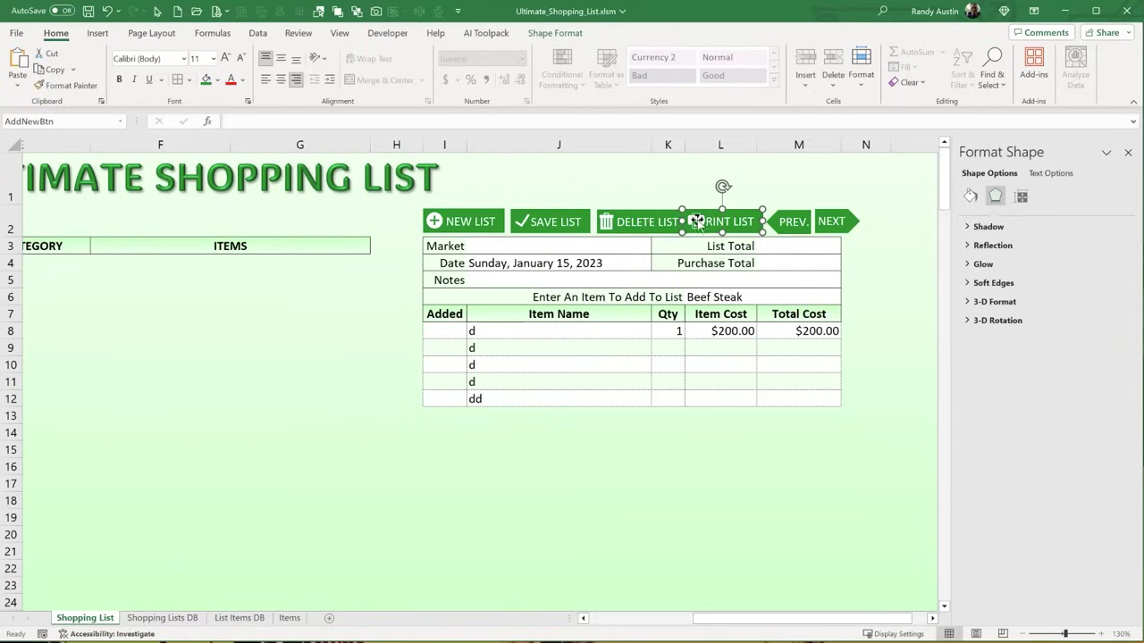
drag(762, 222, 769, 222)
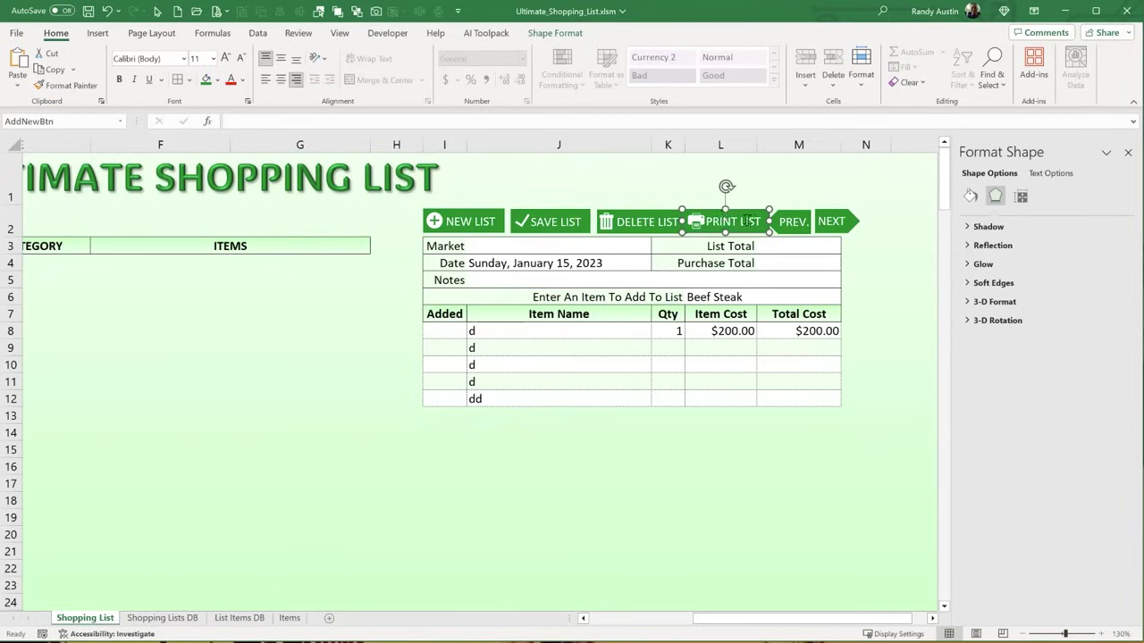
key(Down)
key(Down)
key(Down)
key(Down)
key(Down)
key(Down)
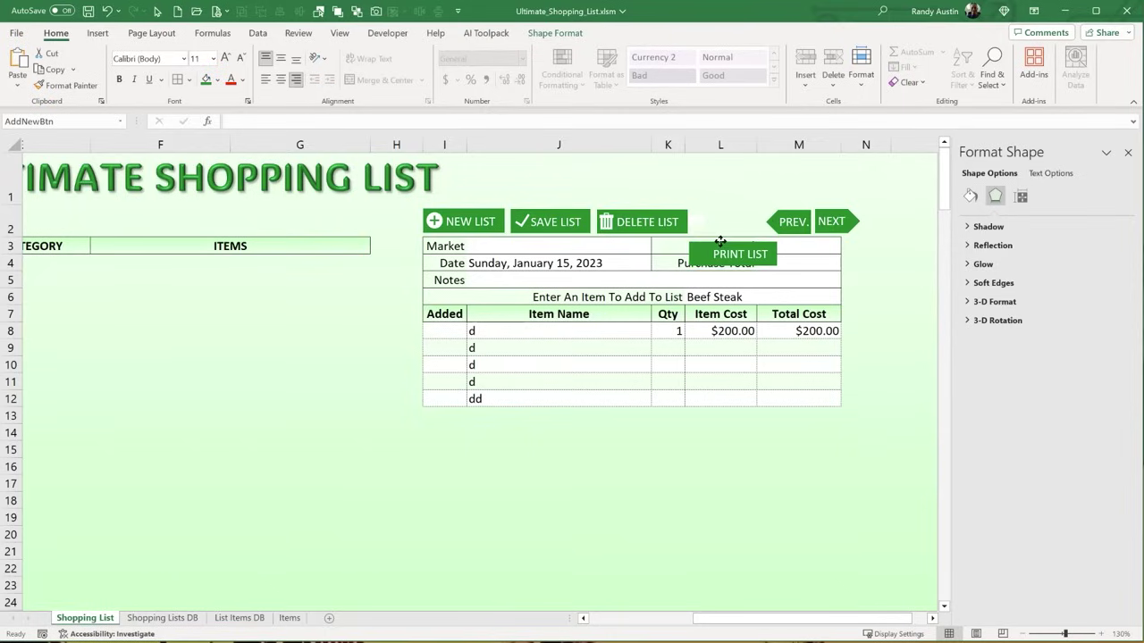
shift+click(698, 255)
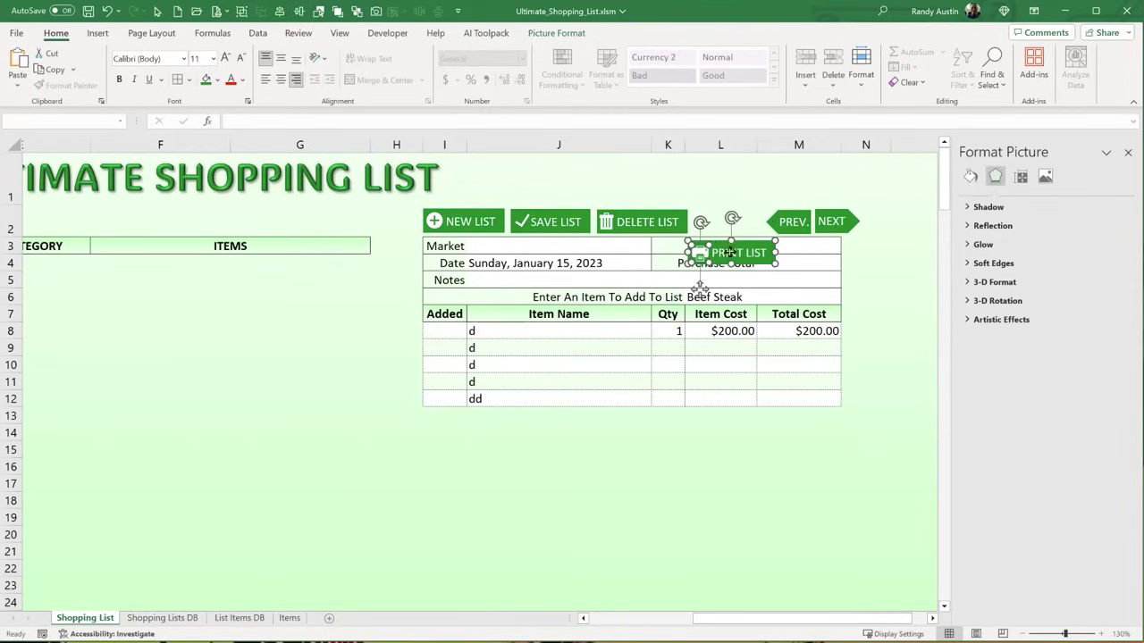
click(241, 11)
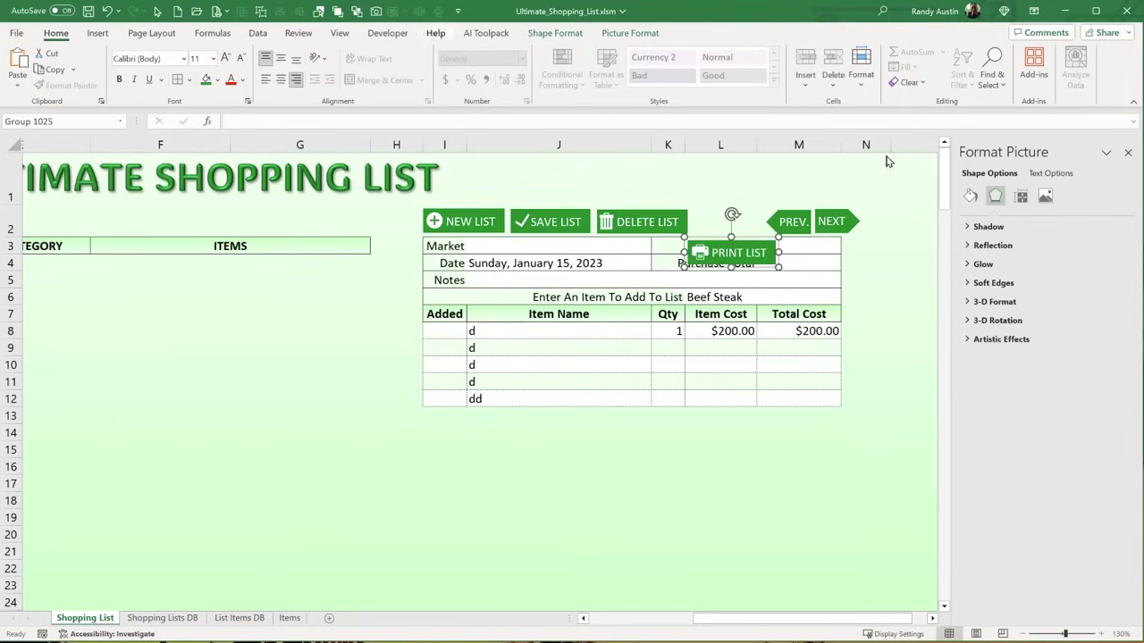
- Align all six list and navigation buttons by their middles and distribute them evenly in a horizontal row
click(771, 220)
click(829, 220)
click(792, 222)
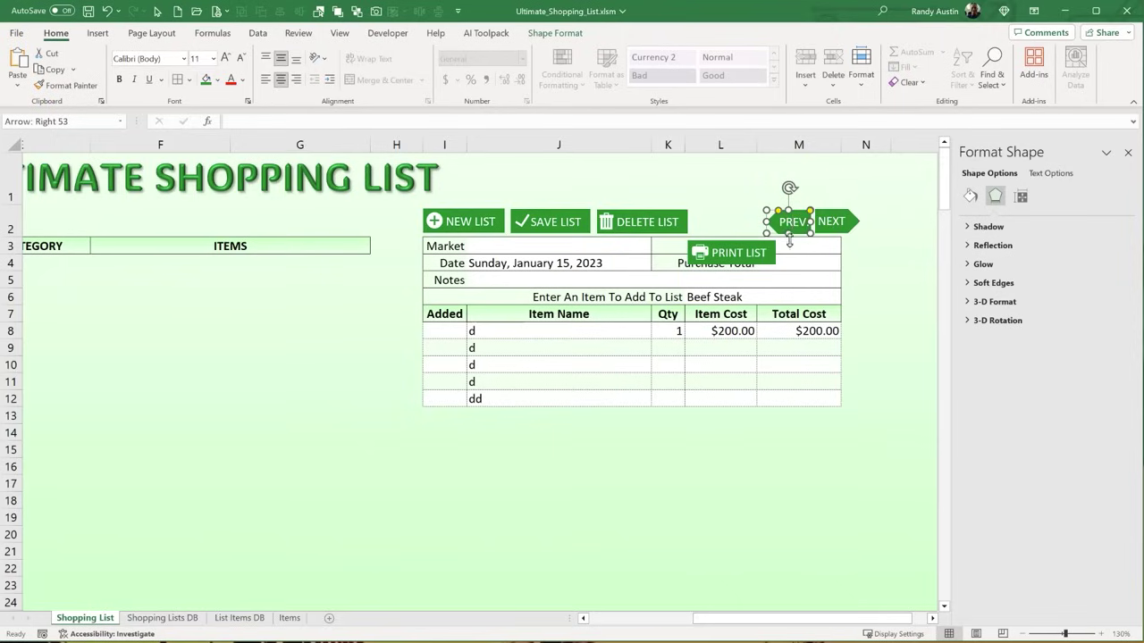
click(856, 265)
click(157, 11)
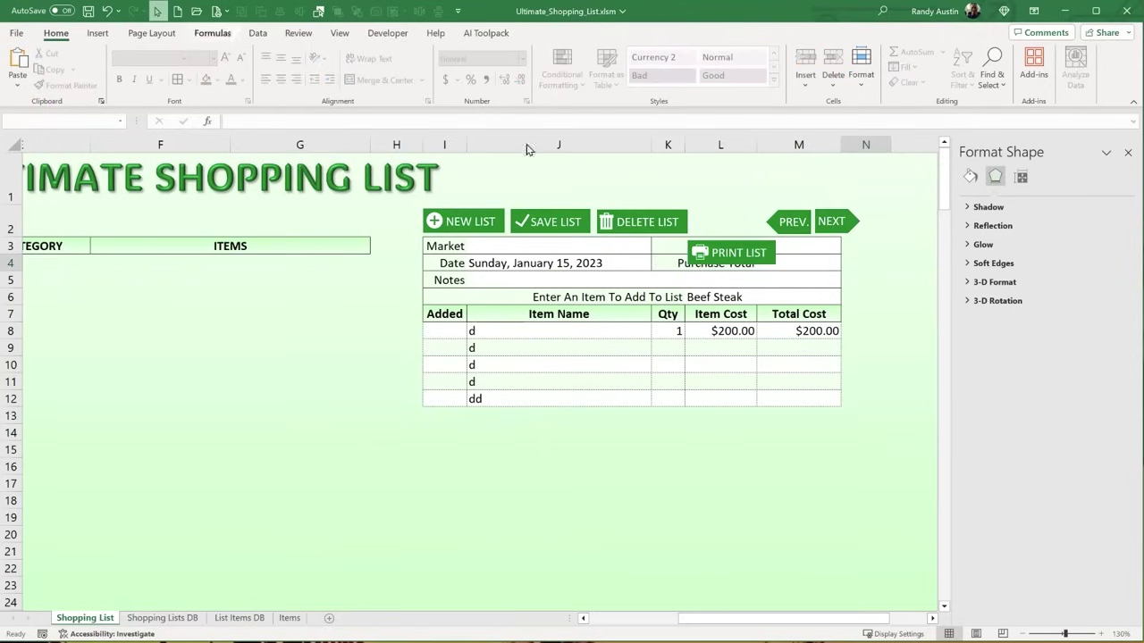
drag(899, 317, 351, 150)
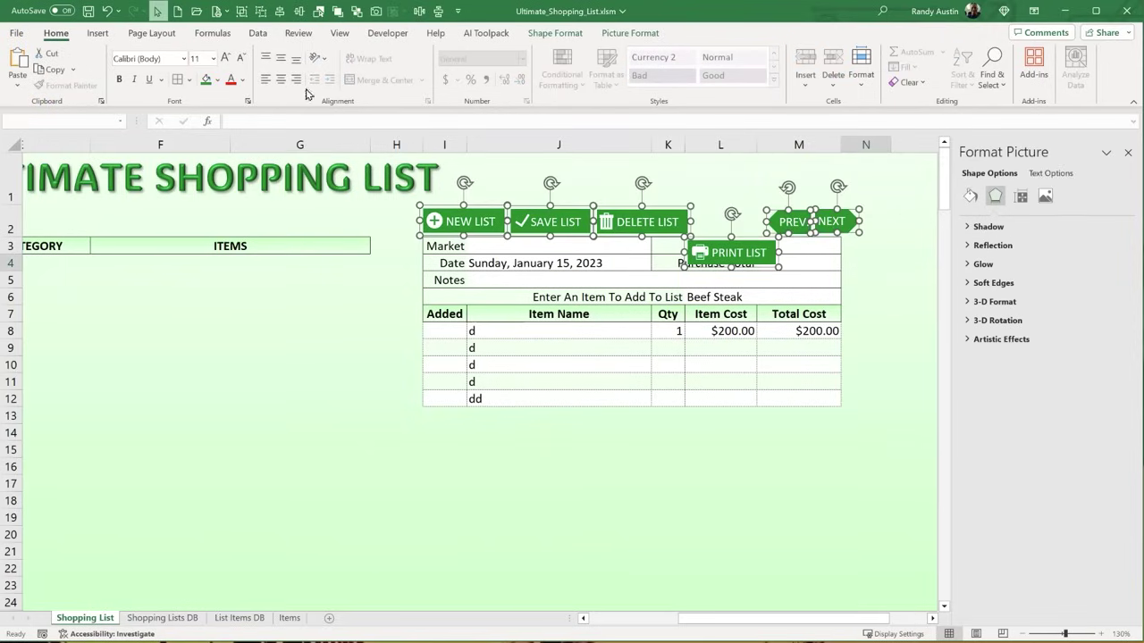
click(293, 14)
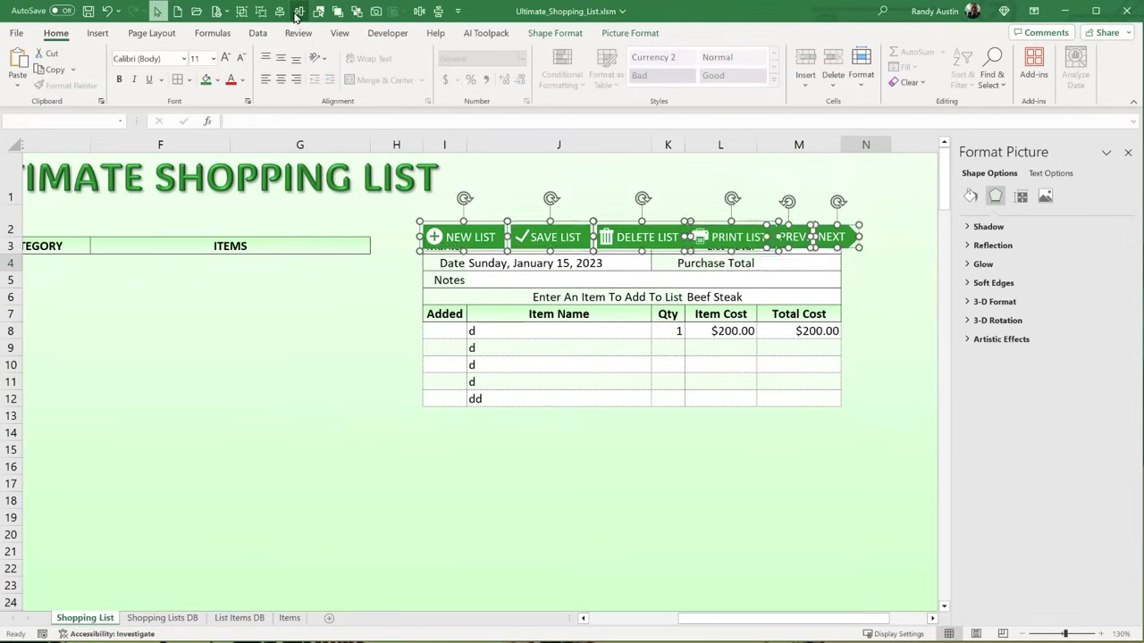
click(423, 13)
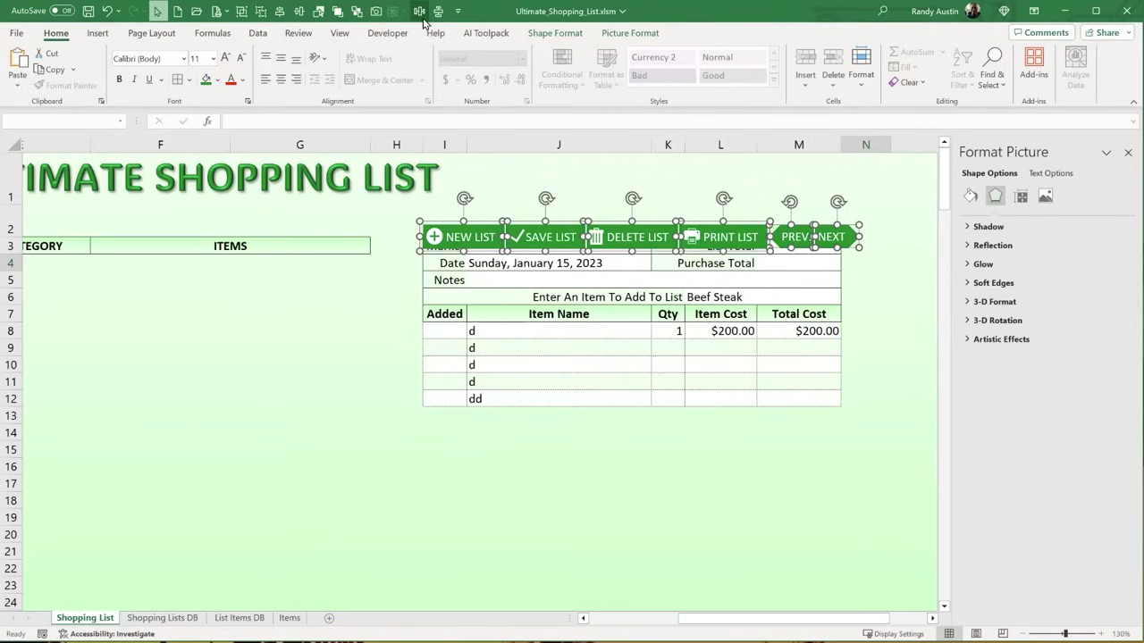
- Move the whole button row up so it sits just above the Market row, and group all the buttons together
click(672, 201)
drag(412, 205, 903, 286)
drag(688, 231, 685, 215)
click(686, 209)
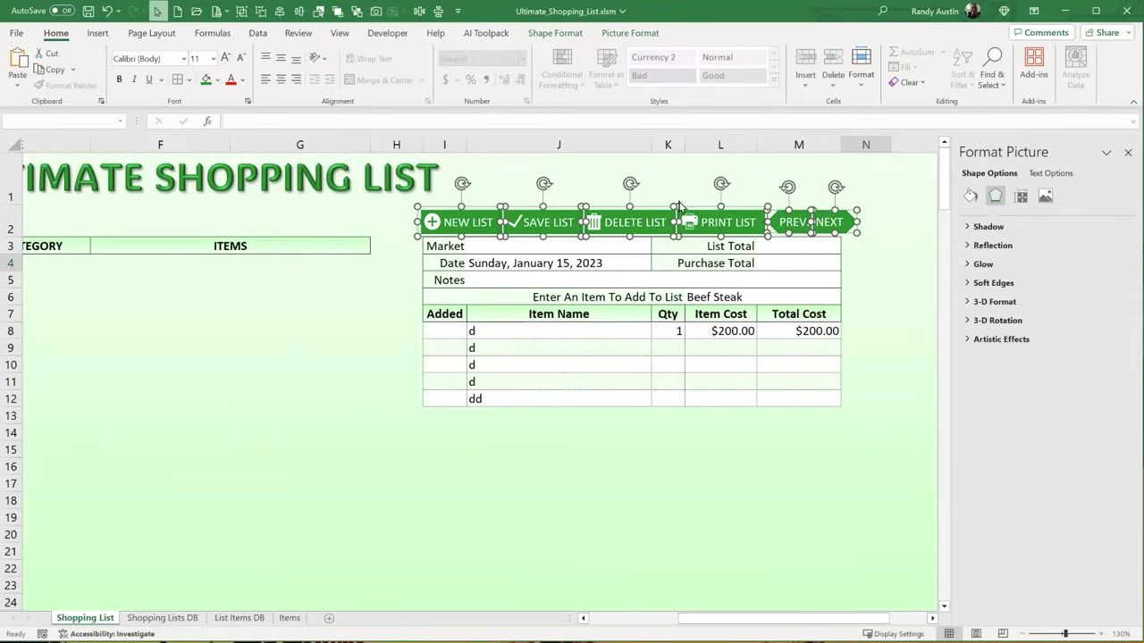
click(243, 12)
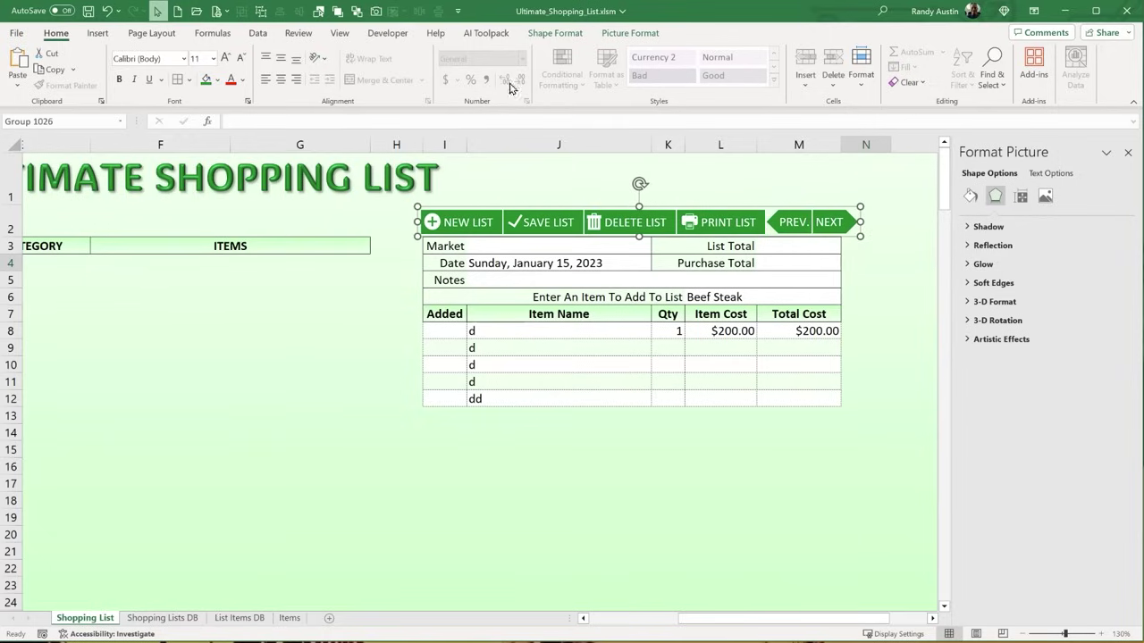
- Check how the grouped button row is set to move and size with cells
click(1020, 196)
click(1011, 264)
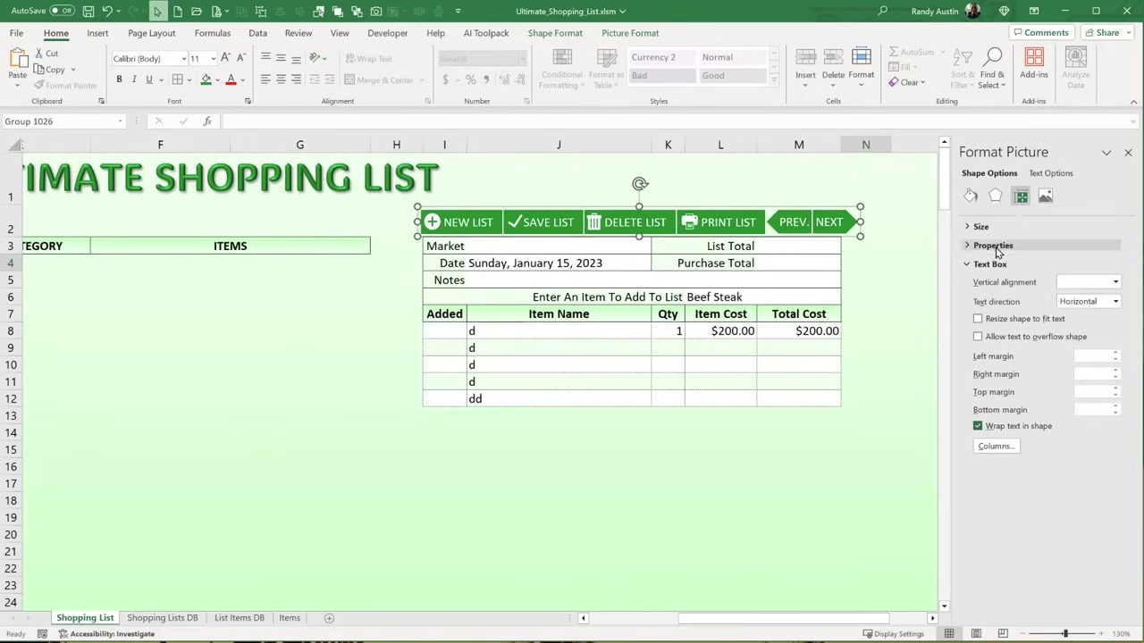
click(993, 245)
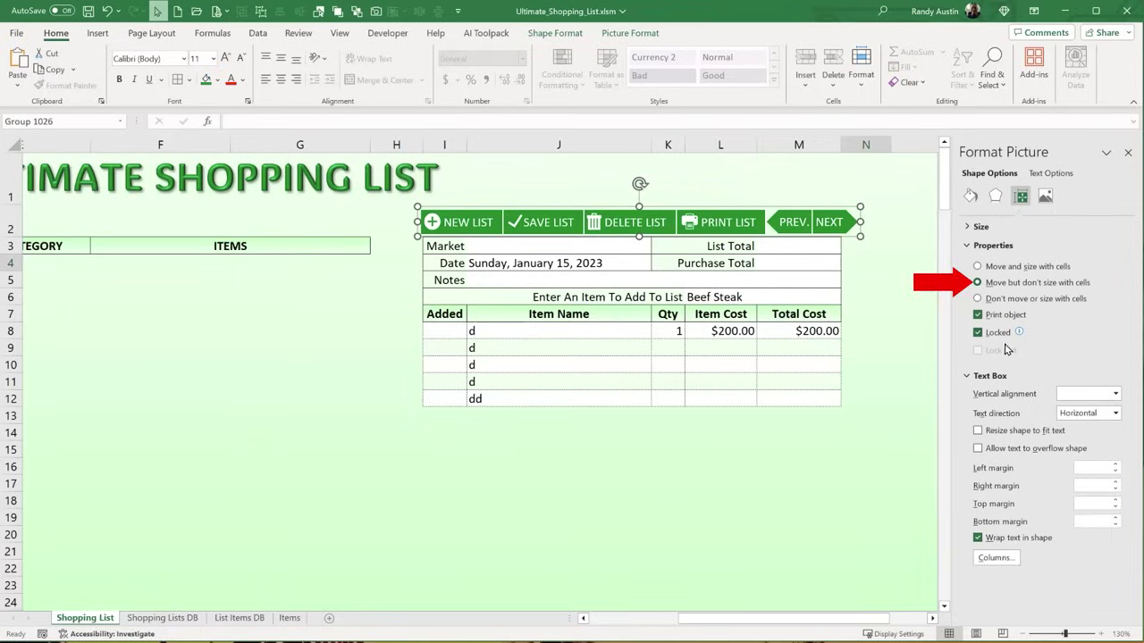
key(Escape)
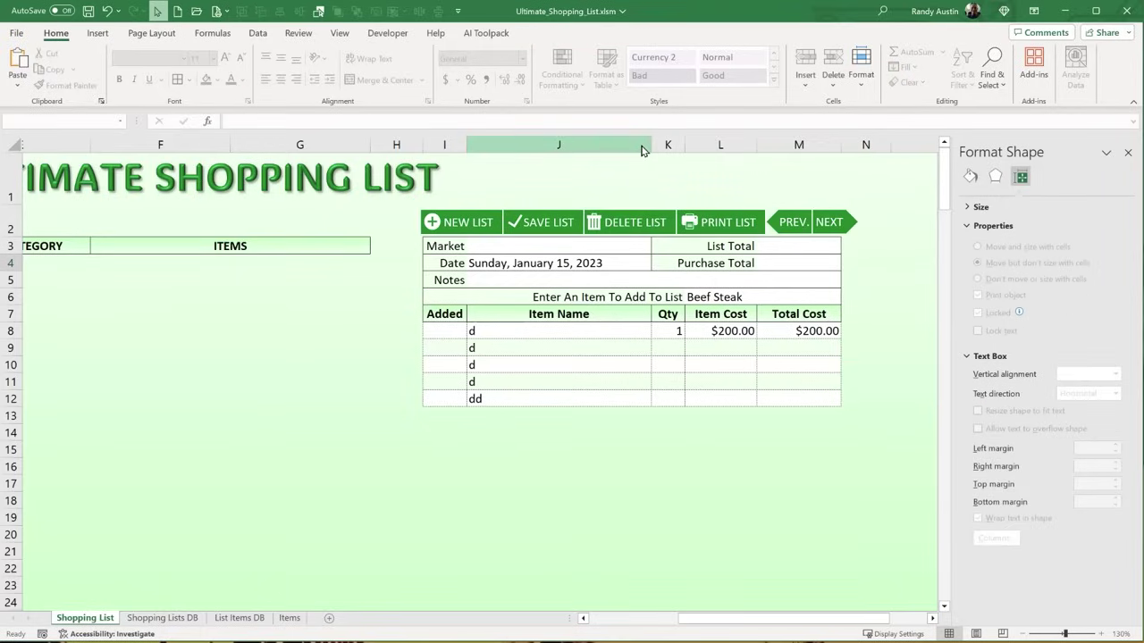
- Widen columns J and L slightly so the list table matches the button row's width, and save the workbook
drag(652, 147, 657, 147)
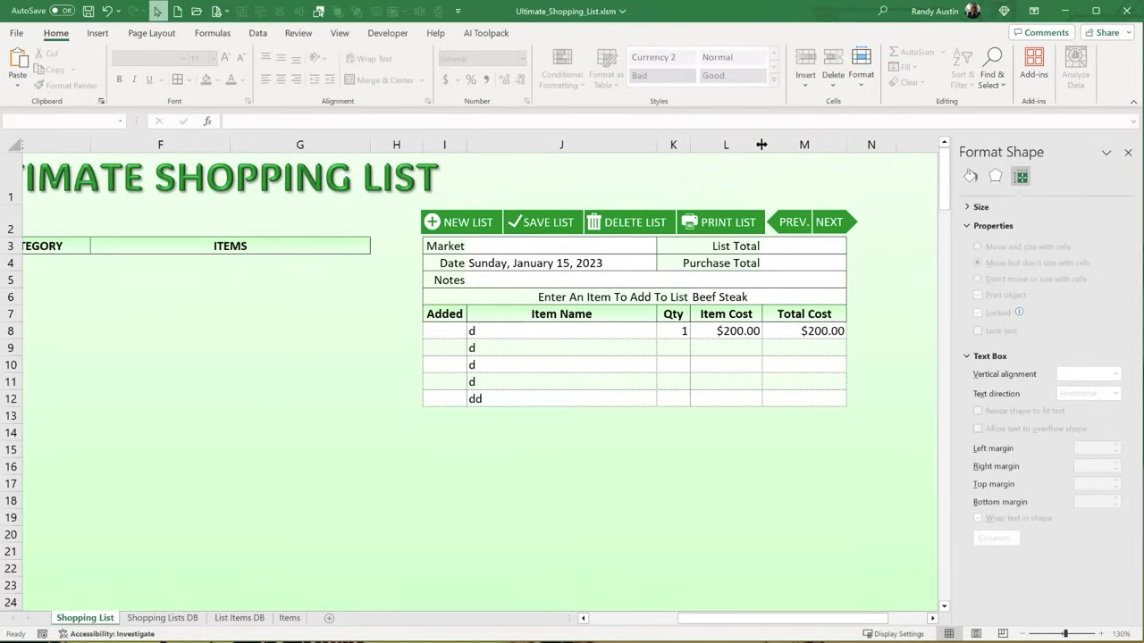
drag(761, 145, 770, 146)
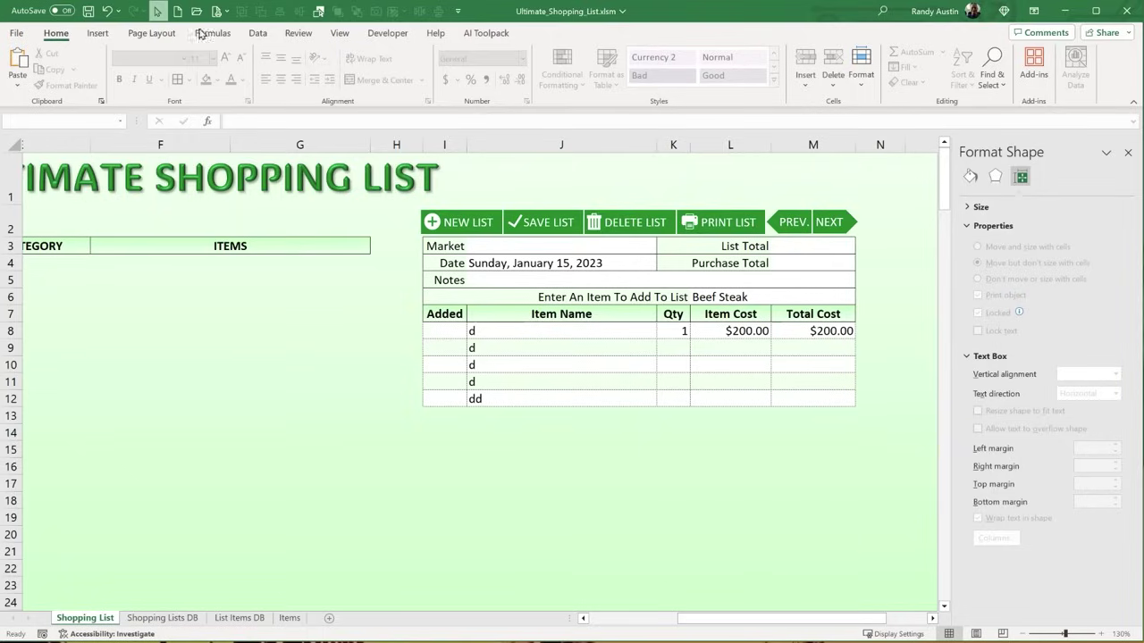
click(90, 11)
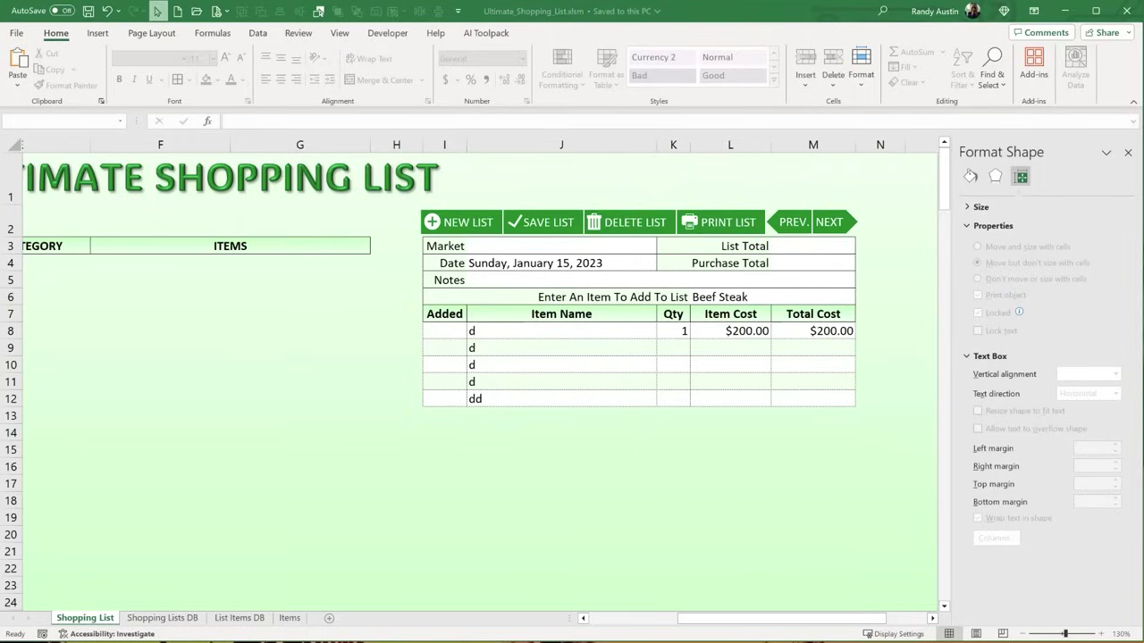
click(1127, 154)
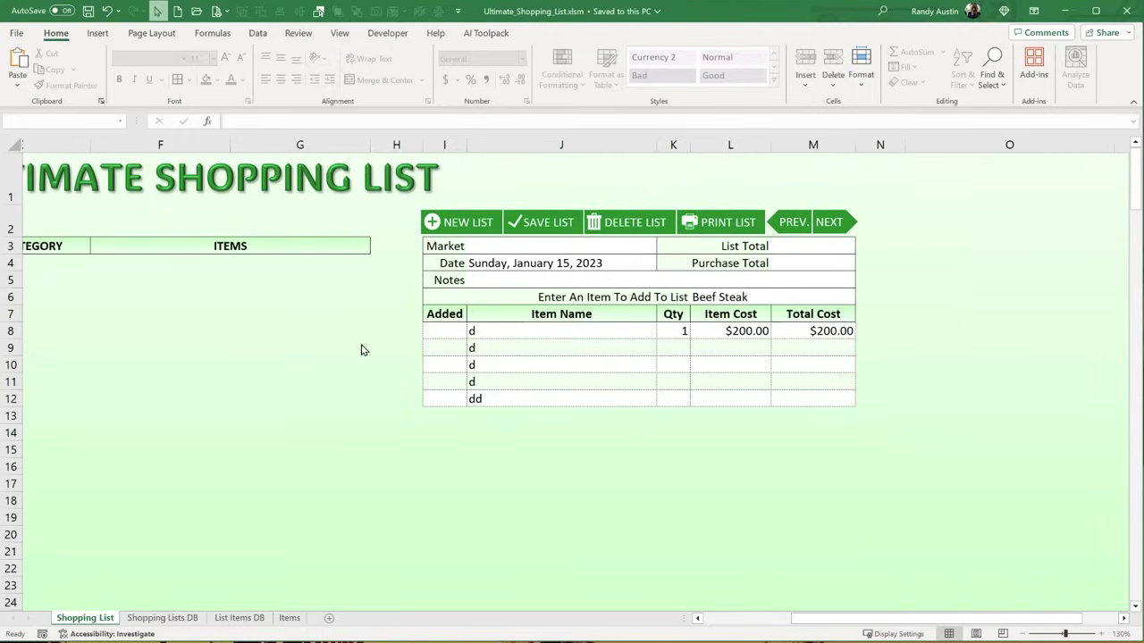
- Insert the empty checkbox symbol (Wingdings 111) in cell I8 of the Added column
drag(794, 619, 758, 622)
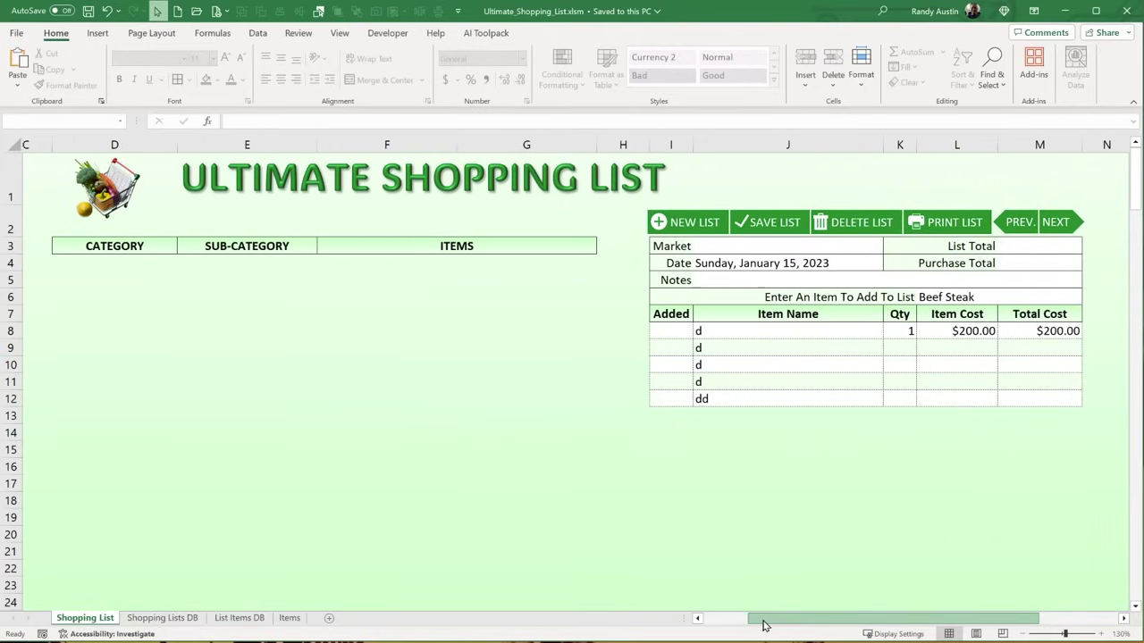
click(674, 331)
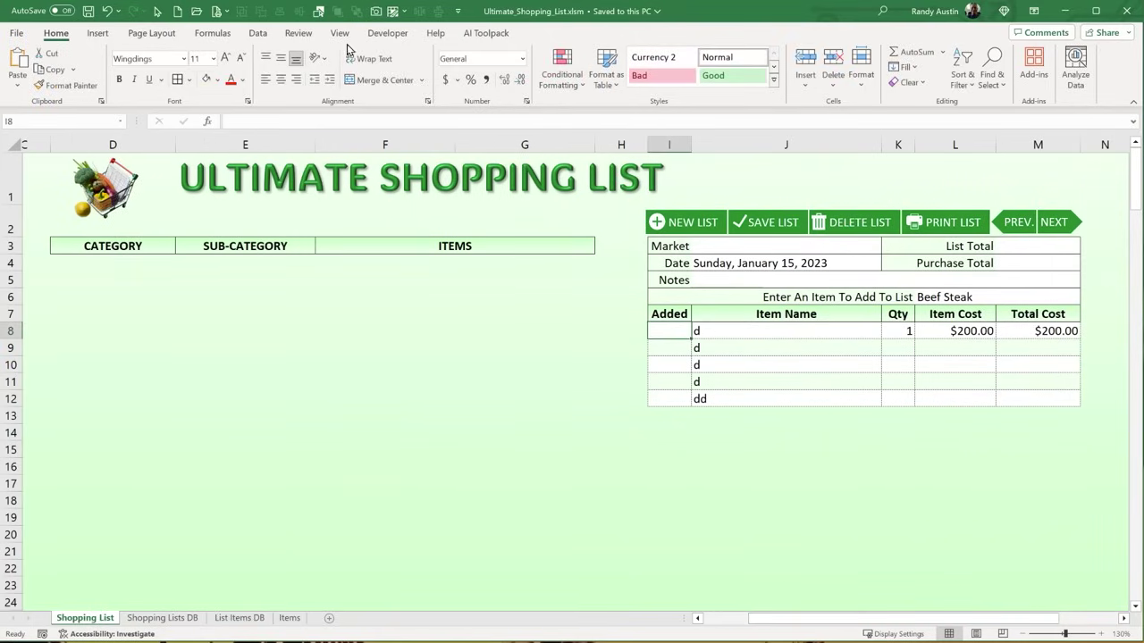
click(97, 33)
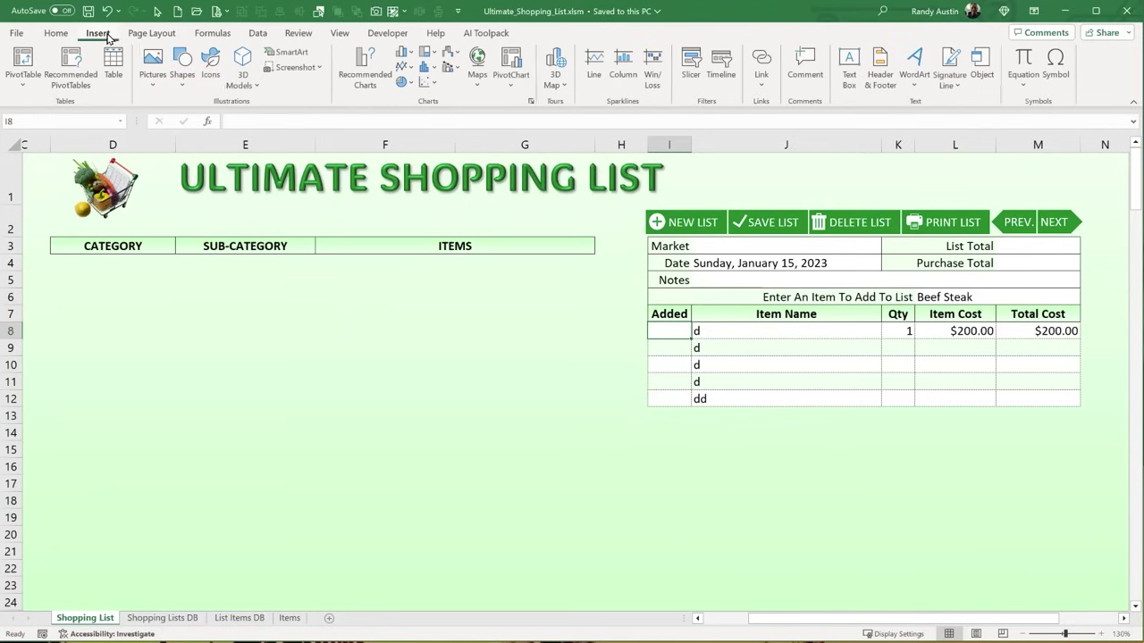
click(1051, 76)
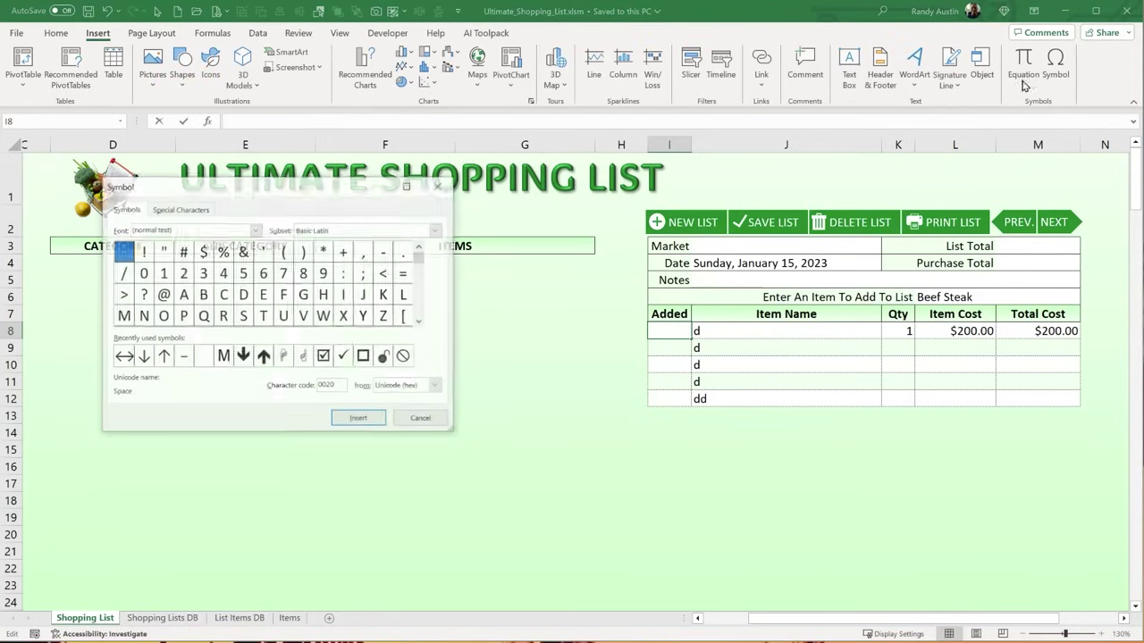
click(364, 358)
click(358, 419)
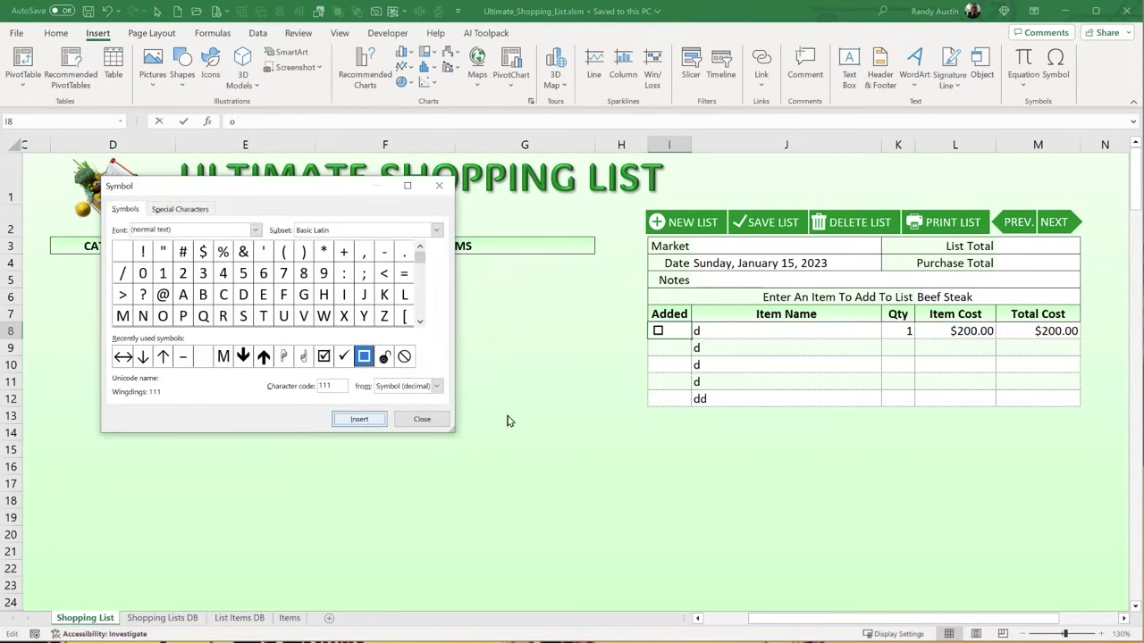
click(422, 420)
key(Return)
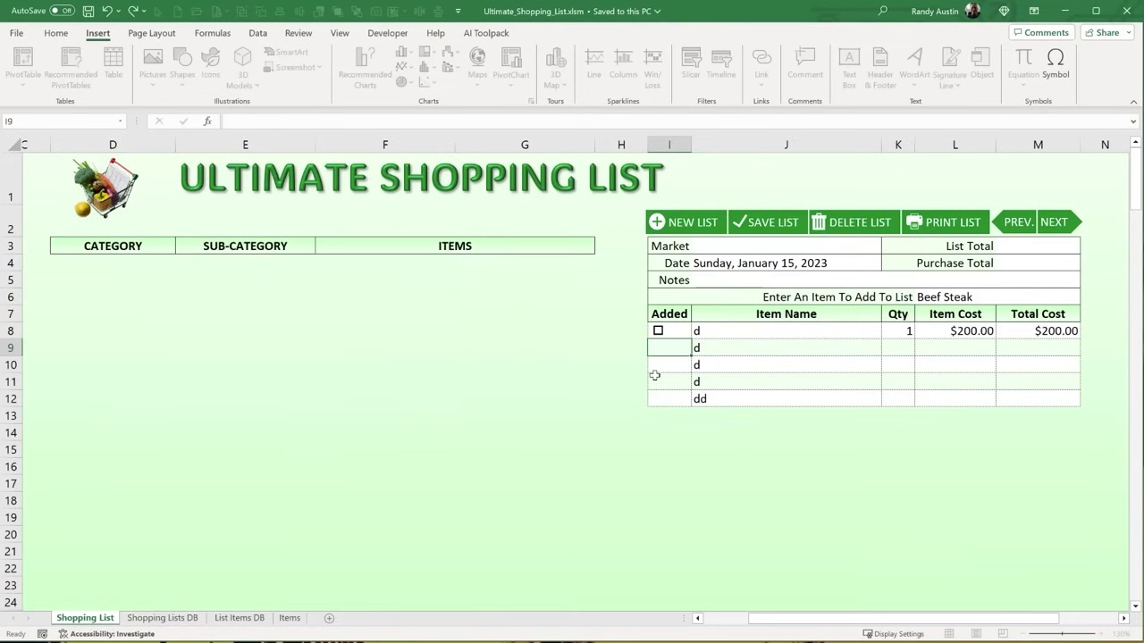
- Insert the checked box symbol (Wingdings 254) in cell I9 of the Added column
click(1055, 72)
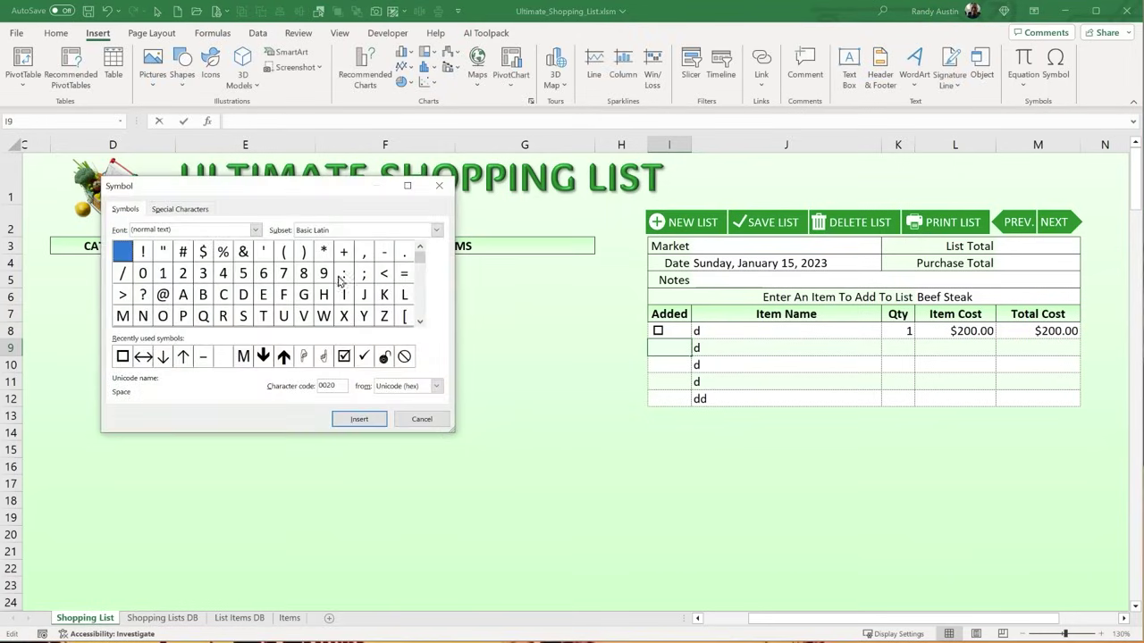
click(344, 356)
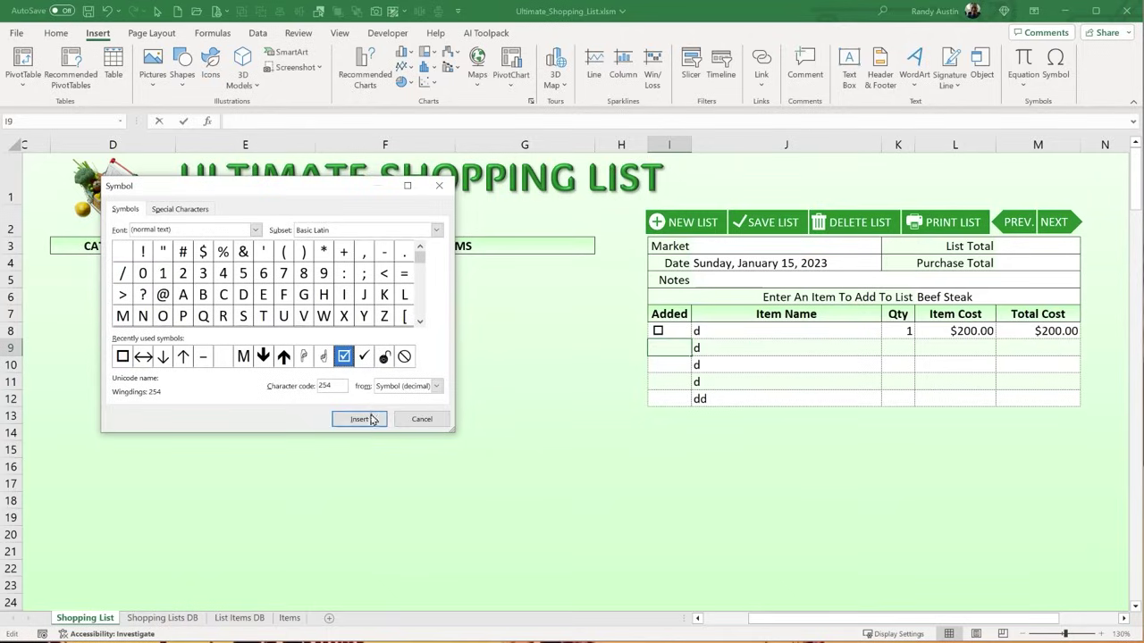
click(358, 419)
click(358, 416)
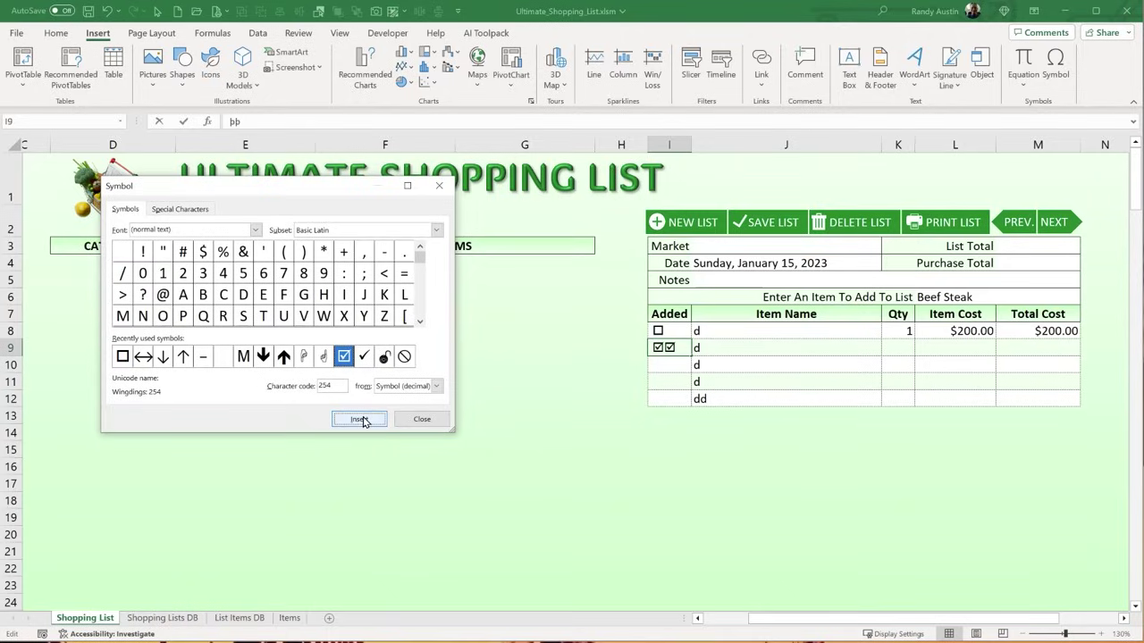
click(422, 419)
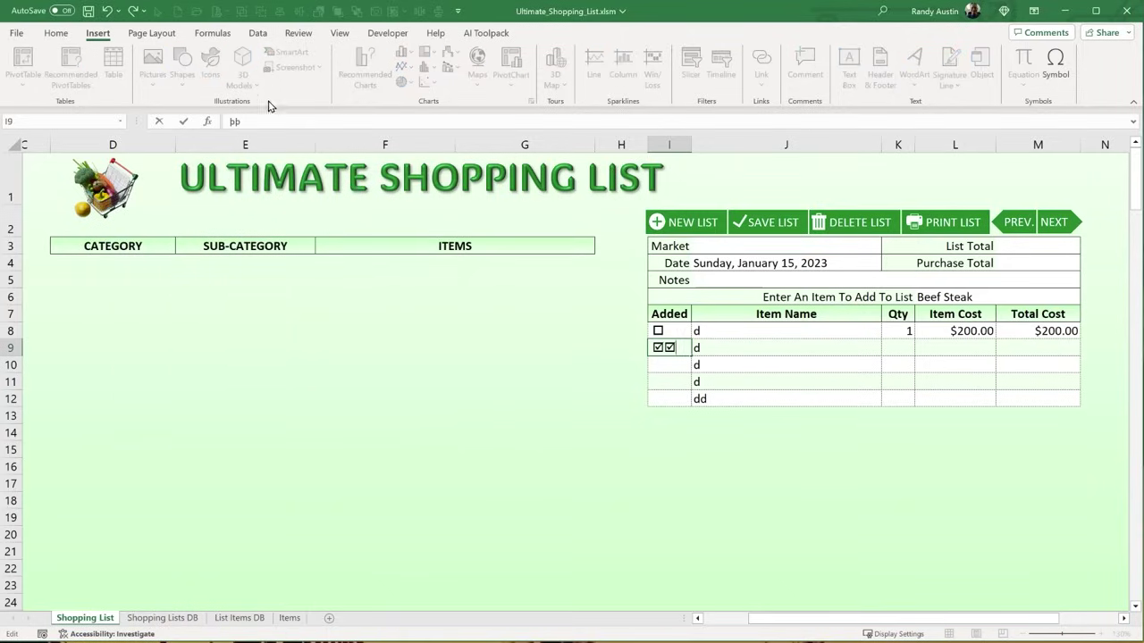
key(Return)
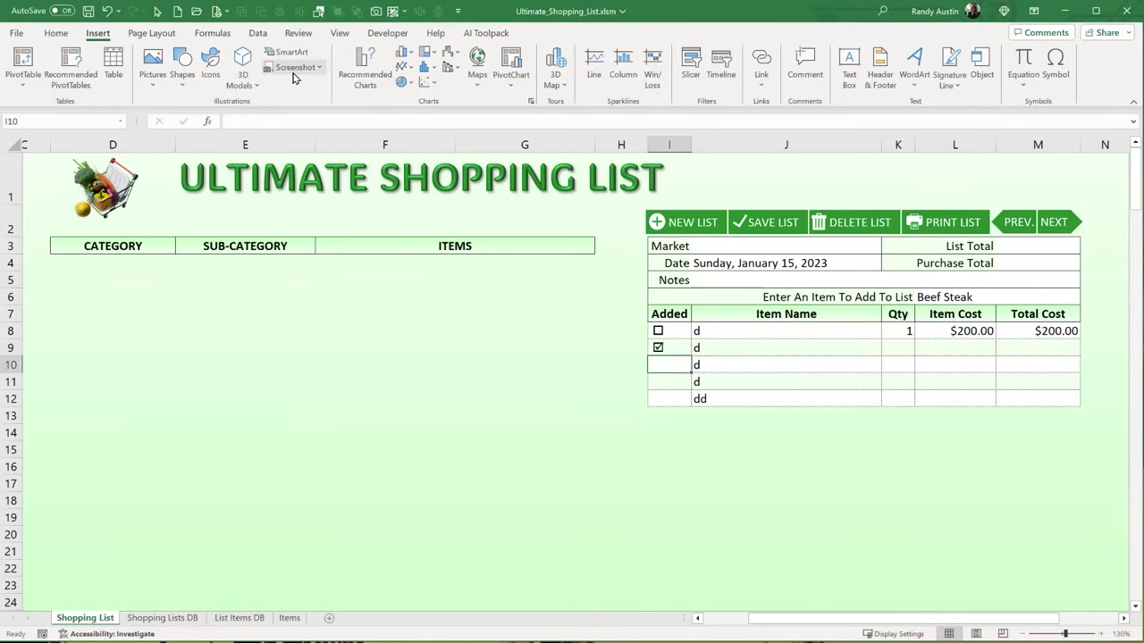
- Center the Added column cells horizontally from I8 down to I120
click(669, 144)
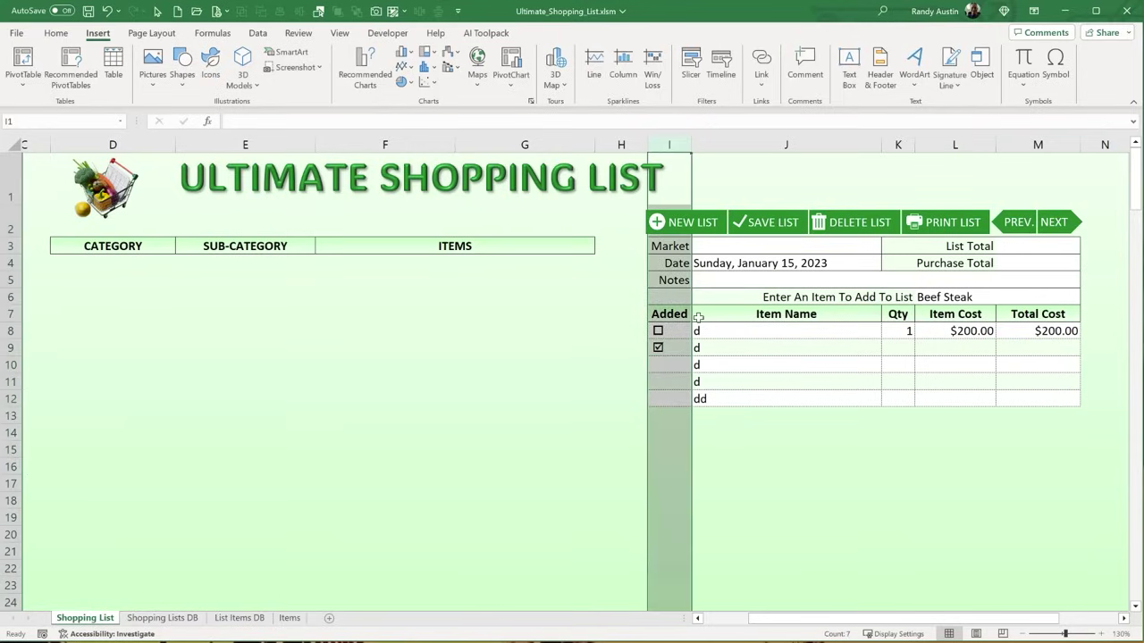
drag(677, 339, 616, 601)
shift+click(669, 582)
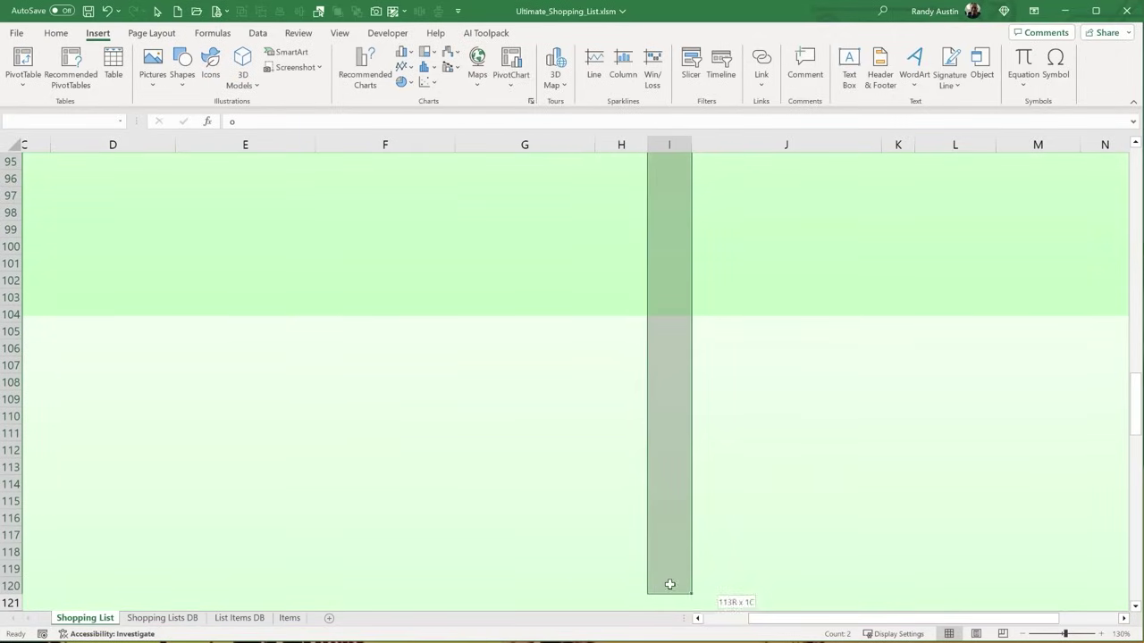
click(55, 32)
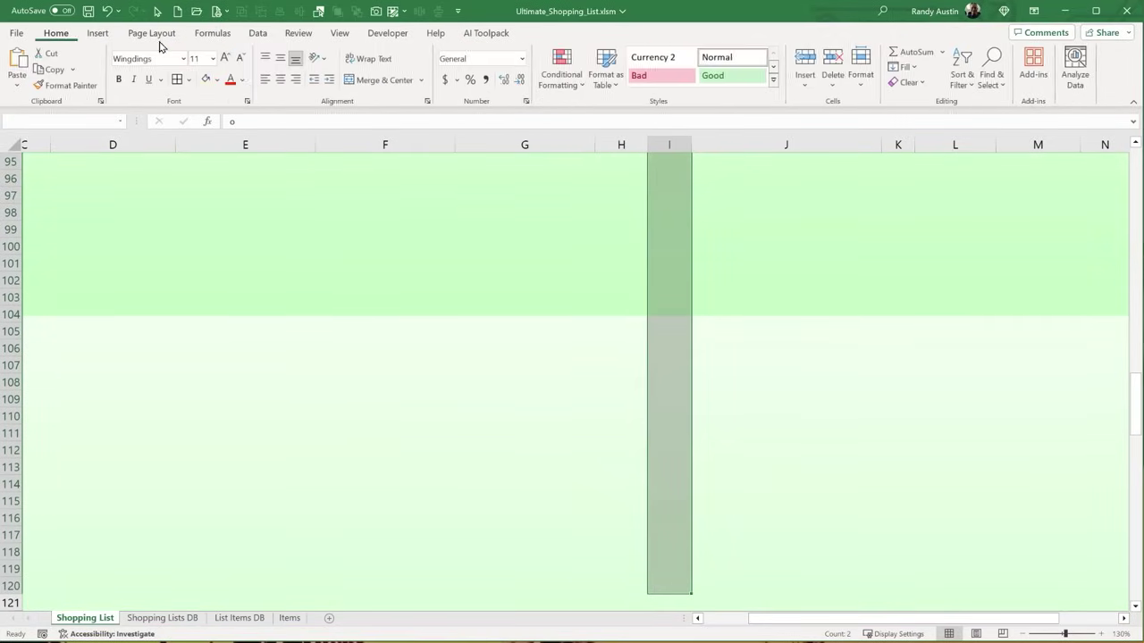
click(281, 80)
click(858, 449)
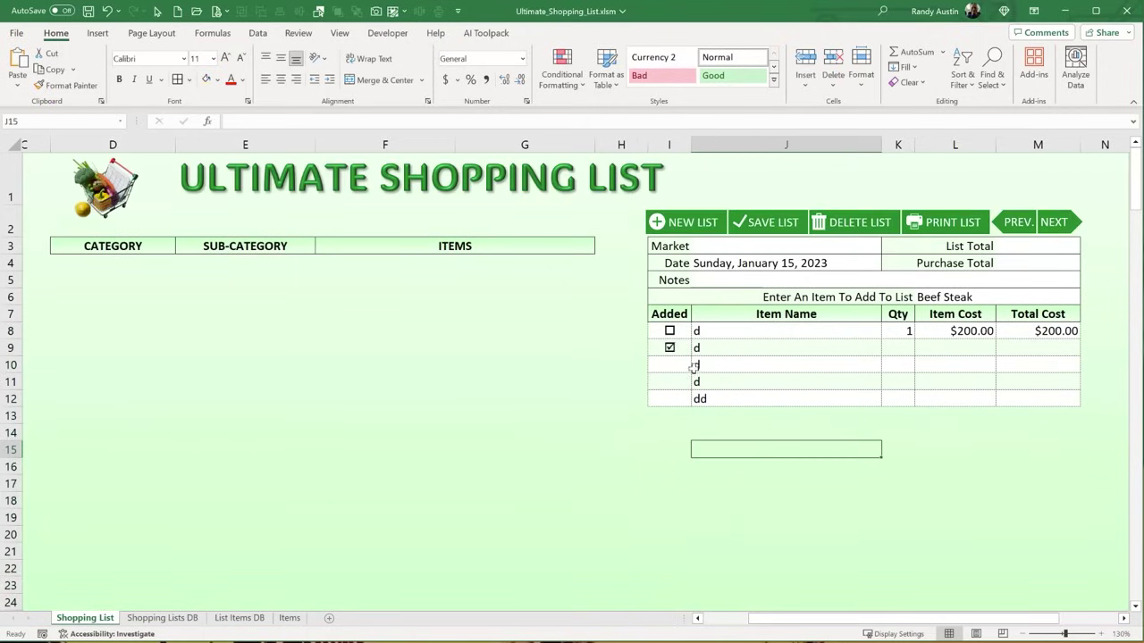
- Look up the Wingdings character code of the checked box symbol used in cell I9
drag(669, 347, 1059, 353)
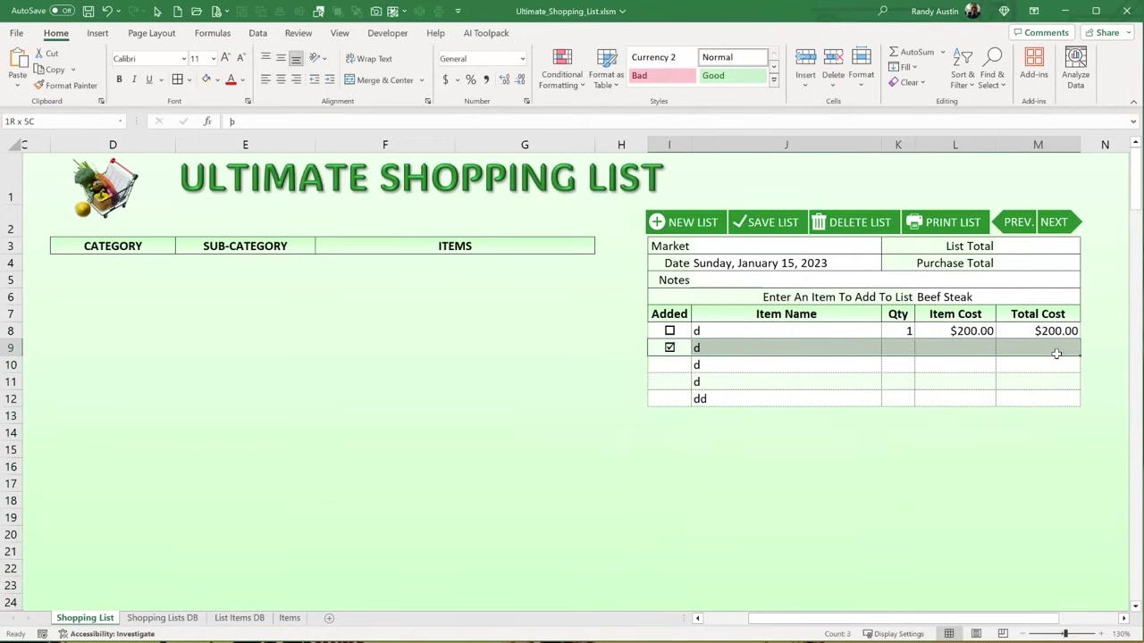
click(675, 350)
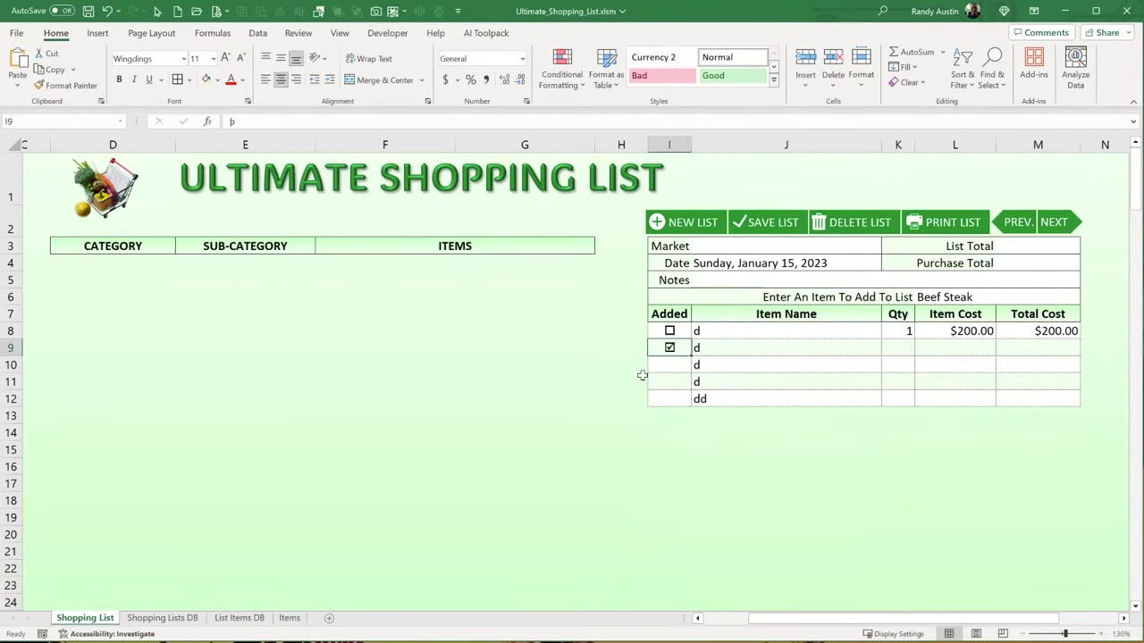
click(98, 36)
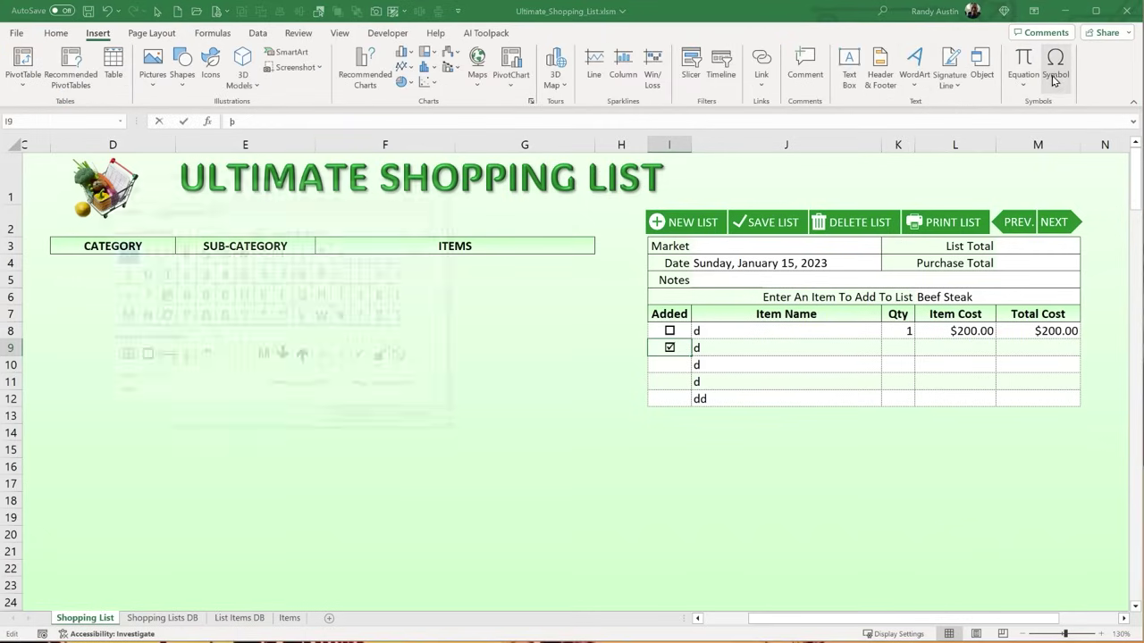
click(1054, 81)
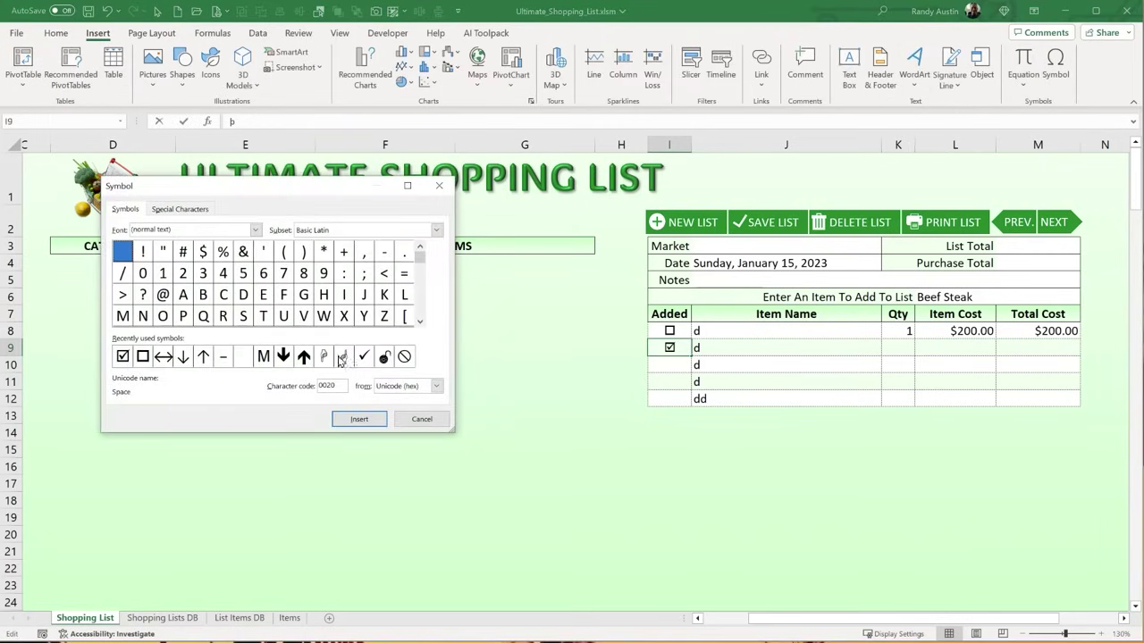
click(128, 357)
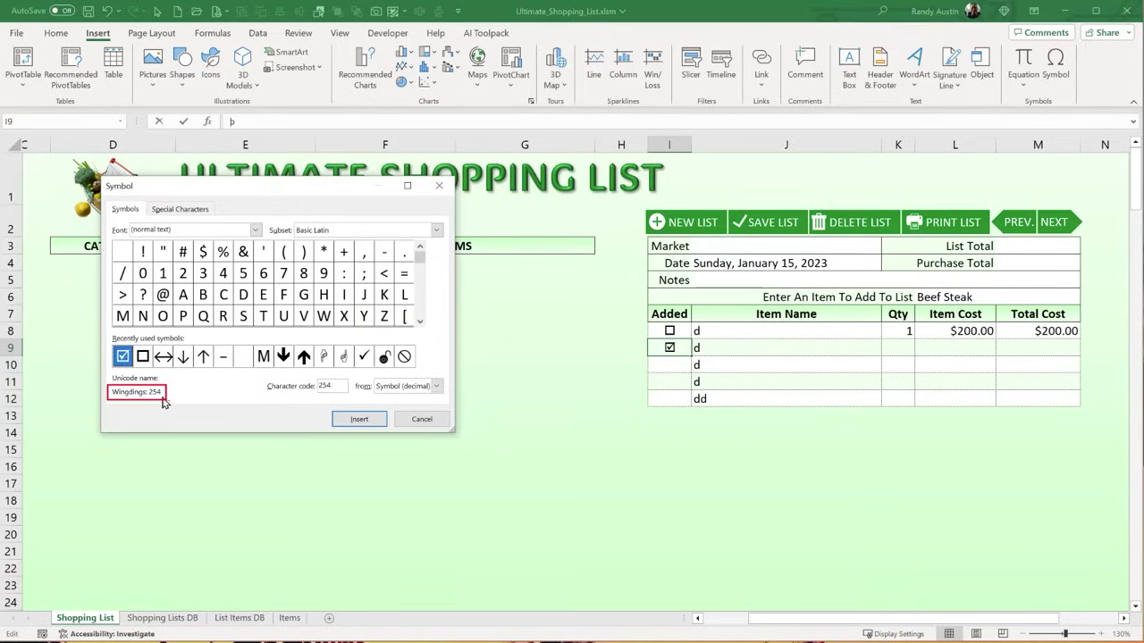
click(427, 420)
- Fill list row 9 with quantity 2, item cost $25.00 and total cost $50.00
drag(731, 347, 1057, 347)
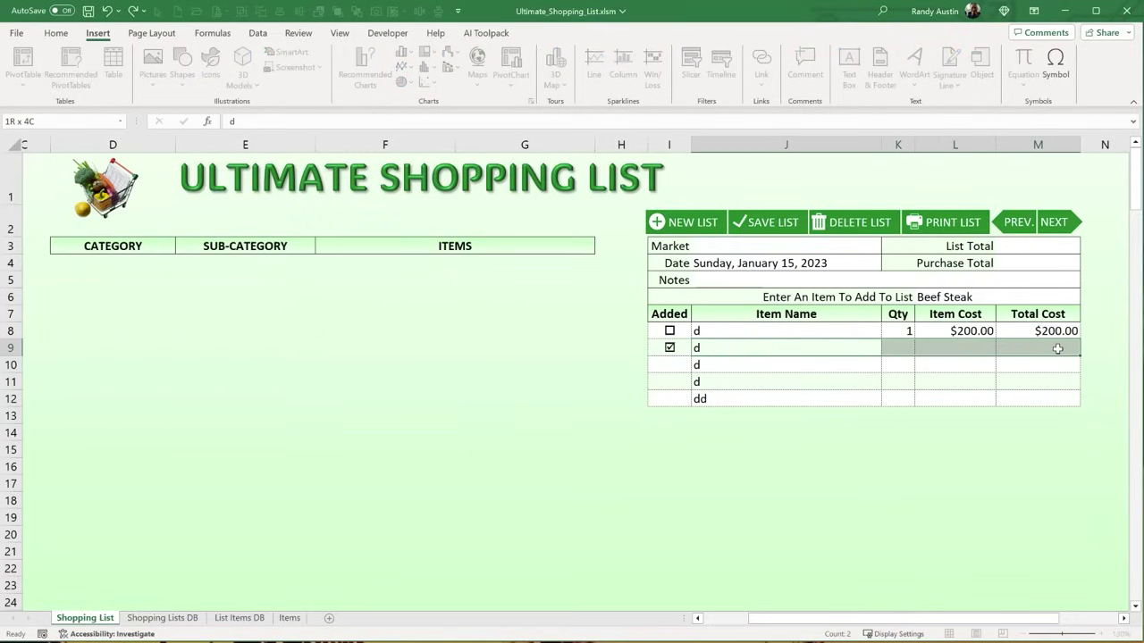
click(826, 353)
click(896, 350)
text(2)
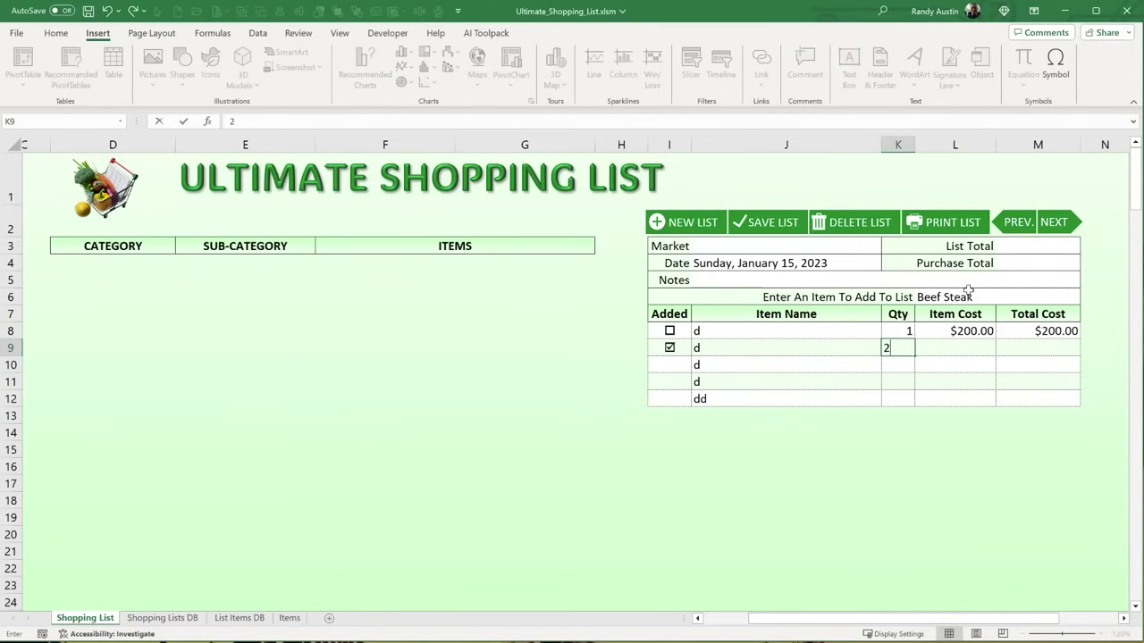
key(Tab)
text(25)
key(Return)
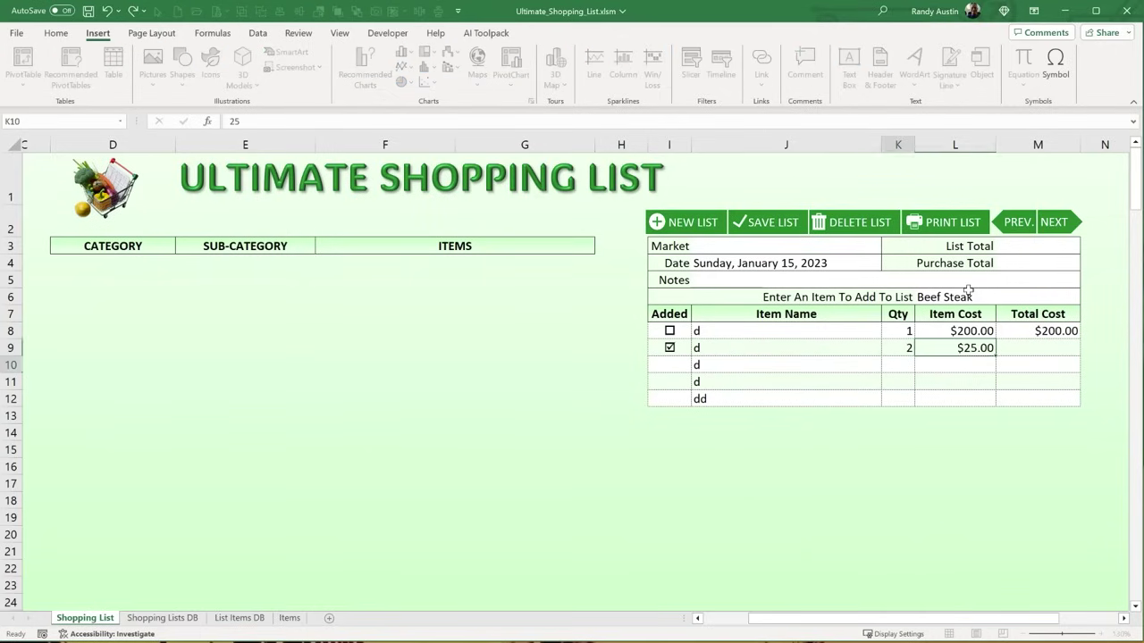
drag(686, 349, 1078, 351)
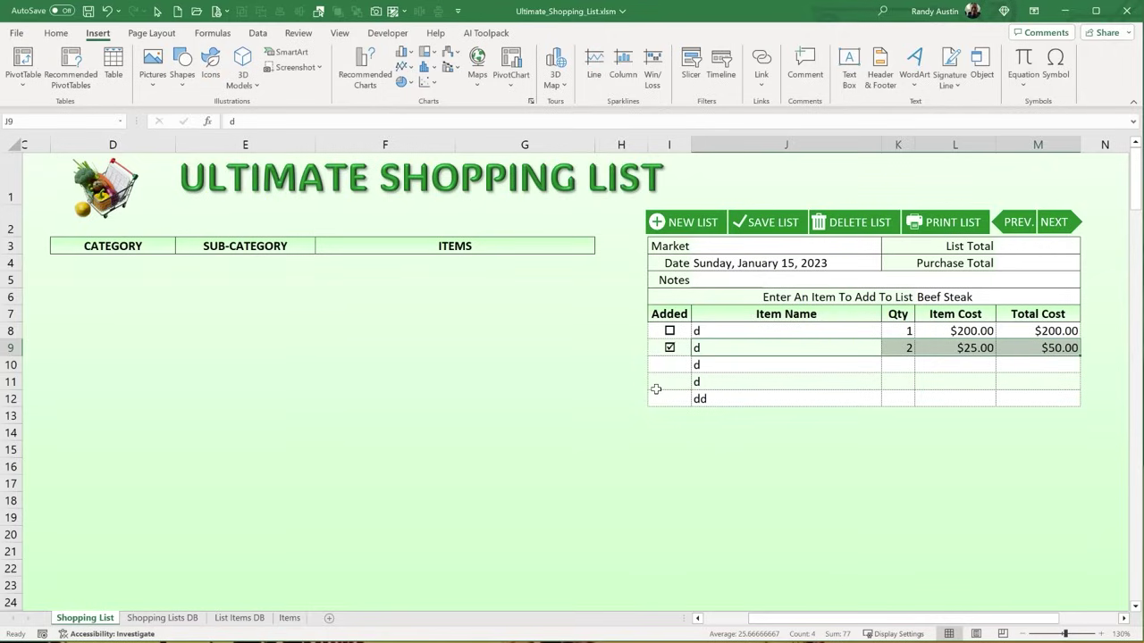
click(669, 319)
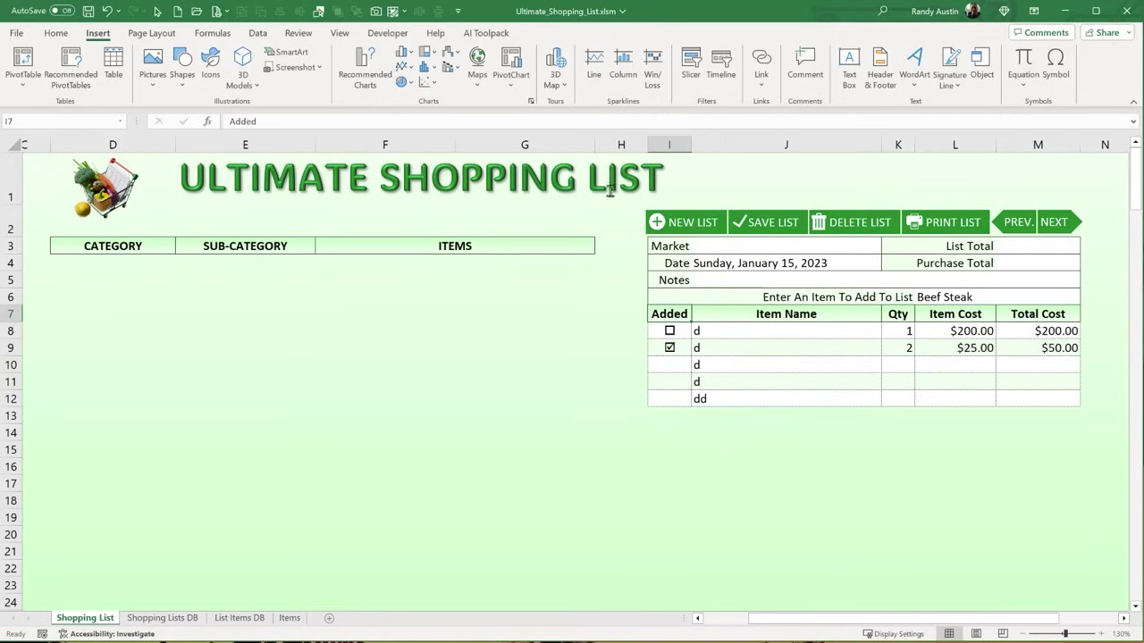
- Create a formula-based conditional formatting rule for J8:M17 with the formula =$I8=CHAR(252)
drag(670, 332, 1046, 452)
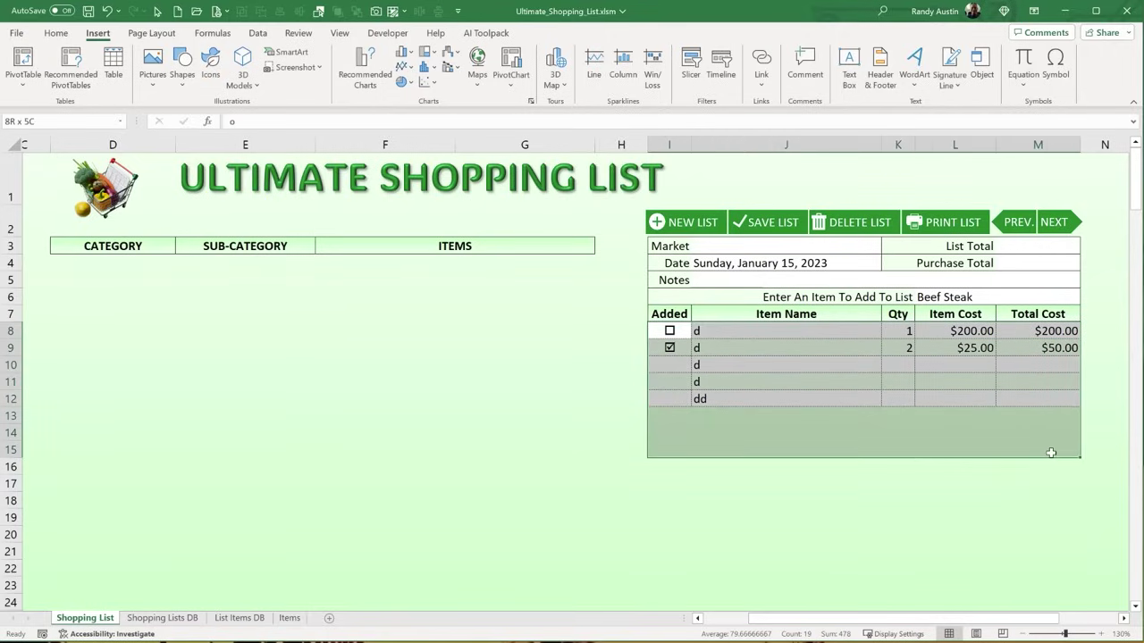
drag(679, 337, 1034, 488)
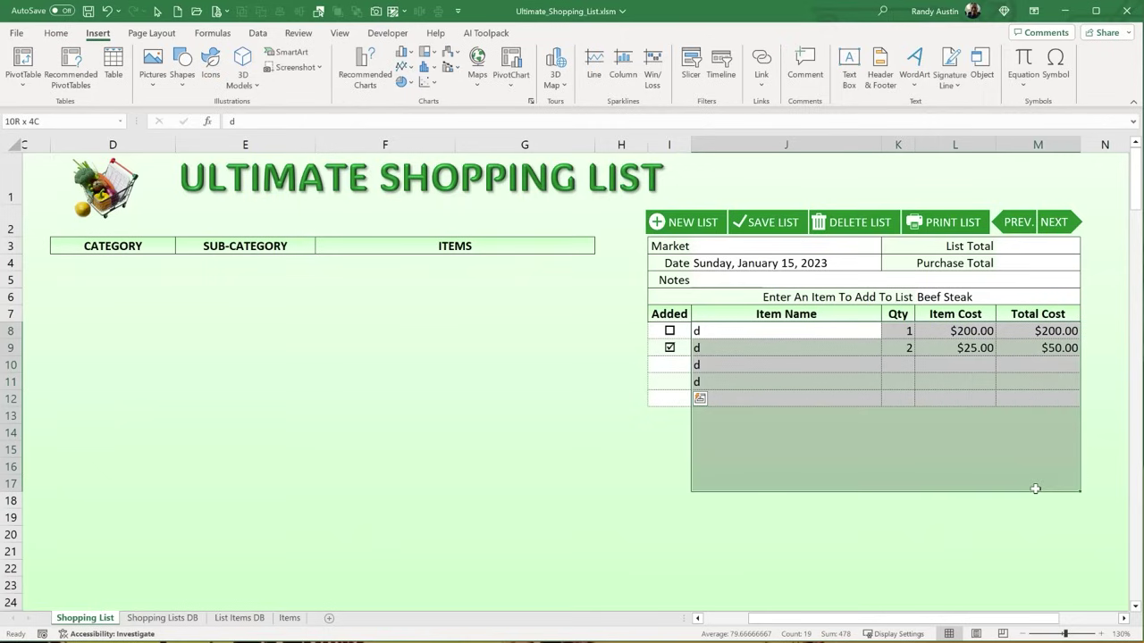
click(52, 36)
click(564, 75)
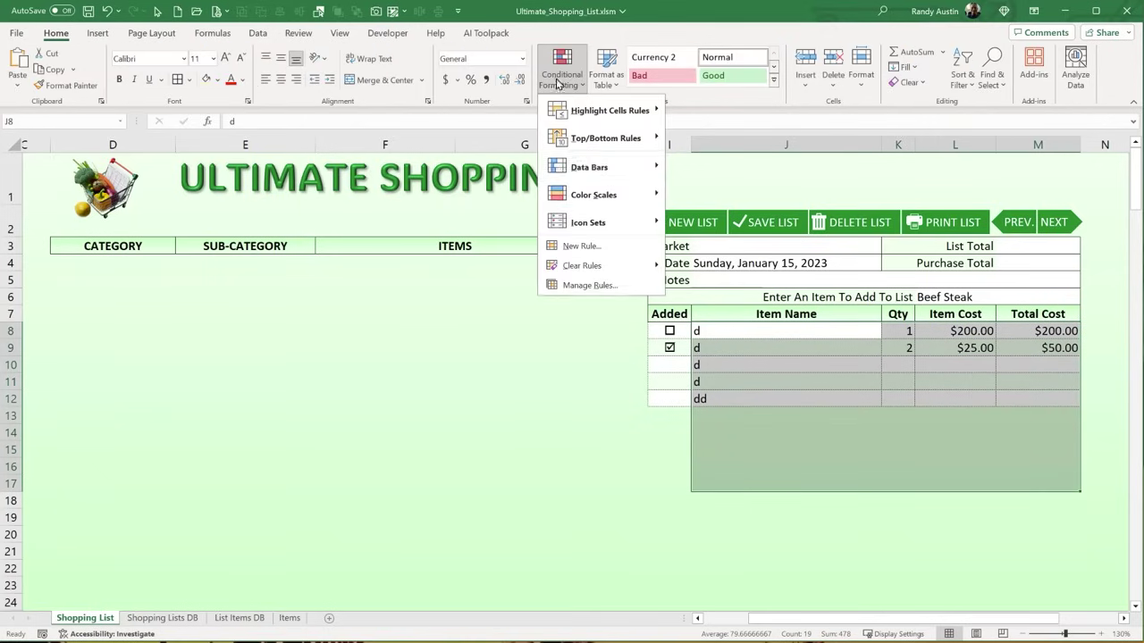
click(573, 290)
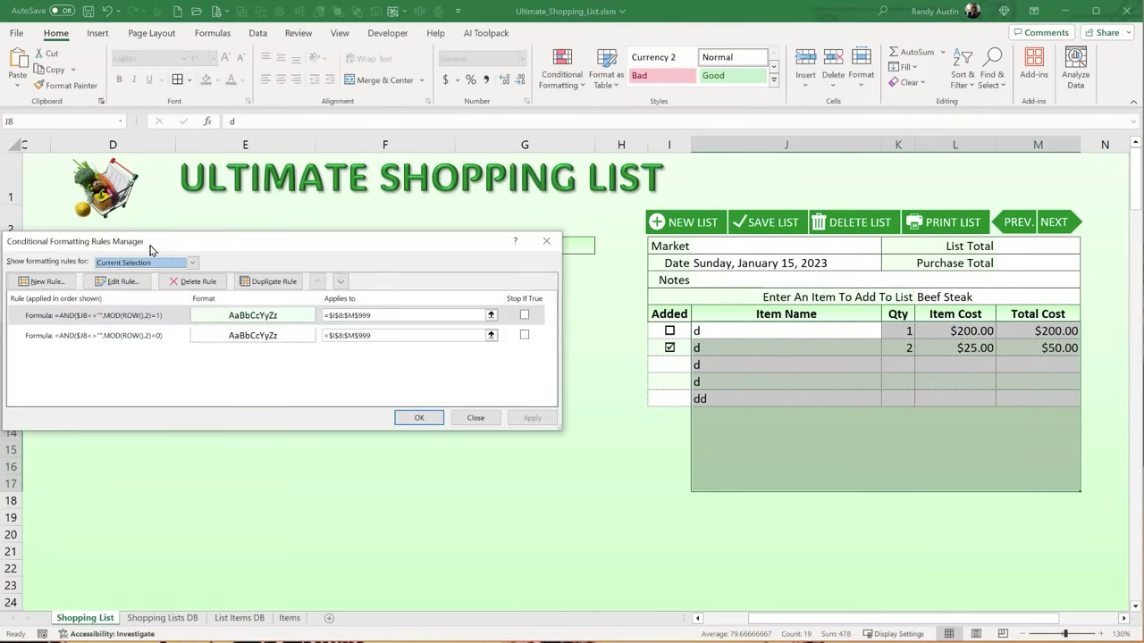
drag(162, 250, 250, 250)
click(143, 282)
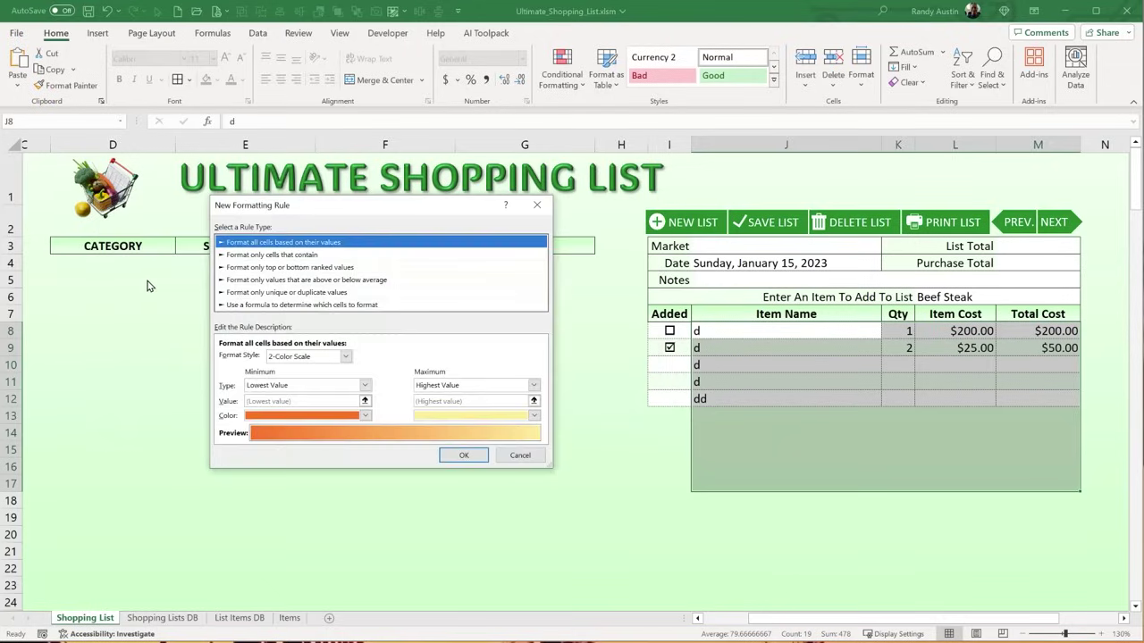
click(234, 306)
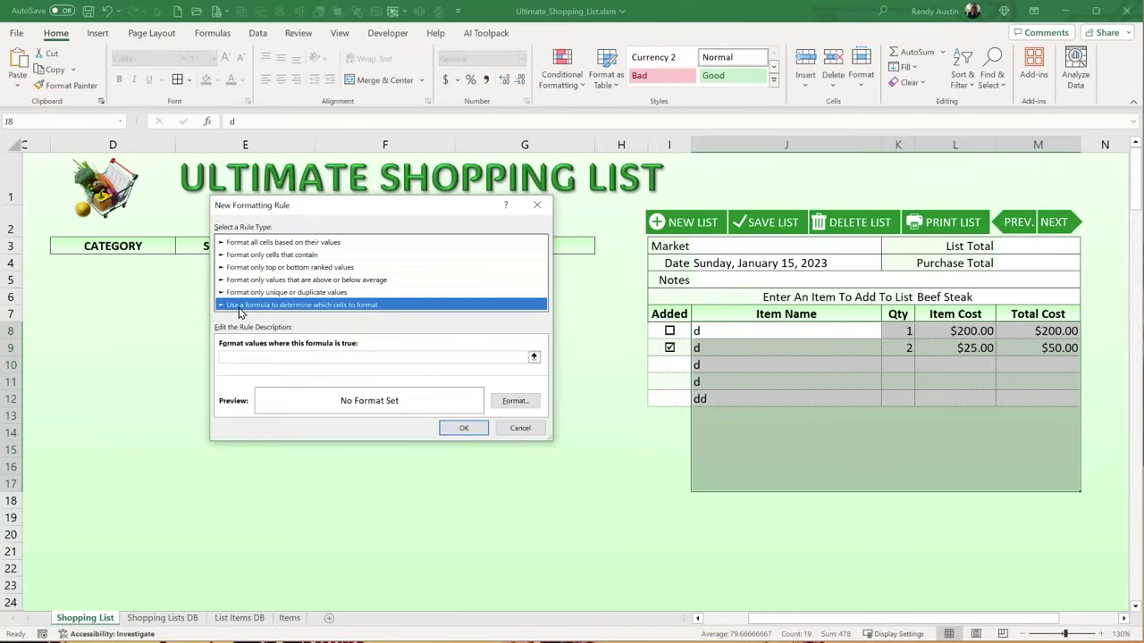
click(244, 356)
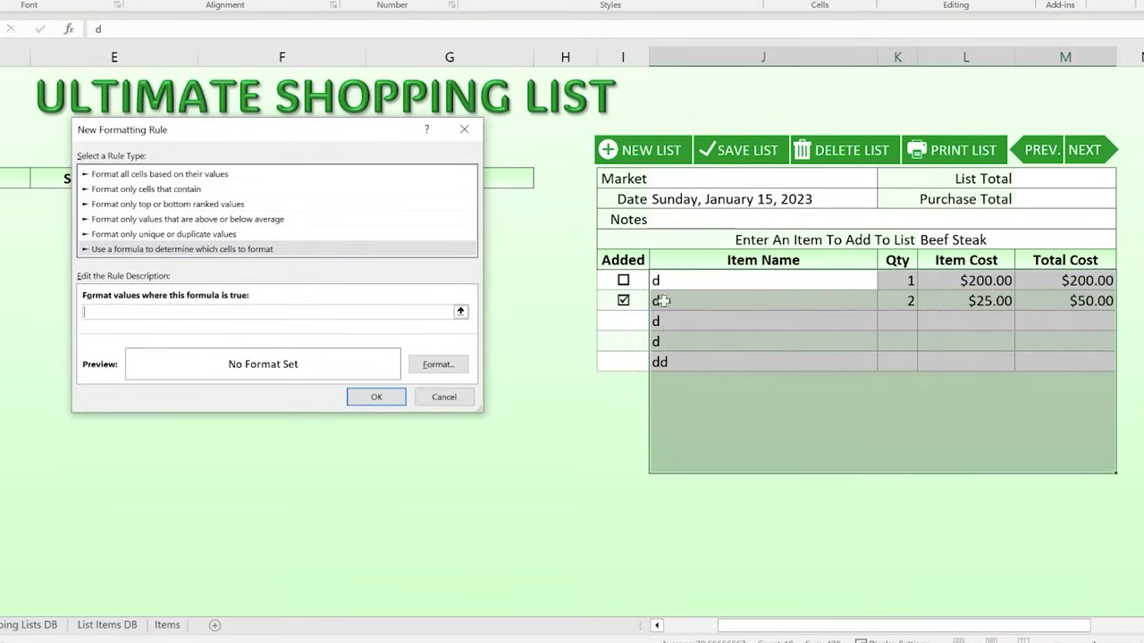
click(621, 281)
- Format the new rule with strikethrough and a gray font color, and add it to the sheet
click(435, 365)
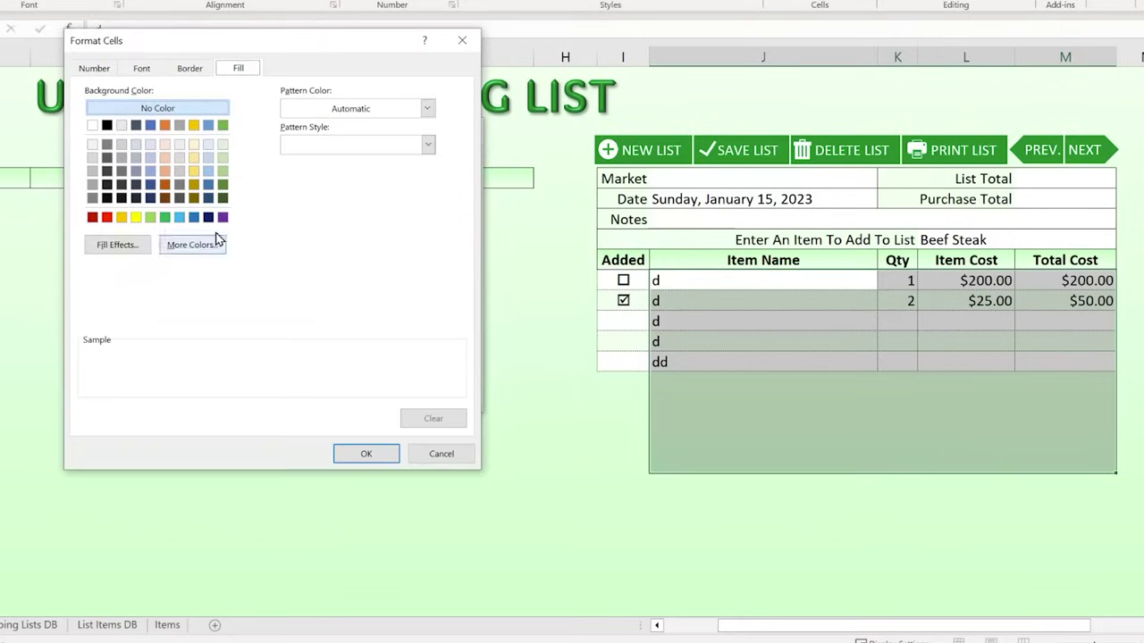
click(142, 69)
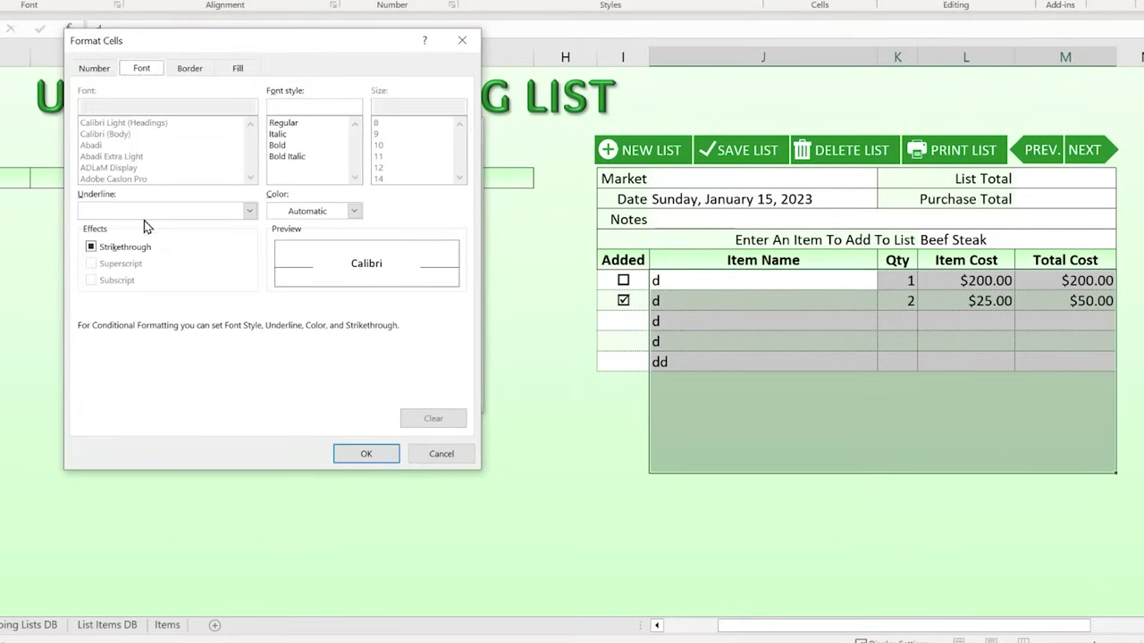
click(96, 247)
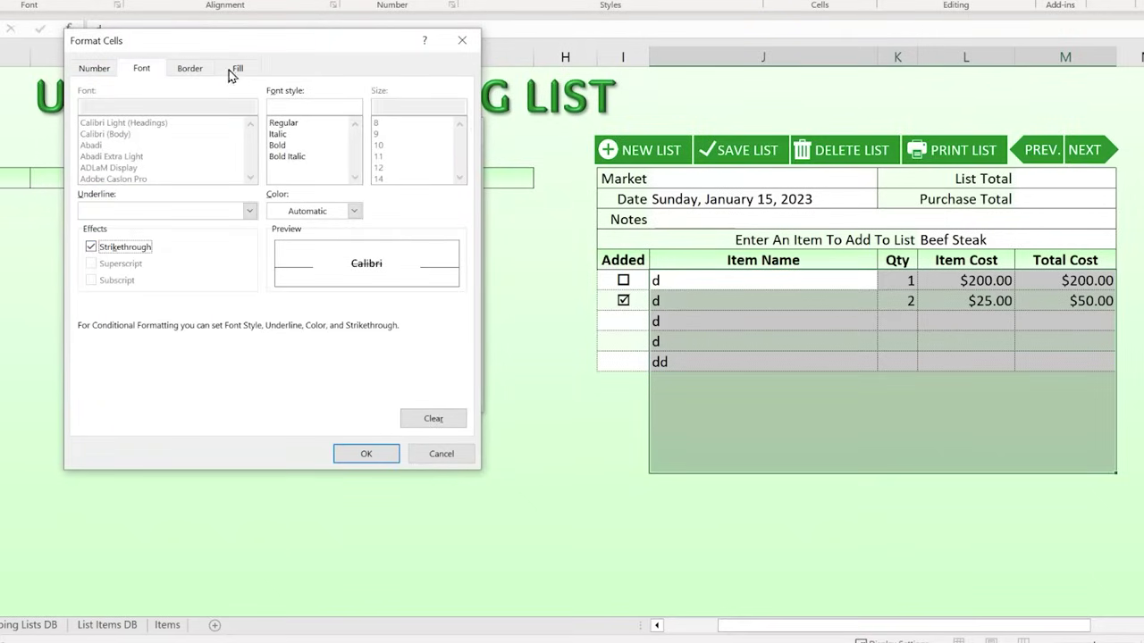
click(355, 211)
click(305, 309)
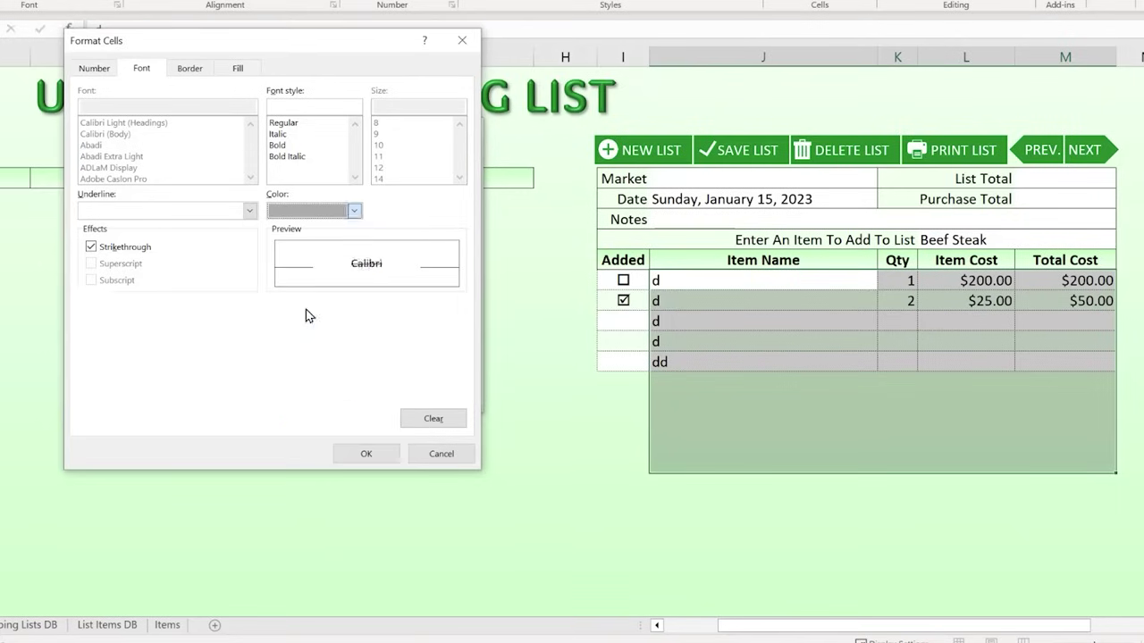
click(367, 454)
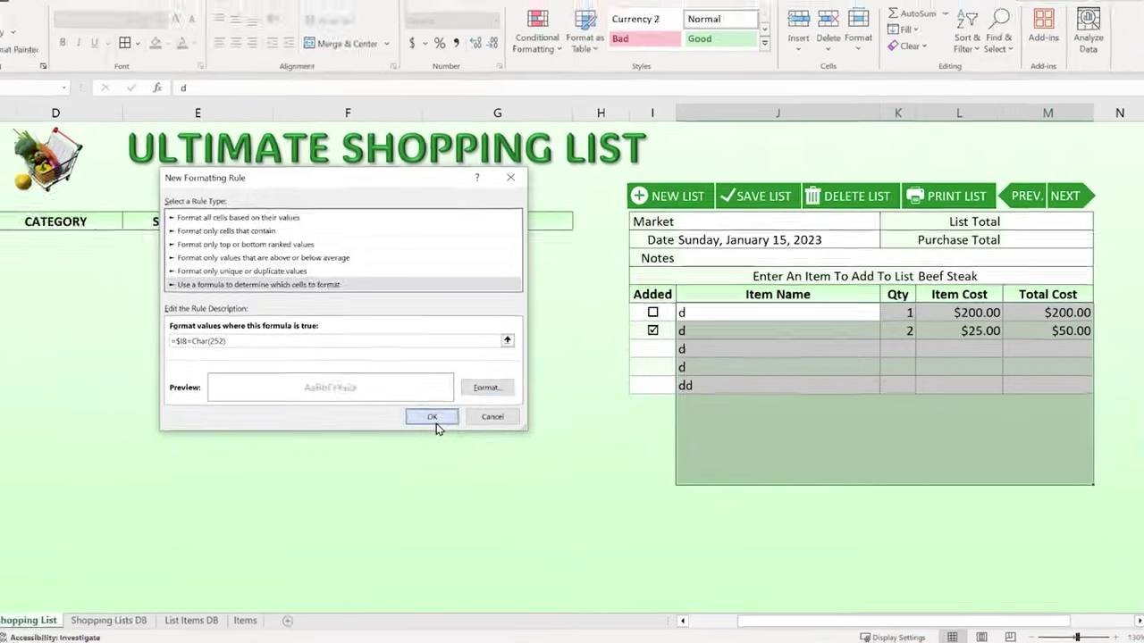
click(432, 417)
click(611, 409)
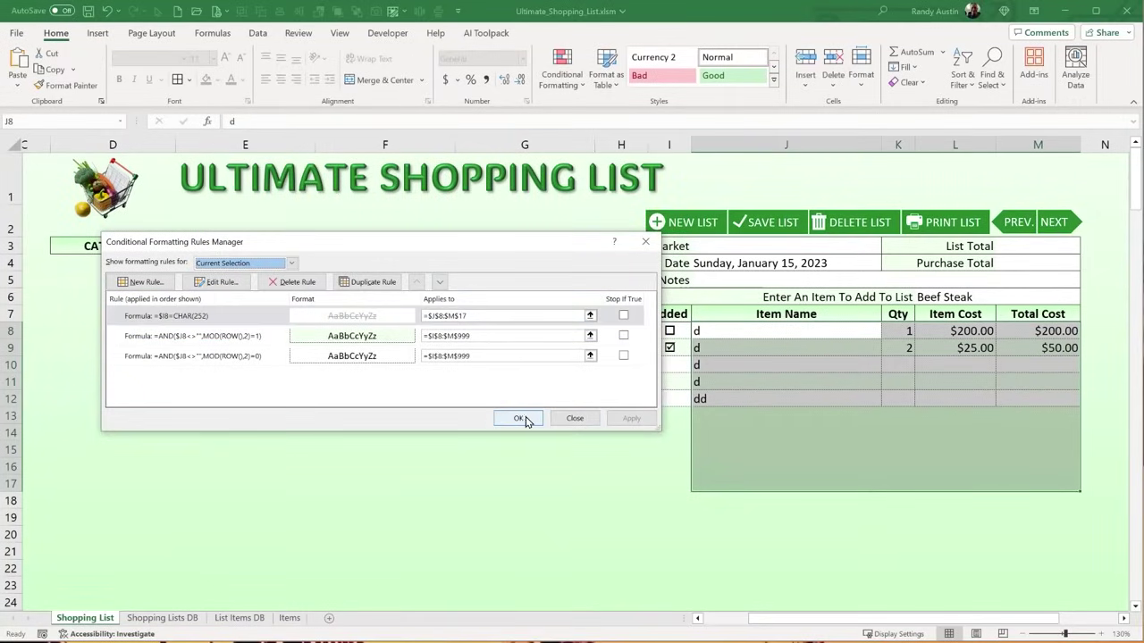
- Correct the strikethrough rule's formula to =$I8=CHAR(254) and apply it
click(200, 319)
click(217, 282)
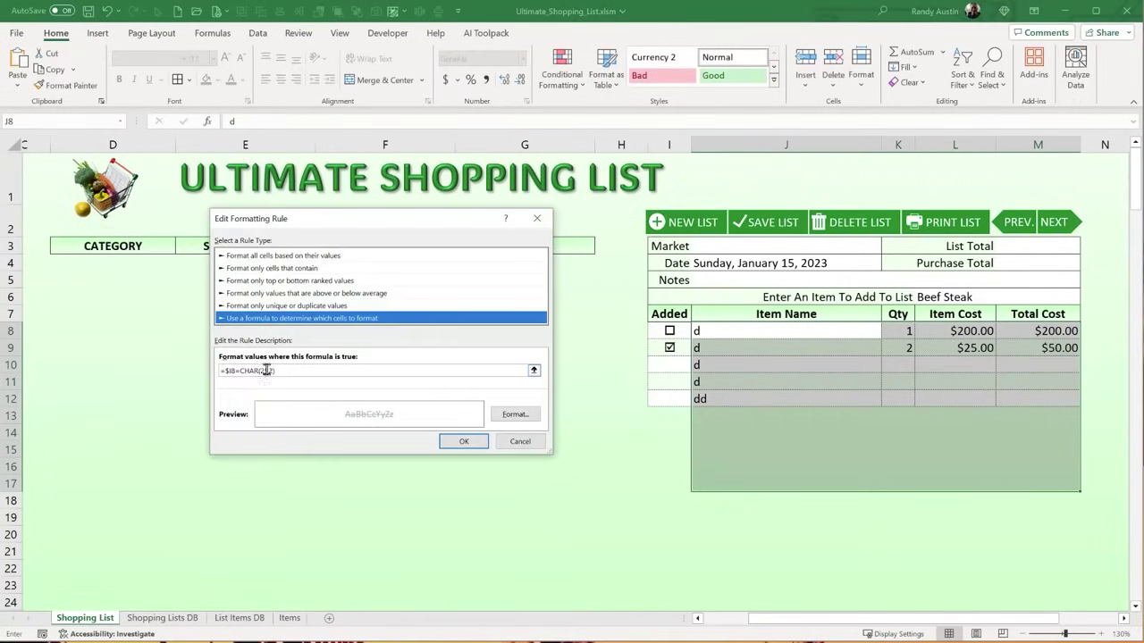
click(273, 371)
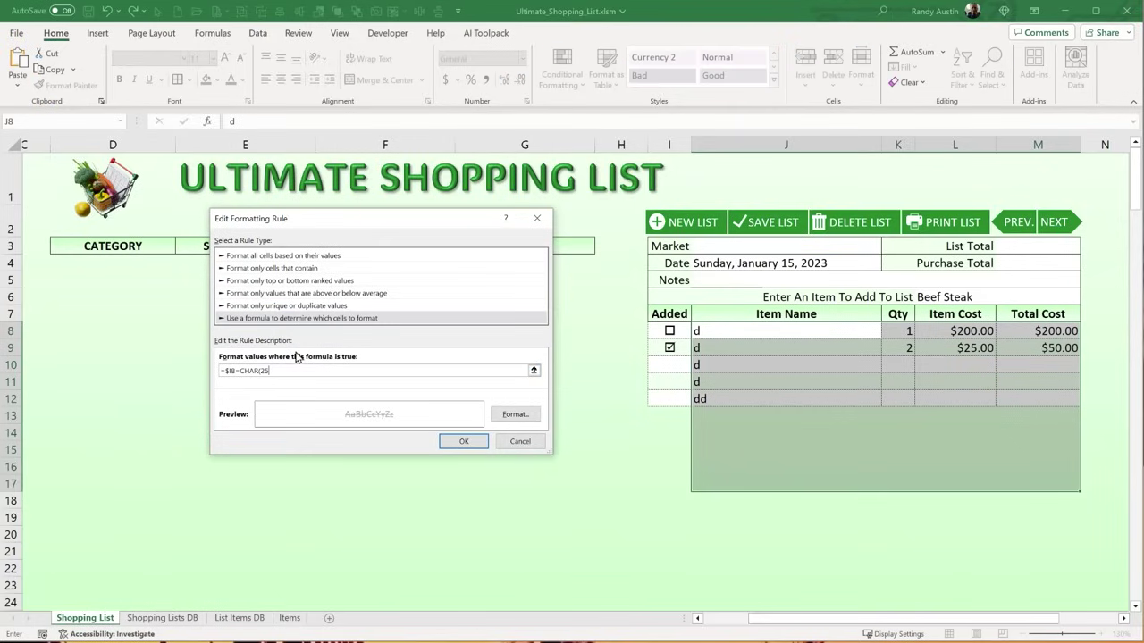
click(464, 442)
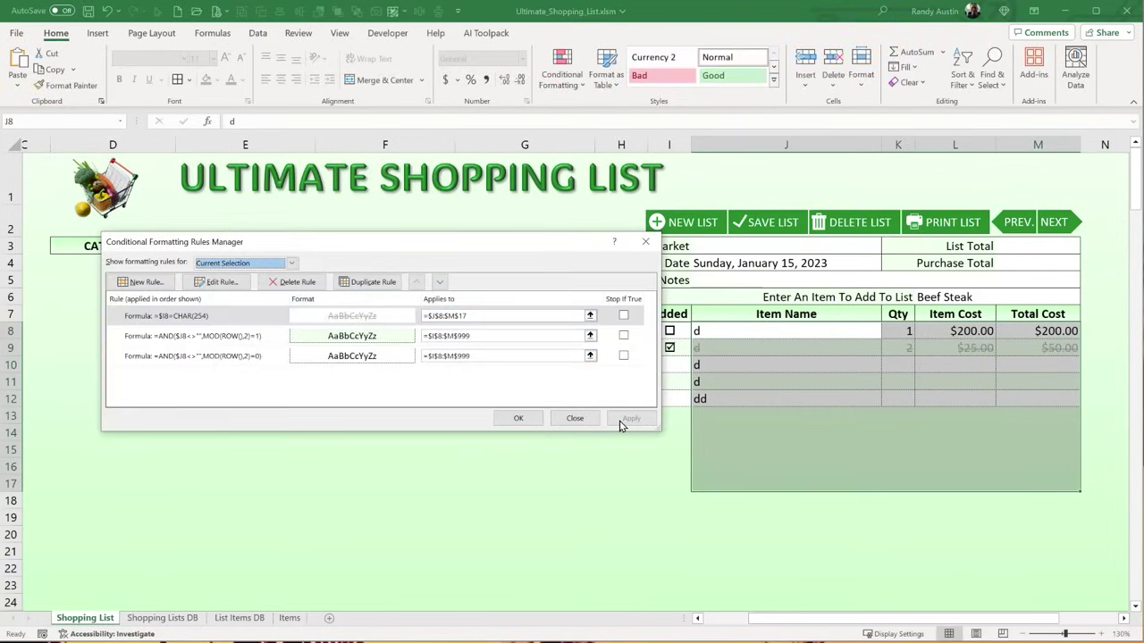
click(623, 422)
click(534, 422)
click(583, 466)
- Enter the sample item name "sdsdsdsd" in cell J9
click(723, 349)
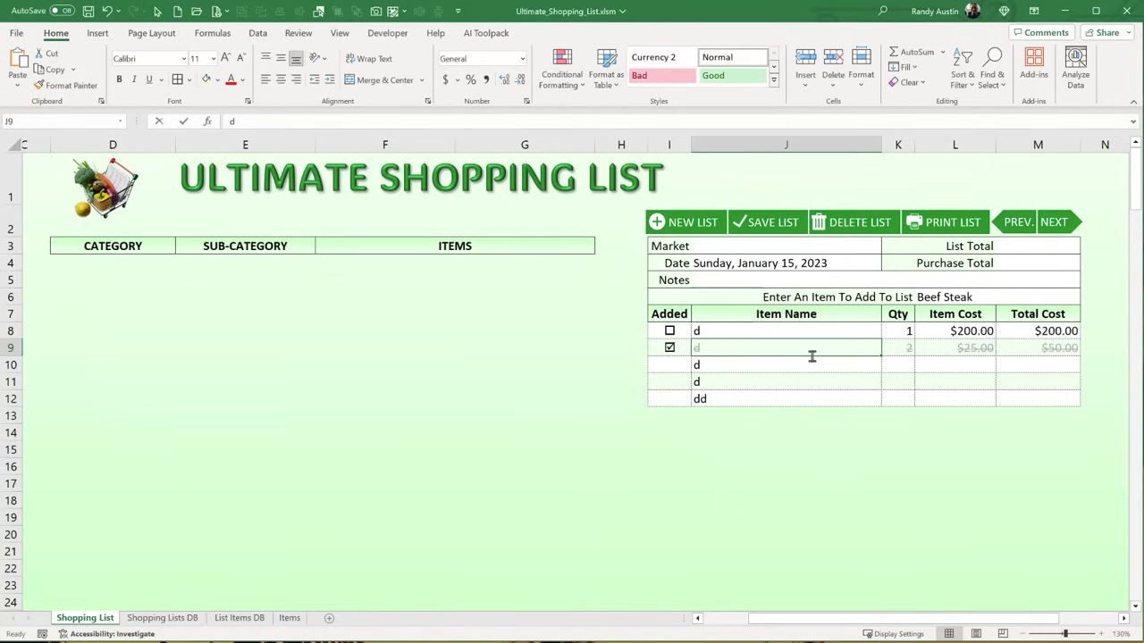
text(sdsdsdsd)
click(807, 514)
click(749, 348)
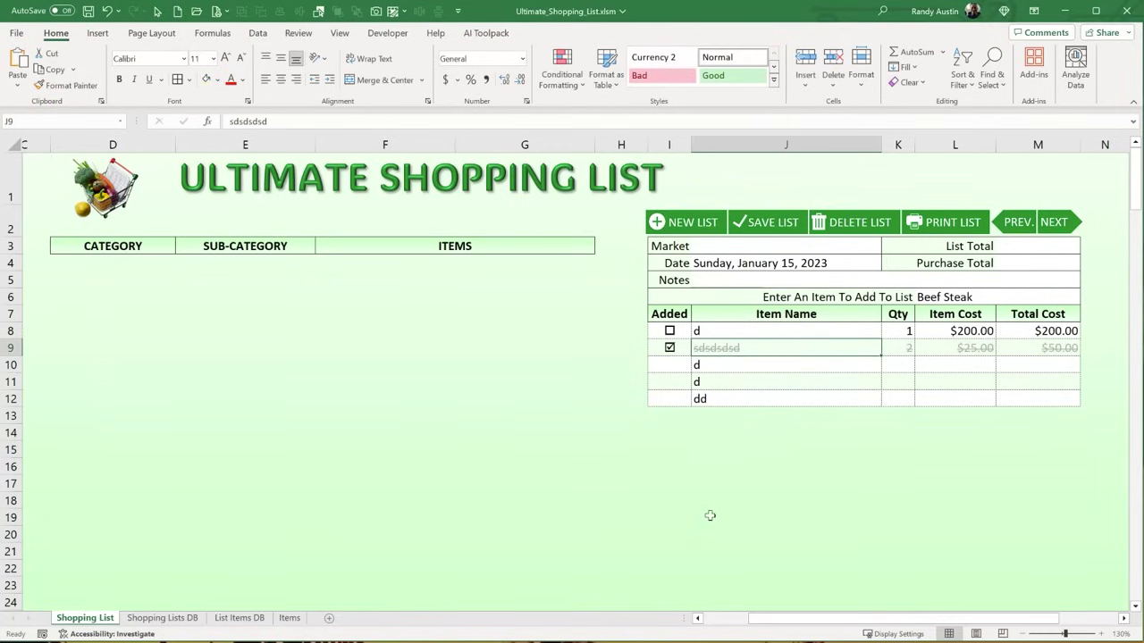
click(709, 515)
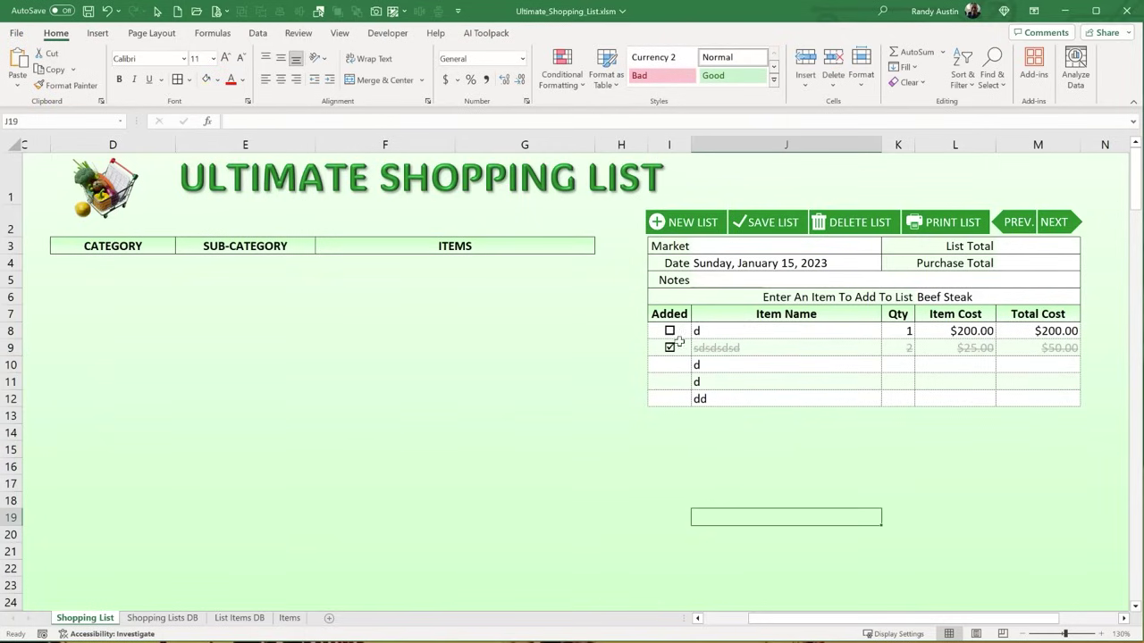
- Extend the strikethrough rule's range to =$J$8:$M$999 and apply it
drag(743, 332, 856, 366)
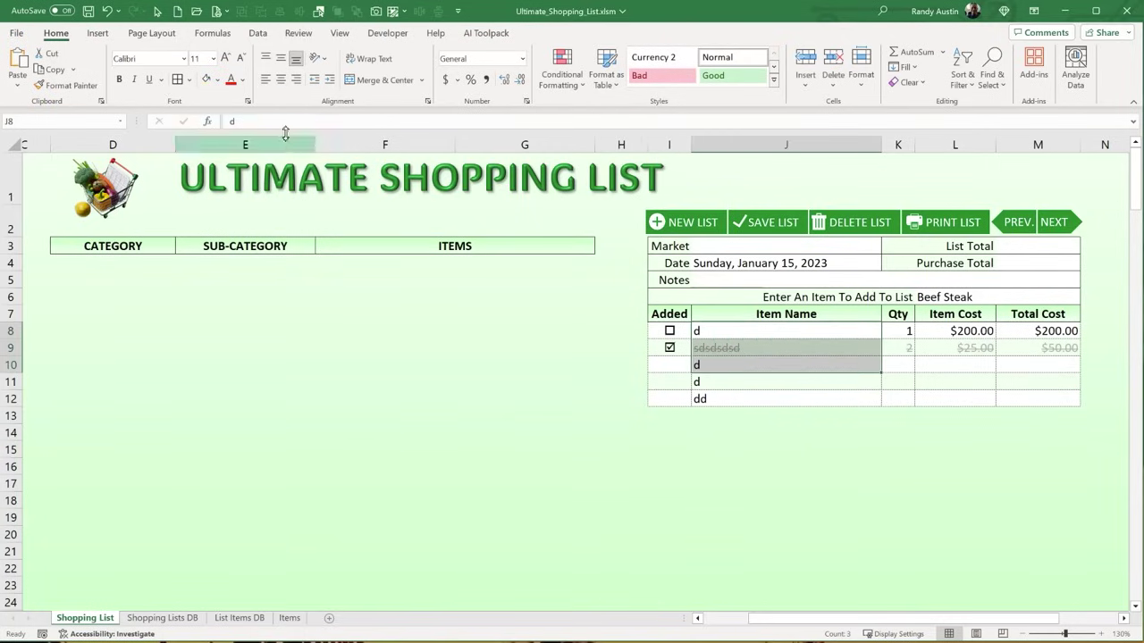
click(562, 76)
click(597, 283)
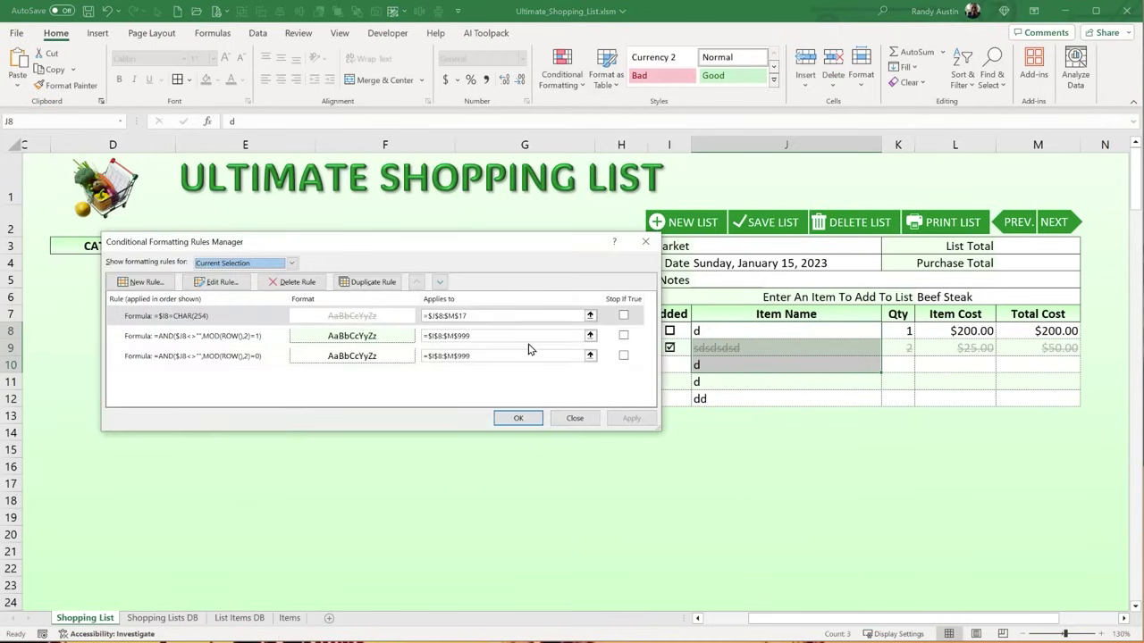
click(485, 314)
key(BackSpace)
key(BackSpace)
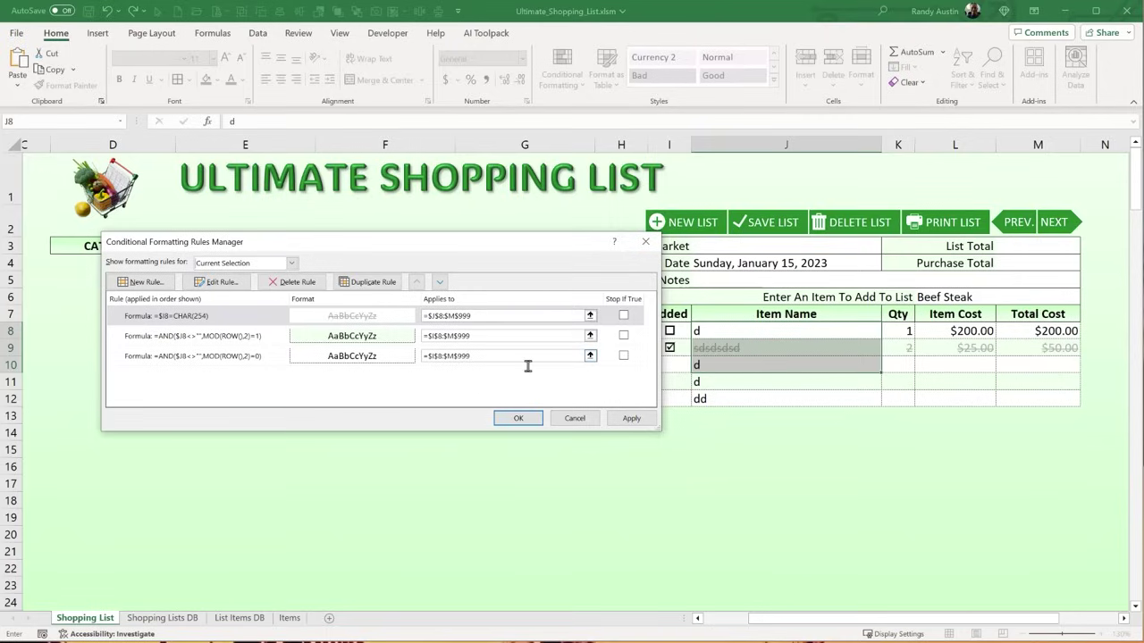
click(629, 418)
click(521, 419)
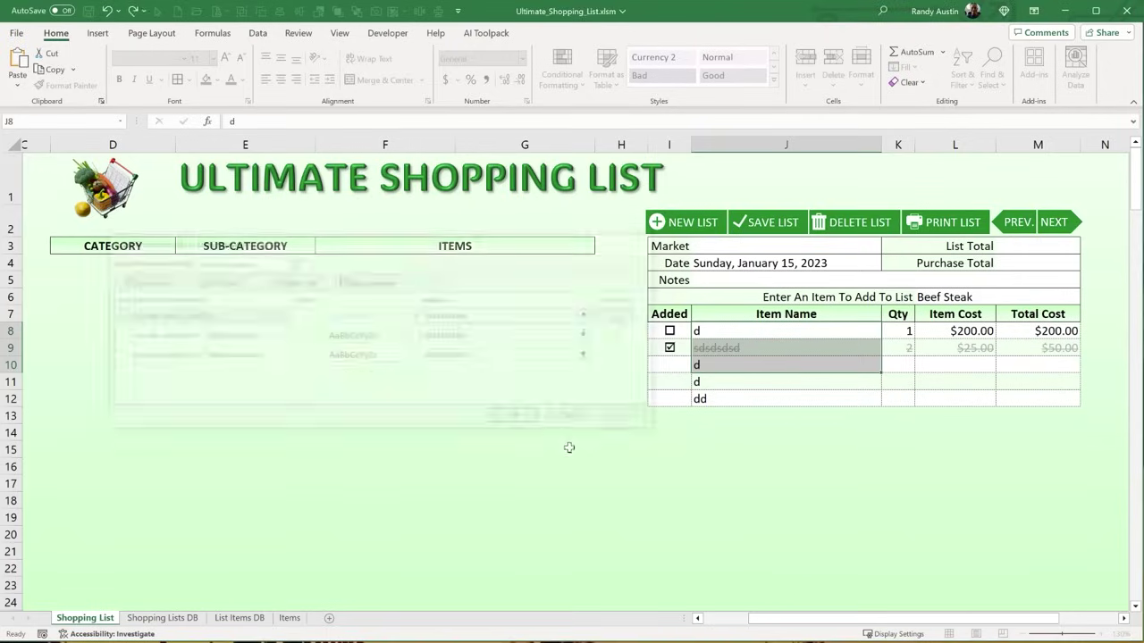
click(569, 448)
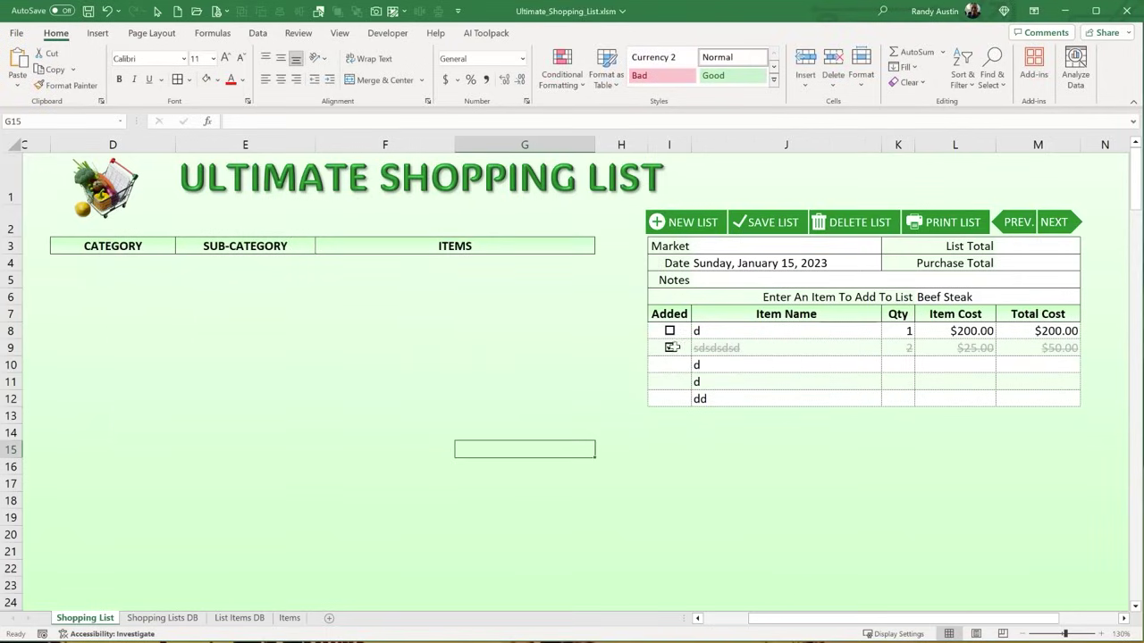
- Copy the checked box symbol from I9 into cell I10
click(670, 345)
key(ctrl+c)
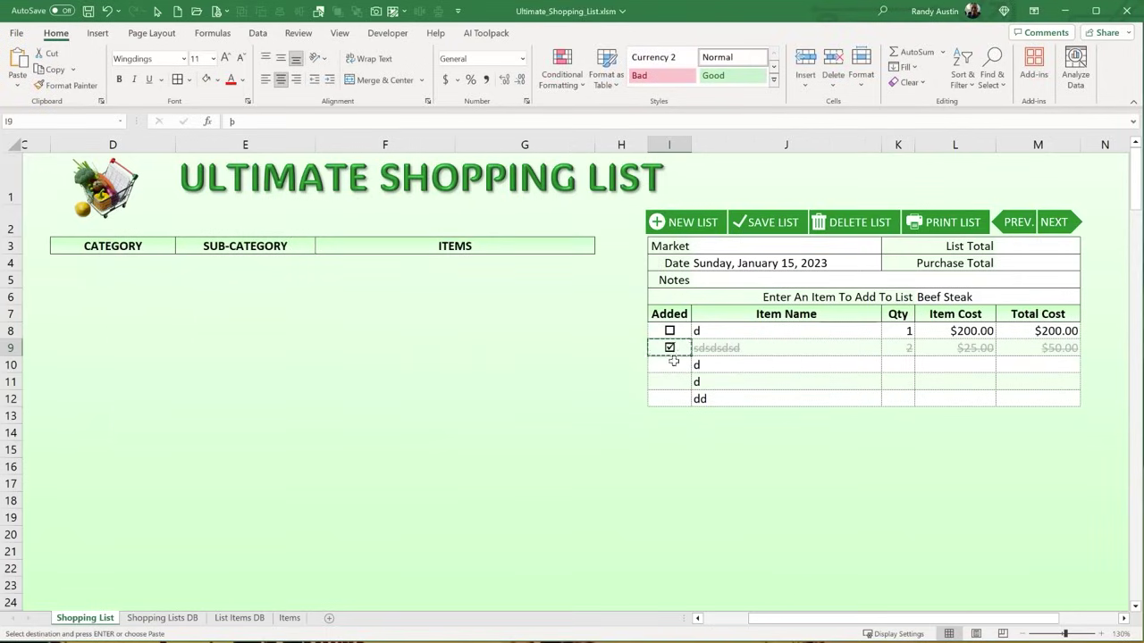
right_click(670, 364)
click(710, 451)
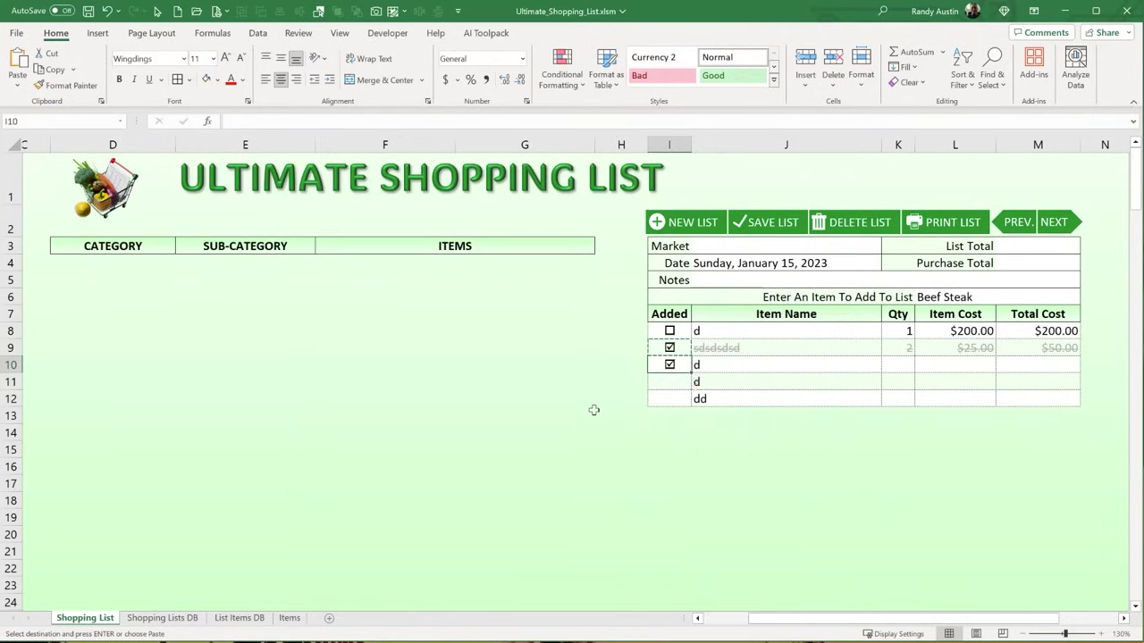
click(692, 366)
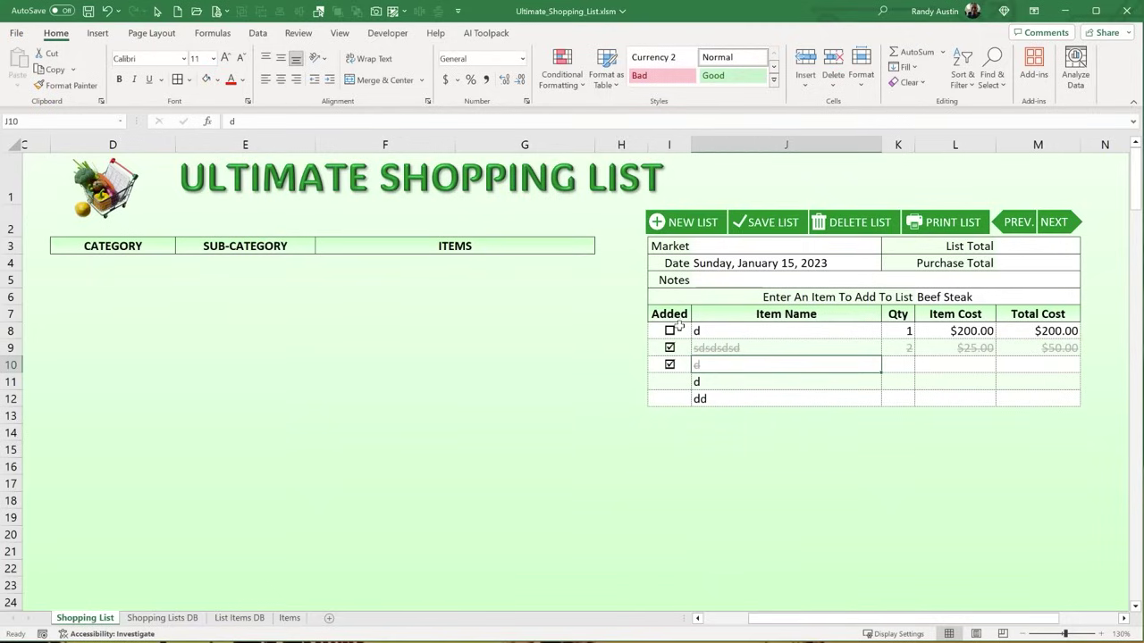
click(671, 354)
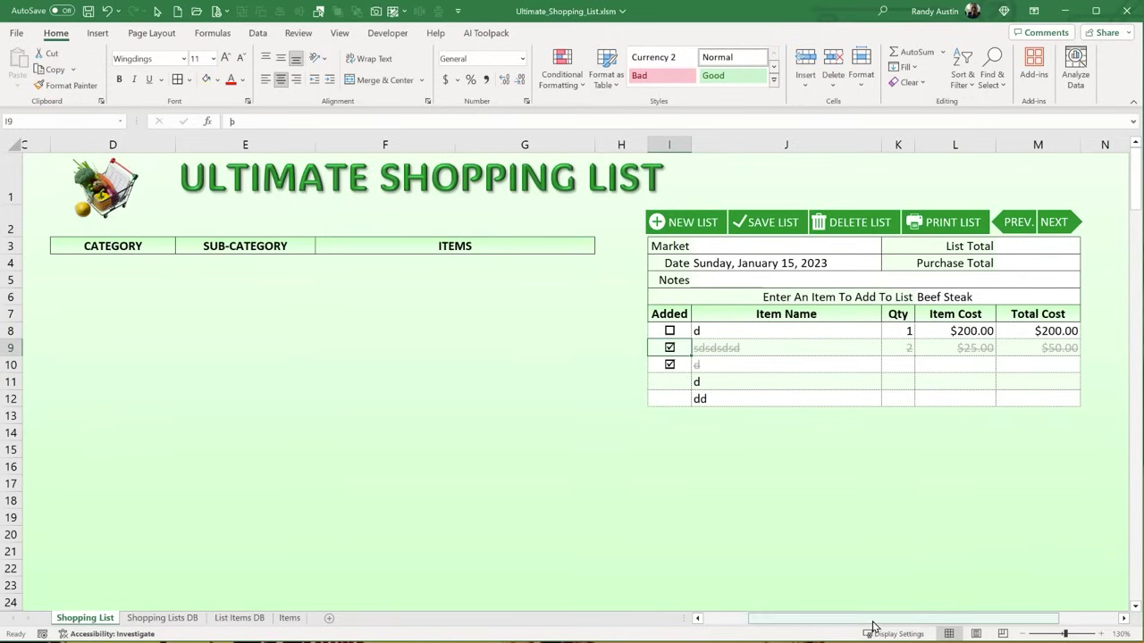
- Save the workbook
drag(890, 617, 822, 626)
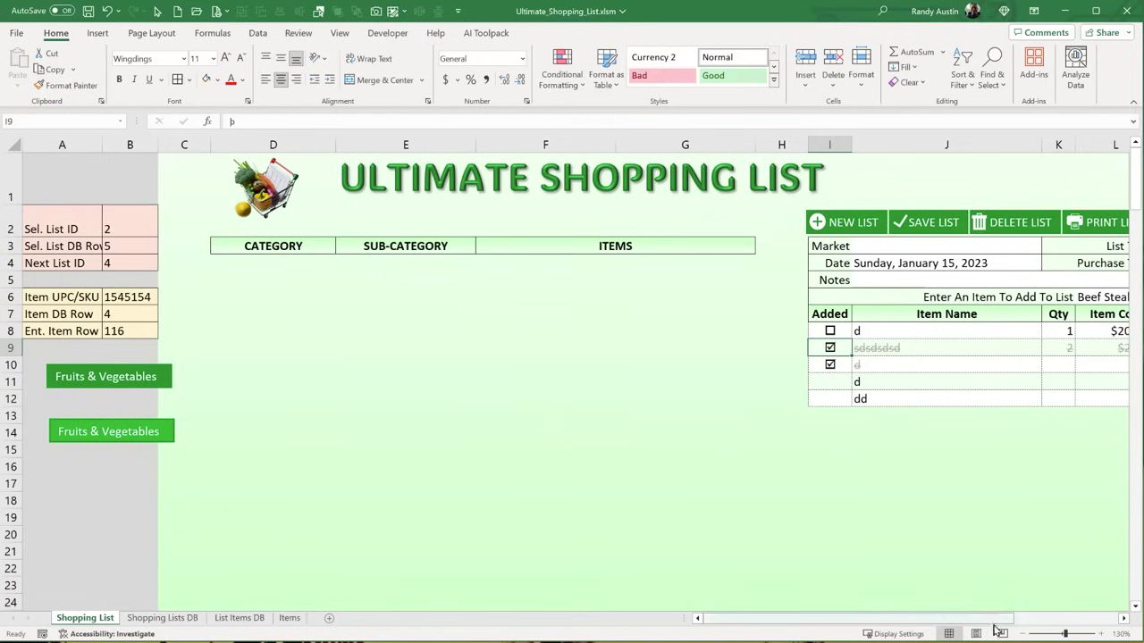
click(1030, 634)
key(ctrl+s)
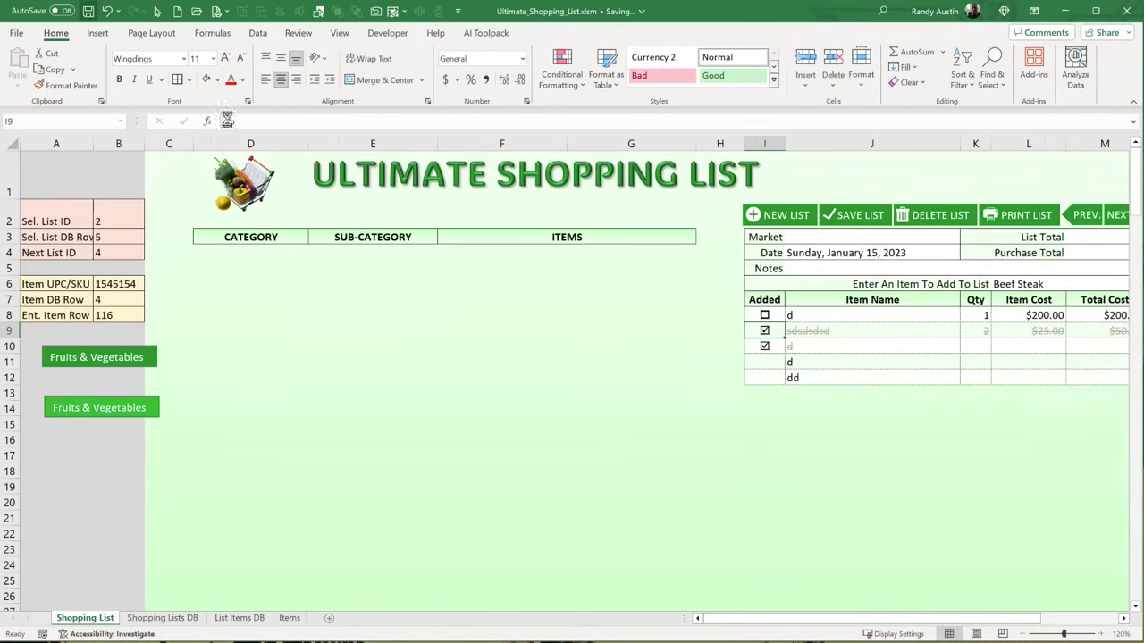
- Examine the empty Category area from D4 down and the name of the upper sample category shape
click(253, 255)
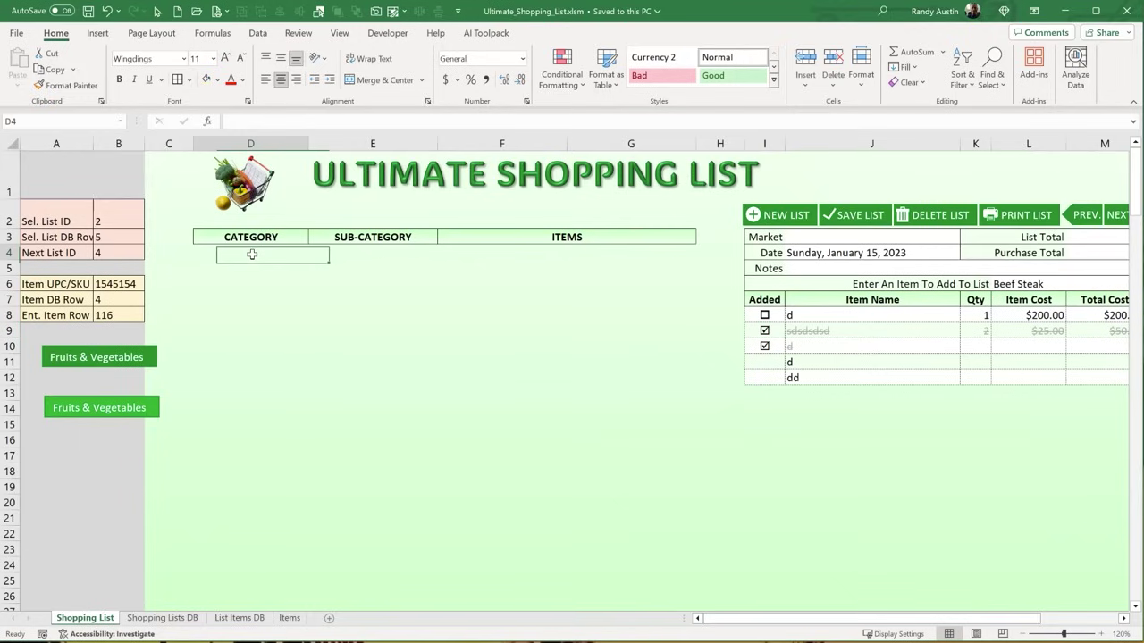
drag(252, 255, 271, 455)
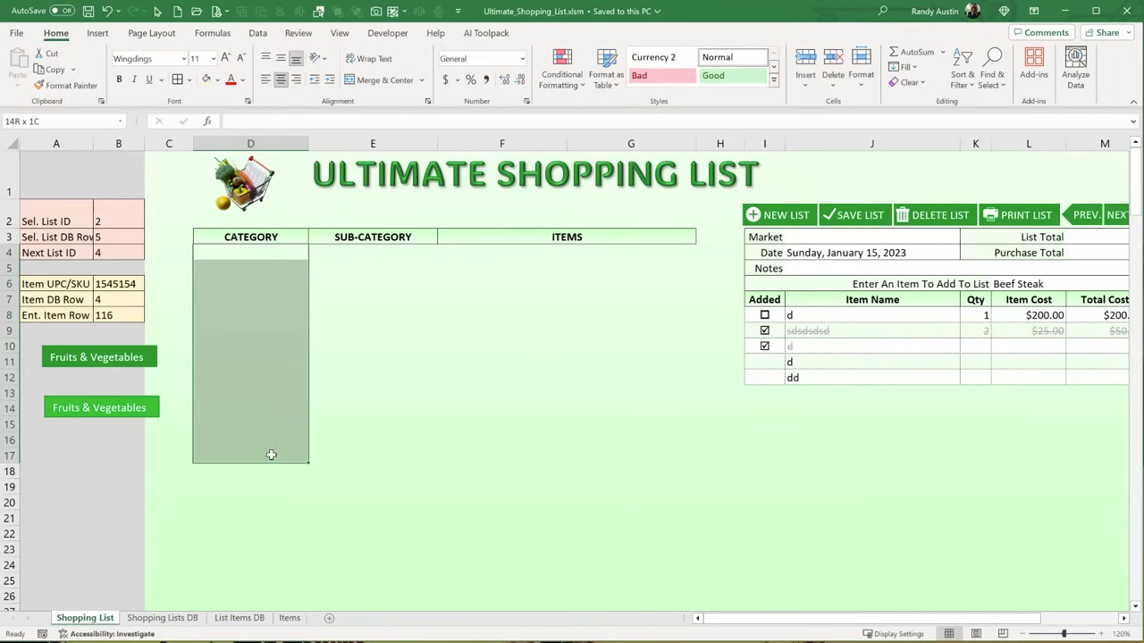
click(82, 349)
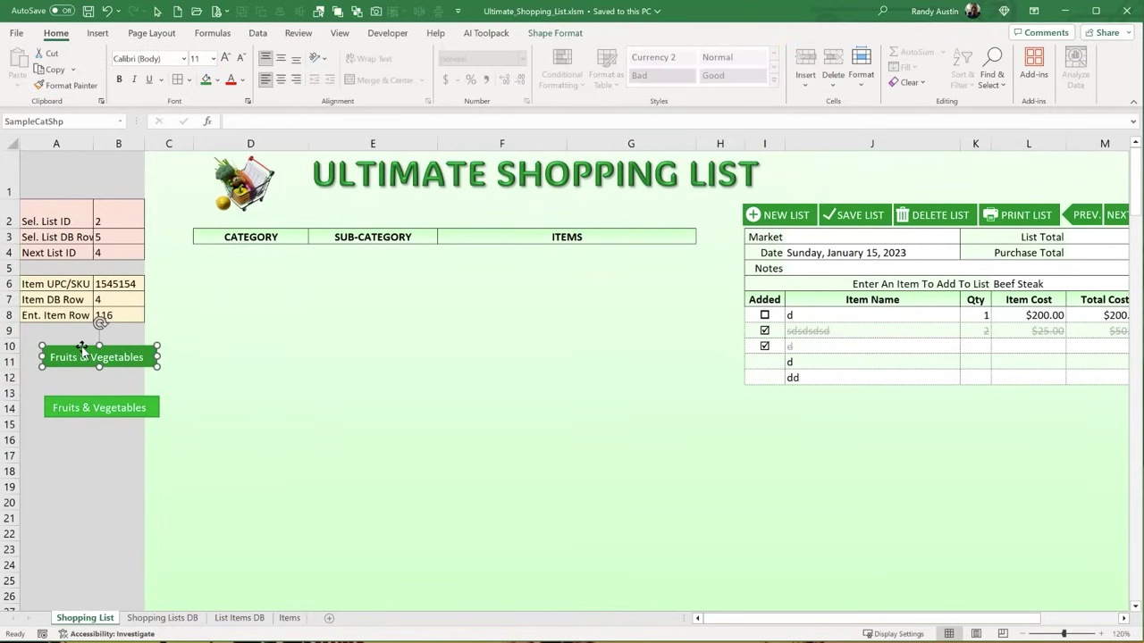
click(77, 121)
drag(225, 252, 260, 474)
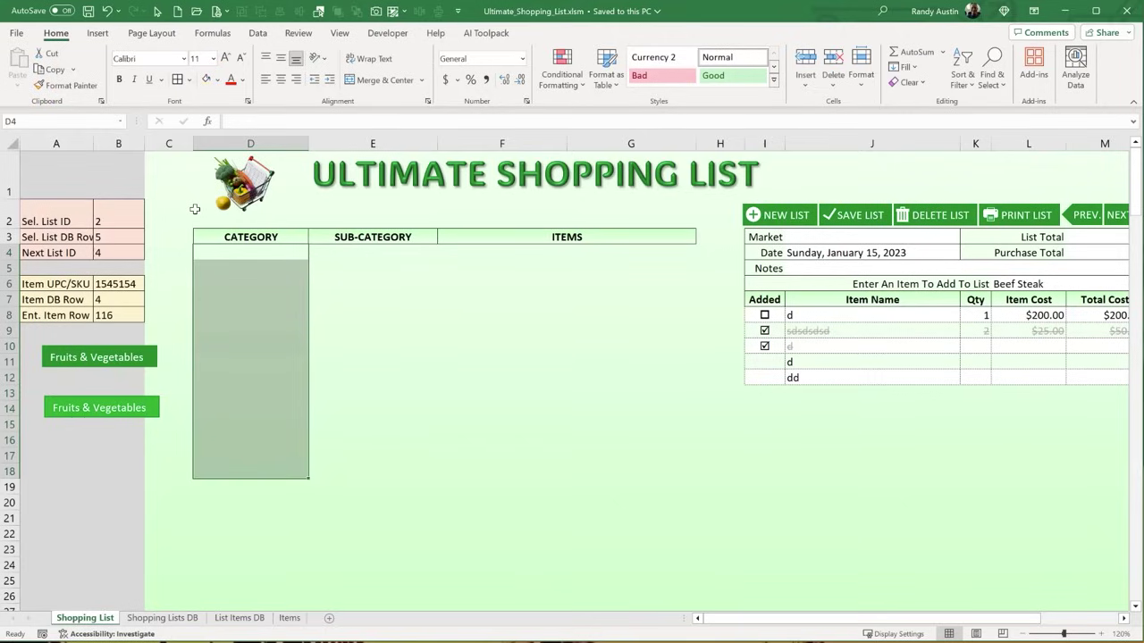
- Open the Visual Basic editor and tidy its project tree, widening it and collapsing the Ultimate_Shopping_List_Sample.xlsm project
click(381, 33)
click(16, 67)
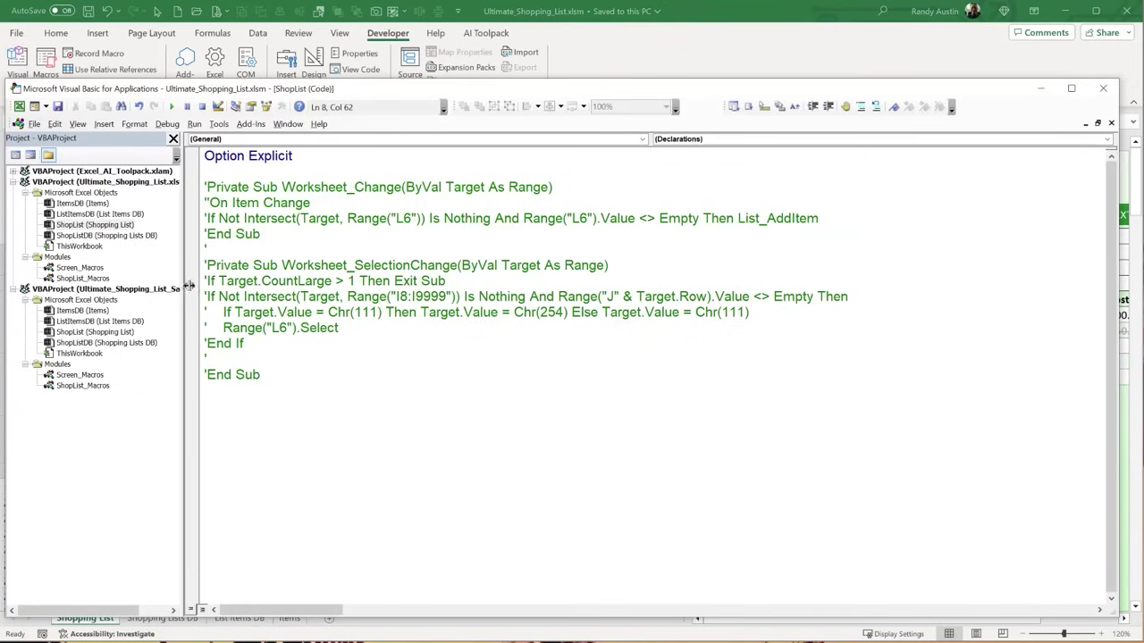
drag(185, 291, 242, 291)
click(179, 293)
click(138, 184)
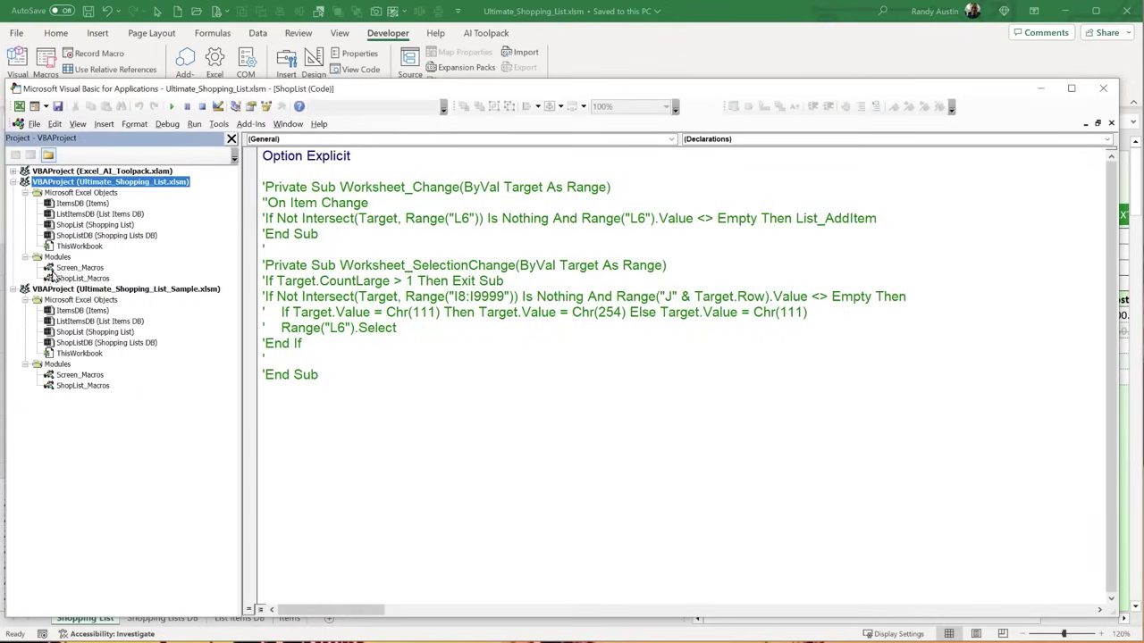
click(14, 289)
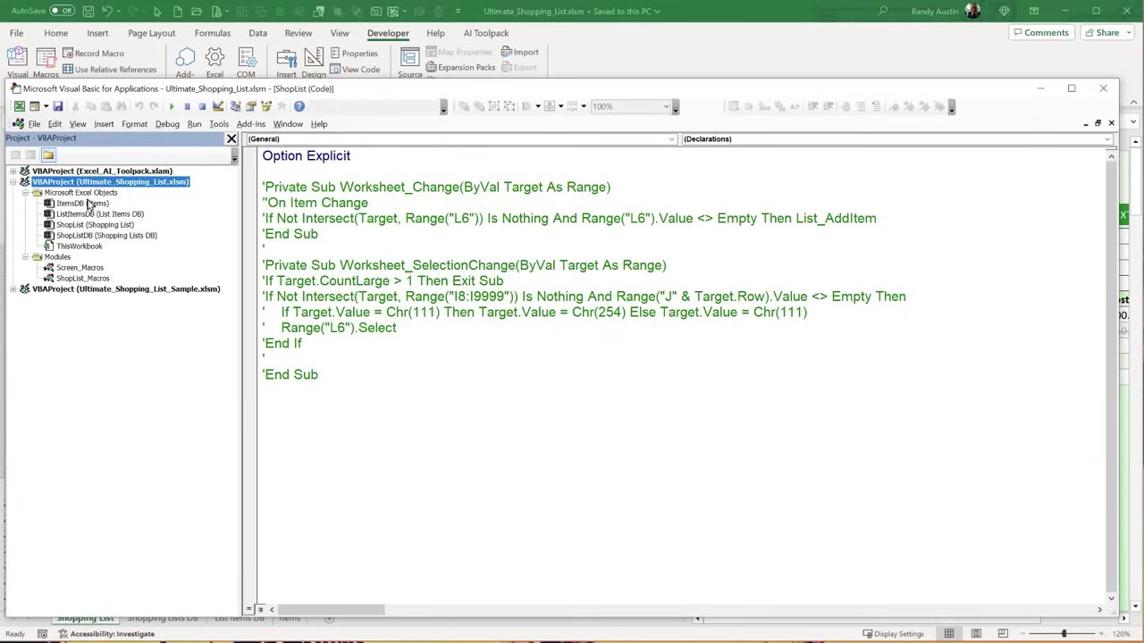
- Open the Screen_Macros module of the Ultimate_Shopping_List.xlsm project
click(91, 267)
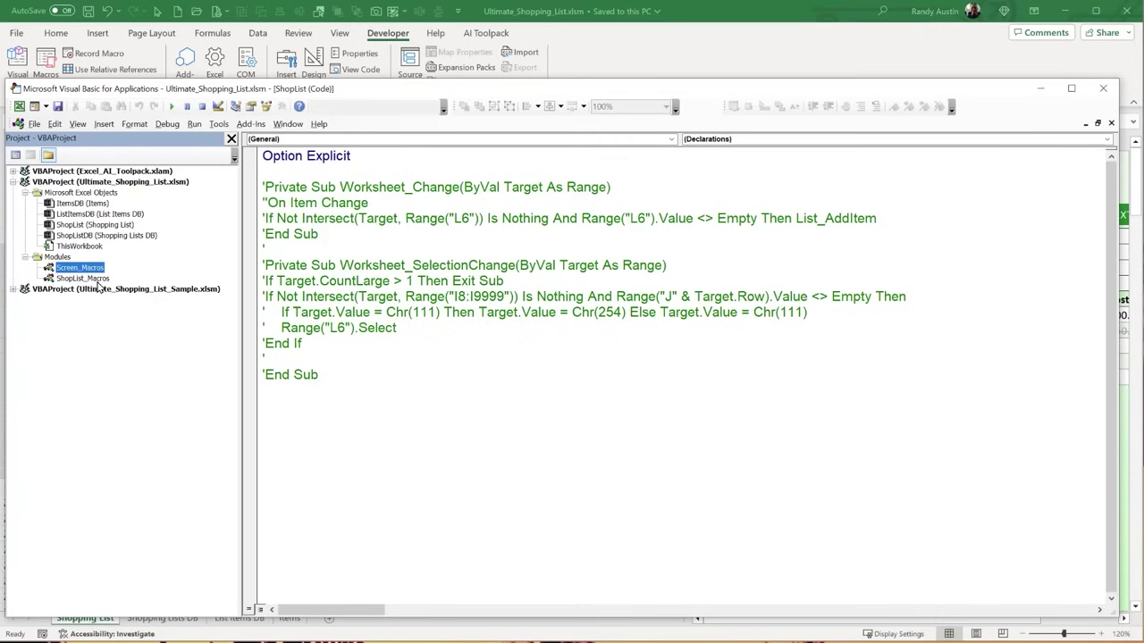
click(96, 279)
double_click(89, 269)
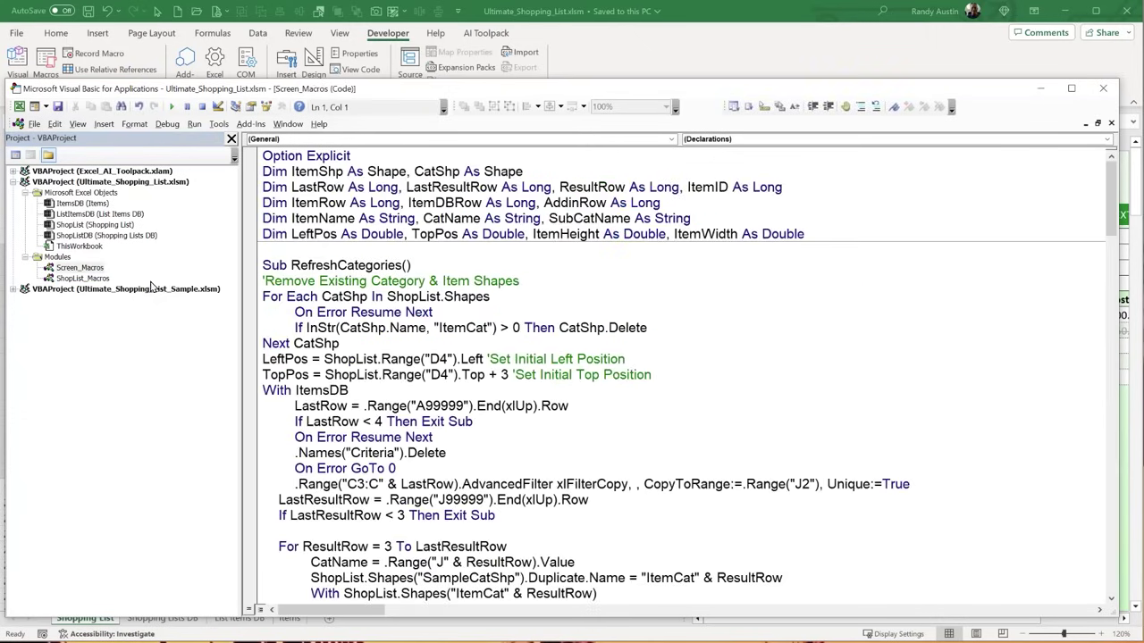
- Review the RefreshCategories macro and the variable declarations at the start of the module, including the CatShp shape variable
drag(291, 265, 407, 266)
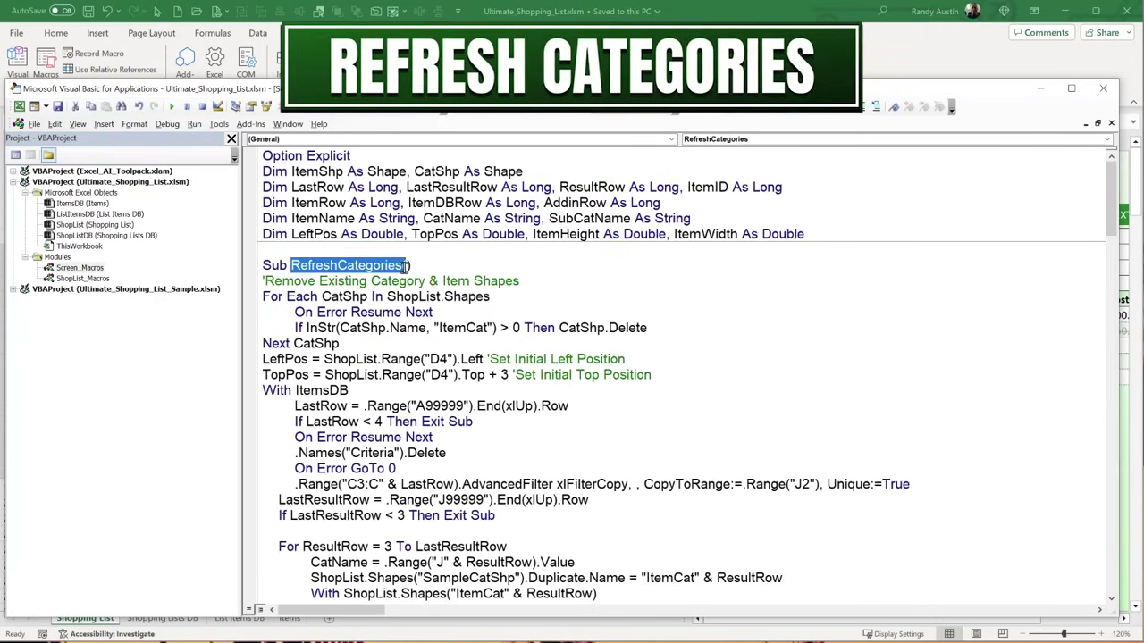
scroll(377, 358, down, 3)
scroll(376, 359, up, 2)
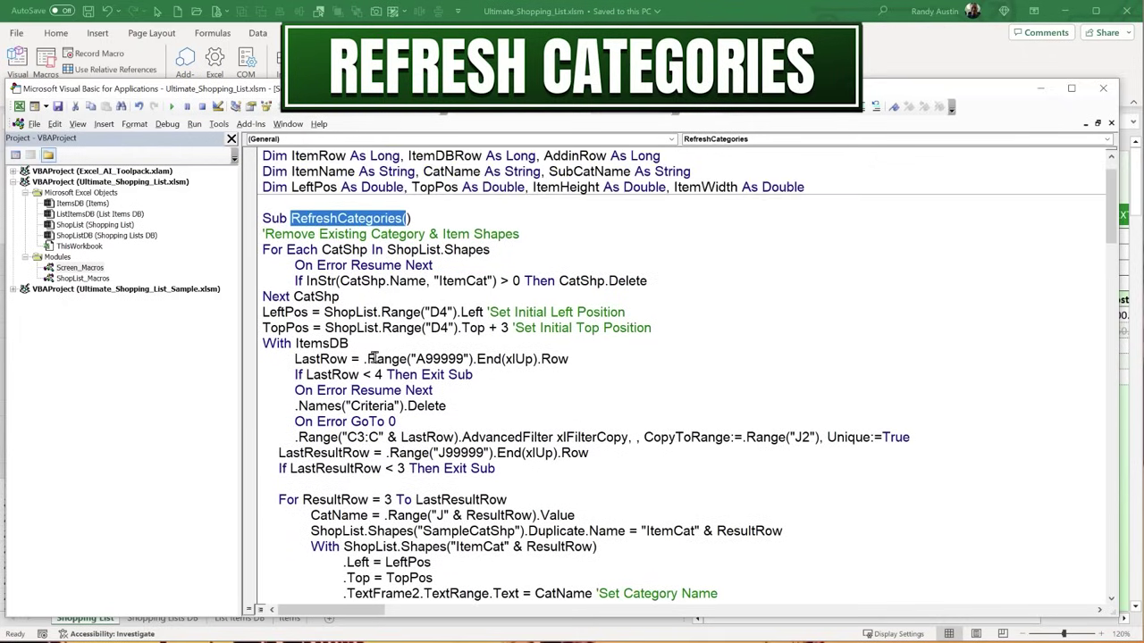
scroll(374, 358, up, 1)
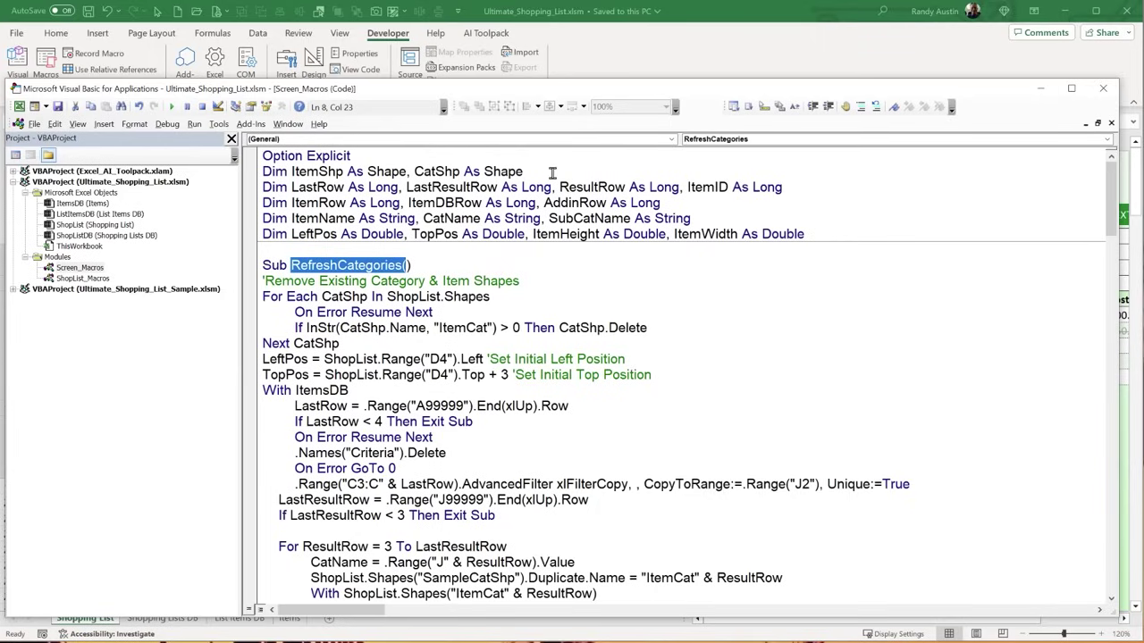
drag(547, 173, 256, 170)
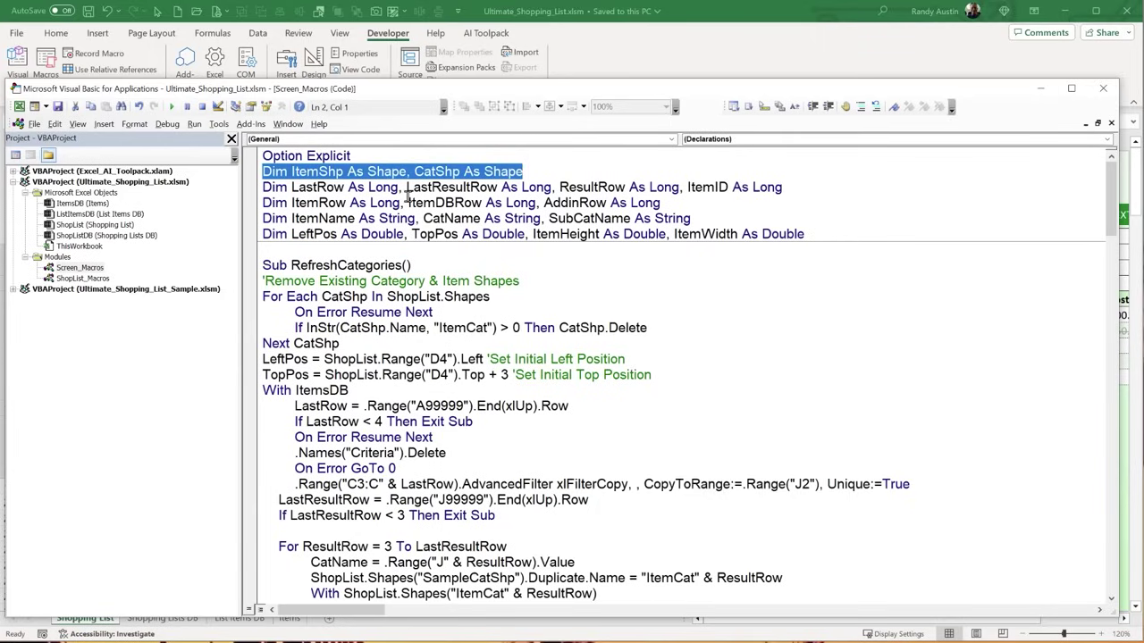
shift+click(750, 221)
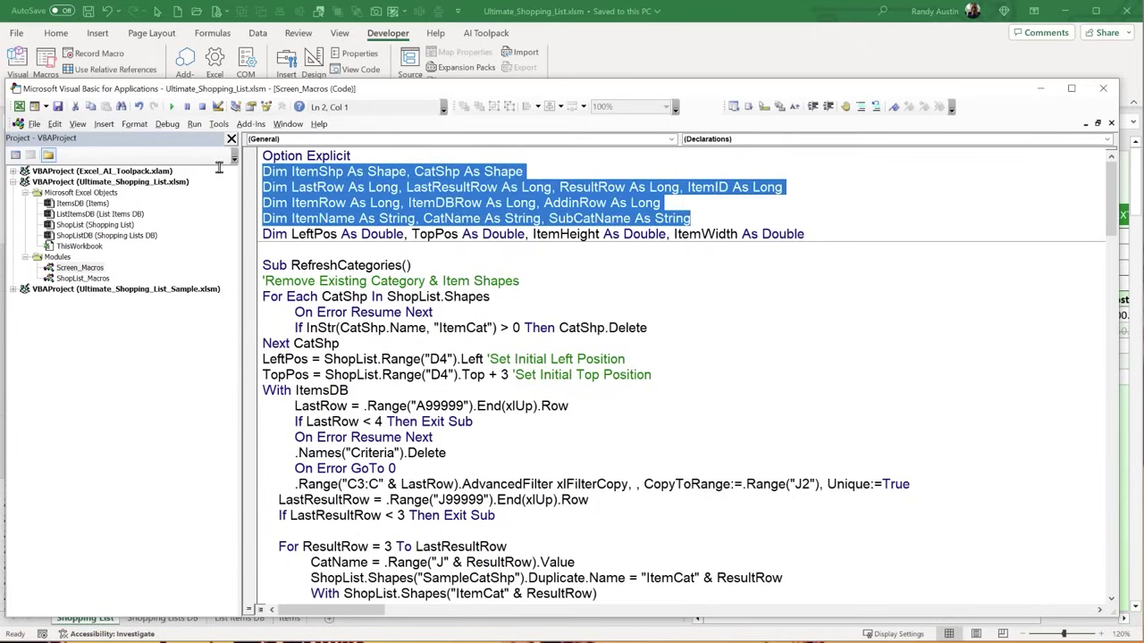
key(shift+Down)
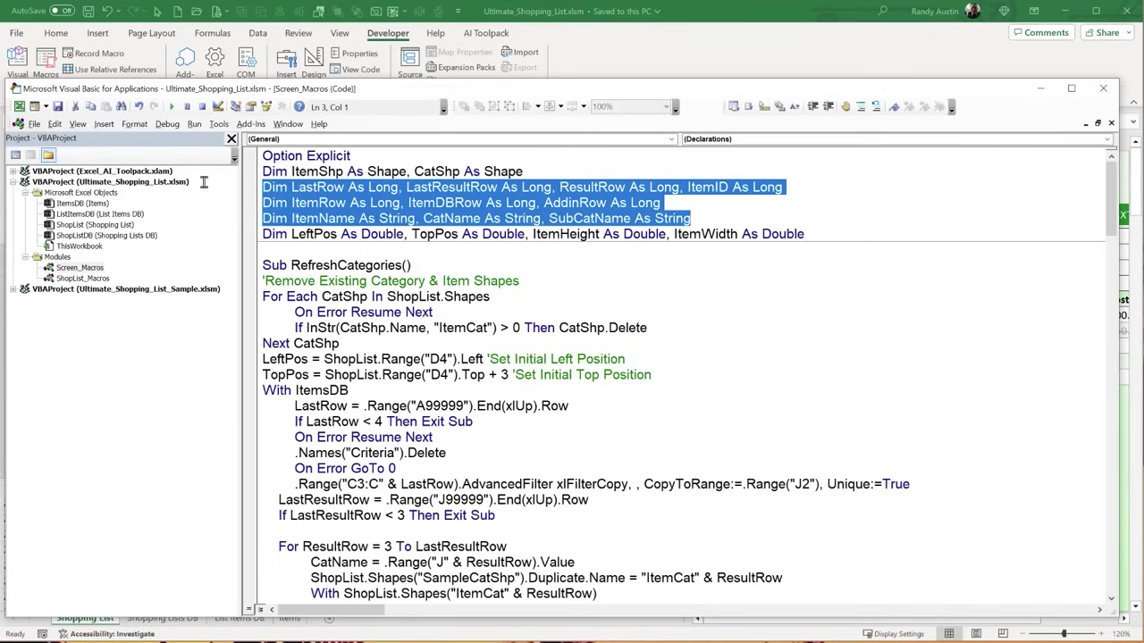
drag(322, 296, 370, 296)
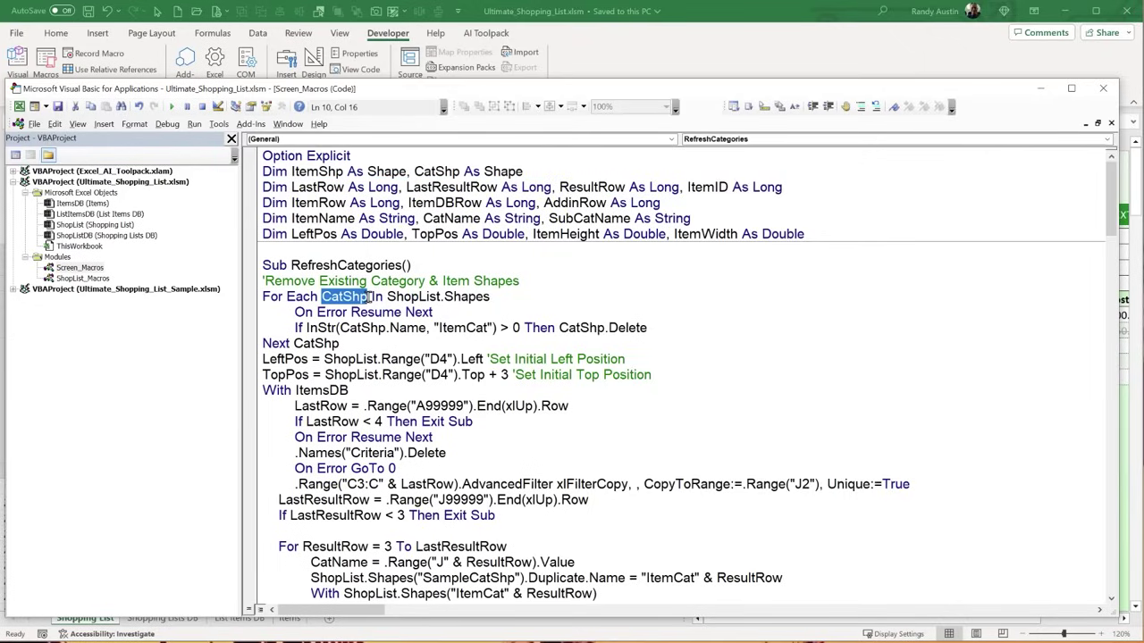
drag(430, 172, 522, 173)
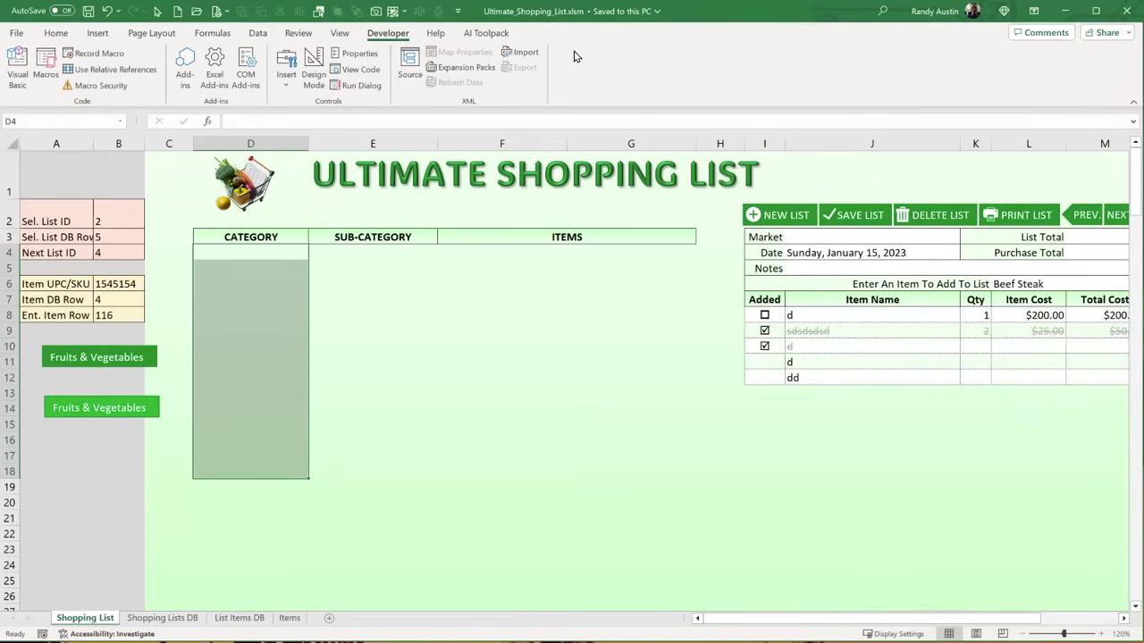
- Compare the Category column area and SampleCatShp on the Shopping List sheet with the "ItemCat" name check in the macro
click(578, 57)
drag(252, 253, 247, 463)
ctrl+click(83, 347)
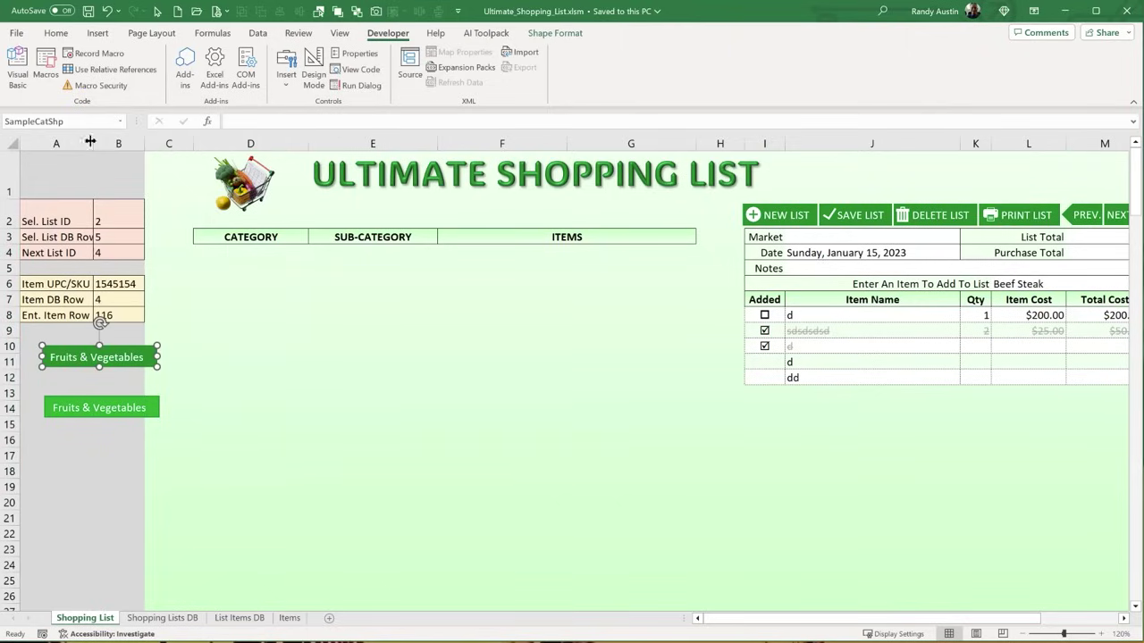
drag(202, 254, 228, 492)
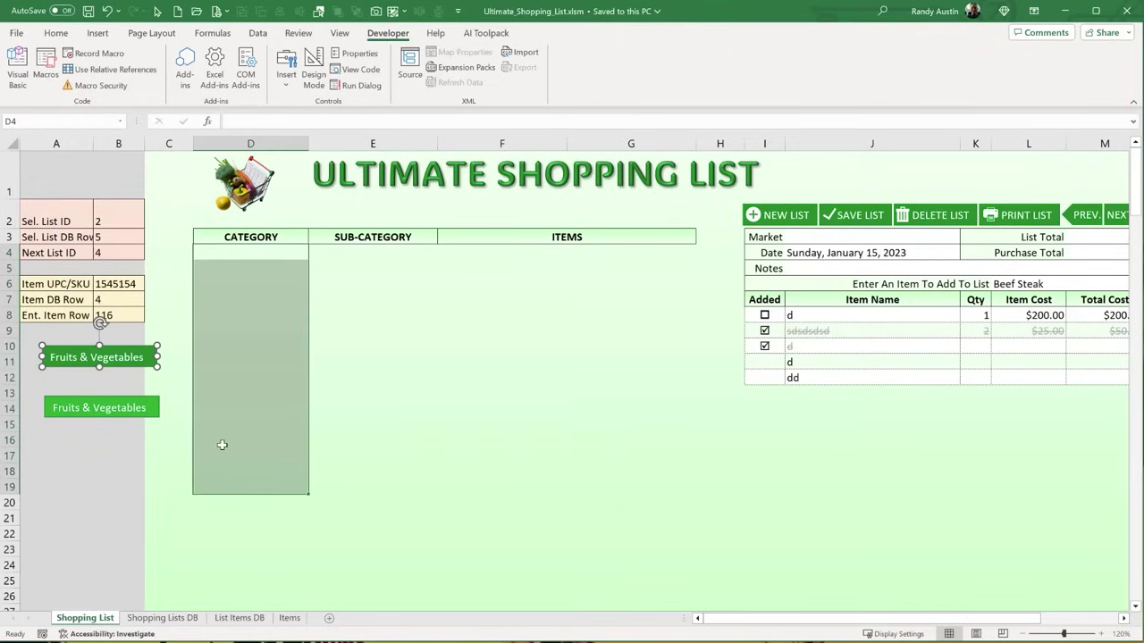
key(alt+F11)
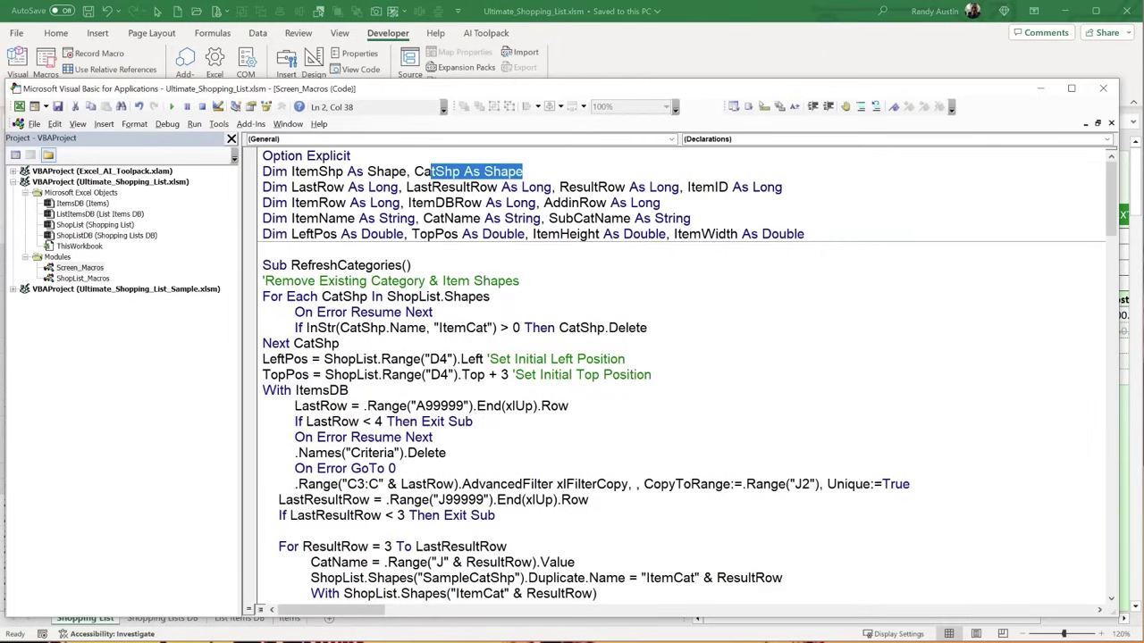
drag(437, 327, 488, 328)
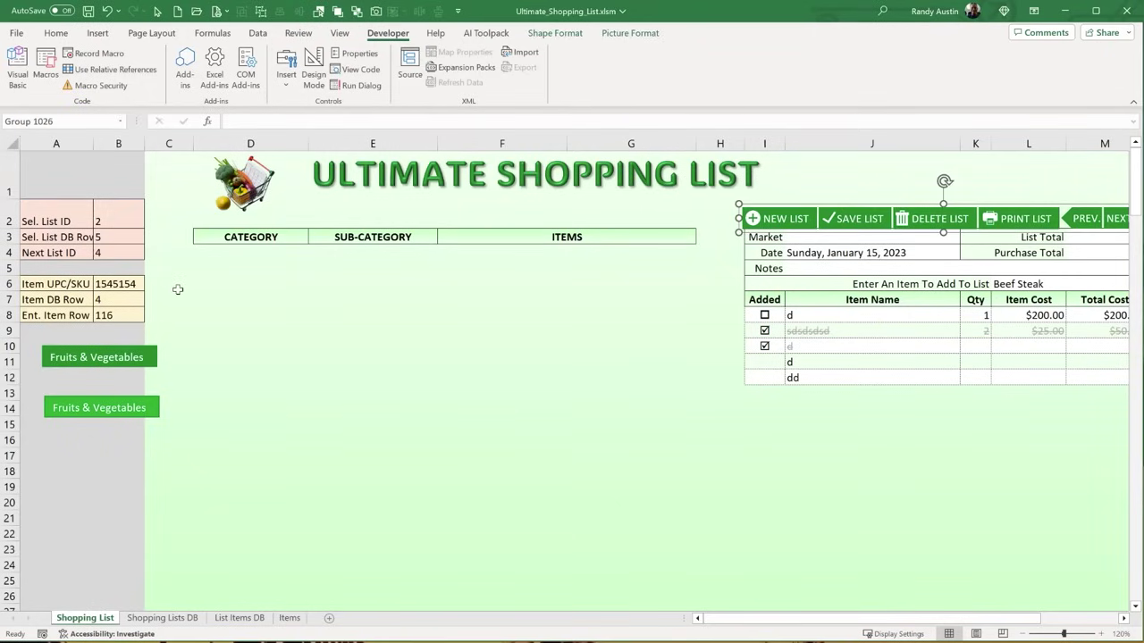
drag(237, 250, 245, 455)
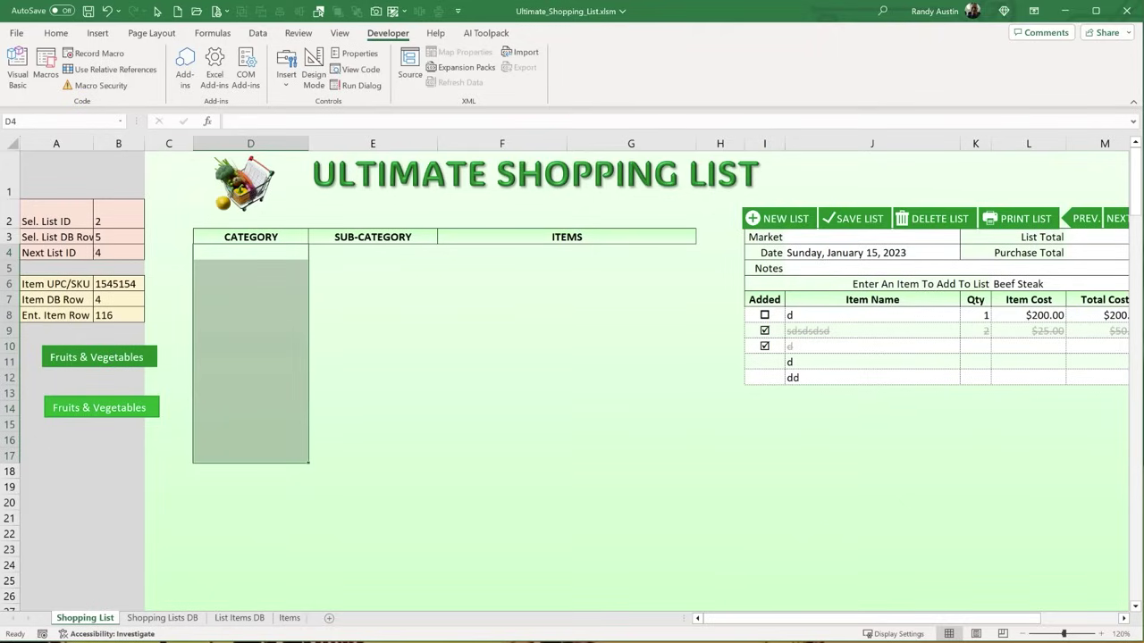
- Return to the Screen_Macros code of Ultimate_Shopping_List.xlsm in the Visual Basic editor
key(alt+F11)
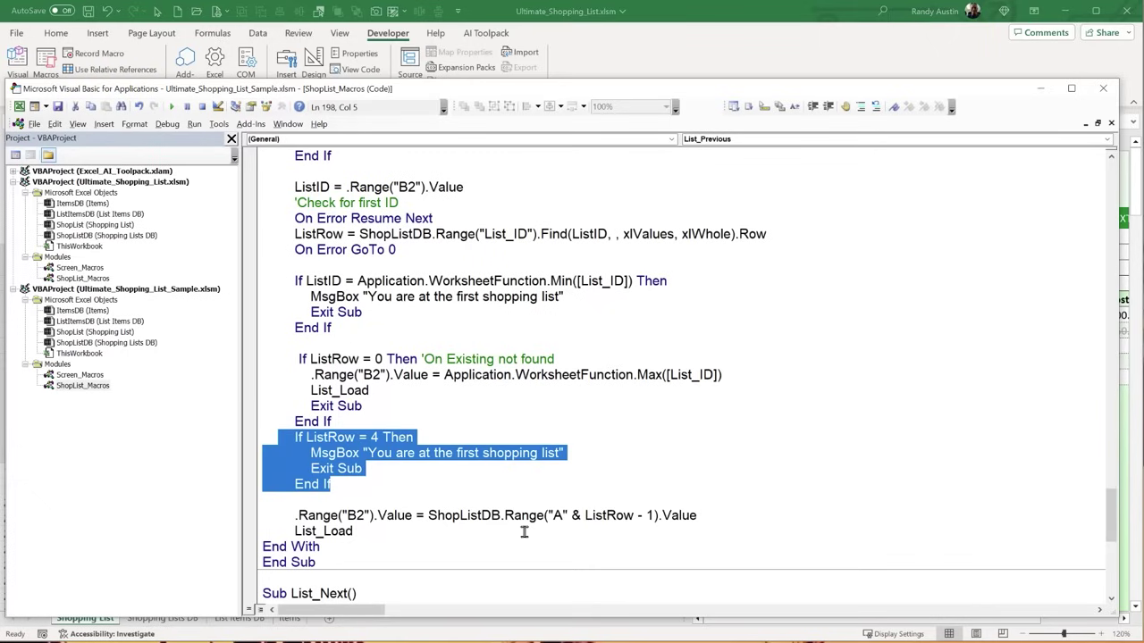
double_click(80, 267)
click(453, 358)
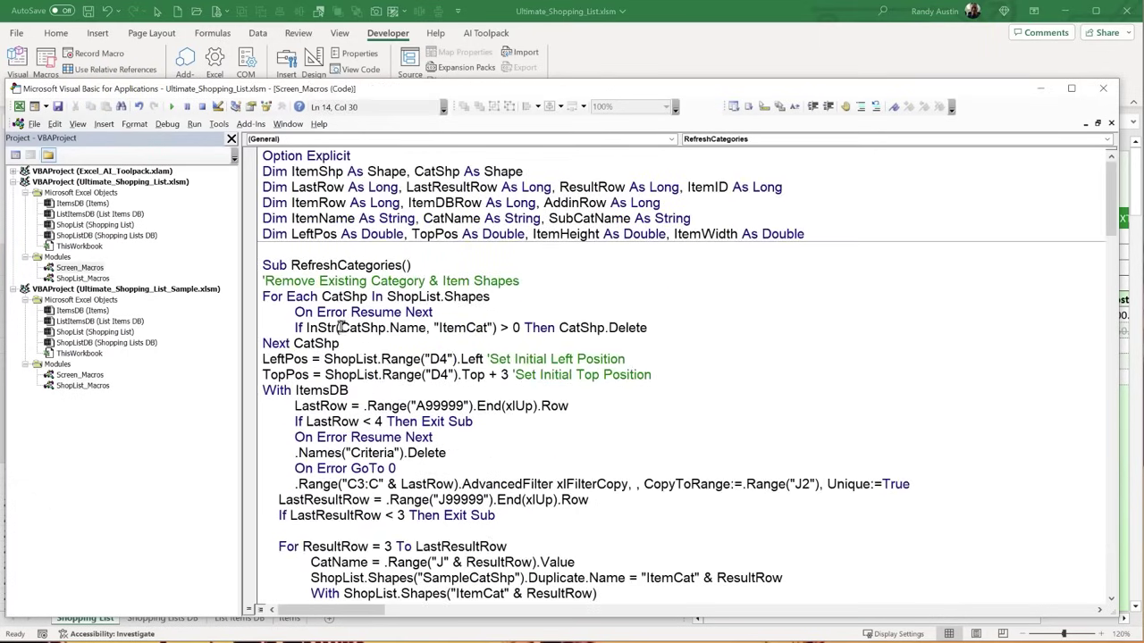
- Examine the For Each CatShp loop and match its ShopList reference to the Shopping List sheet
drag(338, 328, 424, 328)
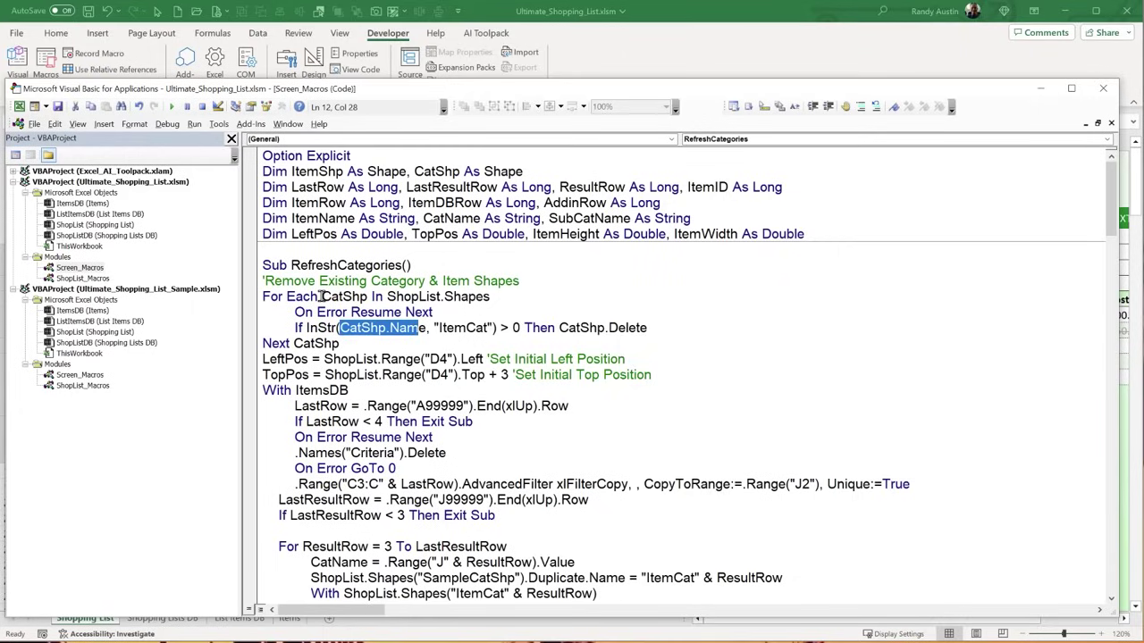
drag(322, 296, 373, 298)
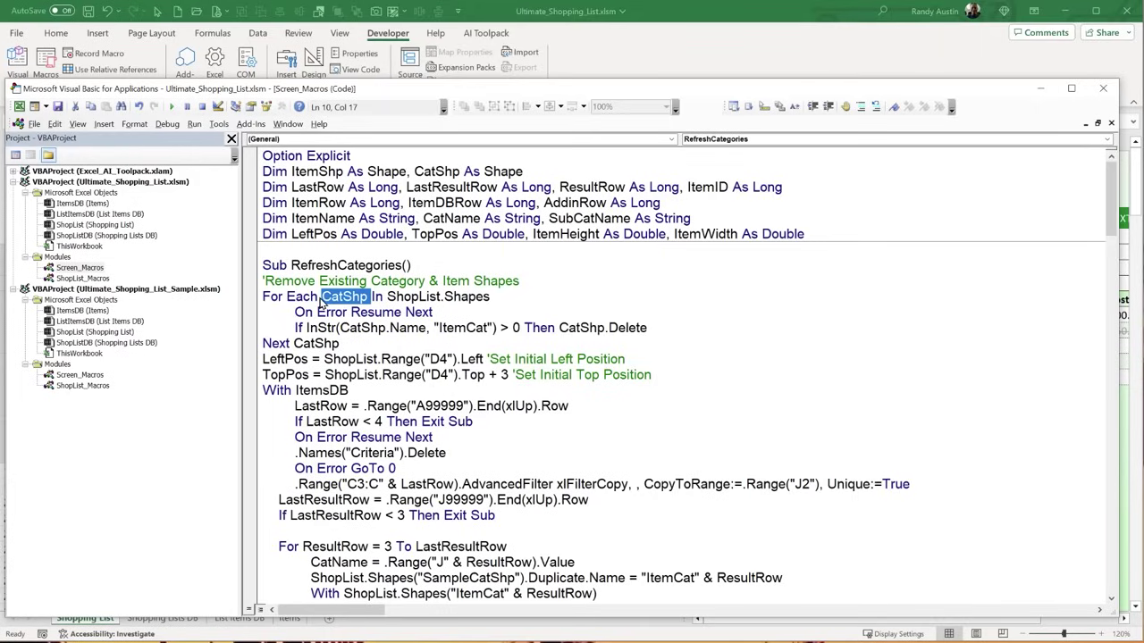
mouse_move(386, 298)
mouse_down()
mouse_move(432, 297)
mouse_move(389, 300)
mouse_up()
click(500, 302)
click(93, 225)
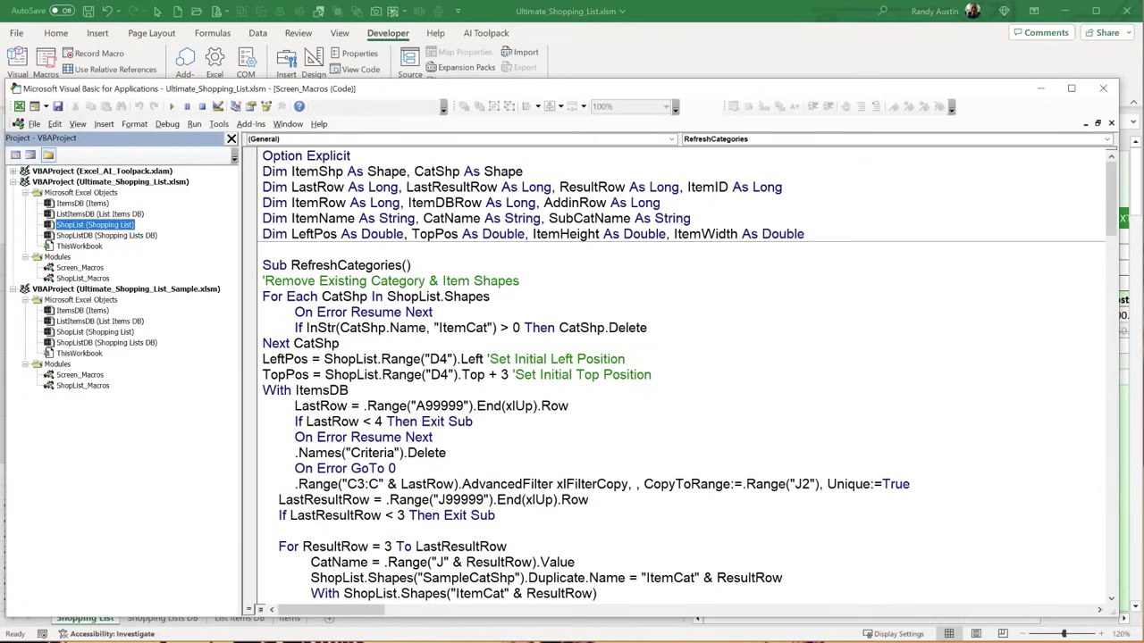
key(alt+F11)
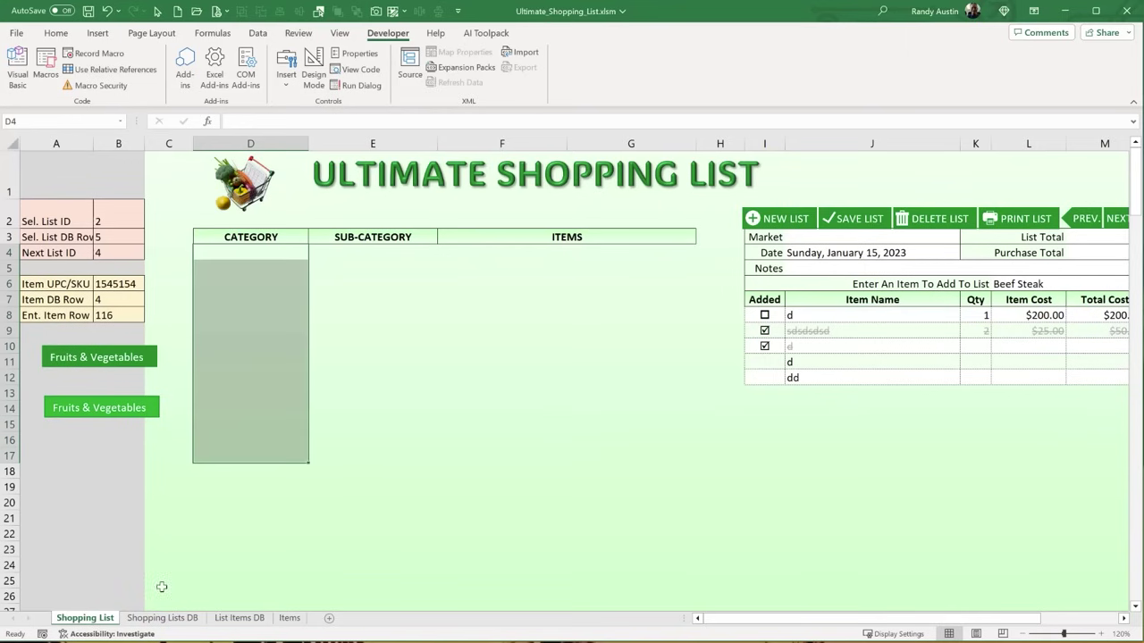
click(363, 487)
- Delete the On Error Resume Next line from the For Each CatShp loop in RefreshCategories
key(alt+F11)
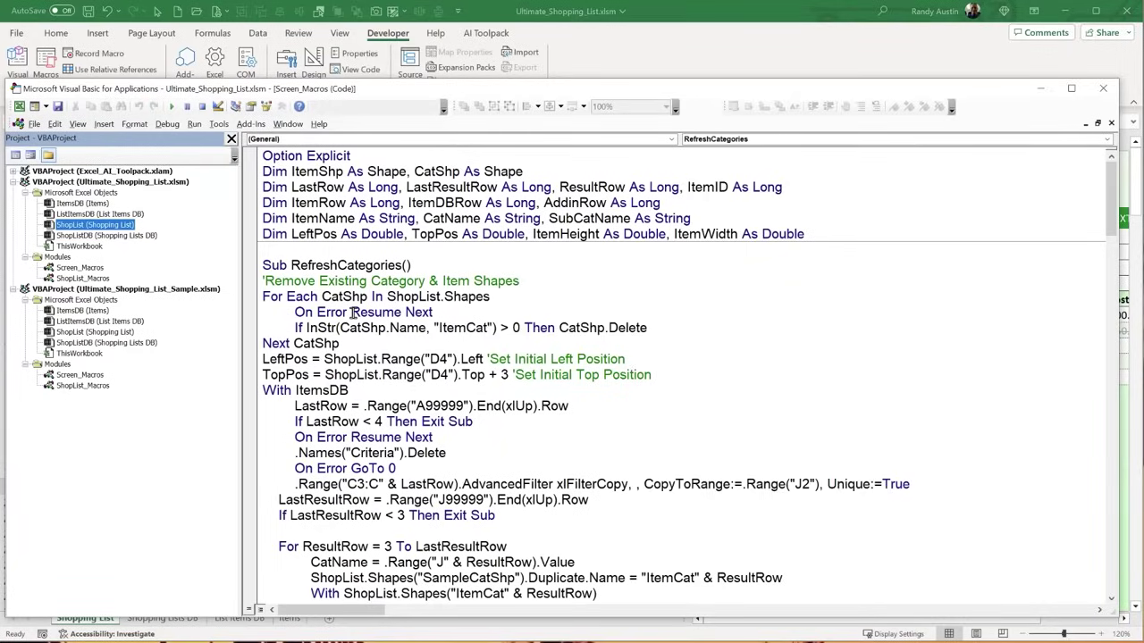
click(449, 310)
key(shift+Home)
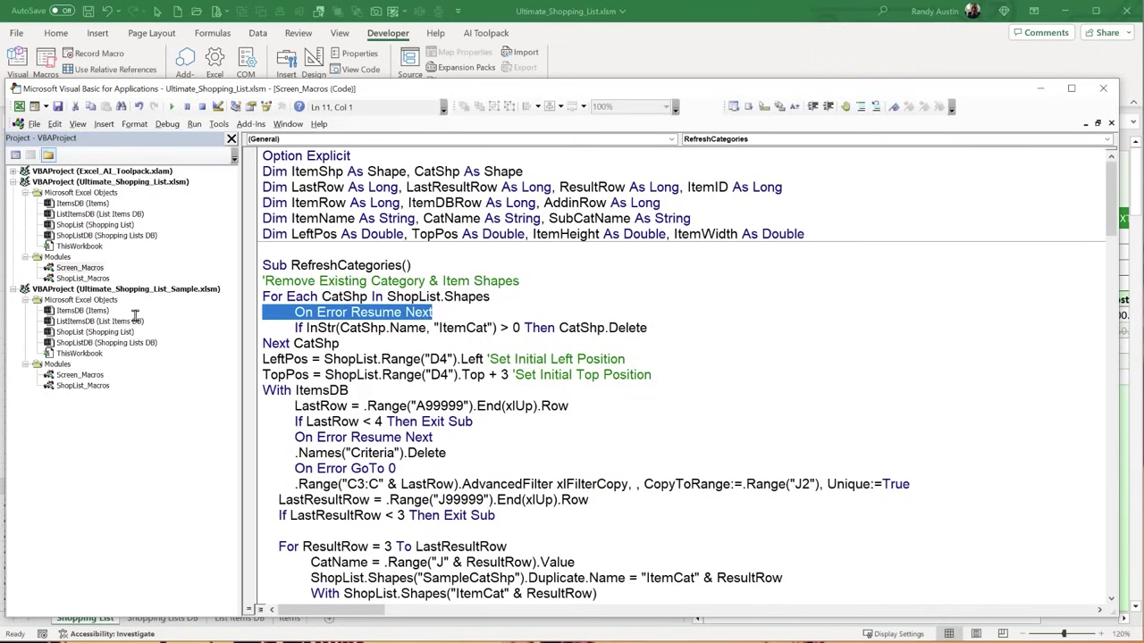
key(Delete)
key(BackSpace)
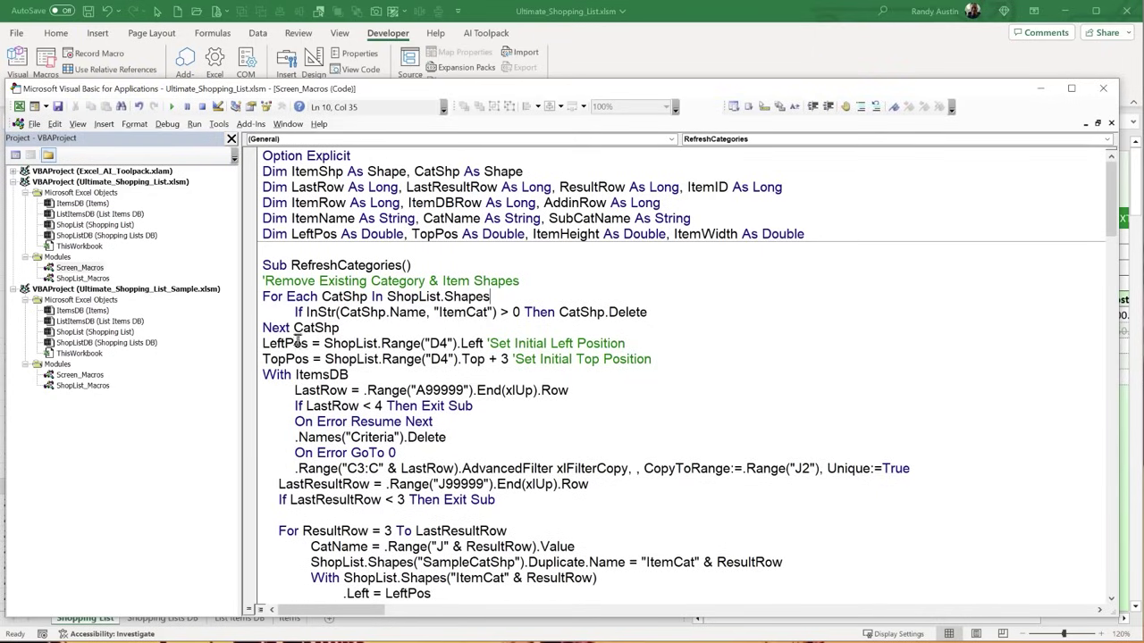
- Review the InStr condition, the CatShp.Delete statement and the complete loop that removes existing category shapes
click(338, 312)
drag(338, 311, 428, 310)
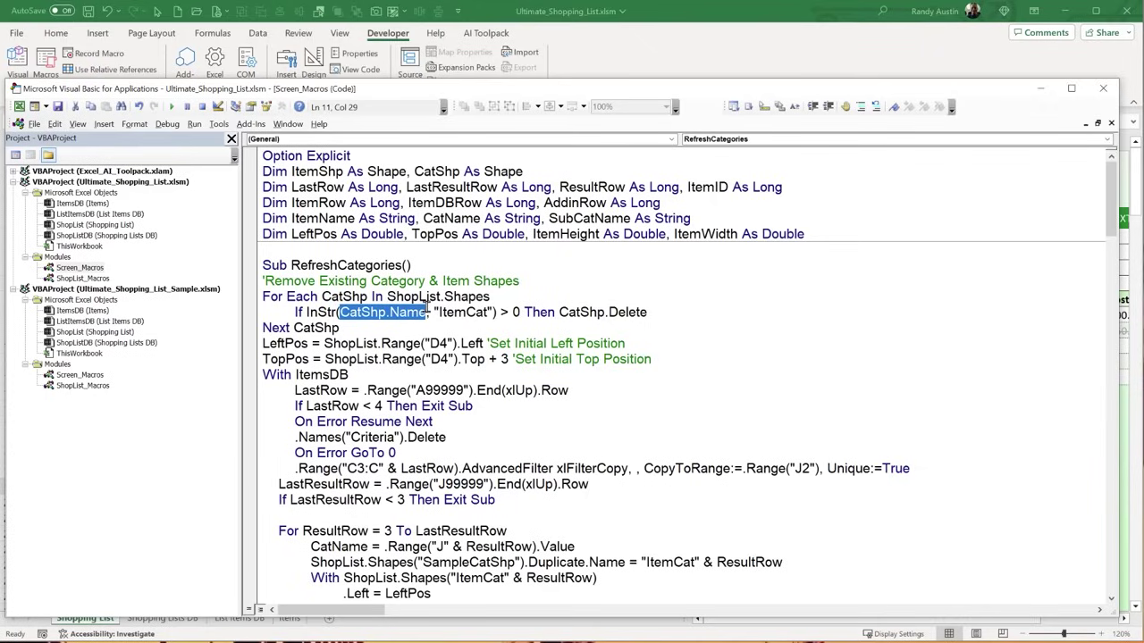
drag(438, 312, 489, 309)
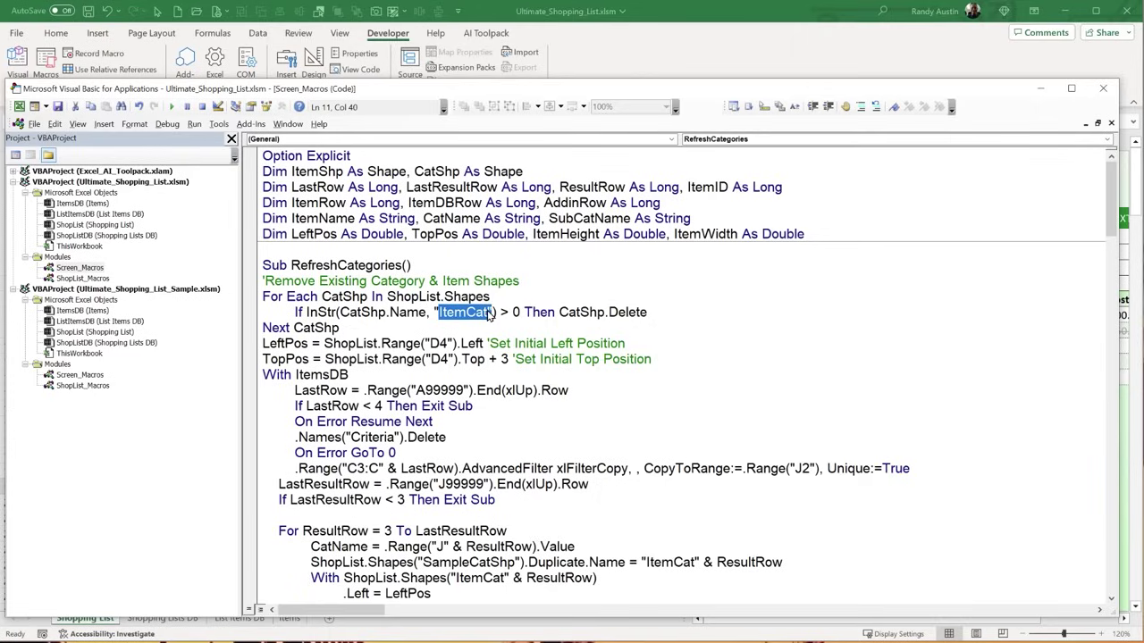
drag(648, 312, 558, 313)
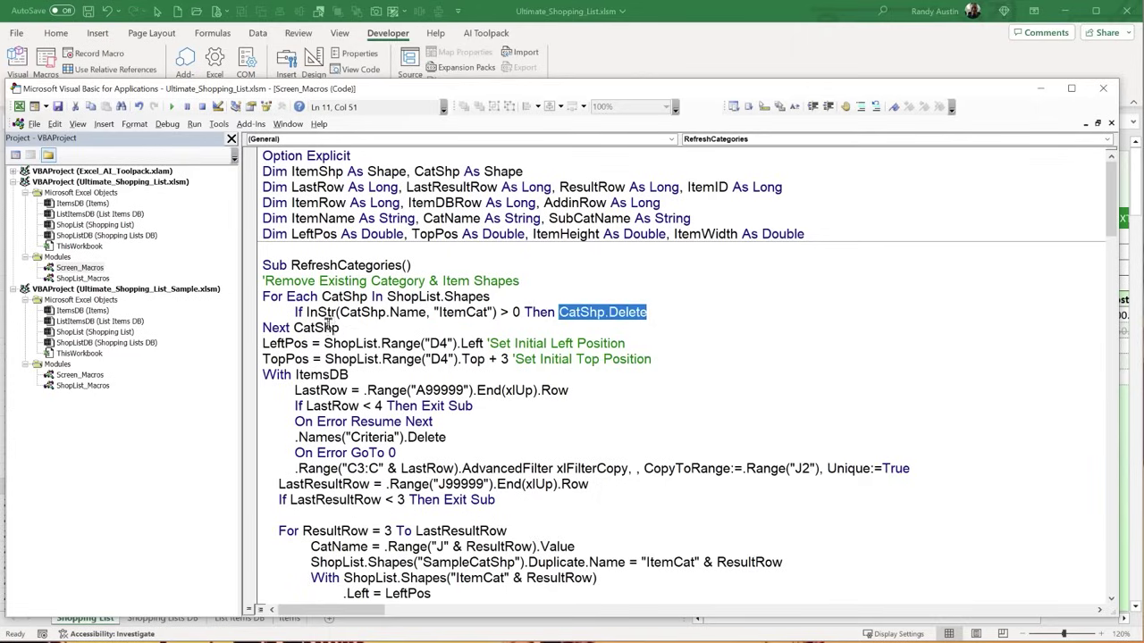
drag(338, 328, 228, 298)
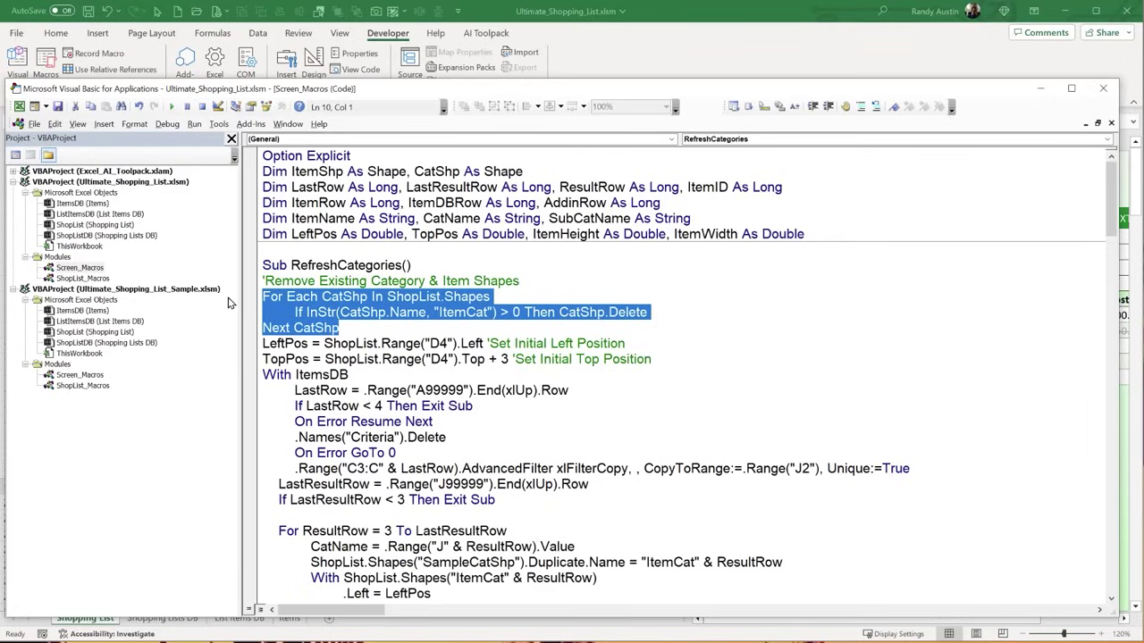
- Check cell D4 on the Shopping List sheet as the shapes' starting position, and the LeftPos and TopPos declarations in Screen_Macros
click(628, 63)
click(226, 254)
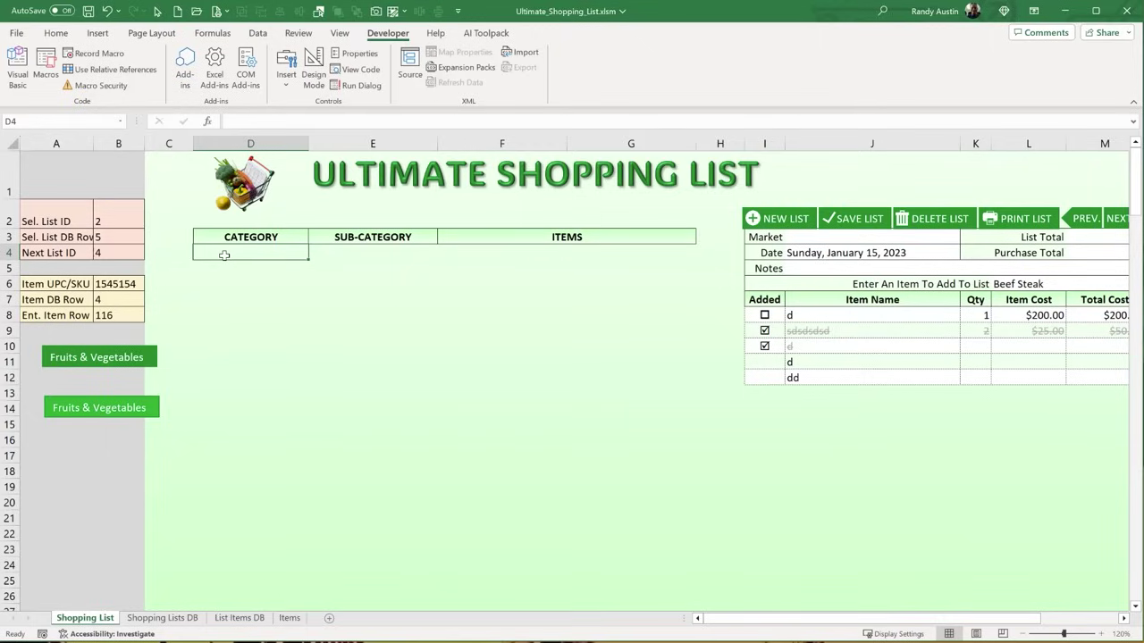
key(alt+F11)
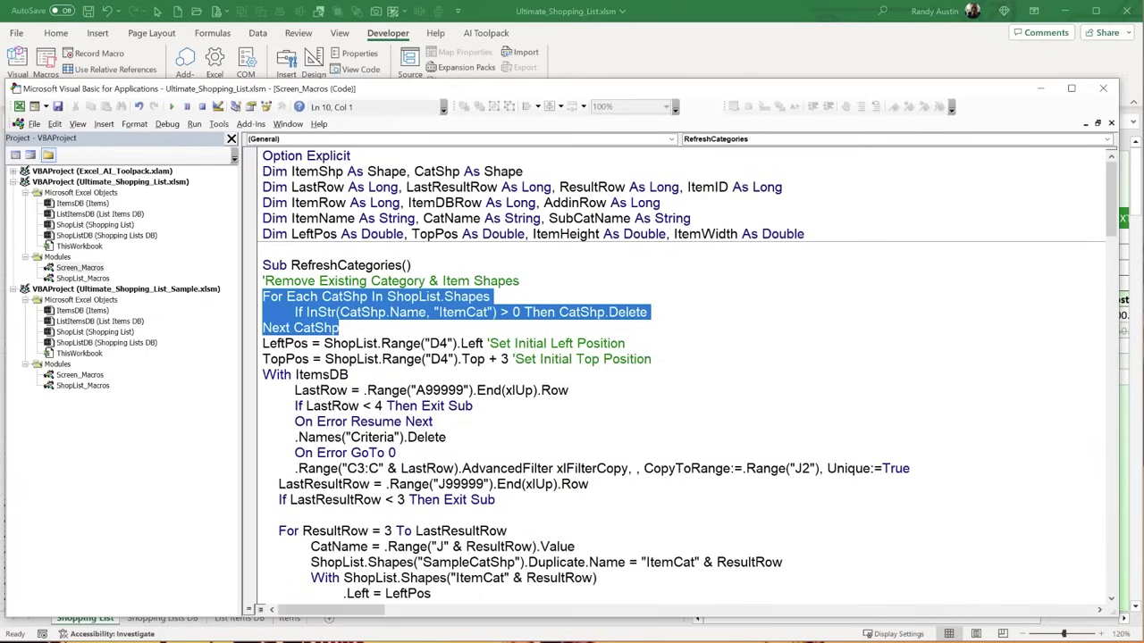
drag(293, 234, 523, 234)
click(795, 234)
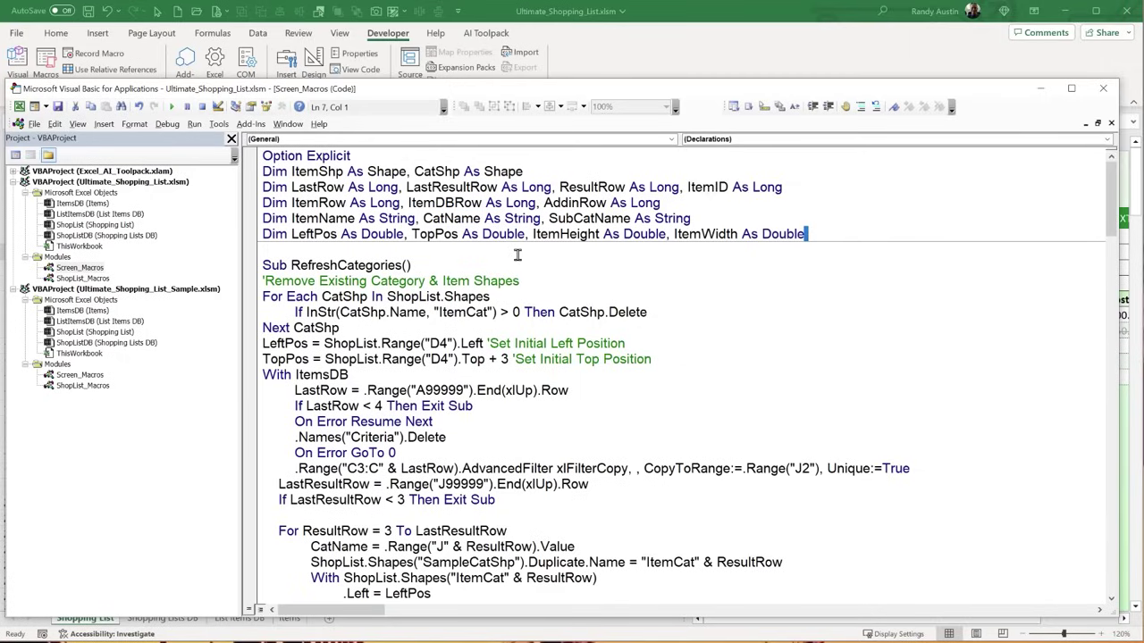
- Review the LeftPos and TopPos assignments in RefreshCategories, including their D4 references and the + 3 top offset
click(356, 358)
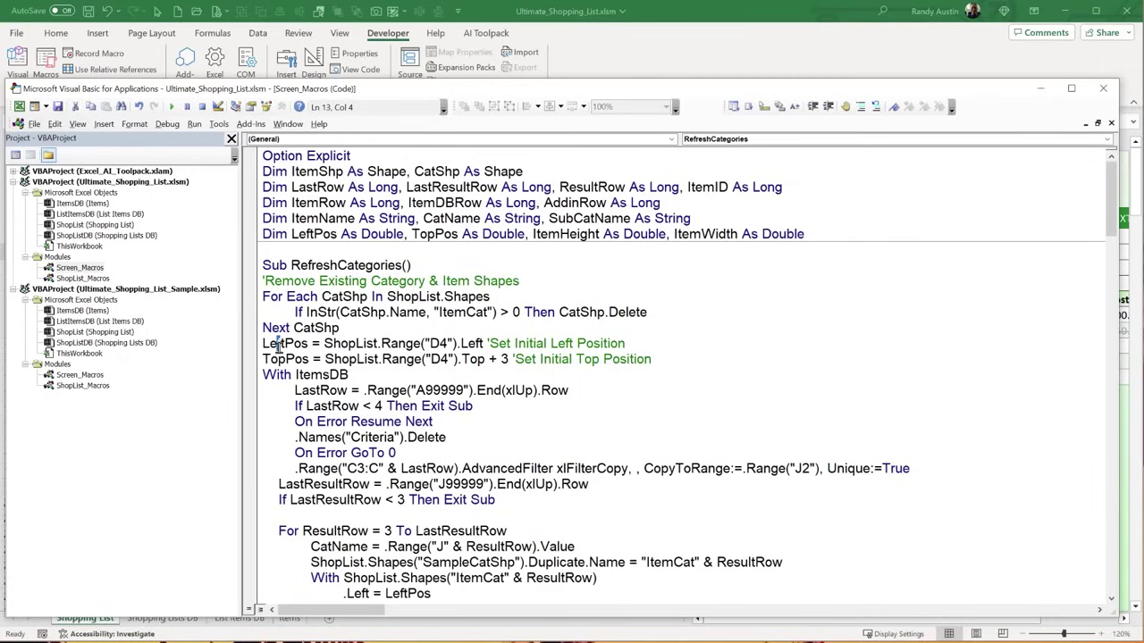
drag(324, 344, 375, 345)
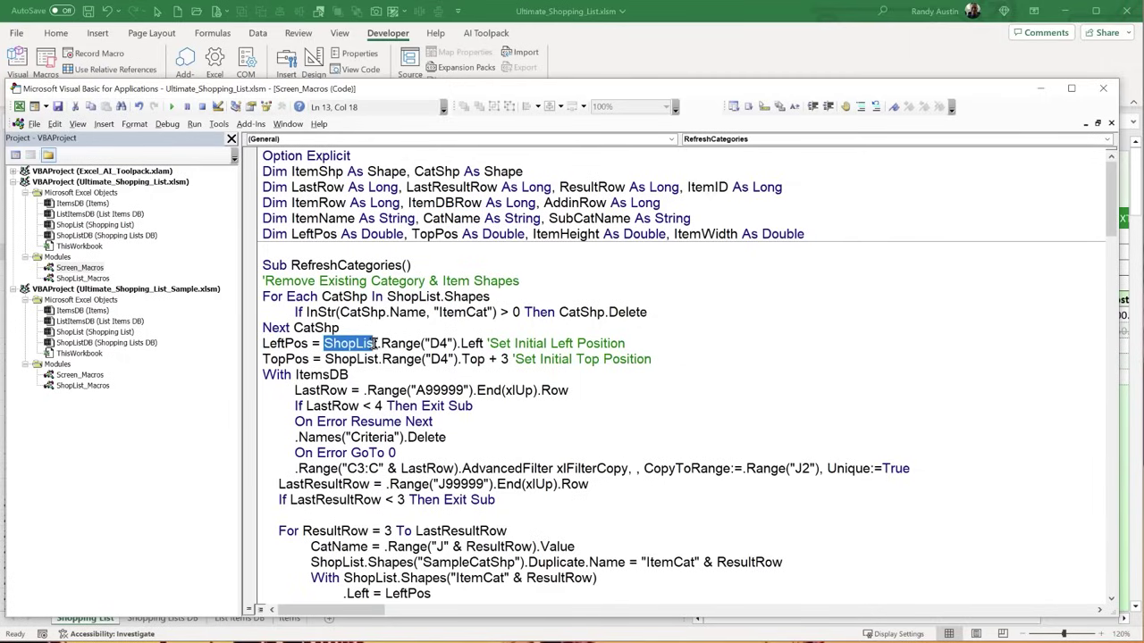
click(440, 344)
drag(483, 343, 446, 344)
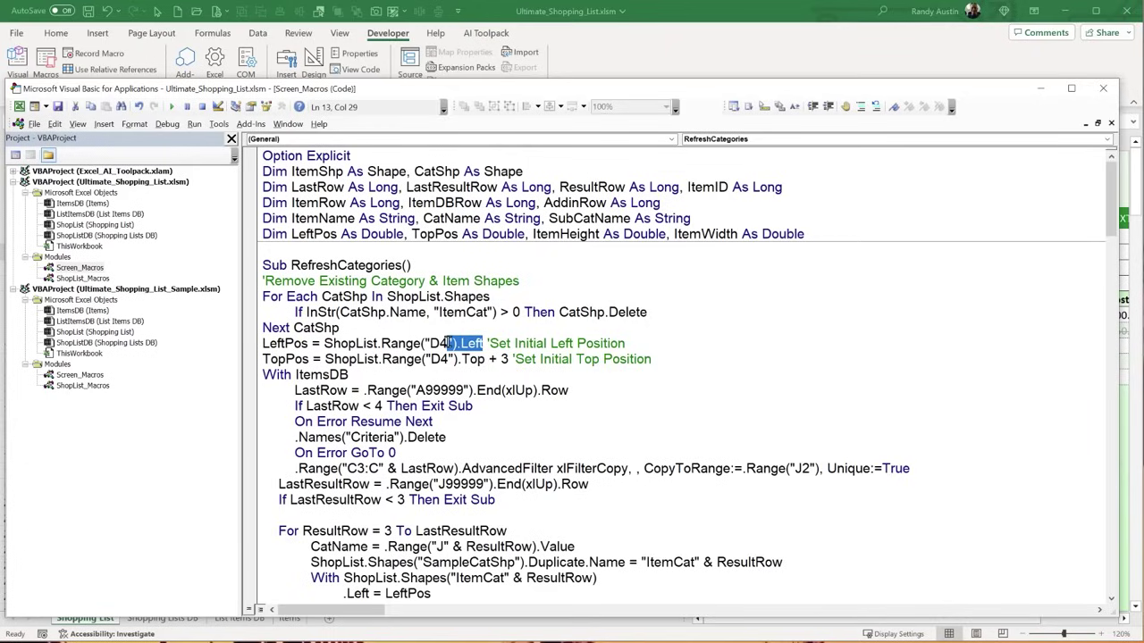
click(327, 360)
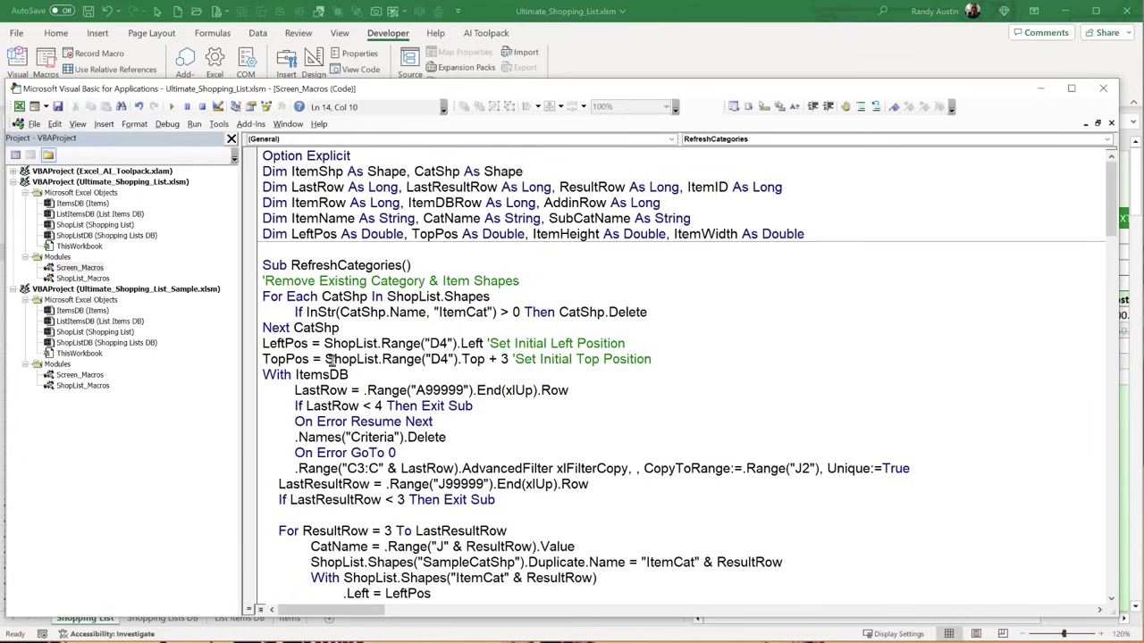
click(456, 358)
drag(458, 358, 420, 358)
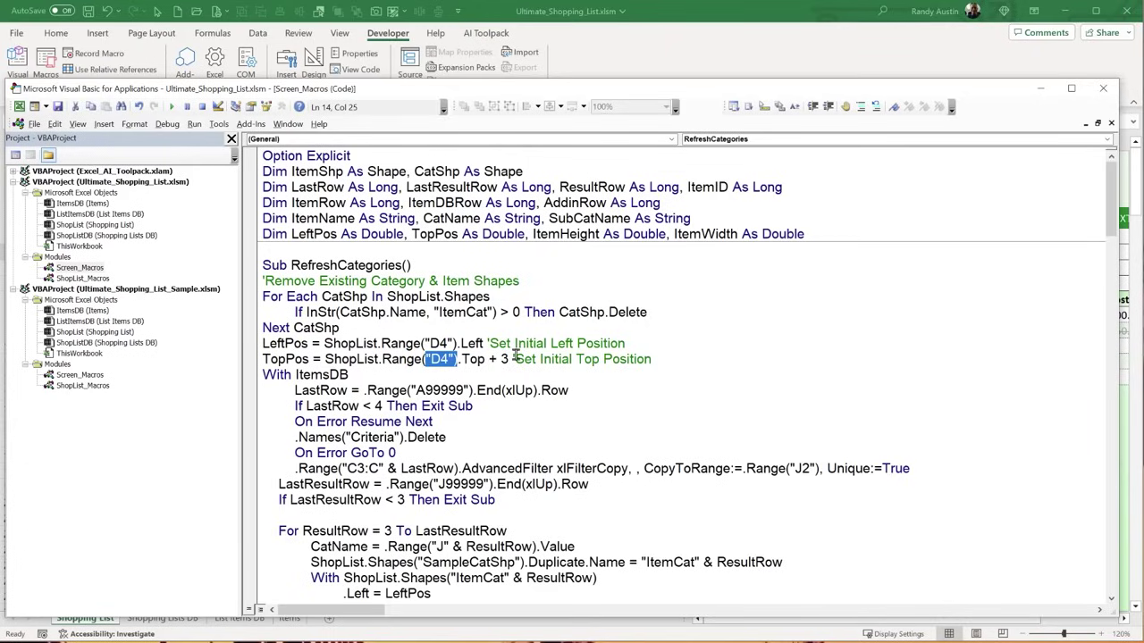
drag(515, 359, 487, 357)
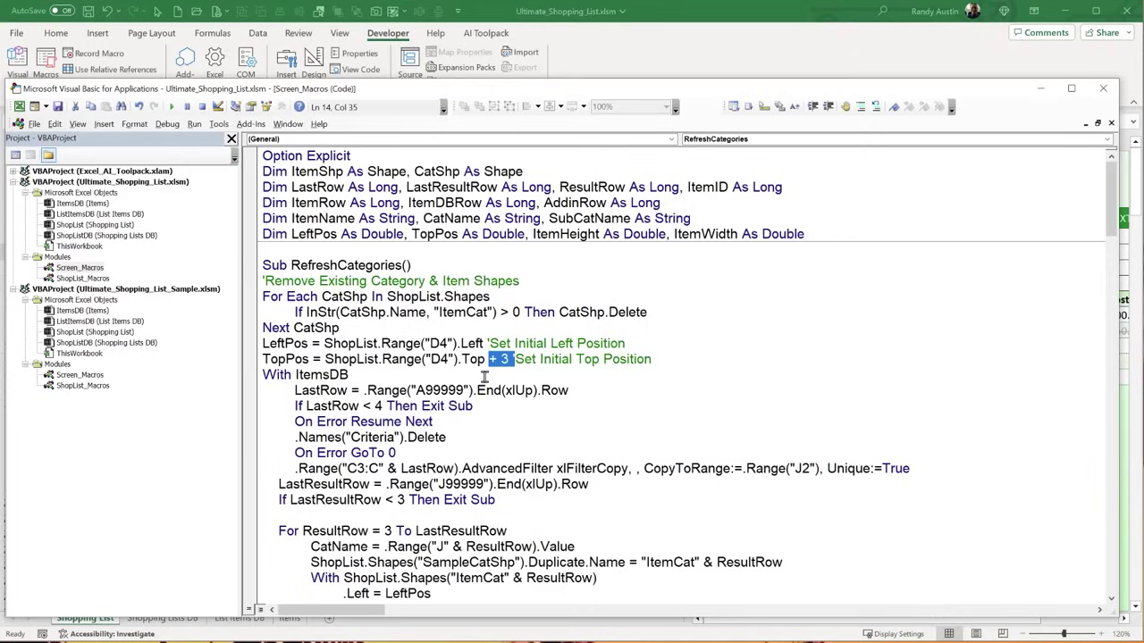
drag(514, 358, 484, 358)
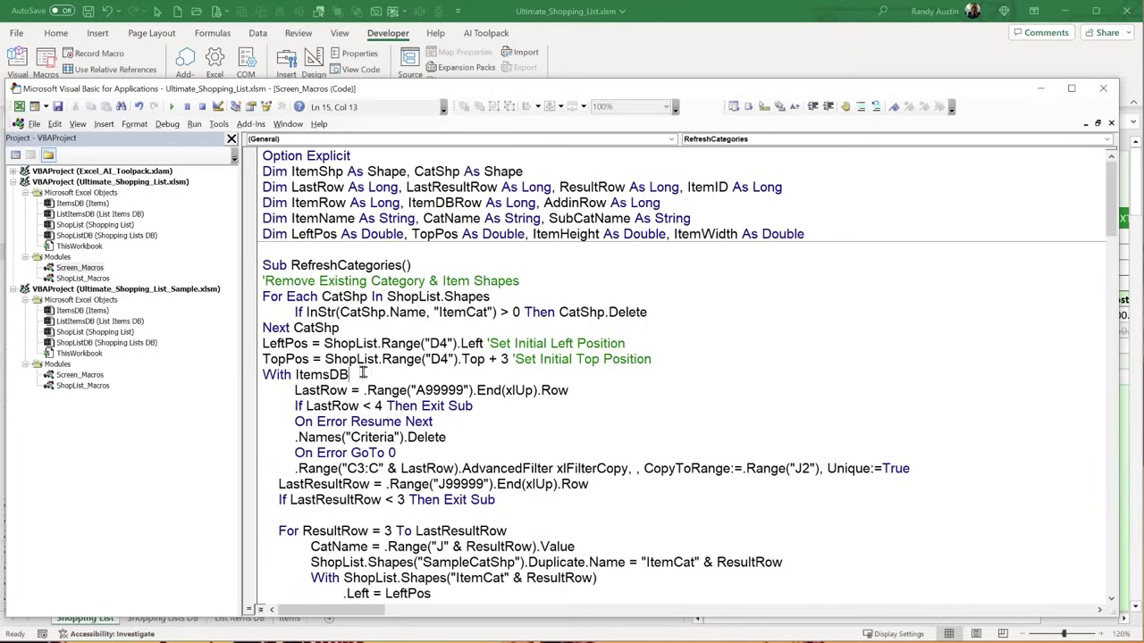
- Match the With ItemsDB reference to the Items sheet and examine its Category column down to the last row
drag(362, 374, 266, 376)
click(597, 55)
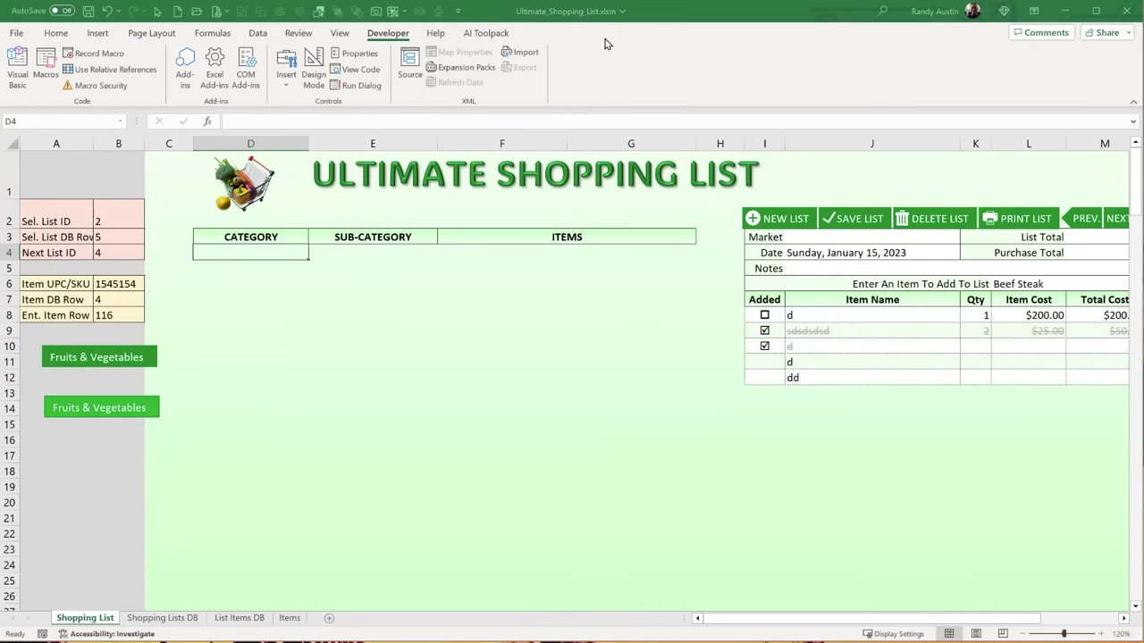
click(290, 618)
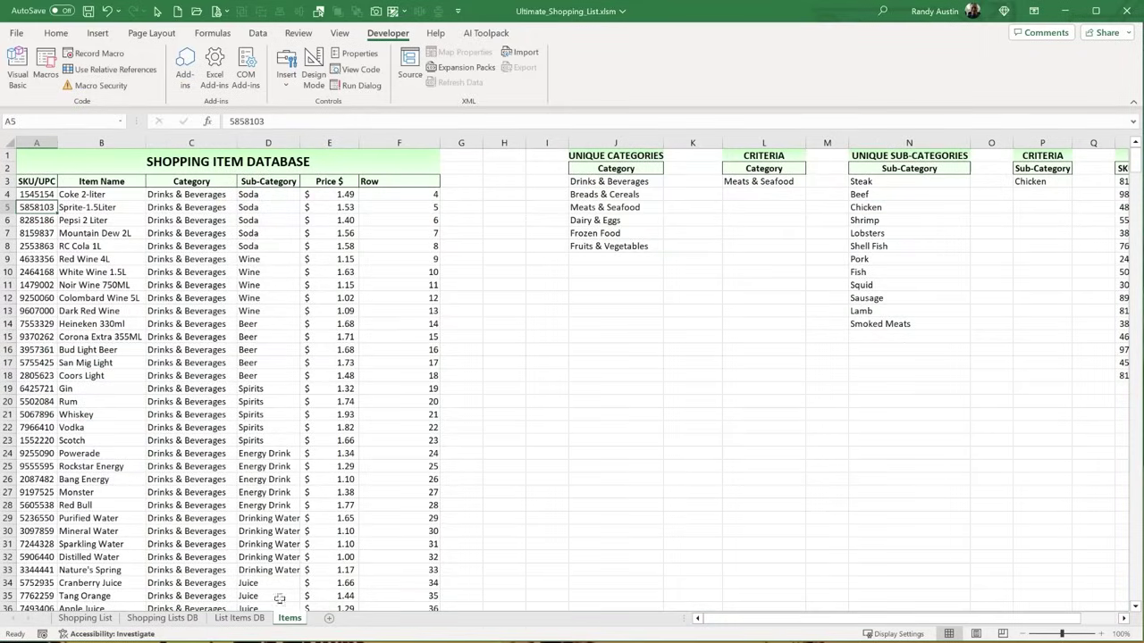
click(172, 193)
drag(170, 507, 173, 531)
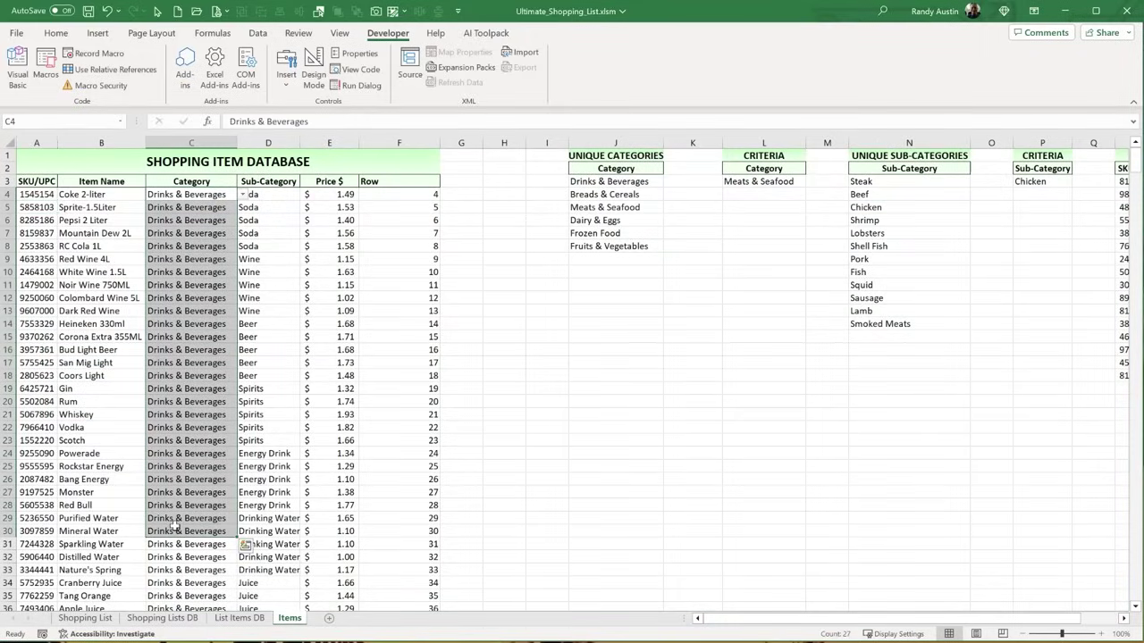
key(ctrl+shift+Down)
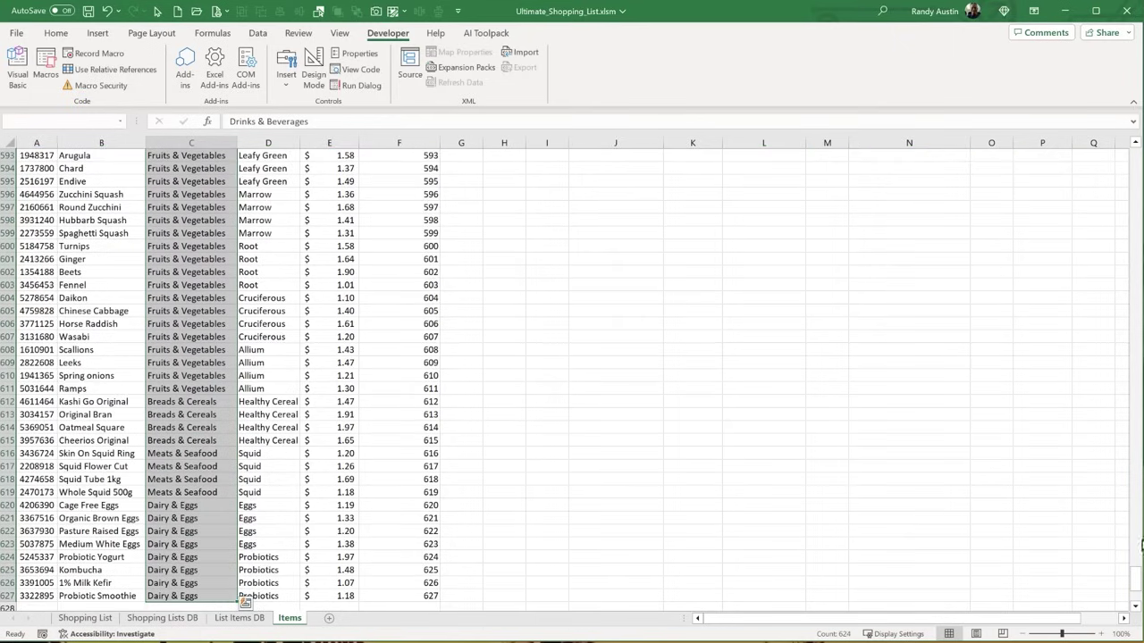
drag(1135, 585, 1137, 121)
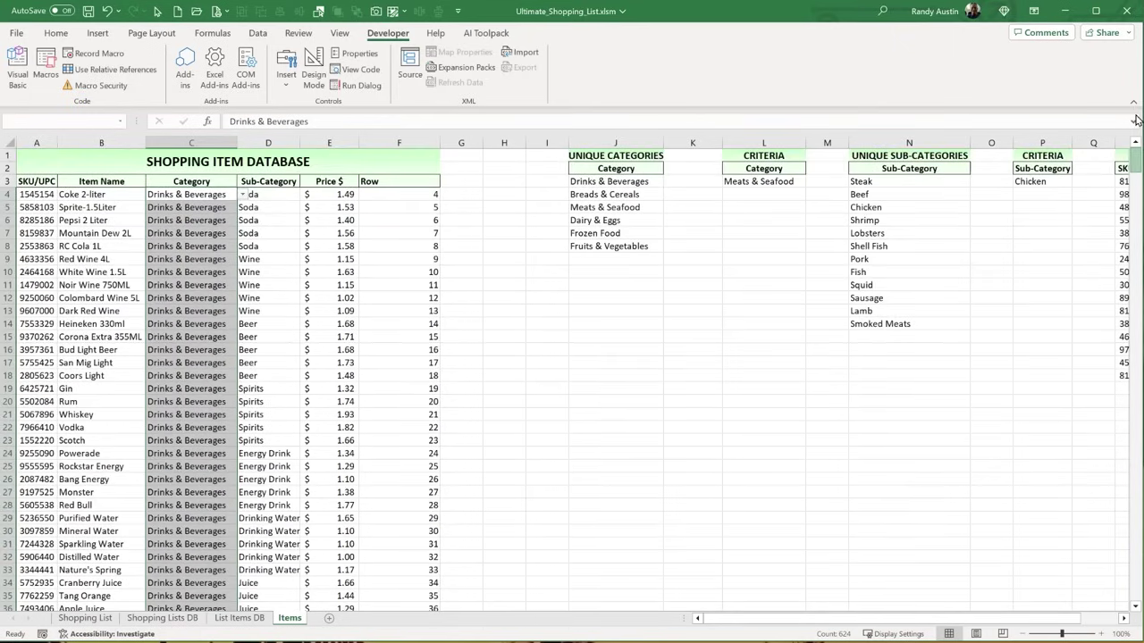
- Compare the Category header in C3 with the Unique Categories header in J2 and the list beneath it
drag(617, 181, 611, 238)
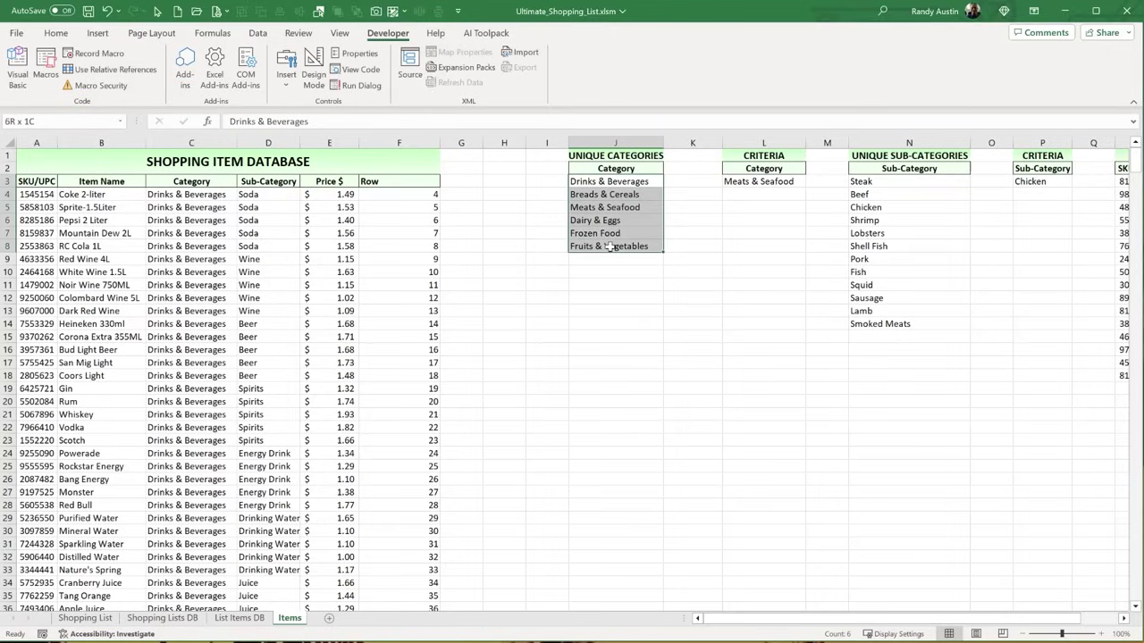
click(160, 182)
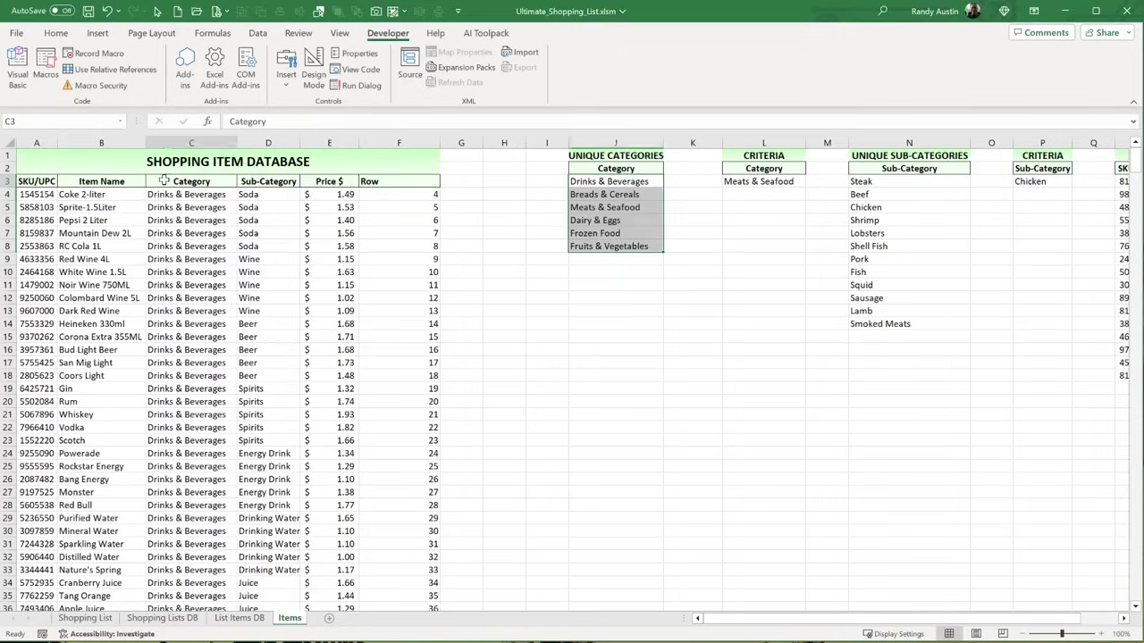
click(659, 168)
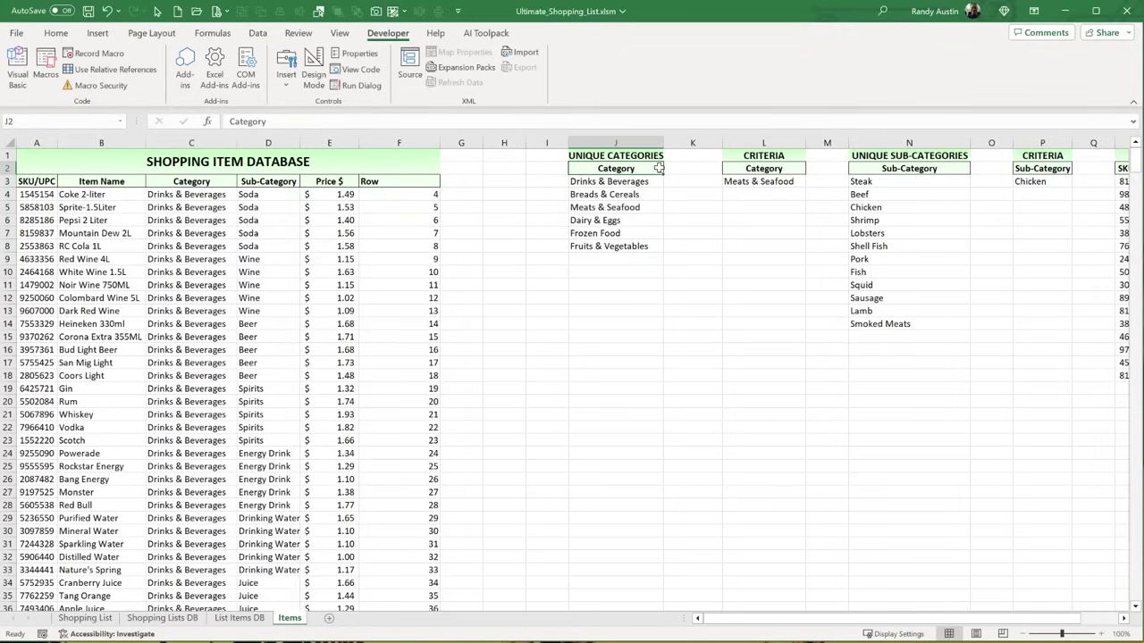
drag(615, 182, 617, 245)
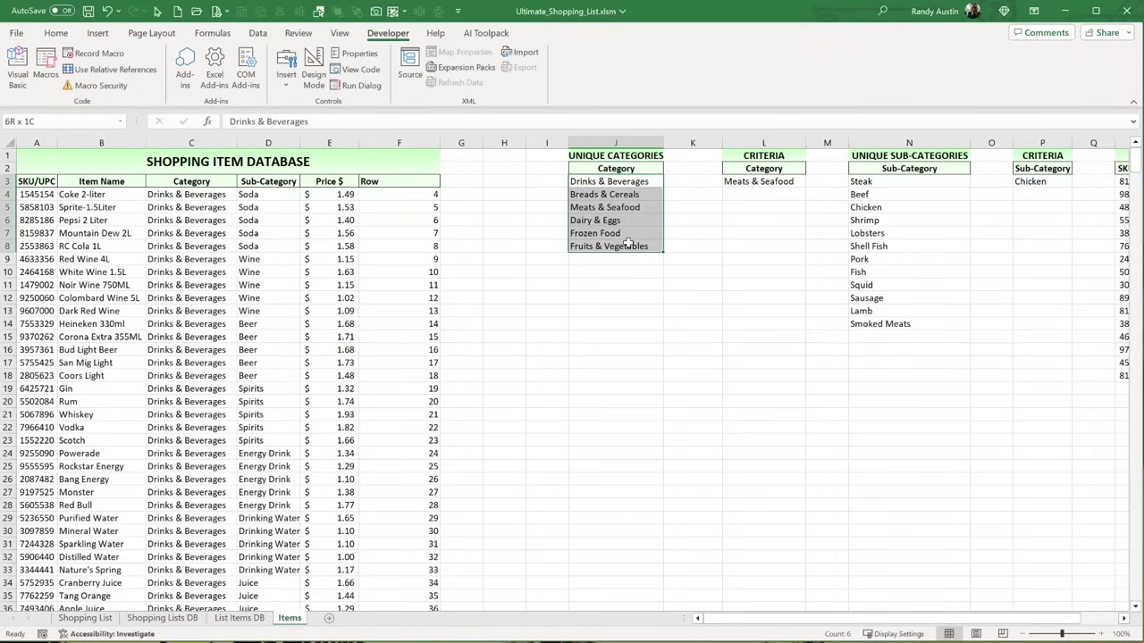
drag(613, 184, 613, 243)
drag(612, 245, 613, 245)
- Review the LastRow assignment, the exit condition for fewer than 4 rows and the Criteria name deletion in RefreshCategories
key(alt+F11)
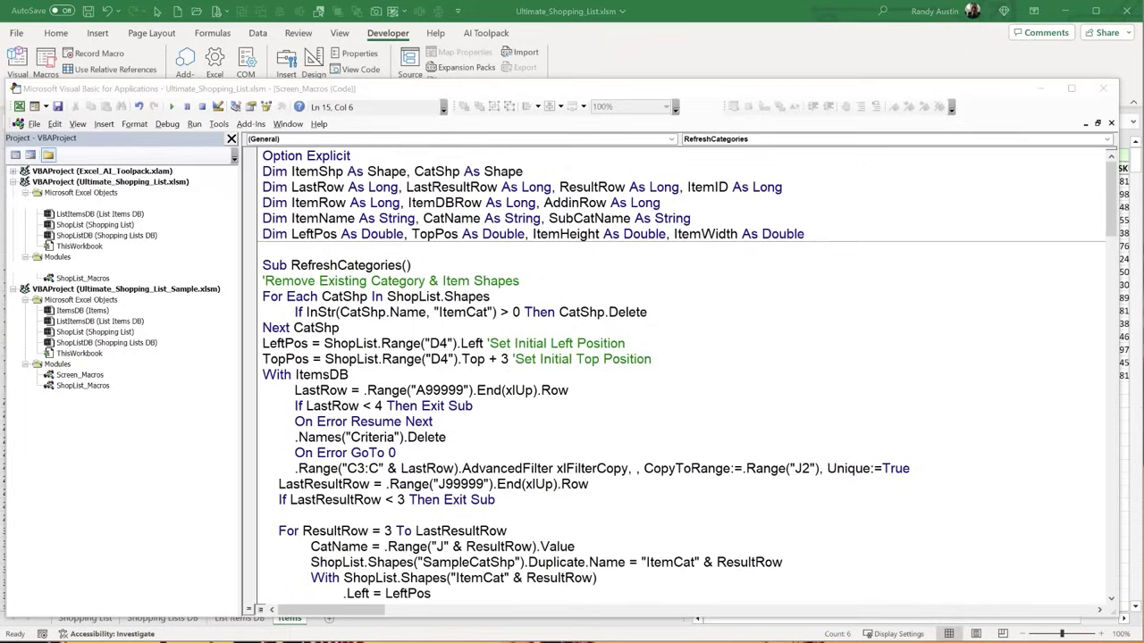
double_click(340, 375)
drag(347, 376, 298, 391)
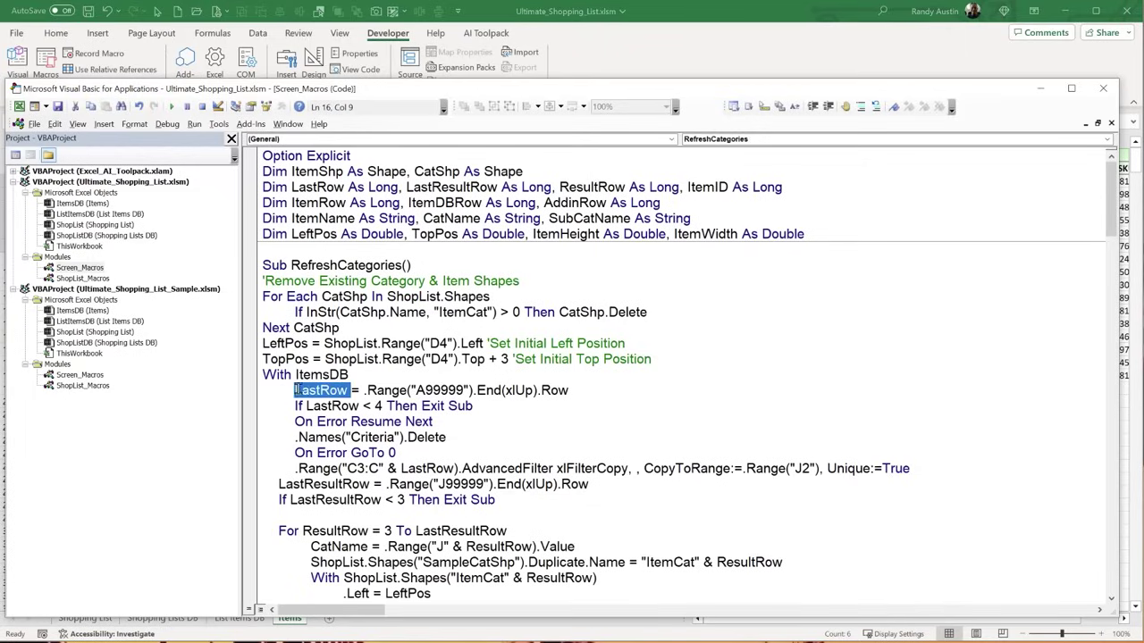
drag(358, 370, 292, 406)
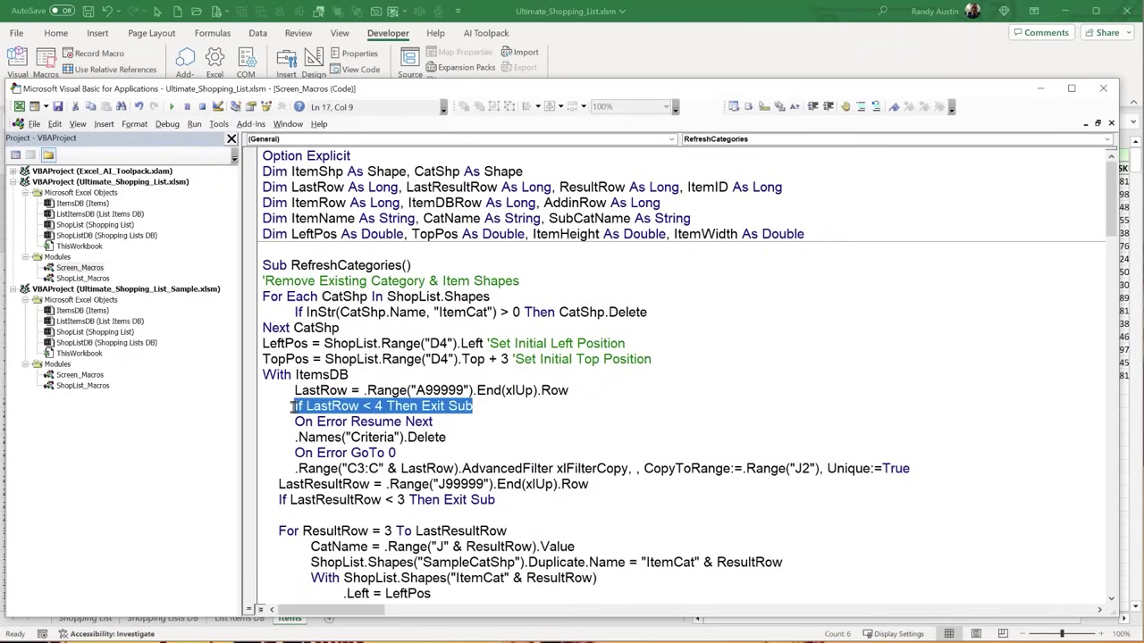
scroll(307, 417, down, 1)
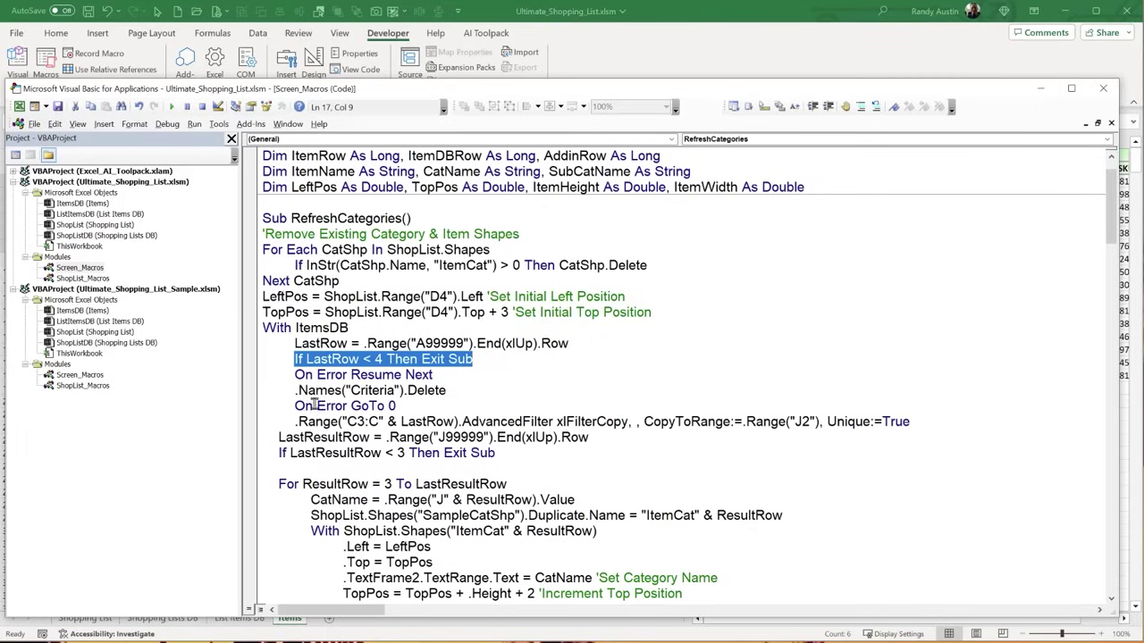
drag(406, 406, 295, 375)
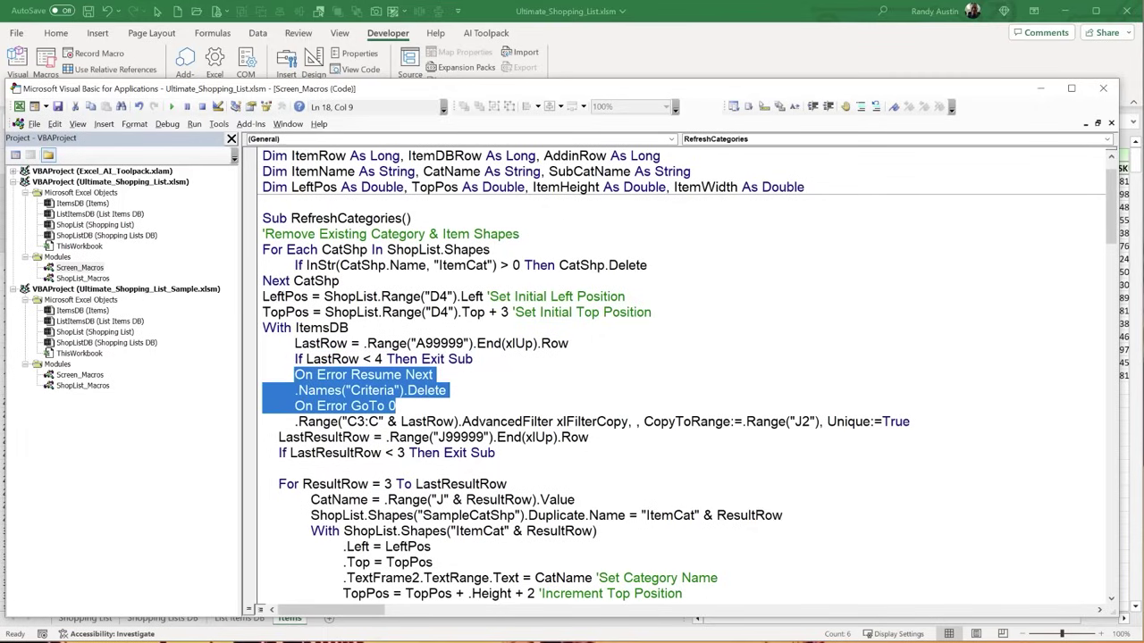
- Examine the Sub-Category and Category criteria ranges and the Unique Categories list on the Items sheet
key(alt+Tab)
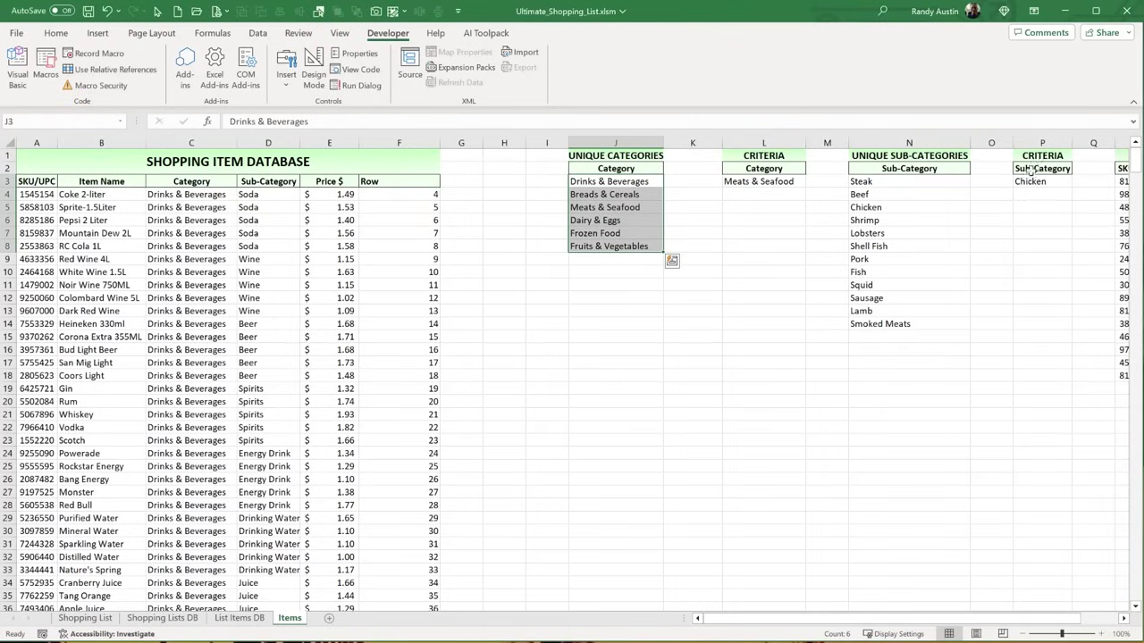
drag(1031, 170, 1040, 199)
drag(736, 171, 726, 184)
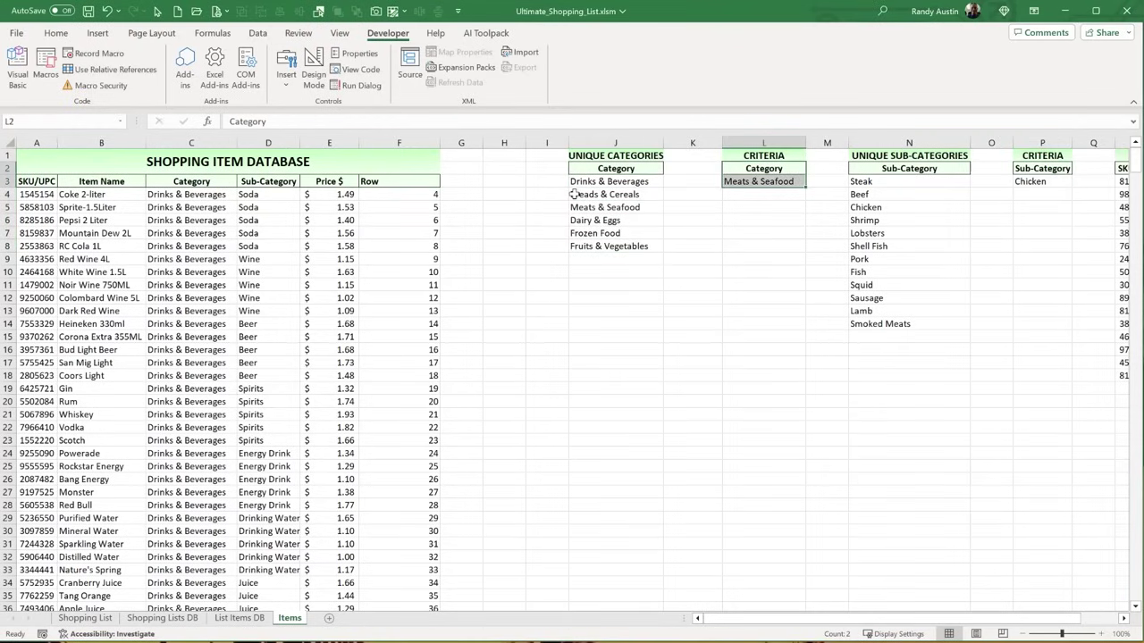
drag(494, 169, 501, 241)
drag(590, 182, 597, 240)
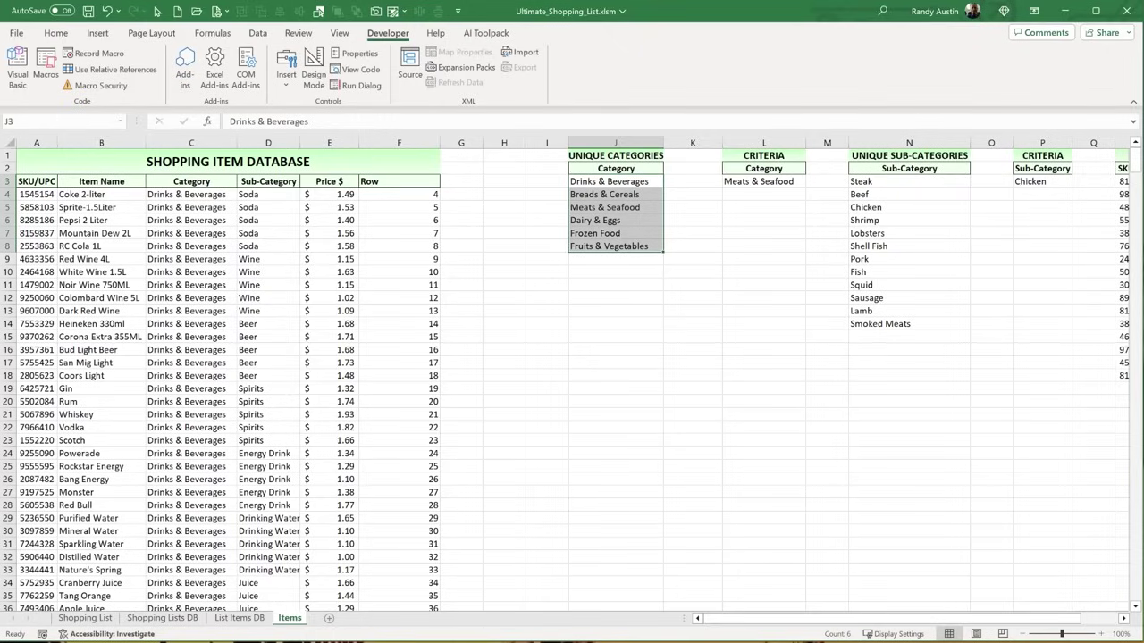
- Retype the comma after xlFilterCopy in the AdvancedFilter statement to check the position of its CriteriaRange argument
key(alt+F11)
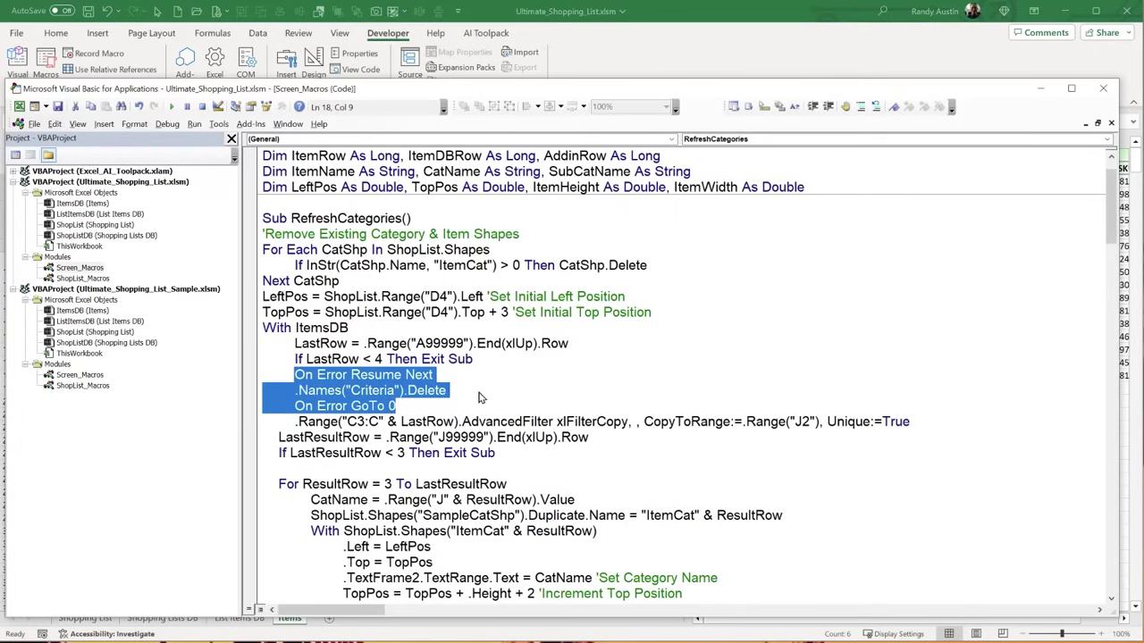
click(480, 396)
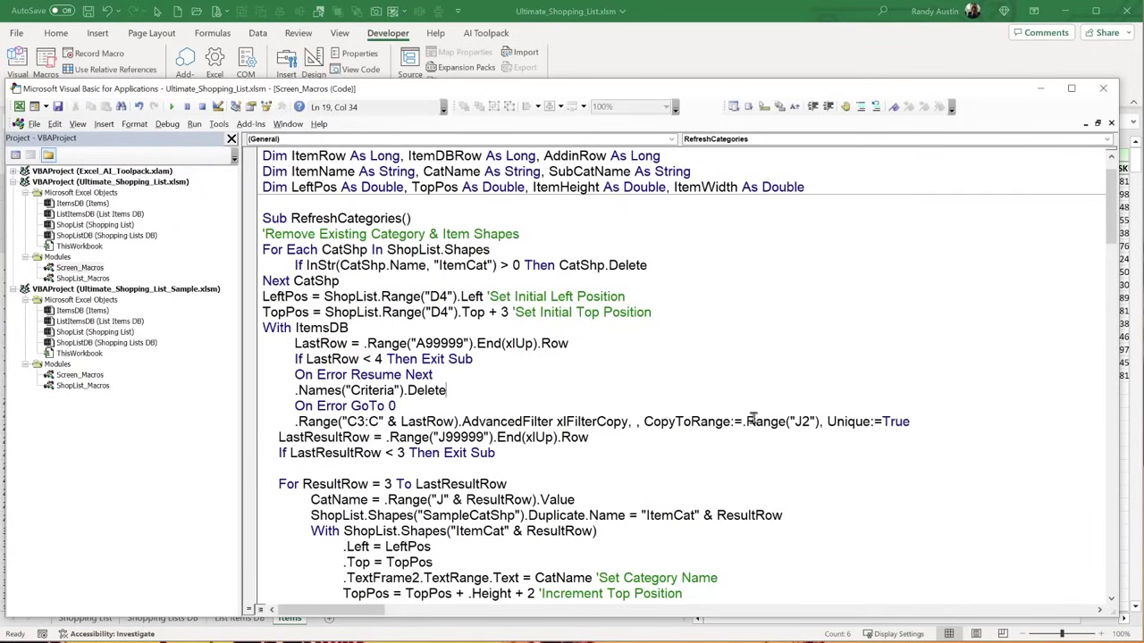
double_click(634, 422)
click(634, 422)
key(BackSpace)
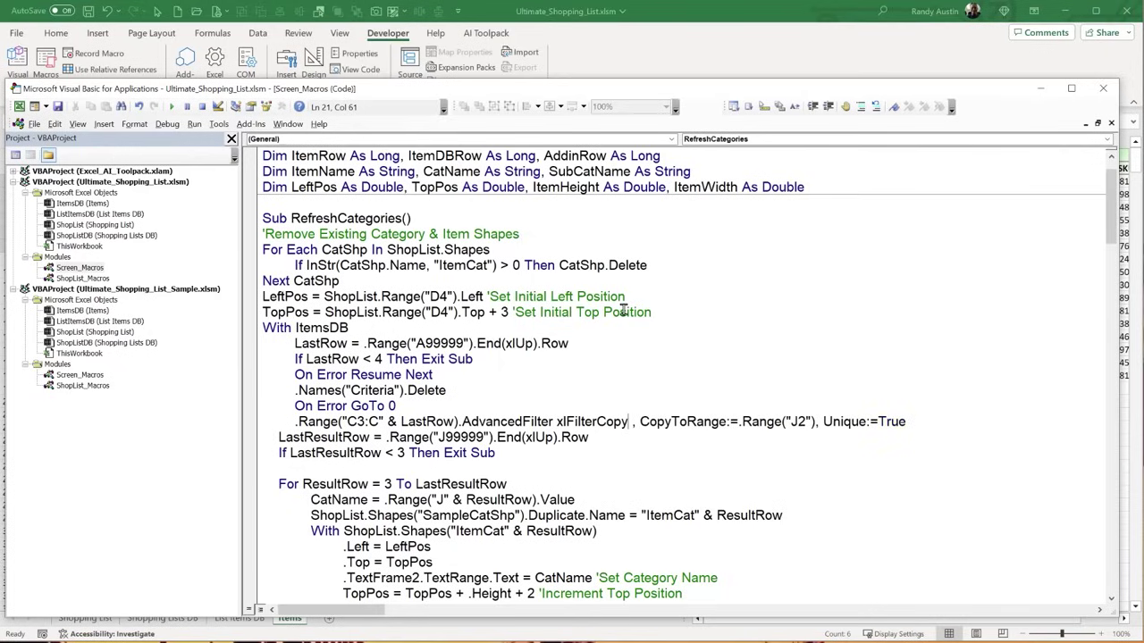
text(,)
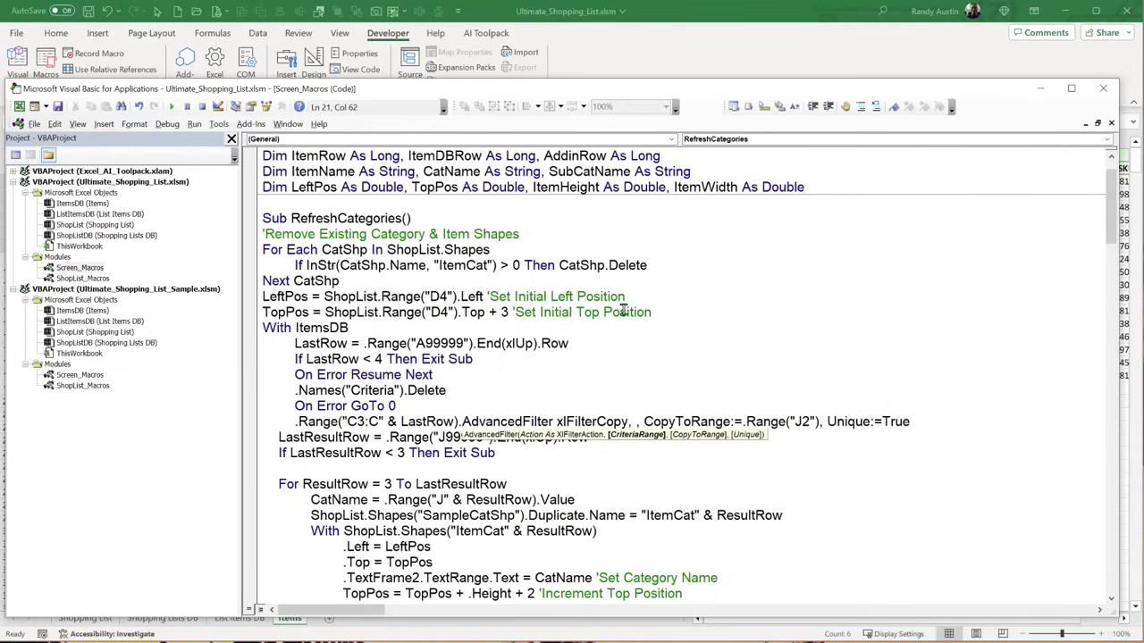
click(641, 400)
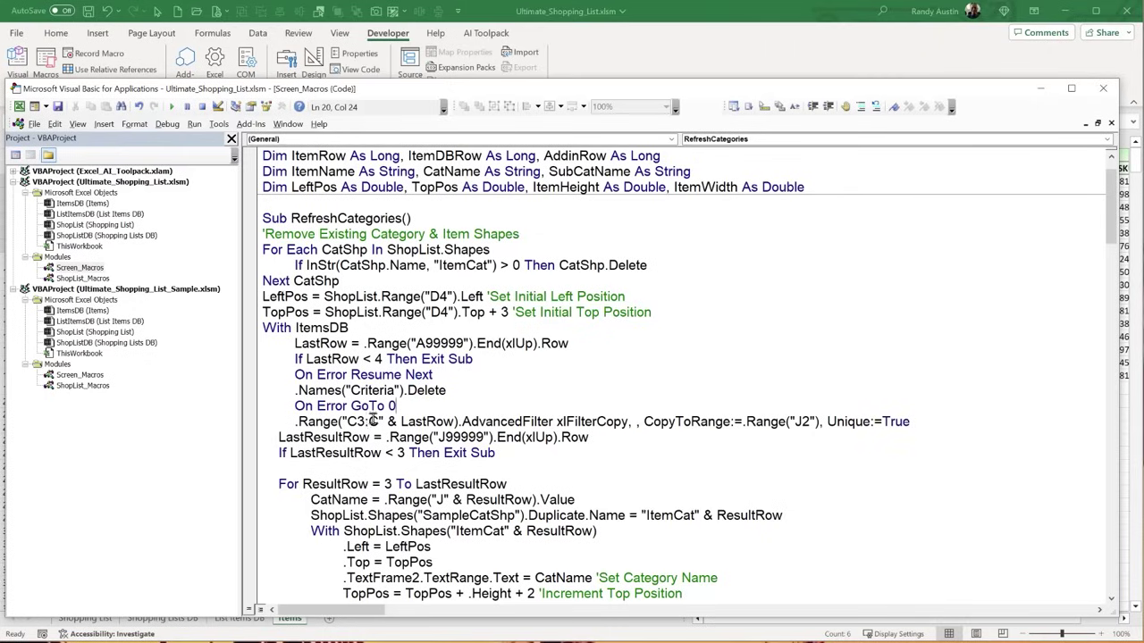
- Review the AdvancedFilter statement's source range from C3 to LastRow, its xlFilterCopy action and its CopyToRange cell J2
drag(347, 420, 357, 420)
click(380, 421)
drag(456, 421, 291, 421)
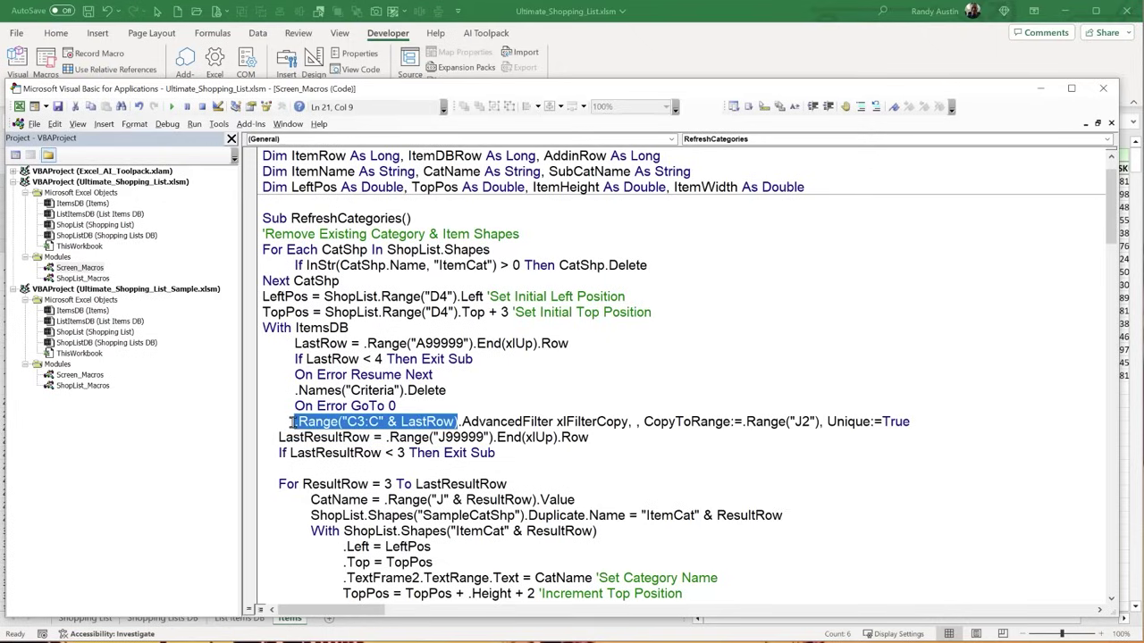
drag(553, 421, 463, 421)
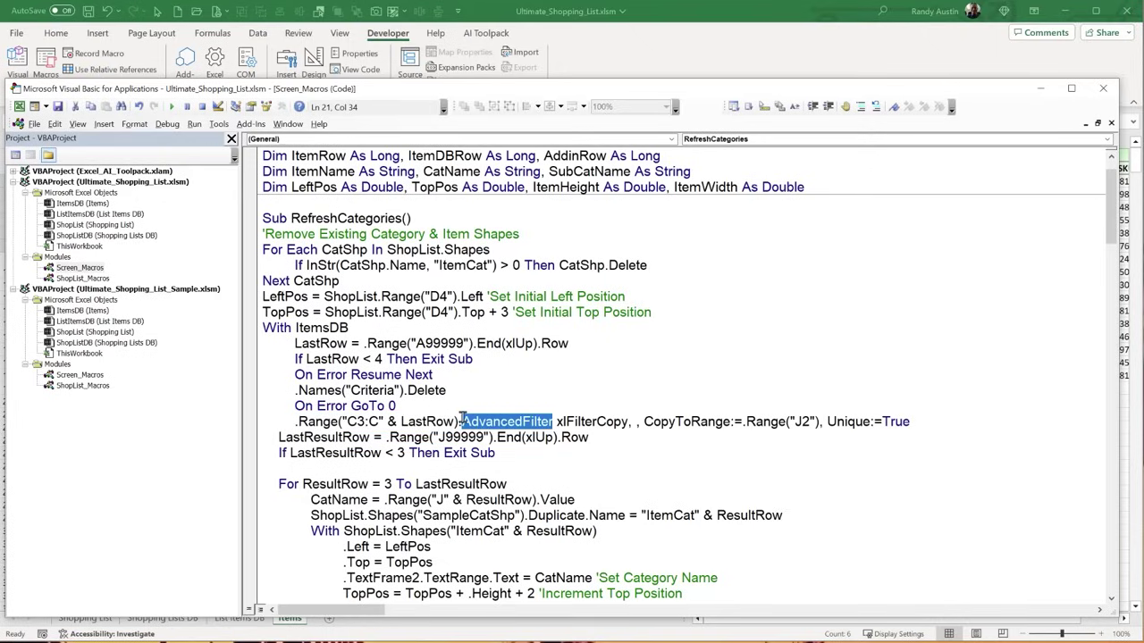
drag(556, 421, 830, 423)
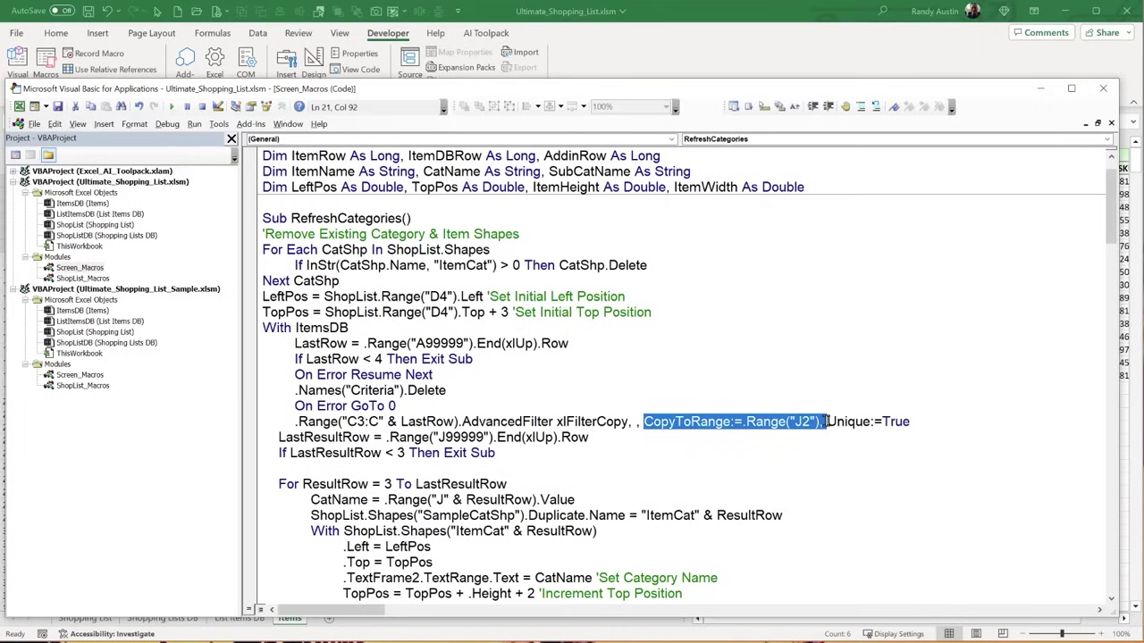
- Review the Unique:=True argument of the AdvancedFilter statement and clear cells J3:J9 under Unique Categories on the Items sheet
drag(911, 421, 828, 421)
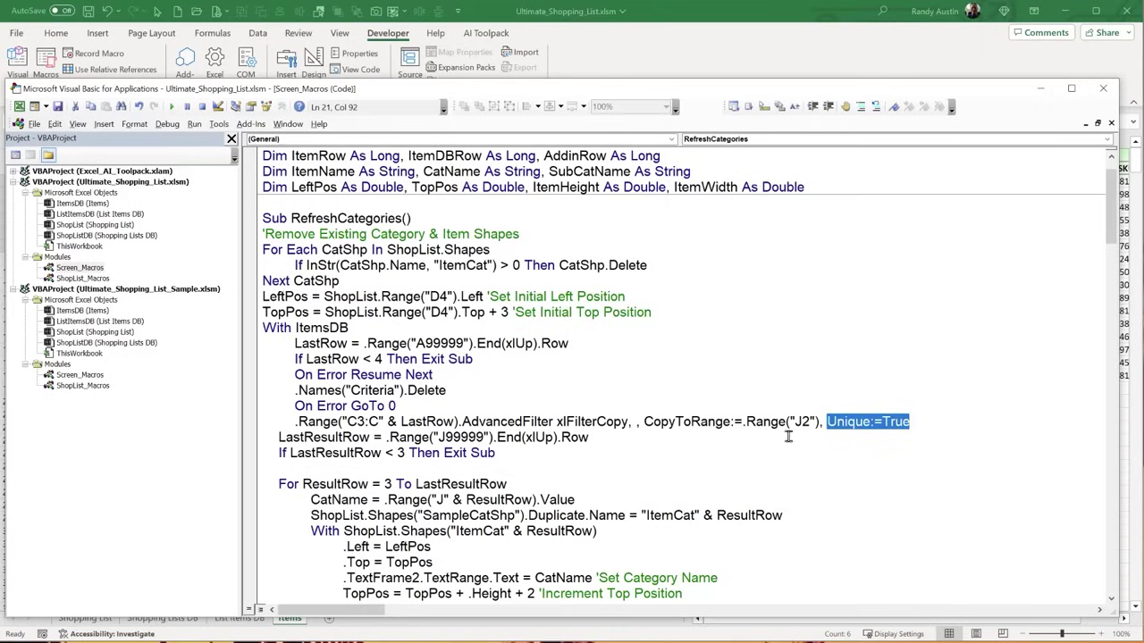
click(666, 51)
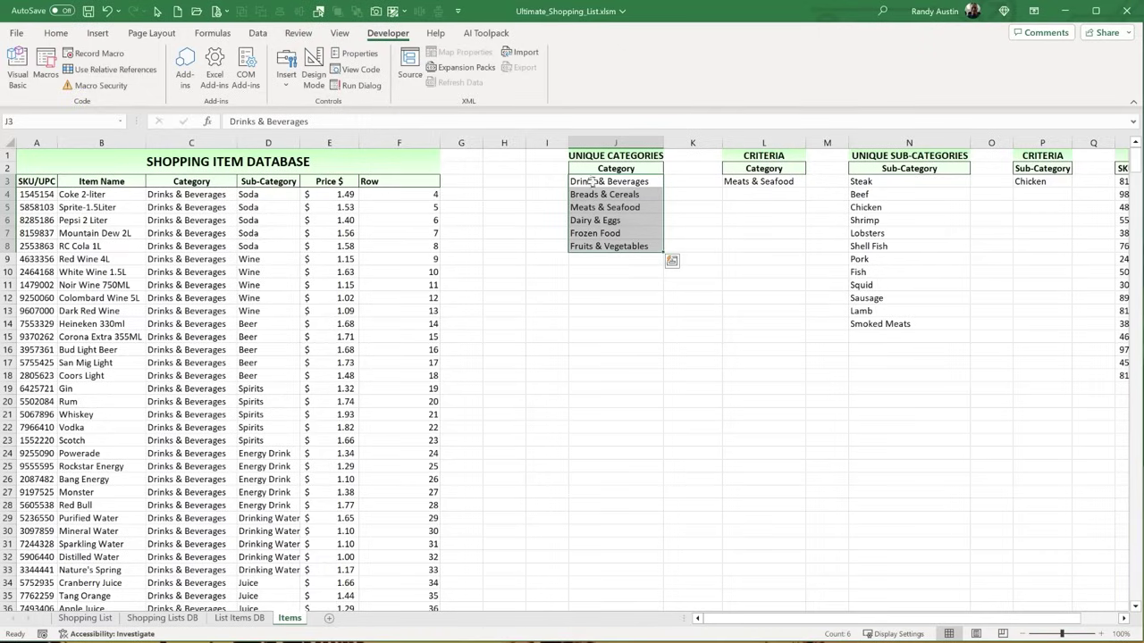
drag(586, 181, 583, 259)
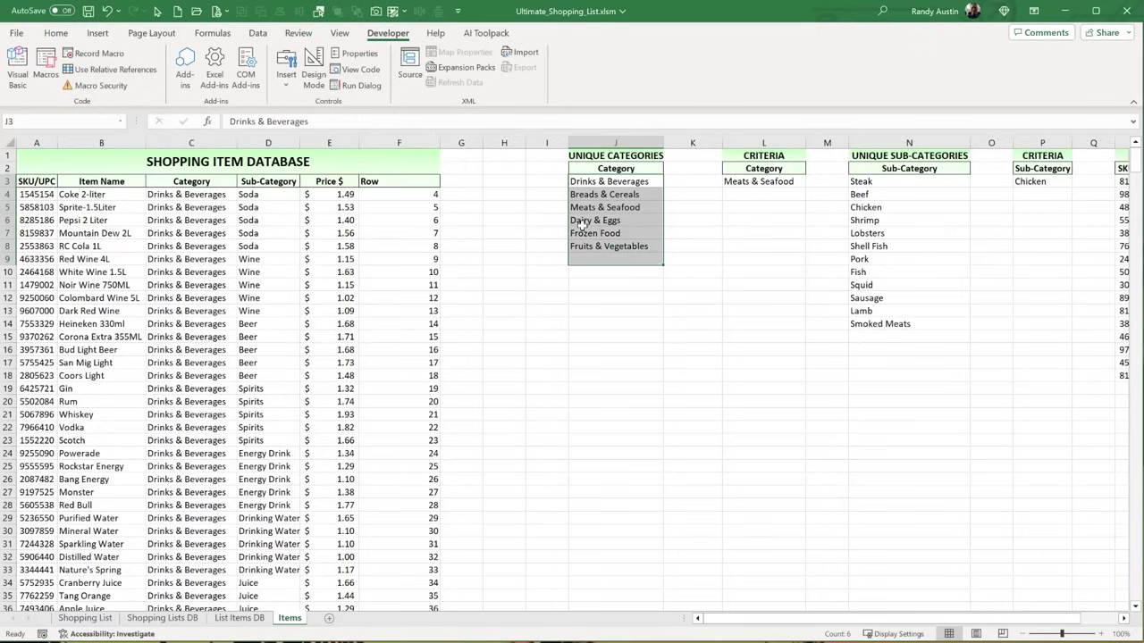
key(Delete)
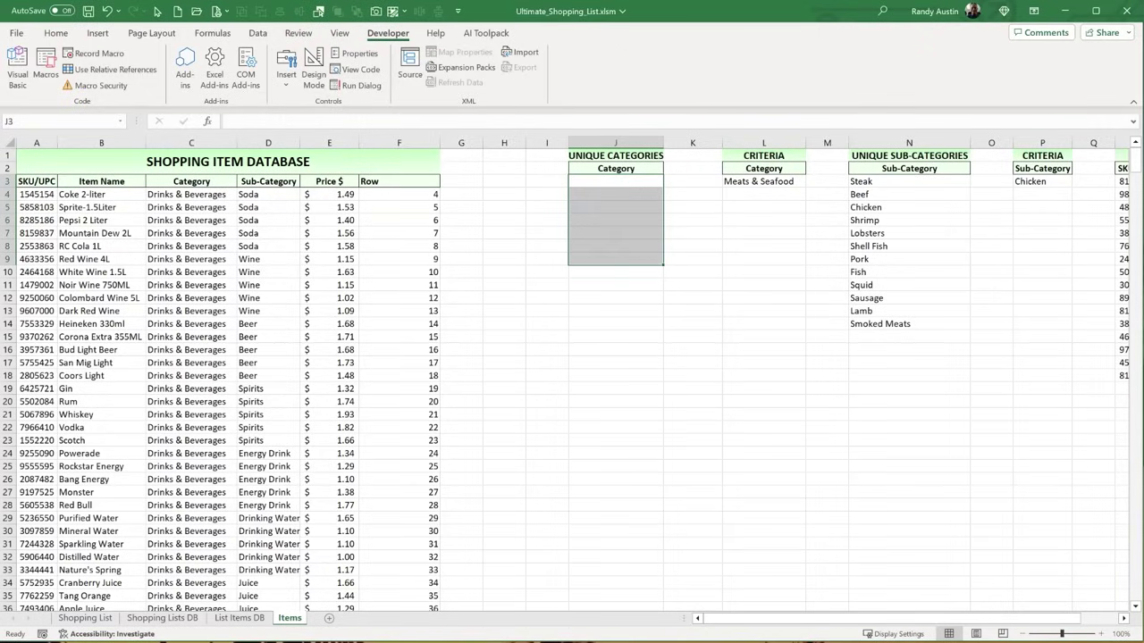
- Set a breakpoint on the LastResultRow assignment in RefreshCategories and run the macro to refill the Unique Categories list
key(alt+F11)
click(250, 437)
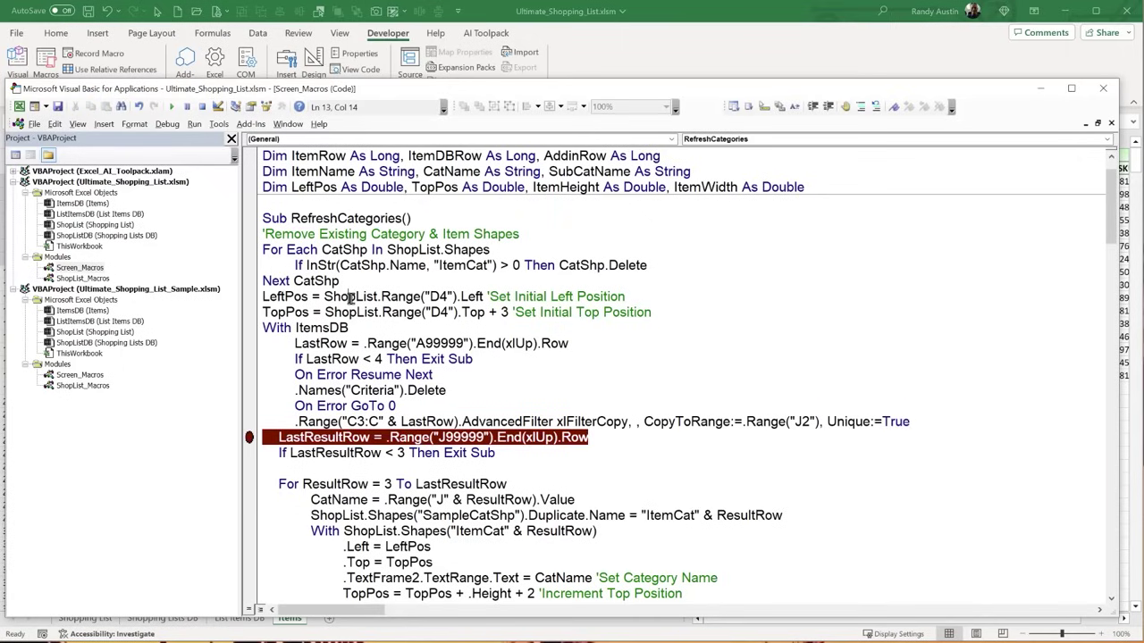
click(171, 106)
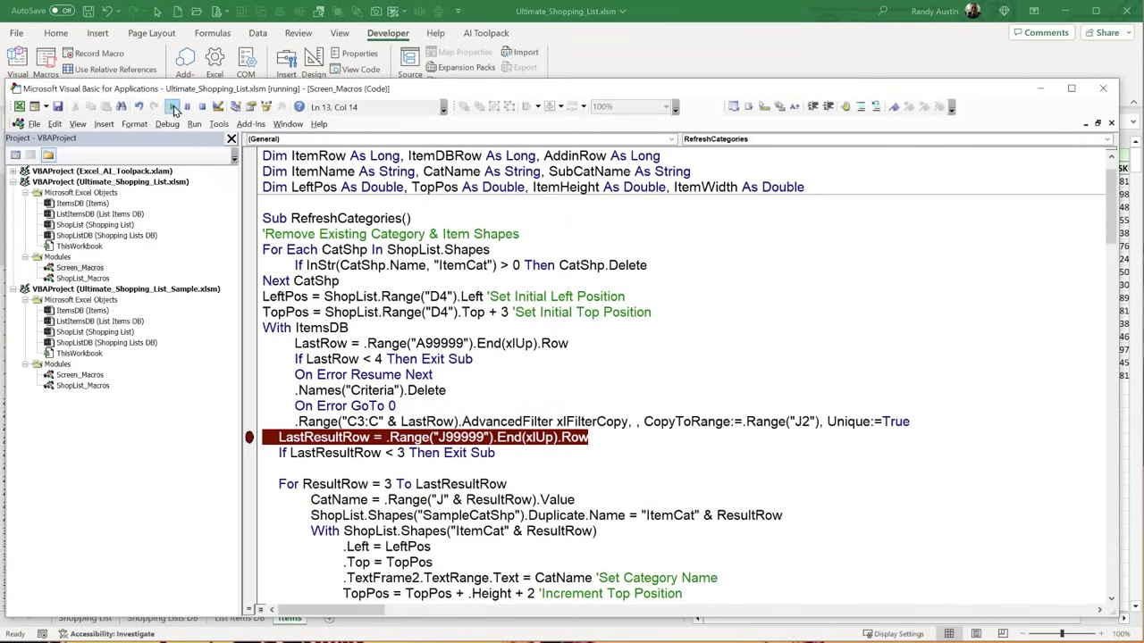
click(680, 40)
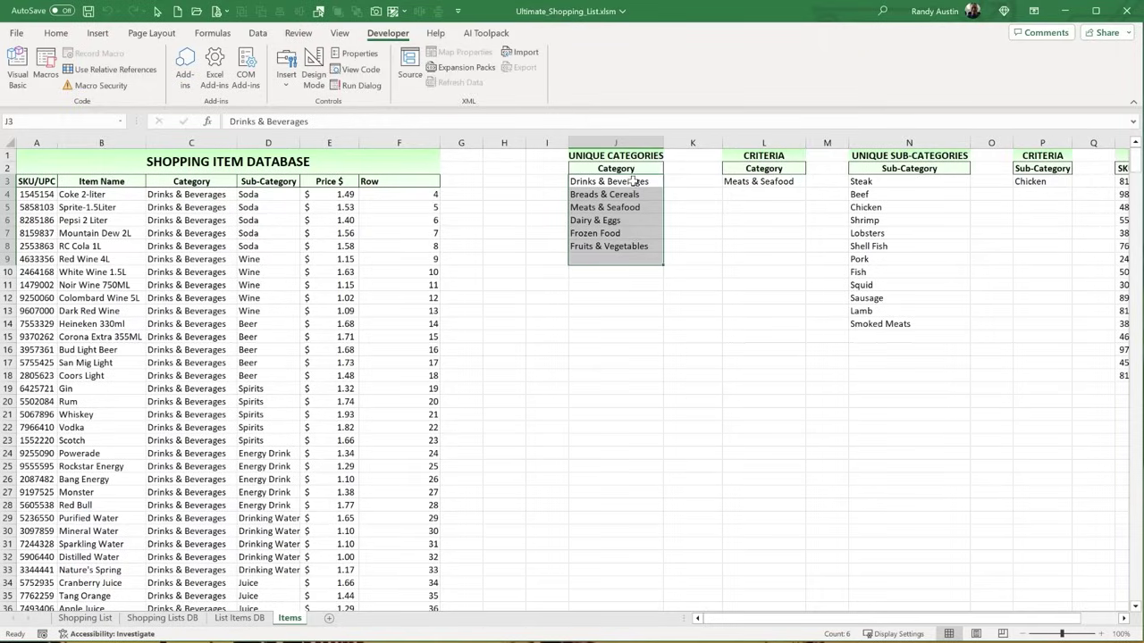
- Compare the LastResultRow assignment with the last filled cell of the Unique Categories list on the Items sheet
key(alt+F11)
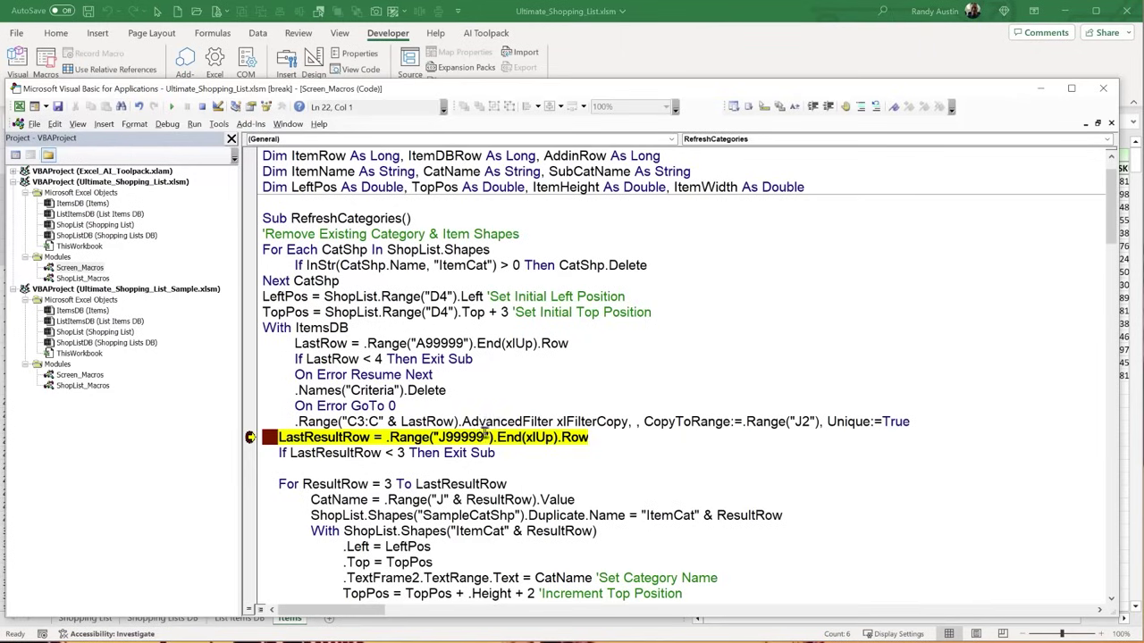
right_click(277, 436)
click(325, 265)
click(715, 45)
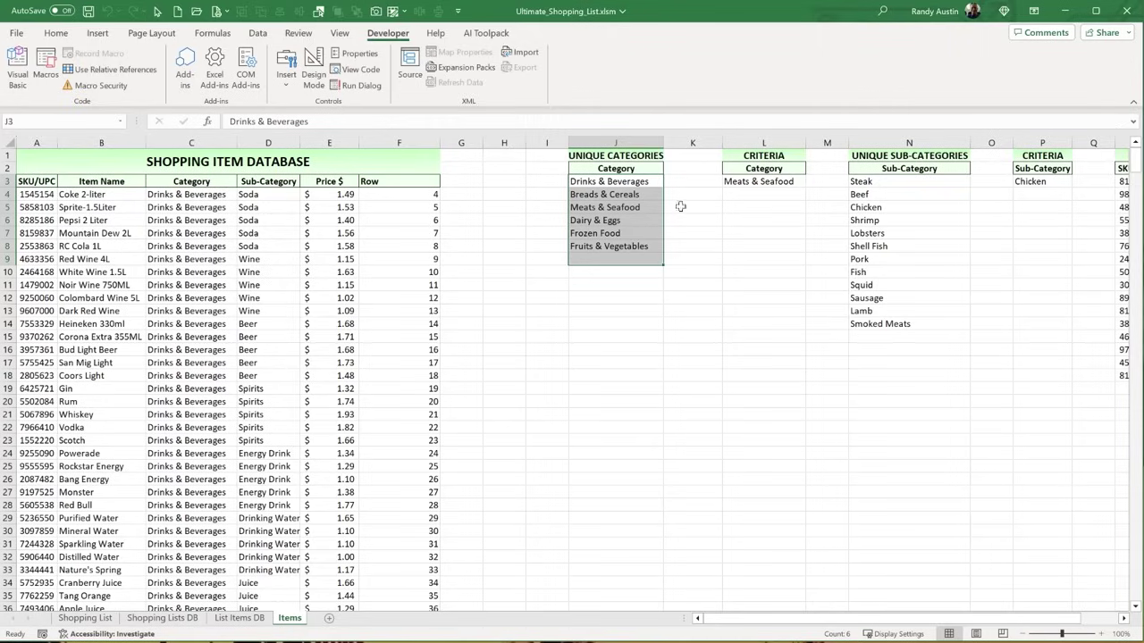
click(633, 250)
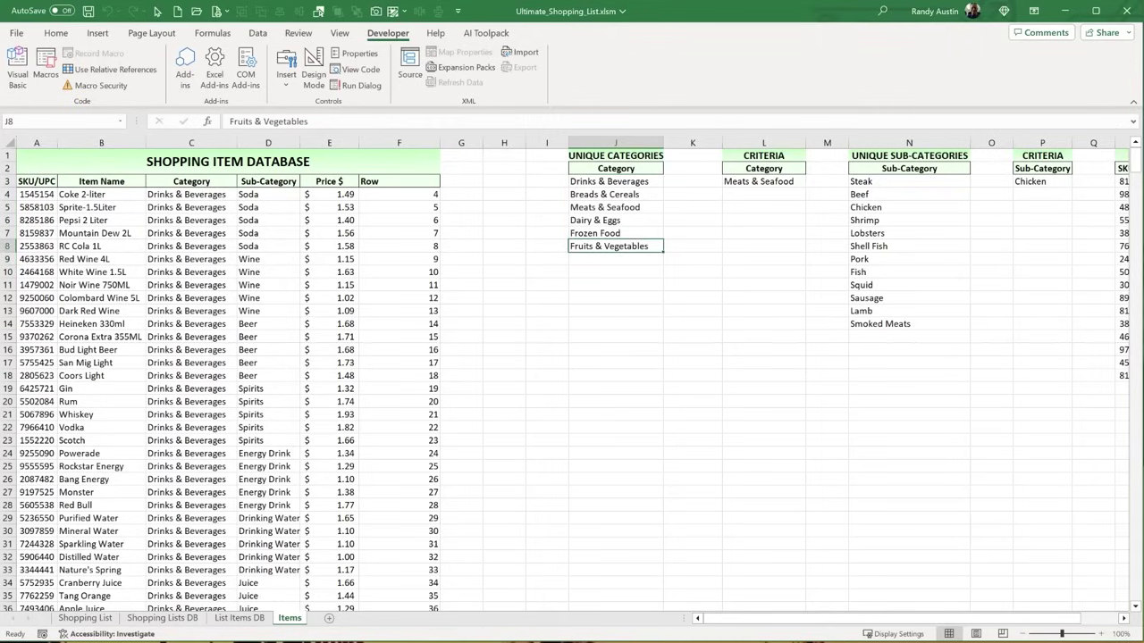
key(alt+F11)
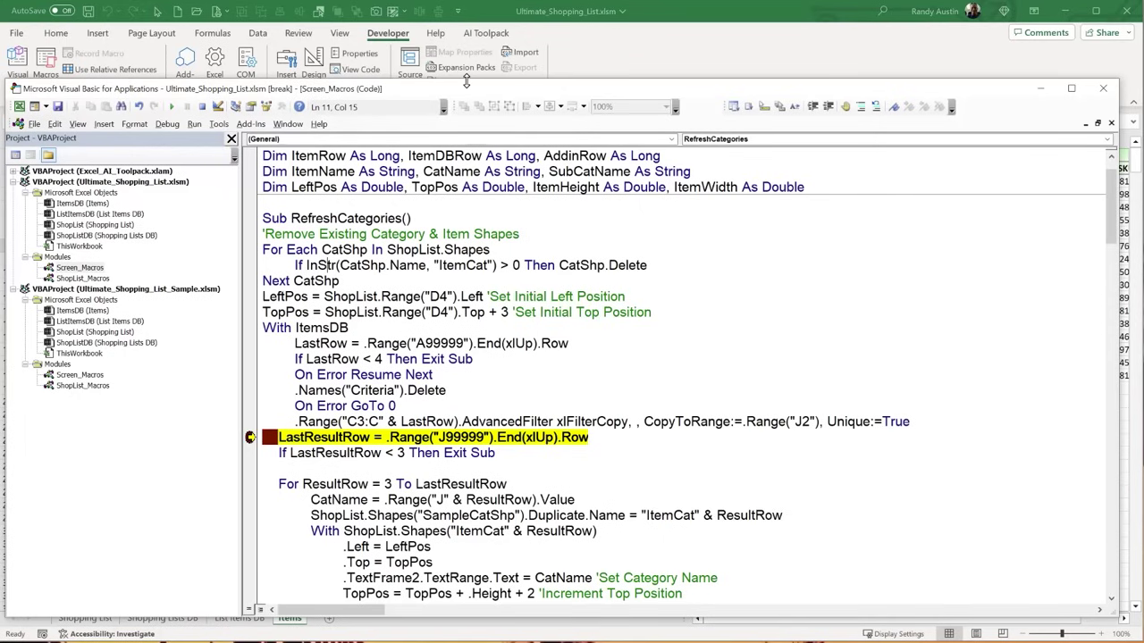
- Collapse the Excel ribbon and shorten the code editor window so the Unique Categories list stays in view above it
drag(466, 82, 465, 287)
click(1135, 107)
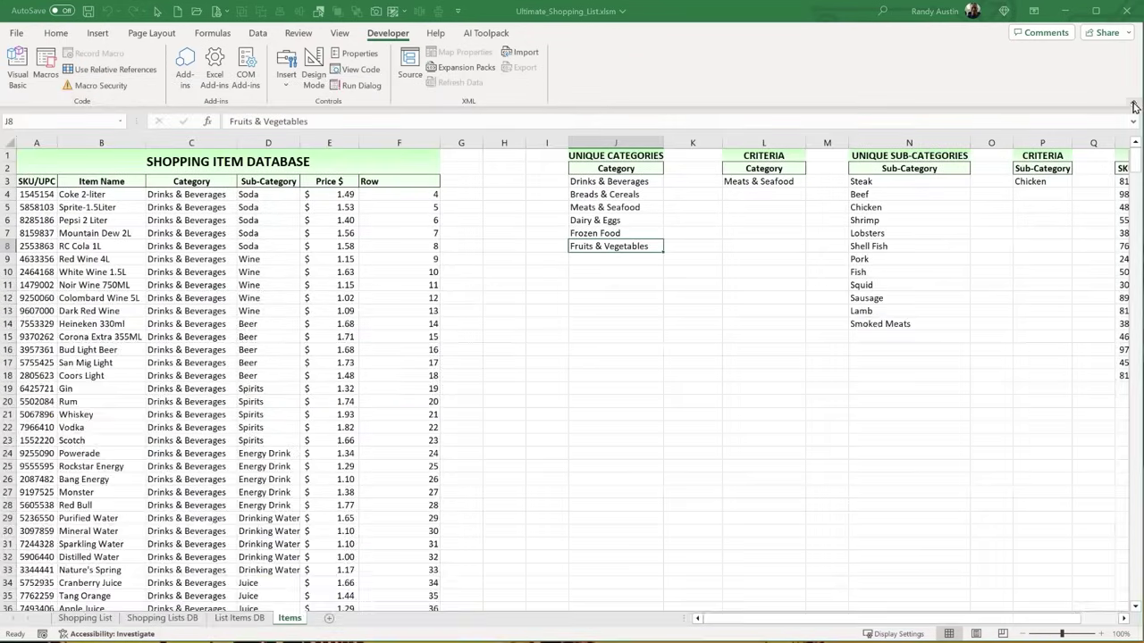
click(1135, 106)
key(alt+F11)
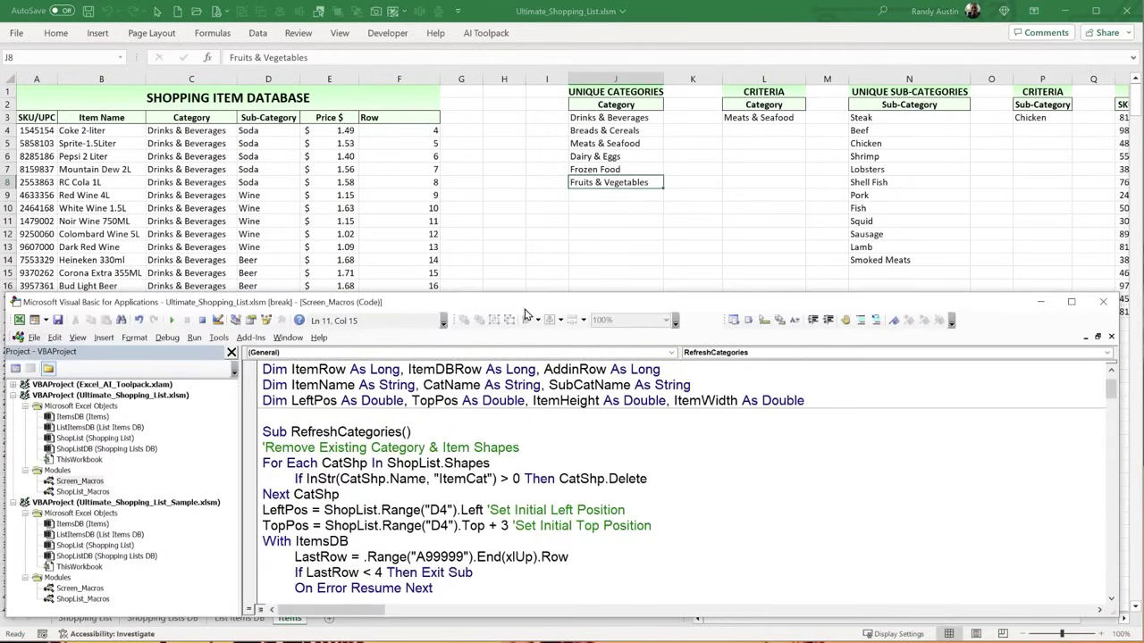
drag(521, 290, 521, 221)
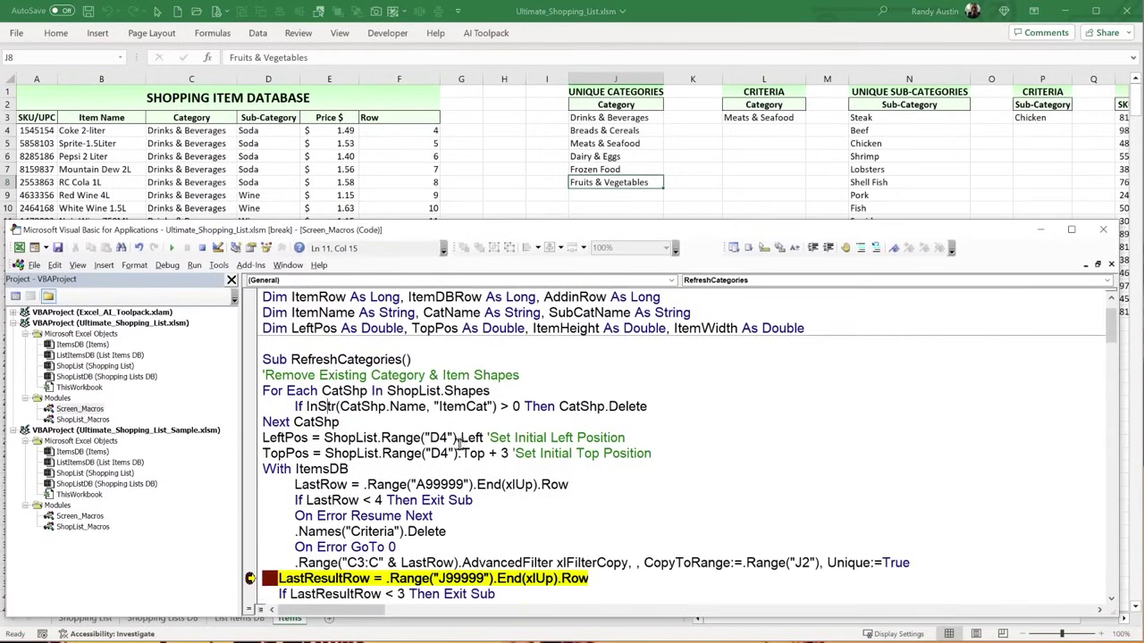
- Step through the LastResultRow assignment and its exit check to the ResultRow loop, and inspect the LastResultRow value
scroll(335, 484, down, 2)
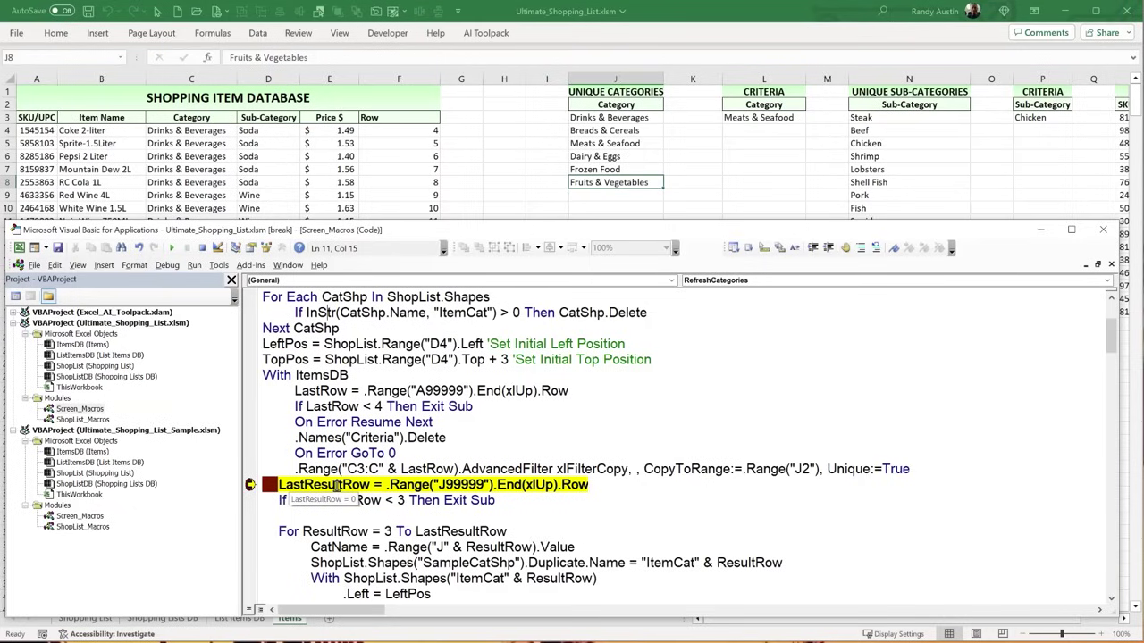
key(F8)
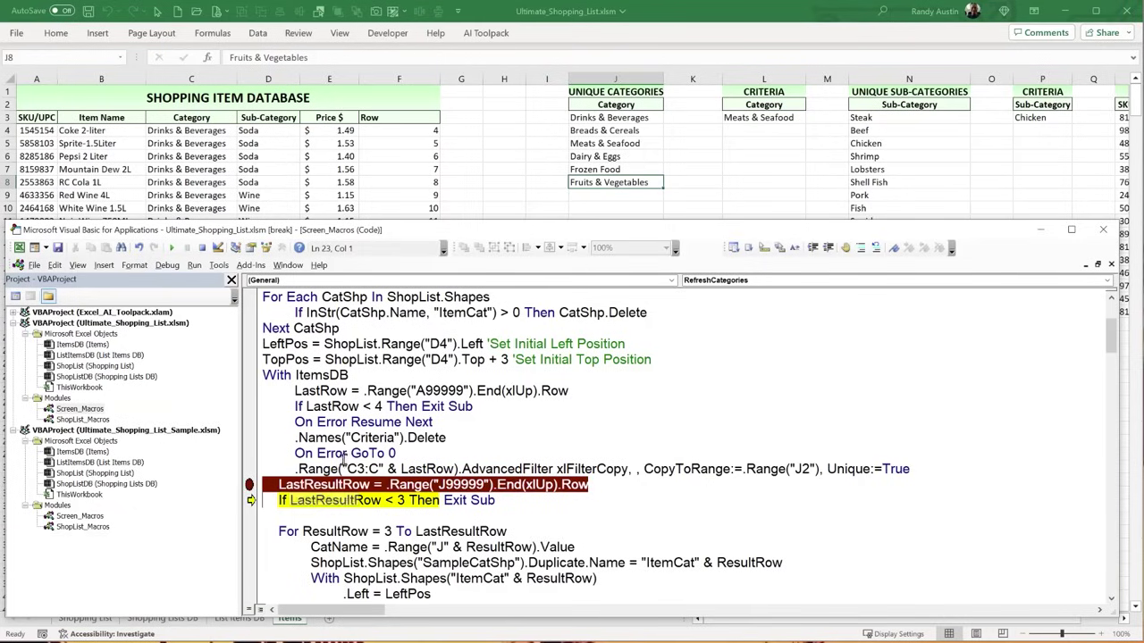
key(F8)
mouse_move(339, 500)
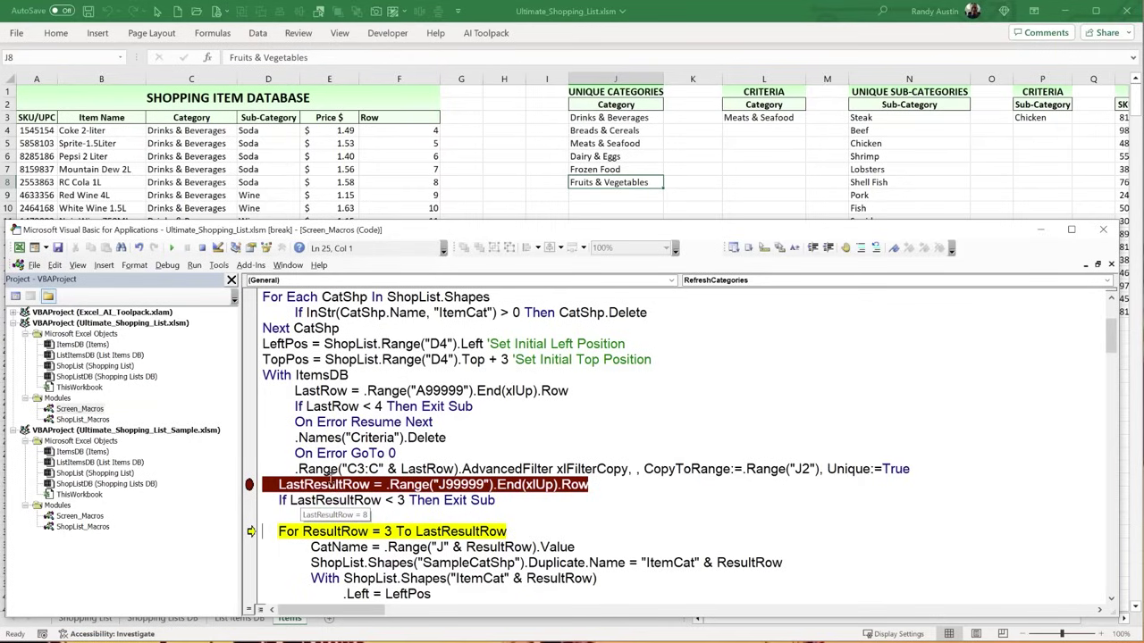
- Review the ResultRow loop bounds and the CatName string declaration, and step through the CatName assignment to the shape duplication line
scroll(331, 474, down, 2)
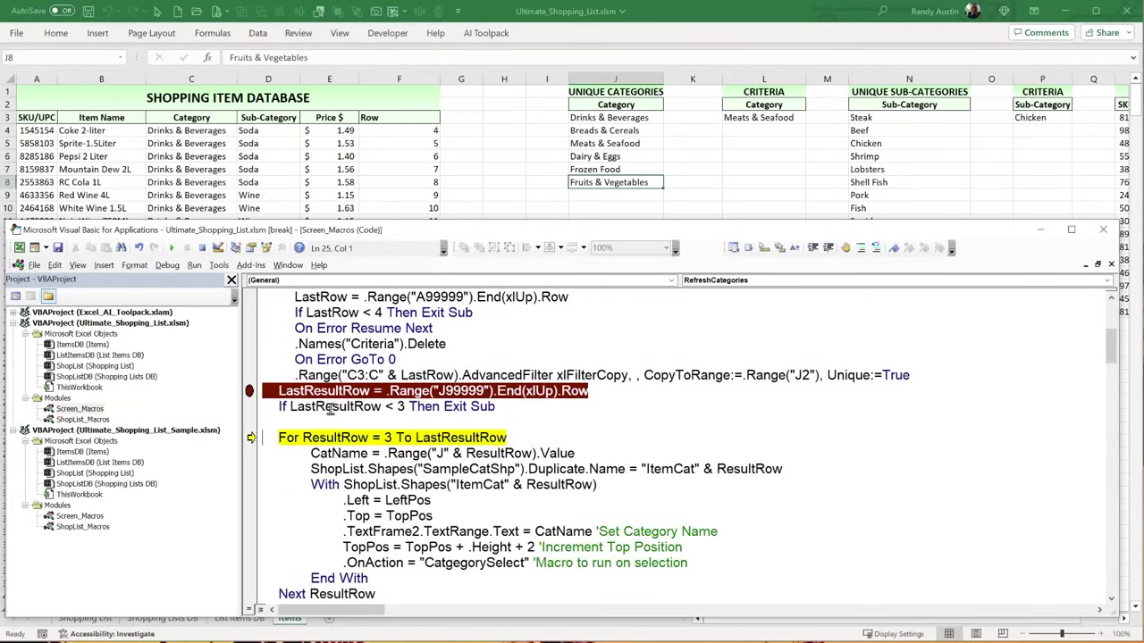
mouse_move(336, 437)
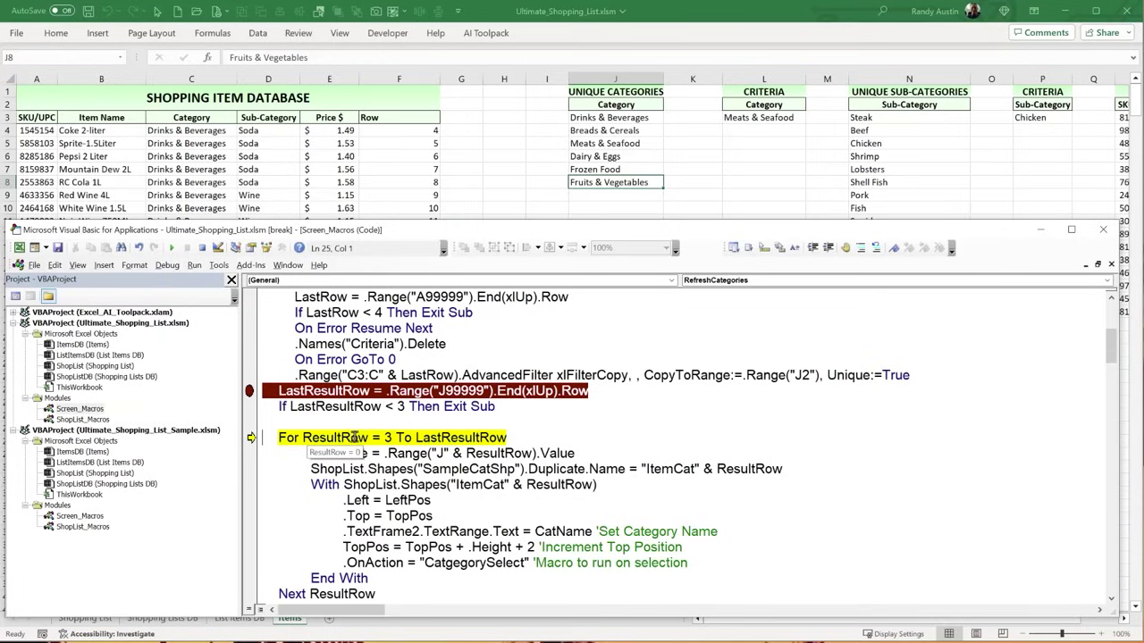
mouse_move(454, 437)
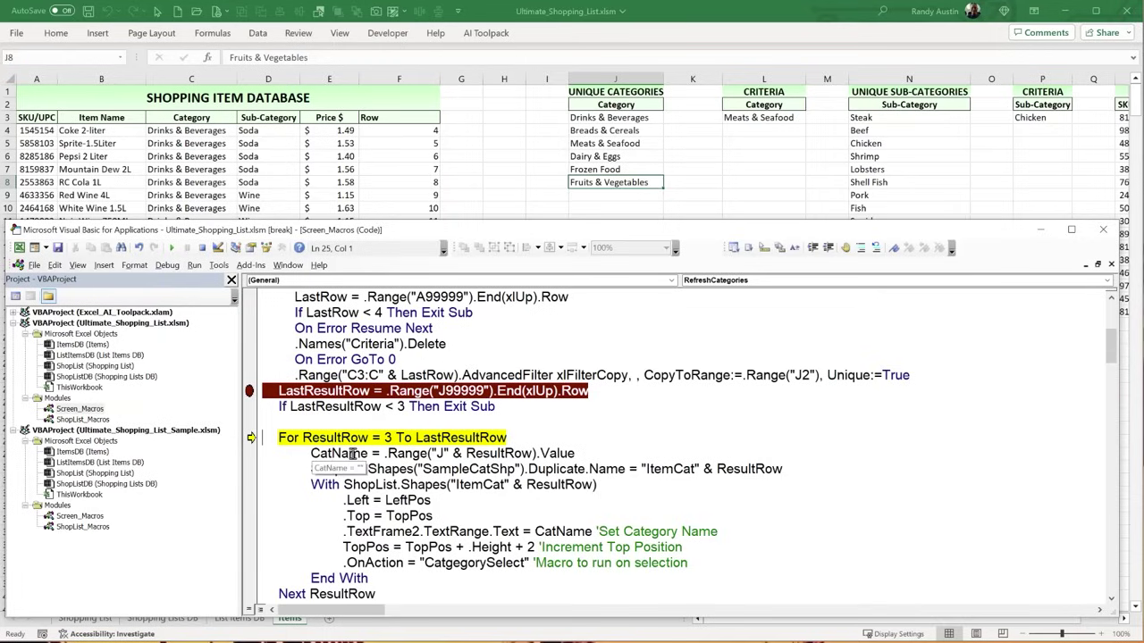
scroll(369, 417, up, 5)
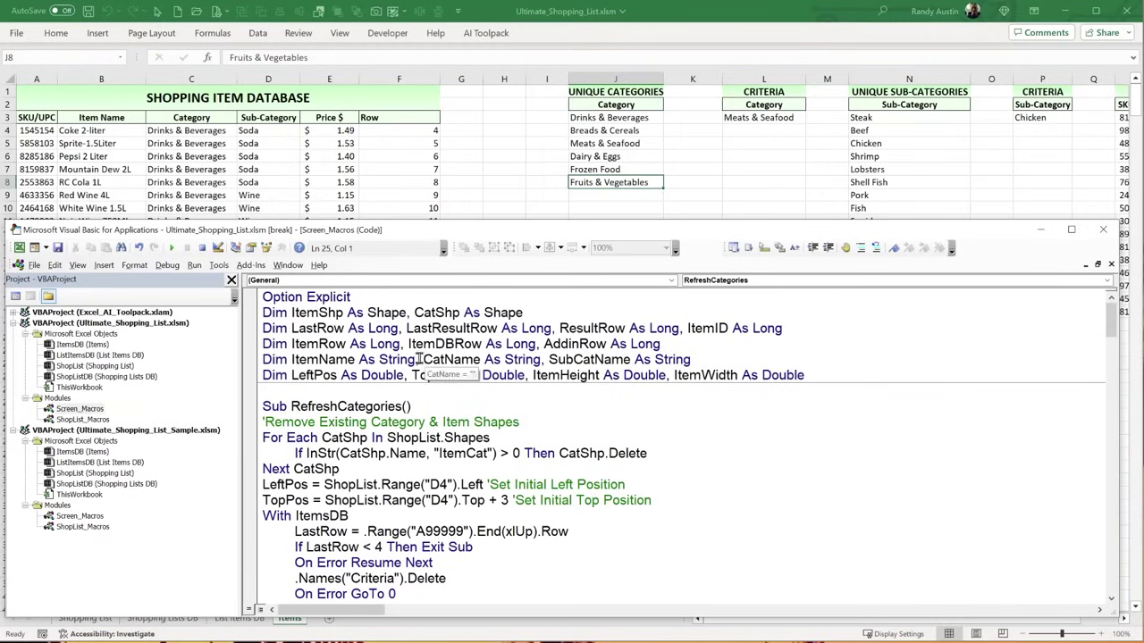
drag(420, 359, 542, 357)
scroll(542, 358, down, 6)
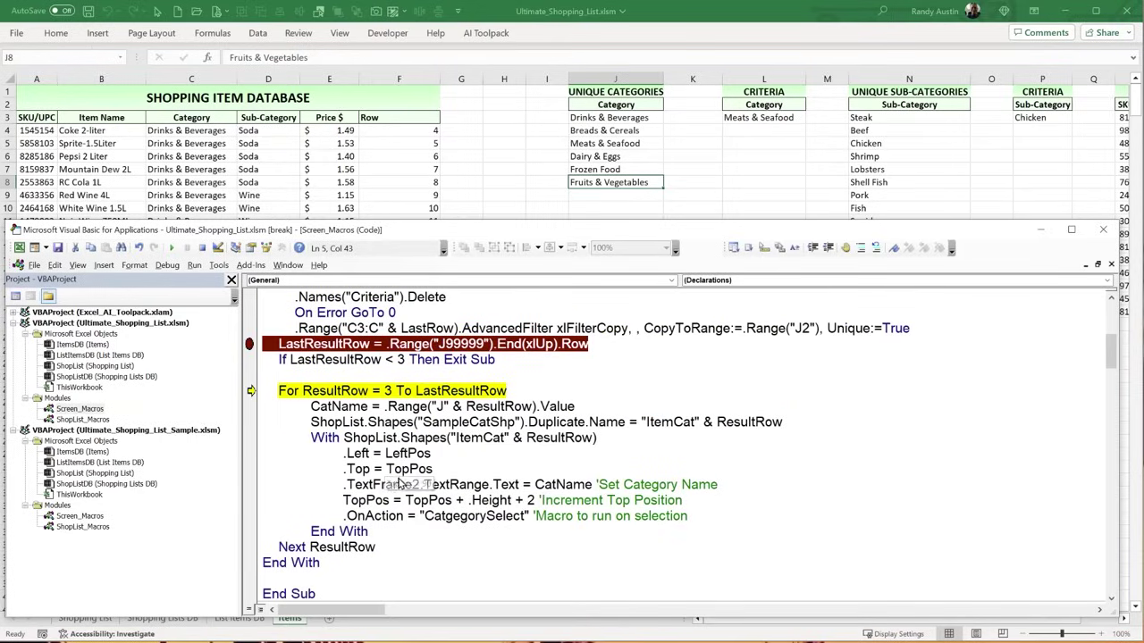
key(F8)
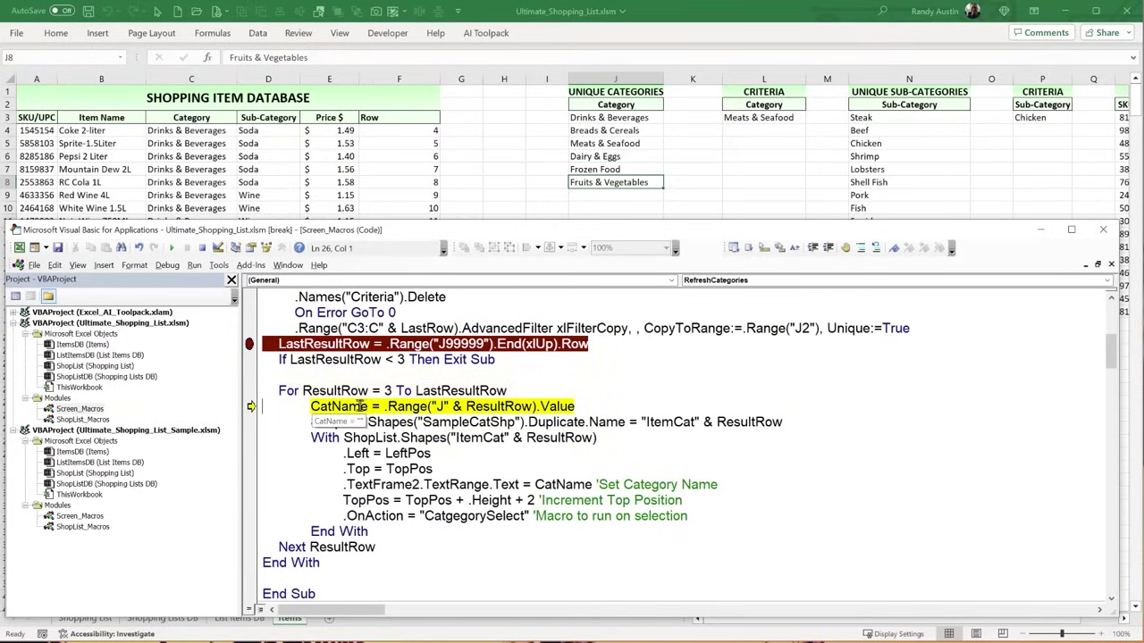
key(F8)
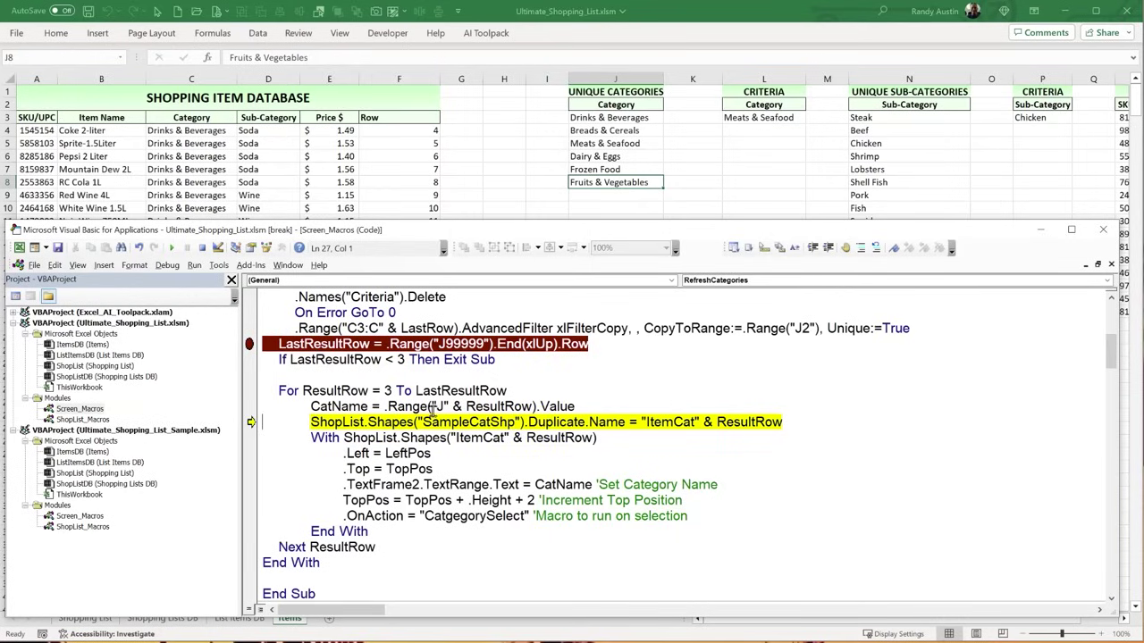
- Select the SampleCatShp shape on the Shopping List sheet and narrow the code editor window to keep the sample shapes in view
click(487, 211)
click(67, 620)
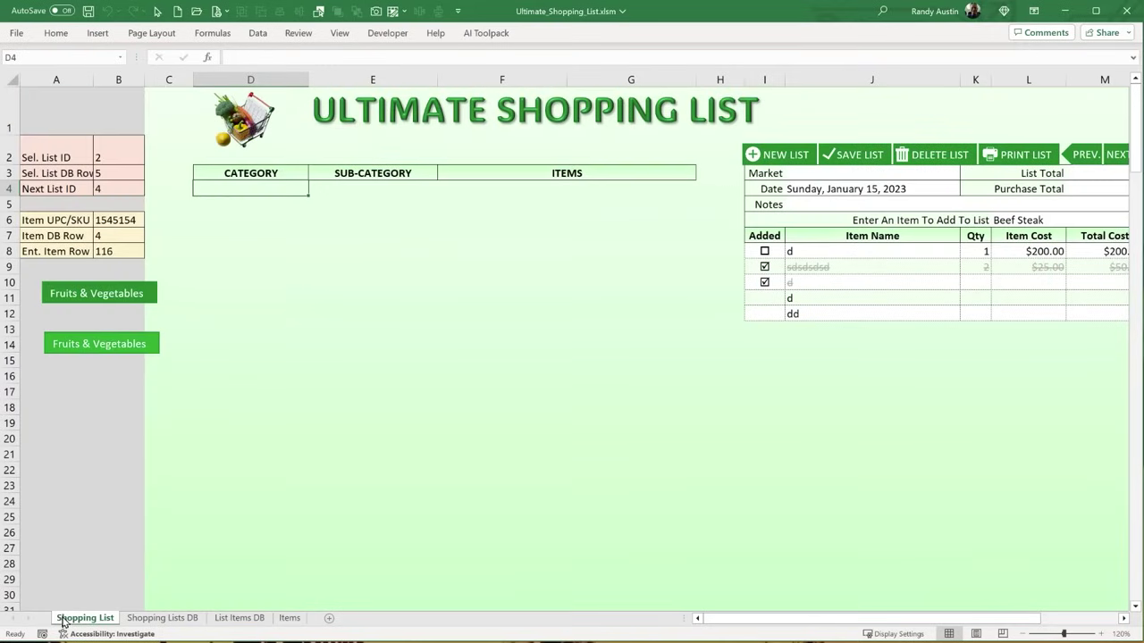
ctrl+click(86, 284)
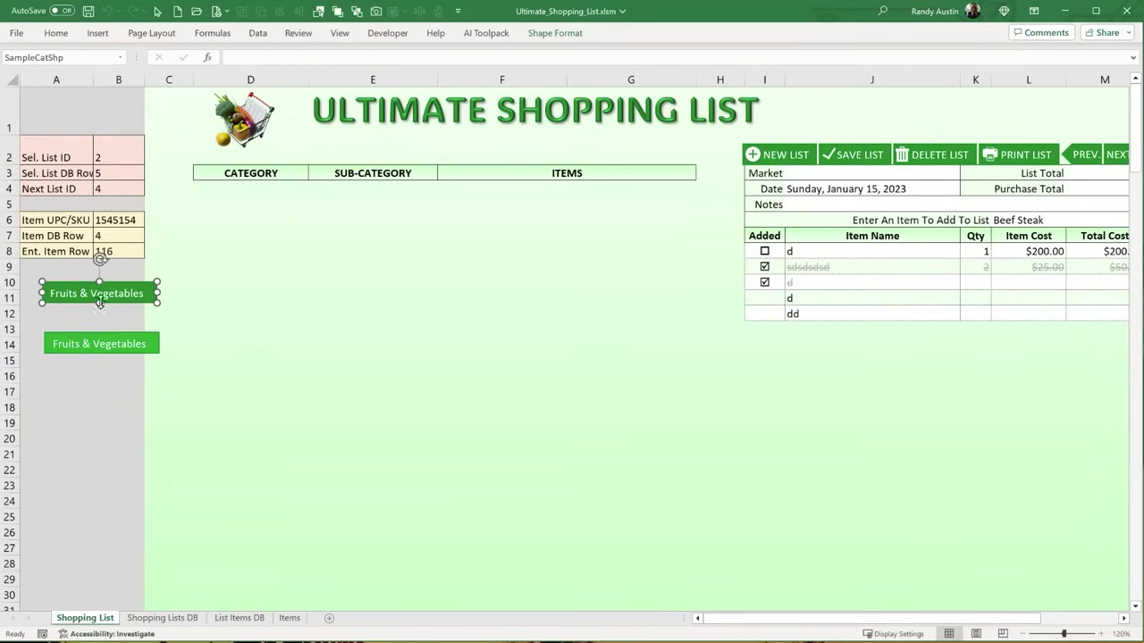
key(alt+F11)
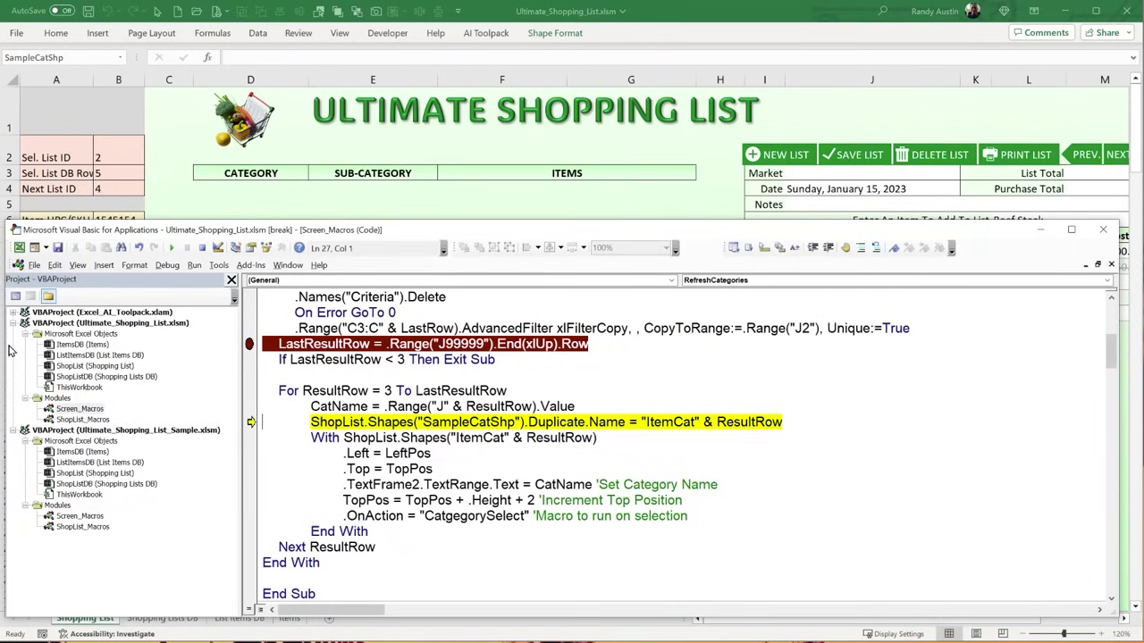
drag(4, 342, 284, 343)
- Execute the SampleCatShp duplication line and compare its "ItemCat" & ResultRow naming with the name of the duplicated shape
key(F8)
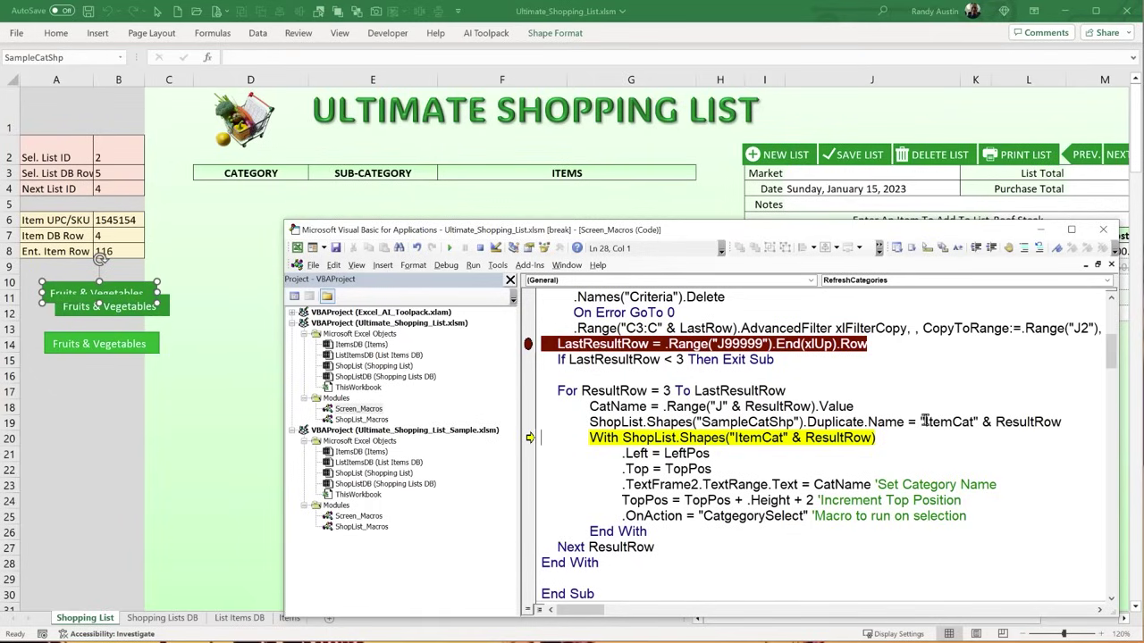
drag(921, 422, 1048, 422)
click(1072, 427)
drag(975, 422, 920, 422)
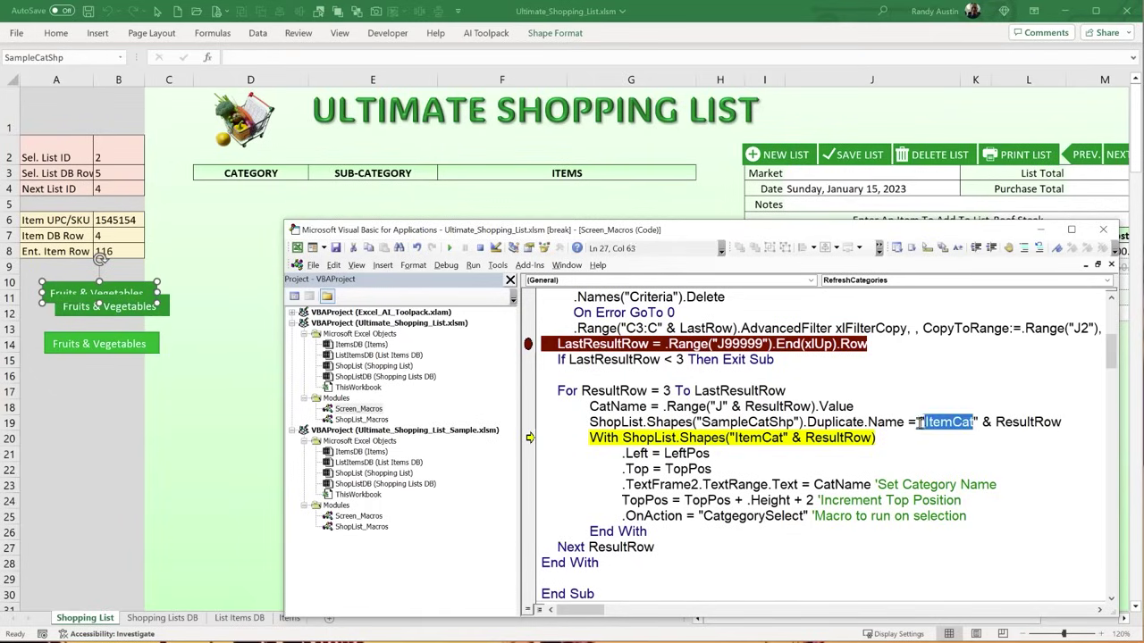
mouse_move(1014, 425)
click(145, 311)
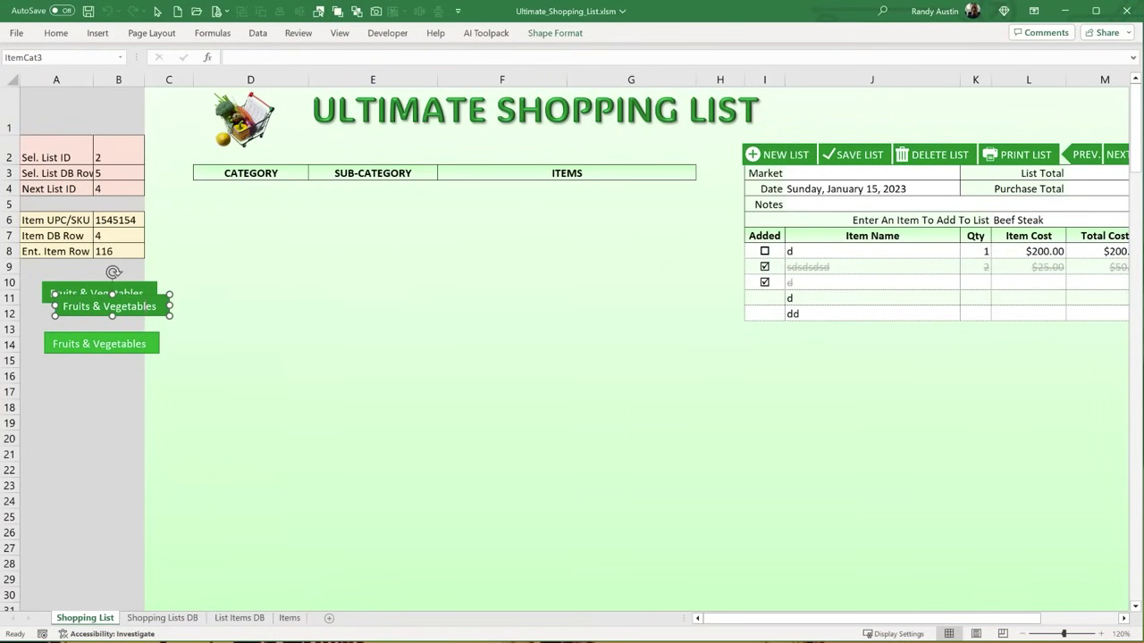
key(alt+F11)
- Step through the With block's Left and Top assignments to position the duplicated shape under Category, and inspect the CatName value
mouse_move(678, 484)
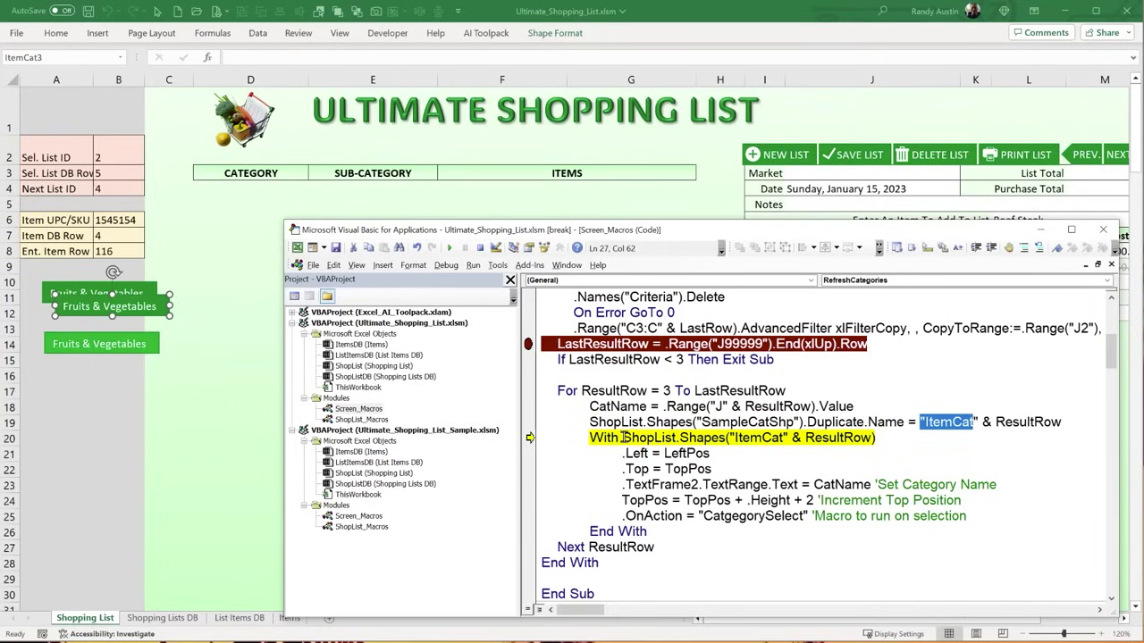
drag(623, 438, 885, 439)
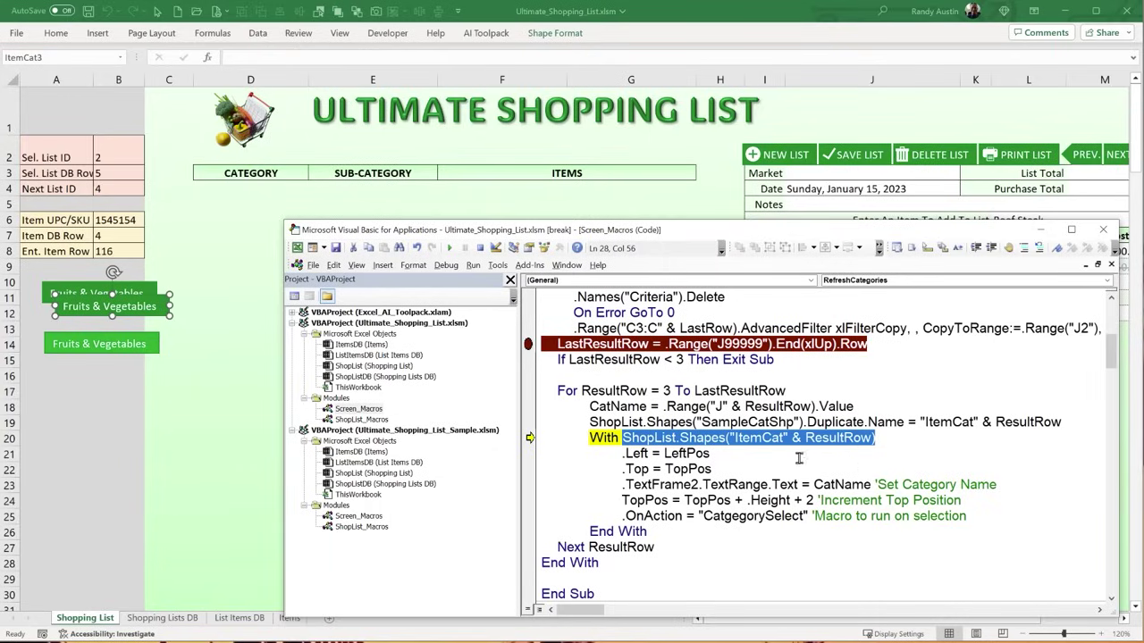
key(F8)
key(F8)
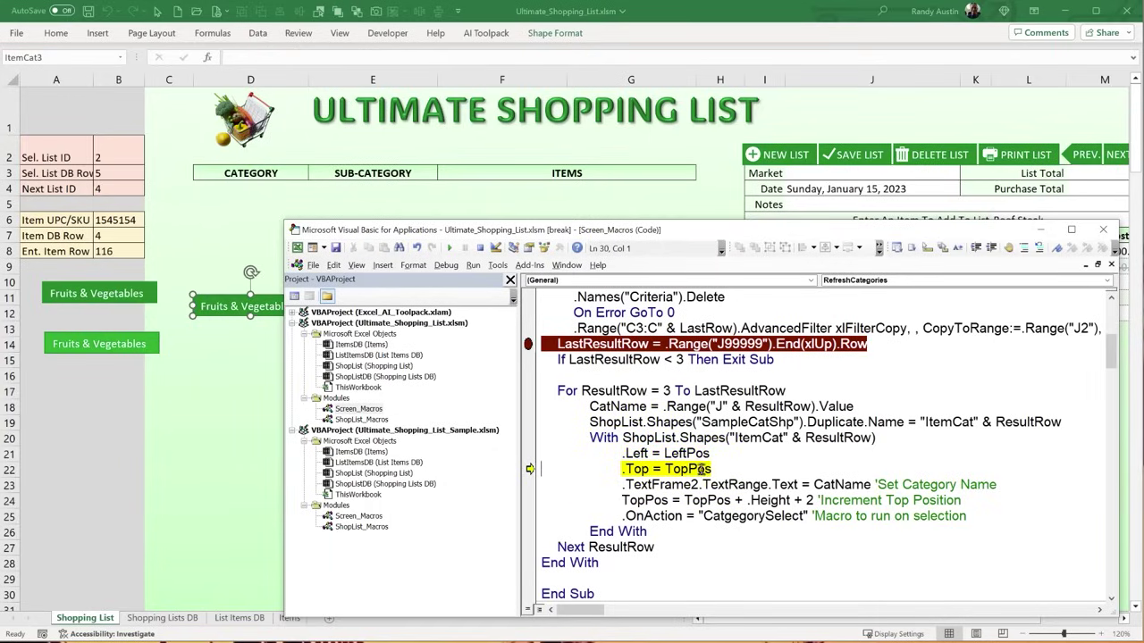
mouse_move(704, 469)
key(F8)
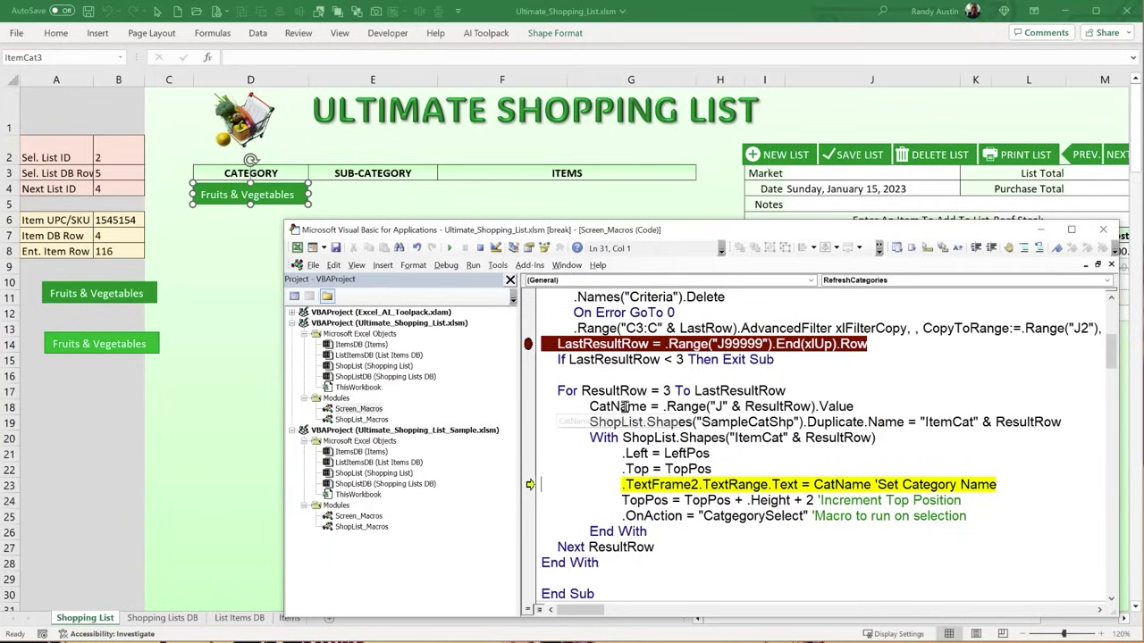
mouse_move(623, 407)
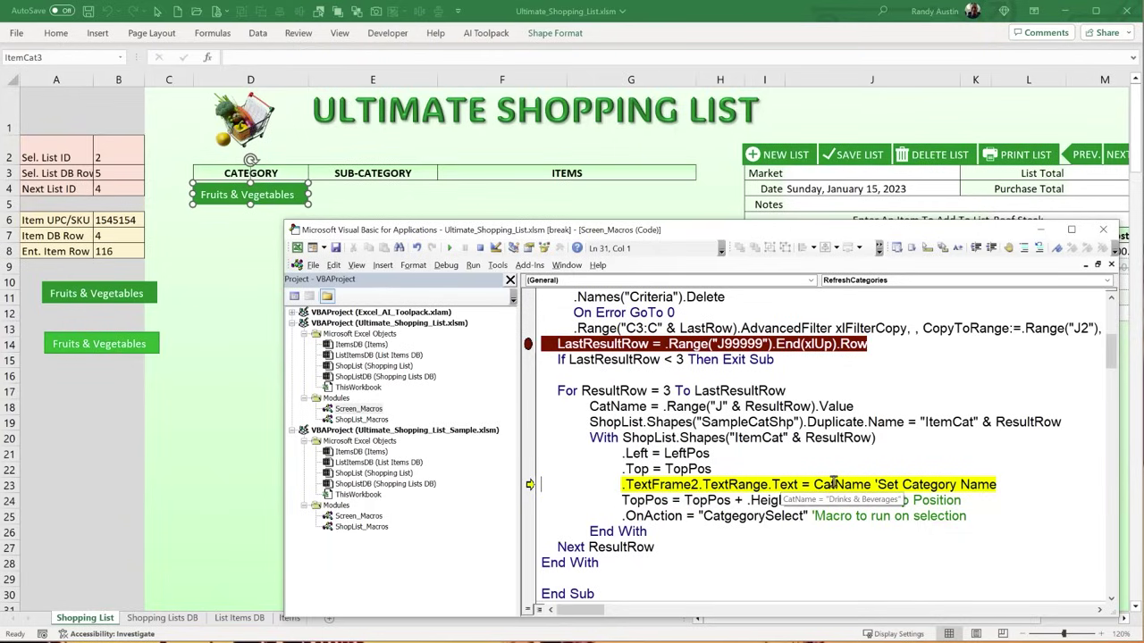
- Execute the category shape's text assignment from CatName and the TopPos increment line, and check the TopPos and .Height values
key(F8)
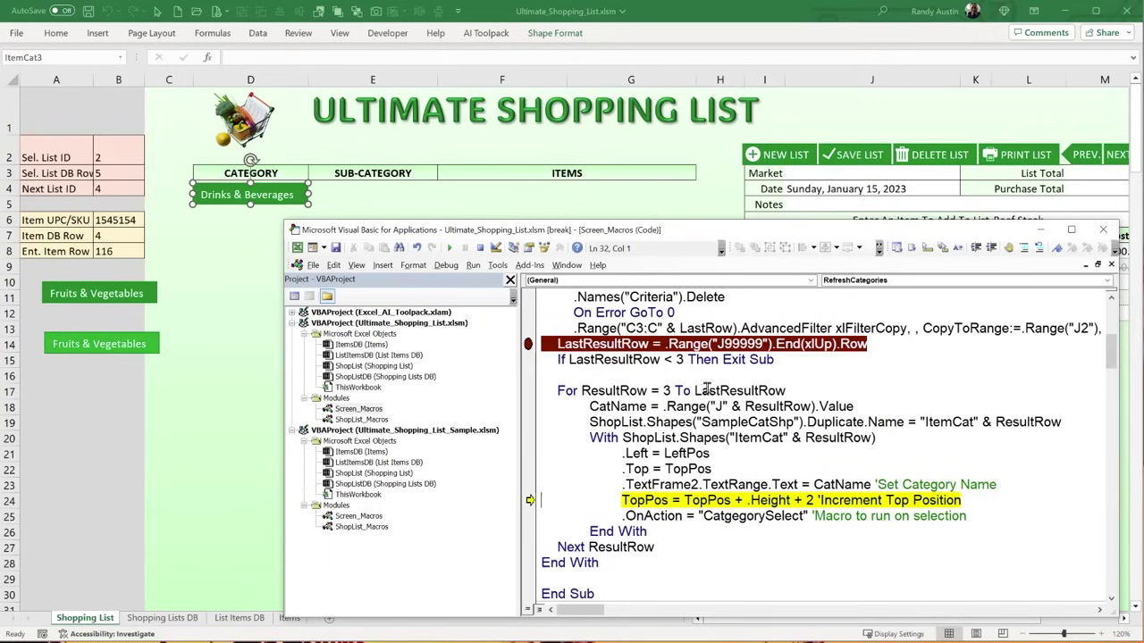
drag(670, 500, 623, 496)
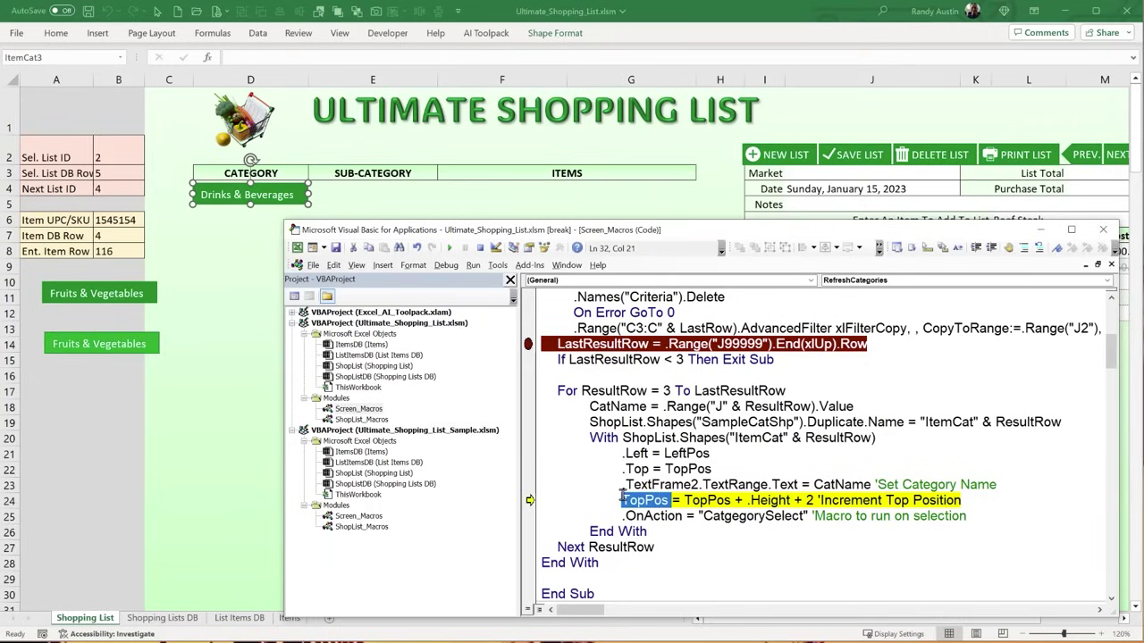
key(F8)
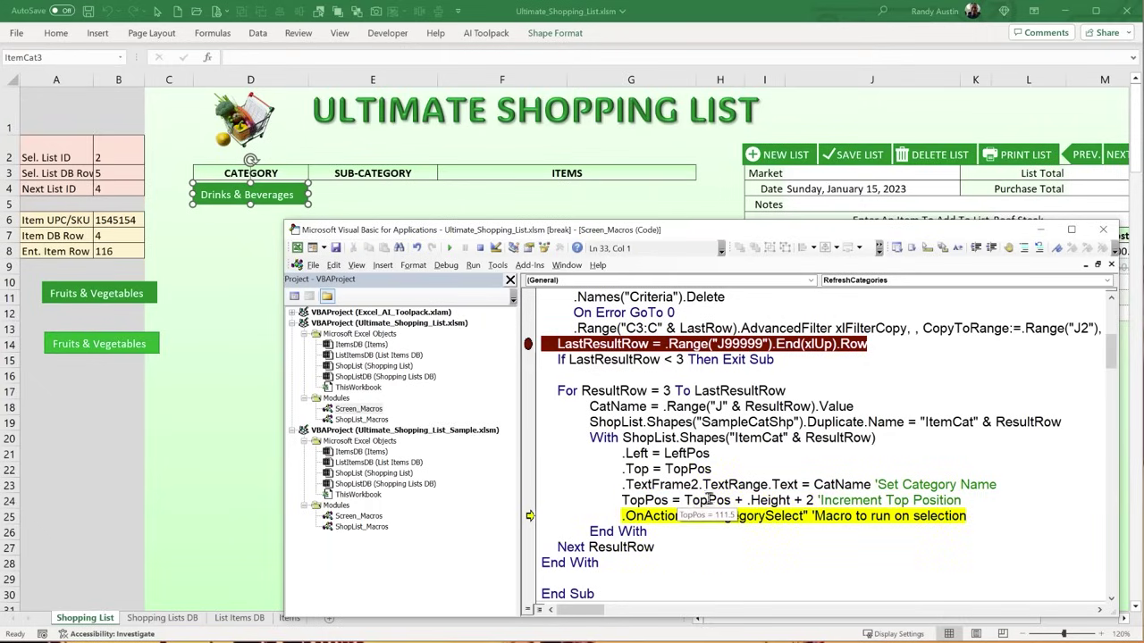
mouse_move(755, 498)
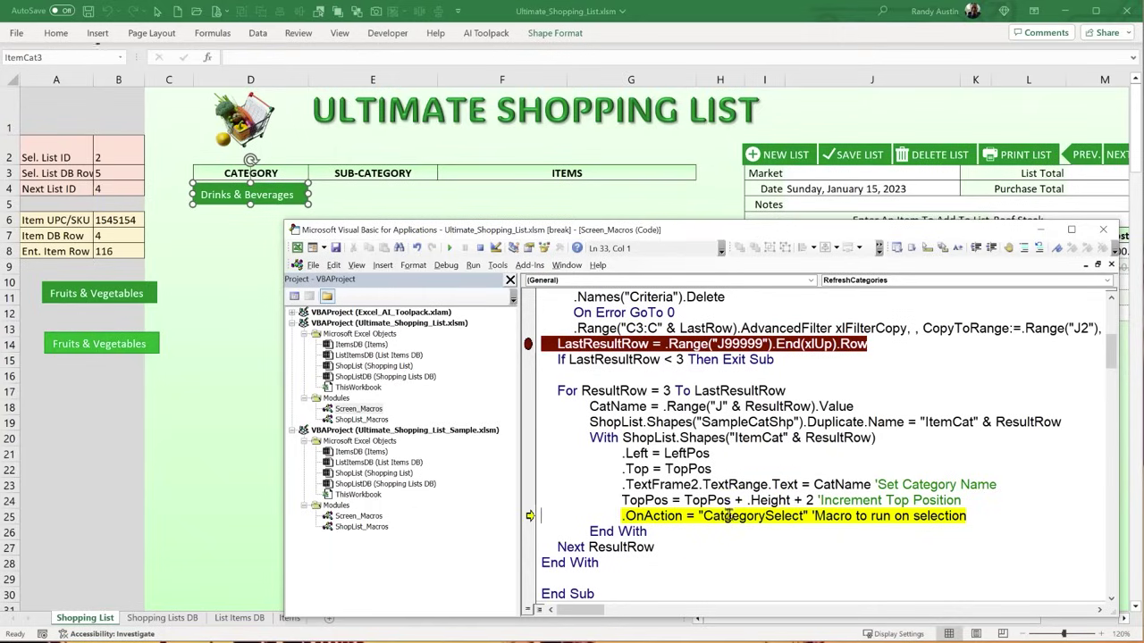
- Execute the .OnAction assignment of "CatgegorySelect" and step through the loop to the next category's SampleCatShp duplication line
mouse_move(680, 519)
key(F8)
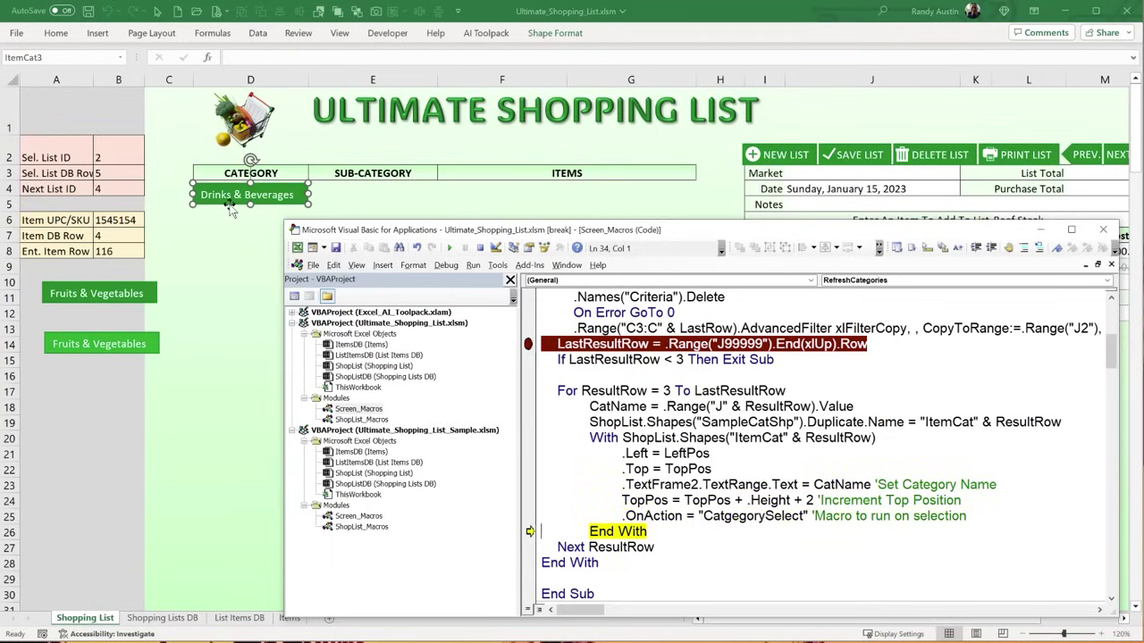
key(F8)
key(F8)
key(F8)
key(F8)
key(F8)
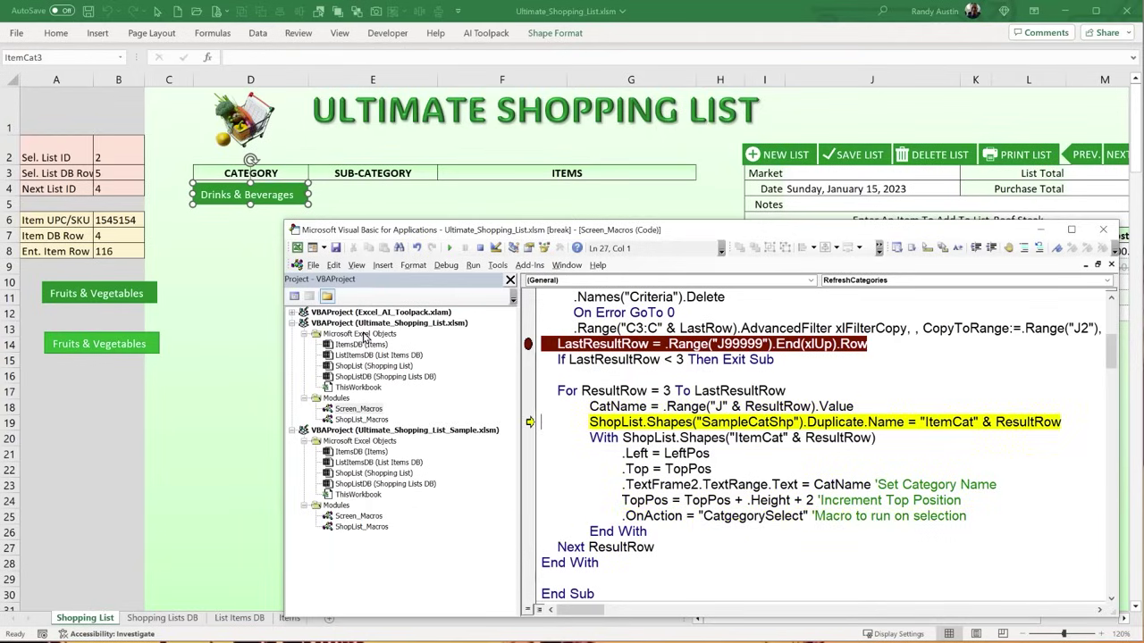
- Step through the RefreshCategories loop line by line as it builds the category shapes
key(F8)
key(F8)
key(F8)
key(F8)
key(F8)
key(F8)
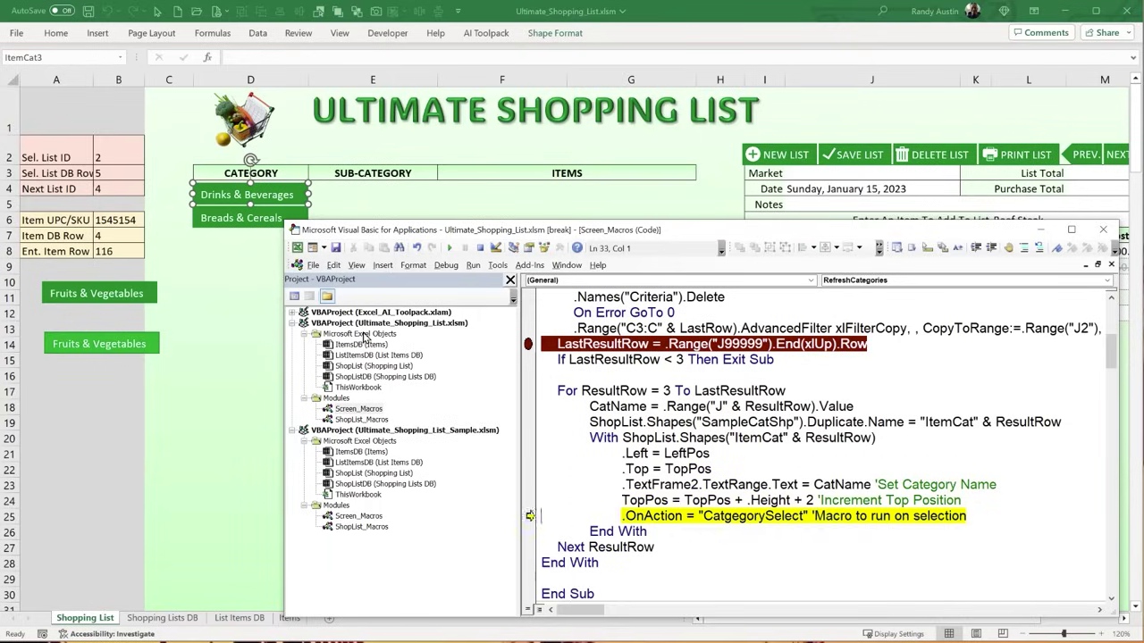
key(F8)
key(F8)
key(F8)
key(F8)
key(F8)
key(F8)
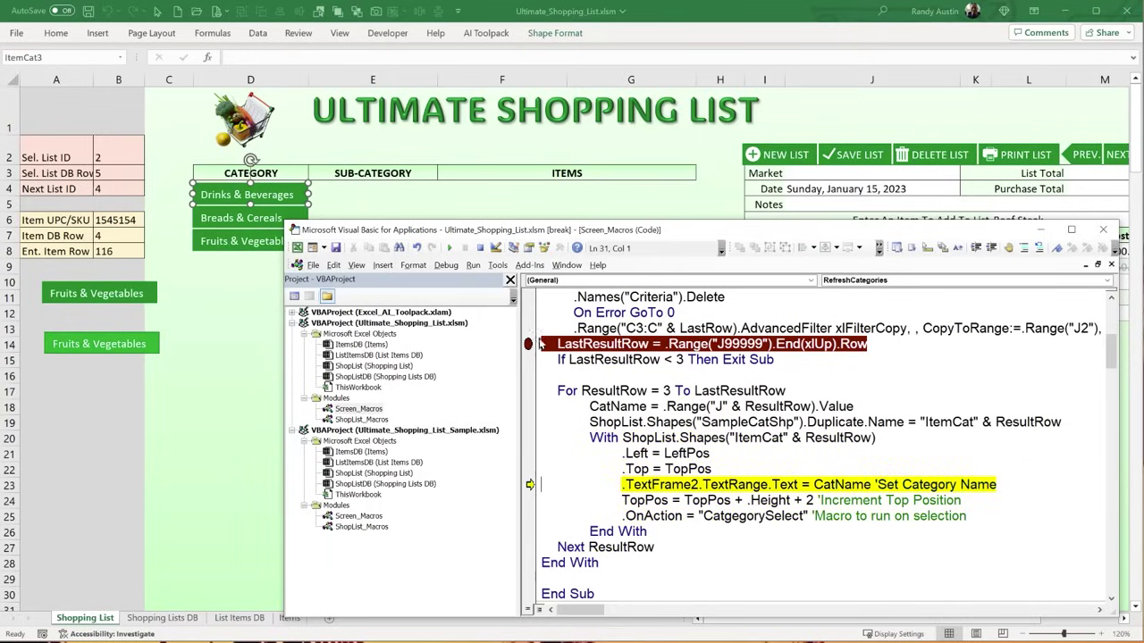
- Remove the breakpoint on the LastResultRow line, run the macro to the end, and return to the Shopping List sheet
click(529, 345)
click(449, 247)
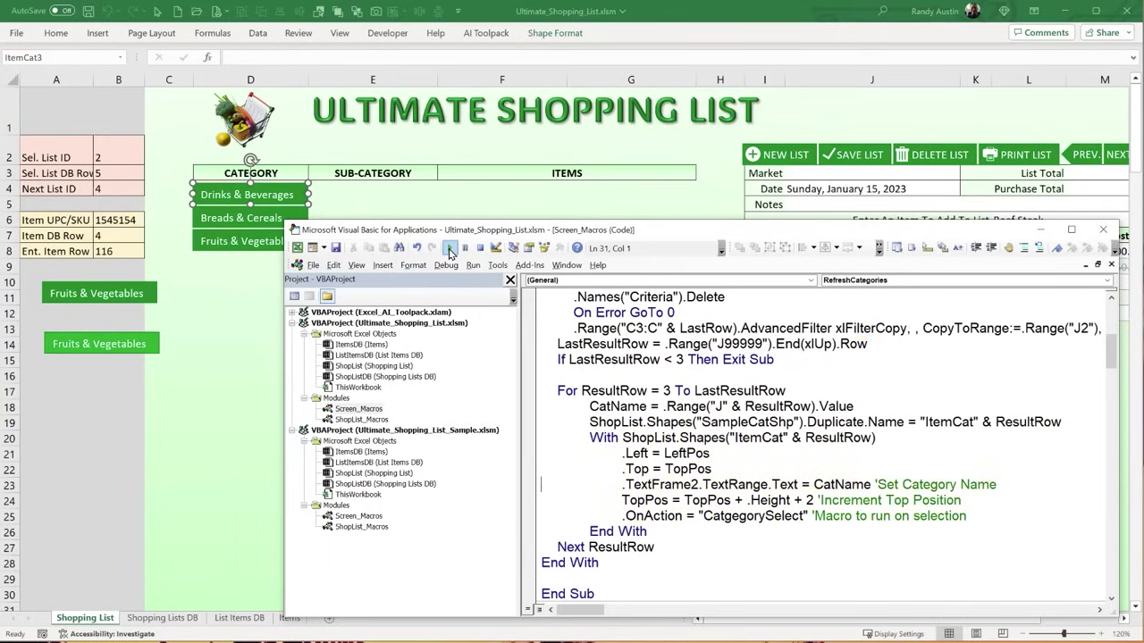
click(196, 409)
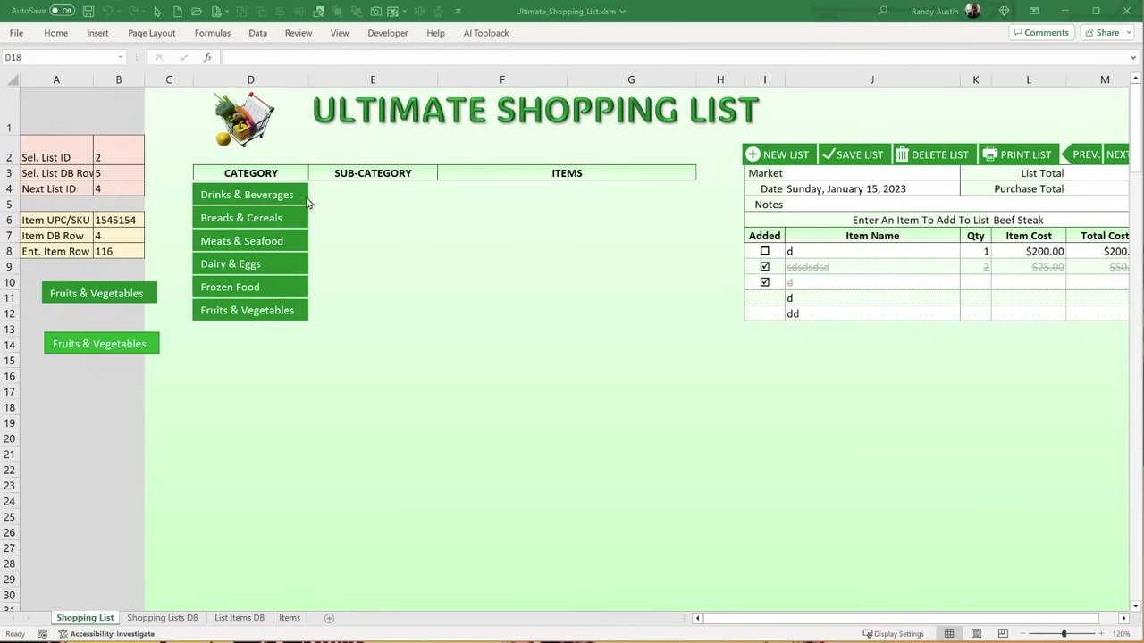
- Examine the sub-category area on the Shopping List sheet and the Sub-Category column of the Items sheet's database
click(279, 194)
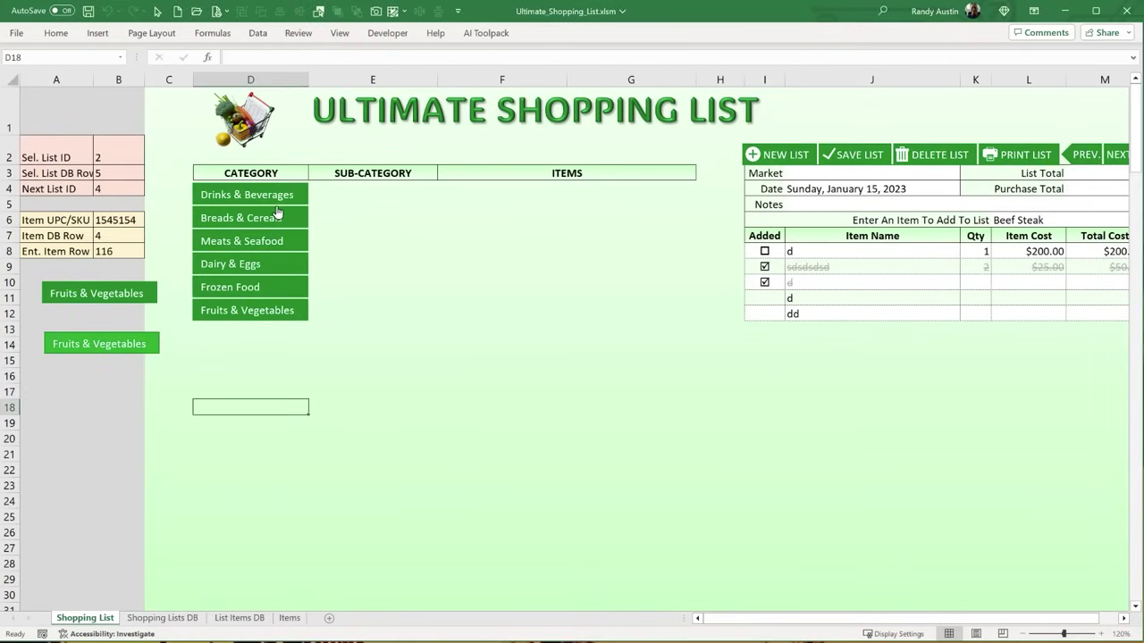
drag(331, 191, 359, 350)
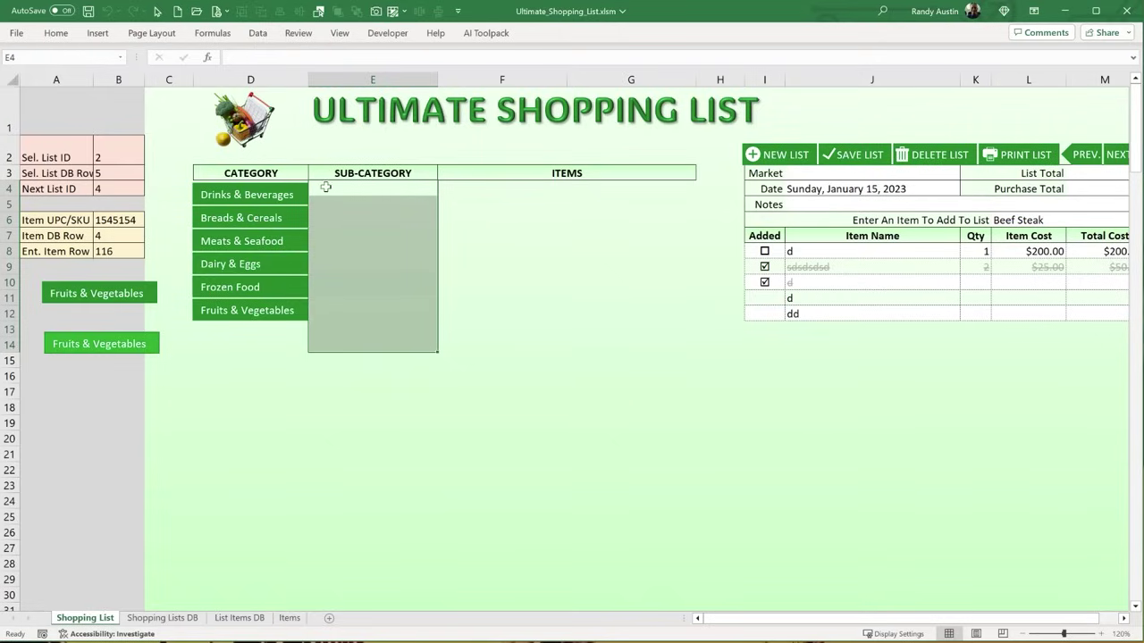
click(186, 621)
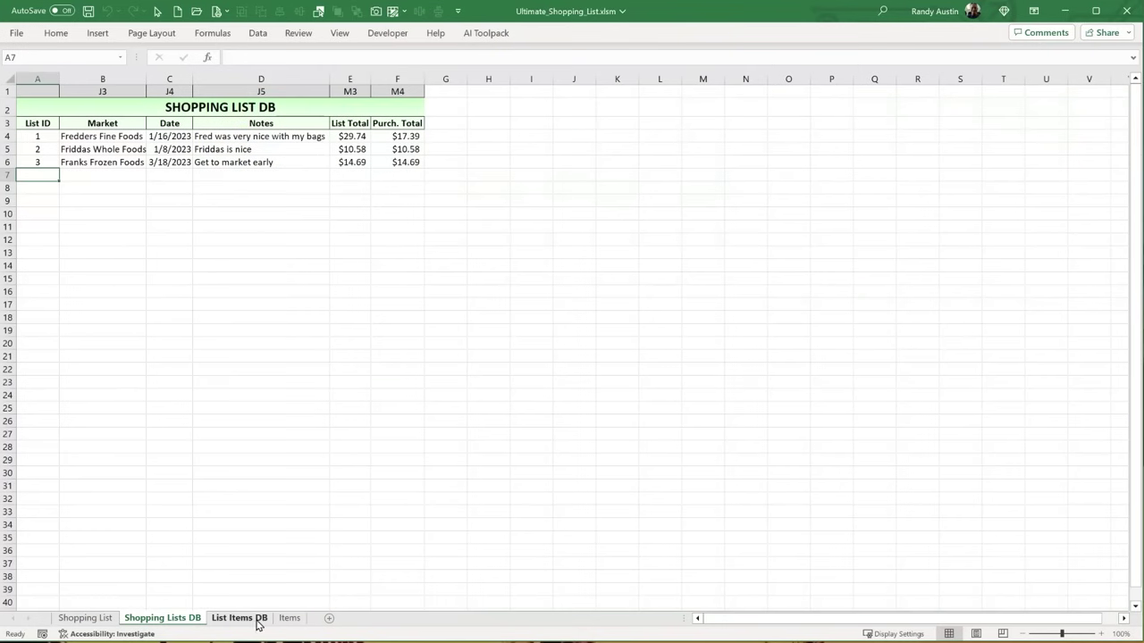
click(289, 617)
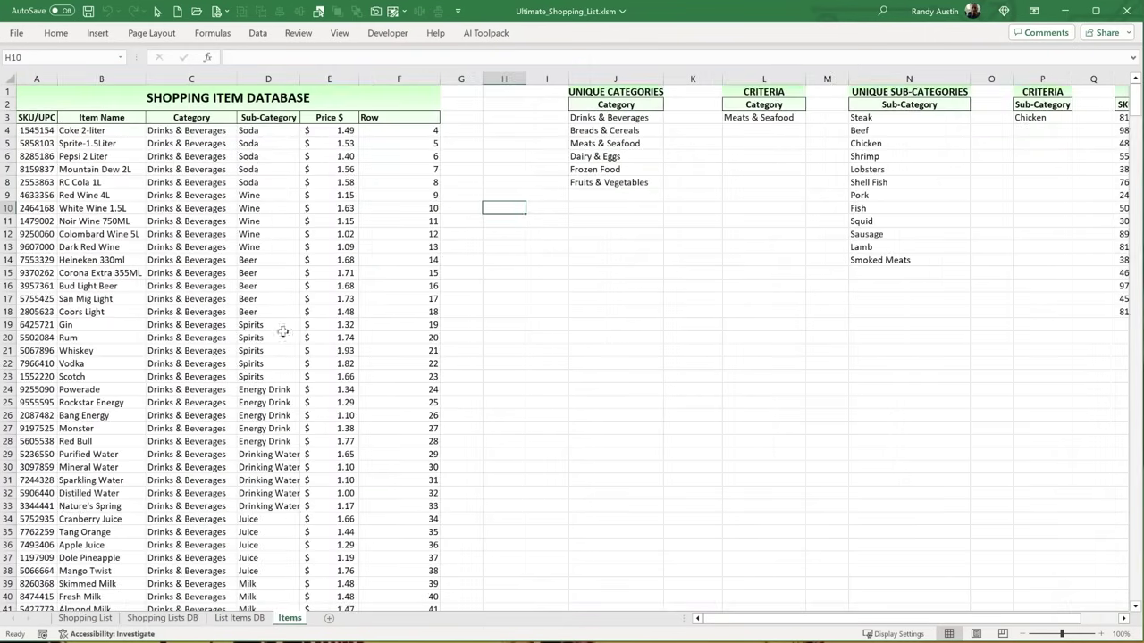
click(205, 166)
drag(243, 145, 260, 507)
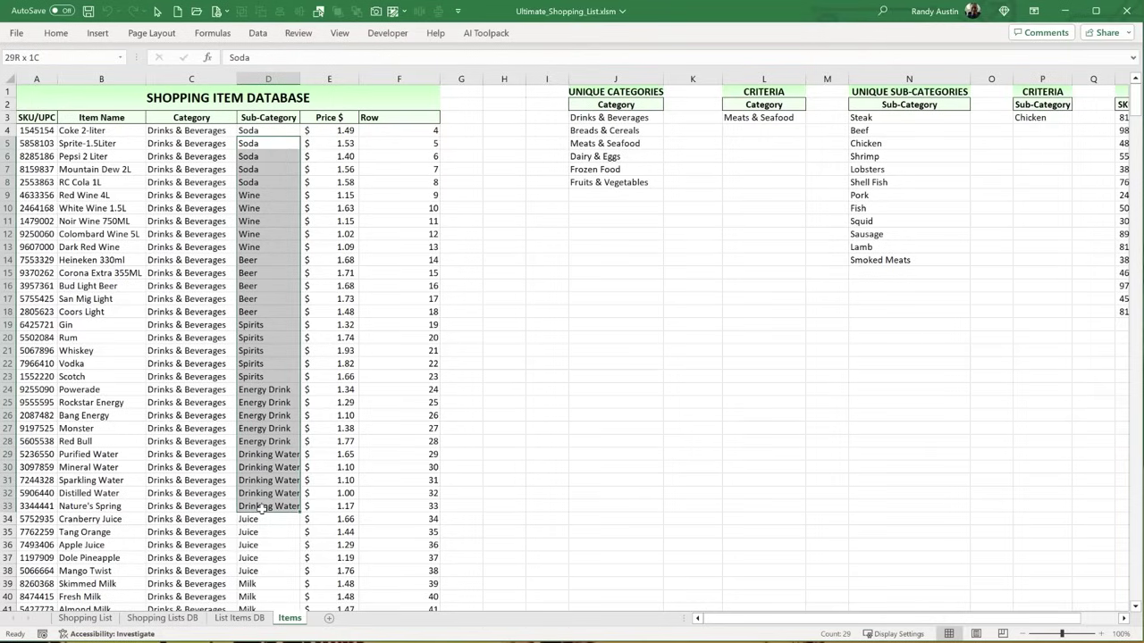
- Compare the unique sub-categories list with the category criteria in L2:L3 and the database's Category and Sub-Category headers
drag(860, 118, 871, 259)
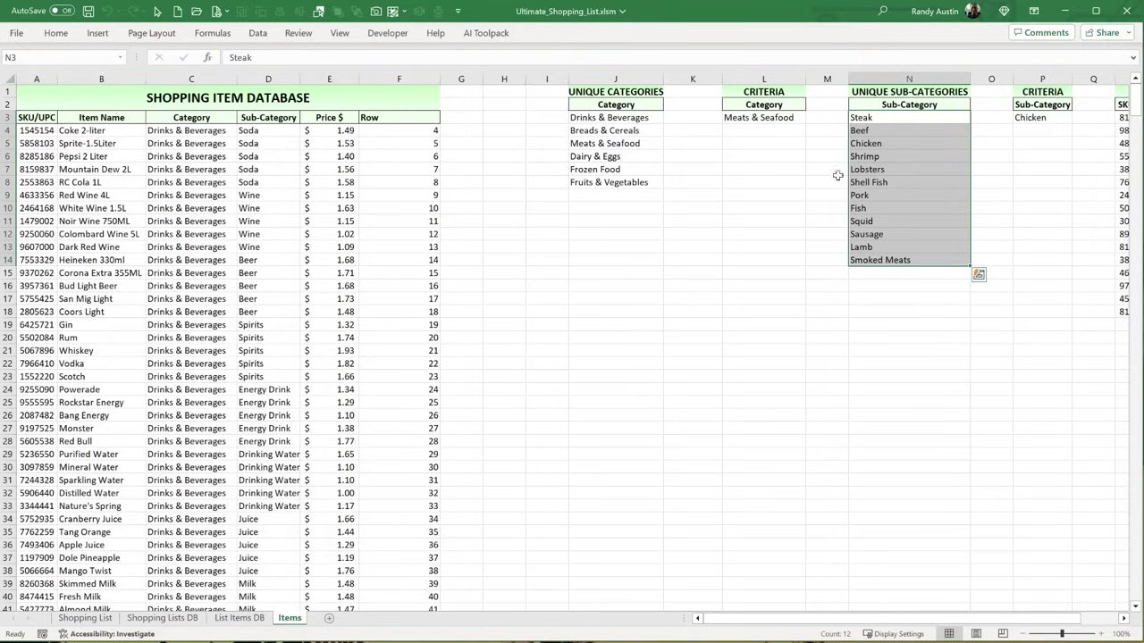
click(783, 118)
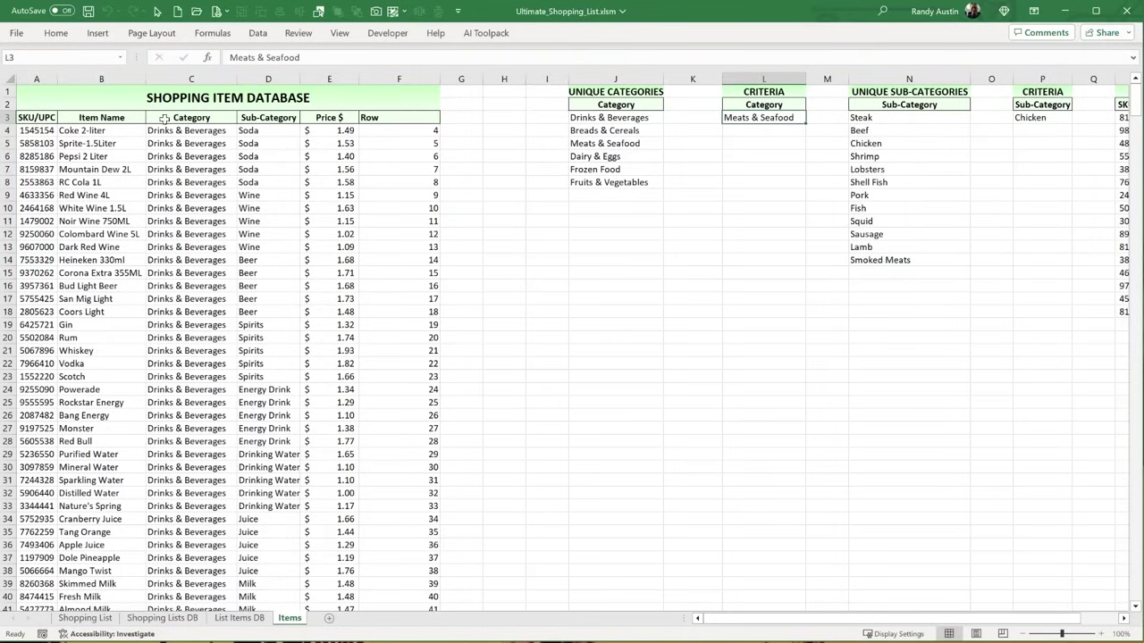
drag(164, 118, 268, 118)
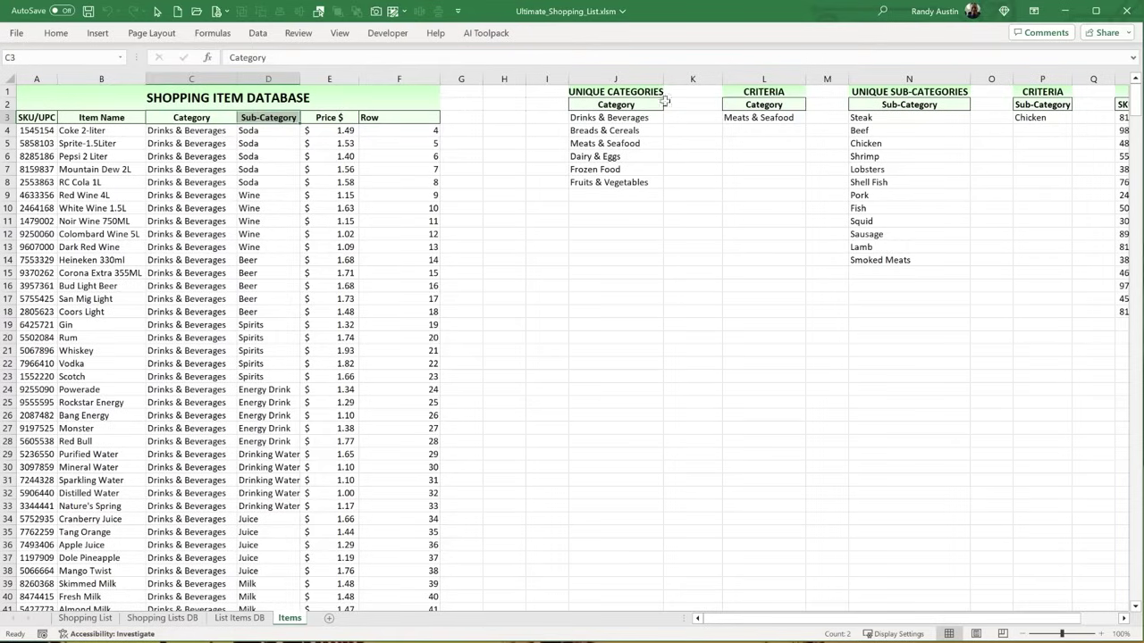
drag(739, 107, 745, 122)
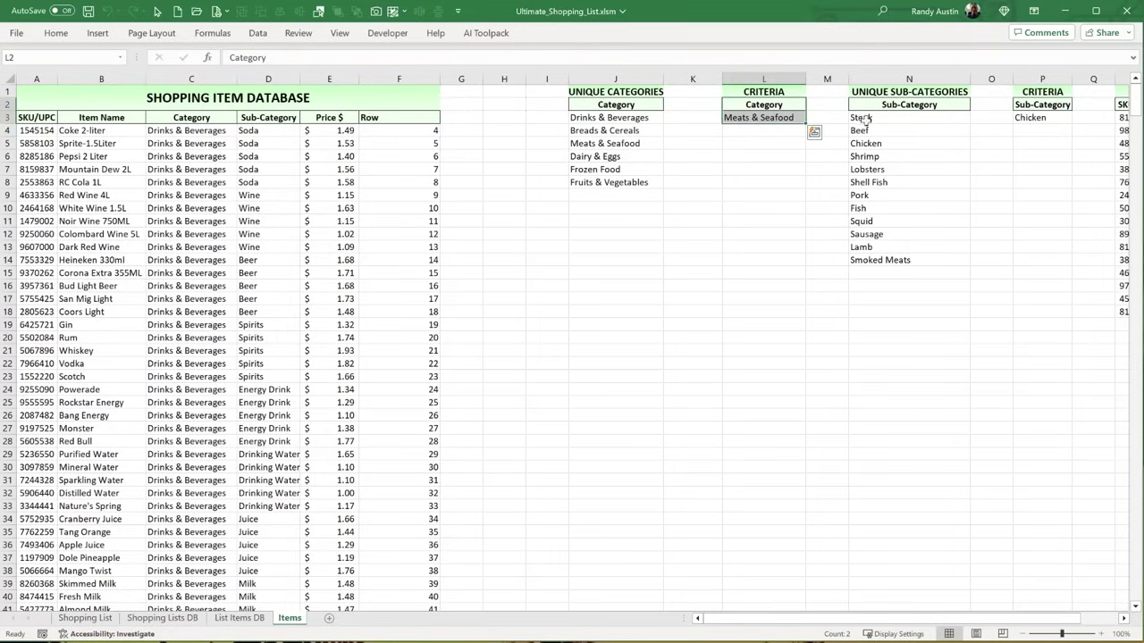
drag(863, 120, 868, 258)
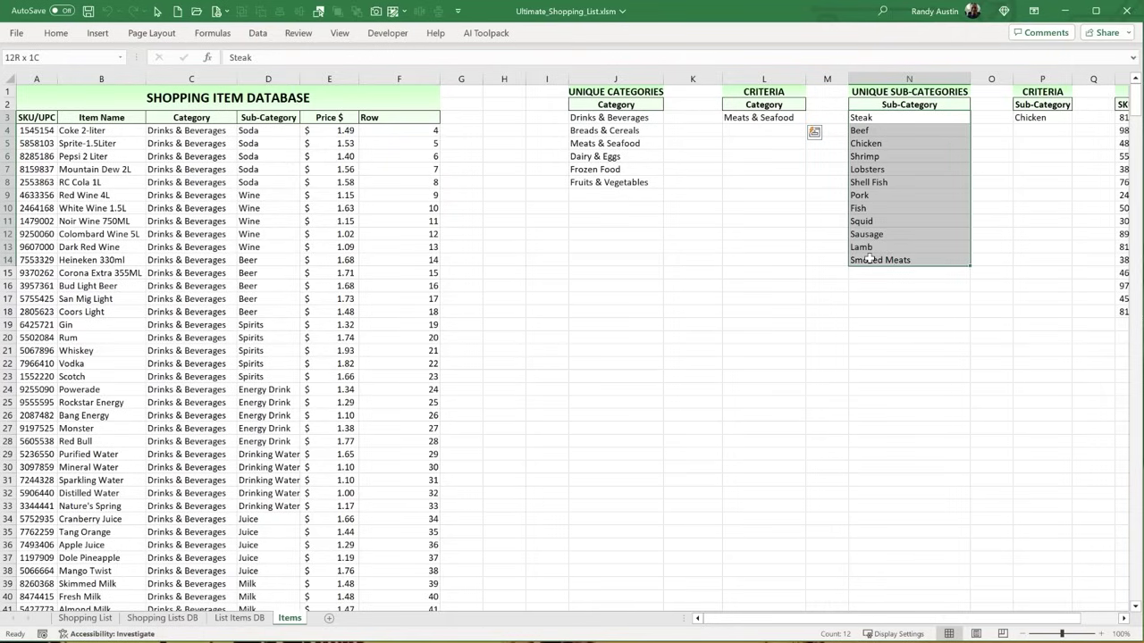
drag(869, 259, 869, 259)
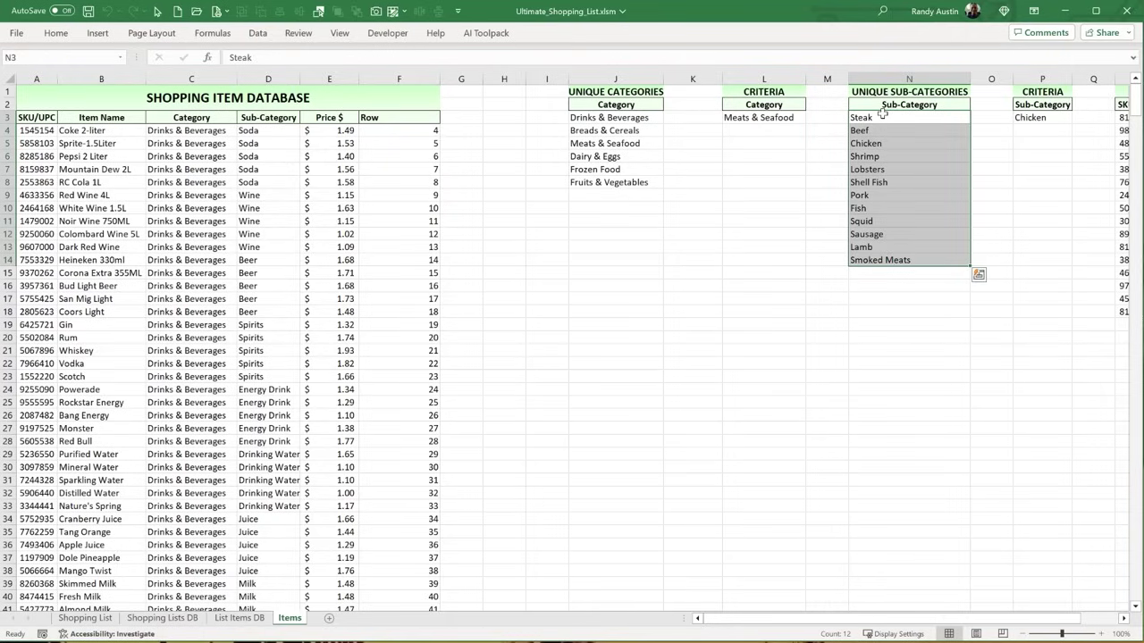
drag(882, 114, 880, 259)
drag(880, 259, 881, 259)
- Open the VBA code at the LoadSubCategories macro, then reposition and widen the editor window
key(alt+F11)
scroll(656, 469, down, 3)
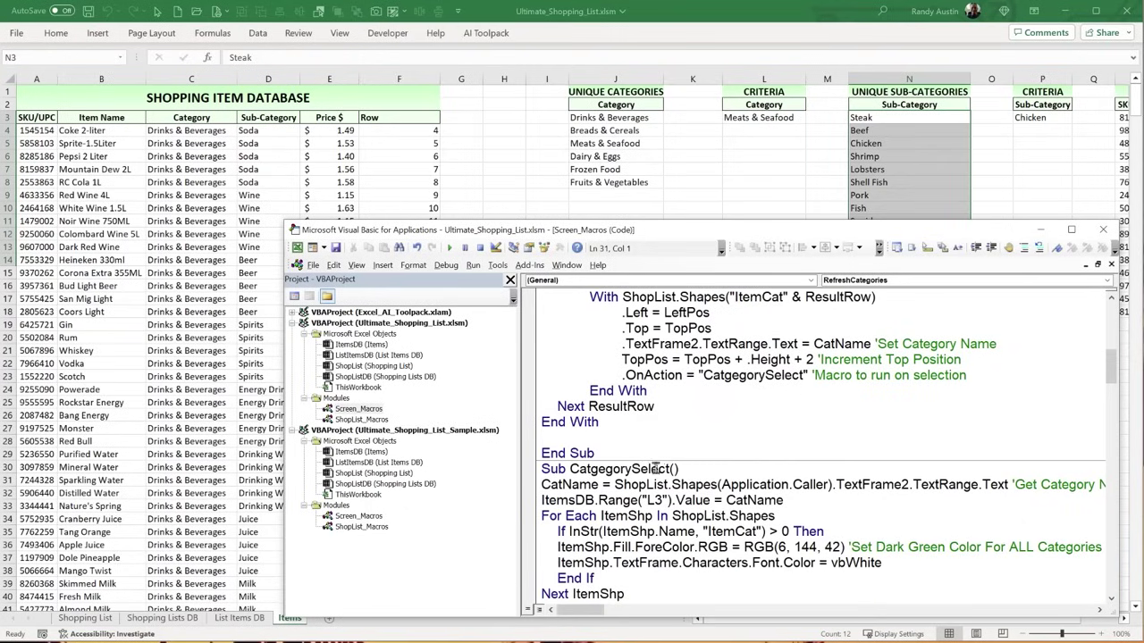
scroll(661, 472, down, 4)
drag(690, 500, 575, 502)
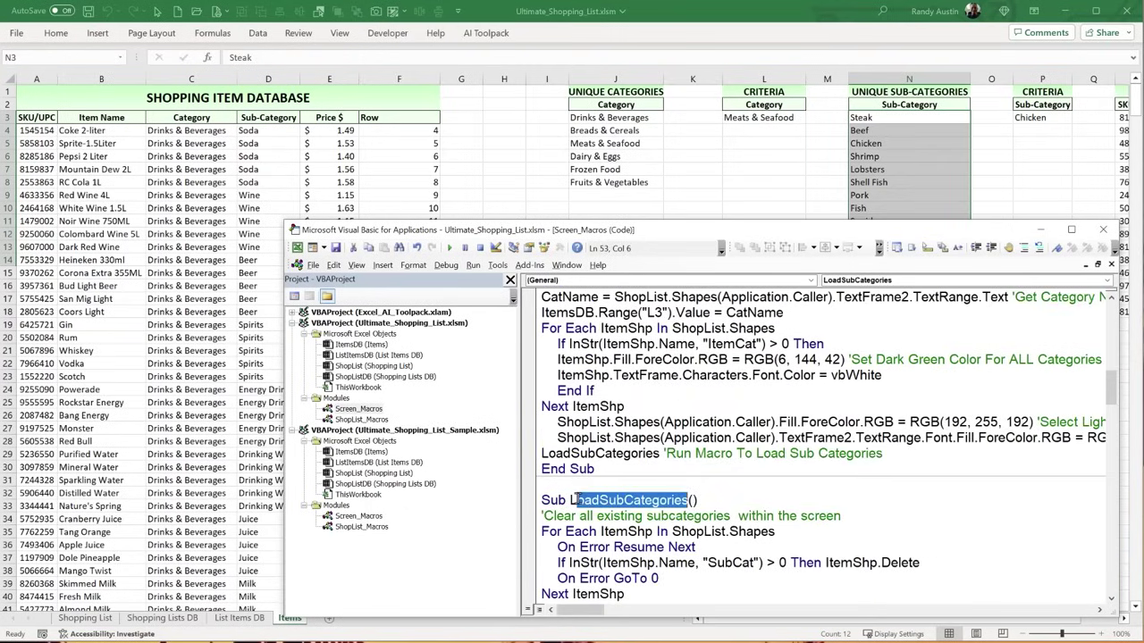
drag(614, 234, 440, 217)
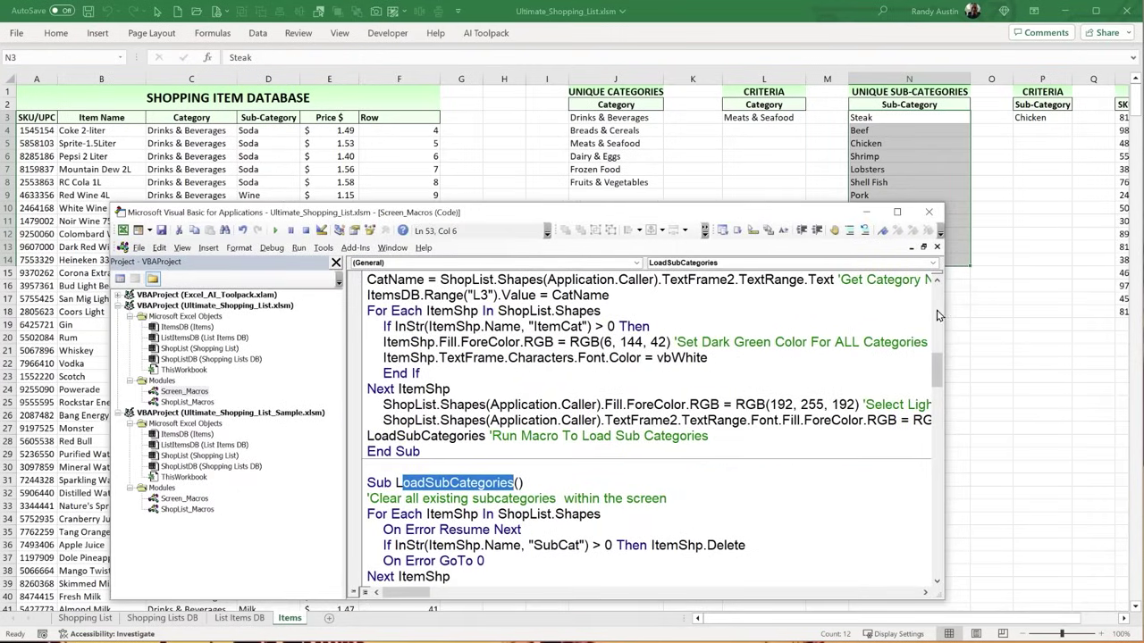
drag(946, 318, 999, 318)
- Examine the CatgegorySelect macro's name and its matching OnAction assignment in RefreshCategories
scroll(499, 396, up, 3)
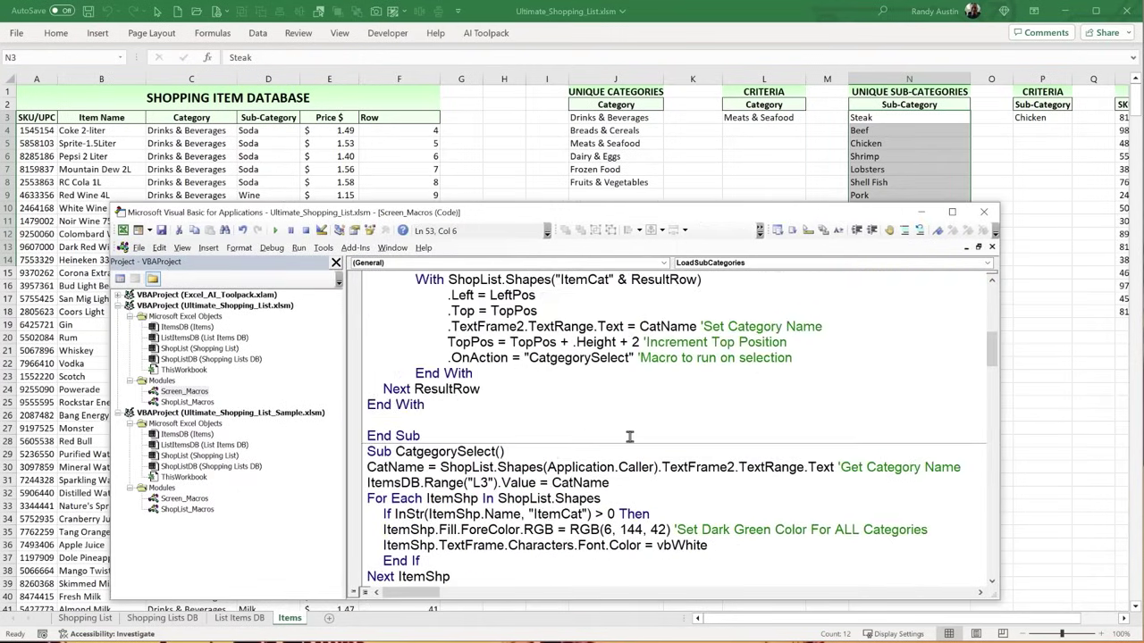
drag(498, 404, 396, 404)
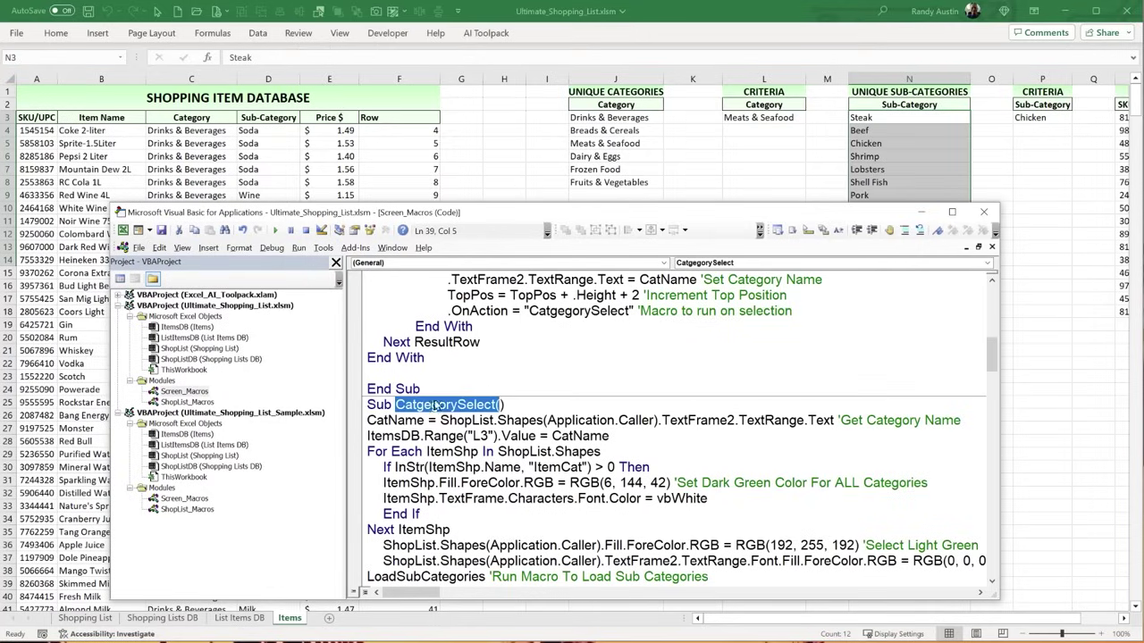
drag(529, 311, 627, 311)
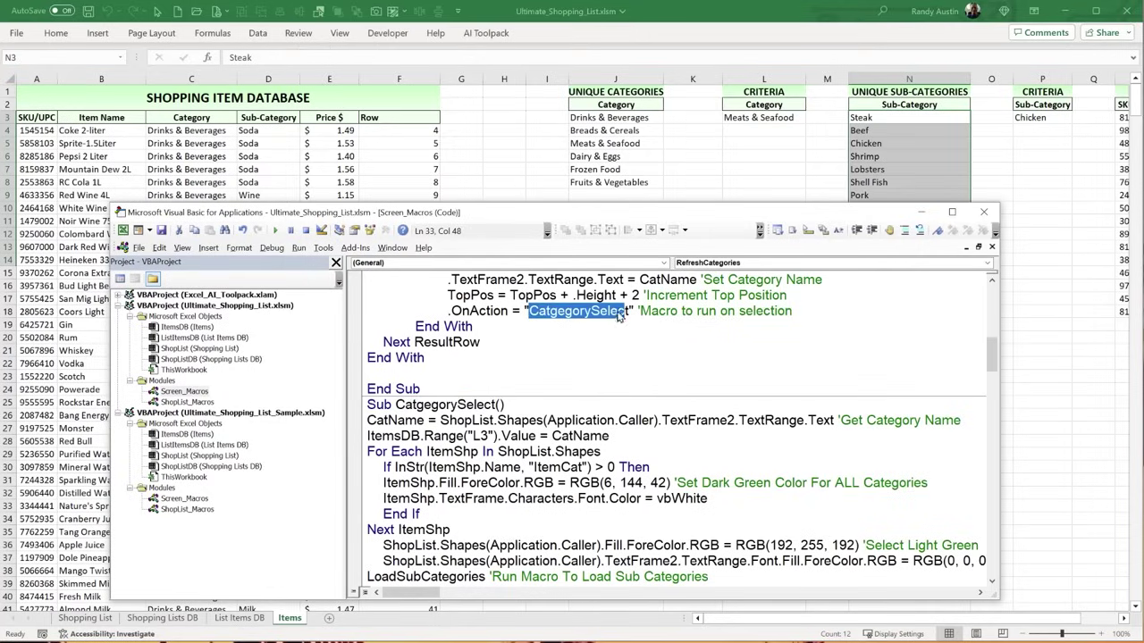
- Check the macro assigned to the Drinks & Beverages shape, limit the list to This Workbook, and open CatgegorySelect for editing
click(99, 618)
ctrl+click(258, 195)
right_click(257, 195)
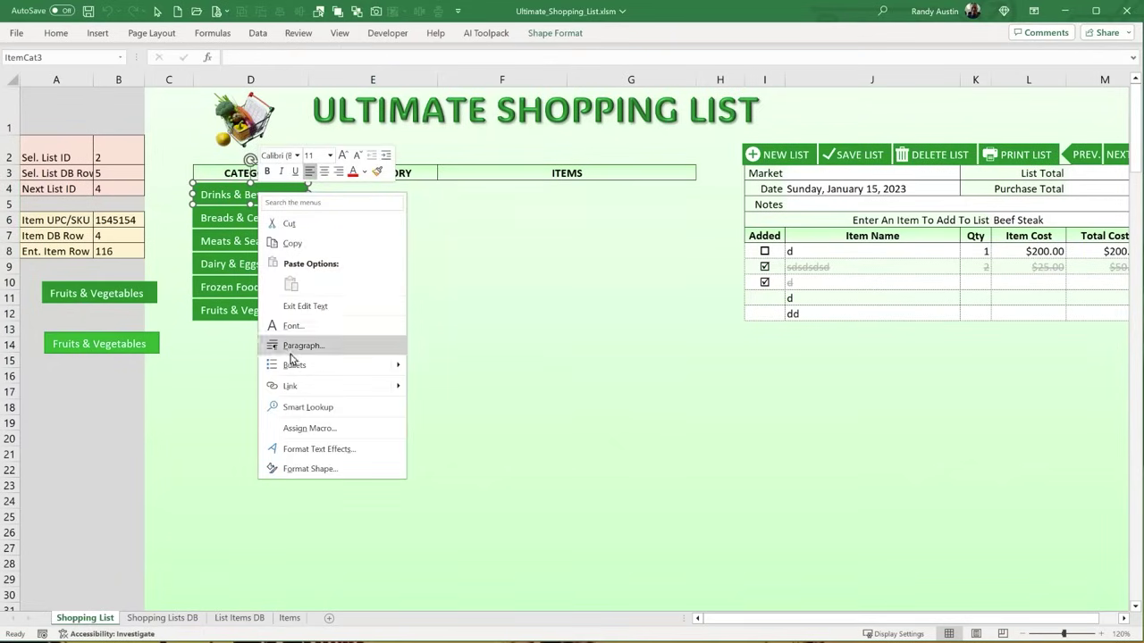
click(306, 430)
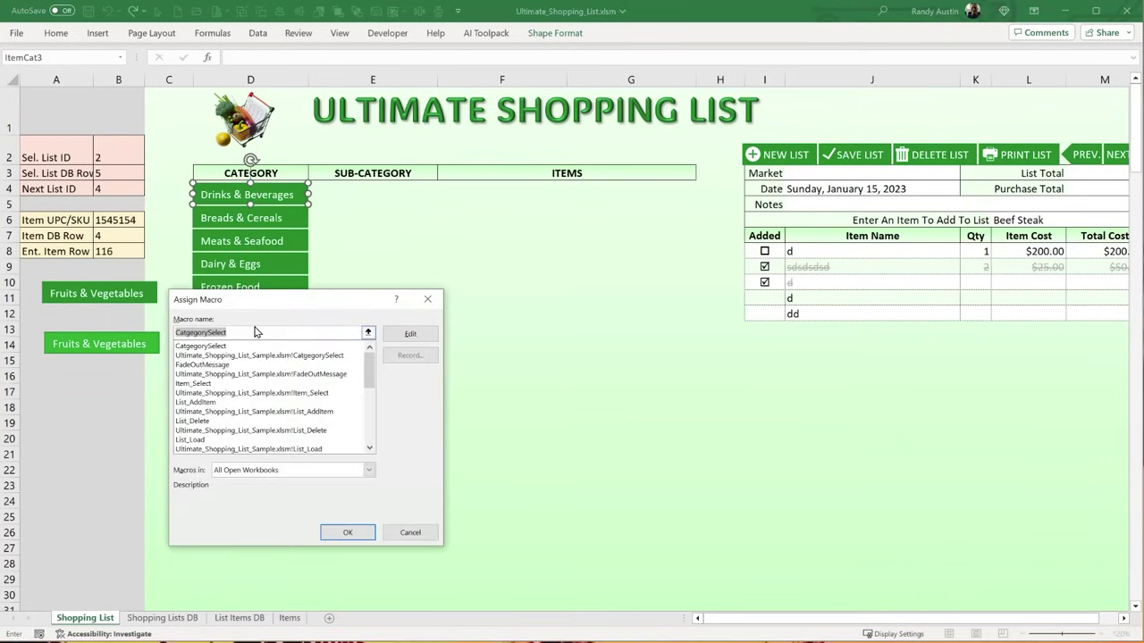
click(246, 332)
click(369, 470)
click(231, 493)
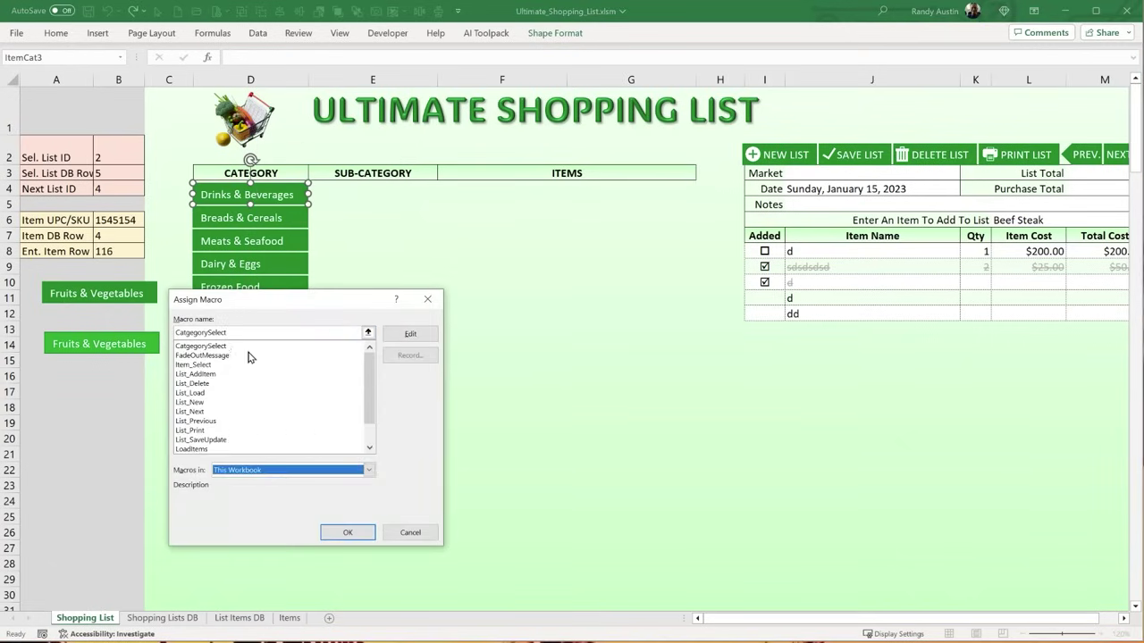
click(410, 334)
scroll(444, 348, up, 2)
scroll(445, 349, down, 1)
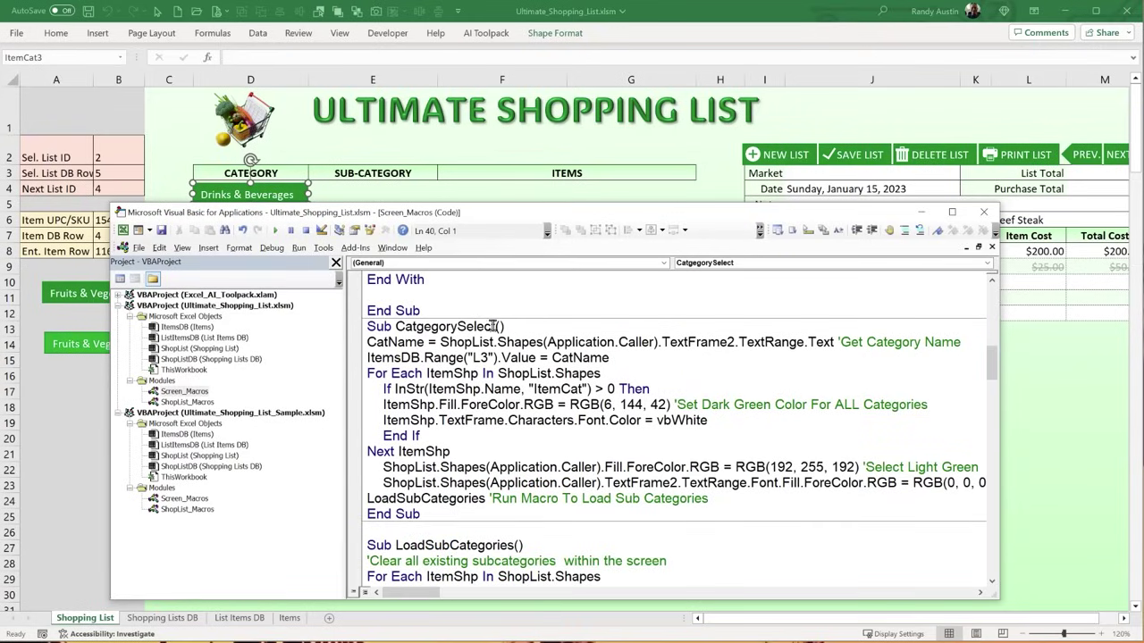
drag(494, 326, 403, 320)
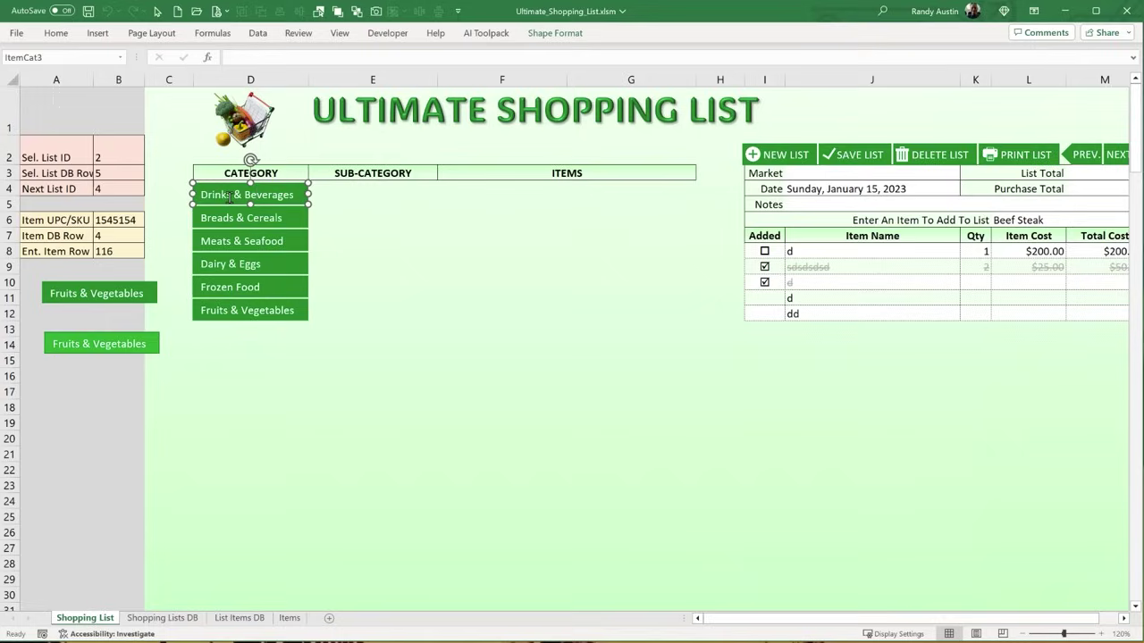
- Select the whole text inside the Drinks & Beverages category shape on the Shopping List sheet
click(229, 197)
drag(202, 196, 239, 196)
click(229, 193)
drag(283, 193, 201, 195)
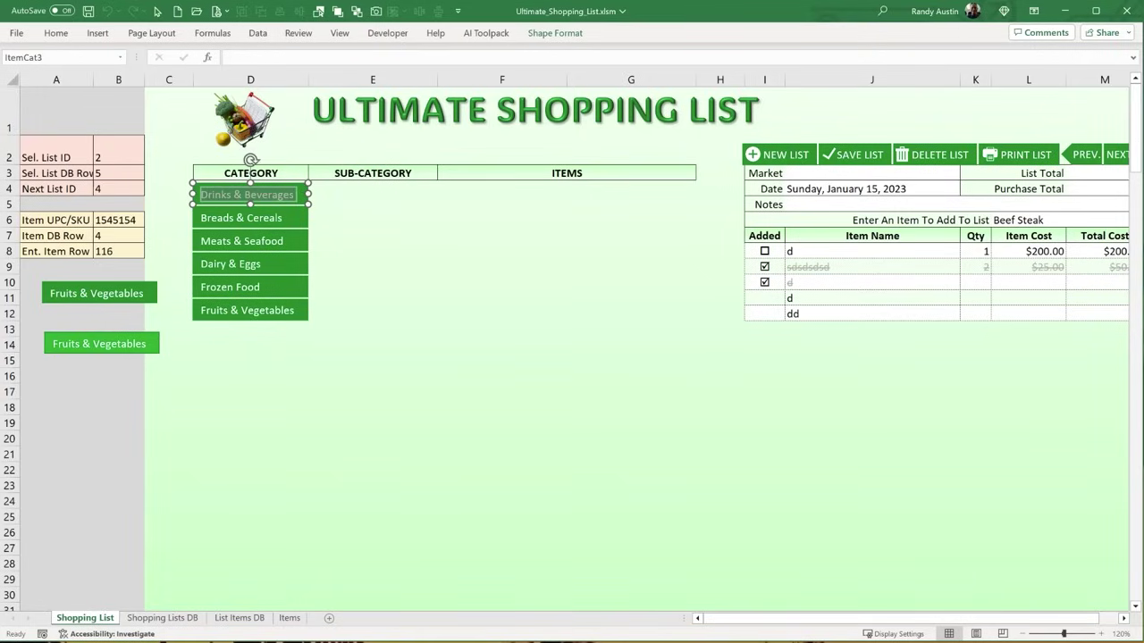
- Examine how CatgegorySelect reads CatName from the Application.Caller shape's text and passes it to ItemsDB
key(alt+F11)
drag(368, 342, 655, 342)
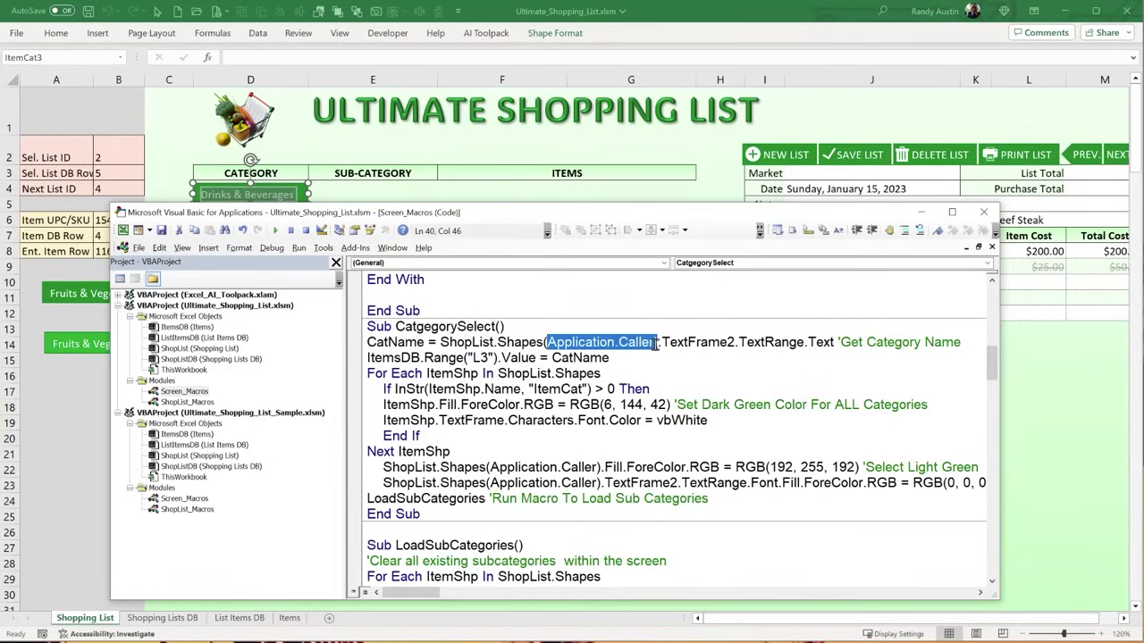
drag(666, 342, 837, 343)
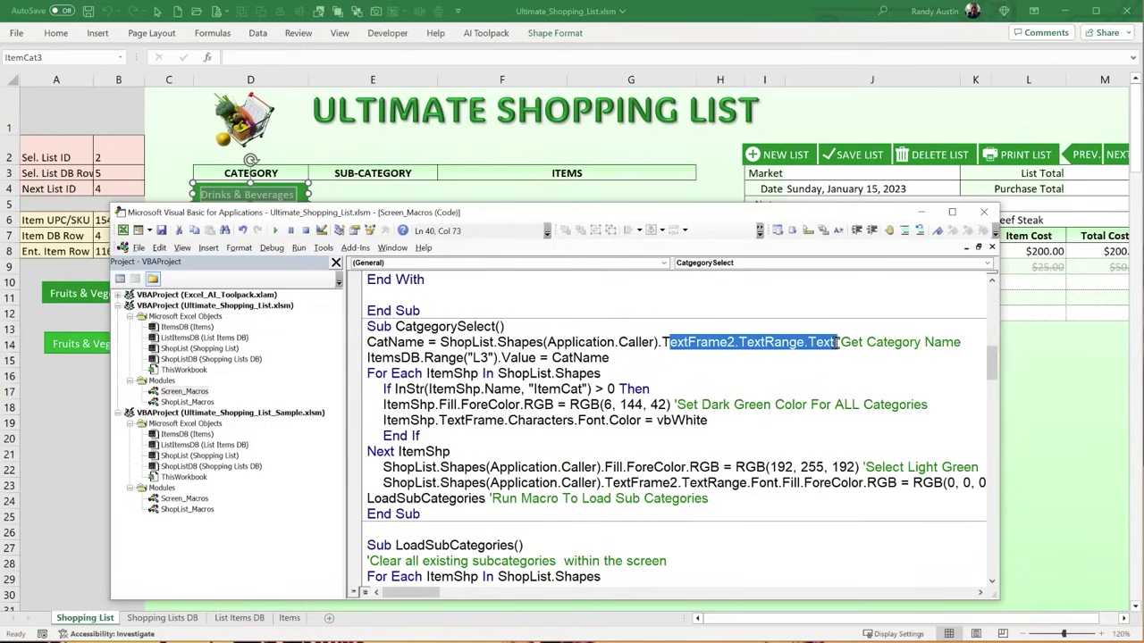
drag(424, 342, 365, 342)
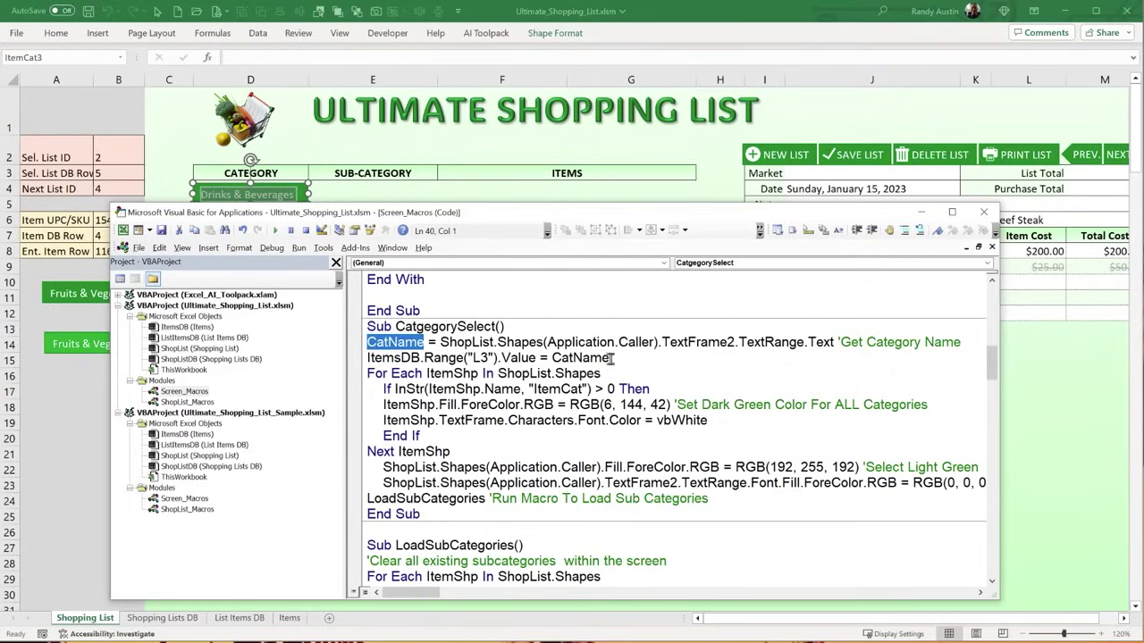
drag(609, 358, 563, 357)
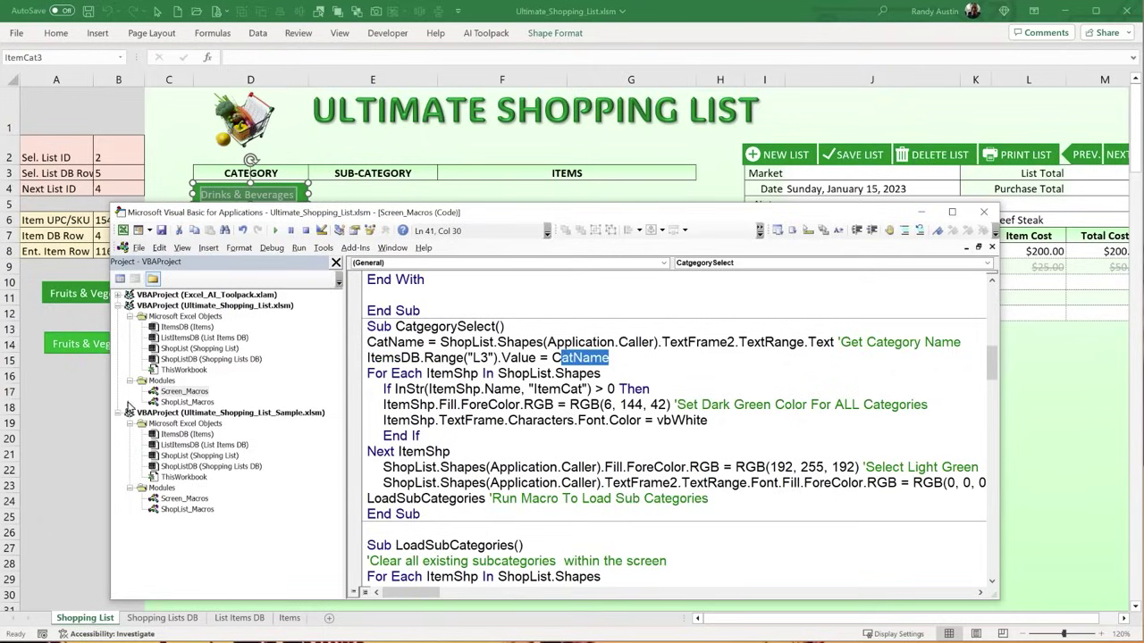
- Compare the category criteria cell L3 on the Items sheet with the Range("L3") reference in CatgegorySelect
click(88, 391)
click(289, 617)
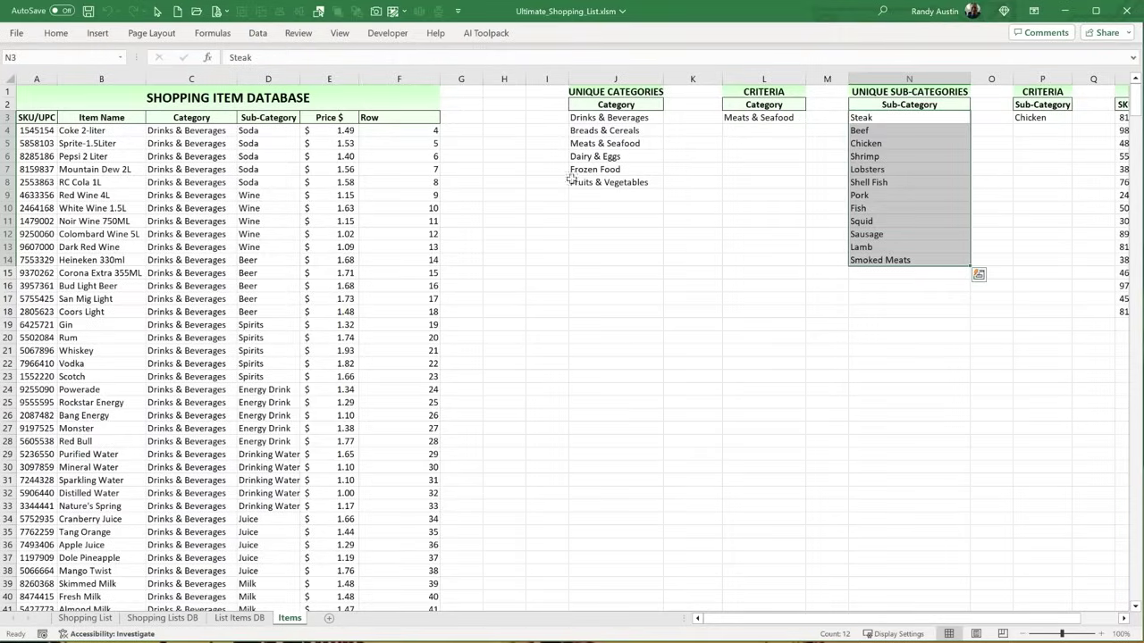
click(739, 118)
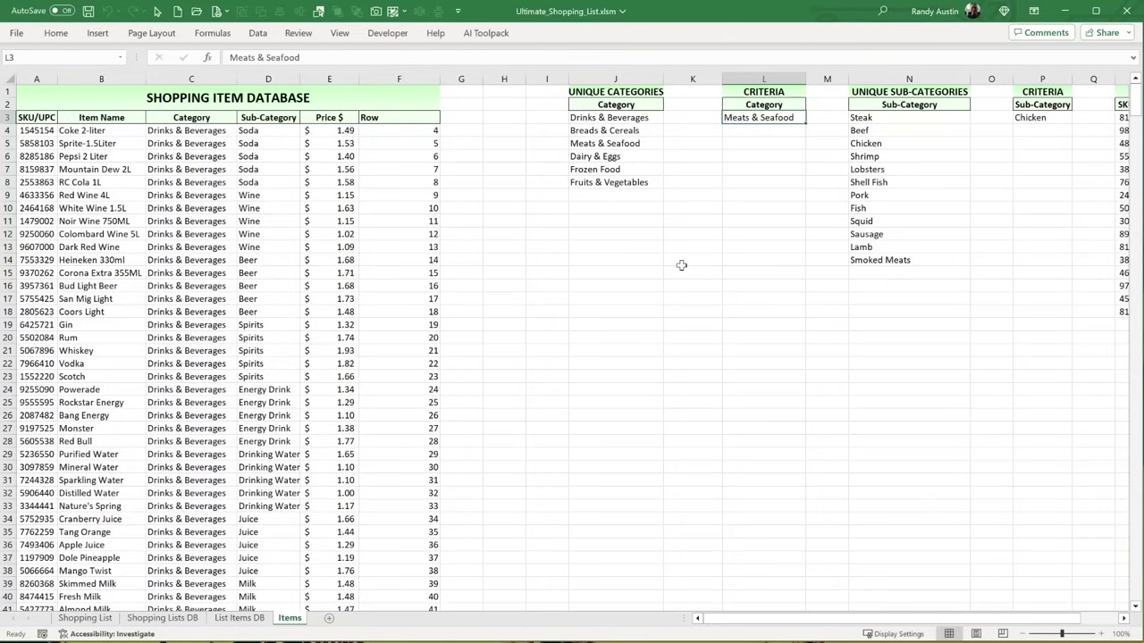
key(alt+F11)
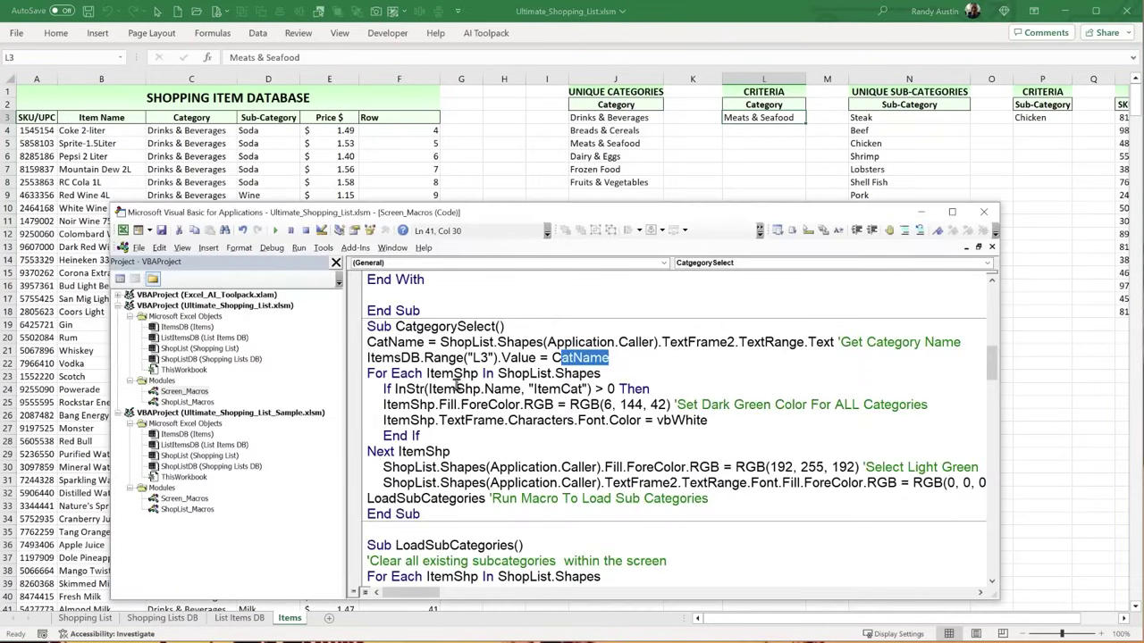
drag(498, 358, 458, 357)
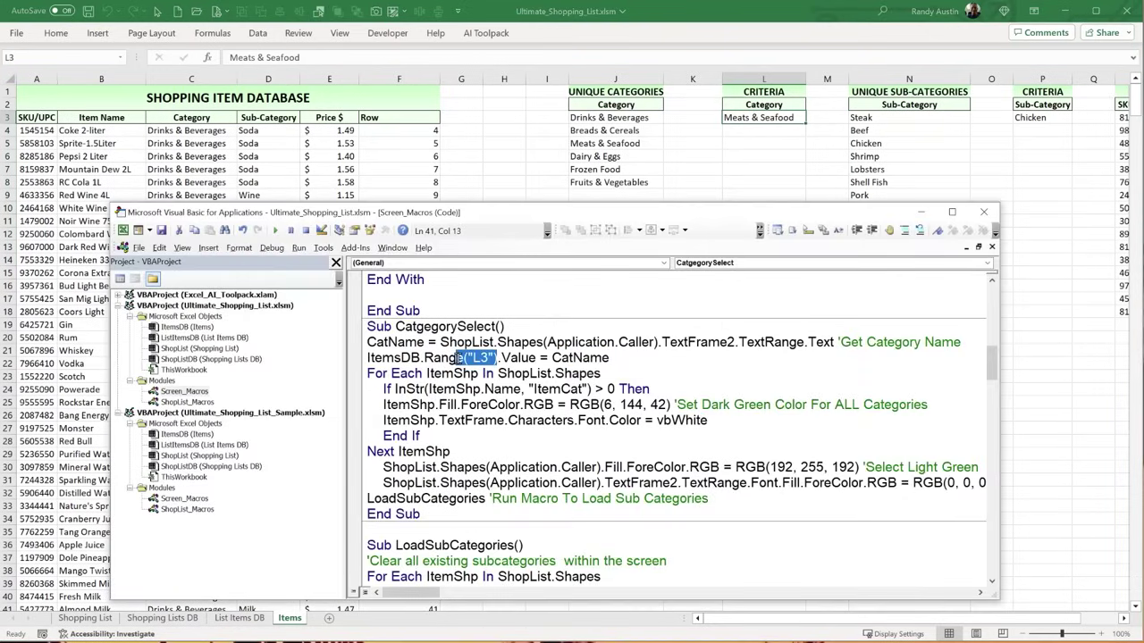
- Add the comment 'Set Cat Name for Criteria to the ItemsDB.Range("L3") line in CatgegorySelect
click(638, 356)
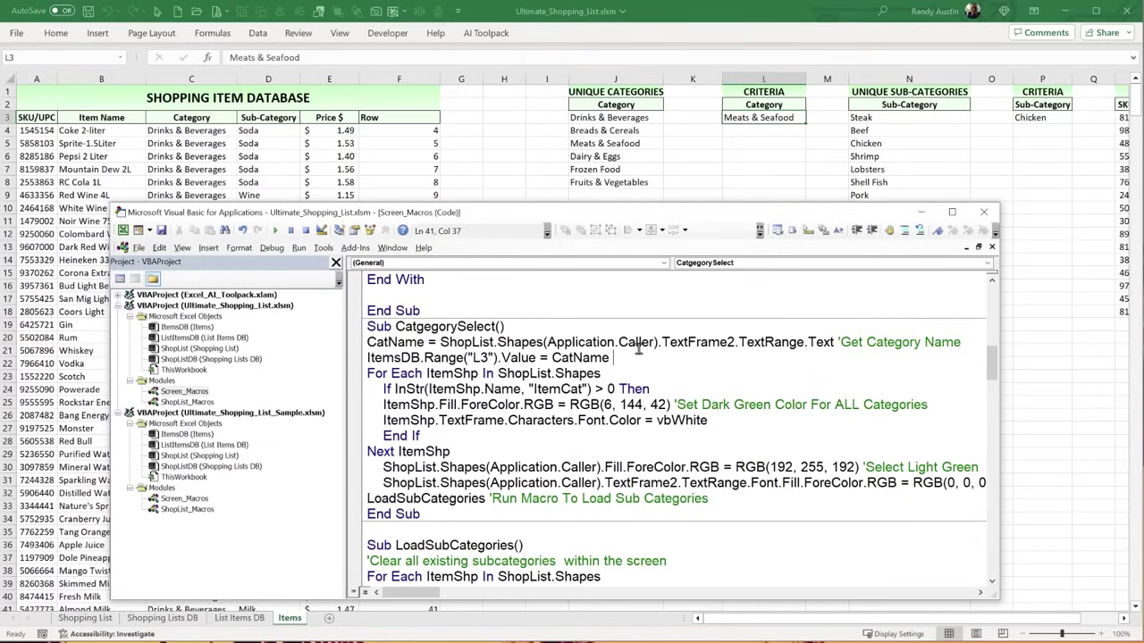
text('Set Cat Name for Criteria)
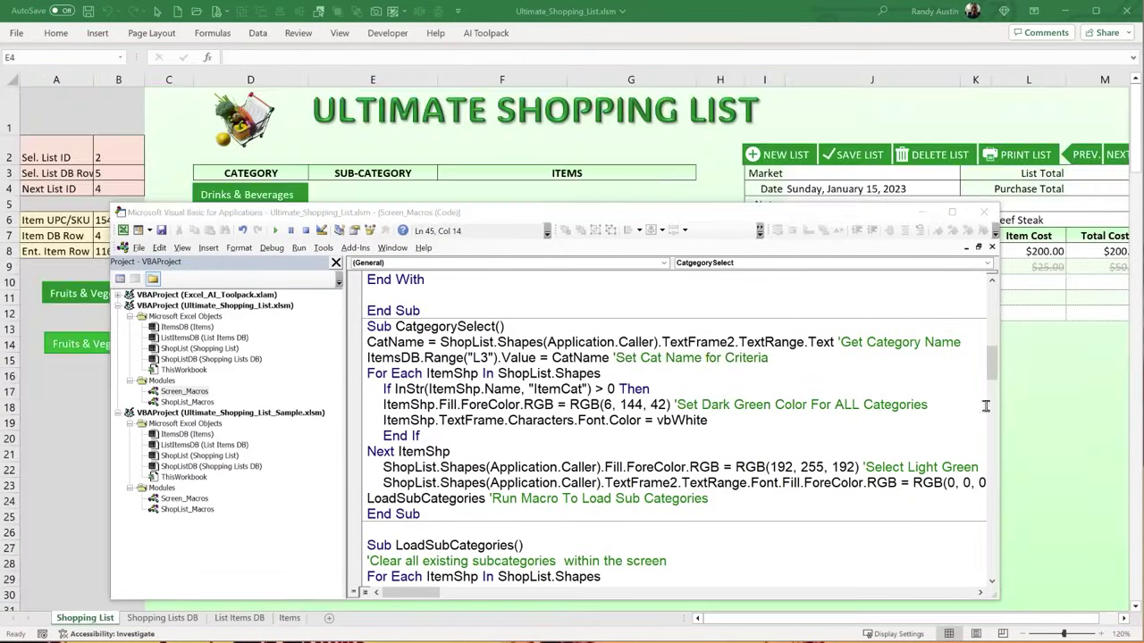
- Look at how the selected category differs from the other category shapes in Ultimate_Shopping_List_Sample.xlsm, and return to Ultimate_Shopping_List.xlsm
click(1050, 394)
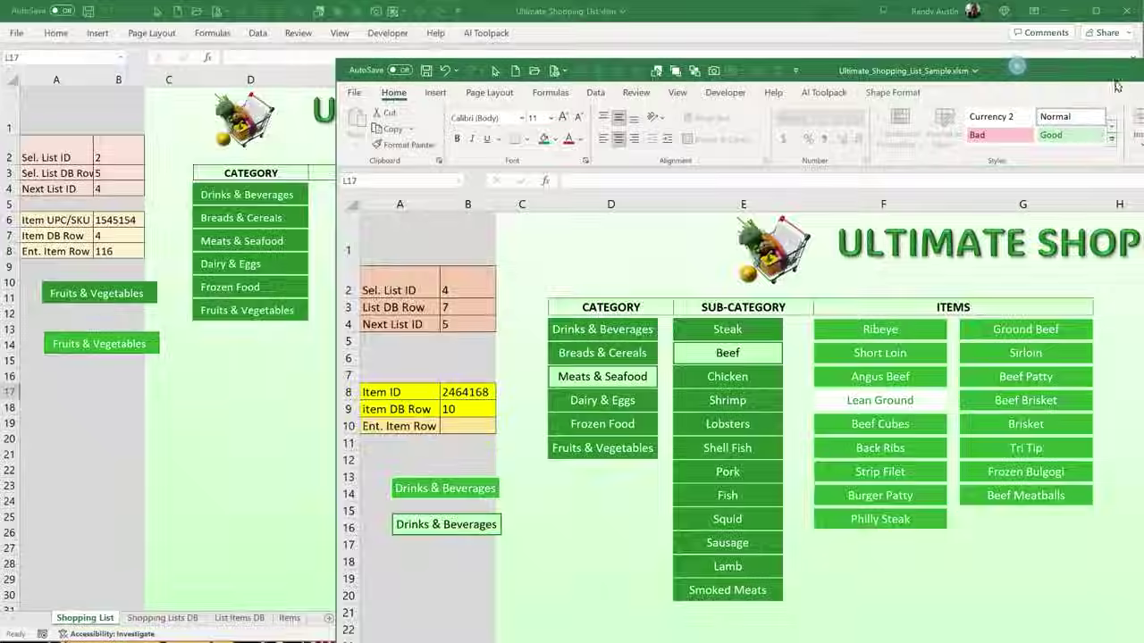
drag(939, 29, 711, 9)
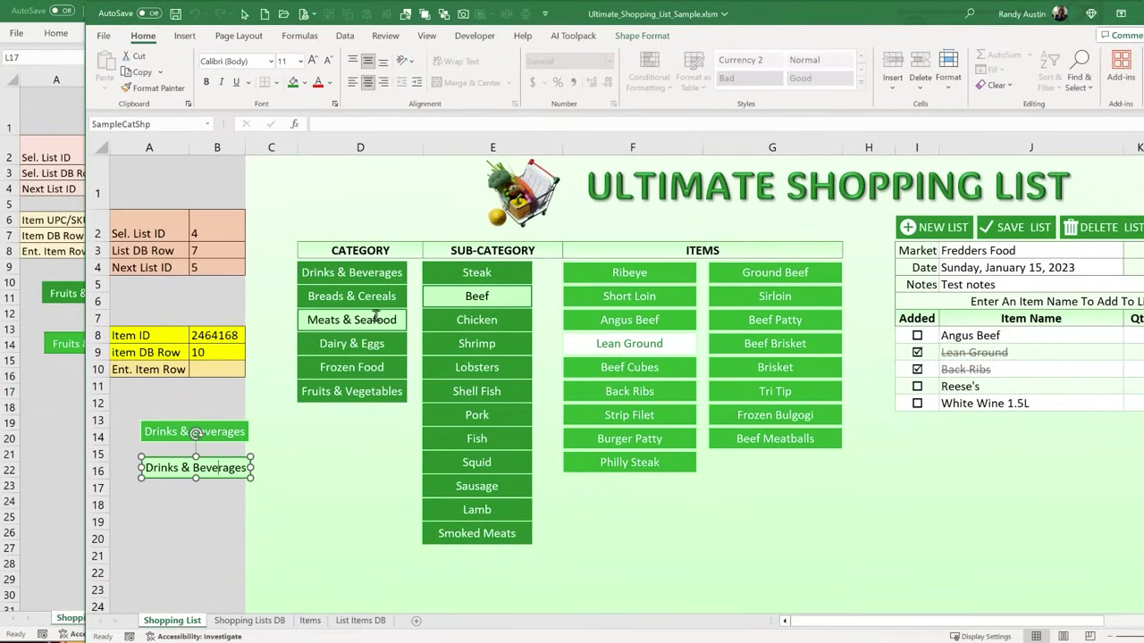
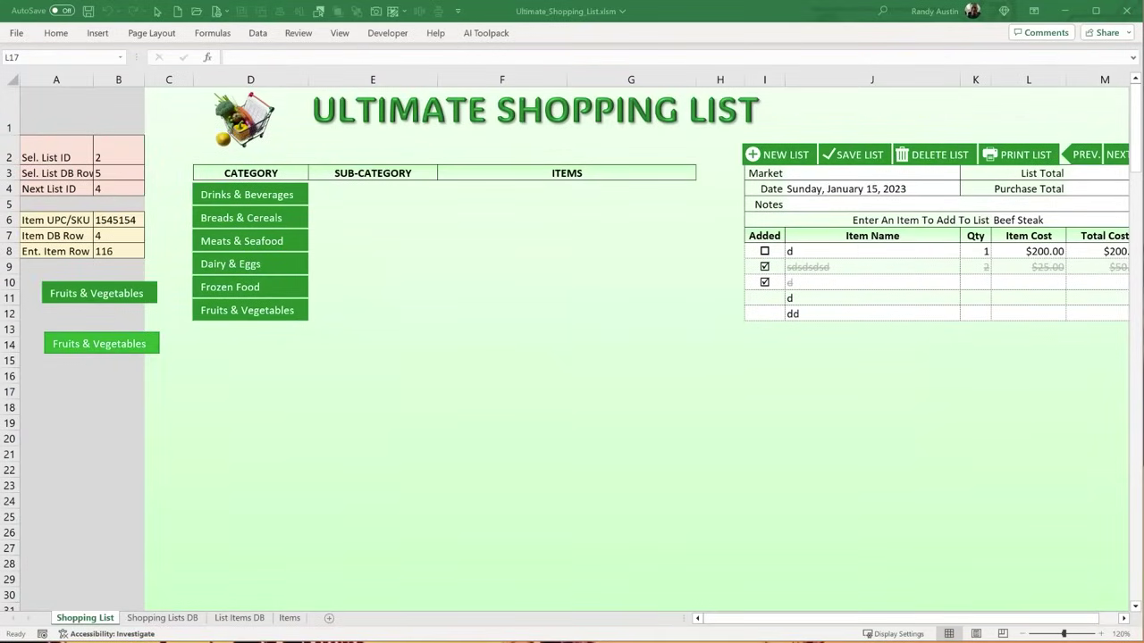
key(alt+F11)
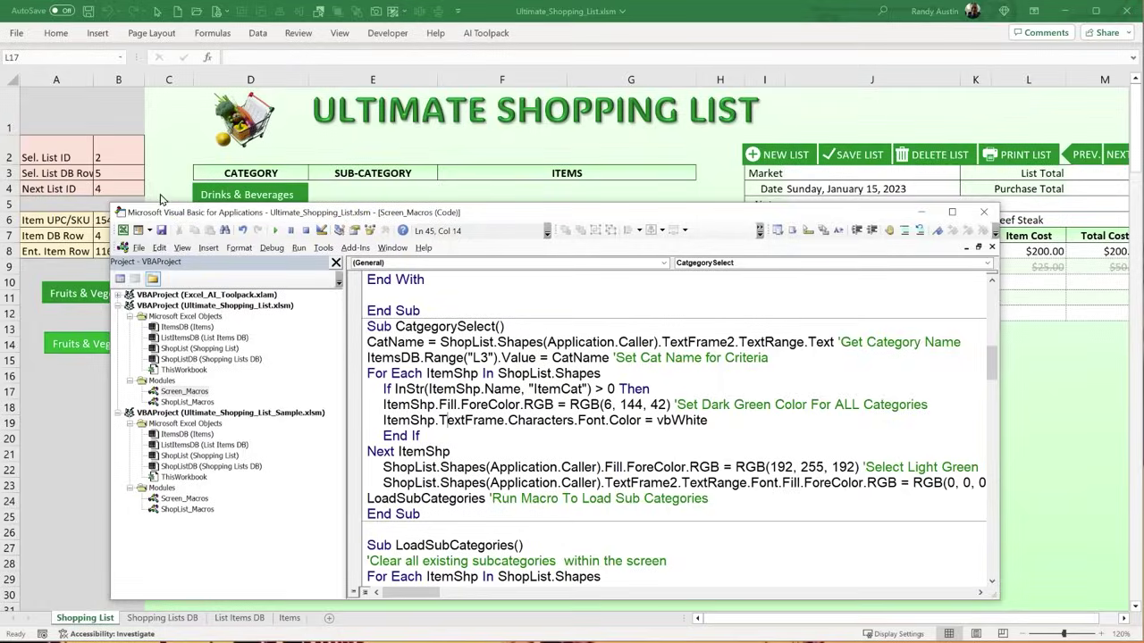
key(alt+F11)
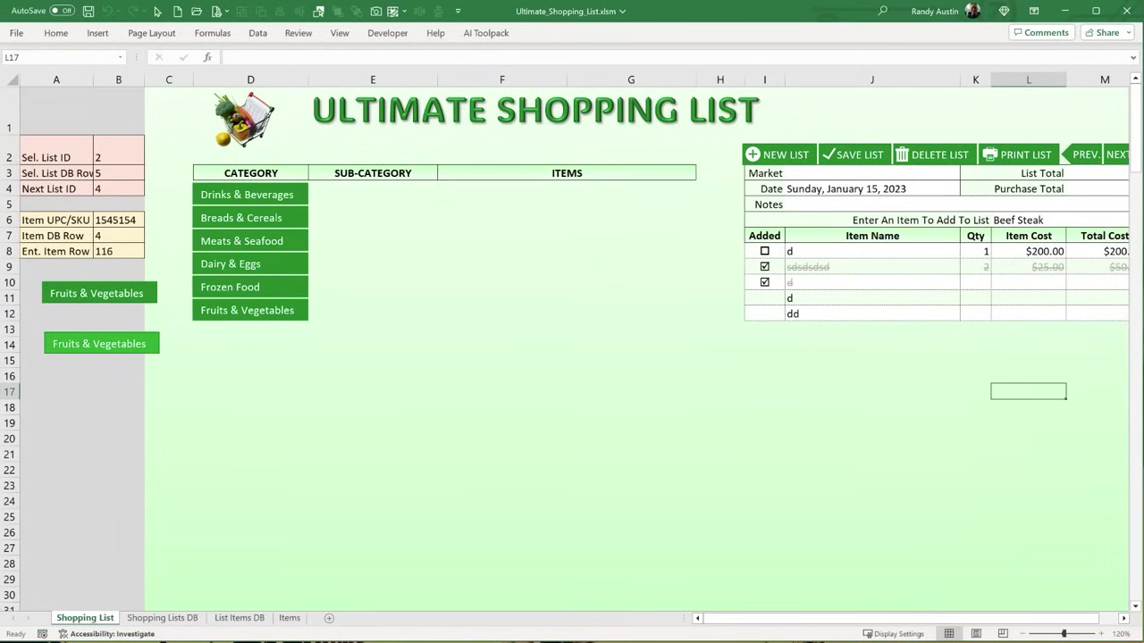
- Check the custom RGB fill values of the Drinks & Beverages category shape, leaving the color dialog without applying a change
right_click(236, 194)
key(Escape)
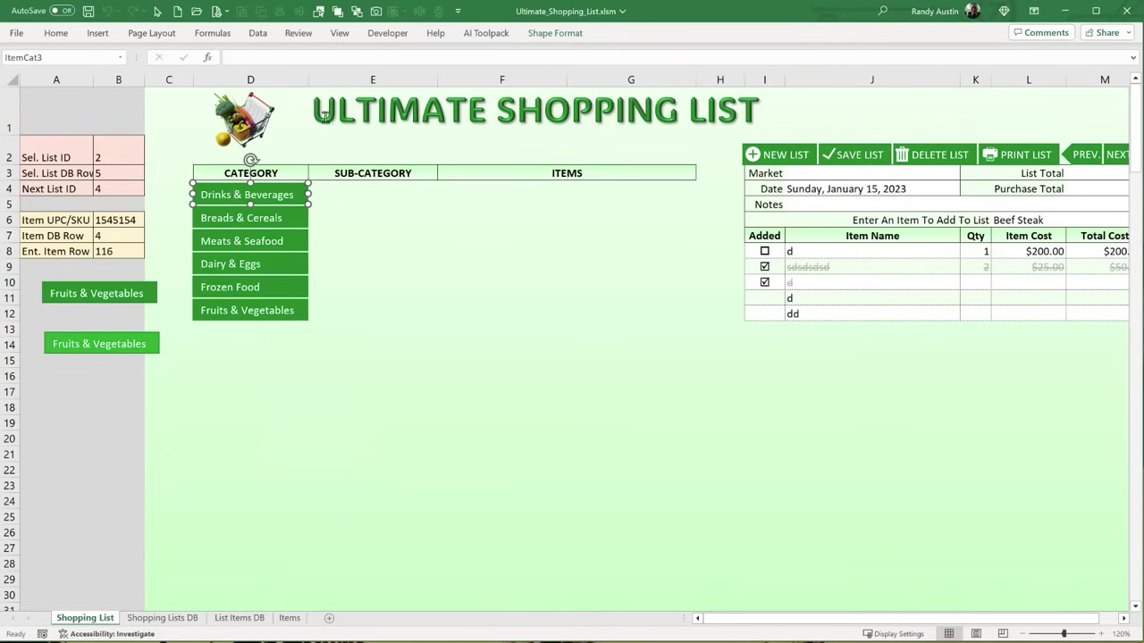
click(547, 36)
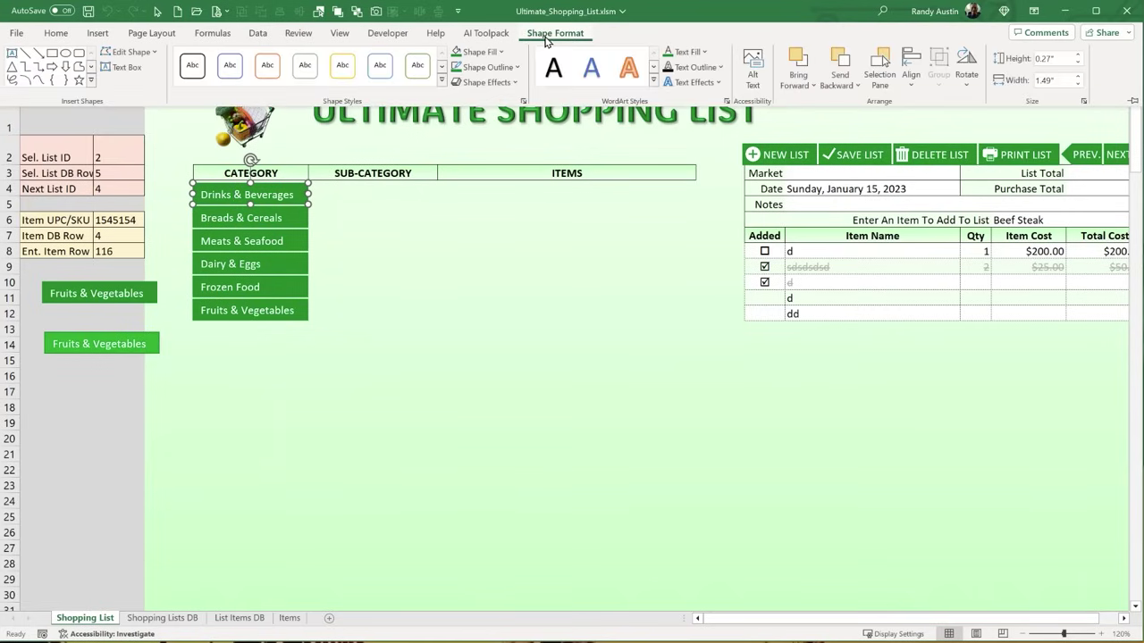
click(500, 52)
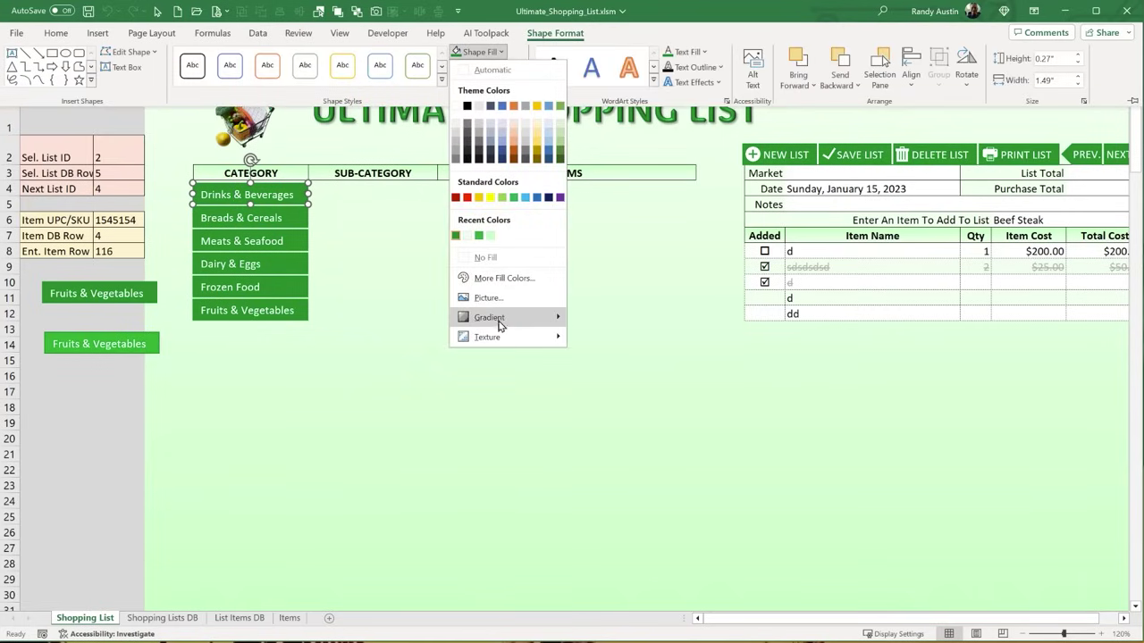
click(501, 278)
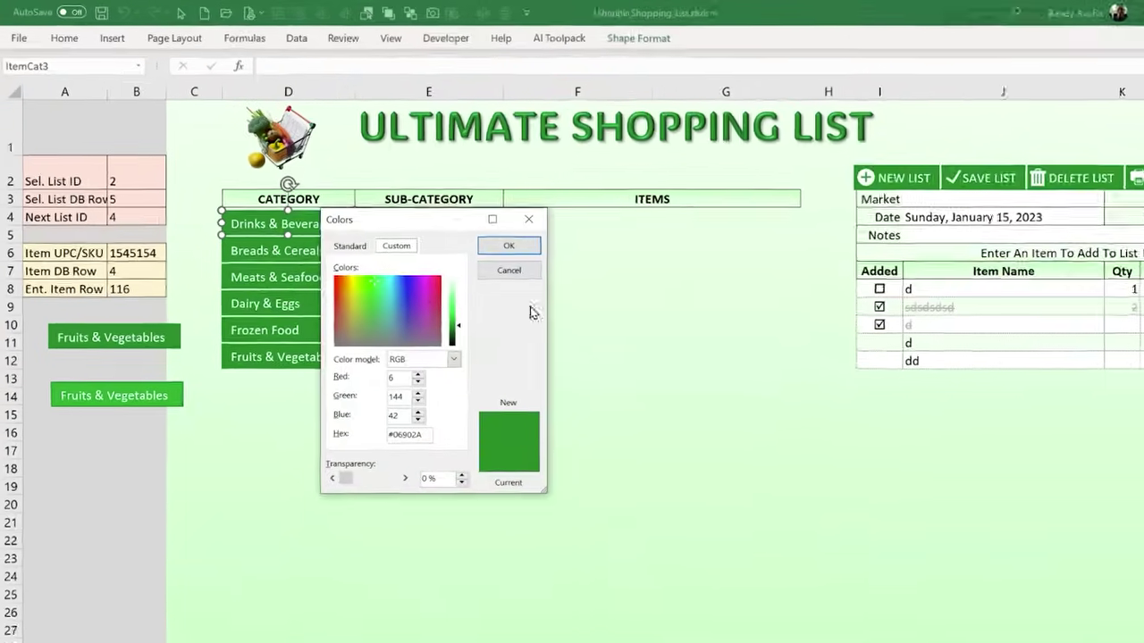
drag(420, 223, 460, 225)
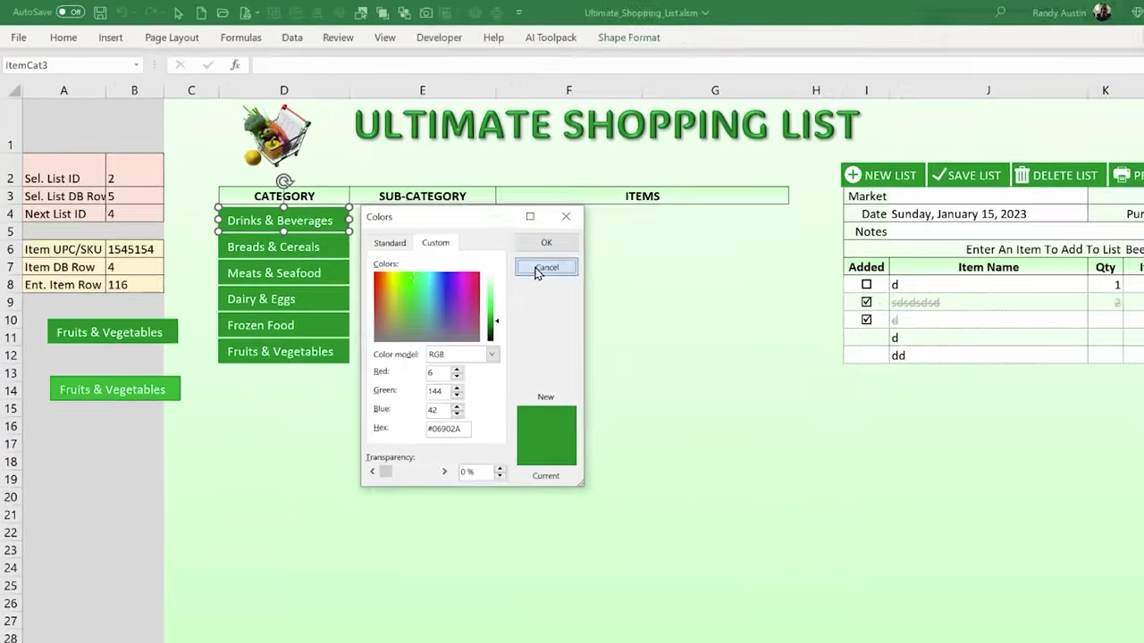
click(632, 309)
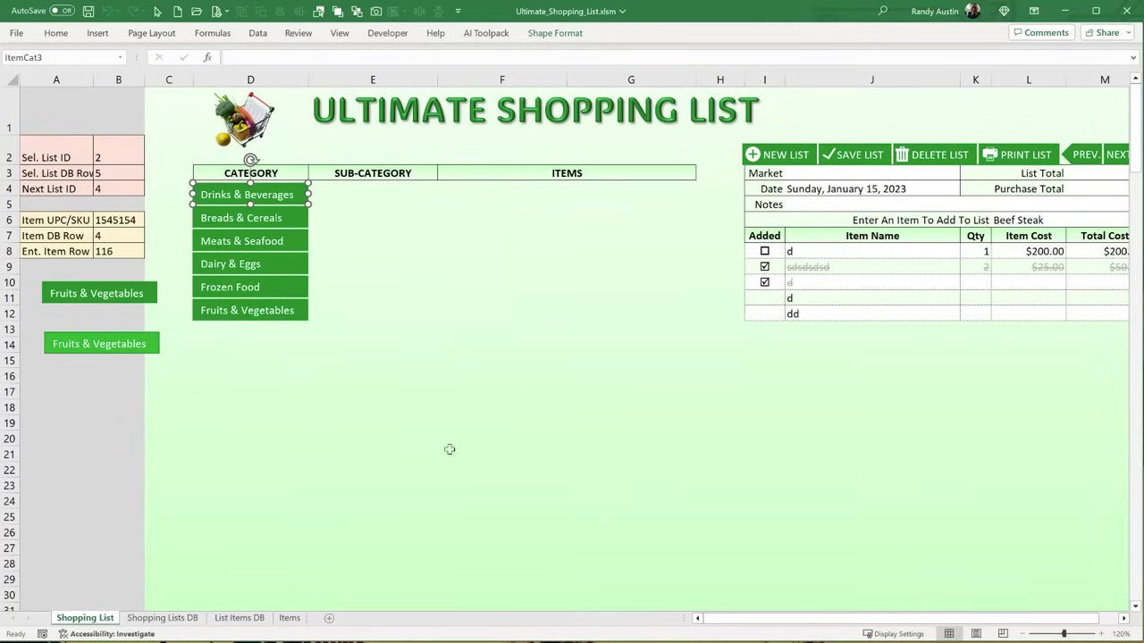
- Examine the CatgegorySelect loop that gives every "ItemCat" shape a dark green fill and white font, and compare it with the category shapes
key(alt+F11)
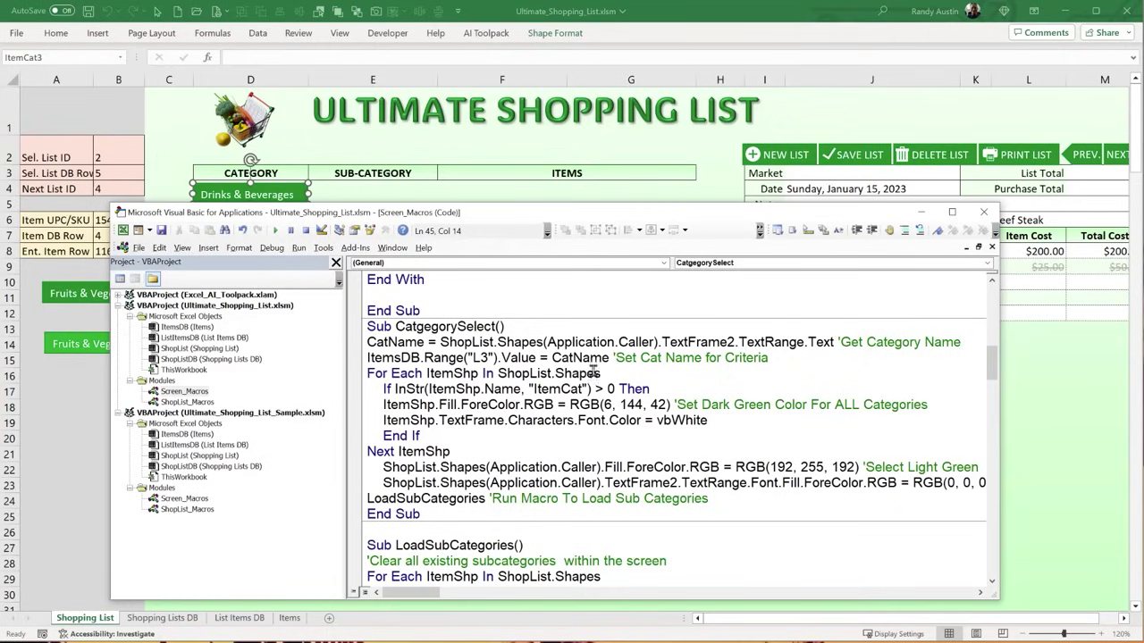
drag(601, 373, 584, 389)
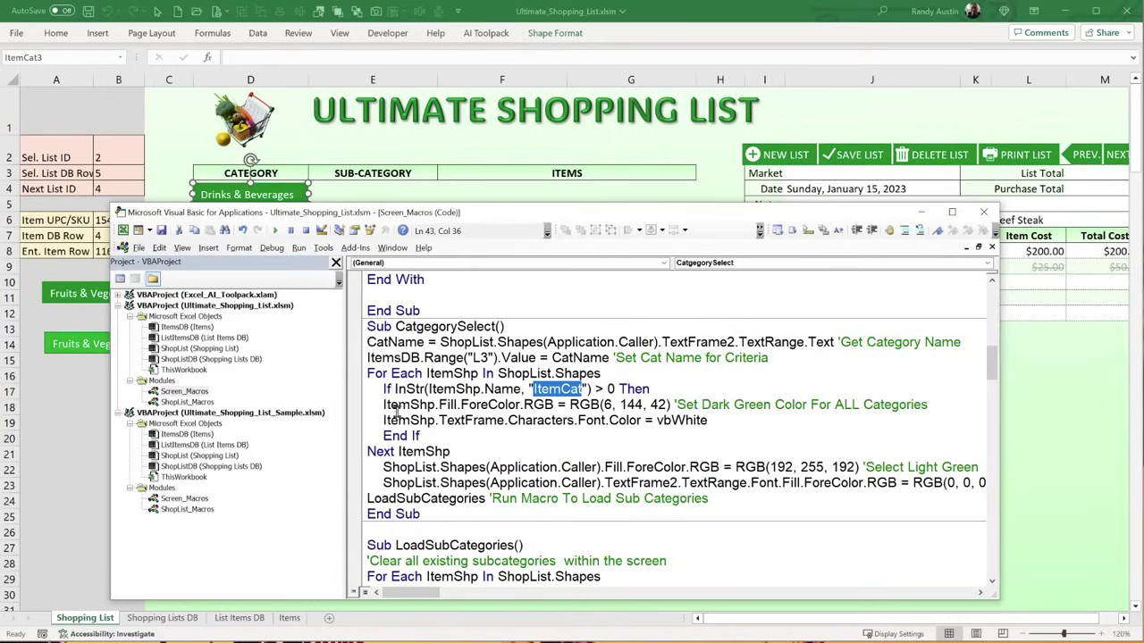
drag(382, 404, 556, 405)
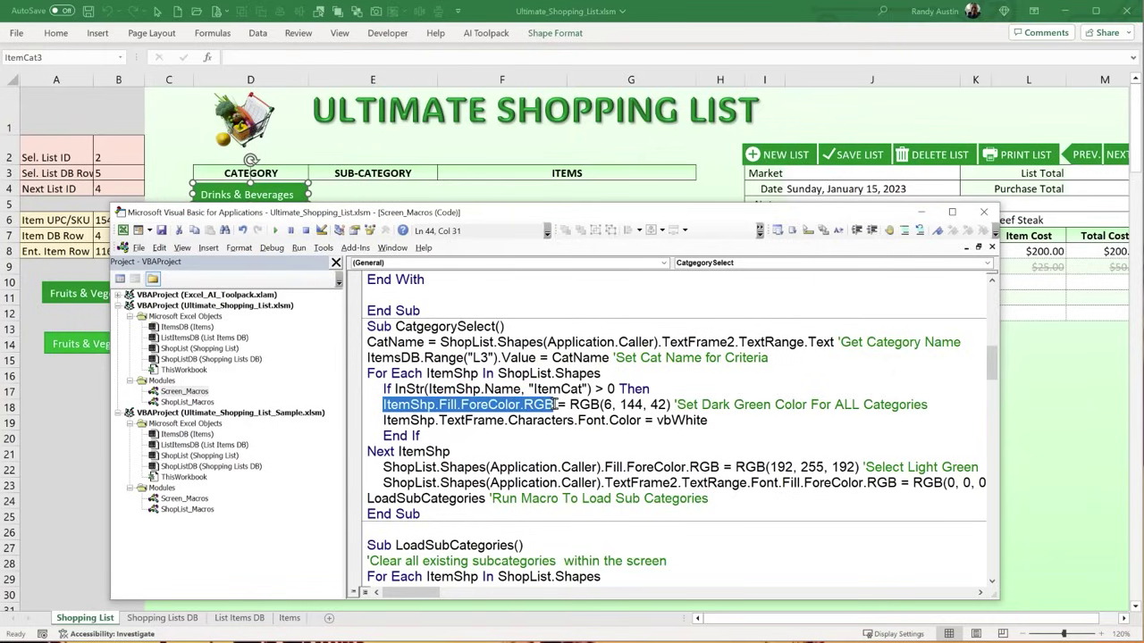
click(616, 405)
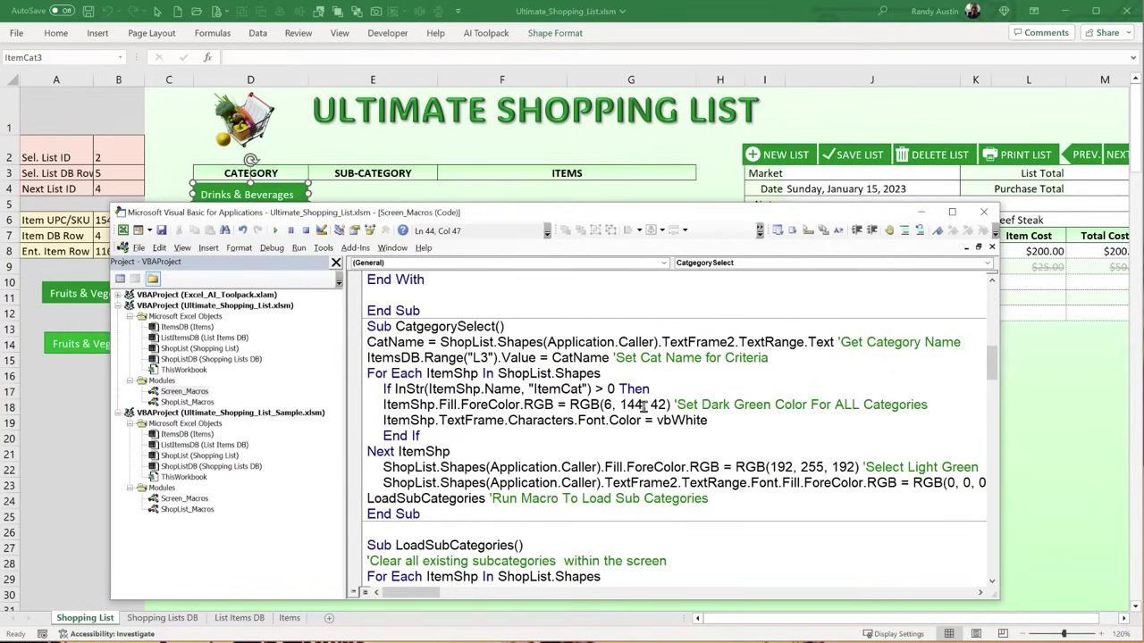
drag(698, 405, 913, 399)
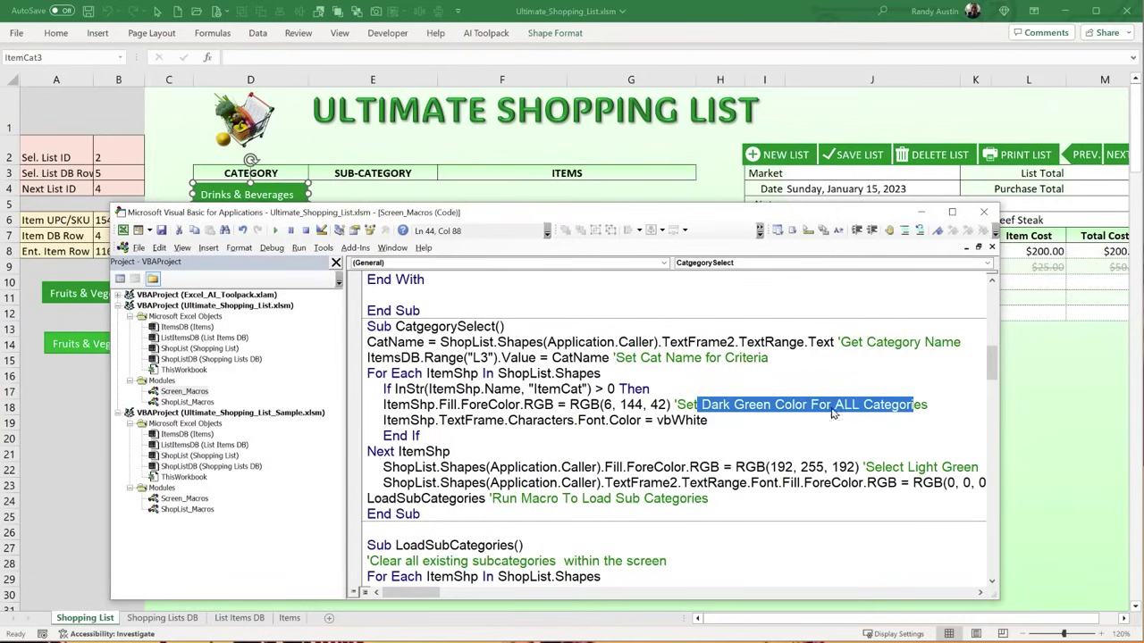
click(600, 421)
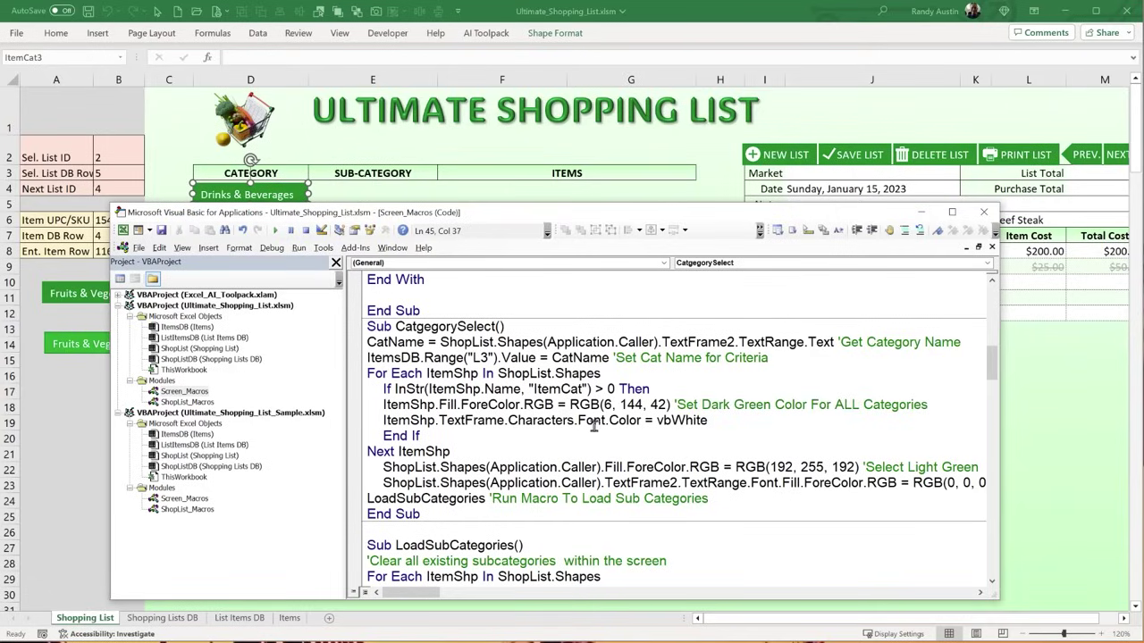
mouse_move(379, 420)
mouse_down()
mouse_move(731, 420)
mouse_move(383, 416)
mouse_up()
click(394, 407)
click(158, 185)
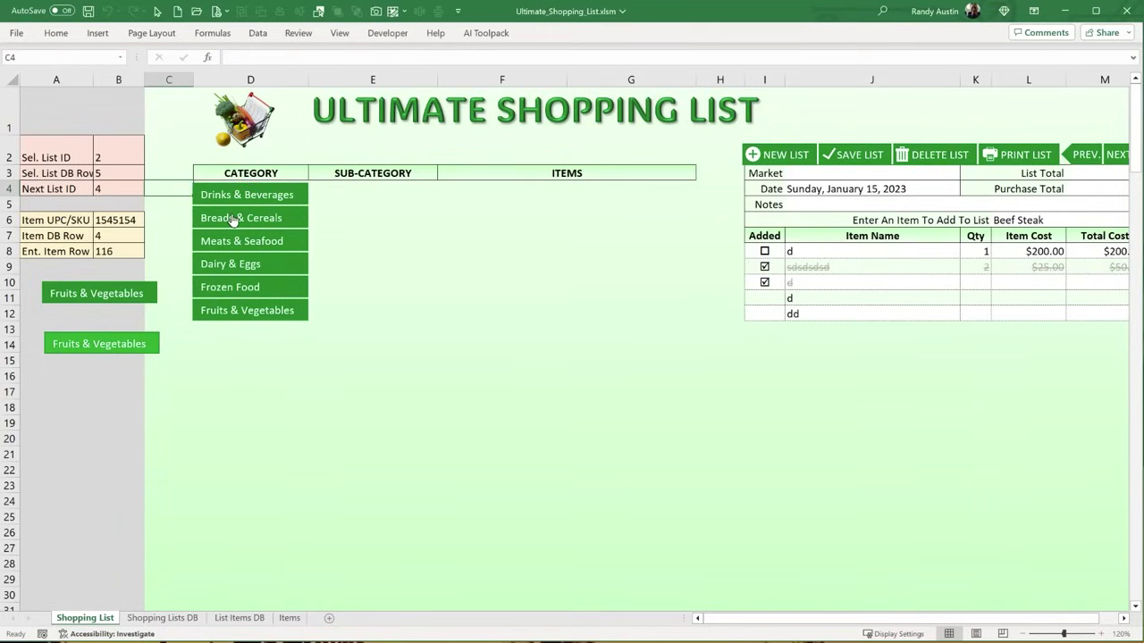
- Read the CatgegorySelect line that applies the light green fill to the Application.Caller shape
key(alt+F11)
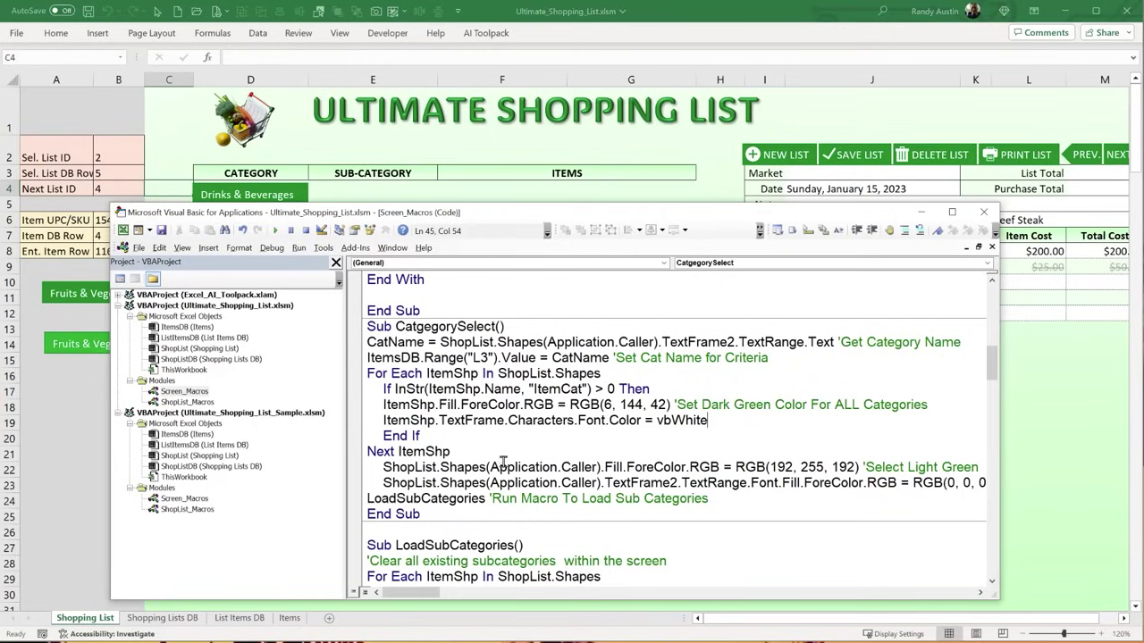
drag(493, 467, 595, 464)
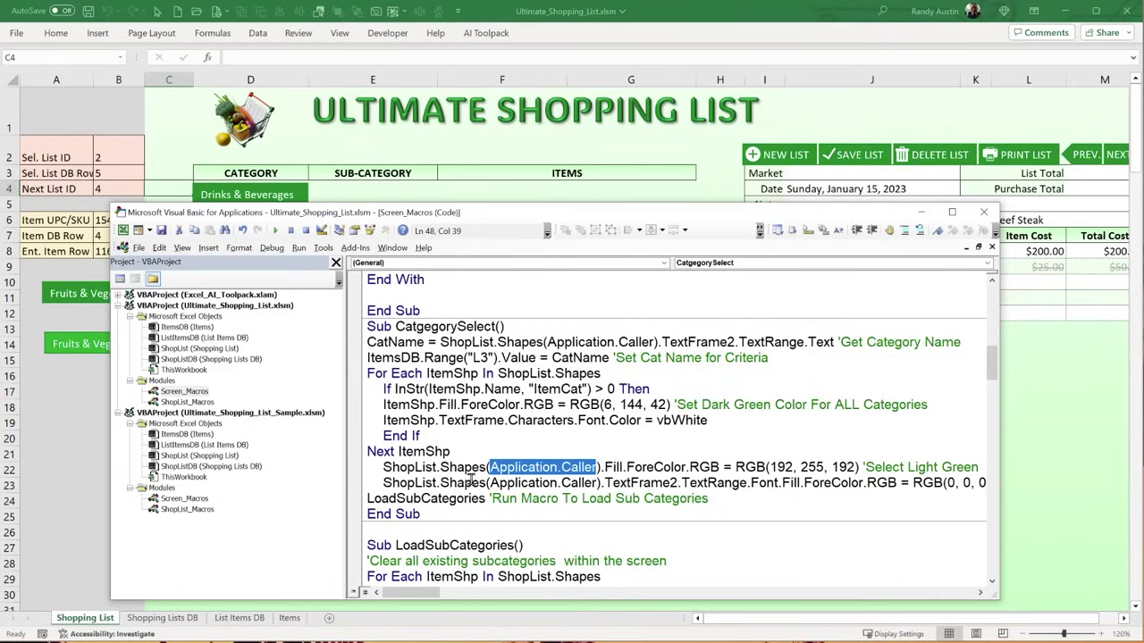
click(606, 466)
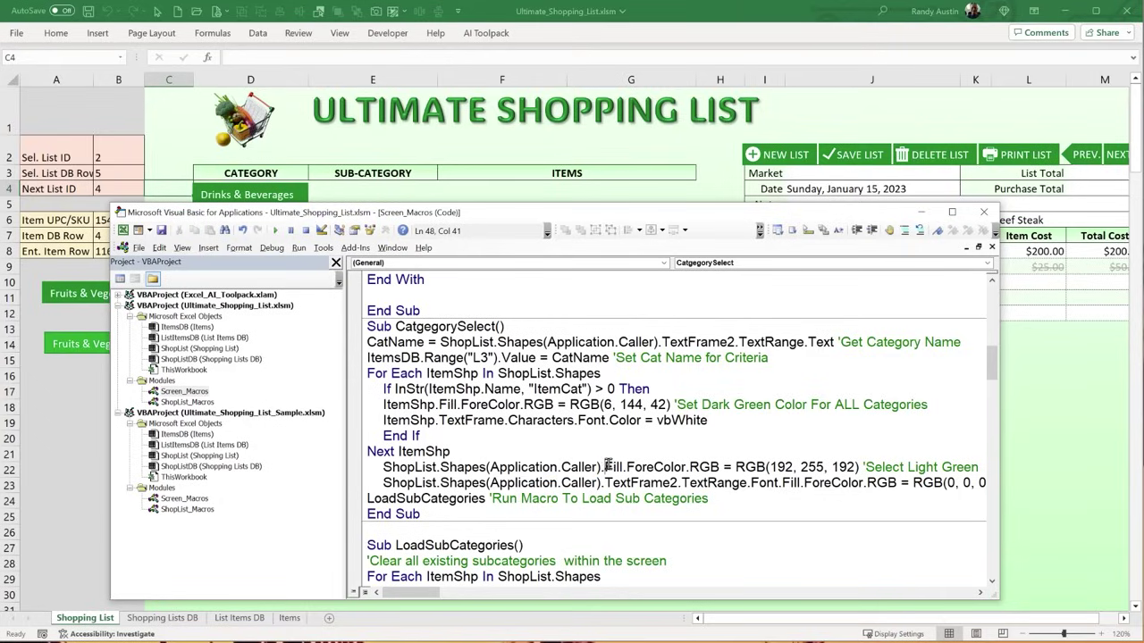
click(770, 466)
- Fill the lower Fruits & Vegetables sample shape in column A with the very pale green from the recent colors
click(716, 162)
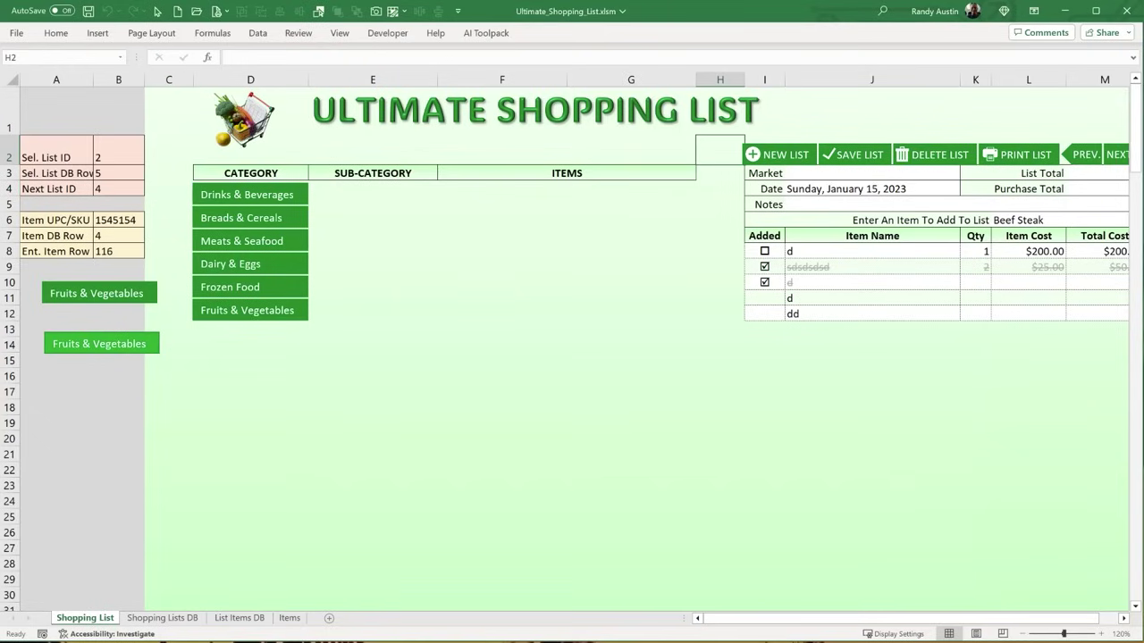
click(61, 341)
click(55, 33)
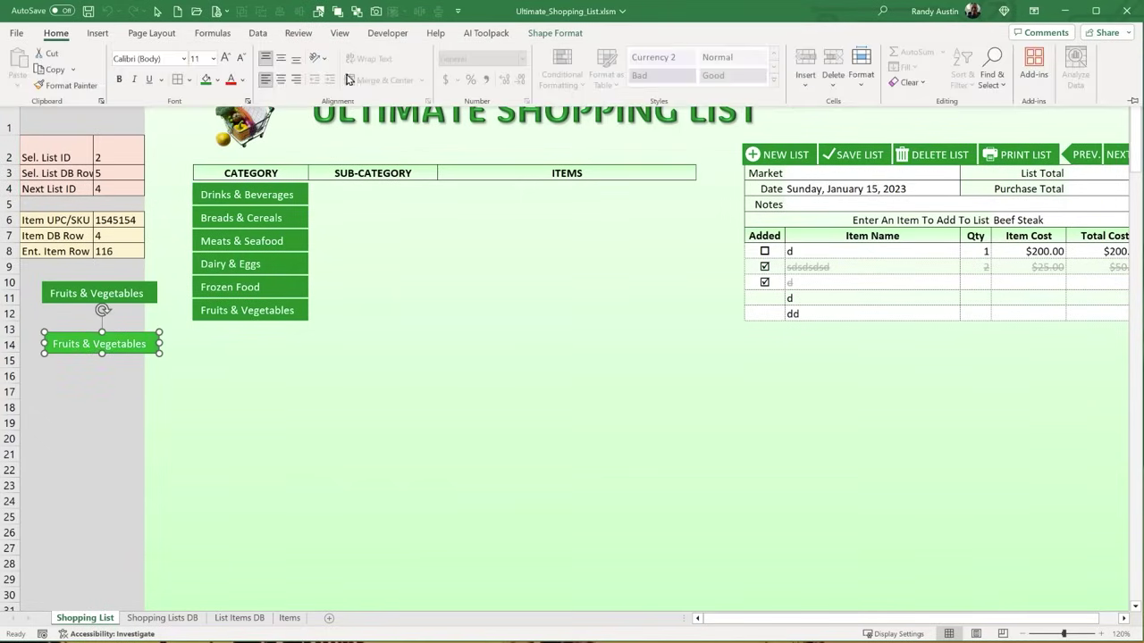
click(217, 80)
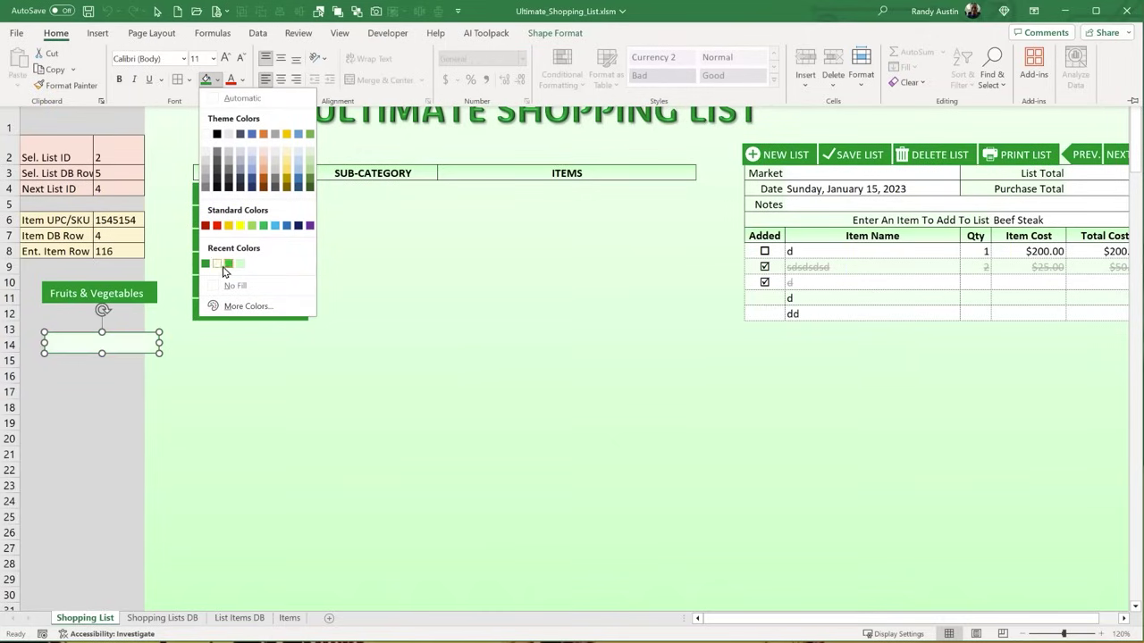
click(217, 265)
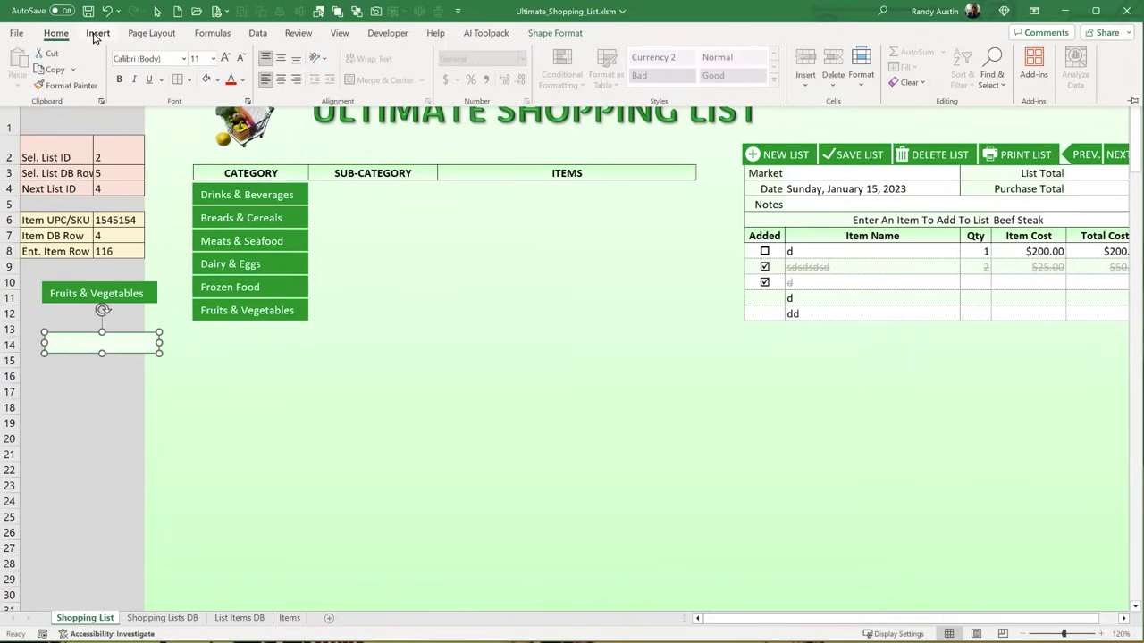
- Check the sample shape's custom RGB fill values, cancel the color dialog, and undo the pale fill
click(555, 33)
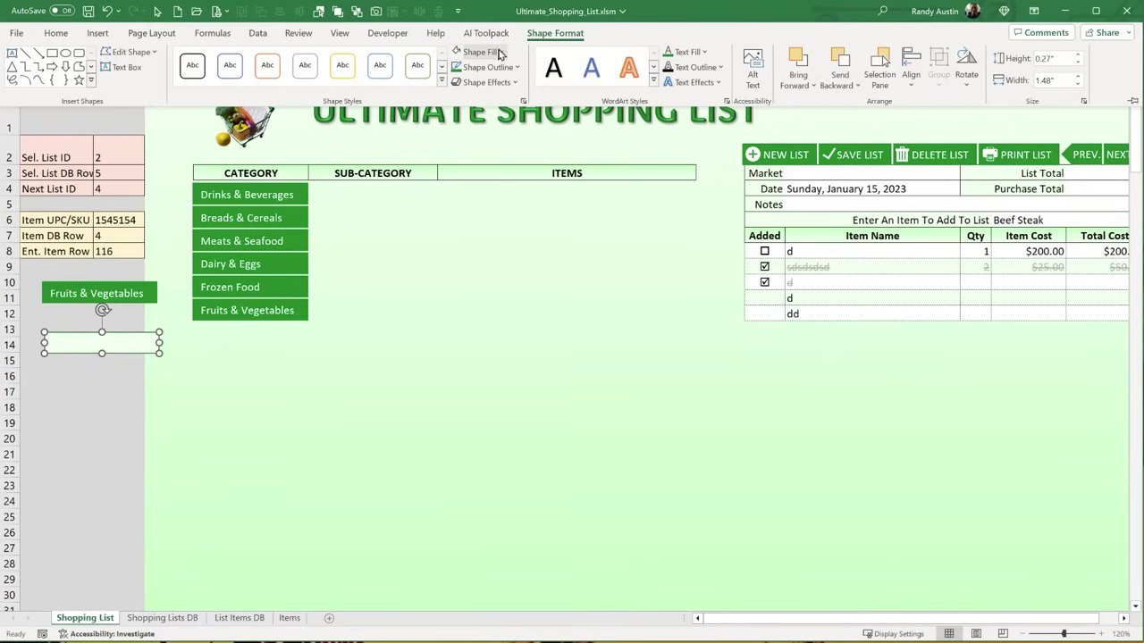
click(504, 52)
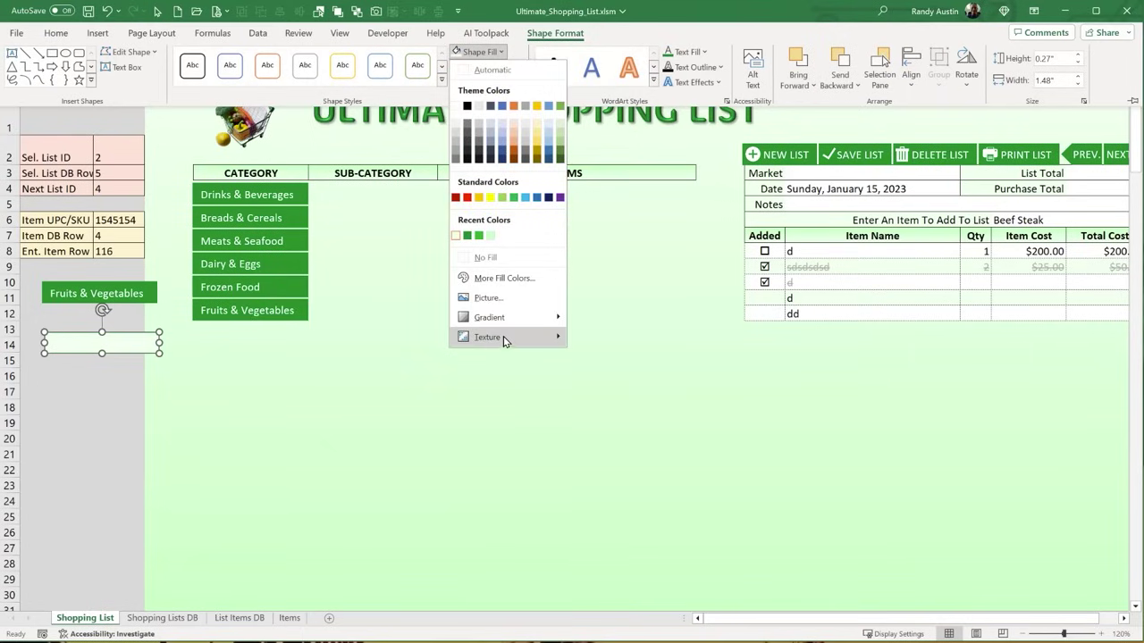
click(501, 280)
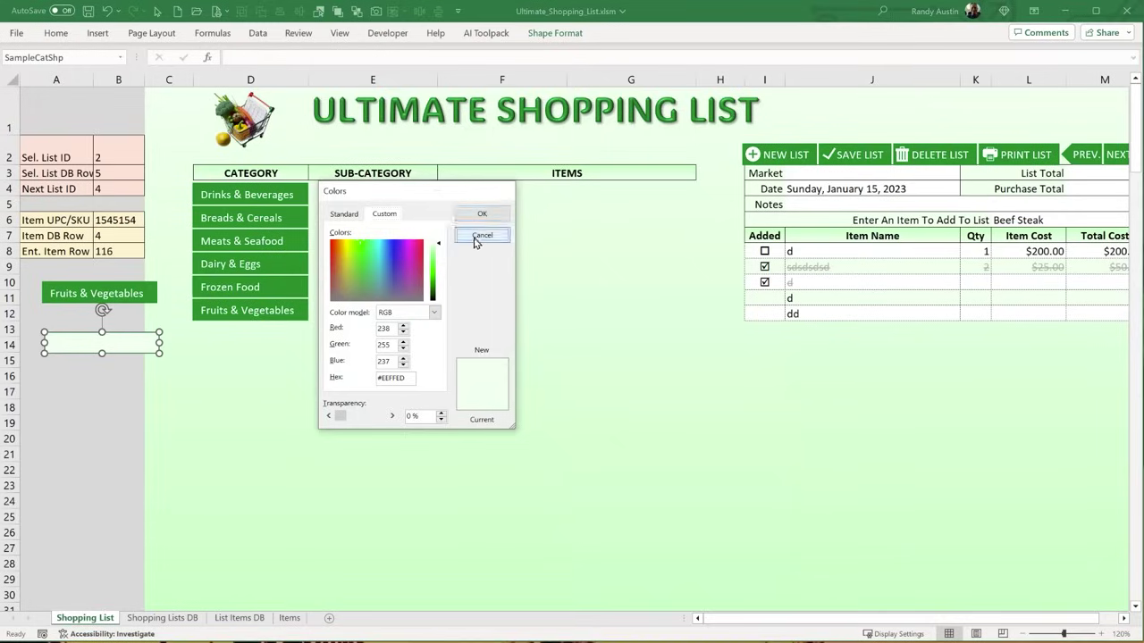
click(482, 235)
click(281, 407)
key(ctrl+z)
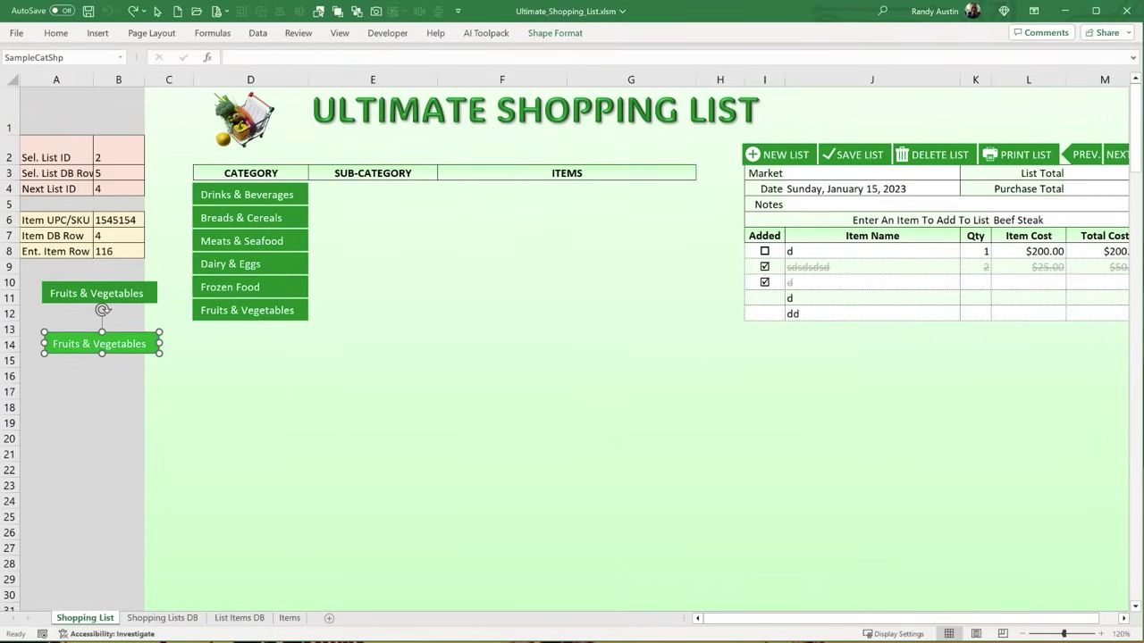
- Examine the RGB(192, 255, 192) fill set on the calling shape, and compare its text color line with the font color line in the loop
key(alt+F11)
mouse_move(762, 467)
mouse_down()
mouse_move(802, 466)
mouse_move(766, 467)
mouse_up()
click(822, 466)
click(854, 467)
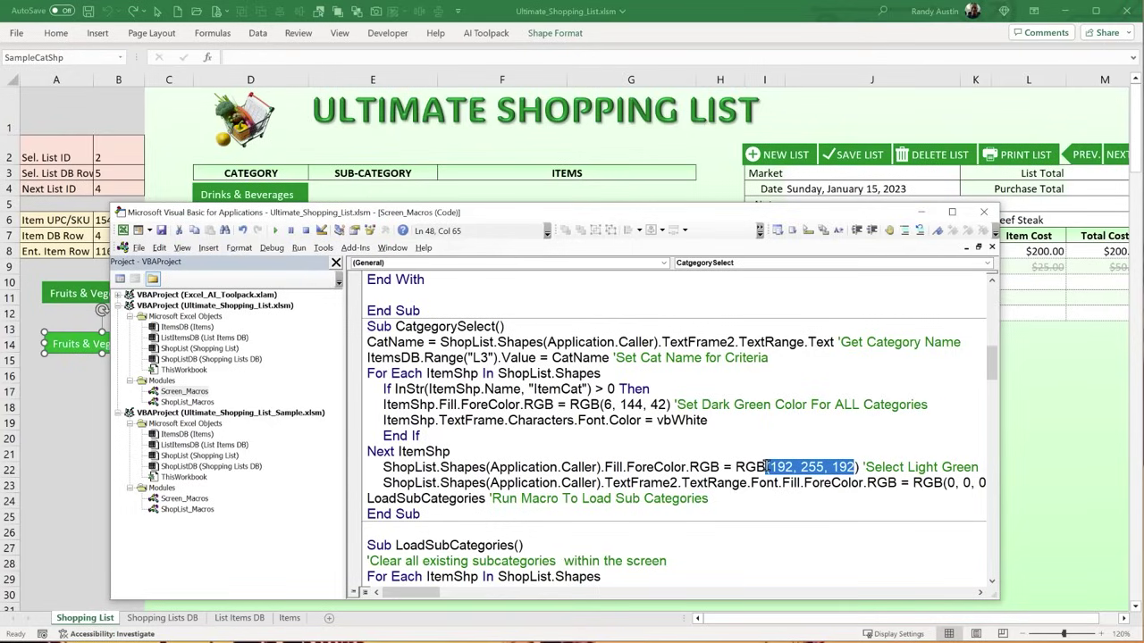
drag(605, 466, 722, 466)
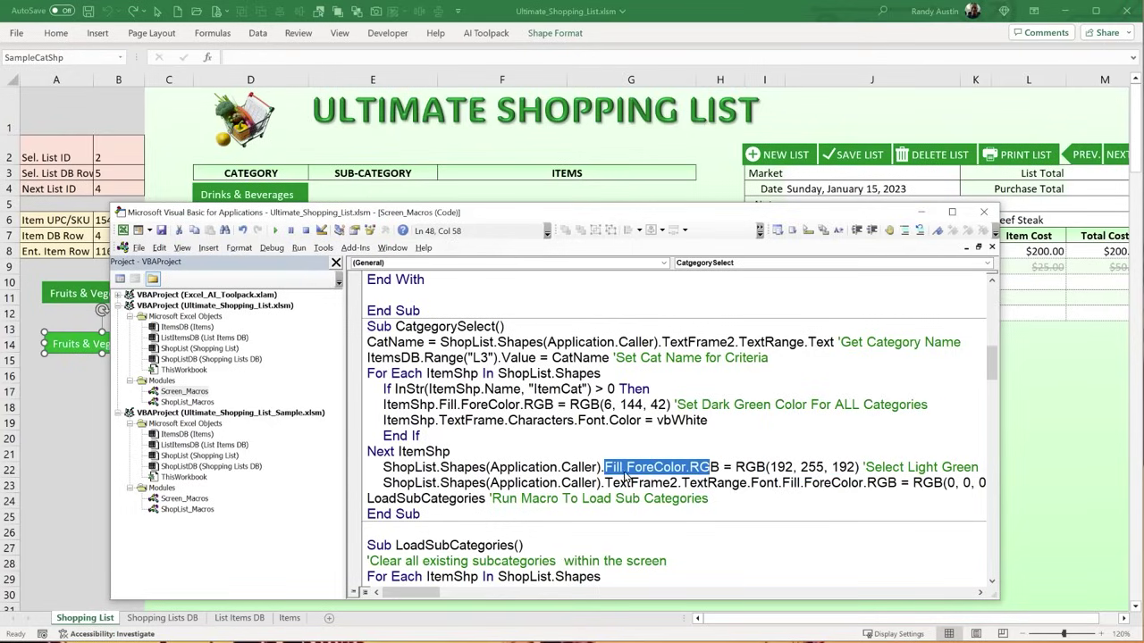
drag(605, 467, 687, 467)
drag(344, 422, 542, 419)
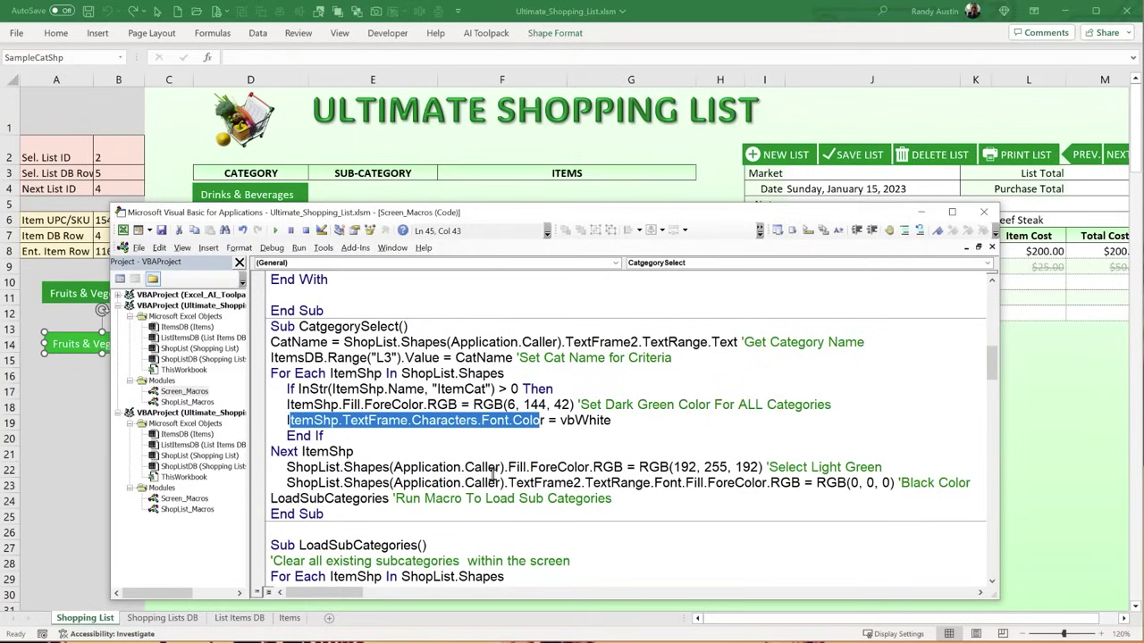
drag(503, 482, 282, 484)
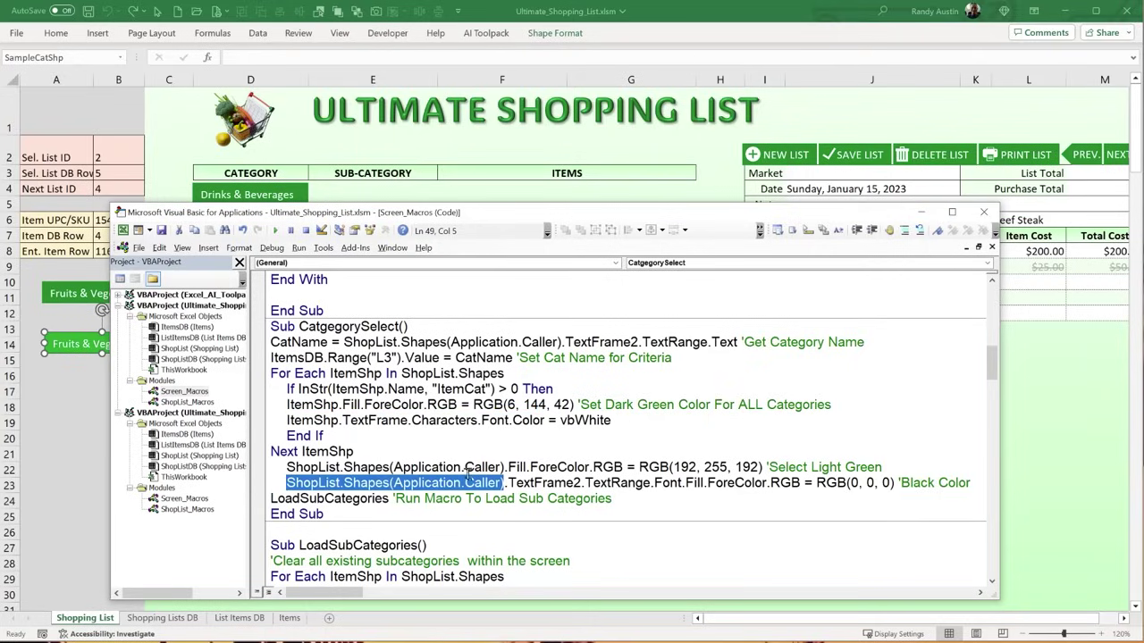
- Examine the CatgegorySelect line that sets the calling shape's font color to black with RGB(0, 0, 0)
drag(508, 483, 807, 482)
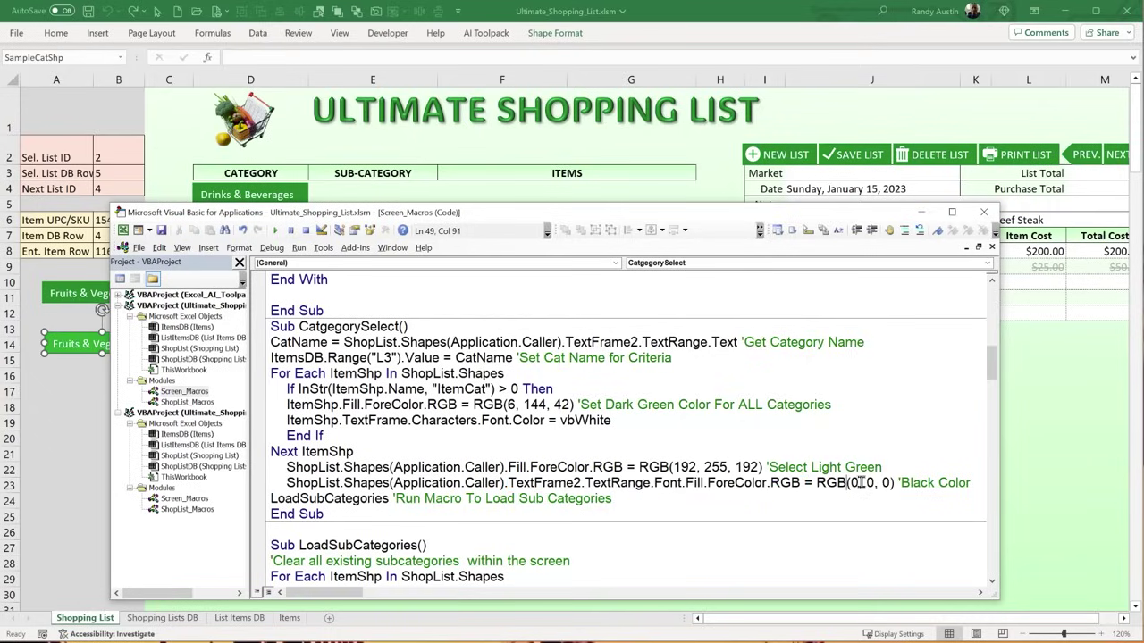
click(911, 483)
drag(974, 482, 807, 485)
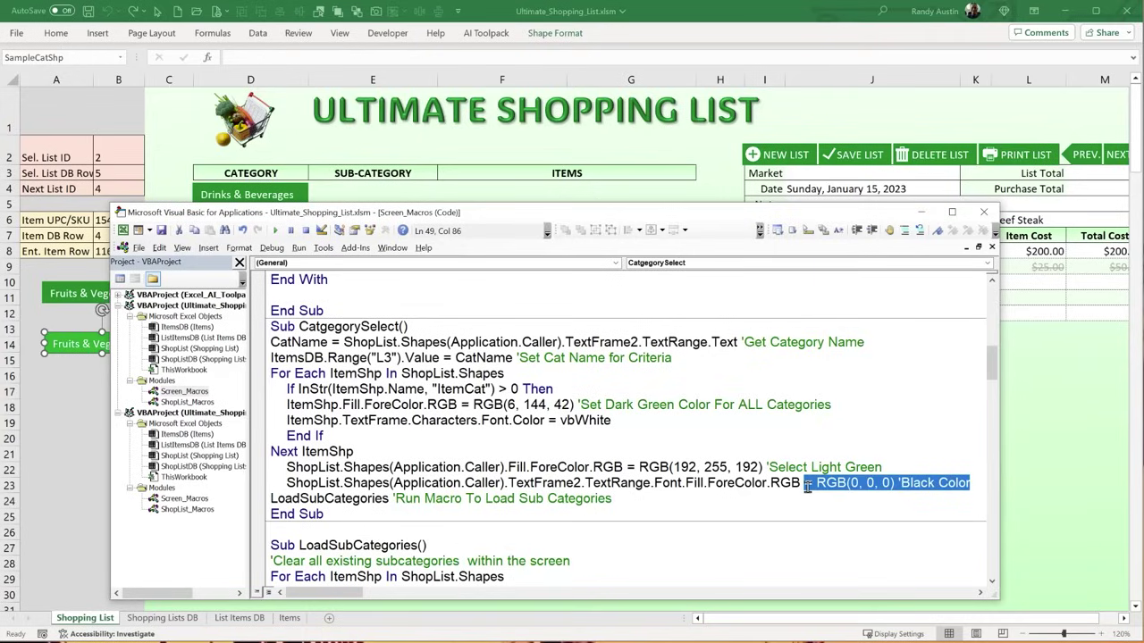
- Review the CatgegorySelect macro from its name, focusing on the line that gets the category name from the calling shape
click(290, 342)
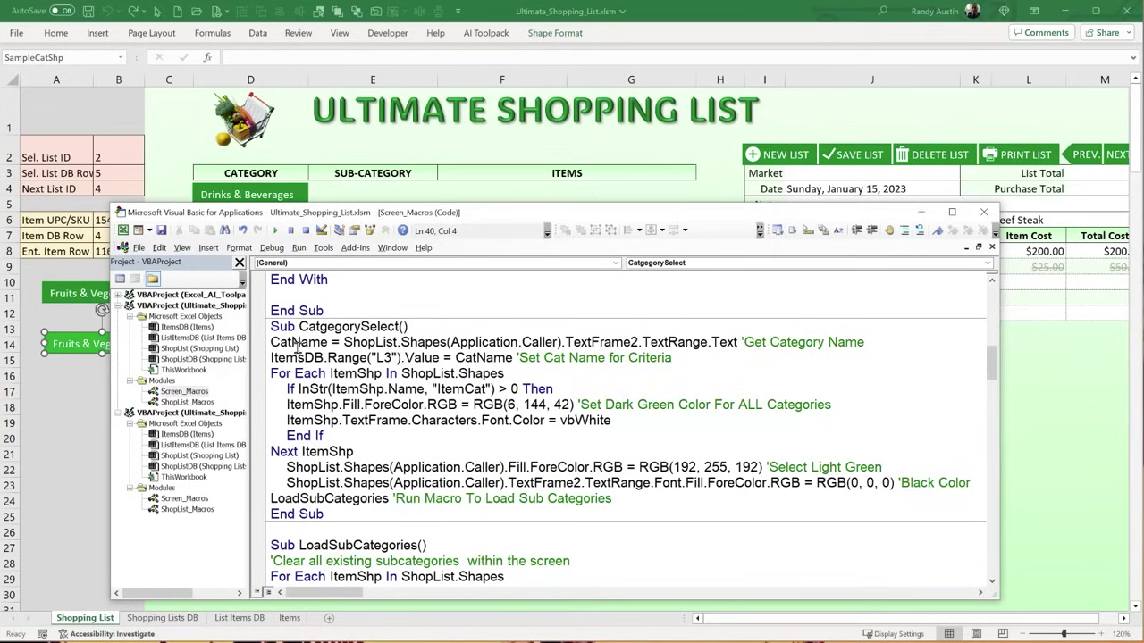
drag(299, 327, 366, 468)
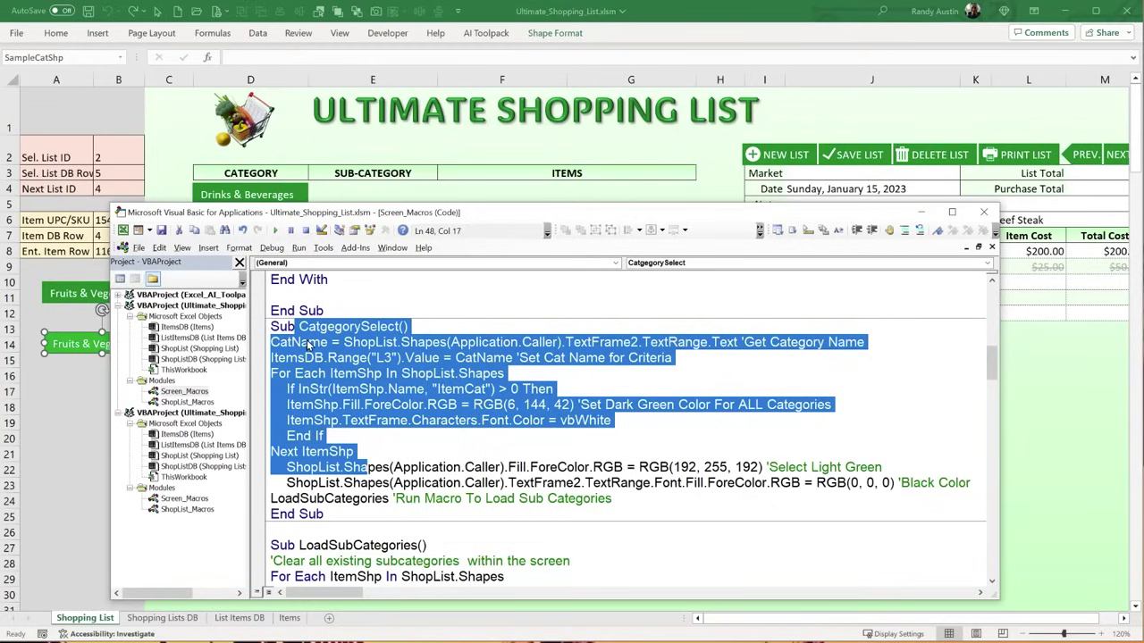
click(339, 391)
double_click(302, 327)
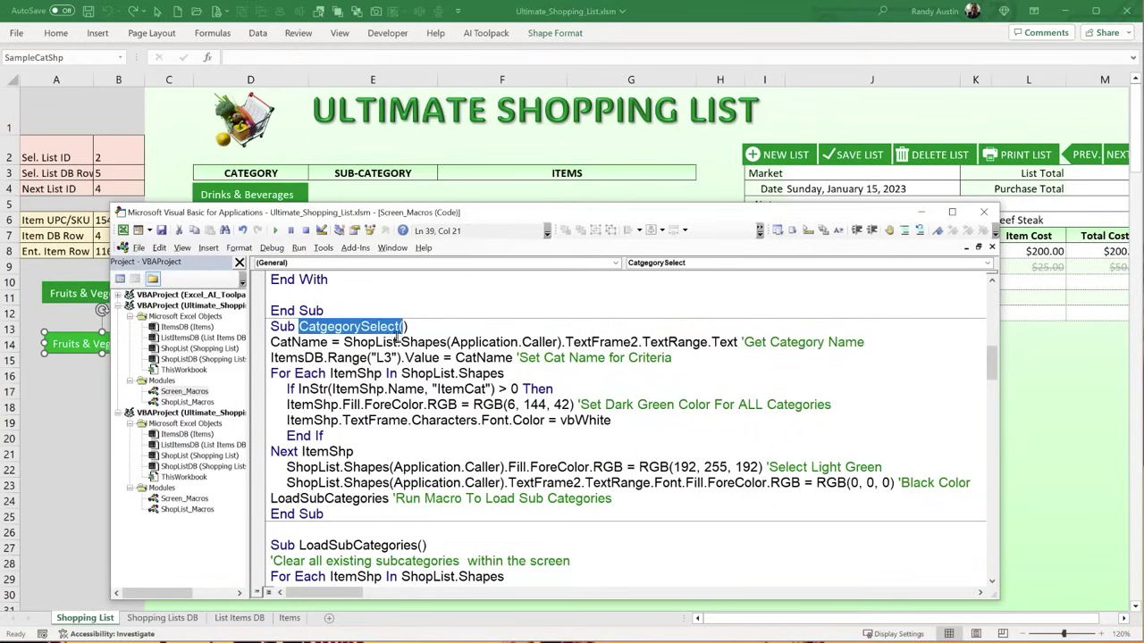
click(892, 344)
key(shift+Home)
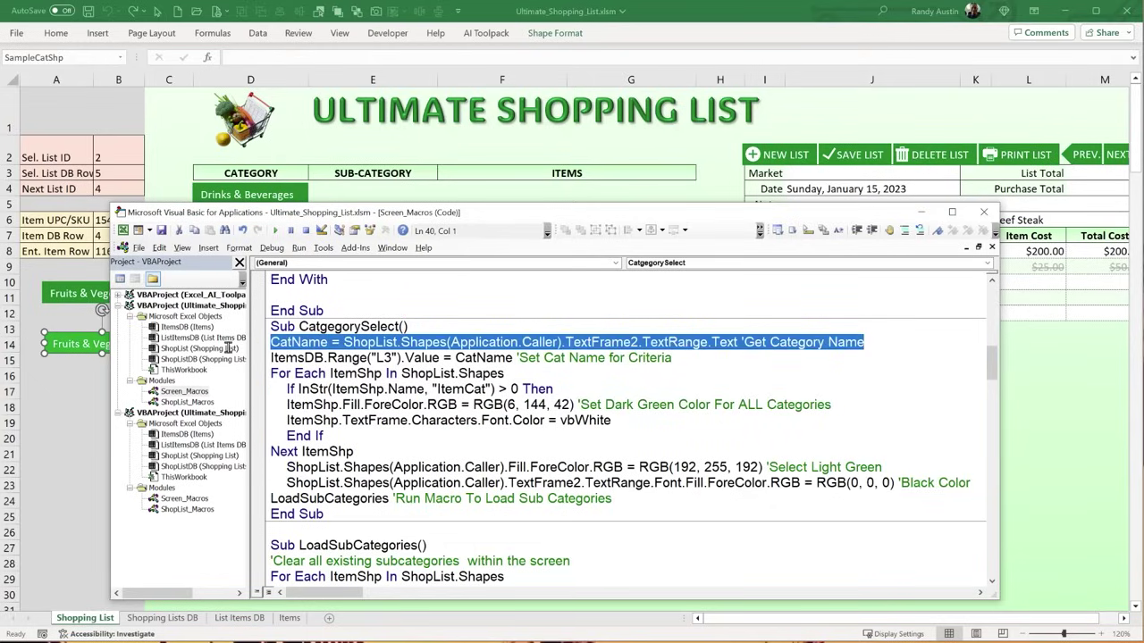
- Review the CatgegorySelect recoloring loop, the calling shape's color lines, and the LoadSubCategories call
drag(425, 358, 396, 447)
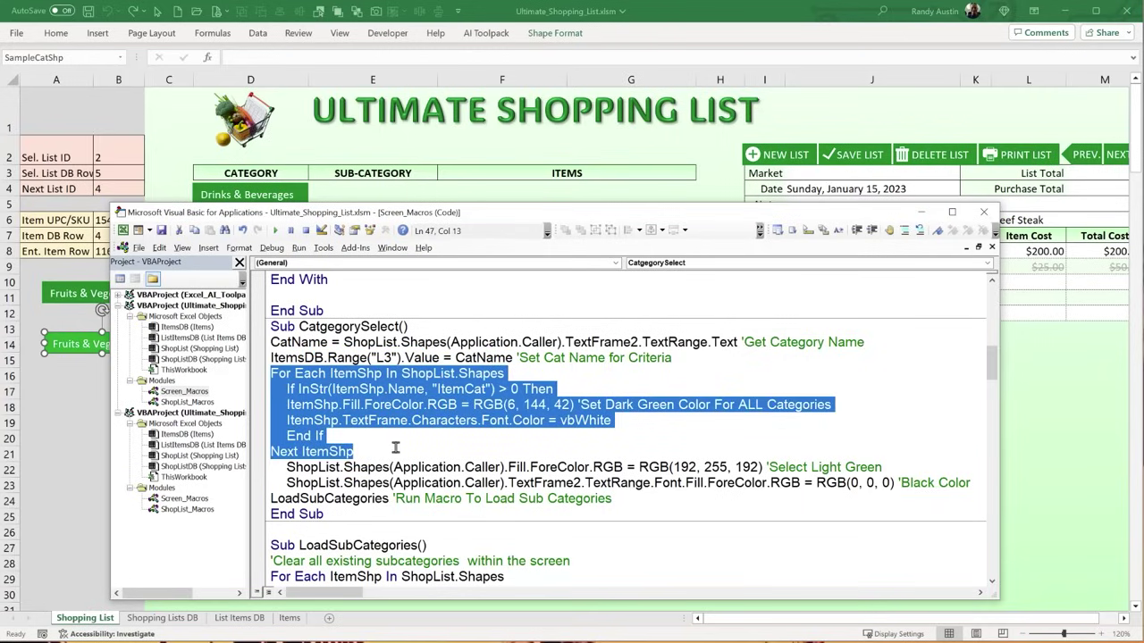
scroll(396, 447, down, 1)
drag(617, 452, 246, 423)
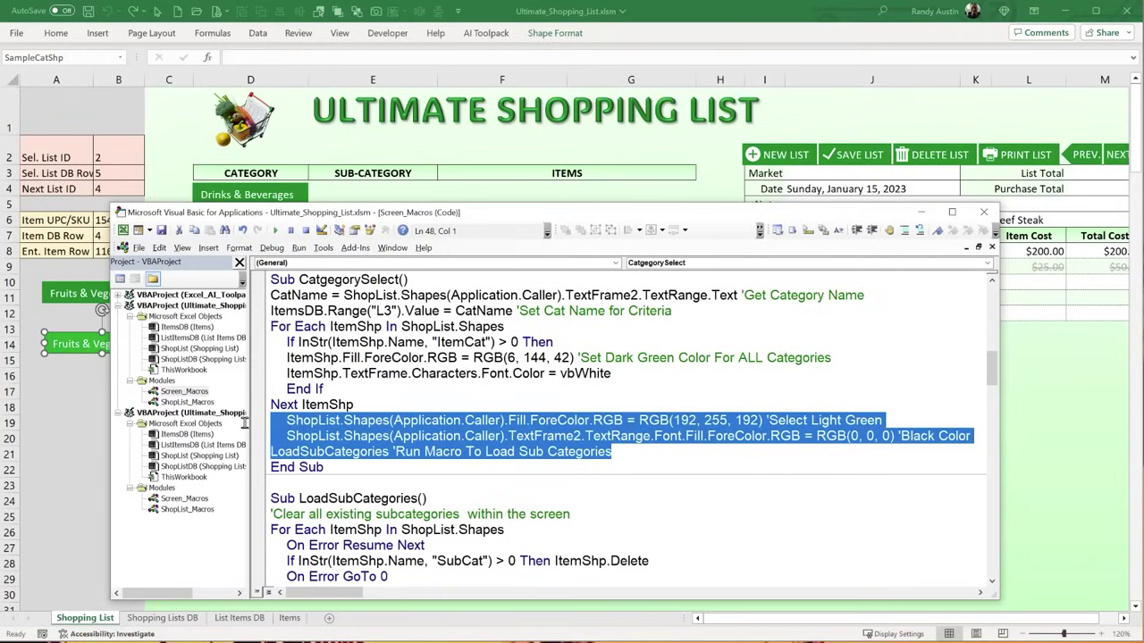
click(487, 482)
drag(634, 452, 266, 454)
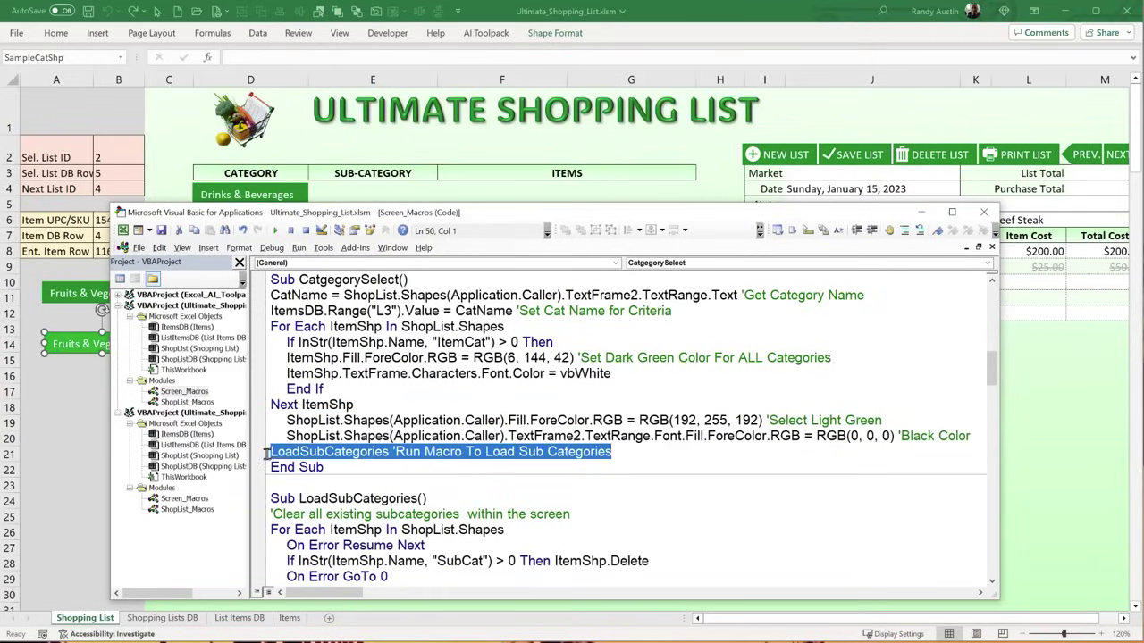
- Examine the opening loop of LoadSubCategories that deletes every shape with "SubCat" in its name
scroll(293, 463, down, 2)
drag(299, 404, 422, 405)
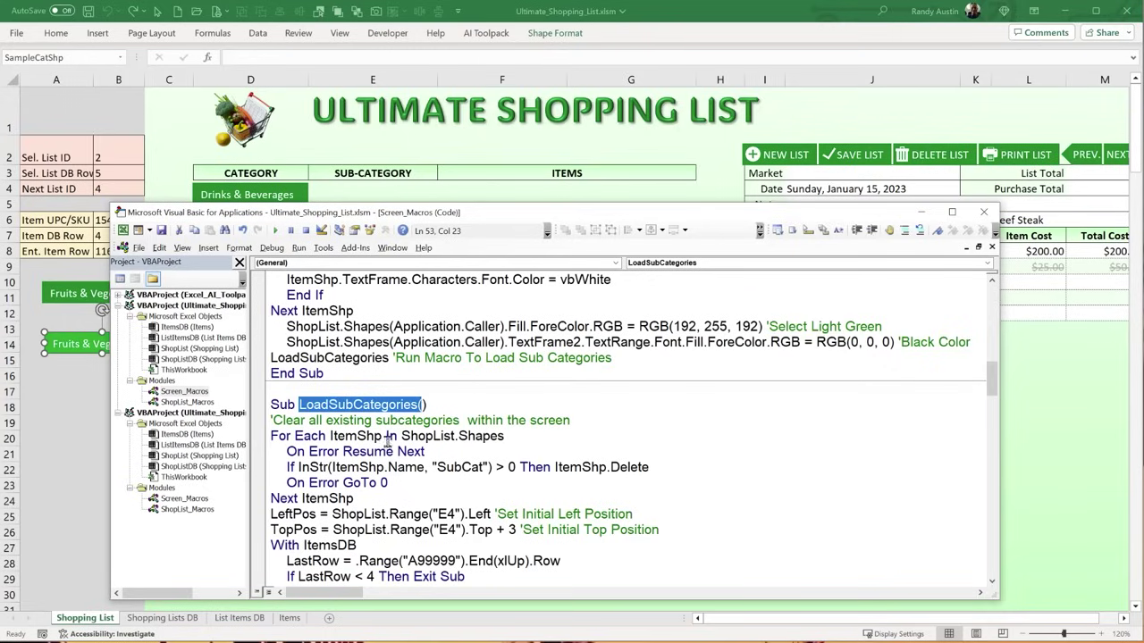
drag(337, 435, 357, 484)
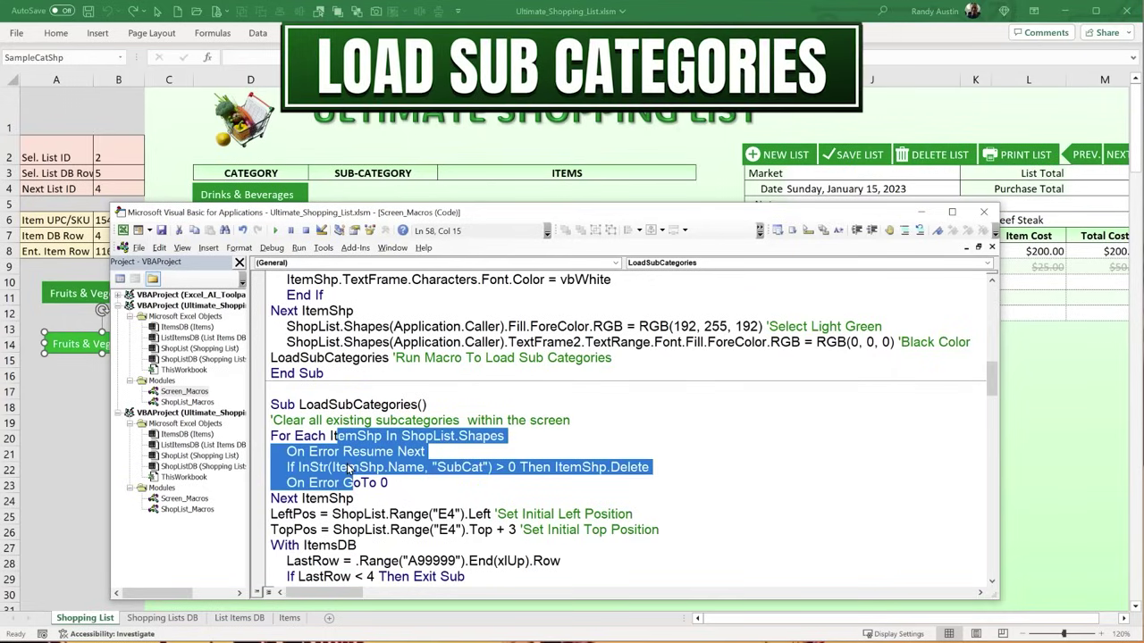
click(422, 452)
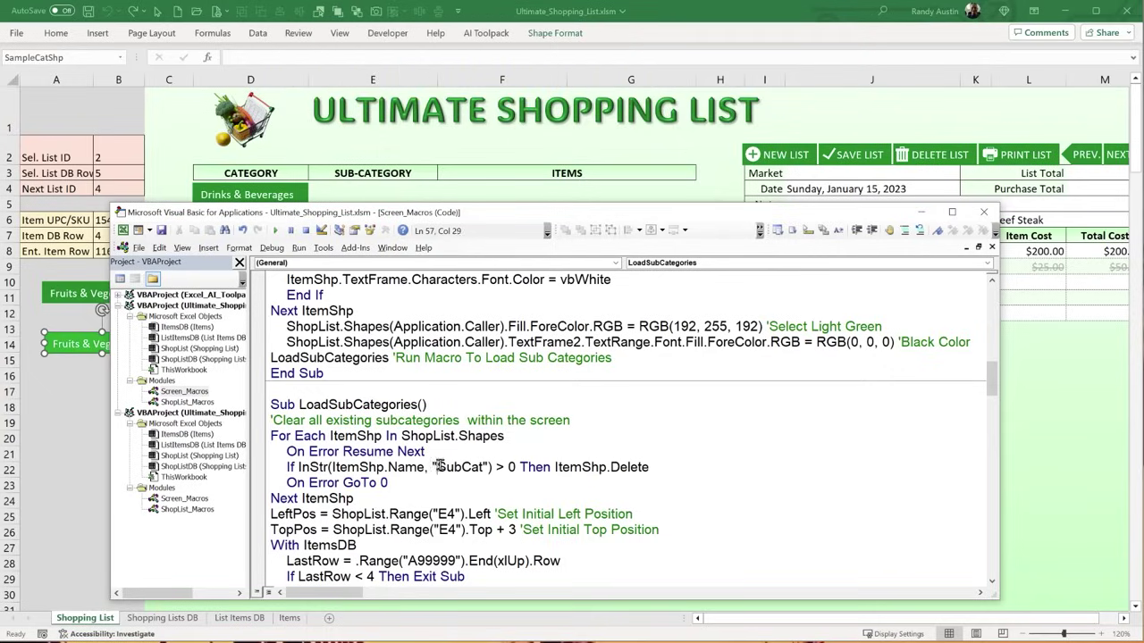
drag(440, 466, 484, 466)
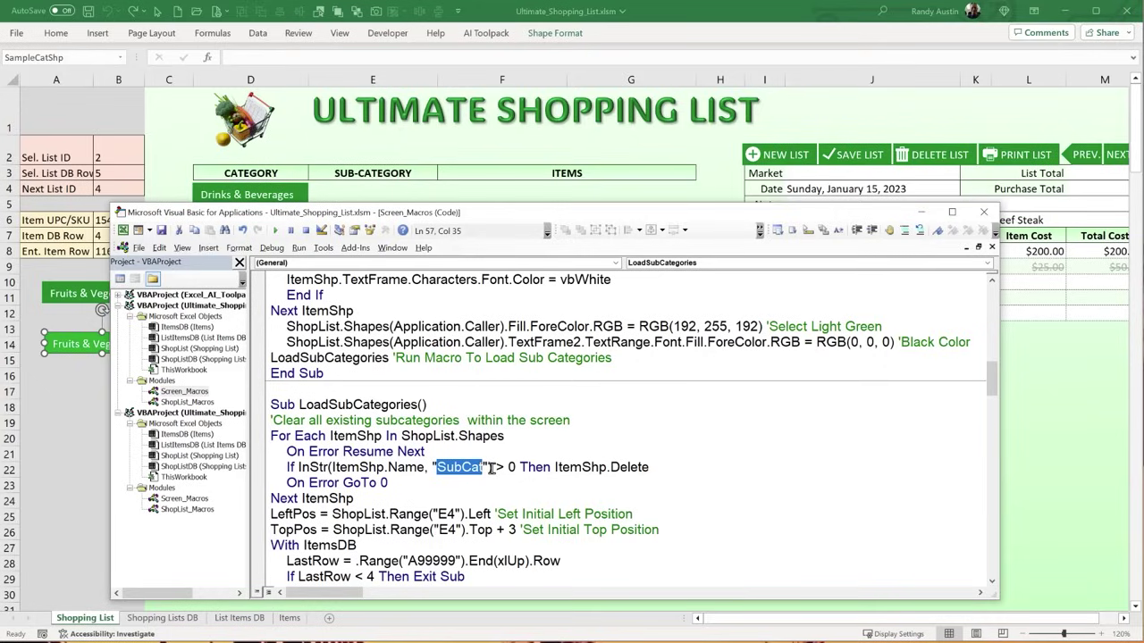
drag(678, 466, 563, 467)
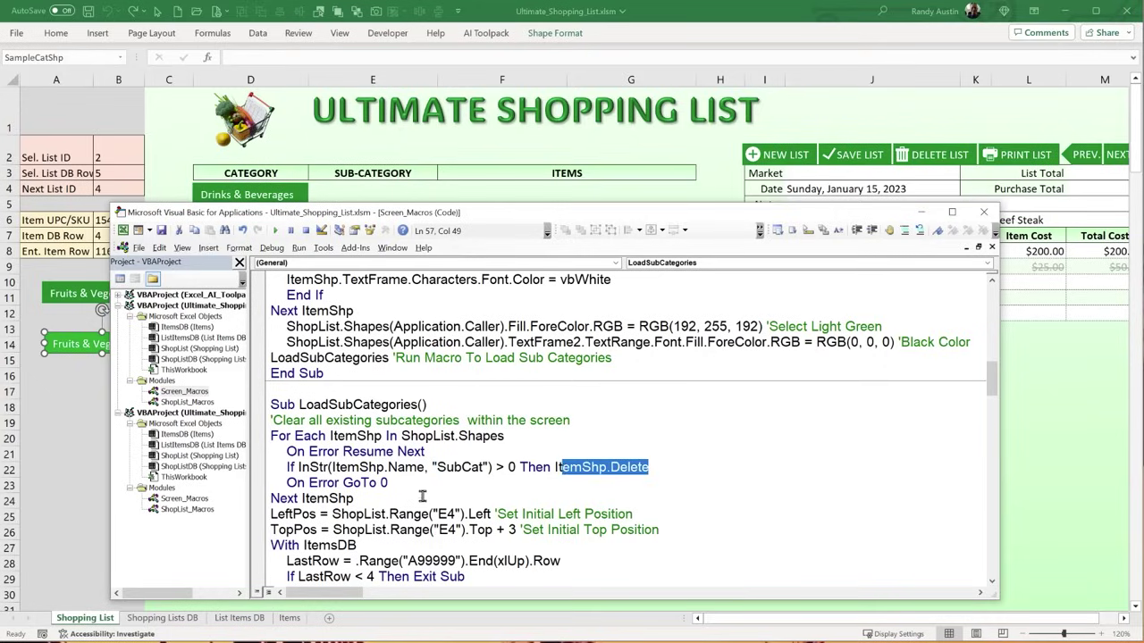
drag(422, 496, 191, 439)
scroll(375, 457, down, 1)
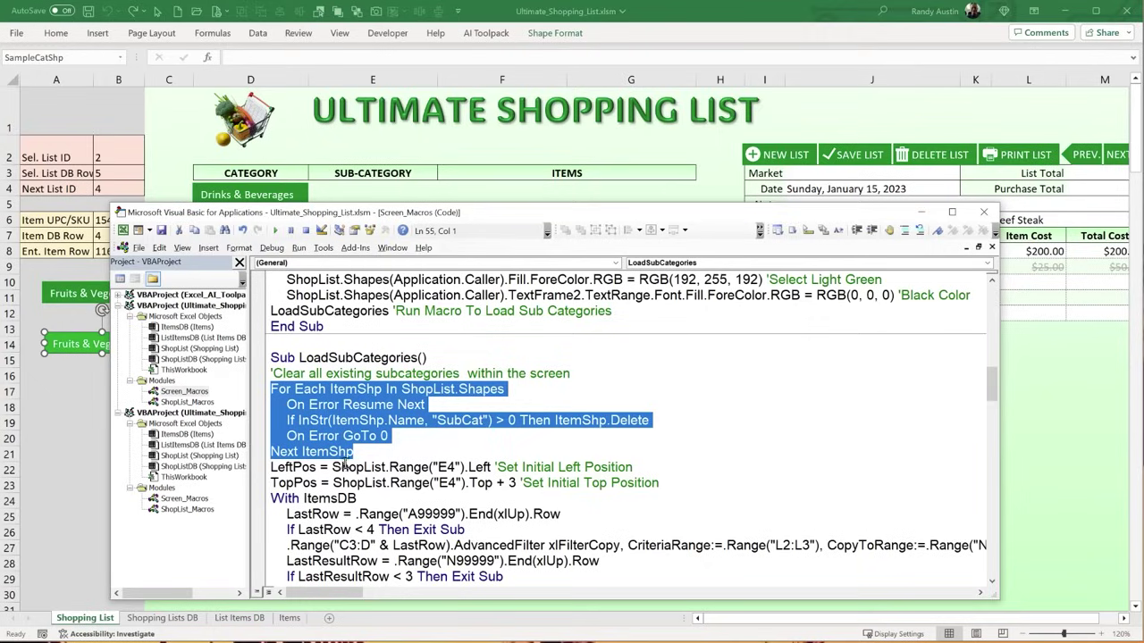
- Examine the LeftPos and TopPos lines that take the initial shape position from cell E4
double_click(318, 467)
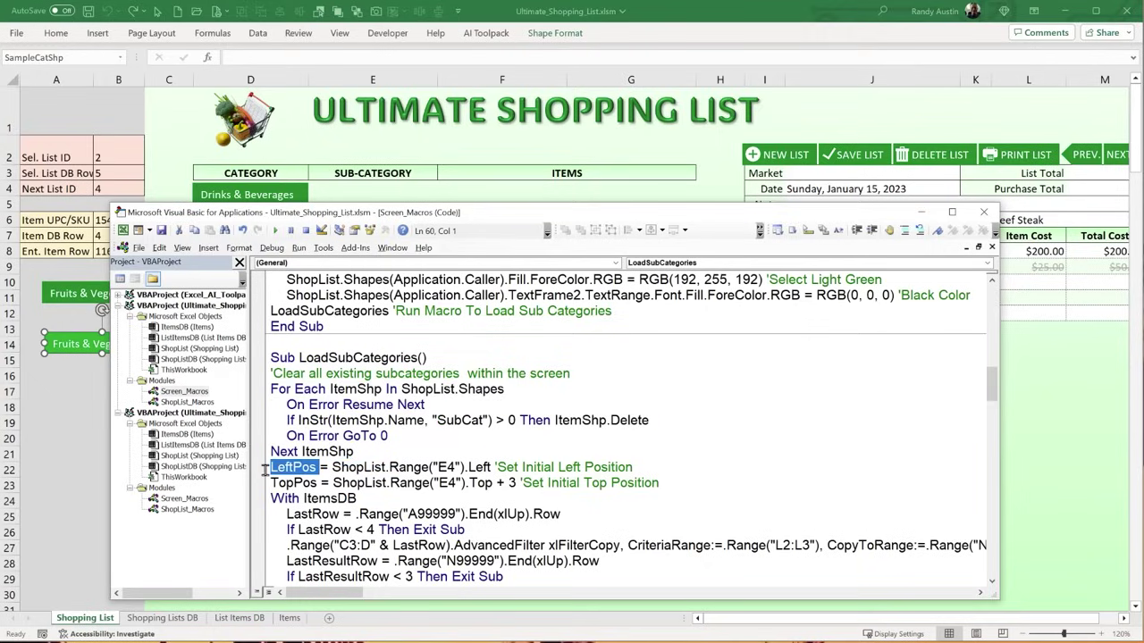
click(429, 467)
double_click(442, 467)
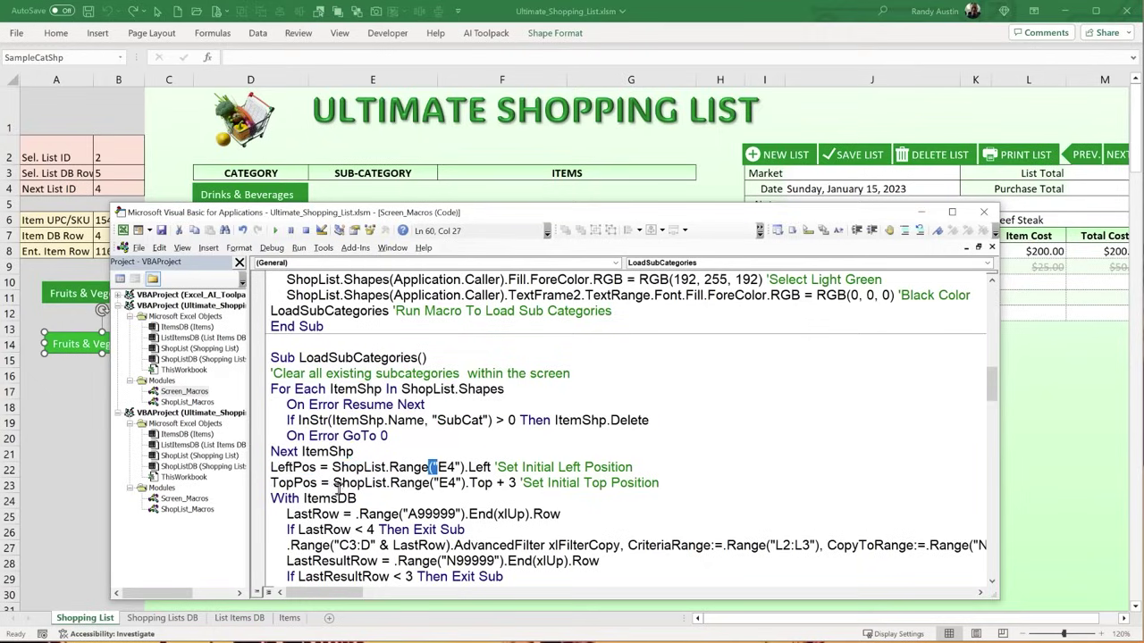
double_click(284, 483)
double_click(441, 483)
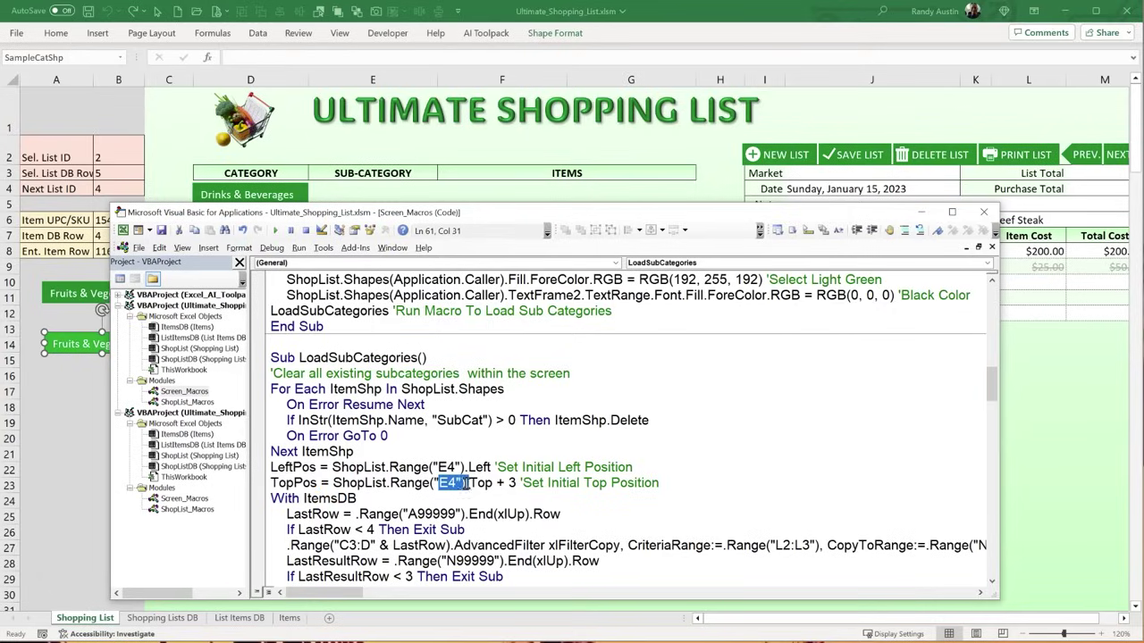
click(524, 482)
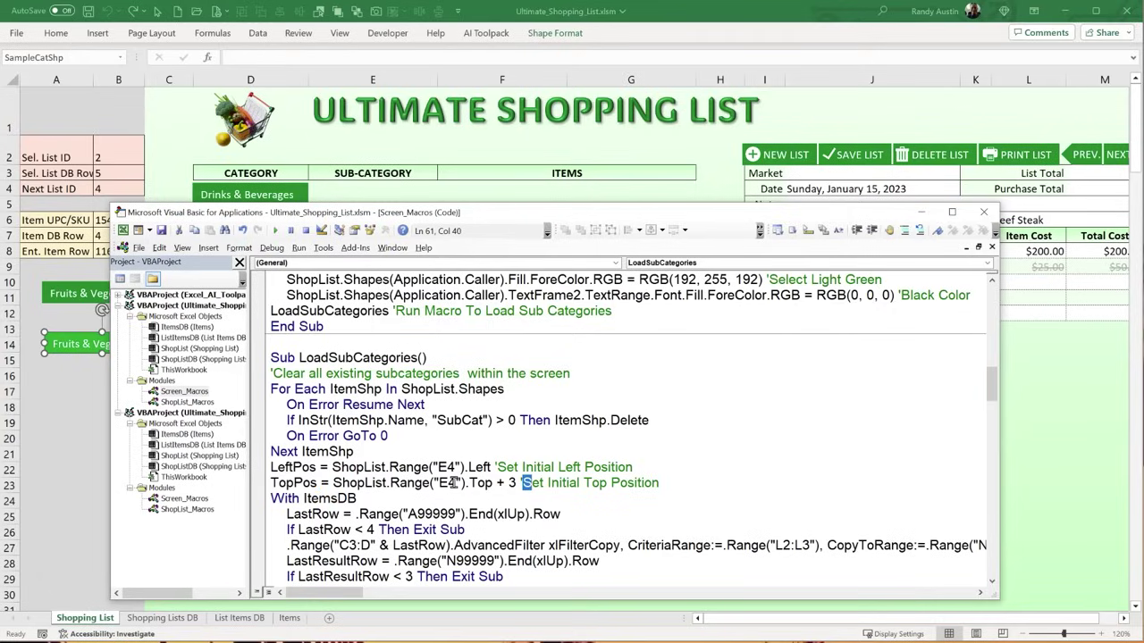
scroll(384, 451, down, 1)
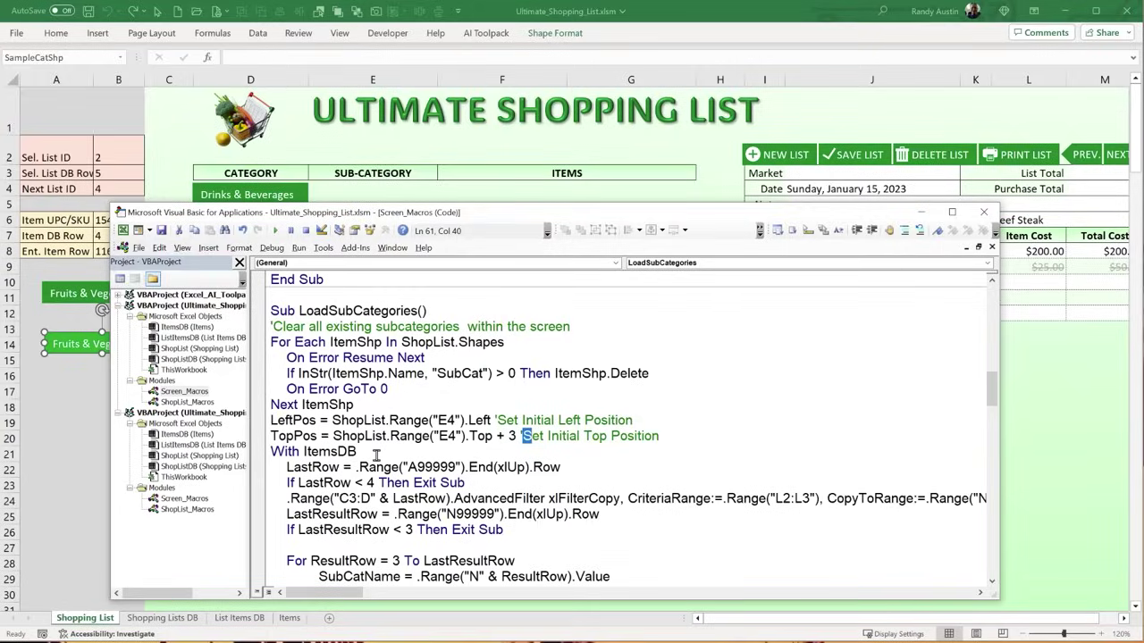
- Check the Items sheet's Category and Sub-Category headers, the category criteria, and the unique sub-categories header in N2
drag(377, 453, 302, 454)
click(72, 500)
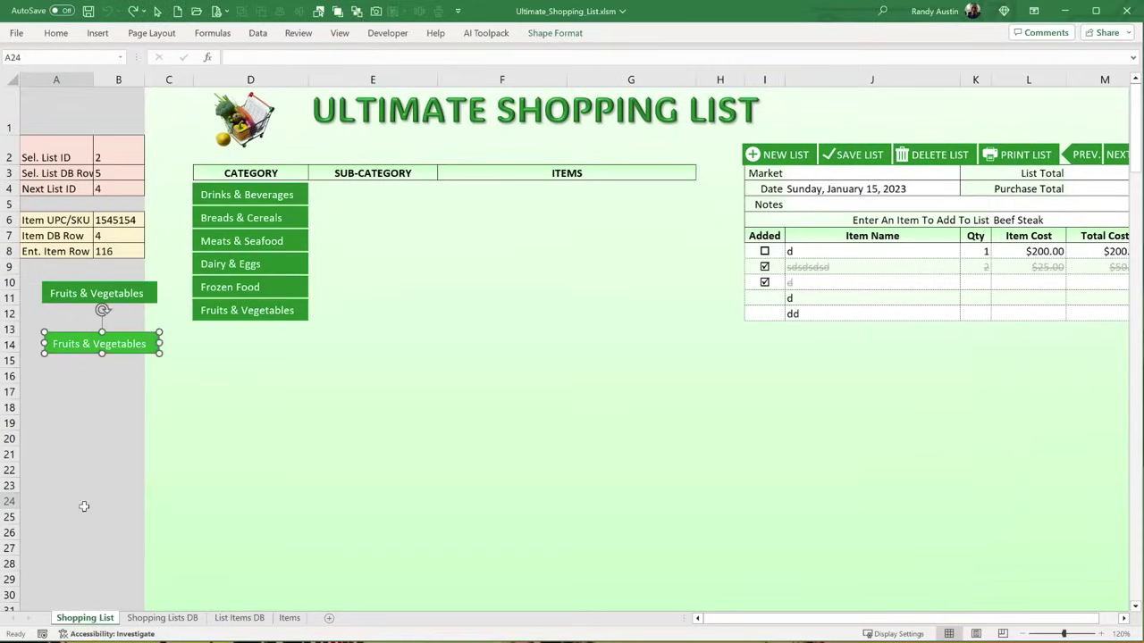
click(290, 618)
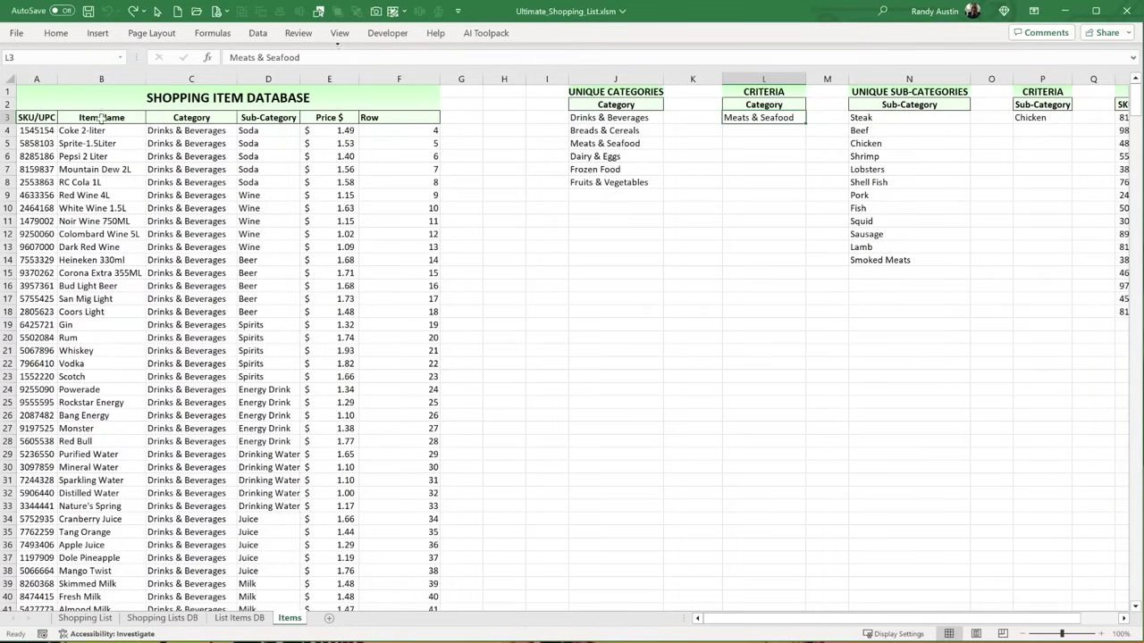
drag(148, 117, 268, 118)
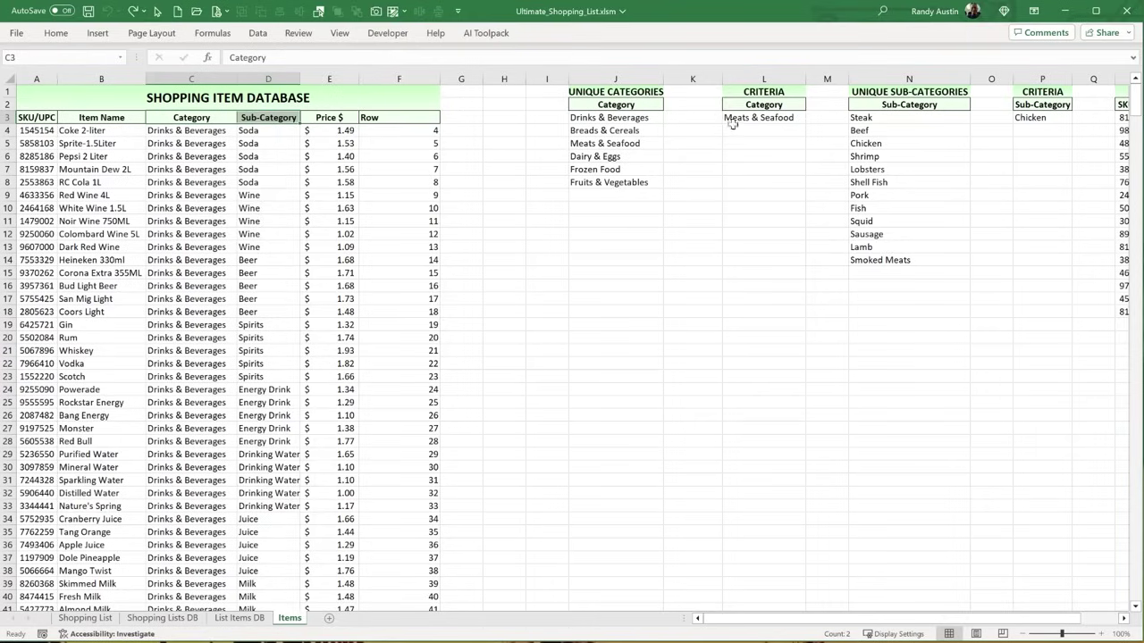
drag(762, 104, 764, 113)
click(882, 105)
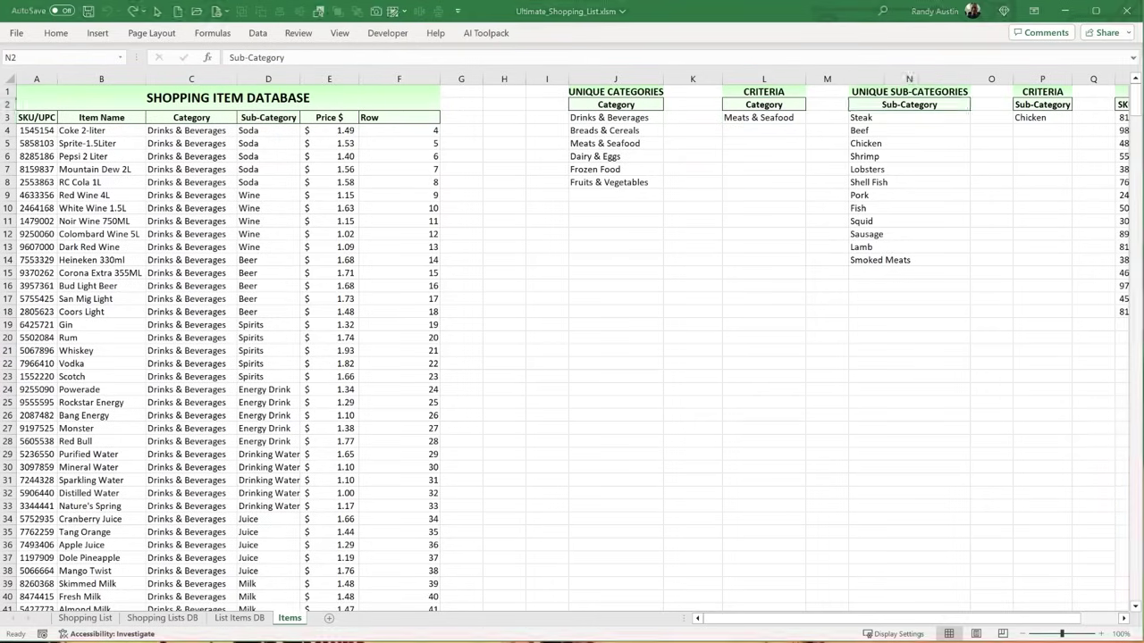
- Return to the macro code, widen its window, and examine the AdvancedFilter statement through Unique:=True and the LastResultRow lines
key(alt+F11)
drag(560, 467, 418, 451)
scroll(286, 466, down, 1)
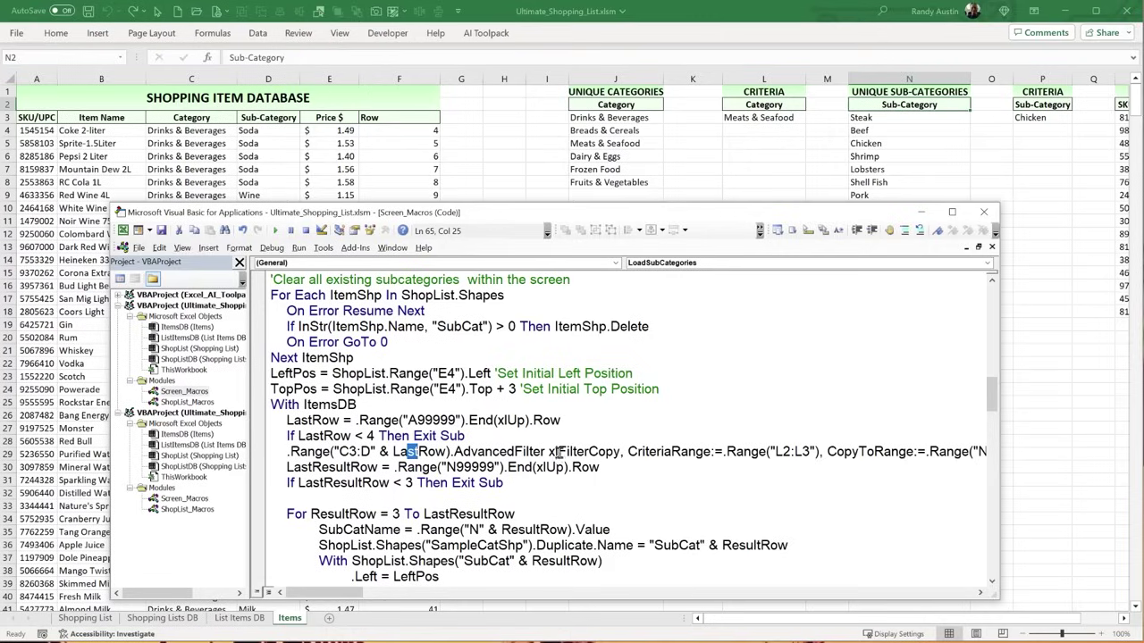
drag(554, 452, 477, 453)
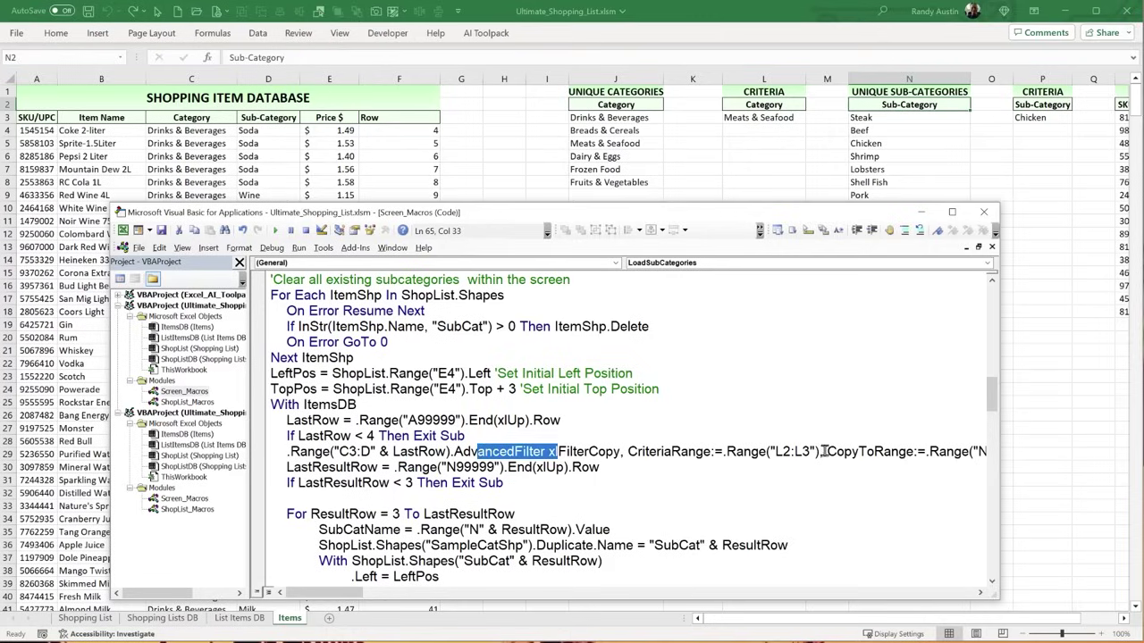
drag(823, 451, 638, 451)
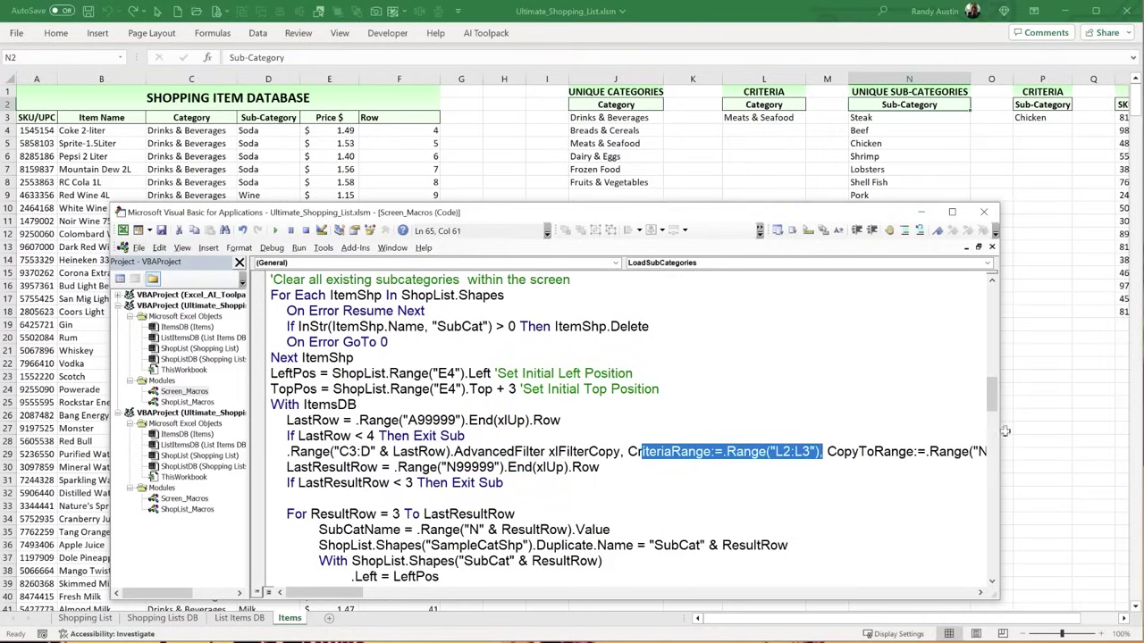
mouse_move(1001, 431)
mouse_down()
mouse_move(1126, 417)
mouse_move(1005, 452)
mouse_up()
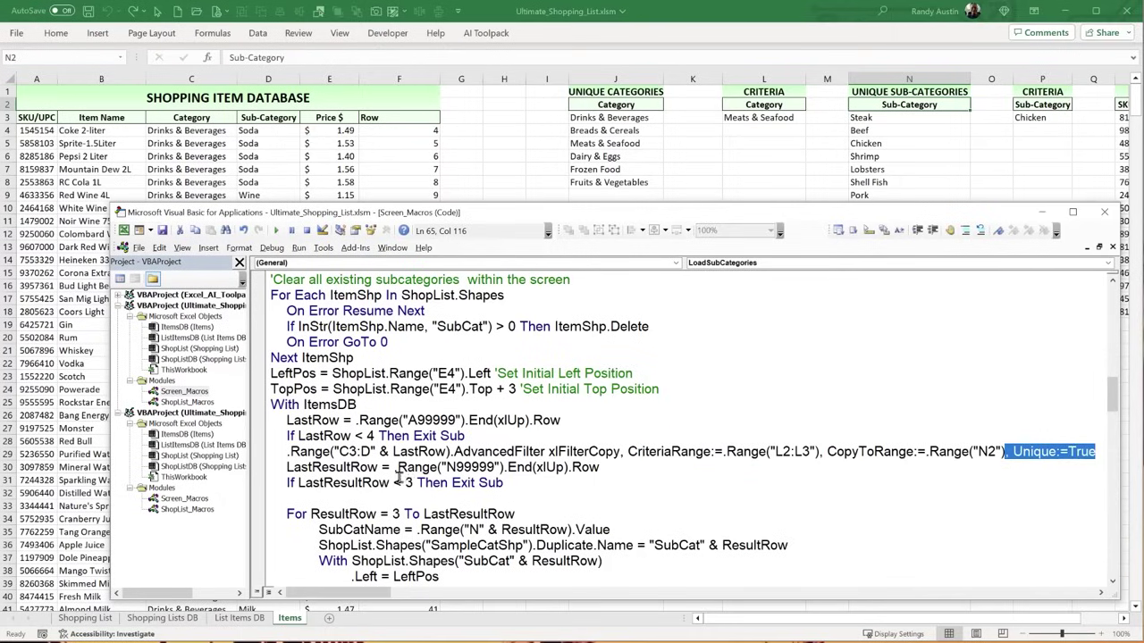
drag(378, 468, 296, 469)
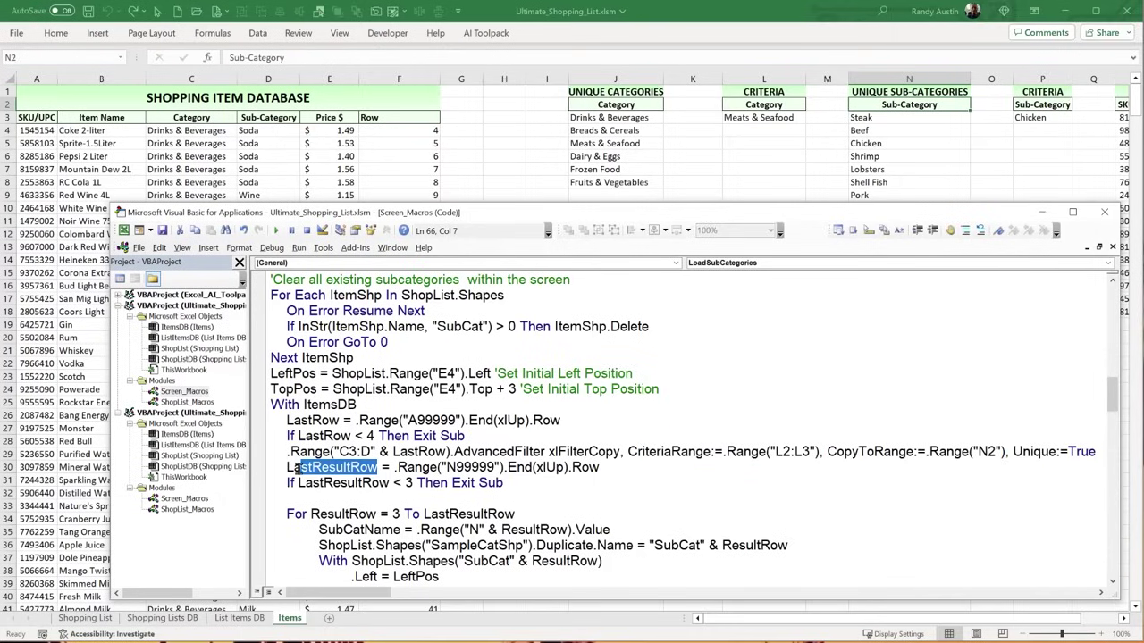
drag(440, 467, 287, 483)
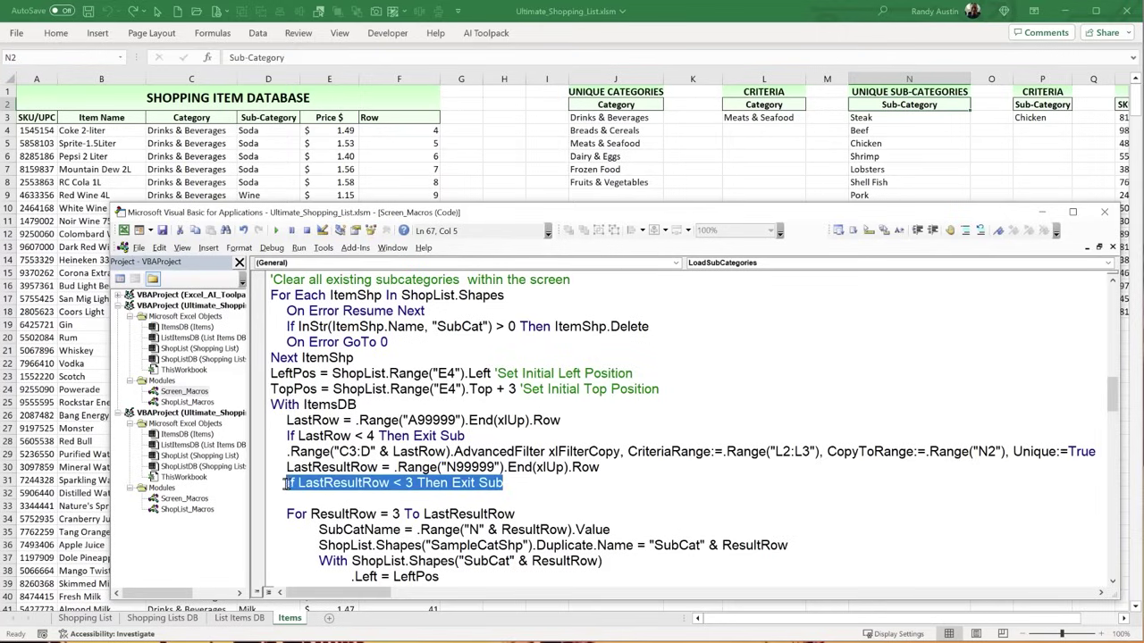
- Examine the ResultRow loop lines that read SubCatName from column N and duplicate SampleCatShp under a "SubCat" name
scroll(306, 492, down, 2)
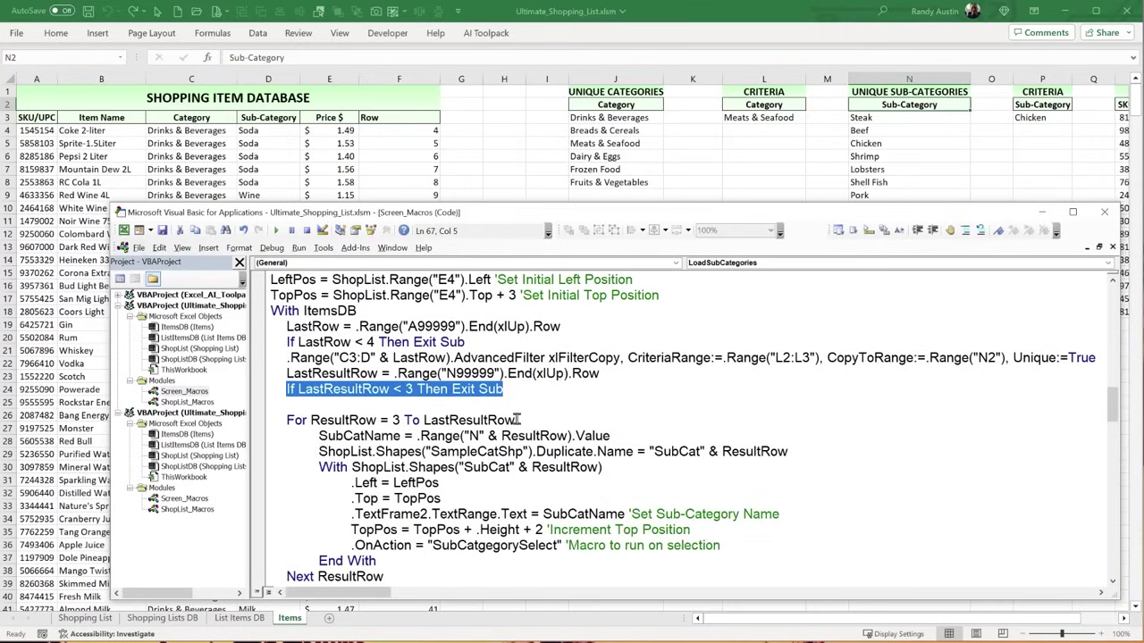
drag(402, 436, 318, 436)
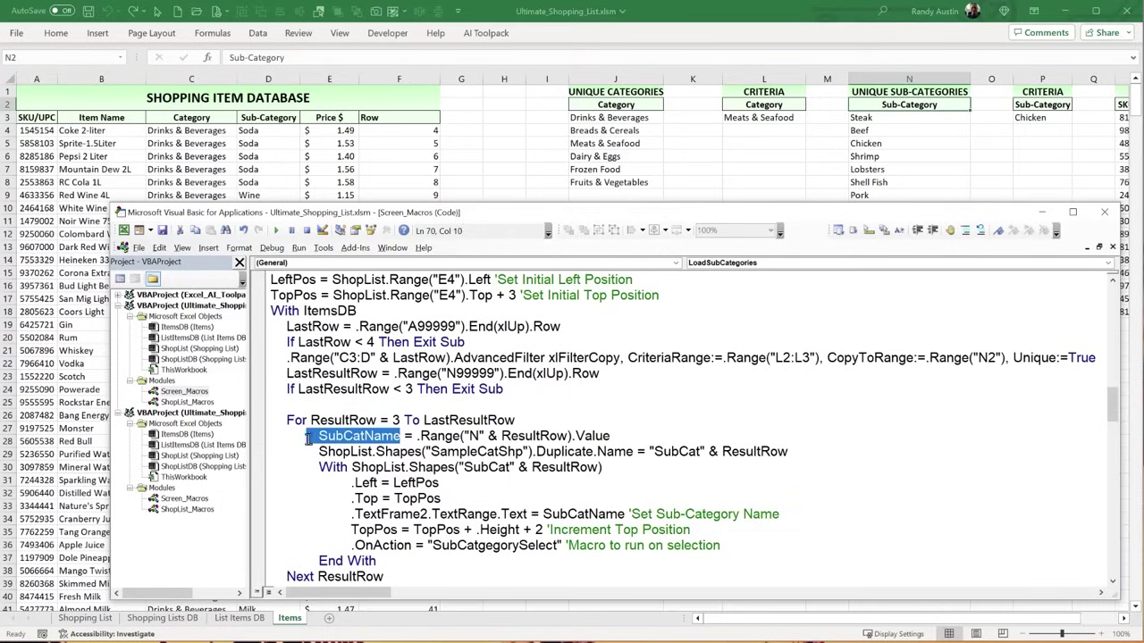
click(462, 436)
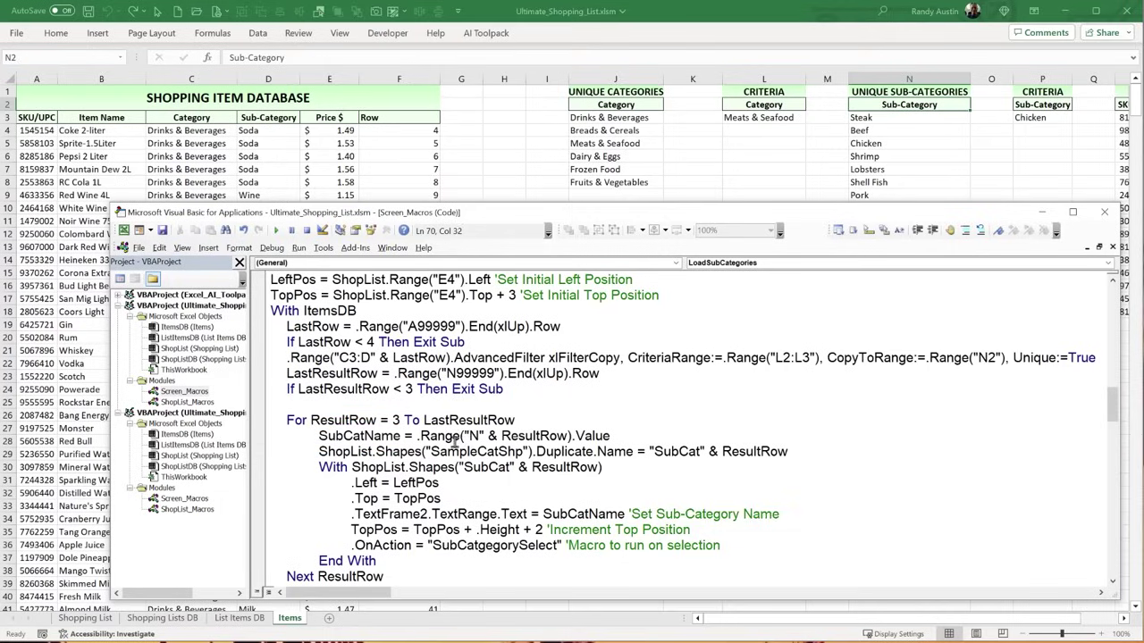
drag(547, 451, 409, 453)
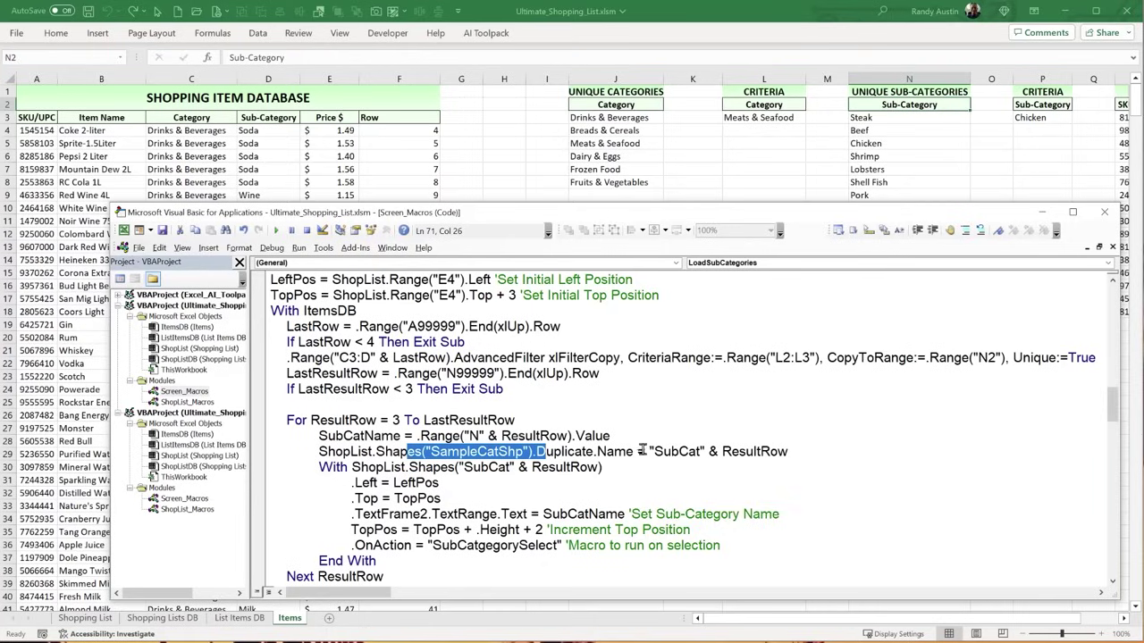
drag(653, 451, 703, 451)
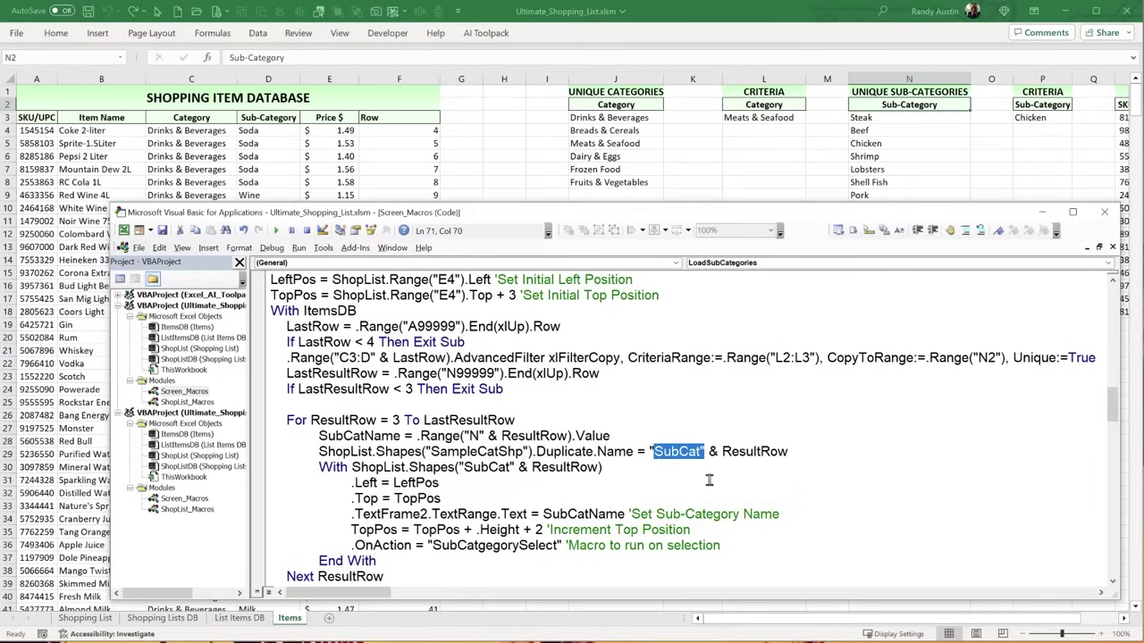
- Compare the "SubCat" shape naming in LoadSubCategories with the "ItemCat" naming and CatgegorySelect assignment in RefreshCategories
drag(807, 452, 755, 451)
scroll(629, 460, up, 4)
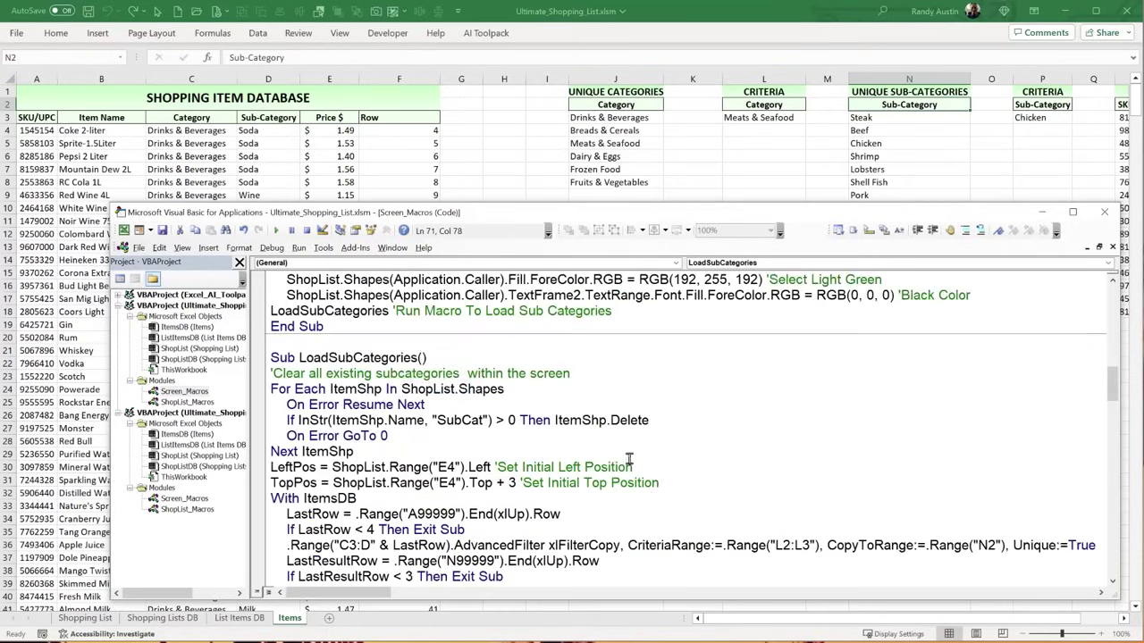
scroll(630, 460, up, 3)
scroll(626, 459, up, 6)
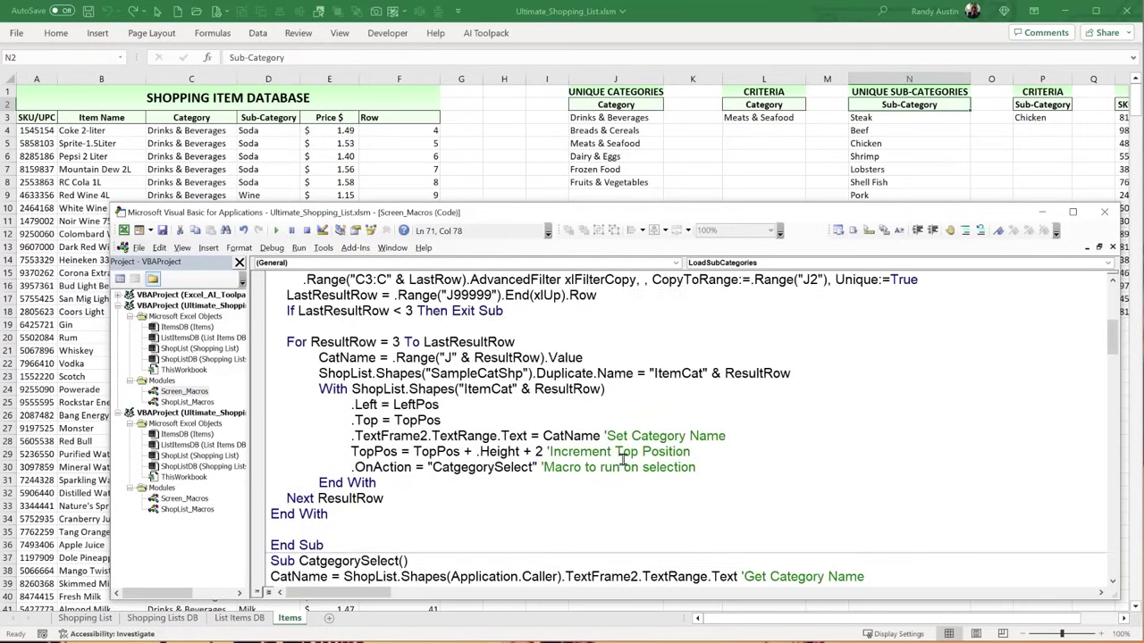
drag(658, 359, 707, 374)
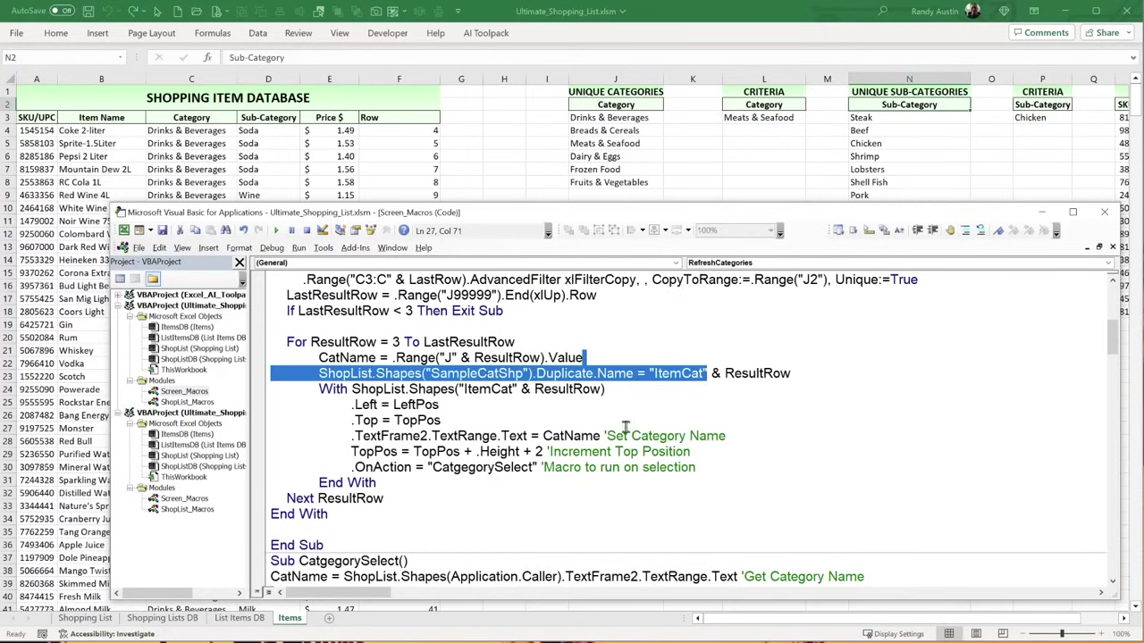
click(634, 472)
scroll(629, 478, down, 11)
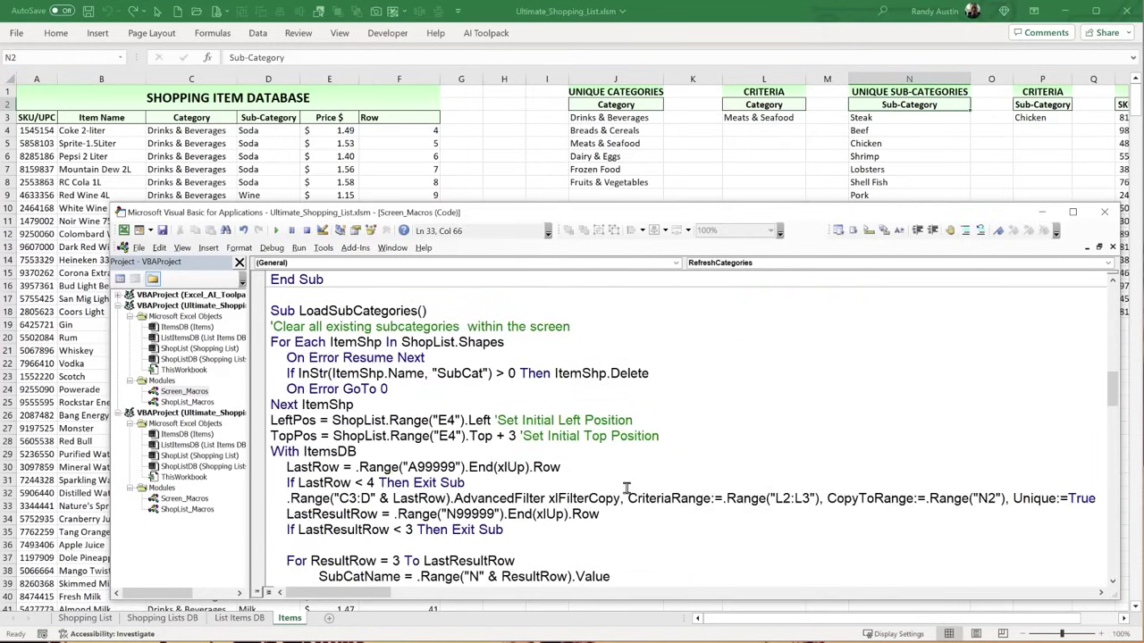
scroll(626, 488, down, 1)
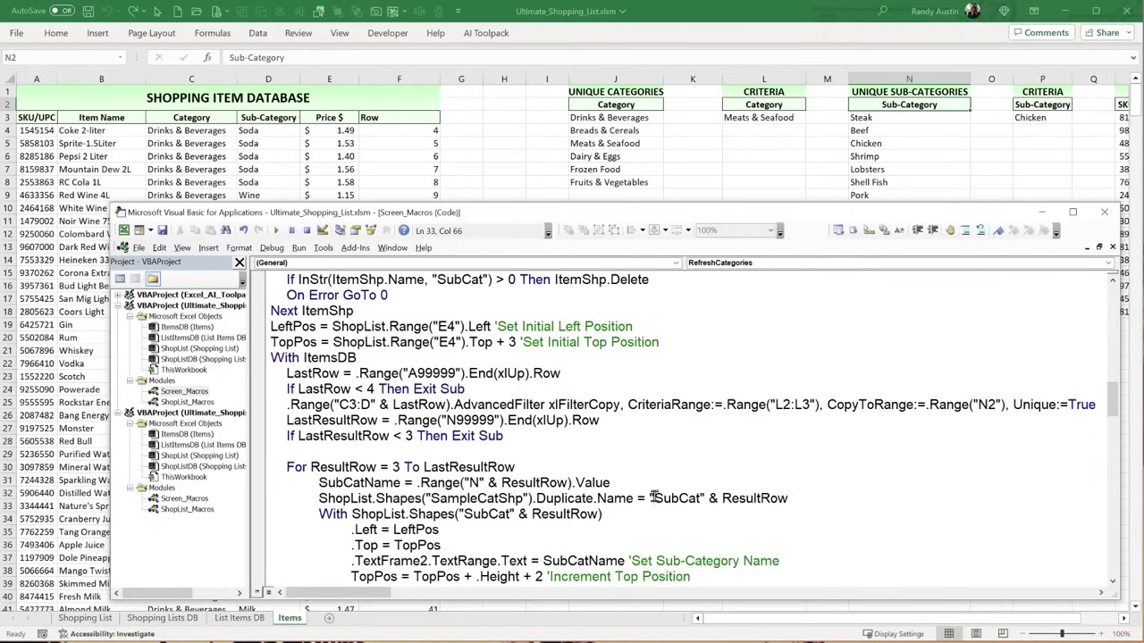
click(655, 498)
scroll(655, 498, down, 2)
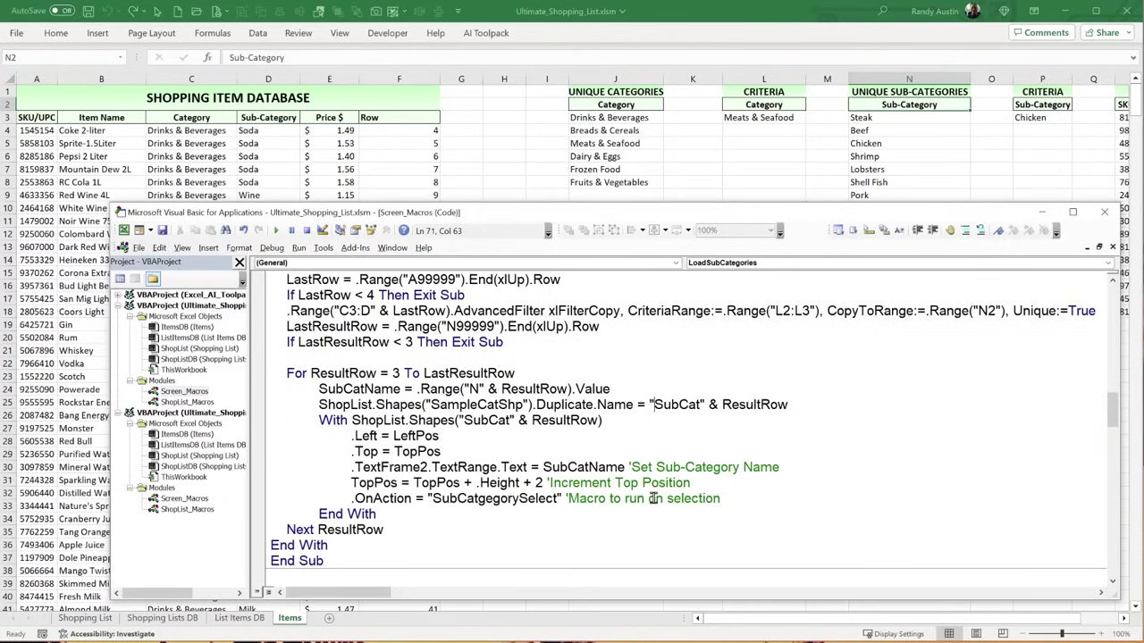
- Examine the With block lines that set each sub-category shape's position, SubCatName text, TopPos increment and SubCatgegorySelect macro
drag(601, 420, 353, 423)
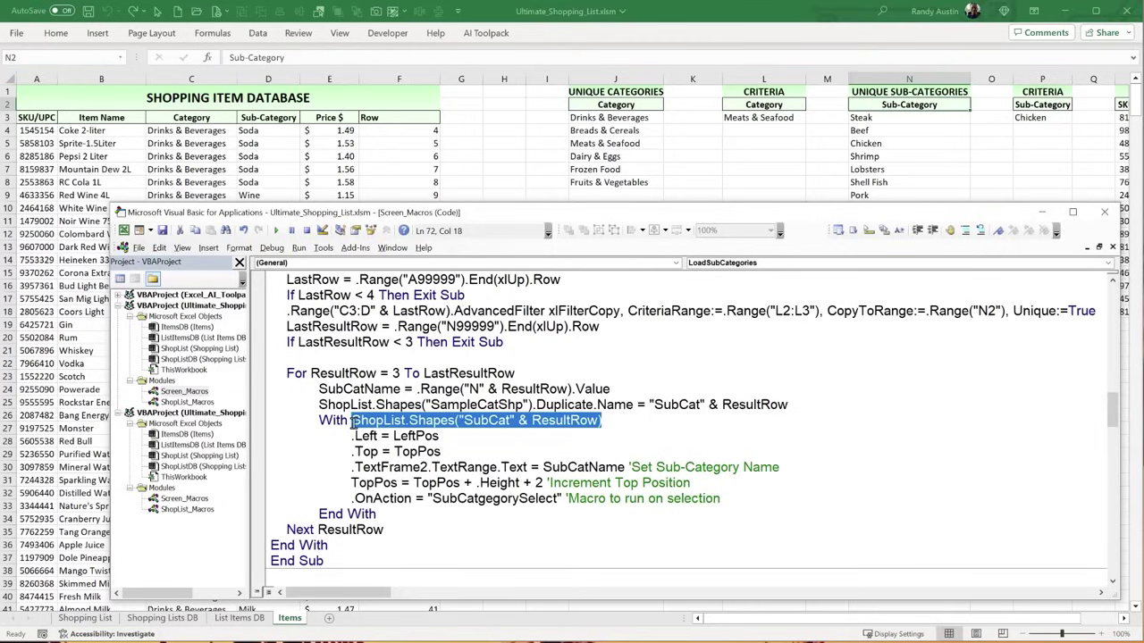
click(450, 436)
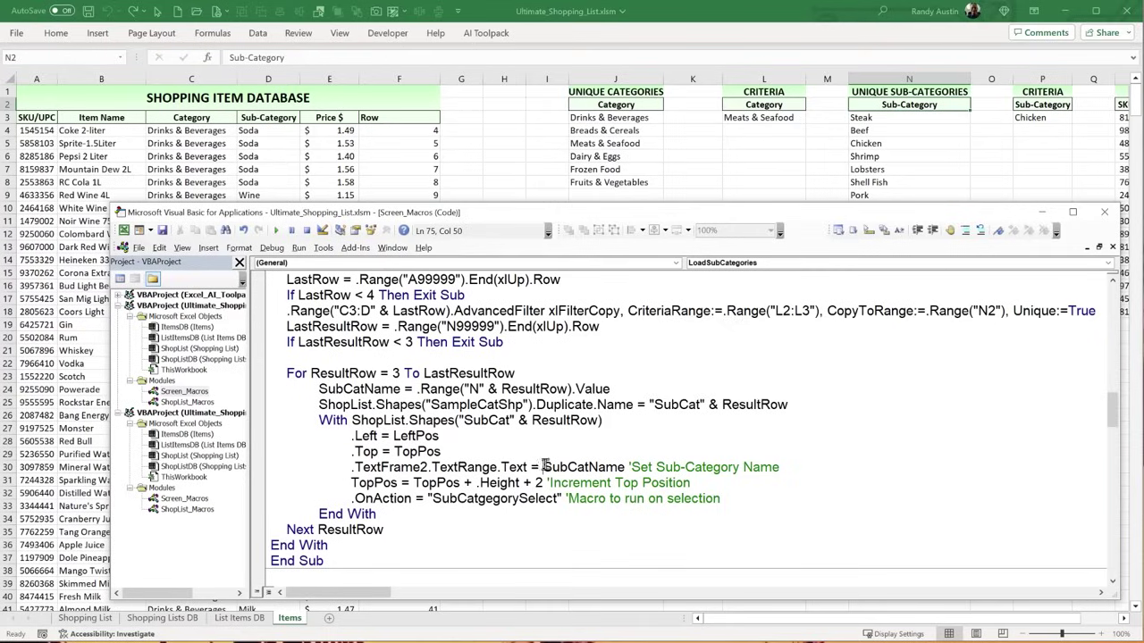
drag(544, 467, 626, 468)
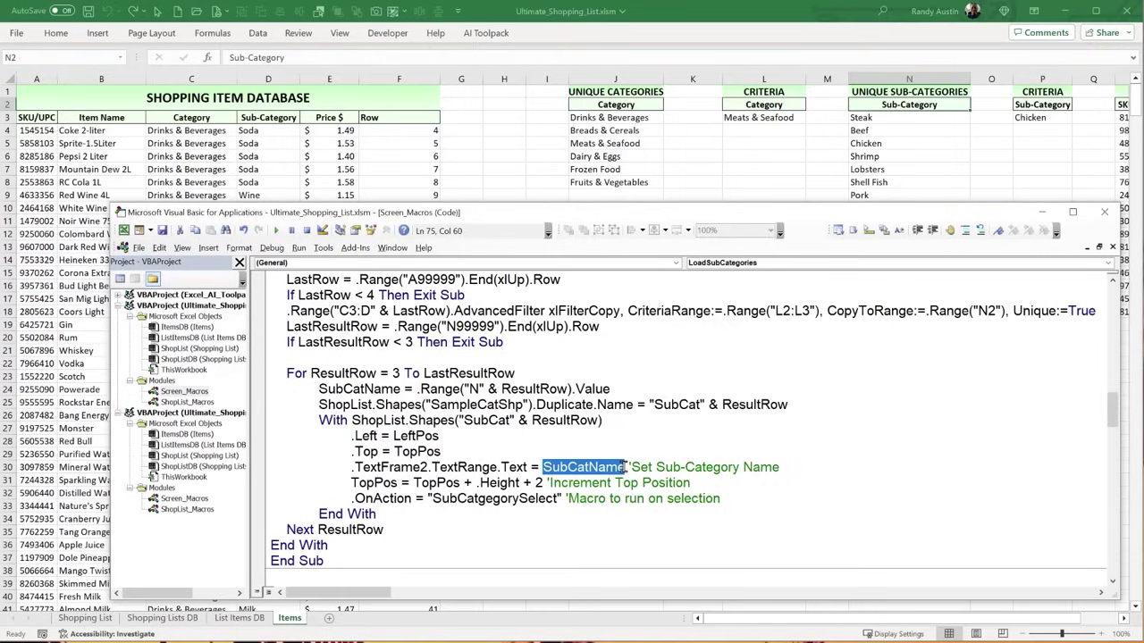
drag(398, 483, 356, 482)
double_click(395, 482)
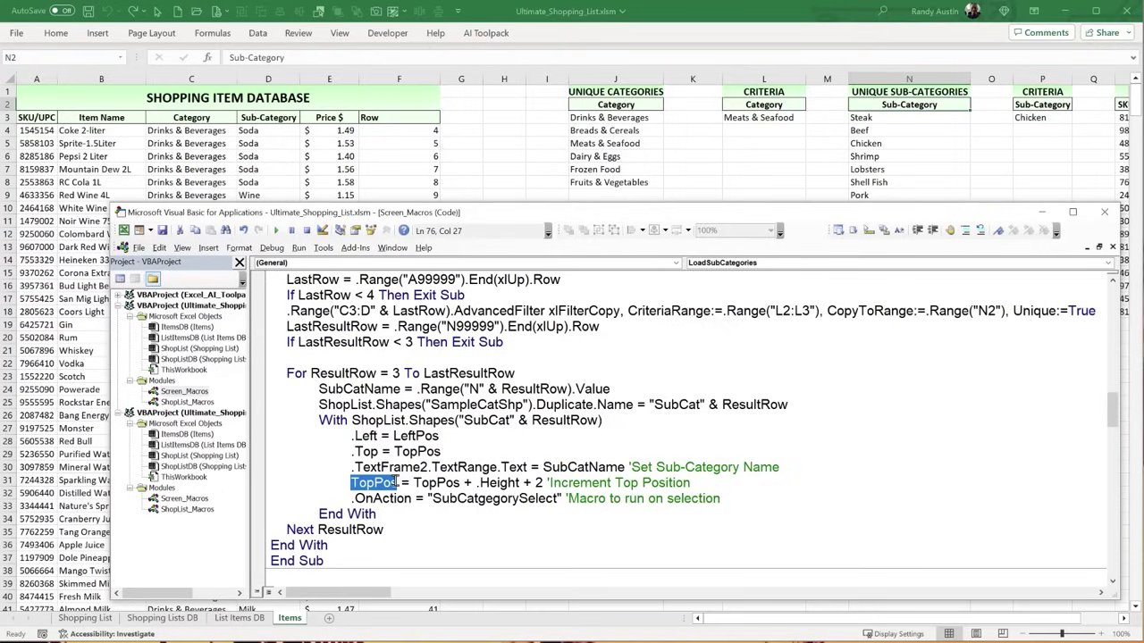
click(407, 436)
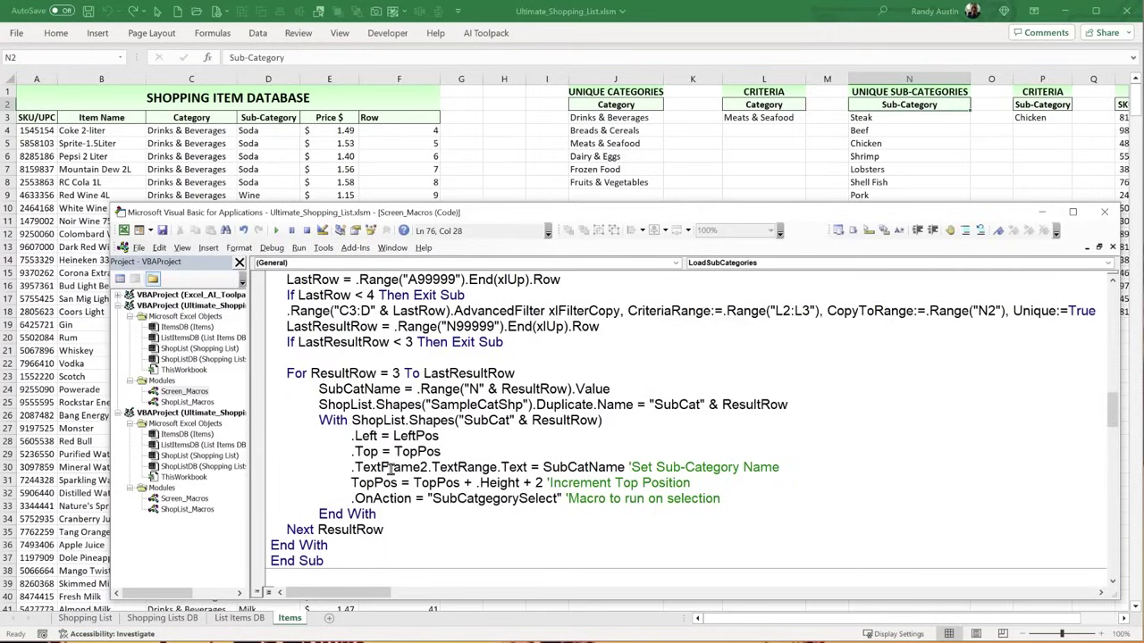
drag(432, 498, 558, 498)
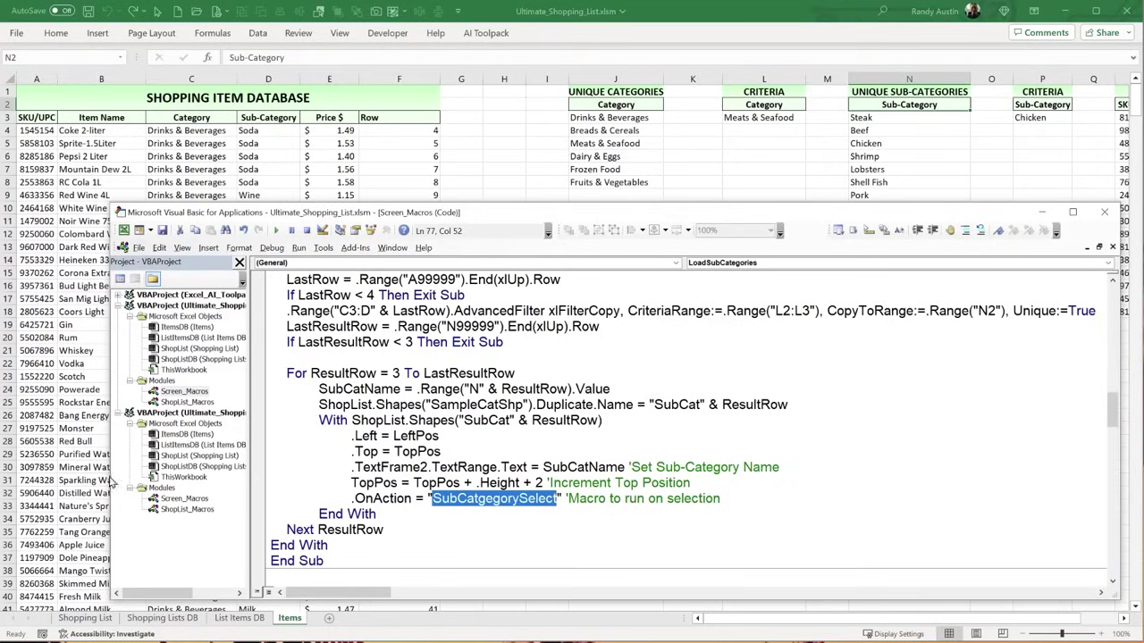
click(306, 455)
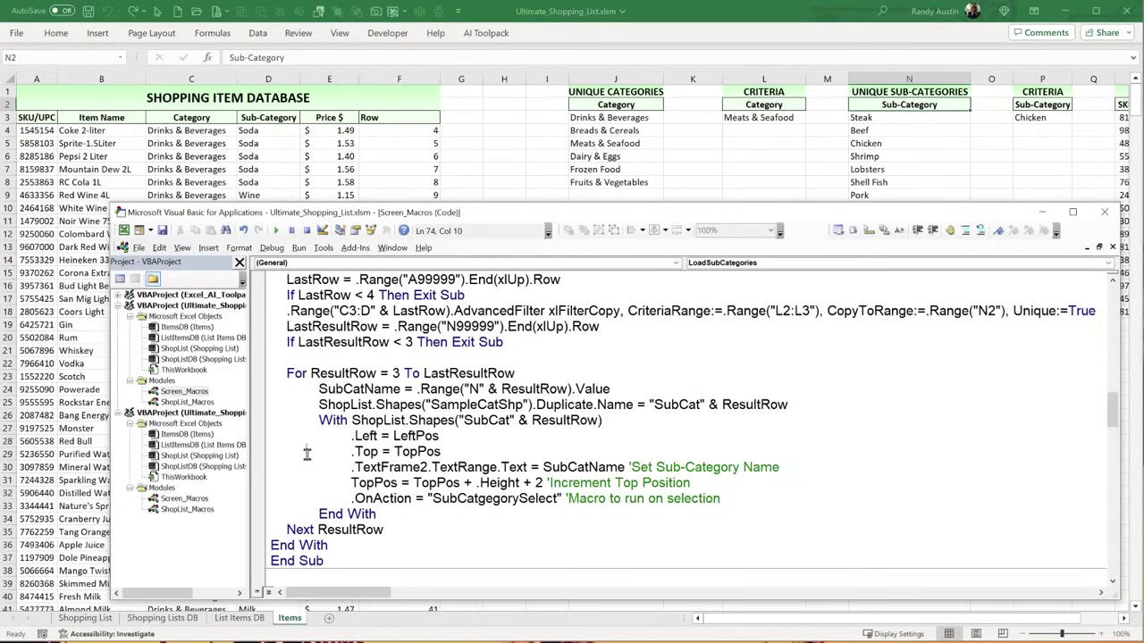
- On the Shopping List sheet, choose the Breads & Cereals category and narrow the SampleCatShp shape to the edge of column B
click(111, 619)
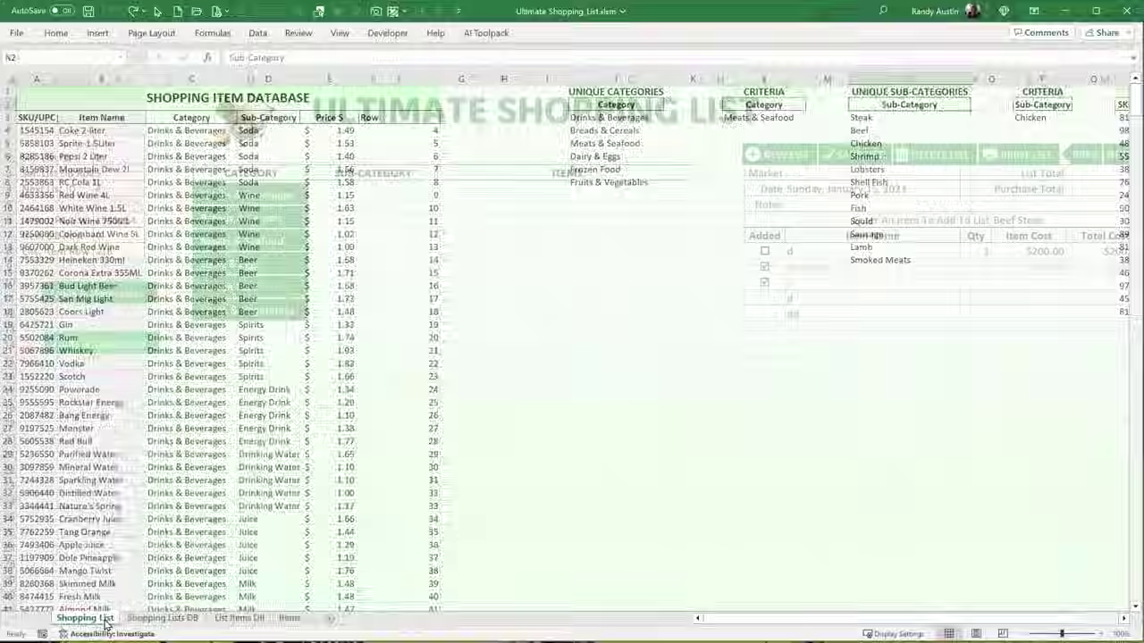
click(242, 217)
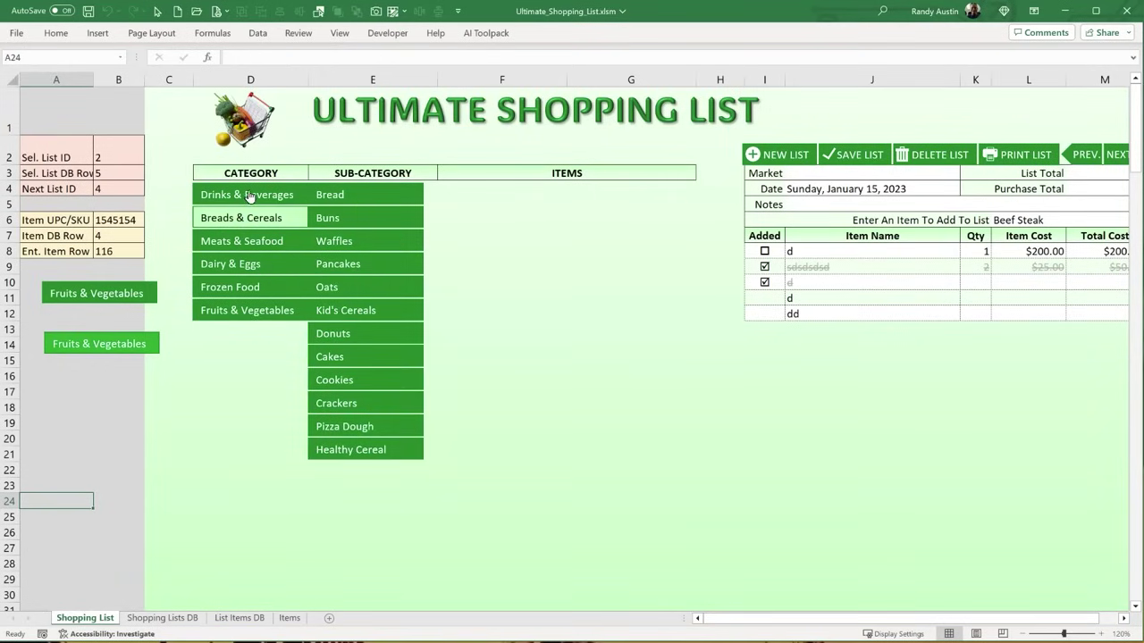
right_click(140, 293)
key(Escape)
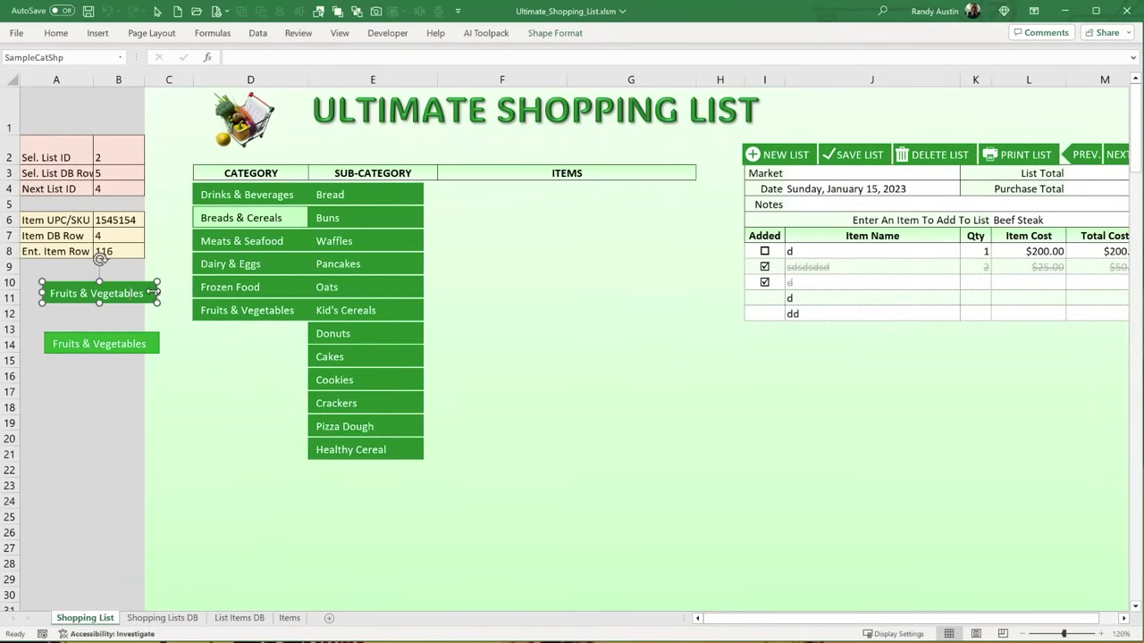
drag(154, 292, 145, 292)
- Set the sample shape's text box margins to 0.02" left and 0" for right, top and bottom
key(ctrl+1)
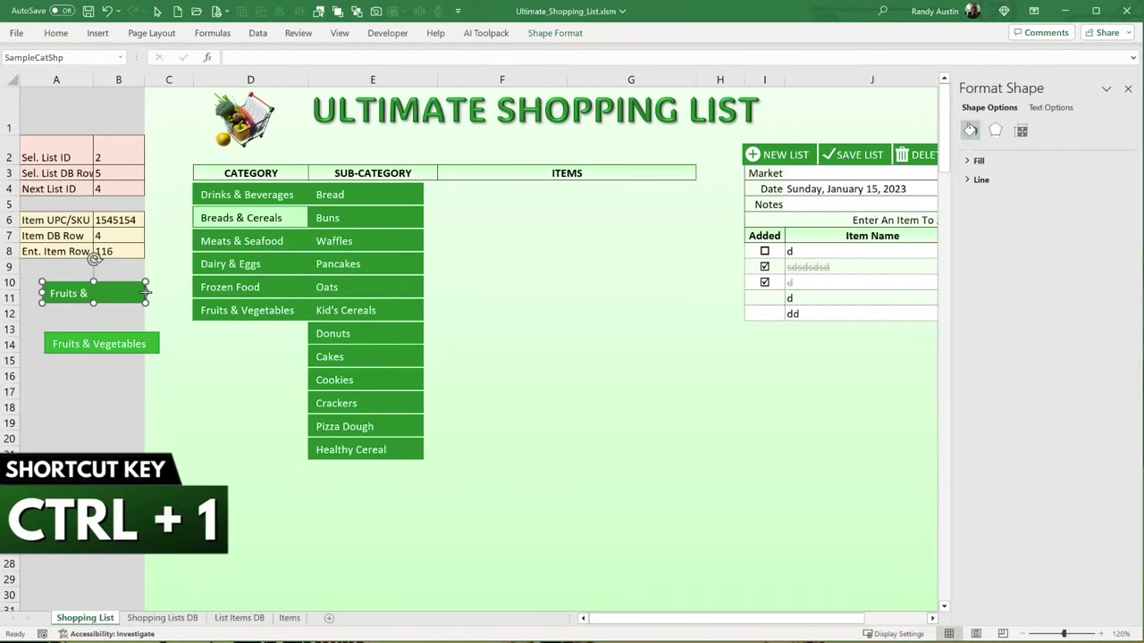
click(1036, 111)
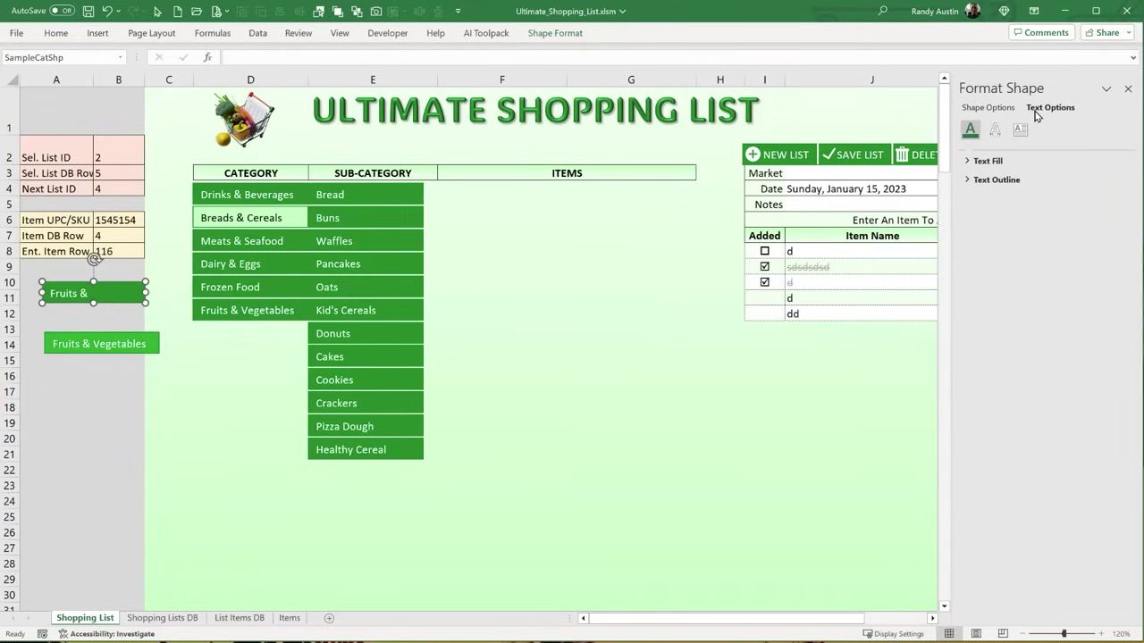
click(1020, 129)
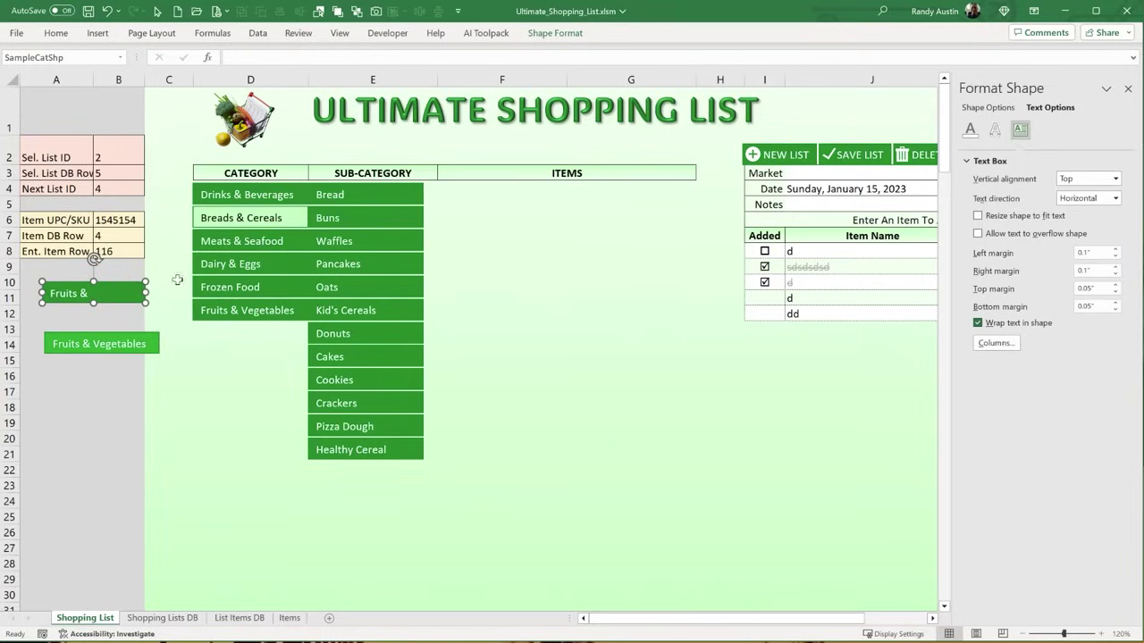
click(1084, 254)
click(1096, 254)
text(0.02)
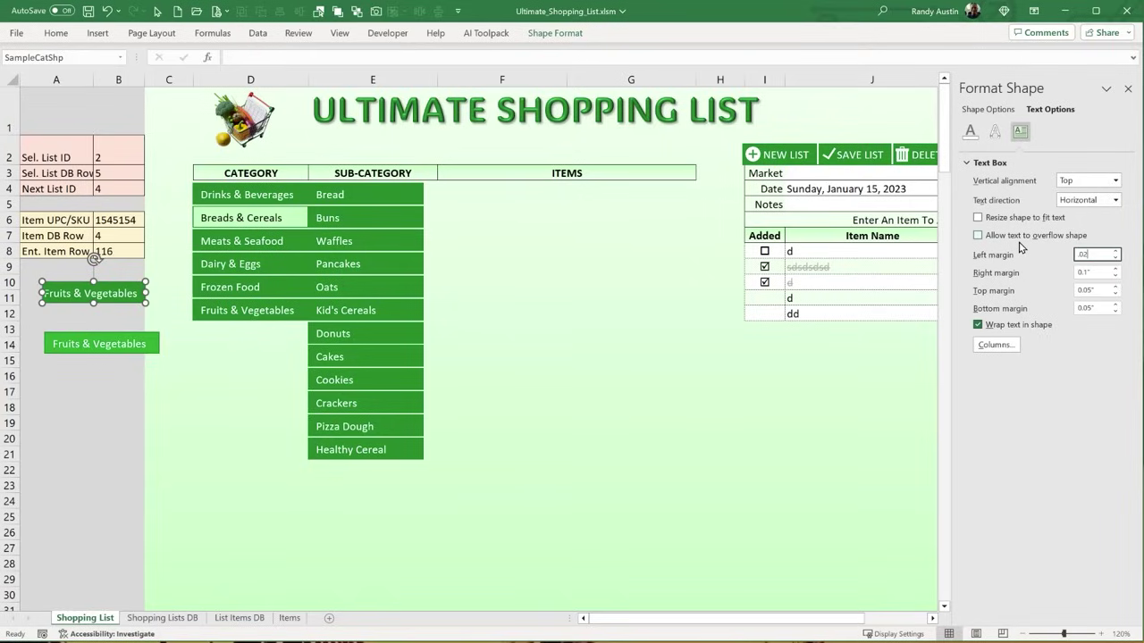
key(Tab)
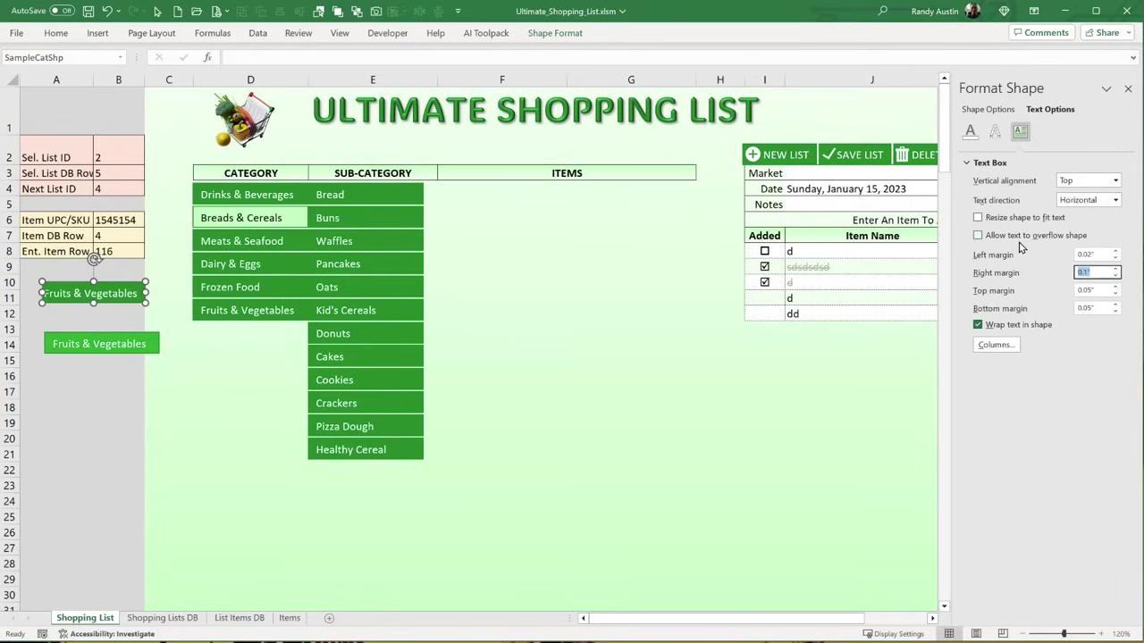
text(0)
key(Tab)
text(0)
key(Tab)
text(0)
key(Tab)
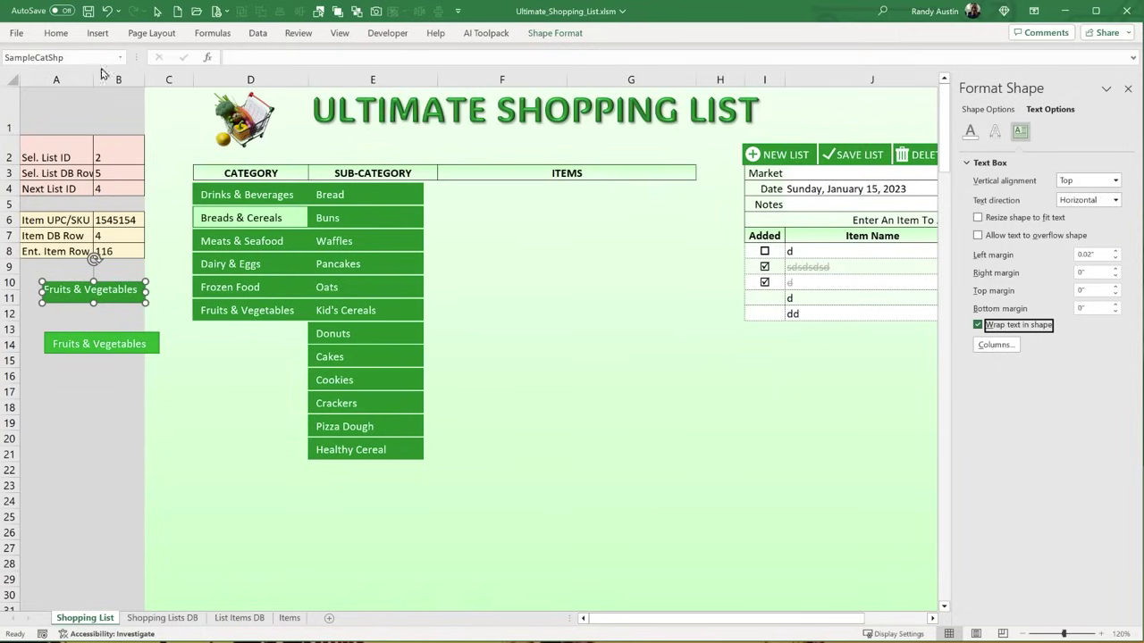
- Align the sample shape's text vertically to the middle and set its left margin to 0.04"
click(56, 34)
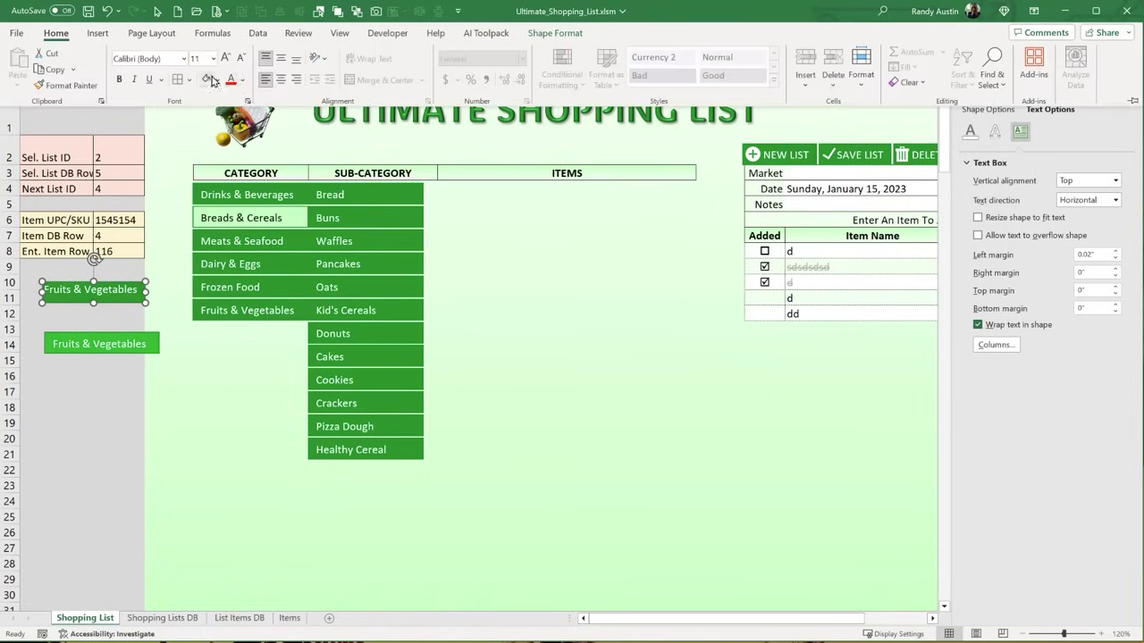
click(281, 58)
click(1110, 257)
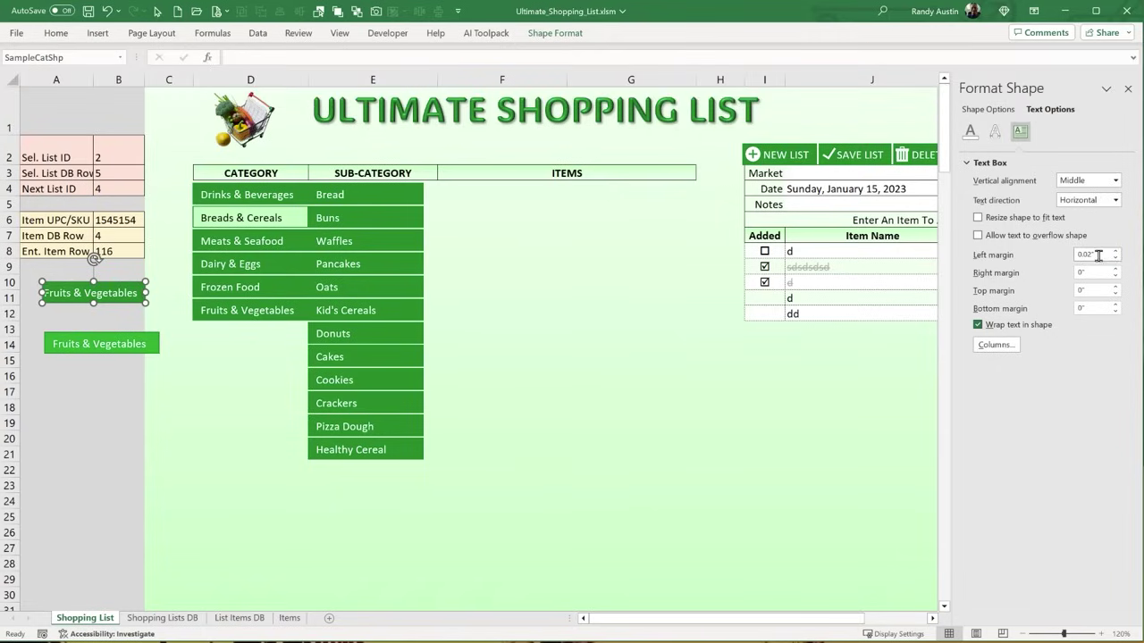
drag(1098, 255, 1044, 257)
text(.04)
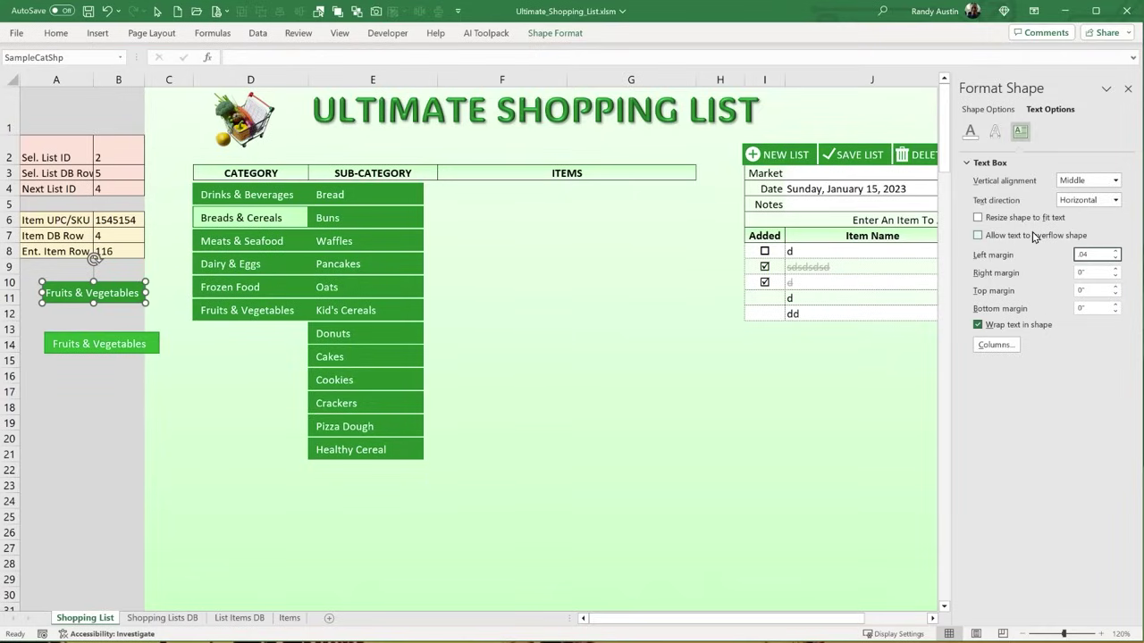
click(201, 407)
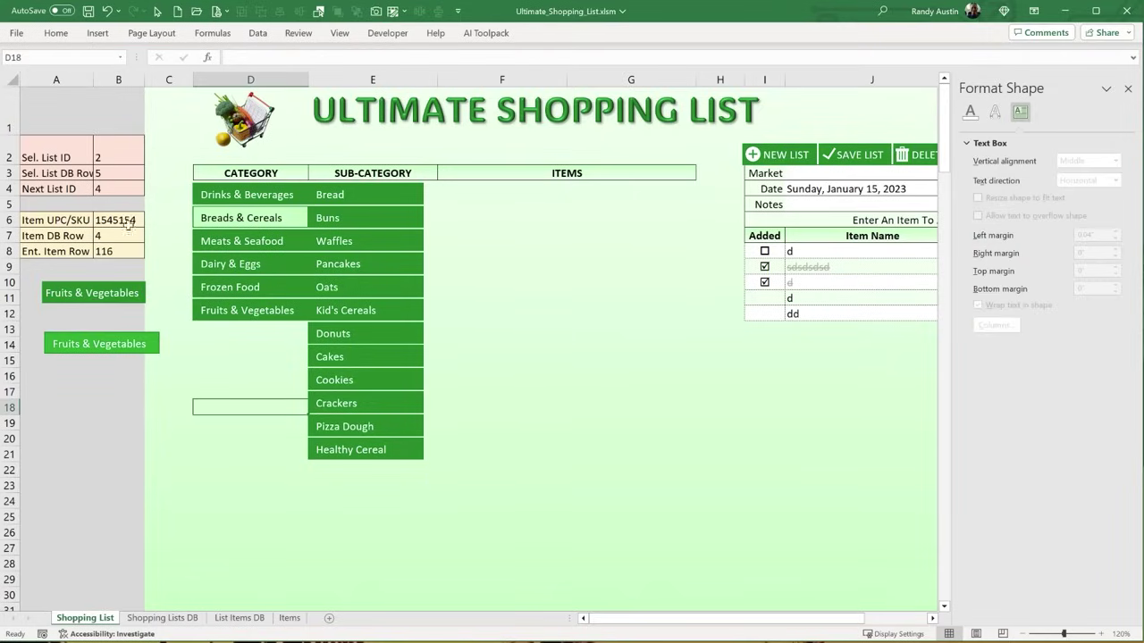
- Run the RefreshCategories macro to rebuild the category shapes from the resized sample, and return to the Shopping List sheet
key(alt+F11)
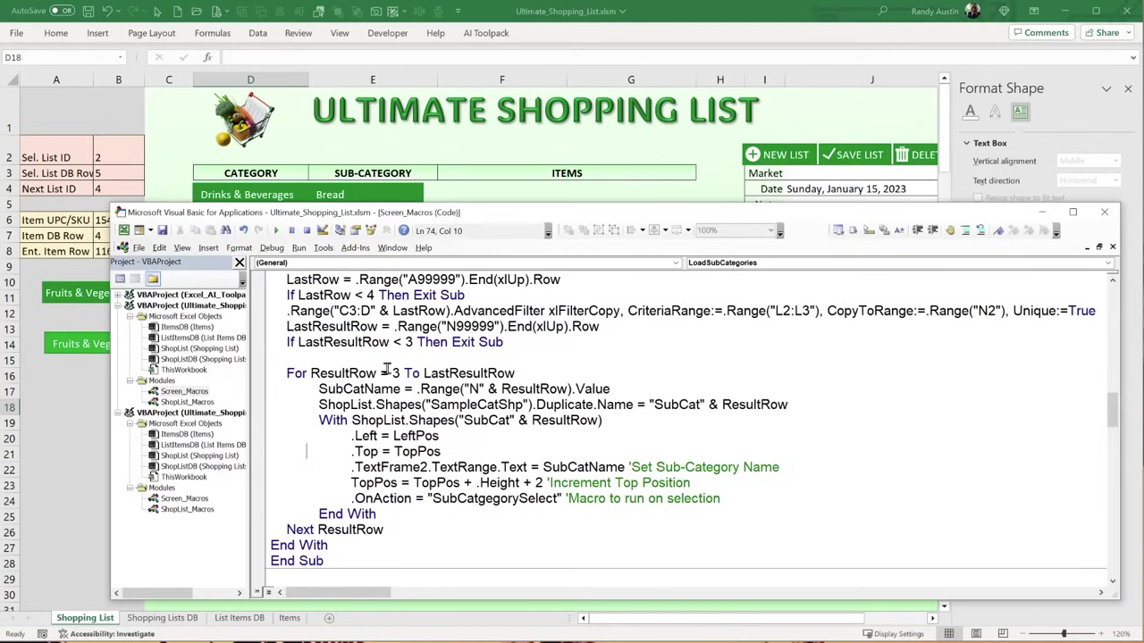
scroll(384, 404, up, 10)
scroll(384, 404, up, 15)
scroll(384, 404, down, 2)
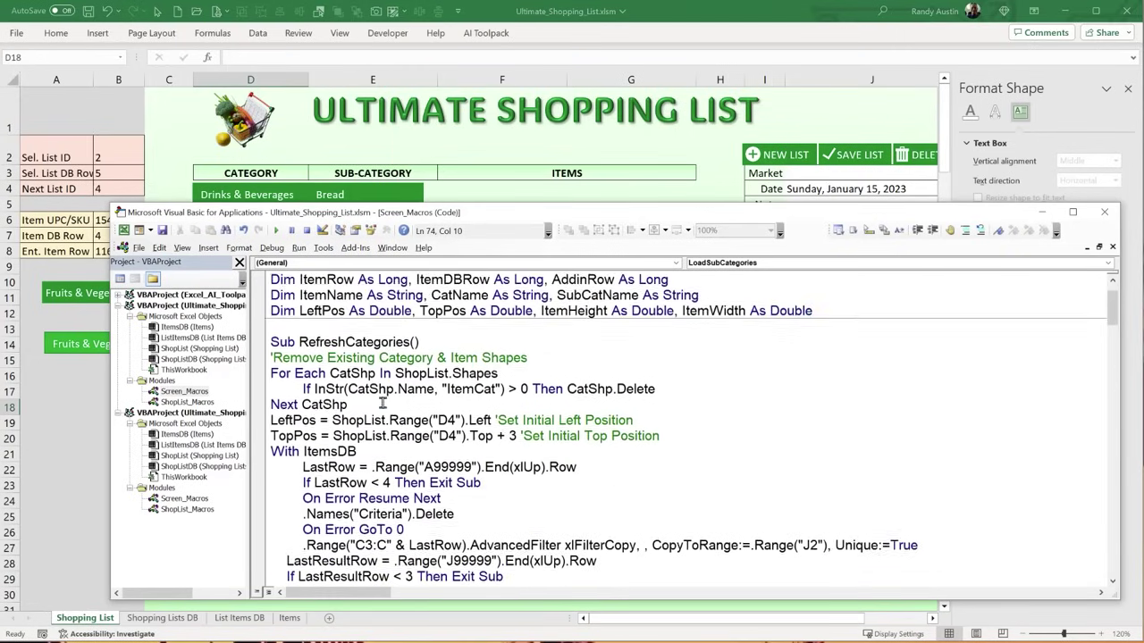
click(347, 373)
click(276, 230)
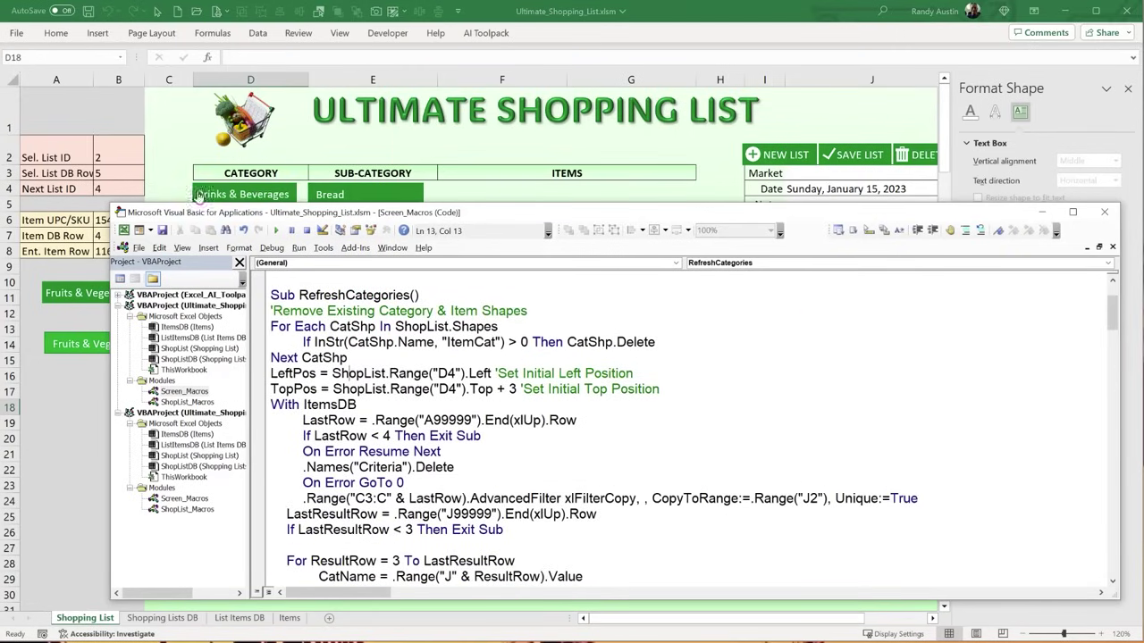
key(alt+F11)
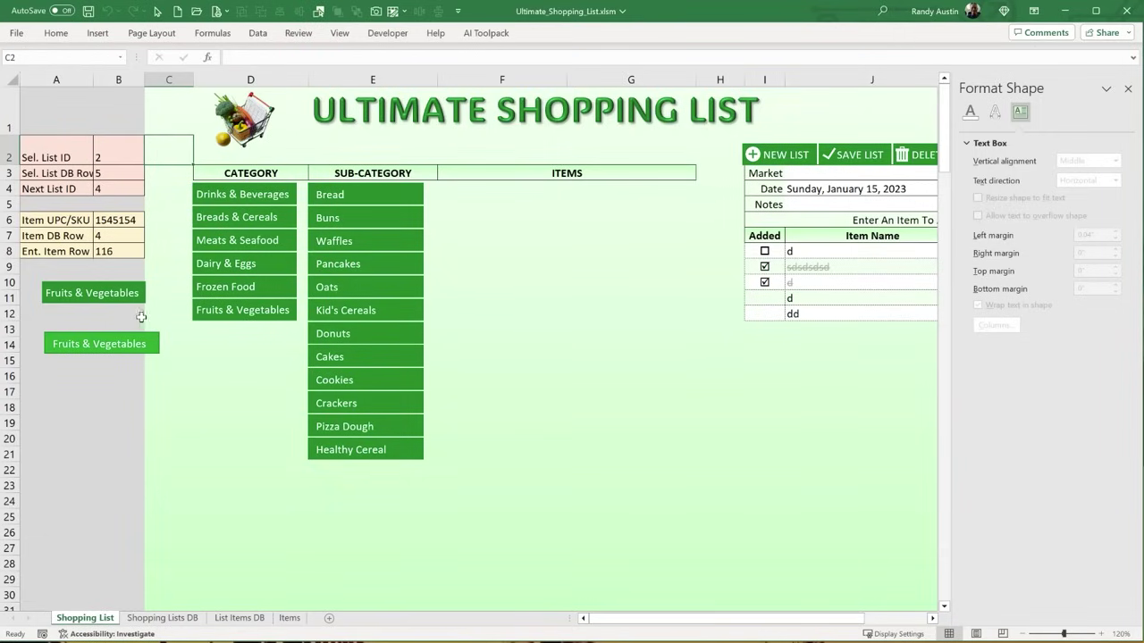
- Test sub-category loading by selecting each of the six categories, finishing on Meats & Seafood
click(203, 216)
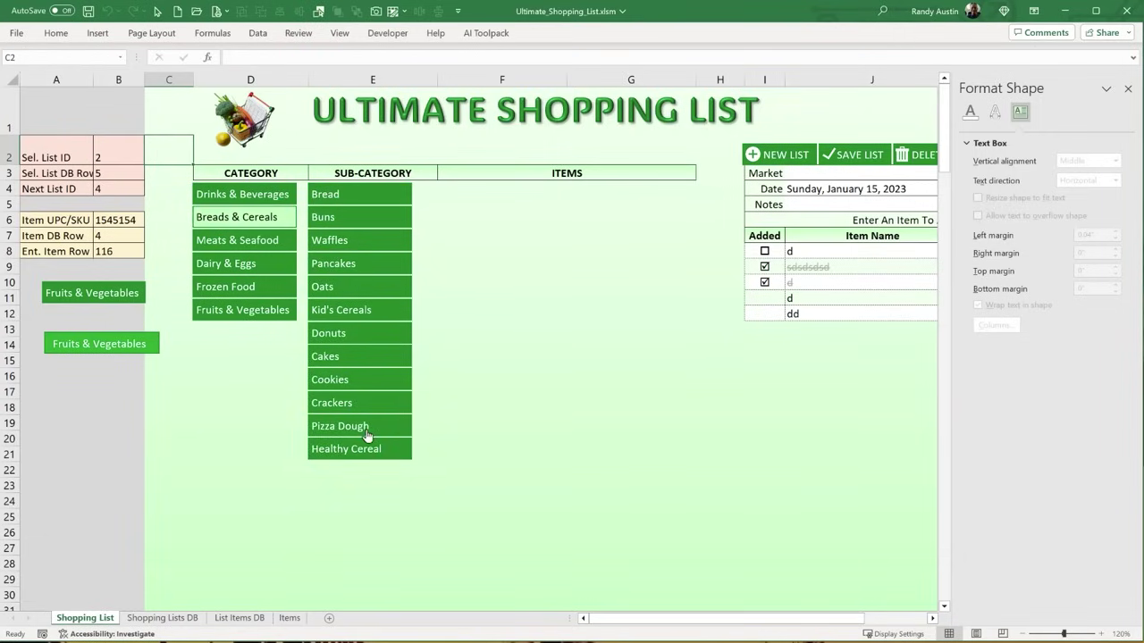
click(268, 240)
click(263, 219)
click(259, 195)
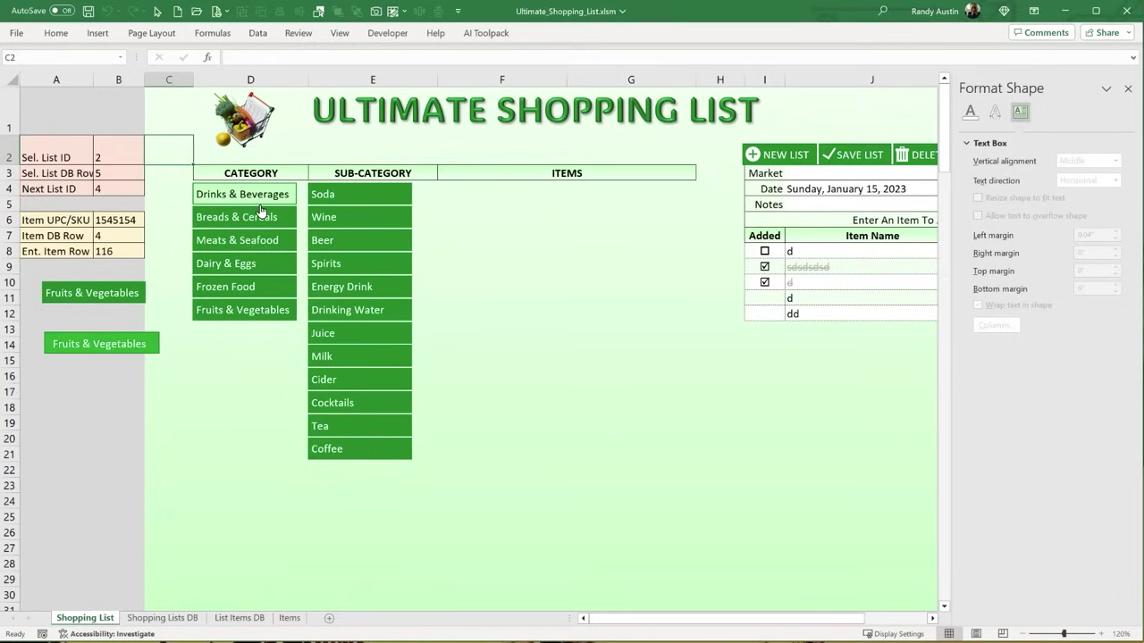
click(269, 264)
click(273, 288)
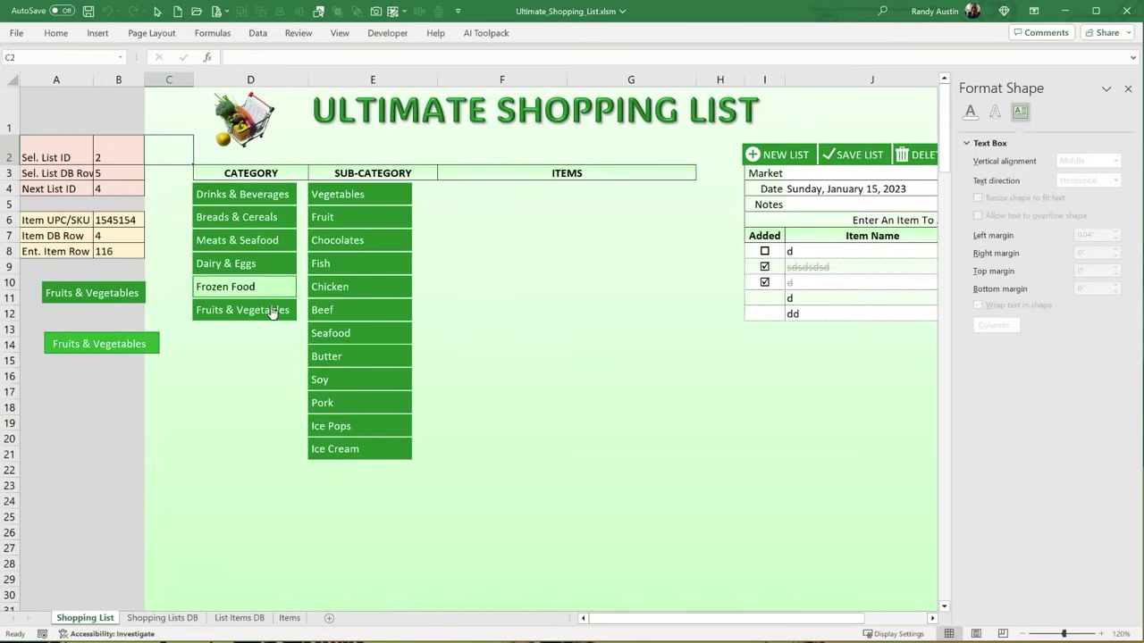
click(272, 312)
click(265, 263)
click(261, 236)
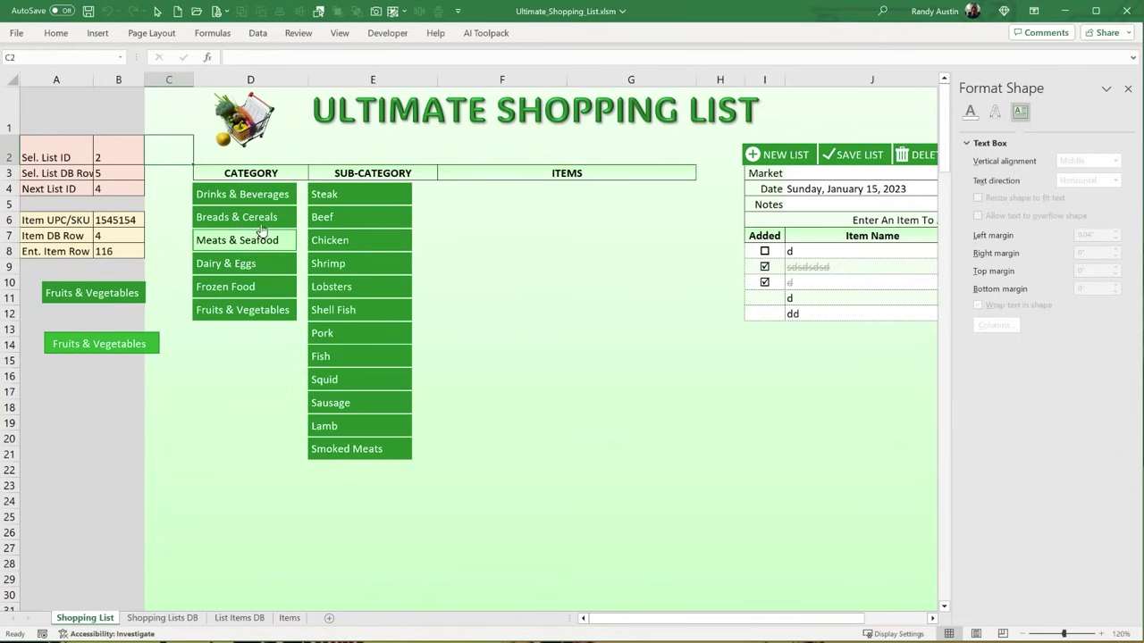
- Open the SubCatgegorySelect macro assigned to the Steak sub-category shape in the code editor
right_click(342, 198)
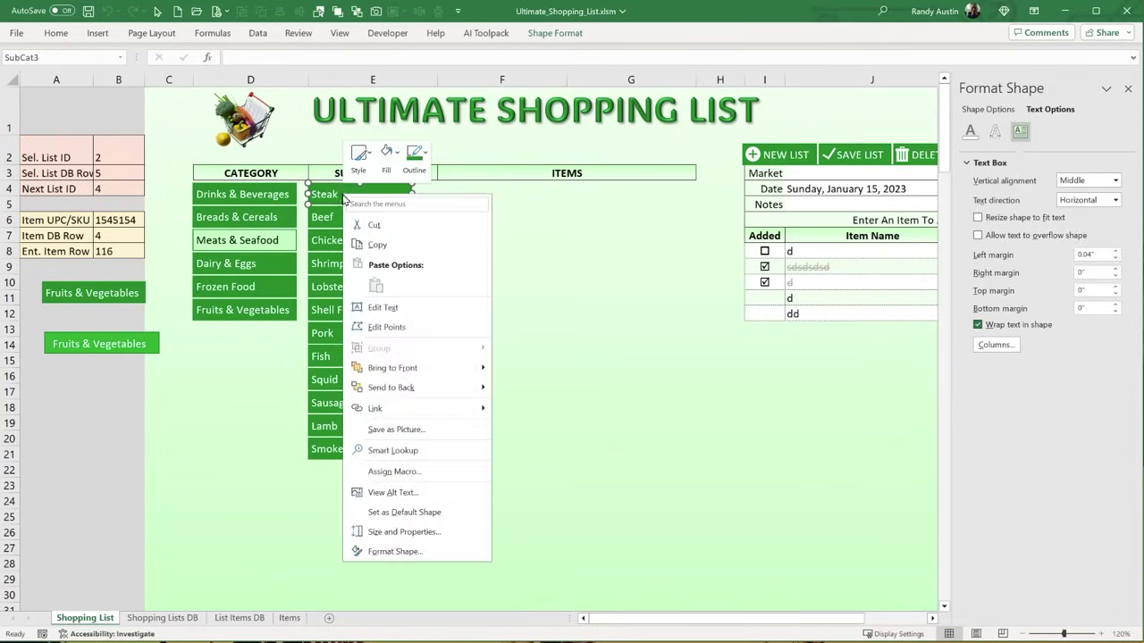
key(Escape)
drag(450, 185, 500, 345)
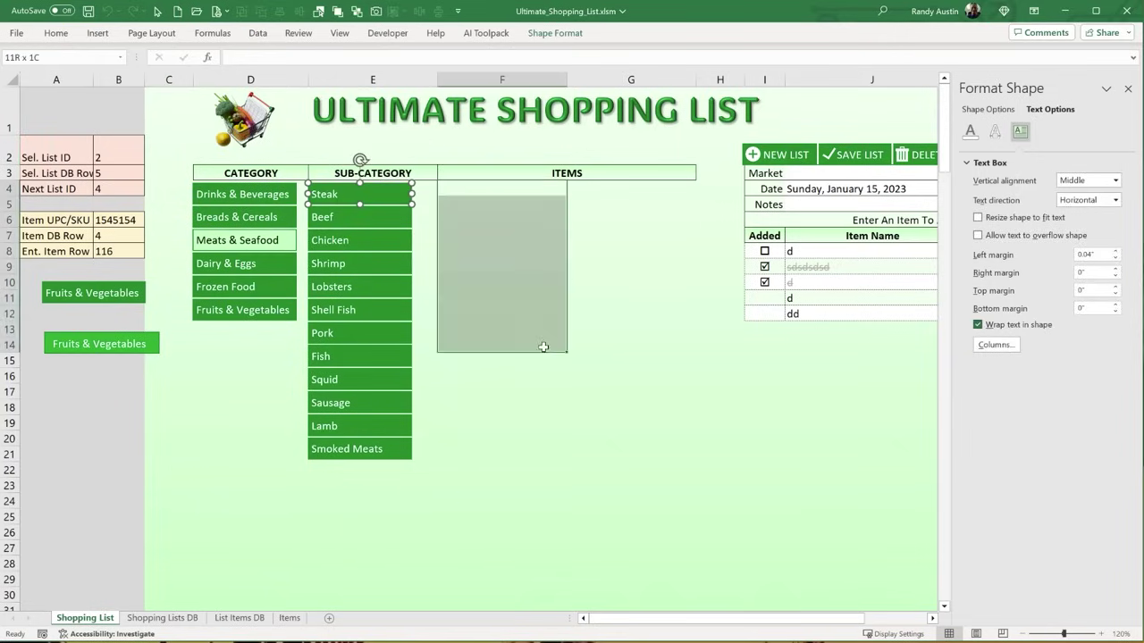
right_click(350, 192)
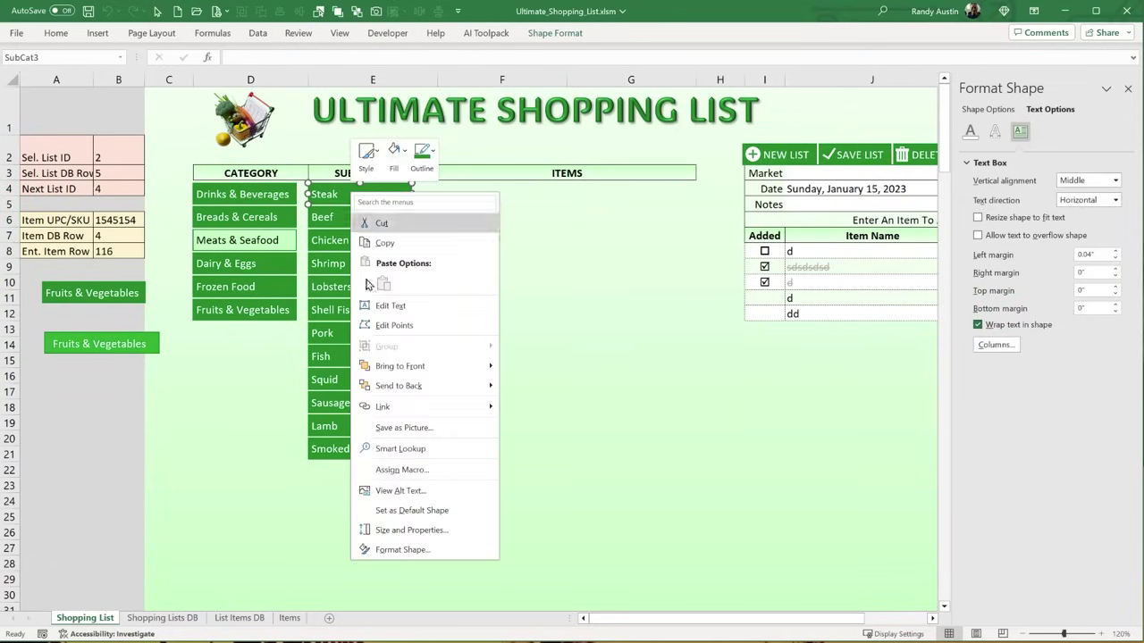
click(432, 467)
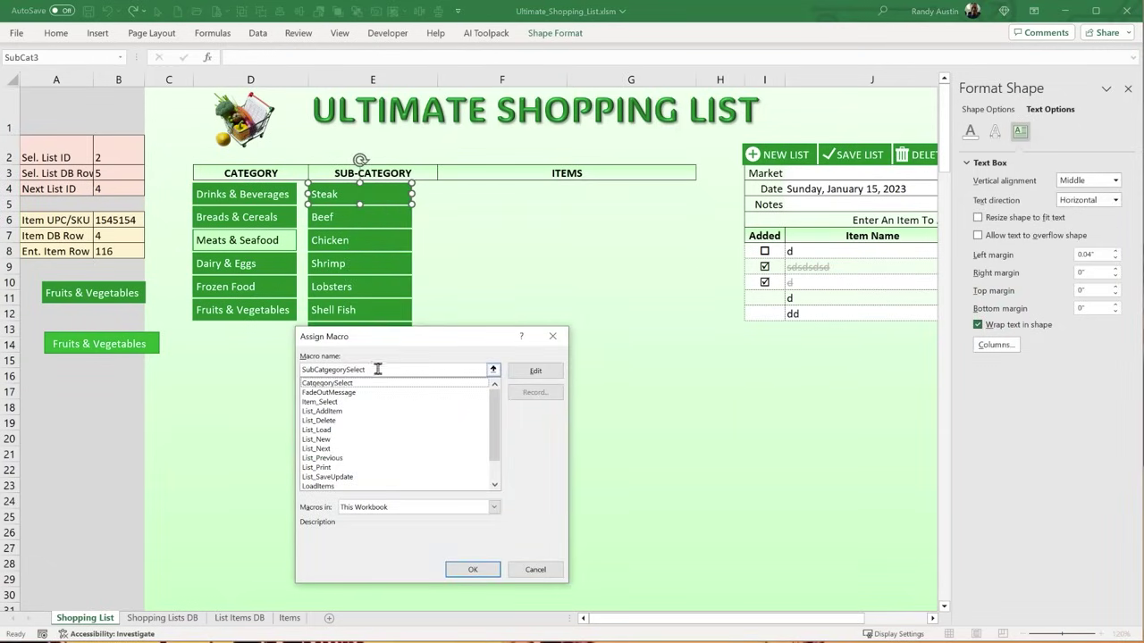
click(536, 370)
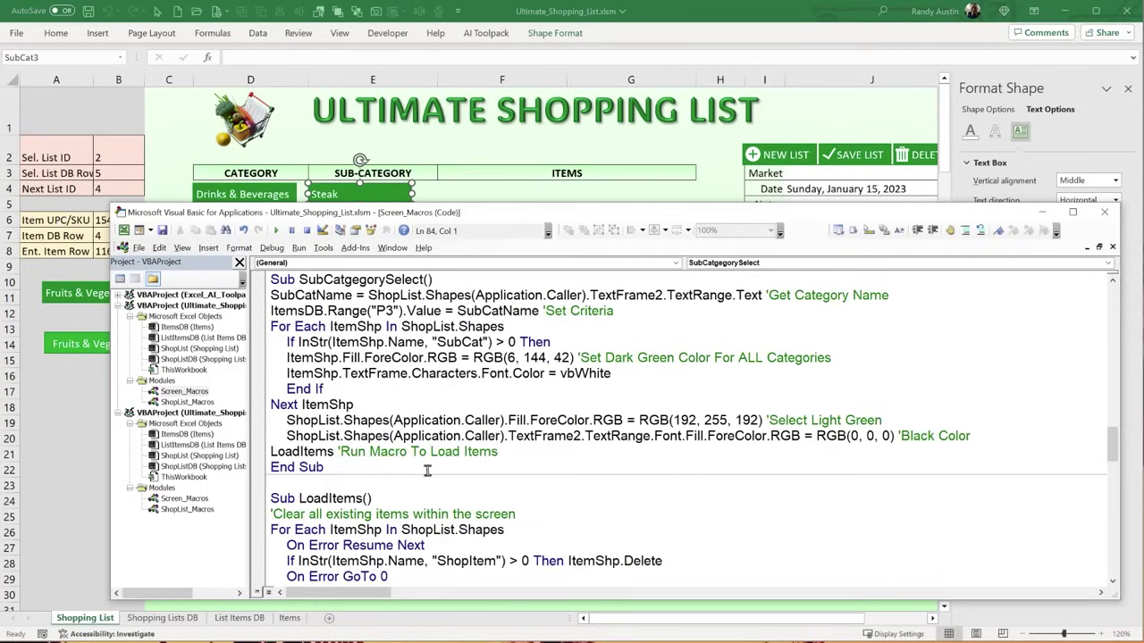
- Look back at the LoadSubCategories macro, and return to the heading of the SubCatgegorySelect macro
scroll(372, 432, up, 2)
scroll(402, 407, up, 8)
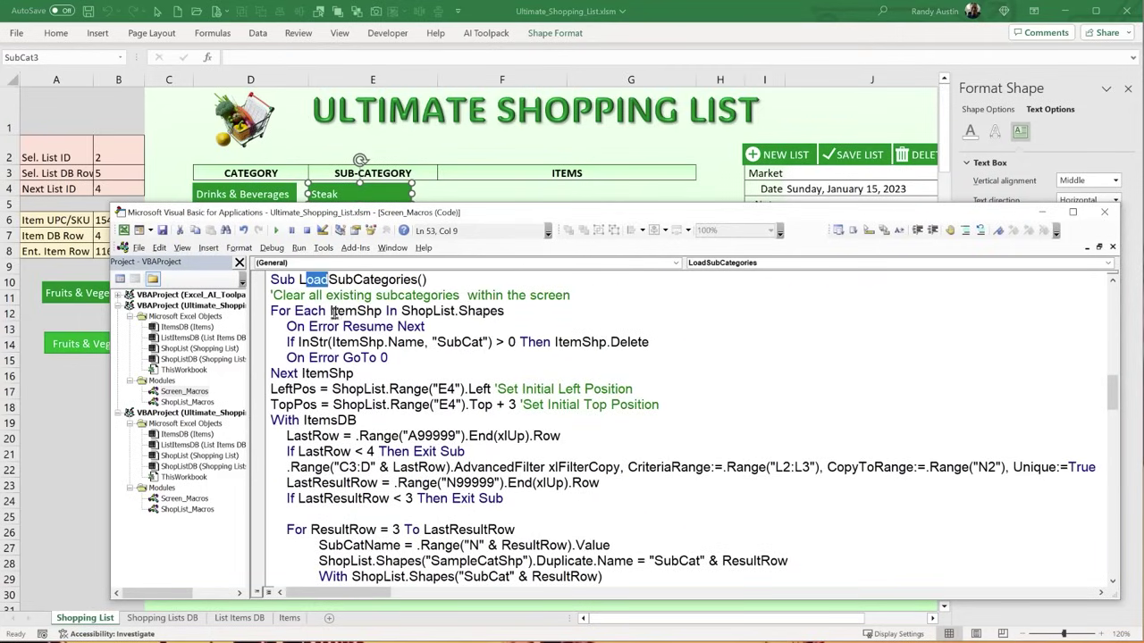
scroll(341, 292, down, 8)
click(304, 326)
drag(304, 326, 431, 326)
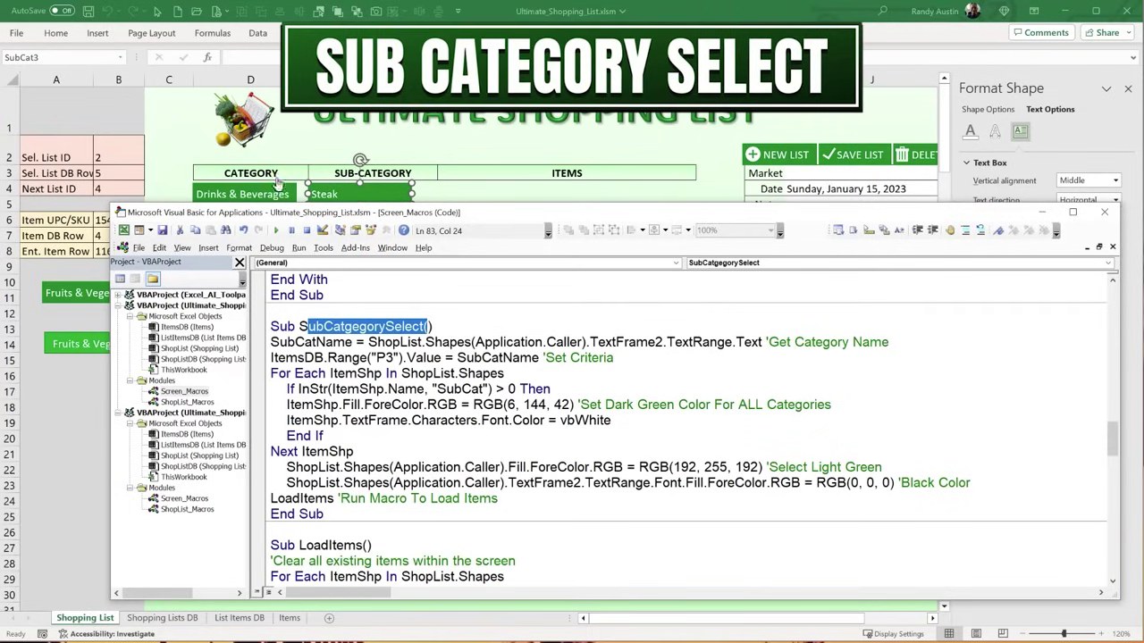
- Return to the Shopping List sheet and highlight the area under the Items heading, F4:G21
click(165, 133)
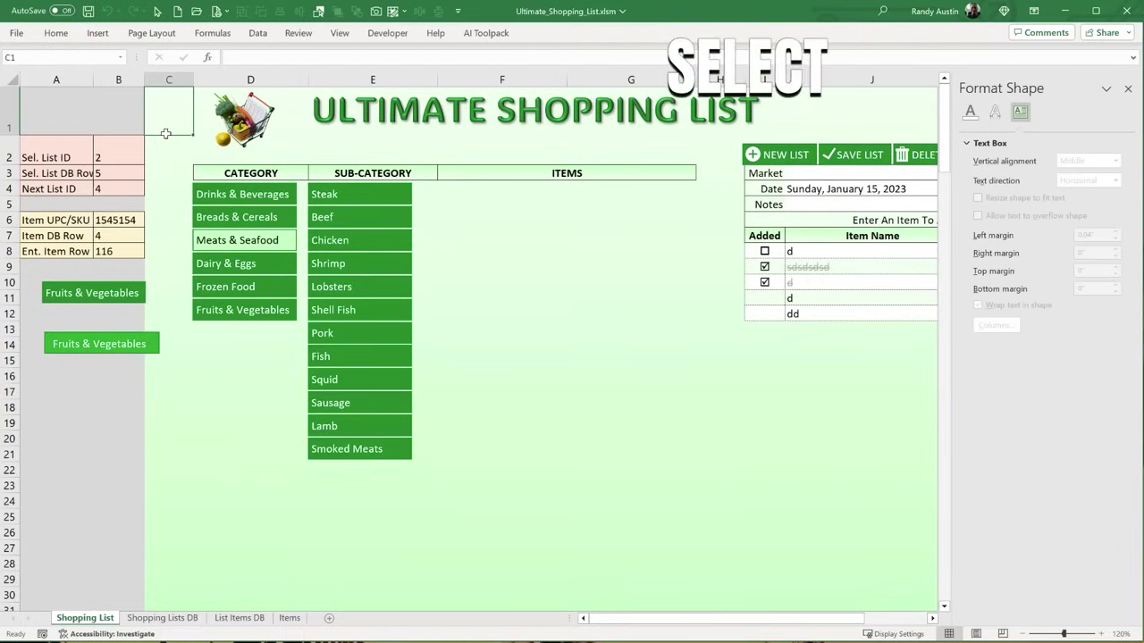
click(498, 194)
mouse_move(498, 194)
mouse_down()
mouse_move(682, 370)
mouse_move(657, 461)
mouse_up()
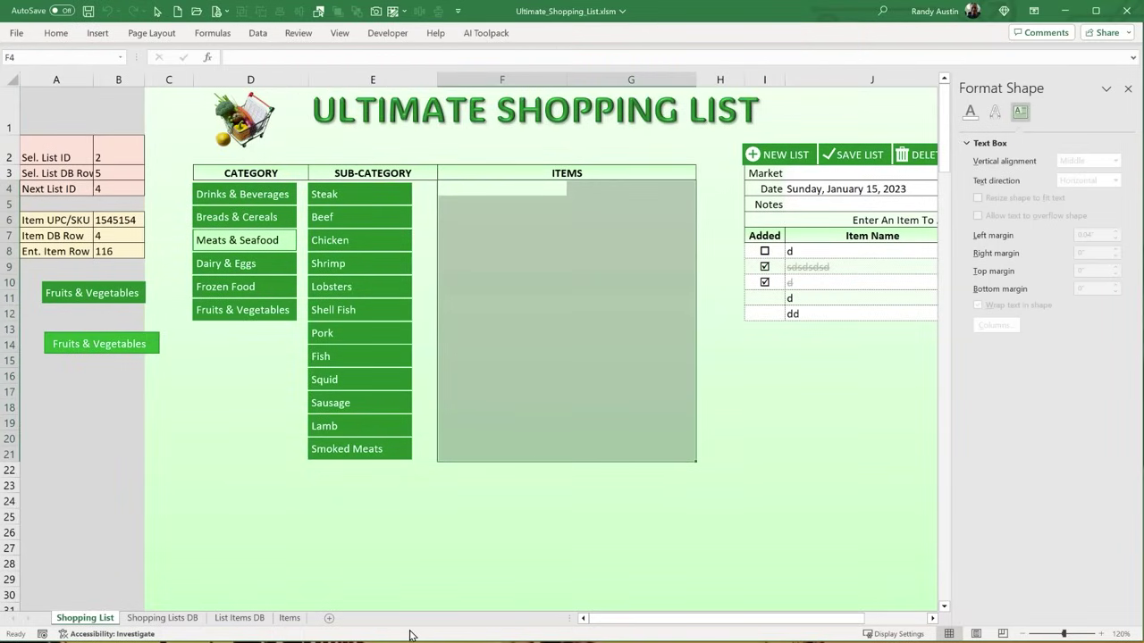
- Show the sub-category criteria cell P3 on the Items sheet
click(293, 622)
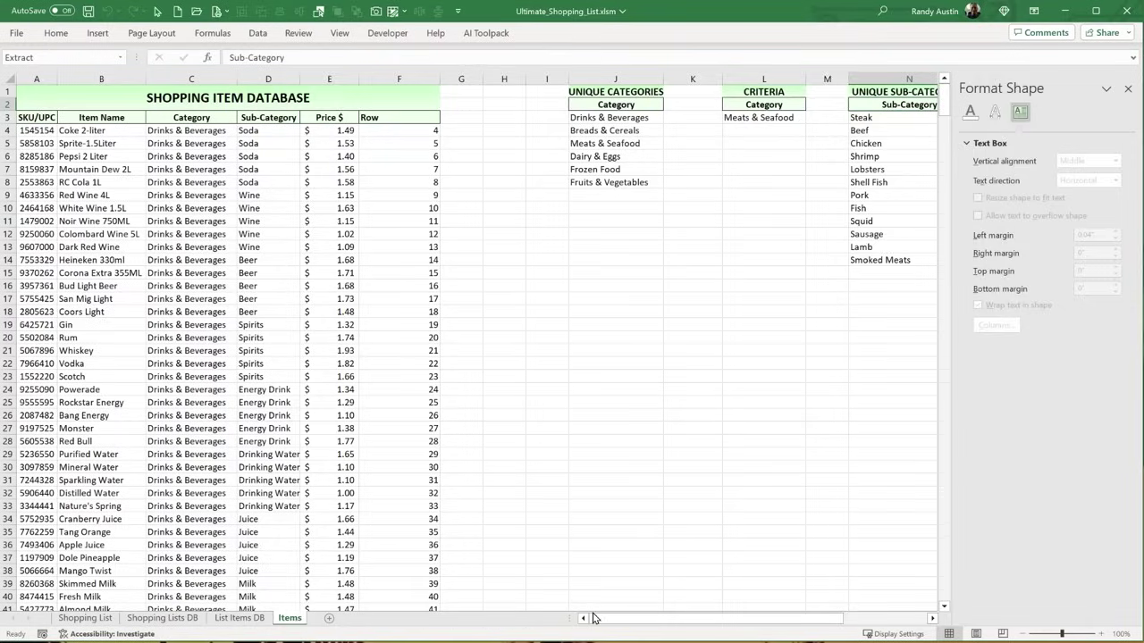
drag(603, 619, 678, 627)
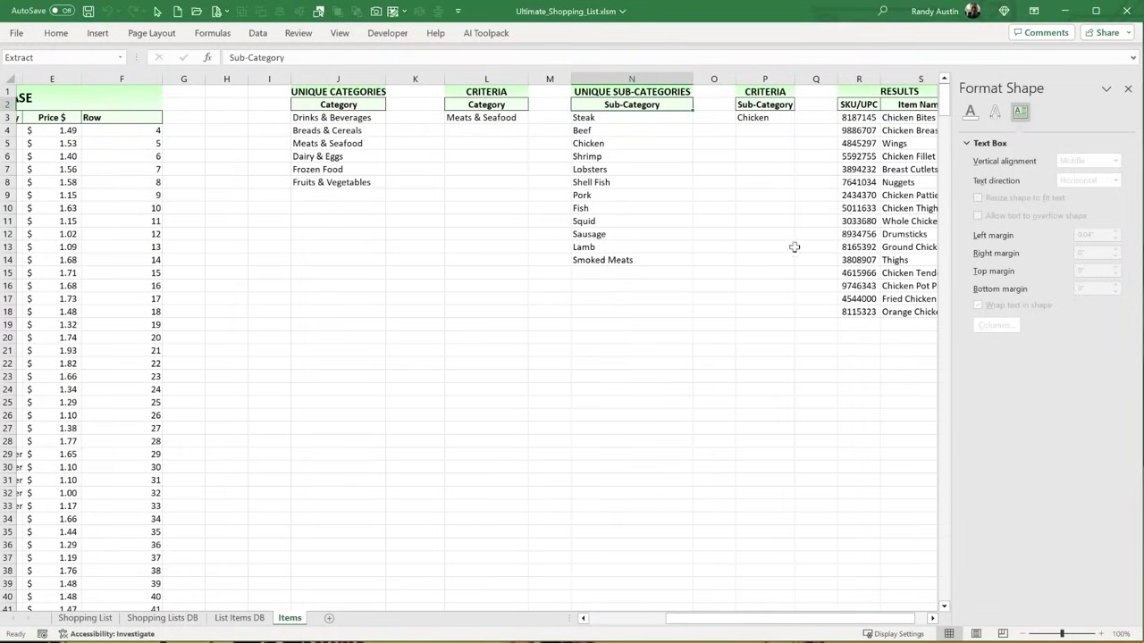
click(765, 122)
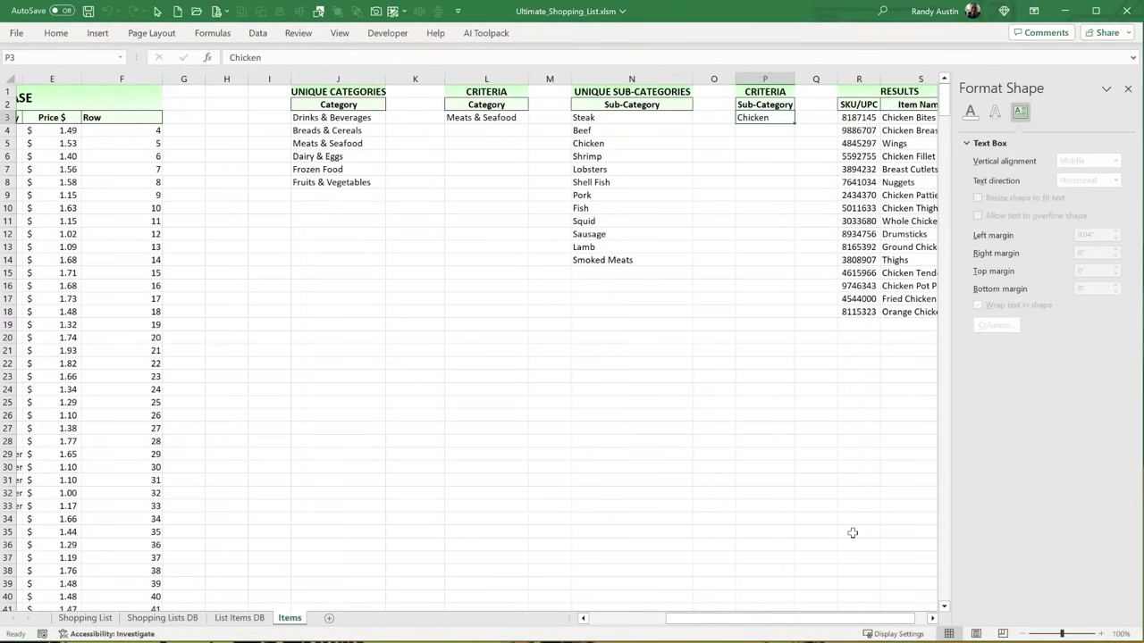
- Examine the filtered SKU/UPC and Item Name results in columns R and S of the Items sheet
click(932, 618)
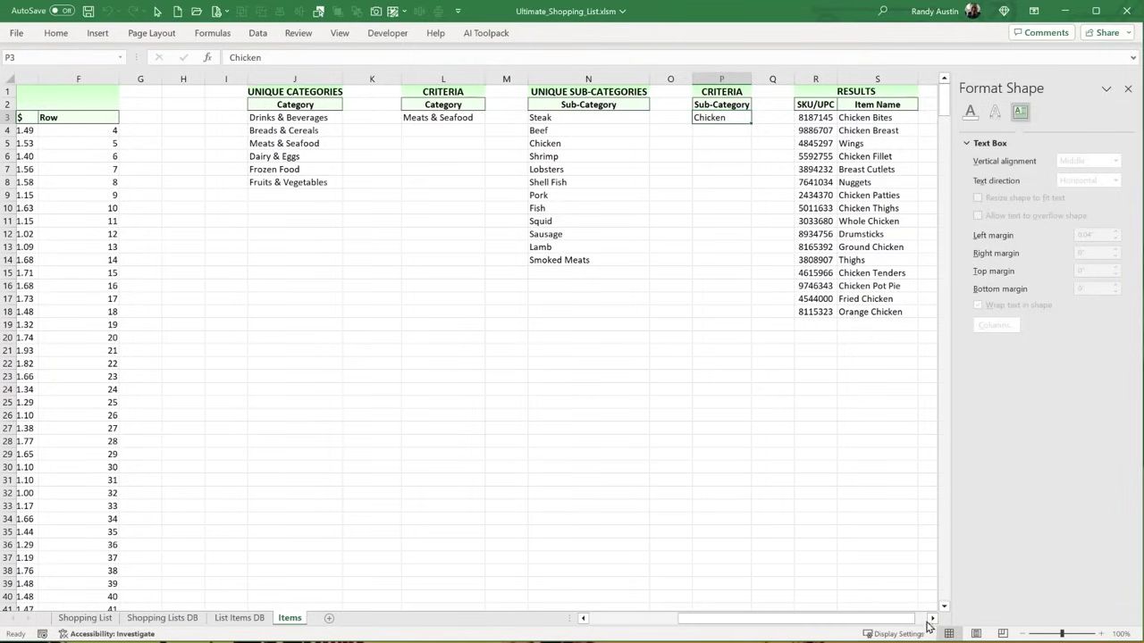
click(932, 618)
click(932, 618)
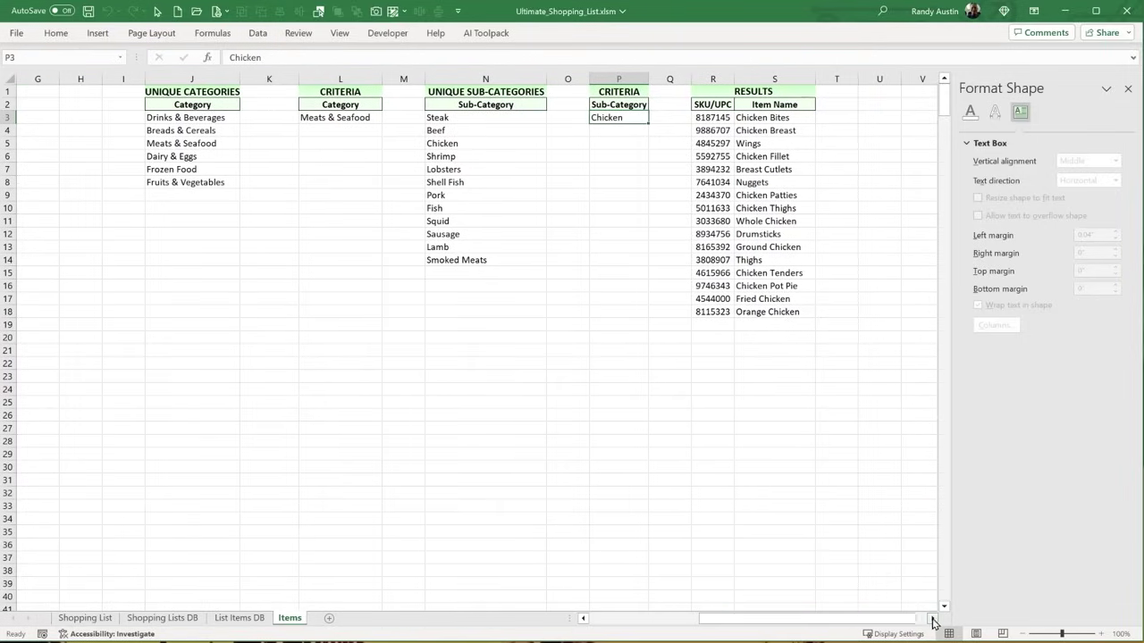
click(714, 105)
drag(714, 105, 740, 312)
drag(724, 118, 765, 320)
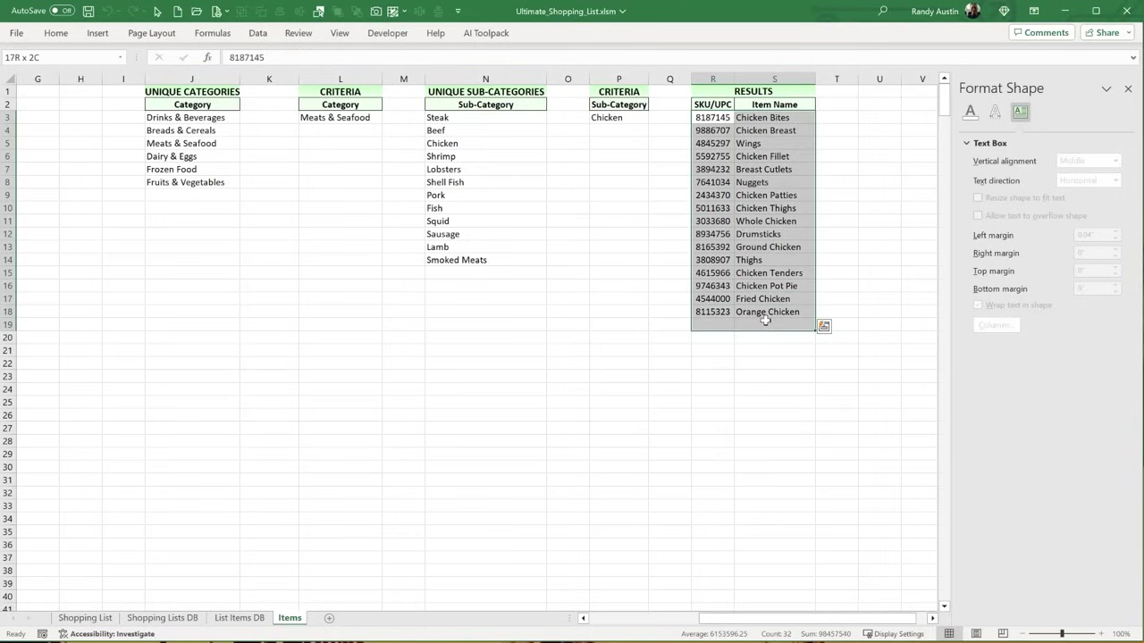
click(720, 119)
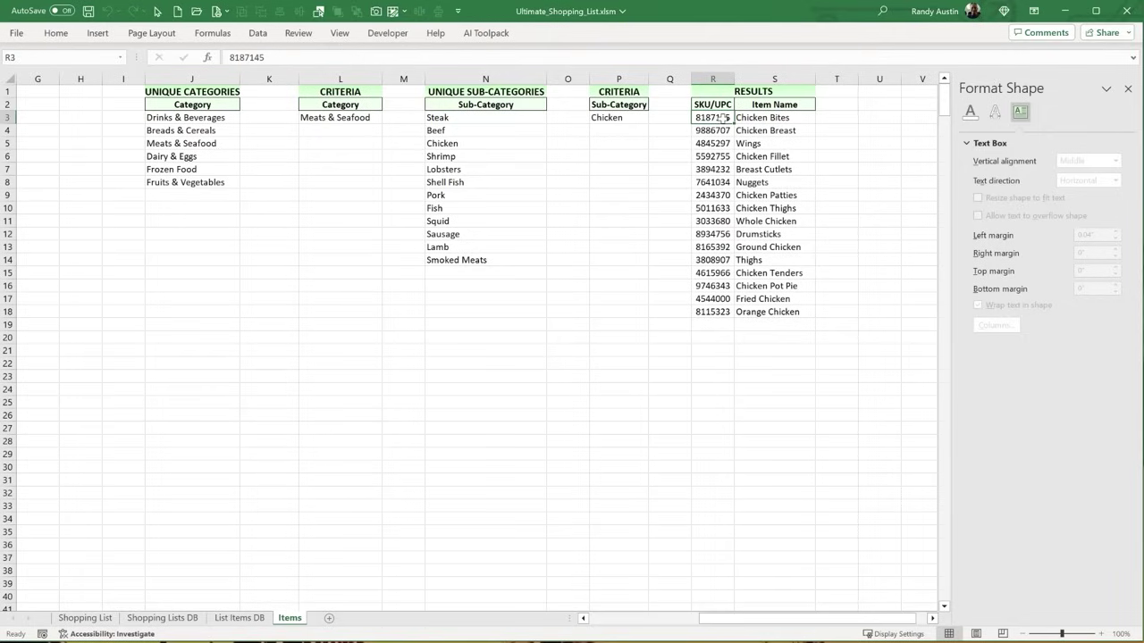
click(747, 117)
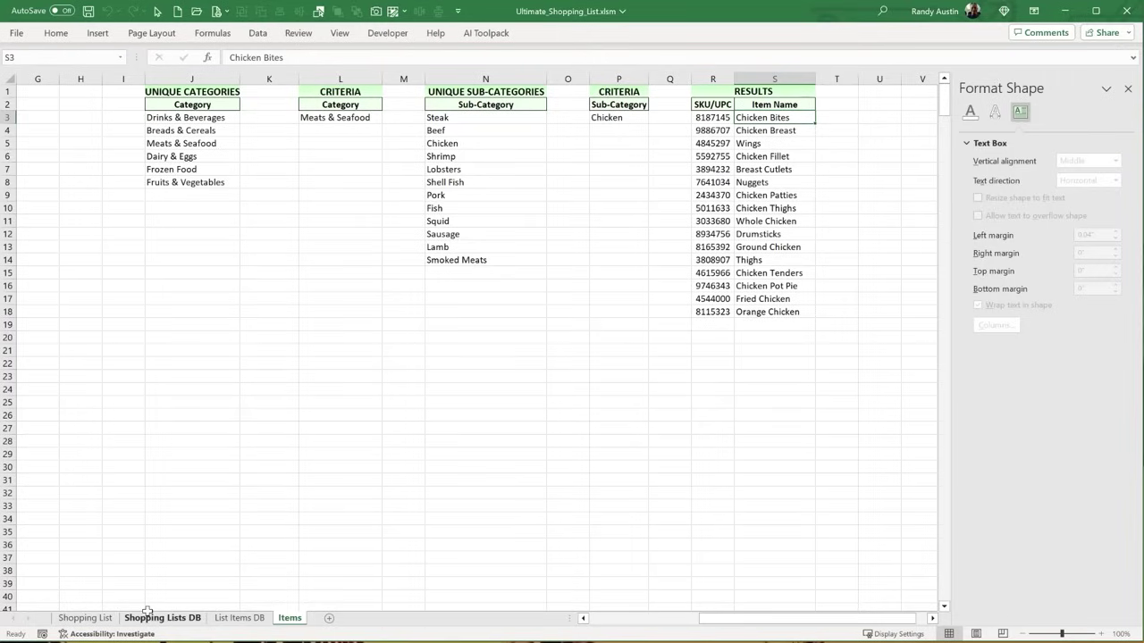
- On the Shopping List sheet, slightly narrow the lower, lighter green sample shape from its right edge
click(84, 618)
right_click(102, 344)
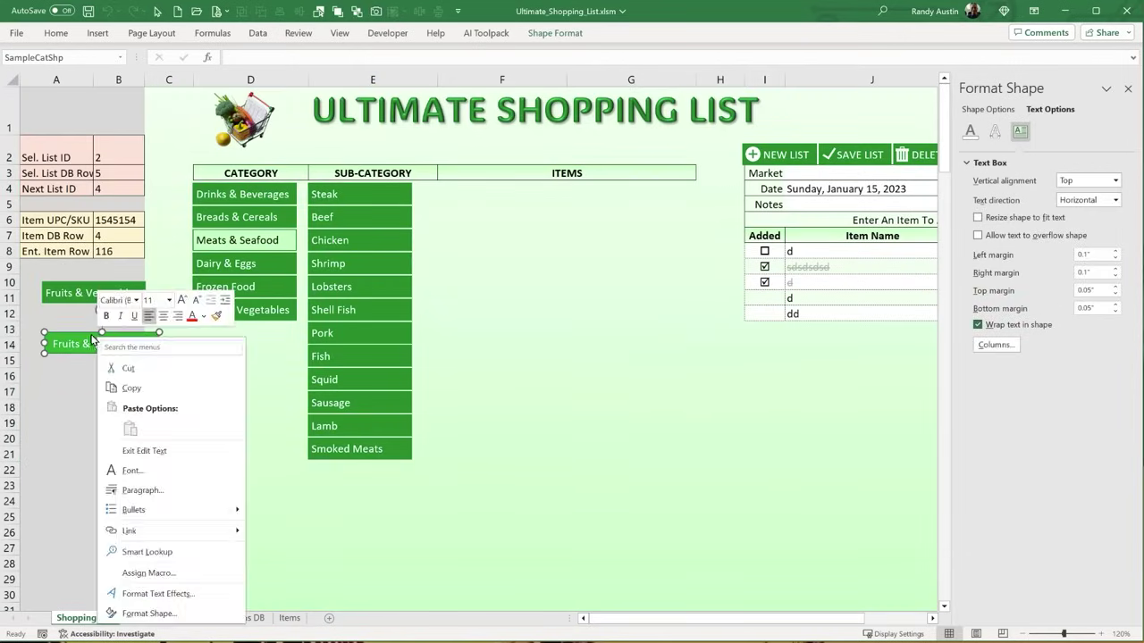
key(Escape)
drag(159, 343, 151, 344)
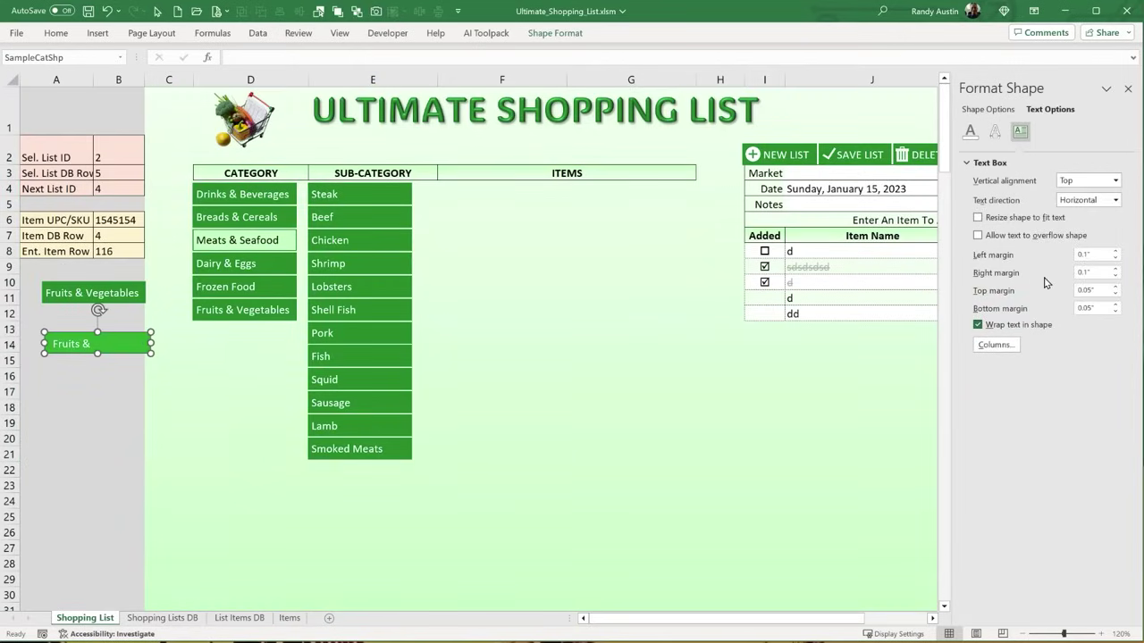
- Set the lower sample shape's text box margins to 0.03" left and 0" for right, top and bottom
text(0.03)
key(Tab)
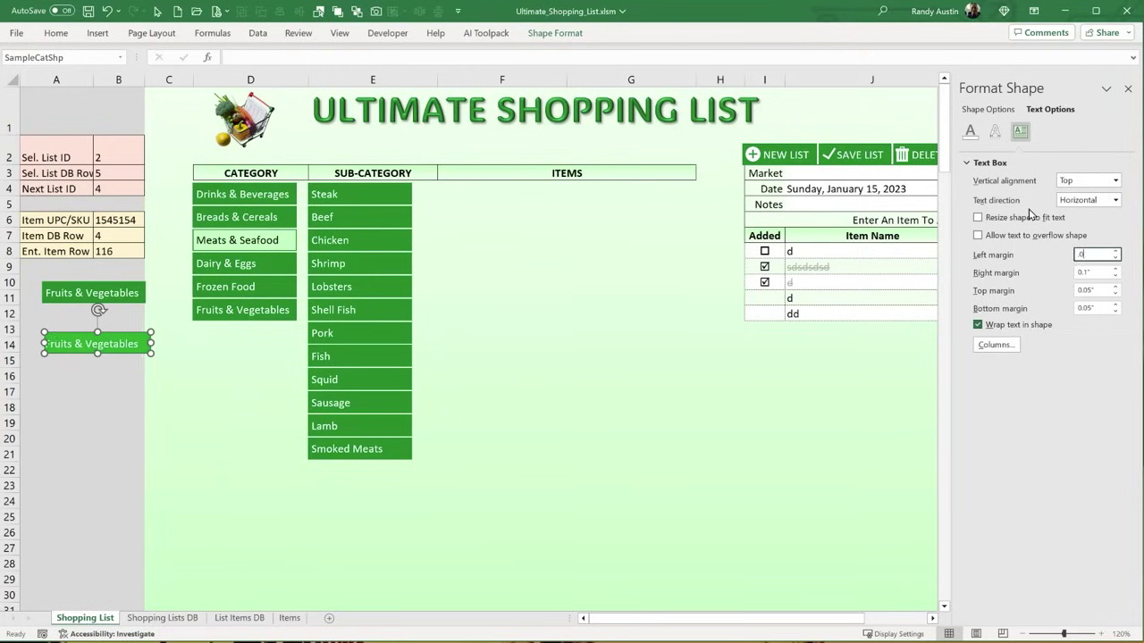
text(0)
key(Tab)
text(0)
key(Tab)
text(0)
key(Tab)
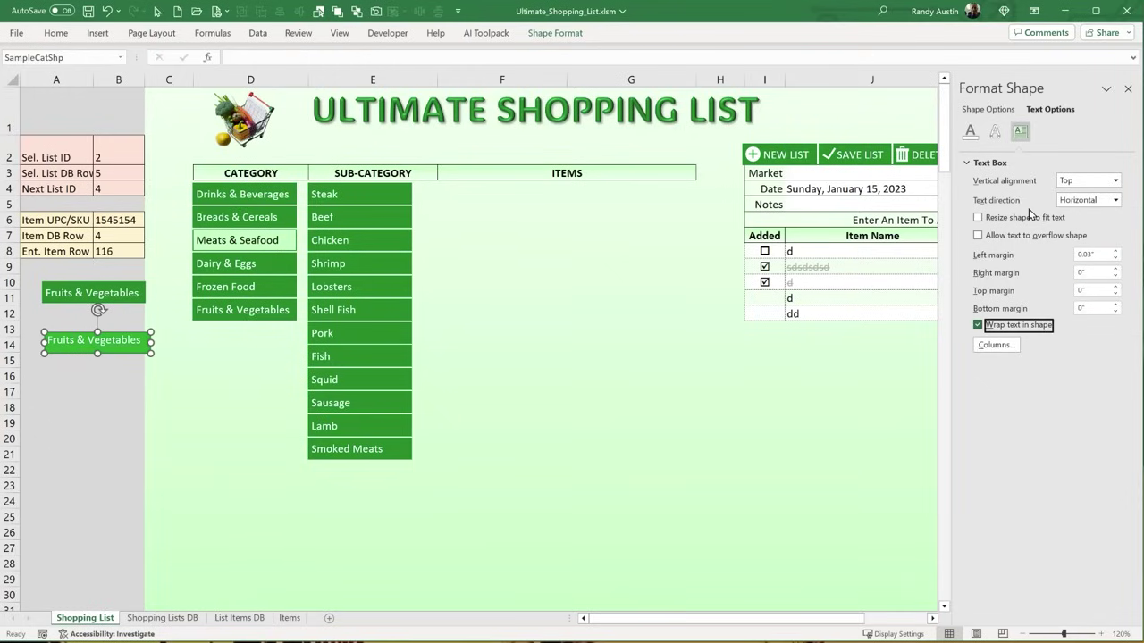
- Align the lower sample shape's text vertically to the middle and save the workbook
click(56, 33)
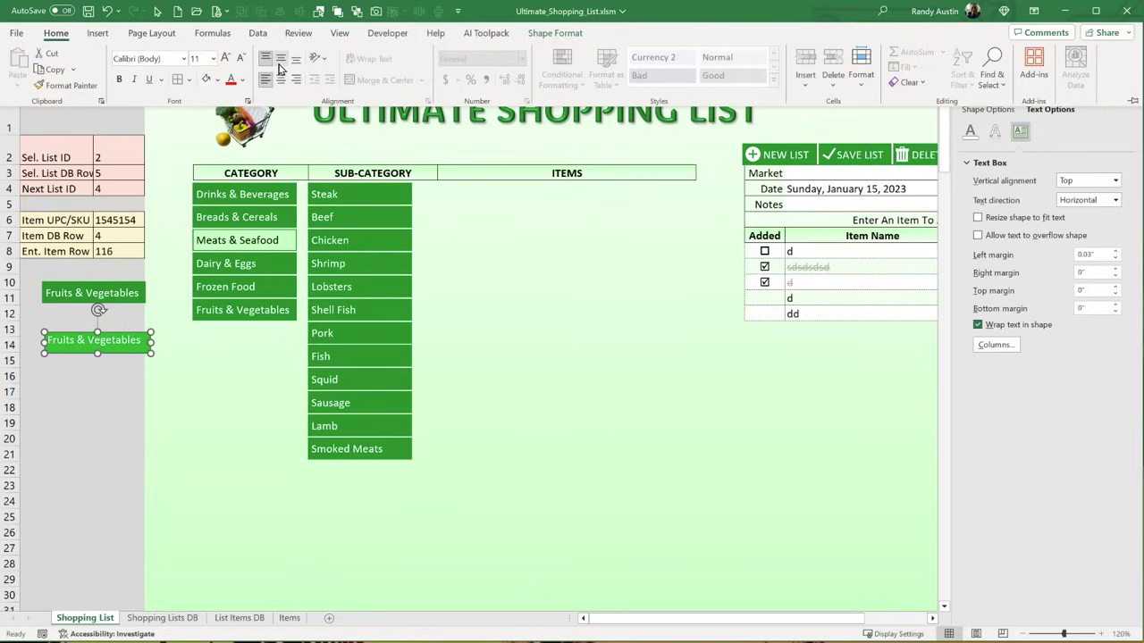
click(280, 59)
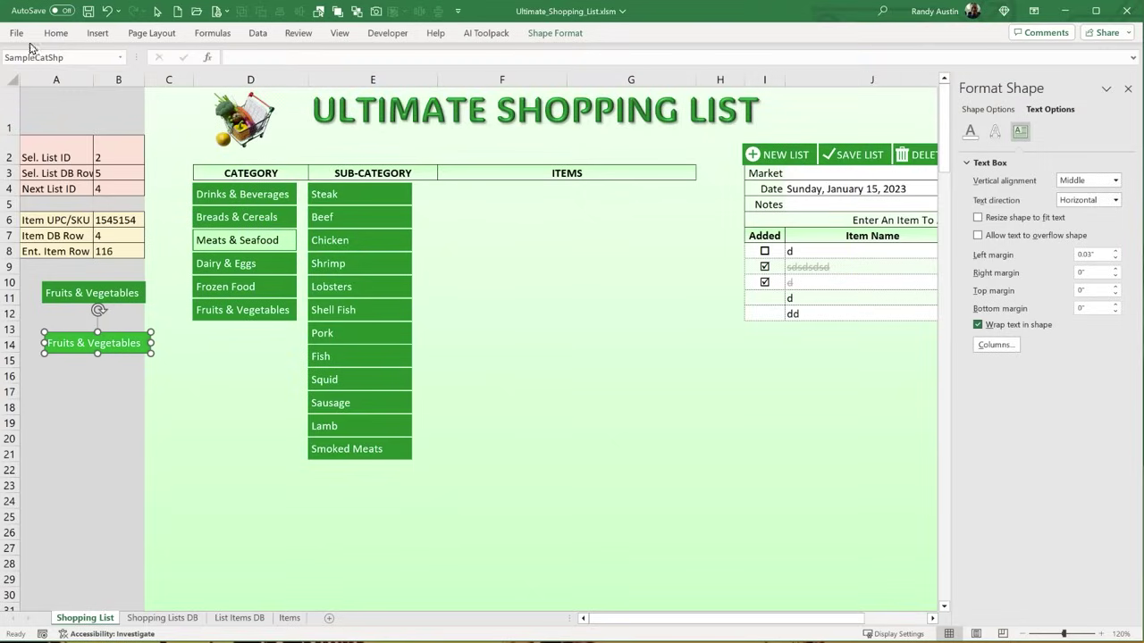
click(88, 13)
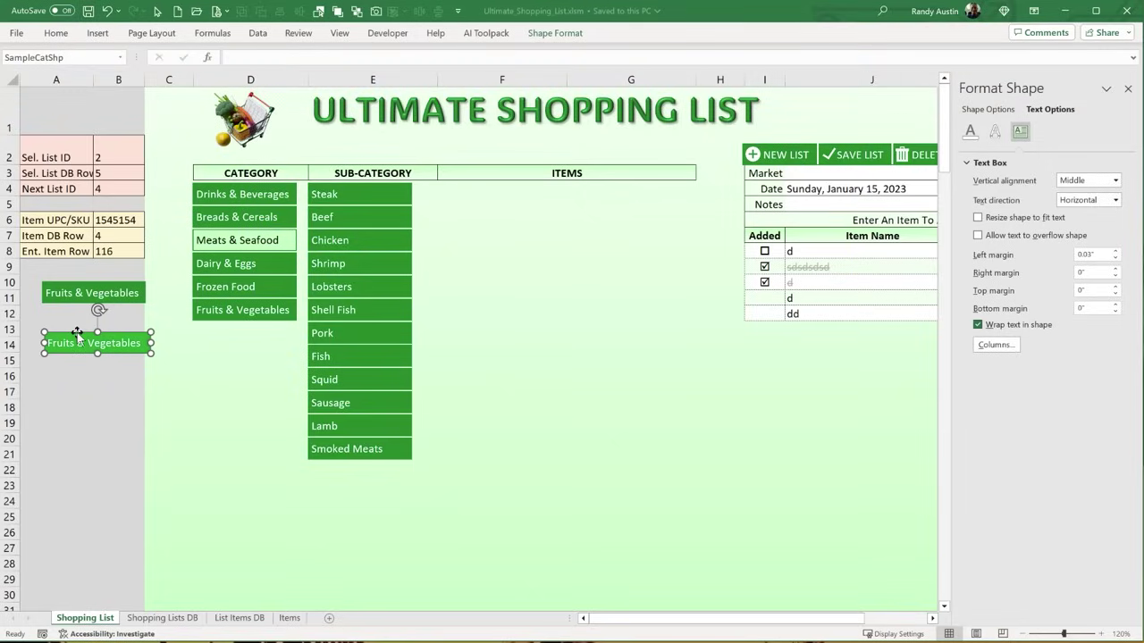
- Rename the lower, lighter green sample shape to SampleItemShp and save the workbook
click(68, 56)
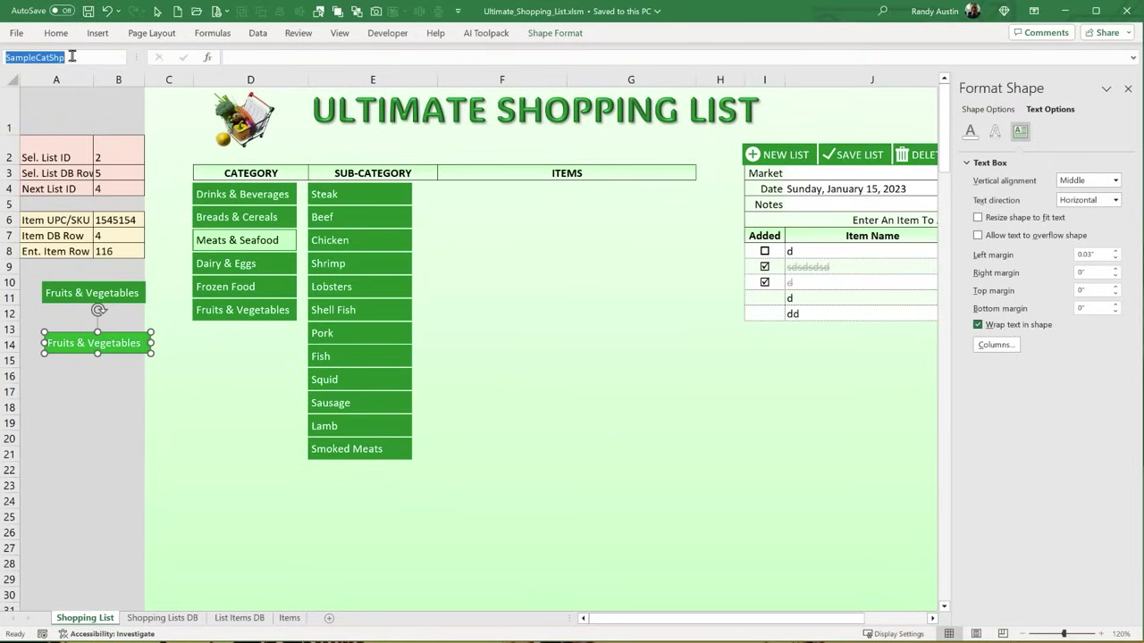
click(63, 56)
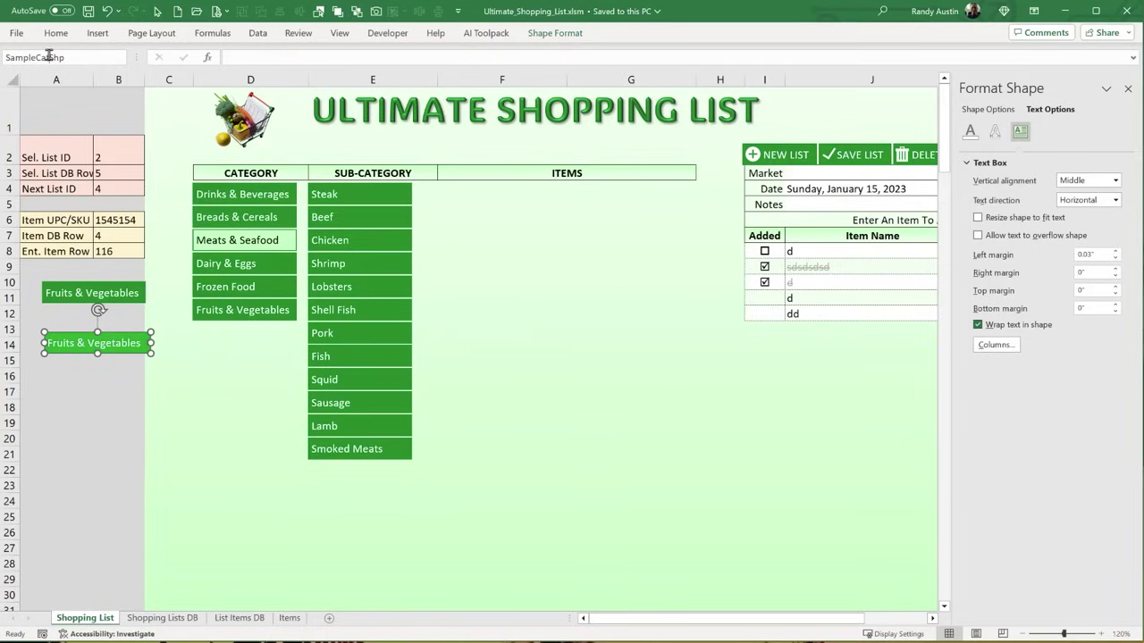
click(58, 282)
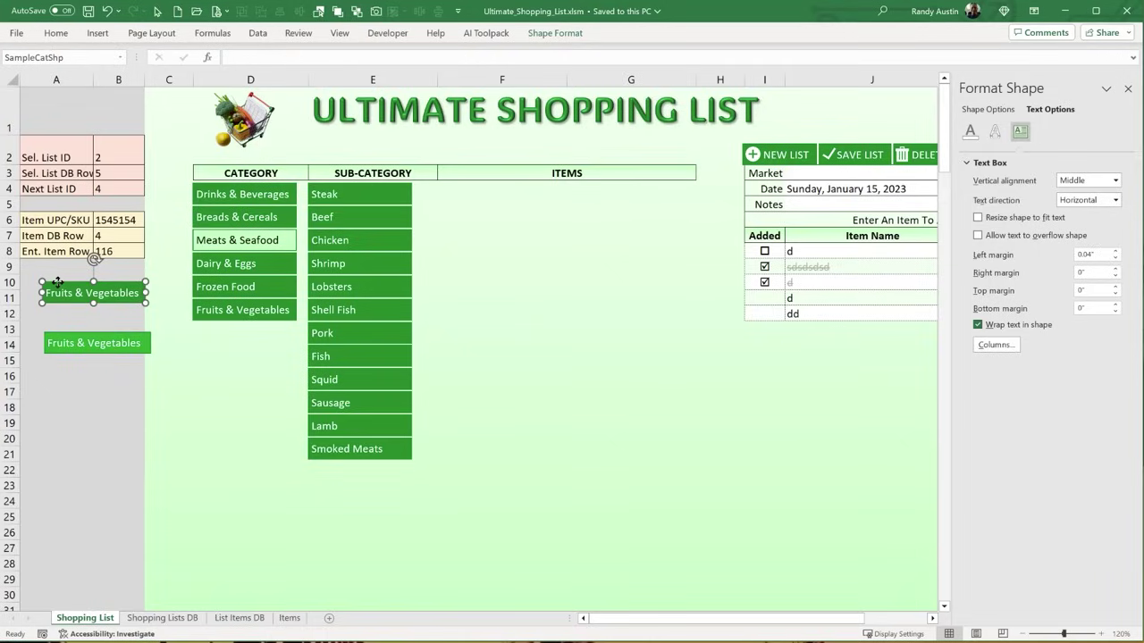
click(67, 331)
click(45, 57)
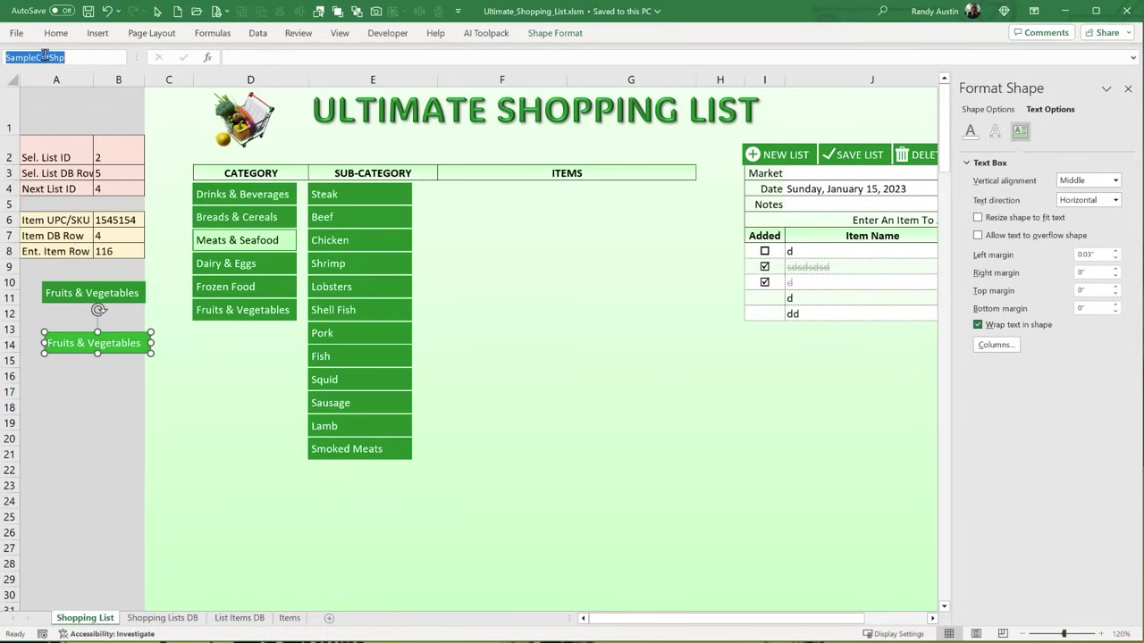
drag(50, 57, 36, 57)
key(BackSpace)
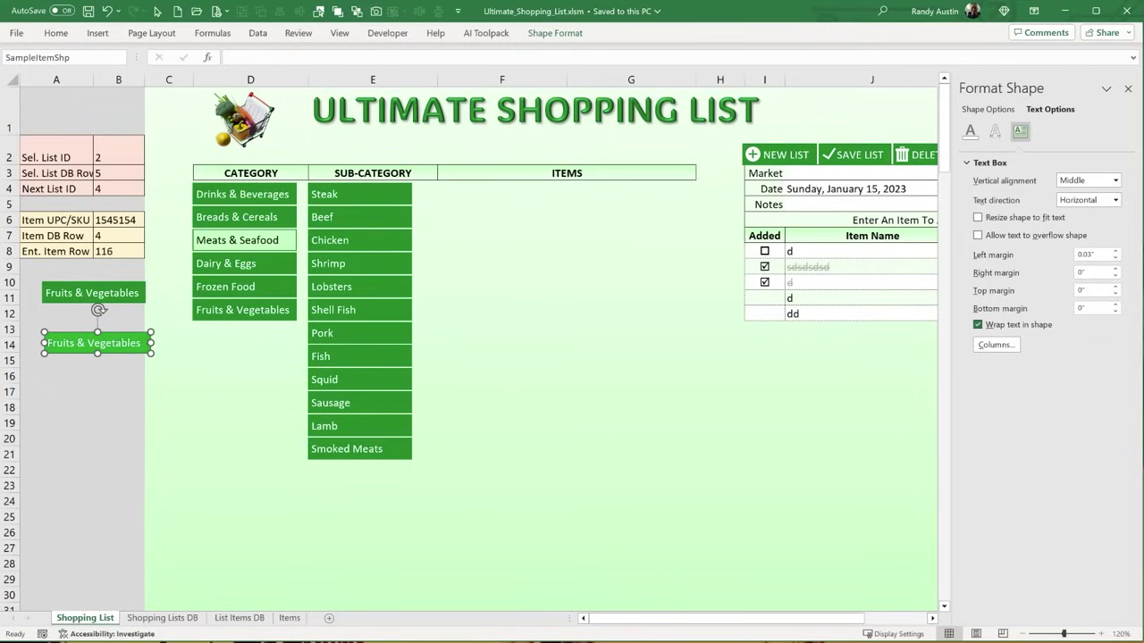
key(Return)
click(118, 423)
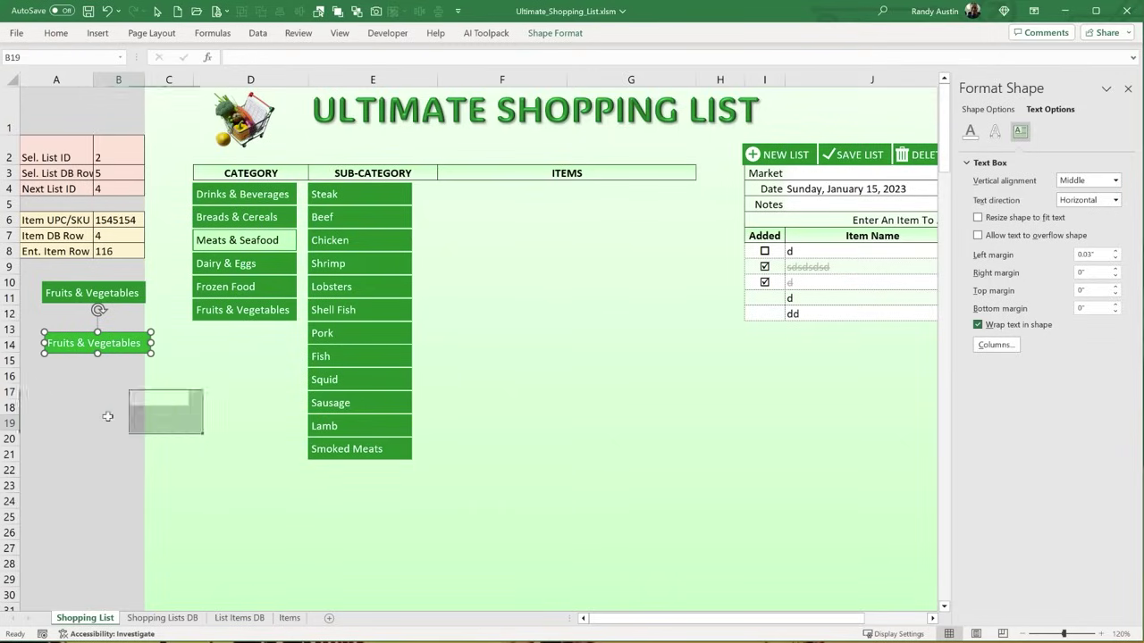
click(87, 11)
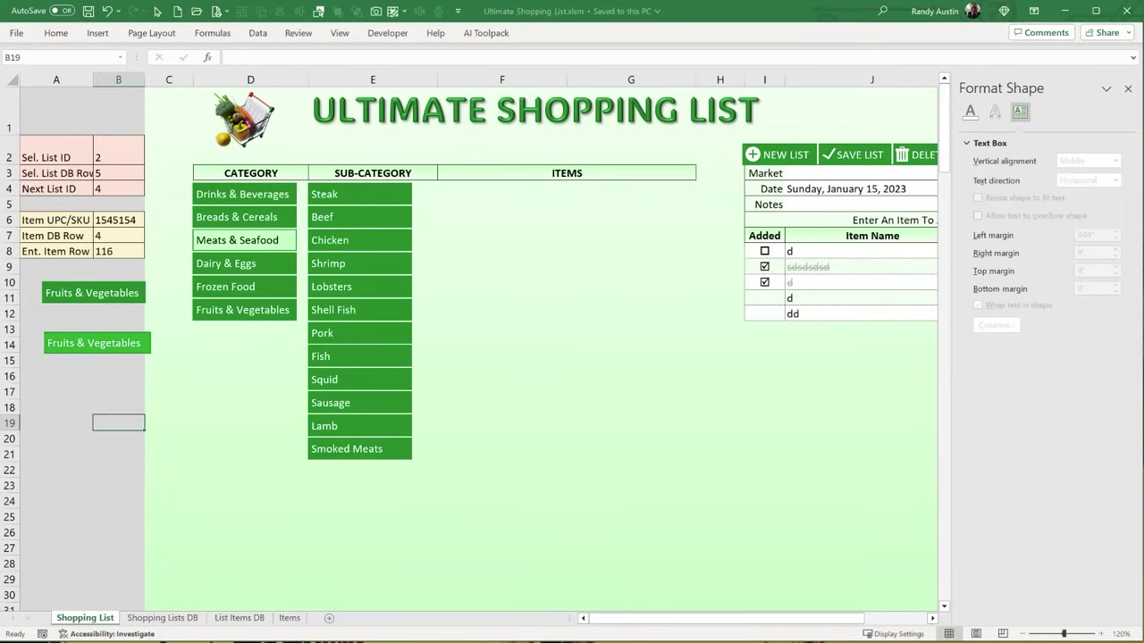
- In the code editor, examine how SubCatgegorySelect gets SubCatName from the calling shape's text and writes it to criteria cell P3
key(alt+F11)
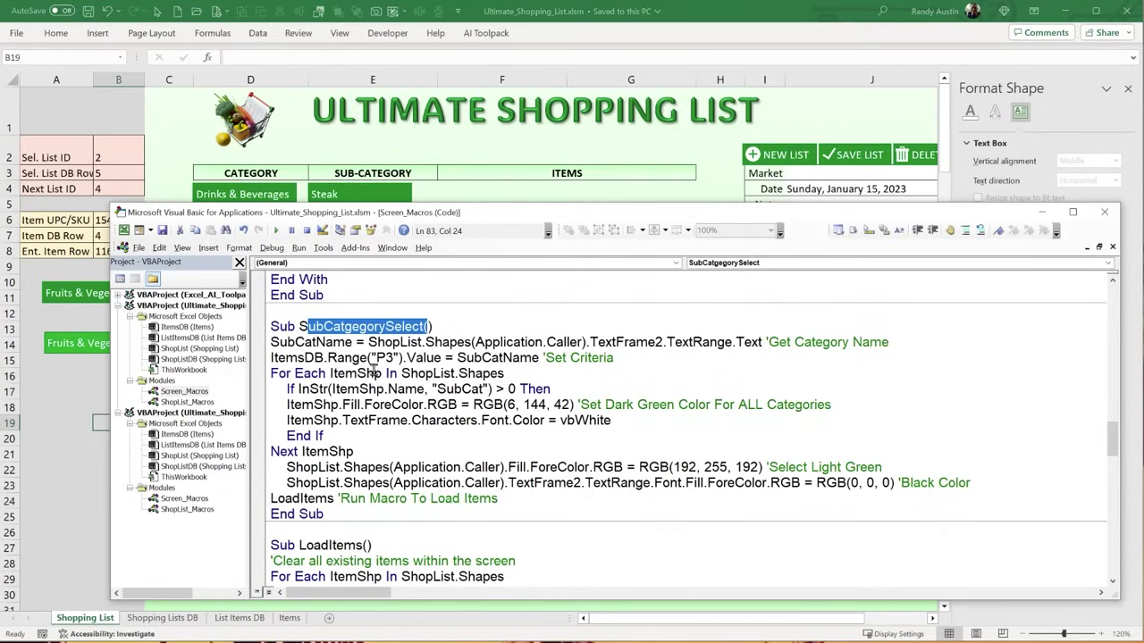
drag(299, 327, 426, 327)
drag(353, 343, 270, 337)
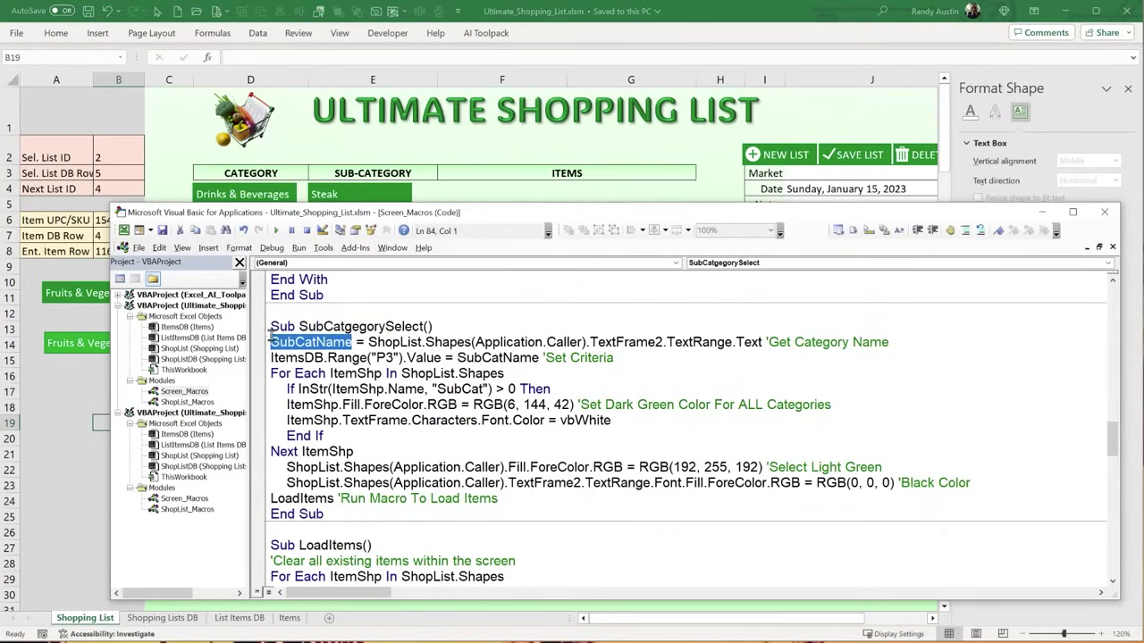
right_click(277, 346)
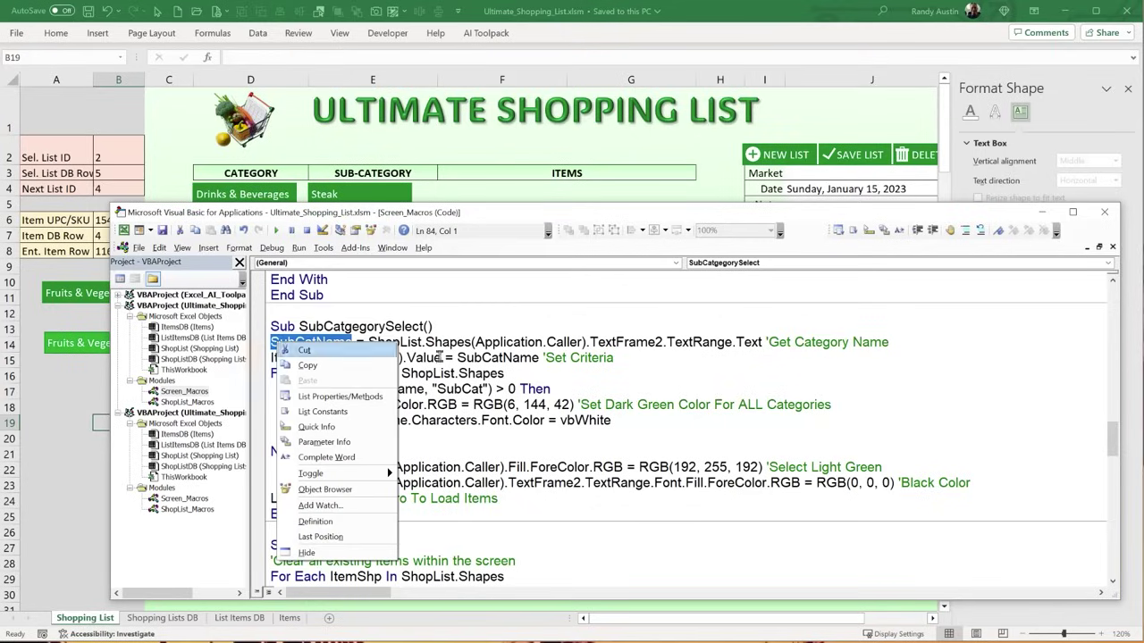
key(Escape)
drag(764, 343, 370, 358)
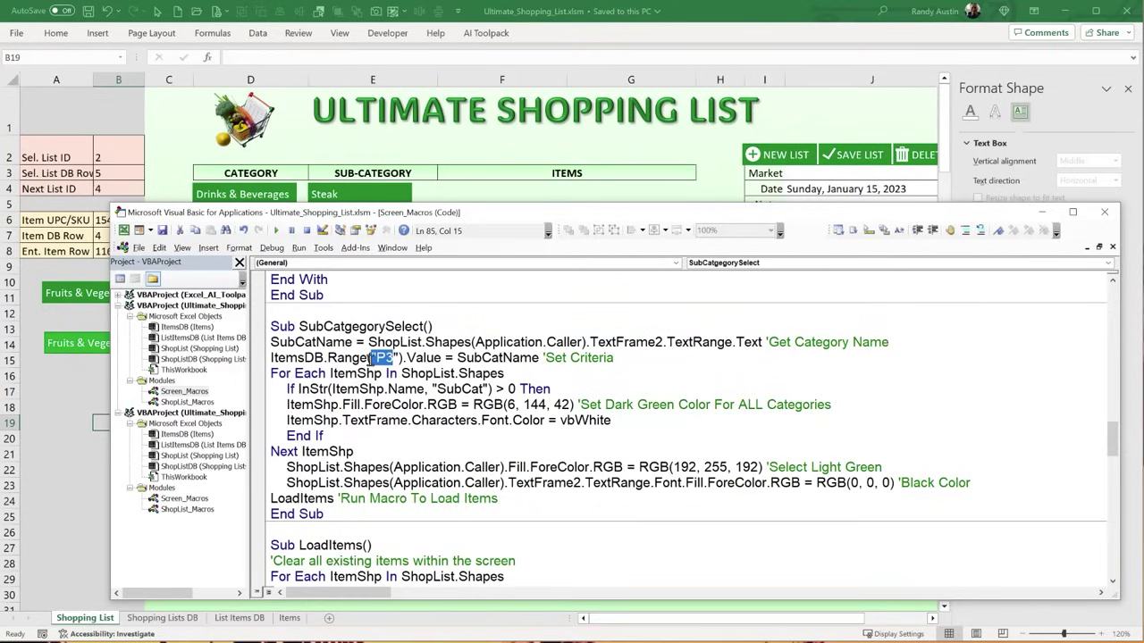
- On the Items sheet, examine sub-category criteria cell P3 and the matching item results in R3:S18
click(61, 485)
click(290, 618)
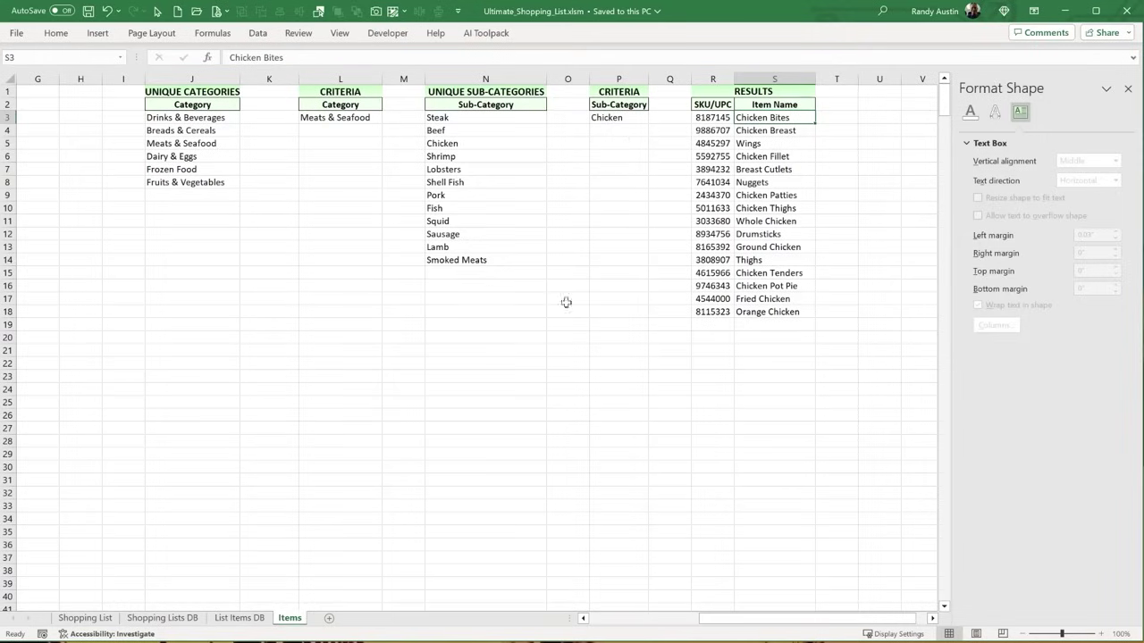
click(623, 117)
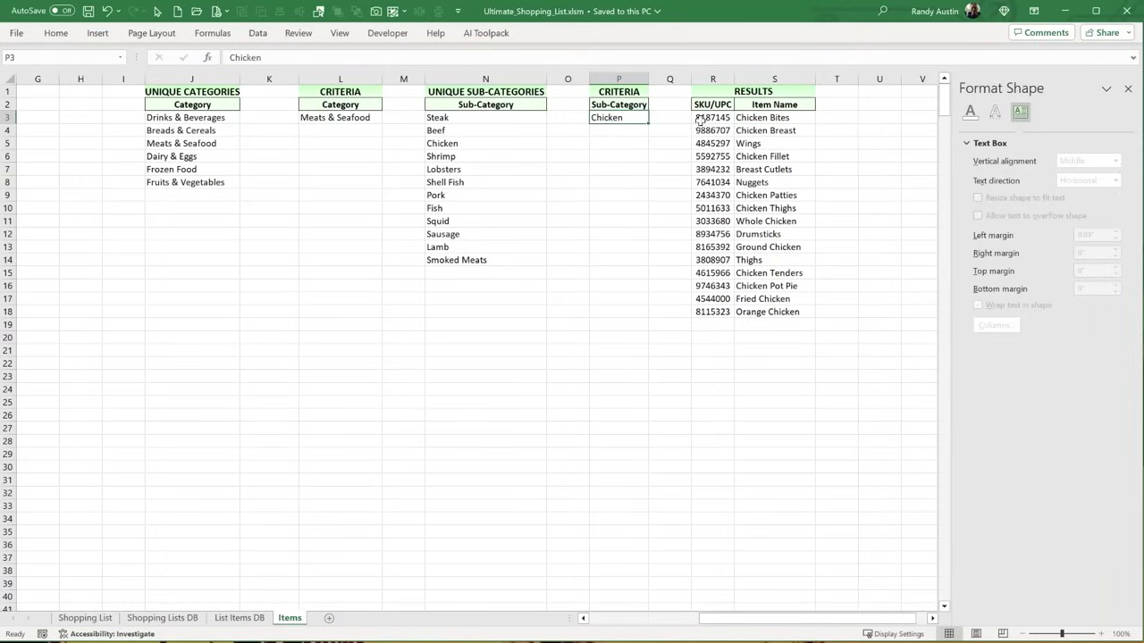
drag(702, 119, 796, 307)
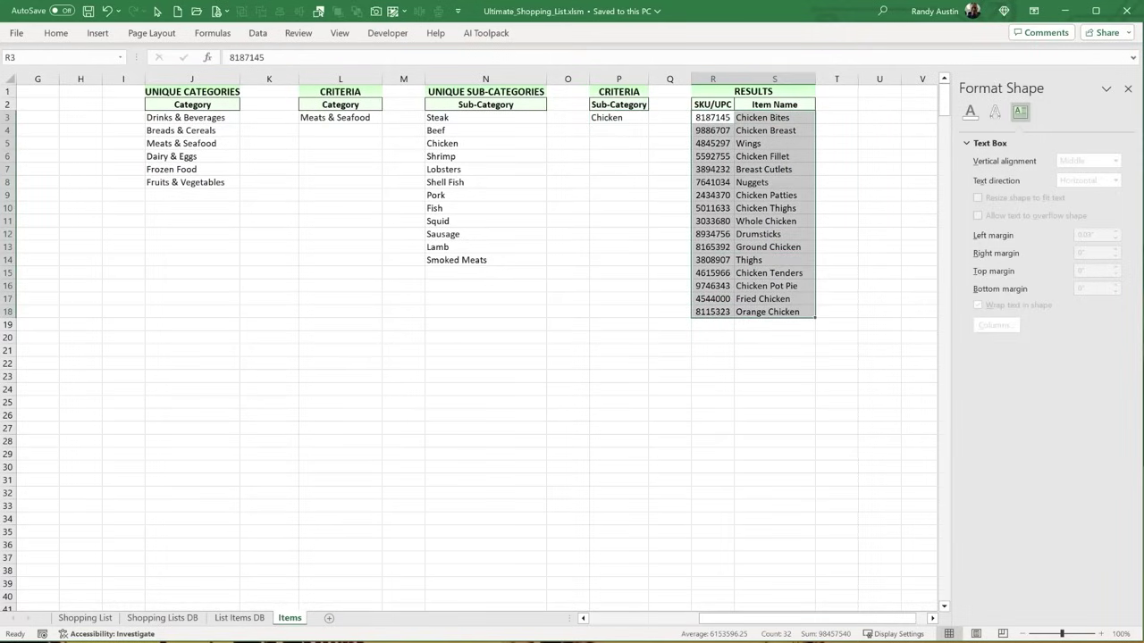
key(alt+F11)
click(496, 405)
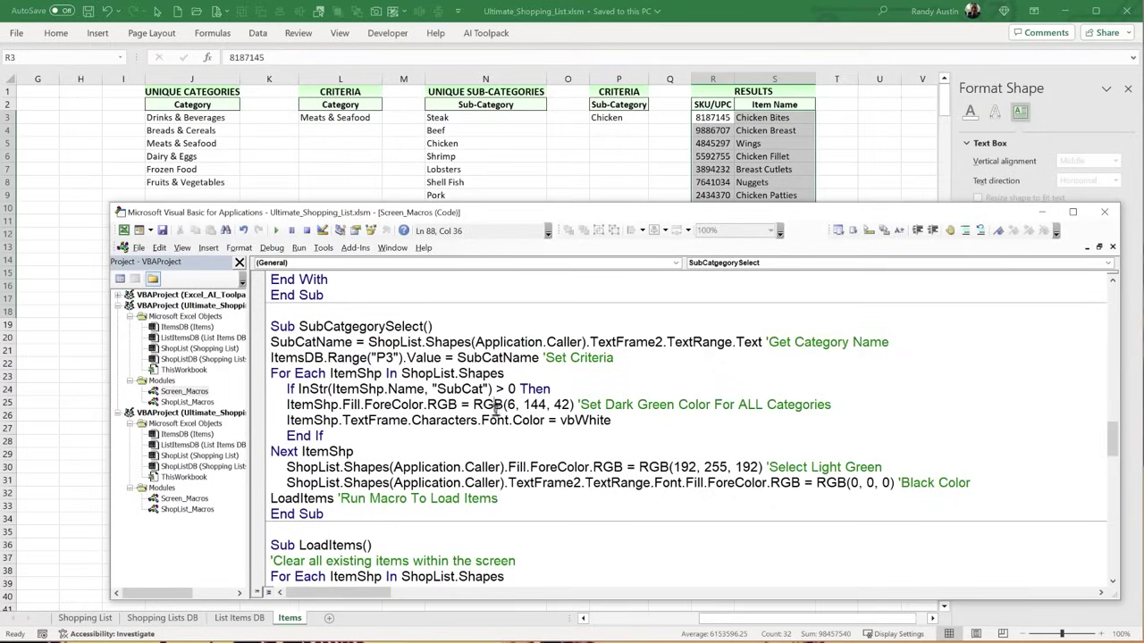
- View the sub-category shapes on the Shopping List sheet and return to the SubCatgegorySelect code
click(57, 414)
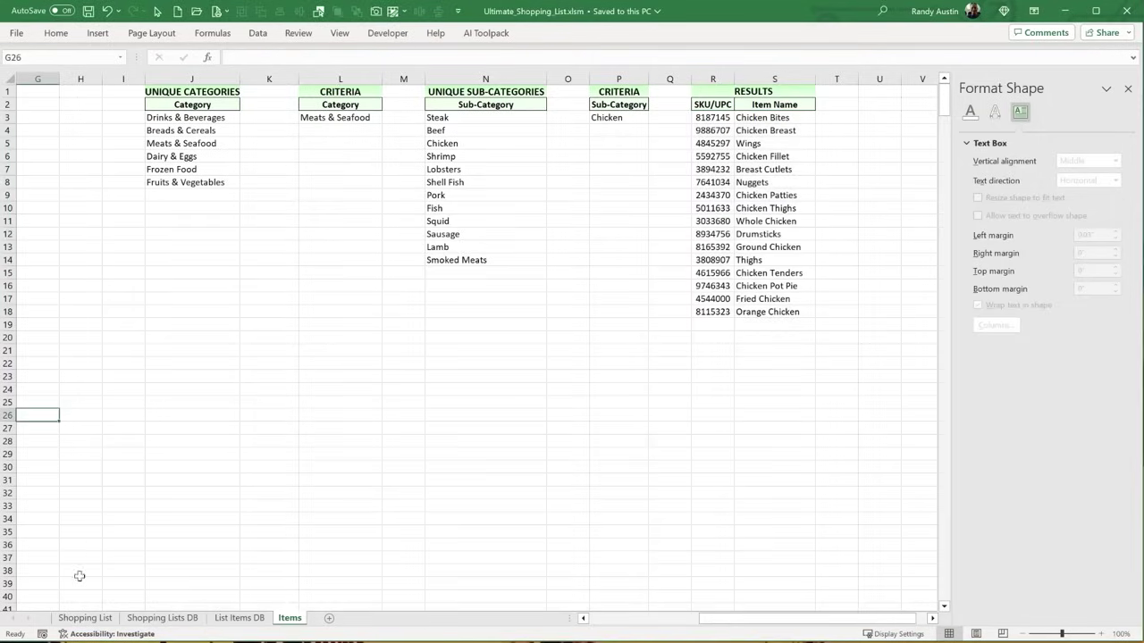
click(85, 618)
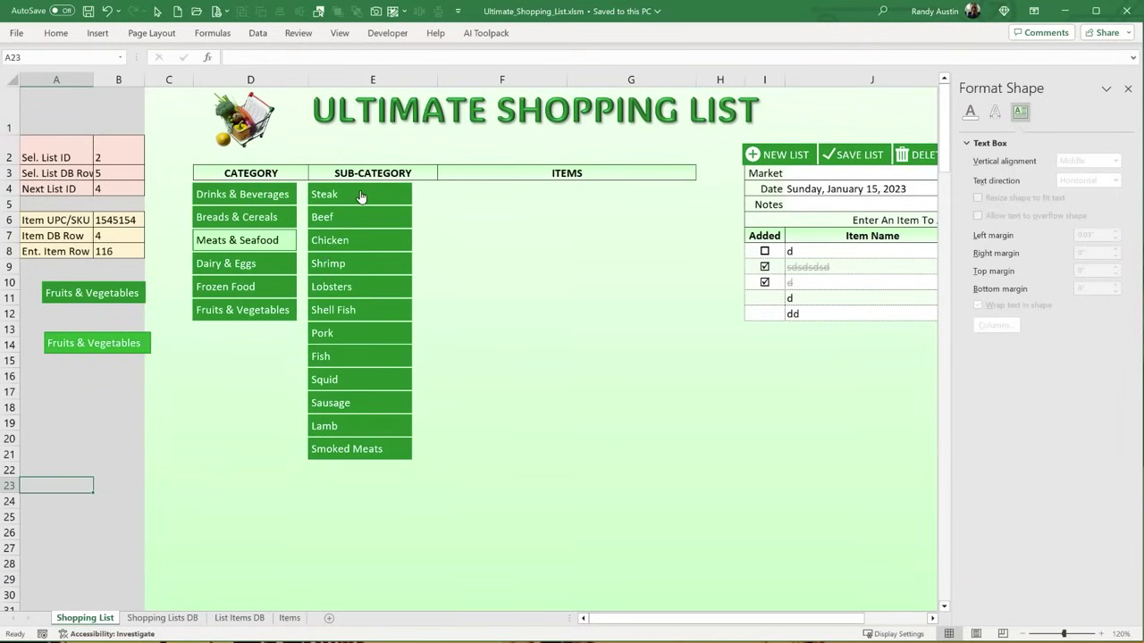
key(alt+F11)
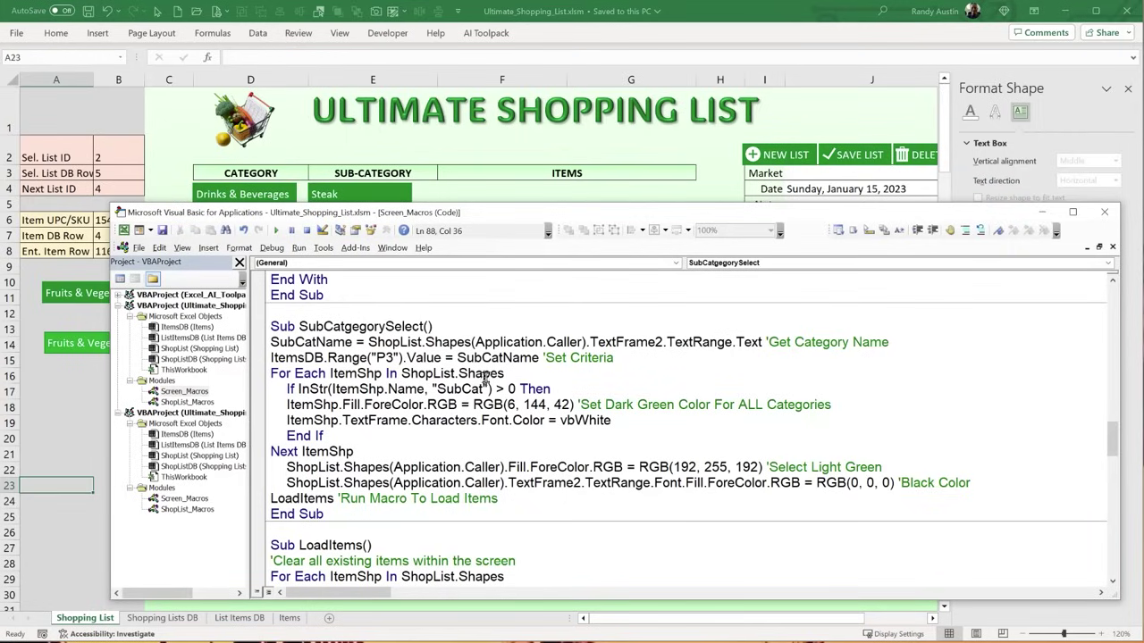
- Indent the ItemShp fill color and font color lines one level inside the "SubCat" If block
drag(303, 373, 357, 389)
drag(284, 405, 501, 405)
key(Tab)
drag(637, 421, 530, 421)
- Review the calling shape's light green fill and black font lines, and indent the LoadItems call one level
drag(445, 466, 506, 467)
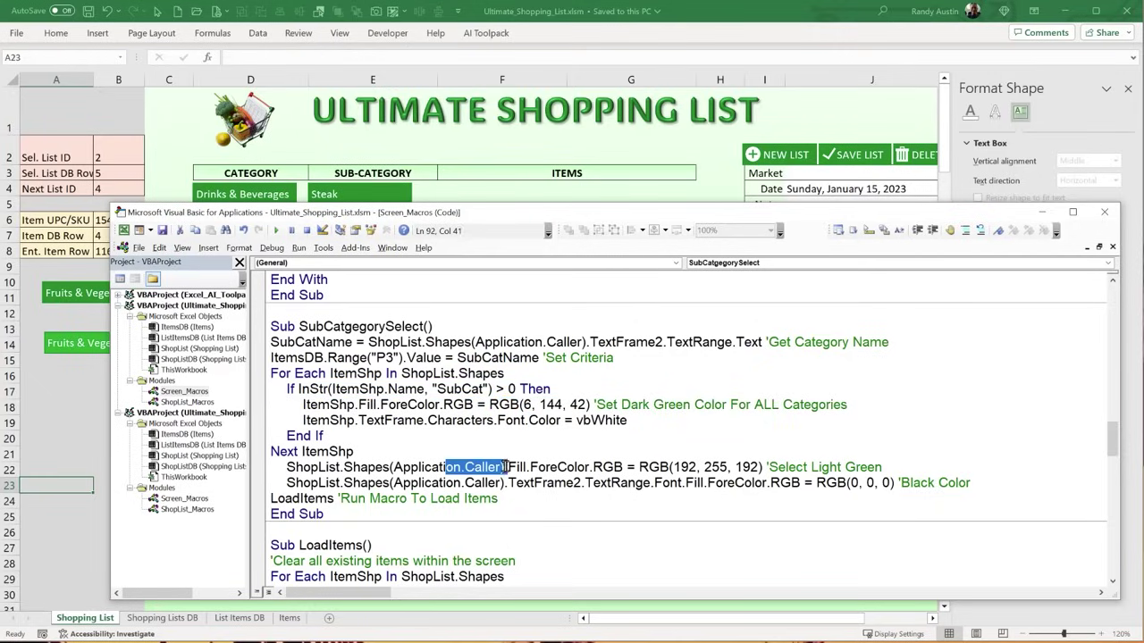
drag(882, 466, 459, 468)
drag(988, 484, 308, 483)
click(365, 376)
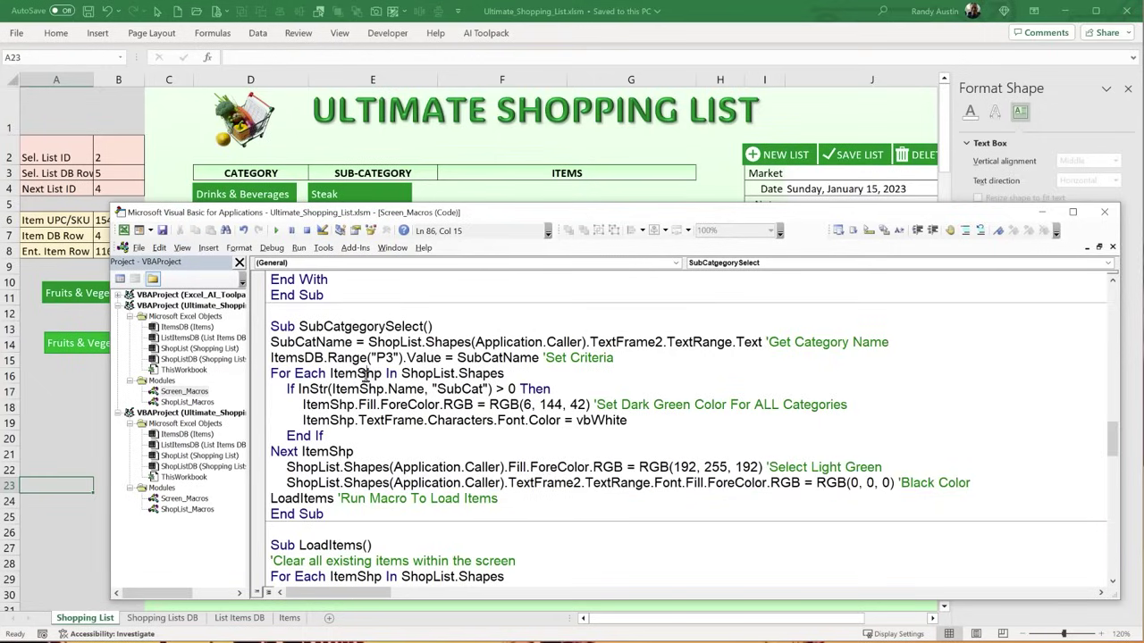
click(270, 498)
key(Tab)
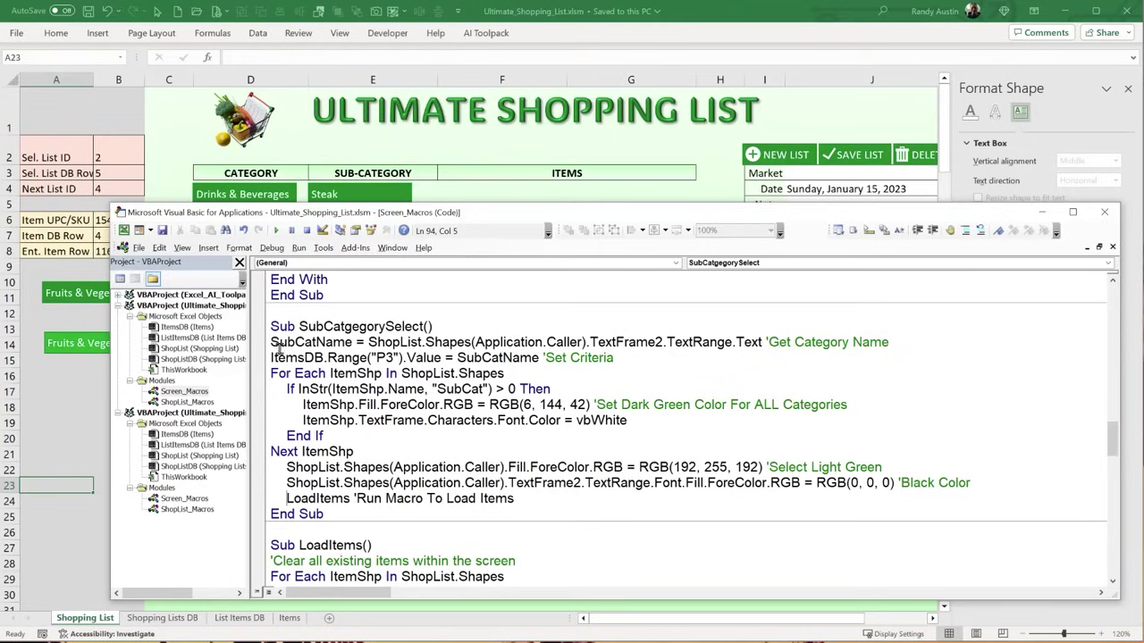
- Follow the LoadItems call after the P3 criteria assignment to the LoadItems macro and its comment about clearing existing items
drag(277, 357, 597, 356)
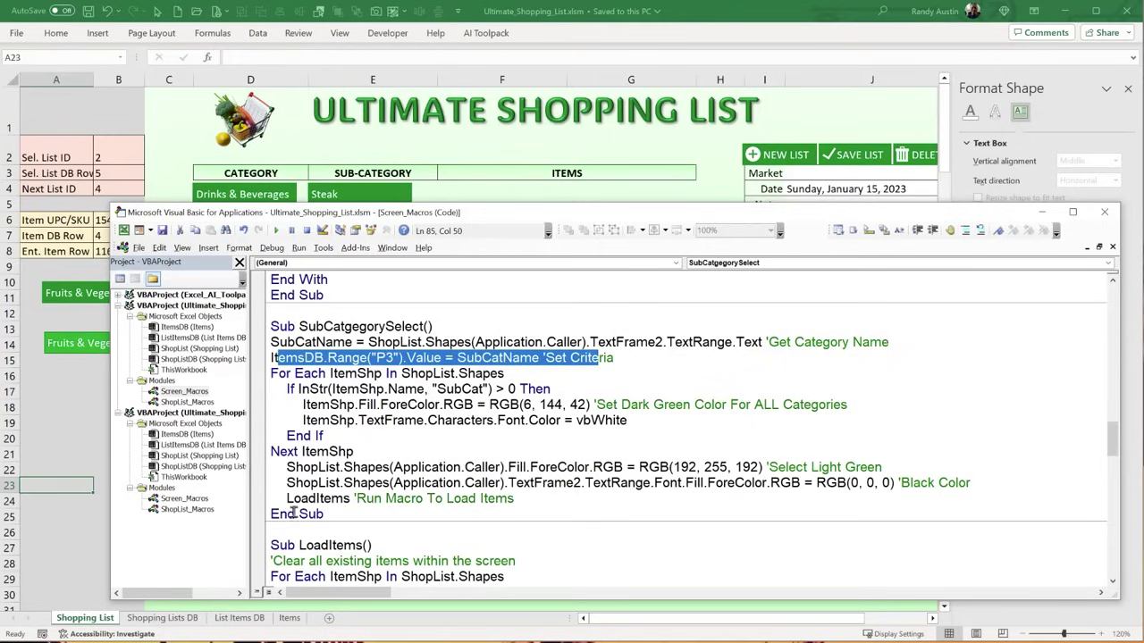
drag(286, 499, 356, 499)
scroll(356, 507, down, 2)
scroll(355, 506, down, 1)
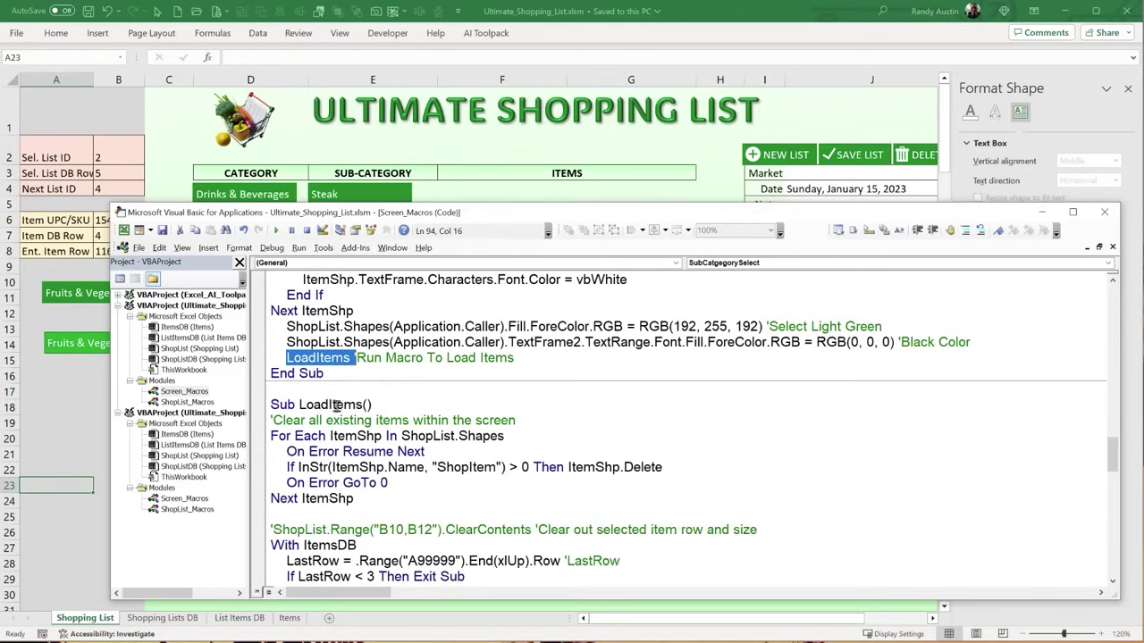
drag(357, 405, 299, 405)
drag(531, 421, 257, 421)
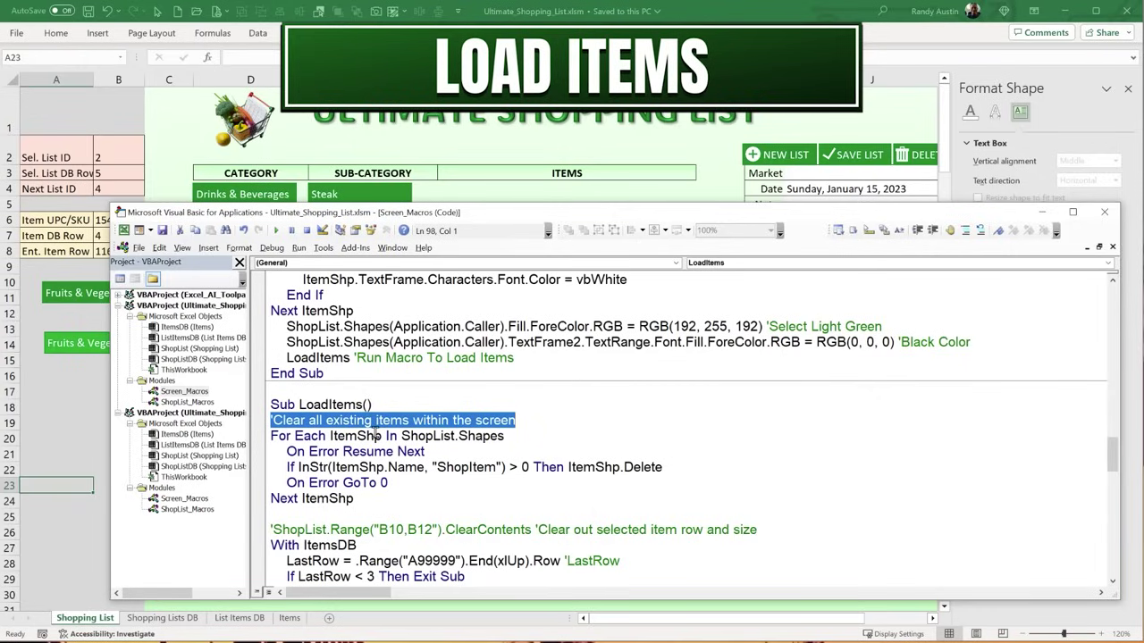
- Examine the LoadItems loop that deletes shapes with "ShopItem" in their names and its On Error lines
double_click(468, 471)
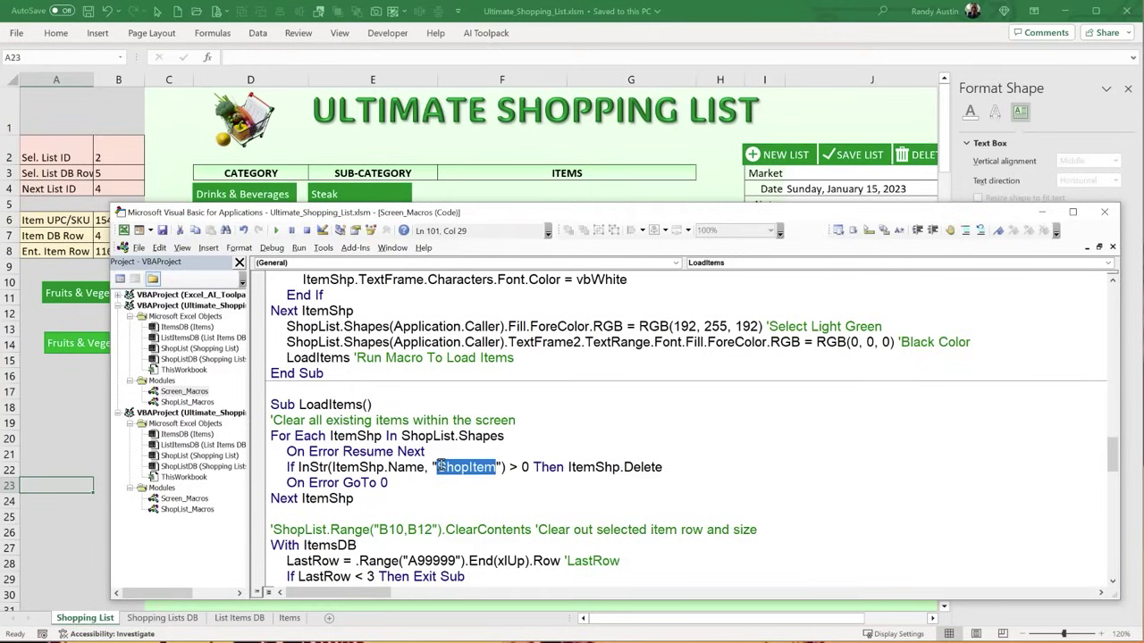
drag(388, 483, 228, 481)
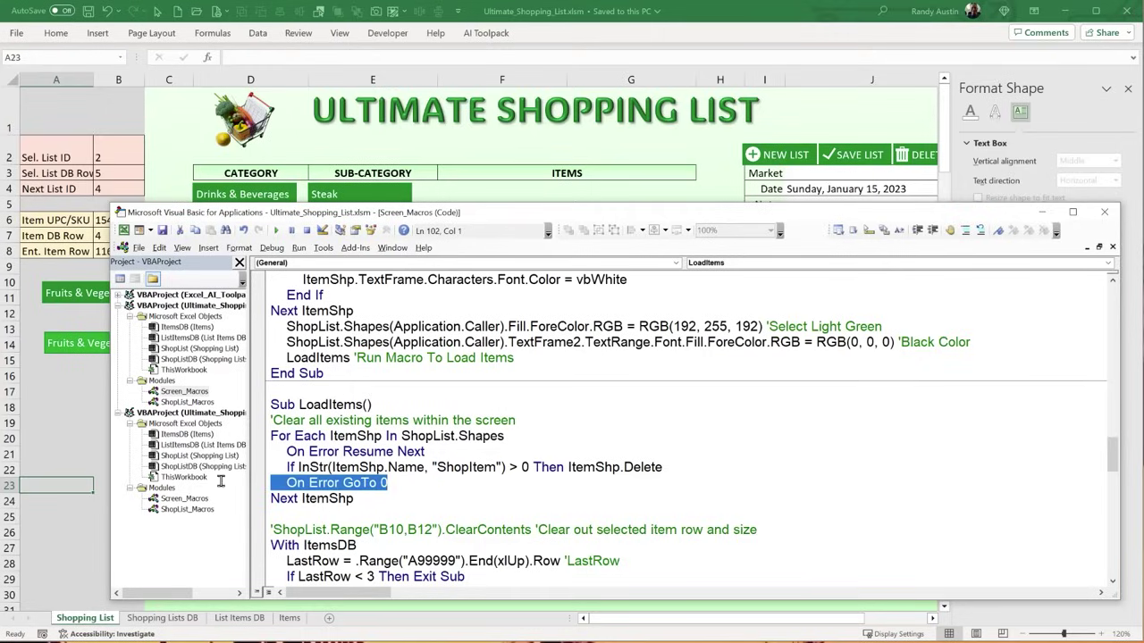
click(681, 466)
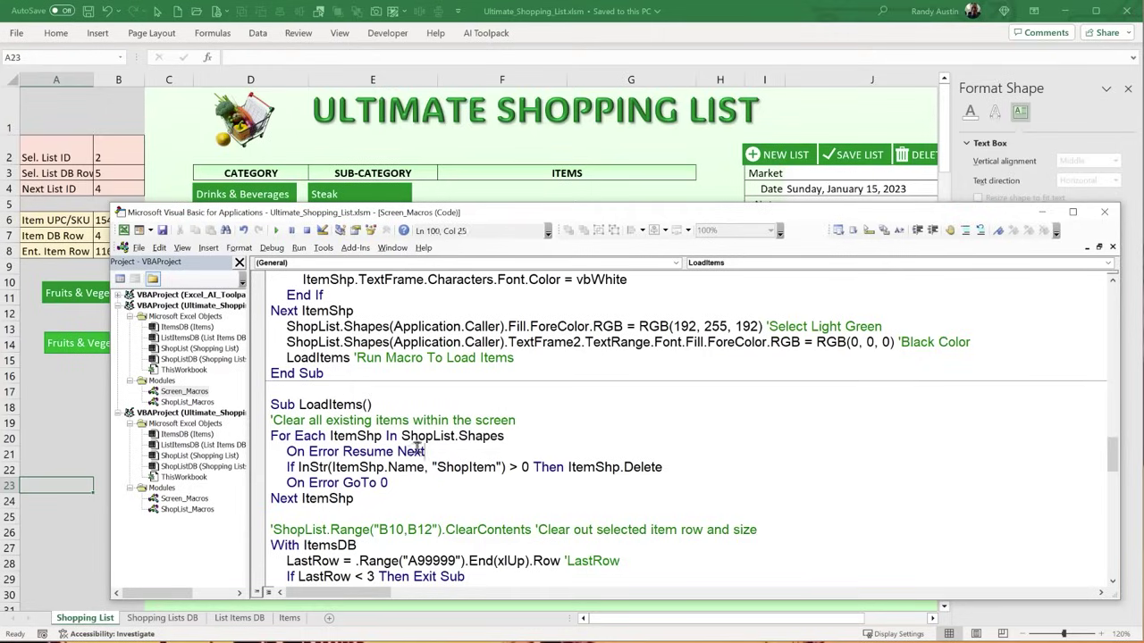
drag(424, 451, 278, 451)
click(372, 483)
drag(354, 497, 255, 454)
- Delete the commented-out ShopList B10,B12 ClearContents line above the With ItemsDB block in LoadItems
scroll(265, 476, down, 2)
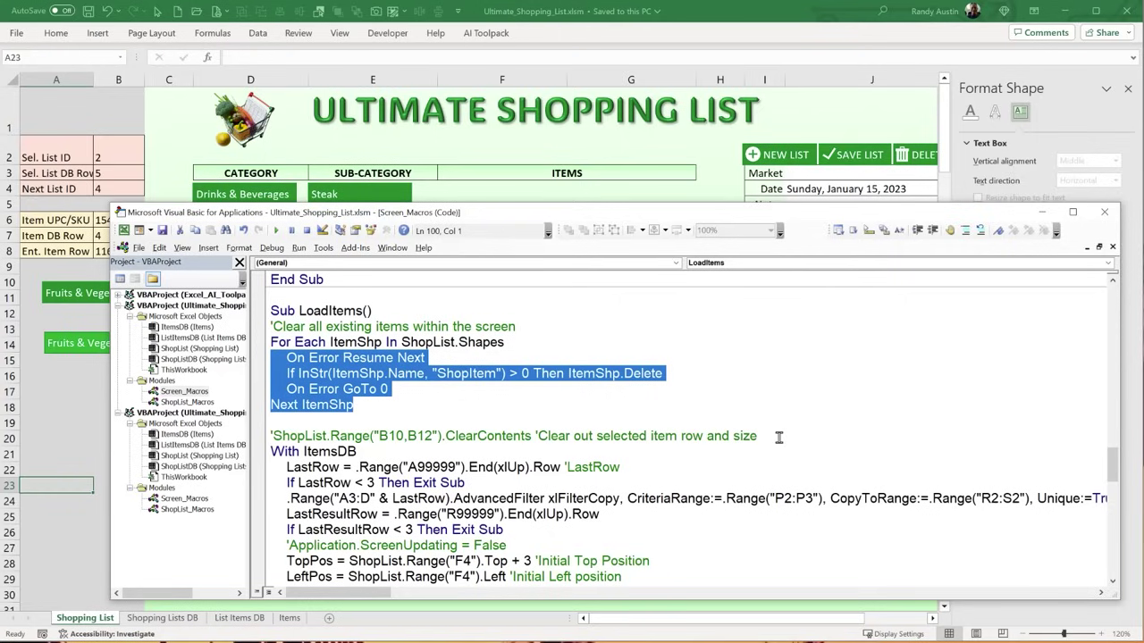
drag(779, 437, 114, 425)
key(Delete)
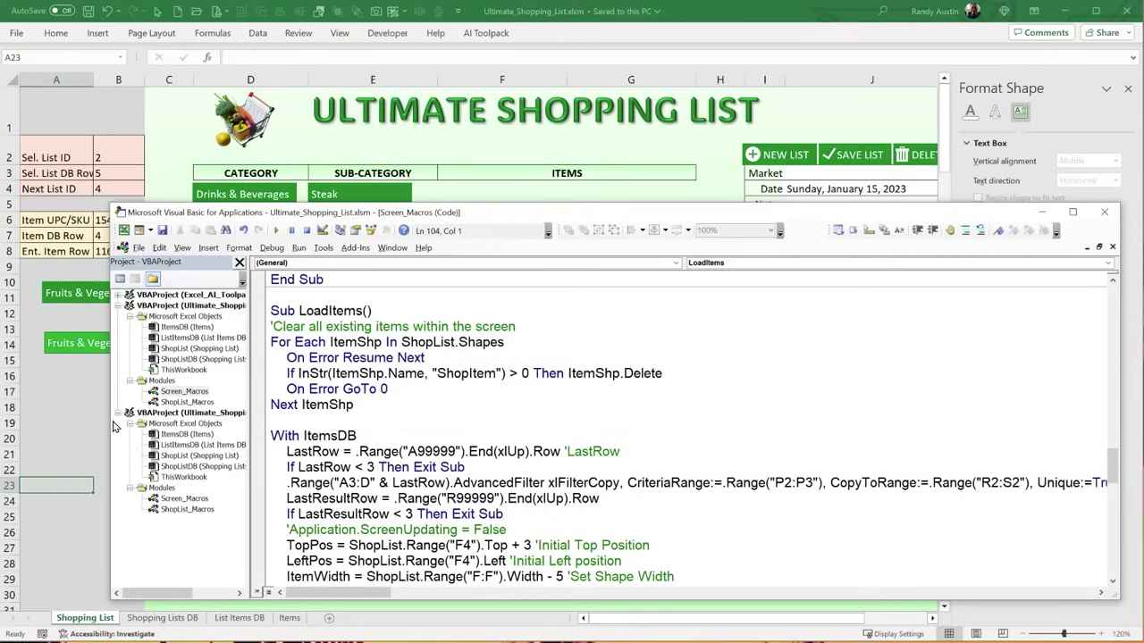
- Examine the ranges behind the With ItemsDB block on the Items sheet: source headers A3:D3, criteria P2:P3 and result headers R2:S2
drag(357, 436, 301, 436)
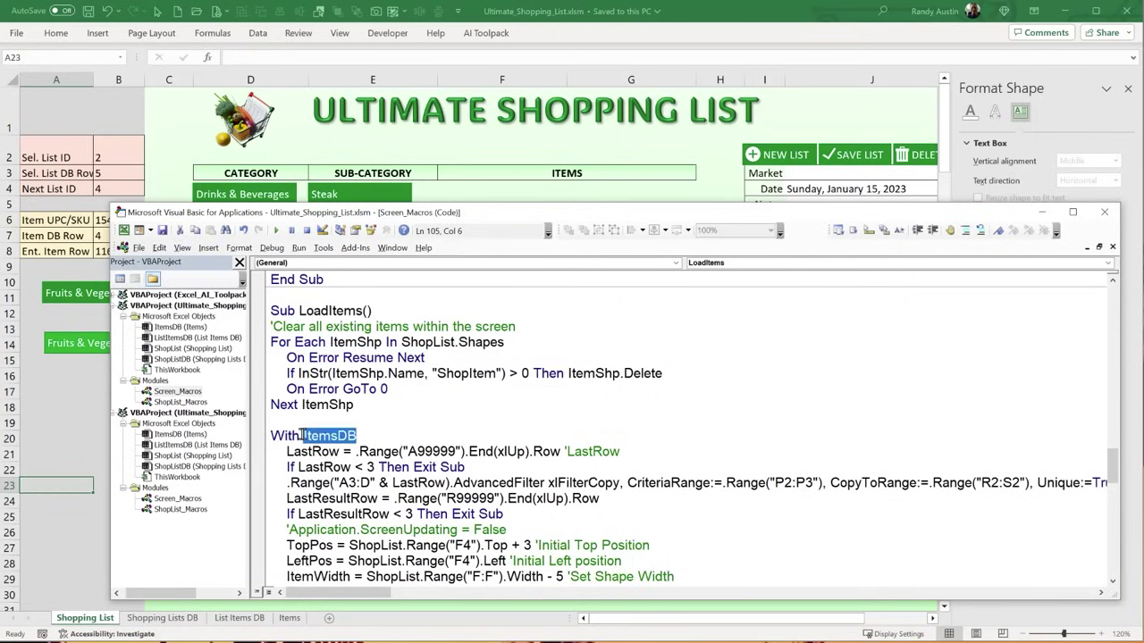
scroll(315, 508, down, 2)
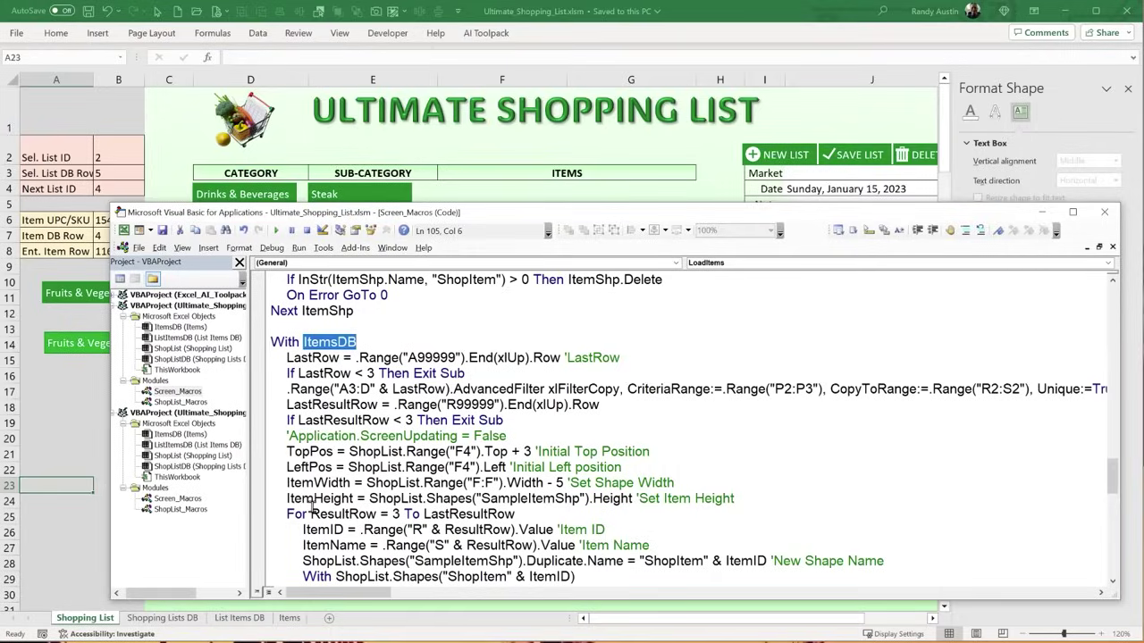
click(77, 457)
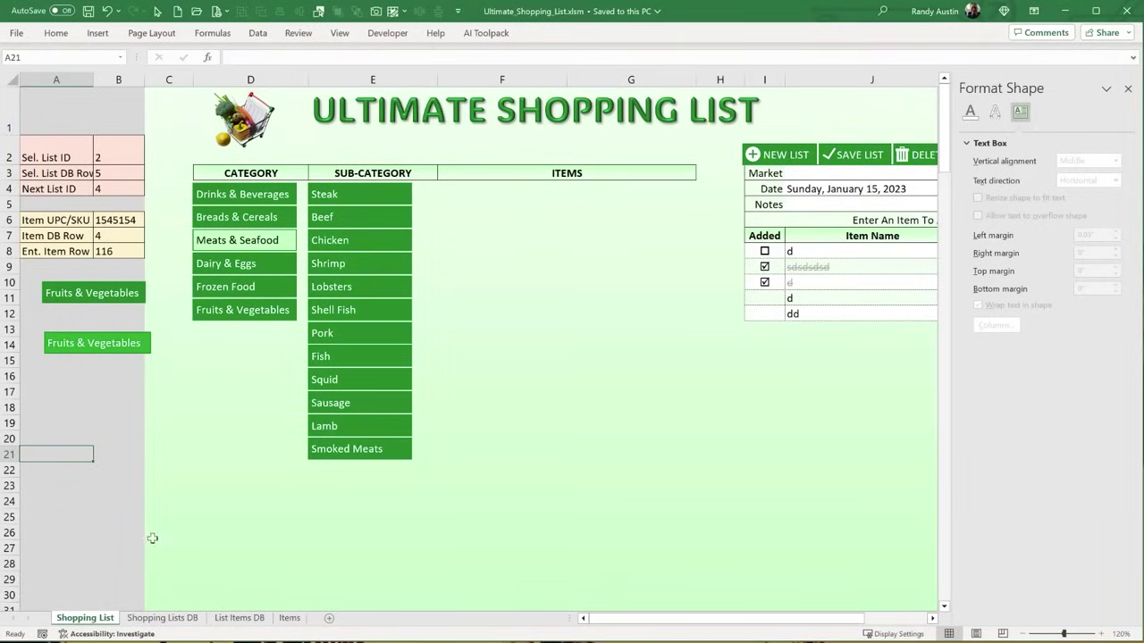
click(290, 618)
click(703, 106)
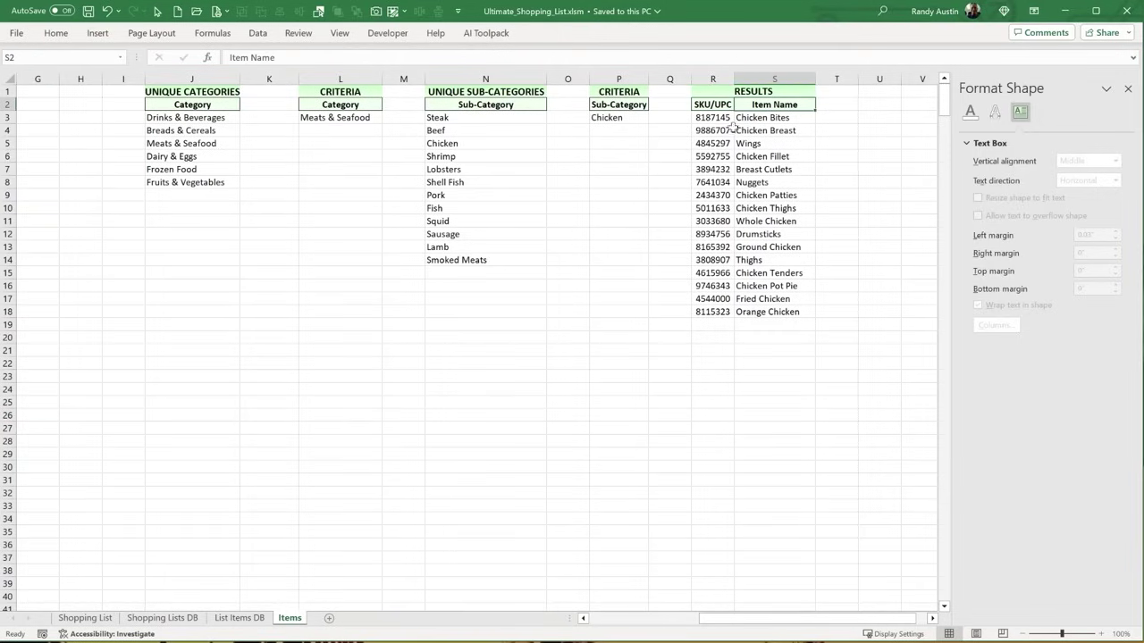
click(640, 105)
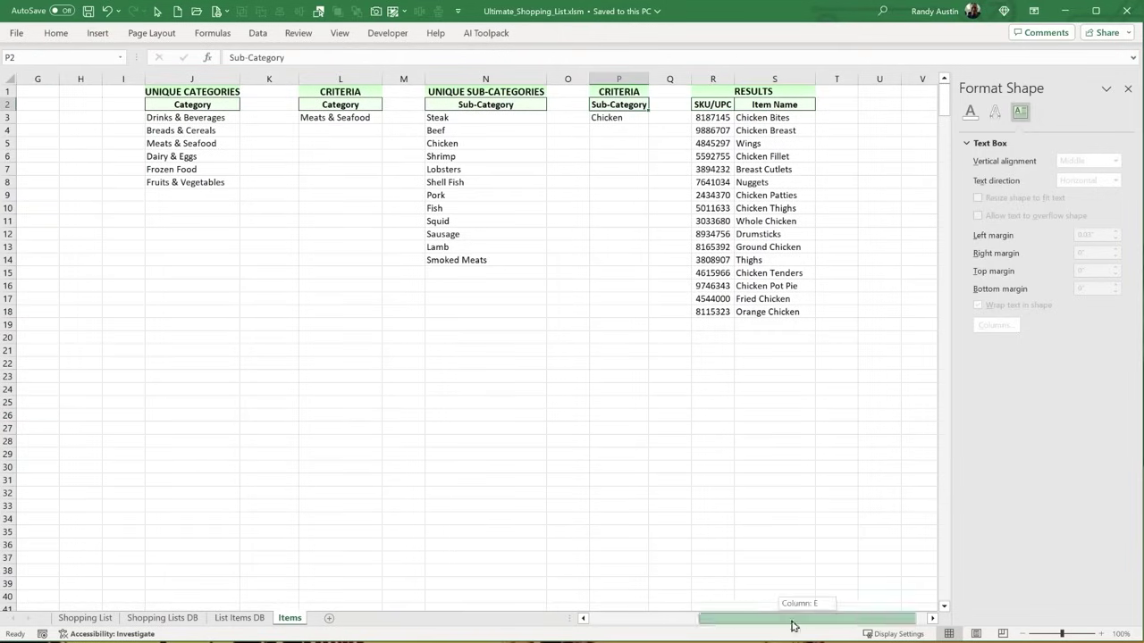
drag(790, 619, 679, 620)
drag(40, 122, 284, 119)
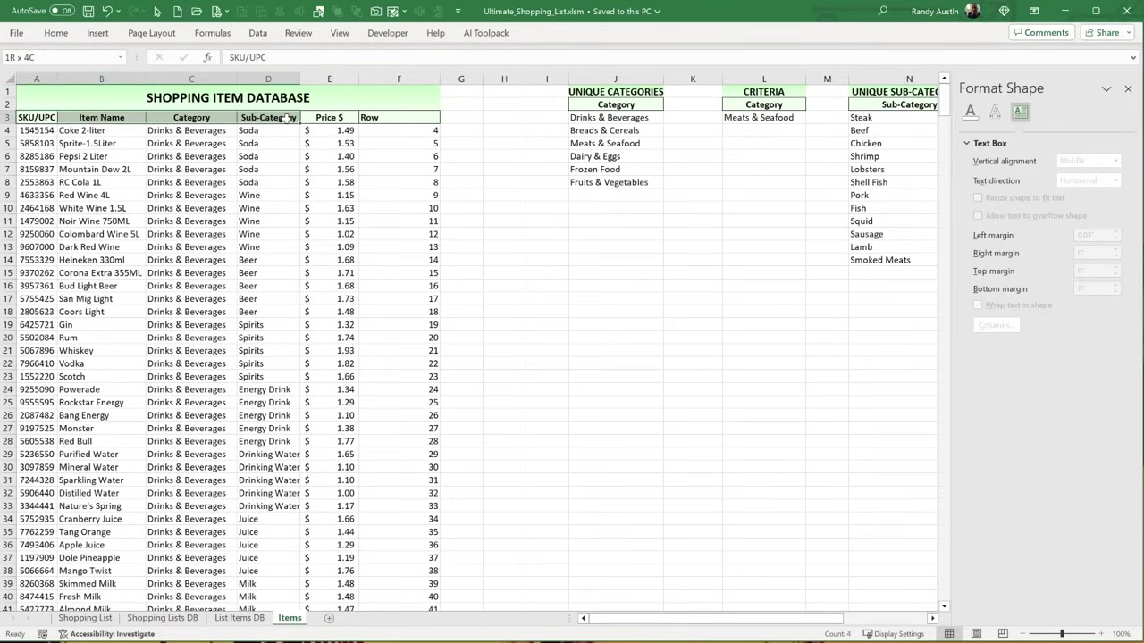
drag(625, 618, 701, 619)
drag(790, 108, 783, 118)
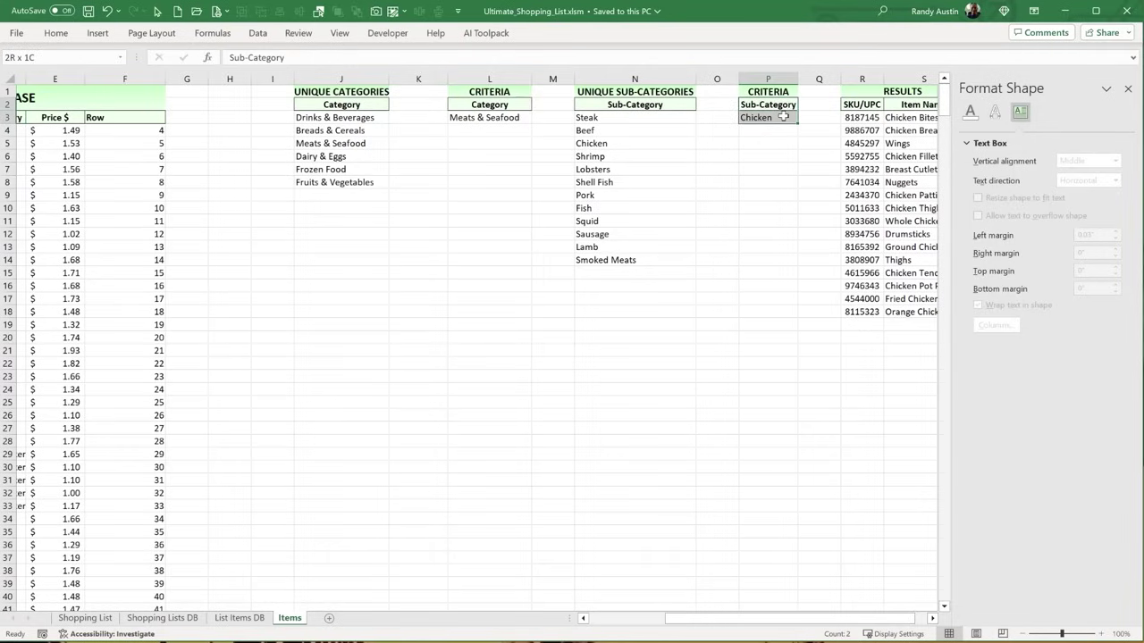
drag(858, 105, 778, 105)
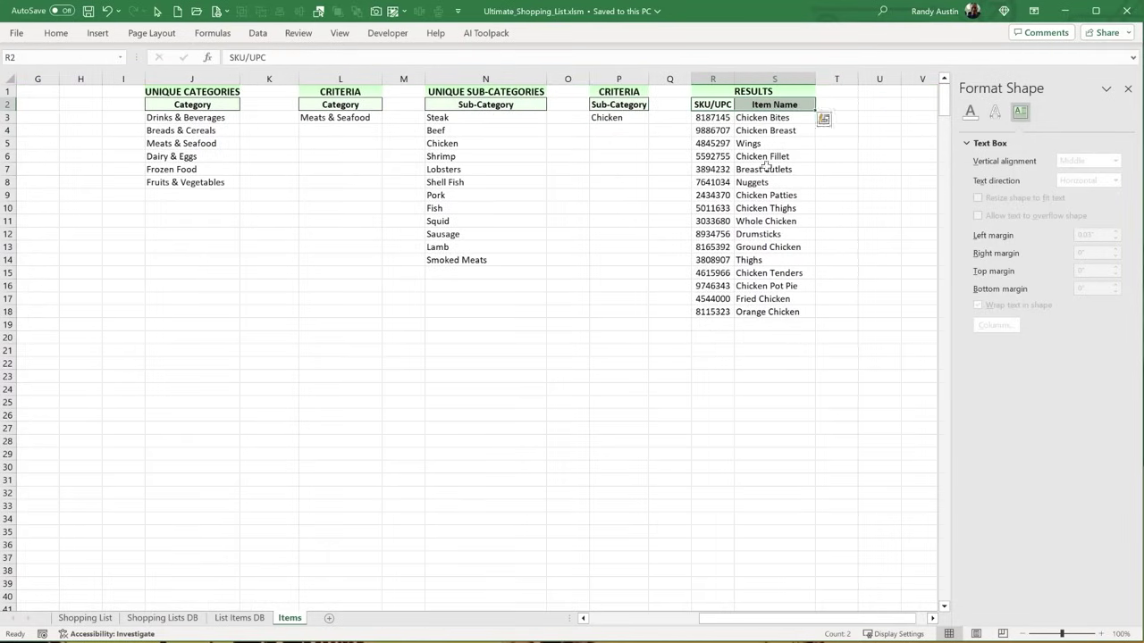
- In LoadItems, check the AdvancedFilter line's A3:D source, P2:P3 criteria, R2:S2 copy range and Unique argument
key(alt+F11)
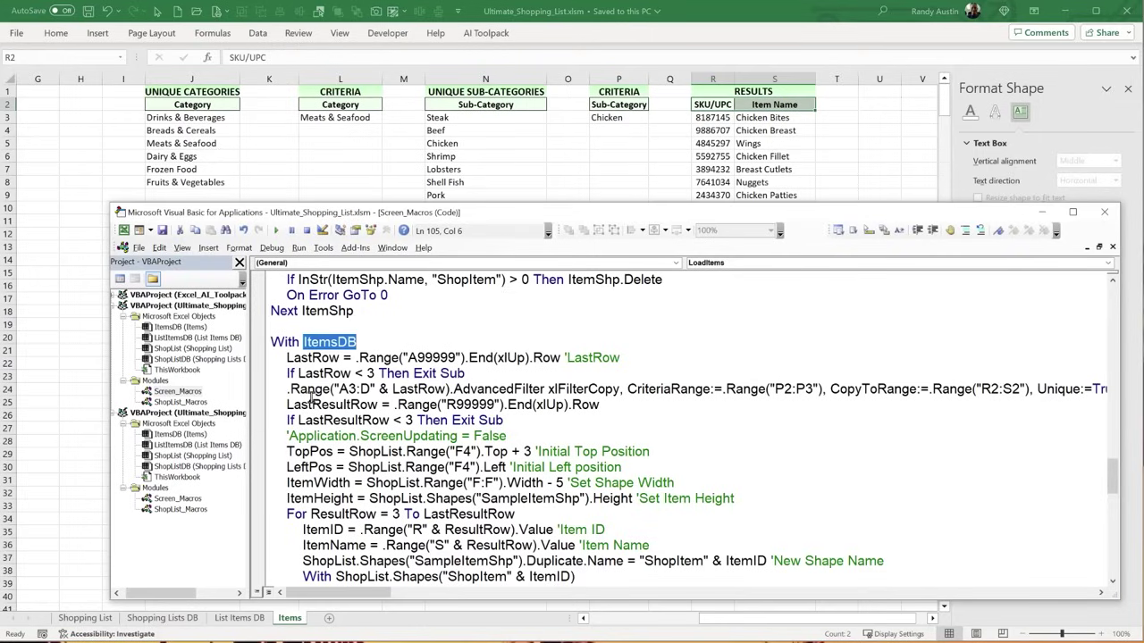
drag(333, 390, 376, 391)
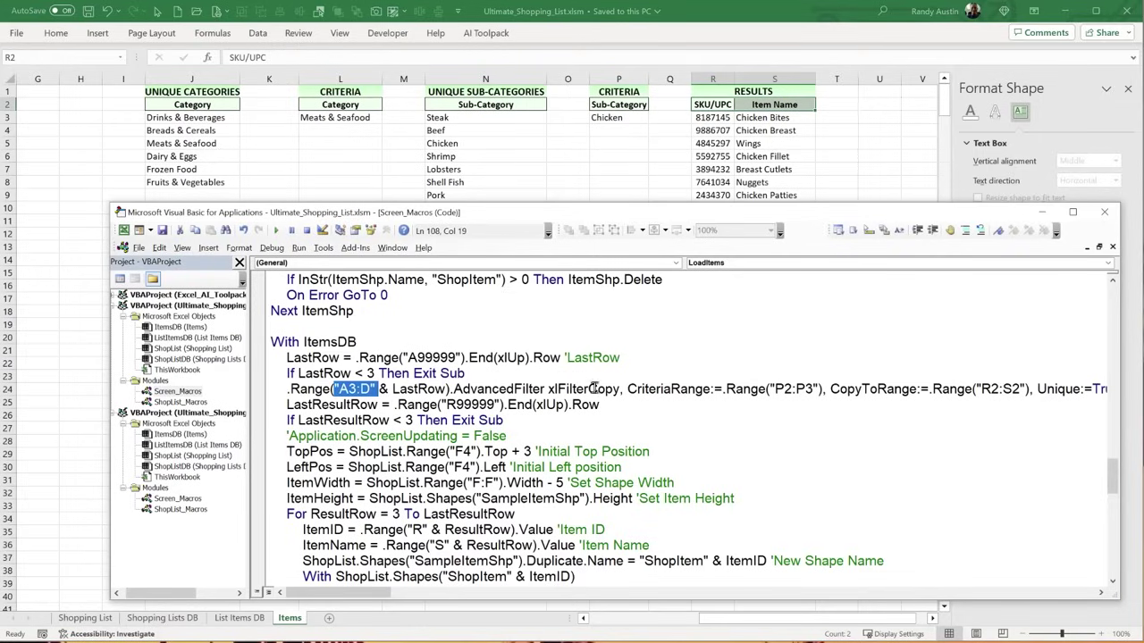
drag(784, 390, 811, 390)
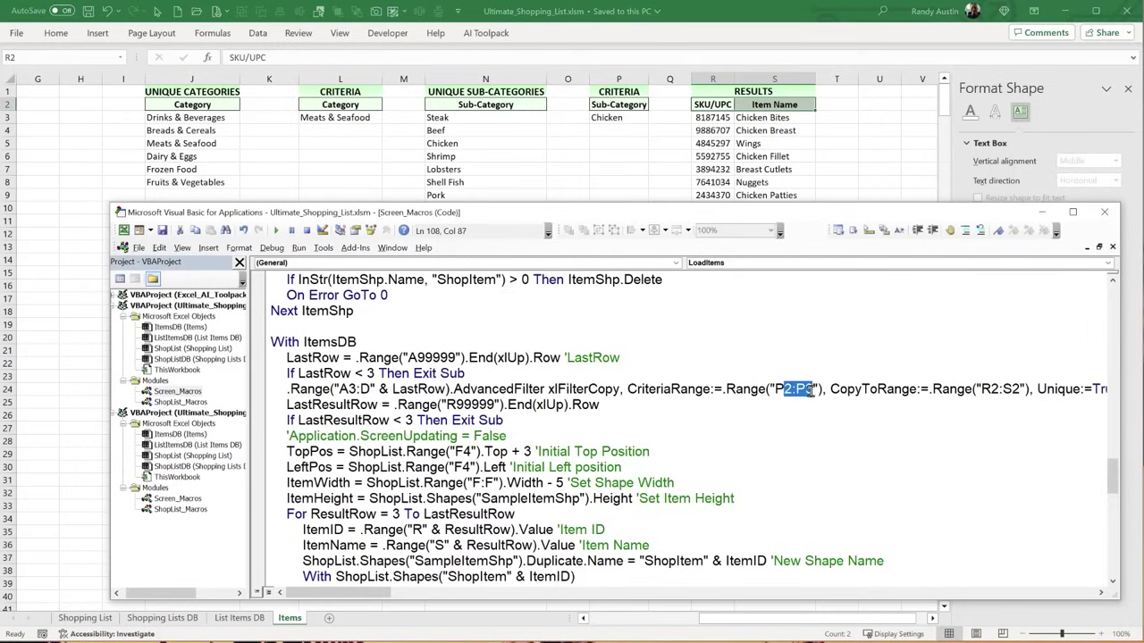
drag(982, 389, 1085, 390)
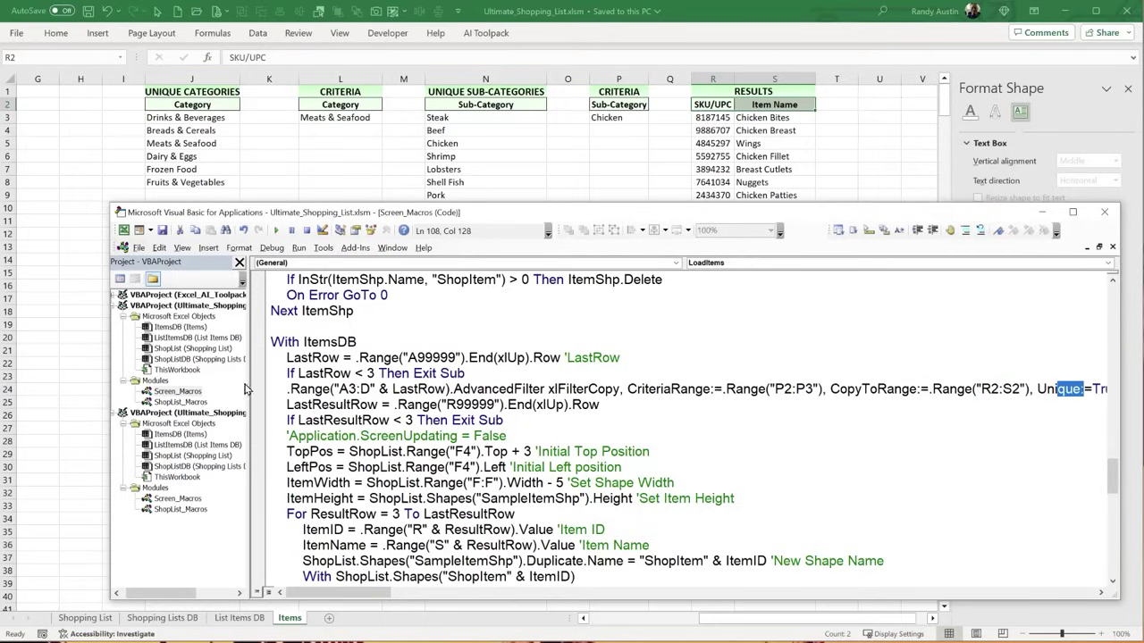
- Review the LastResultRow, ScreenUpdating and F4-based TopPos and LeftPos lines, and show the Shopping List sheet's items area
drag(447, 406, 456, 406)
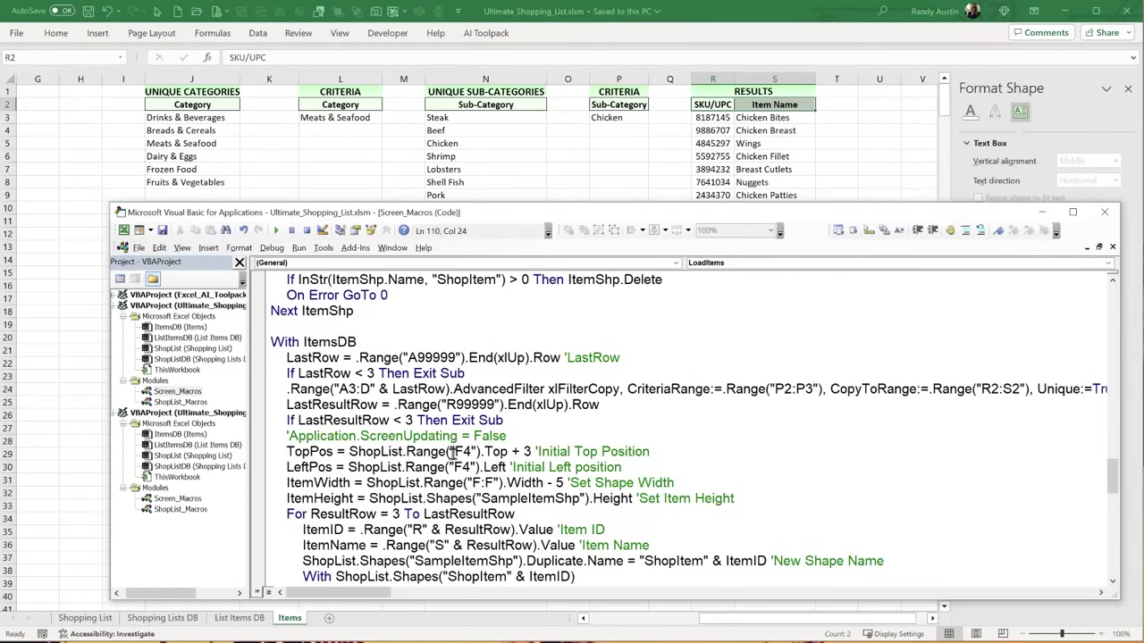
drag(291, 436, 367, 436)
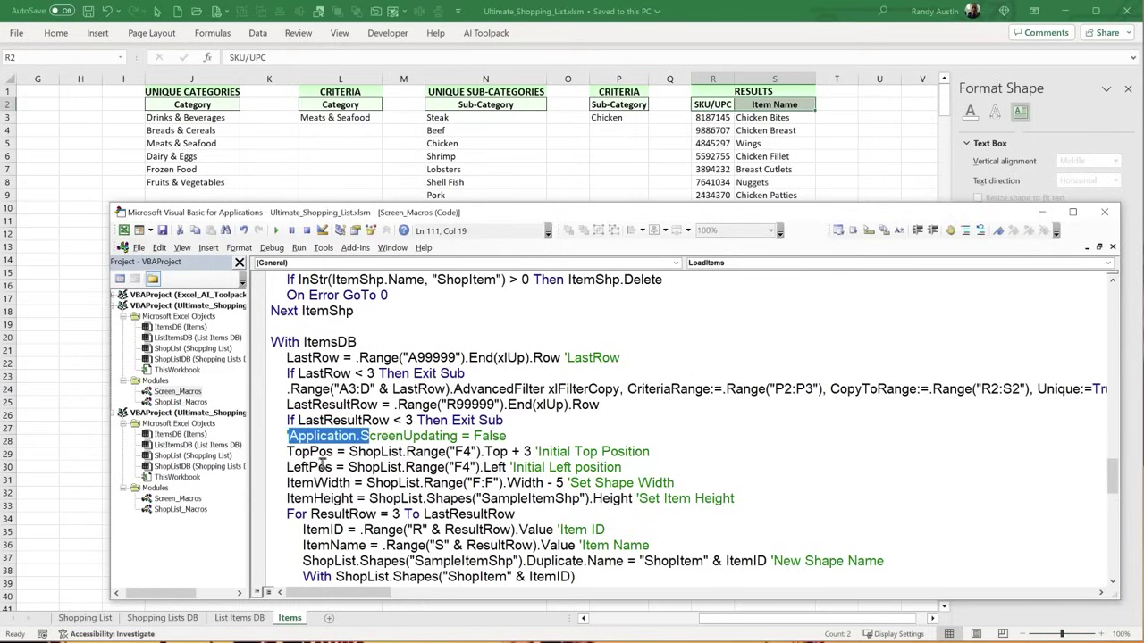
drag(649, 470, 274, 451)
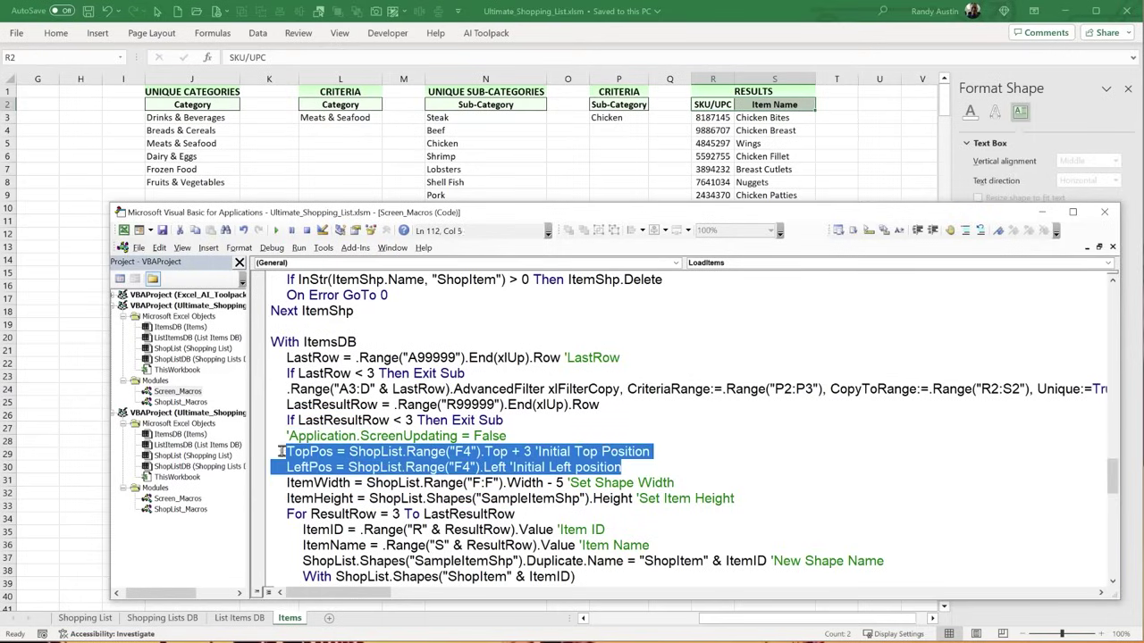
key(alt+F11)
click(60, 472)
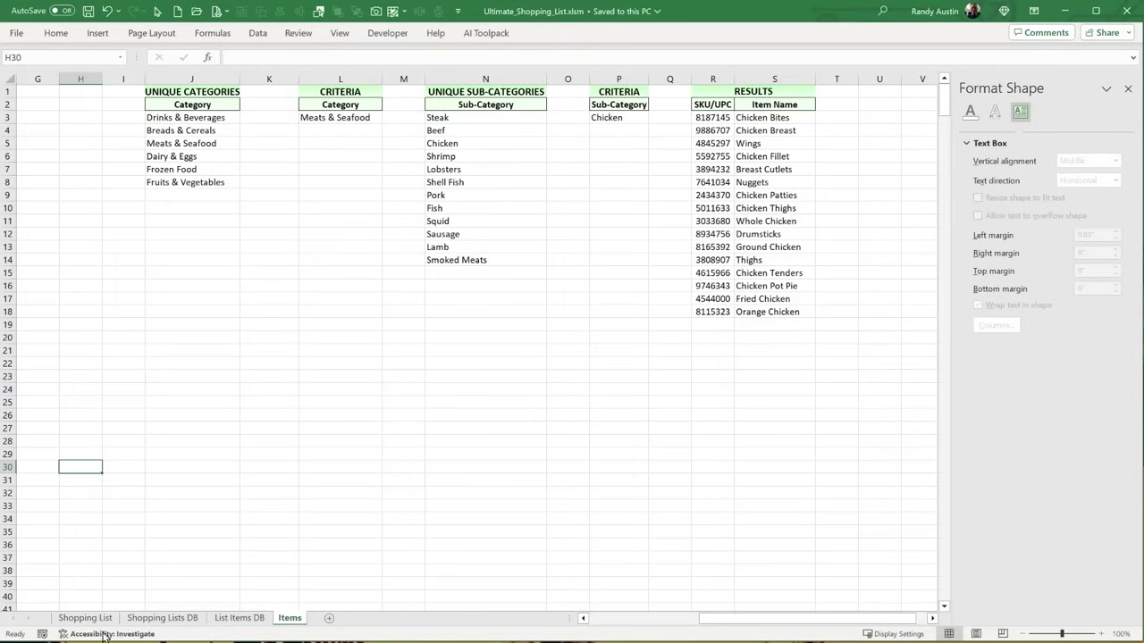
click(149, 622)
click(105, 619)
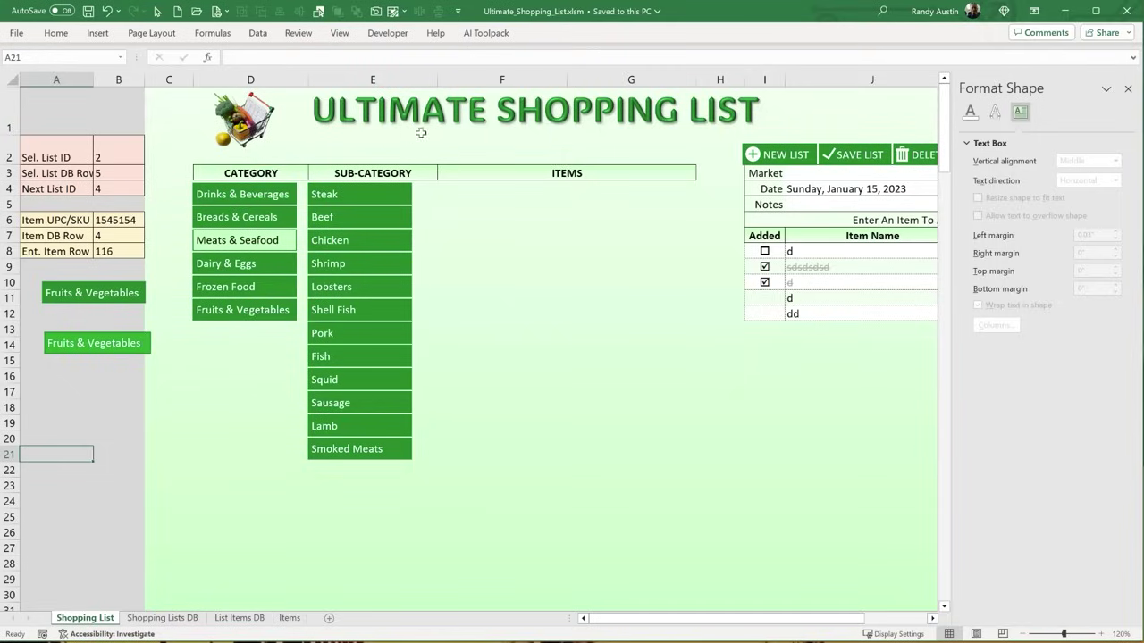
- Mark out the two-column area F4:G22 under the ITEMS heading where item shapes go, and return to the LoadItems code
click(465, 191)
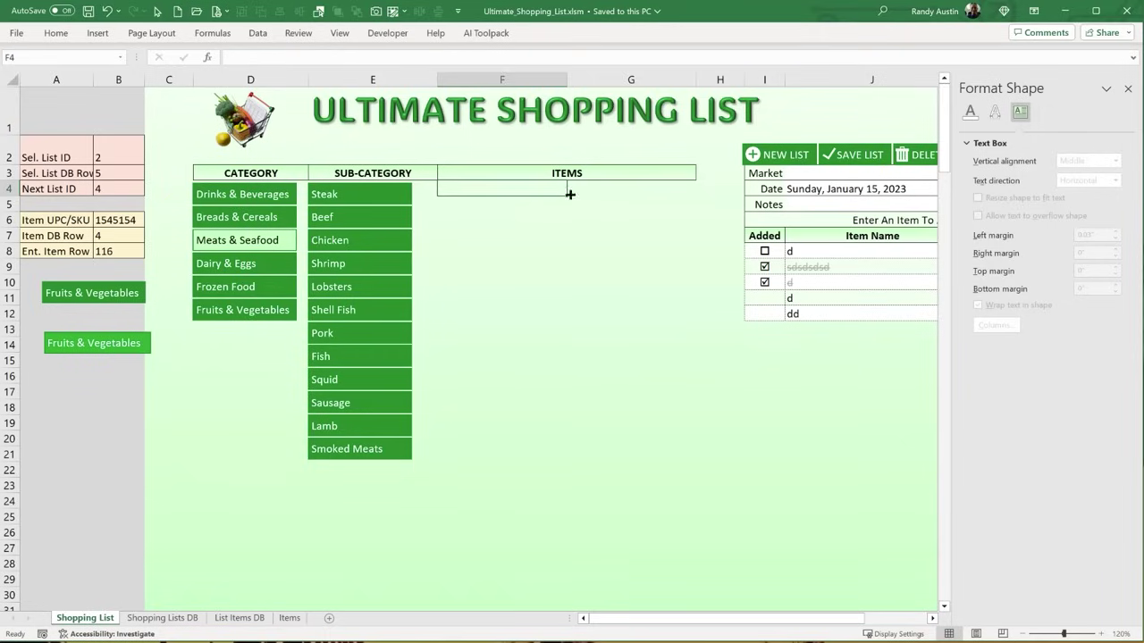
drag(473, 187, 601, 471)
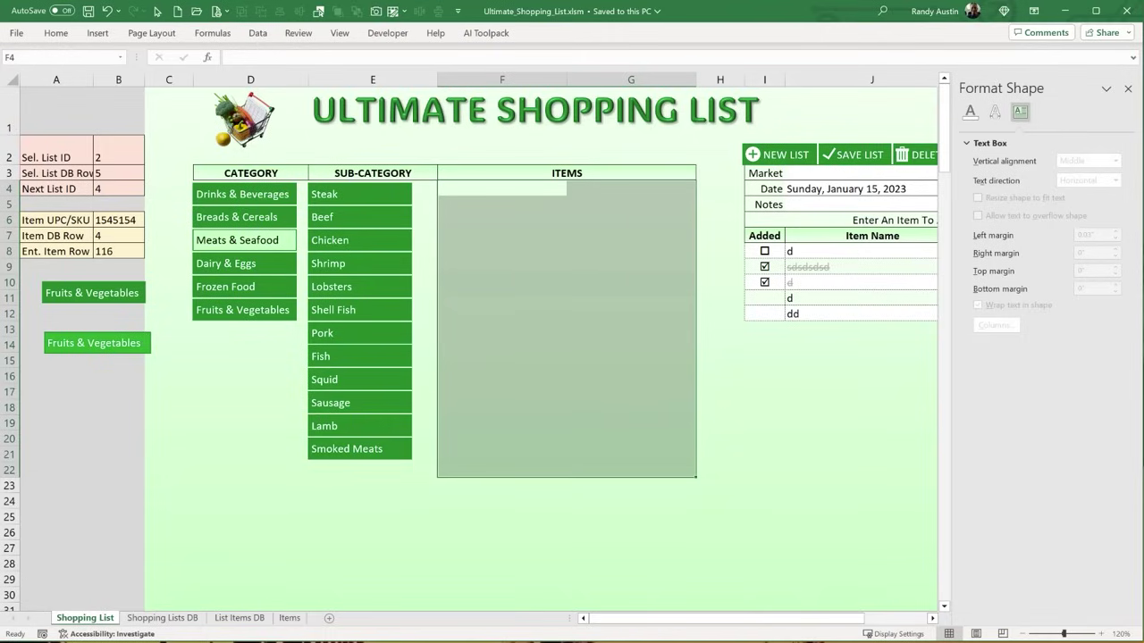
key(alt+F11)
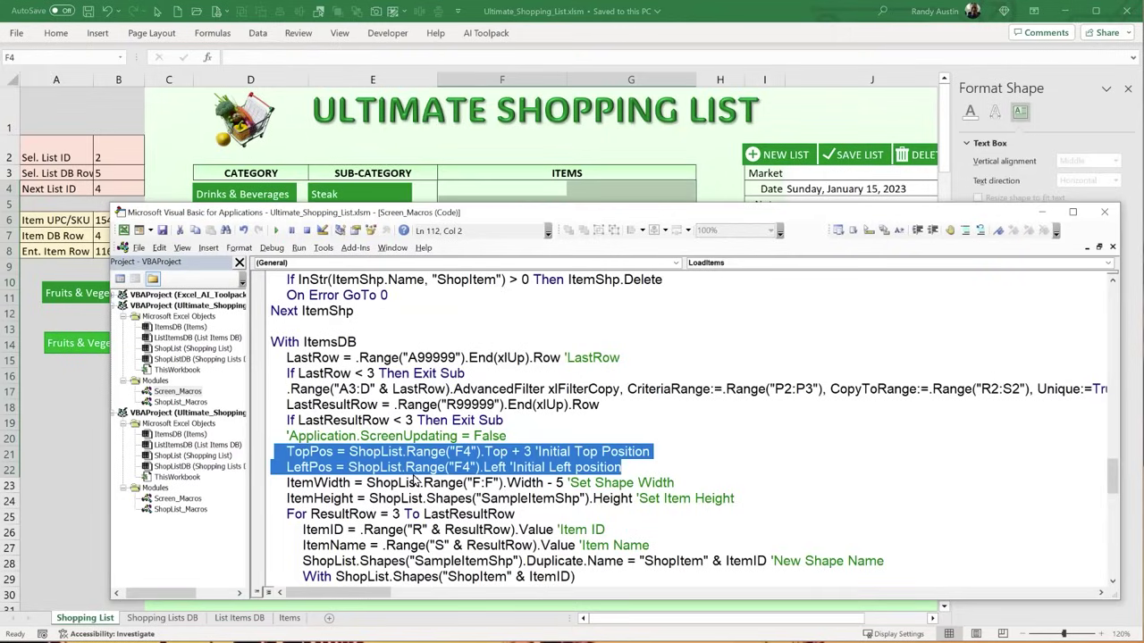
- Review the ItemWidth line based on column F and the ItemHeight line based on SampleItemShp in LoadItems
drag(350, 483, 261, 483)
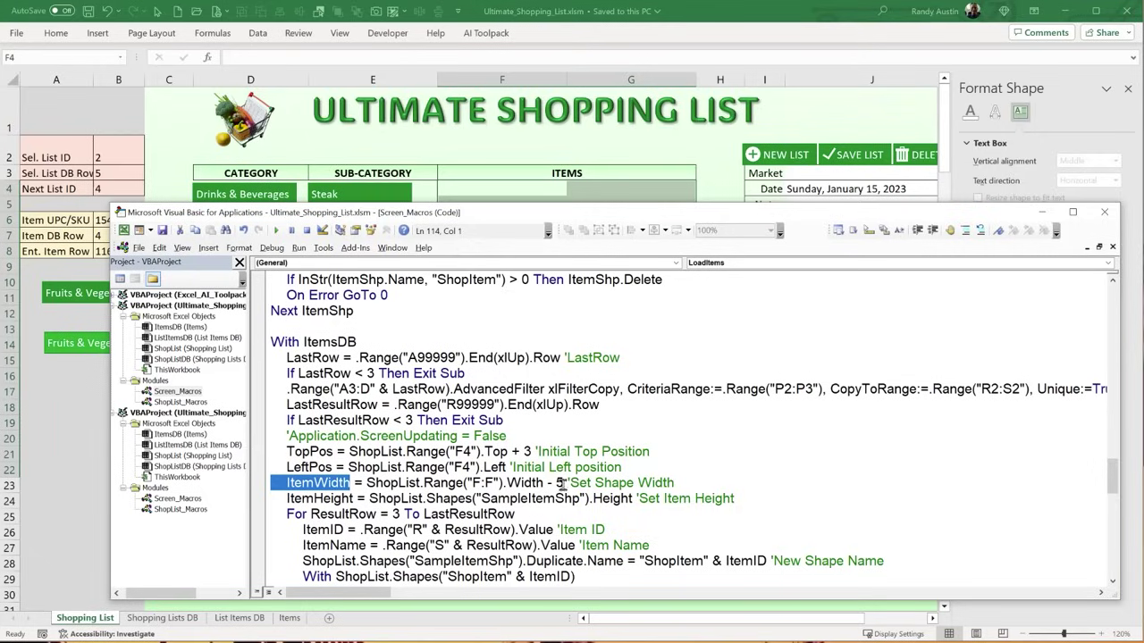
click(369, 498)
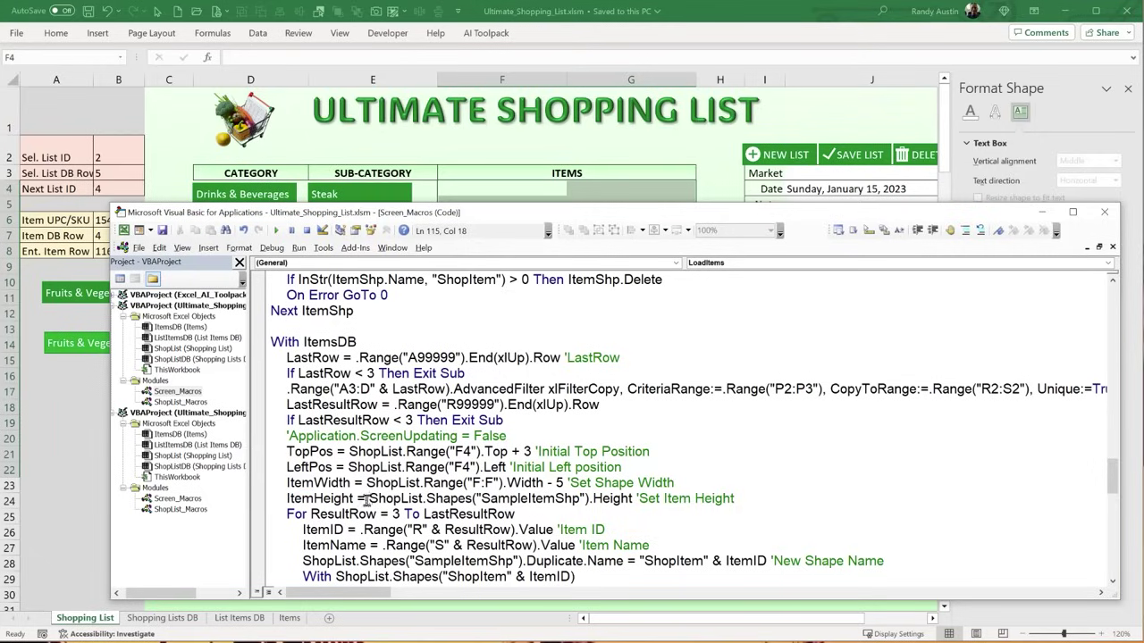
drag(734, 498, 228, 494)
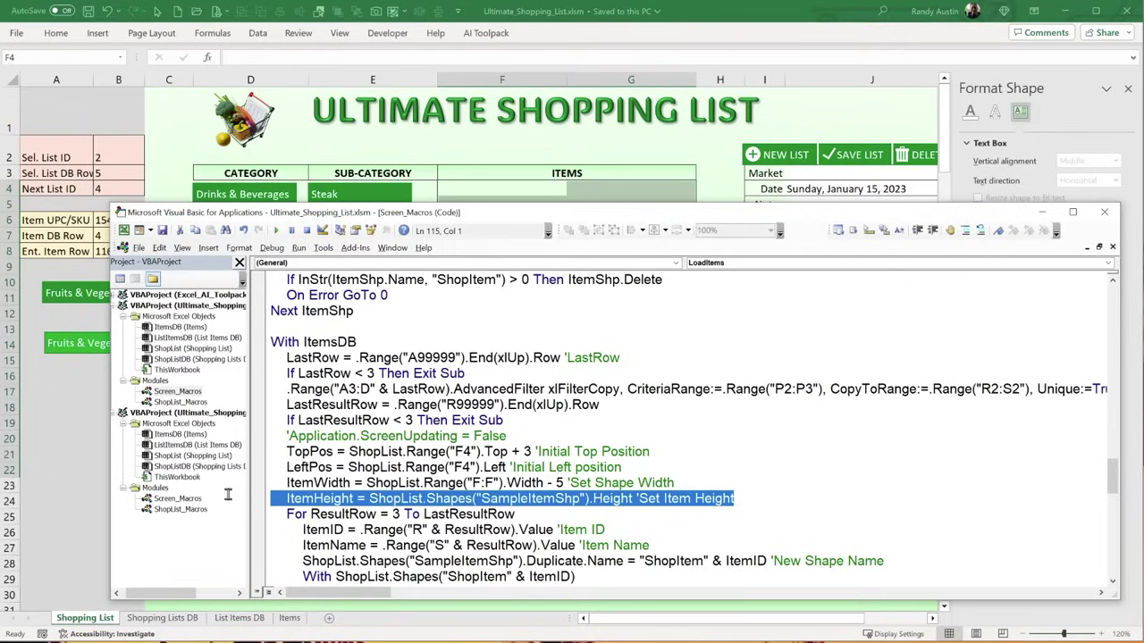
click(493, 528)
click(558, 499)
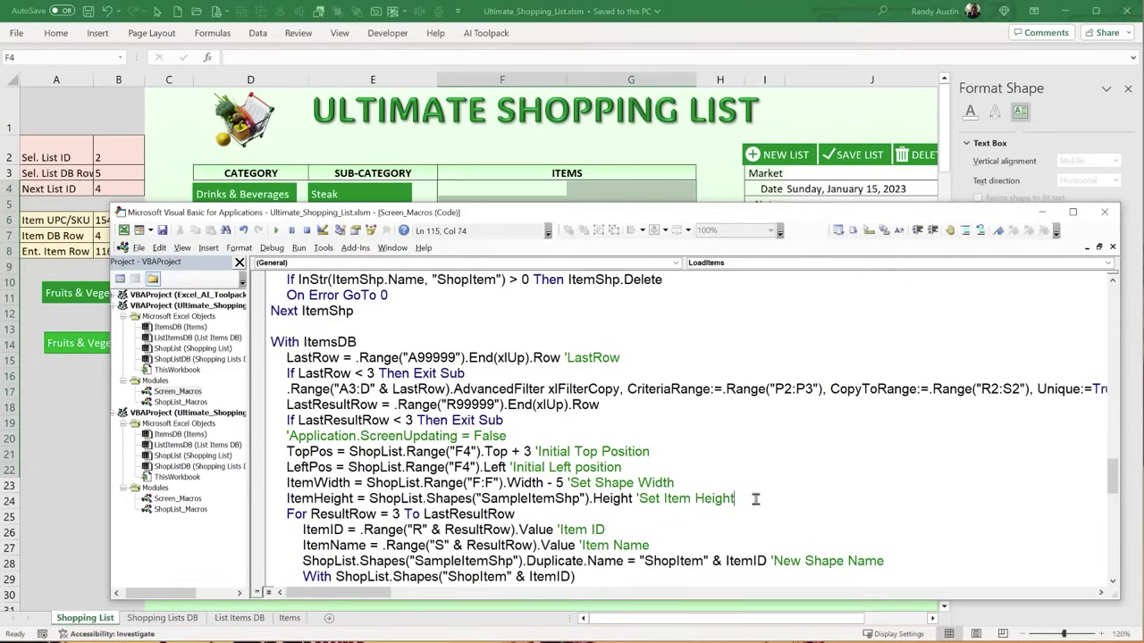
drag(749, 499, 275, 500)
click(372, 515)
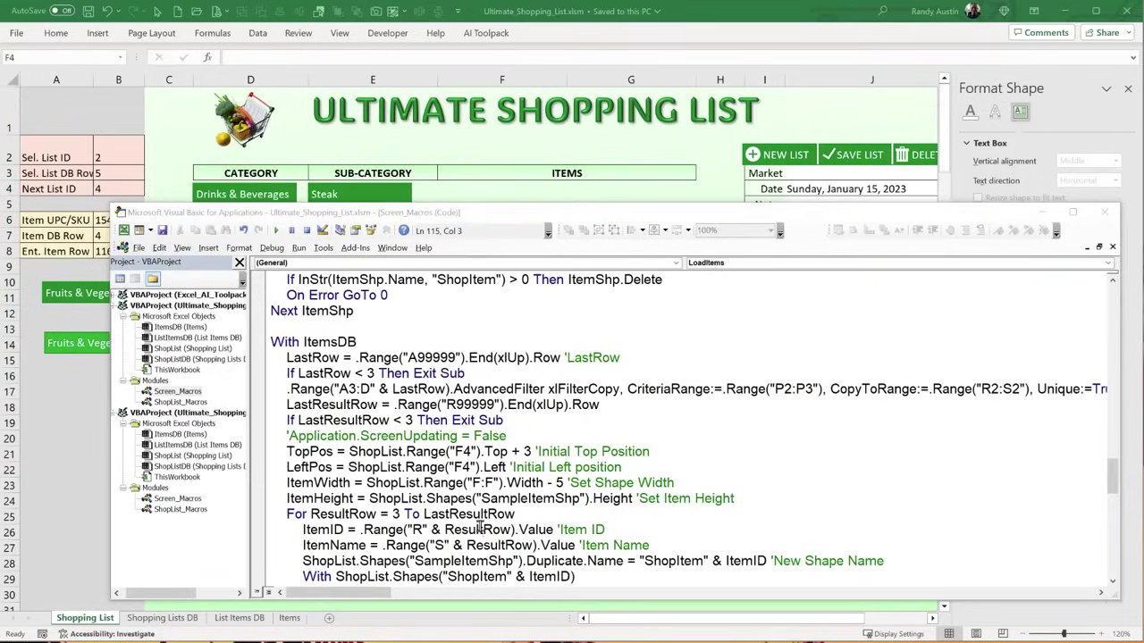
- Compare the For ResultRow = 3 To LastResultRow loop with the filtered results in R3:S18 on the Items sheet
drag(310, 515, 516, 514)
key(alt+F11)
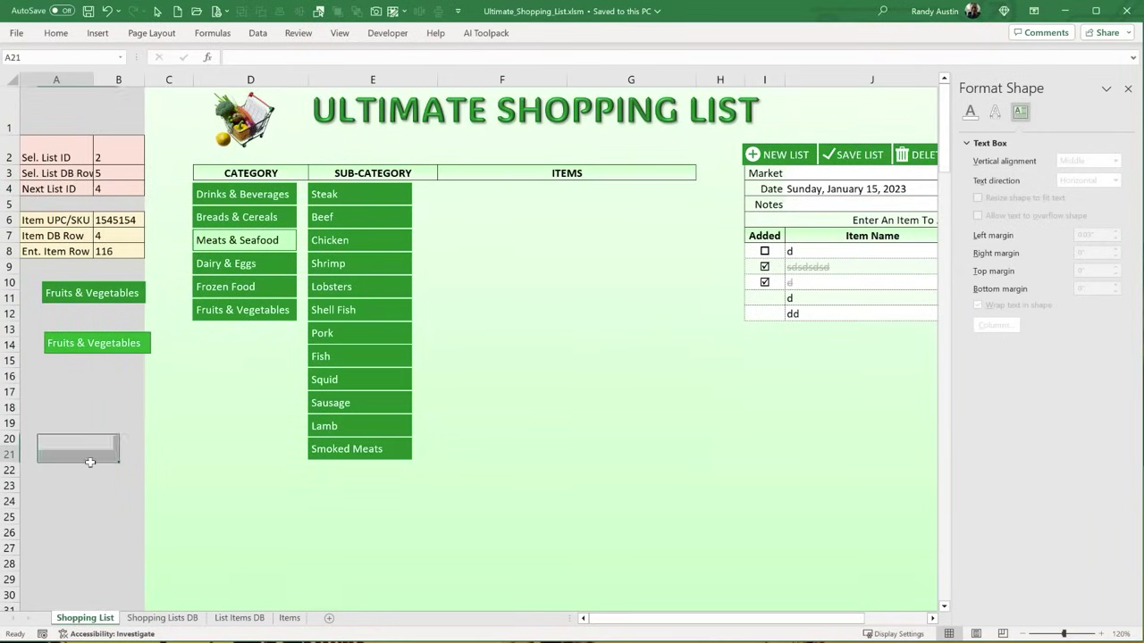
click(289, 618)
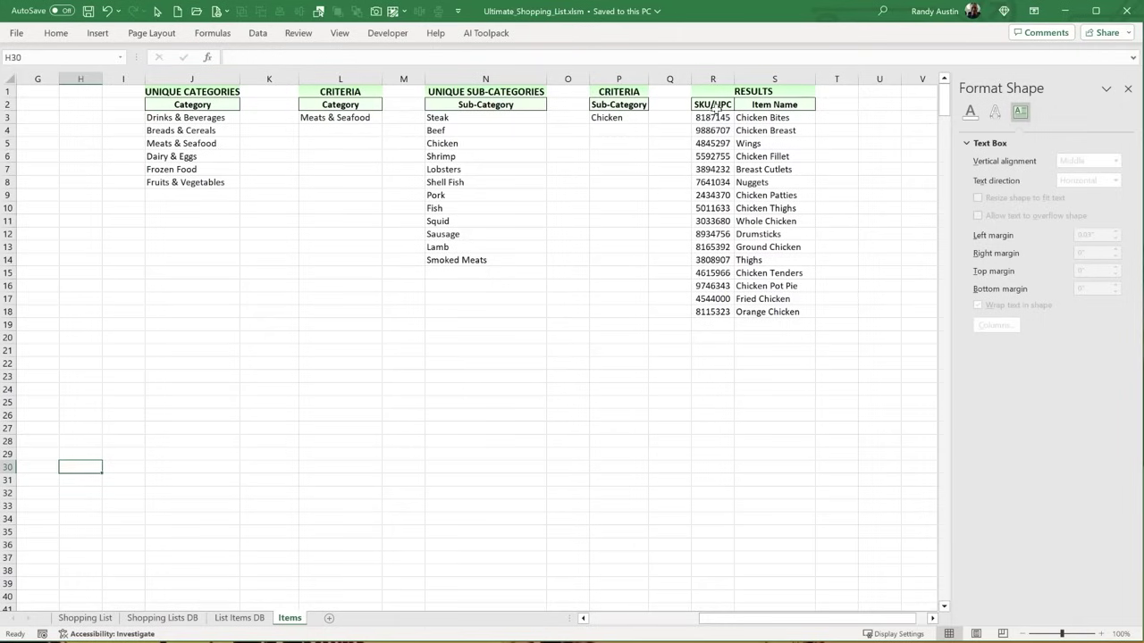
drag(719, 114, 735, 314)
key(alt+F11)
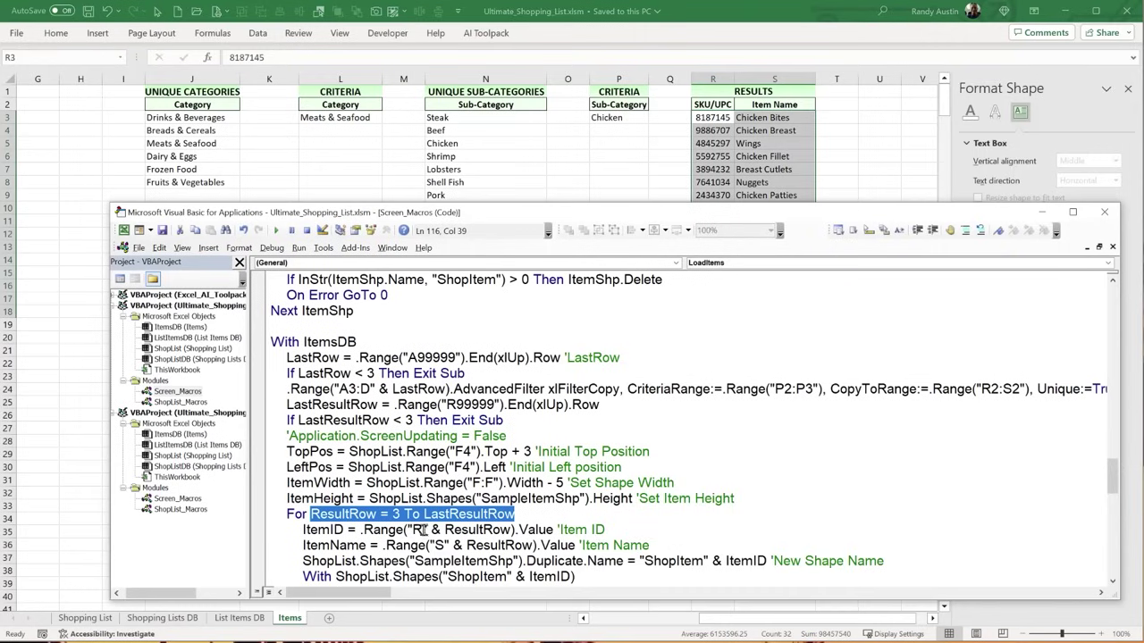
- Check the ItemID and ItemName assignments that read result columns R and S inside the loop
scroll(409, 521, down, 3)
drag(357, 483, 296, 481)
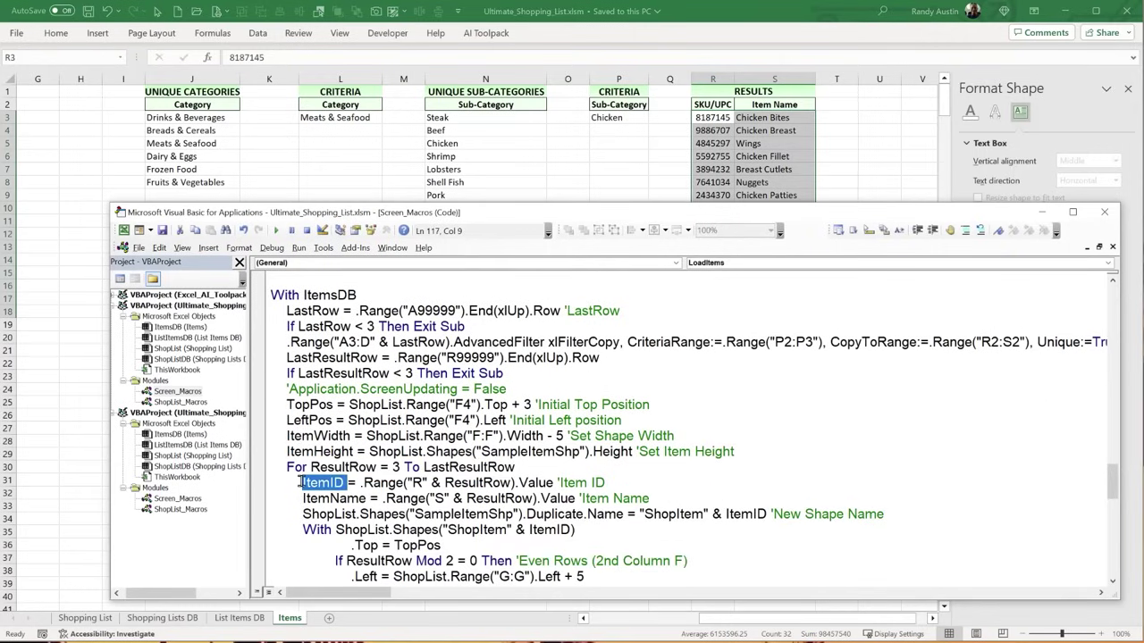
drag(403, 482, 447, 483)
drag(367, 498, 305, 501)
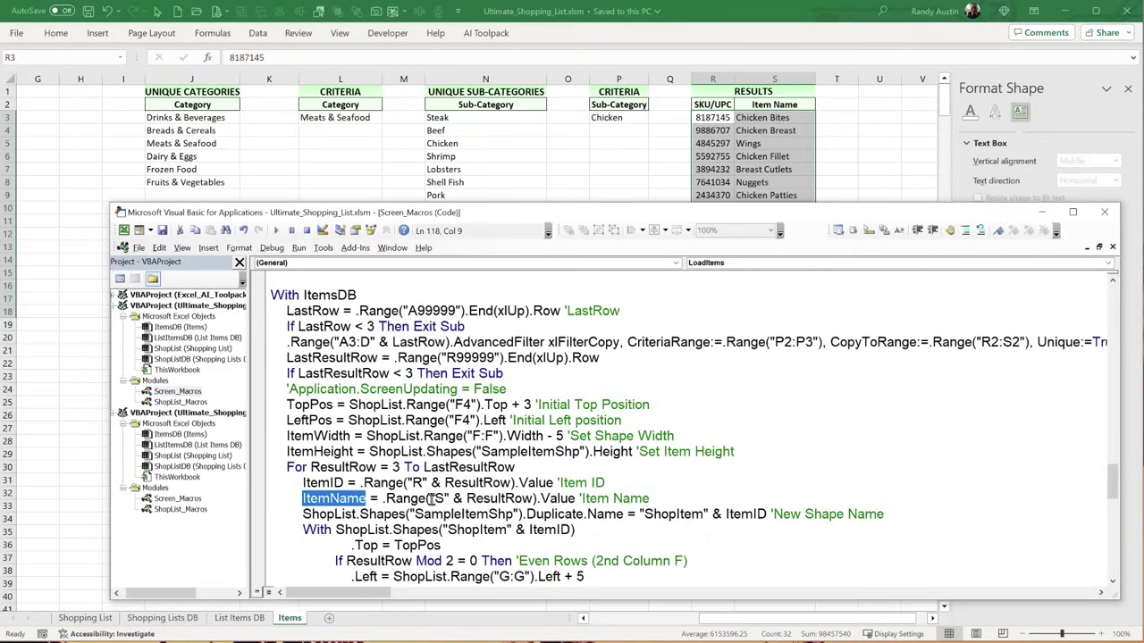
drag(440, 499, 478, 499)
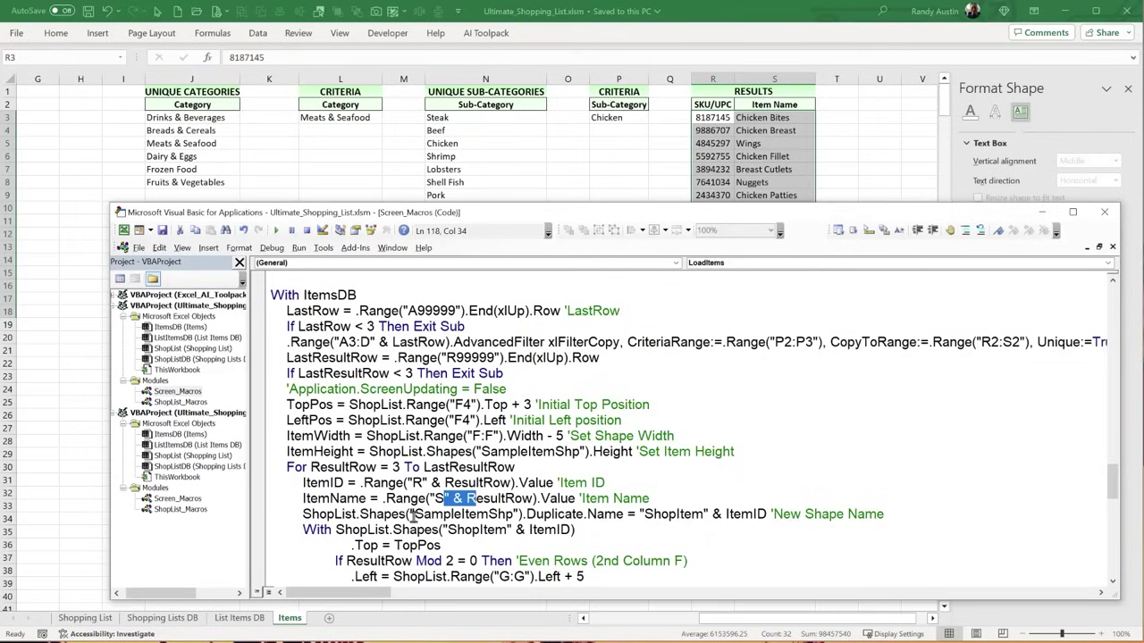
- Review the line duplicating SampleItemShp under a "ShopItem" & ItemID name and the .Top = TopPos line in its With block
drag(415, 515, 514, 516)
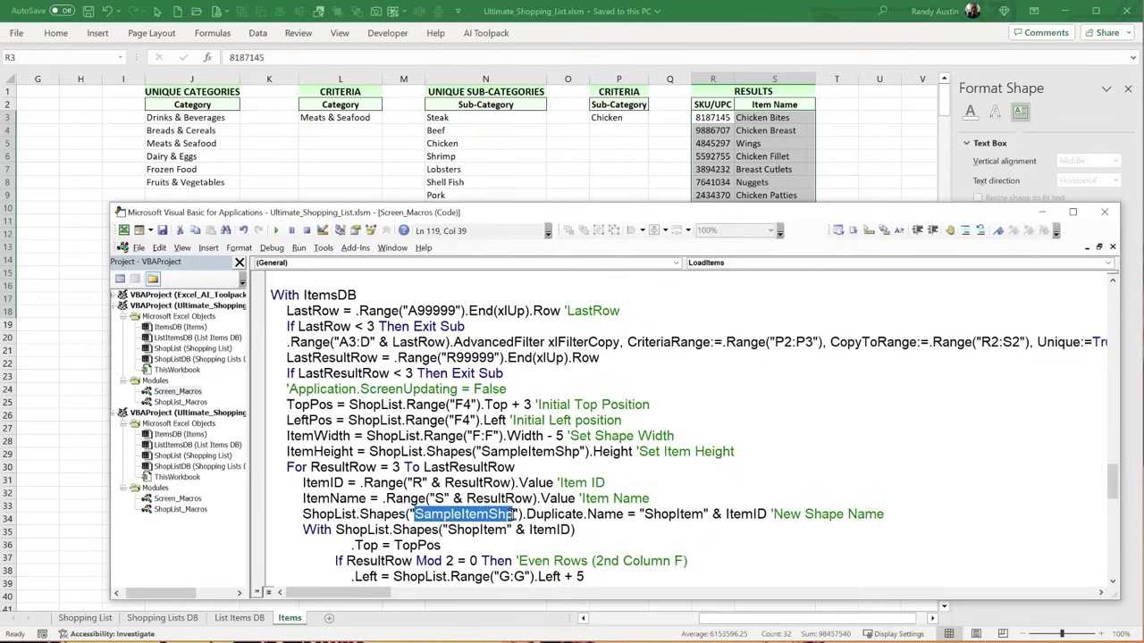
scroll(415, 529, down, 1)
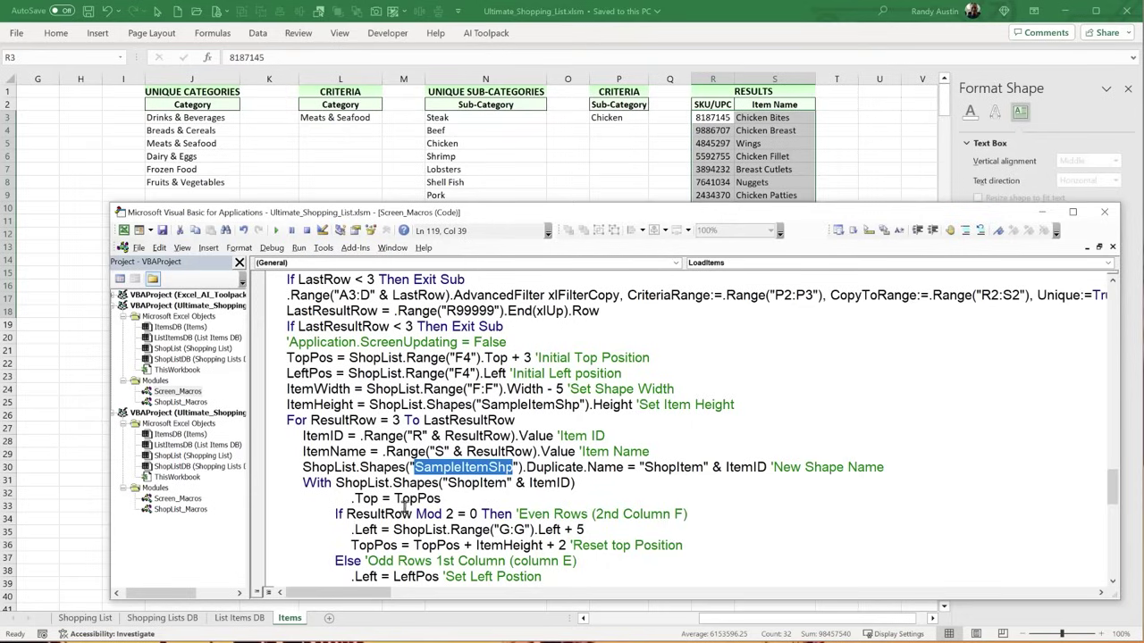
drag(643, 467, 506, 492)
click(684, 475)
click(374, 527)
scroll(506, 493, down, 1)
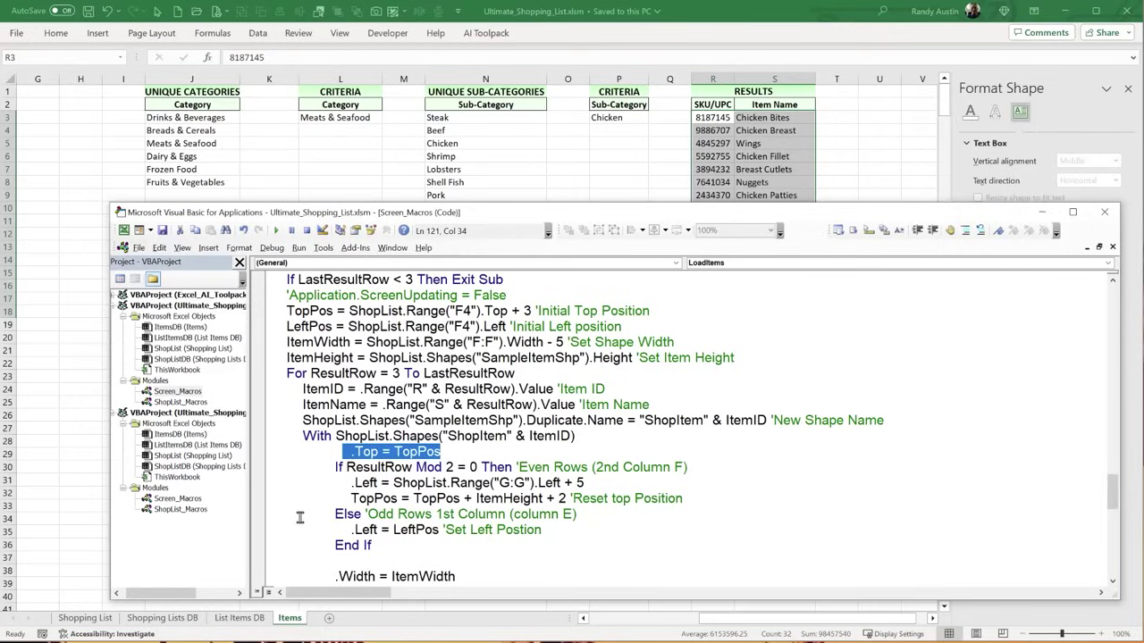
- Examine the alternating odd and even result rows on the Items sheet, stepping through SKU/UPC cells R3 to R7
click(712, 117)
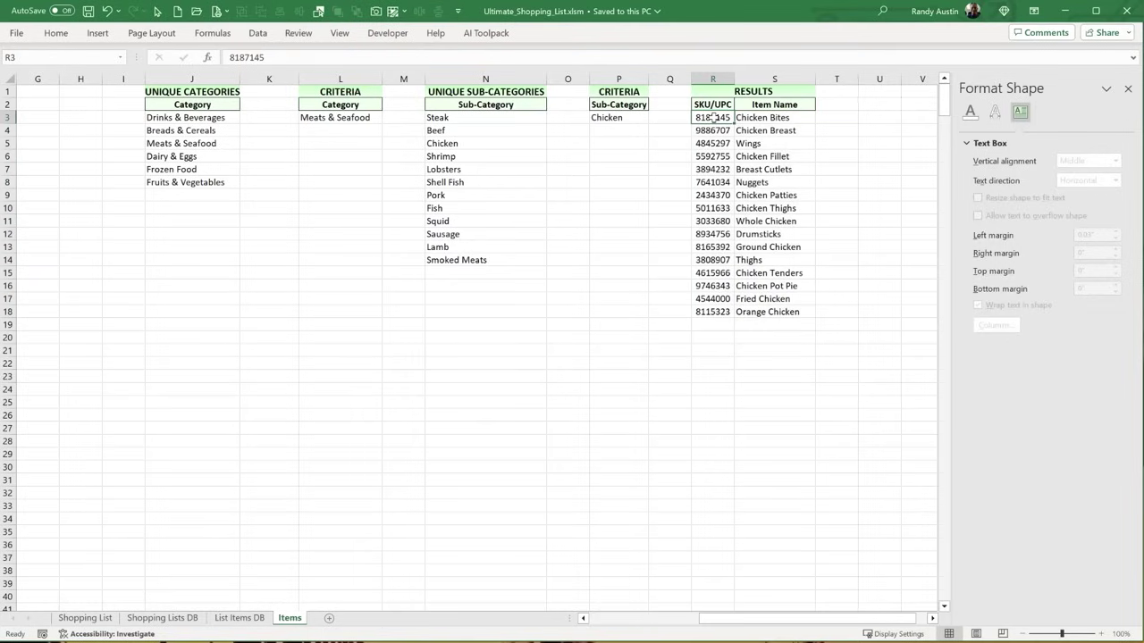
click(716, 131)
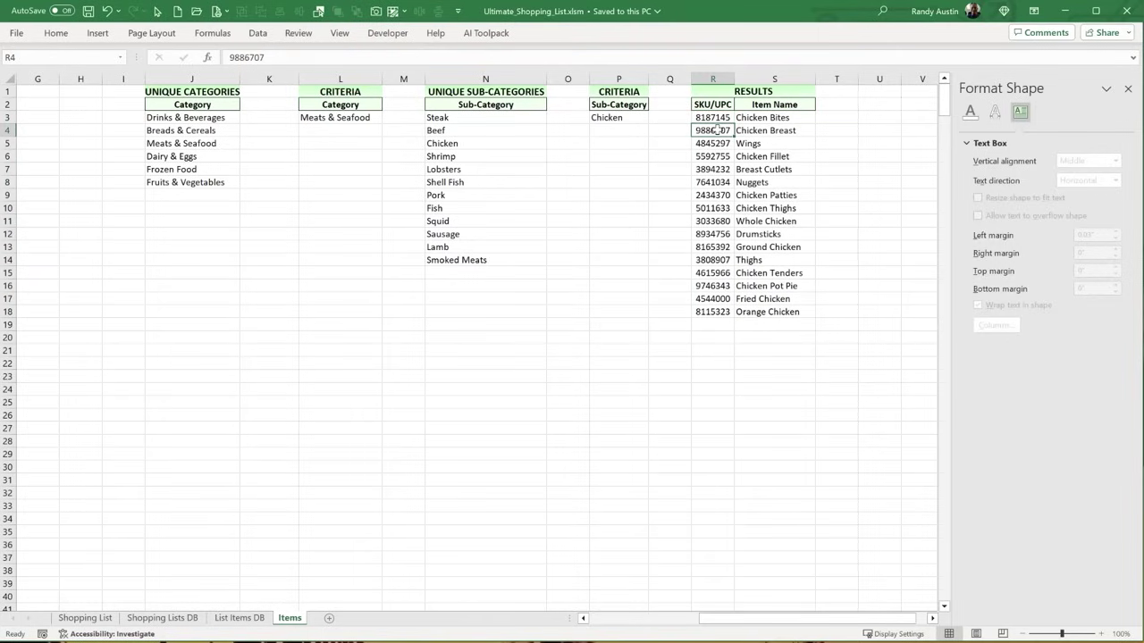
click(714, 117)
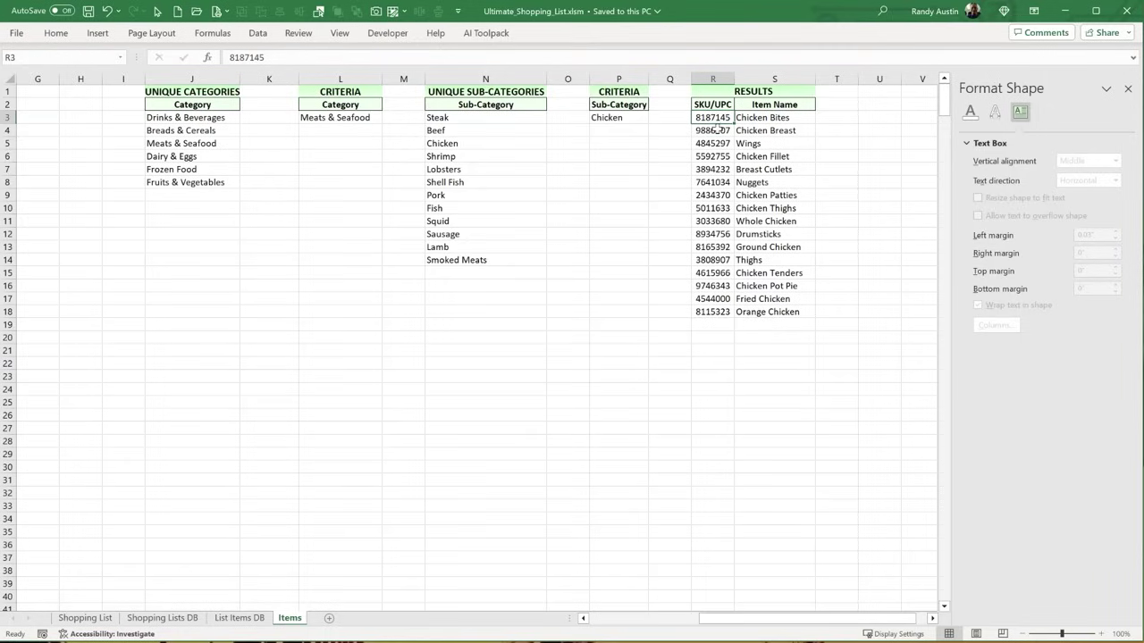
click(713, 130)
click(713, 143)
click(713, 157)
click(715, 167)
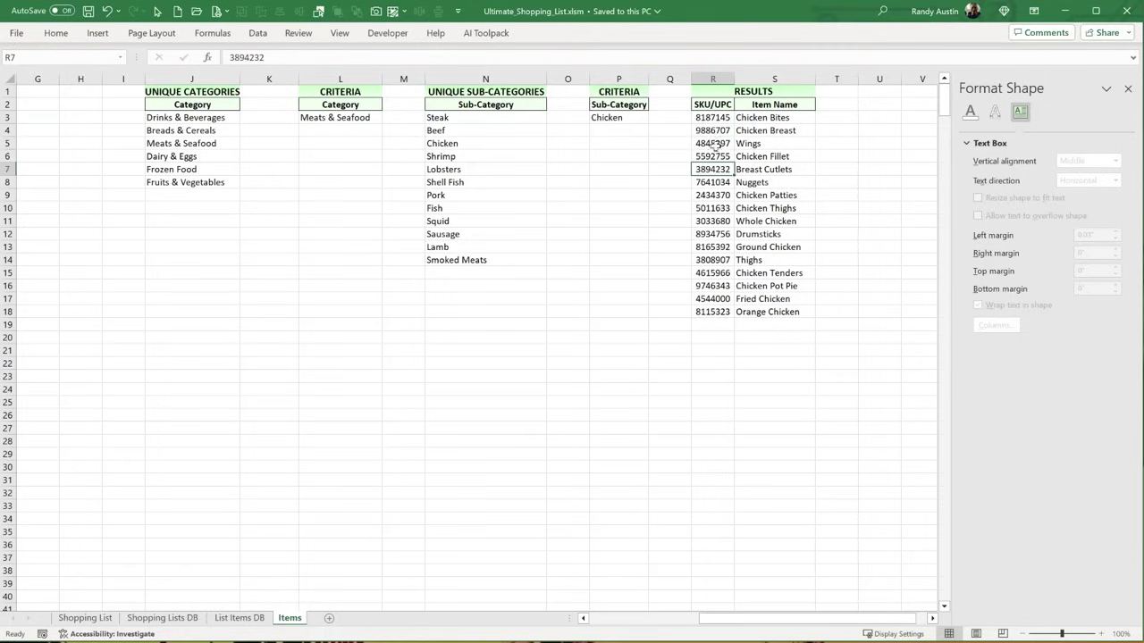
click(712, 117)
- Trace the item placement across columns F and G on the Shopping List sheet, and return to the LoadItems code
click(85, 617)
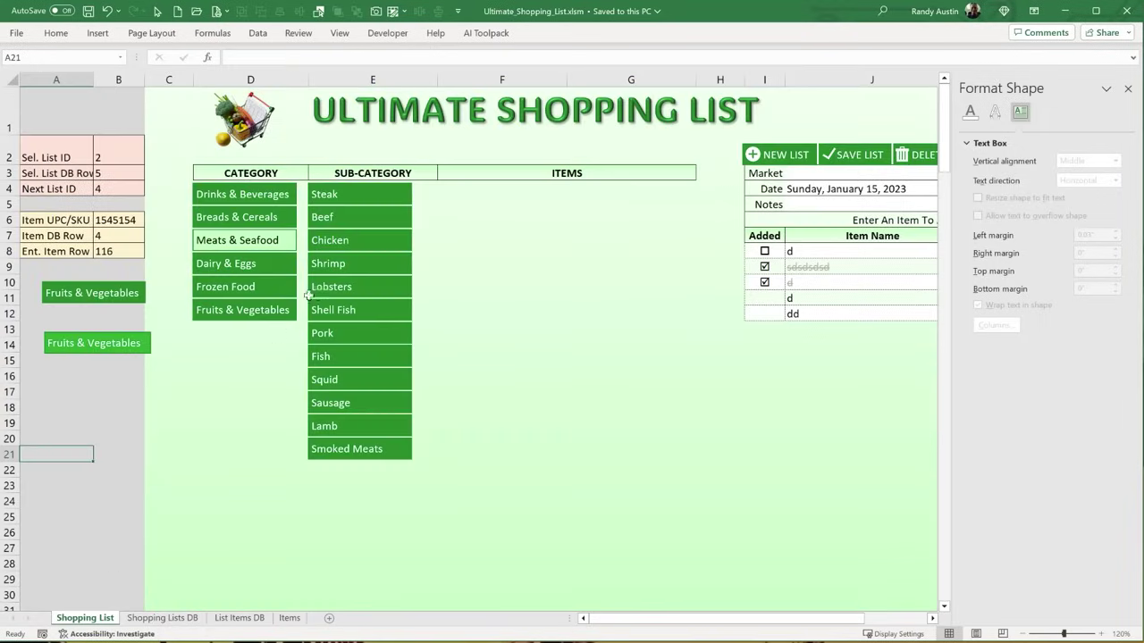
click(491, 195)
click(592, 191)
click(536, 219)
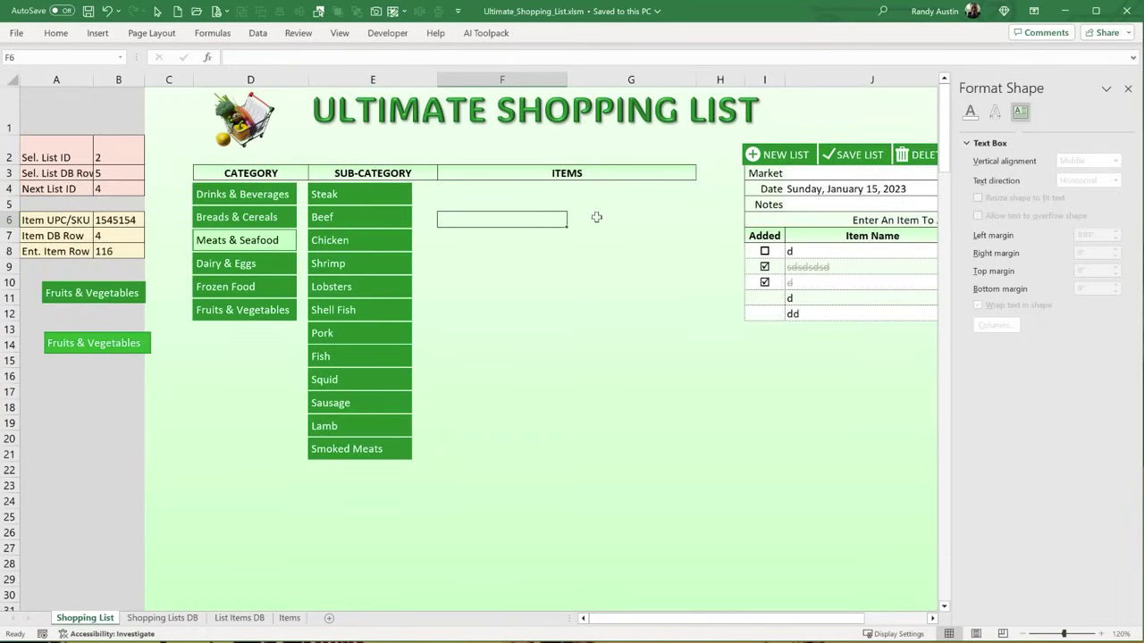
click(595, 219)
key(alt+F11)
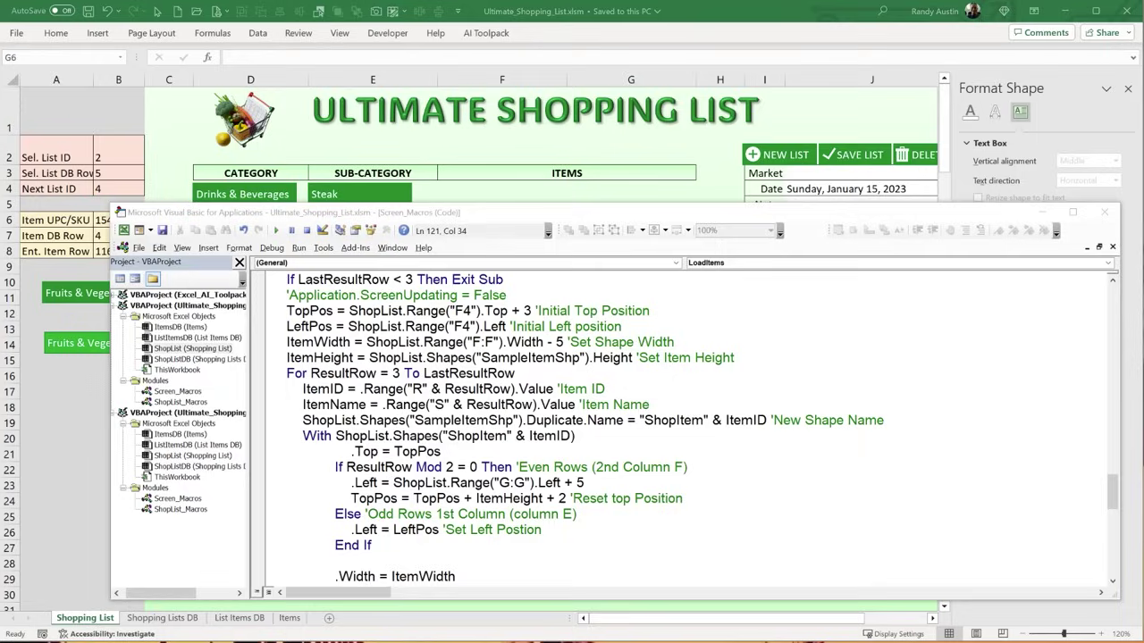
- Review the ResultRow Mod 2 = 0 branch, including its TopPos reset and the .Left = LeftPos line for odd rows
drag(416, 466, 465, 466)
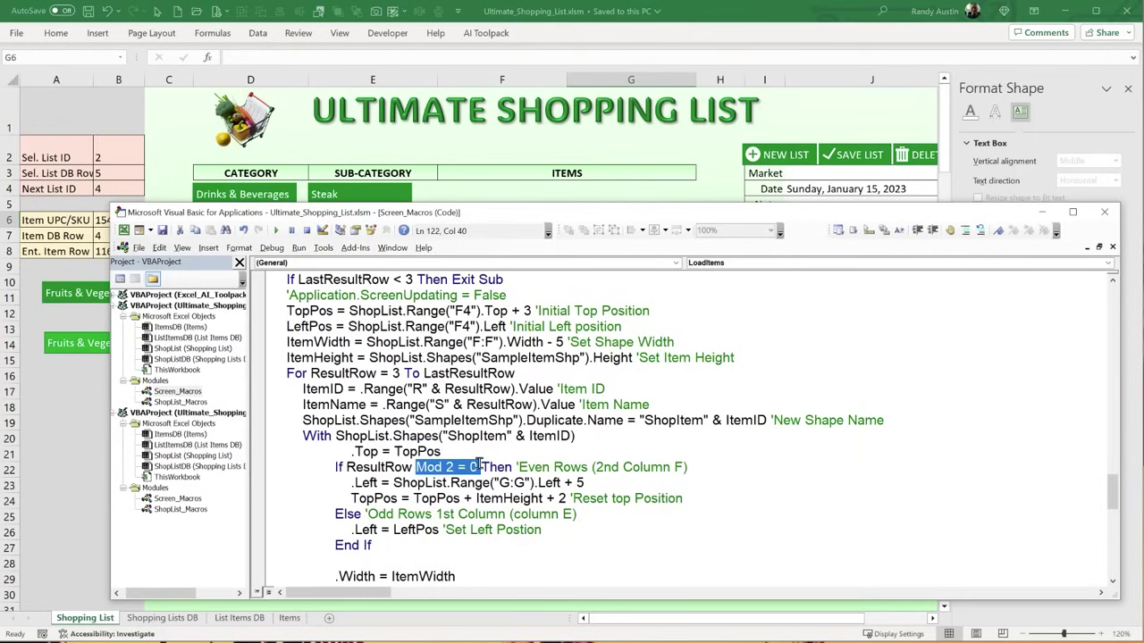
drag(347, 467, 479, 466)
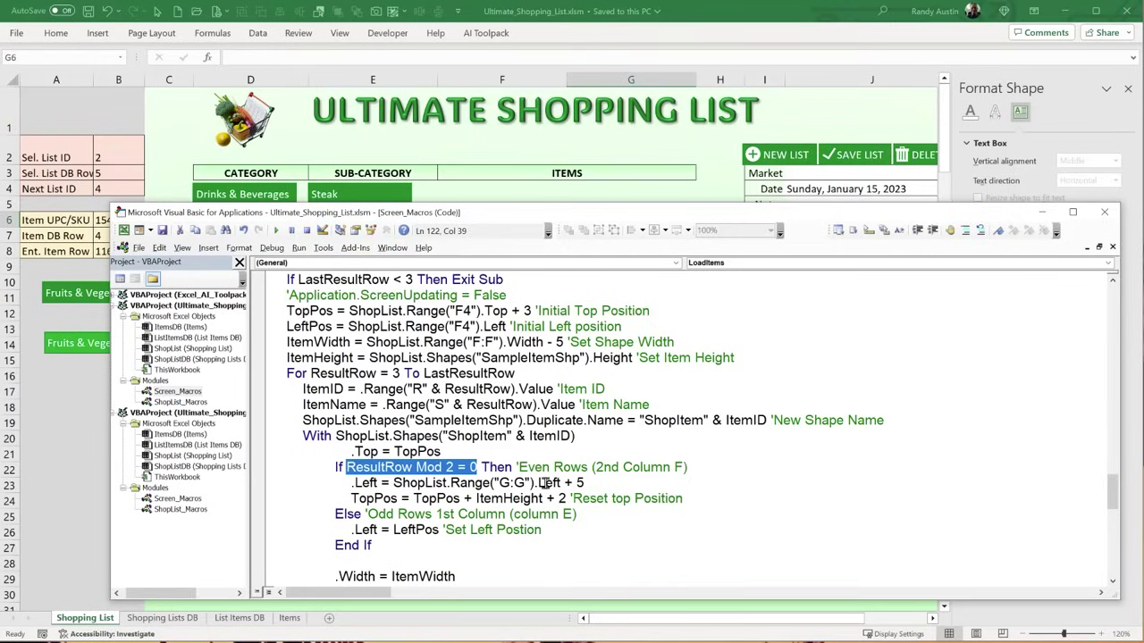
drag(337, 530, 444, 529)
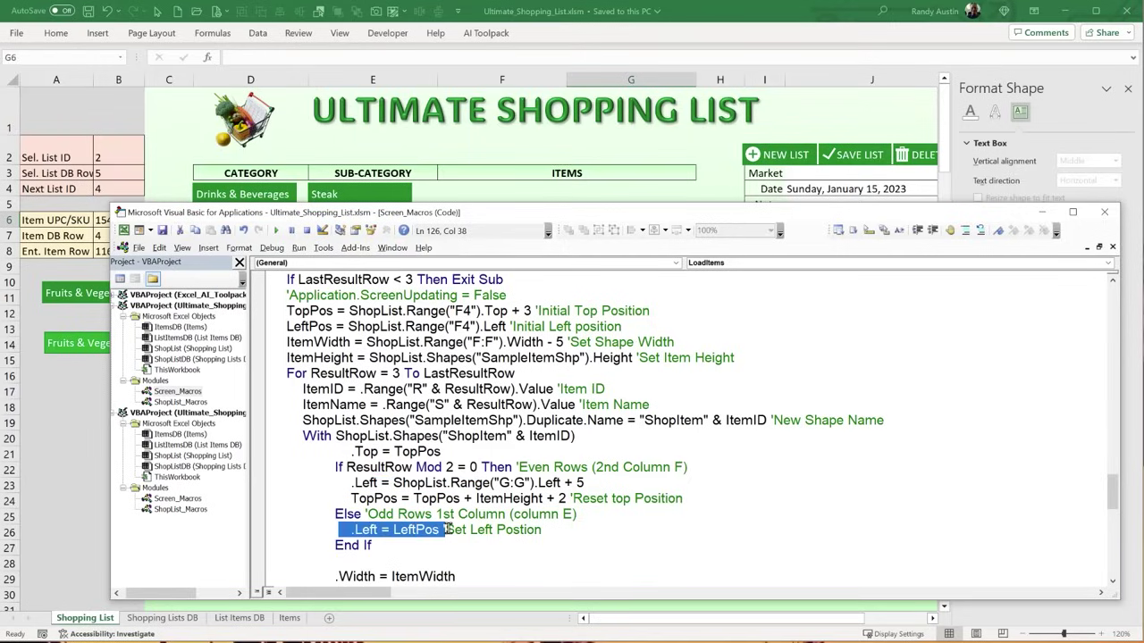
drag(352, 499, 704, 498)
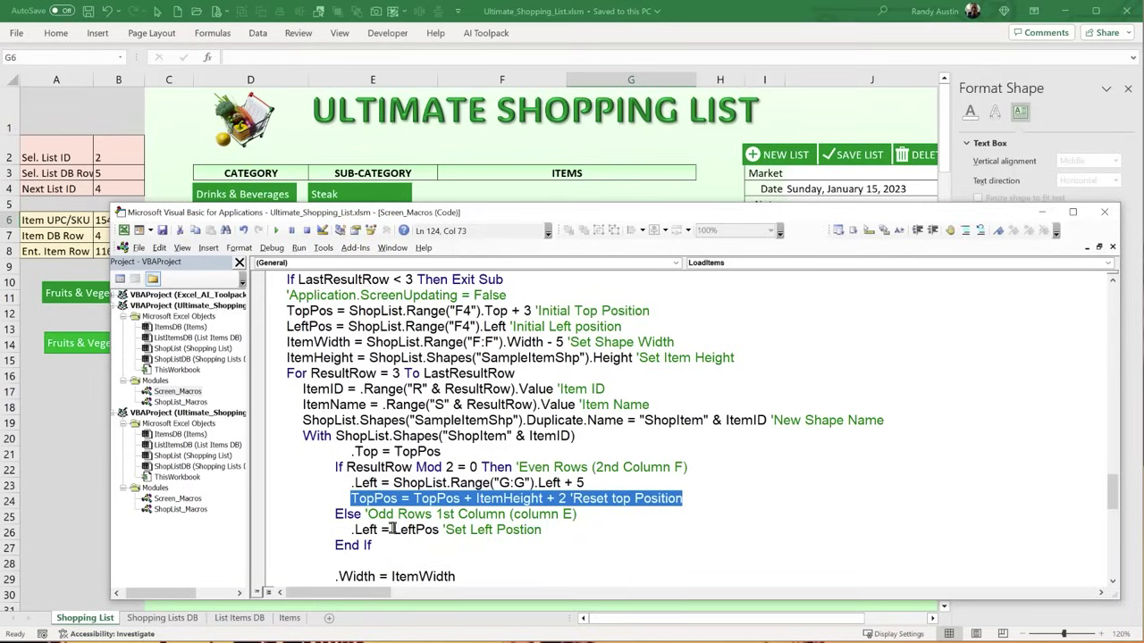
drag(347, 530, 566, 526)
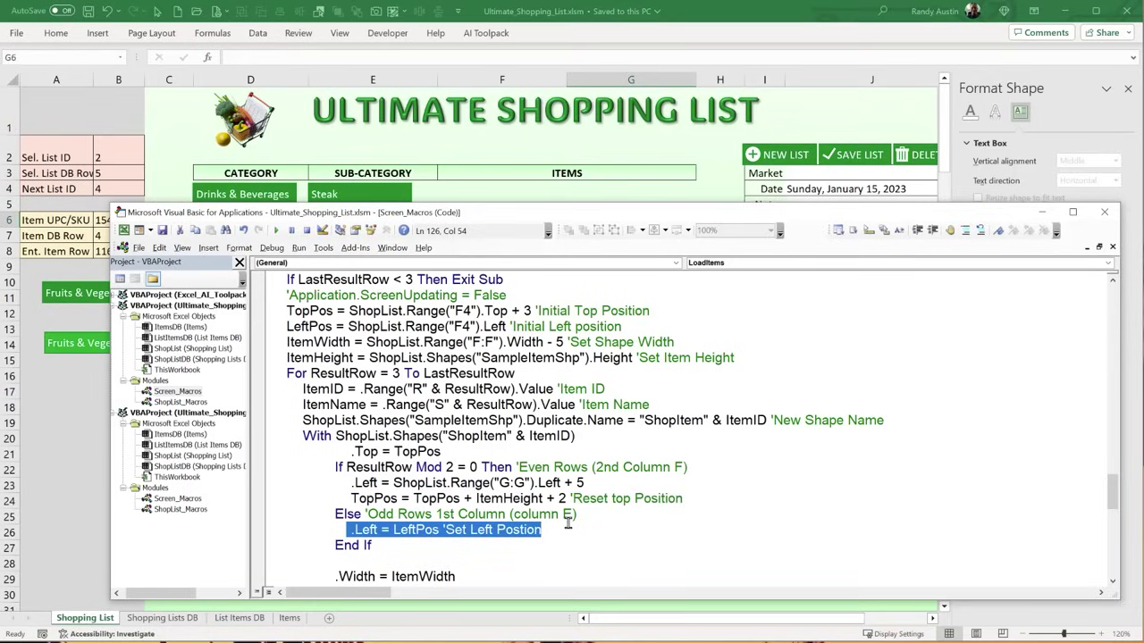
scroll(567, 526, down, 2)
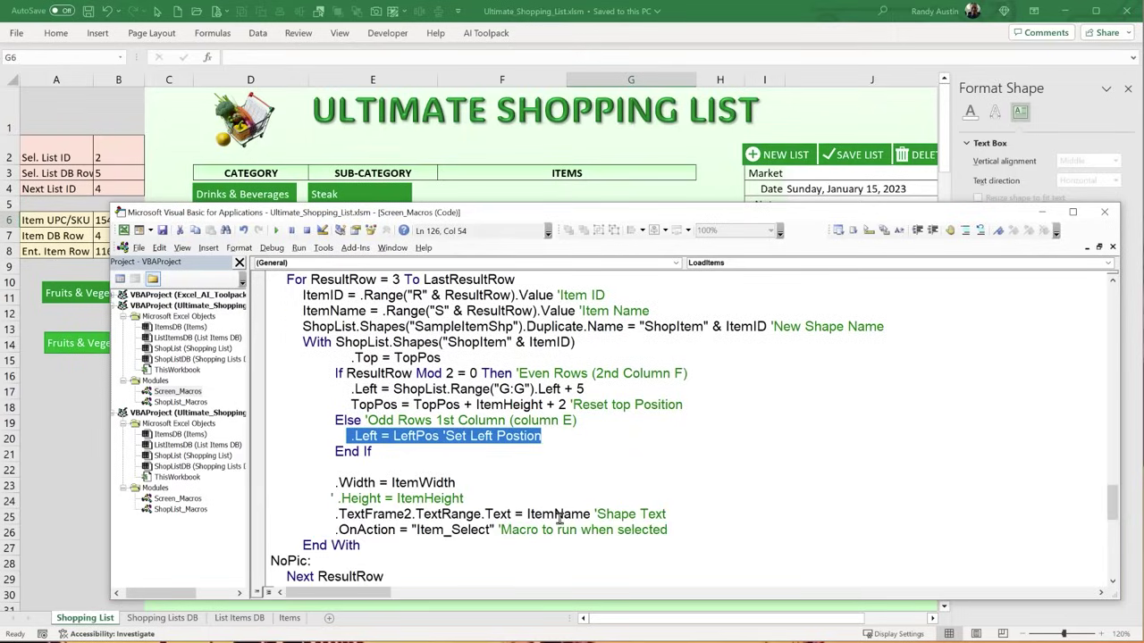
- Delete the commented-out .Height = ItemHeight line below .Width = ItemWidth in LoadItems
click(511, 492)
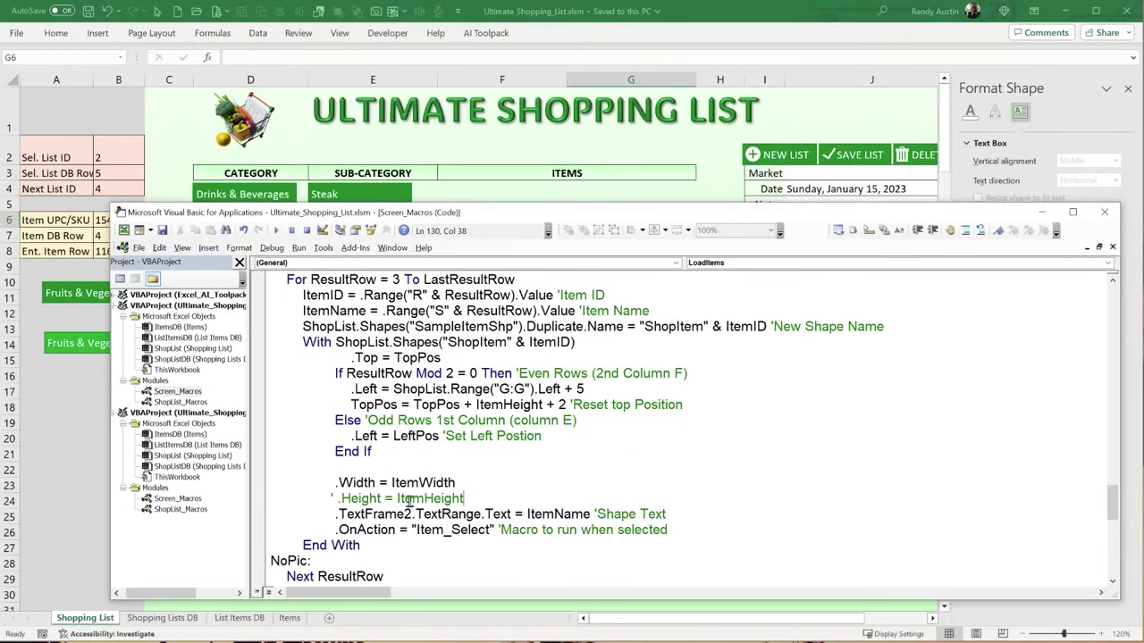
key(shift+Home)
key(BackSpace)
key(BackSpace)
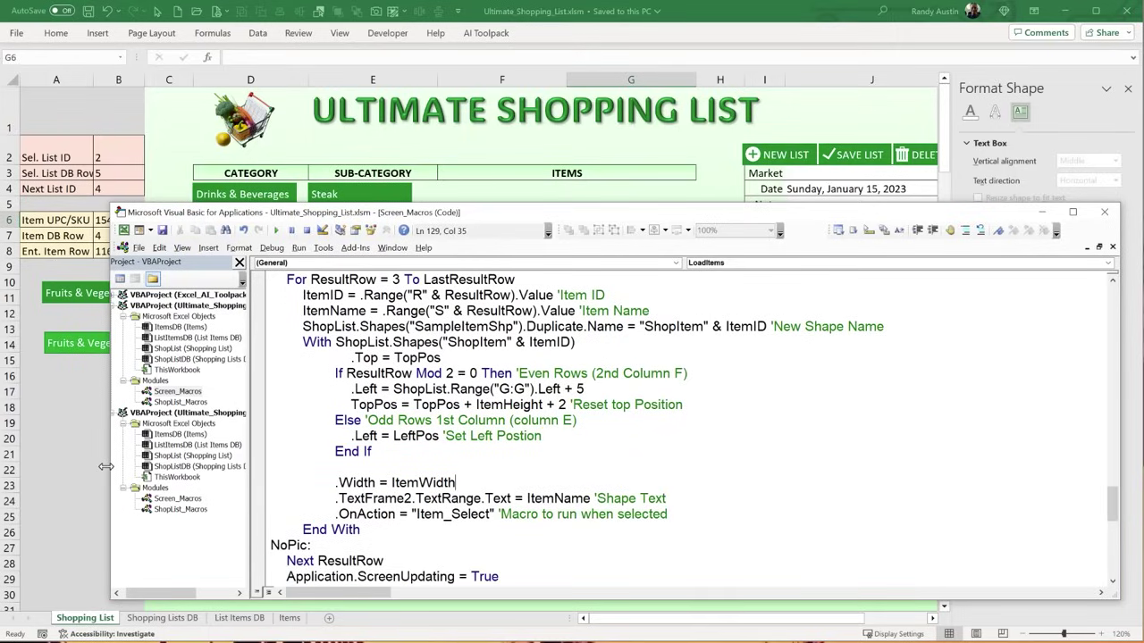
- Comment out the ItemHeight = ShopList.Shapes("SampleItemShp").Height line above the For loop in LoadItems
scroll(349, 349, up, 2)
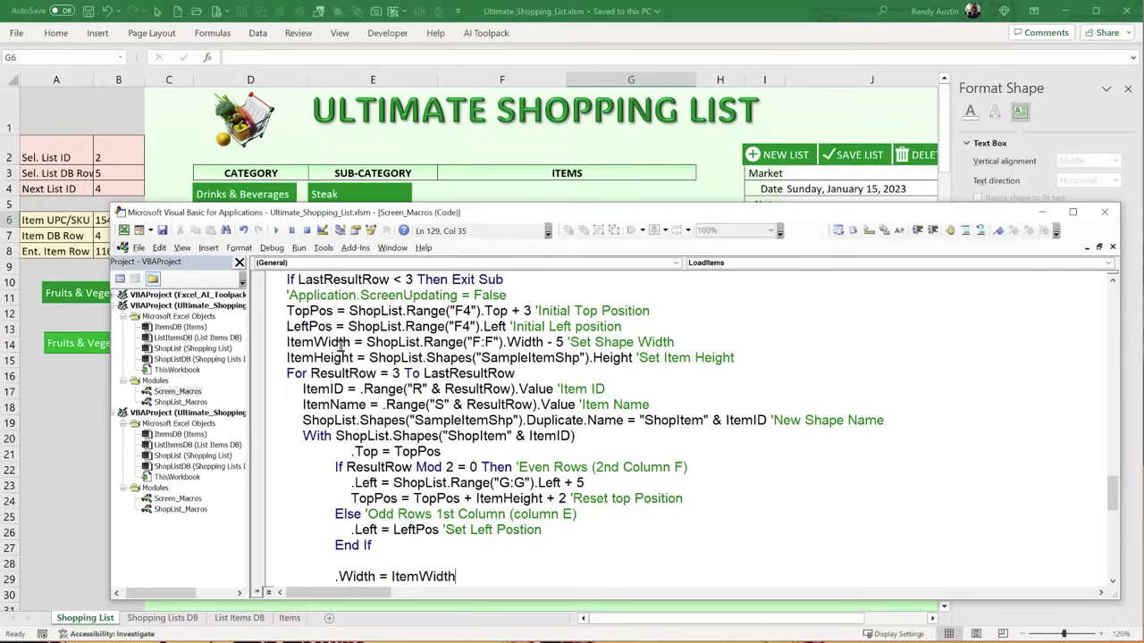
click(279, 357)
text(')
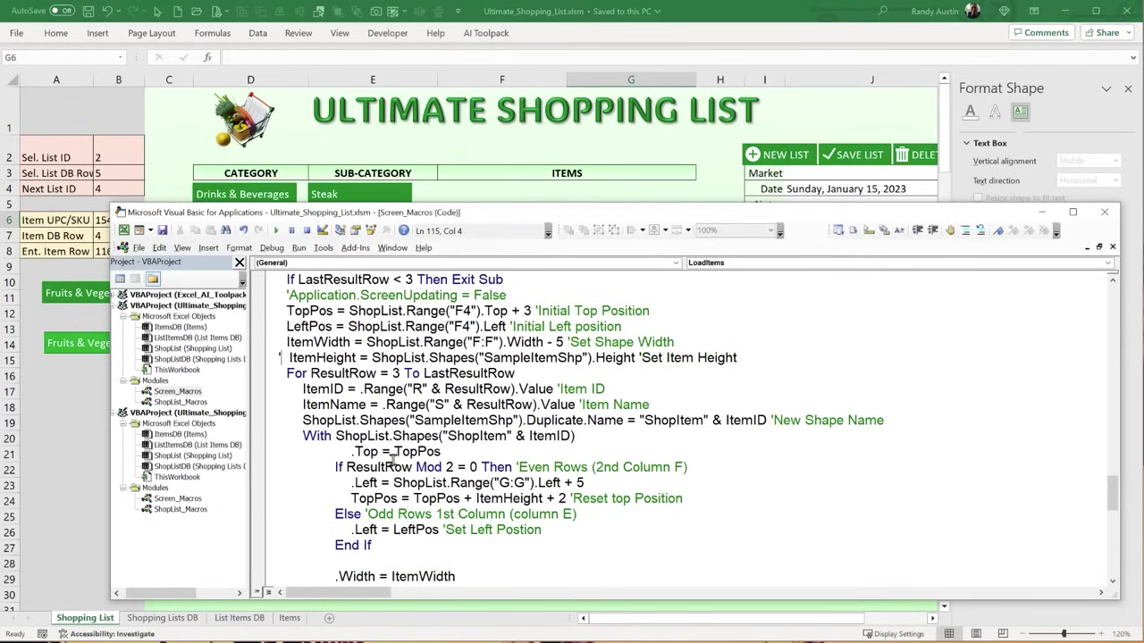
scroll(390, 458, down, 2)
scroll(392, 463, down, 2)
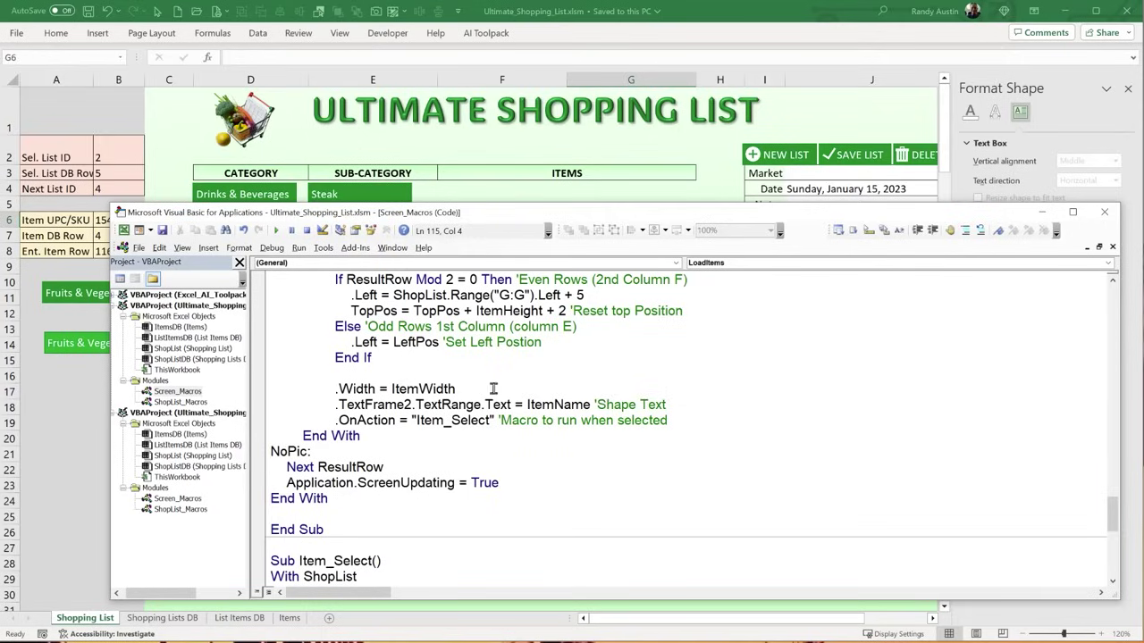
- Delete the blank line above .Width = ItemWidth in the LoadItems macro
drag(336, 372, 131, 382)
key(BackSpace)
key(BackSpace)
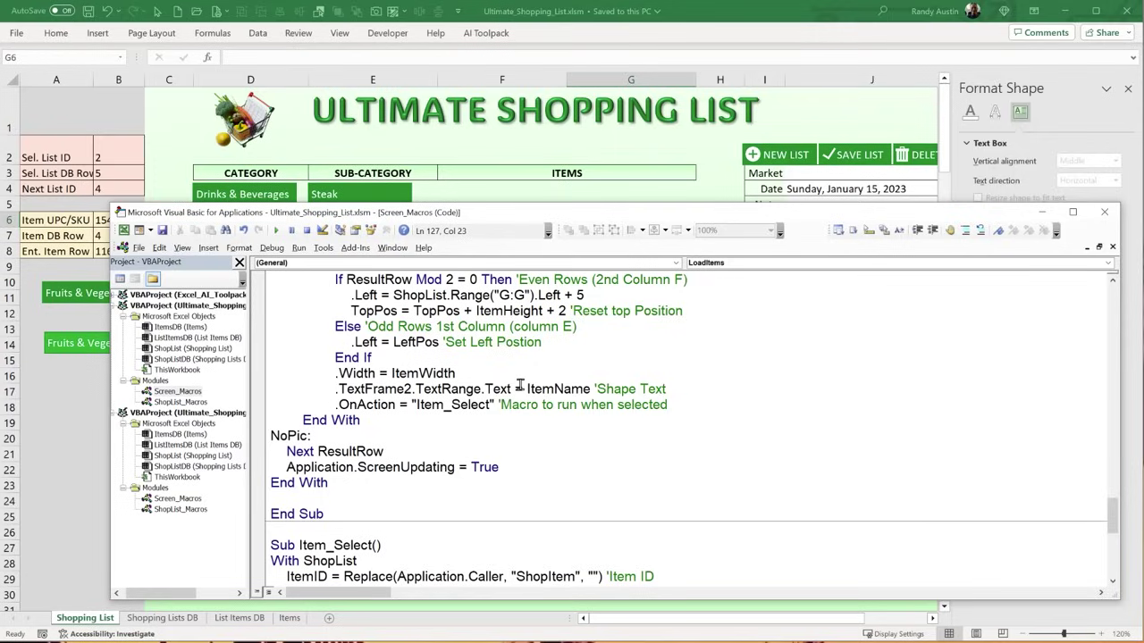
- Review the shape text, .OnAction = "Item_Select", Next ResultRow and Application.ScreenUpdating = True lines at the end of LoadItems
drag(519, 388, 333, 390)
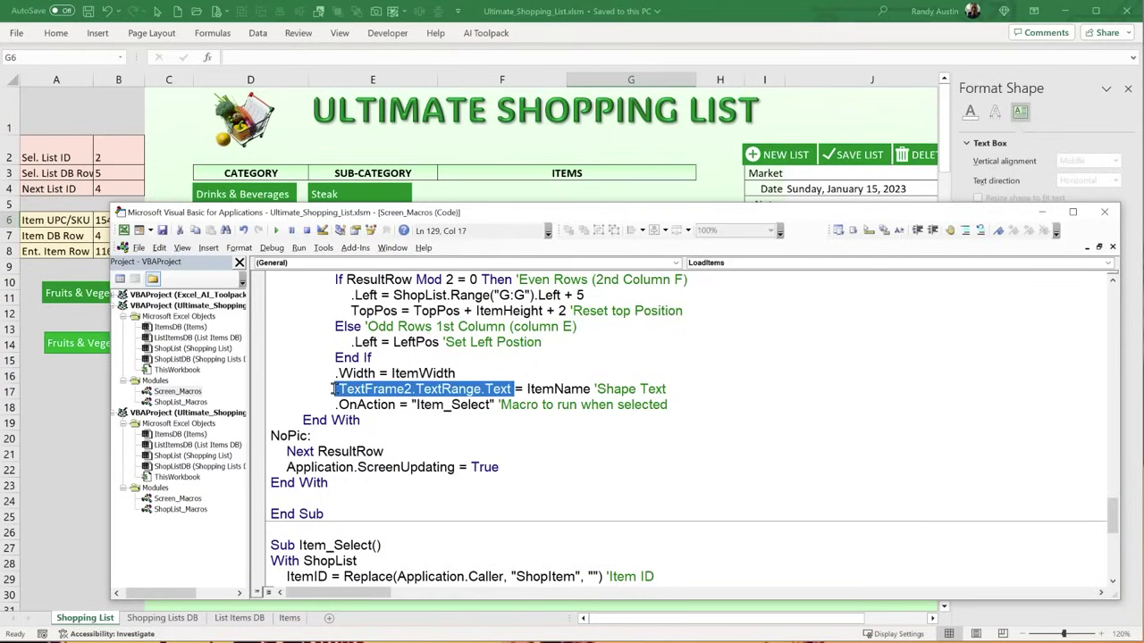
click(527, 389)
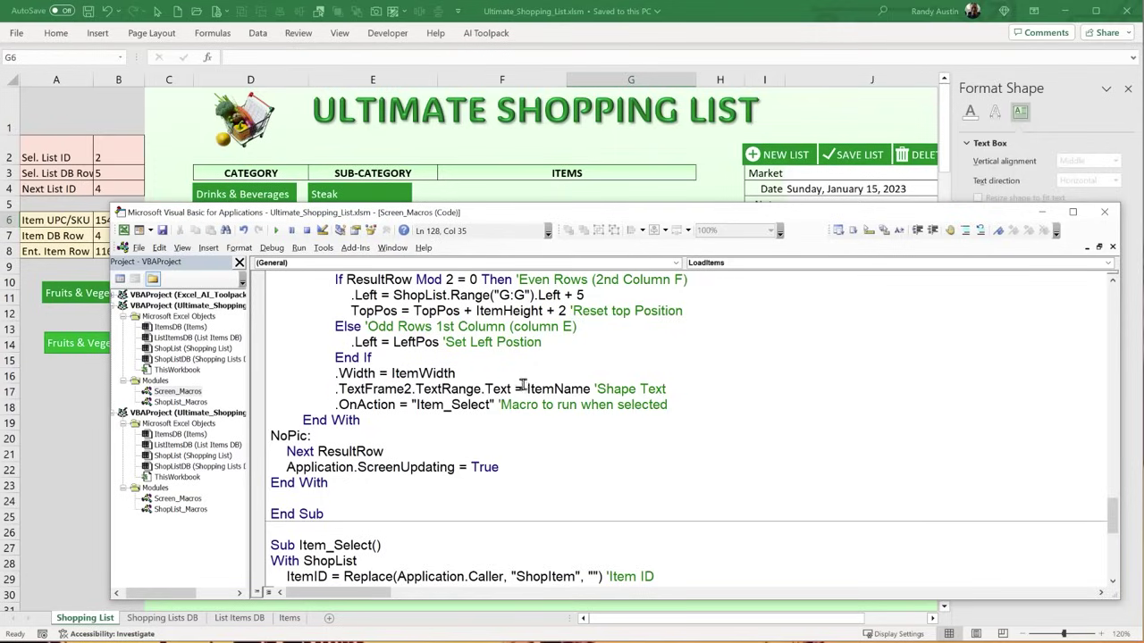
drag(494, 405, 411, 404)
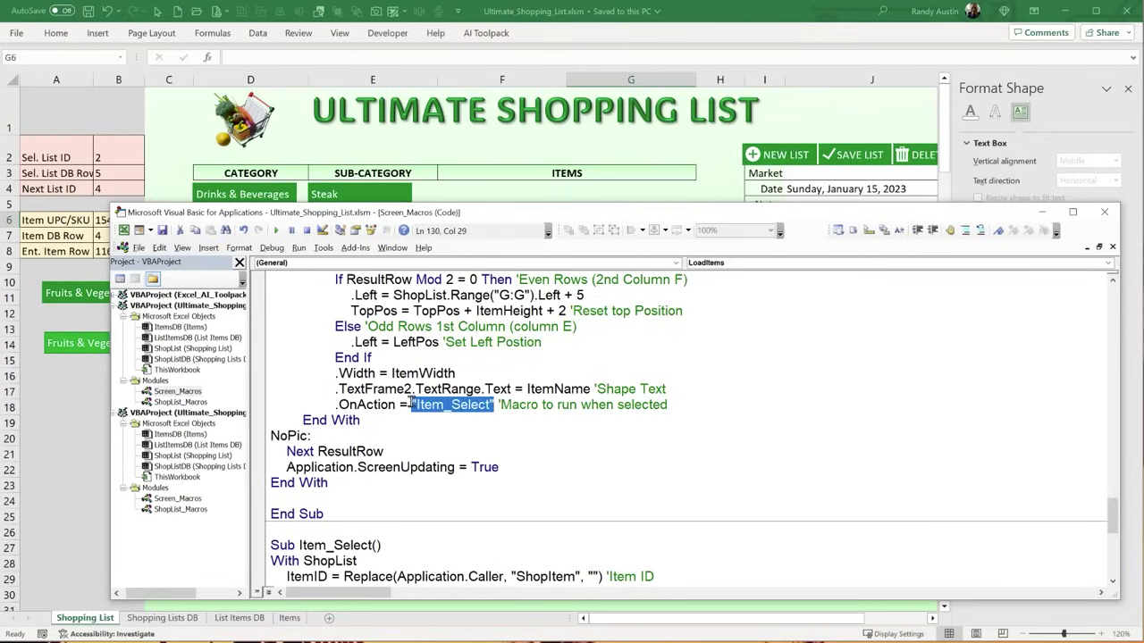
click(440, 420)
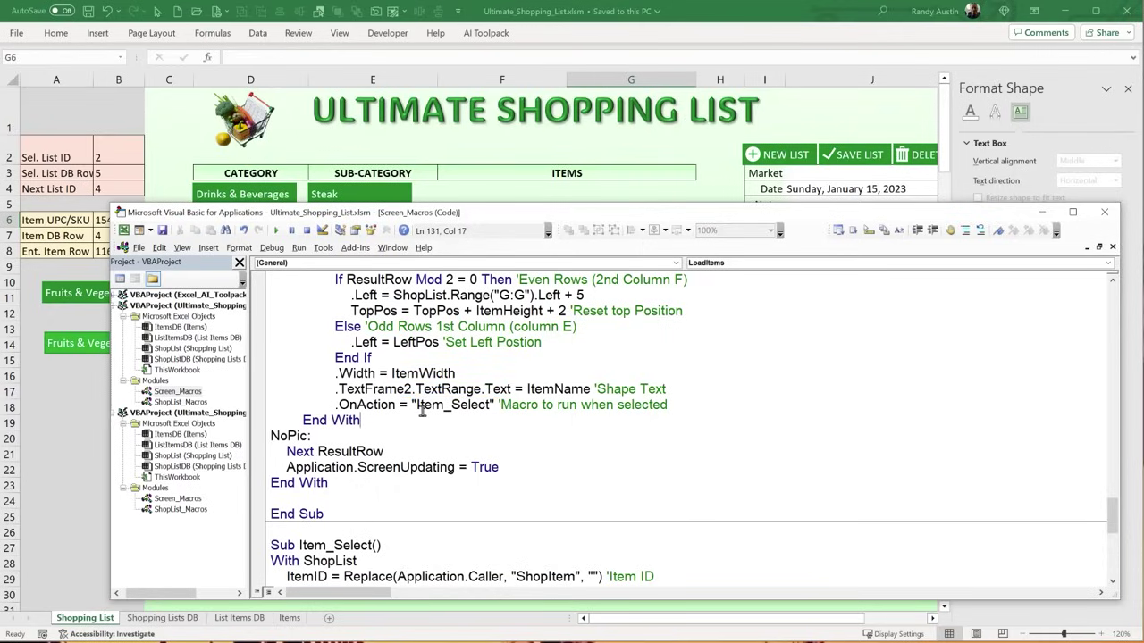
click(60, 281)
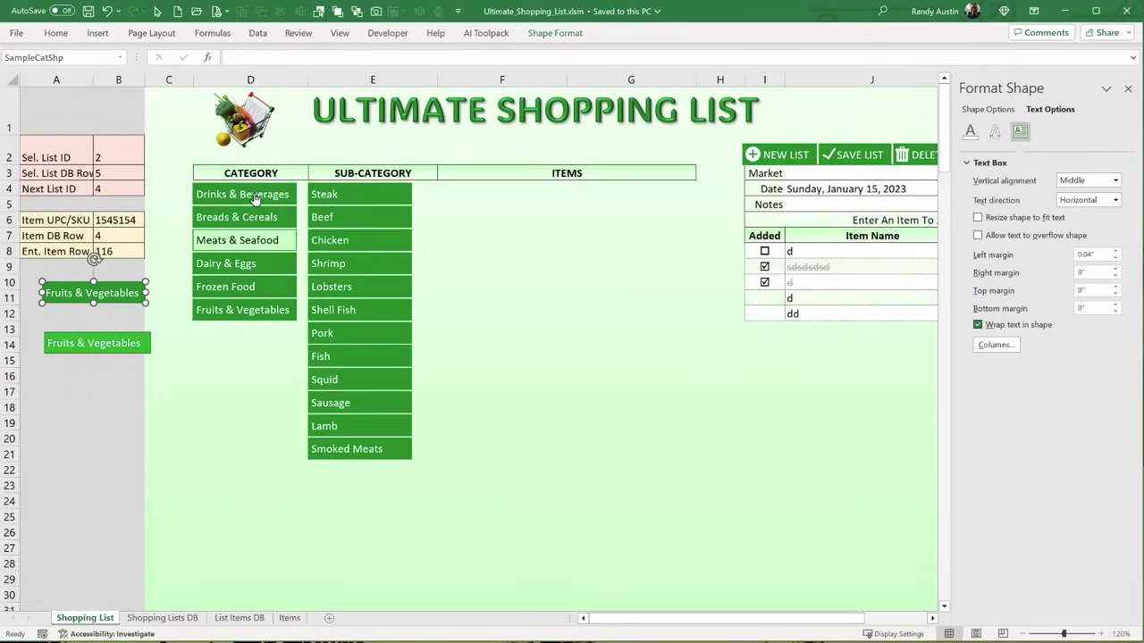
key(alt+F11)
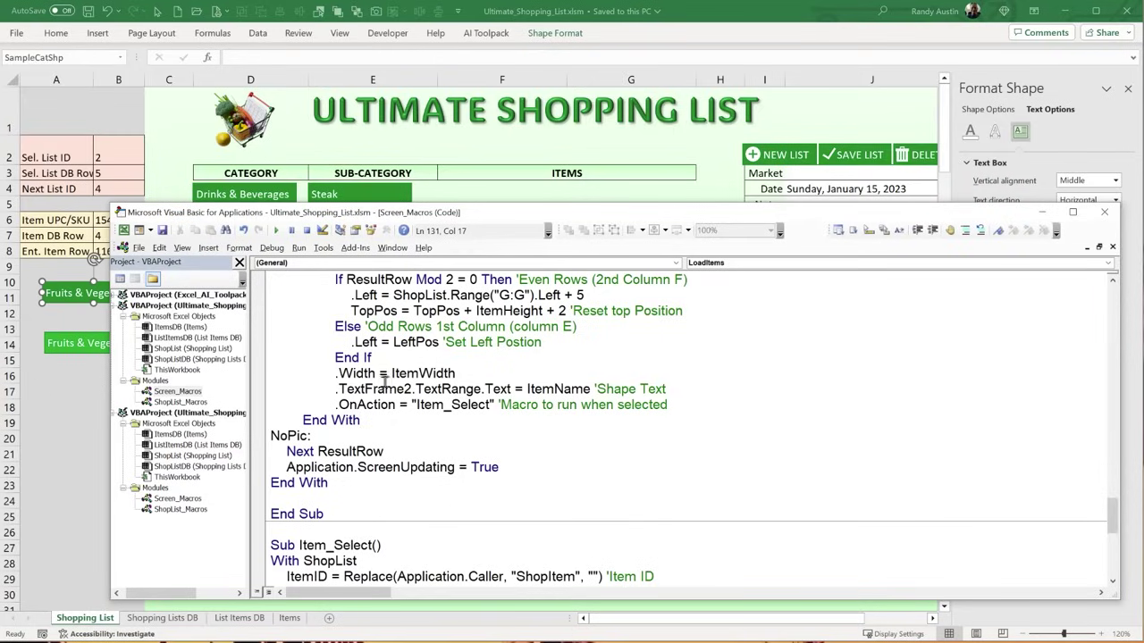
drag(693, 405, 331, 405)
click(417, 406)
drag(372, 545, 305, 546)
drag(398, 451, 267, 451)
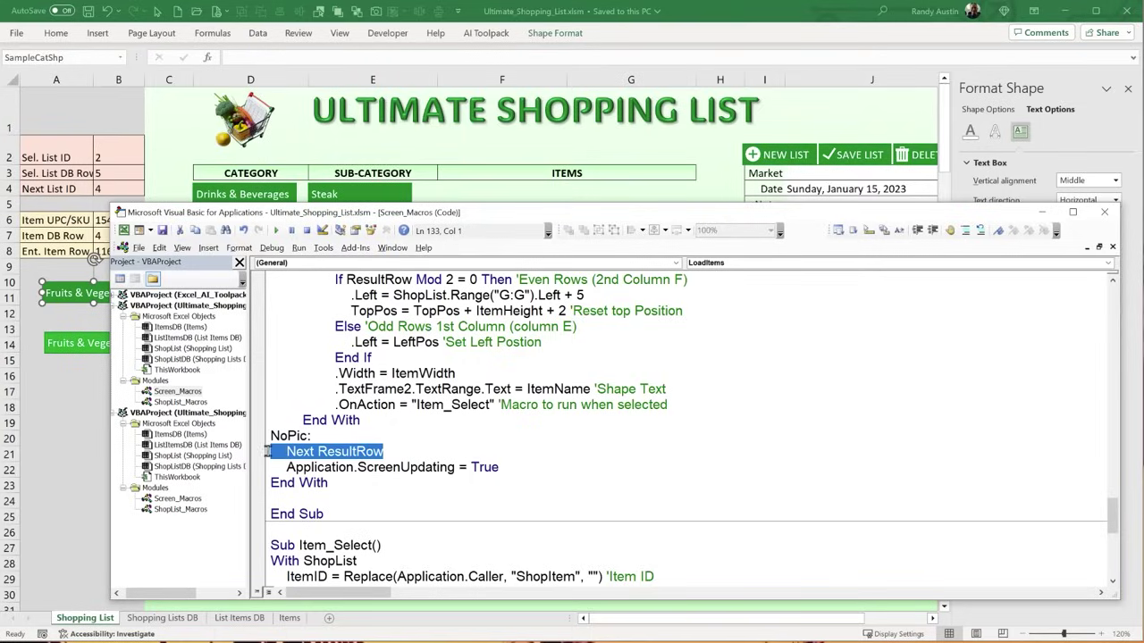
drag(499, 468, 288, 471)
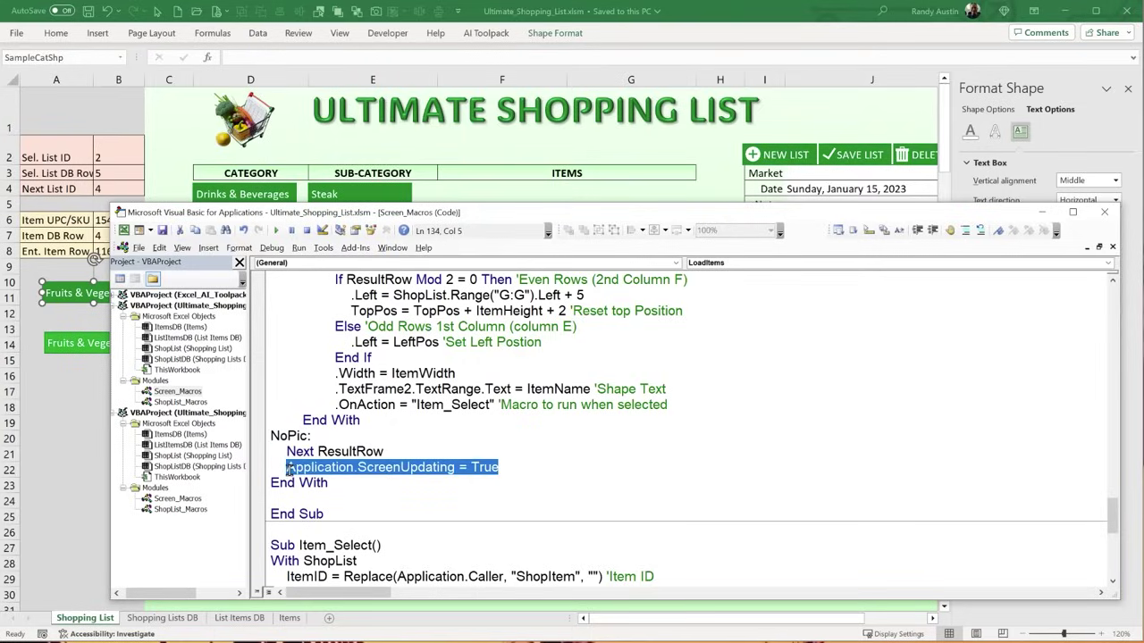
- Test item loading on the Shopping List sheet with the Steak and Beef sub-categories
click(85, 452)
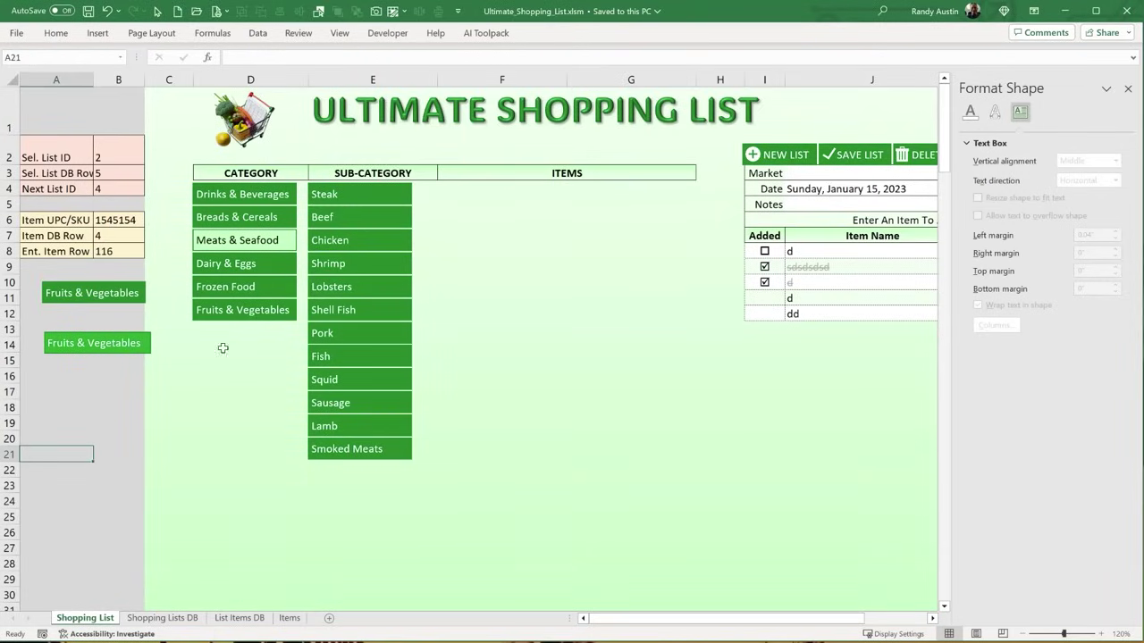
click(341, 201)
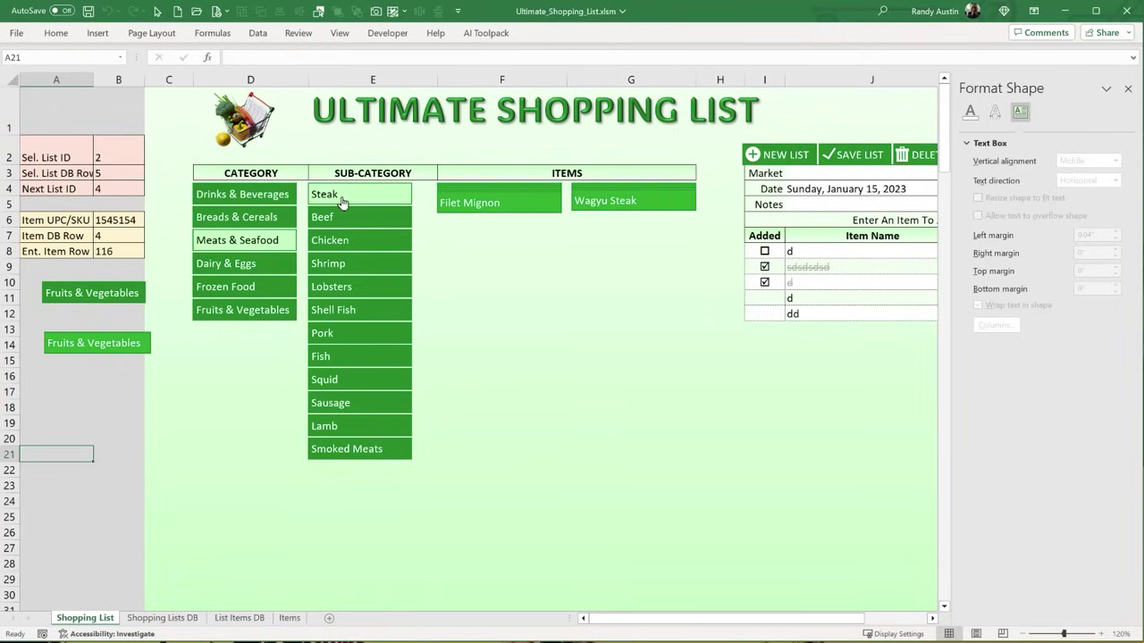
click(358, 221)
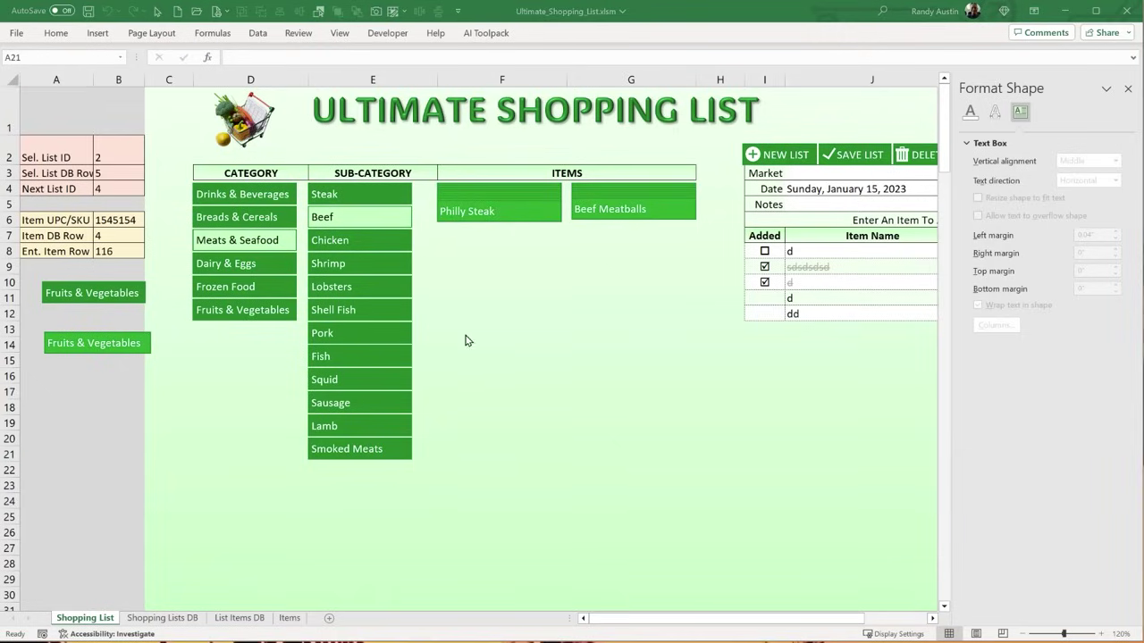
- Uncomment the ItemHeight = ShopList.Shapes("SampleItemShp").Height line in LoadItems and check where ItemHeight is used in the TopPos reset
key(alt+F11)
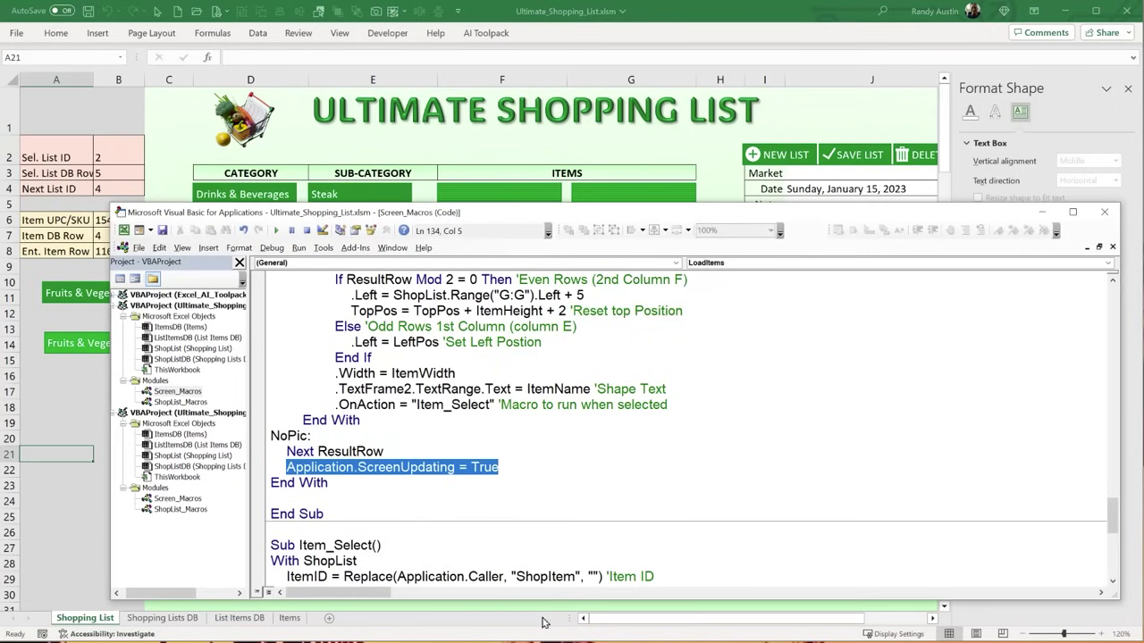
scroll(454, 444, up, 3)
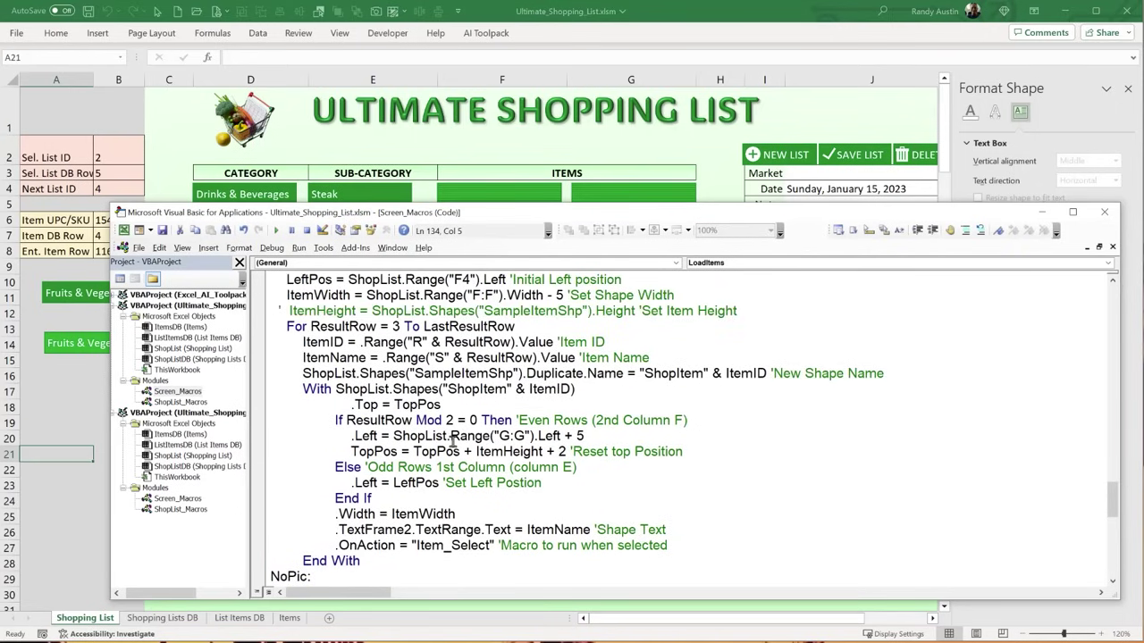
click(452, 437)
scroll(456, 451, up, 2)
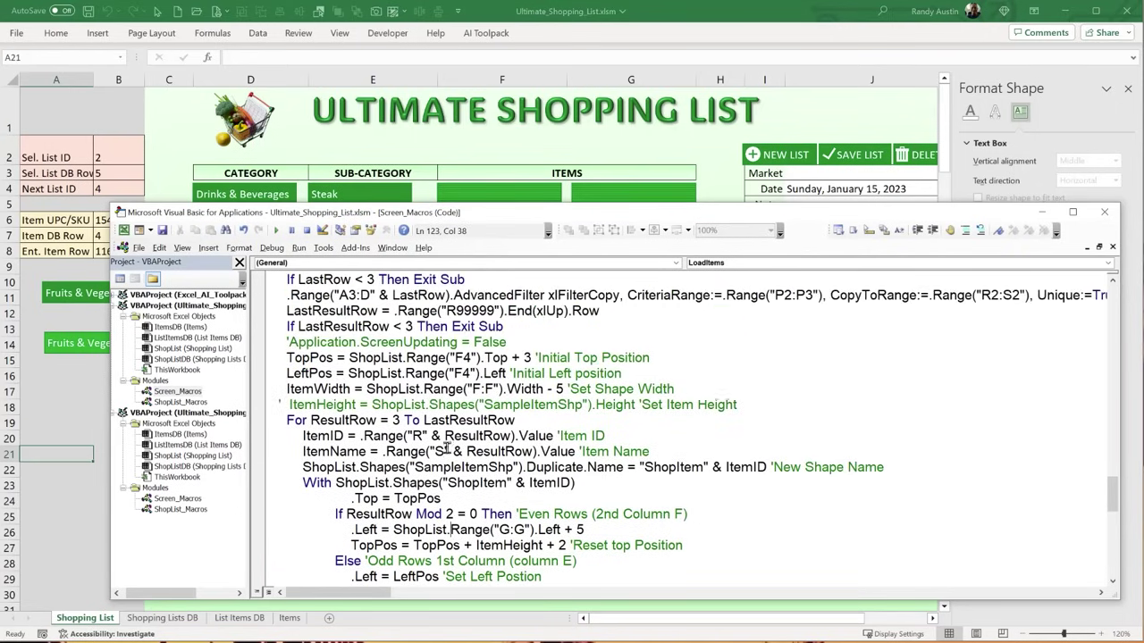
click(286, 404)
key(BackSpace)
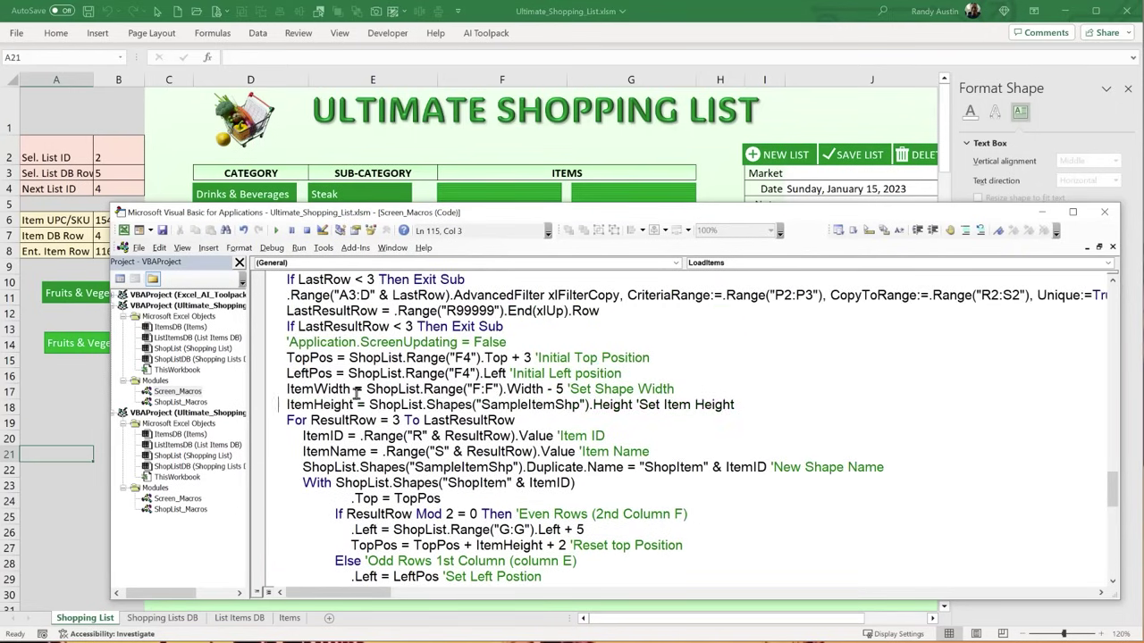
scroll(411, 400, down, 3)
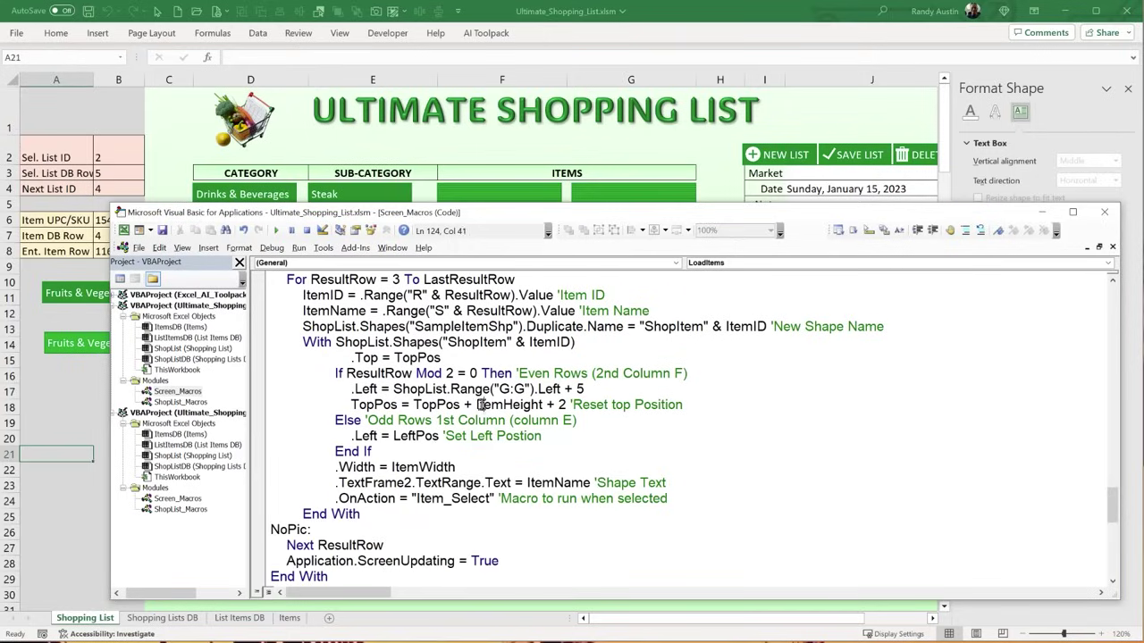
drag(481, 404, 530, 404)
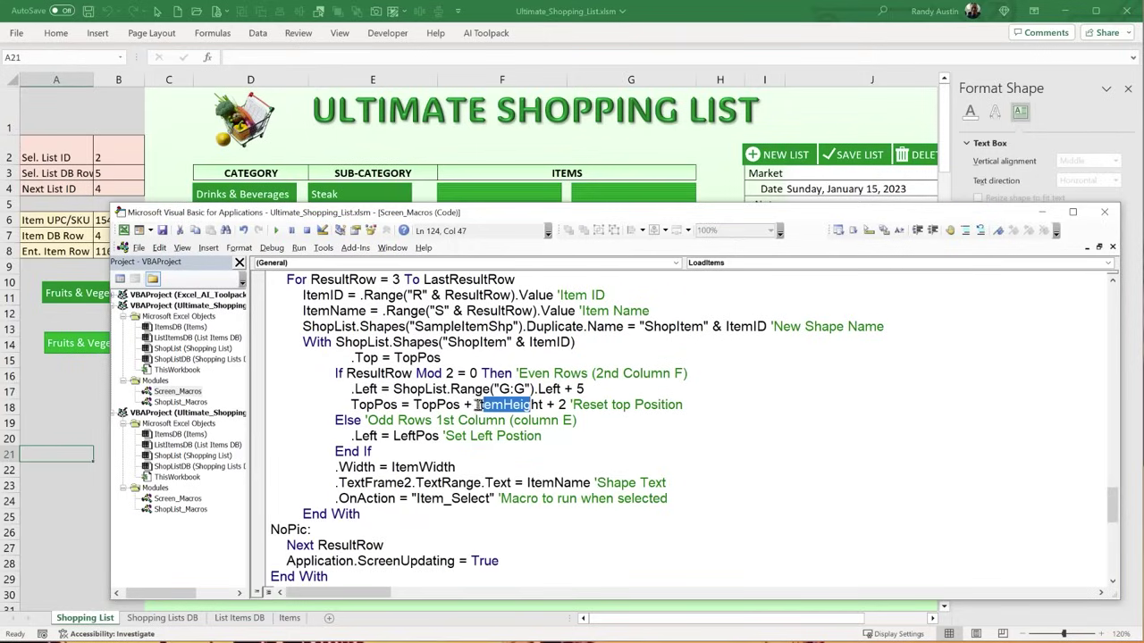
- Retest item loading on the Shopping List sheet with Steak, Chicken, Beef, Lobsters, Shell Fish and Pork, ending on the Fish sub-category
click(149, 141)
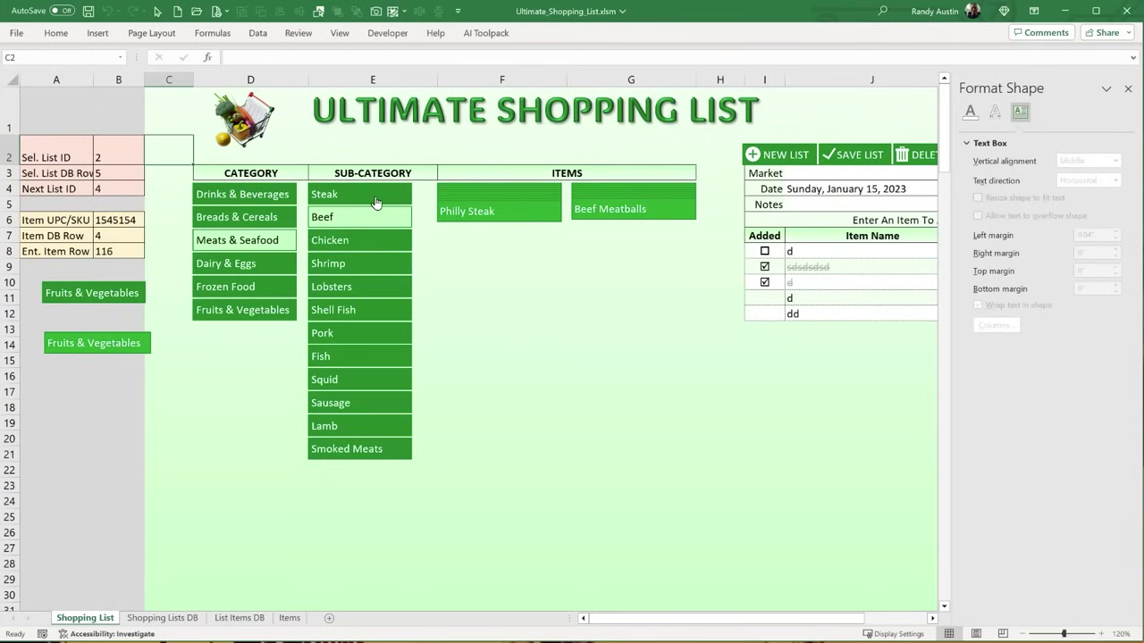
click(375, 204)
click(358, 238)
click(355, 224)
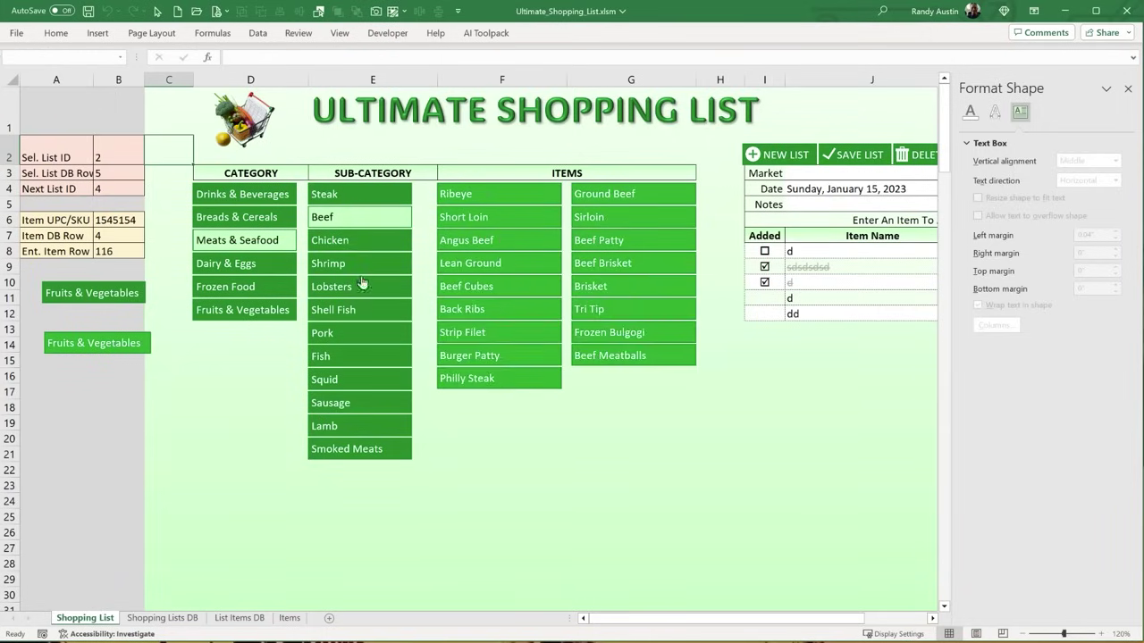
click(362, 283)
click(374, 313)
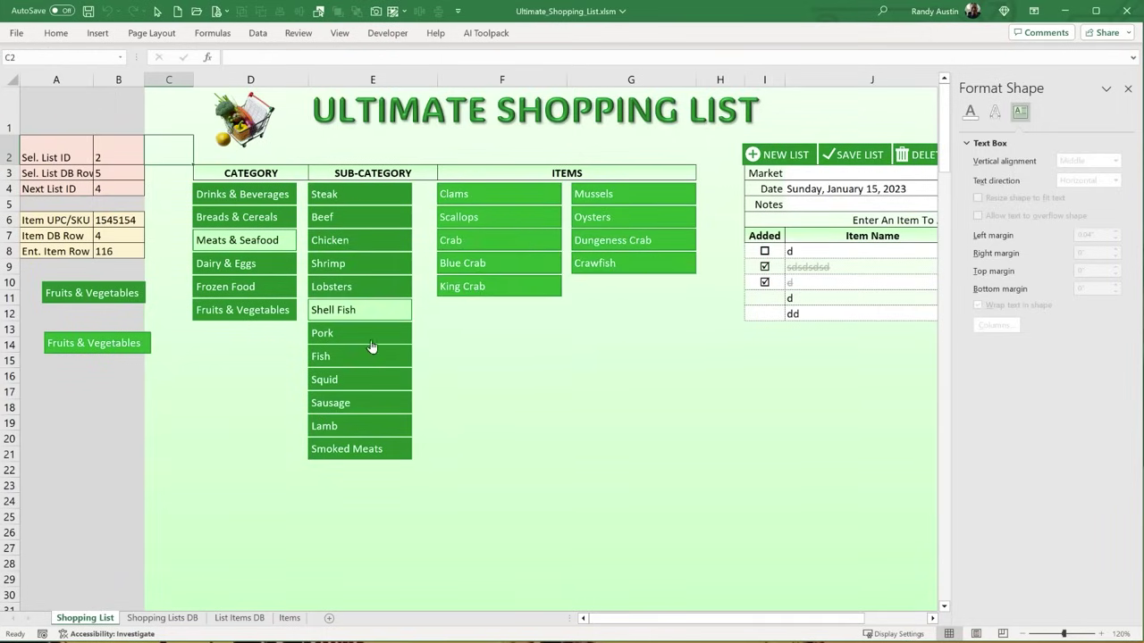
click(368, 336)
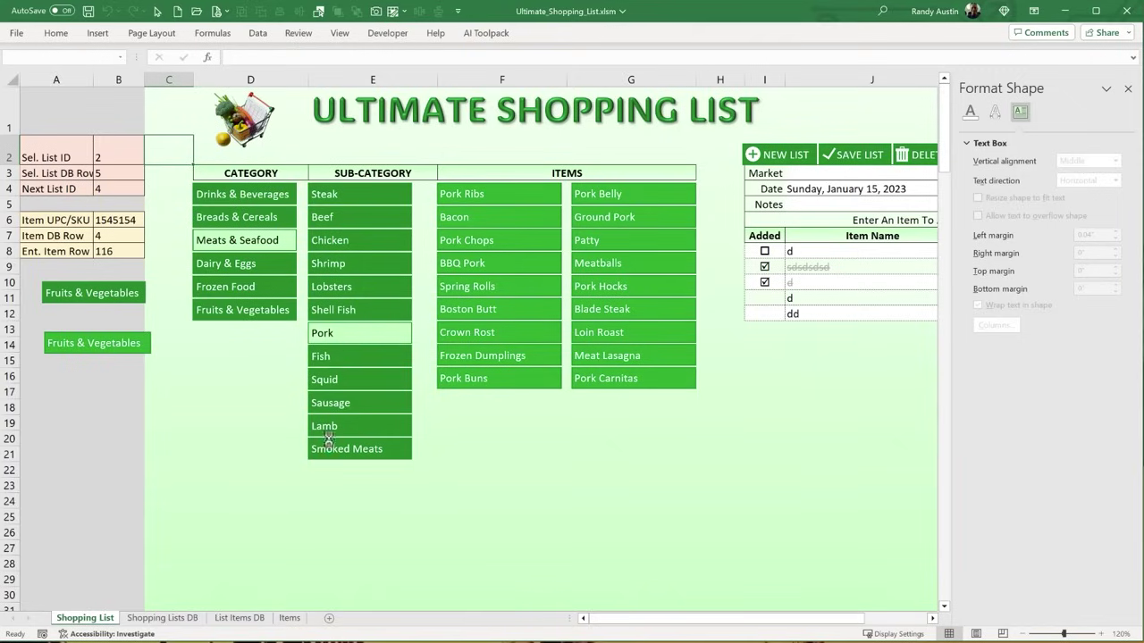
click(327, 355)
- Check the sub-category criteria and the filtered SKU/UPC and Item Name results on the Items sheet, and return to Shopping List
click(289, 618)
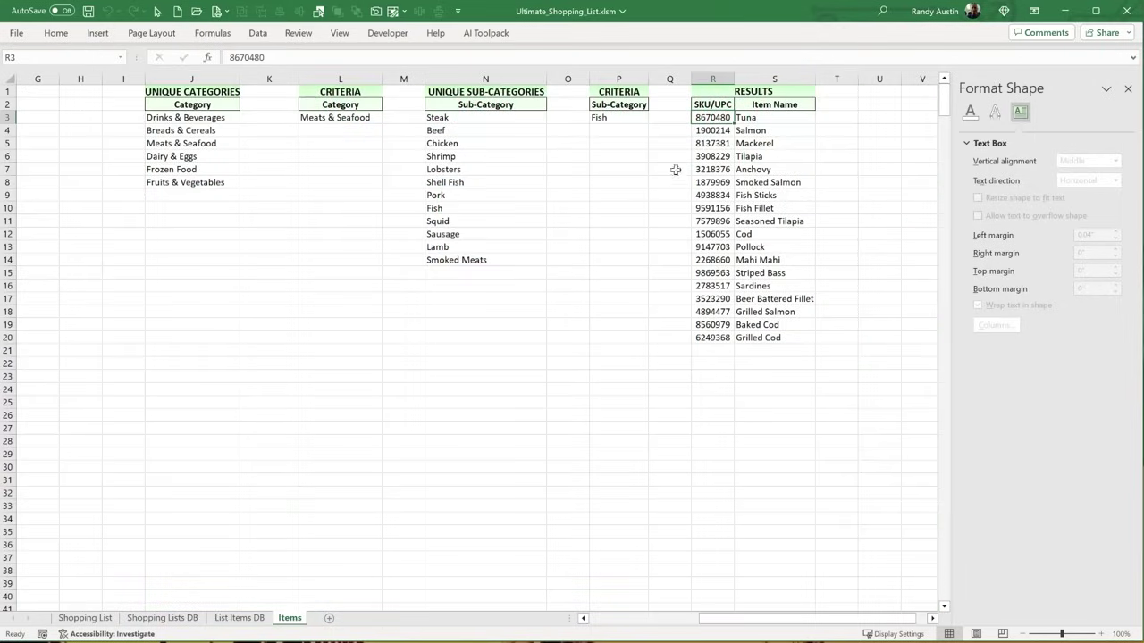
click(630, 117)
drag(702, 118, 778, 341)
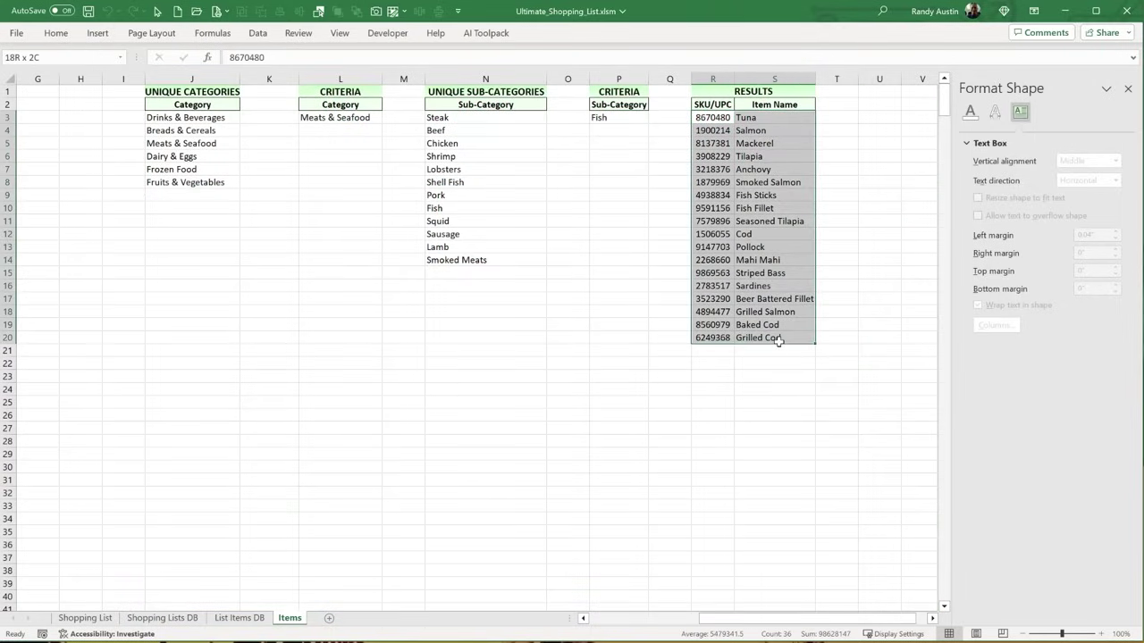
click(85, 617)
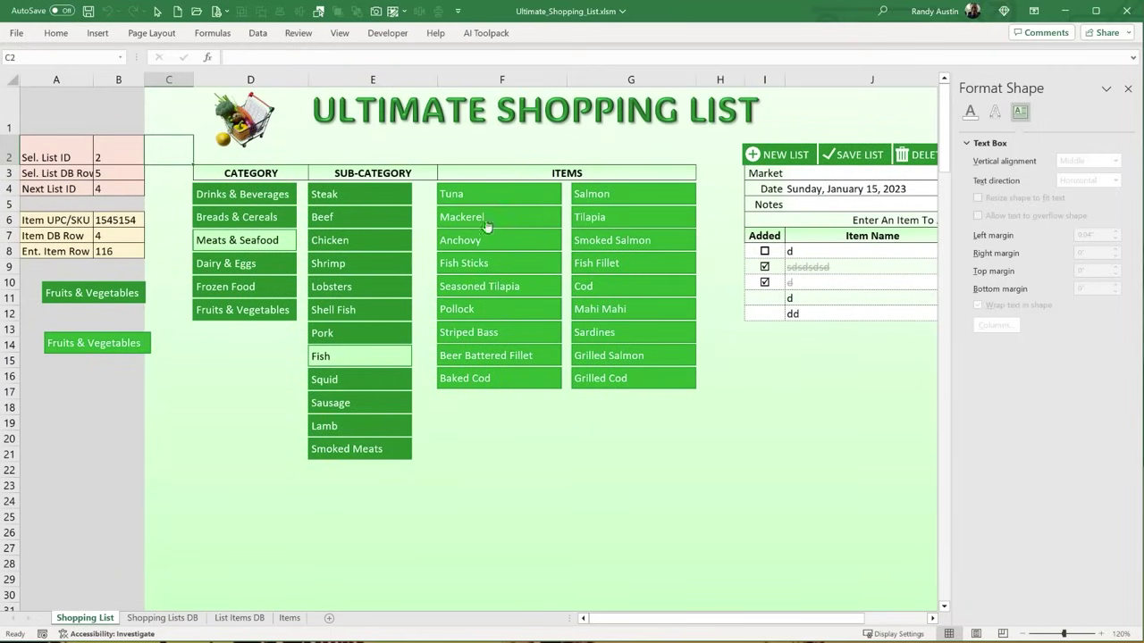
- Open the code of the Item_Select macro assigned to the Tuna item shape
right_click(480, 193)
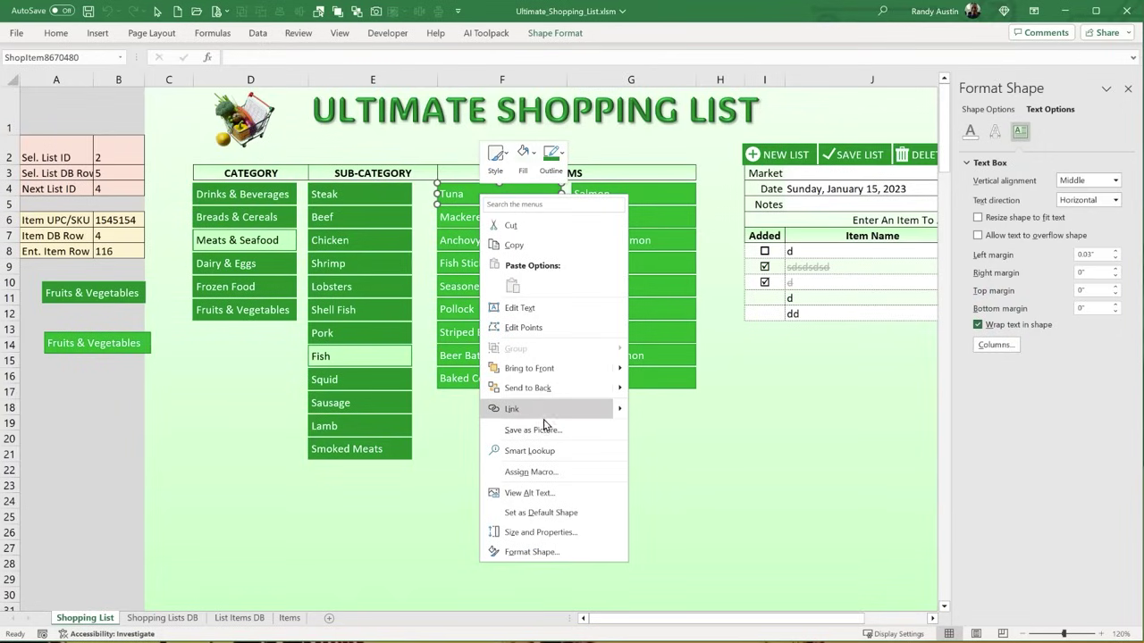
click(554, 472)
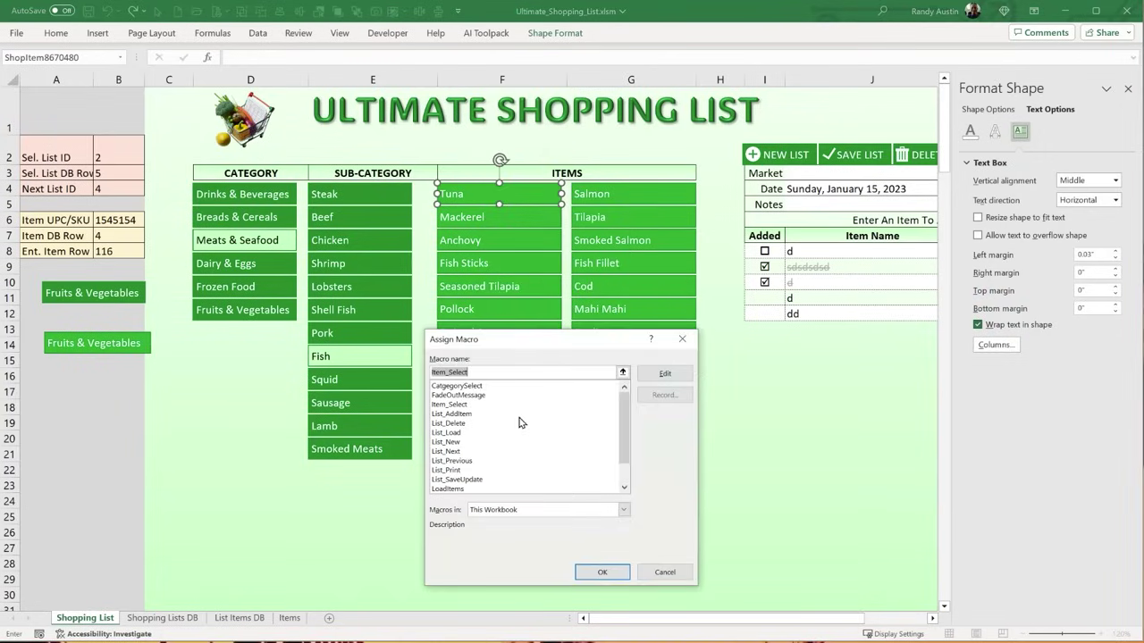
click(665, 373)
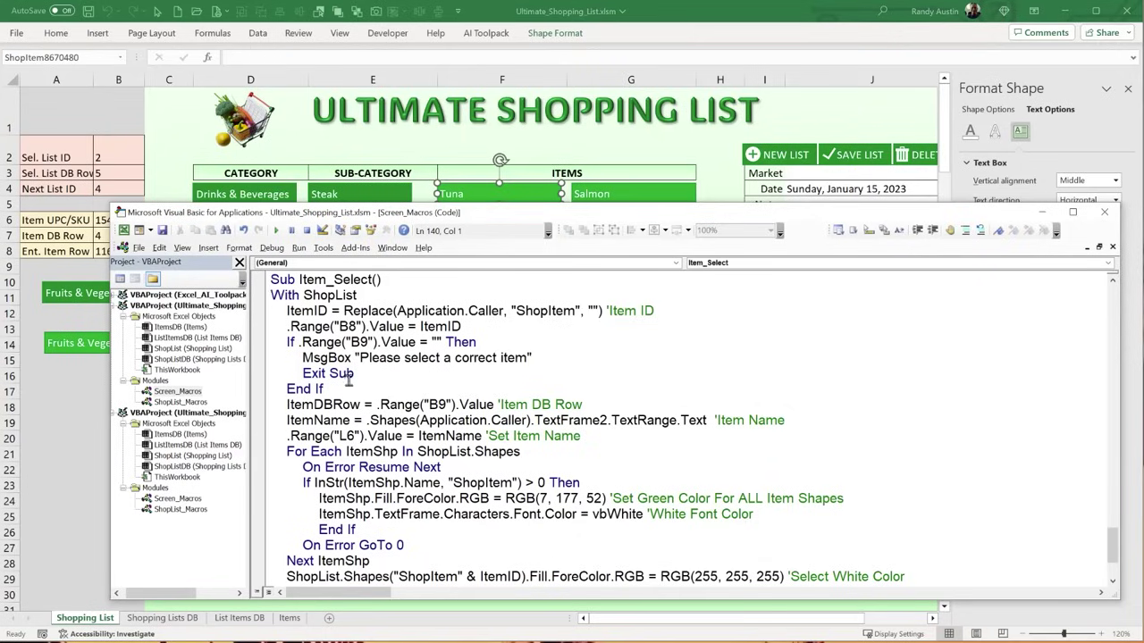
click(556, 485)
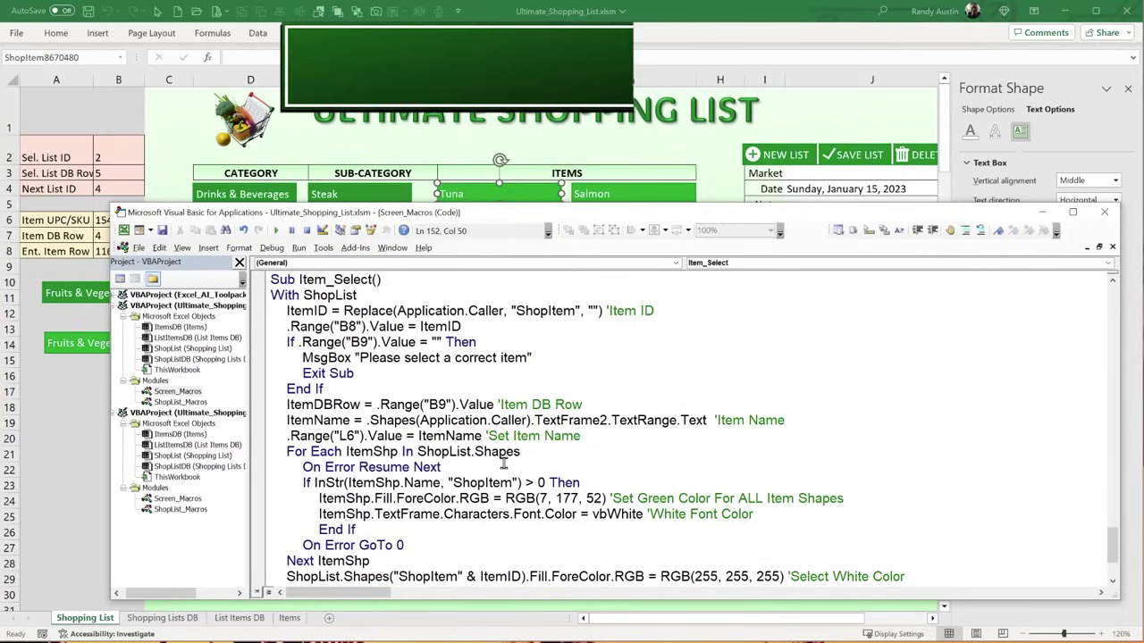
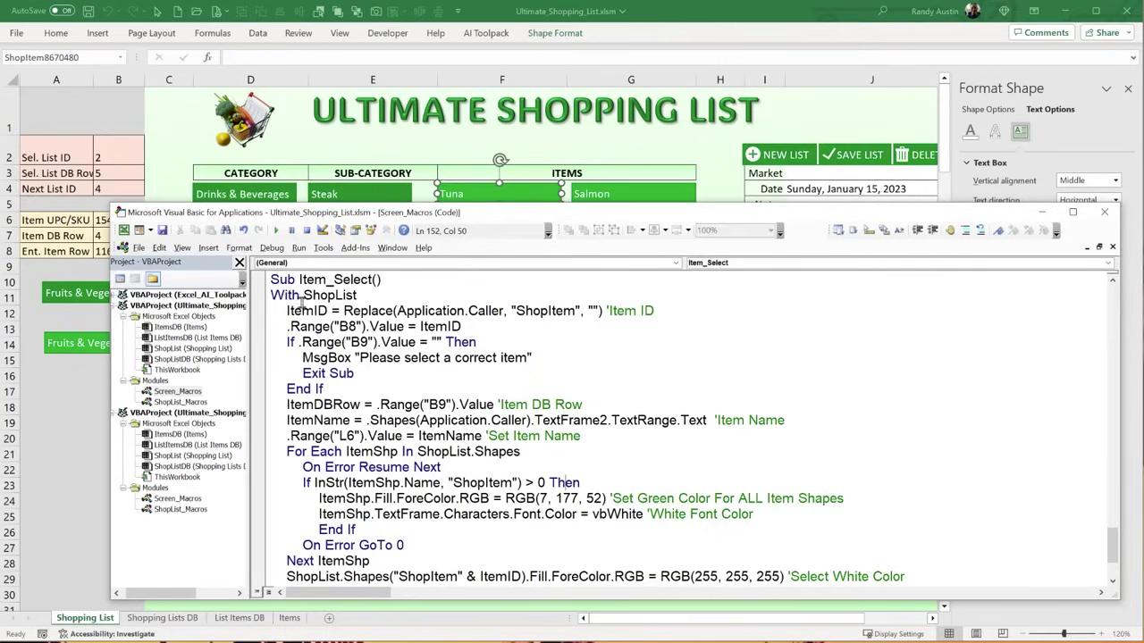
- Examine the ItemID line in Item_Select against the Tuna shape's name, its ShopItem prefix and ID part, and return to the code
drag(330, 311, 283, 310)
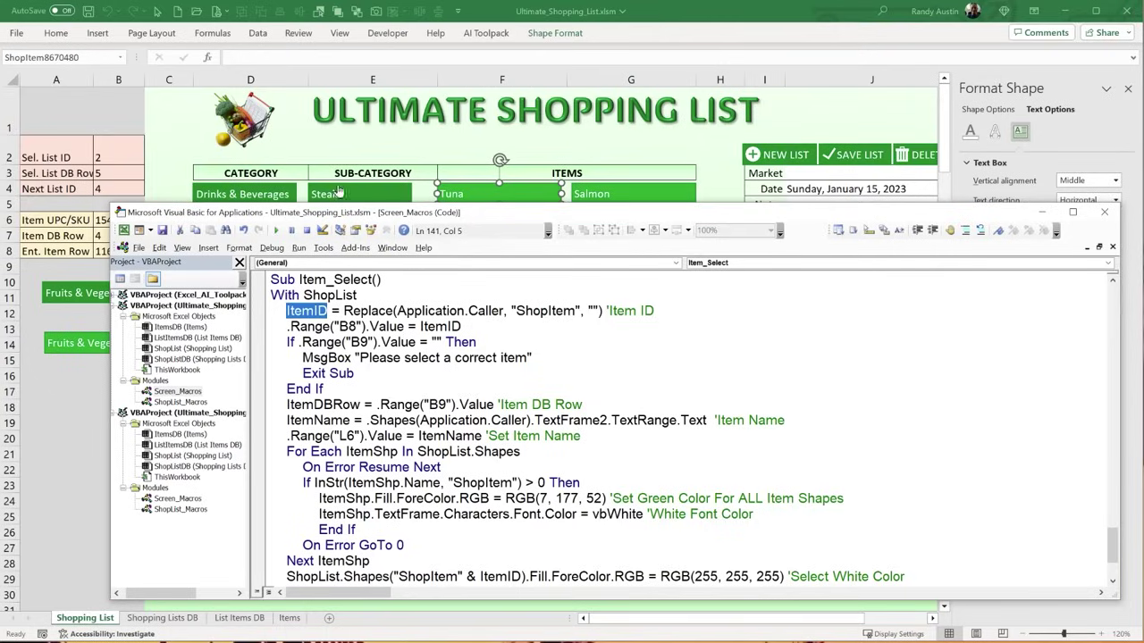
click(149, 173)
right_click(492, 195)
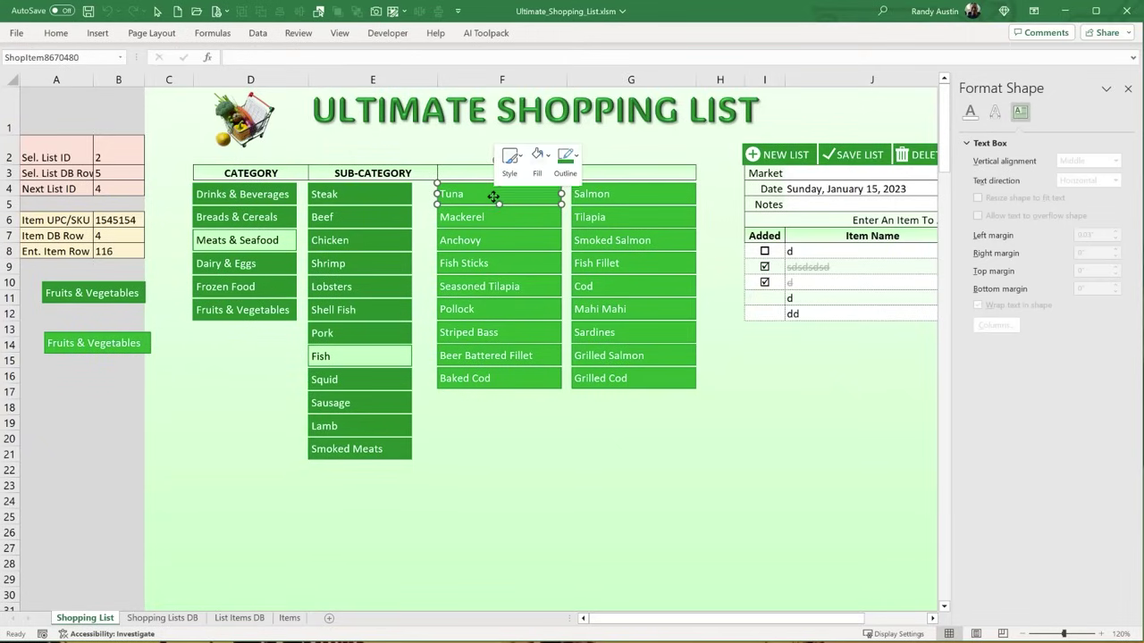
click(45, 61)
click(45, 56)
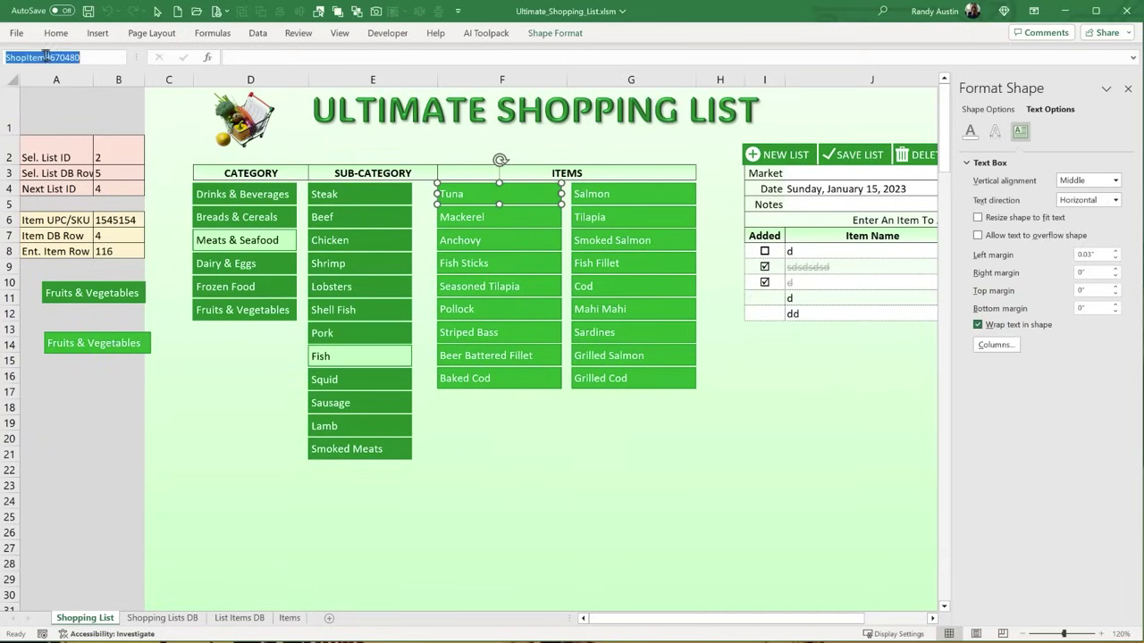
drag(44, 57, 83, 56)
click(43, 56)
drag(45, 57, 5, 57)
drag(45, 57, 95, 57)
click(155, 156)
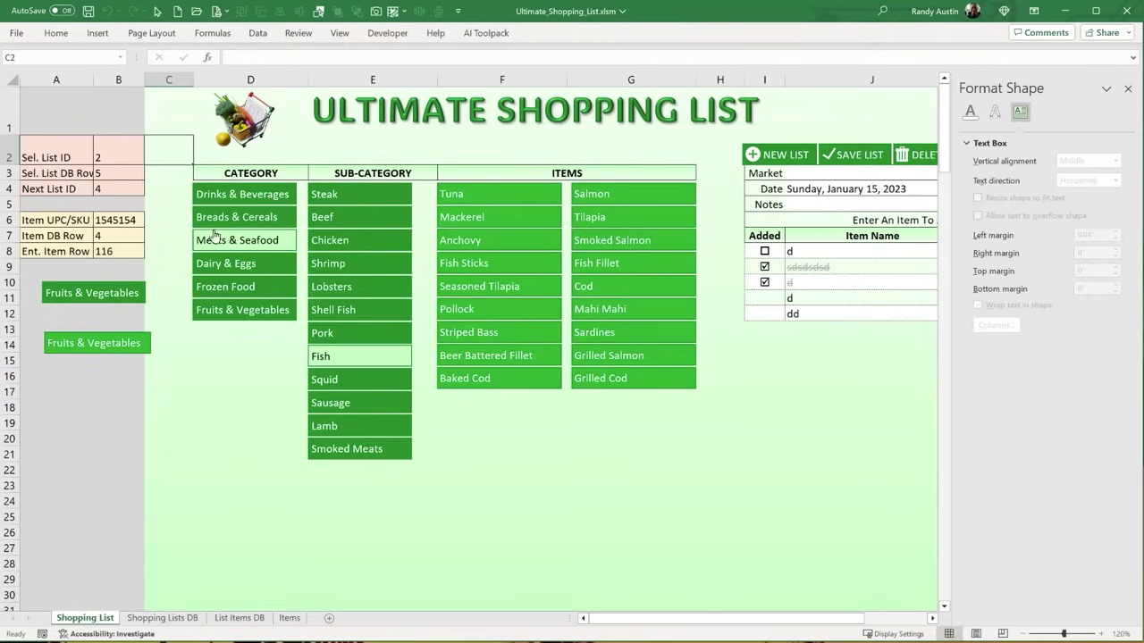
key(alt+F11)
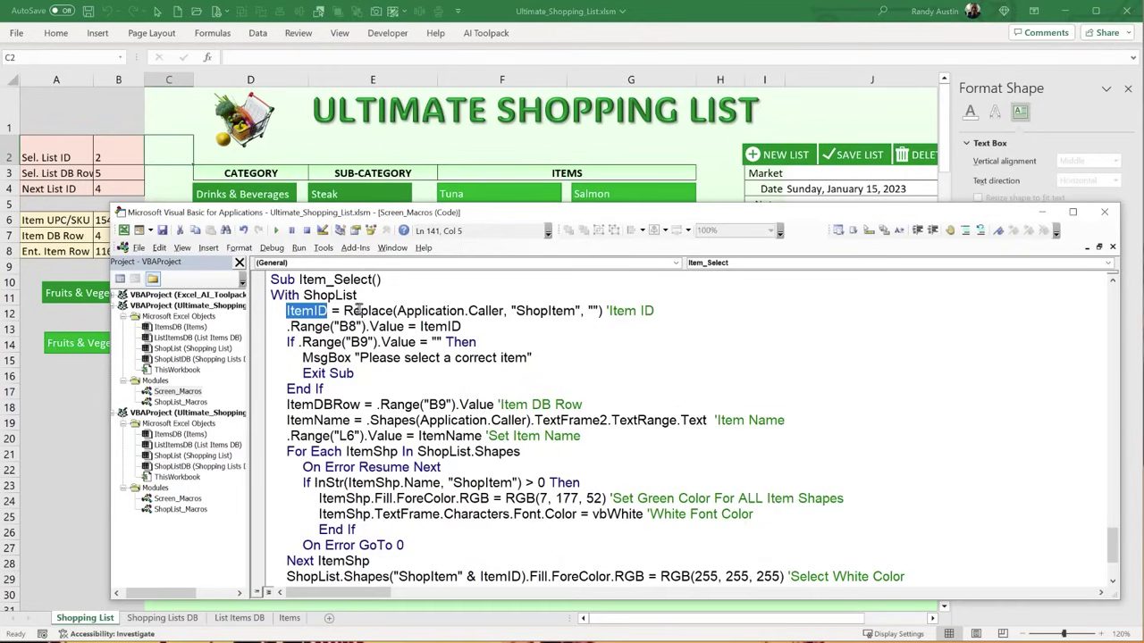
- Examine how the ItemID line strips "ShopItem" from Application.Caller with Replace and how ItemID is passed to cell B8
drag(351, 310, 575, 310)
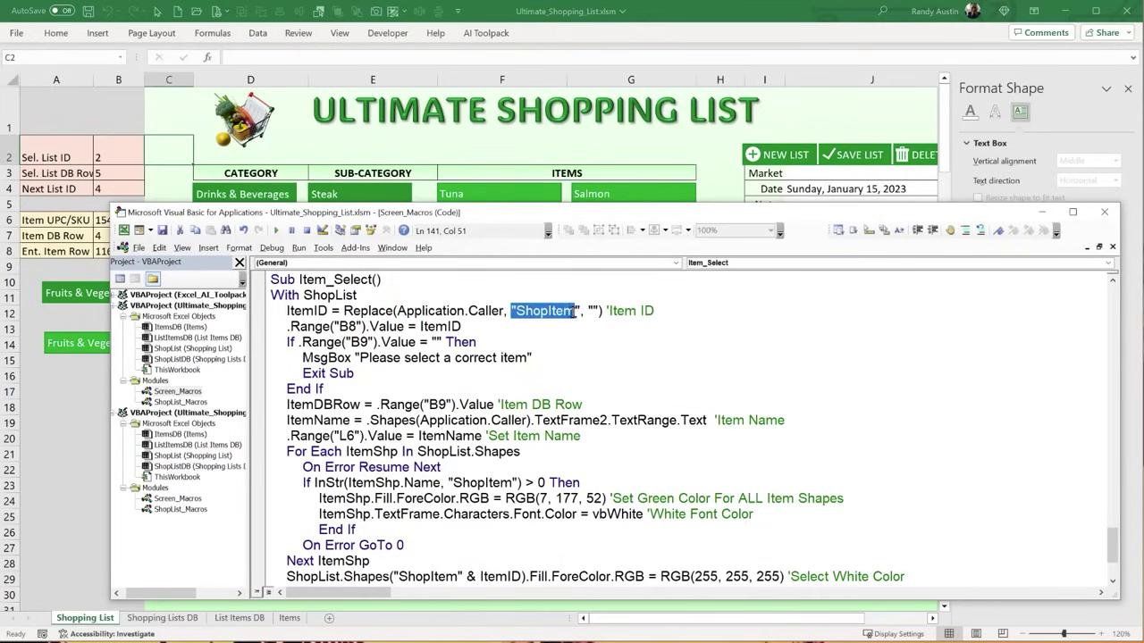
click(589, 310)
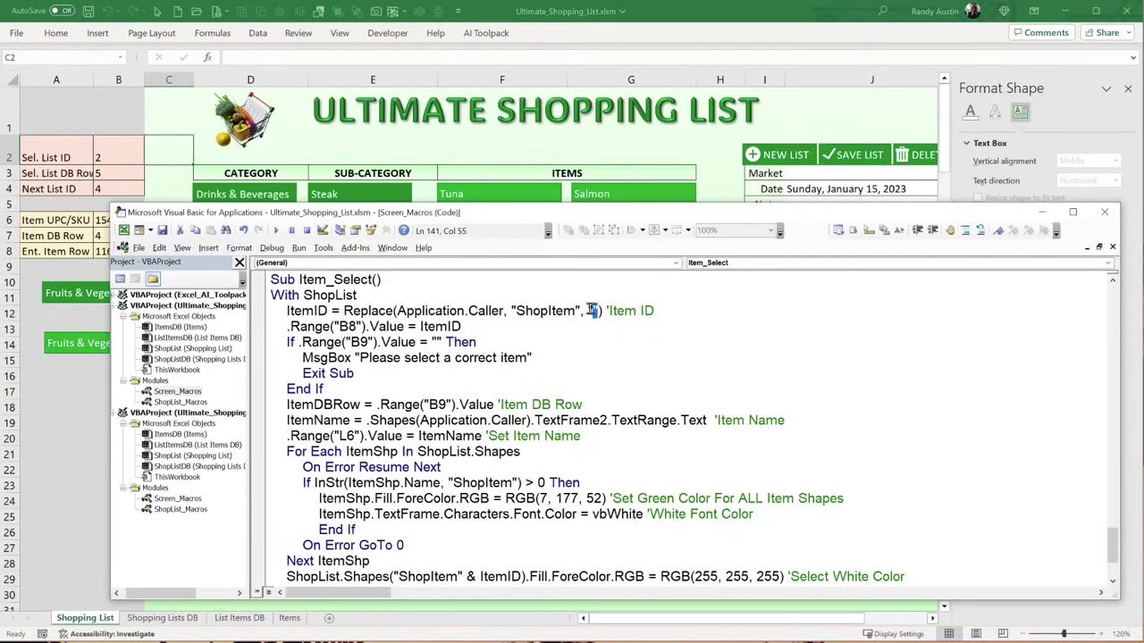
drag(503, 310, 402, 310)
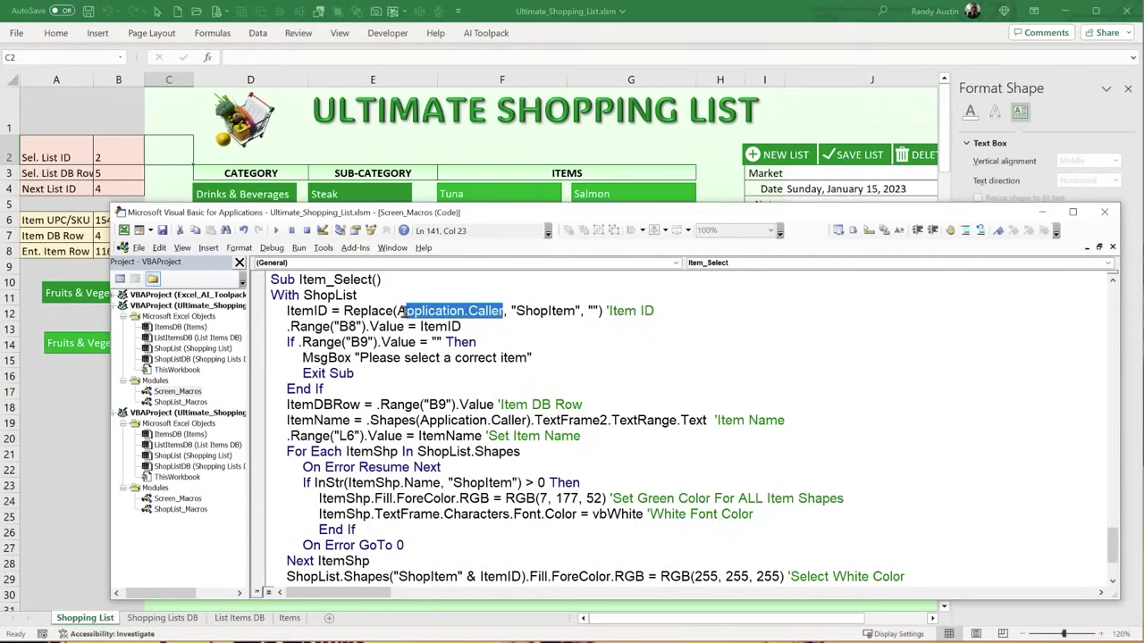
drag(511, 310, 599, 311)
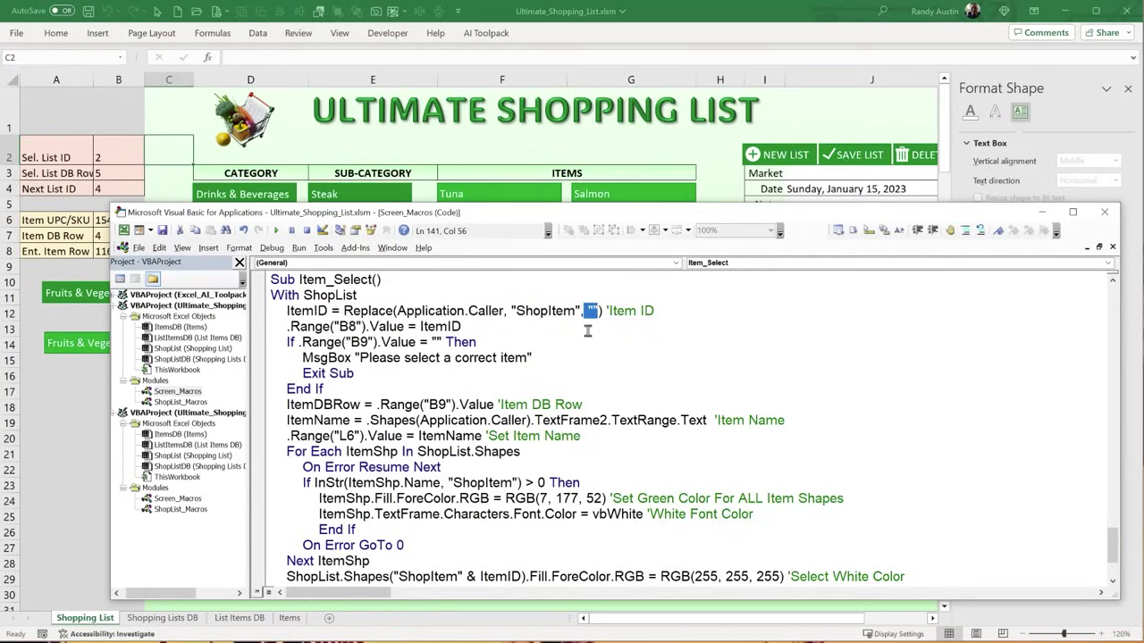
drag(332, 310, 280, 308)
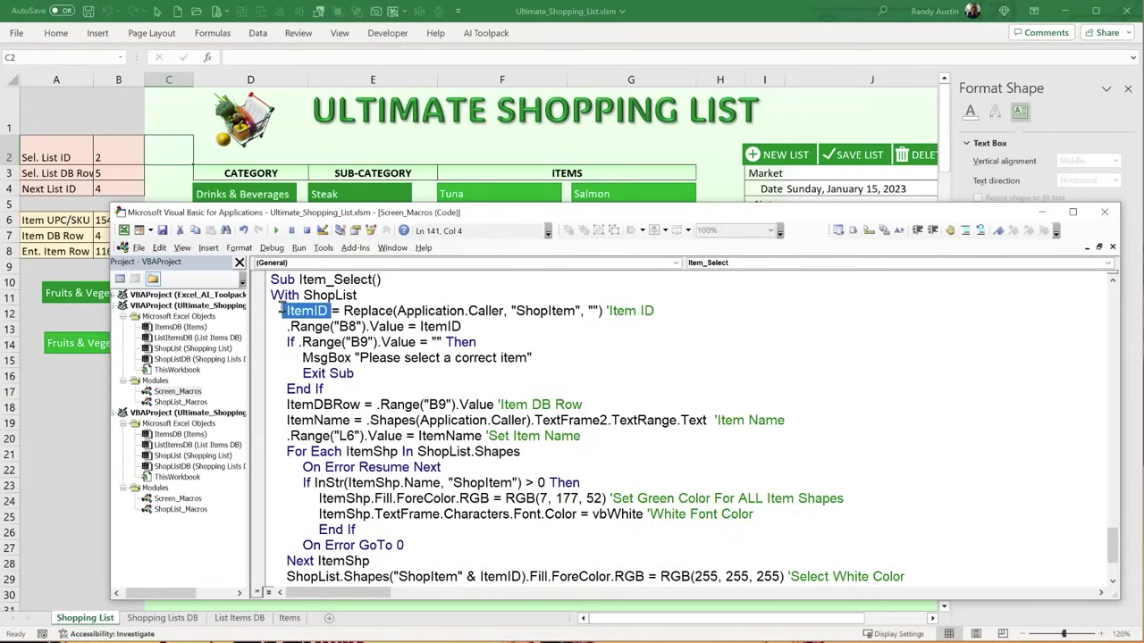
drag(420, 326, 467, 329)
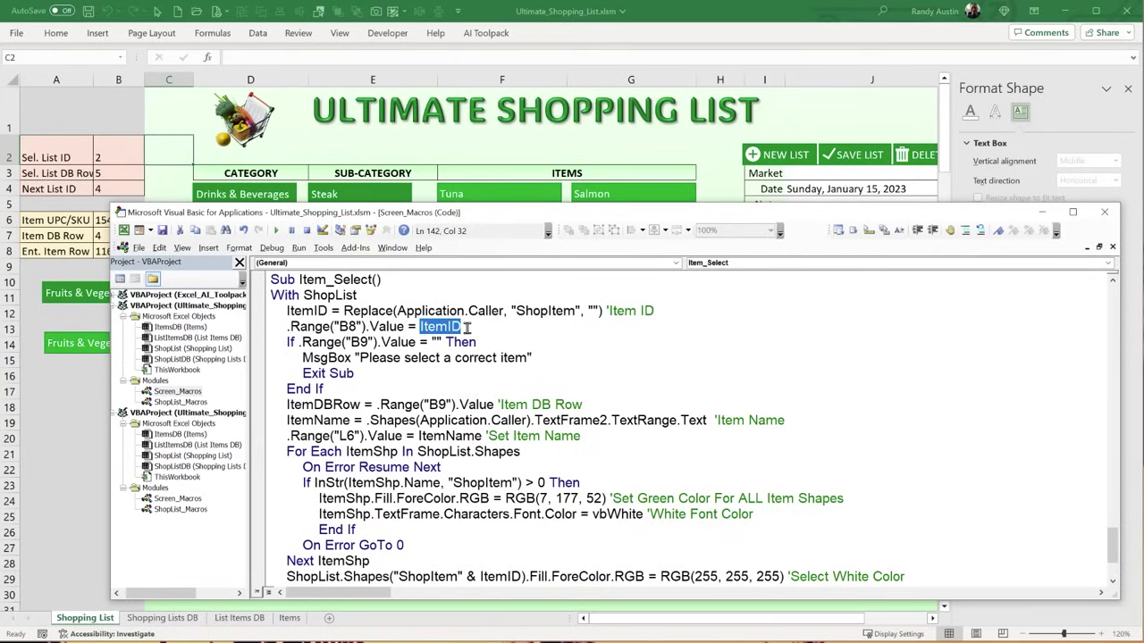
- Move the Item UPC/SKU, Item DB Row and Ent. Item Row cells to A8:B10, and shift the upper sample category shape below them
click(36, 265)
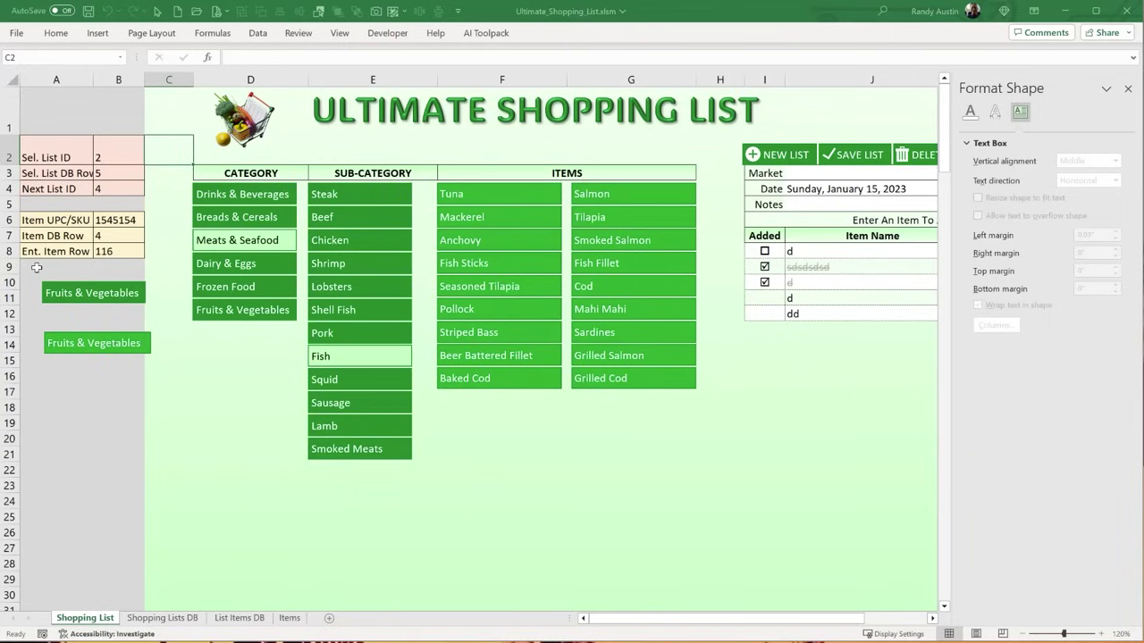
click(128, 220)
key(alt+Tab)
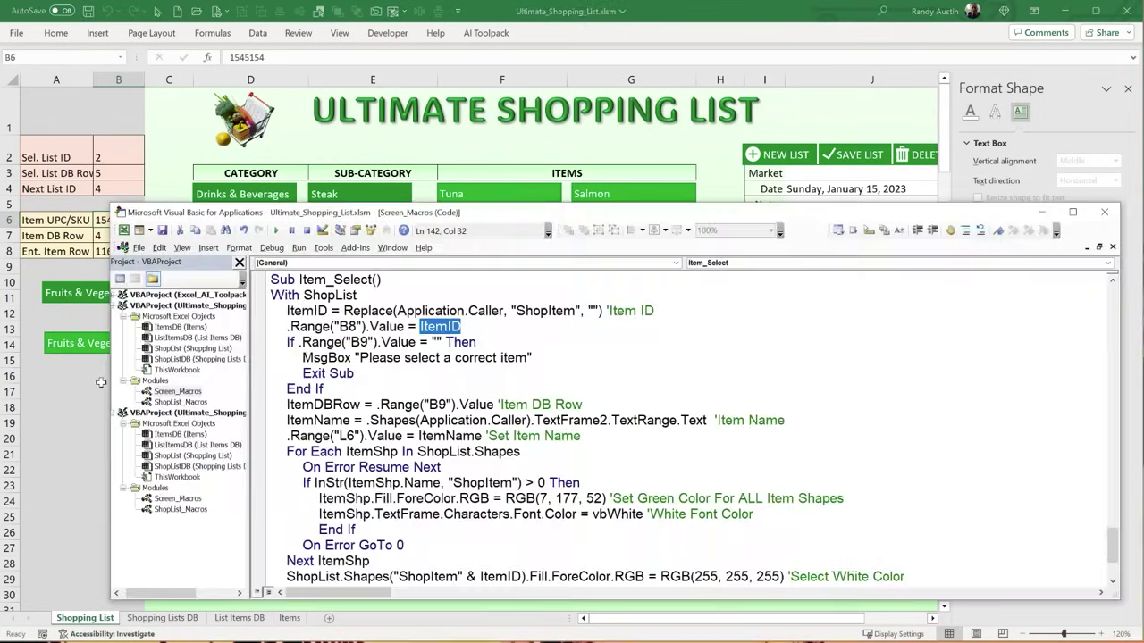
click(43, 250)
drag(54, 220, 141, 241)
click(104, 251)
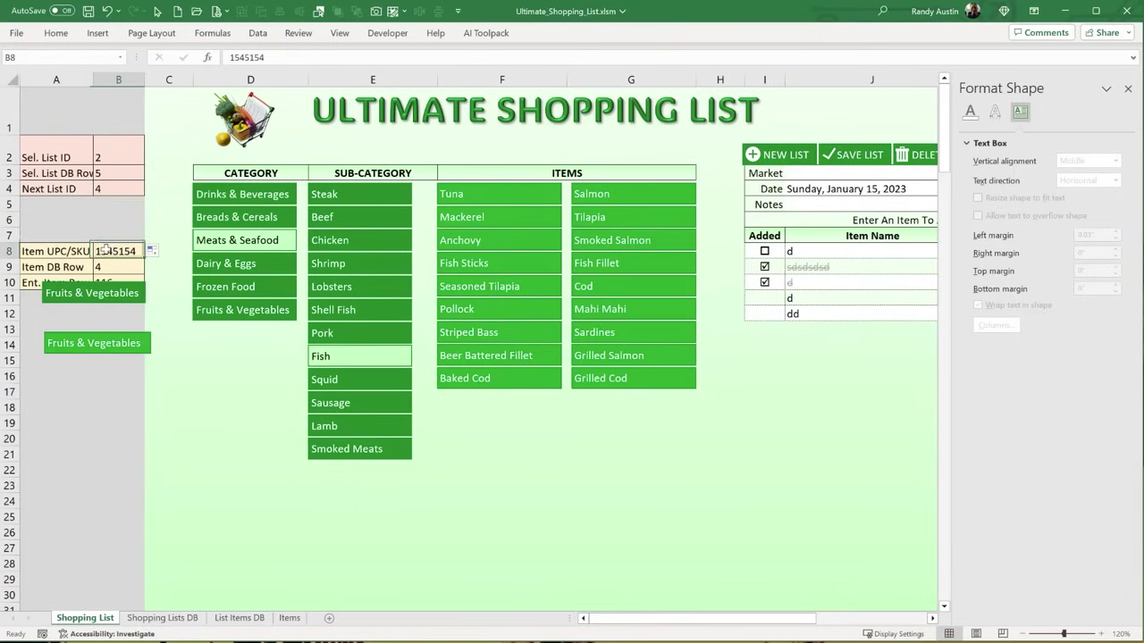
drag(72, 284, 58, 308)
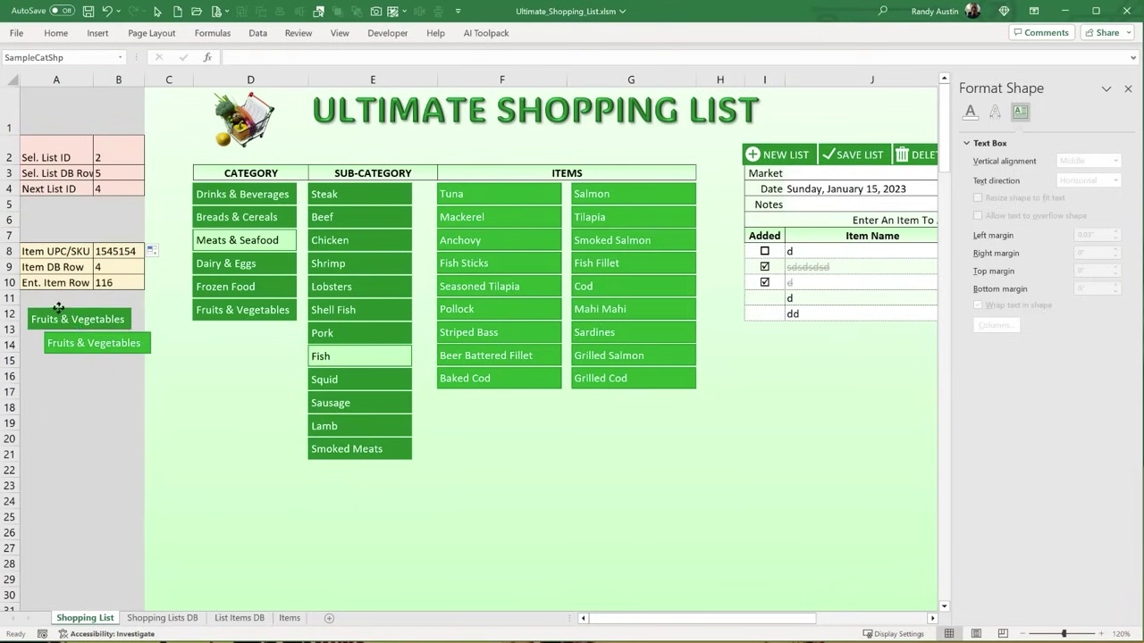
click(111, 253)
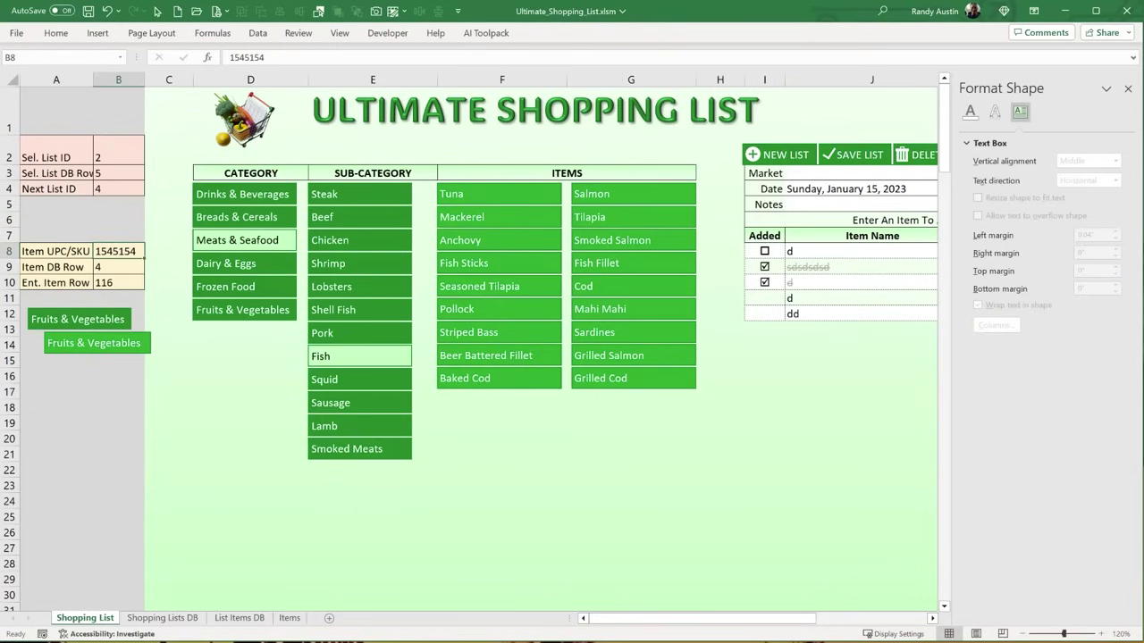
- Check the B8 assignment in Item_Select against the Item DB Row formula in cell B9 of the Shopping List sheet
key(alt+F11)
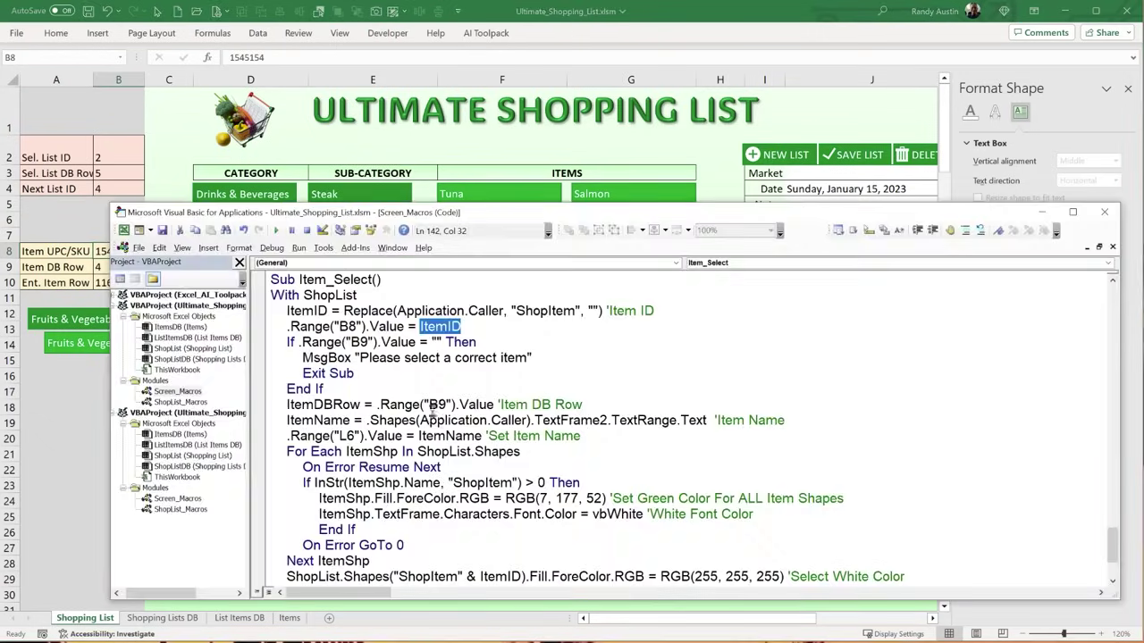
click(360, 405)
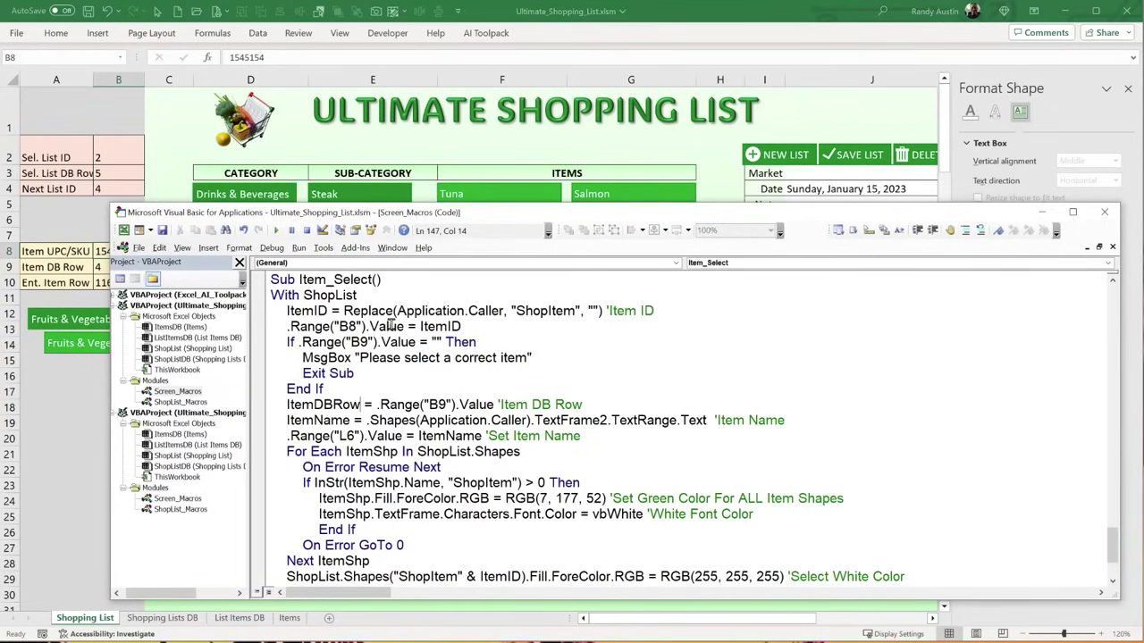
drag(418, 326, 266, 331)
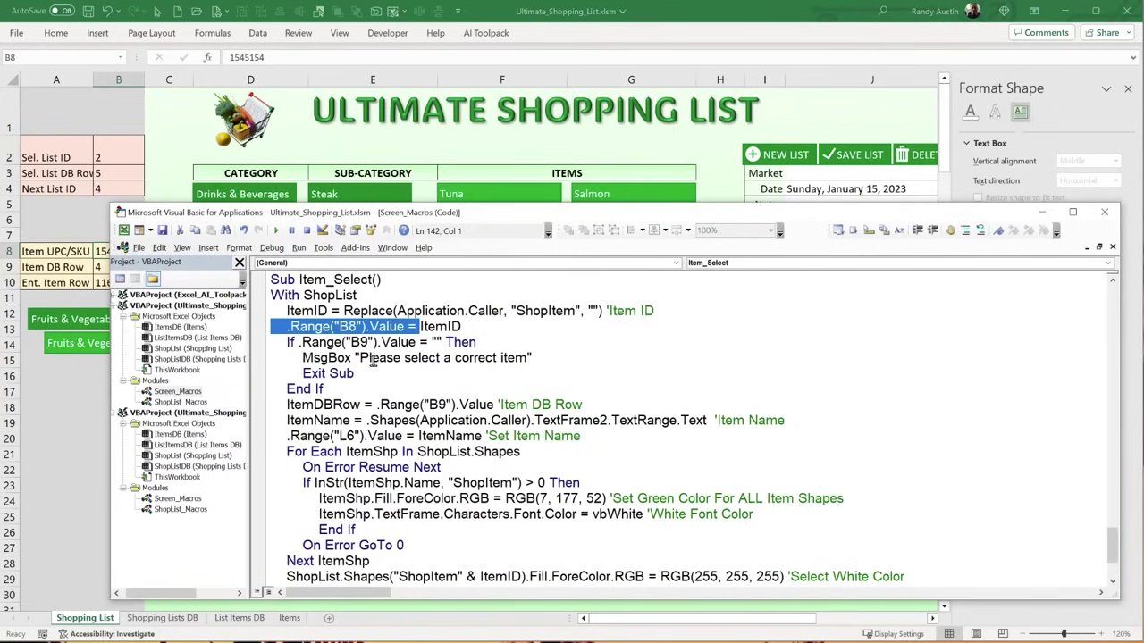
click(490, 330)
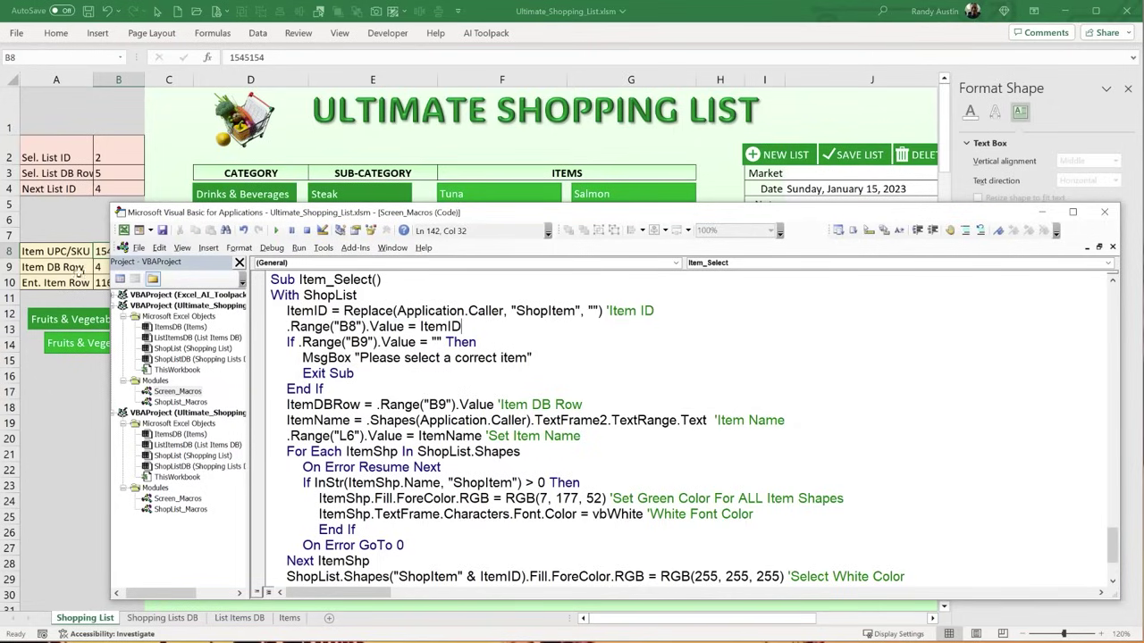
click(108, 270)
double_click(132, 270)
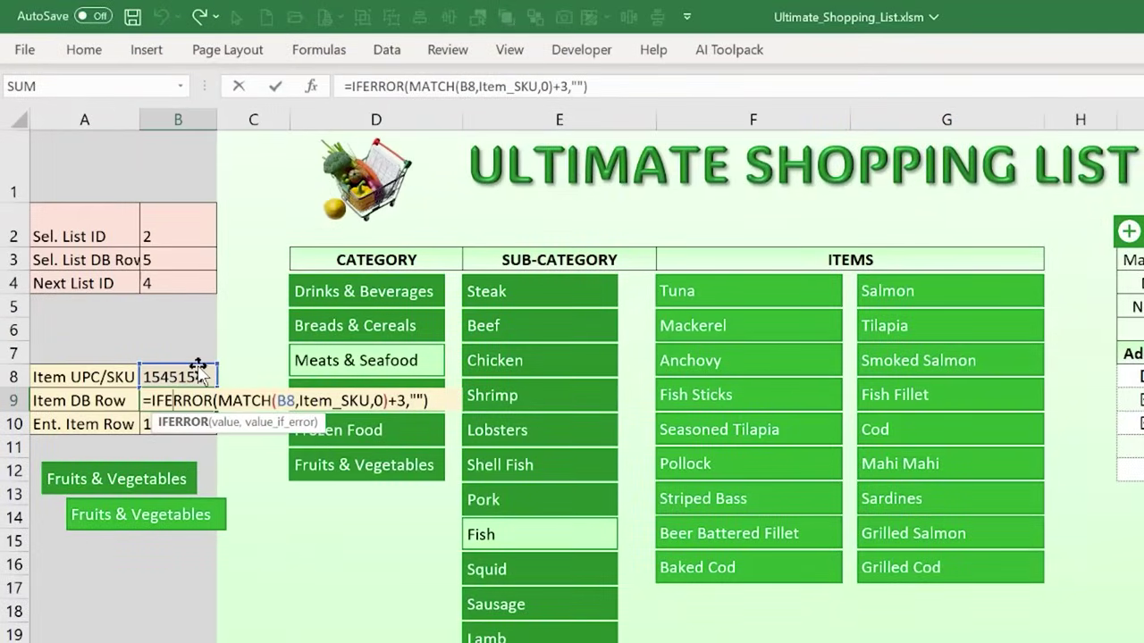
key(Return)
click(205, 399)
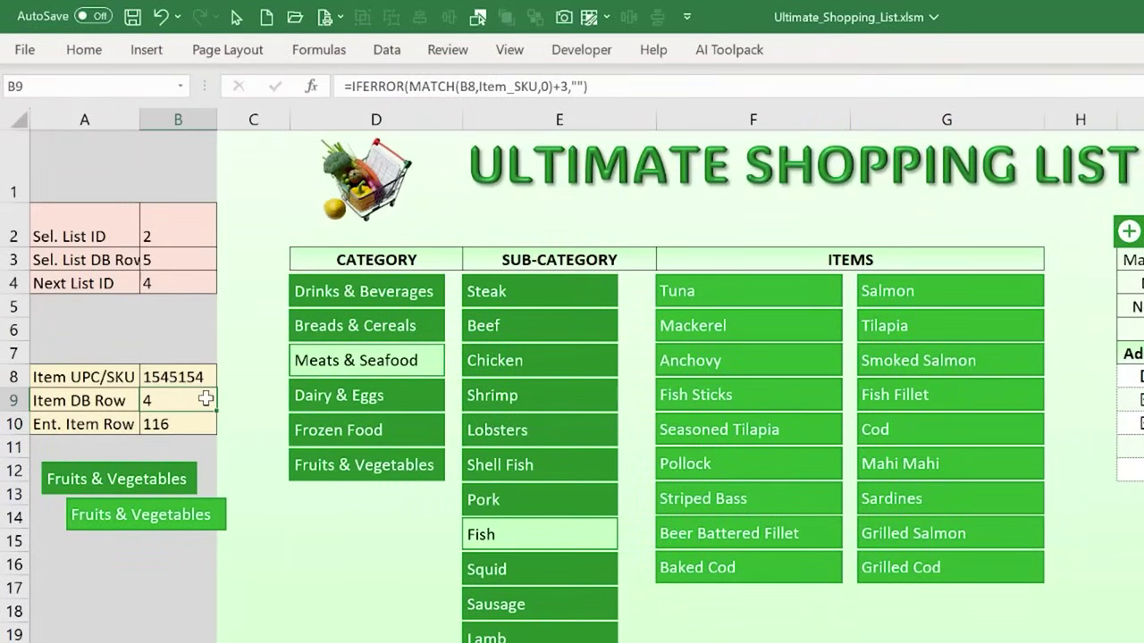
- Change the Item UPC/SKU in B8 to the non-matching value 15451544 to test the Item DB Row lookup
click(206, 377)
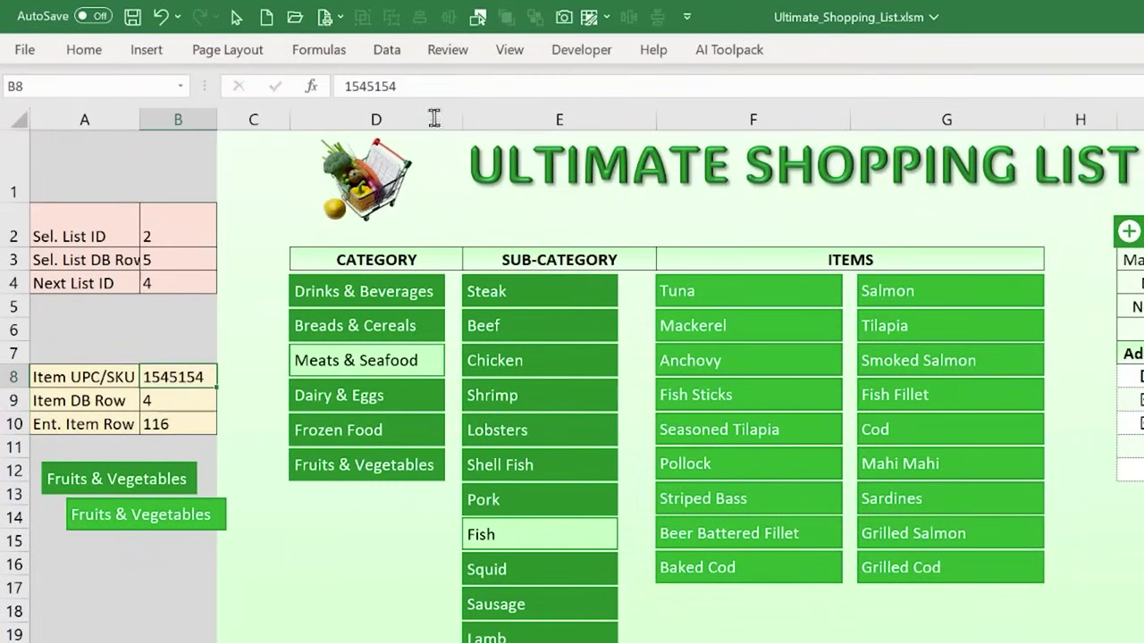
click(480, 85)
text(4)
key(Return)
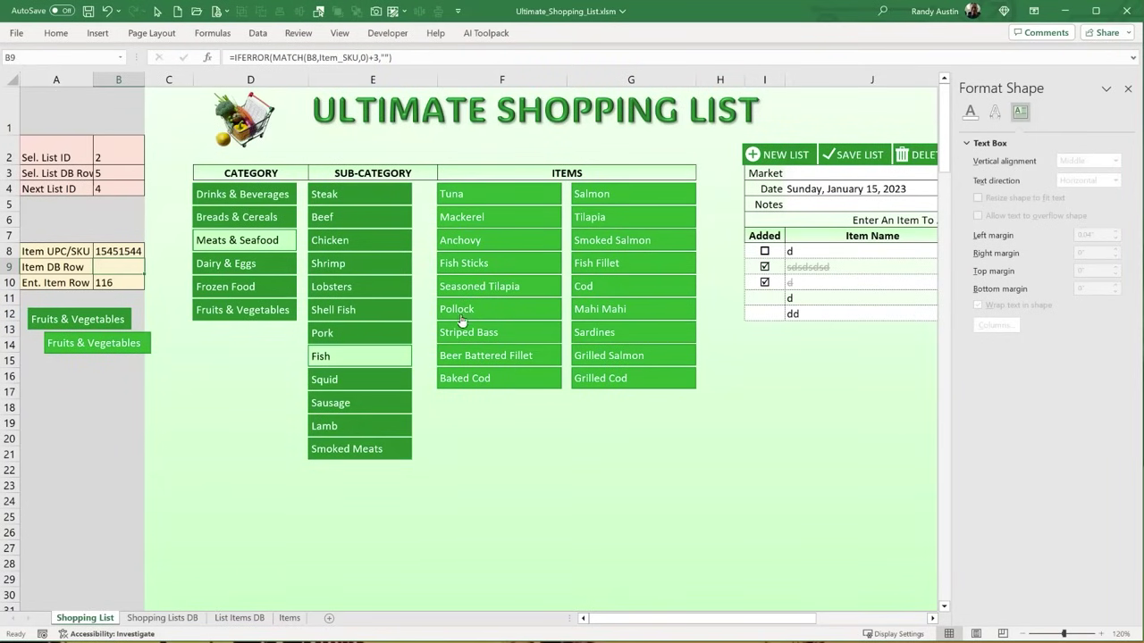
- Examine the blank B9 check in Item_Select with its message and Exit Sub, plus the ItemDBRow assignment
key(alt+F11)
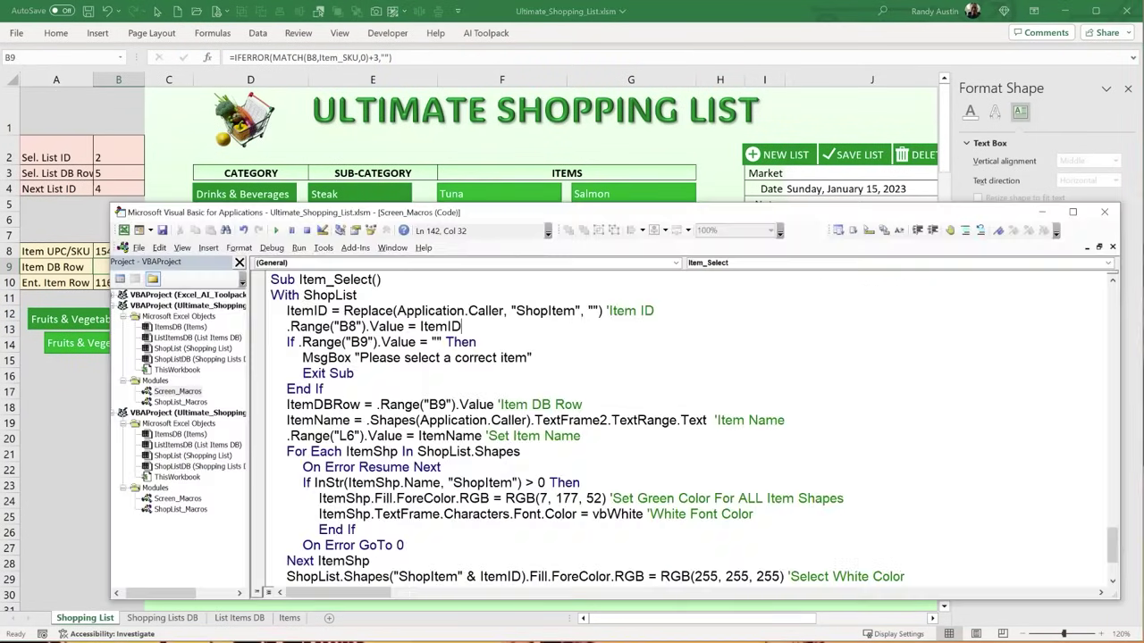
click(327, 357)
drag(505, 343, 297, 344)
drag(422, 371, 258, 362)
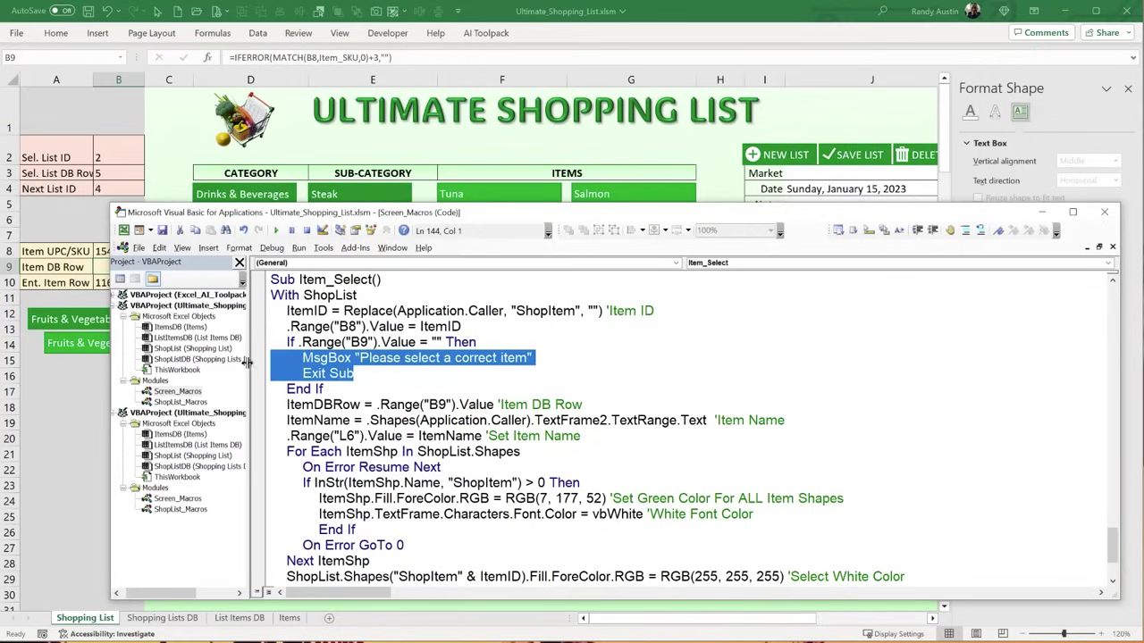
drag(361, 405, 283, 404)
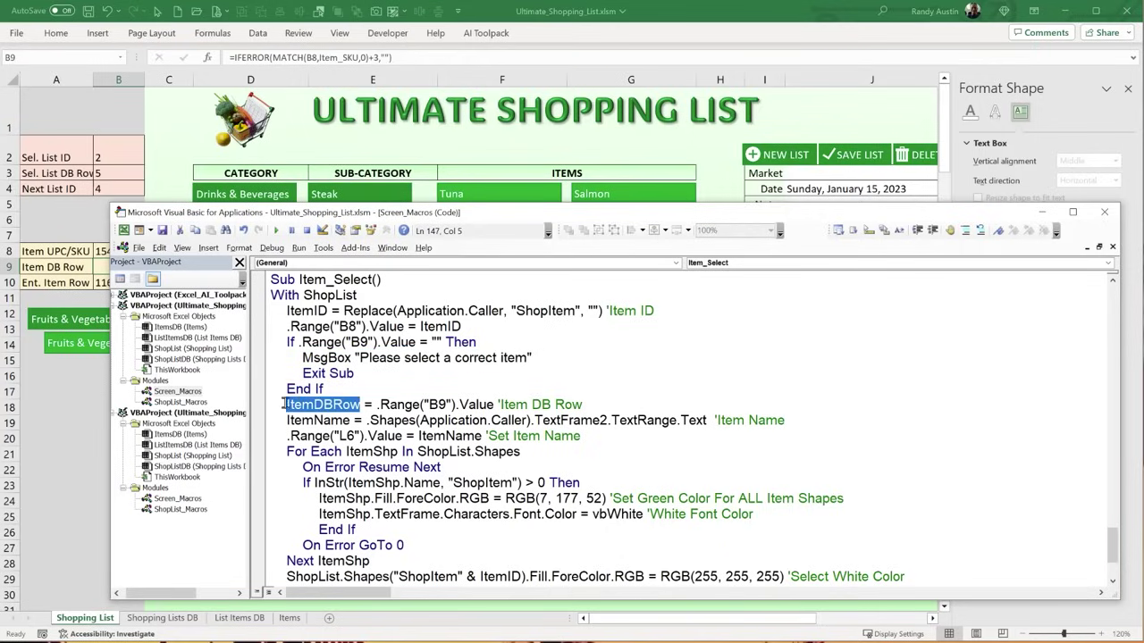
drag(584, 405, 430, 404)
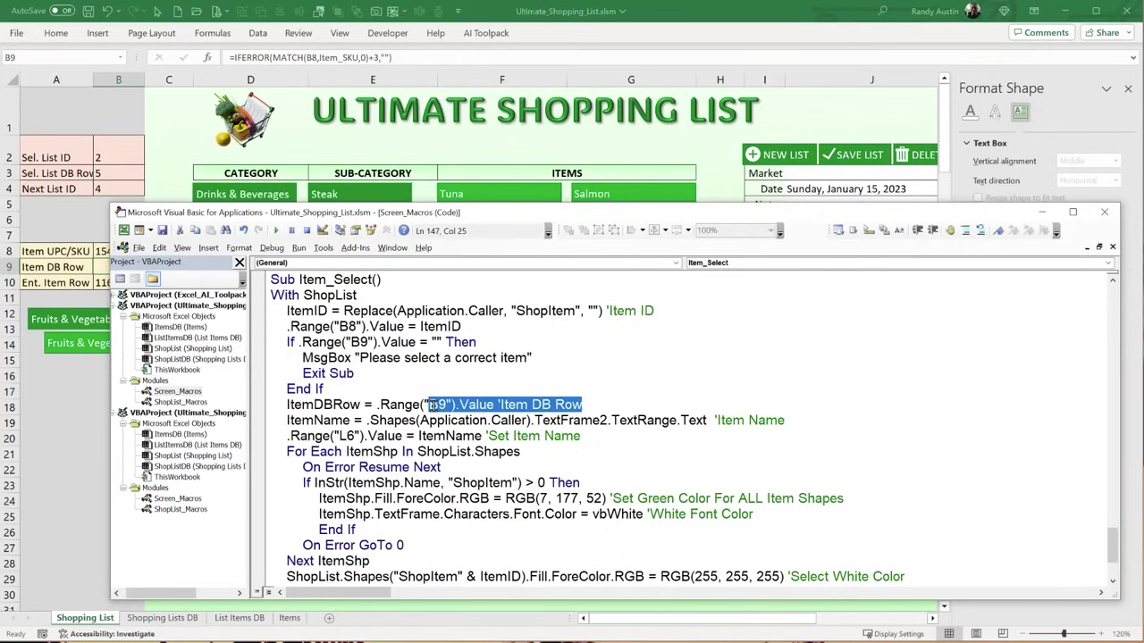
- Compare the Item Cost column of the shopping list with the Price column on the Items sheet, and return to Shopping List
click(49, 421)
drag(730, 614, 792, 617)
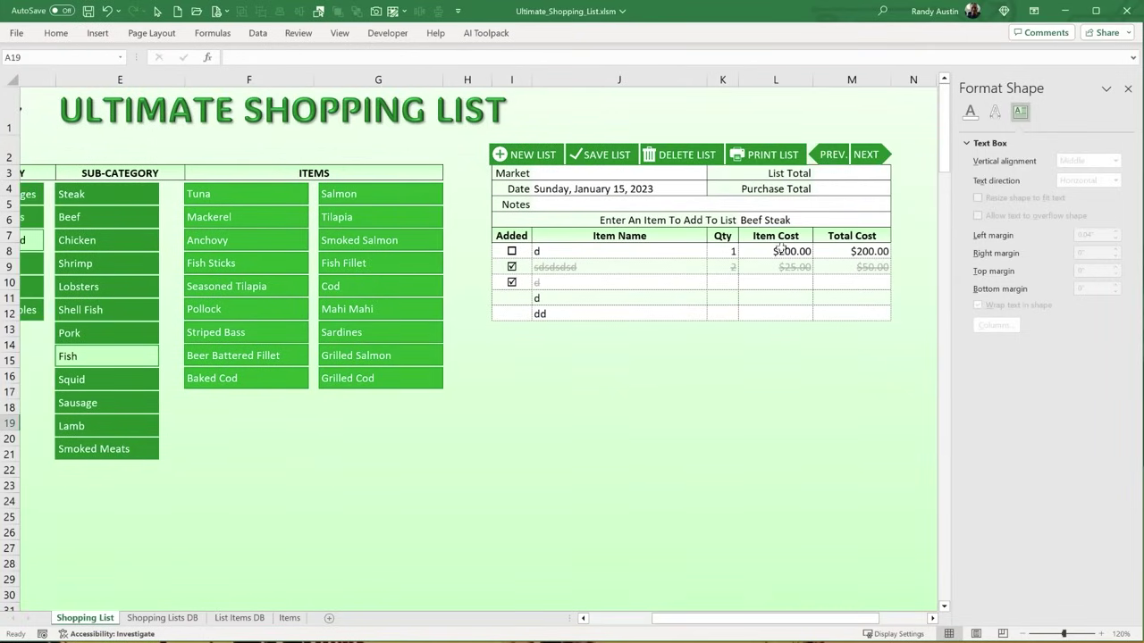
click(289, 618)
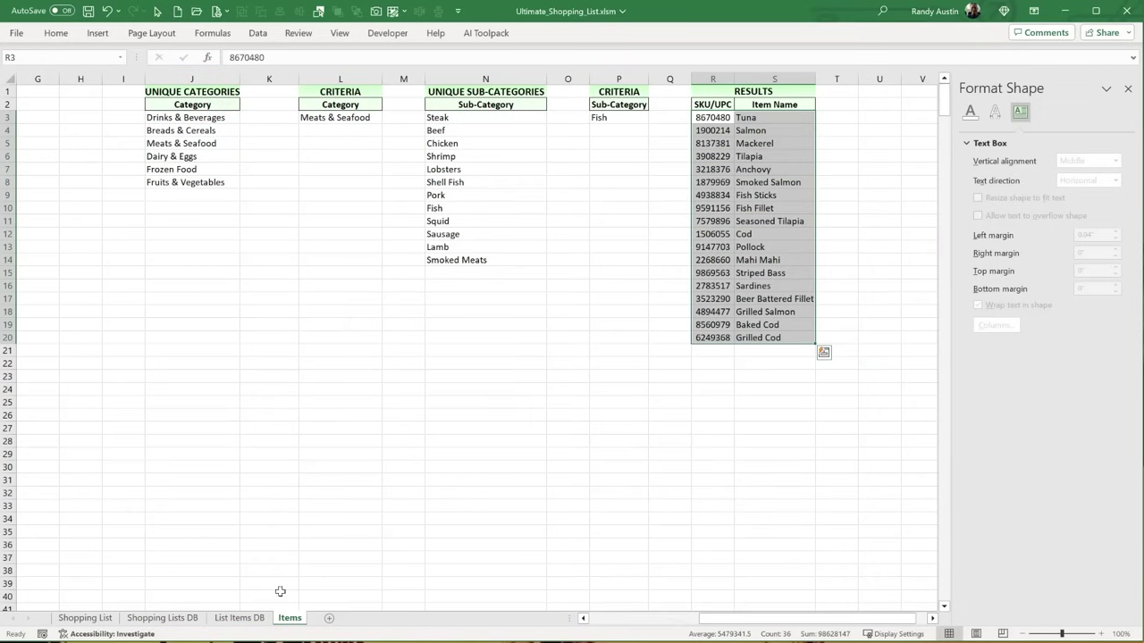
drag(769, 618, 541, 623)
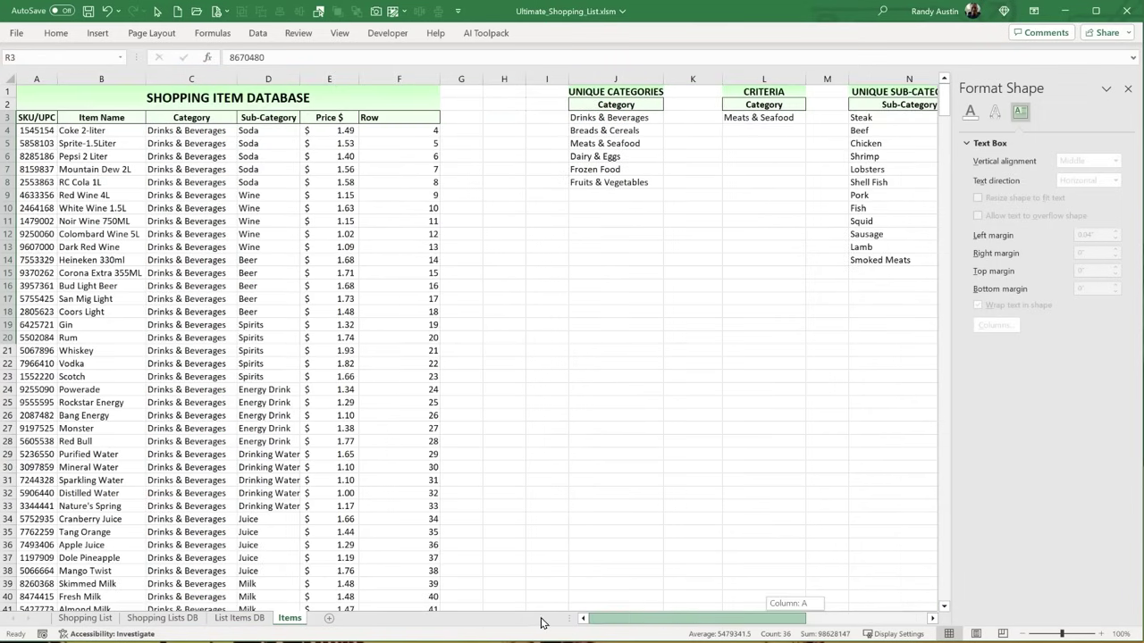
drag(329, 157, 323, 334)
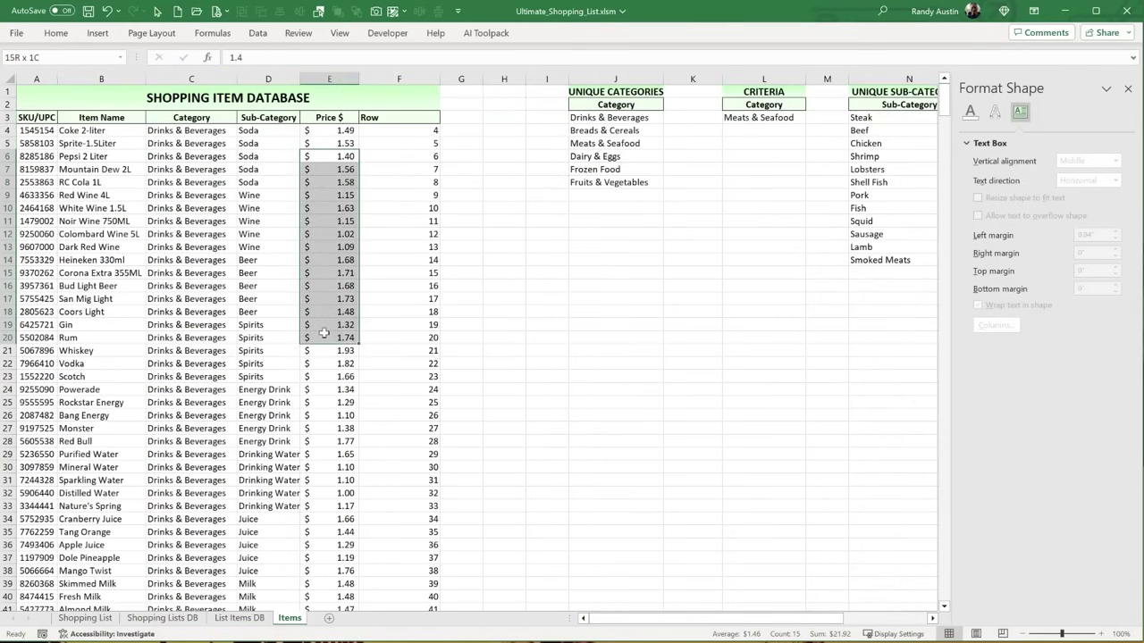
click(96, 619)
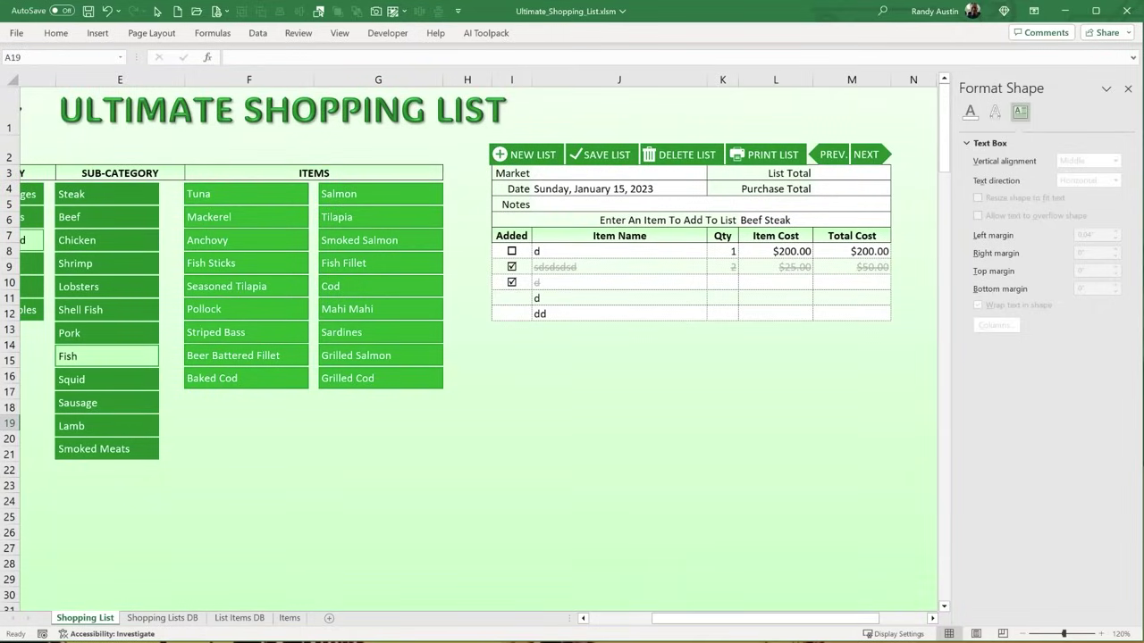
drag(722, 619, 661, 619)
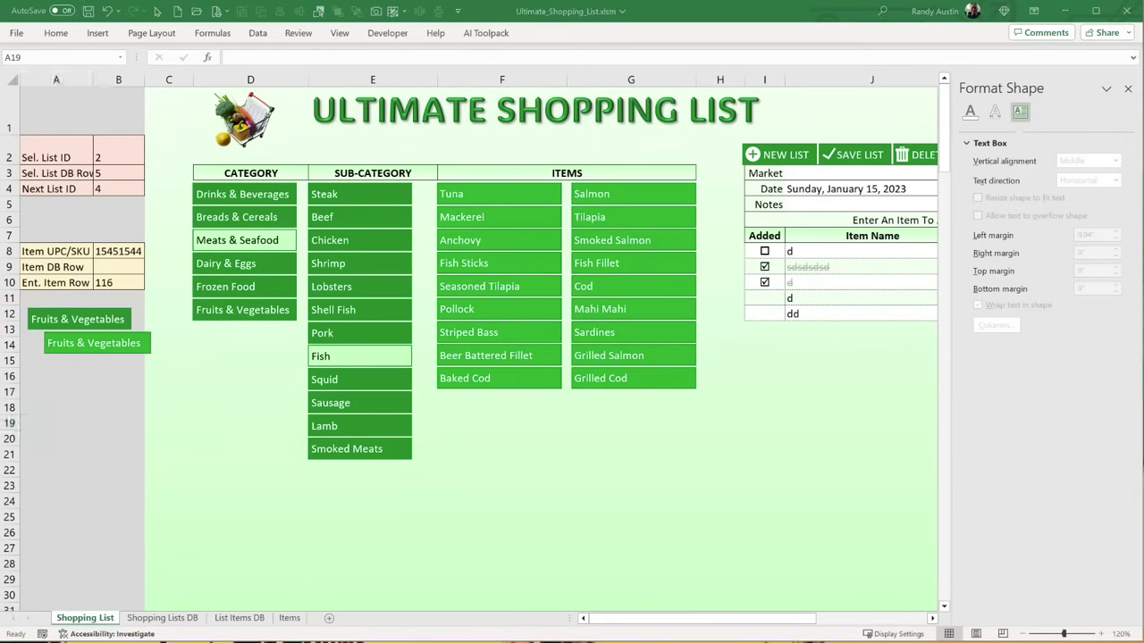
- Examine the ItemName line that reads the calling shape's text, and locate its target cell L6 on the sheet
key(alt+F11)
click(284, 420)
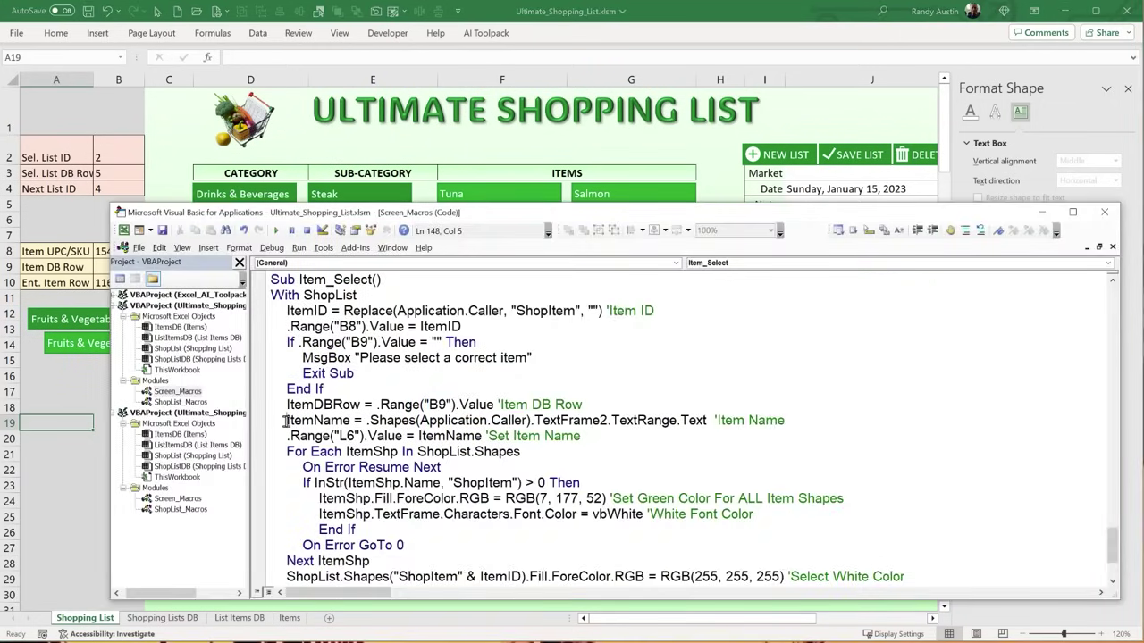
drag(284, 420, 711, 420)
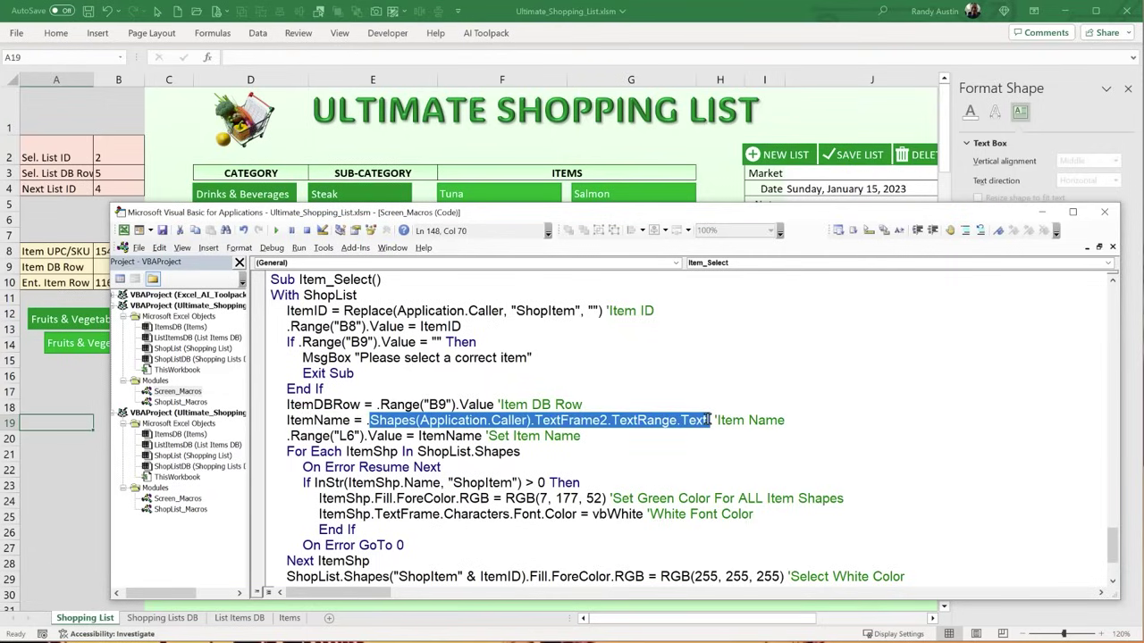
click(711, 138)
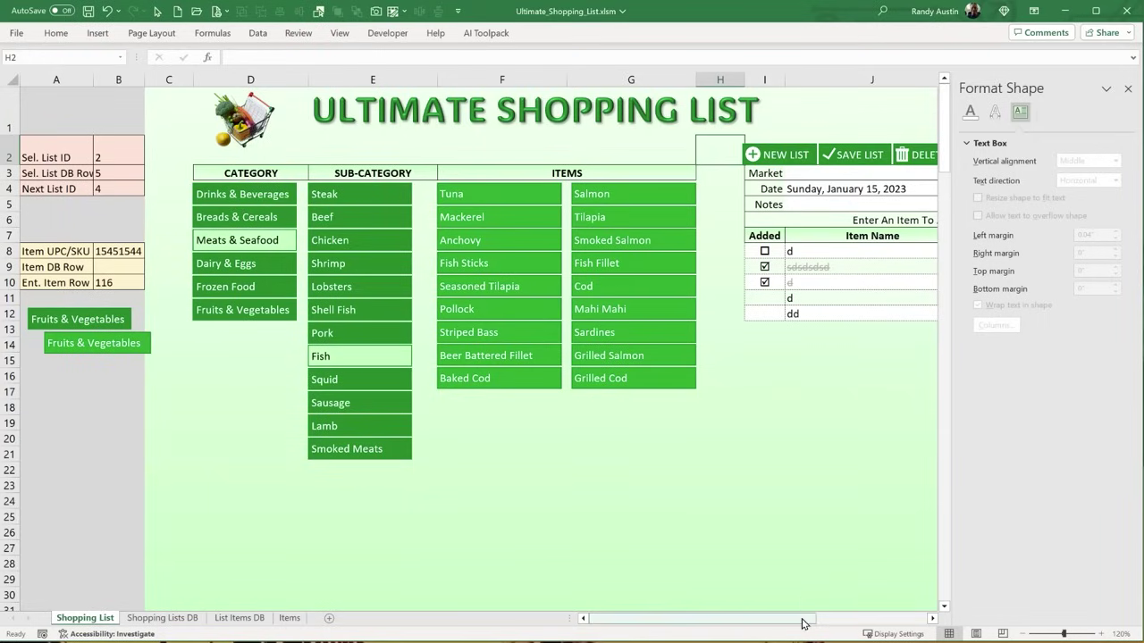
drag(805, 618, 879, 619)
click(803, 224)
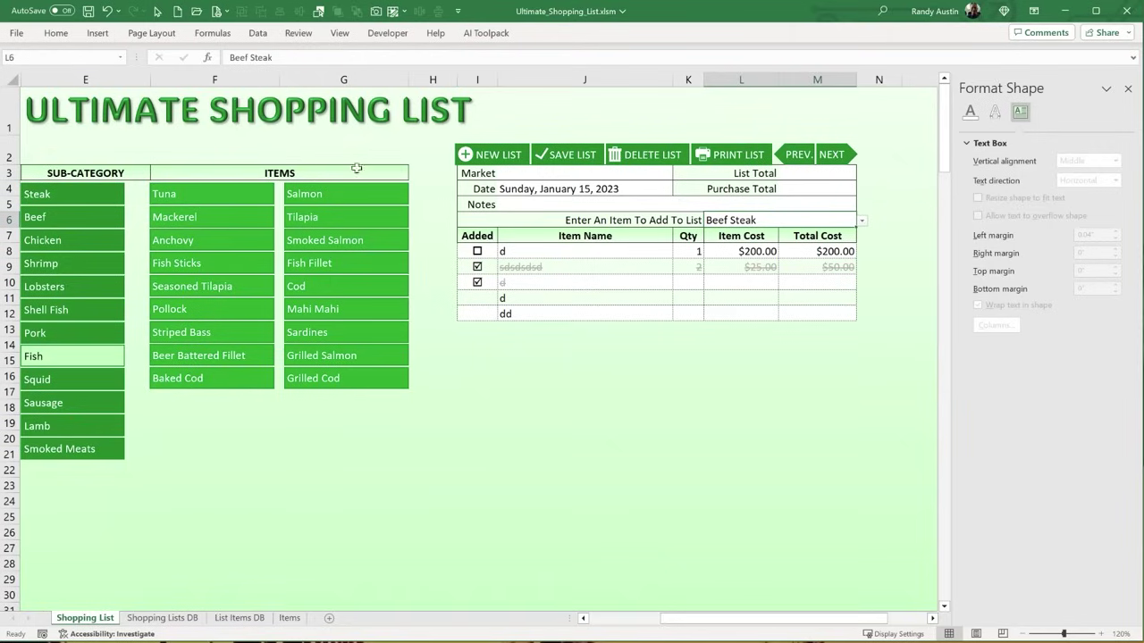
- Test item selection with Mackerel, Anchovy, Seasoned Tilapia and Striped Bass, then Anchovy and Mackerel again, ending on Tuna
click(227, 217)
click(226, 241)
click(224, 287)
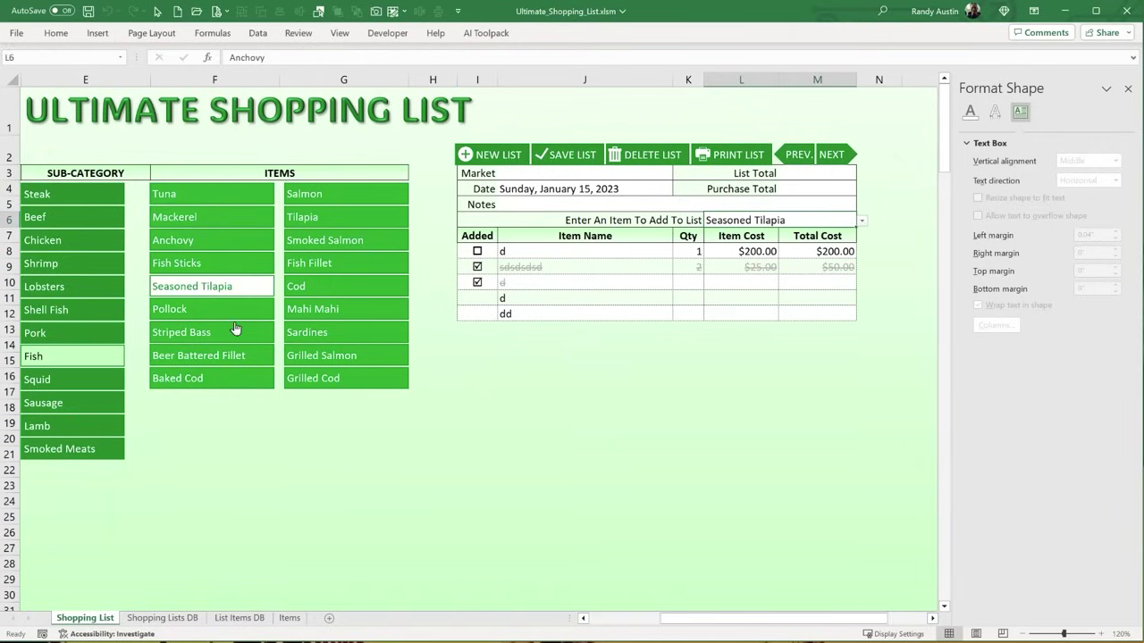
click(232, 332)
click(219, 241)
click(219, 221)
click(213, 193)
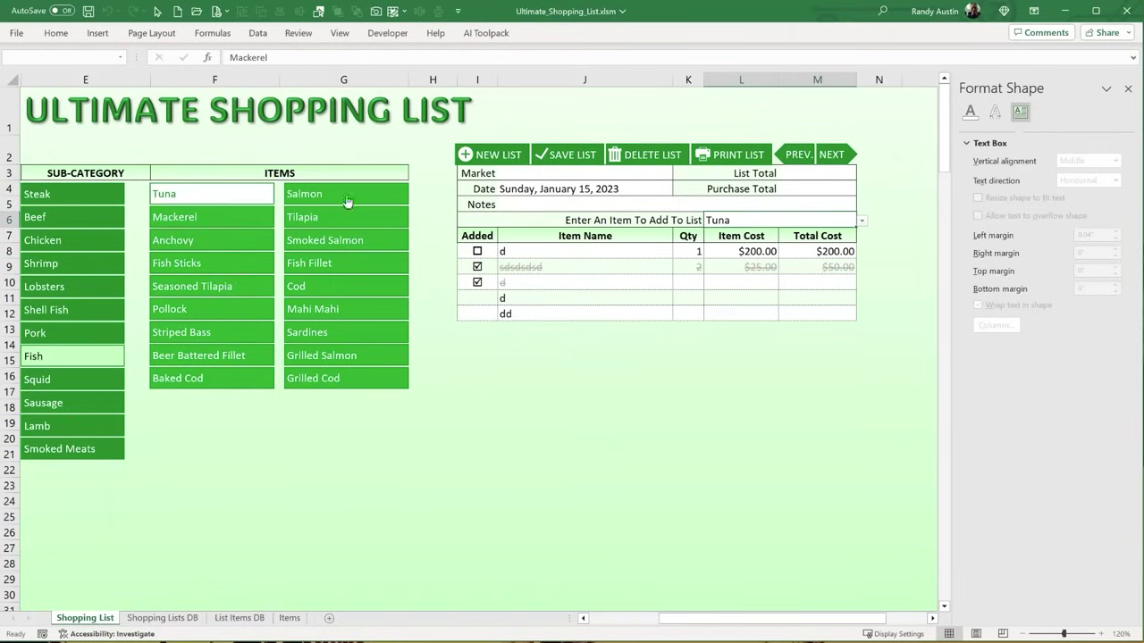
- Add a light right border to the header label cells for Market, Date, Notes, List Total and Purchase Total
drag(471, 171, 472, 204)
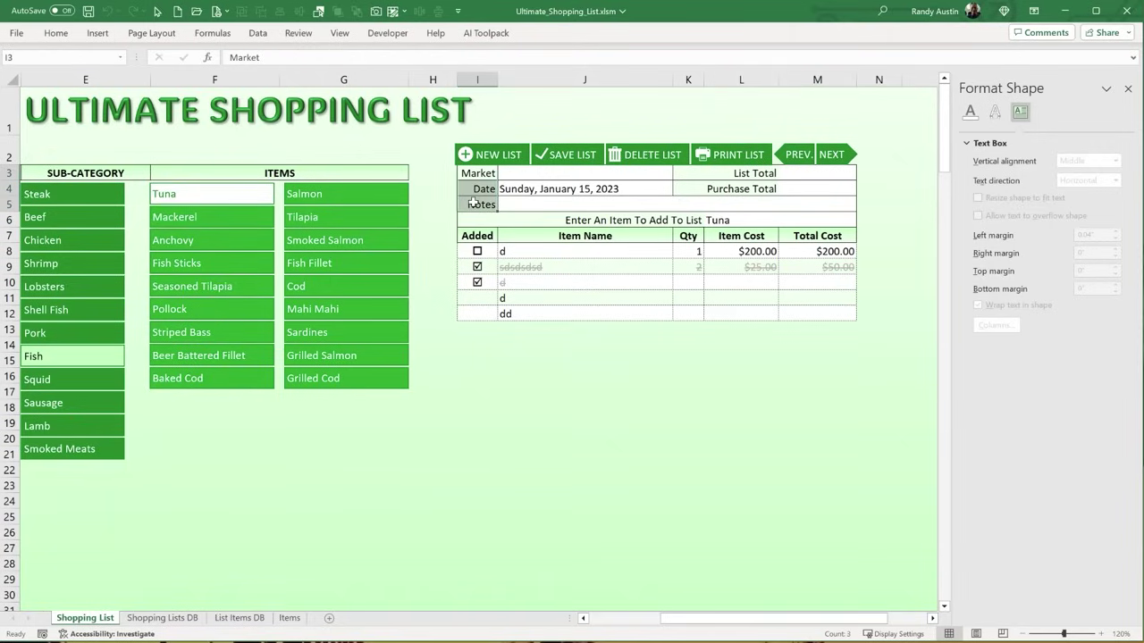
drag(769, 173, 767, 185)
right_click(767, 184)
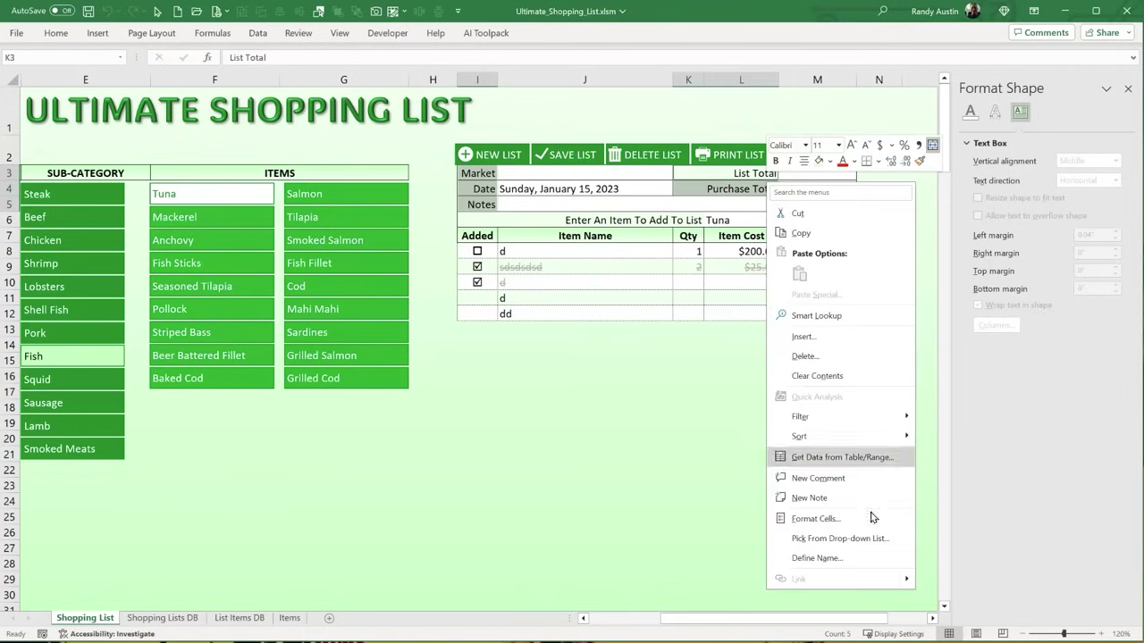
click(865, 519)
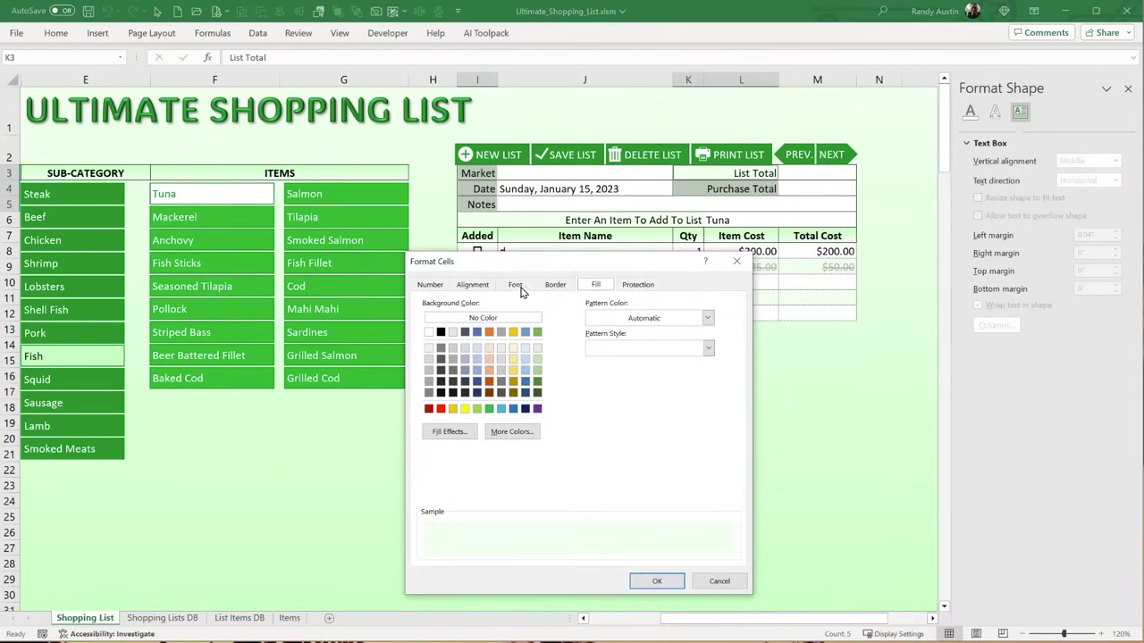
click(536, 289)
click(454, 345)
click(658, 403)
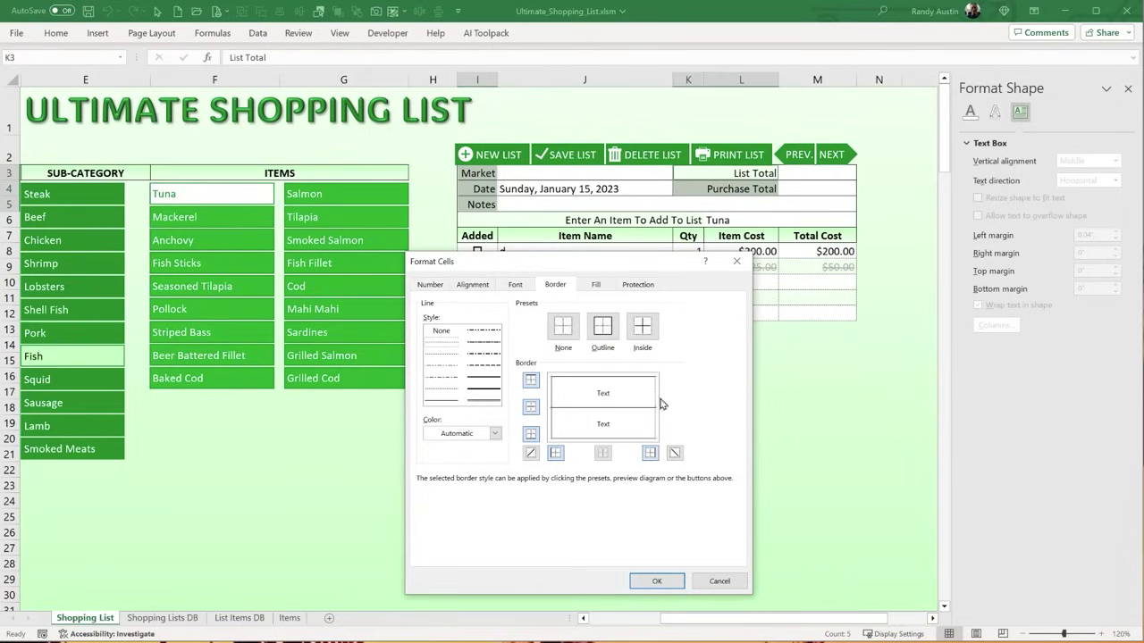
click(657, 581)
- Fill the List Total and Purchase Total value cells with the recently used light green, and save the workbook
drag(817, 174, 815, 190)
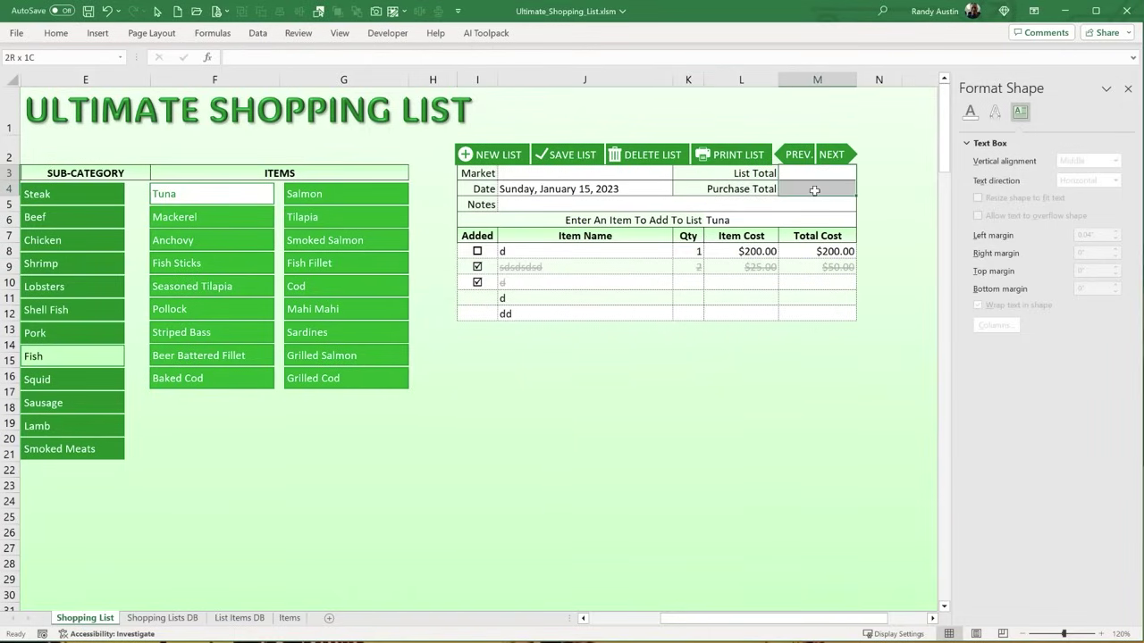
click(59, 39)
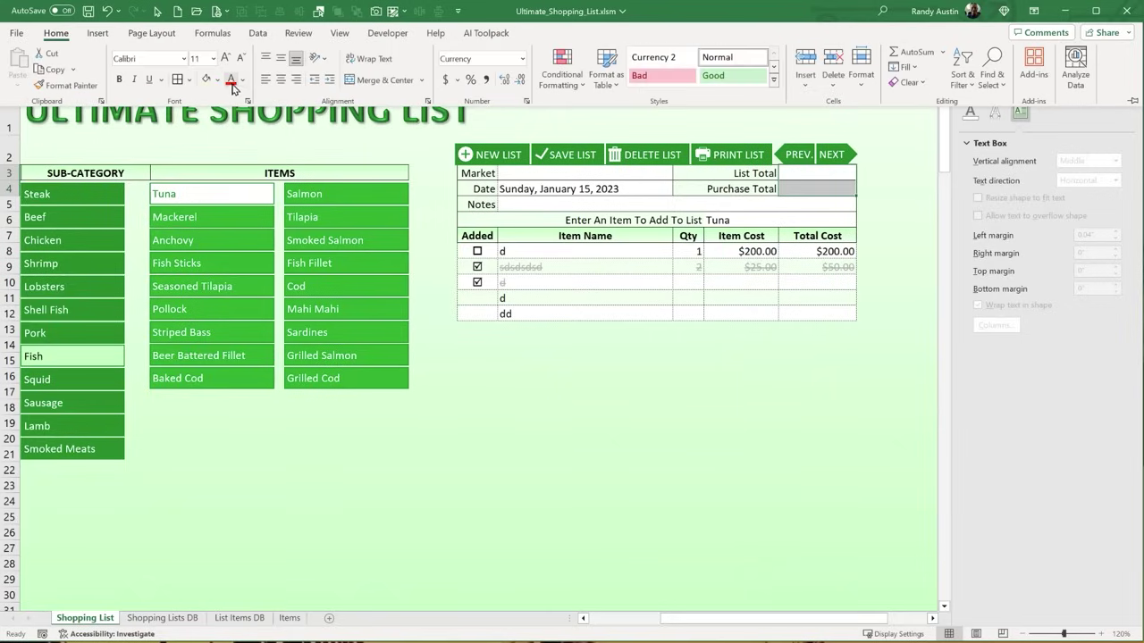
click(216, 80)
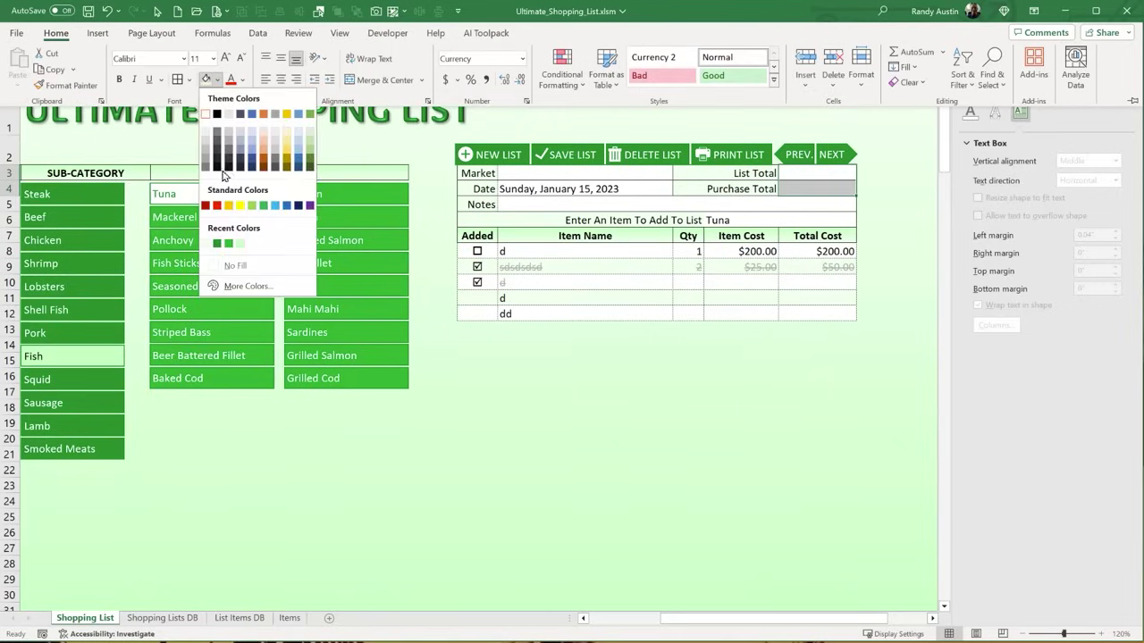
click(216, 245)
key(ctrl+s)
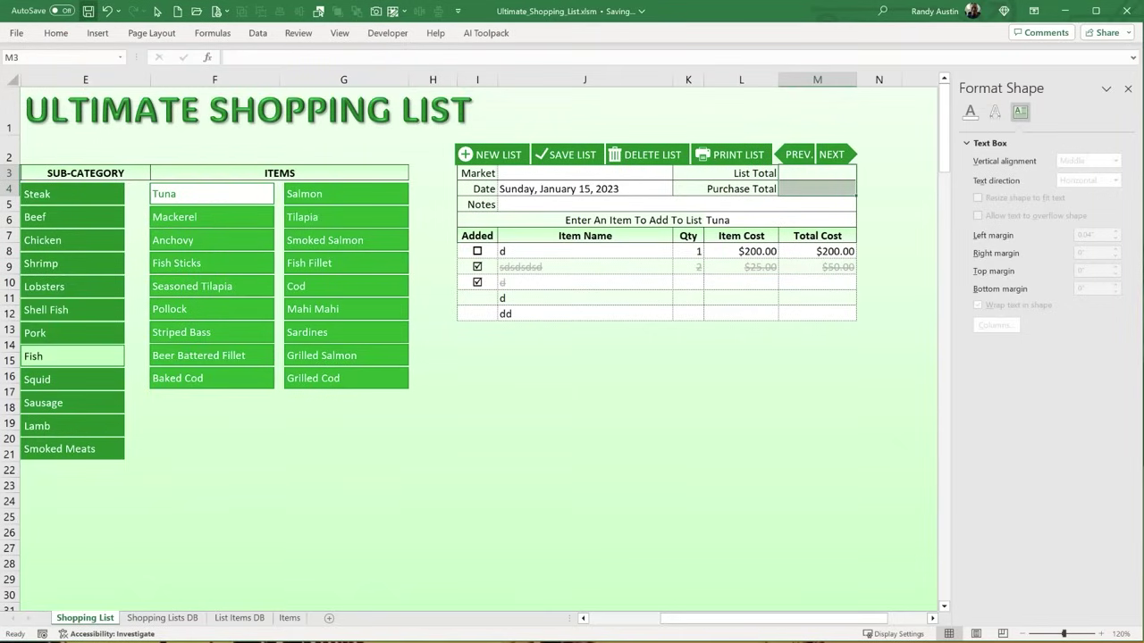
- Examine the Item_Select line that writes ItemName to L6, check that cell on the sheet, and return to the shape loop
key(alt+F11)
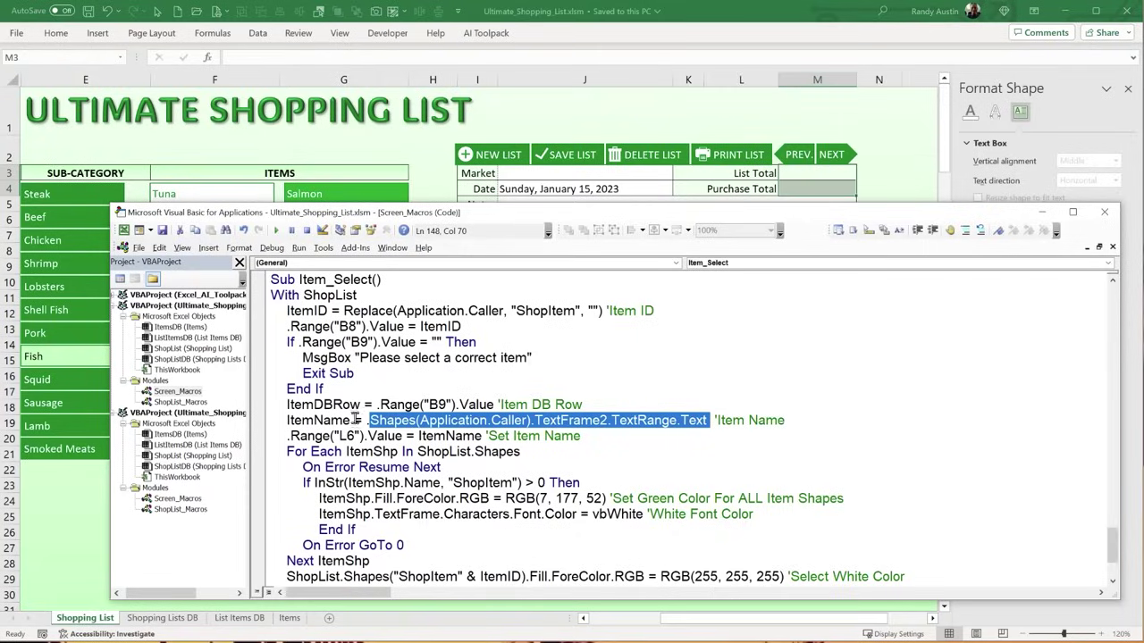
drag(424, 436, 255, 439)
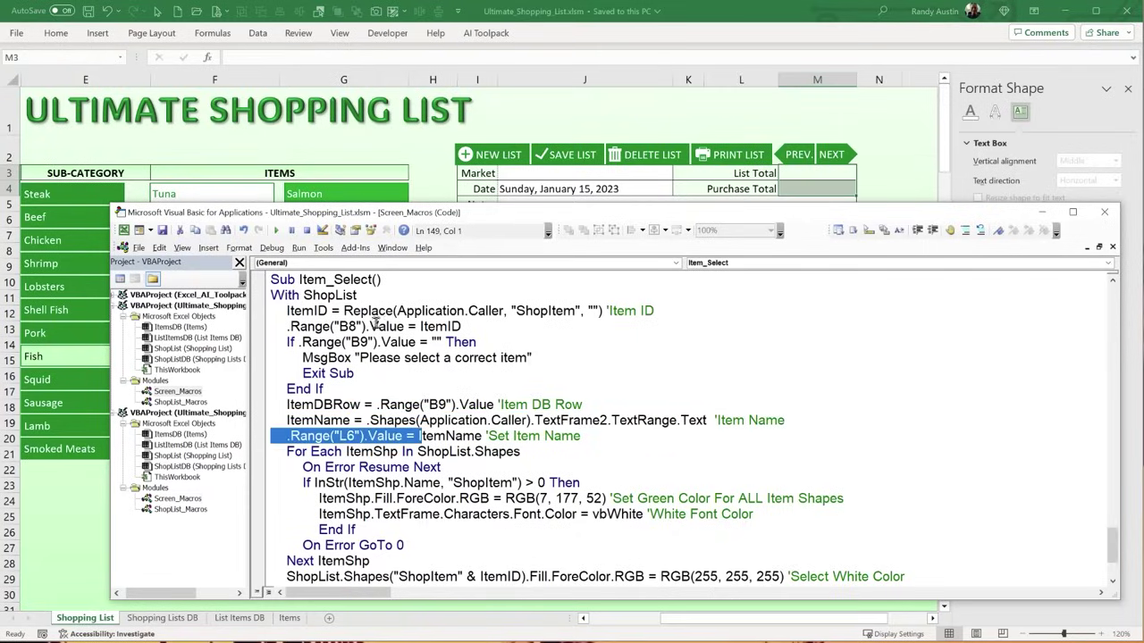
key(alt+F11)
click(816, 224)
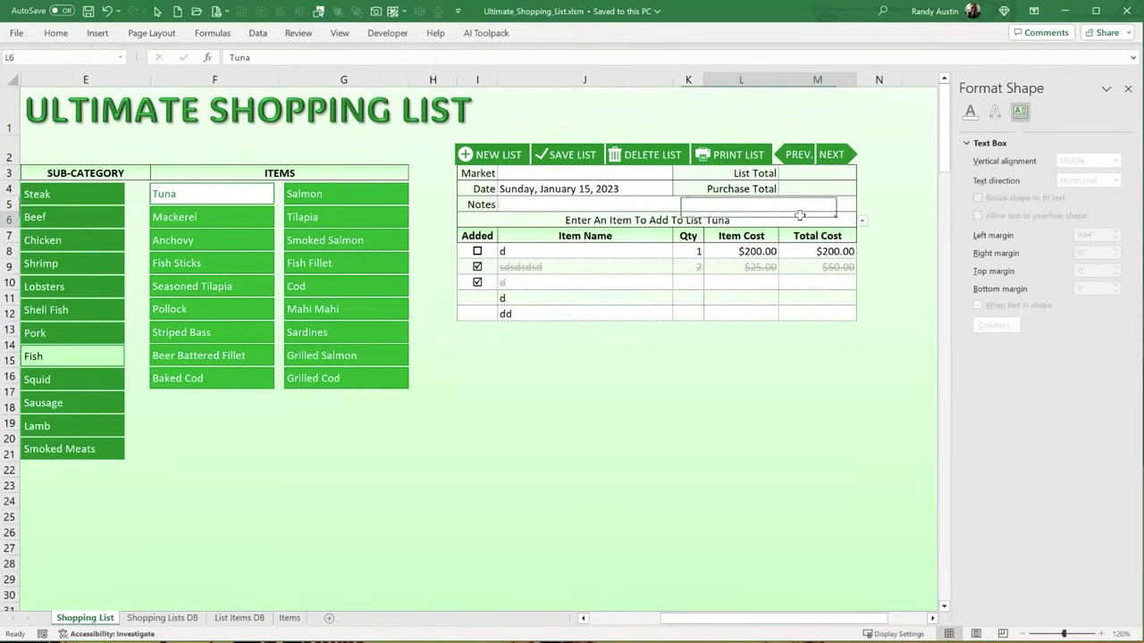
key(alt+F11)
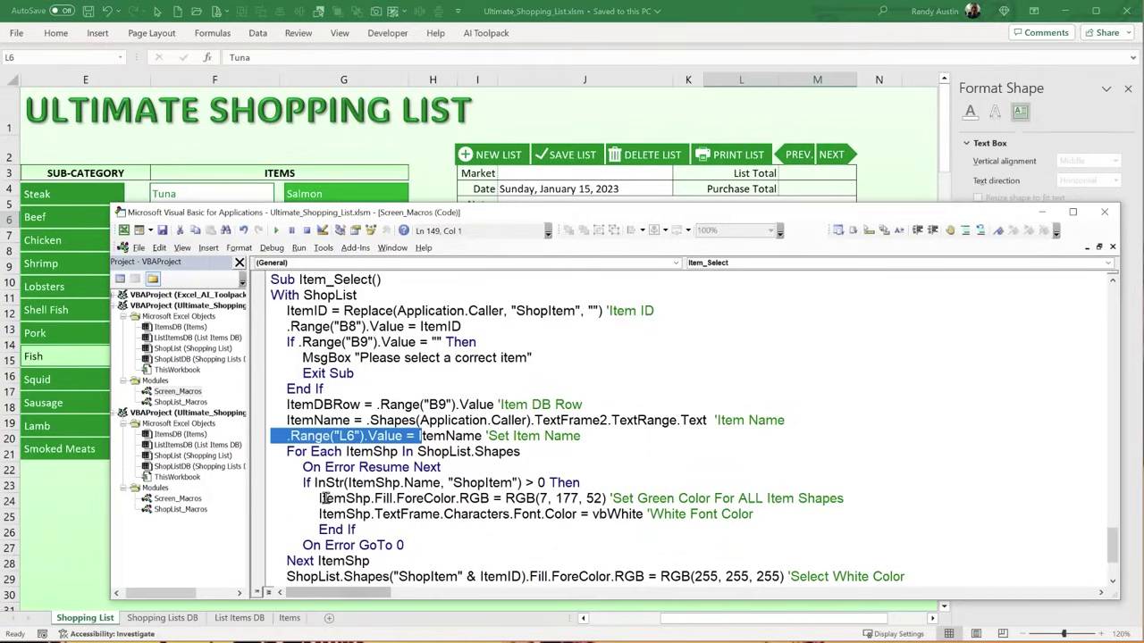
scroll(326, 498, down, 1)
click(377, 484)
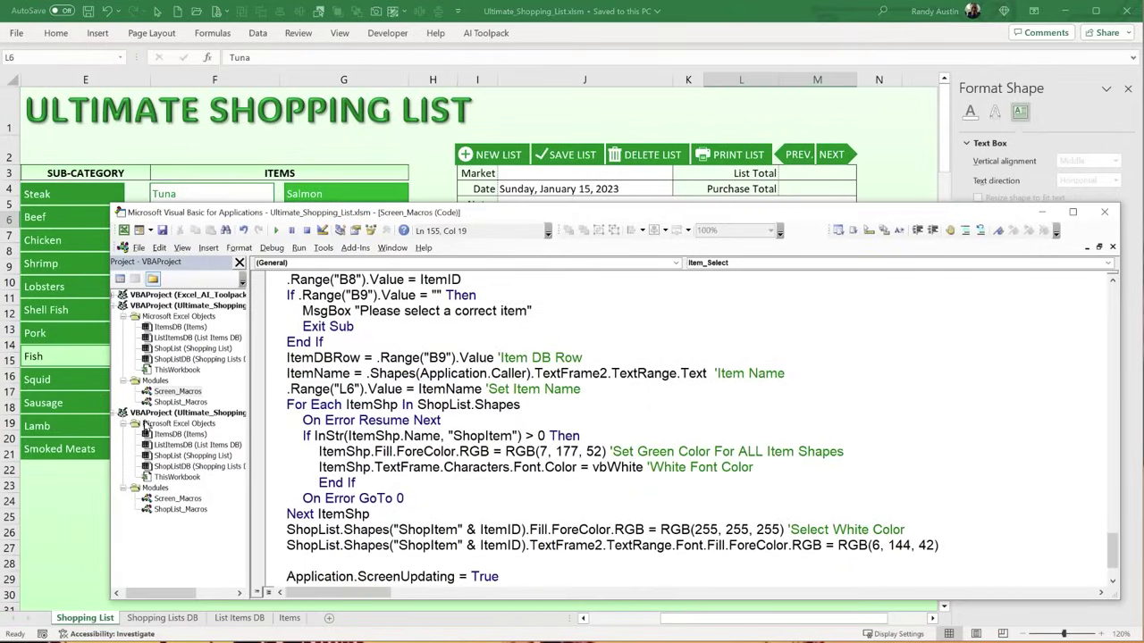
- Test item highlighting on the sheet with Mackerel, Anchovy, Fish Sticks, Seasoned Tilapia and Pollock, ending on Seasoned Tilapia
key(alt+F11)
click(185, 220)
click(187, 241)
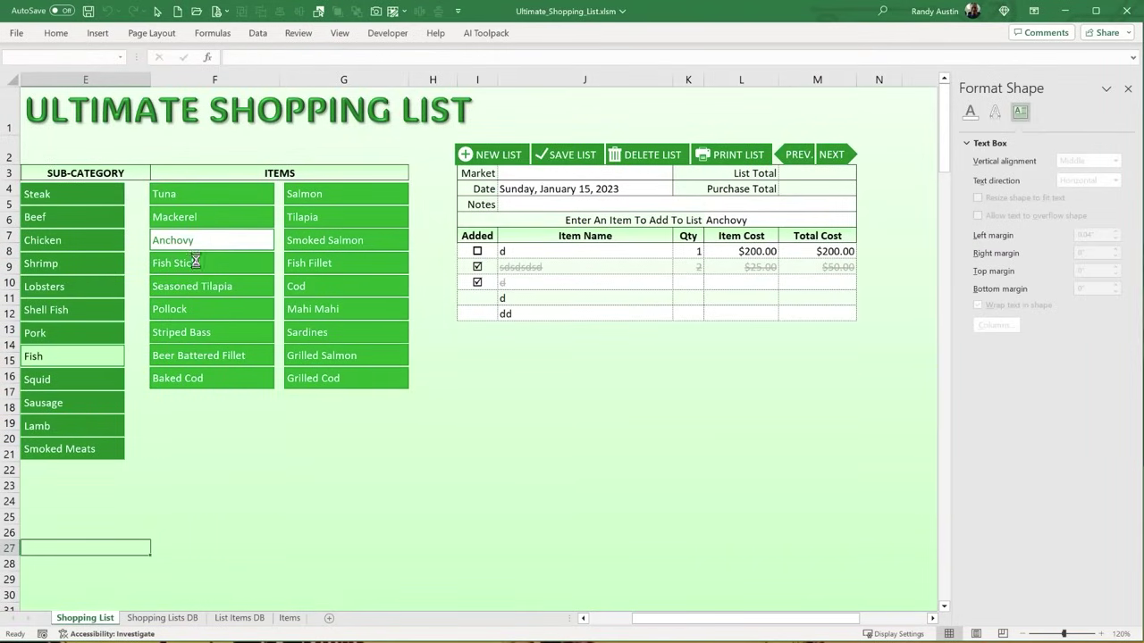
click(195, 261)
click(198, 286)
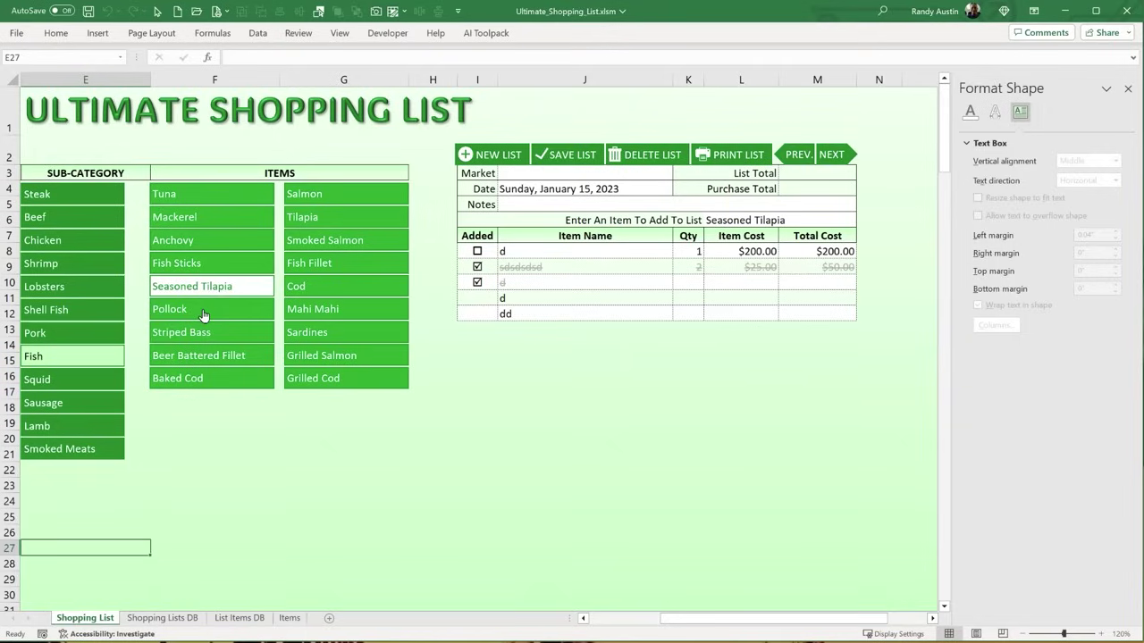
click(203, 313)
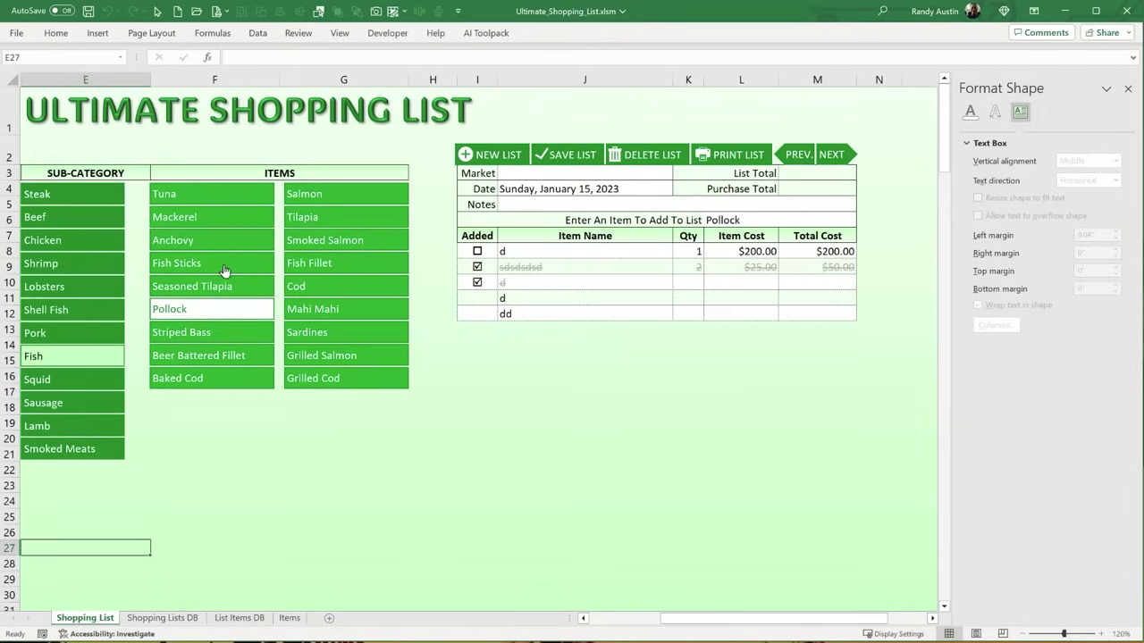
click(225, 286)
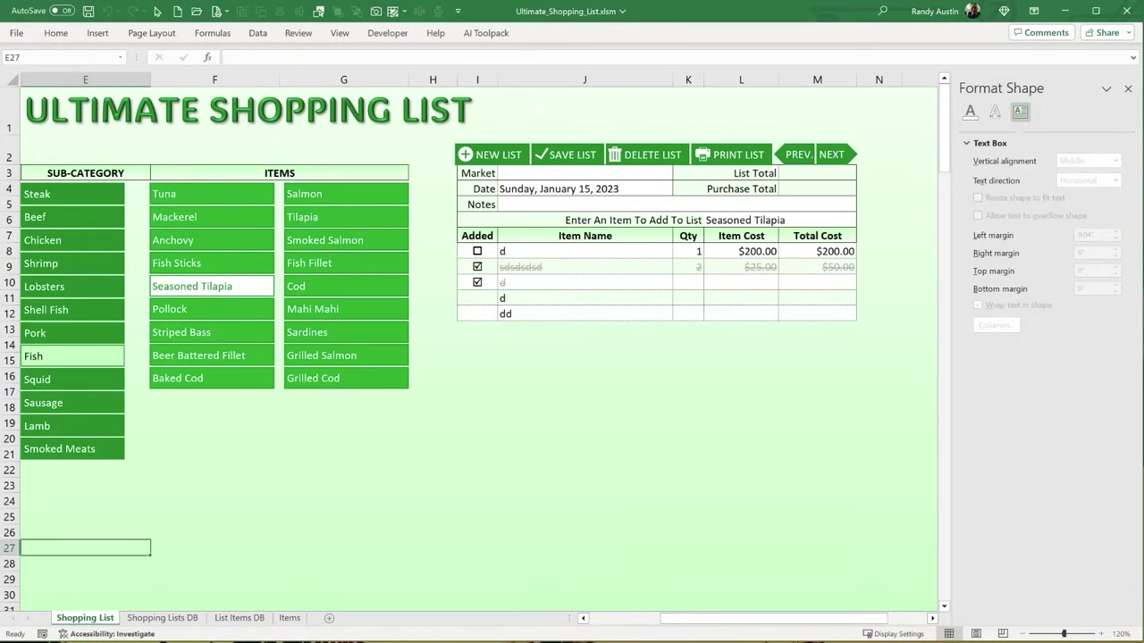
- Examine the For Each ItemShp loop, with its ShopItem name check, green fill, white font and error-handling lines
key(alt+F11)
drag(303, 436, 583, 434)
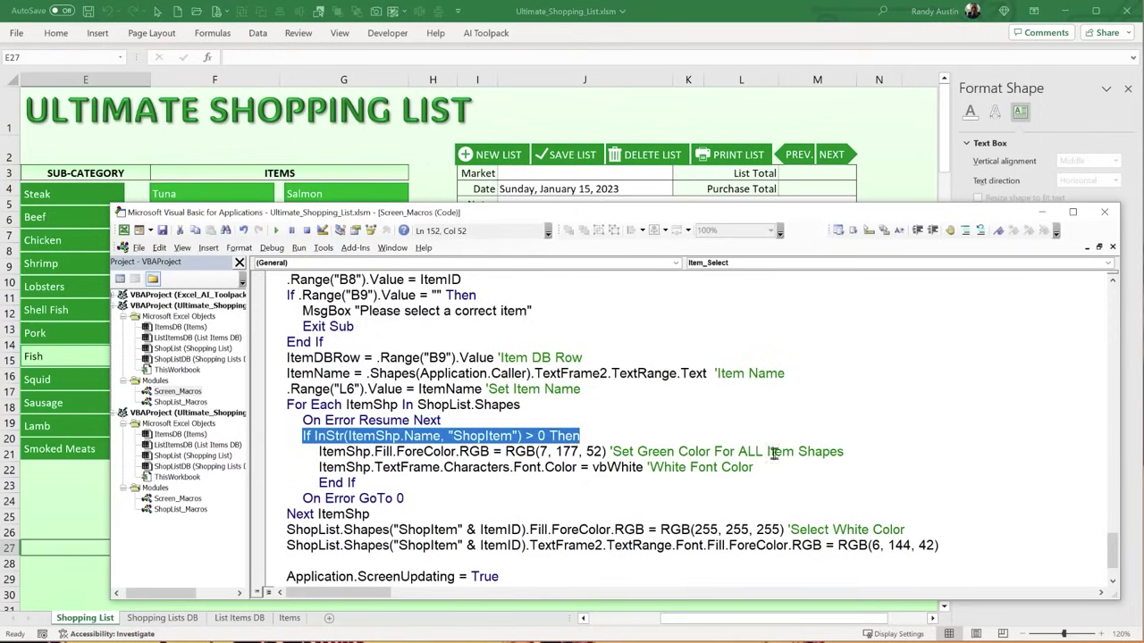
drag(846, 451, 310, 453)
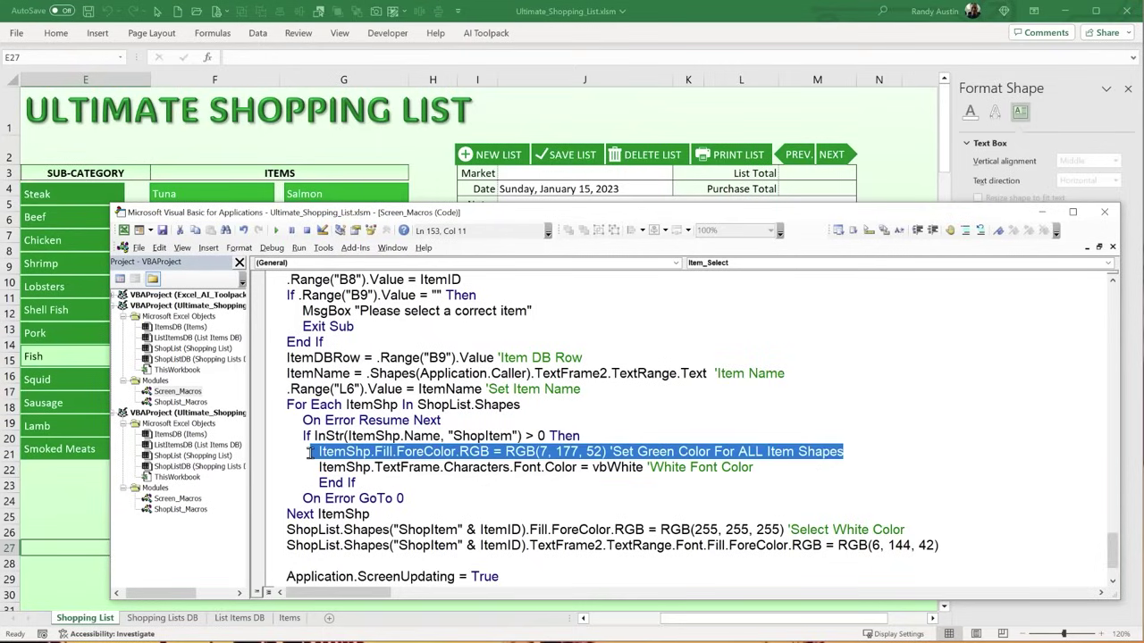
drag(753, 467, 314, 467)
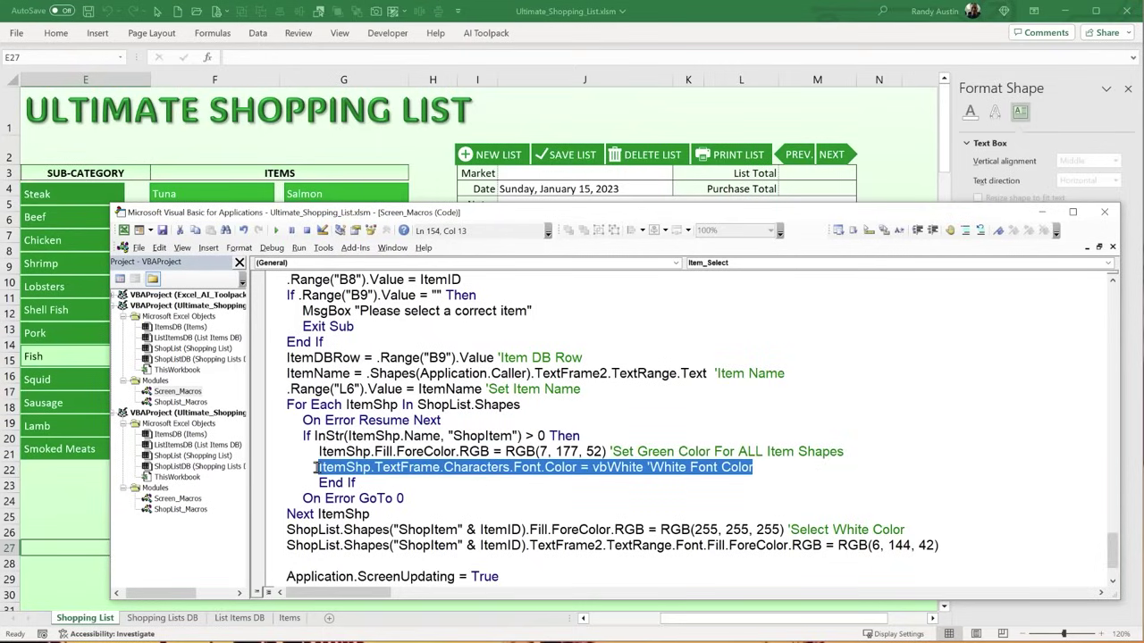
click(404, 499)
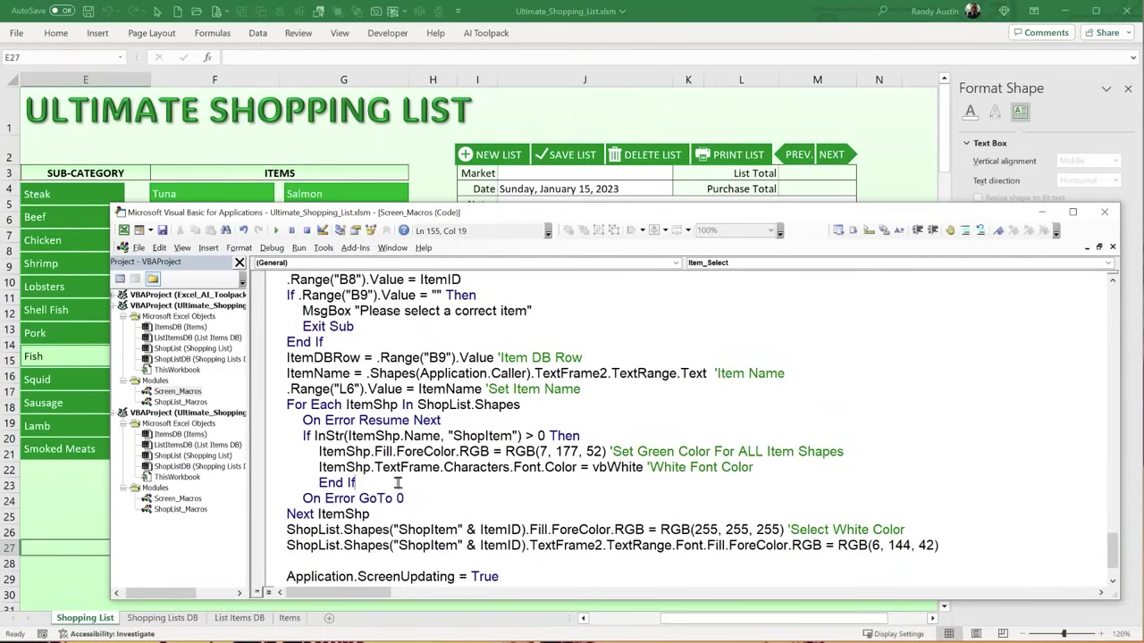
drag(404, 499, 230, 427)
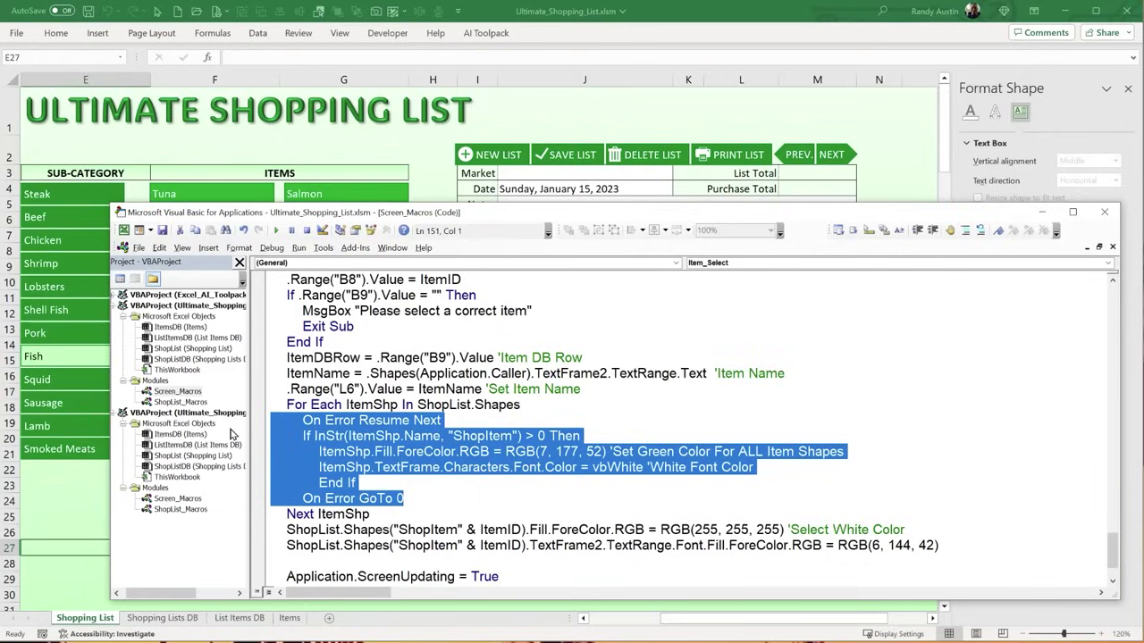
click(369, 513)
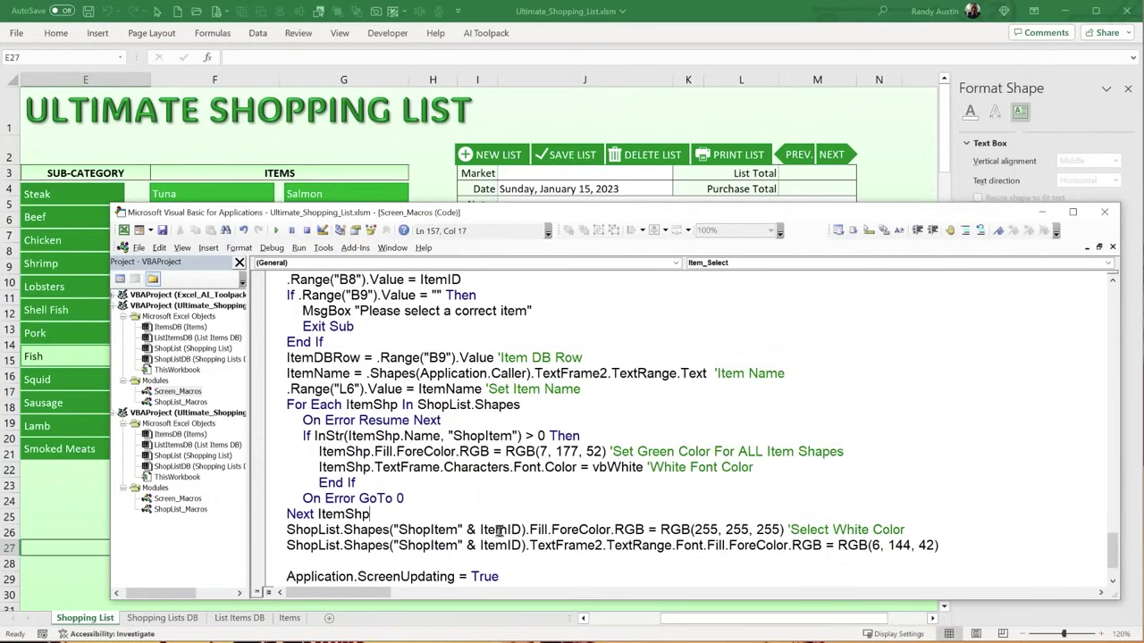
- Examine the two lines below the loop that give the selected ShopItem shape a white fill and green font
drag(519, 530, 393, 530)
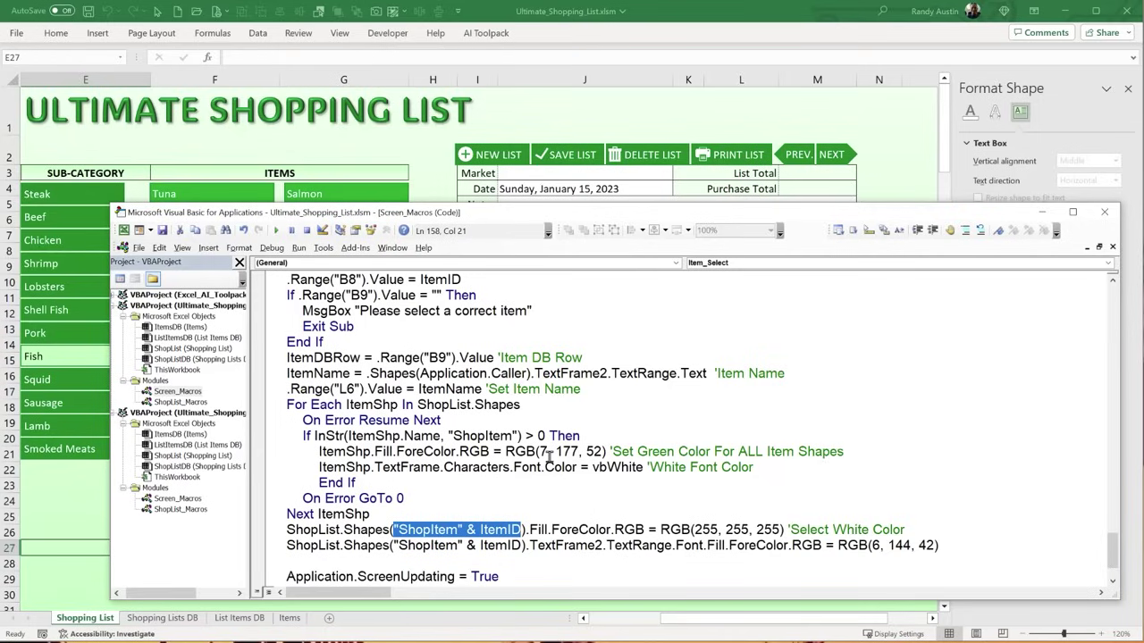
scroll(418, 412, up, 1)
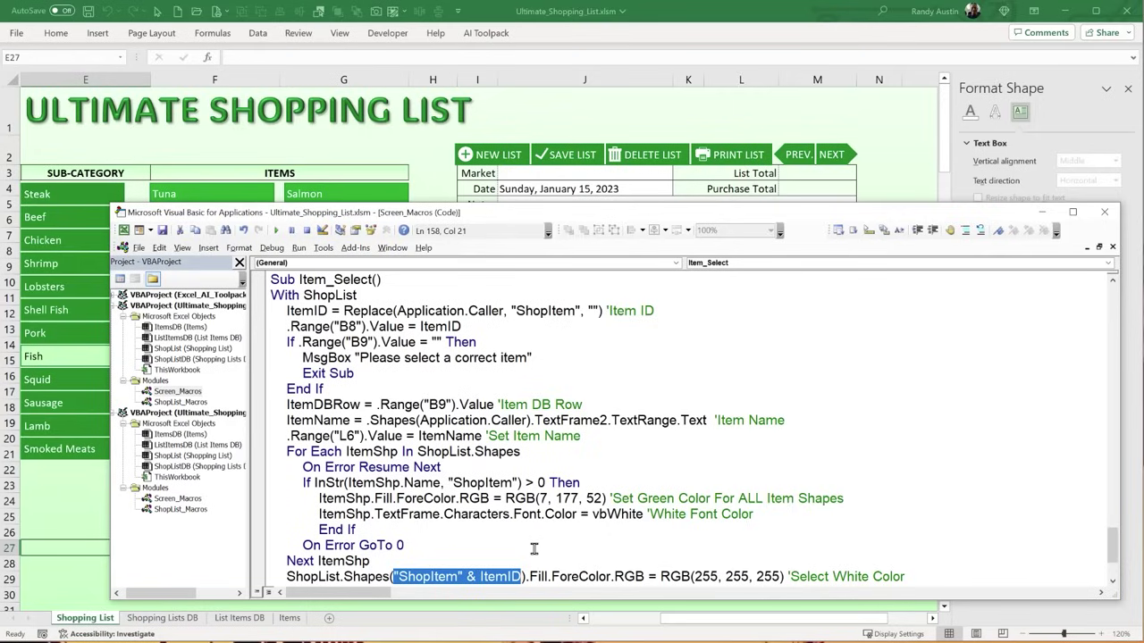
scroll(498, 556, down, 1)
drag(526, 530, 399, 522)
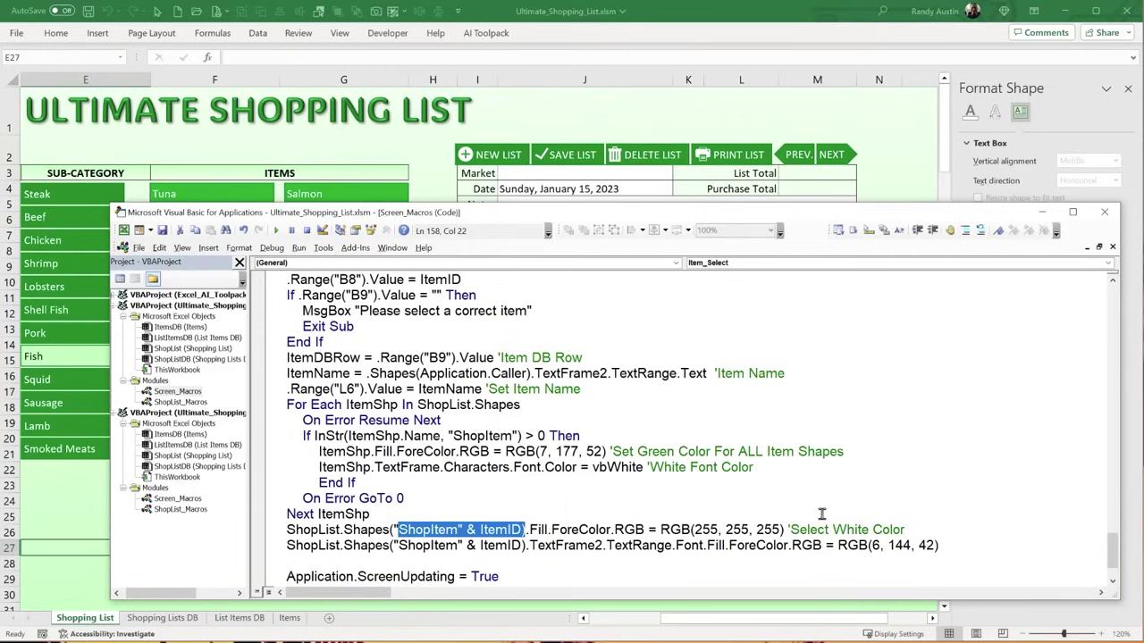
drag(917, 529, 627, 529)
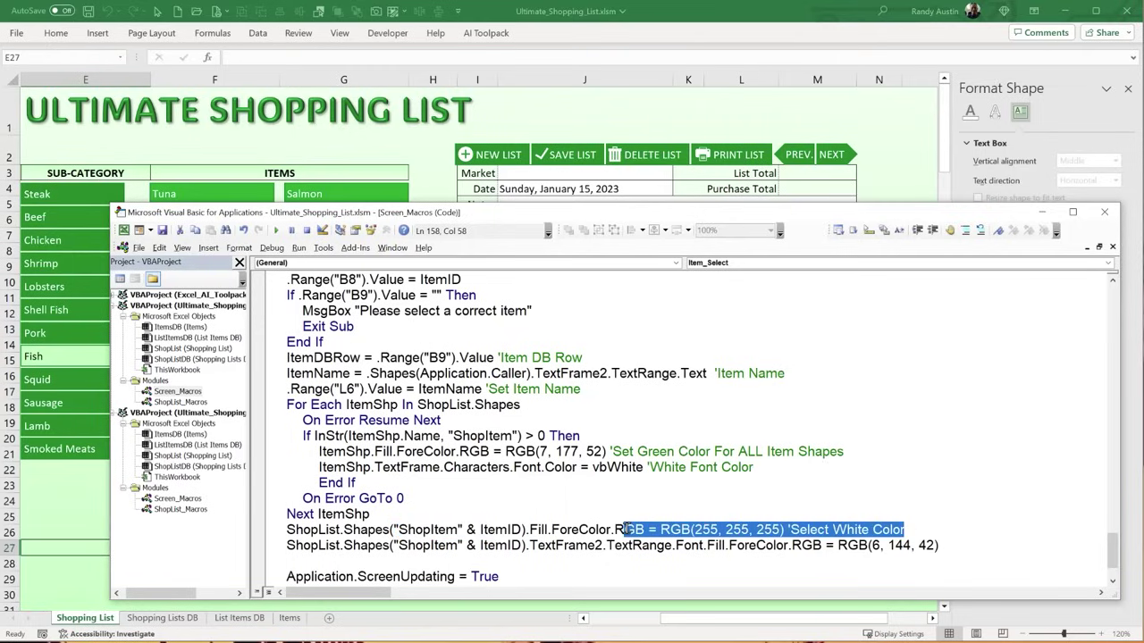
drag(949, 545, 286, 546)
scroll(302, 554, down, 1)
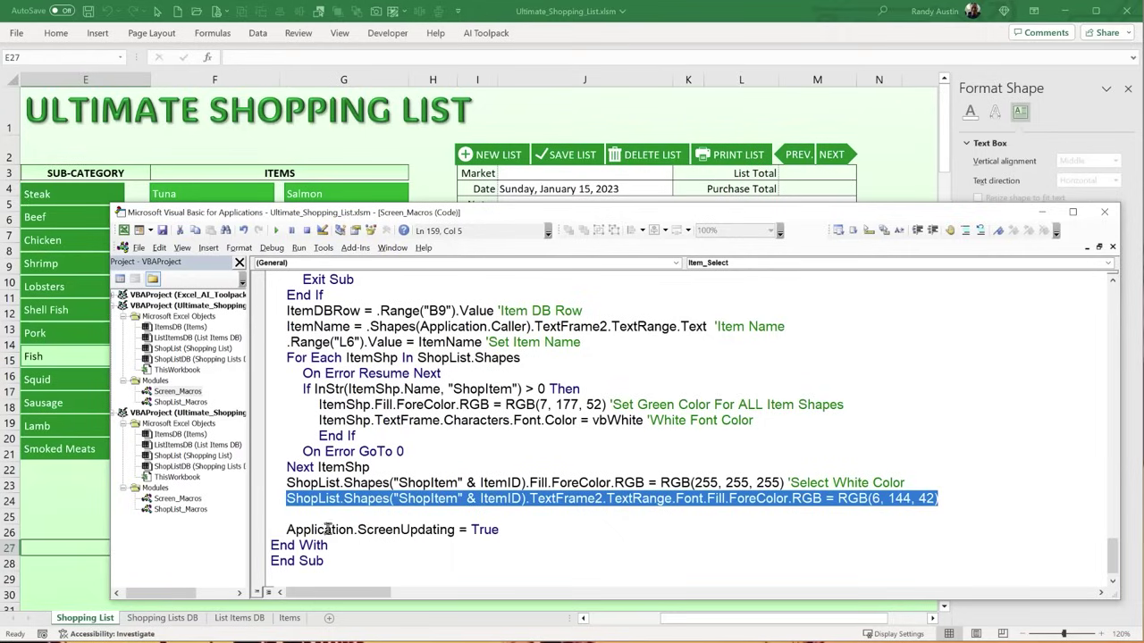
- Delete the blank line above Application.ScreenUpdating = True in Item_Select and review the macro once more
click(253, 516)
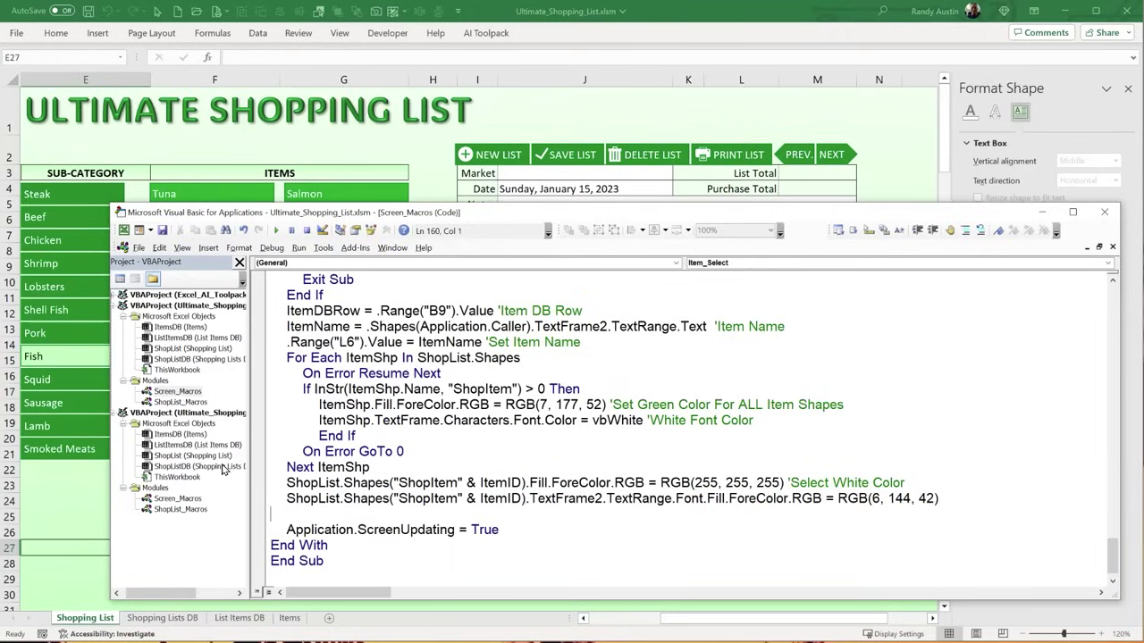
key(BackSpace)
scroll(393, 418, up, 2)
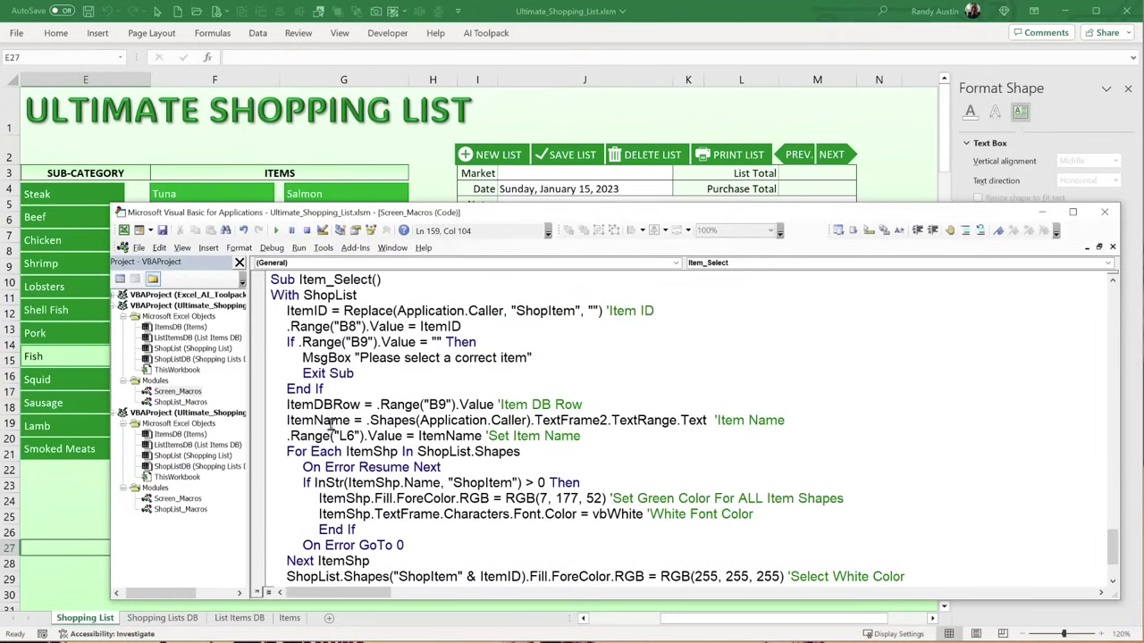
scroll(393, 420, down, 1)
- Return to the Shopping List sheet and test item selection with Striped Bass and Fish Sticks, ending on Salmon
click(78, 515)
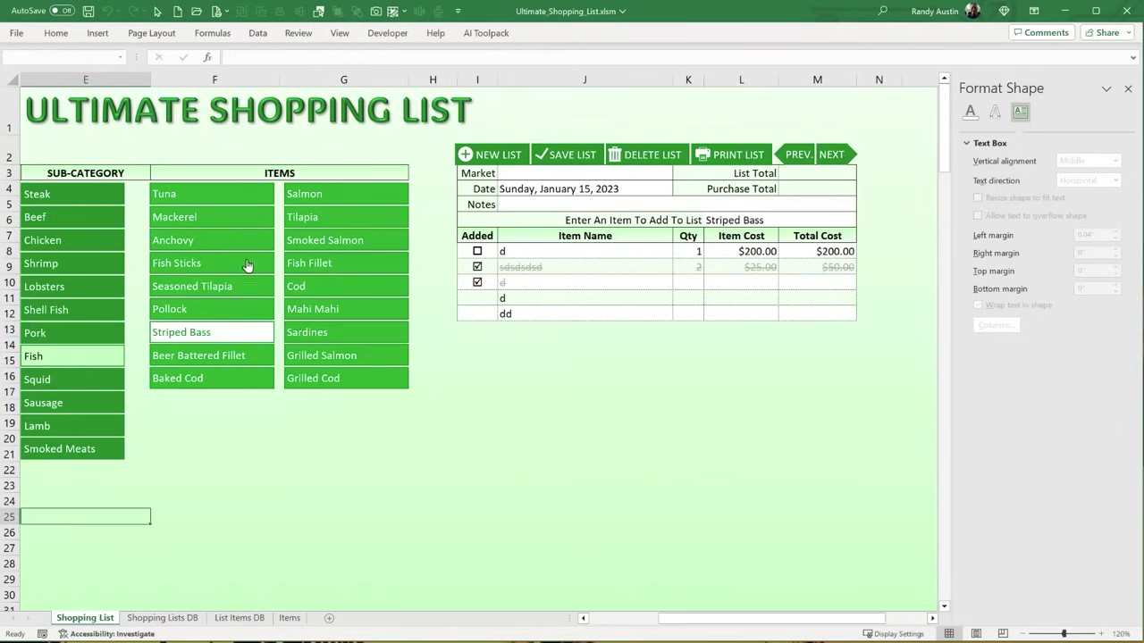
click(248, 265)
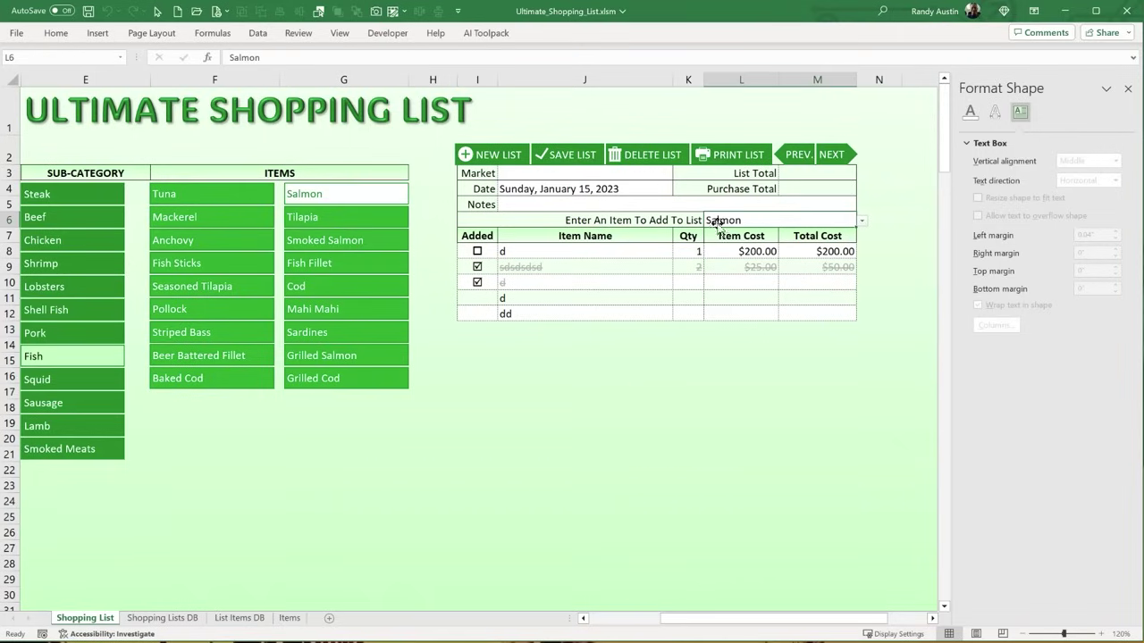
- Inspect the helper cells B8 to B10 for the item UPC/SKU, item database row and entered item row
scroll(812, 618, left, 4)
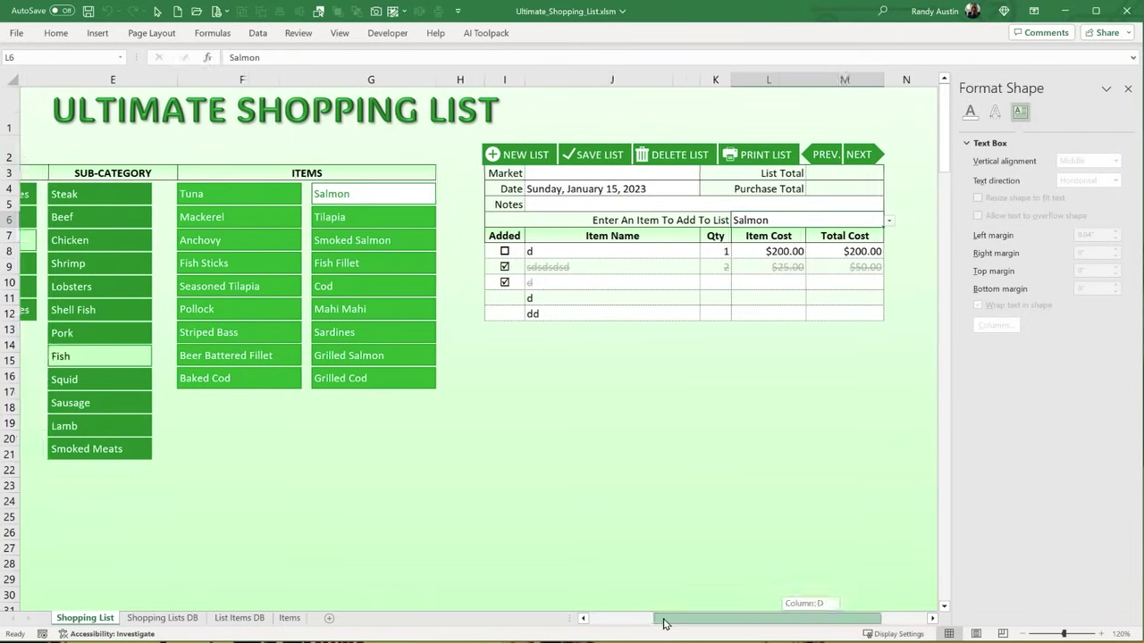
click(122, 253)
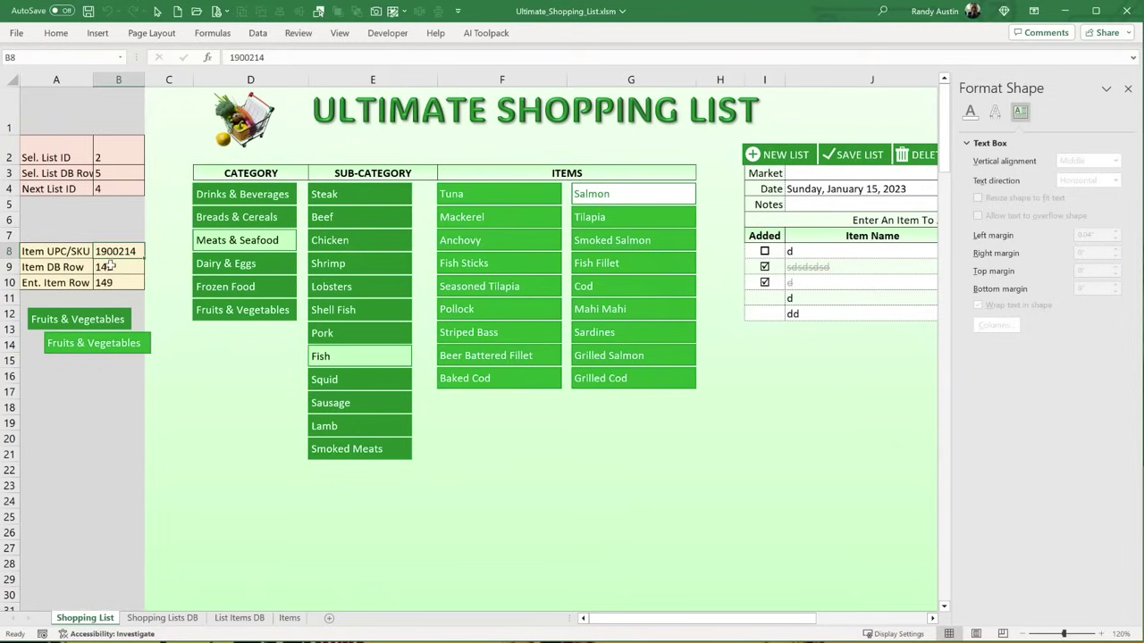
key(Down)
click(114, 282)
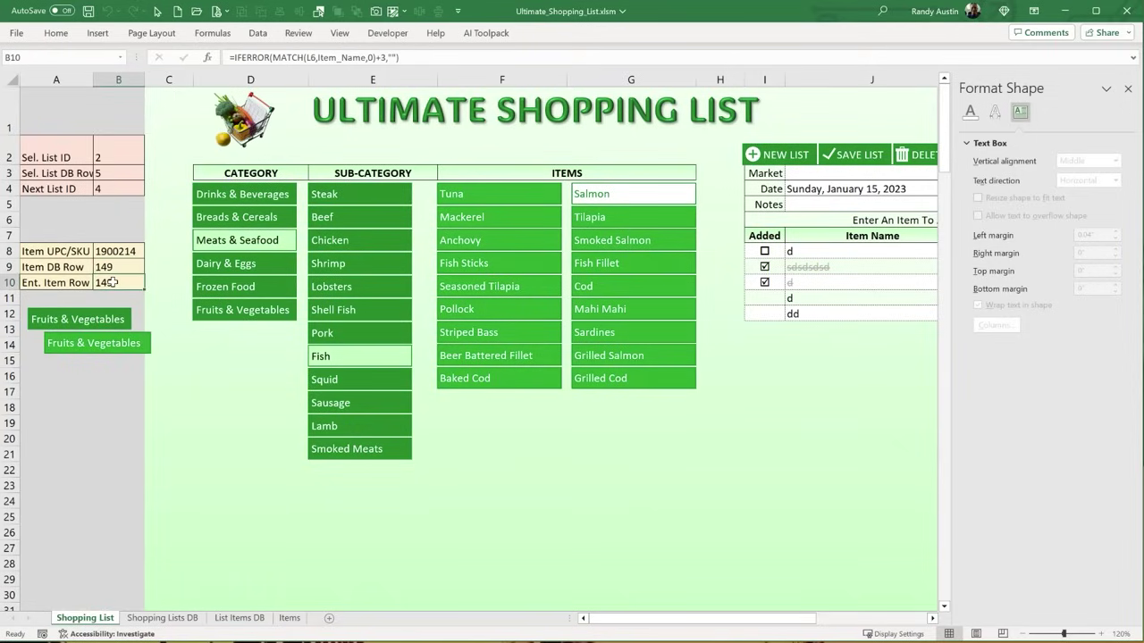
- Choose Anchovy as the item to add to the list in cell L6
drag(672, 617, 754, 617)
click(808, 222)
click(827, 221)
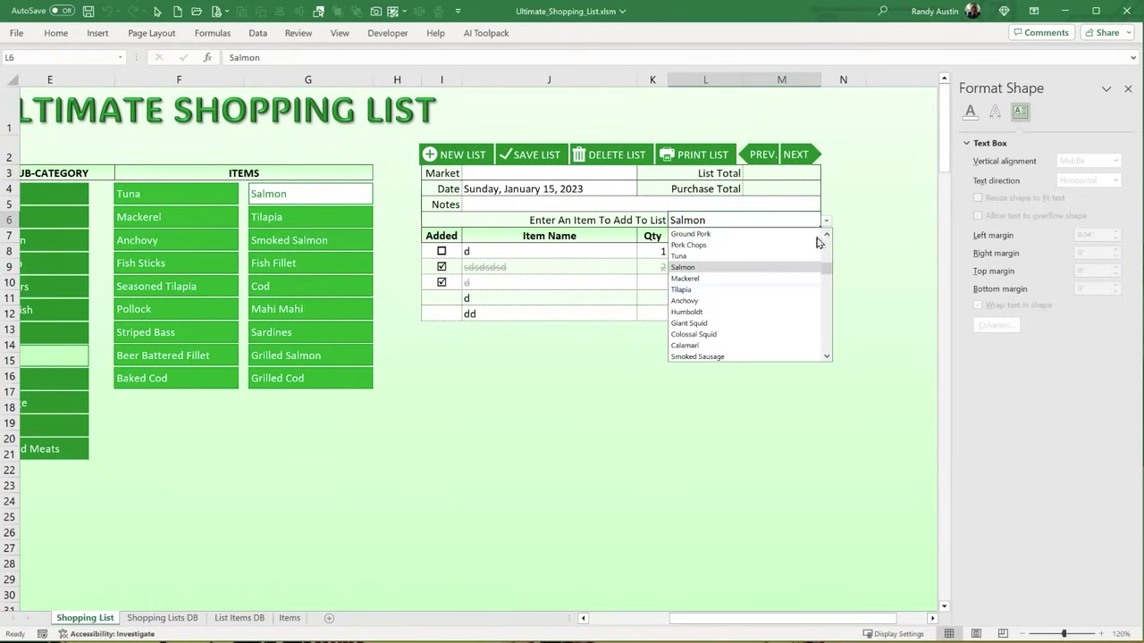
click(790, 306)
- Check the Ent. Item Row formula in B10 and save the workbook
drag(737, 624, 653, 624)
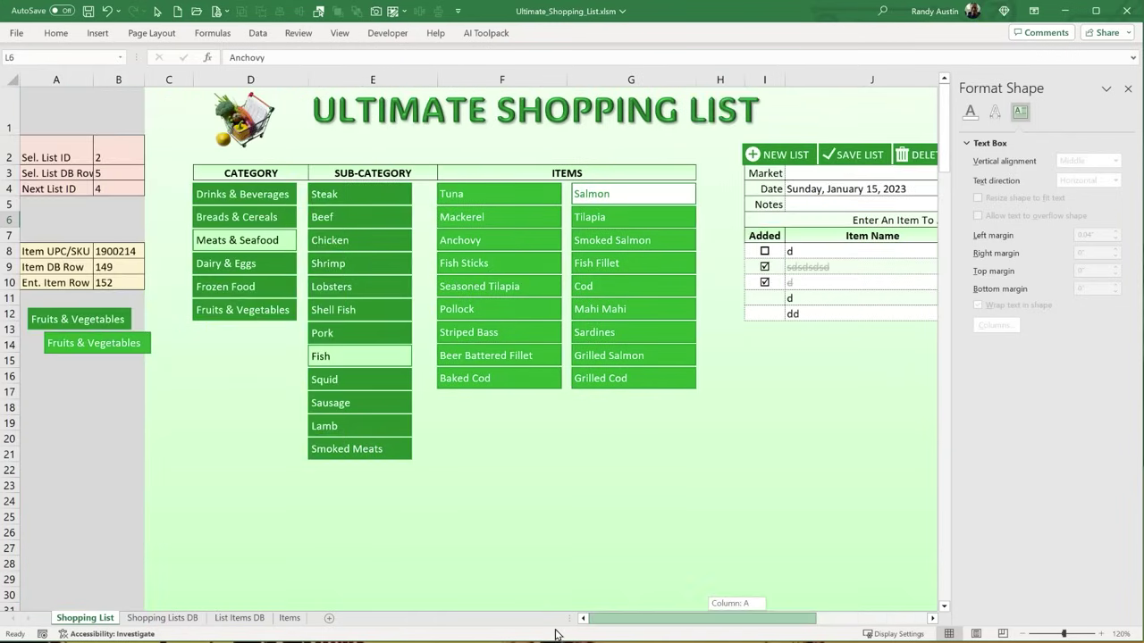
click(138, 283)
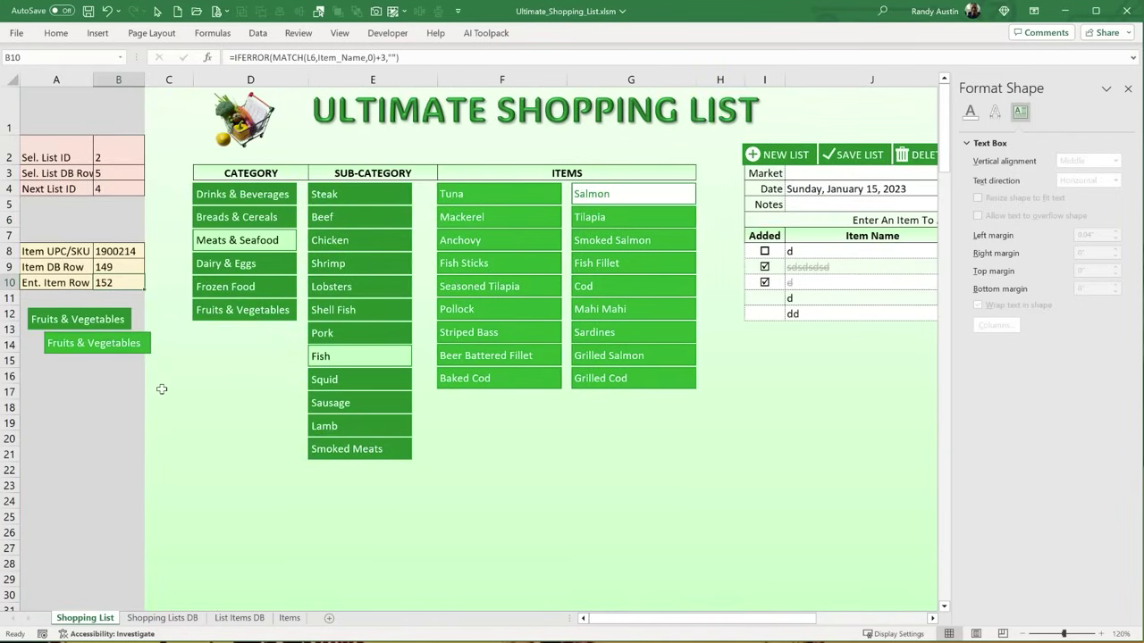
click(86, 11)
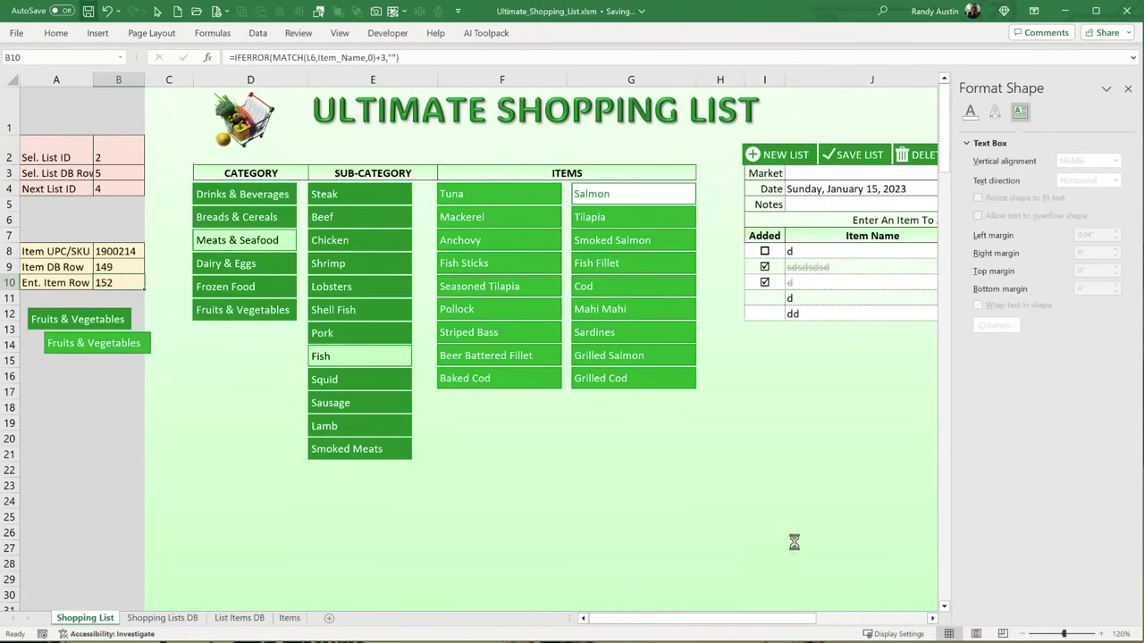
- Select Salmon as the item to add in L6 and replace it with Tilapia from the fish item shapes
drag(776, 620, 863, 621)
click(691, 222)
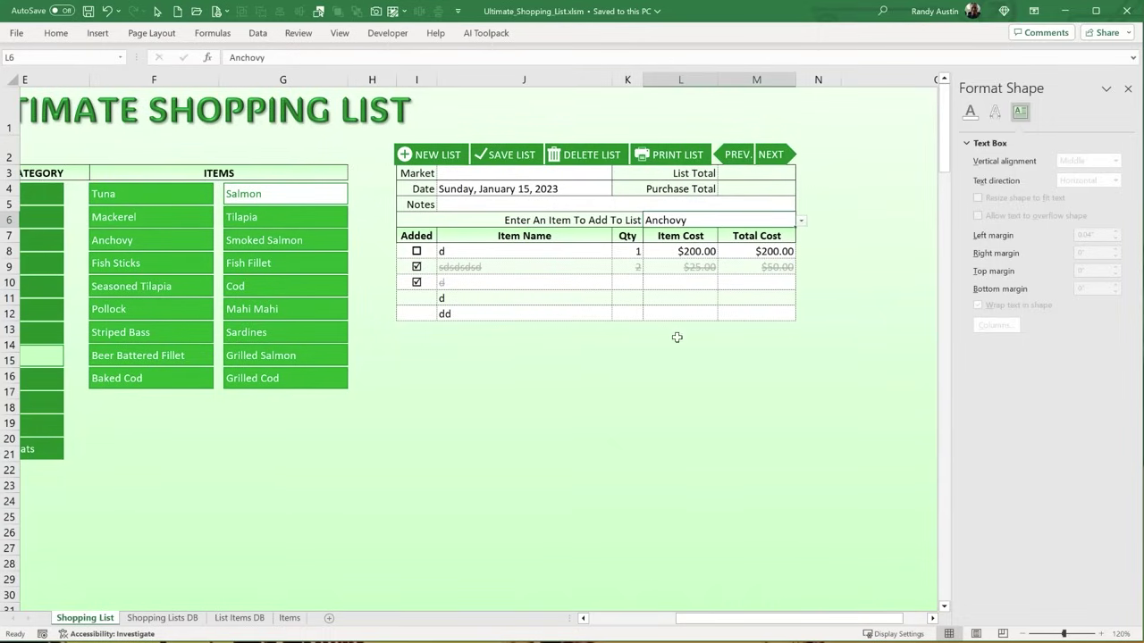
click(800, 223)
click(733, 328)
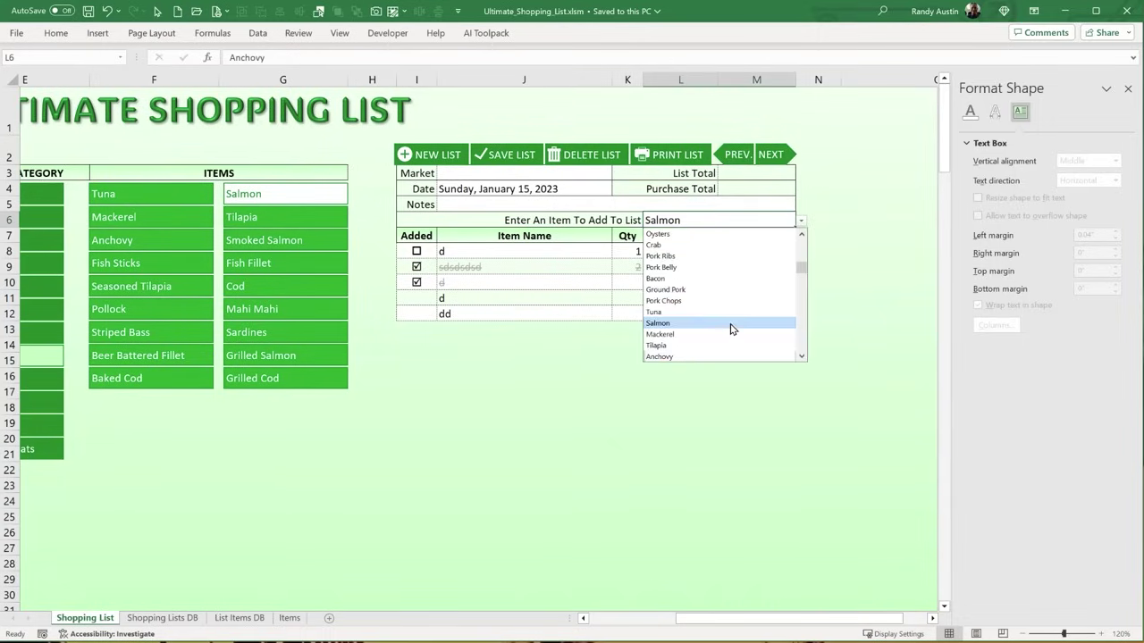
click(289, 222)
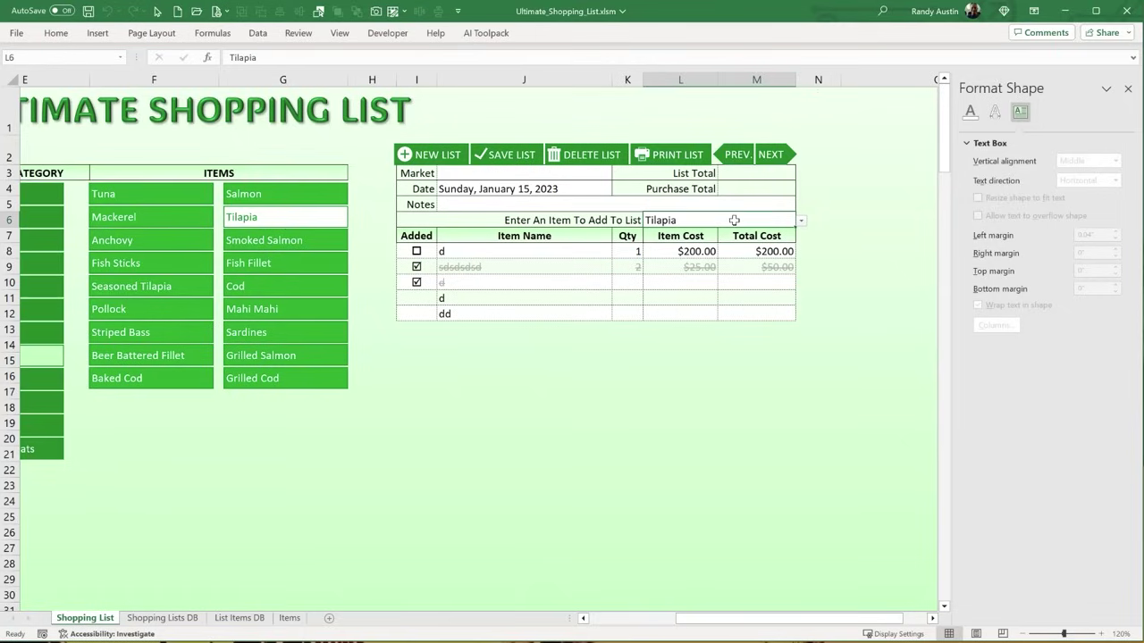
- Examine the shopping list's item rows, the Qty column from K8 down and the first empty row below the last item
click(478, 316)
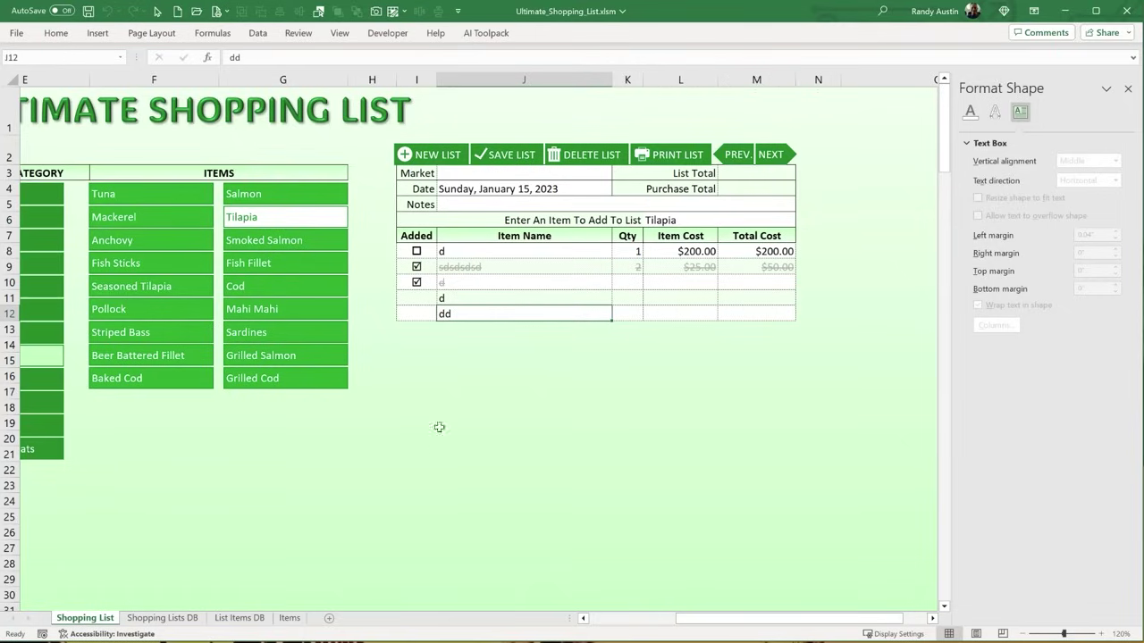
drag(416, 250, 674, 338)
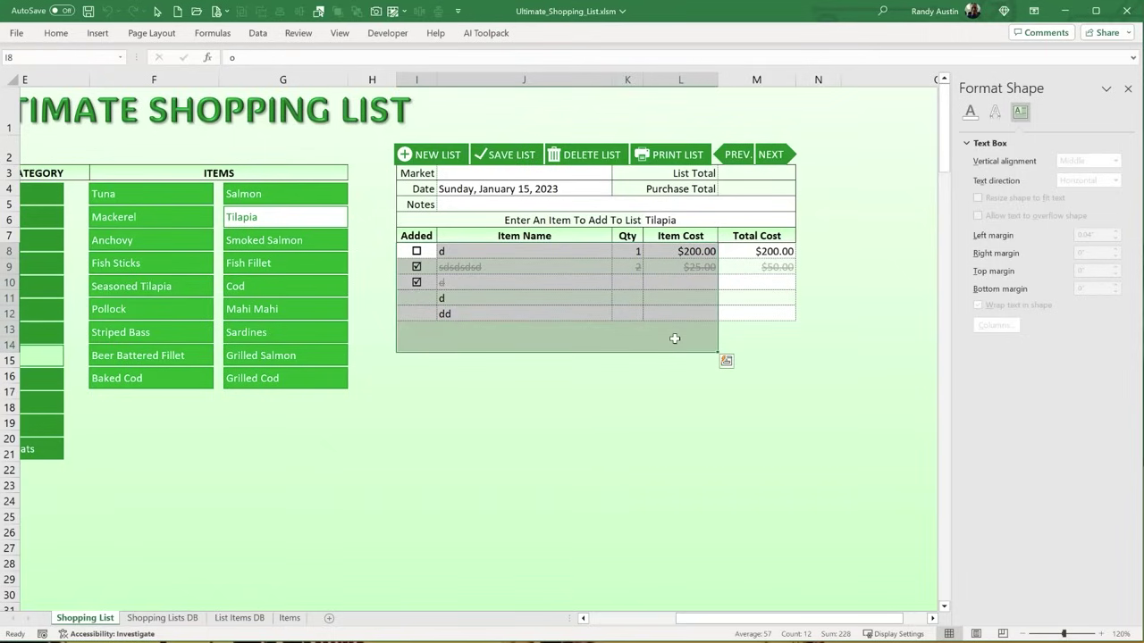
drag(627, 251, 629, 601)
click(55, 32)
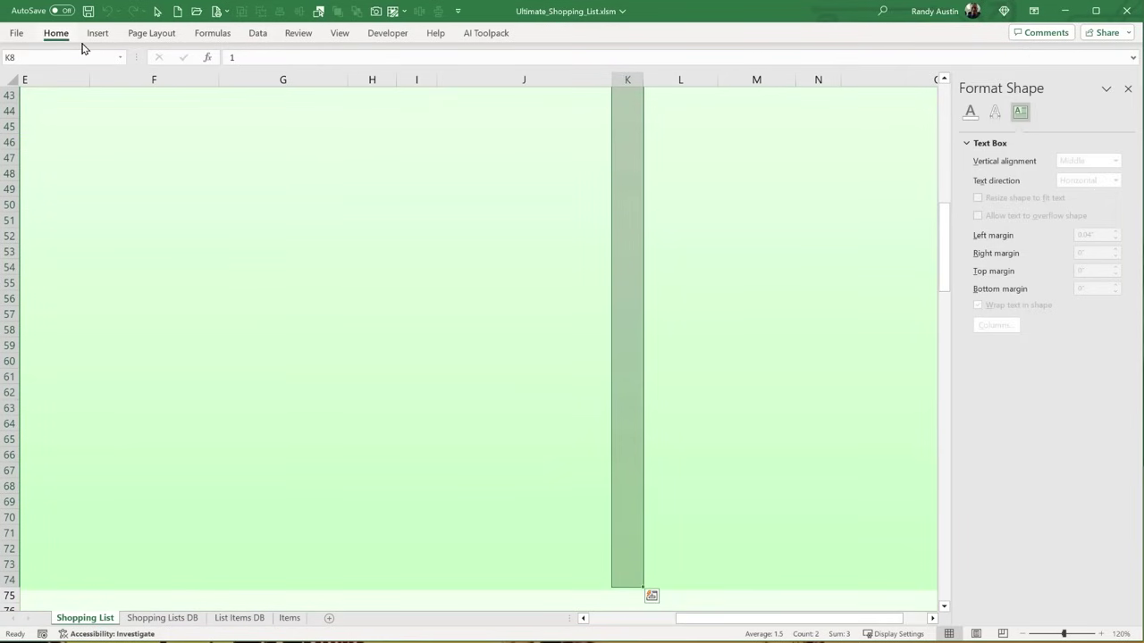
scroll(529, 316, up, 14)
click(445, 251)
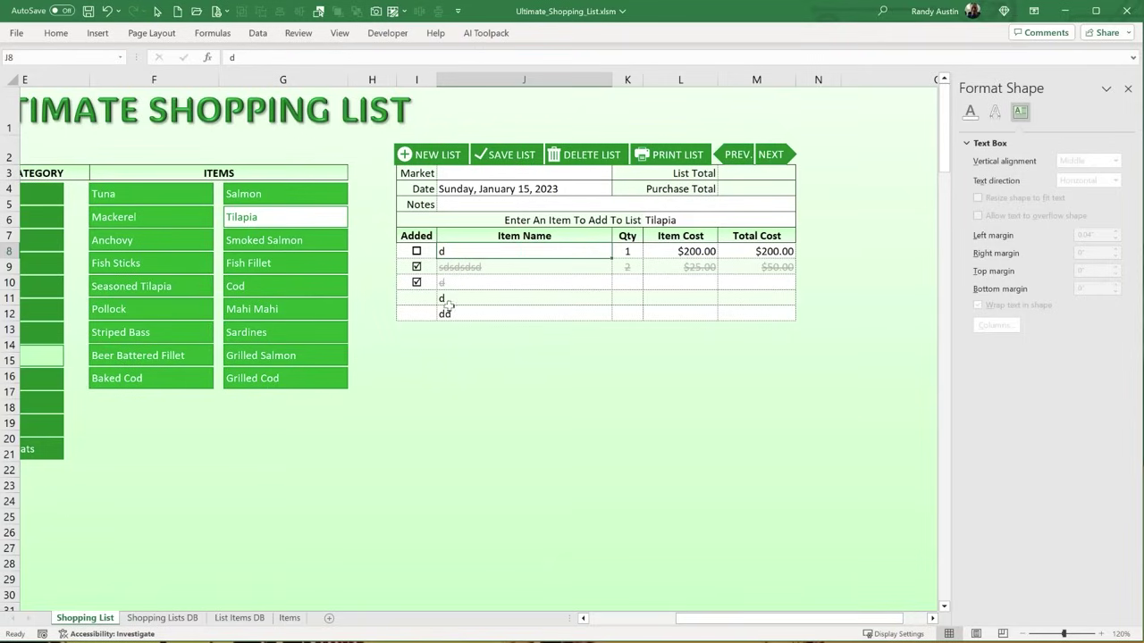
click(440, 342)
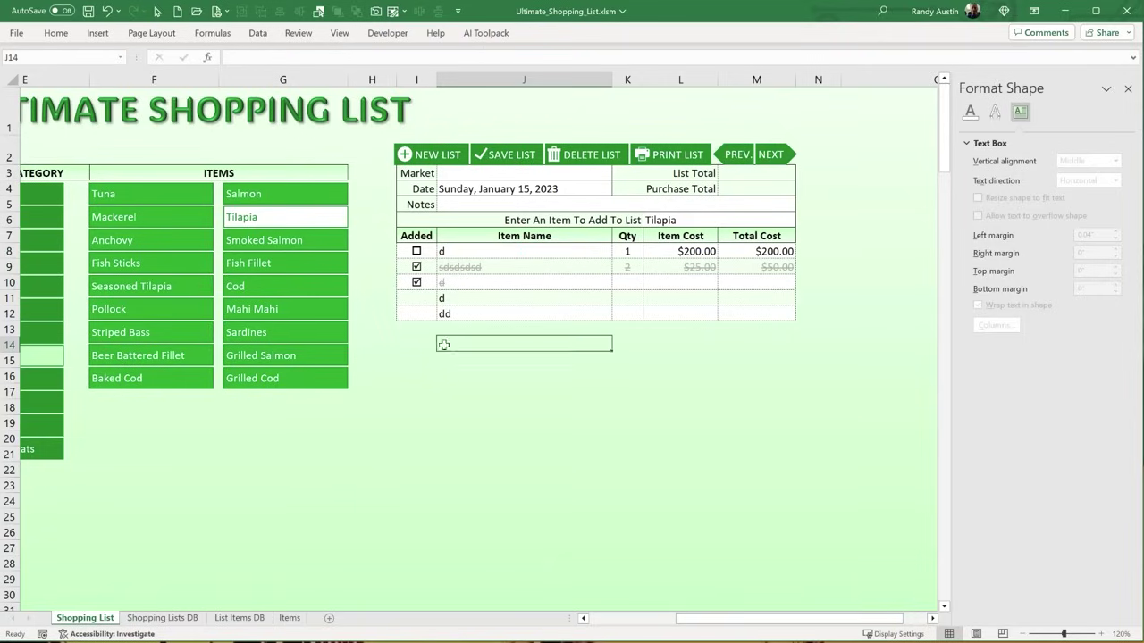
drag(408, 328, 716, 332)
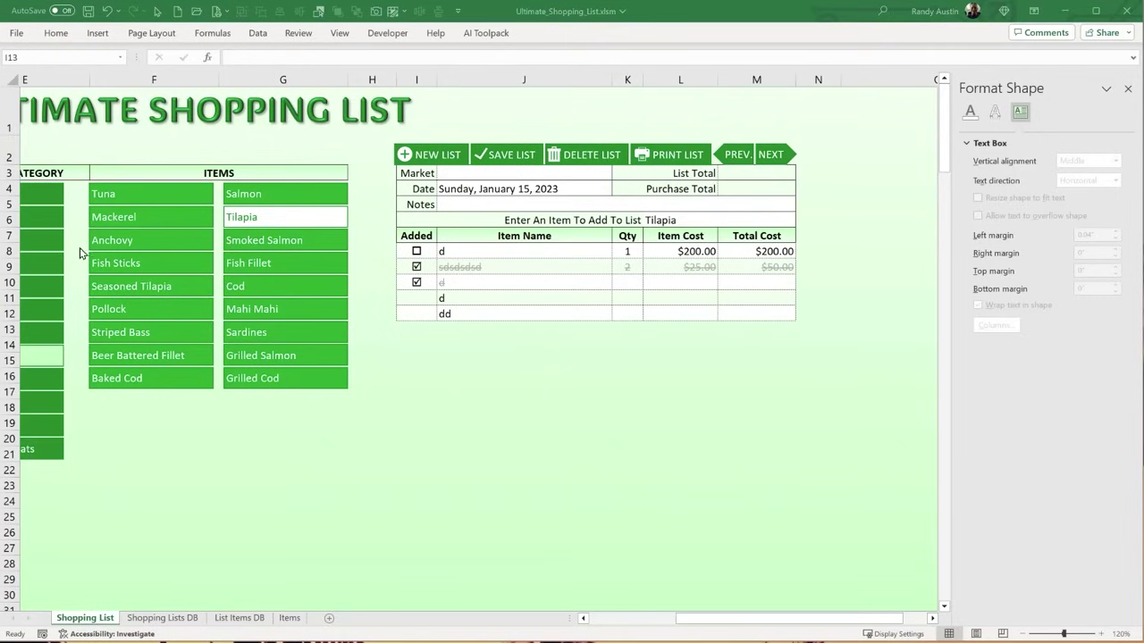
- Pick the Smoked Salmon item shape and replace the entry in L6 with Snickers
click(259, 247)
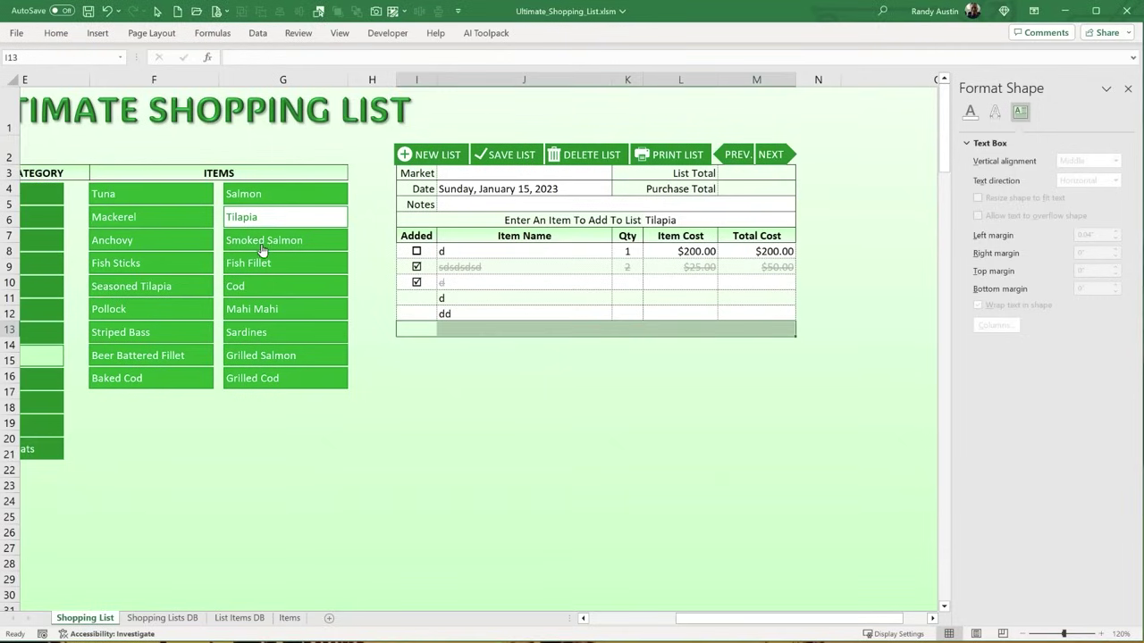
click(704, 220)
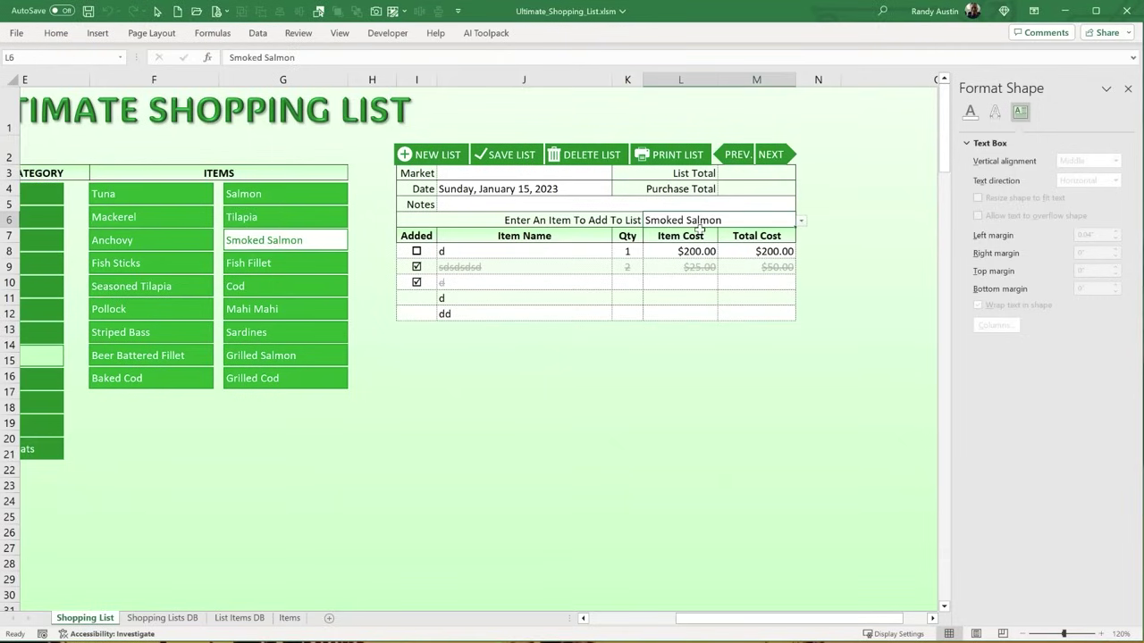
click(800, 221)
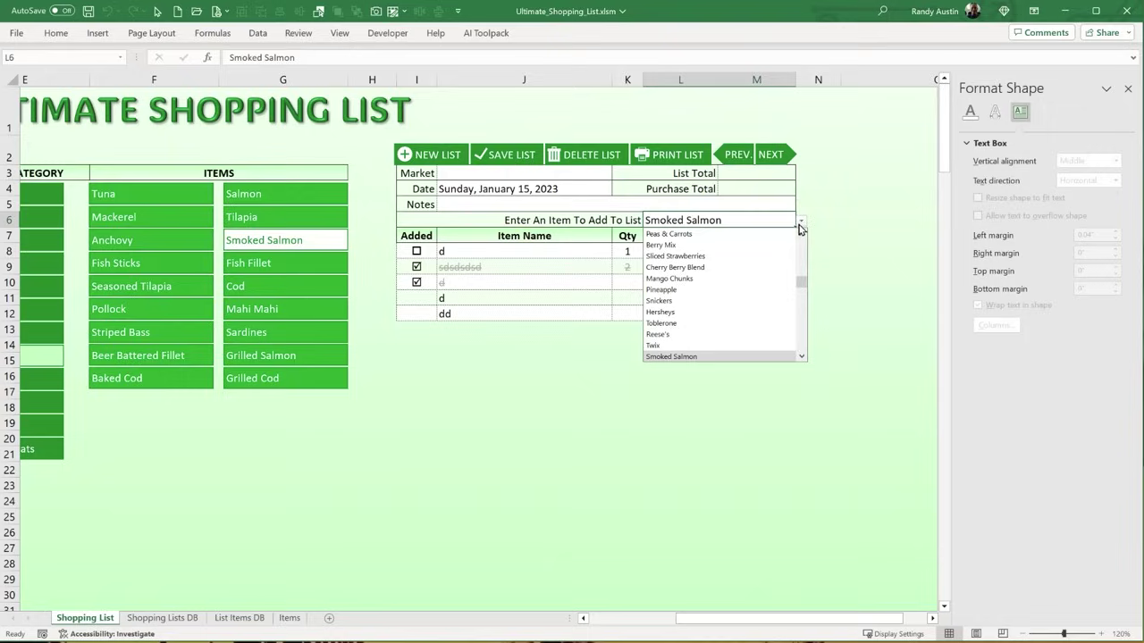
click(713, 302)
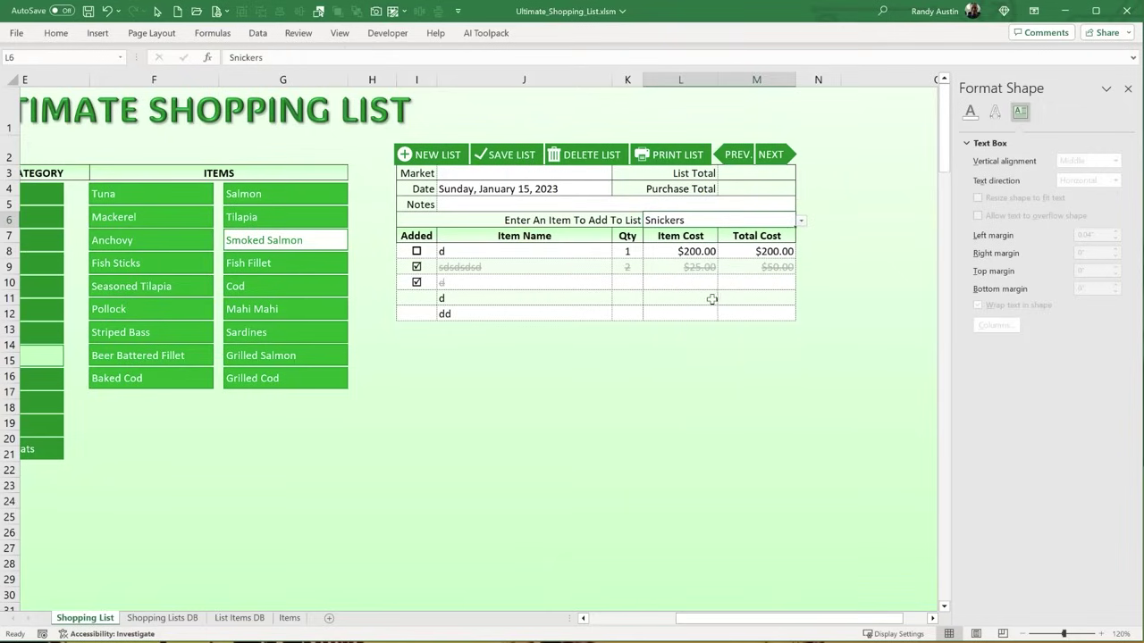
- Pick the Tilapia and Fish Fillet item shapes and set the item entry in L6 to Reese's
click(257, 221)
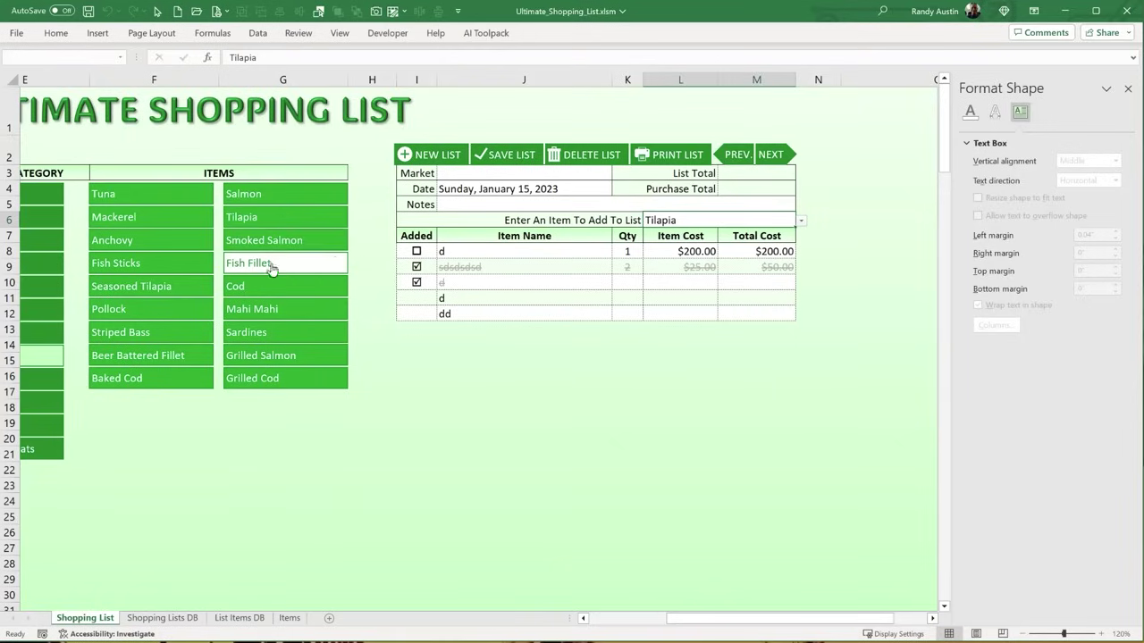
click(272, 266)
click(801, 221)
click(723, 315)
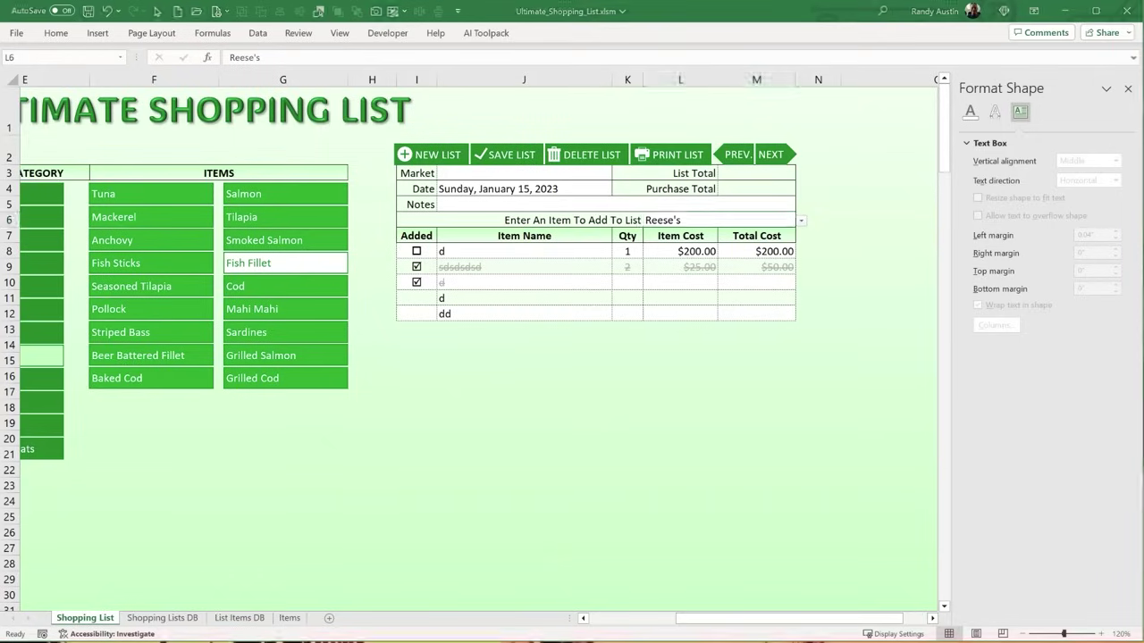
- Switch to the Visual Basic editor and uncomment the Worksheet_Change and Worksheet_SelectionChange procedures in the ShopList sheet module
key(alt+F11)
double_click(163, 352)
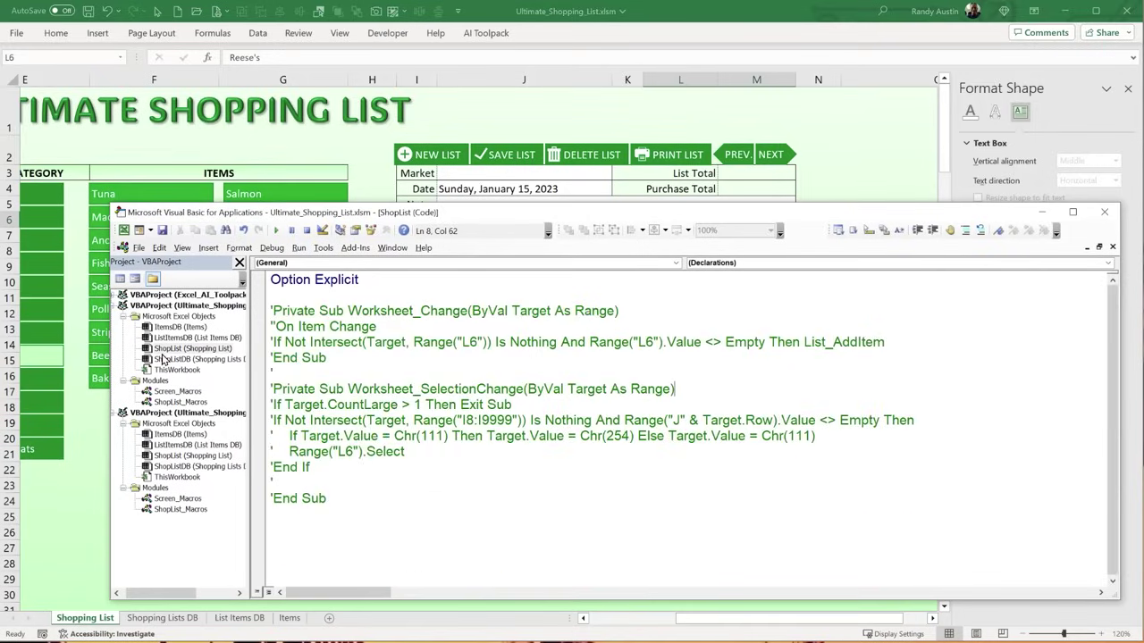
drag(367, 505, 227, 304)
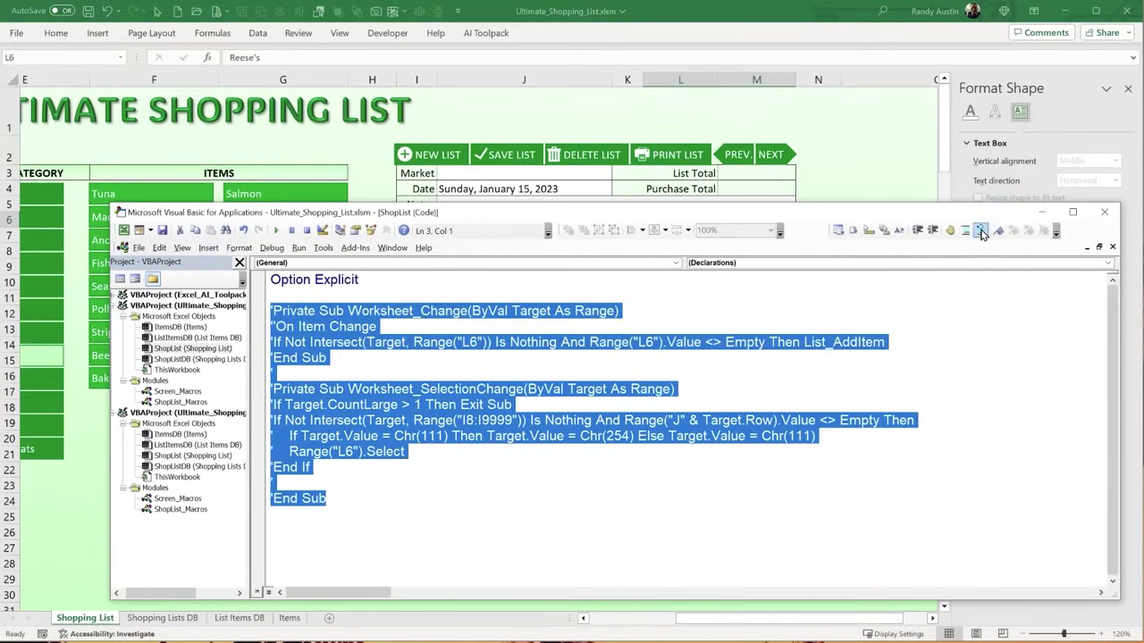
click(980, 230)
- Show where the Worksheet object's Change event is chosen for the Worksheet_Change procedure
click(345, 311)
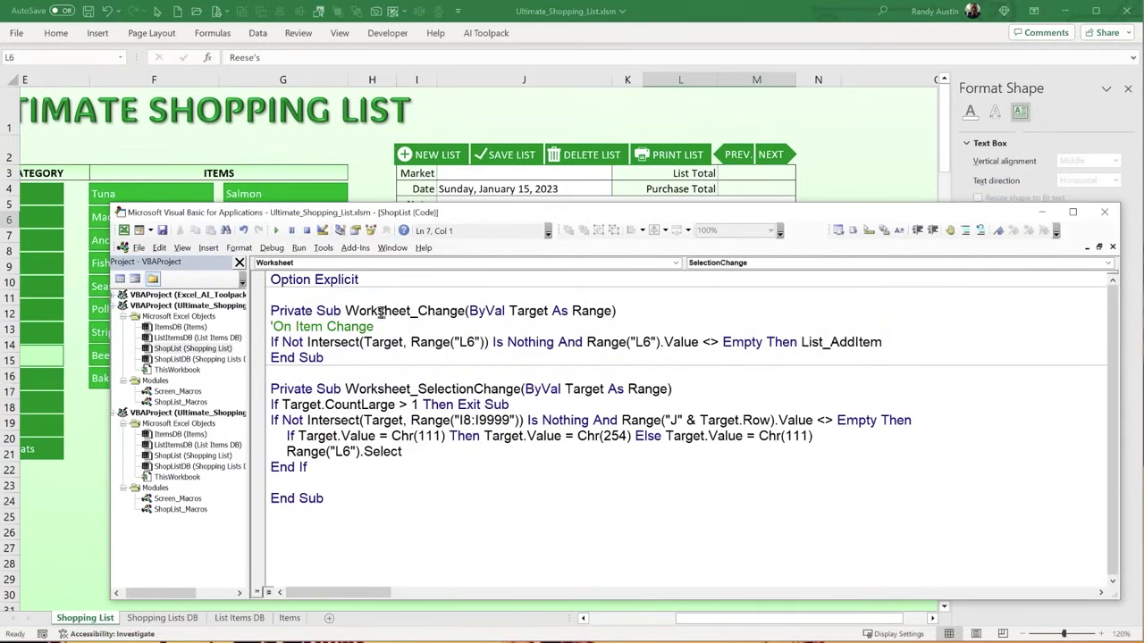
click(332, 263)
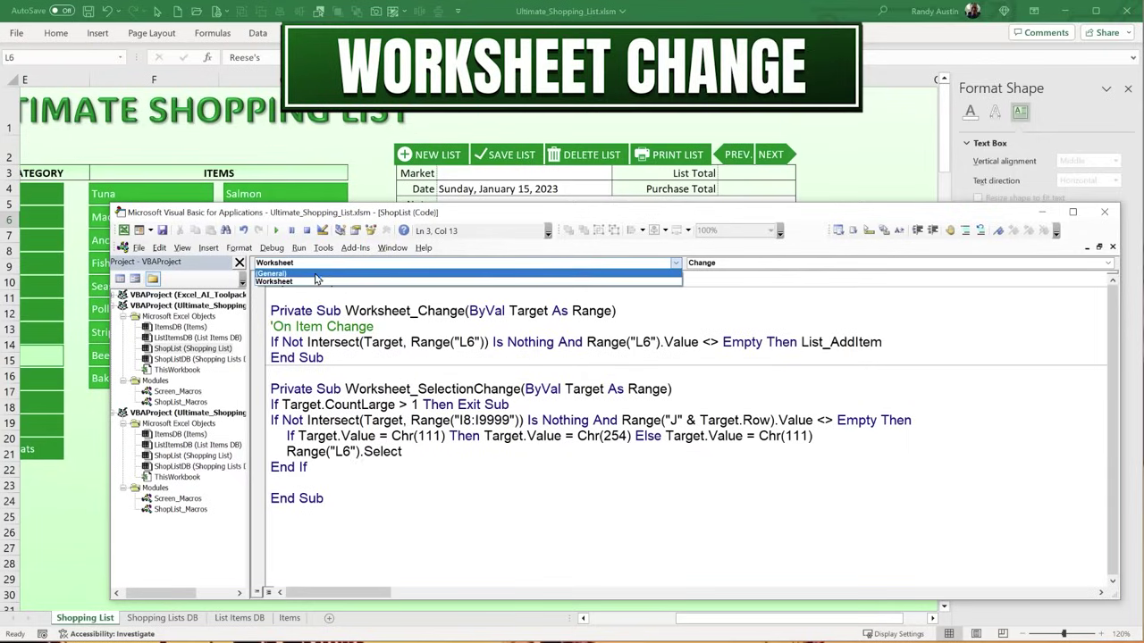
click(322, 267)
click(707, 263)
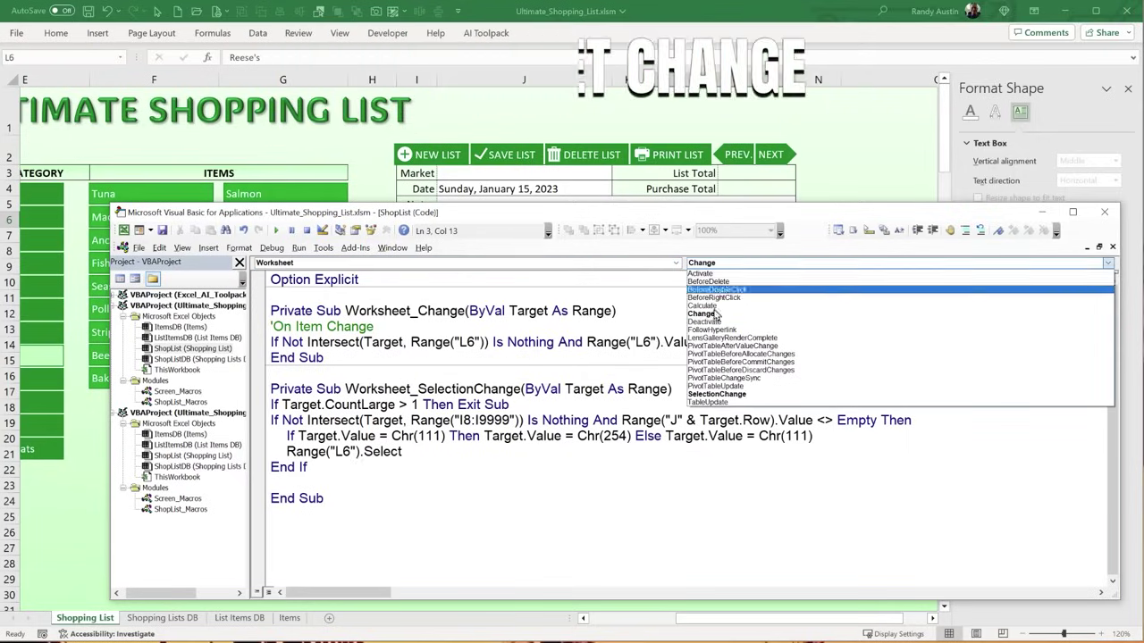
click(701, 314)
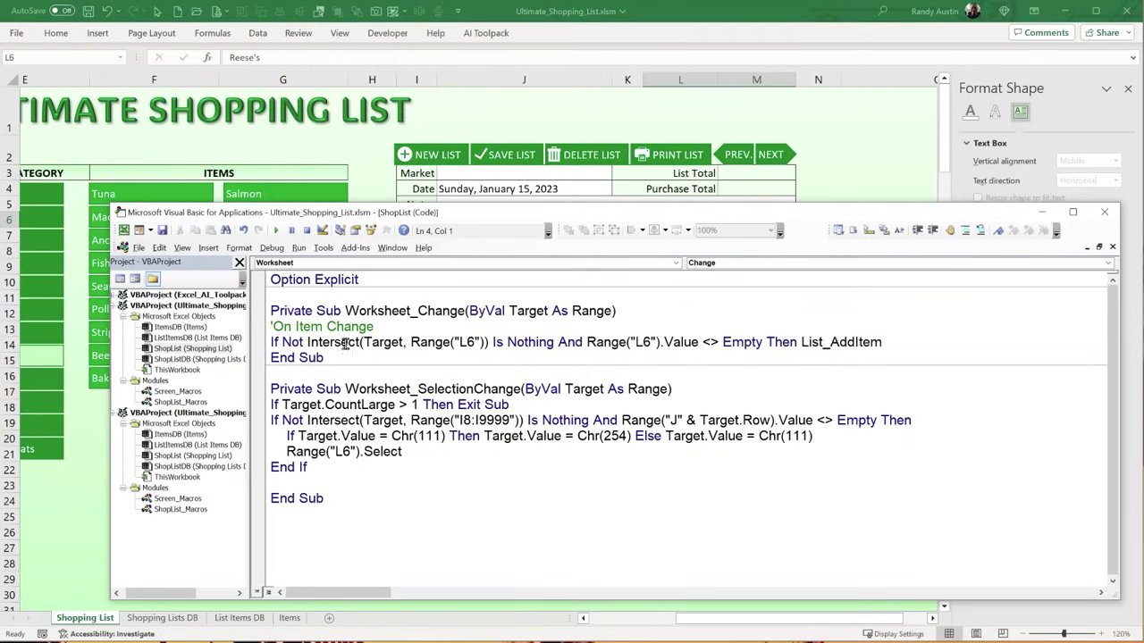
- Examine the On Item Change line: the Intersect test on L6, the non-empty condition and the List_AddItem call
drag(296, 328, 374, 329)
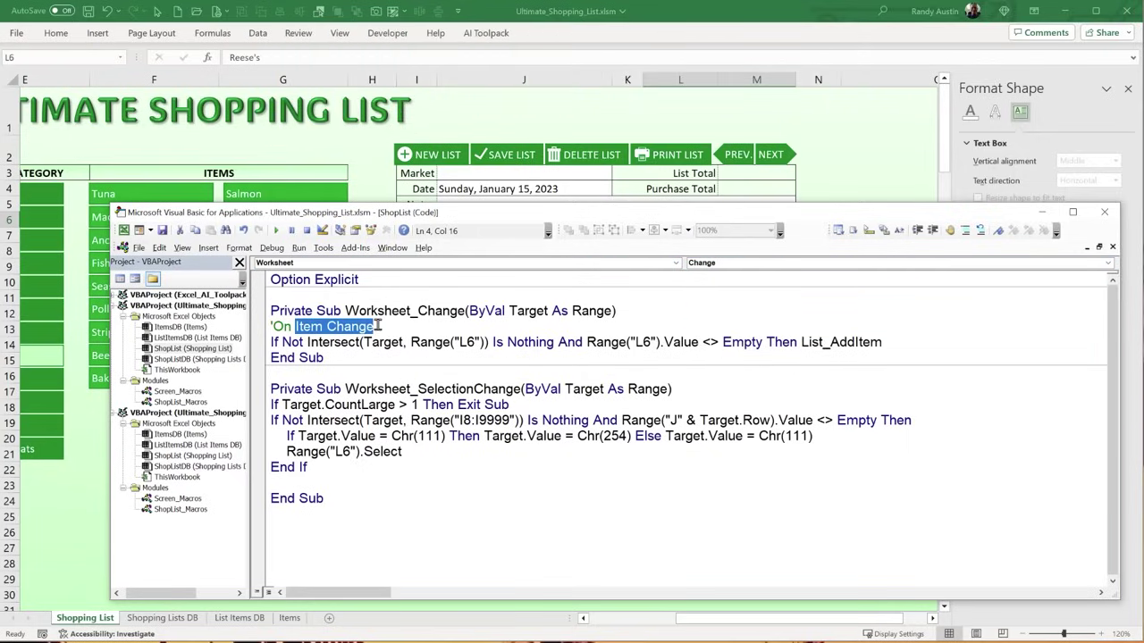
click(474, 342)
drag(474, 342, 459, 342)
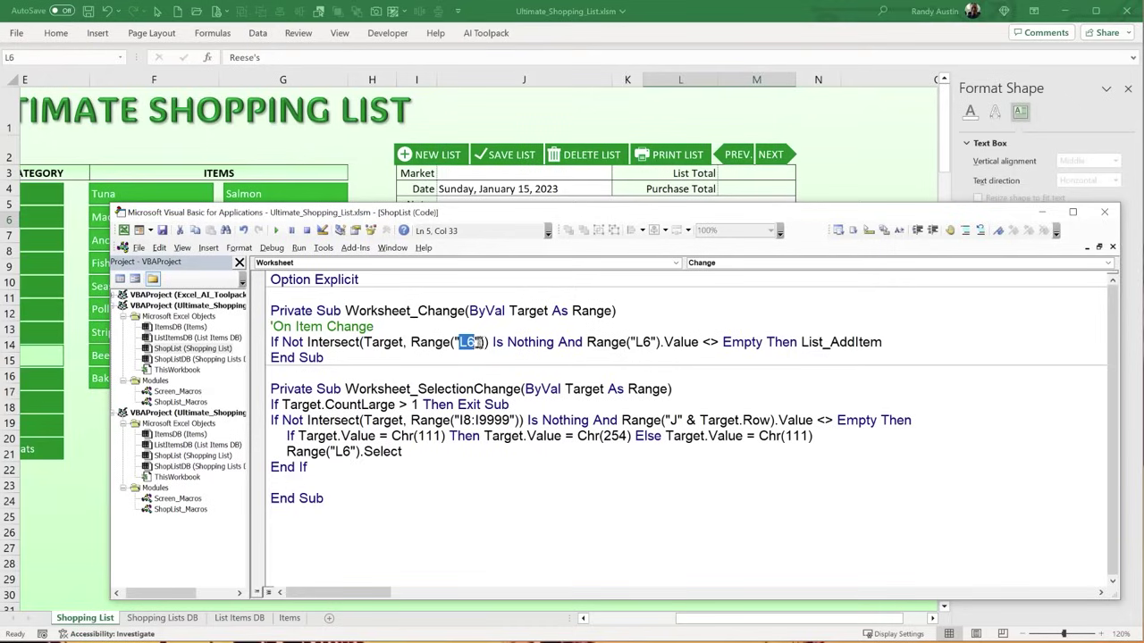
drag(506, 342, 279, 336)
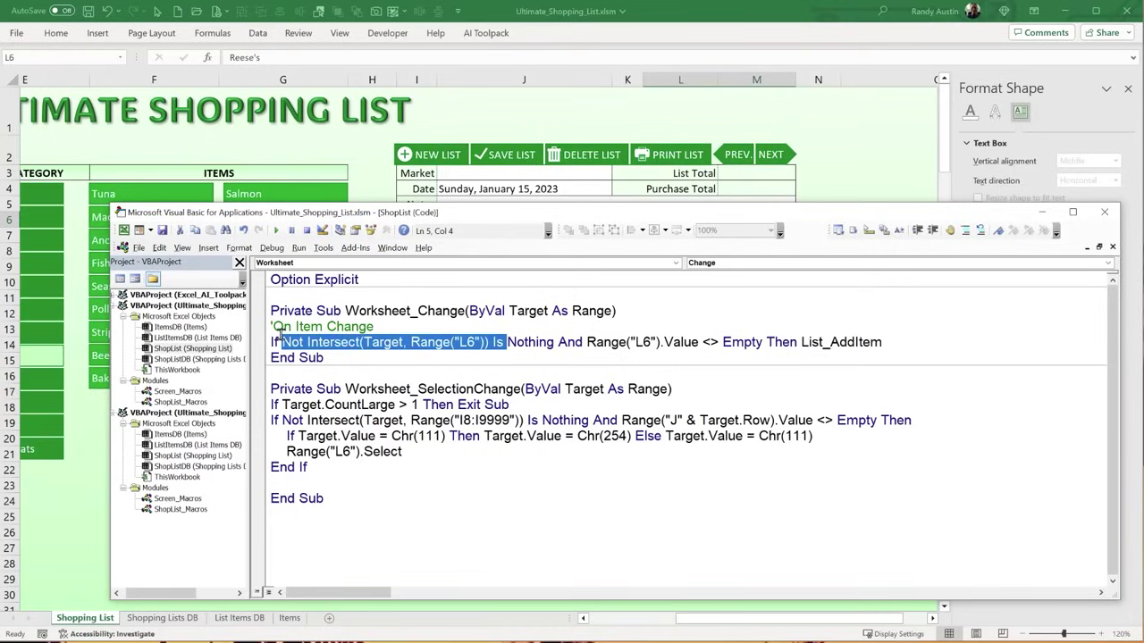
click(525, 345)
drag(295, 343, 282, 343)
drag(507, 342, 548, 342)
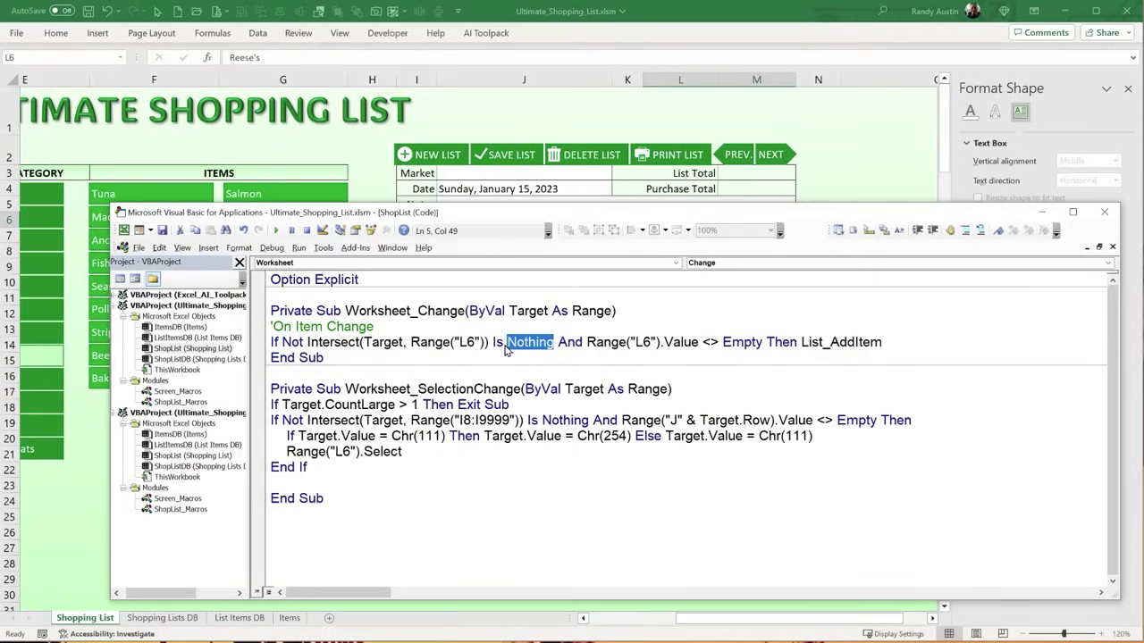
drag(506, 347, 376, 342)
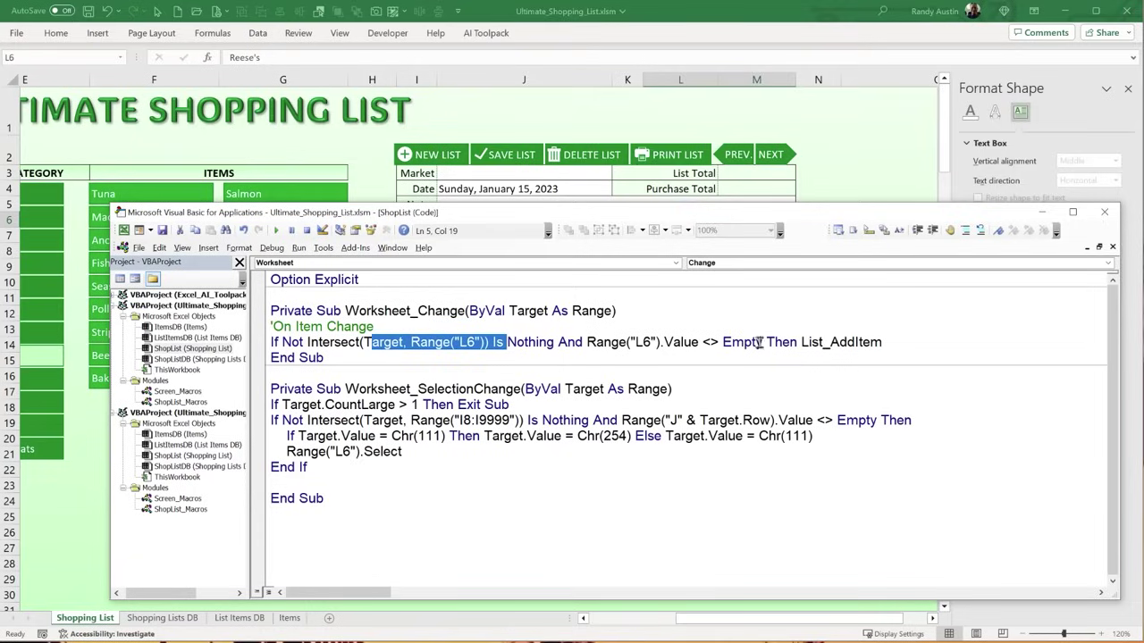
drag(762, 342, 583, 344)
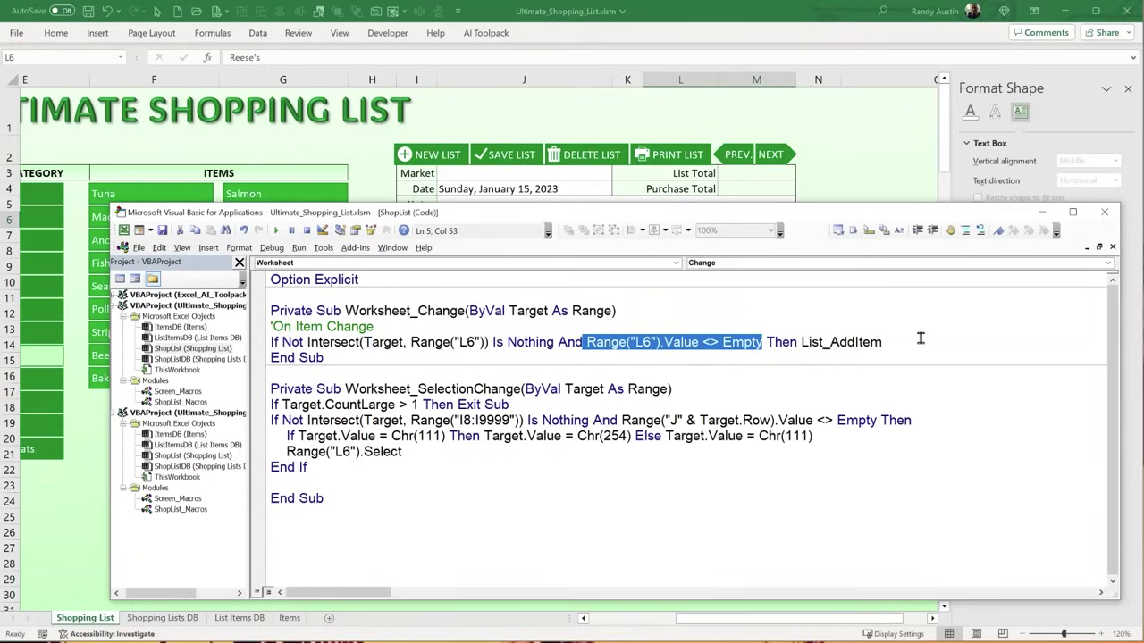
drag(921, 338, 802, 339)
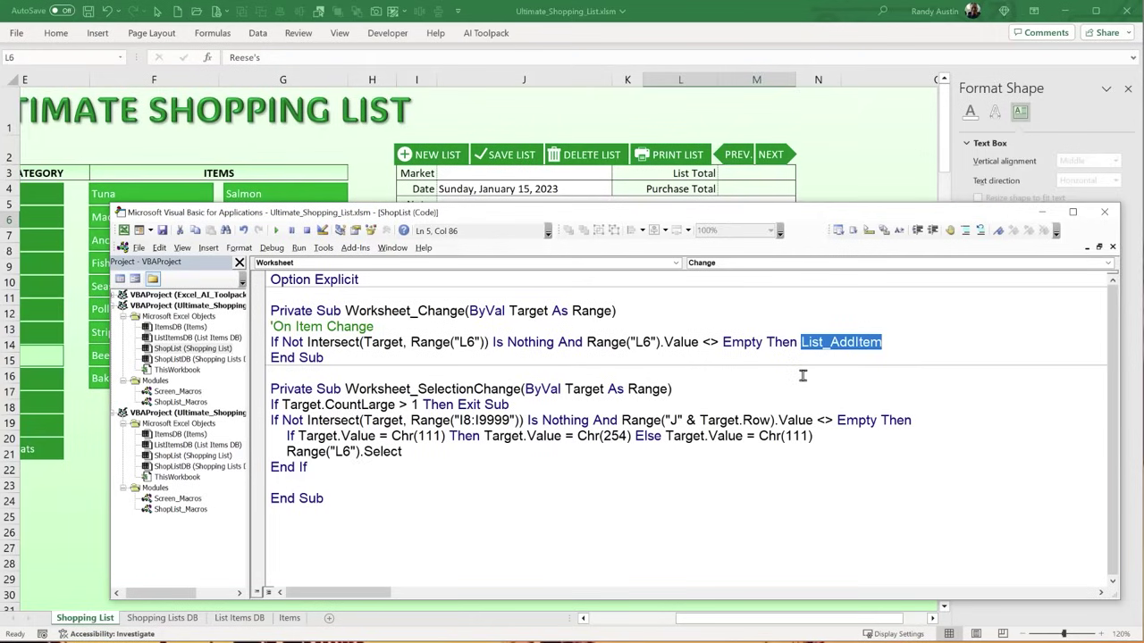
- Go to the definition of List_AddItem in the ShopList_Macros module and collapse the sample workbook's project in the project tree
right_click(820, 347)
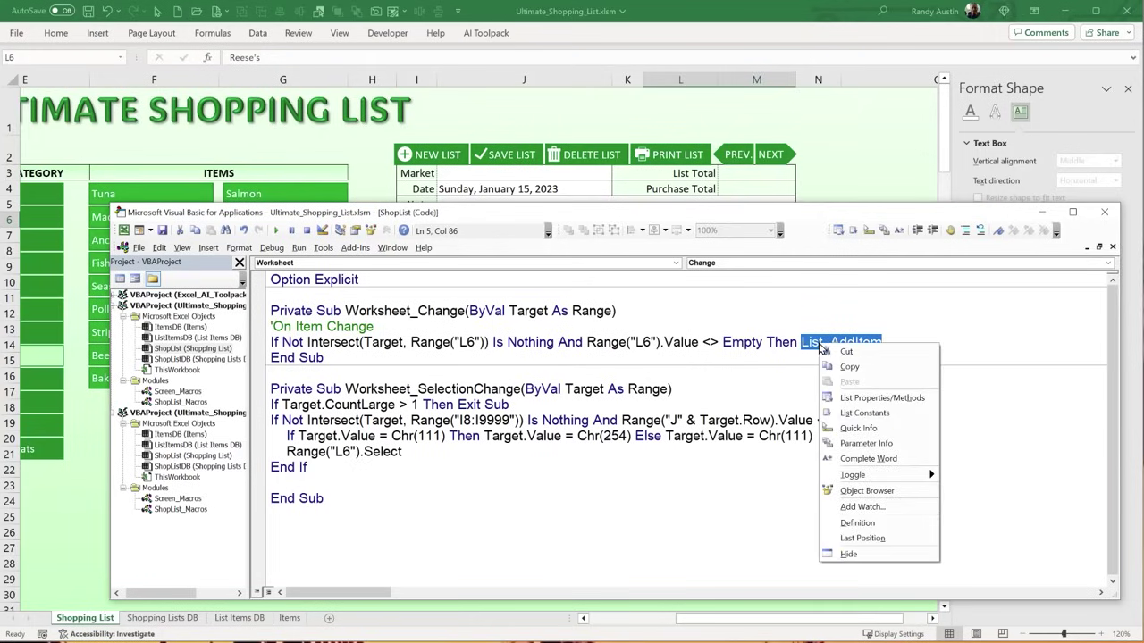
click(858, 523)
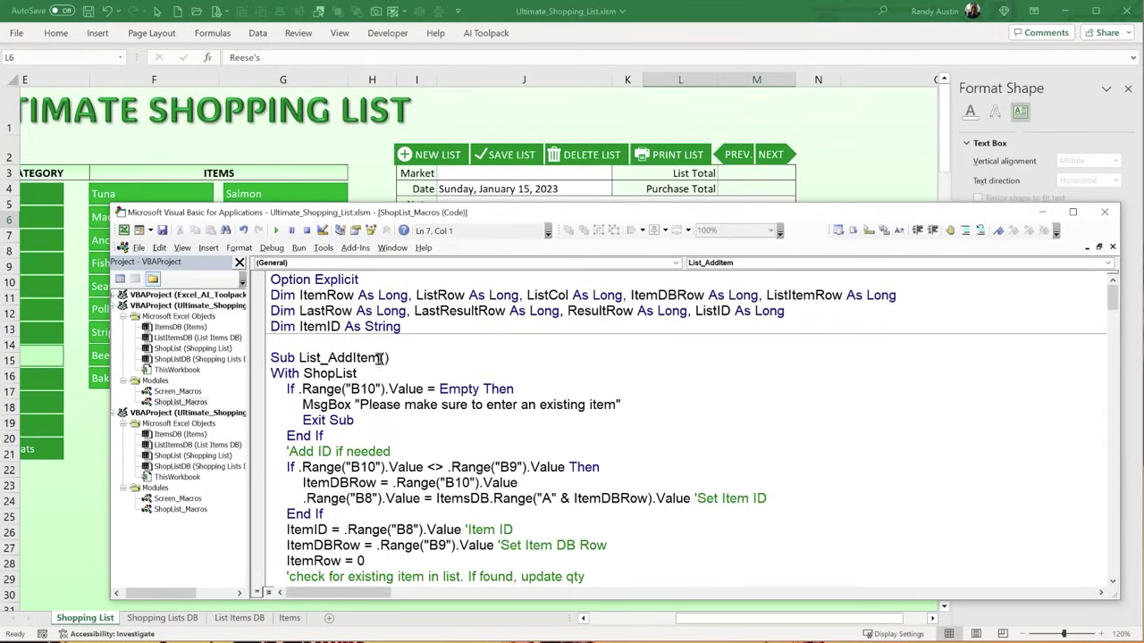
click(195, 513)
double_click(177, 404)
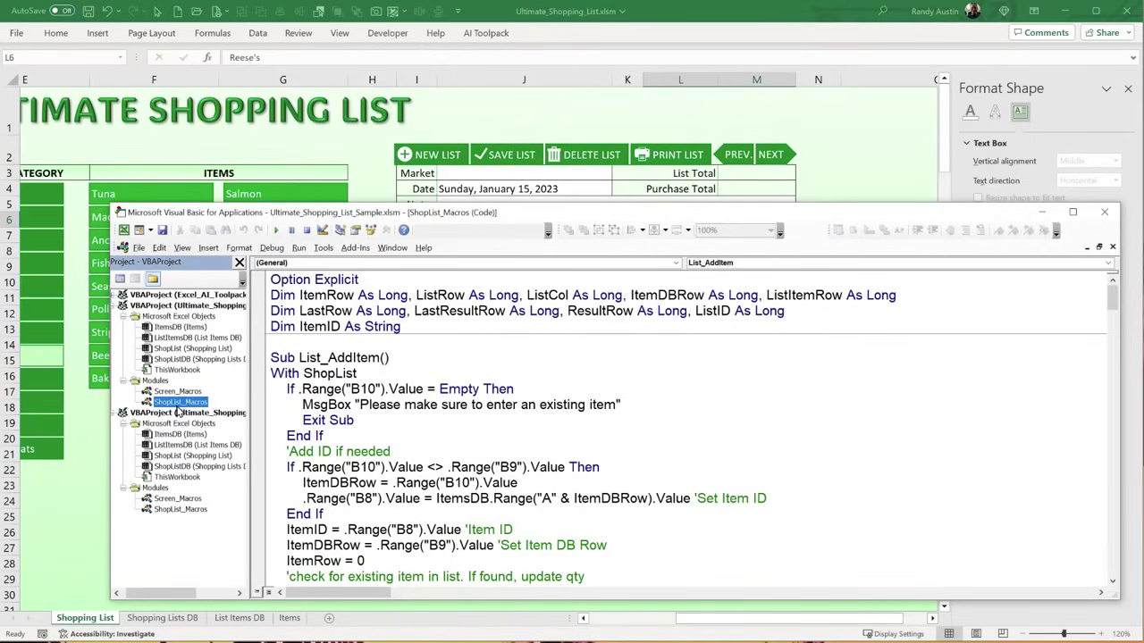
click(116, 414)
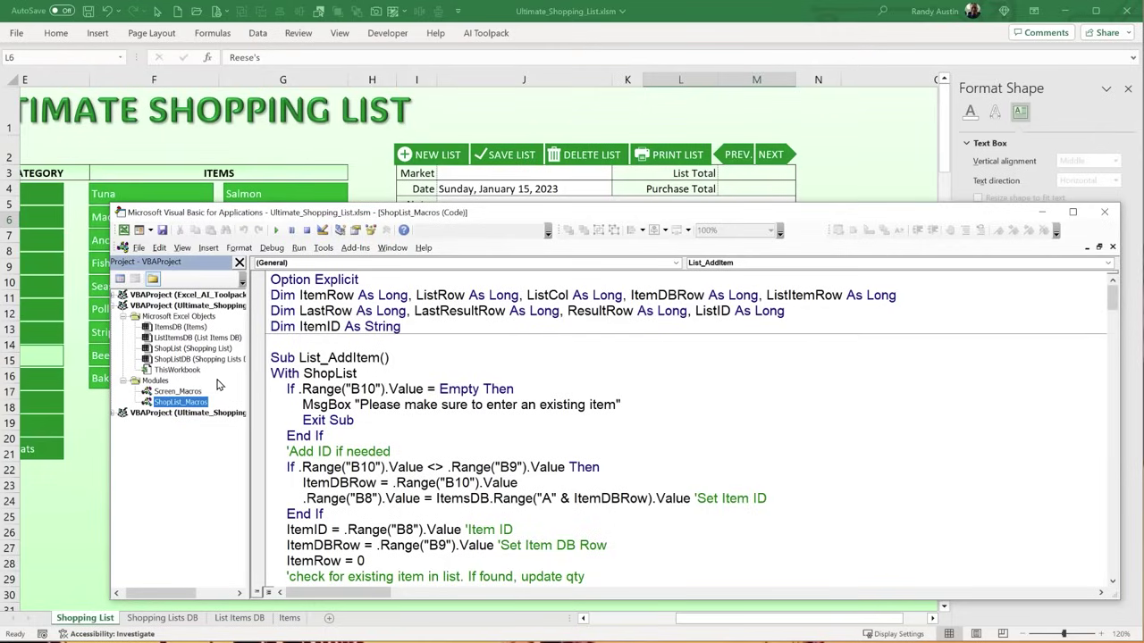
drag(368, 359, 308, 359)
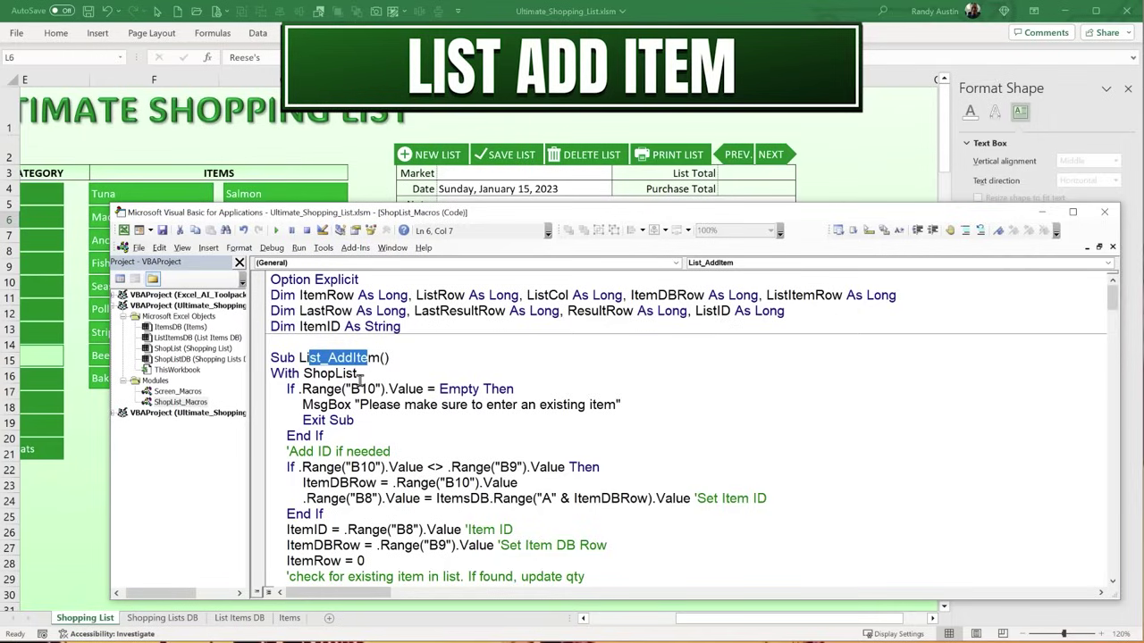
- Examine the Ent. Item Row formula in B10 of the Shopping List sheet and the L6 item entry it refers to
click(354, 167)
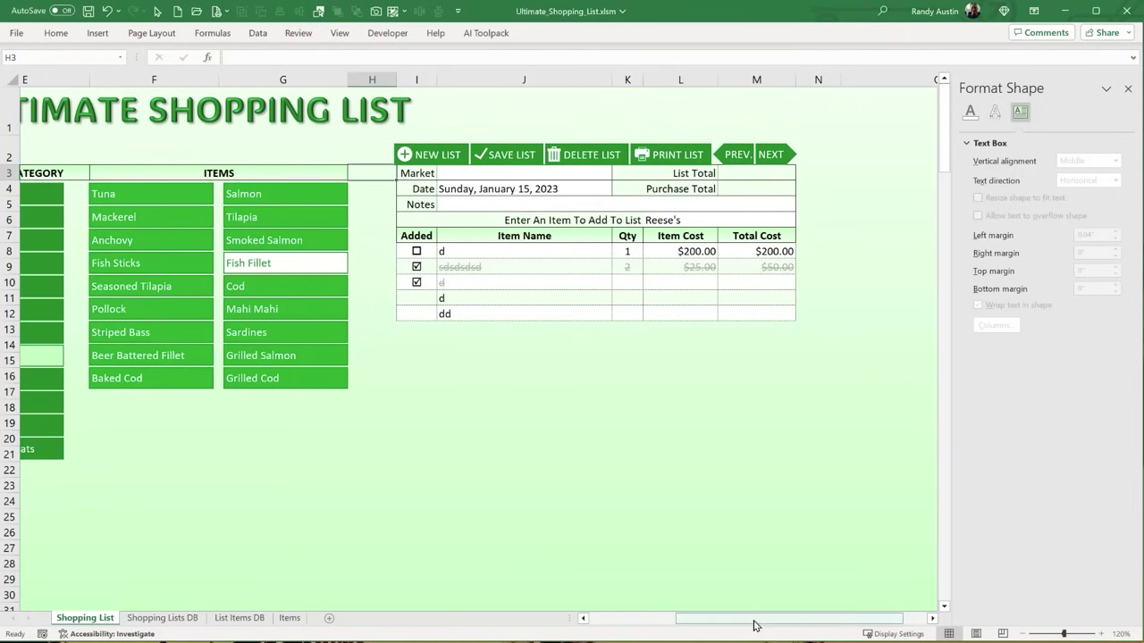
drag(754, 619, 667, 620)
click(116, 283)
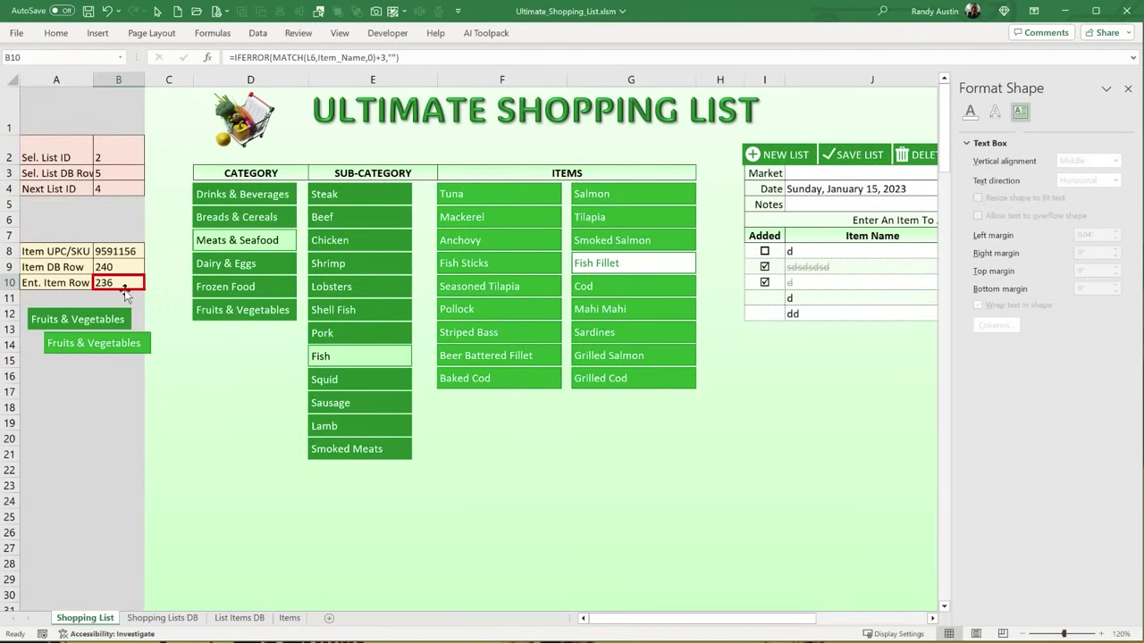
double_click(116, 282)
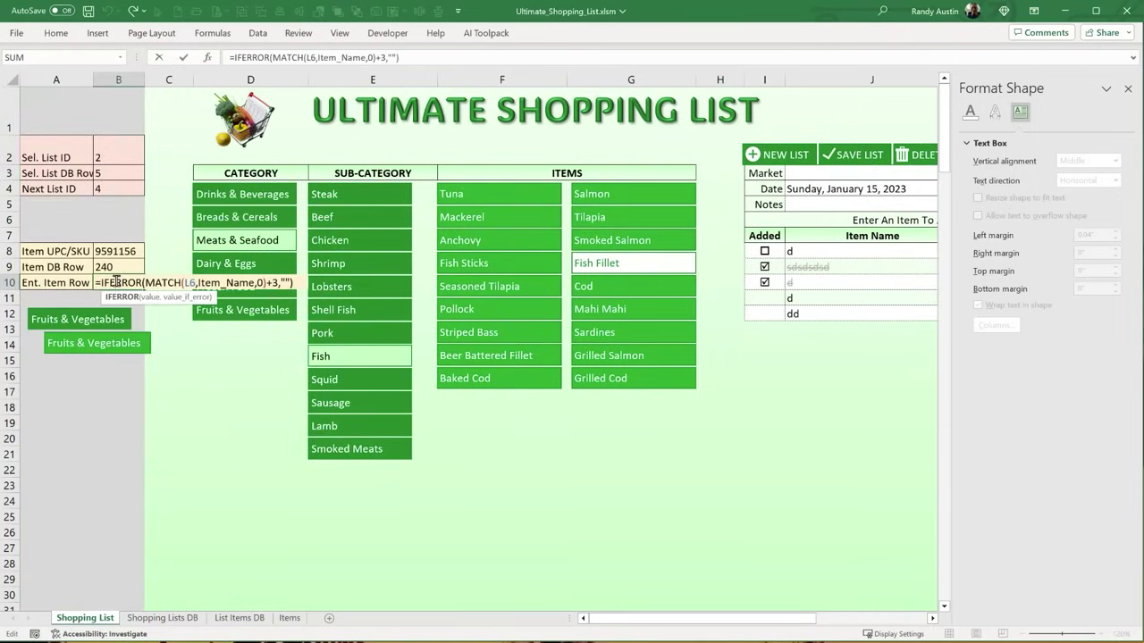
drag(693, 619, 748, 623)
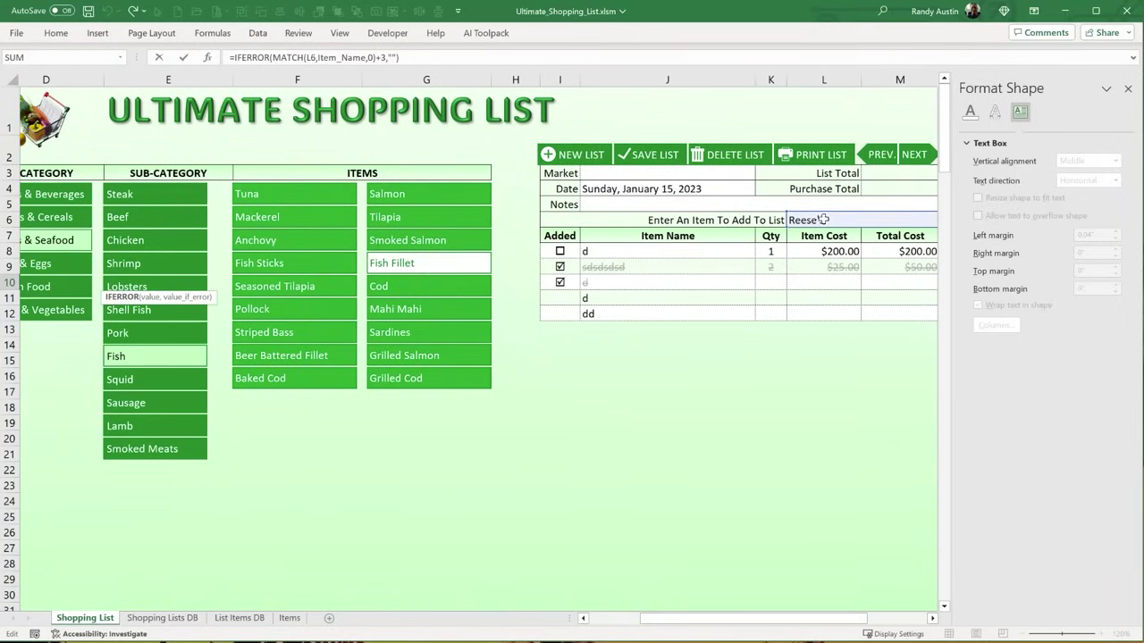
drag(778, 619, 569, 588)
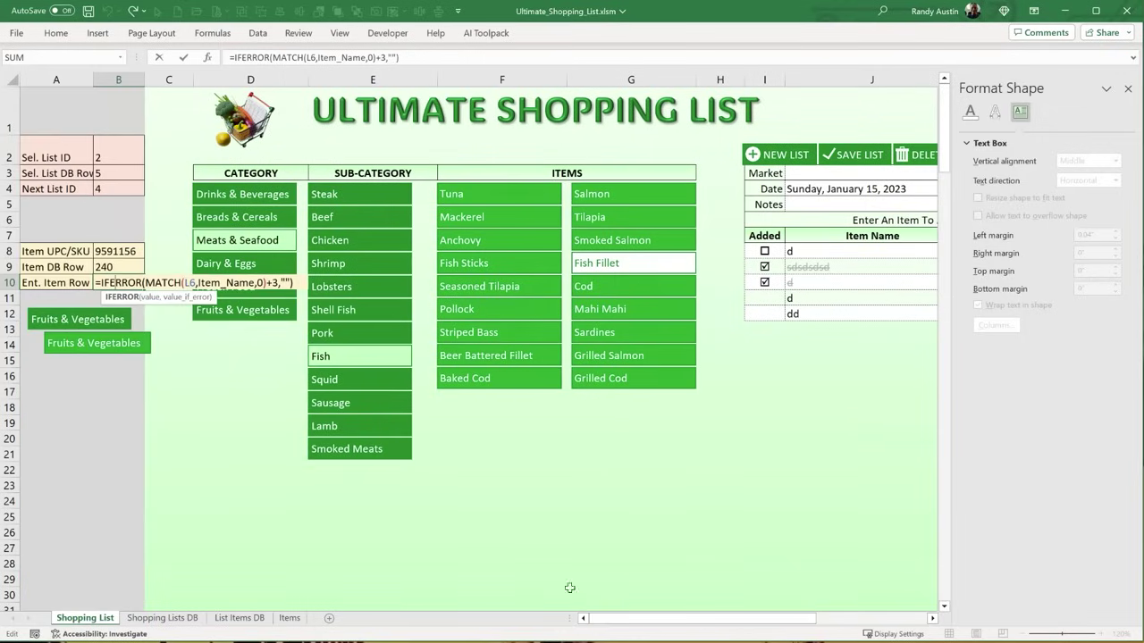
key(Return)
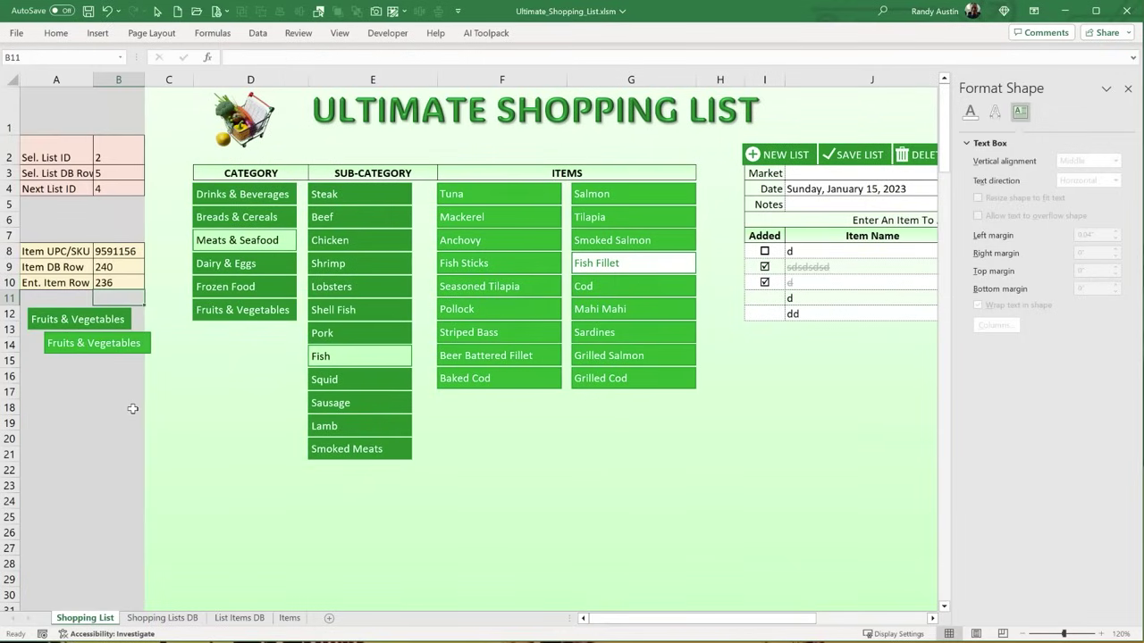
click(116, 284)
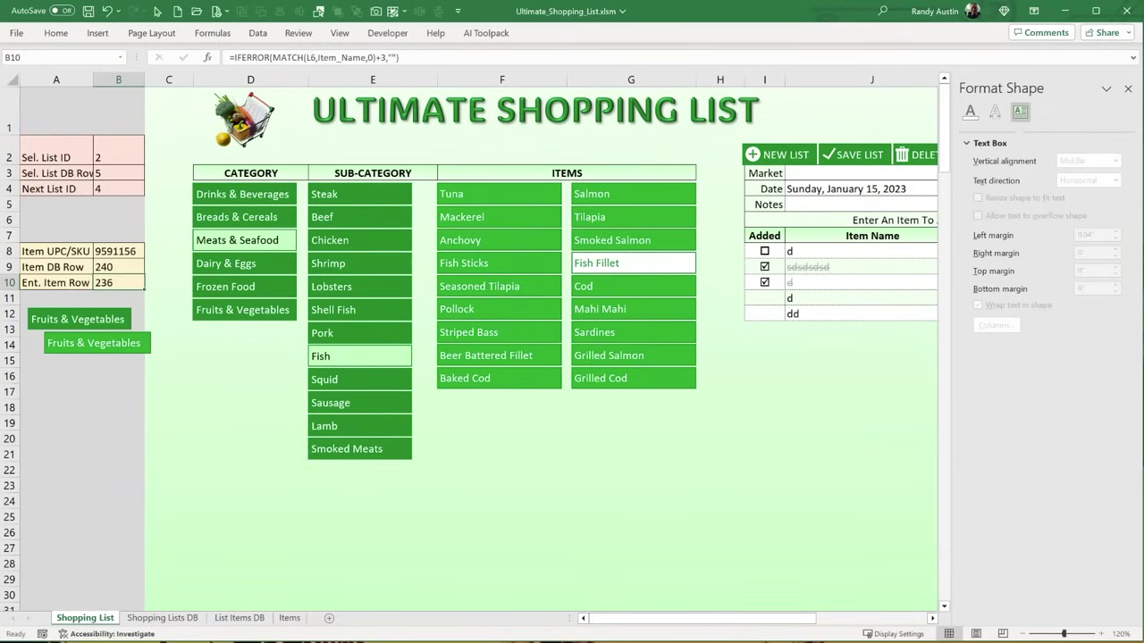
key(alt+F11)
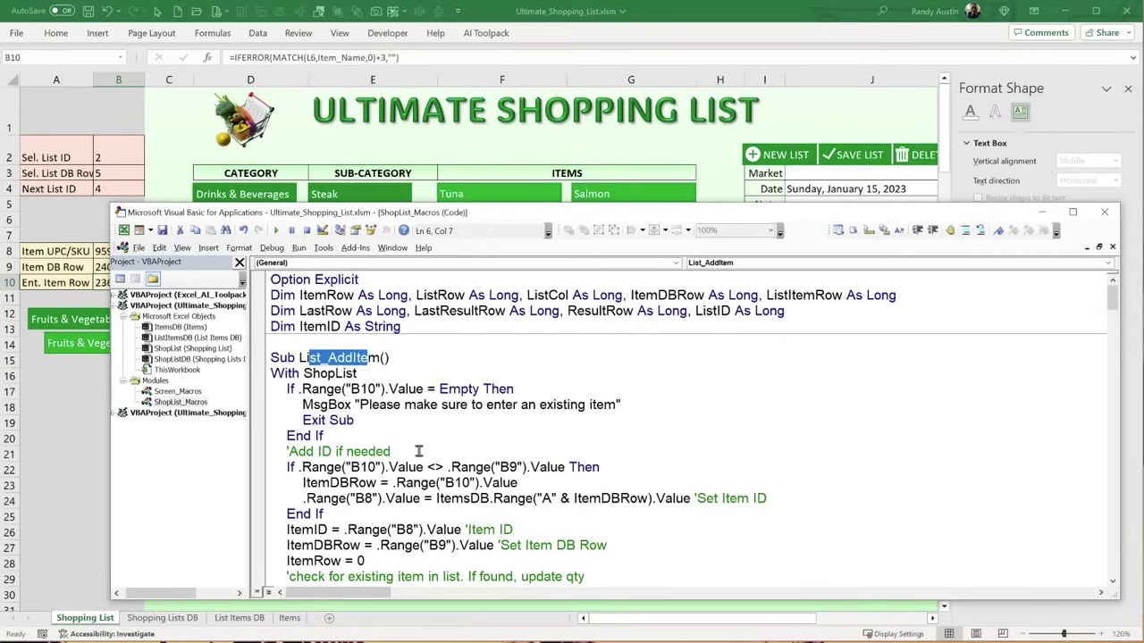
key(alt+F11)
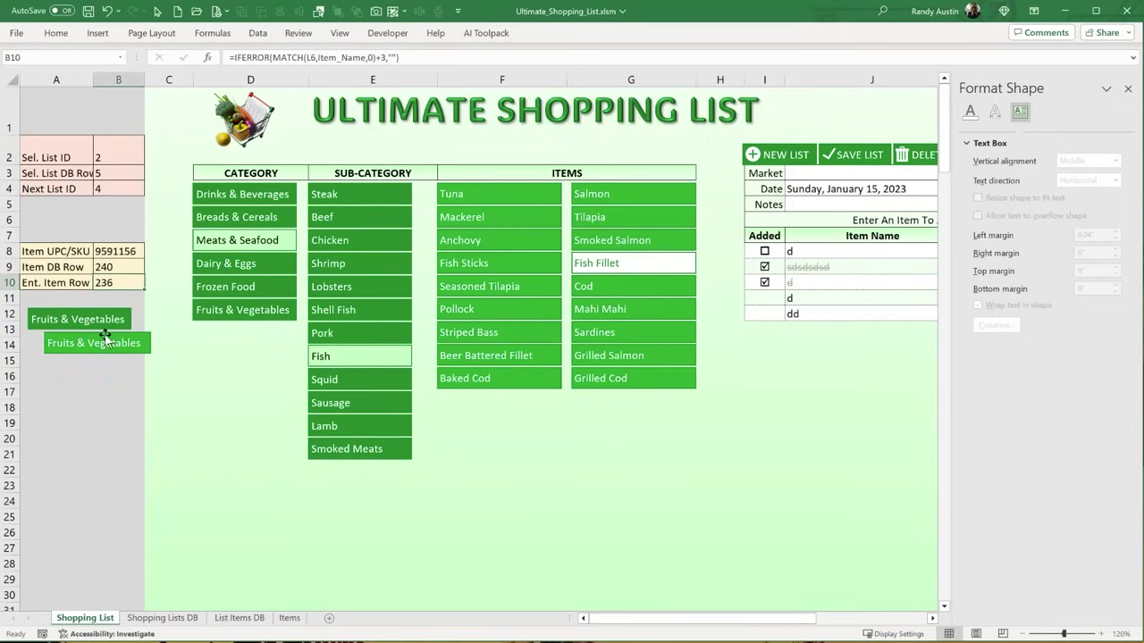
- Compare the row formulas in B9 and B10 with the Item UPC/SKU in B8 and the SKU/UPC column on the Items sheet
click(116, 261)
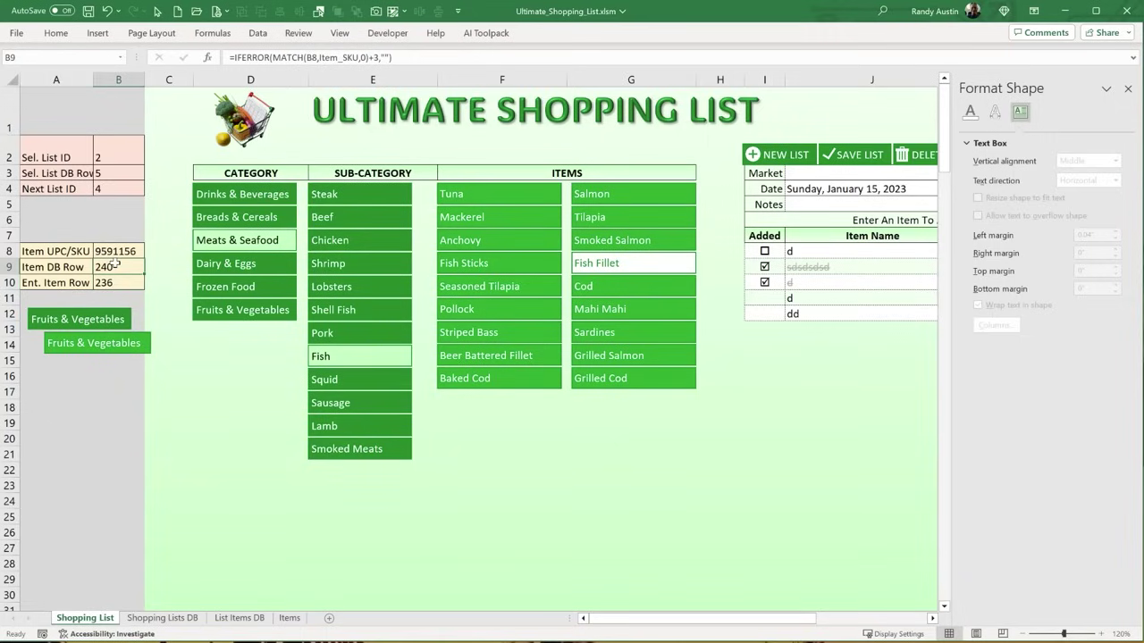
click(114, 252)
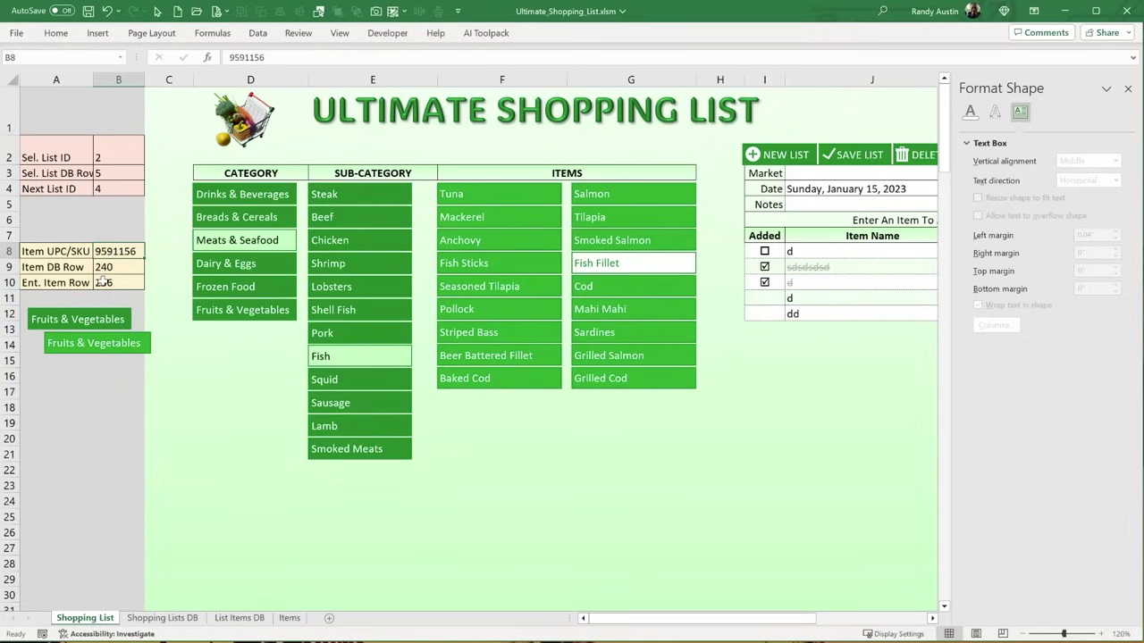
click(104, 282)
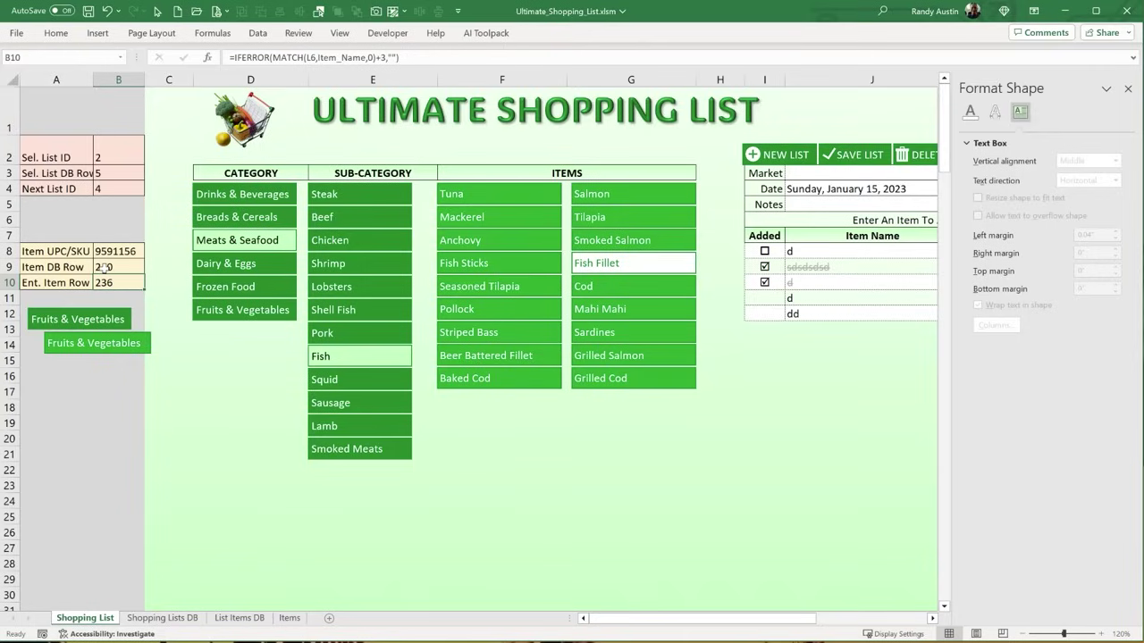
click(105, 267)
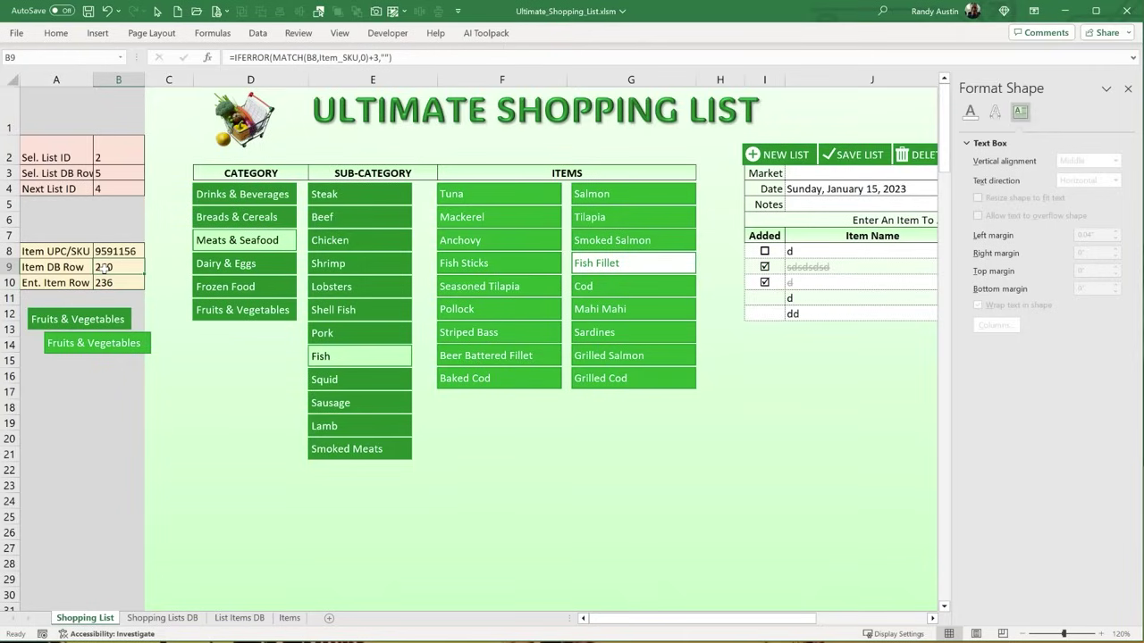
click(113, 282)
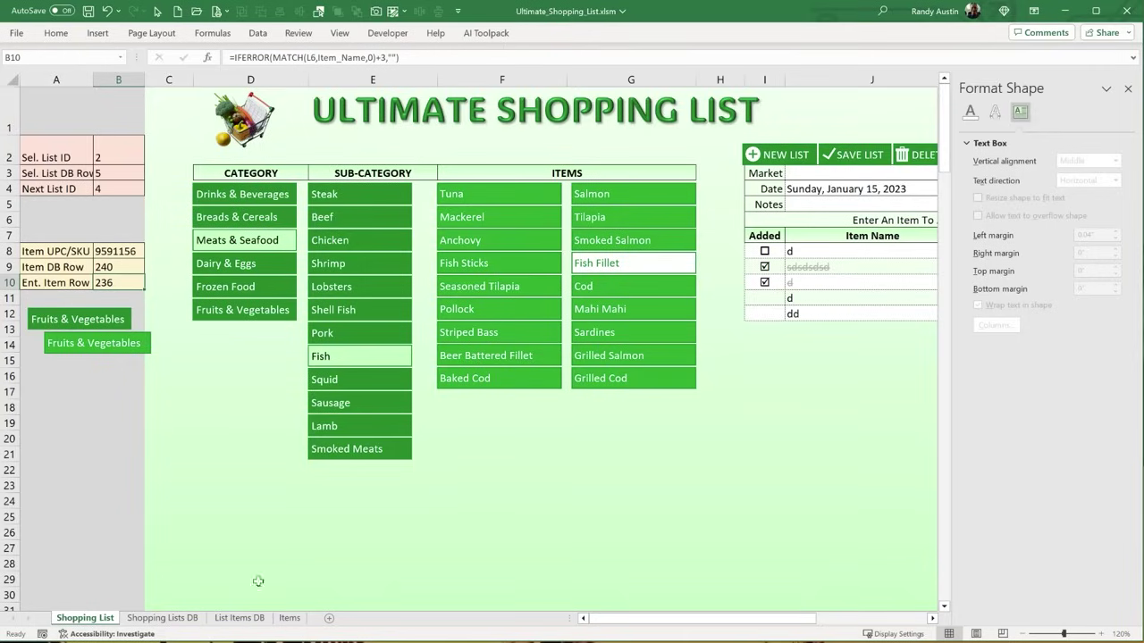
click(289, 618)
click(26, 185)
drag(27, 185, 43, 300)
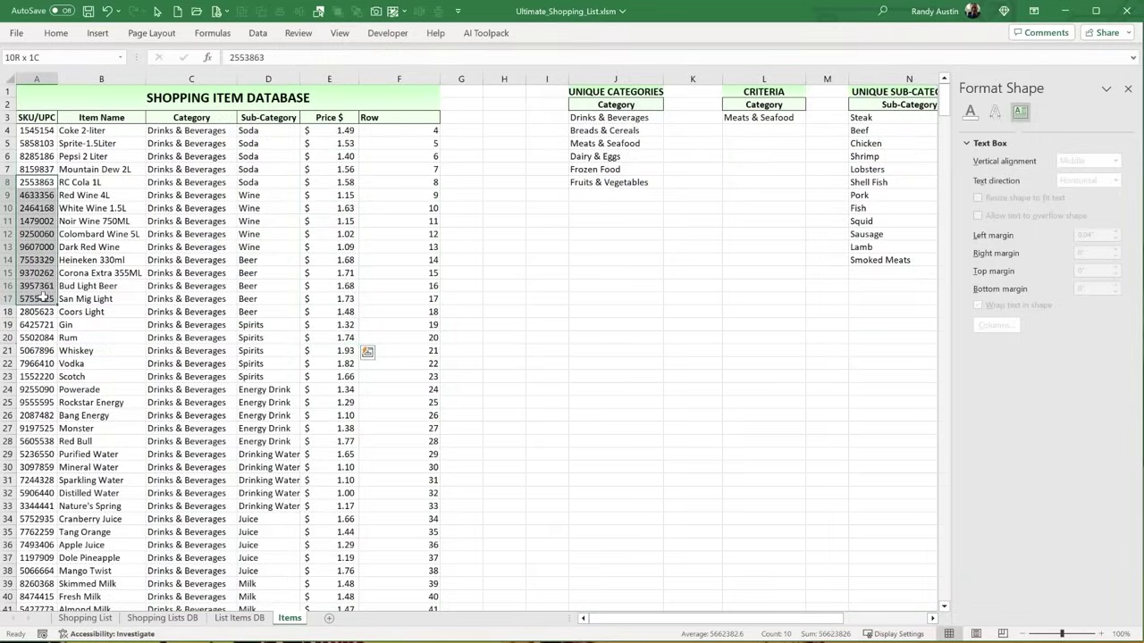
click(85, 617)
click(130, 253)
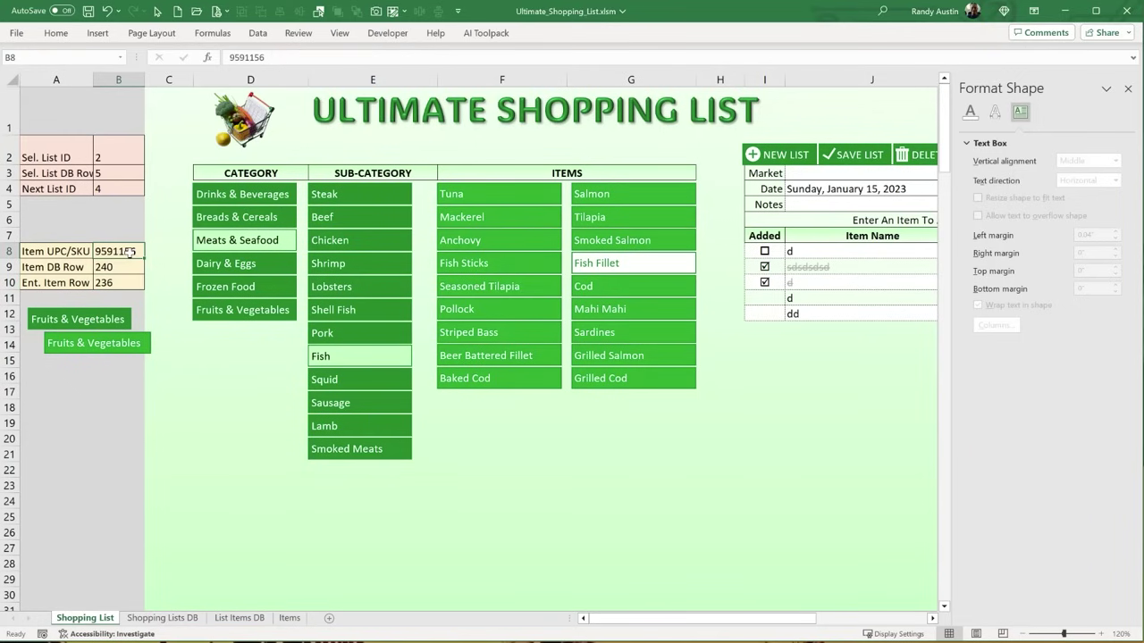
- Choose Sliced Strawberries as the item entry in L6 of the Shopping List sheet to add it to the list
drag(697, 619, 754, 618)
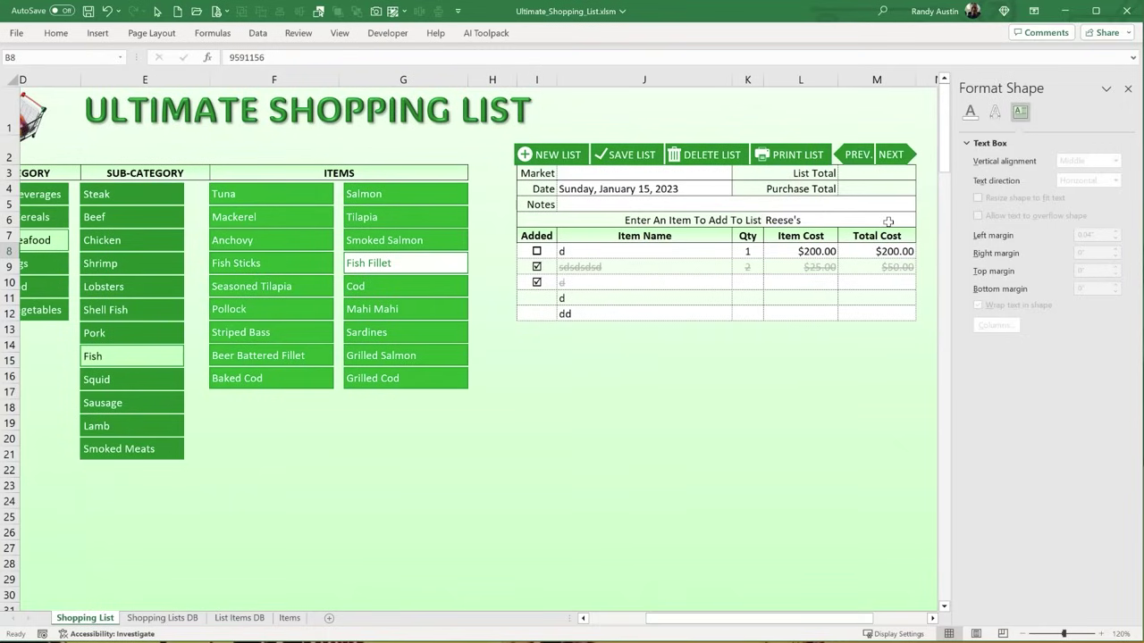
click(888, 221)
click(922, 221)
click(856, 283)
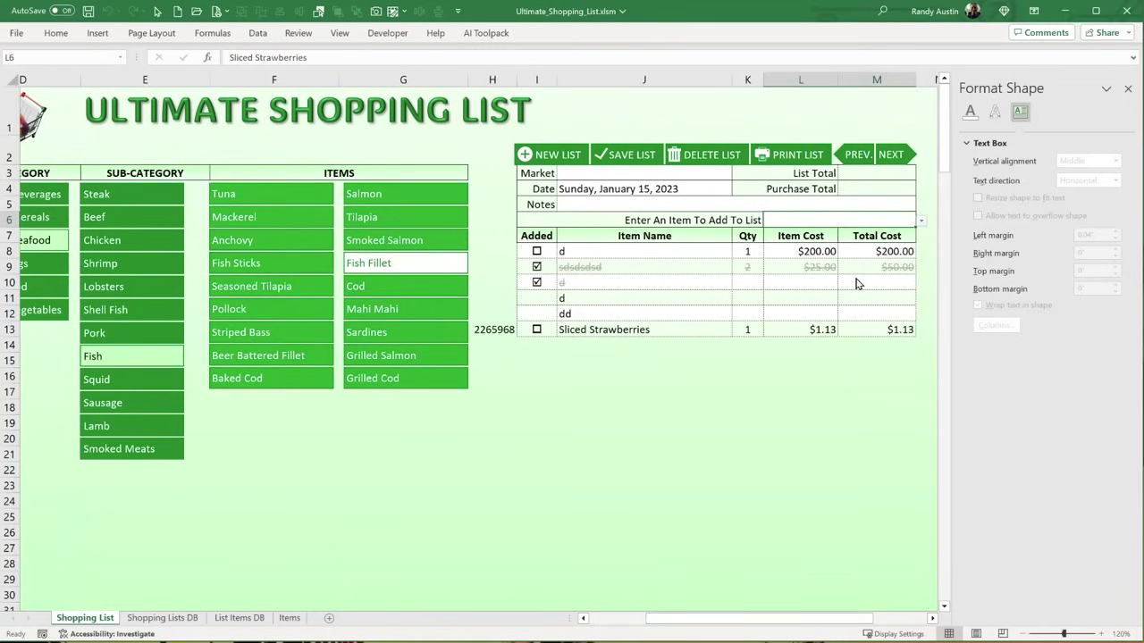
- Disable the On Item Change line in the ShopList sheet's Worksheet_Change procedure so that choosing an item in L6 does not run List_AddItem
click(610, 327)
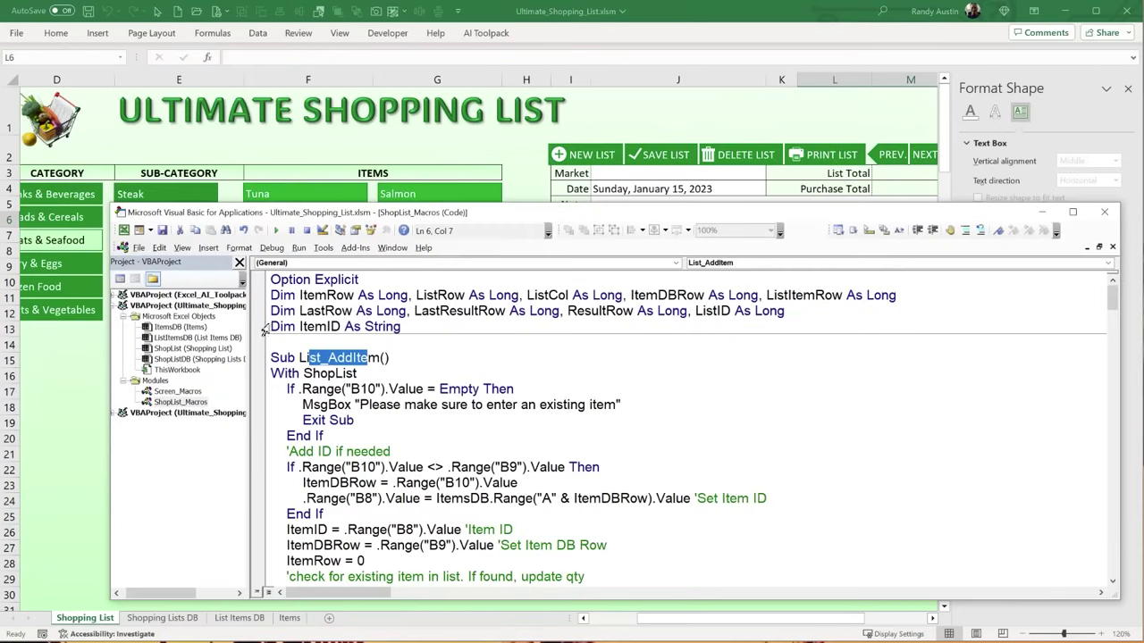
click(271, 311)
scroll(281, 411, down, 3)
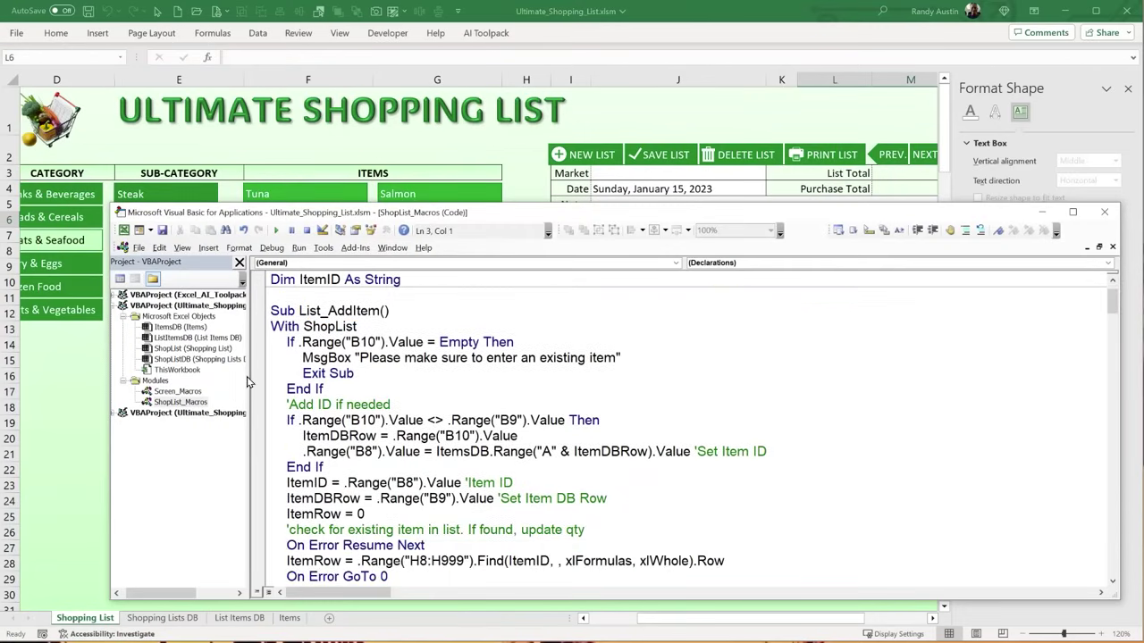
key(ctrl+shift+F2)
click(275, 342)
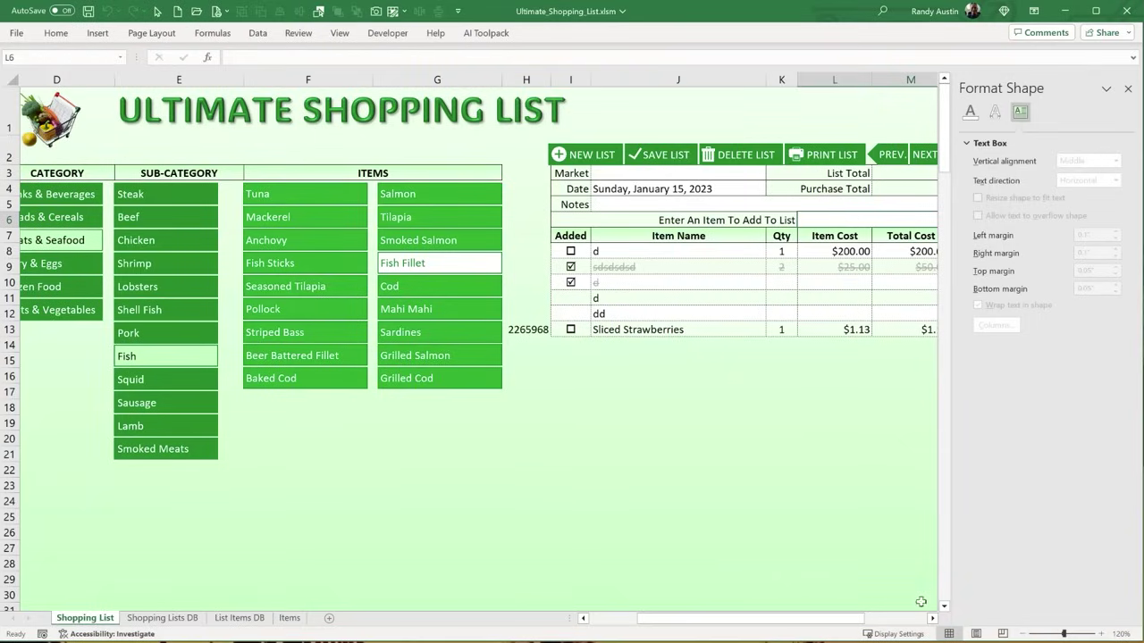
- Set the item entry in L6 of the Shopping List sheet to Sprite-1.5Liter
drag(849, 619, 876, 618)
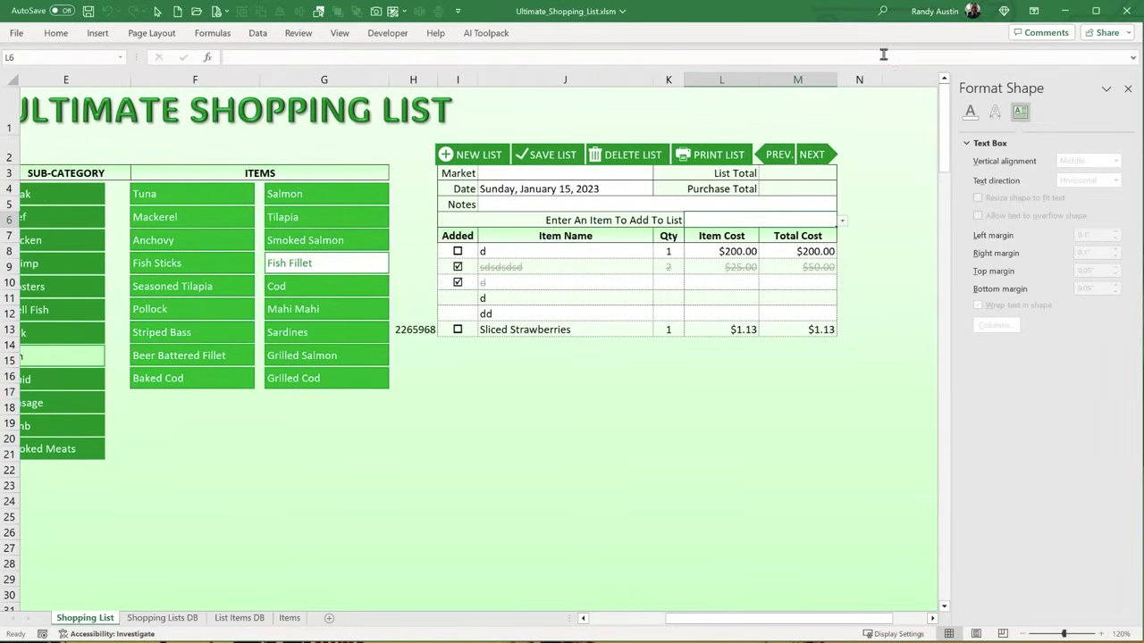
click(842, 221)
click(764, 244)
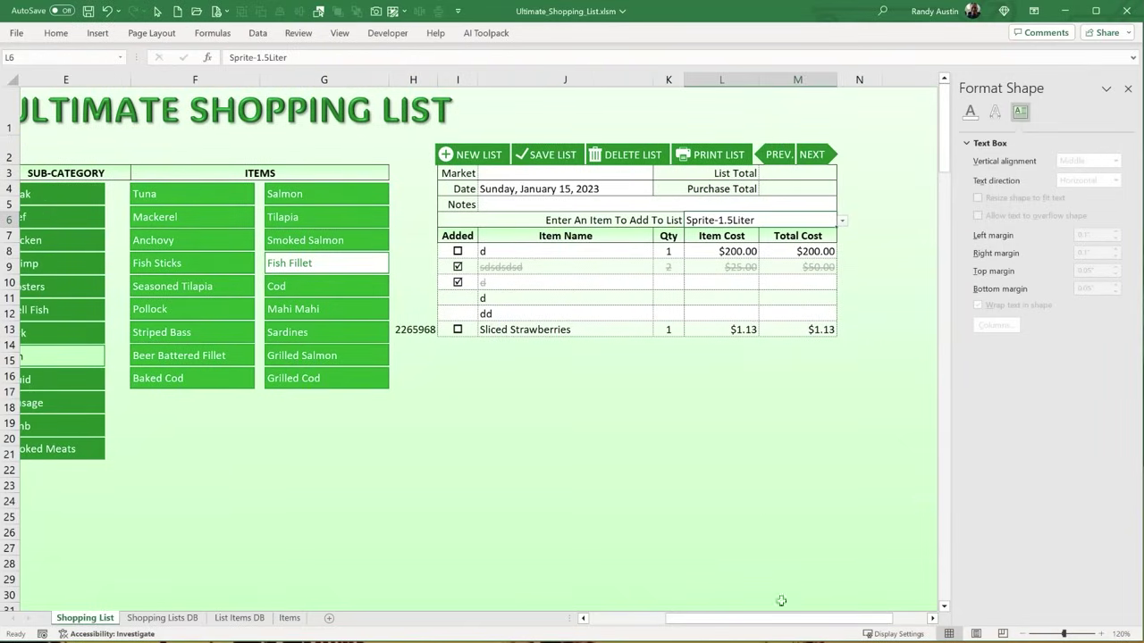
- Compare the entered item row in B10 with B9 and B8, and look up the Sprite-1.5Liter SKU in the Items sheet
drag(782, 619, 704, 619)
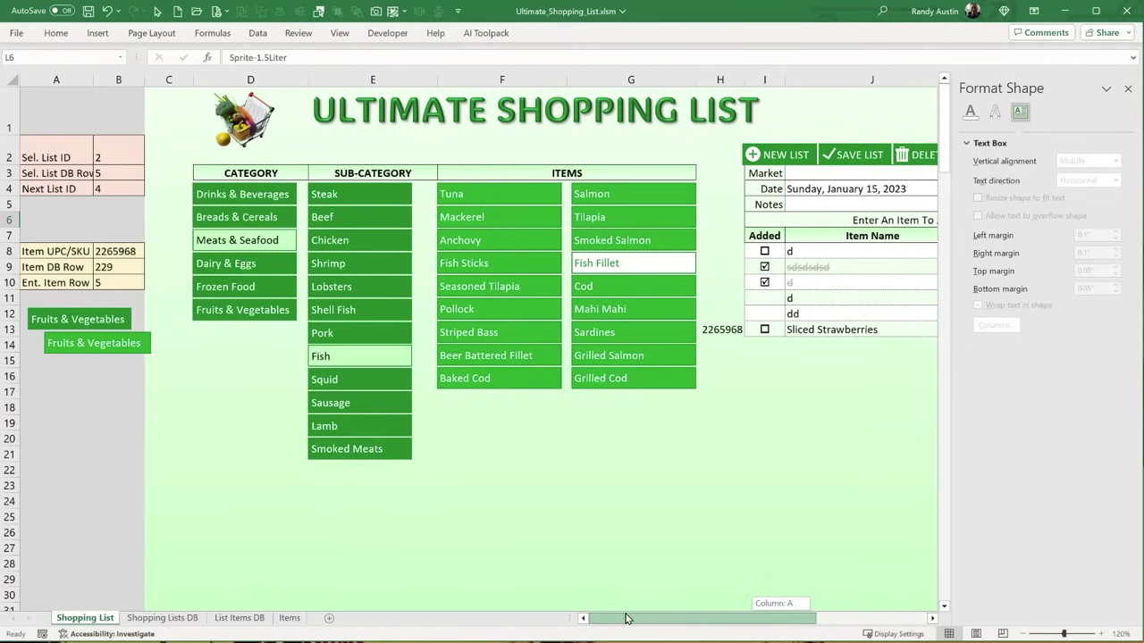
click(107, 284)
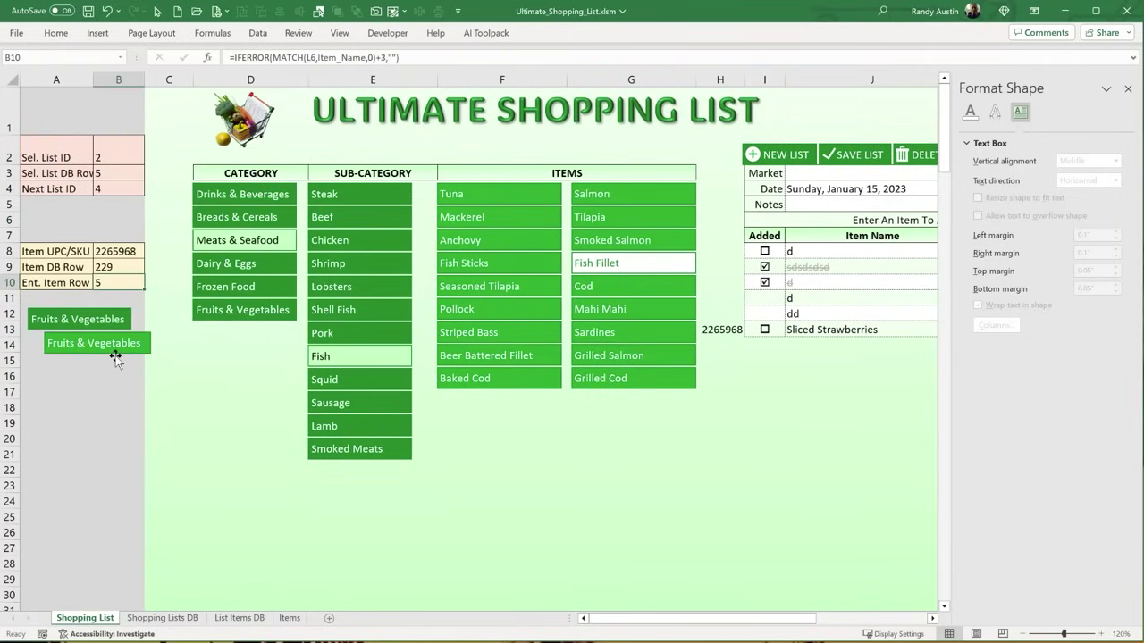
click(105, 265)
click(108, 251)
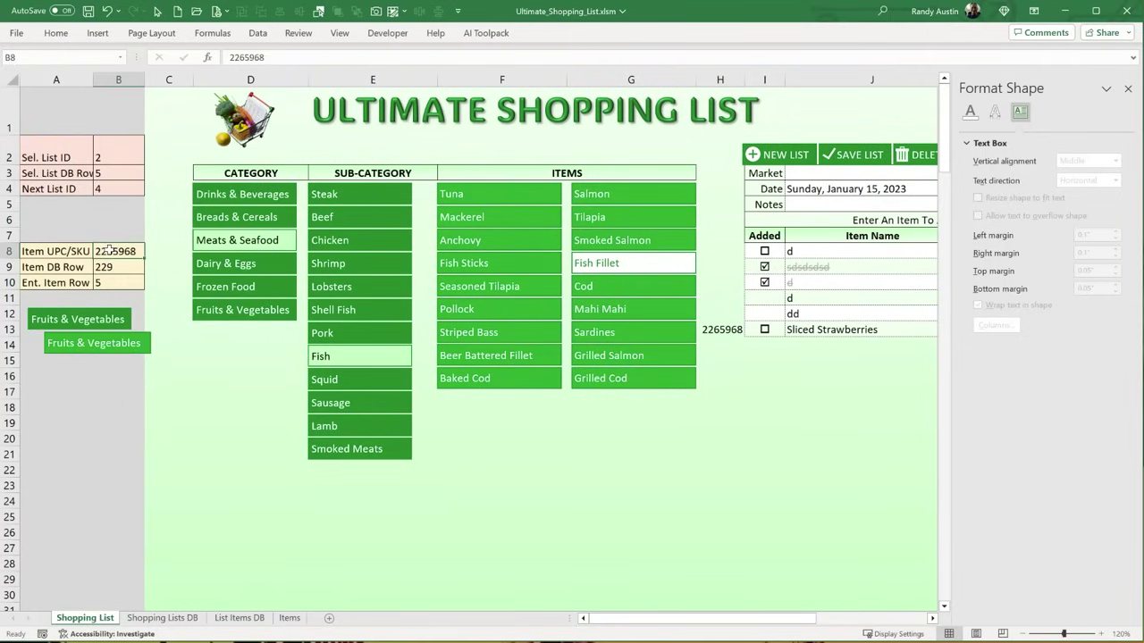
click(107, 266)
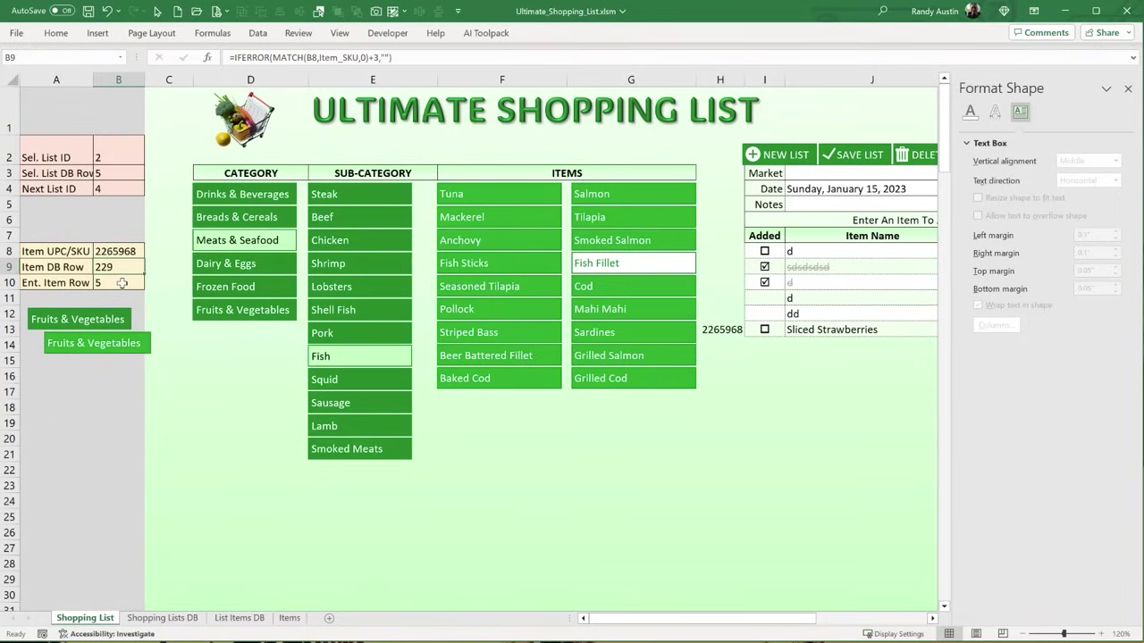
click(122, 283)
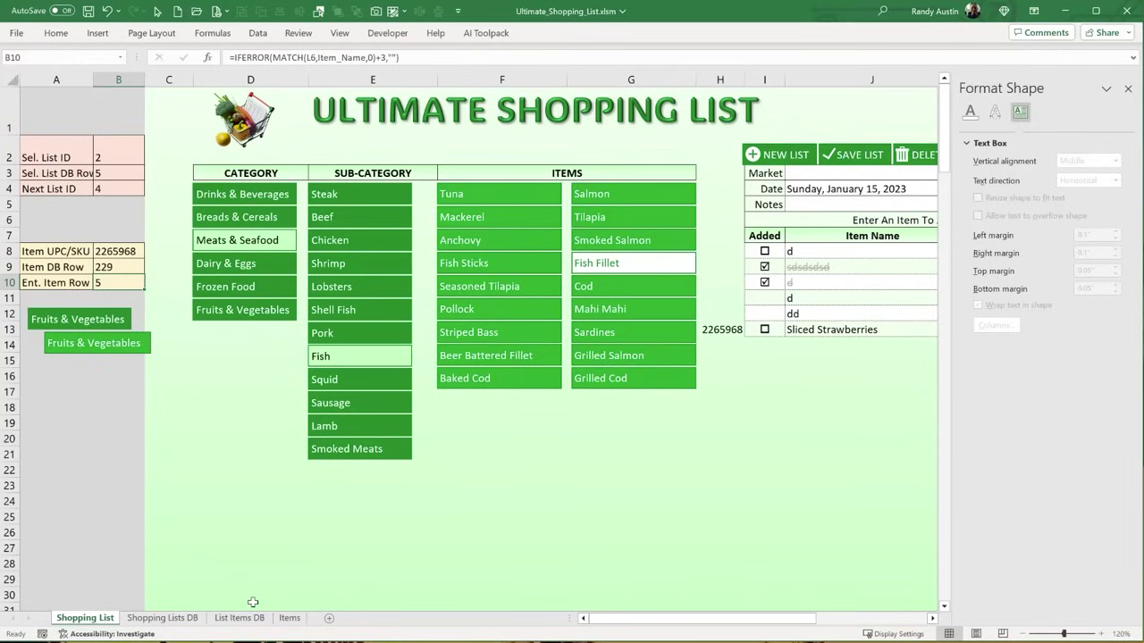
click(289, 618)
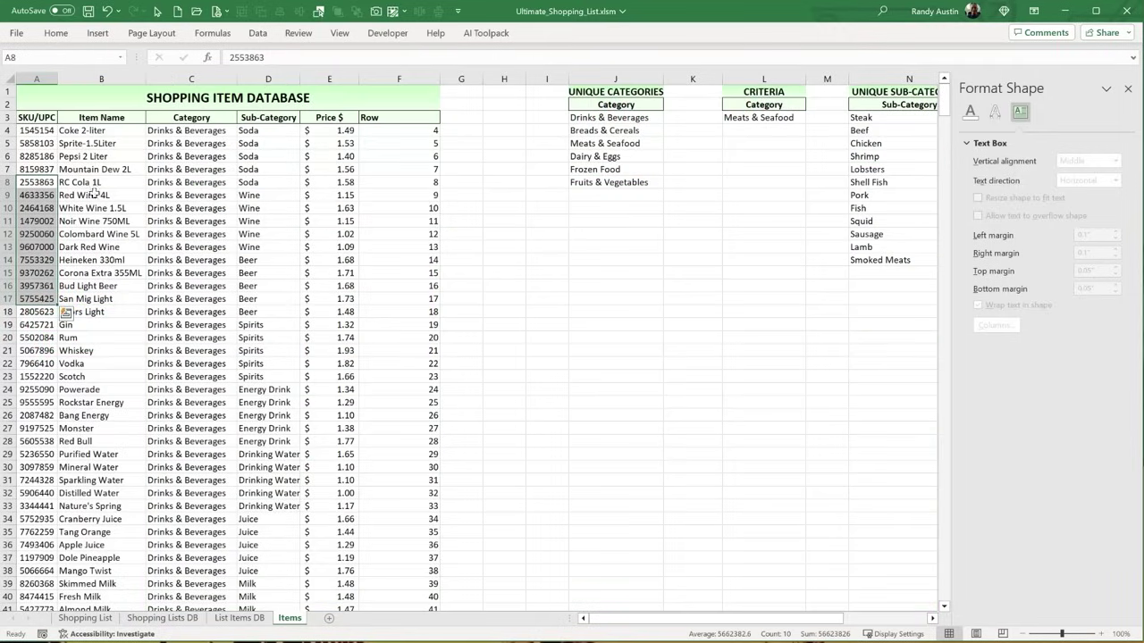
click(26, 143)
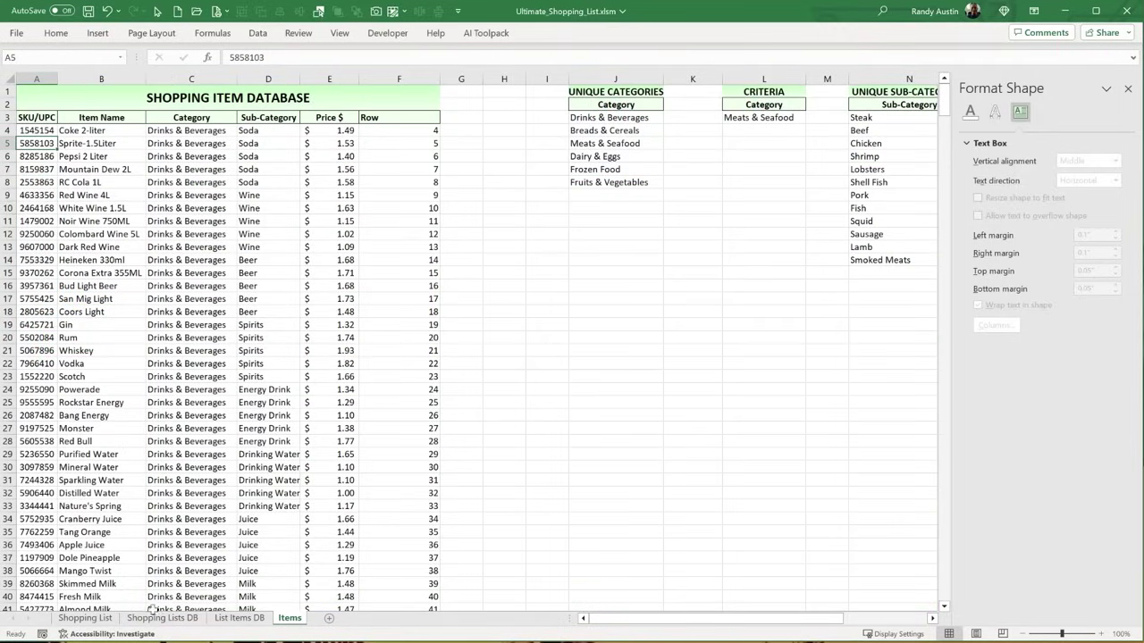
- Review the List_AddItem condition comparing B10 with B9 and the lines that set ItemDBRow and the item ID in B8
click(90, 618)
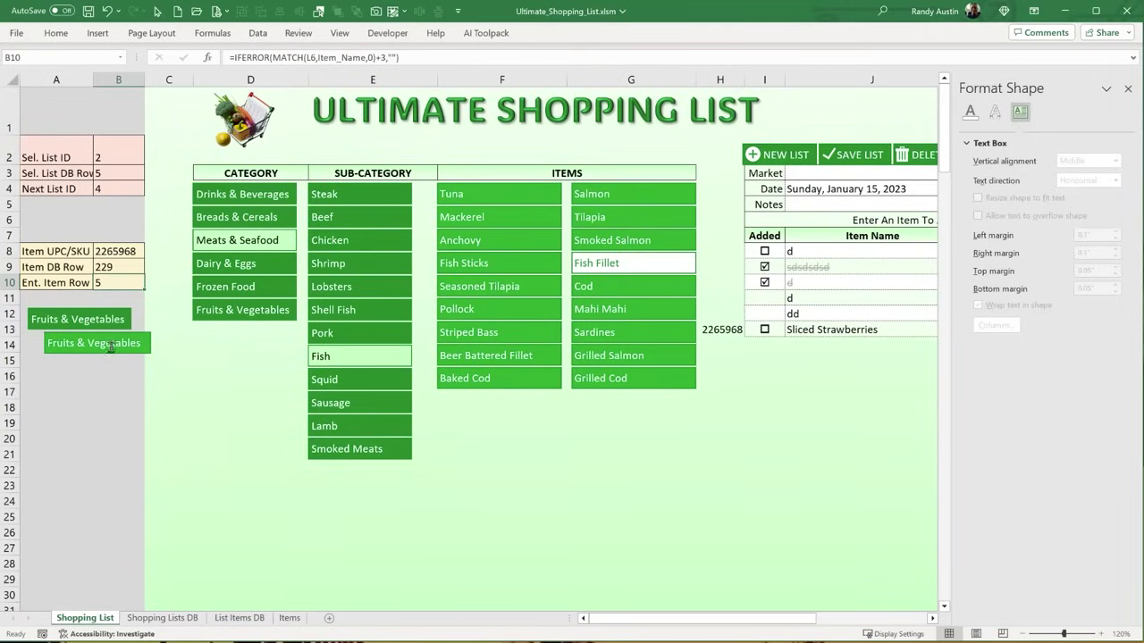
click(114, 252)
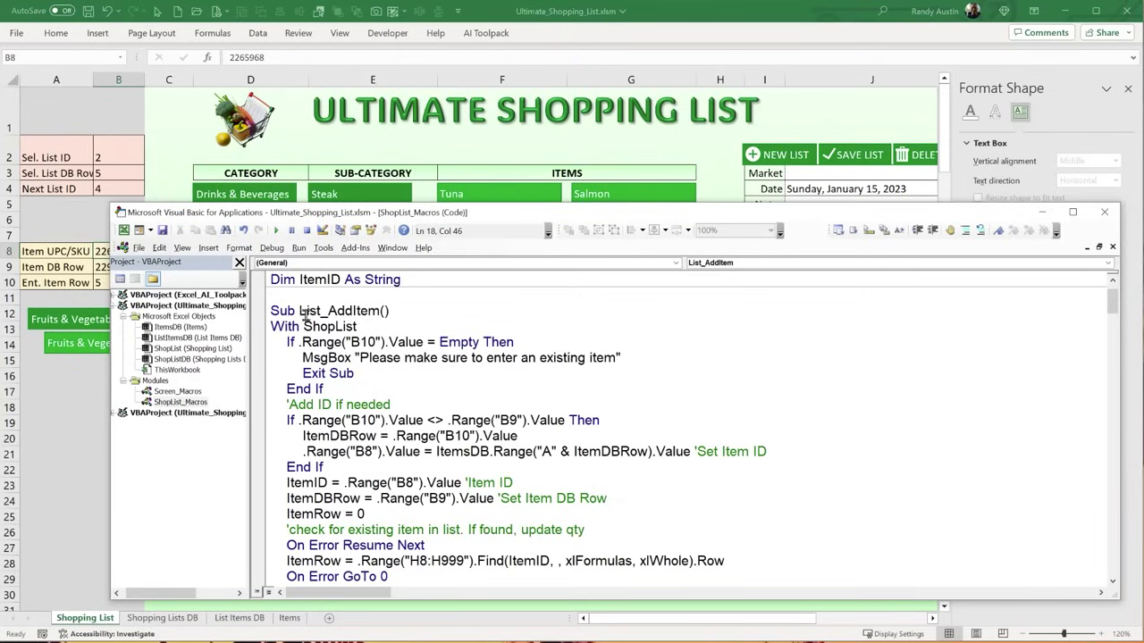
drag(300, 311, 374, 311)
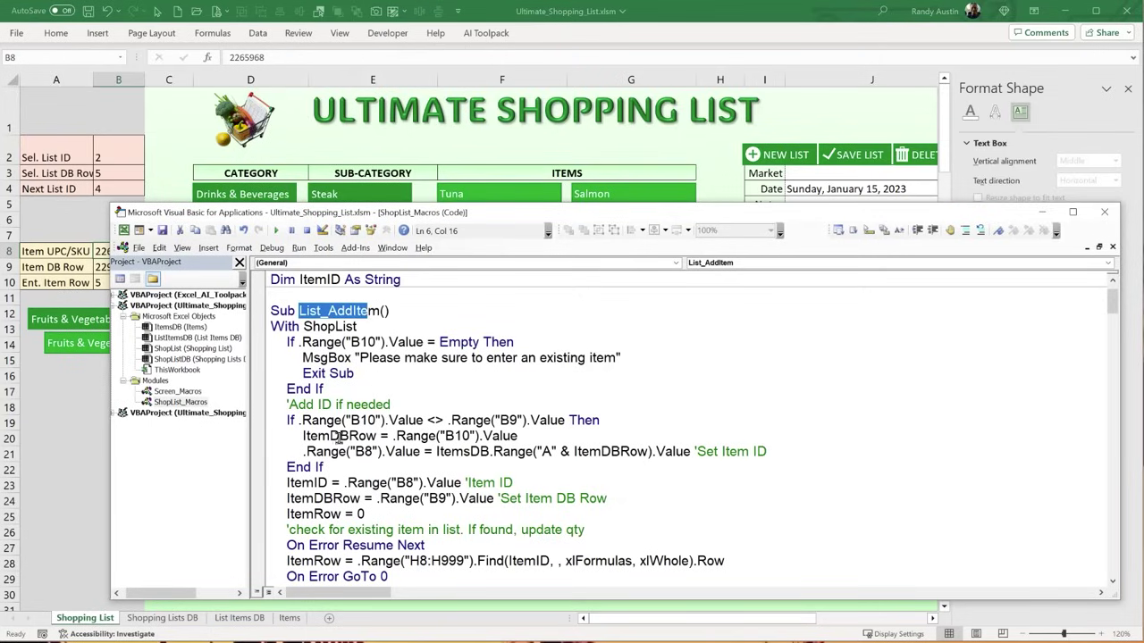
drag(301, 420, 384, 420)
drag(567, 420, 300, 420)
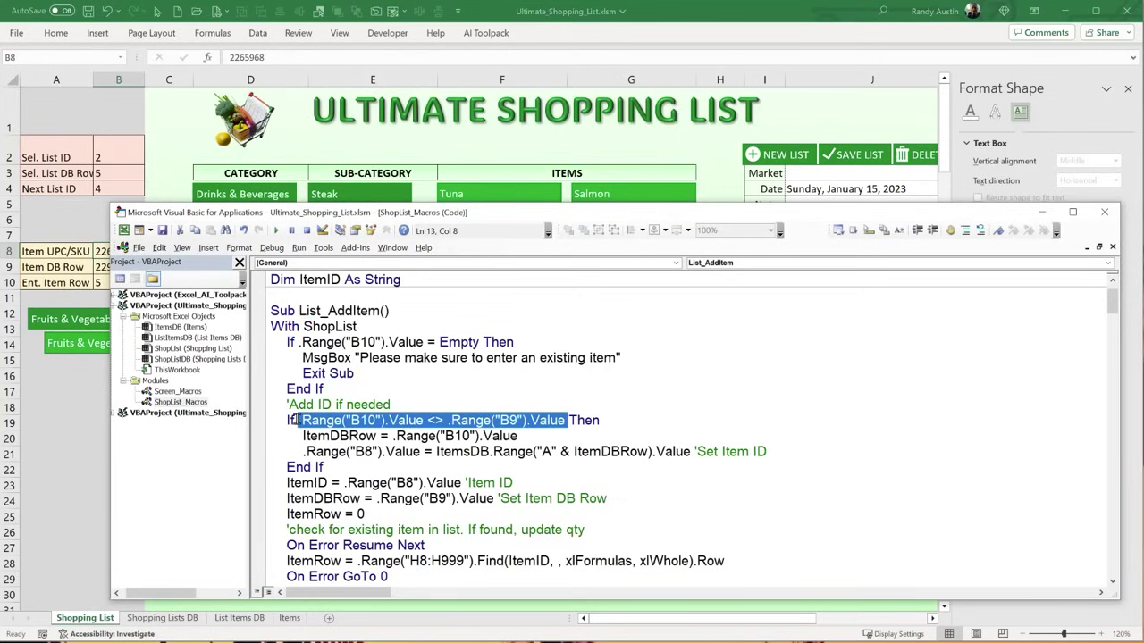
drag(380, 436, 304, 435)
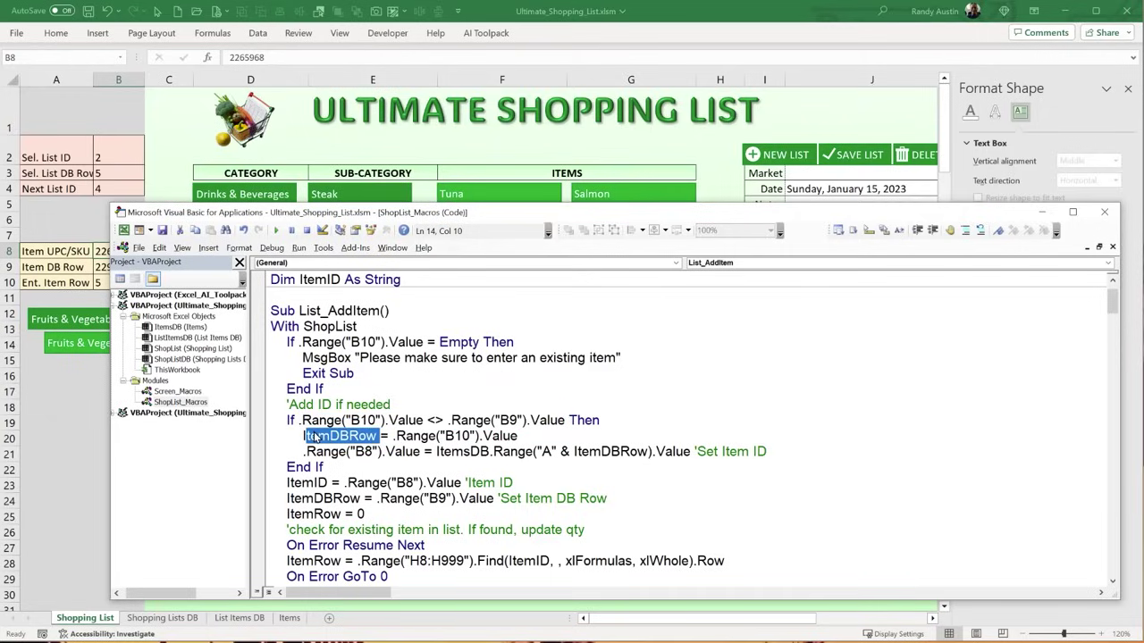
drag(433, 452, 304, 452)
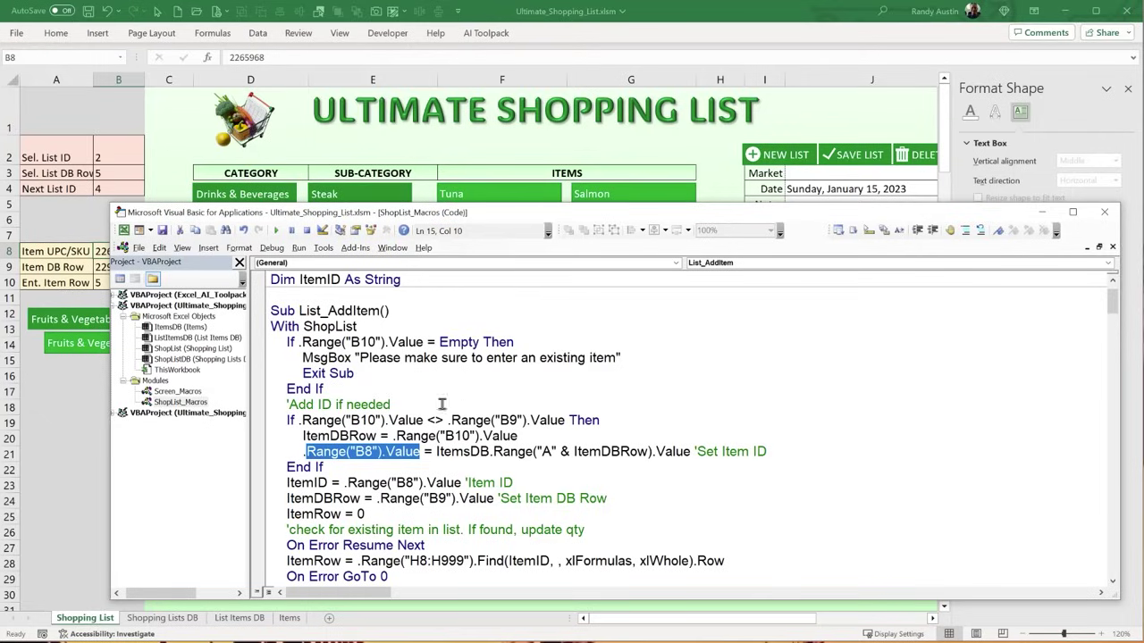
- Change the comment above the B10 and B9 comparison in List_AddItem to 'Add ID/ UPC/SKU if needed
click(402, 402)
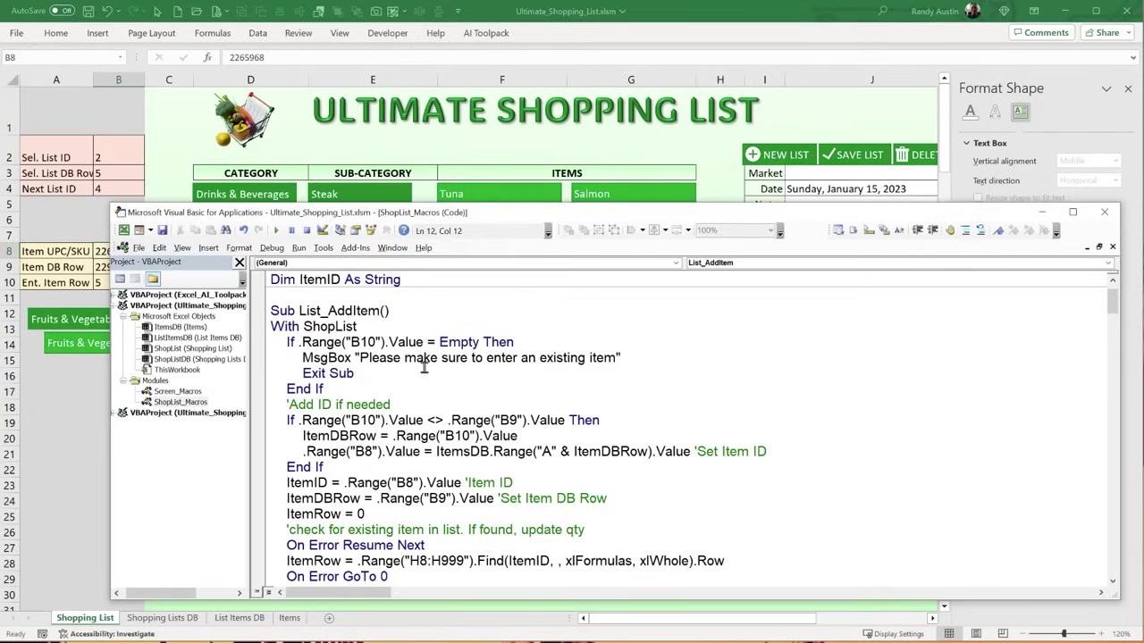
text(/ UPC/CK)
key(BackSpace)
key(BackSpace)
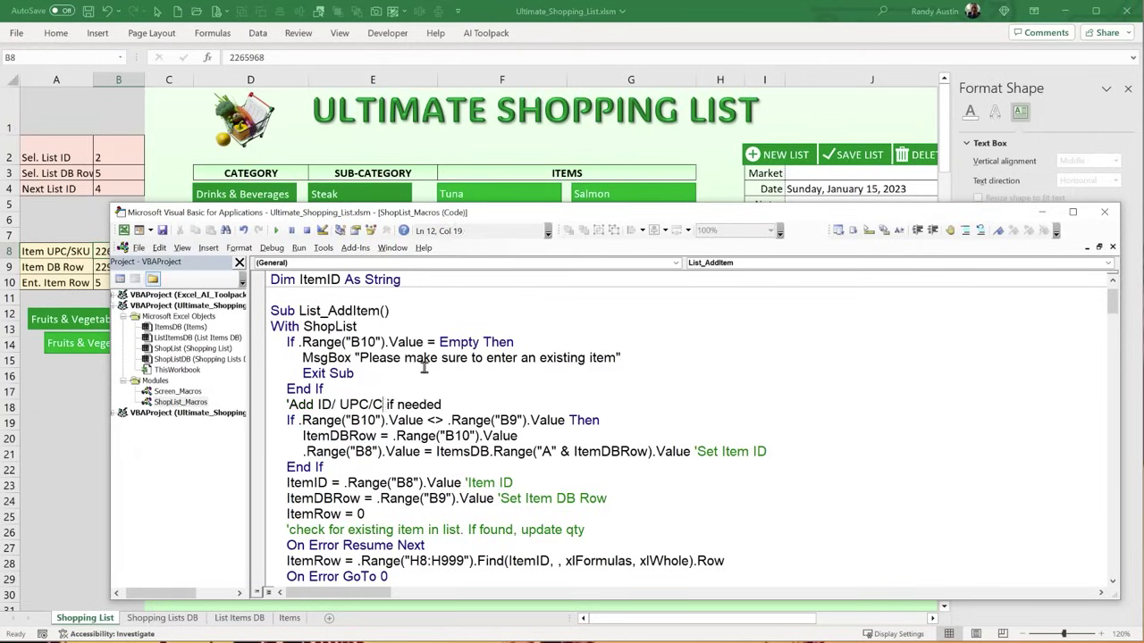
text(SKU)
click(442, 468)
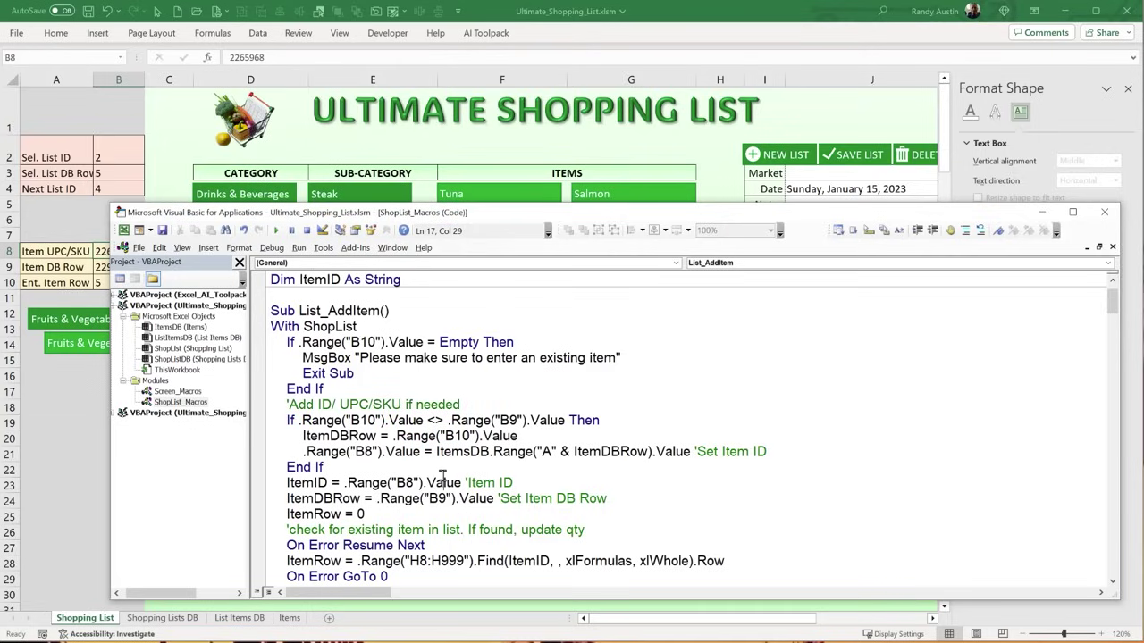
- Review the item ID block in List_AddItem and the lines assigning ItemID, ItemDBRow and ItemRow
drag(355, 459, 262, 403)
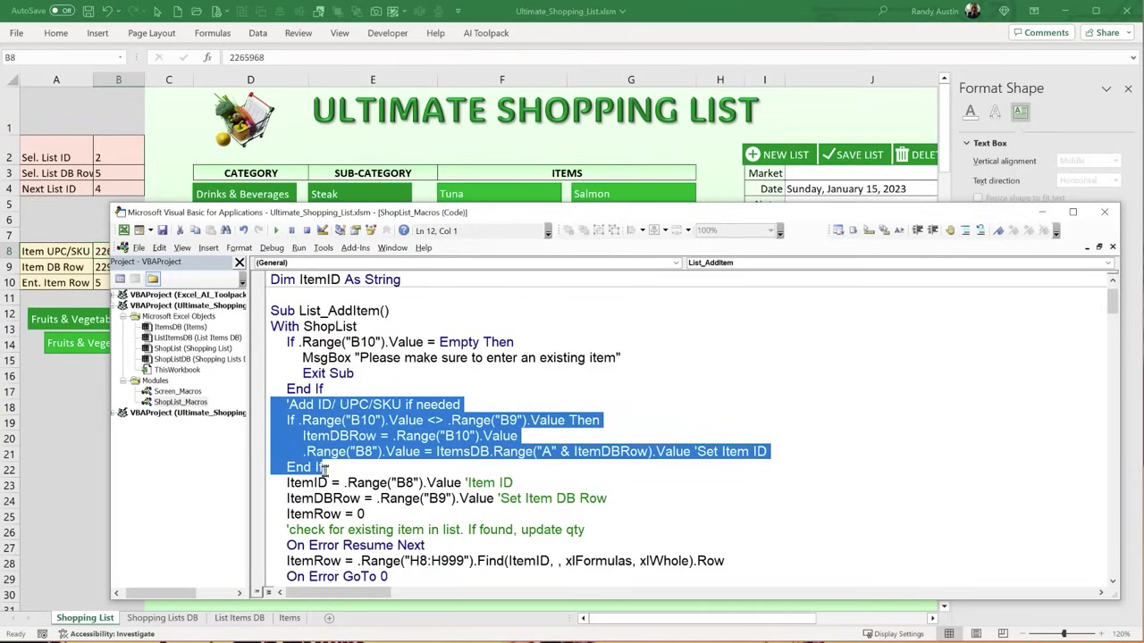
drag(331, 482, 277, 479)
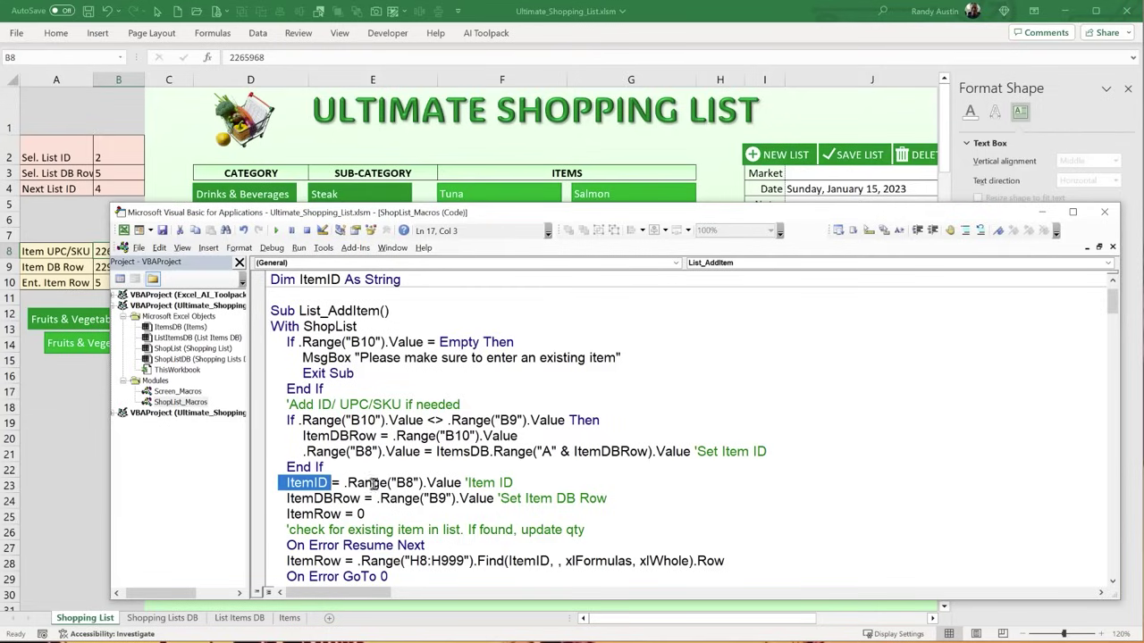
click(329, 484)
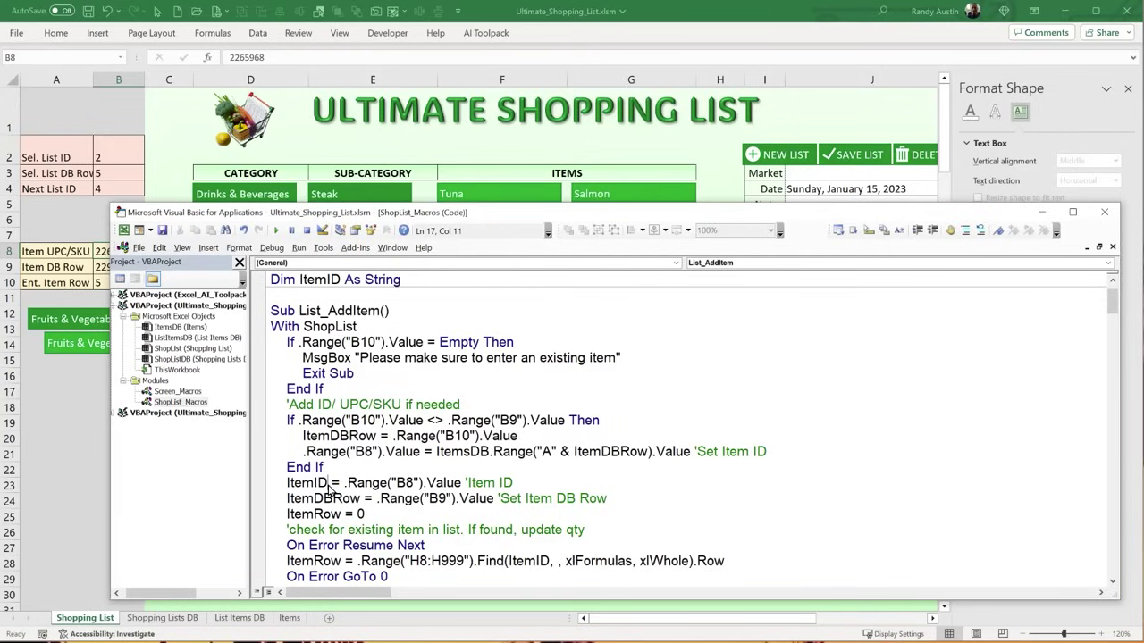
scroll(329, 484, down, 3)
drag(362, 452, 283, 452)
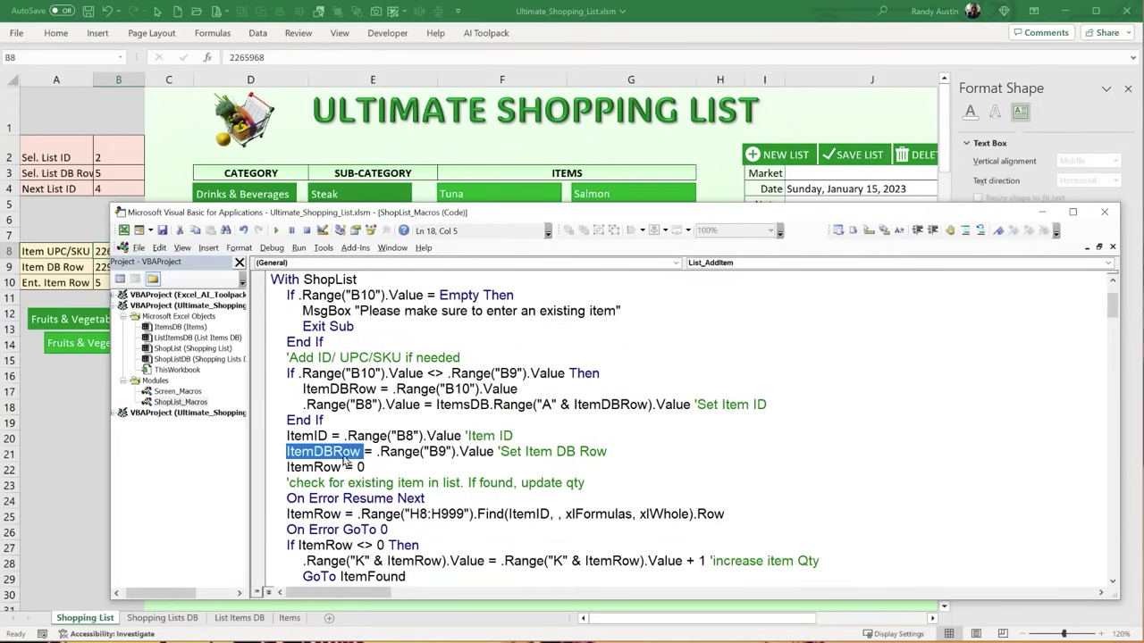
click(405, 469)
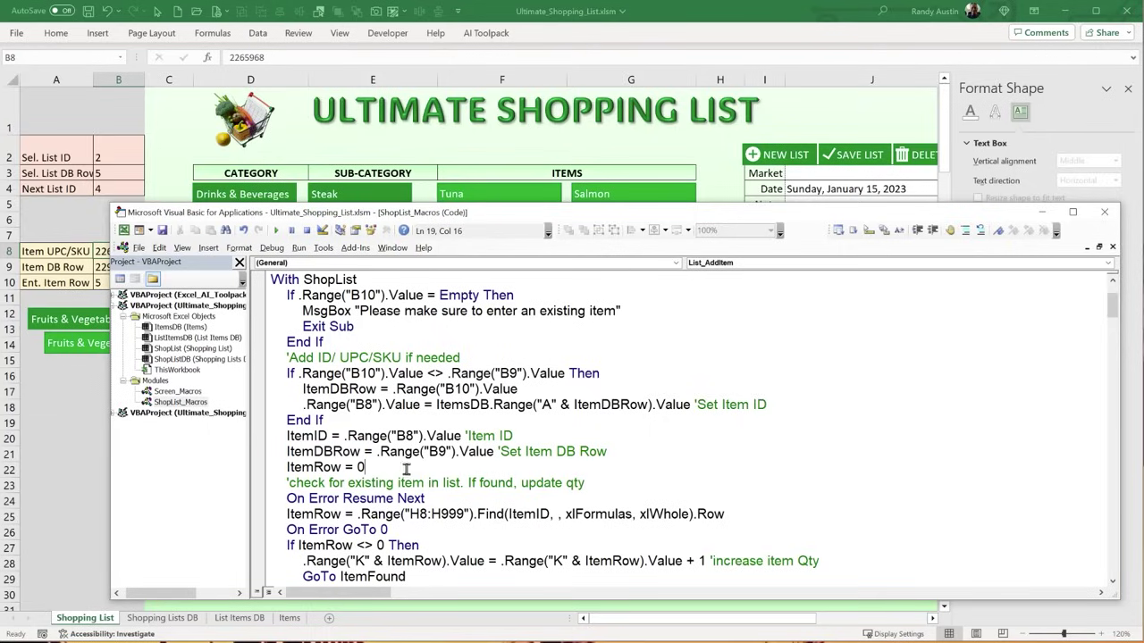
drag(405, 469, 280, 464)
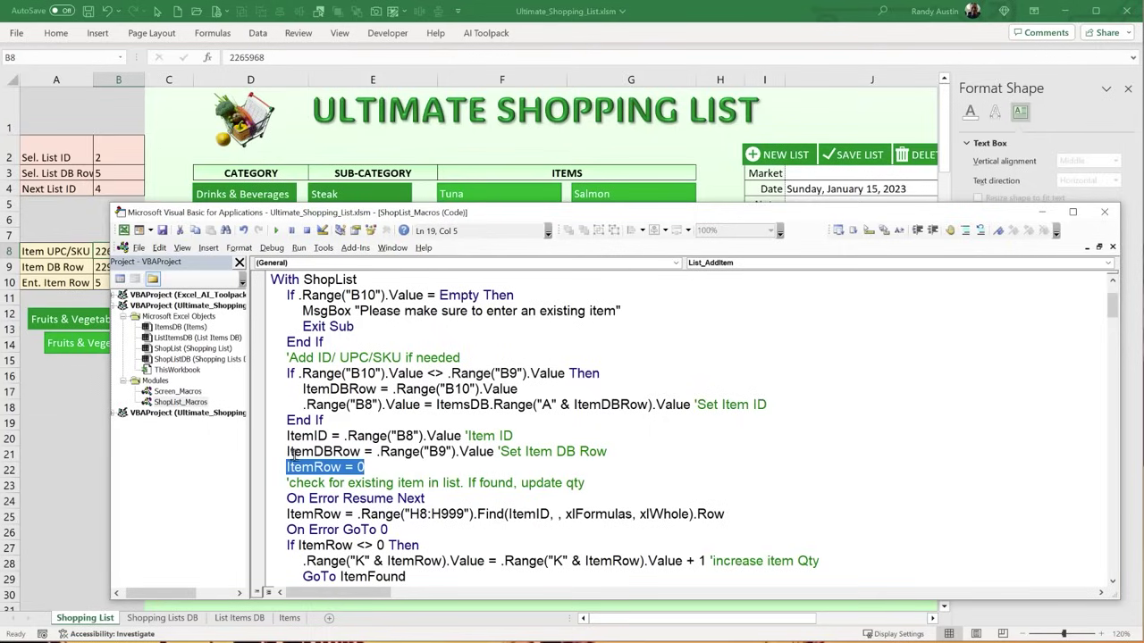
scroll(292, 456, down, 1)
key(End)
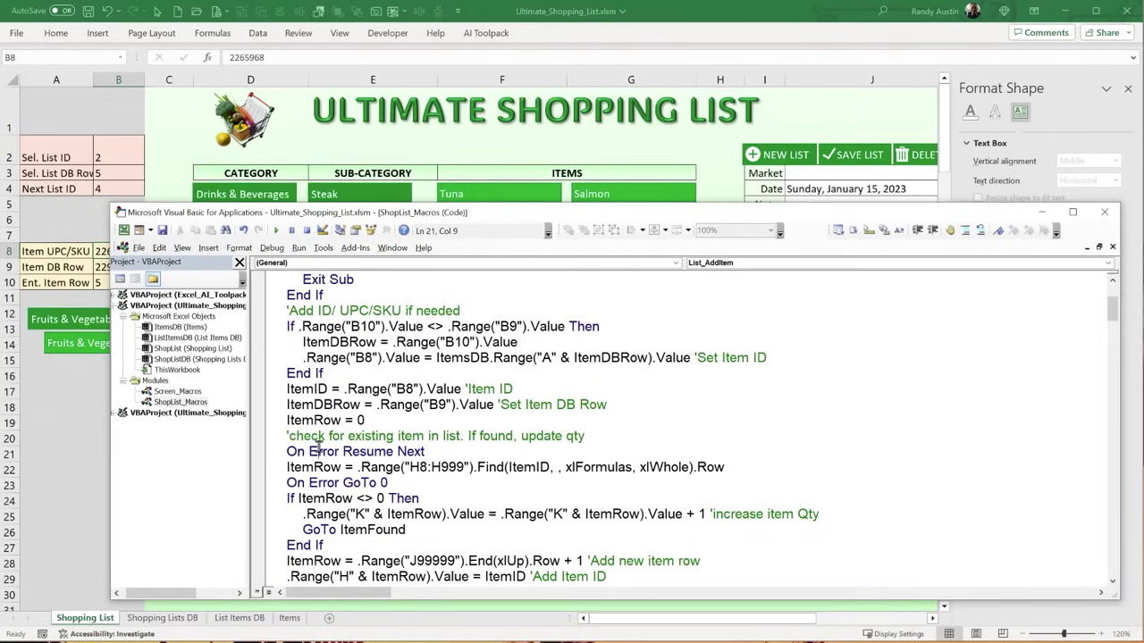
- Clear the sample list entries from H8:L15 on the Shopping List sheet
click(89, 426)
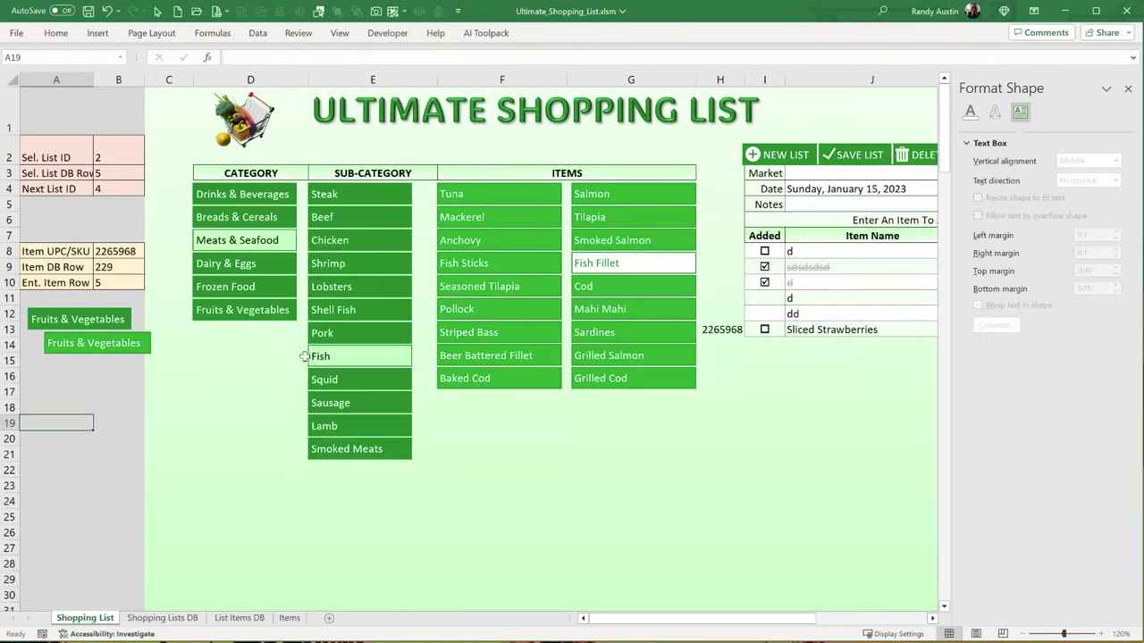
click(735, 240)
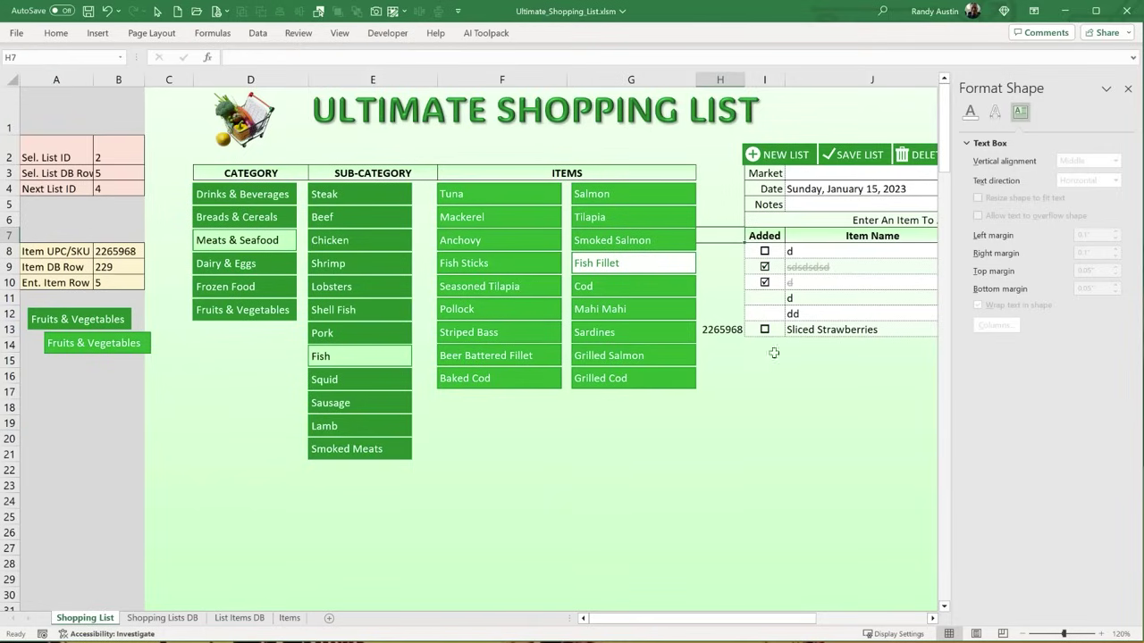
drag(802, 617, 876, 632)
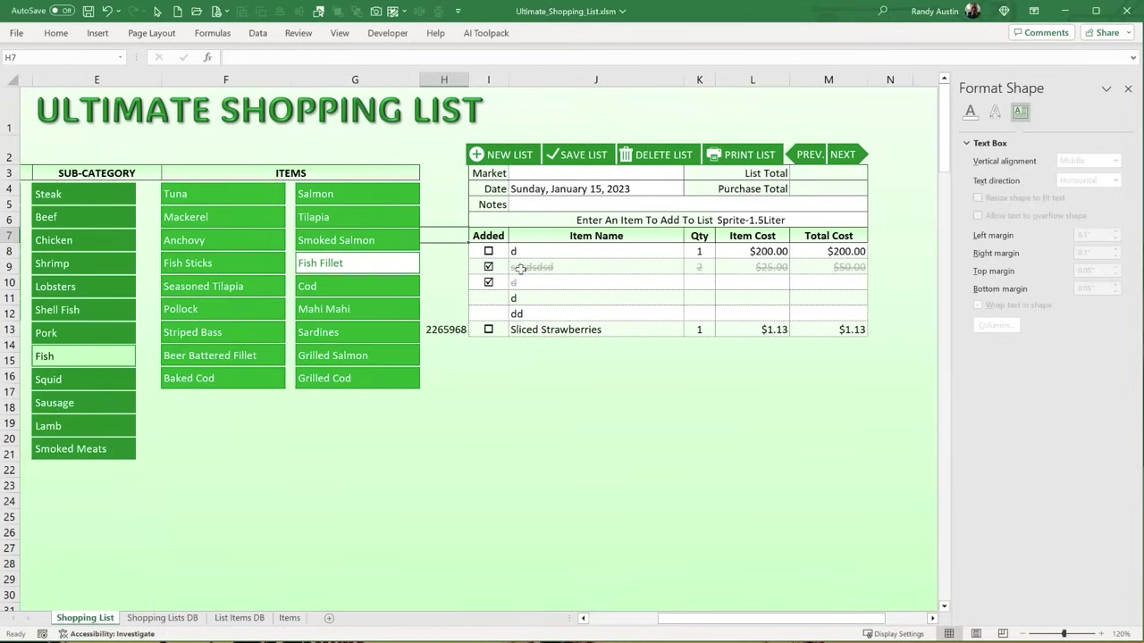
drag(447, 251, 750, 363)
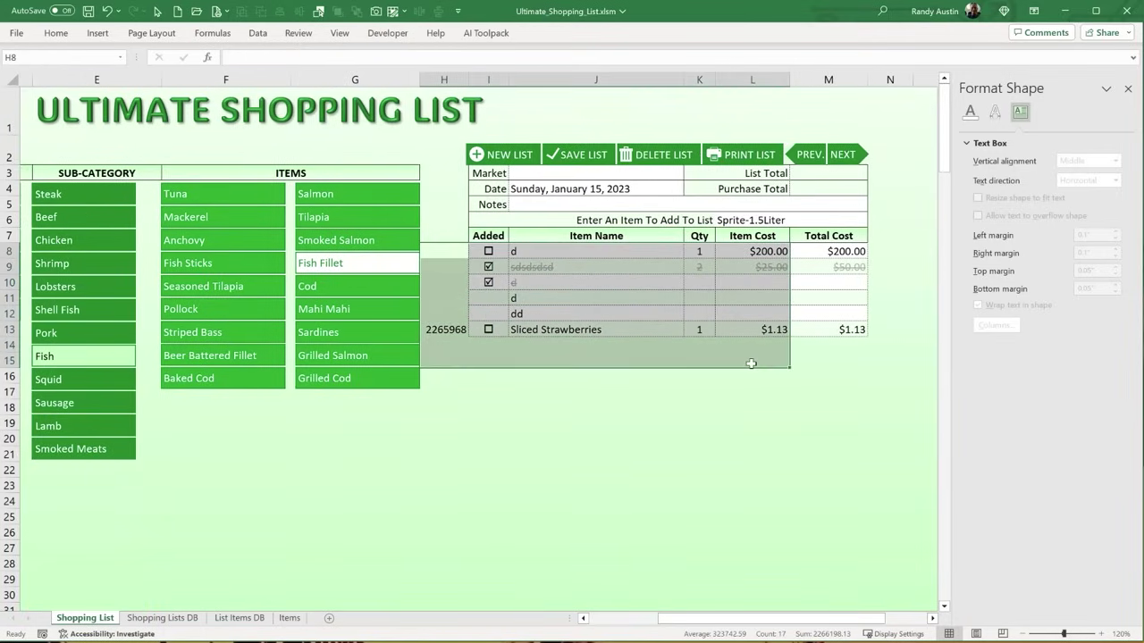
key(Delete)
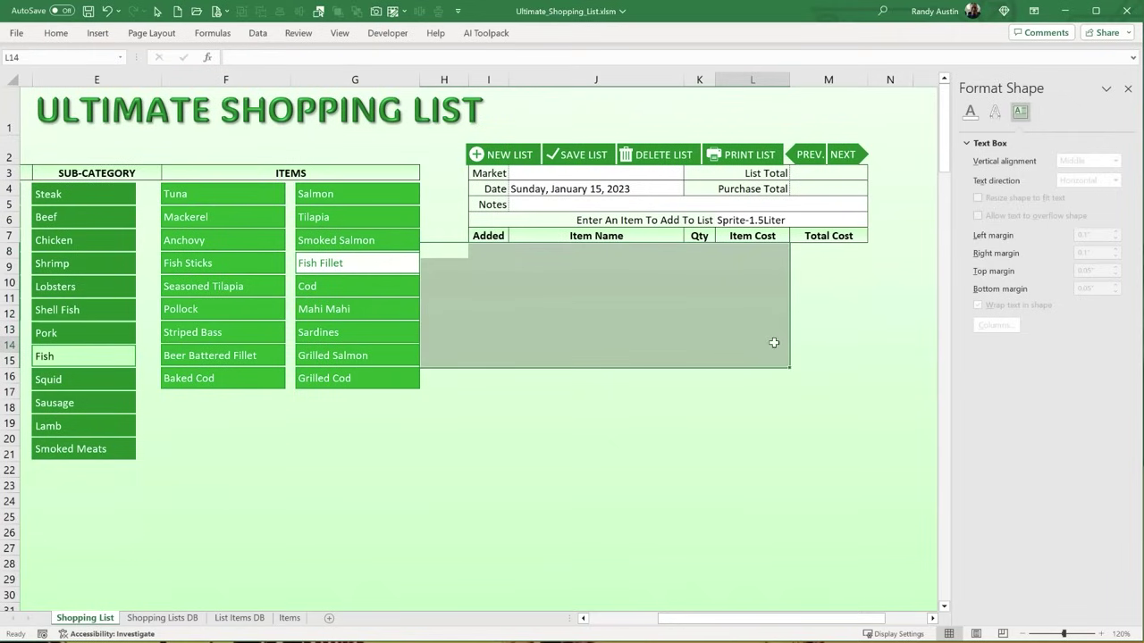
click(774, 342)
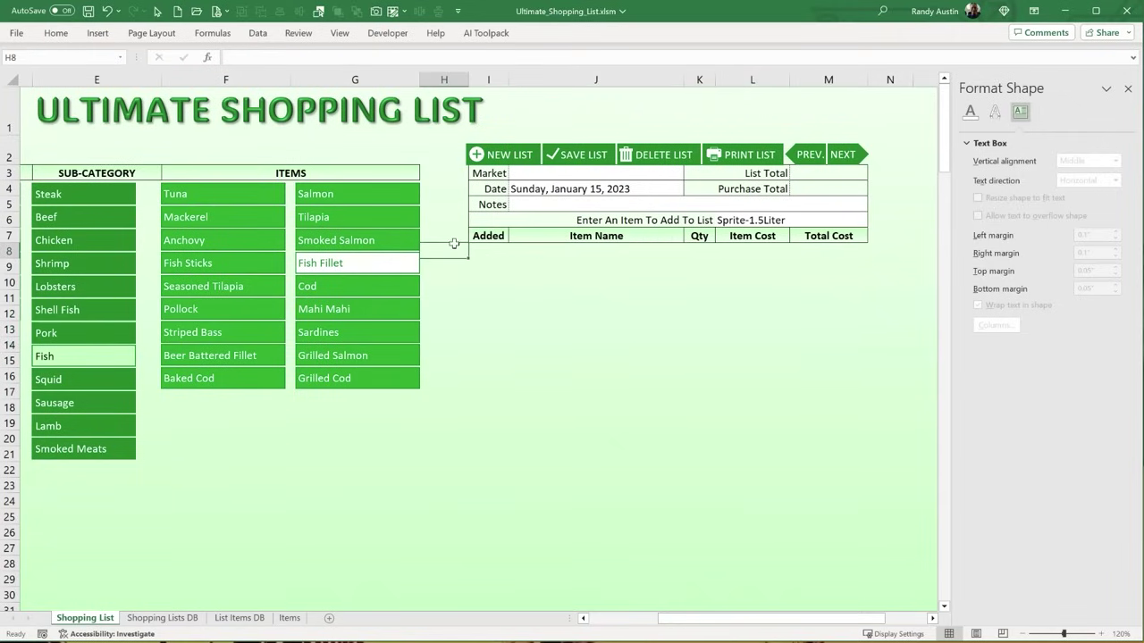
- Examine the item ID cells in column H and the Added, Item Name, Qty and Total Cost cells in row 8
drag(450, 249, 447, 407)
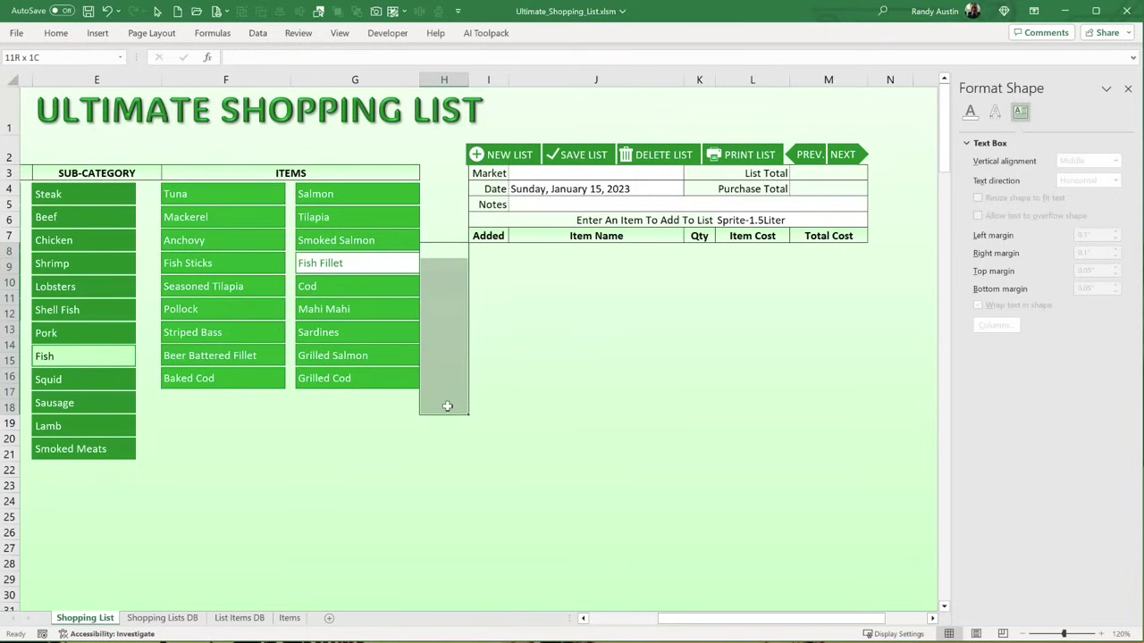
click(455, 254)
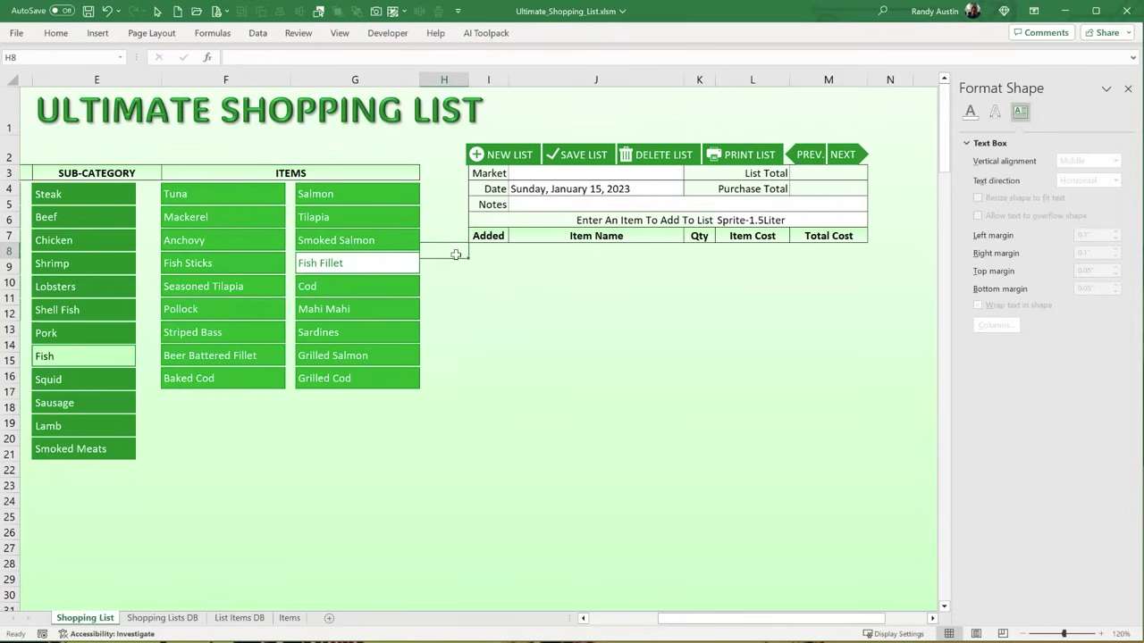
click(697, 257)
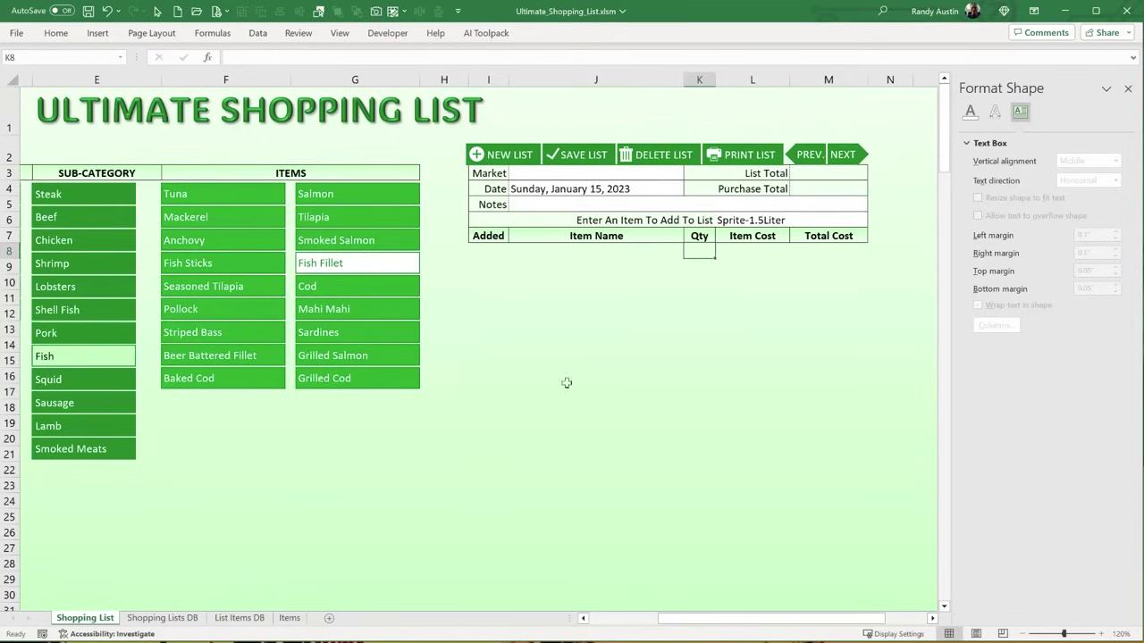
mouse_move(477, 251)
mouse_down()
mouse_move(562, 268)
mouse_move(655, 247)
mouse_move(747, 249)
mouse_move(456, 248)
mouse_move(484, 255)
mouse_up()
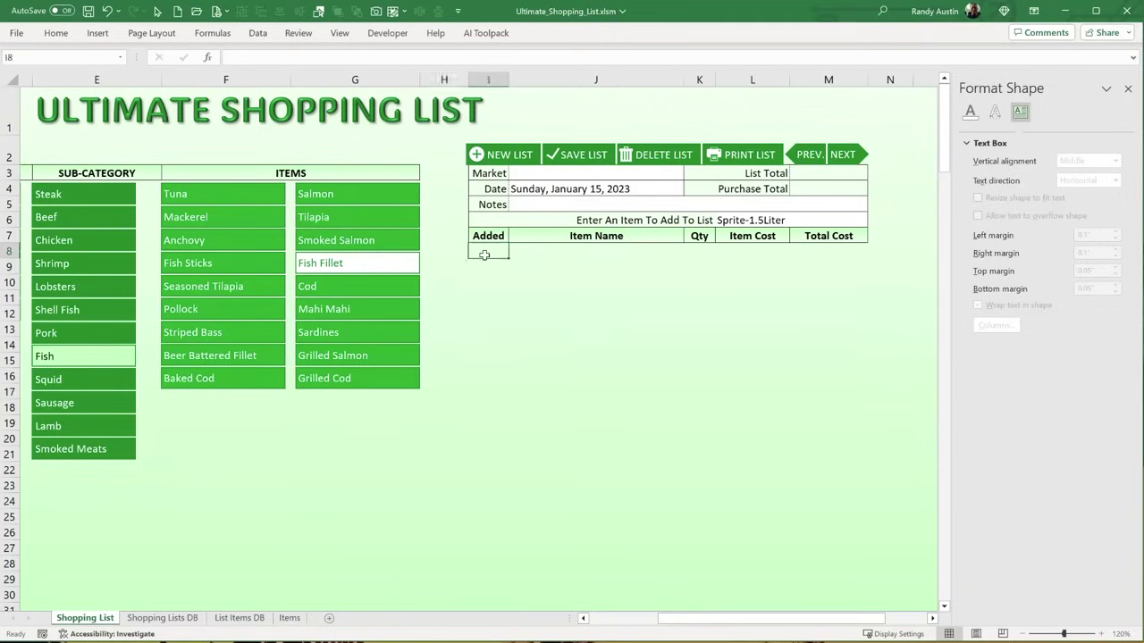
click(566, 253)
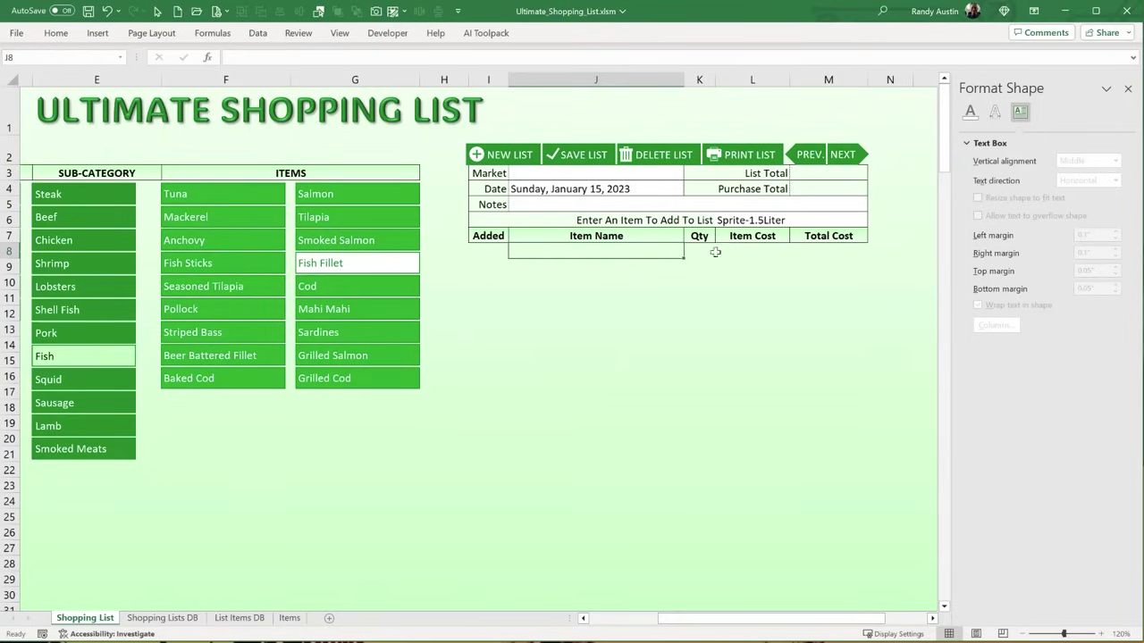
click(813, 255)
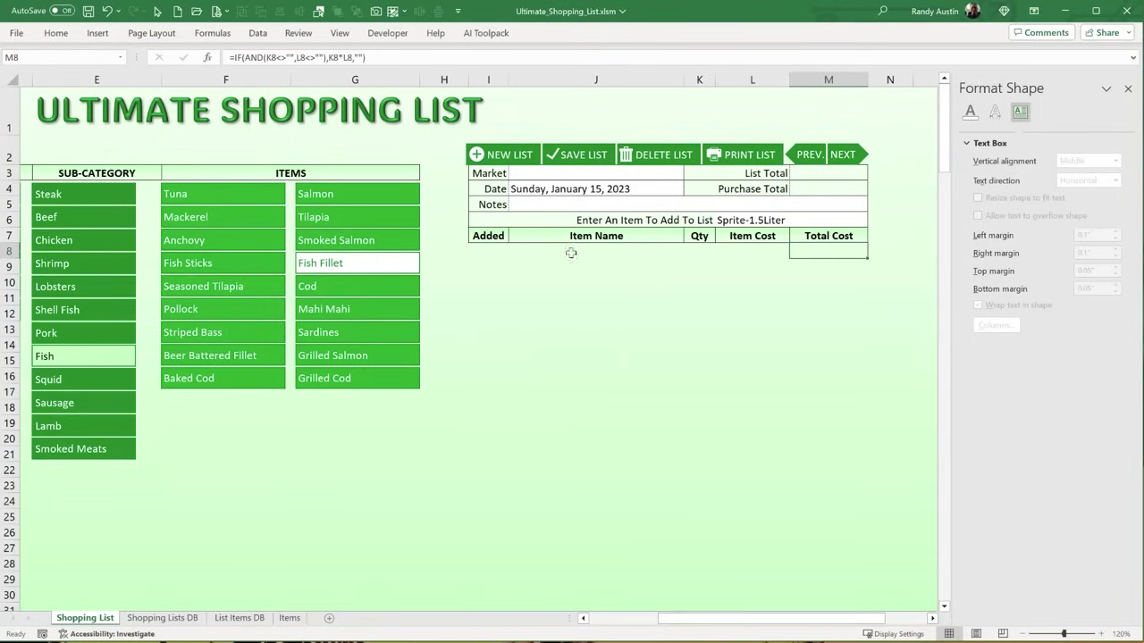
- Examine the List_AddItem code that finds ItemID in H8:H999 using xlFormulas and xlWhole, and the check for ItemRow <> 0
key(alt+F11)
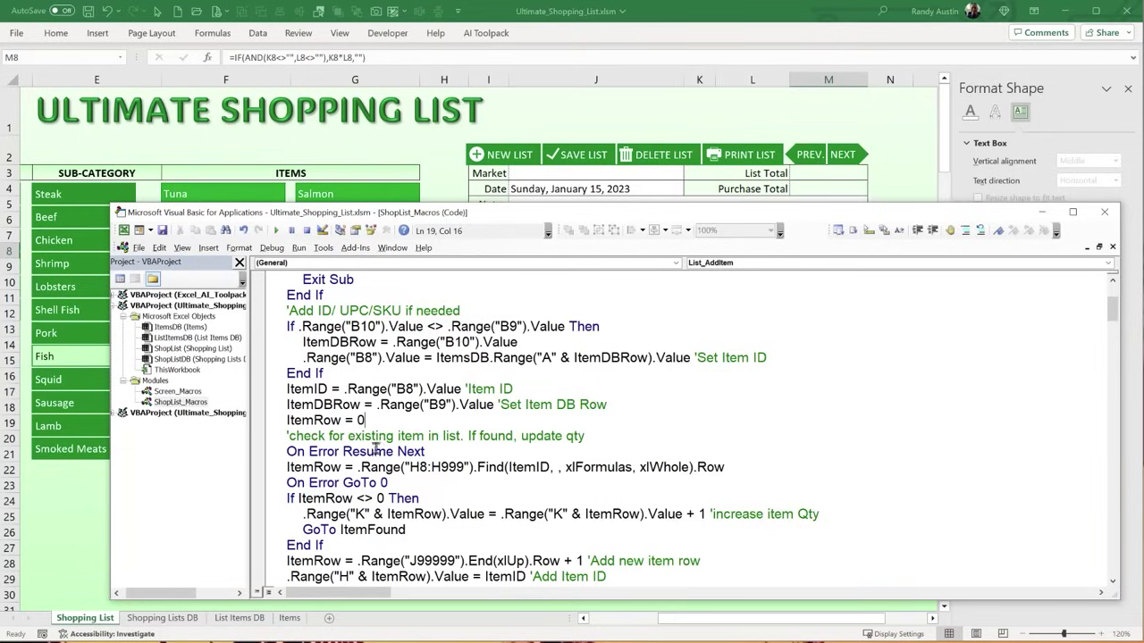
drag(425, 452, 284, 451)
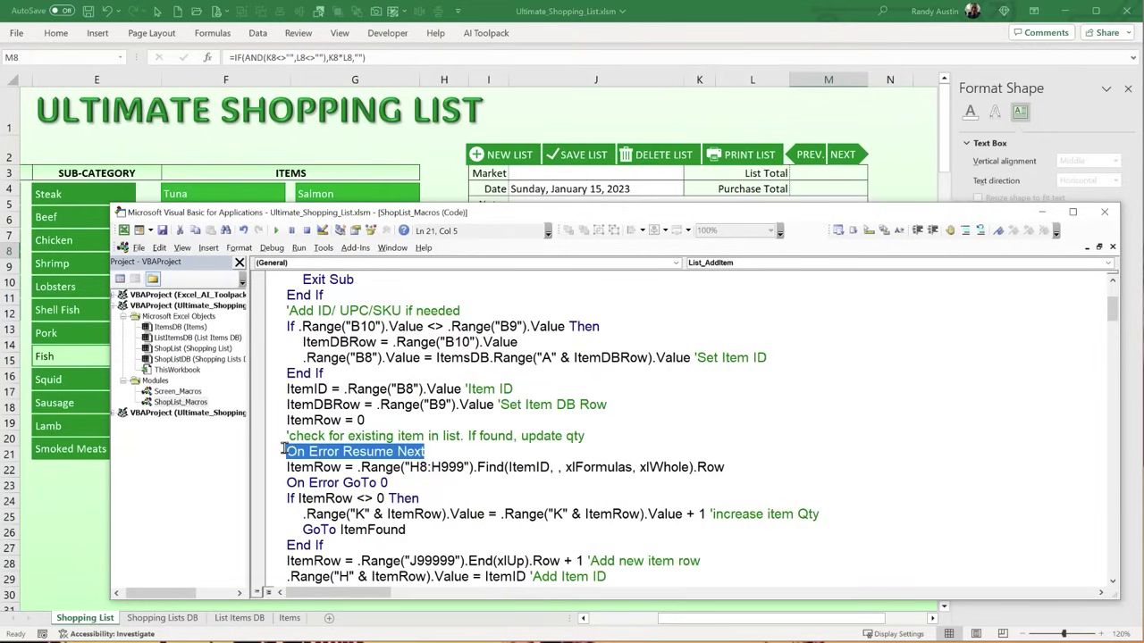
drag(393, 483, 286, 467)
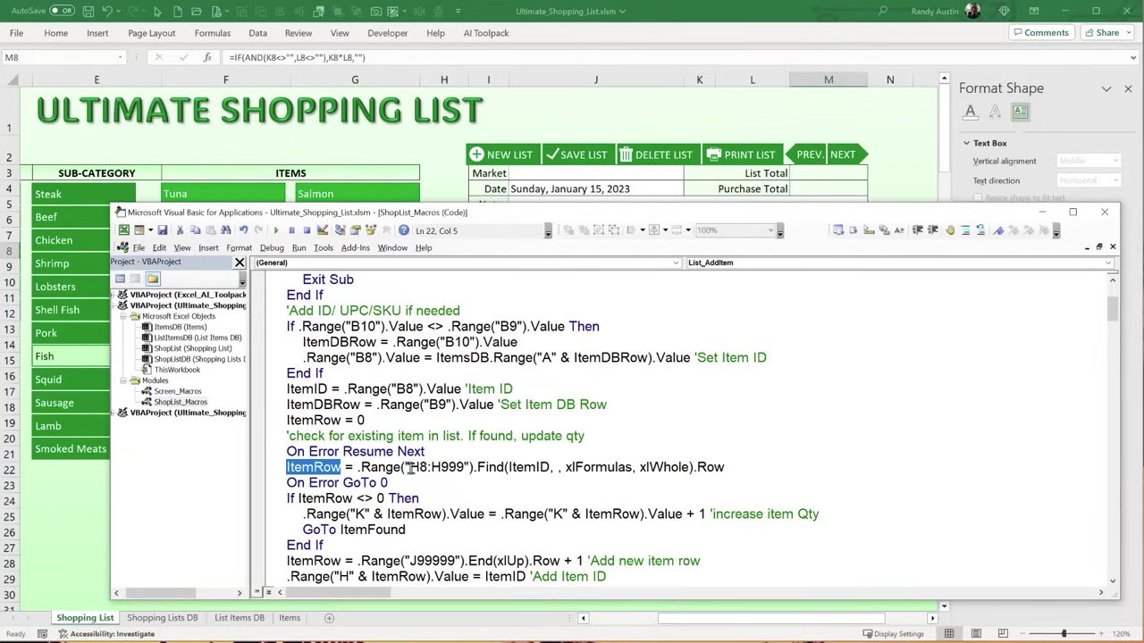
drag(410, 467, 464, 471)
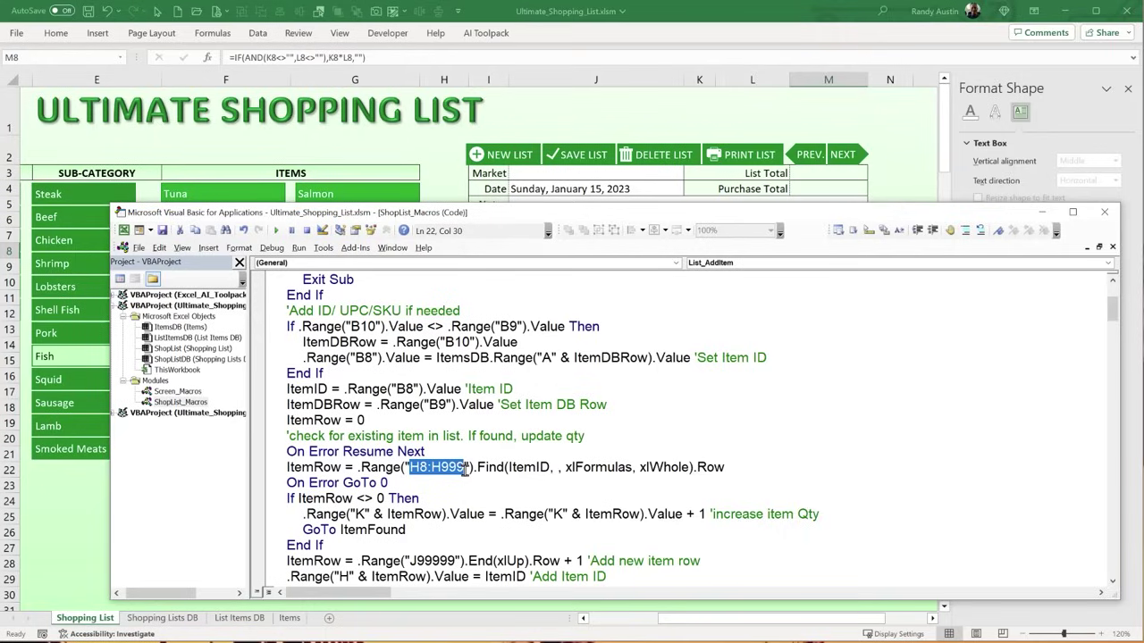
drag(553, 467, 632, 471)
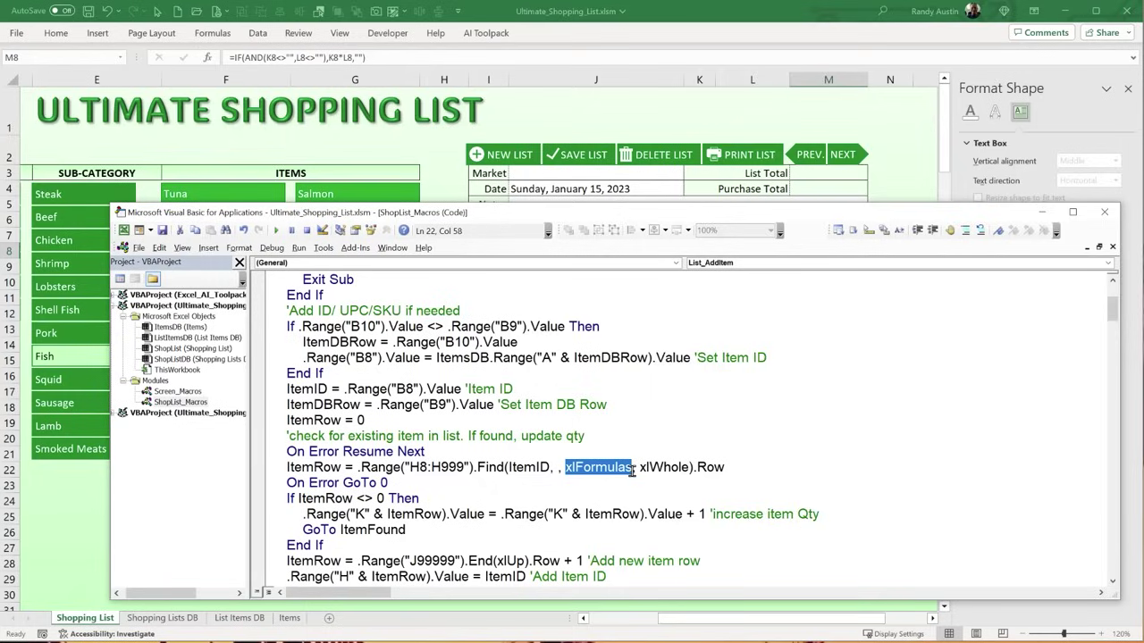
double_click(660, 467)
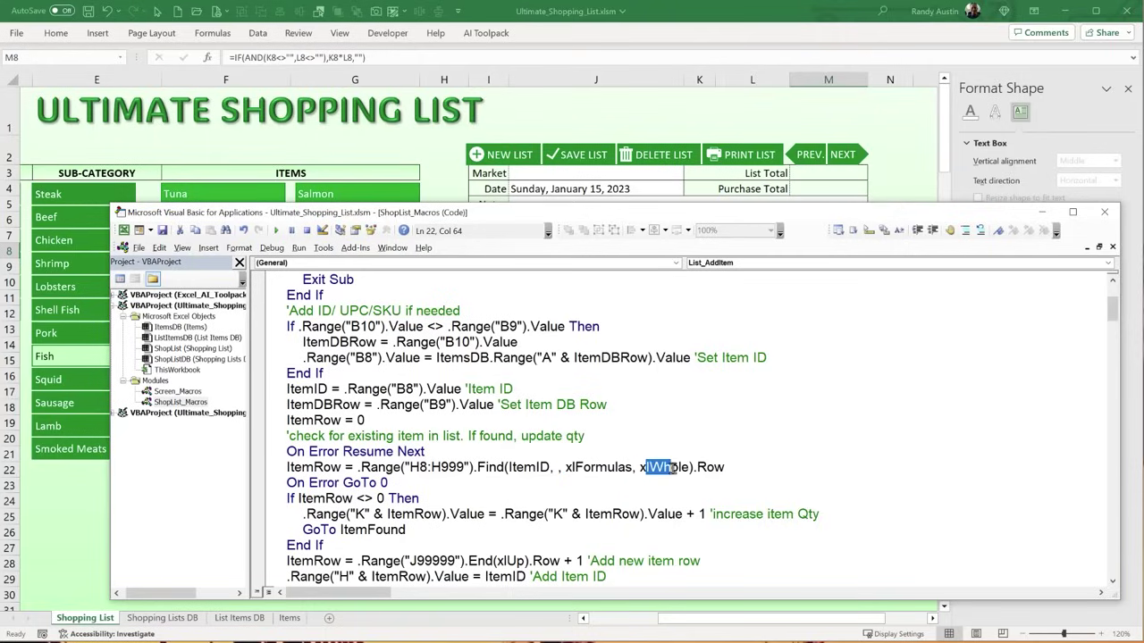
click(739, 467)
double_click(366, 497)
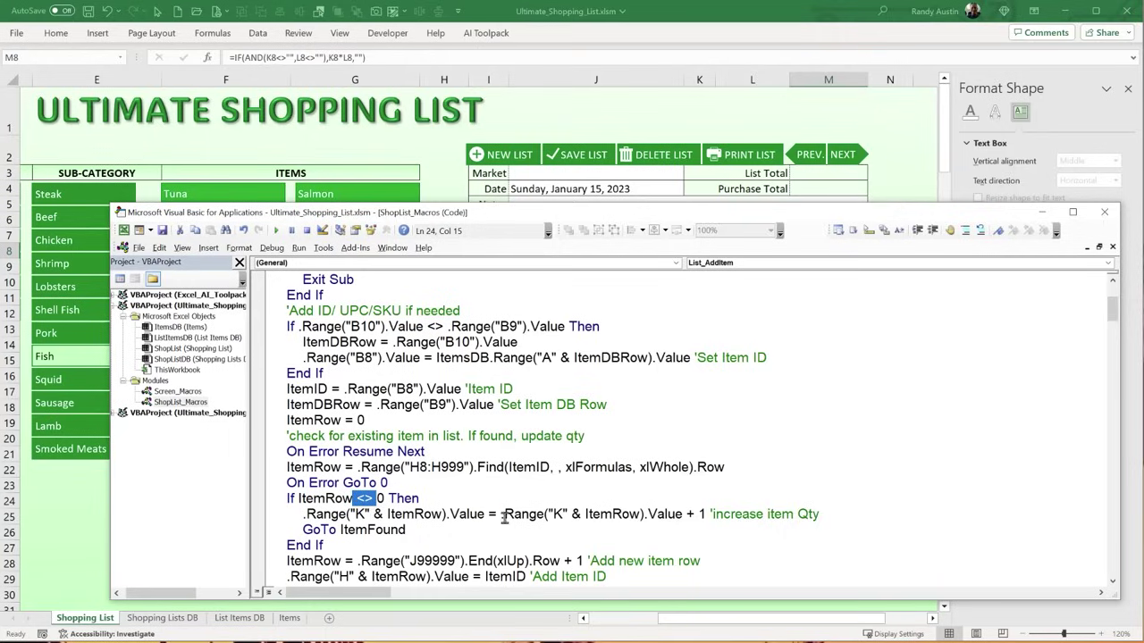
- Examine the List_AddItem lines that increase the column K quantity by 1 and jump to the ItemFound label
drag(504, 516, 683, 516)
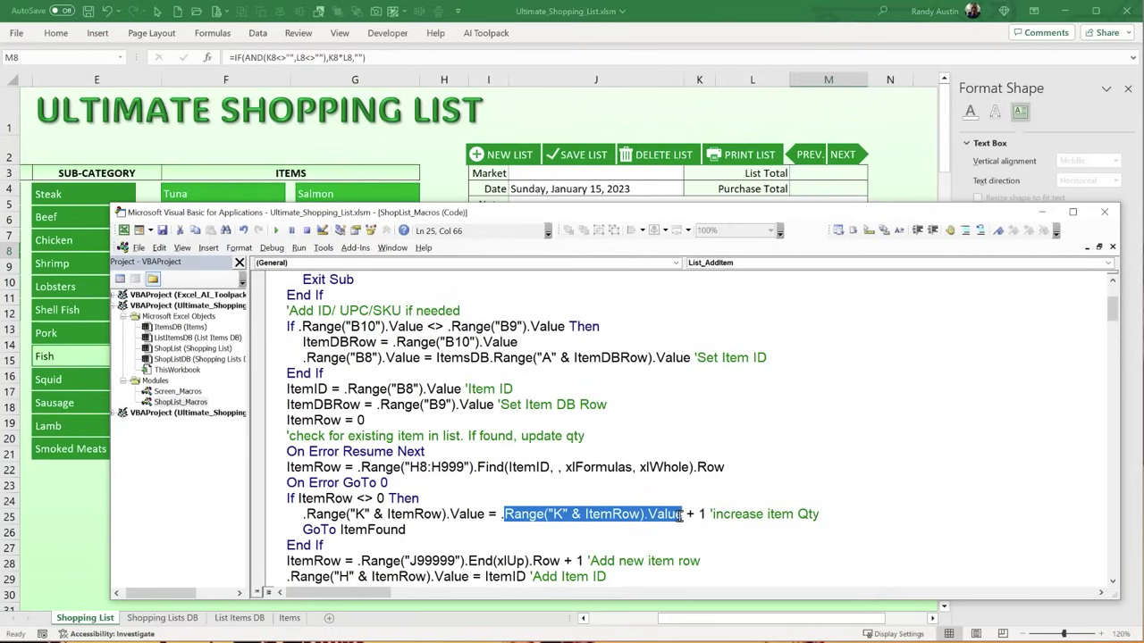
click(703, 515)
drag(484, 515, 294, 513)
scroll(308, 493, down, 1)
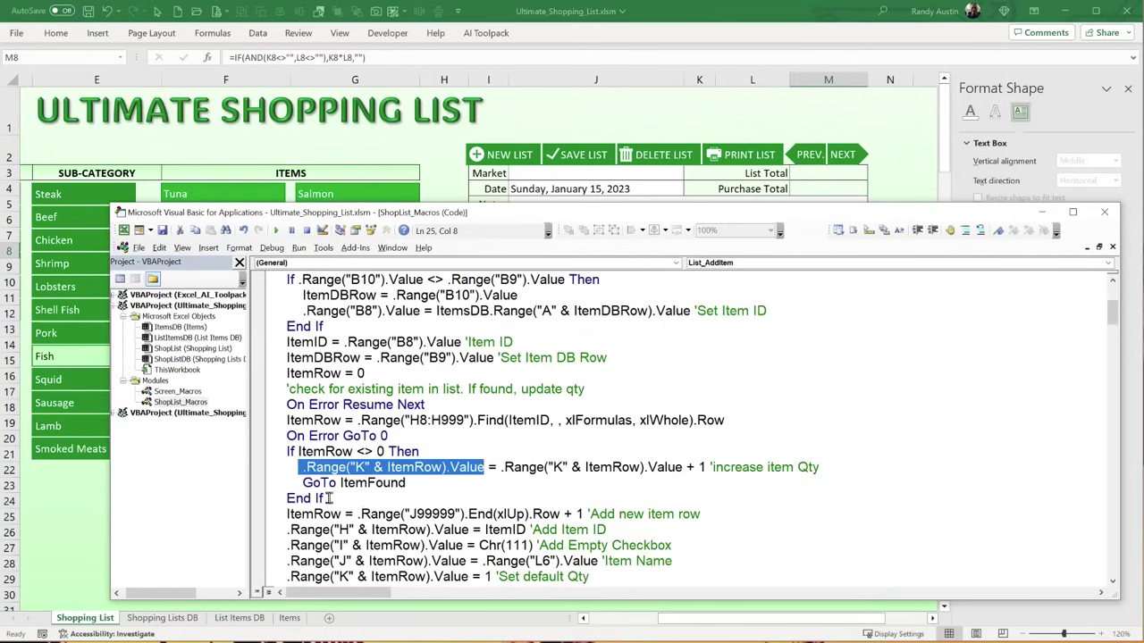
drag(427, 482, 250, 511)
scroll(308, 487, down, 2)
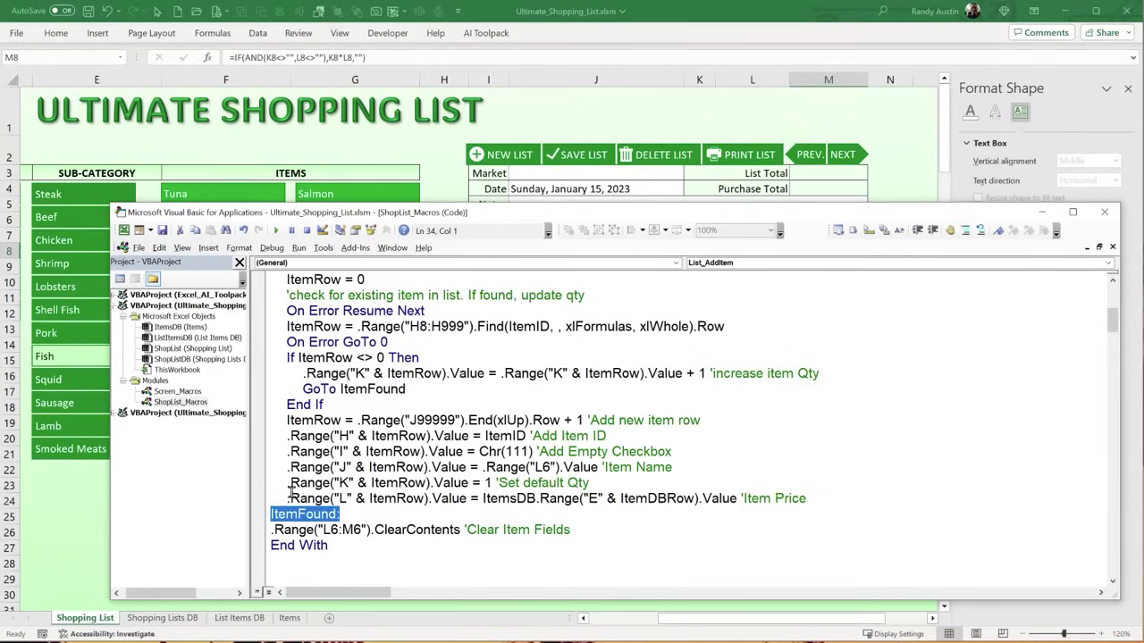
scroll(284, 494, up, 1)
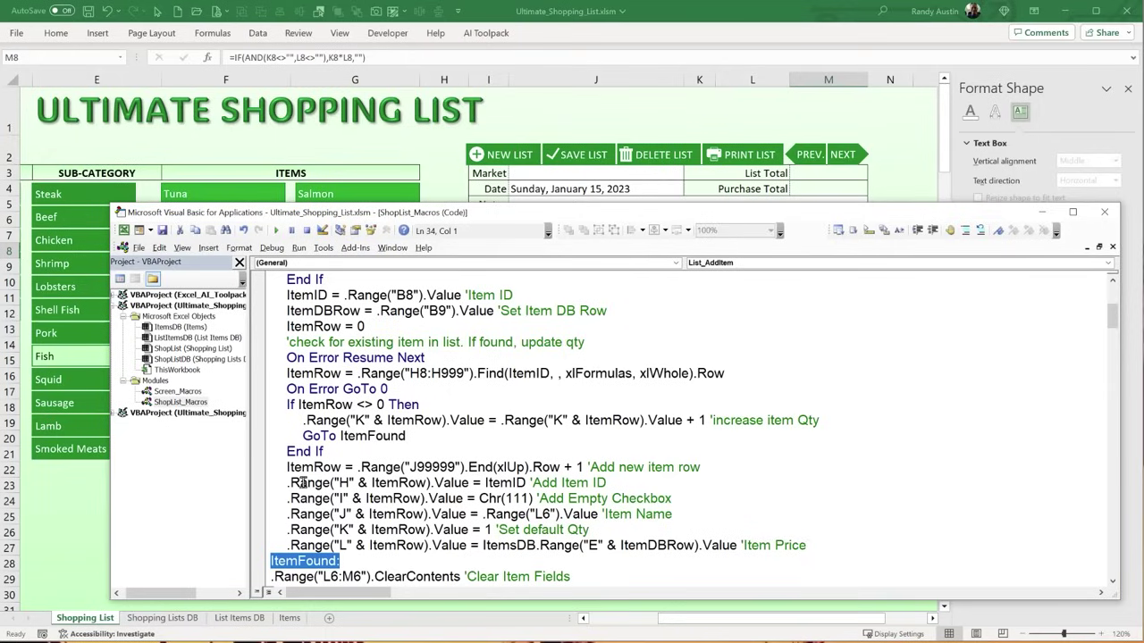
- Compare the Item Name cells from J8 down with the List_AddItem line that sets ItemRow for a new item
click(458, 191)
drag(567, 250, 560, 360)
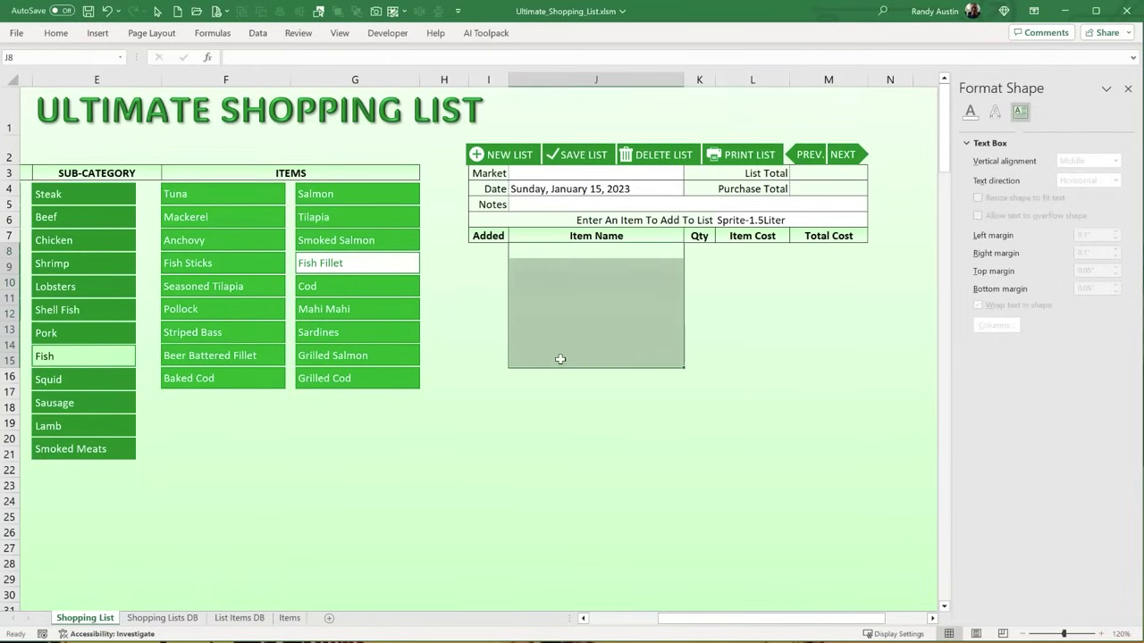
click(577, 236)
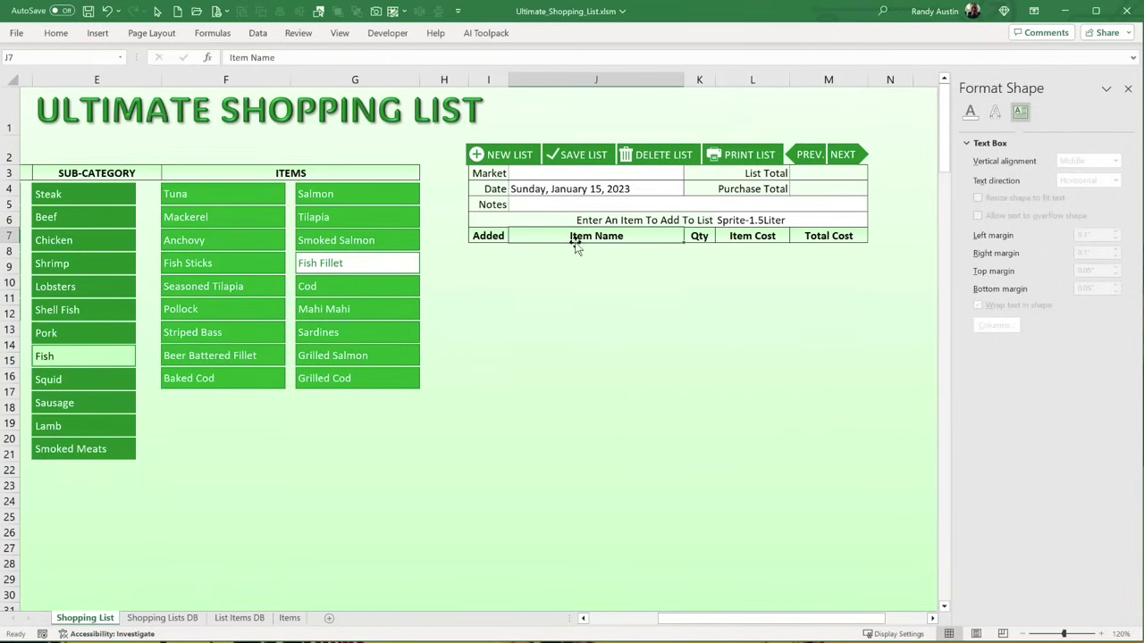
click(572, 249)
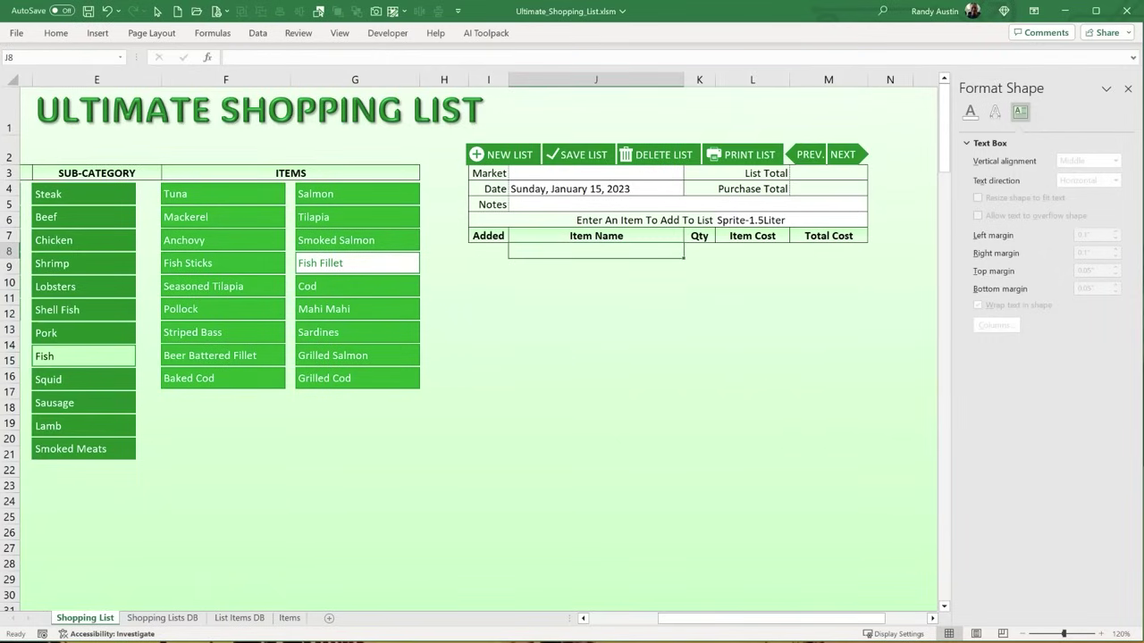
key(alt+F11)
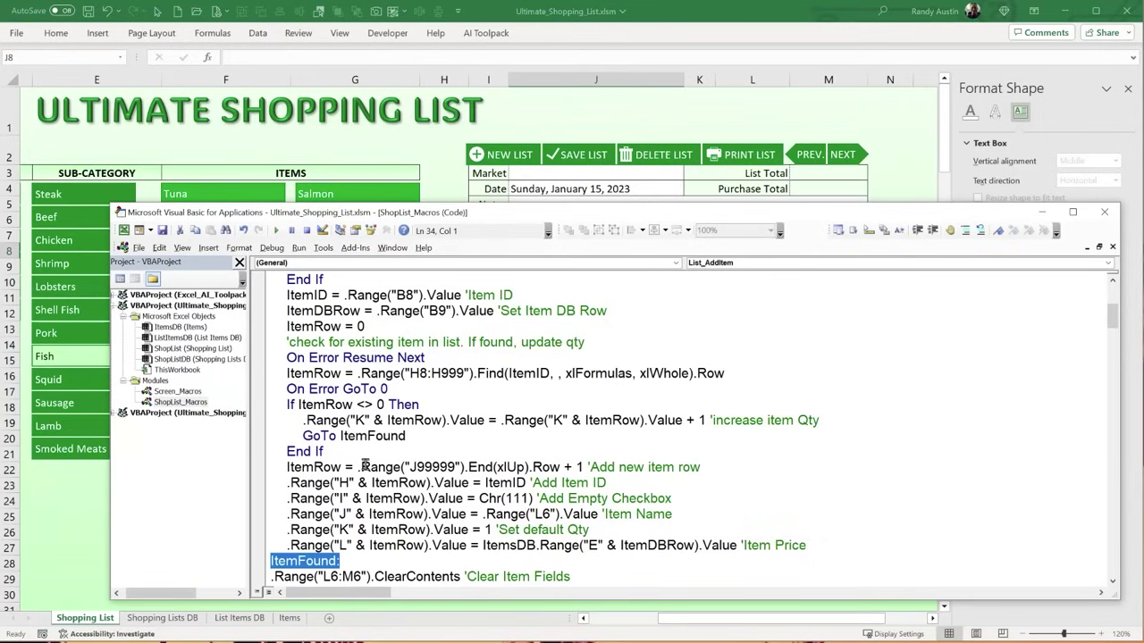
drag(361, 466, 563, 467)
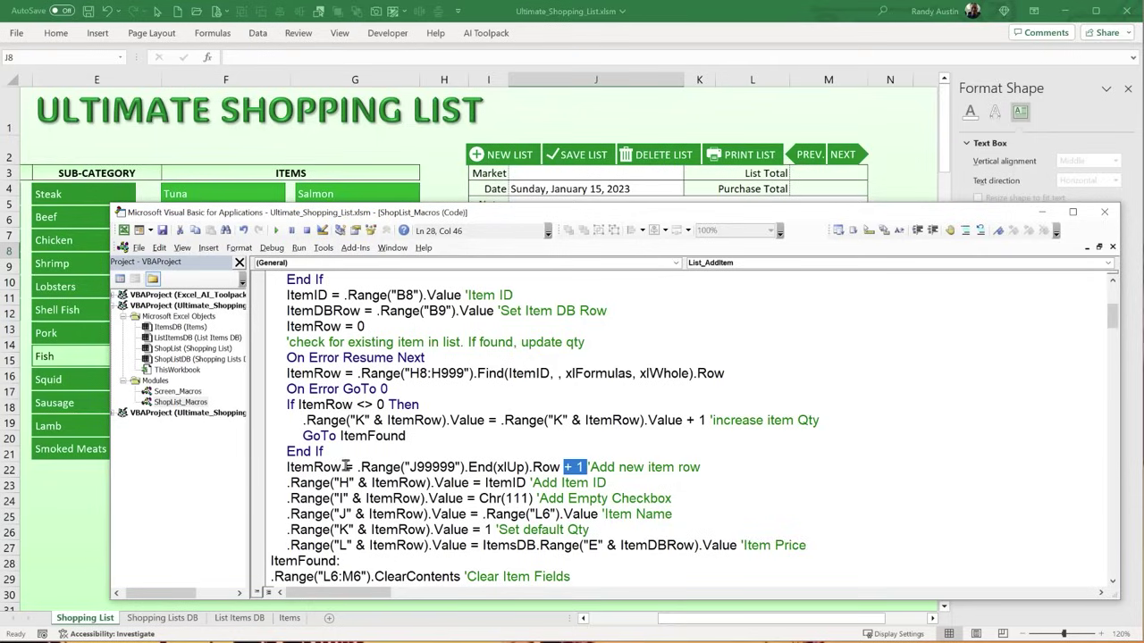
drag(342, 467, 292, 467)
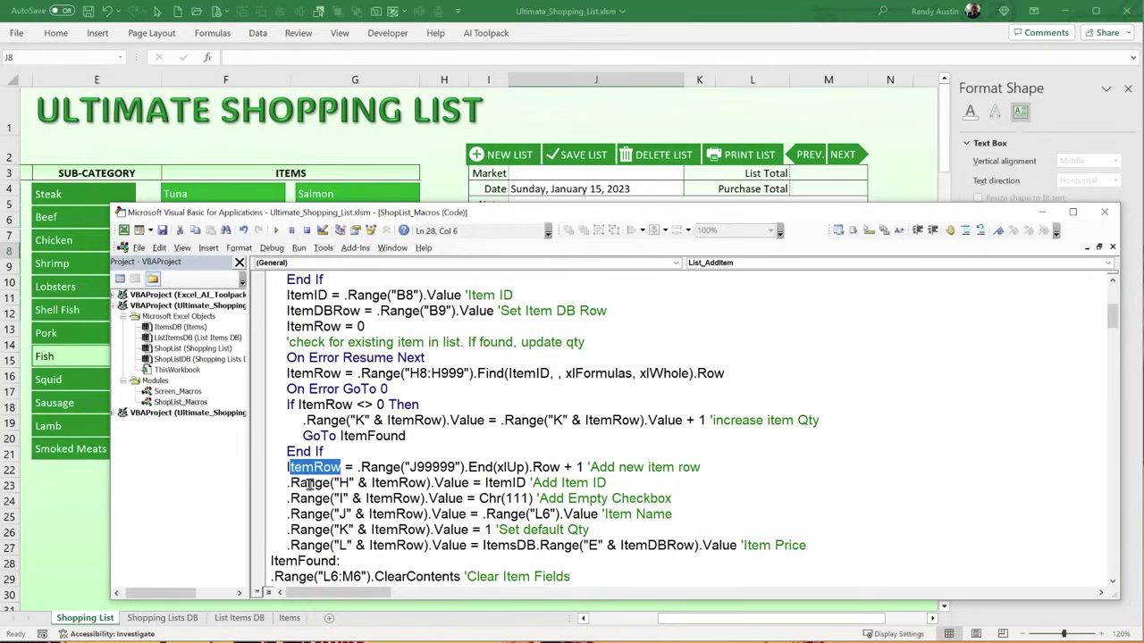
- Examine the List_AddItem lines that write ItemID to column H and Chr(111) to column I
click(308, 483)
scroll(308, 482, down, 1)
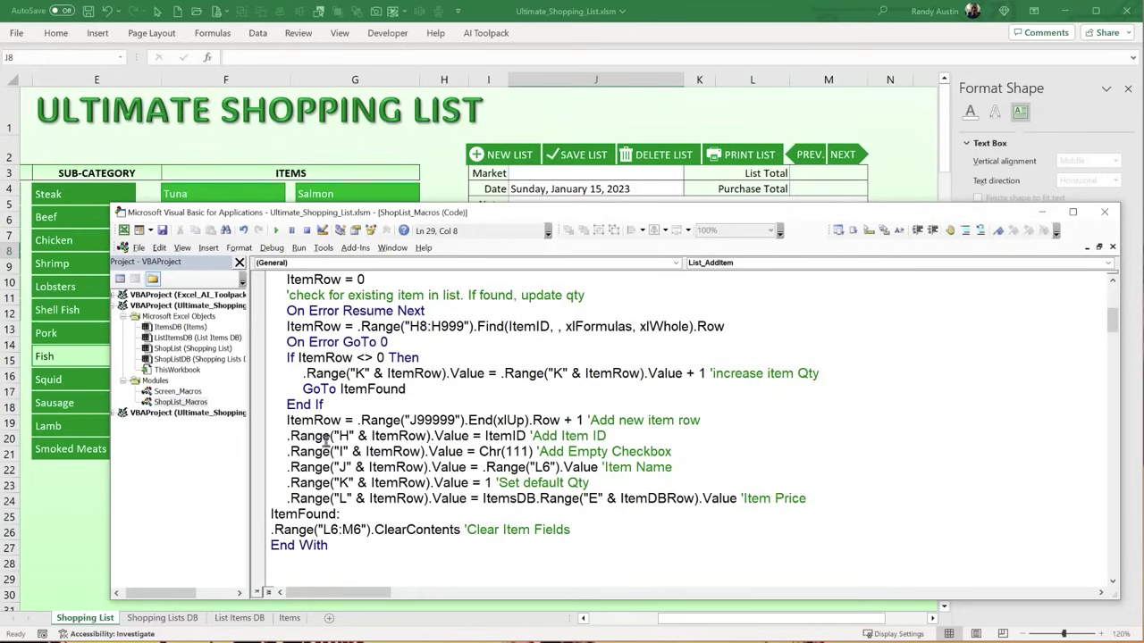
drag(330, 437, 371, 436)
drag(486, 436, 519, 436)
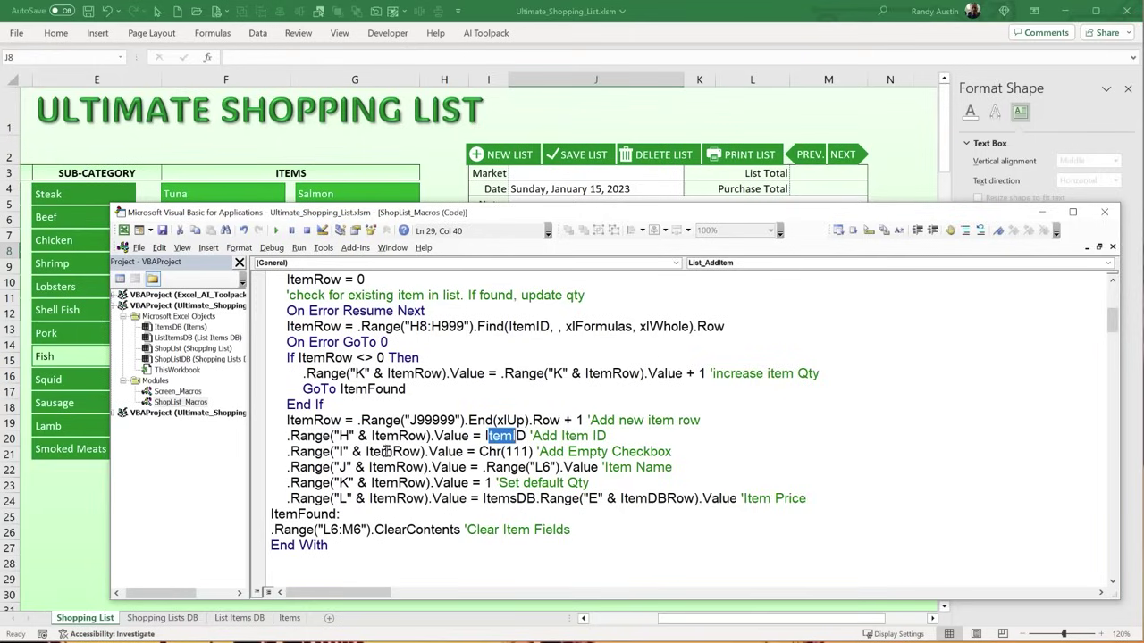
drag(377, 451, 336, 452)
drag(479, 451, 533, 451)
click(545, 453)
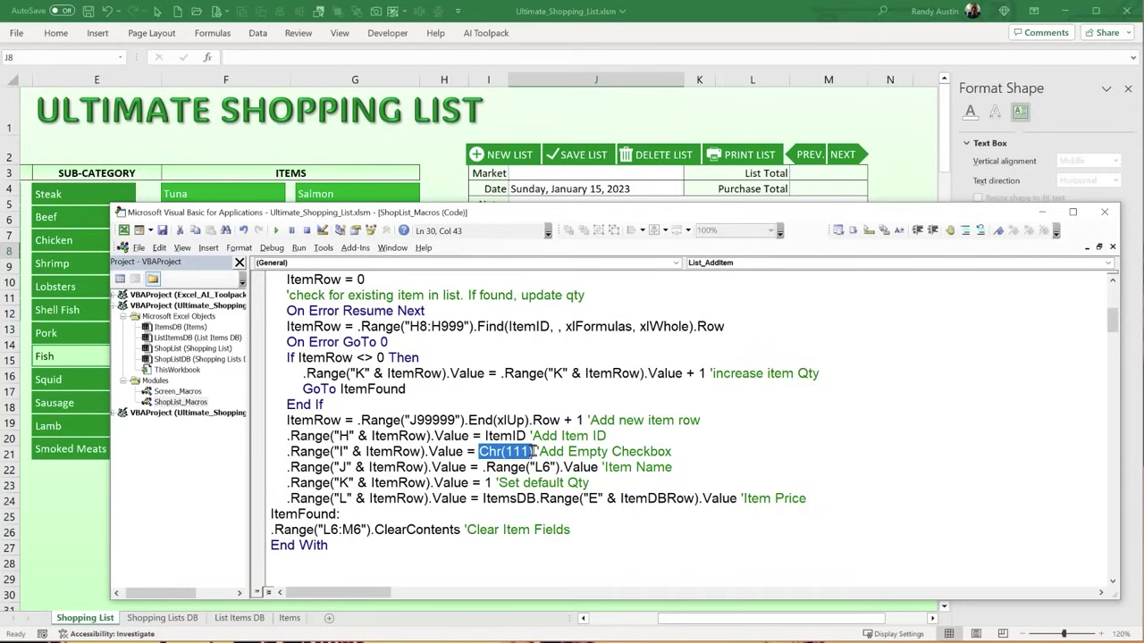
- Look up the character code of the empty checkbox symbol in the Wingdings font, then return to the macro code
click(98, 39)
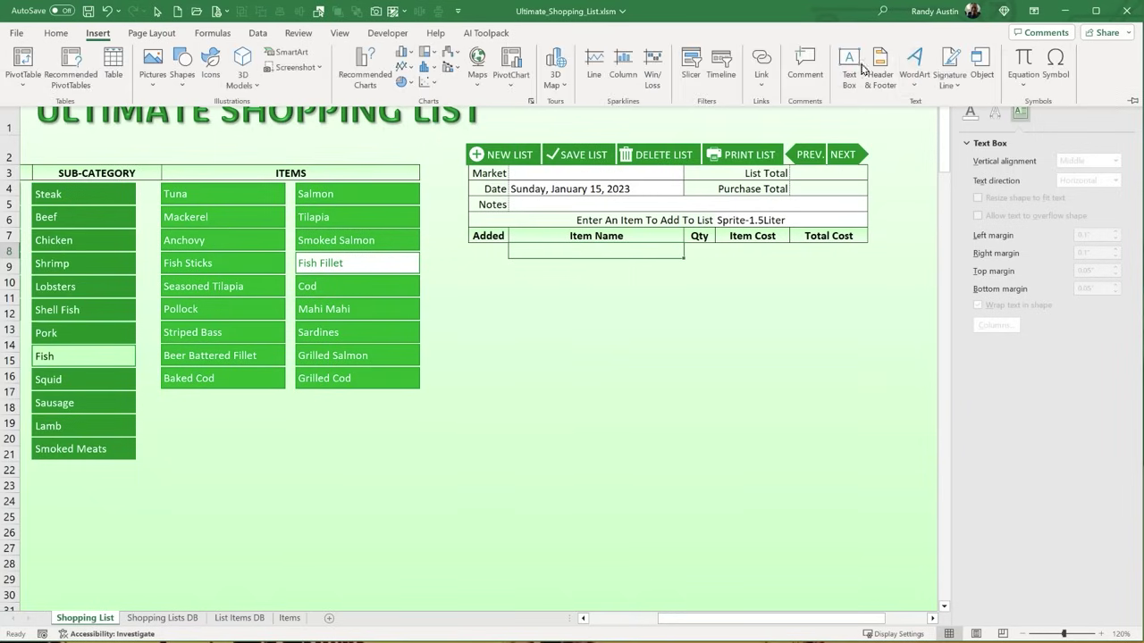
click(1056, 65)
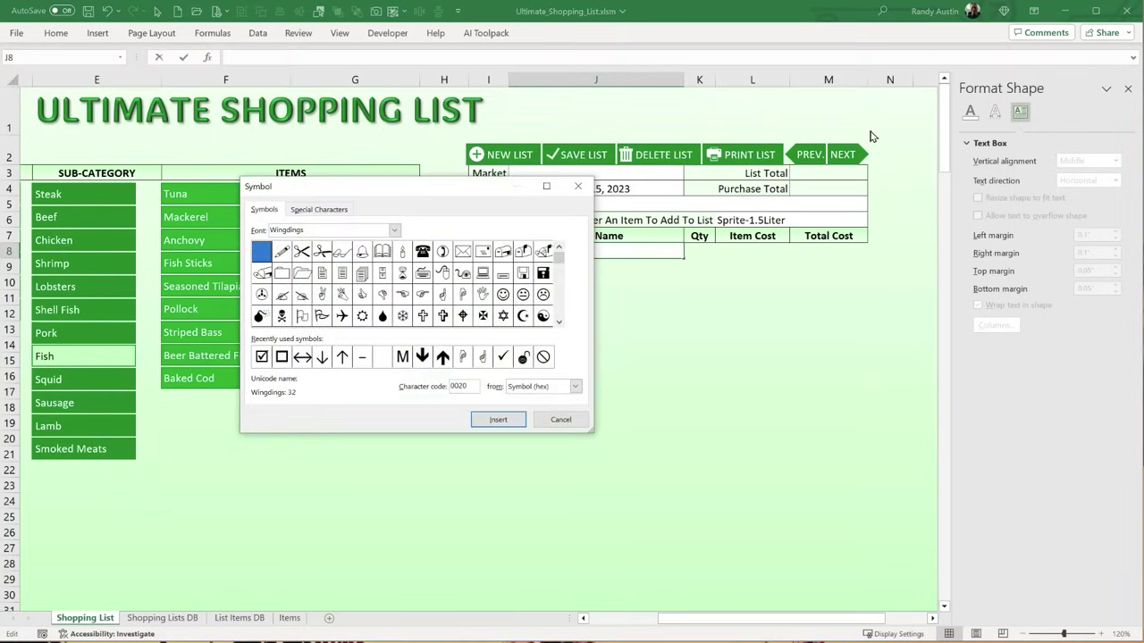
click(283, 357)
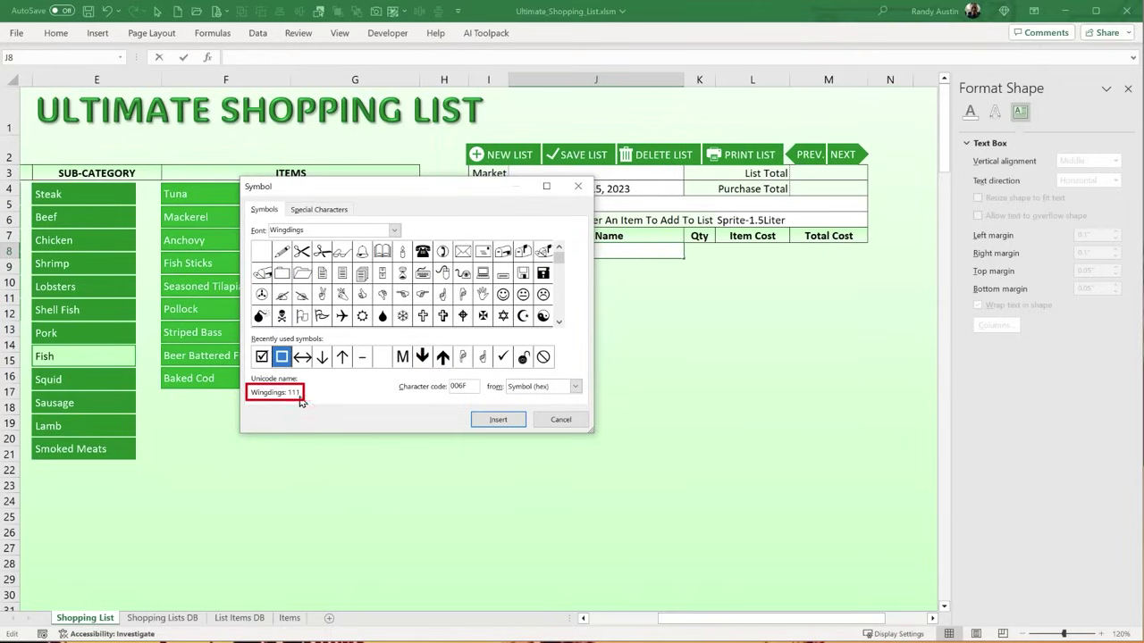
click(560, 419)
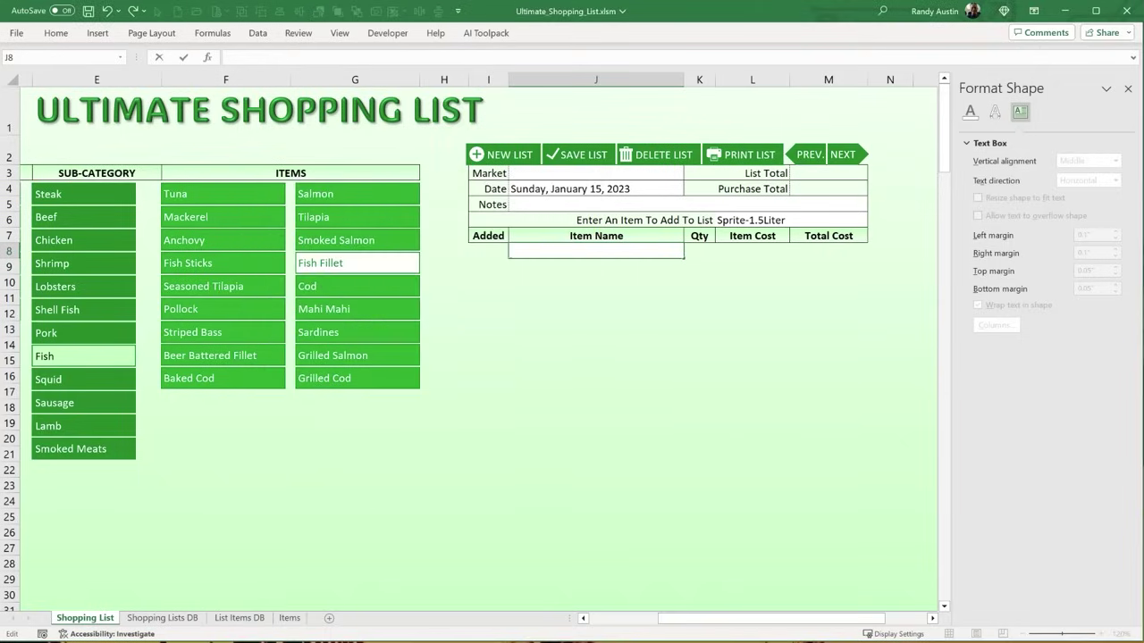
key(alt+F11)
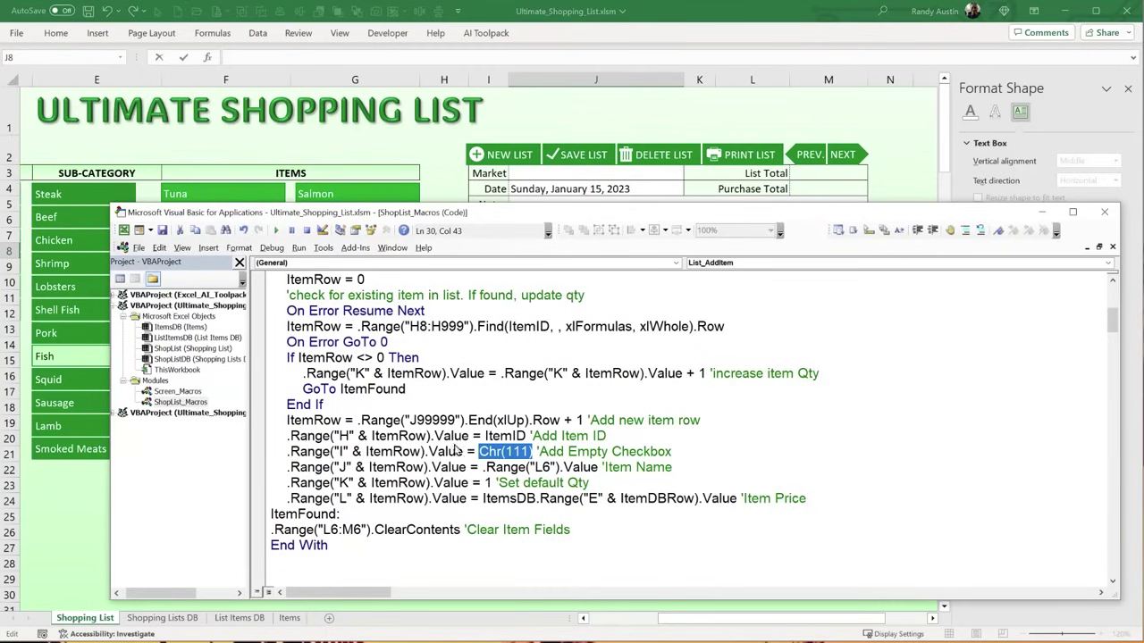
click(81, 527)
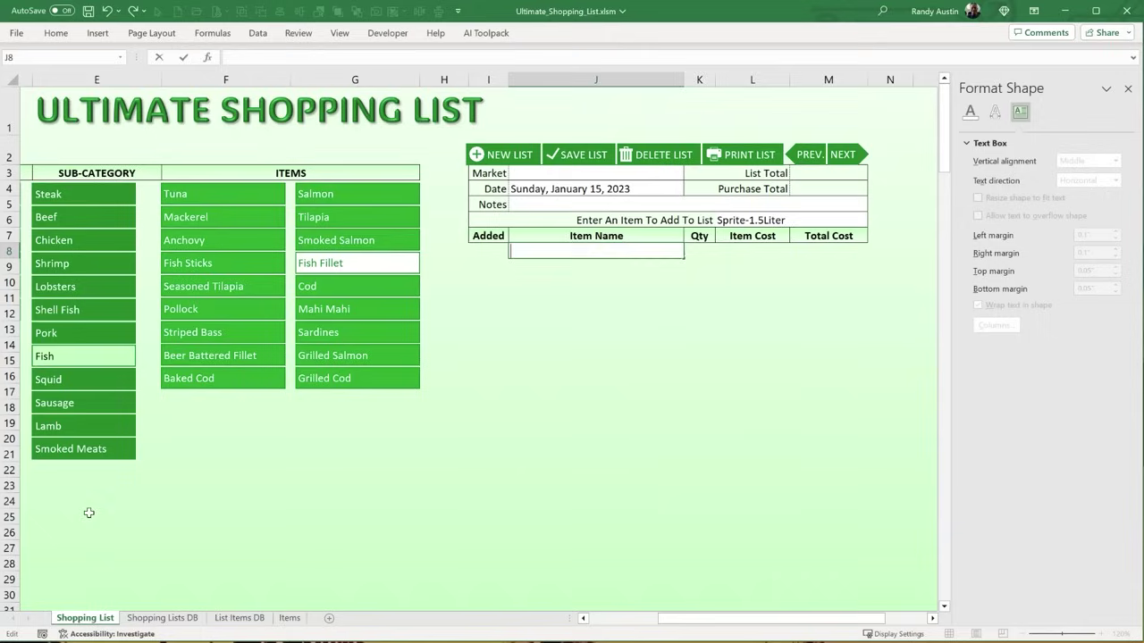
click(668, 315)
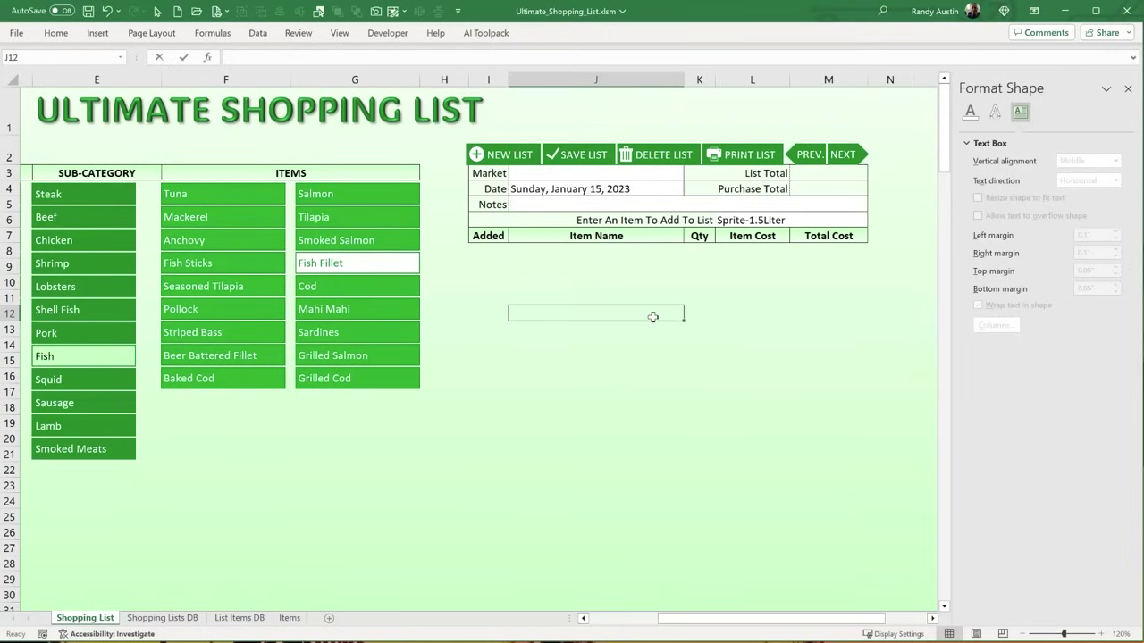
text(=char)
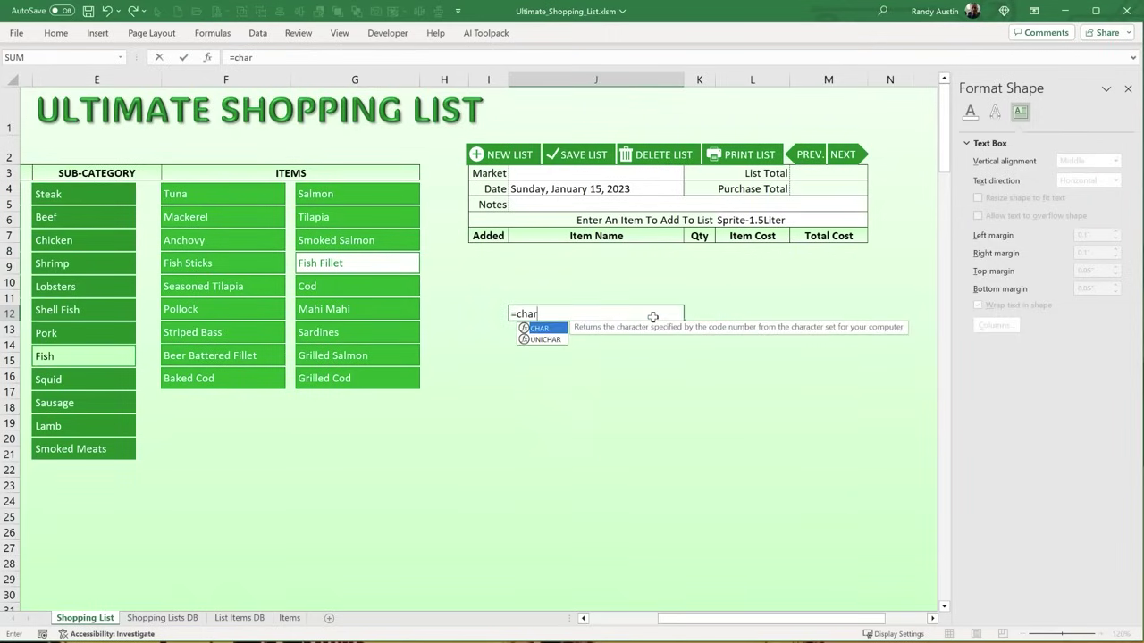
text(()
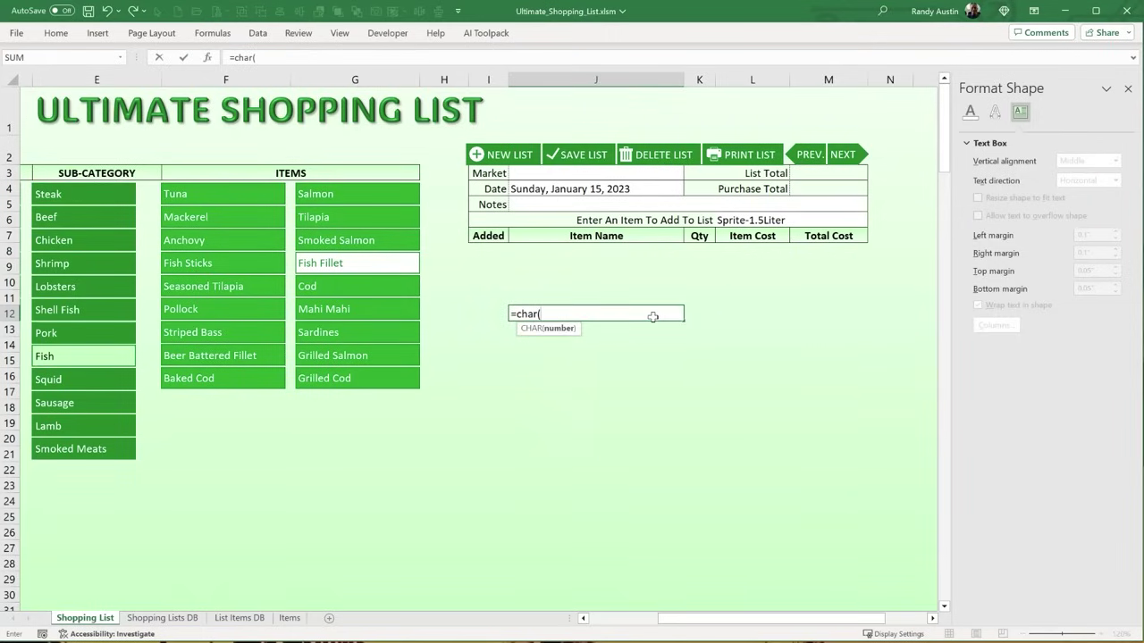
key(BackSpace)
key(BackSpace)
key(BackSpace)
key(BackSpace)
key(BackSpace)
key(BackSpace)
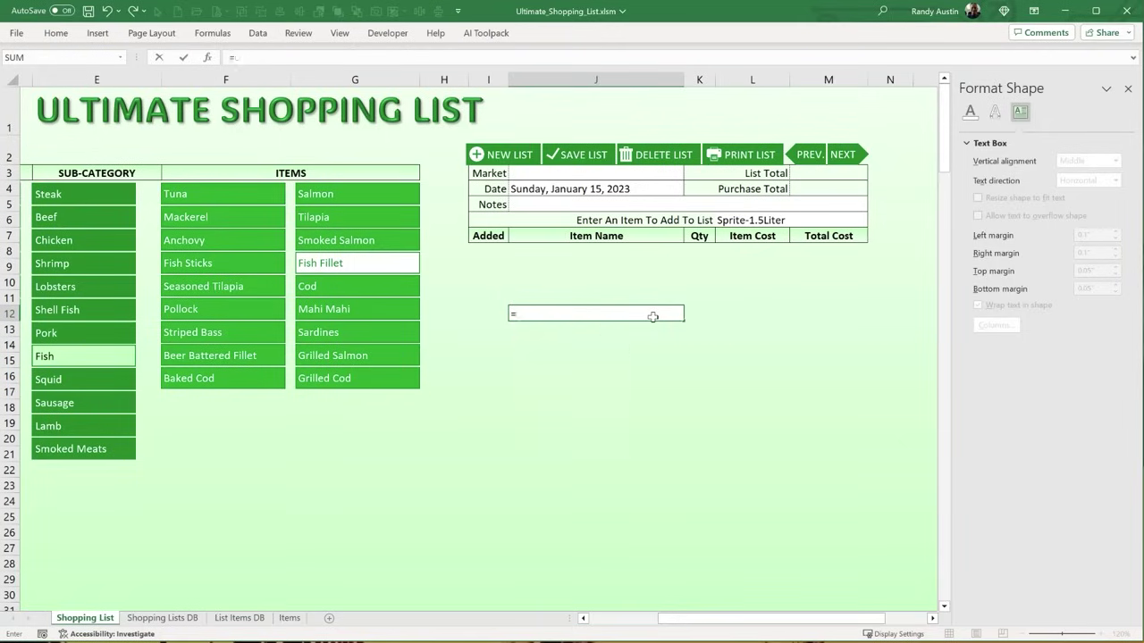
click(625, 362)
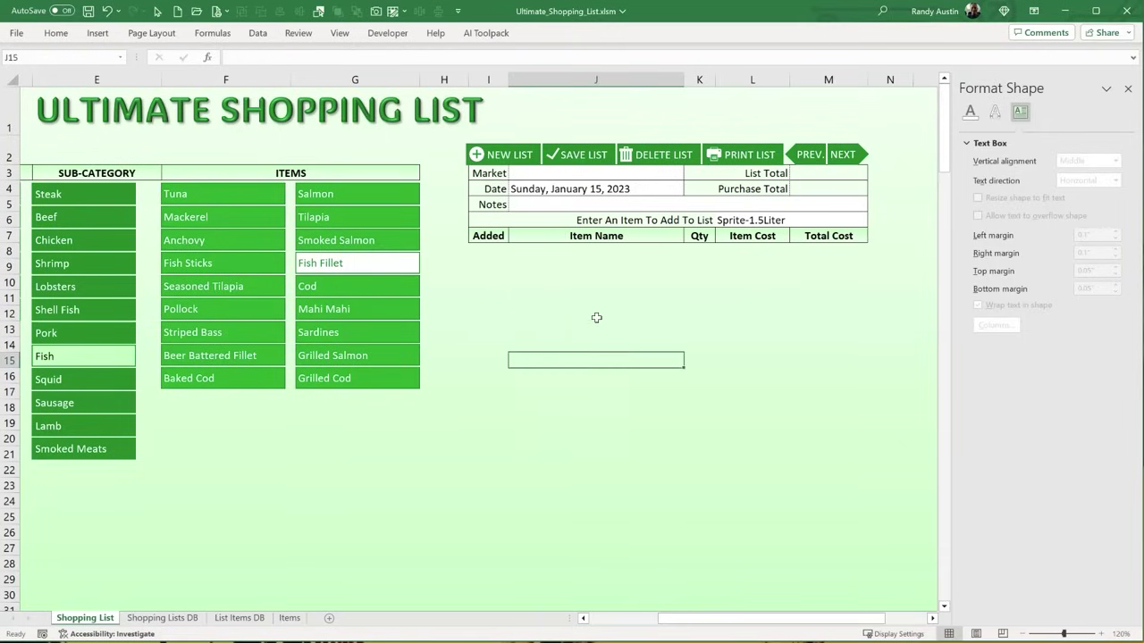
click(596, 314)
- Examine the List_AddItem lines that fill the empty checkbox, item name from L6, default quantity and item price
key(alt+F11)
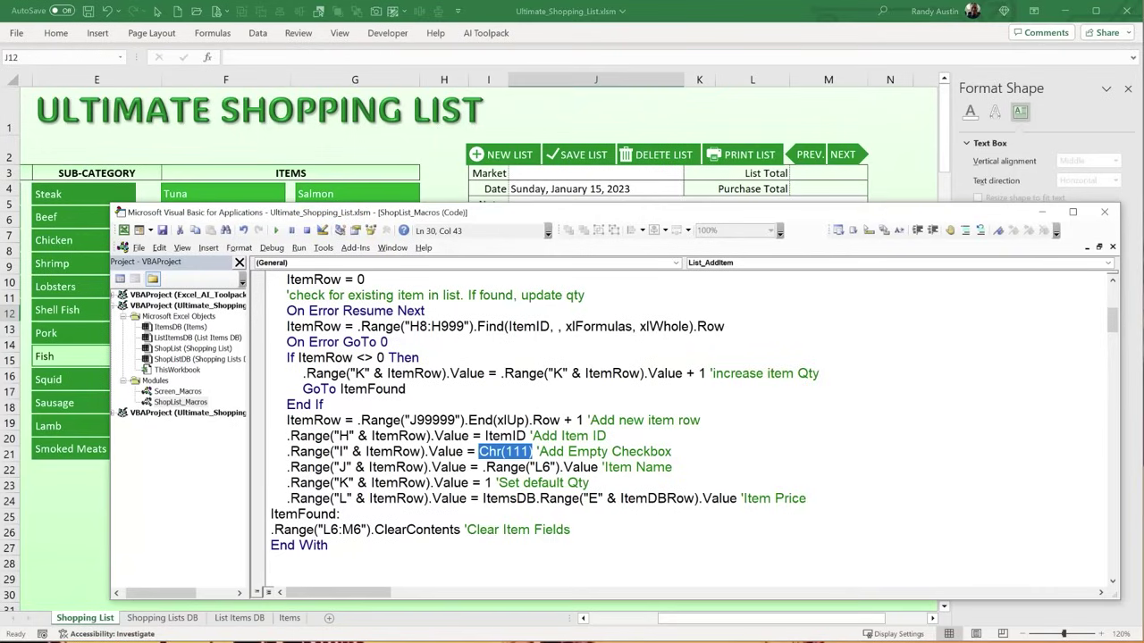
drag(689, 452, 522, 455)
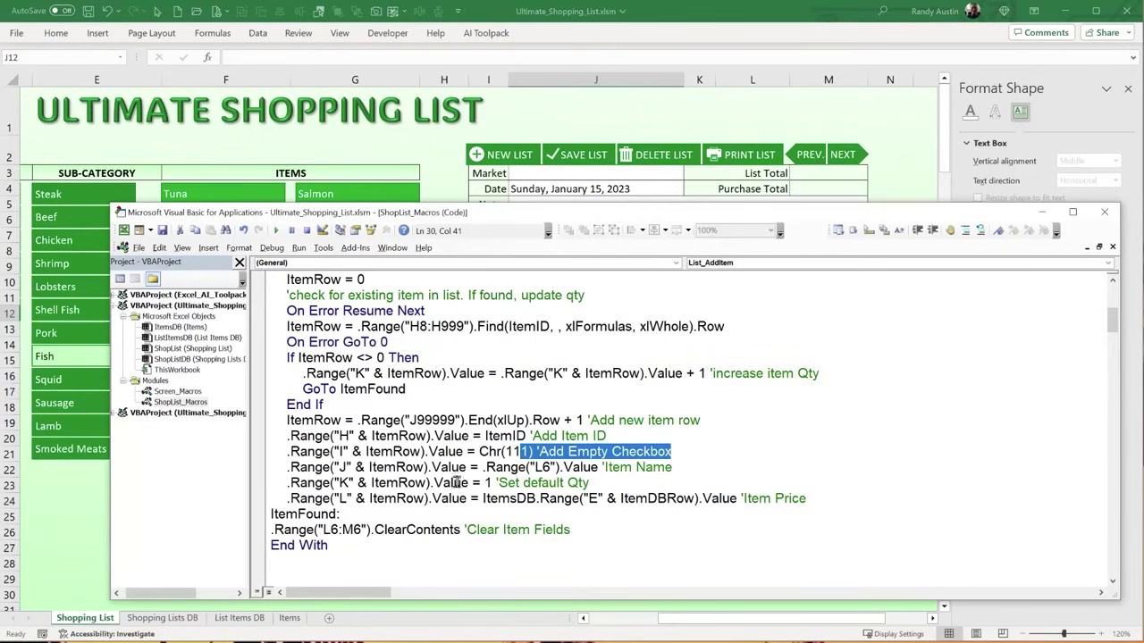
click(352, 468)
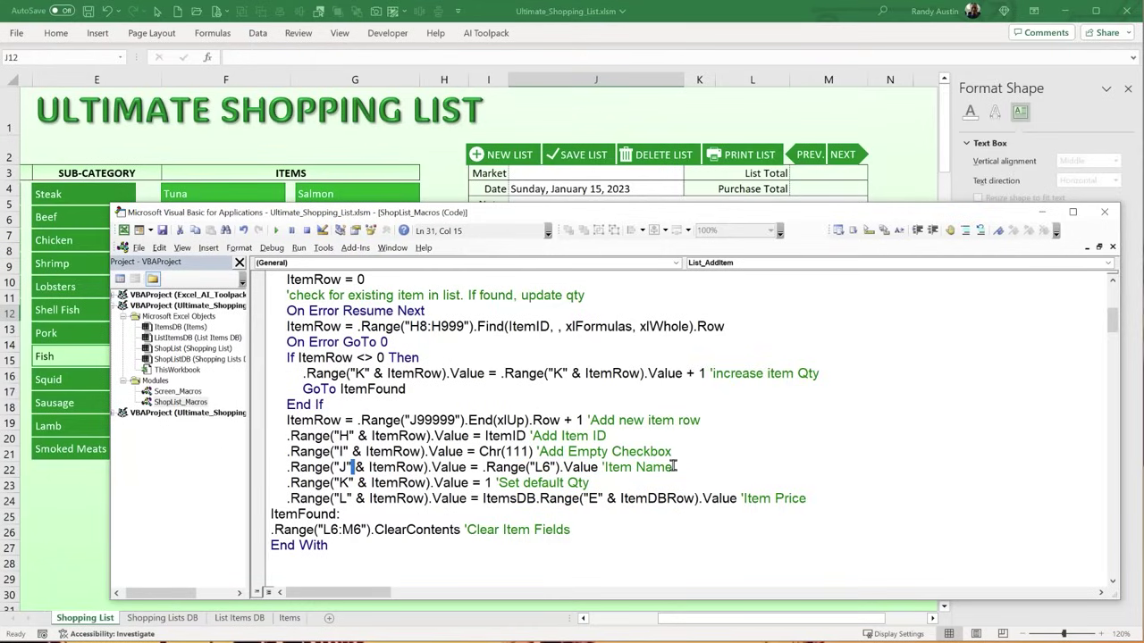
drag(672, 468, 475, 467)
drag(390, 483, 339, 484)
drag(480, 483, 389, 502)
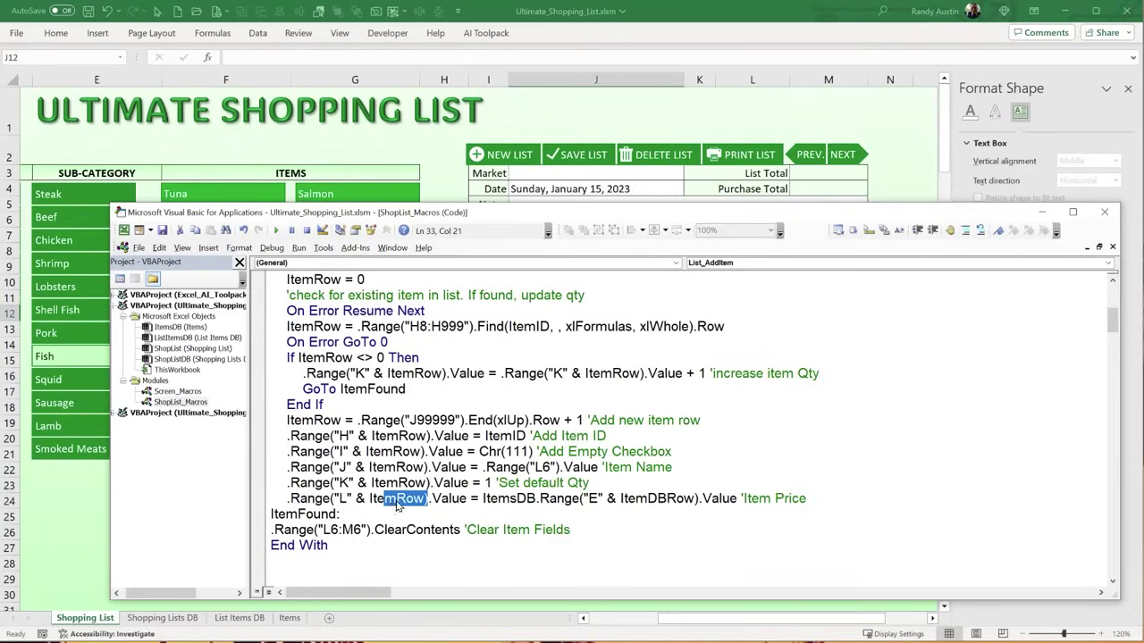
- Examine the ItemDBRow assignment, the Price column E on the Items sheet and the code line that uses them
scroll(398, 505, up, 2)
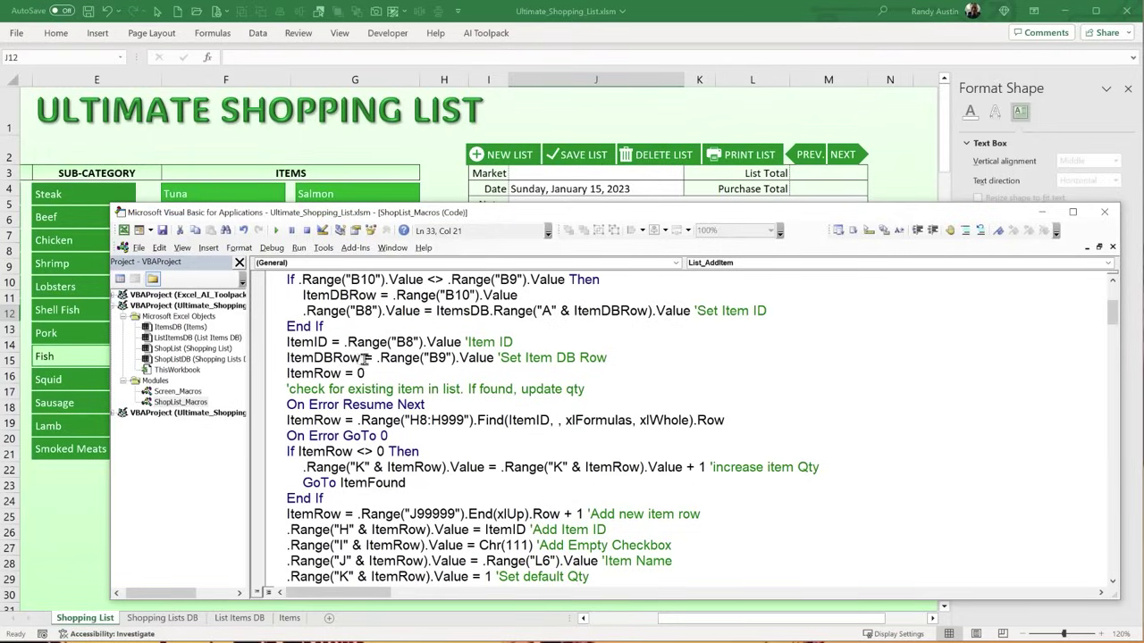
drag(366, 358, 287, 357)
click(51, 516)
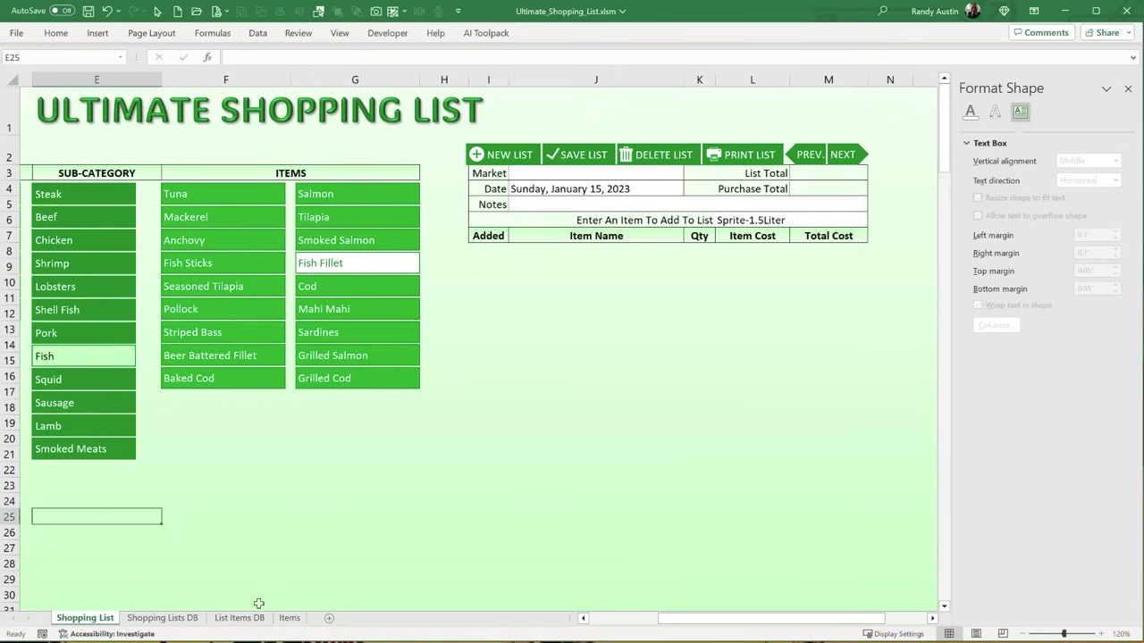
click(290, 619)
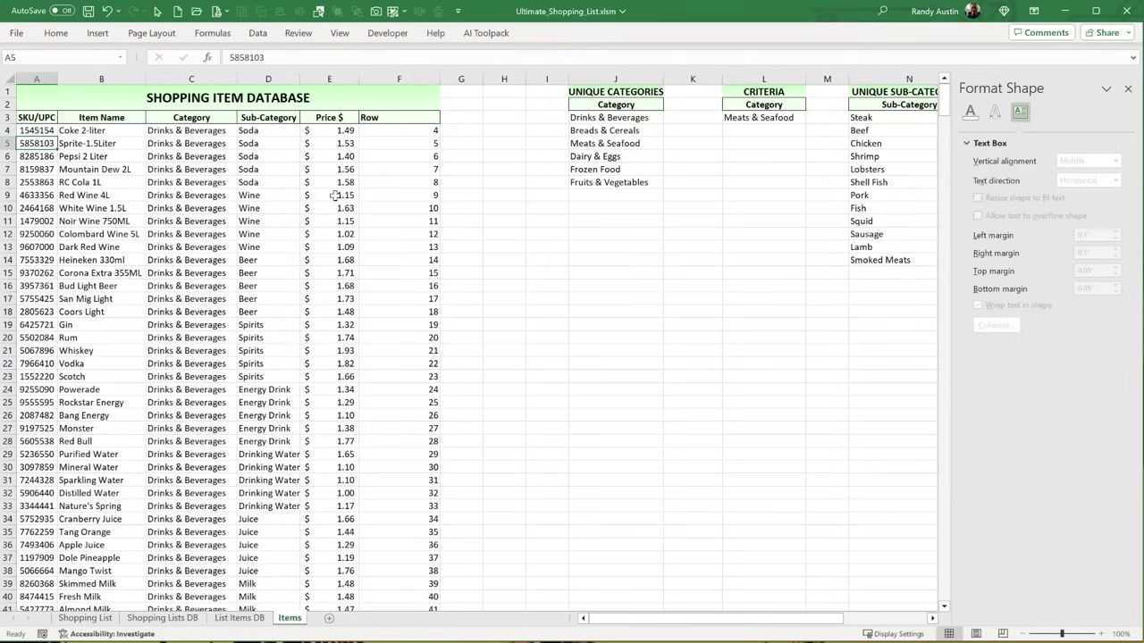
drag(331, 143, 337, 273)
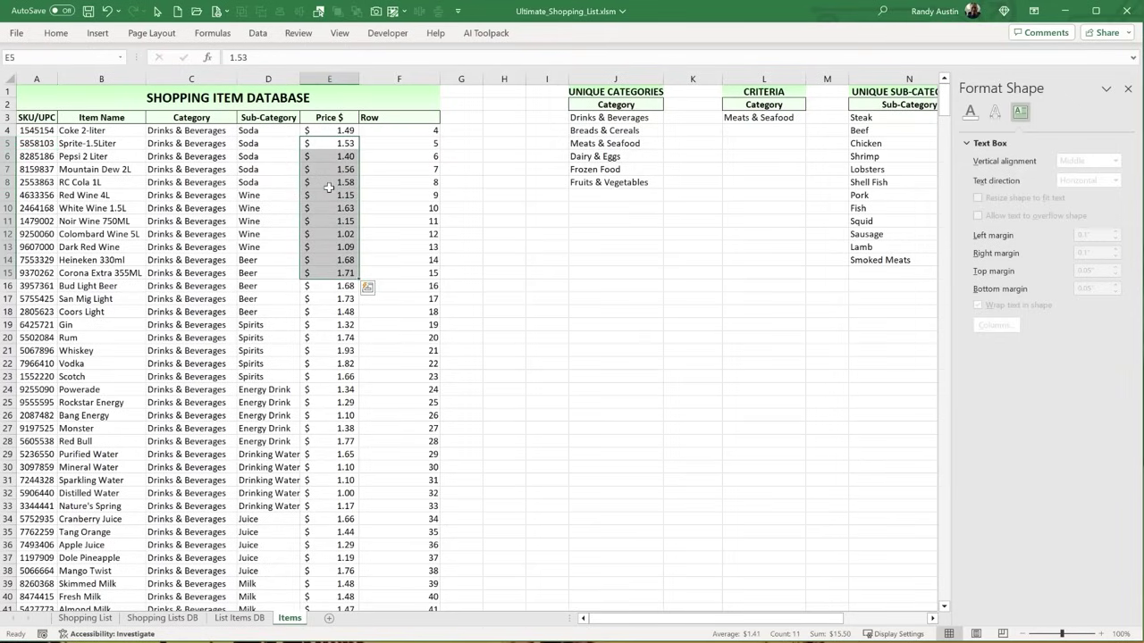
click(85, 617)
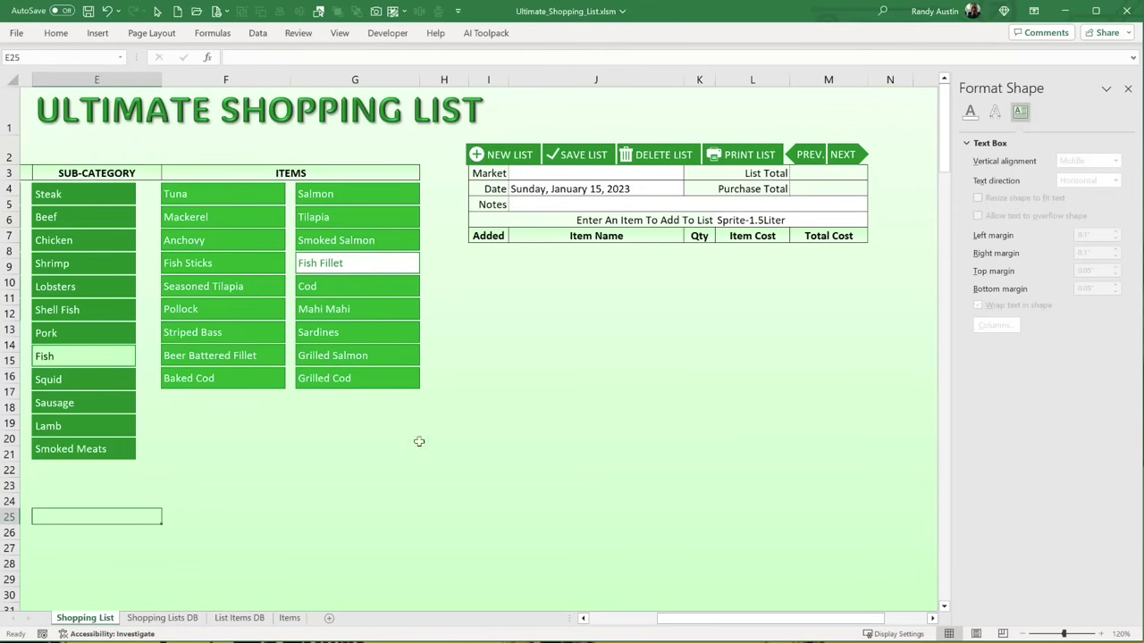
click(749, 270)
key(alt+F11)
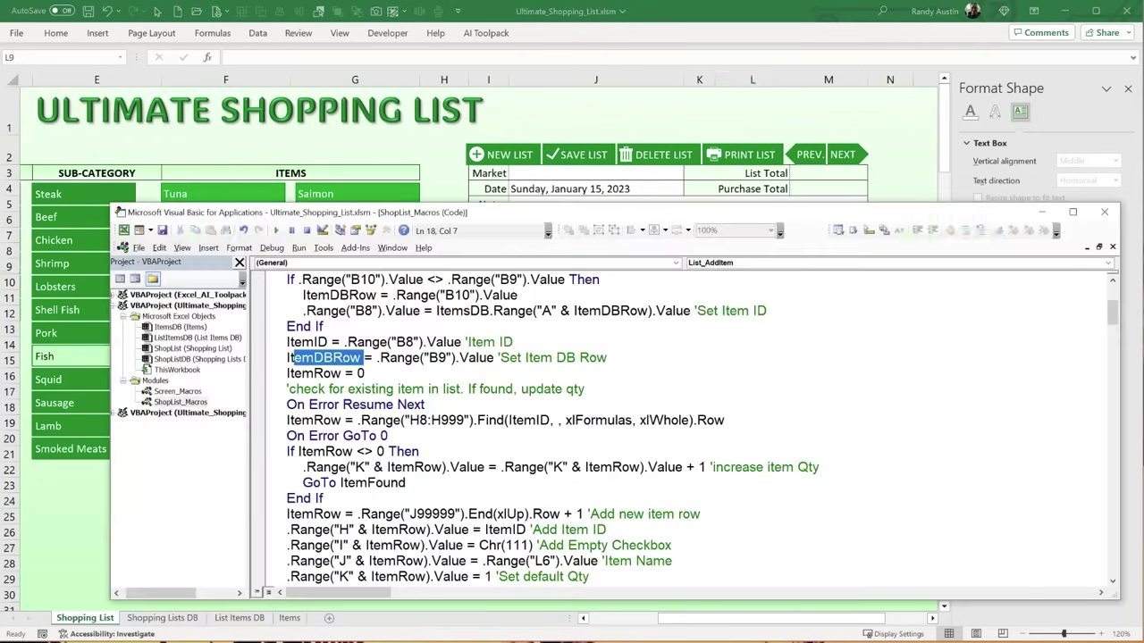
scroll(307, 460, down, 1)
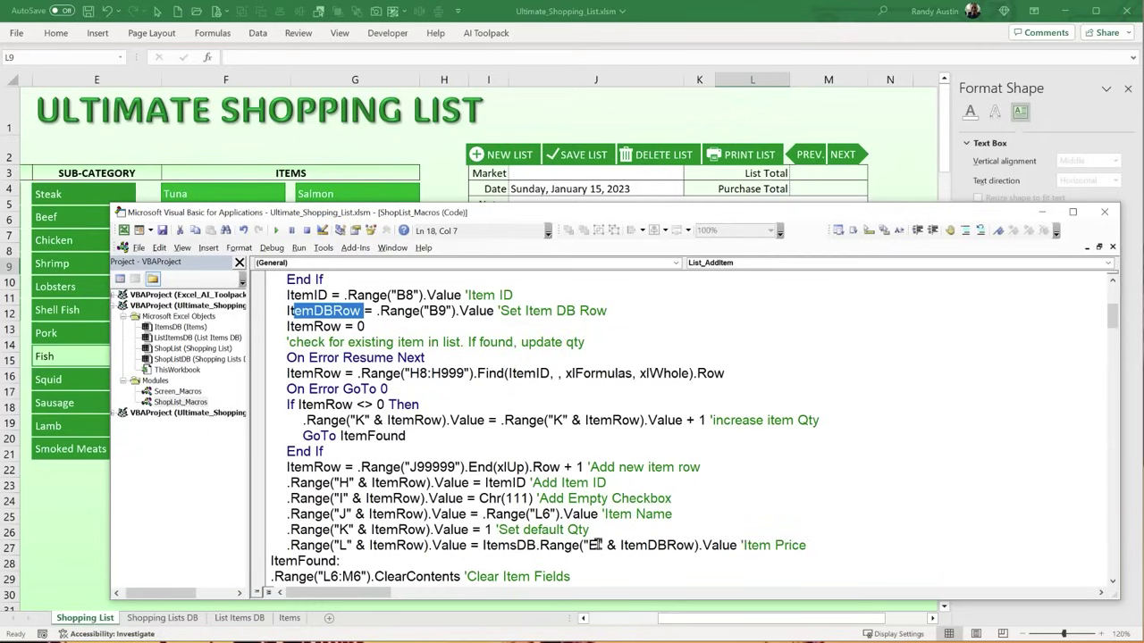
- Examine the List_AddItem lines that fetch the item price from ItemsDB and clear the L6:M6 item fields
drag(838, 545, 668, 547)
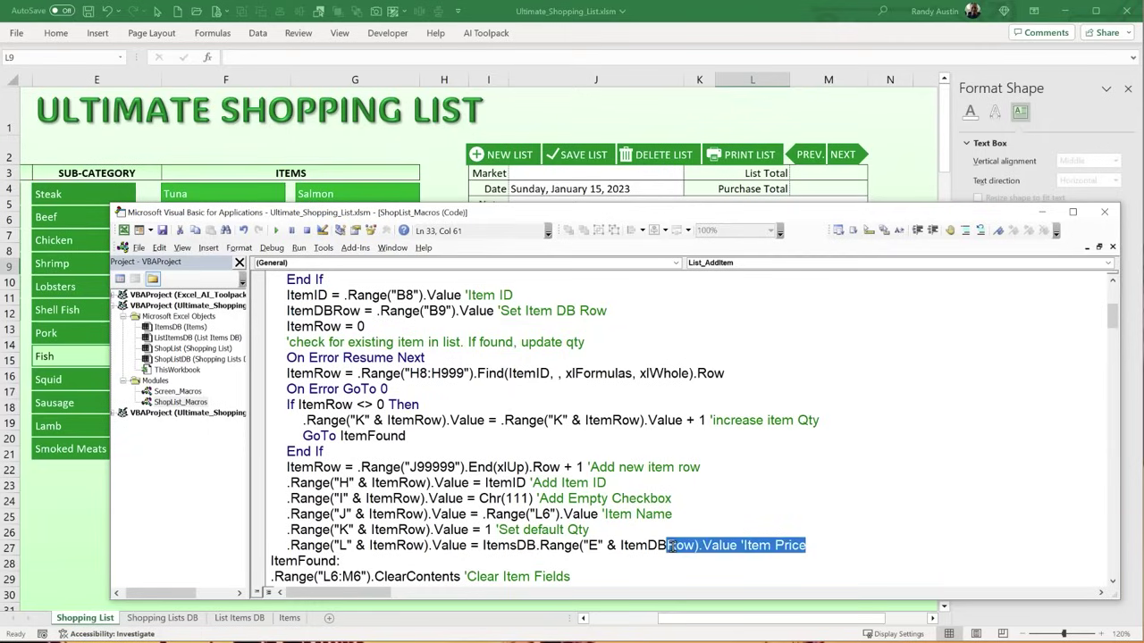
scroll(396, 547, down, 2)
click(585, 483)
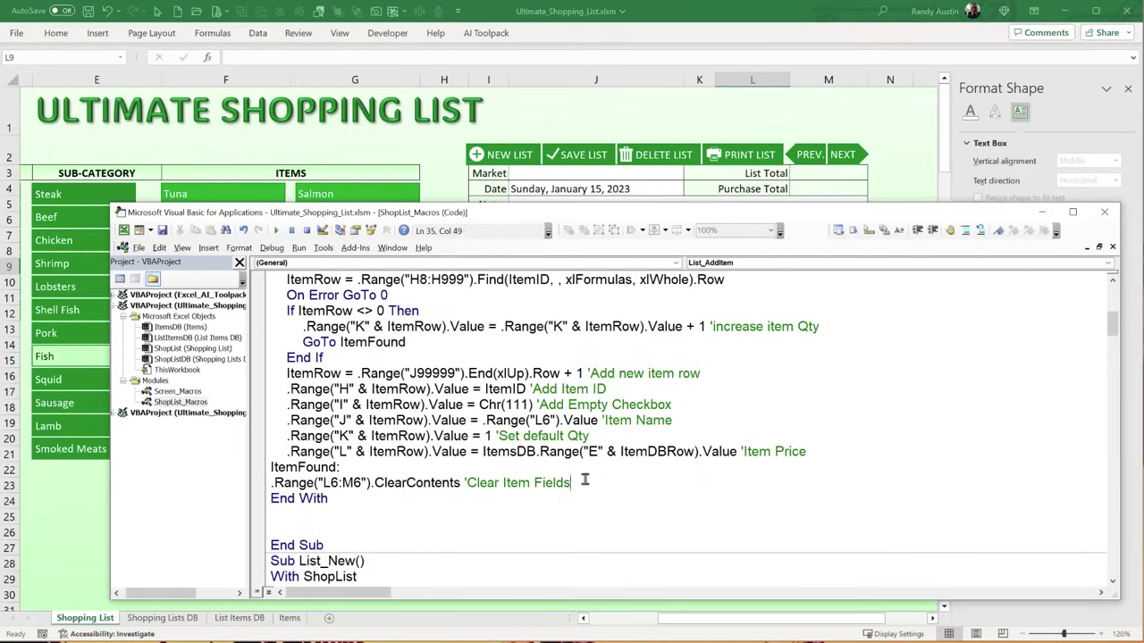
drag(585, 483, 265, 483)
- Remove the blank lines between End With and End Sub in the List_AddItem macro
click(310, 530)
key(BackSpace)
key(BackSpace)
- Uncomment the L6 condition in the Shopping List sheet's Worksheet_Change event so that item changes run List_AddItem
click(87, 501)
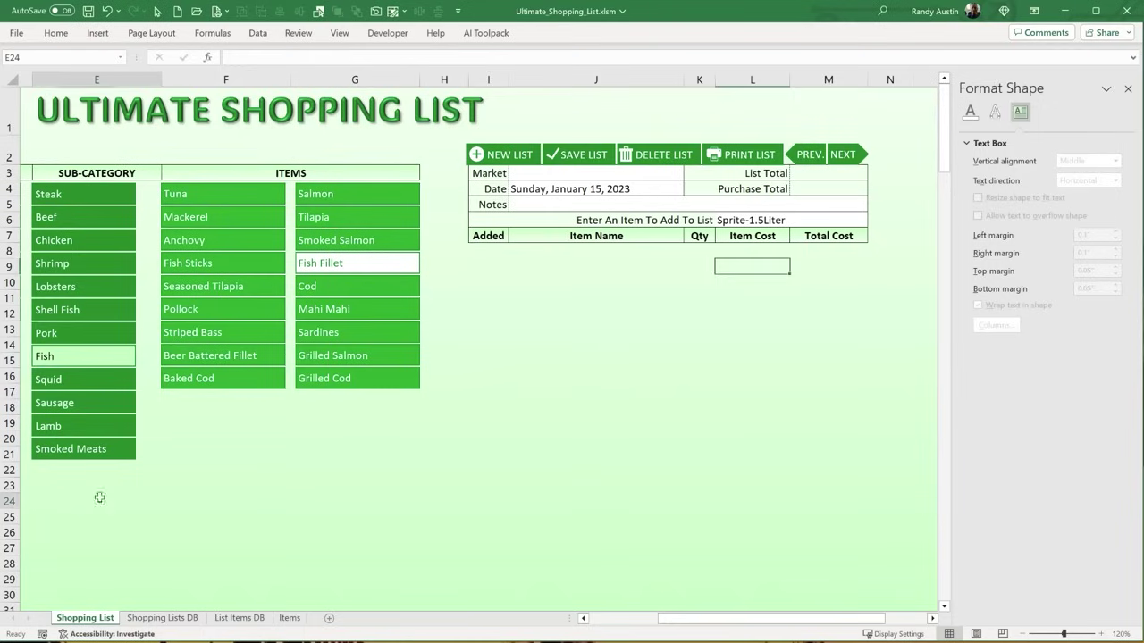
click(767, 221)
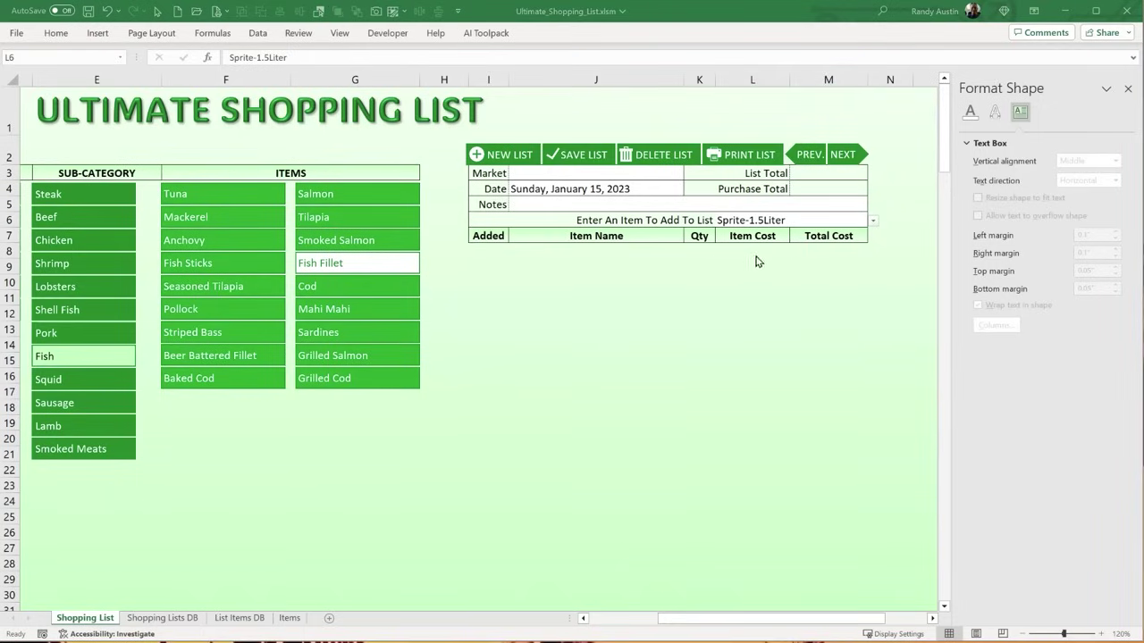
click(872, 221)
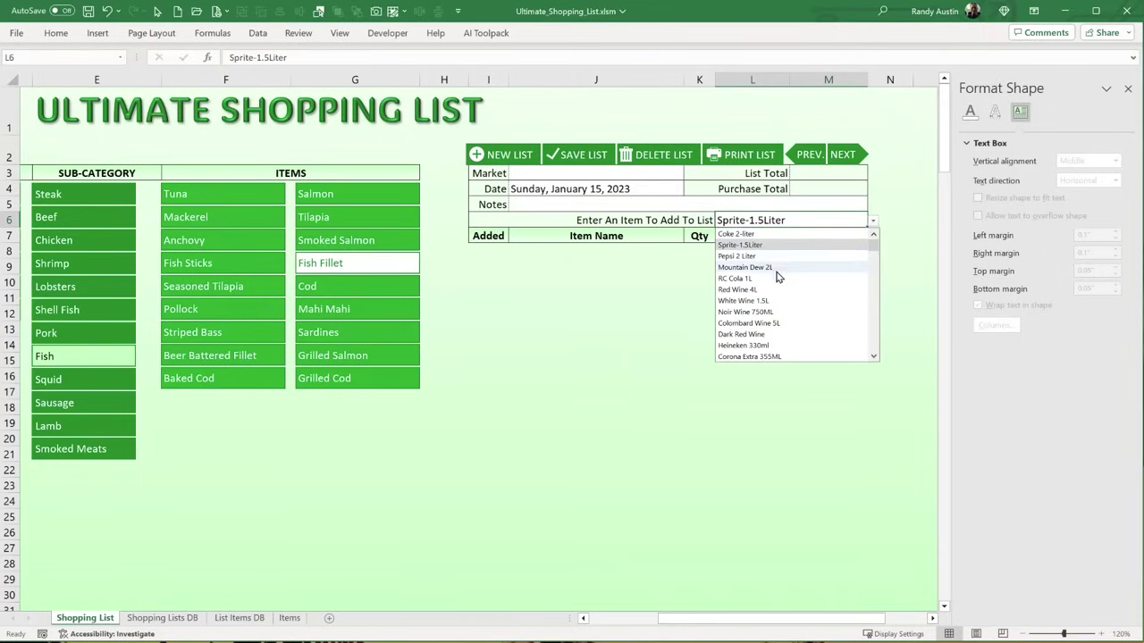
key(alt+F11)
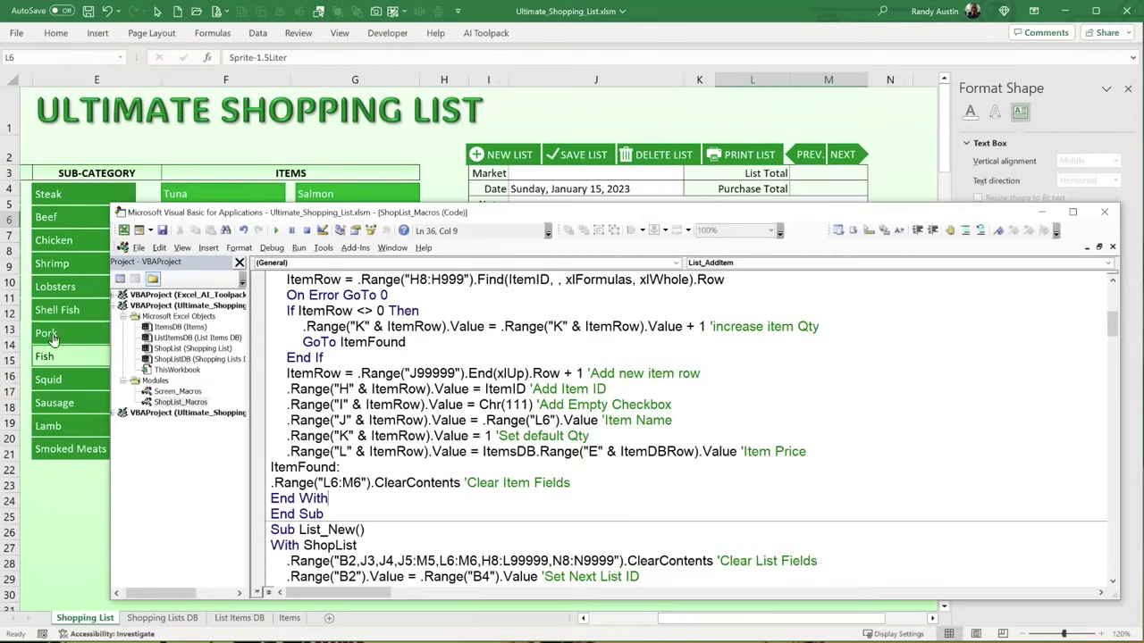
double_click(176, 350)
click(268, 342)
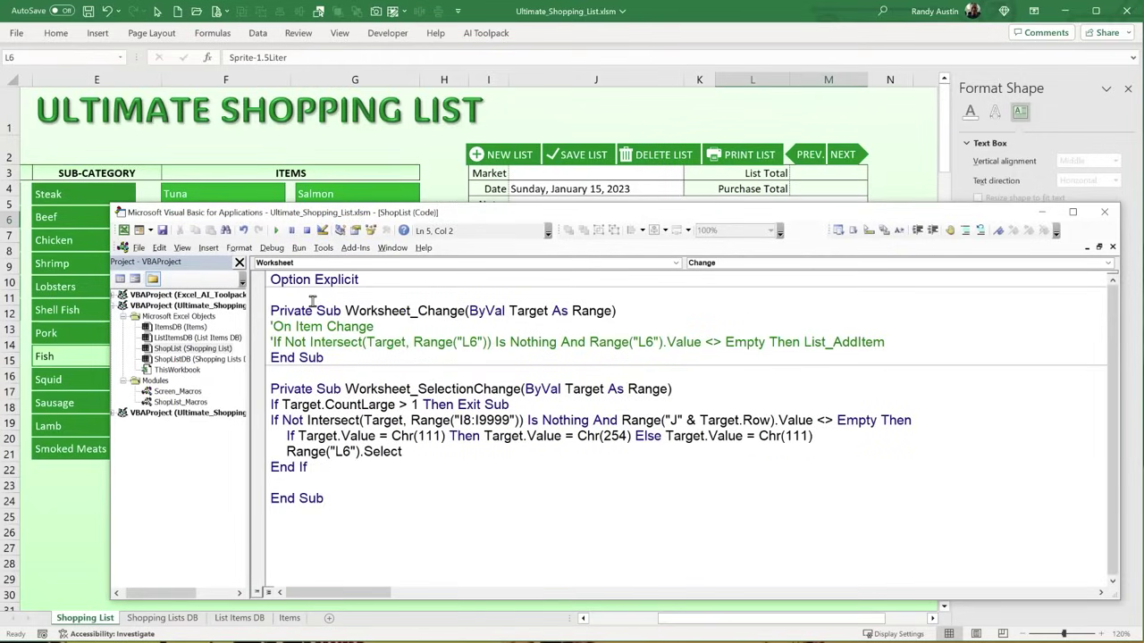
key(Delete)
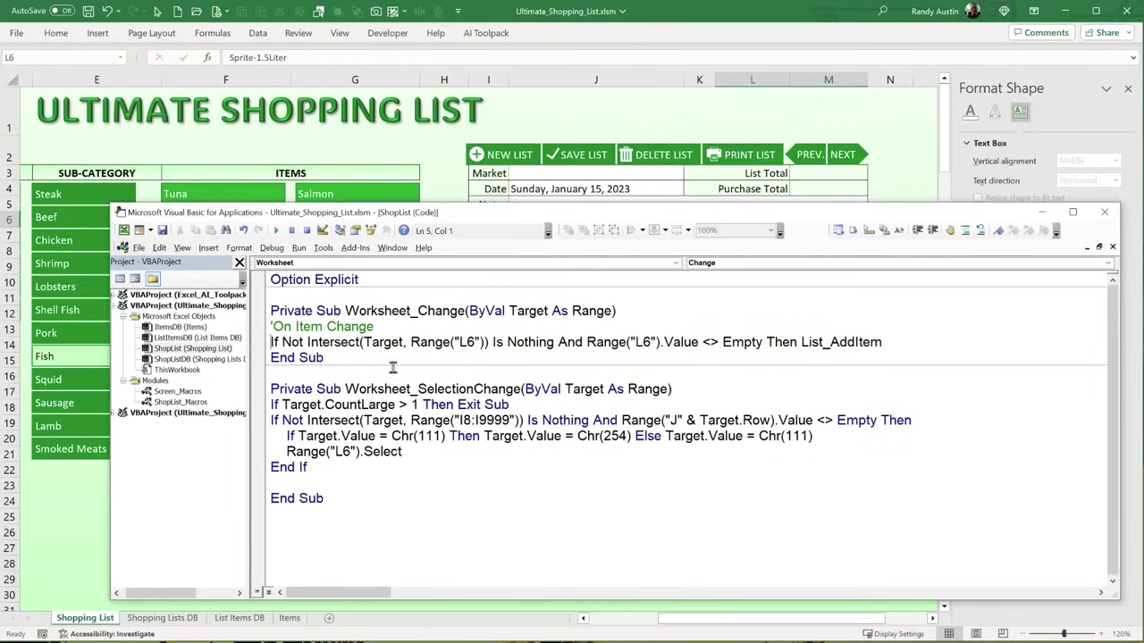
- Test the item entry cell L6 on the Shopping List sheet by entering Sprite-1.5Liter twice
click(50, 488)
click(826, 220)
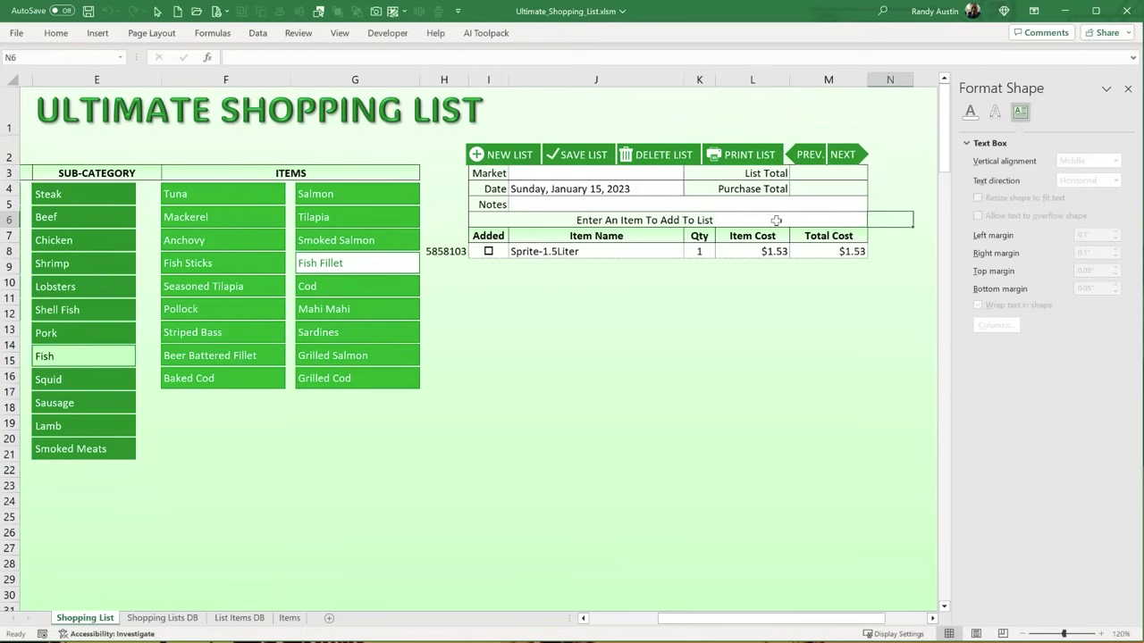
click(786, 217)
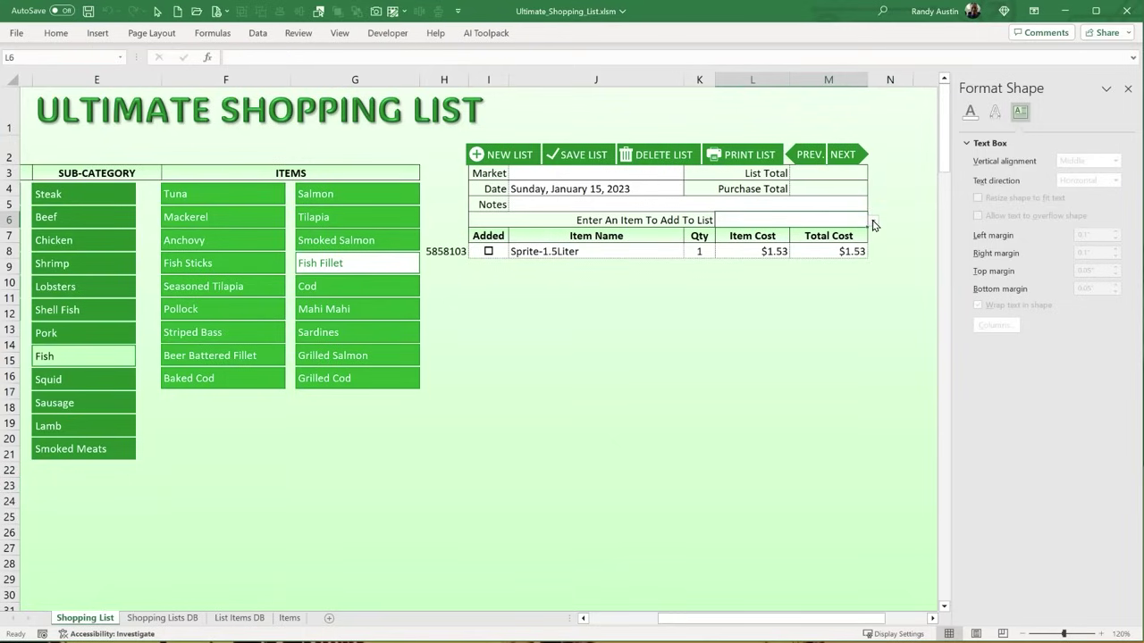
text(spri)
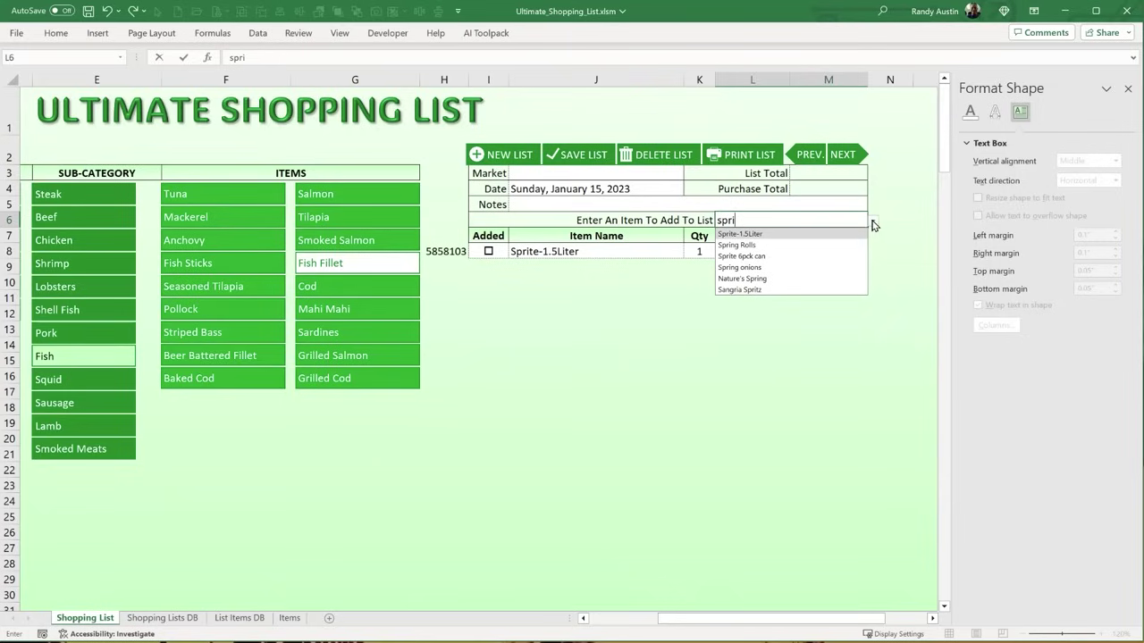
click(740, 234)
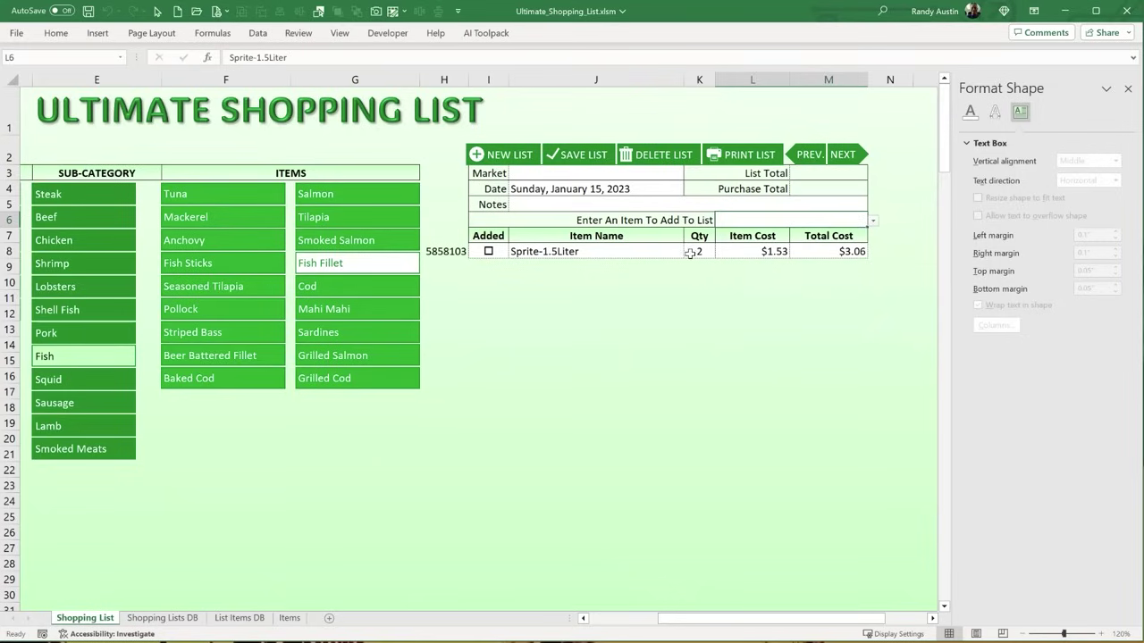
- Add Smoked Salmon to the shopping list three times from the Fish items
click(353, 241)
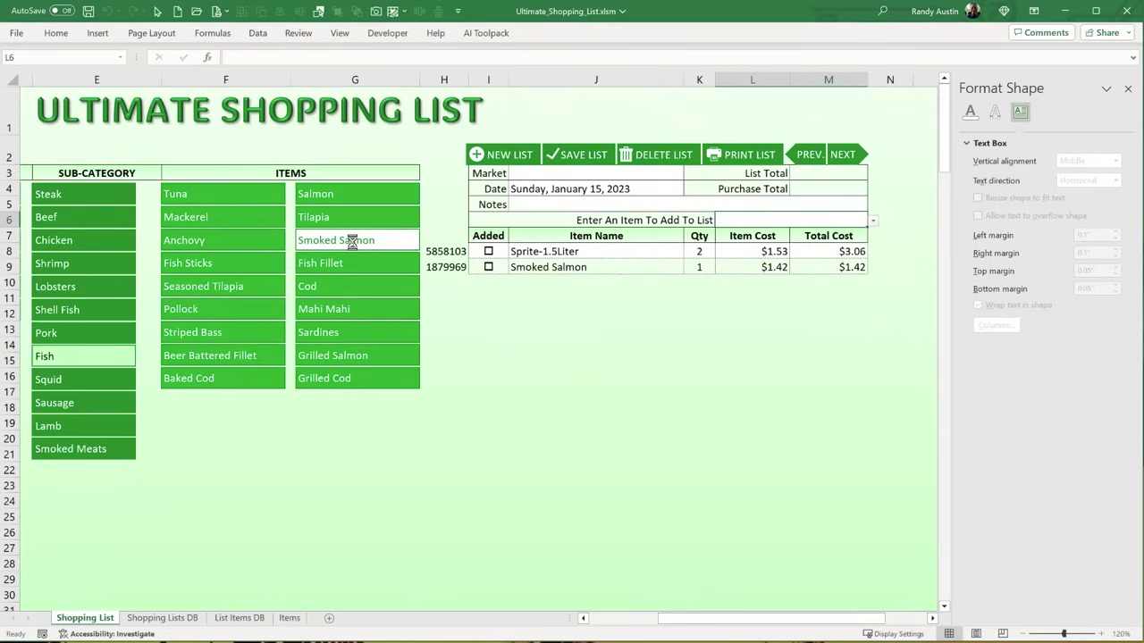
double_click(378, 242)
click(690, 267)
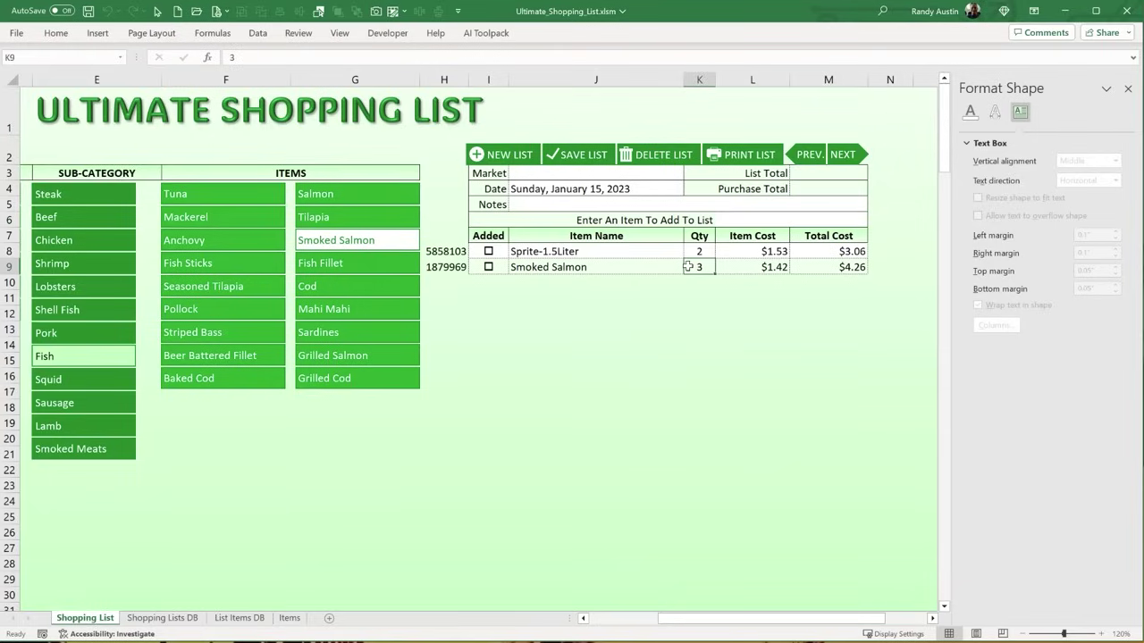
- Add Cod to the shopping list, plus Tails-Warm Water and Tails- Cold Water from the Lobsters sub-category
click(313, 288)
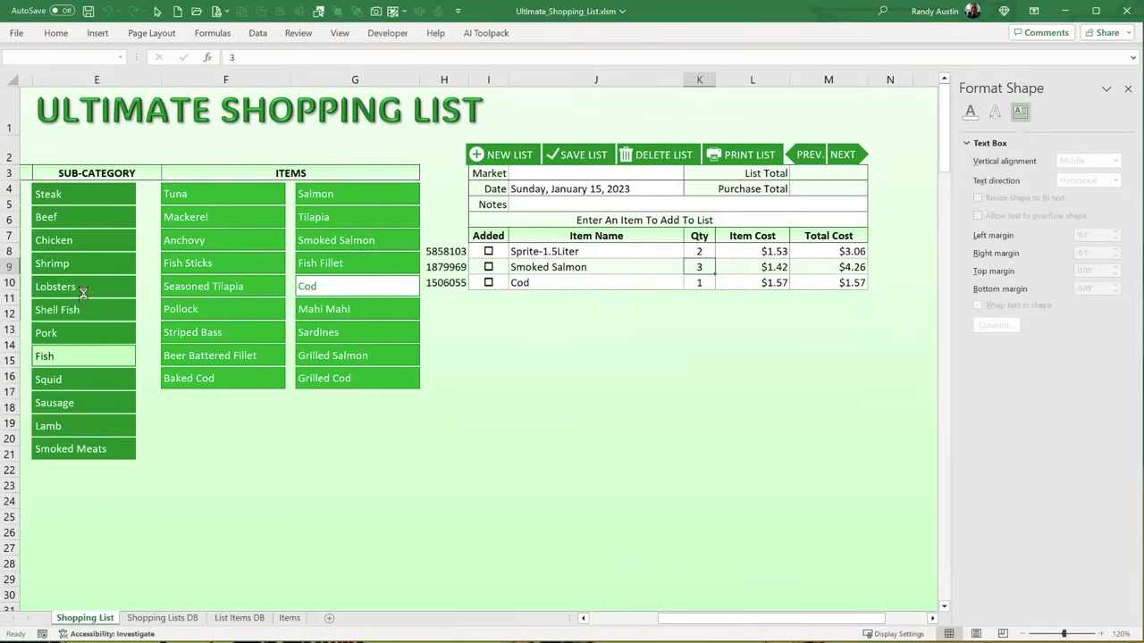
click(83, 287)
click(205, 261)
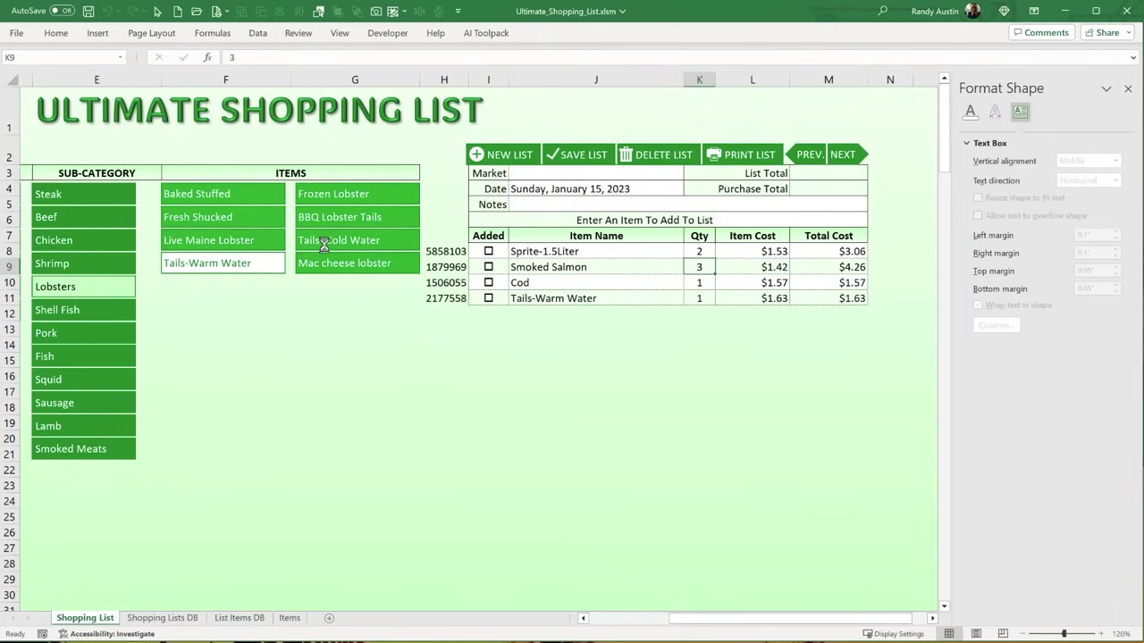
click(324, 241)
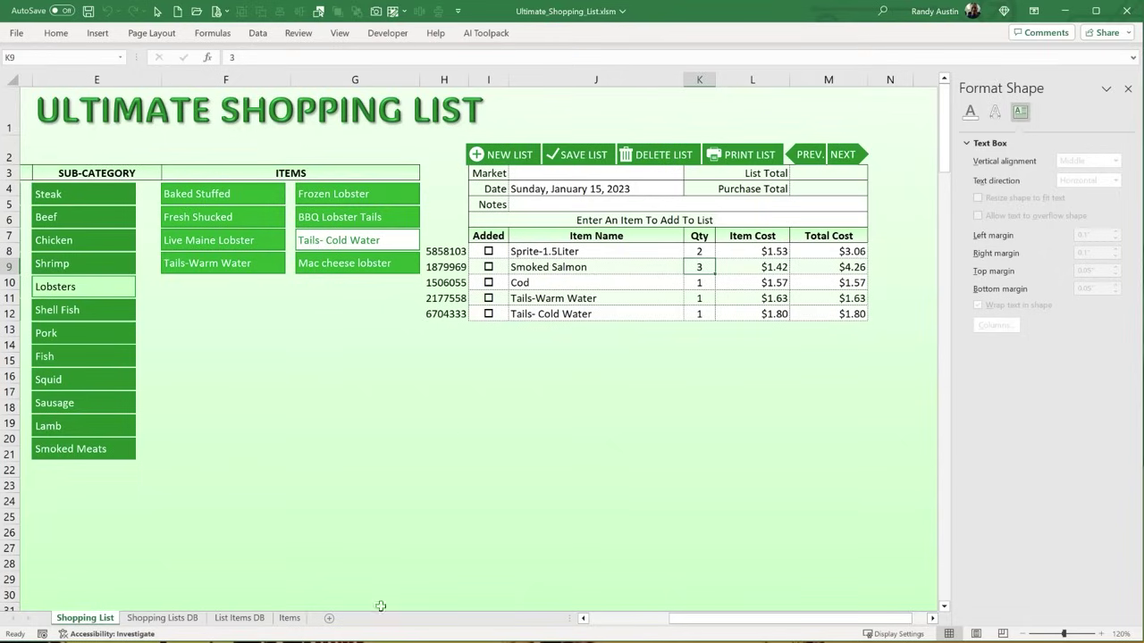
- Examine the Worksheet_SelectionChange procedure and its entry among the available worksheet events in the ShopList code
key(alt+F11)
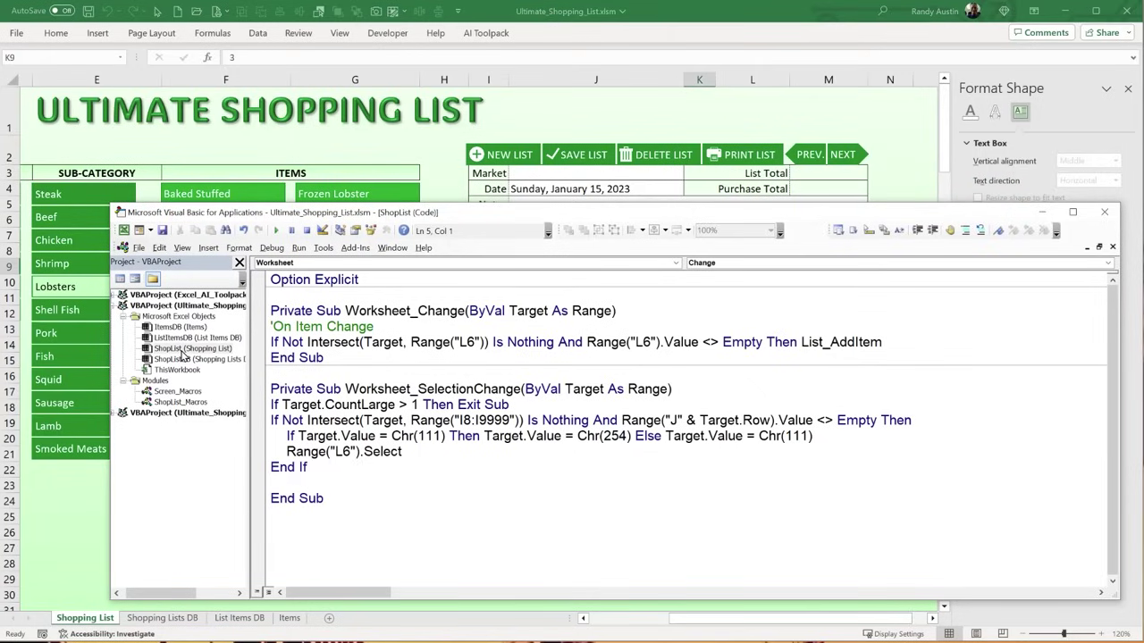
drag(344, 389, 515, 390)
click(766, 265)
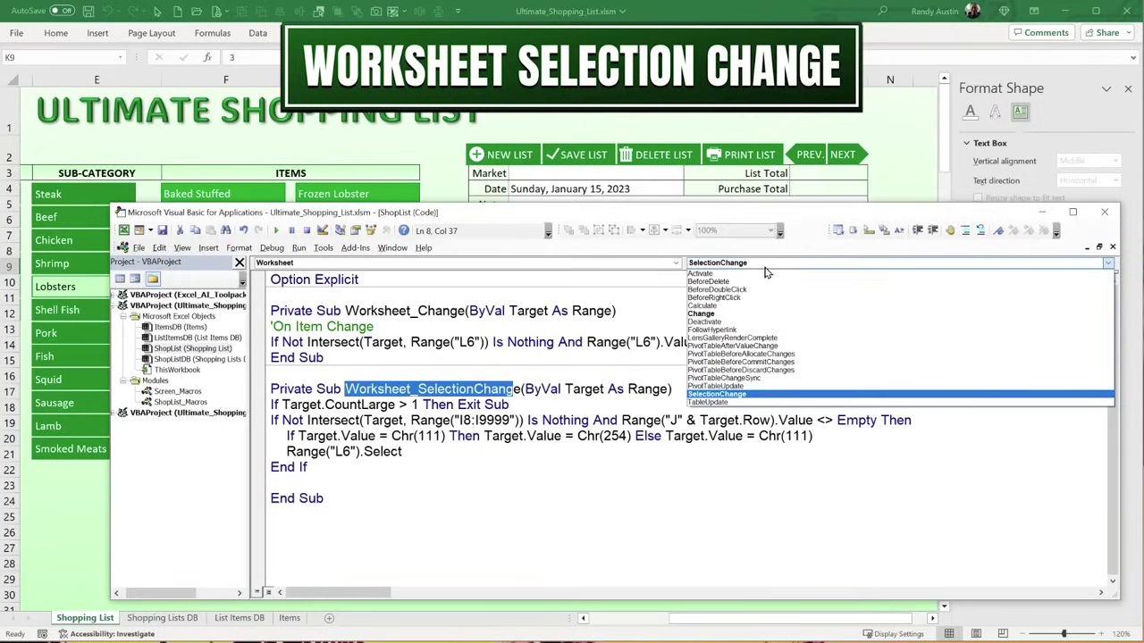
click(765, 265)
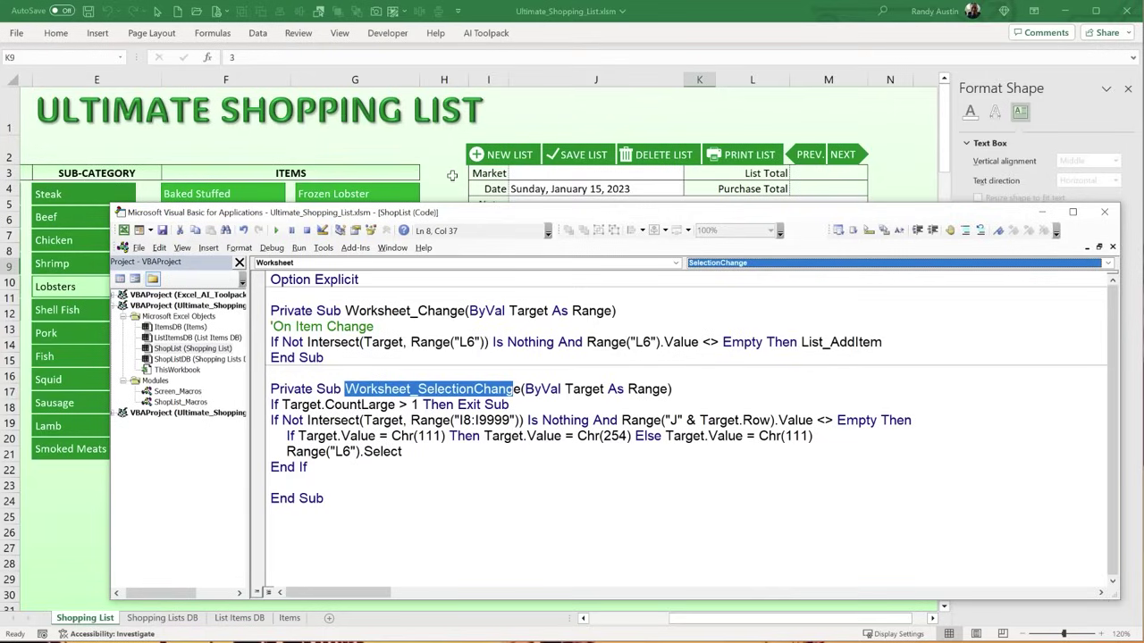
- Select a multi-cell block on the Shopping List sheet, then examine the Target.CountLarge line that exits the SelectionChange event
mouse_move(452, 184)
mouse_down()
mouse_move(677, 324)
mouse_move(718, 393)
mouse_up()
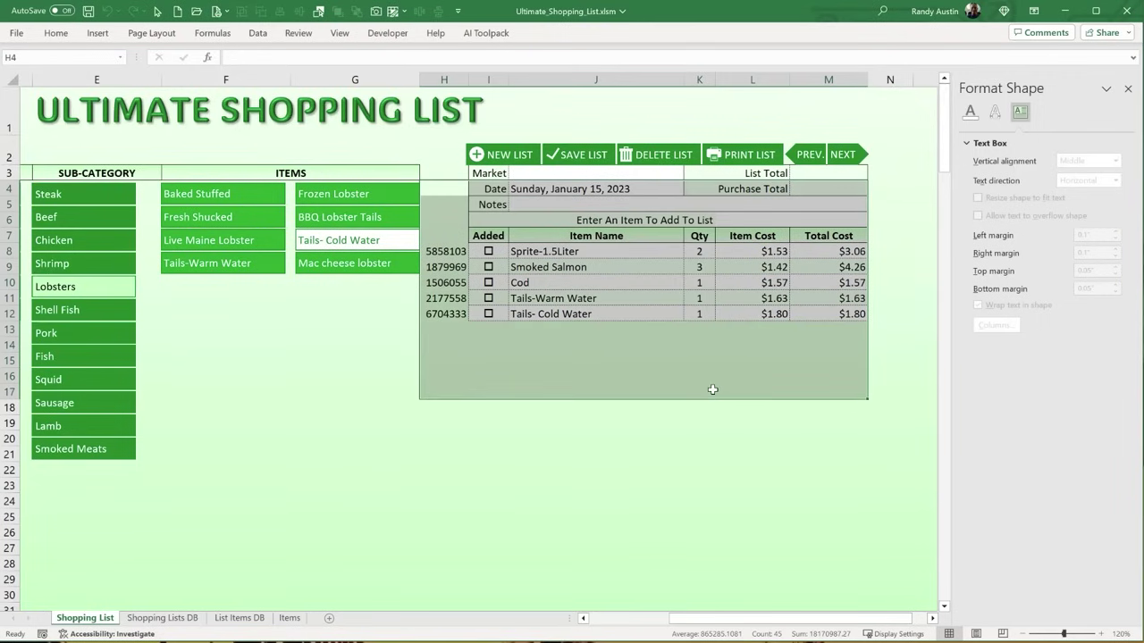
key(alt+F11)
click(362, 436)
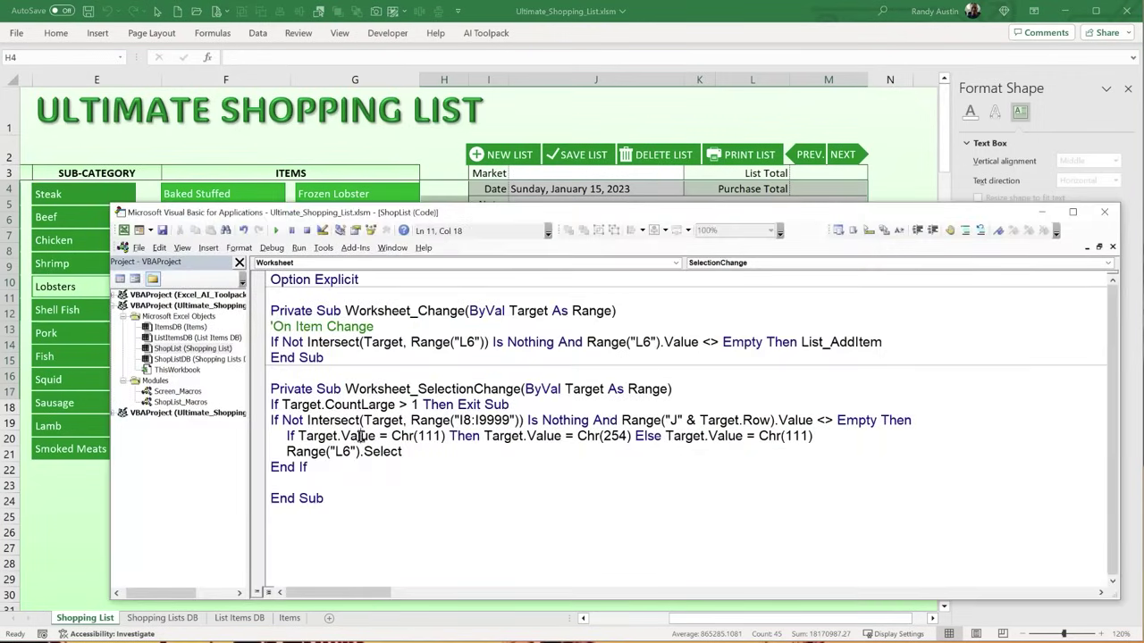
click(284, 405)
drag(282, 405, 391, 405)
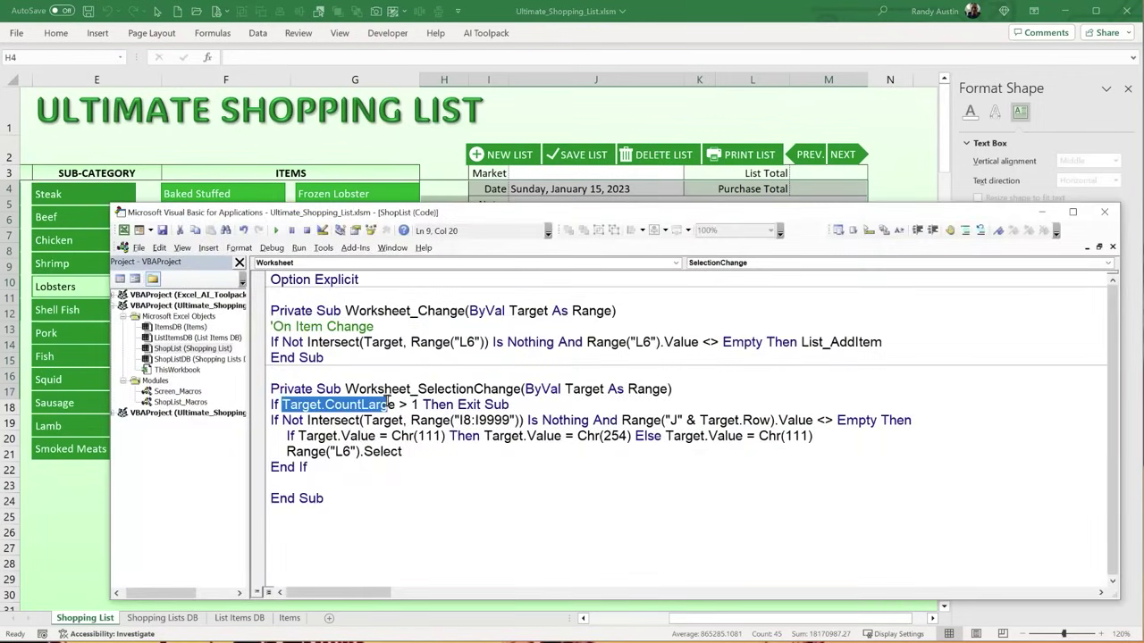
drag(508, 405, 326, 406)
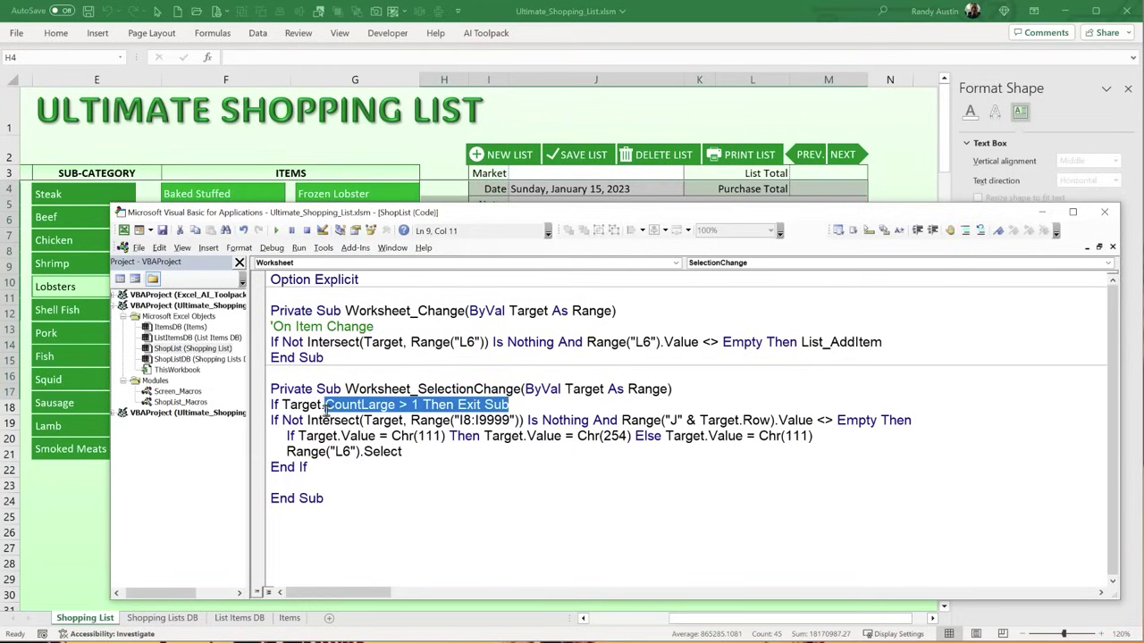
click(365, 461)
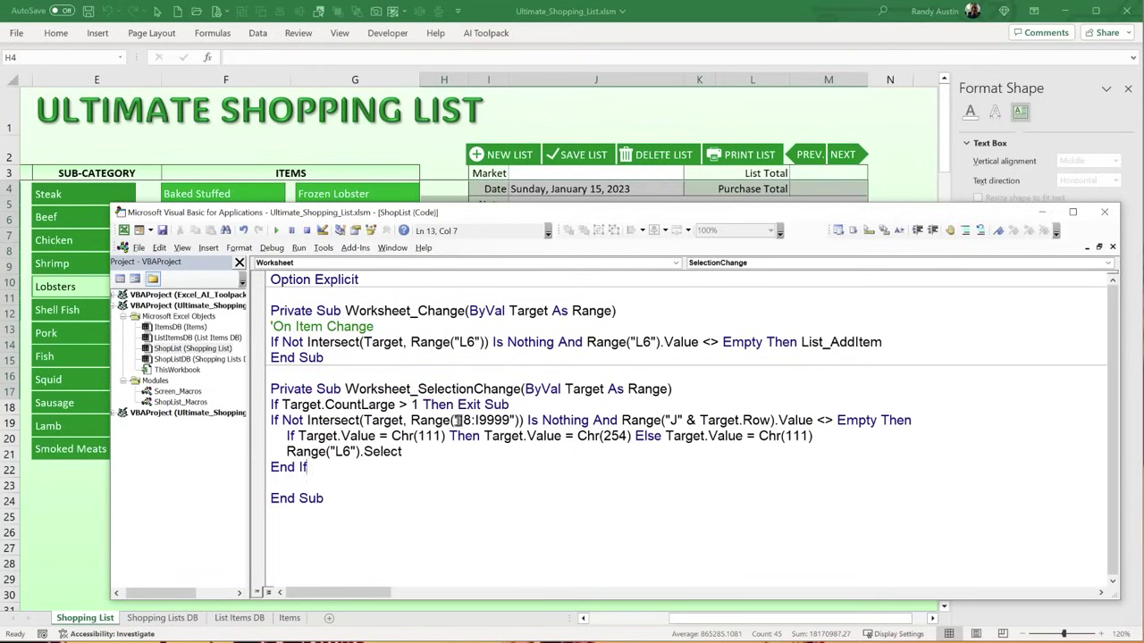
- Compare the I8 start of the range in the SelectionChange Intersect condition with the first item row on the sheet
drag(462, 420, 471, 420)
click(382, 194)
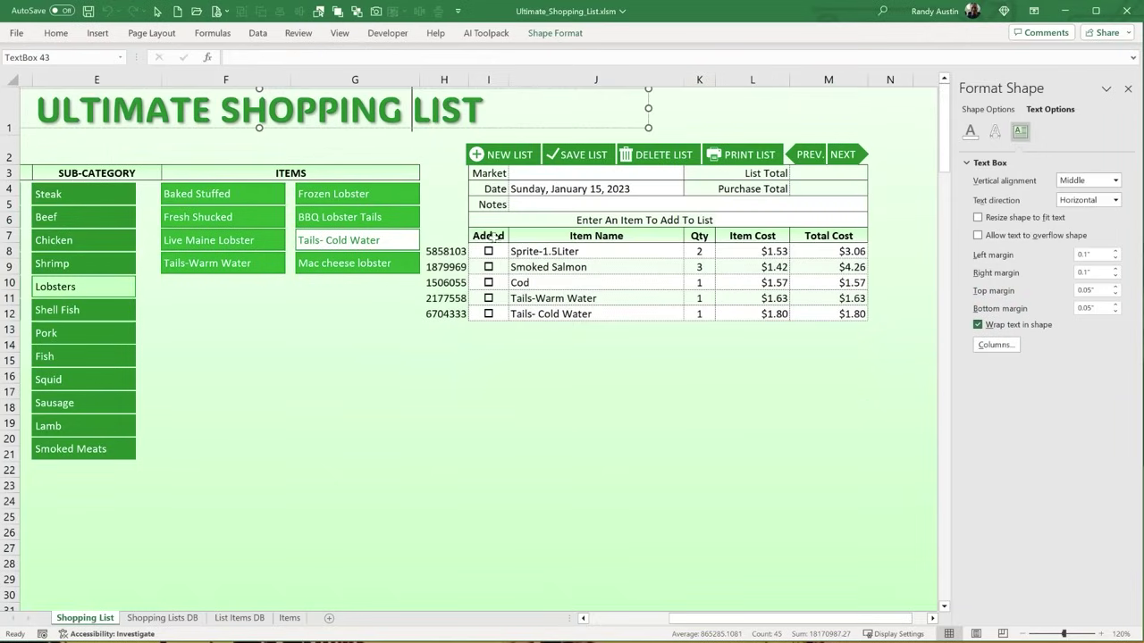
click(449, 251)
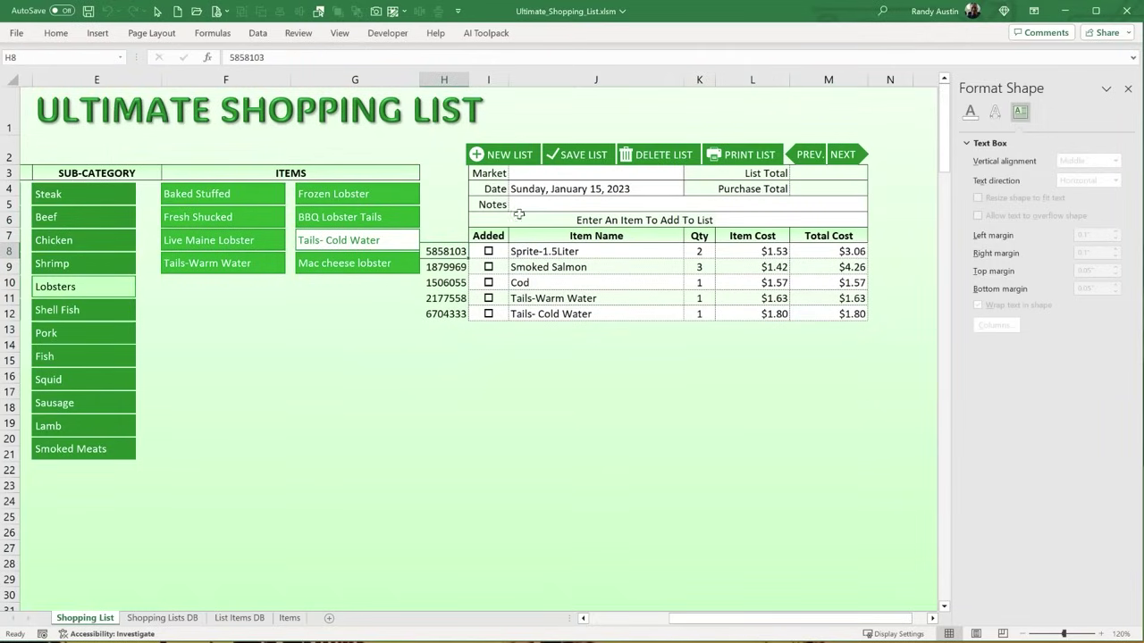
key(alt+F11)
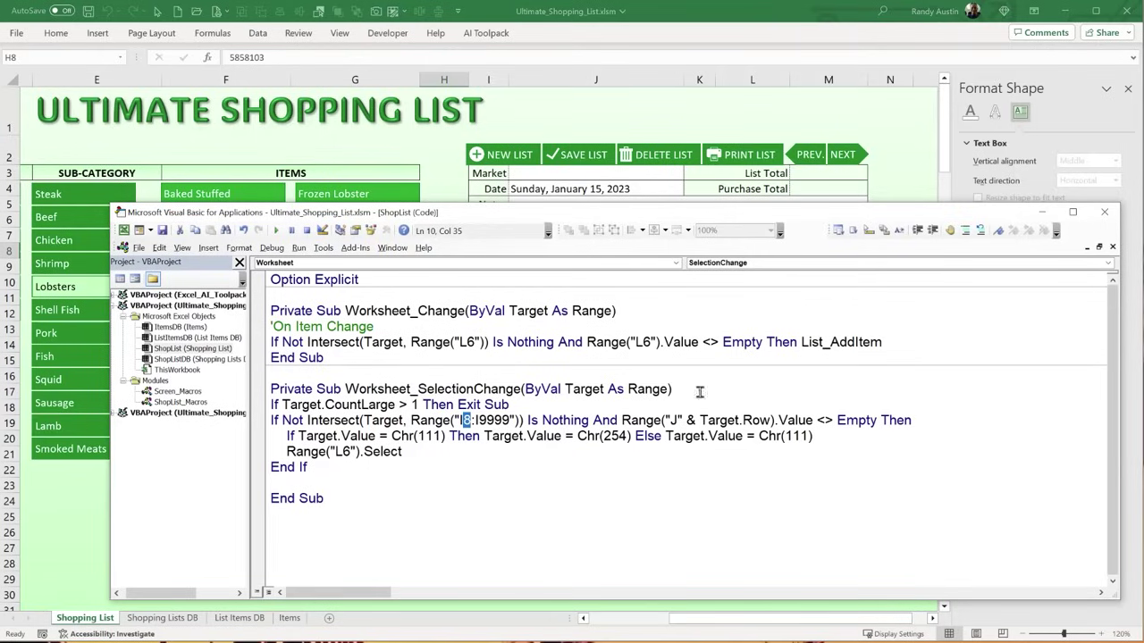
- Check the empty cells in columns I and J below the listed items, then return to the SelectionChange code
click(51, 510)
click(480, 411)
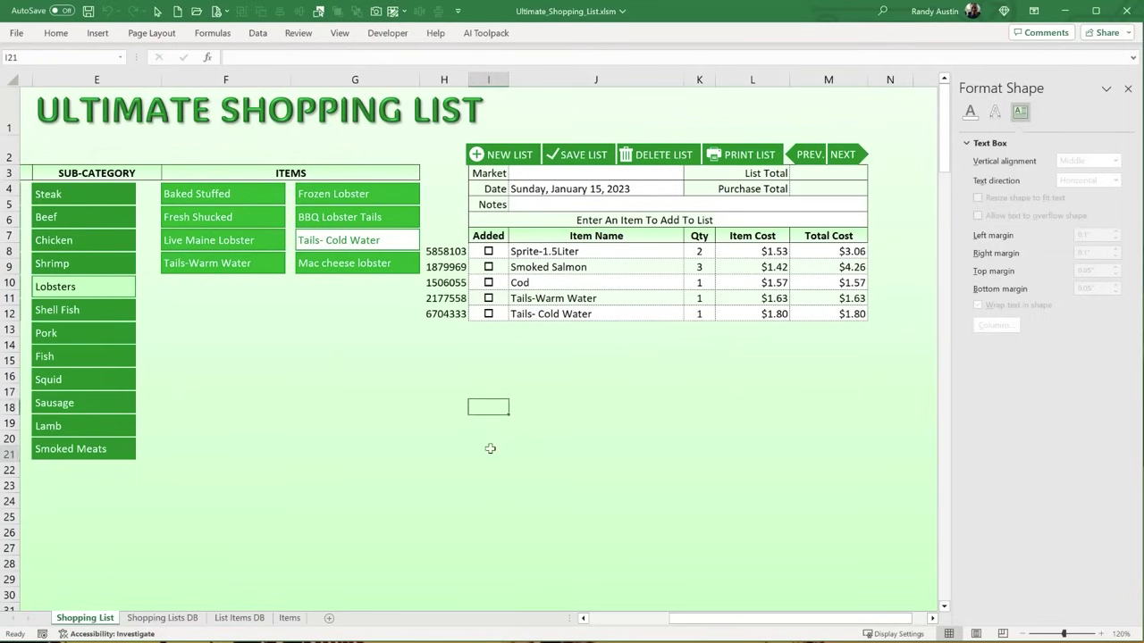
click(487, 388)
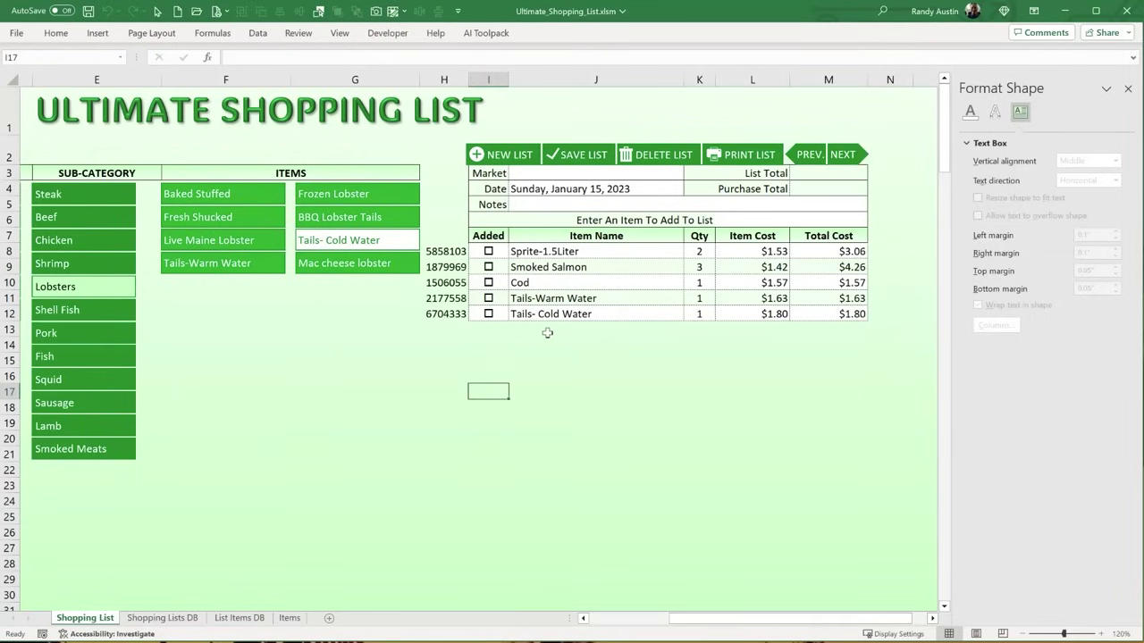
drag(547, 332, 572, 465)
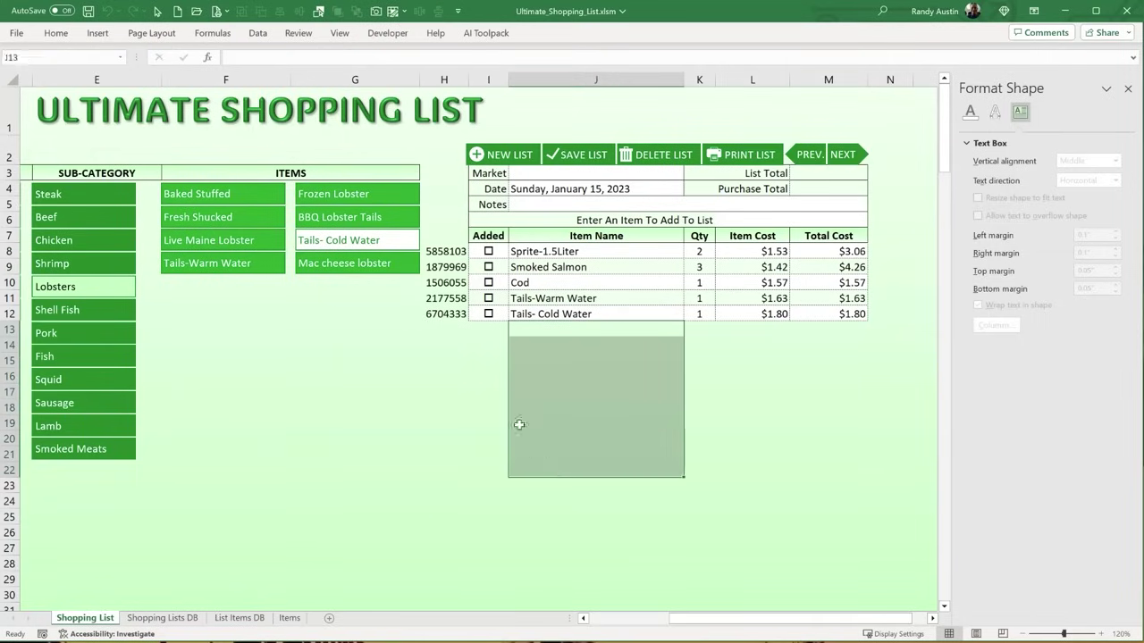
click(487, 376)
click(488, 407)
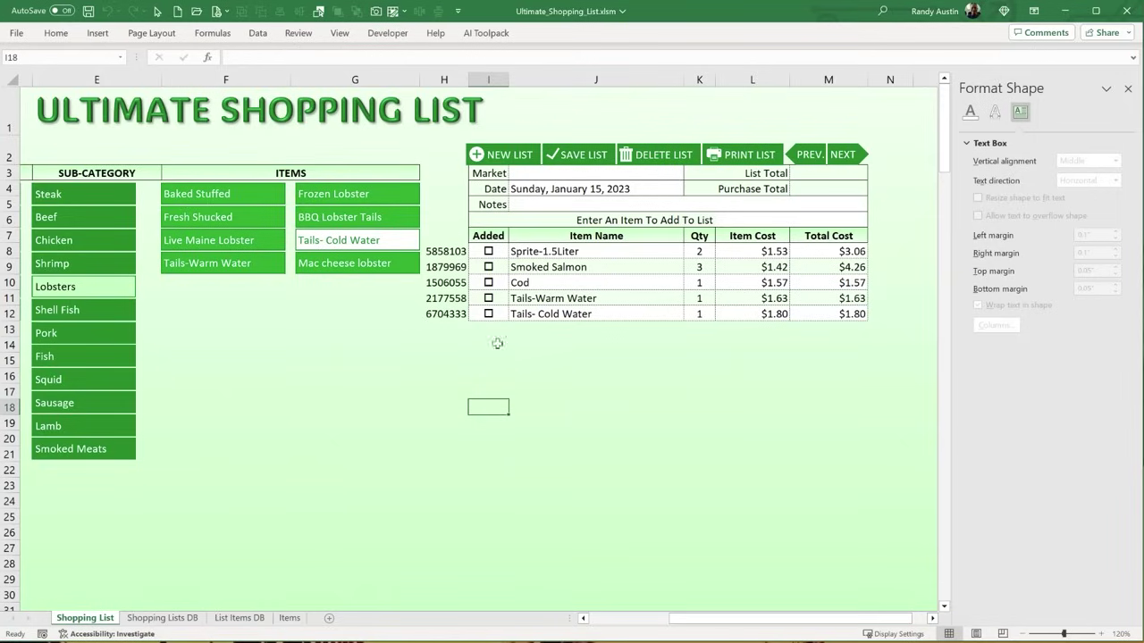
key(alt+F11)
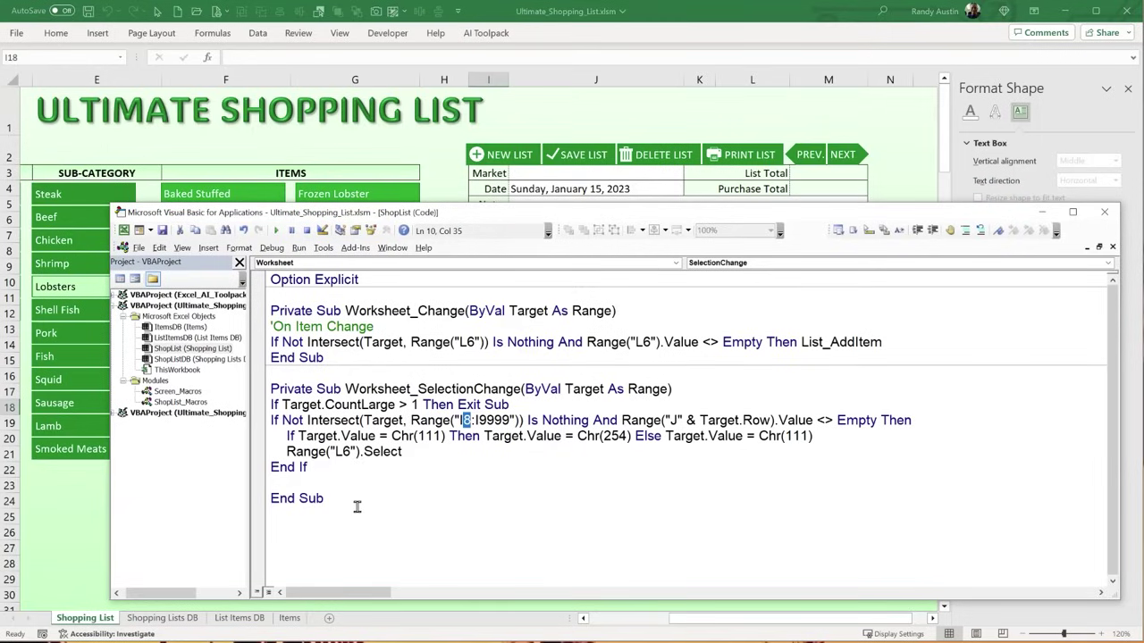
- Examine the SelectionChange line that swaps Target.Value between Chr(111) and Chr(254), and the Range("L6").Select line below it
drag(298, 436, 449, 436)
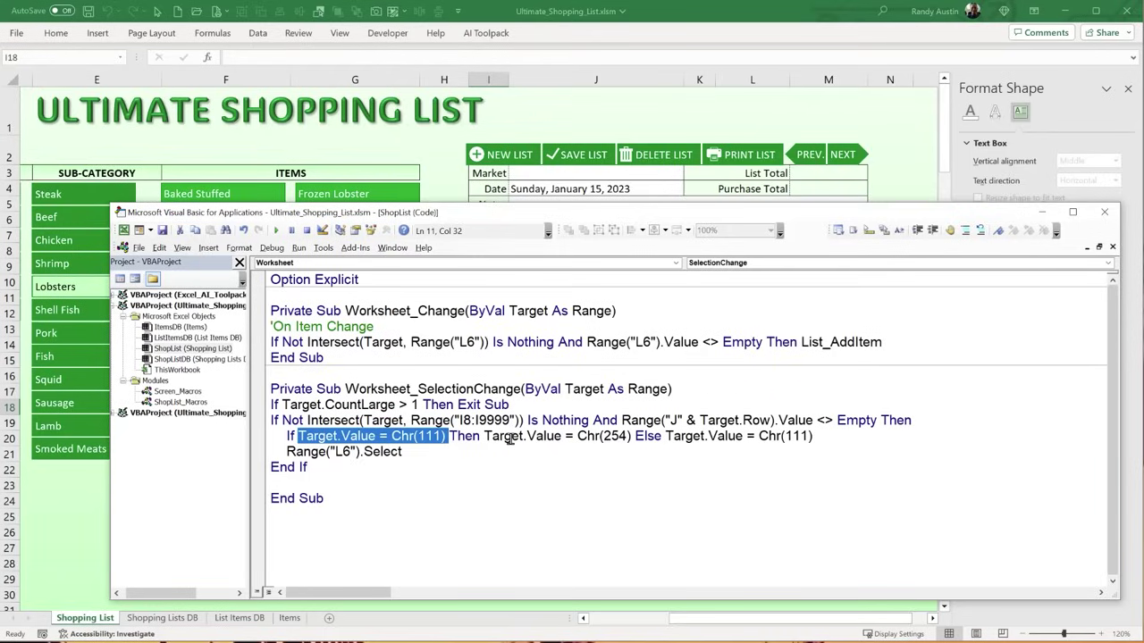
drag(631, 436, 665, 437)
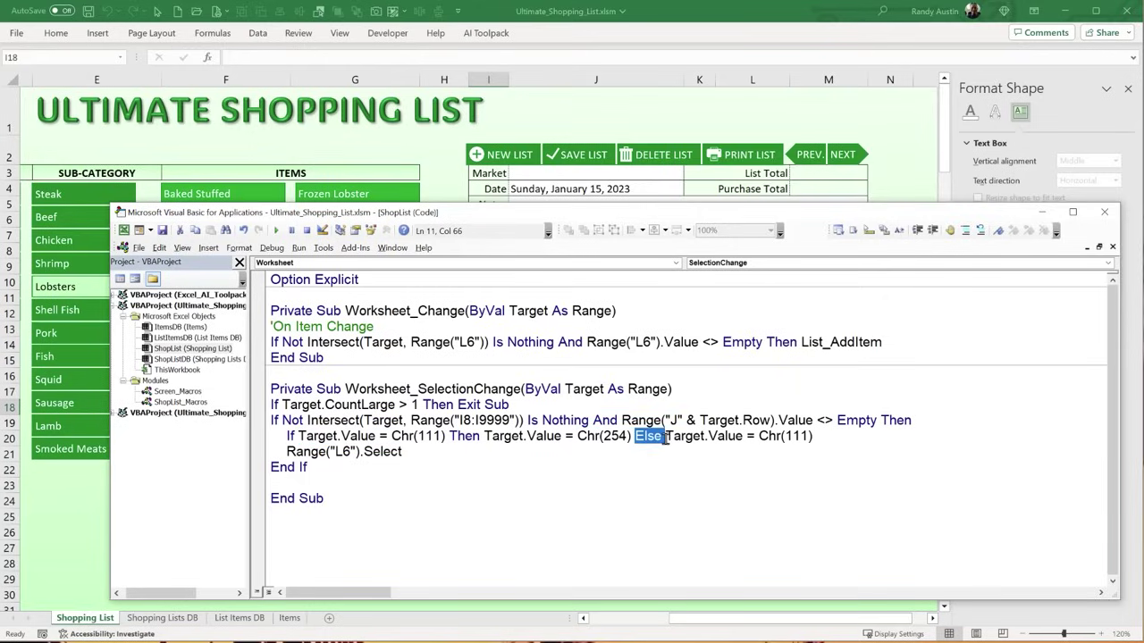
drag(813, 437, 661, 437)
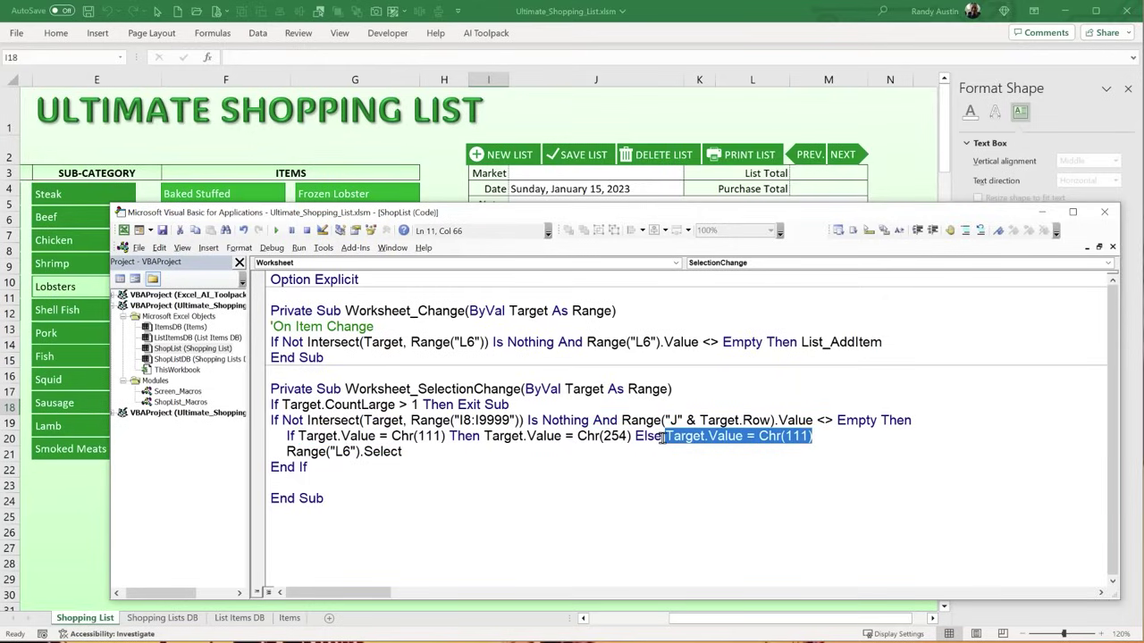
drag(418, 453, 282, 452)
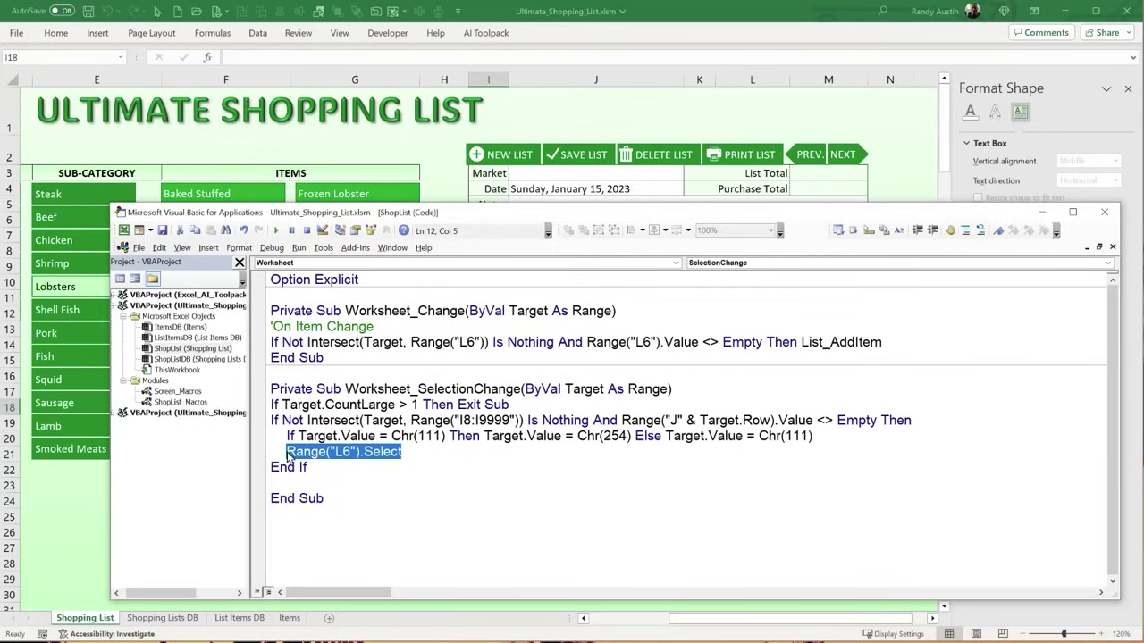
- Return to the Shopping List sheet and test the Added checkbox of Tails-Warm Water by toggling it repeatedly
click(96, 518)
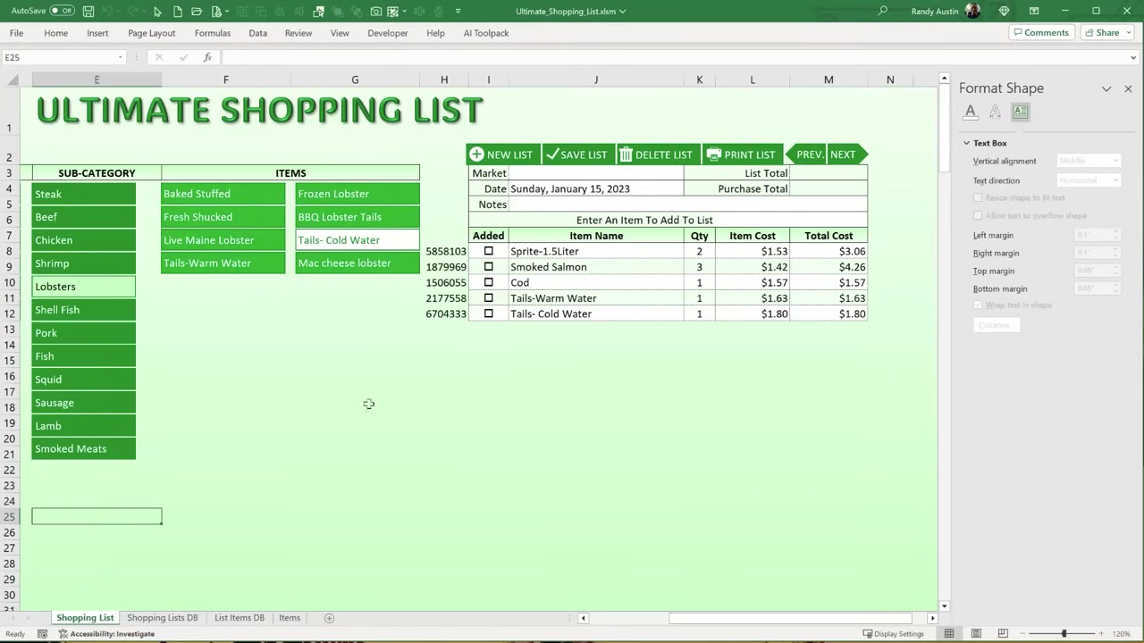
click(488, 298)
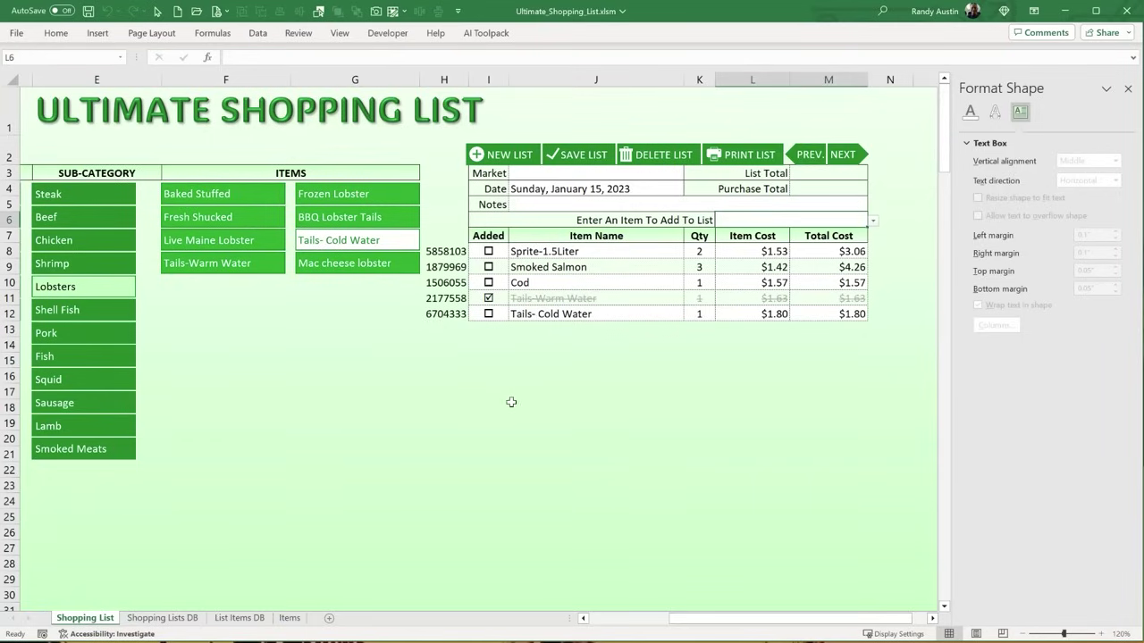
click(488, 297)
click(488, 298)
click(488, 297)
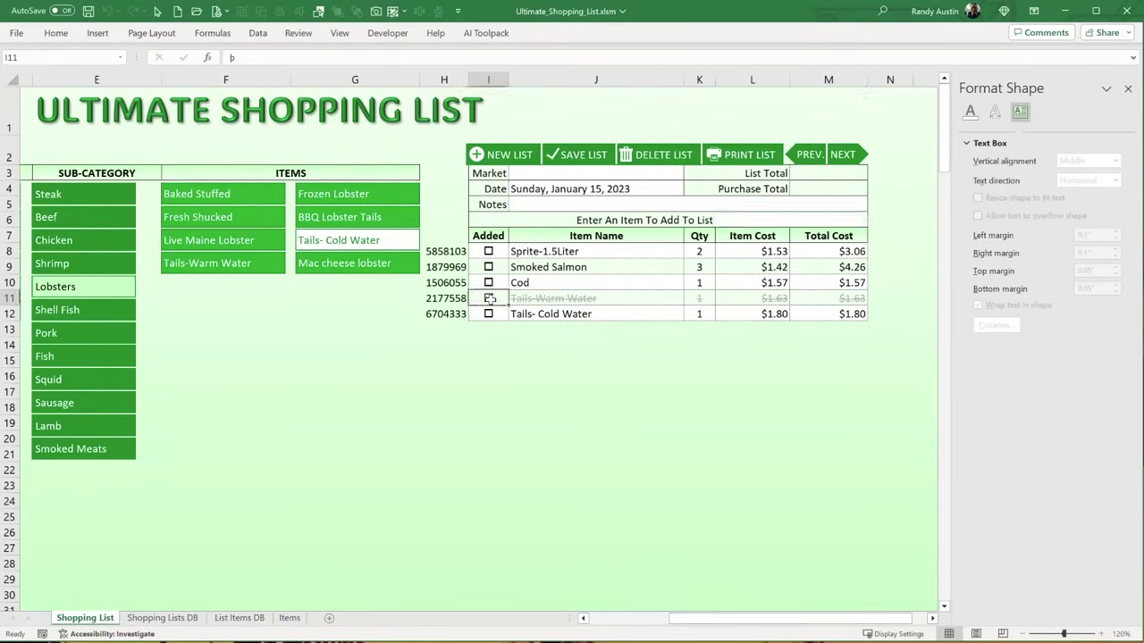
click(488, 298)
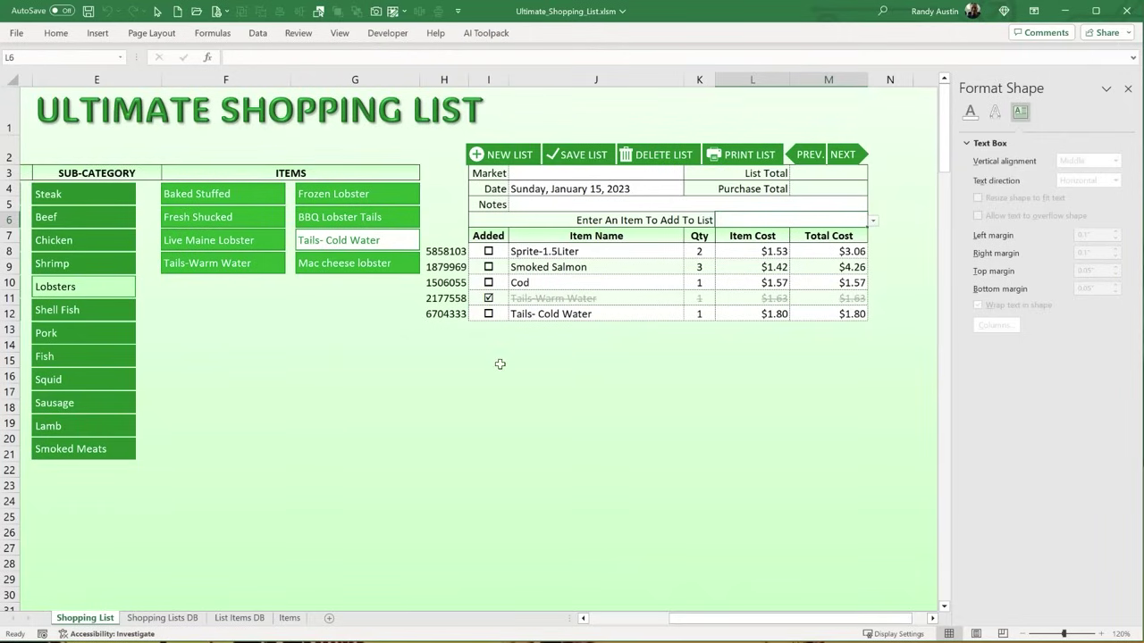
- Check Tails- Cold Water, Cod and Smoked Salmon as added, then clear the Added checkboxes of all items
click(488, 314)
click(488, 283)
click(488, 266)
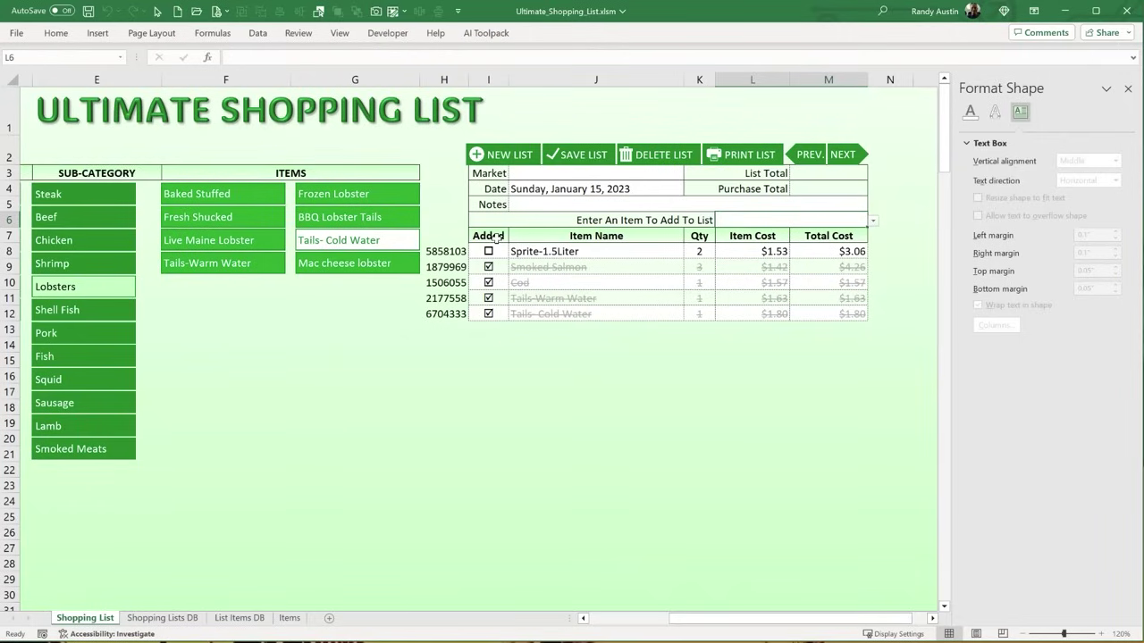
click(488, 267)
click(488, 282)
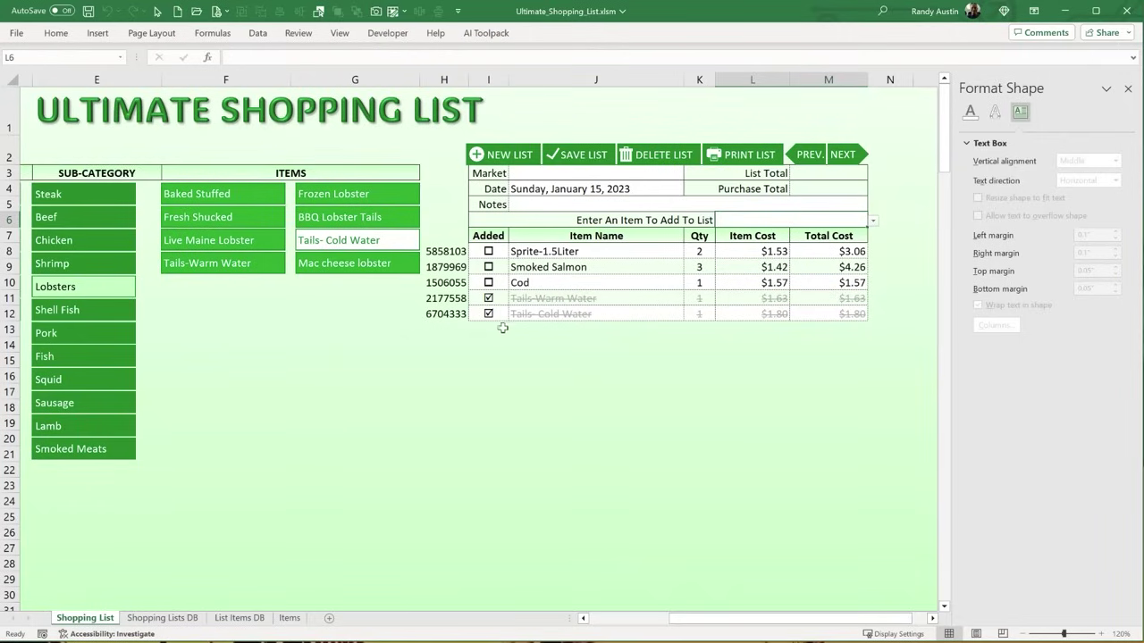
click(488, 299)
click(489, 313)
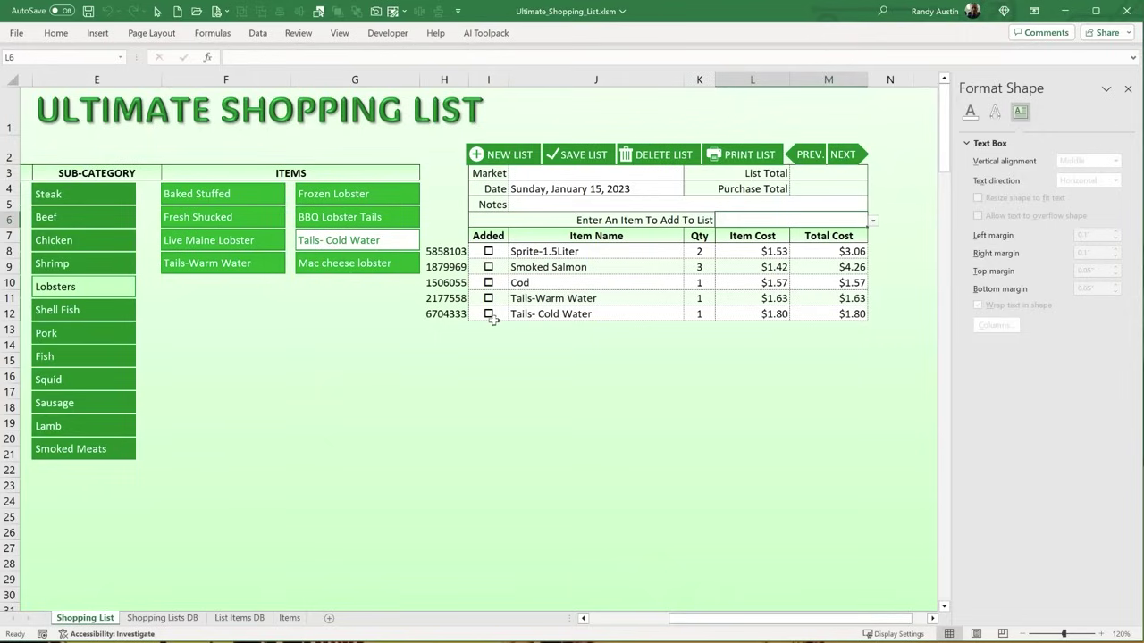
- Mark Tails- Cold Water and Tails-Warm Water as added, then select the Notes cell
click(489, 314)
click(488, 299)
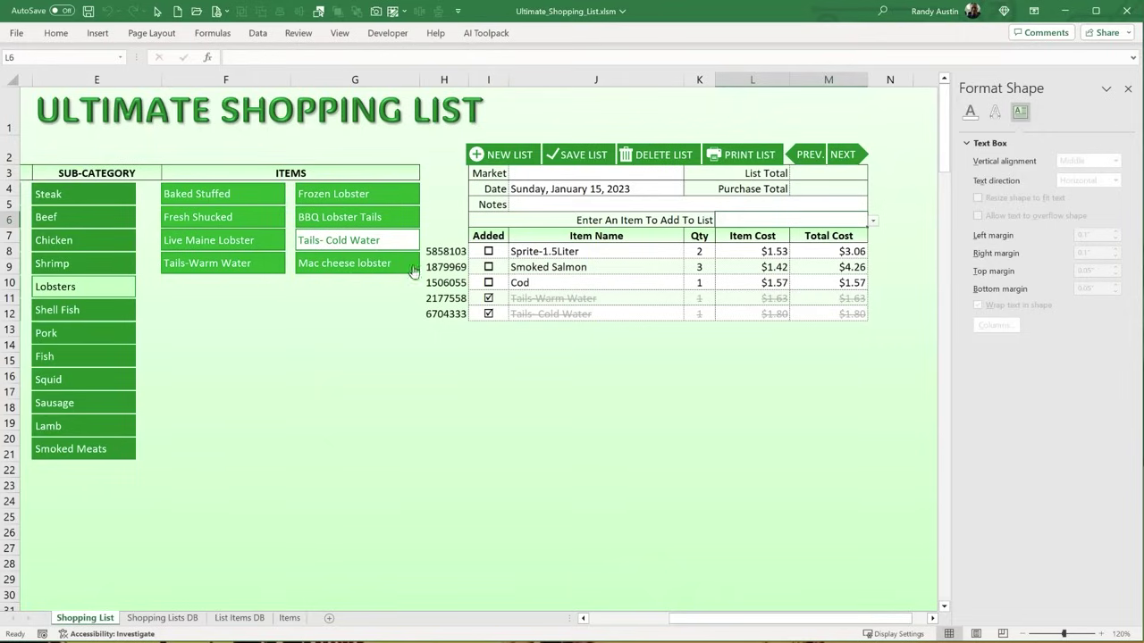
click(528, 203)
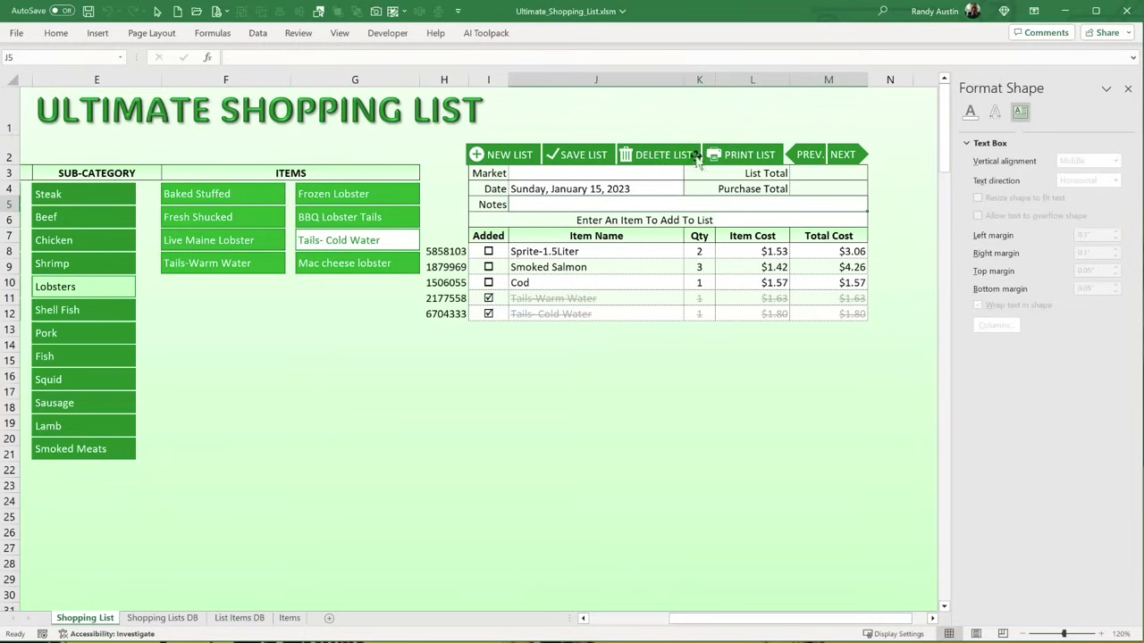
- Assign the List_New macro to the New List shape and its plus icon
ctrl+click(520, 152)
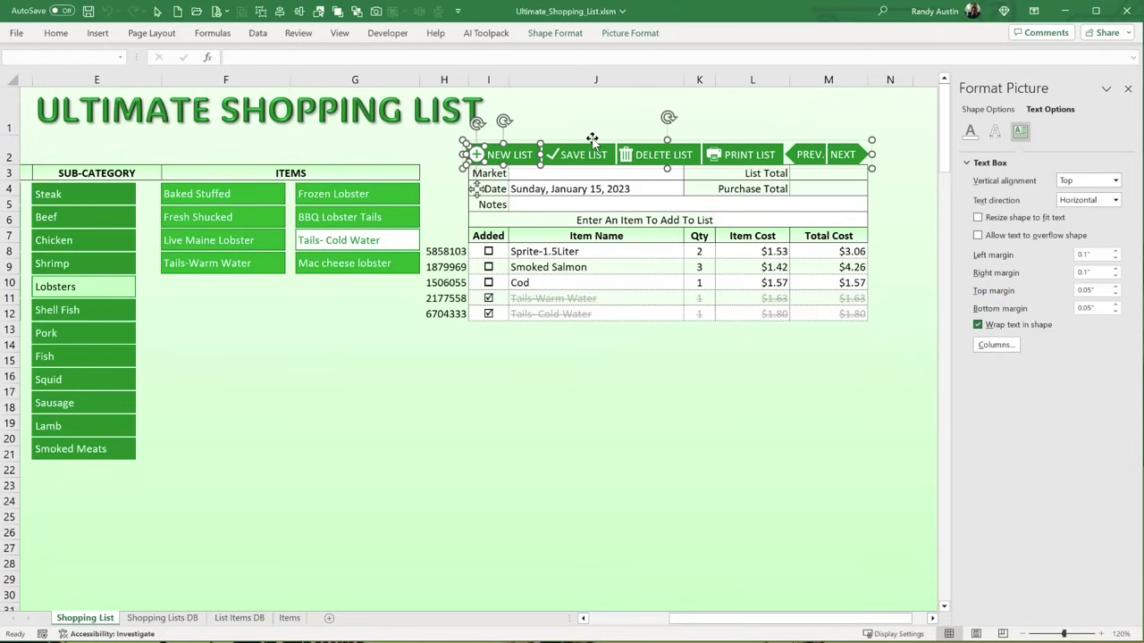
key(shift+F10)
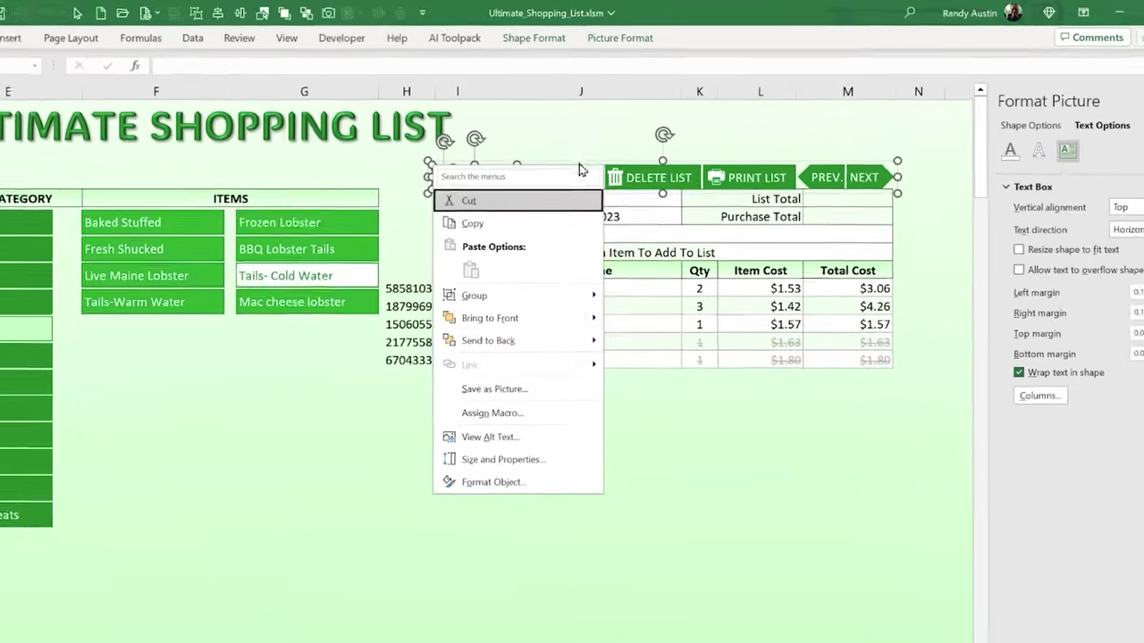
click(482, 432)
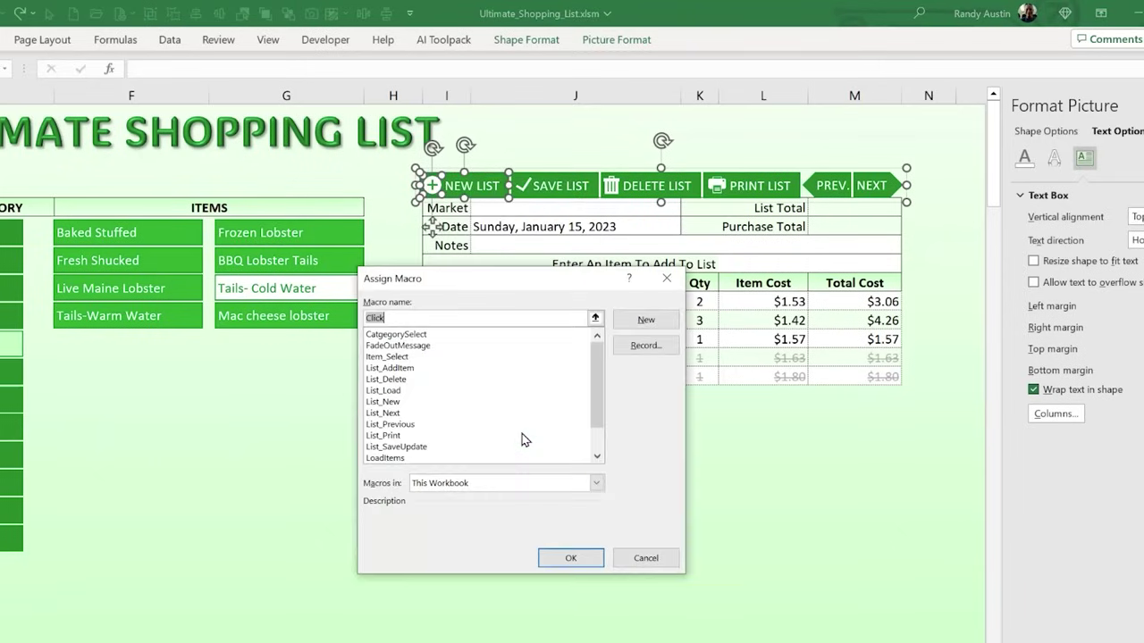
click(398, 402)
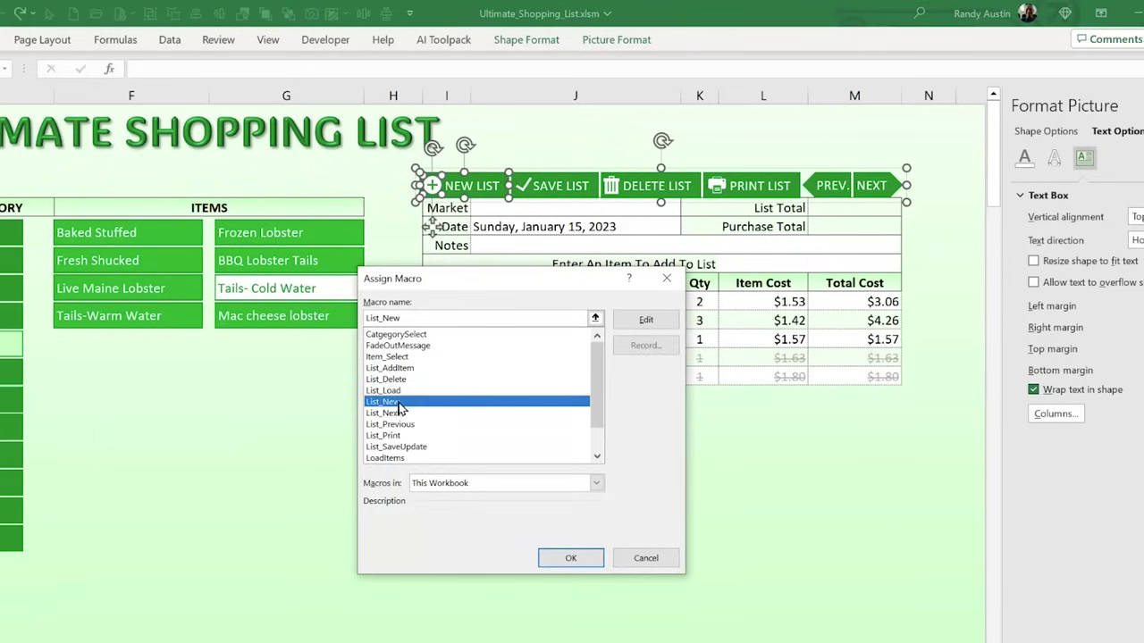
click(571, 559)
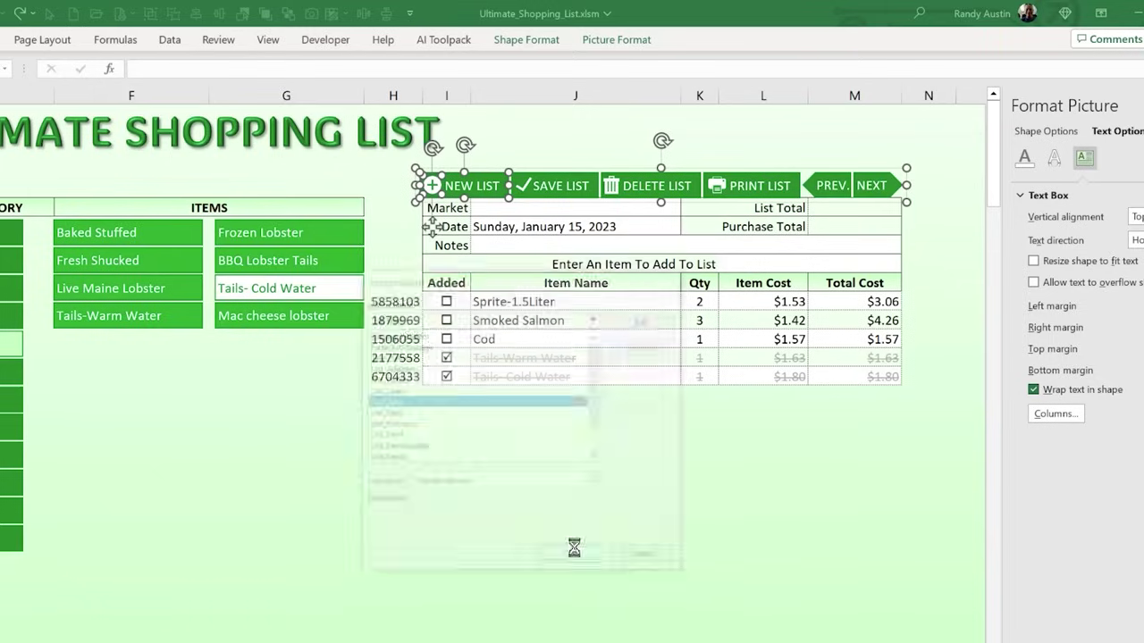
click(393, 486)
- Assign the List_SaveUpdate macro to the Save List shape and its check mark icon
ctrl+click(551, 184)
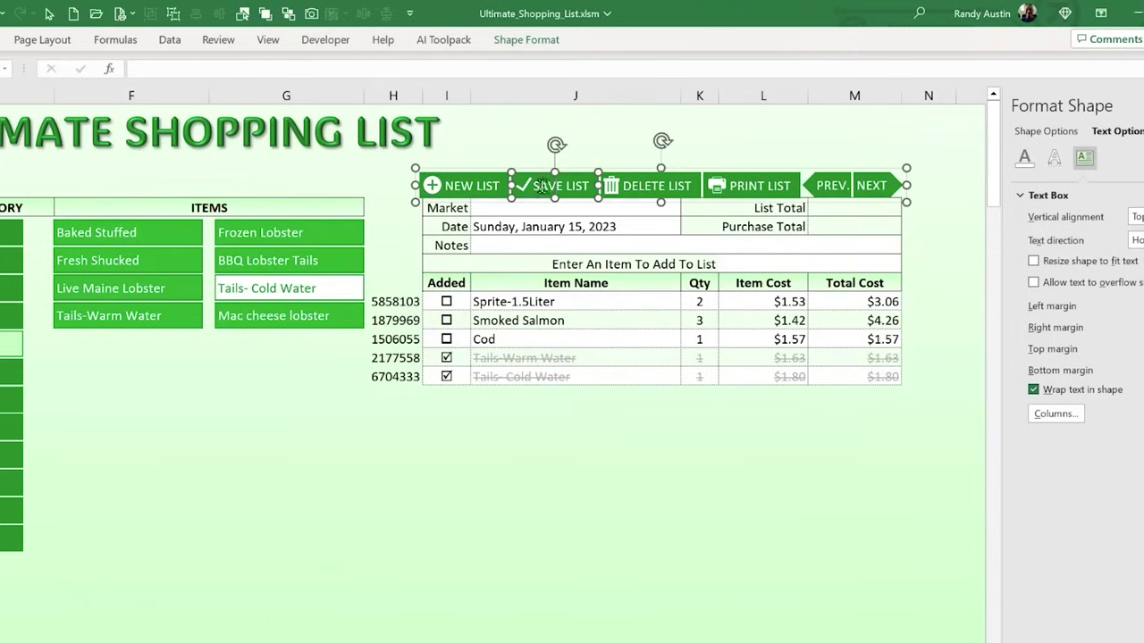
click(525, 185)
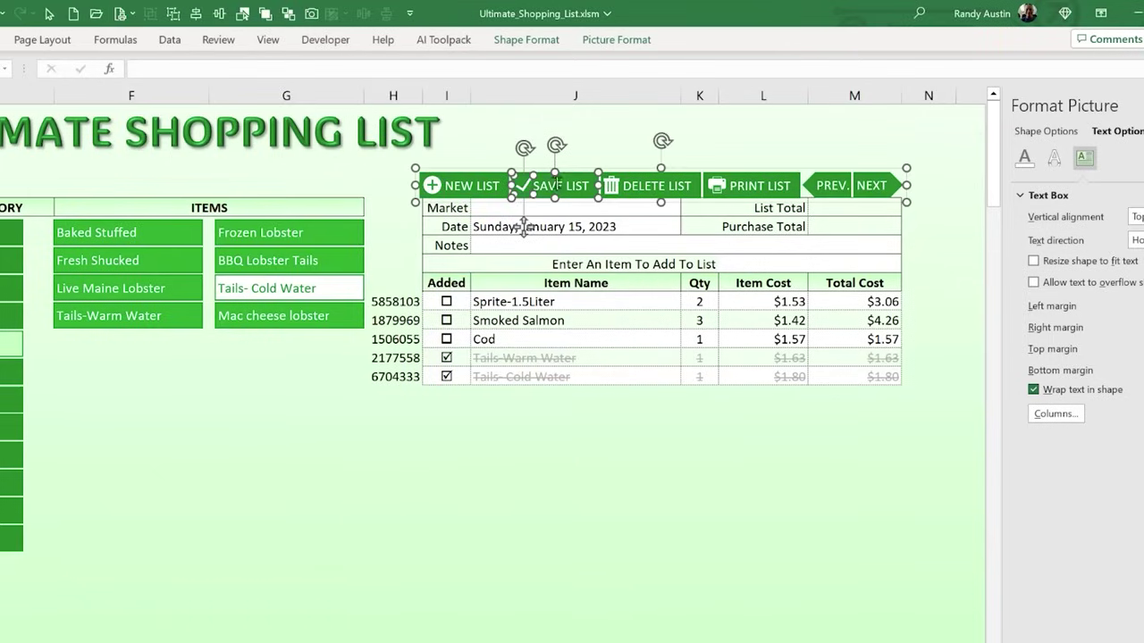
right_click(598, 183)
click(555, 432)
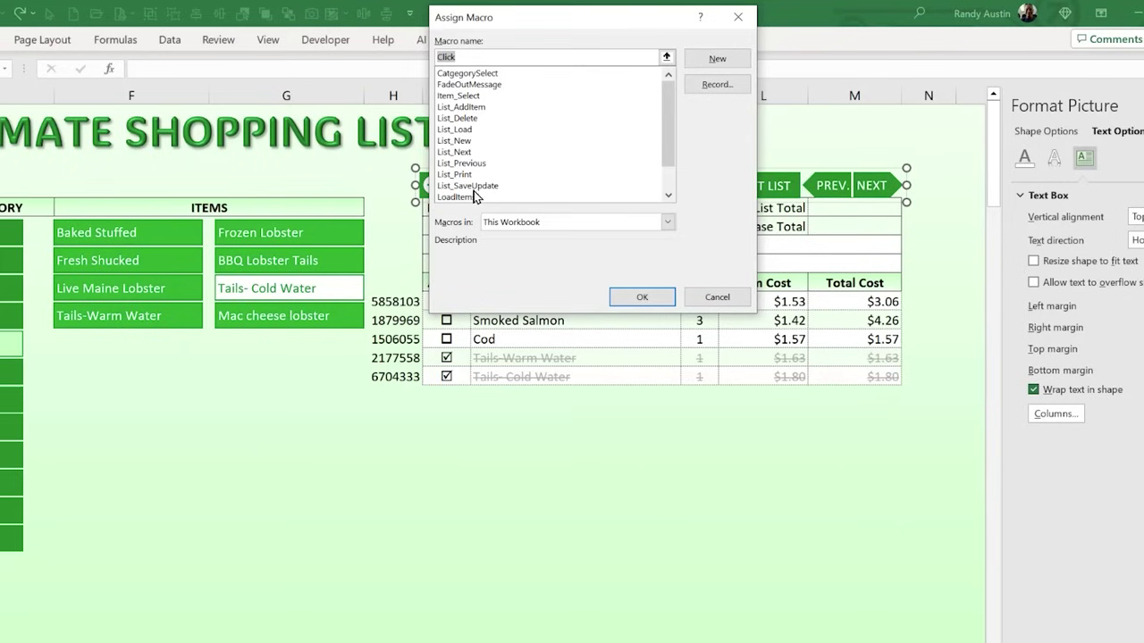
click(474, 186)
click(642, 296)
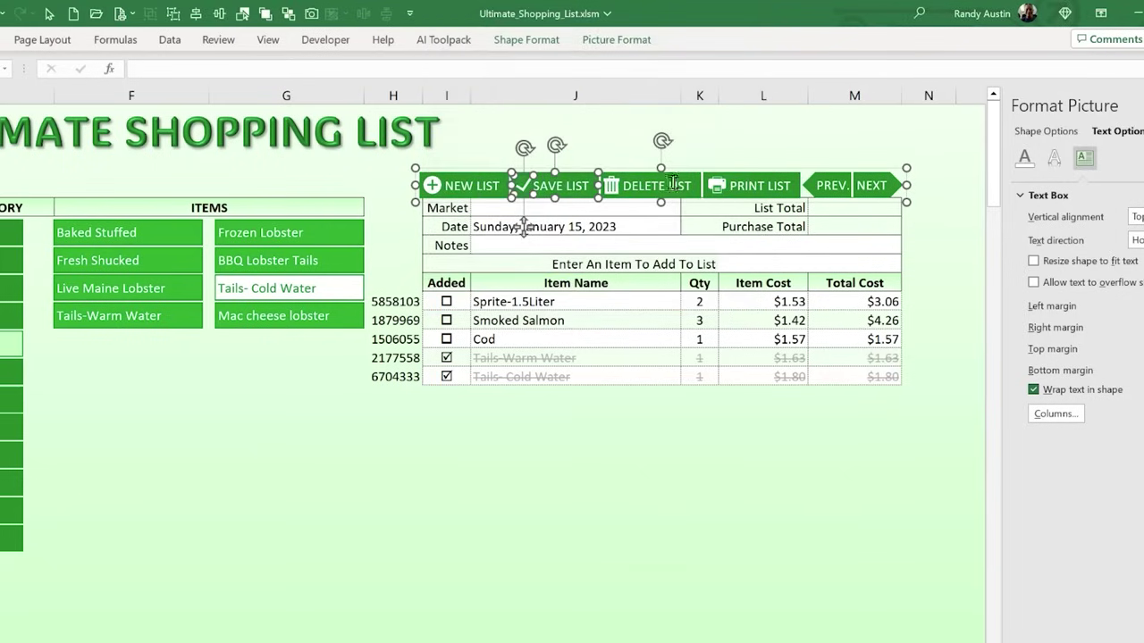
- Assign the List_Delete macro to the Delete List shape and its trash can icon
click(622, 193)
click(611, 186)
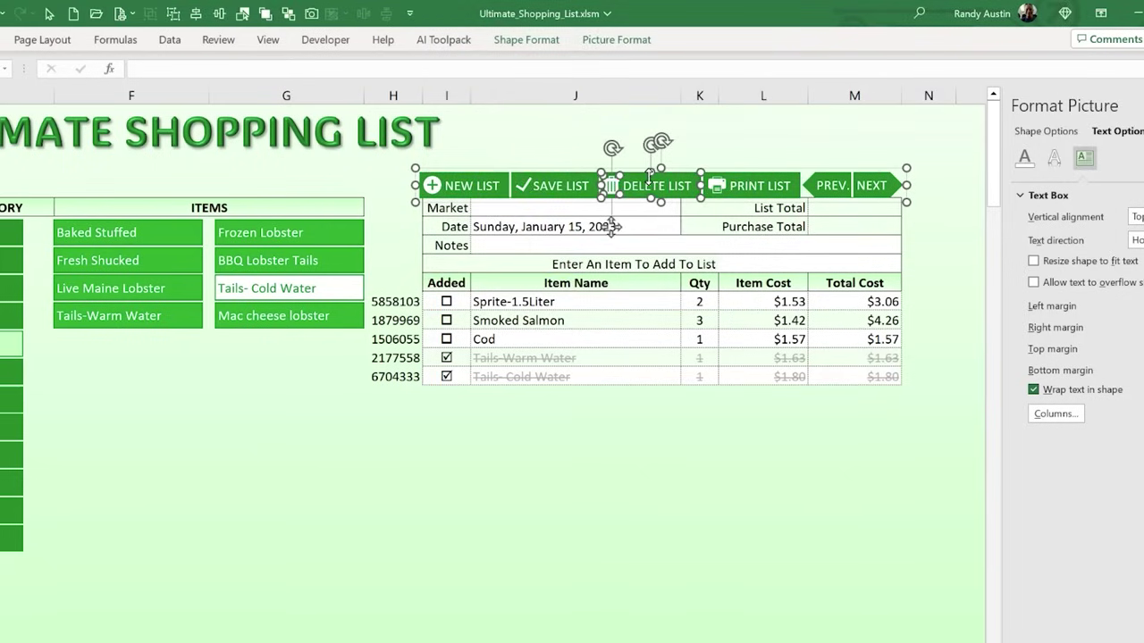
right_click(604, 174)
click(662, 409)
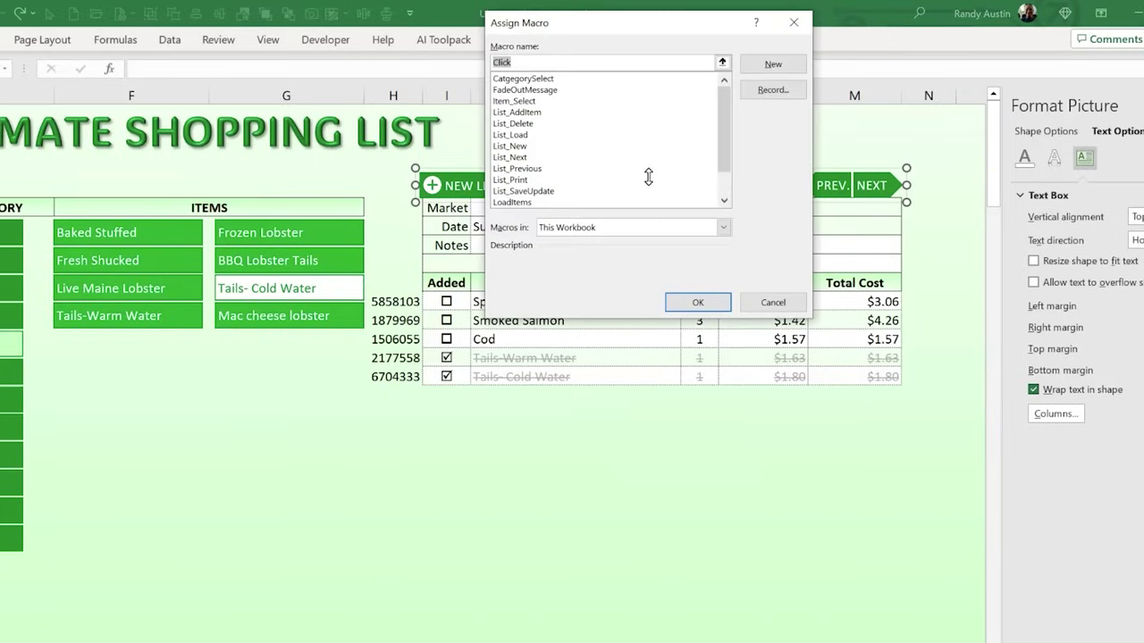
click(527, 125)
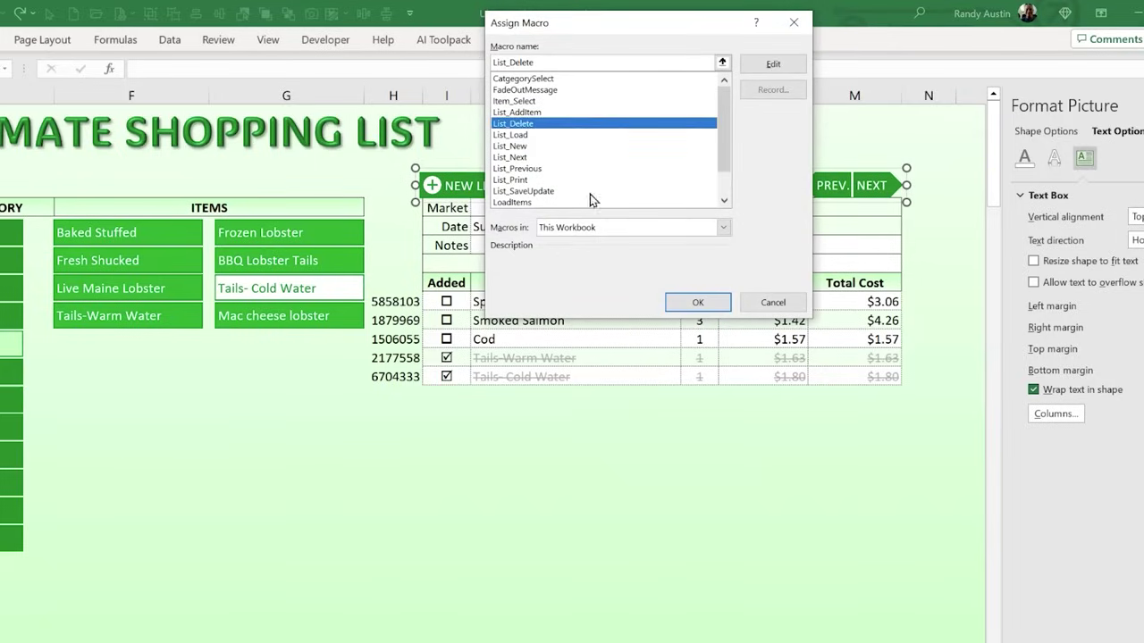
click(697, 302)
- Assign the List_Print macro to the Print List shape and its printer icon
click(760, 188)
click(760, 188)
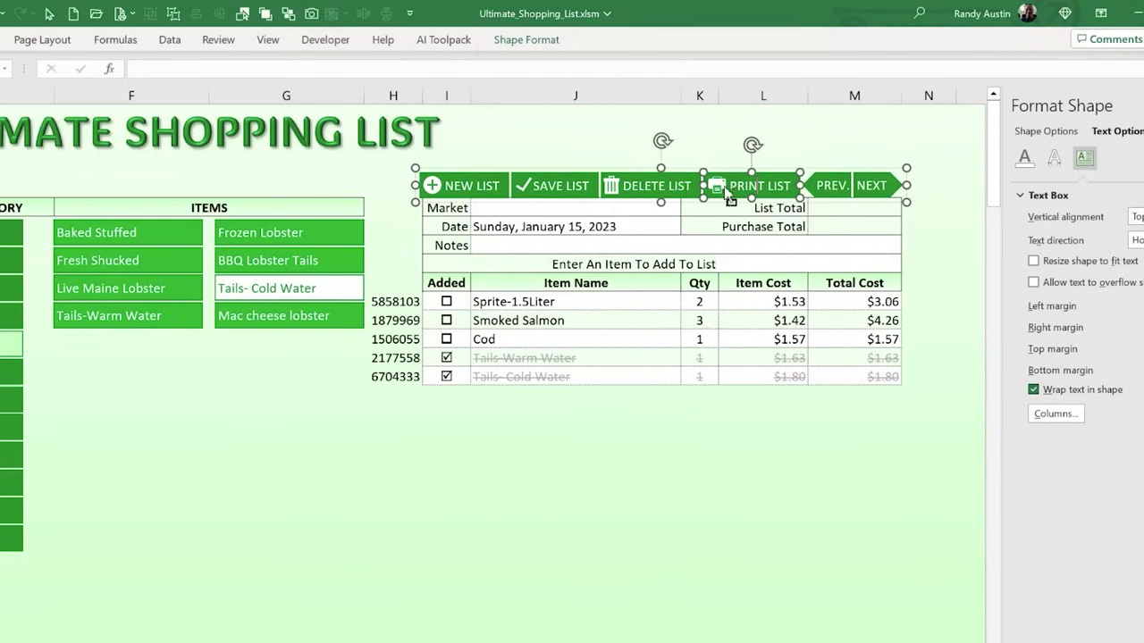
click(726, 191)
right_click(720, 185)
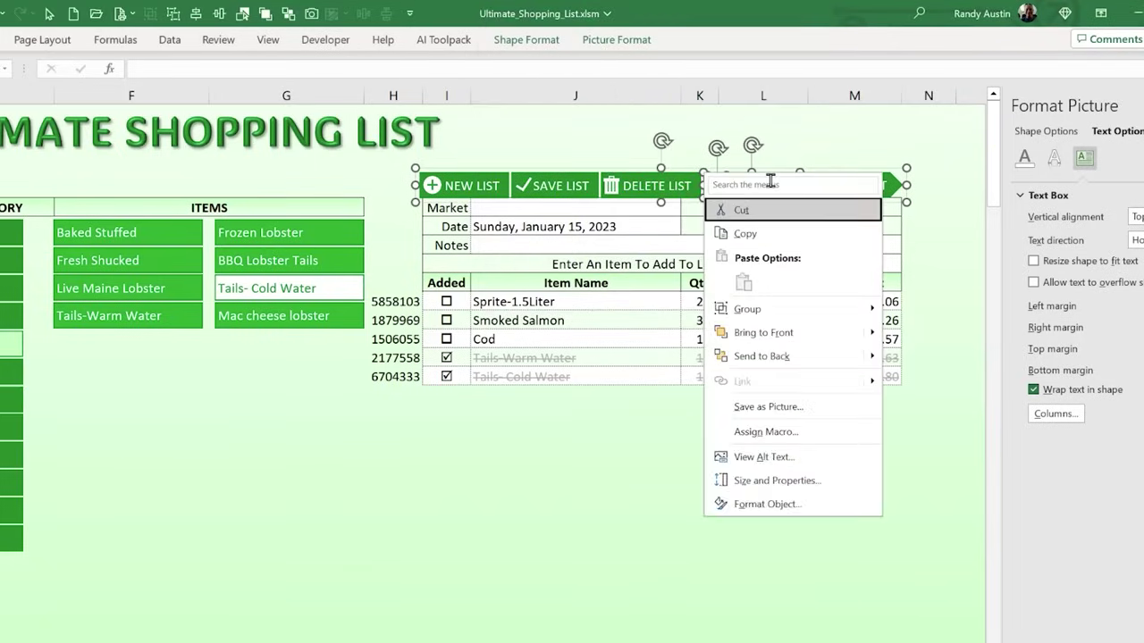
key(n)
click(649, 195)
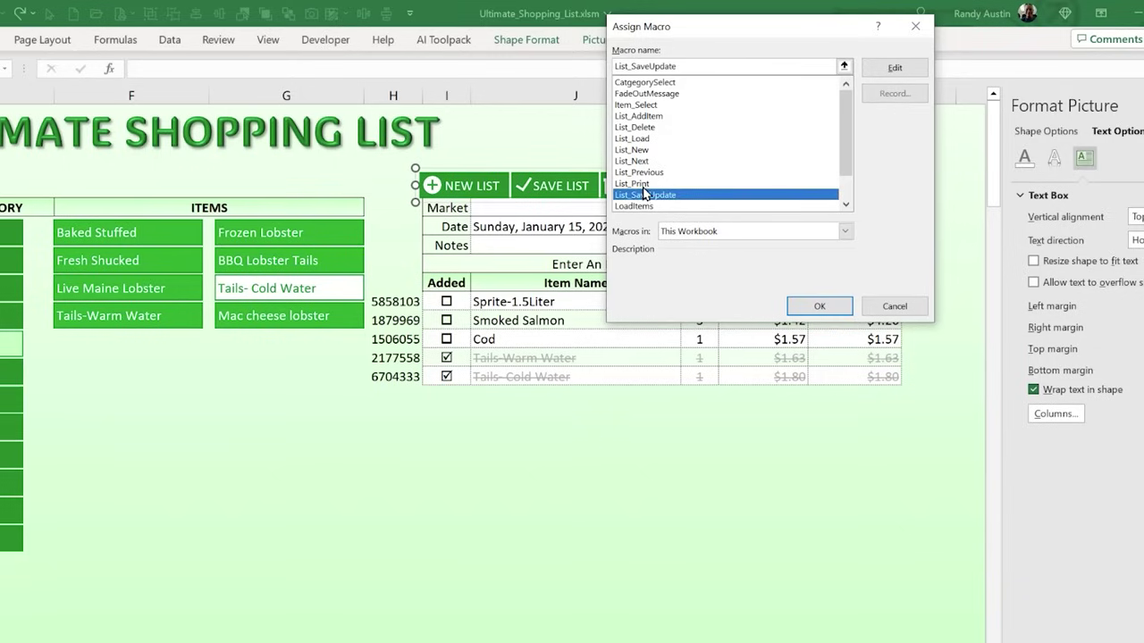
click(643, 184)
click(818, 306)
- Assign the List_Previous macro to the Prev. arrow shape and deselect it
click(830, 185)
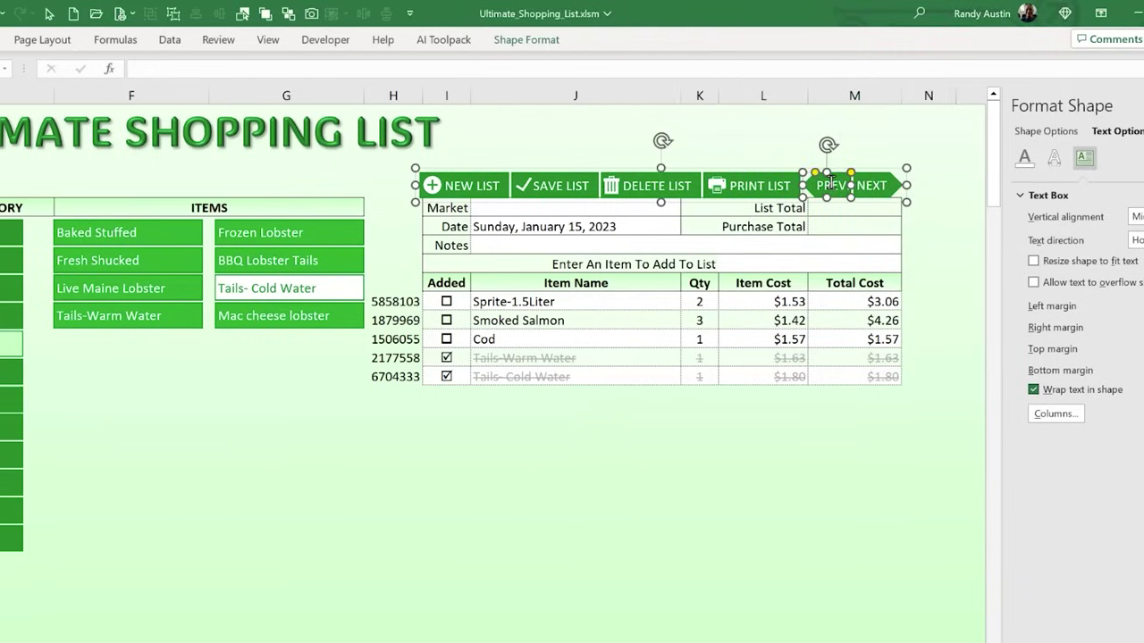
right_click(830, 185)
key(n)
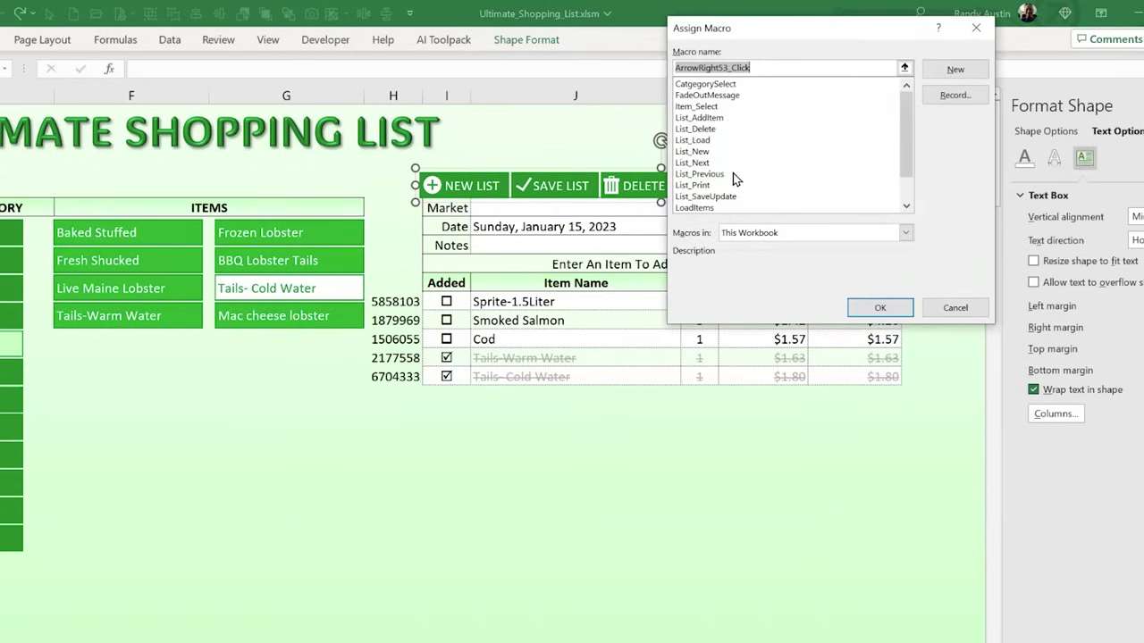
click(706, 174)
click(878, 307)
key(Escape)
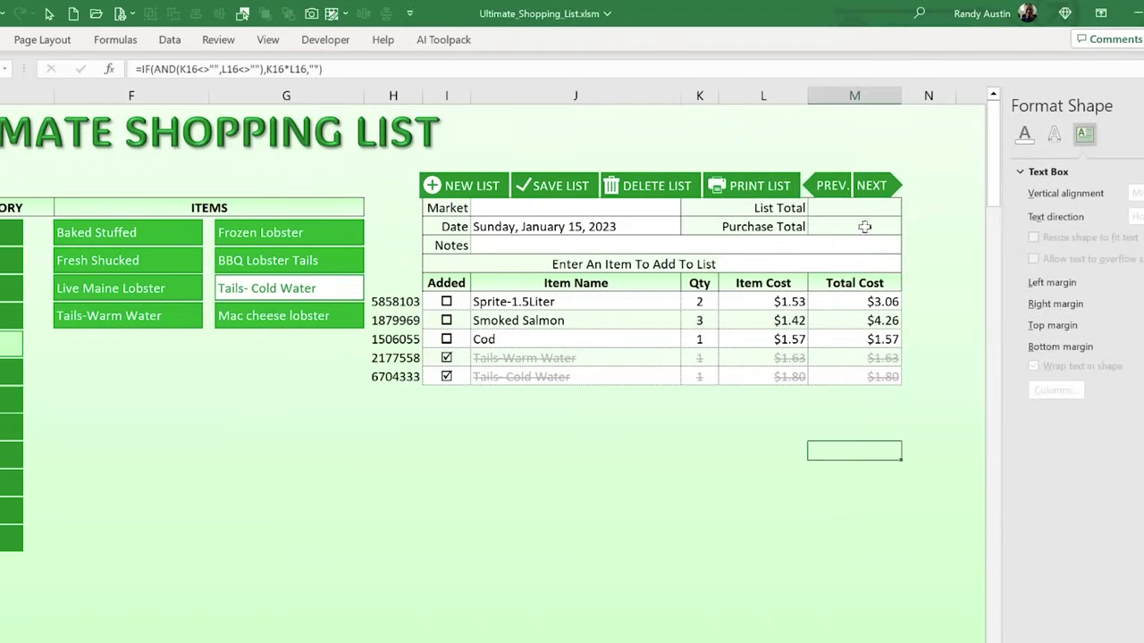
- Assign the List_Next macro to the Next arrow shape and deselect it by selecting cell M16
click(876, 185)
right_click(877, 184)
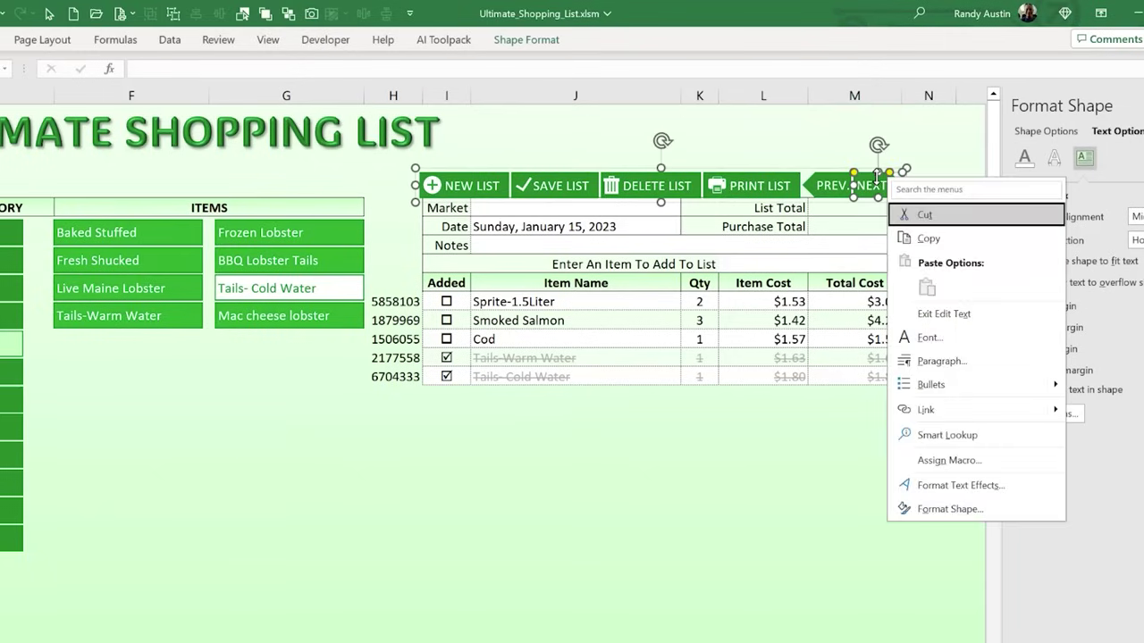
key(n)
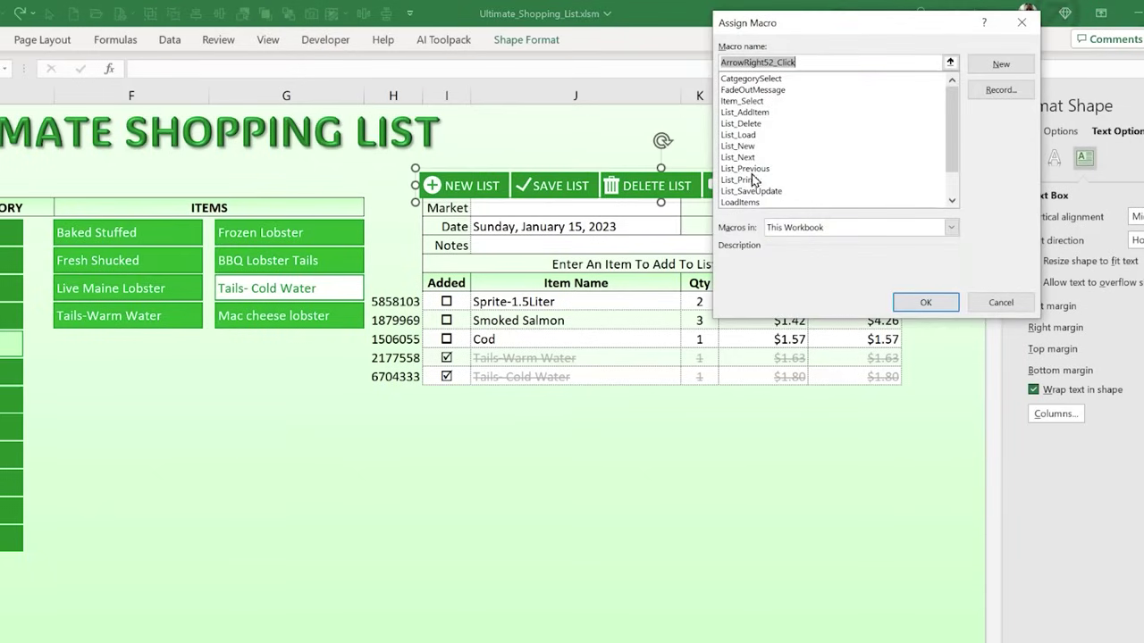
click(751, 158)
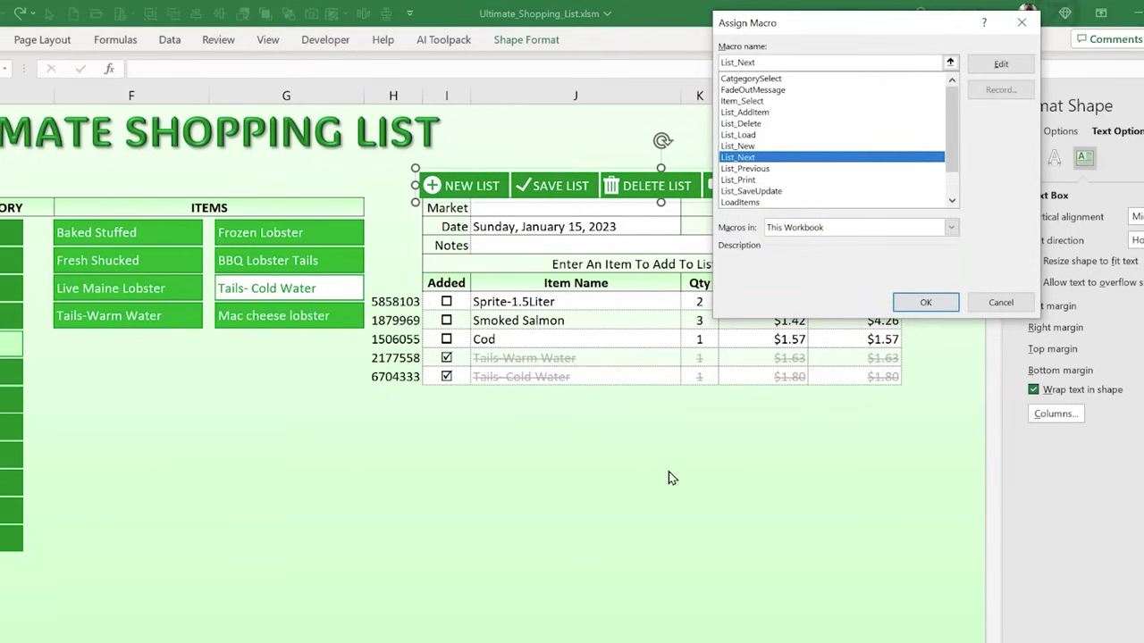
click(926, 303)
click(853, 450)
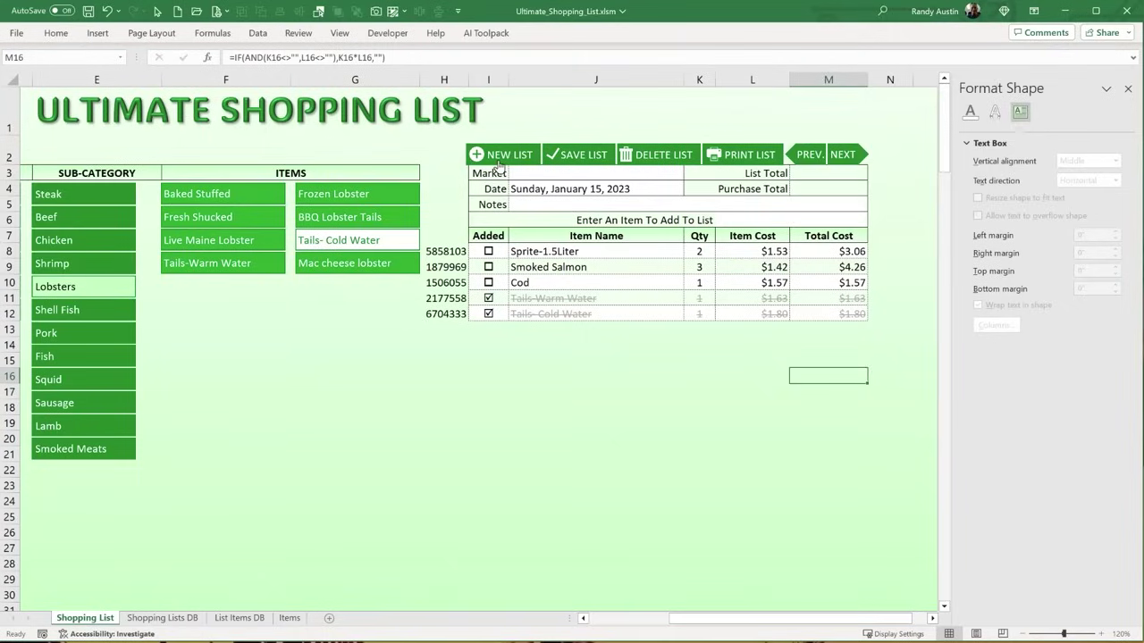
- Start a new list to clear the list fields and check the cleared item rows and the Total Cost formulas
click(498, 159)
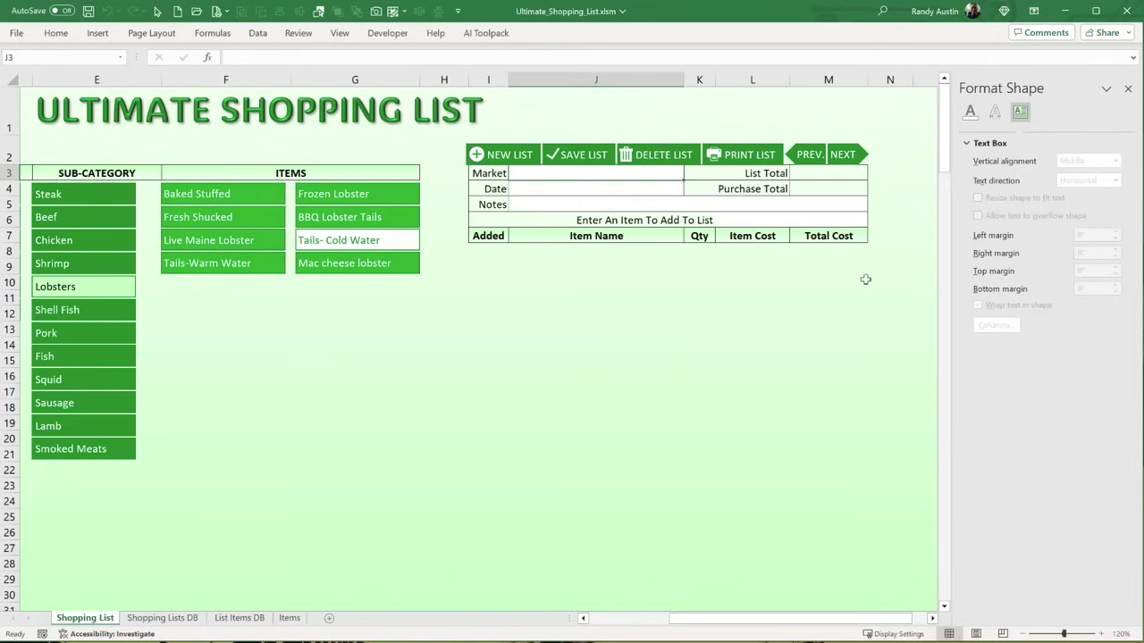
click(838, 253)
click(841, 284)
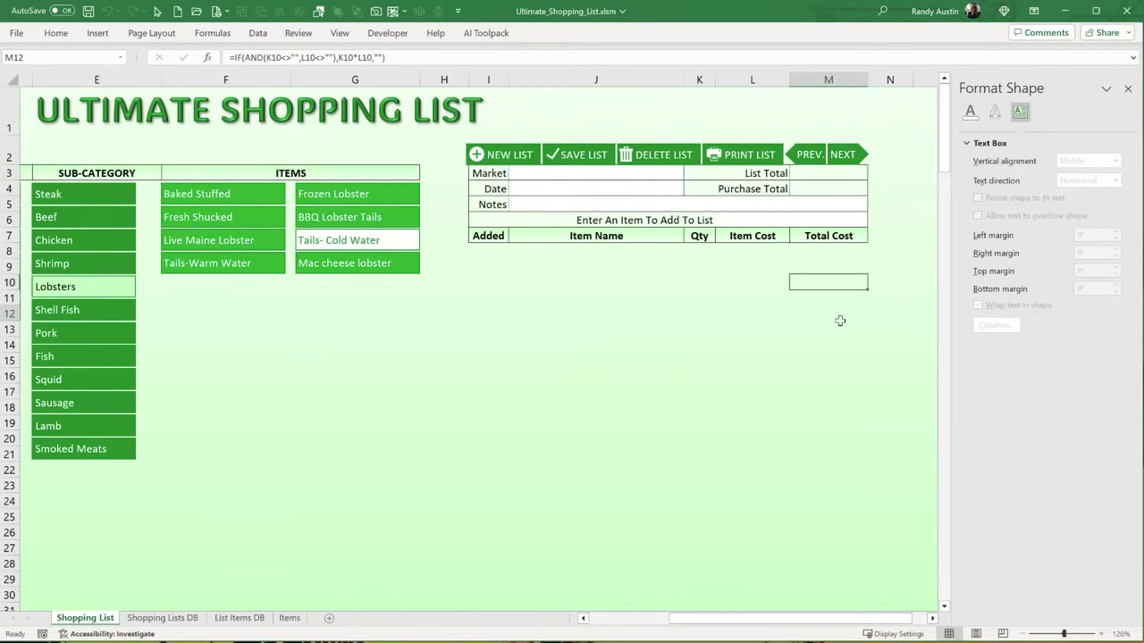
click(840, 253)
click(837, 293)
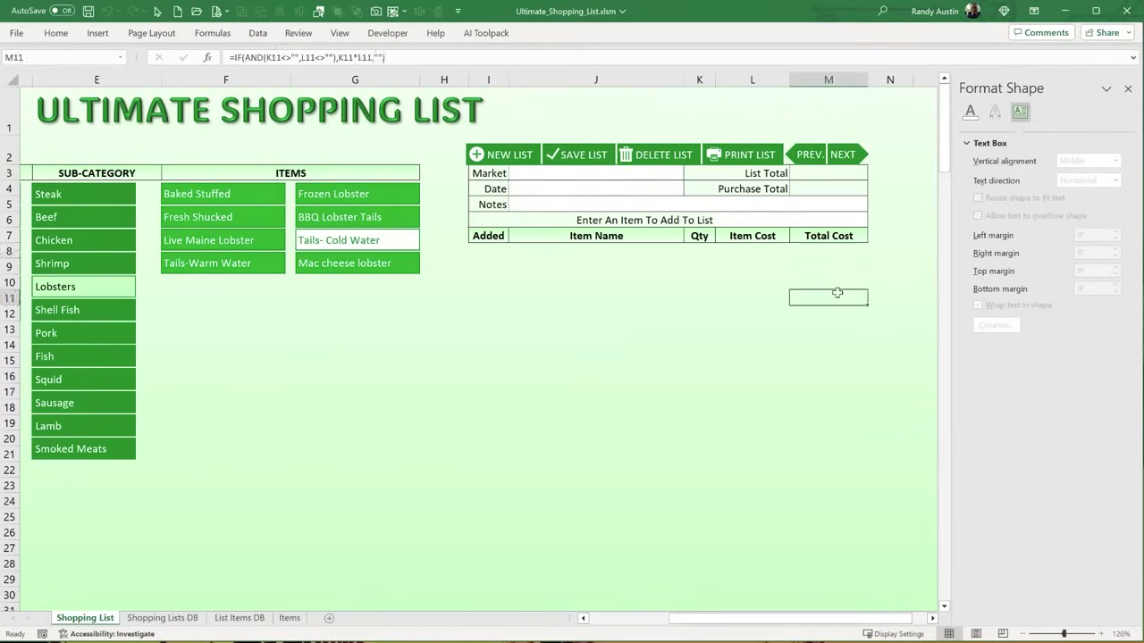
click(445, 256)
drag(507, 256, 773, 308)
click(887, 245)
mouse_move(887, 245)
mouse_down()
mouse_move(903, 348)
mouse_move(894, 256)
mouse_up()
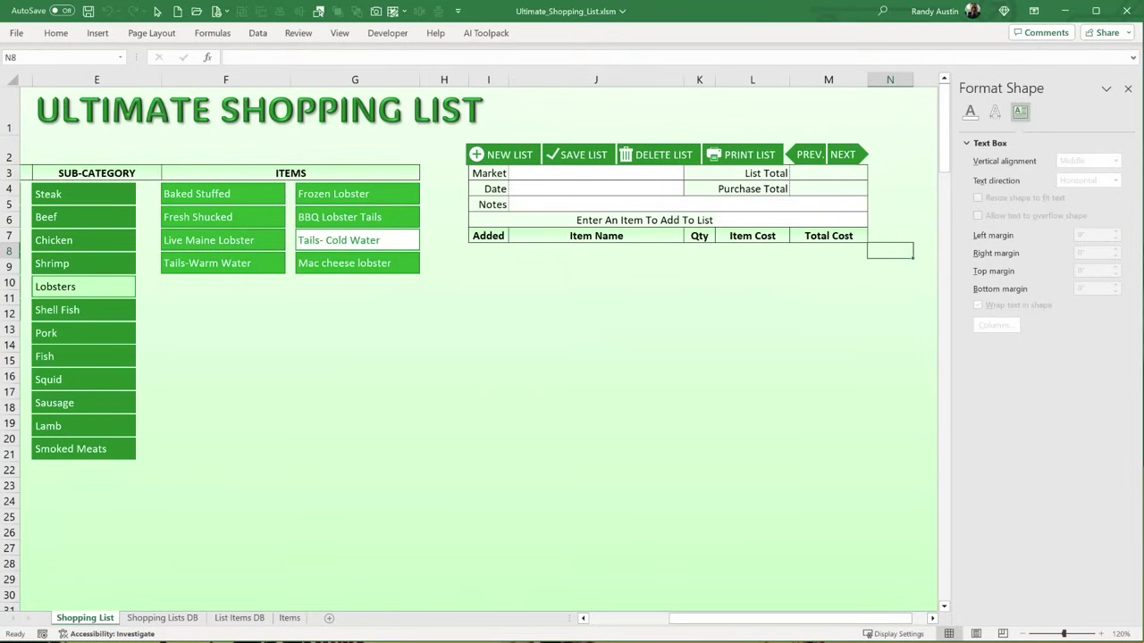
- Examine the List_New macro in the ShopList_Macros module, focusing on the line that clears the list fields
key(alt+F11)
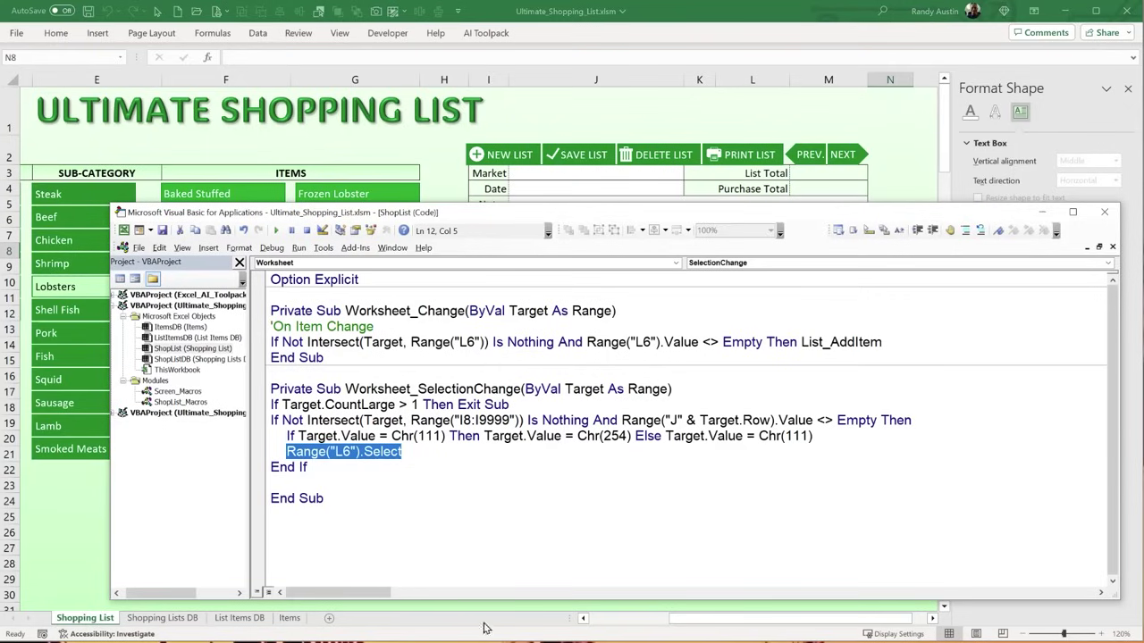
double_click(182, 403)
scroll(455, 424, up, 6)
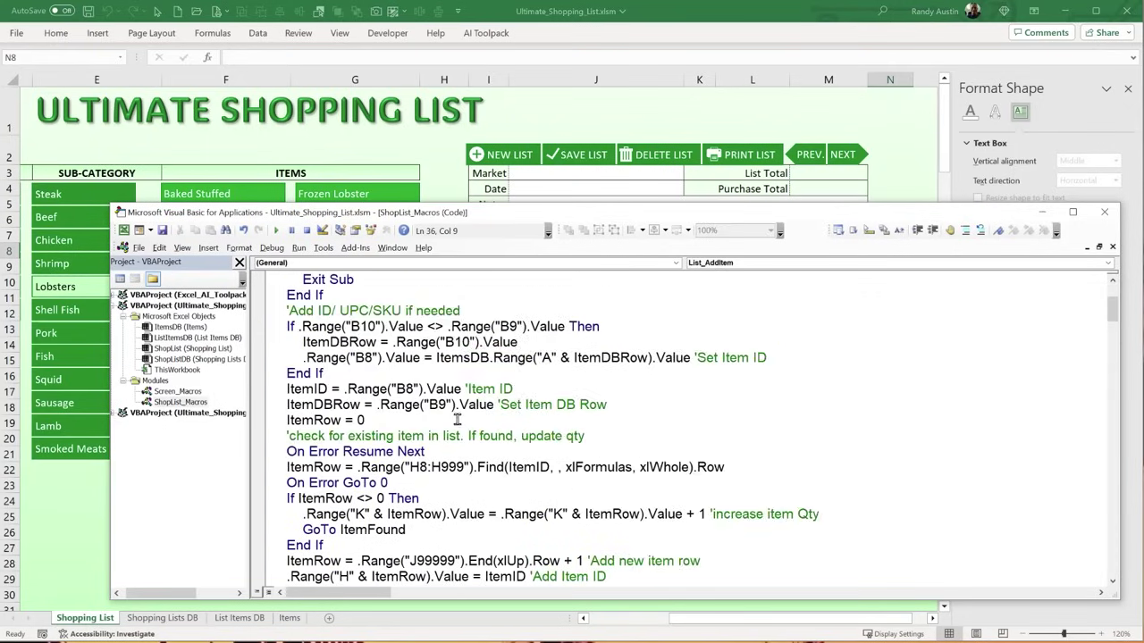
drag(387, 357, 320, 357)
scroll(324, 411, down, 8)
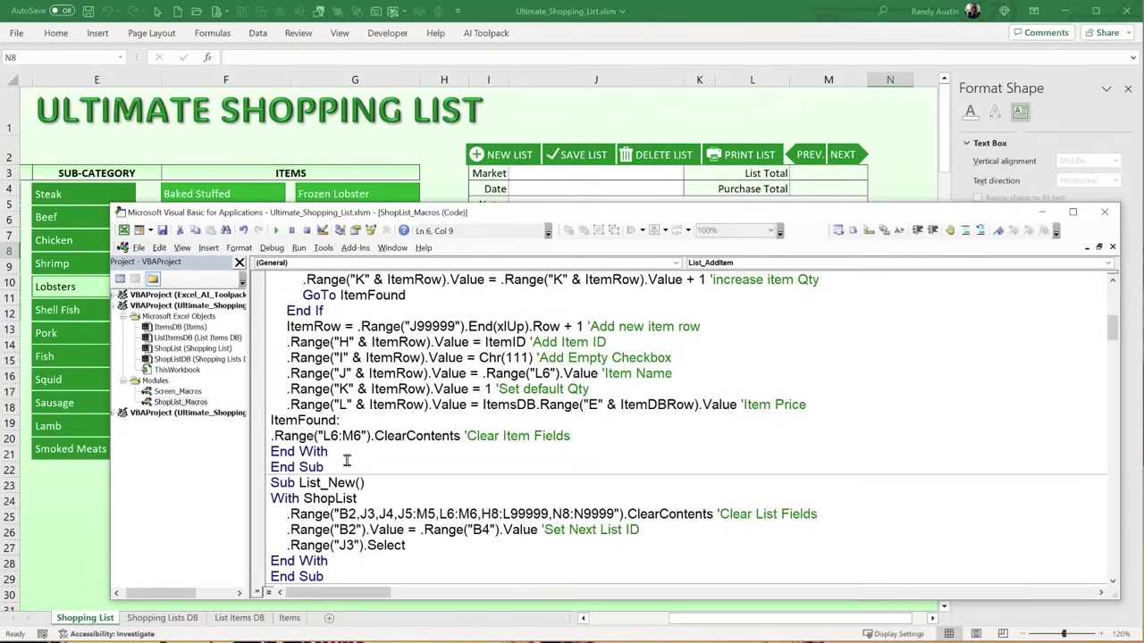
drag(354, 482, 300, 482)
scroll(315, 501, down, 2)
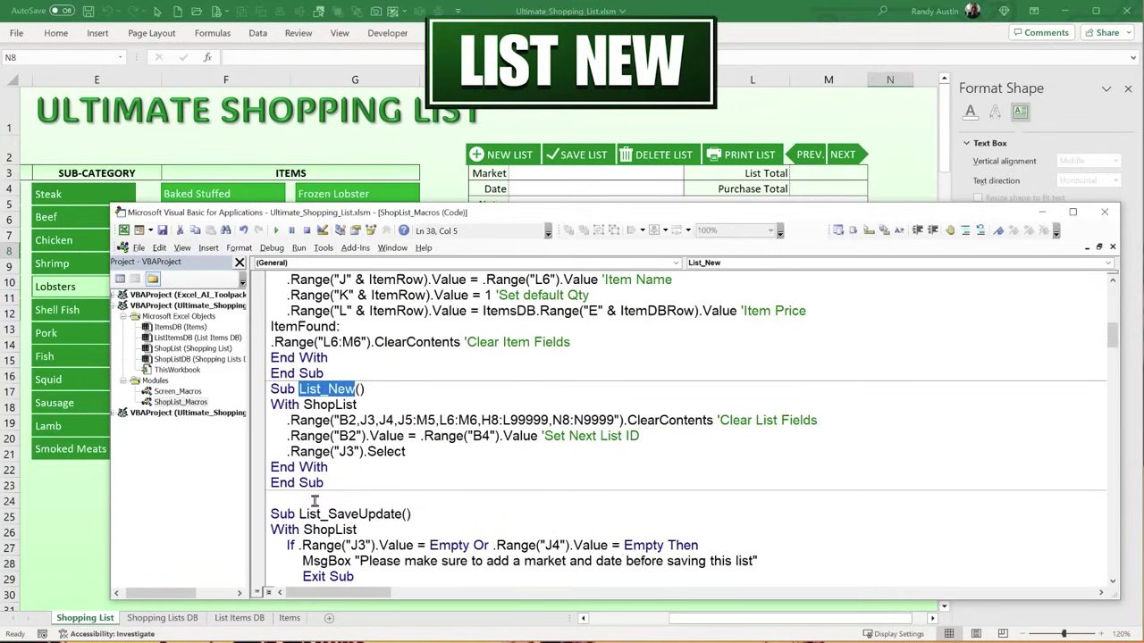
drag(289, 420, 846, 415)
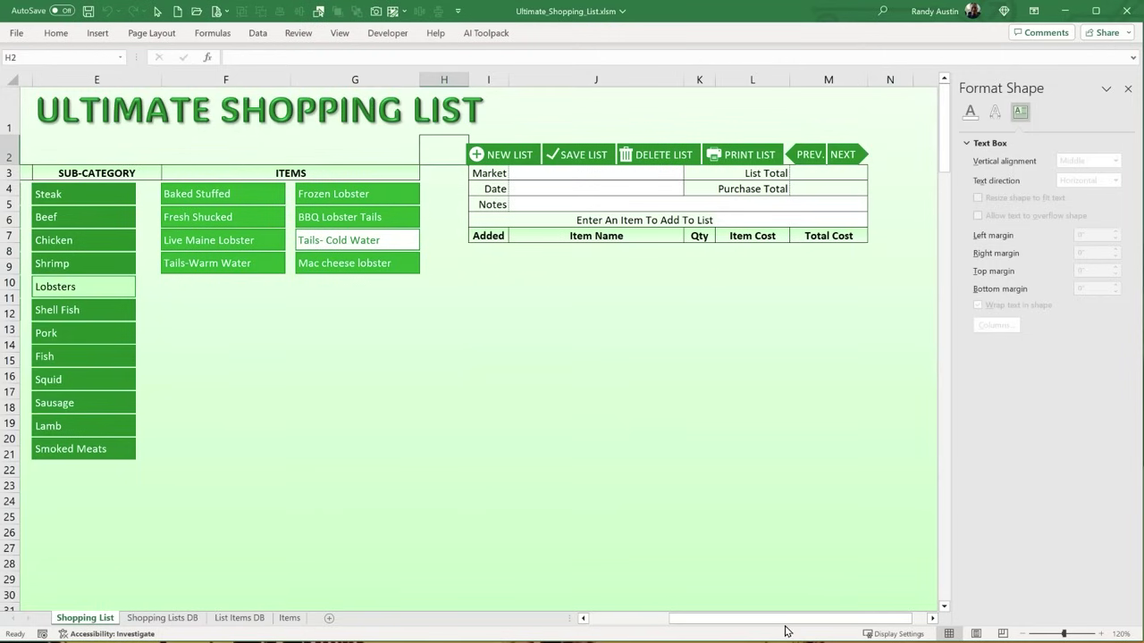
- Compare the Sel. List ID in B2 with the List_New lines that set the next list ID and select J3
drag(786, 619, 703, 618)
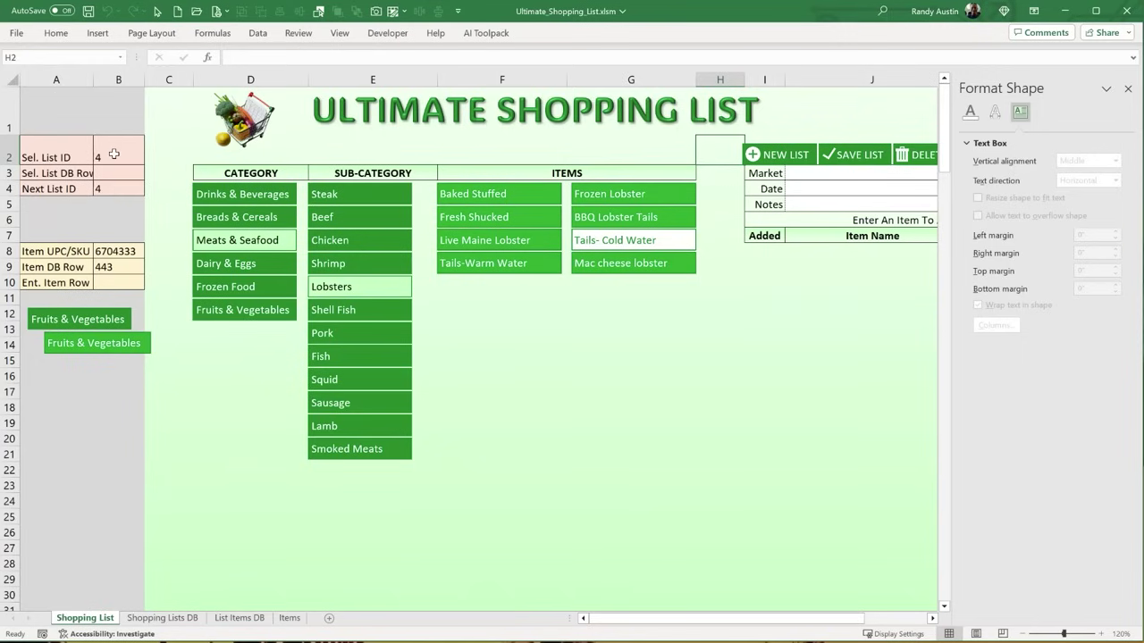
click(114, 155)
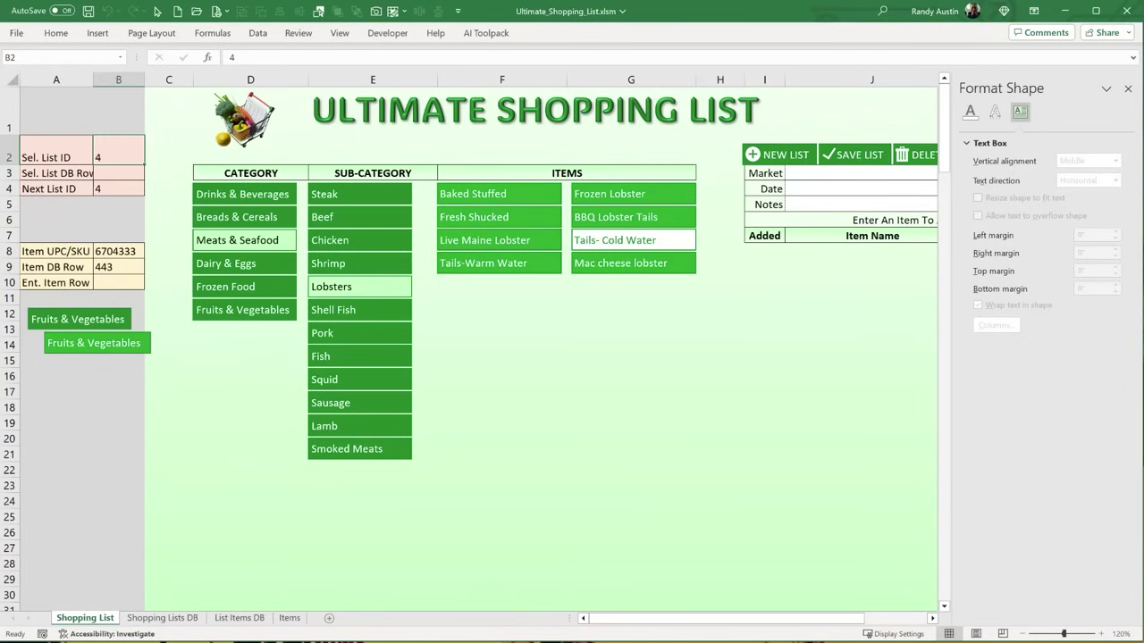
key(alt+F11)
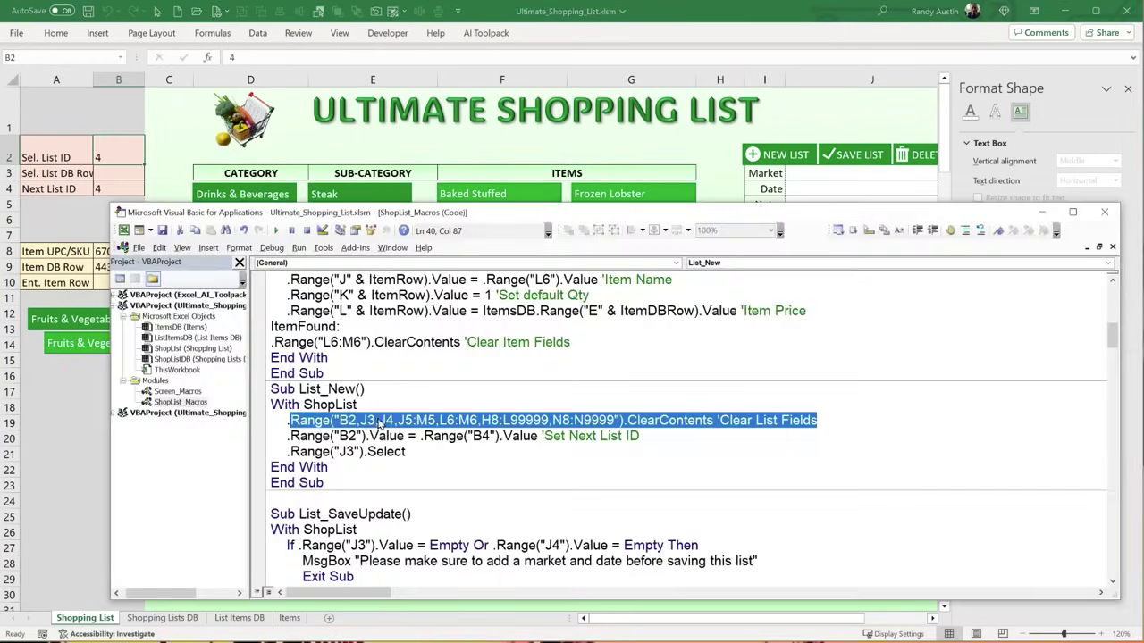
drag(536, 437, 291, 437)
drag(413, 453, 285, 451)
- Test the New List button on the sheet and locate the List_SaveUpdate macro in the code
key(alt+F11)
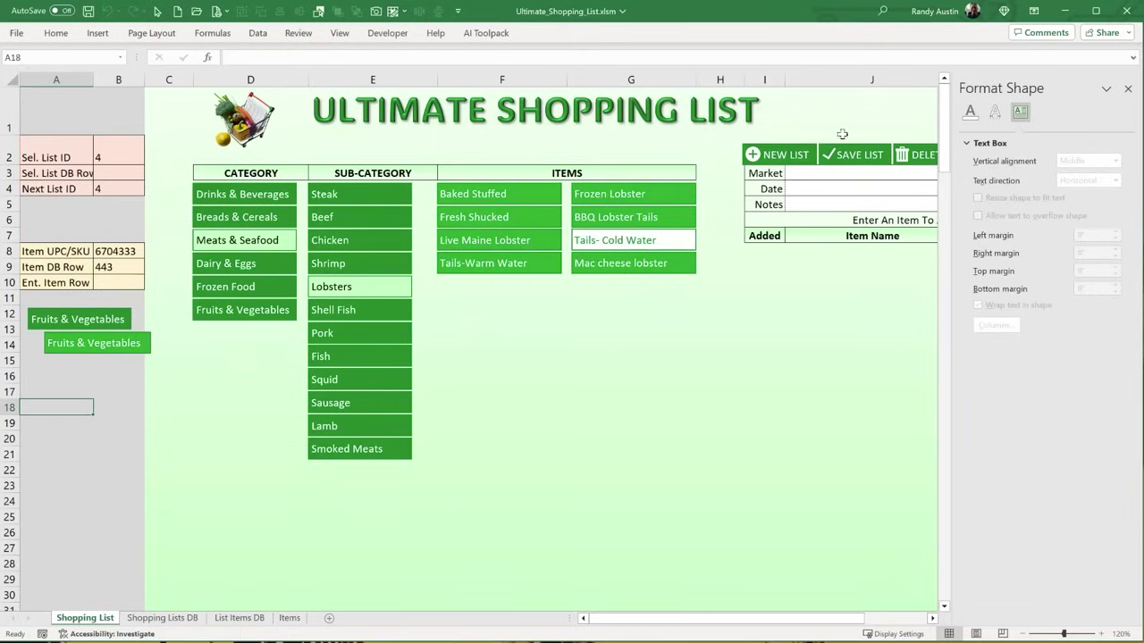
click(811, 176)
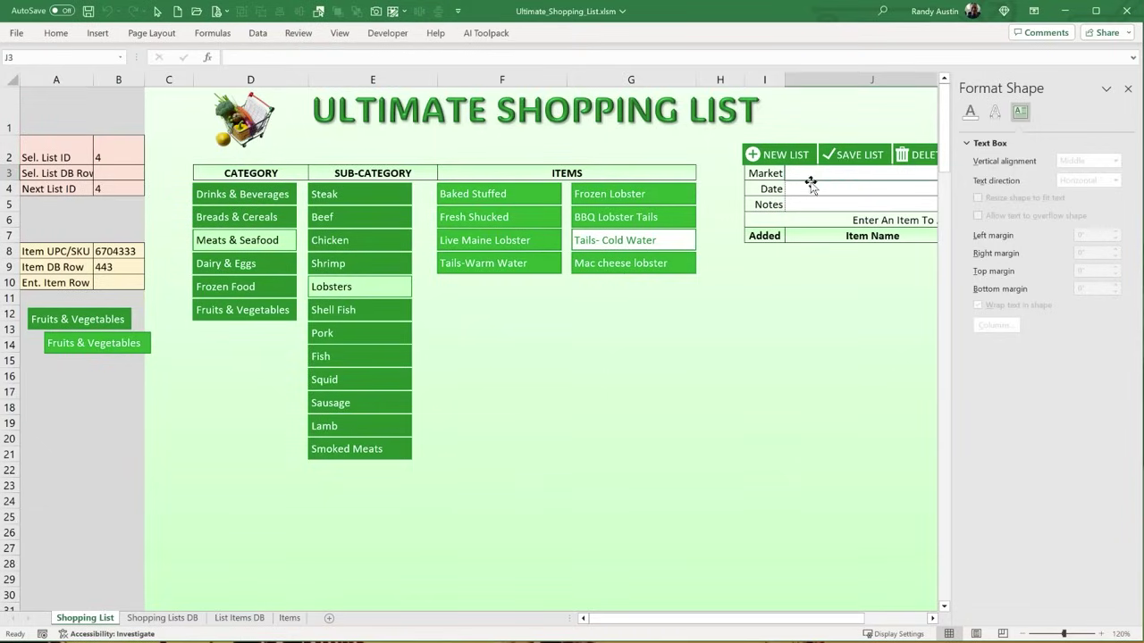
click(760, 153)
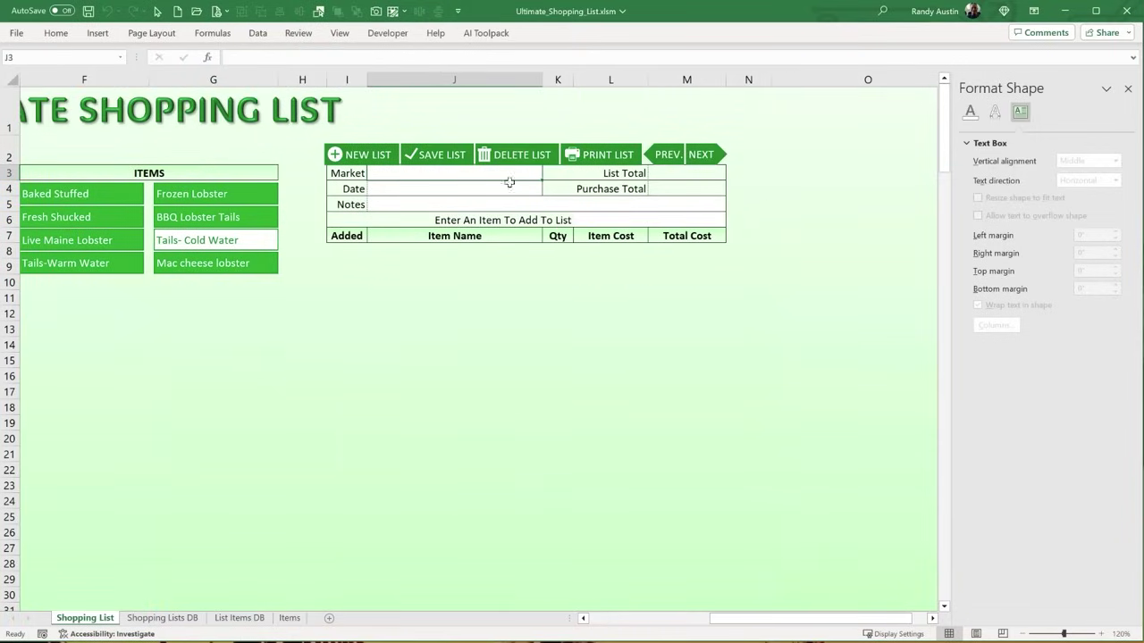
key(alt+F11)
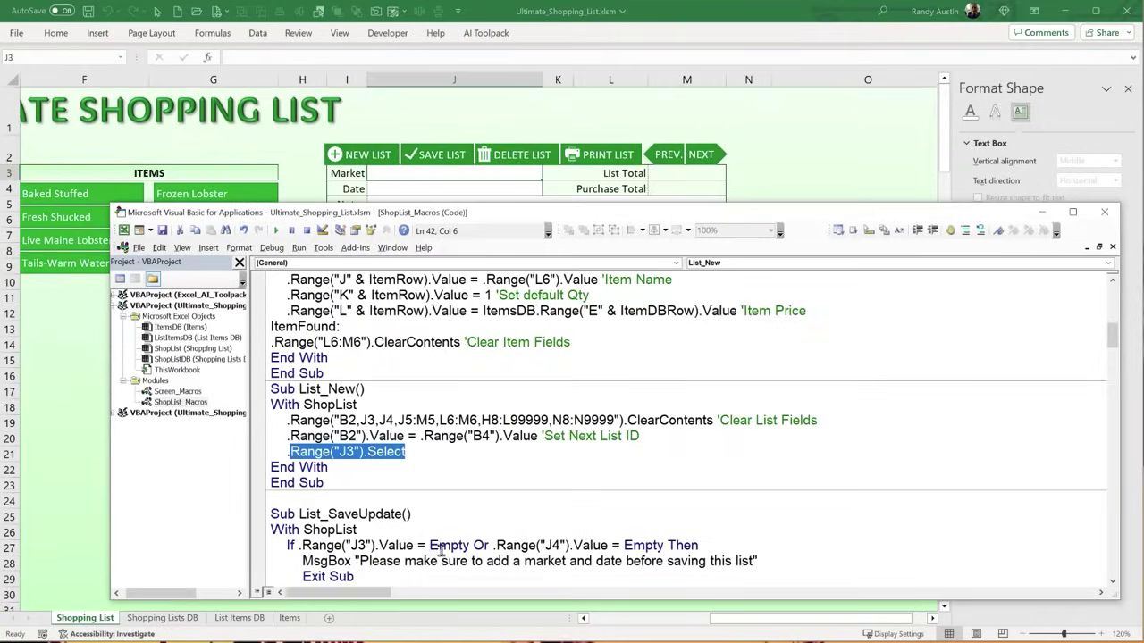
click(409, 514)
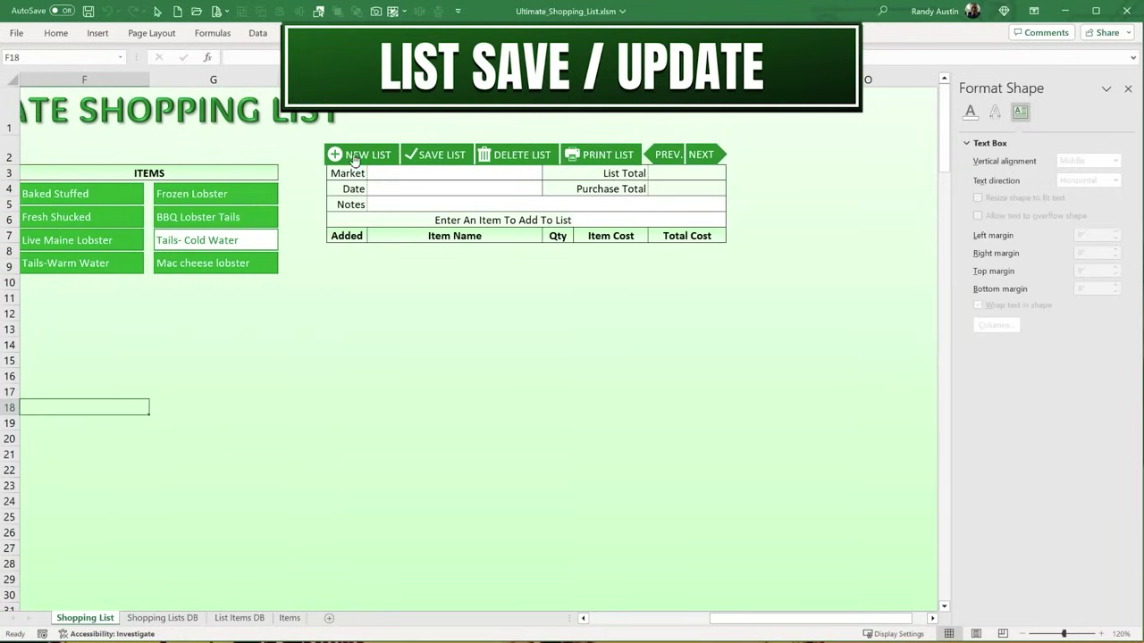
click(355, 159)
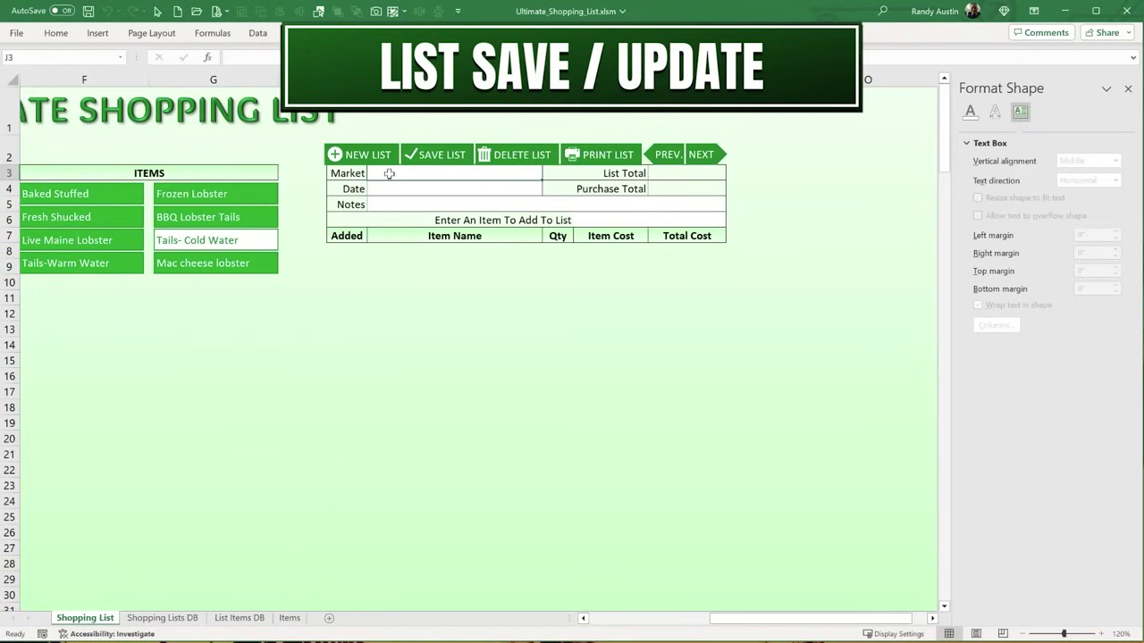
- Move the group of list buttons slightly up, away from the Market row, and deselect it
ctrl+click(527, 140)
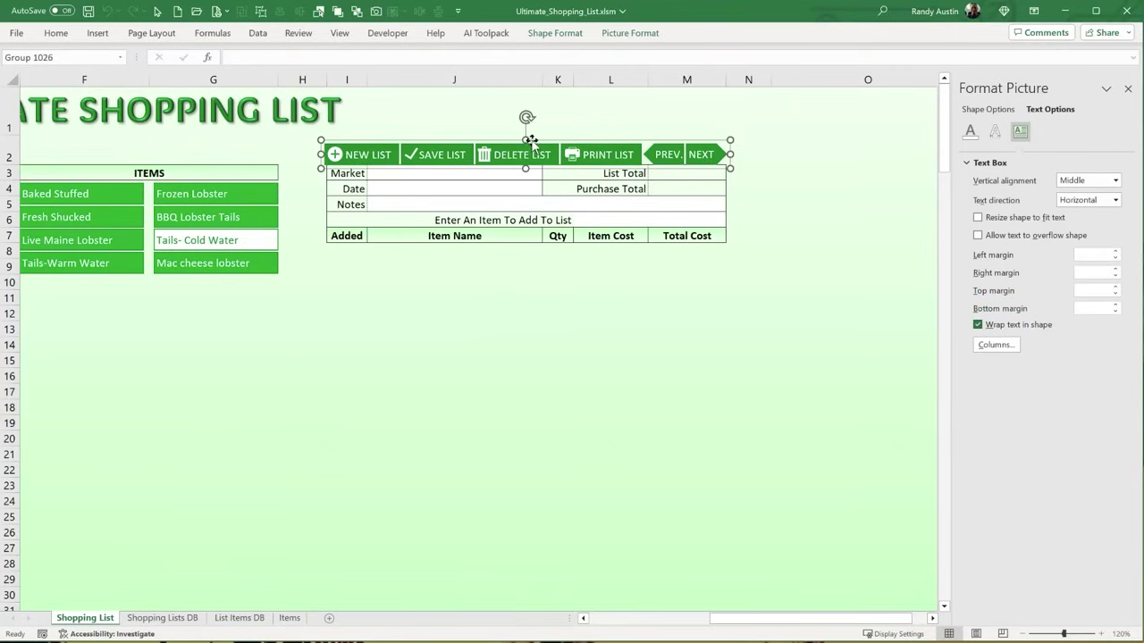
drag(528, 139, 534, 133)
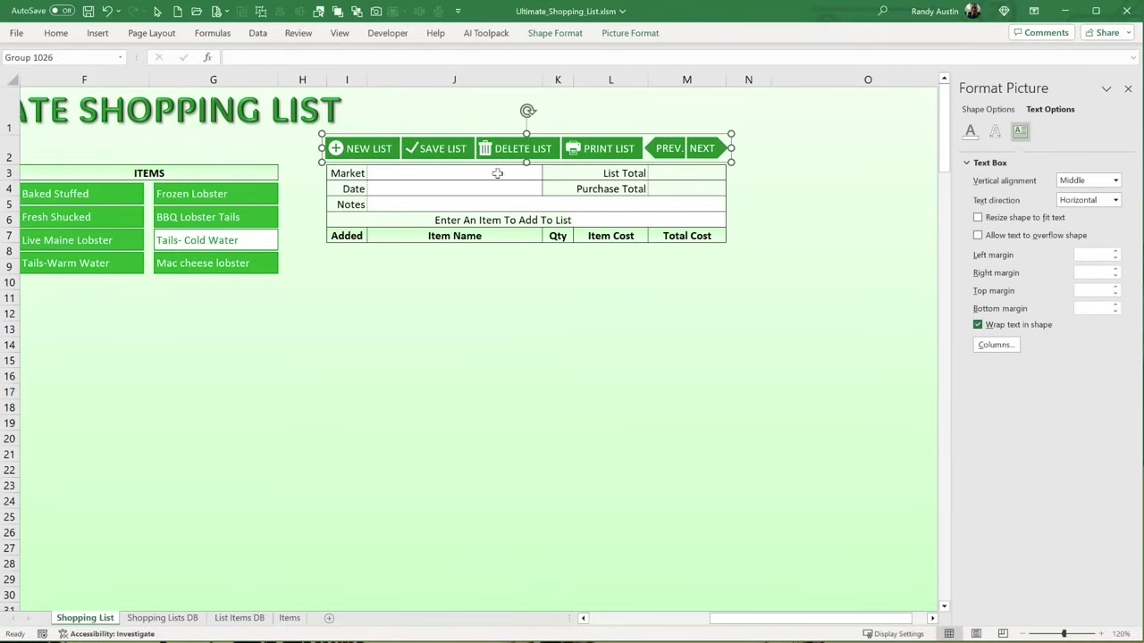
key(Escape)
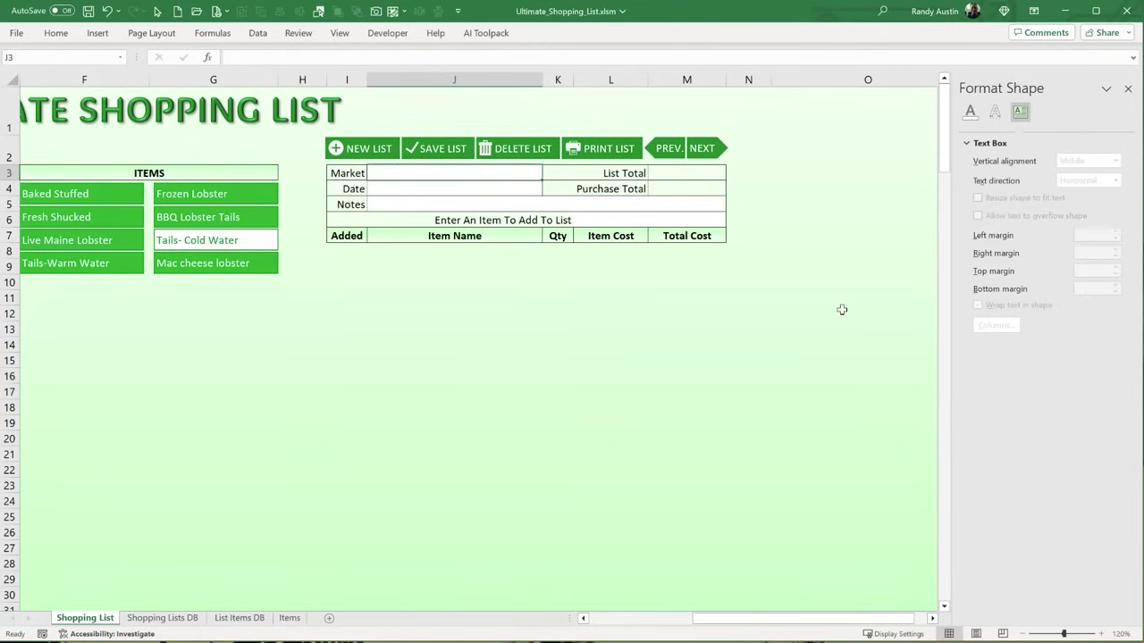
- Fill in the list header with market Fredders Food Fresh Farm, date 1/15 and notes Test Notes
text(Fr3e)
text(ders)
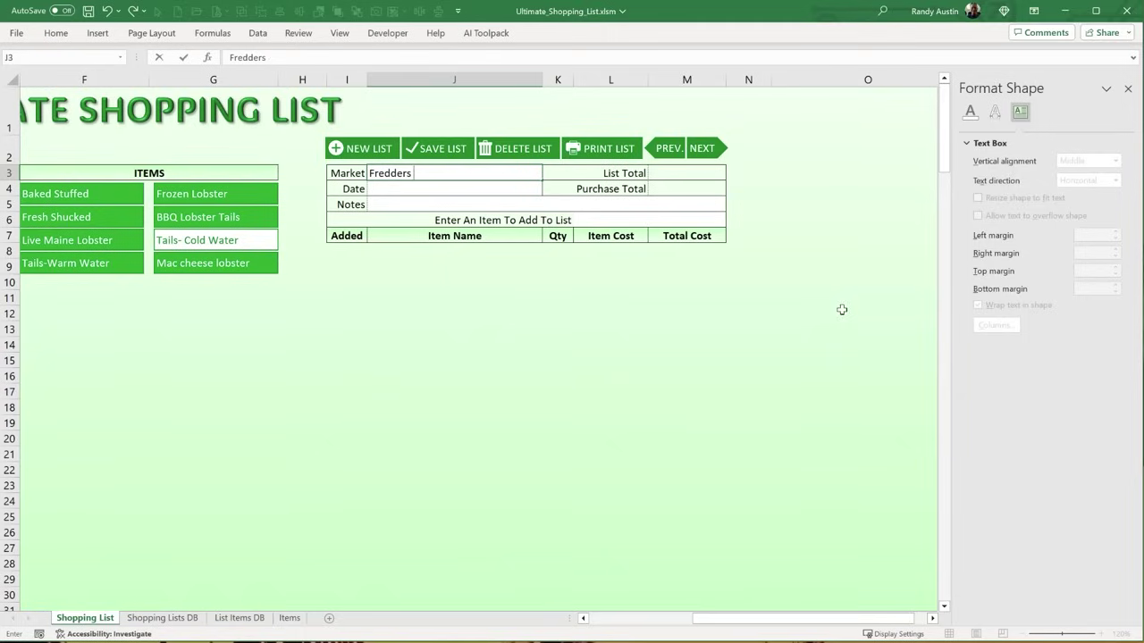
text( Food Fresh Farm)
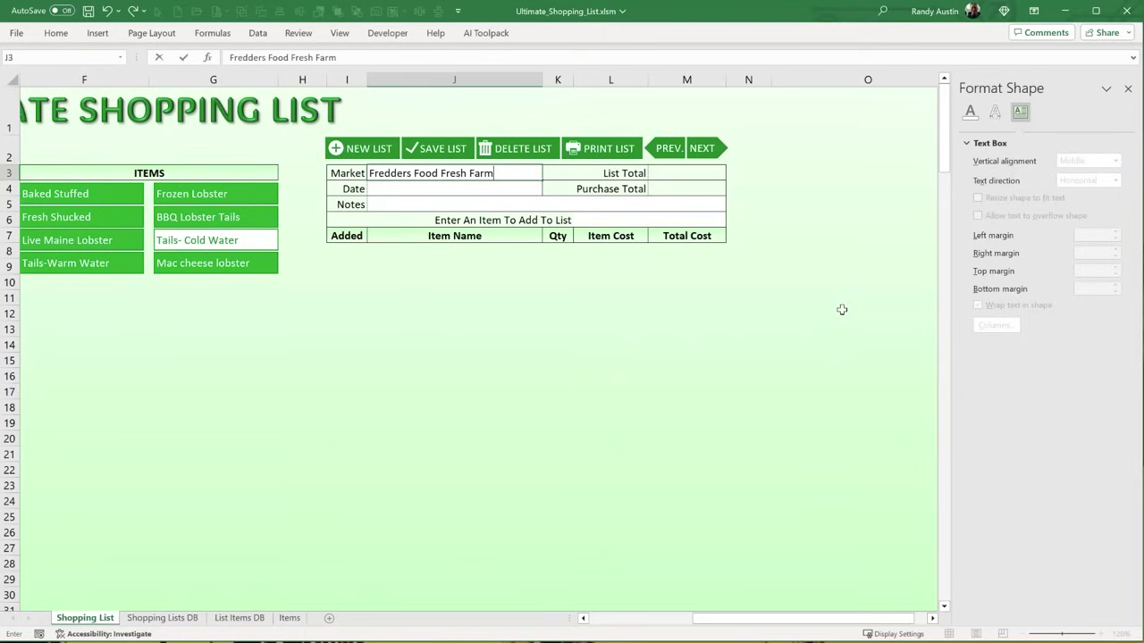
key(Return)
text(1/15)
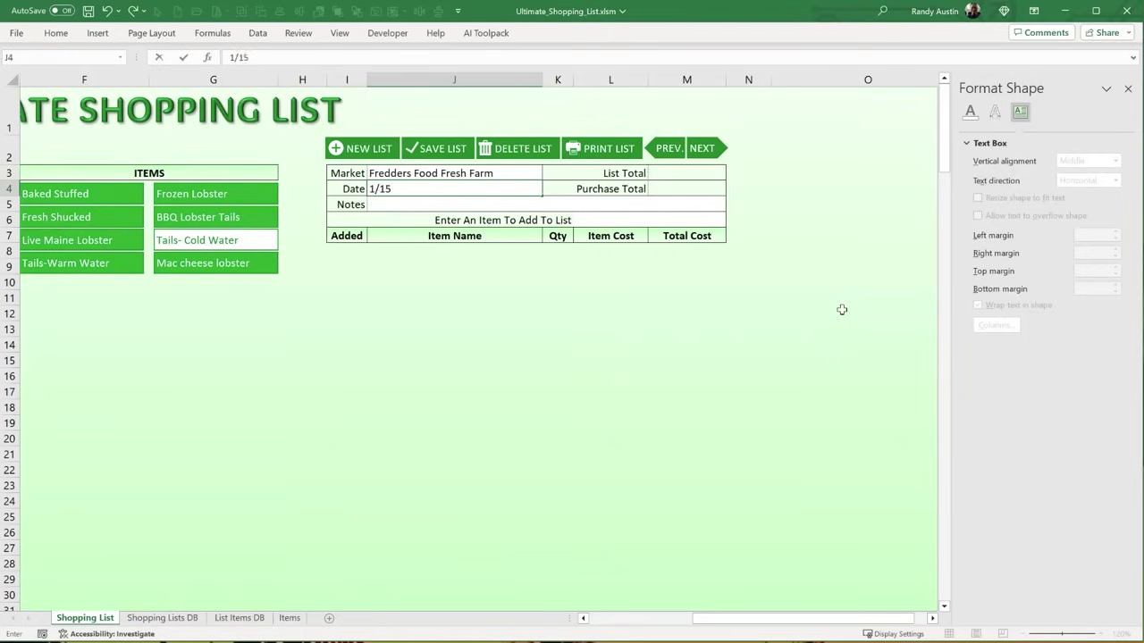
key(Return)
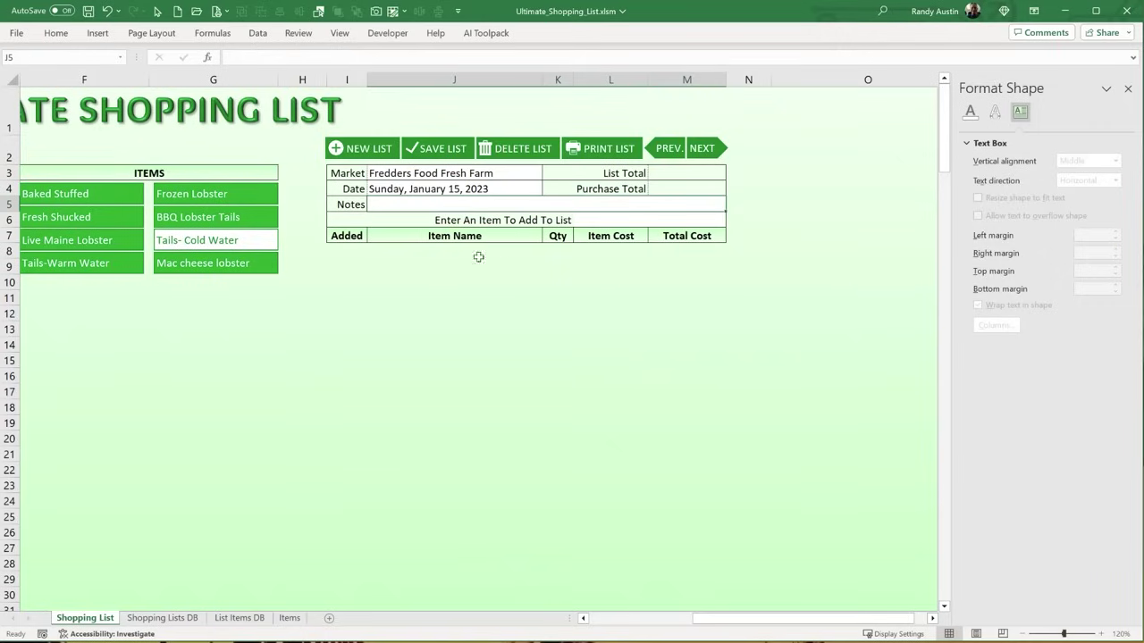
text(Tes)
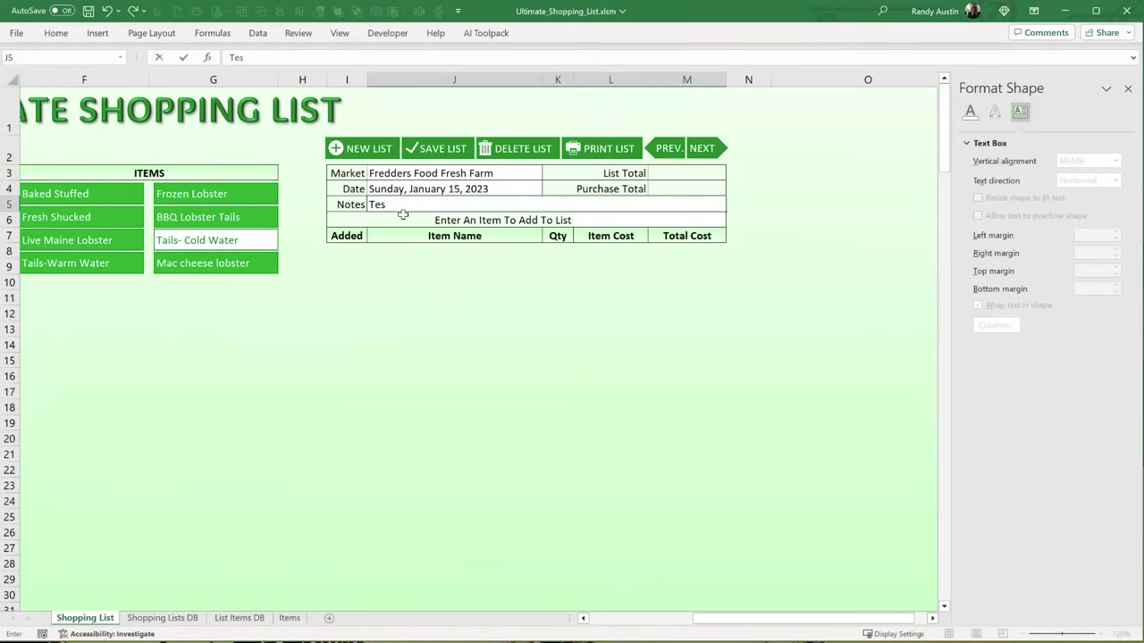
text(t Notes)
key(Return)
- Add three BBQ Lobster Tails, one Mac cheese lobster and one Tails- Cold Water to the list
click(256, 224)
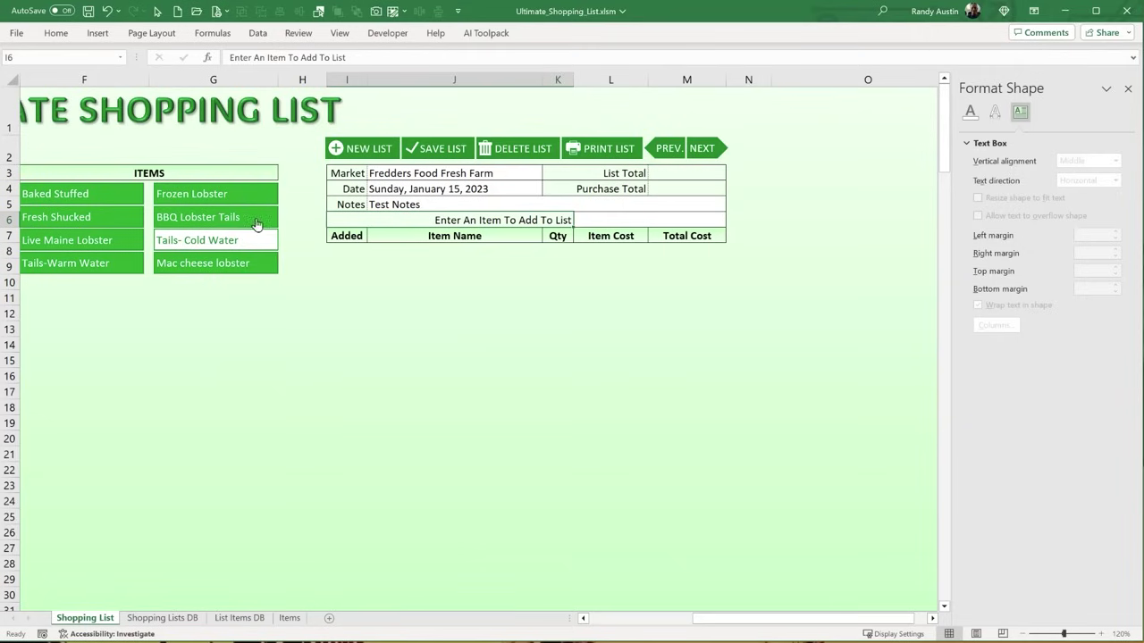
click(242, 258)
click(235, 223)
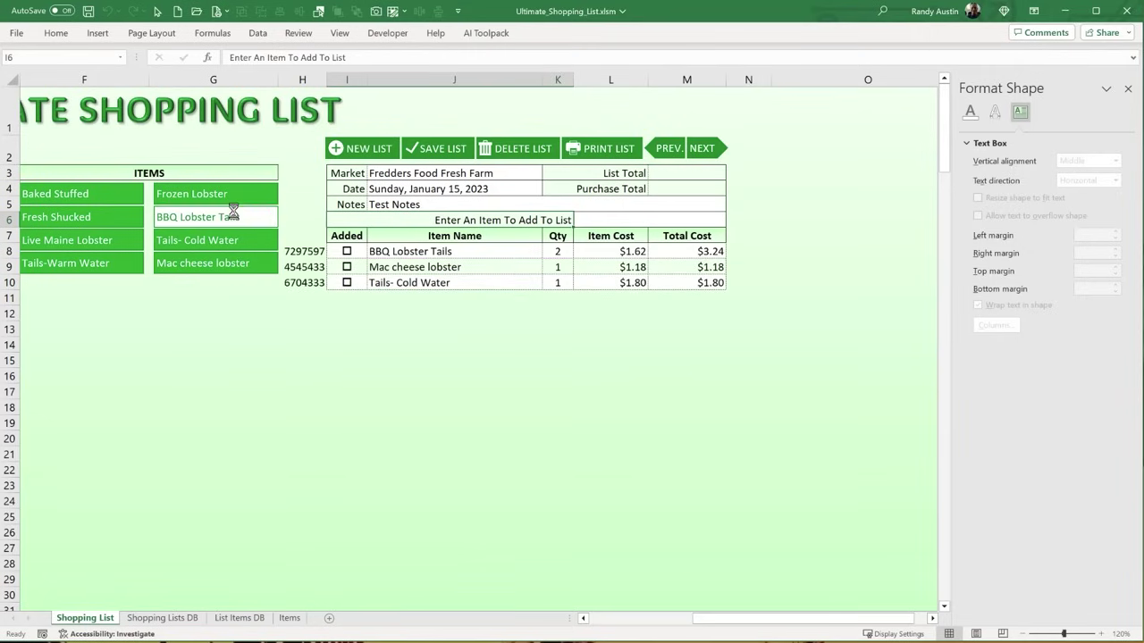
click(235, 223)
- Enter the formula =Sum(M8:M999) in M3 to calculate the List Total from the Total Cost column
click(652, 176)
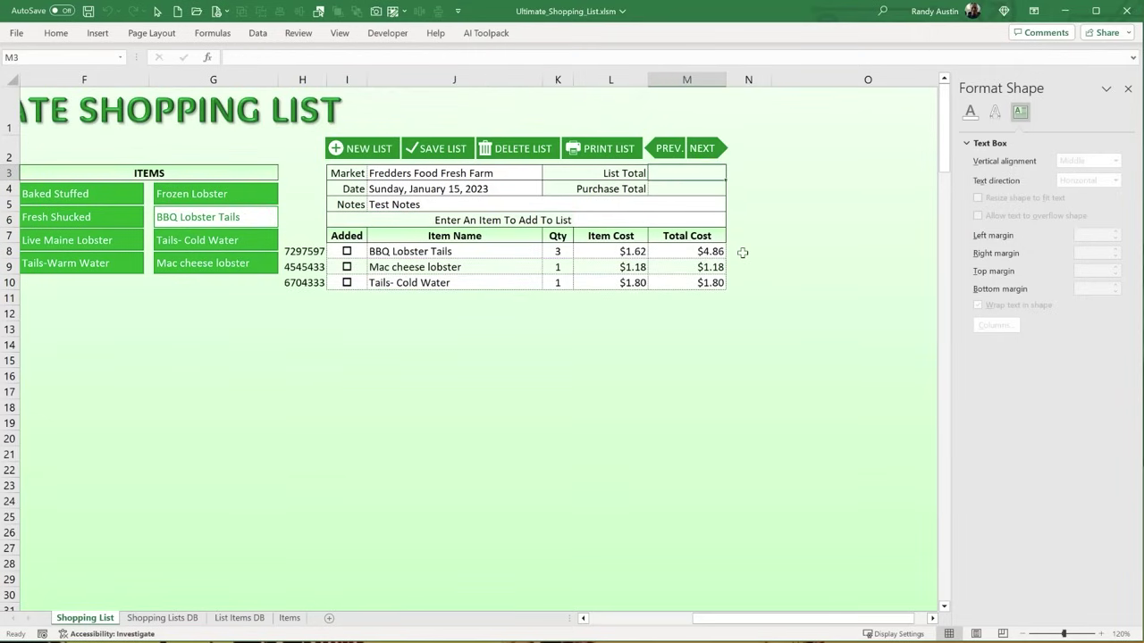
text(=Sum()
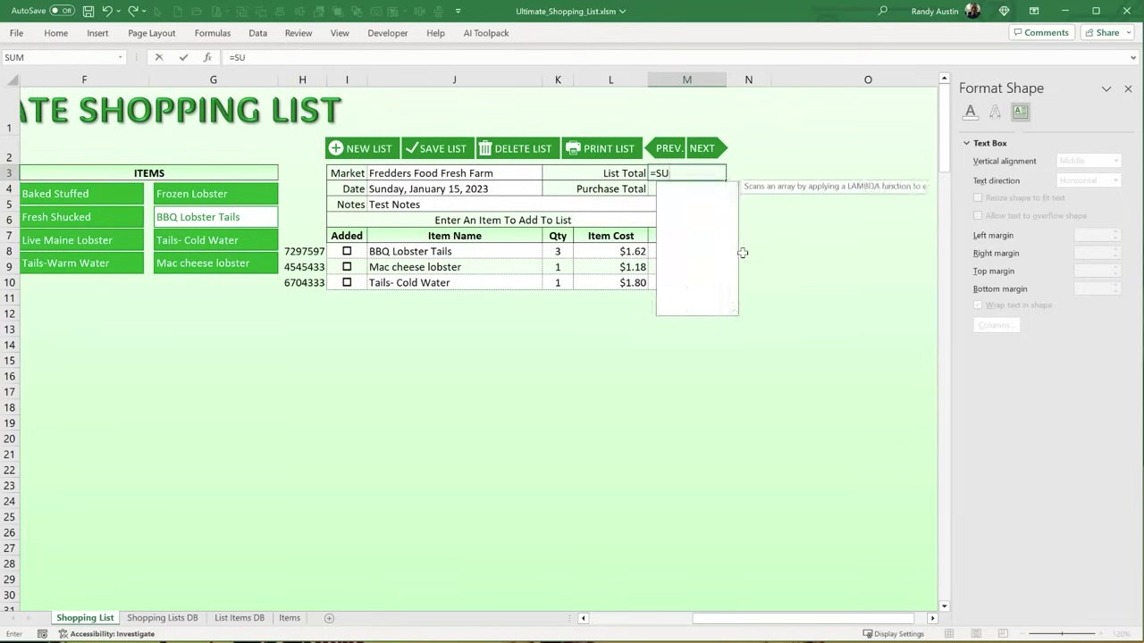
drag(705, 251, 682, 317)
key(BackSpace)
key(BackSpace)
key(BackSpace)
text(M)
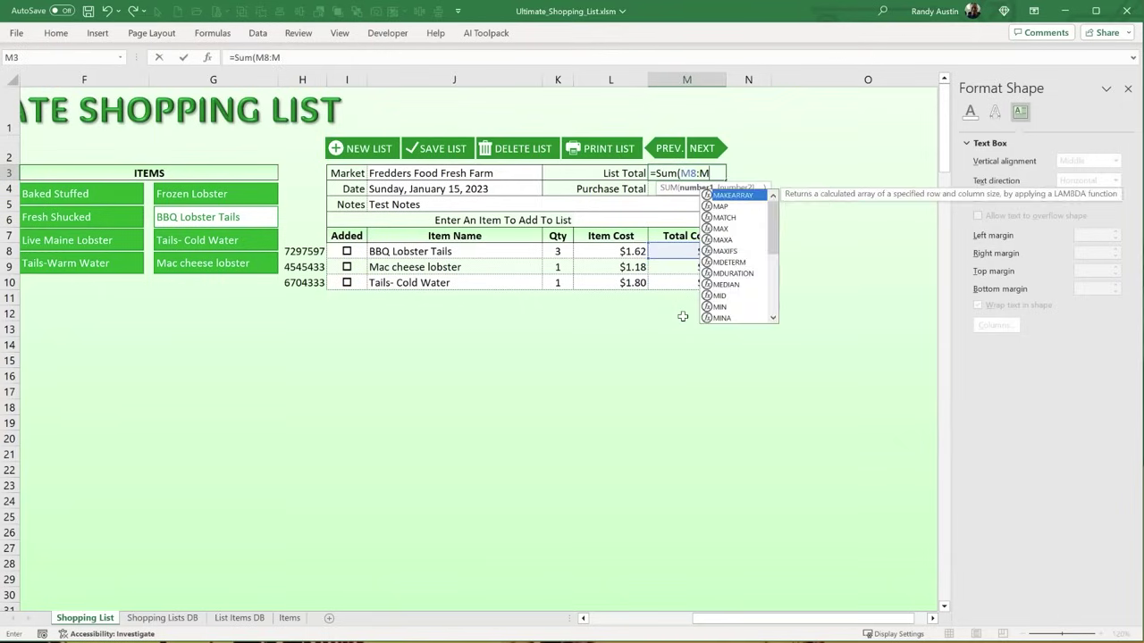
text(999)
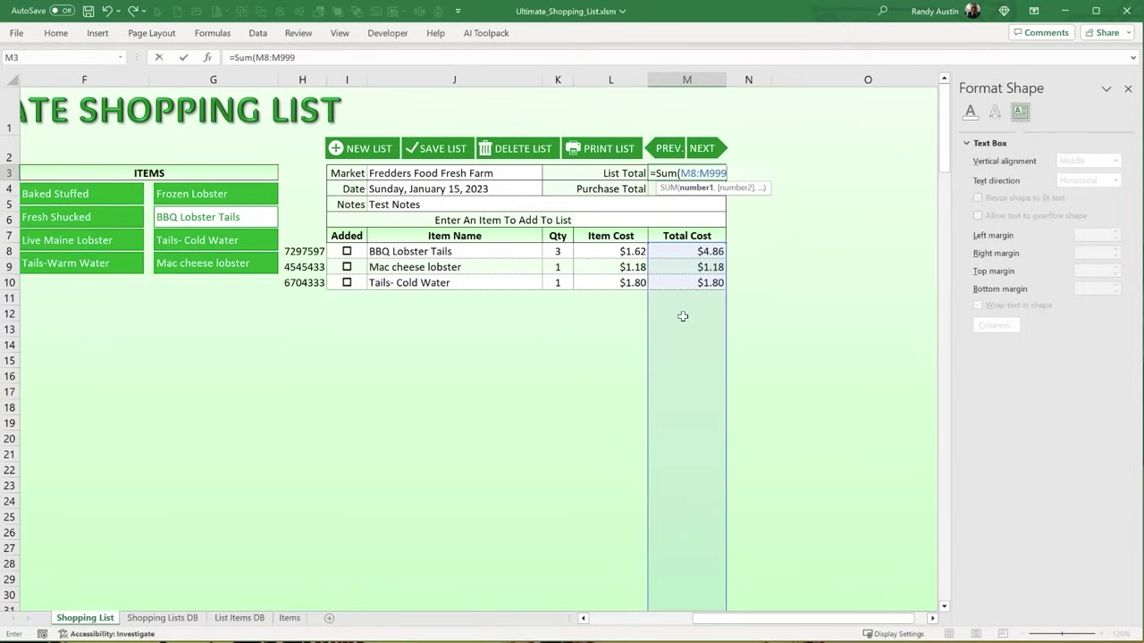
text())
key(Return)
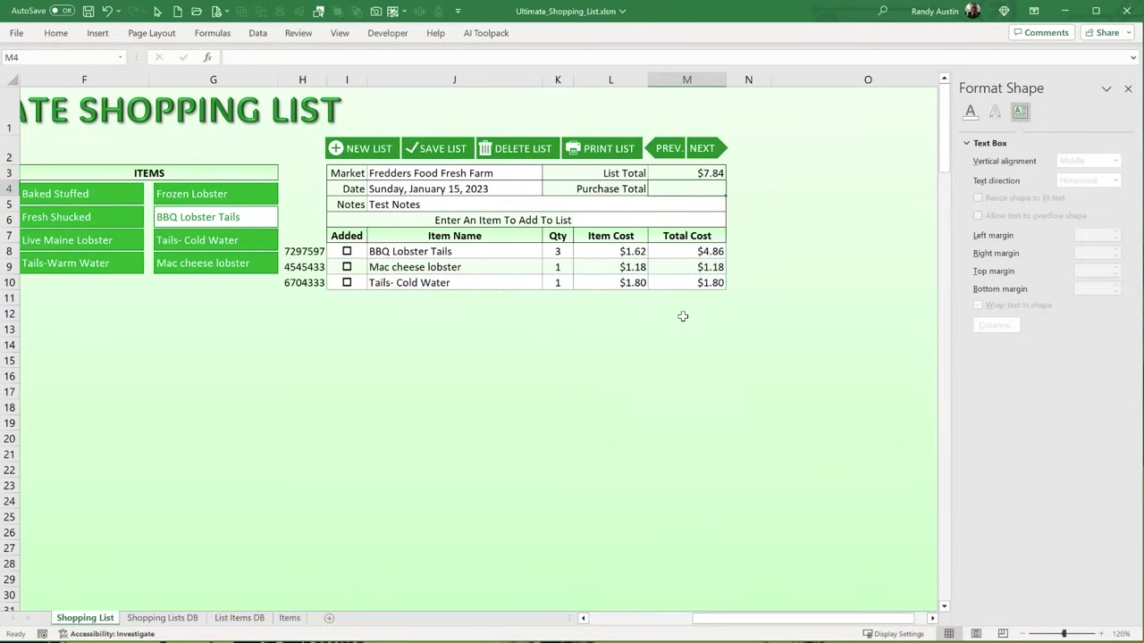
- Mark Mac cheese lobster and BBQ Lobster Tails as added, and select the Purchase Total cell M4
click(344, 267)
click(344, 252)
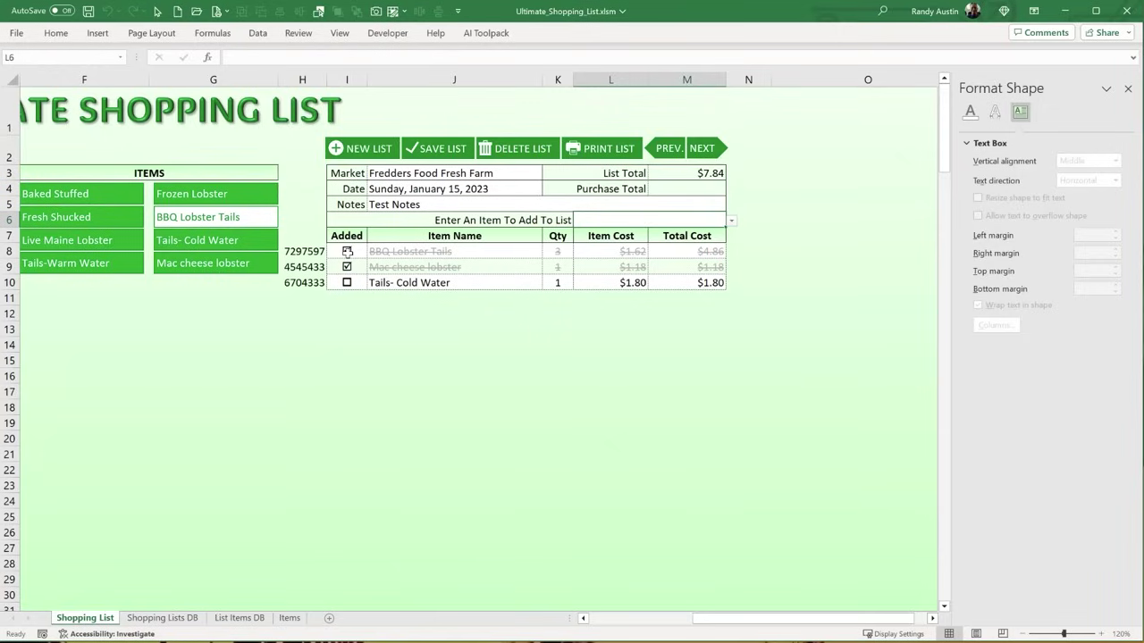
click(685, 193)
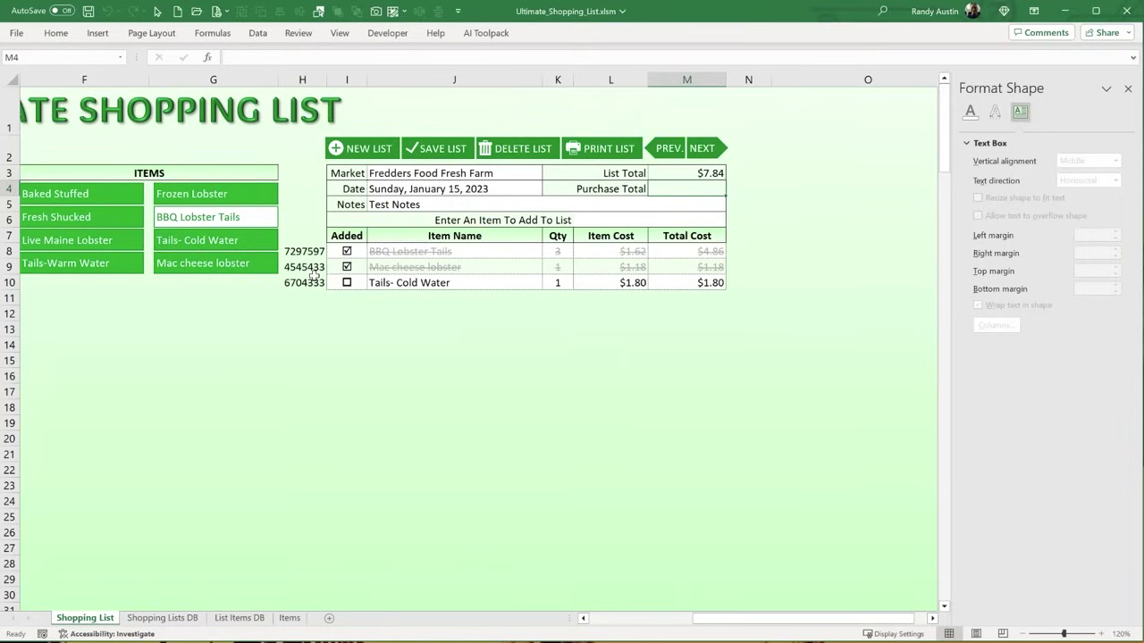
- Look up the character code of the checked-box symbol in the Wingdings font, without inserting the symbol
click(98, 33)
click(1054, 63)
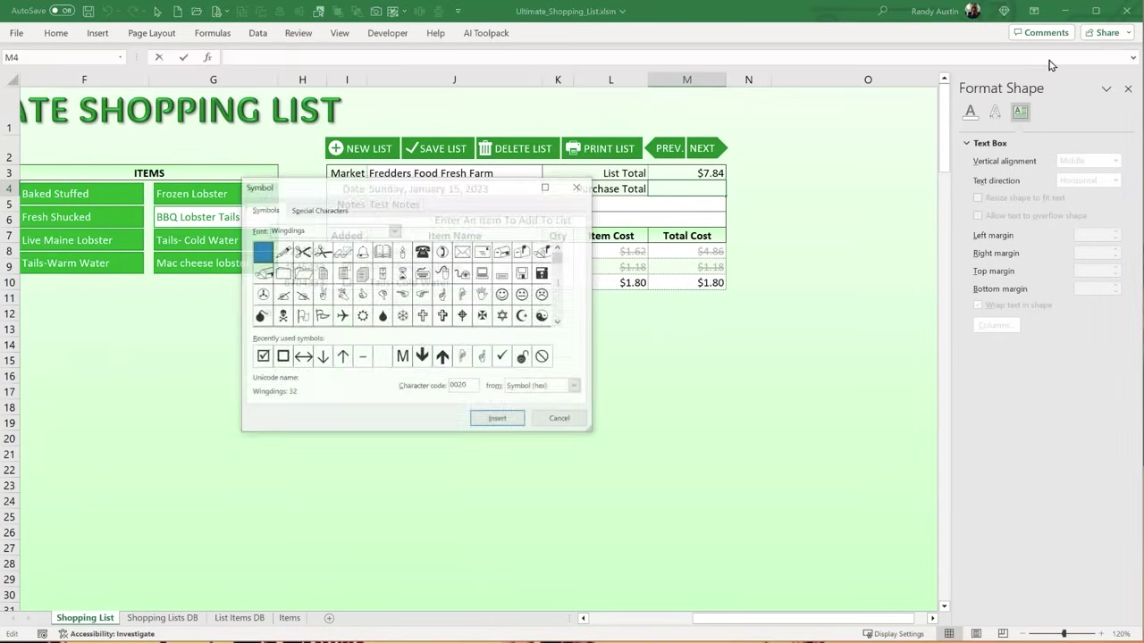
click(261, 357)
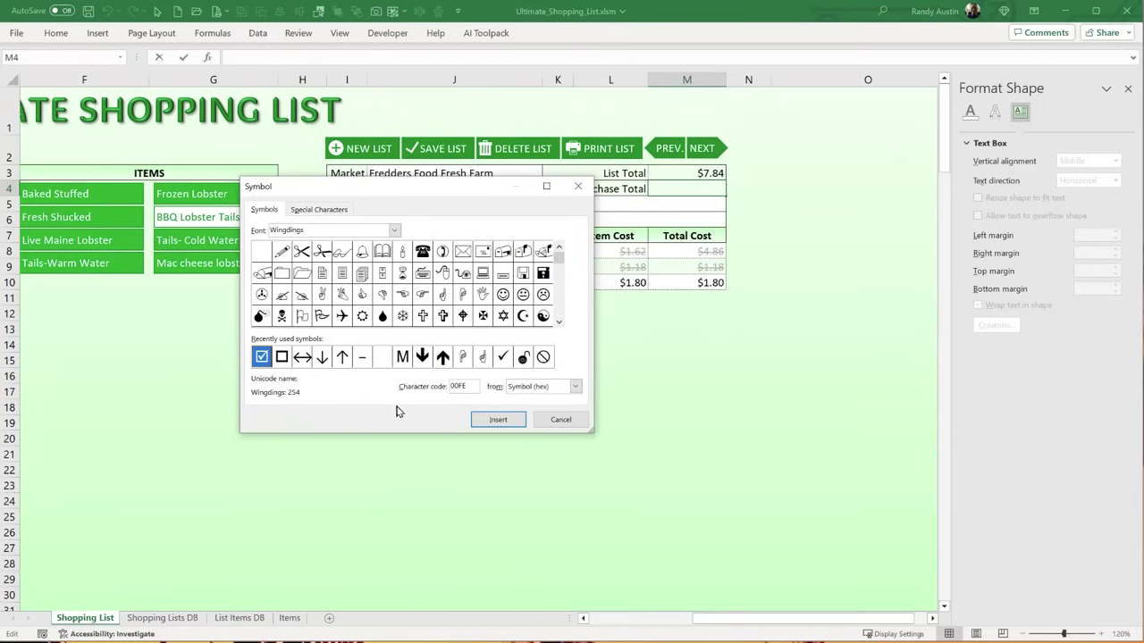
click(560, 420)
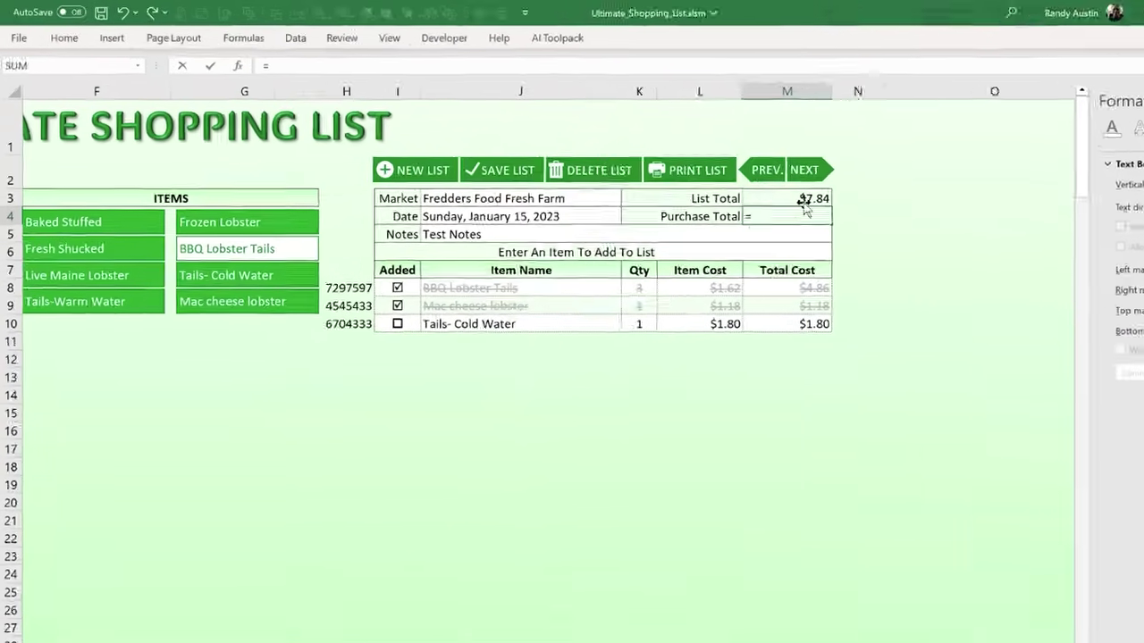
- Enter the formula =sumif(I8:I999,Char(254),M8:M999) in M4 to calculate the Purchase Total of the added items
text(=sumif)
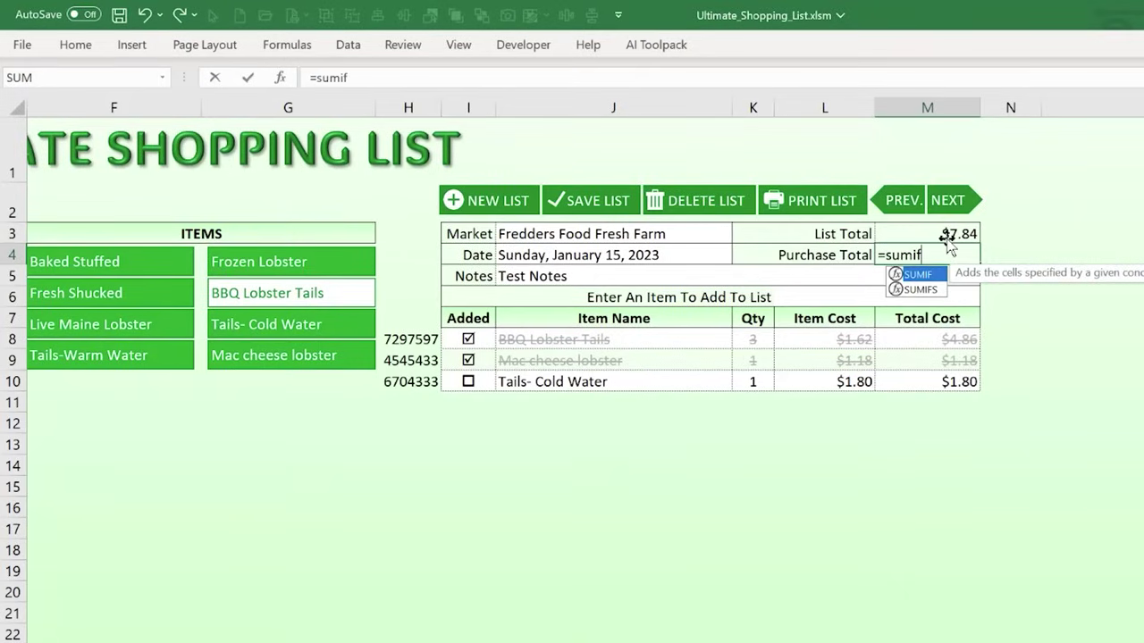
text(()
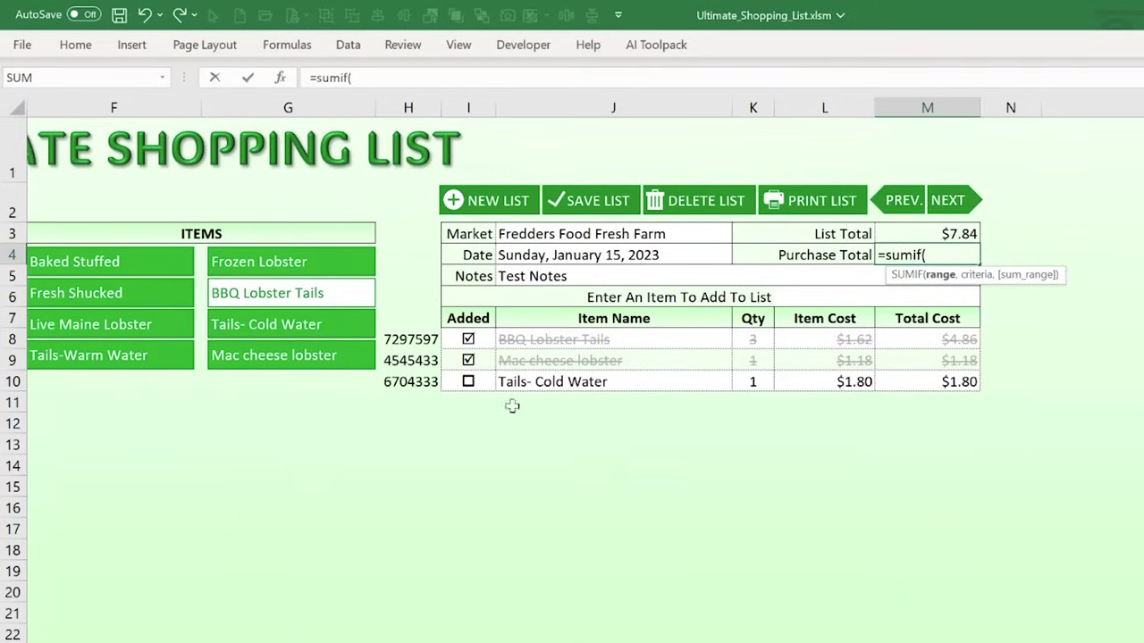
drag(471, 340, 468, 406)
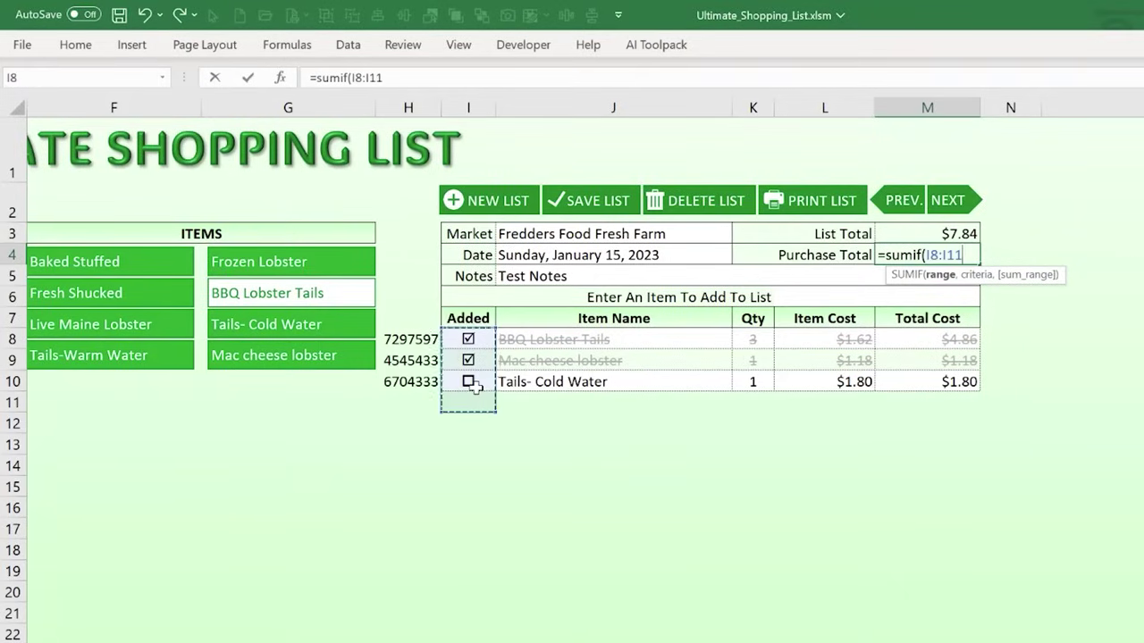
key(BackSpace)
key(BackSpace)
text(999)
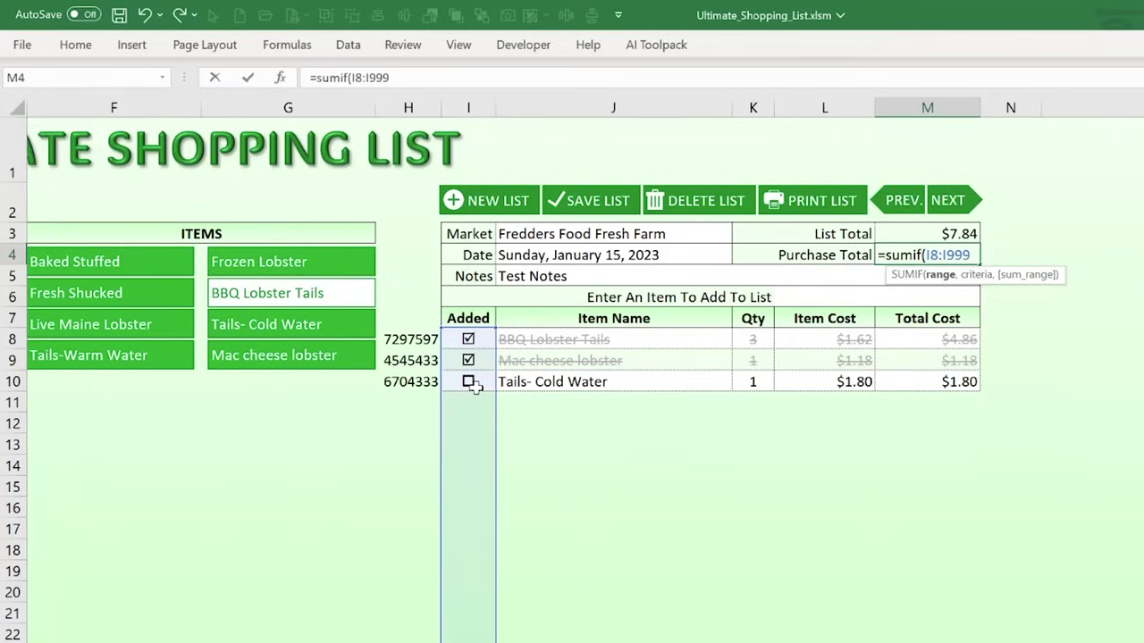
text(,Ch)
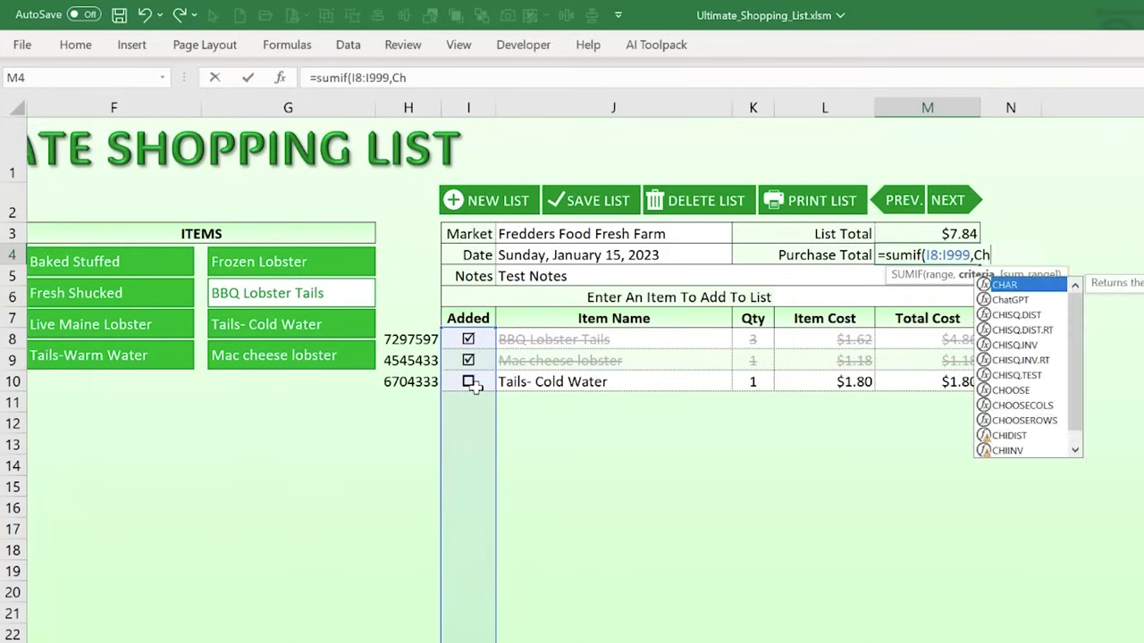
text(ar(2)
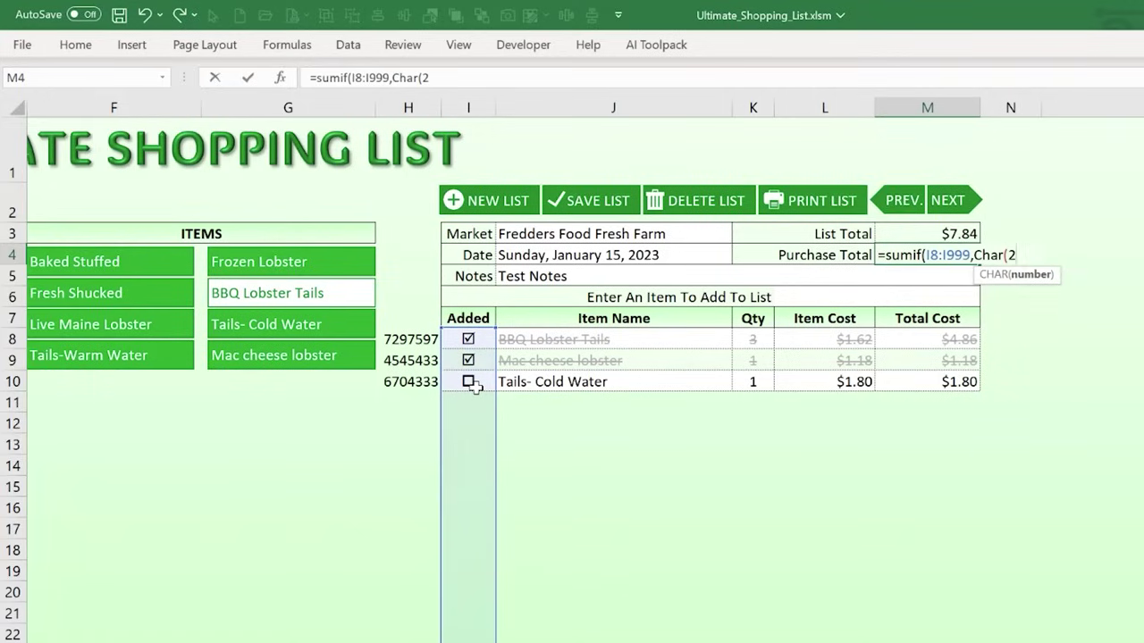
text(54))
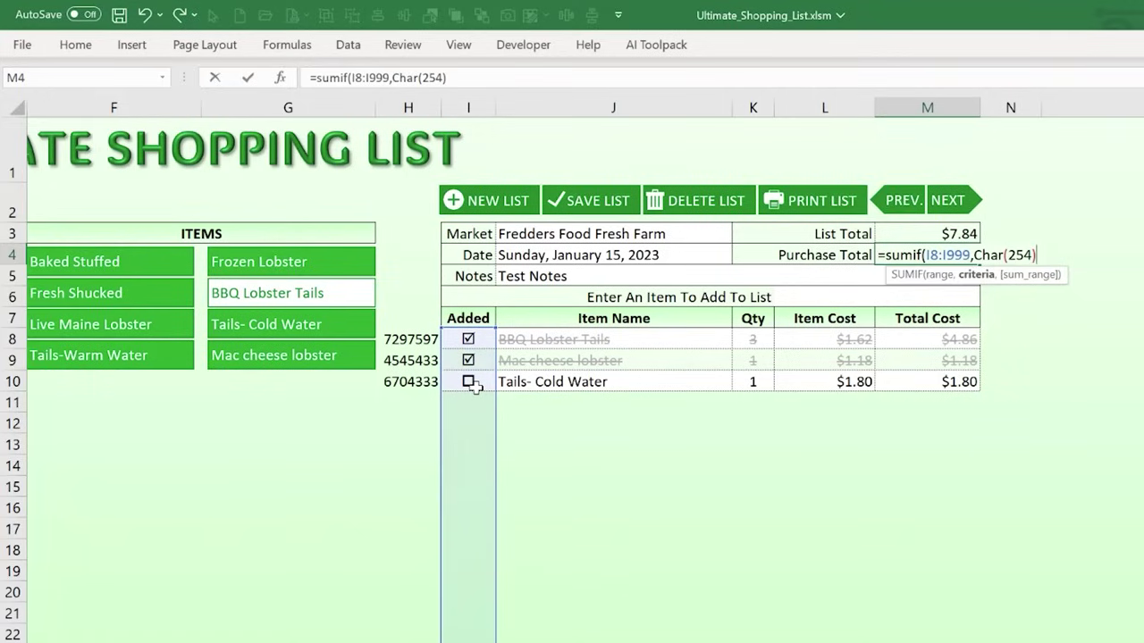
text(,)
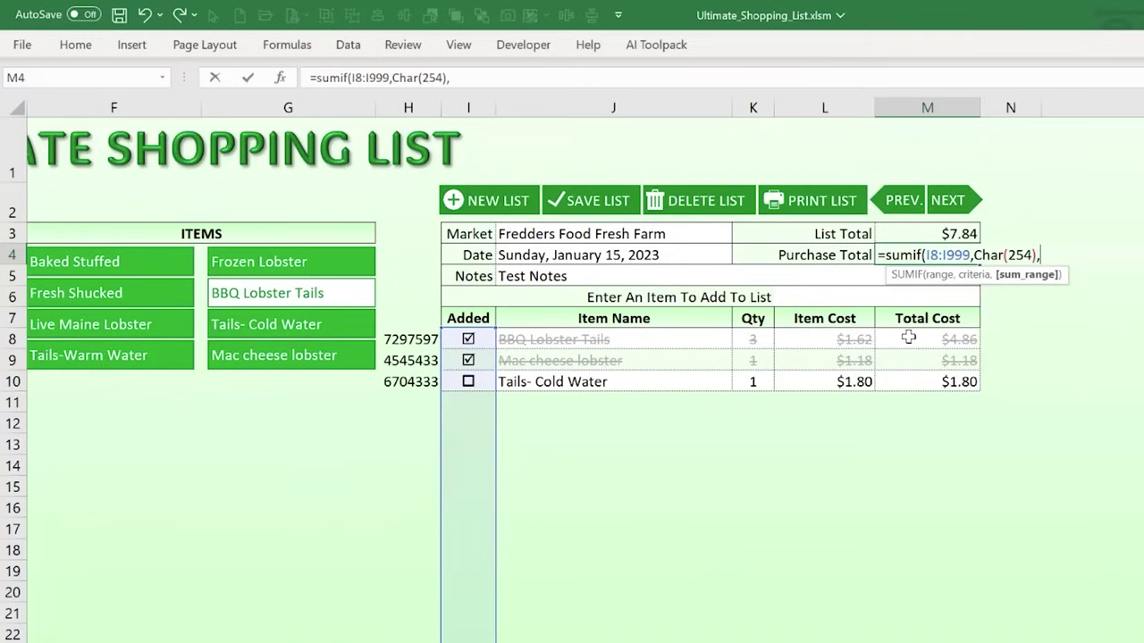
drag(909, 338, 912, 375)
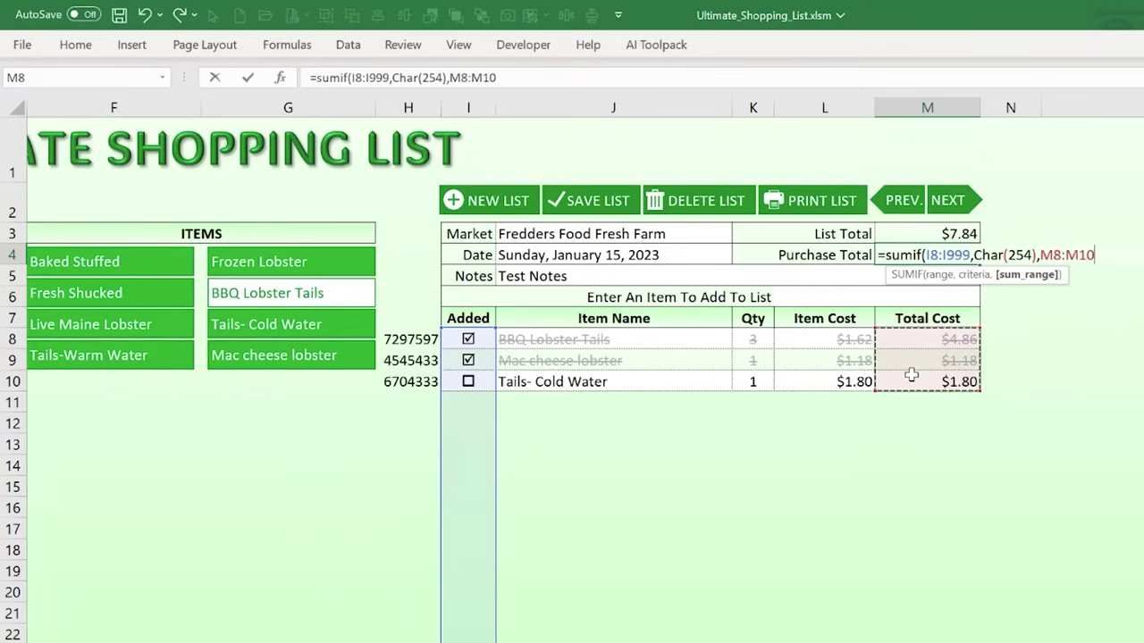
key(BackSpace)
key(BackSpace)
text(99)
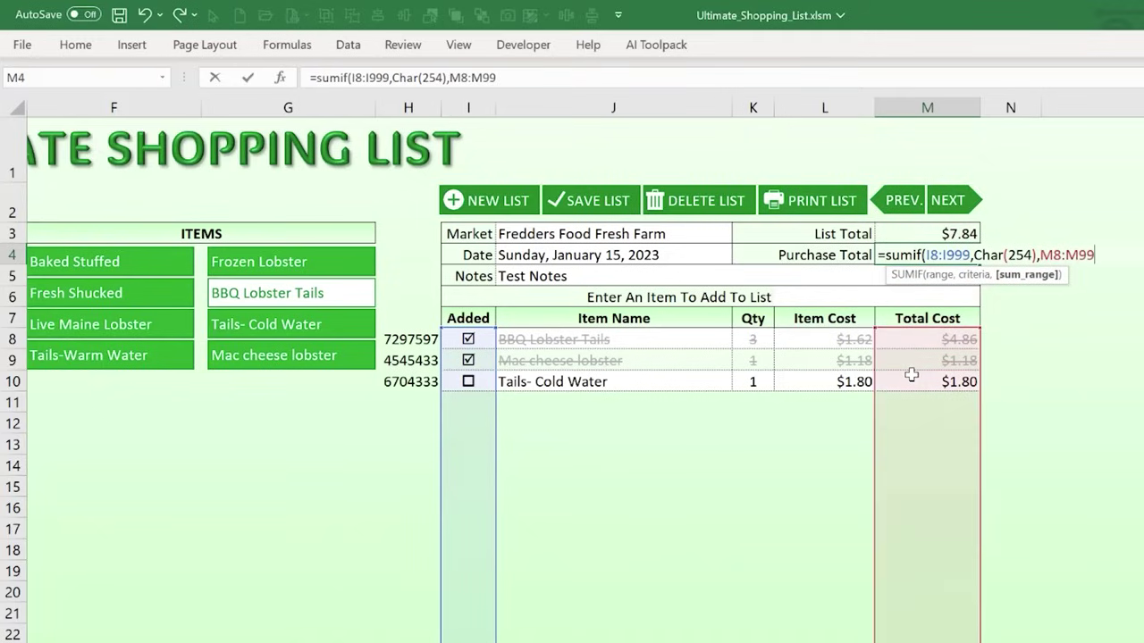
text(9))
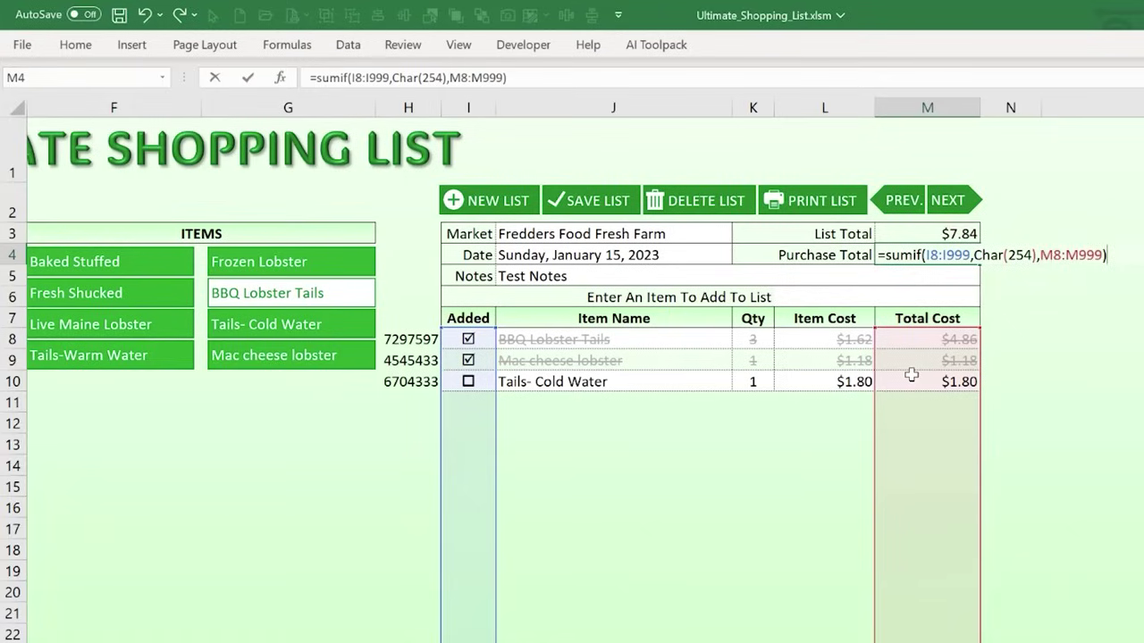
key(Return)
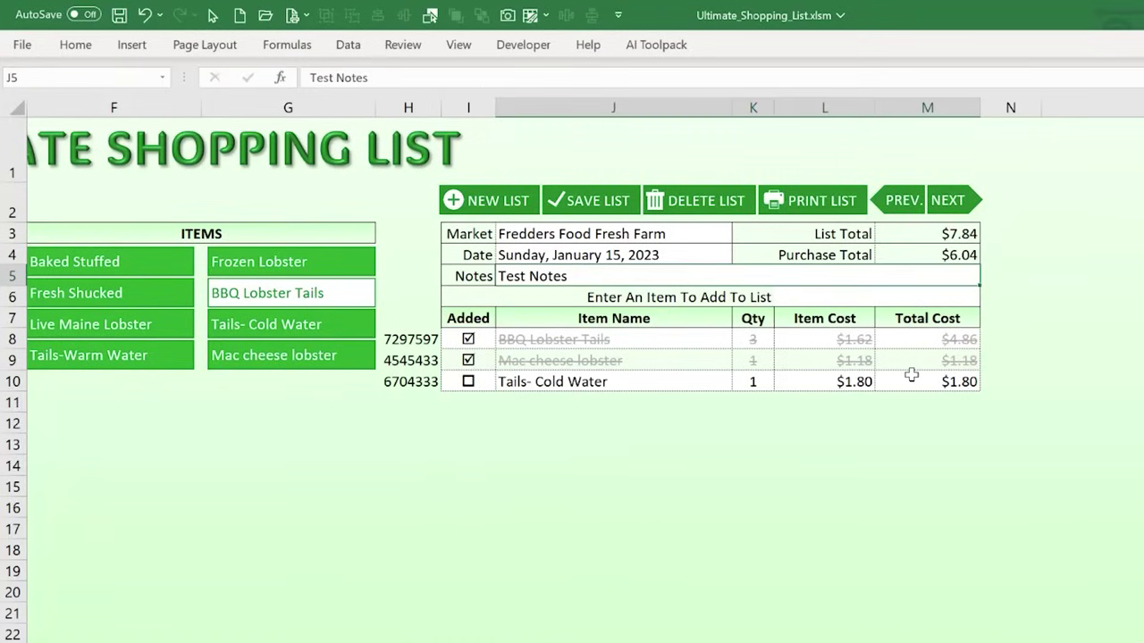
- Test the Purchase Total by toggling the Added checkboxes of the three listed items, ending with all three checked
click(468, 382)
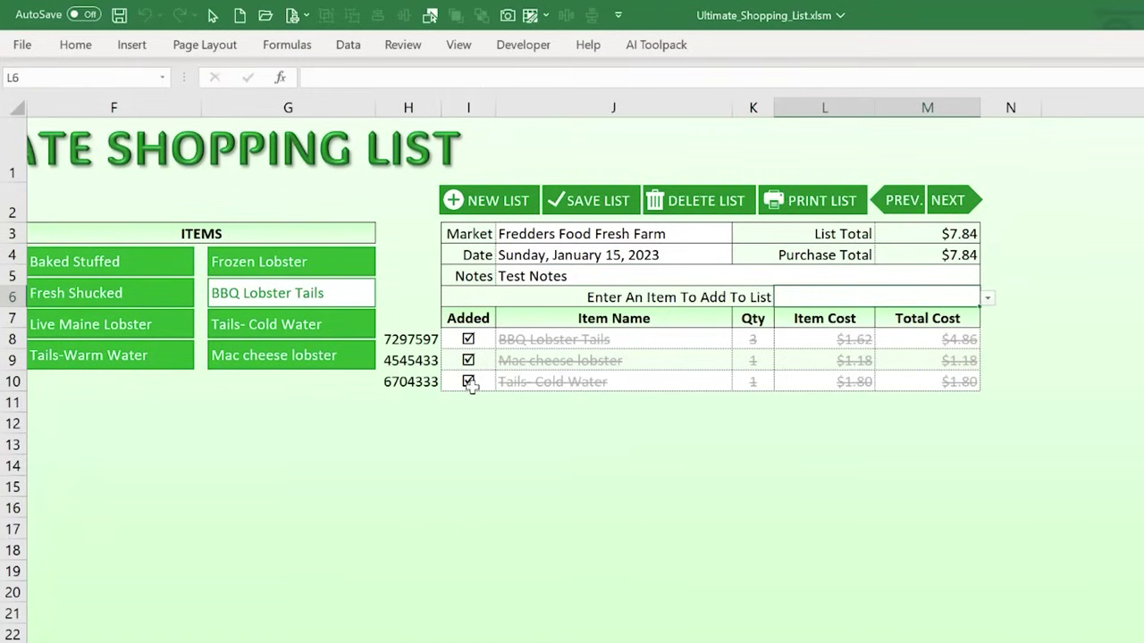
click(467, 382)
click(469, 360)
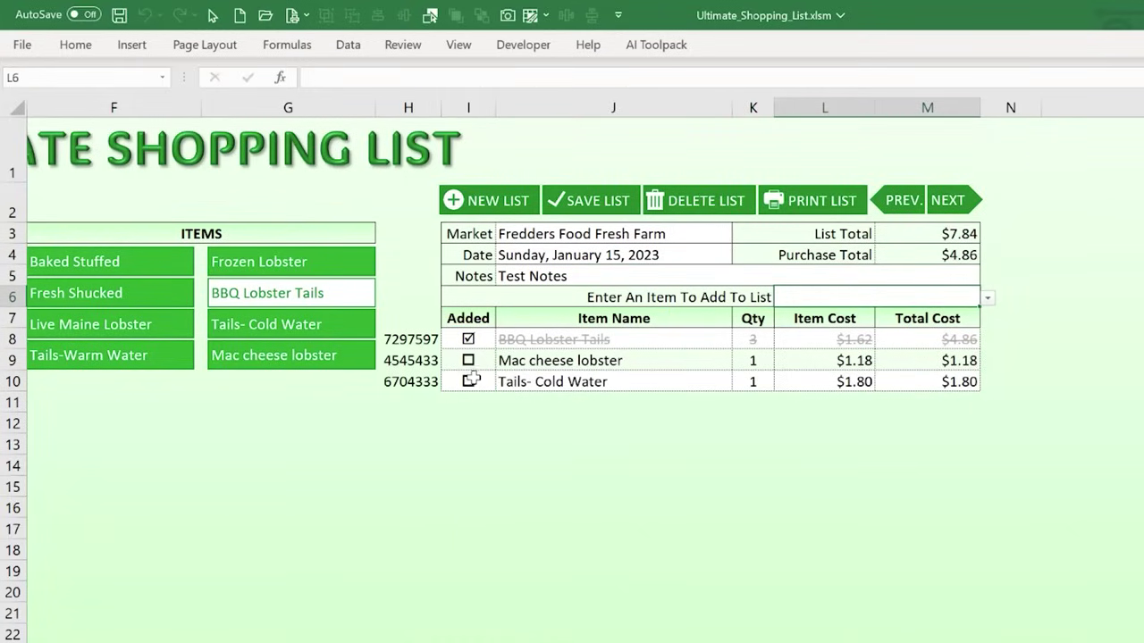
click(468, 382)
click(469, 360)
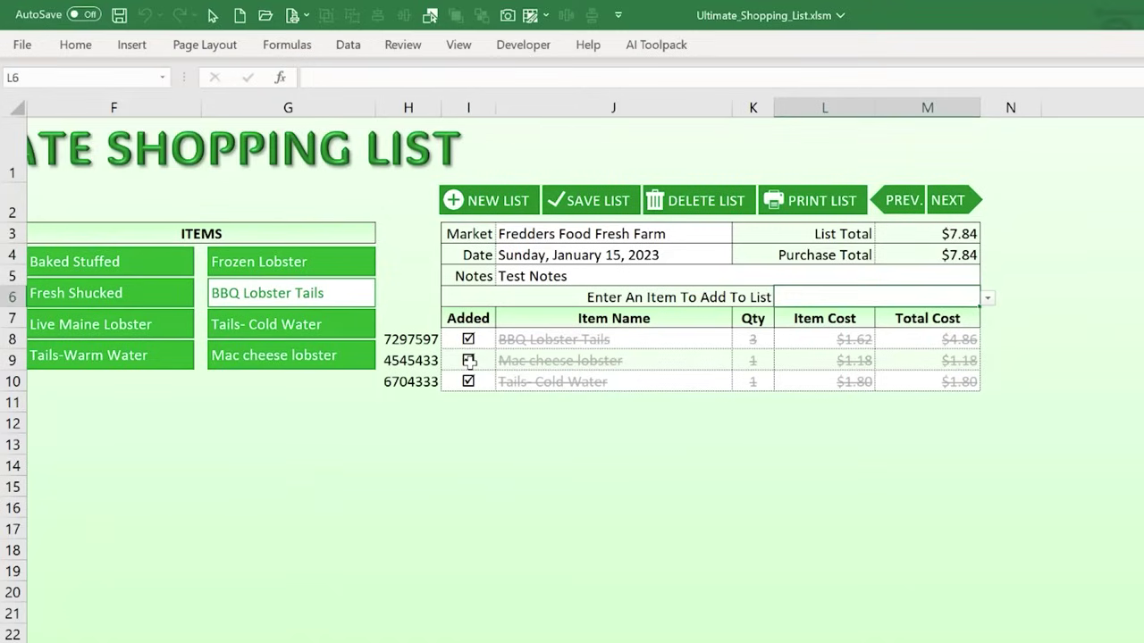
click(467, 382)
click(468, 360)
click(468, 340)
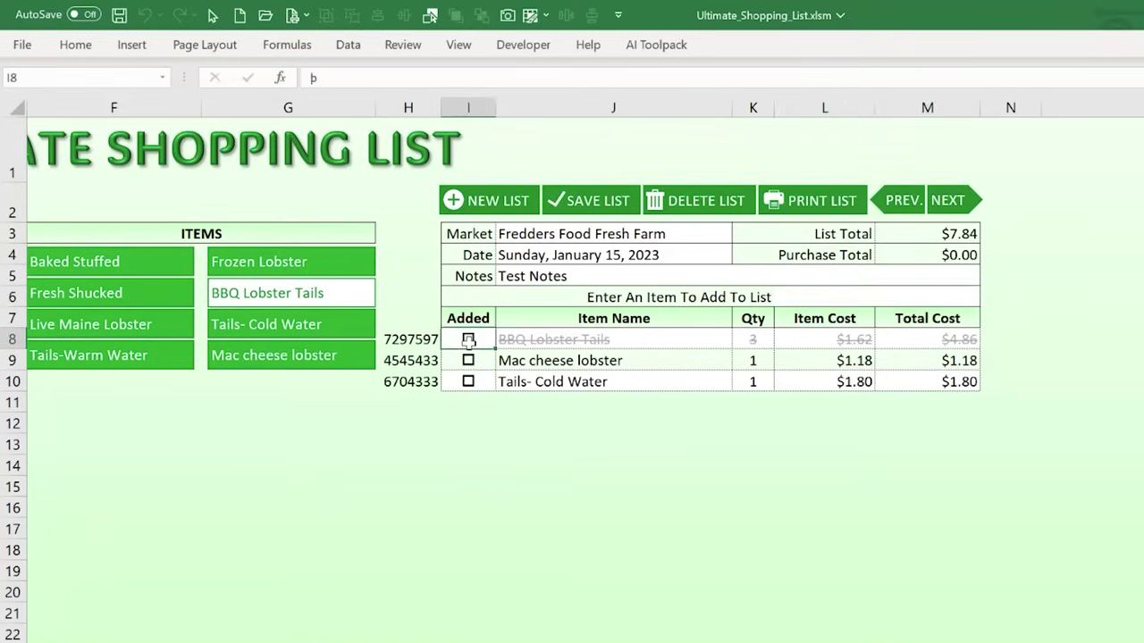
click(468, 340)
click(468, 361)
click(468, 382)
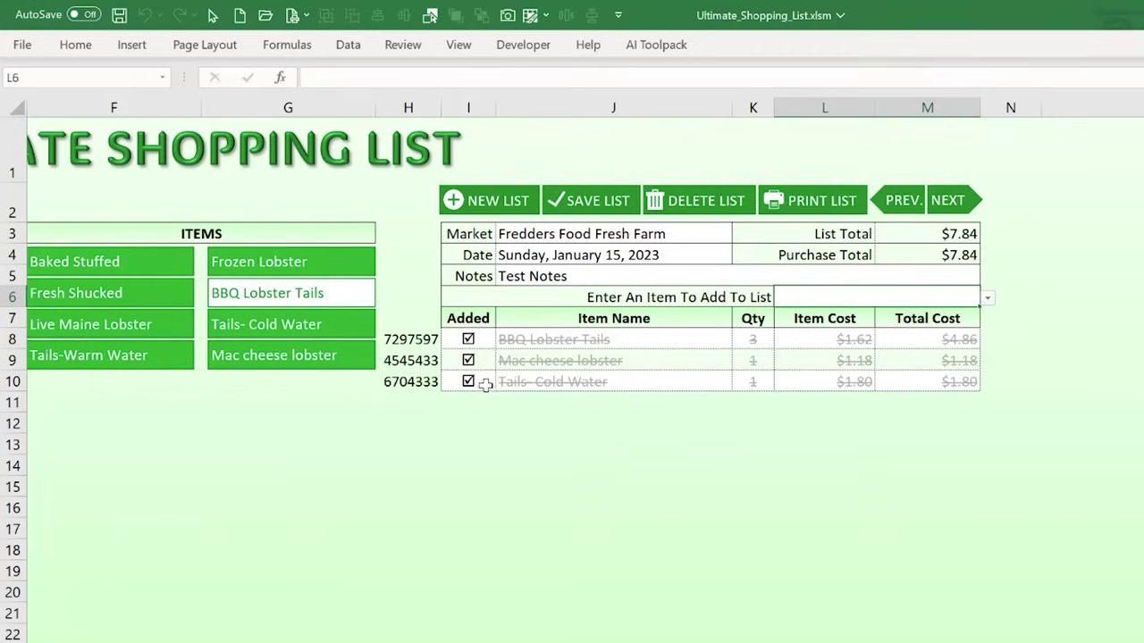
- Add one more Mac cheese lobster, one more Tails- Cold Water, one Live Maine Lobster and one Fresh Shucked to the list
click(354, 357)
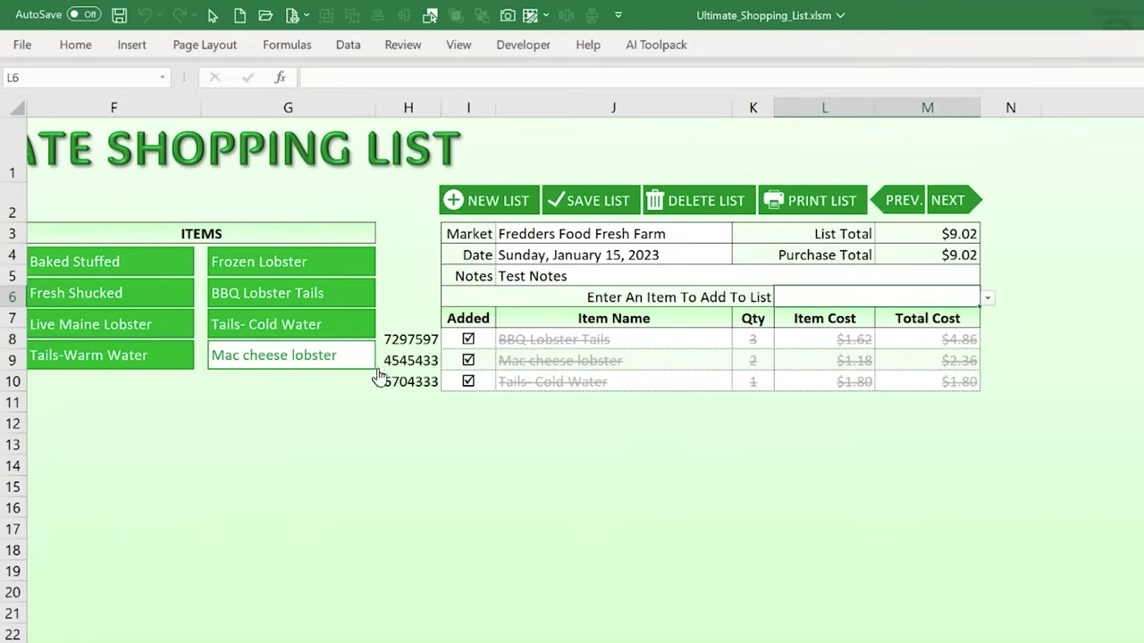
click(355, 325)
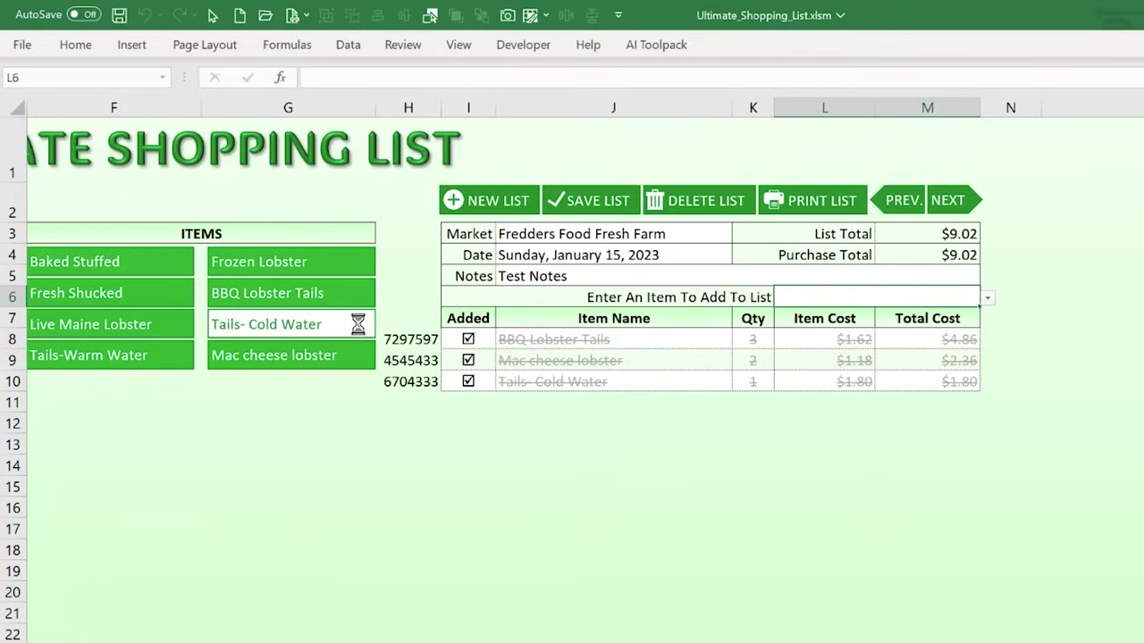
click(167, 324)
click(175, 299)
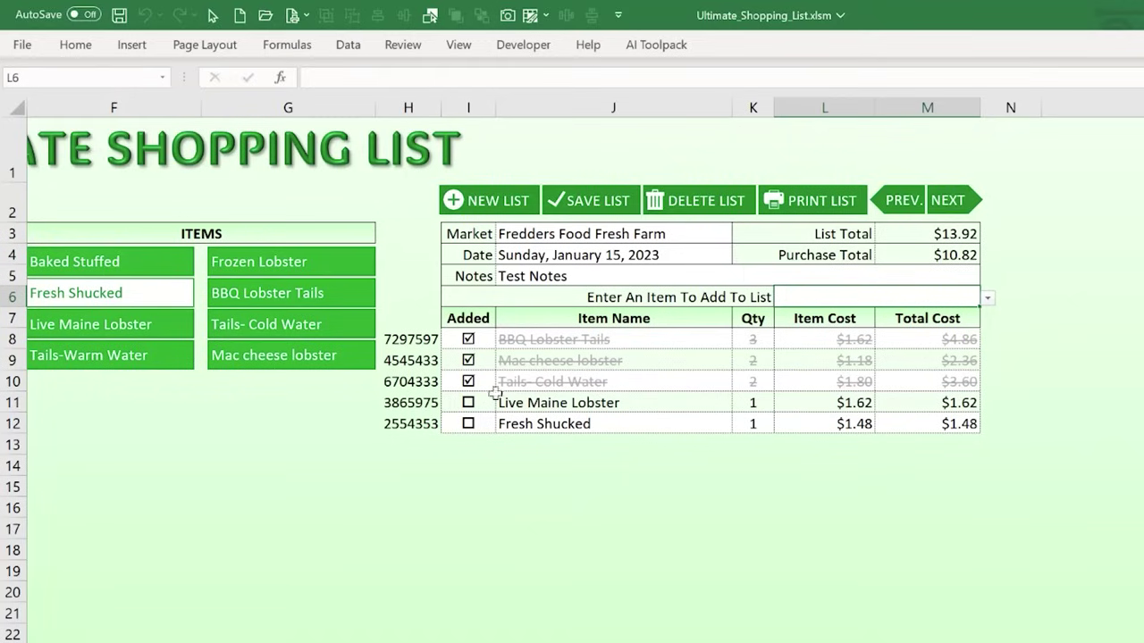
- Review the list's item rows and header fields, the Shopping Lists DB sheet, and the ID and date columns of List Items DB
drag(993, 336, 1001, 441)
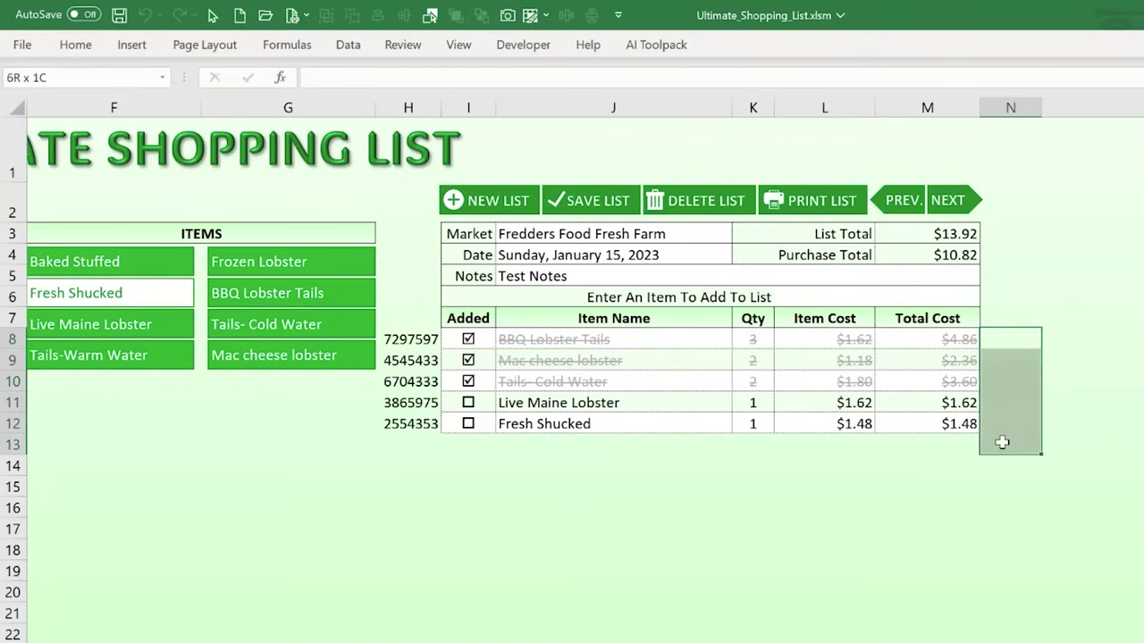
drag(567, 235, 856, 284)
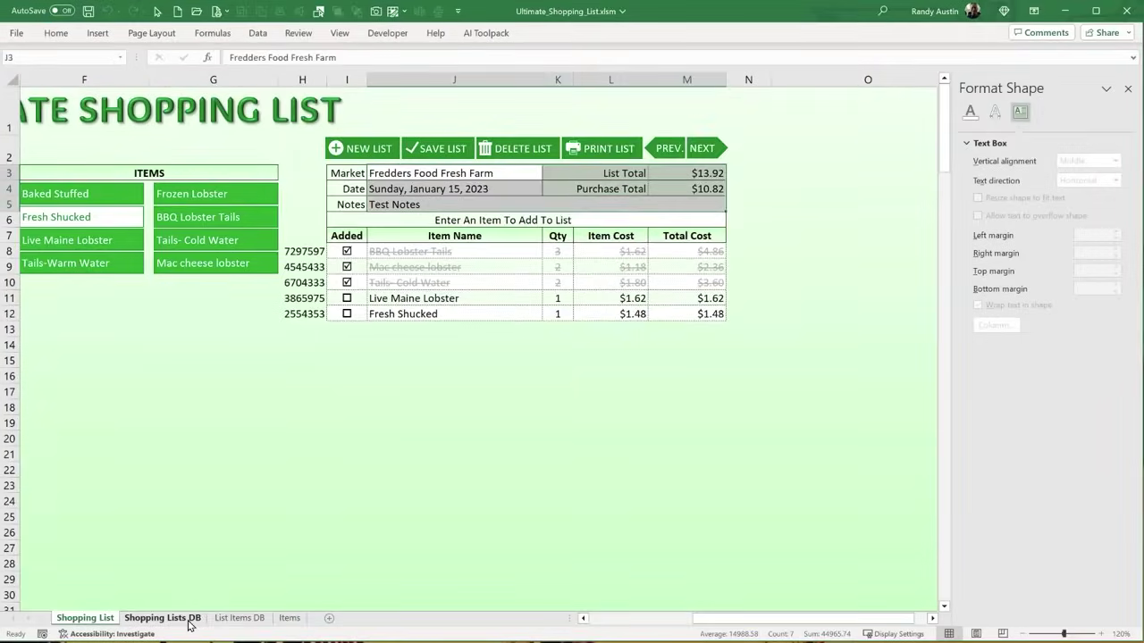
click(163, 618)
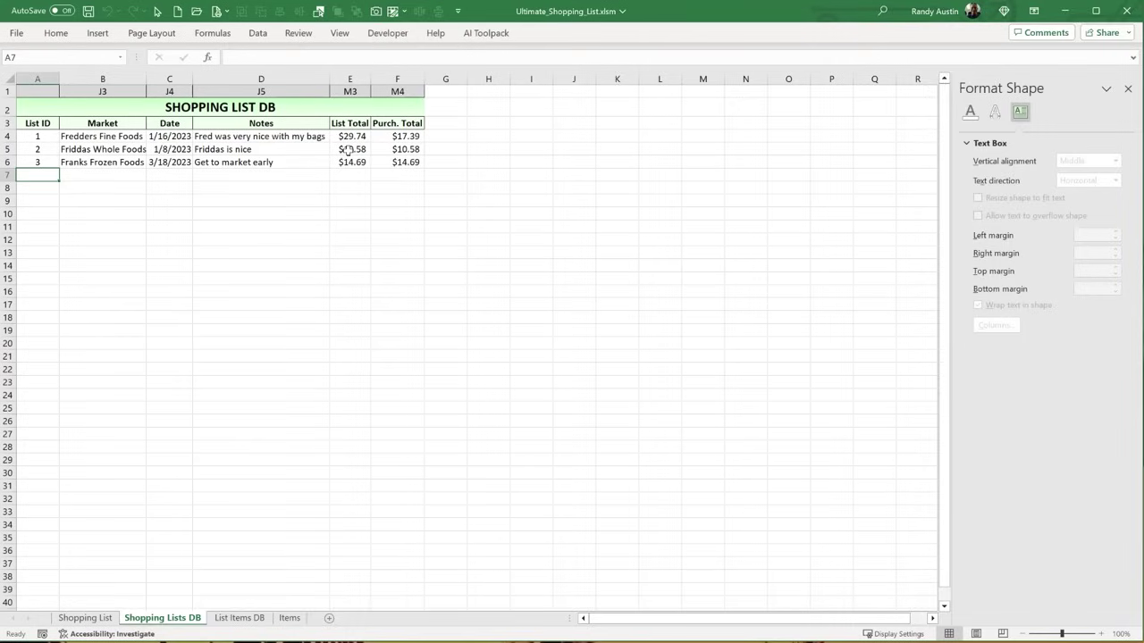
click(253, 619)
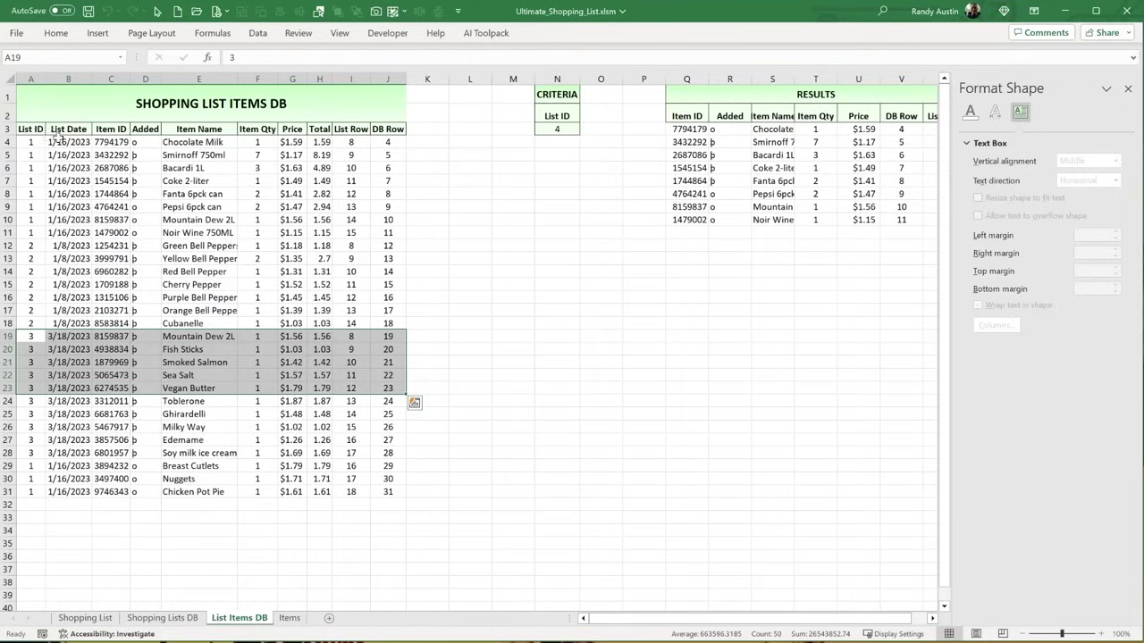
click(28, 143)
click(62, 146)
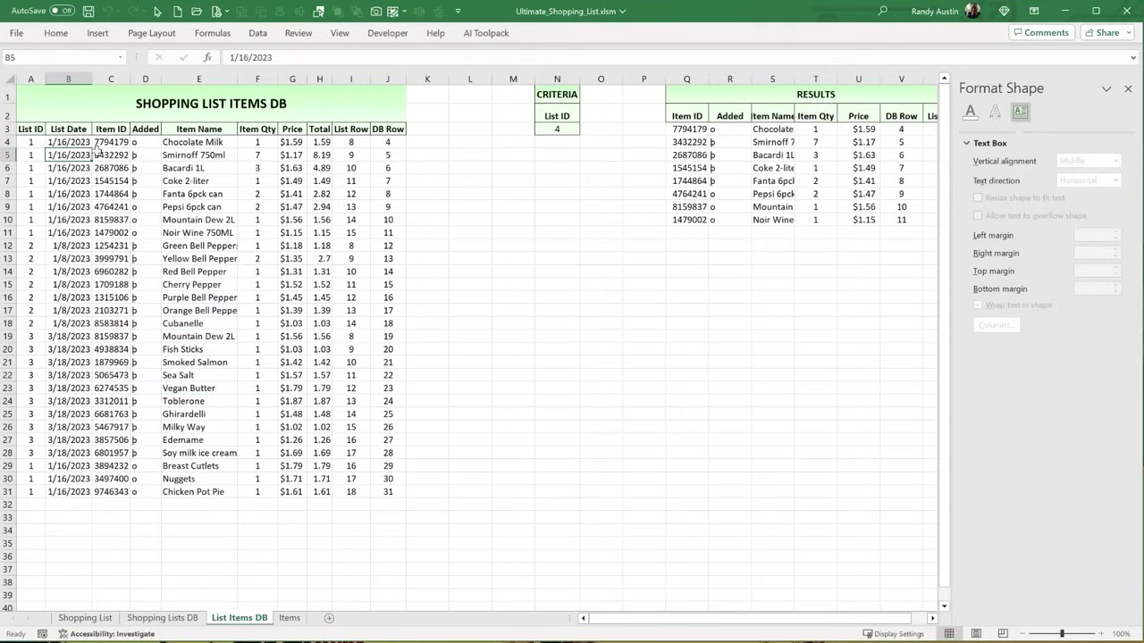
click(103, 154)
- Center the Added column D on the List Items DB sheet
click(146, 80)
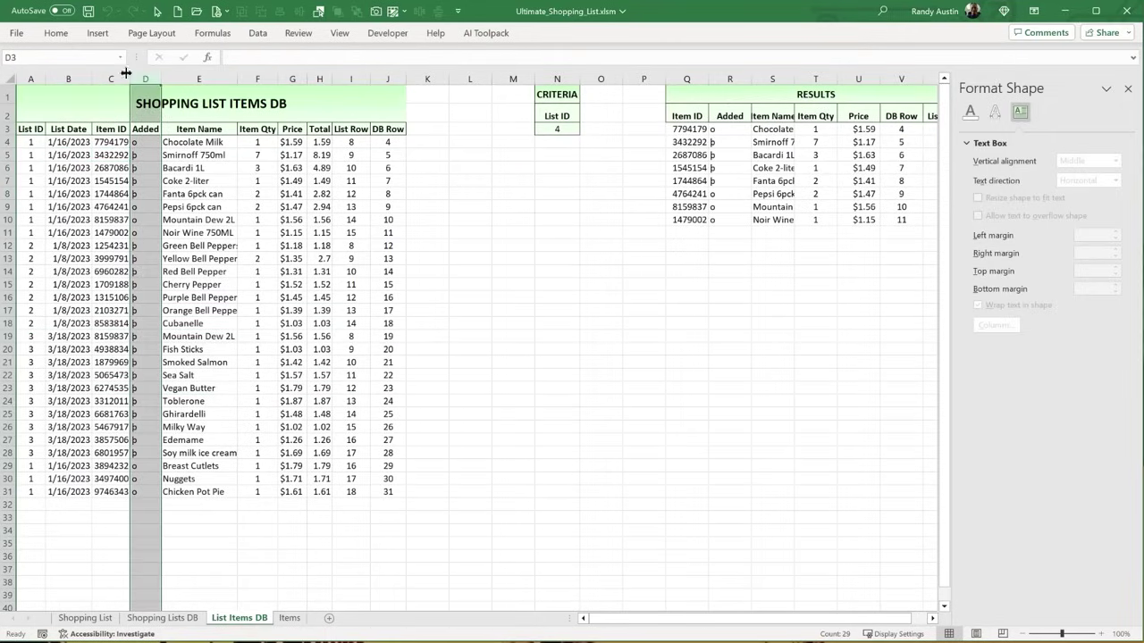
click(55, 33)
click(279, 80)
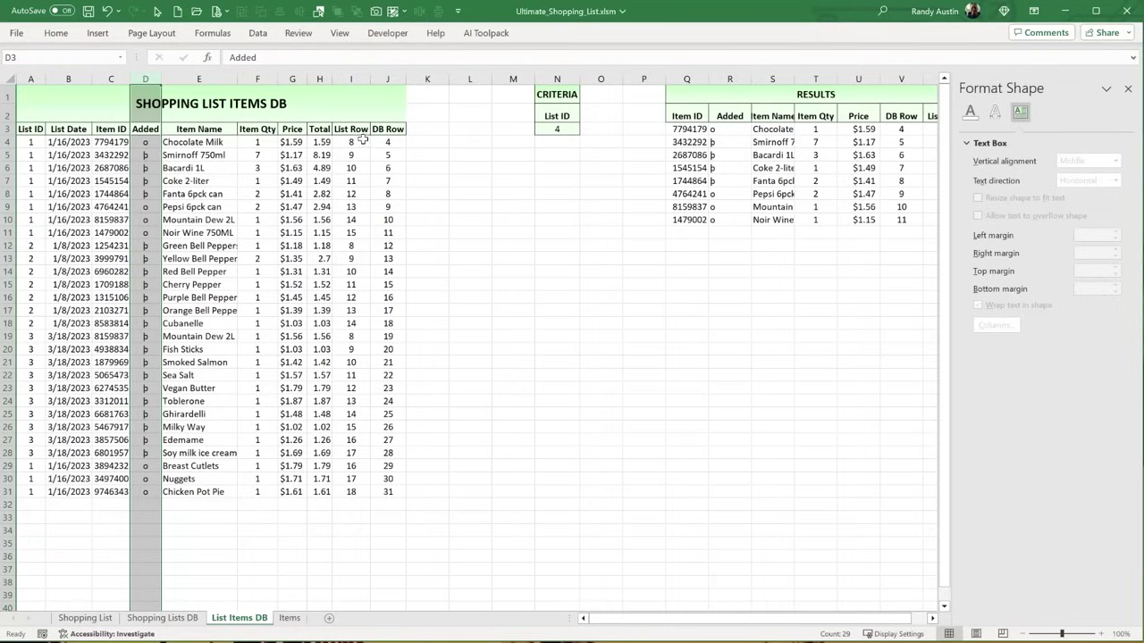
- Compare the List Row values in List Items DB with the item rows on the Shopping List sheet, and examine the DB Row formulas
drag(357, 142, 358, 209)
click(84, 618)
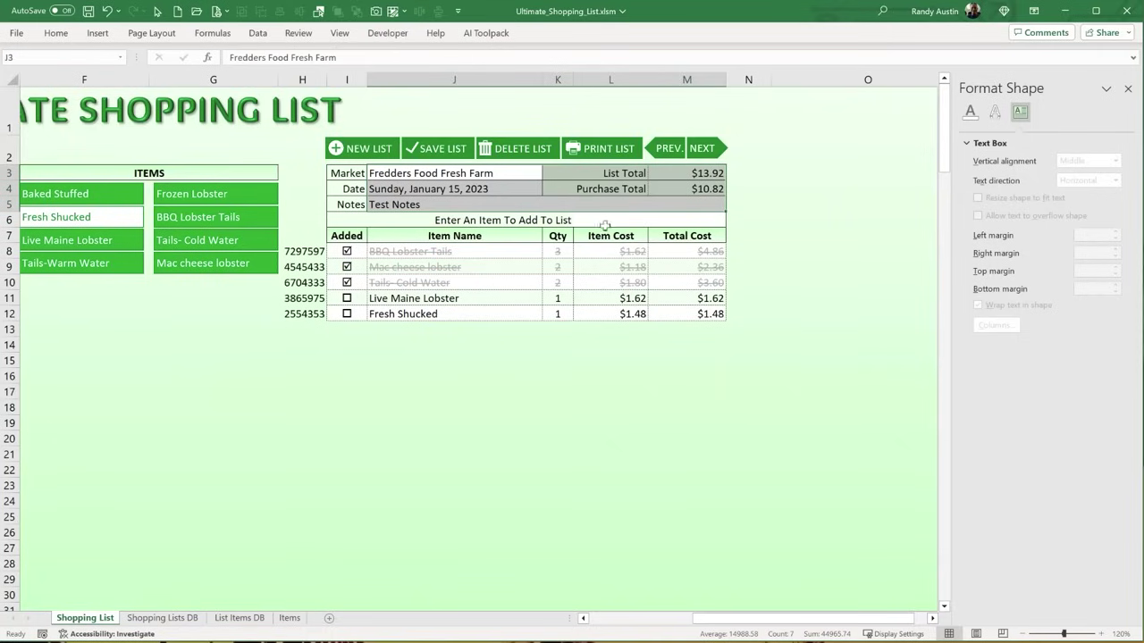
drag(747, 251, 750, 317)
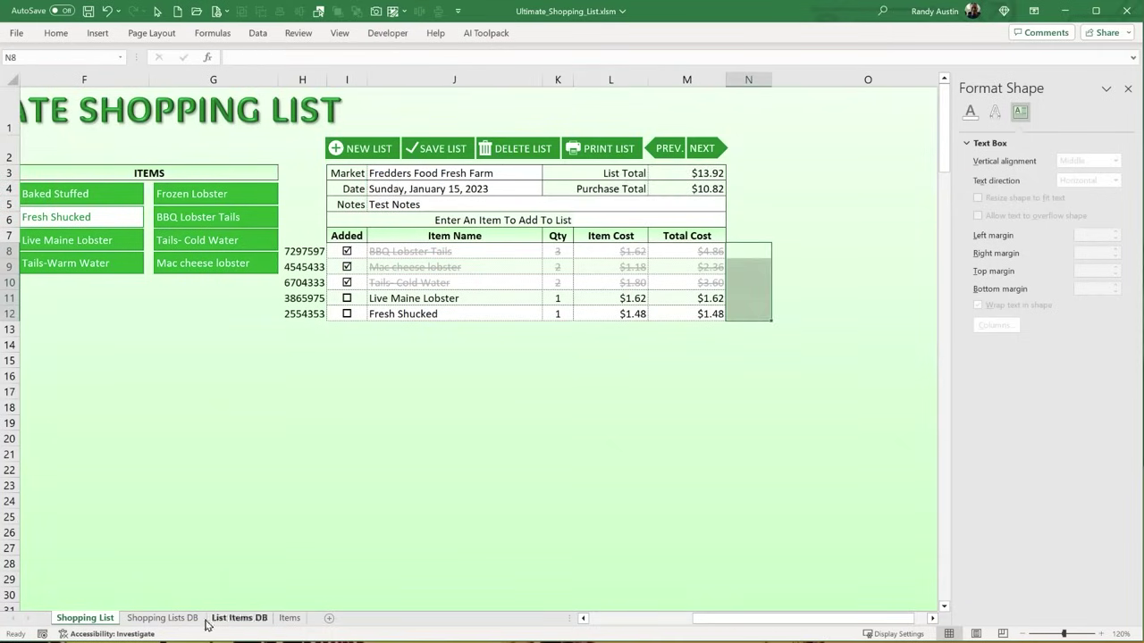
click(229, 618)
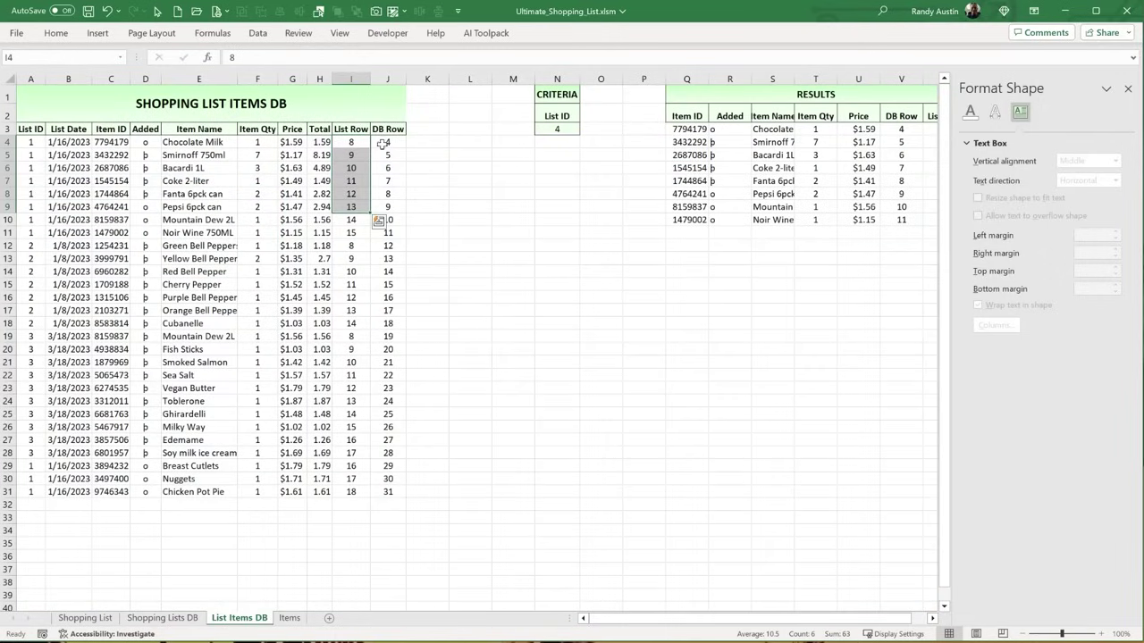
drag(387, 142, 385, 204)
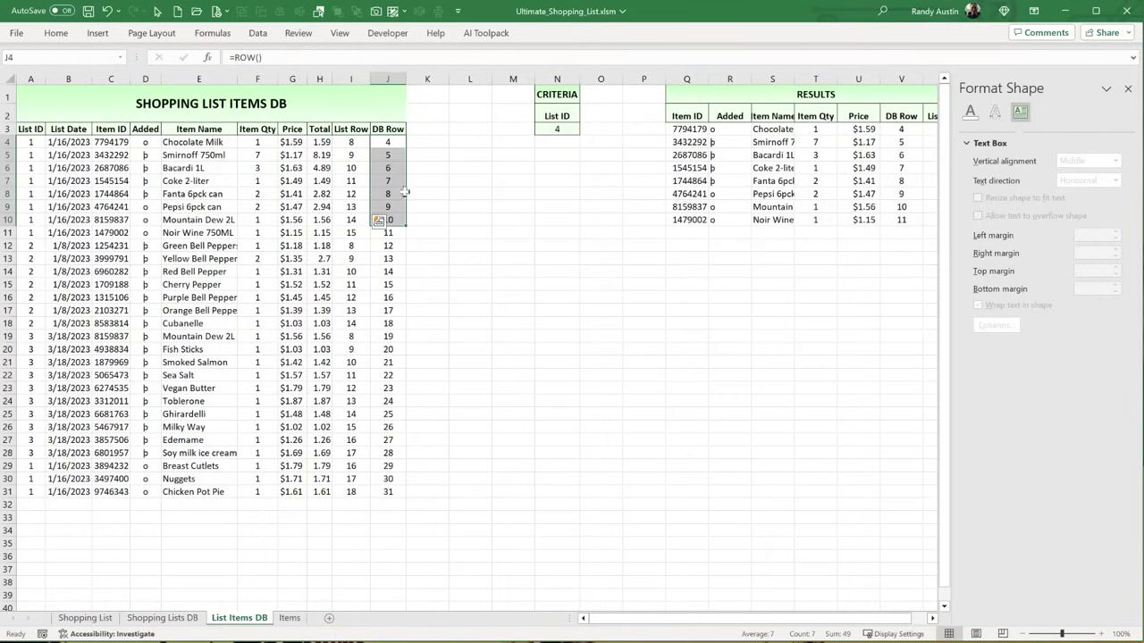
click(427, 143)
click(430, 162)
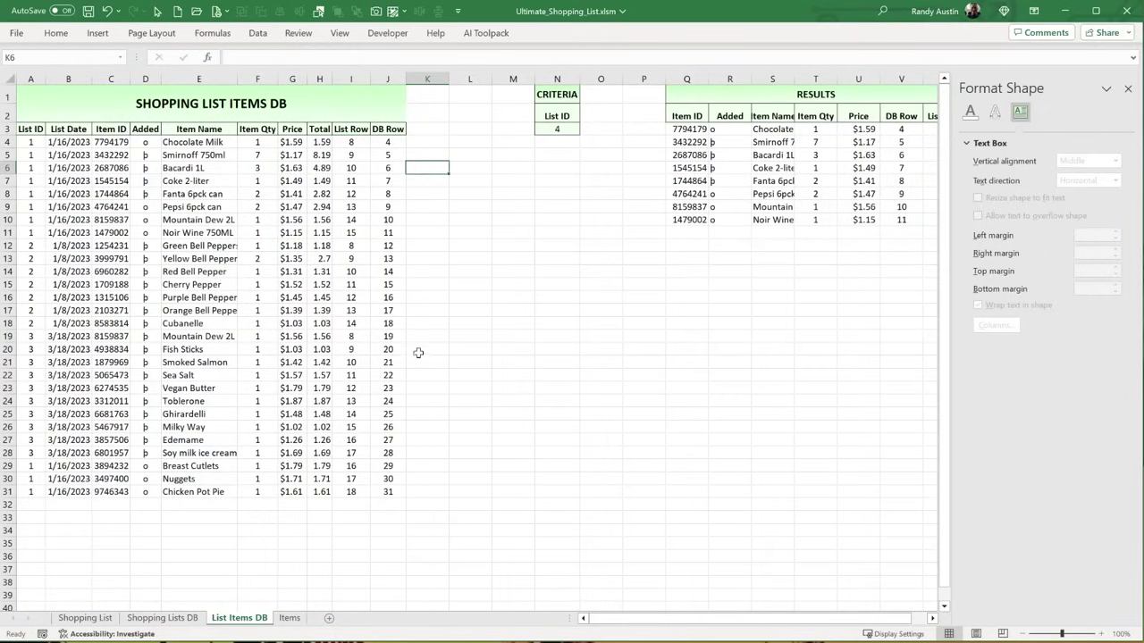
- Save the workbook and check the Market and Date cells on the Shopping List sheet
click(88, 11)
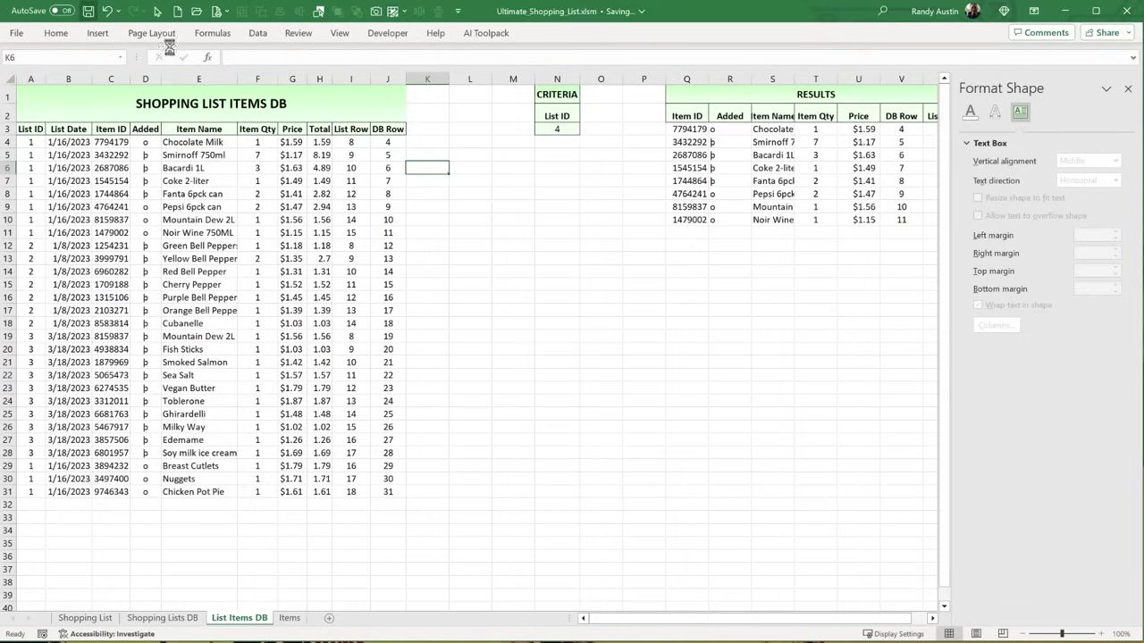
click(86, 618)
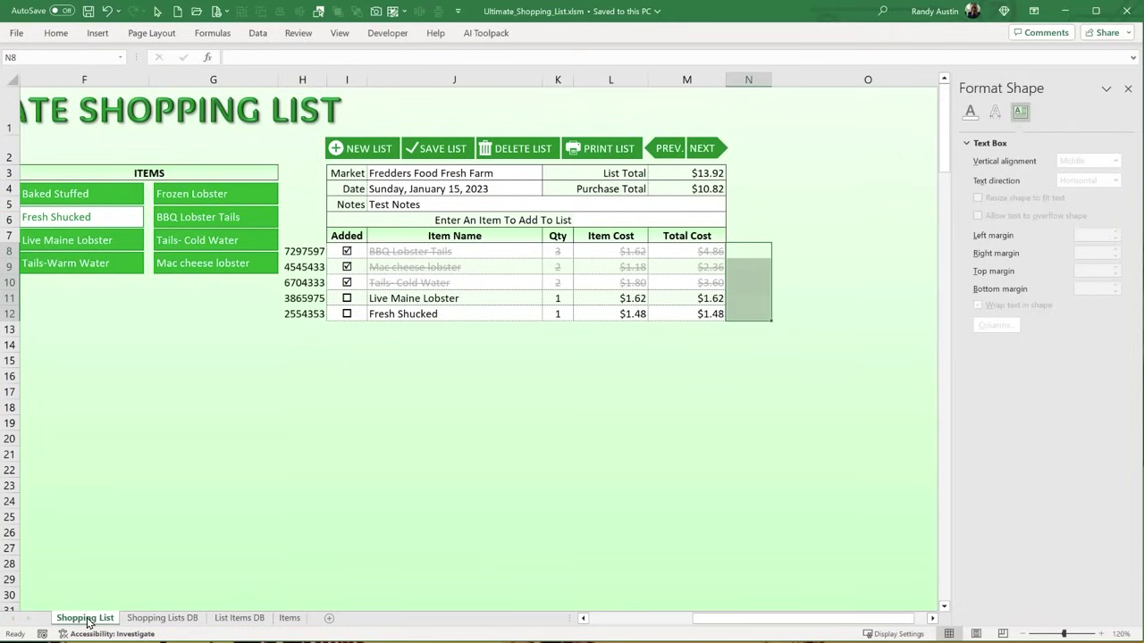
click(406, 173)
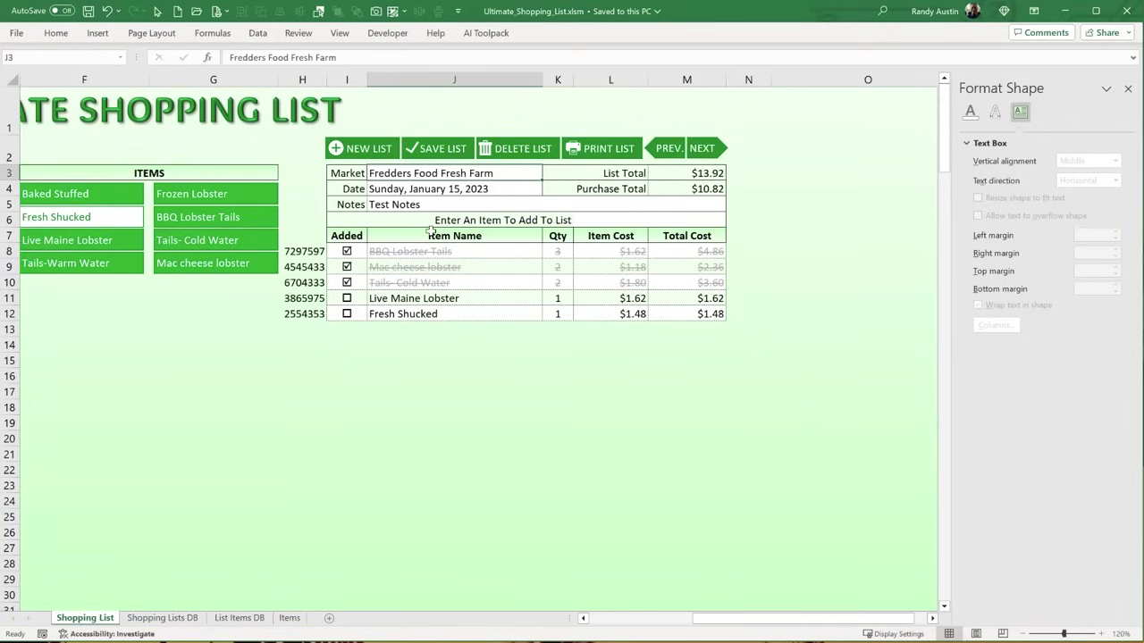
click(419, 189)
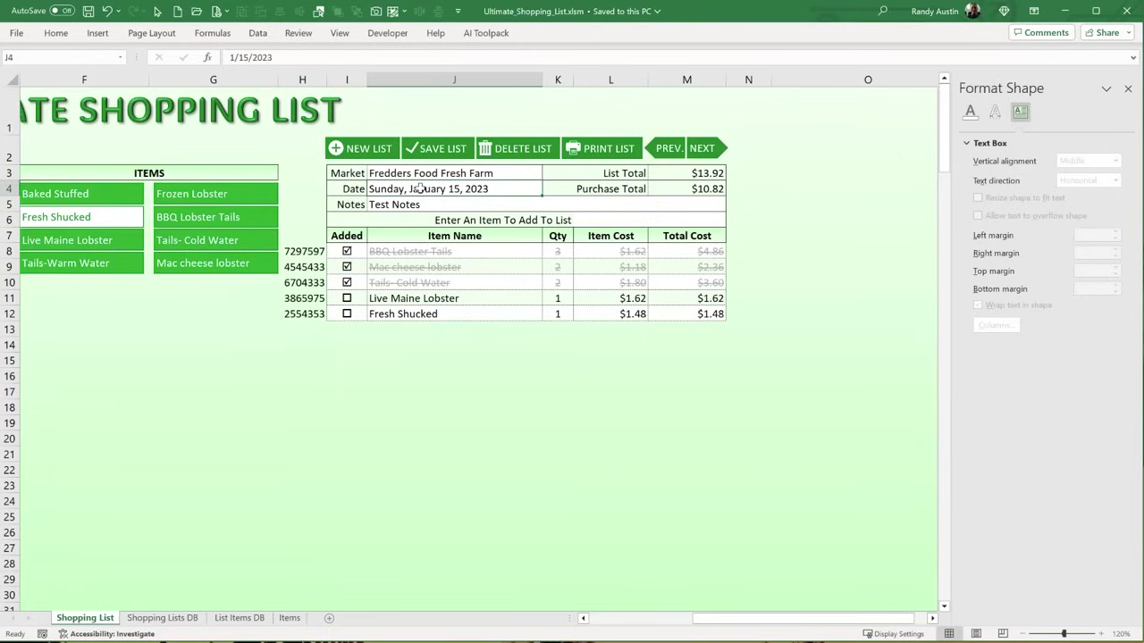
- Examine the List_SaveUpdate macro's market/date check and minimum-item check, comparing the last-row logic with the item rows on the Shopping List sheet
key(alt+F11)
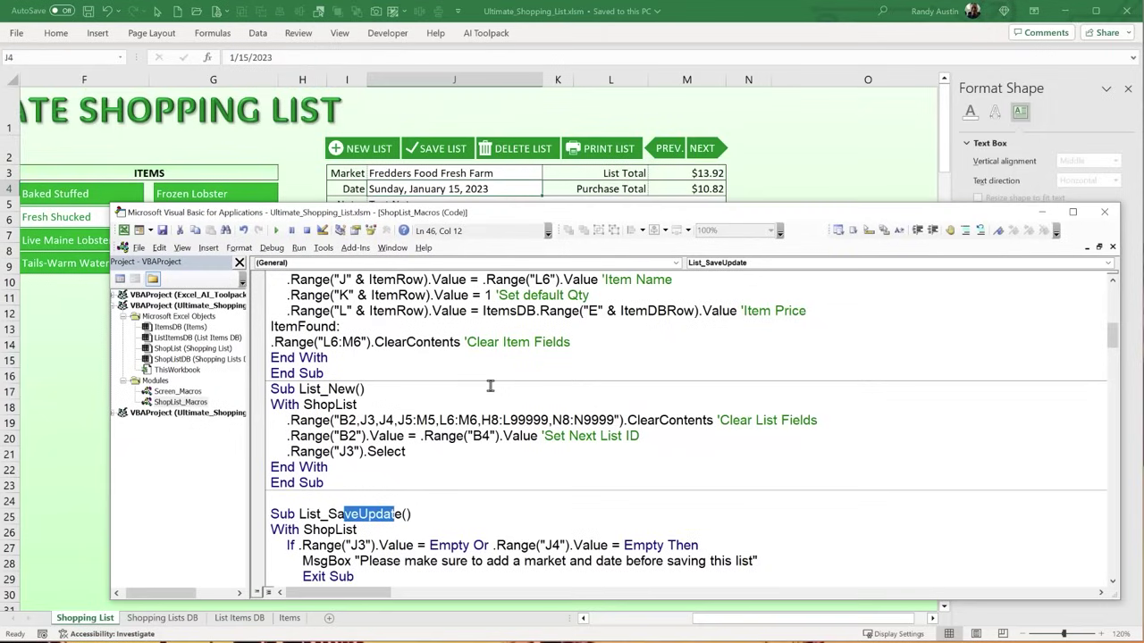
scroll(411, 385, down, 3)
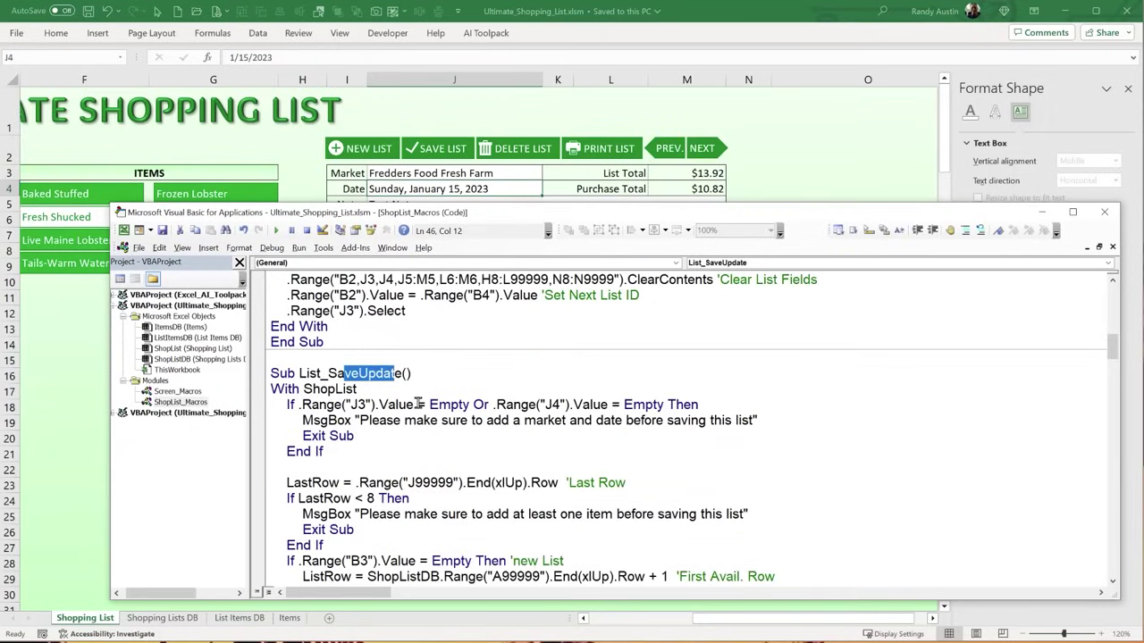
drag(418, 405, 326, 389)
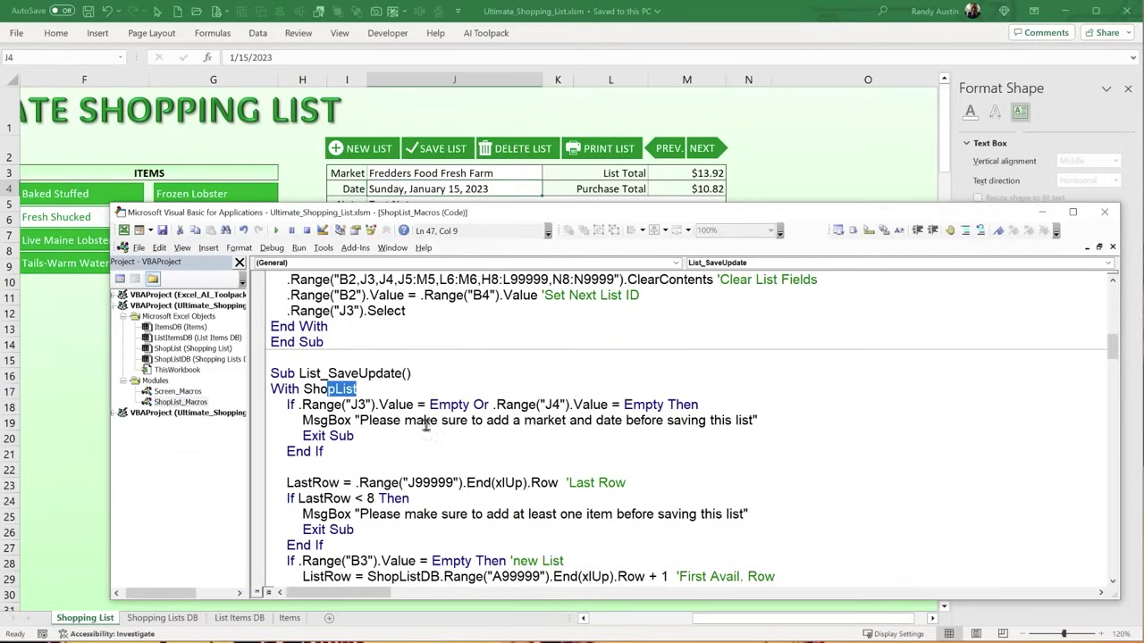
scroll(396, 429, down, 1)
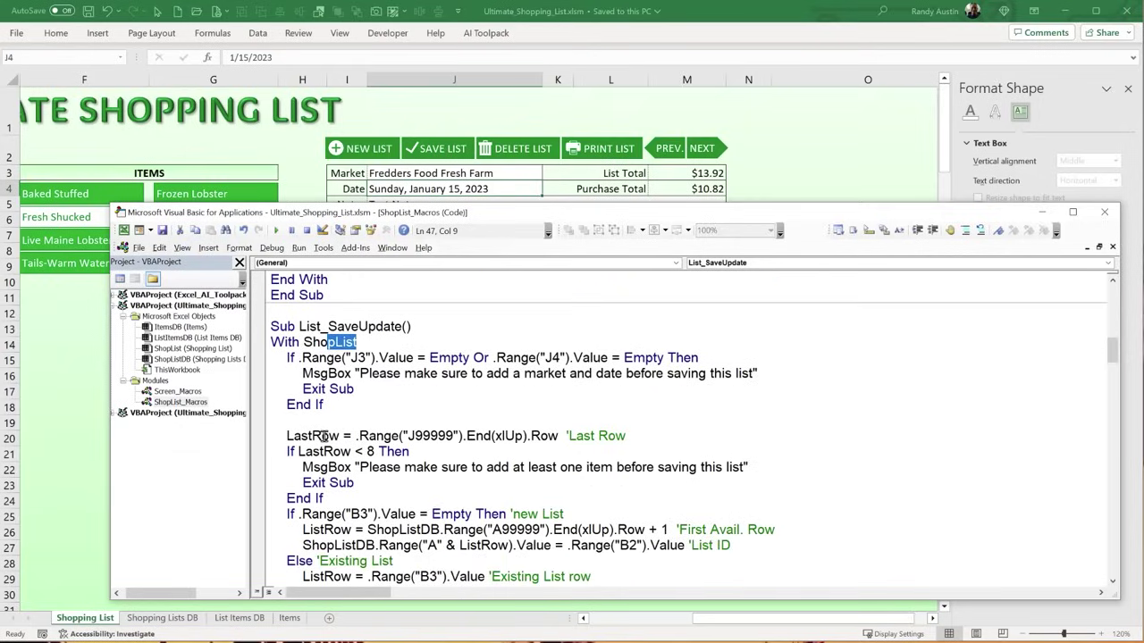
drag(342, 435, 302, 435)
click(89, 390)
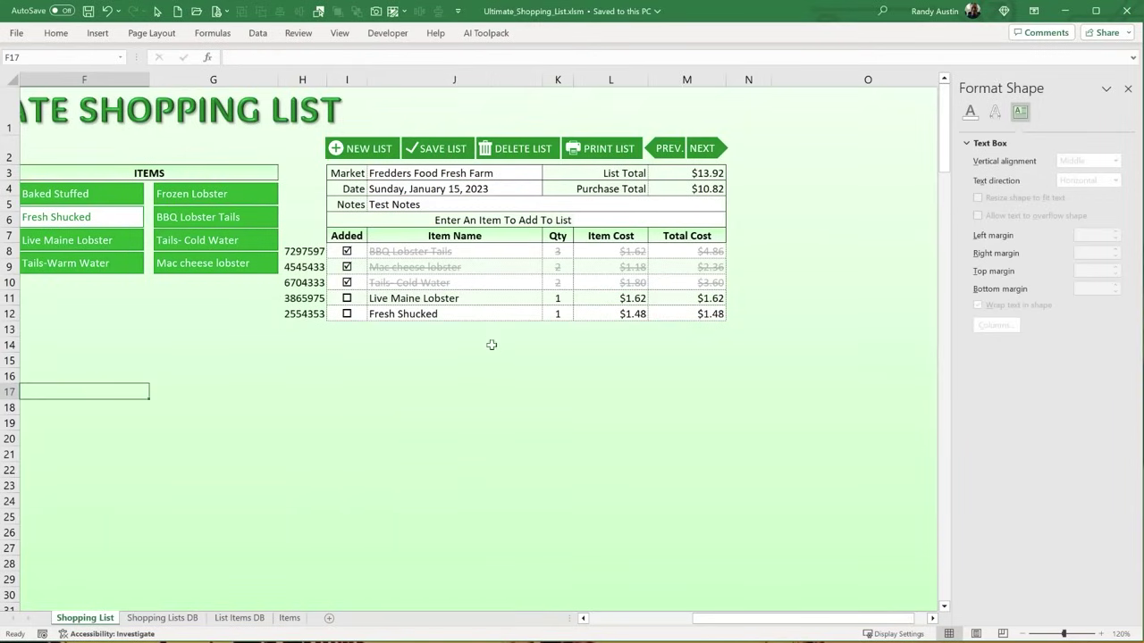
click(478, 330)
drag(455, 251, 461, 310)
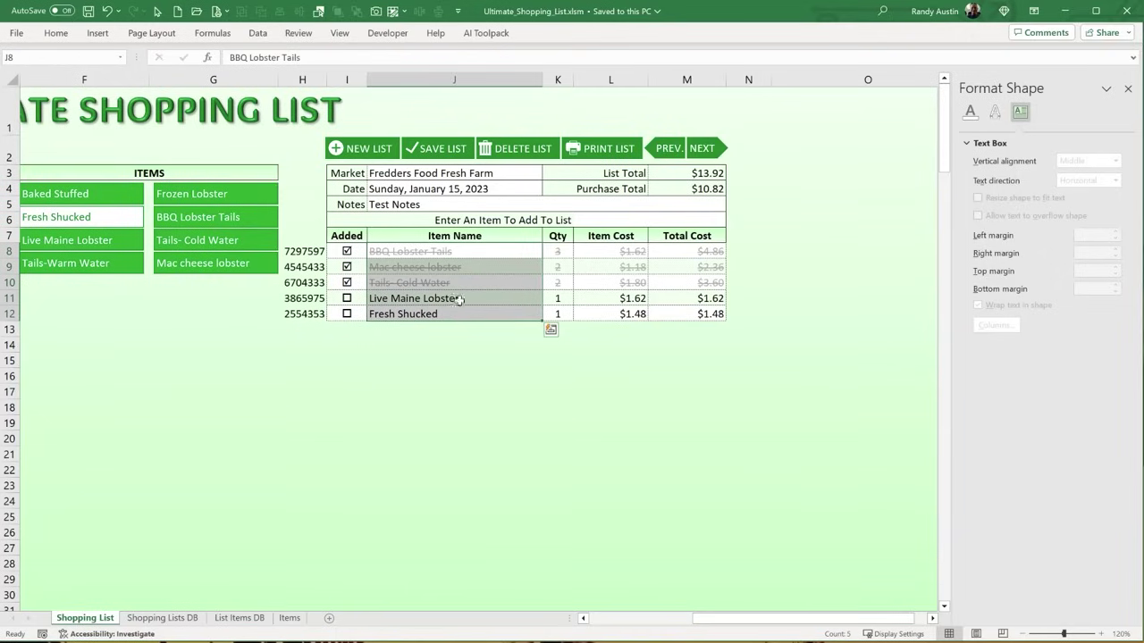
click(462, 312)
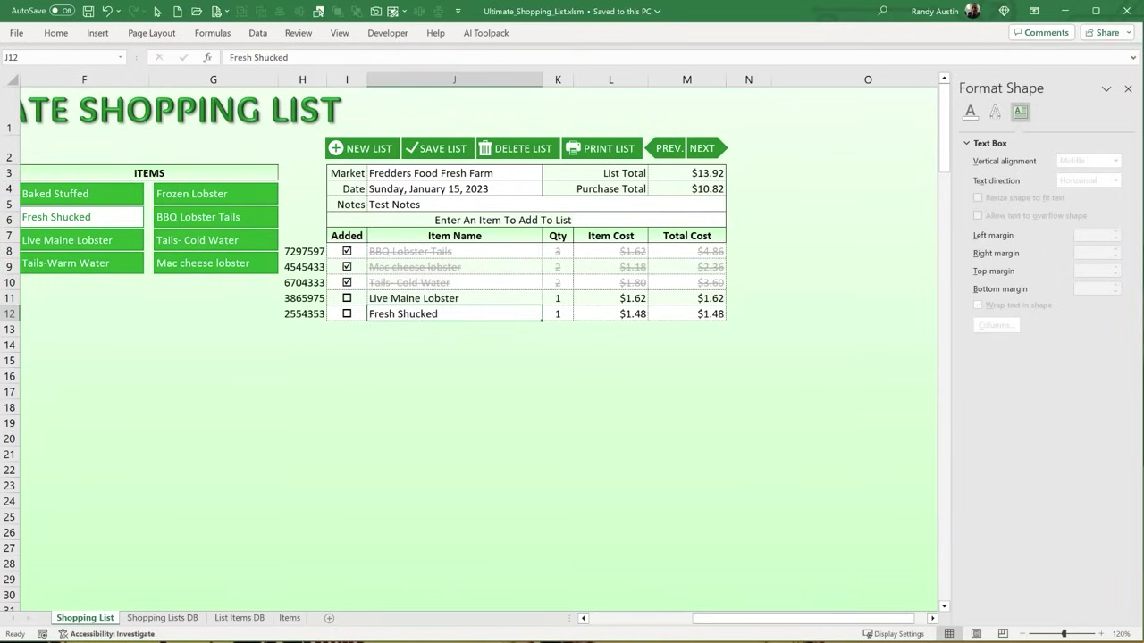
key(alt+F11)
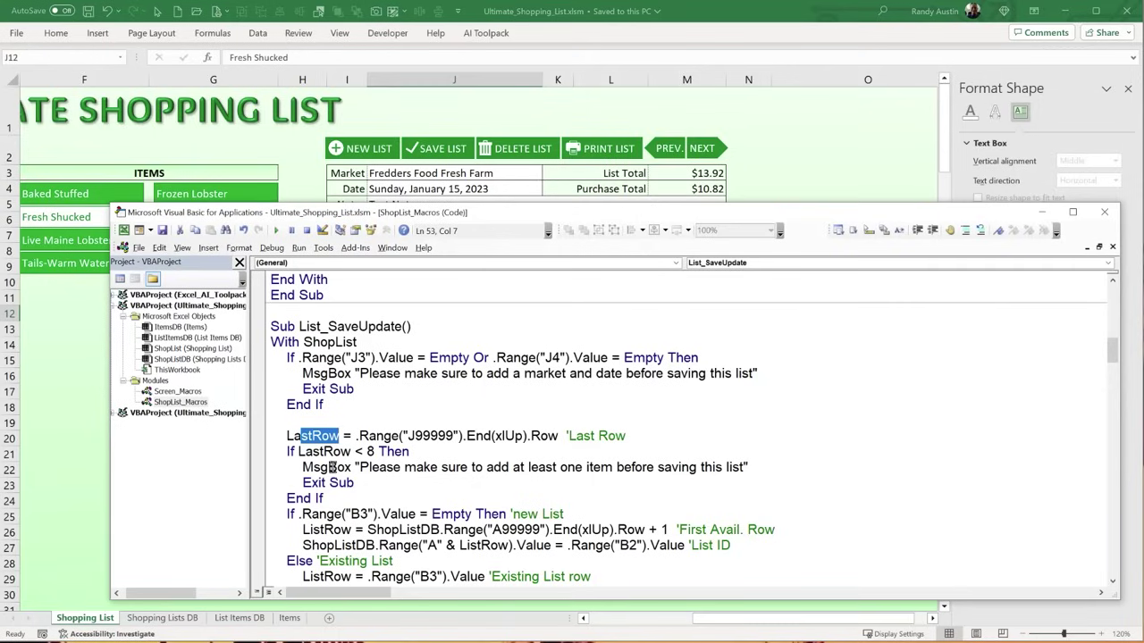
drag(410, 452, 292, 454)
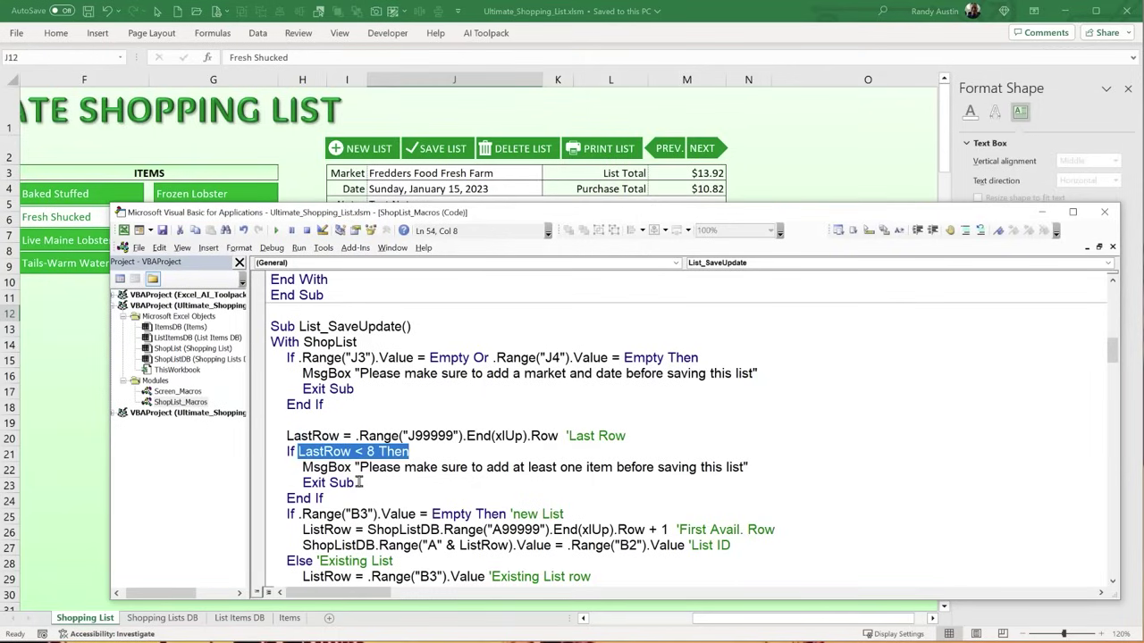
drag(404, 466, 725, 467)
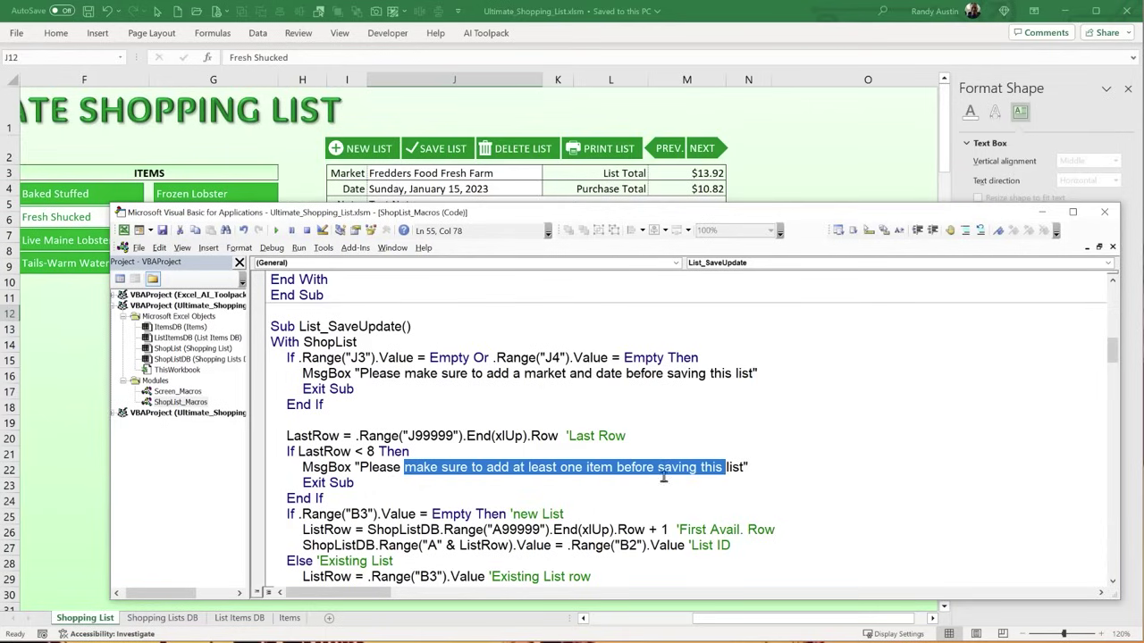
drag(355, 483, 301, 481)
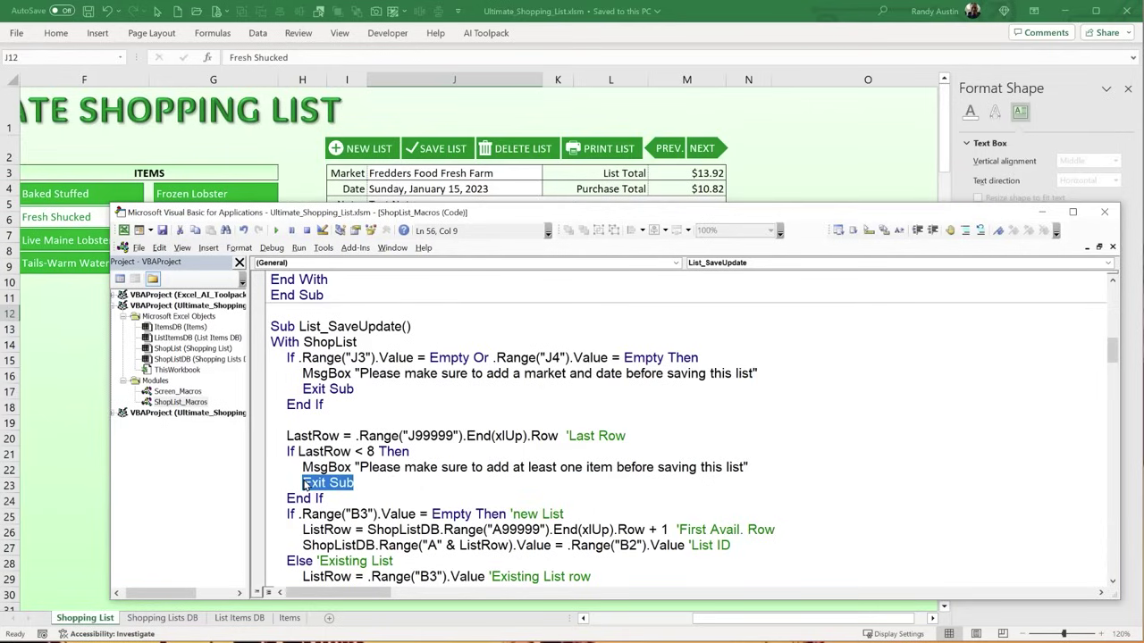
scroll(303, 484, down, 2)
- Auto-fit column A on the Shopping List sheet to its labels and close the Format Shape pane
click(81, 373)
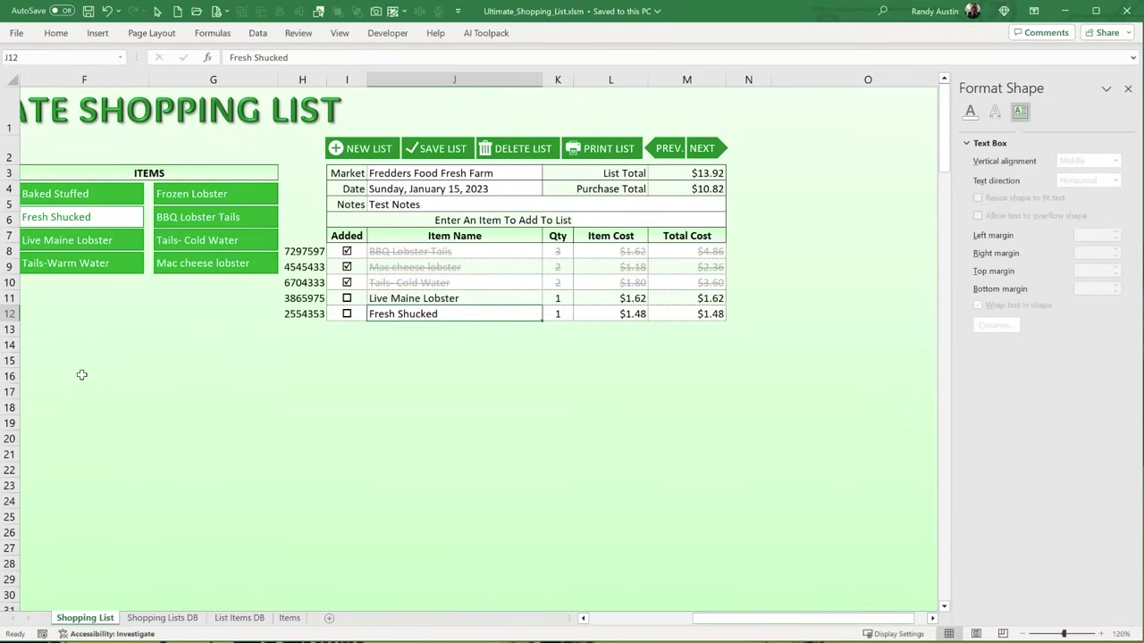
drag(731, 630, 563, 621)
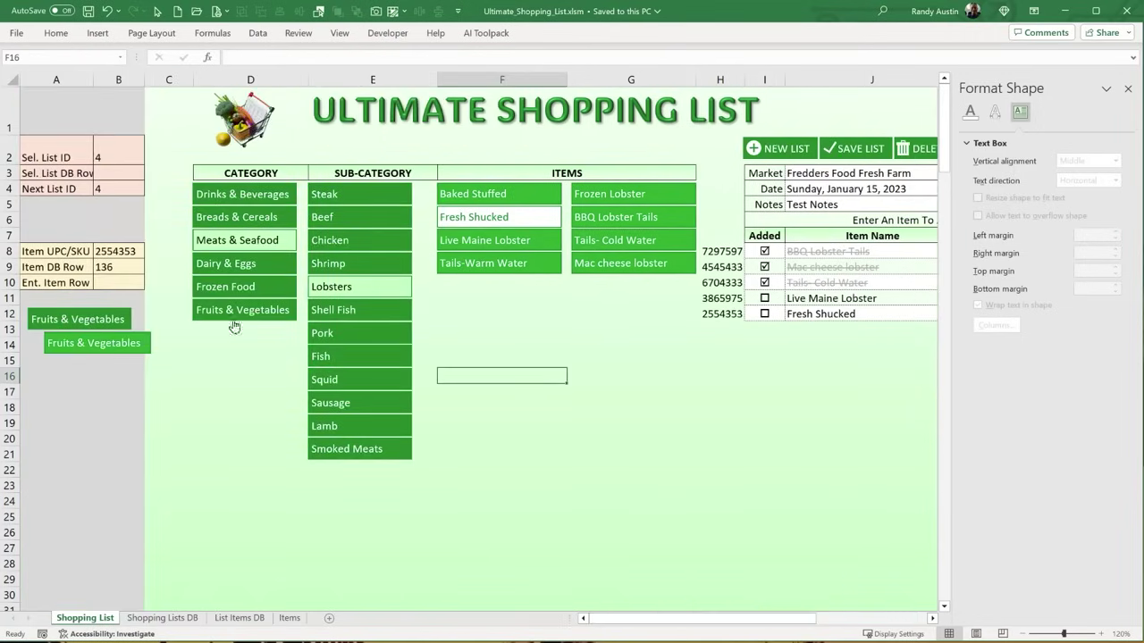
click(125, 173)
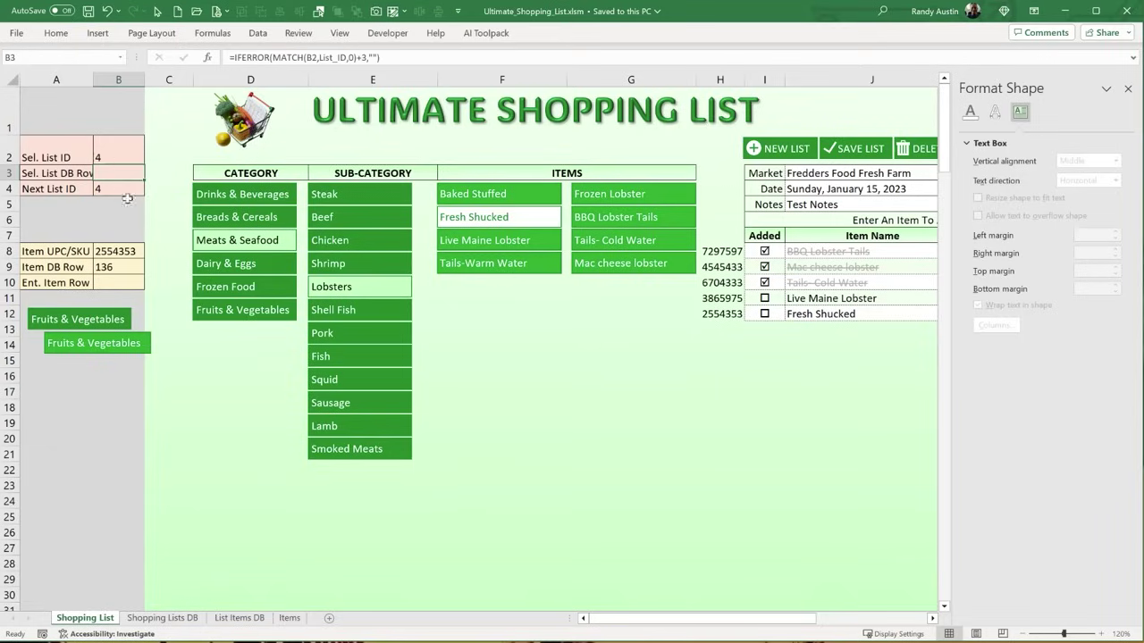
double_click(89, 76)
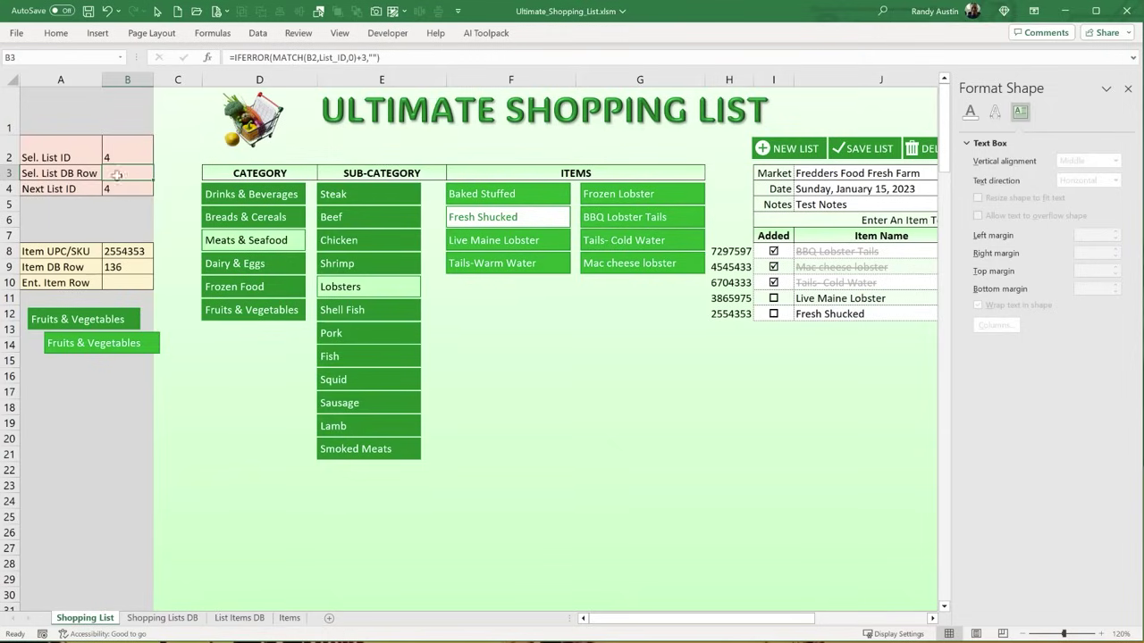
drag(643, 620, 681, 620)
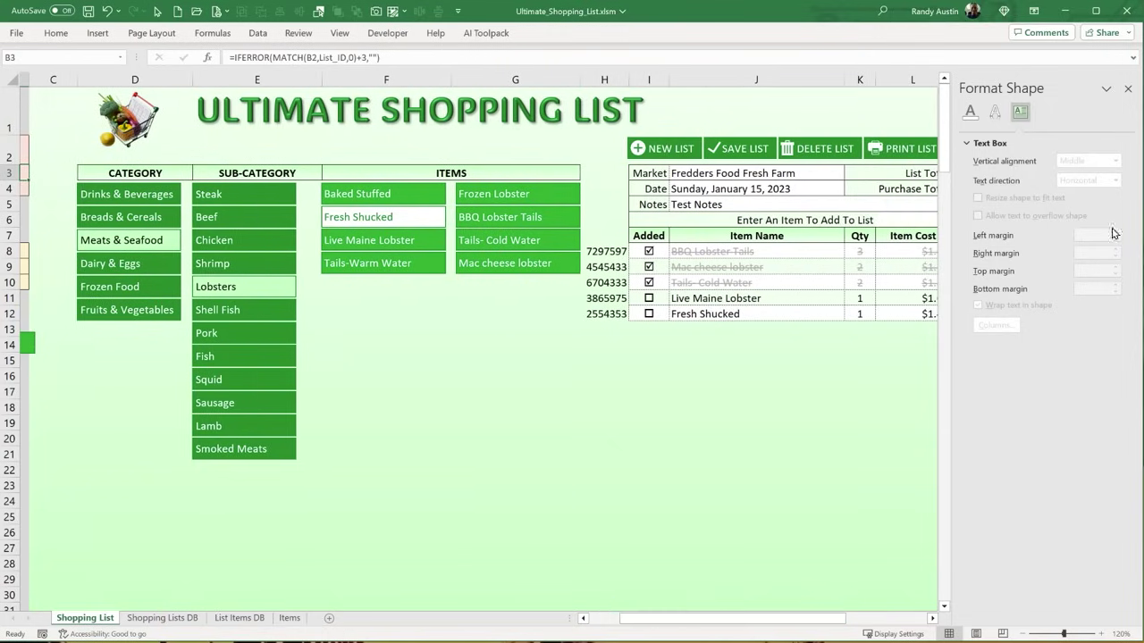
click(1128, 89)
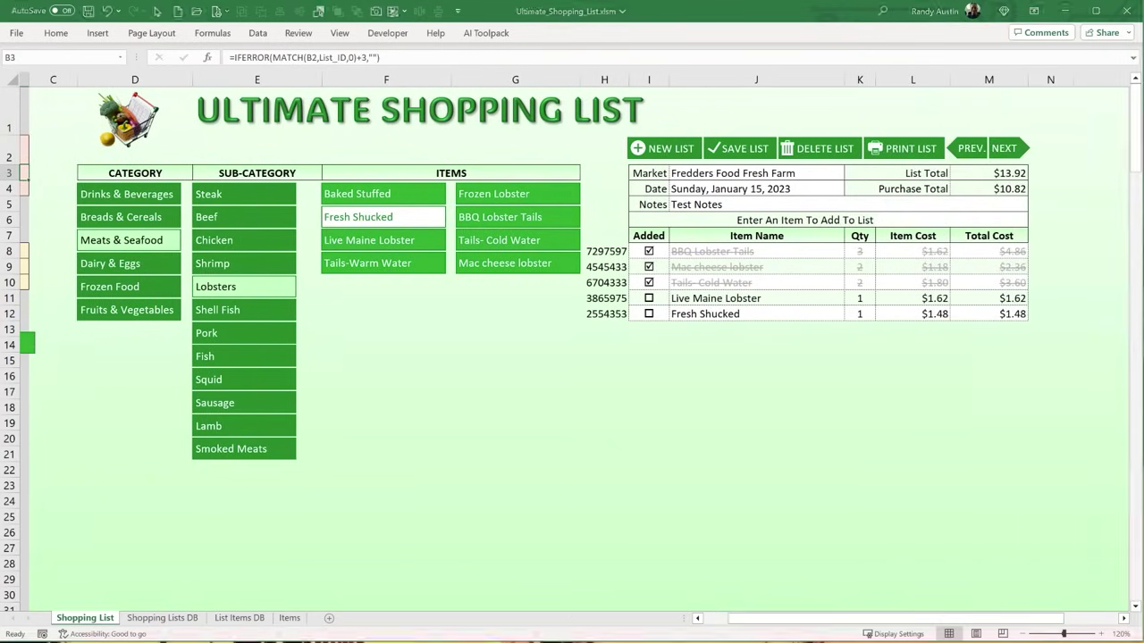
- Capitalize the comment after the B3 empty check in the List_SaveUpdate macro so it reads 'New List
key(alt+F11)
scroll(355, 368, up, 2)
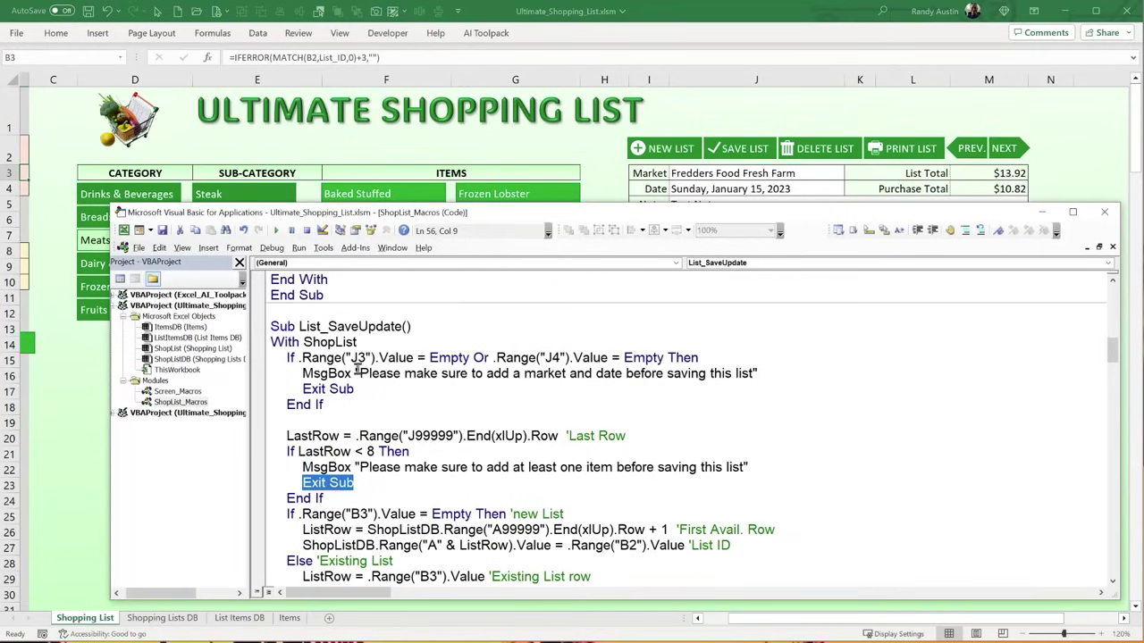
drag(328, 327, 356, 328)
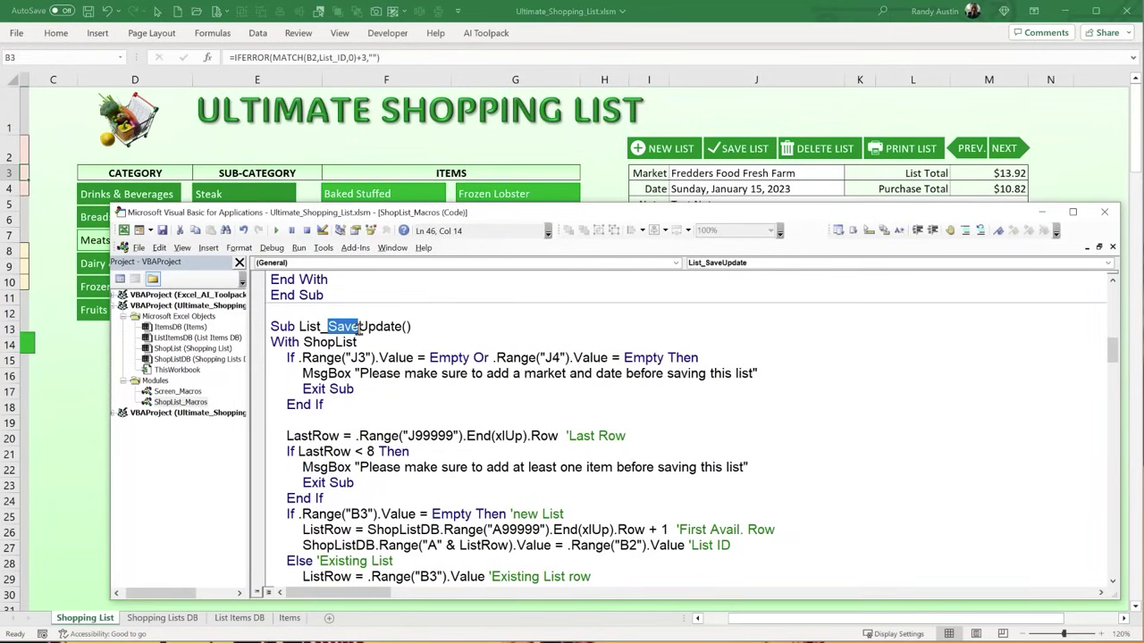
scroll(368, 341, down, 3)
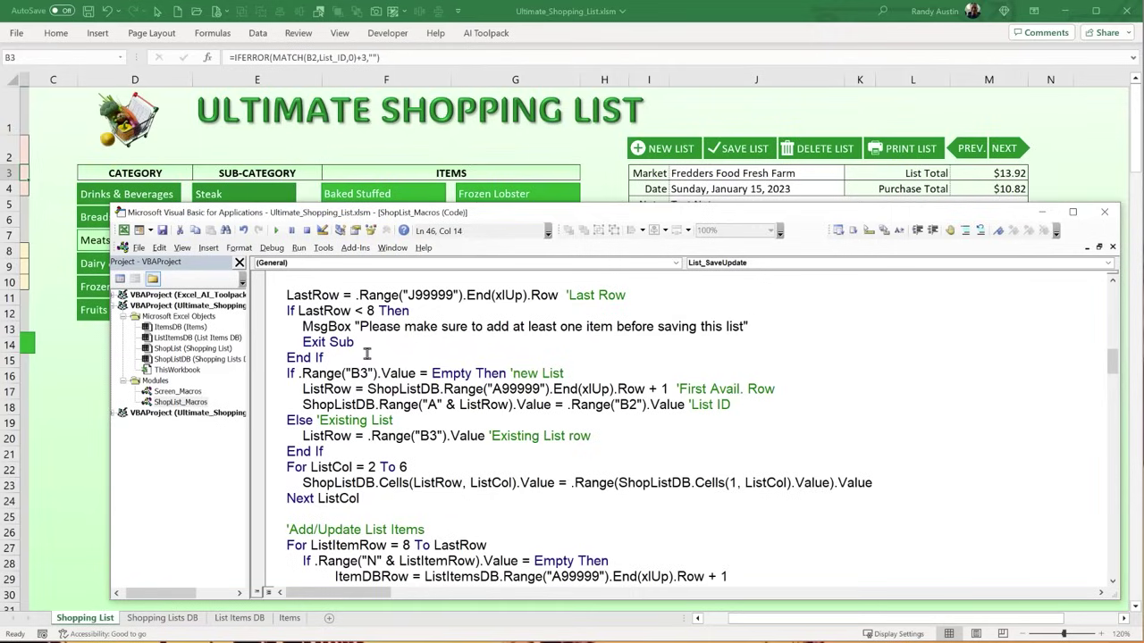
click(569, 373)
drag(516, 373, 511, 374)
text(N)
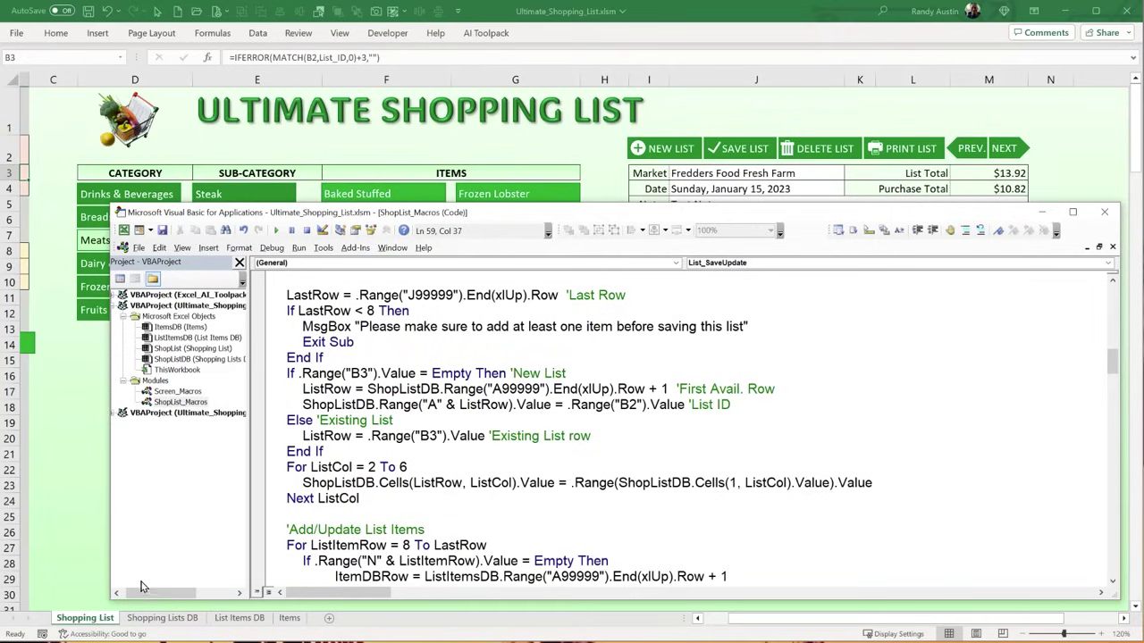
- Compare List_SaveUpdate's new-list and existing-list ListRow code with the selected List ID cell B2 and the Shopping Lists DB rows
click(157, 619)
click(157, 619)
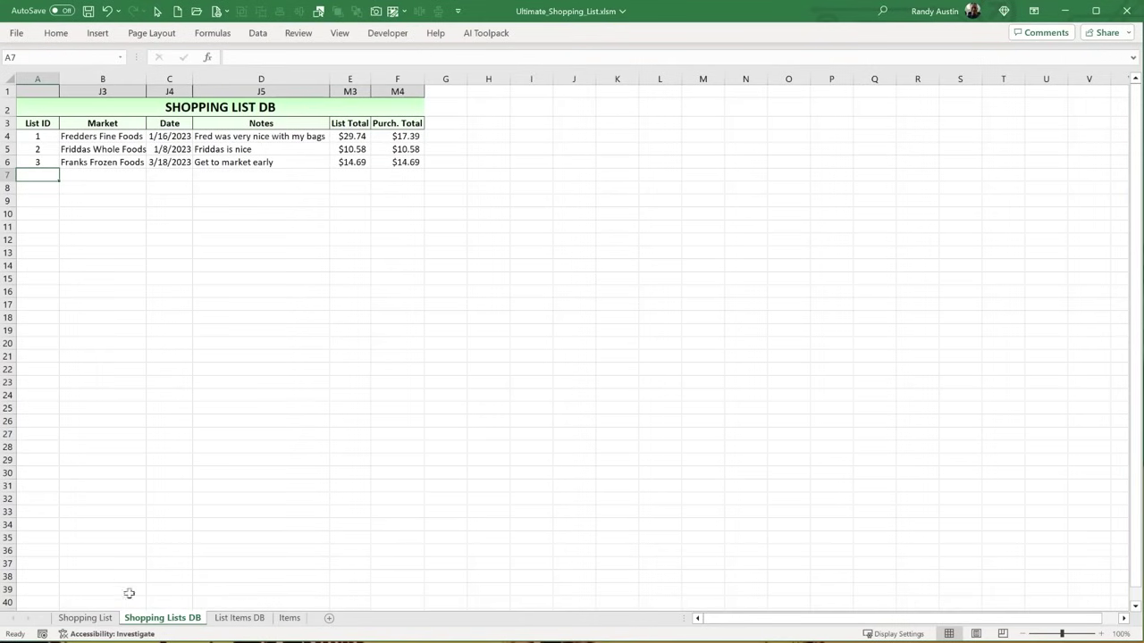
click(85, 619)
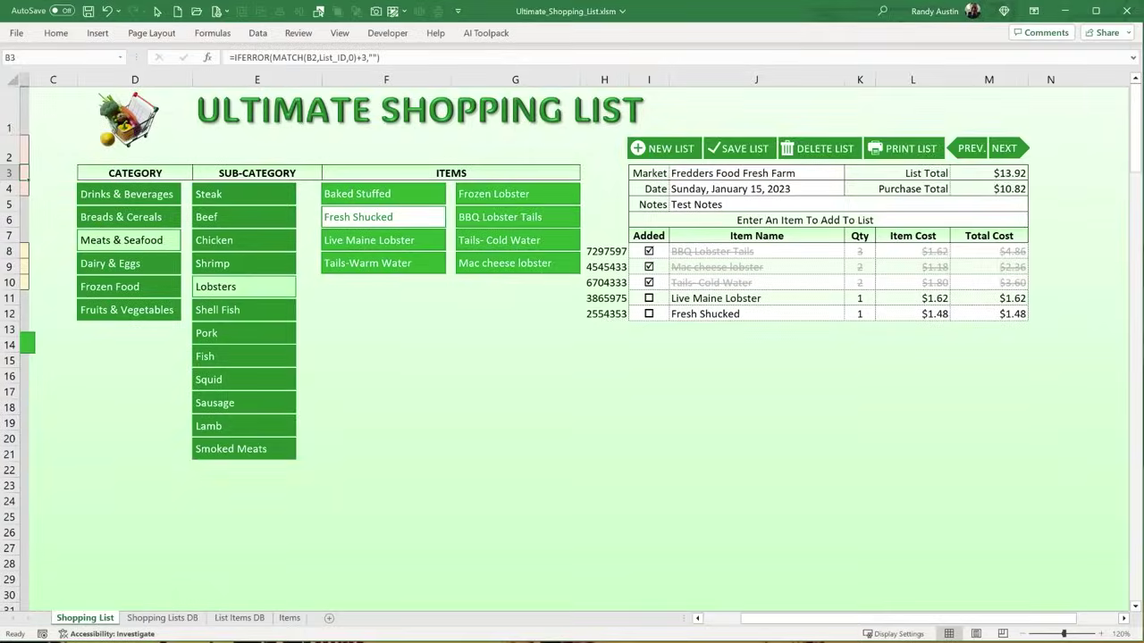
key(alt+F11)
drag(356, 389, 303, 382)
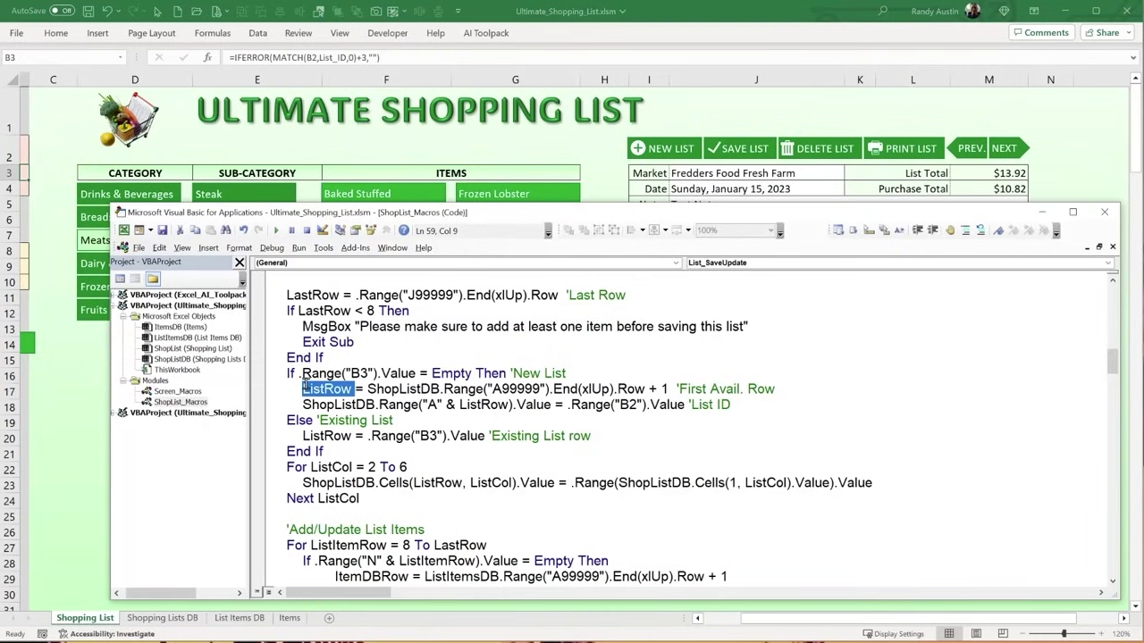
right_click(304, 384)
click(330, 404)
click(89, 375)
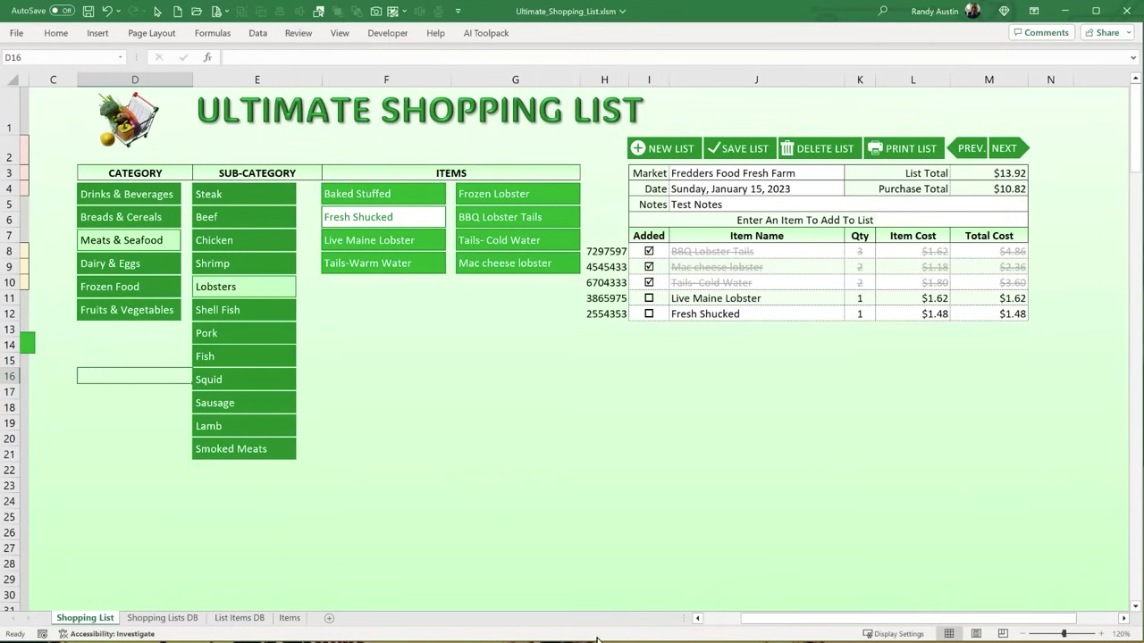
drag(894, 618, 855, 619)
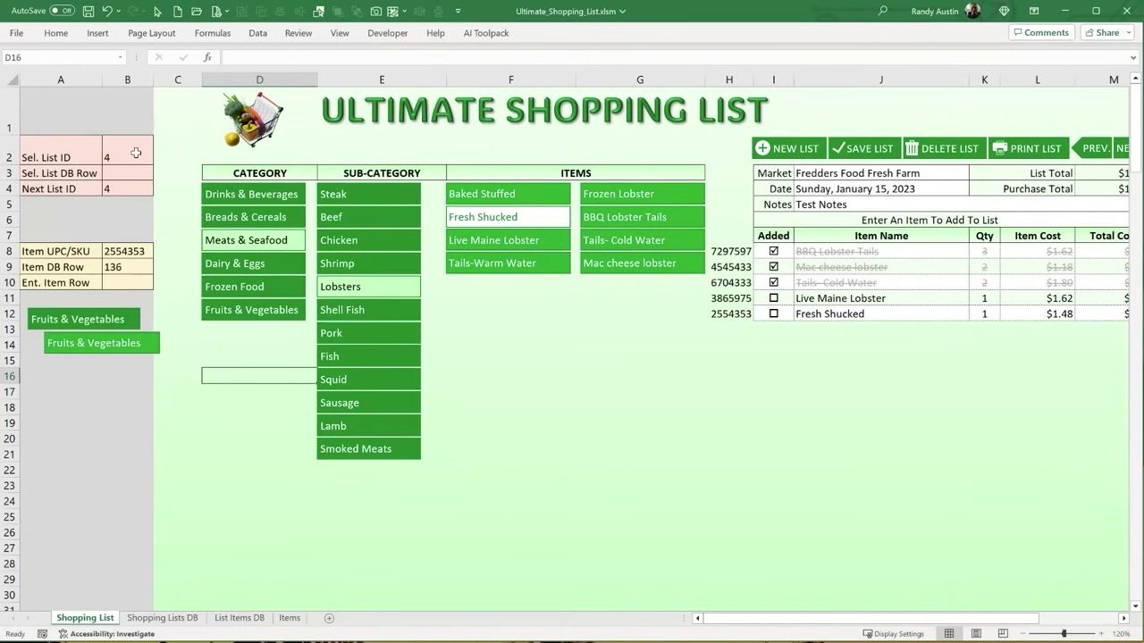
click(135, 153)
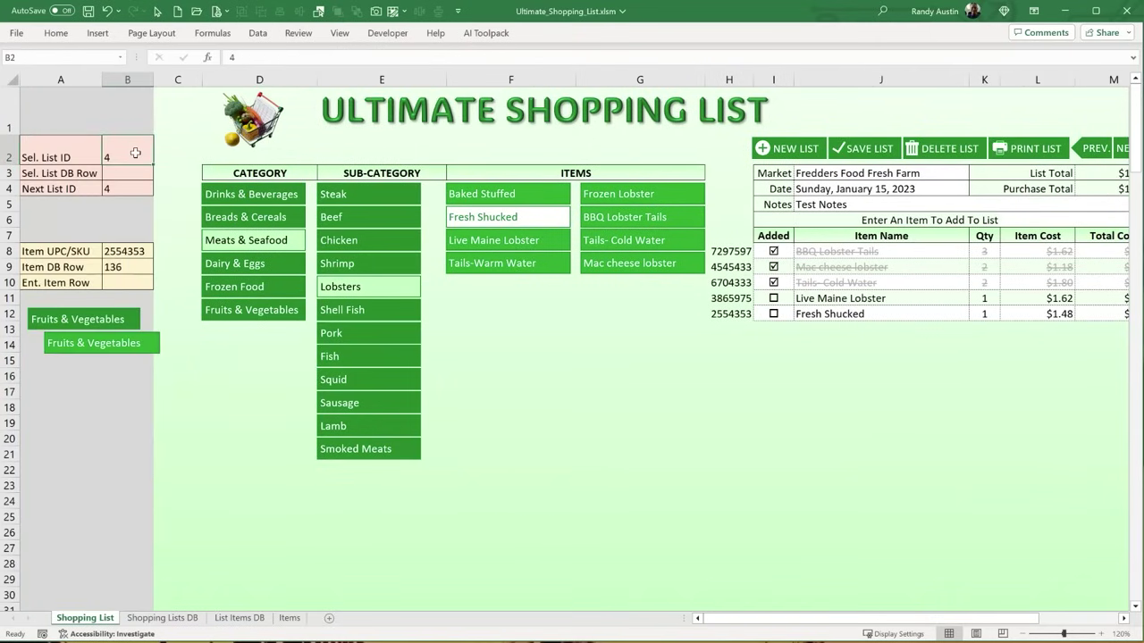
click(162, 617)
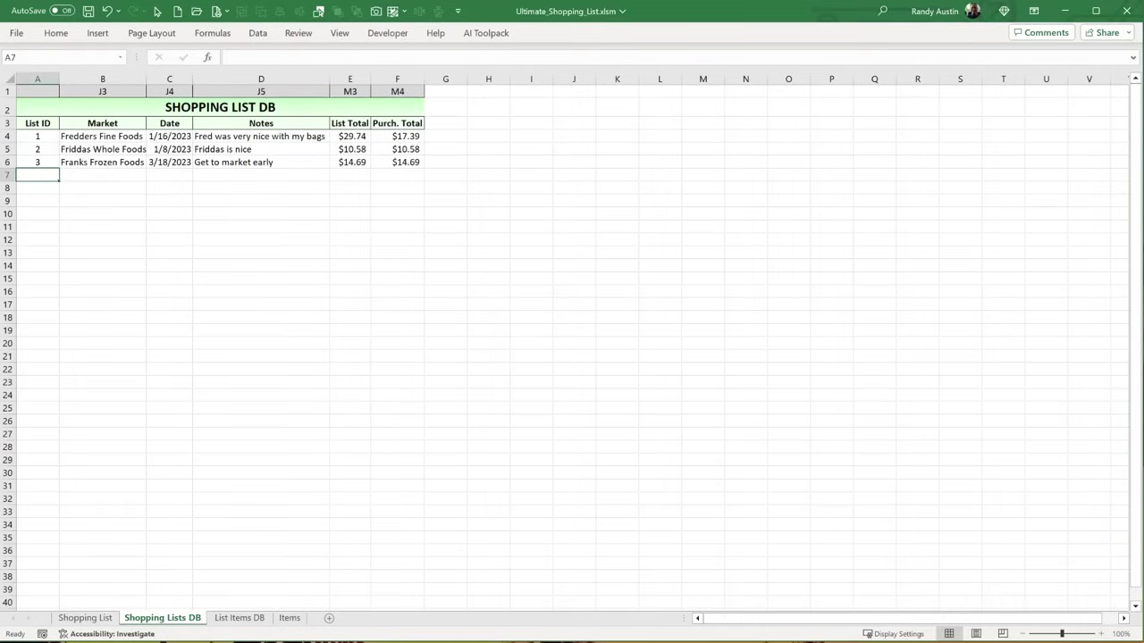
key(alt+F11)
drag(302, 404, 559, 405)
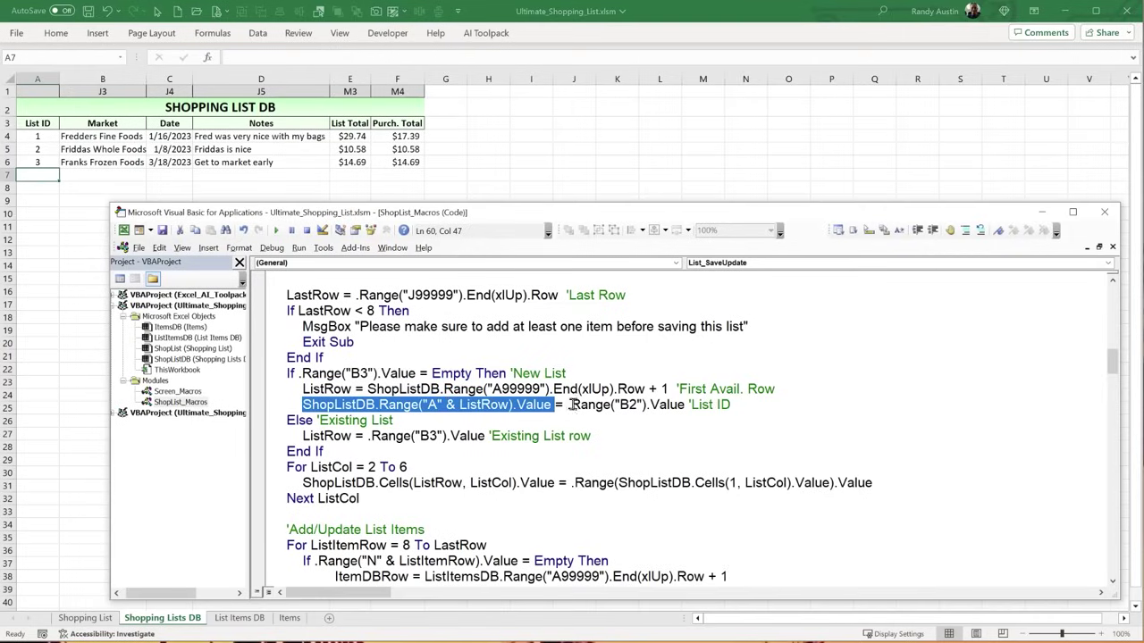
drag(734, 405, 583, 407)
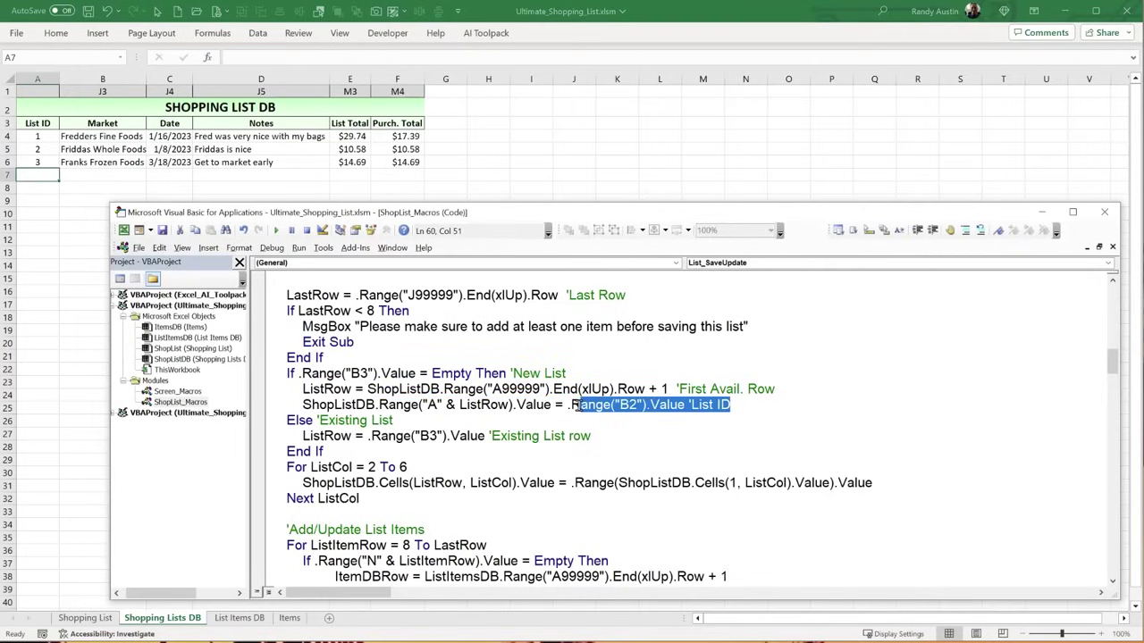
drag(406, 420, 357, 438)
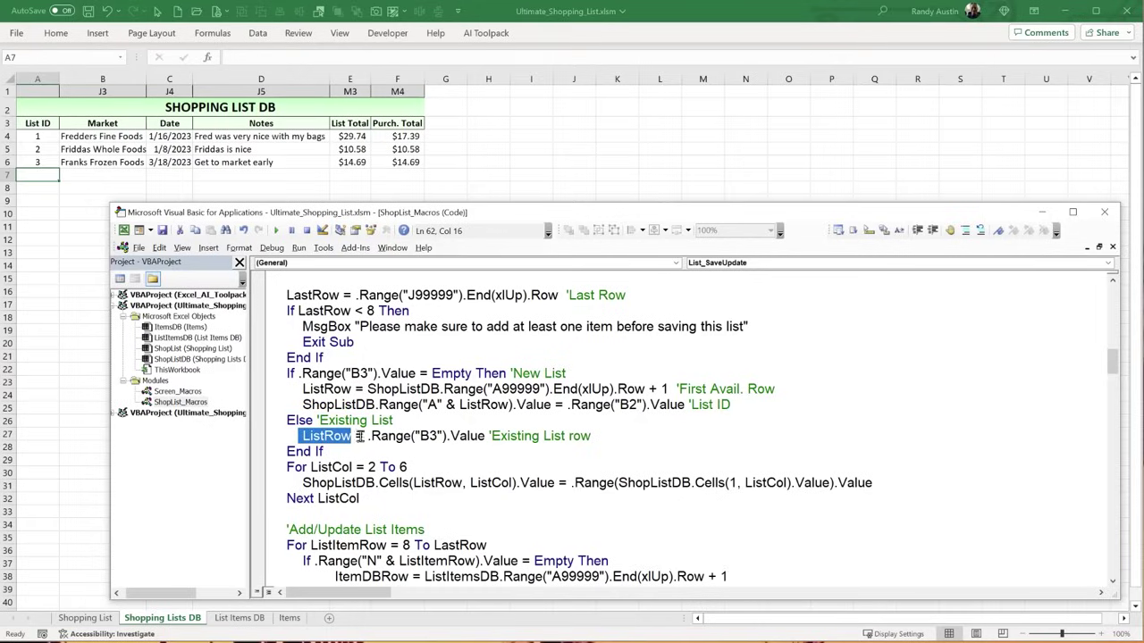
- Compare the row 1 cell references on the Shopping Lists DB sheet with columns B to F and the Shopping List header fields
click(375, 436)
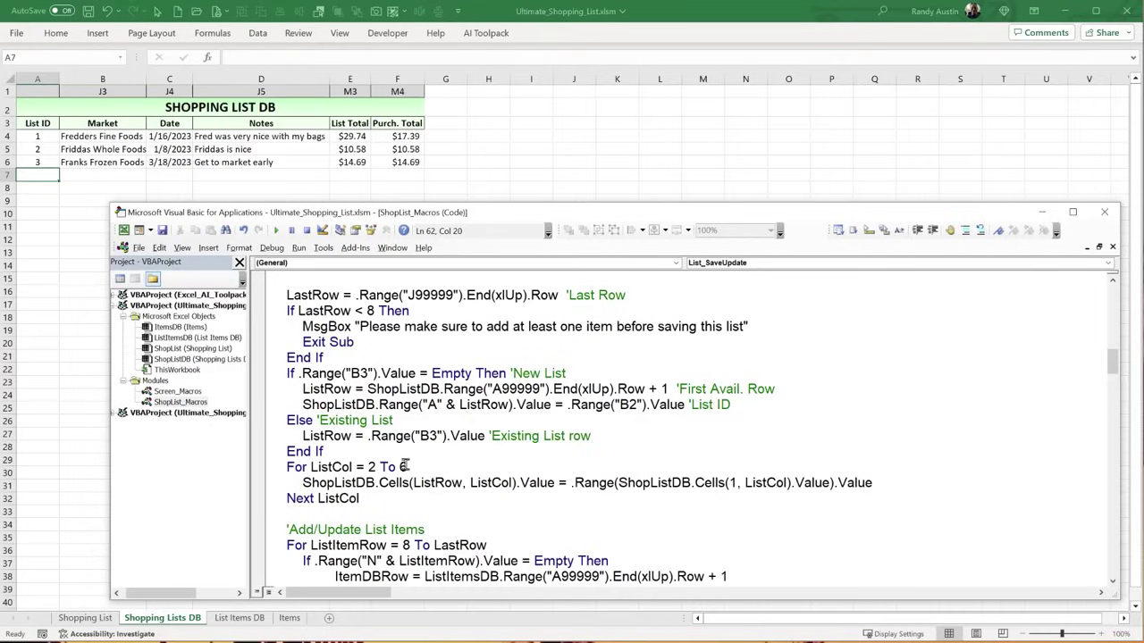
click(95, 148)
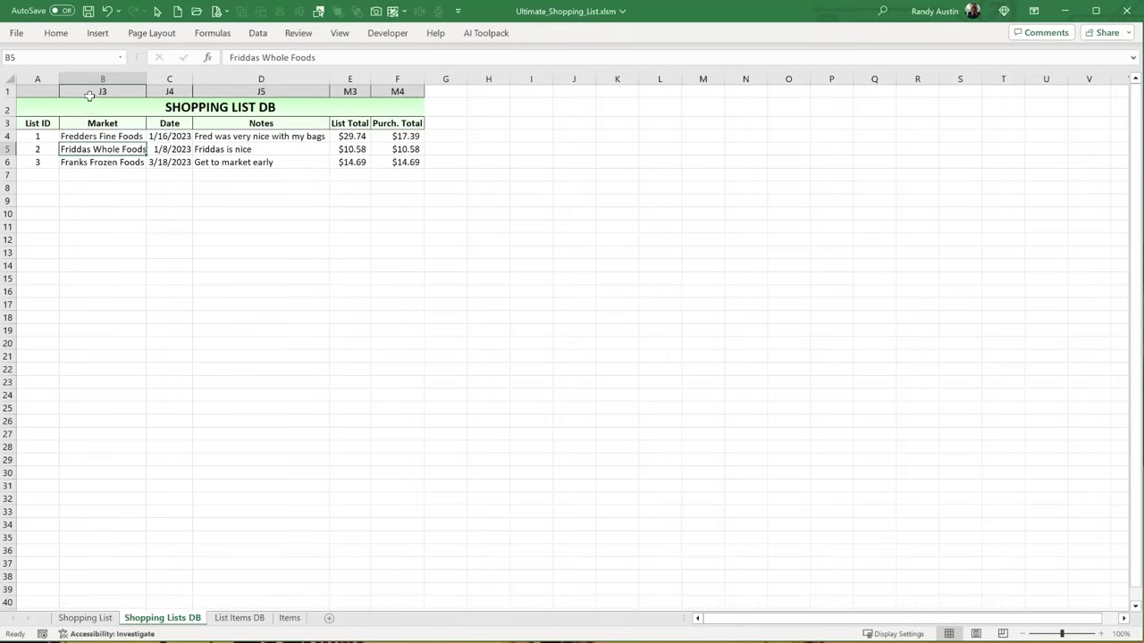
click(71, 617)
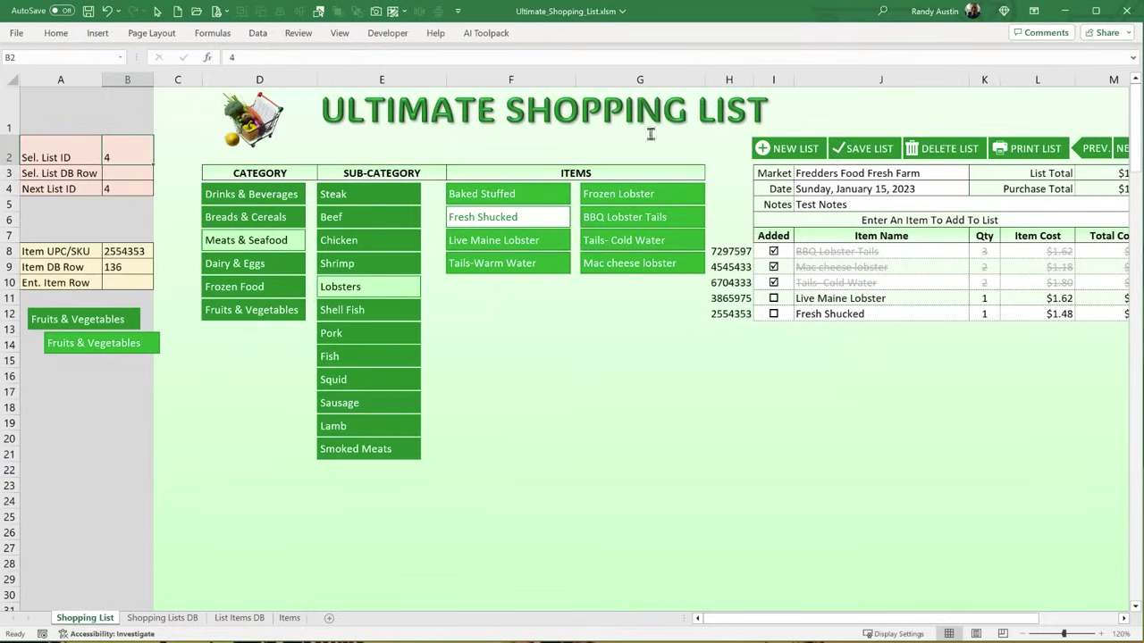
click(166, 617)
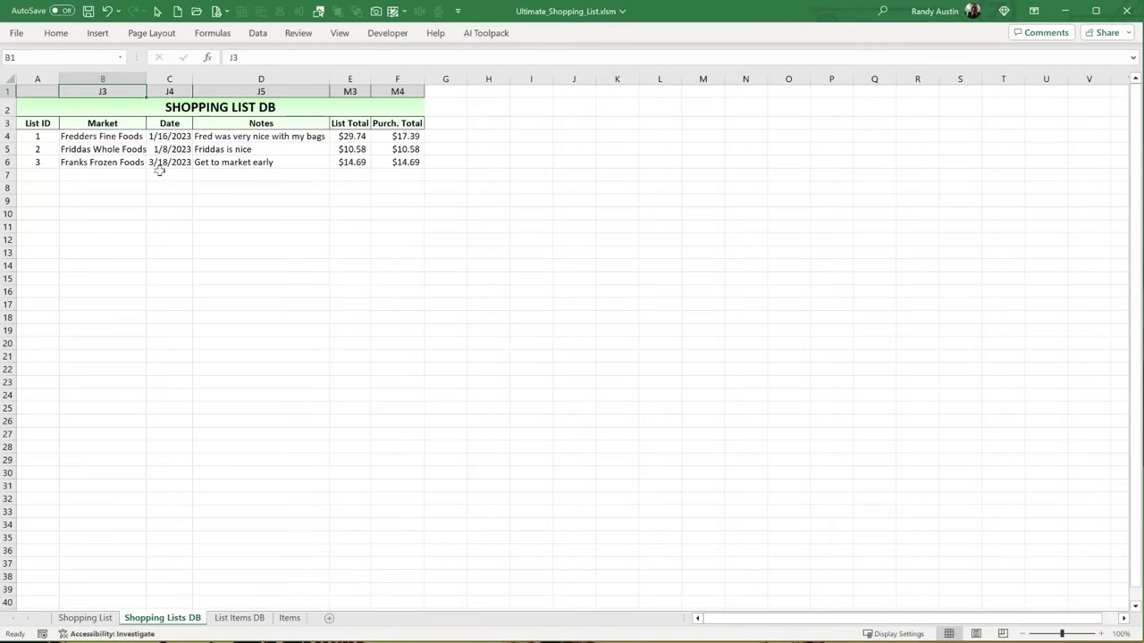
click(139, 136)
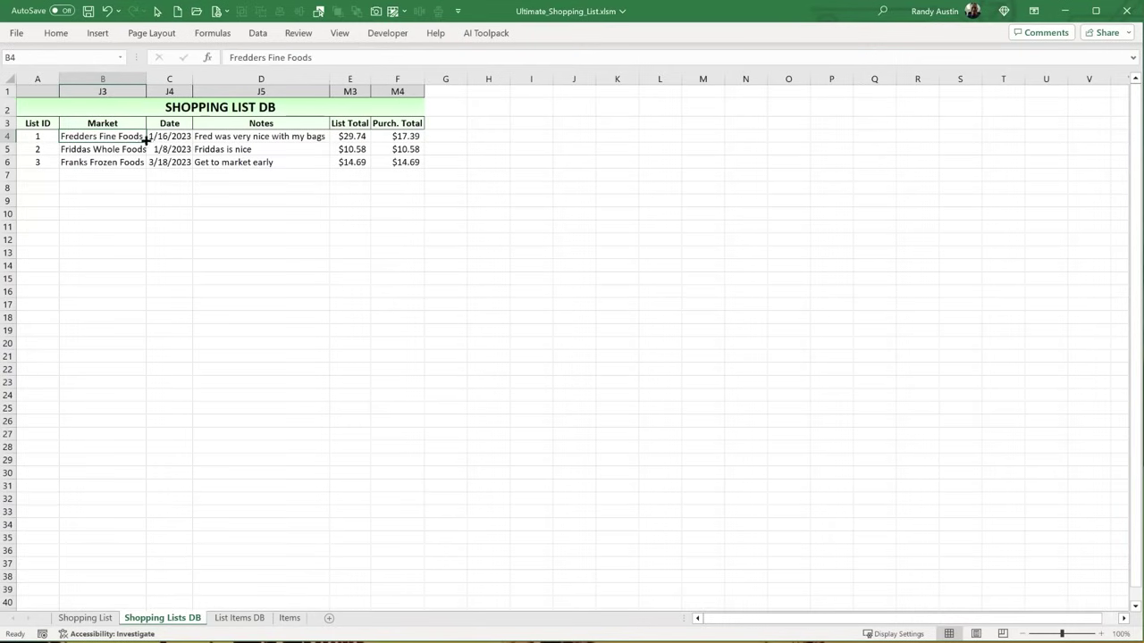
click(170, 93)
click(174, 140)
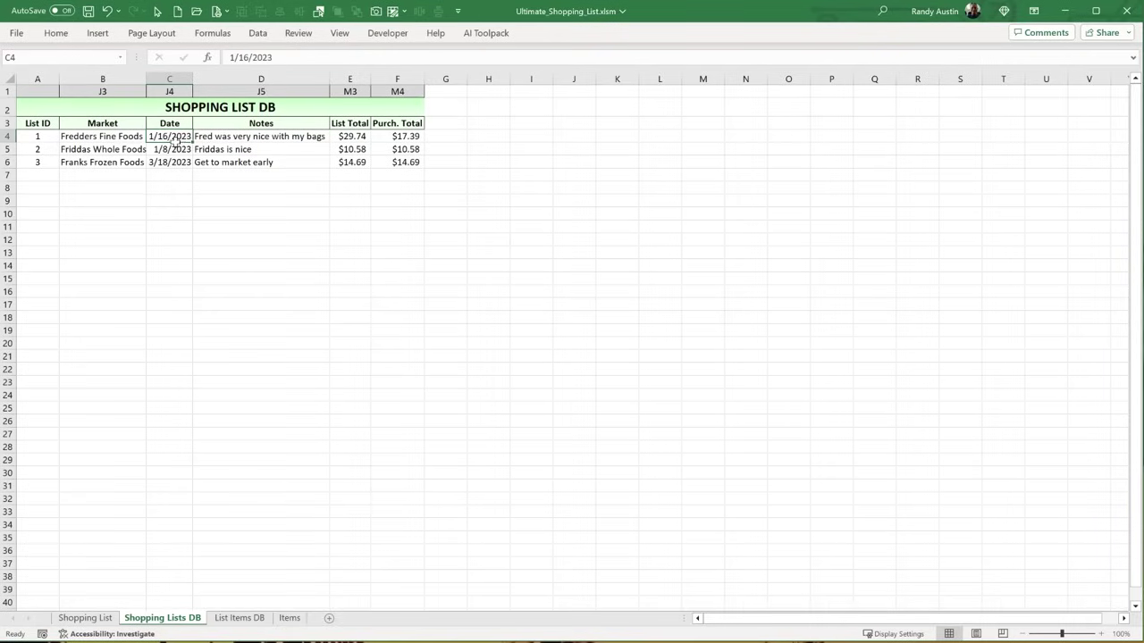
click(258, 89)
click(363, 92)
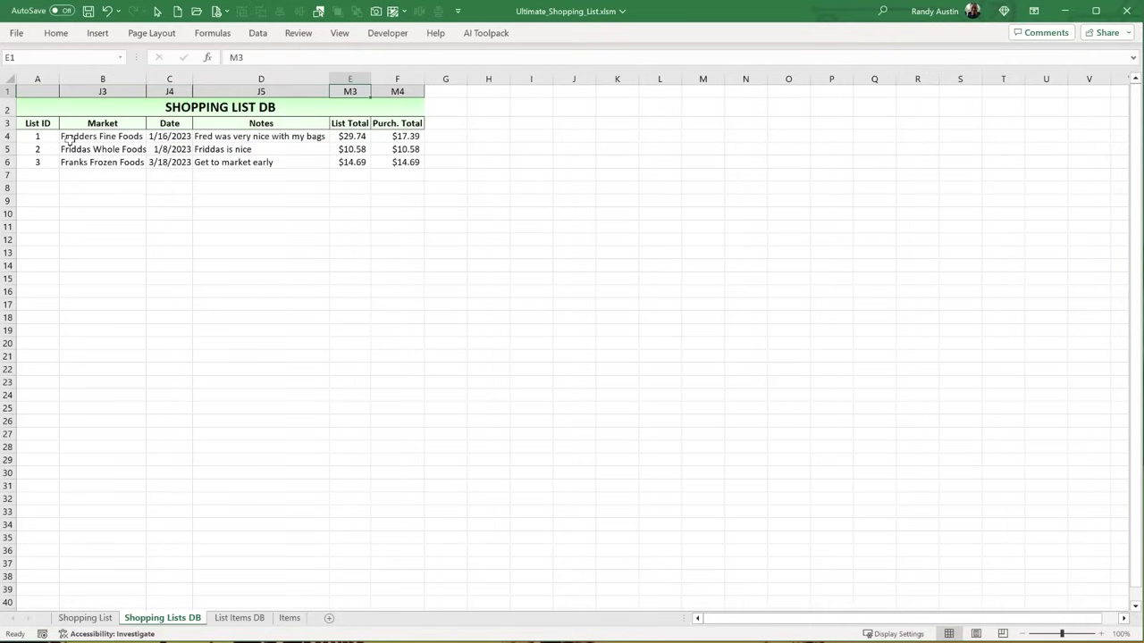
drag(69, 139, 383, 136)
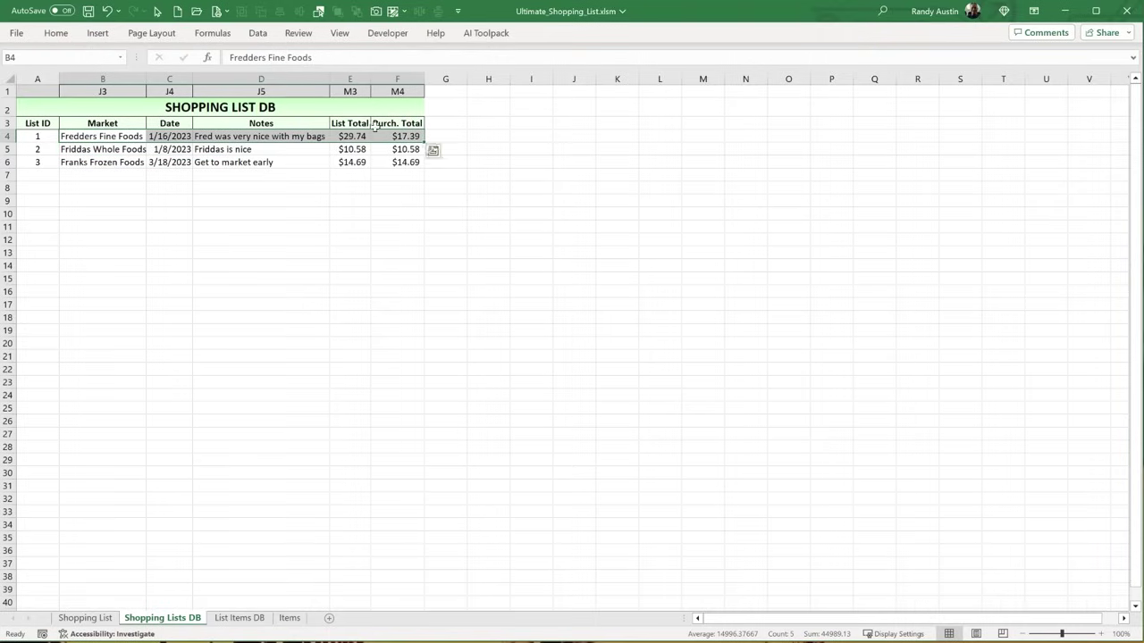
click(105, 198)
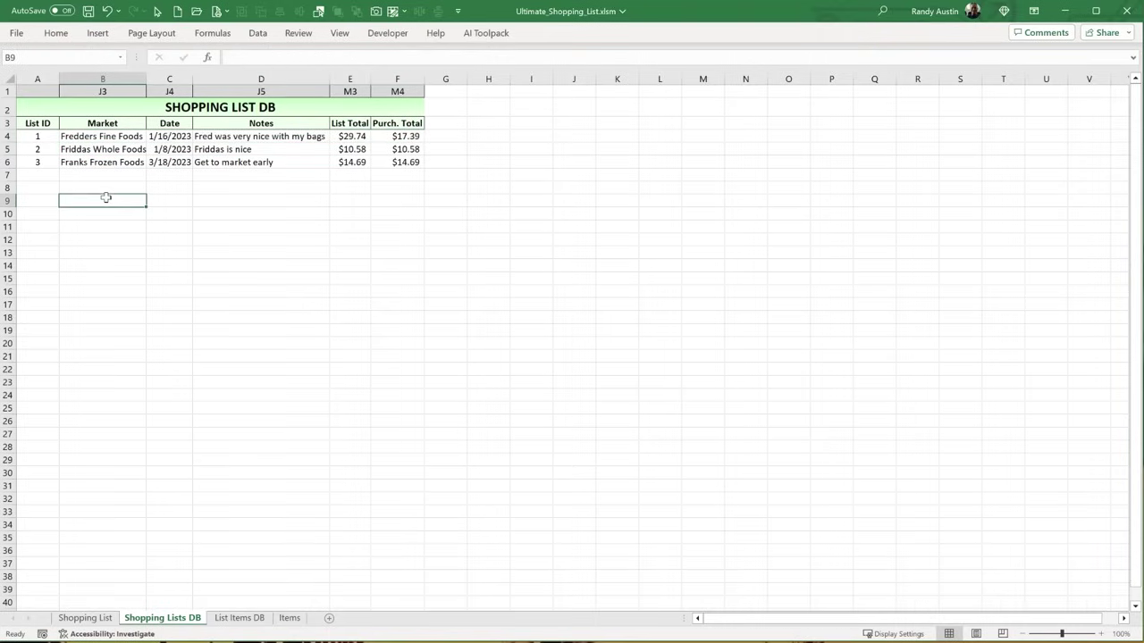
click(401, 196)
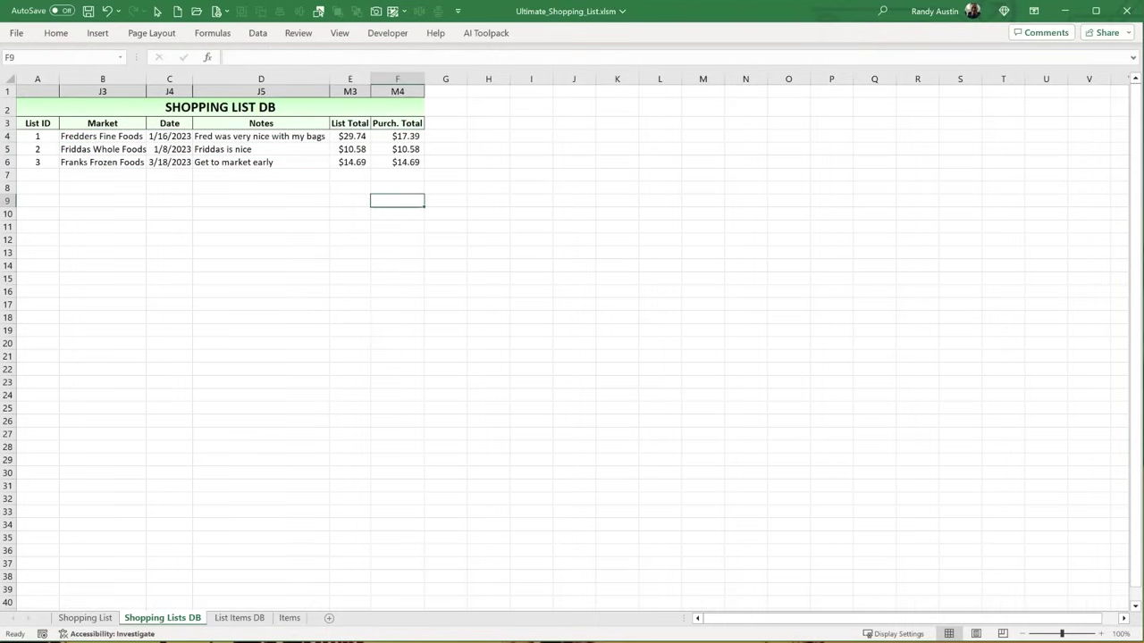
- Examine the For ListCol = 2 To 6 loop in List_SaveUpdate that copies the mapped cells into the ShopListDB row
key(alt+F11)
drag(408, 466, 332, 467)
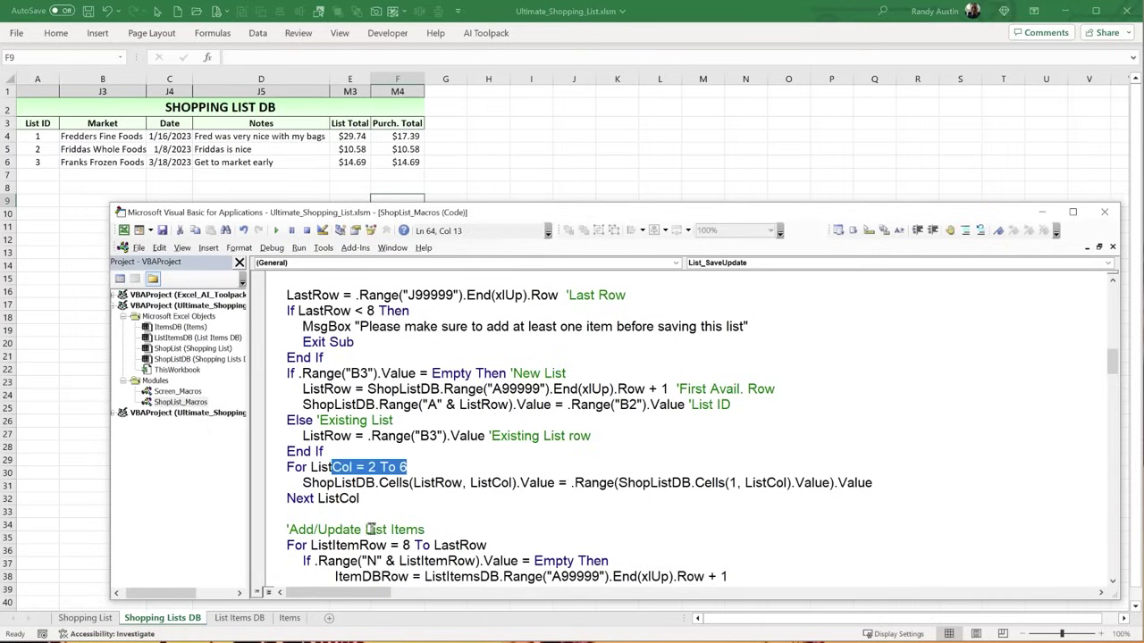
click(410, 540)
drag(623, 482, 822, 483)
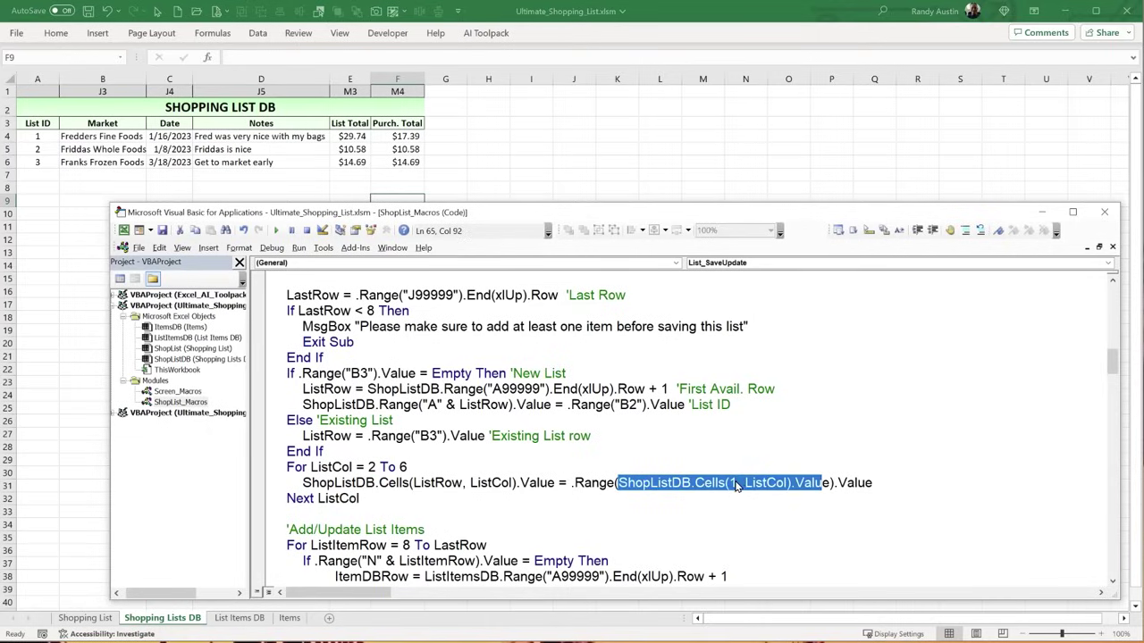
click(736, 483)
click(773, 483)
drag(815, 483, 820, 484)
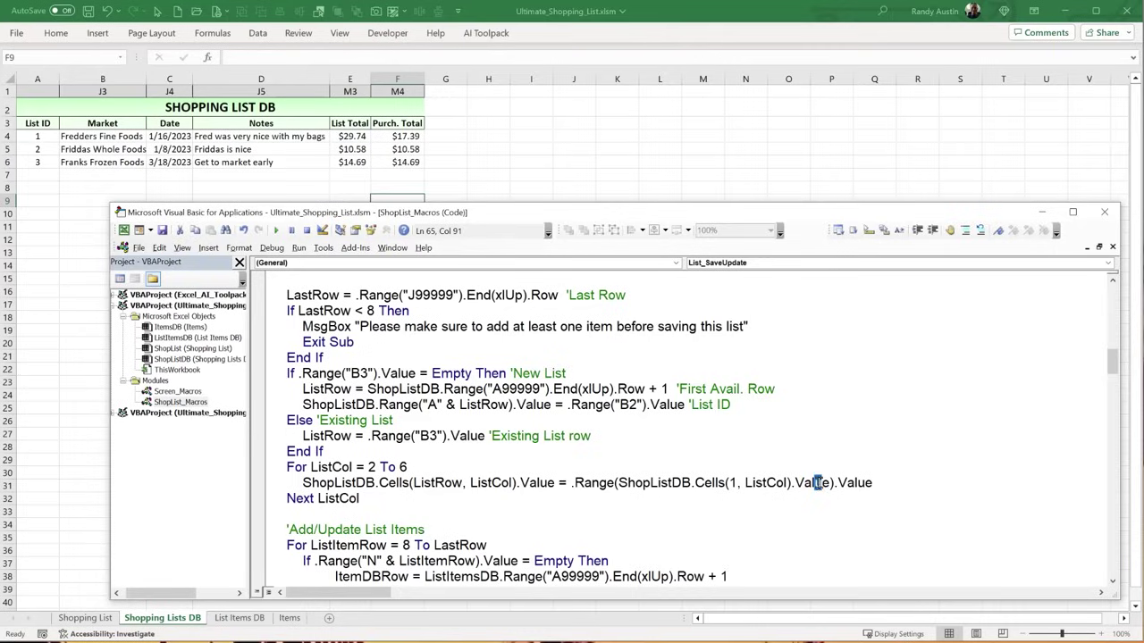
drag(558, 482, 295, 483)
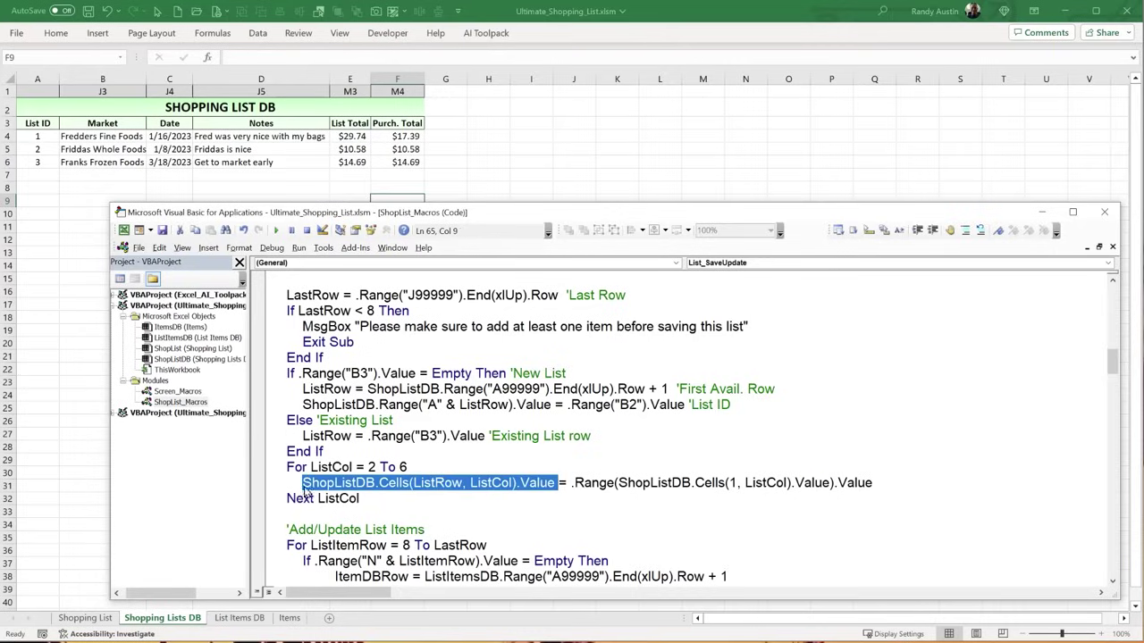
drag(415, 500, 252, 462)
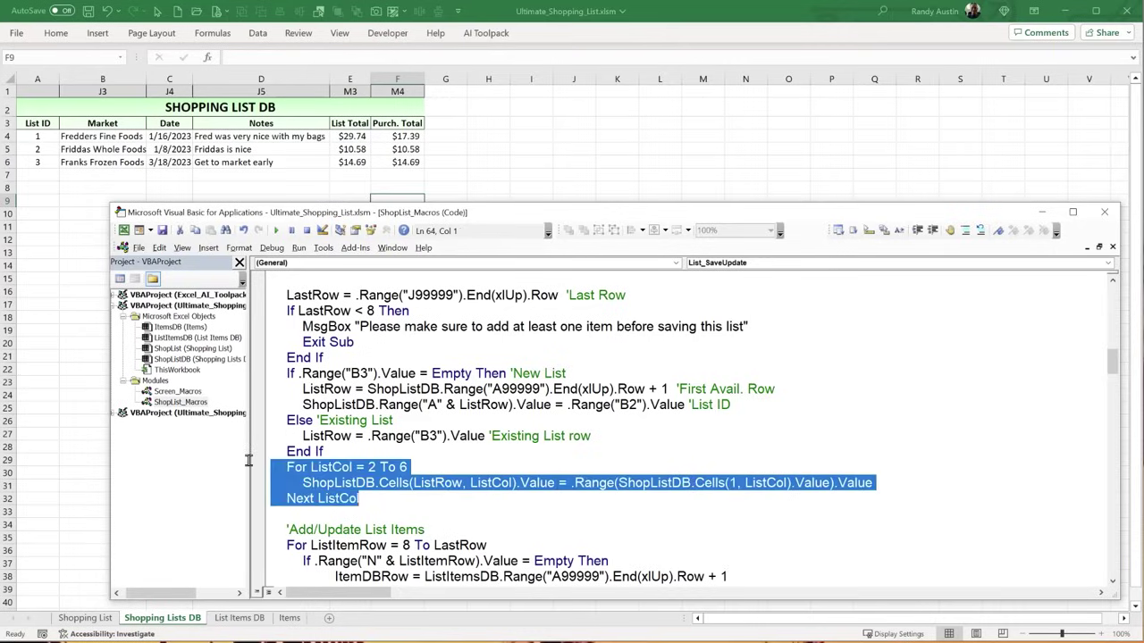
- Append the comment 'Save to Database to the ShopListDB.Cells assignment inside the ListCol loop
click(905, 482)
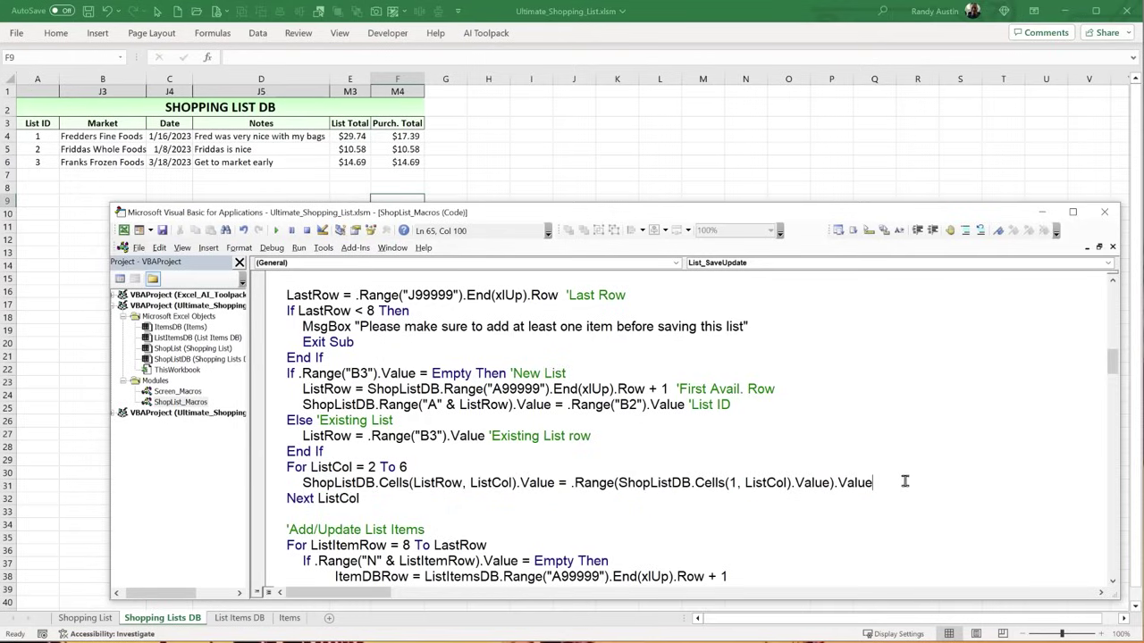
text('Save to Database)
click(387, 513)
- Compare column N beside the Shopping List item rows with the records and first free row on the List Items DB sheet
scroll(387, 511, down, 2)
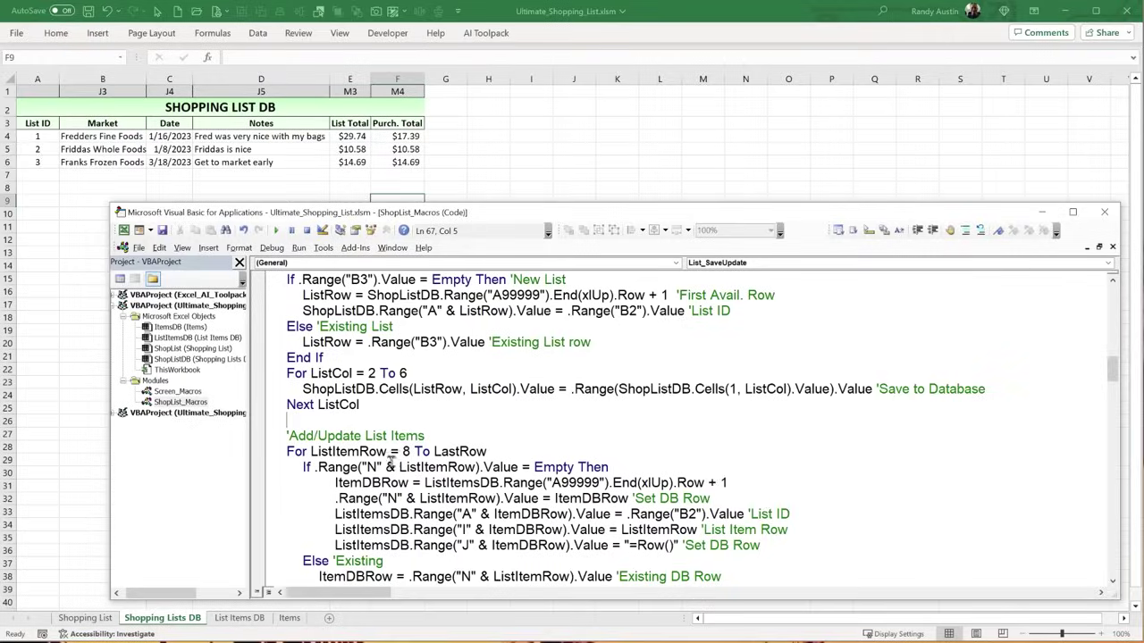
click(98, 473)
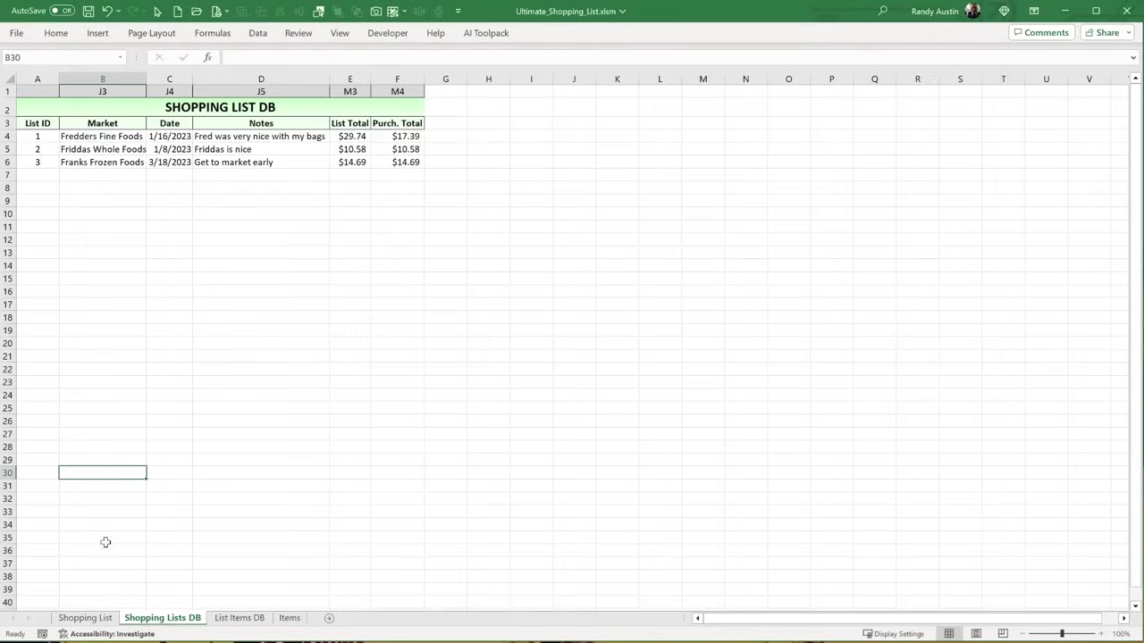
click(85, 618)
click(850, 252)
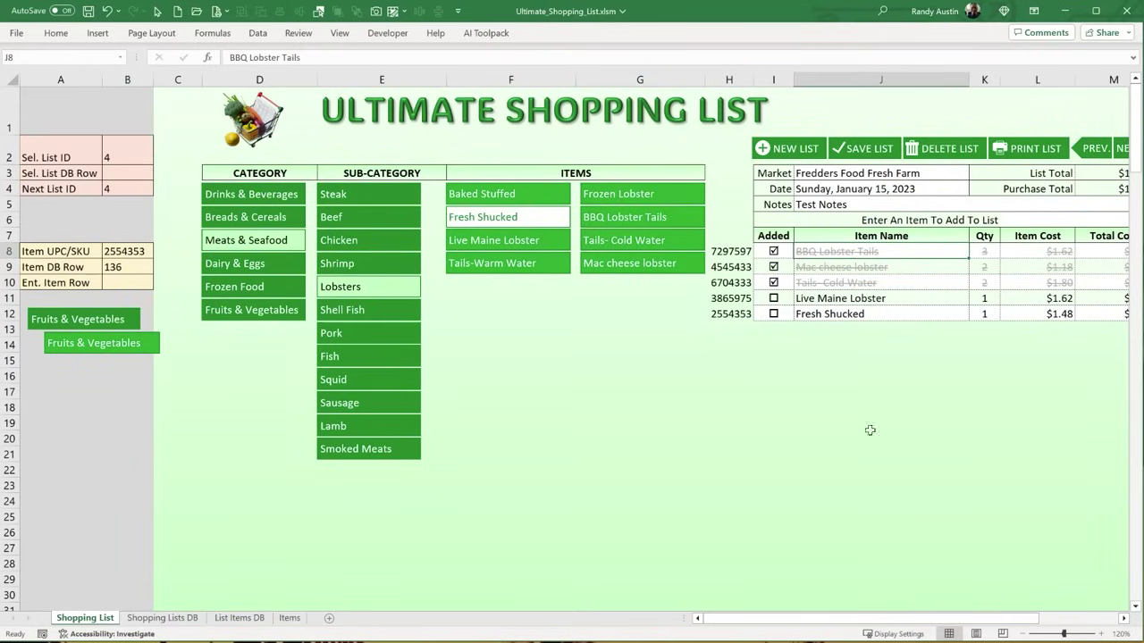
drag(956, 618, 1060, 621)
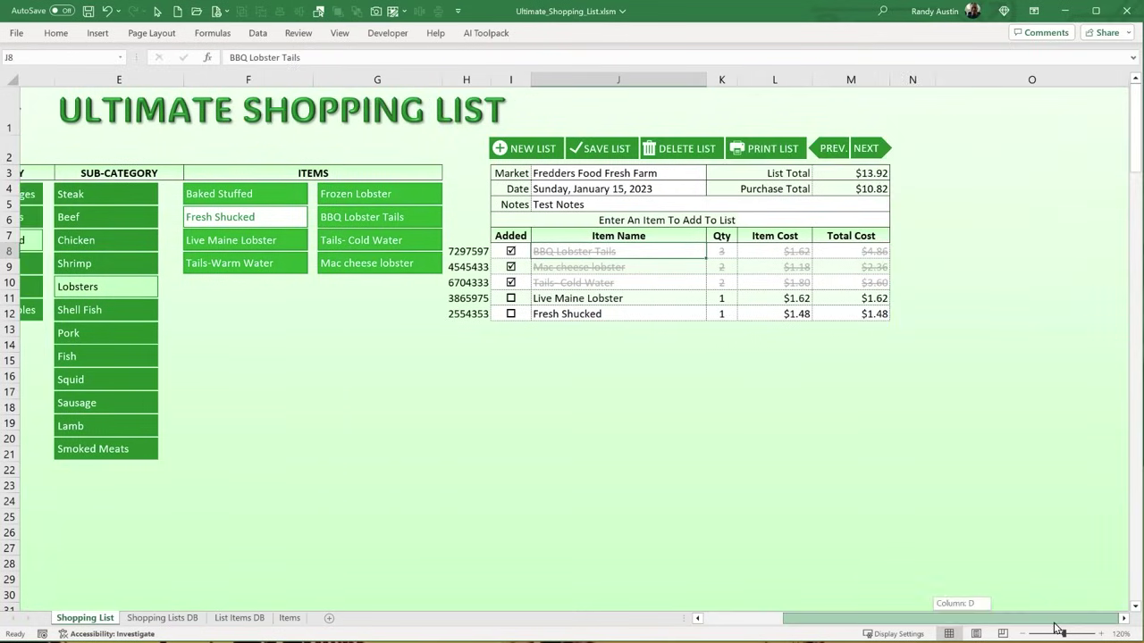
click(922, 253)
click(912, 266)
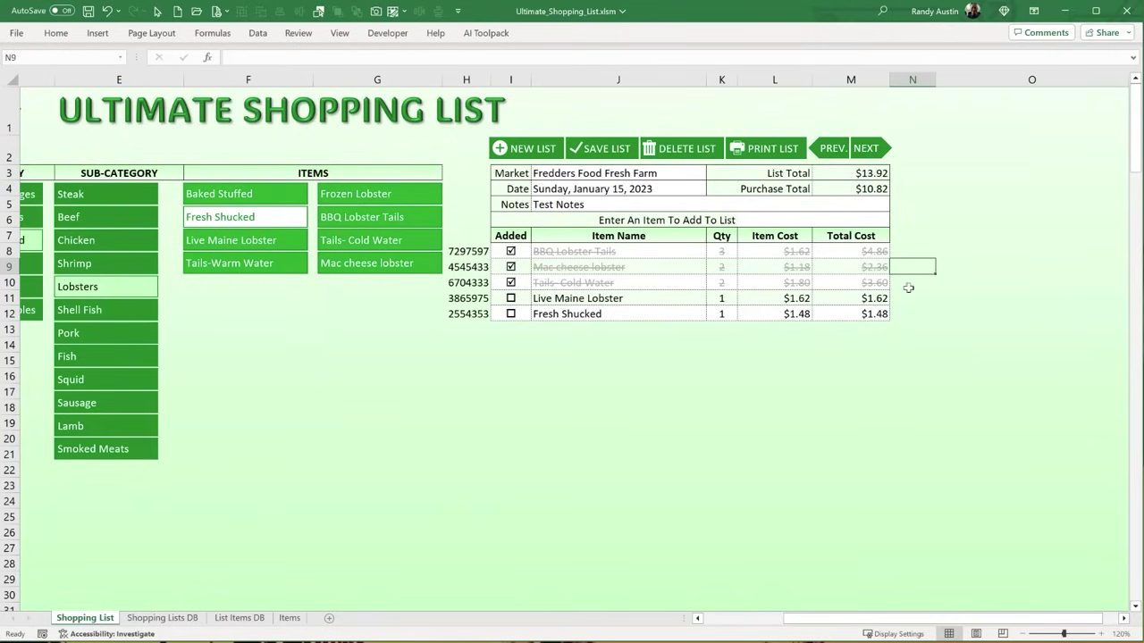
click(908, 285)
click(907, 250)
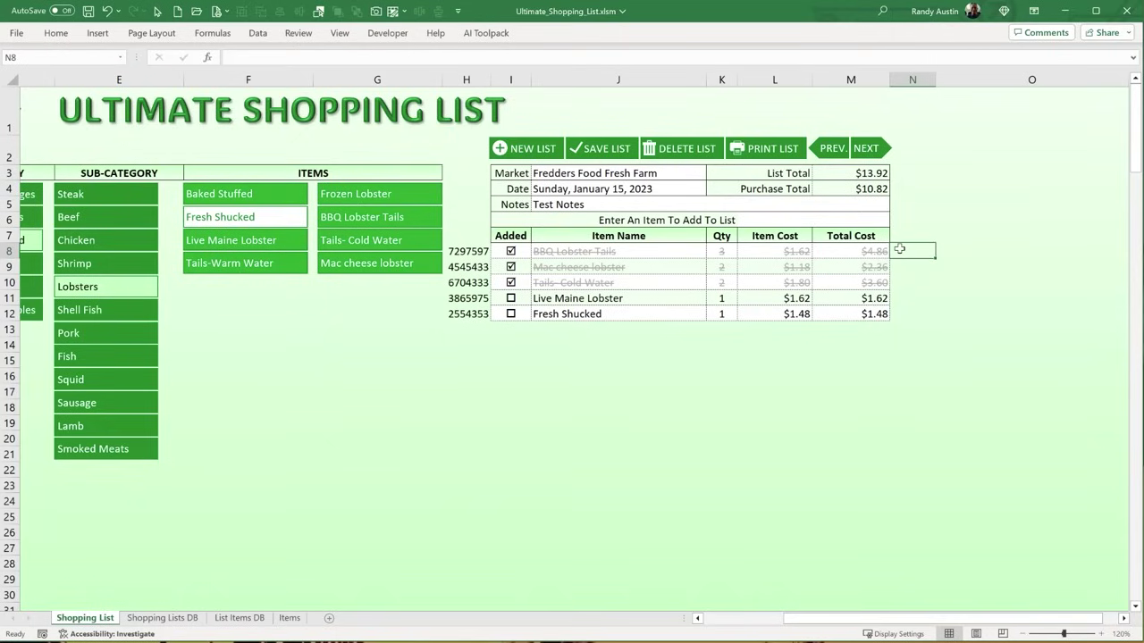
click(253, 622)
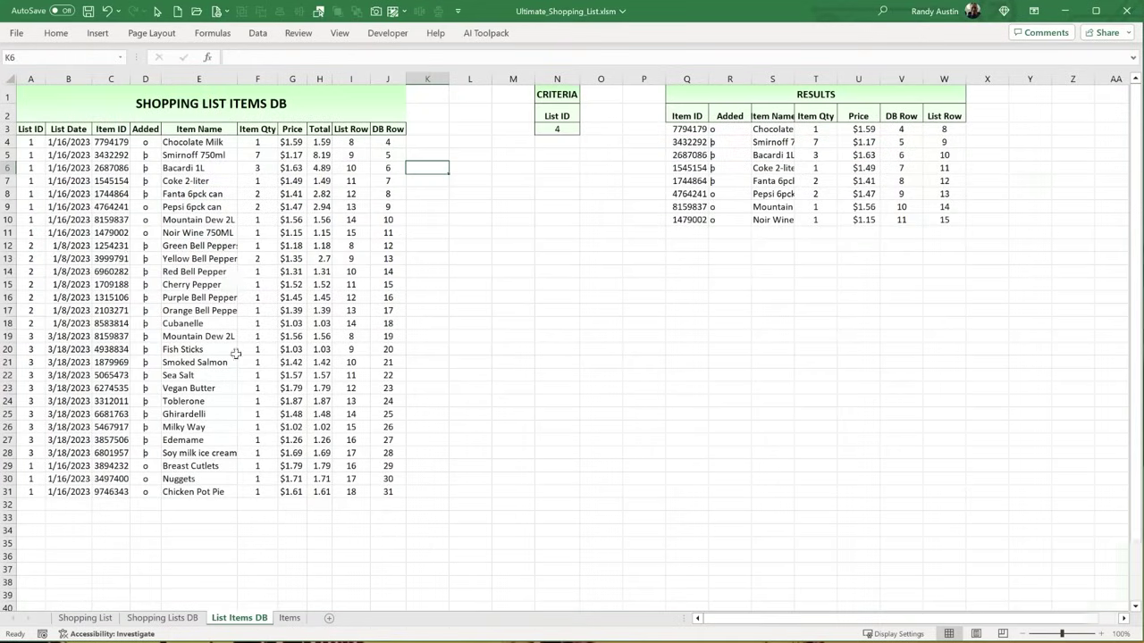
click(105, 244)
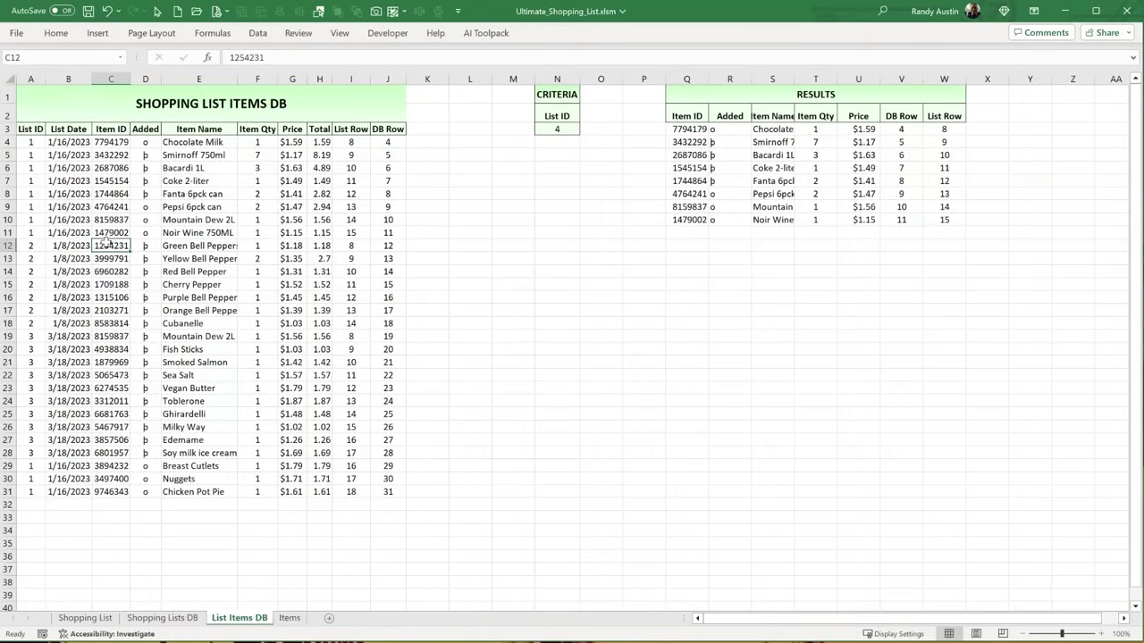
drag(37, 500, 393, 506)
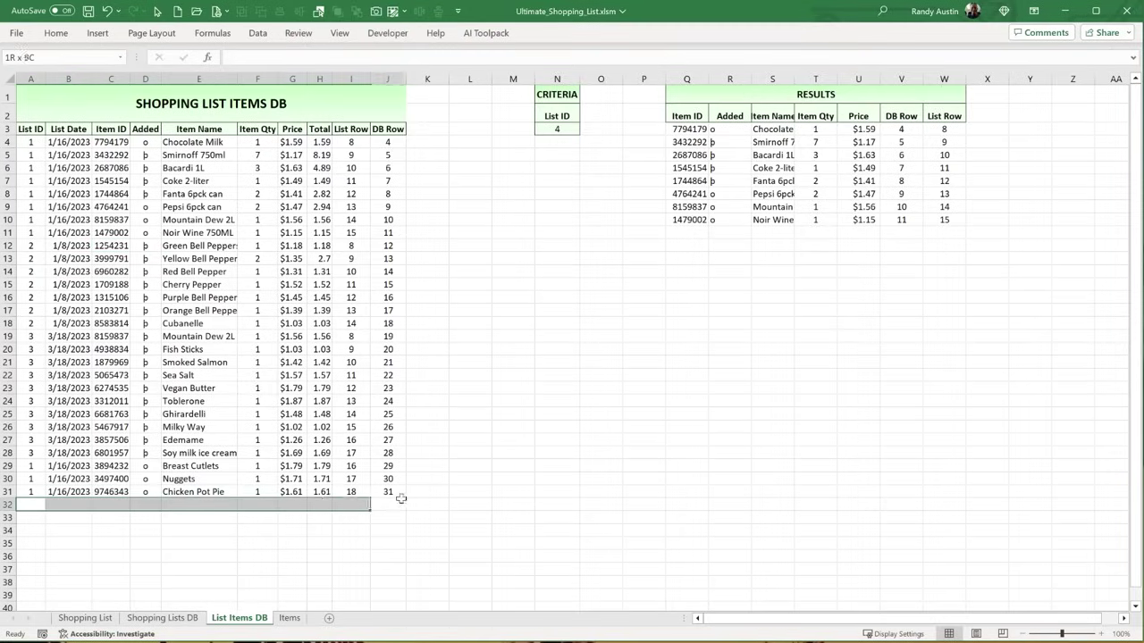
- Examine the For ListItemRow = 8 To LastRow loop against the item names in J8:J12 on the Shopping List sheet
click(109, 619)
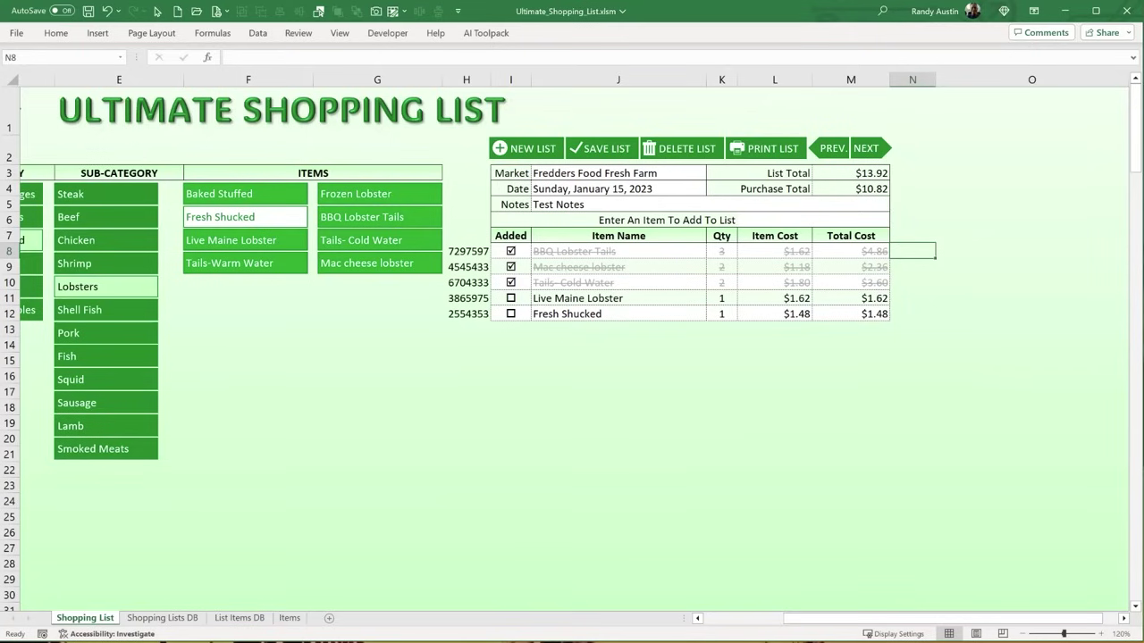
key(alt+F11)
scroll(360, 410, down, 1)
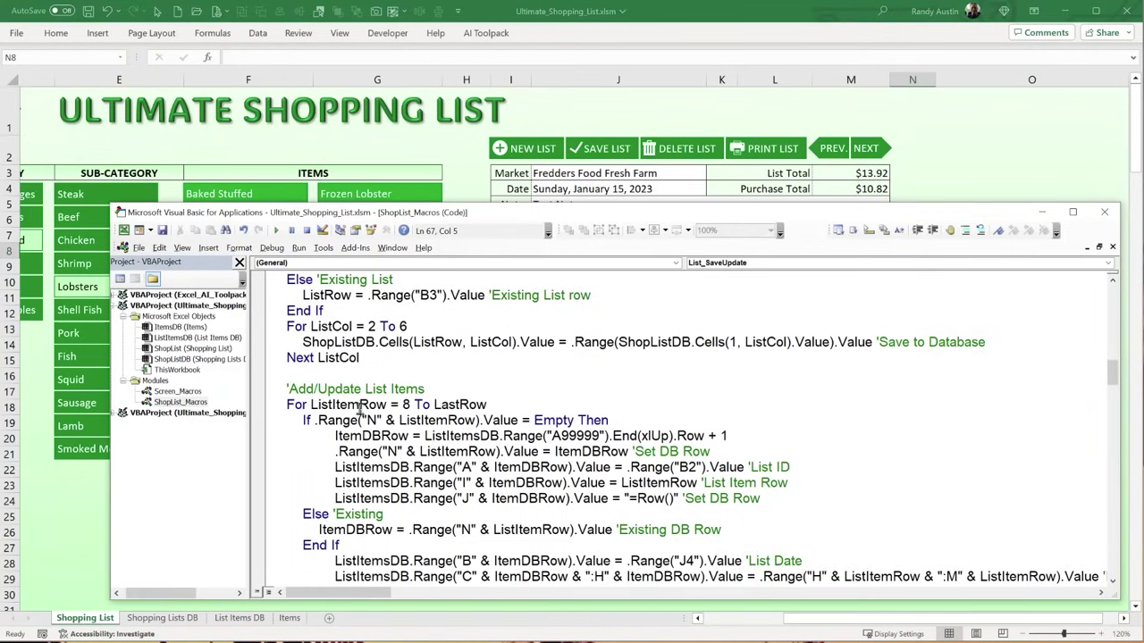
click(478, 404)
drag(489, 403, 415, 405)
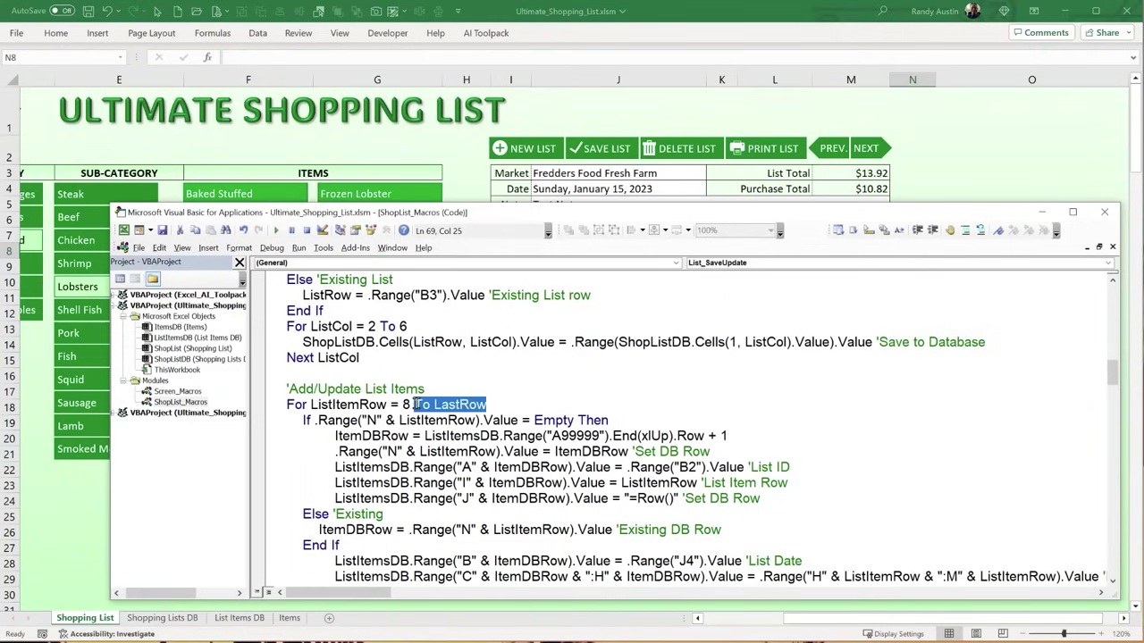
click(85, 497)
drag(539, 254, 557, 312)
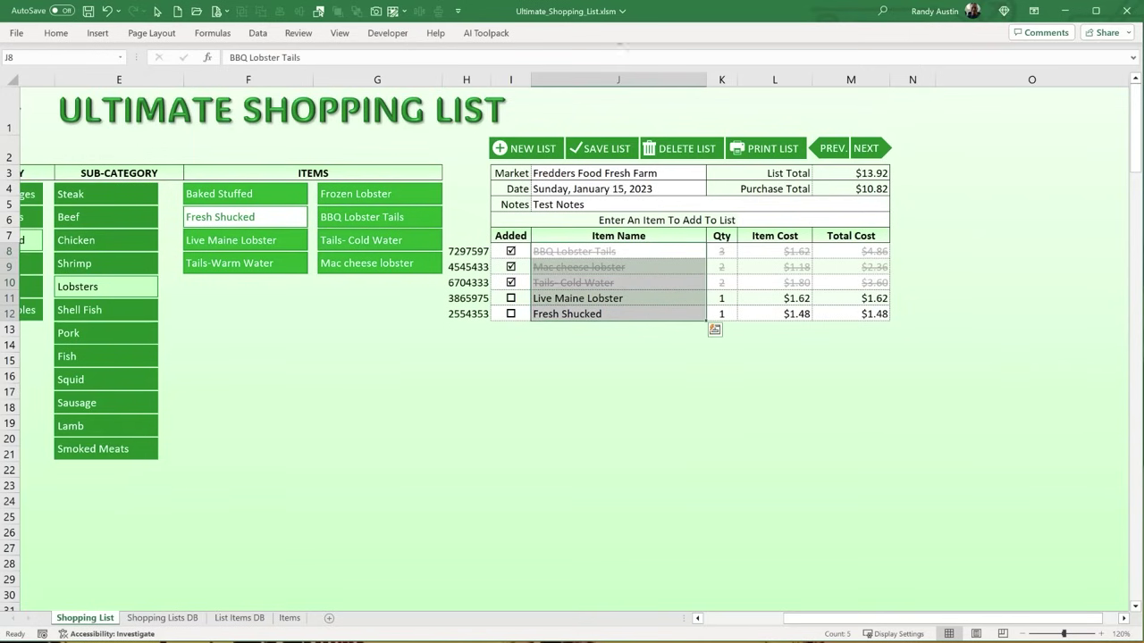
- Append the comment 'New Item DB Row to the column N empty check in the ListItemRow loop
key(alt+F11)
drag(362, 420, 475, 420)
click(639, 420)
text(')
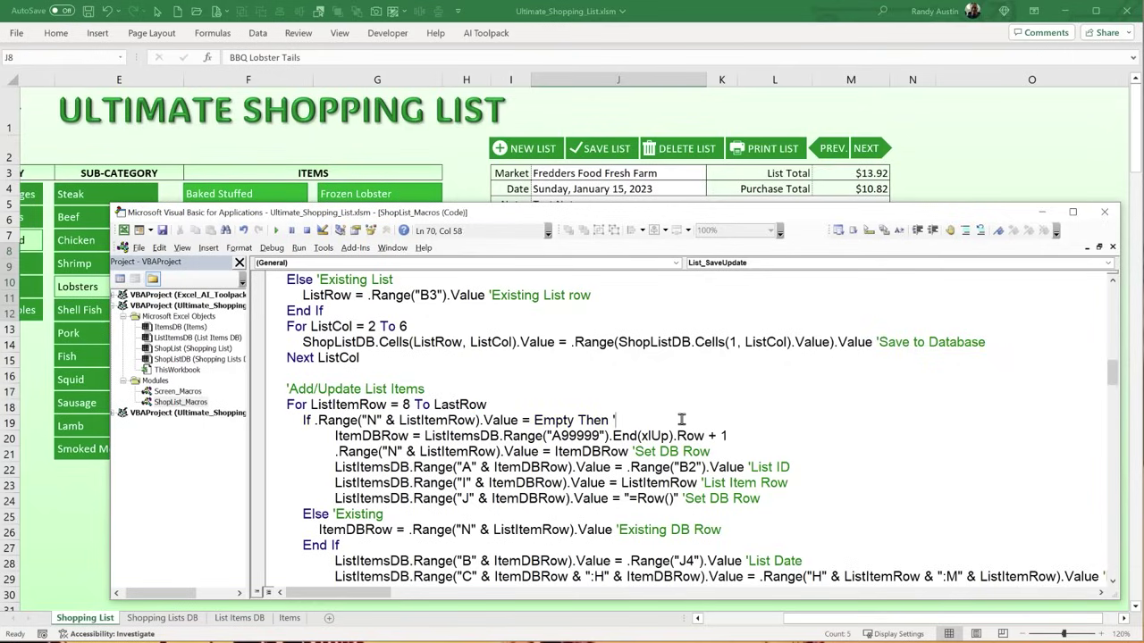
text(New Item DB Row)
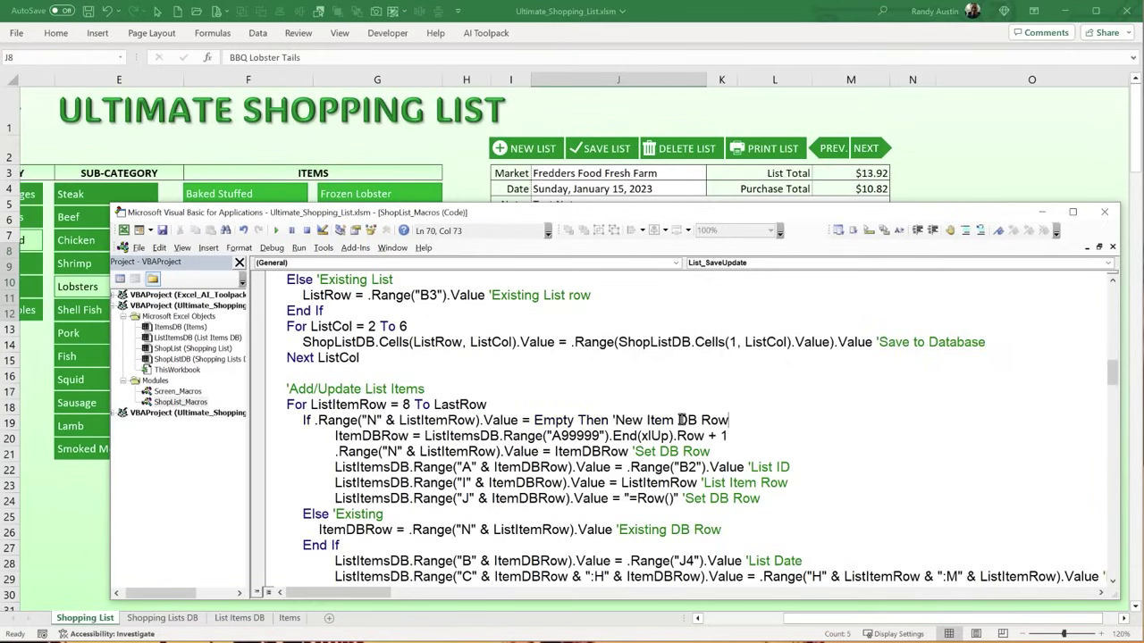
- Examine the ItemDBRow assignment for new items in List_SaveUpdate and return to the Shopping List sheet's item area
click(525, 436)
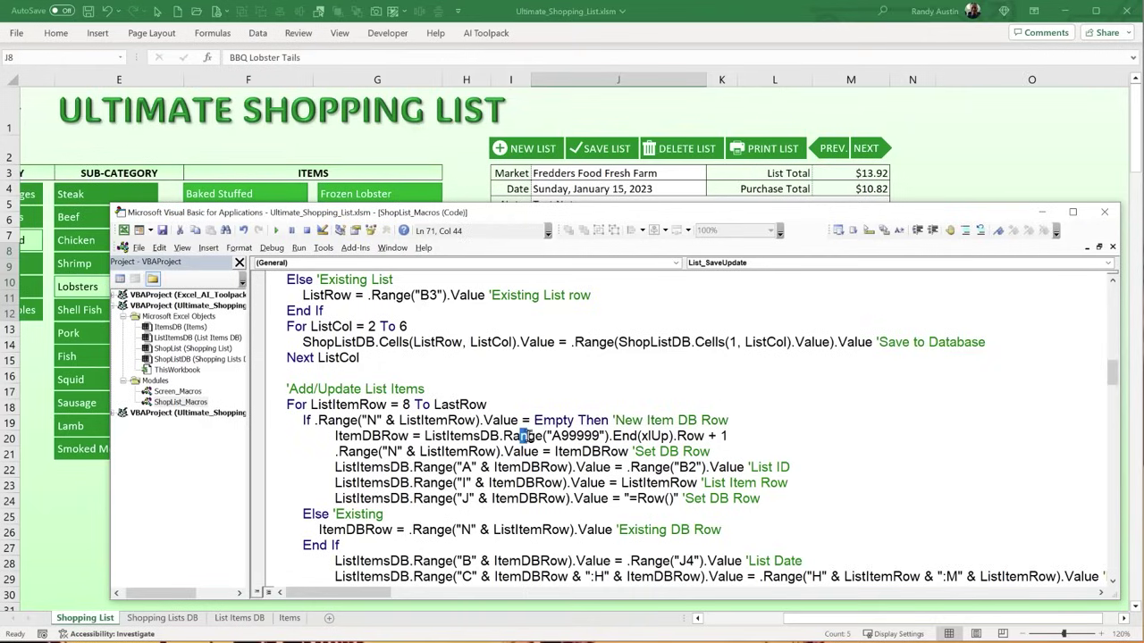
drag(499, 436, 423, 436)
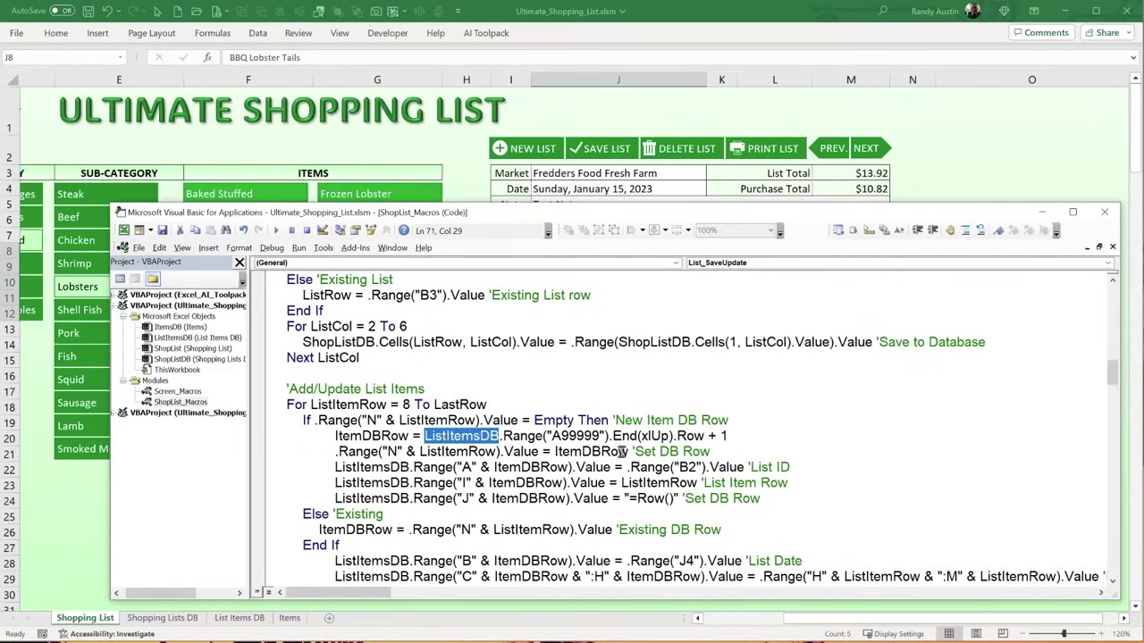
click(962, 155)
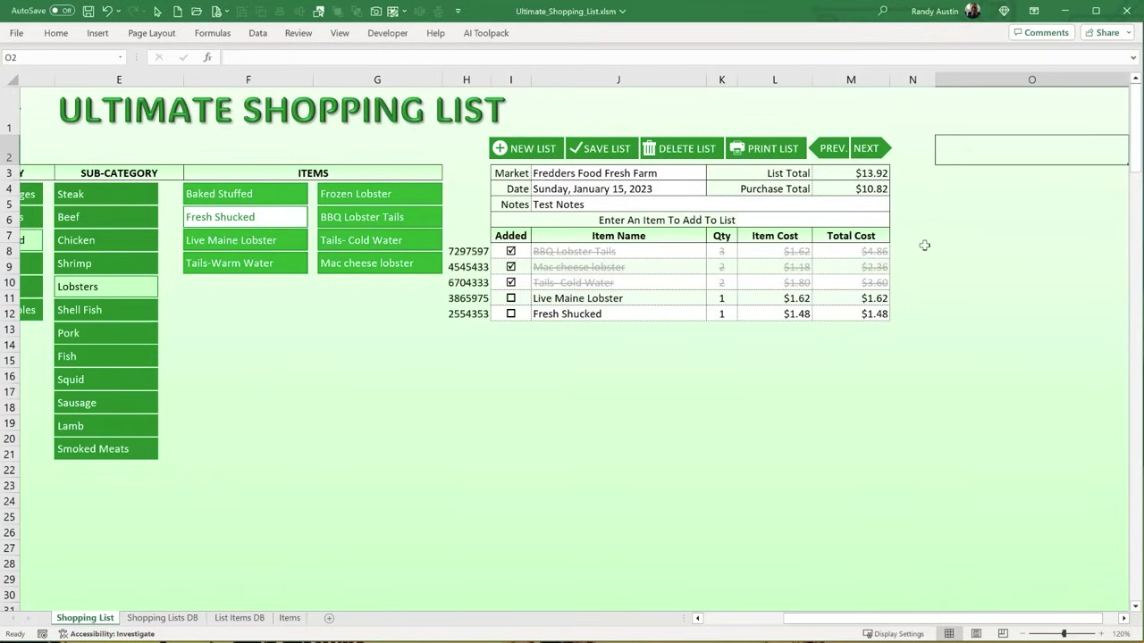
- Examine the column N row cells on the Shopping List sheet and the List ID assignment from B2 in the List_SaveUpdate macro
click(916, 253)
click(918, 268)
click(913, 287)
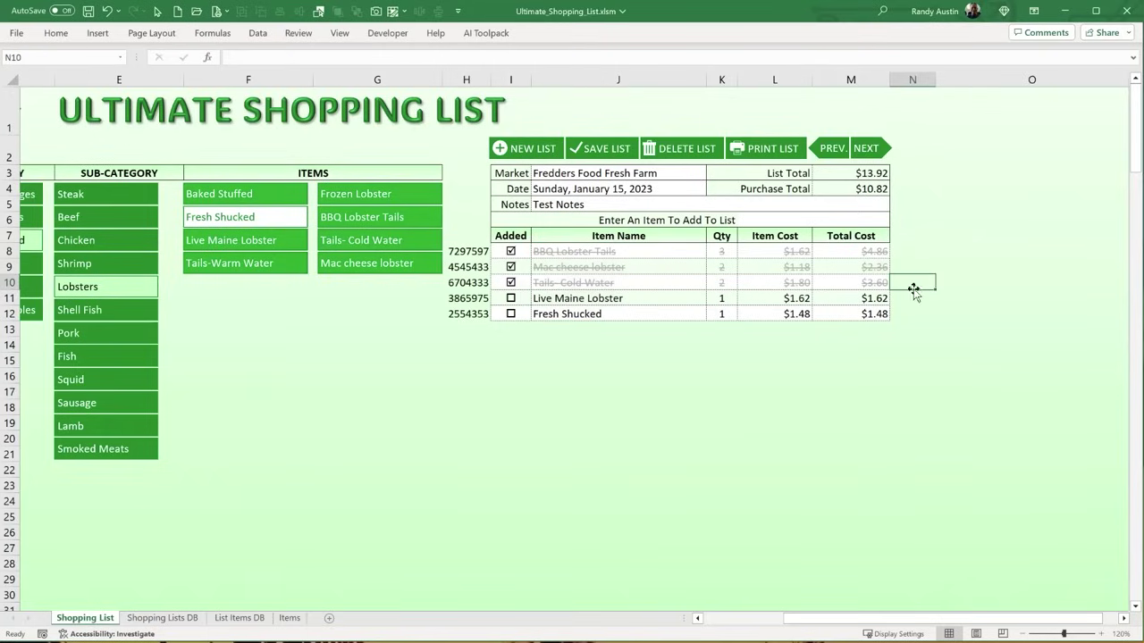
key(alt+F11)
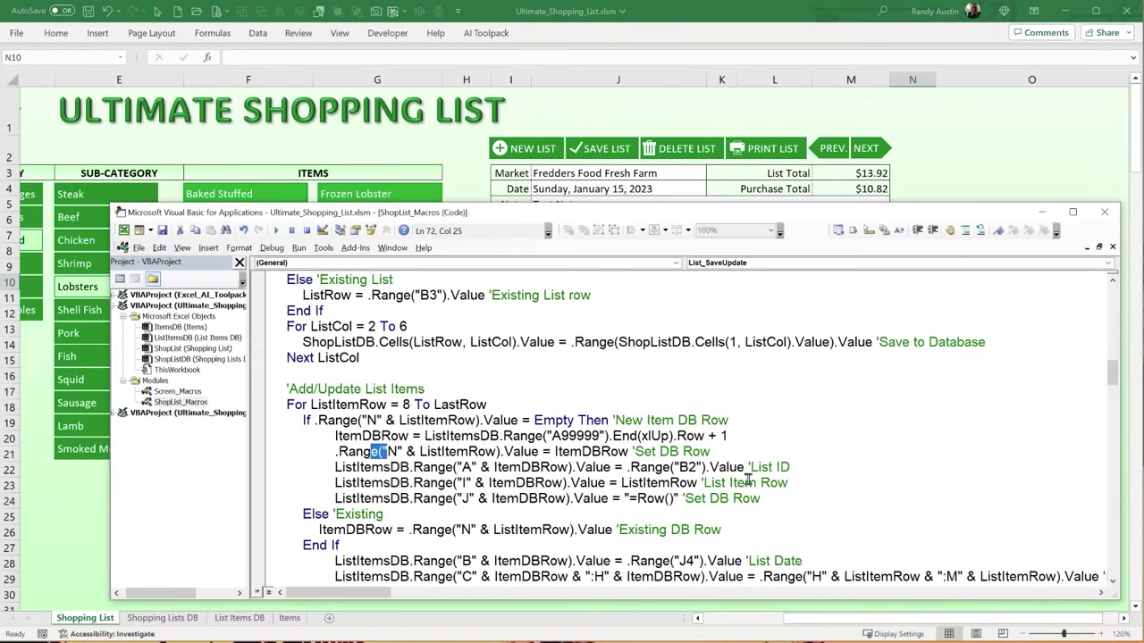
drag(738, 463, 627, 460)
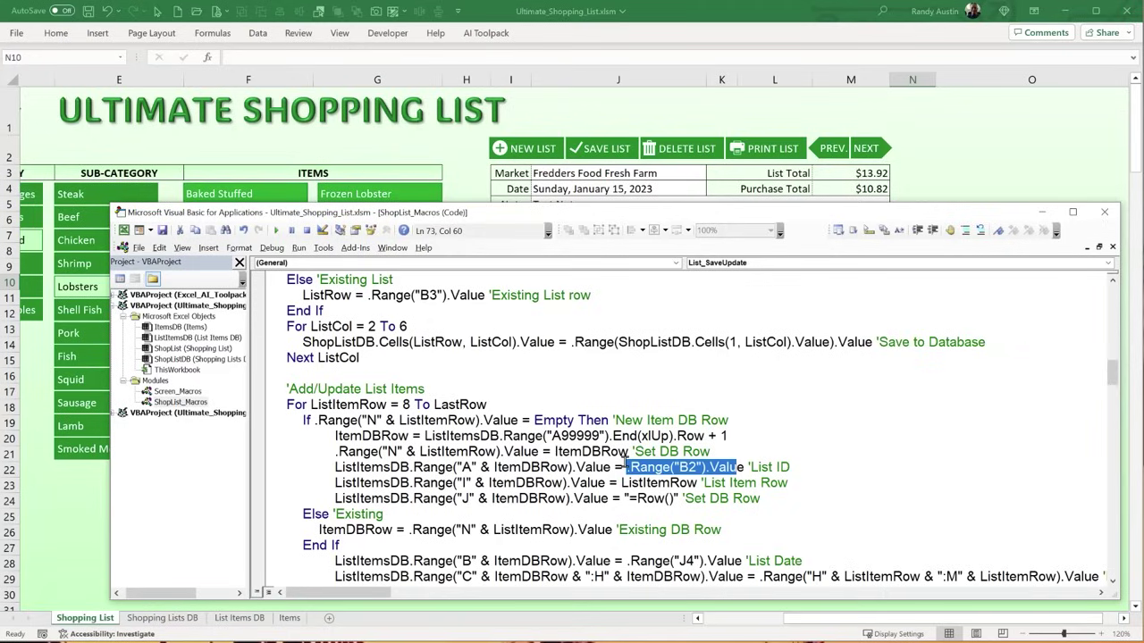
drag(745, 466, 624, 467)
drag(813, 463, 745, 465)
- Review the List ID, List Date and Item ID columns on the List Items DB sheet and glance at the Shopping Lists DB sheet
click(134, 500)
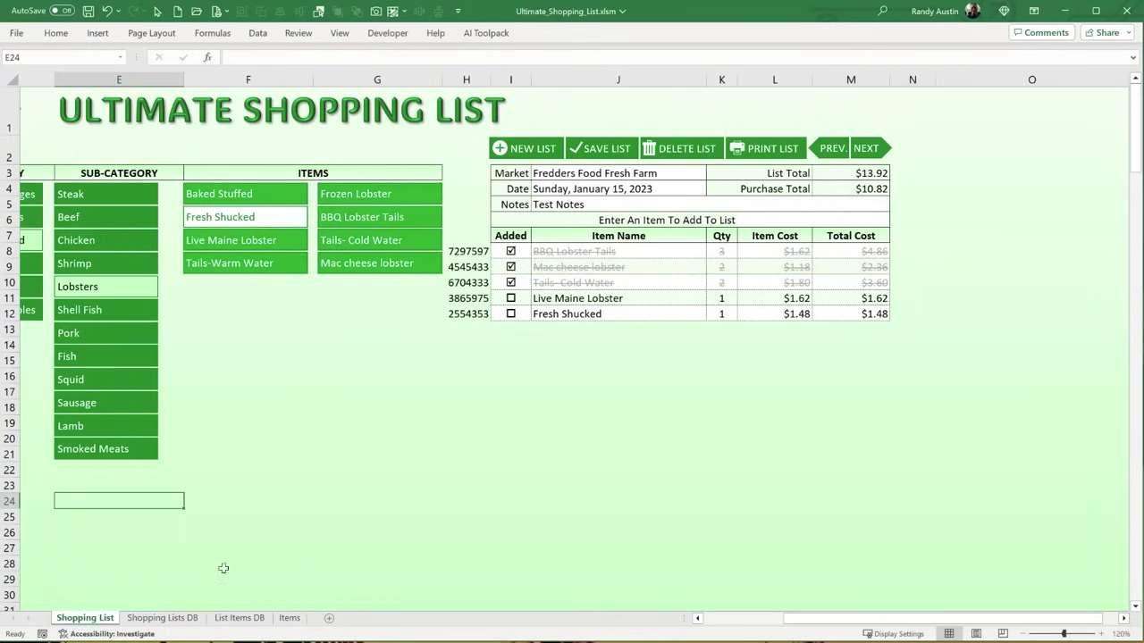
click(240, 618)
drag(31, 194, 32, 436)
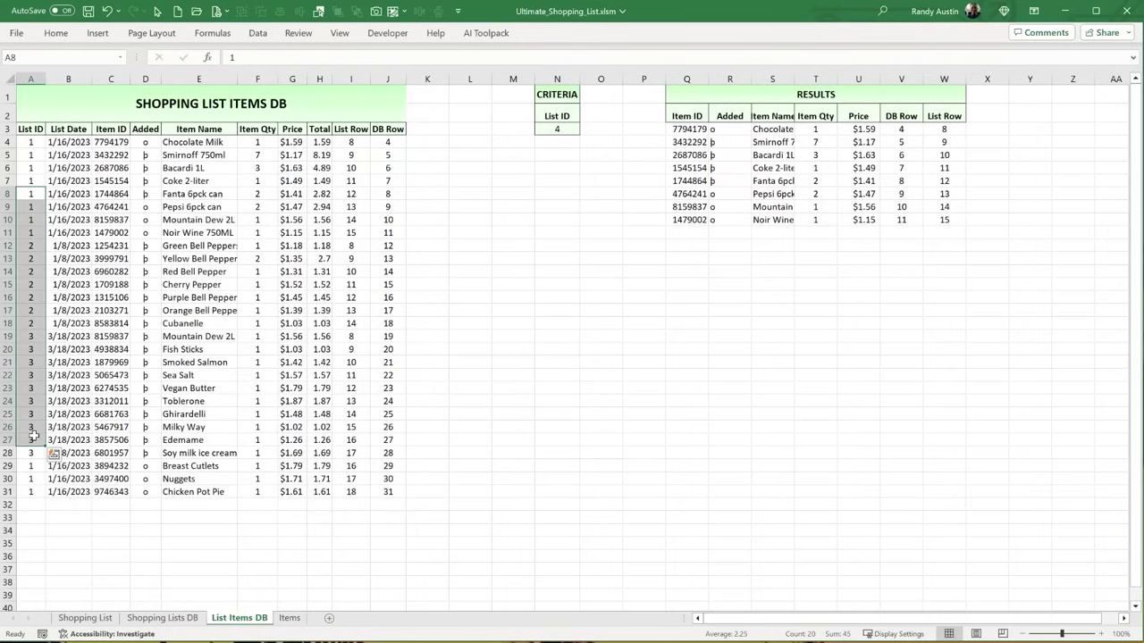
drag(68, 324, 68, 436)
click(125, 336)
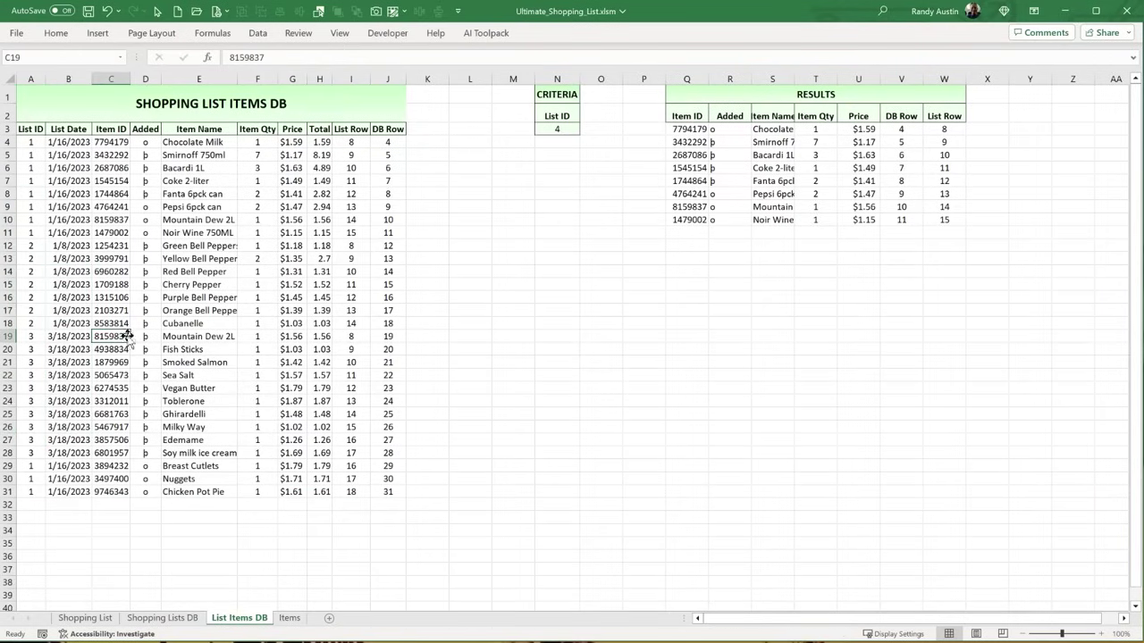
click(161, 617)
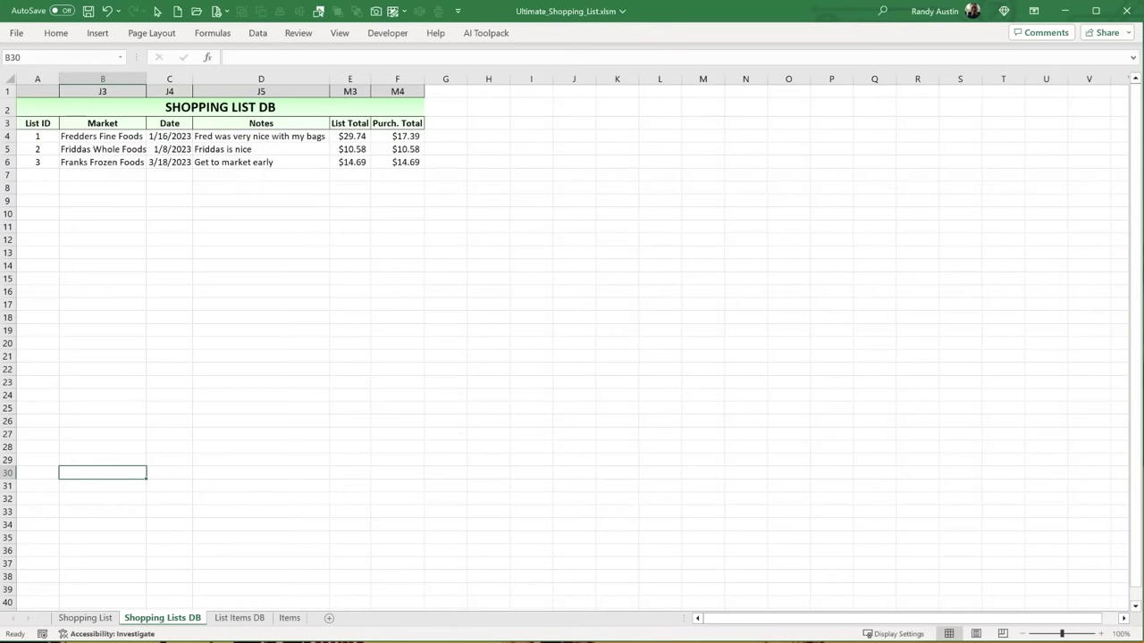
click(94, 618)
- Compare the macro lines that write to columns I and J with the List Row and DB Row columns on the List Items DB sheet
key(alt+F11)
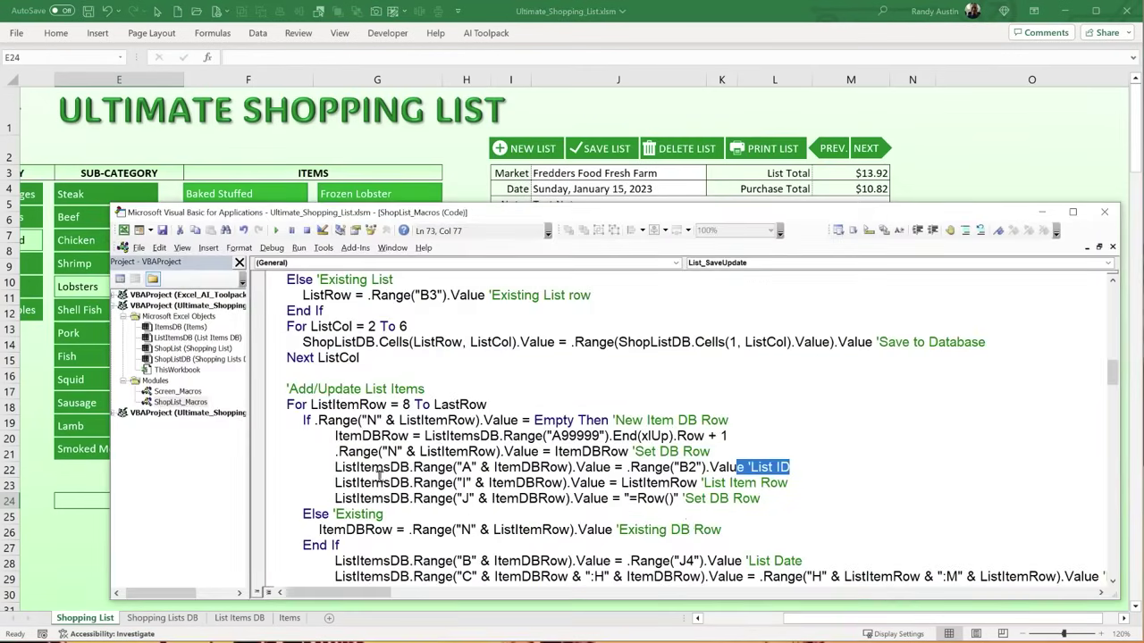
drag(451, 484, 492, 484)
click(485, 499)
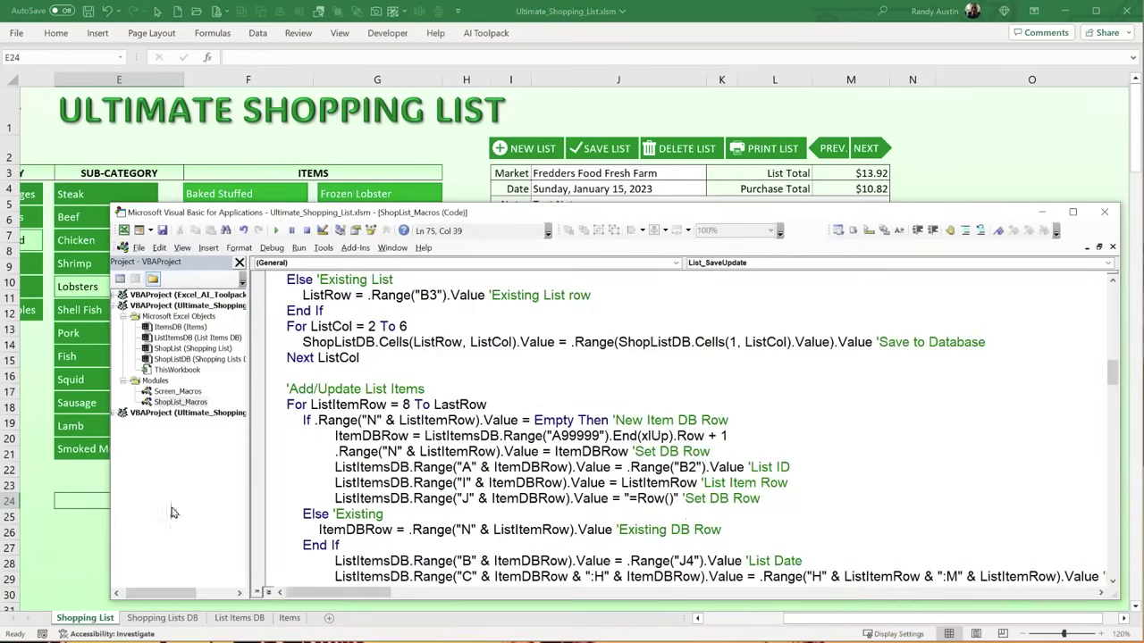
click(75, 500)
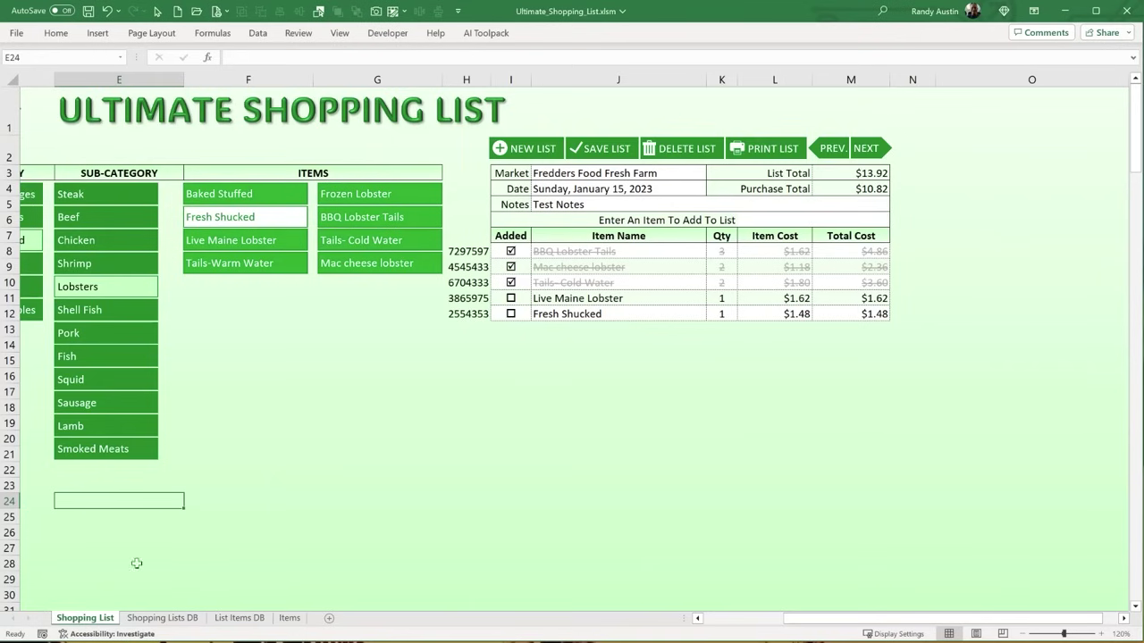
click(254, 619)
drag(350, 142, 350, 414)
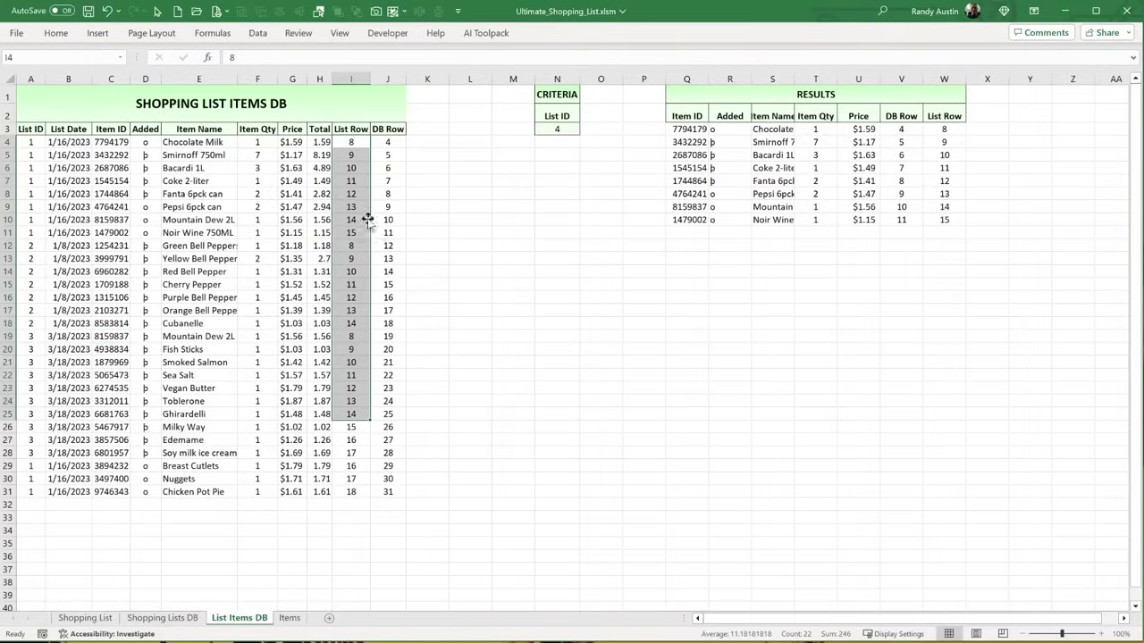
drag(387, 155, 387, 313)
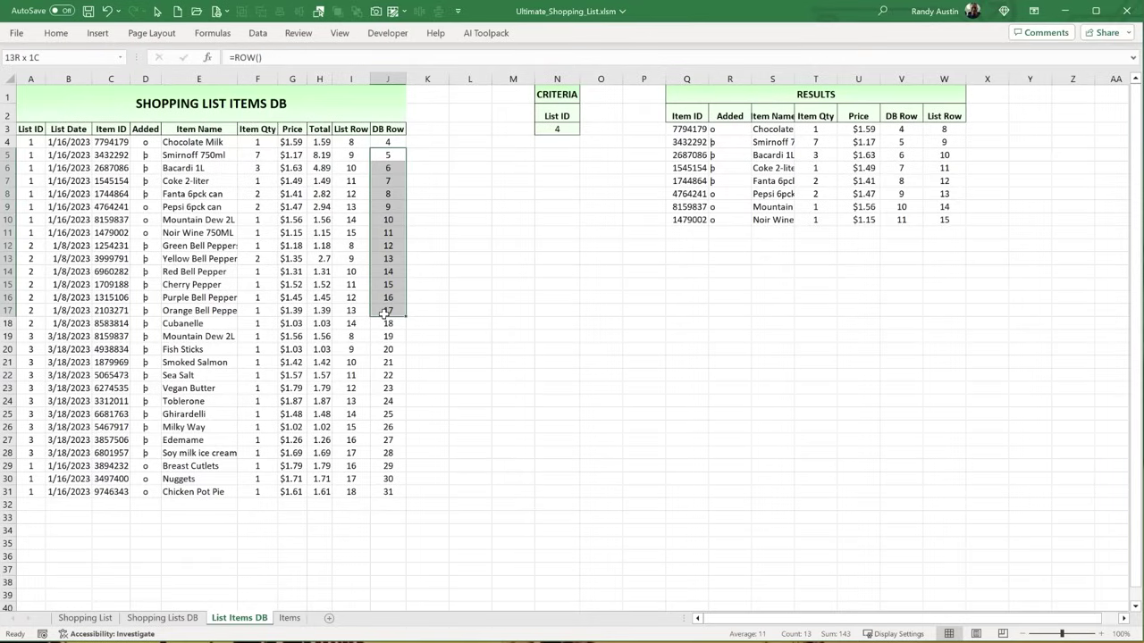
click(390, 181)
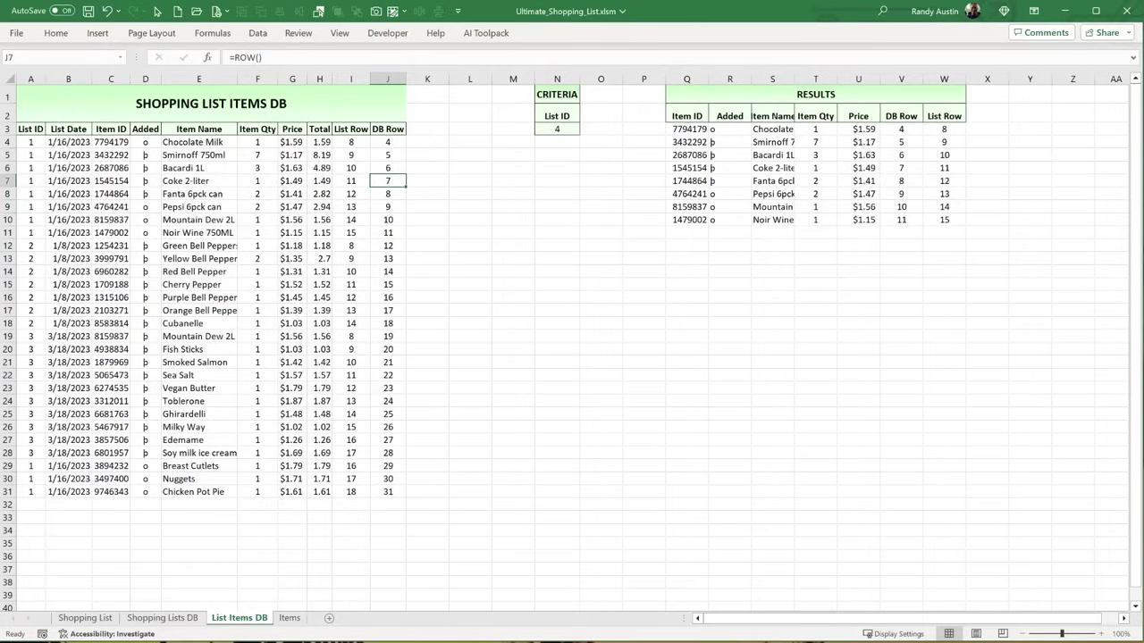
- Examine the macro's ListItemRow assignment for column I and its "=Row()" assignment for column J
key(alt+F11)
drag(370, 482, 542, 484)
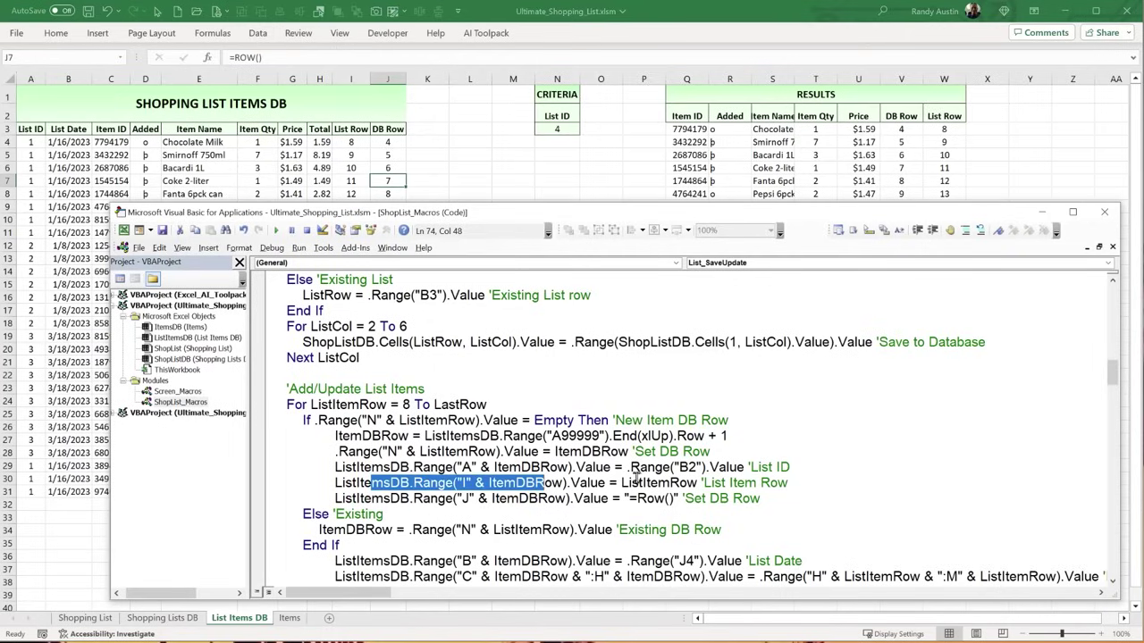
drag(696, 483, 620, 484)
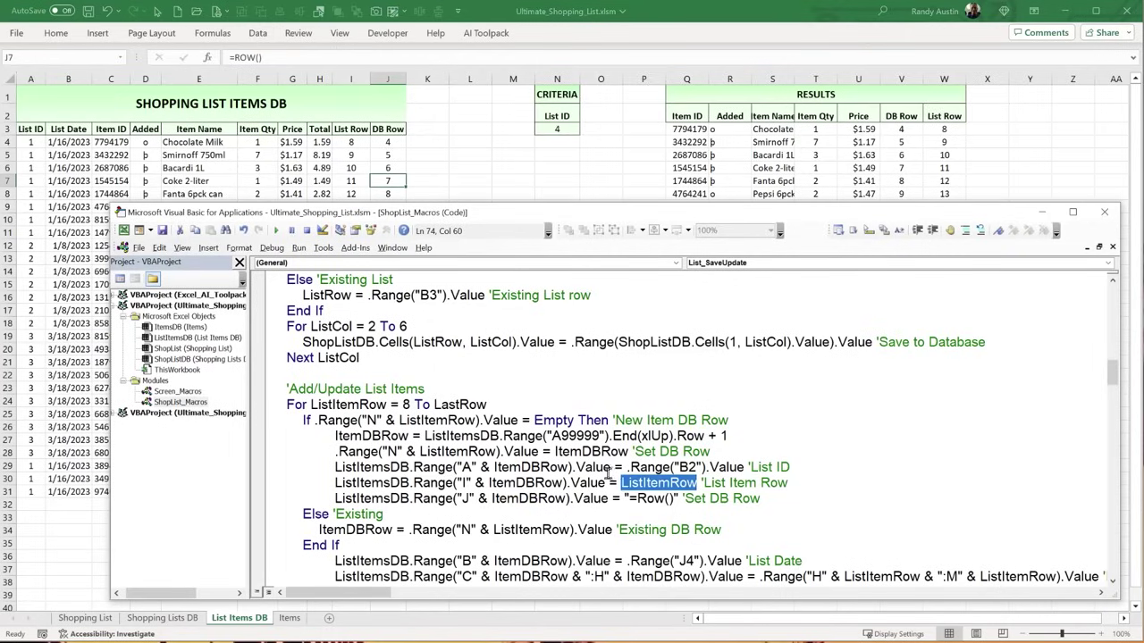
scroll(611, 471, down, 1)
drag(467, 451, 508, 453)
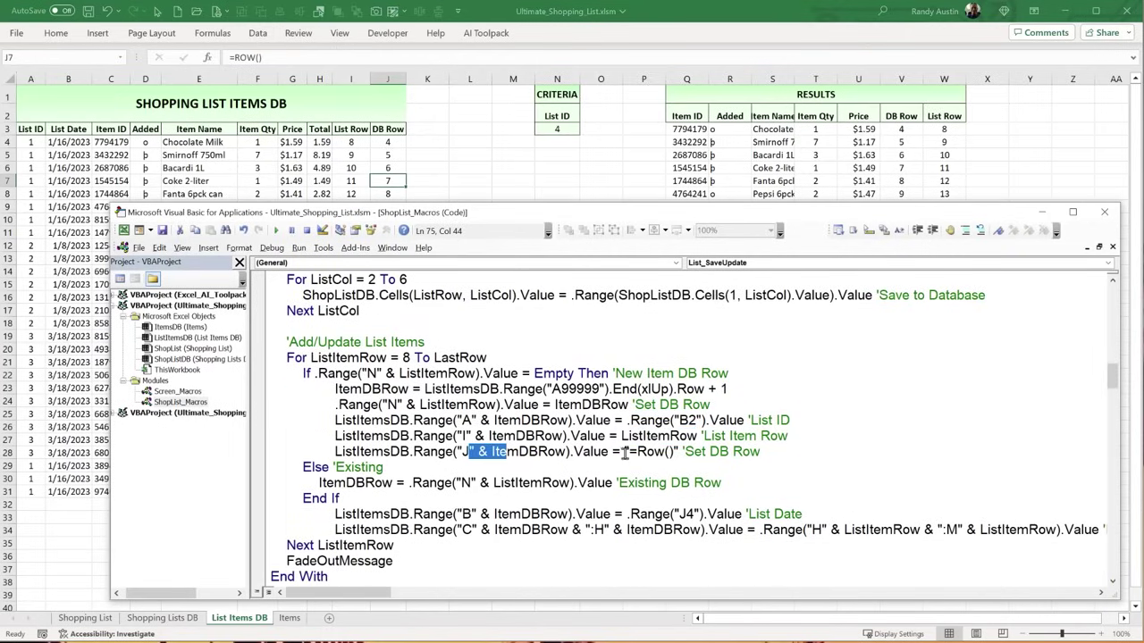
drag(627, 453, 683, 454)
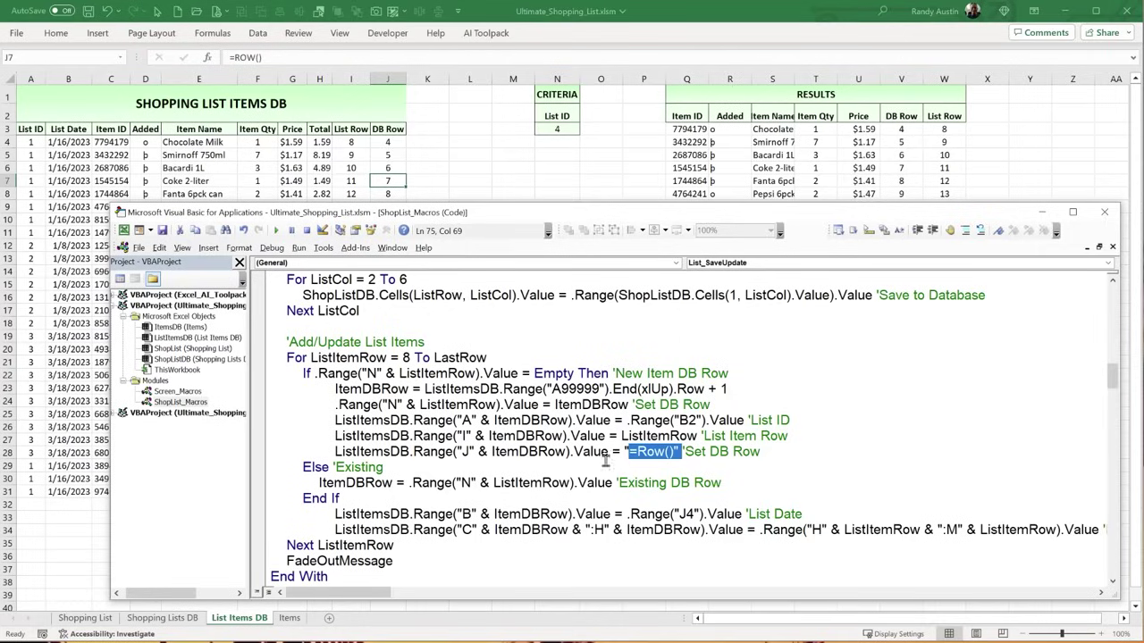
- Examine the existing-item branch that reads ItemDBRow from column N, and the matching column N cells on the Shopping List sheet
mouse_move(386, 467)
mouse_down()
mouse_move(338, 468)
mouse_move(396, 483)
mouse_up()
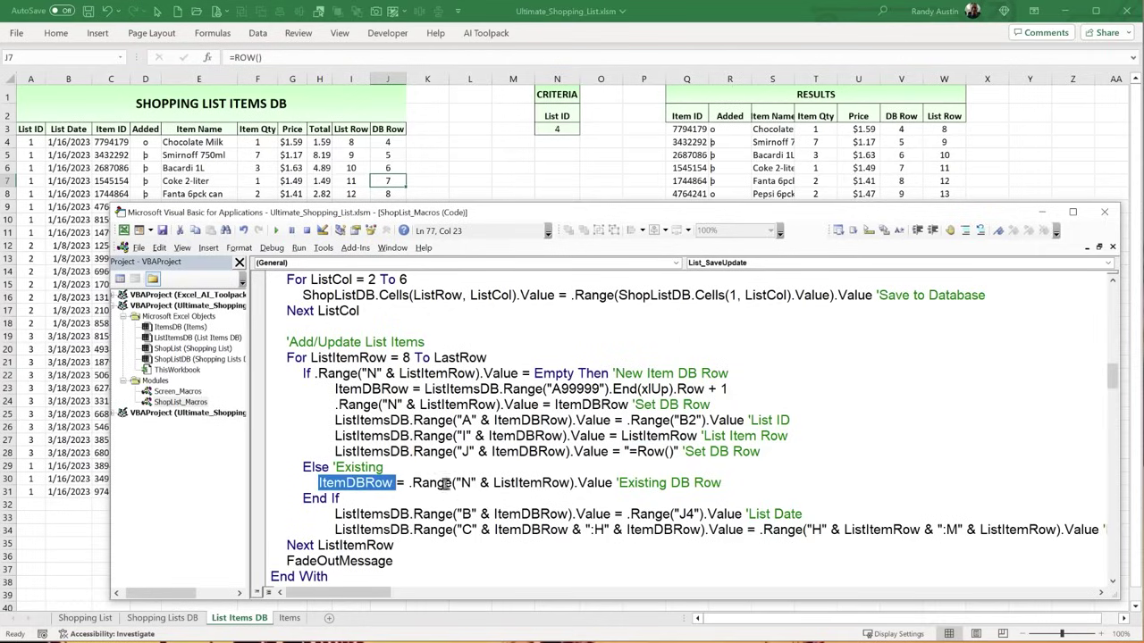
click(532, 483)
click(85, 618)
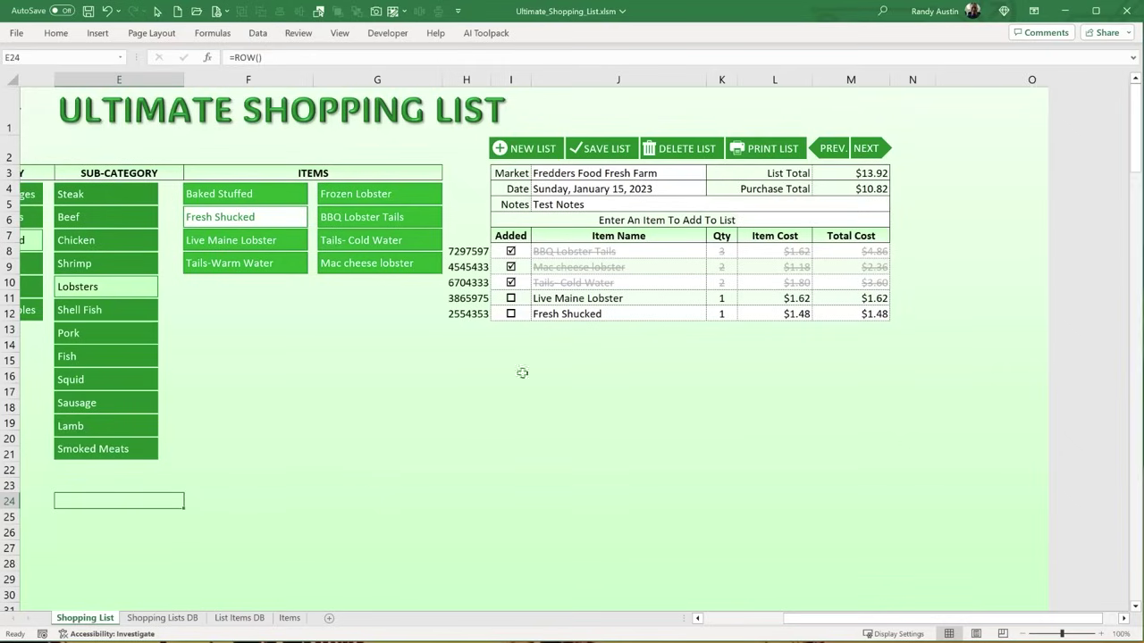
click(901, 282)
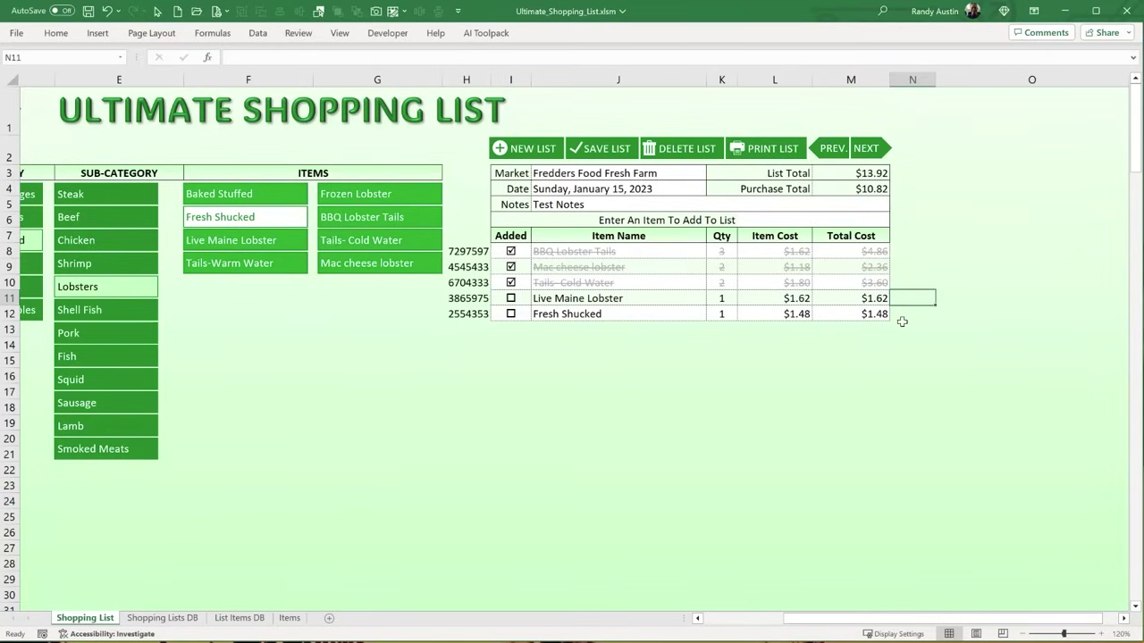
click(901, 301)
click(904, 316)
click(904, 271)
- Examine the macro line that writes the list date from J4 into column B of the items database
key(alt+F11)
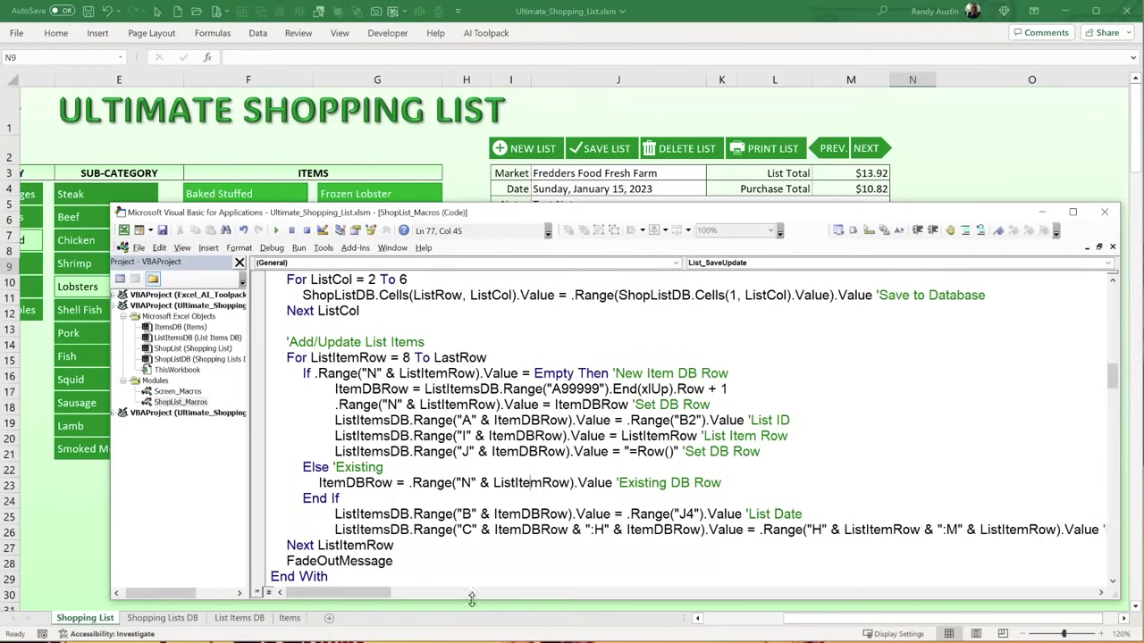
scroll(399, 482, down, 1)
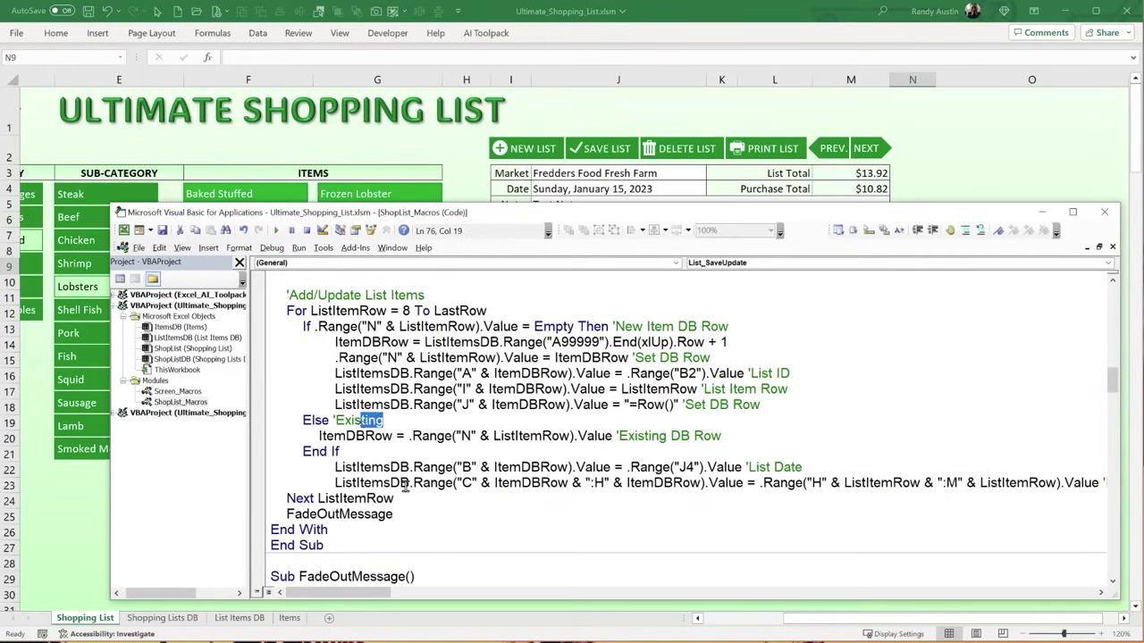
click(404, 482)
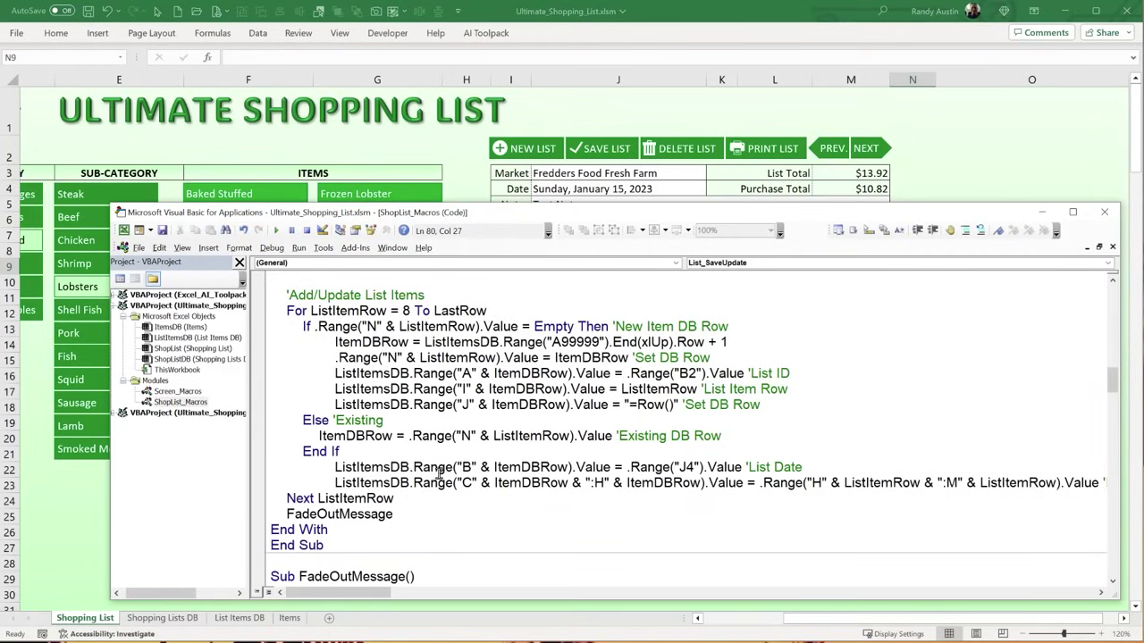
double_click(563, 466)
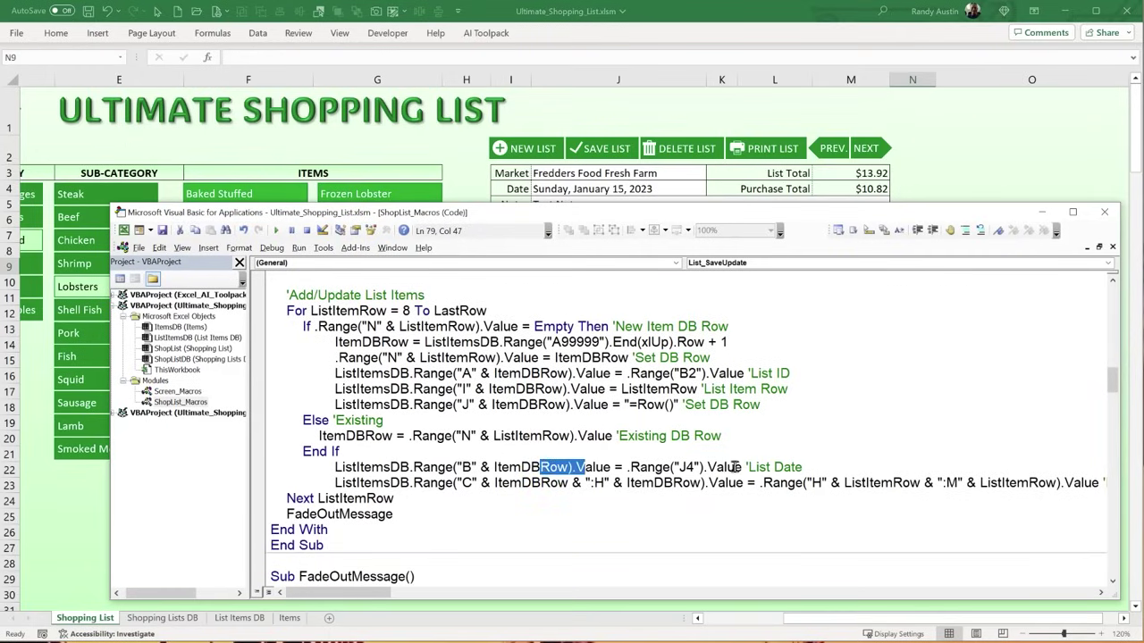
drag(742, 466, 677, 467)
drag(527, 466, 429, 467)
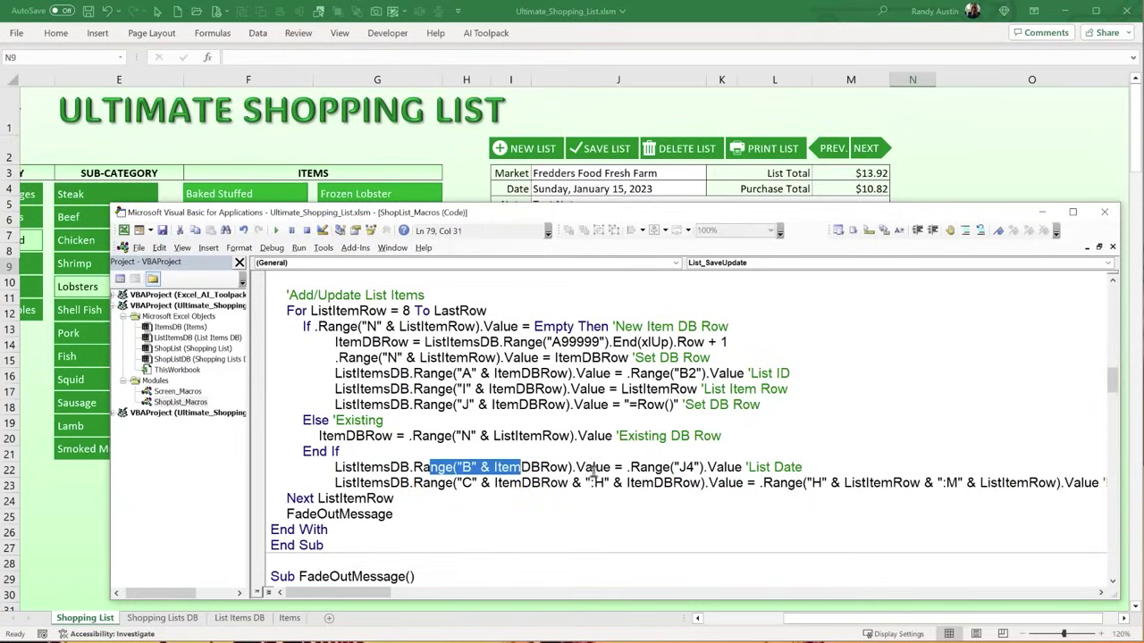
click(651, 467)
- Compare the date in J4 and the item row in columns H to M with columns B and C to H on the List Items DB sheet
click(643, 187)
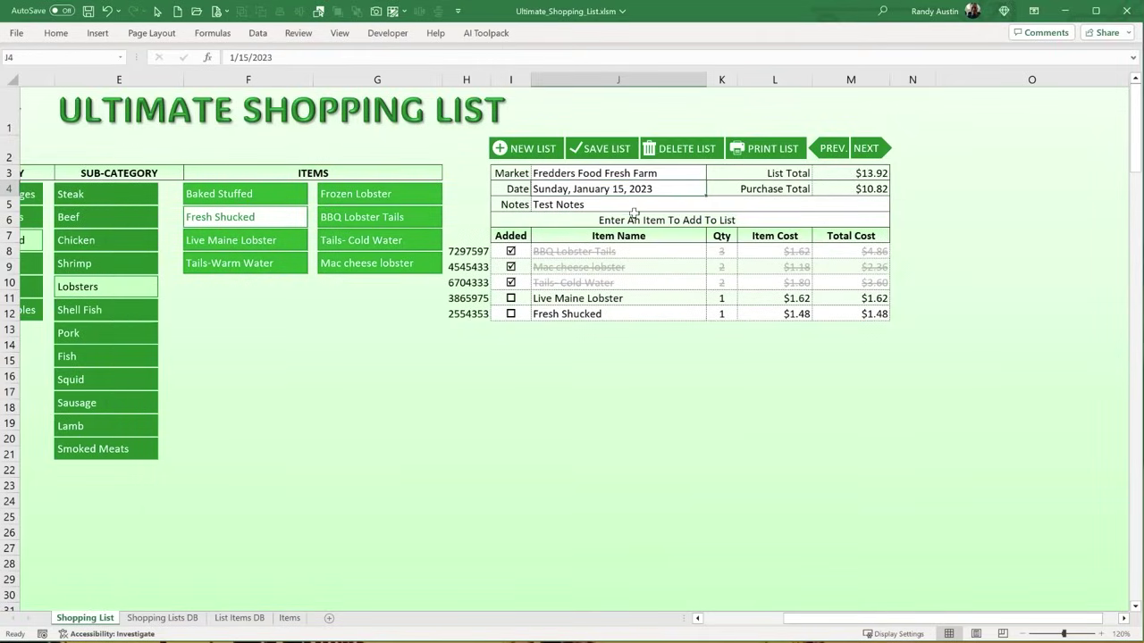
click(240, 618)
drag(82, 180, 79, 231)
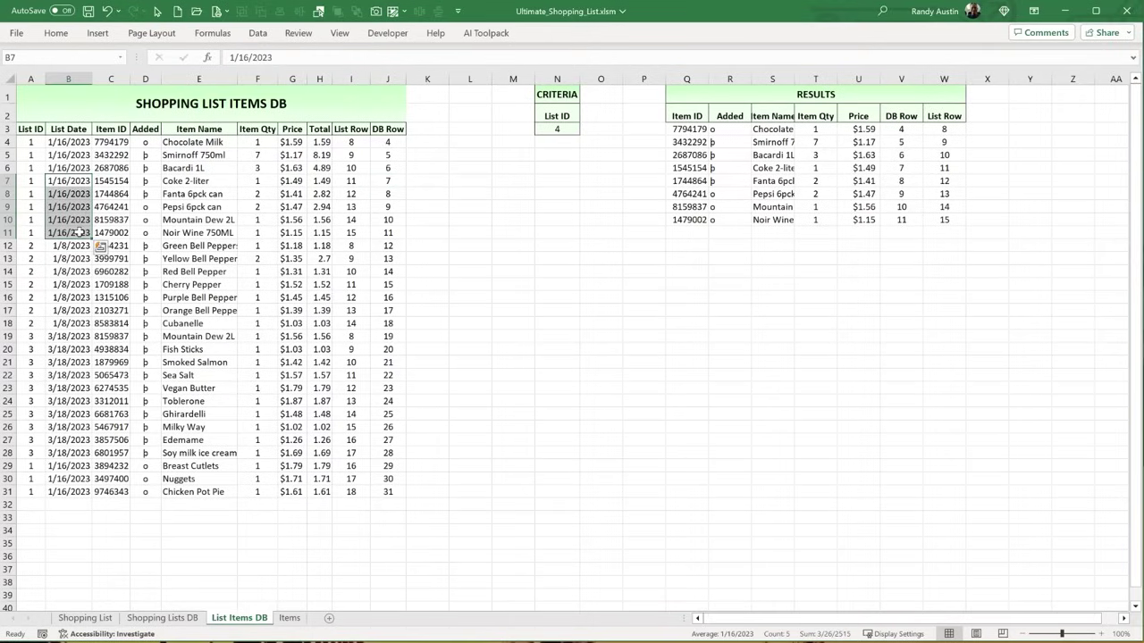
click(105, 168)
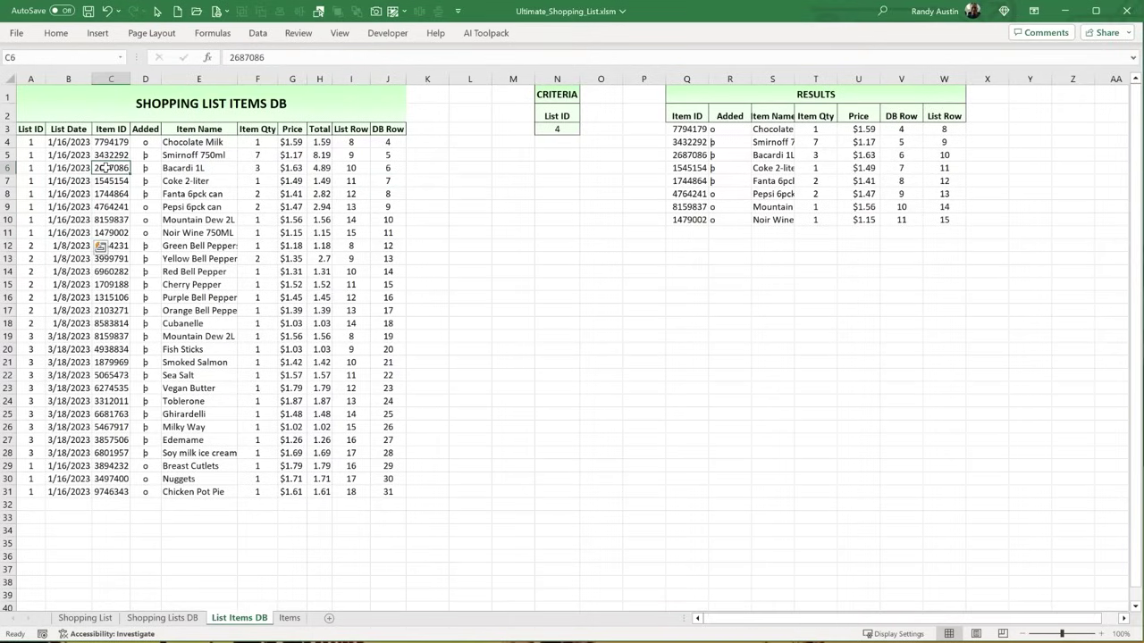
drag(106, 168, 321, 168)
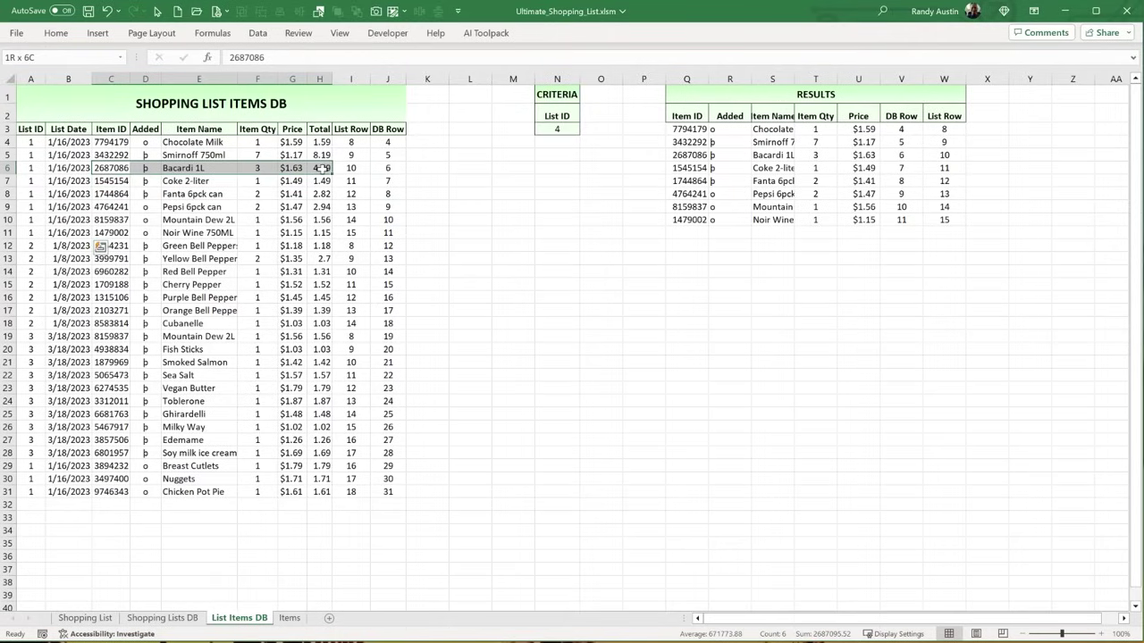
click(85, 618)
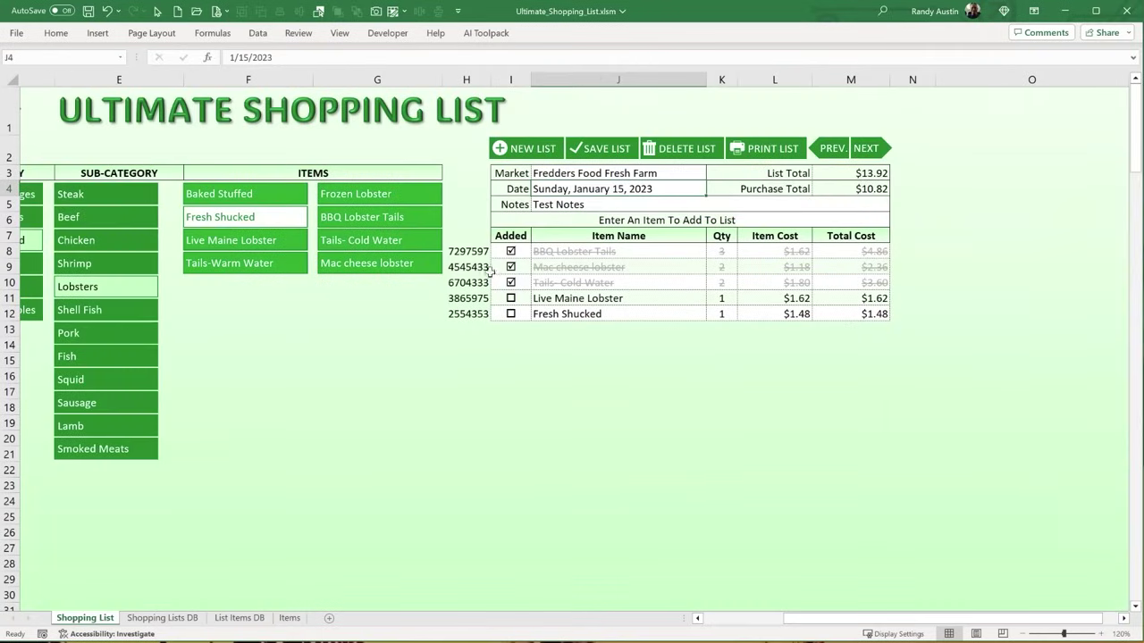
click(459, 284)
mouse_move(459, 284)
mouse_down()
mouse_move(697, 269)
mouse_move(837, 281)
mouse_move(465, 283)
mouse_up()
- Examine the macro line copying columns H to M into database columns C to H, the loop's end and the FadeOutMessage call
key(alt+F11)
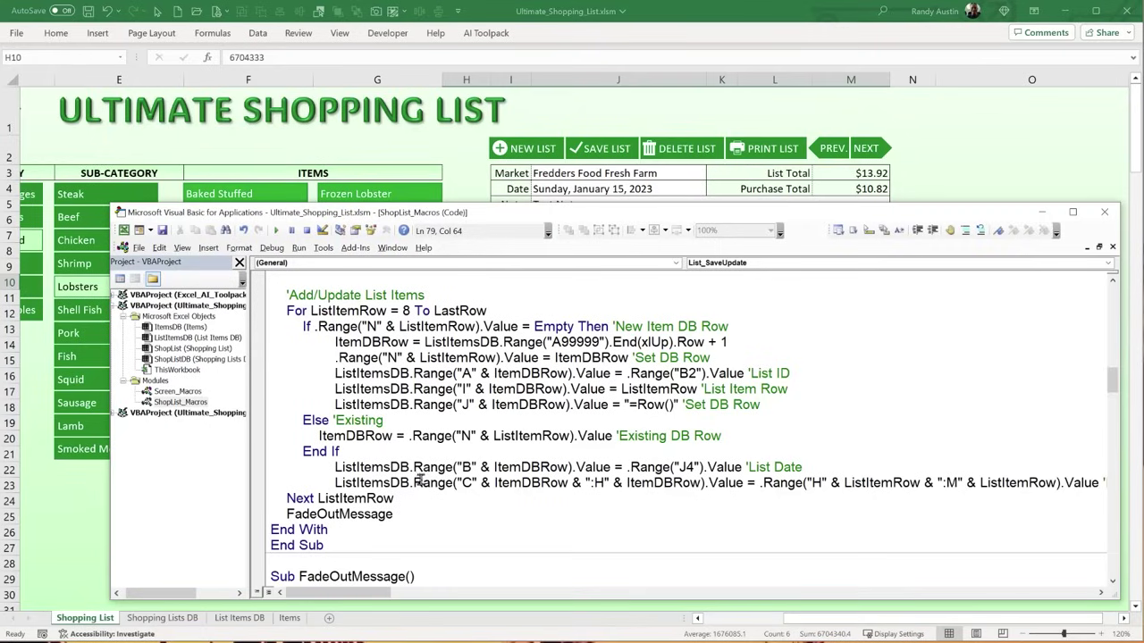
drag(462, 483, 611, 484)
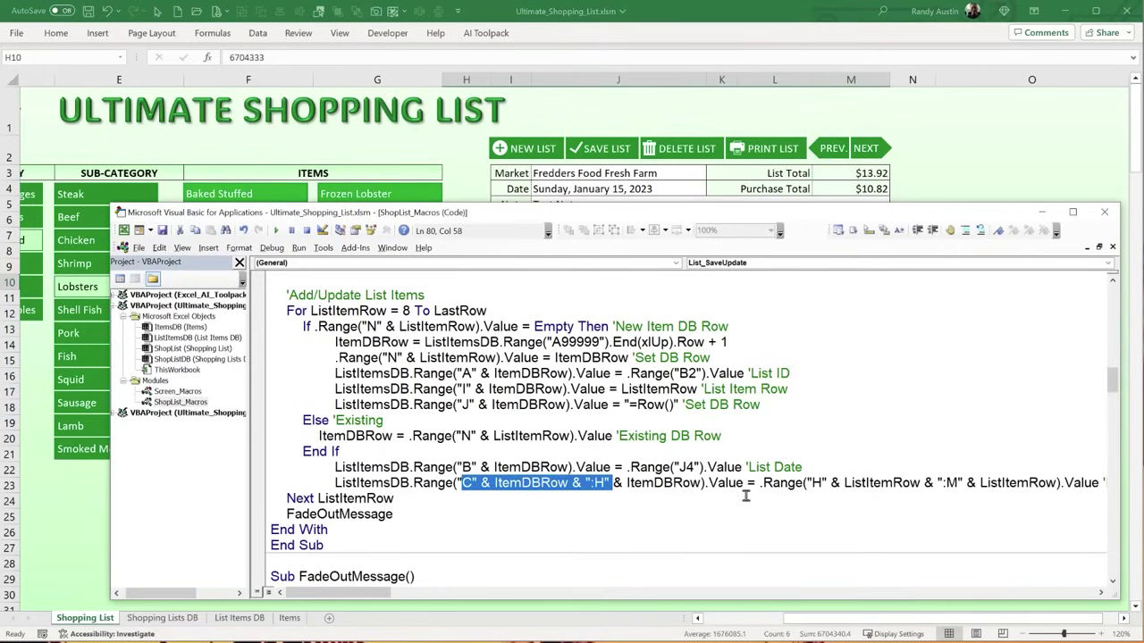
drag(812, 483, 1001, 479)
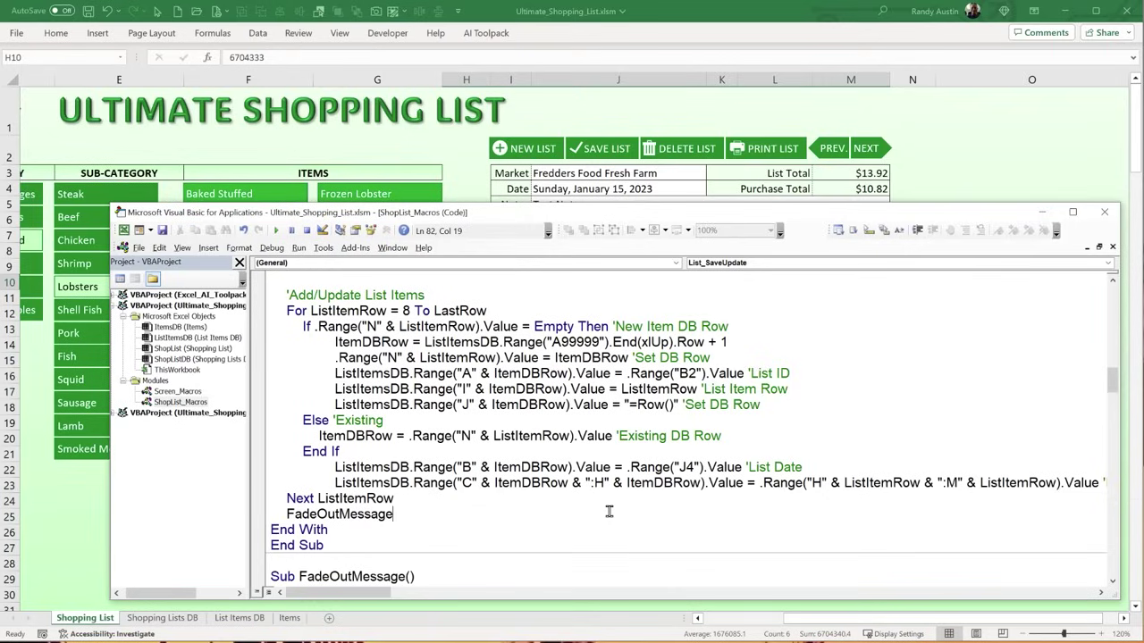
drag(794, 482, 986, 487)
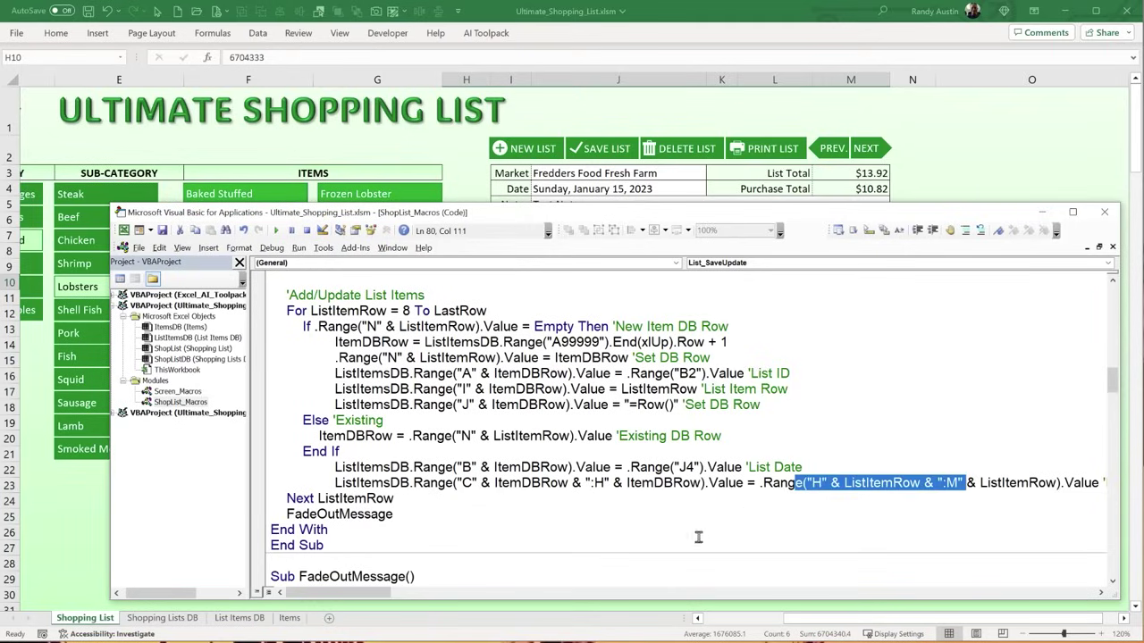
drag(655, 482, 284, 497)
drag(408, 514, 301, 516)
scroll(301, 516, down, 3)
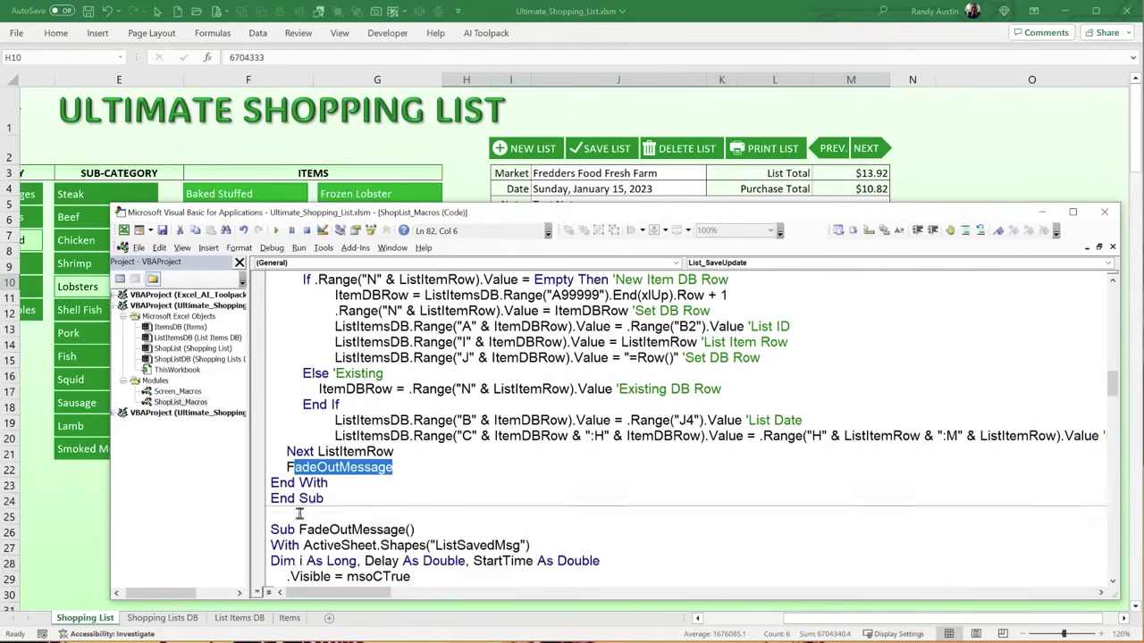
- Examine the FadeOutMessage macro's ListSavedMsg shape reference, variable declarations, transparency loop and delay setting
click(361, 451)
drag(361, 451, 361, 530)
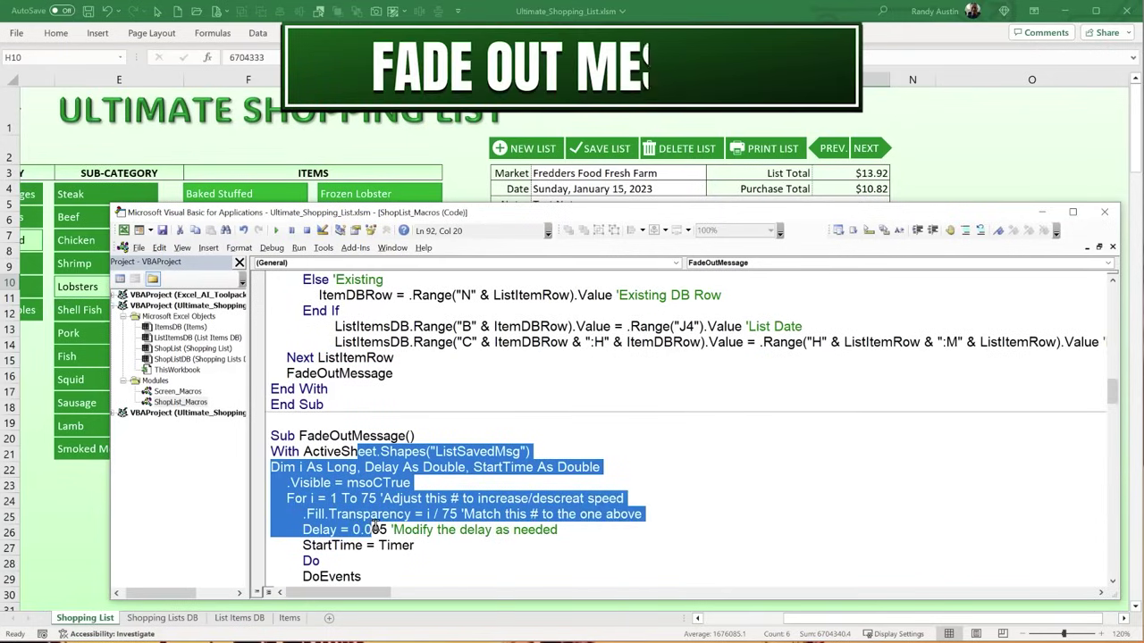
scroll(445, 368, down, 1)
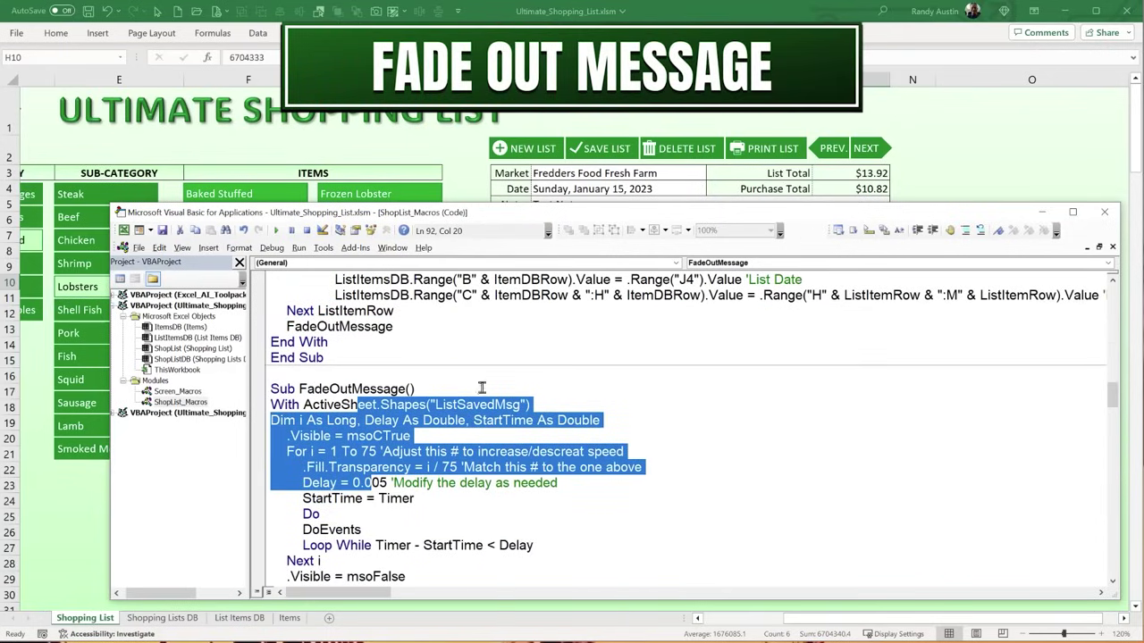
- Save the current list on the Shopping List sheet and check the item database rows in N8:N12
key(alt+F11)
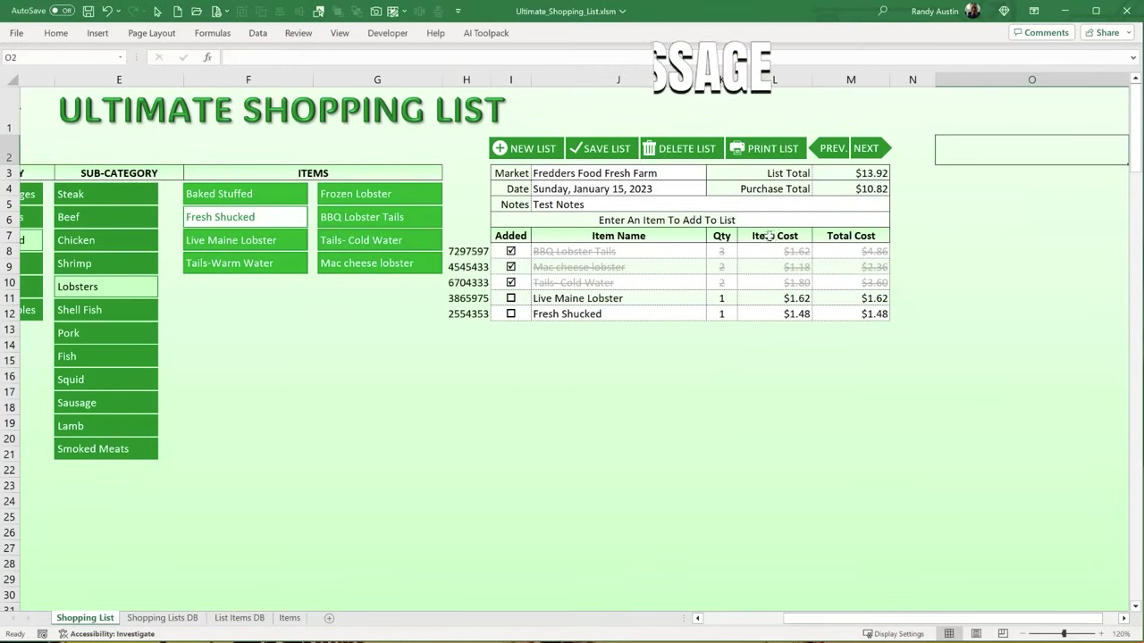
click(587, 147)
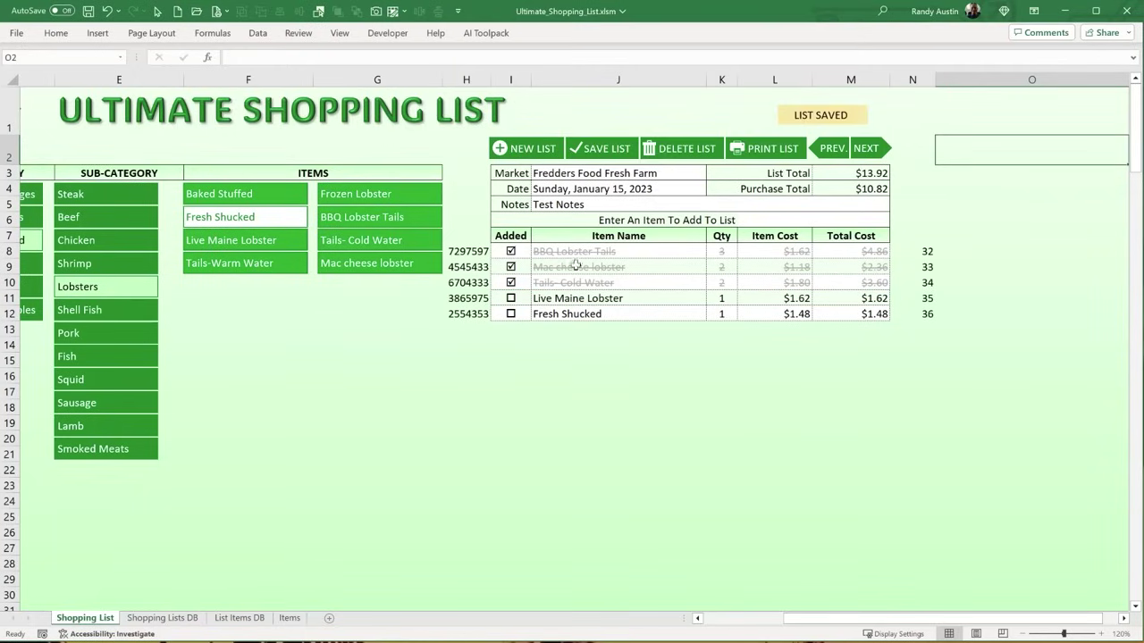
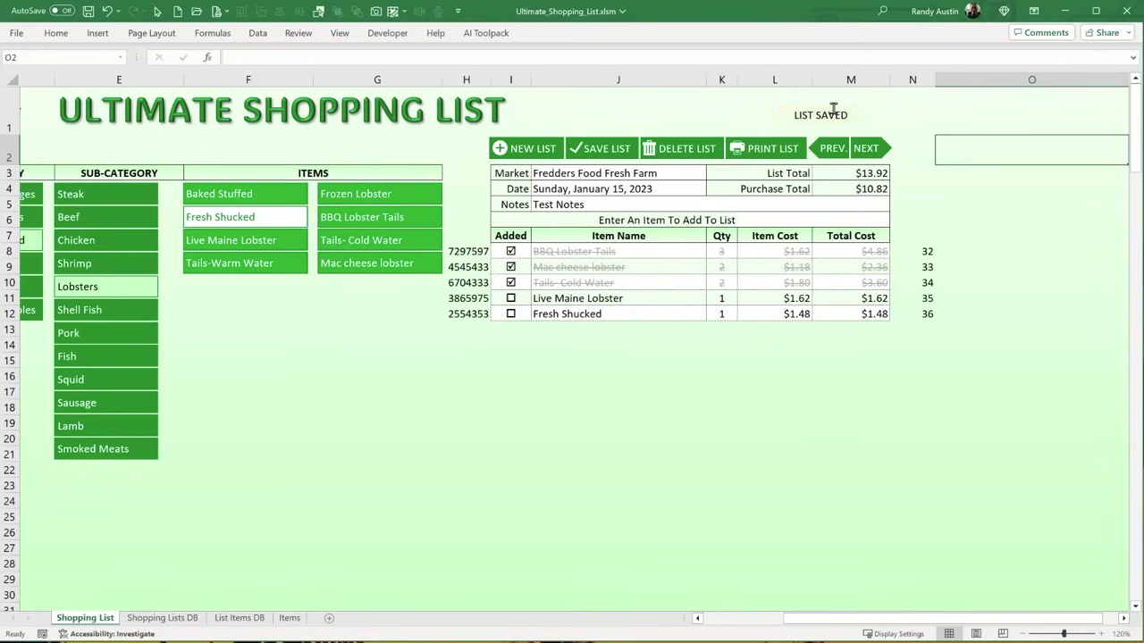
click(603, 149)
drag(925, 251, 930, 315)
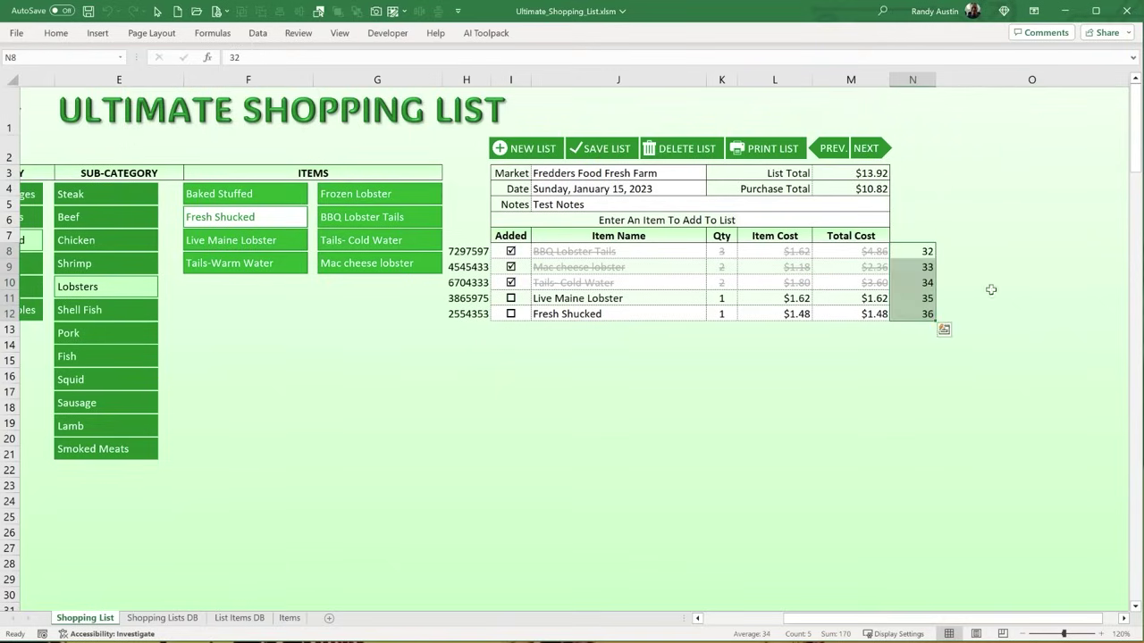
- Check the list IDs in A32:A36 for the saved items on the List Items DB sheet
click(229, 621)
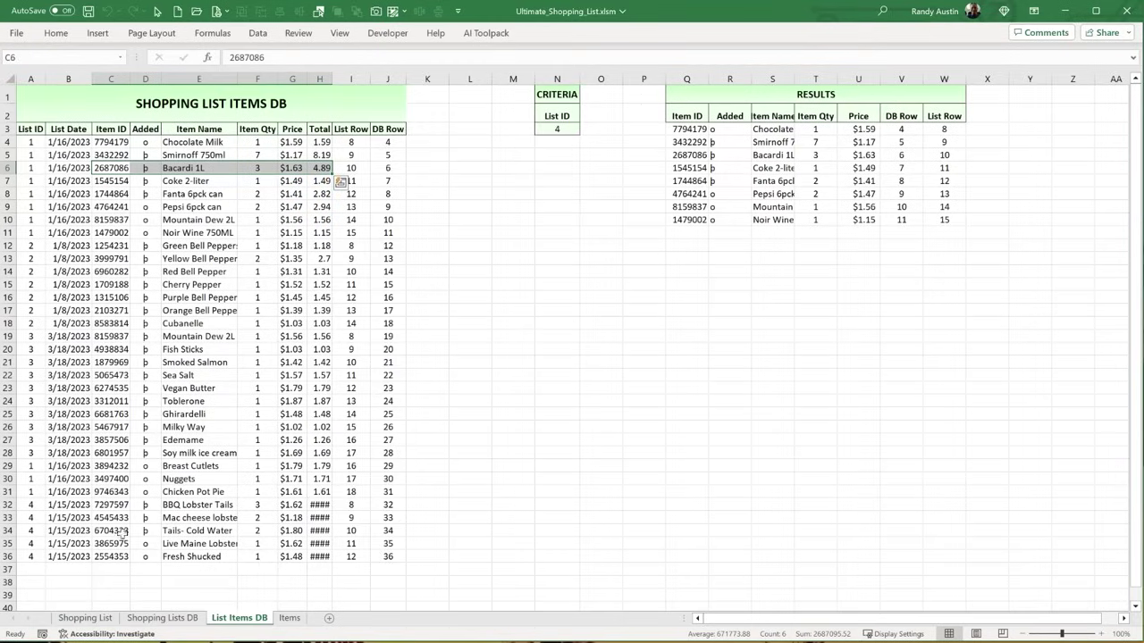
click(29, 506)
drag(30, 509, 31, 556)
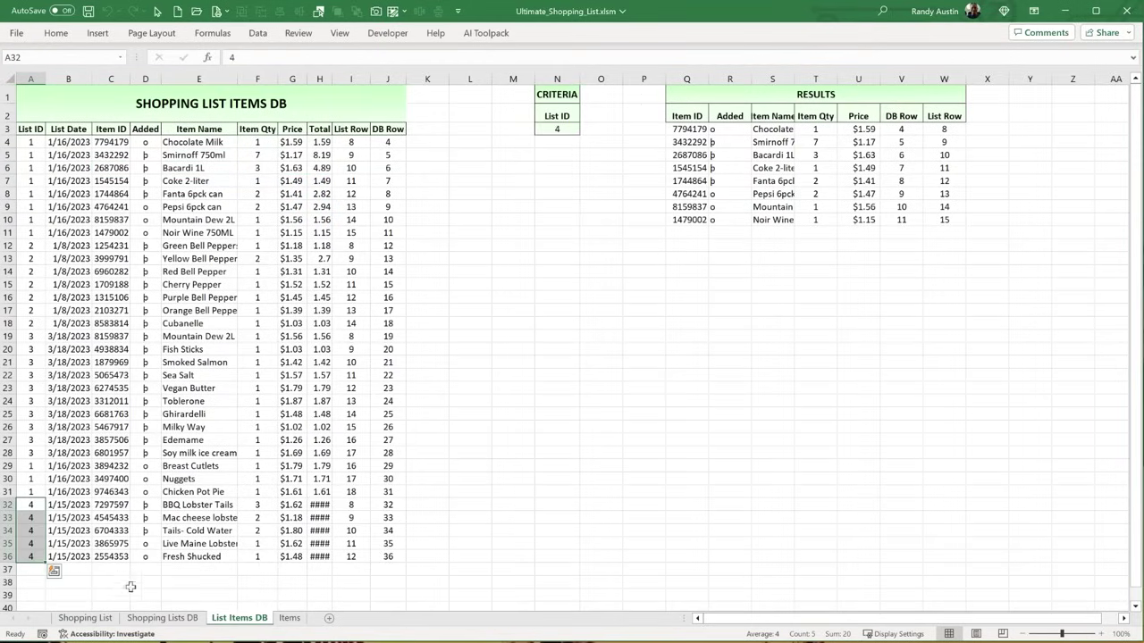
- Check the saved list's ID, market, date, notes and totals in row 7 of the Shopping Lists DB sheet
click(162, 618)
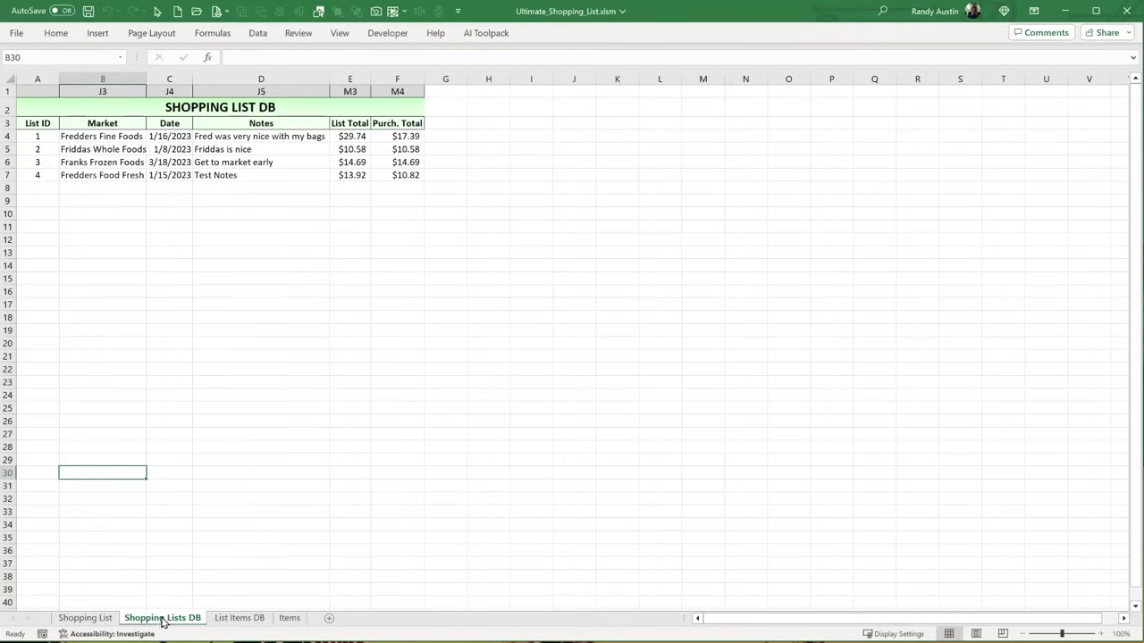
click(40, 174)
drag(40, 175, 62, 170)
click(63, 171)
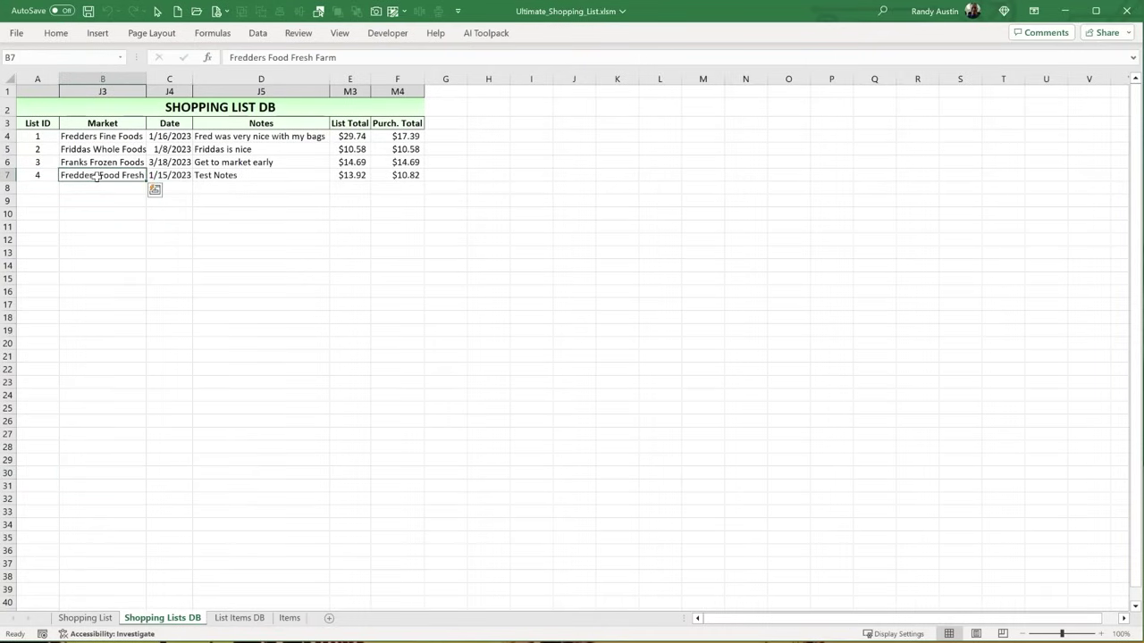
click(183, 175)
click(211, 175)
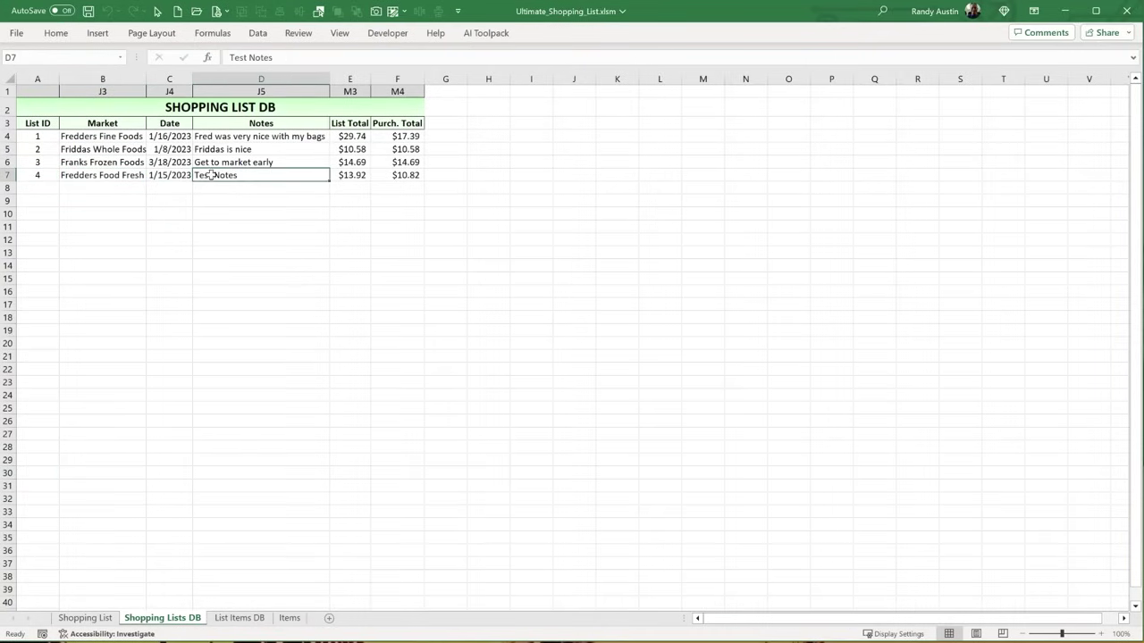
click(358, 175)
click(398, 163)
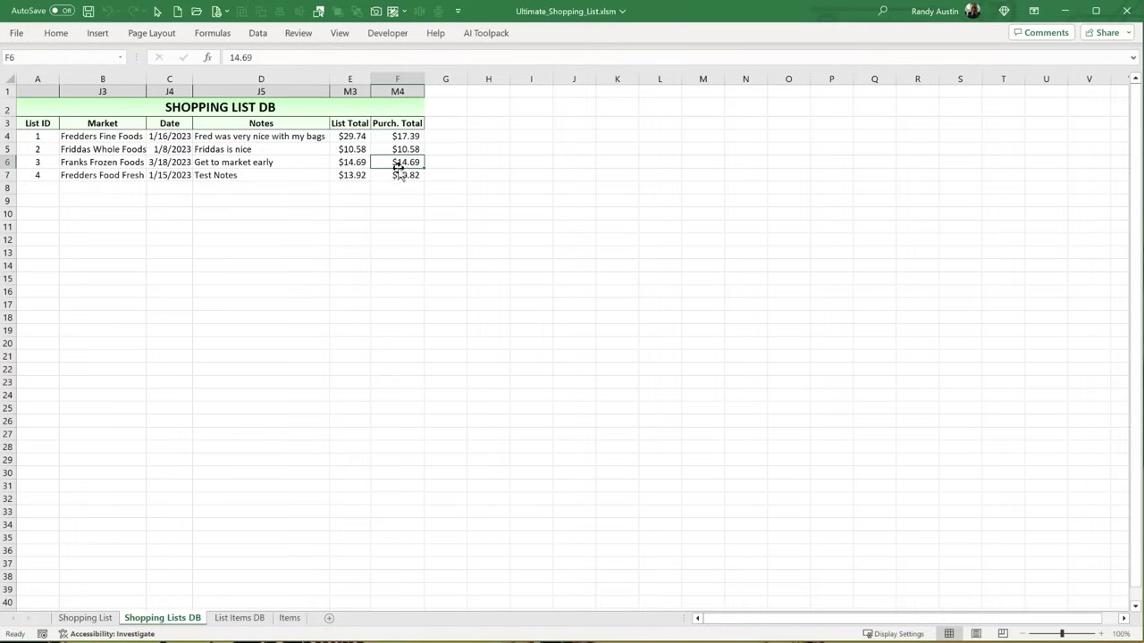
click(398, 175)
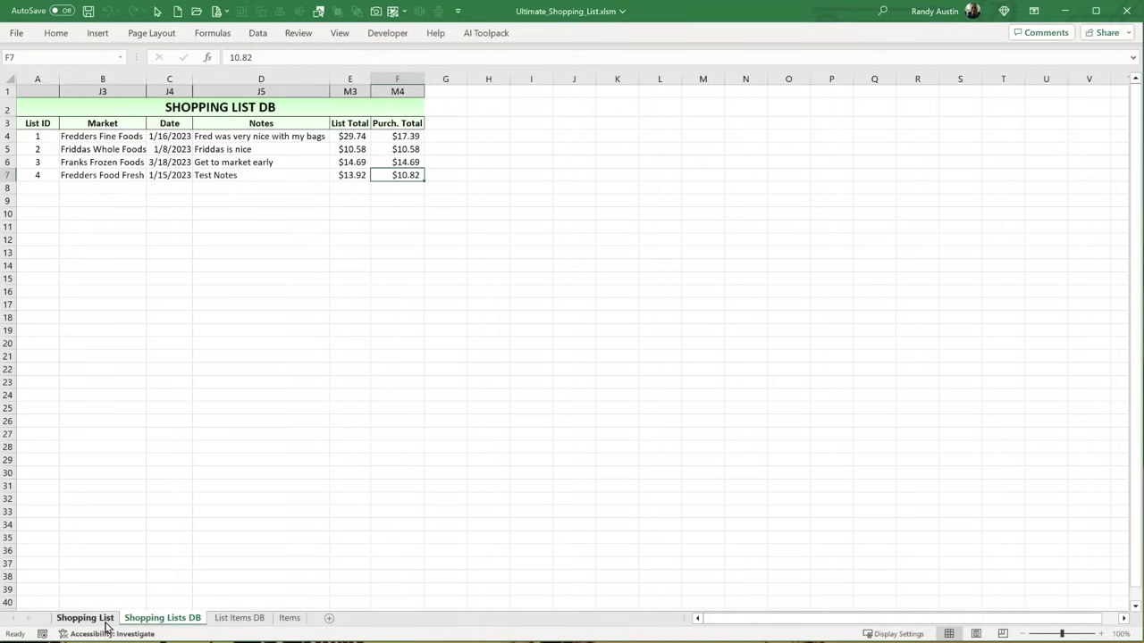
- Return to the macro code and examine the FadeOutMessage body down to the start of List_Load
click(86, 618)
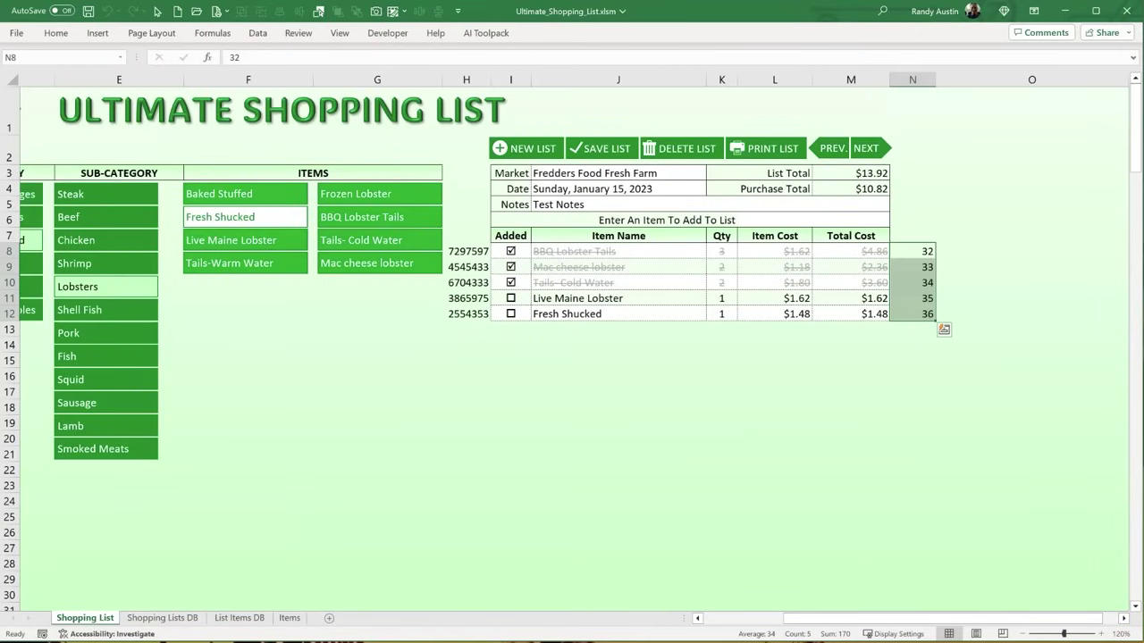
key(alt+F11)
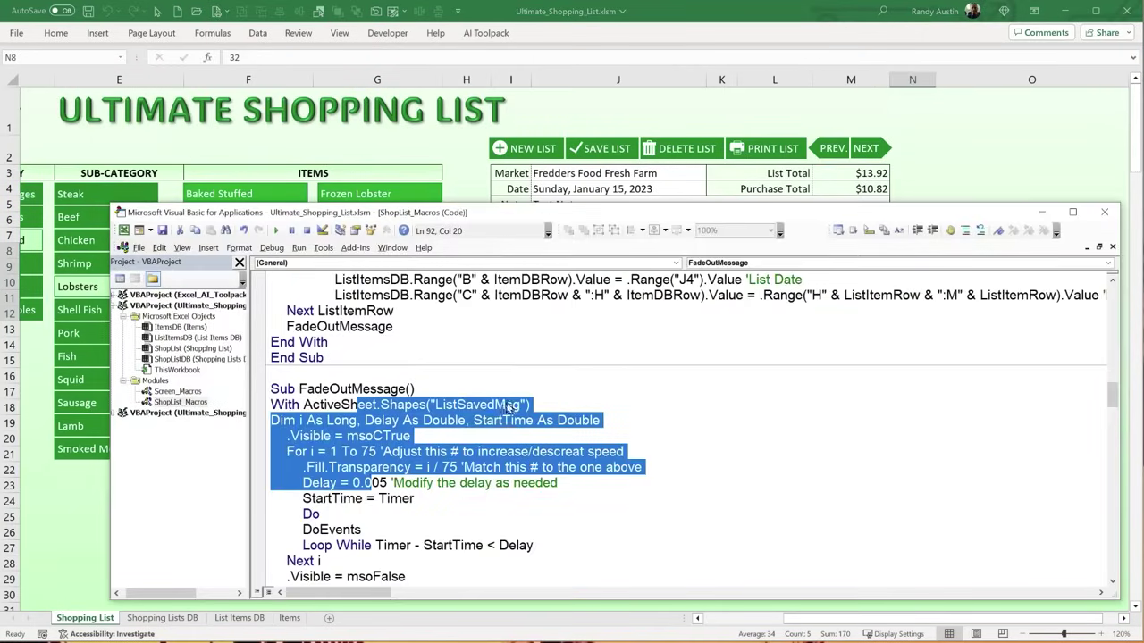
scroll(496, 416, down, 5)
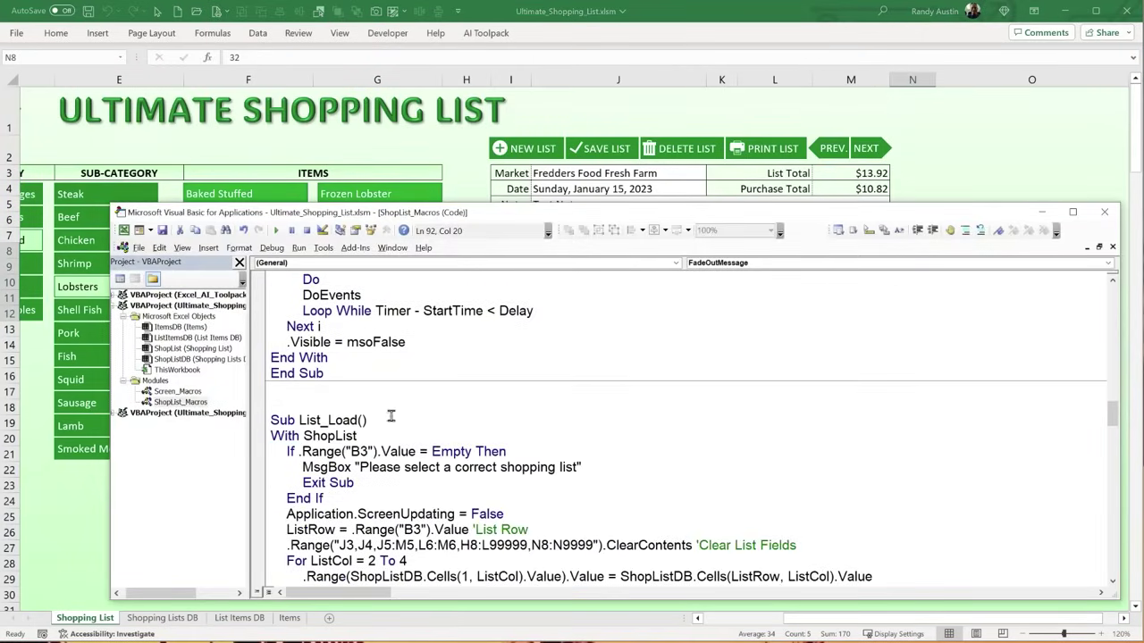
click(358, 420)
scroll(357, 416, up, 3)
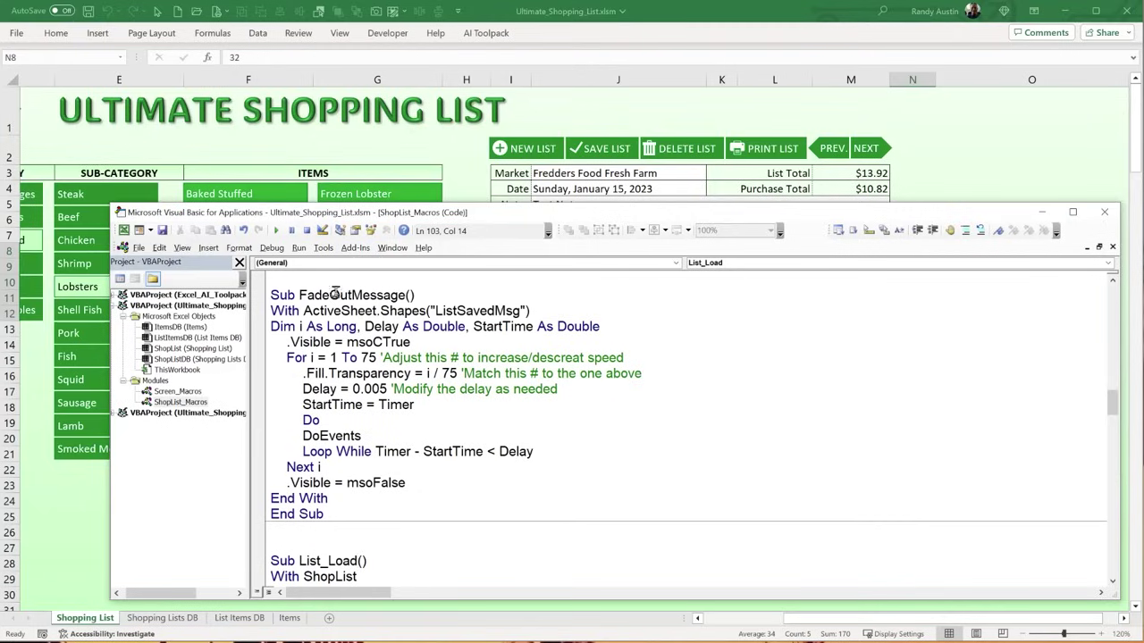
drag(500, 482, 255, 349)
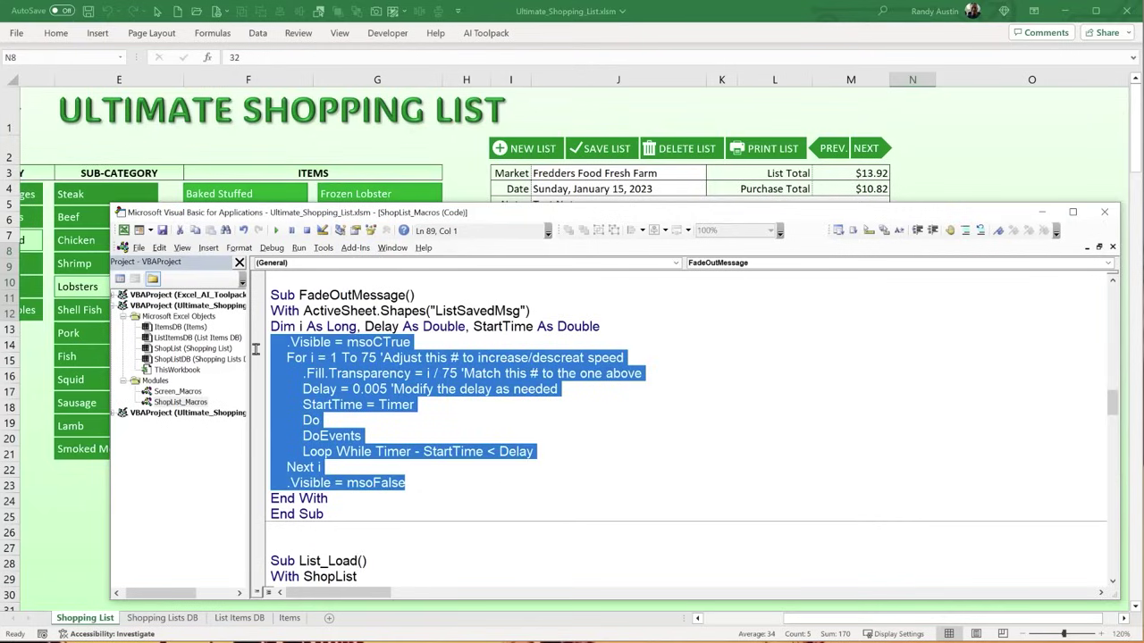
scroll(365, 404, down, 5)
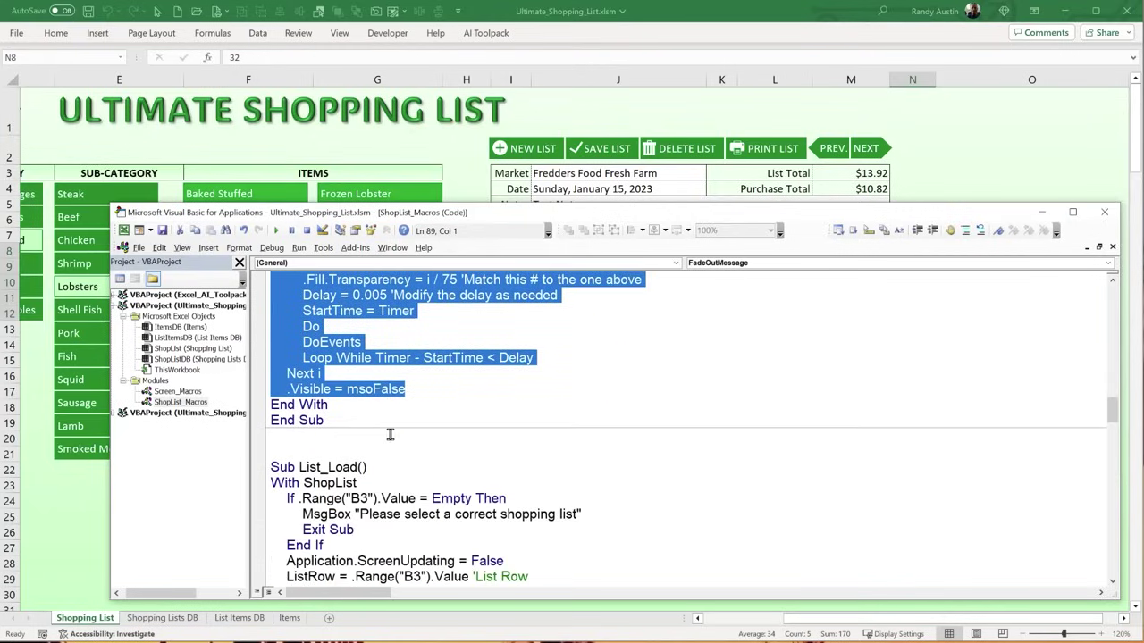
scroll(367, 388, up, 1)
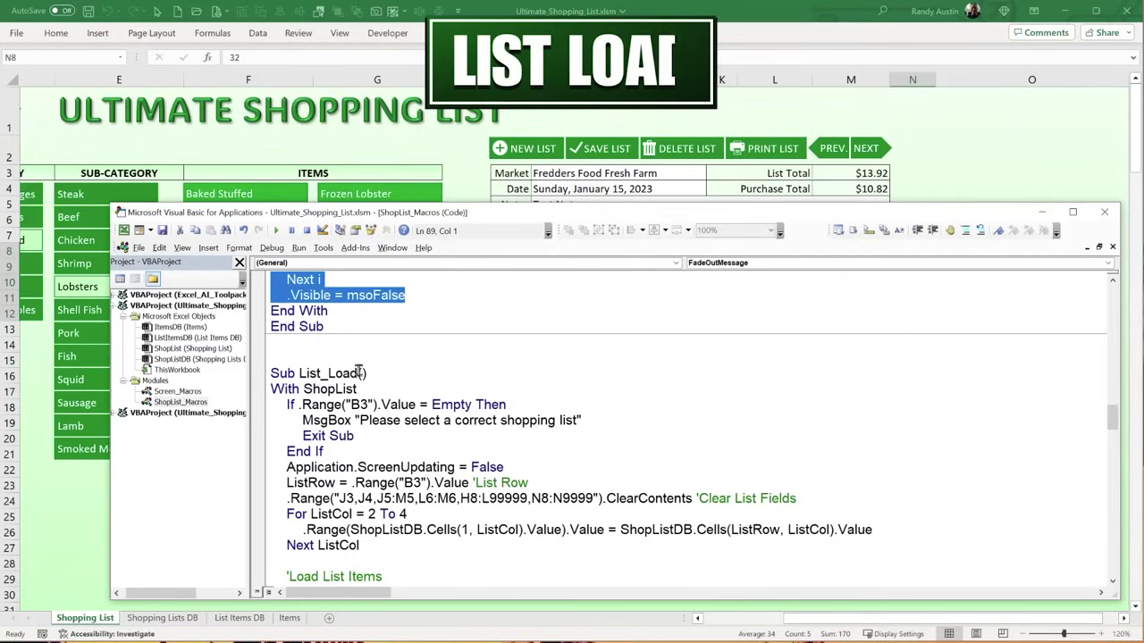
- Locate the List_Load macro, and set the selected list ID in B2 of the Shopping List sheet to 3
drag(361, 373, 301, 373)
click(952, 175)
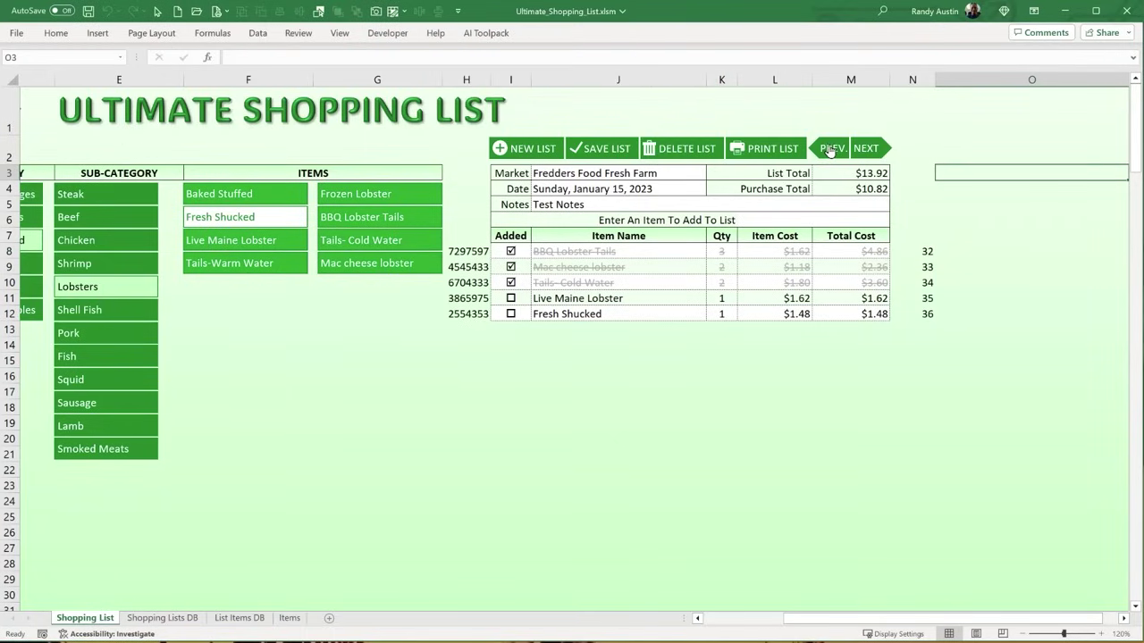
drag(838, 618, 738, 618)
click(117, 150)
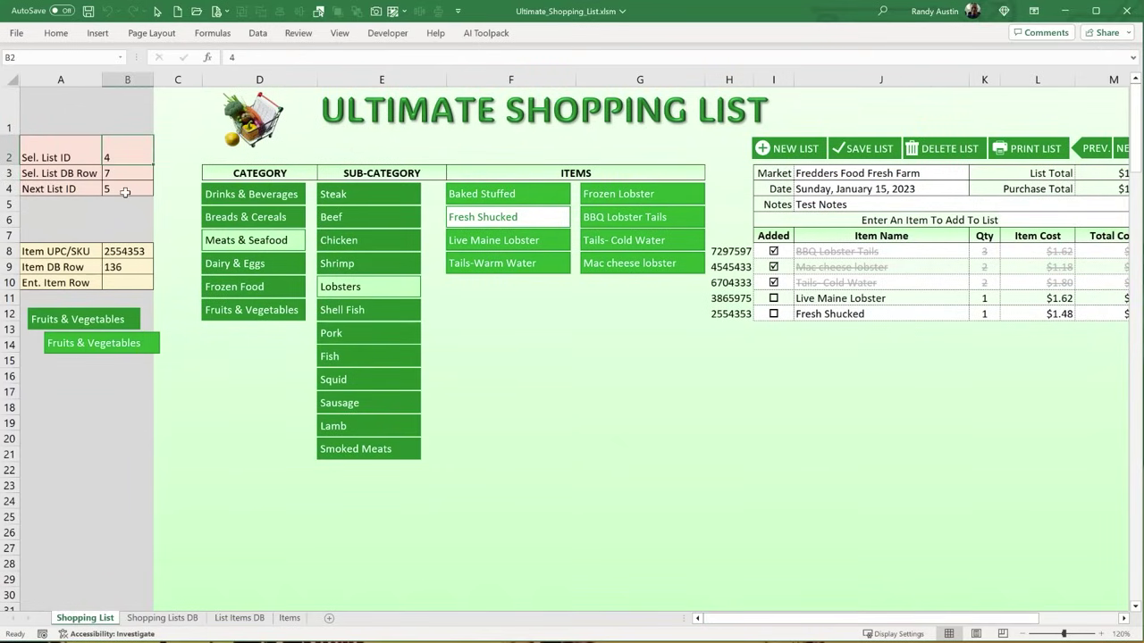
text(3)
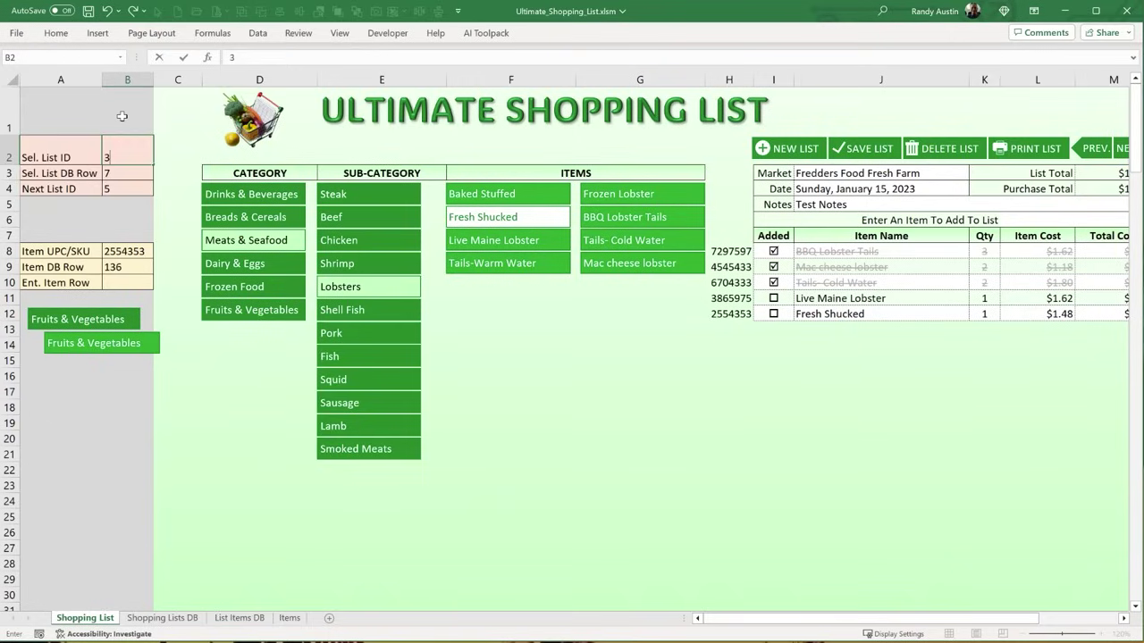
key(Return)
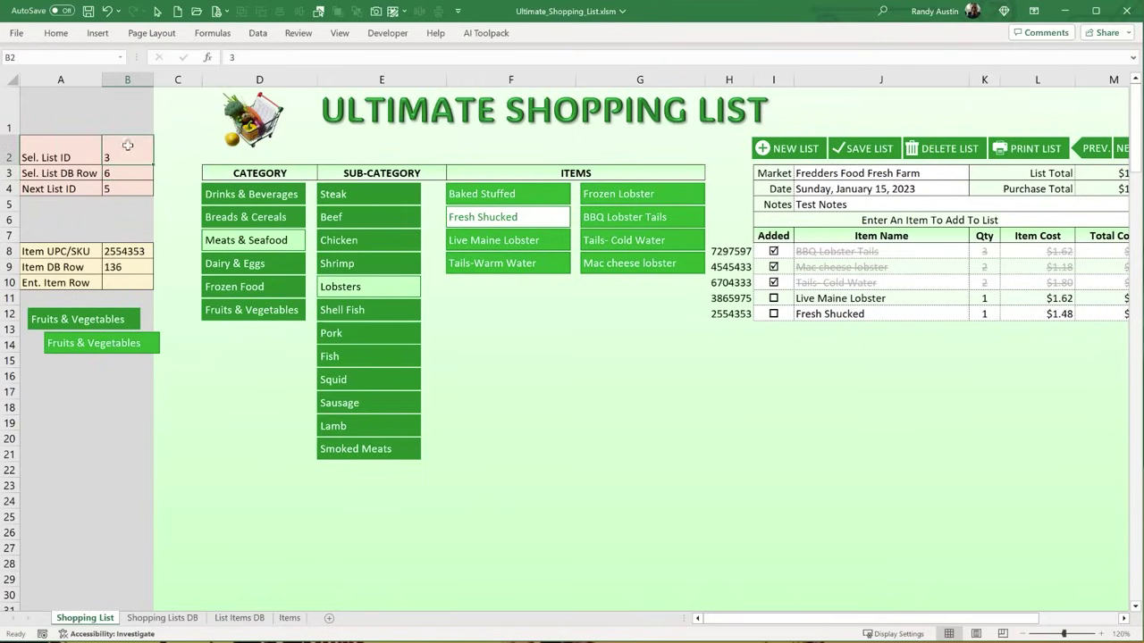
- Run the List_Load macro from the code editor for the selected list ID
key(alt+F11)
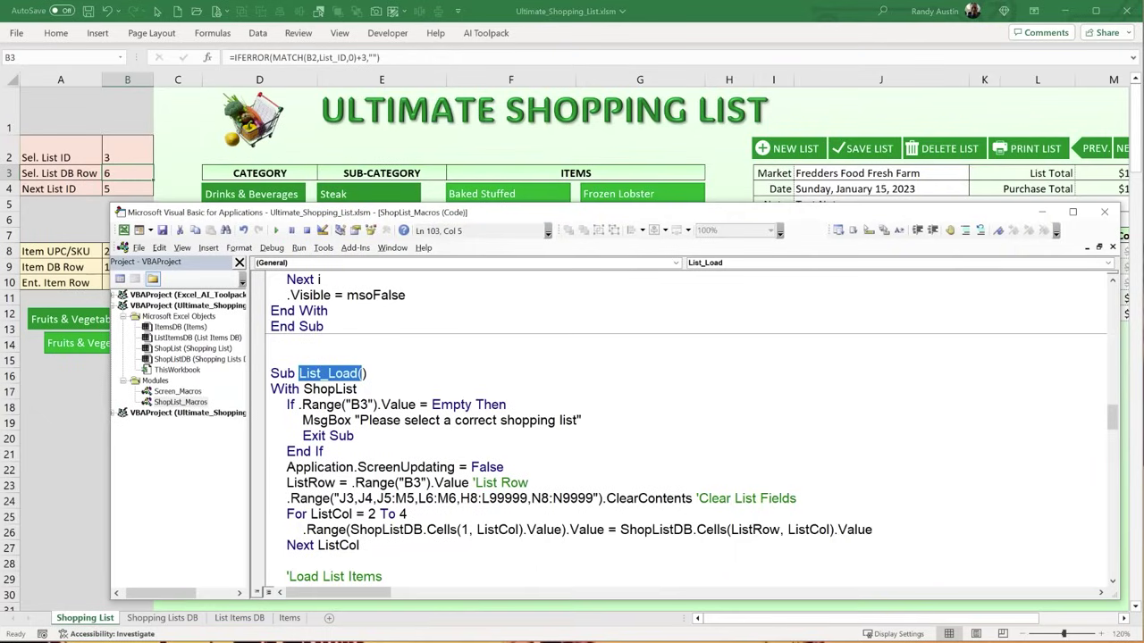
drag(347, 435, 353, 436)
click(278, 231)
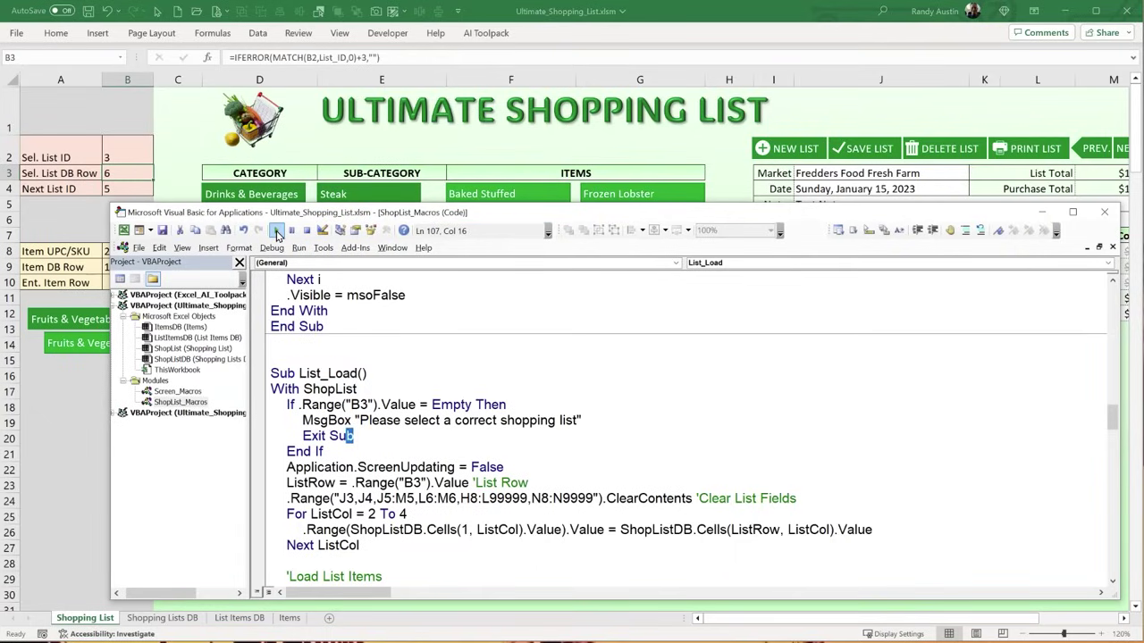
- Compare the selected list ID in B2 with the item names loaded on the Shopping List sheet
click(162, 184)
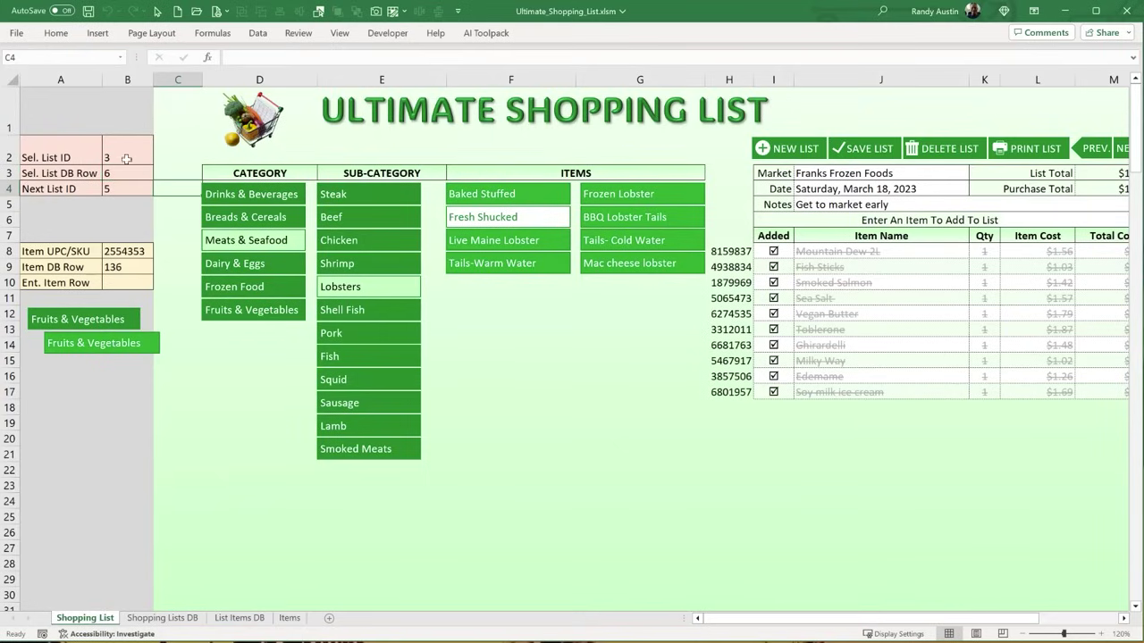
click(119, 152)
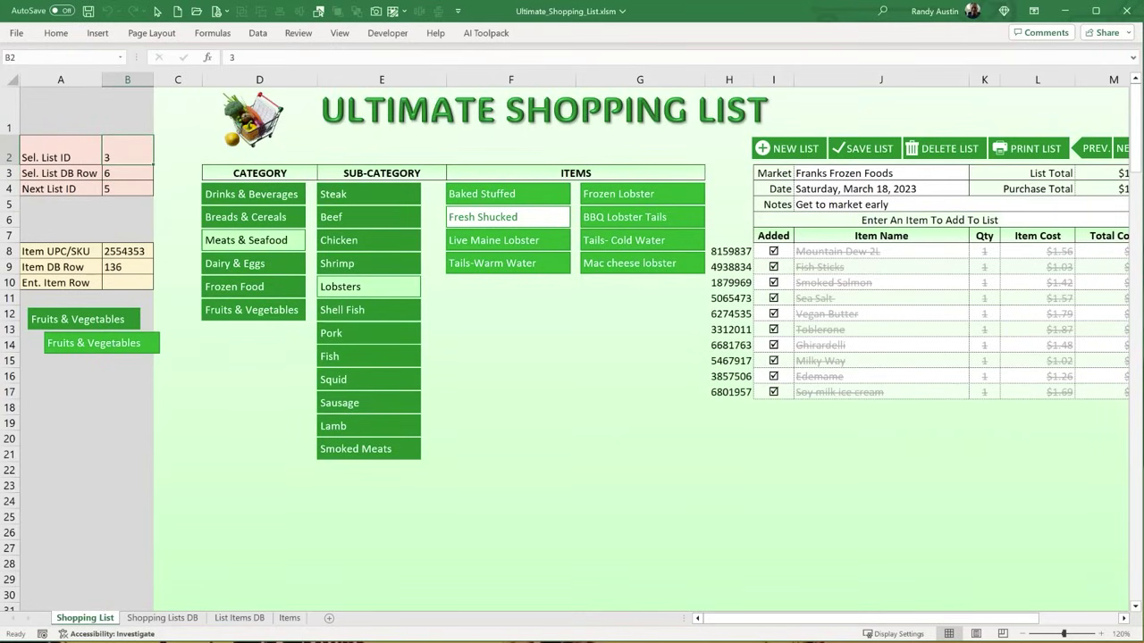
drag(818, 267, 815, 376)
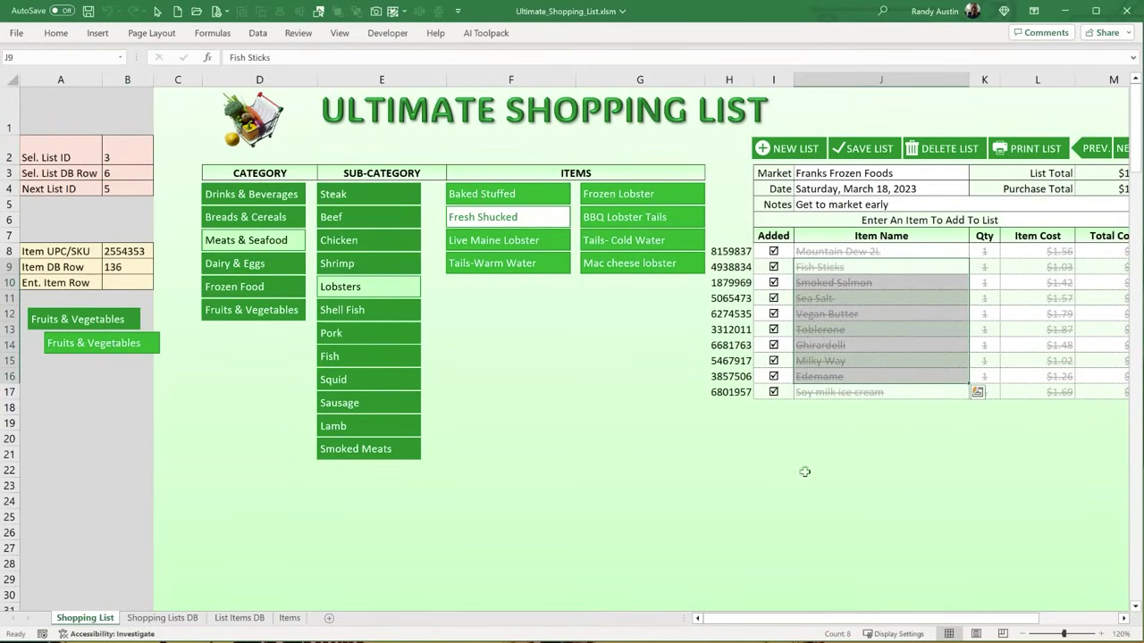
- Inspect the selected list's database row formula in B3, which the List_Load macro tests
key(alt+F11)
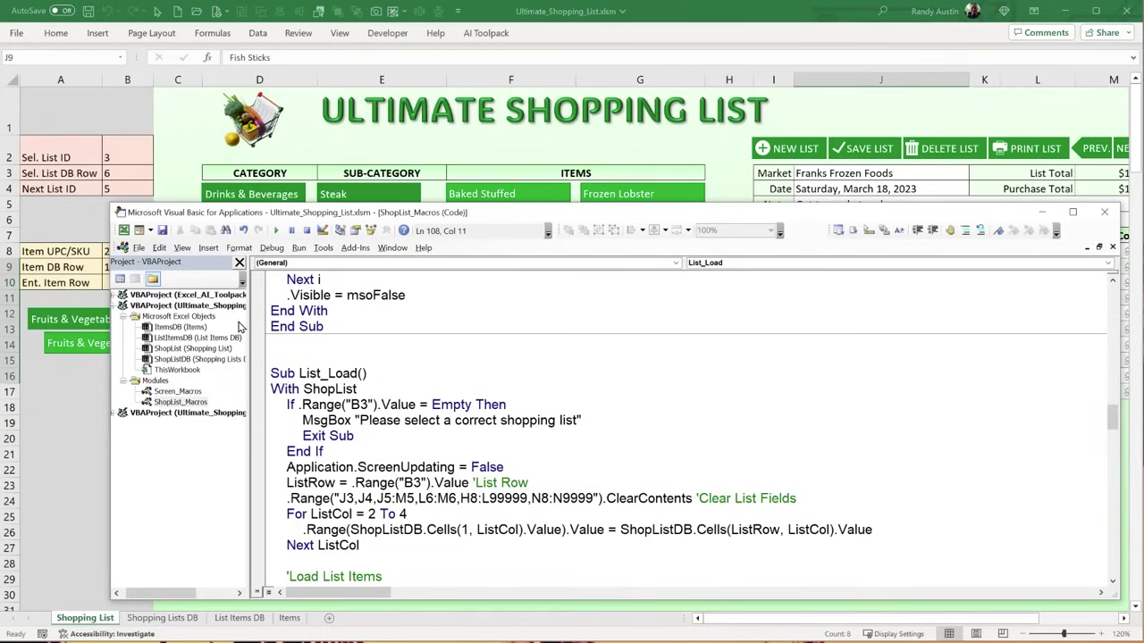
click(141, 177)
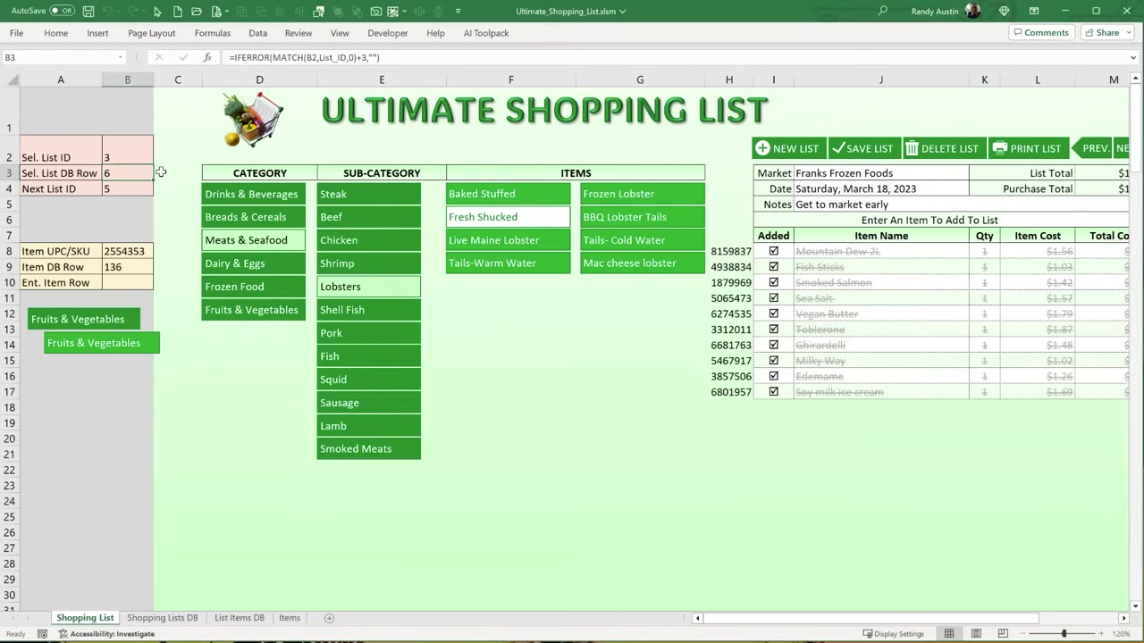
drag(921, 628, 927, 628)
key(alt+F11)
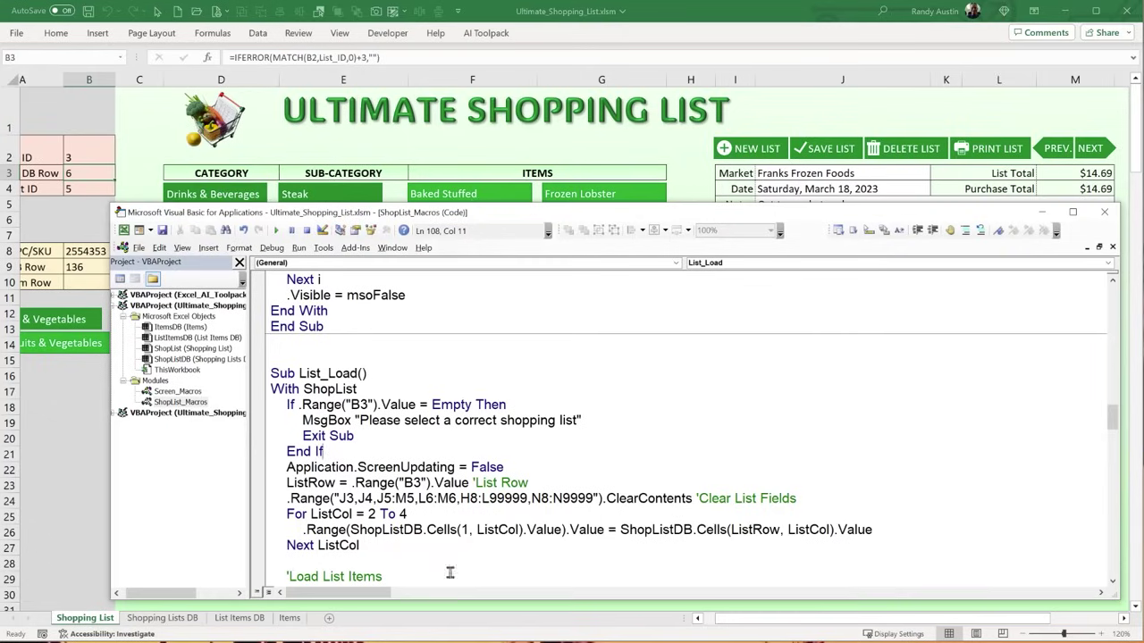
- Examine List_Load's message for an empty B3 and the line that turns off screen updating
drag(583, 420, 353, 420)
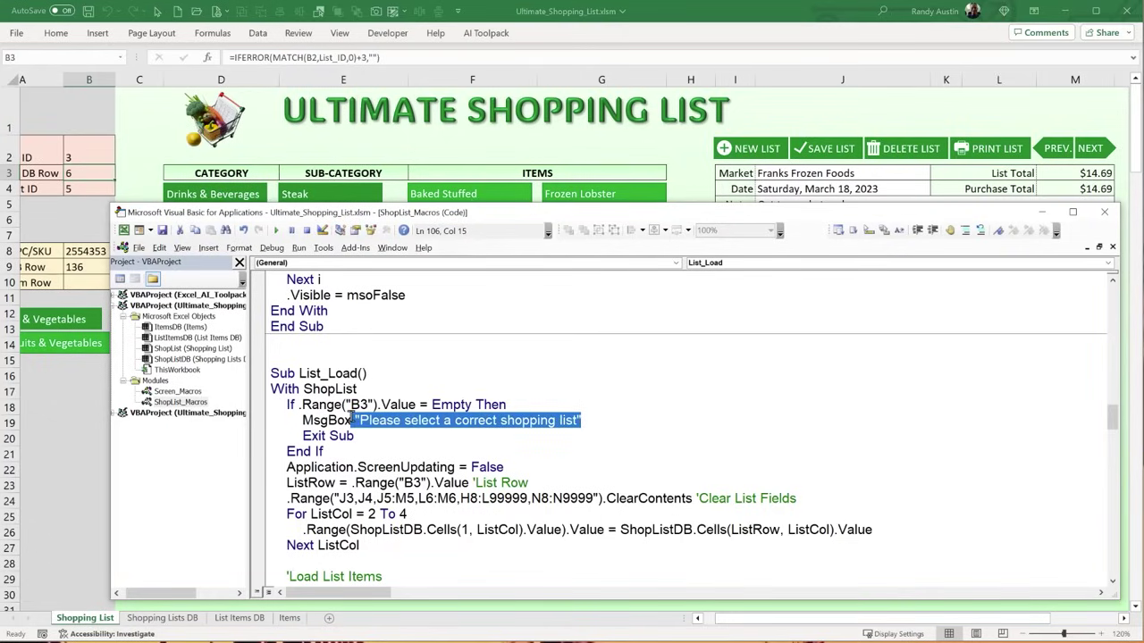
scroll(399, 515, down, 1)
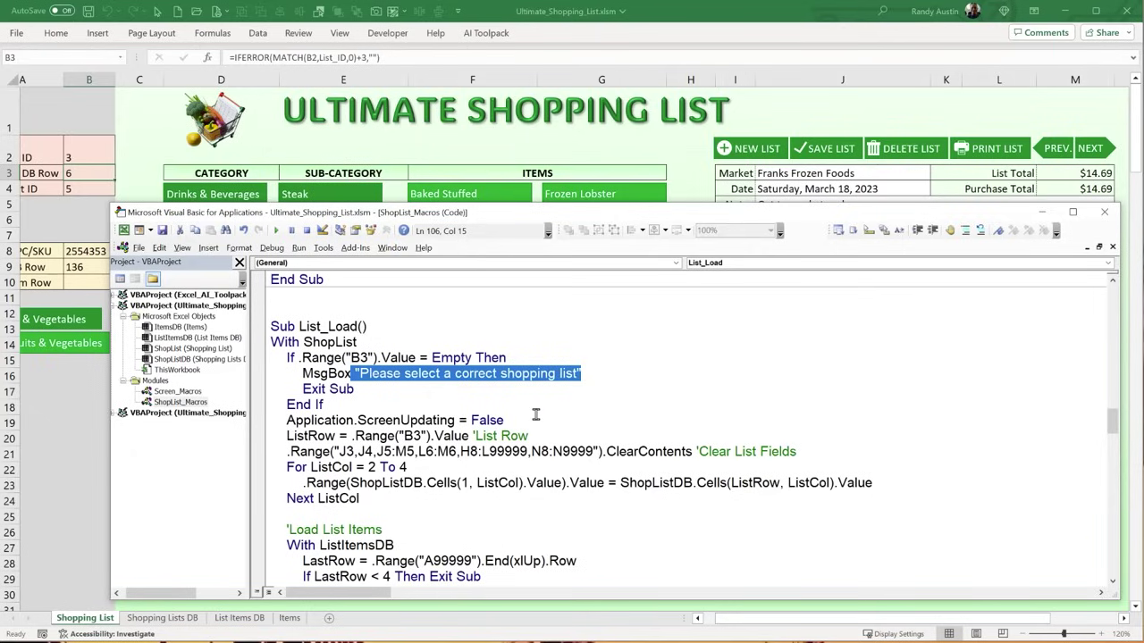
drag(504, 420, 286, 420)
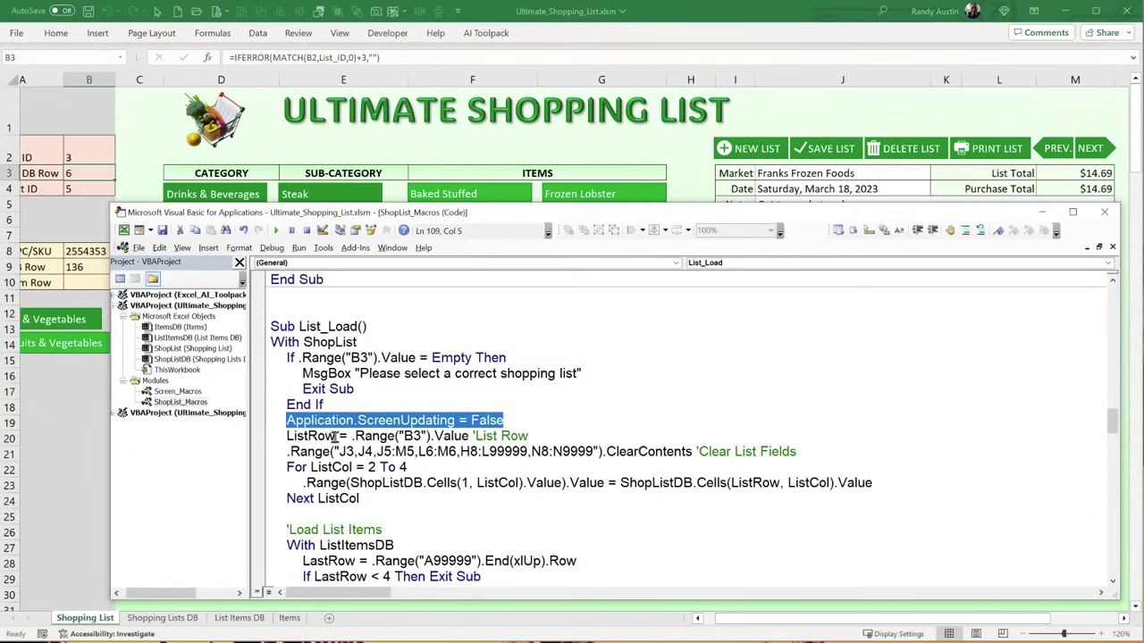
- Compare List_Load's ListRow assignment and ClearContents line with the header fields and item rows H8:L17 on the Shopping List sheet
drag(335, 437, 282, 436)
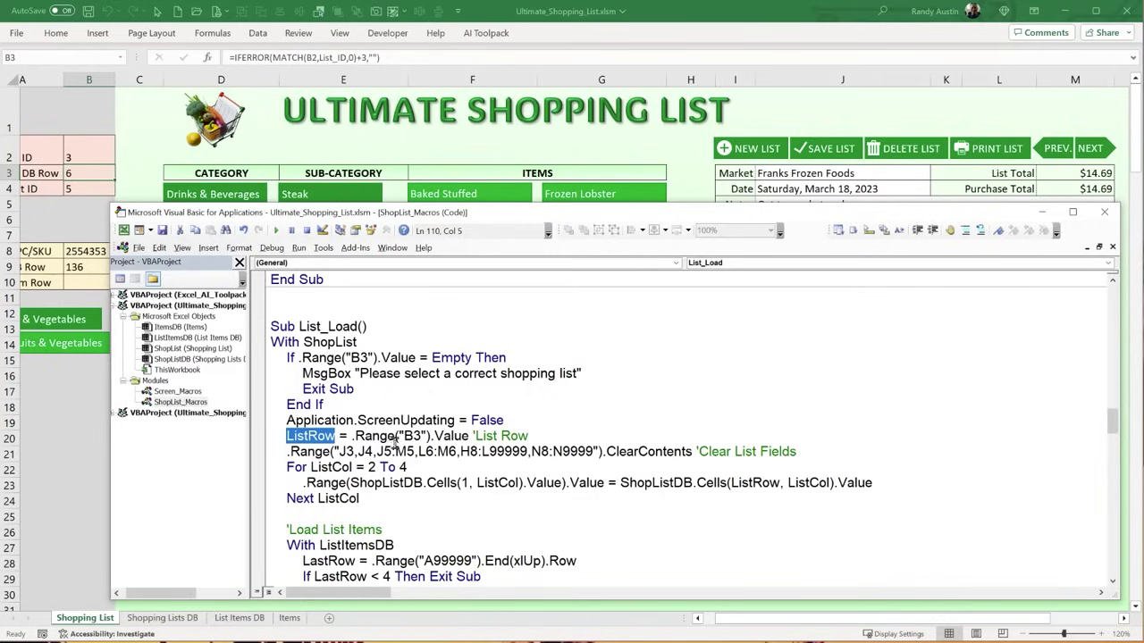
drag(818, 453, 274, 451)
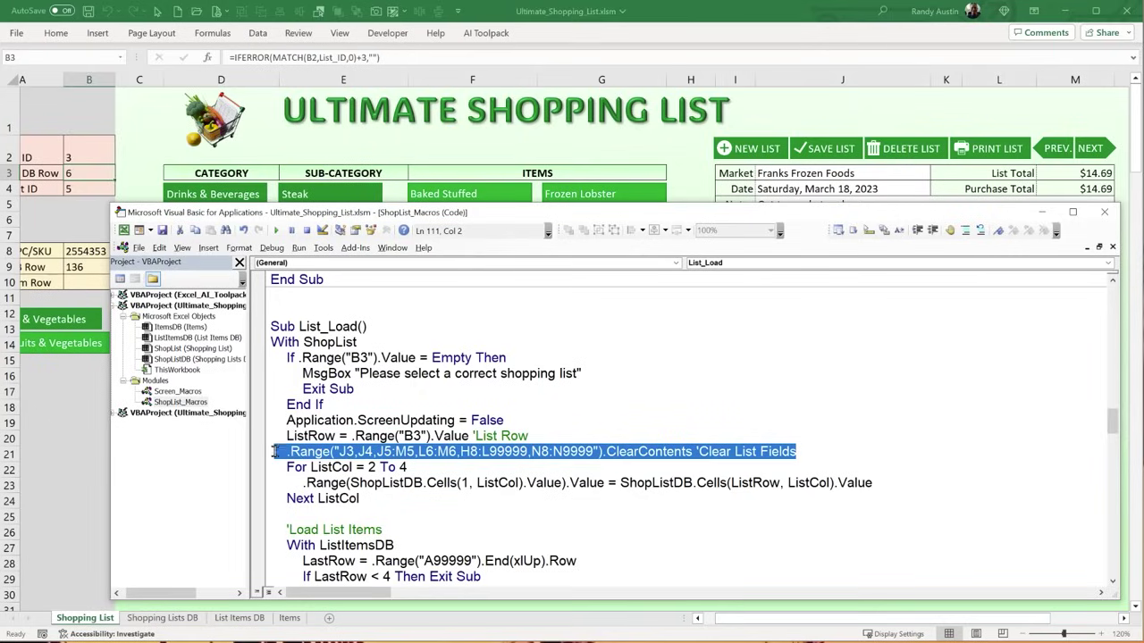
click(703, 179)
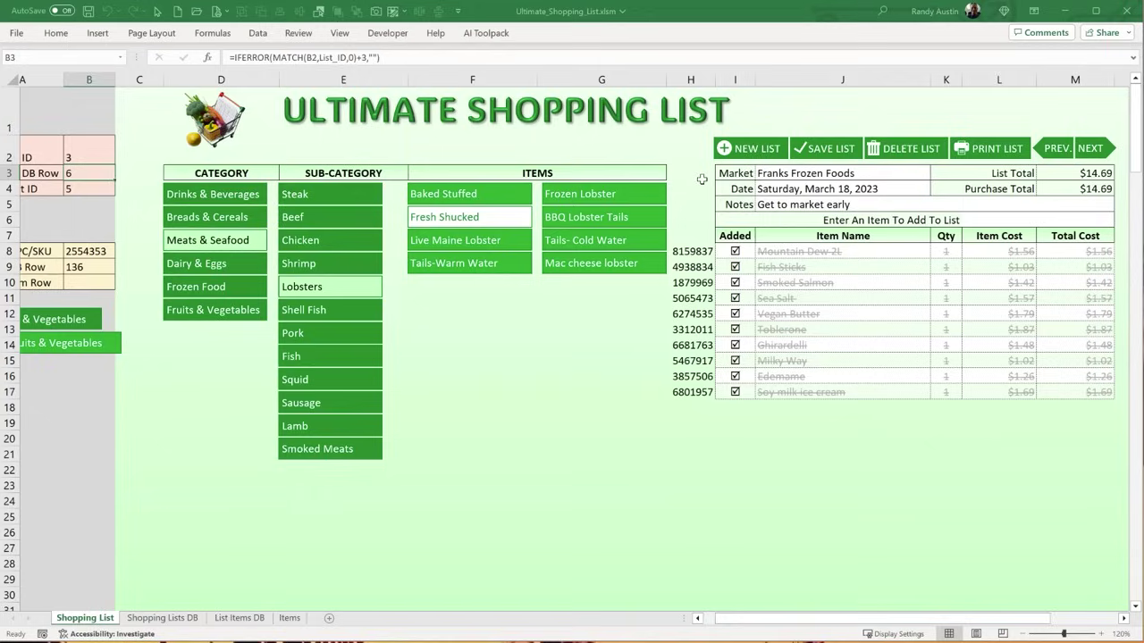
click(790, 173)
drag(693, 251, 999, 392)
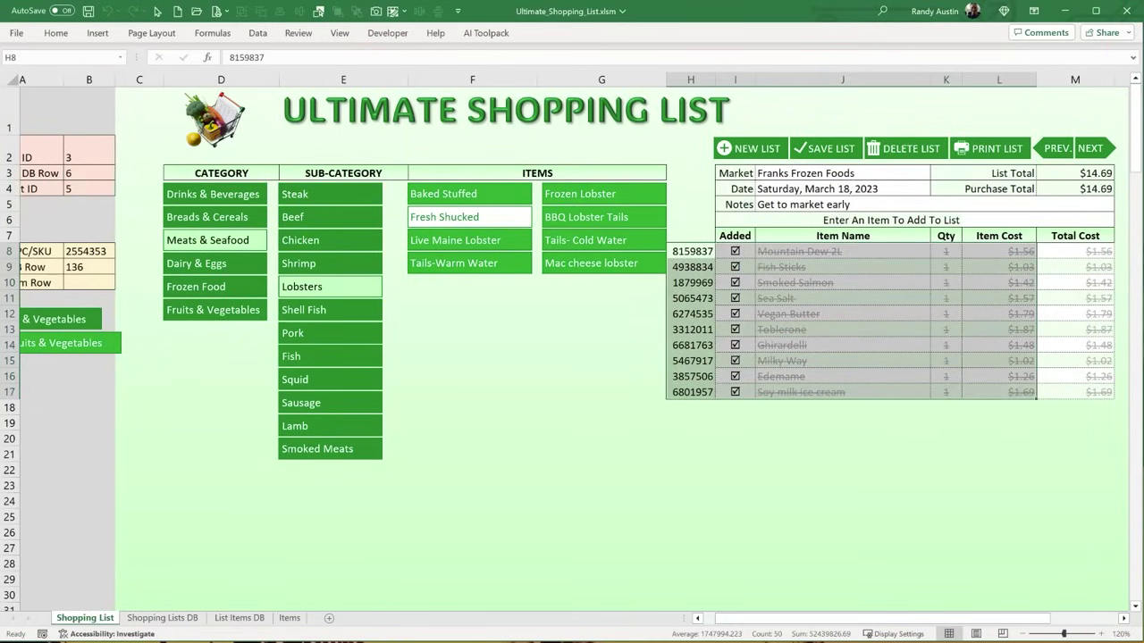
key(alt+F11)
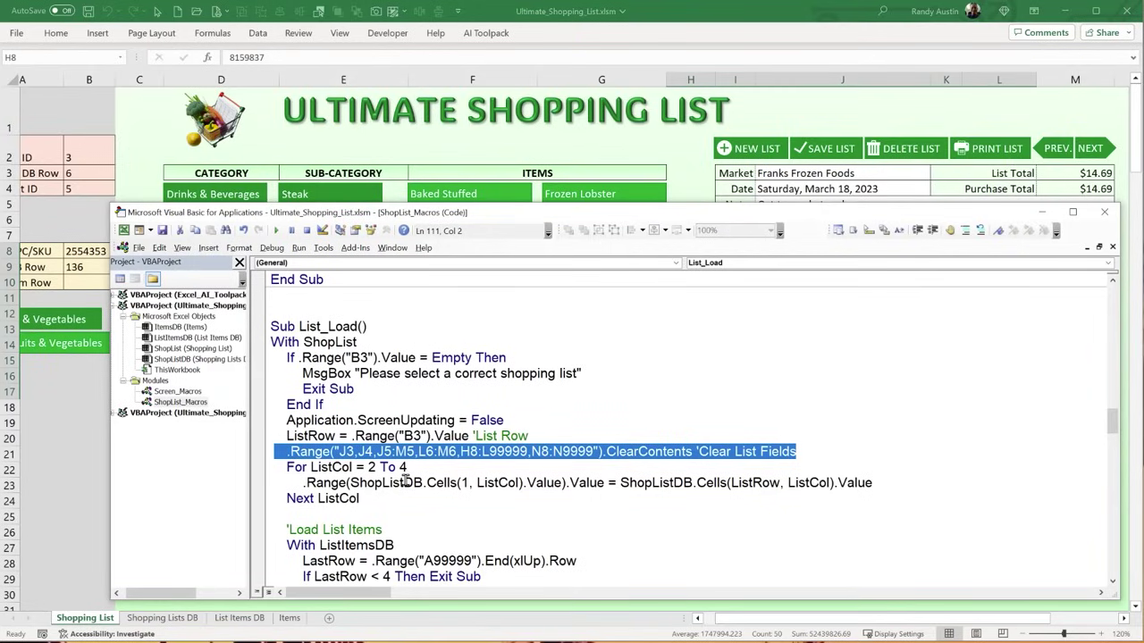
- Review the Market, Date and Notes columns and the two total columns on the Shopping Lists DB sheet
click(516, 157)
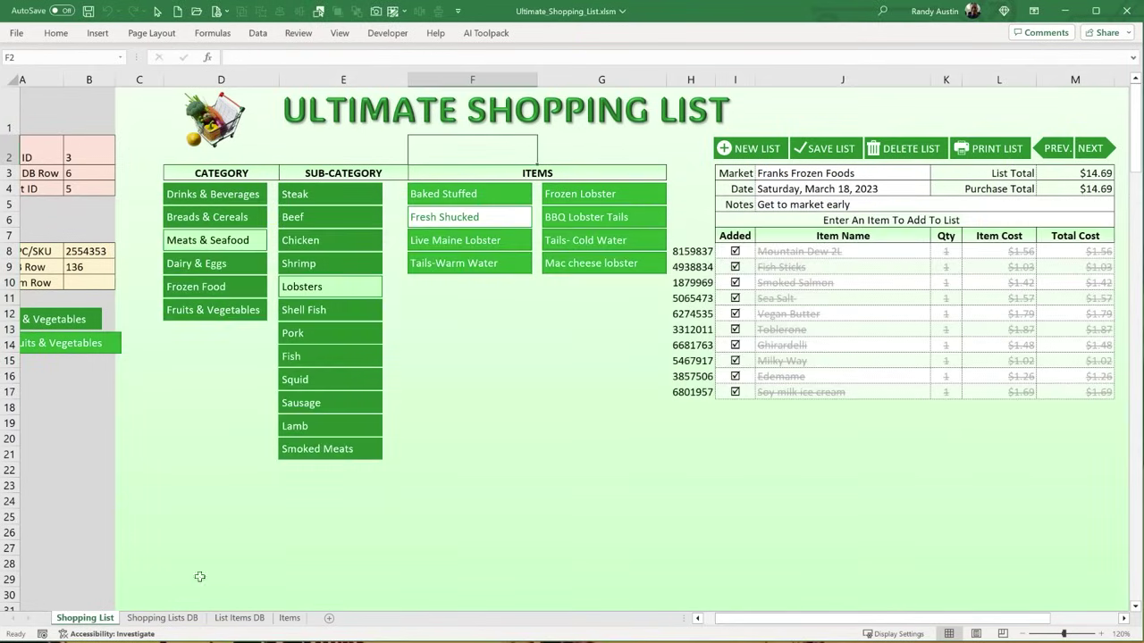
click(179, 617)
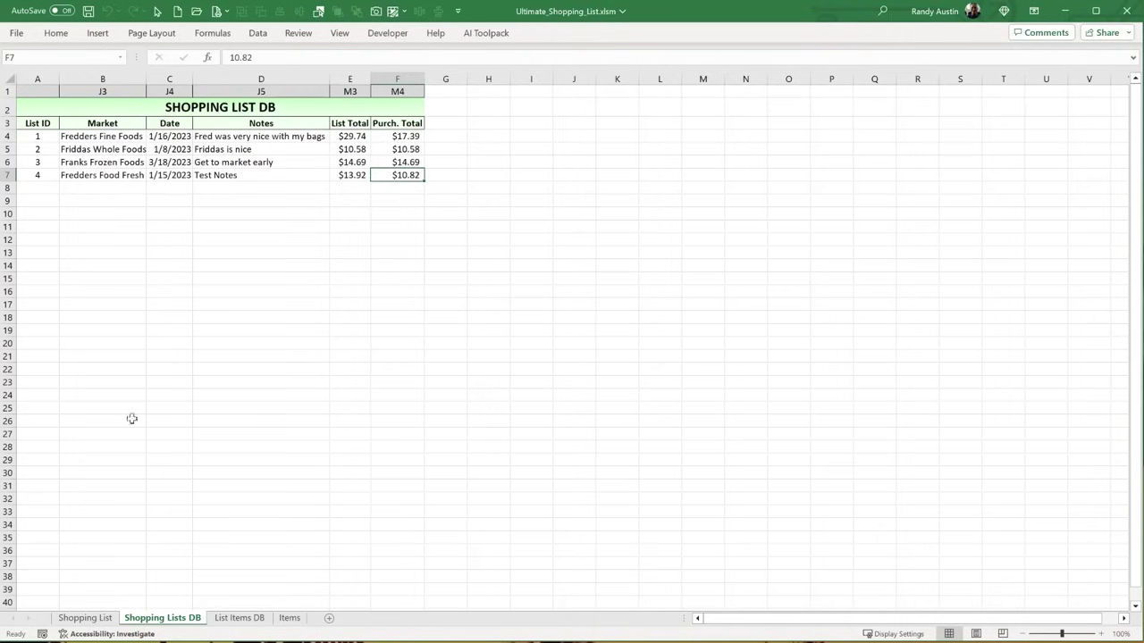
drag(82, 136, 281, 175)
click(343, 139)
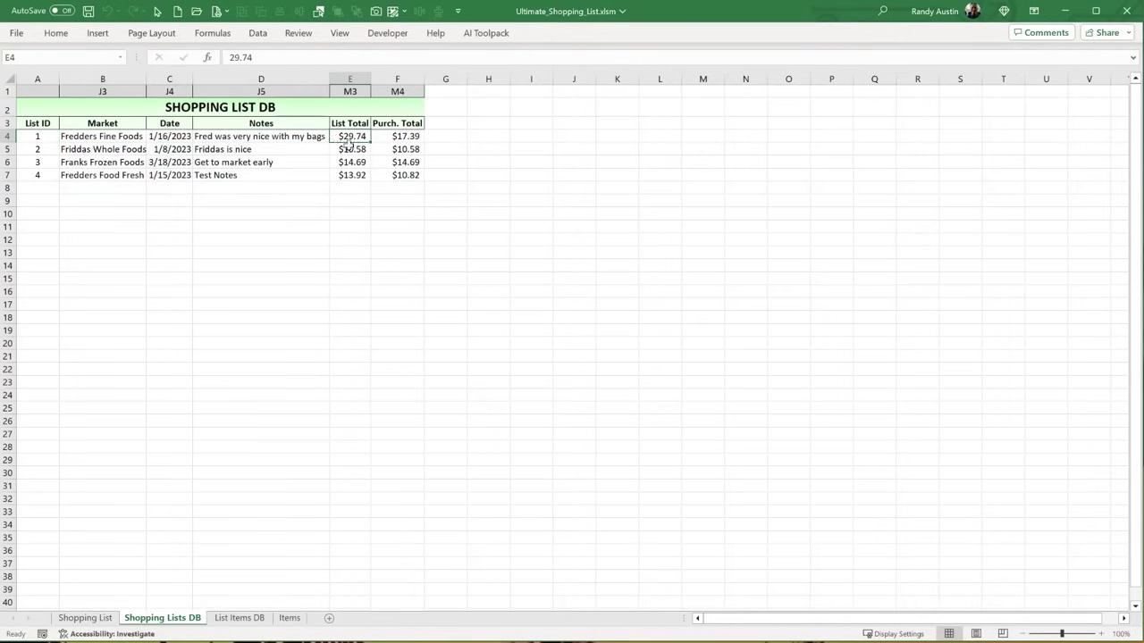
click(382, 138)
click(358, 137)
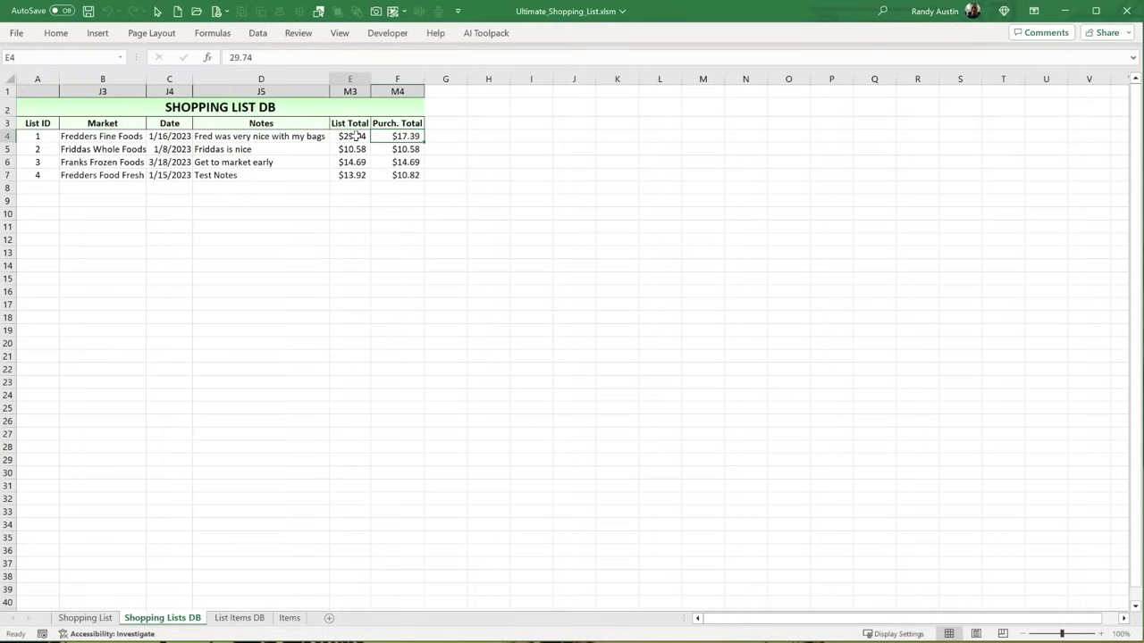
click(386, 138)
click(356, 137)
- Unmark Vegan Butter and Smoked Salmon as added on the Shopping List sheet to test the Purchase Total
click(85, 617)
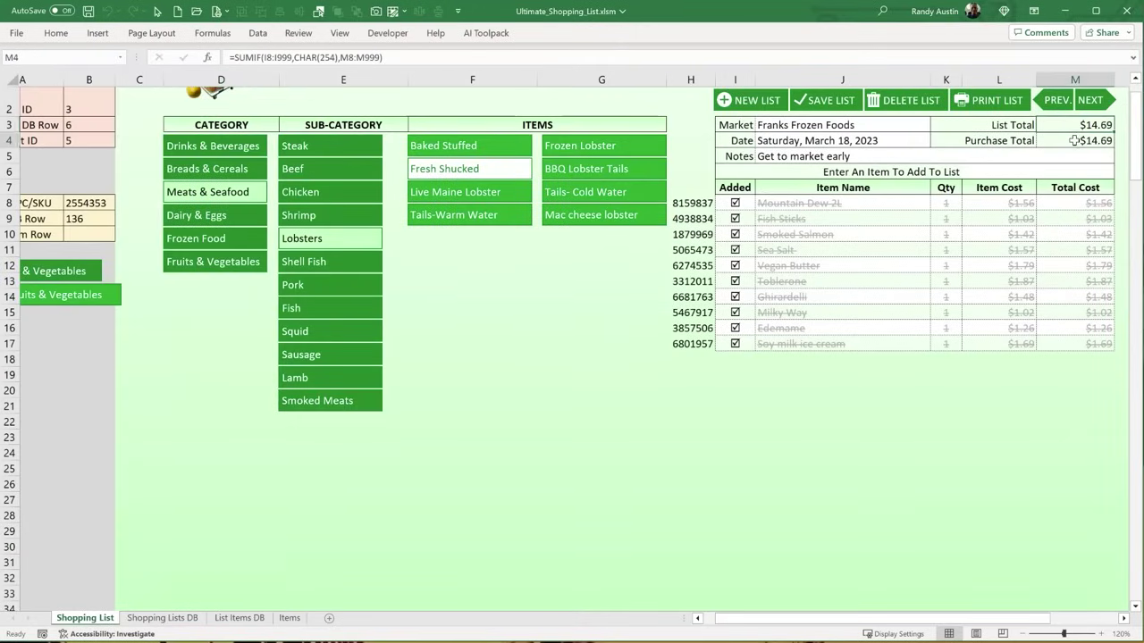
click(735, 265)
click(735, 234)
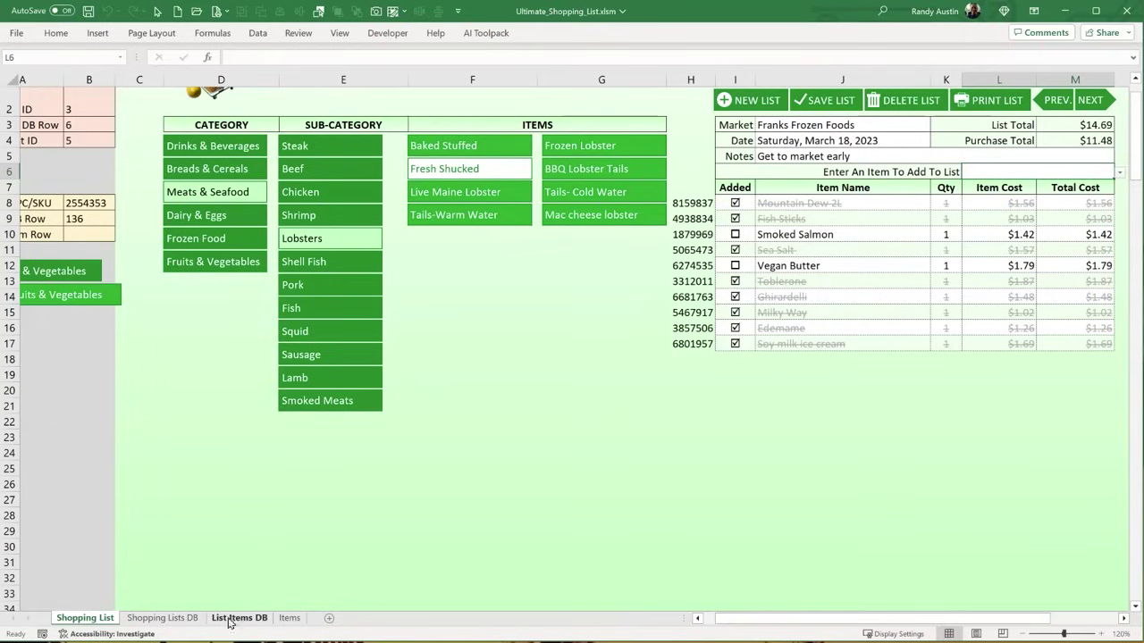
- Mark out columns B to D on the Shopping Lists DB sheet as the fields that List_Load reads
click(189, 619)
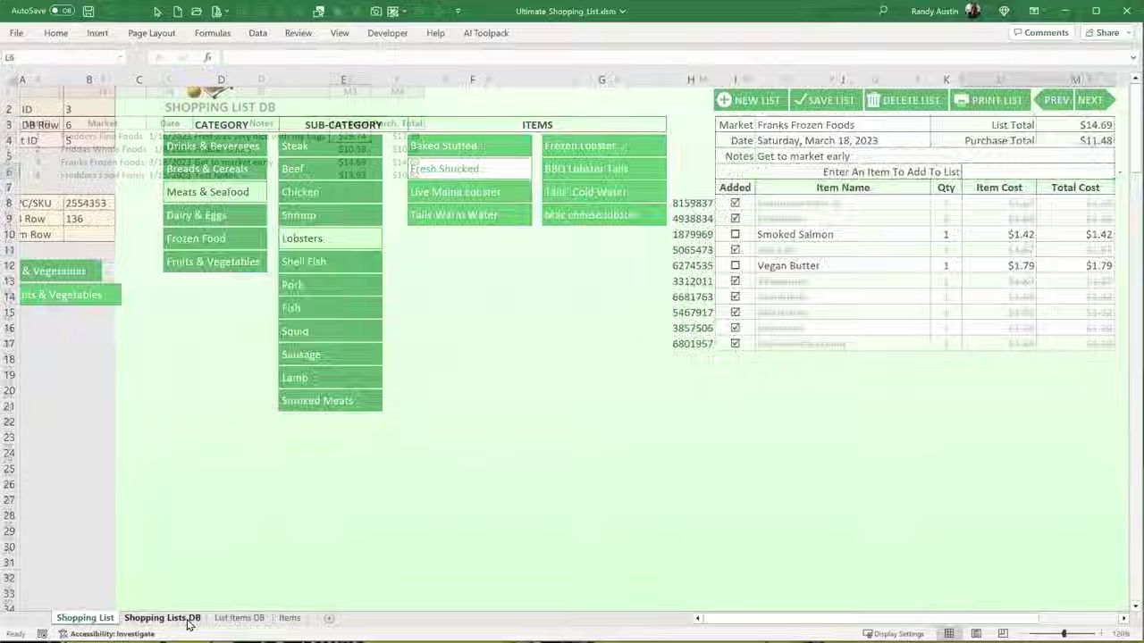
drag(108, 189, 283, 185)
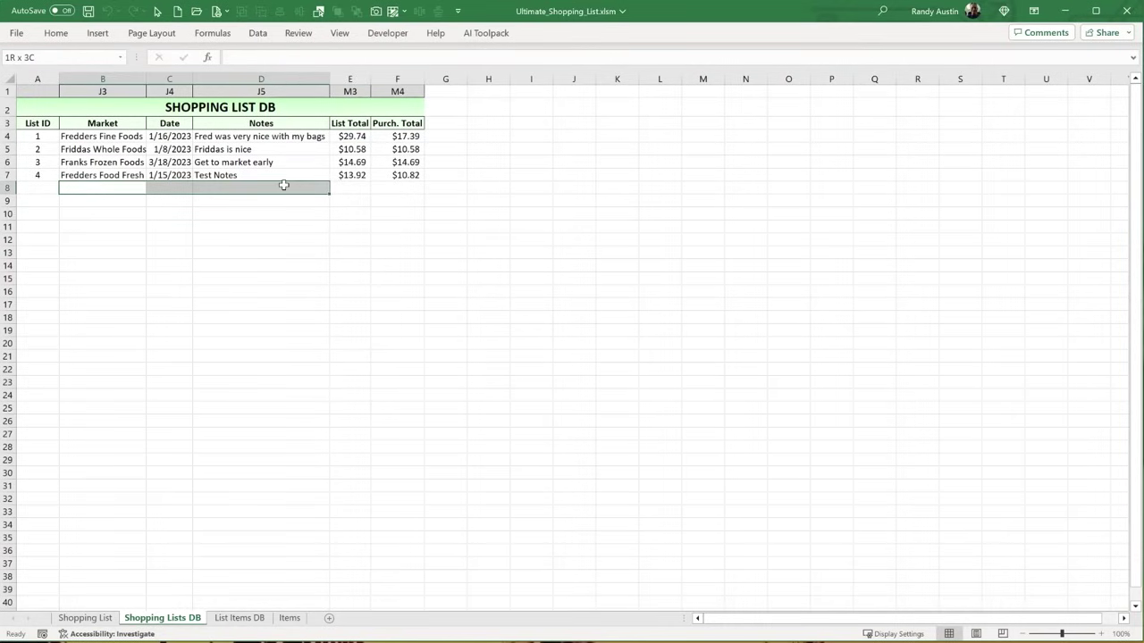
drag(283, 185, 283, 185)
- Examine List_Load's ListCol loop from 2 to 4, including its source cell and the target address taken from row 1
key(alt+F11)
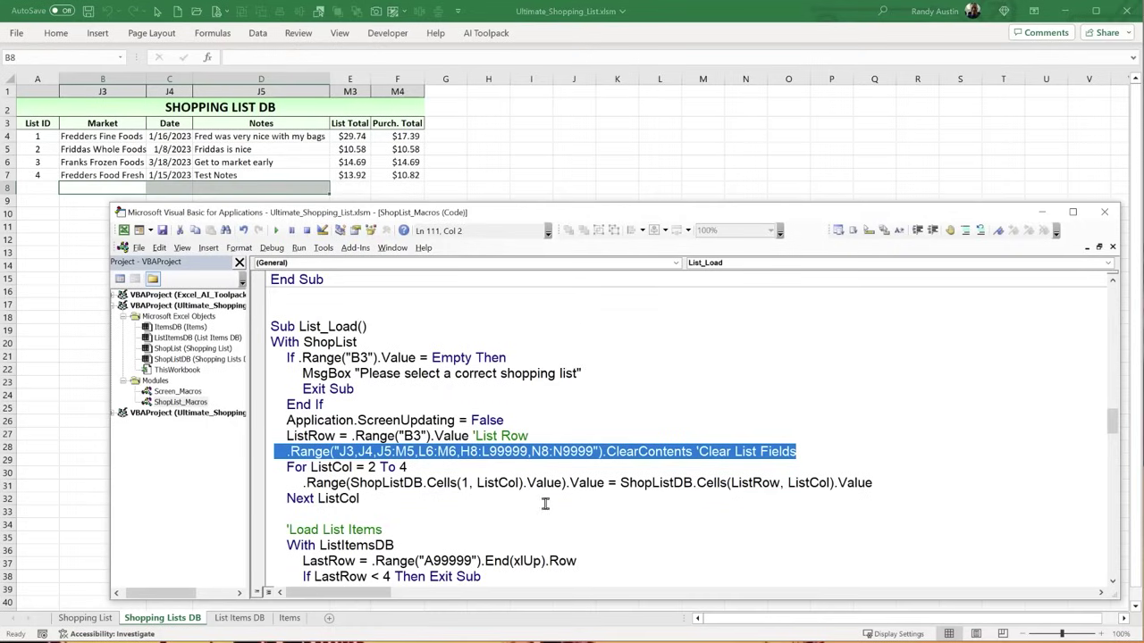
click(446, 505)
drag(408, 468, 377, 470)
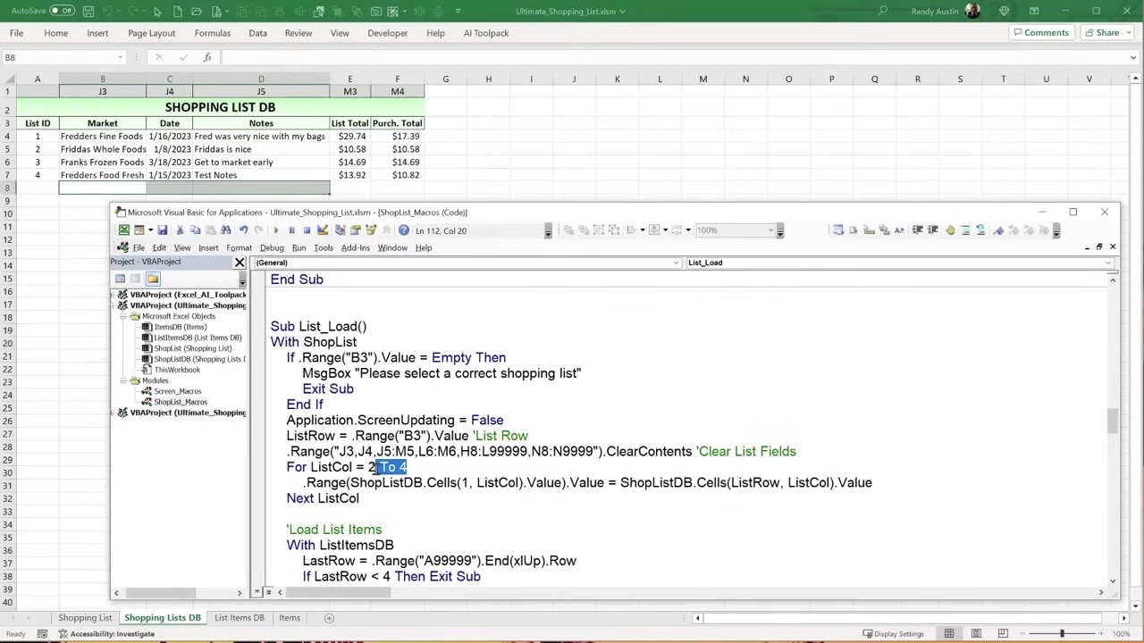
click(435, 531)
drag(620, 482, 876, 482)
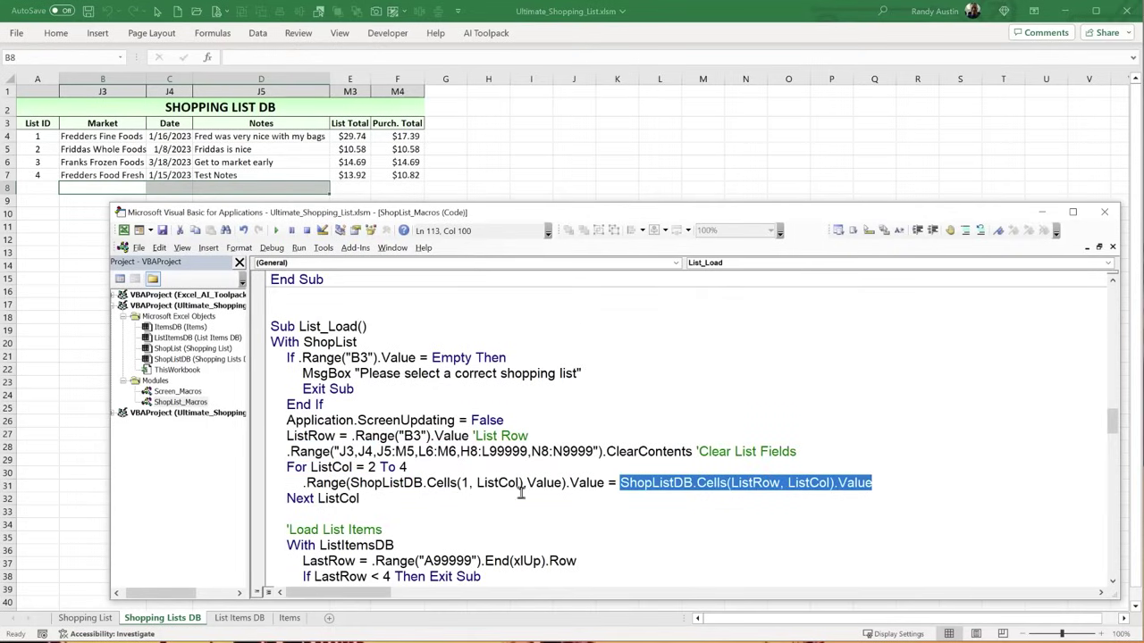
drag(561, 483, 350, 482)
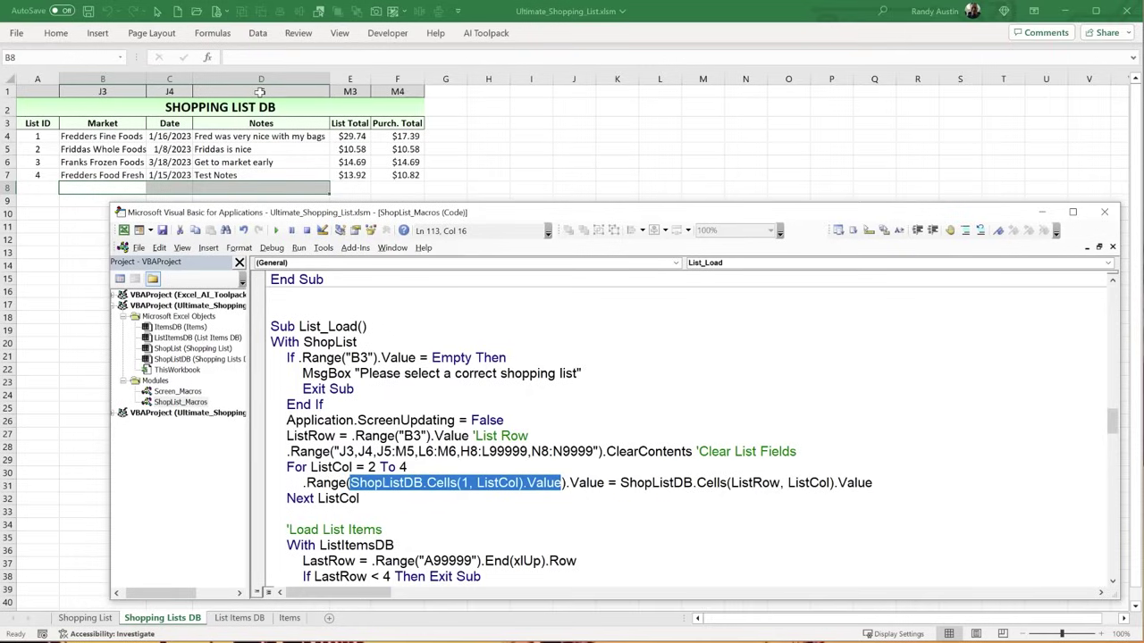
- Find the Load List Items section in List_Load and check list IDs 4 and 3 on the Shopping Lists DB sheet
scroll(429, 506, down, 1)
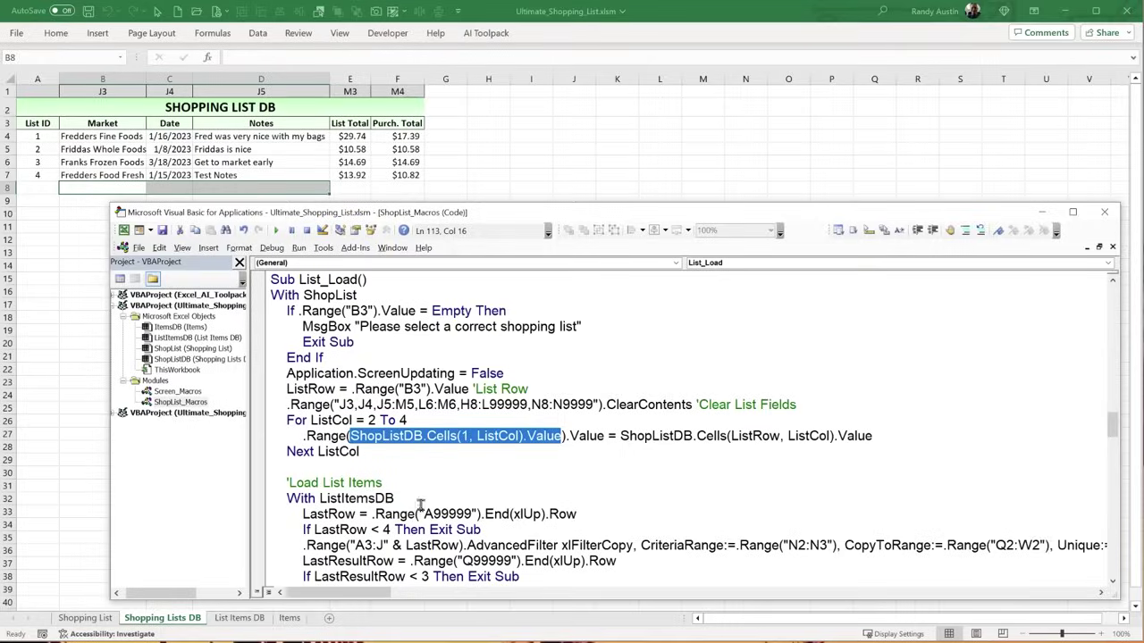
drag(383, 483, 288, 482)
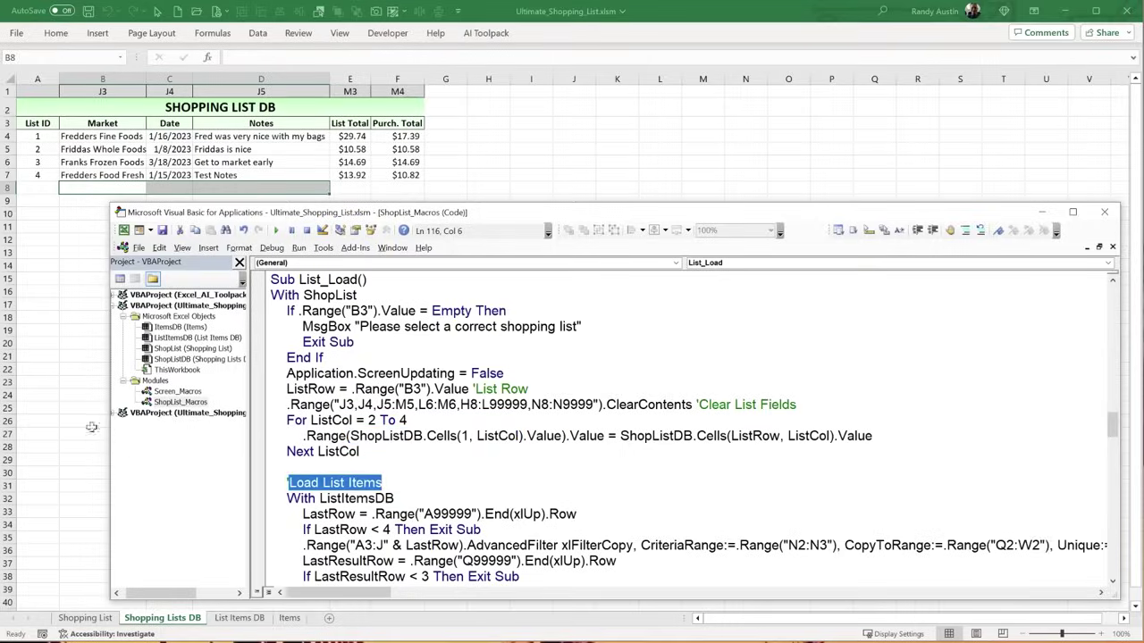
click(55, 401)
click(30, 175)
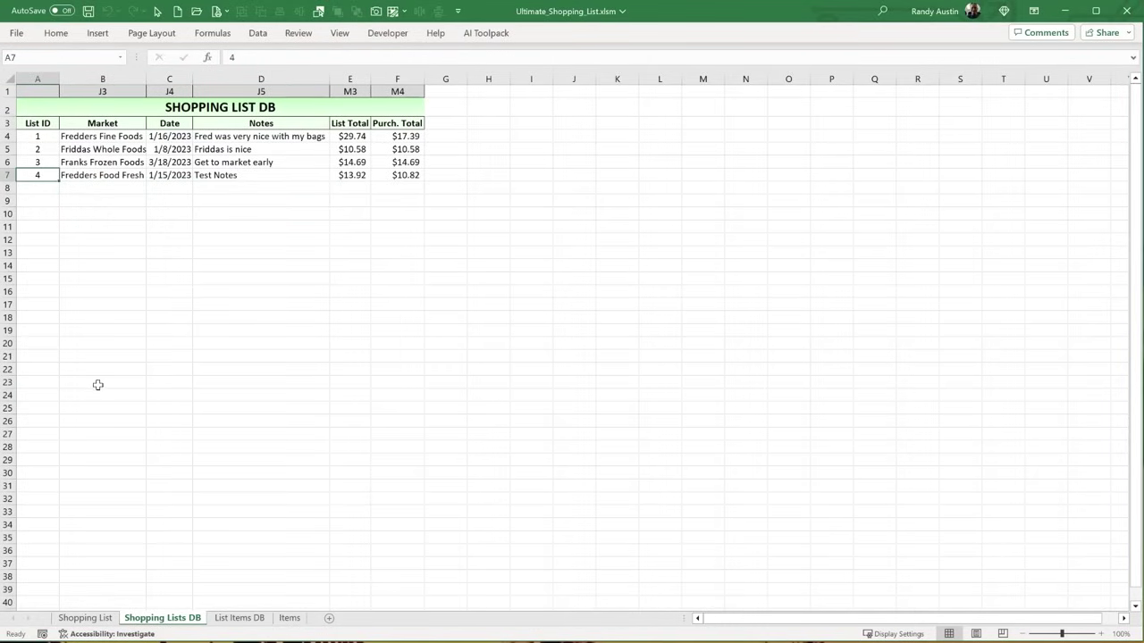
click(25, 163)
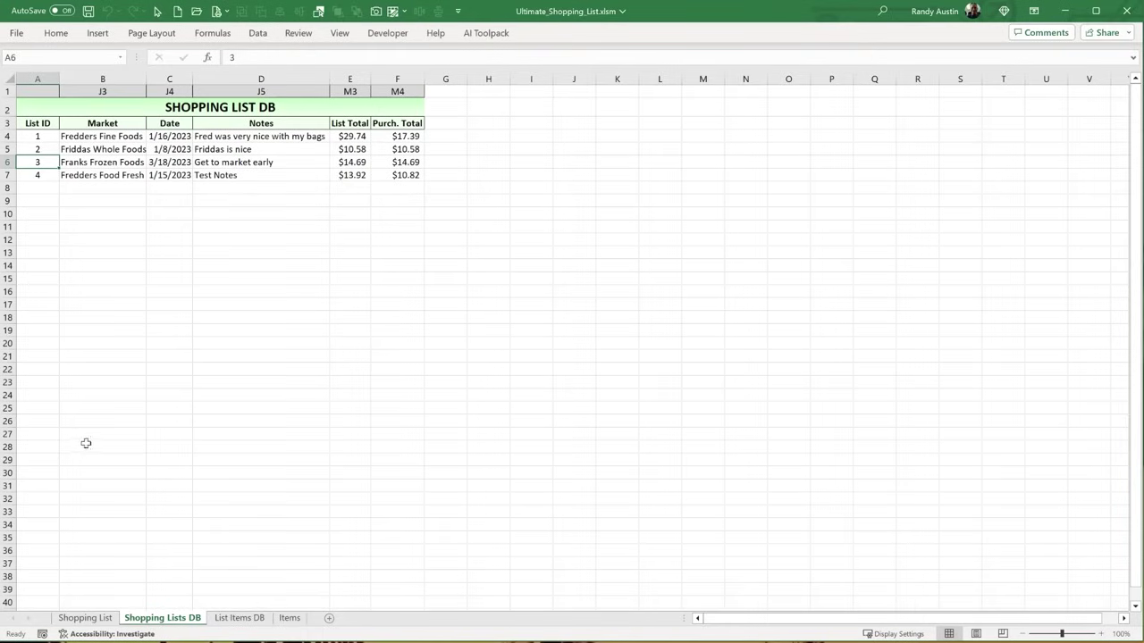
- Review the List ID column of the item records on the List Items DB sheet
click(238, 617)
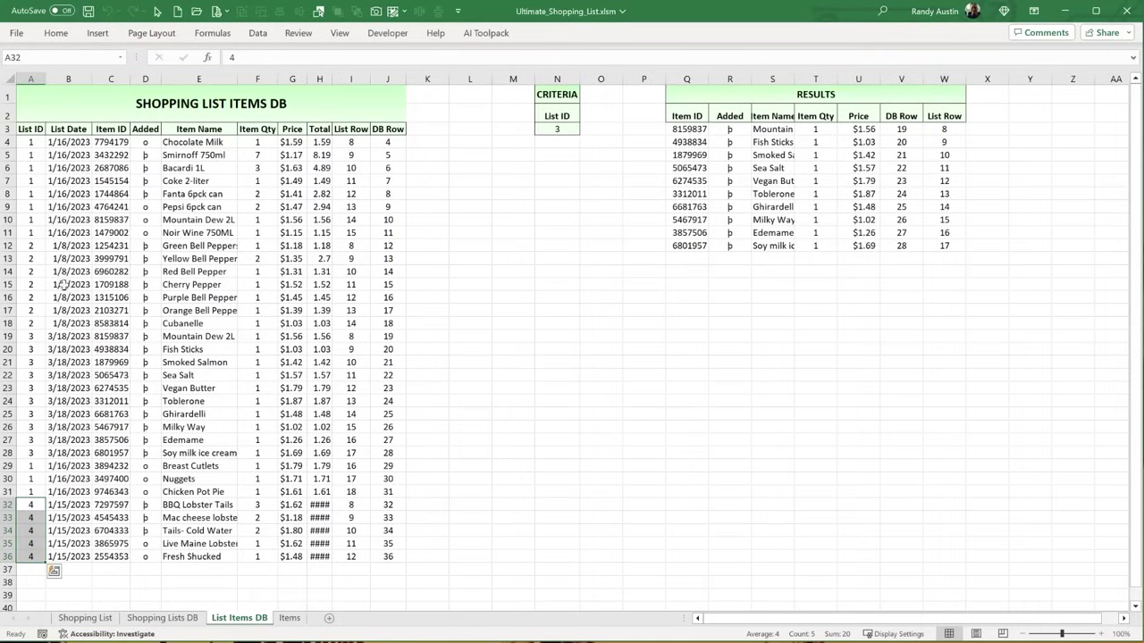
drag(30, 194, 47, 372)
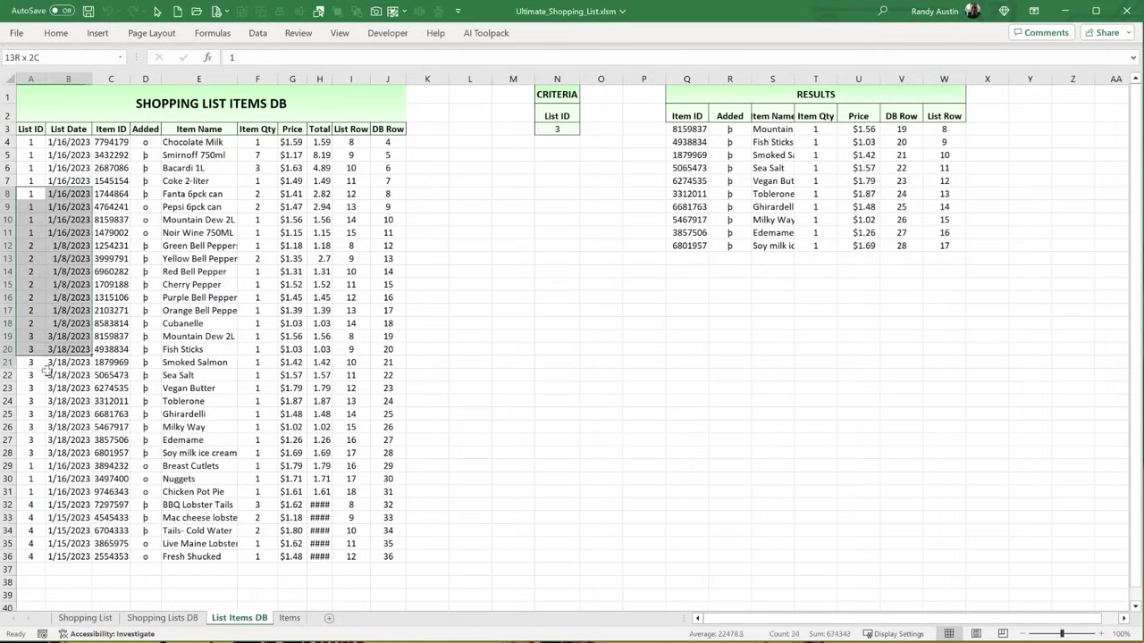
click(32, 324)
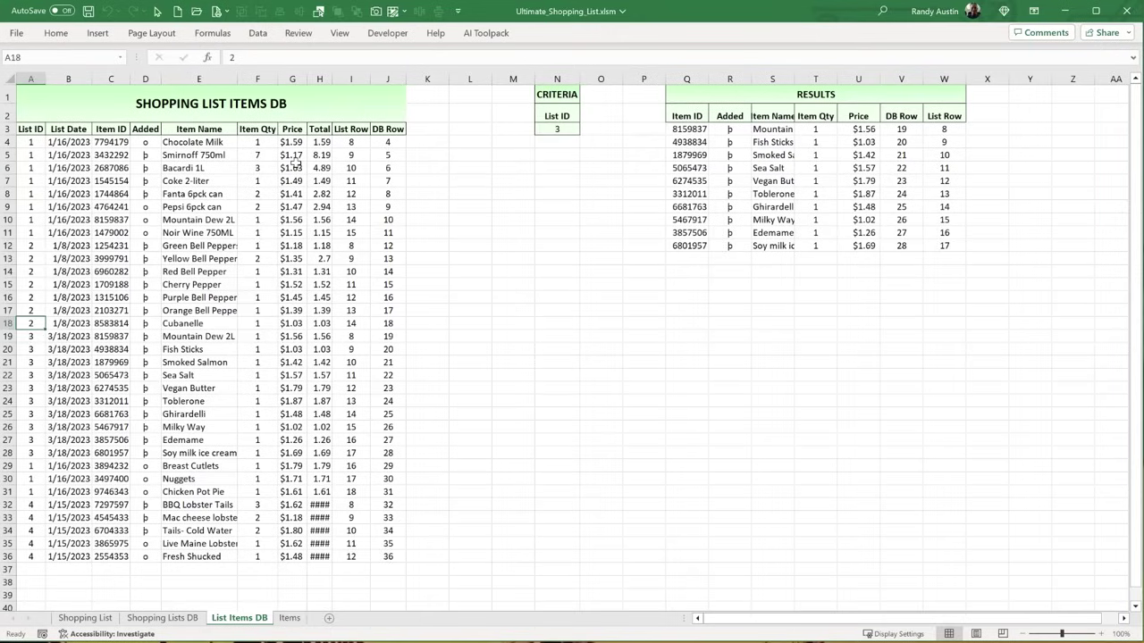
- Trace the List ID criterion in N3 to cell B2 on the Shopping List sheet and review the filtered results in Q3:W12
click(554, 115)
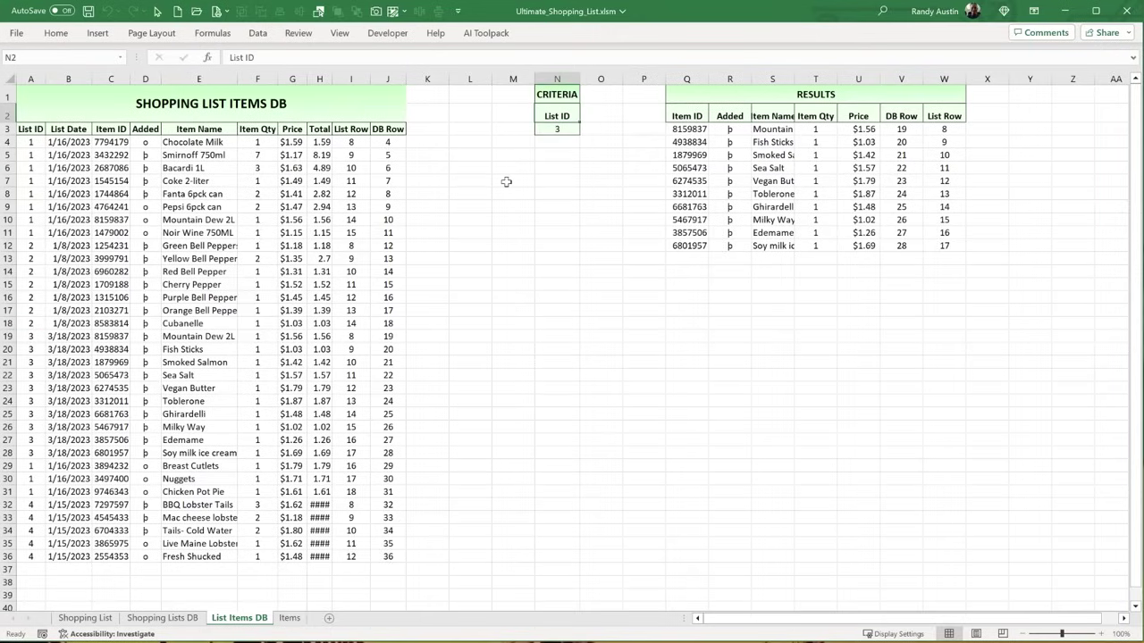
click(552, 131)
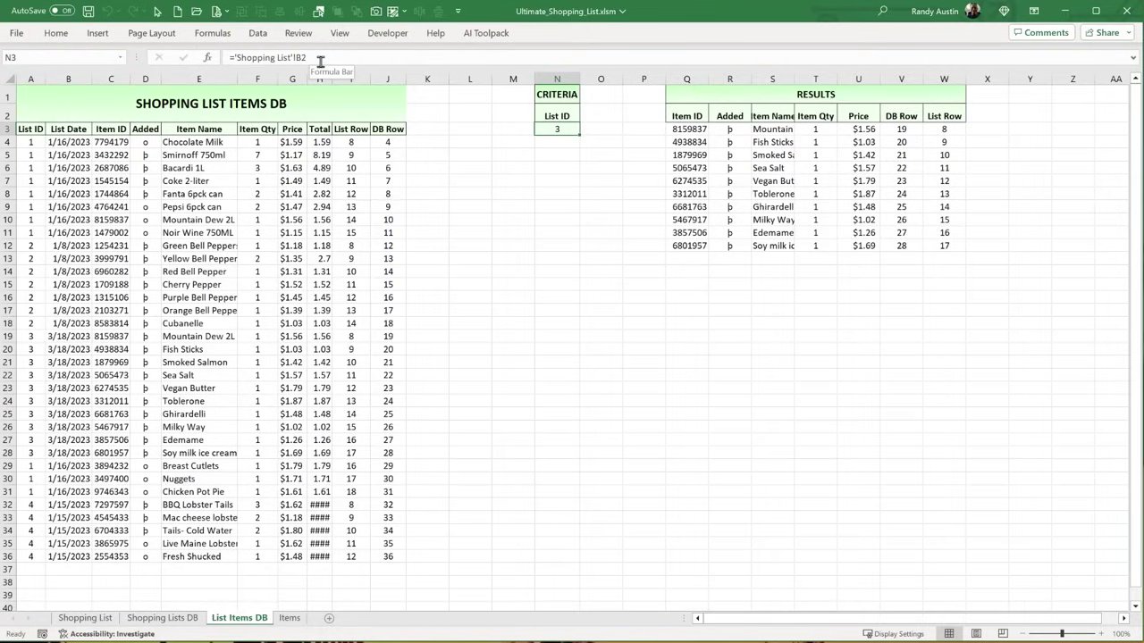
key(Down)
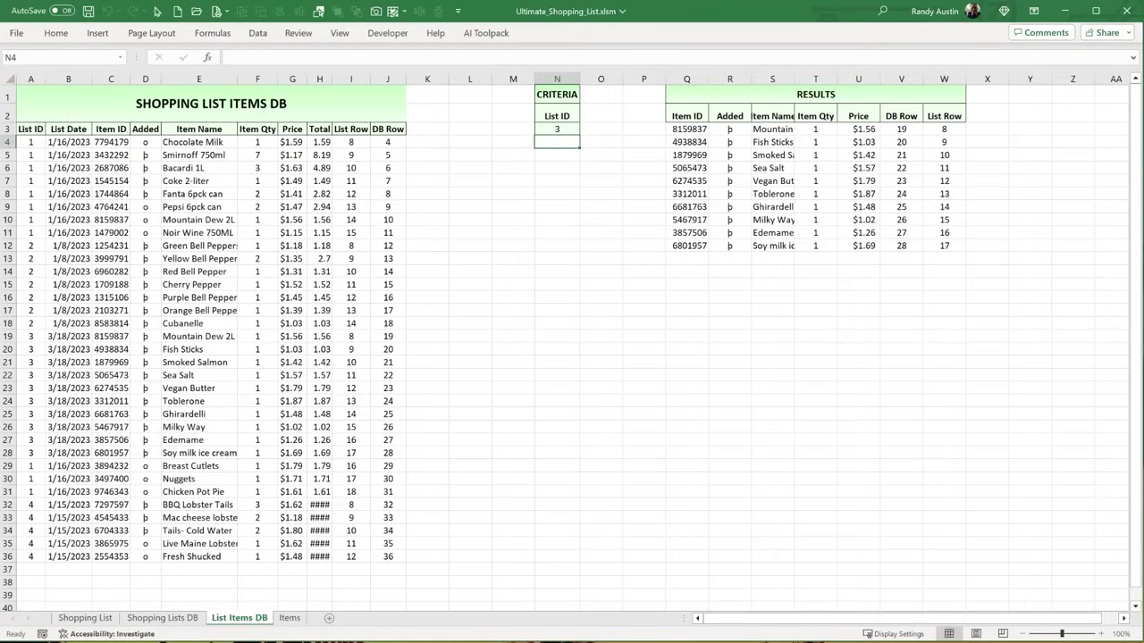
click(85, 618)
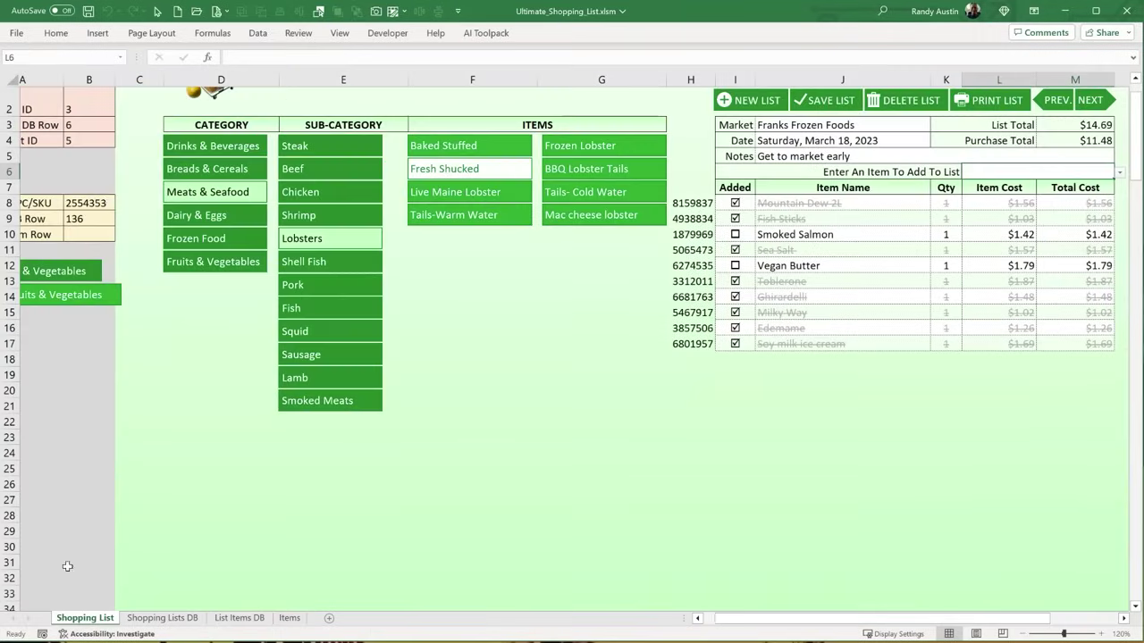
click(92, 111)
drag(742, 618, 729, 625)
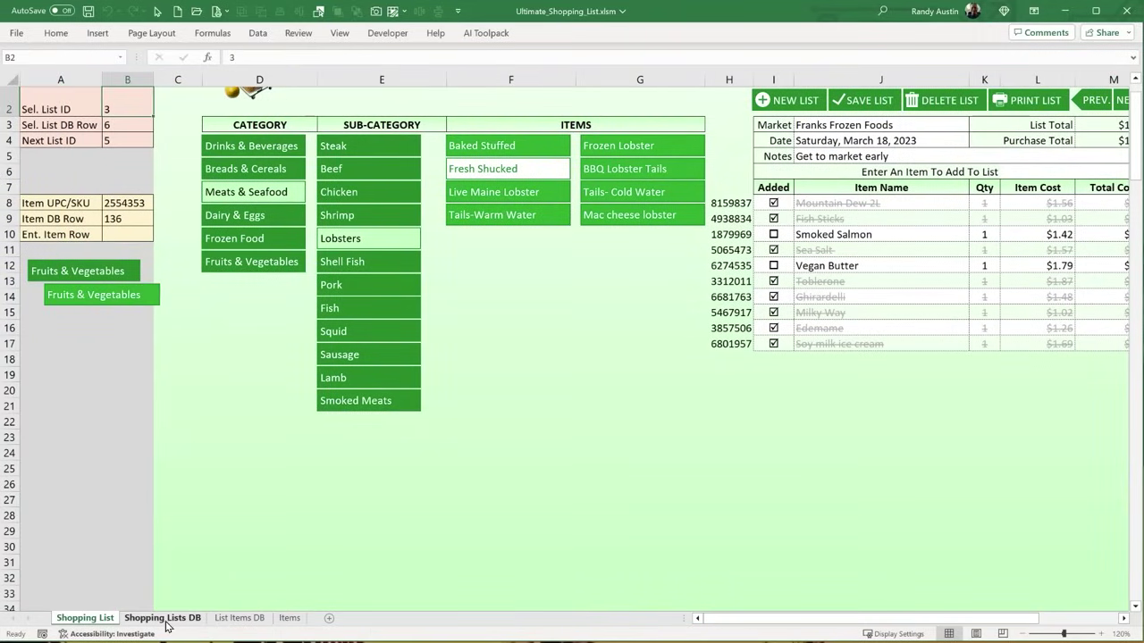
click(240, 619)
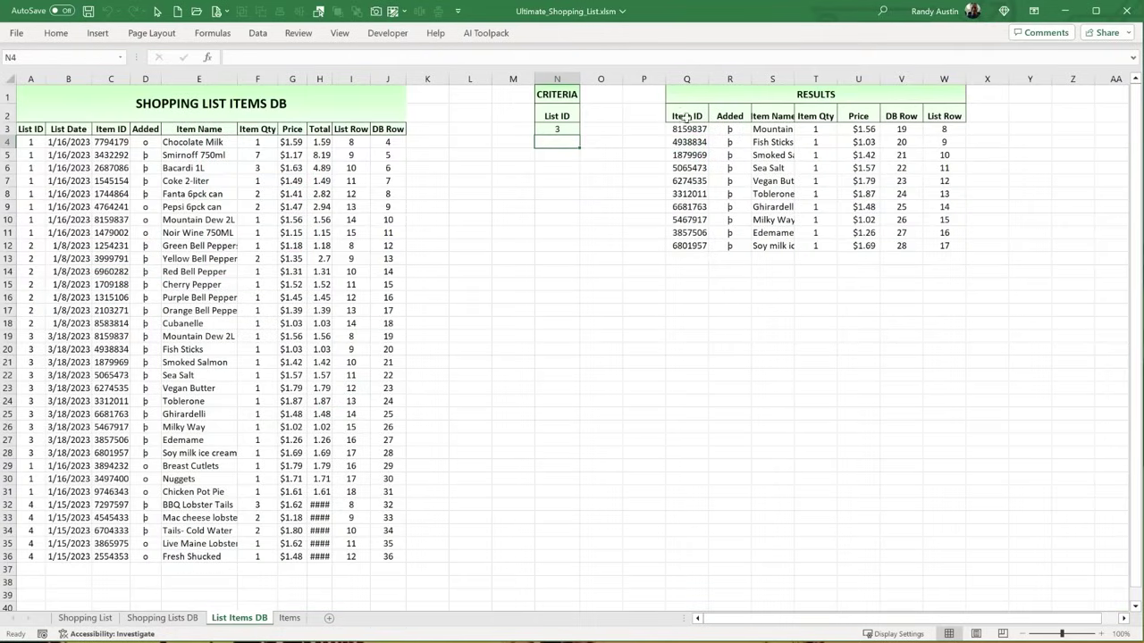
drag(687, 129, 949, 250)
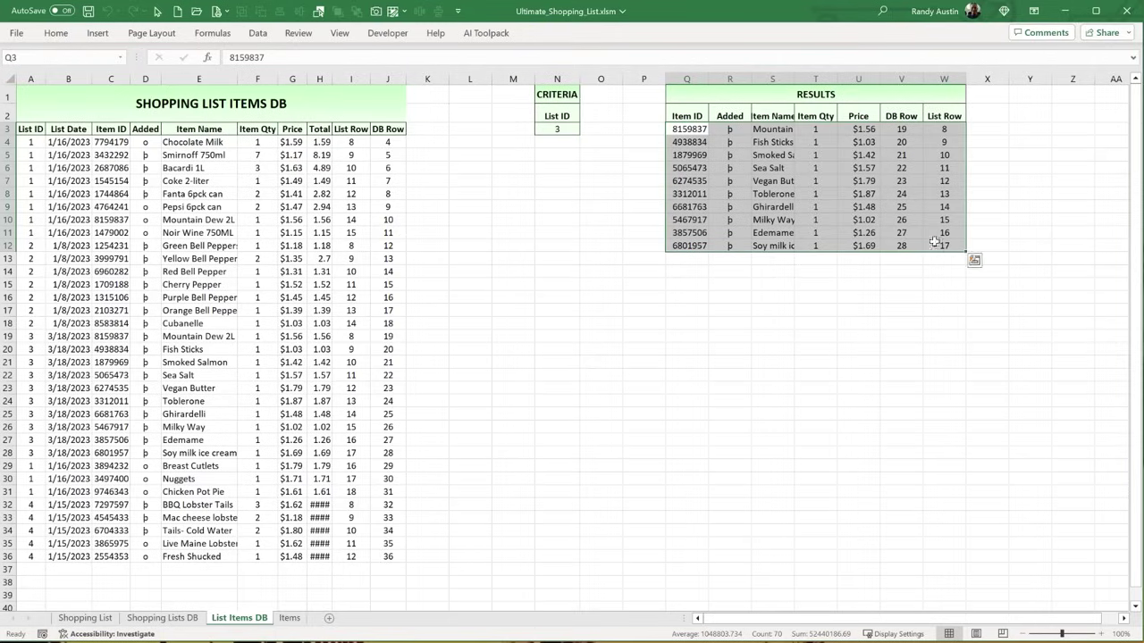
- Examine List_Load's With ListItemsDB block, its LastRow assignment and the test that exits when LastRow is below 4
key(alt+F11)
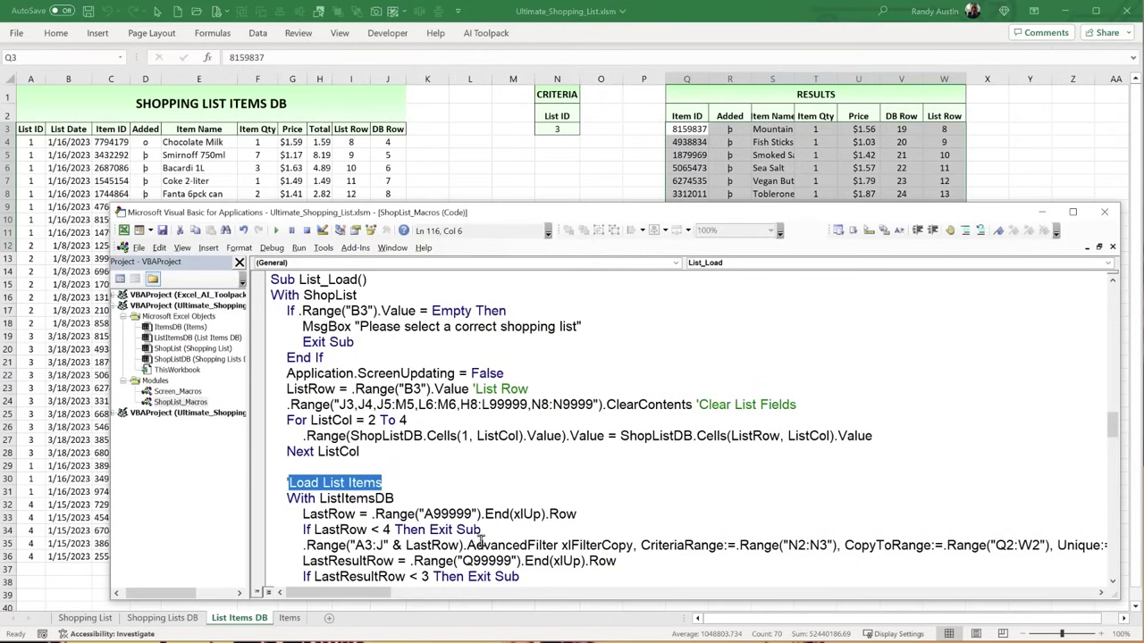
scroll(483, 540, down, 1)
drag(355, 468, 306, 471)
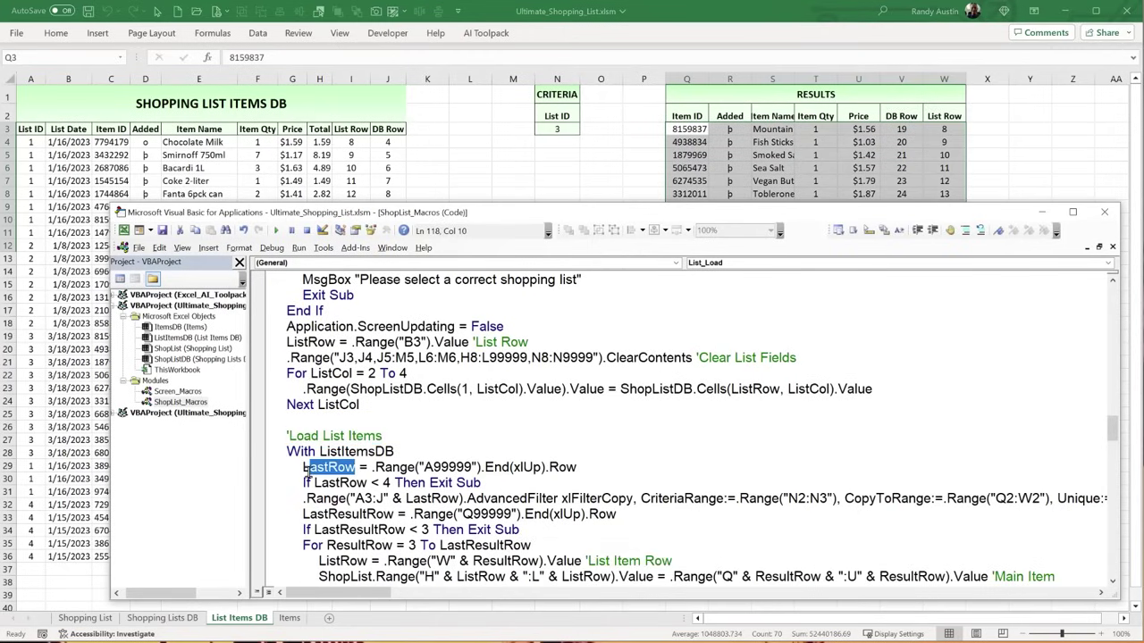
drag(397, 452, 319, 451)
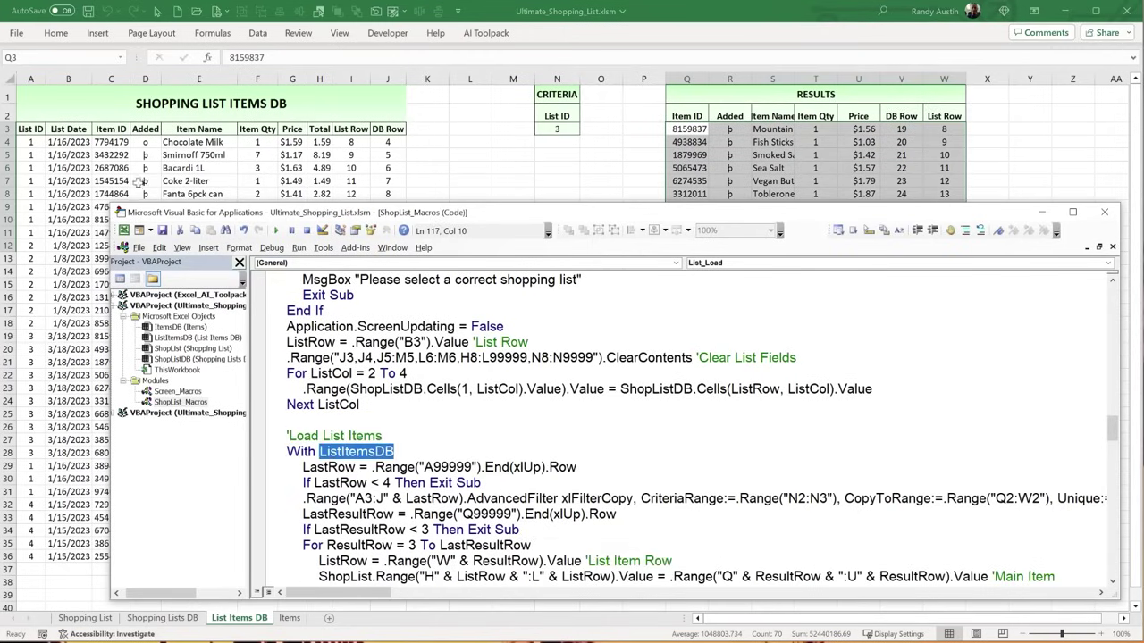
click(511, 483)
shift+click(296, 483)
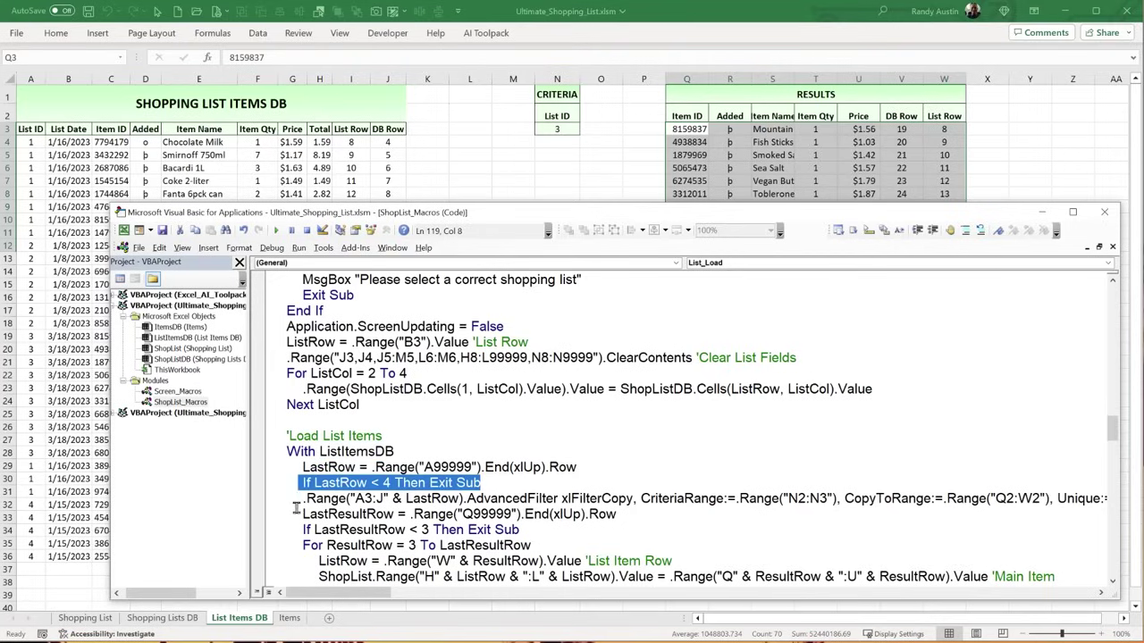
- Examine List_Load's AdvancedFilter line: source range A3:J to LastRow, criteria range N2:N3 and copy-to range Q2:W2
scroll(296, 508, down, 1)
double_click(360, 452)
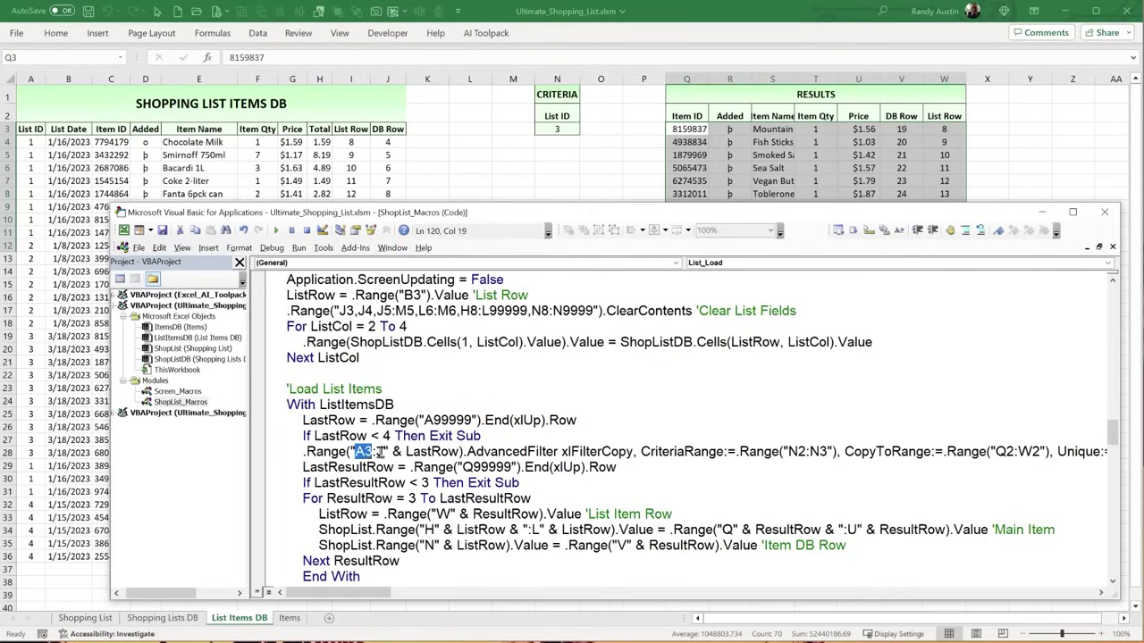
drag(378, 452, 388, 453)
drag(787, 453, 827, 452)
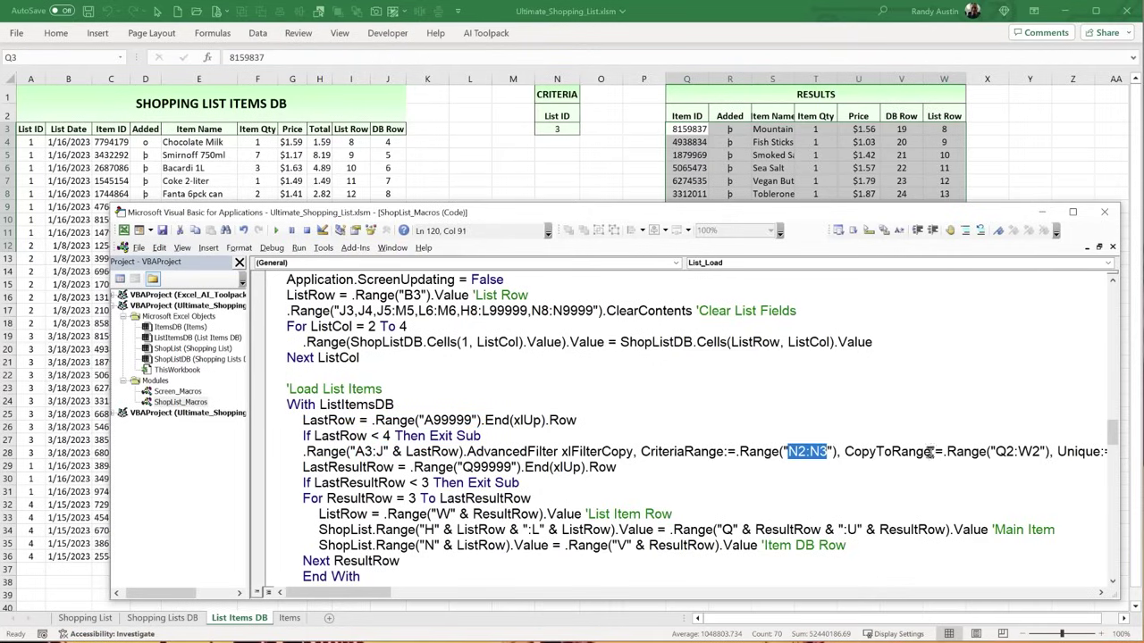
drag(995, 452, 1047, 452)
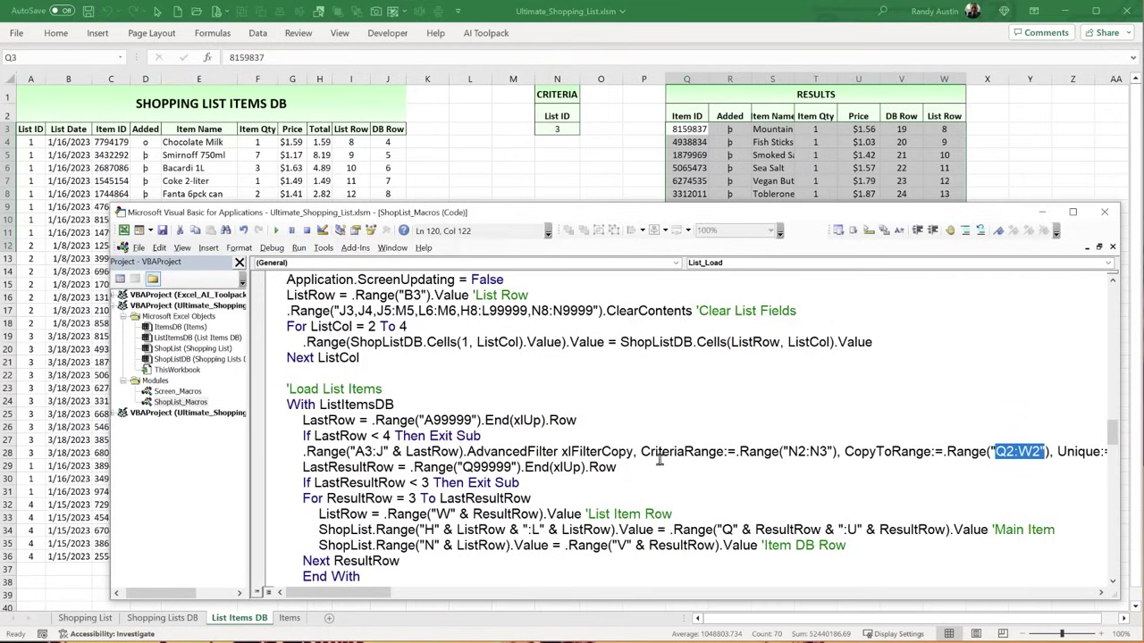
- Examine the LastResultRow assignment, the exit test for values below 3 and the For ResultRow = 3 To LastResultRow loop
drag(661, 465, 440, 463)
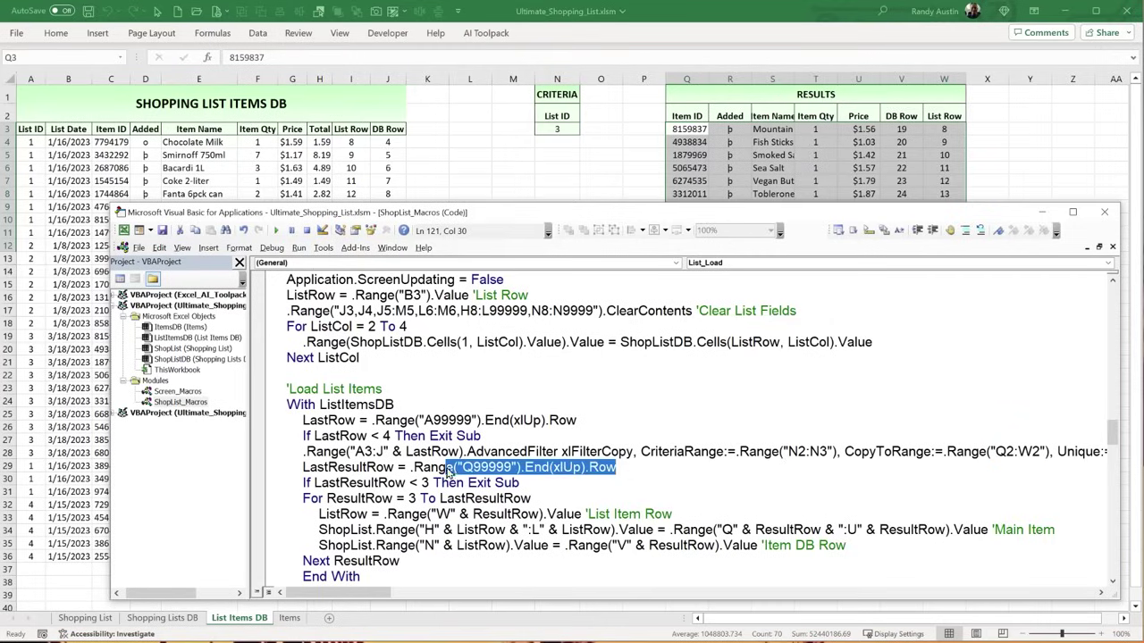
drag(546, 484, 279, 480)
scroll(280, 482, down, 1)
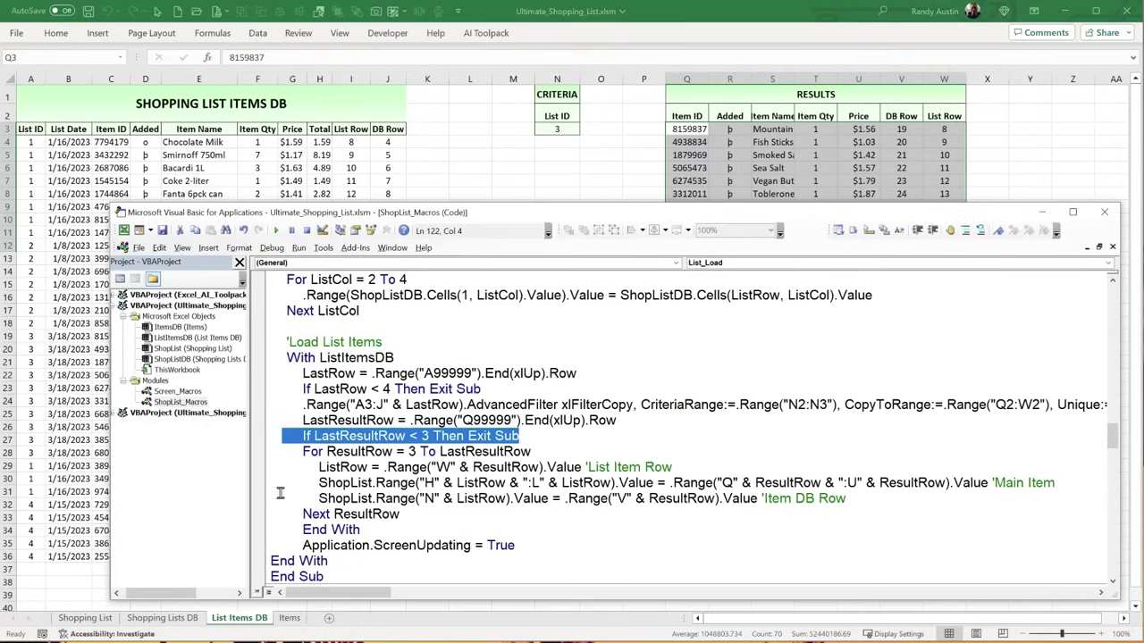
drag(327, 451, 533, 452)
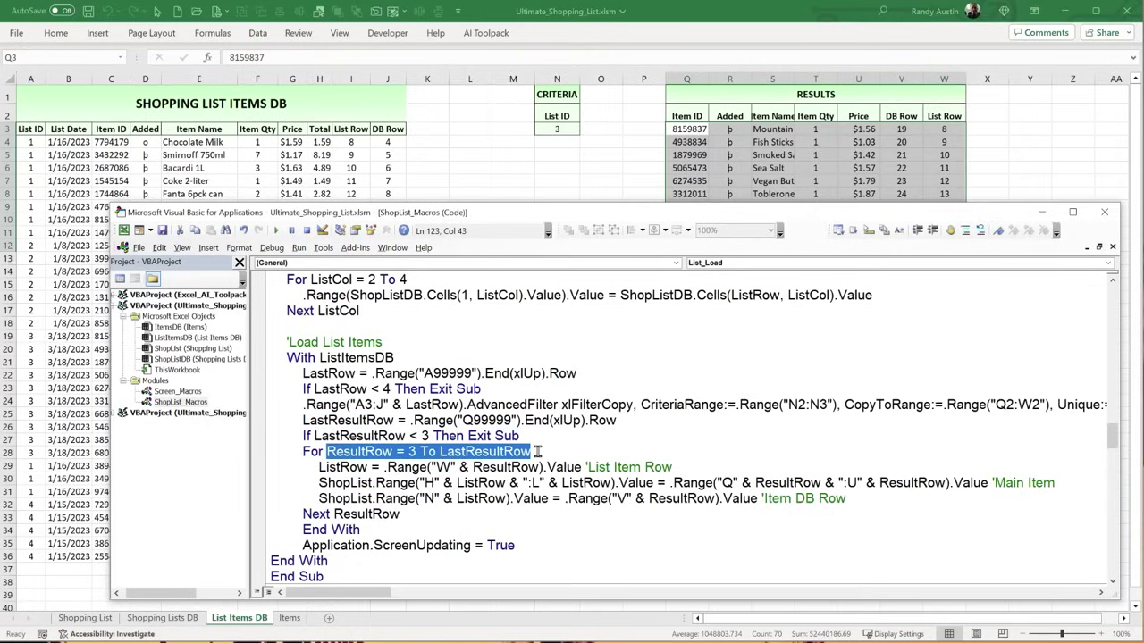
- Review the filtered item IDs in Q3:Q12 and the List Row values in W3:W5 on the List Items DB sheet
click(698, 131)
drag(698, 131, 692, 249)
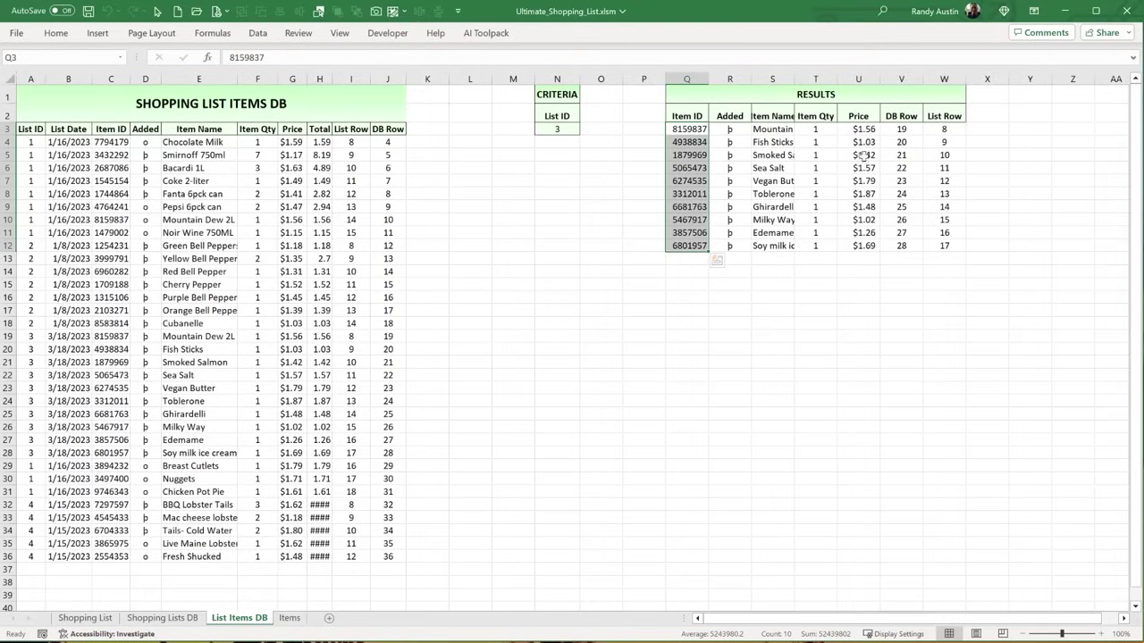
click(942, 131)
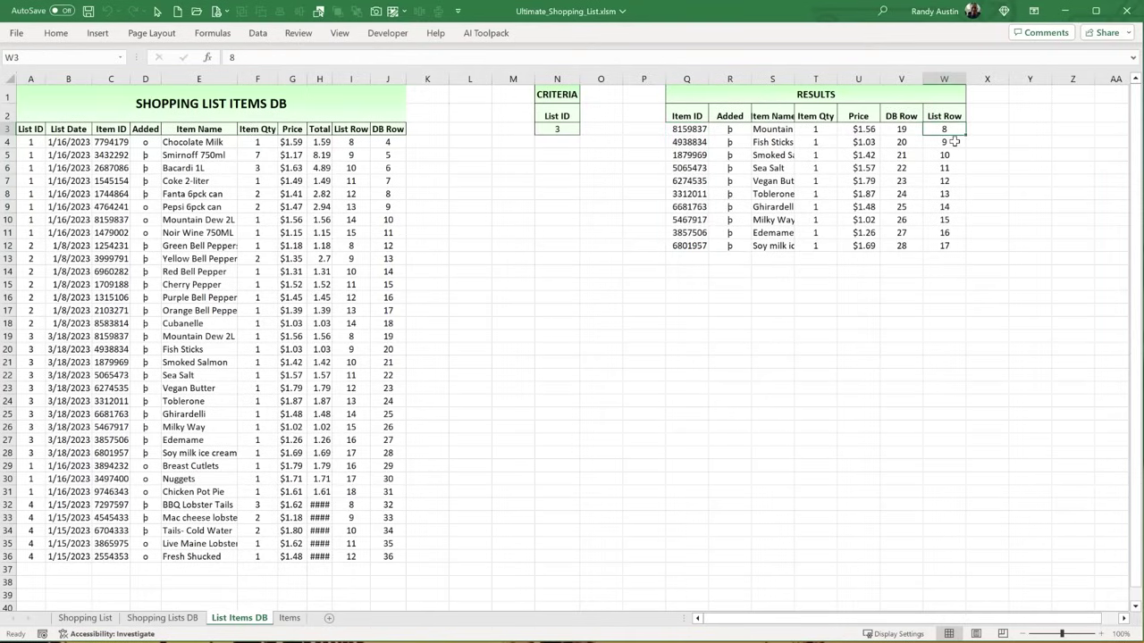
click(954, 142)
click(953, 155)
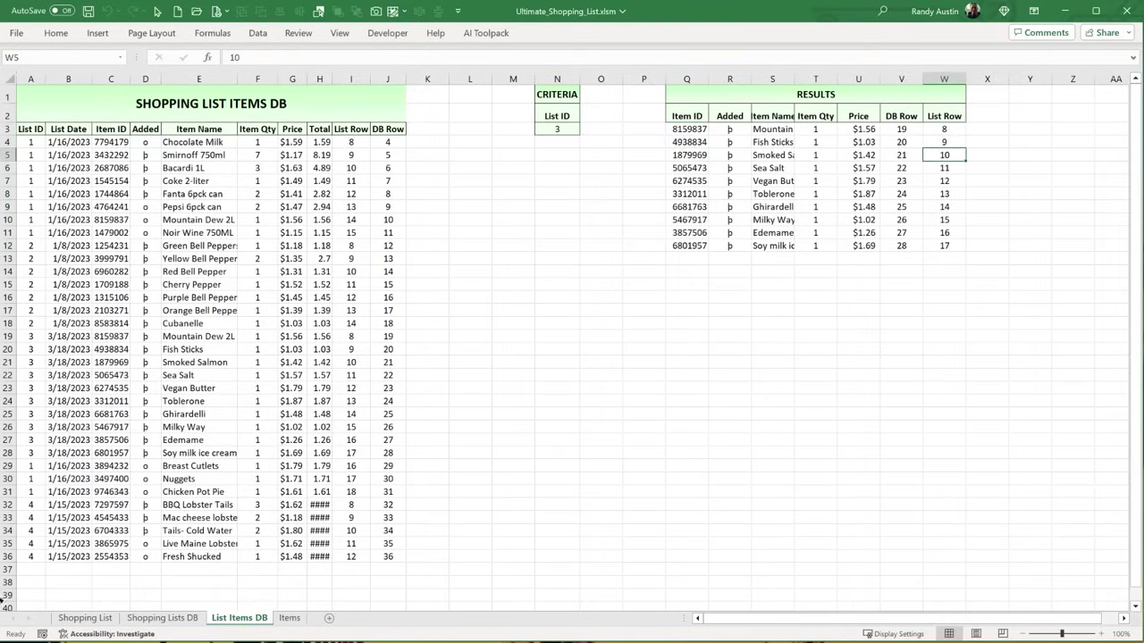
- Check on the Shopping List sheet which rows the items occupy, starting at row 8, across to column N
click(86, 618)
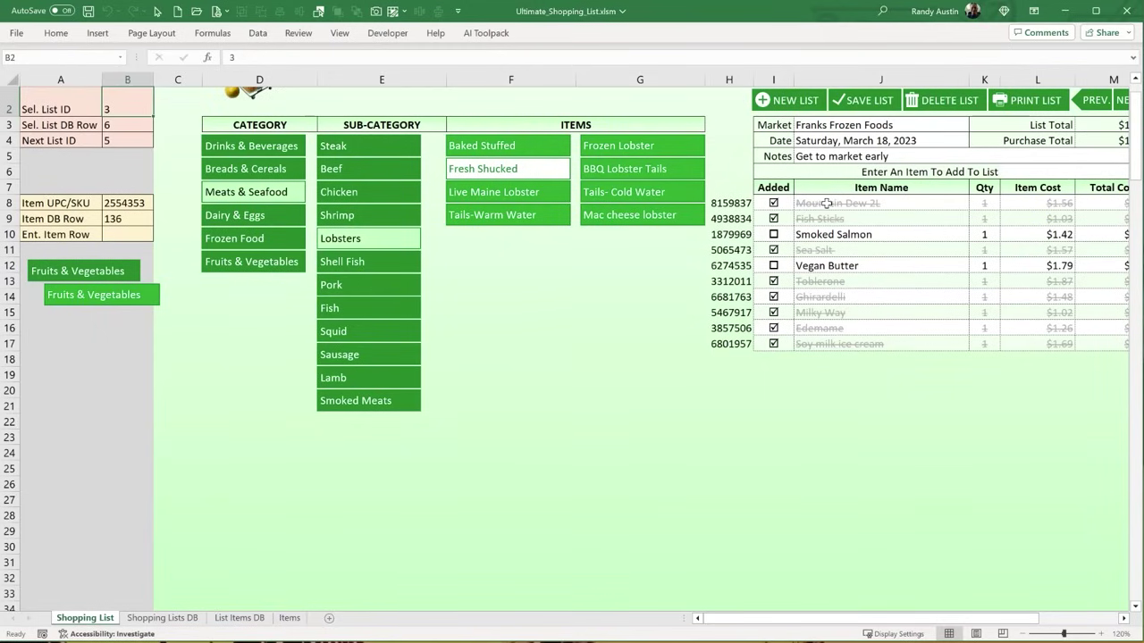
click(826, 203)
click(829, 251)
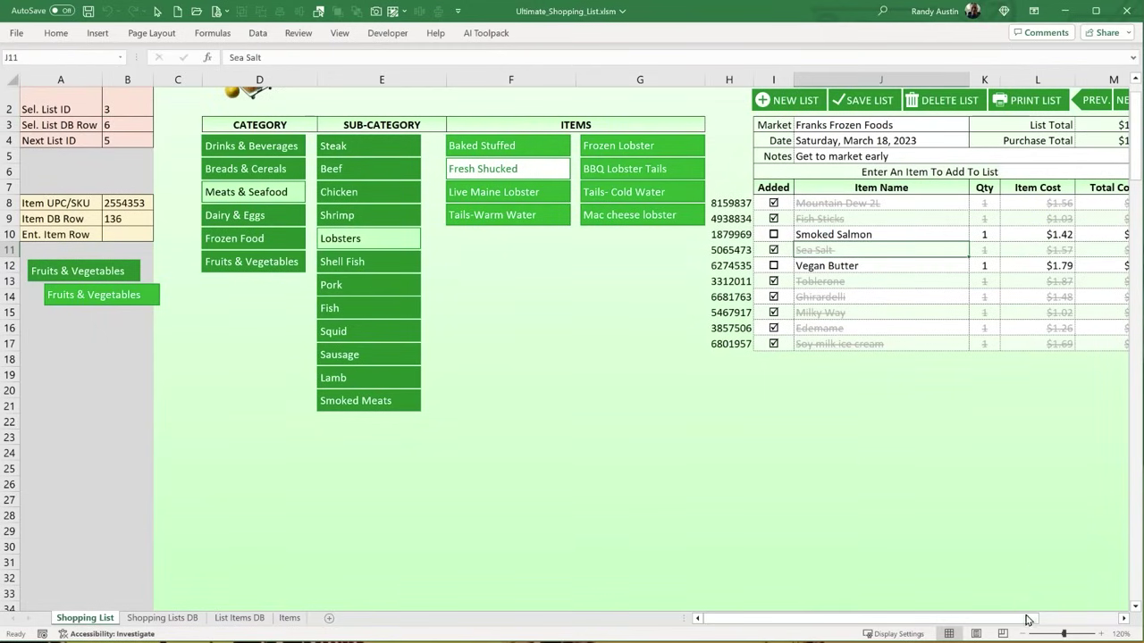
drag(1030, 622, 1076, 621)
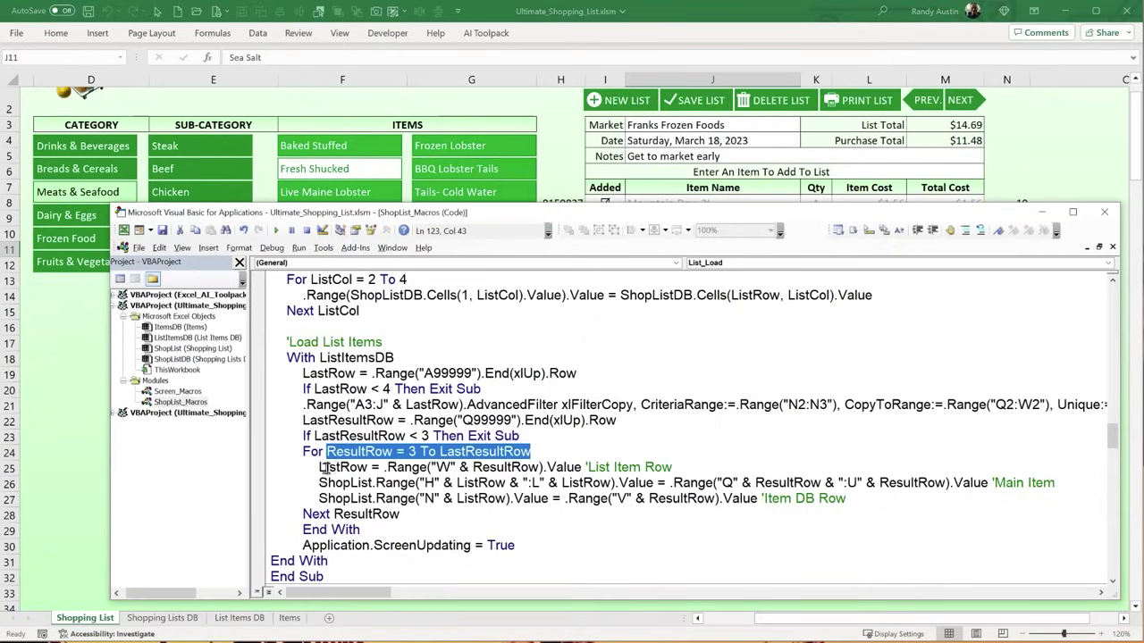
- Compare the loop's ListRow assignment from column W with the List Row values in the List Items DB results
drag(366, 453, 369, 457)
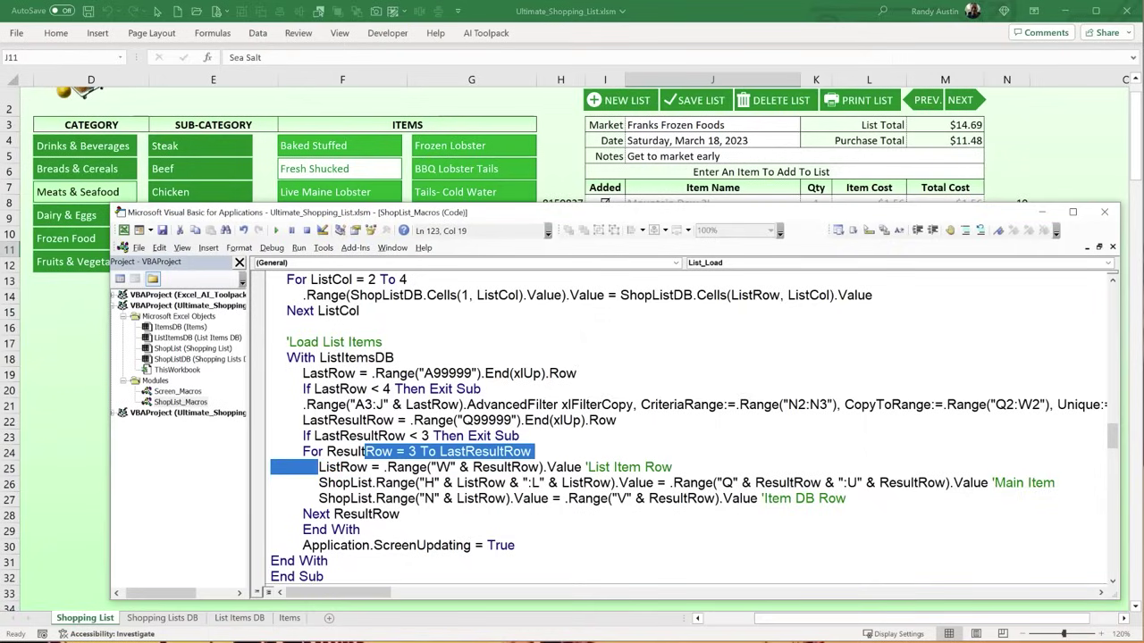
click(238, 617)
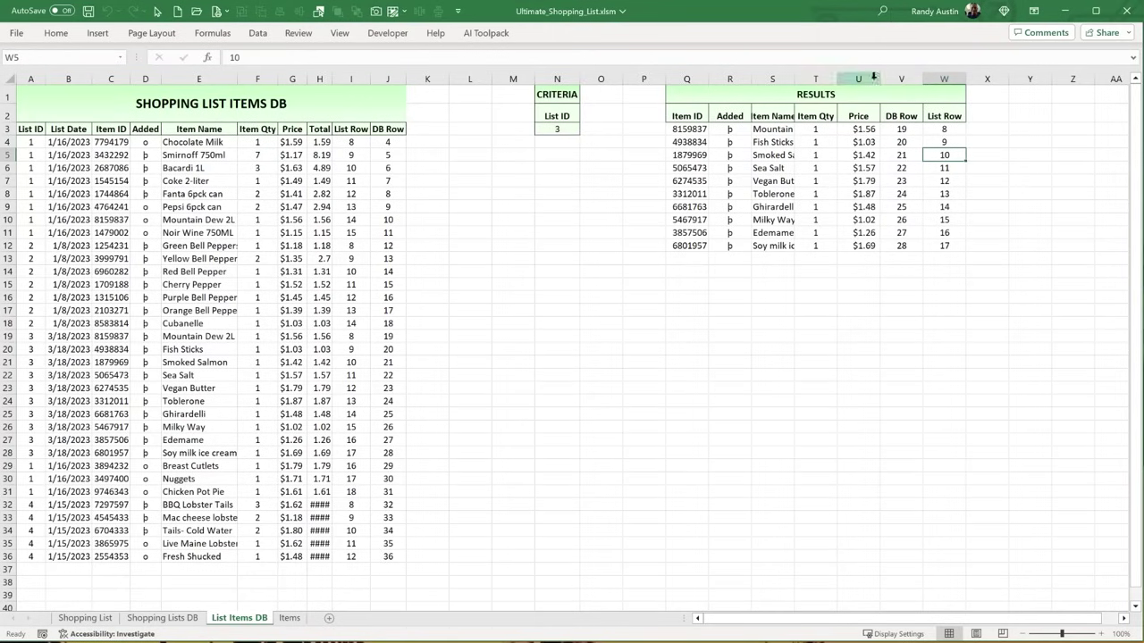
drag(944, 129, 944, 194)
key(alt+F11)
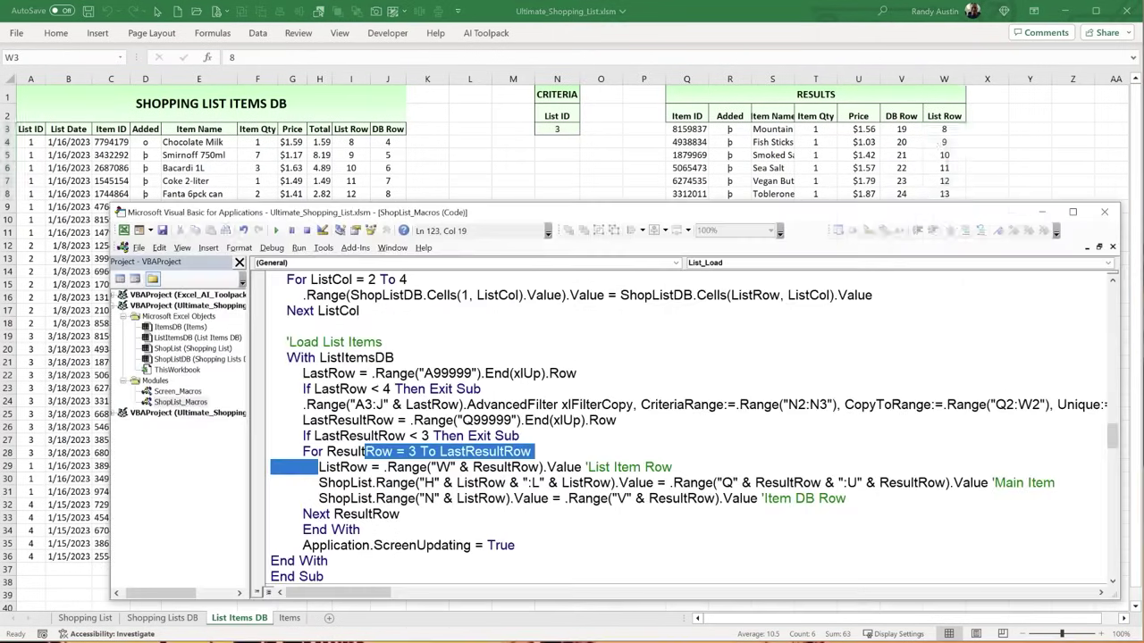
click(389, 498)
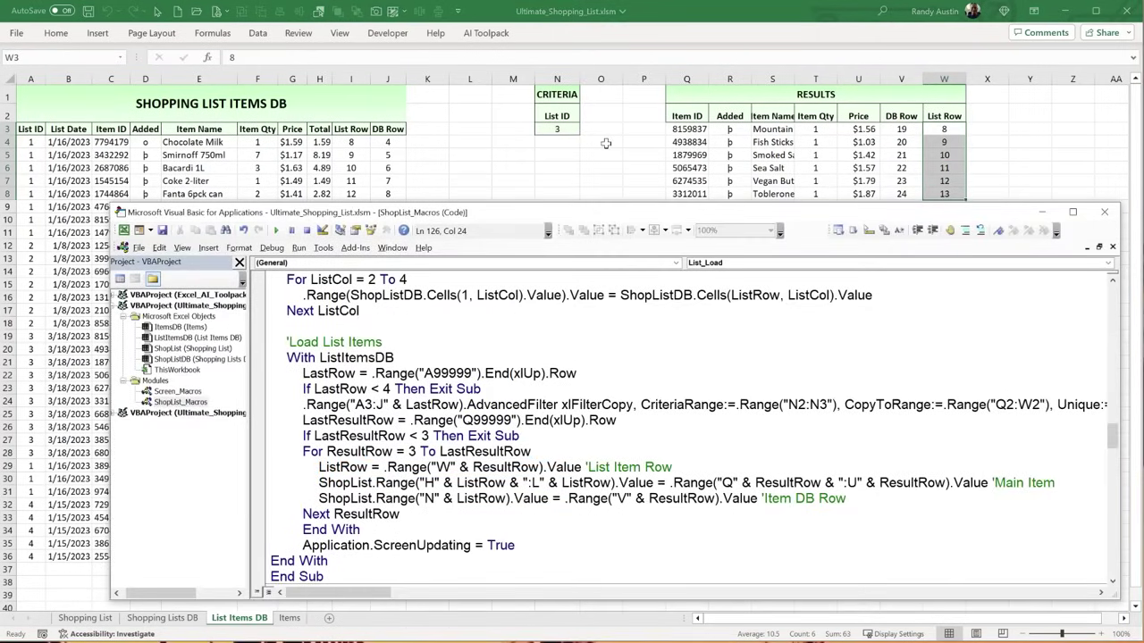
- Compare result cells Q3:U3 with Shopping List cells H8:L8 and the code line that copies Q:U into H:L
click(675, 129)
drag(681, 130, 858, 131)
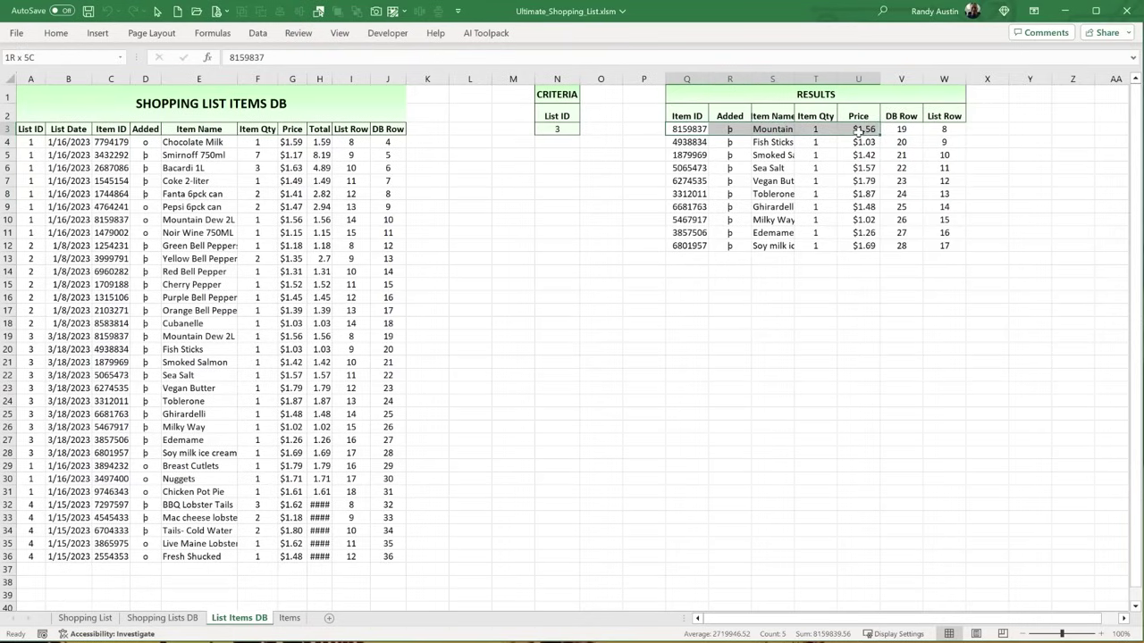
drag(858, 130, 858, 131)
click(84, 619)
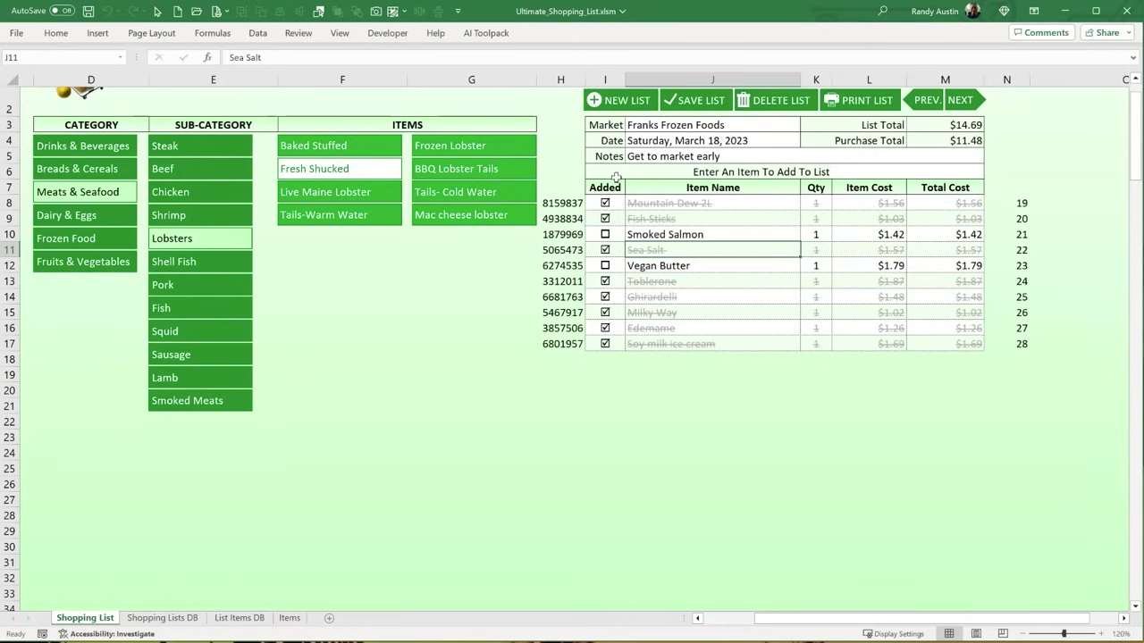
drag(572, 202, 905, 202)
key(alt+F11)
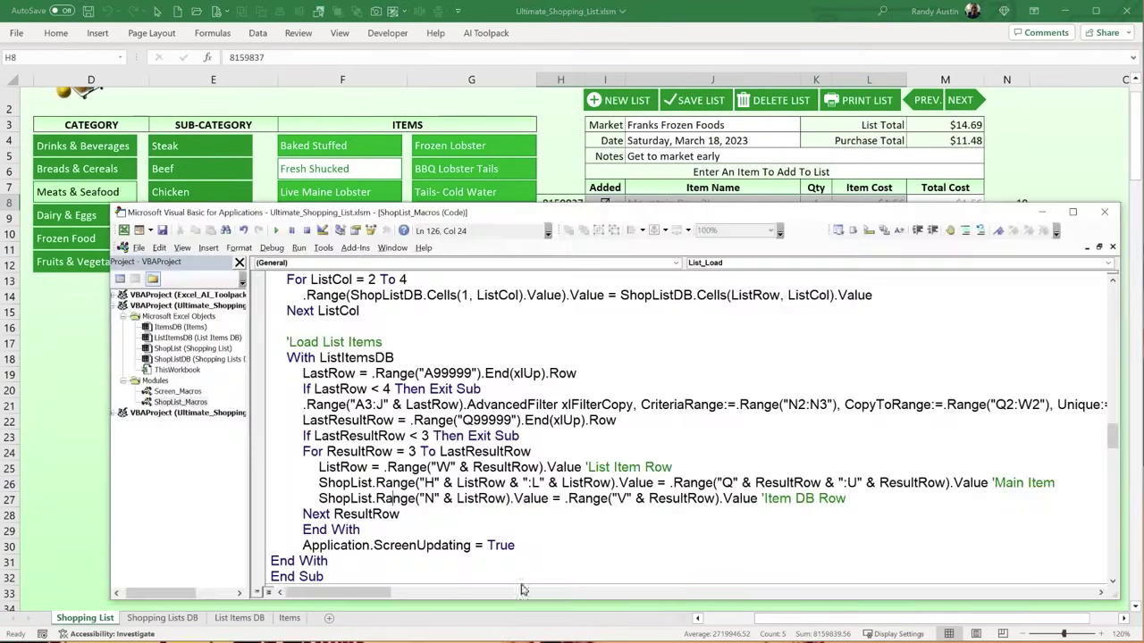
drag(418, 483, 637, 483)
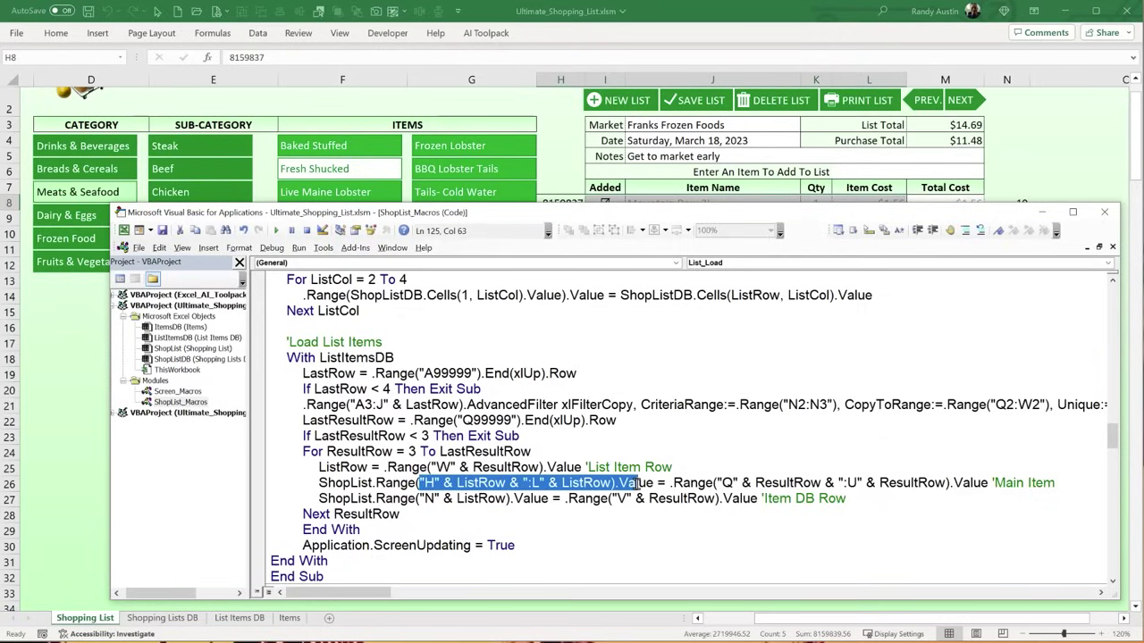
drag(722, 482, 955, 483)
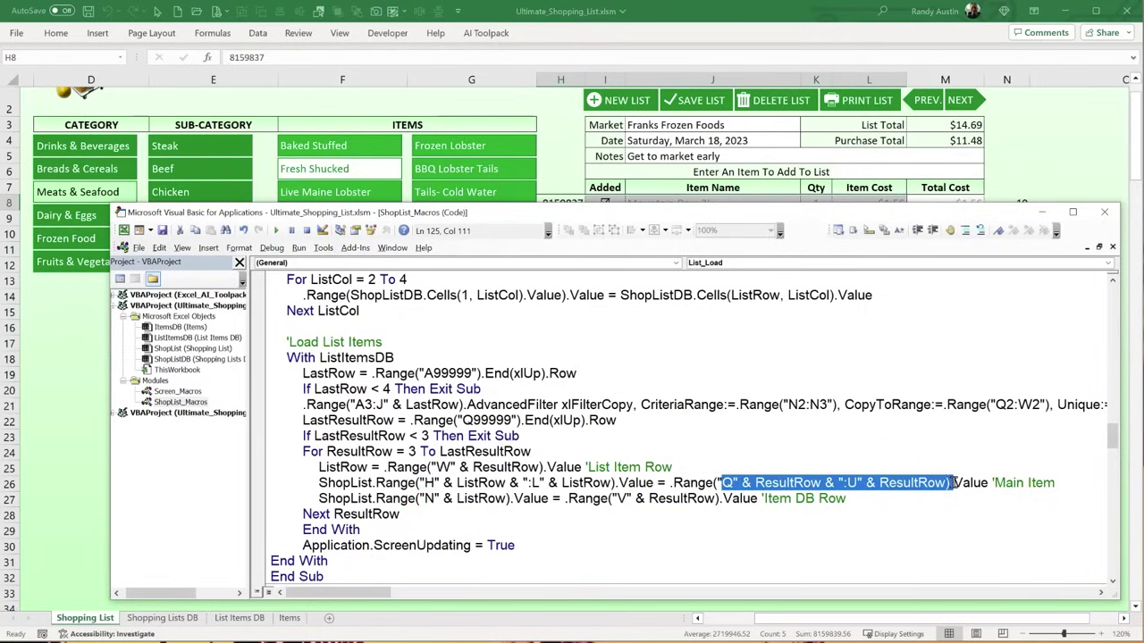
- Hide the code editor and review the item database row numbers in column N of the Shopping List sheet
click(1041, 212)
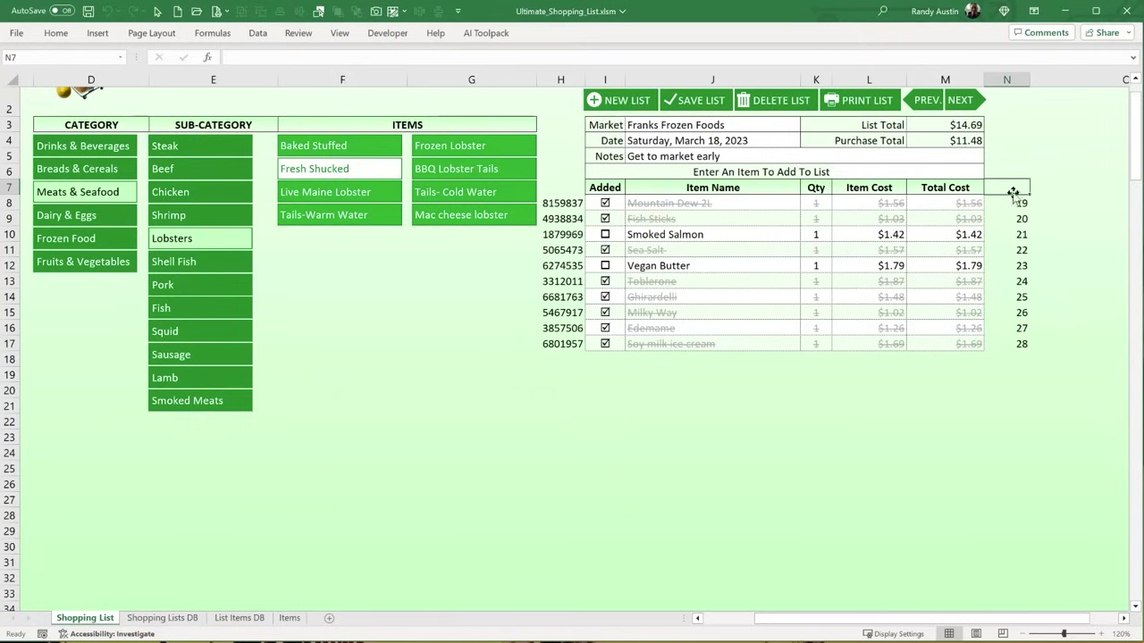
click(1012, 202)
click(1015, 280)
click(1015, 329)
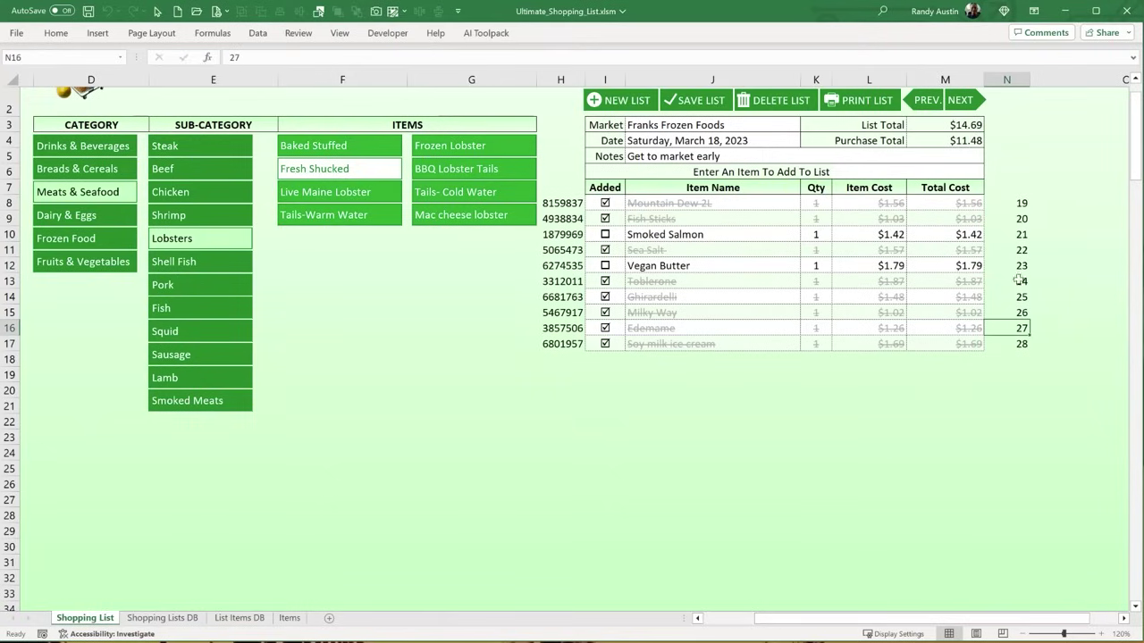
click(1017, 203)
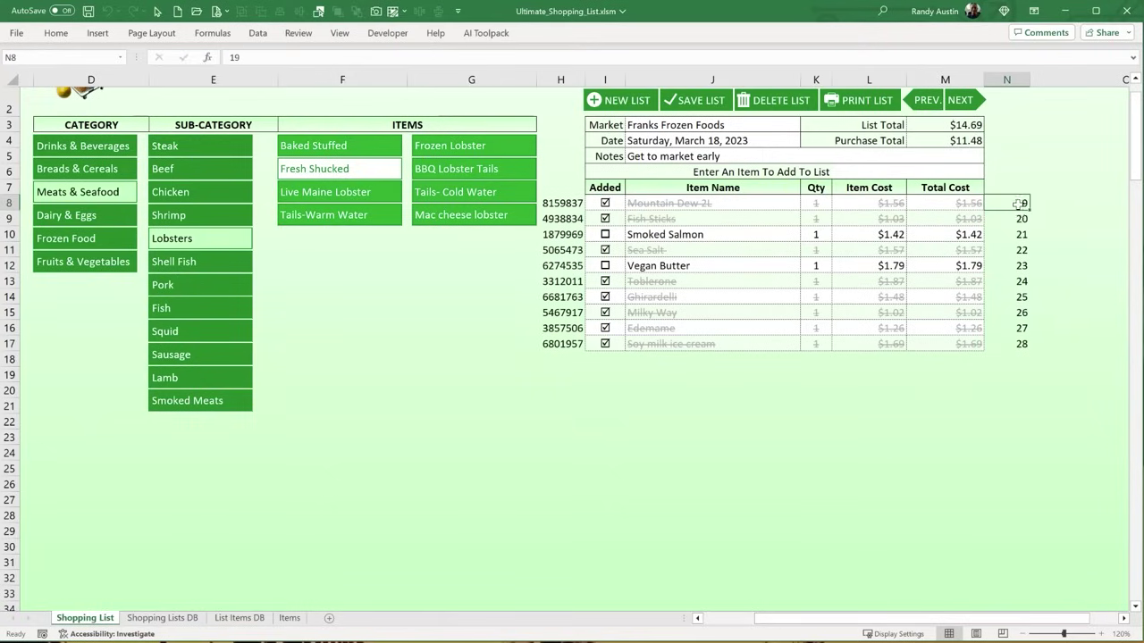
- Compare the DB Row values in column V of the results with the code line that writes them to column N
click(239, 617)
drag(901, 130, 930, 228)
key(alt+F11)
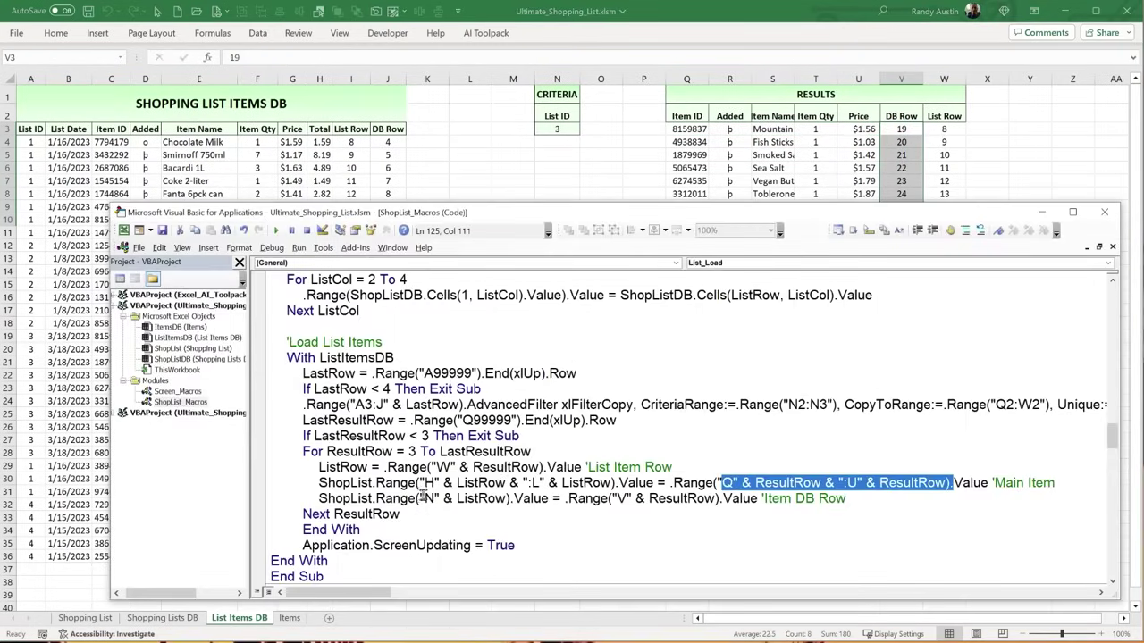
drag(422, 499, 514, 499)
drag(585, 499, 703, 498)
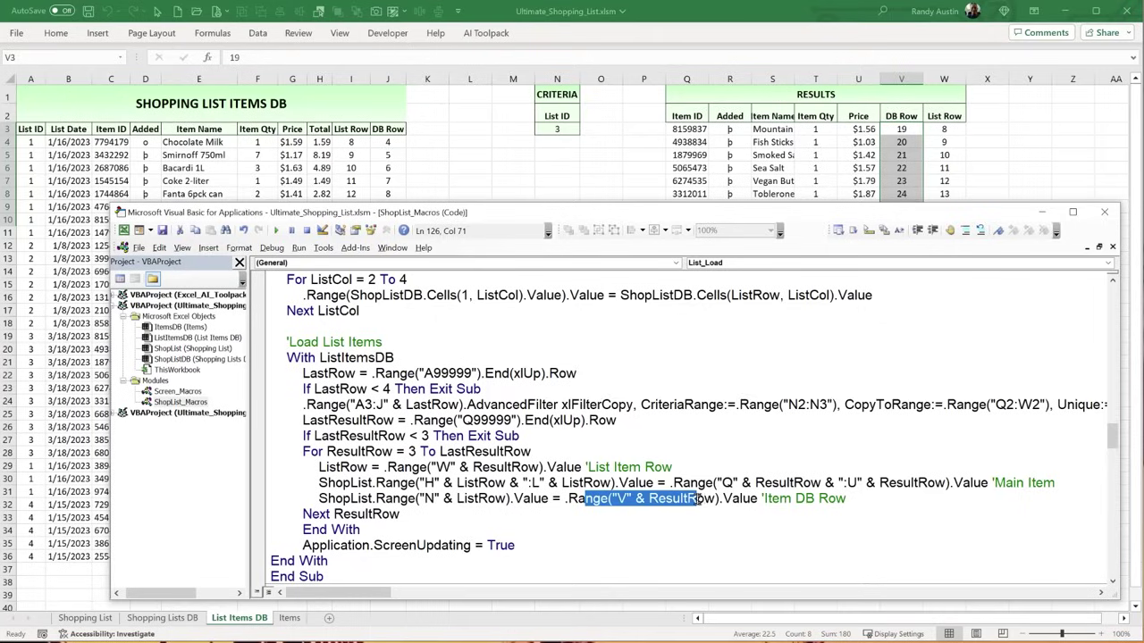
drag(875, 498, 794, 500)
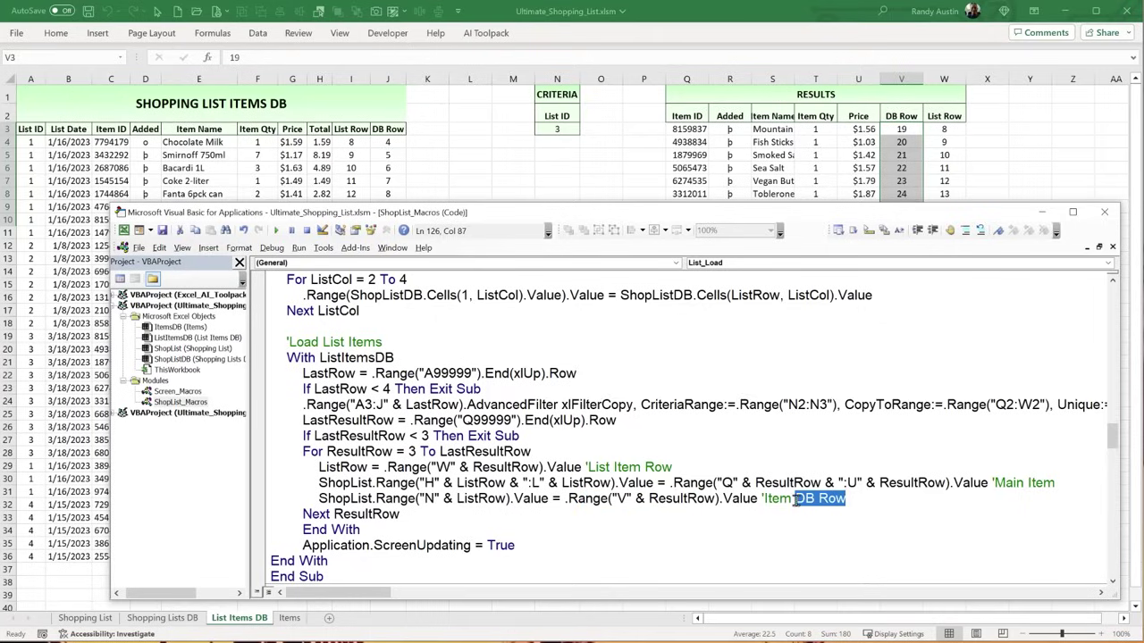
- Review the complete result loop, its closing End With and the line that turns ScreenUpdating back to True
drag(428, 514, 263, 436)
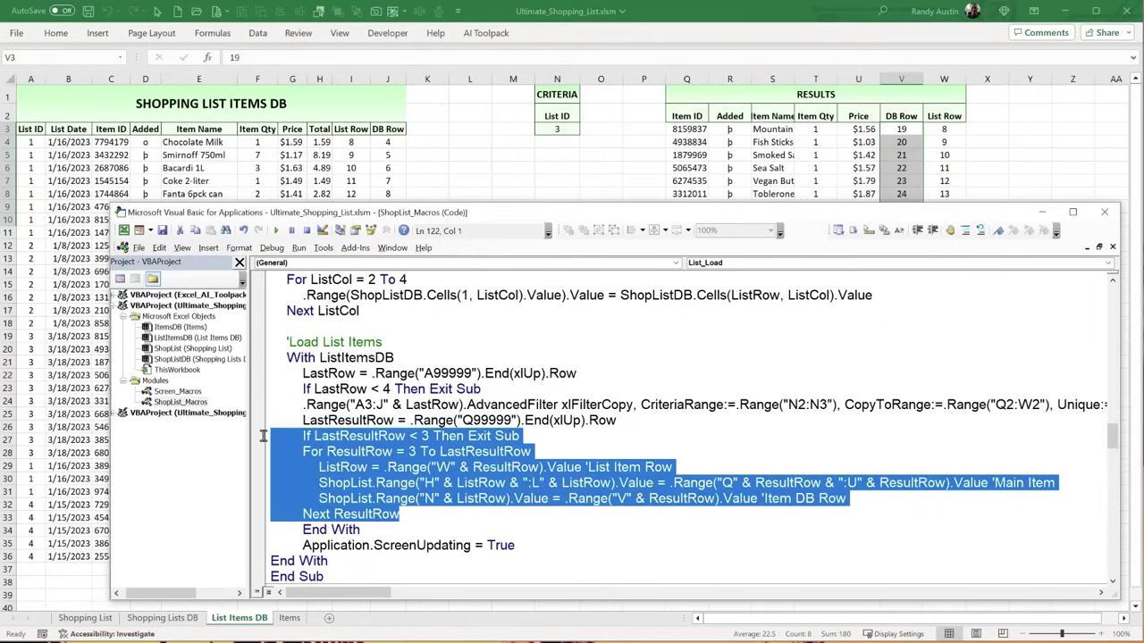
click(361, 530)
drag(545, 550, 237, 550)
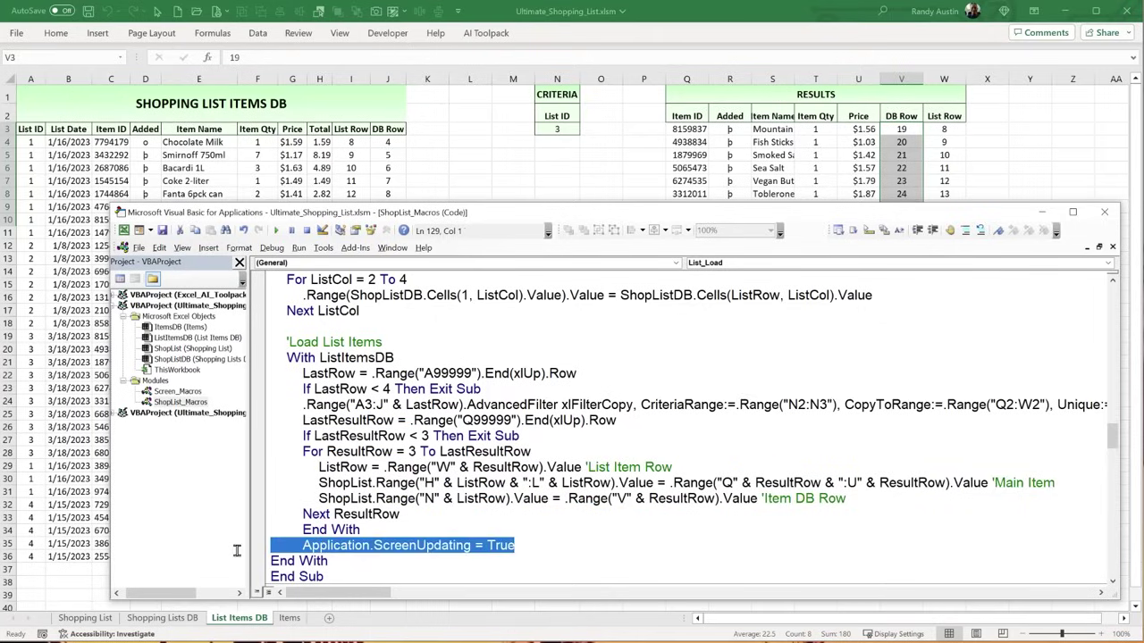
scroll(288, 525, down, 2)
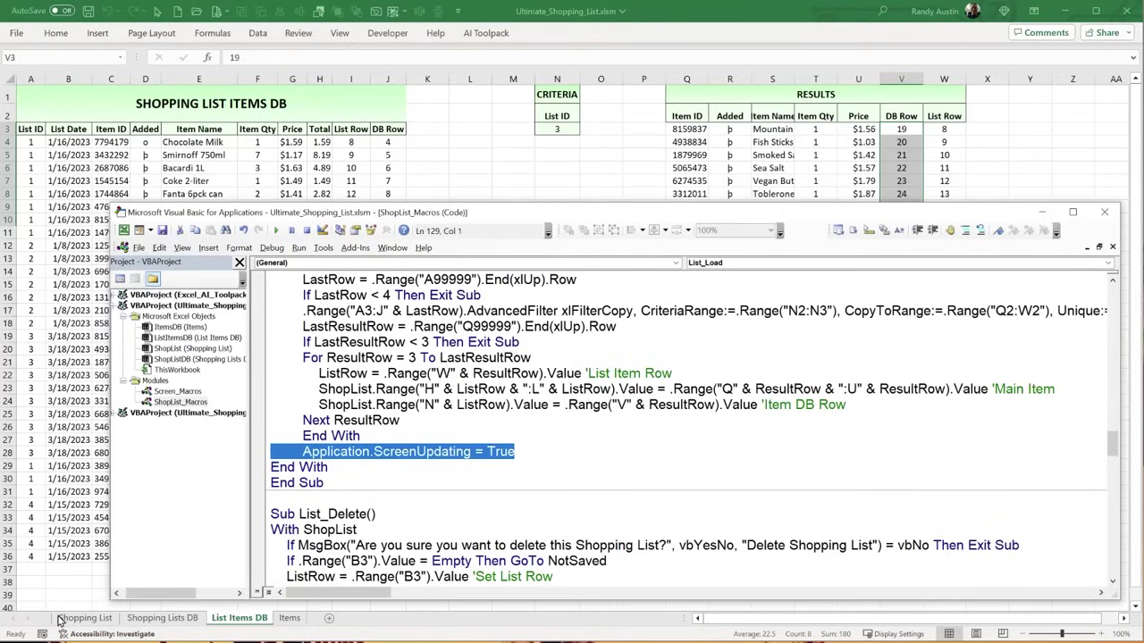
- Set the selected list ID in cell B2 of the Shopping List sheet to 2
click(513, 167)
click(86, 618)
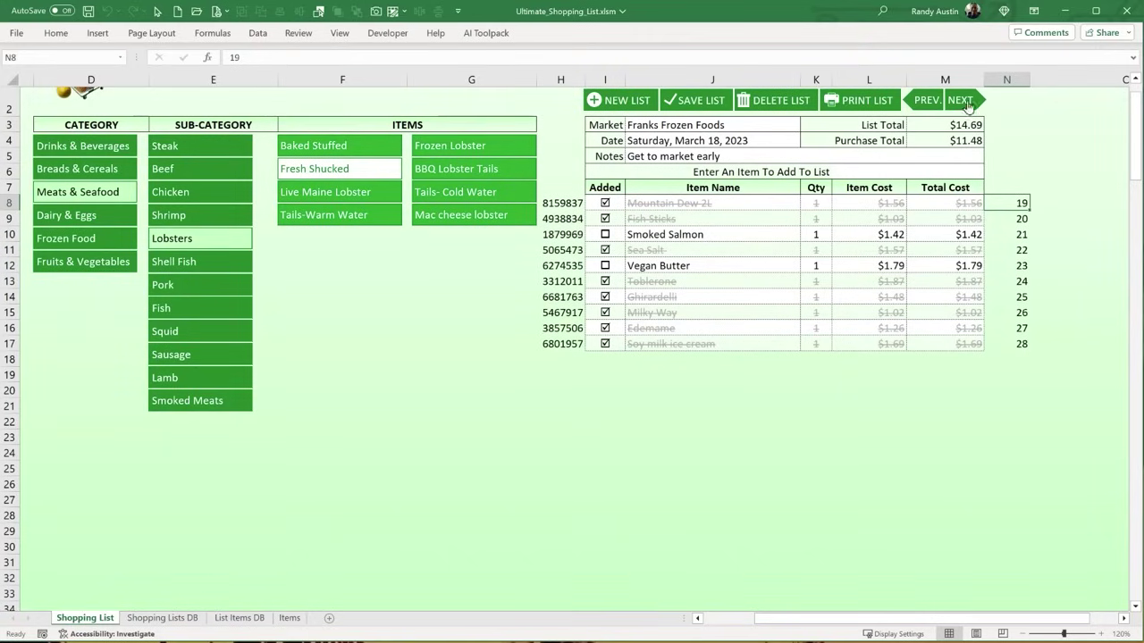
drag(786, 618, 732, 619)
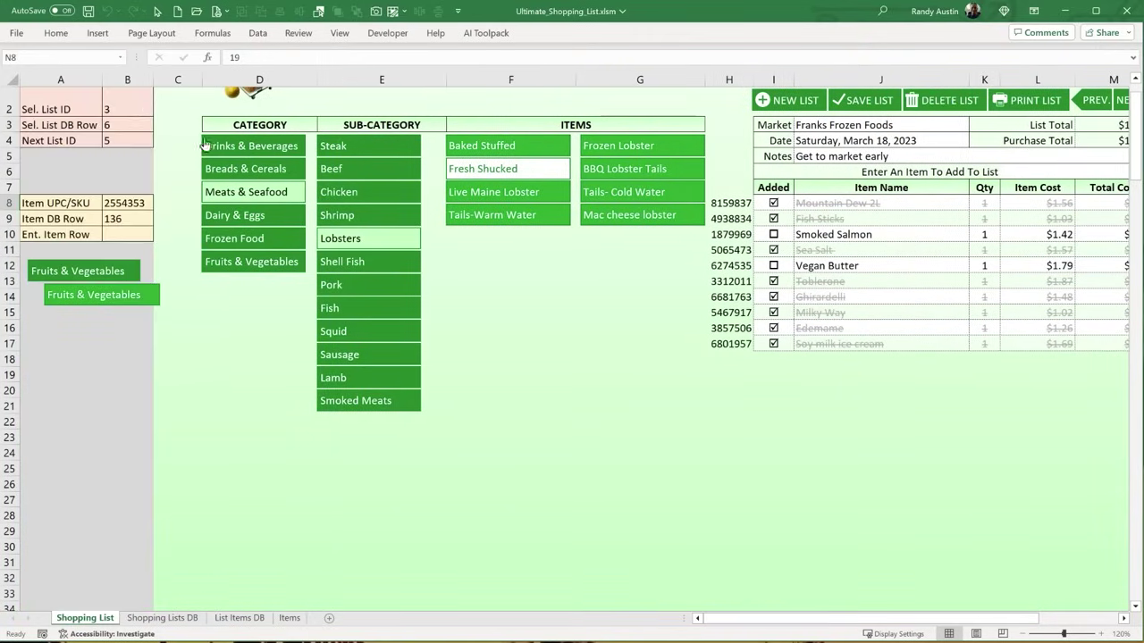
click(141, 100)
text(2)
key(Return)
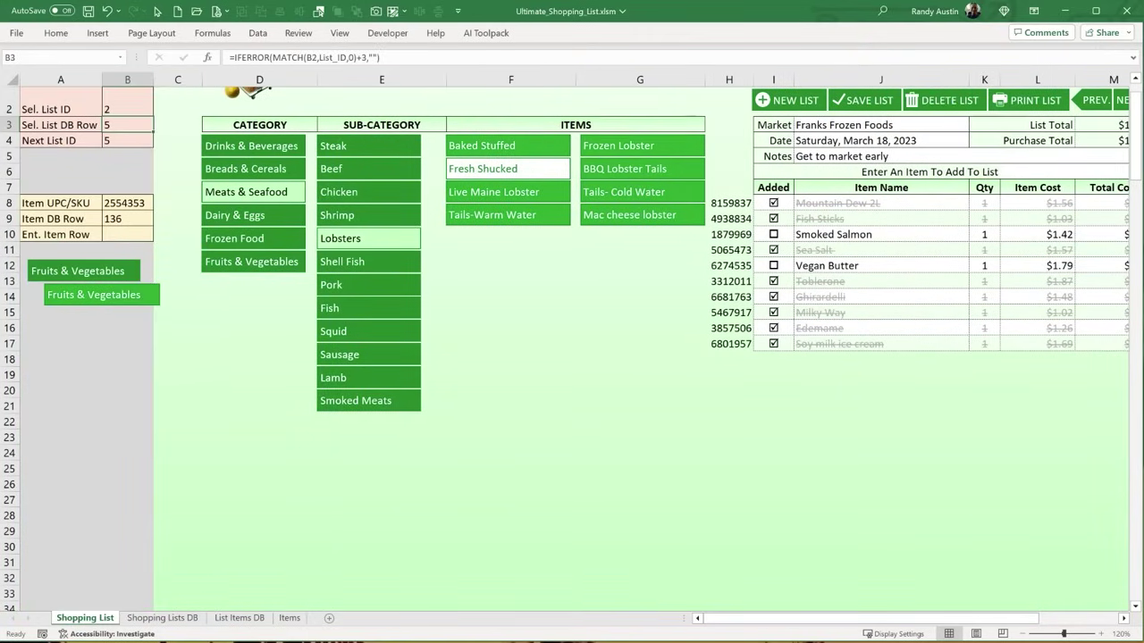
- Run the List_Load macro and return to the Shopping List sheet to view the loaded list
key(alt+F11)
scroll(316, 463, up, 5)
drag(314, 374, 311, 357)
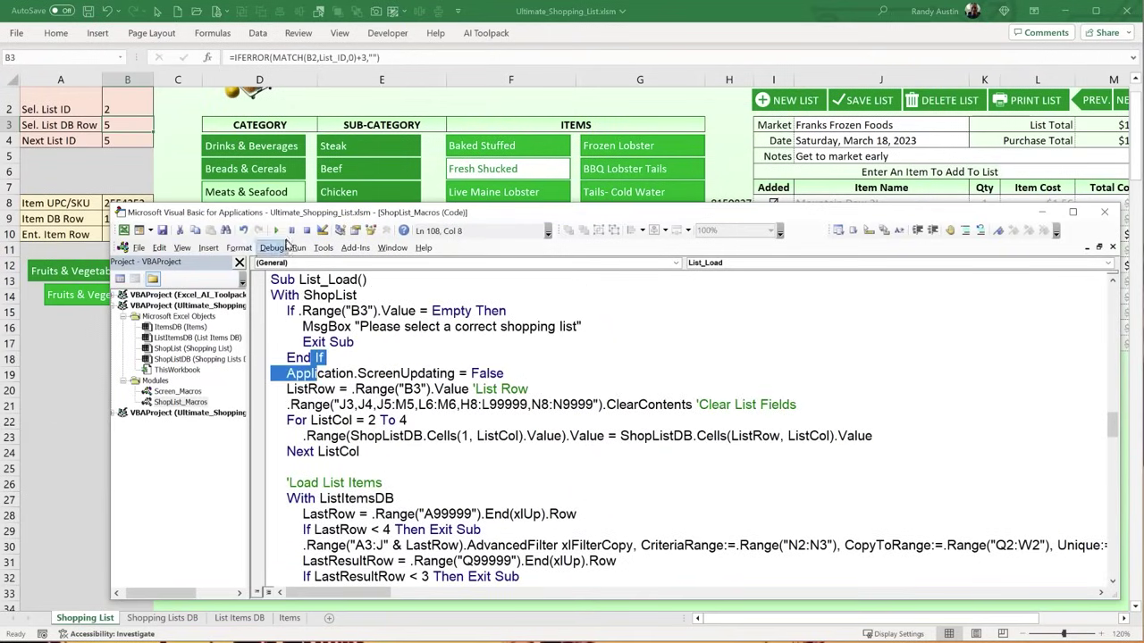
click(278, 231)
key(alt+F11)
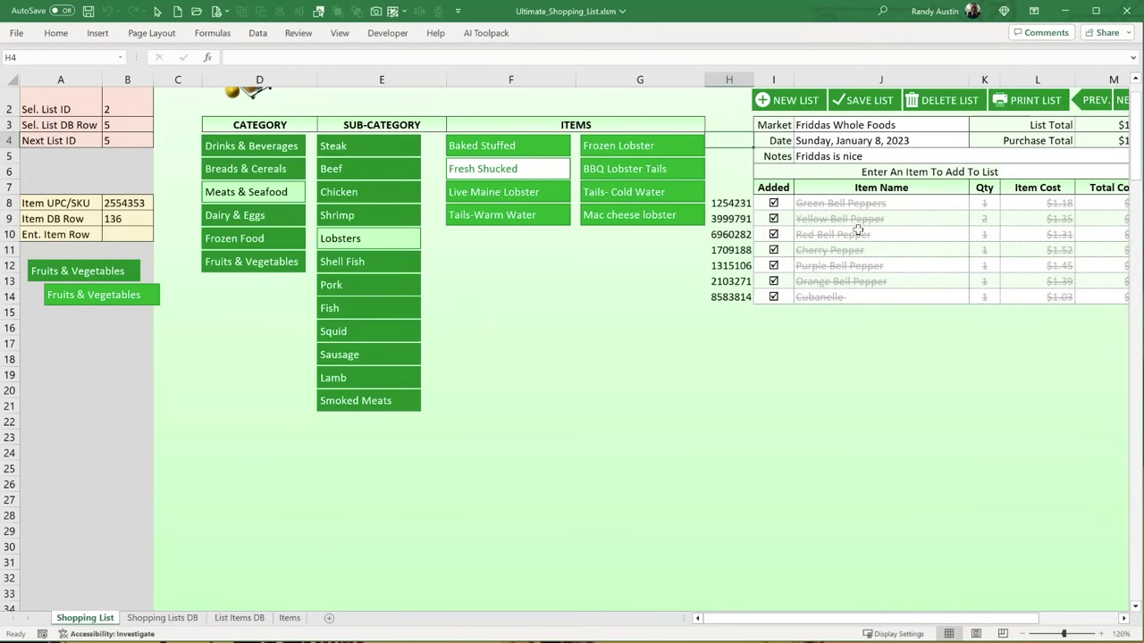
- Find the List_Delete macro in the ShopList_Macros module, then return to the Shopping List sheet
key(alt+F11)
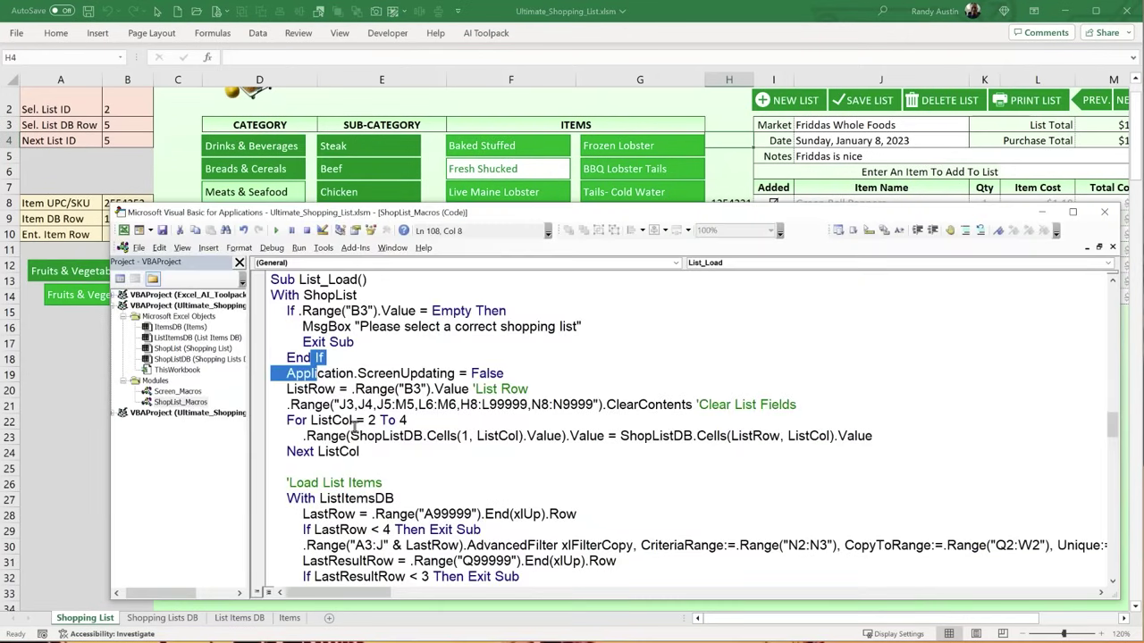
scroll(358, 435, down, 5)
scroll(357, 435, down, 5)
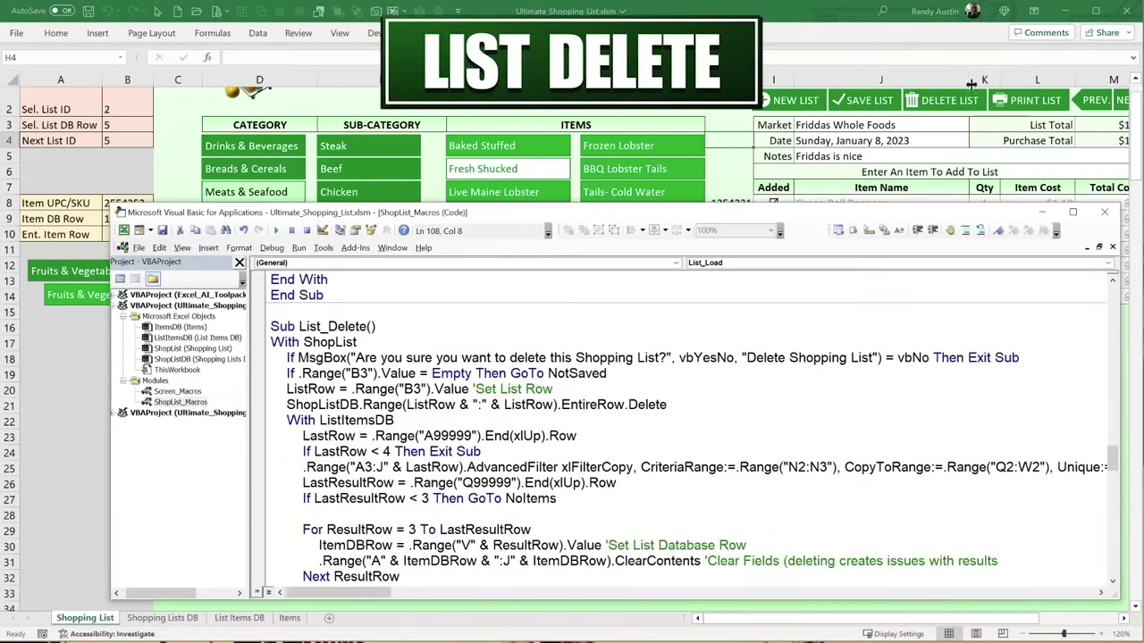
key(alt+F11)
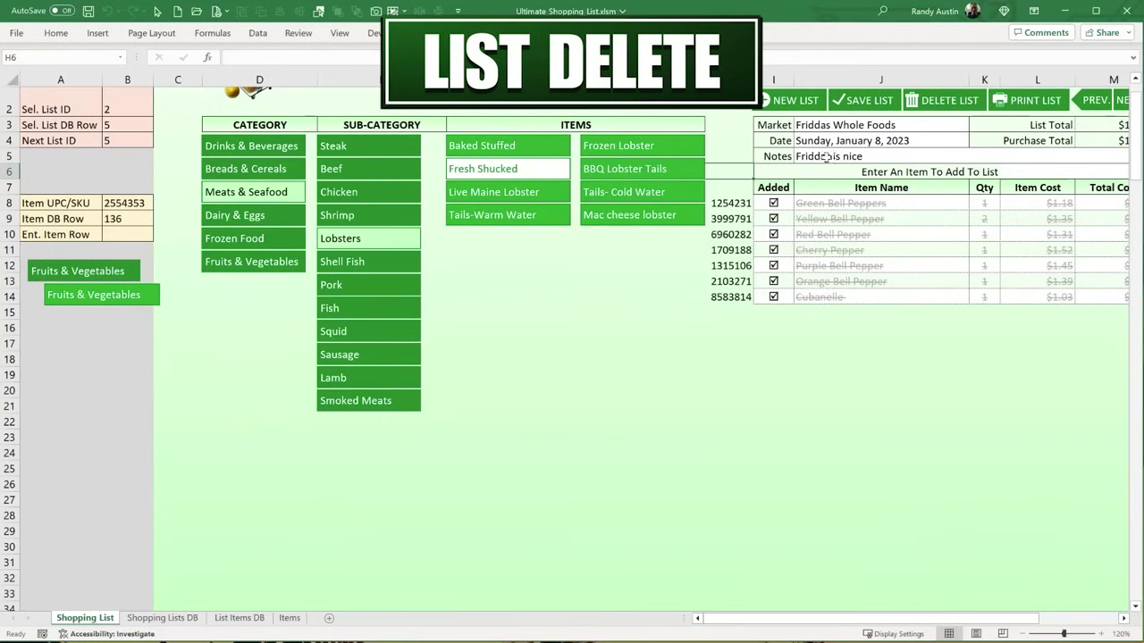
- Start a new shopping list with the market Test and the date 1/15
click(1127, 621)
scroll(804, 358, up, 1)
click(645, 148)
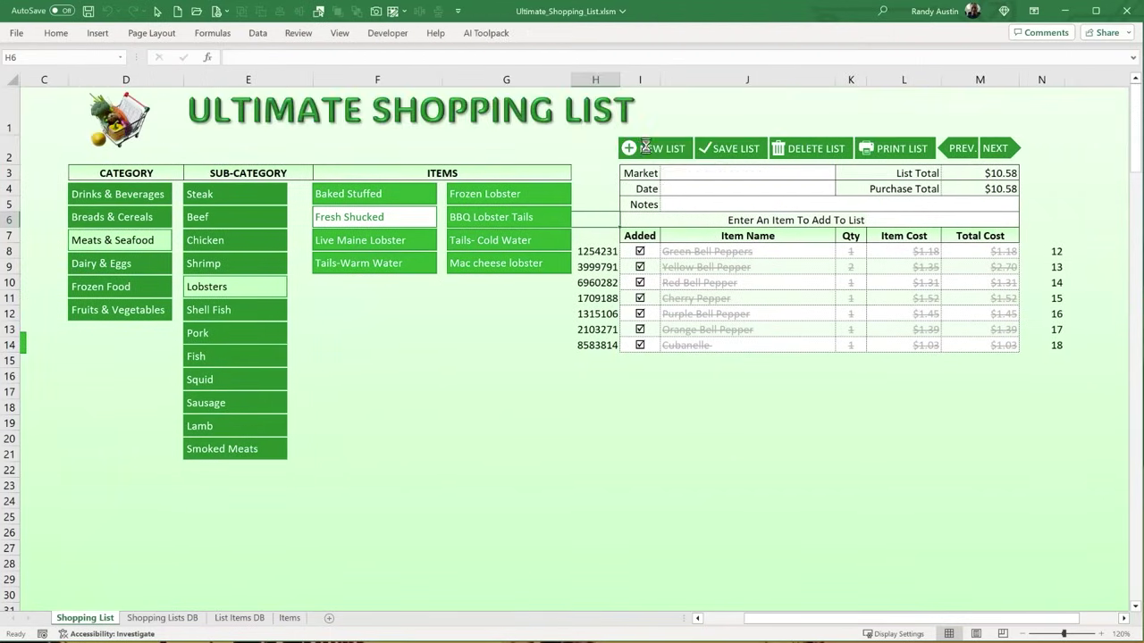
click(730, 175)
text(Test)
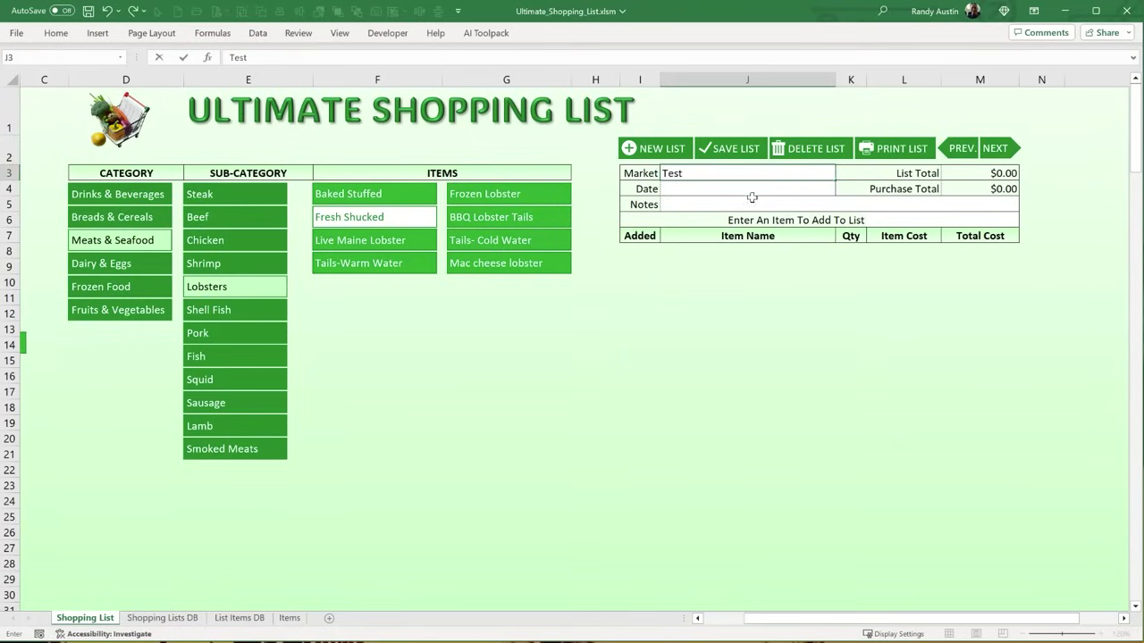
key(Return)
text(1/)
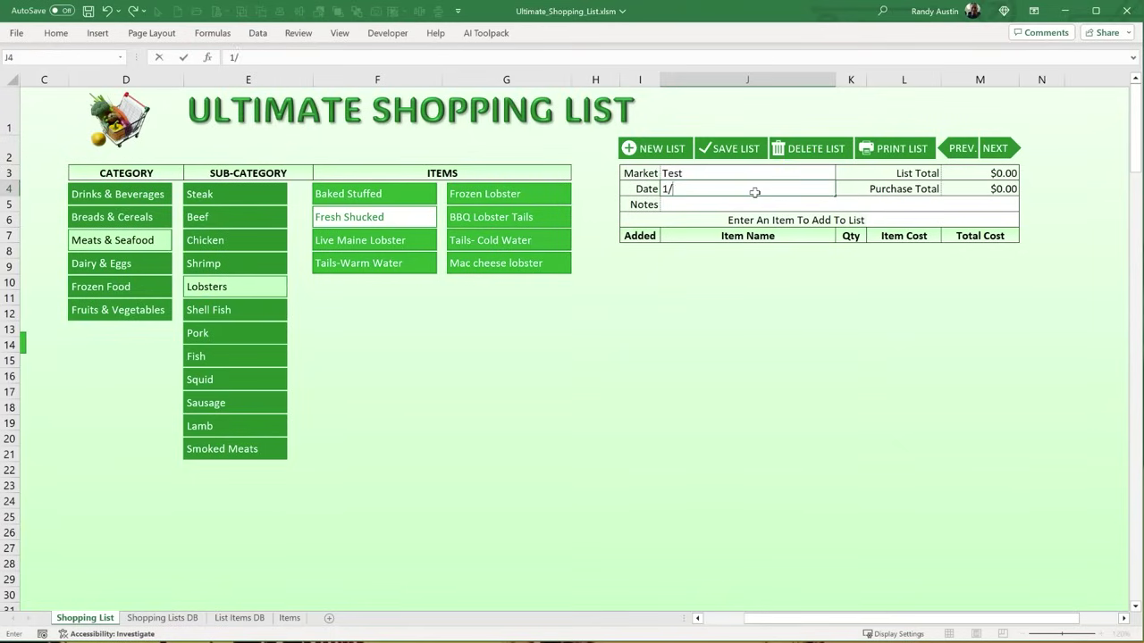
text(15)
key(Return)
- Add Tails- Cold Water and BBQ Lobster Tails to the Test list and save the list
click(510, 239)
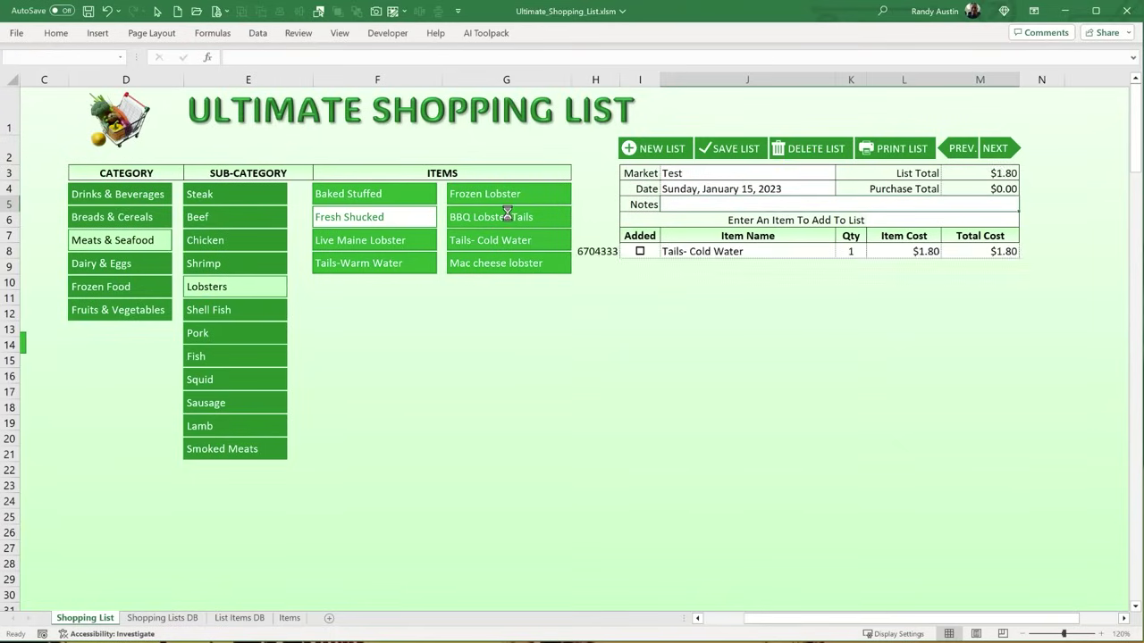
click(531, 211)
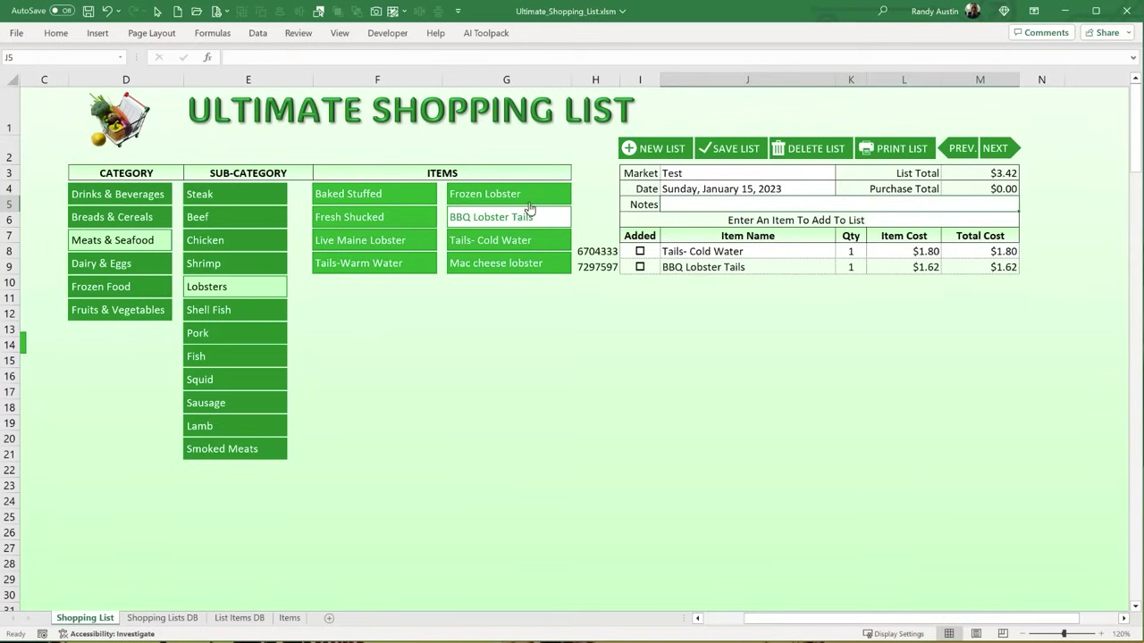
click(727, 150)
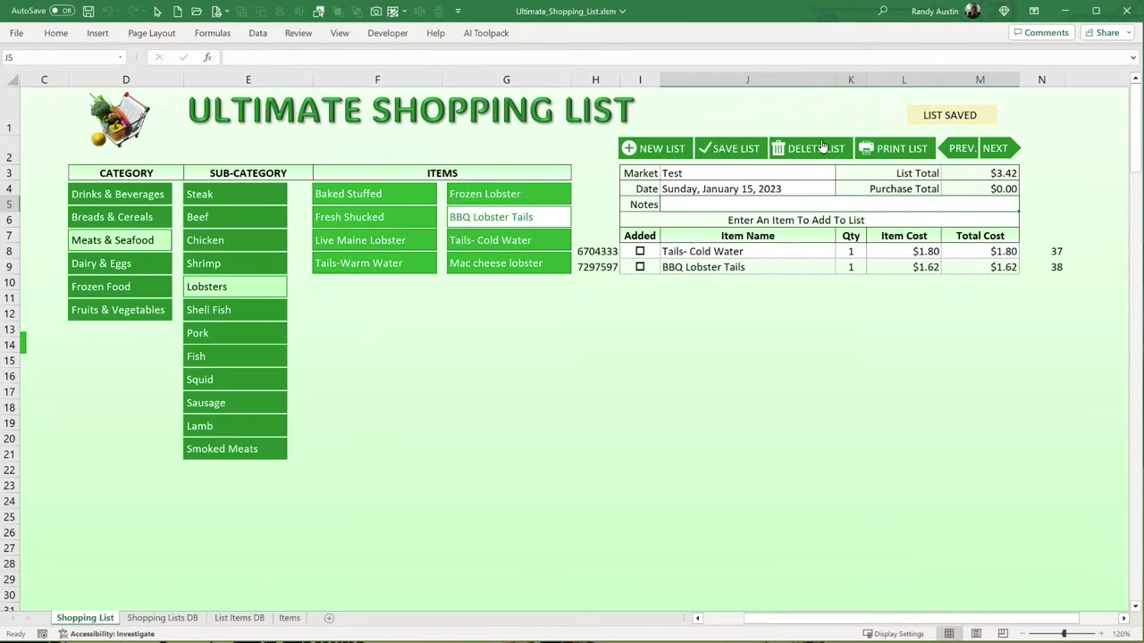
- Check the saved Test list's record in Shopping Lists DB and its two item rows in List Items DB
click(143, 617)
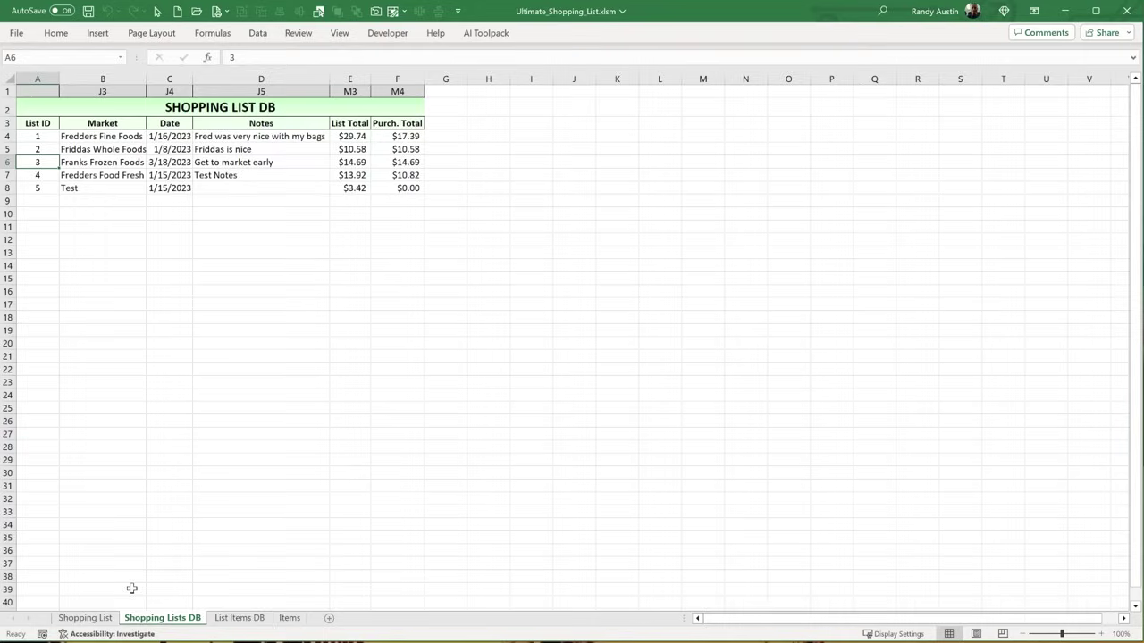
drag(32, 187, 424, 189)
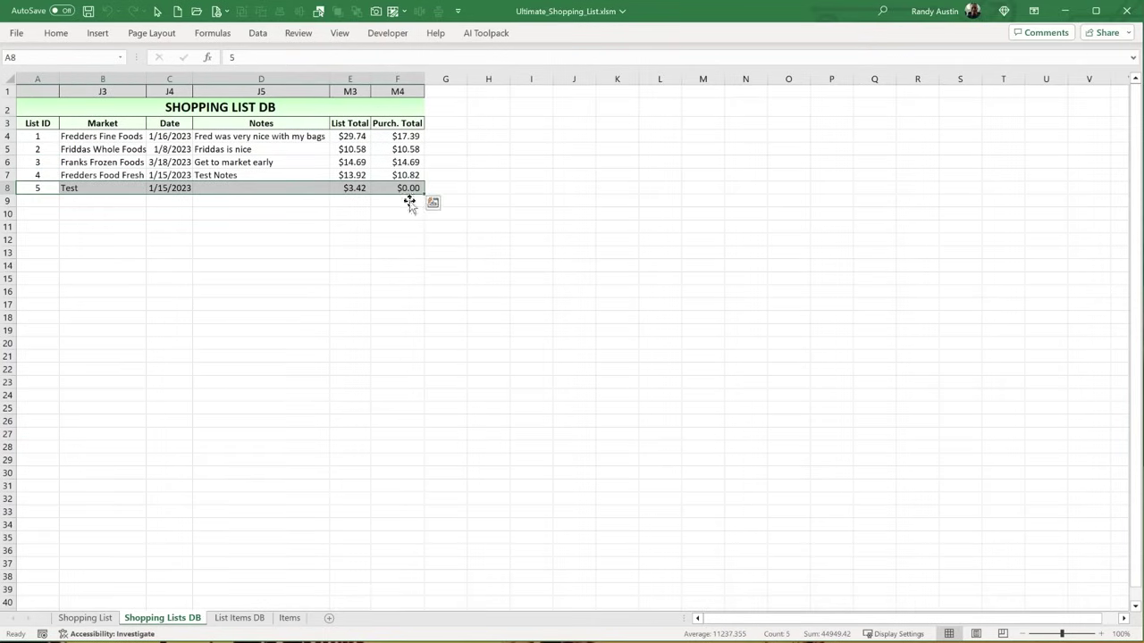
click(240, 618)
drag(27, 569, 382, 583)
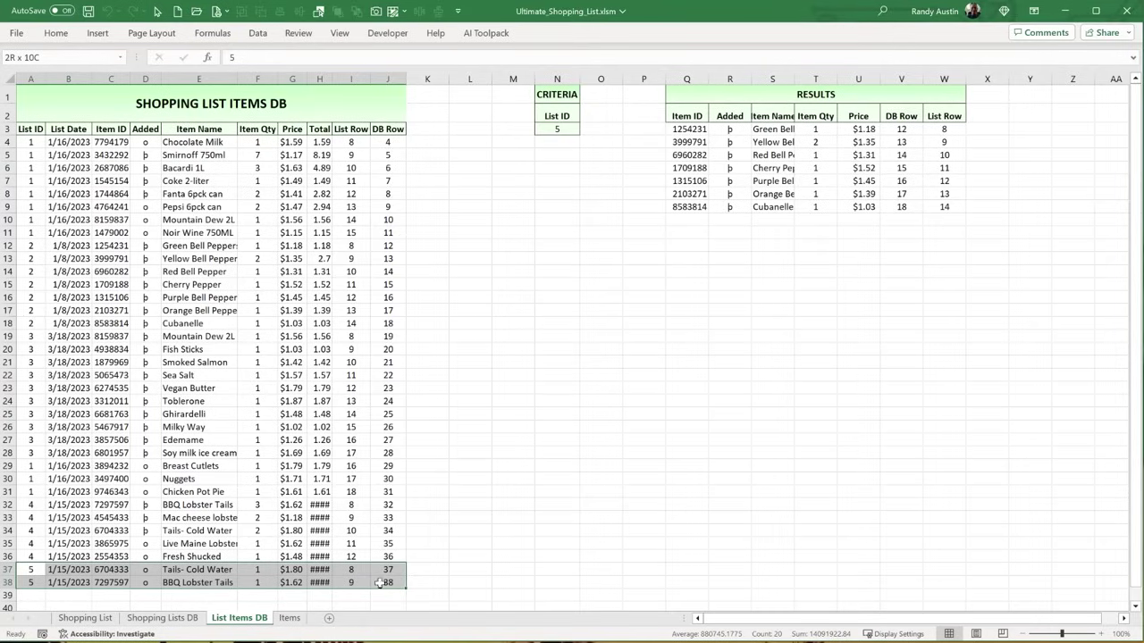
- Examine the List ID criteria, the results' DB Row and List Row columns, and sample item rows in List Items DB
click(565, 122)
drag(672, 129, 949, 223)
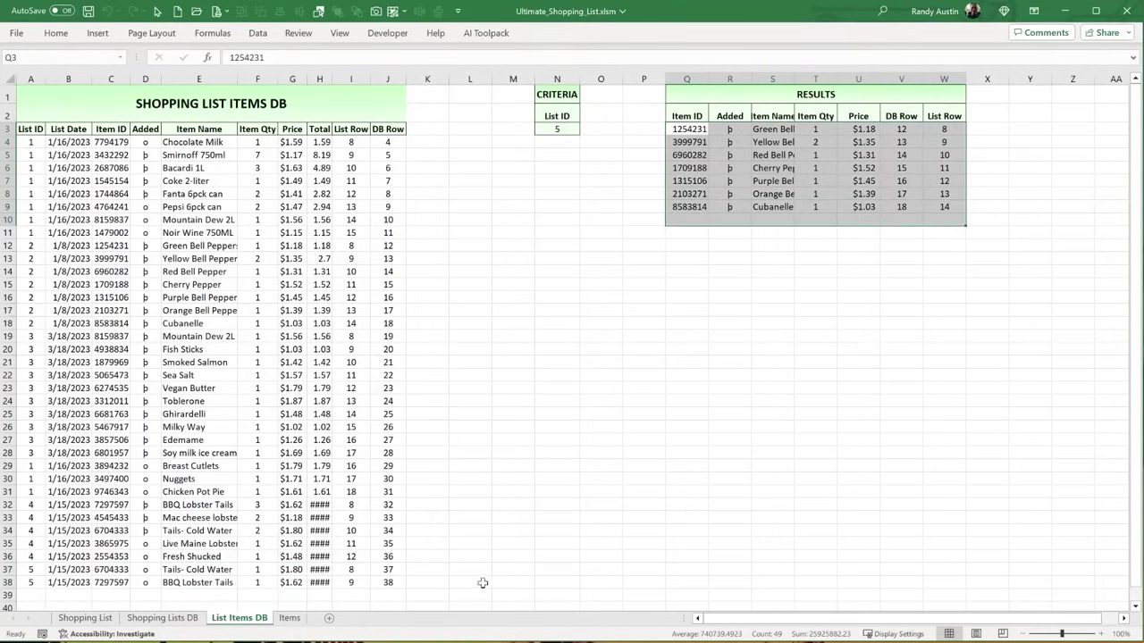
click(945, 130)
click(946, 142)
click(901, 143)
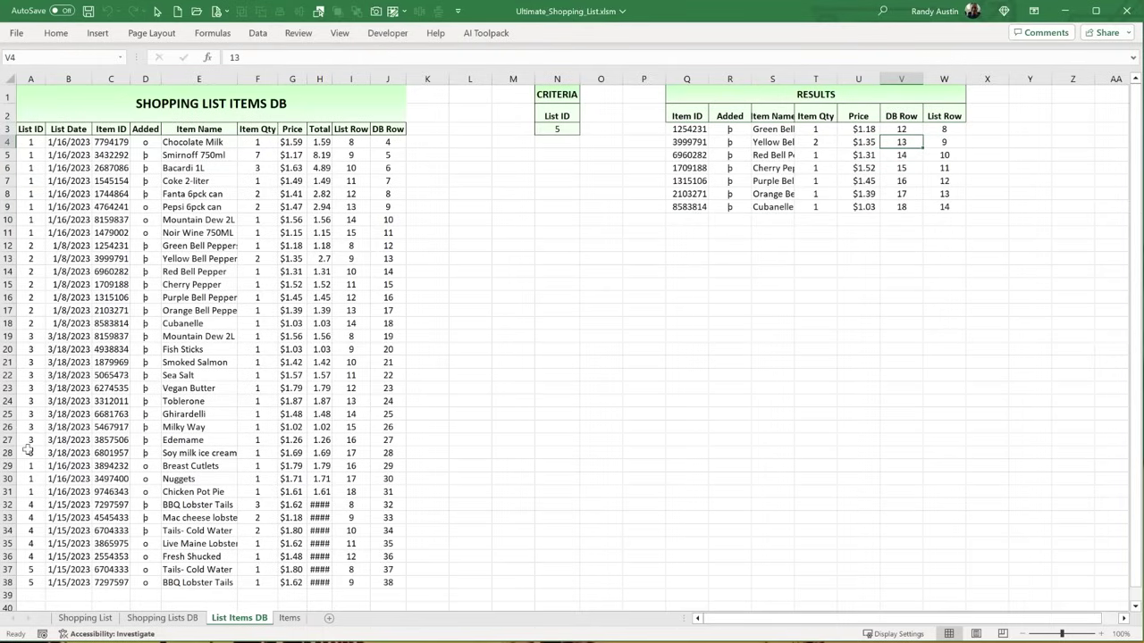
drag(28, 451, 402, 427)
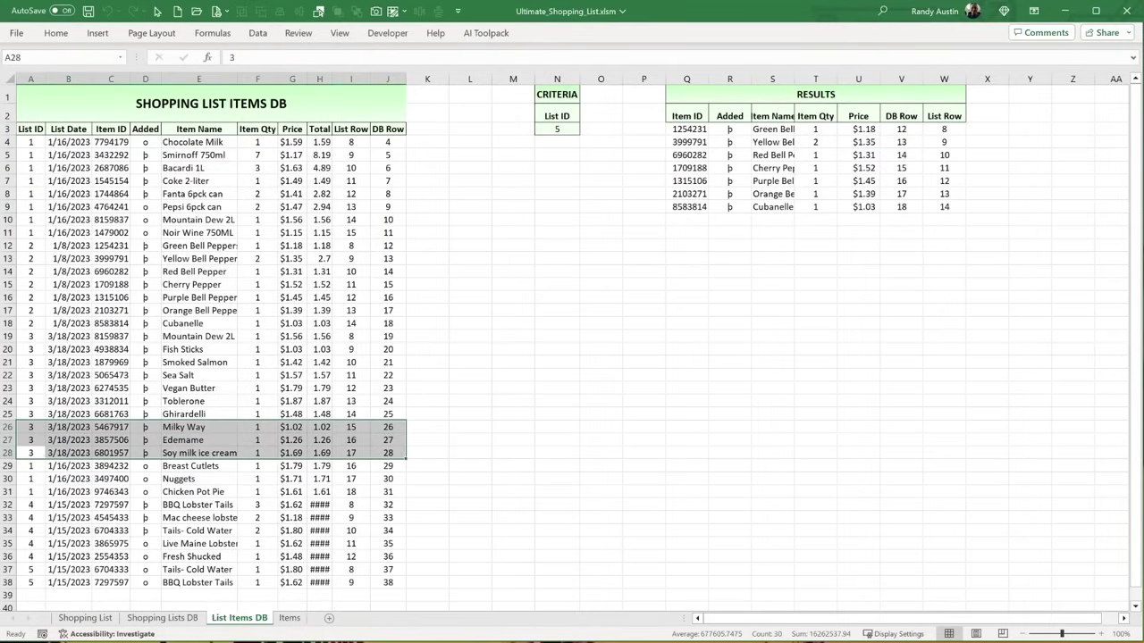
- Review List_Delete's confirmation message, its exit on vbNo and its check for an empty cell B3
key(alt+F11)
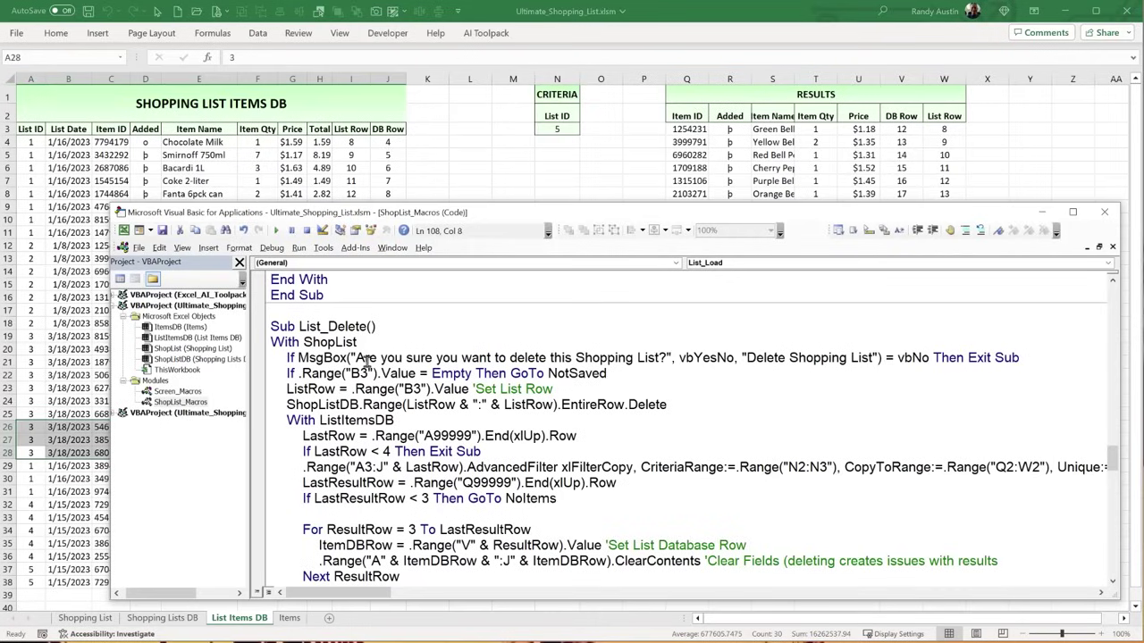
drag(367, 360, 534, 358)
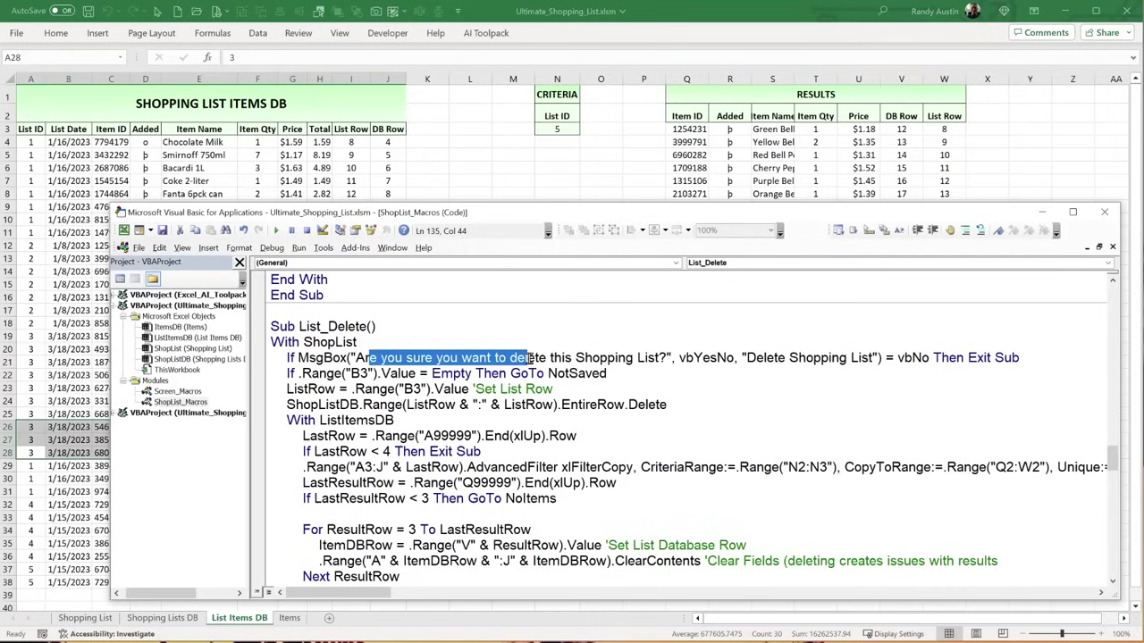
click(638, 358)
drag(1030, 357, 952, 357)
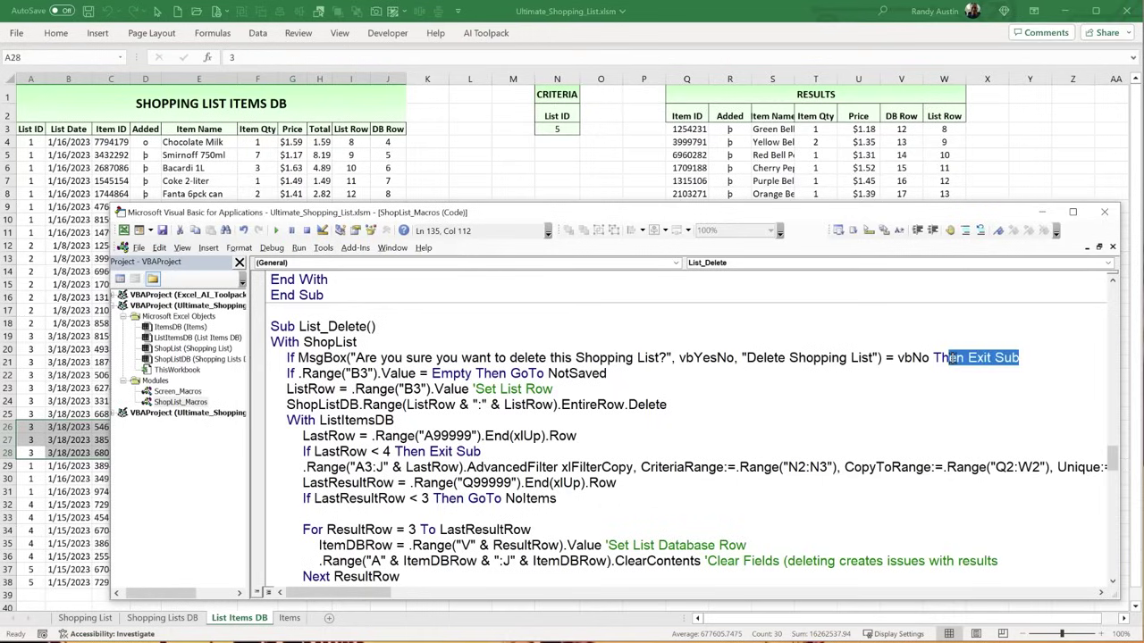
drag(641, 374, 366, 373)
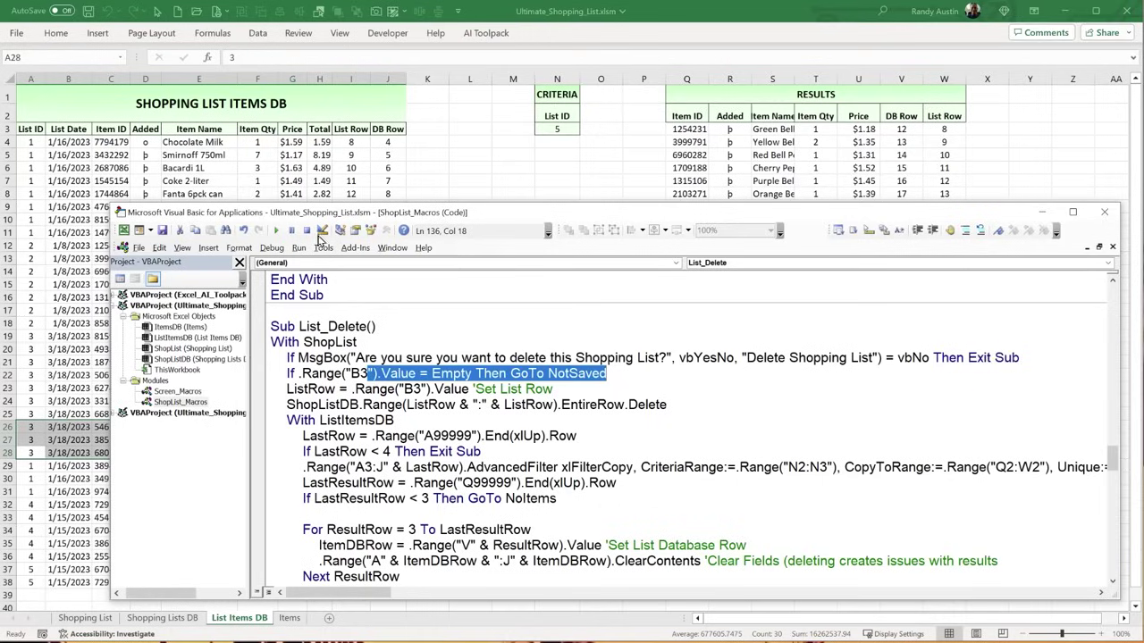
- Inspect the selected list's database row formula in cell B3 of the Shopping List sheet
click(347, 186)
click(83, 623)
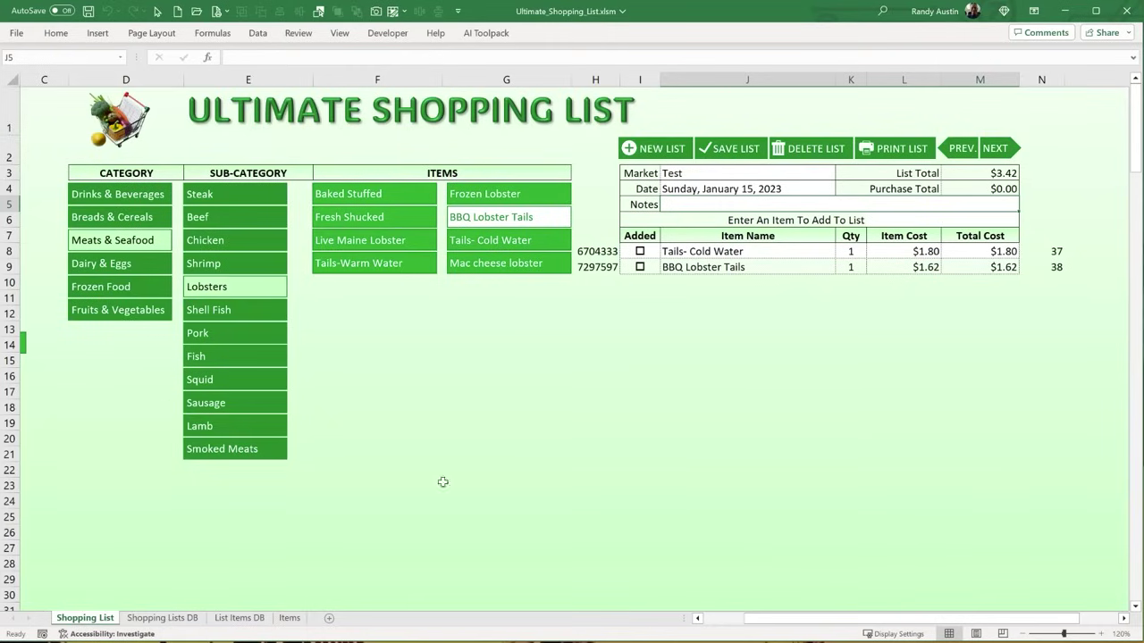
drag(769, 619, 722, 618)
click(132, 175)
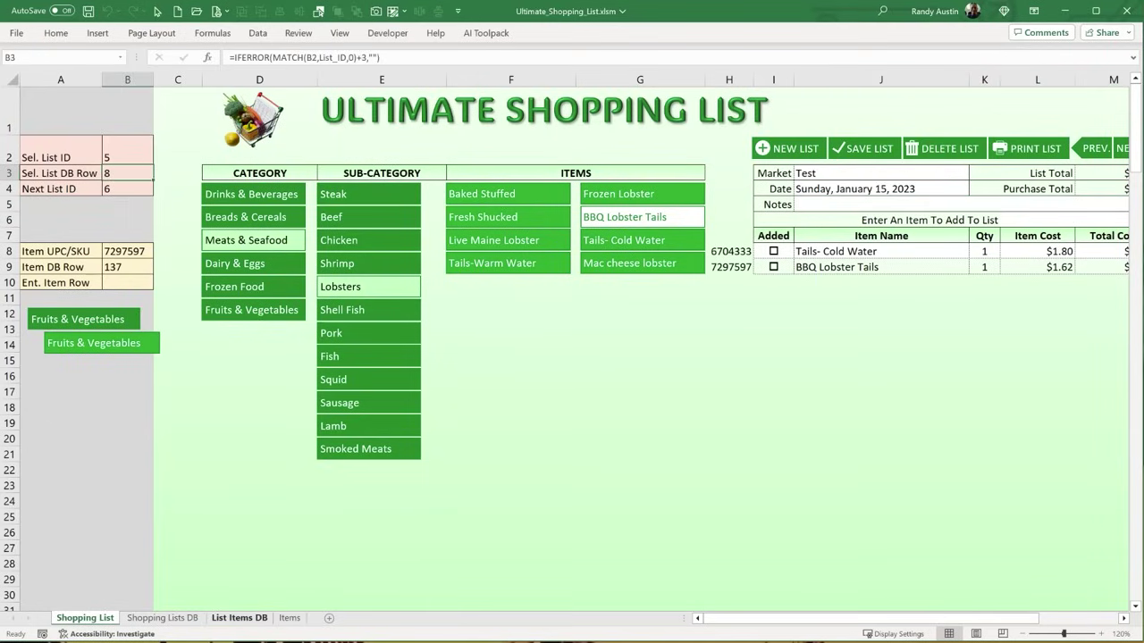
- Trace the empty-B3 check in List_Delete to its NotSaved label near the end of the macro
key(alt+F11)
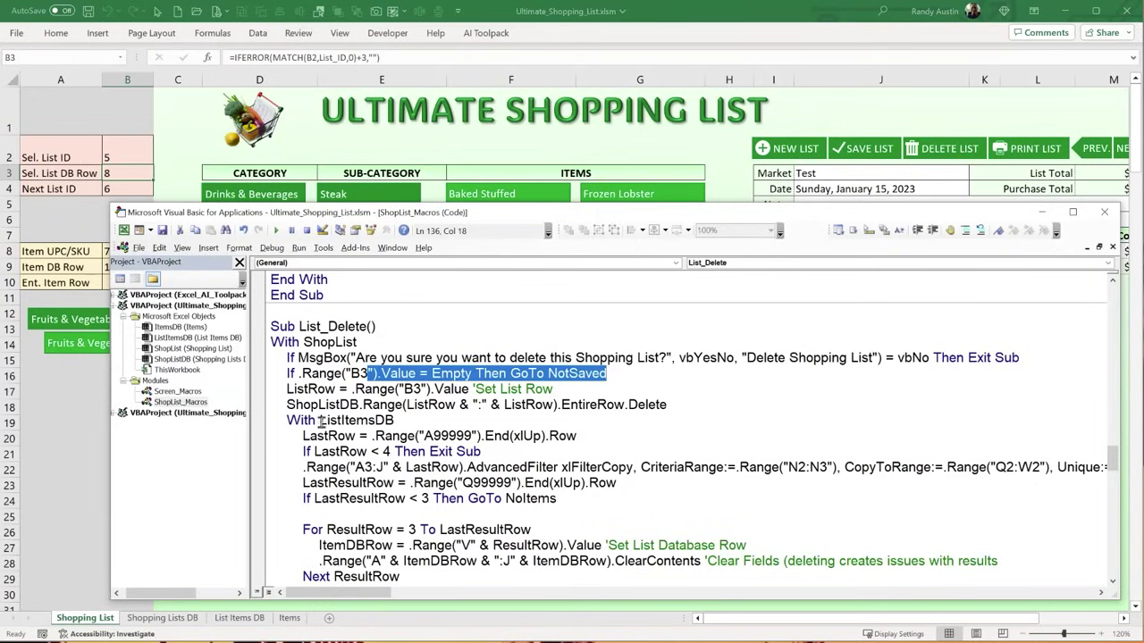
click(533, 390)
drag(423, 374, 543, 374)
scroll(479, 443, down, 3)
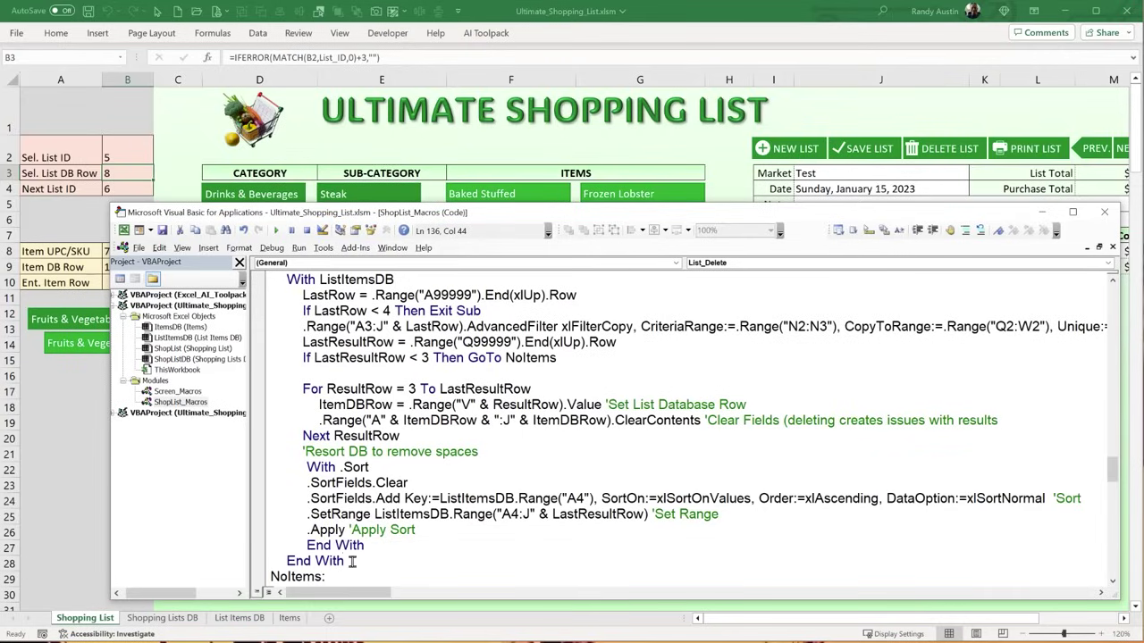
scroll(351, 561, down, 1)
double_click(304, 547)
click(270, 549)
- Review the List_Delete lines that set ListRow from B3 and delete the entire matching row in ShopListDB
scroll(389, 545, up, 4)
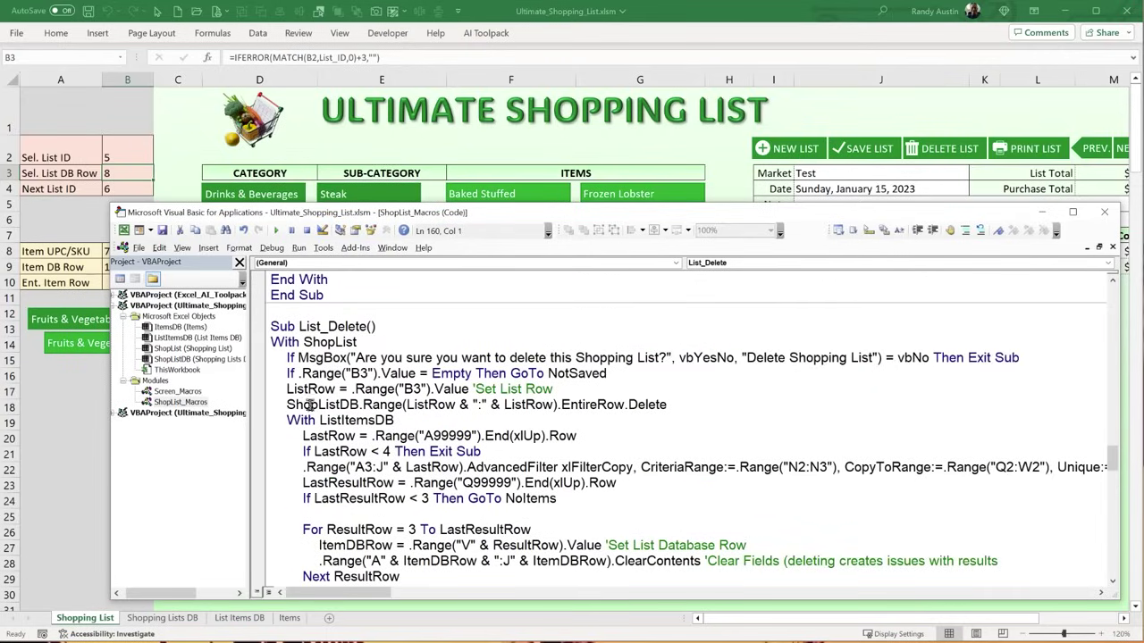
drag(470, 404, 437, 404)
drag(338, 389, 360, 405)
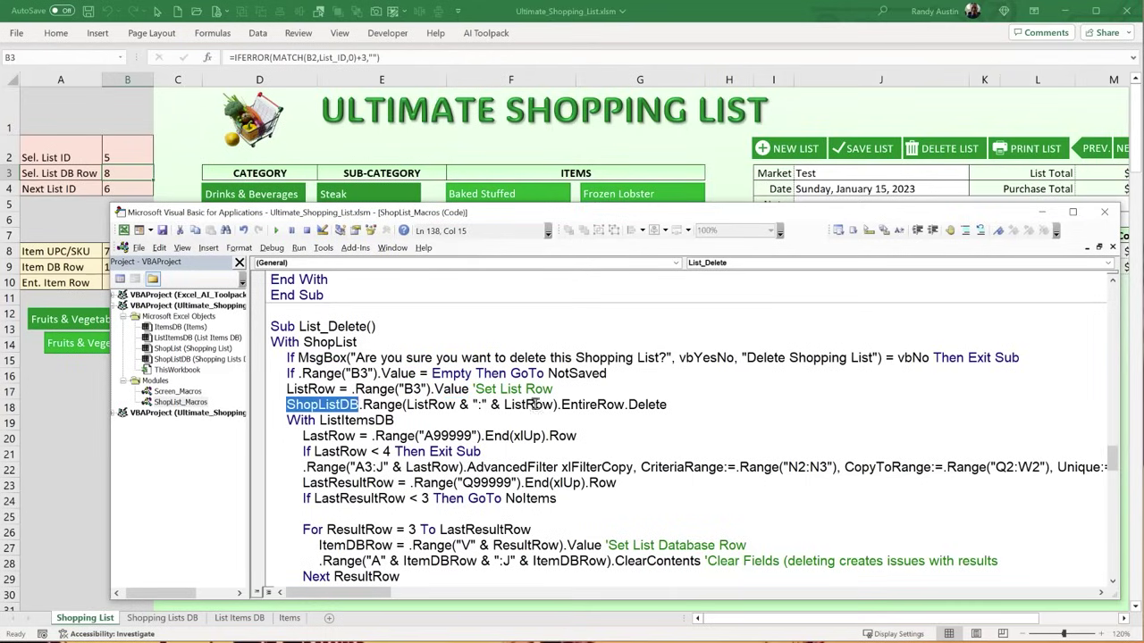
drag(678, 404, 256, 407)
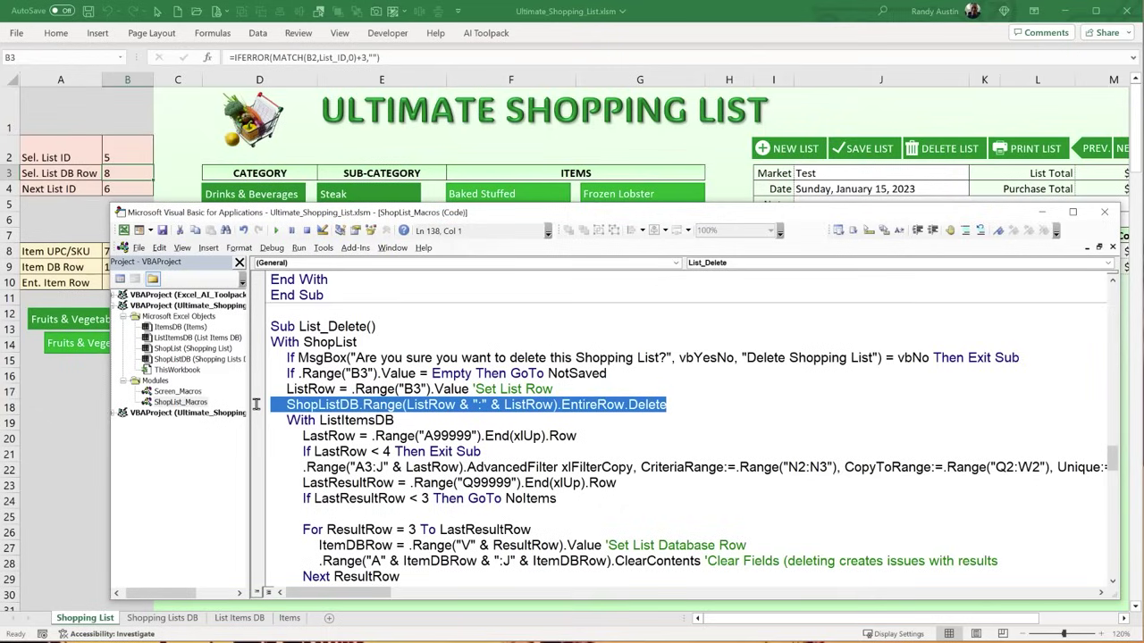
- Compare the start of List_Delete's ListItemsDB block with the criteria and results ranges on the List Items DB sheet
click(298, 466)
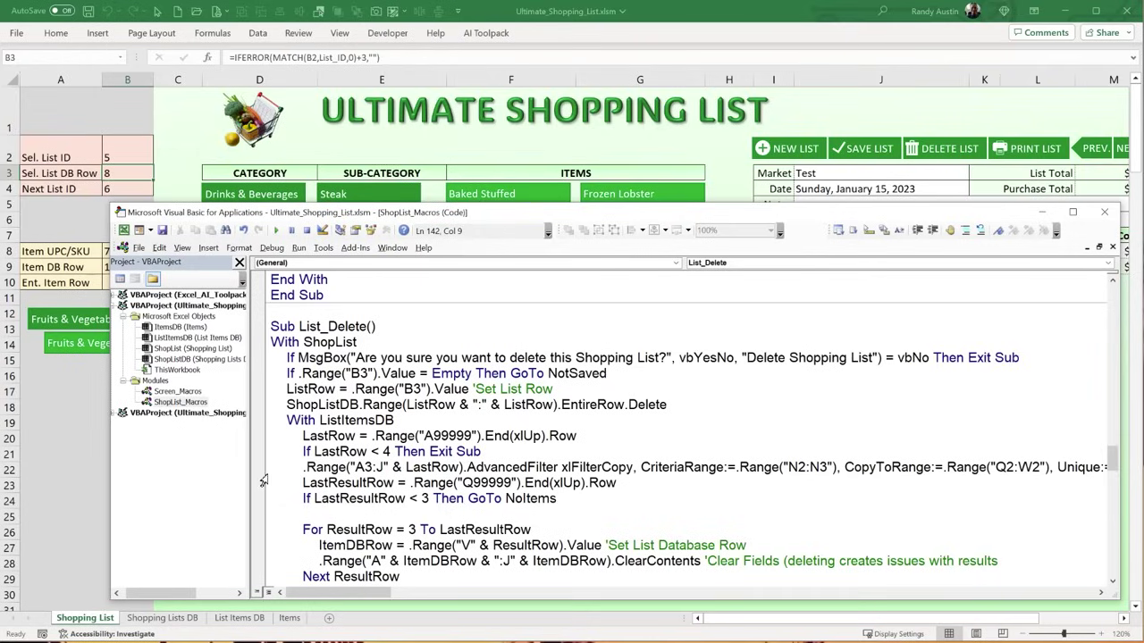
drag(414, 421, 325, 436)
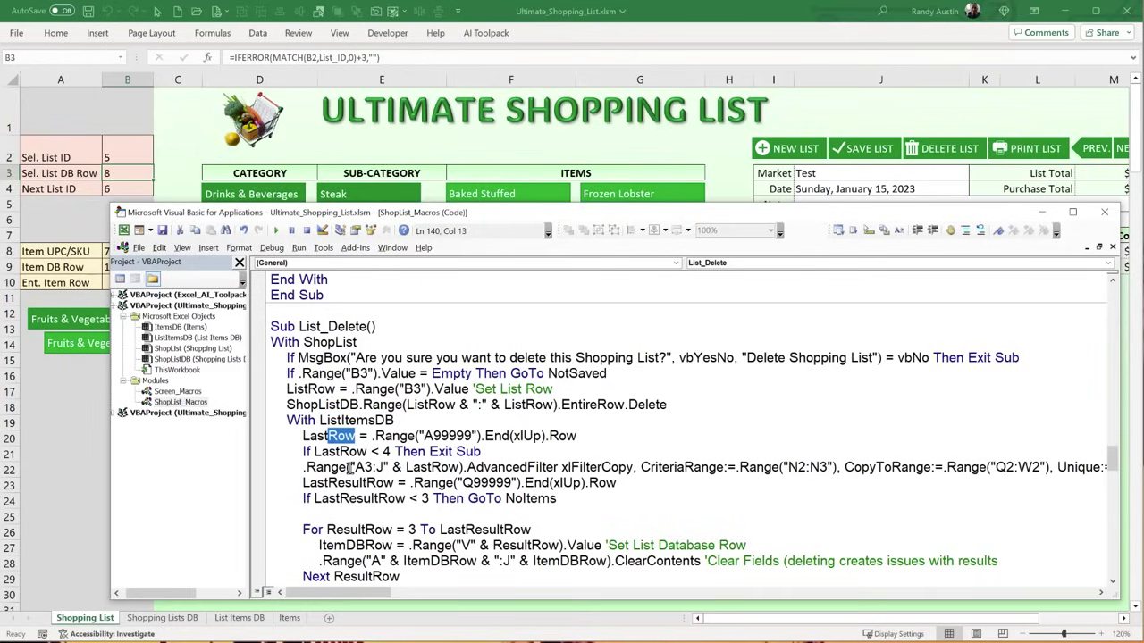
click(96, 444)
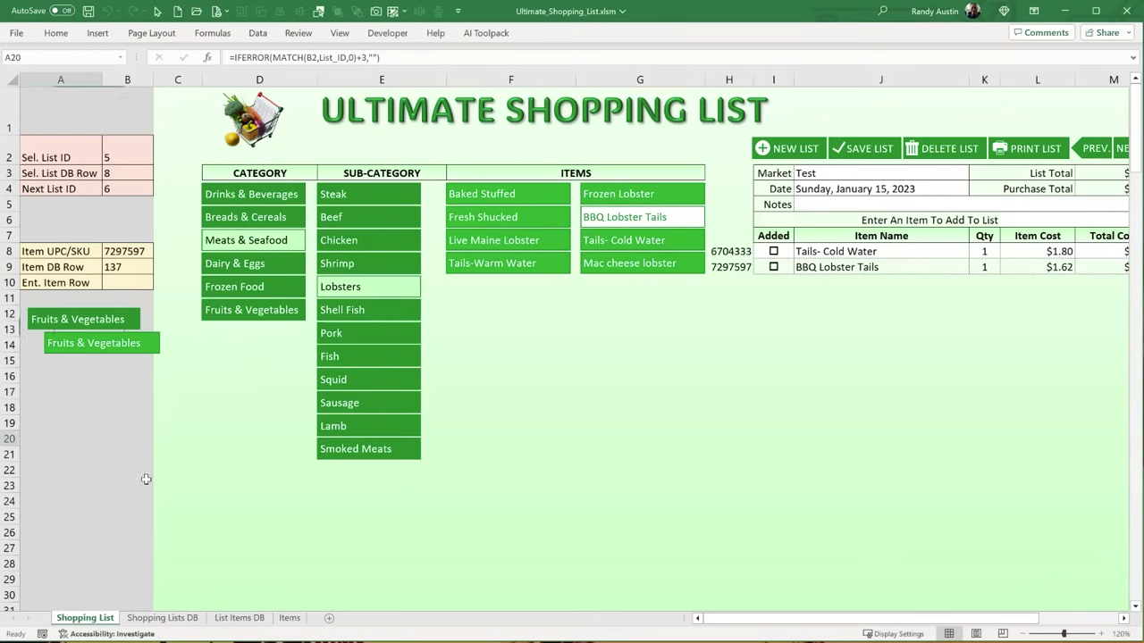
click(246, 619)
click(576, 129)
key(ctrl+v)
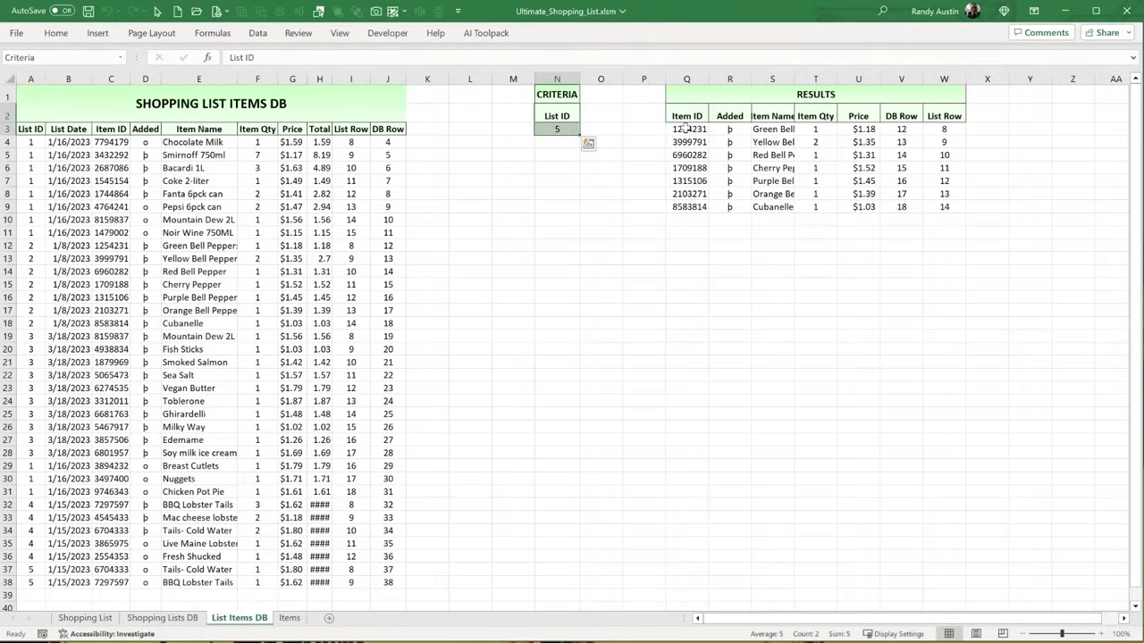
drag(686, 129, 926, 207)
- Review List_Delete's AdvancedFilter ranges N2:N3 and Q2:W2, the LastResultRow check and the NoItems label it jumps to
key(alt+F11)
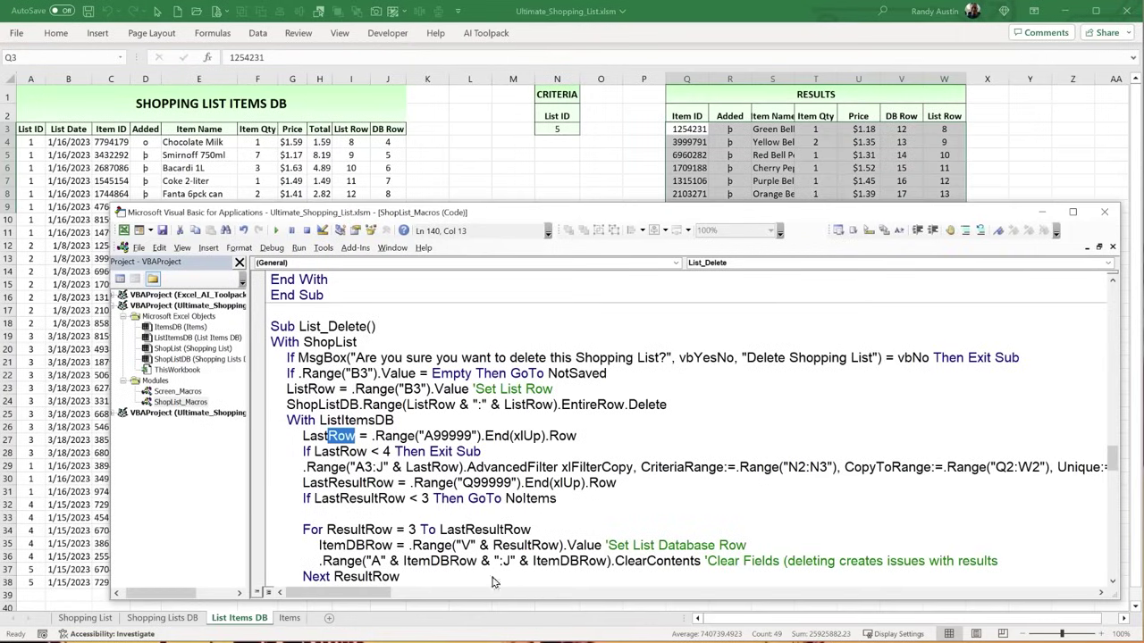
drag(788, 467, 819, 469)
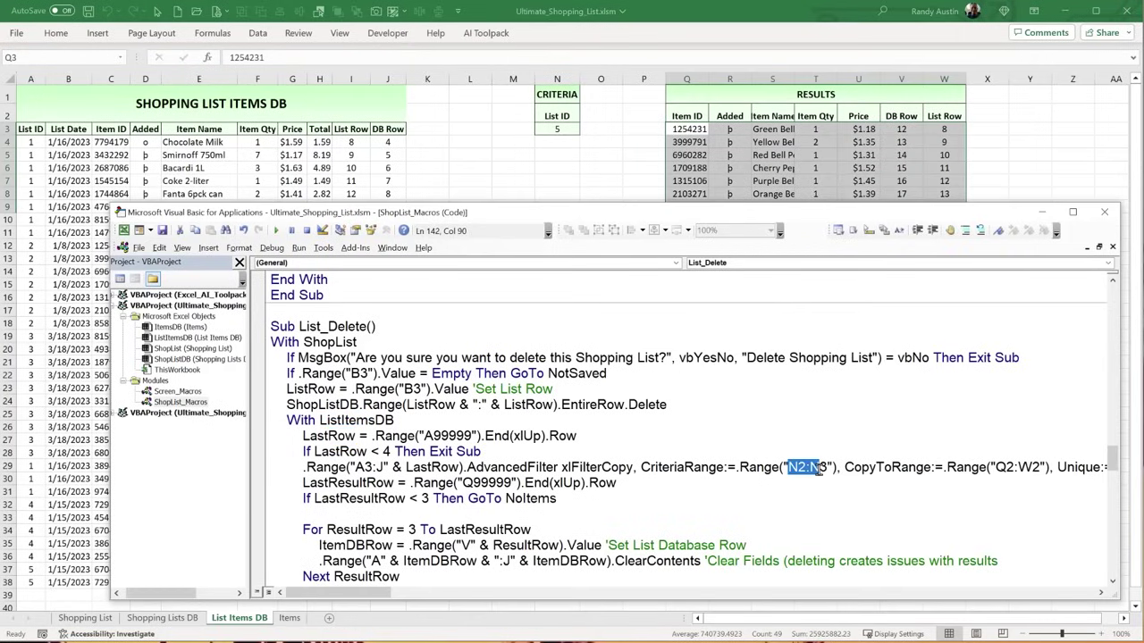
drag(996, 467, 1033, 465)
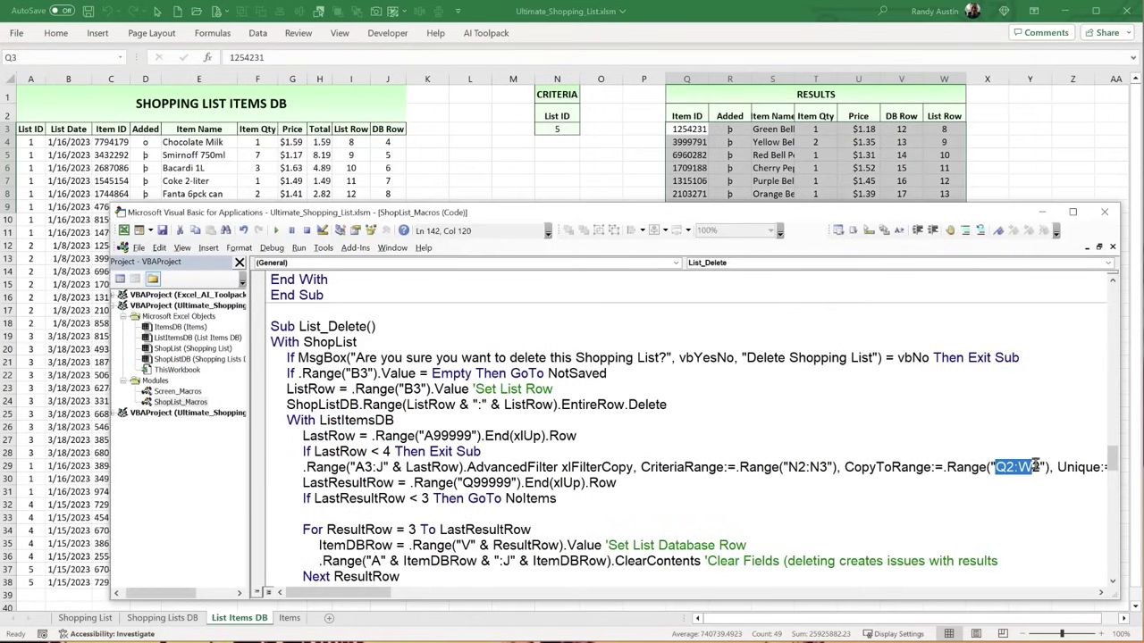
drag(462, 484, 484, 487)
drag(597, 503, 255, 503)
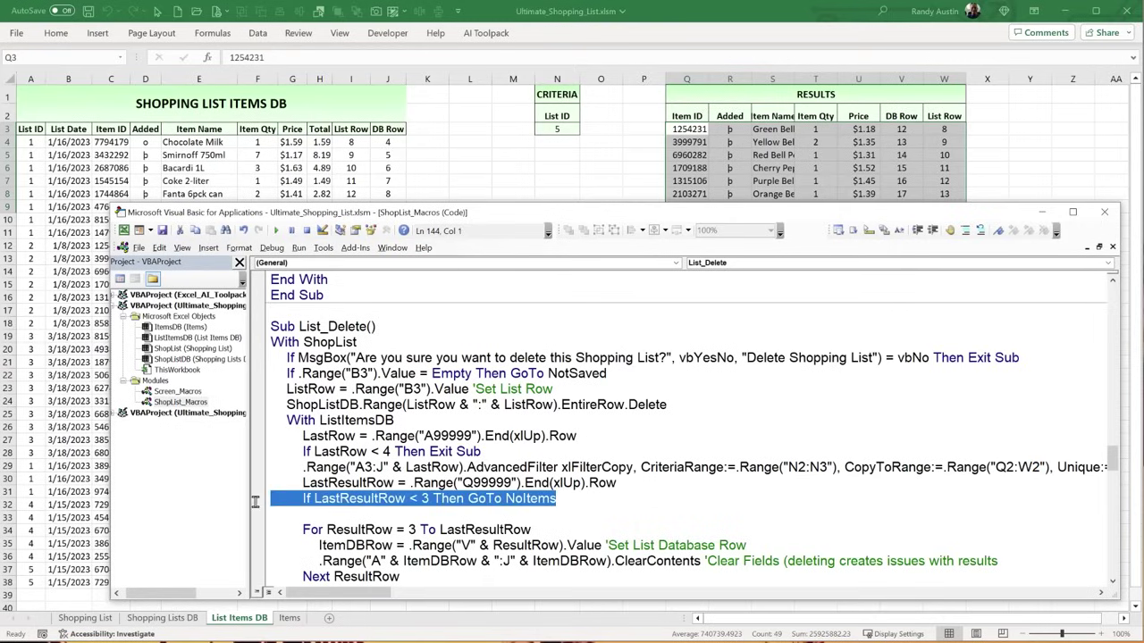
scroll(386, 484, down, 4)
click(350, 541)
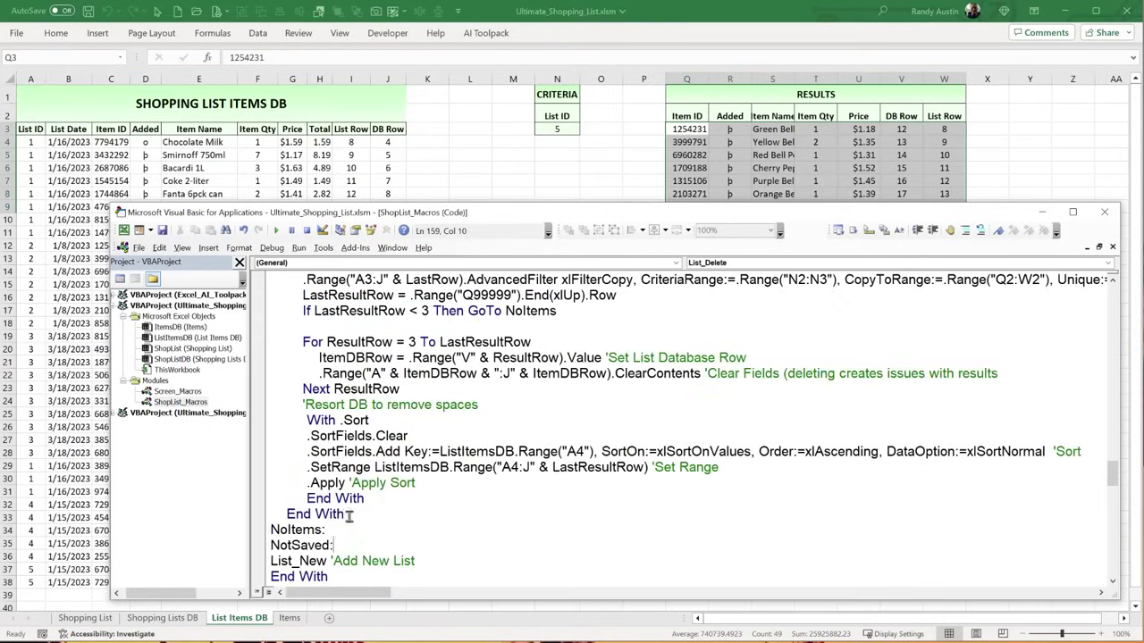
- Compare List_Delete's For ResultRow loop with the DB Row column in the results and the matching item rows on List Items DB
scroll(354, 499, up, 2)
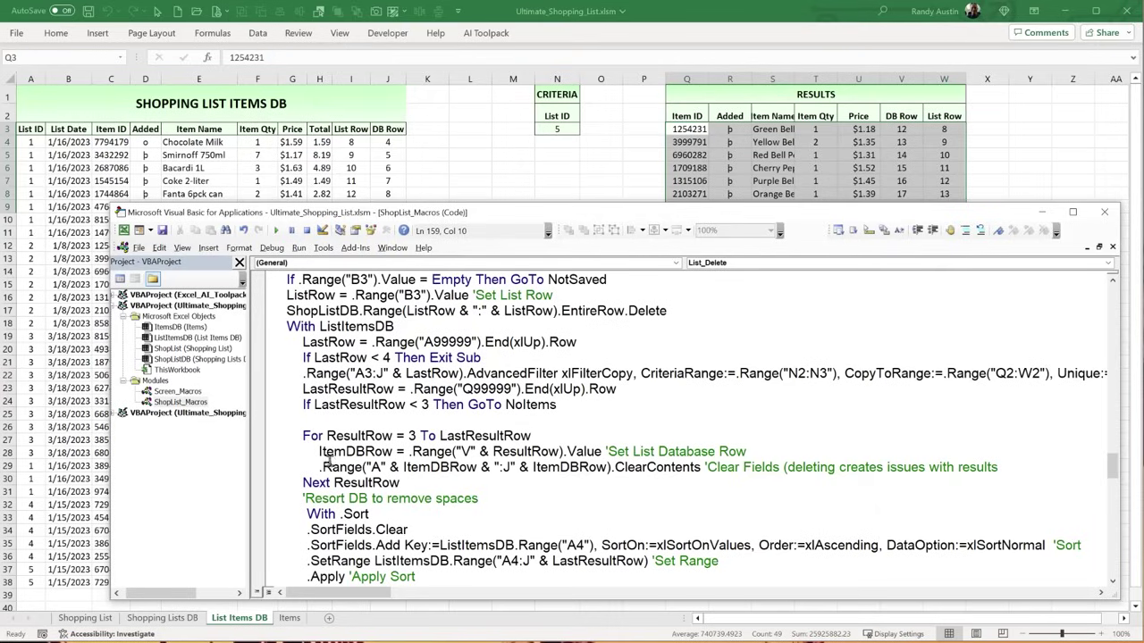
drag(304, 436, 559, 482)
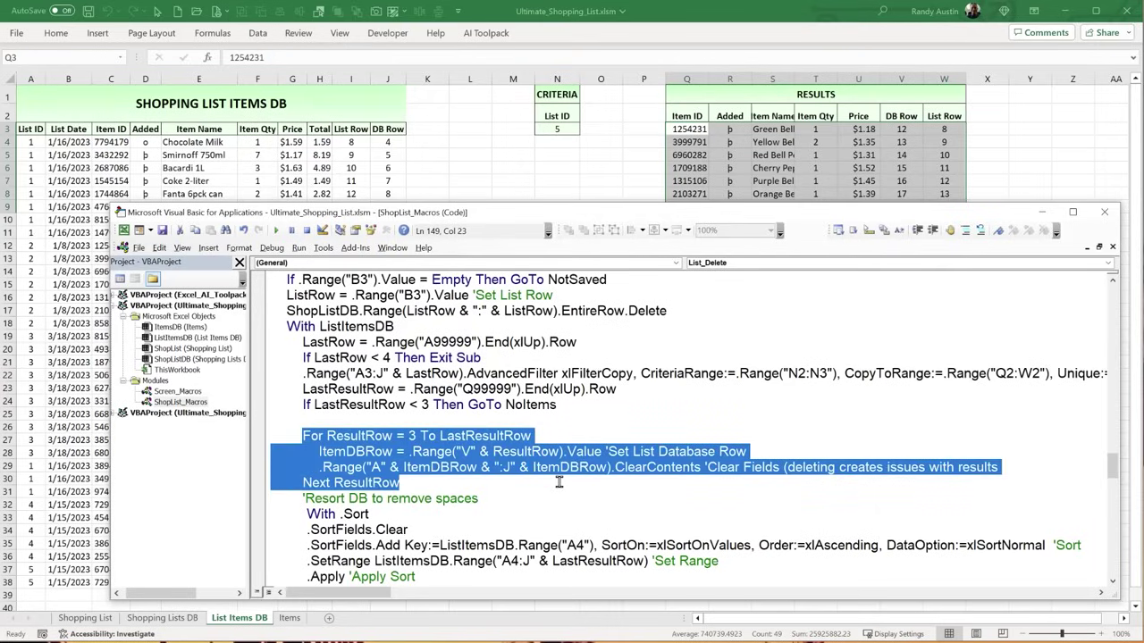
drag(702, 129, 702, 207)
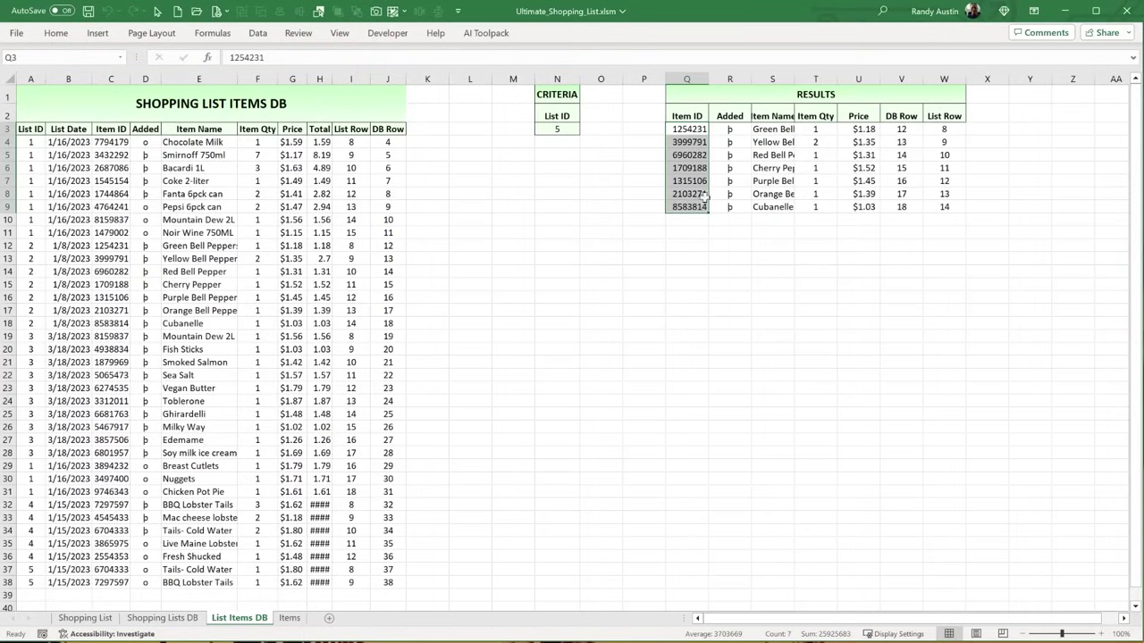
drag(910, 130, 900, 207)
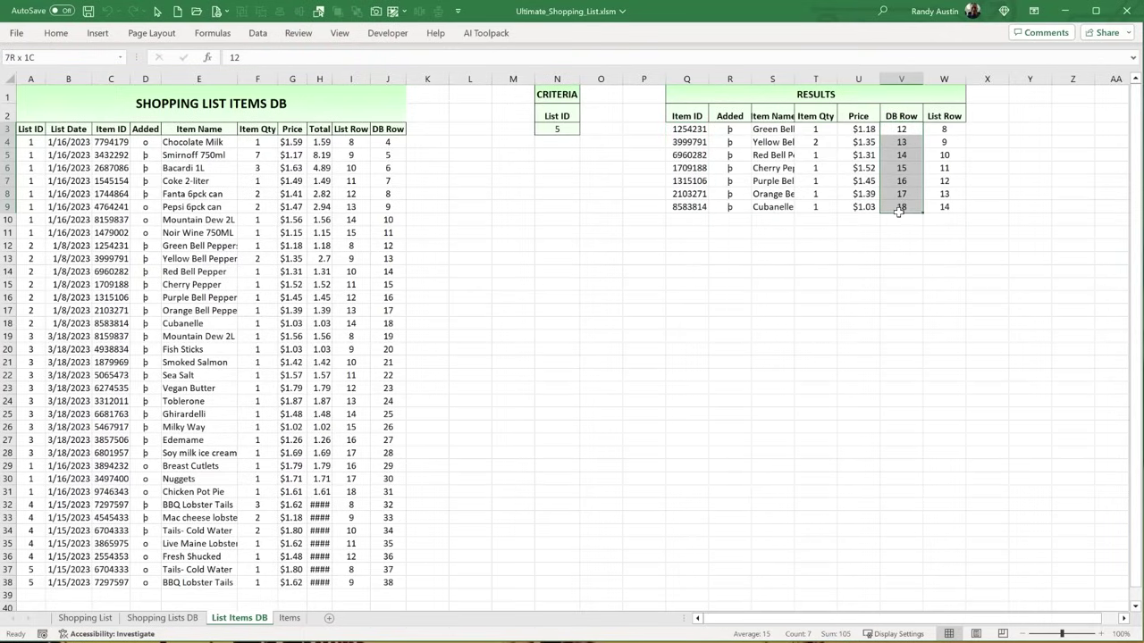
click(911, 139)
drag(33, 298, 382, 297)
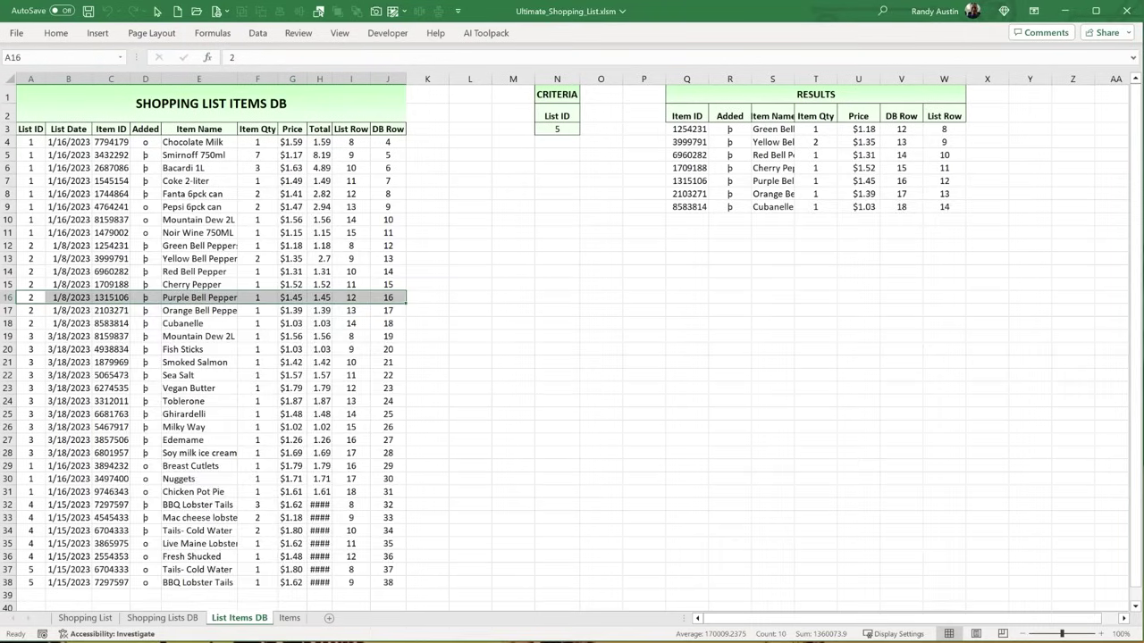
- Review the loop lines in List_Delete that set ItemDBRow from column V and clear the contents of columns A to J
key(alt+F11)
click(400, 498)
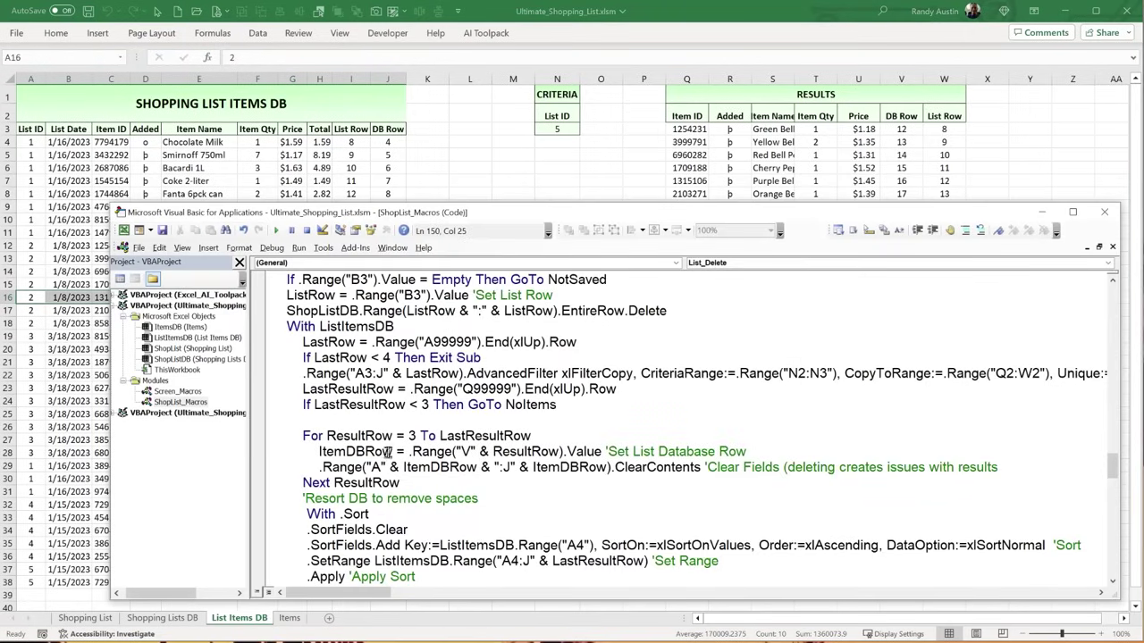
drag(391, 451, 321, 452)
double_click(465, 452)
drag(747, 452, 319, 452)
click(457, 527)
drag(705, 467, 608, 467)
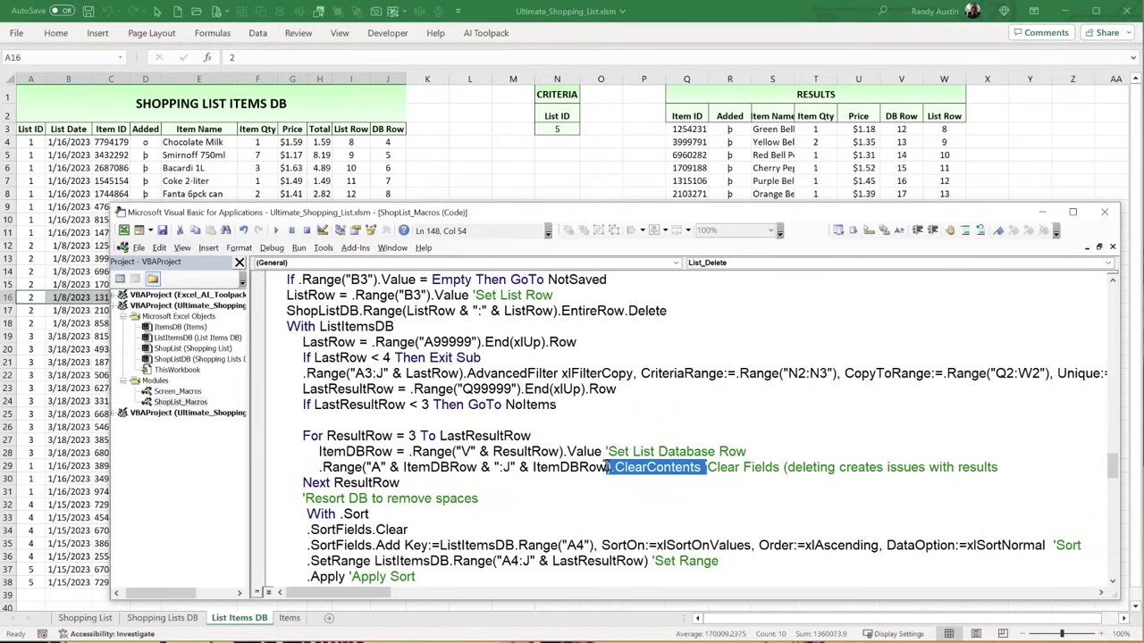
- Examine how deleting a whole row on List Items DB would affect the results table, relating it to the comment beside ClearContents
click(195, 171)
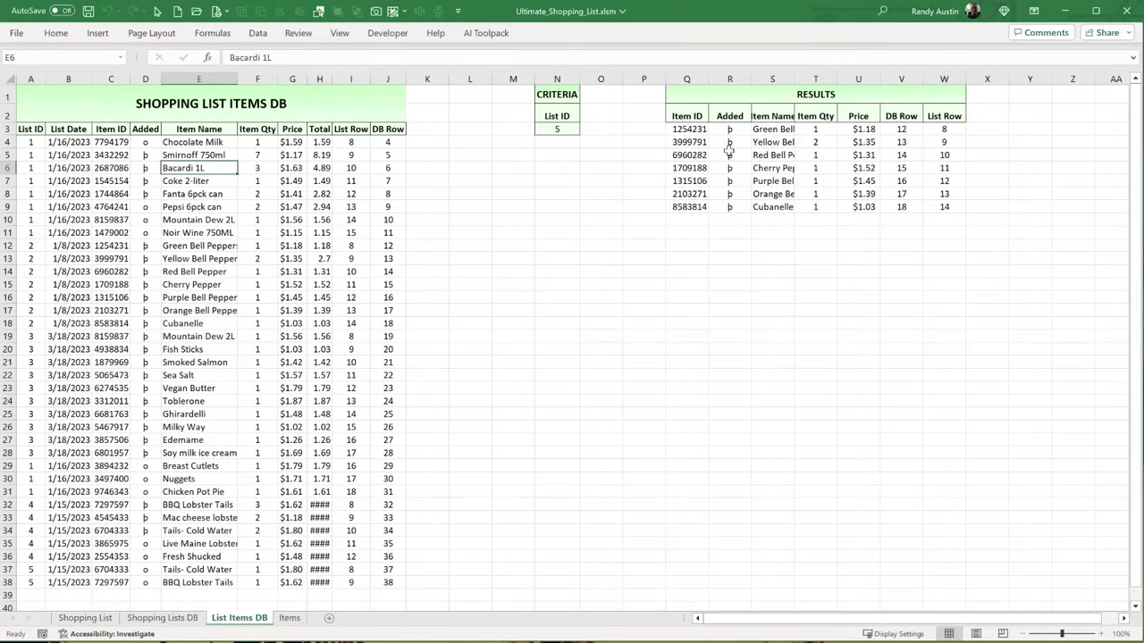
drag(934, 132, 940, 198)
click(940, 162)
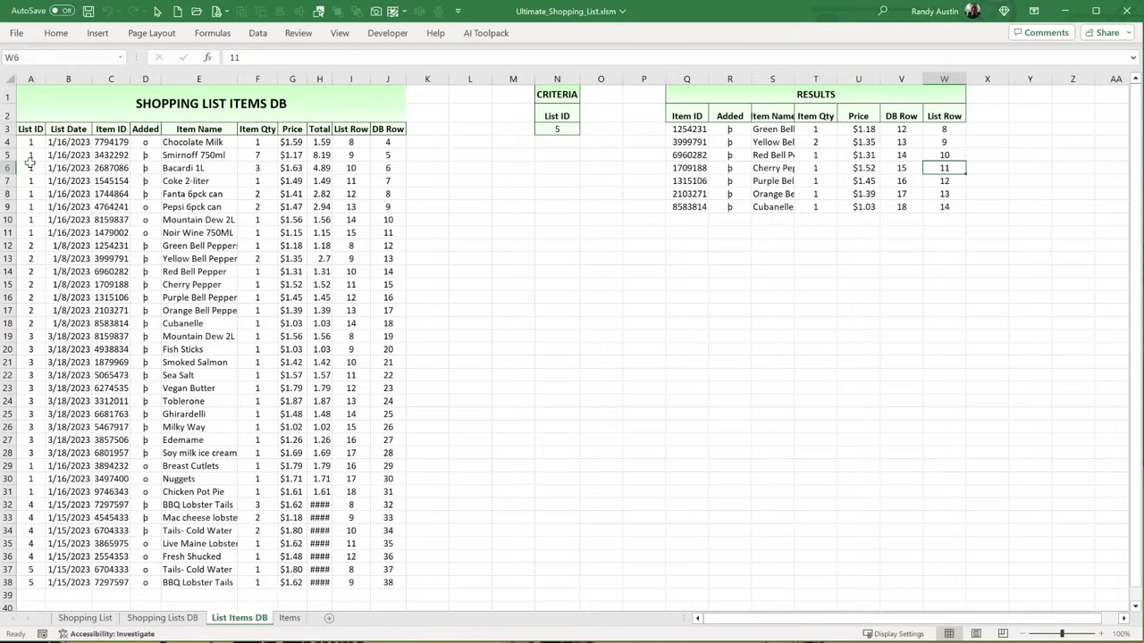
click(11, 181)
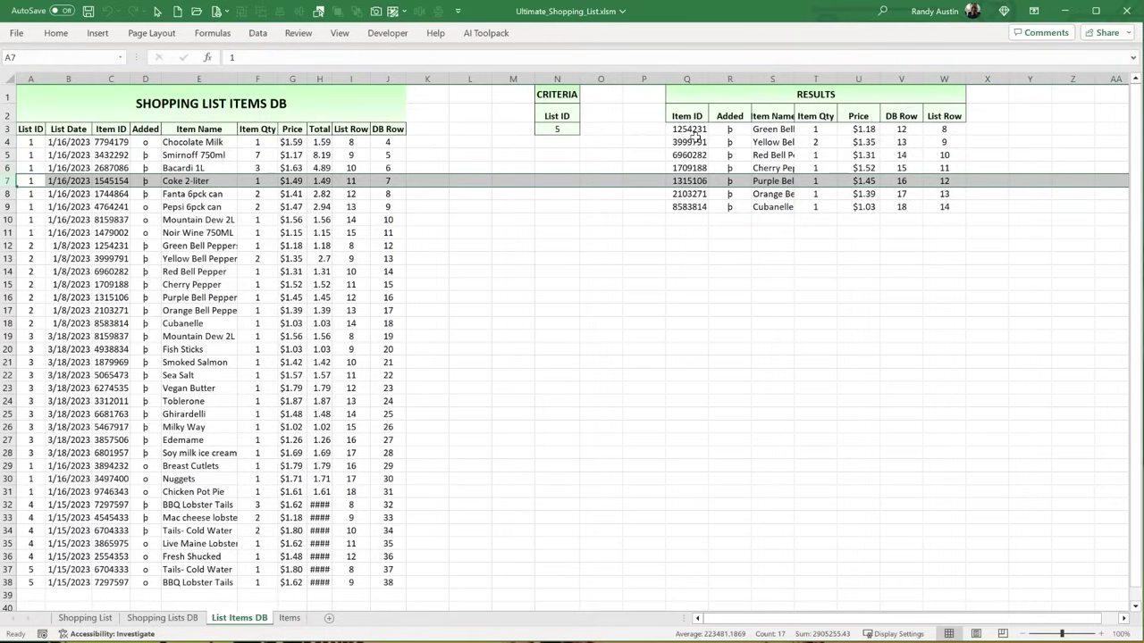
drag(689, 182, 943, 180)
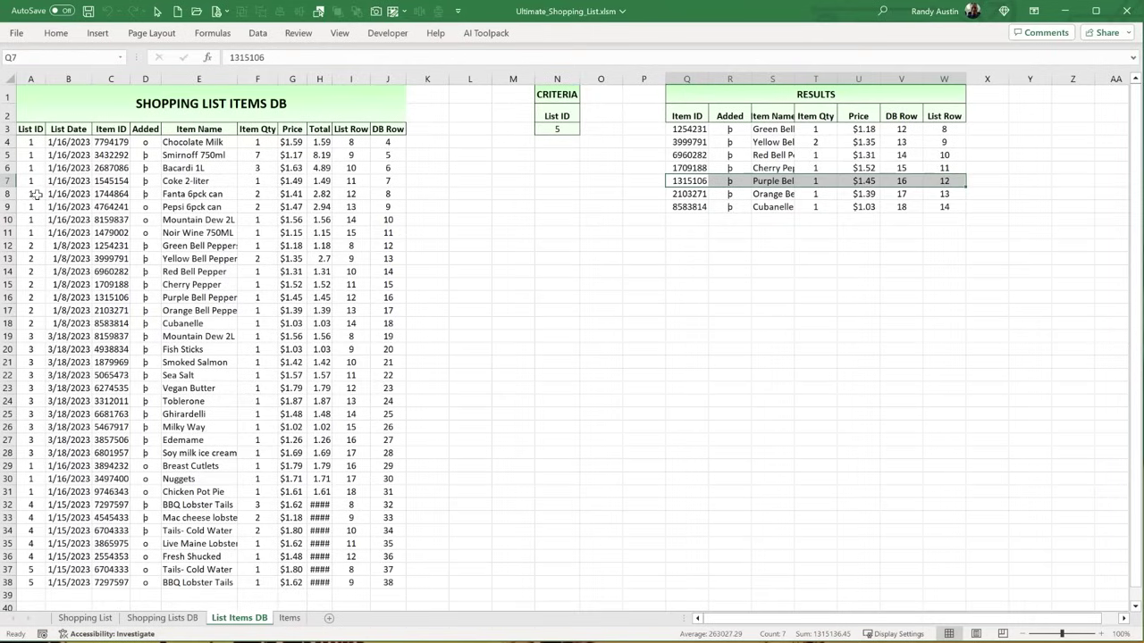
drag(32, 182, 389, 182)
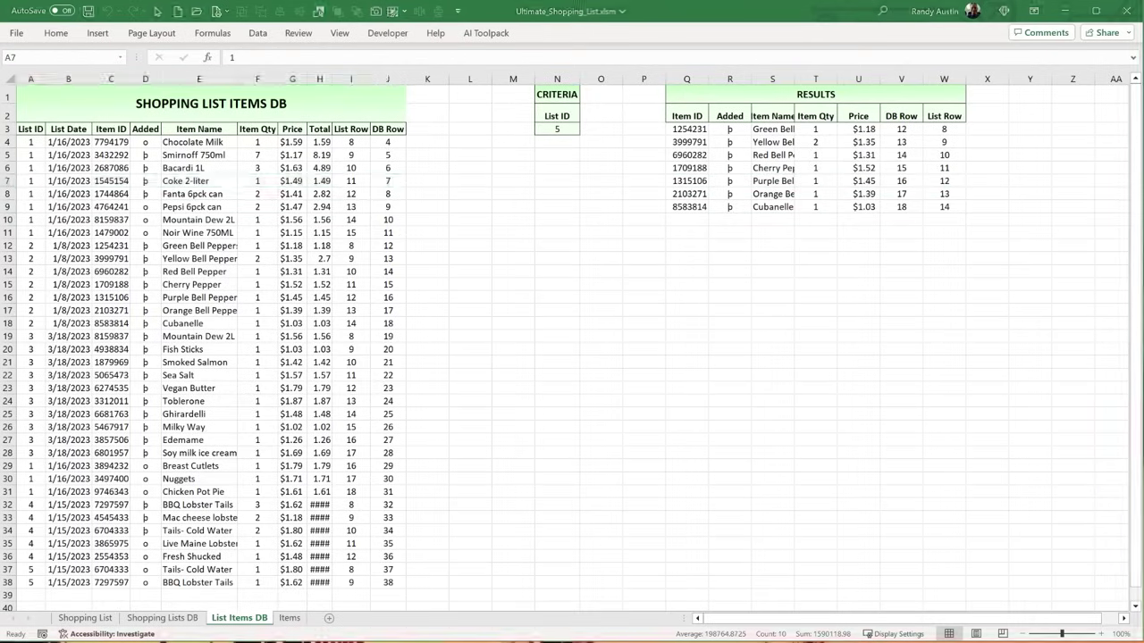
key(alt+F11)
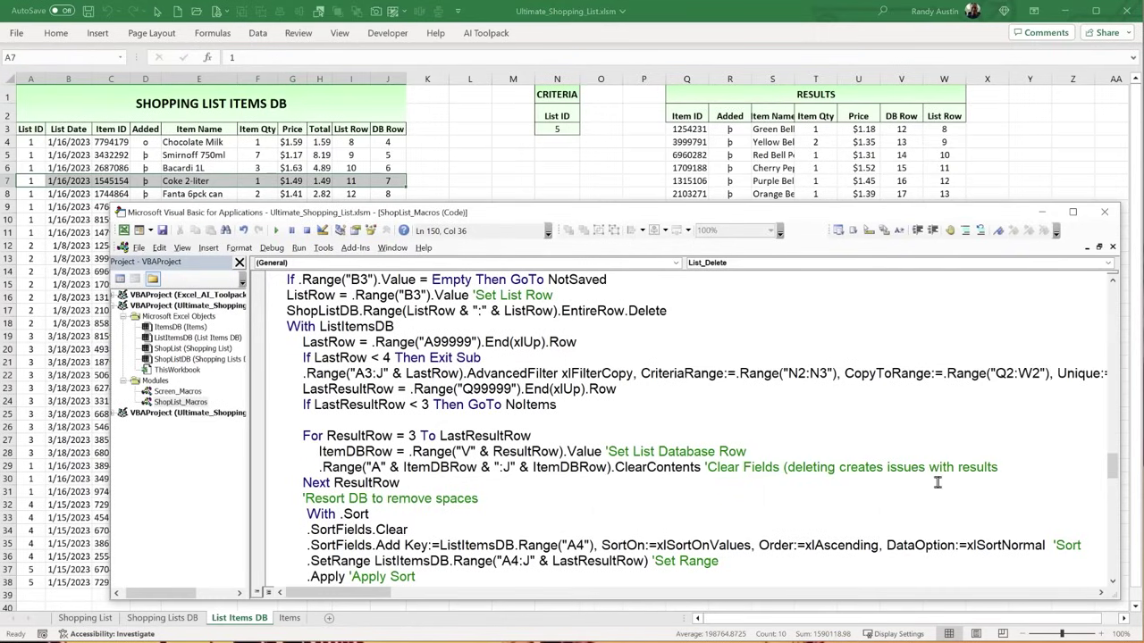
drag(1012, 468, 804, 466)
- Review List_Delete's re-sort block after the loop, covering SortFields.Clear, the A4 key in ListItemsDB and the xlAscending order
scroll(444, 509, down, 2)
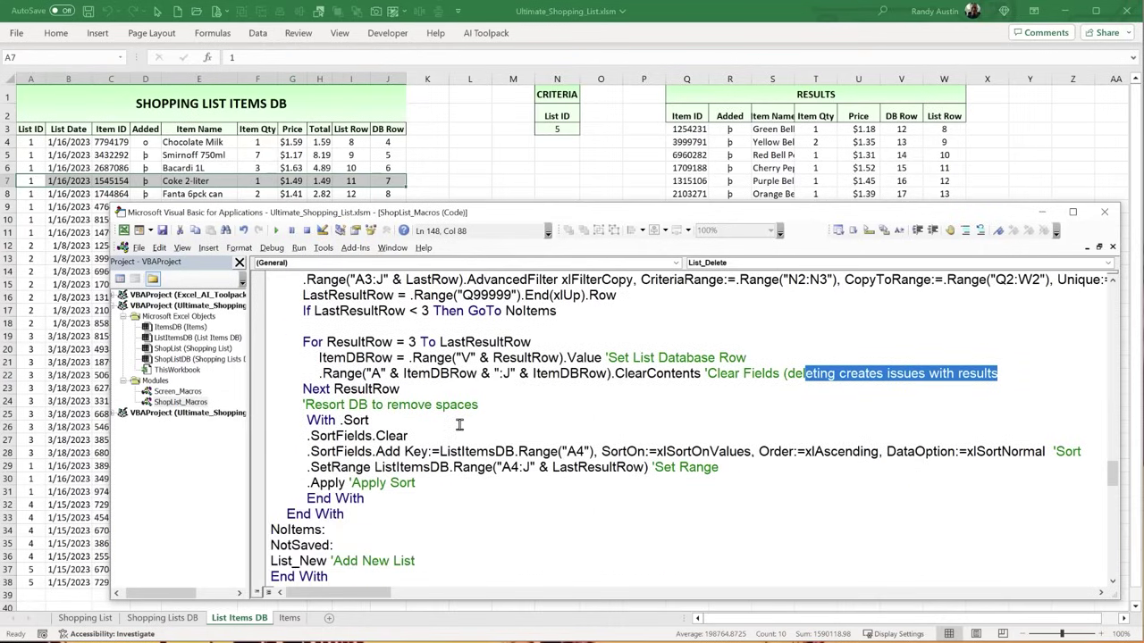
drag(419, 392, 240, 343)
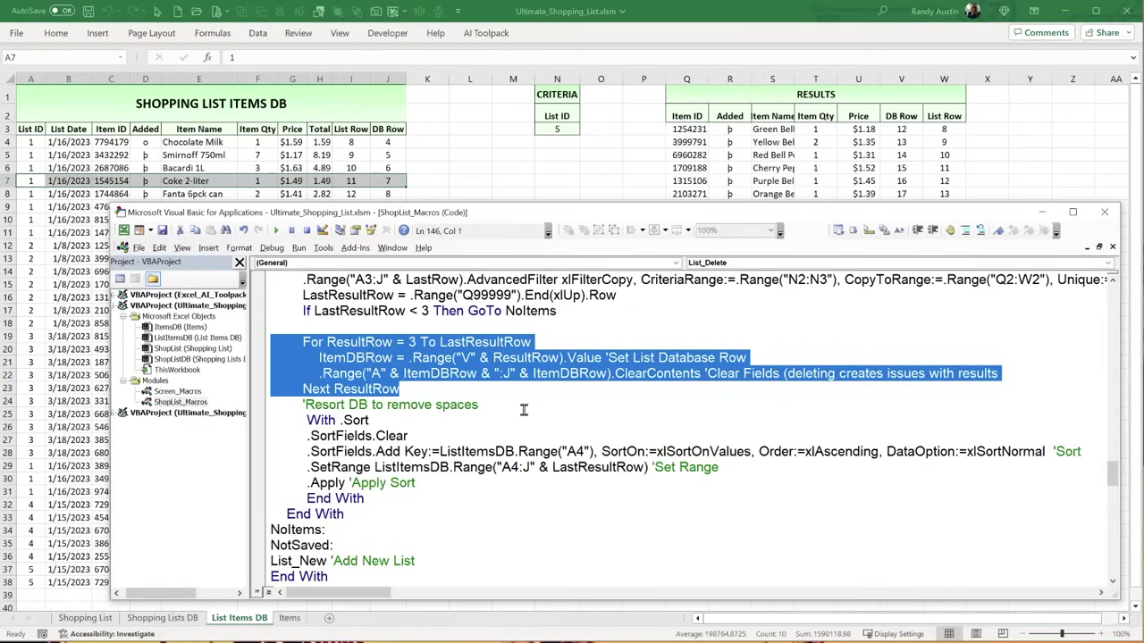
drag(369, 421, 338, 420)
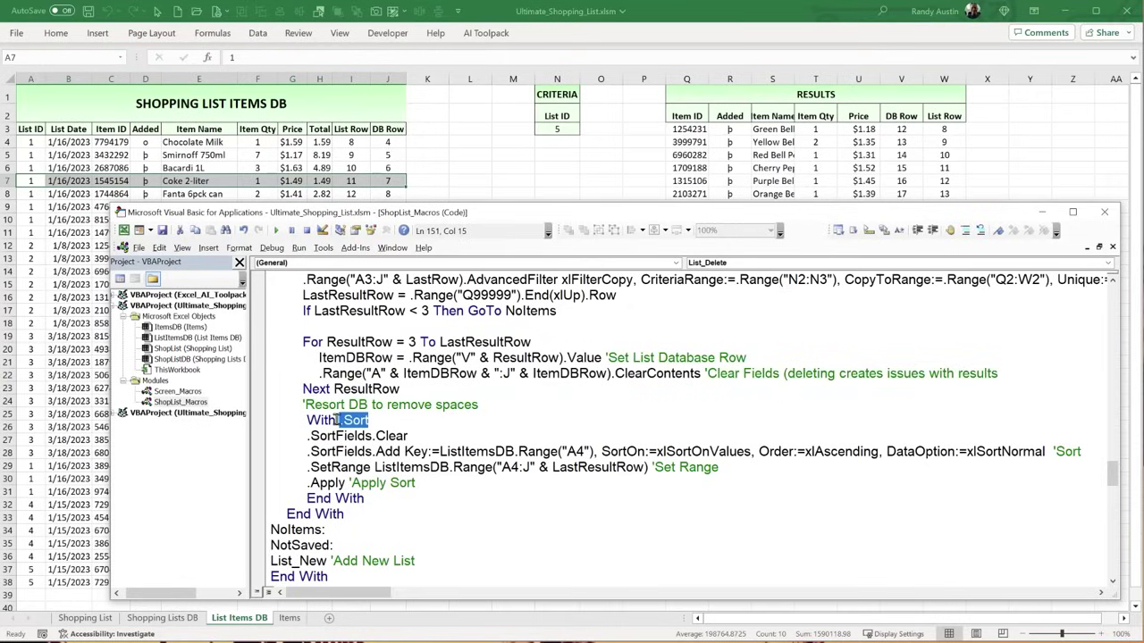
drag(408, 436, 338, 436)
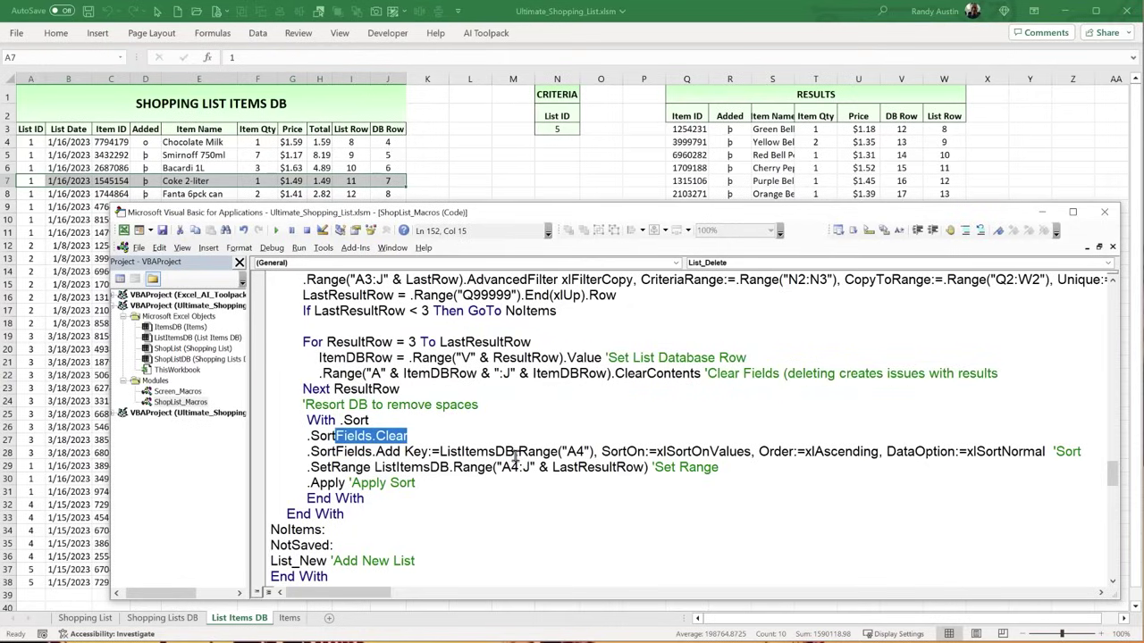
drag(516, 453, 438, 453)
drag(566, 452, 587, 452)
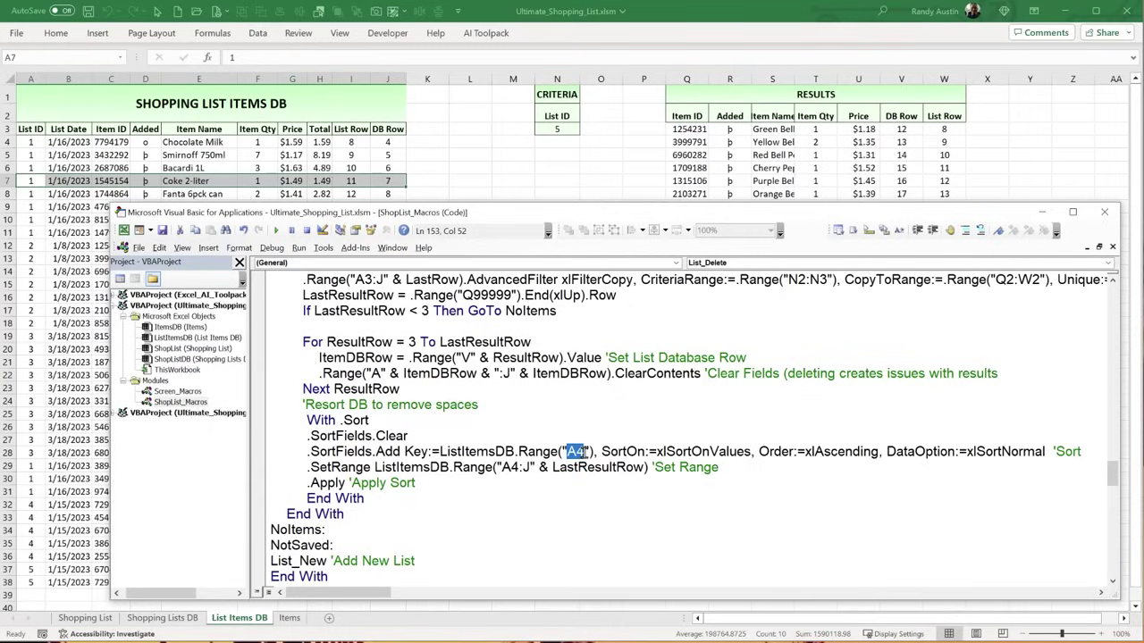
drag(812, 451, 866, 451)
- Review the SetRange line in List_Delete that applies the sort to A4:J down to LastResultRow
drag(602, 452, 497, 468)
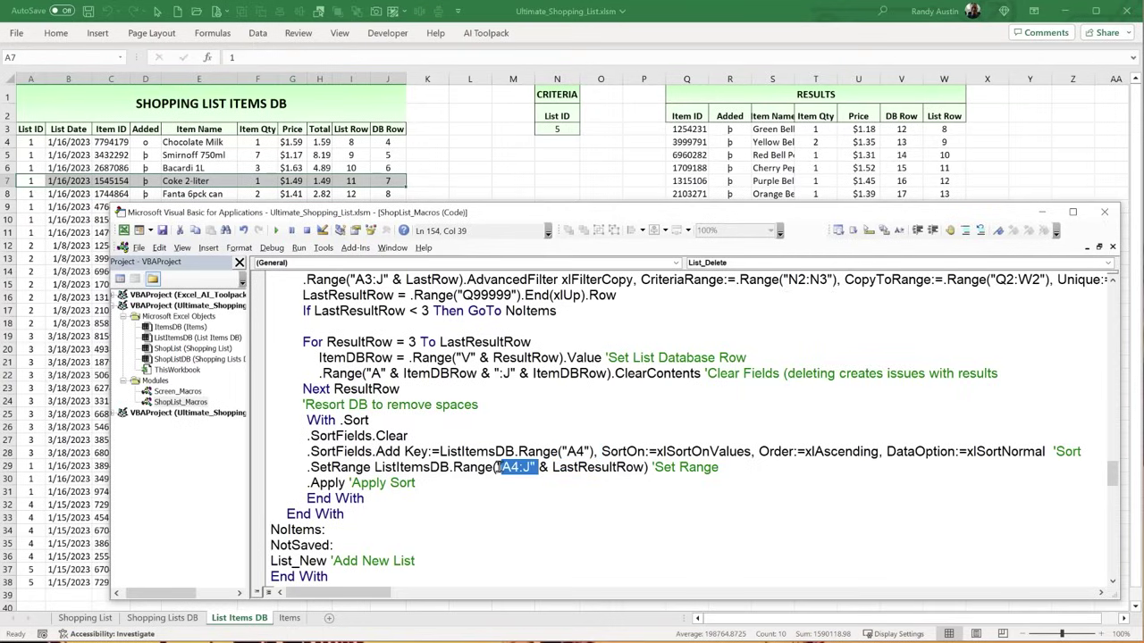
click(533, 483)
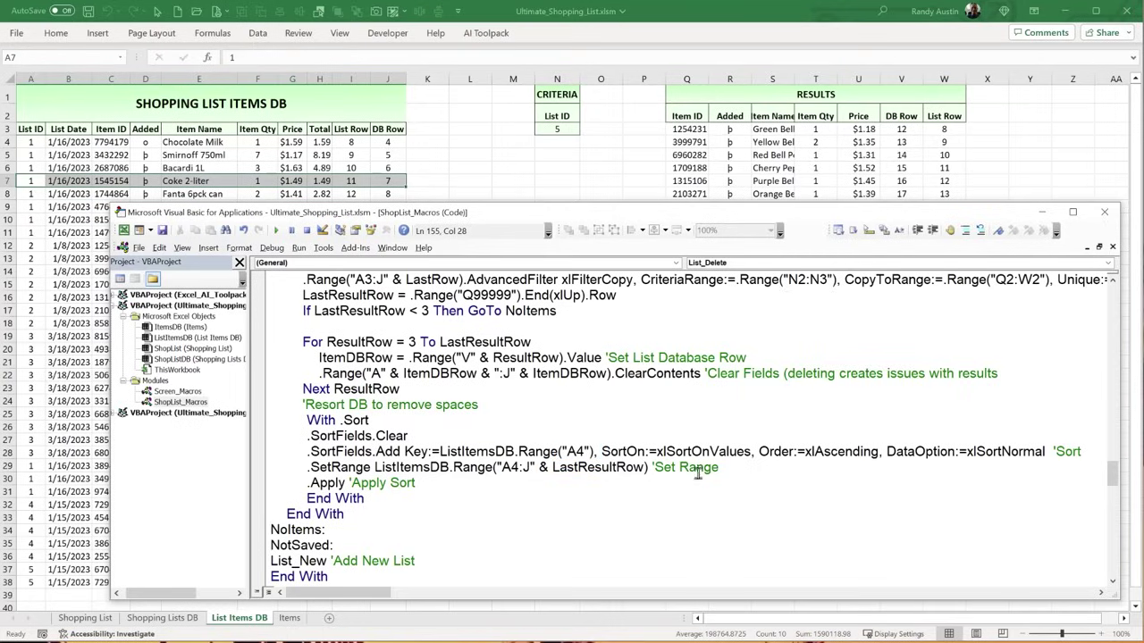
drag(724, 467, 309, 466)
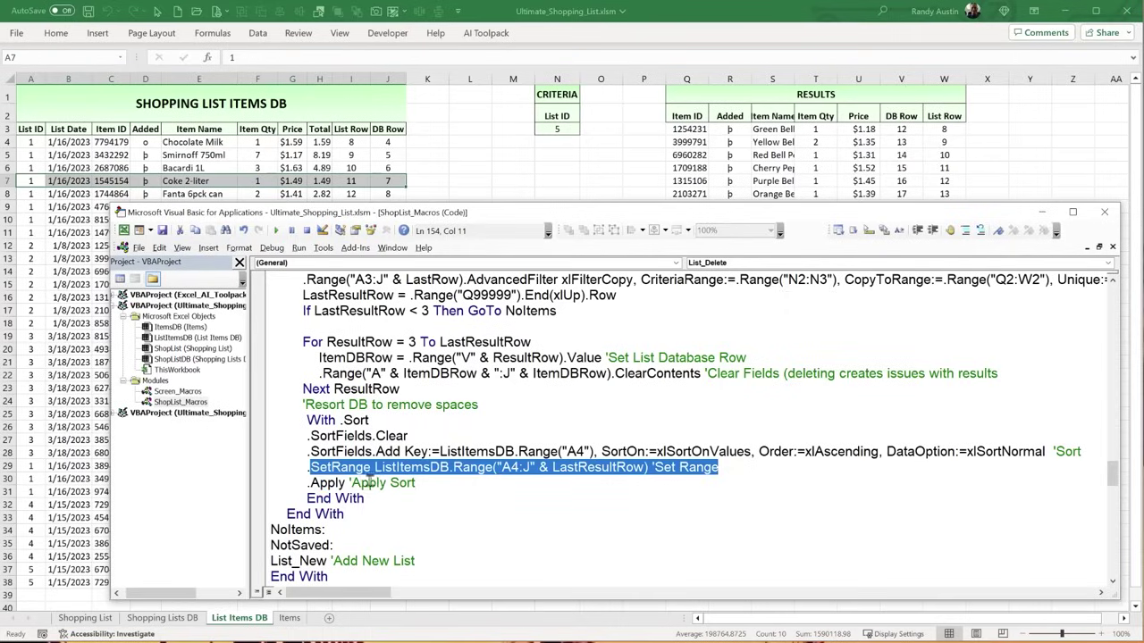
- Delete the Test list dated January 15, 2023 from the Shopping List sheet and confirm the deletion
click(90, 336)
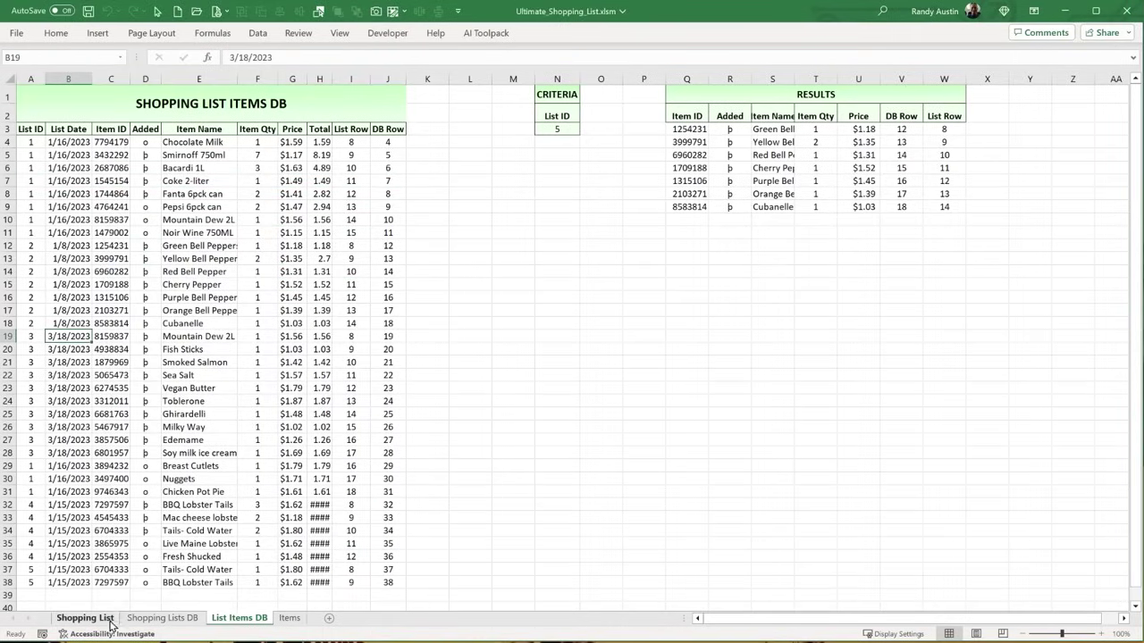
click(90, 617)
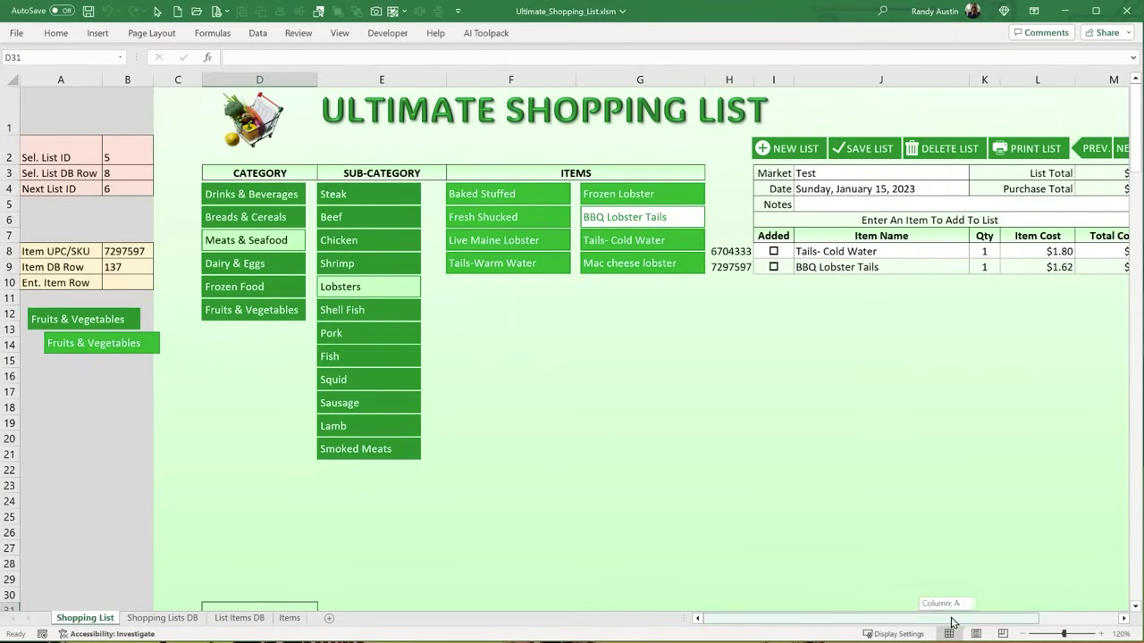
scroll(939, 605, right, 3)
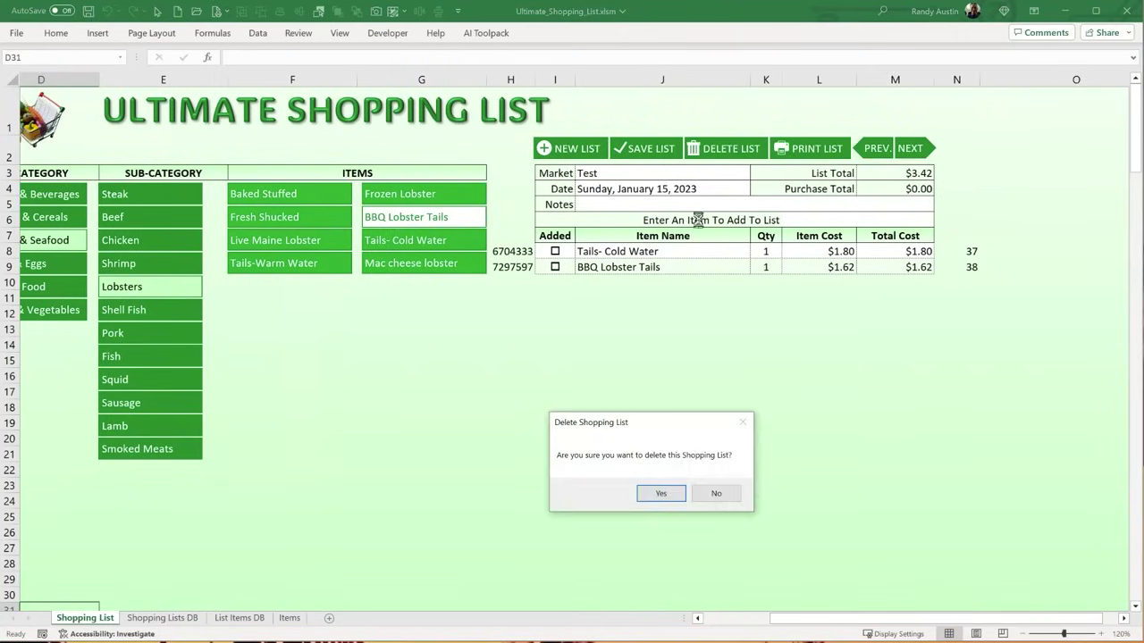
click(661, 494)
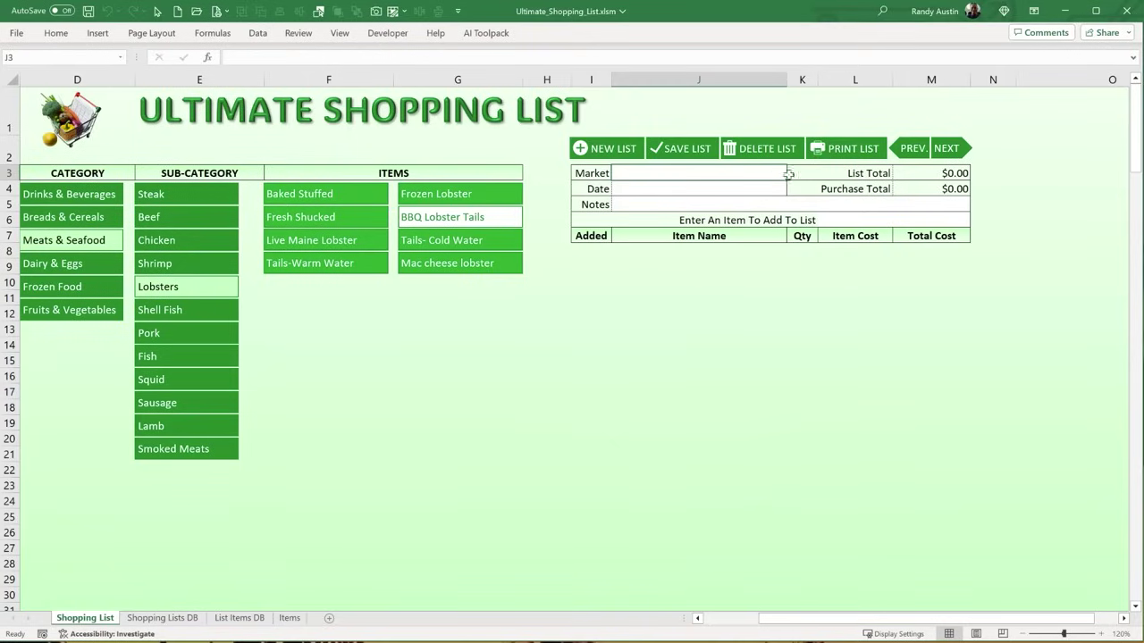
- Check row 8 on Shopping Lists DB and rows 37 and 38 on List Items DB against the DB Row results
click(168, 618)
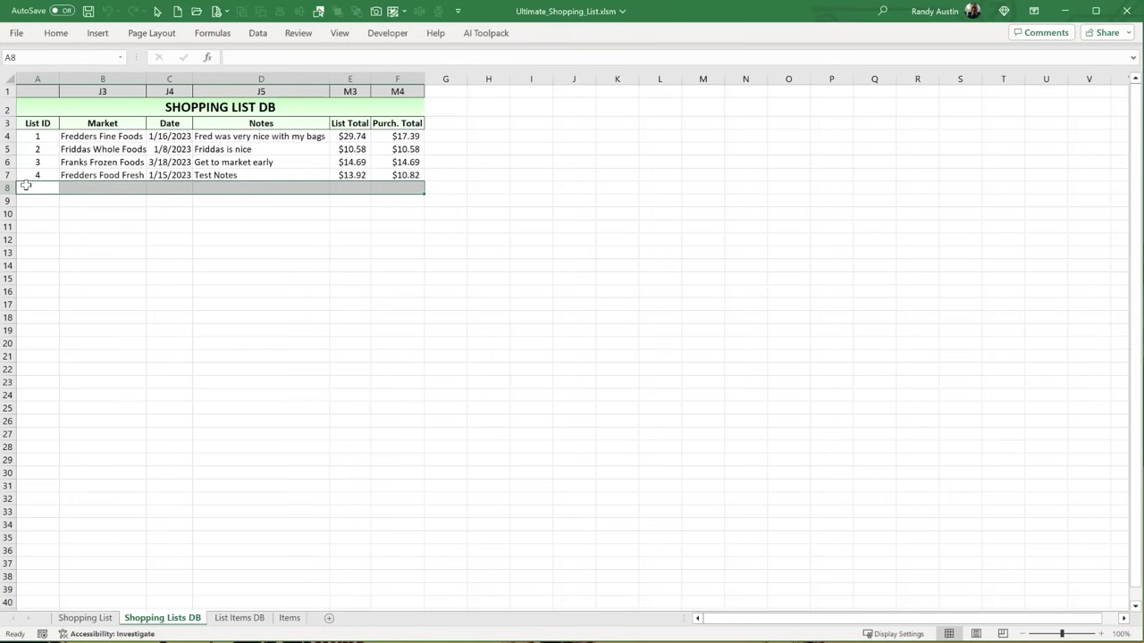
click(240, 618)
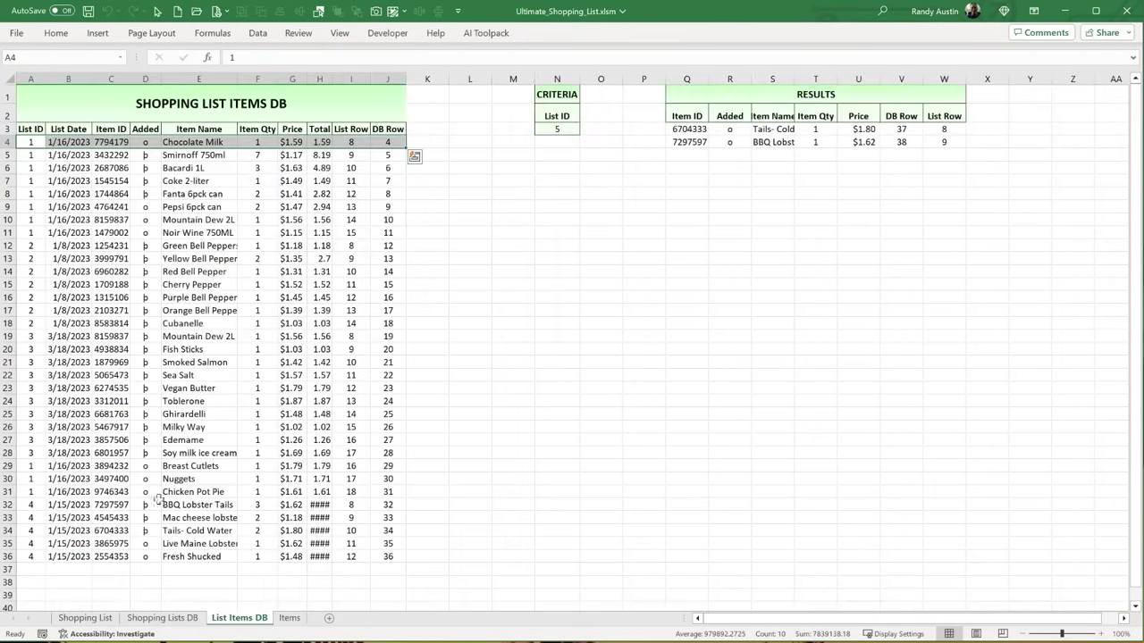
drag(36, 570, 375, 582)
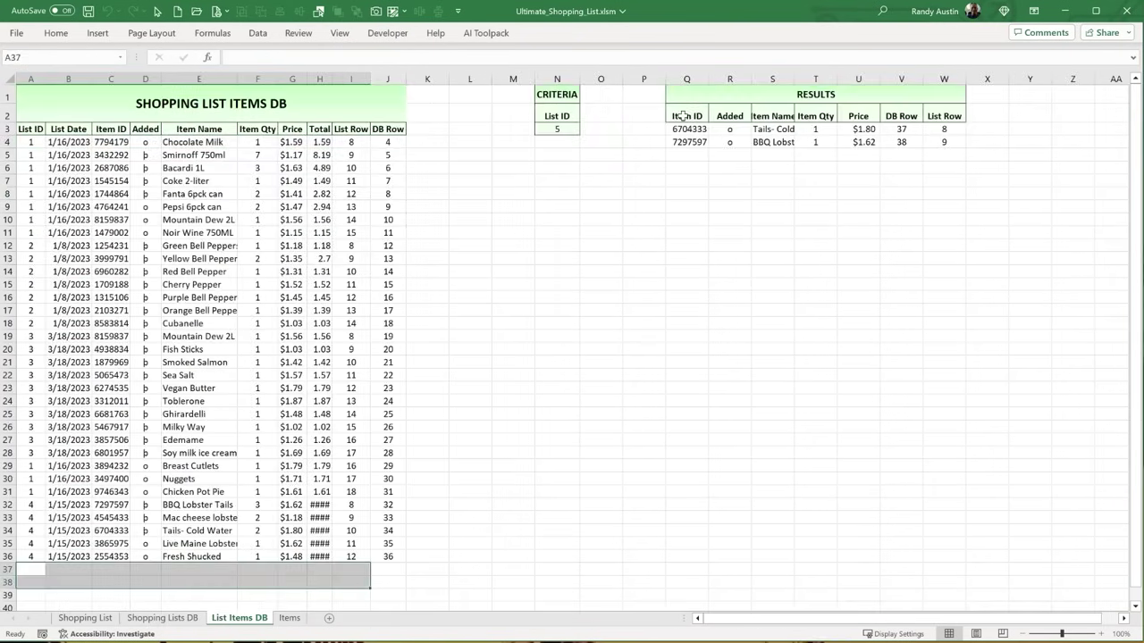
drag(688, 128, 911, 143)
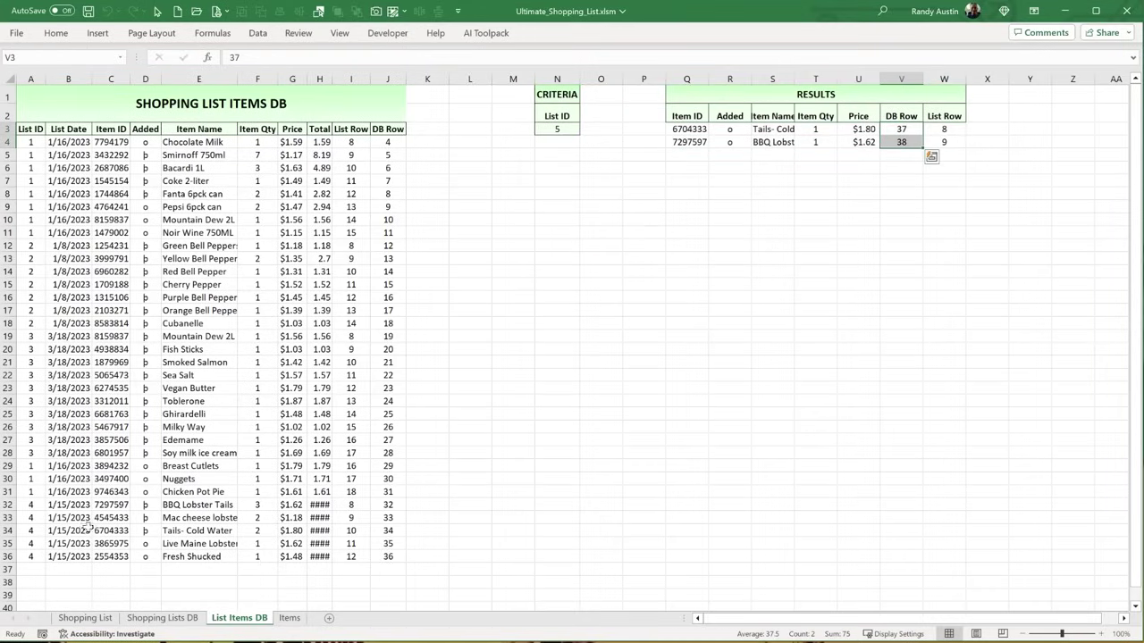
drag(31, 570, 402, 584)
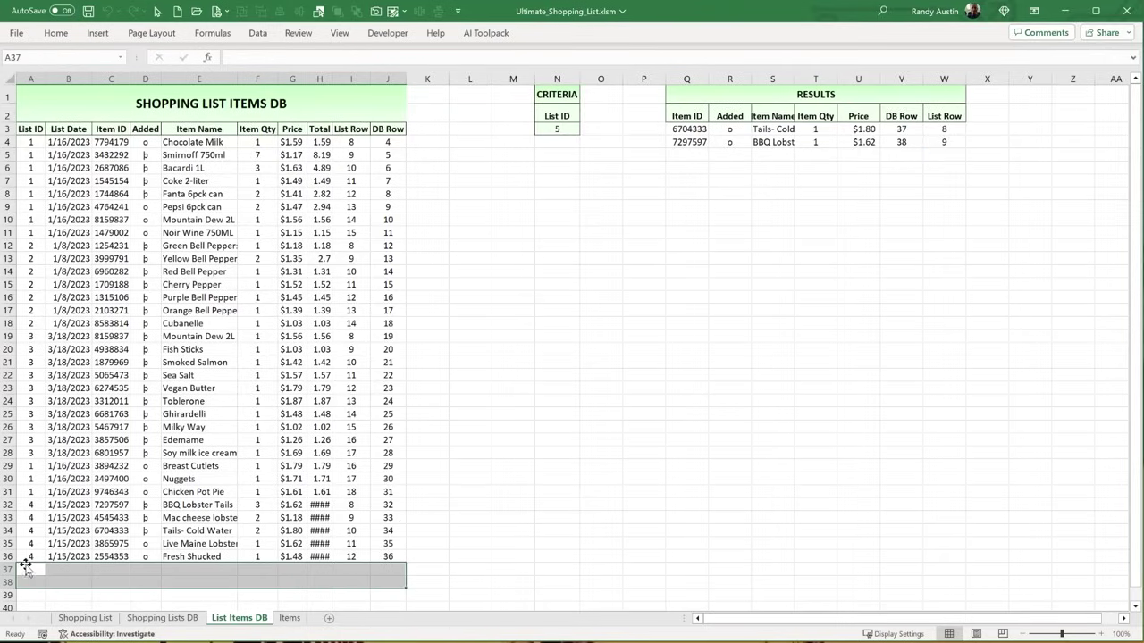
- Load the Fredders Food Fresh Farm list on the Shopping List sheet and examine the area to print, from Market to the last item
click(85, 618)
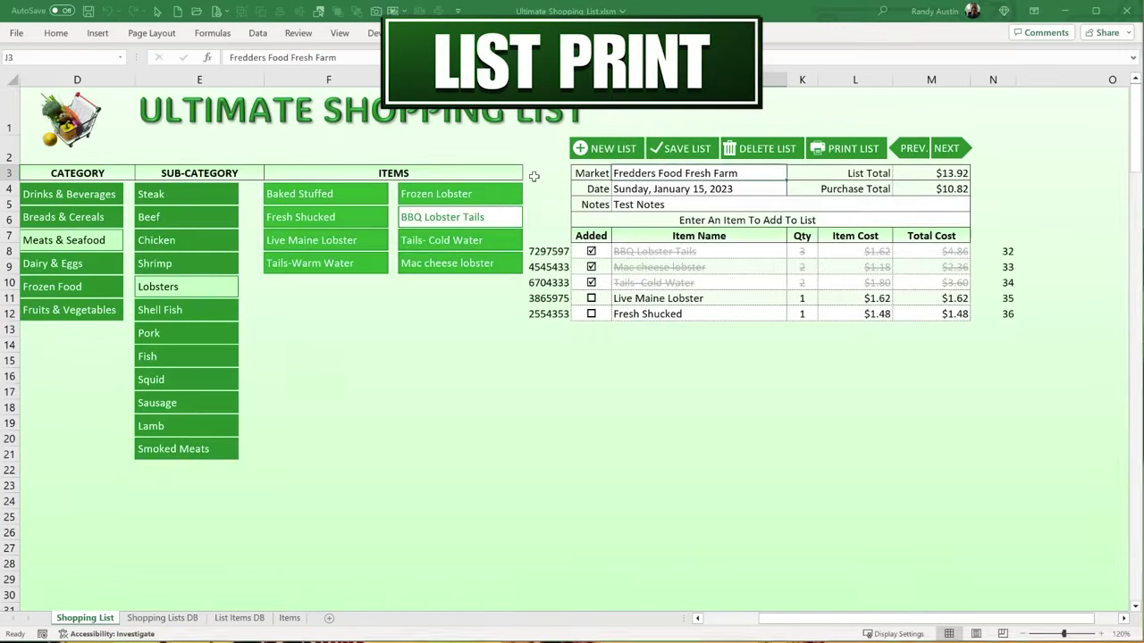
click(581, 175)
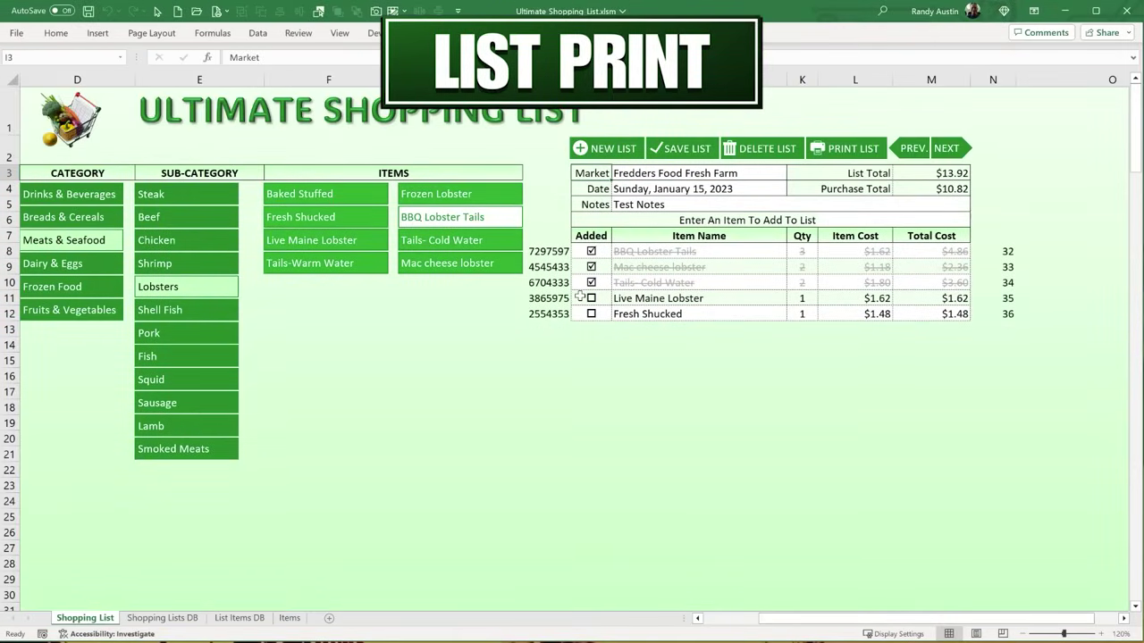
click(694, 314)
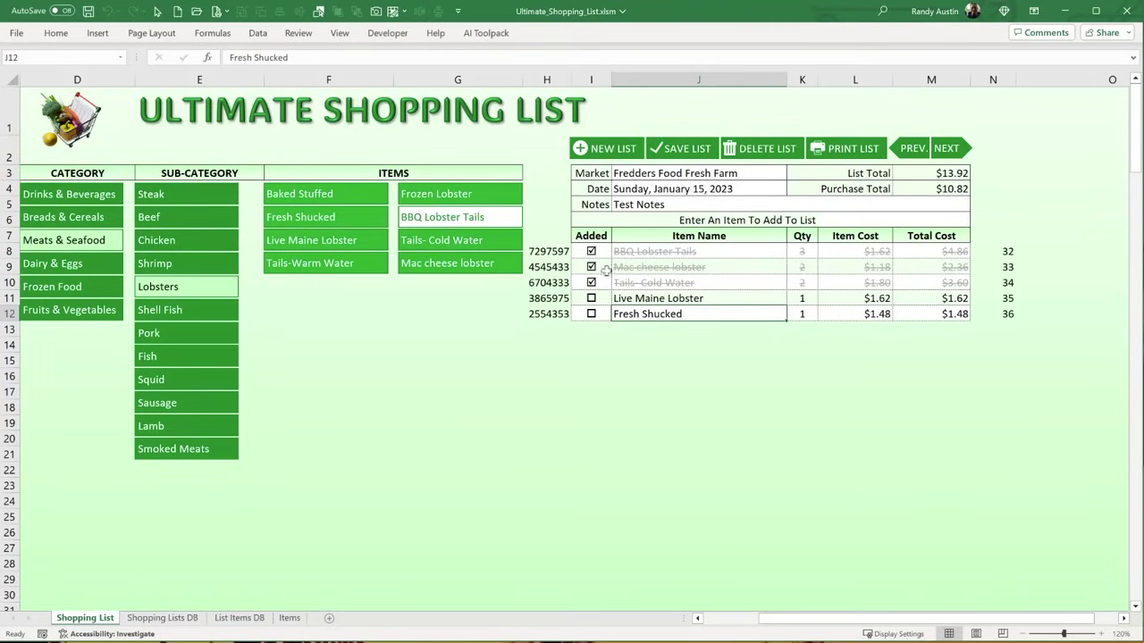
drag(595, 174, 930, 319)
click(668, 313)
- Review the List_Print line that finds LastRow from Range("J99999").End(xlUp).Row
key(alt+F11)
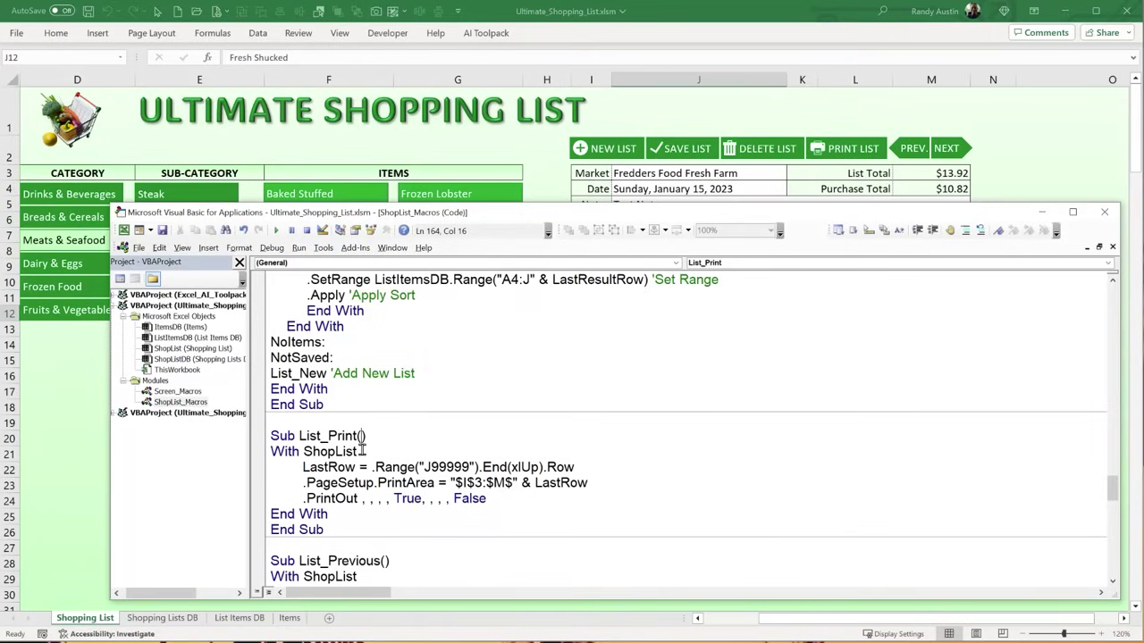
drag(357, 466, 306, 467)
drag(423, 466, 479, 464)
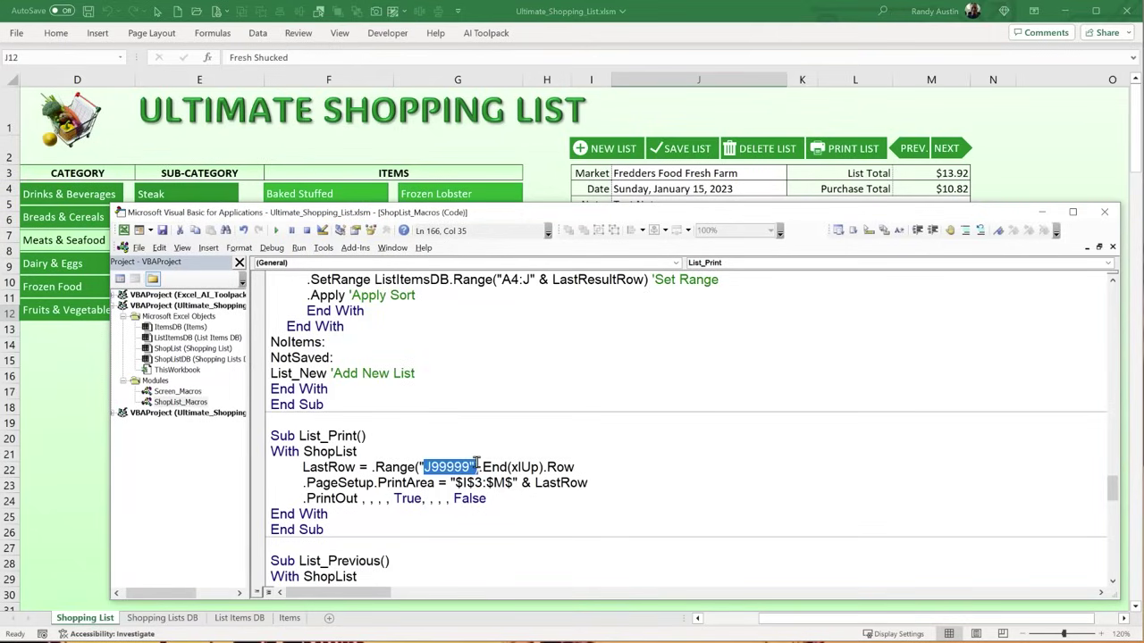
drag(575, 467, 273, 470)
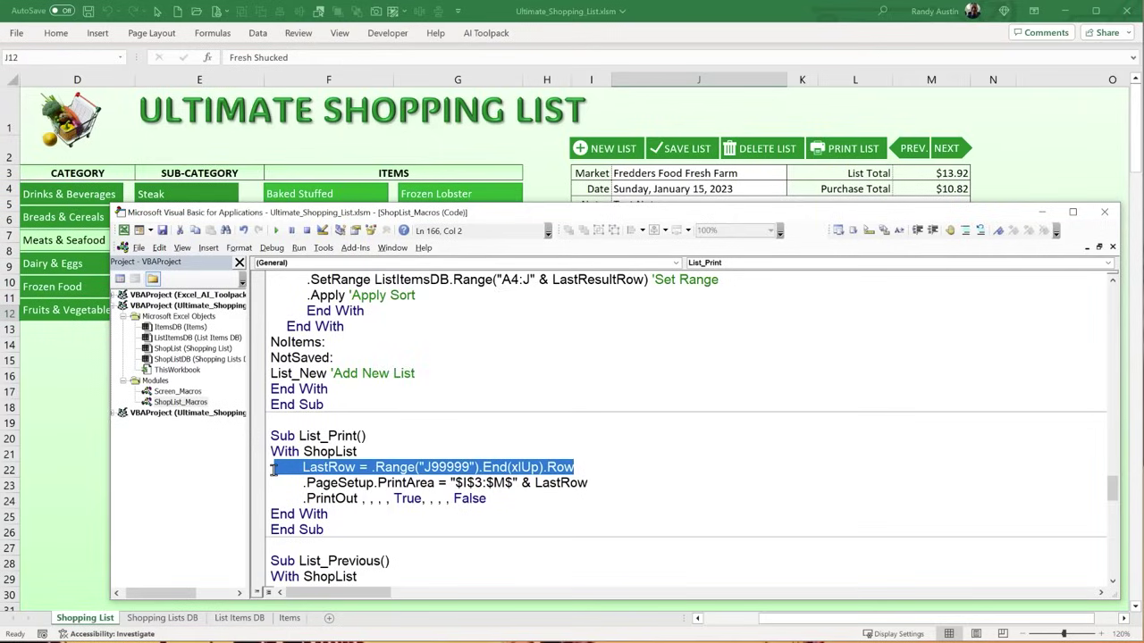
- Check the Market label cell on the Shopping List sheet against List_Print's PrintArea line, "$I$3:$M$" & LastRow
click(588, 173)
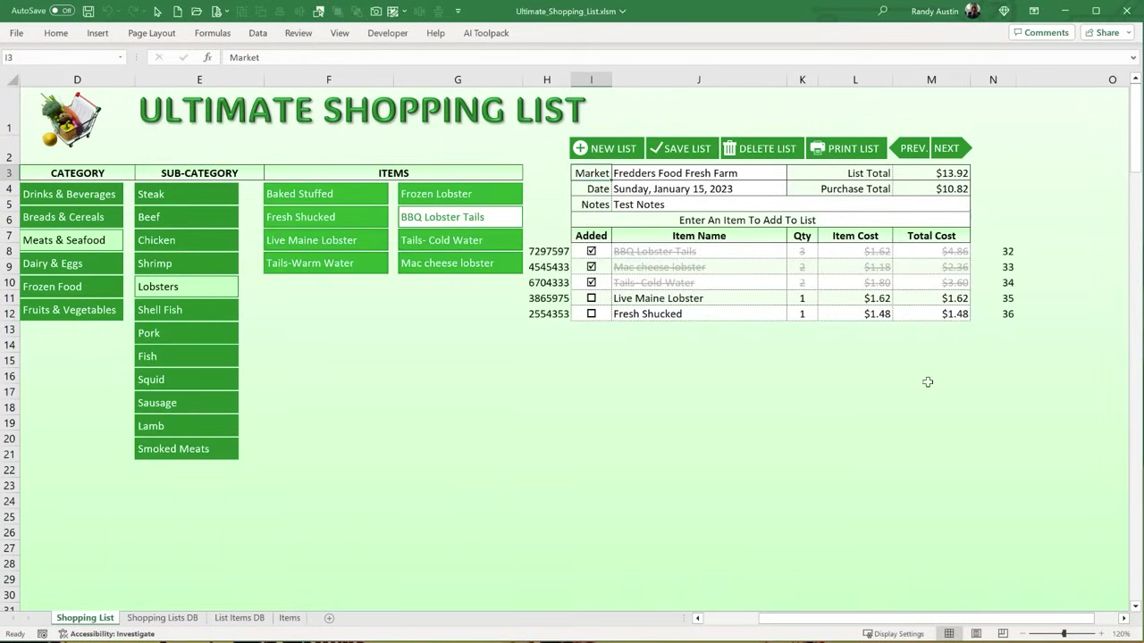
key(alt+F11)
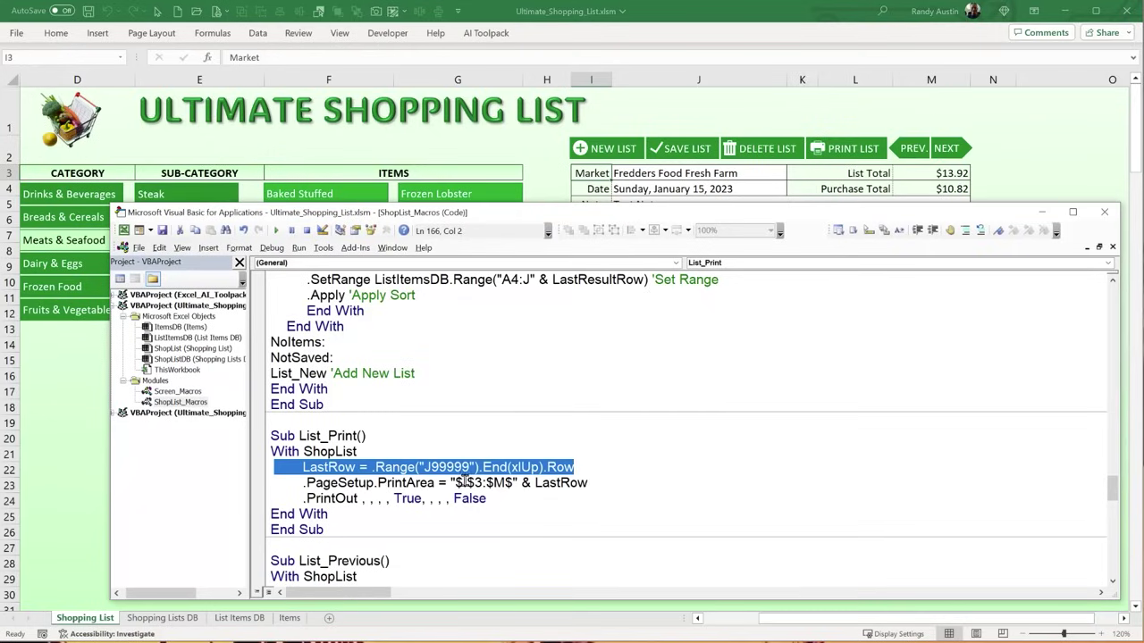
drag(461, 483, 515, 482)
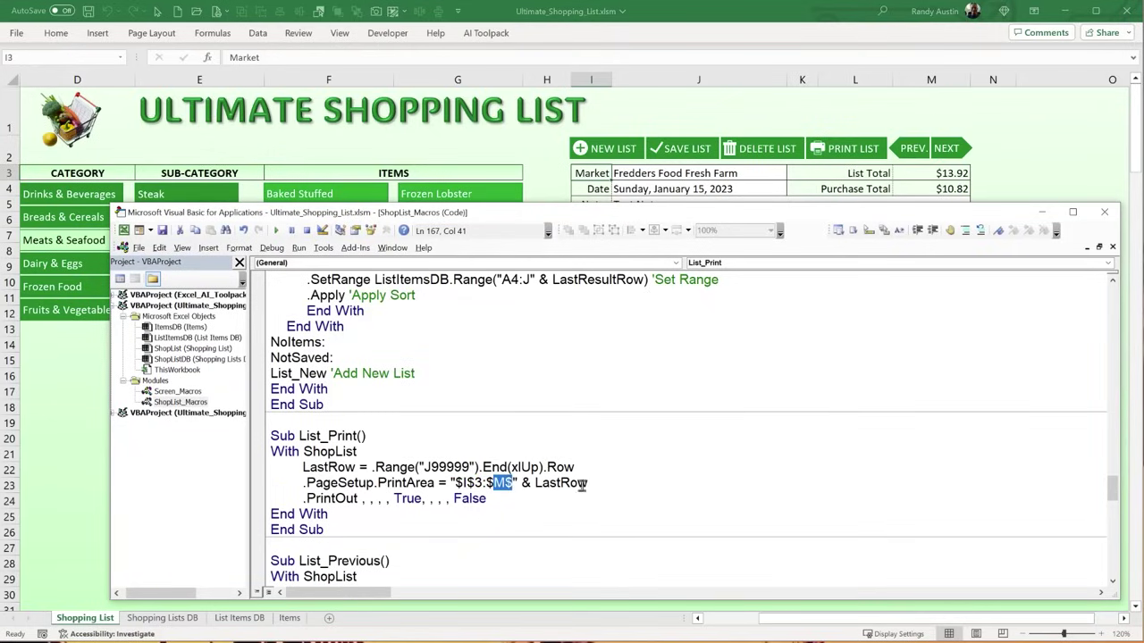
drag(587, 482, 393, 483)
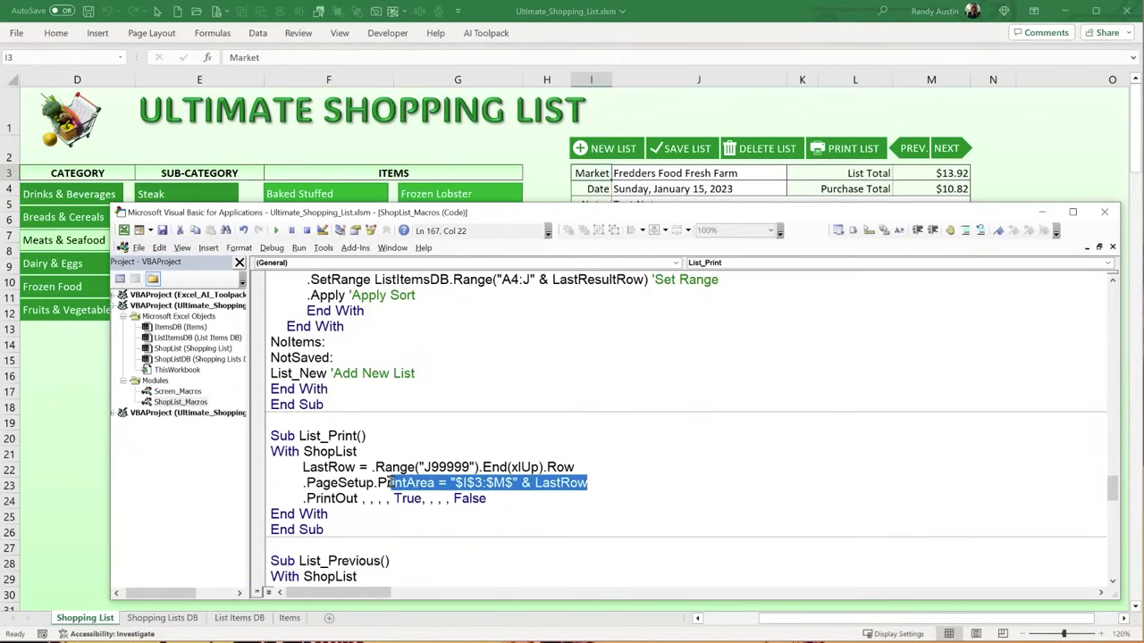
drag(302, 483, 282, 500)
- Review the True and False arguments of the PrintOut line in List_Print
click(454, 510)
double_click(471, 499)
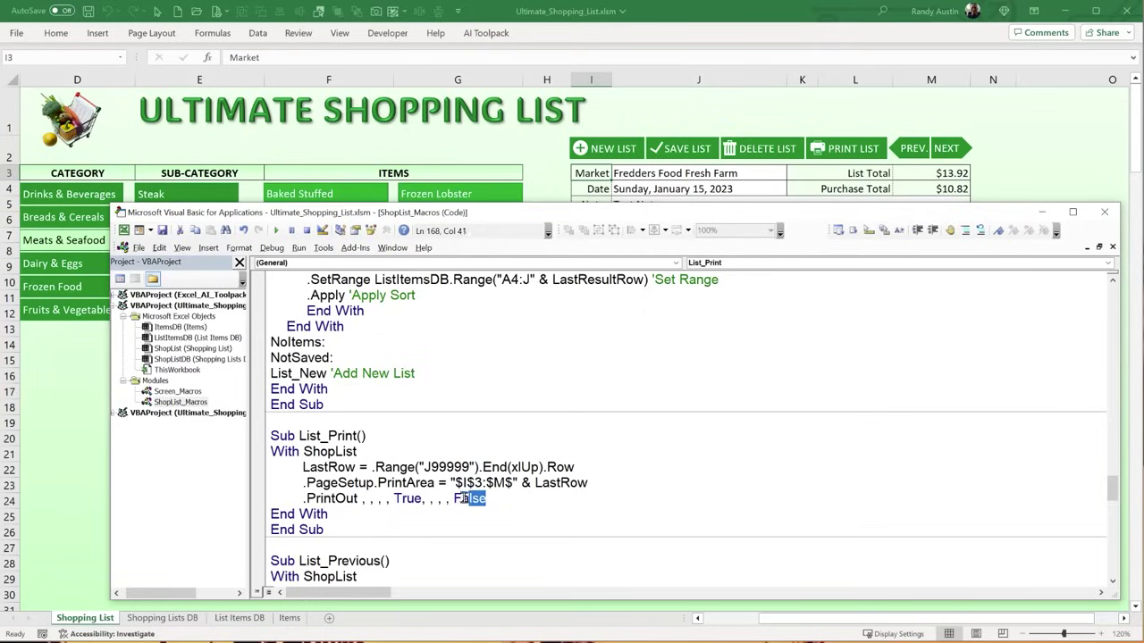
click(408, 500)
drag(481, 499, 496, 501)
scroll(394, 525, down, 1)
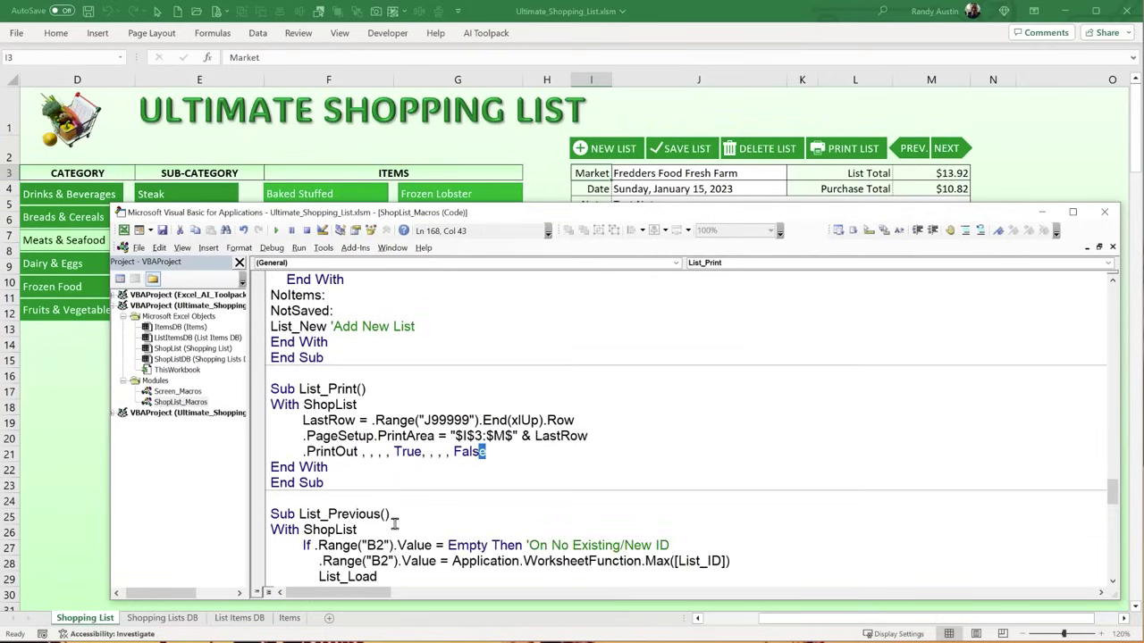
- Hide the values in columns H and N of the Shopping List sheet with the custom number format ";" and save the workbook
click(1011, 151)
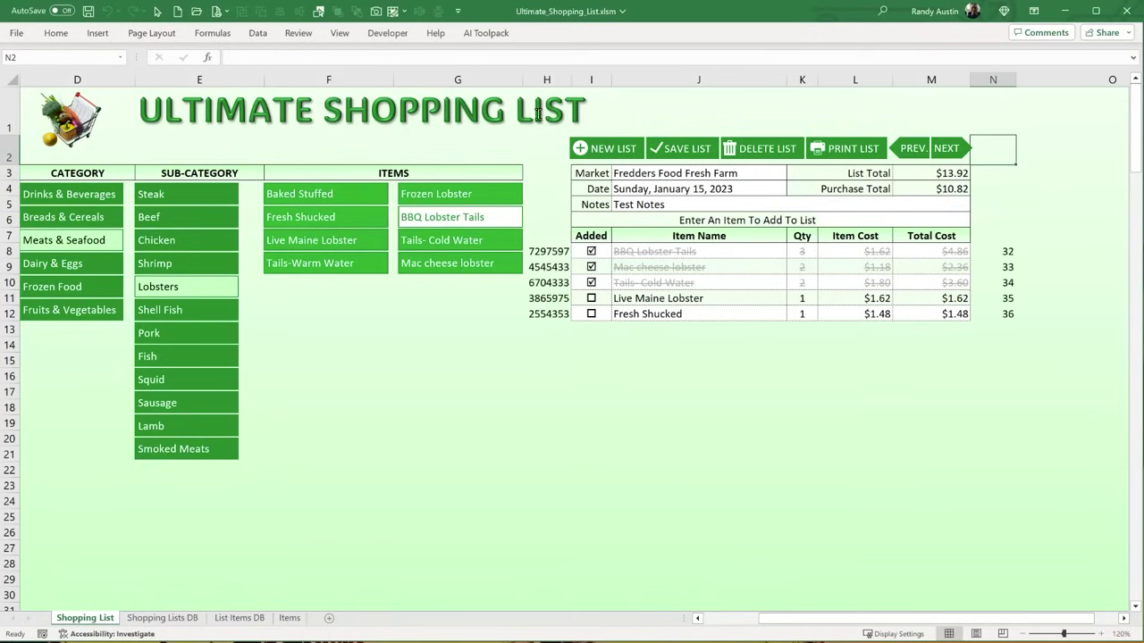
click(542, 82)
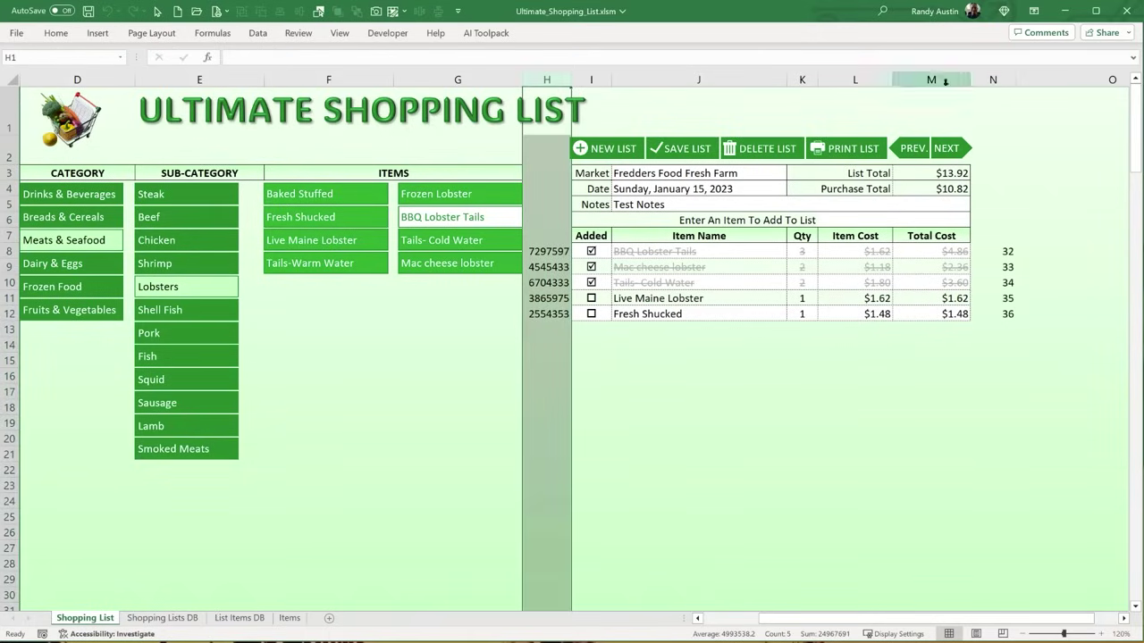
ctrl+click(995, 78)
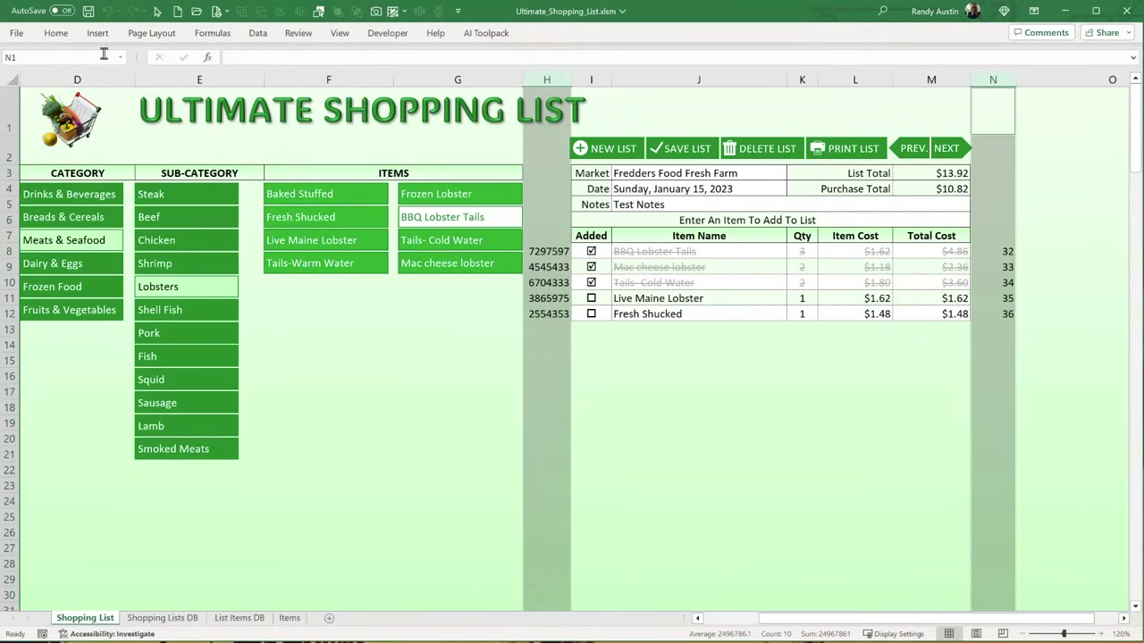
click(57, 34)
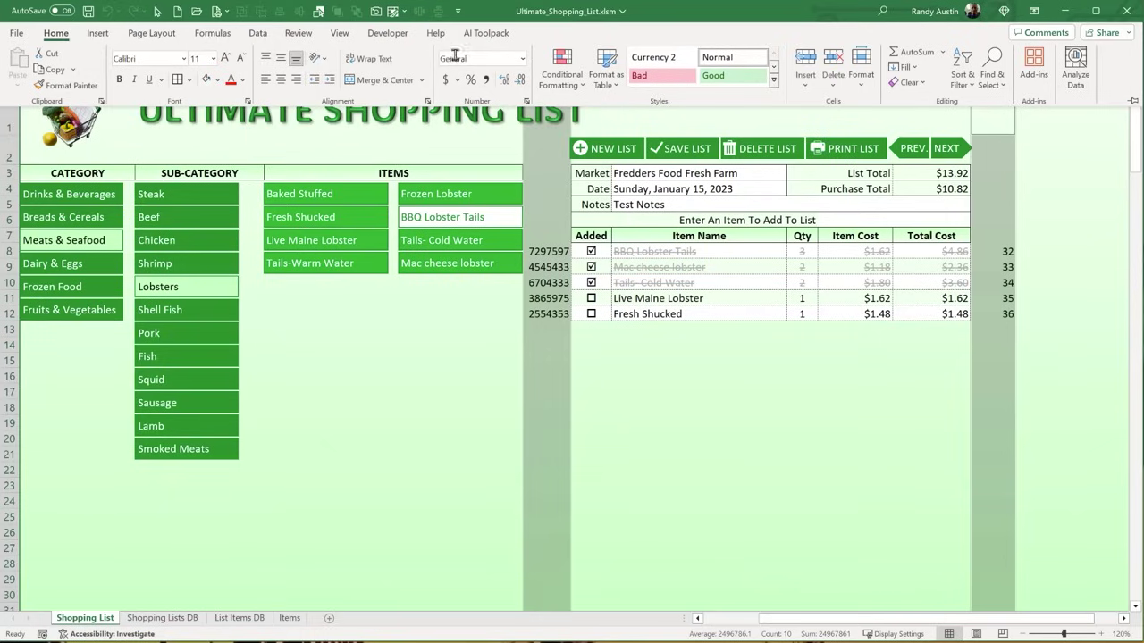
click(523, 59)
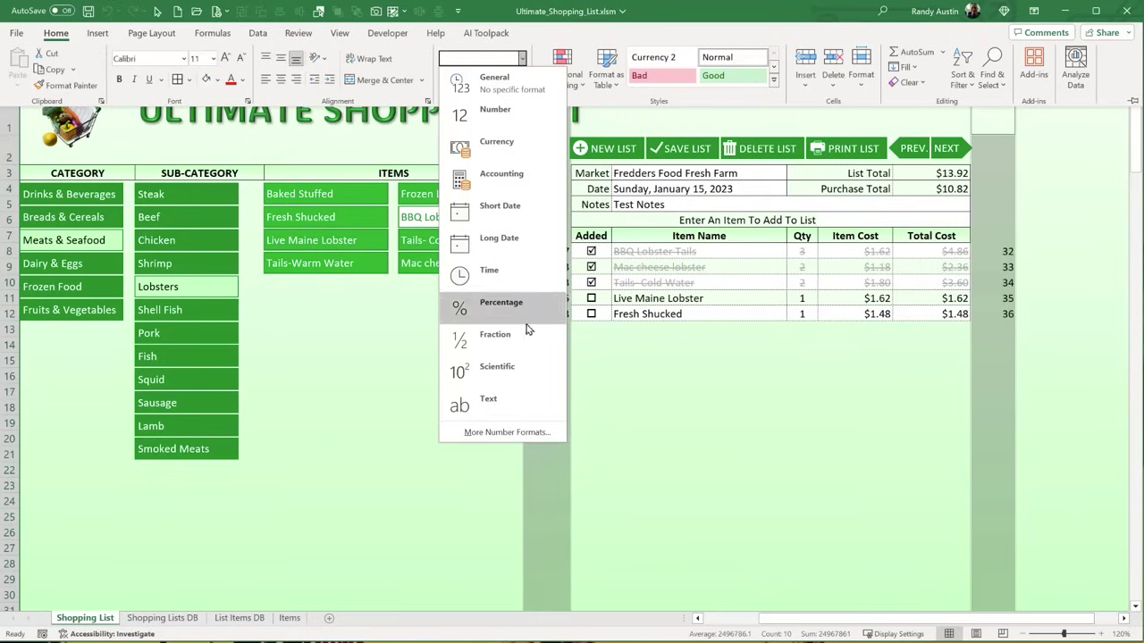
click(517, 434)
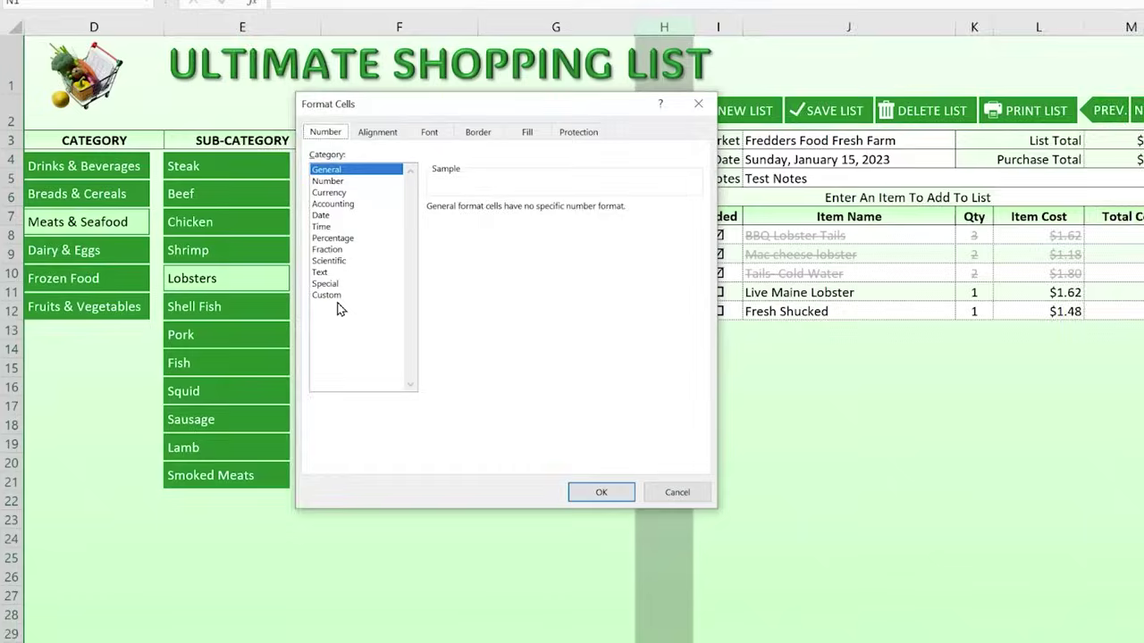
click(279, 301)
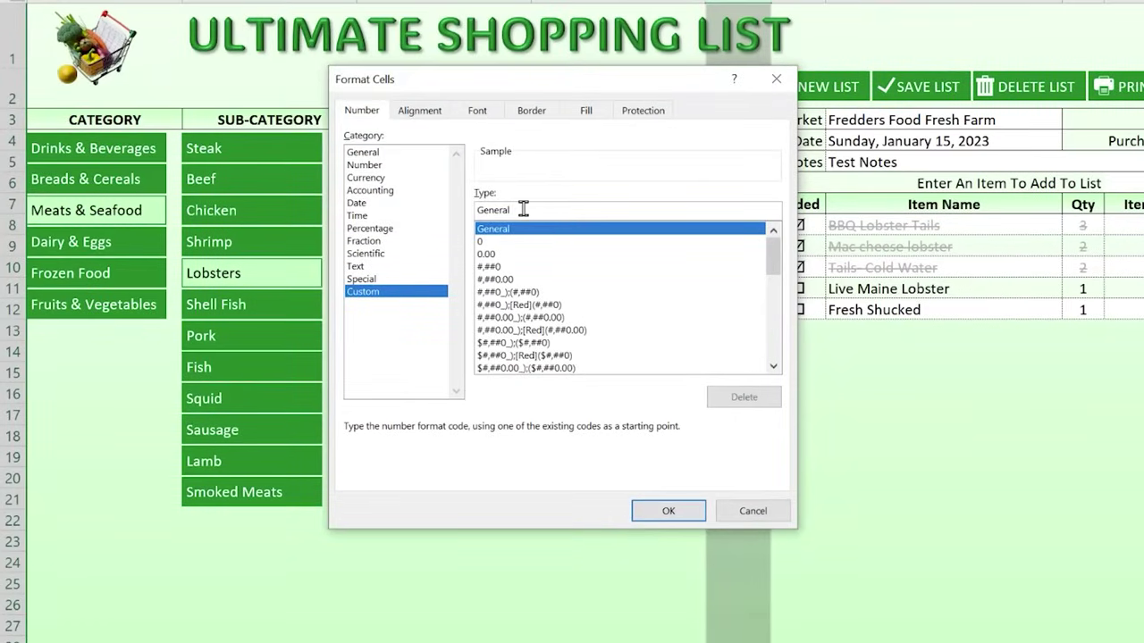
drag(505, 212, 421, 206)
text(;)
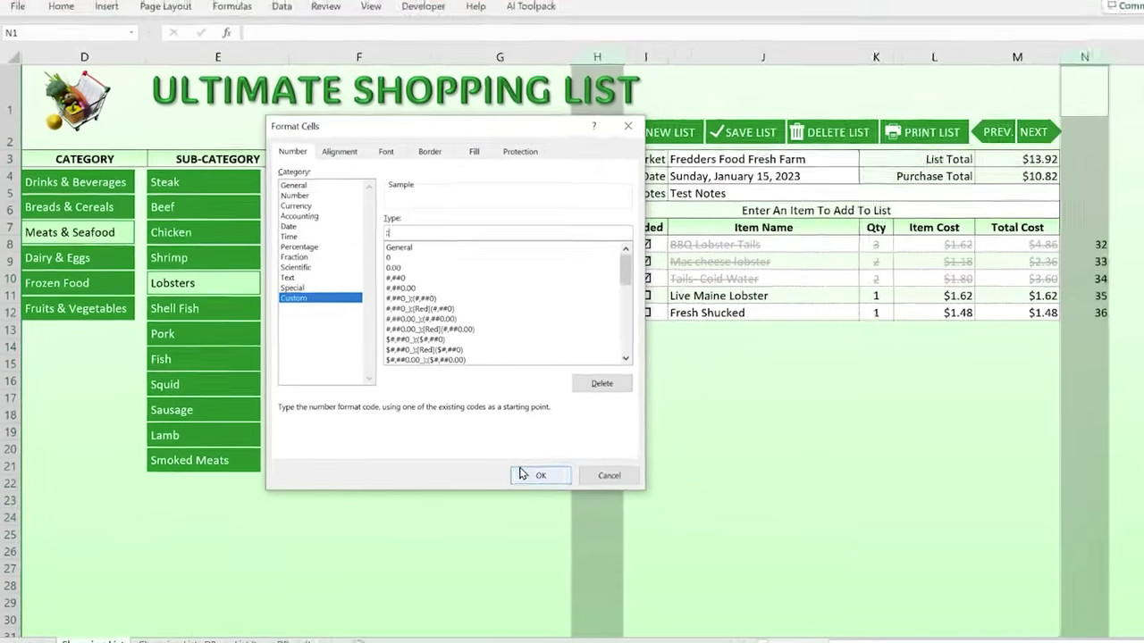
click(669, 510)
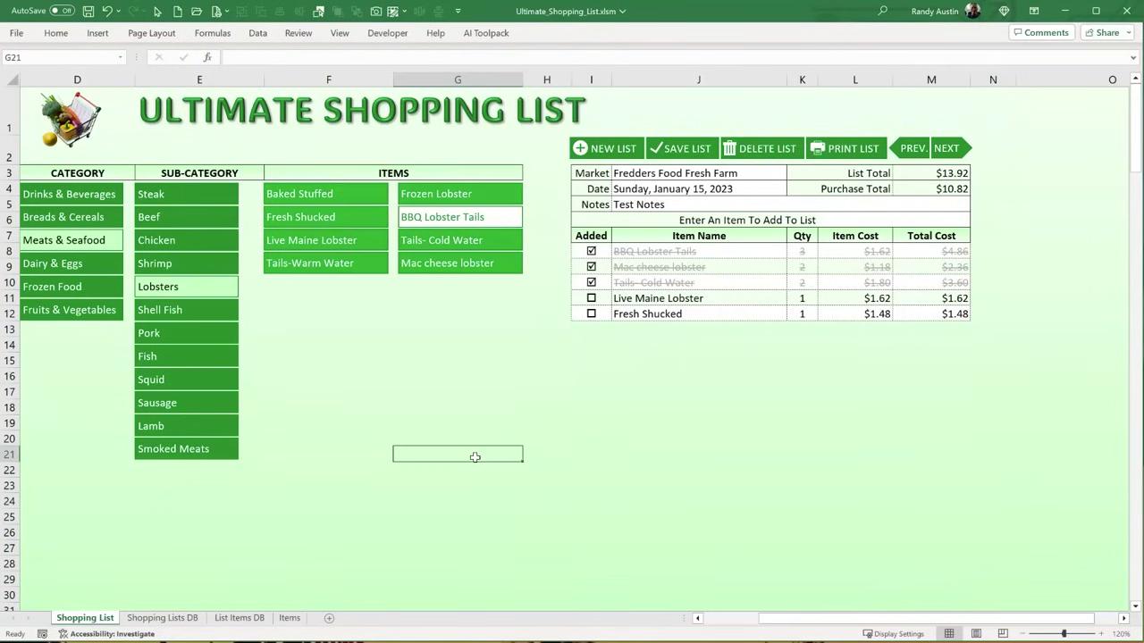
key(ctrl+s)
- Inspect the hidden values in column H beside the list items, including cell H9, and save the workbook
click(551, 251)
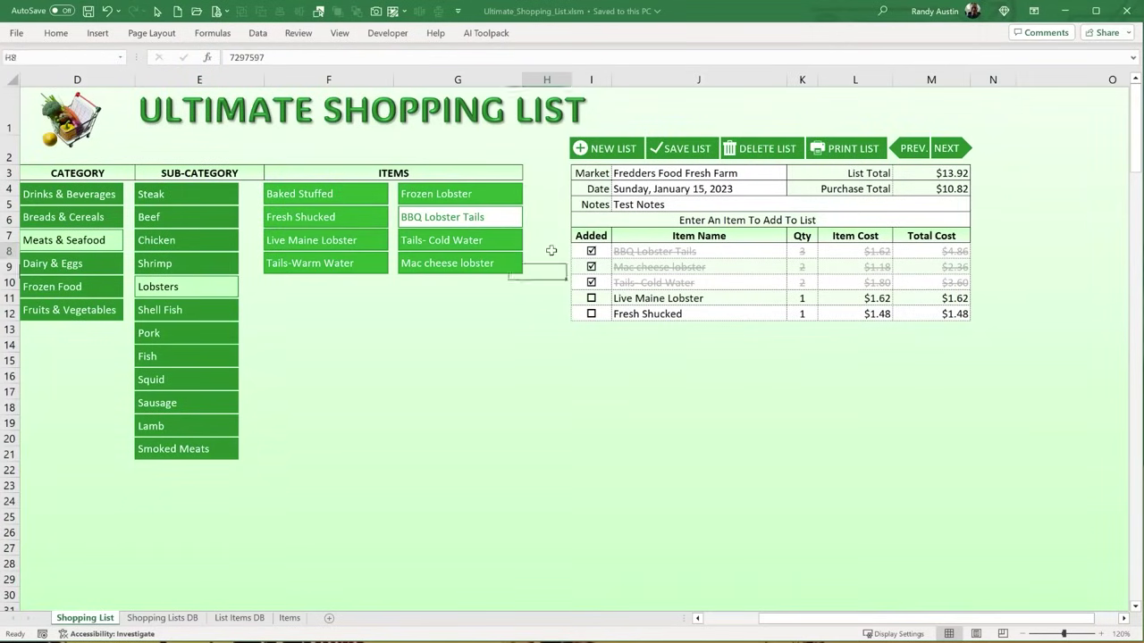
drag(551, 251, 556, 334)
click(536, 266)
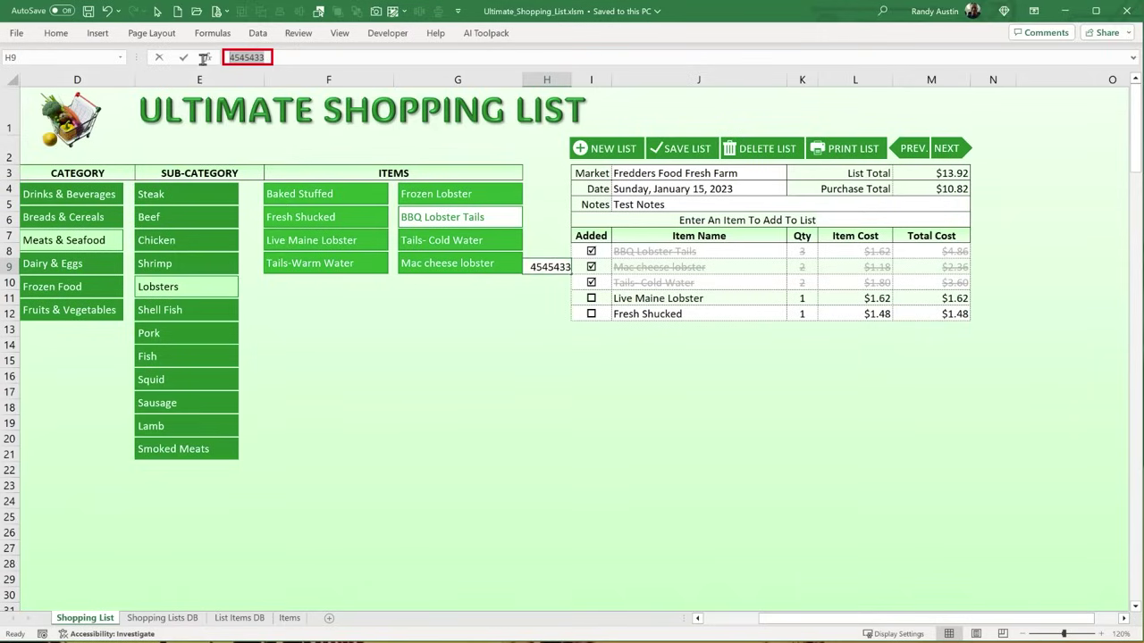
key(Return)
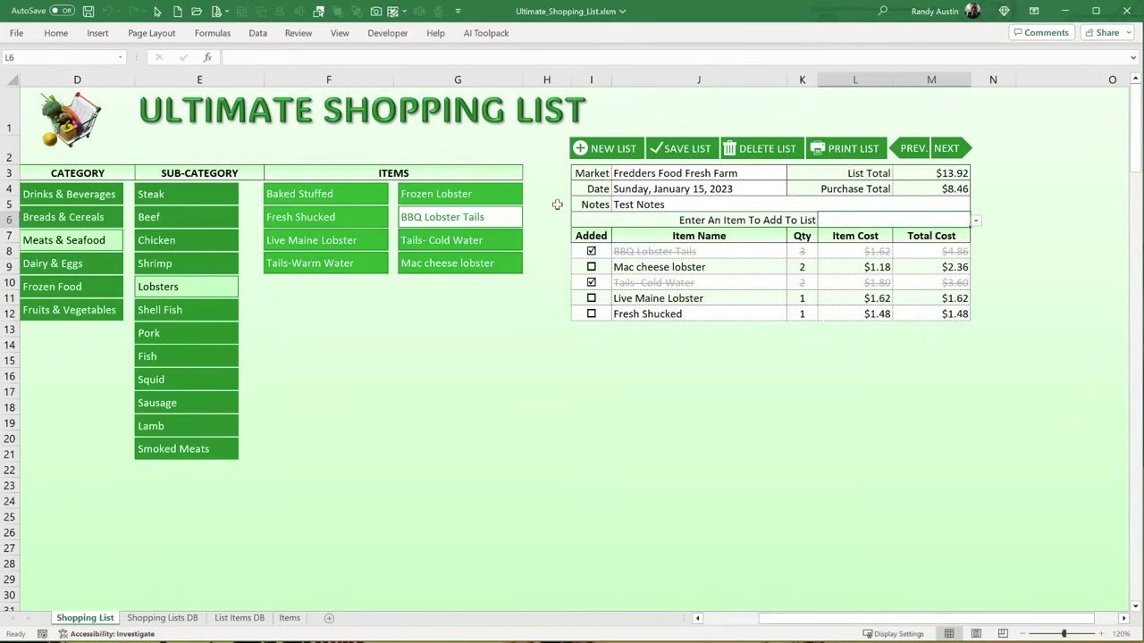
click(90, 11)
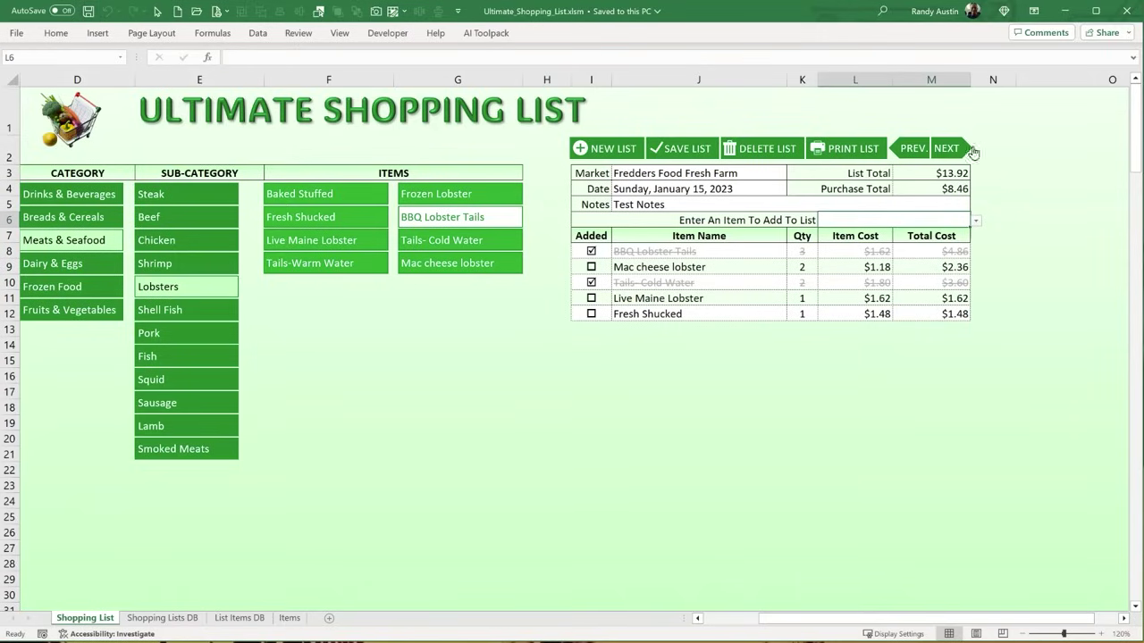
- Step back through the shopping lists to the first one, Fredders Fine Foods, and dismiss the message
click(906, 151)
click(905, 150)
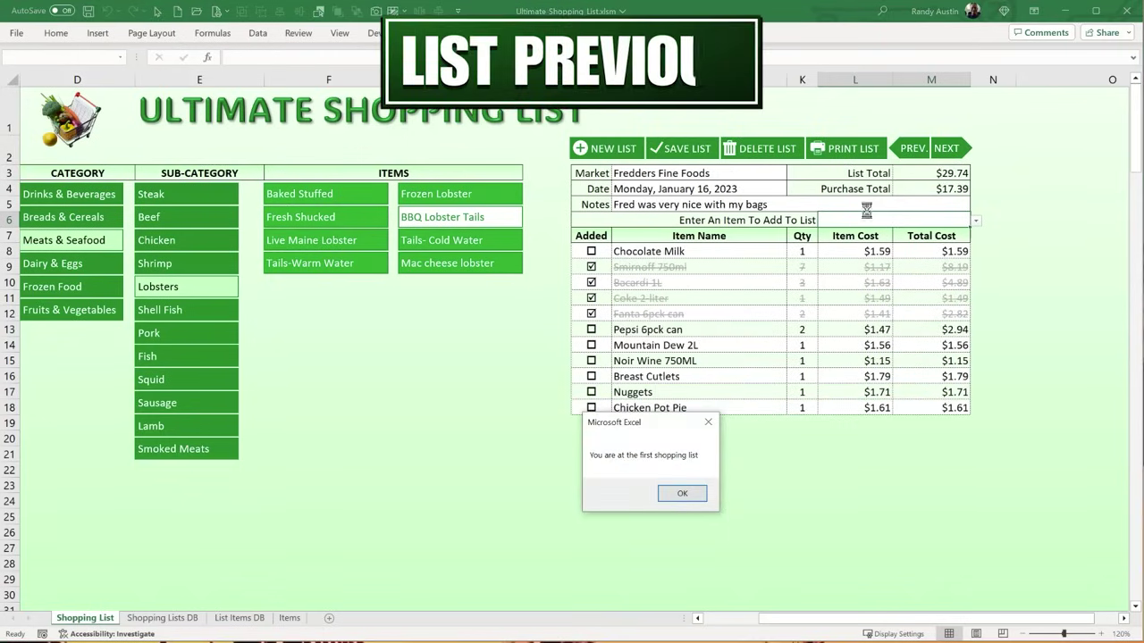
drag(670, 427, 675, 290)
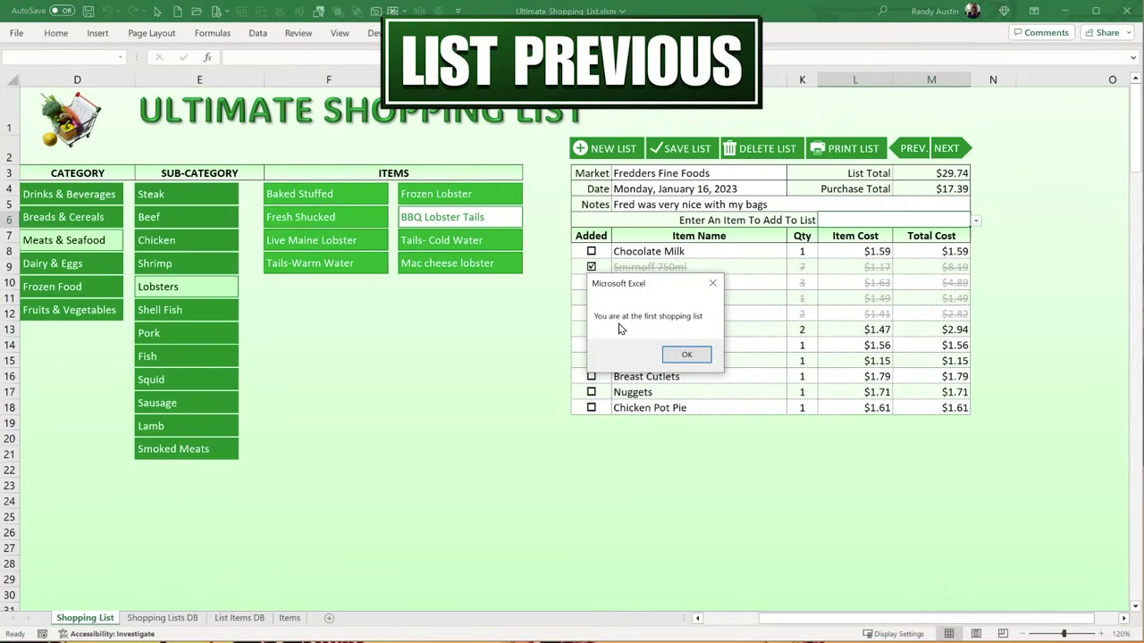
click(686, 355)
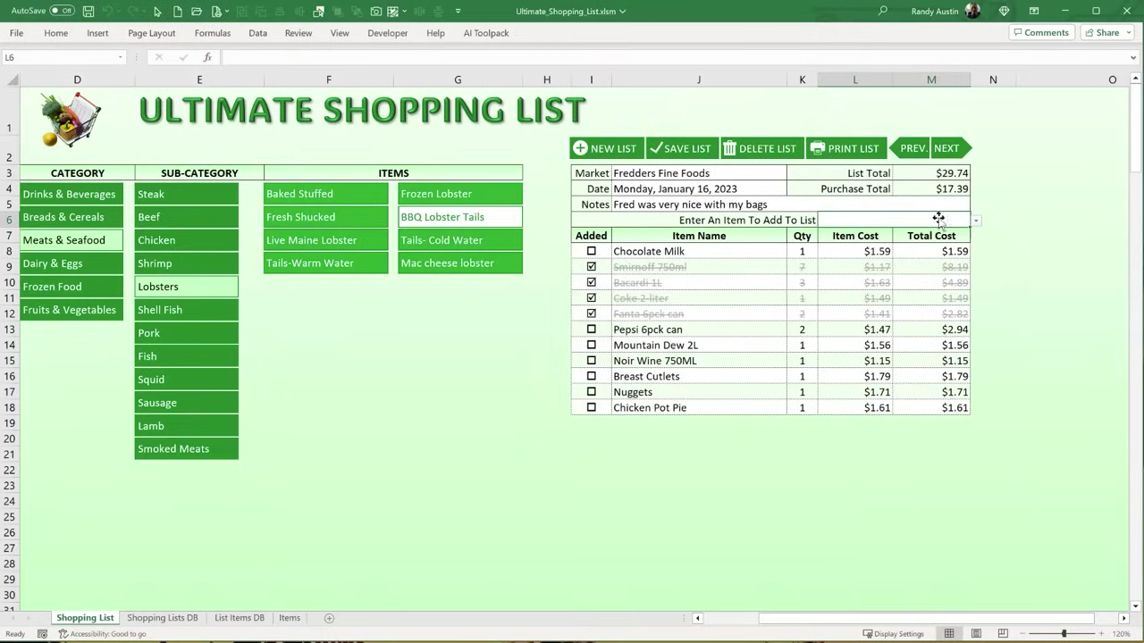
- Step forward through the shopping lists to the last one, Fredders Food Fresh Farm, and dismiss the message
click(949, 155)
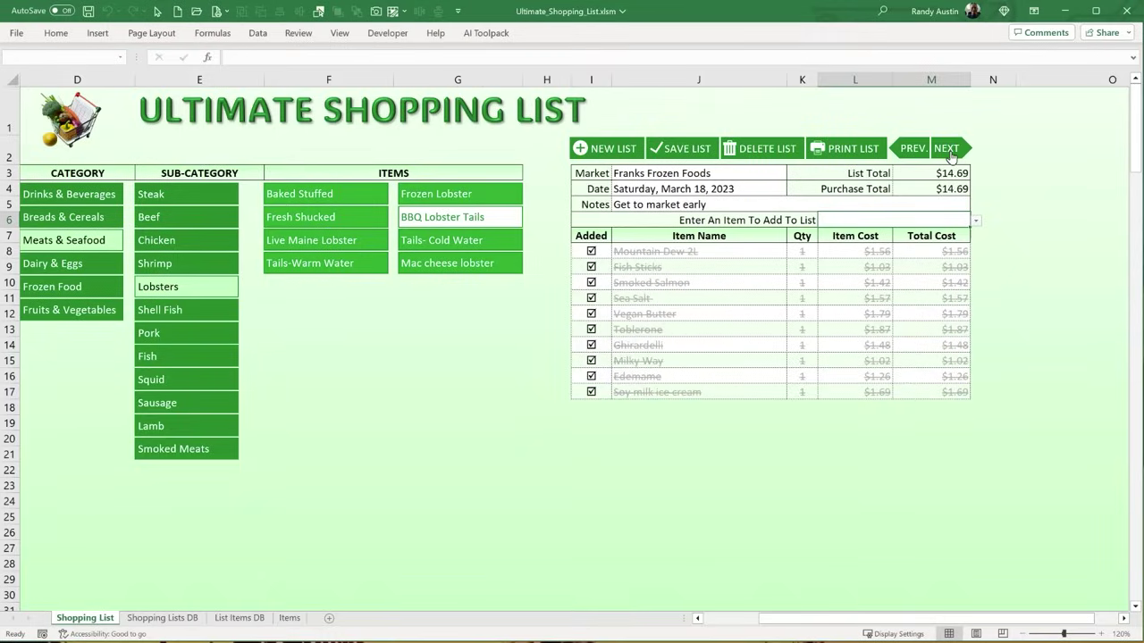
click(949, 152)
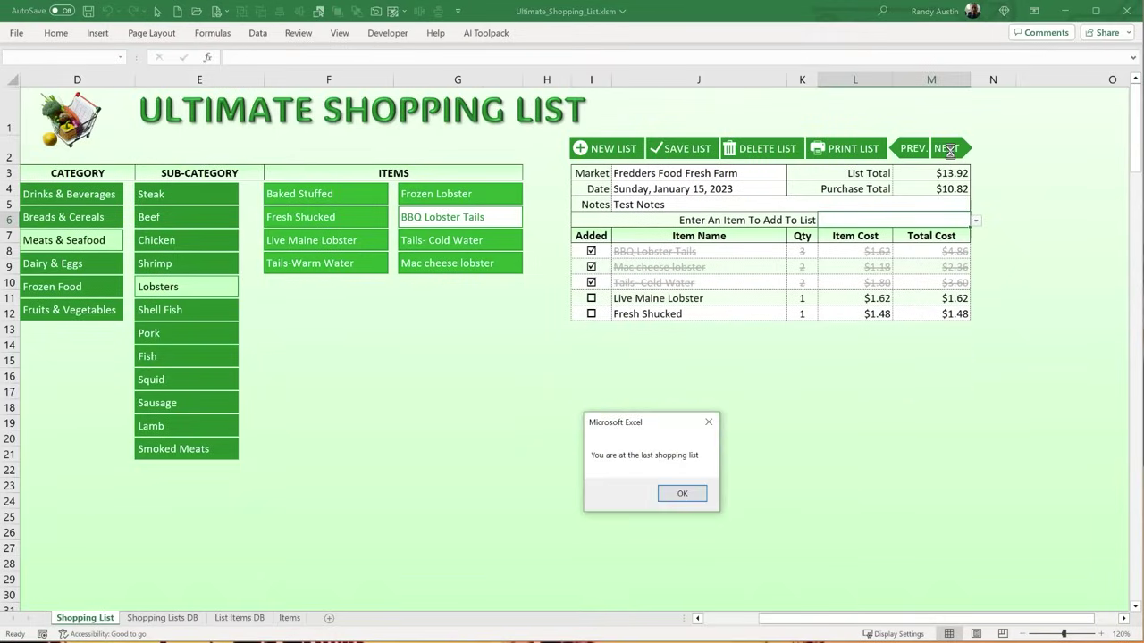
click(682, 494)
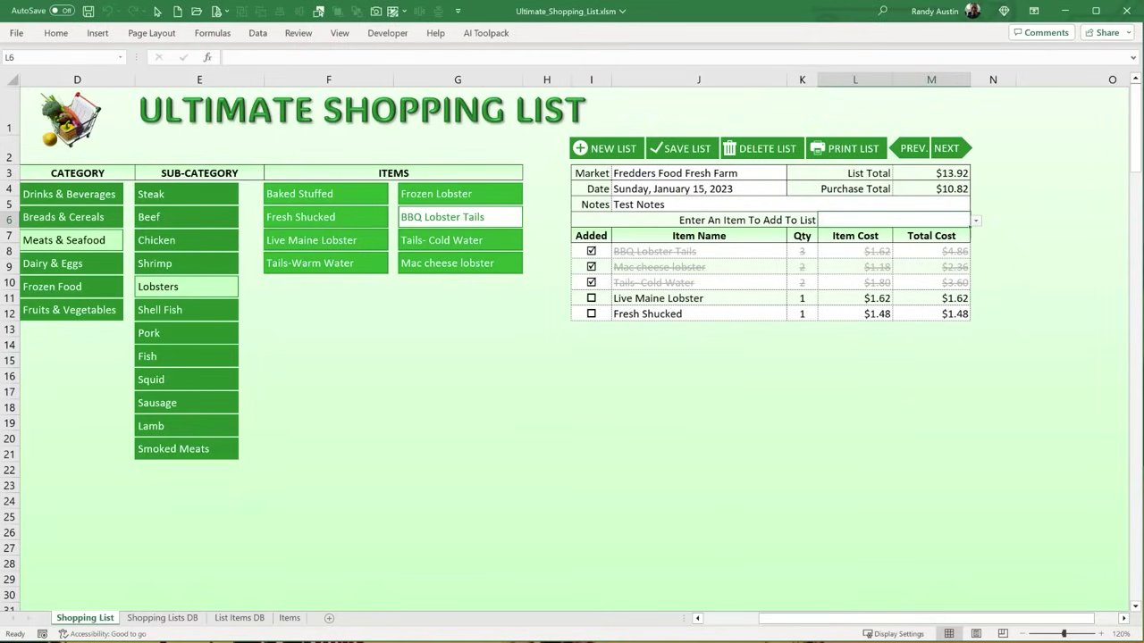
- Examine the Sel. List ID in B2 and the Sel. List DB Row in B3 on the Shopping List sheet
drag(786, 630, 731, 630)
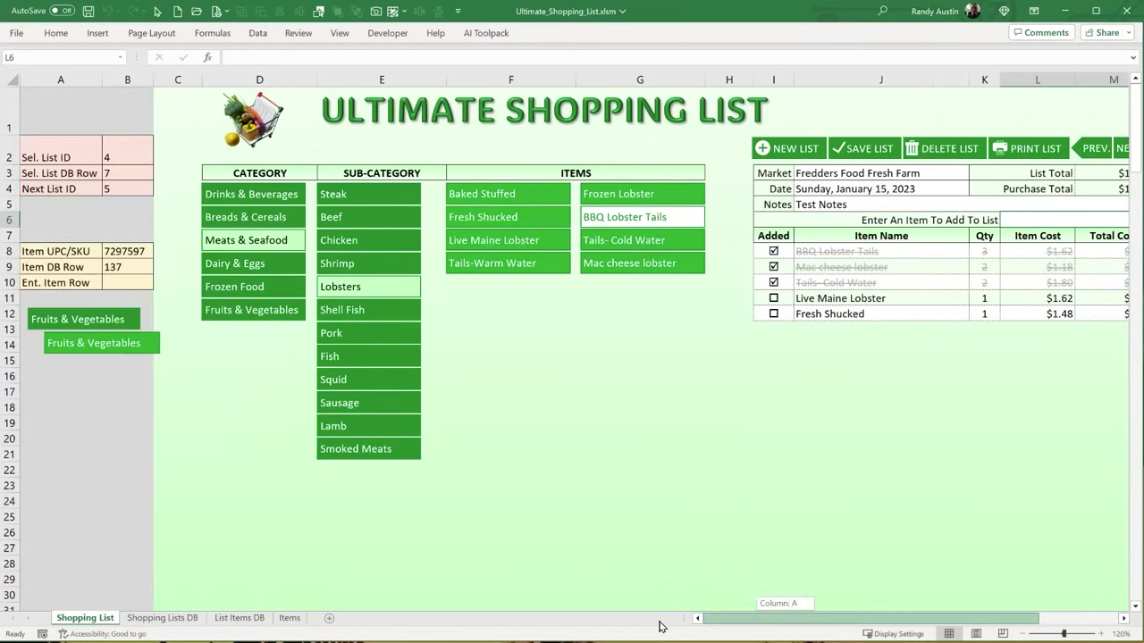
click(107, 158)
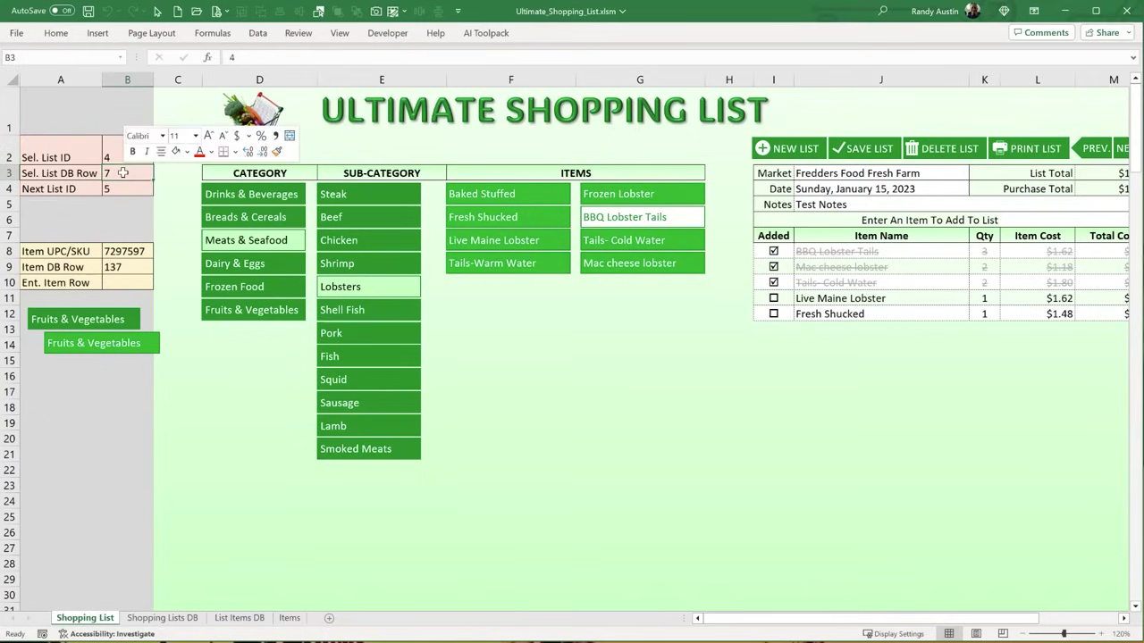
right_click(123, 173)
click(114, 157)
click(114, 155)
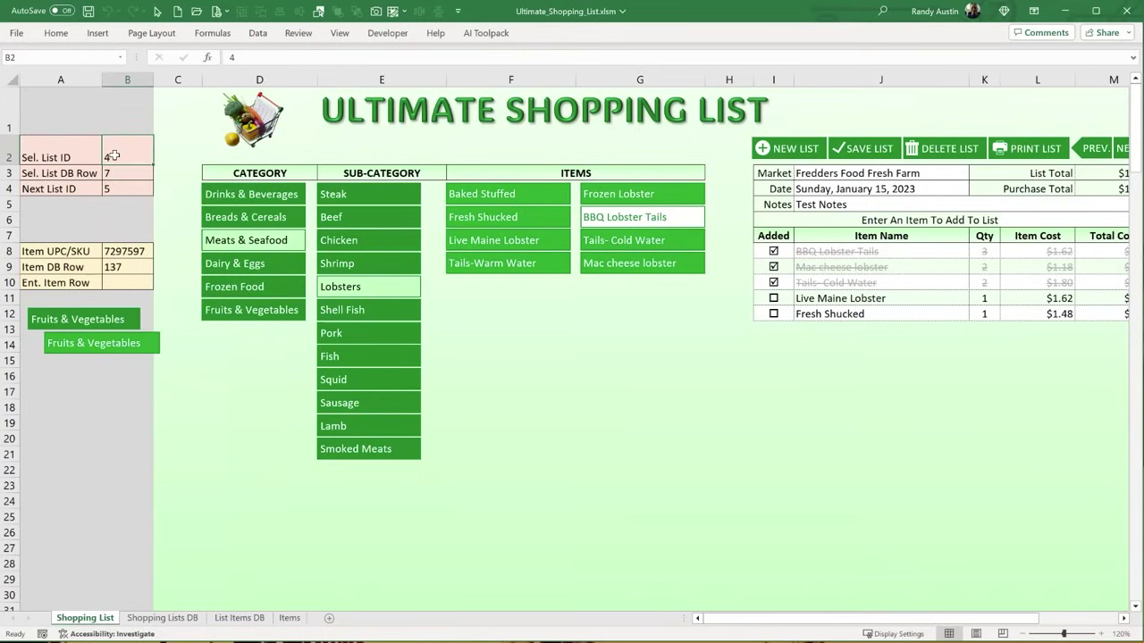
- Review the condition for an empty B2 in the List_Previous macro, and start a new shopping list
key(alt+F11)
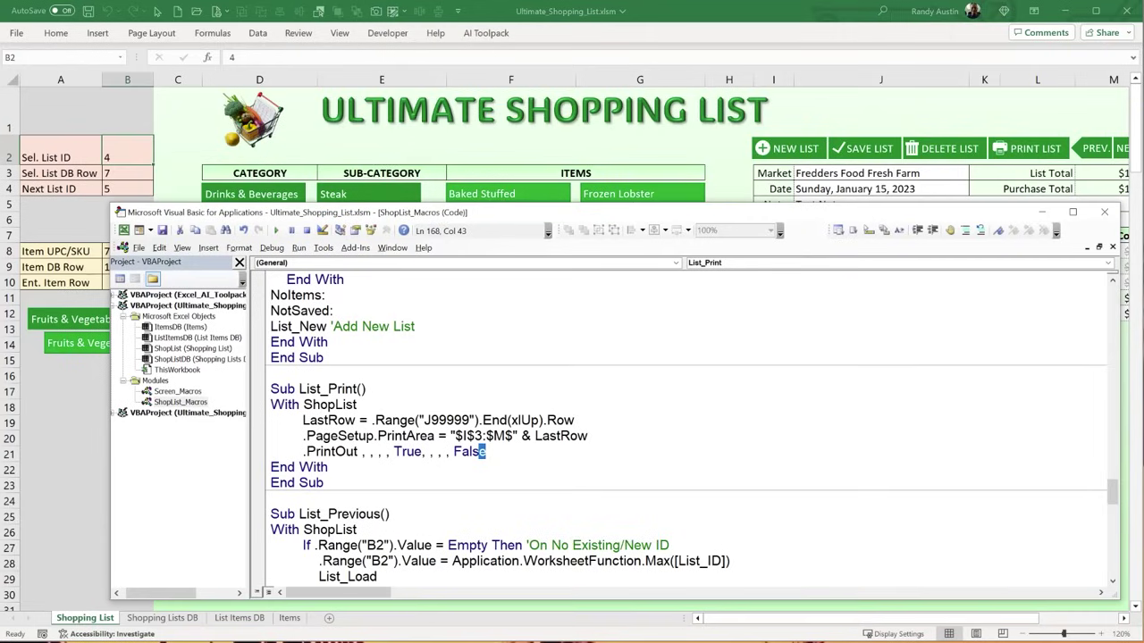
scroll(358, 447, down, 2)
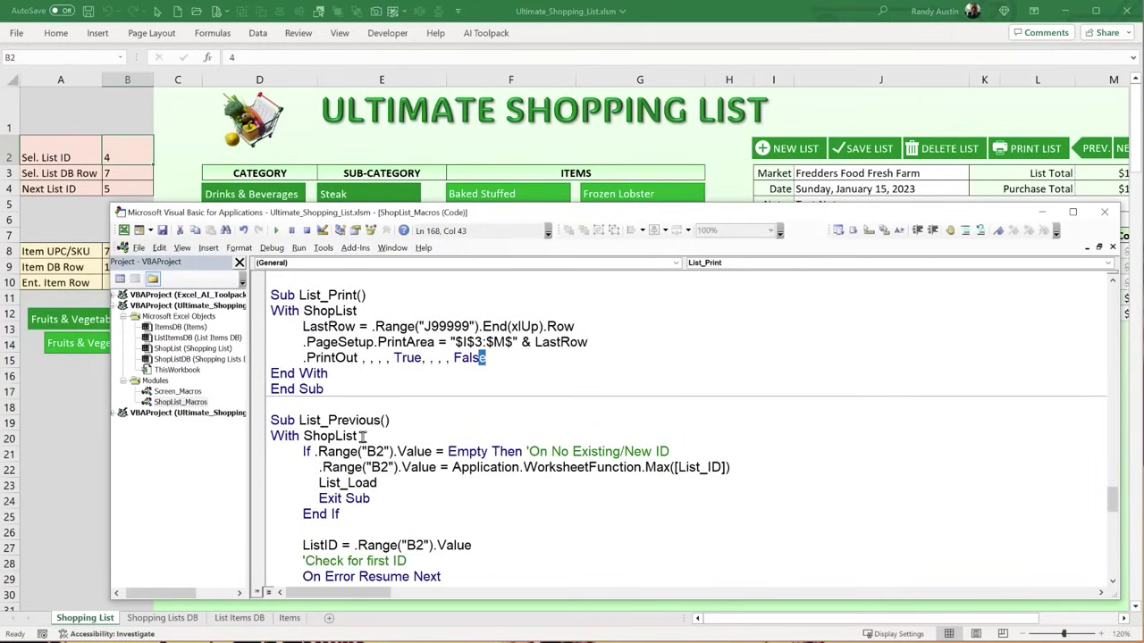
drag(435, 452, 298, 454)
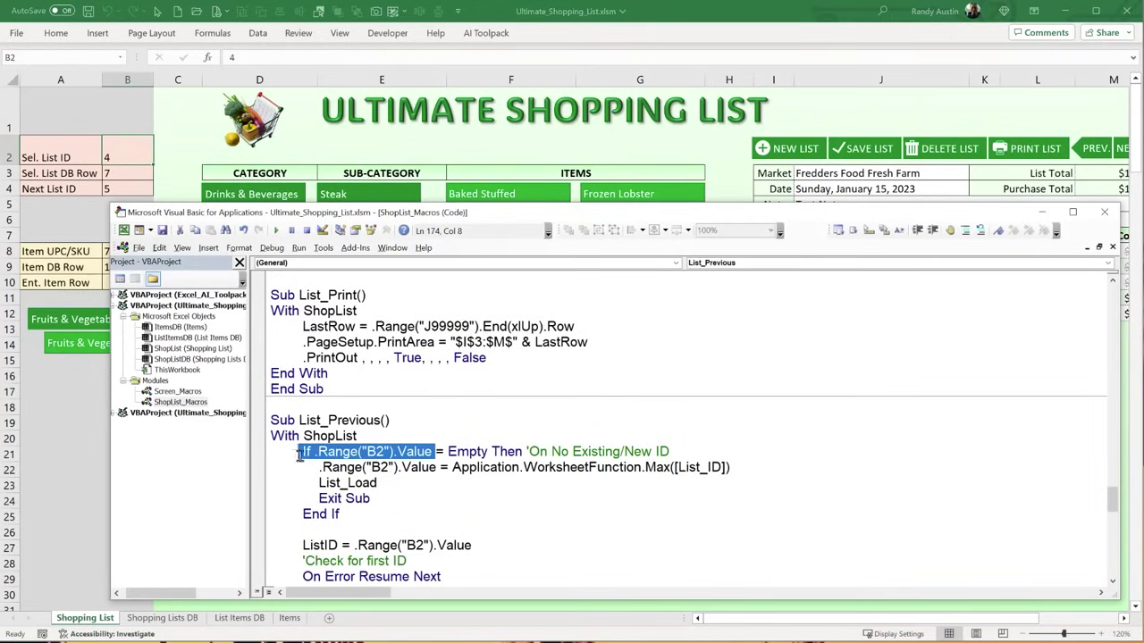
click(711, 144)
click(793, 152)
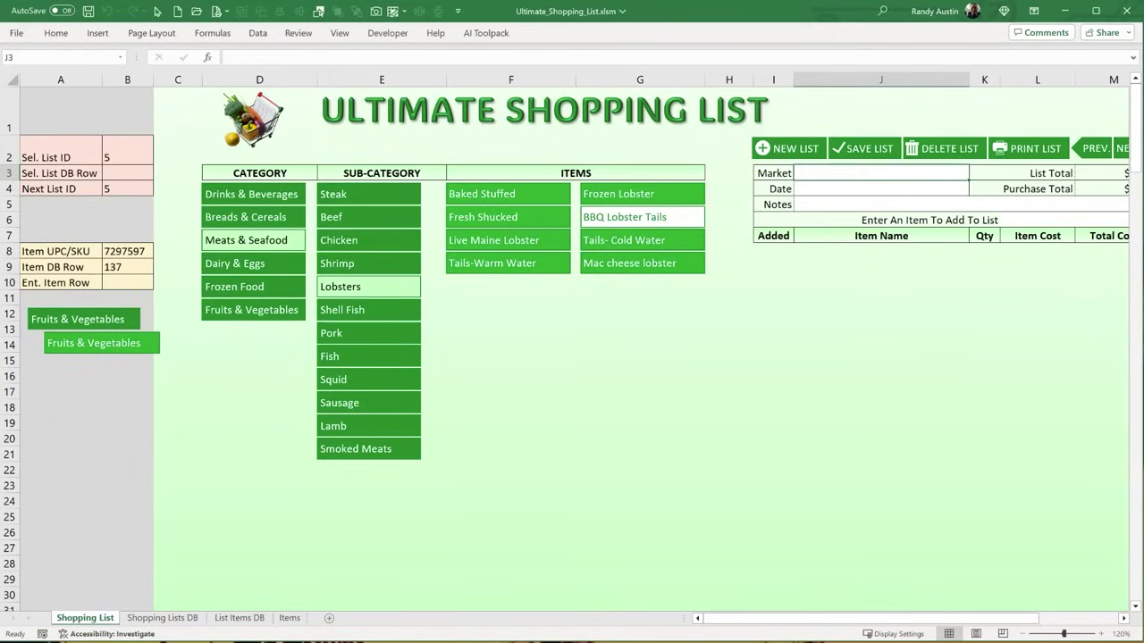
- Review the List_Previous lines that set B2 to the maximum List_ID and call List_Load
key(alt+F11)
drag(730, 467, 310, 466)
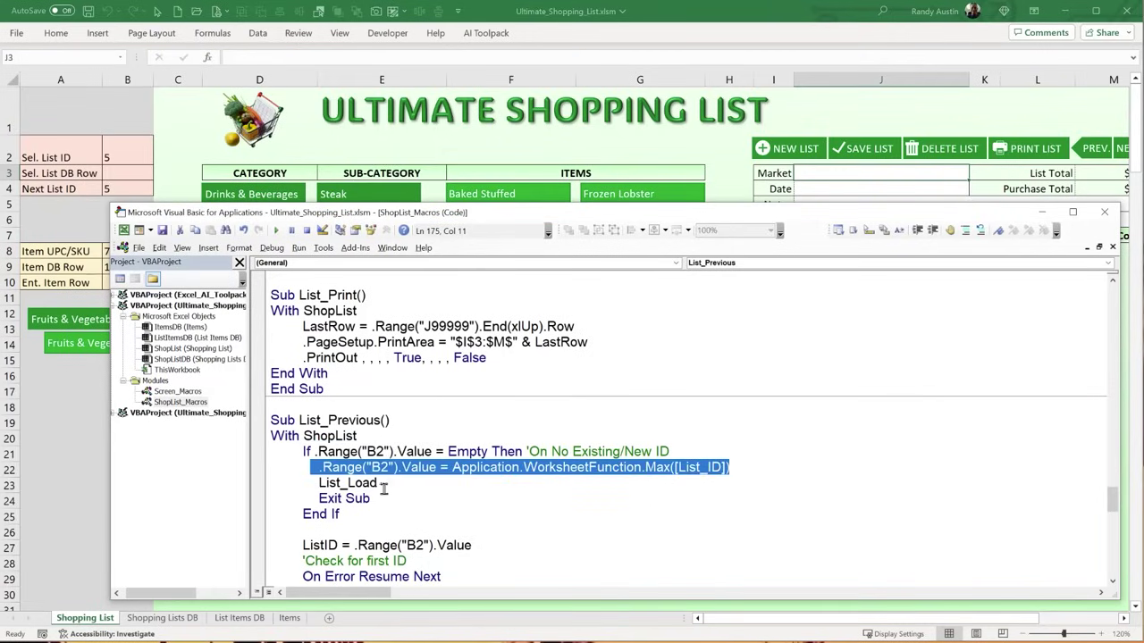
drag(384, 488, 320, 482)
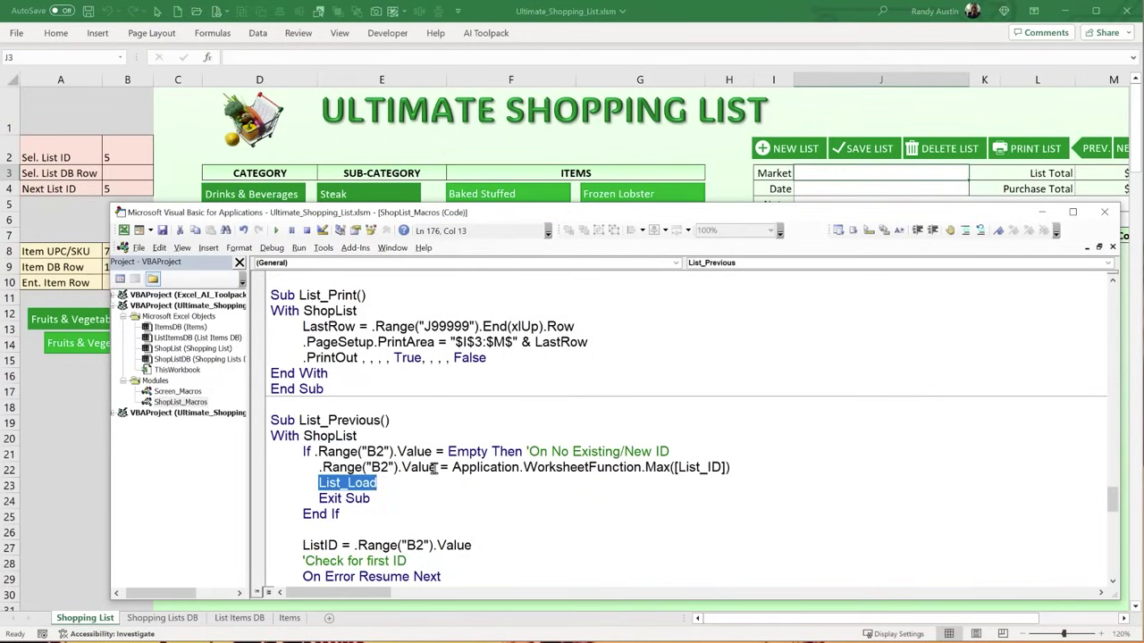
drag(437, 466, 317, 467)
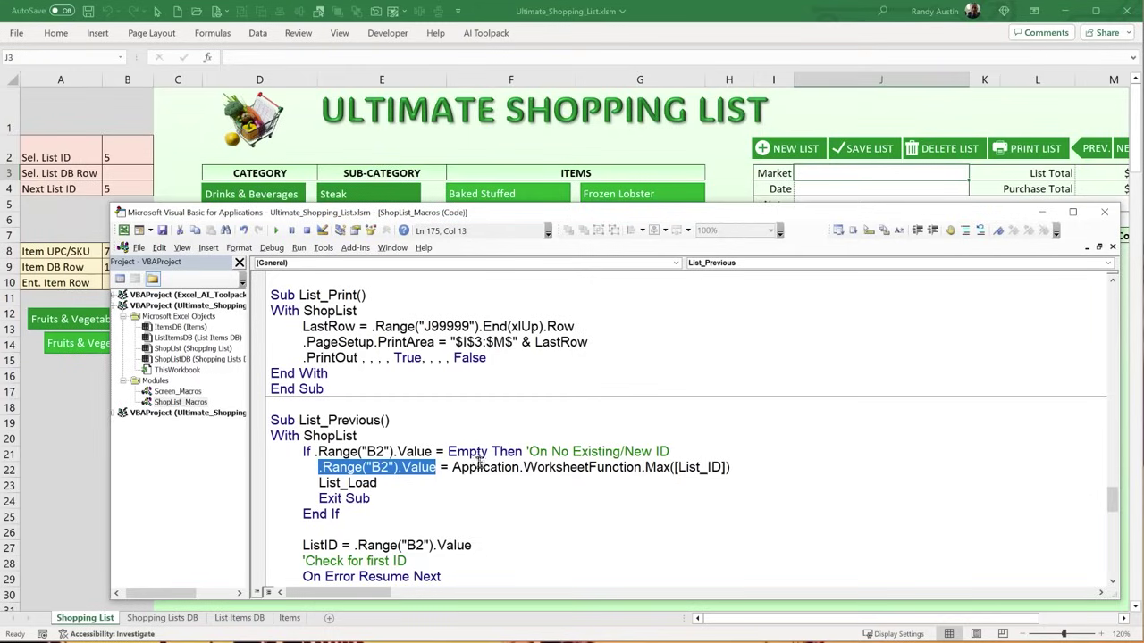
drag(730, 468, 669, 466)
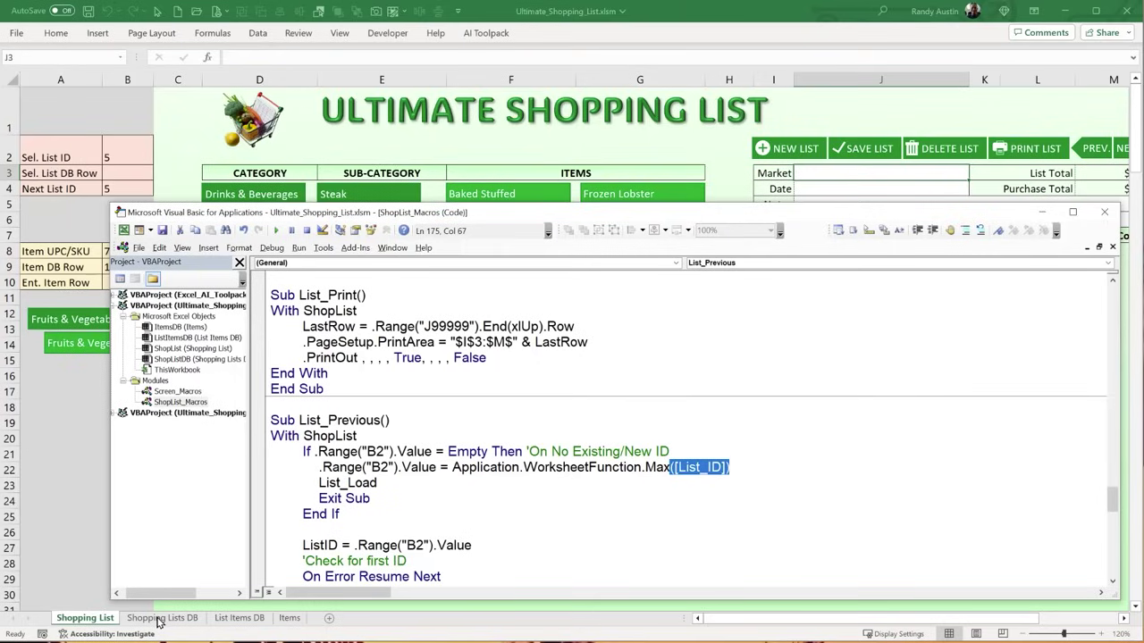
- Select the Sel. List ID in B2 on the Shopping List sheet and load the previous shopping list
click(128, 156)
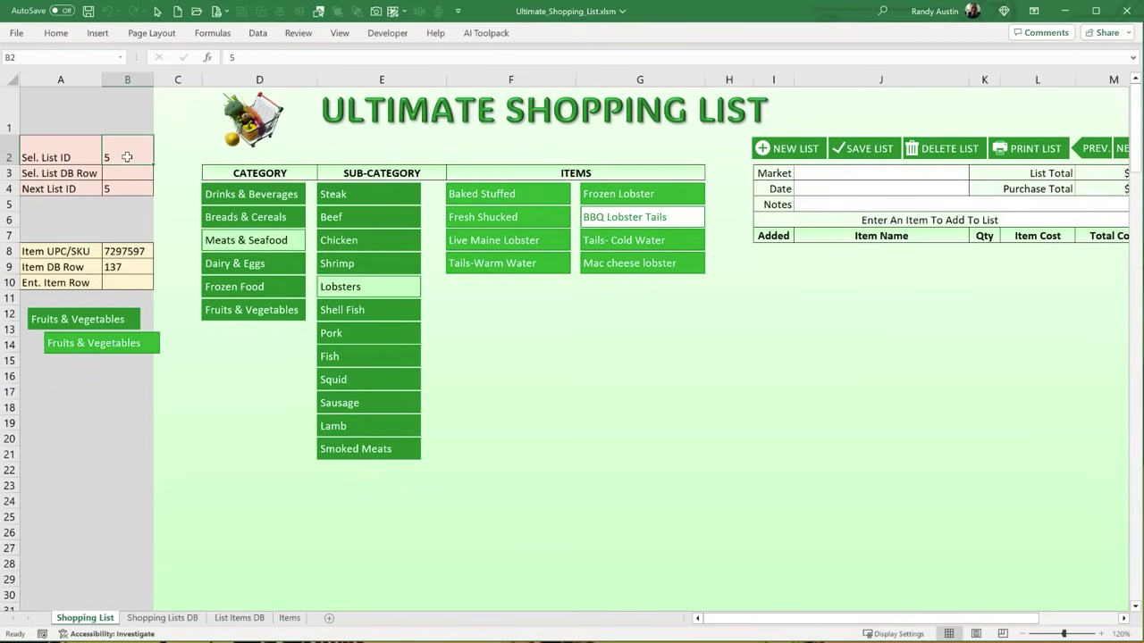
key(End)
key(End)
click(1088, 148)
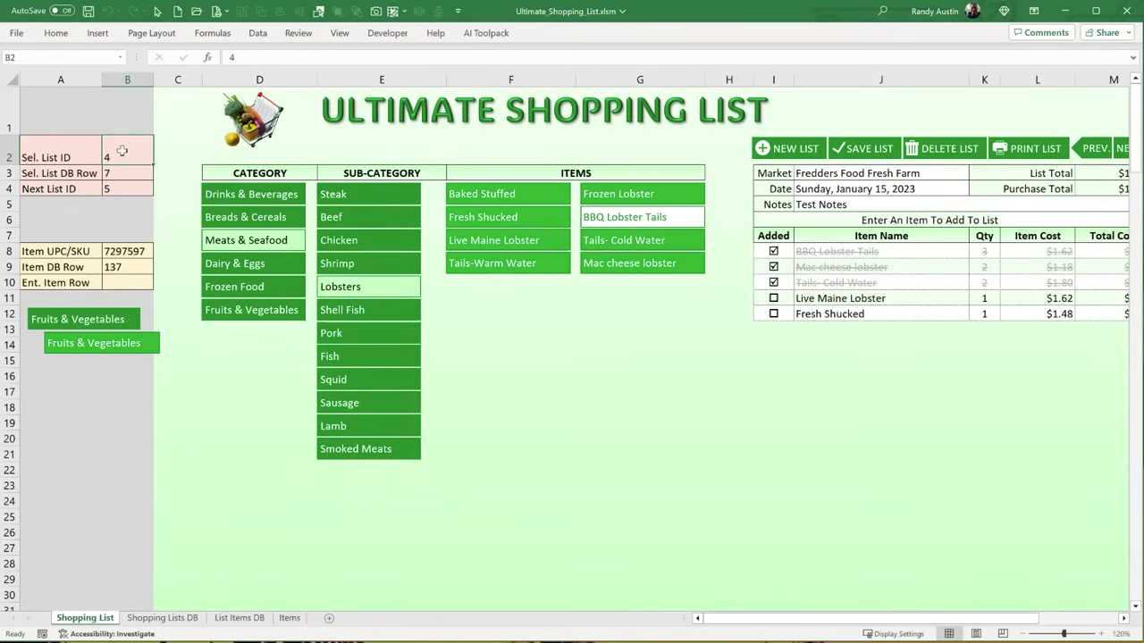
- Examine the List ID column on the Shopping Lists DB sheet and return to the Shopping List sheet
click(161, 618)
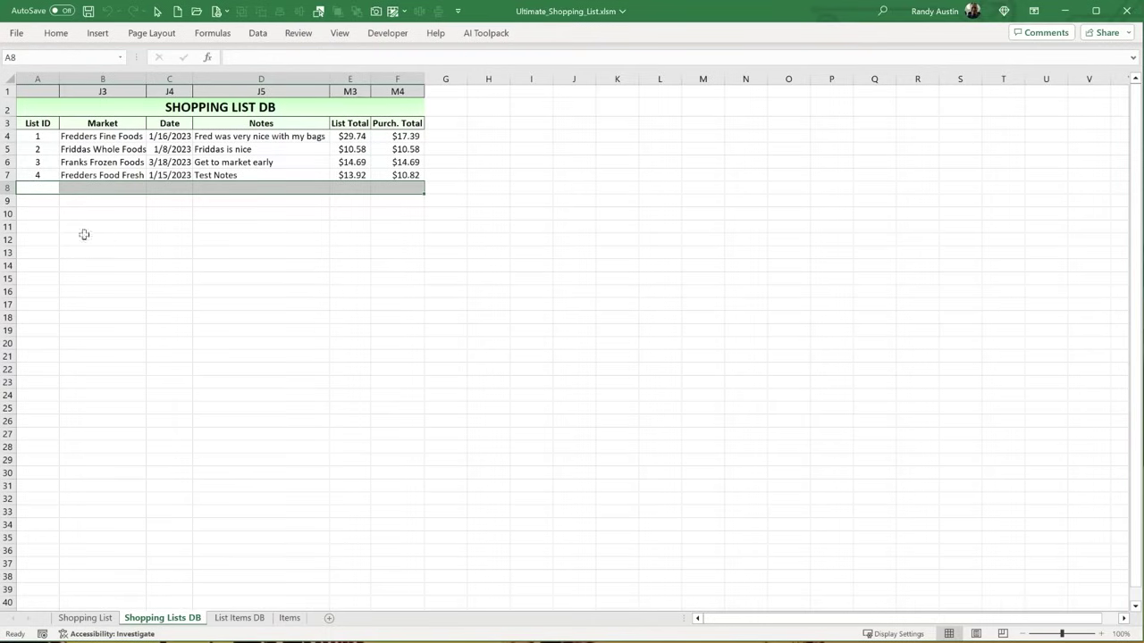
drag(40, 137, 45, 176)
click(45, 176)
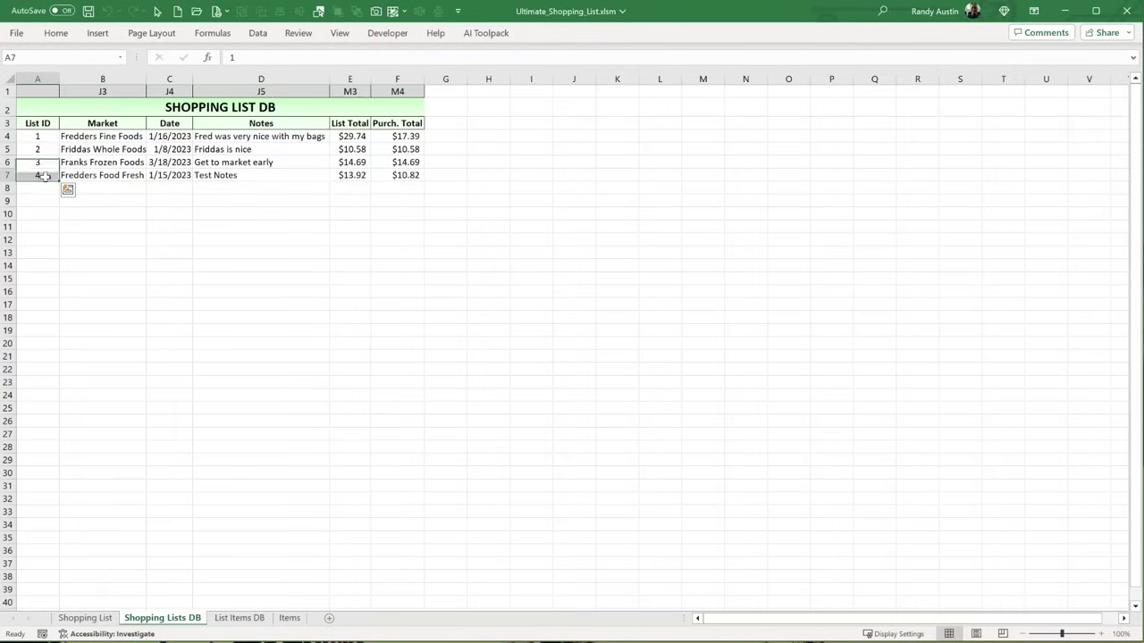
right_click(68, 249)
key(Escape)
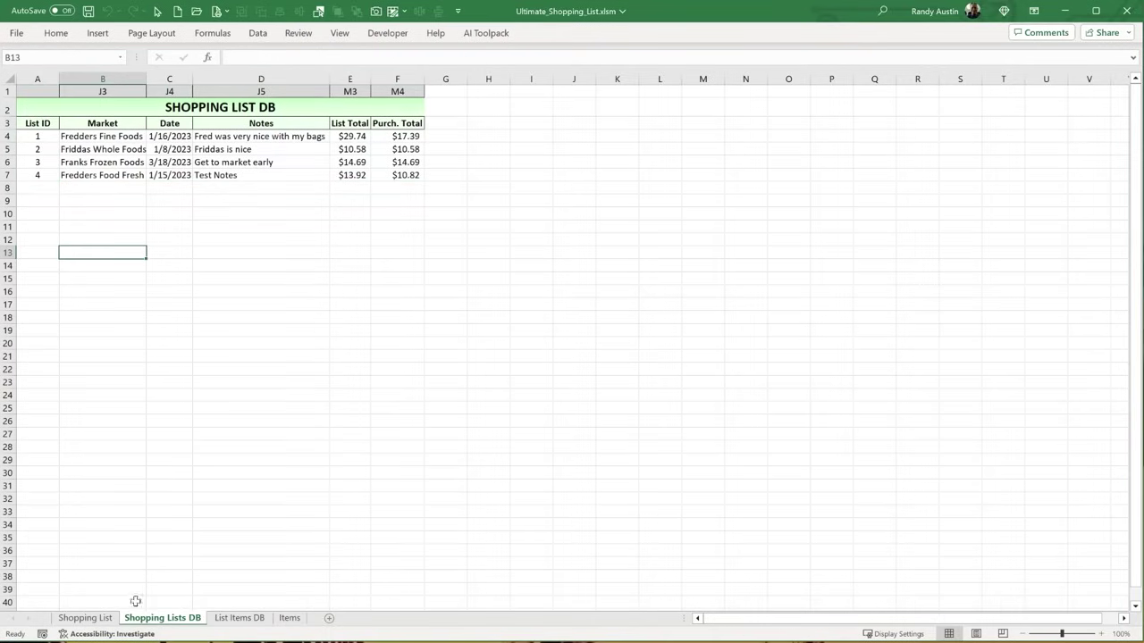
click(84, 618)
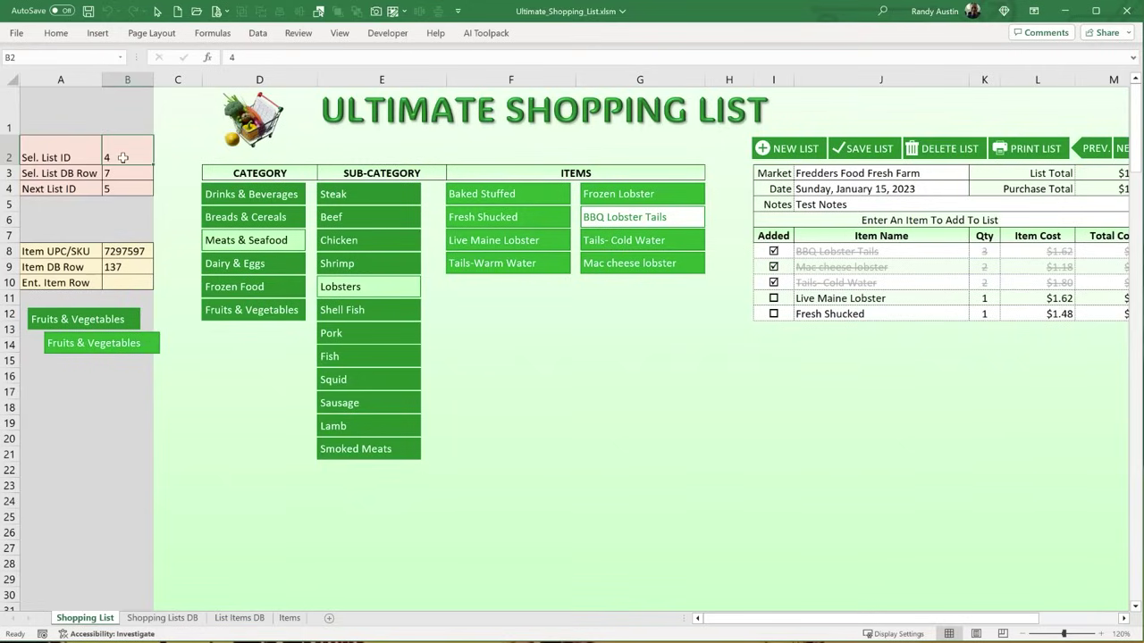
- Review the WorksheetFunction.Max([List_ID]) expression in the List_Previous macro
key(alt+F11)
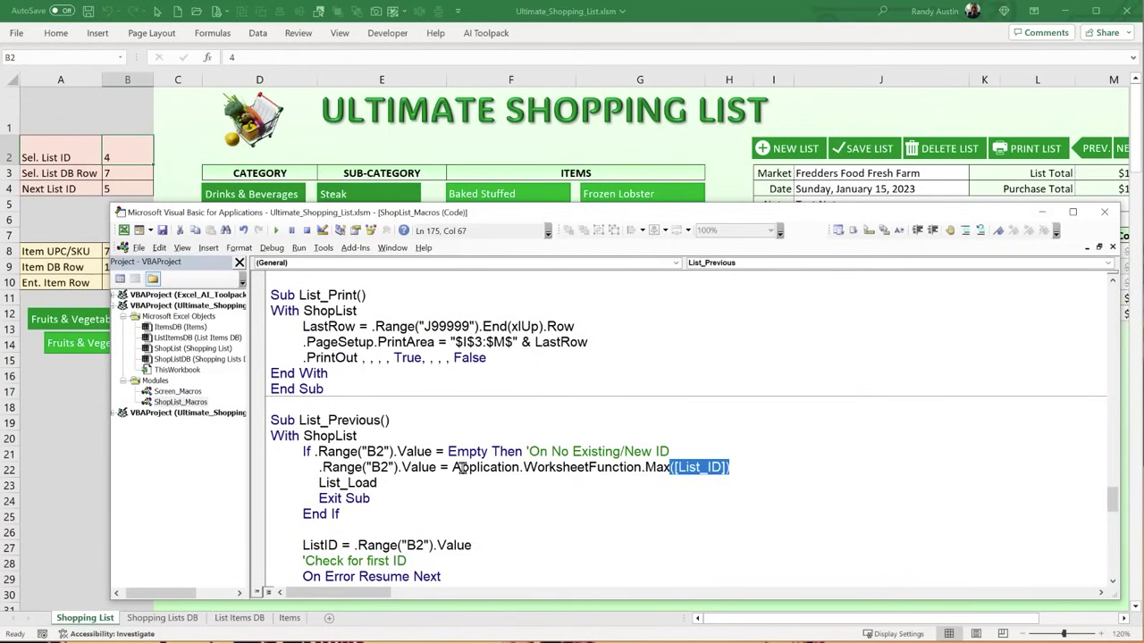
drag(461, 468, 730, 466)
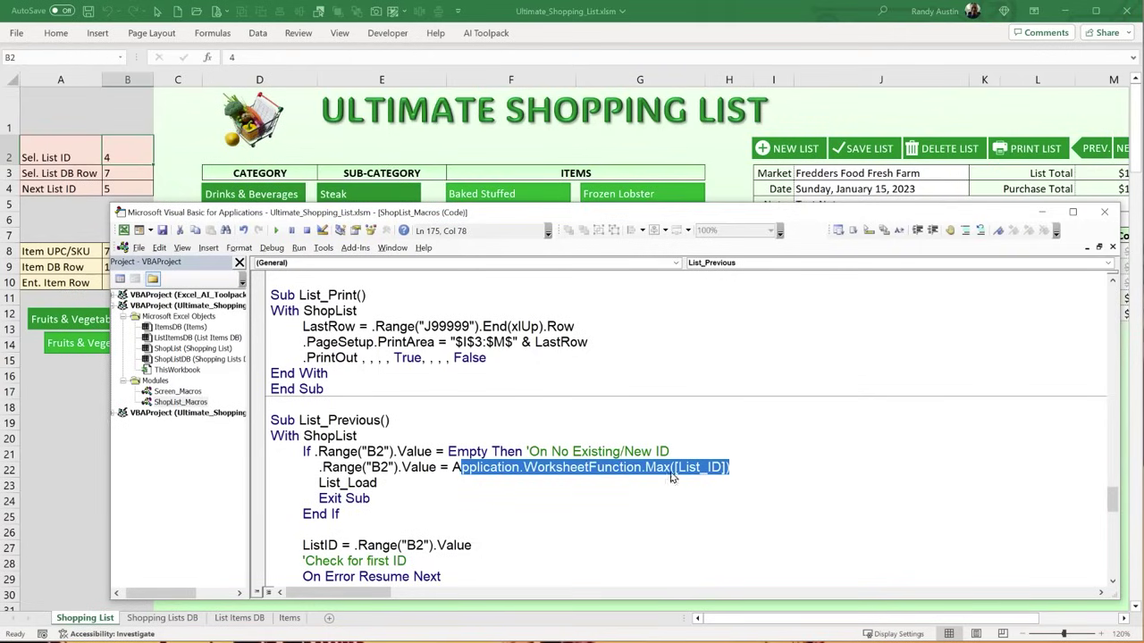
click(405, 493)
scroll(409, 497, down, 3)
- Review the List_Previous line that assigns the B2 value to ListID, along with the Exit Sub above it
click(481, 498)
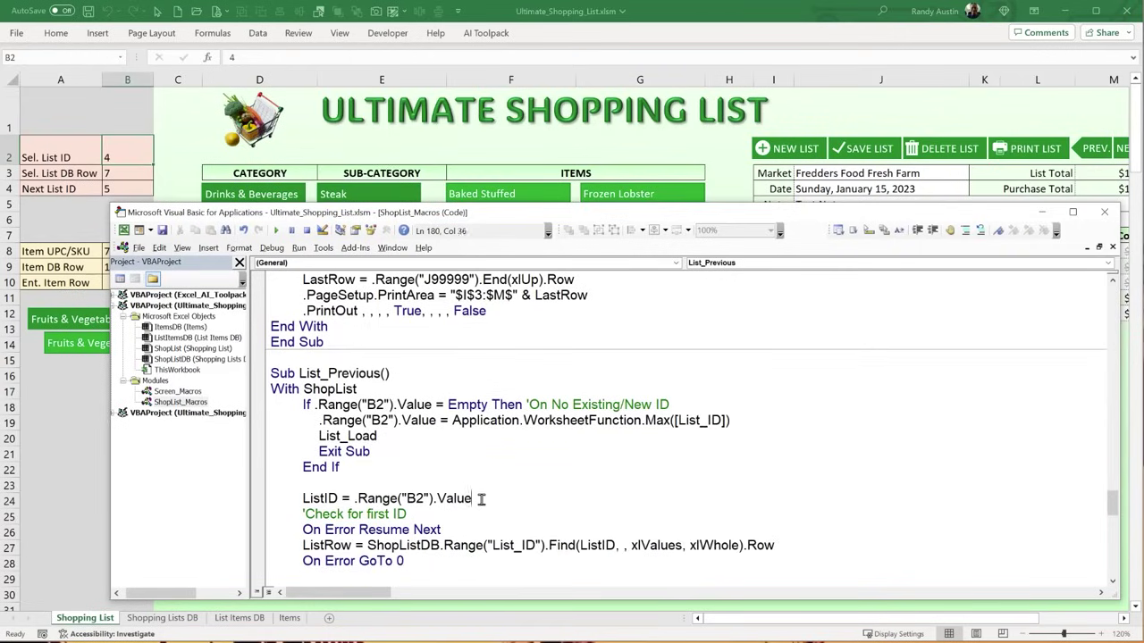
drag(481, 499, 288, 484)
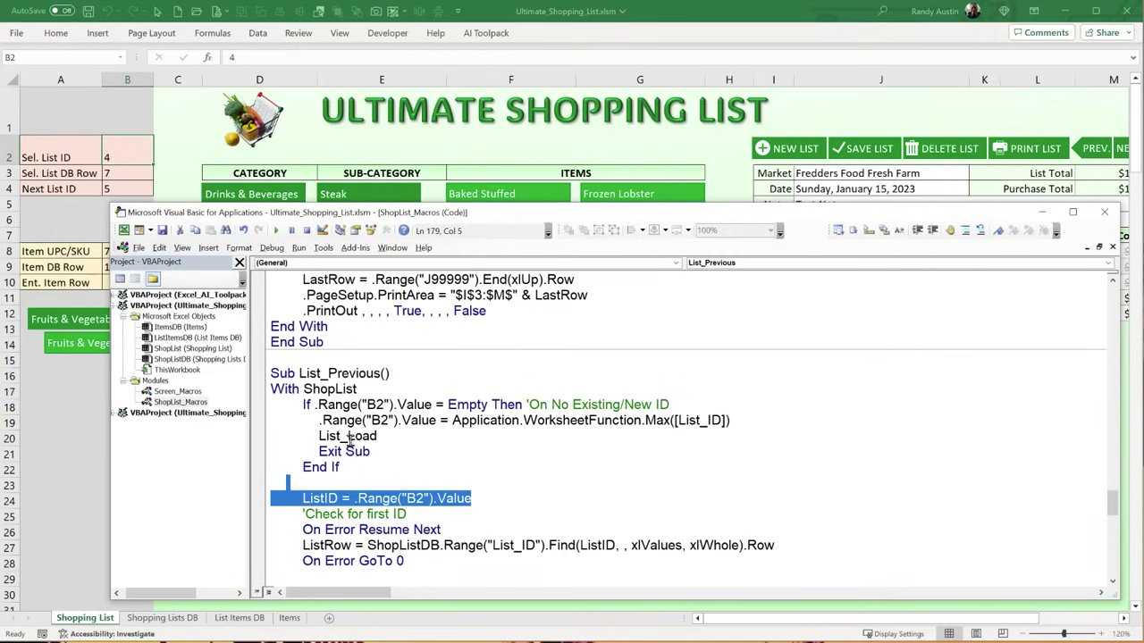
click(467, 403)
drag(472, 499, 303, 499)
click(320, 455)
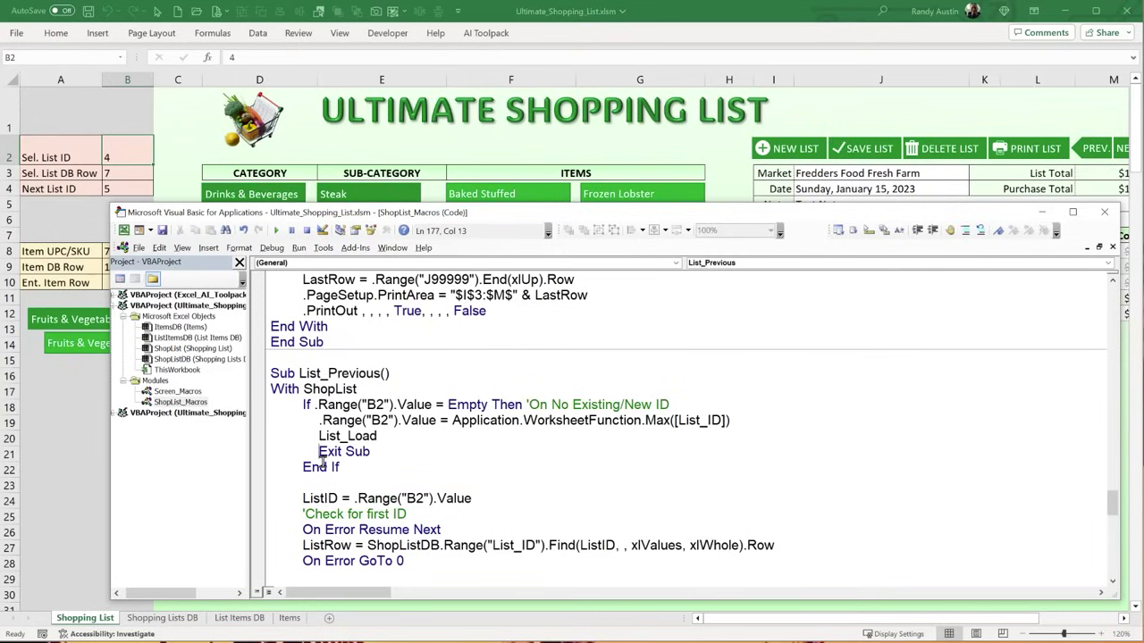
scroll(342, 536, down, 2)
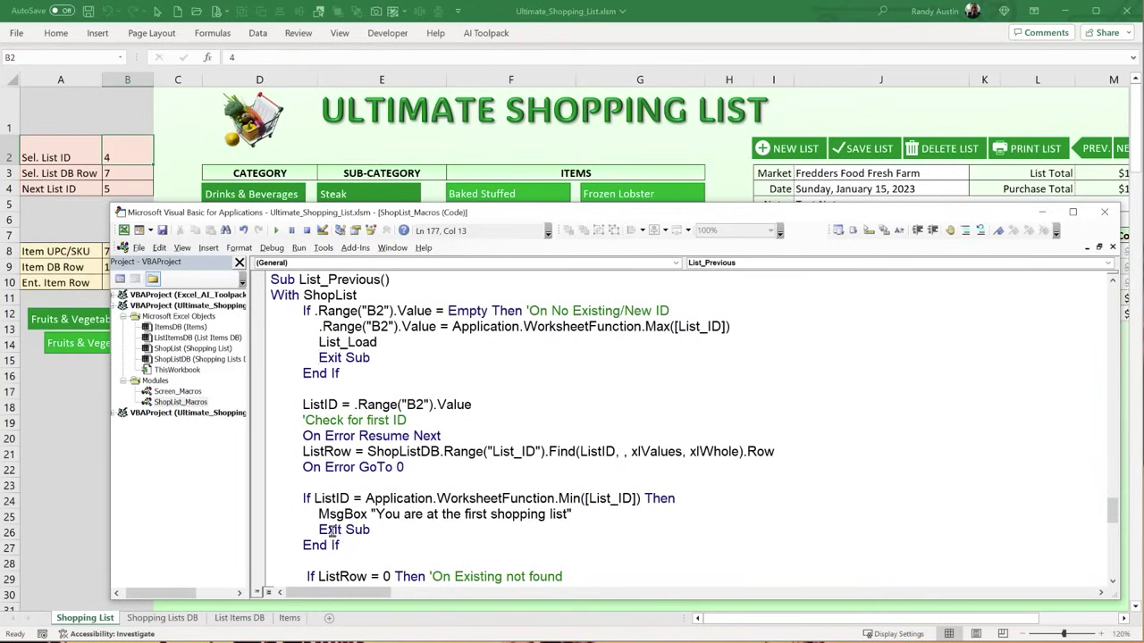
drag(338, 405, 303, 405)
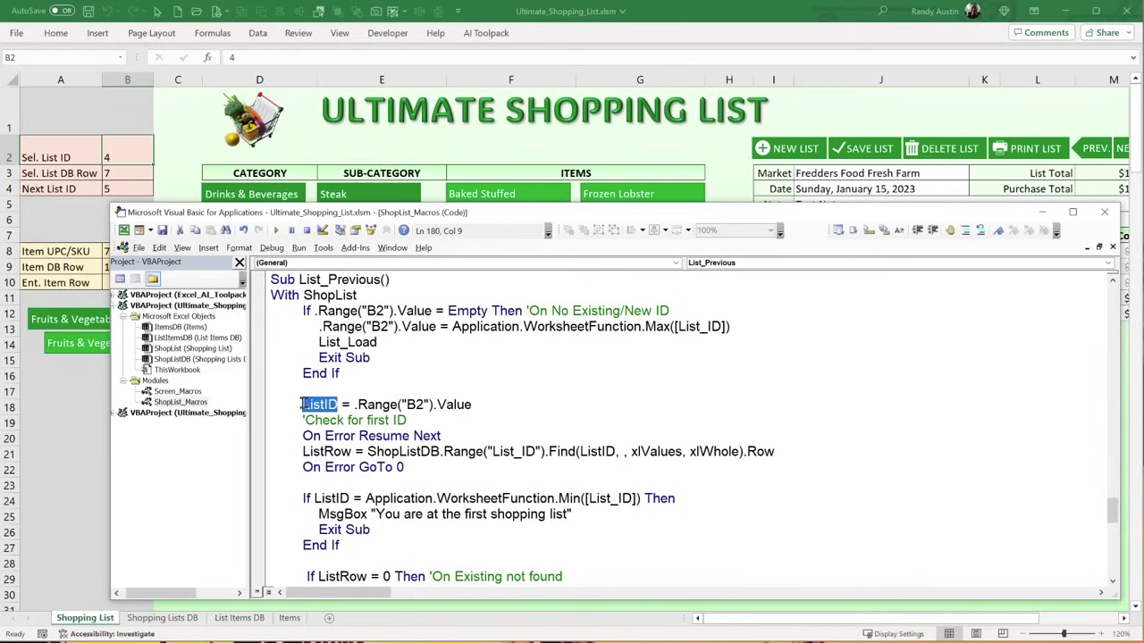
- Inspect the Sel. List DB Row formula in B3 and review the ListRow lookup on the List_ID range in List_Previous
key(alt+Tab)
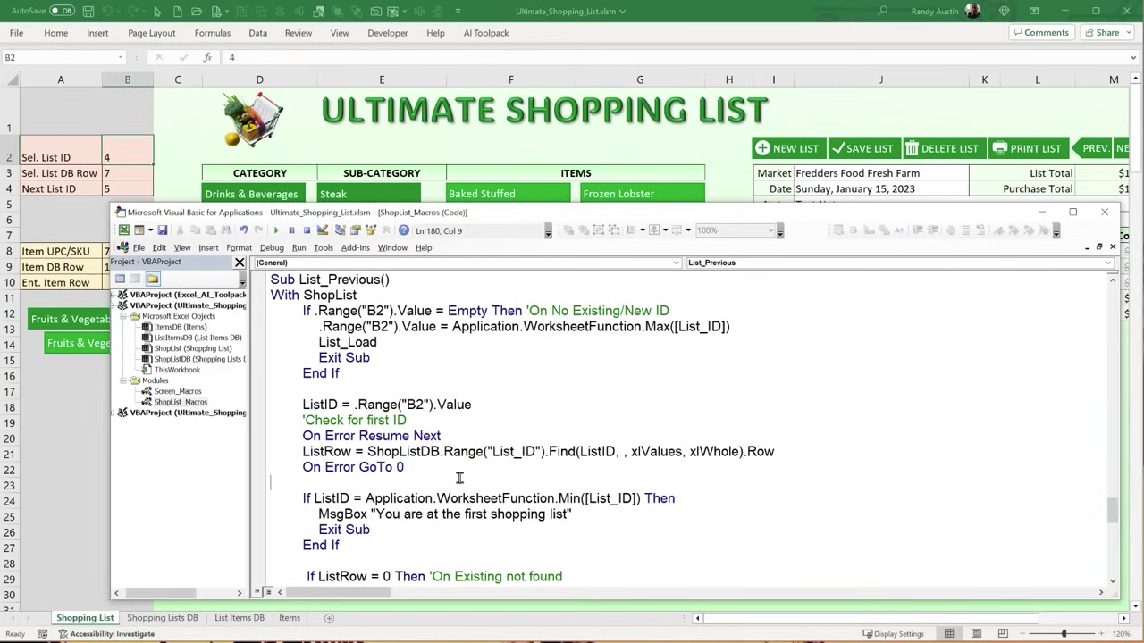
click(109, 179)
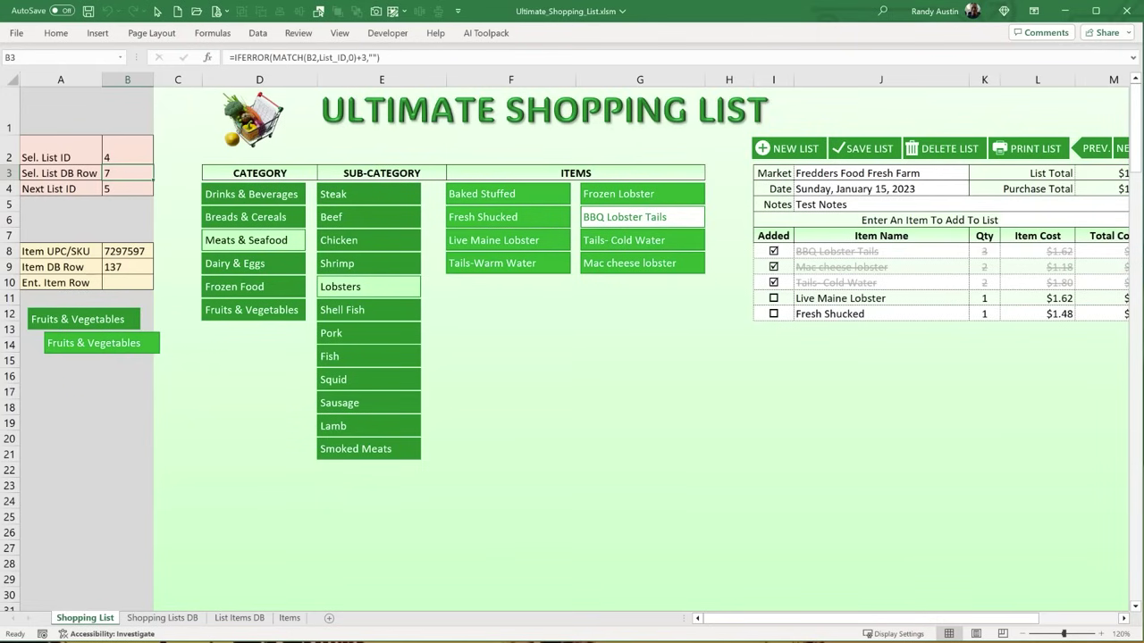
key(alt+Tab)
drag(579, 453, 456, 456)
click(587, 451)
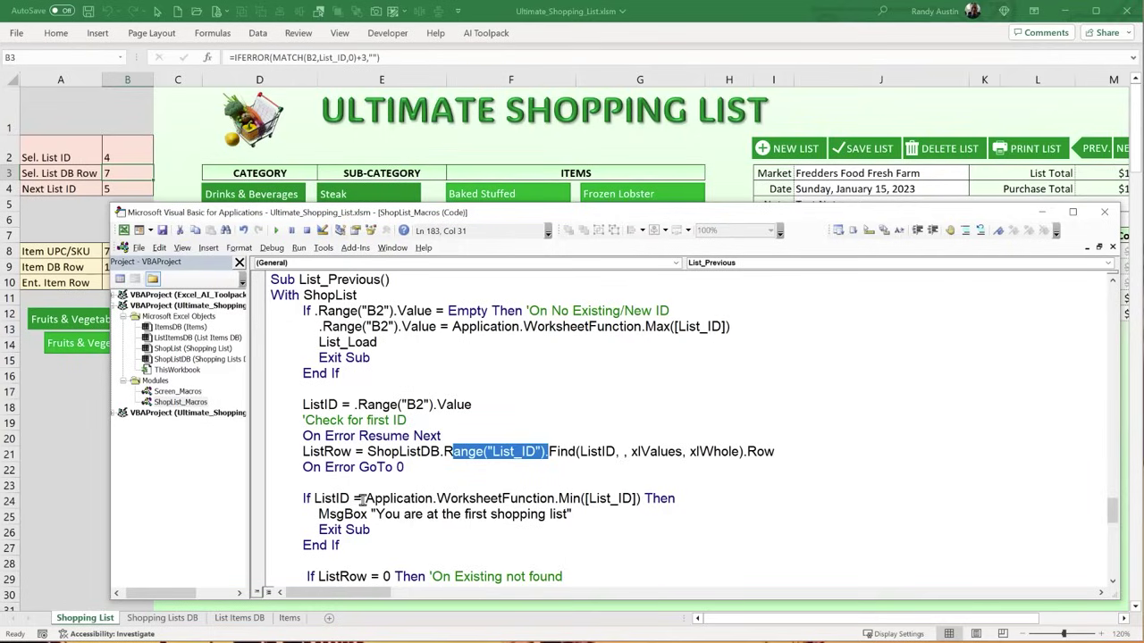
- Compare the Min([List_ID]) condition in List_Previous with the List ID column on the Shopping Lists DB sheet
drag(364, 499, 677, 499)
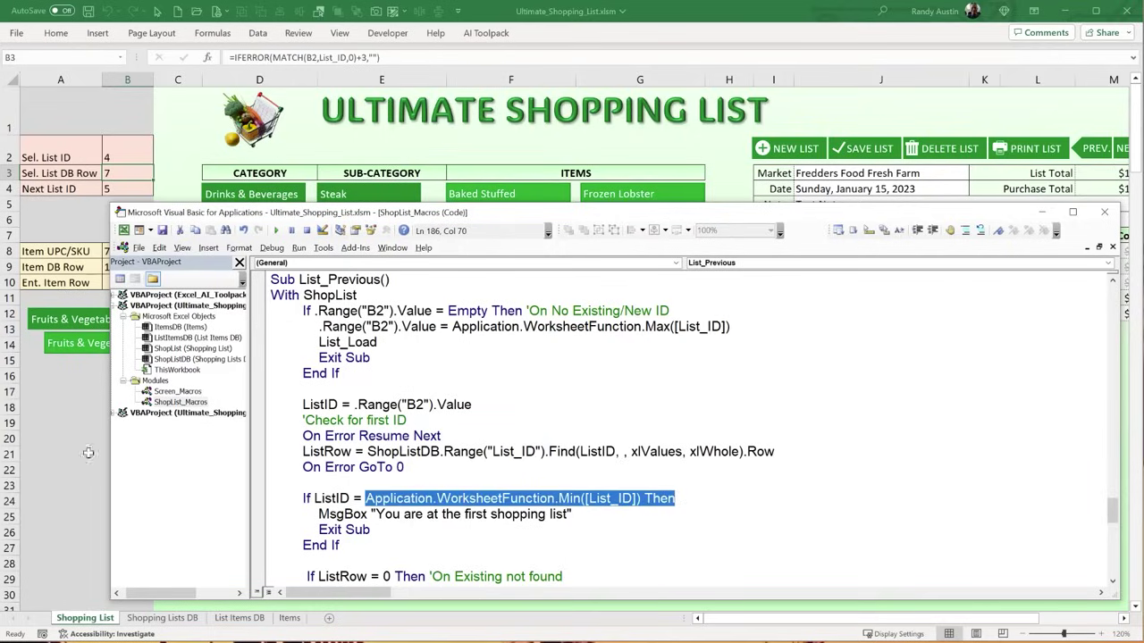
click(89, 453)
click(162, 618)
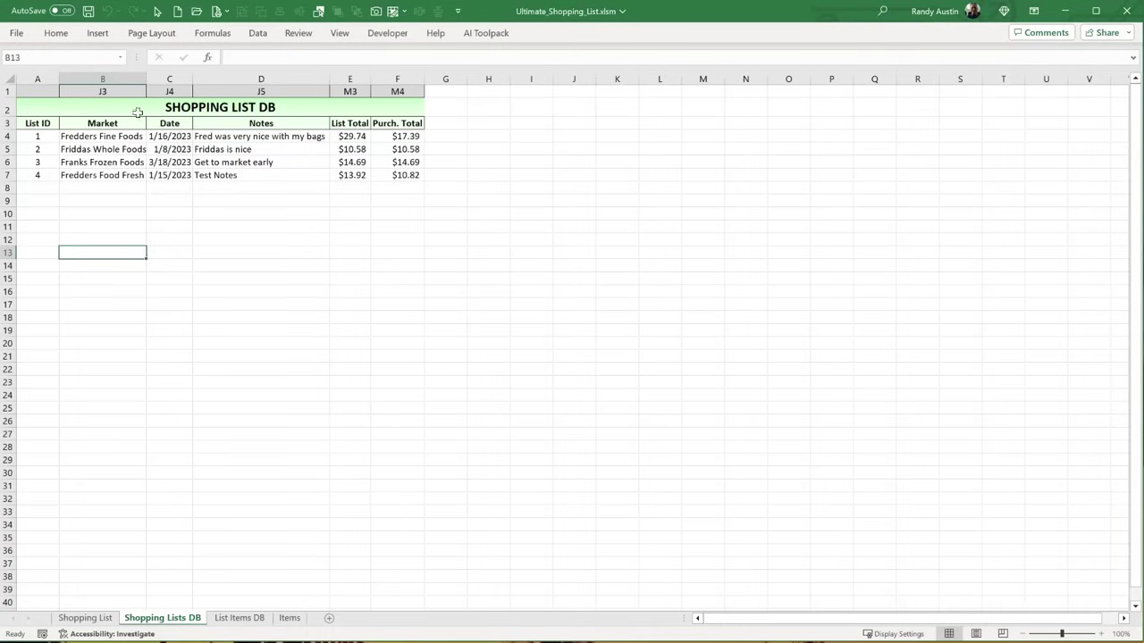
click(39, 150)
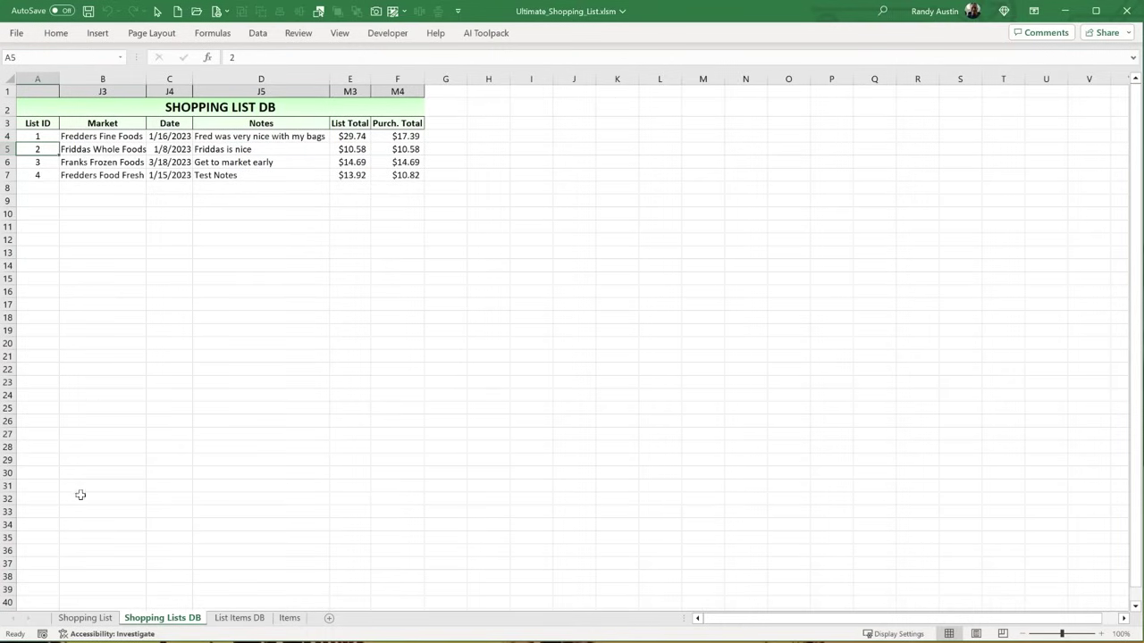
click(85, 618)
- Review the minimum List_ID check in List_Previous with its first shopping list message and Exit Sub
key(alt+F11)
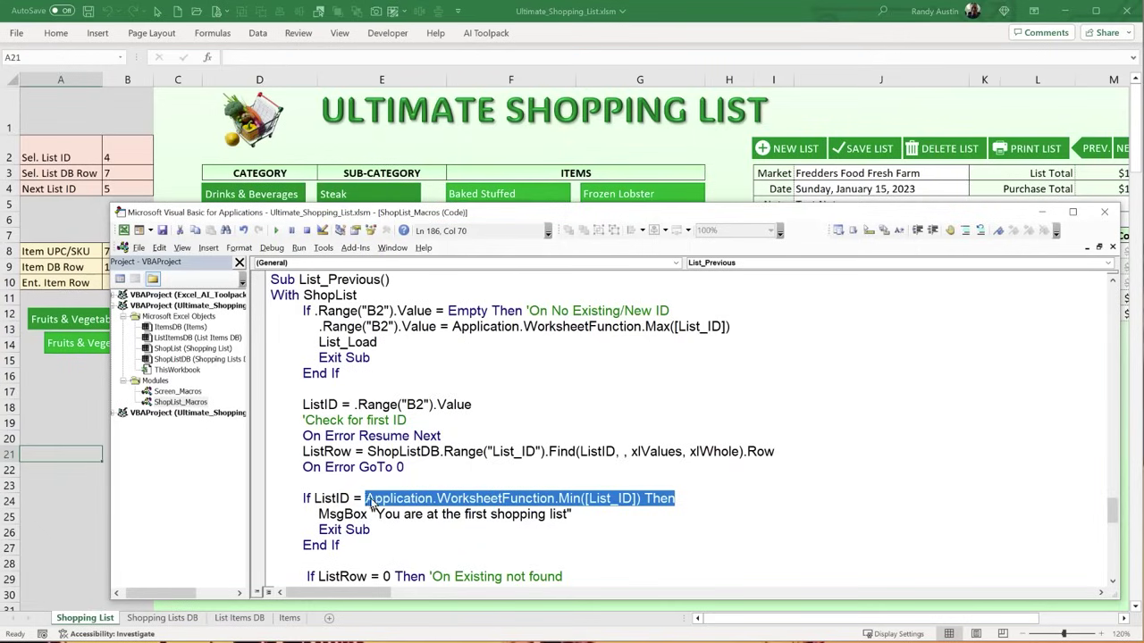
drag(655, 497, 498, 498)
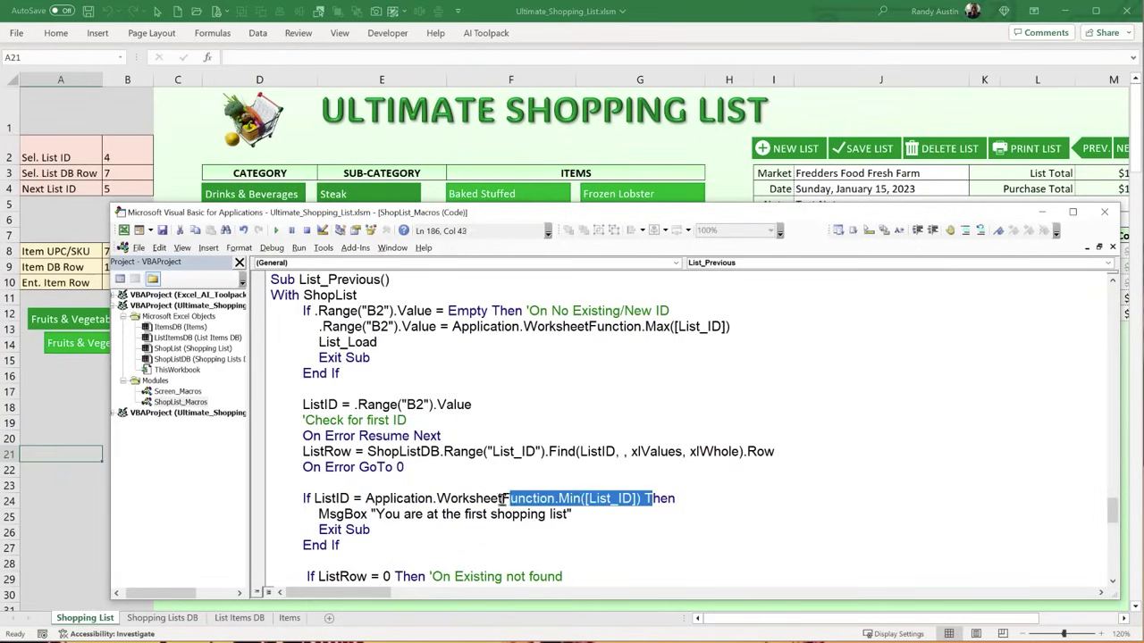
click(565, 498)
double_click(564, 498)
drag(588, 498, 368, 501)
drag(571, 515, 317, 530)
scroll(318, 527, down, 2)
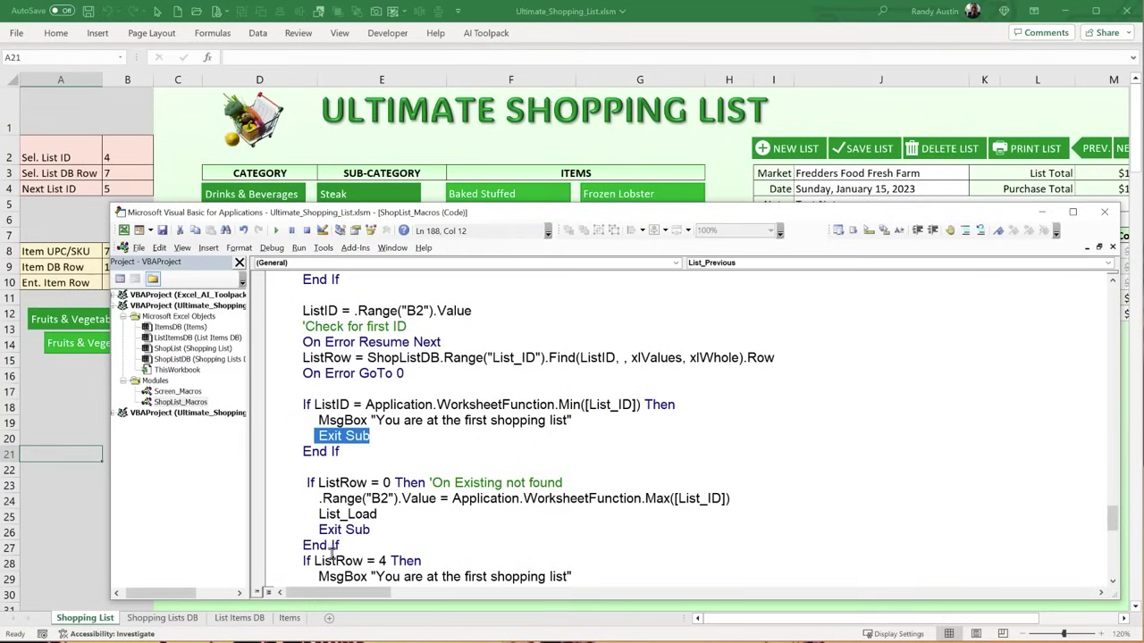
- Review the ListRow = 0 branch of List_Previous that sets B2 to the maximum List_ID and loads that list
drag(325, 485, 369, 483)
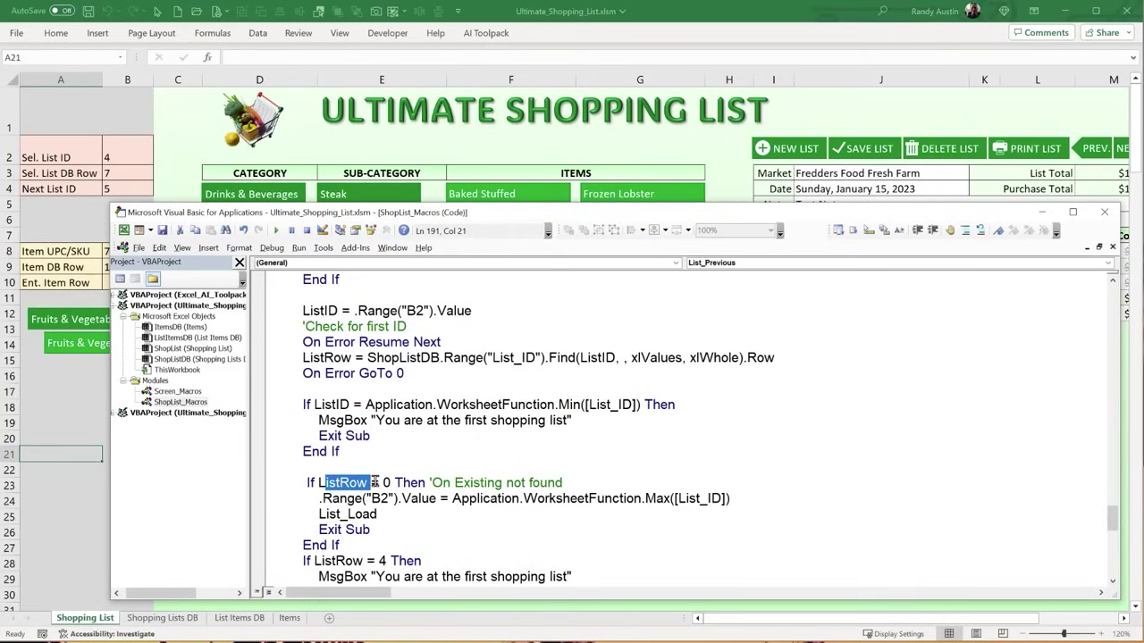
drag(581, 482, 388, 499)
right_click(426, 489)
click(425, 498)
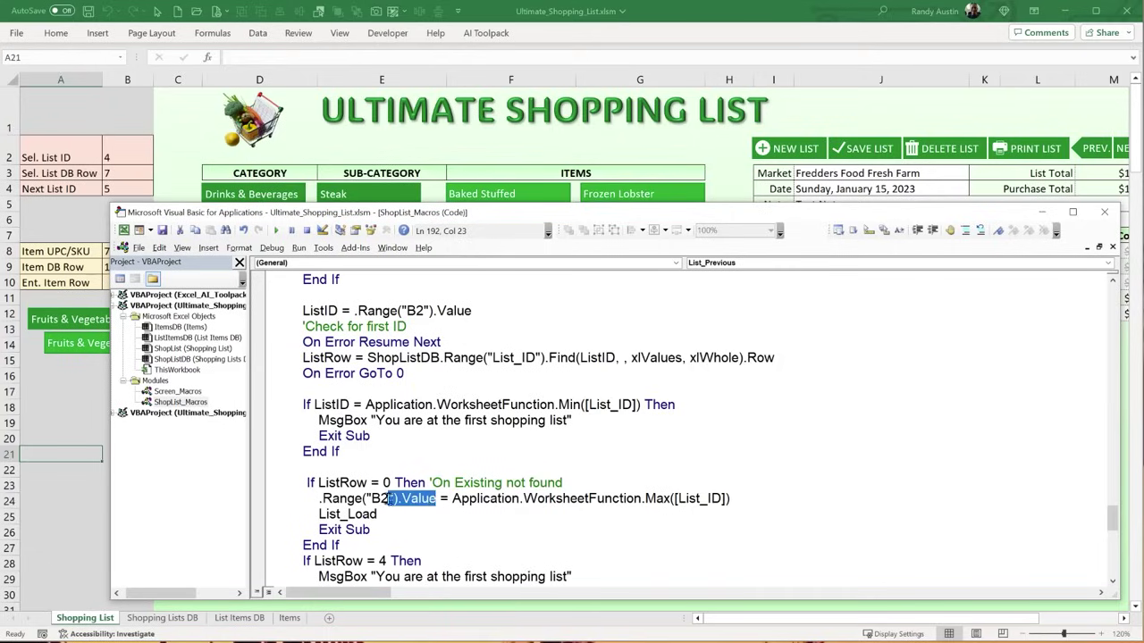
click(471, 497)
drag(743, 501, 446, 499)
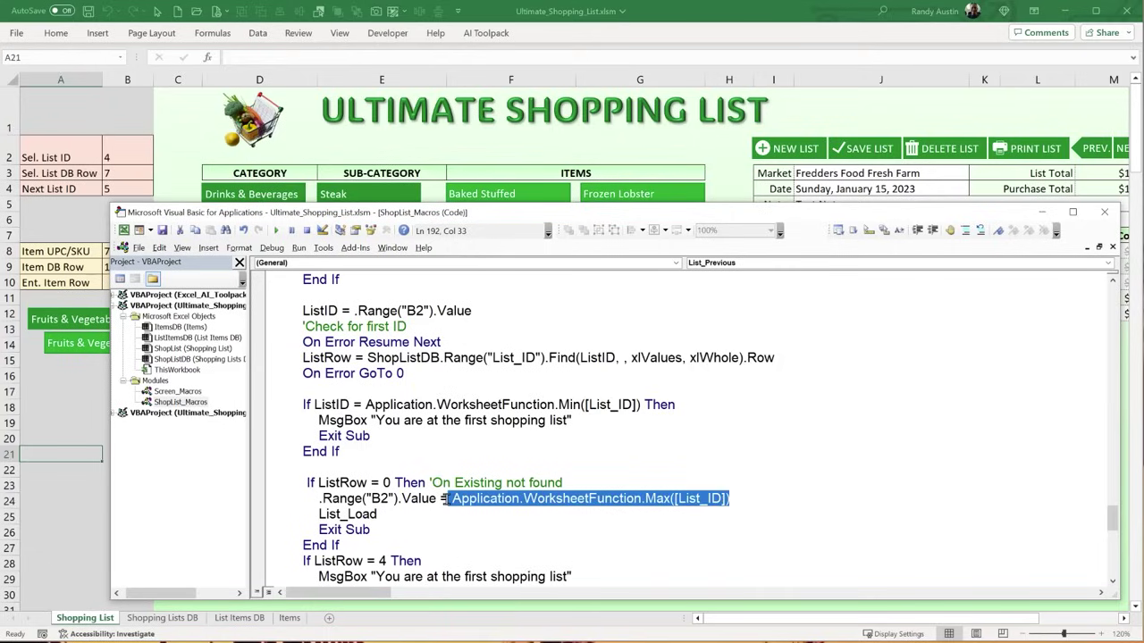
drag(379, 515, 313, 516)
scroll(315, 524, down, 1)
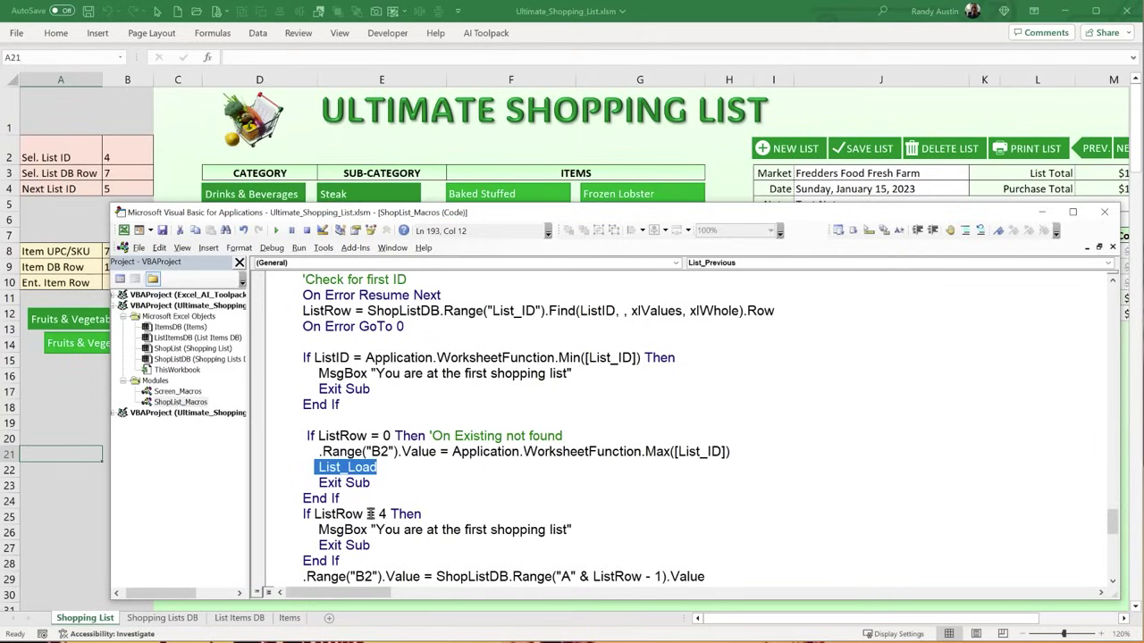
- Compare the ListRow = 4 condition with the first record in A4 on the Shopping Lists DB sheet
drag(421, 515, 324, 515)
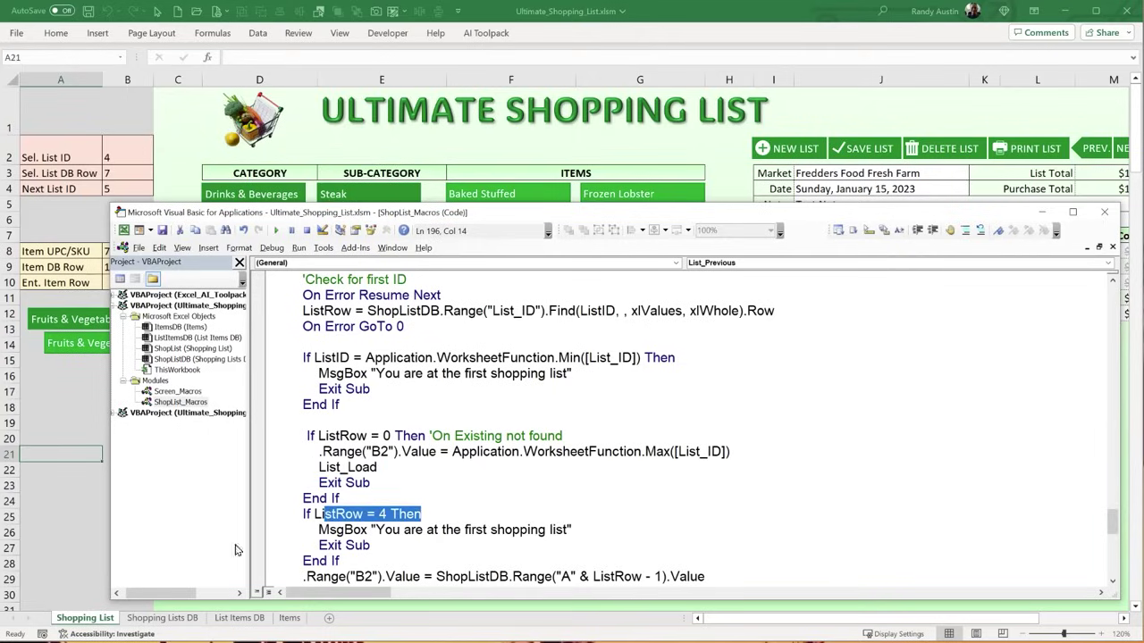
click(98, 563)
click(162, 617)
click(54, 132)
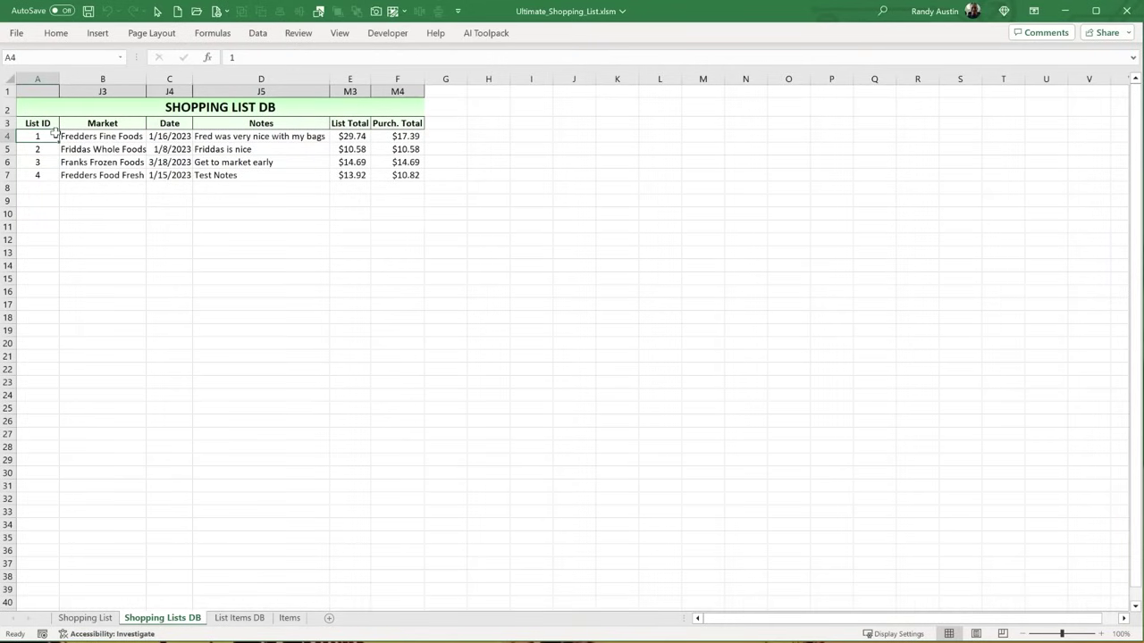
click(103, 622)
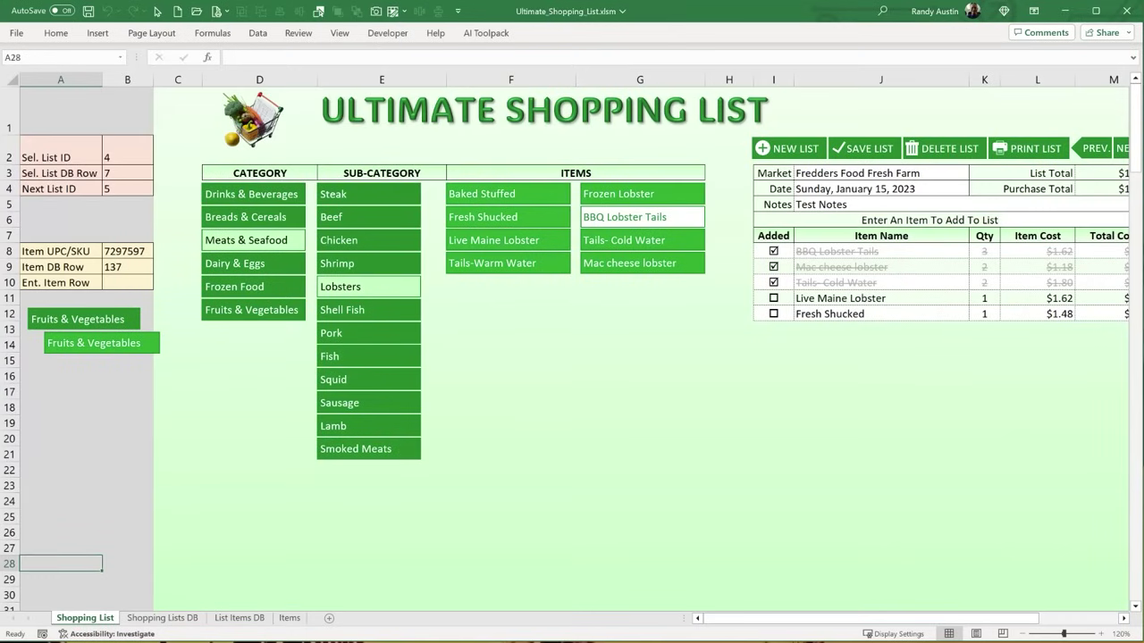
- Review the ListRow = 4 condition in List_Previous together with its first shopping list message
key(alt+F11)
click(474, 502)
scroll(474, 502, down, 2)
click(616, 436)
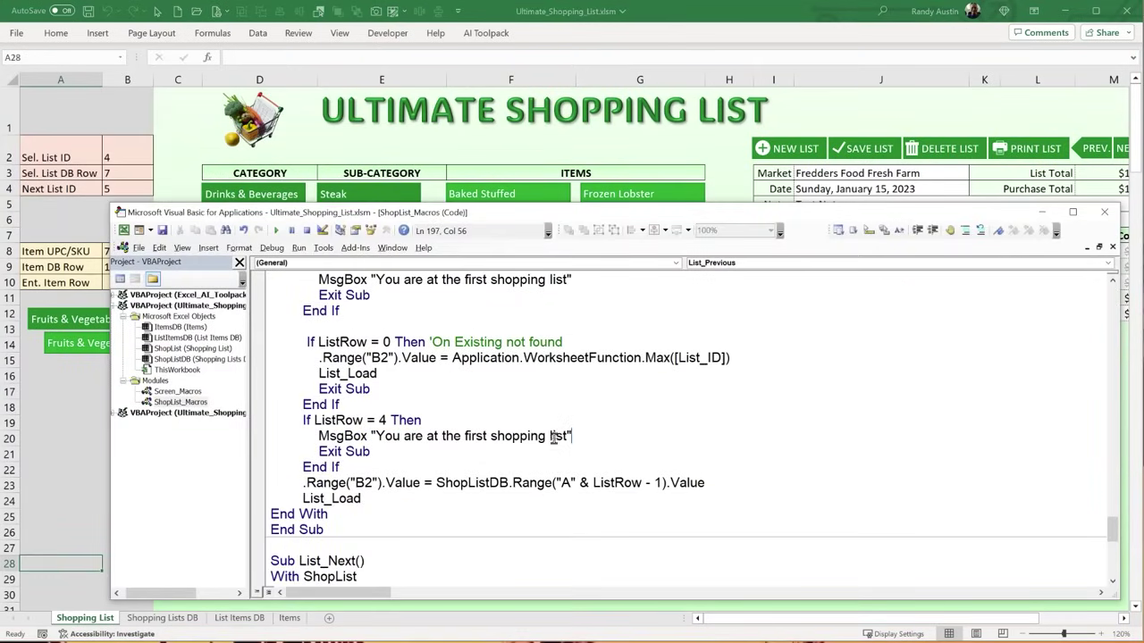
drag(571, 436, 302, 421)
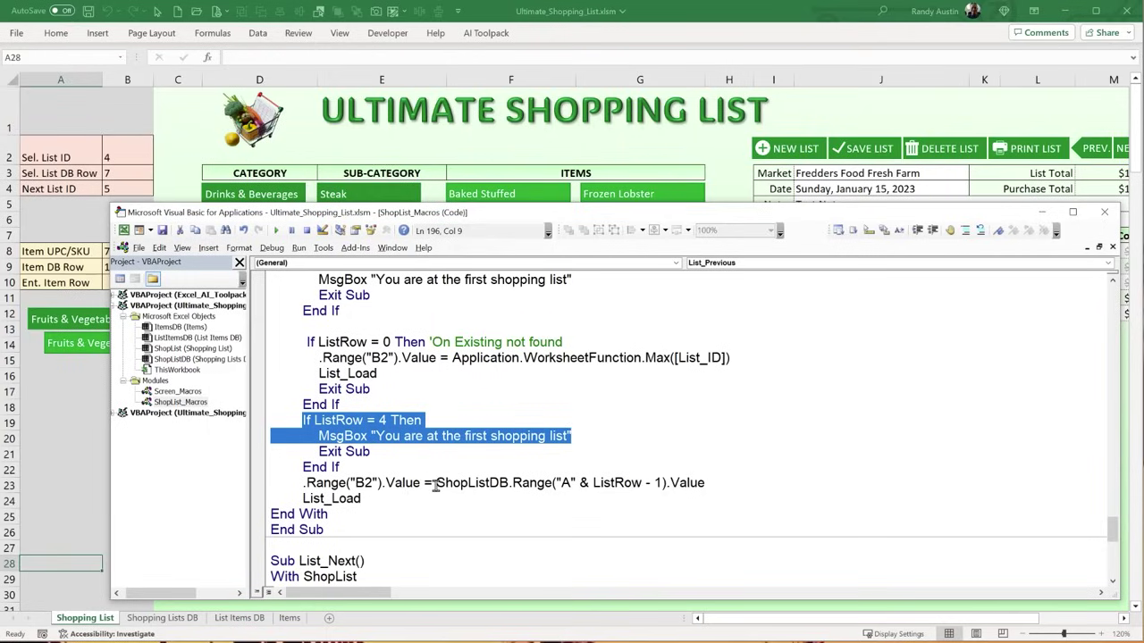
- Review the List_Previous line that sets B2 from column A of ShopListDB at ListRow - 1
drag(435, 484, 588, 483)
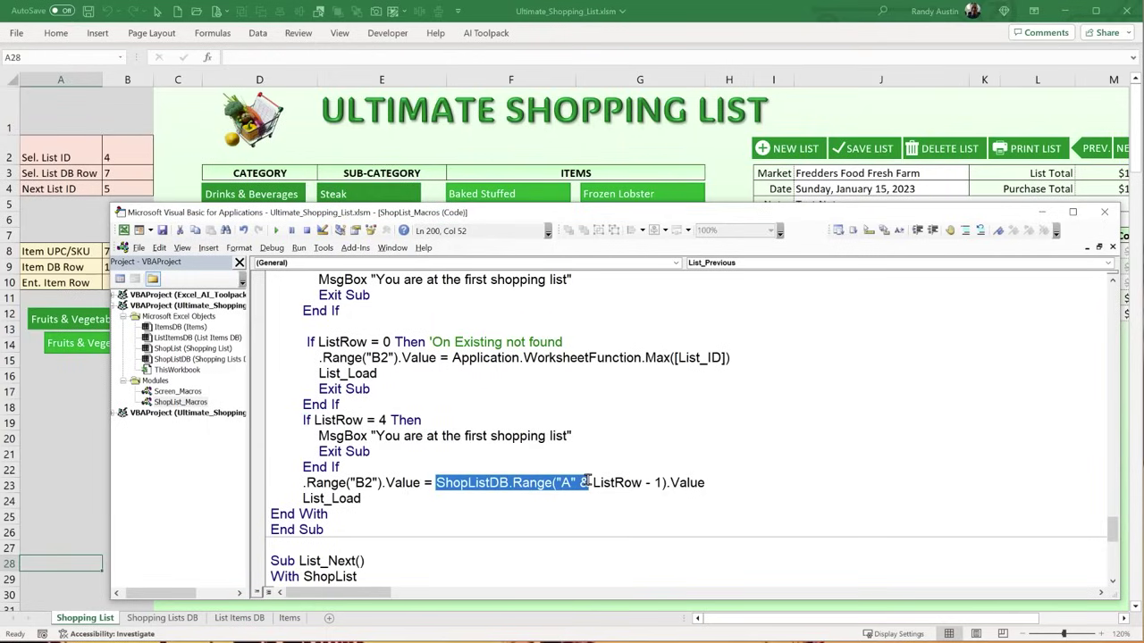
click(608, 483)
drag(666, 482, 593, 483)
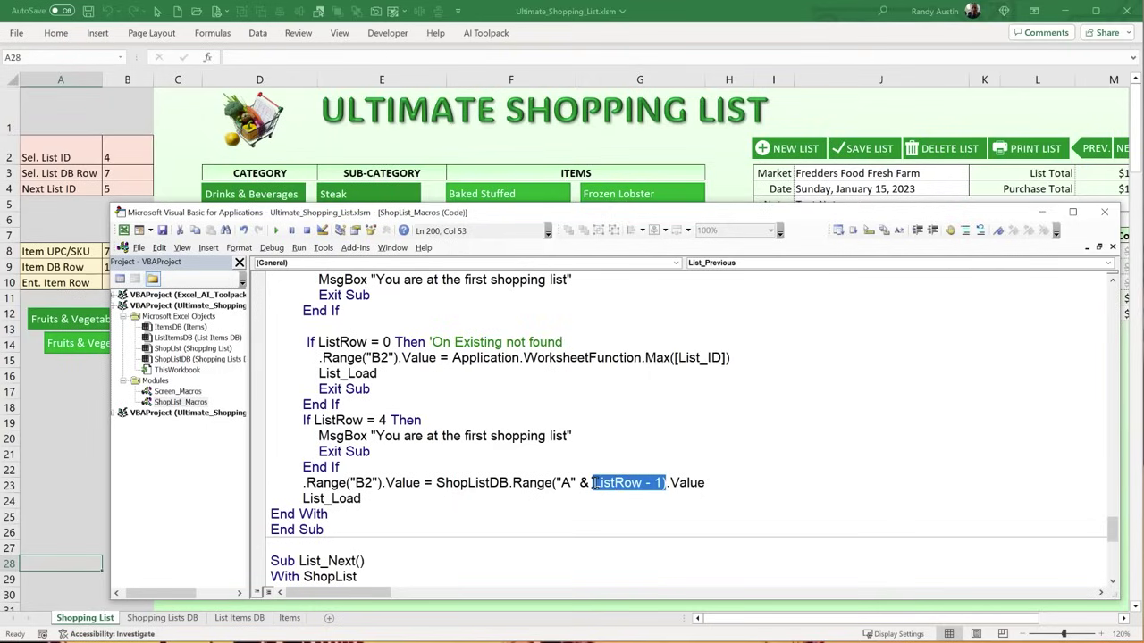
drag(706, 484, 450, 483)
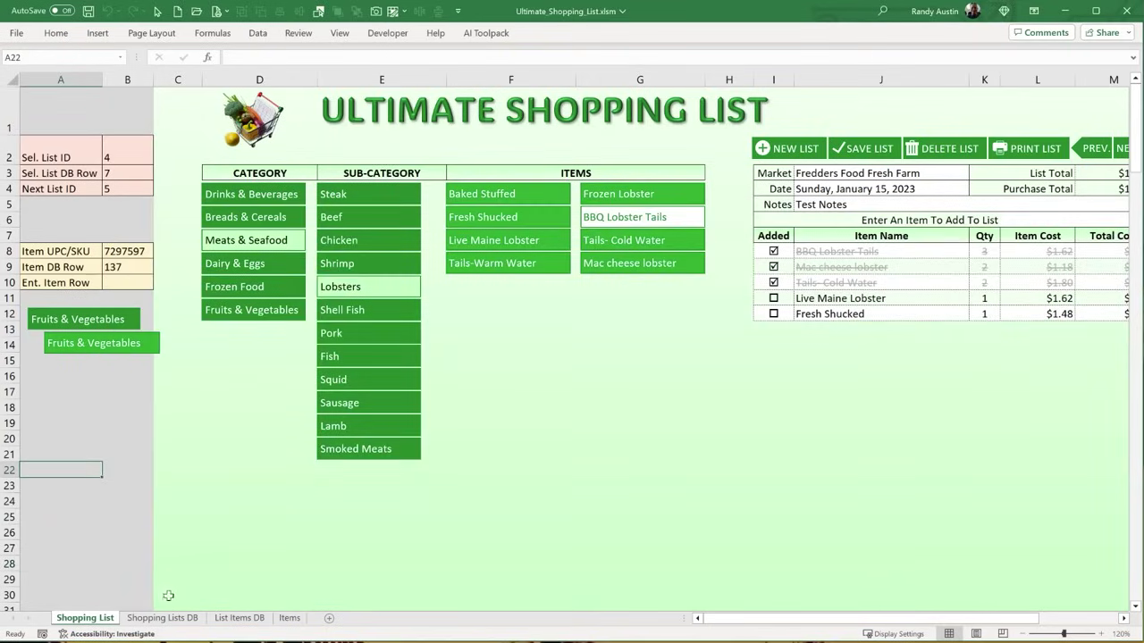
- Compare the ListRow - 1 lookup with rows 5 and 4 on the Shopping Lists DB sheet
click(161, 618)
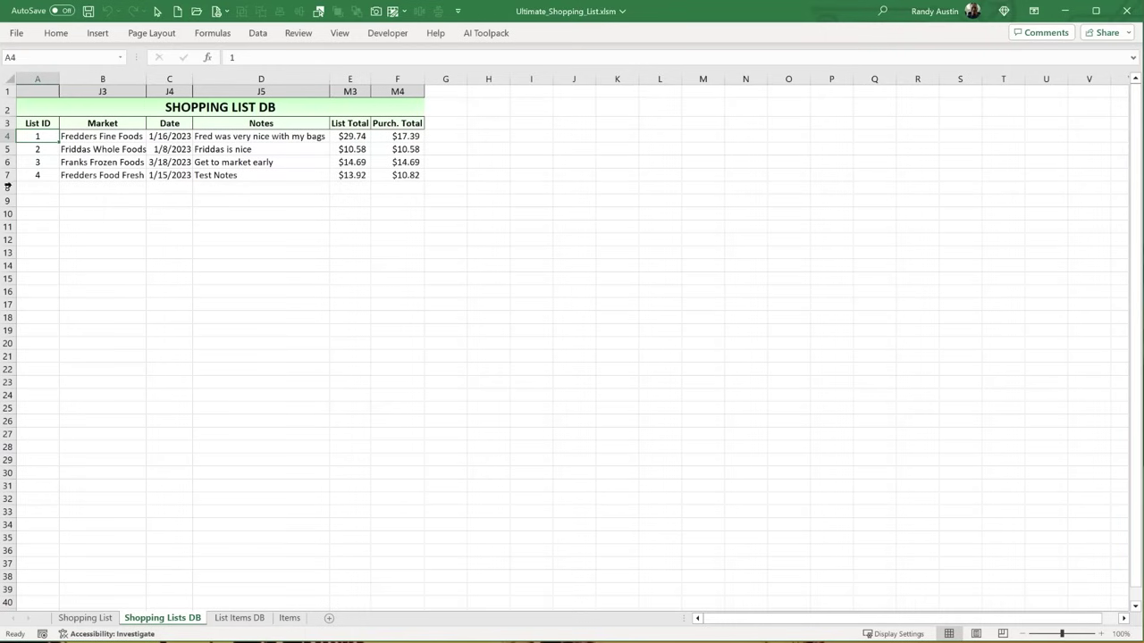
click(6, 149)
click(6, 136)
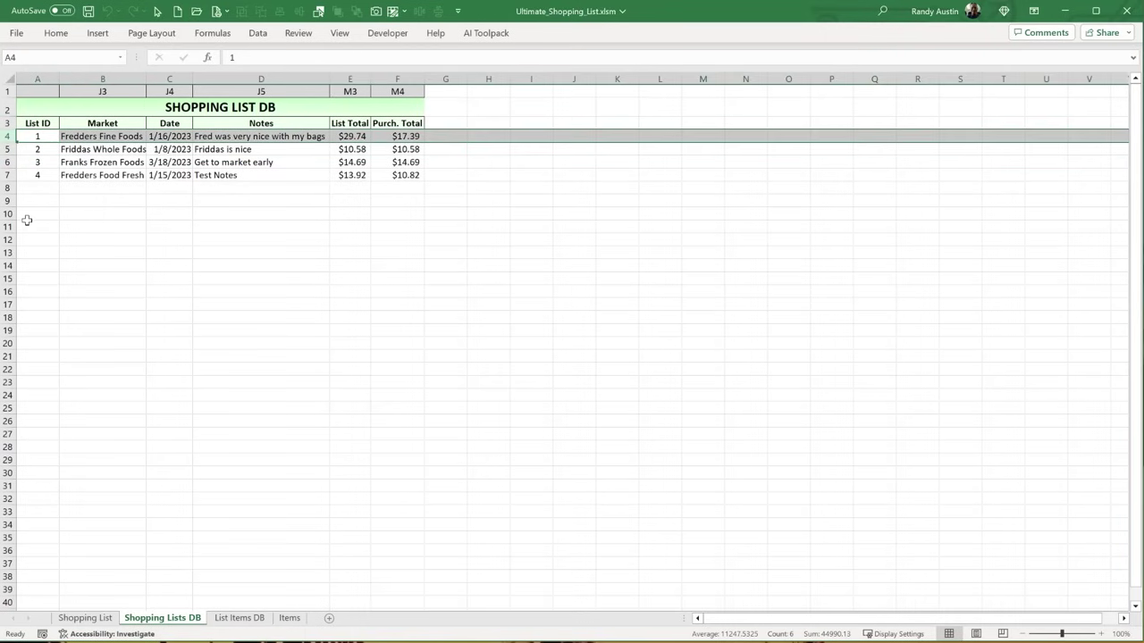
click(85, 618)
key(alt+F11)
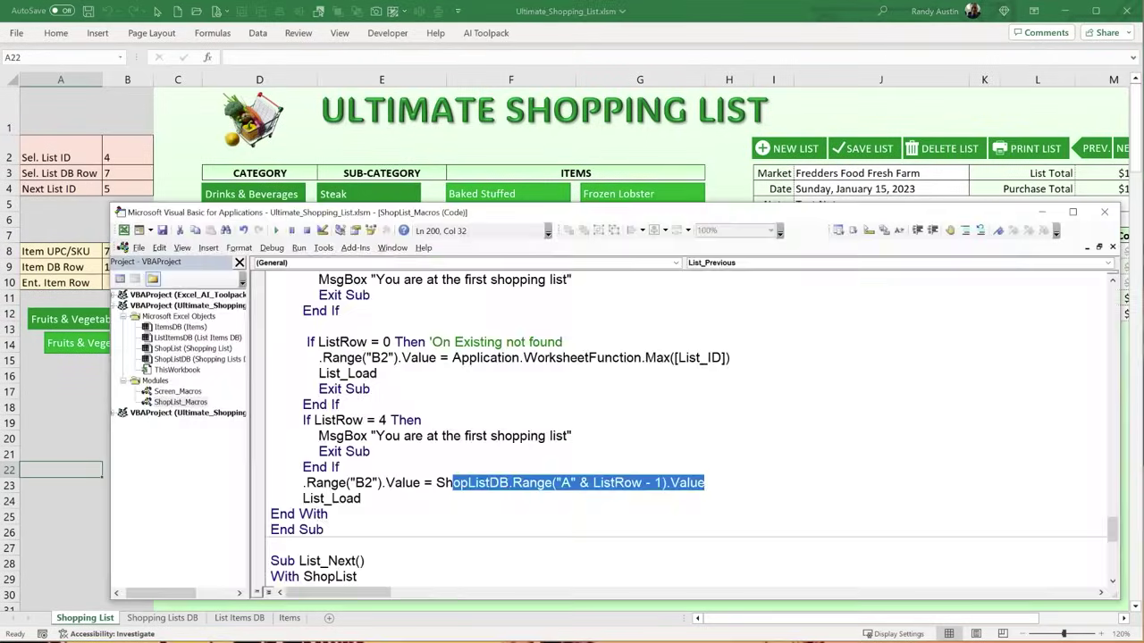
- Trace the List_Previous lookup from the List ID column on Shopping Lists DB to B2 on Shopping List and the closing List_Load call
click(403, 478)
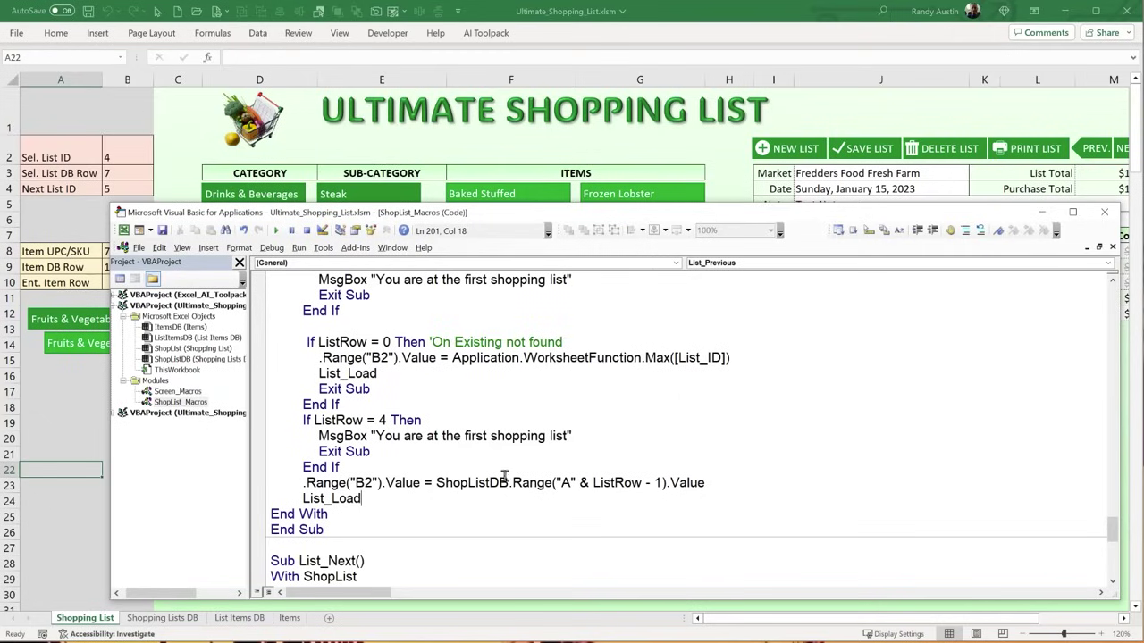
drag(556, 482, 577, 483)
click(641, 483)
click(159, 618)
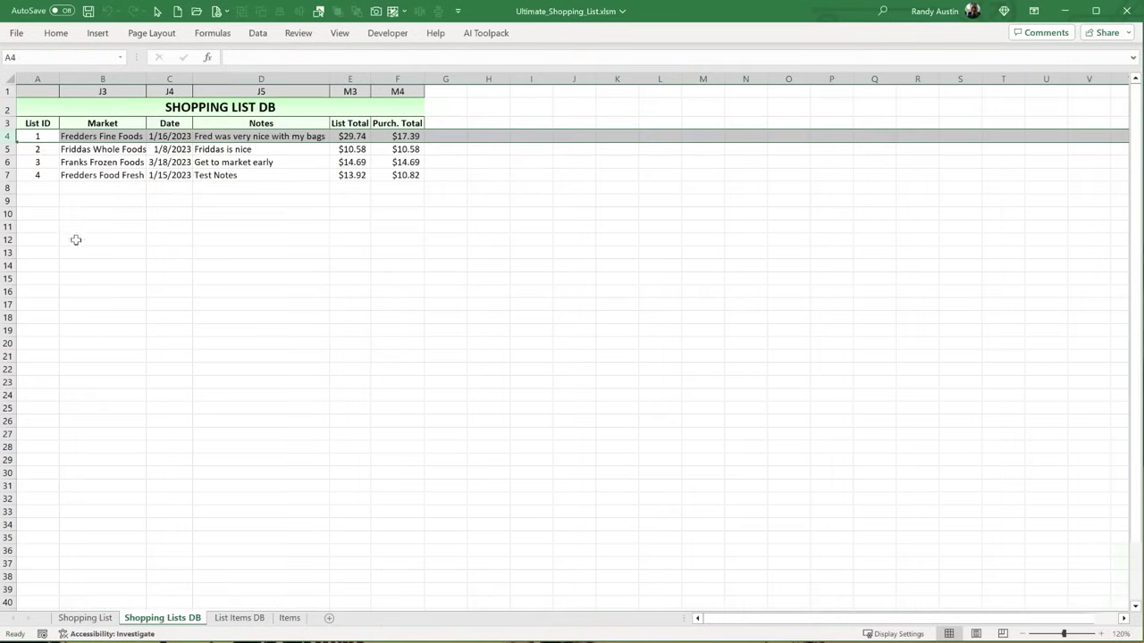
click(22, 149)
click(9, 149)
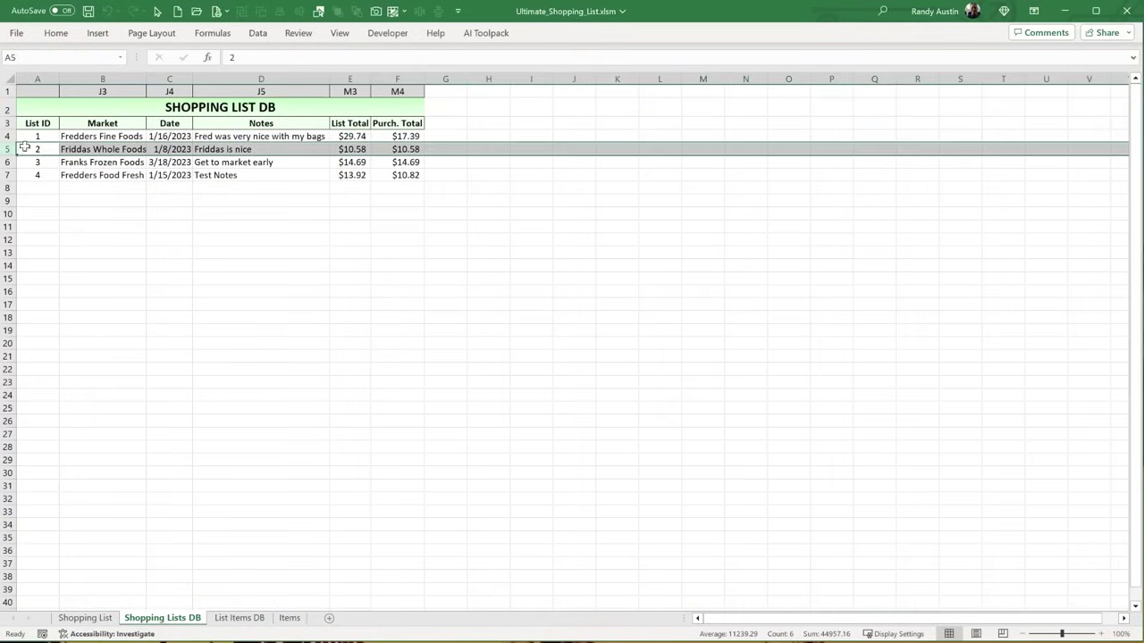
click(32, 136)
click(39, 175)
click(32, 137)
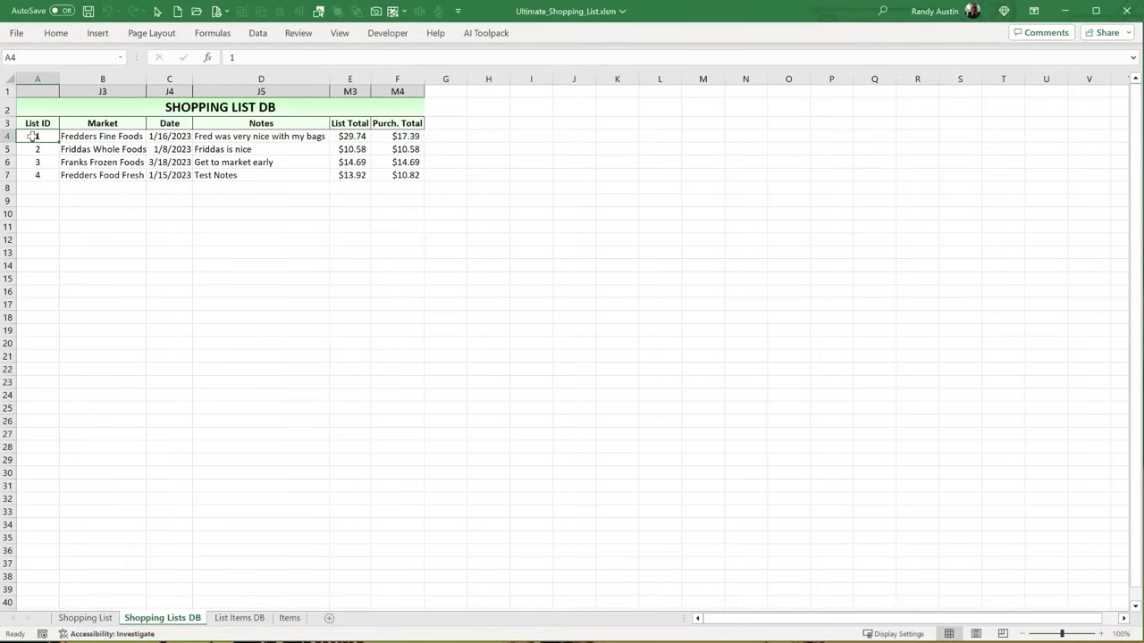
click(102, 616)
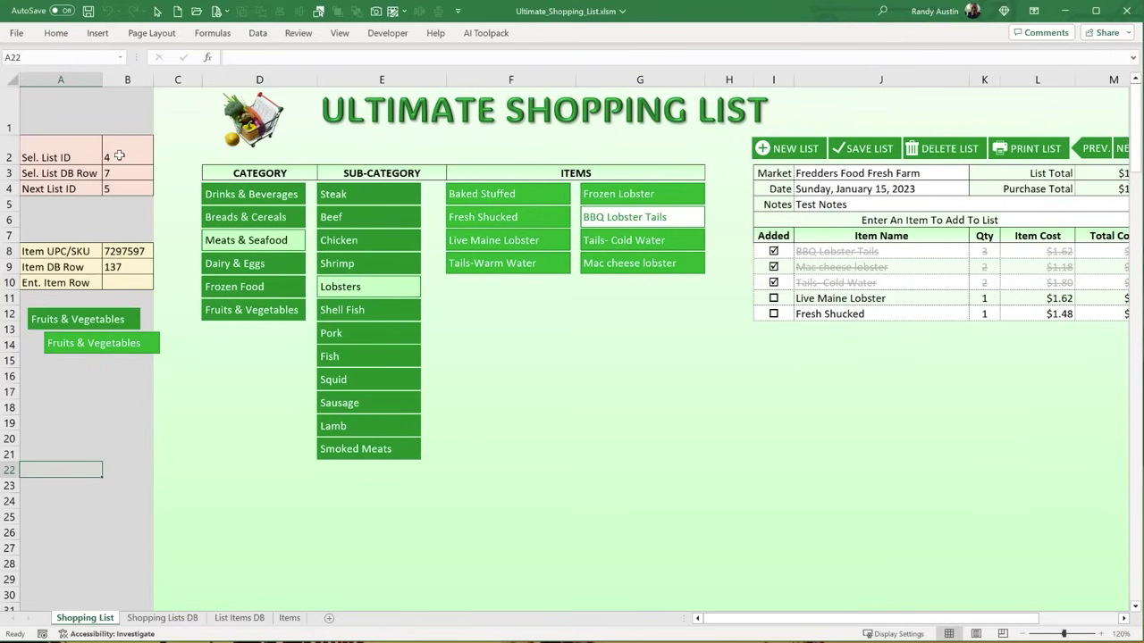
click(117, 156)
key(alt+F11)
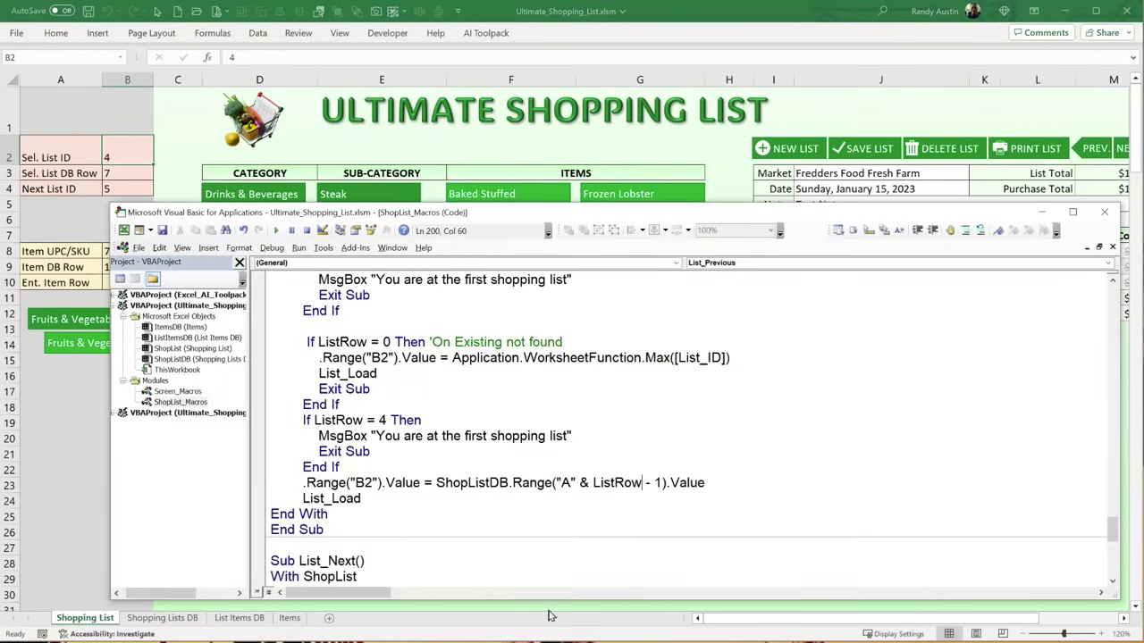
drag(361, 498, 306, 482)
- Review the opening block of List_Next that handles an empty B2
scroll(369, 548, down, 3)
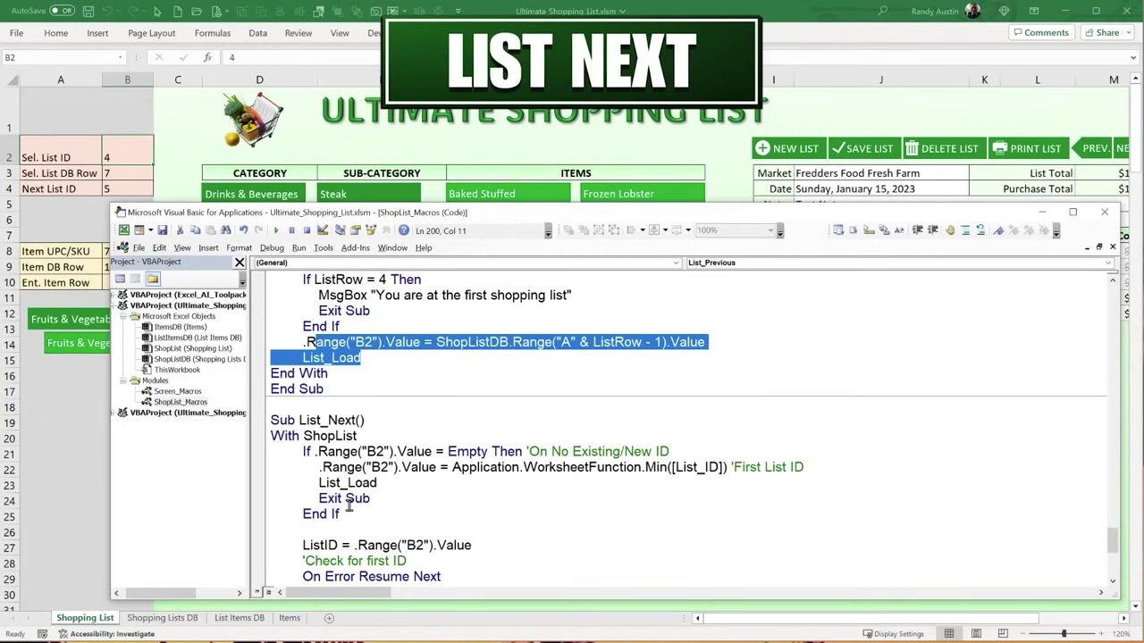
drag(437, 505, 271, 436)
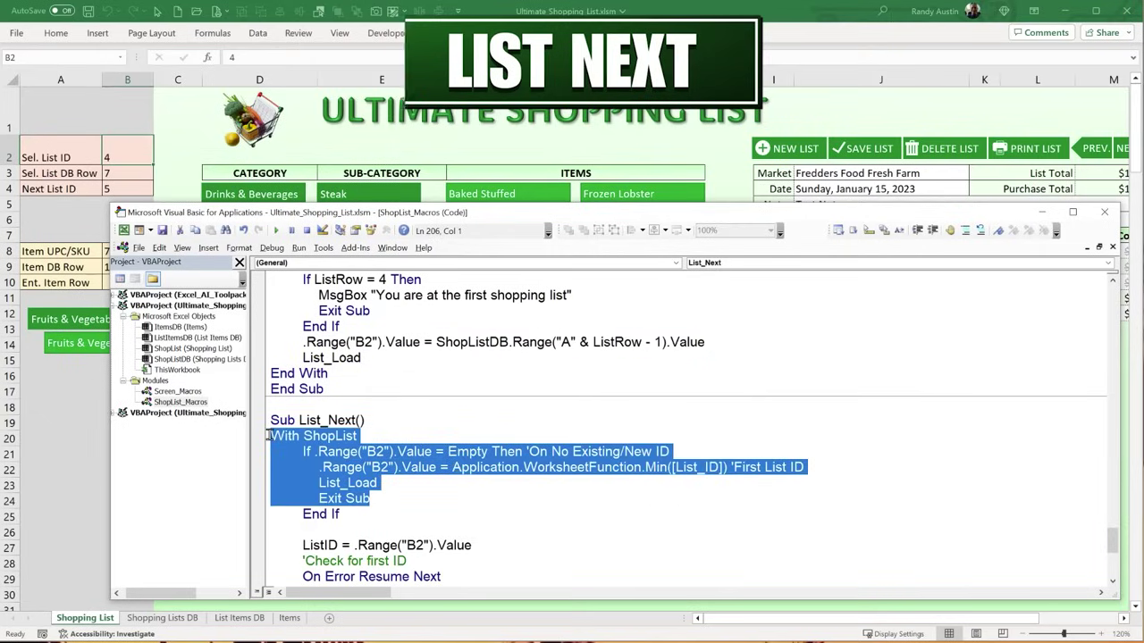
right_click(270, 441)
click(485, 329)
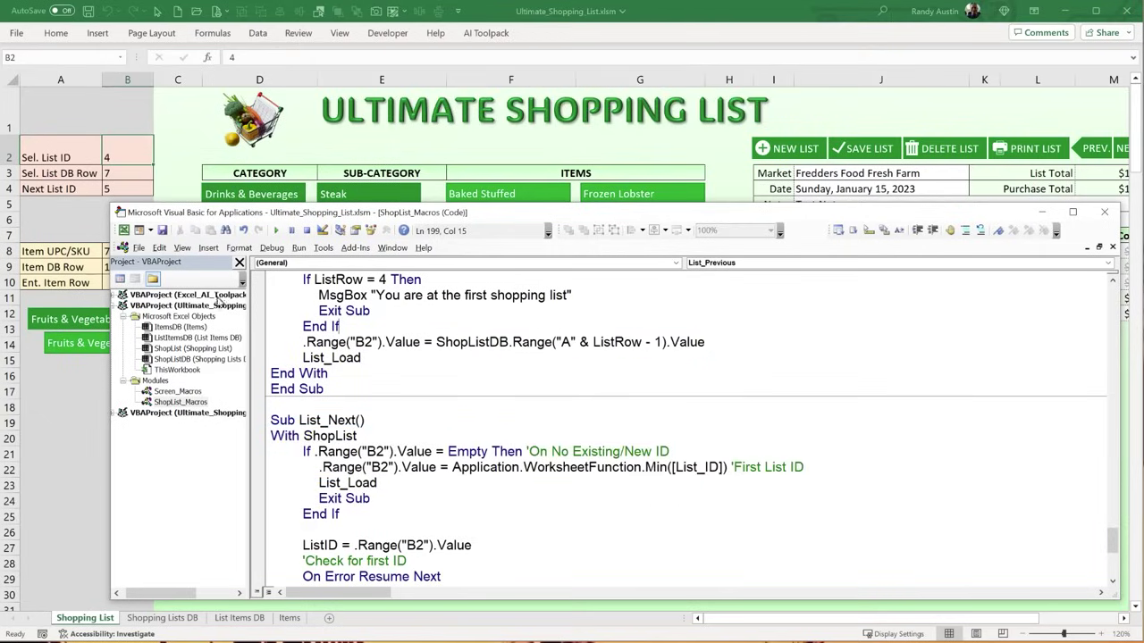
- Clear the selected list ID in B2 and test moving to the next shopping list
click(113, 145)
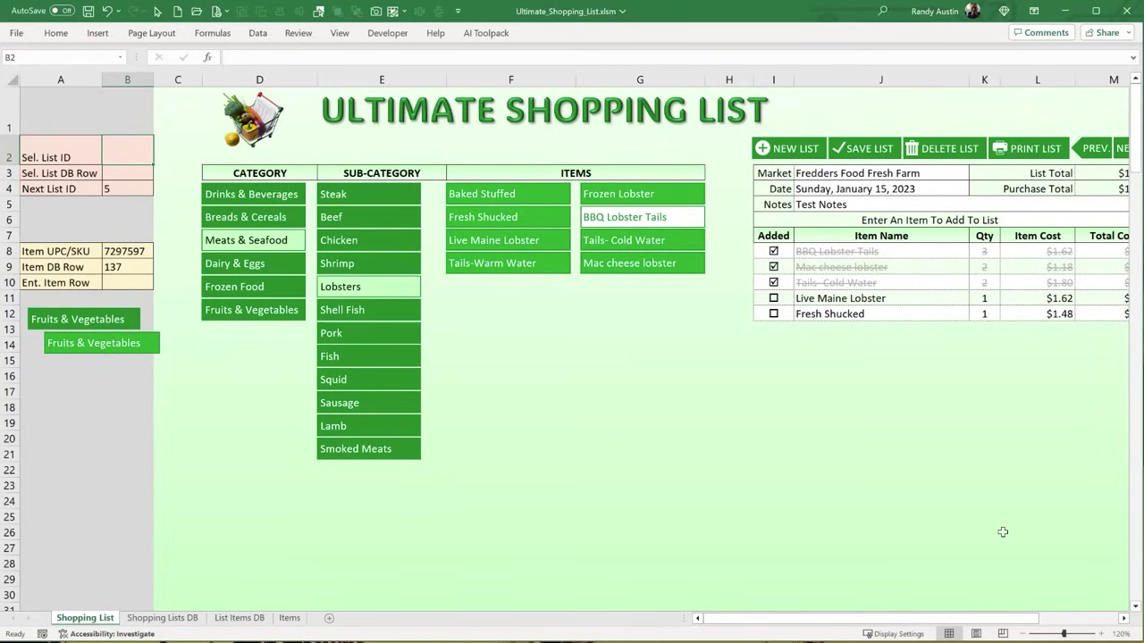
drag(986, 617, 999, 520)
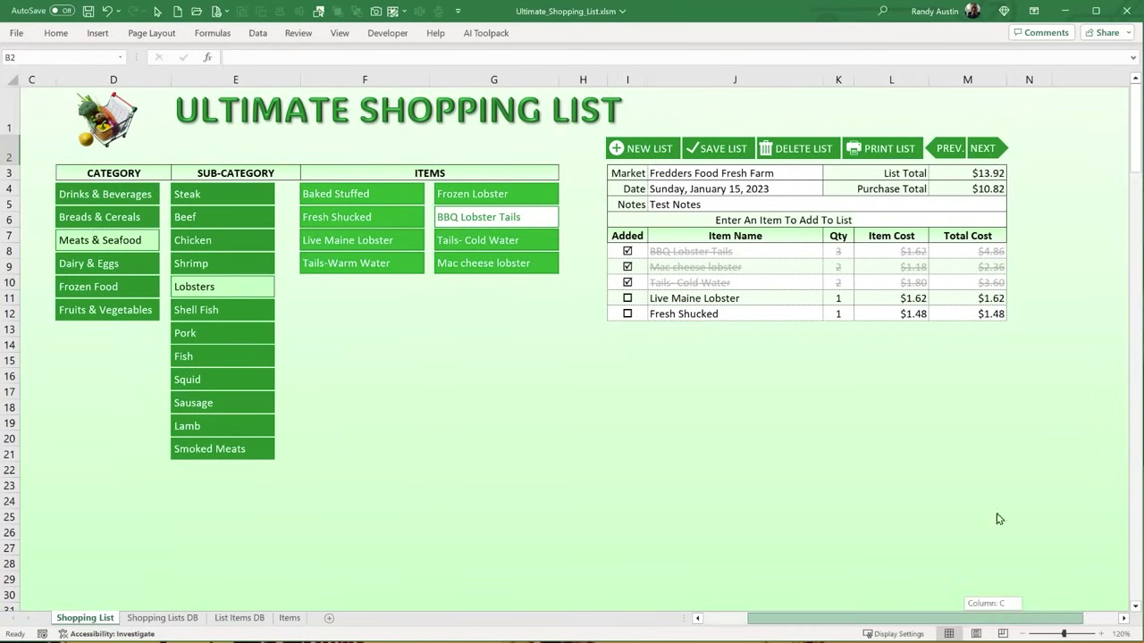
click(992, 152)
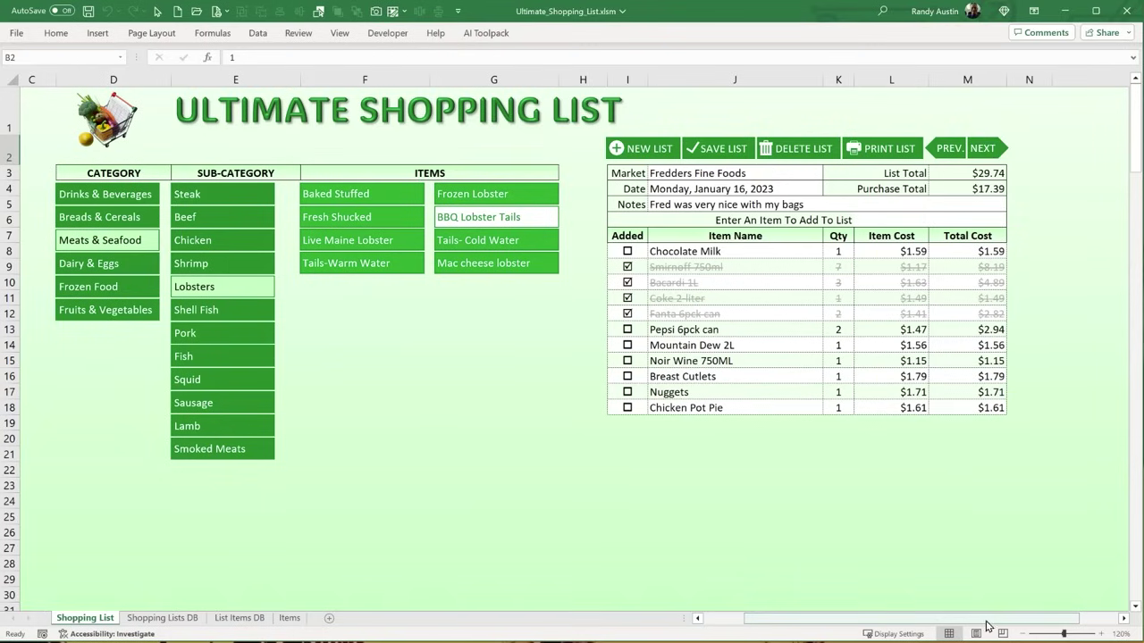
drag(975, 626, 136, 200)
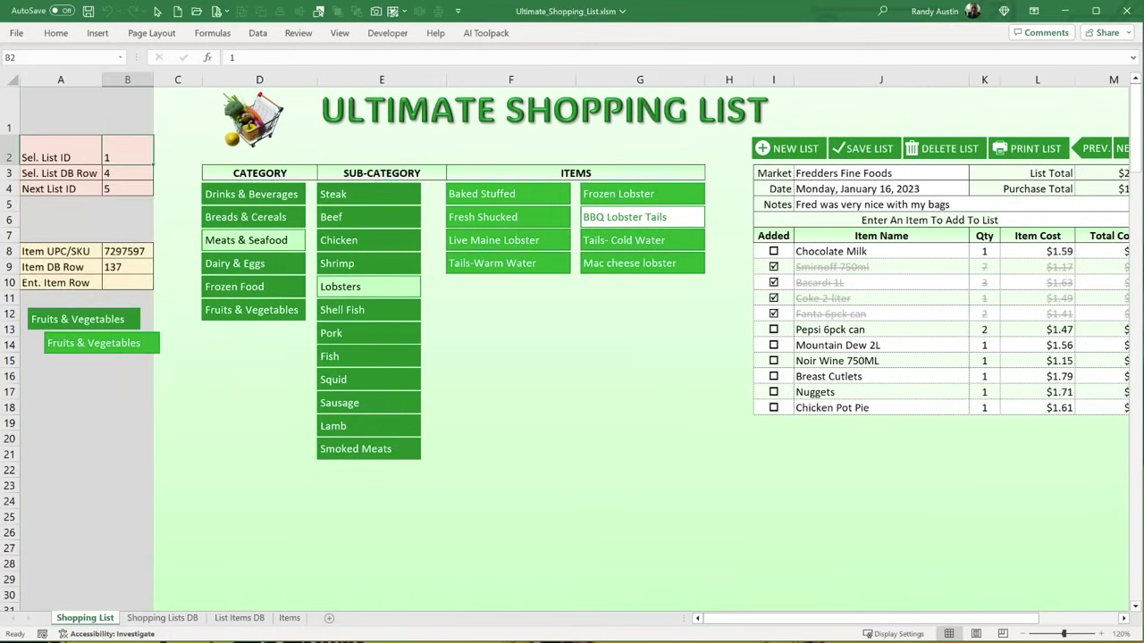
- Review how List_Next sets B2 to the minimum List_ID, runs List_Load and exits when no list is selected
key(alt+F11)
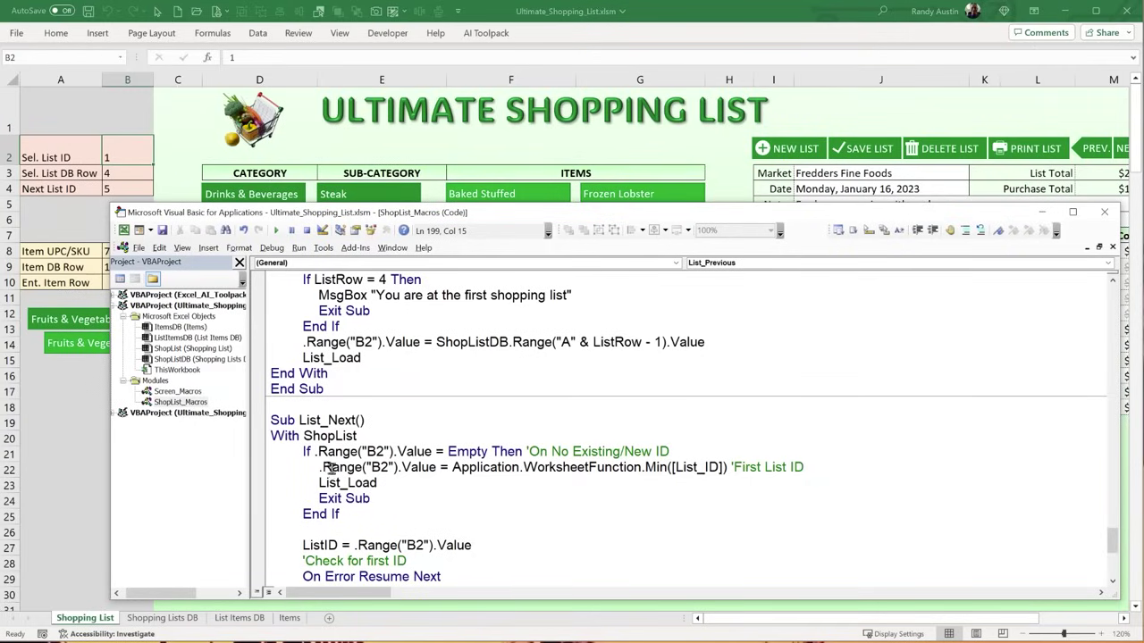
click(434, 467)
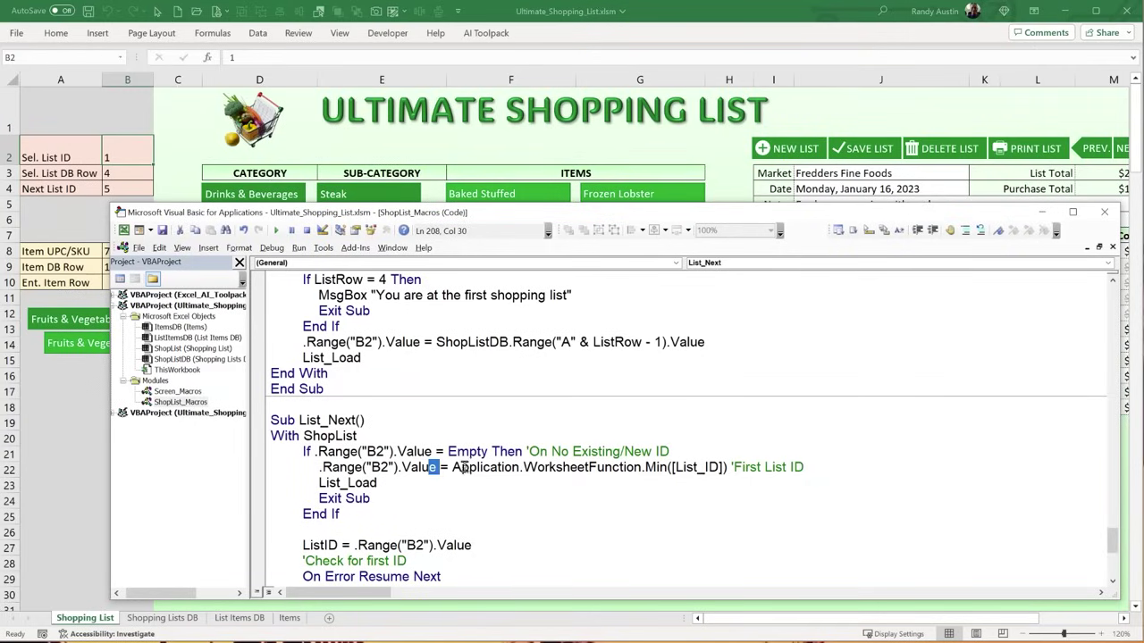
drag(460, 468, 672, 471)
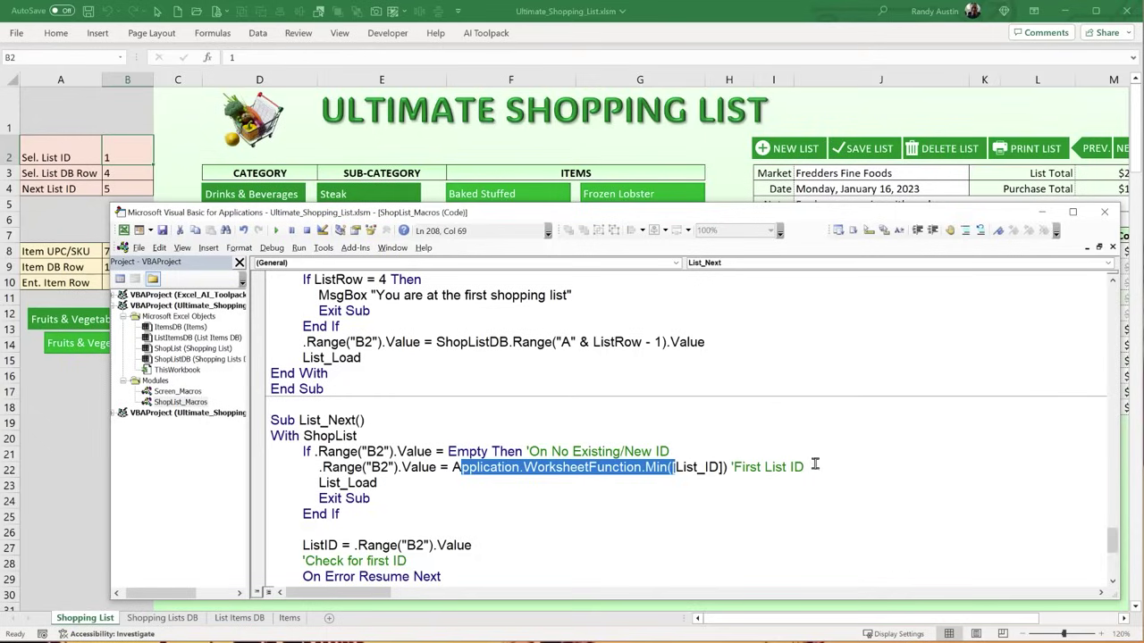
drag(805, 467, 735, 466)
drag(377, 482, 275, 499)
click(371, 498)
- Review the ListID assignment and the error-handled ListRow Find in List_Next, comparing it with the database row formula in B3
scroll(371, 497, down, 1)
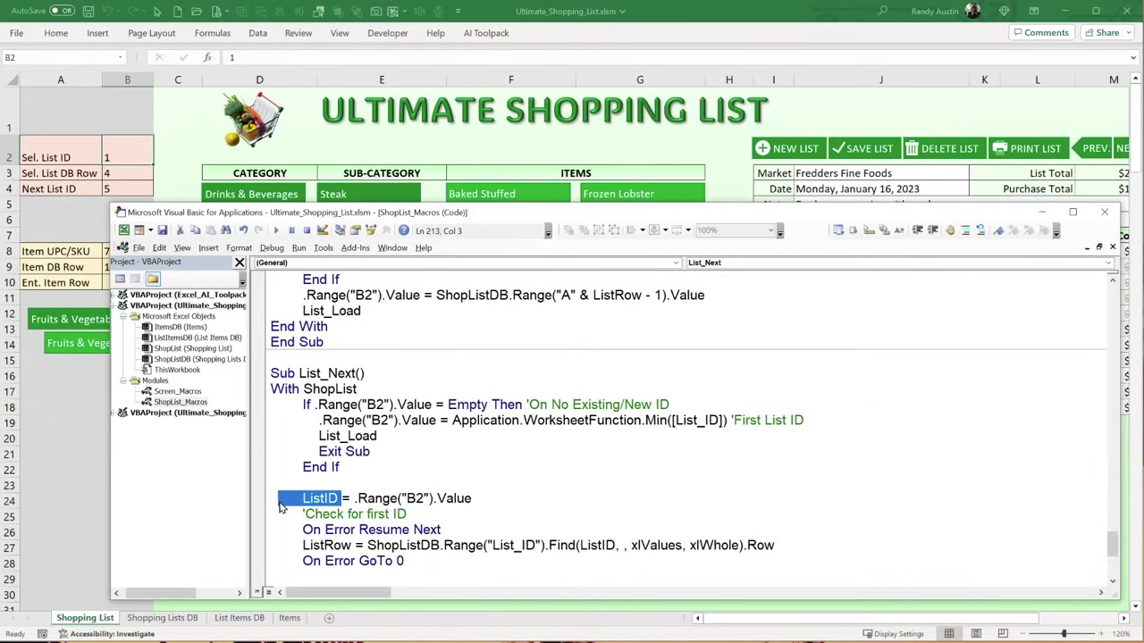
scroll(281, 507, down, 1)
drag(347, 498, 308, 504)
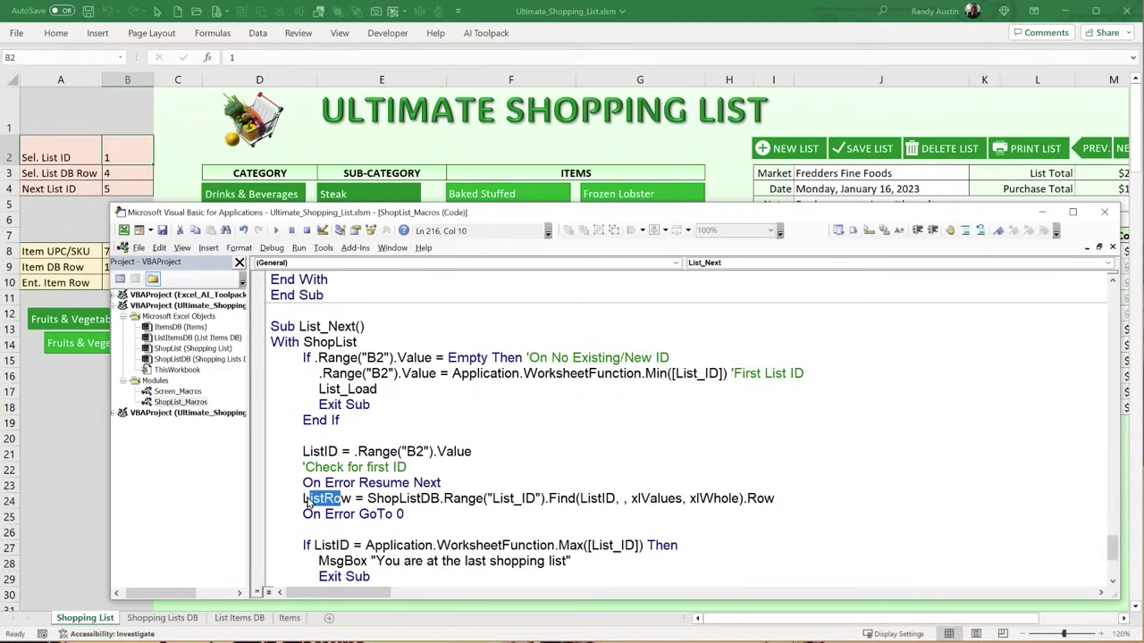
drag(416, 501, 516, 498)
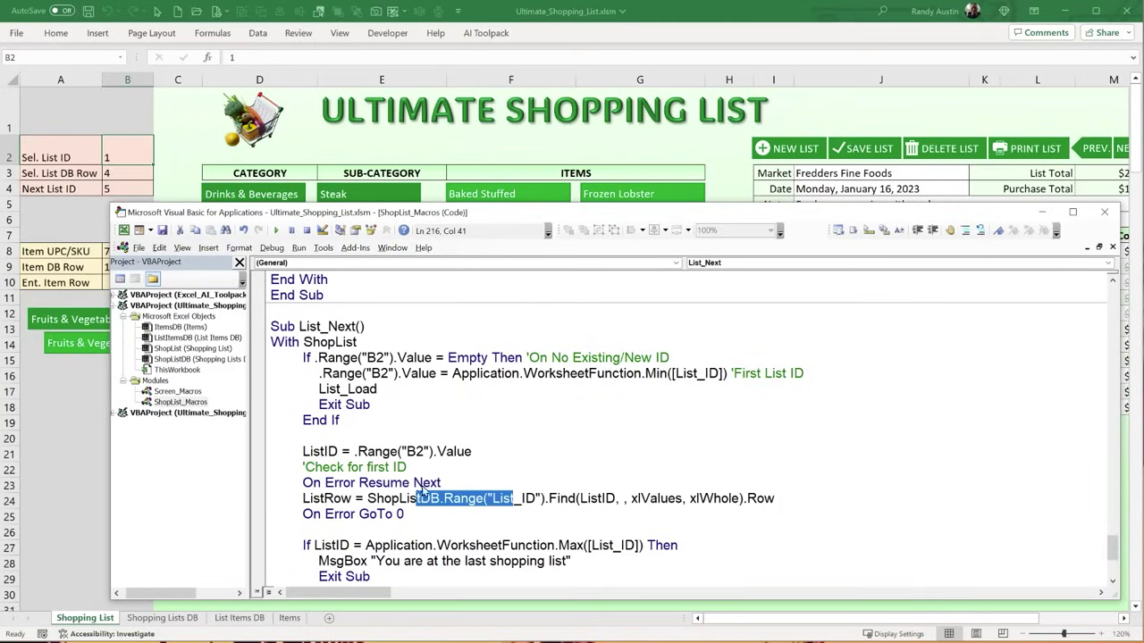
click(113, 174)
key(alt+F11)
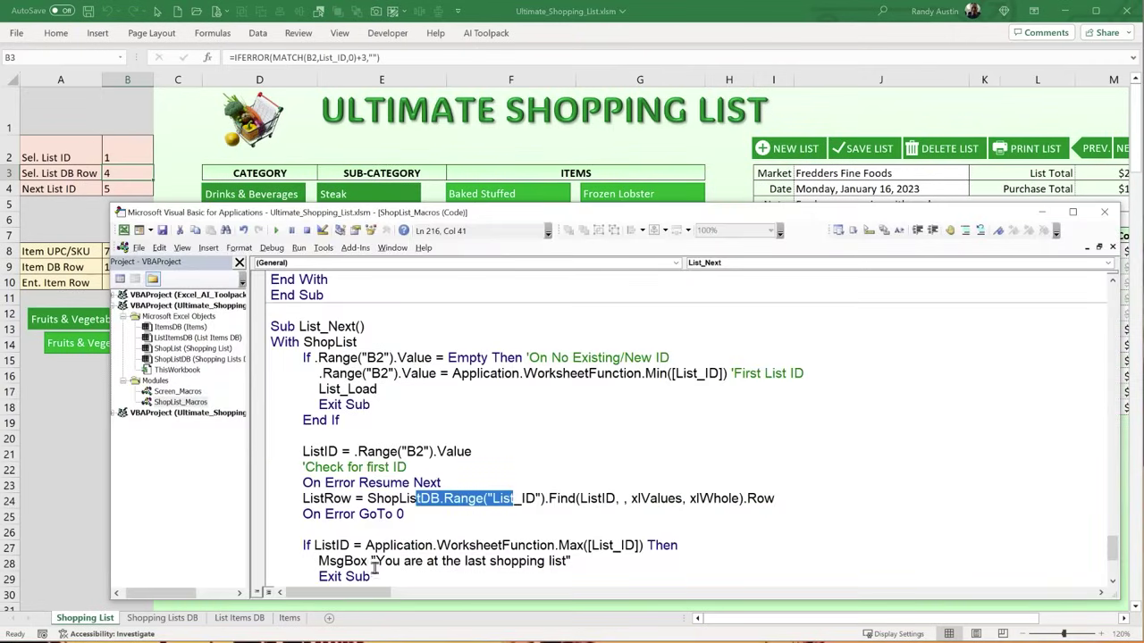
drag(447, 483, 295, 484)
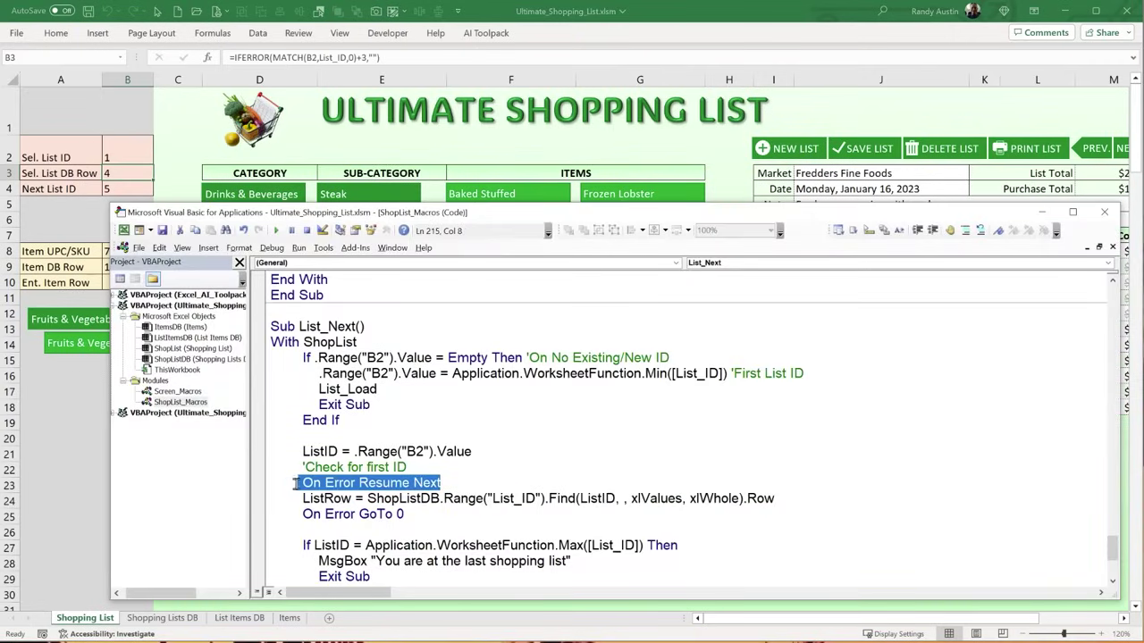
- Compare the maximum List_ID condition in List_Next with the last record in A7 on the Shopping Lists DB sheet
click(333, 545)
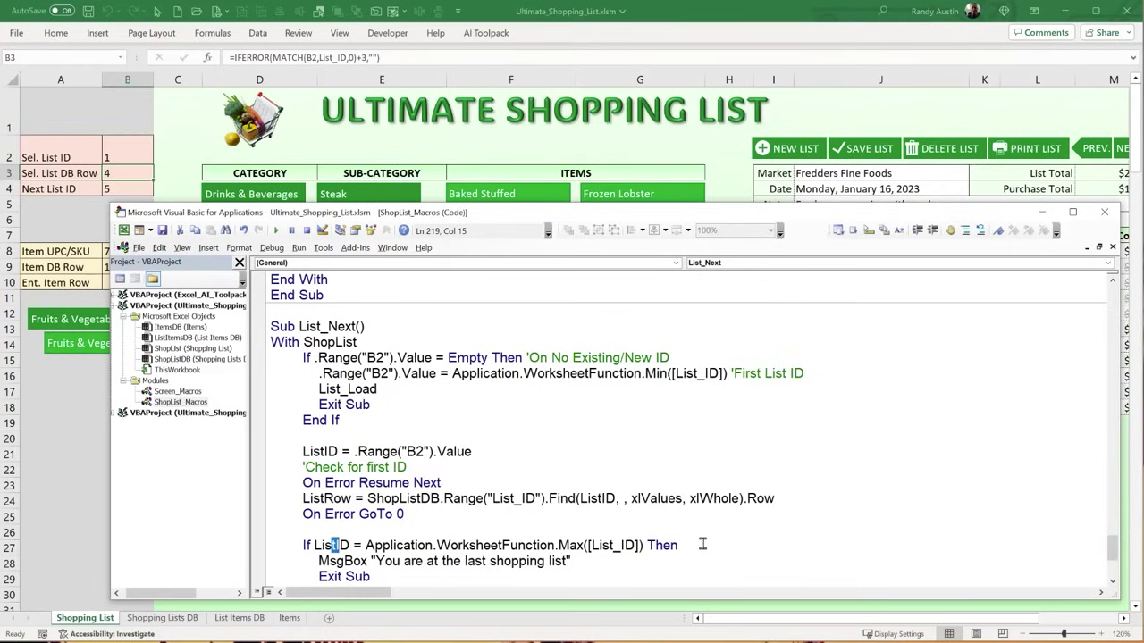
drag(703, 544, 363, 545)
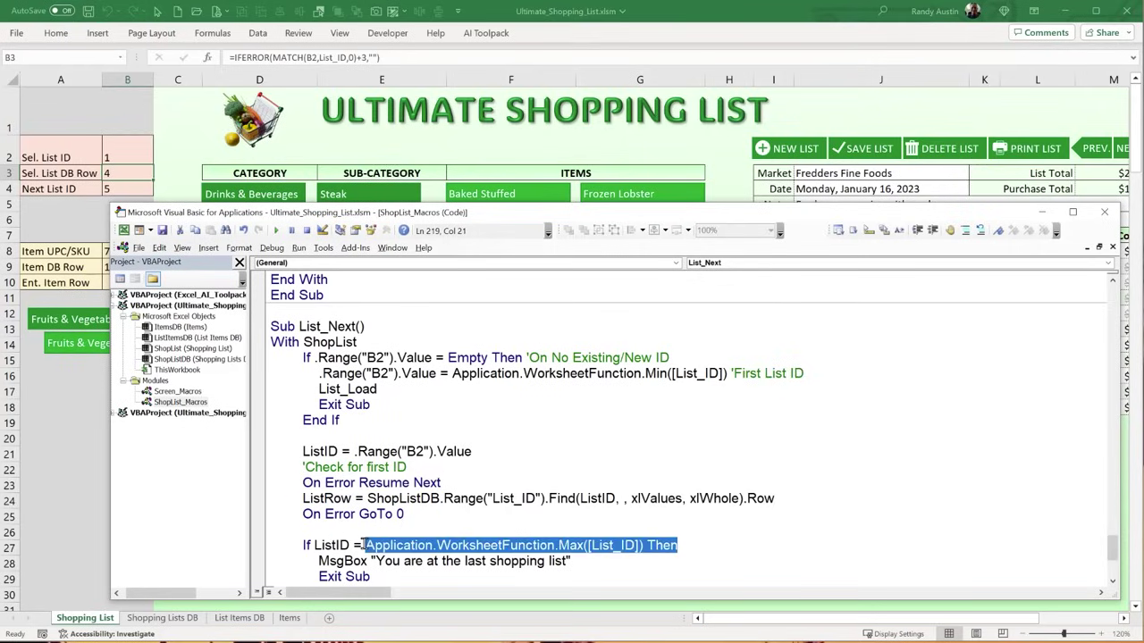
click(85, 478)
click(154, 618)
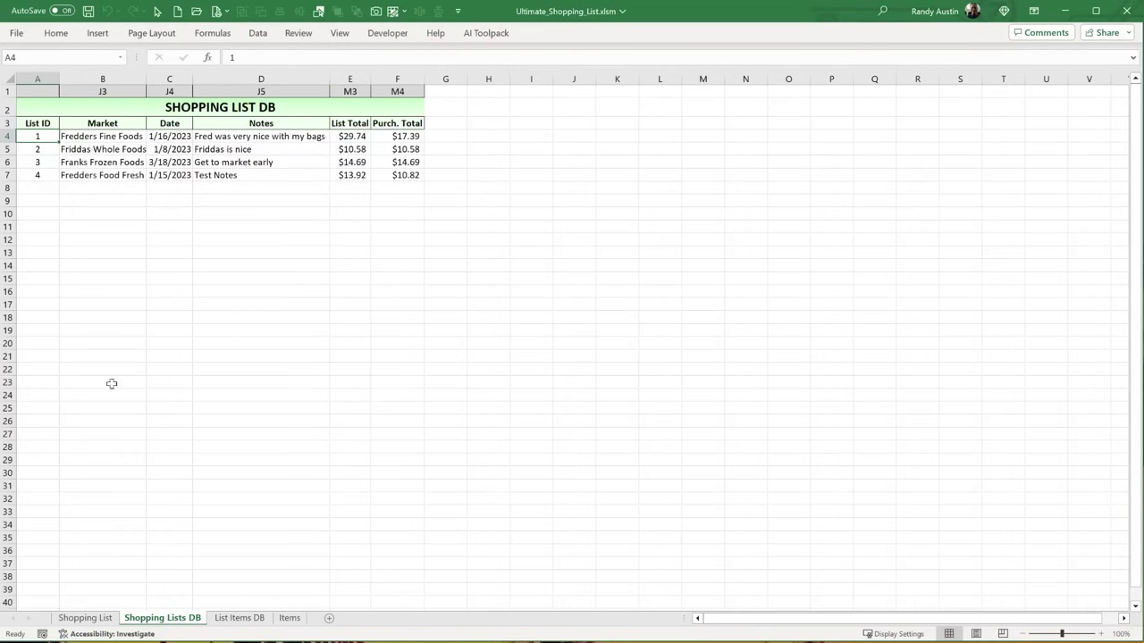
click(27, 176)
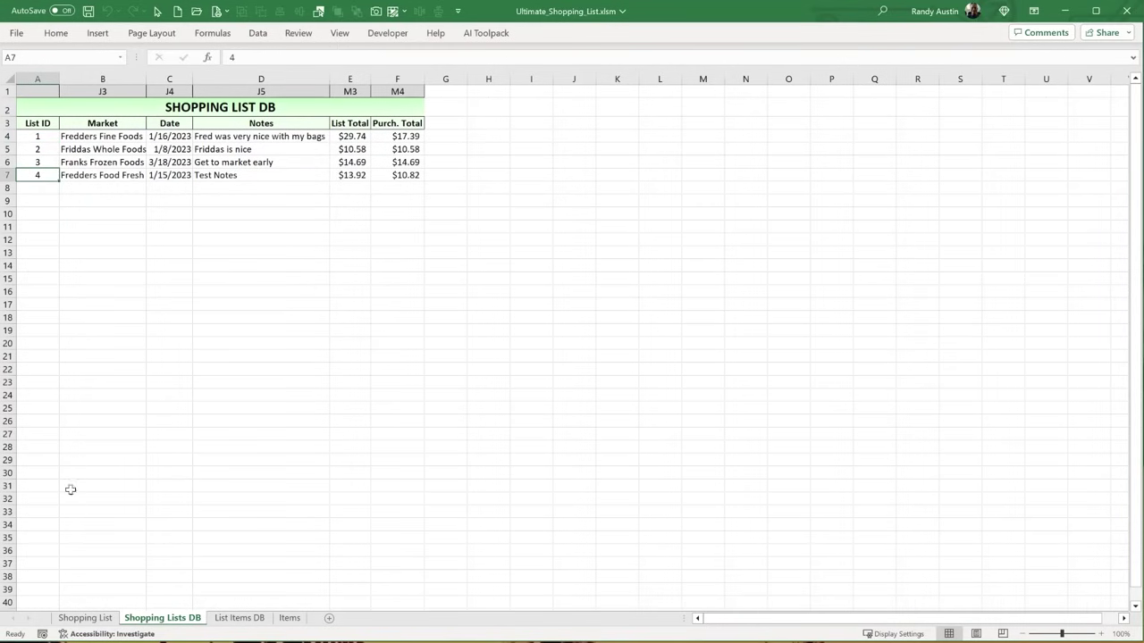
click(90, 618)
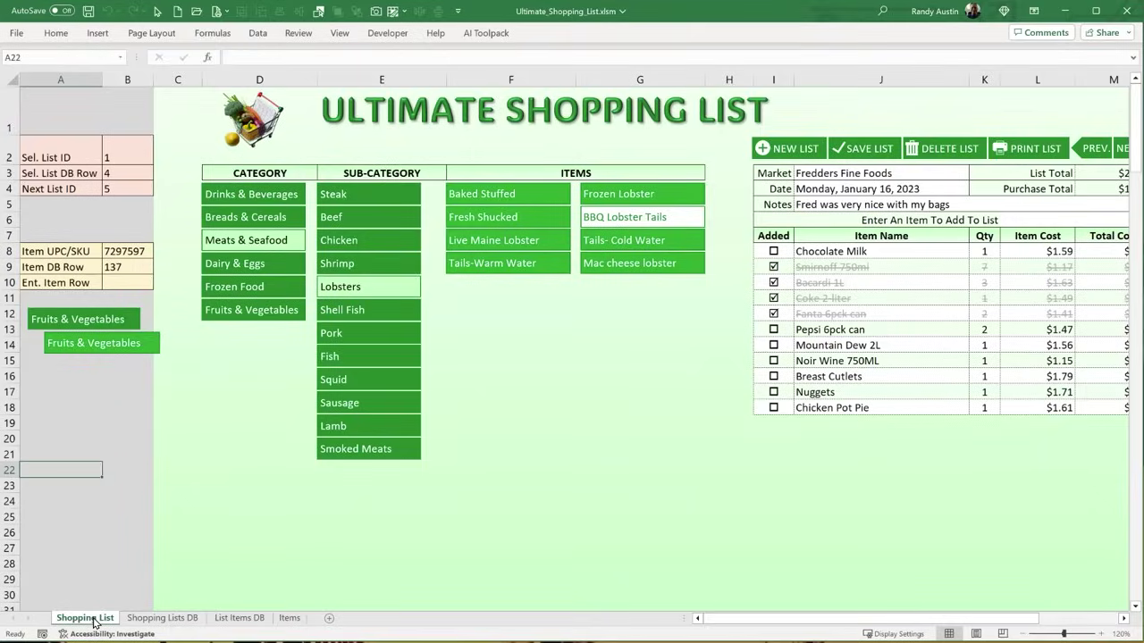
- Advance through the shopping lists past the last one to test the end-of-list check, and dismiss the message
click(1120, 150)
click(1120, 150)
click(1120, 150)
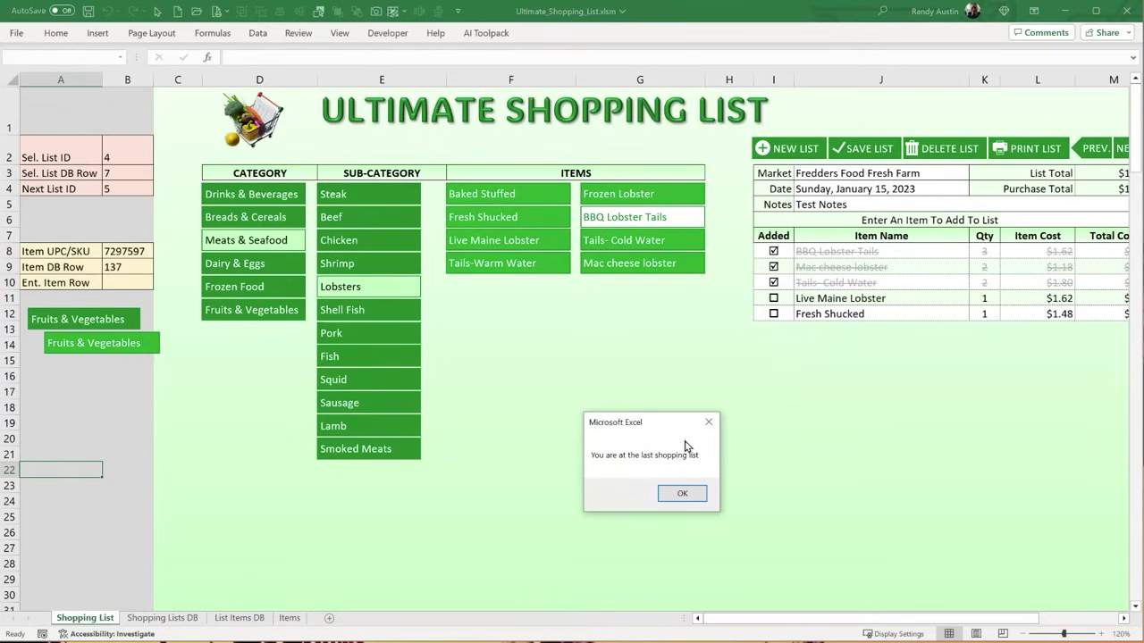
click(682, 494)
- Review the ListRow = 0 branch of List_Next for a list ID that is not found
key(alt+F11)
scroll(626, 402, down, 1)
drag(570, 468, 311, 483)
click(471, 502)
scroll(471, 503, down, 1)
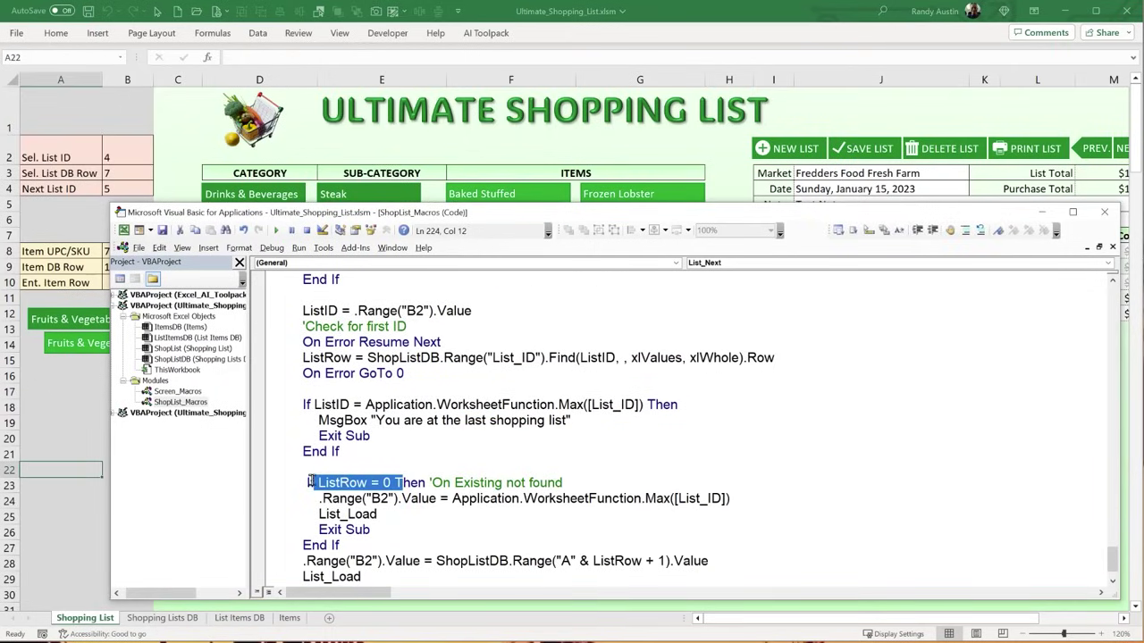
click(459, 511)
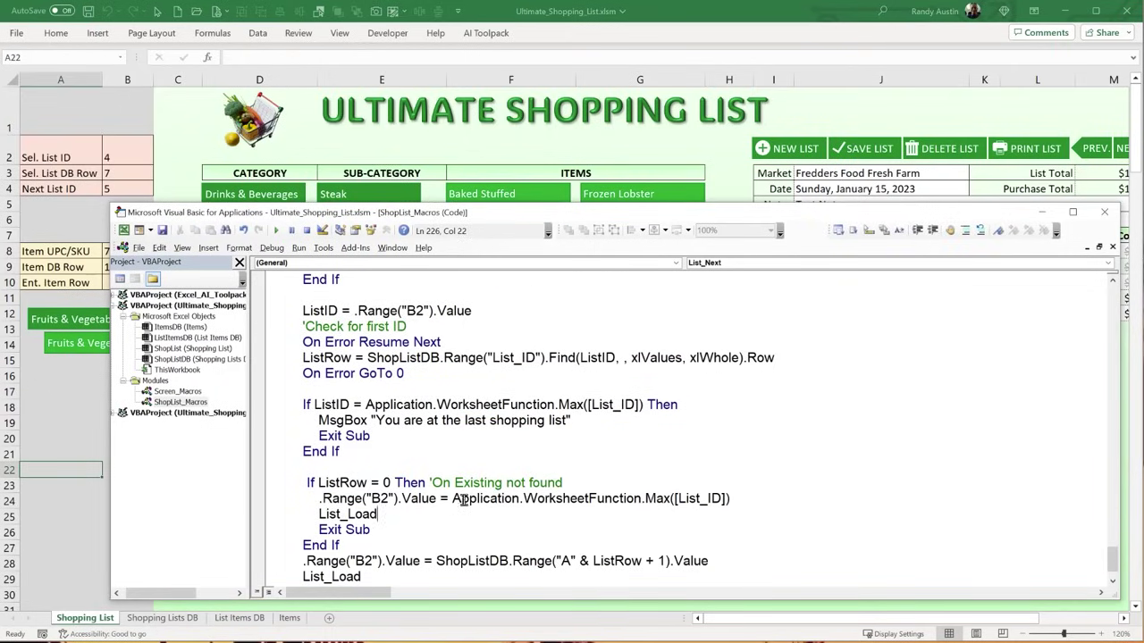
- Review the B2 assignments in List_Next, covering the maximum List_ID fallback and the ListRow + 1 lookup in column A of ShopListDB
drag(466, 499, 368, 499)
click(417, 534)
drag(731, 499, 298, 499)
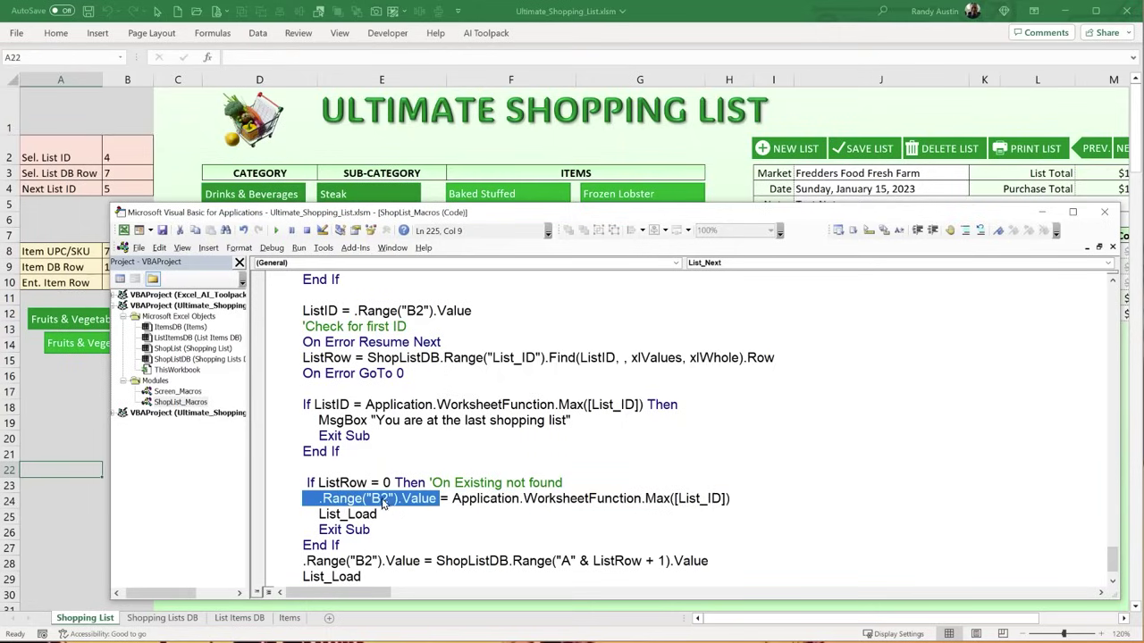
scroll(382, 504, down, 1)
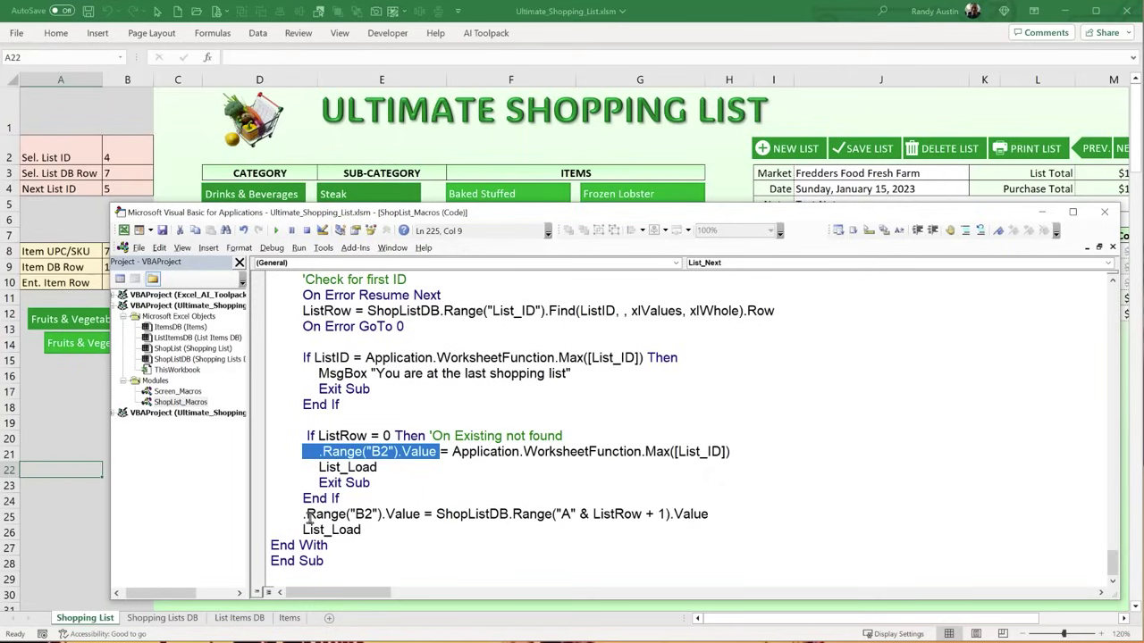
click(625, 511)
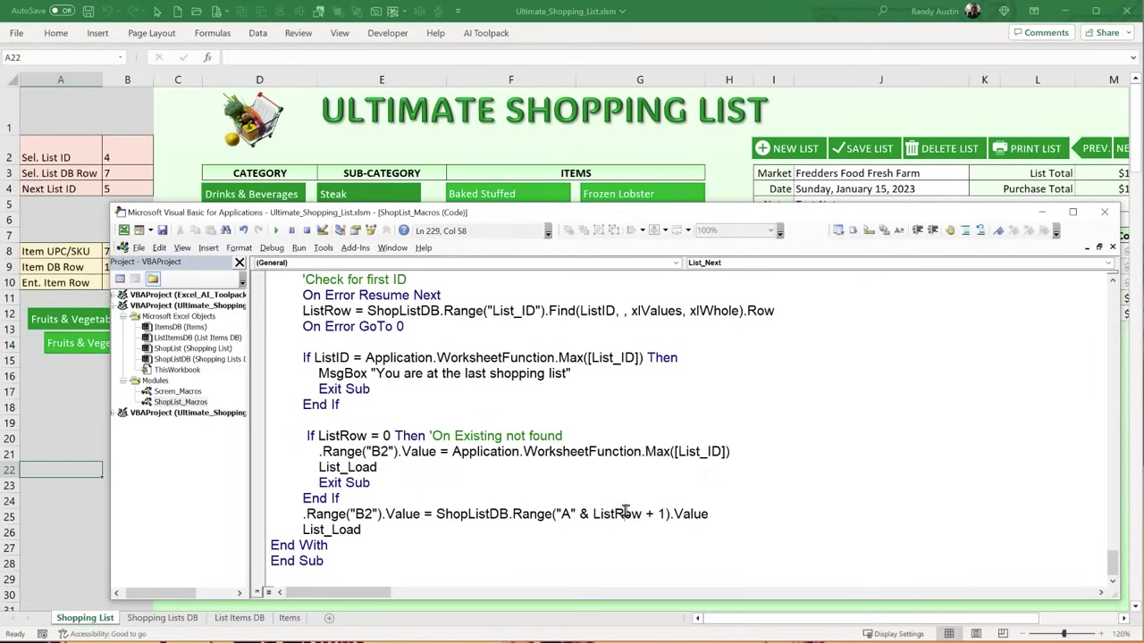
drag(664, 514, 613, 513)
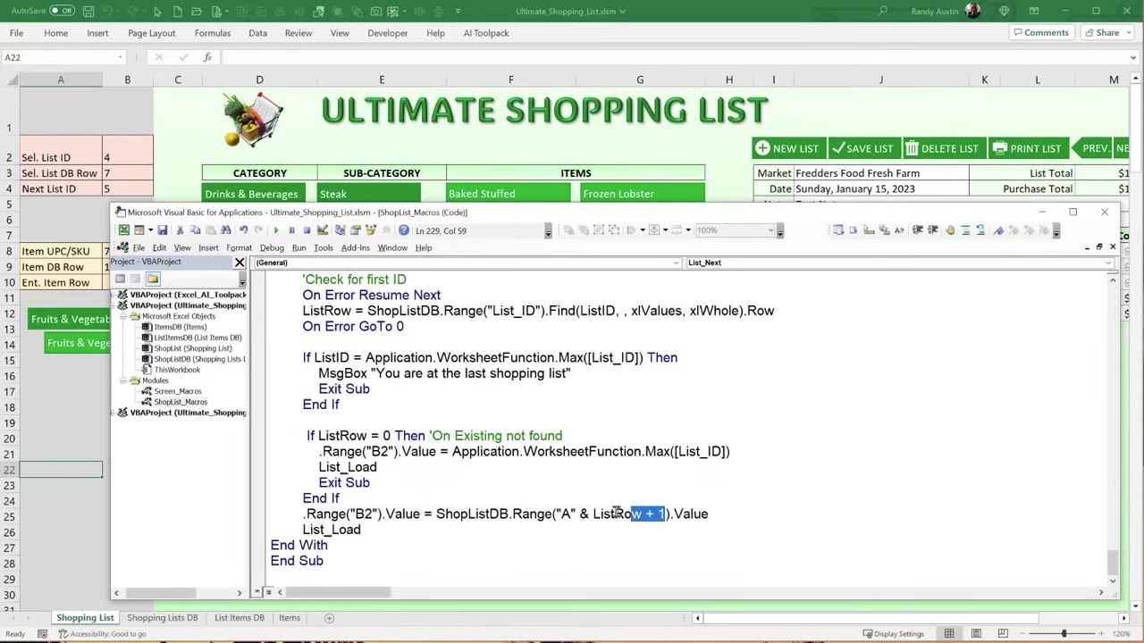
- Trace the move to the next record using rows 6 and 7 of the Shopping Lists DB sheet and the selected list ID in B2
click(85, 465)
click(159, 619)
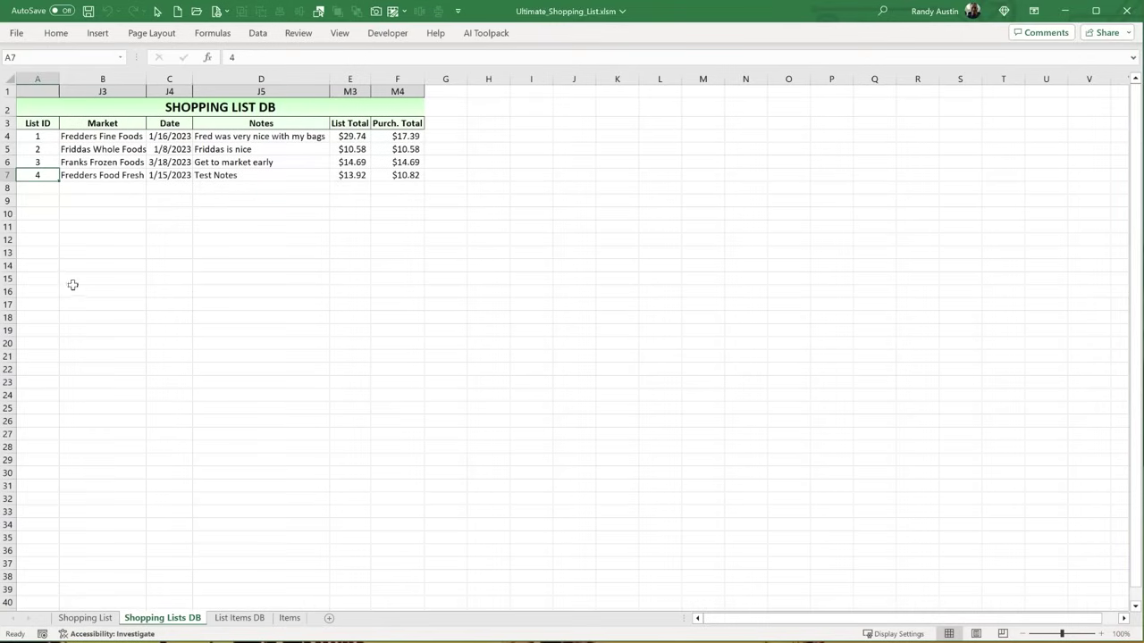
click(9, 162)
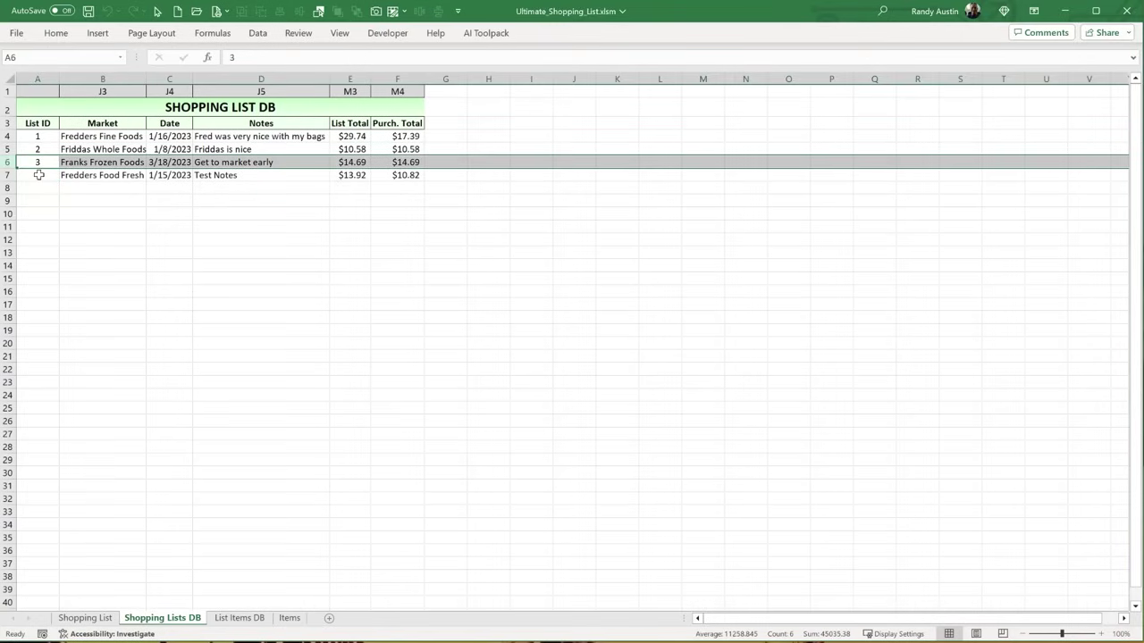
click(38, 175)
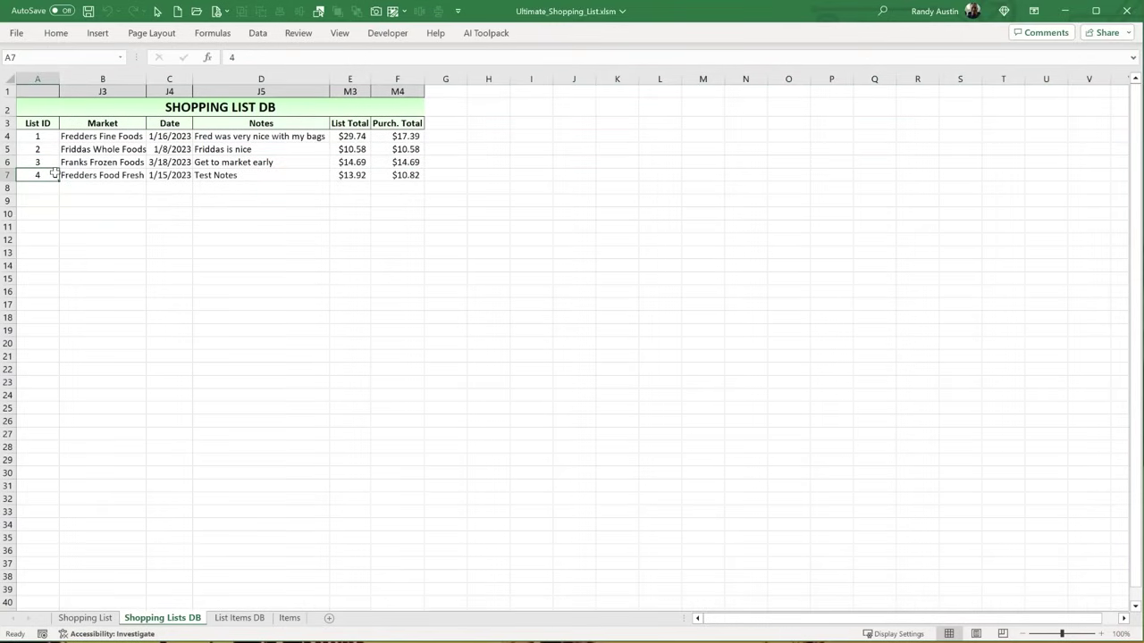
click(87, 618)
click(121, 157)
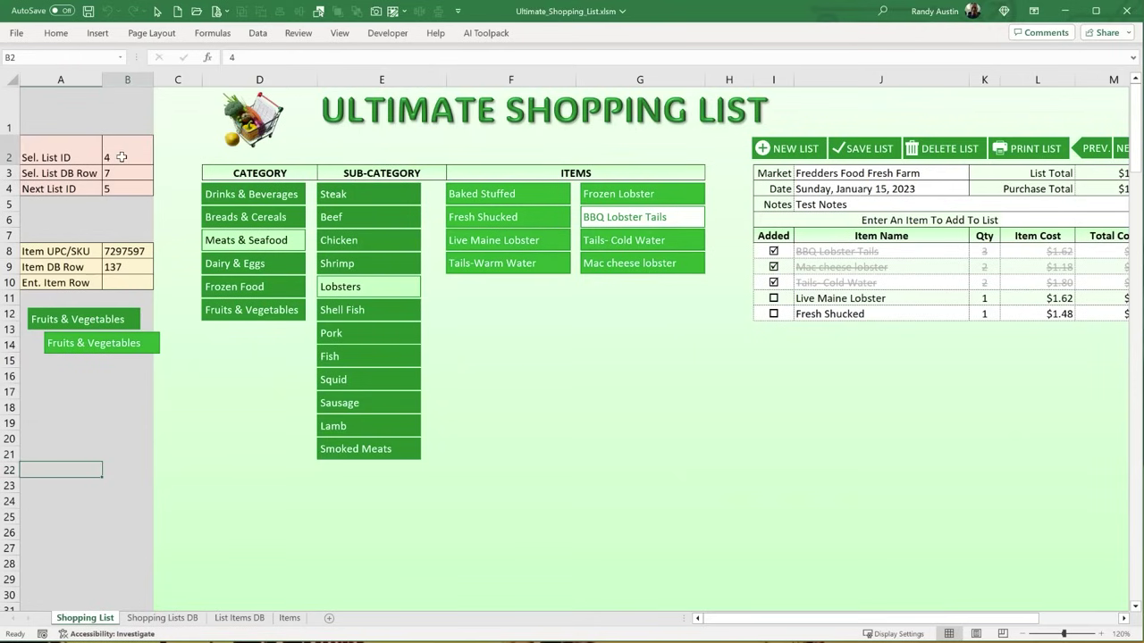
- Review the closing List_Load call in List_Next, and return to the Shopping List sheet
key(alt+F11)
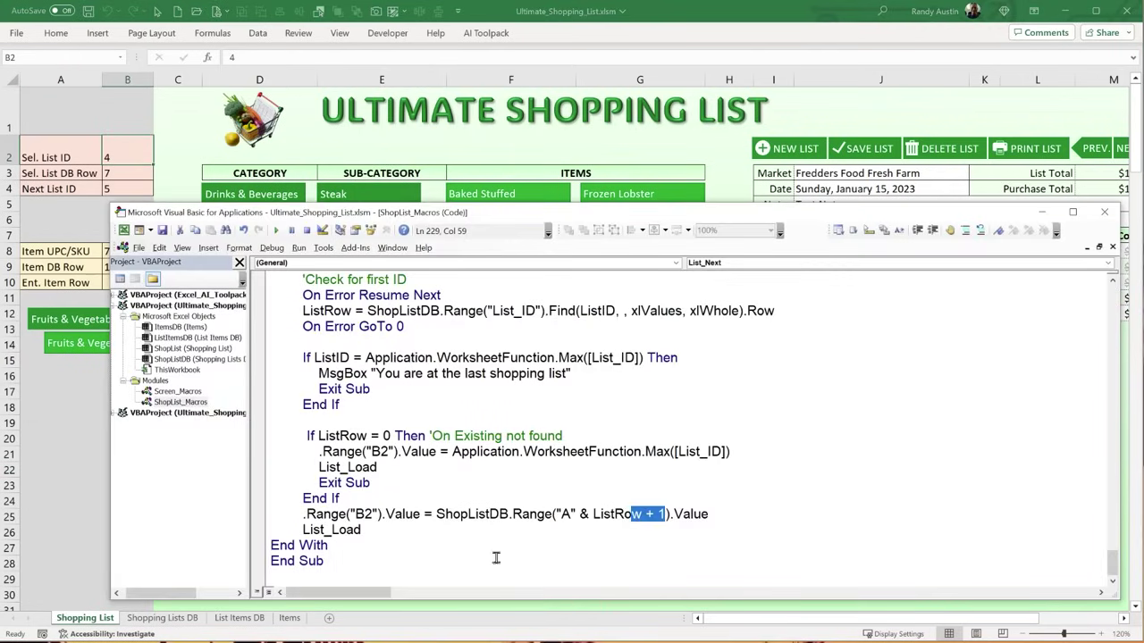
drag(418, 514, 304, 534)
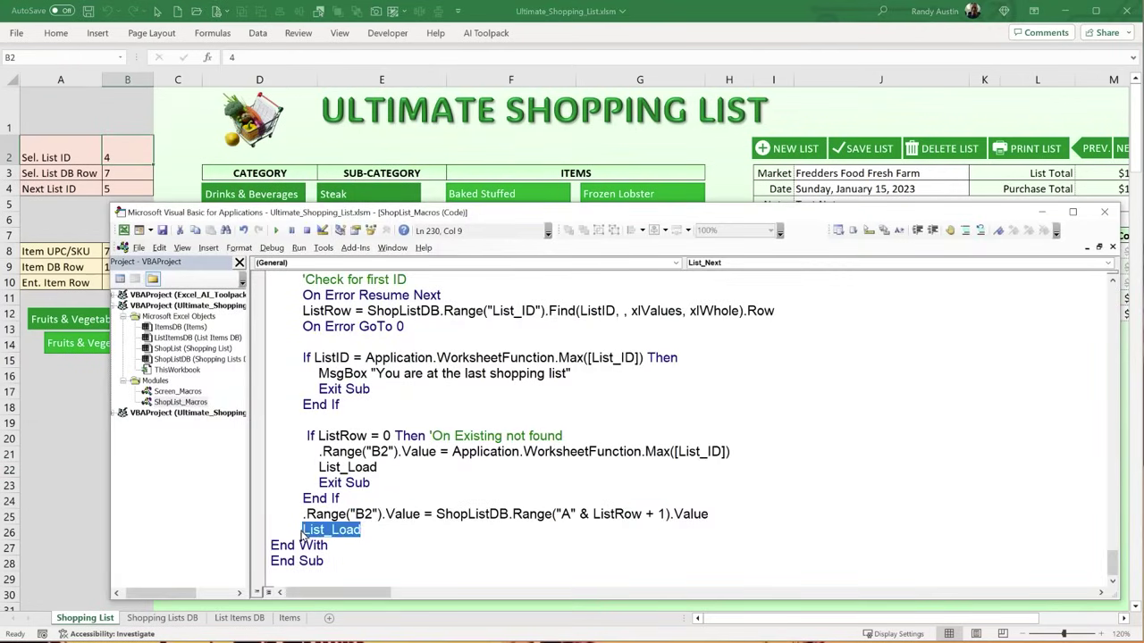
click(62, 456)
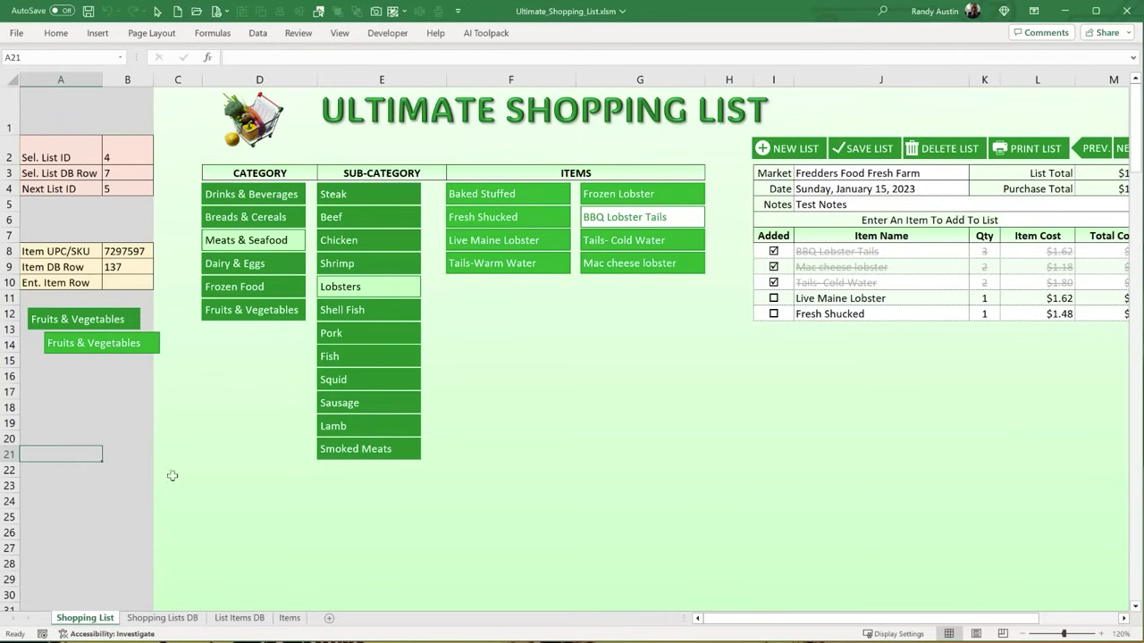
- Go through the Drinks & Beverages, Breads & Cereals and Meats & Seafood categories, ending on Dairy & Eggs
drag(722, 623, 780, 625)
click(200, 195)
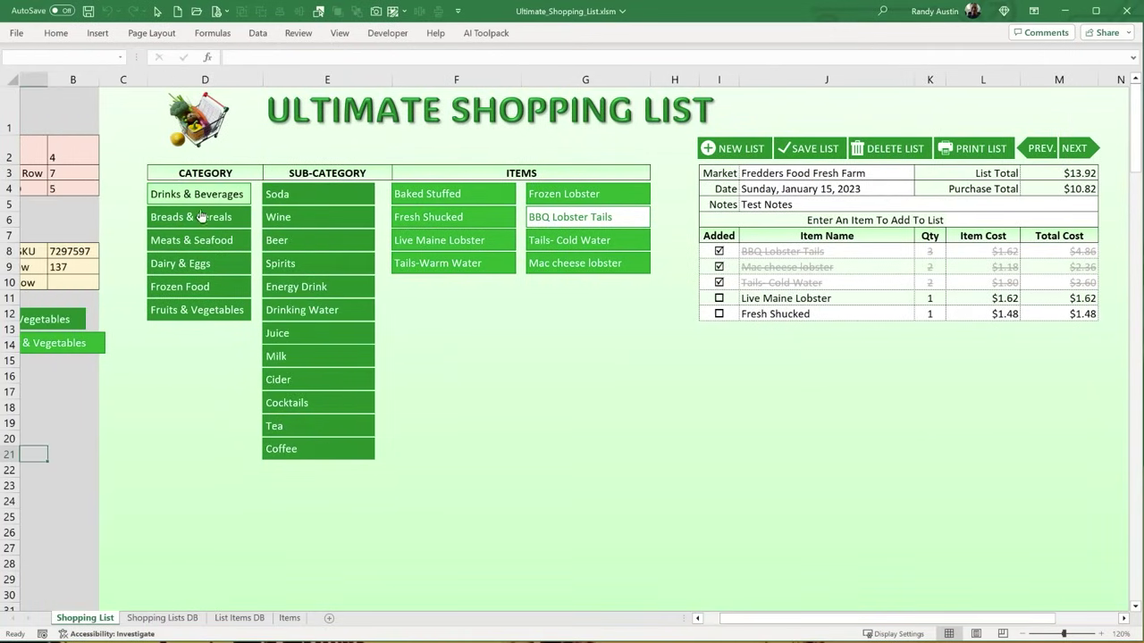
click(201, 216)
click(200, 241)
click(203, 265)
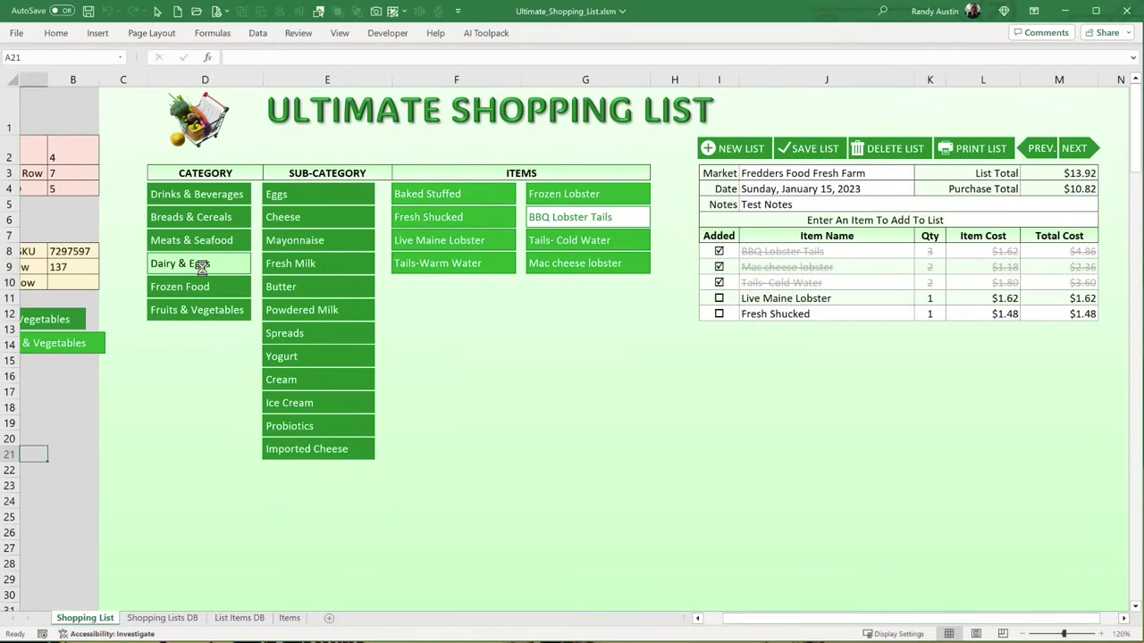
- Go through the Dairy & Eggs sub-categories from Eggs down, ending on Yogurt to show its items
click(294, 202)
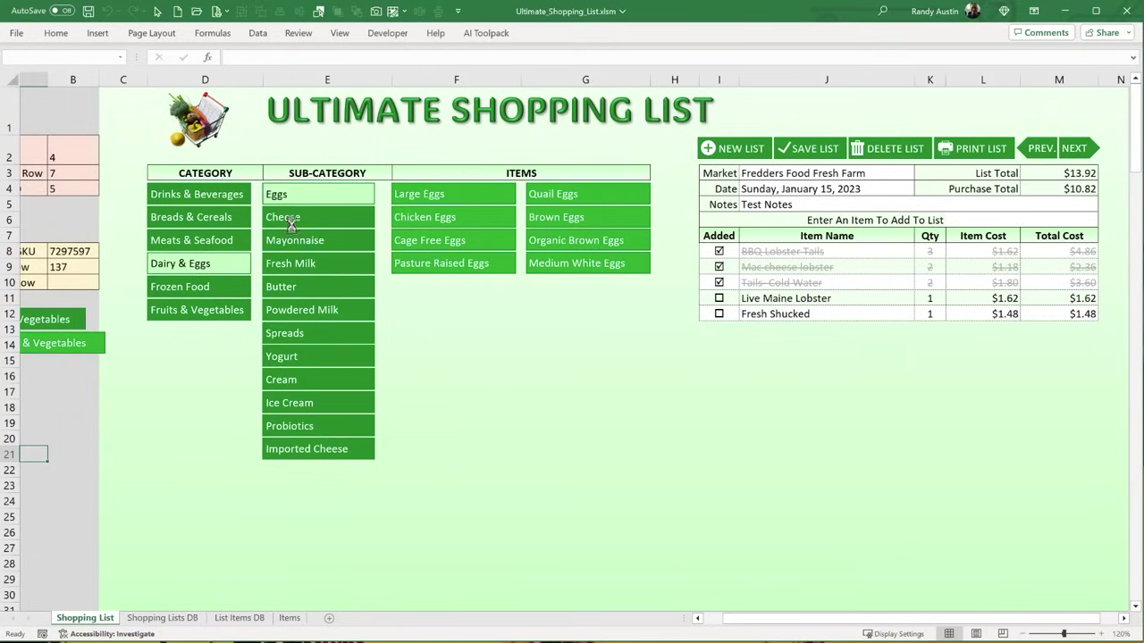
click(292, 223)
click(301, 264)
click(311, 286)
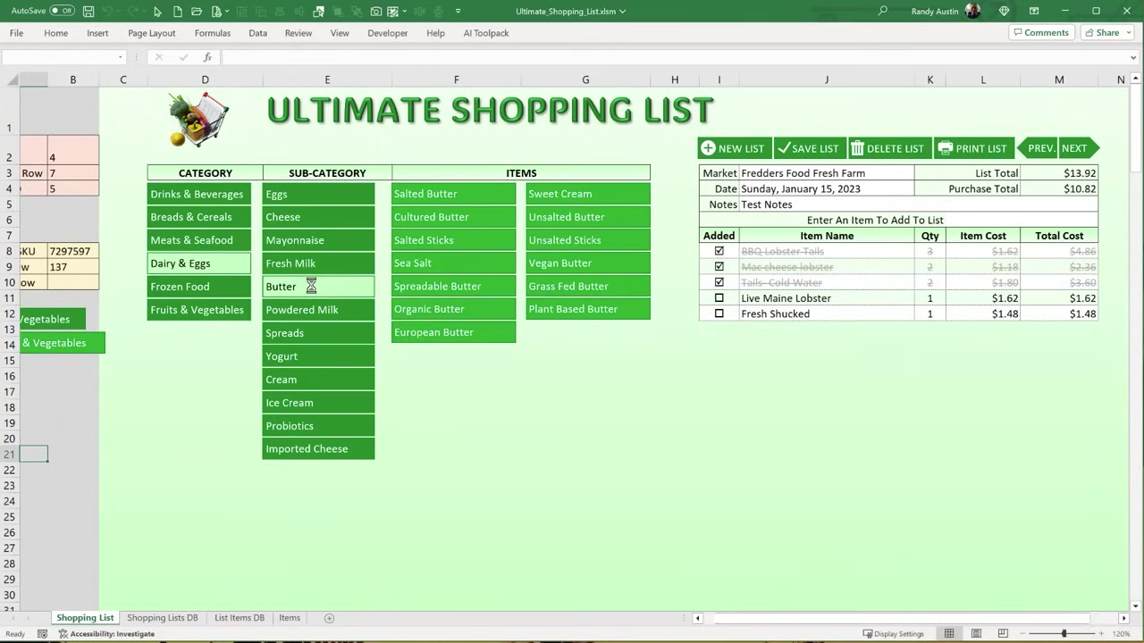
click(311, 313)
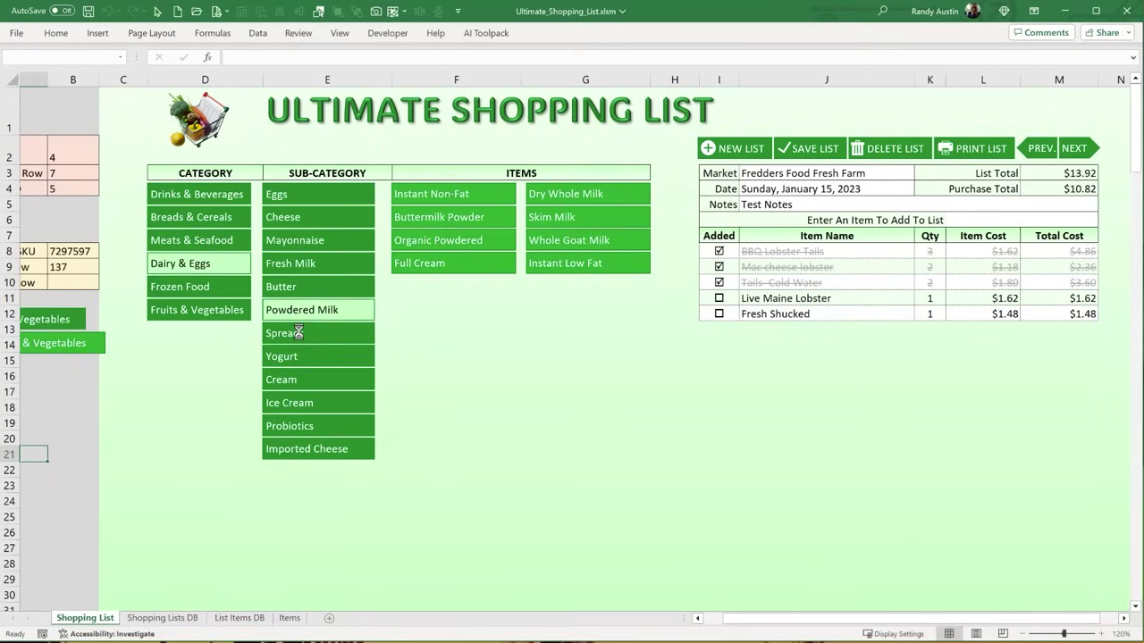
click(307, 358)
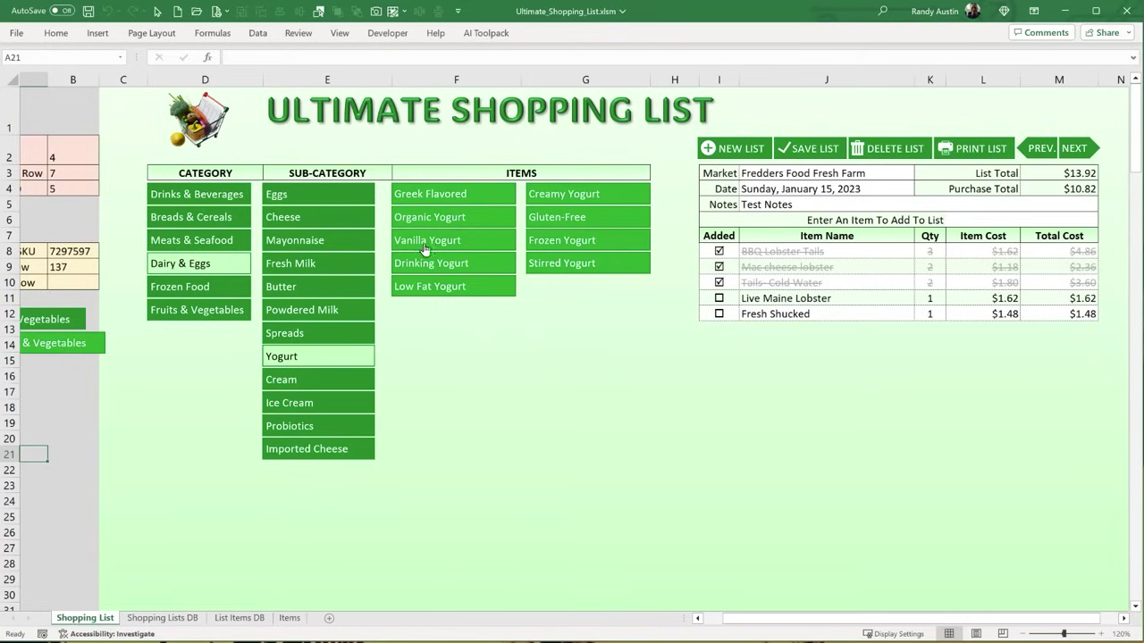
- Add Greek Flavored, Organic Yogurt, Vanilla Yogurt and two Drinking Yogurt to the current shopping list
click(458, 199)
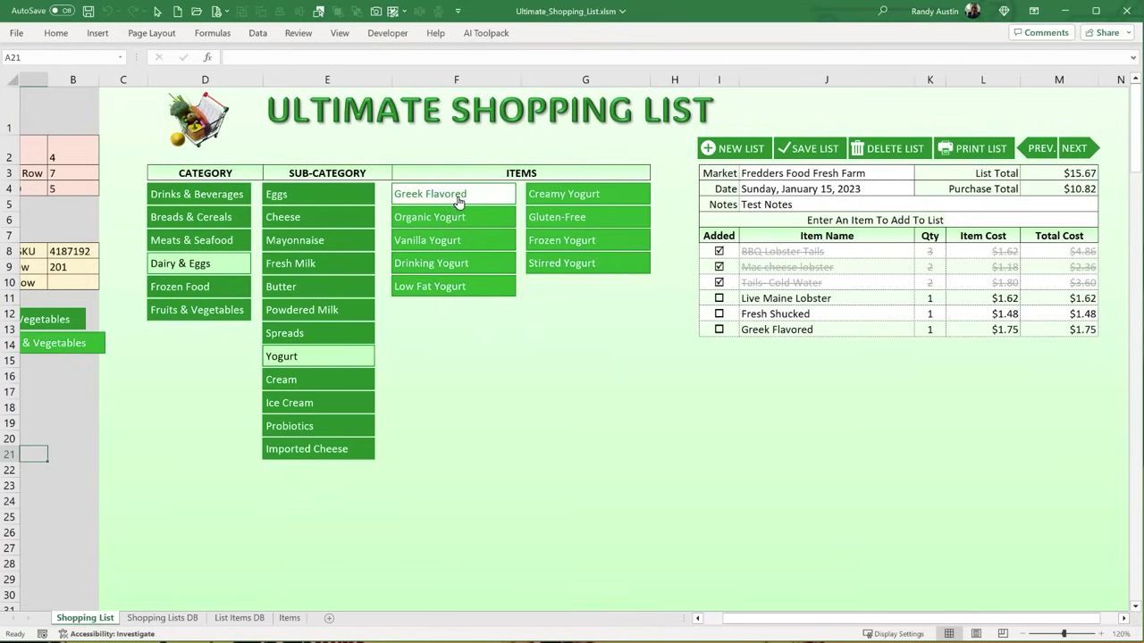
click(456, 218)
click(448, 242)
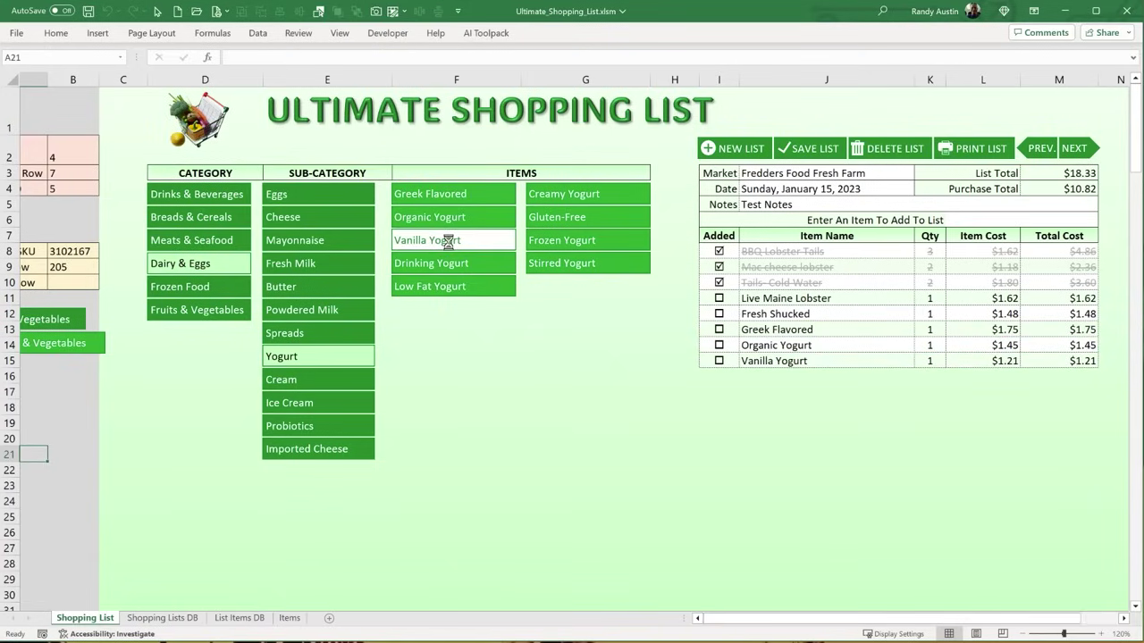
click(454, 264)
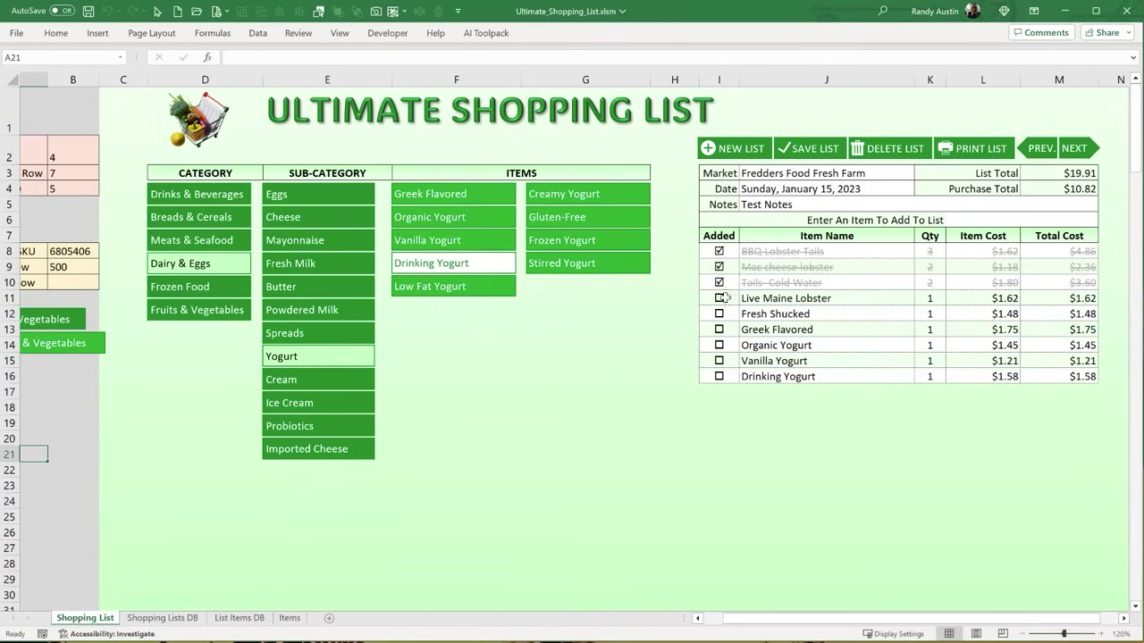
click(411, 261)
- Add Mountain Dew 2L and Feta to the list through the item entry cell, filtering the choices by "f" for Feta
click(1031, 215)
click(1104, 220)
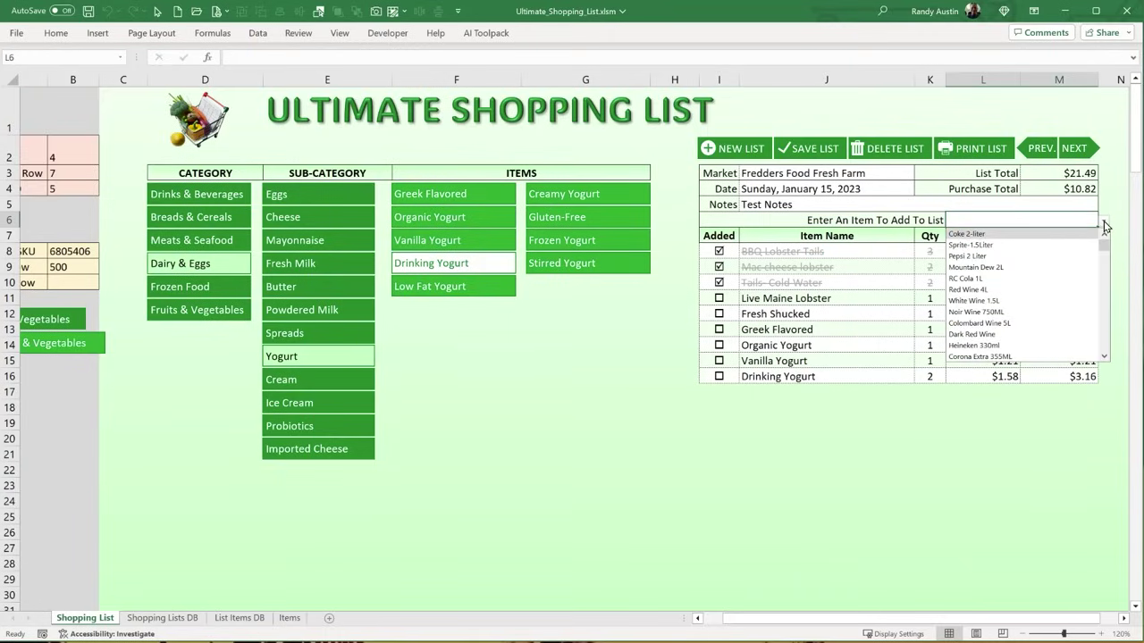
click(1035, 268)
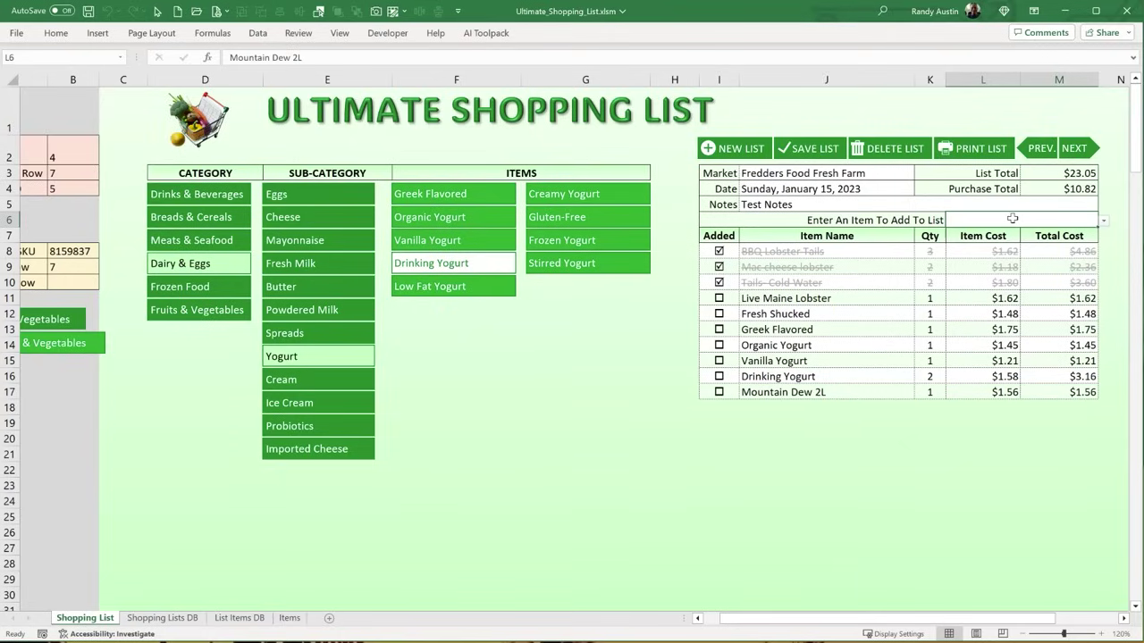
text(f)
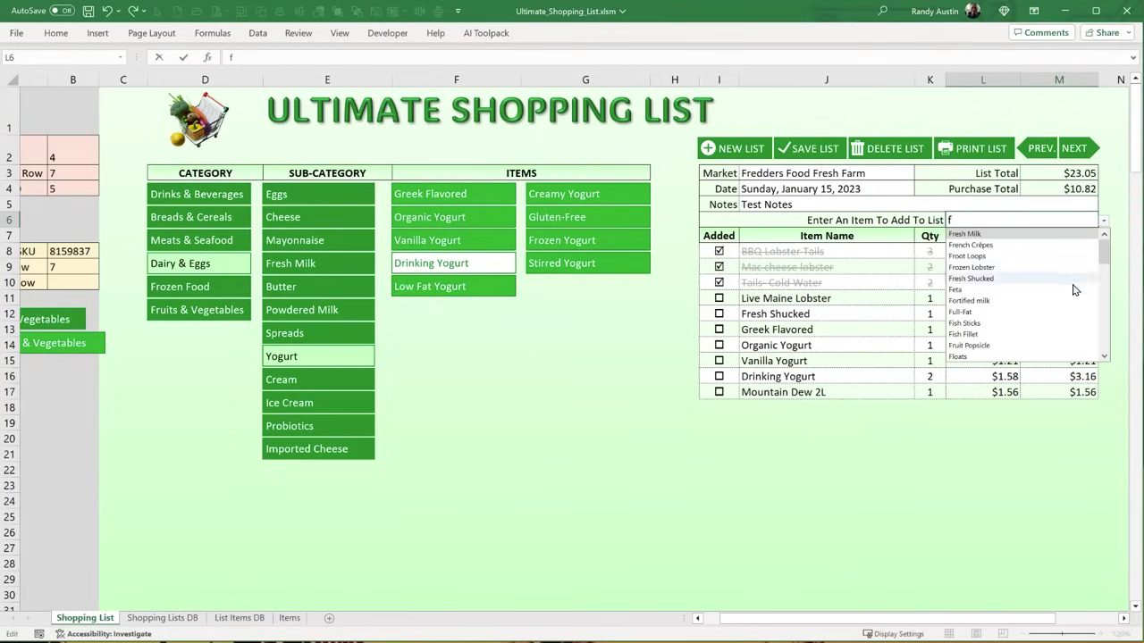
click(1000, 290)
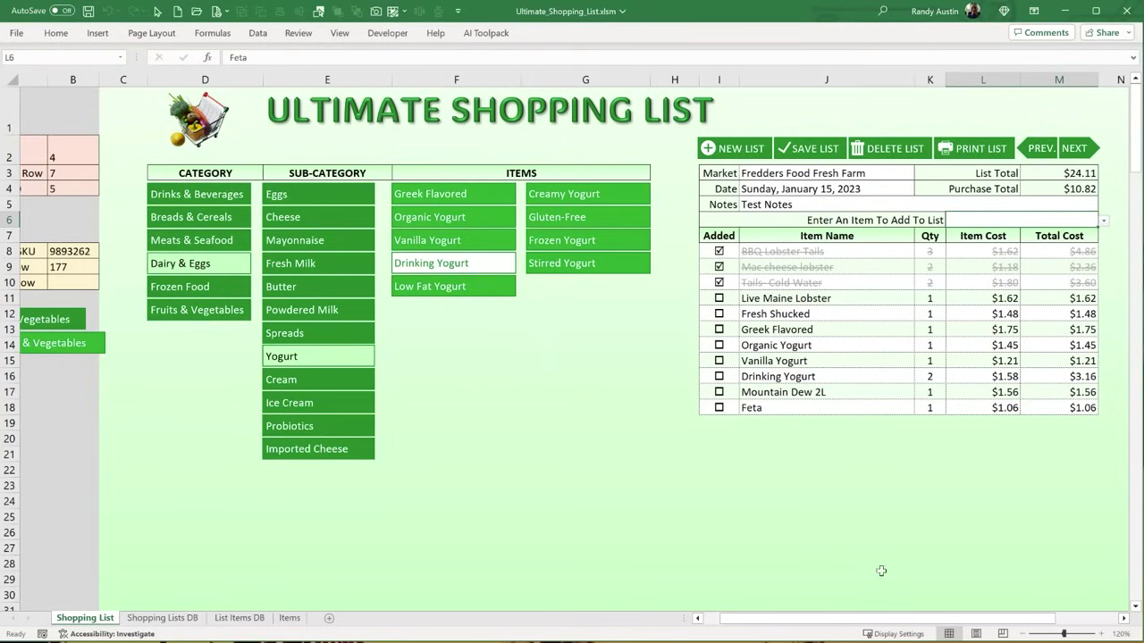
- Reduce the Shopping List sheet's zoom to 100% with the categories and the whole list in view
scroll(889, 610, right, 2)
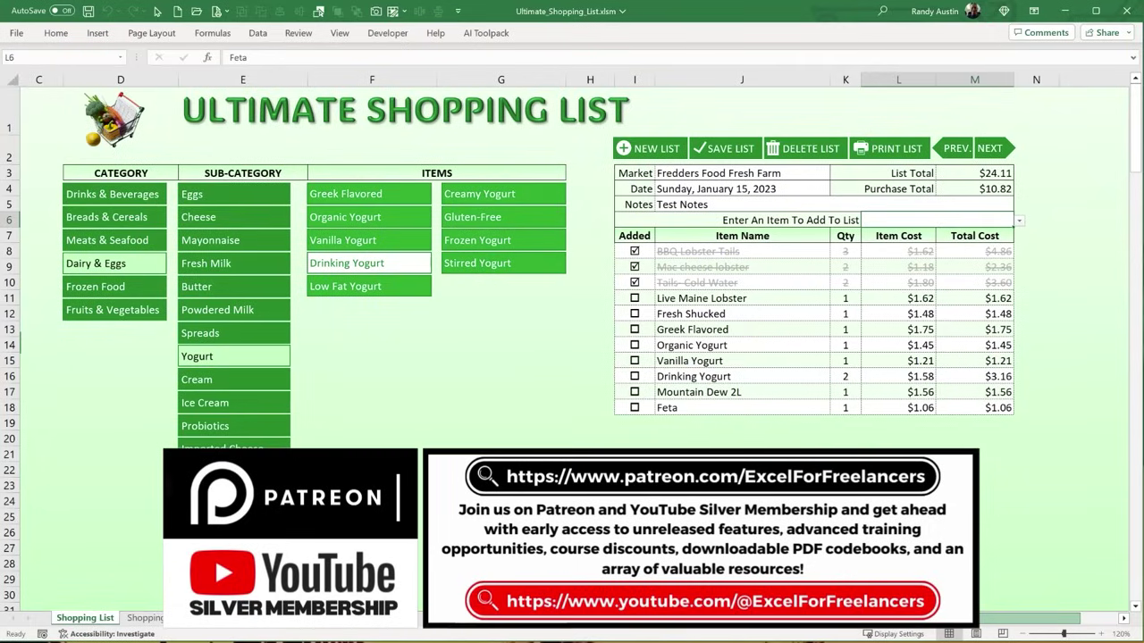
scroll(572, 349, right, 6)
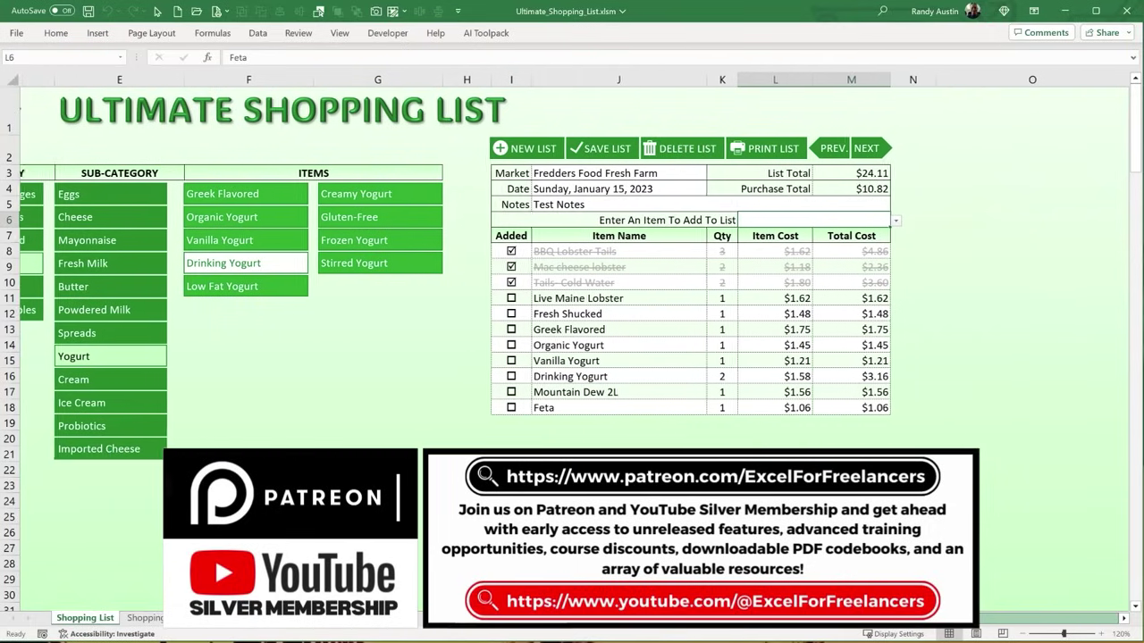
click(1023, 633)
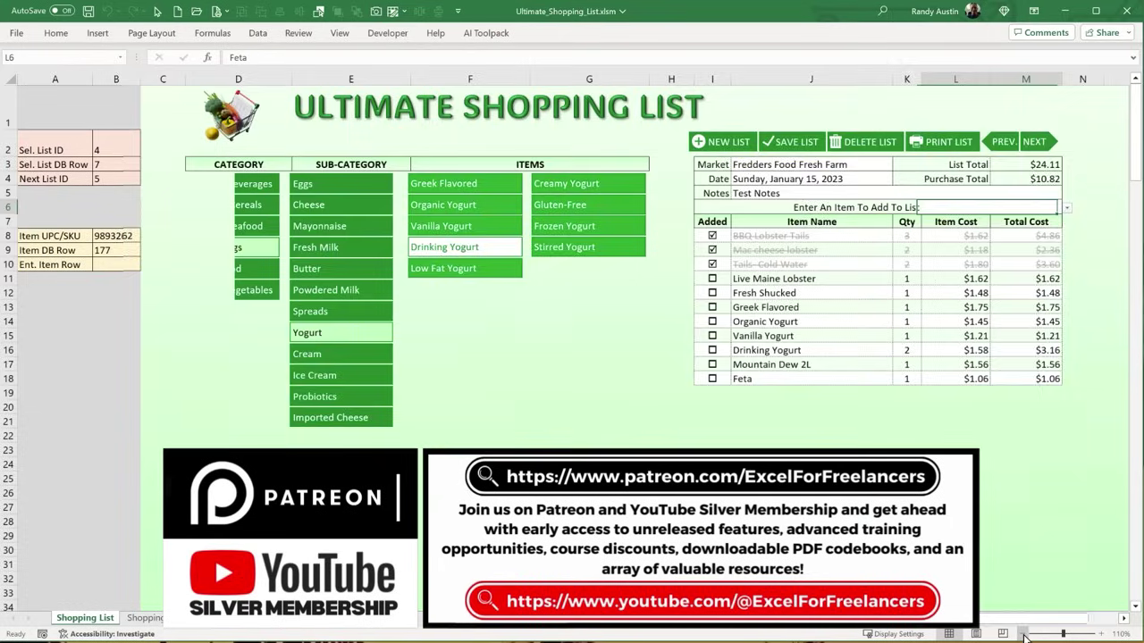
click(1023, 633)
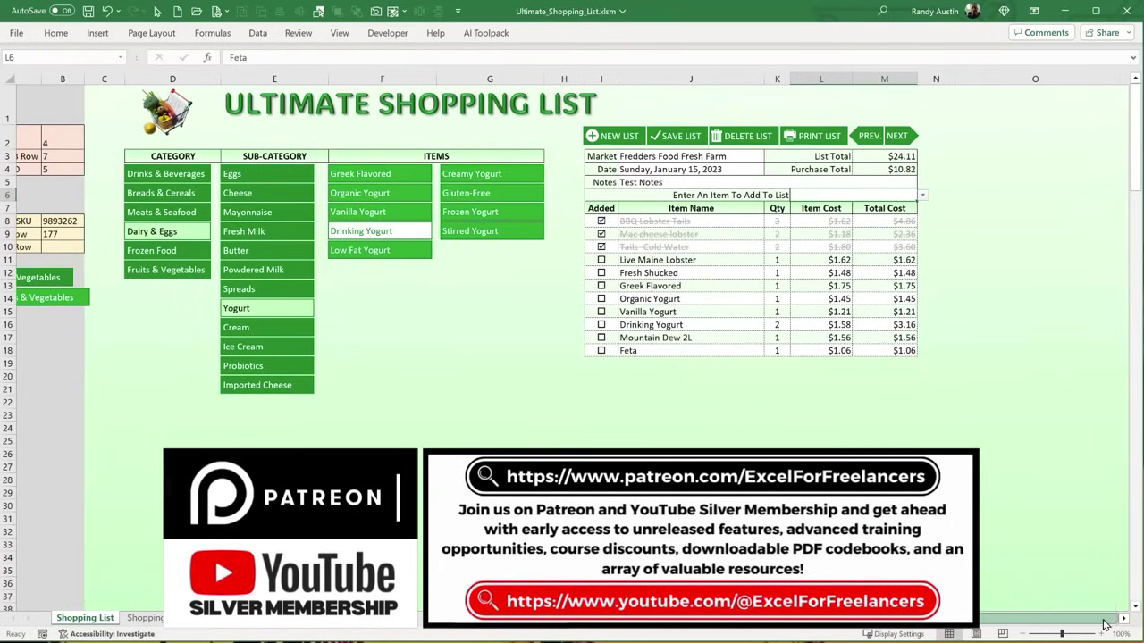
click(1125, 619)
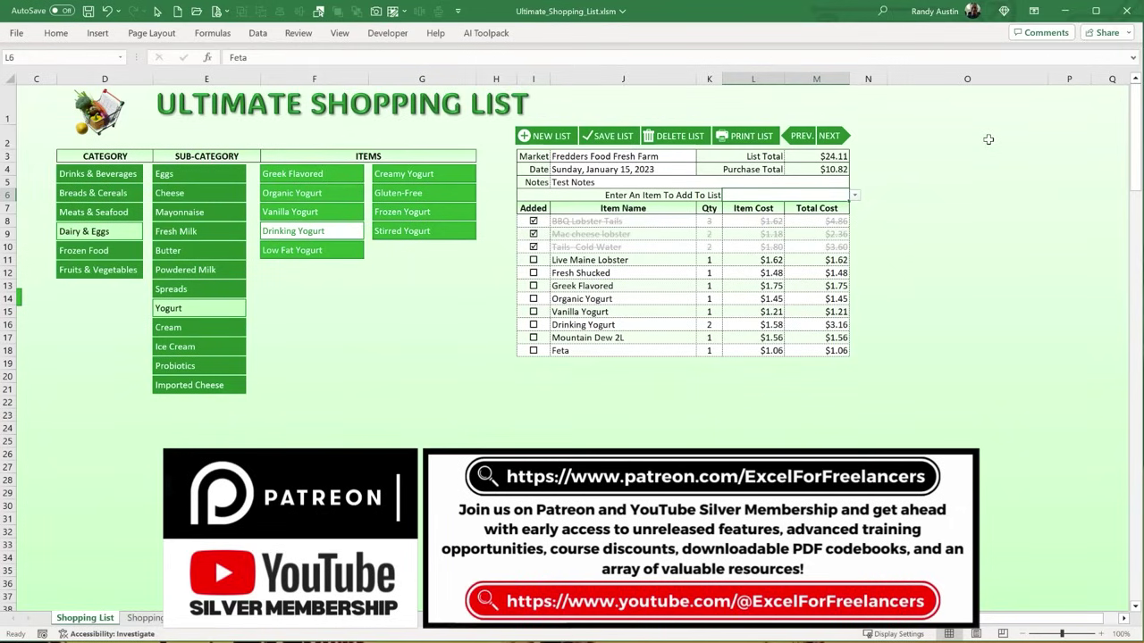
click(587, 281)
key(Down)
key(Down)
key(Down)
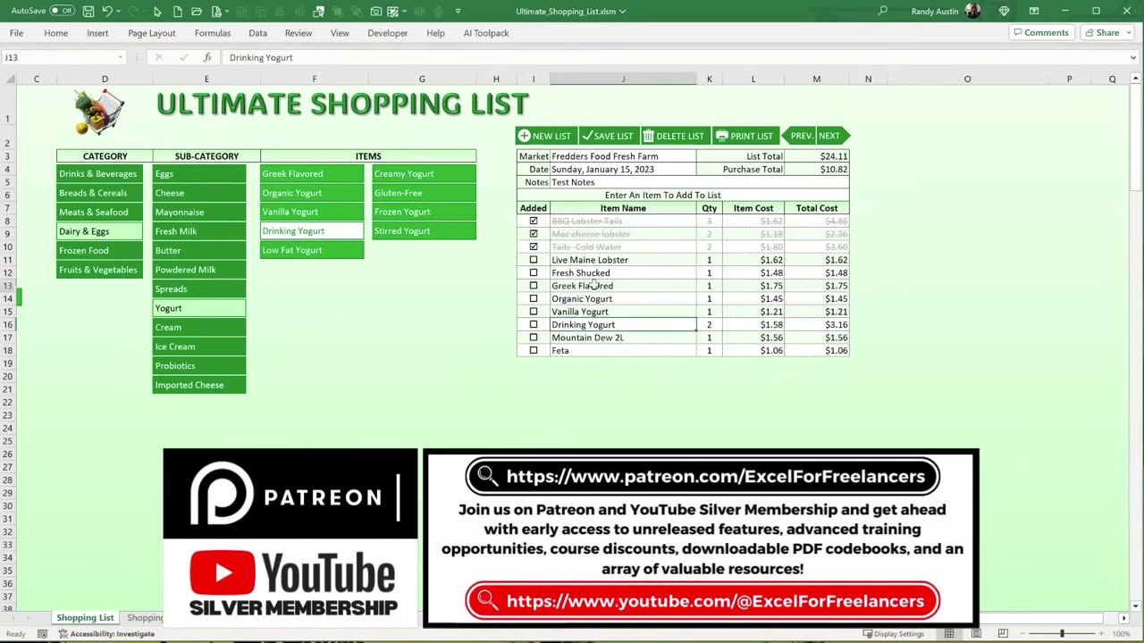
click(594, 286)
click(583, 259)
click(583, 286)
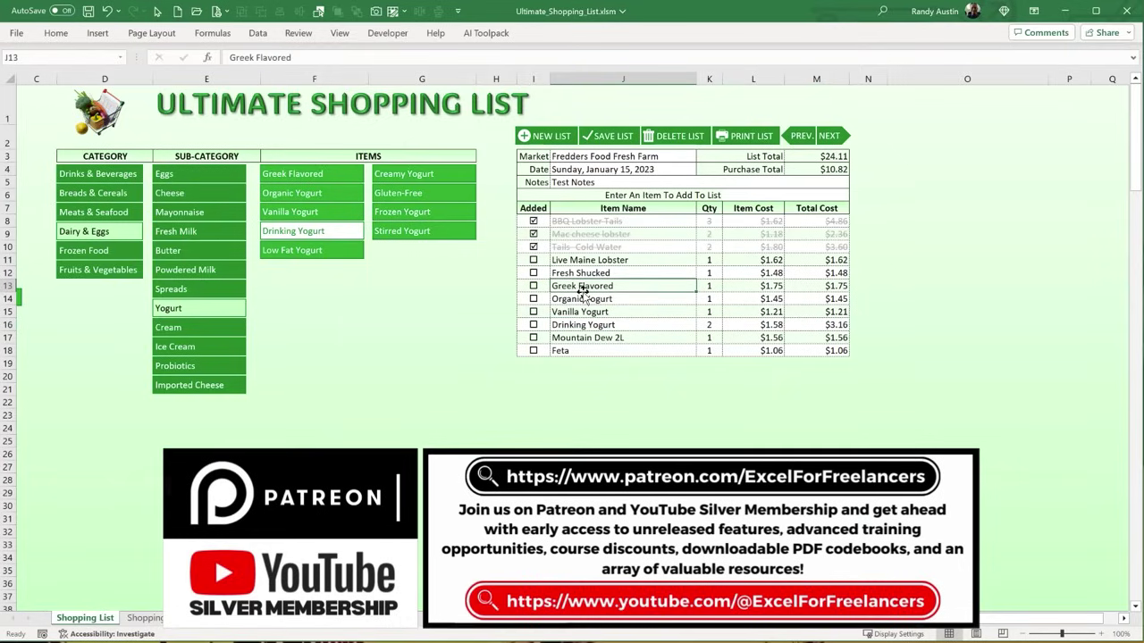
click(577, 249)
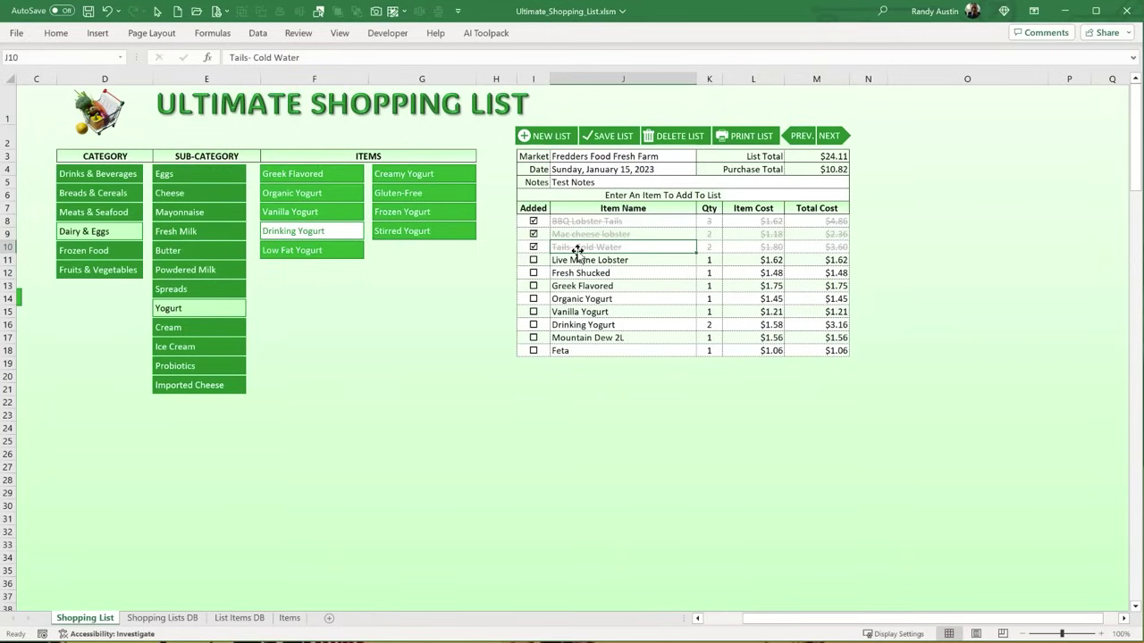
click(608, 328)
click(594, 282)
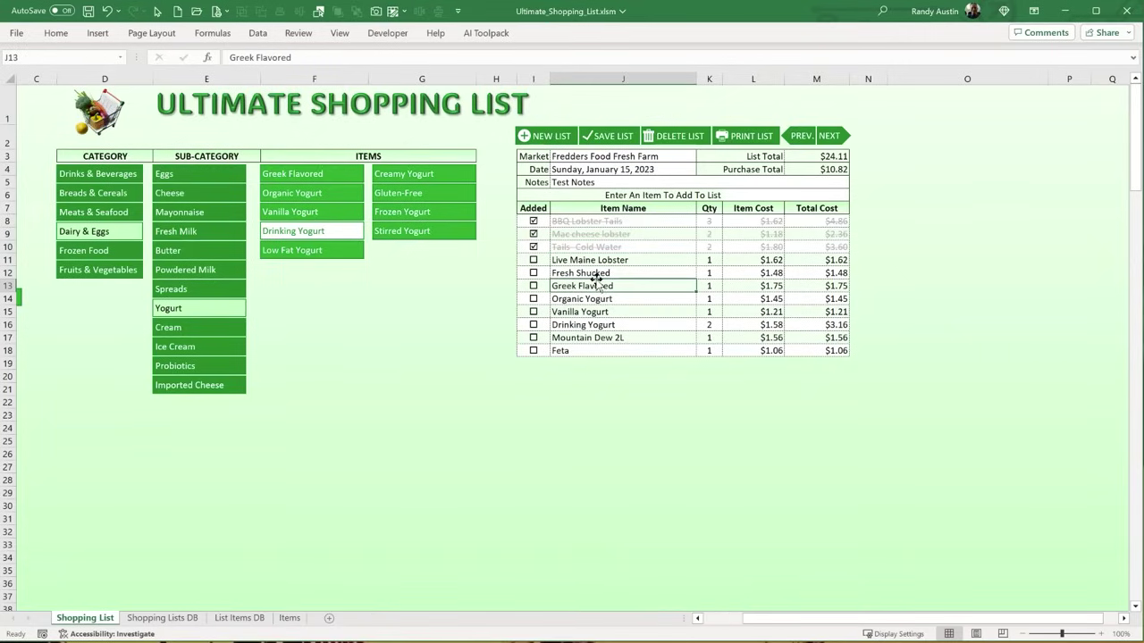